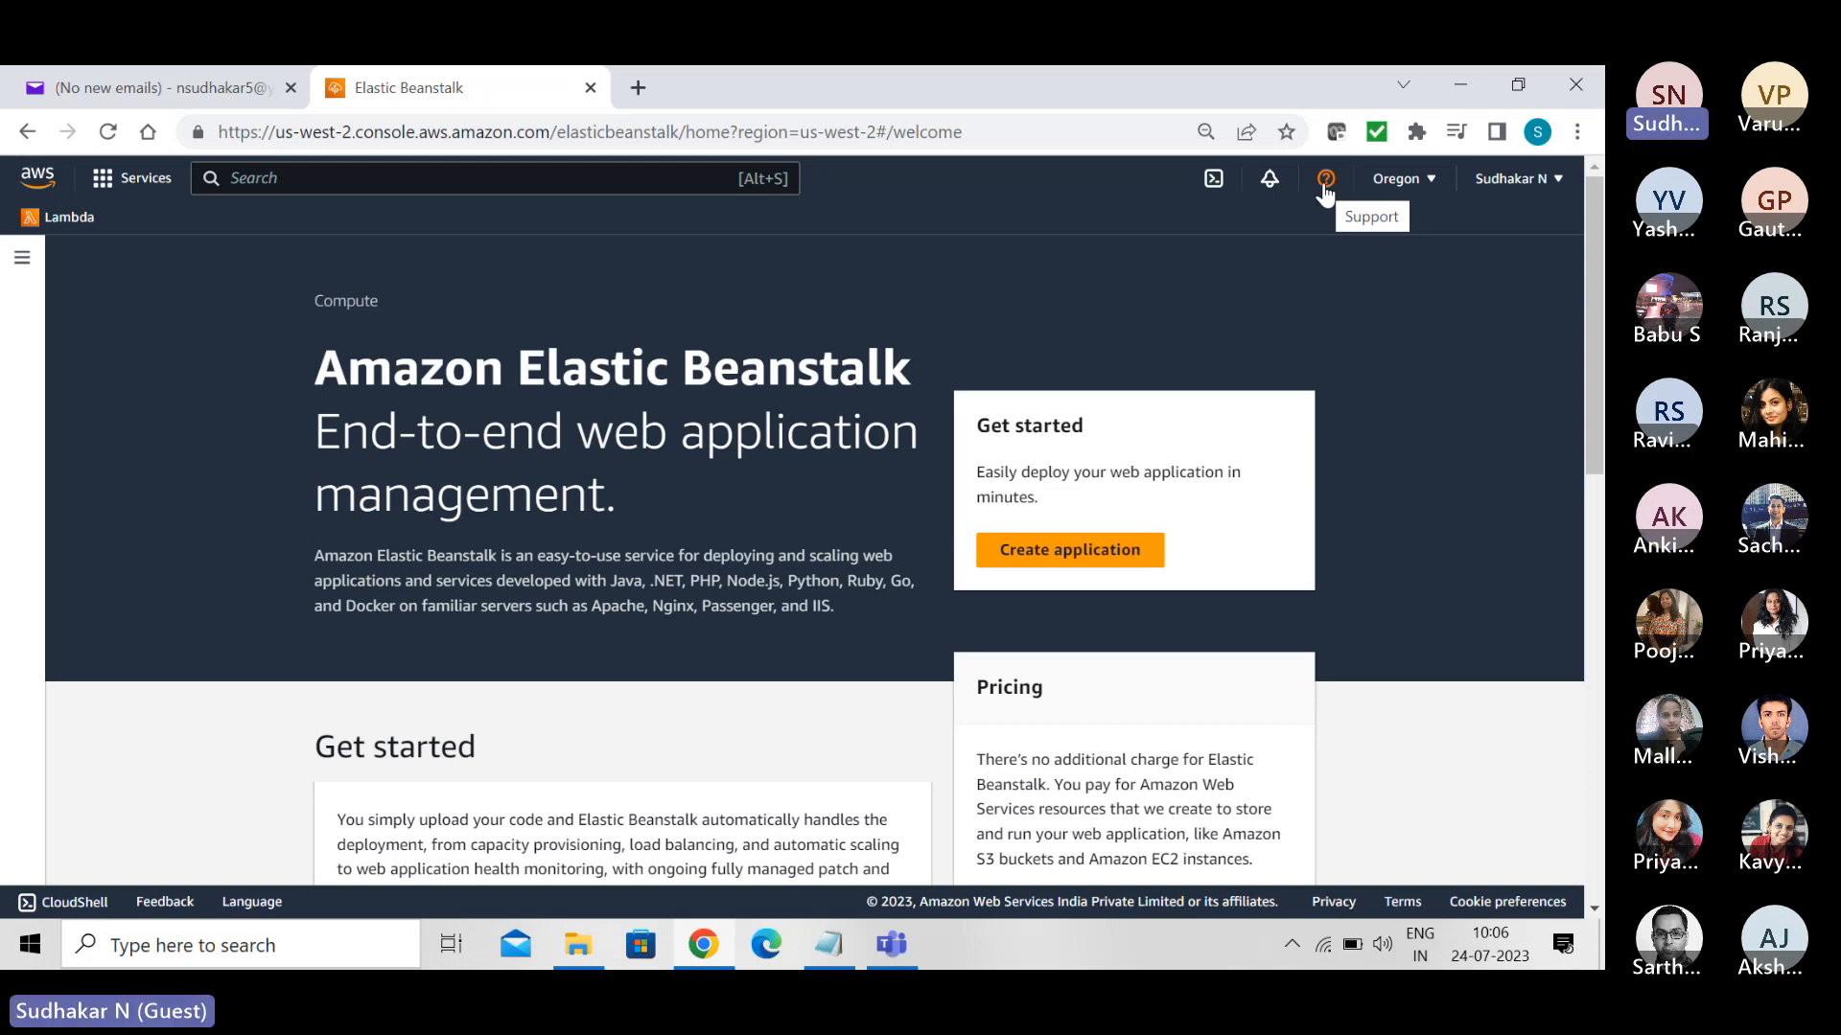
# - Open the AWS Support Center and review the topics and articles under the Technical quick solutions
pyautogui.click(1323, 188)
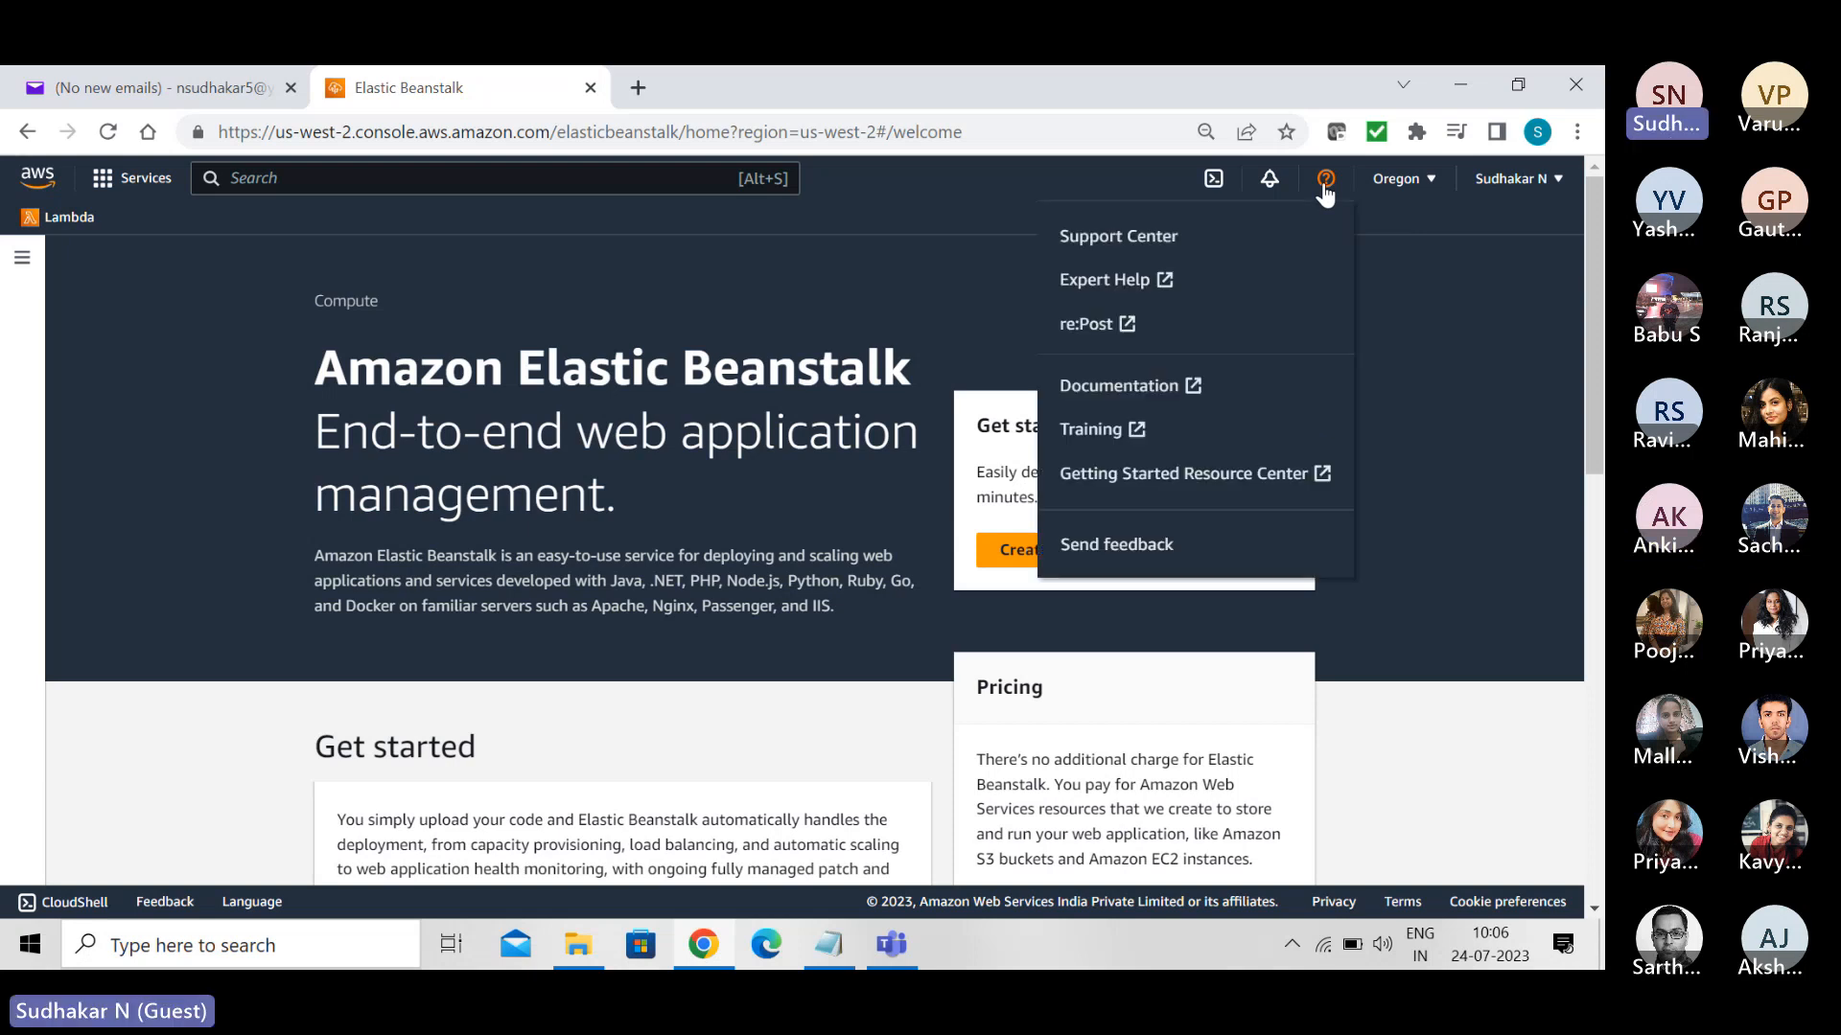
pyautogui.click(1135, 242)
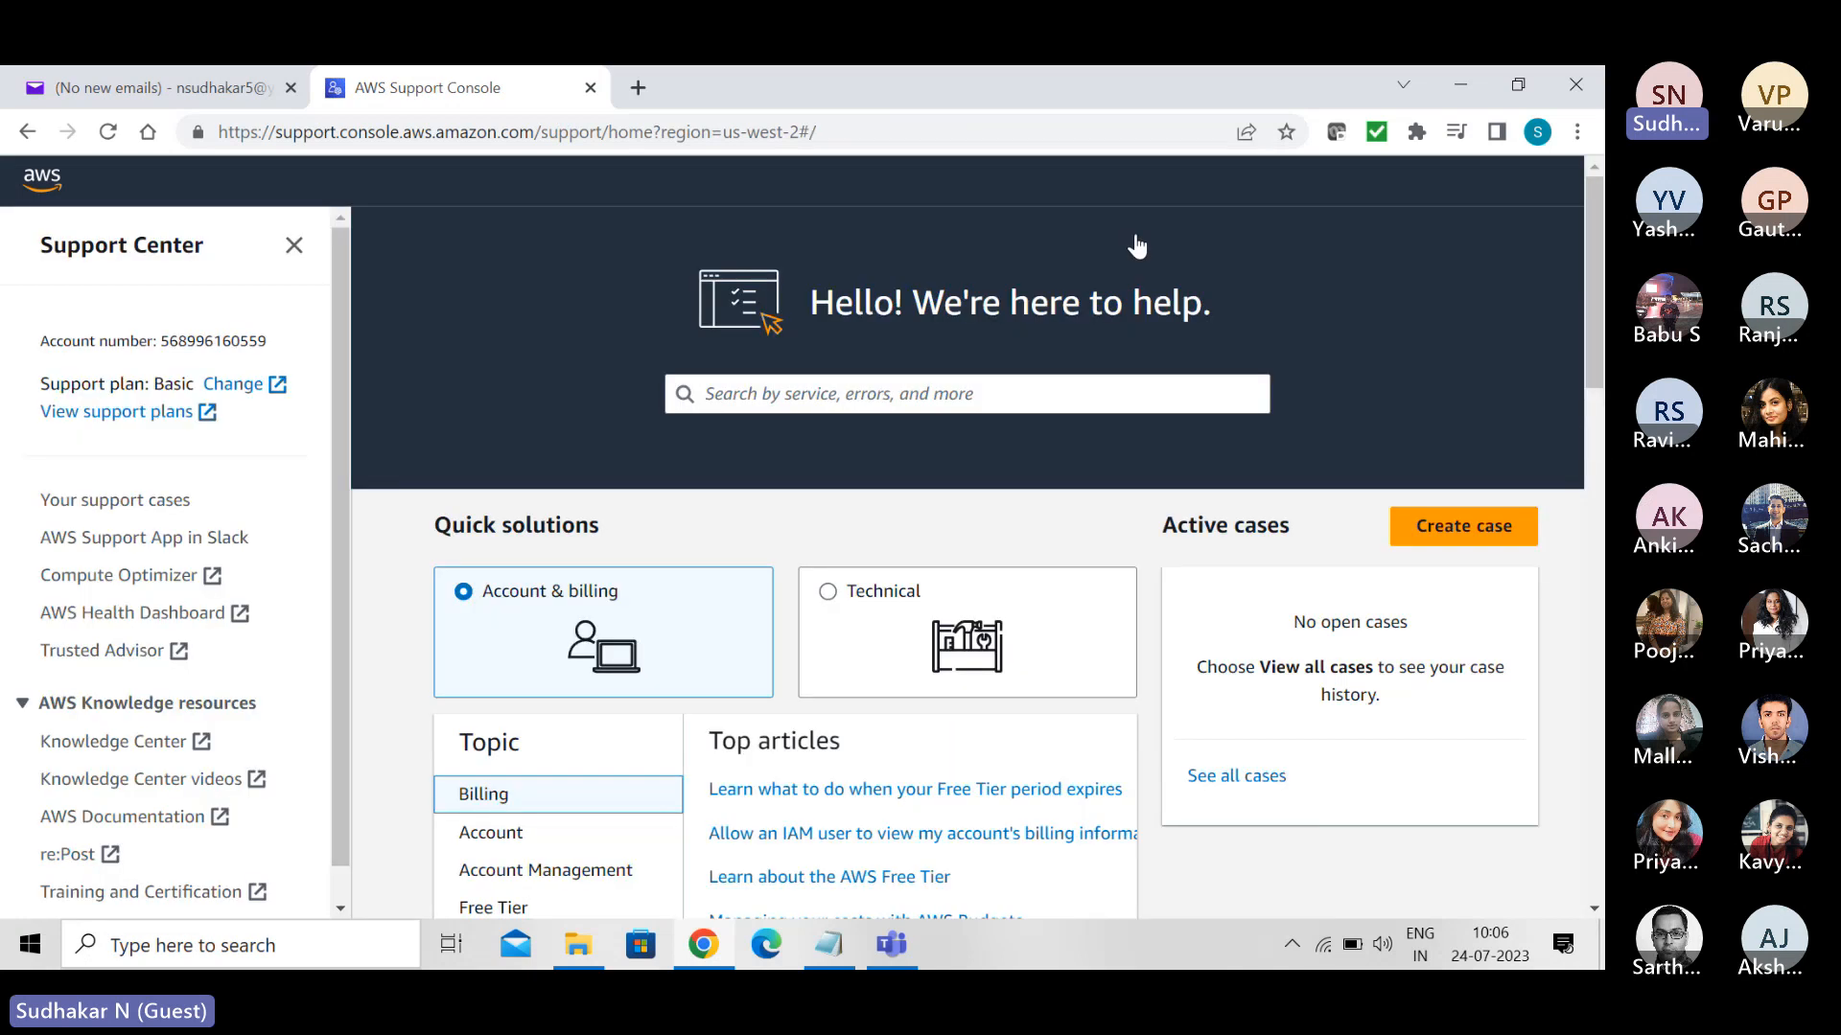
pyautogui.click(830, 632)
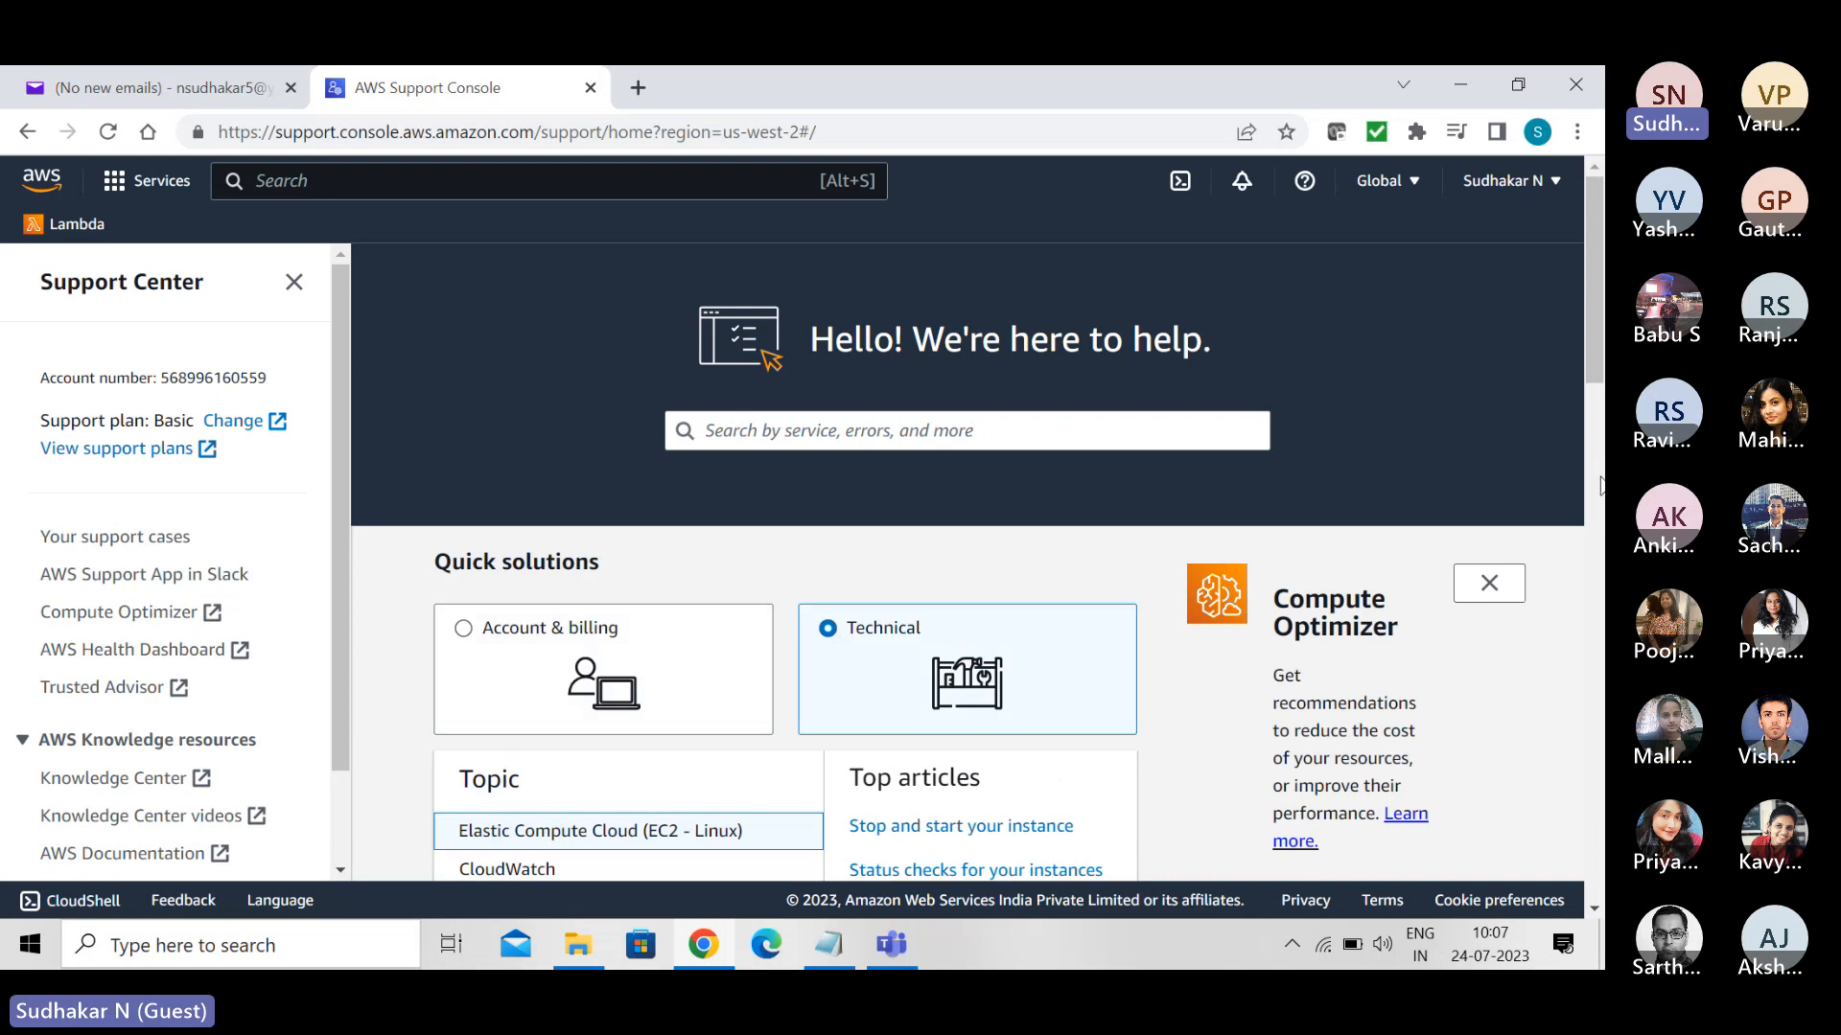
pyautogui.scroll(-1, 1598, 379)
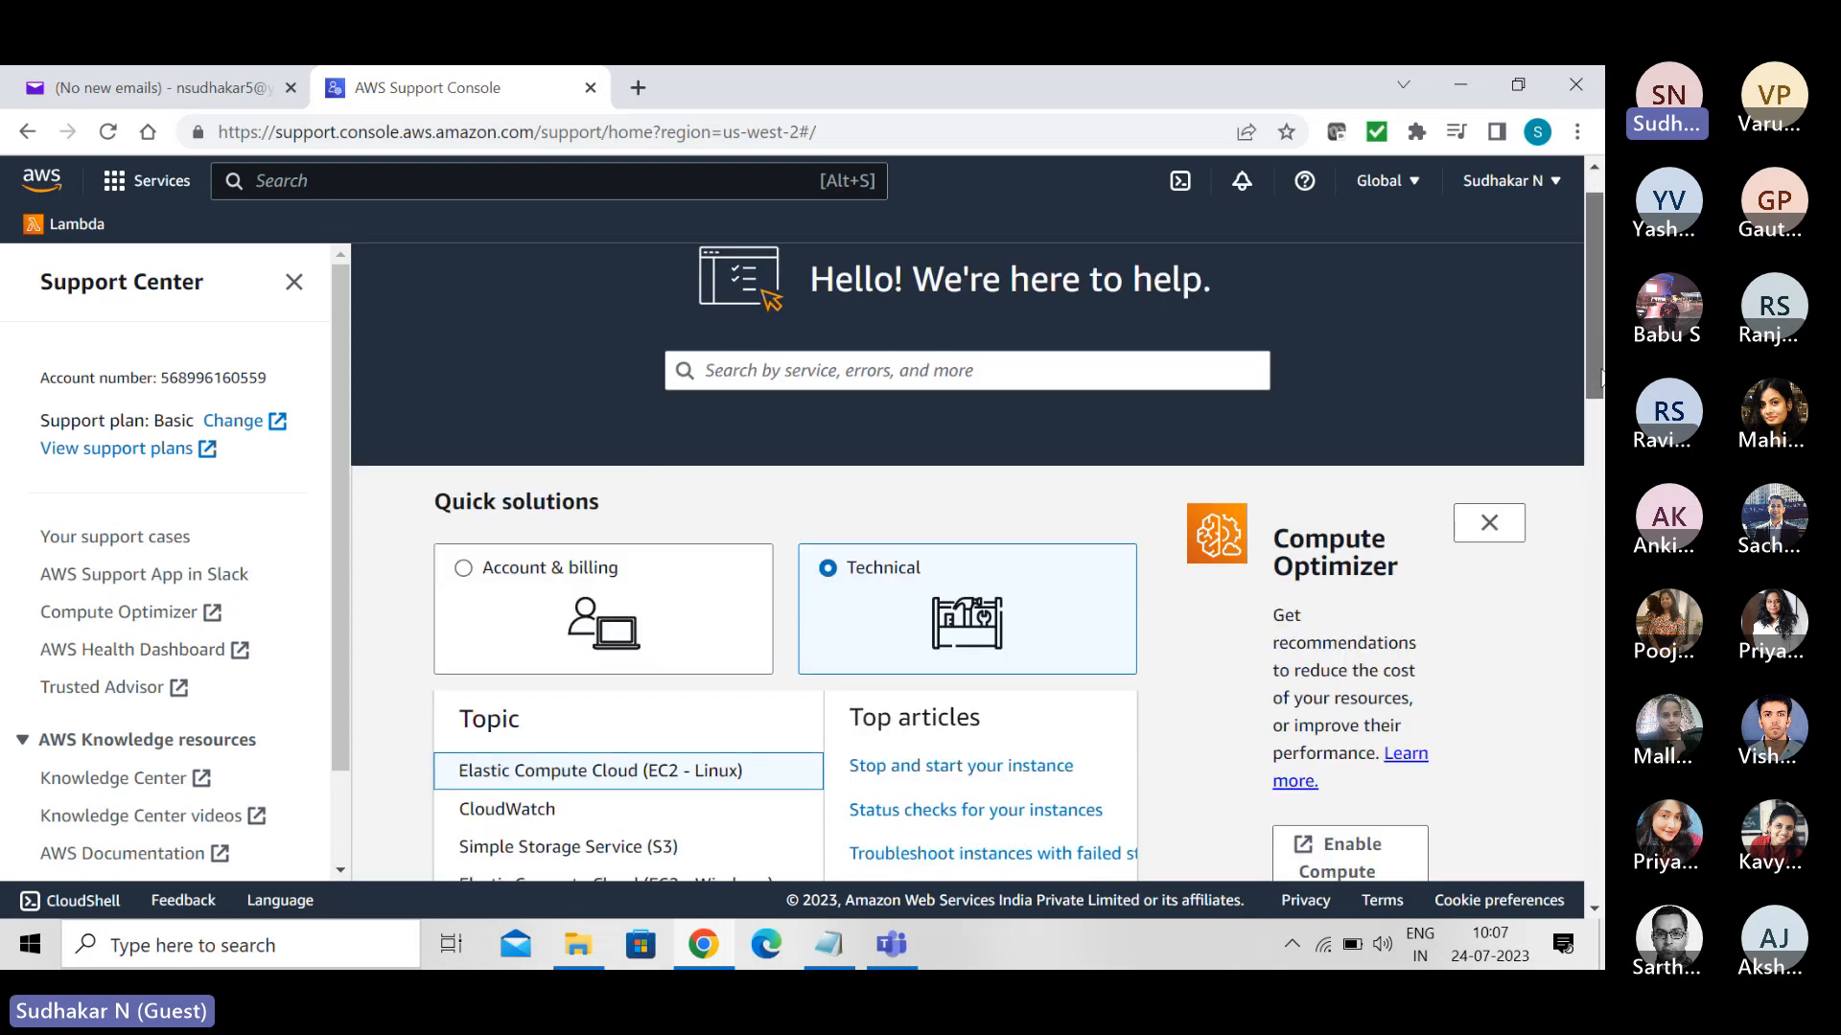
pyautogui.scroll(-5, 1599, 384)
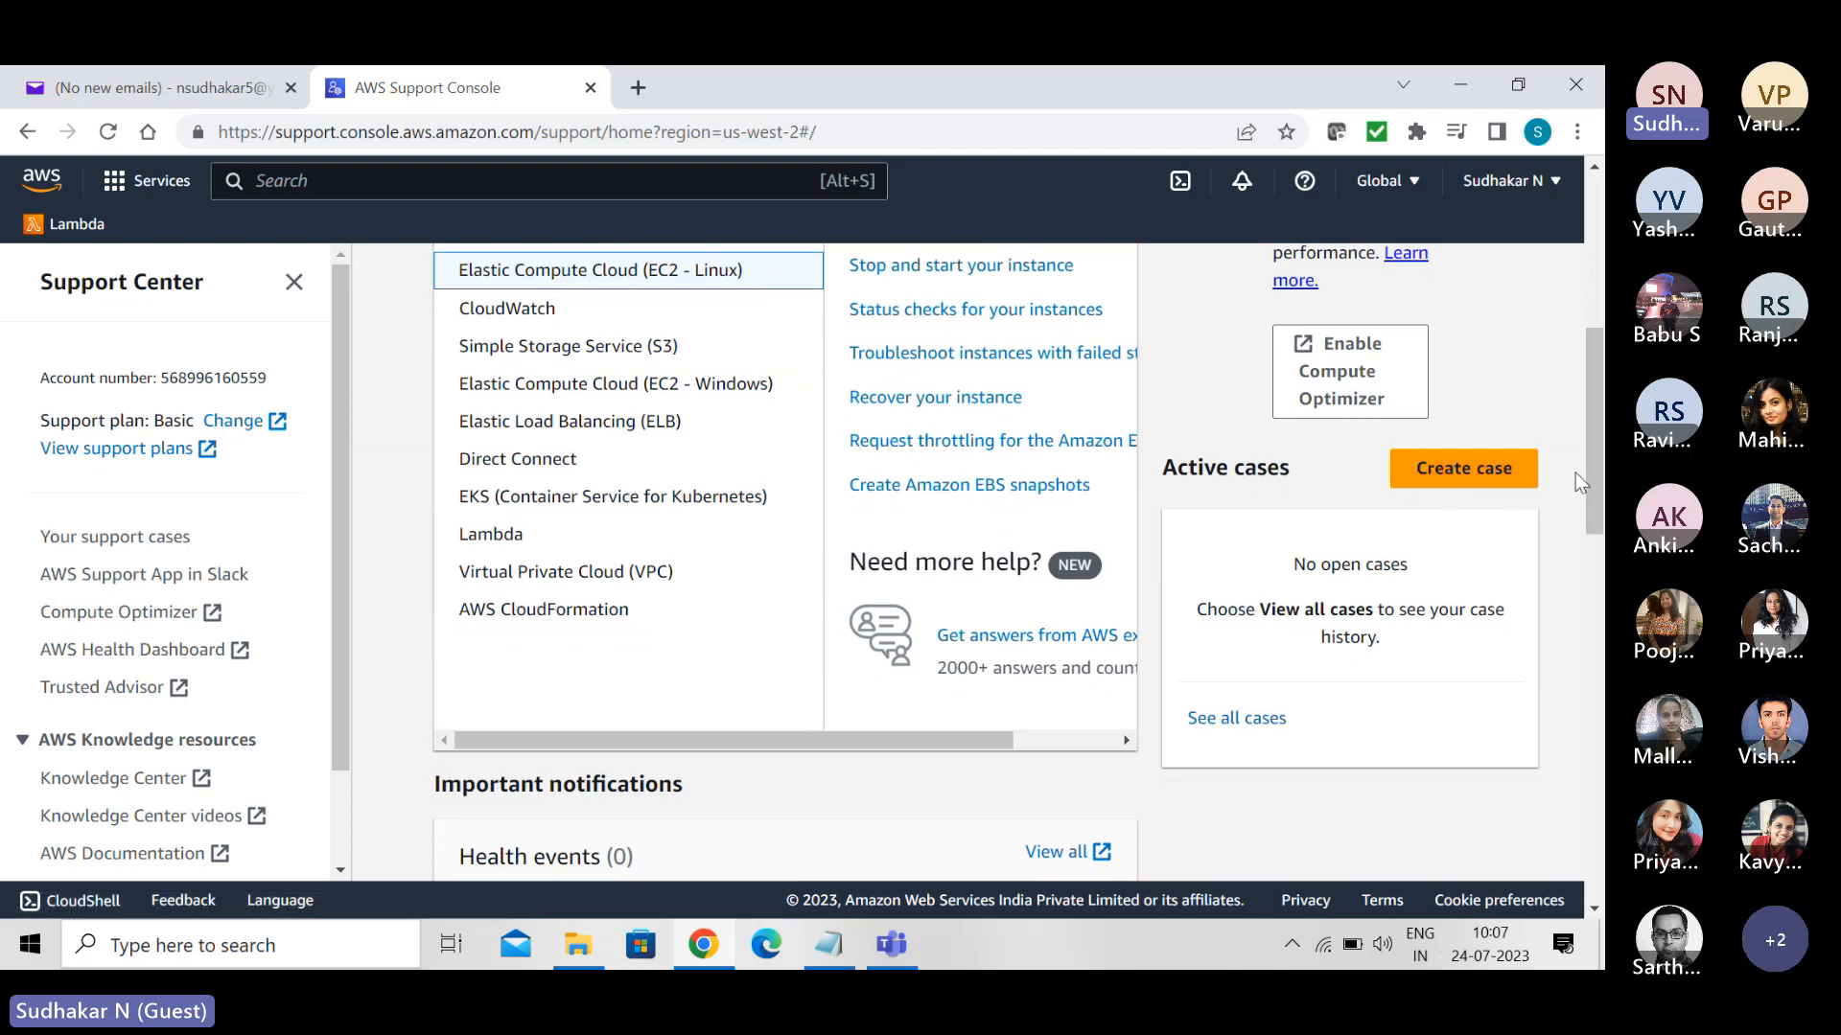
pyautogui.scroll(1, 1589, 463)
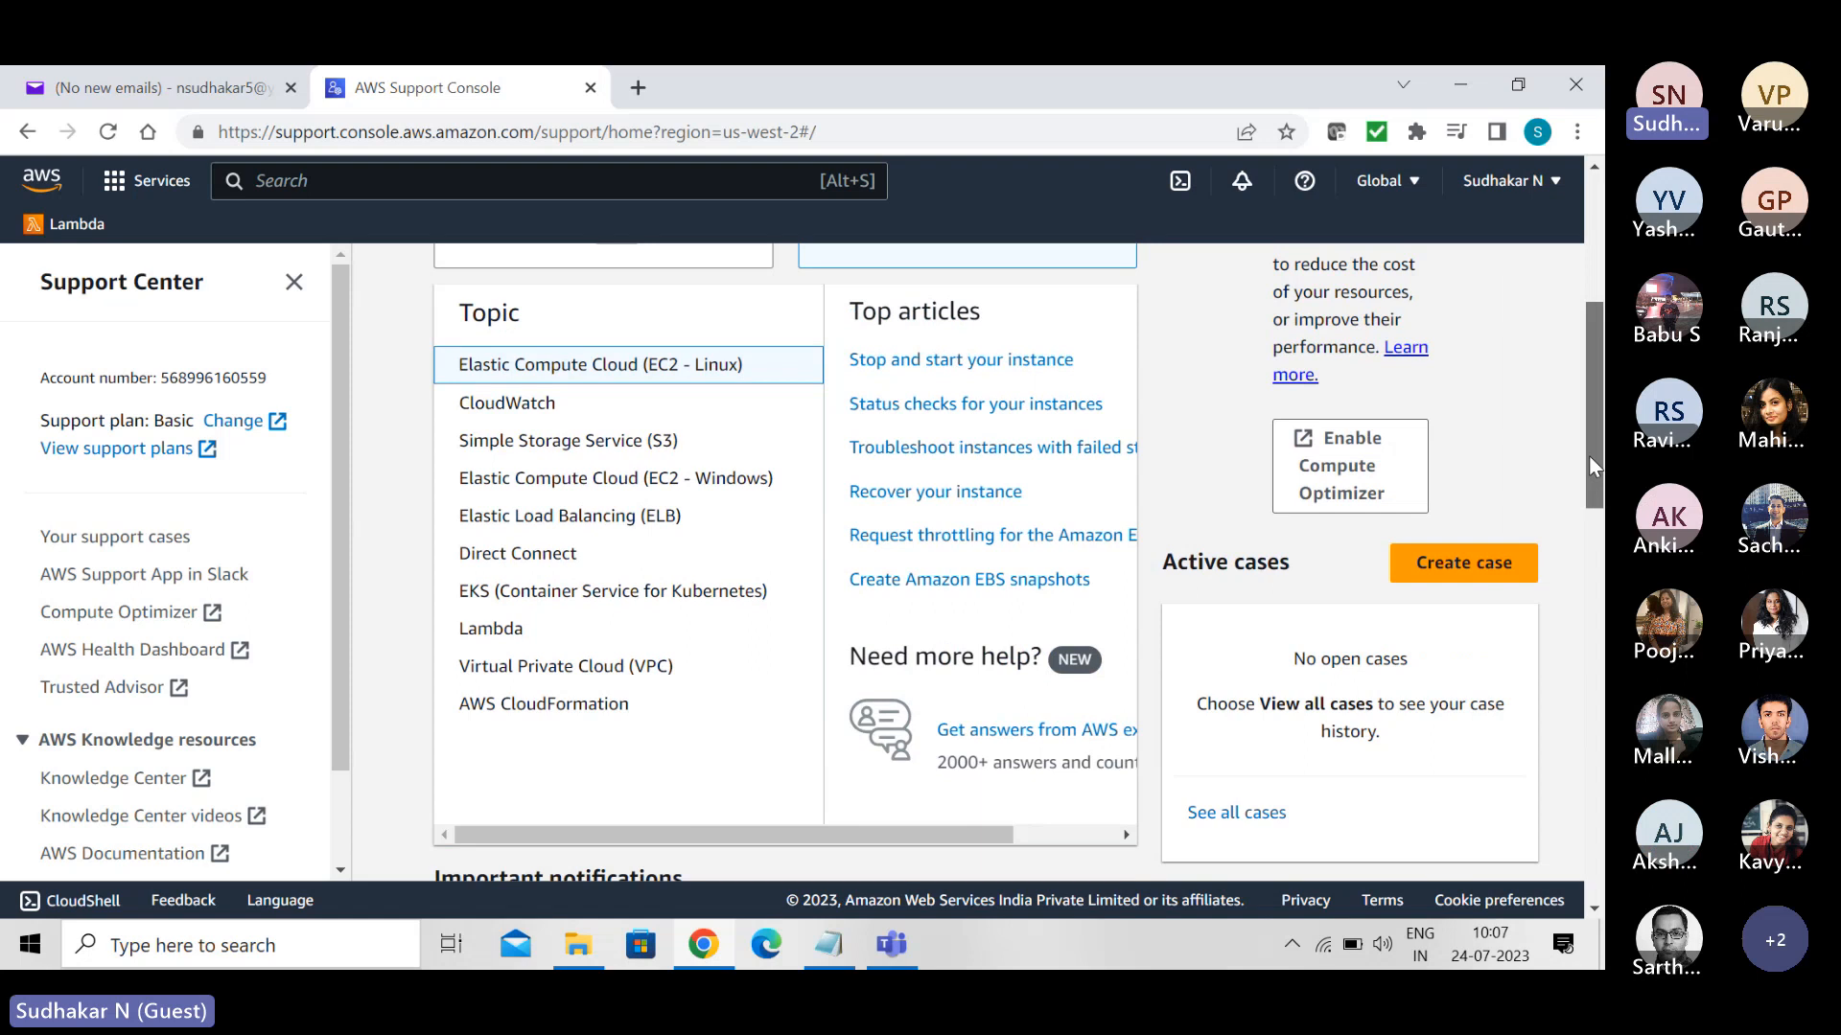
pyautogui.moveTo(1589, 453); pyautogui.dragTo(1586, 405)
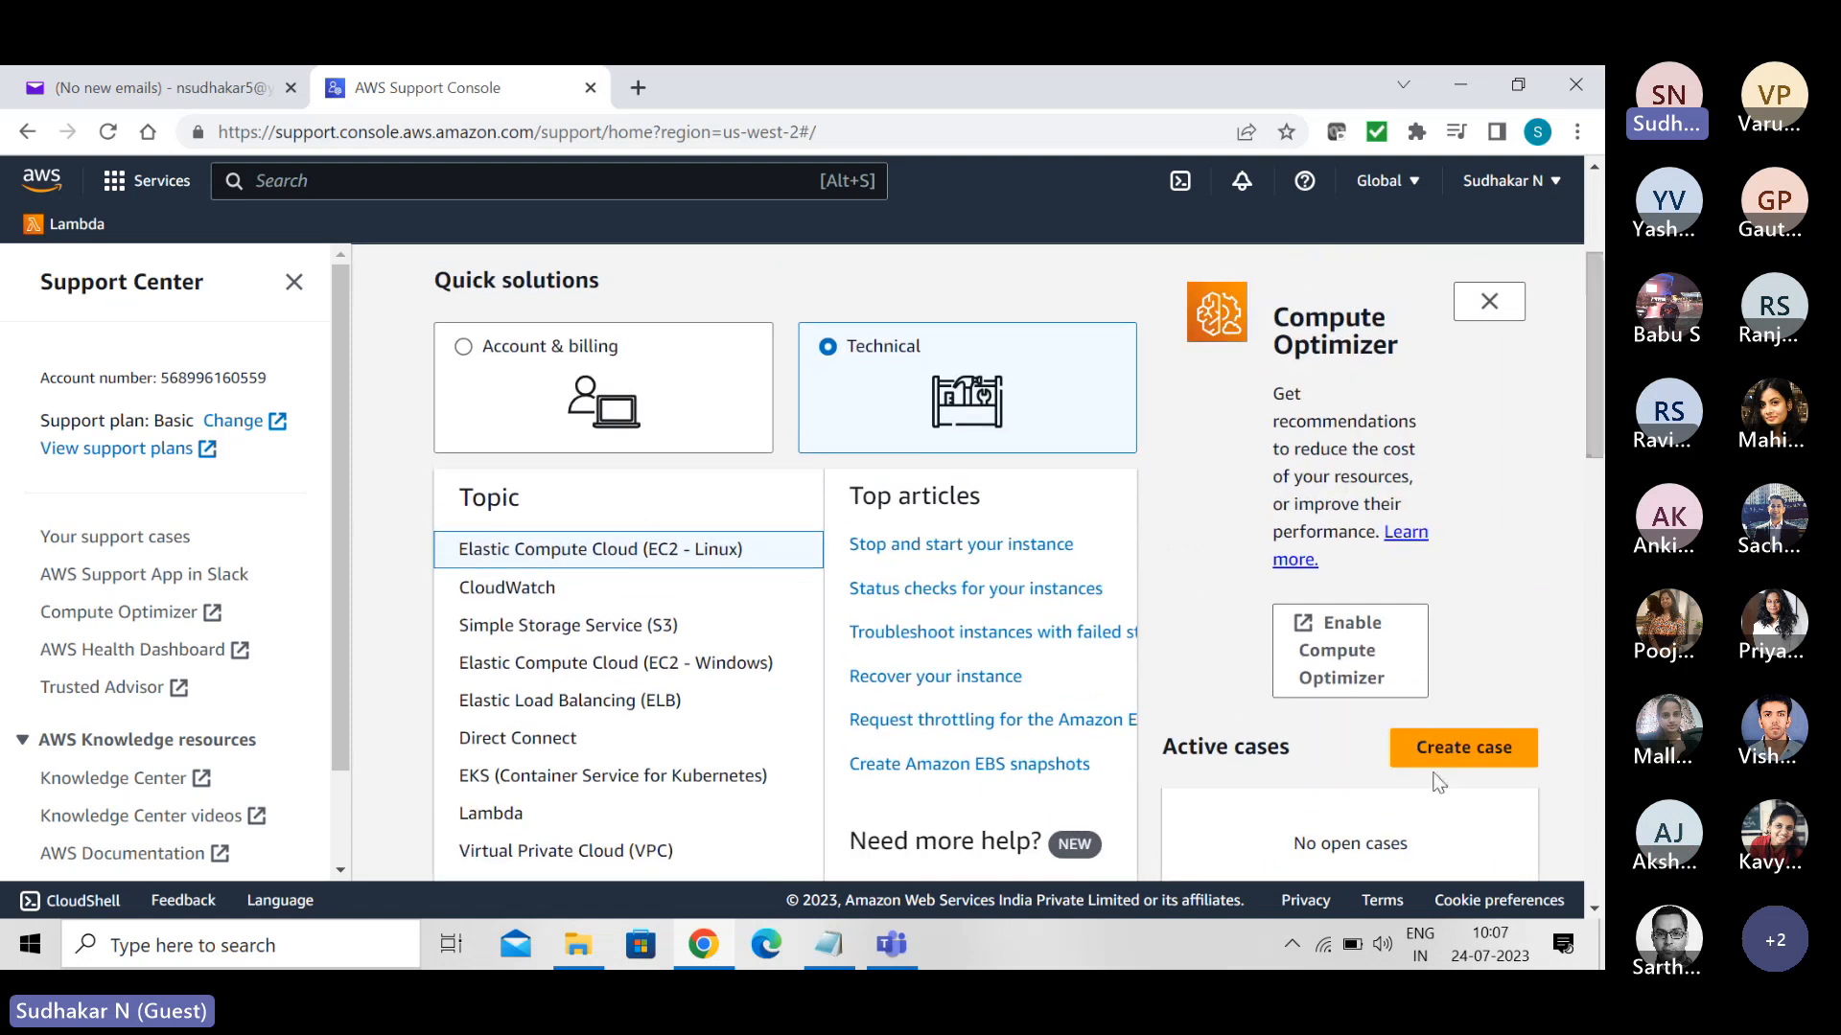
# - Start a support case, choose Technical as the issue type, and check what the current support plan offers
pyautogui.click(1464, 748)
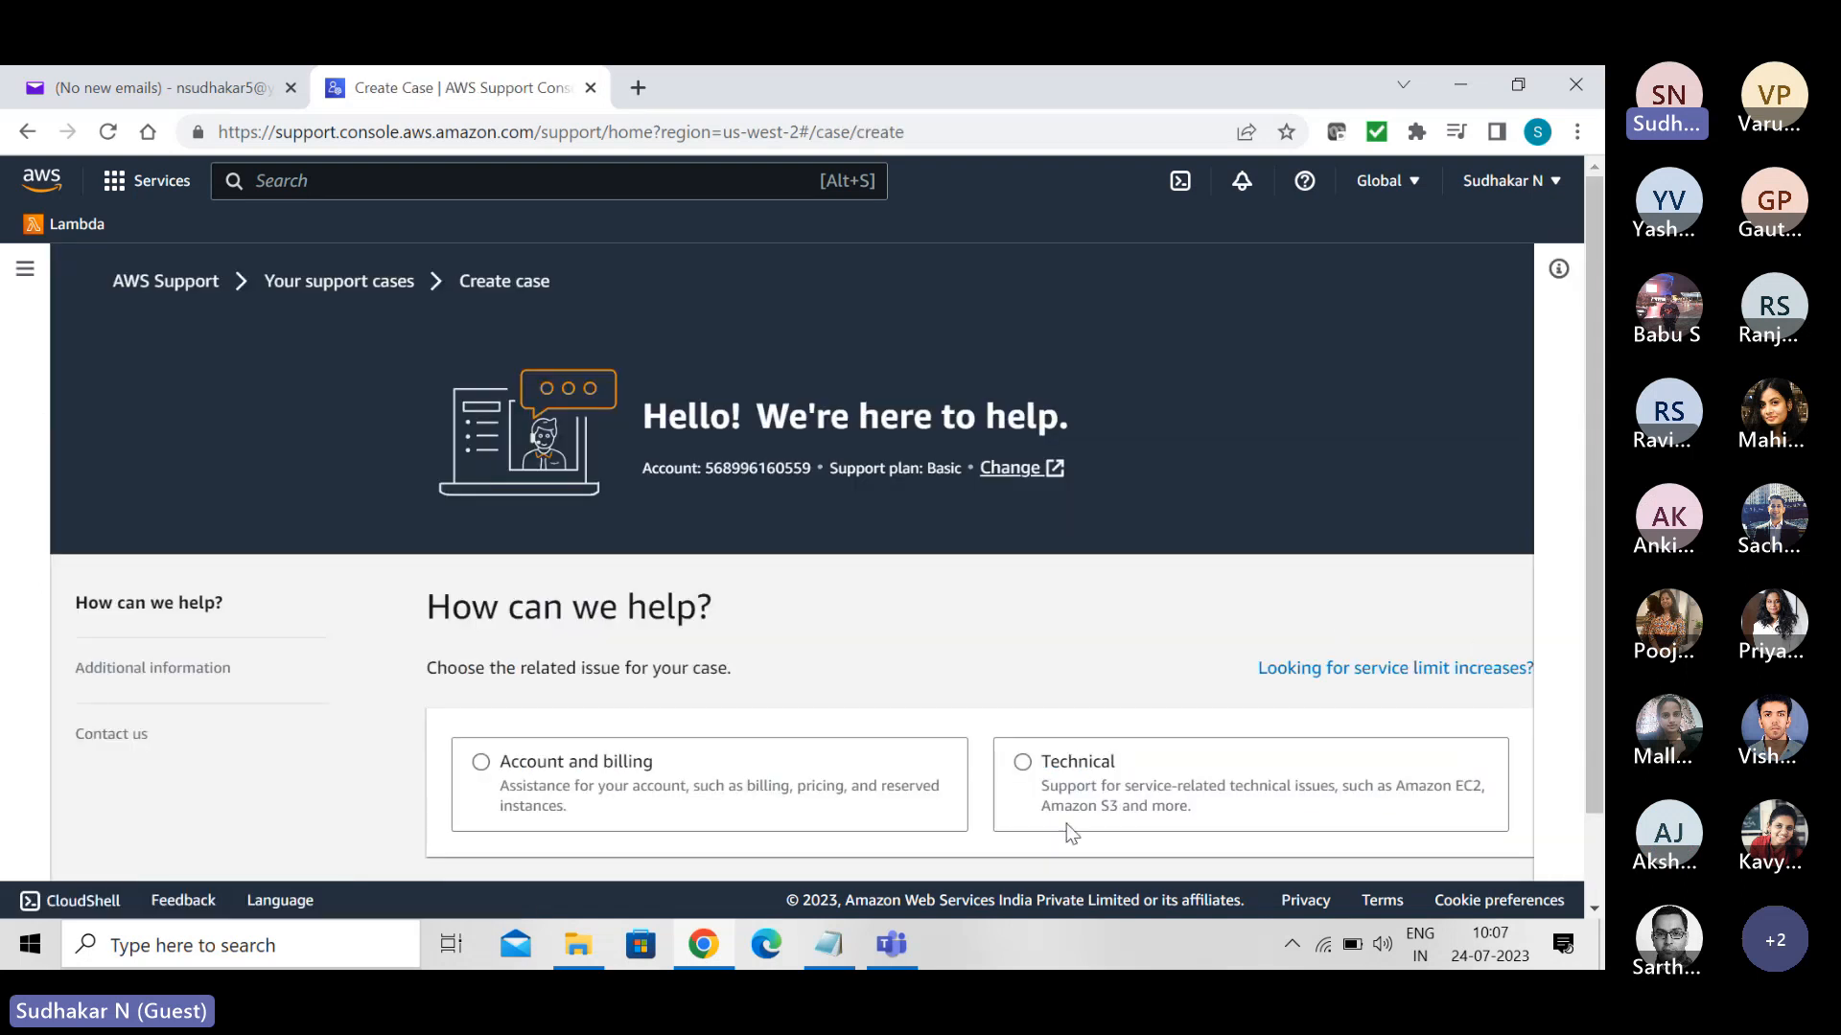
pyautogui.click(1047, 765)
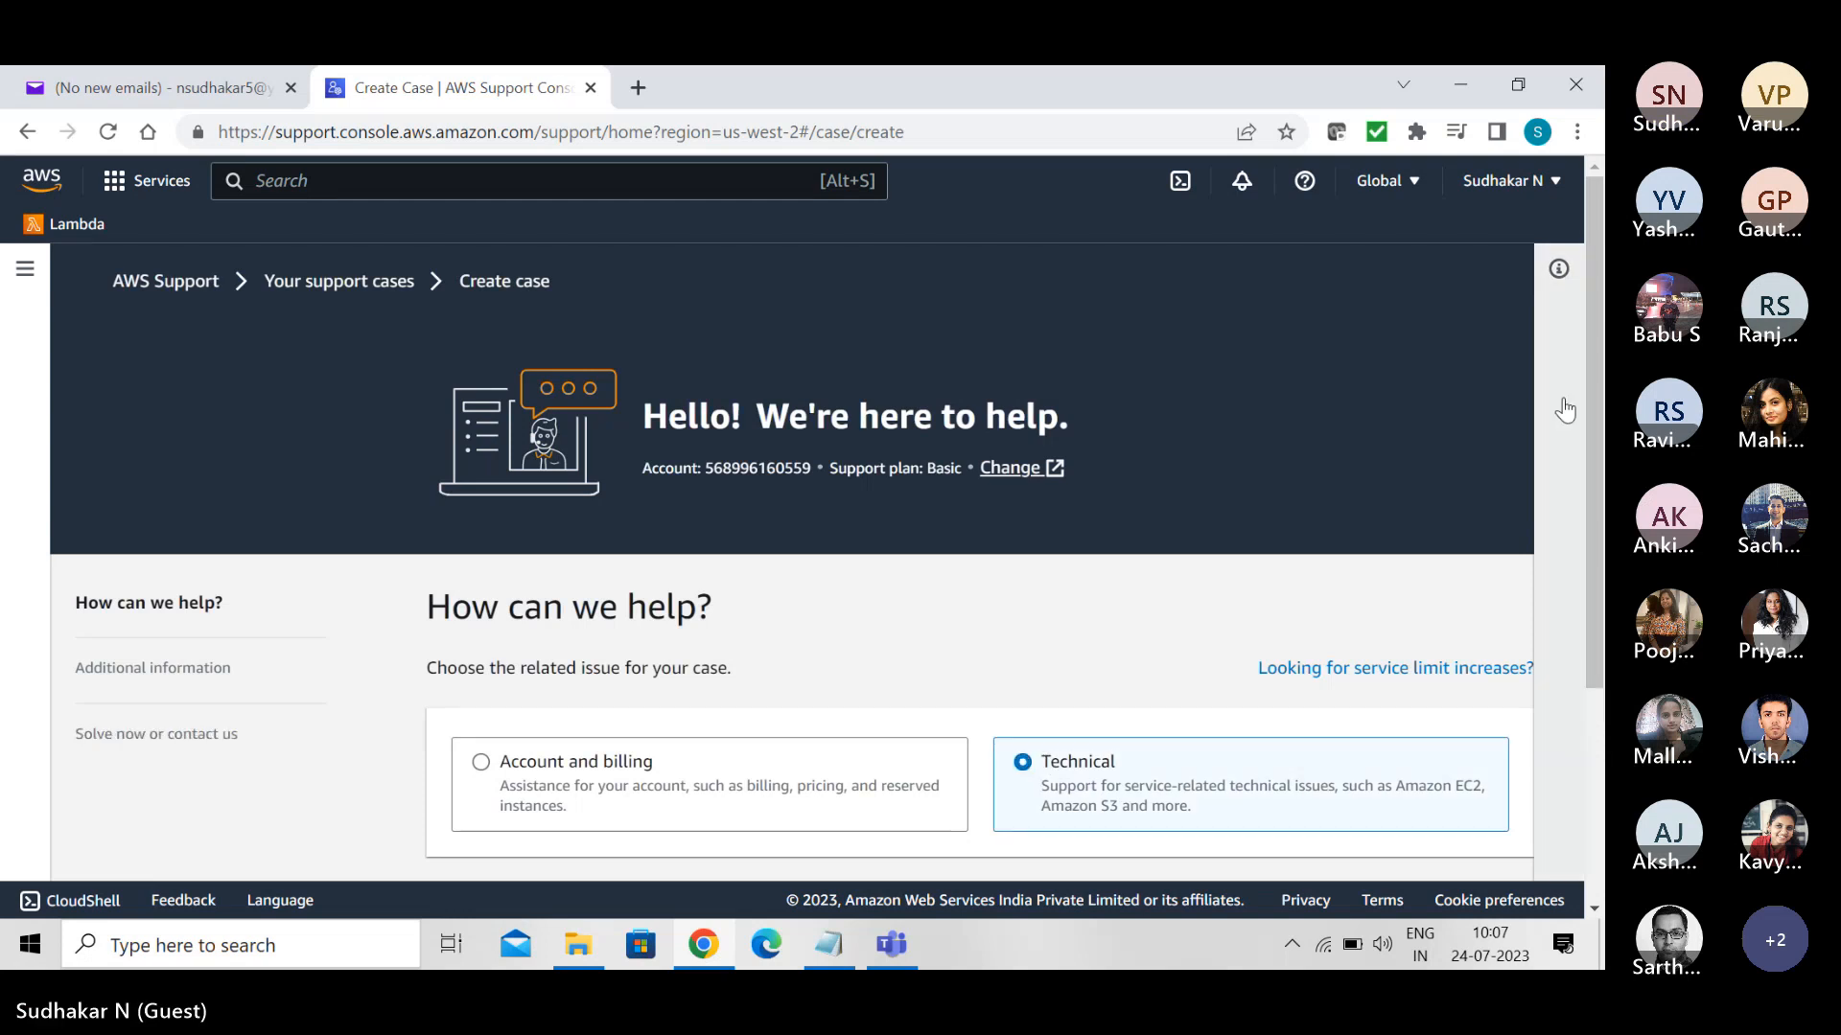
pyautogui.moveTo(1599, 374); pyautogui.dragTo(1604, 578)
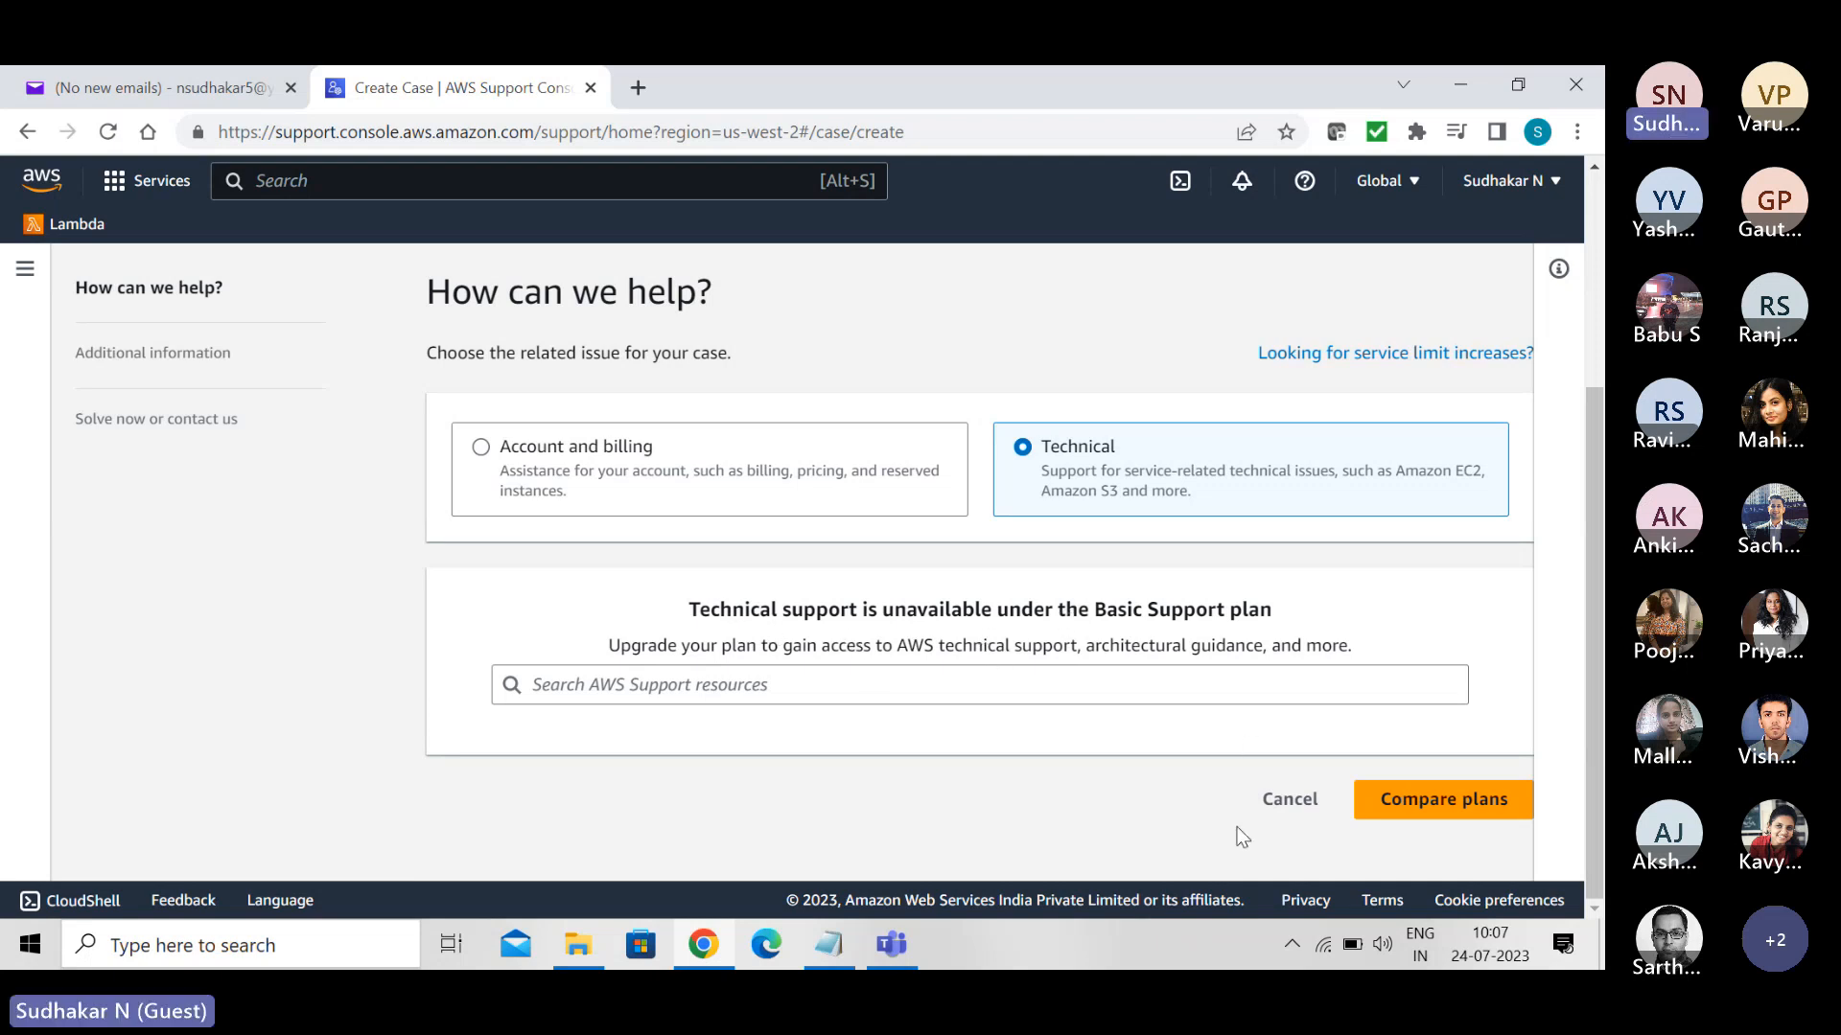
pyautogui.click(1306, 805)
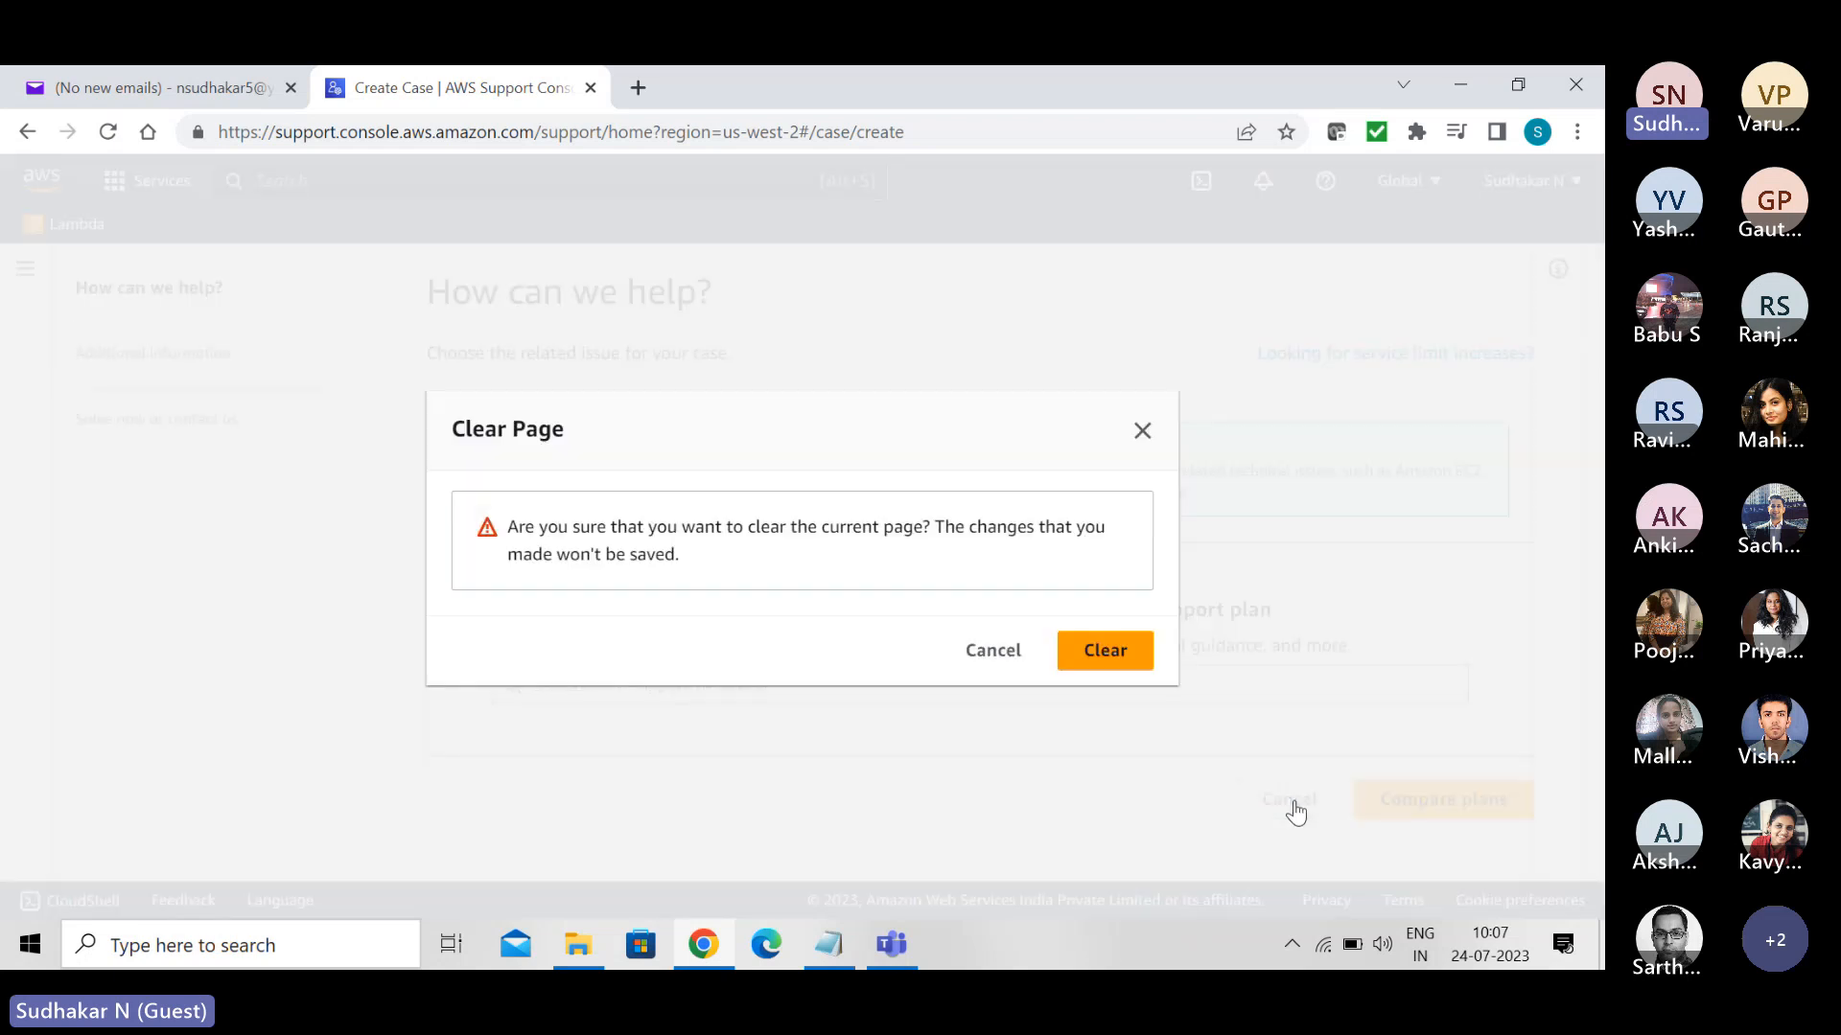
pyautogui.doubleClick(987, 652)
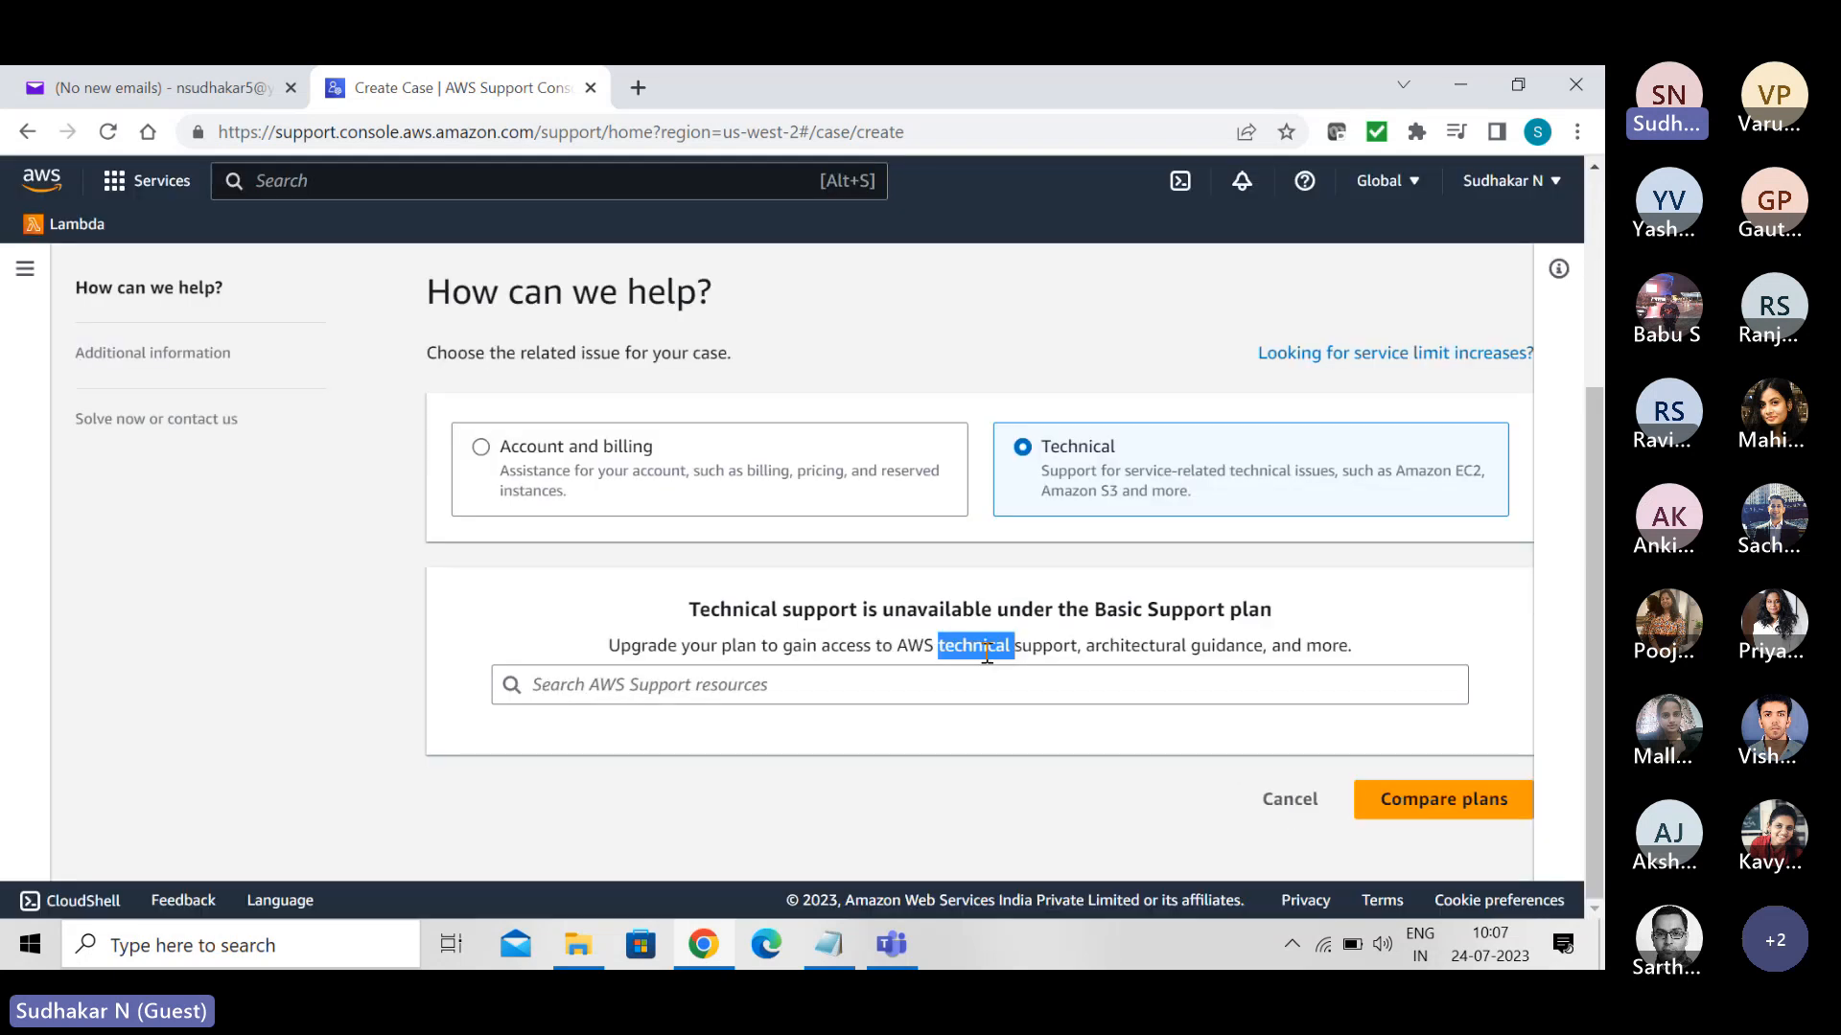
# - Switch the support case to Account and billing and review its service, category and severity fields
pyautogui.click(556, 487)
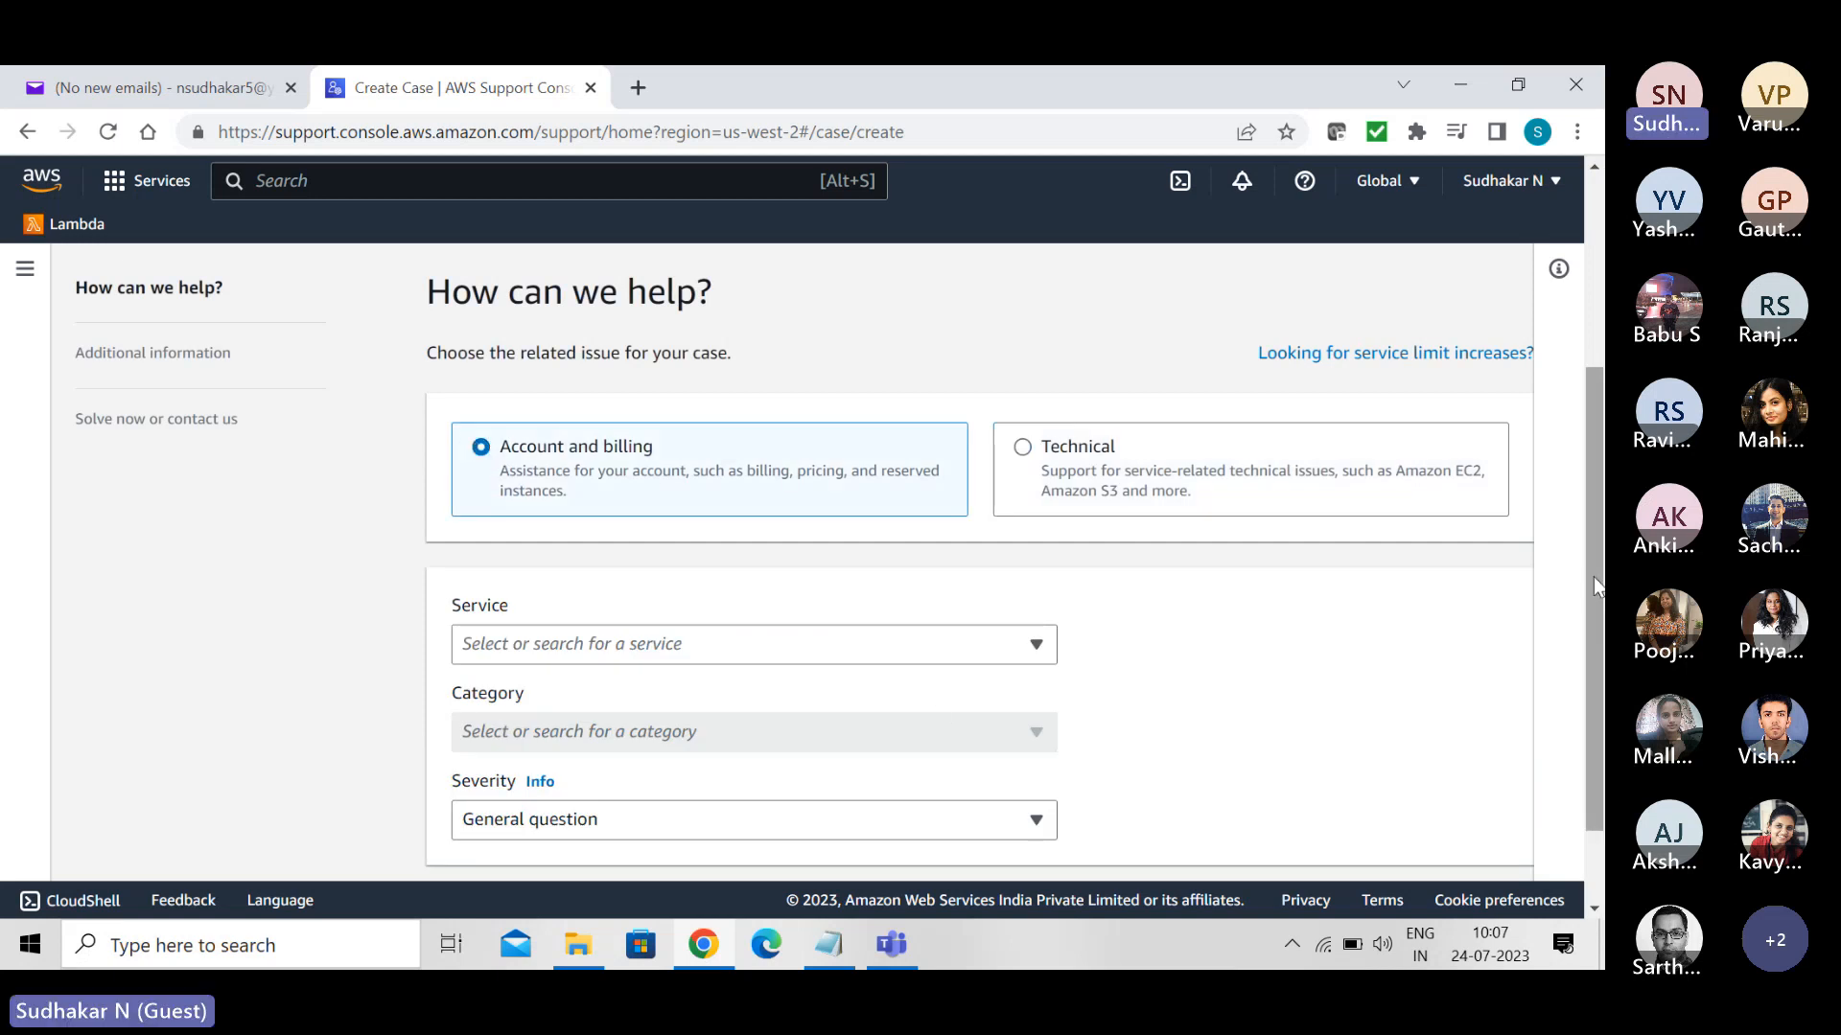
pyautogui.scroll(-2, 1593, 577)
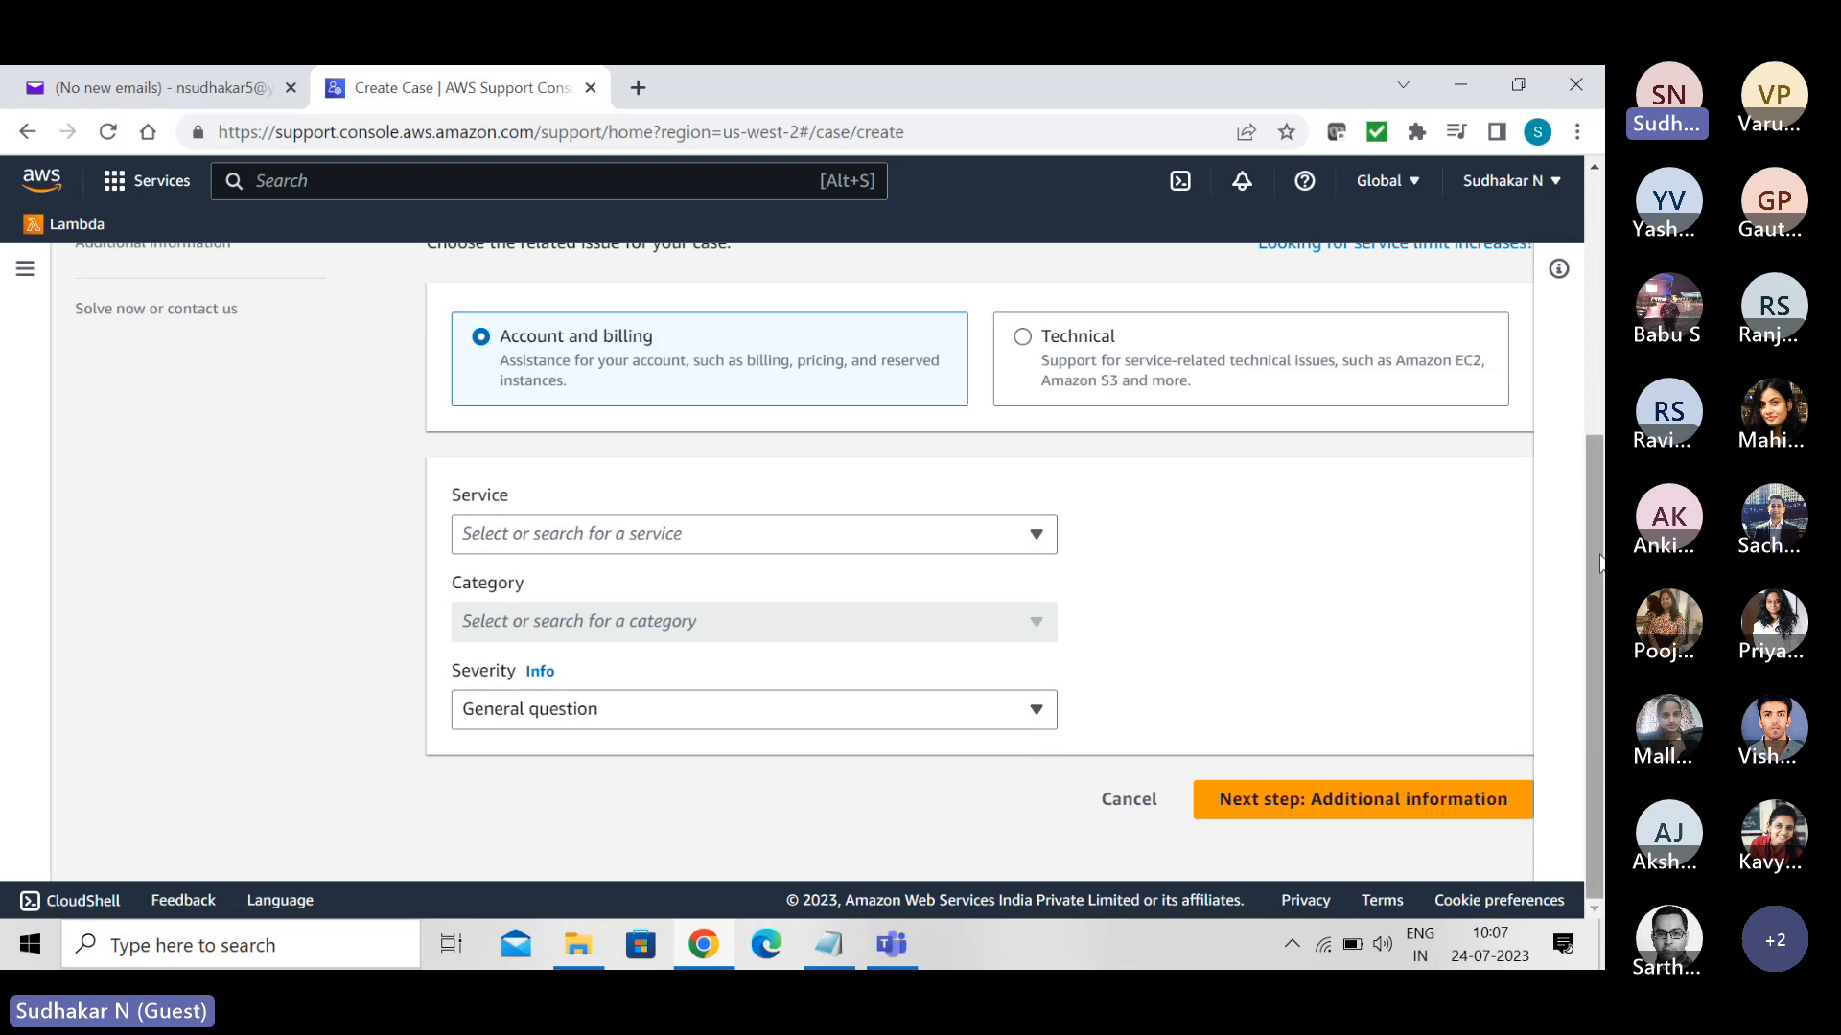
pyautogui.moveTo(1599, 561); pyautogui.dragTo(1583, 285)
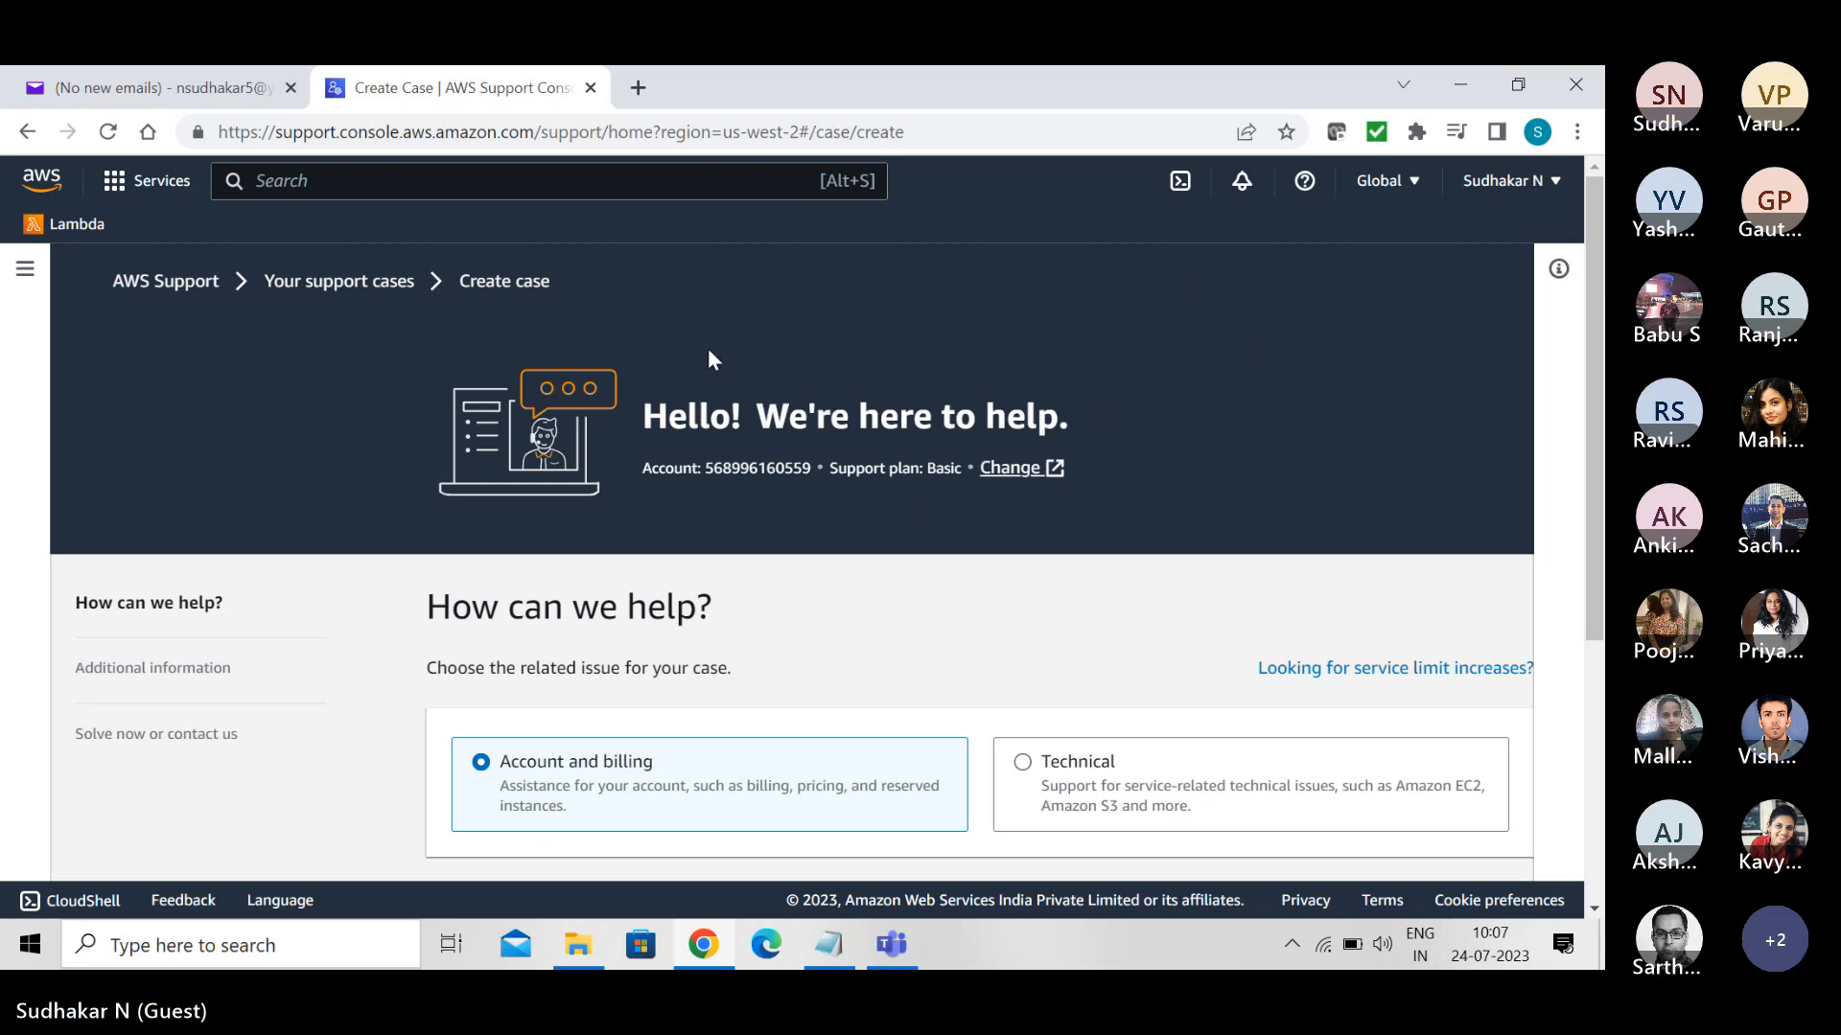
# - Leave the support case form and return to the Elastic Beanstalk welcome page
pyautogui.click(24, 134)
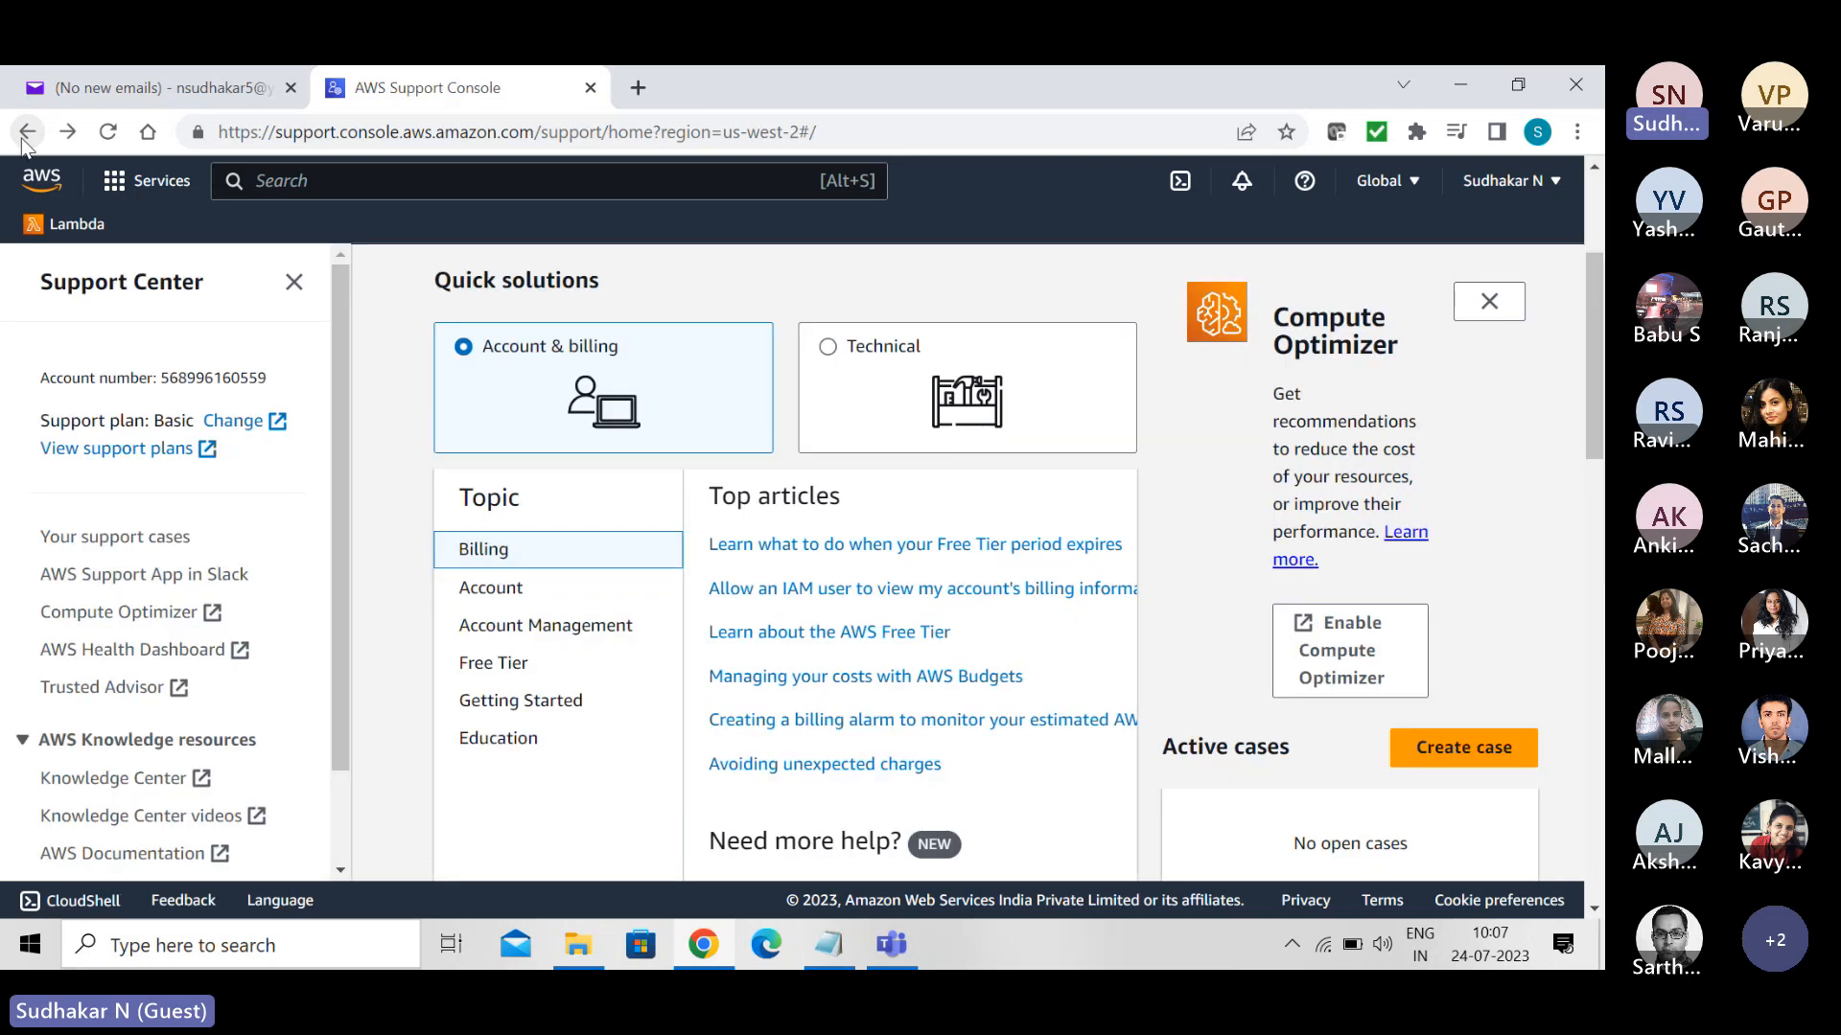
pyautogui.click(22, 139)
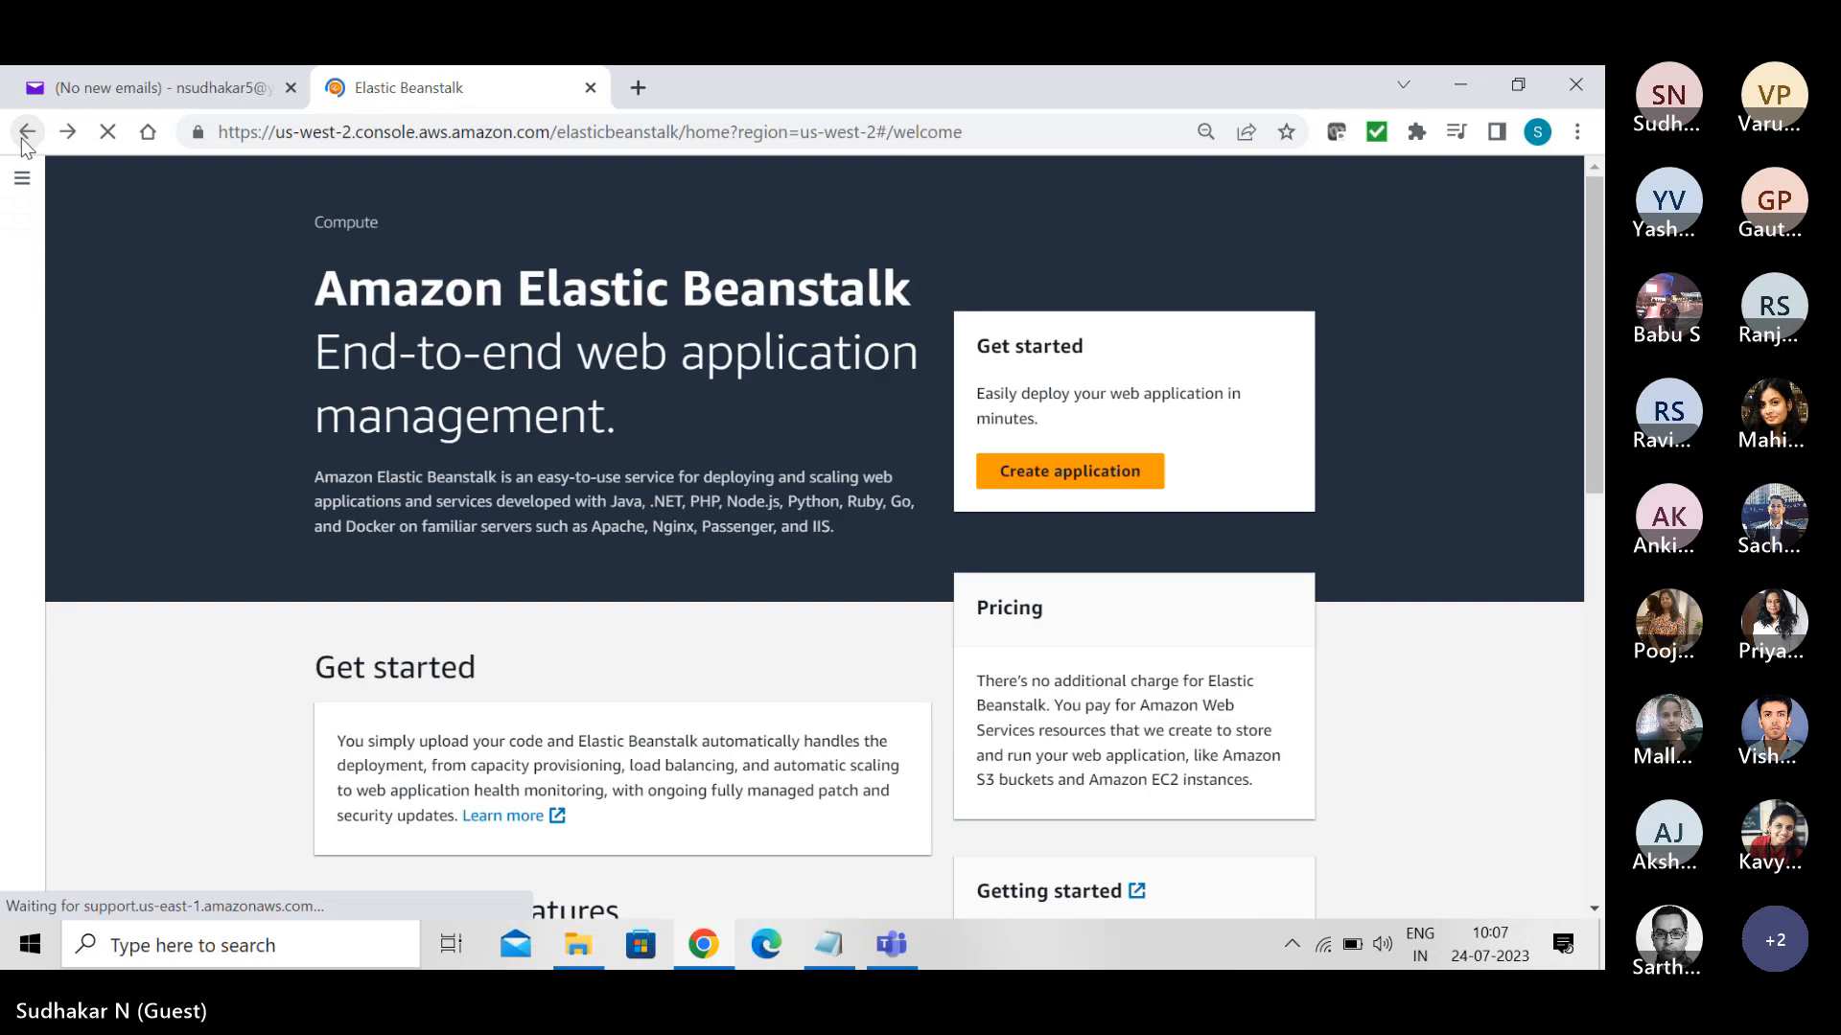
pyautogui.click(24, 141)
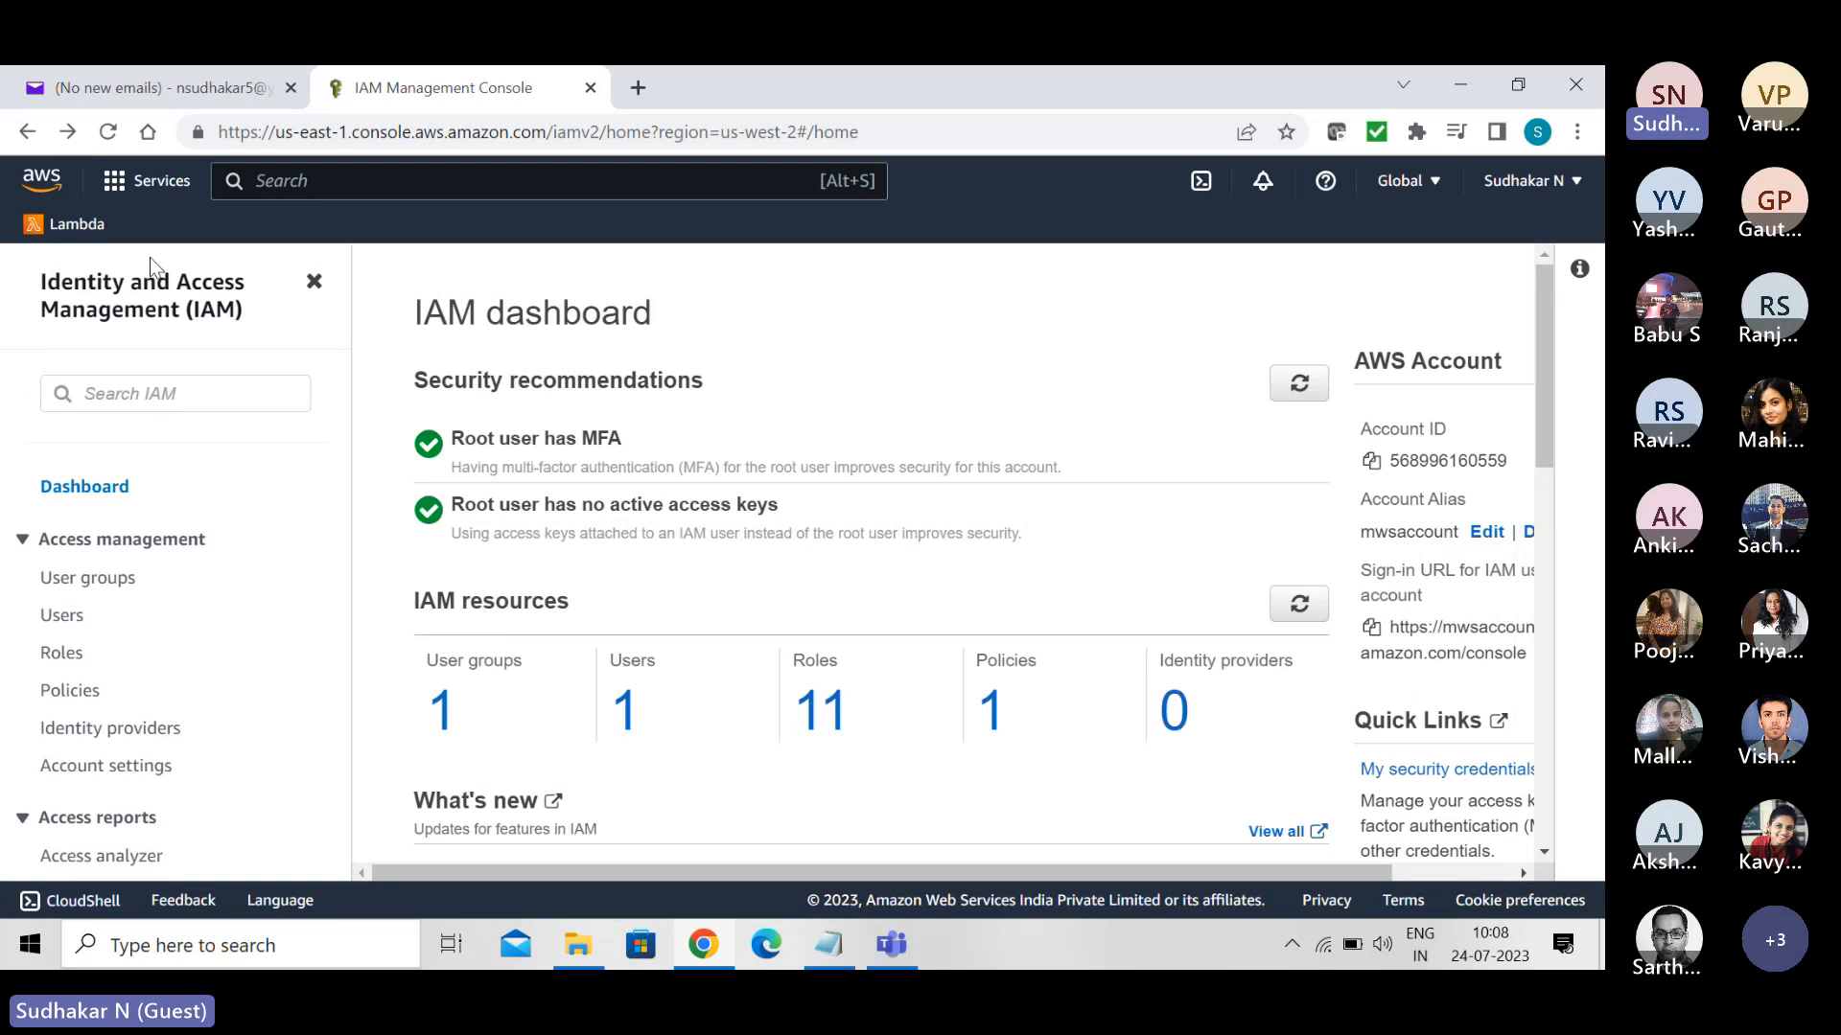
pyautogui.click(68, 132)
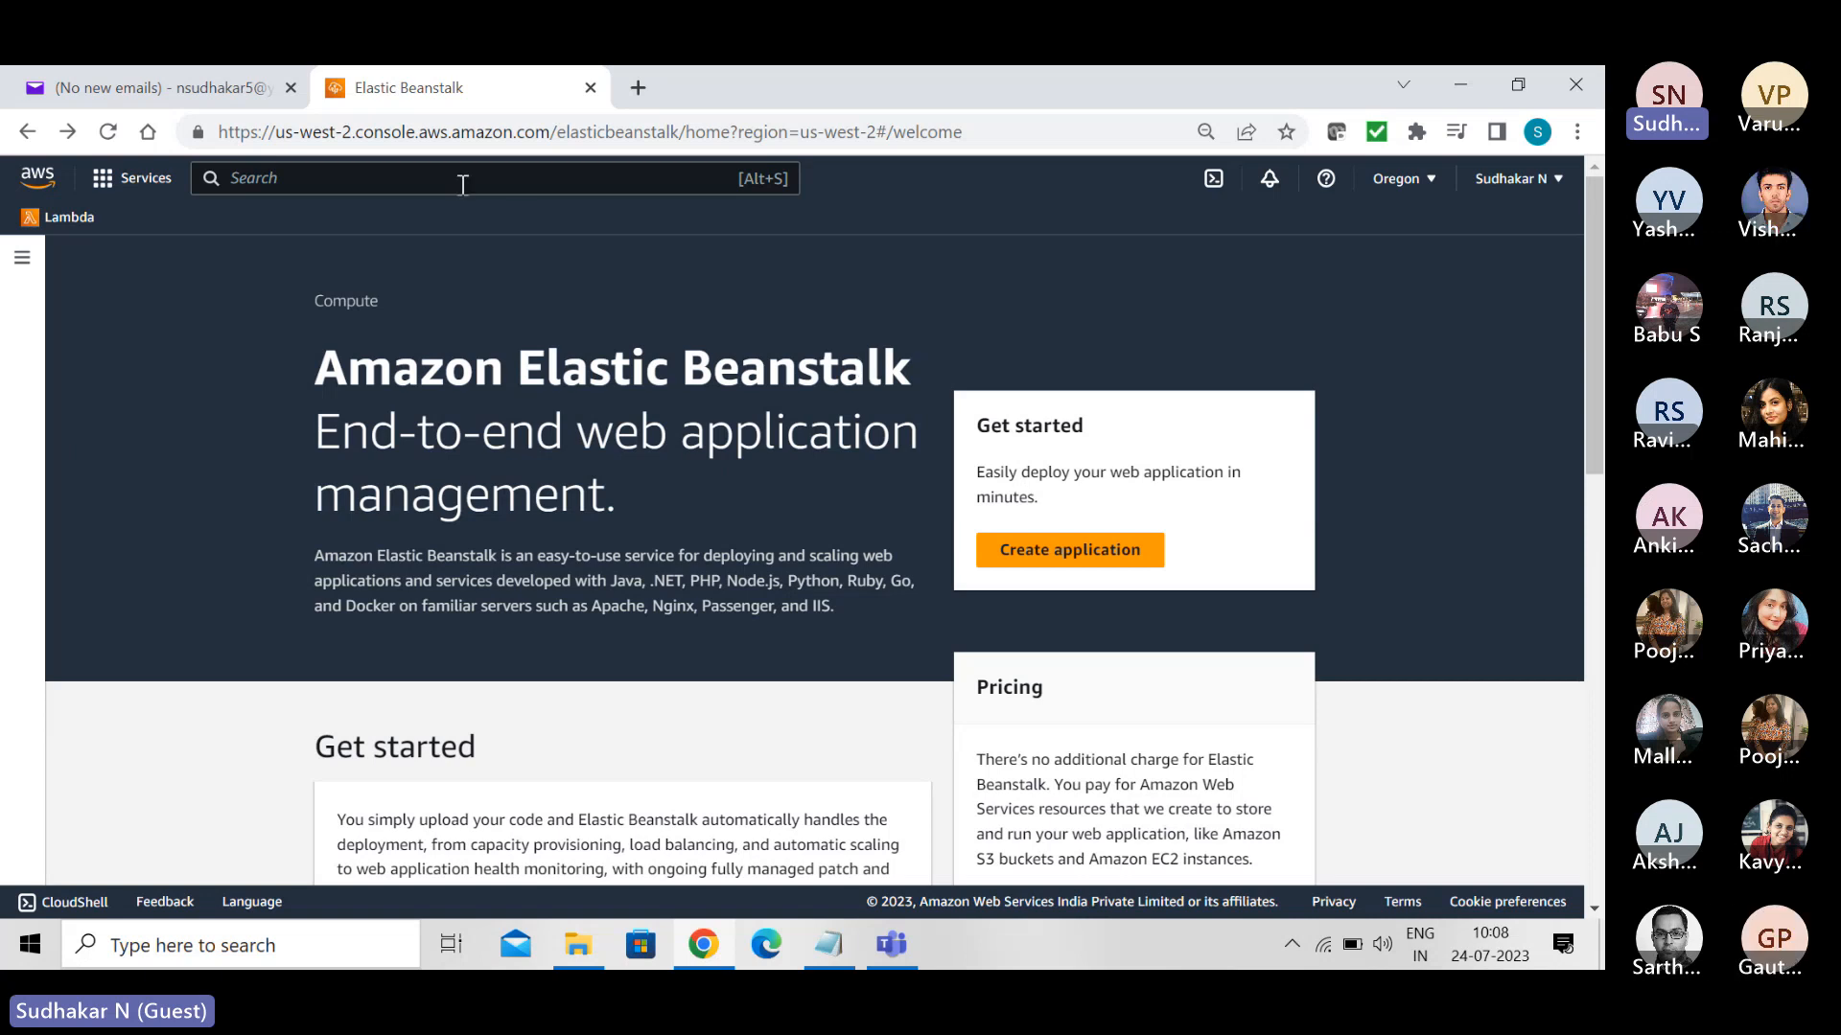
# - Duplicate the Elastic Beanstalk browser tab, search for iam in the copy, and open the IAM service
pyautogui.rightClick(471, 84)
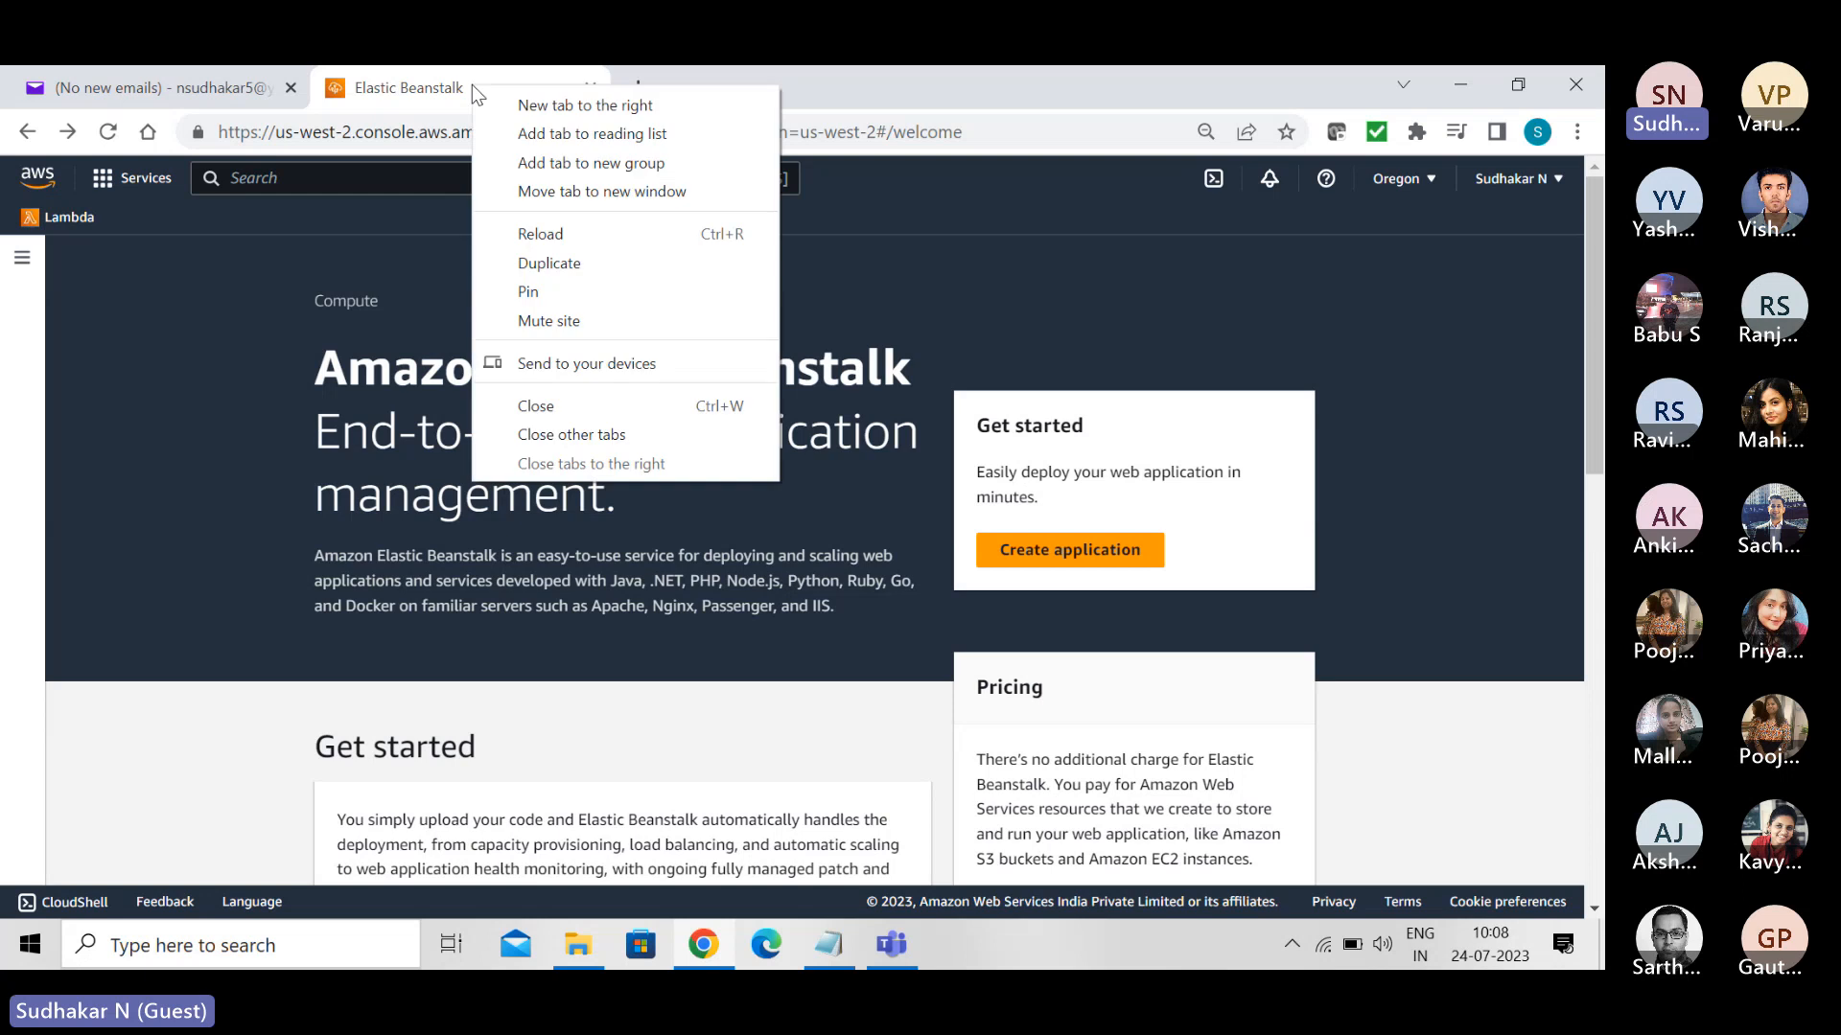
pyautogui.click(554, 274)
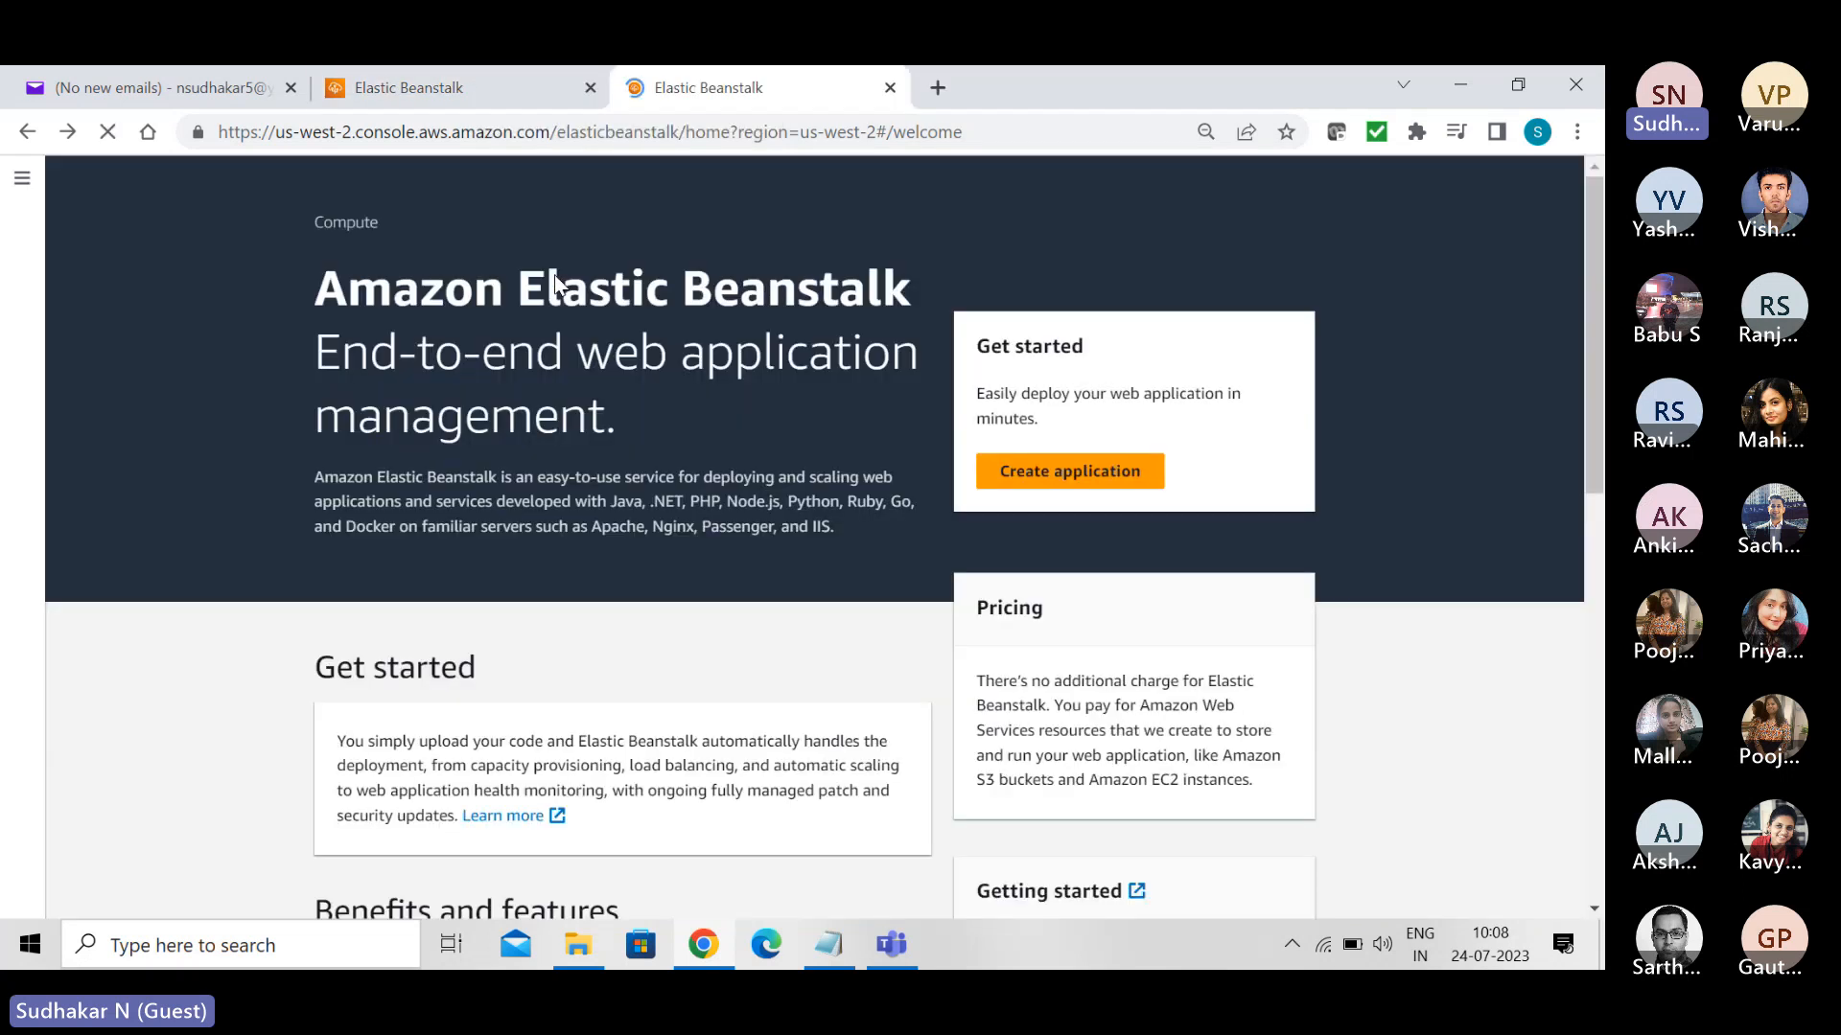
pyautogui.click(449, 178)
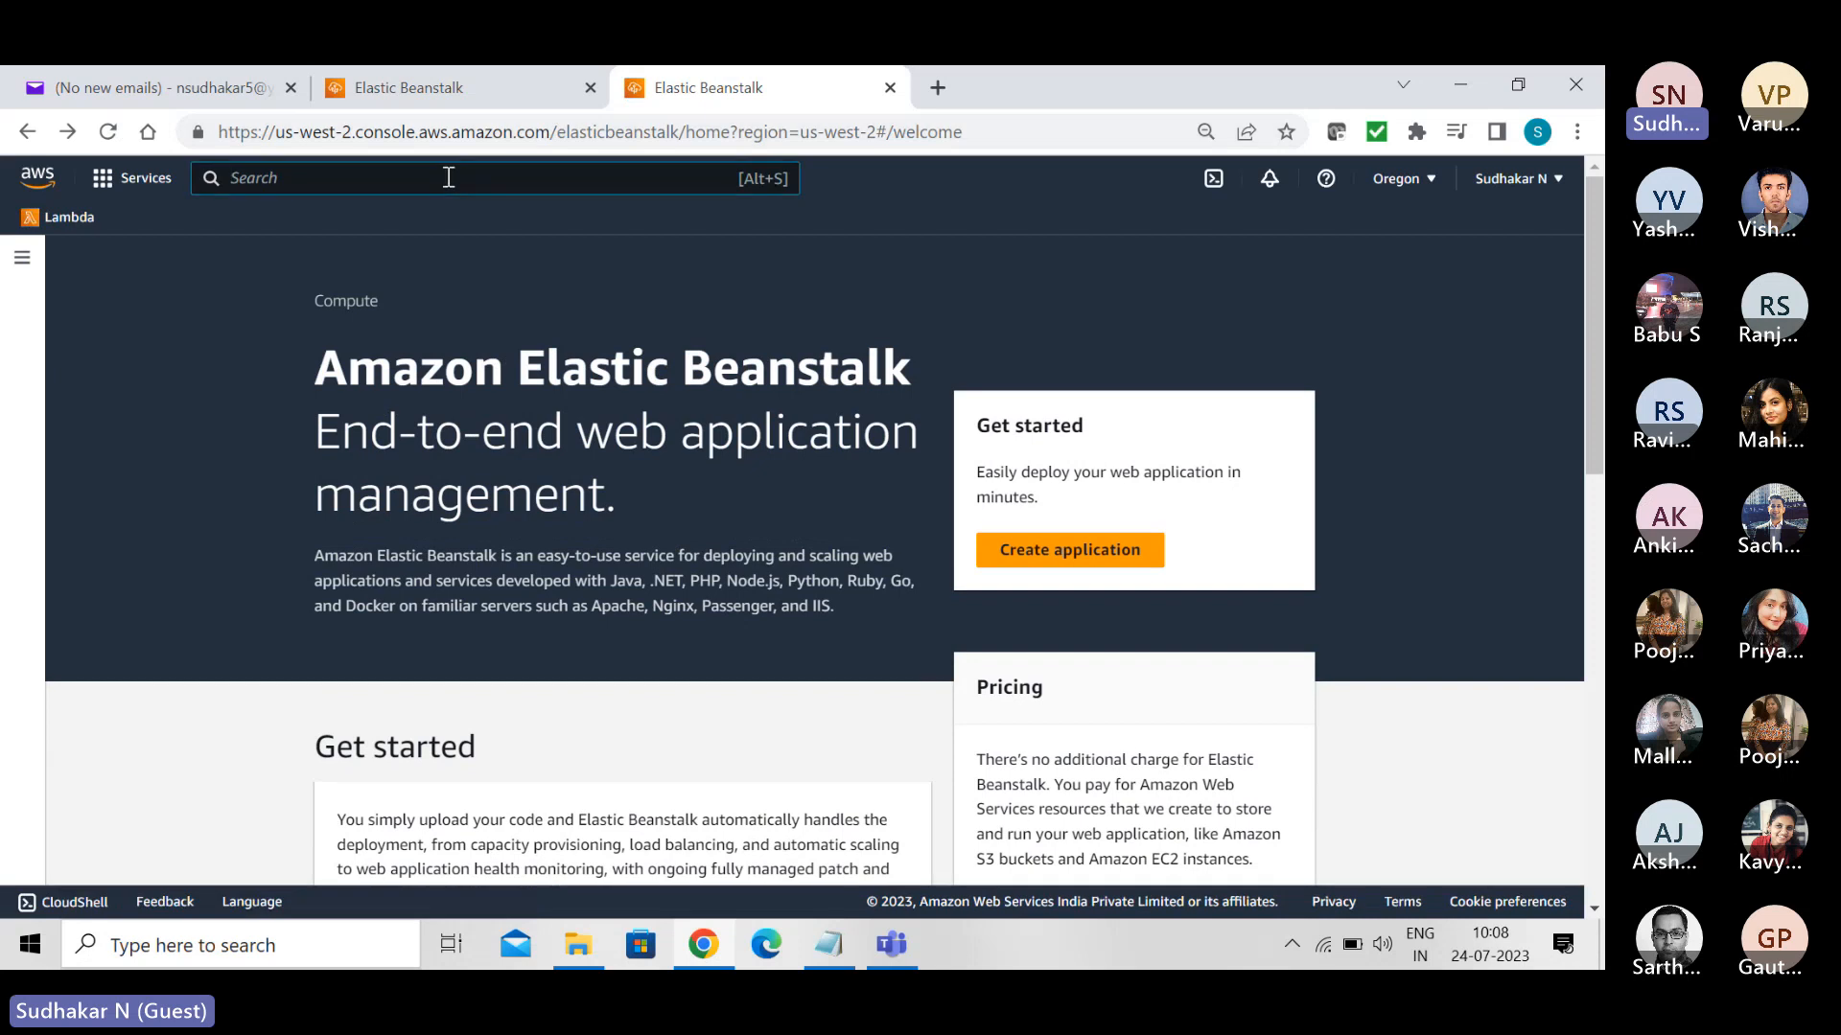
pyautogui.write('iam')
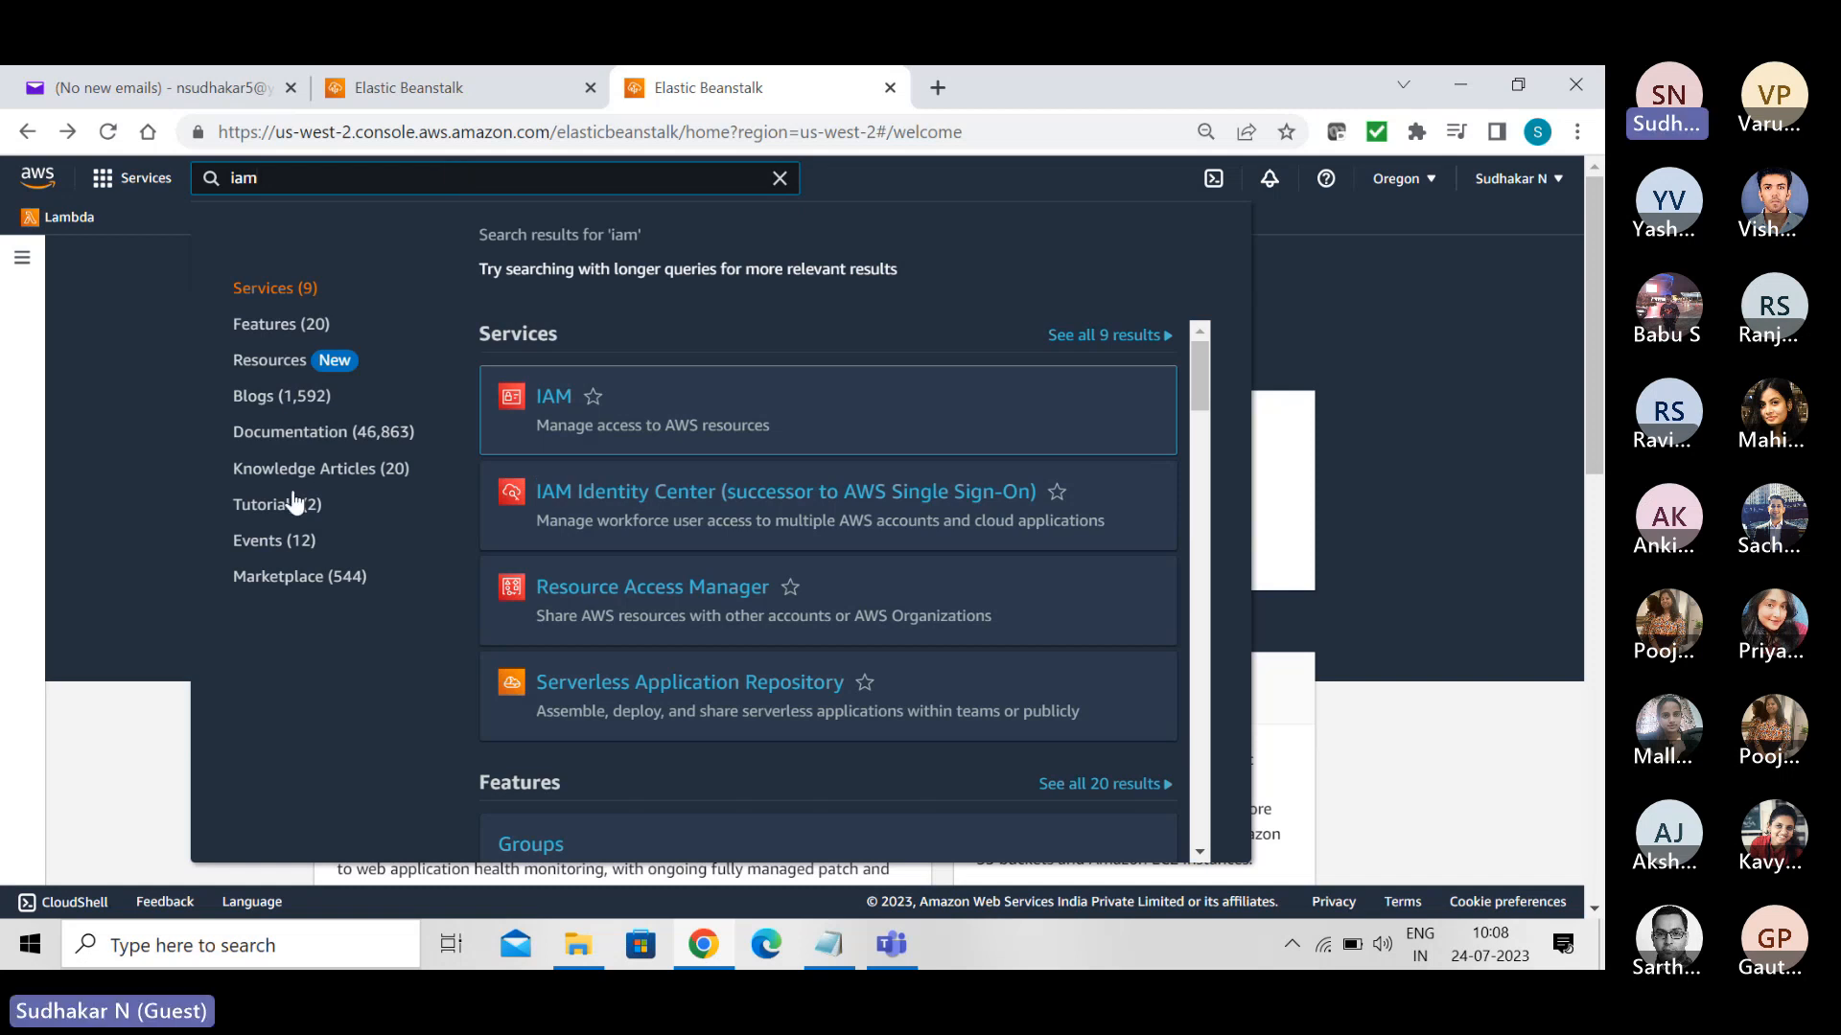
pyautogui.moveTo(549, 413)
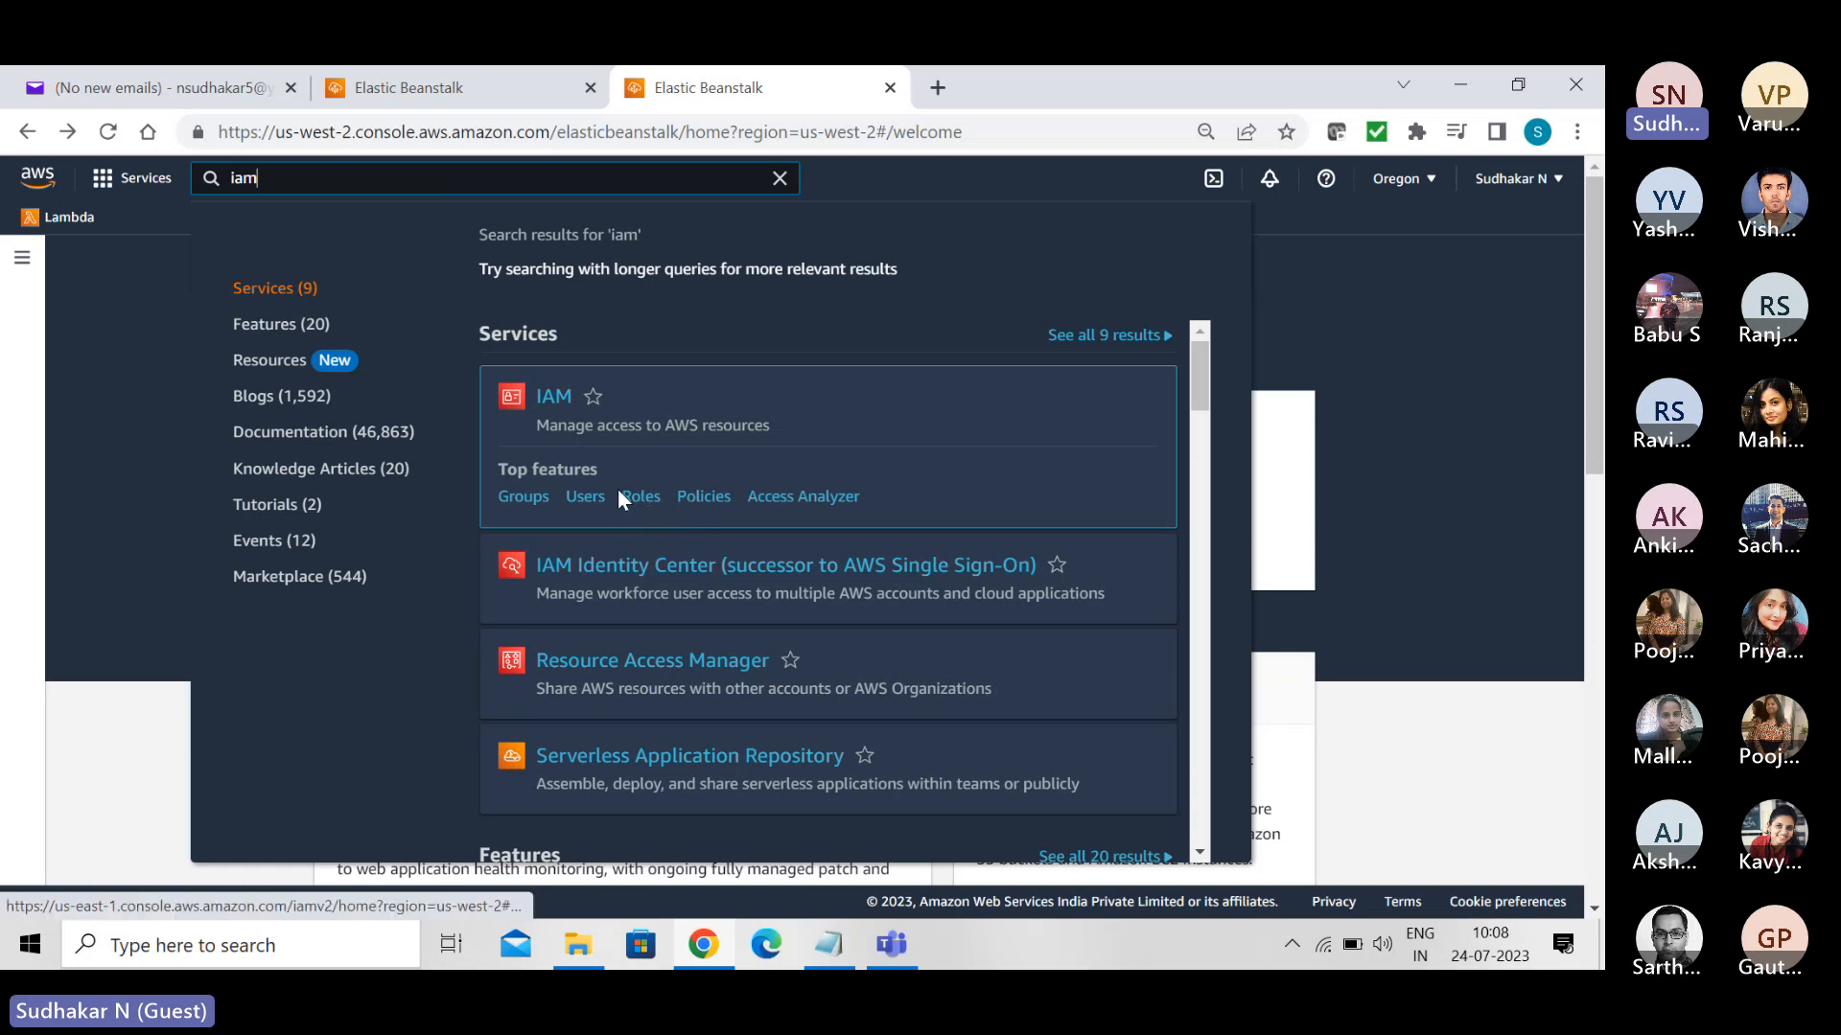
pyautogui.click(554, 409)
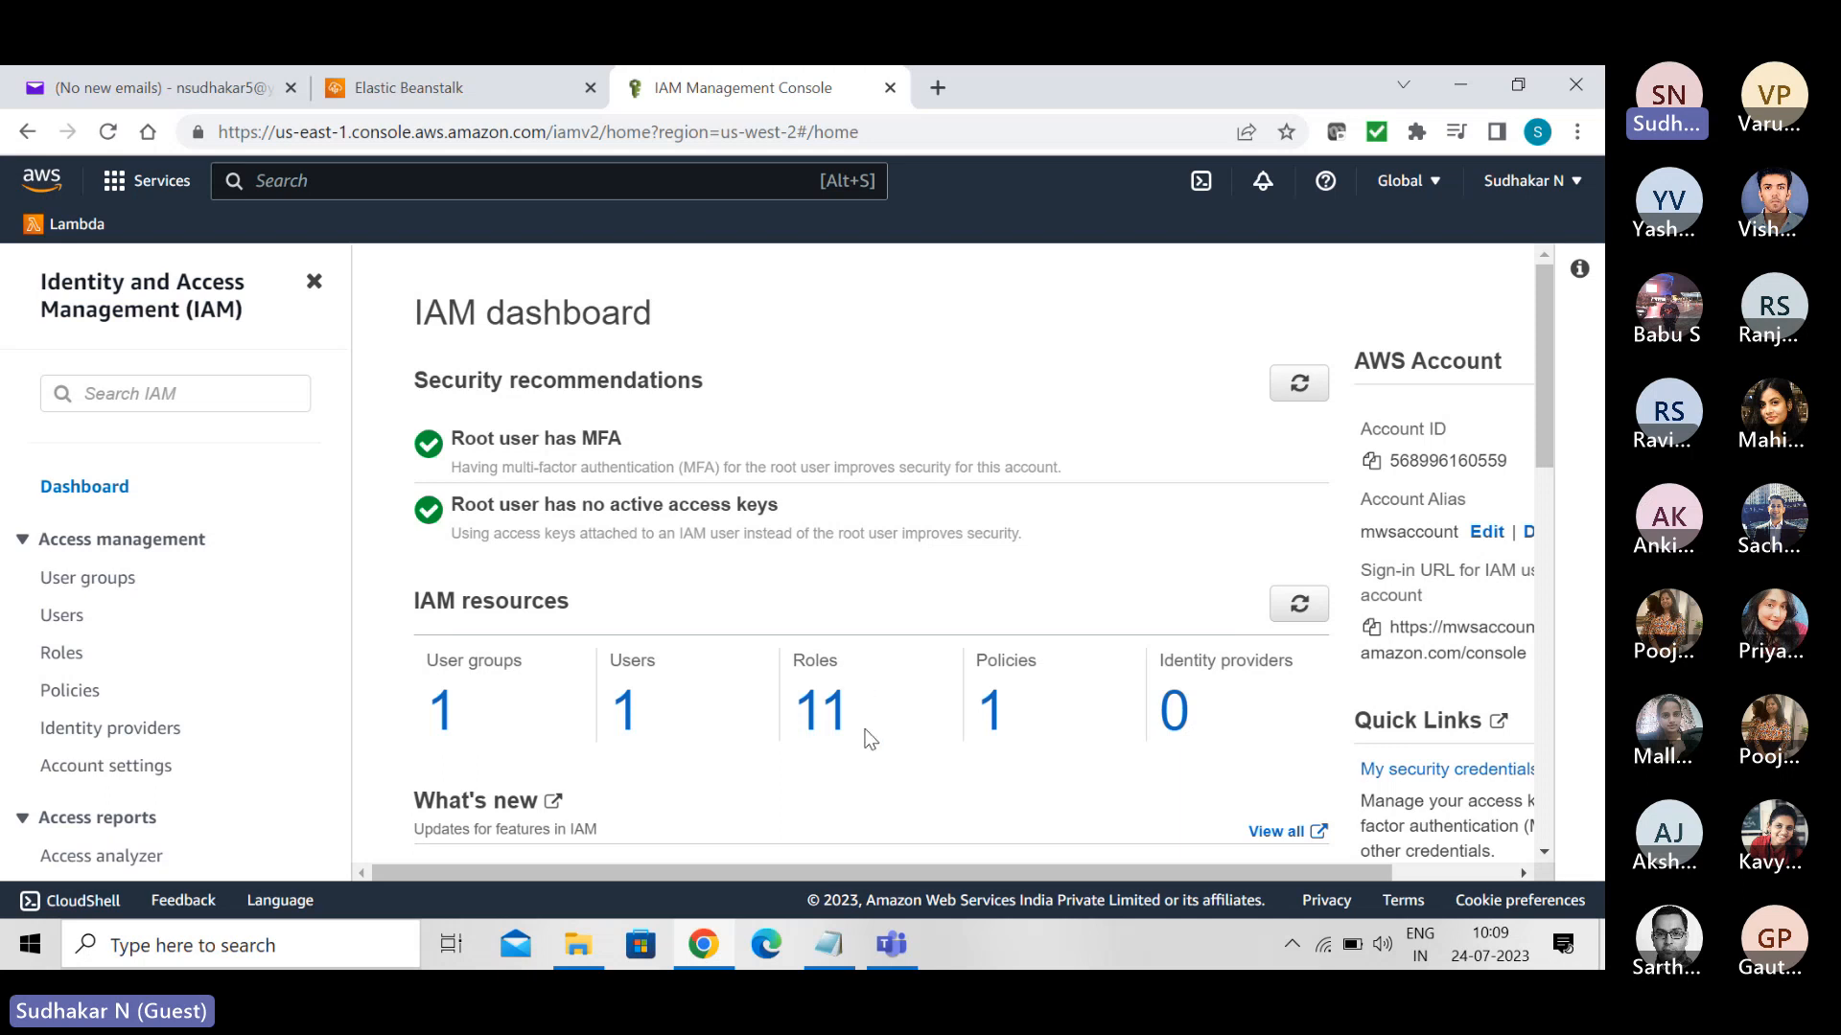
# - View the details of aws-elasticbeanstalk-ec2-role in the IAM roles, and return to the roles list
pyautogui.click(57, 654)
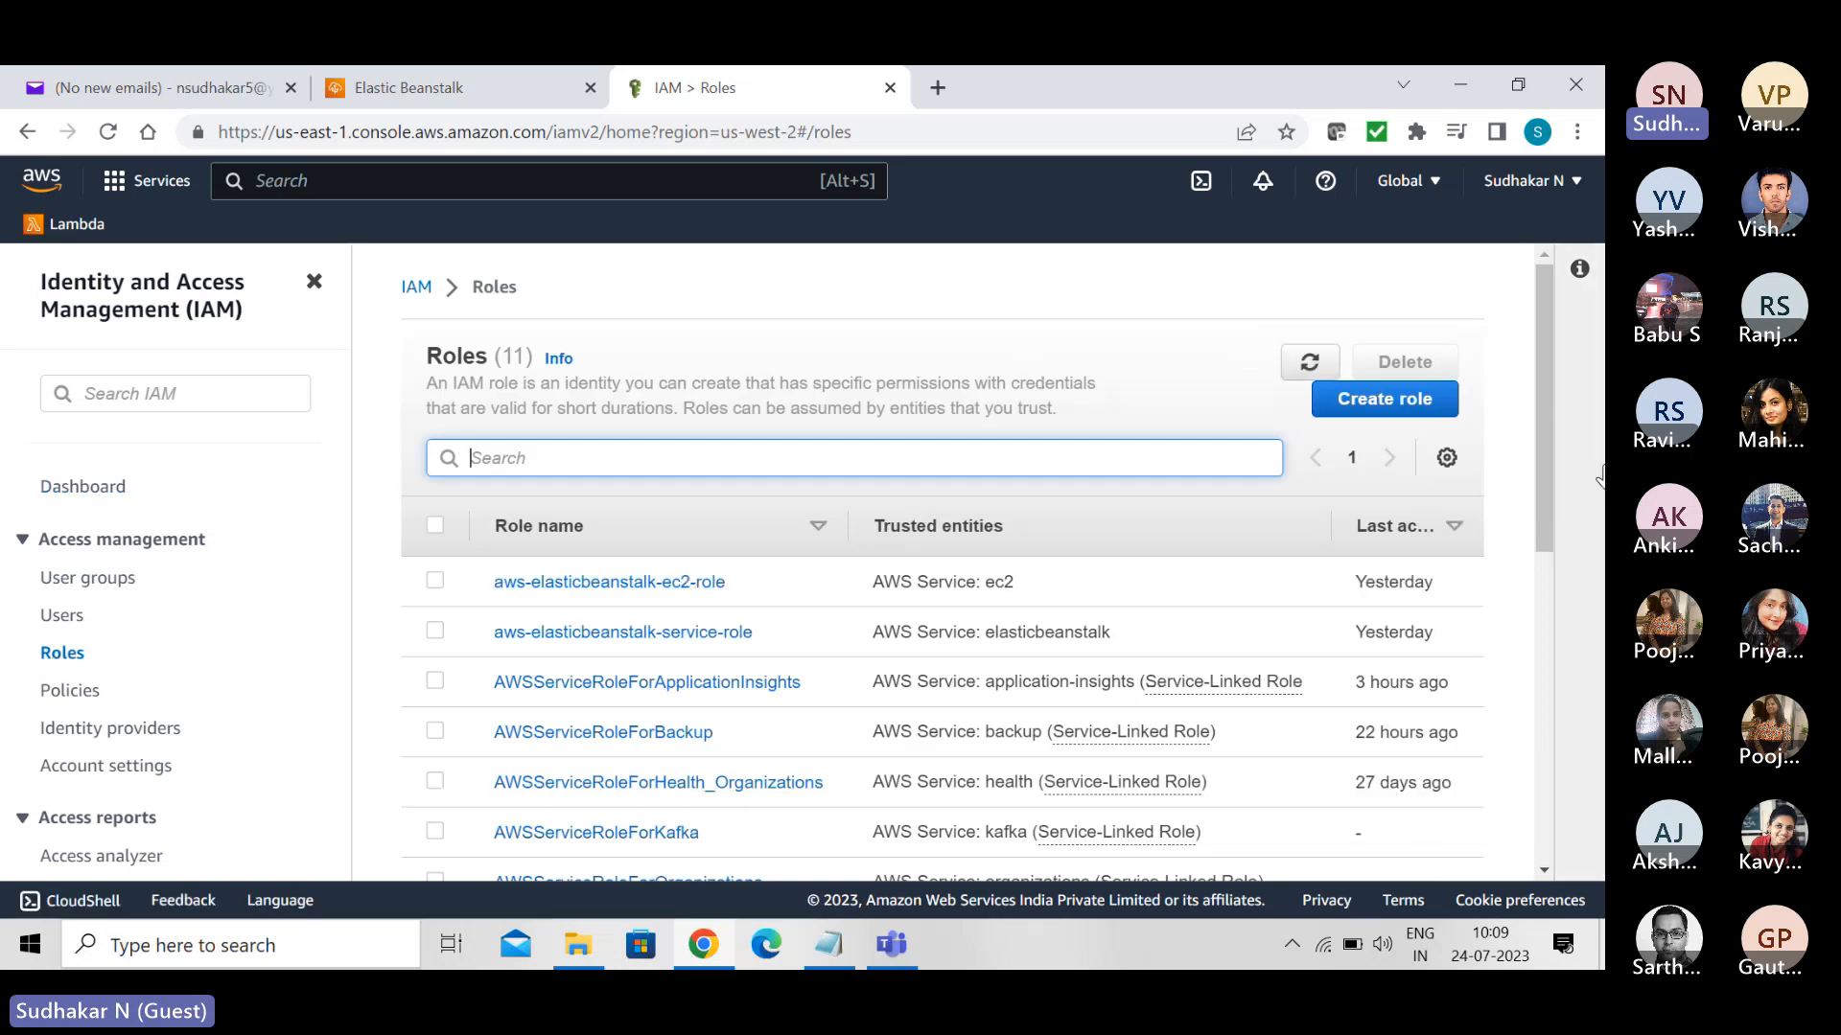
pyautogui.moveTo(1549, 389); pyautogui.dragTo(1540, 333)
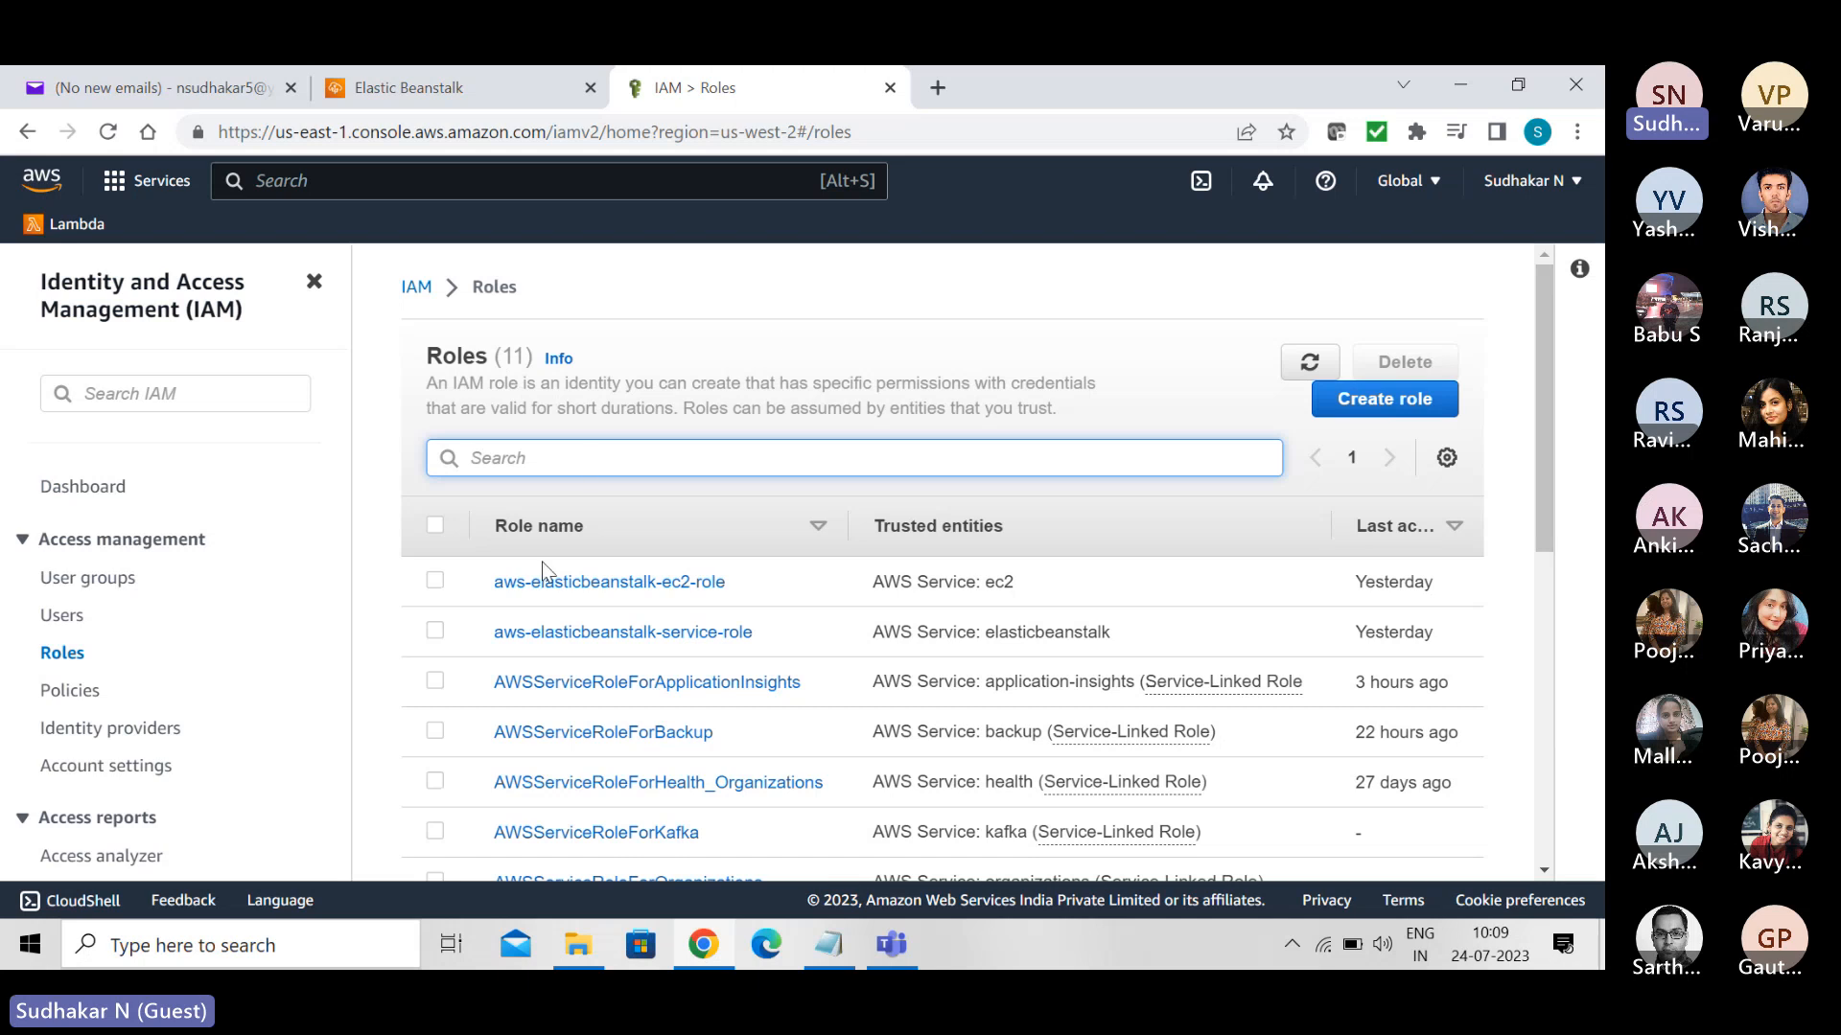
pyautogui.click(611, 582)
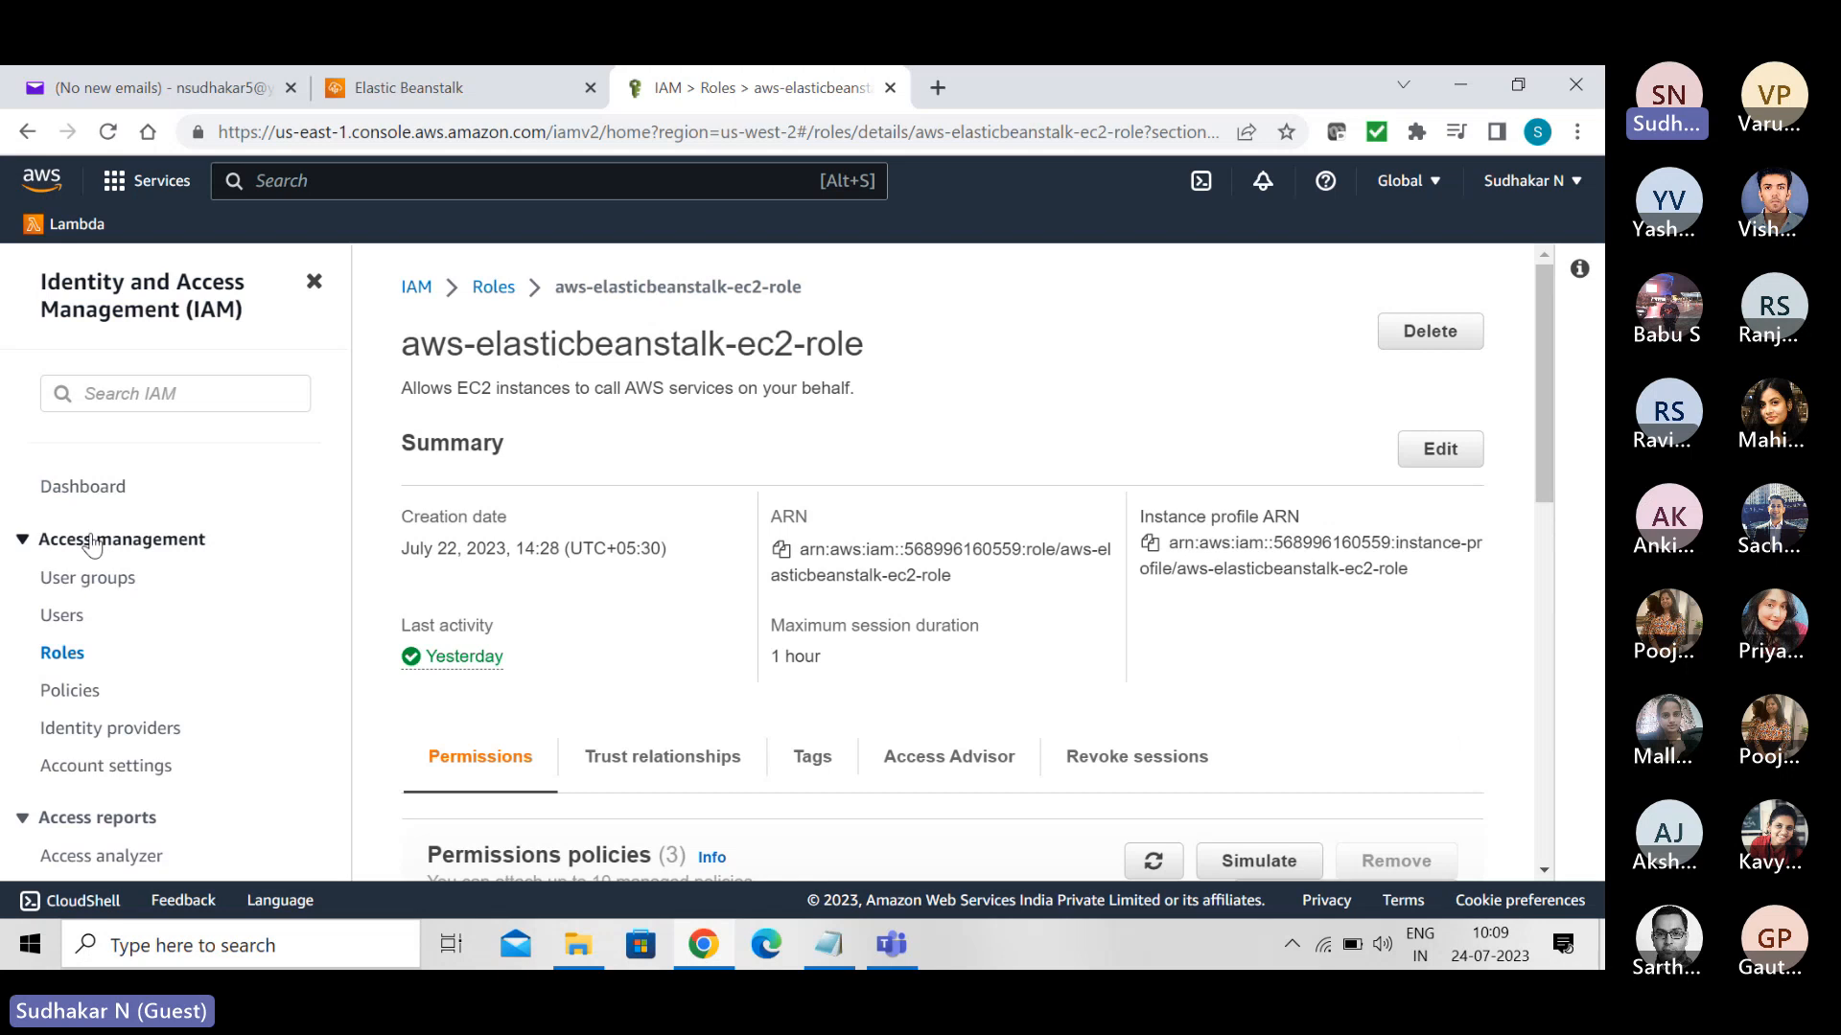
pyautogui.click(57, 655)
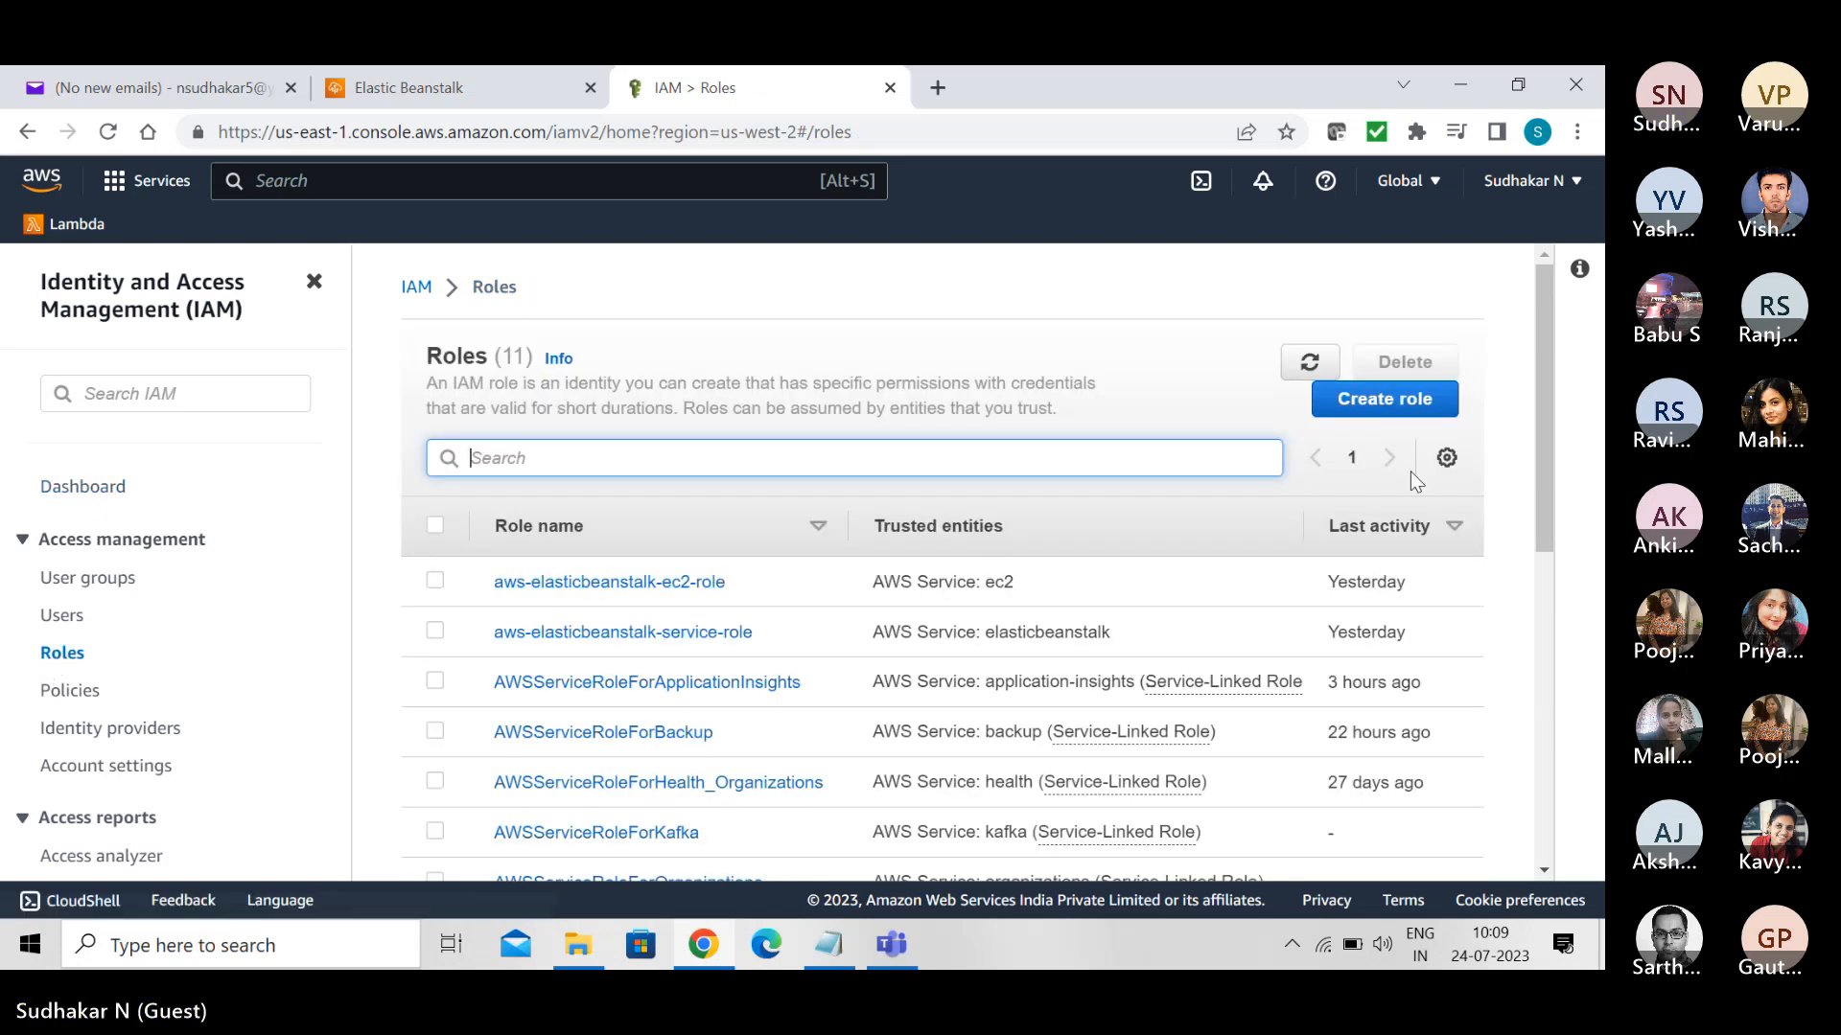
# - Start creating a role for an AWS service with the EC2 use case, and proceed to its permissions policies
pyautogui.click(1377, 407)
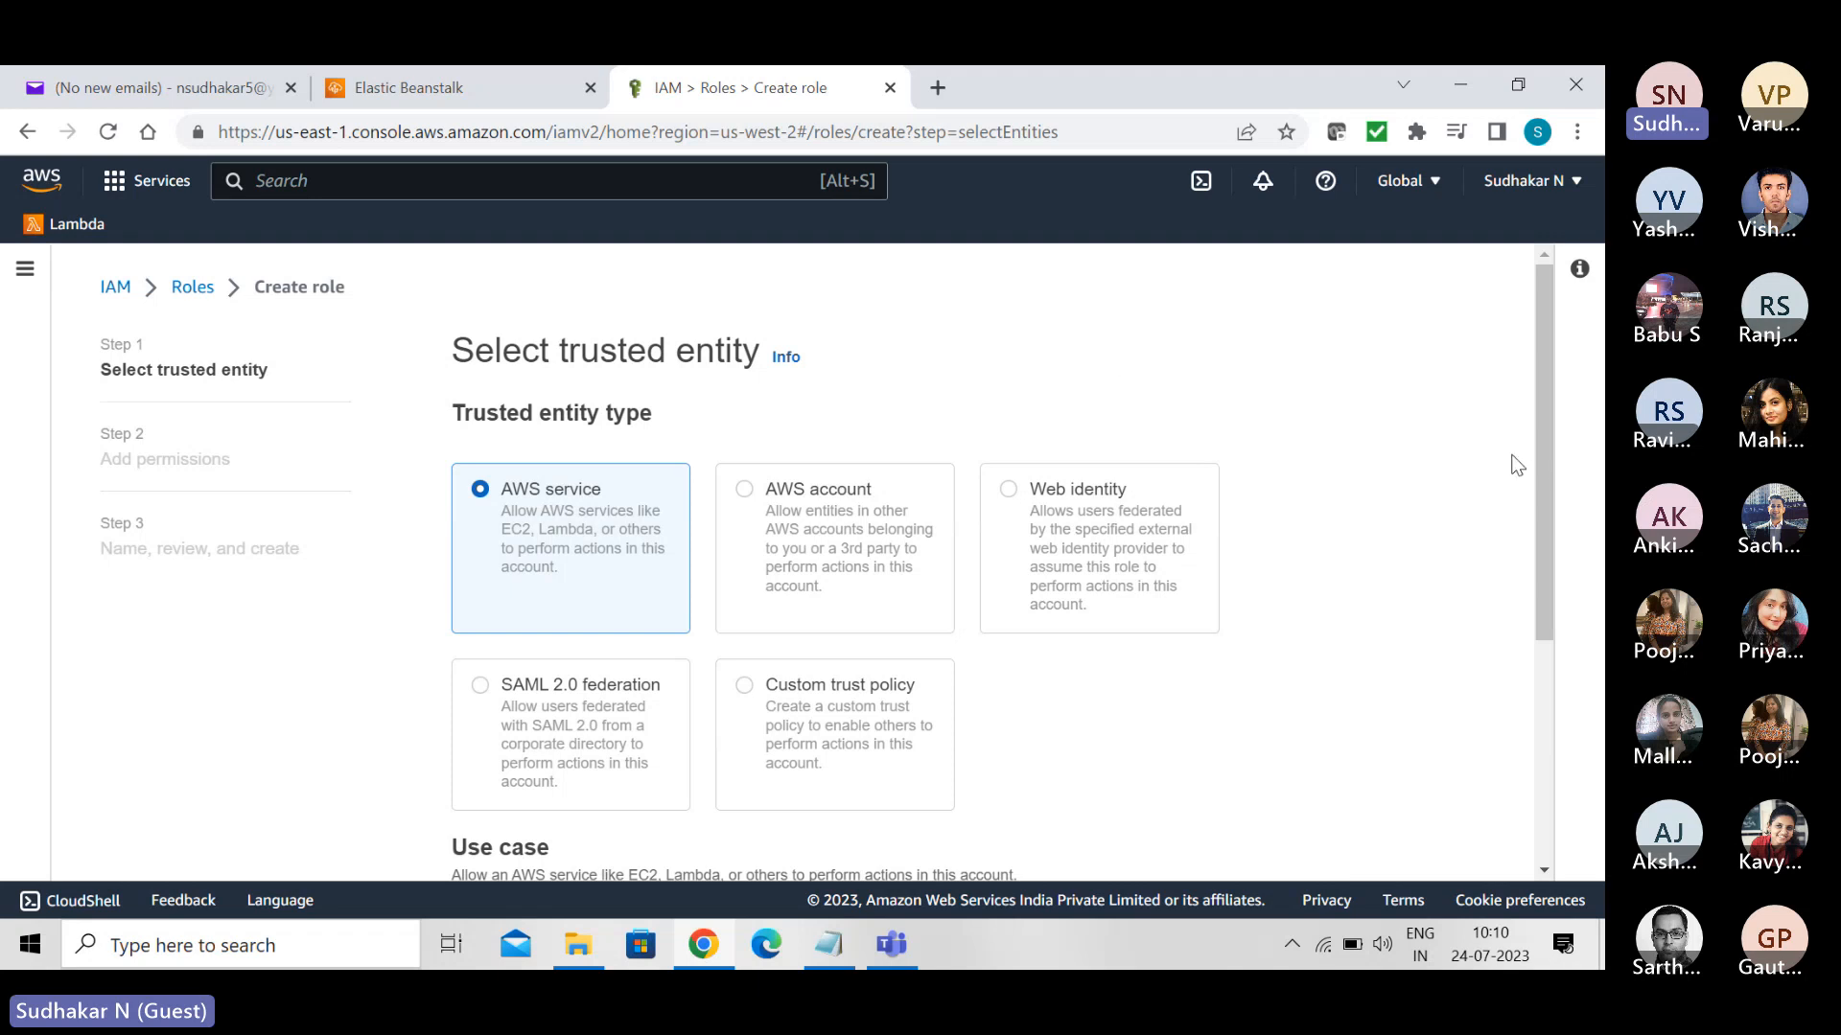
pyautogui.moveTo(1545, 472); pyautogui.dragTo(1534, 669)
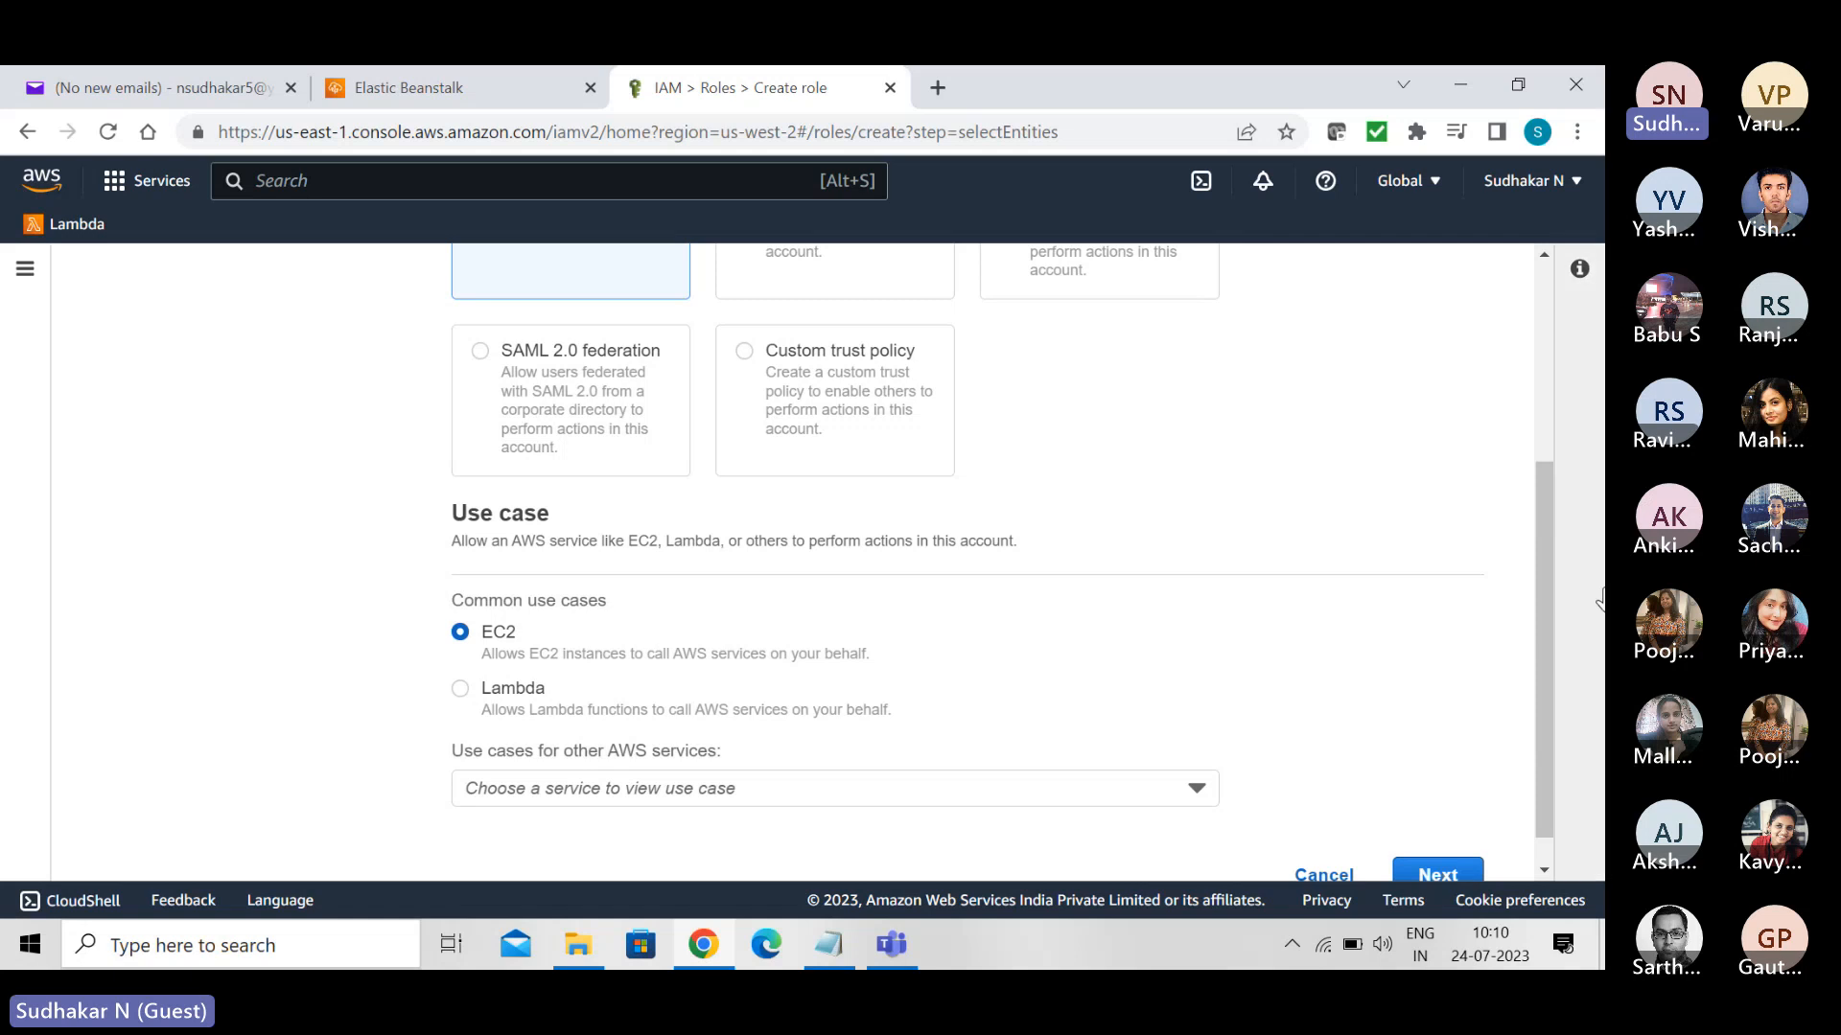
pyautogui.scroll(-1, 1540, 549)
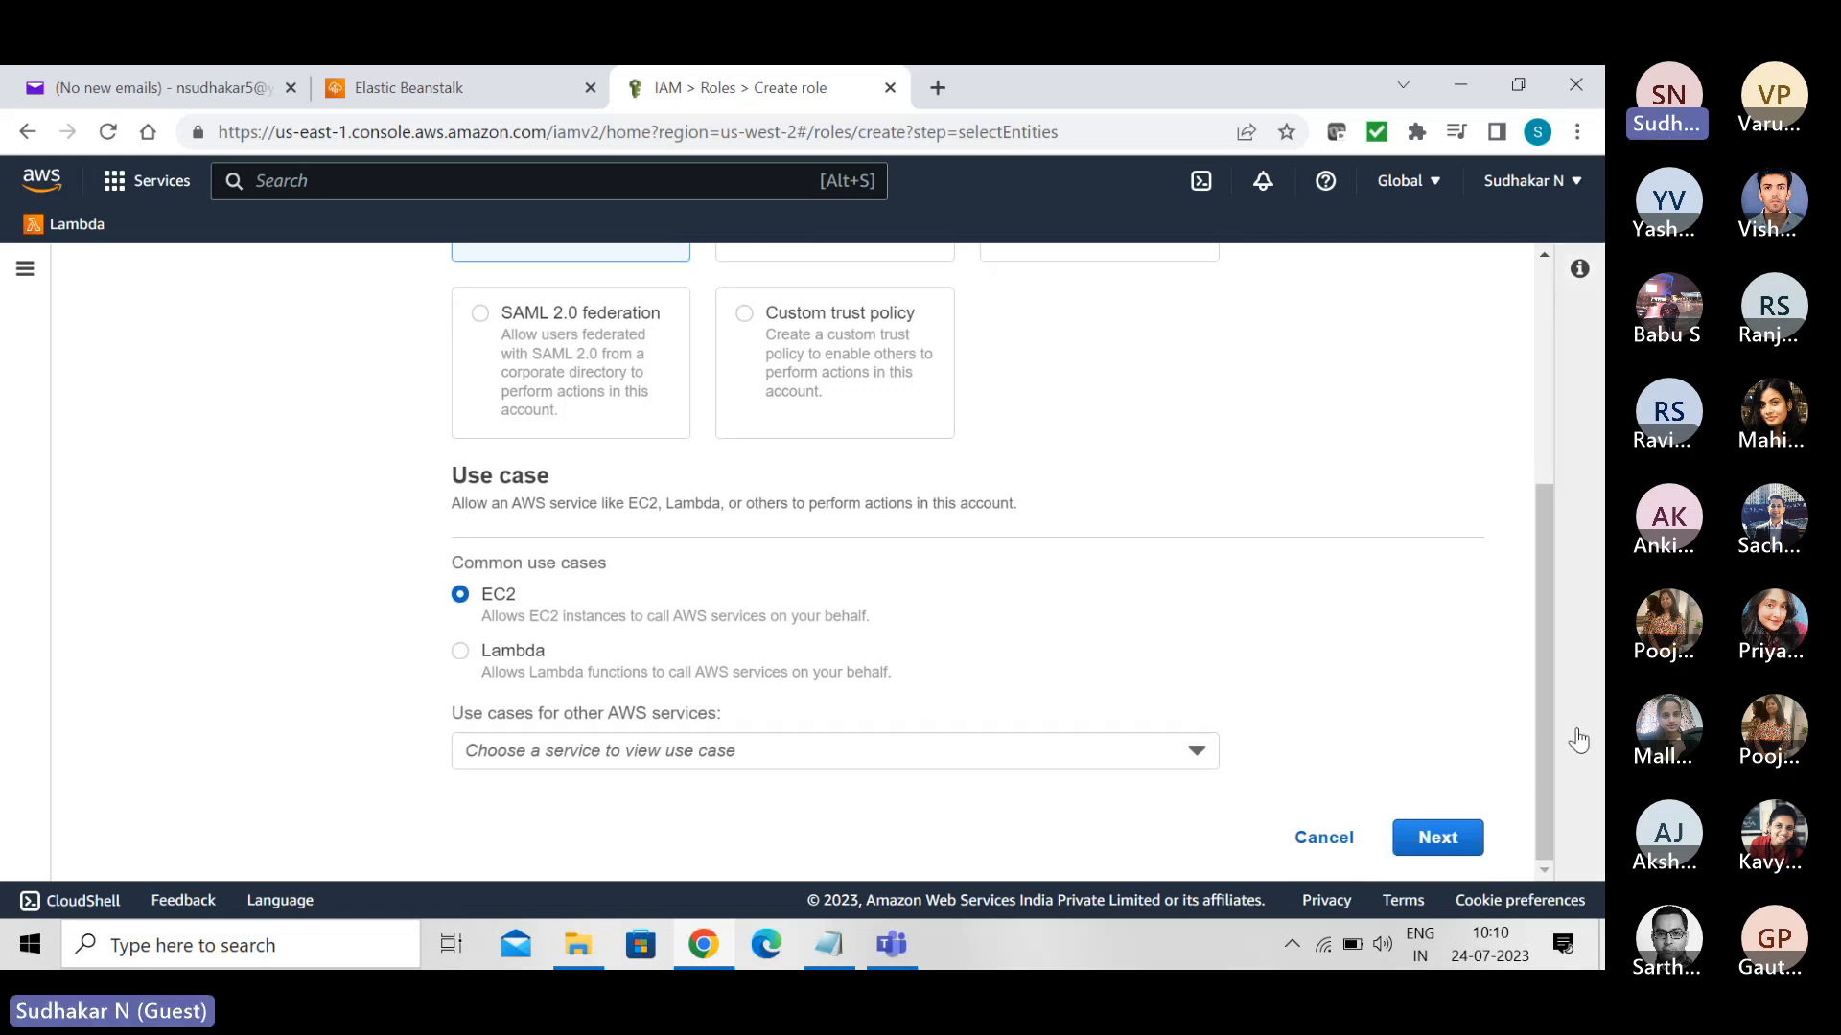
pyautogui.click(1423, 850)
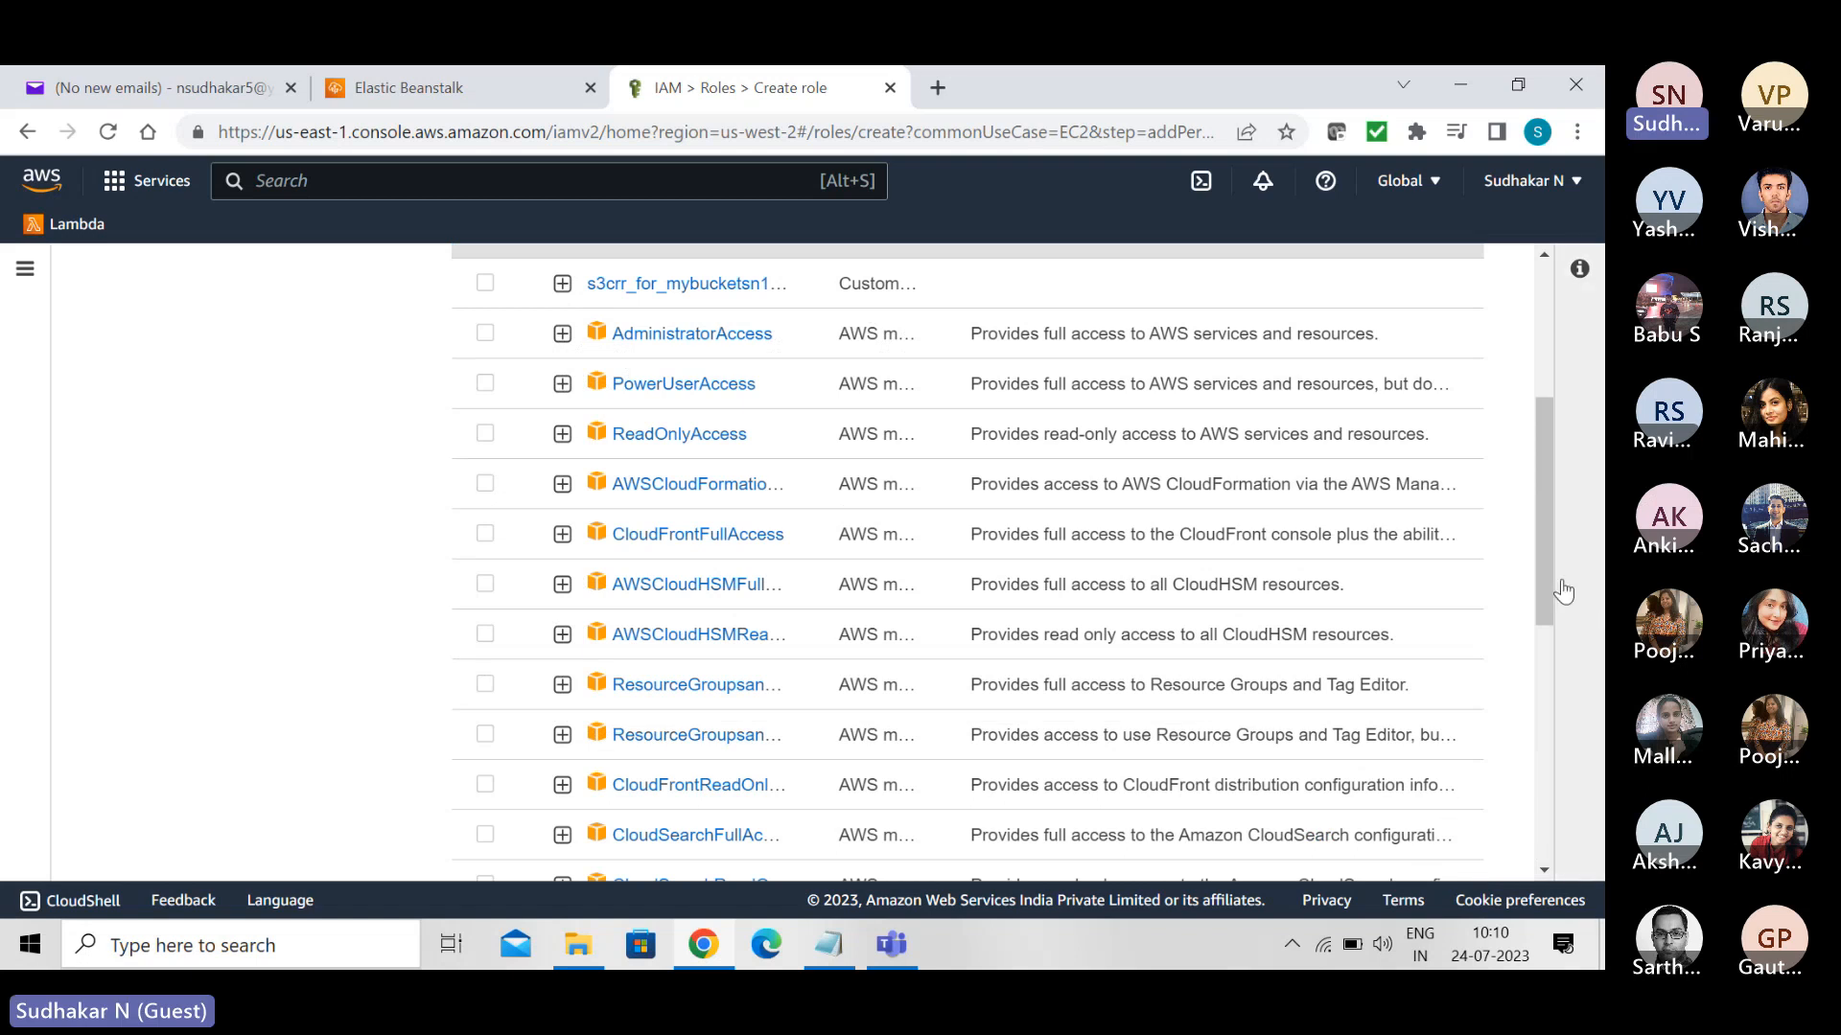
pyautogui.moveTo(1541, 575); pyautogui.dragTo(1534, 446)
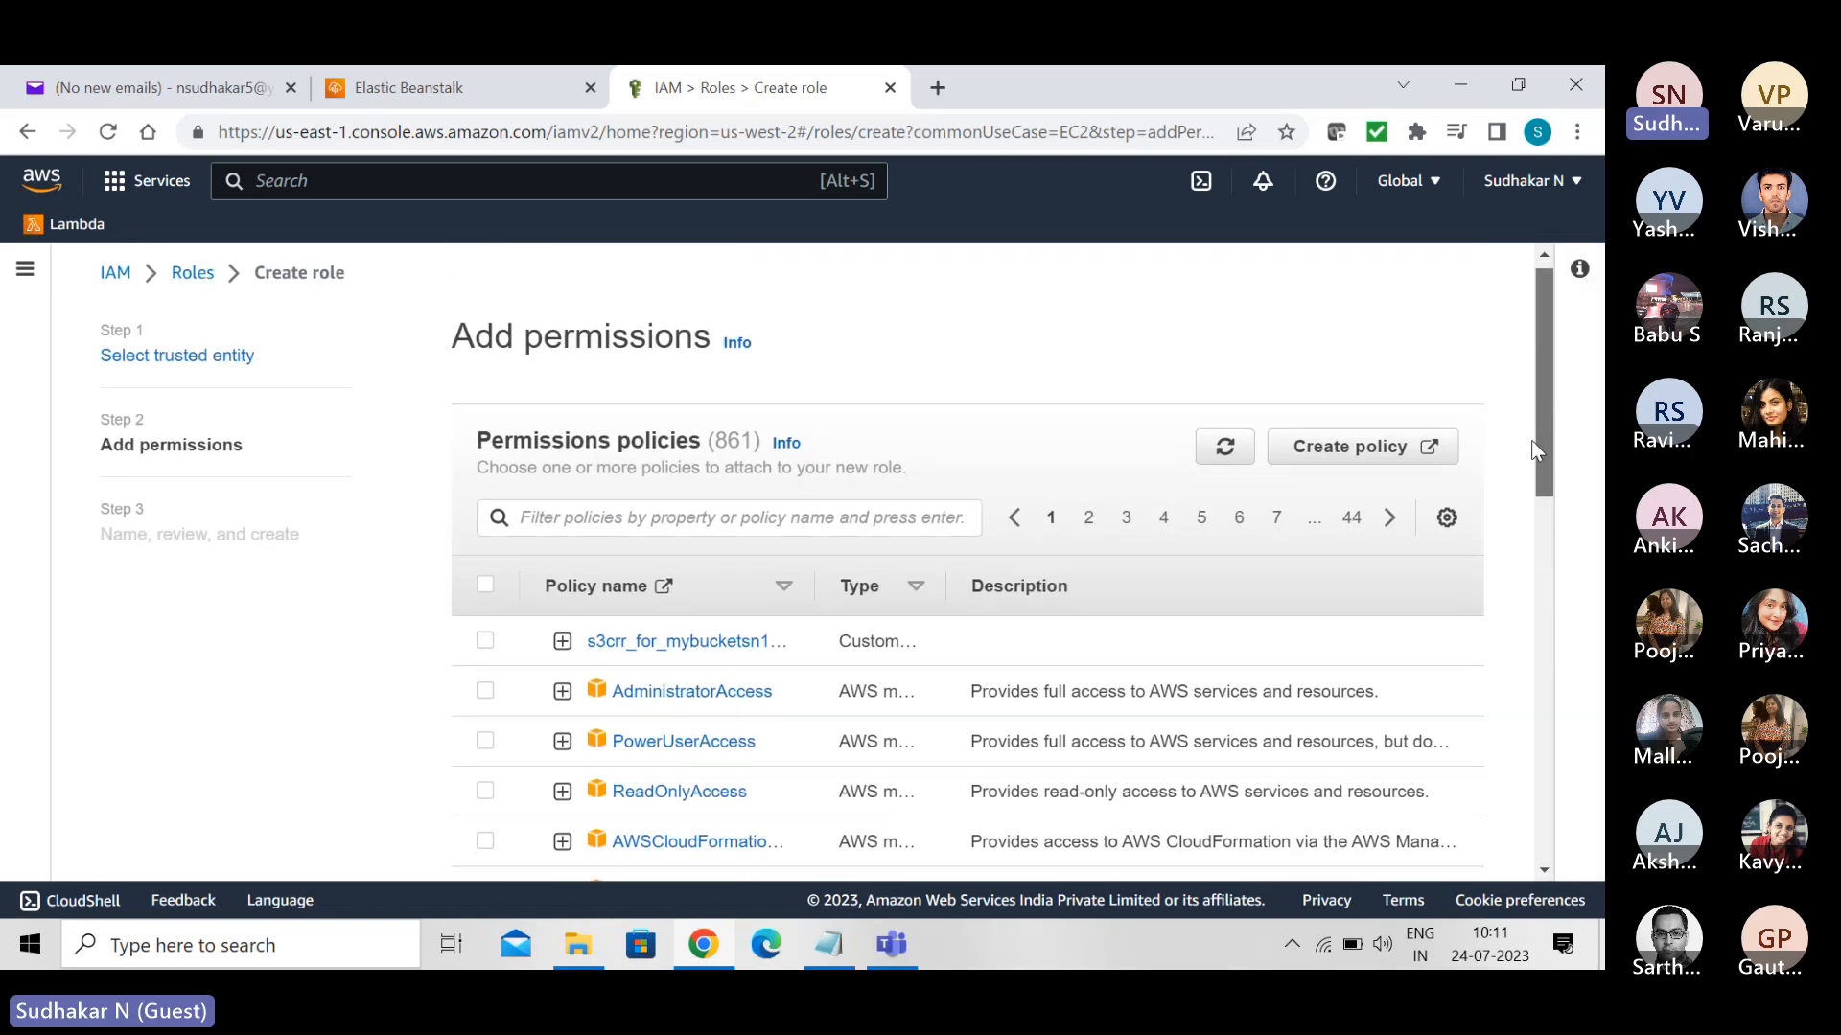
pyautogui.scroll(-1, 1534, 446)
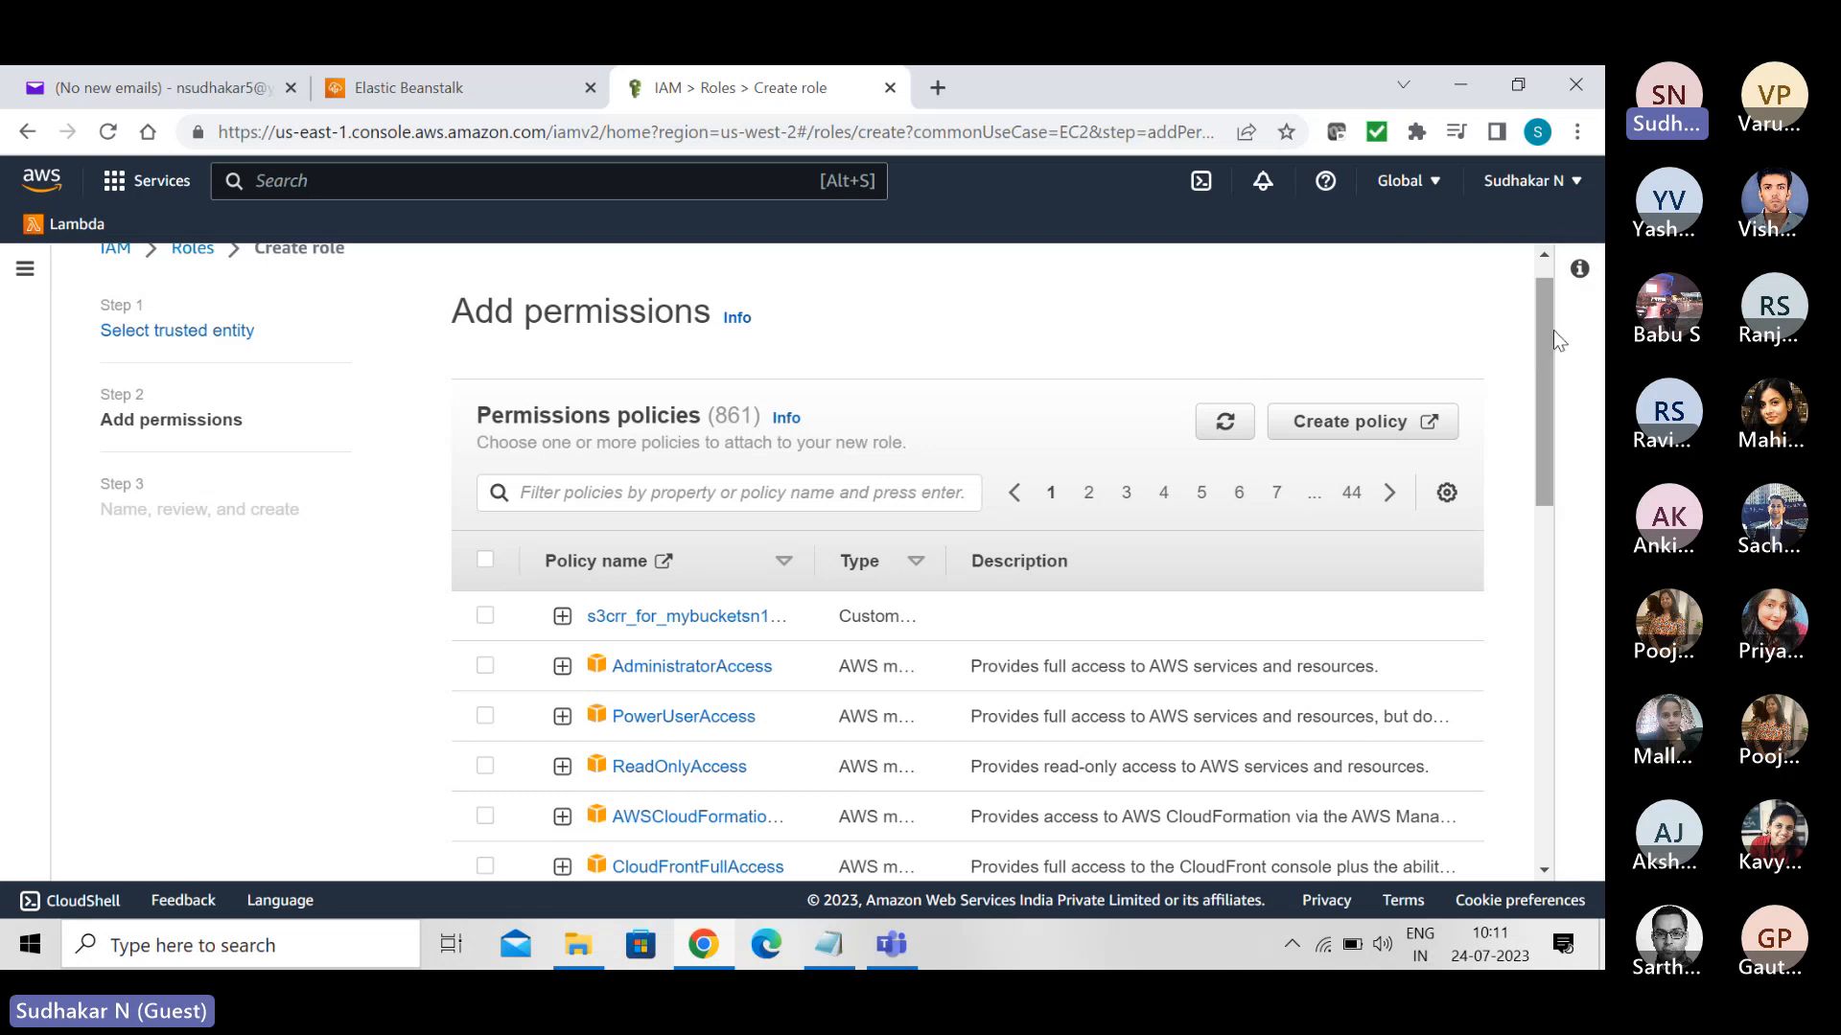
# - Filter the permissions policies for the new role by elasticbeanstalk
pyautogui.moveTo(1538, 320); pyautogui.dragTo(1551, 364)
pyautogui.click(689, 376)
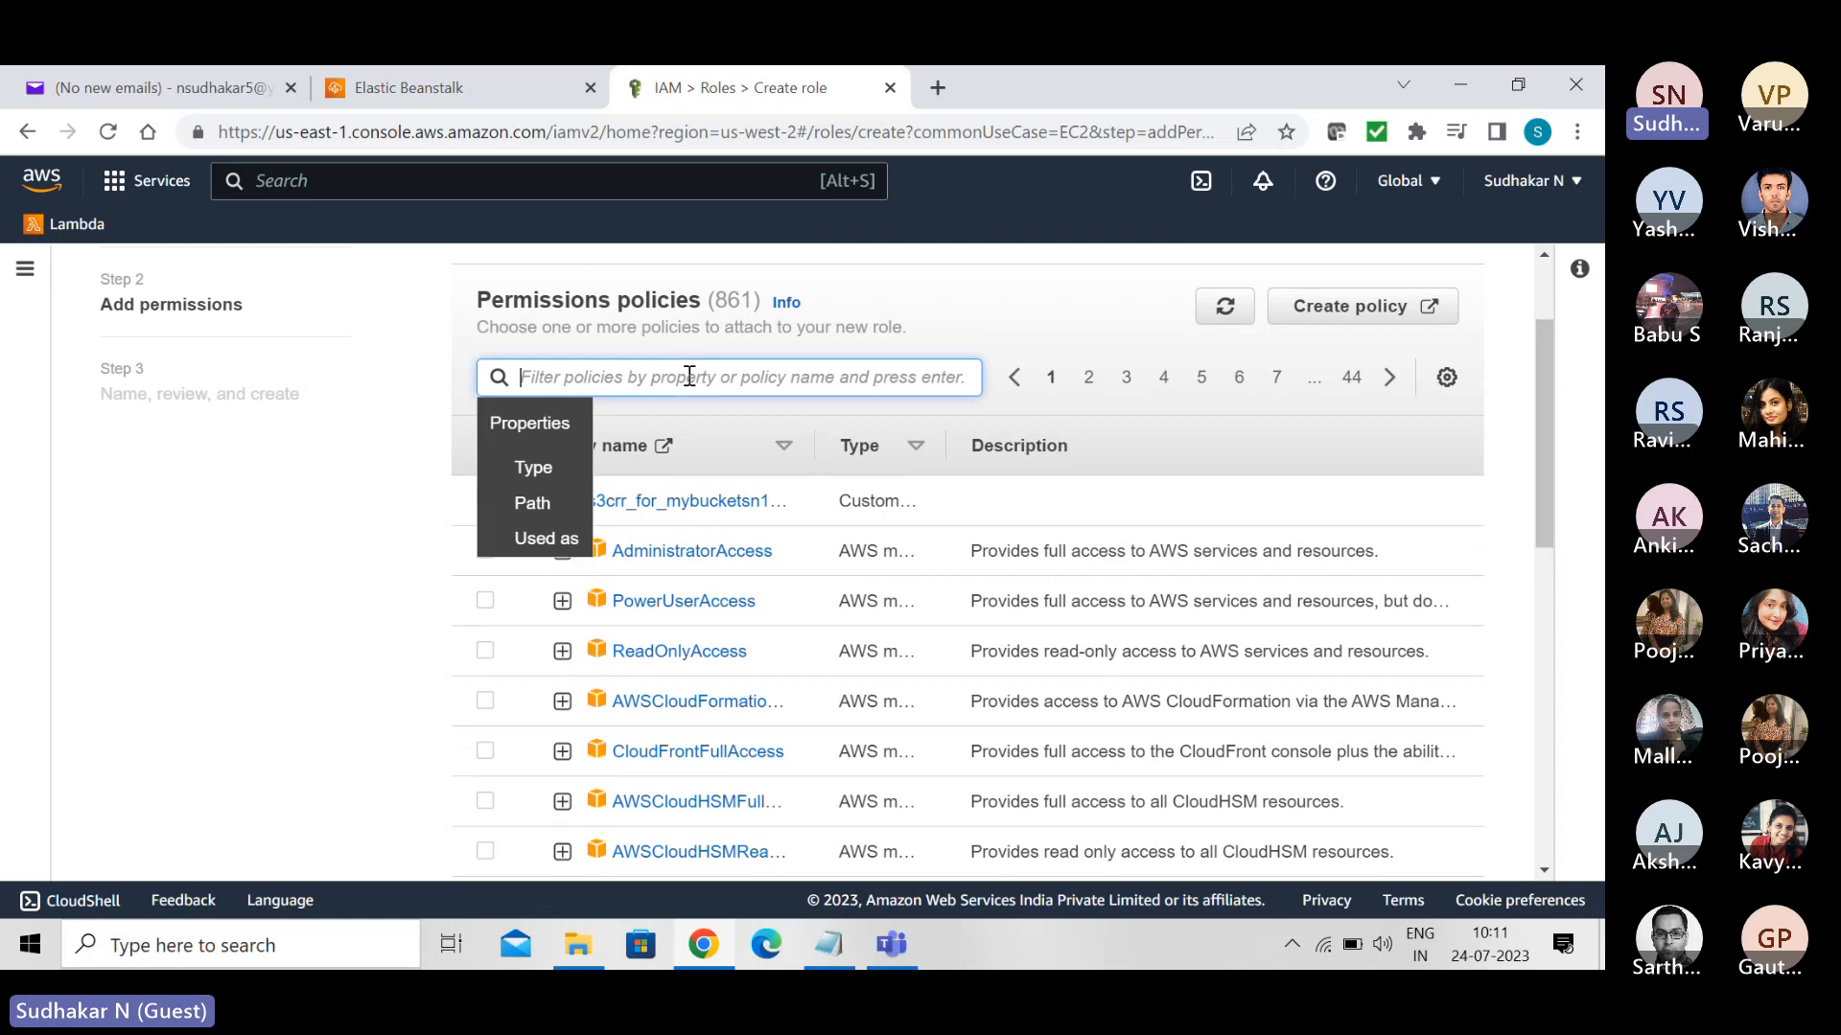
pyautogui.write('eb')
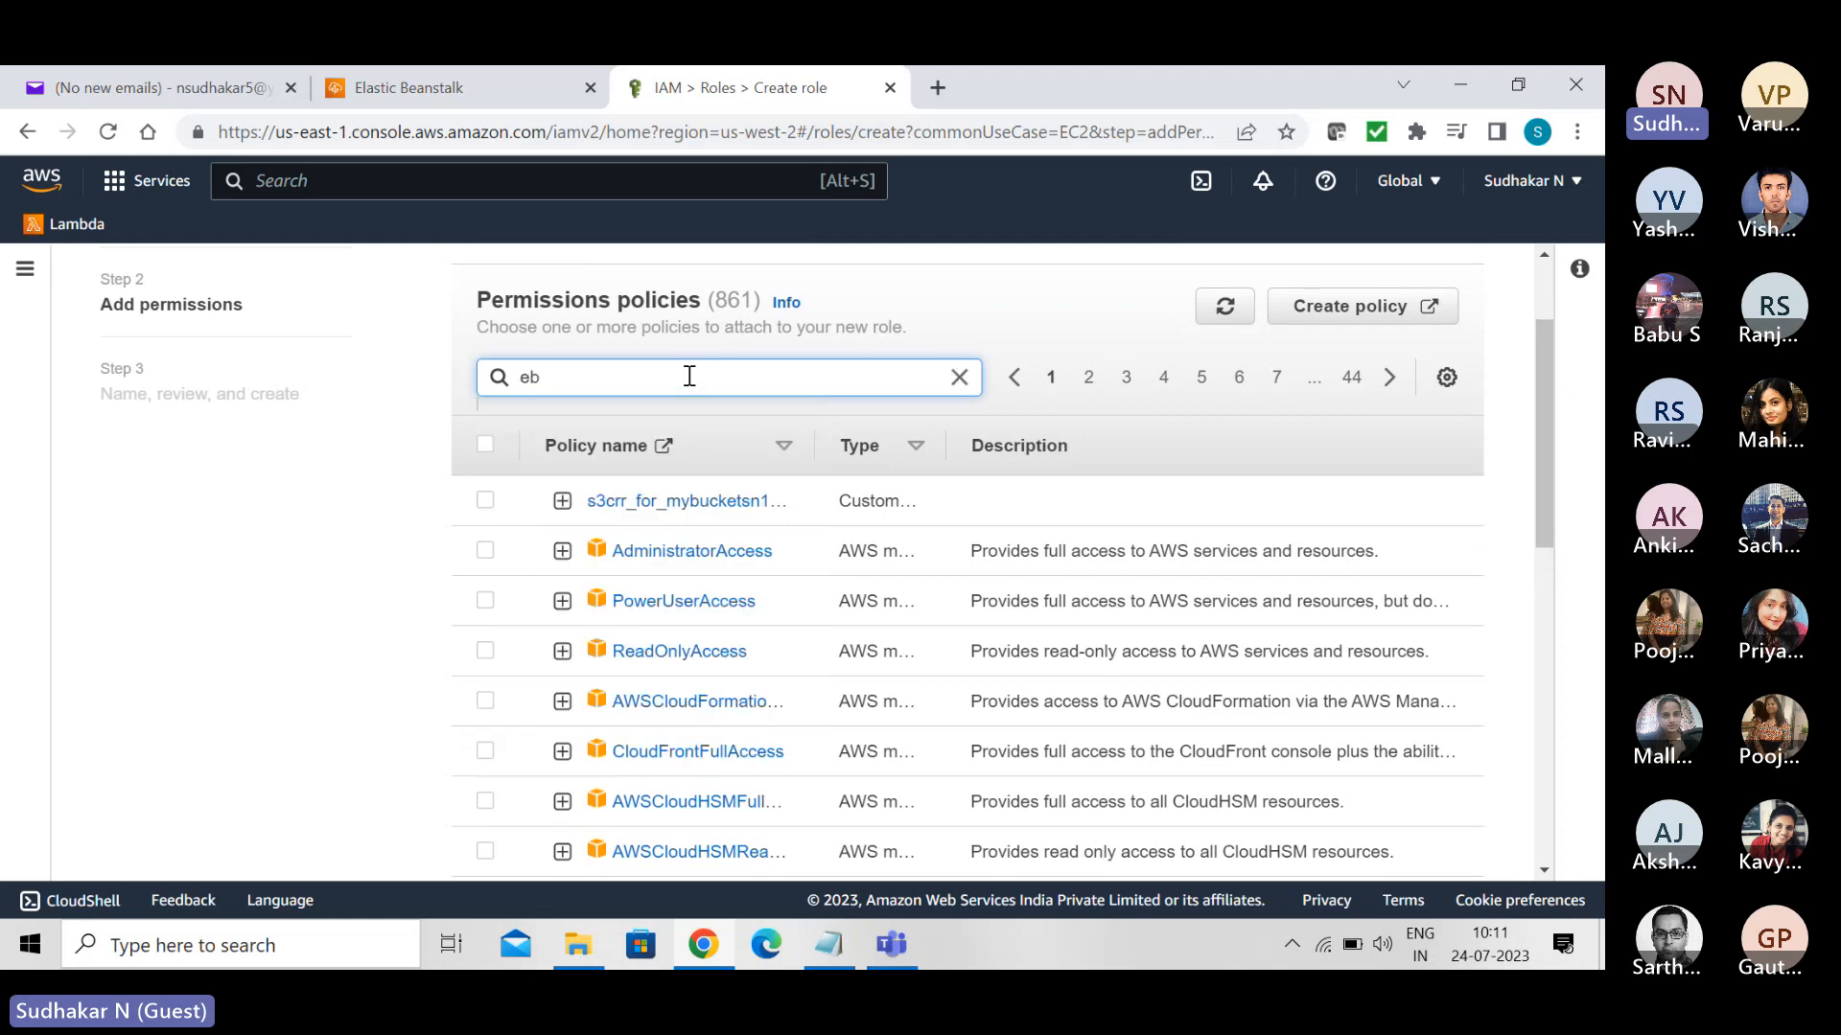
pyautogui.press('BackSpace')
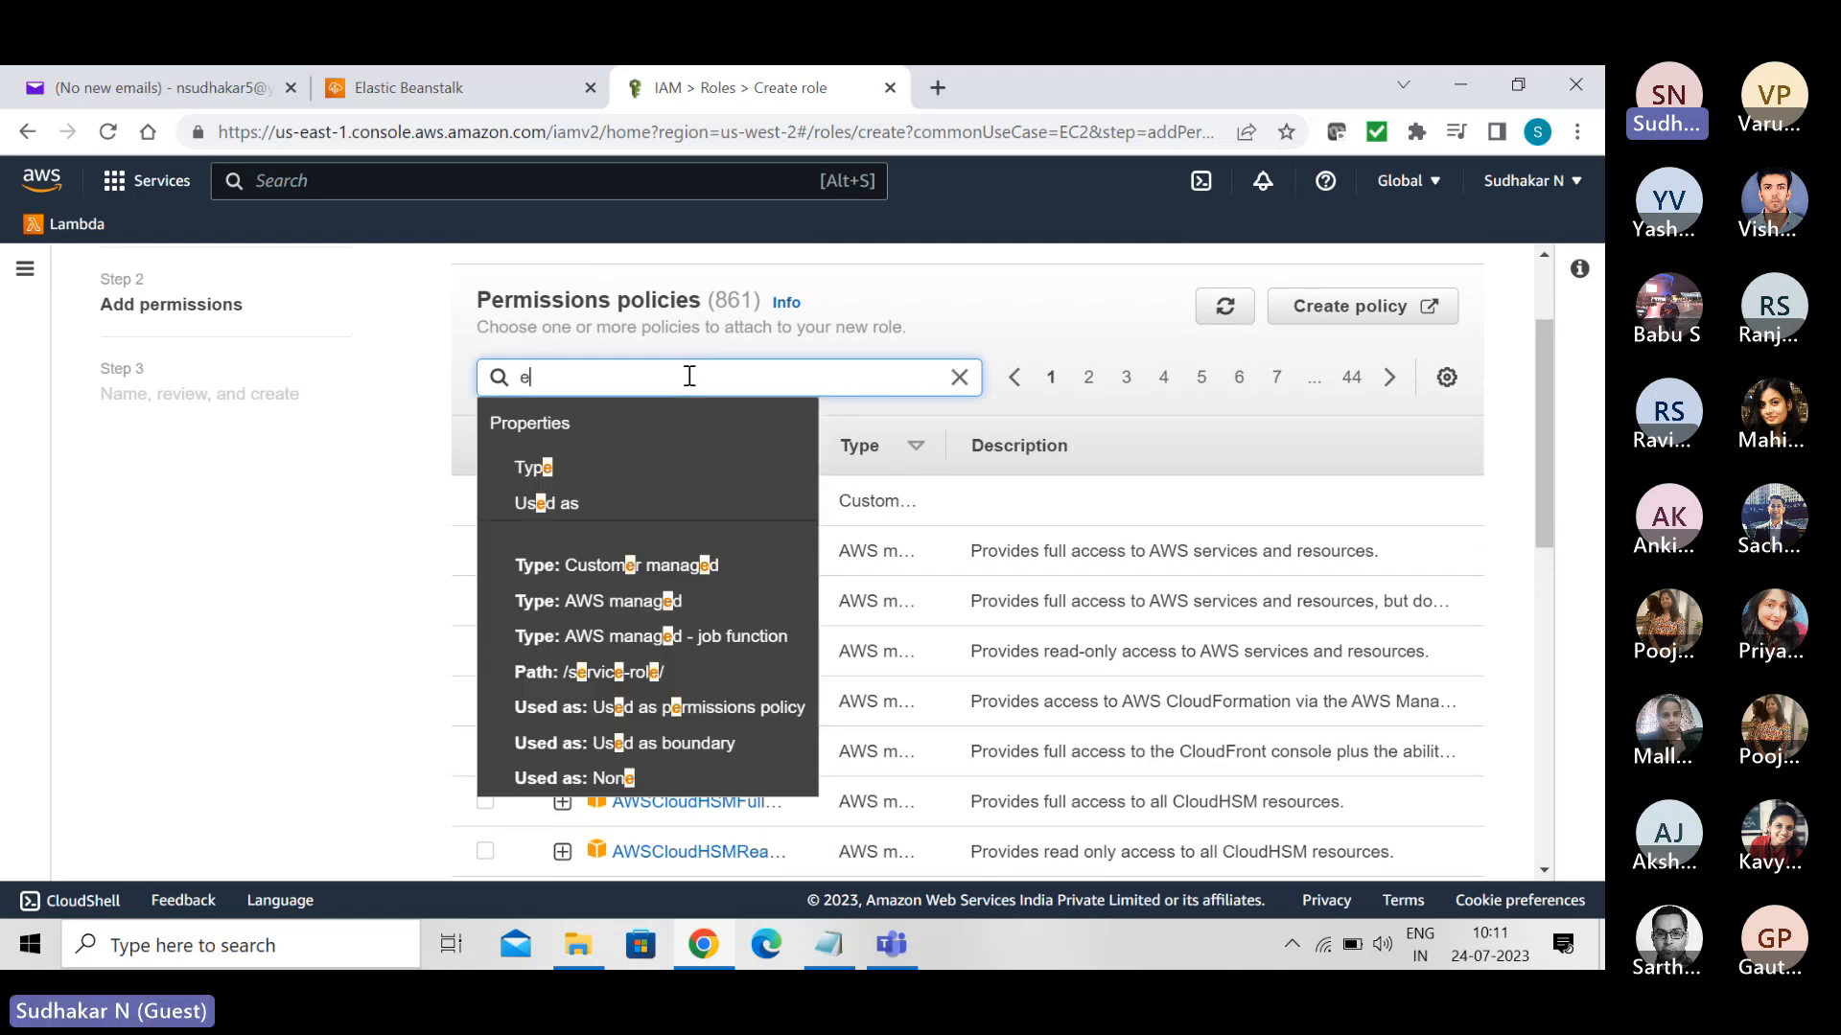
pyautogui.write('lasticb')
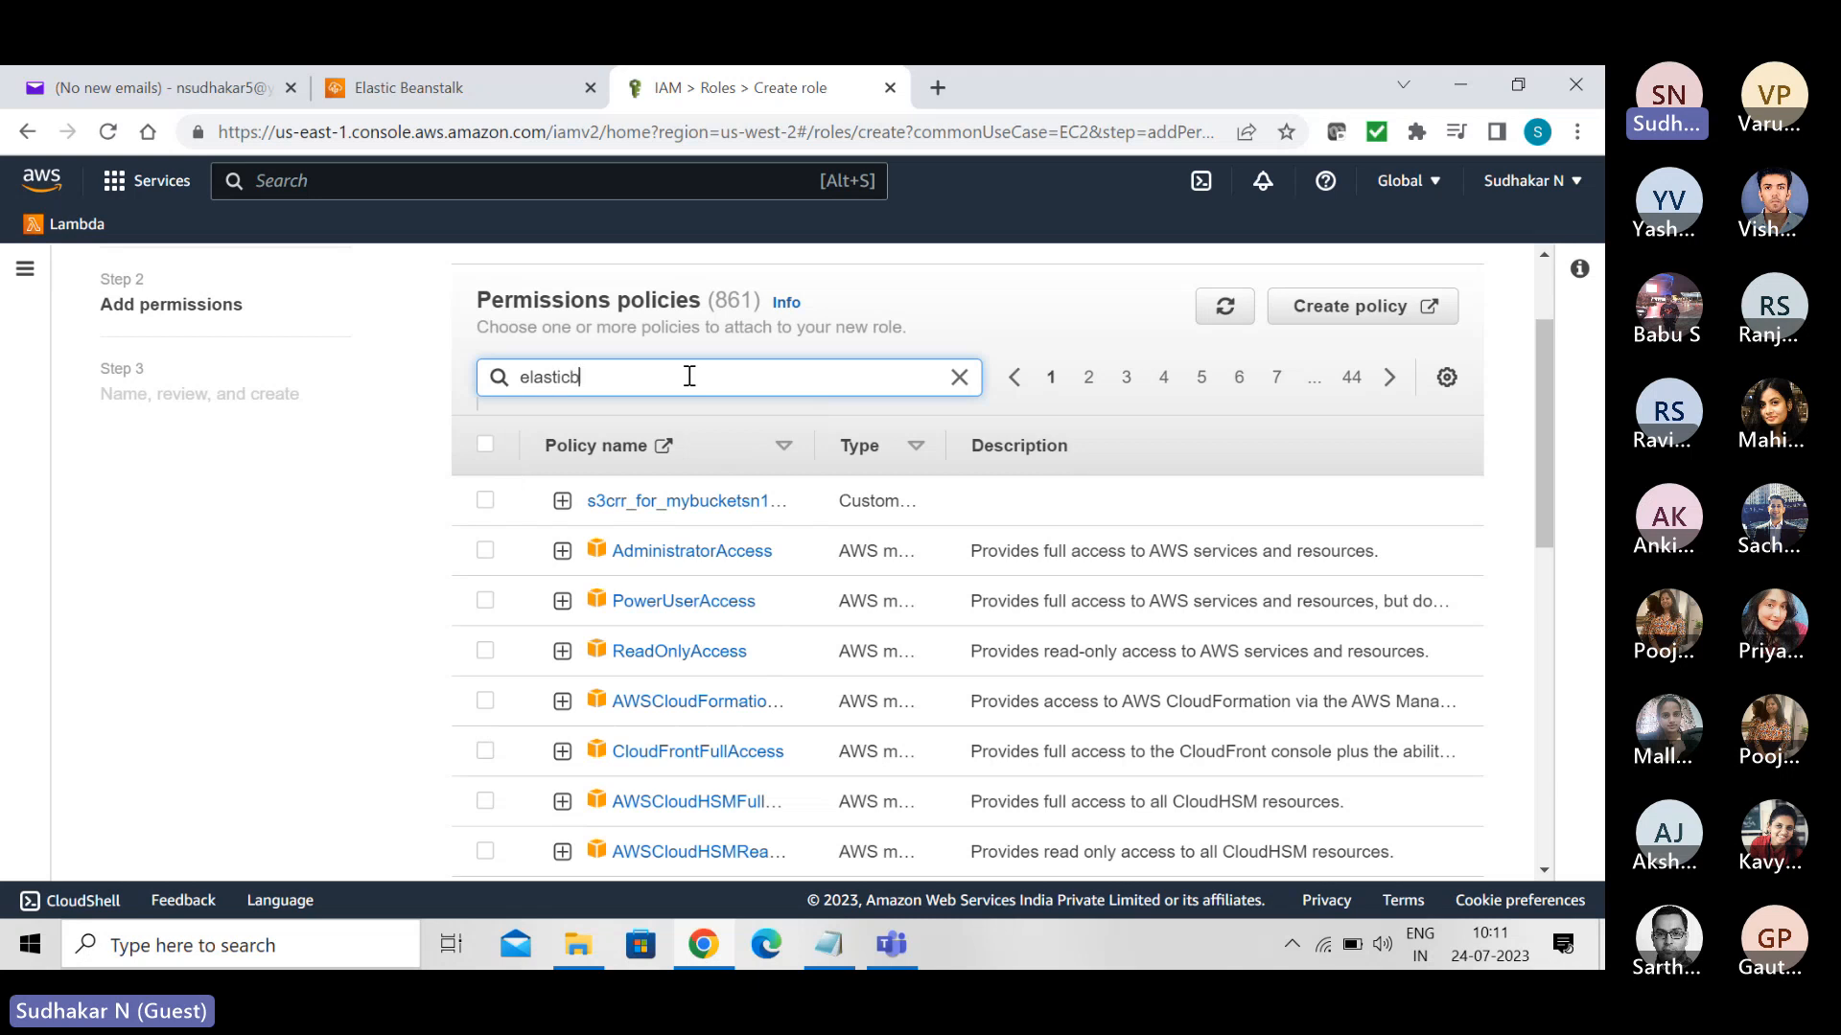
pyautogui.write('eansta')
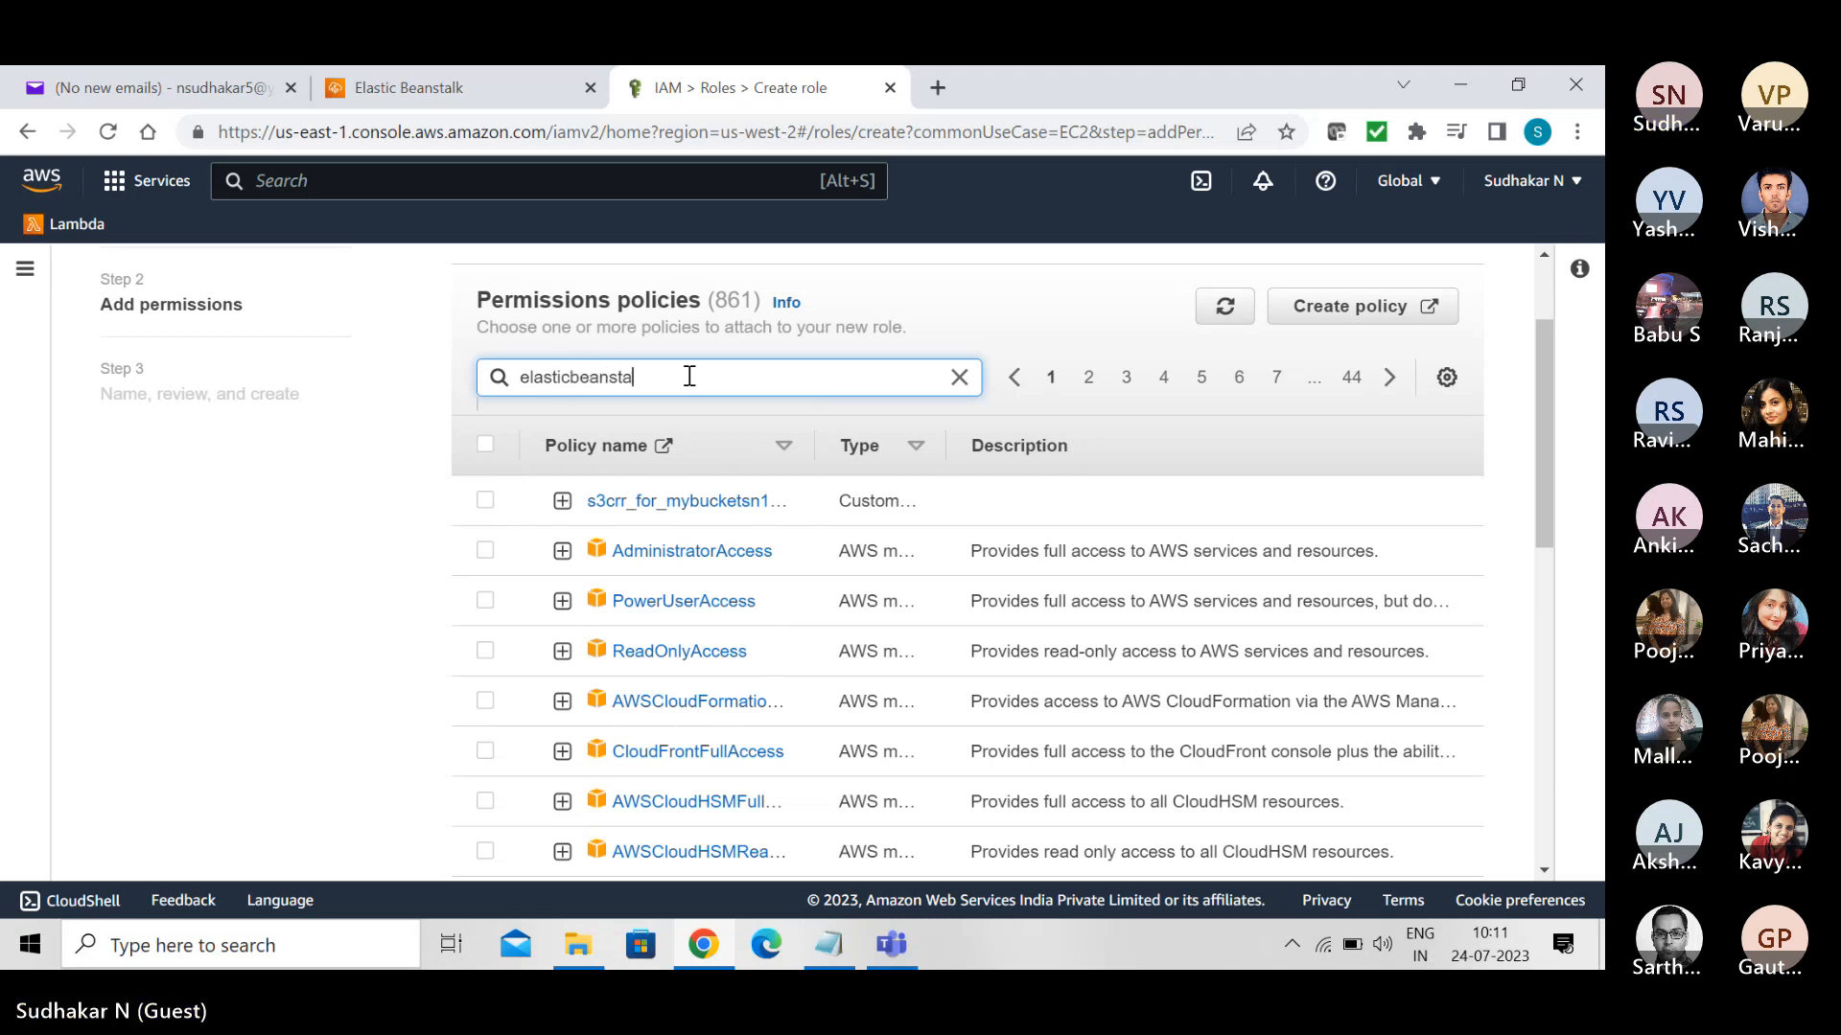
pyautogui.write('lk')
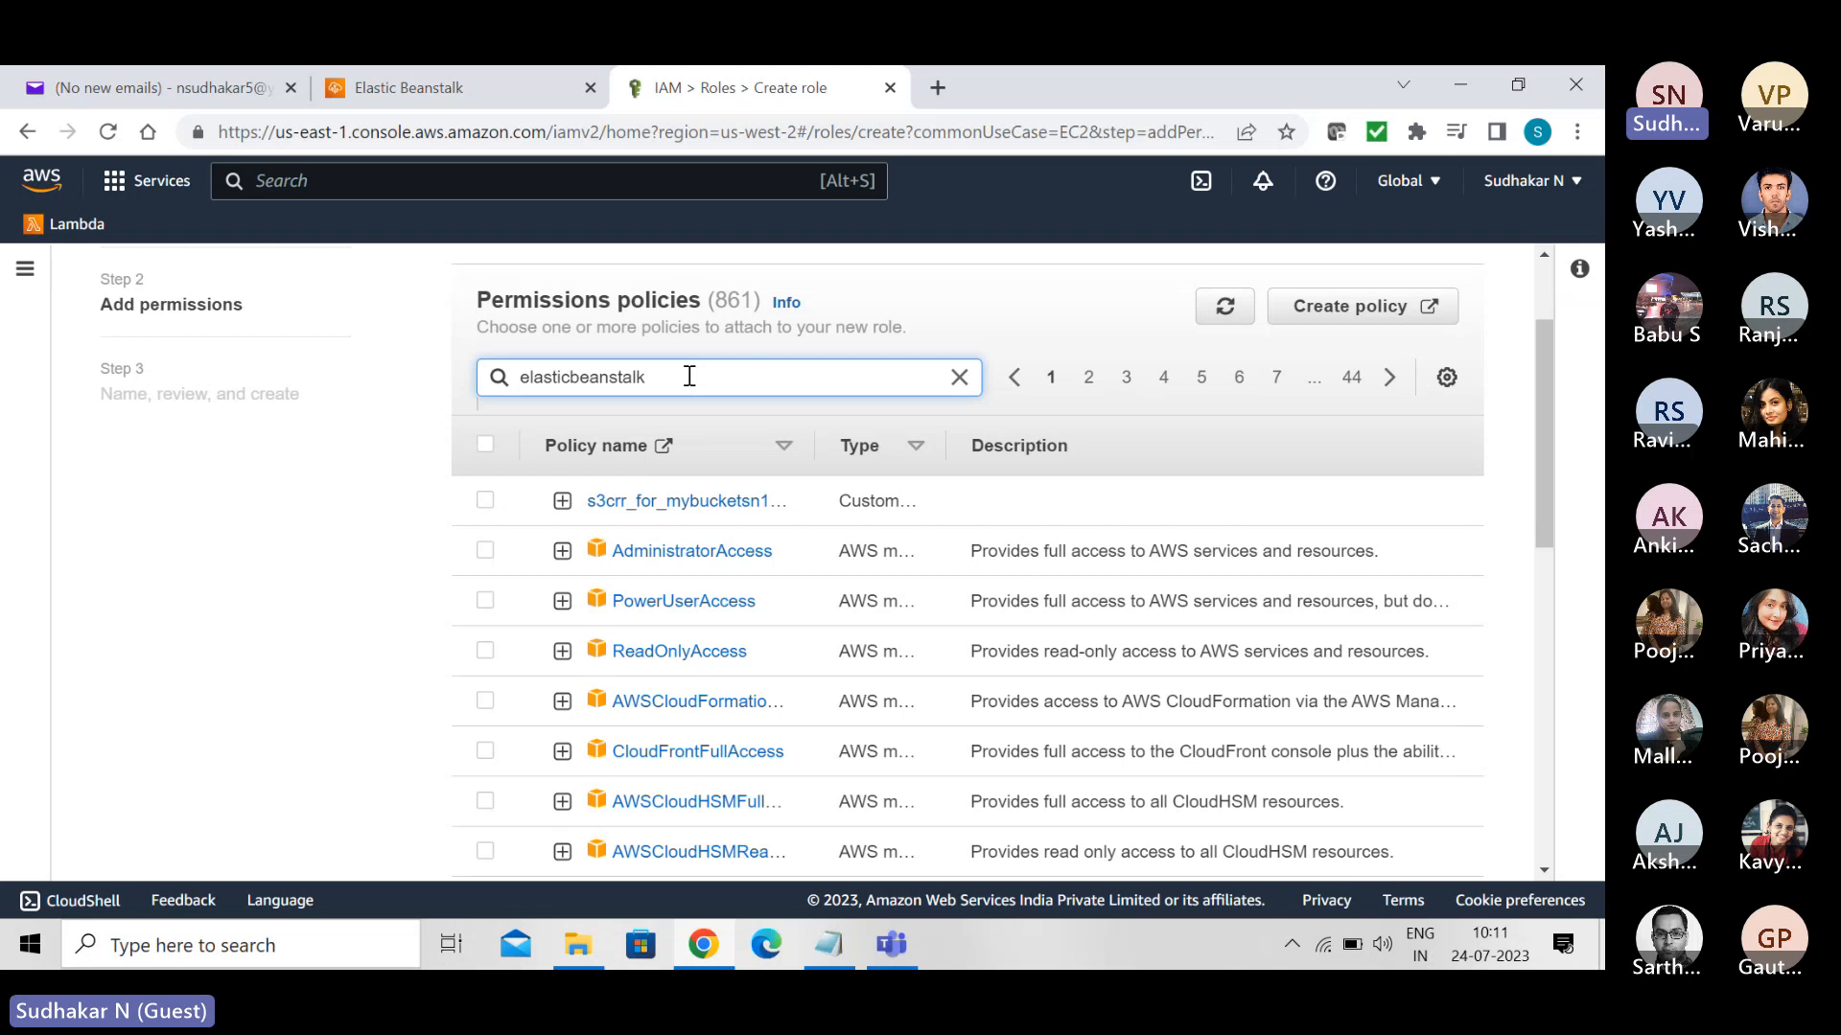
pyautogui.press('Return')
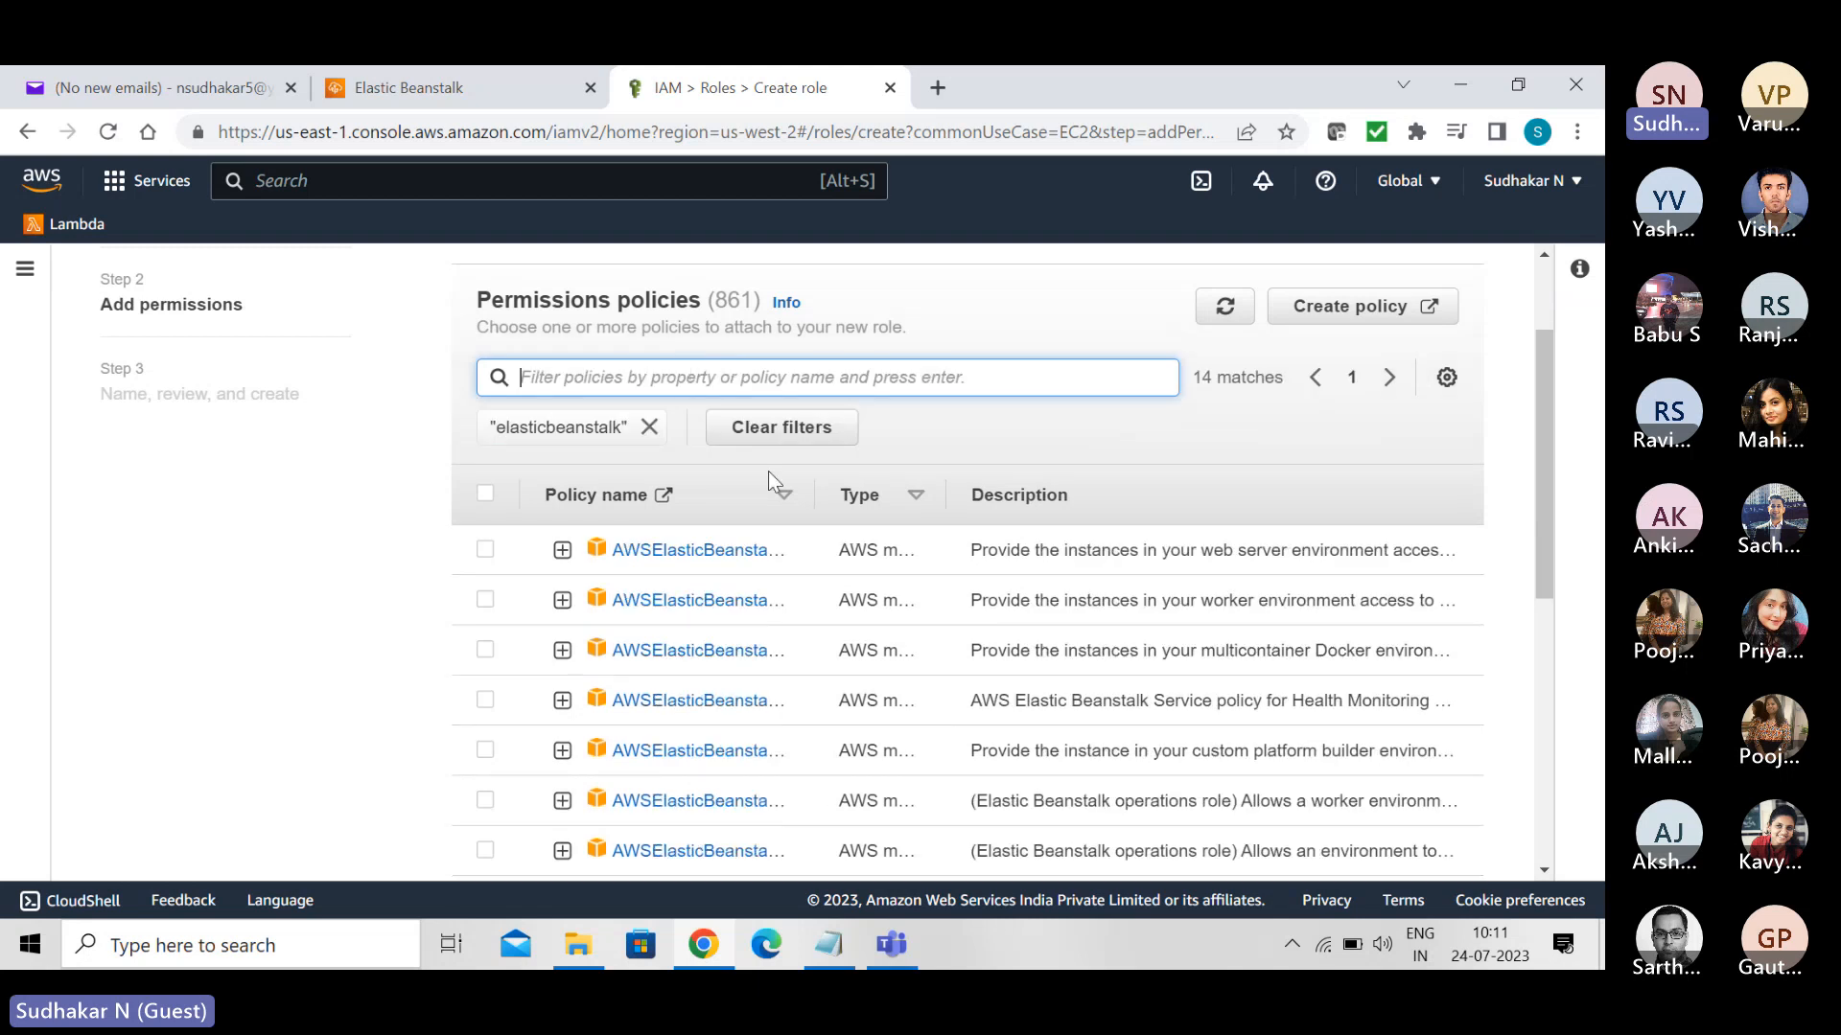
# - Select the AWSElasticBeanstalkWebTier, AWSElasticBeanstalkWorkerTier and AWSElasticBeanstalkMulticontainerDocker policies for the role, and proceed to naming and review
pyautogui.moveTo(814, 496); pyautogui.dragTo(926, 495)
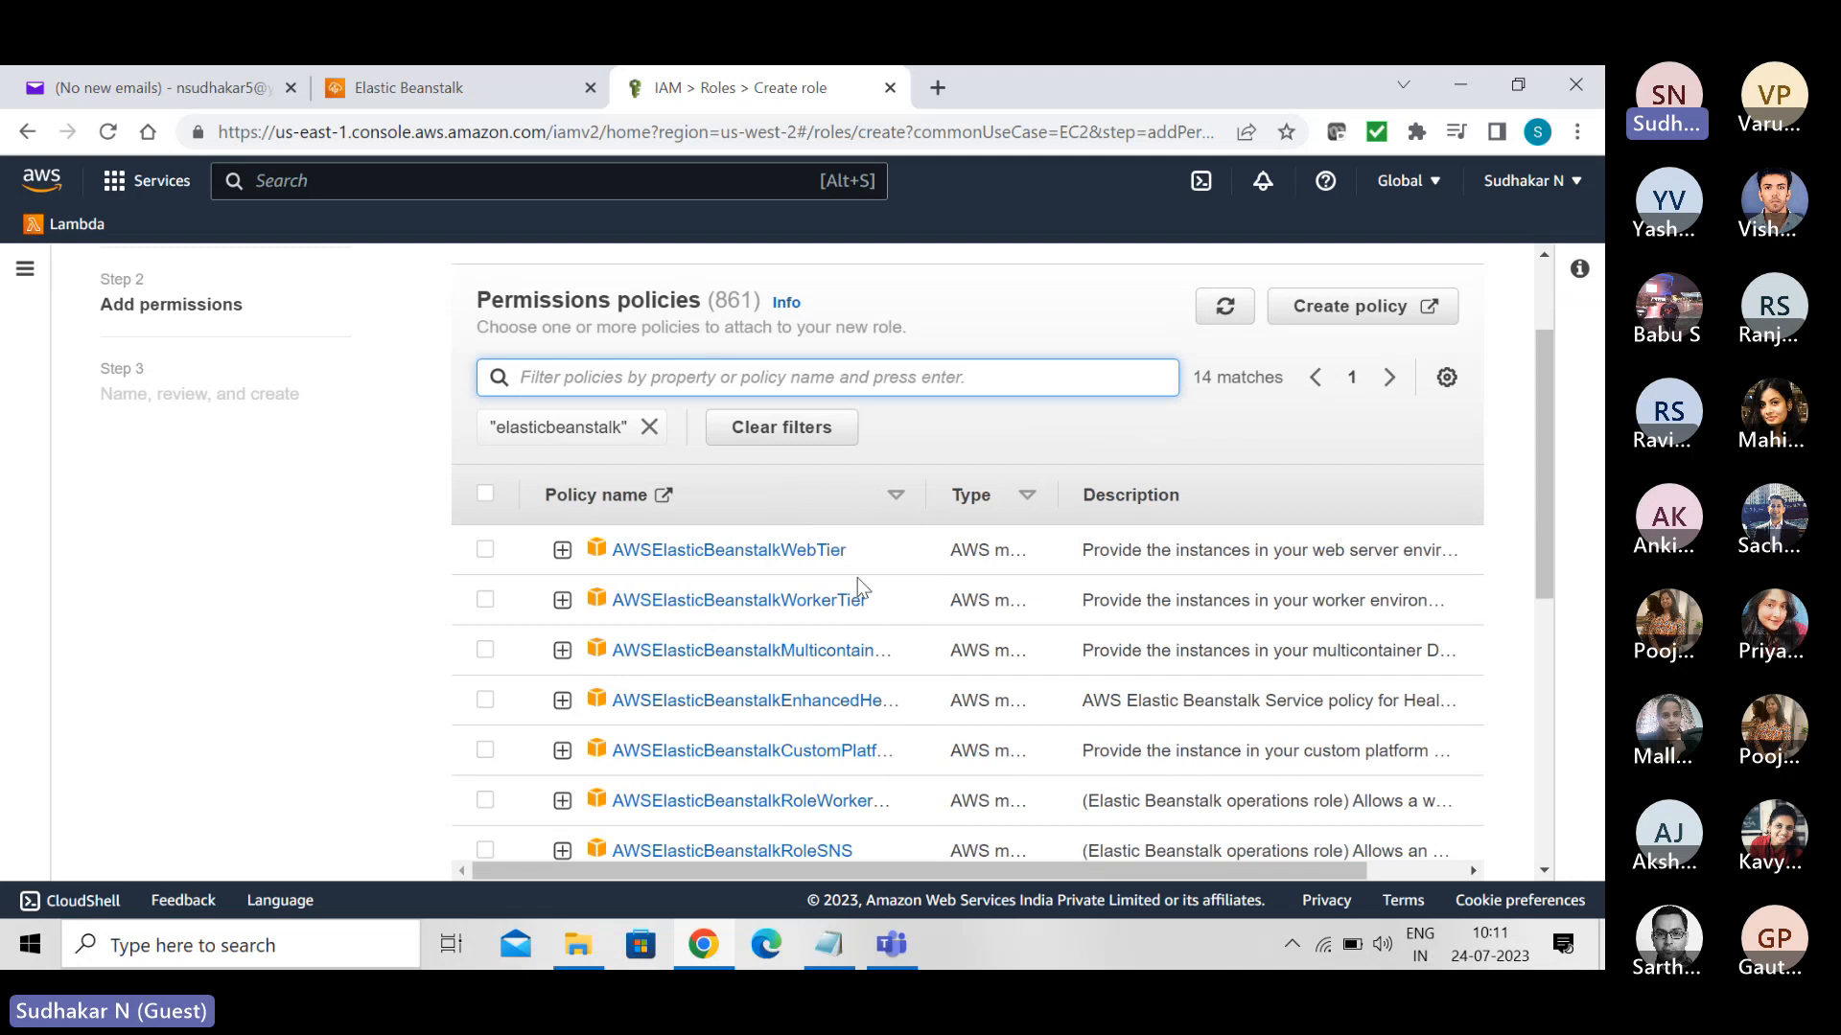
pyautogui.click(485, 551)
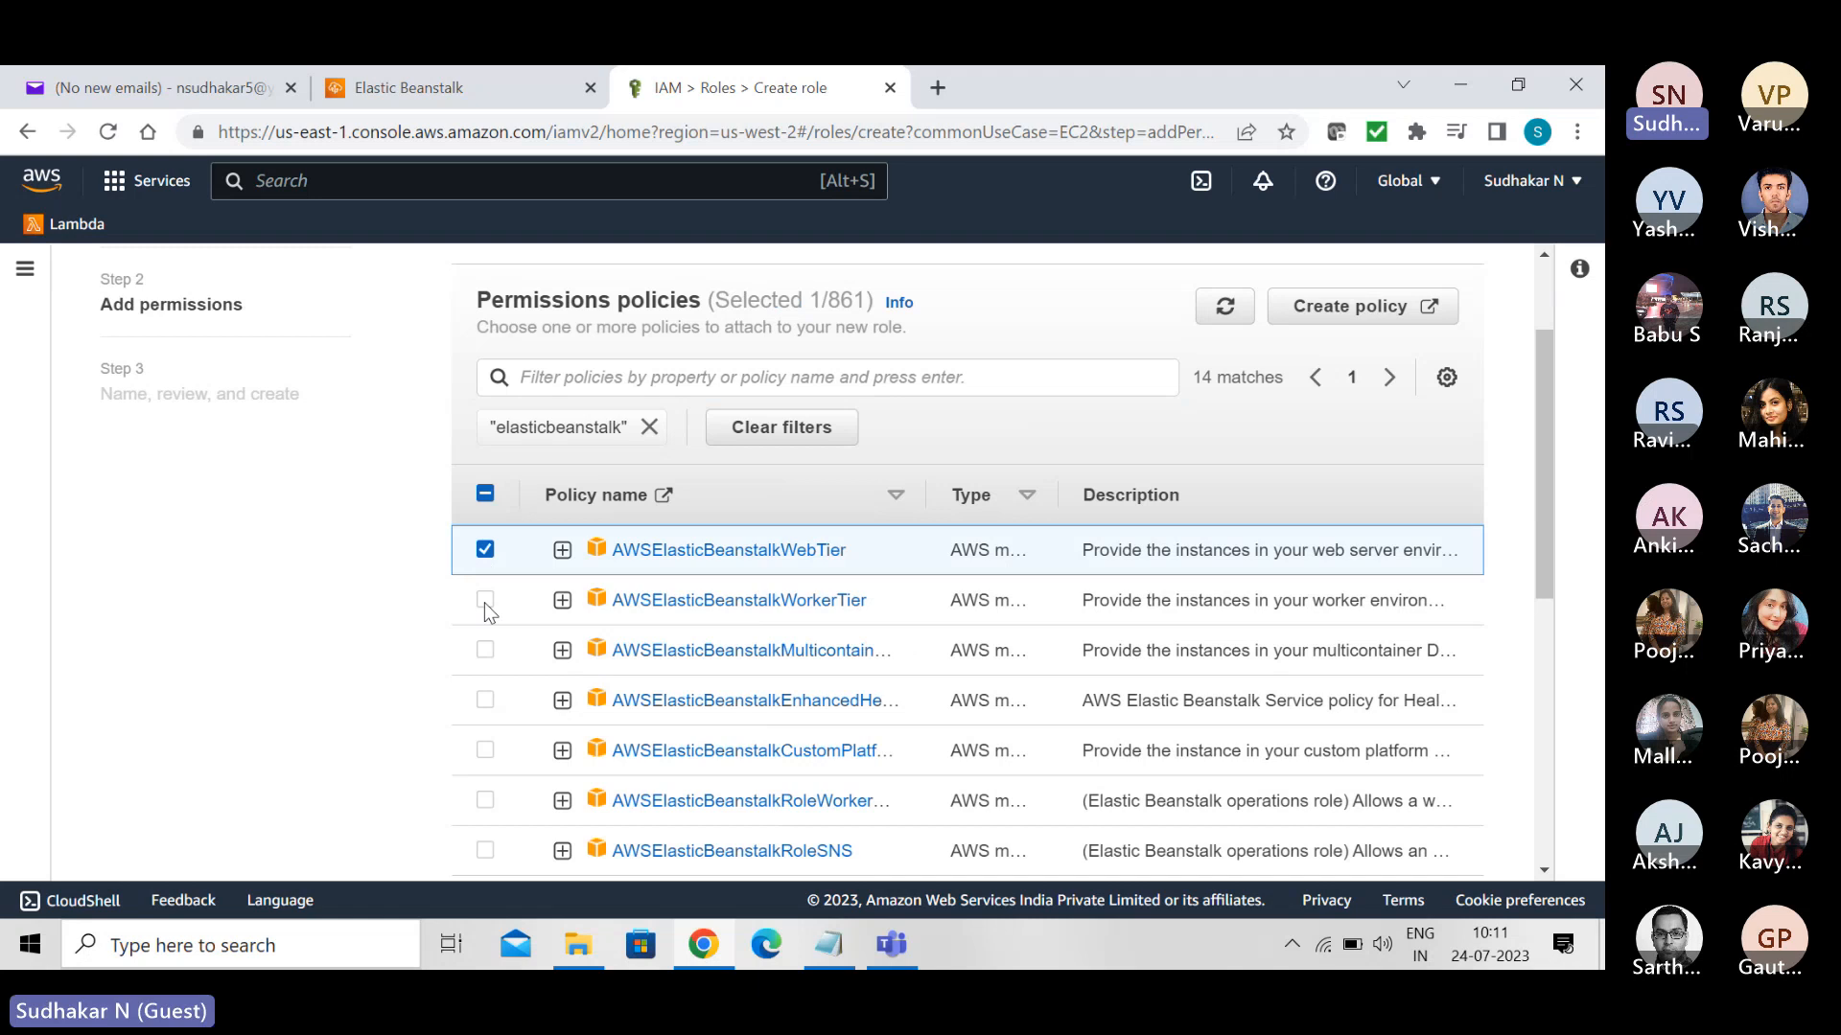
pyautogui.click(485, 600)
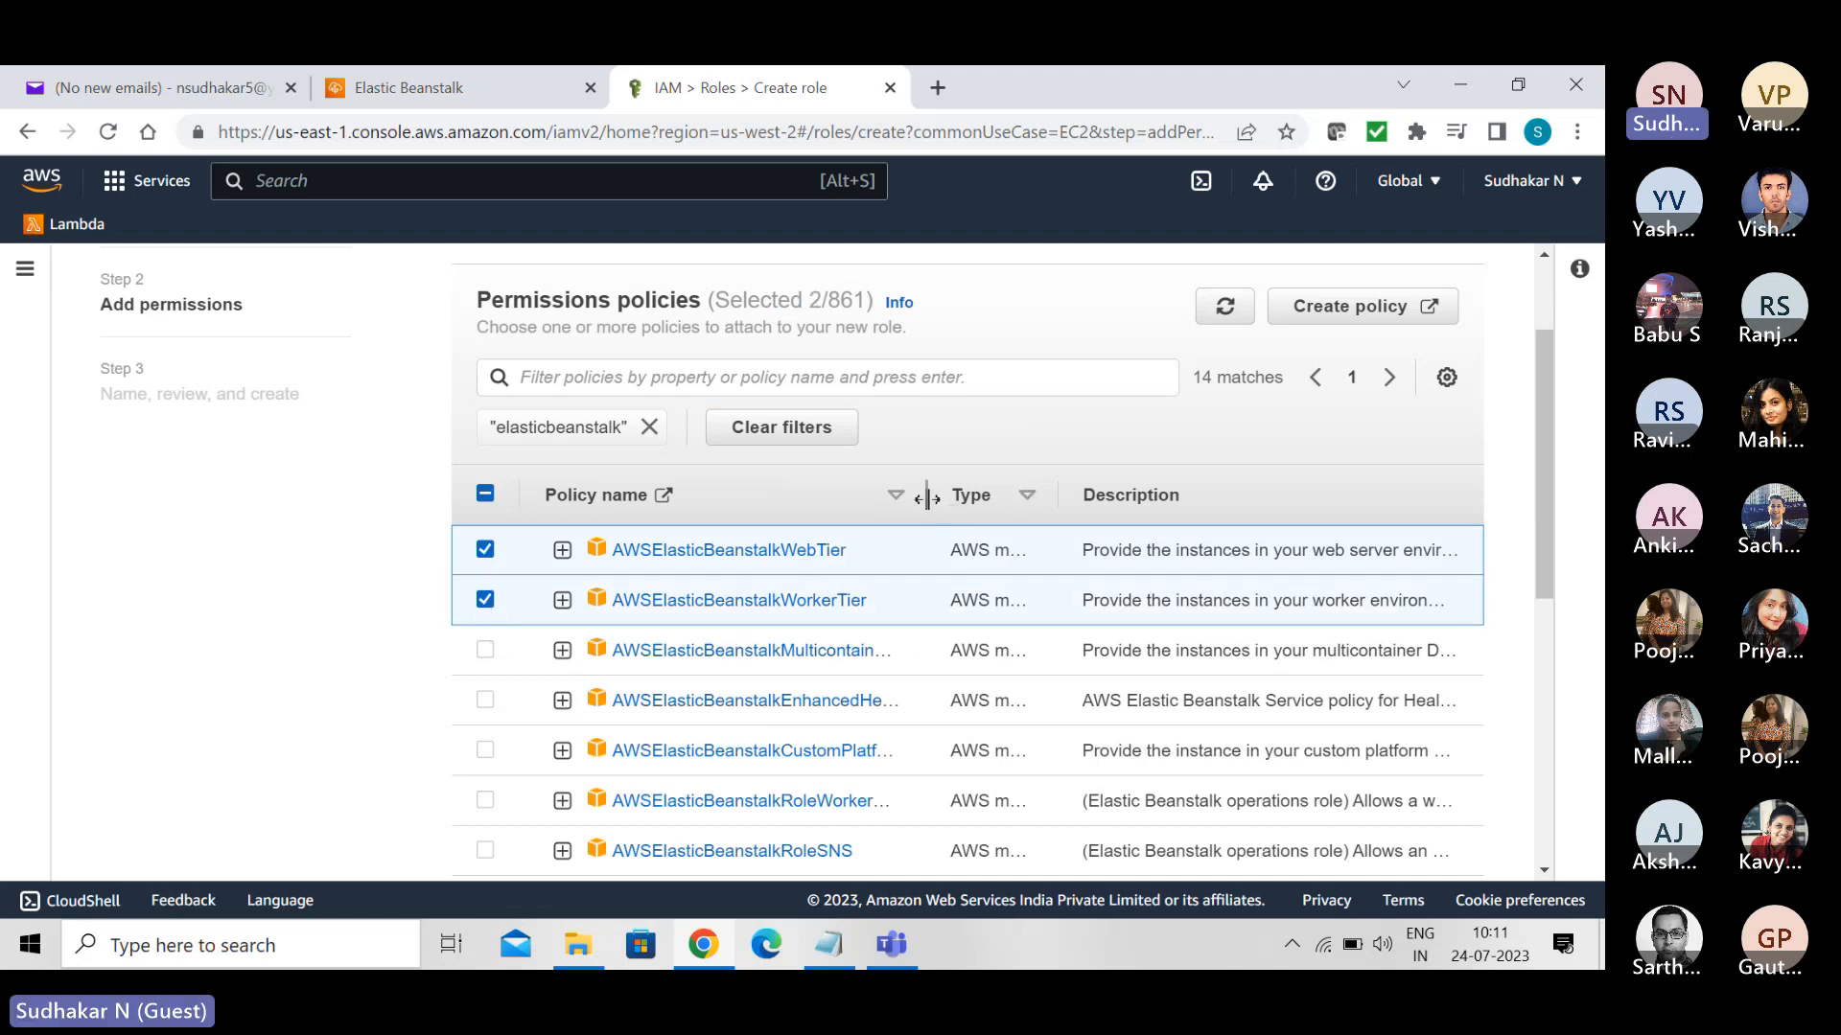
pyautogui.moveTo(926, 497); pyautogui.dragTo(1014, 497)
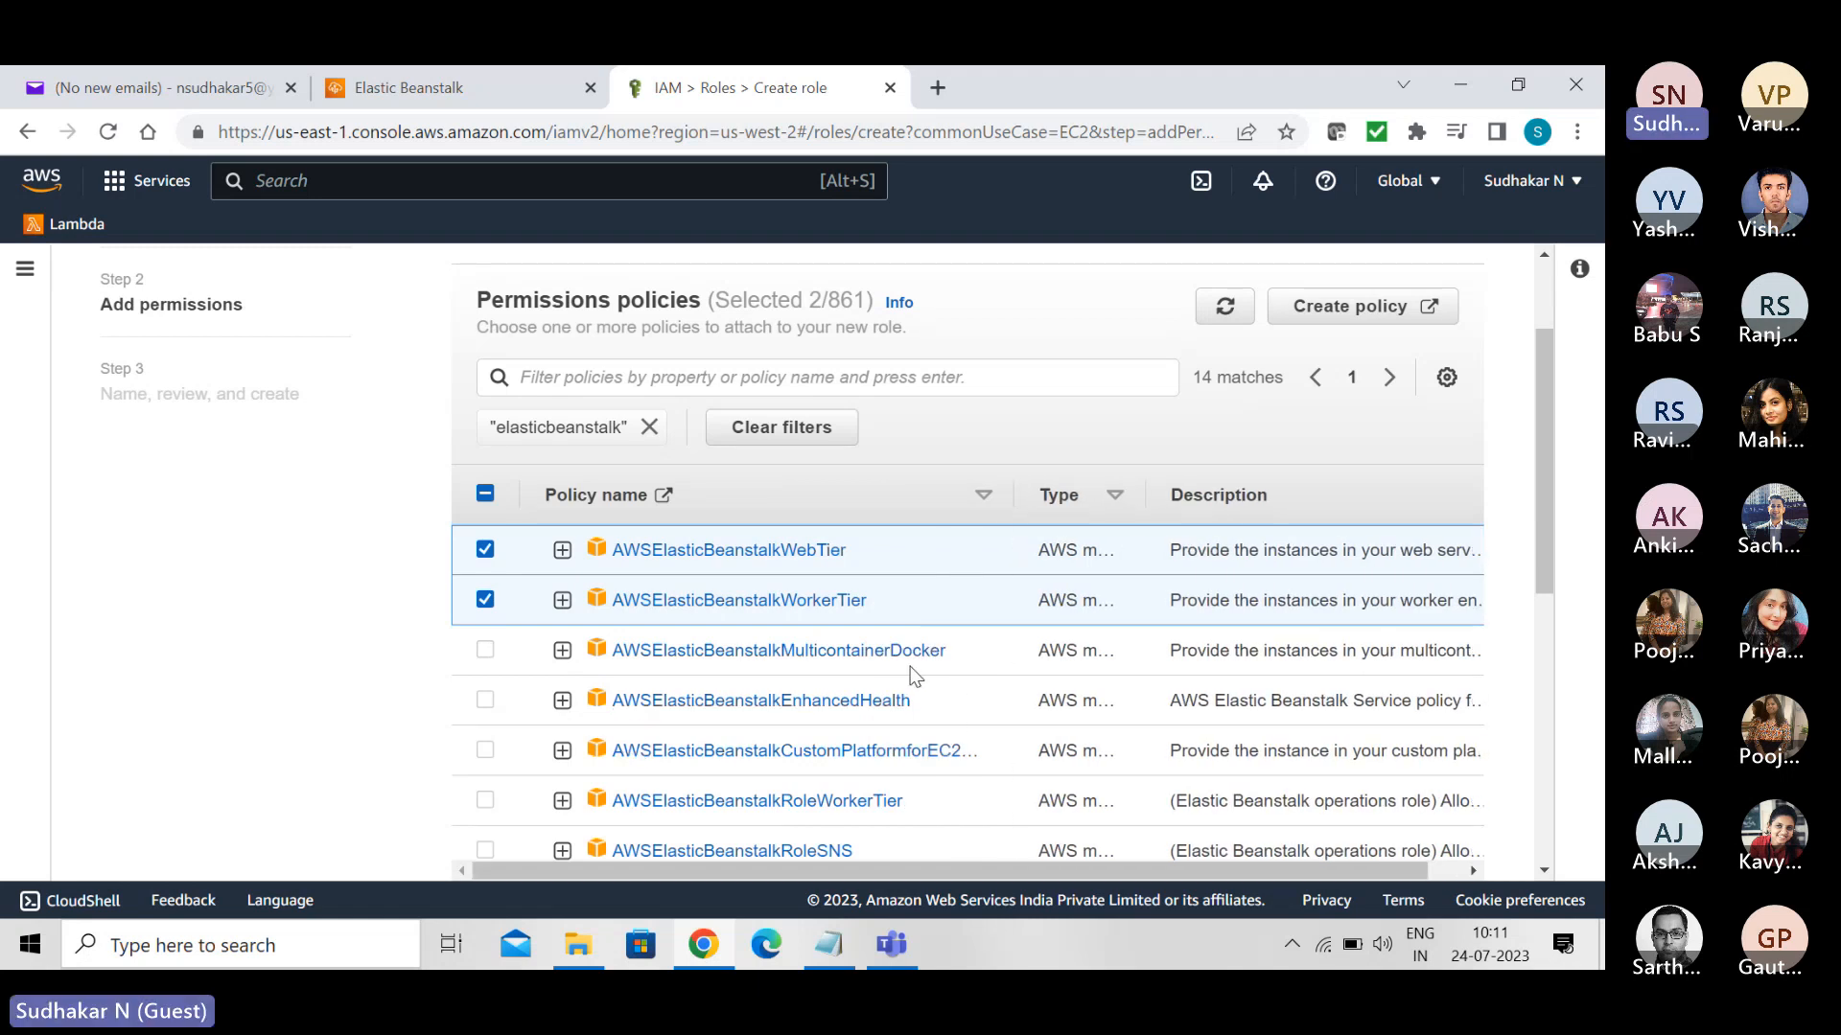
pyautogui.click(486, 652)
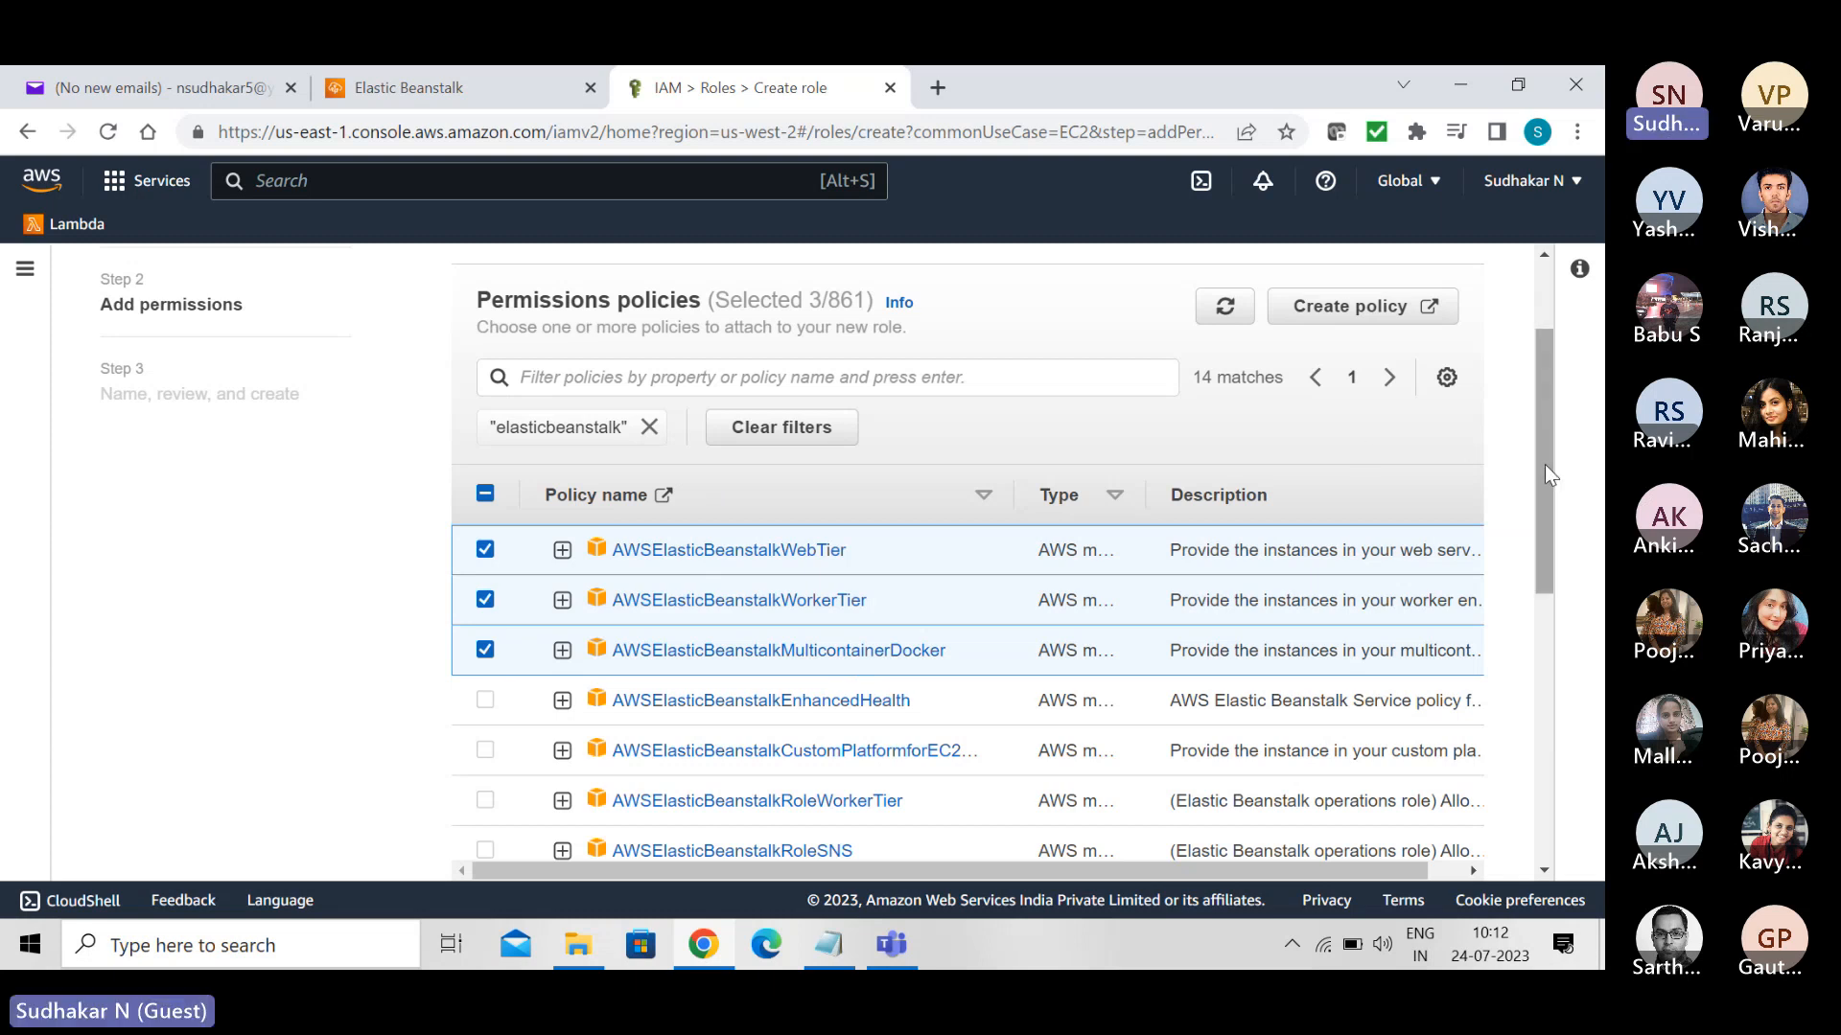
pyautogui.scroll(-7, 1544, 464)
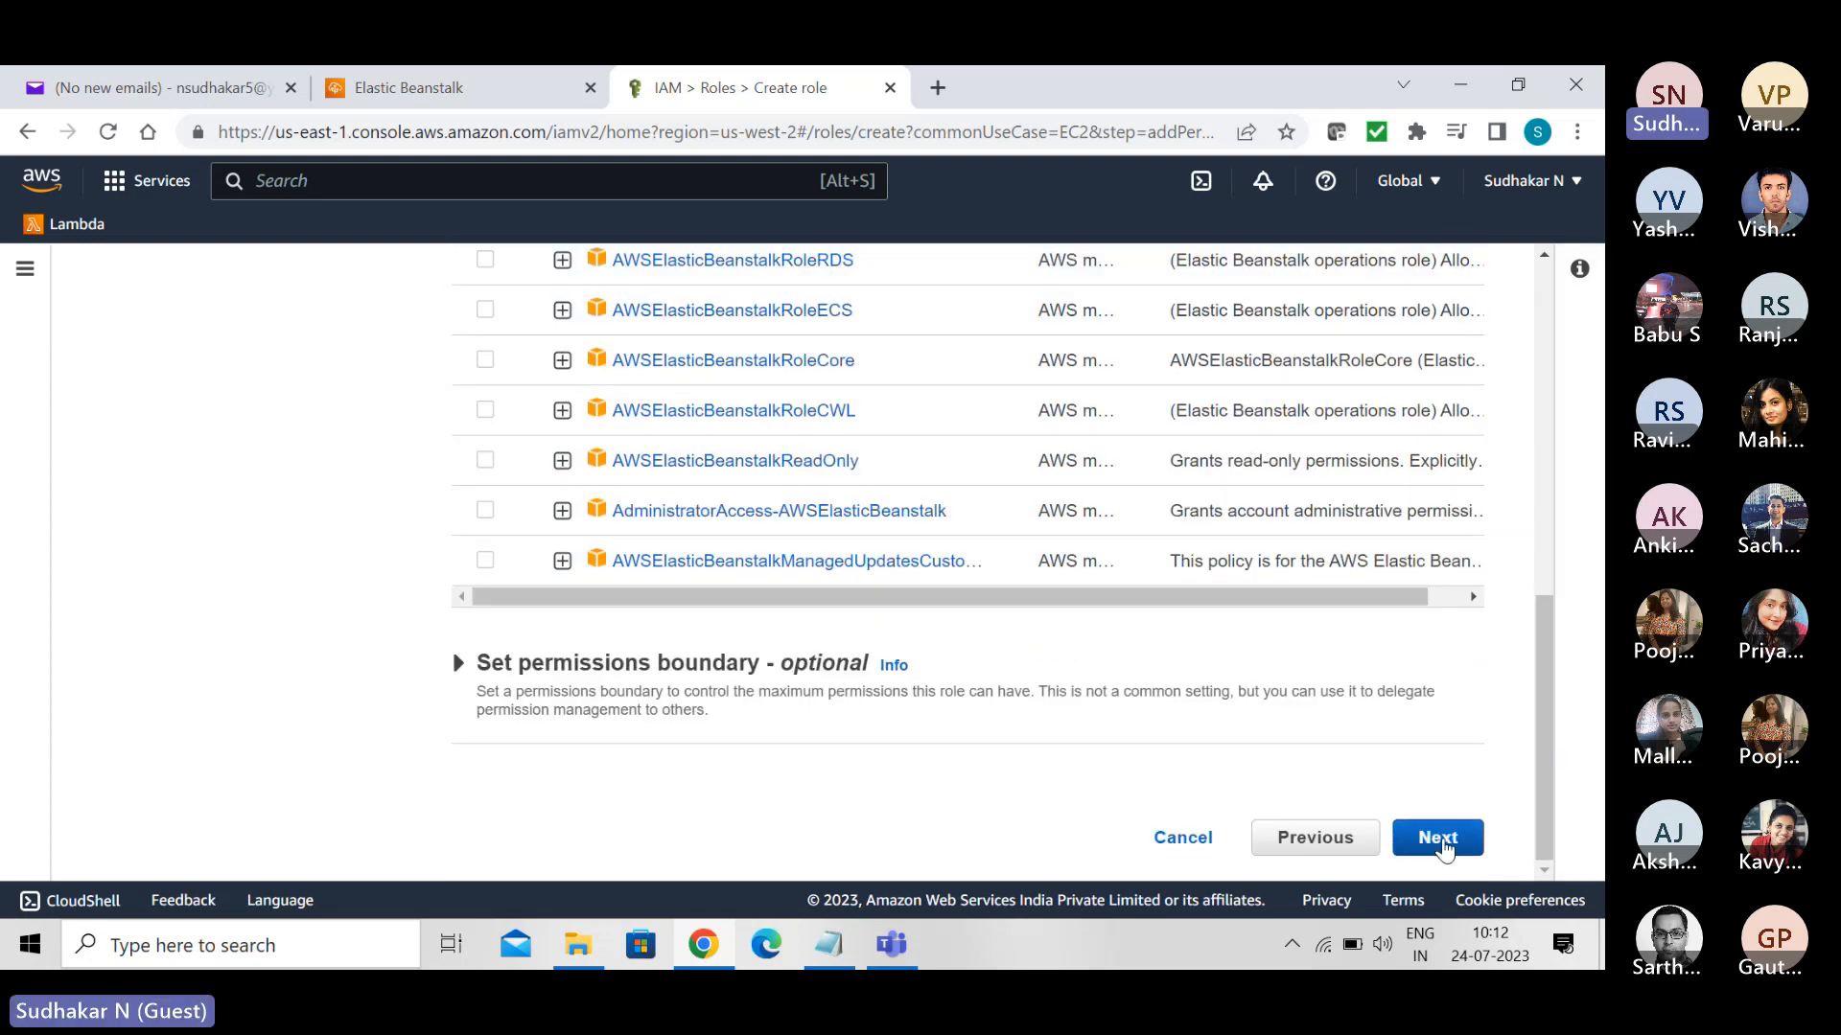
pyautogui.click(1440, 841)
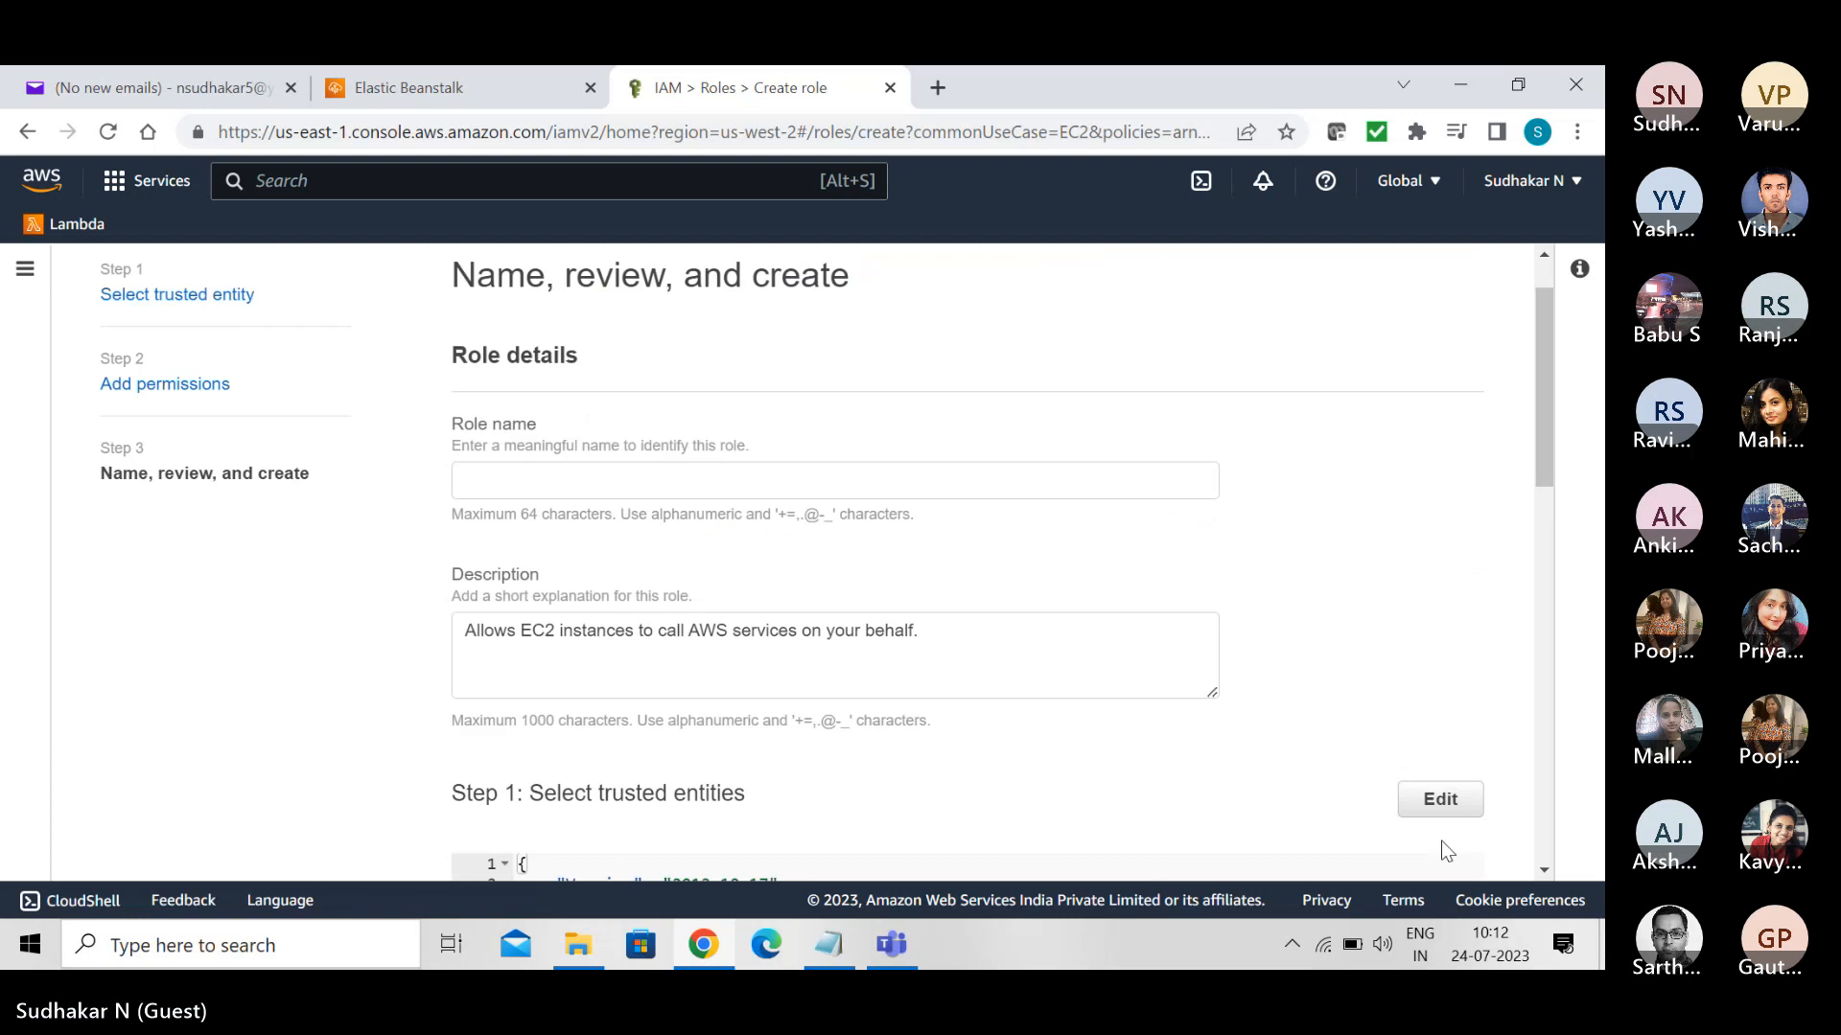
# - Enter aws-elasticbeanstalk-ec2-role as the role name and review the role's remaining settings without creating it
pyautogui.click(795, 471)
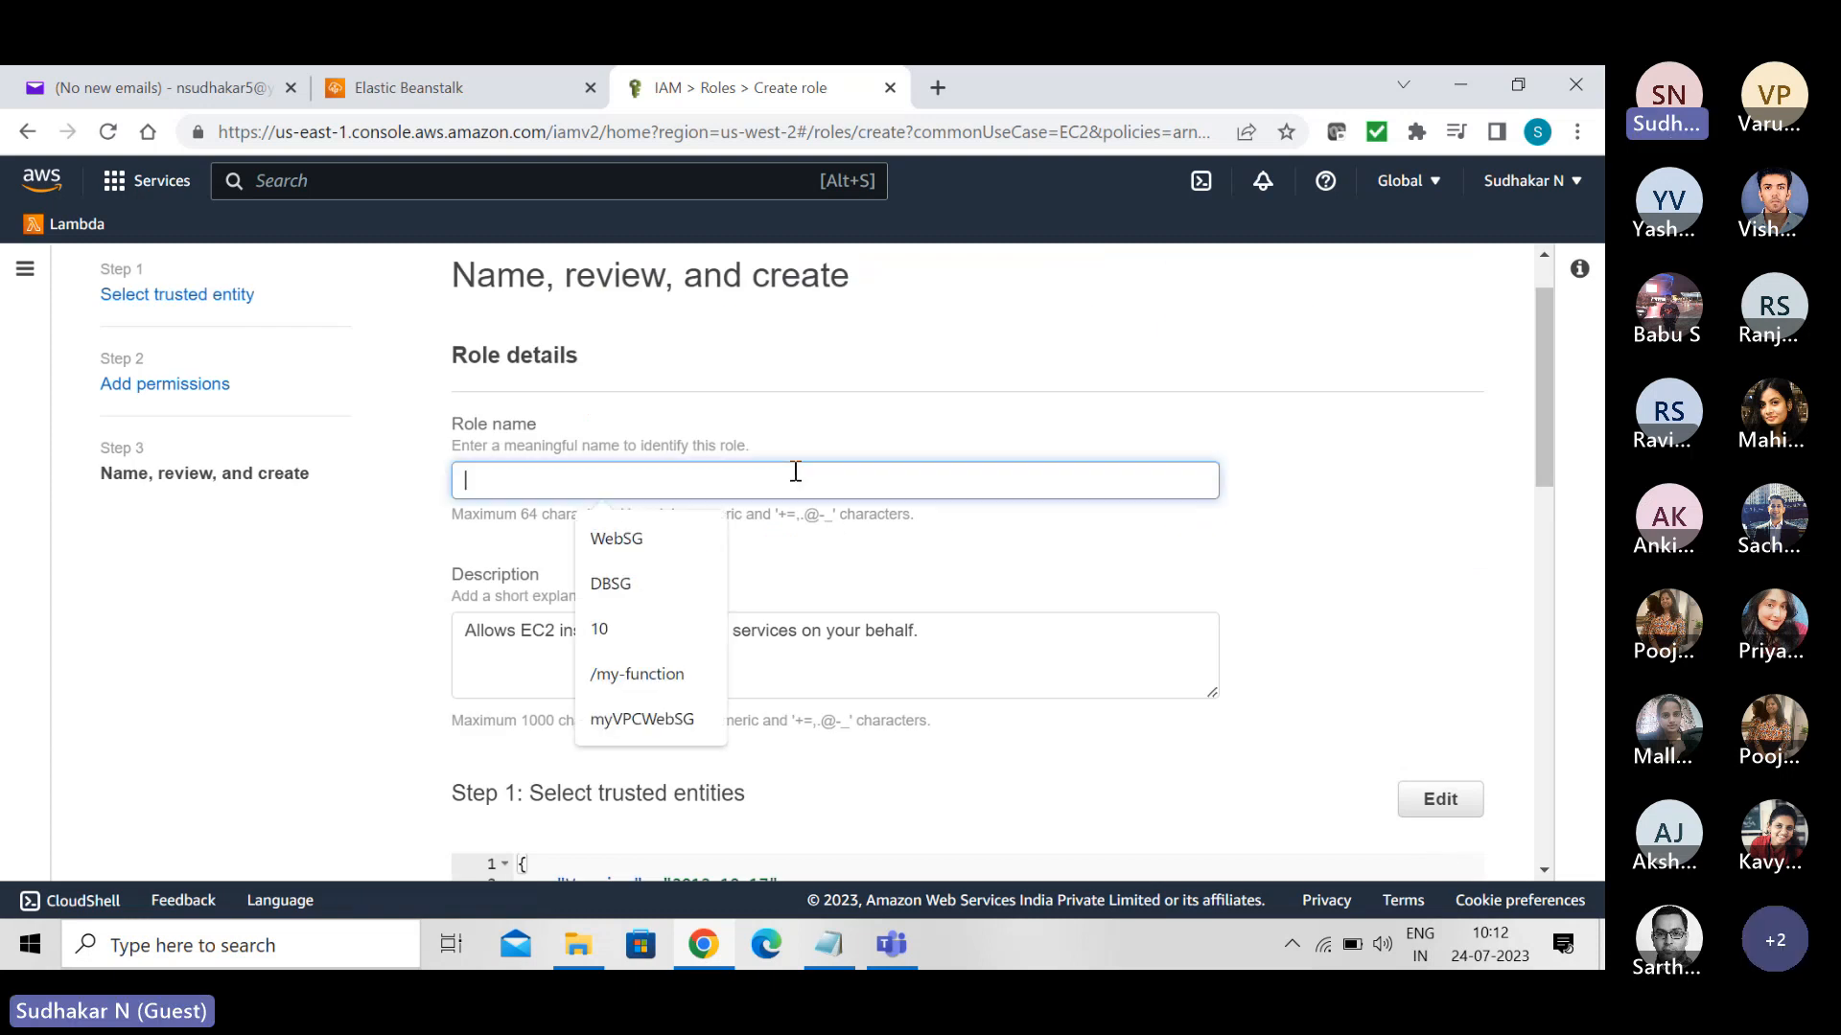
pyautogui.write('aws')
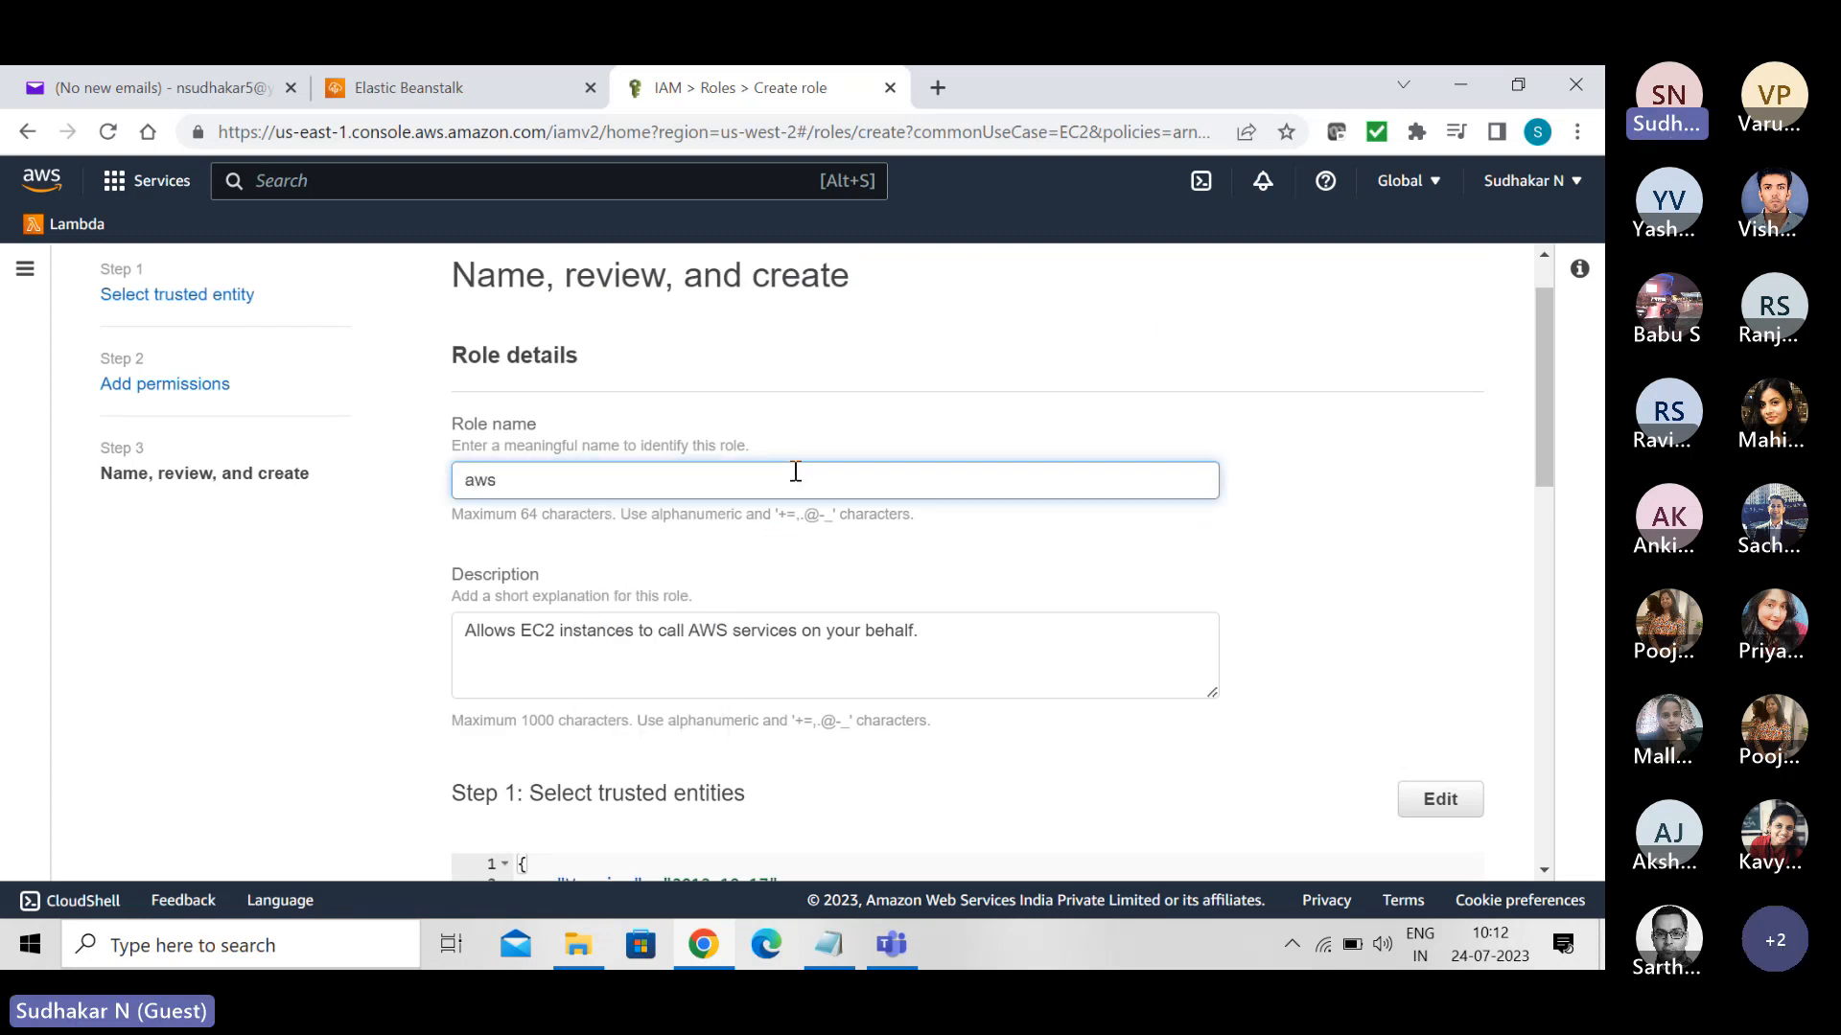
pyautogui.write('-elasticbe')
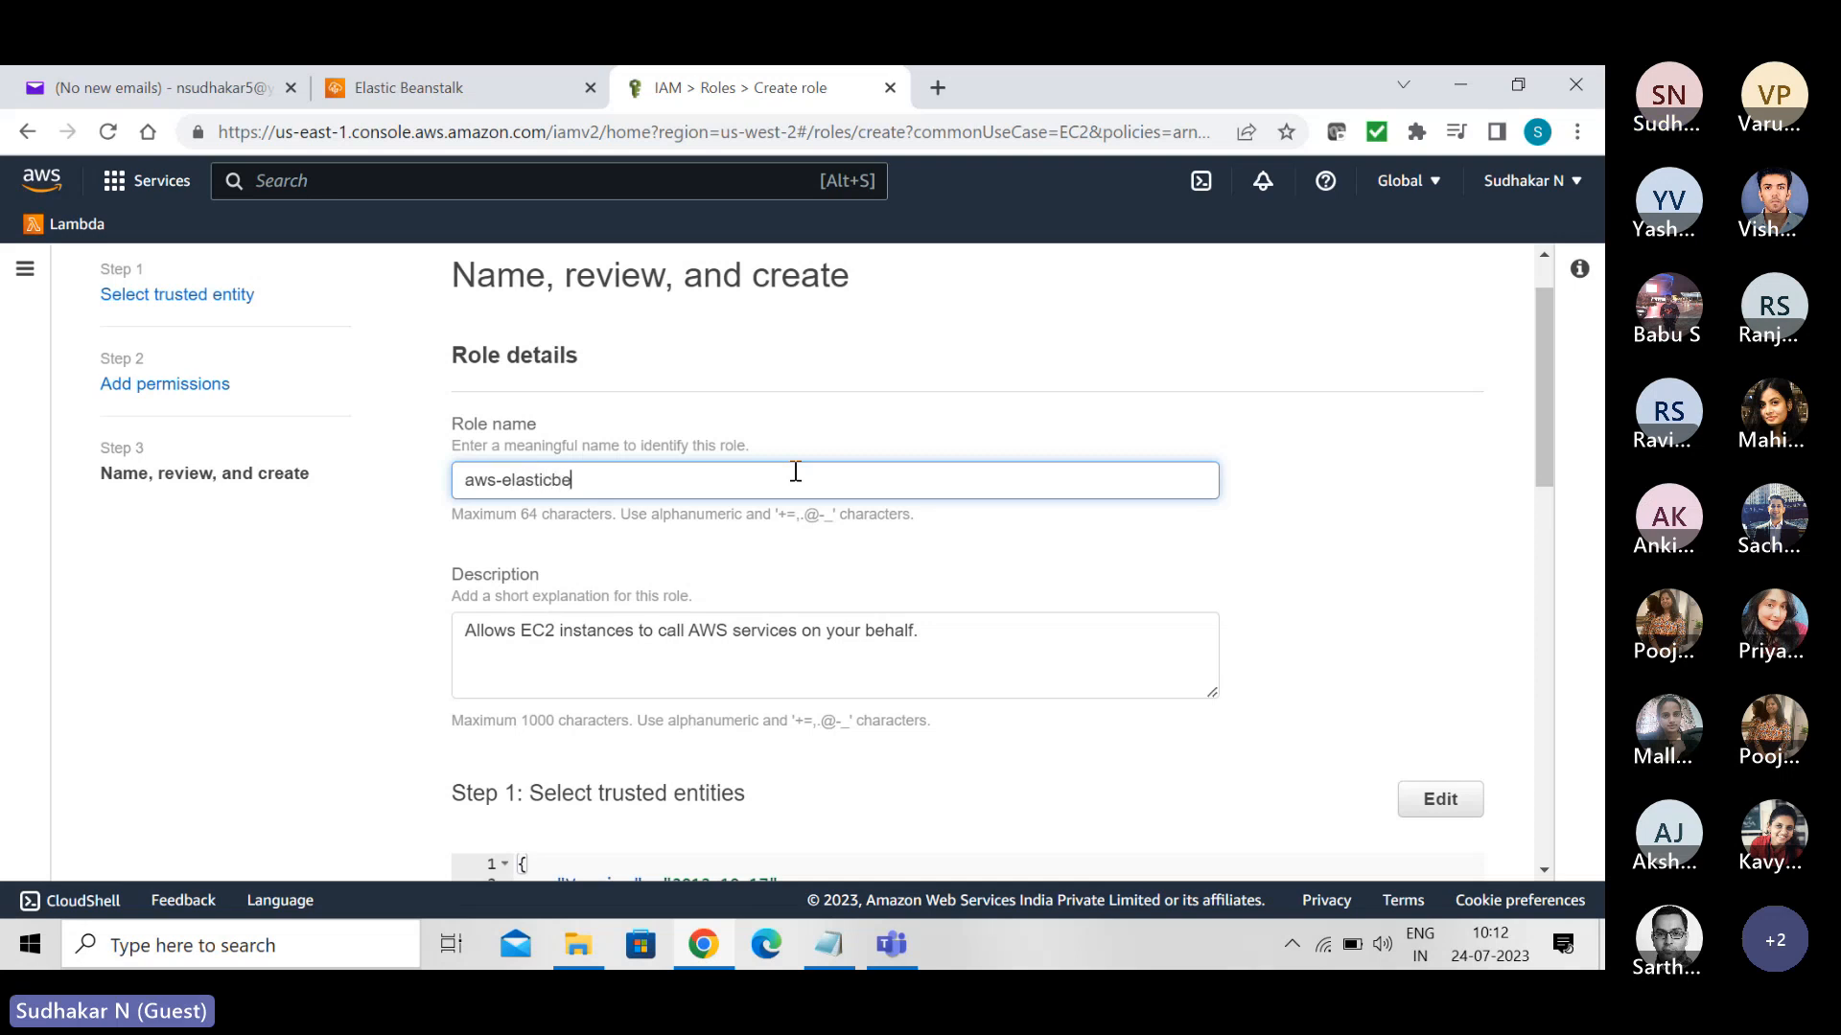
pyautogui.write('anstalk')
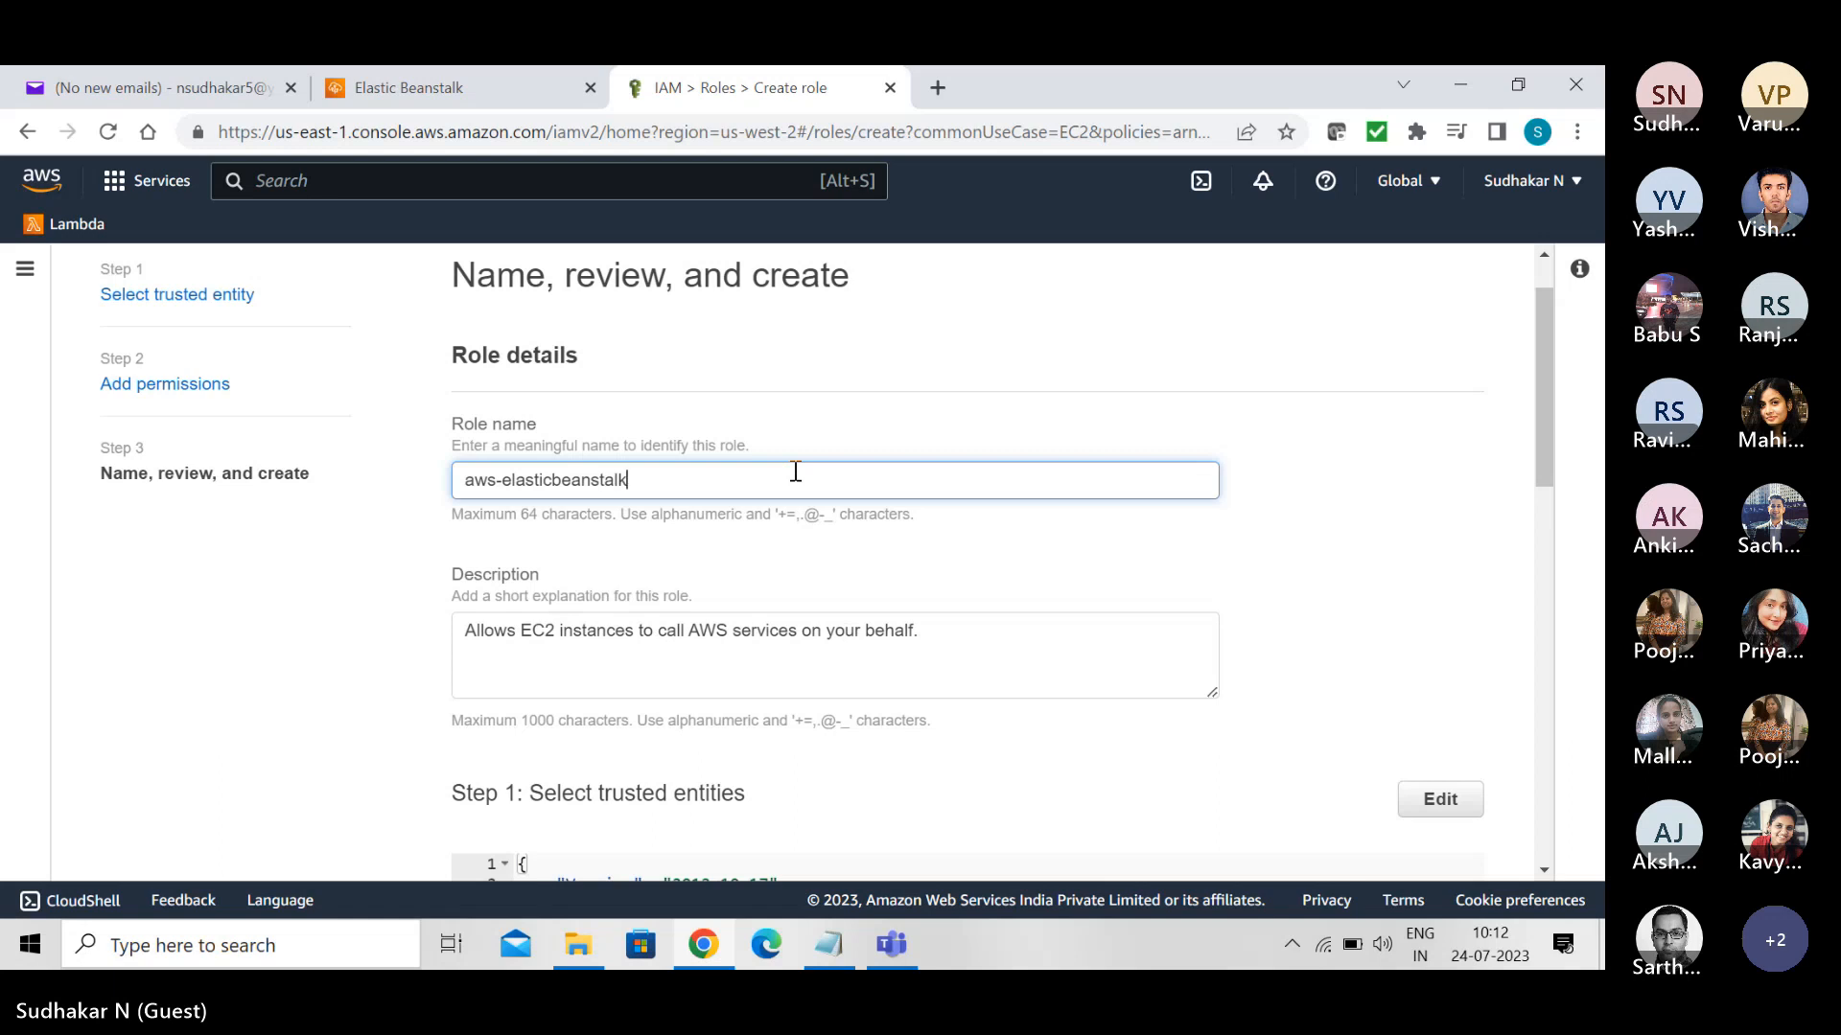
pyautogui.write('-ec')
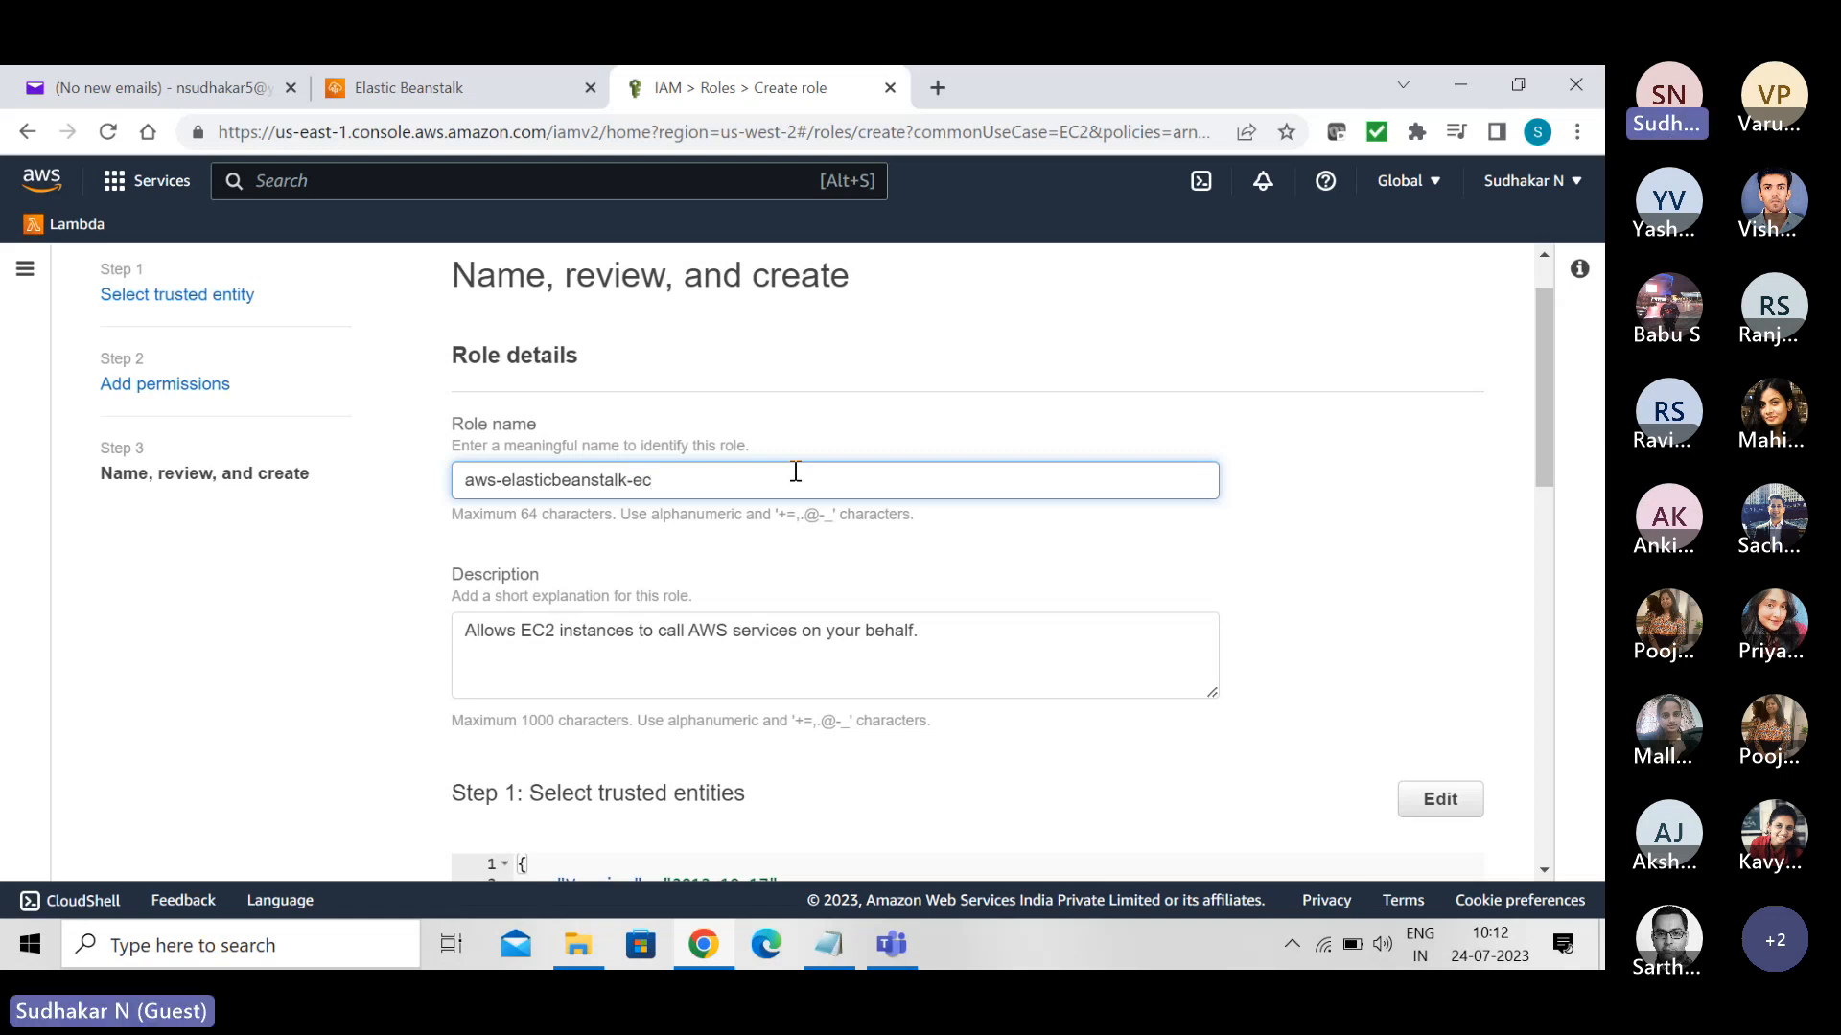
pyautogui.write('2-role')
pyautogui.moveTo(1537, 453); pyautogui.dragTo(1602, 822)
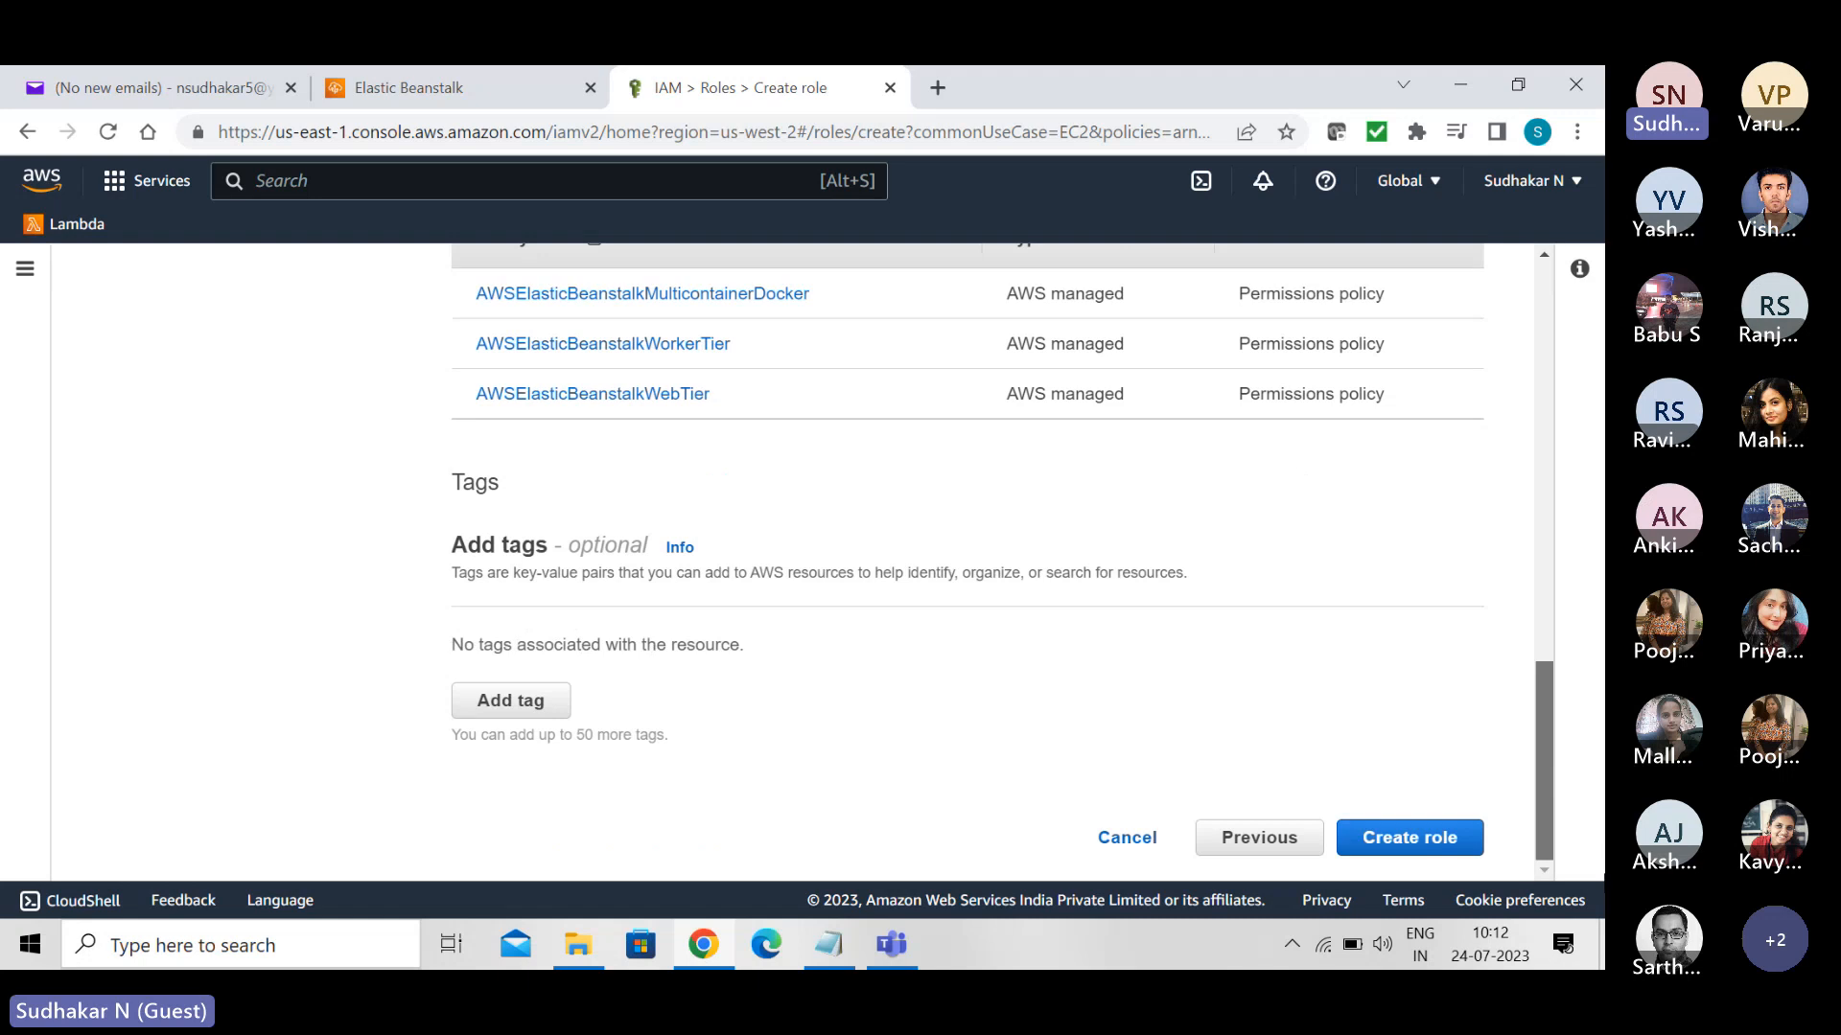
pyautogui.scroll(15, 1516, 319)
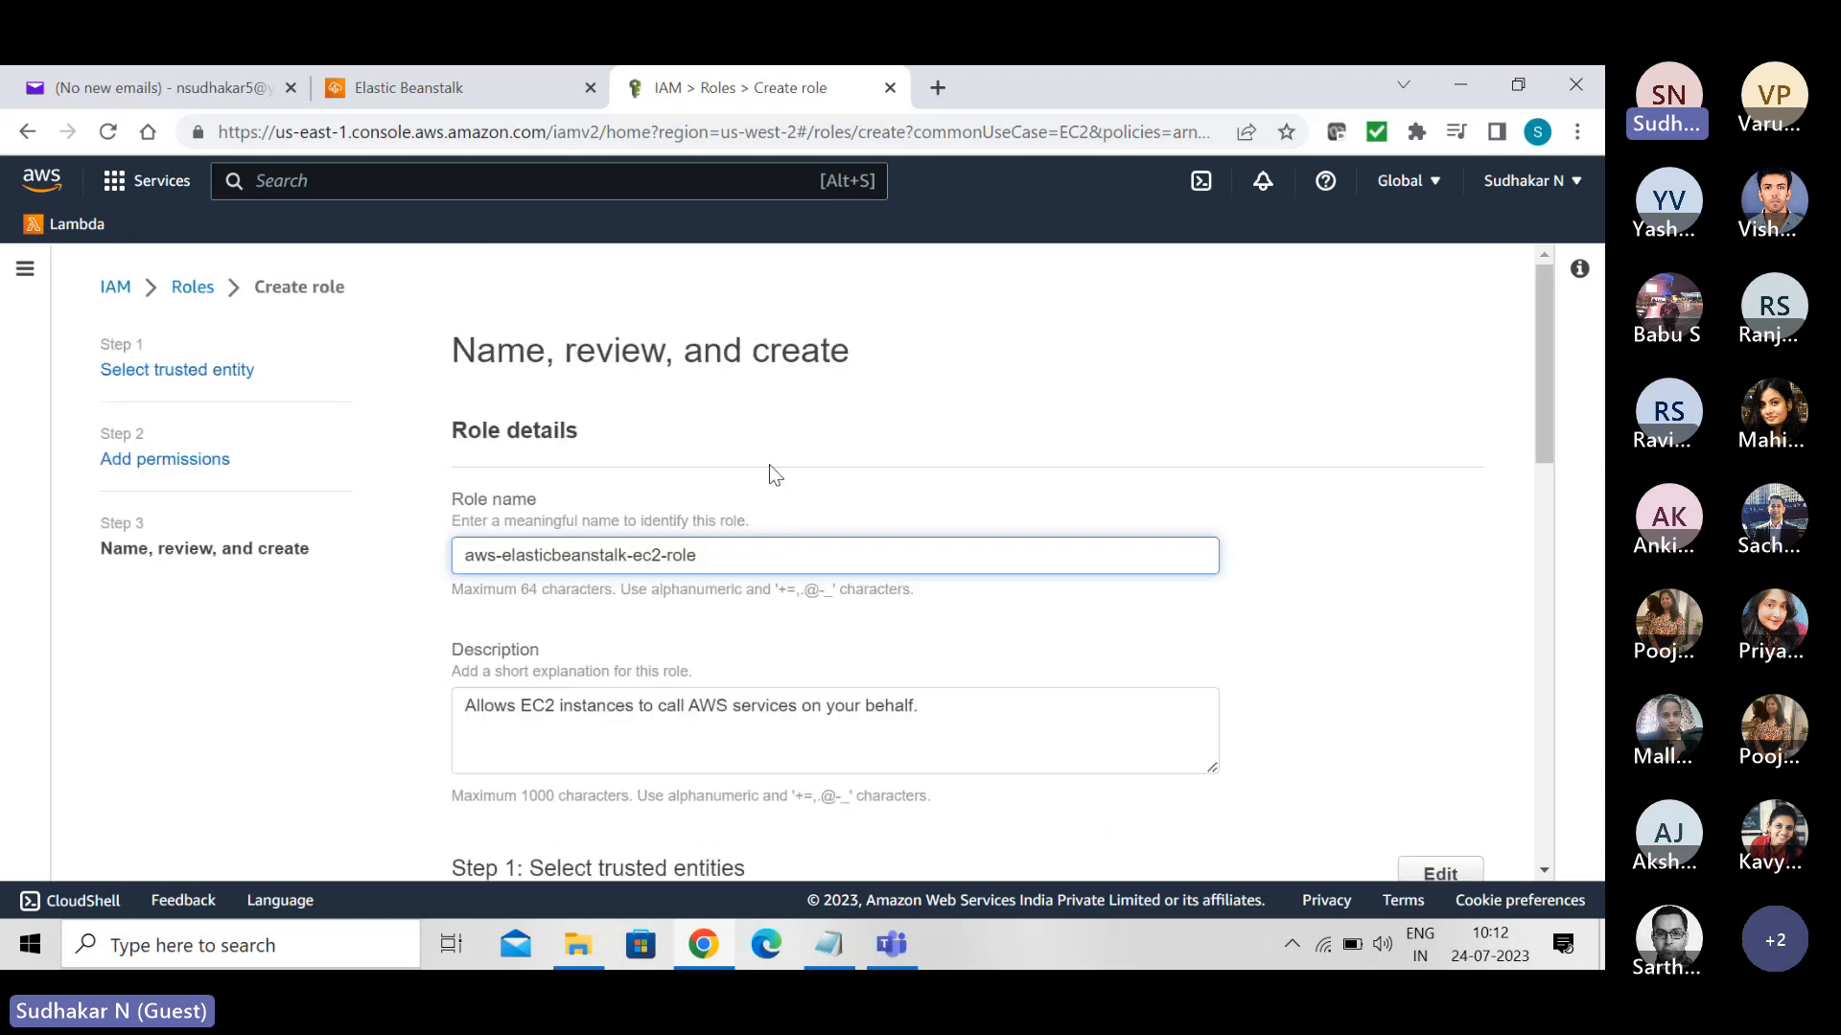
# - Leave the role creation for the roles list and examine the existing aws-elasticbeanstalk-ec2-role's summary and permissions policies
pyautogui.click(195, 293)
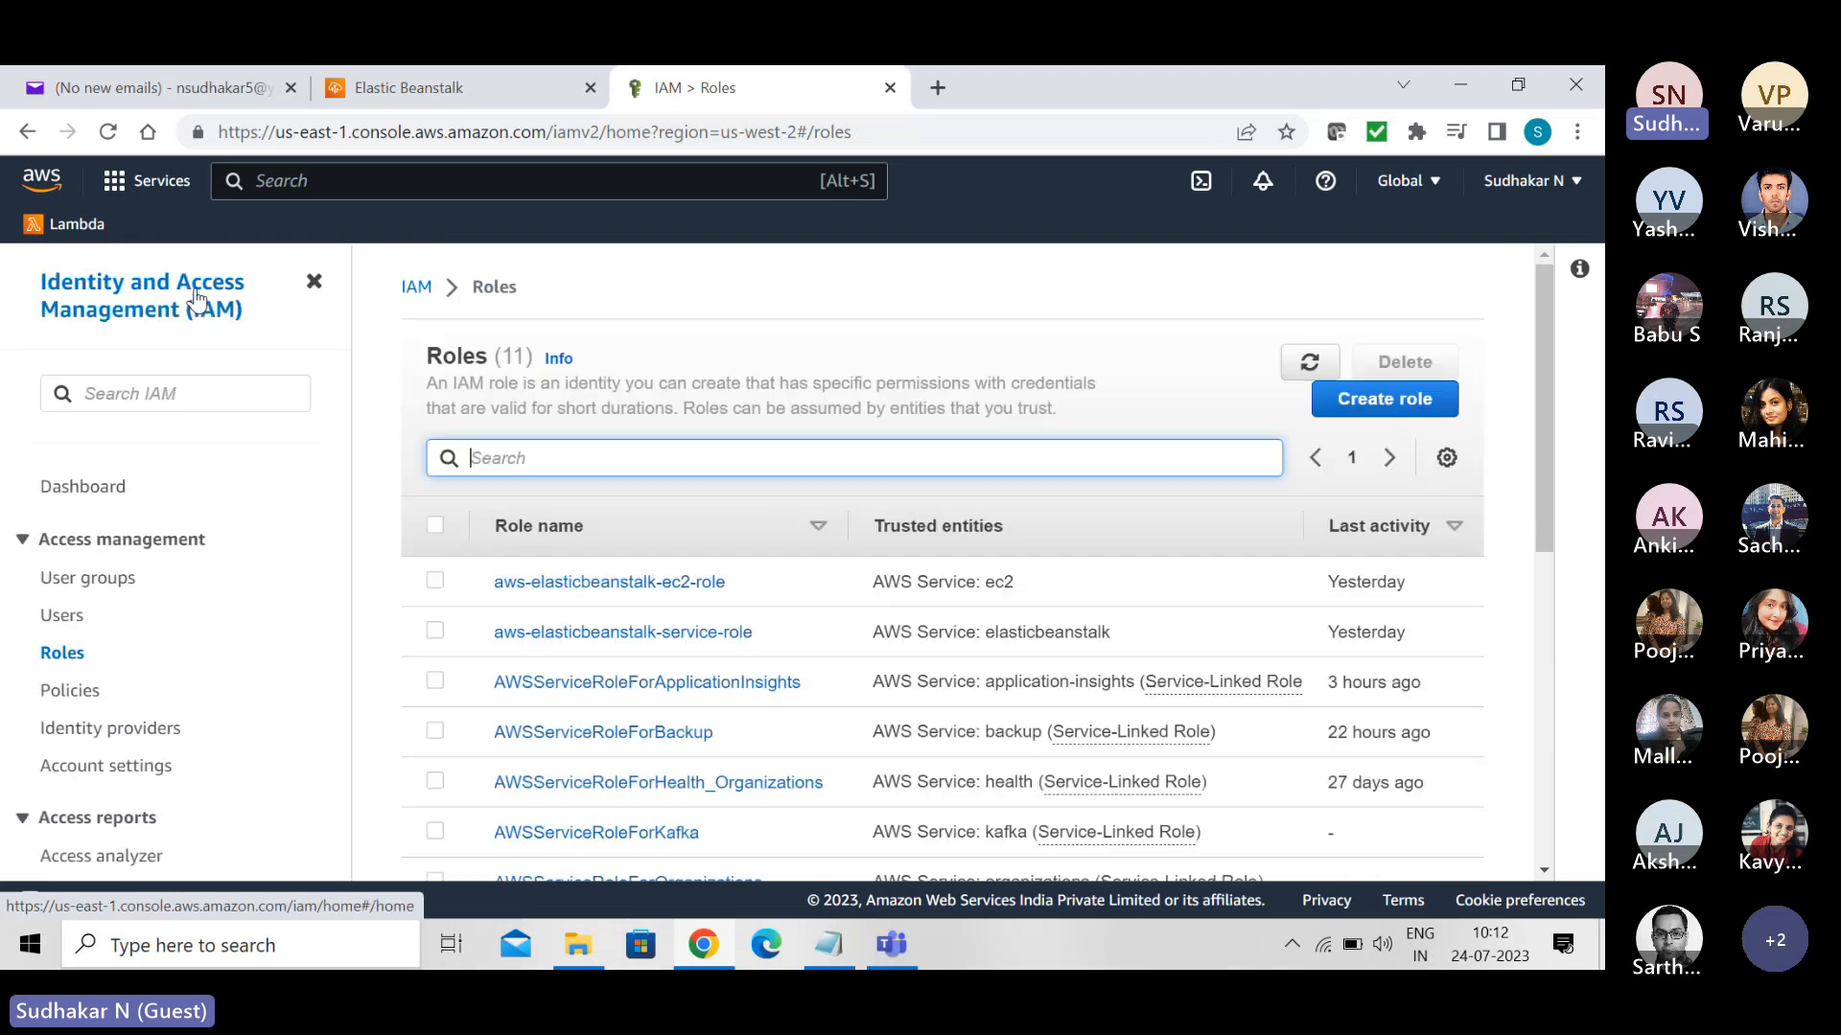
pyautogui.click(610, 583)
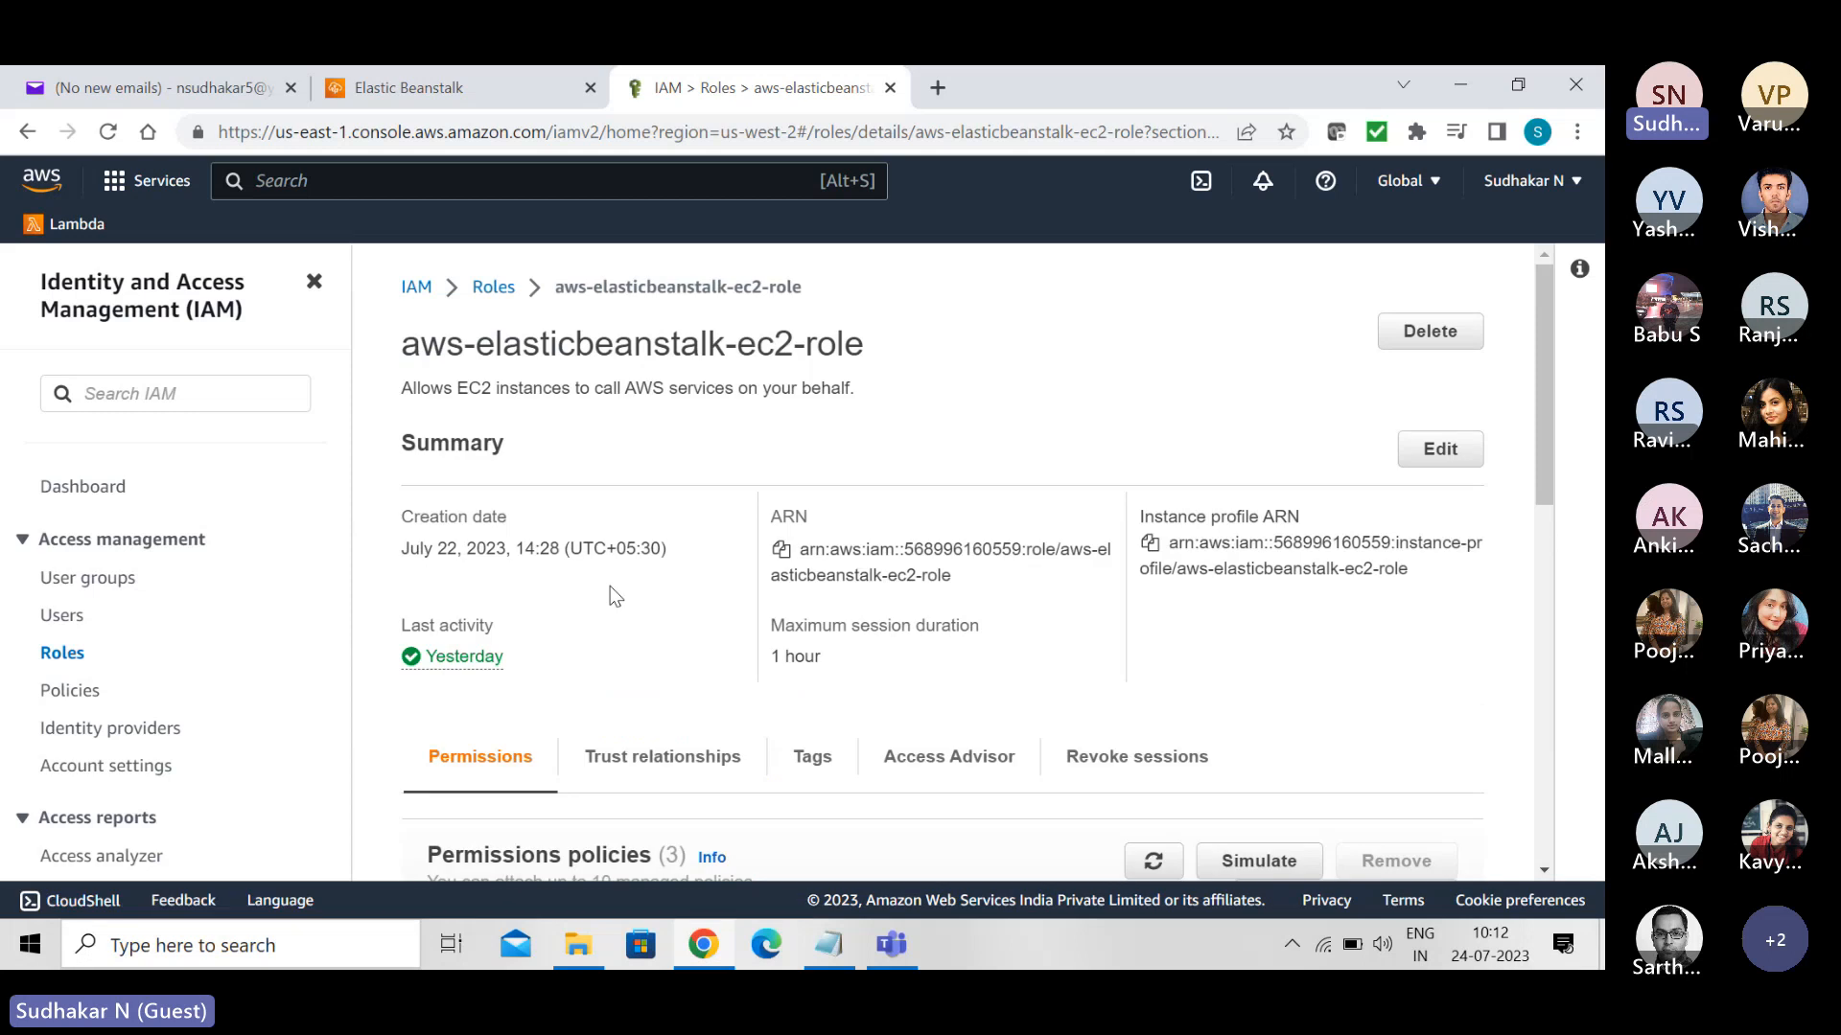
pyautogui.moveTo(1539, 366); pyautogui.dragTo(1590, 546)
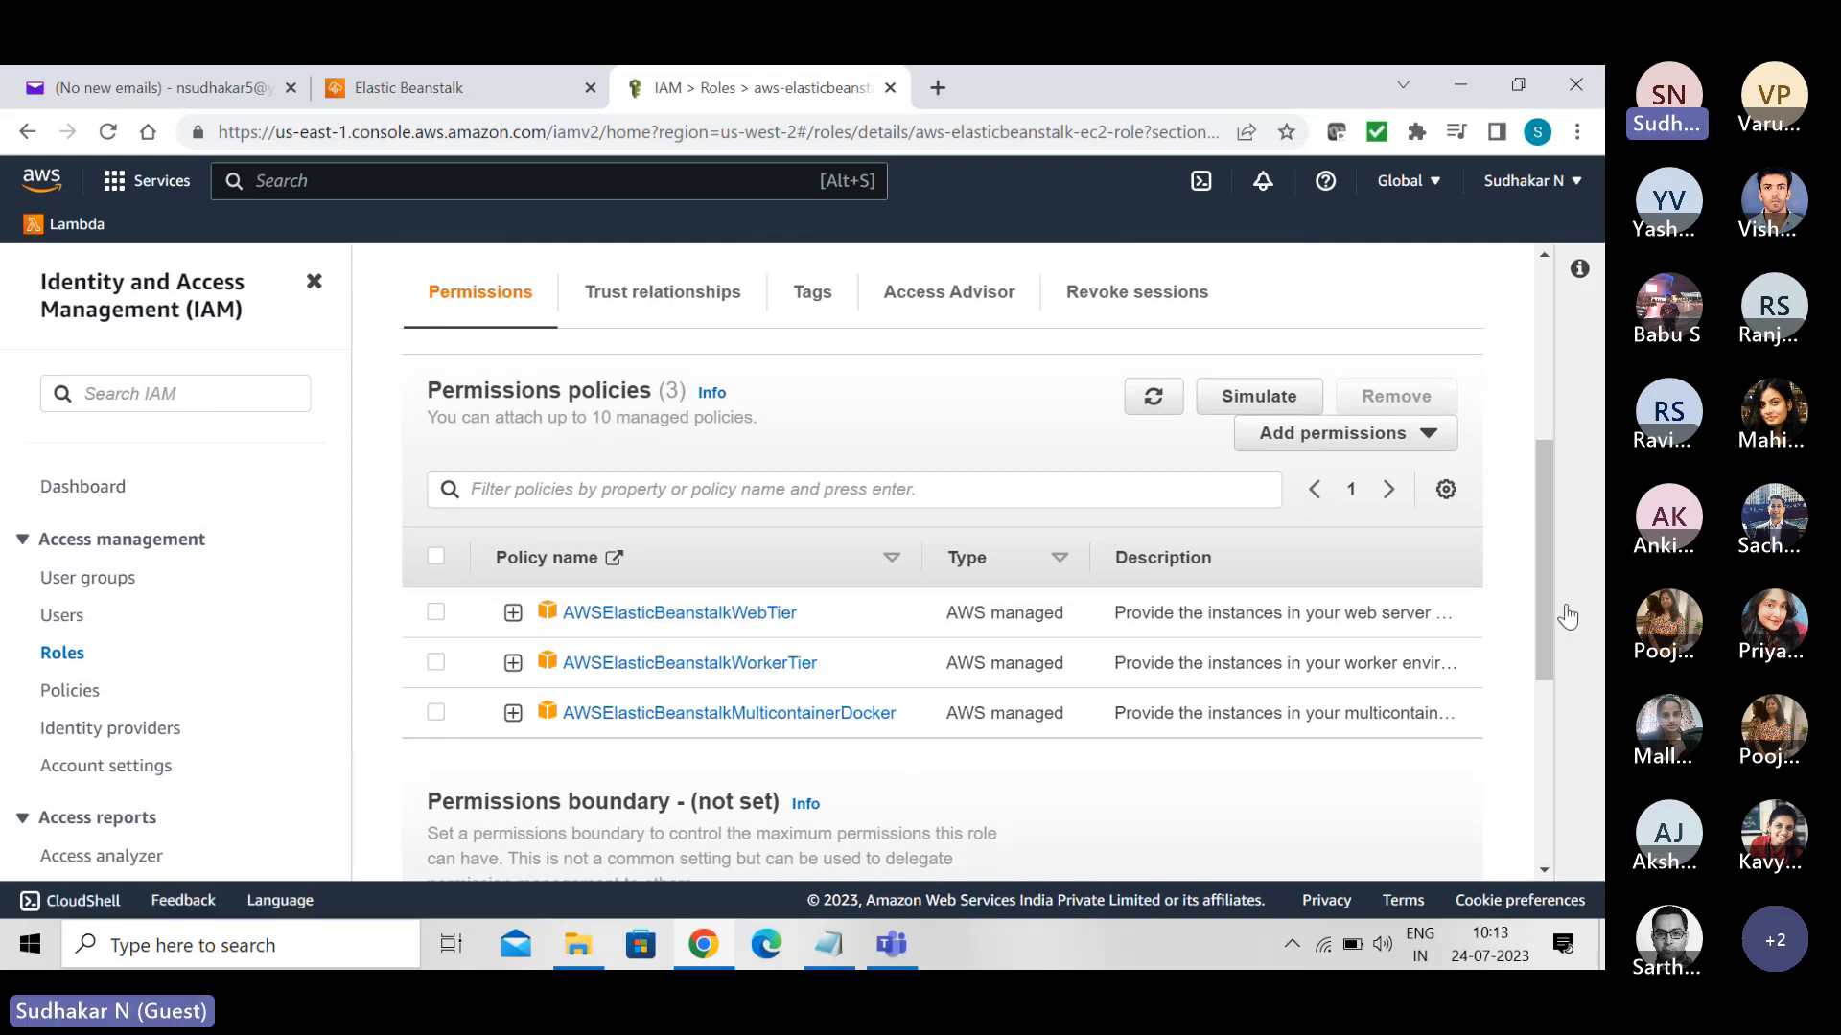
pyautogui.scroll(-2, 1544, 567)
pyautogui.scroll(-3, 1567, 683)
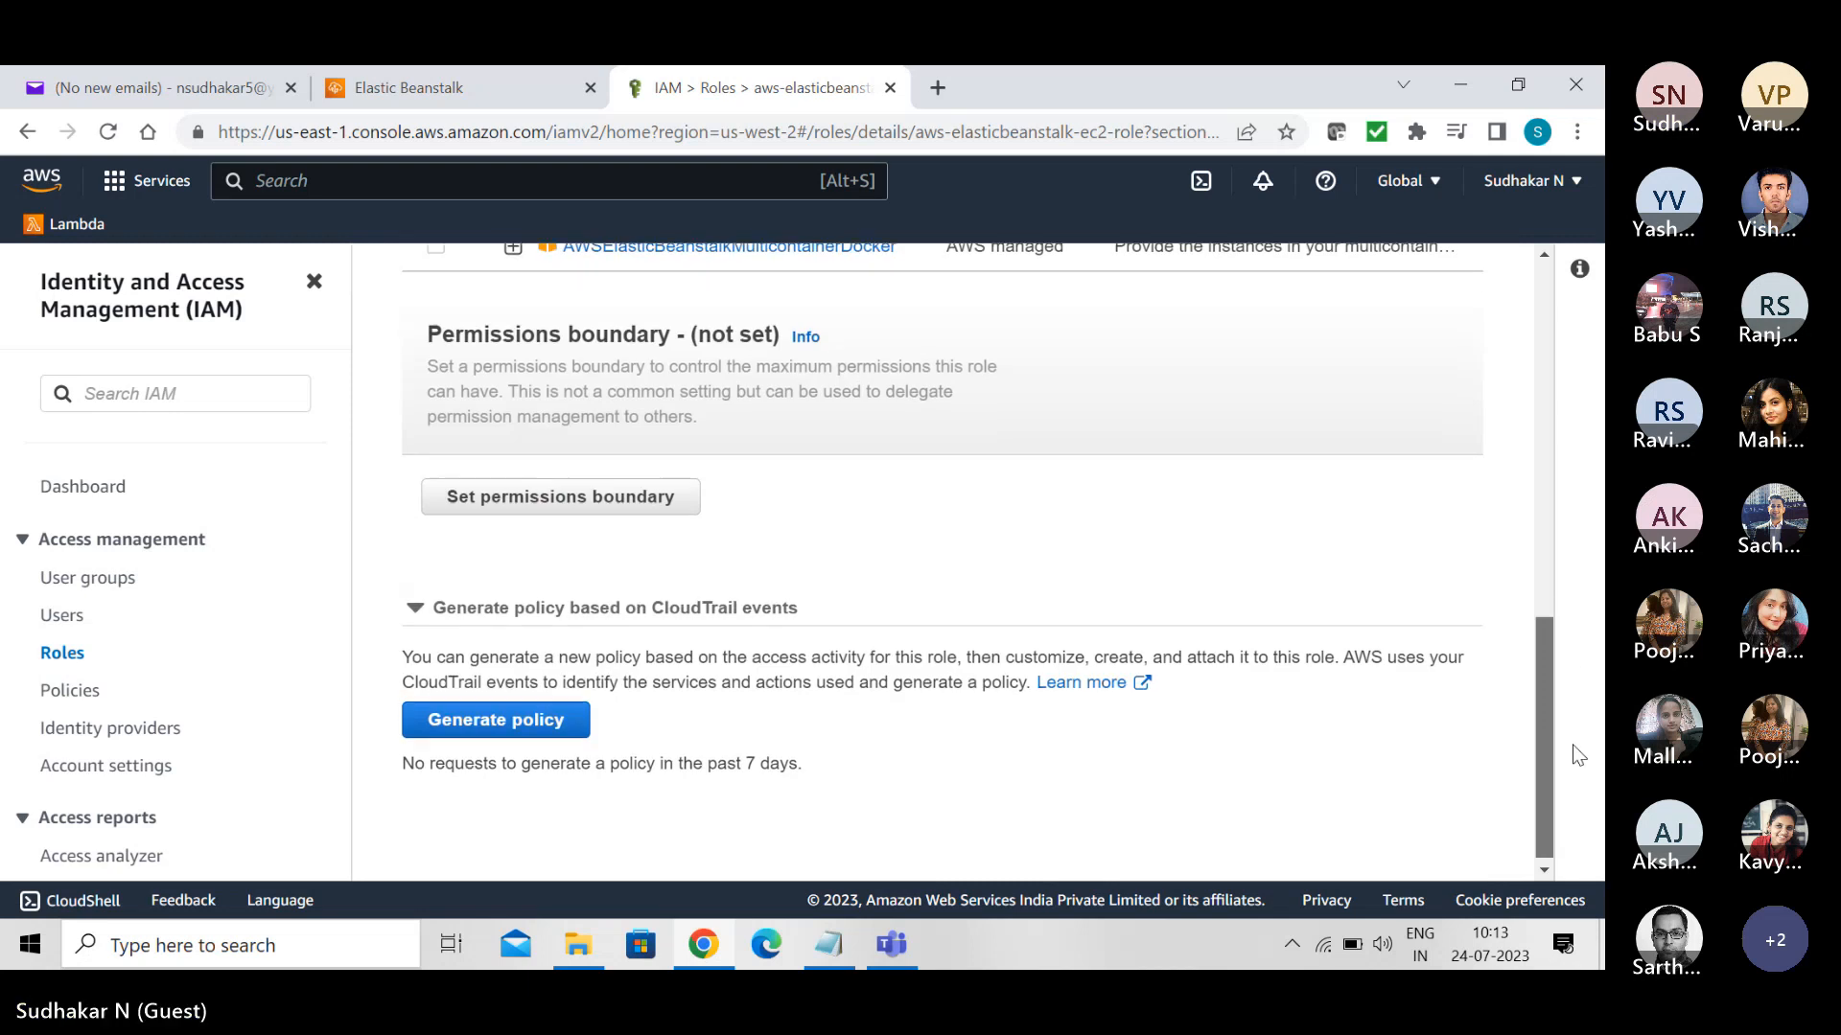
pyautogui.scroll(10, 1578, 802)
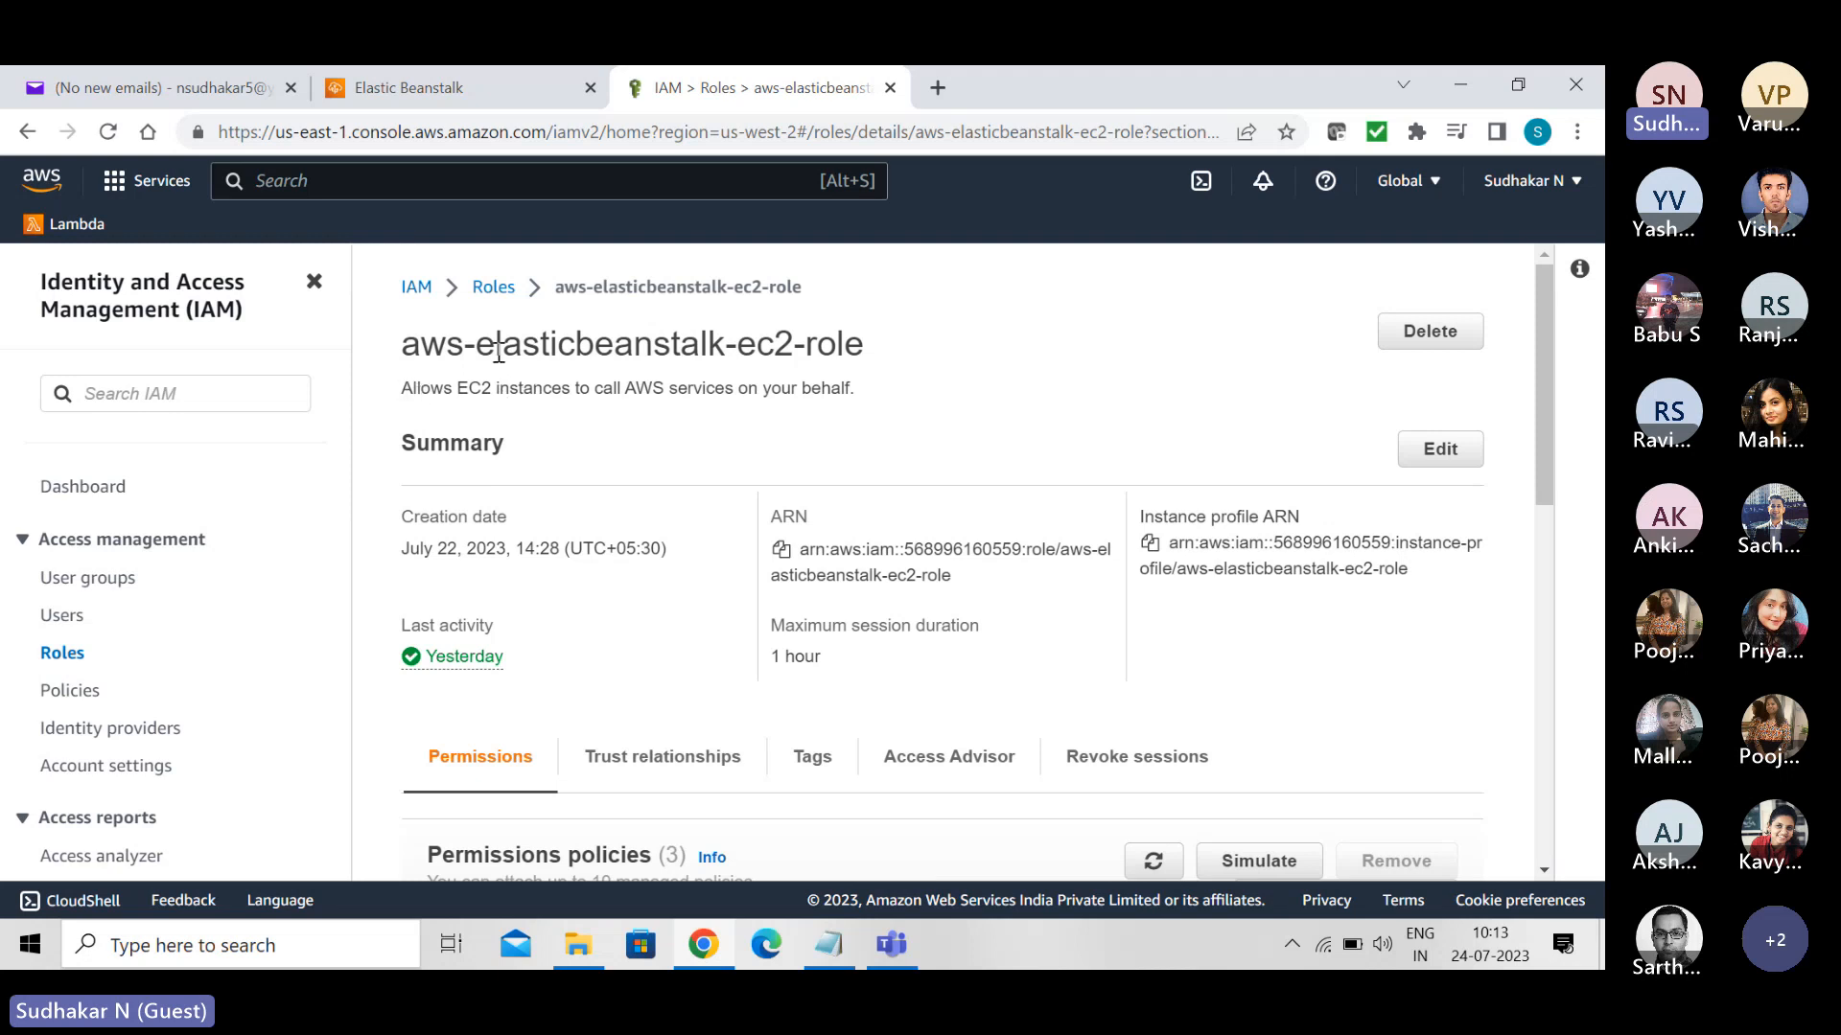
# - Switch to the Elastic Beanstalk page, start creating an application, and name it MyApp
pyautogui.click(457, 77)
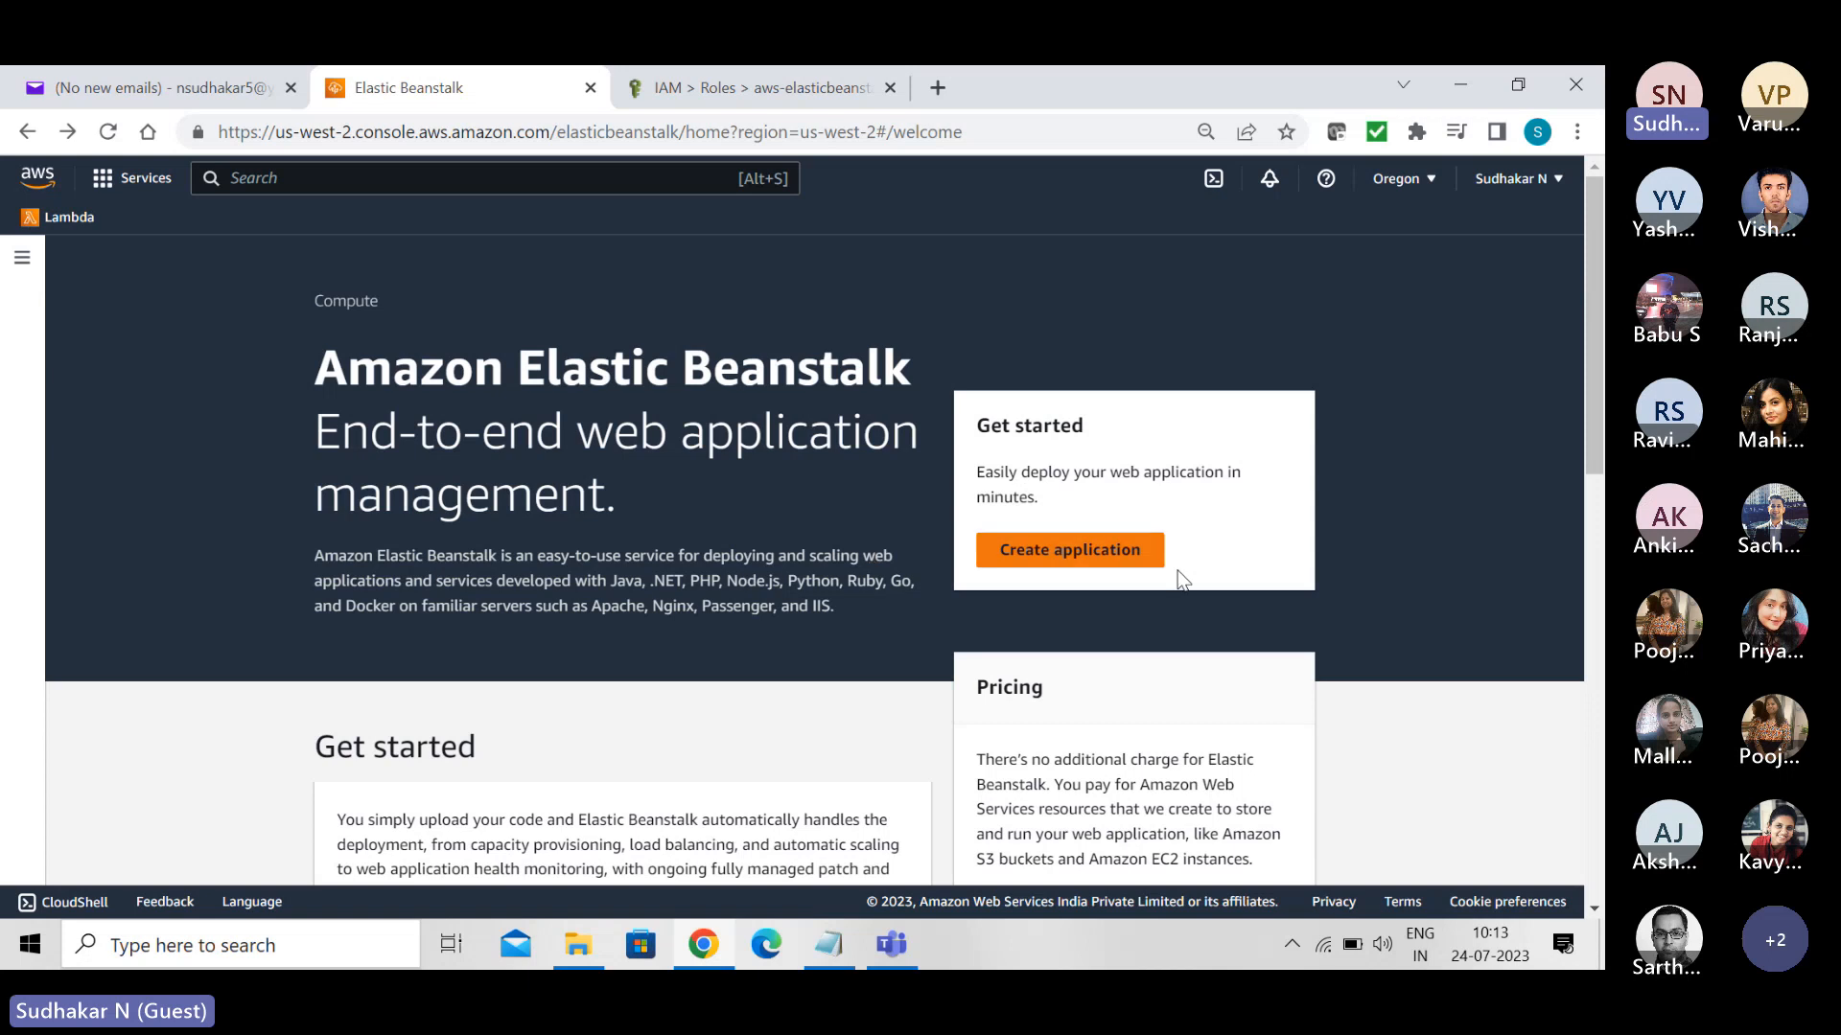
pyautogui.click(1049, 558)
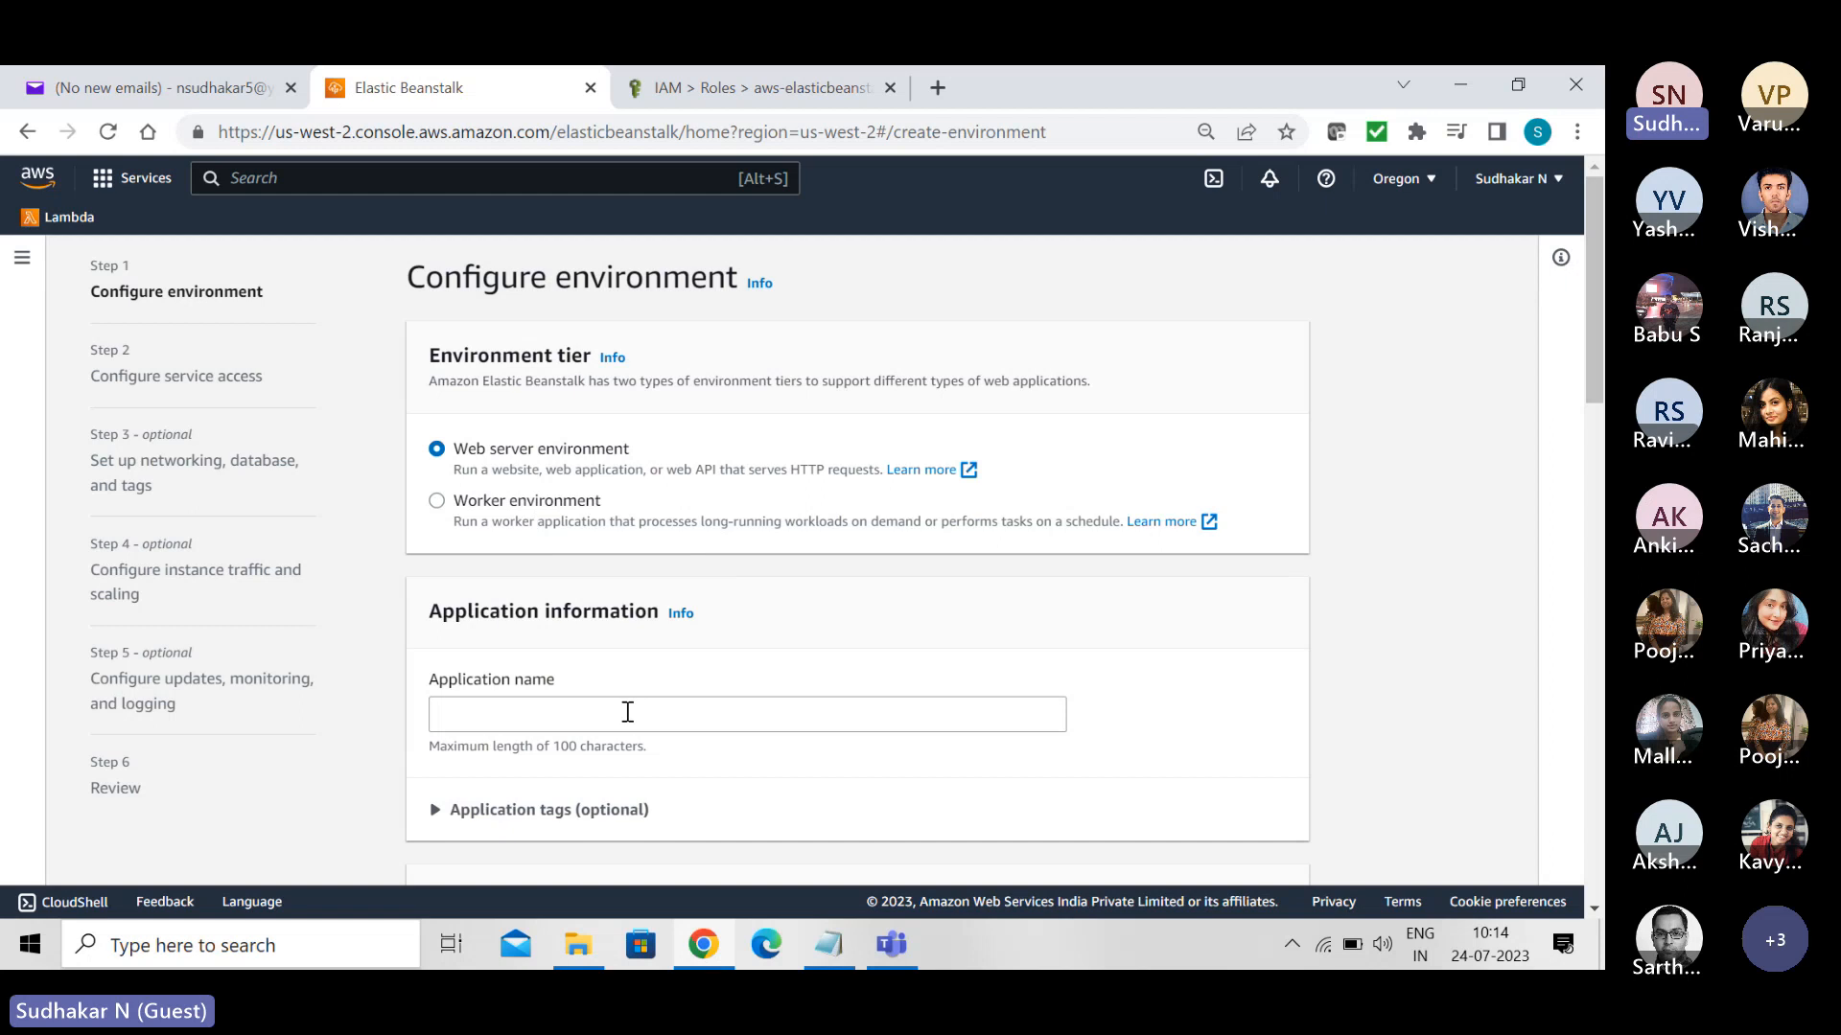
pyautogui.click(628, 712)
pyautogui.write('My')
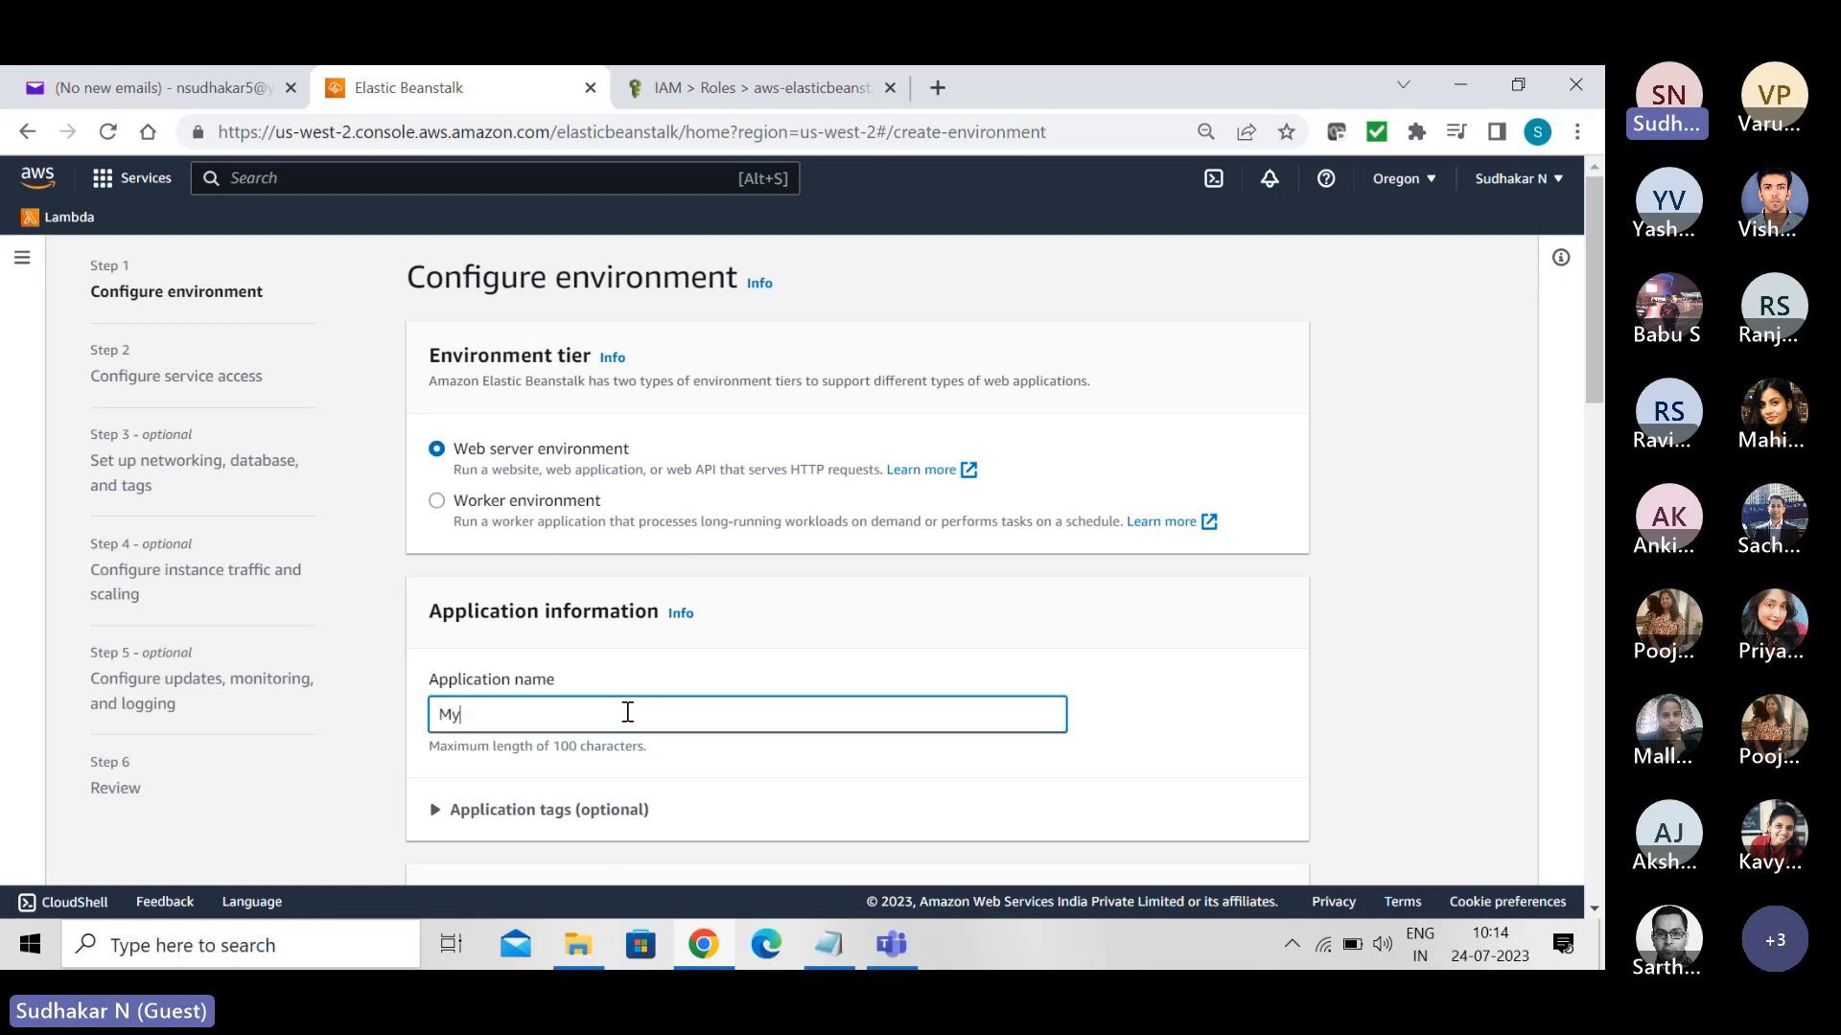
pyautogui.write('App')
# - Choose Ruby as the managed platform, keep the sample application and free-tier single instance preset, and proceed to configuring service access
pyautogui.moveTo(1593, 360); pyautogui.dragTo(1602, 703)
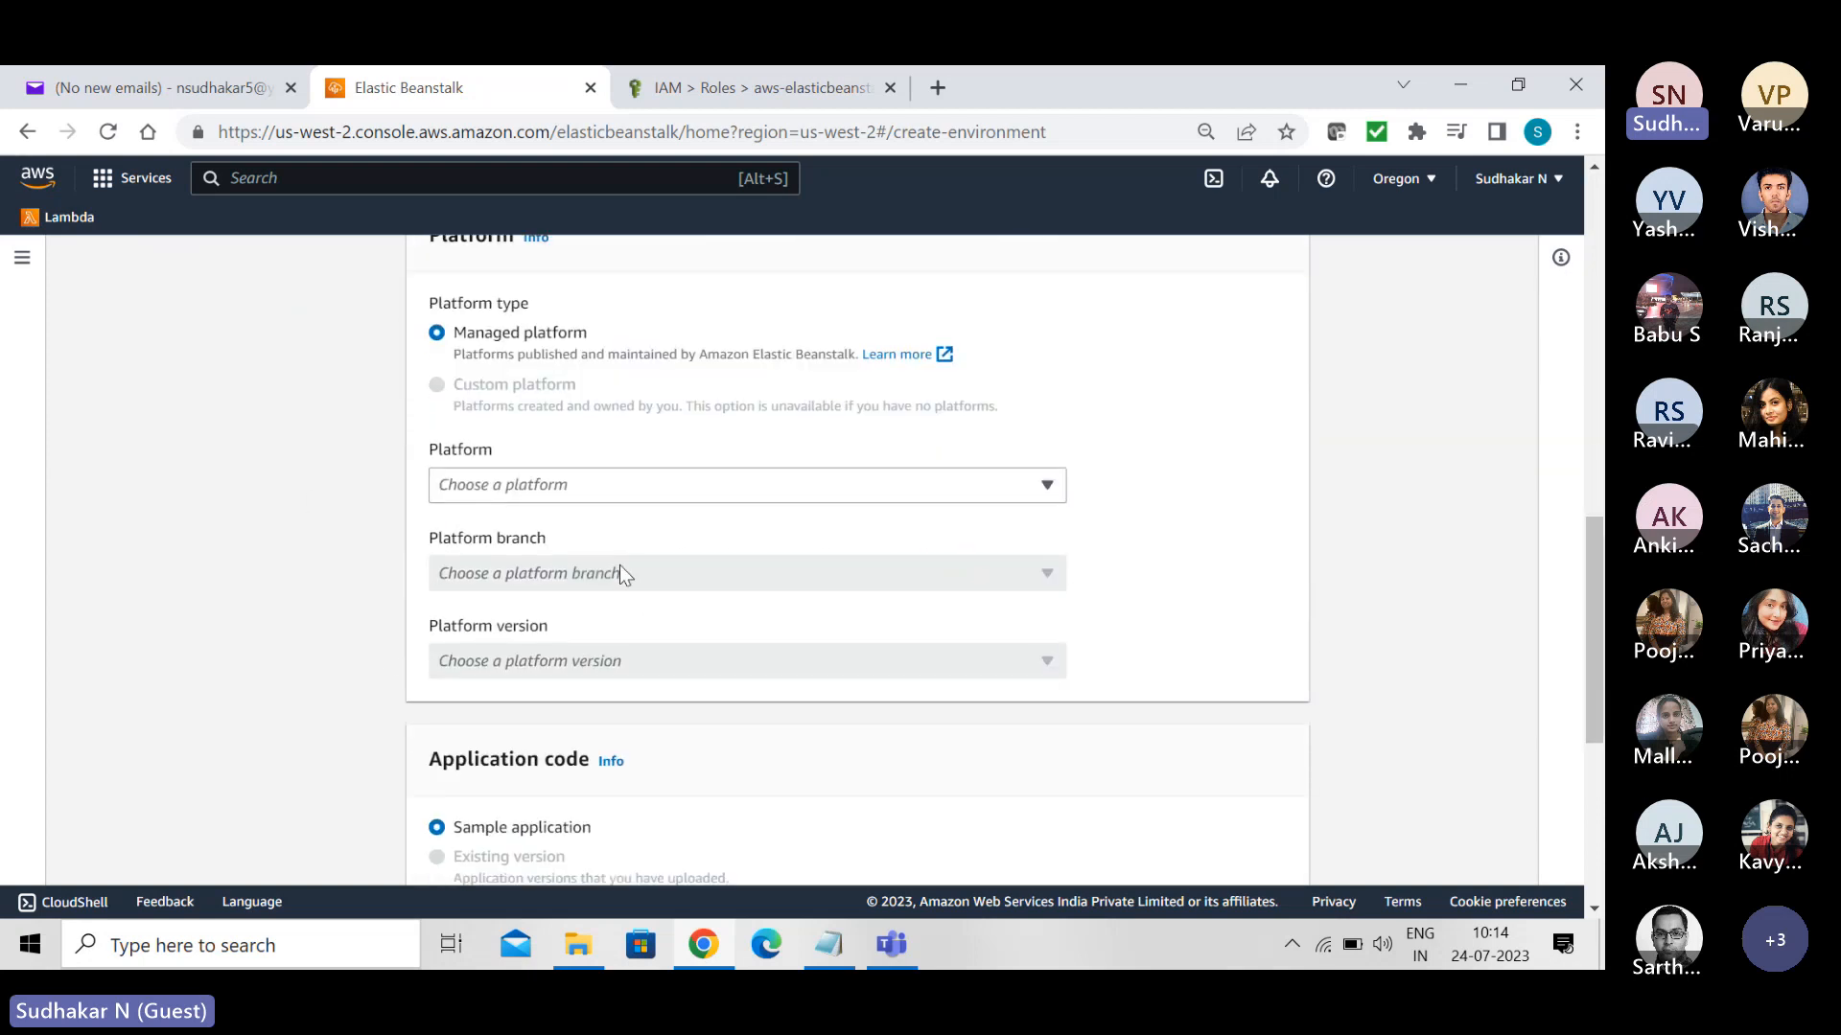
pyautogui.click(1048, 486)
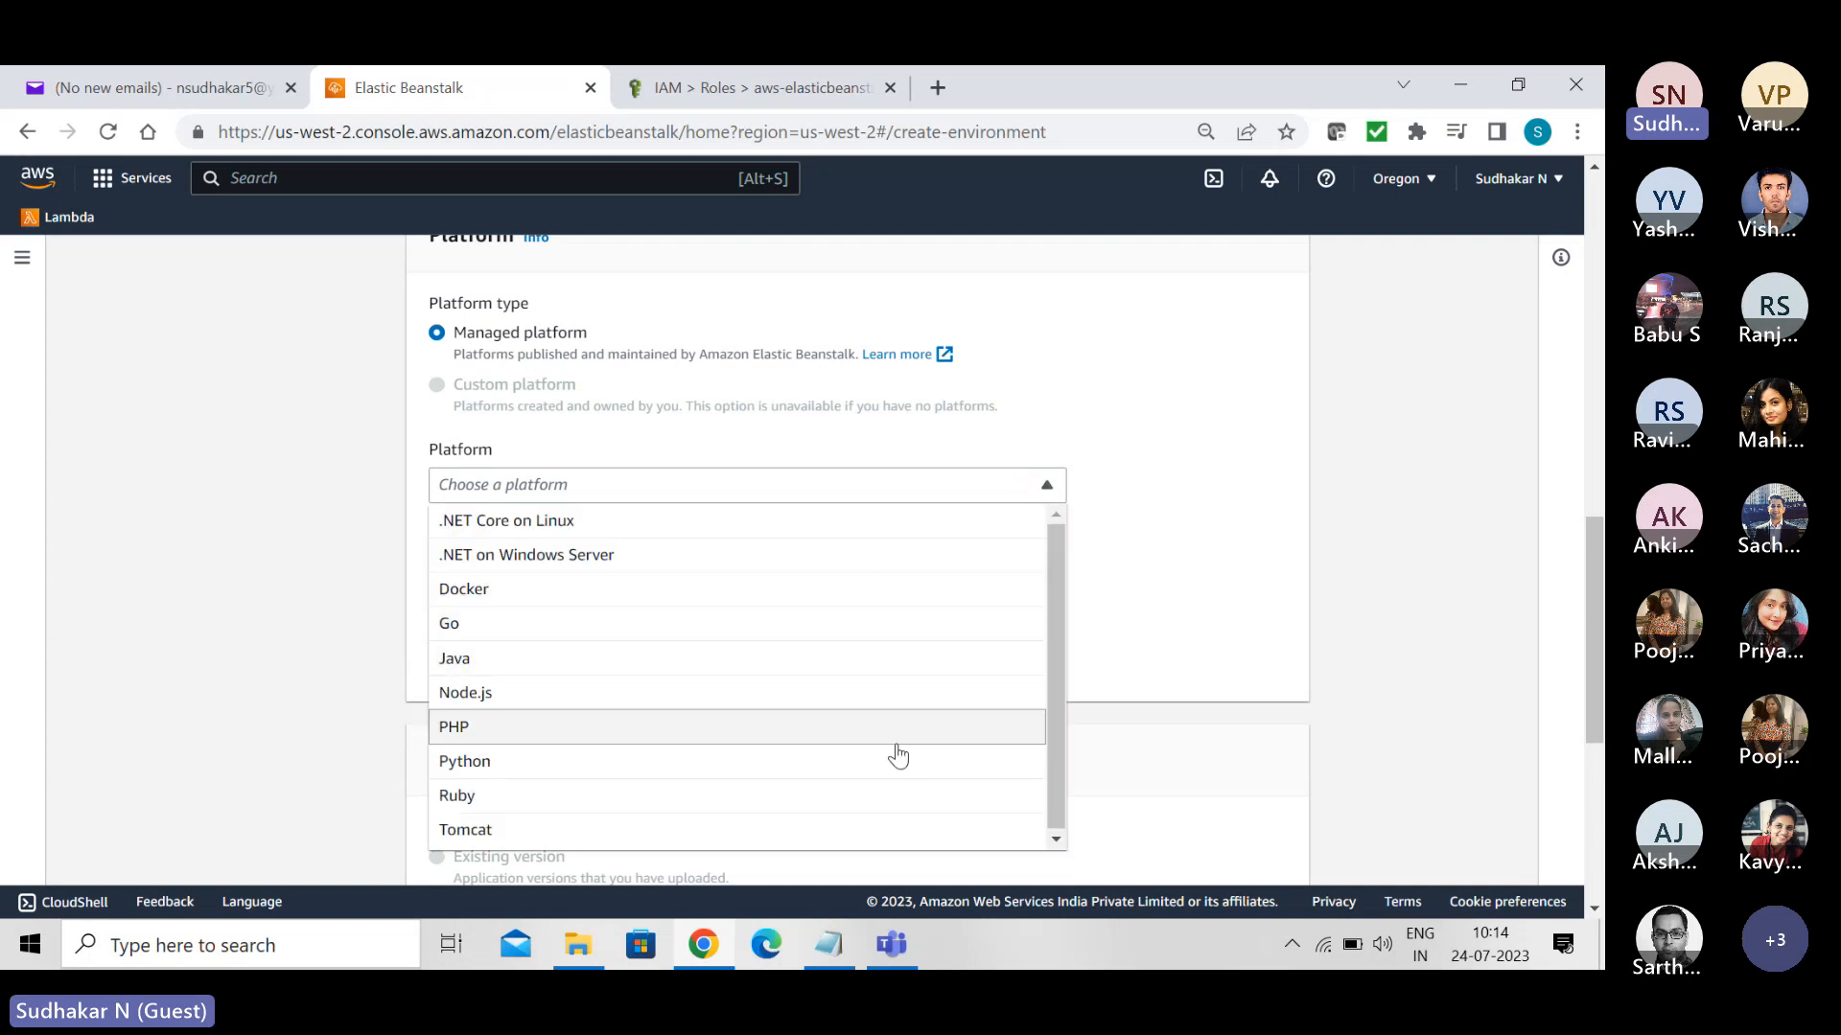
pyautogui.click(583, 811)
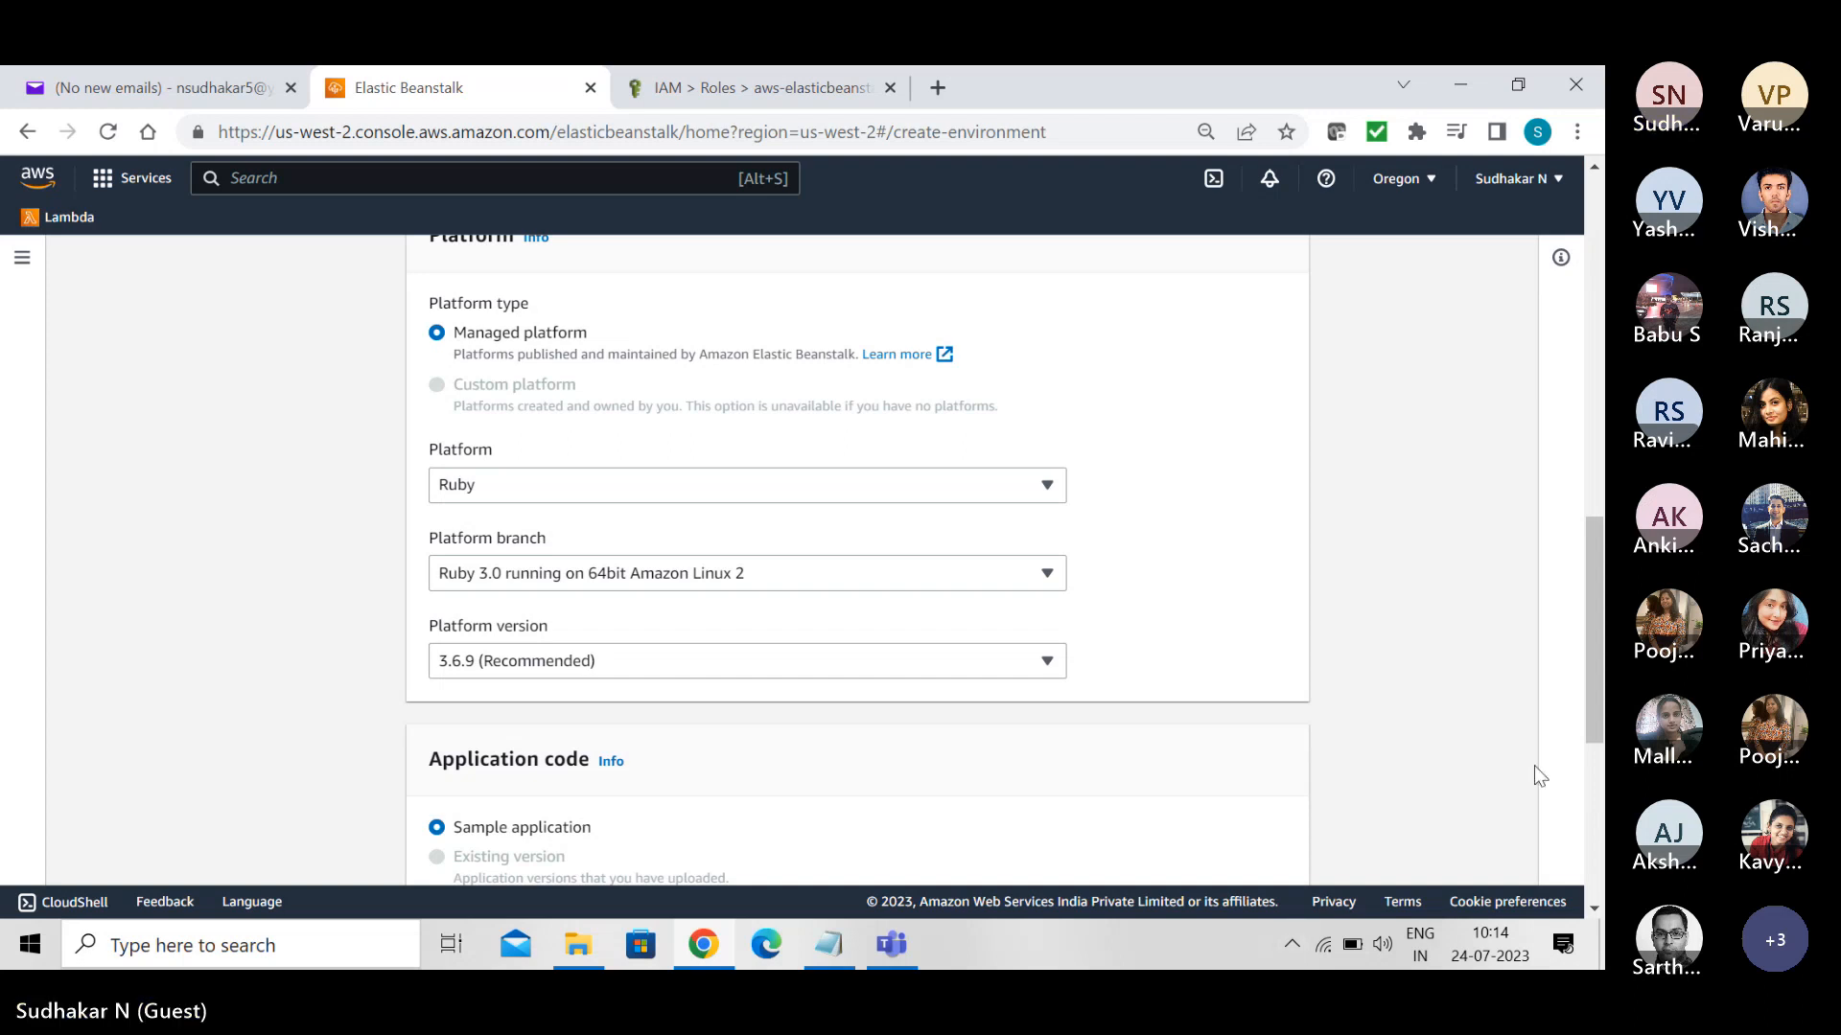
pyautogui.scroll(-4, 1600, 711)
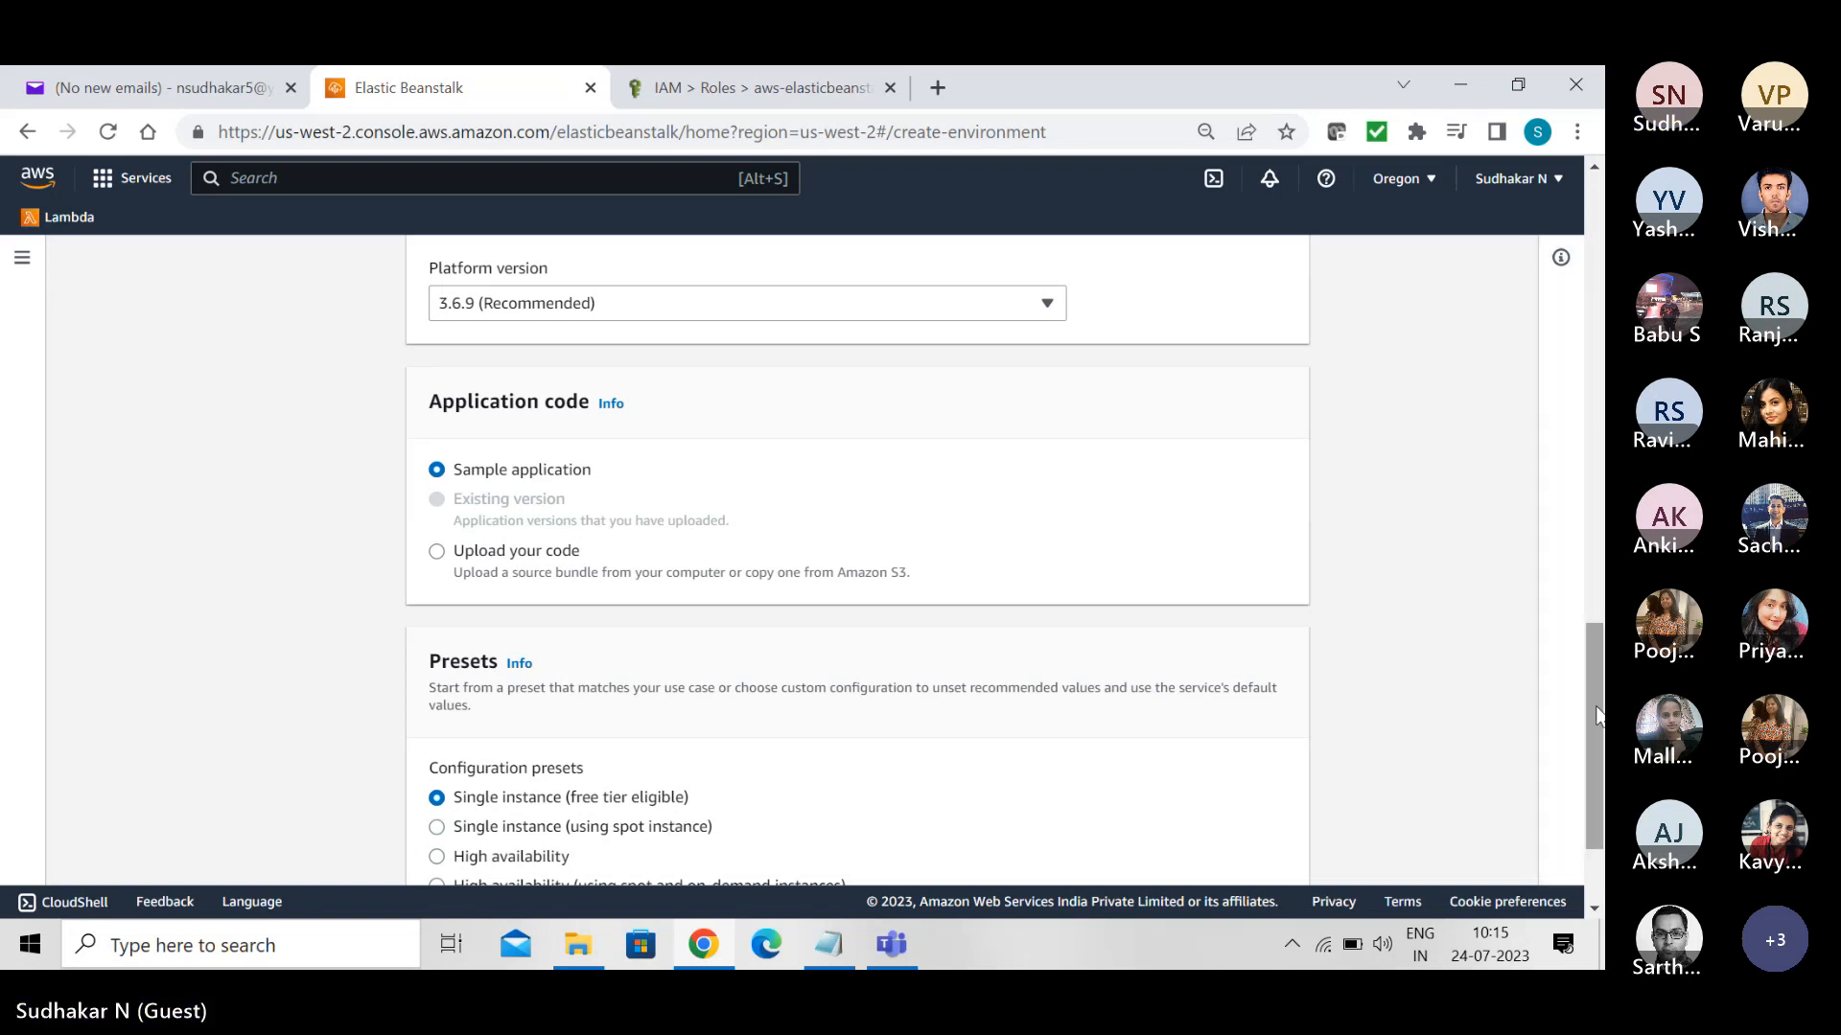
pyautogui.scroll(-2, 1596, 714)
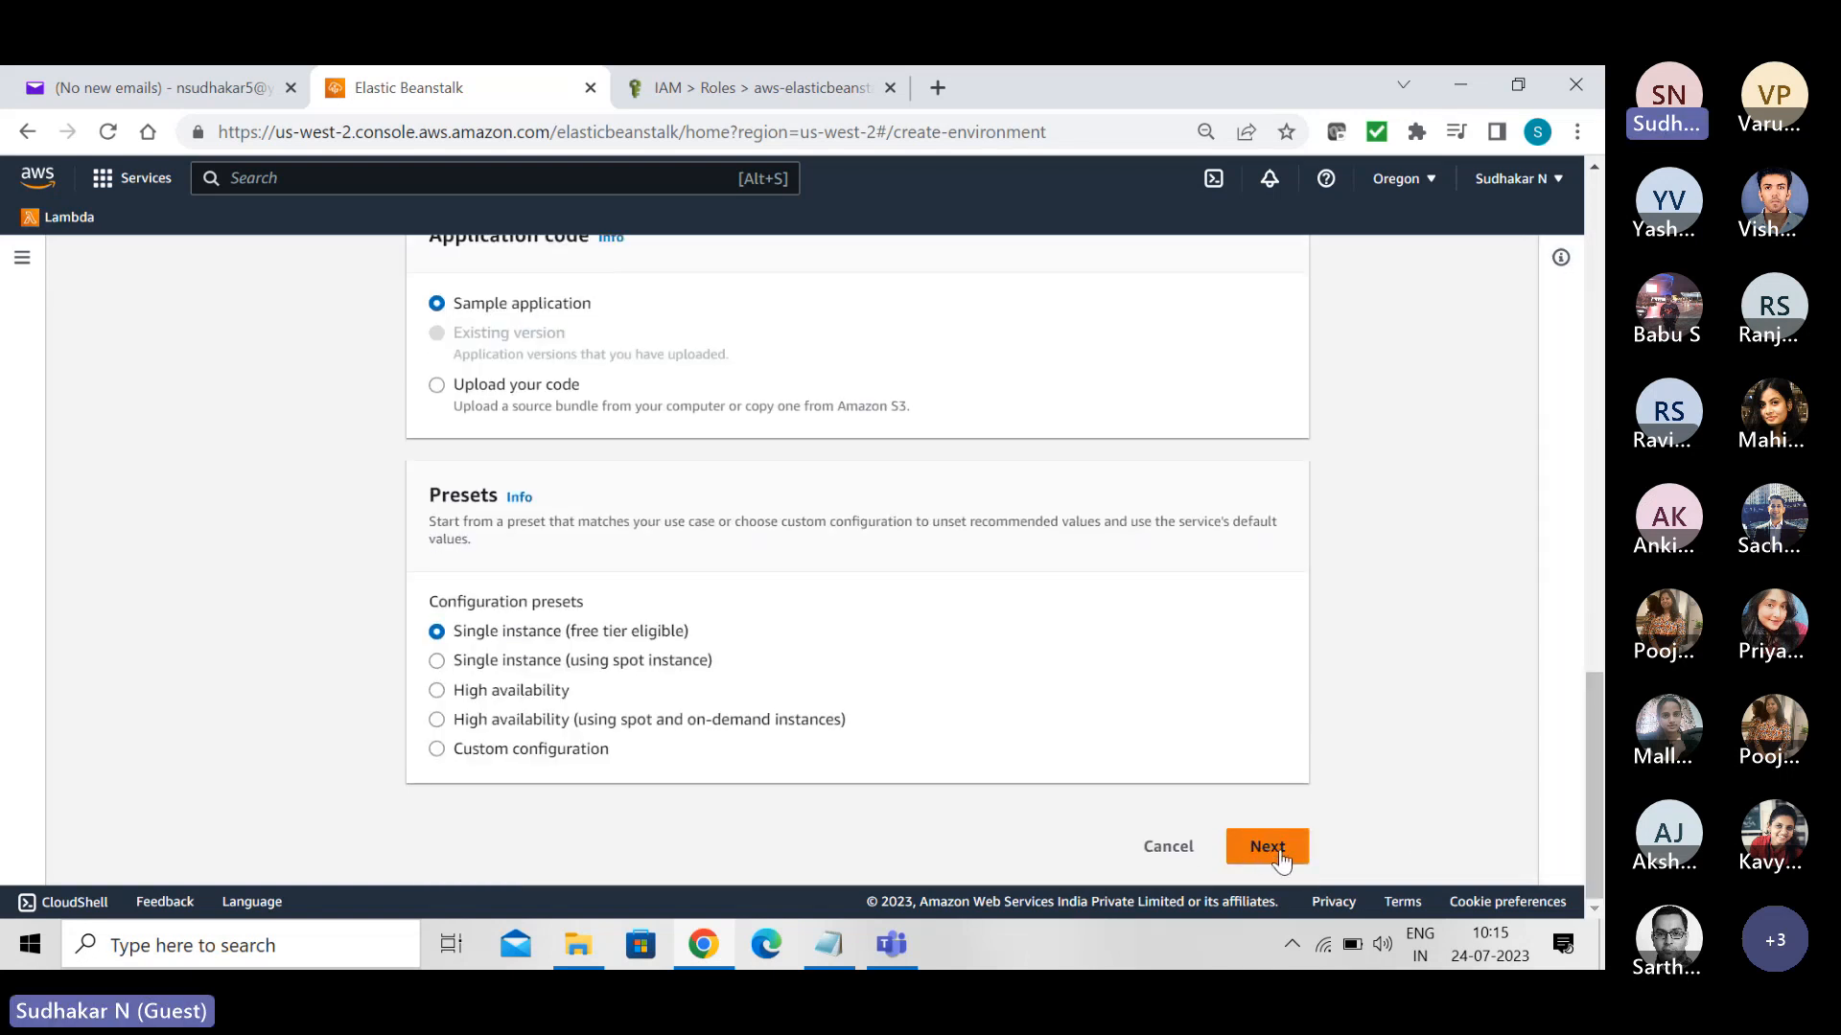
pyautogui.click(1267, 847)
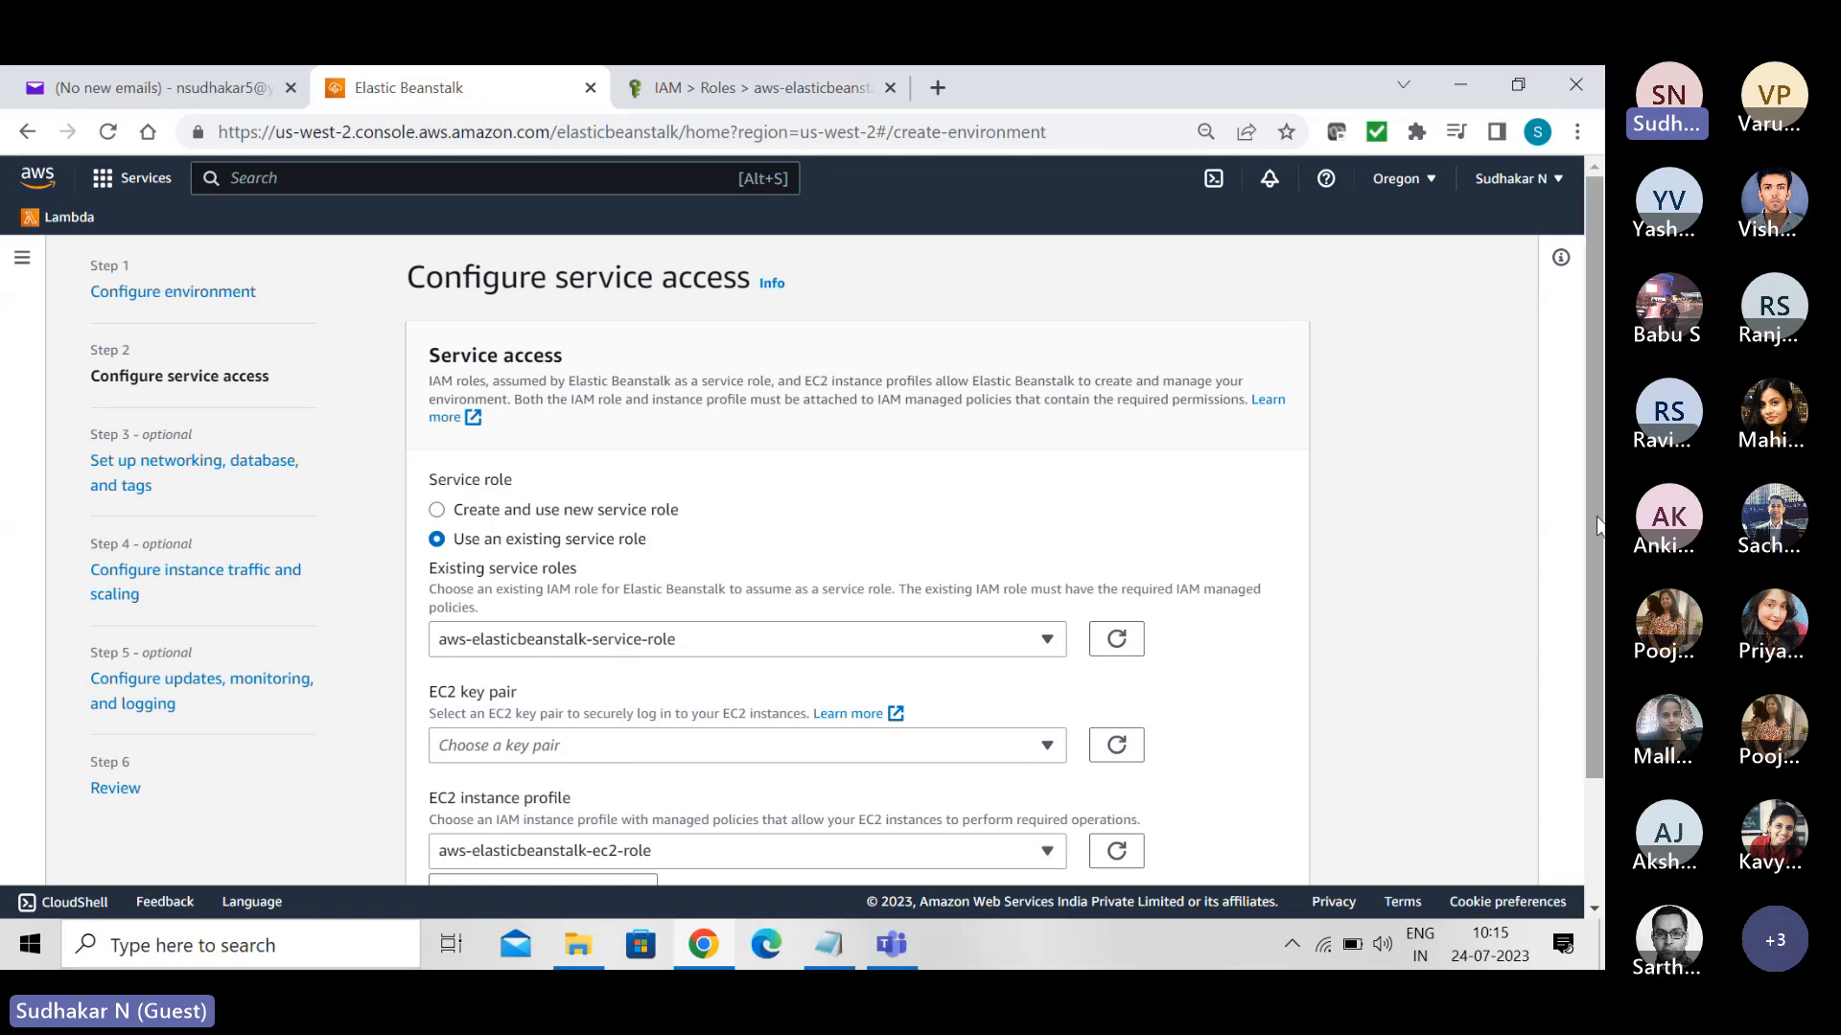
# - Select myVPC-KP as the EC2 key pair and aws-elasticbeanstalk-ec2-role as the EC2 instance profile
pyautogui.moveTo(1591, 509); pyautogui.dragTo(1590, 633)
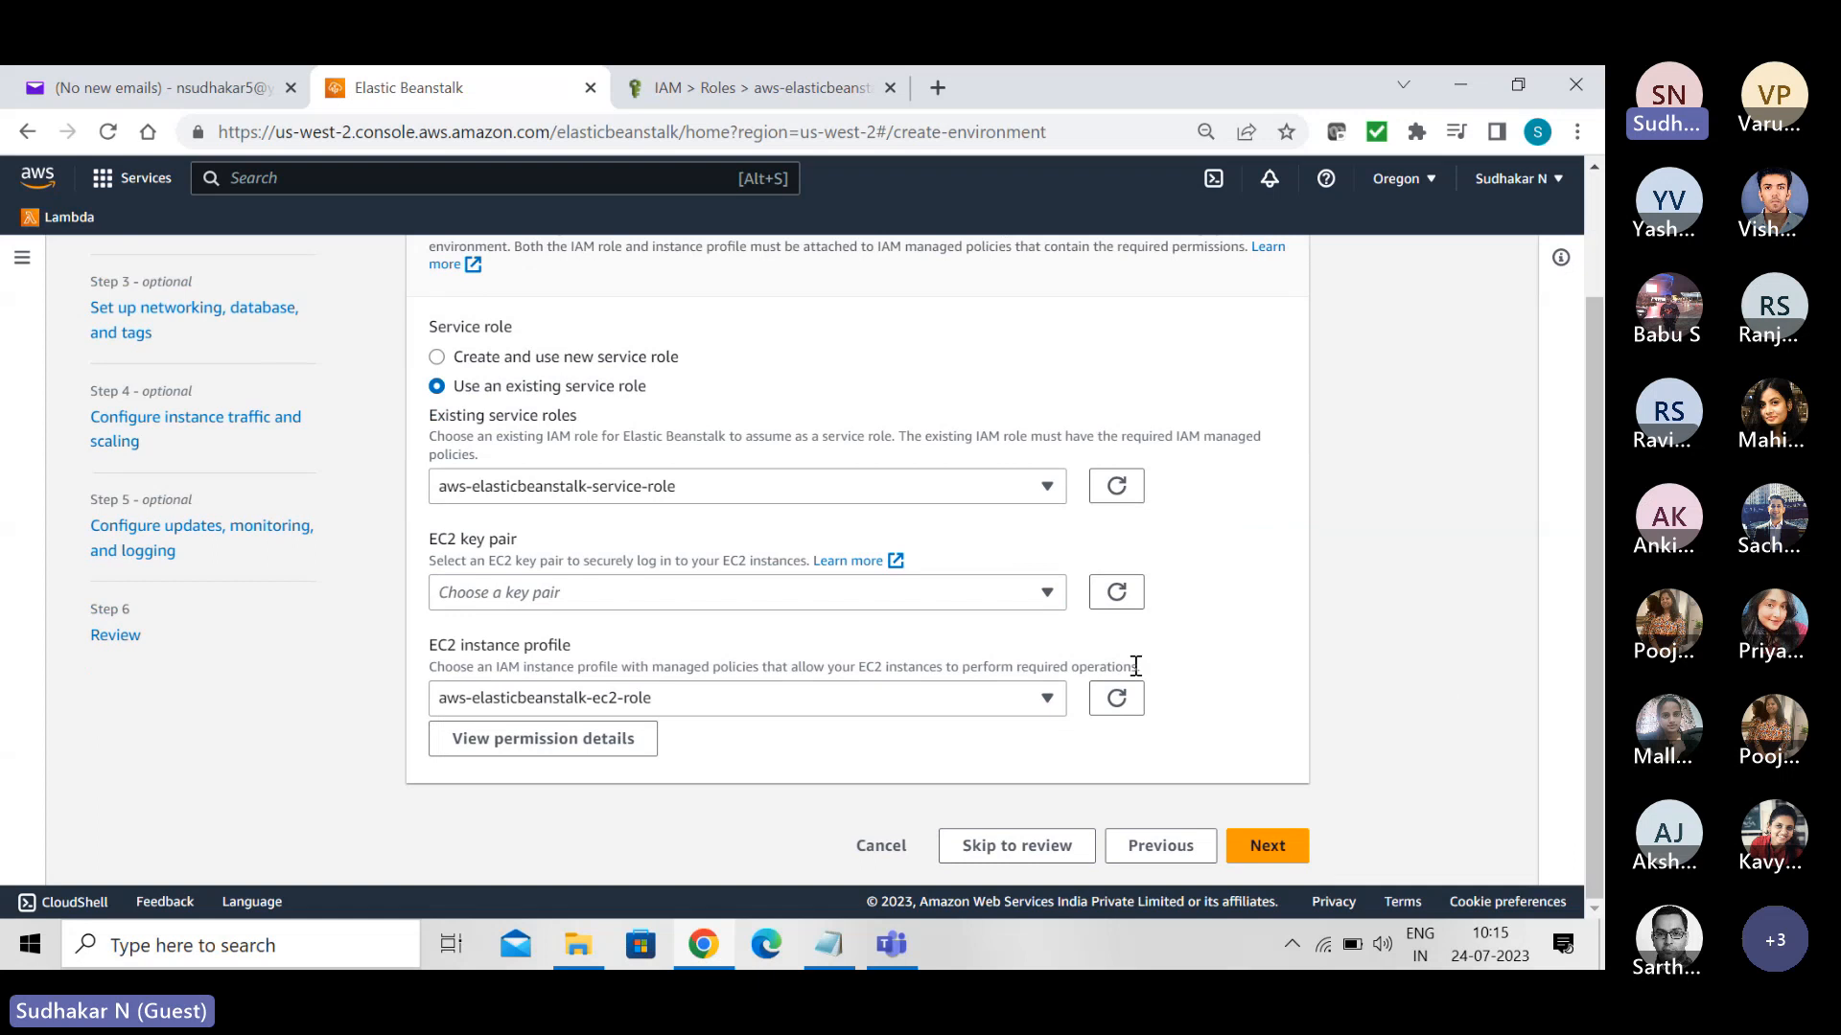
pyautogui.click(1047, 596)
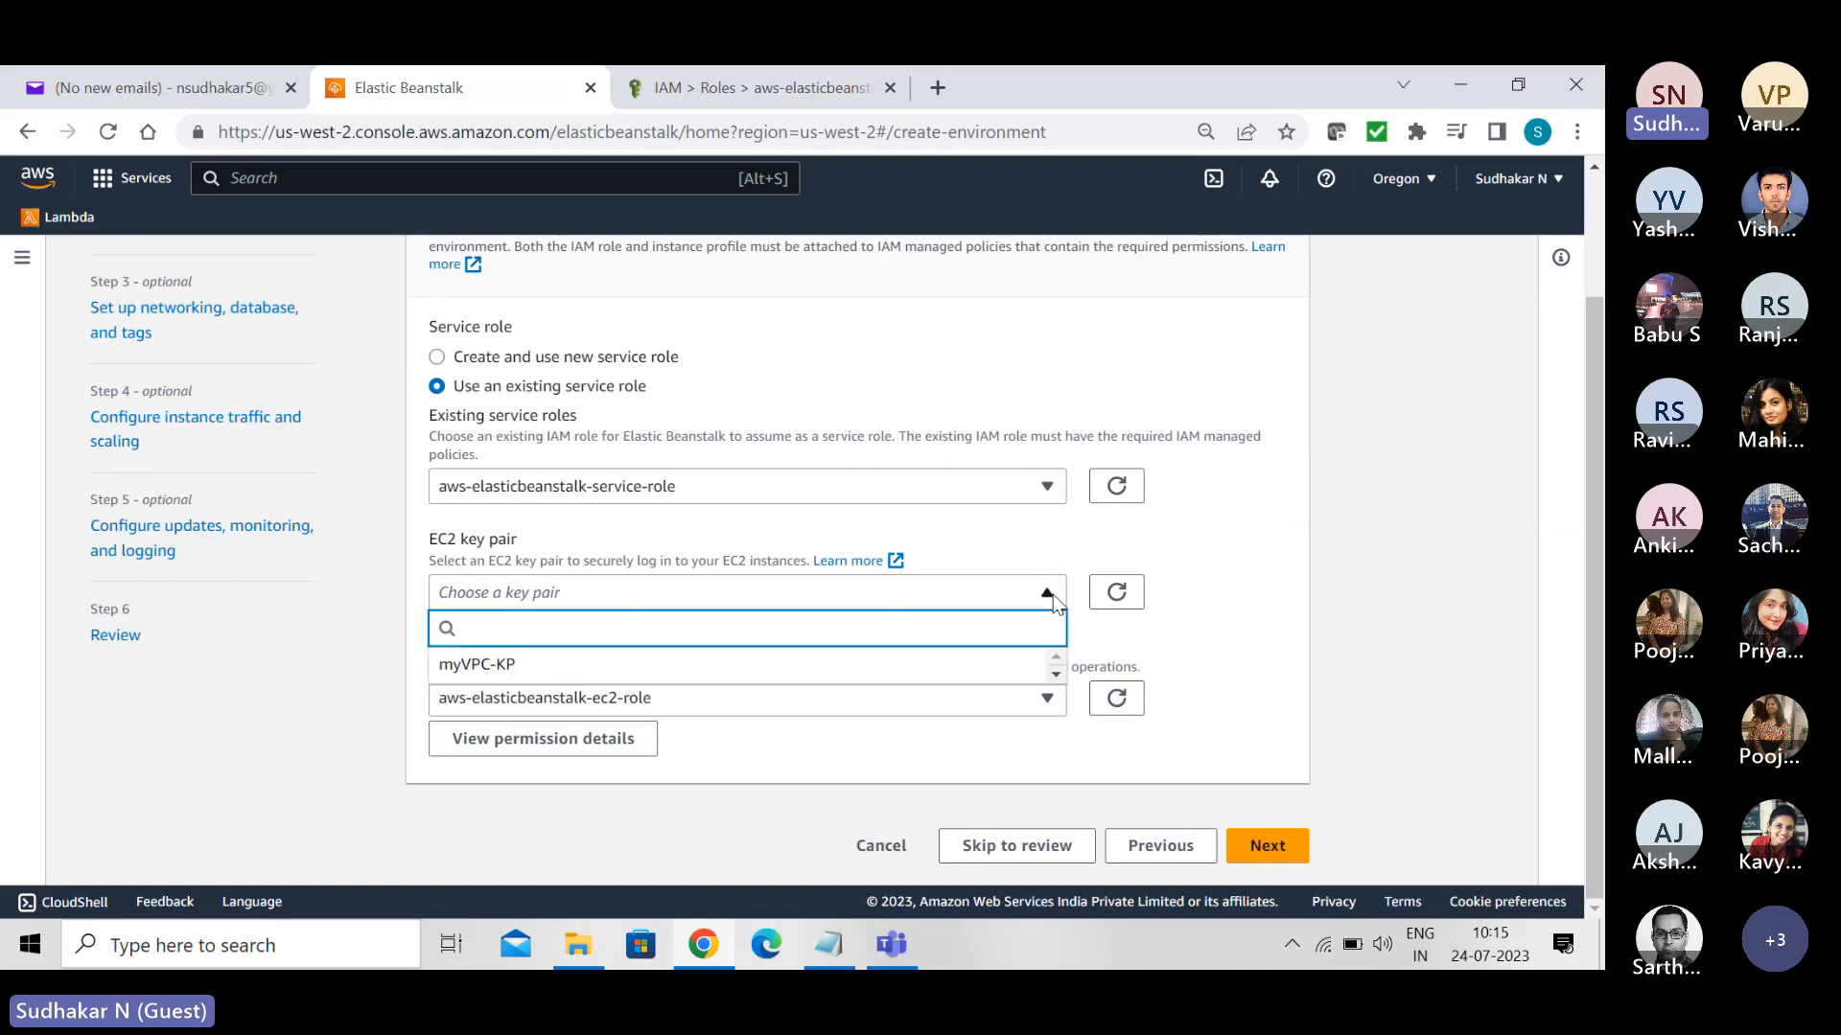
pyautogui.click(647, 666)
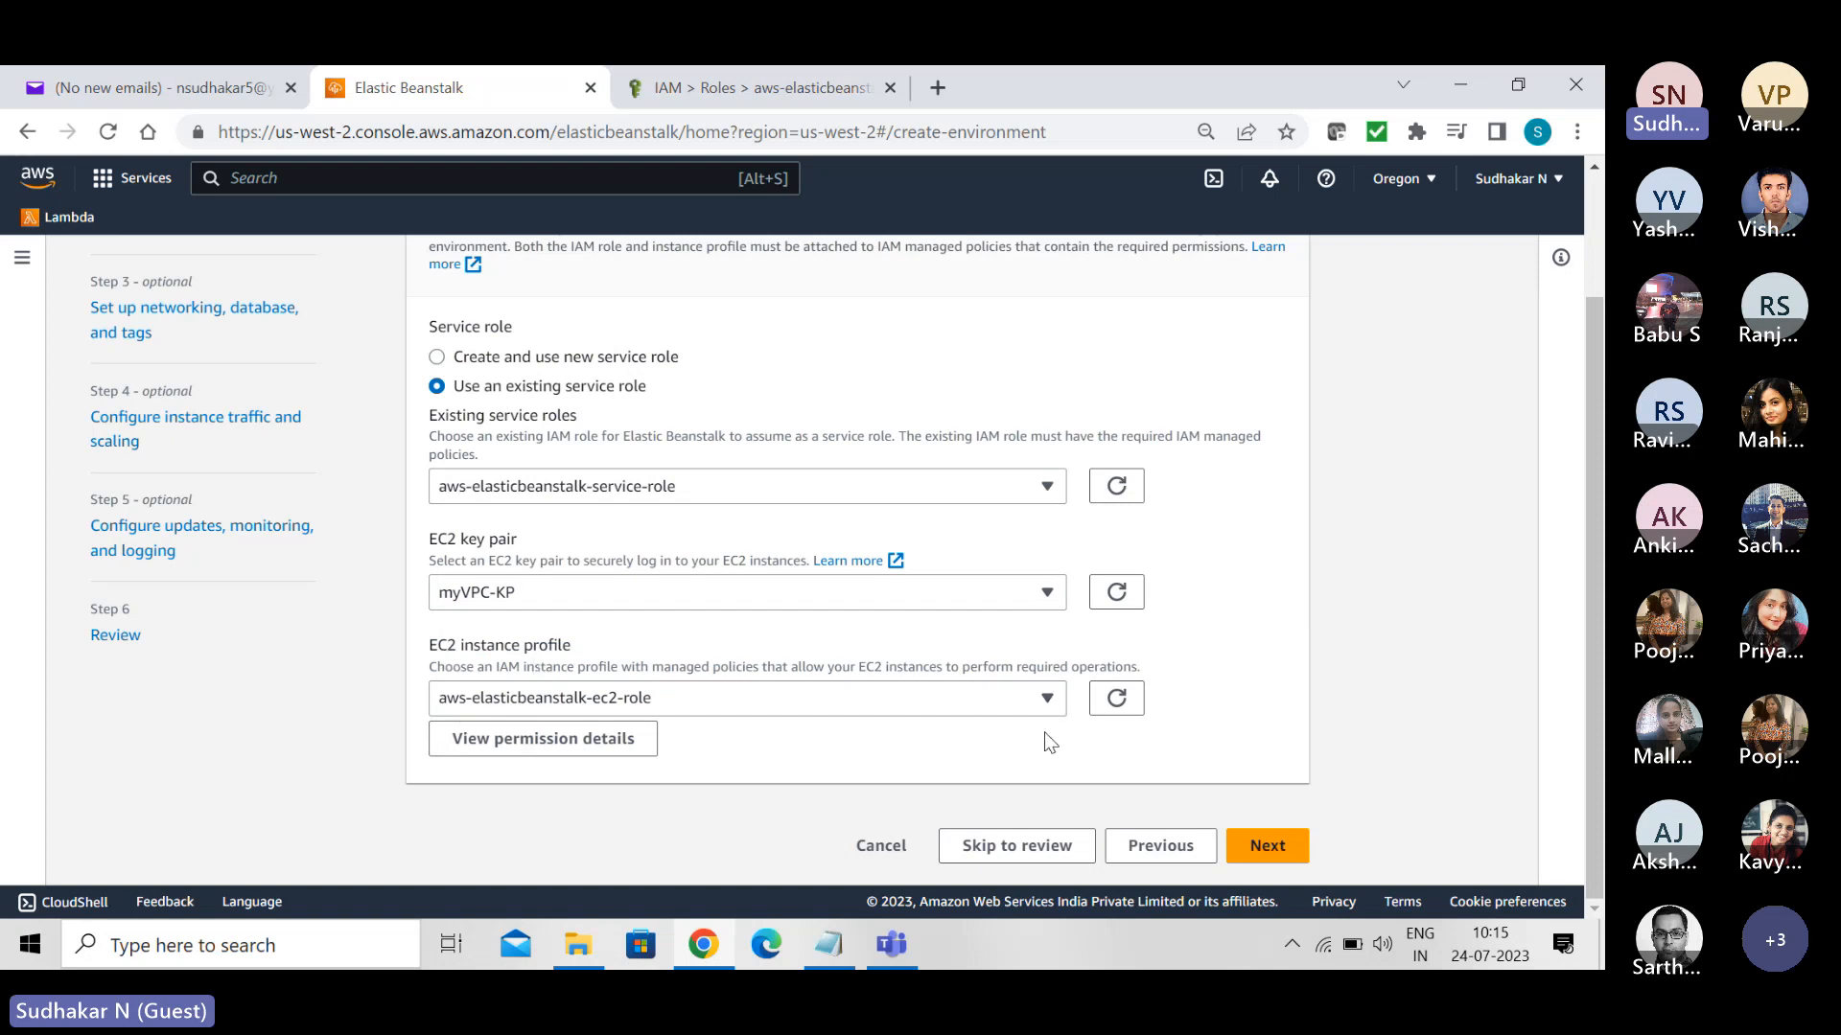
pyautogui.click(1049, 701)
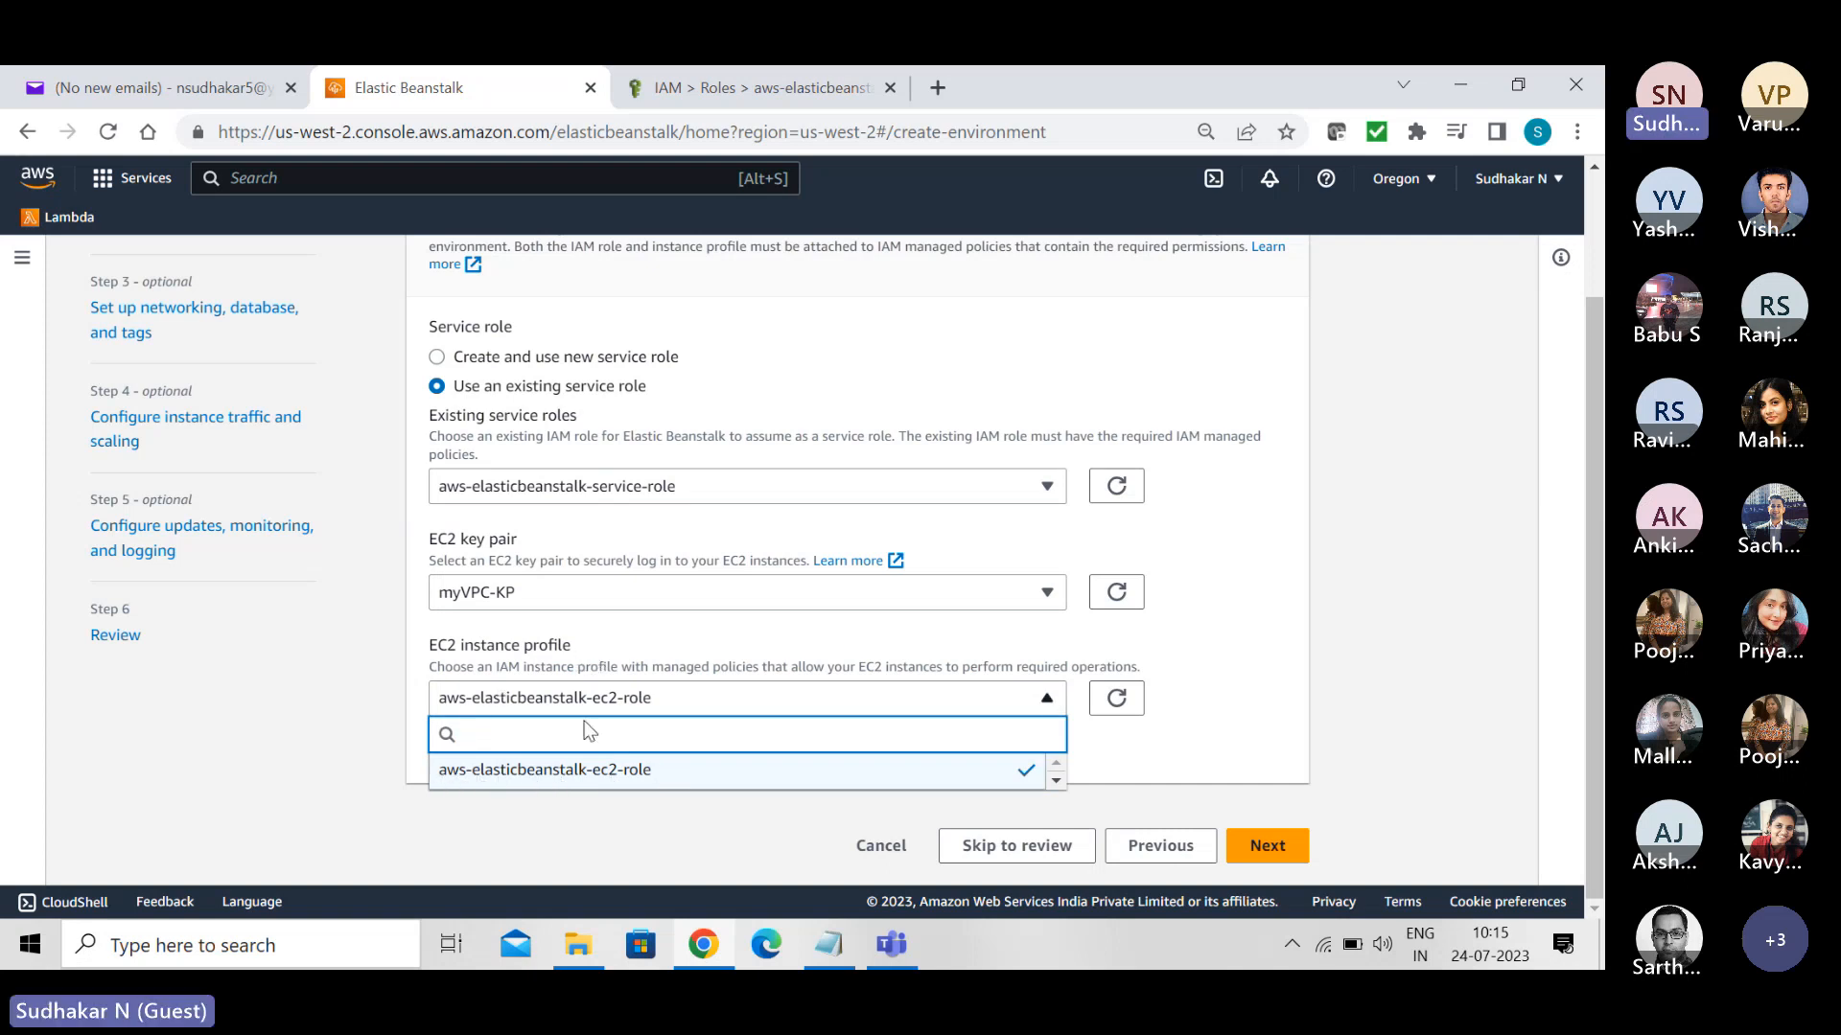
pyautogui.click(583, 773)
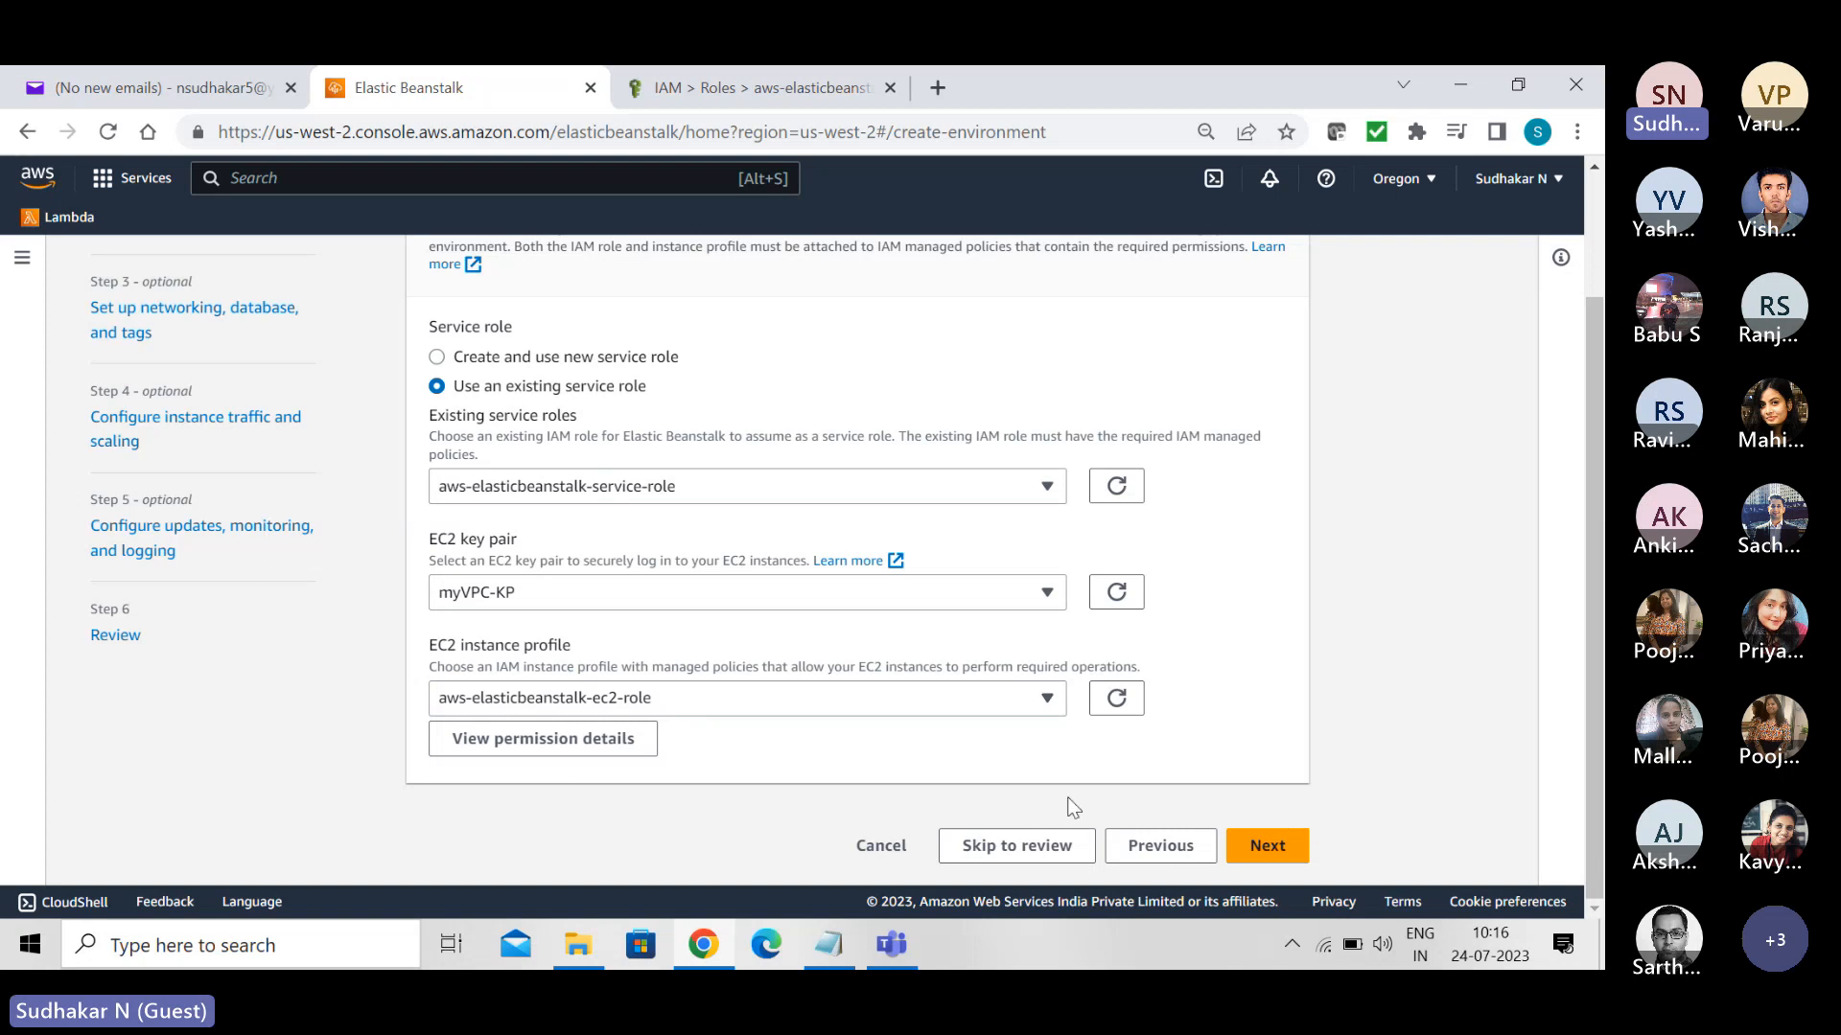
# - Skip the optional configuration, review the MyApp-env settings, and submit the environment for creation
pyautogui.click(999, 850)
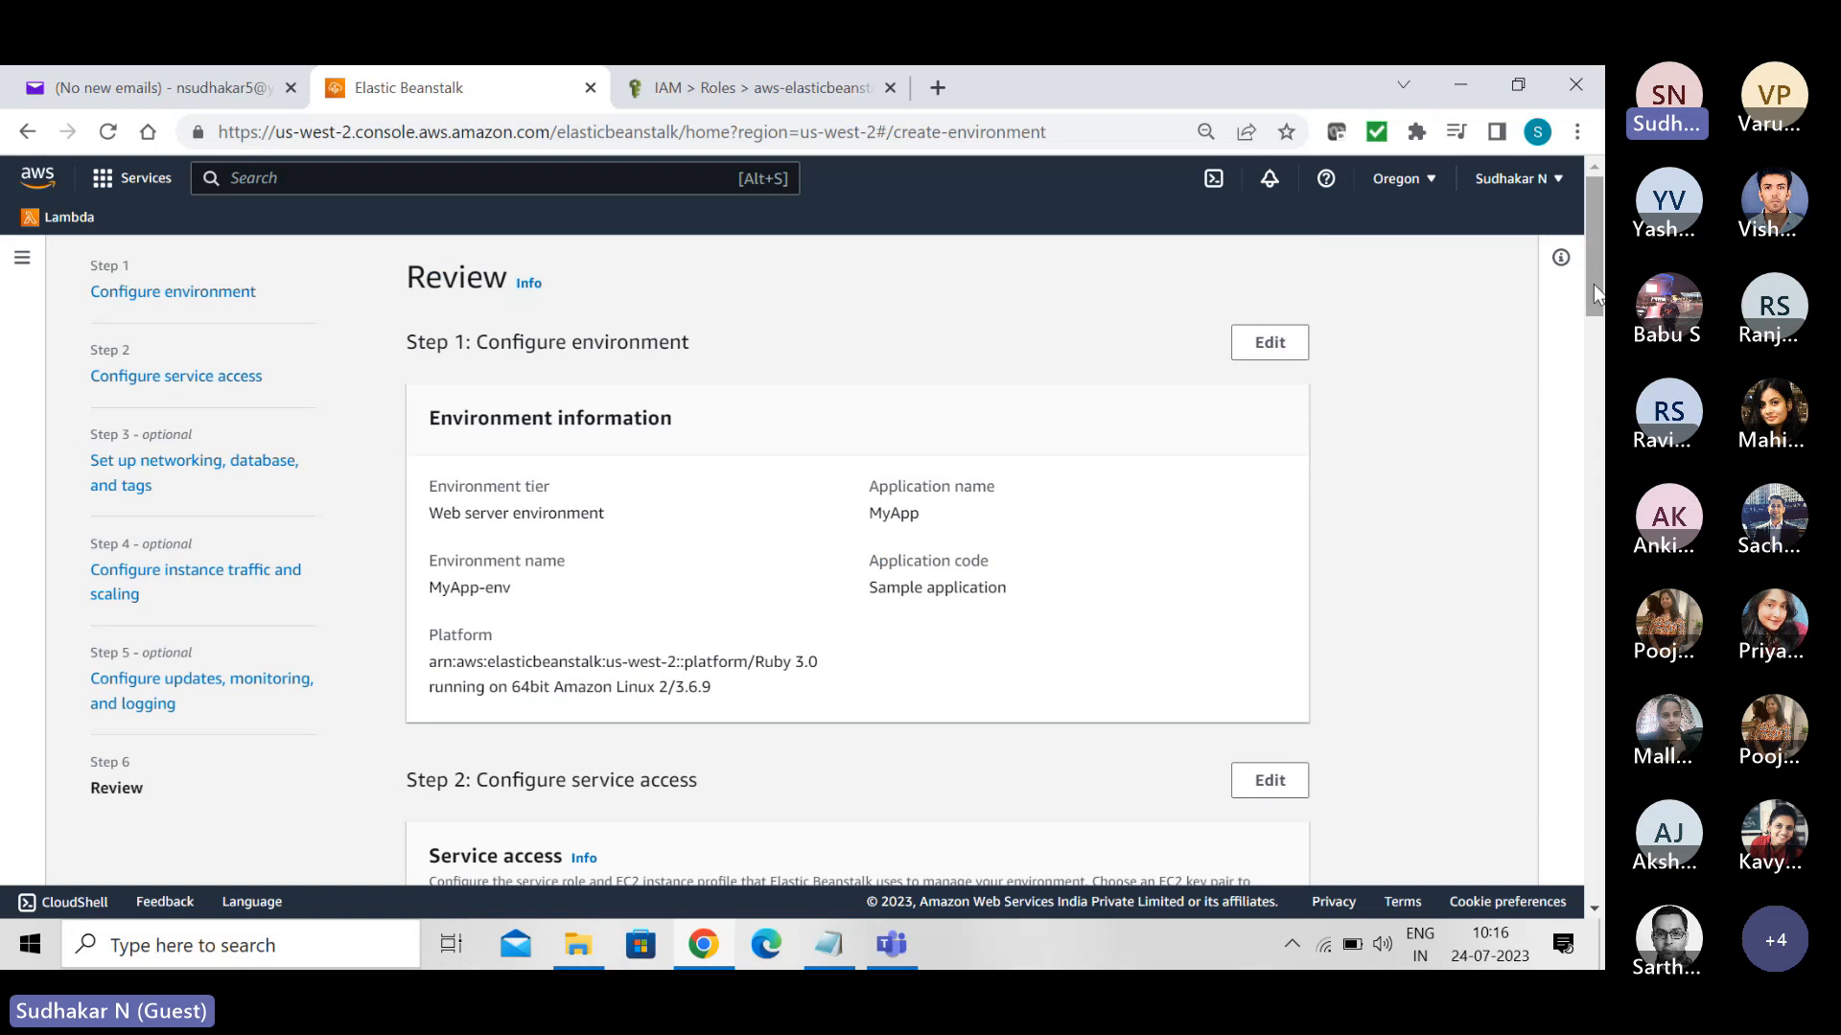
pyautogui.moveTo(1593, 284); pyautogui.dragTo(1602, 951)
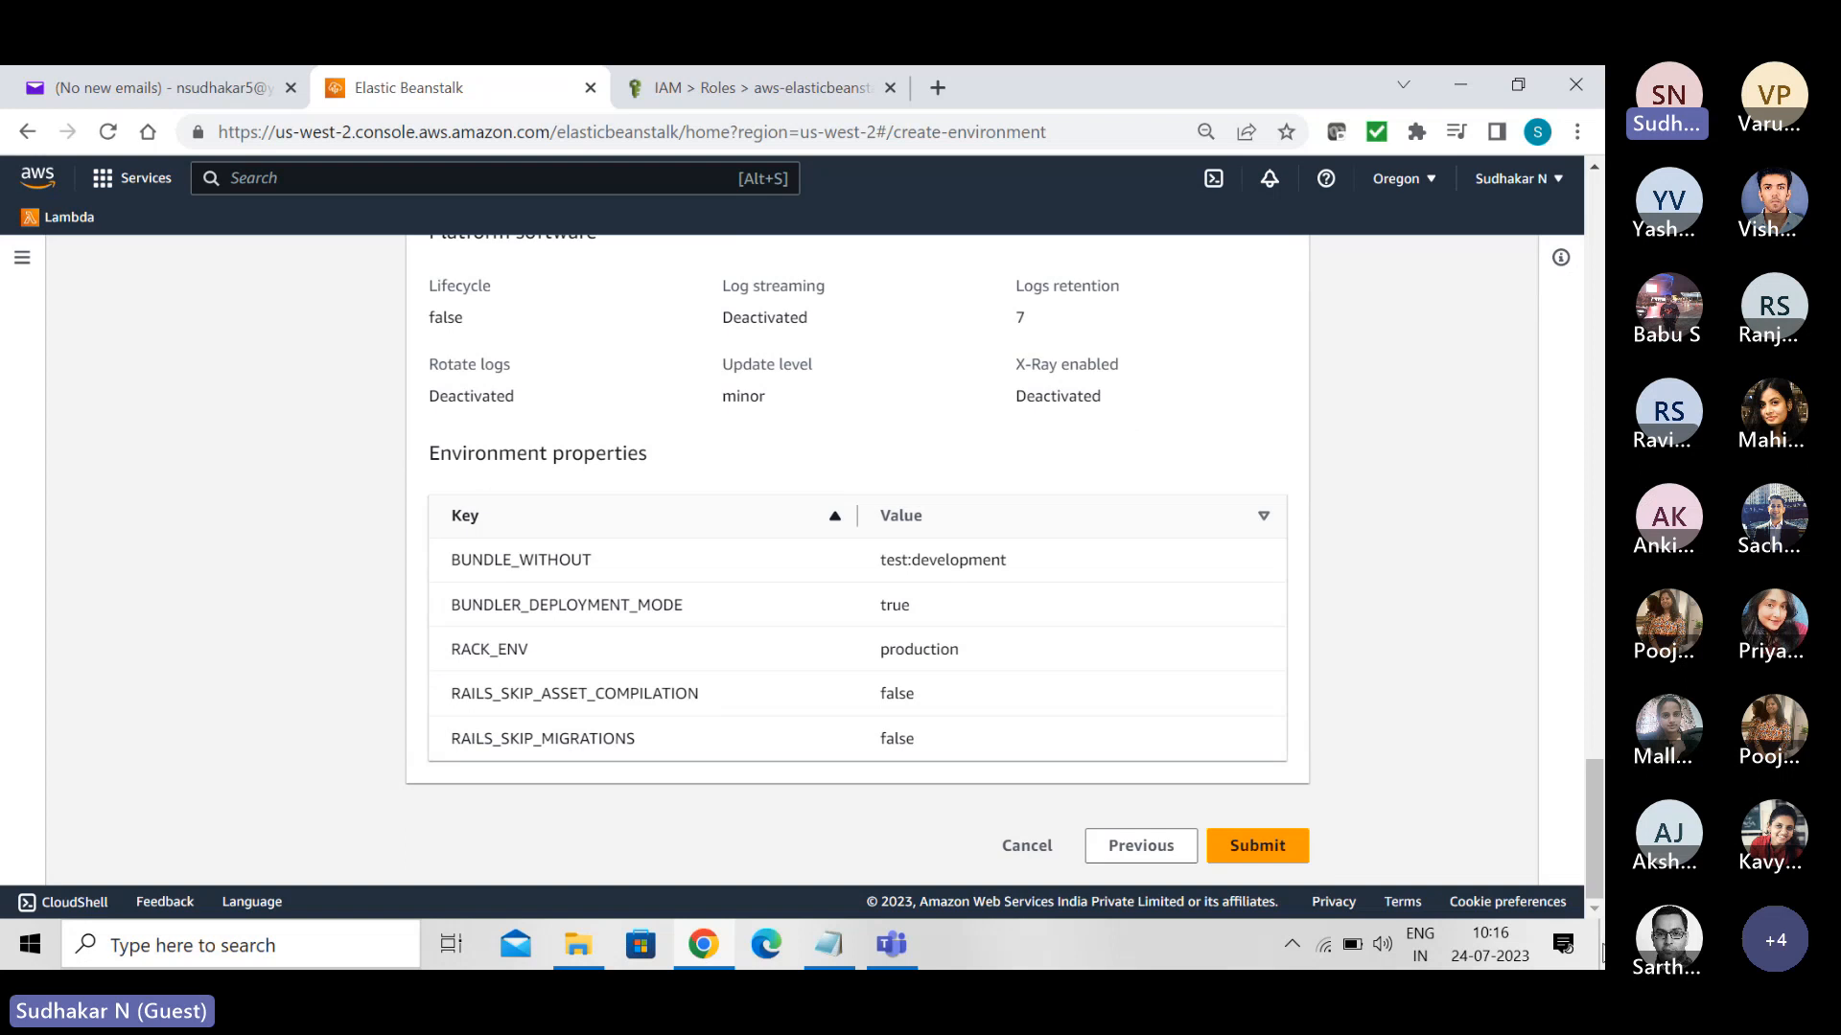
pyautogui.click(1262, 842)
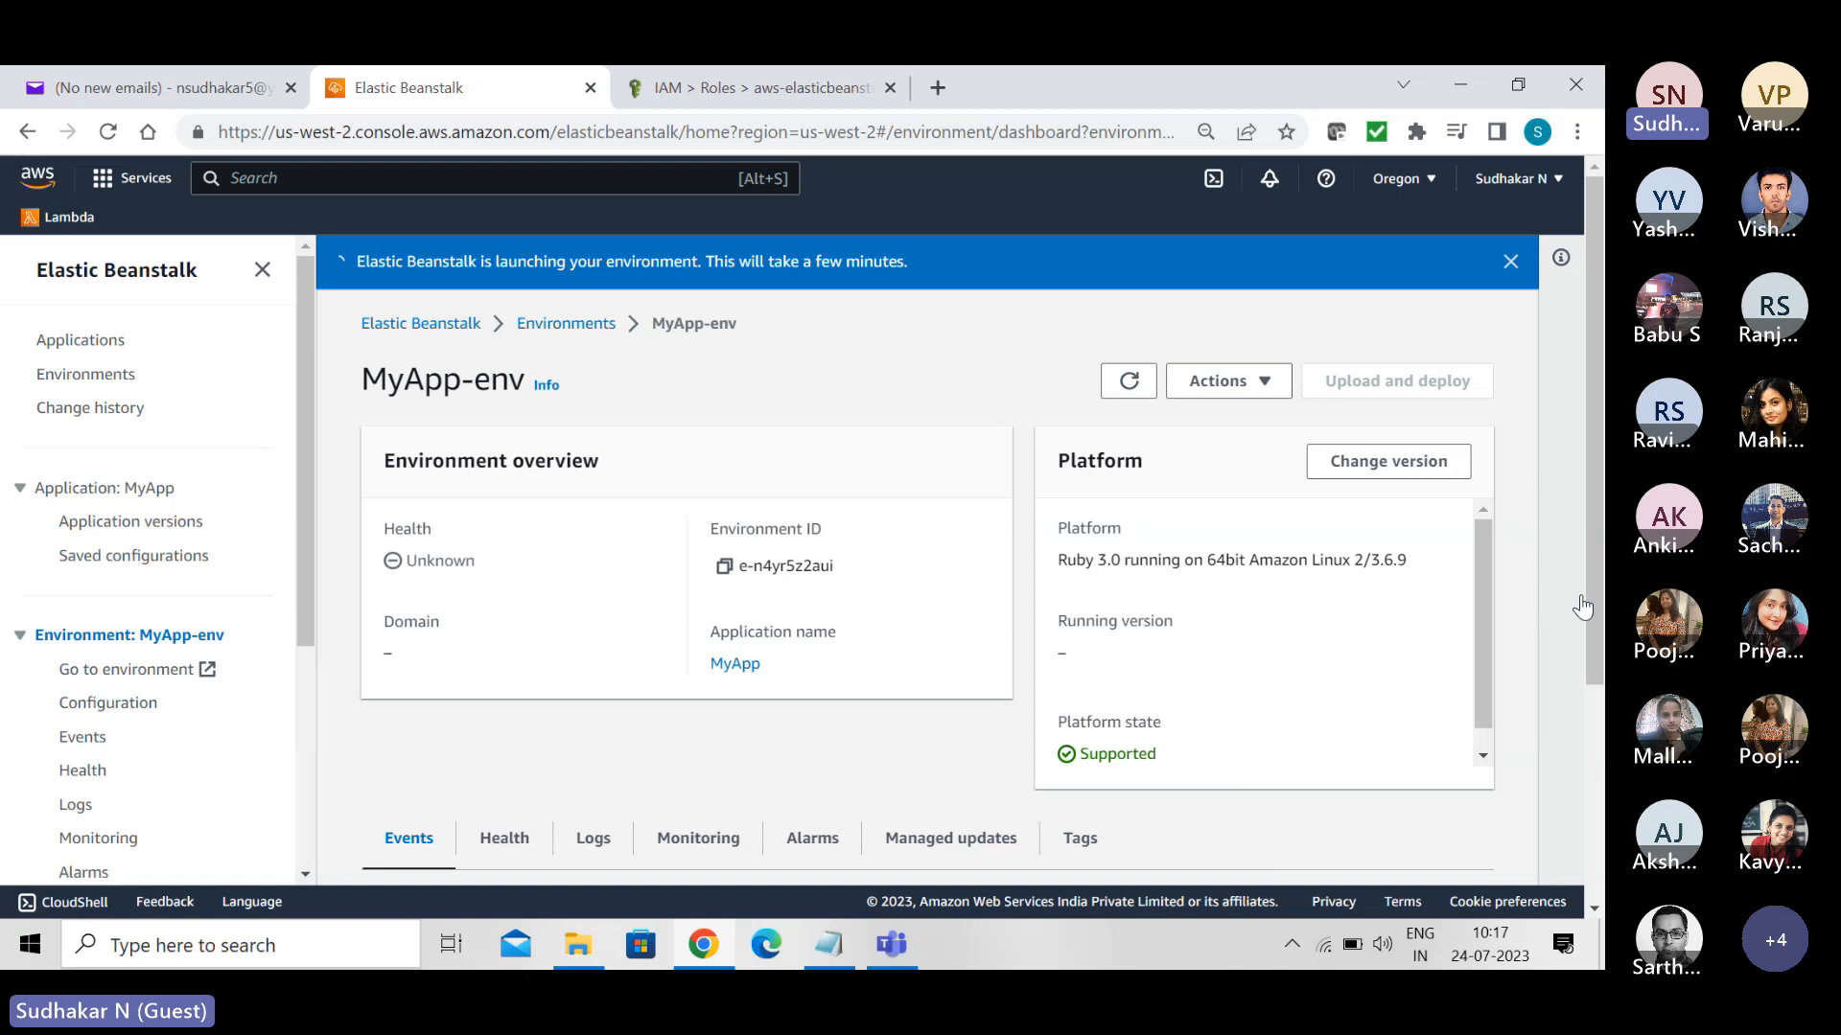
# - Follow MyApp-env's launch events, then check the health and domain in its environment overview
pyautogui.moveTo(1592, 600); pyautogui.dragTo(1592, 817)
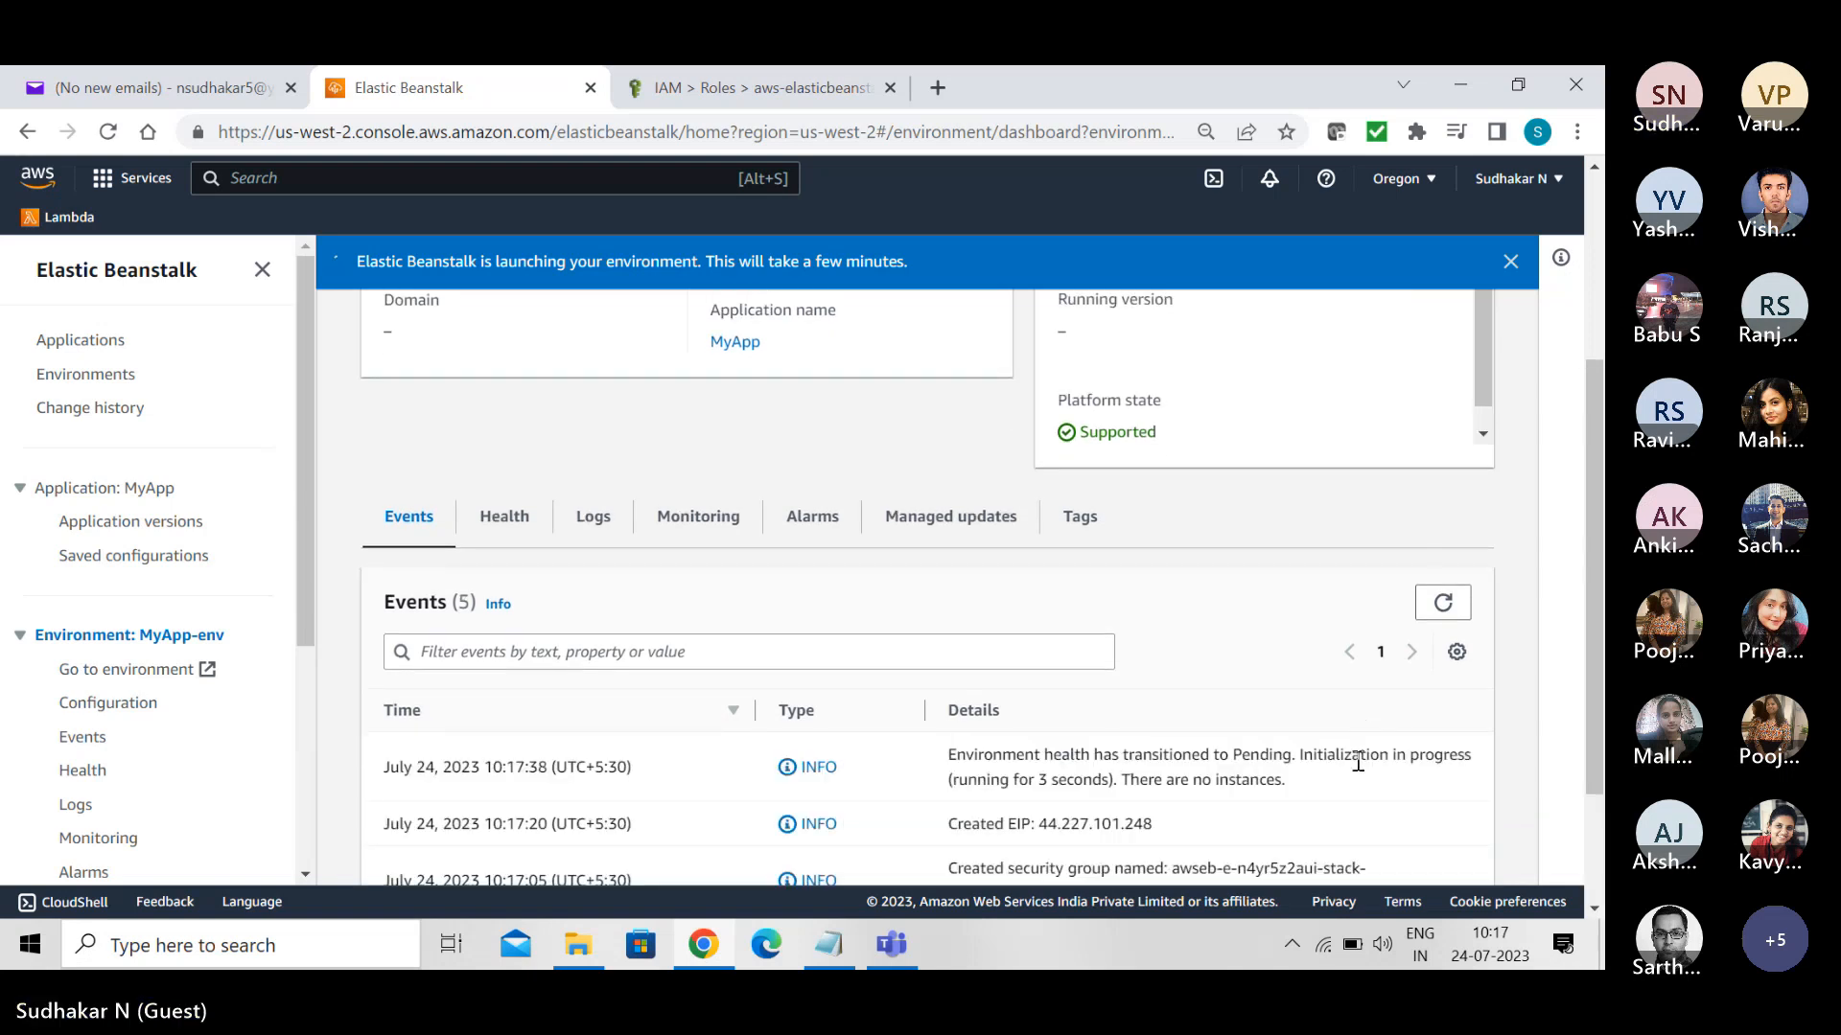
pyautogui.scroll(-2, 1357, 761)
pyautogui.scroll(2, 1357, 761)
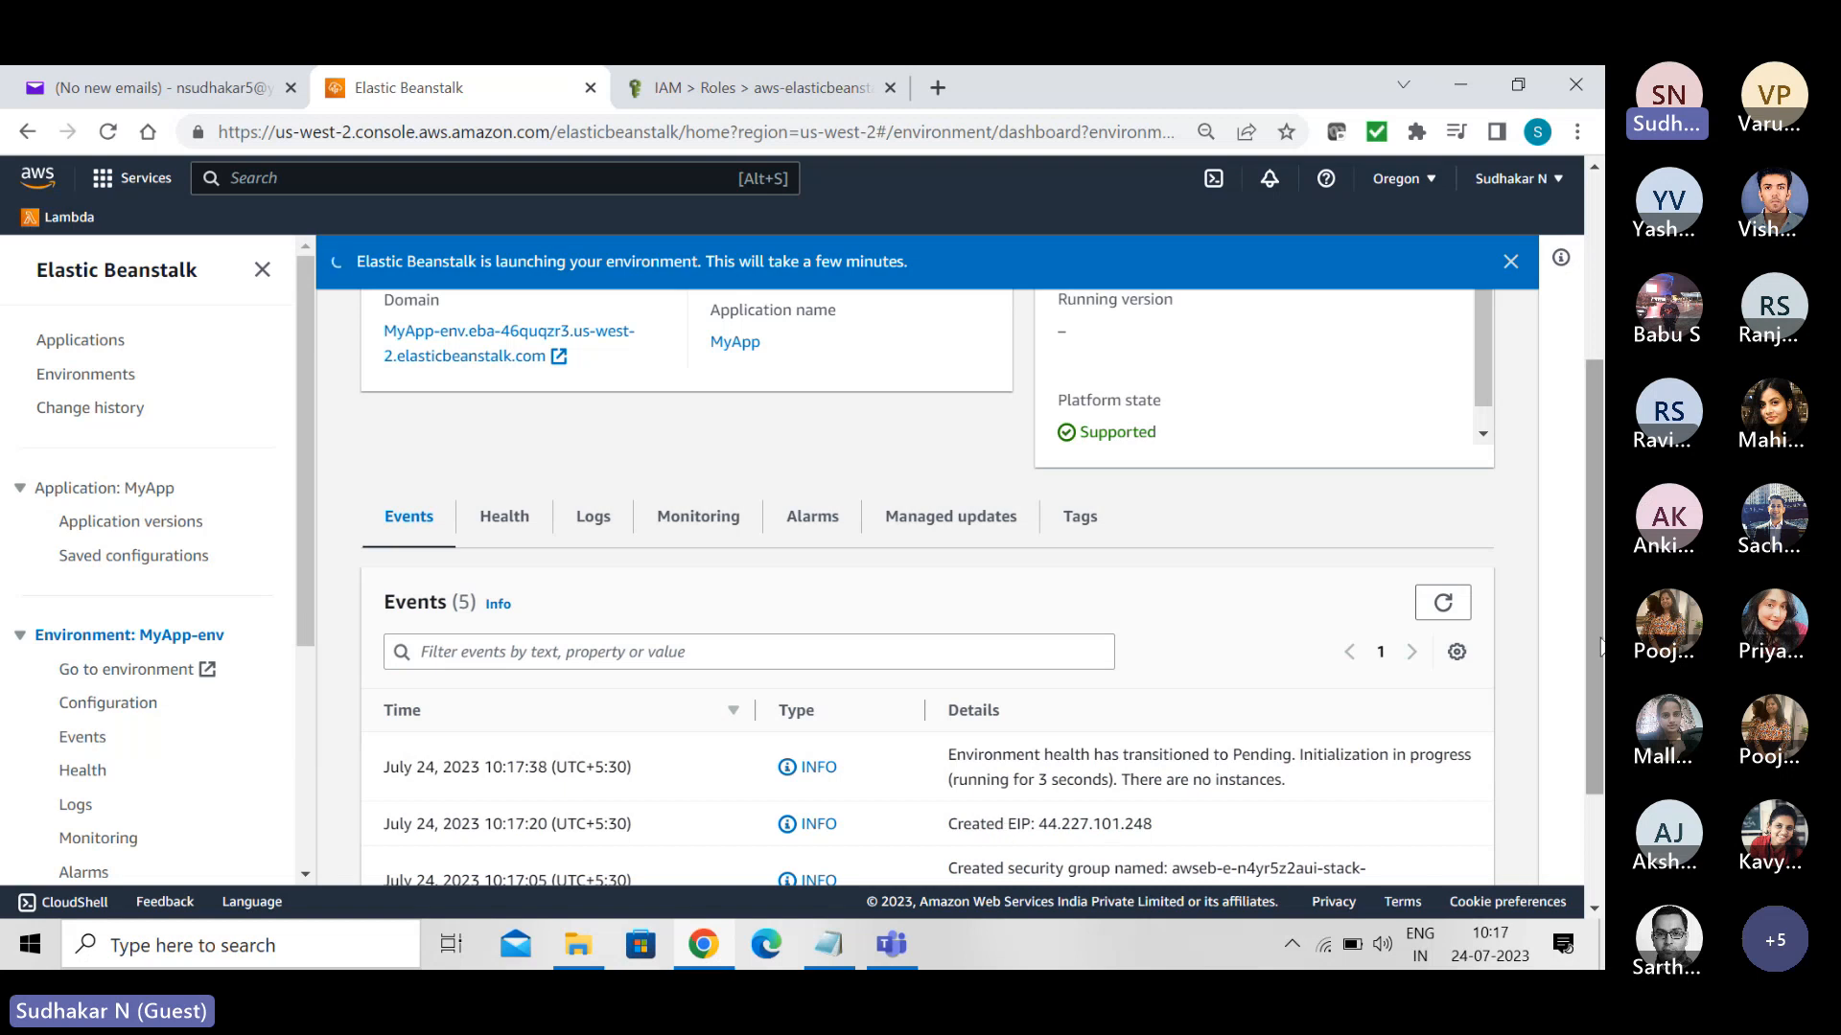
pyautogui.scroll(-1, 1599, 757)
pyautogui.scroll(-1, 1599, 757)
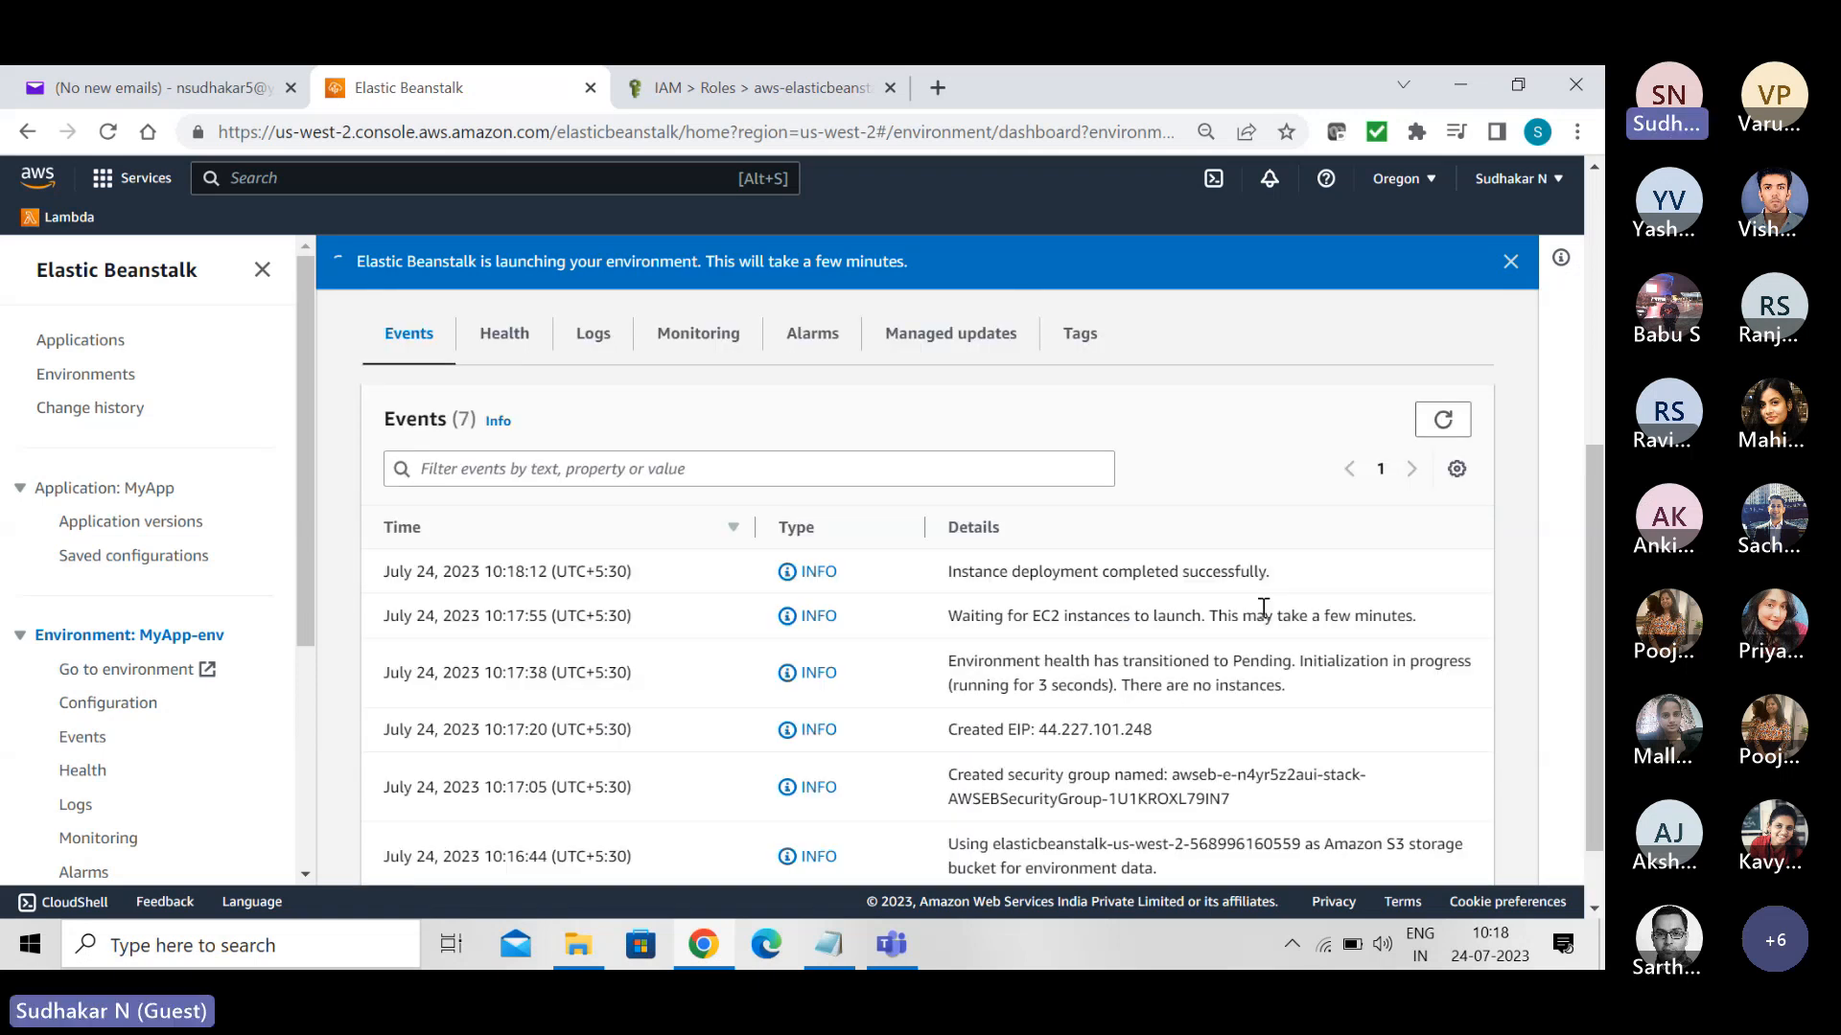
pyautogui.scroll(-1, 1266, 613)
pyautogui.scroll(1, 1266, 616)
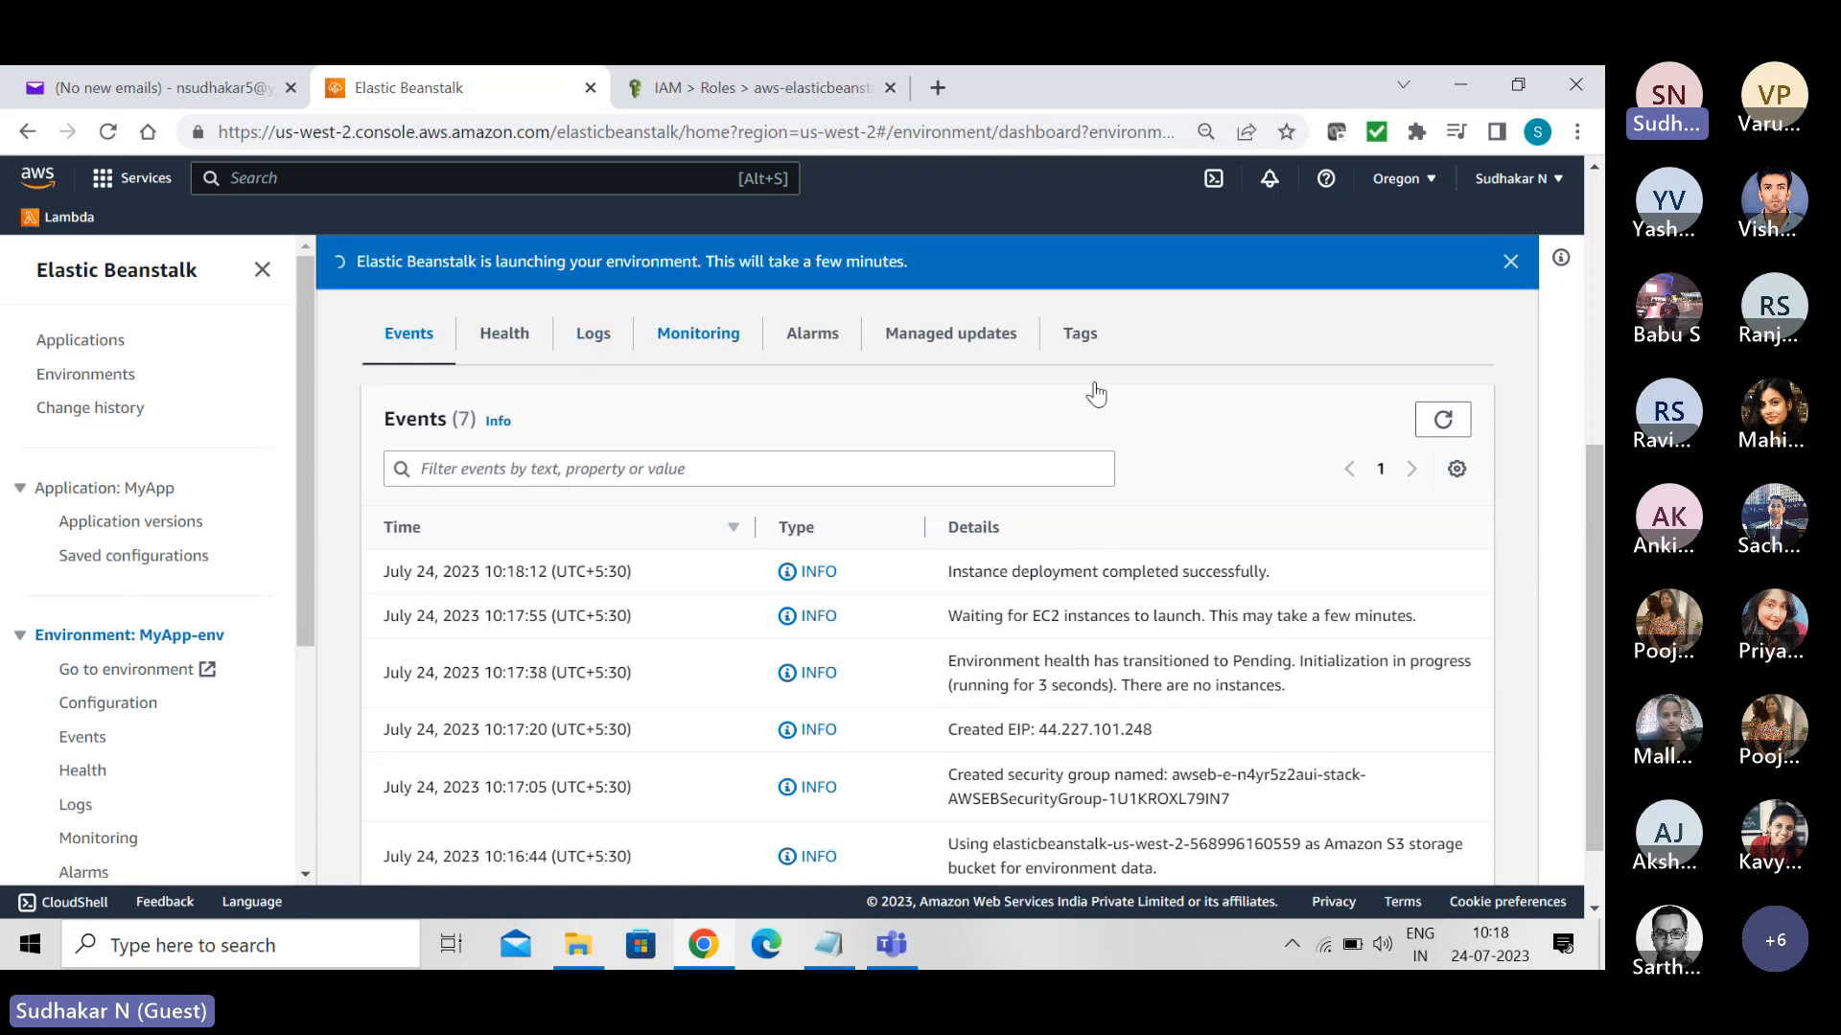
pyautogui.moveTo(1598, 463); pyautogui.dragTo(1580, 165)
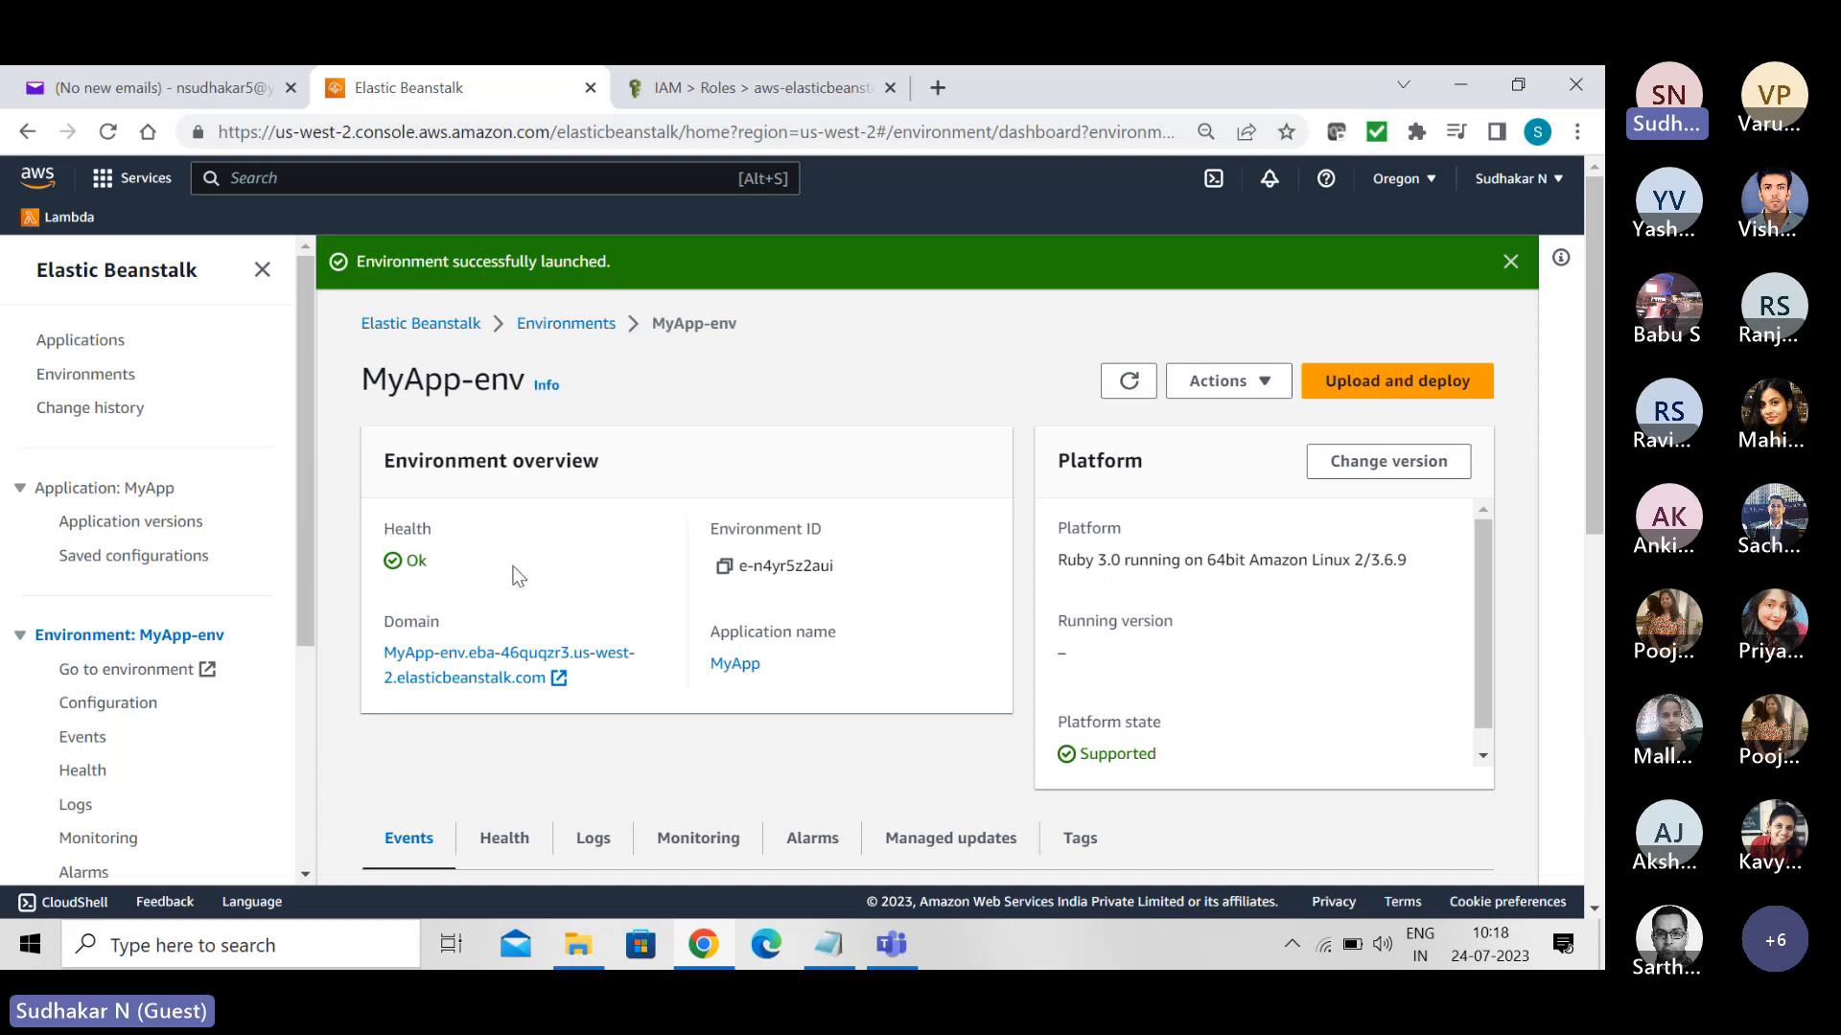
# - Examine MyApp-env's full event history from creation to launch, then open the application's domain
pyautogui.moveTo(1598, 381); pyautogui.dragTo(1598, 669)
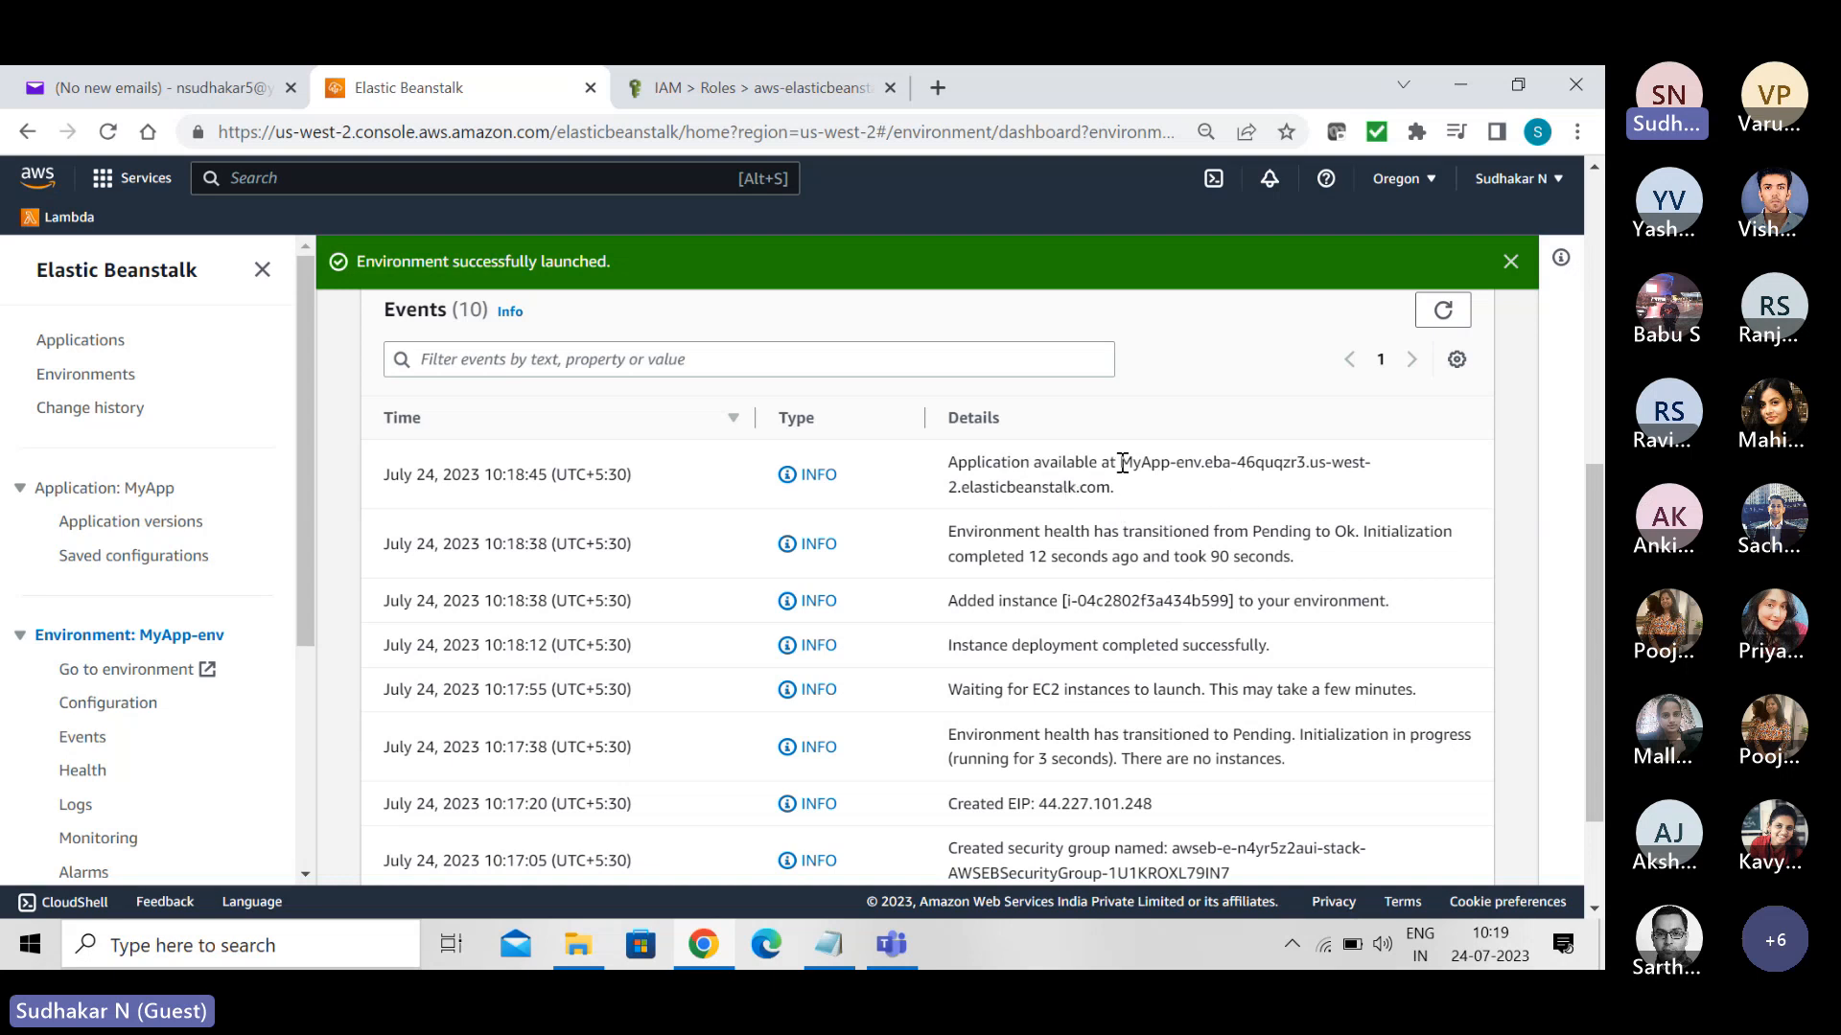
pyautogui.moveTo(1120, 463); pyautogui.dragTo(1129, 489)
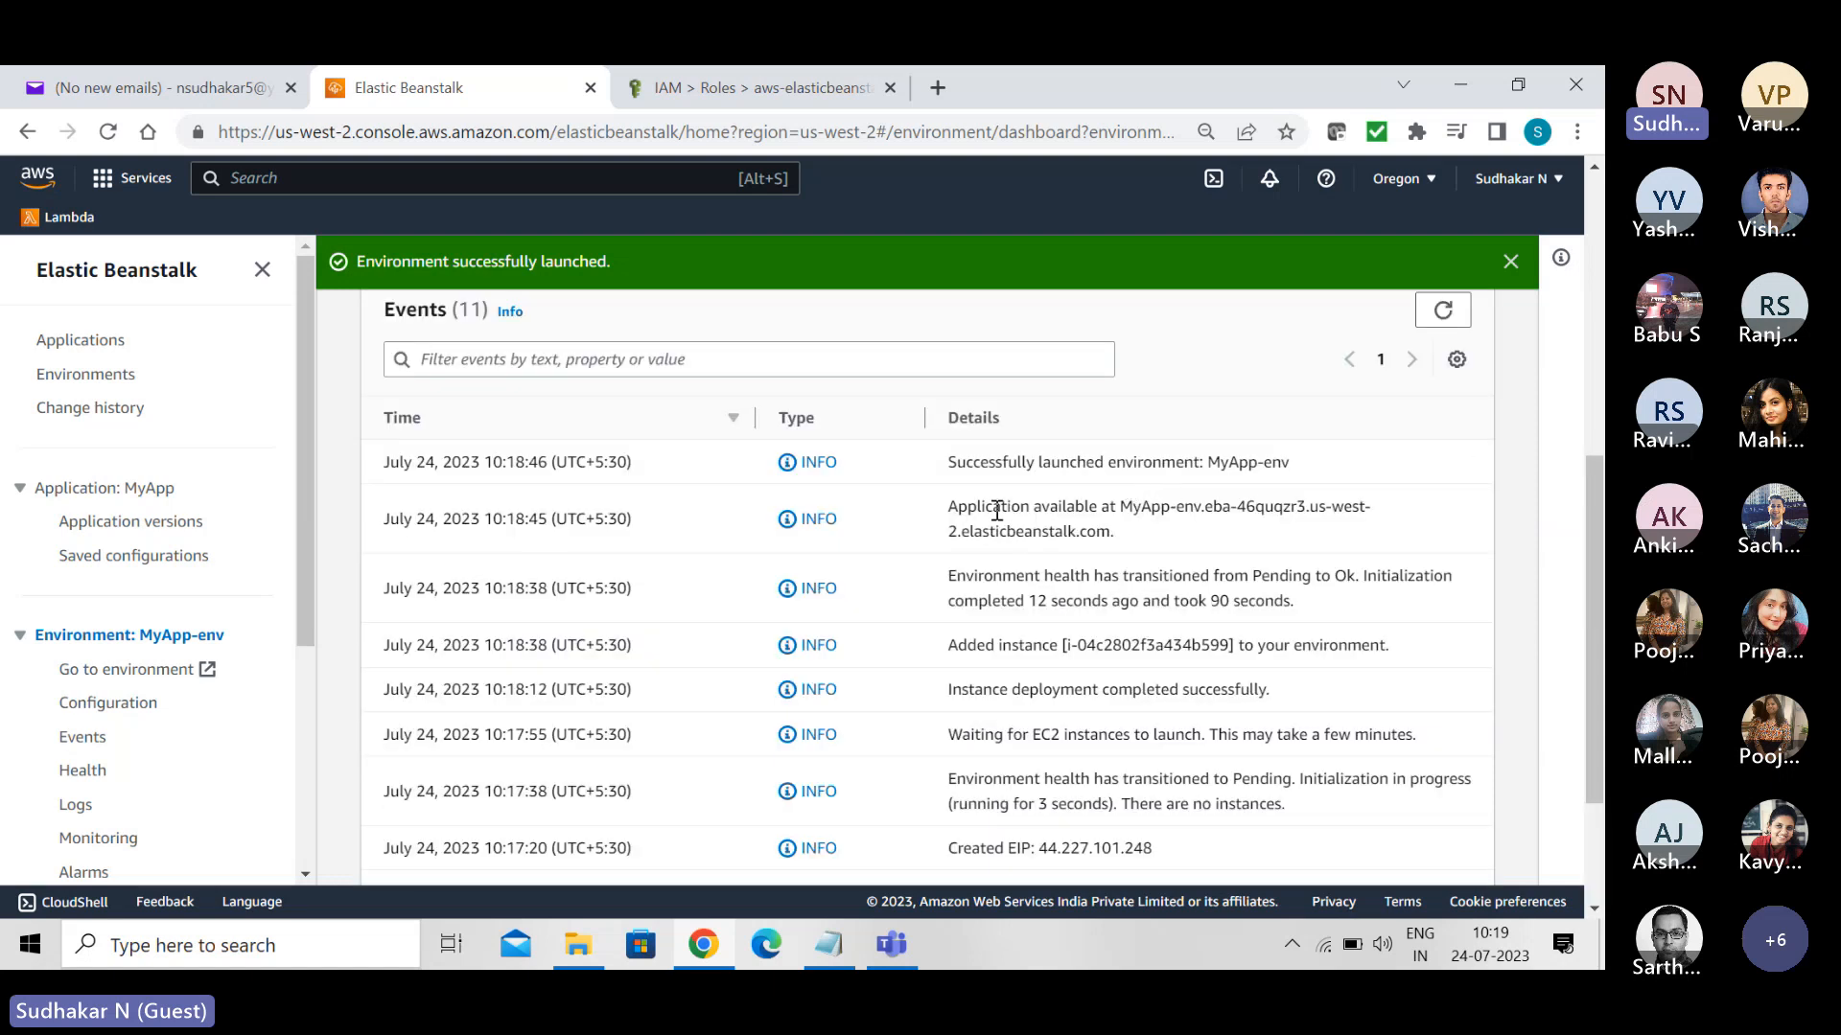
pyautogui.scroll(-2, 997, 510)
pyautogui.scroll(2, 1534, 498)
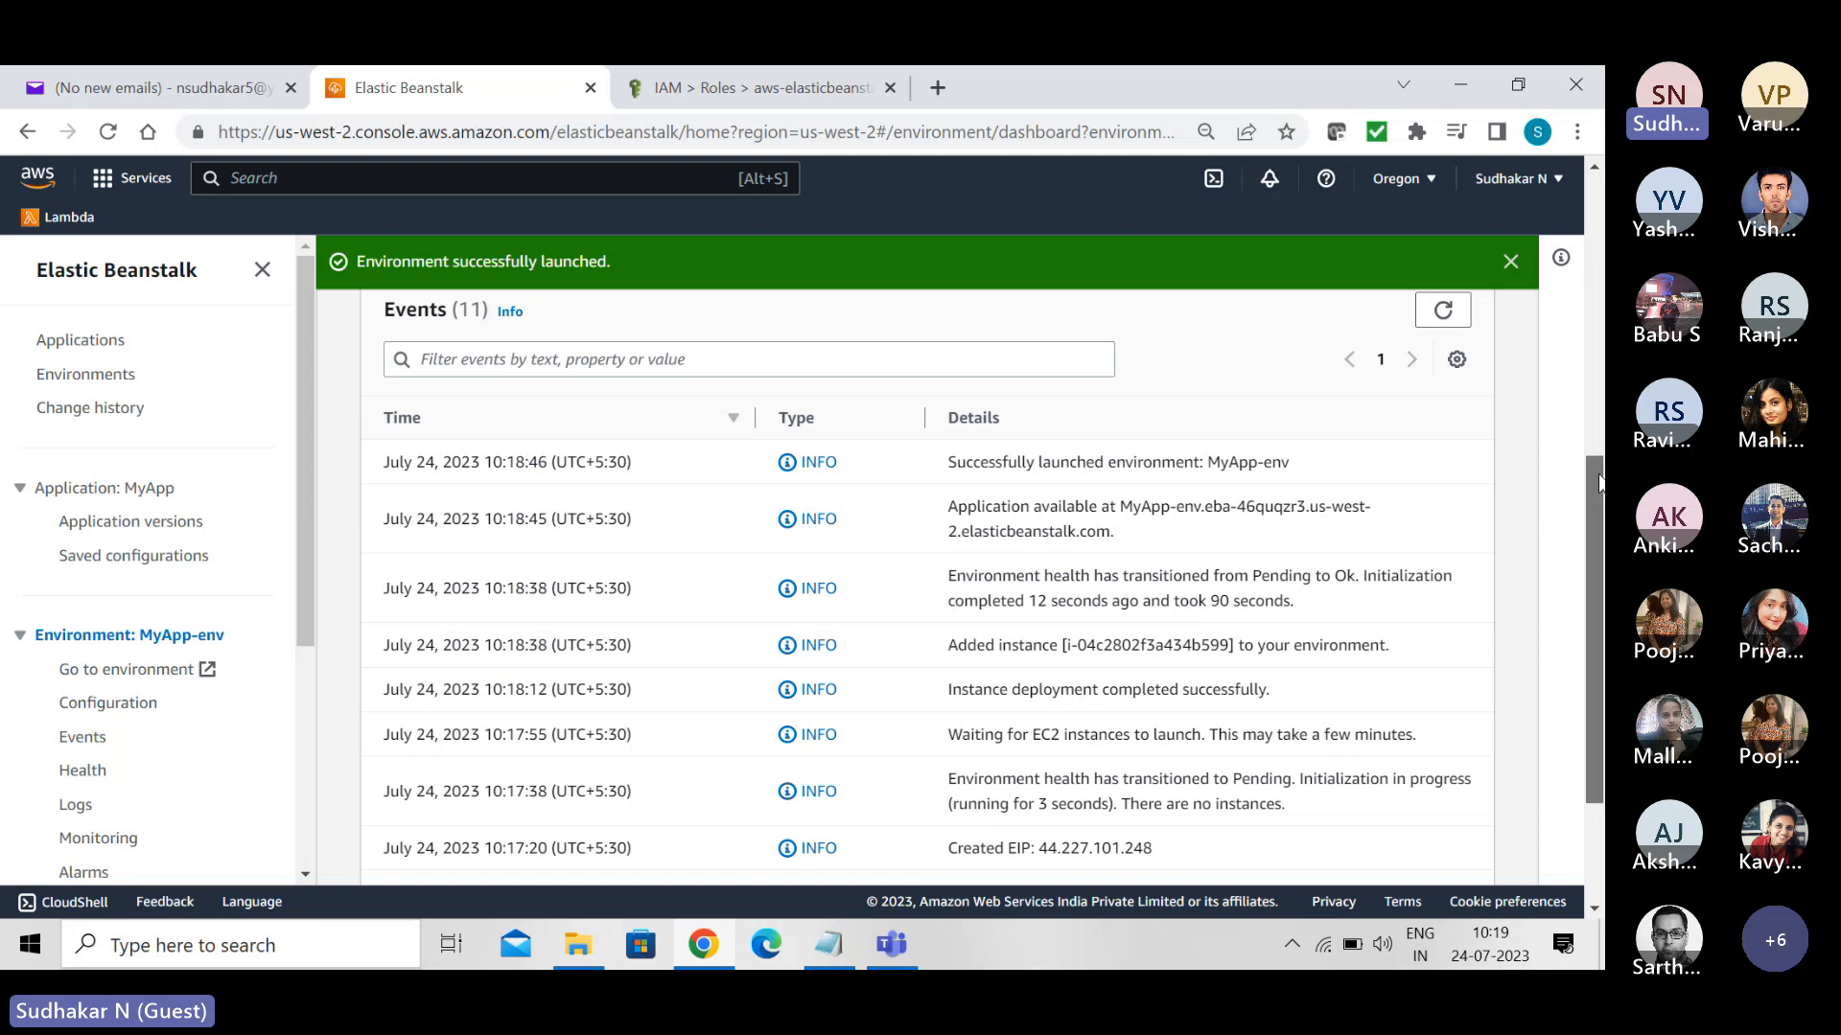
pyautogui.moveTo(1600, 476); pyautogui.dragTo(1601, 585)
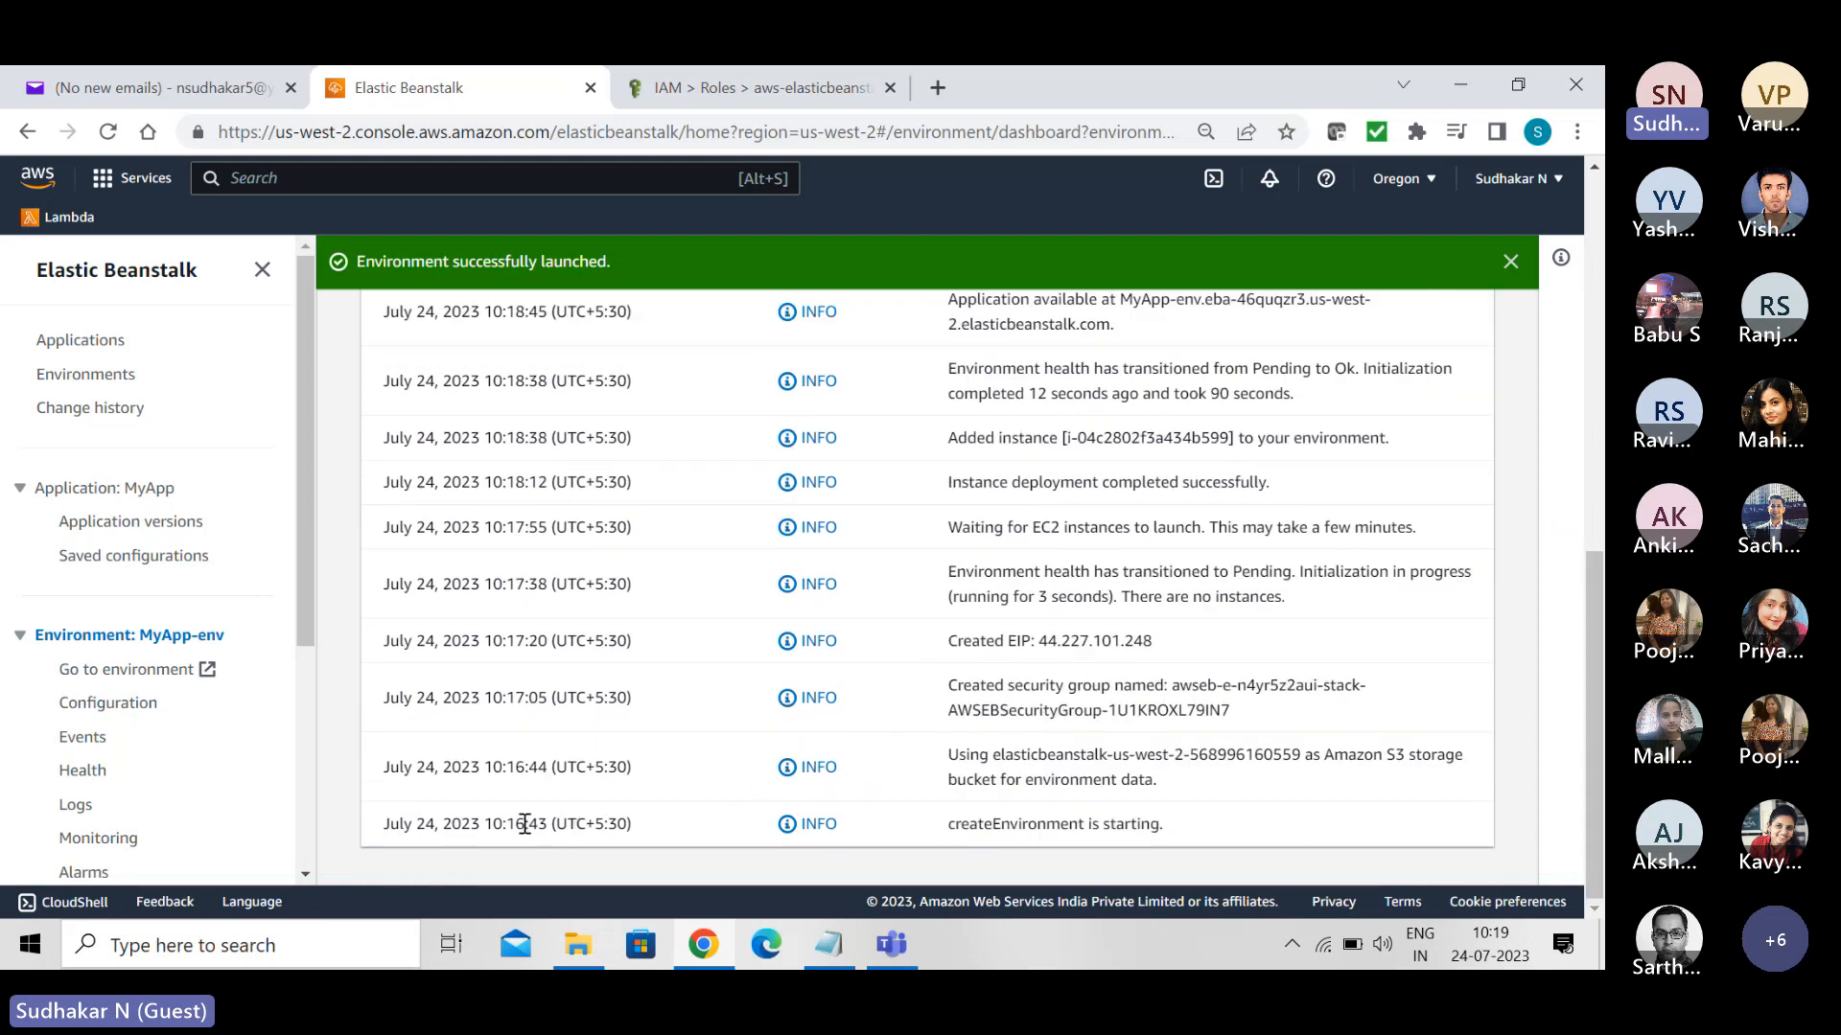
pyautogui.moveTo(1598, 619); pyautogui.dragTo(1584, 448)
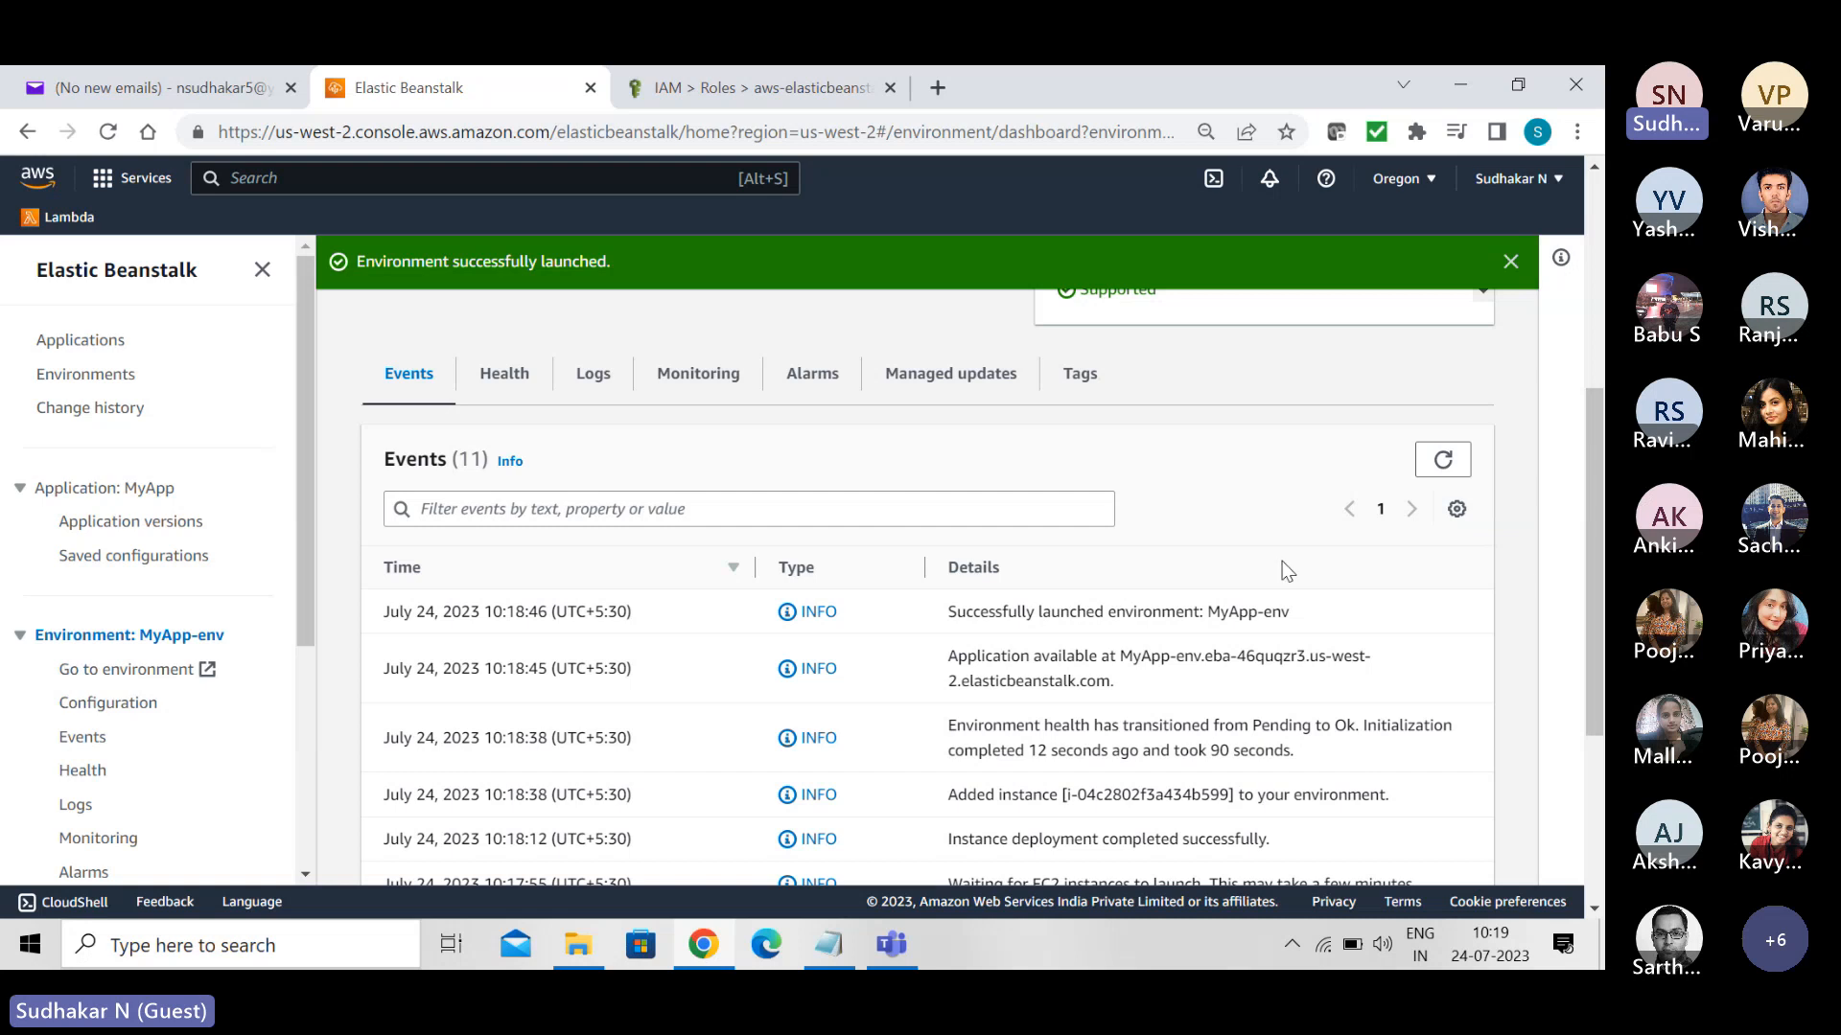
pyautogui.moveTo(1595, 515); pyautogui.dragTo(1603, 643)
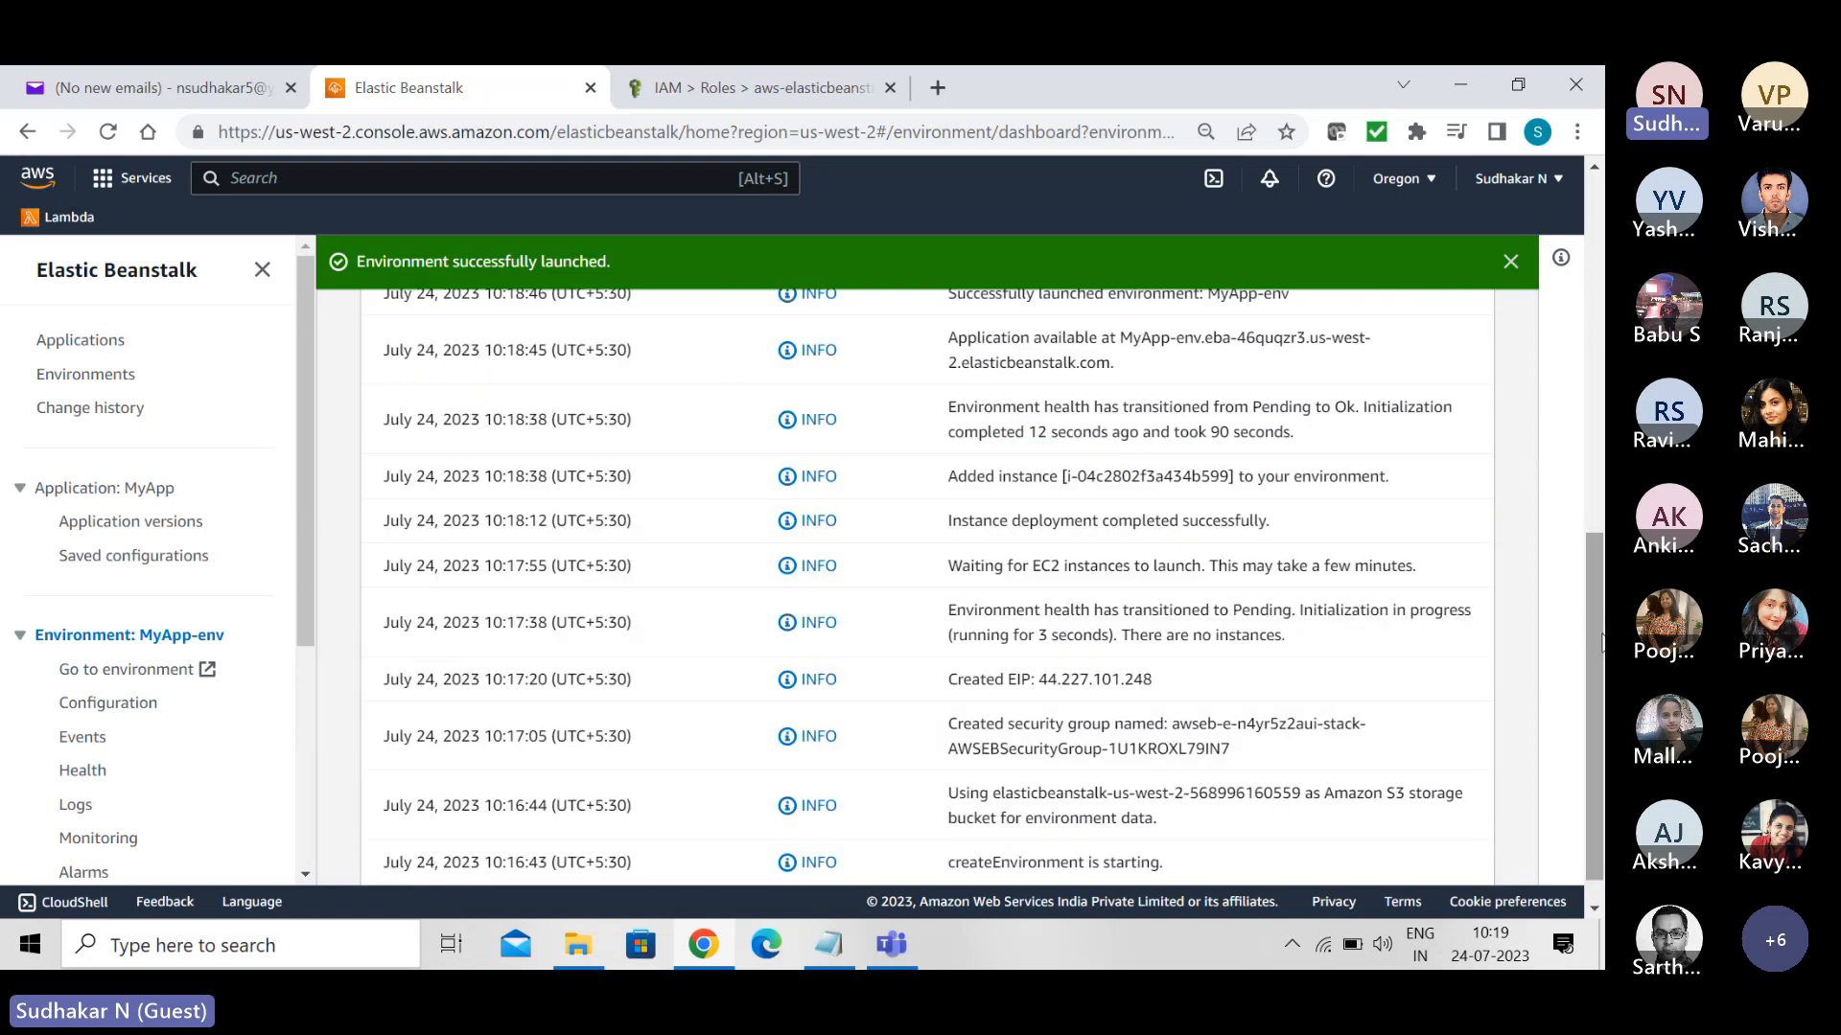
pyautogui.moveTo(1602, 642); pyautogui.dragTo(1599, 333)
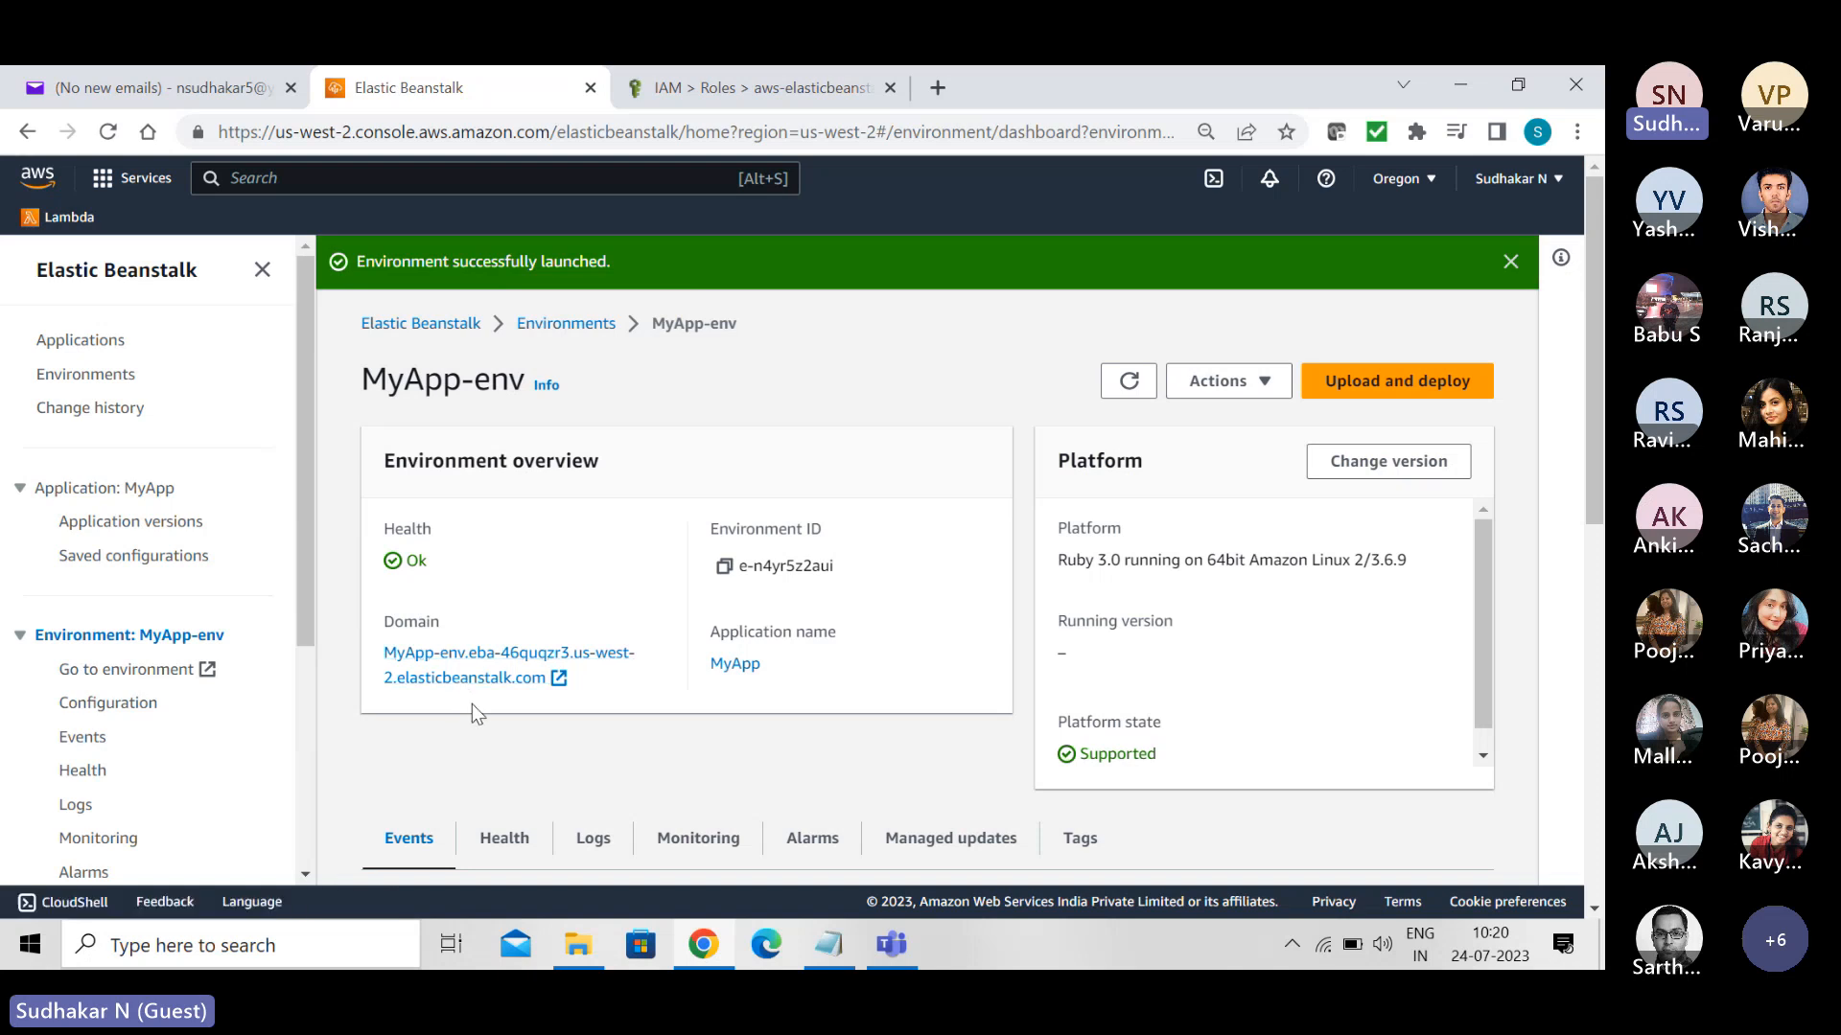
pyautogui.click(476, 654)
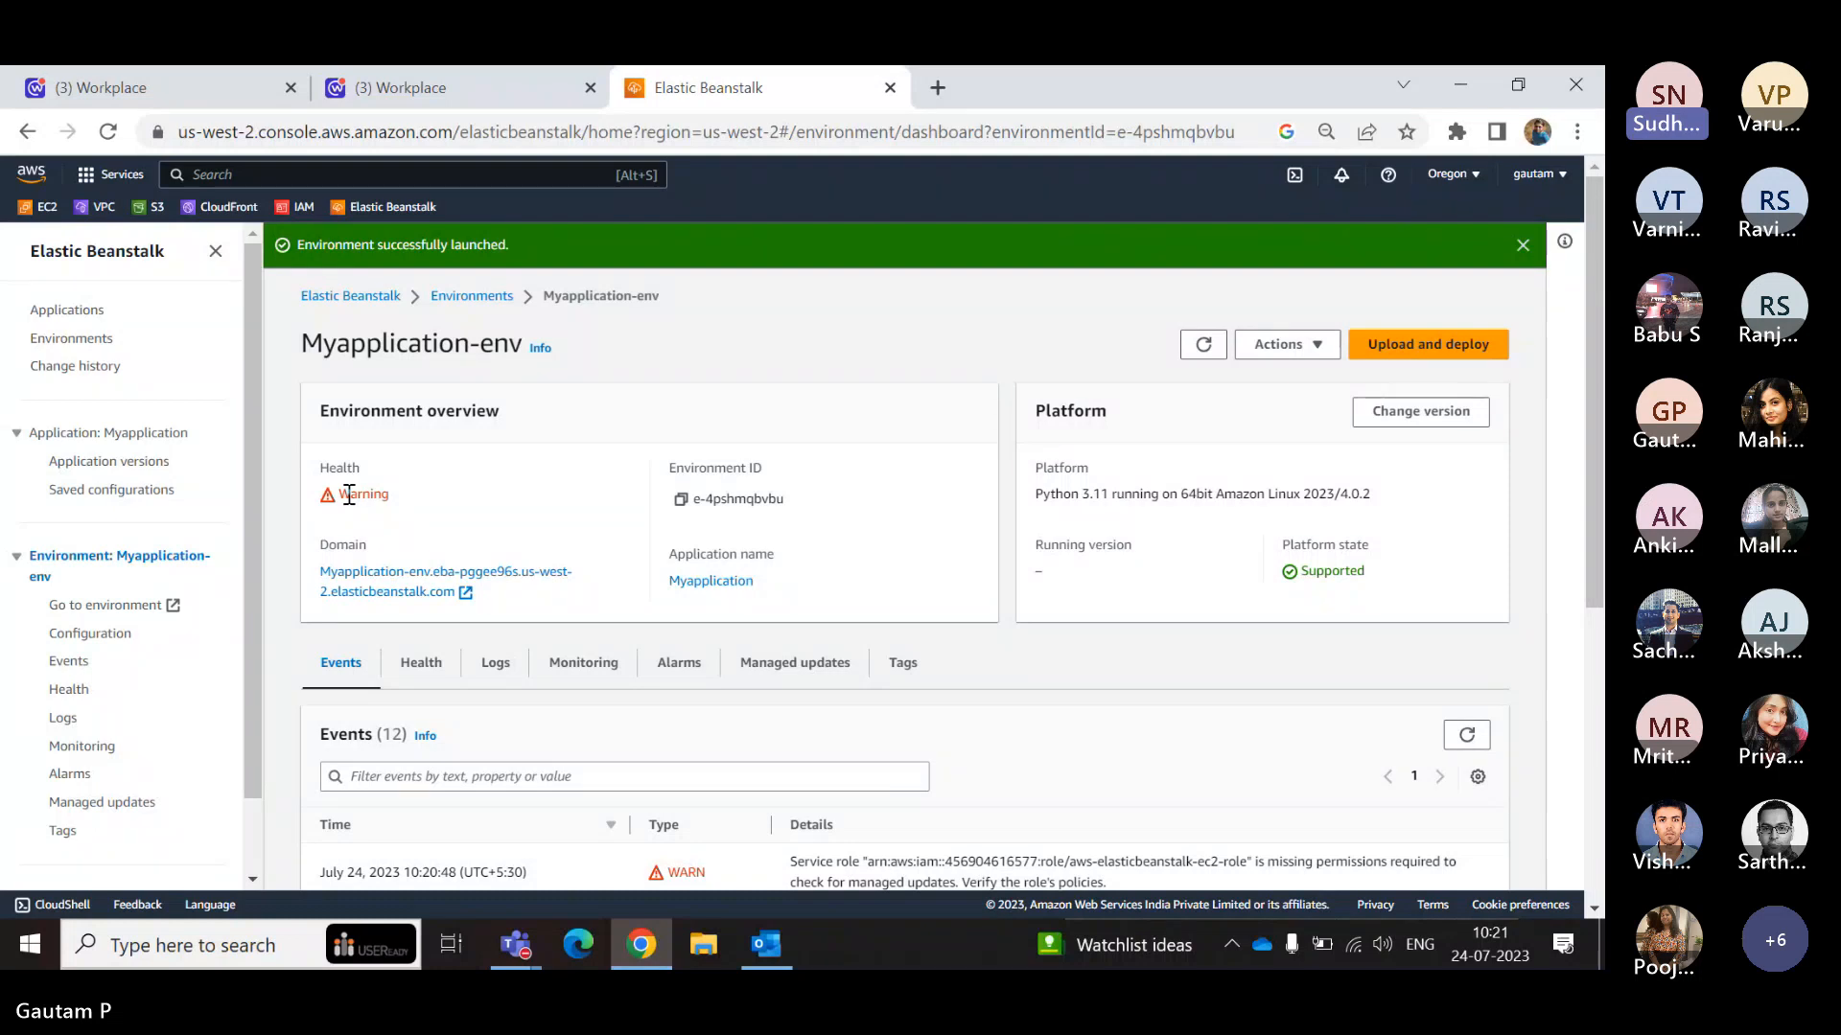
# - Open the domain of Myapplication-env to check the Python sample page, then go back to its environment overview
pyautogui.scroll(-3, 348, 495)
pyautogui.scroll(1, 349, 495)
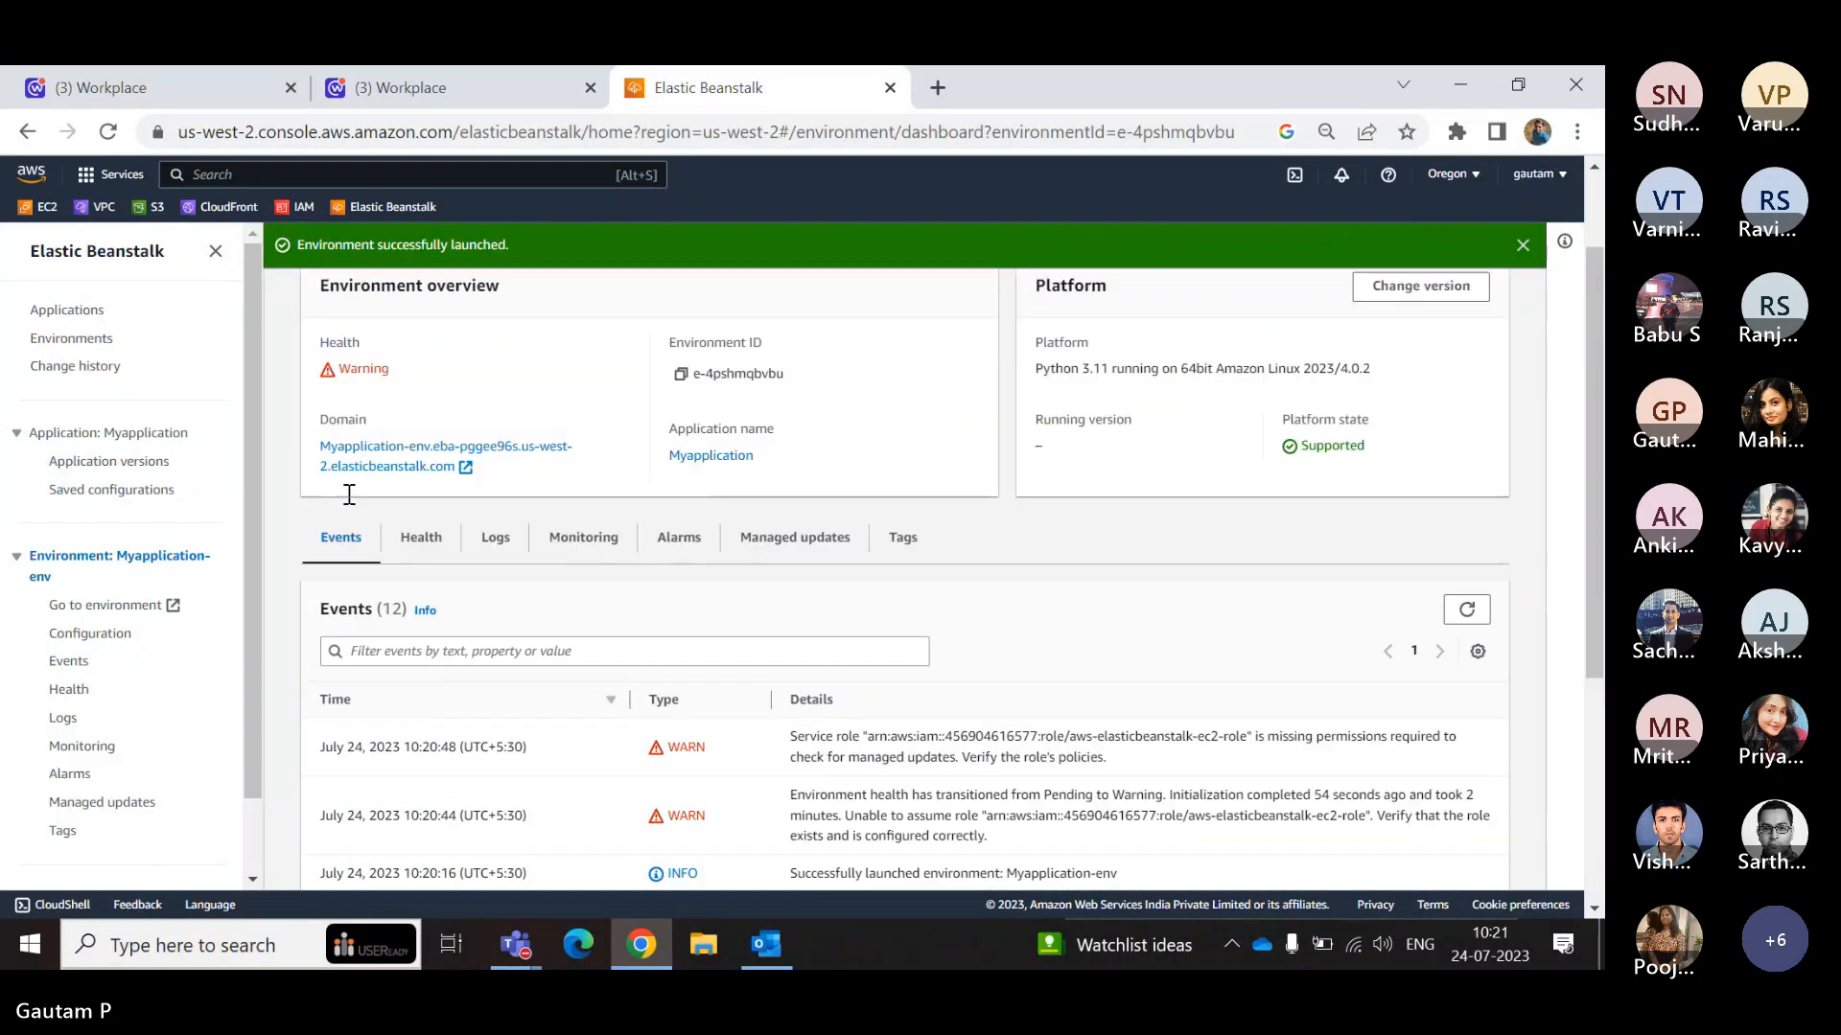
pyautogui.click(393, 452)
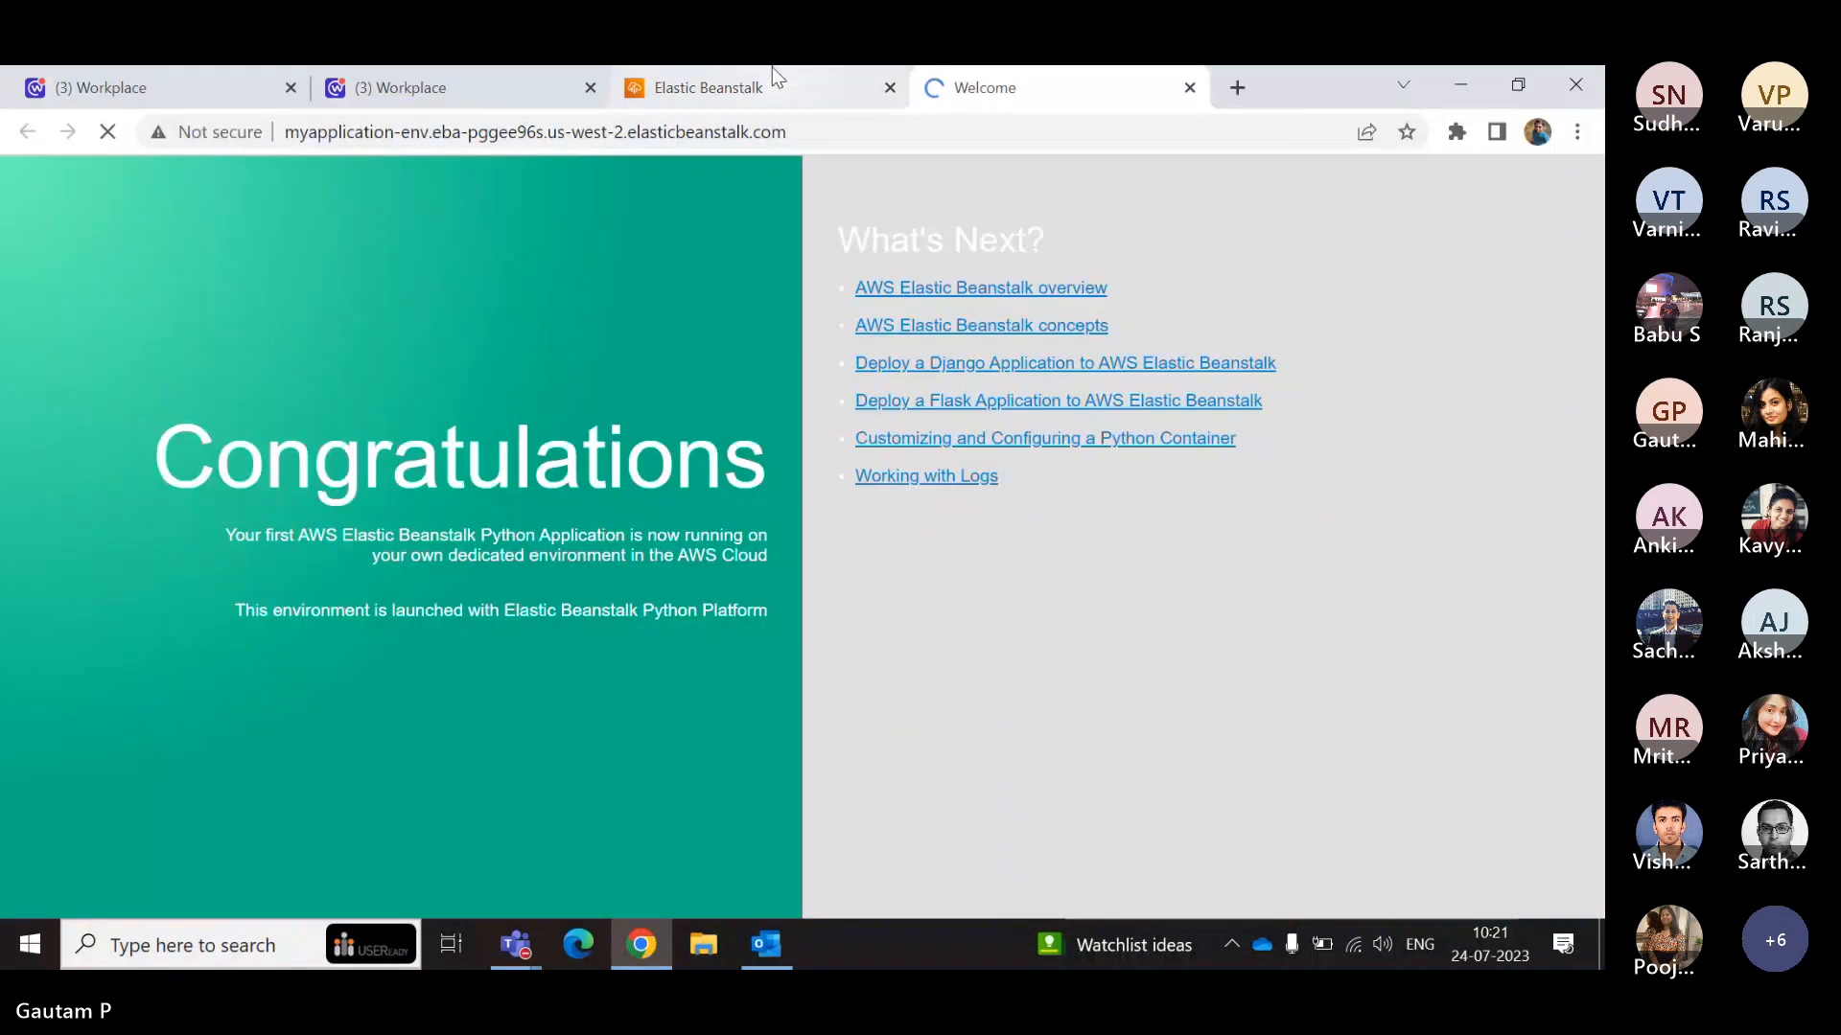
pyautogui.click(773, 66)
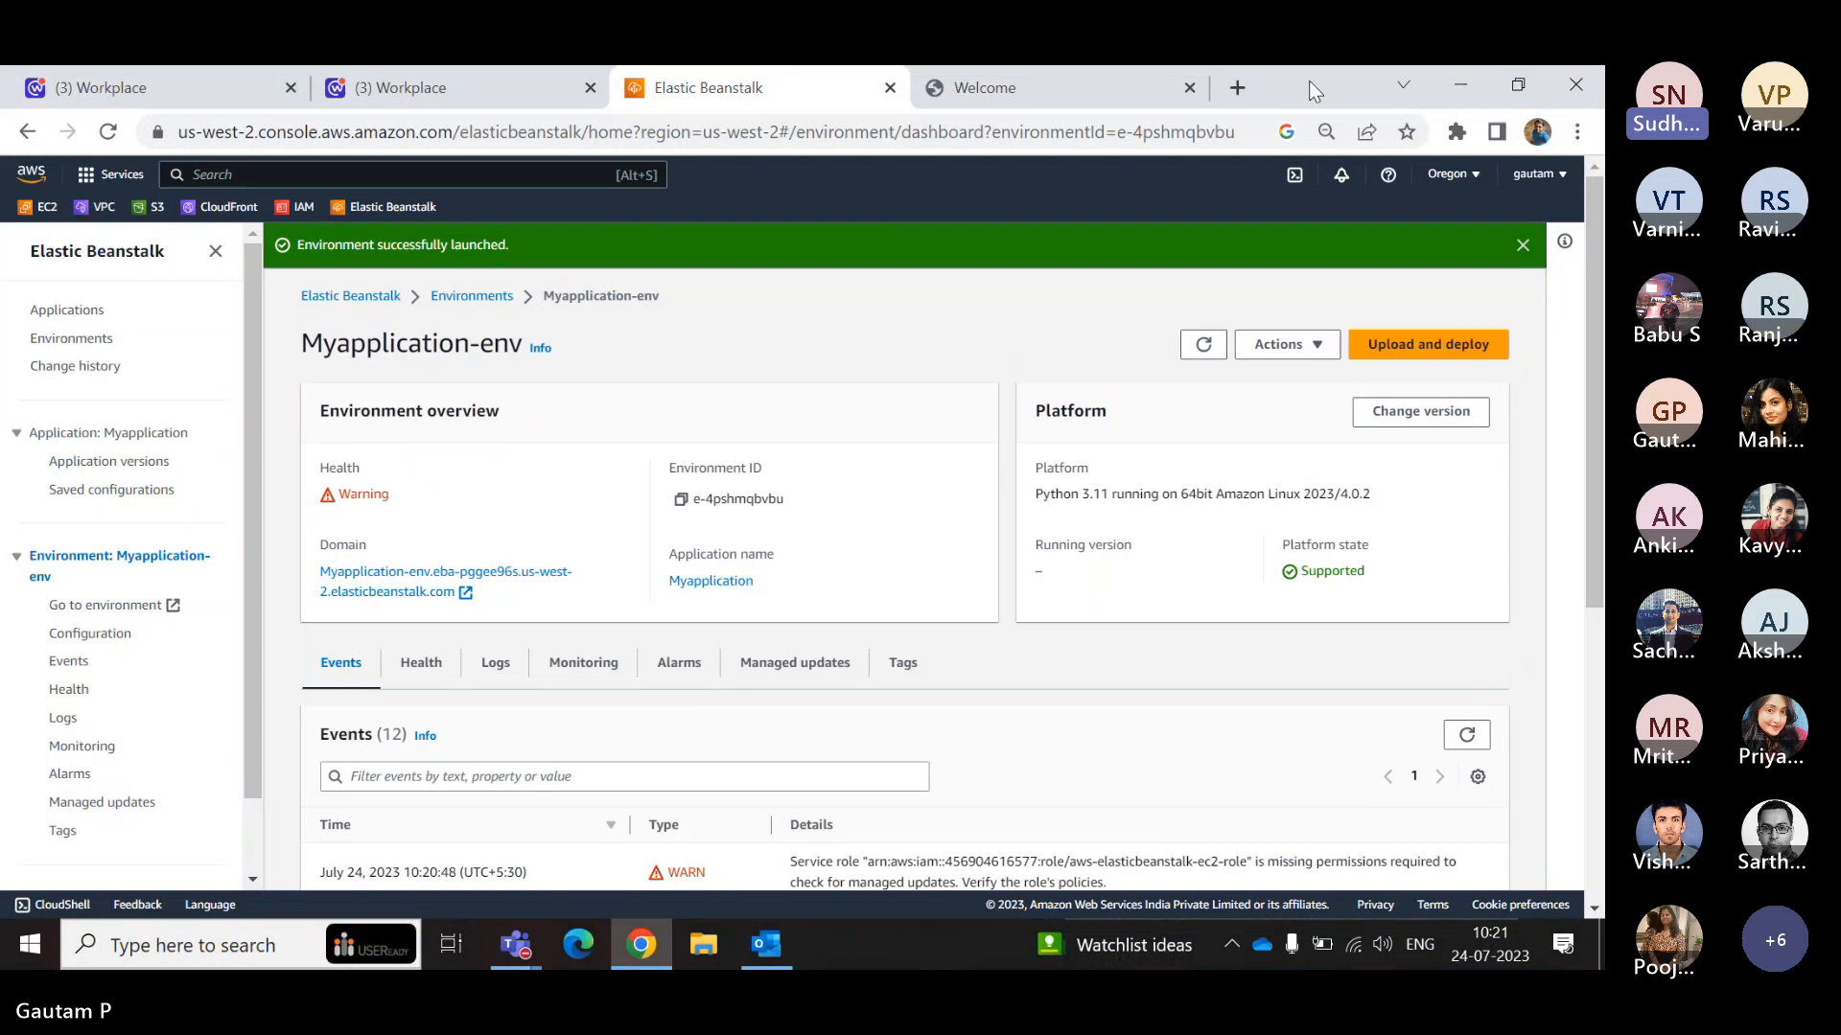
pyautogui.click(1082, 88)
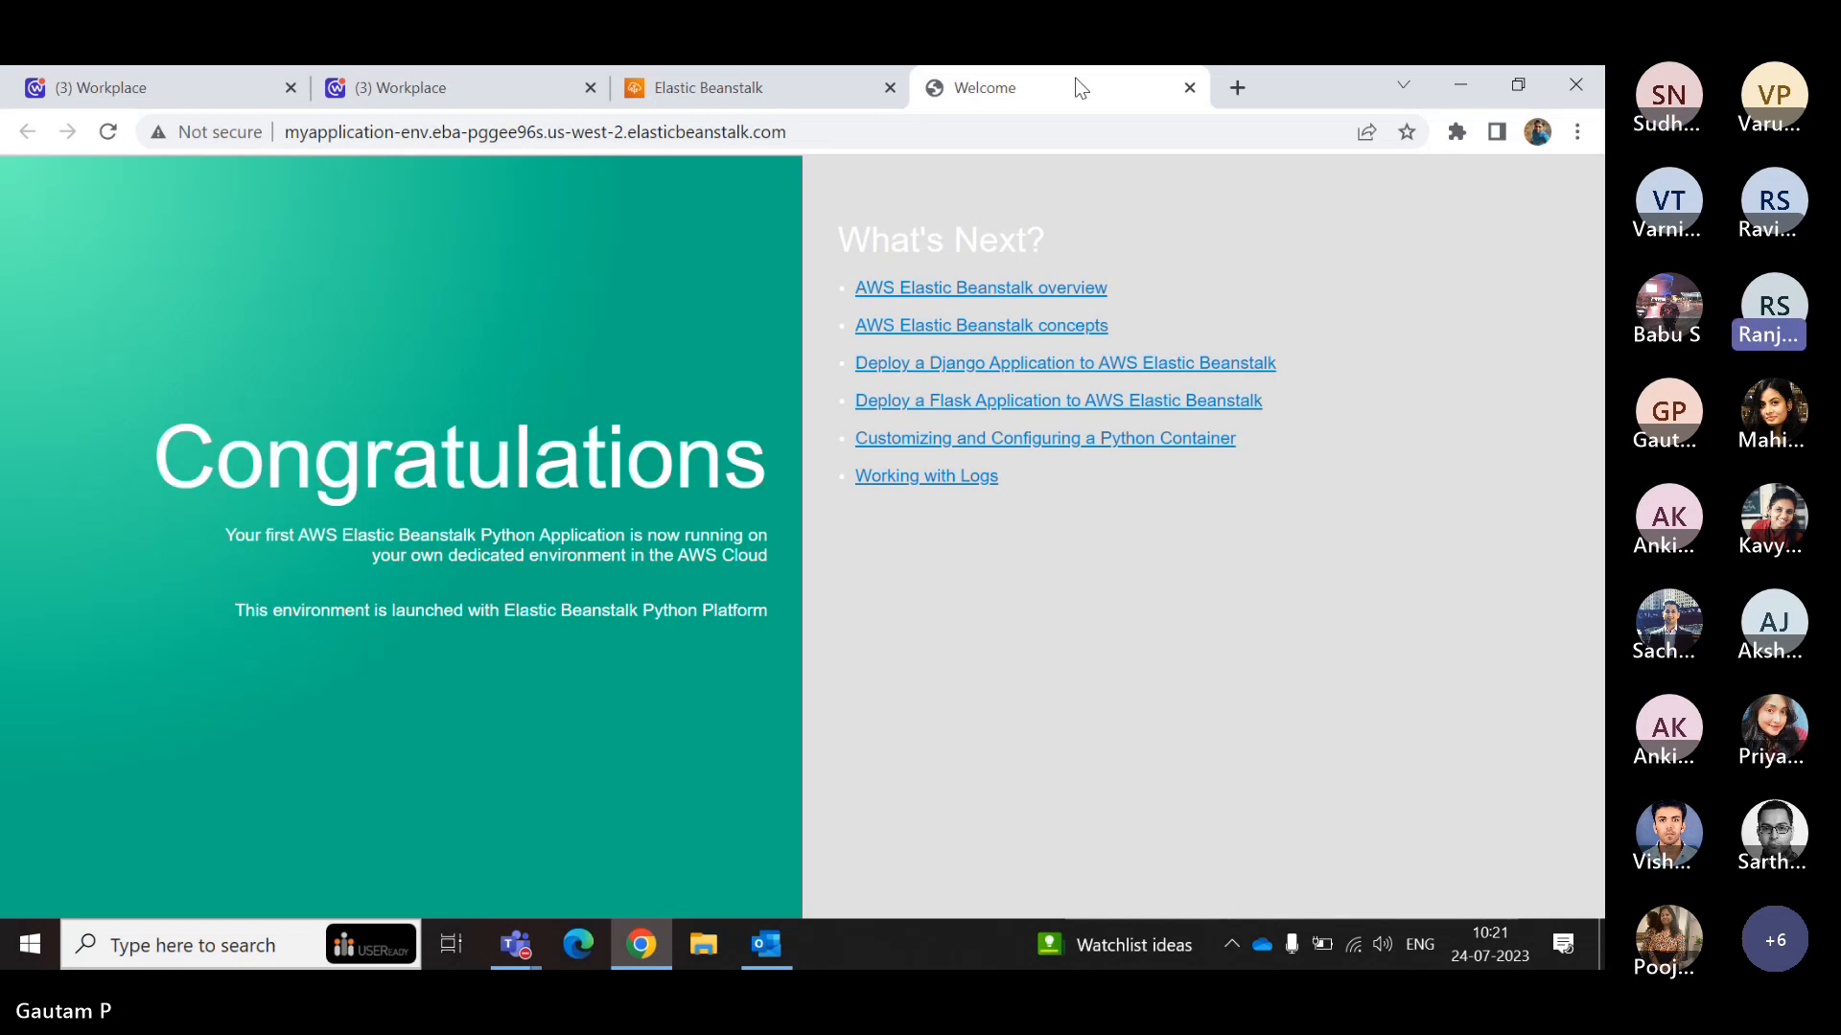
pyautogui.click(660, 88)
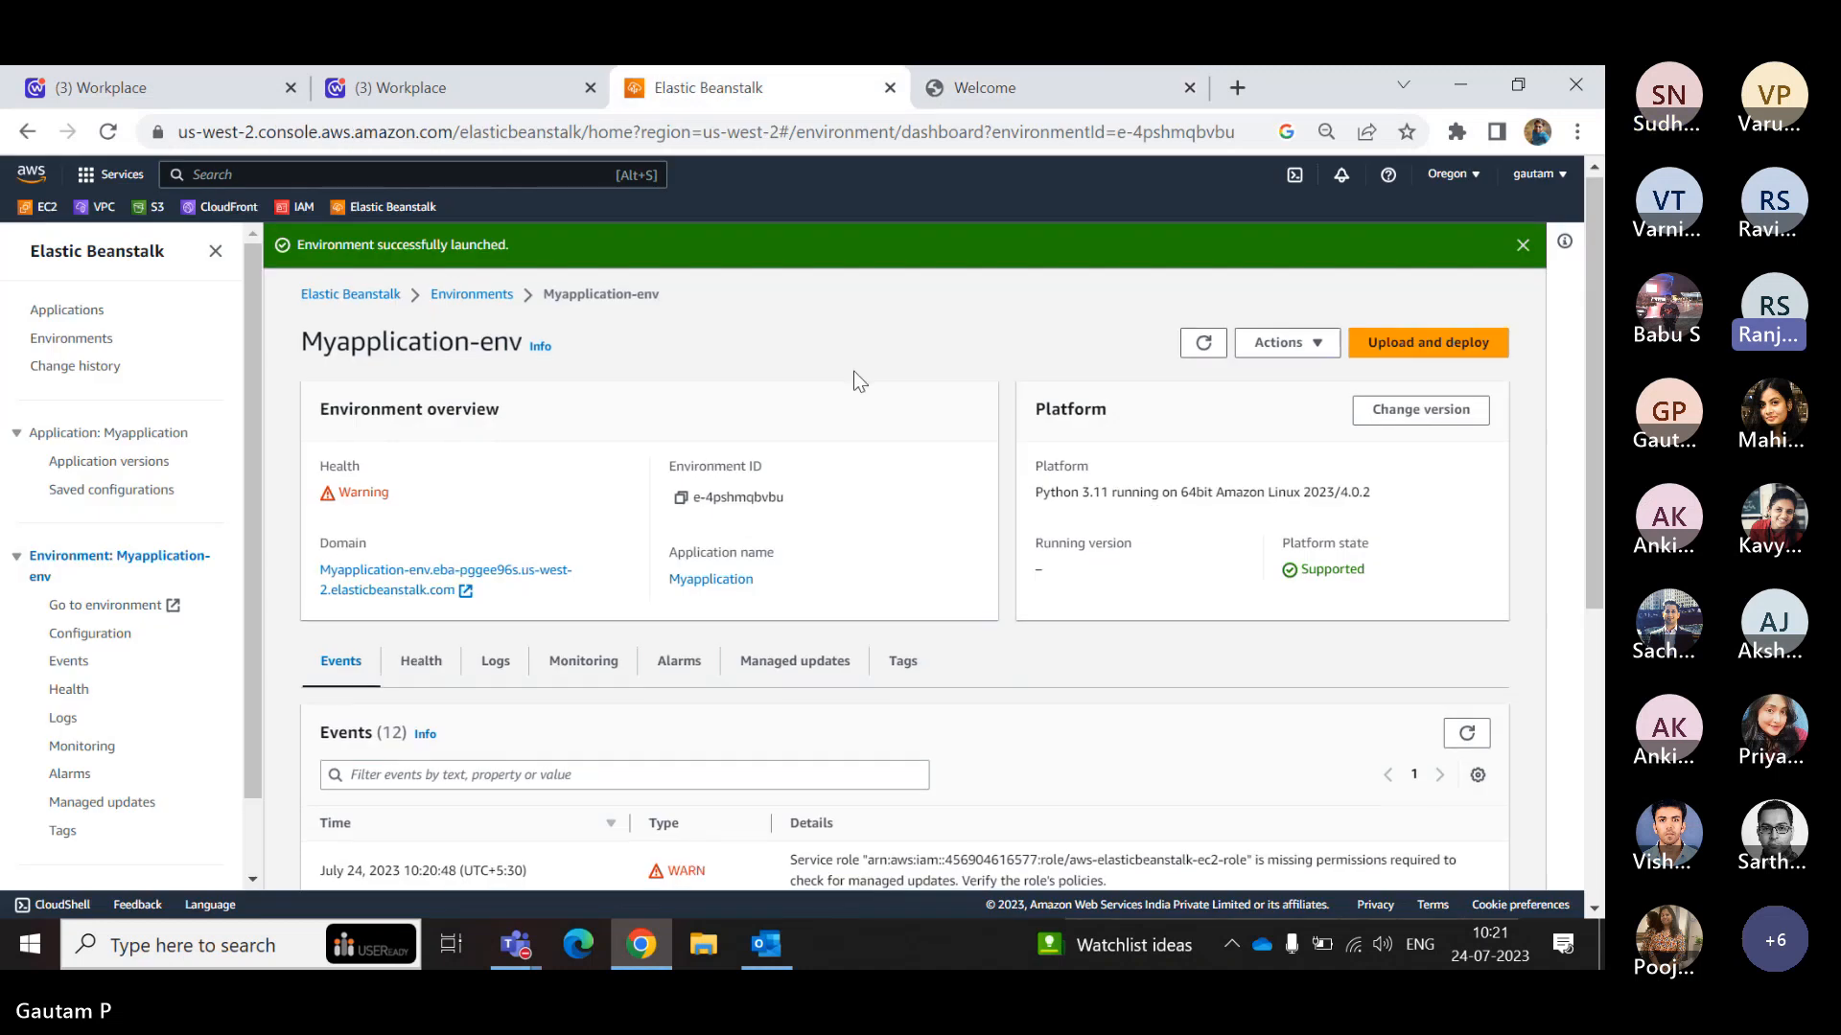
# - Examine Myapplication-env's warning events about the aws-elasticbeanstalk-ec2-role, along with its platform details and earlier events
pyautogui.scroll(-1, 856, 381)
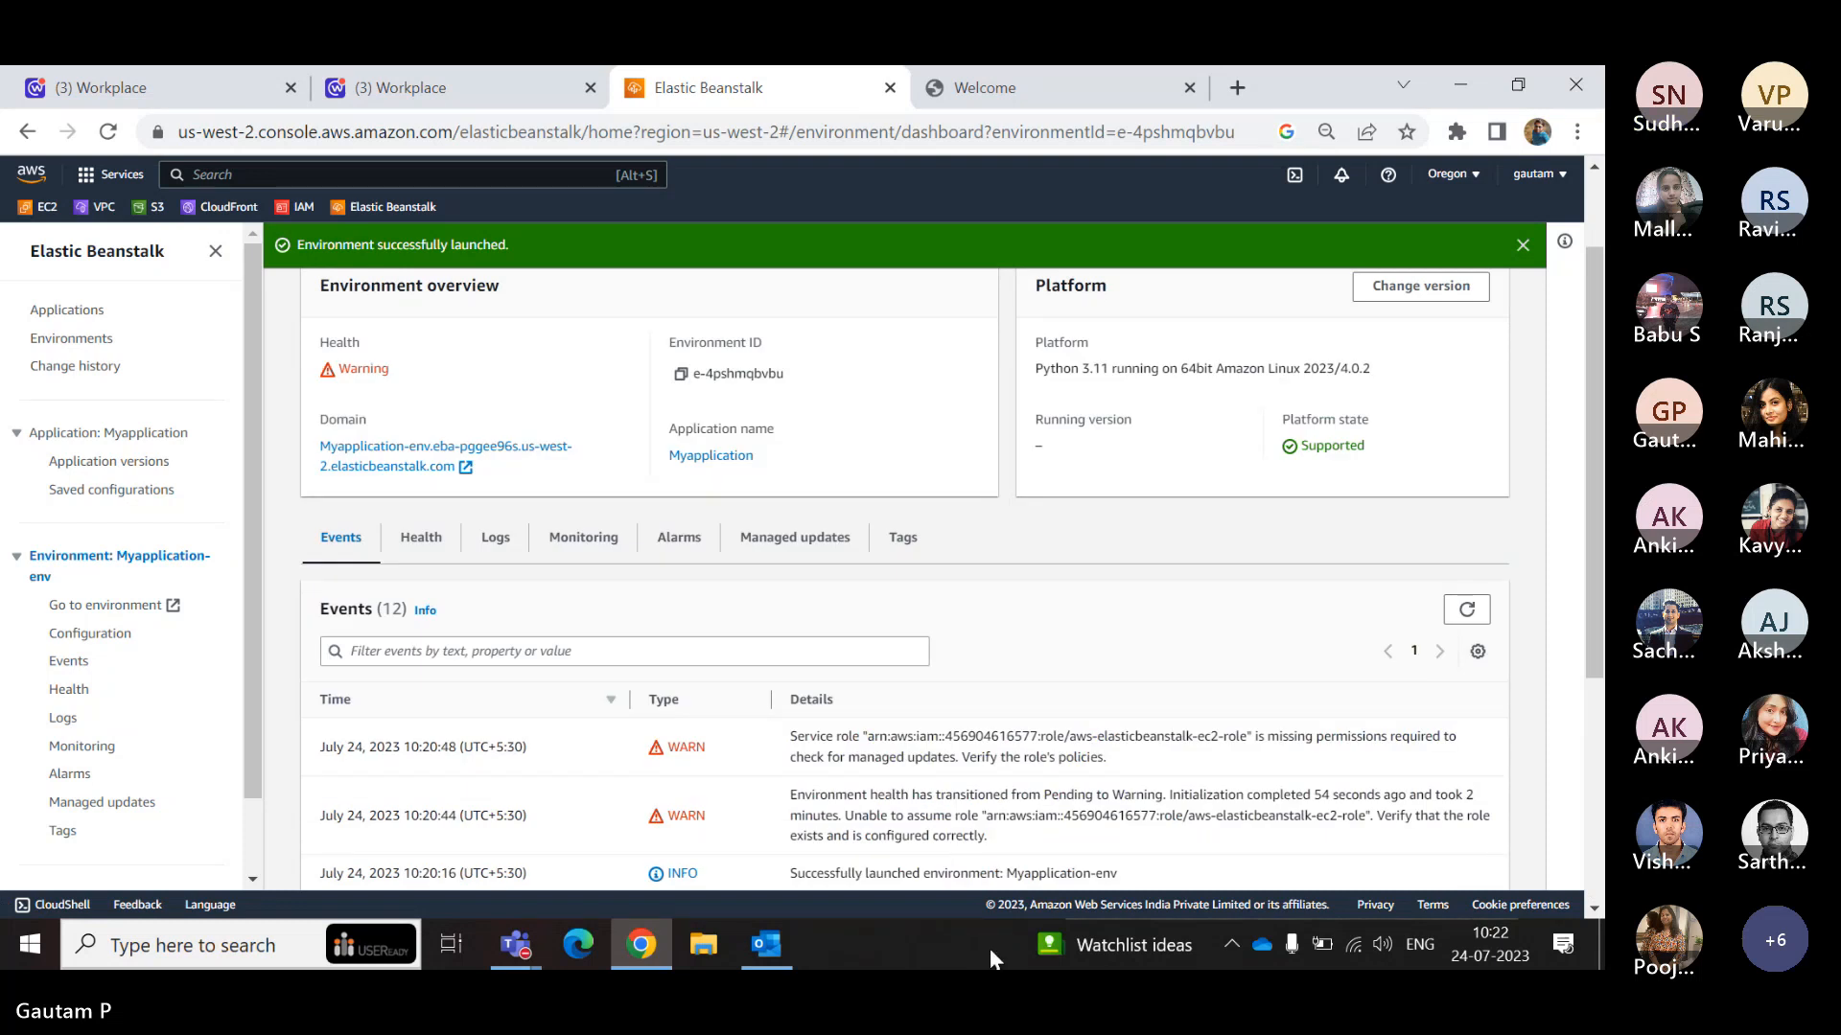
pyautogui.moveTo(1108, 759); pyautogui.dragTo(781, 748)
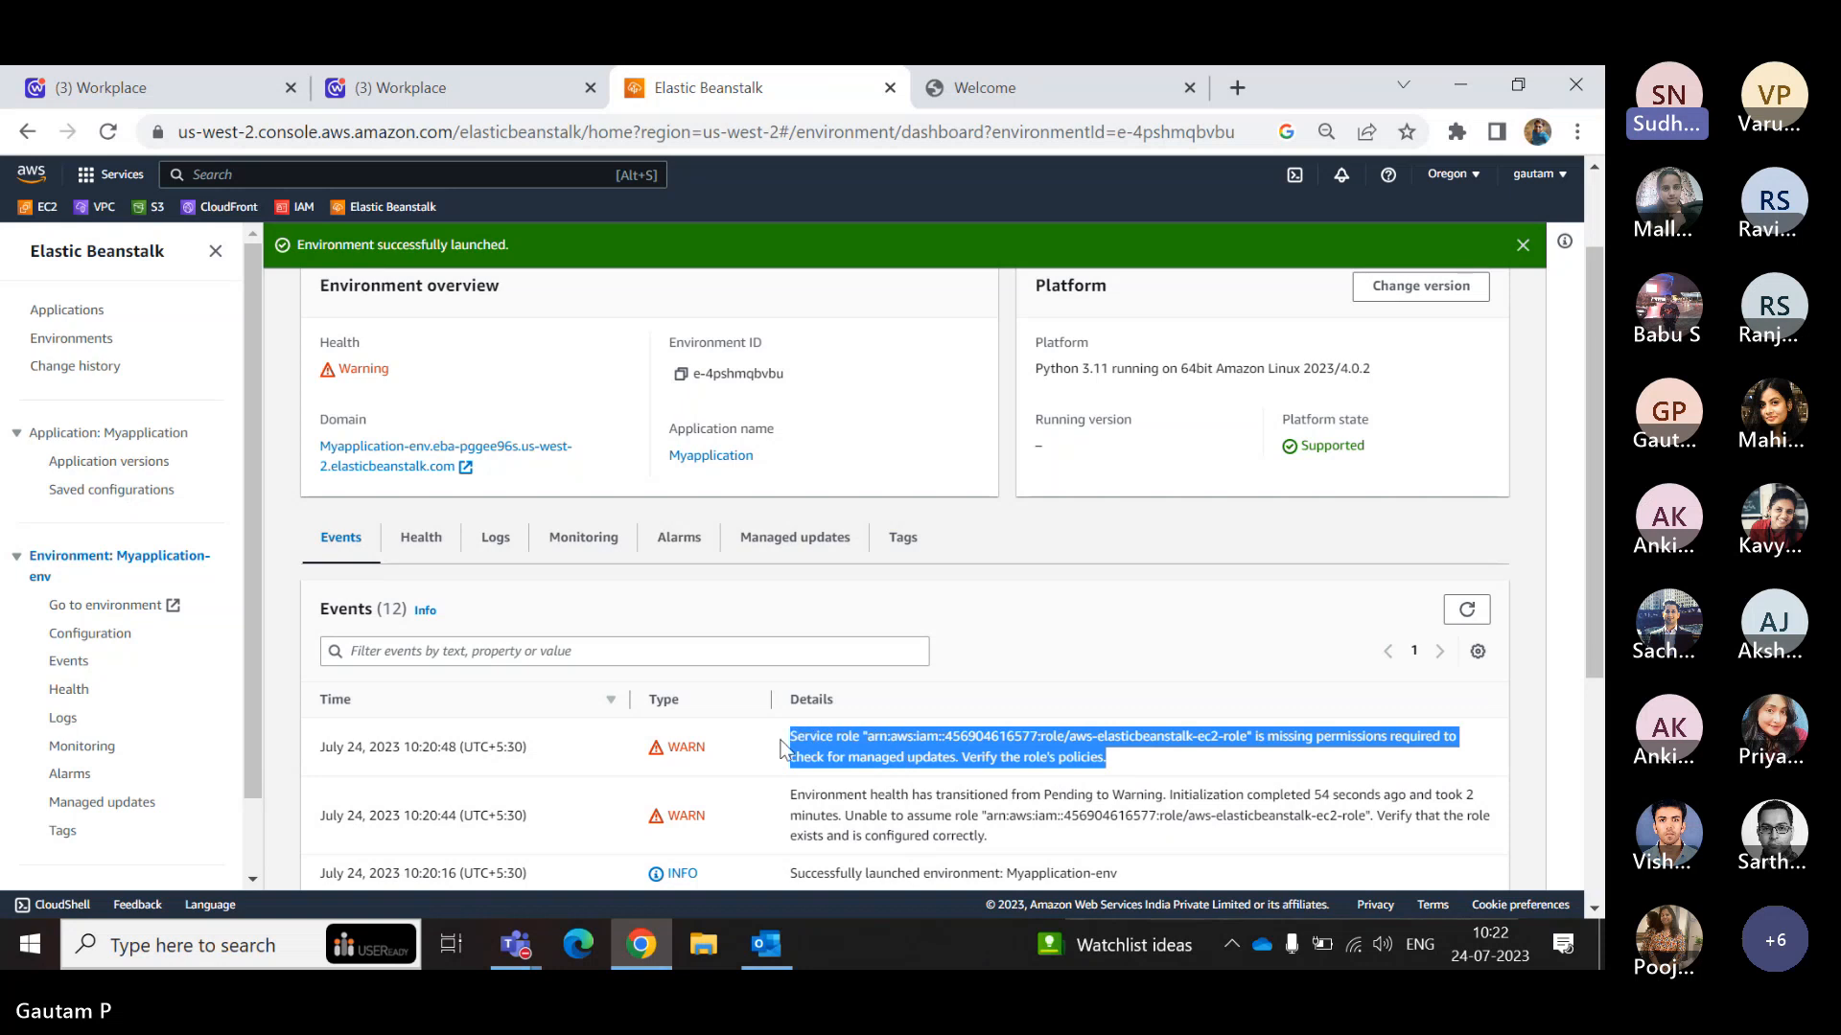
pyautogui.click(889, 769)
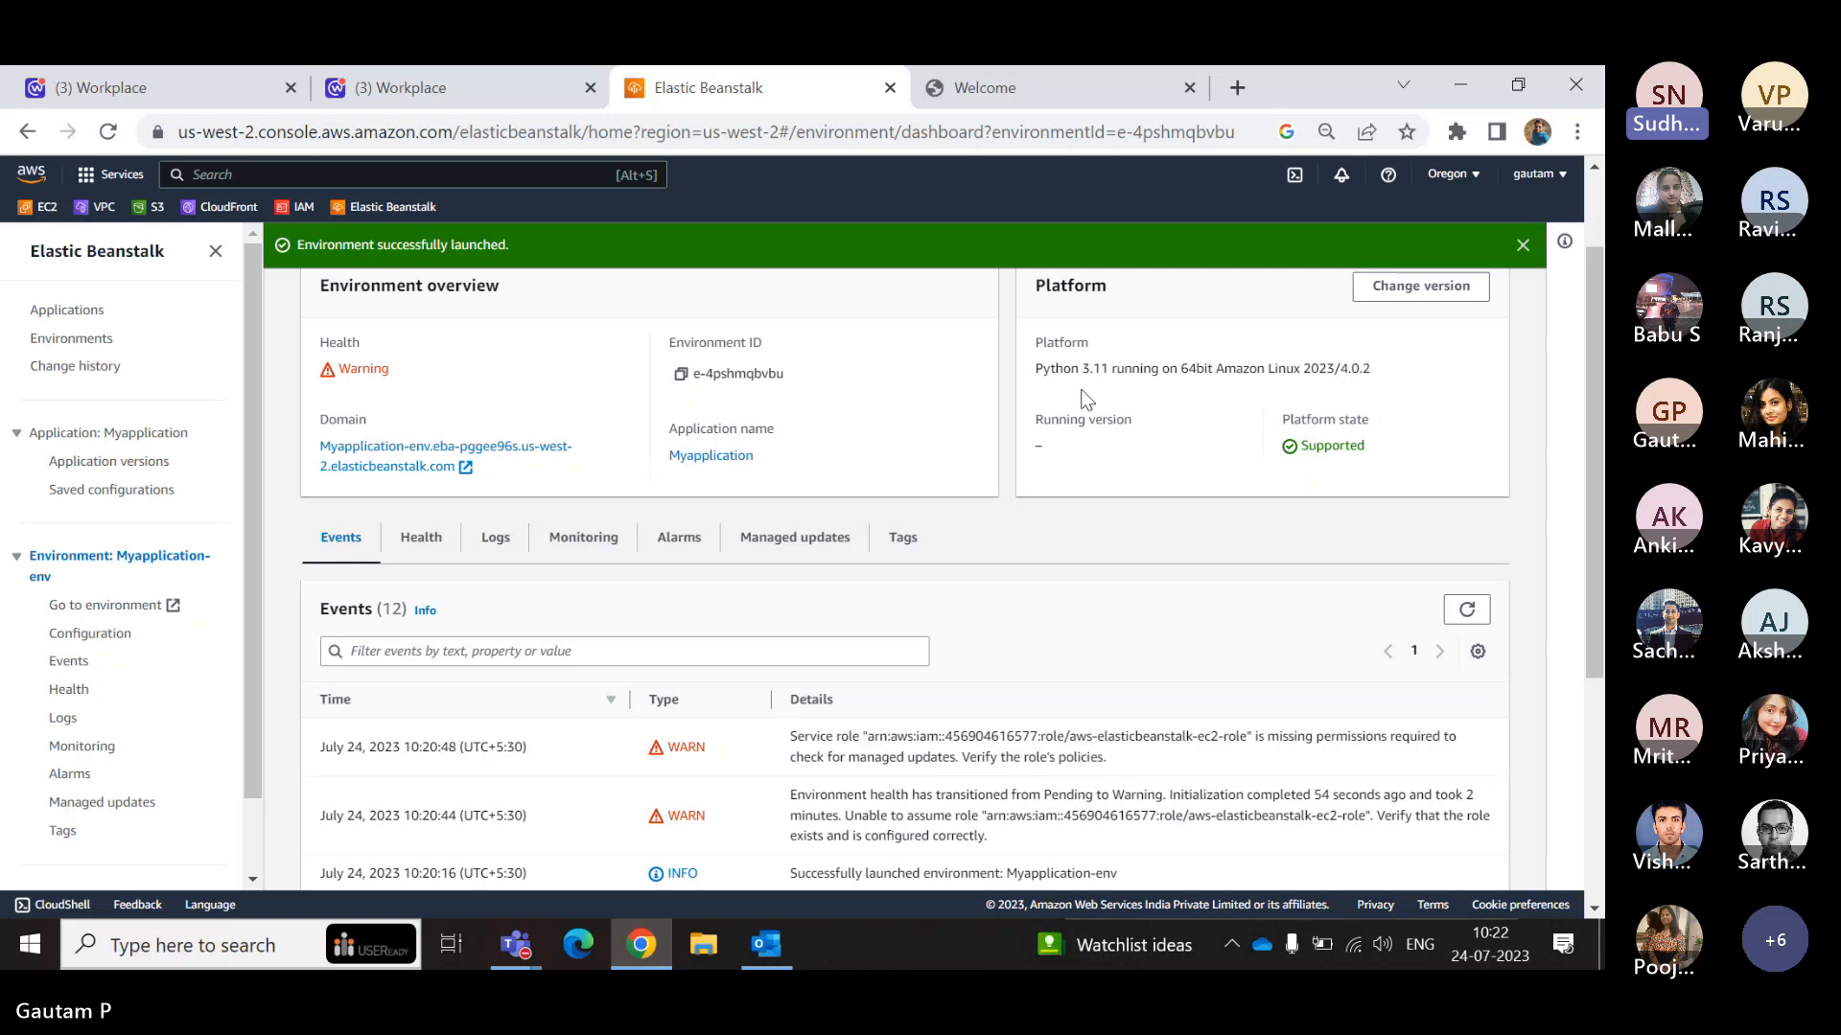
pyautogui.moveTo(1062, 369); pyautogui.dragTo(1161, 371)
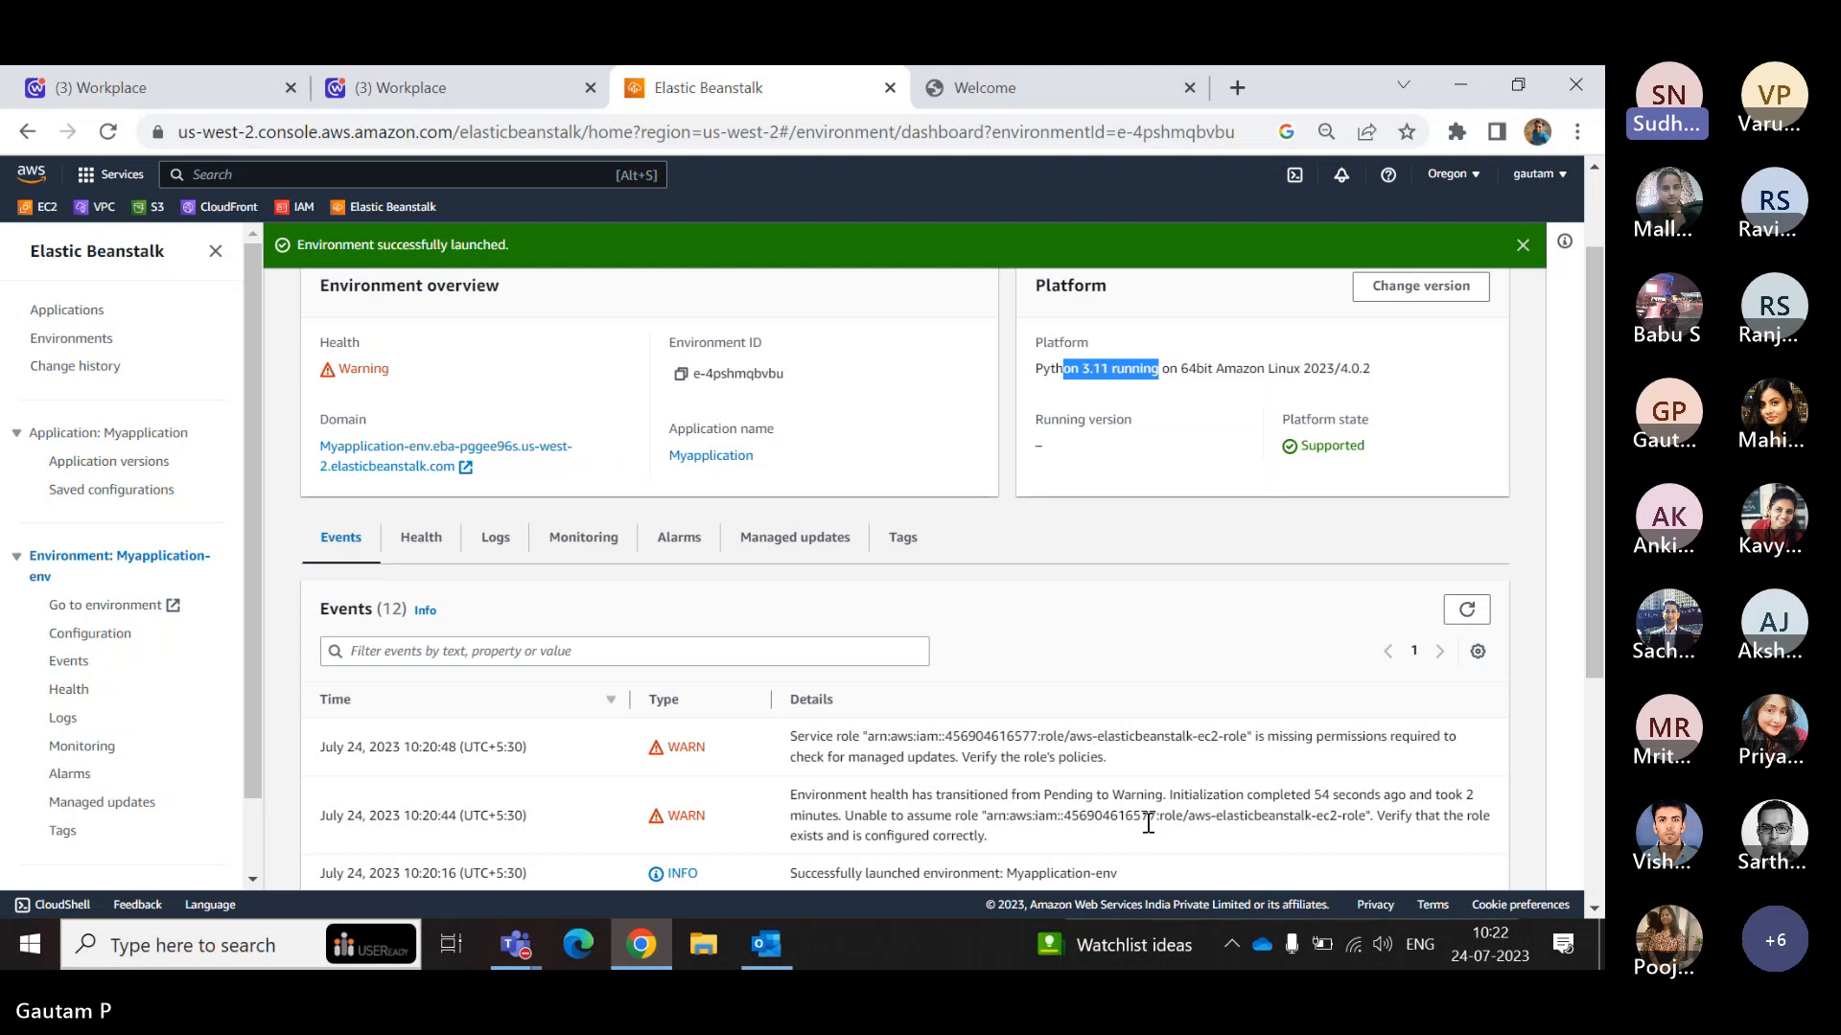
pyautogui.moveTo(1061, 835); pyautogui.dragTo(788, 794)
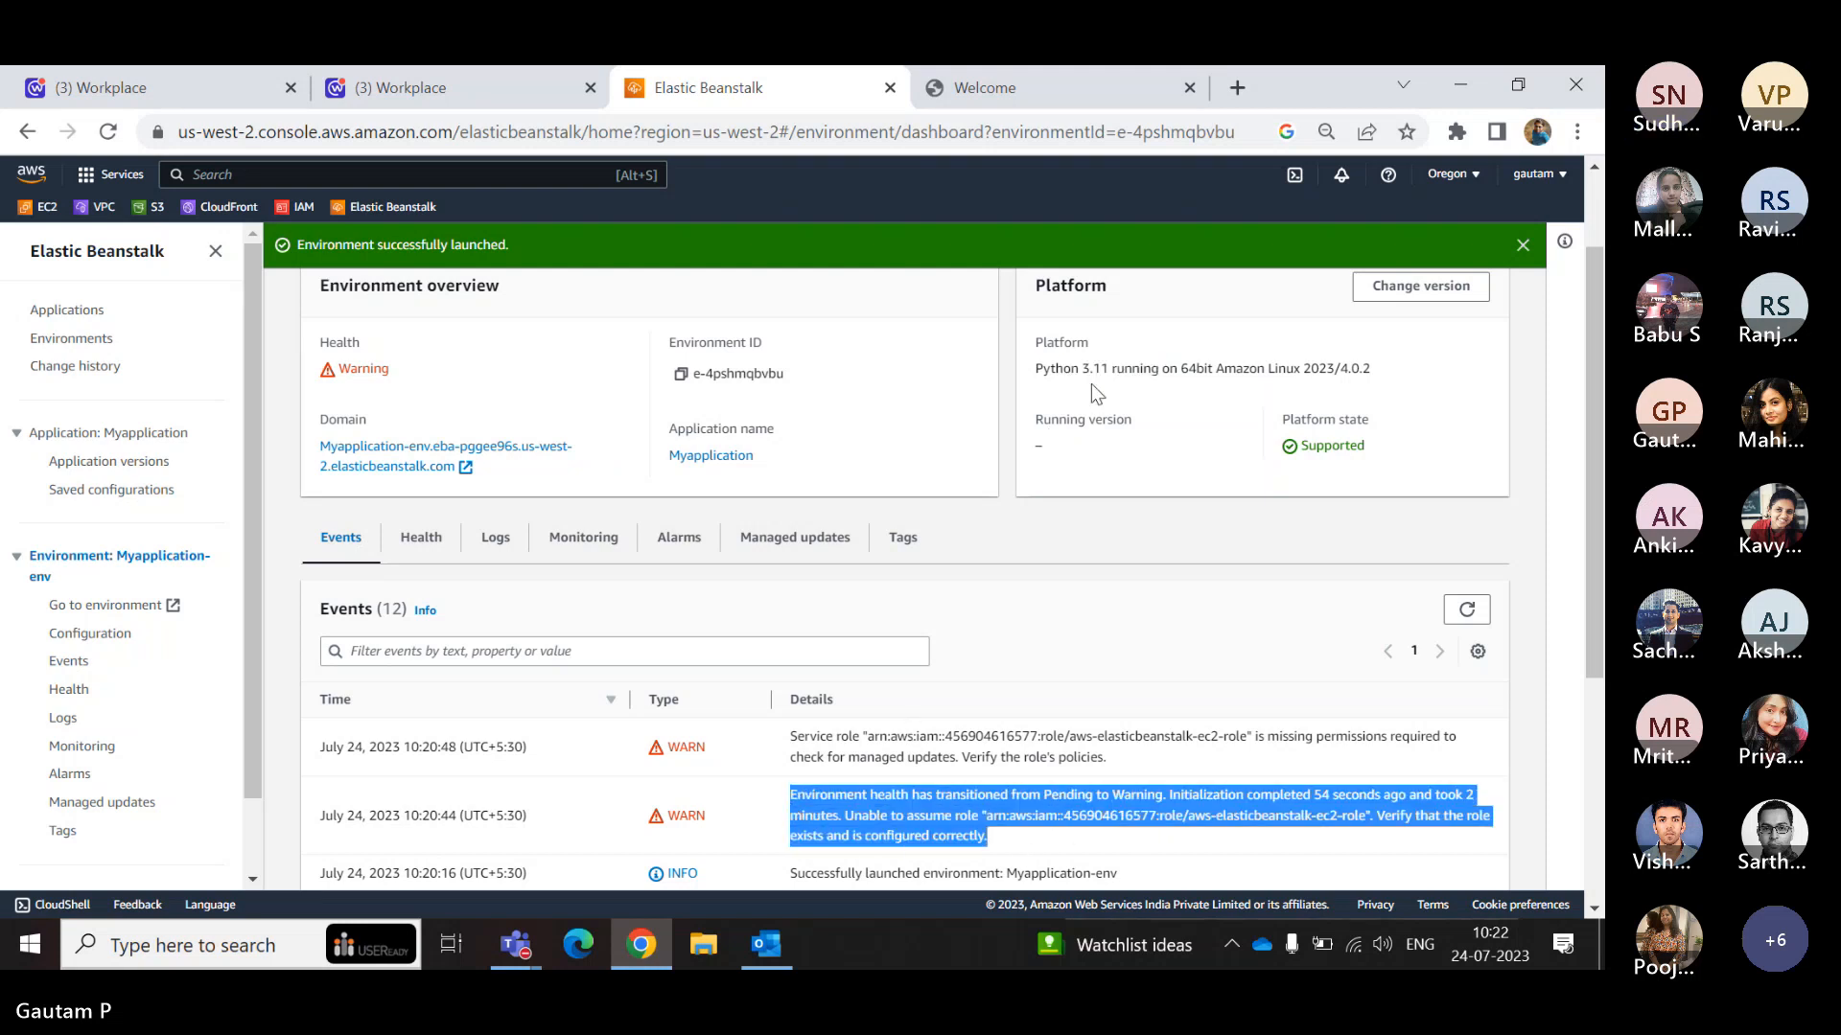
pyautogui.moveTo(1033, 369); pyautogui.dragTo(1168, 383)
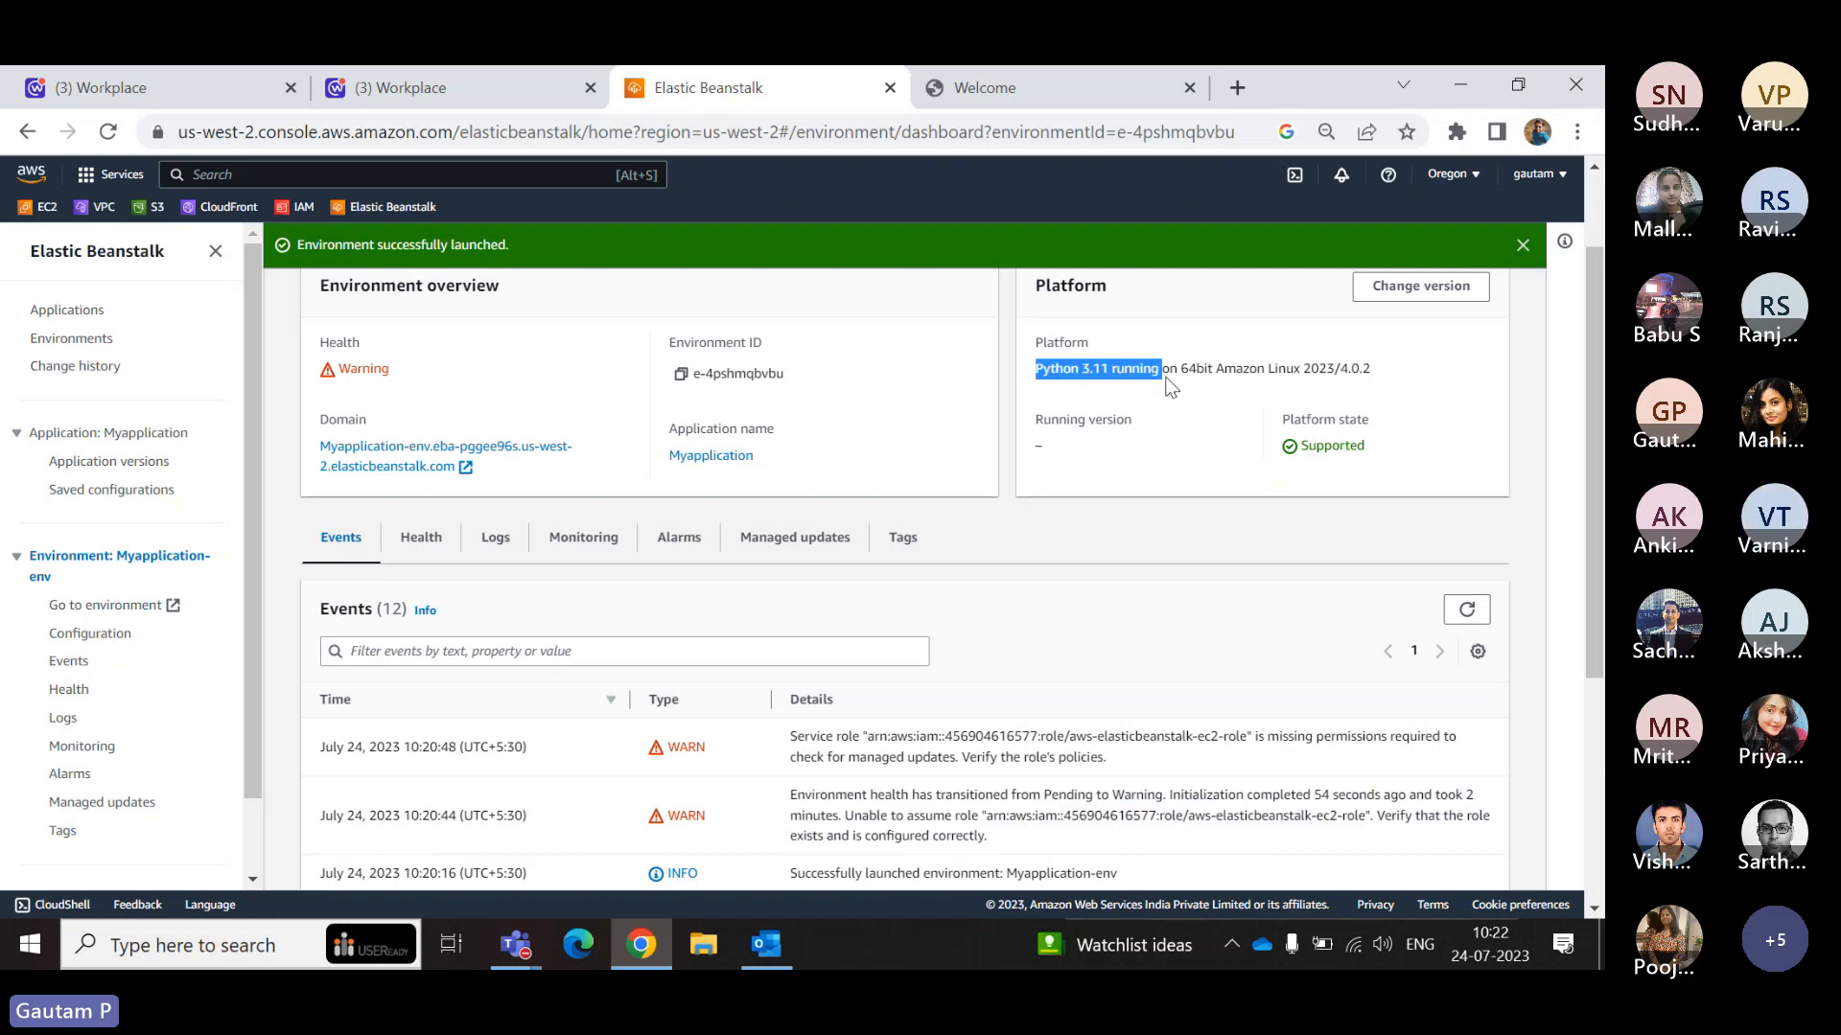
pyautogui.click(1166, 381)
pyautogui.scroll(1, 1159, 381)
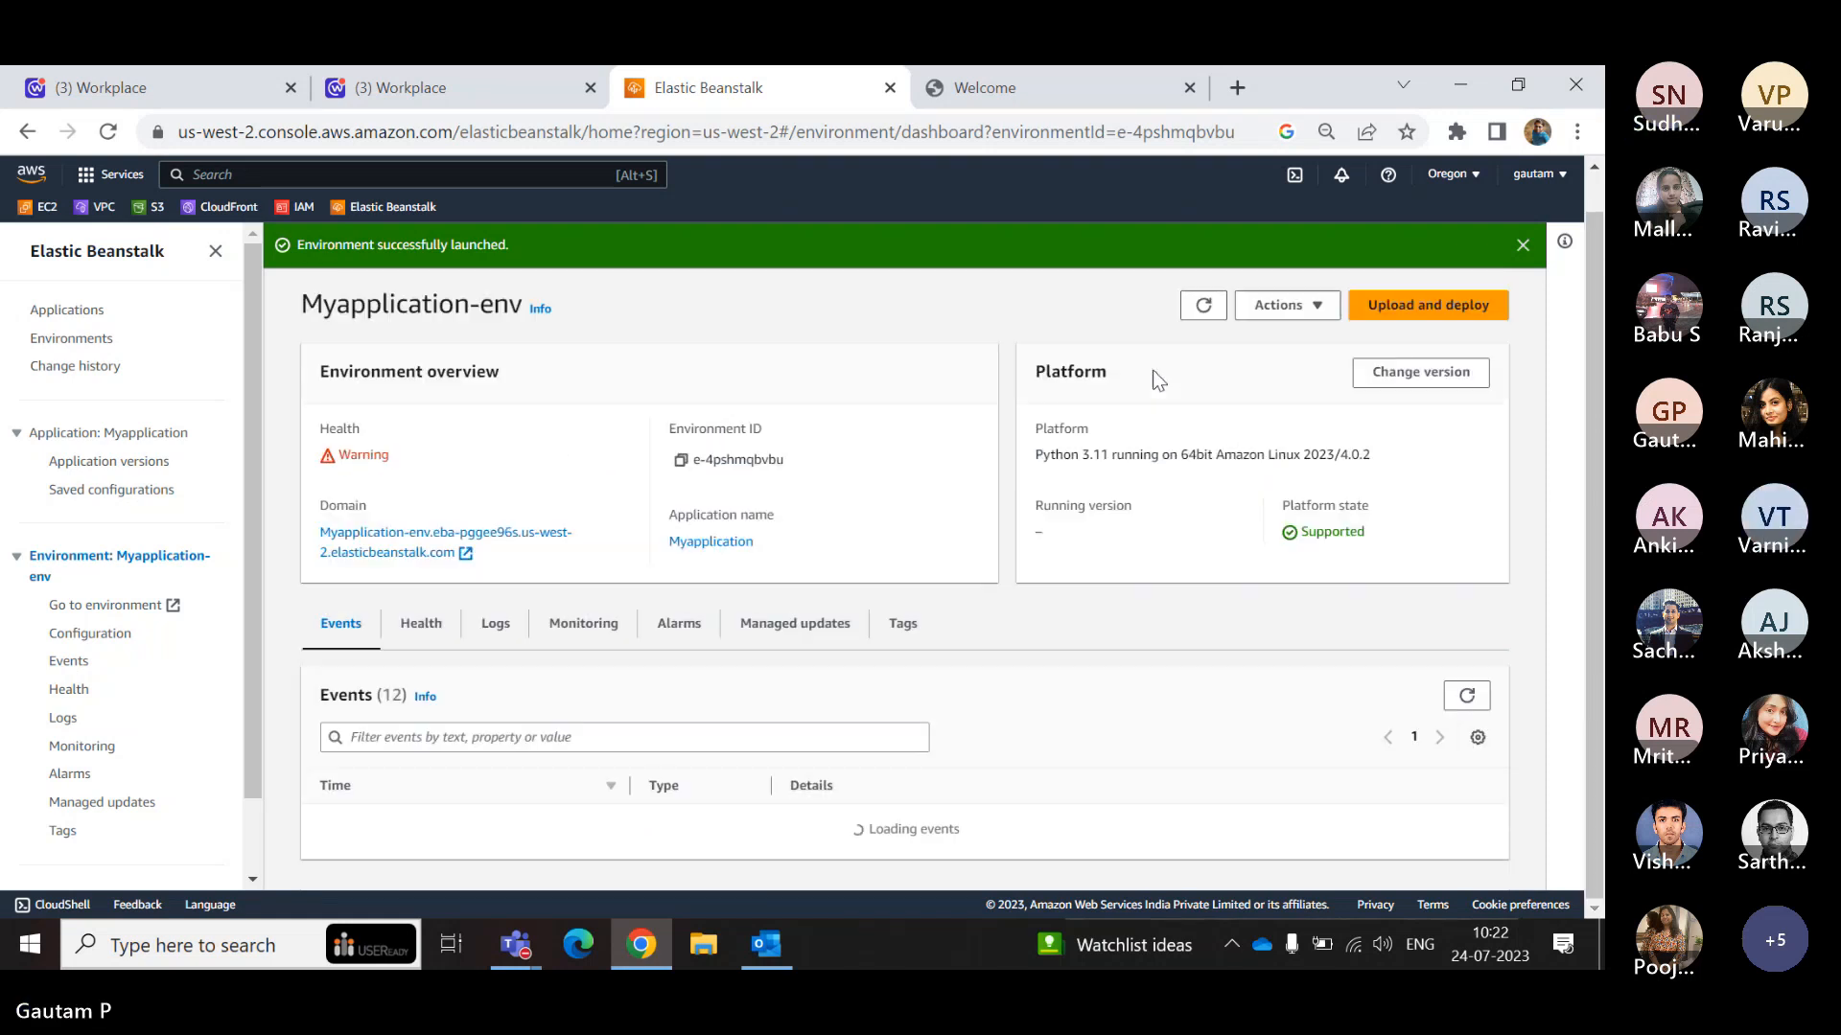
pyautogui.scroll(-1, 1156, 512)
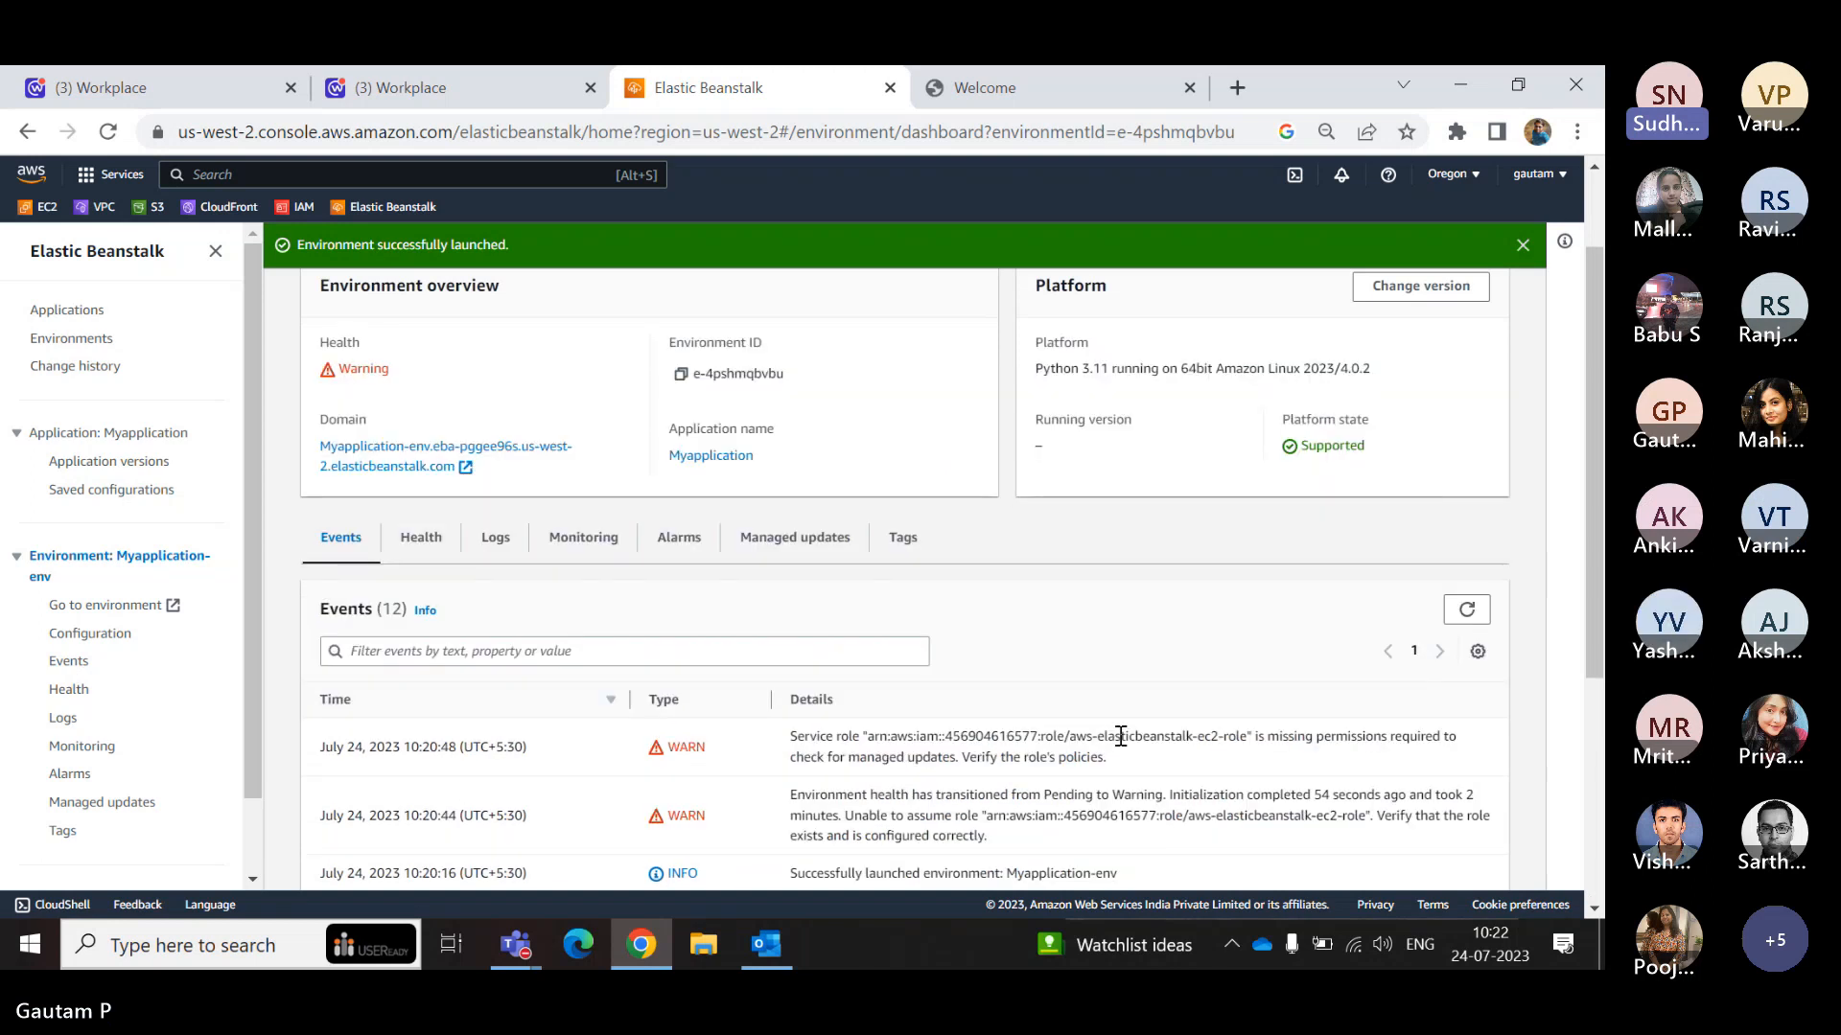
pyautogui.scroll(-1, 1119, 737)
pyautogui.scroll(-1, 1120, 738)
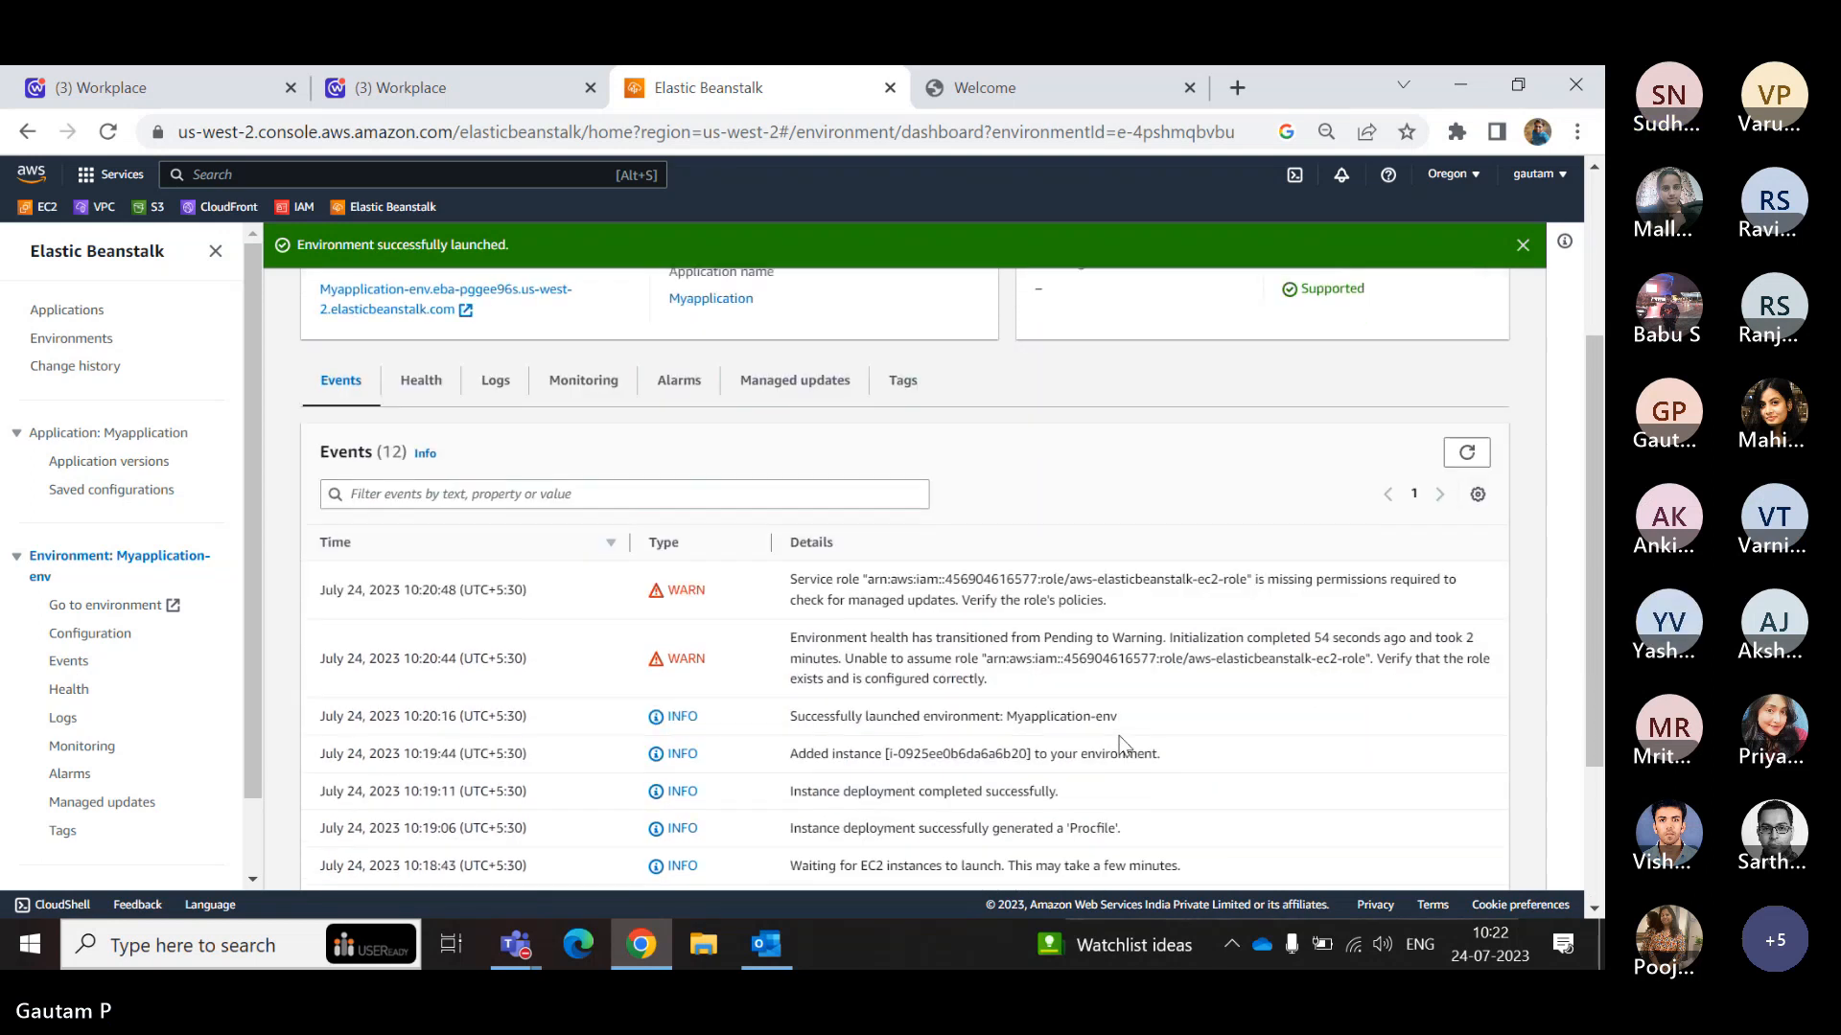
pyautogui.scroll(2, 1120, 736)
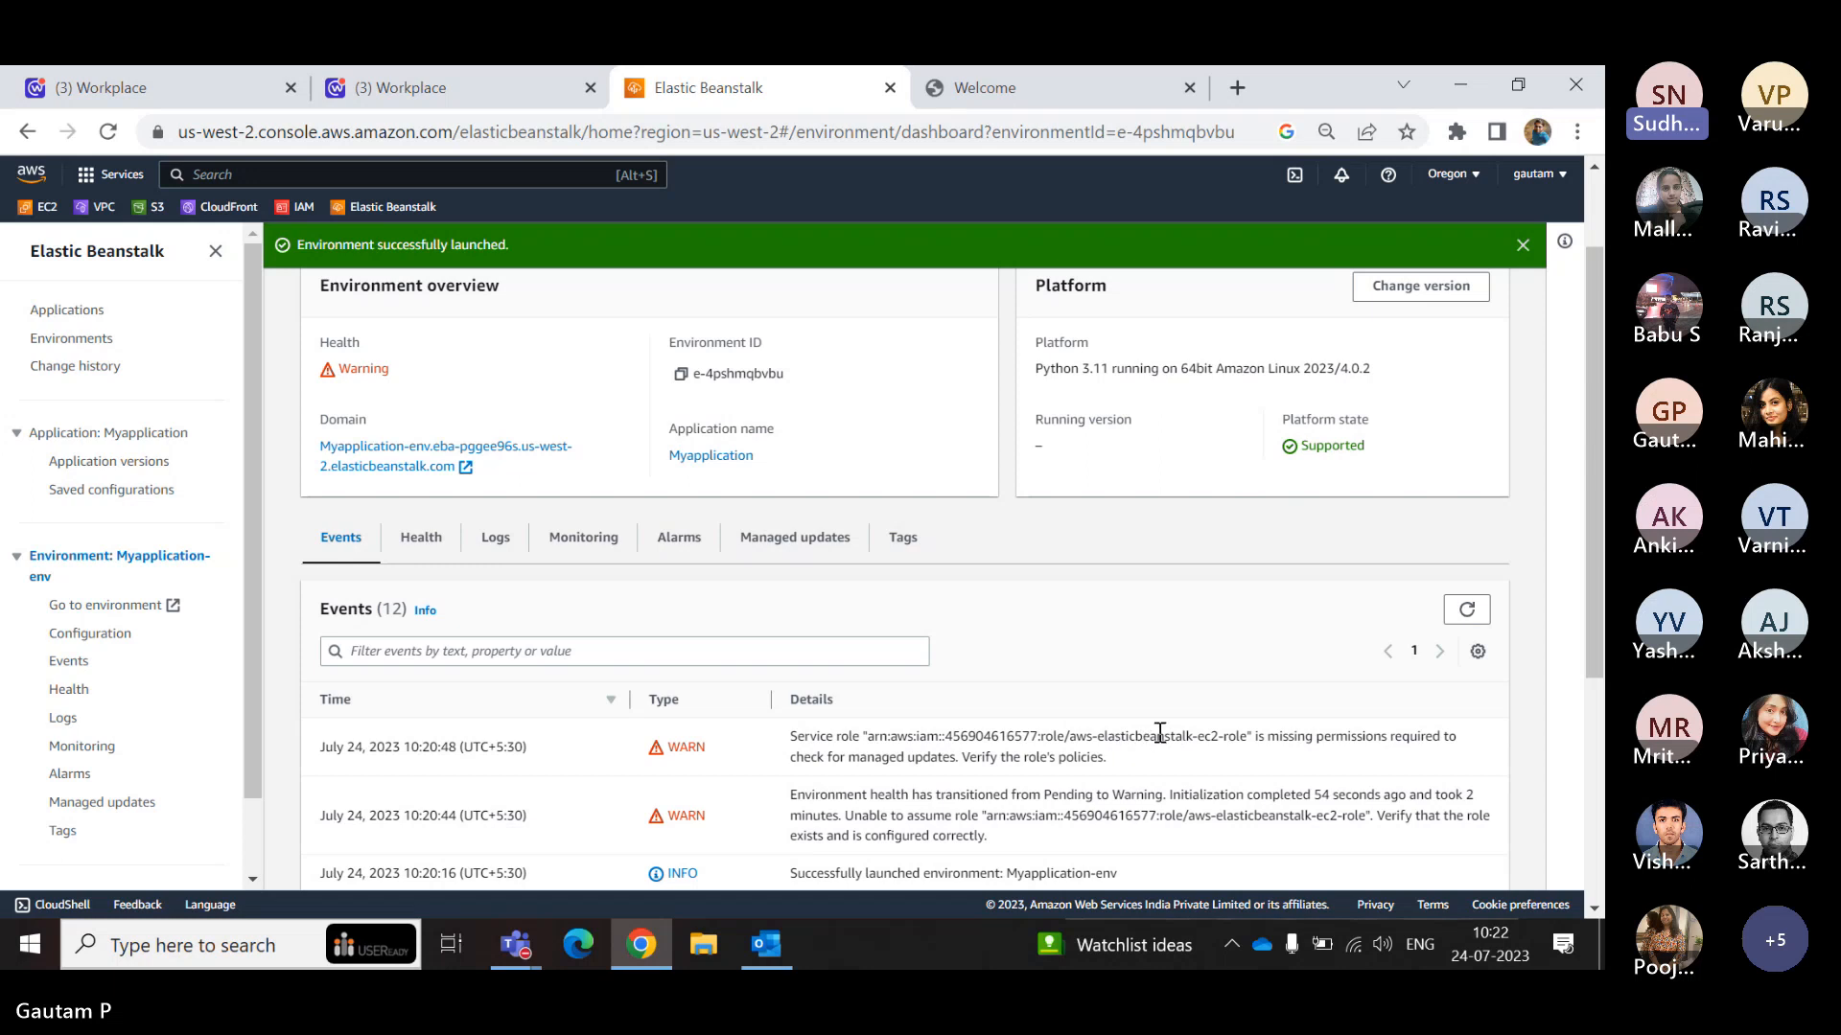
# - Check Myapplication-env's health status in the environment overview against its recorded events
pyautogui.moveTo(391, 372); pyautogui.dragTo(333, 376)
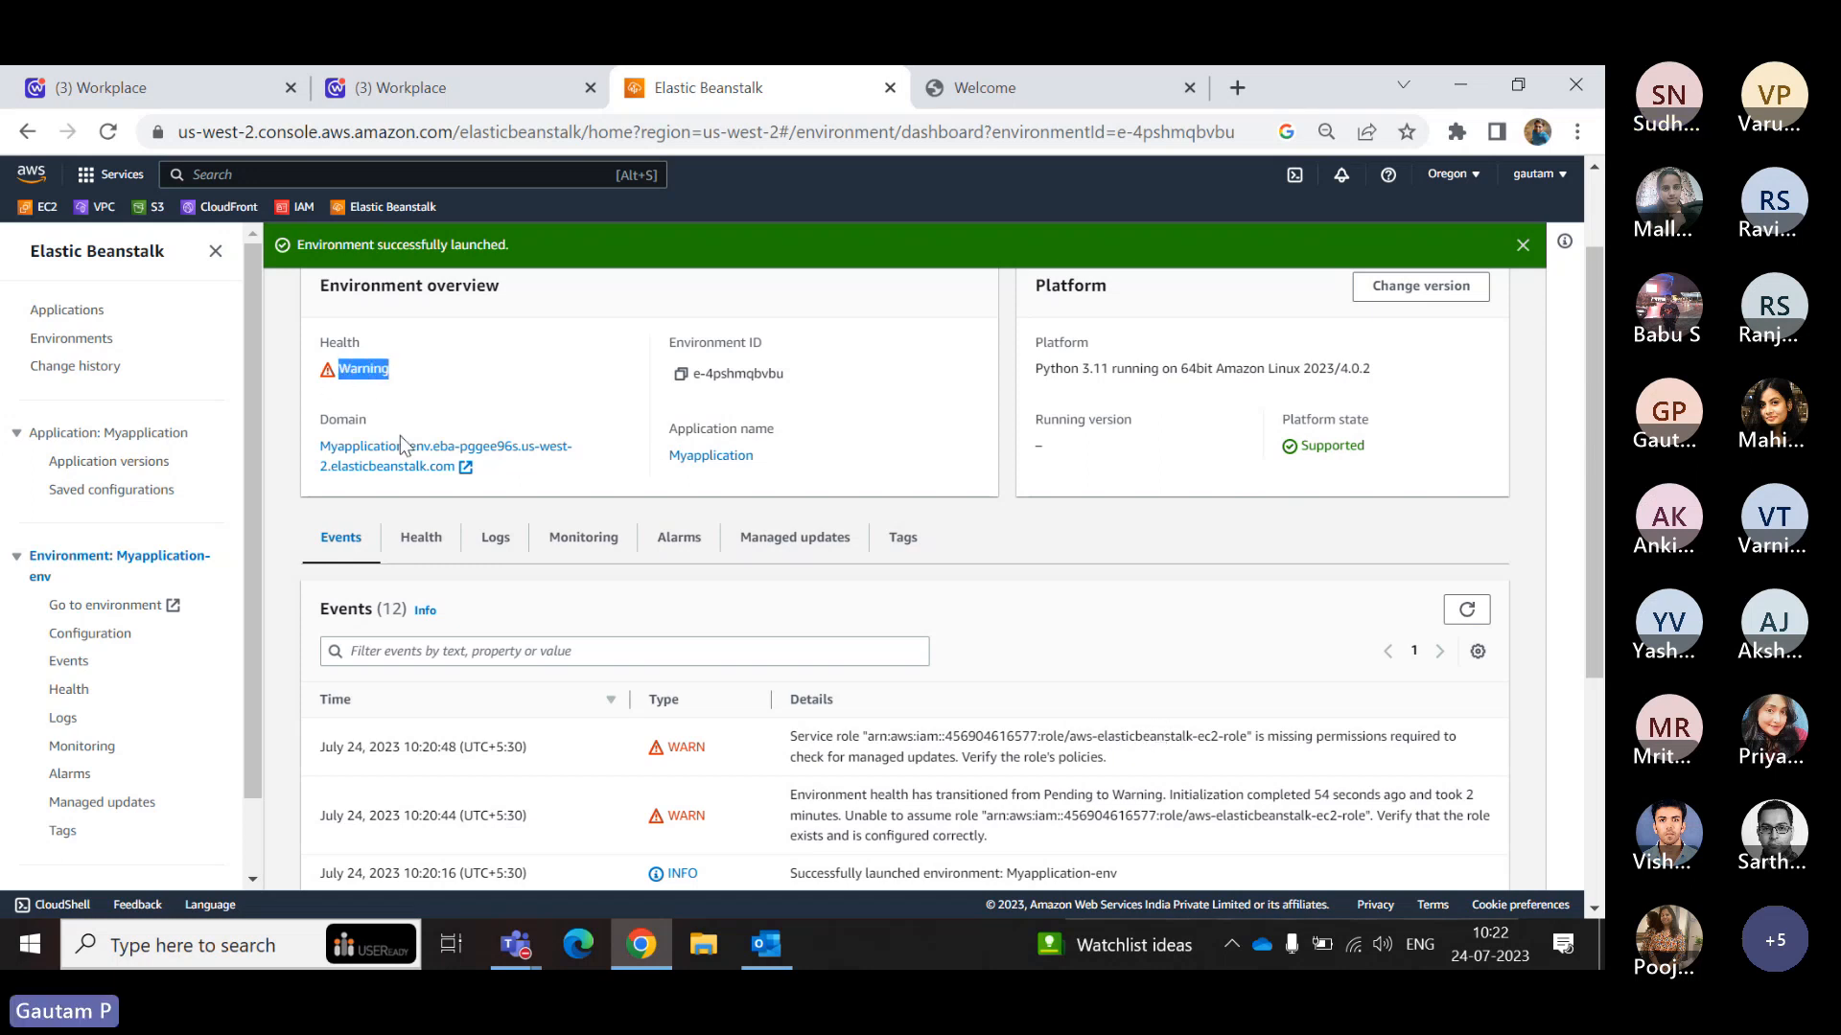
pyautogui.scroll(-3, 818, 778)
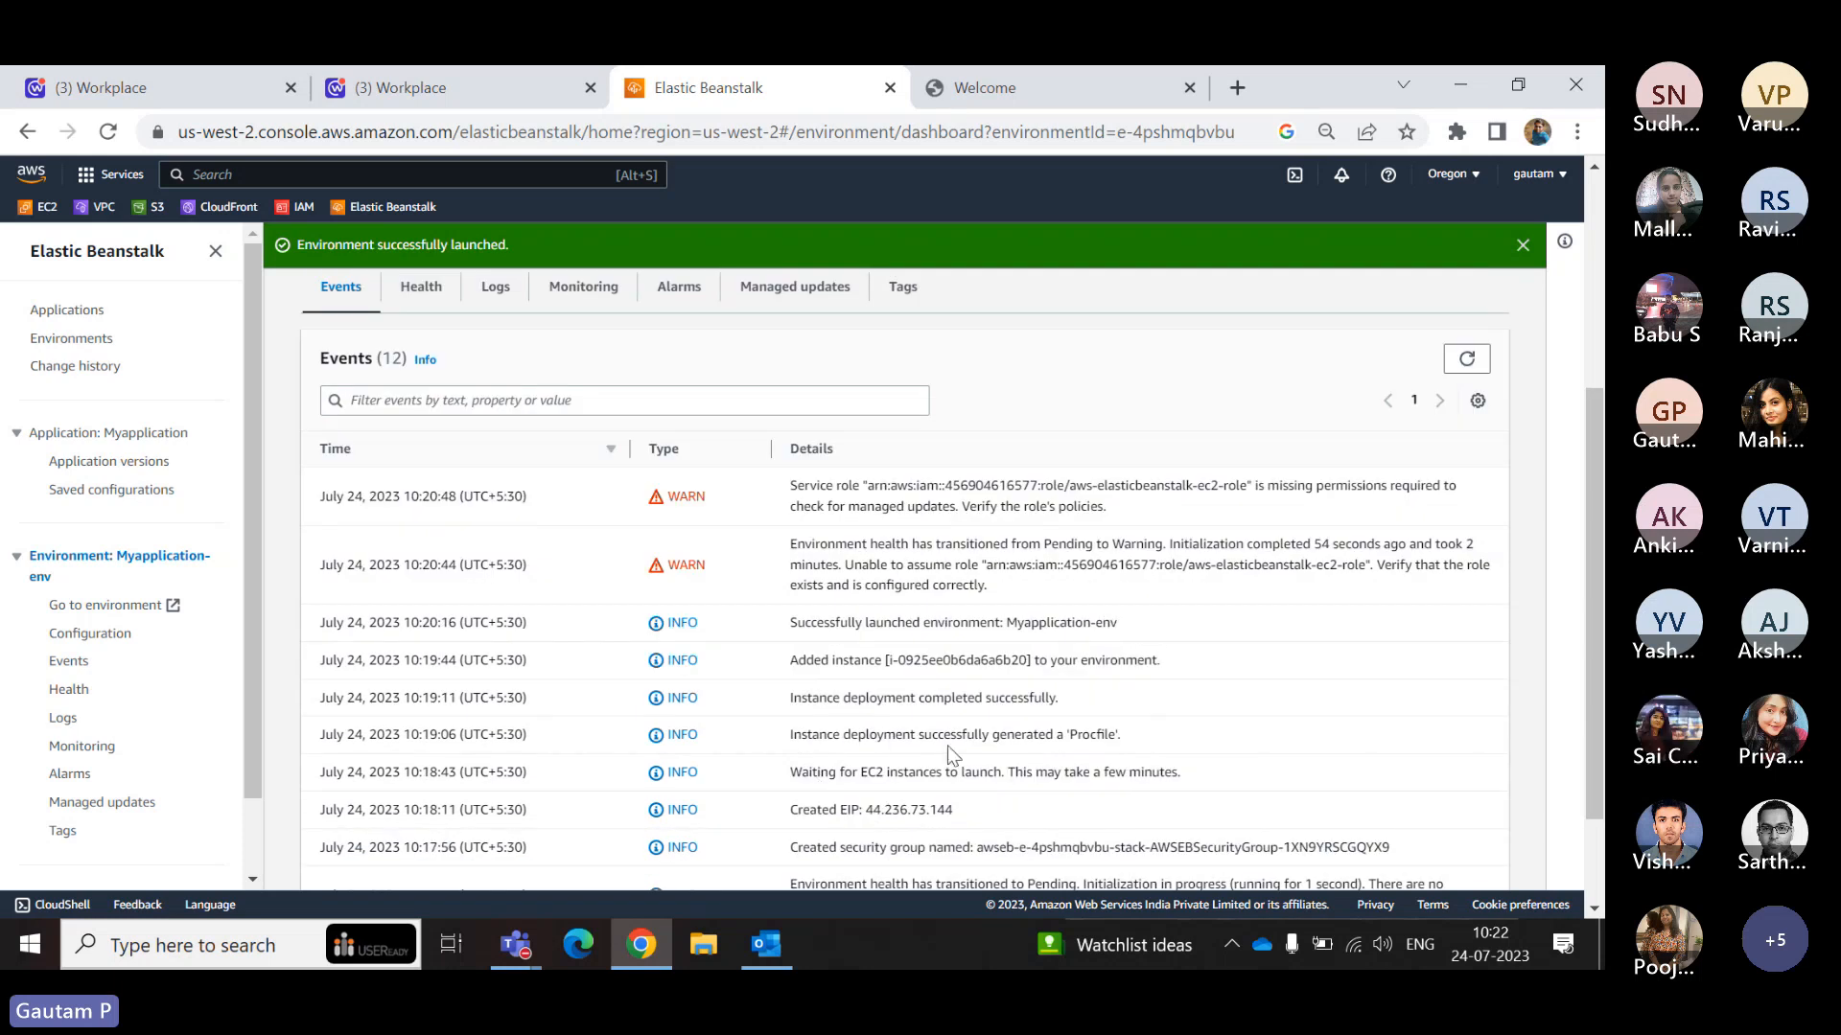
pyautogui.scroll(3, 970, 784)
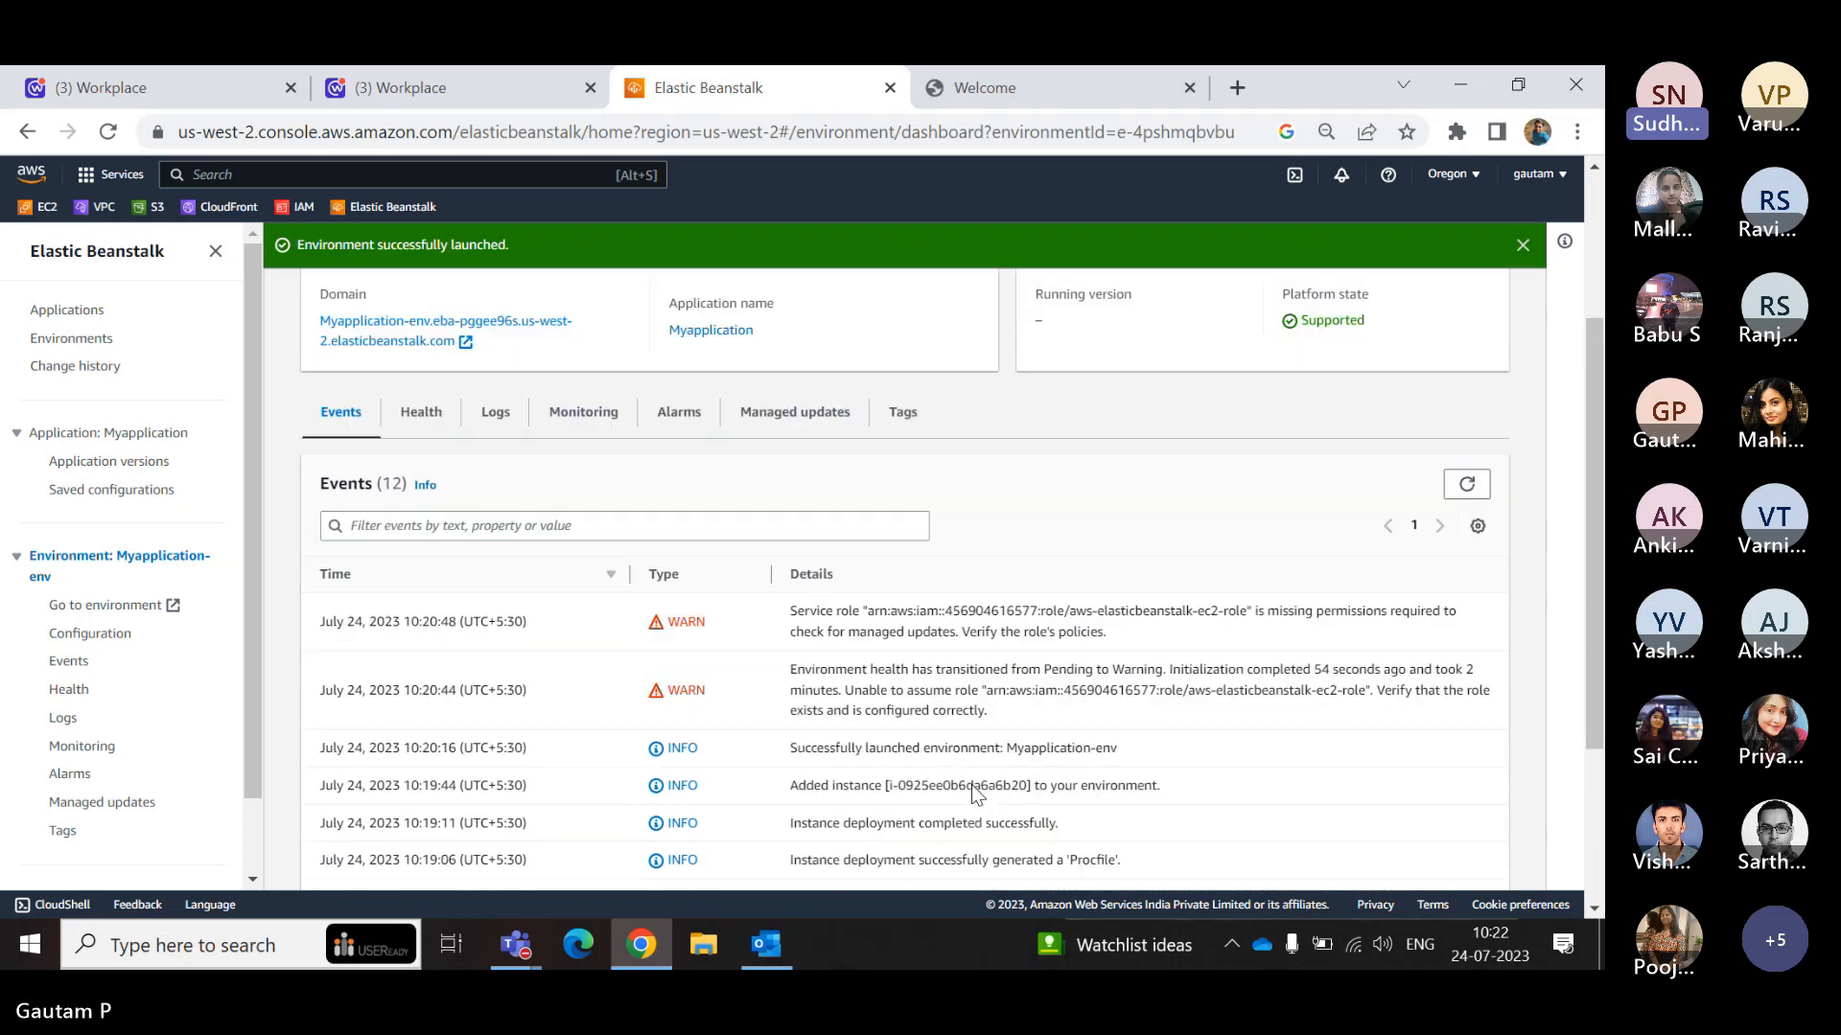
pyautogui.scroll(2, 970, 785)
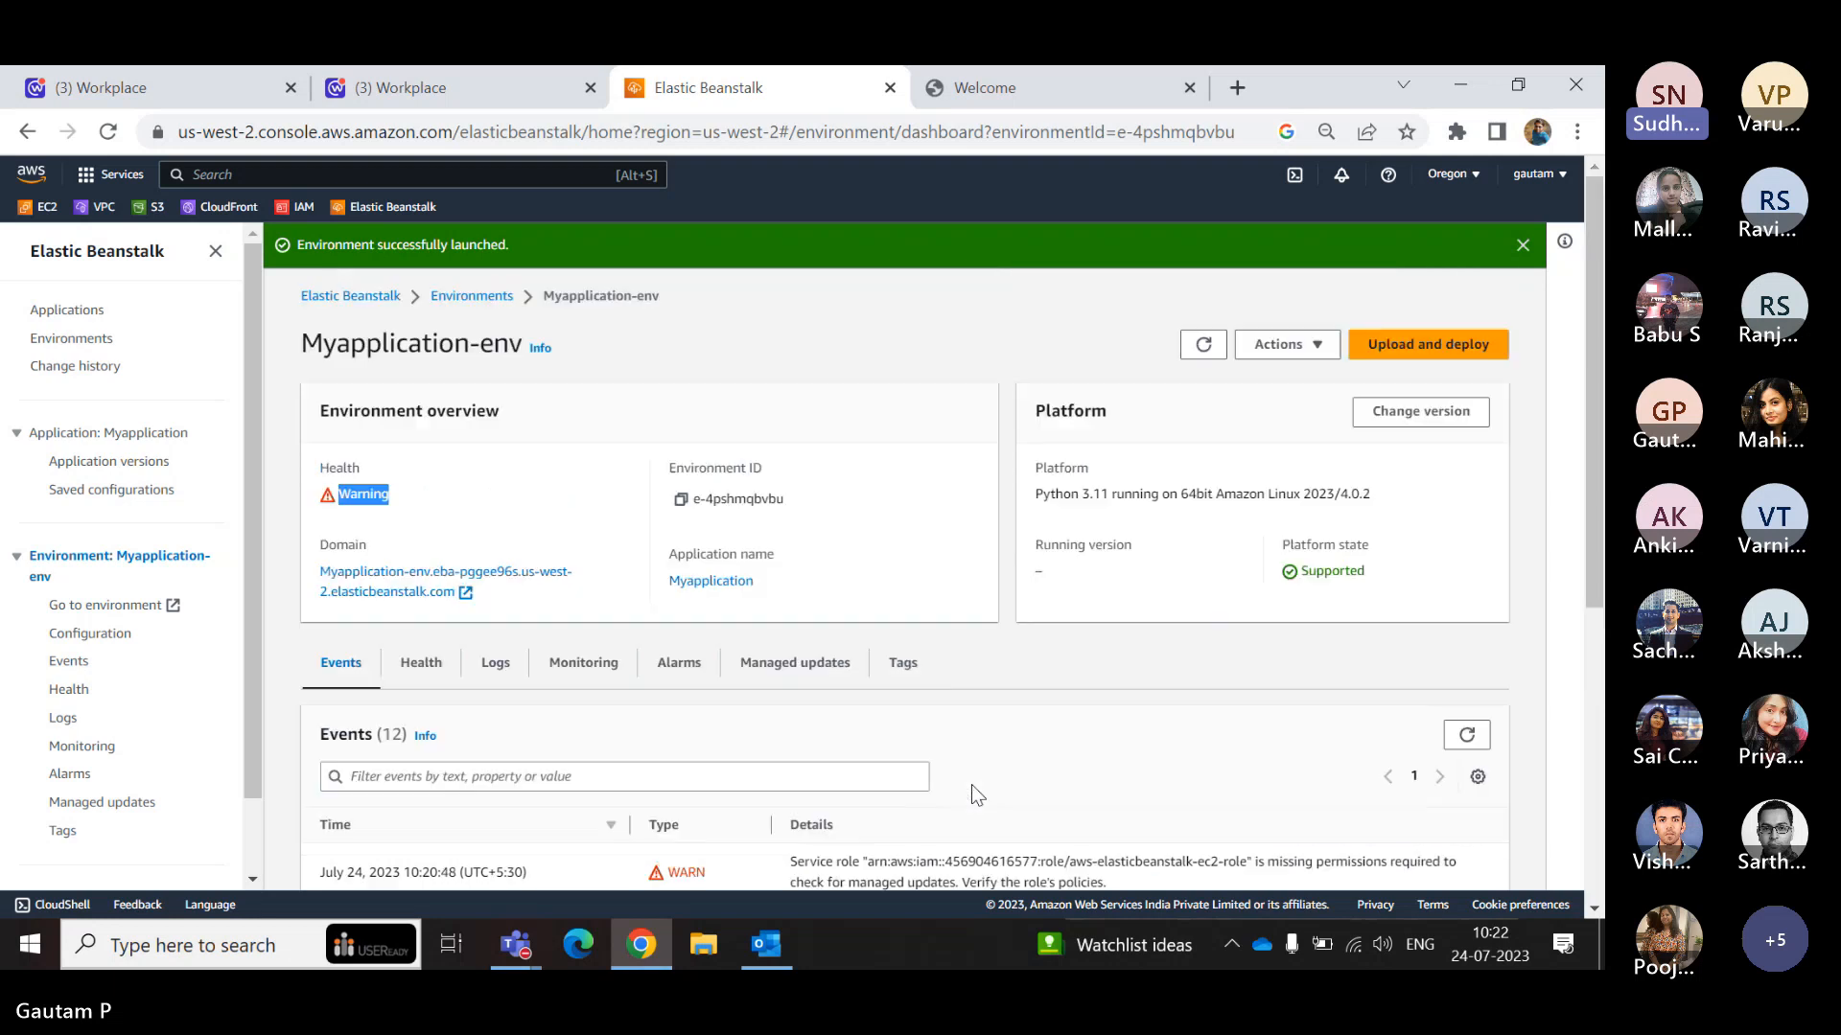
pyautogui.click(355, 503)
pyautogui.doubleClick(355, 503)
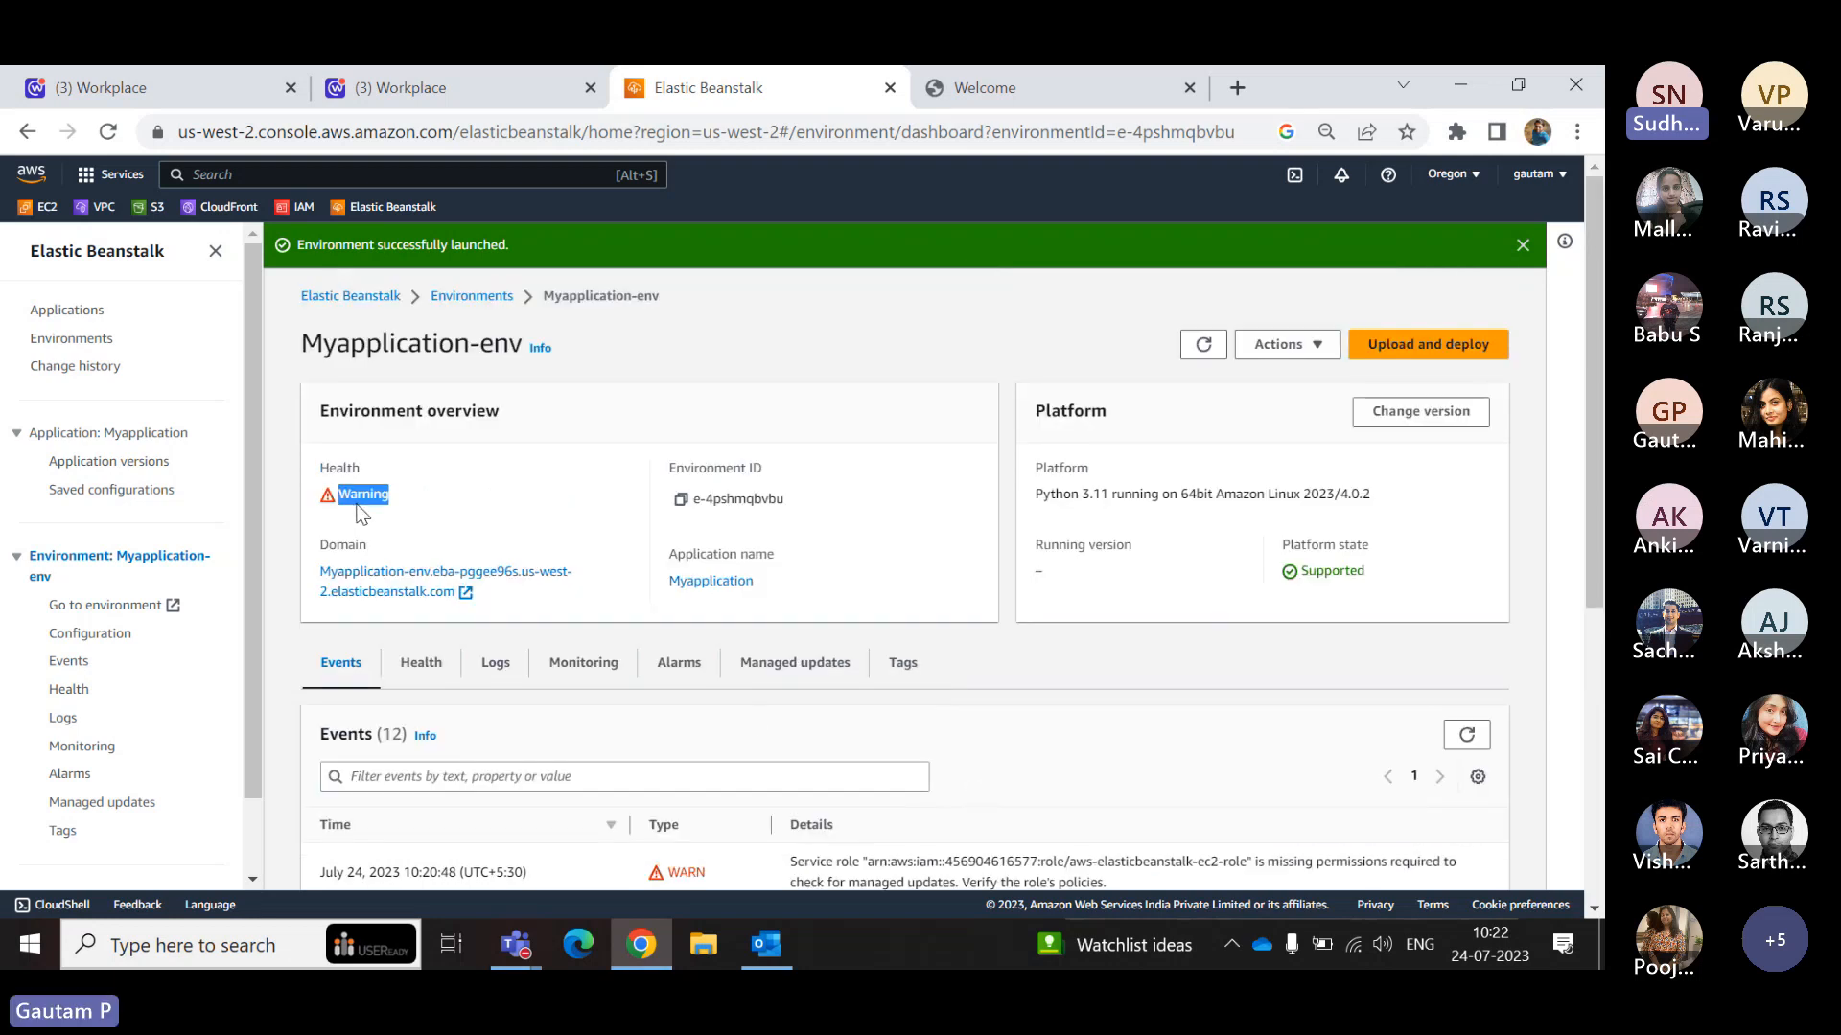
# - Examine Myapplication-env's two warning events about the aws-elasticbeanstalk-ec2-role, then go back to its environment overview
pyautogui.scroll(-3, 912, 776)
pyautogui.tripleClick(798, 630)
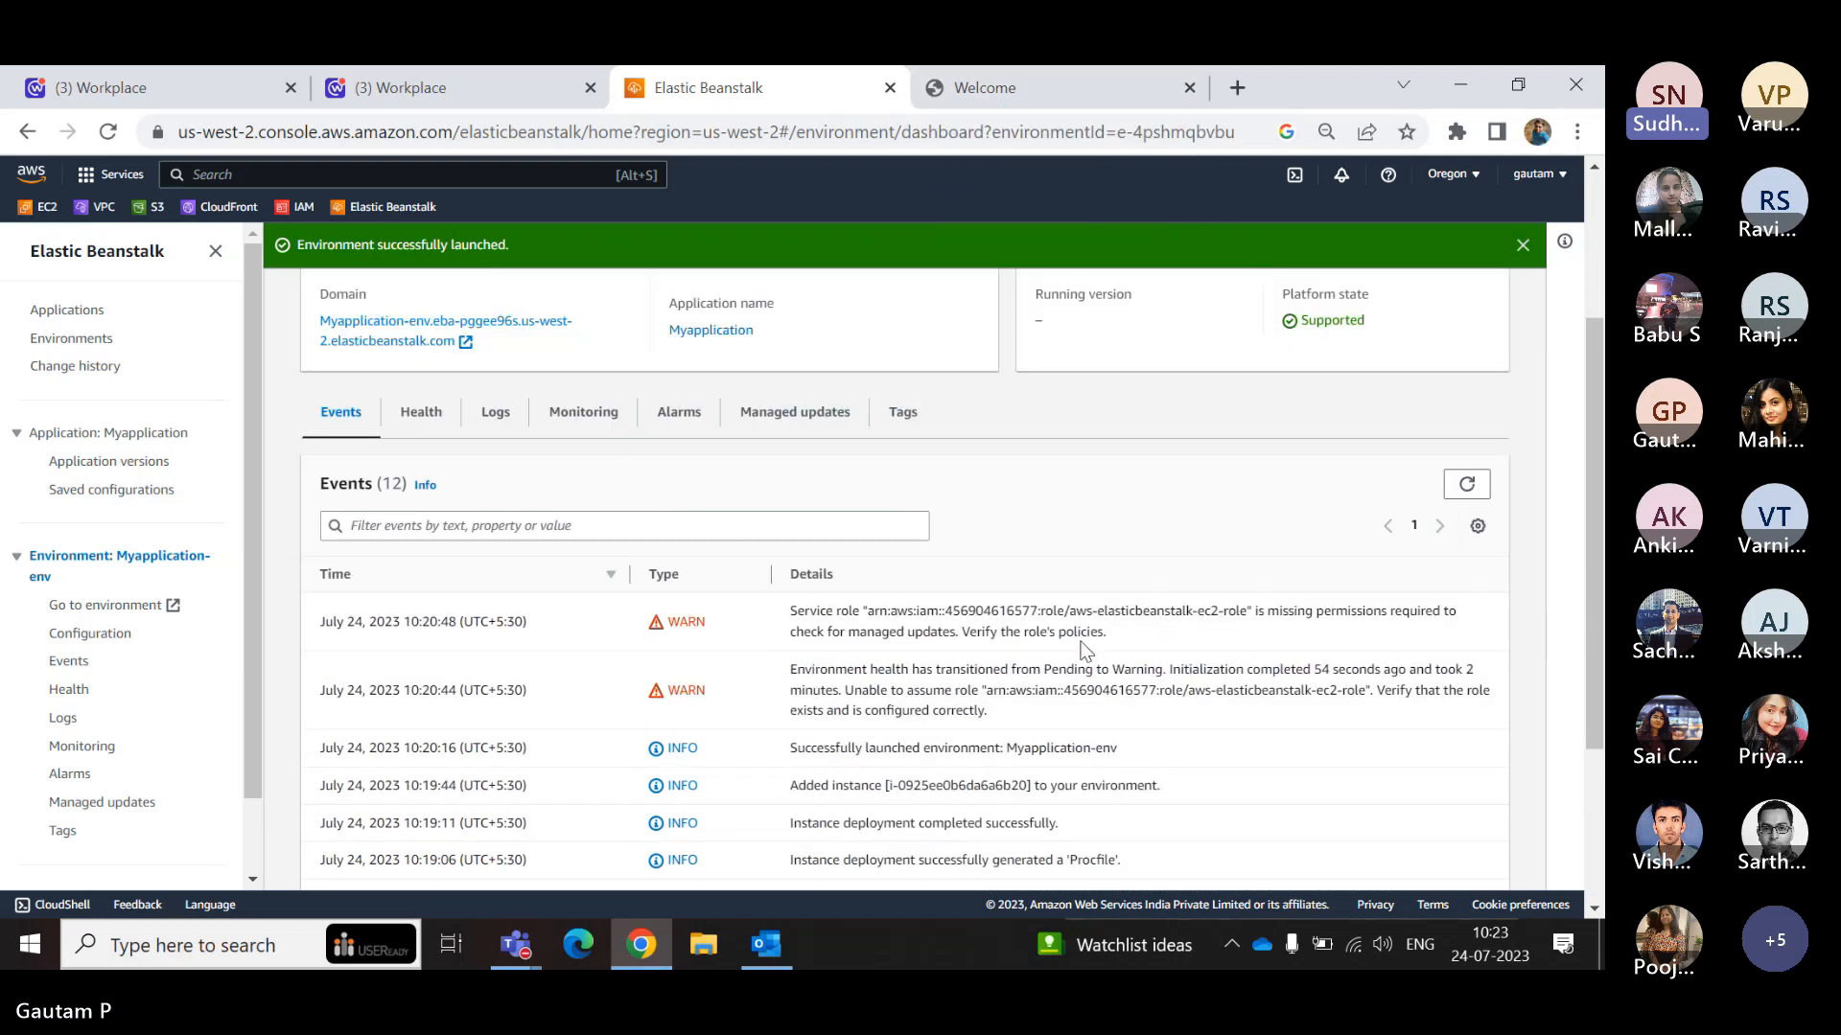
pyautogui.scroll(2, 1085, 652)
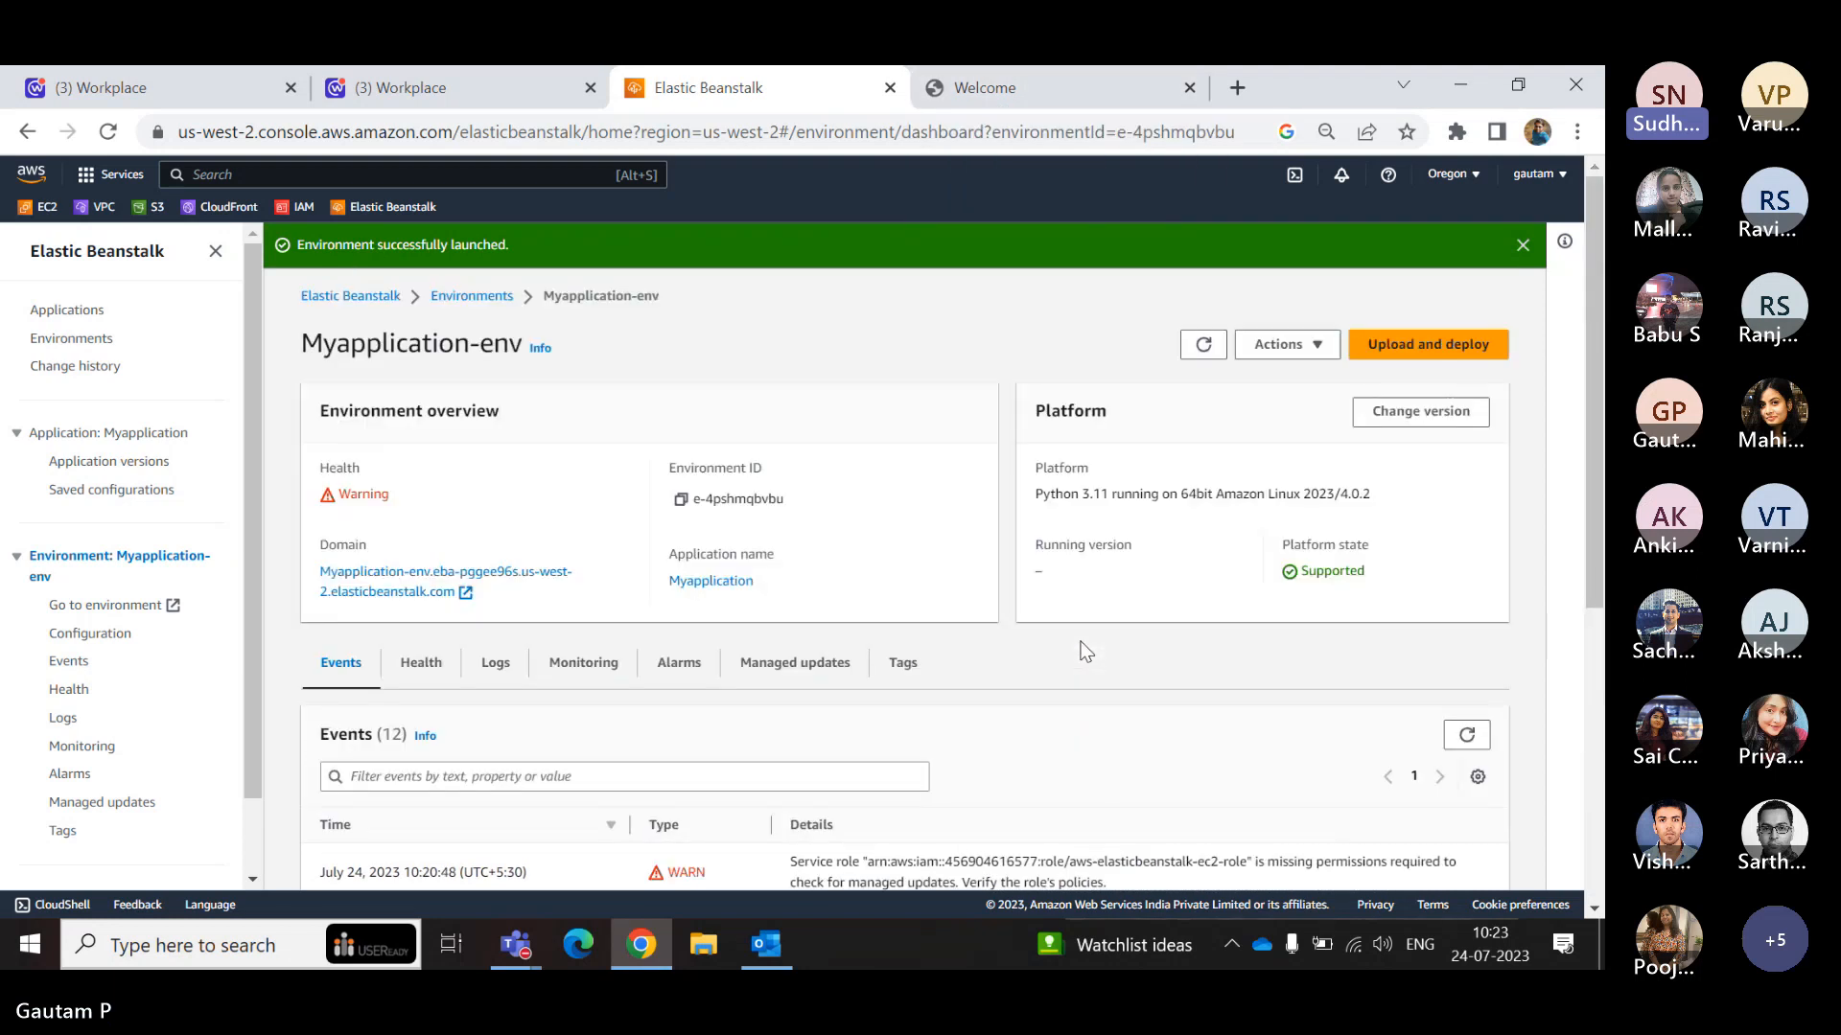
pyautogui.scroll(-3, 1085, 651)
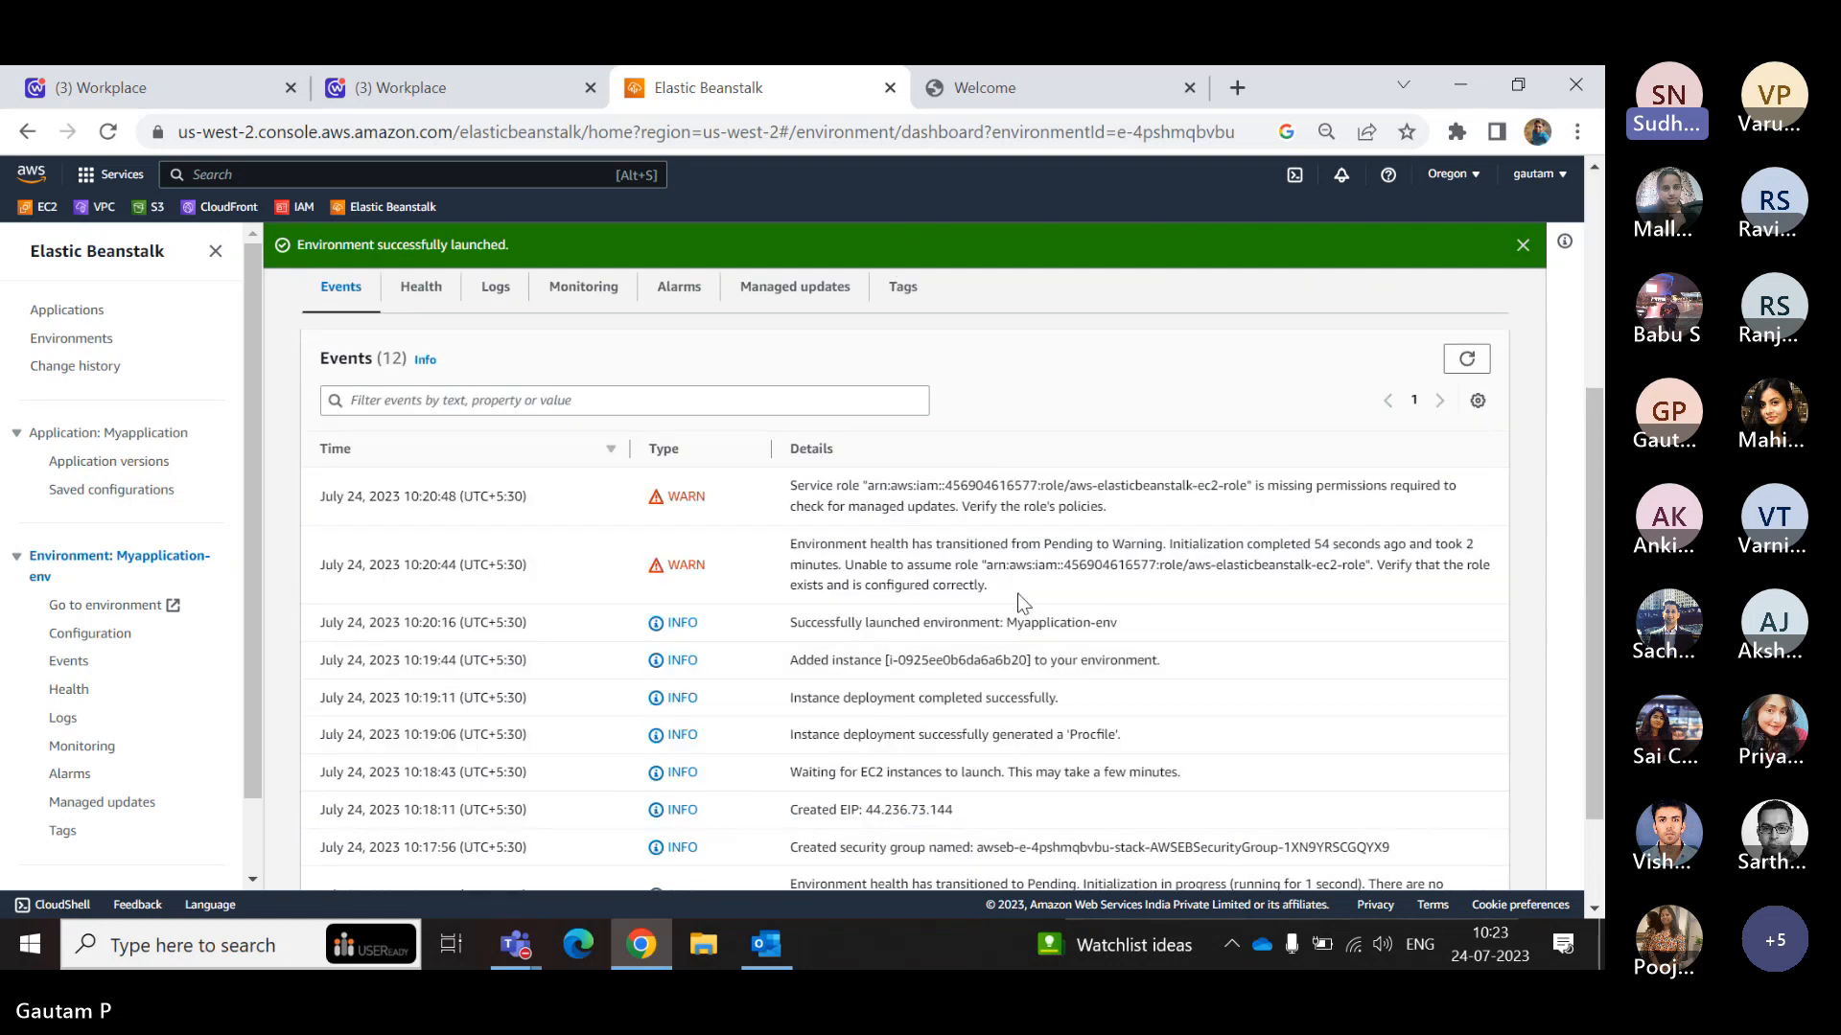
pyautogui.moveTo(988, 586); pyautogui.dragTo(788, 481)
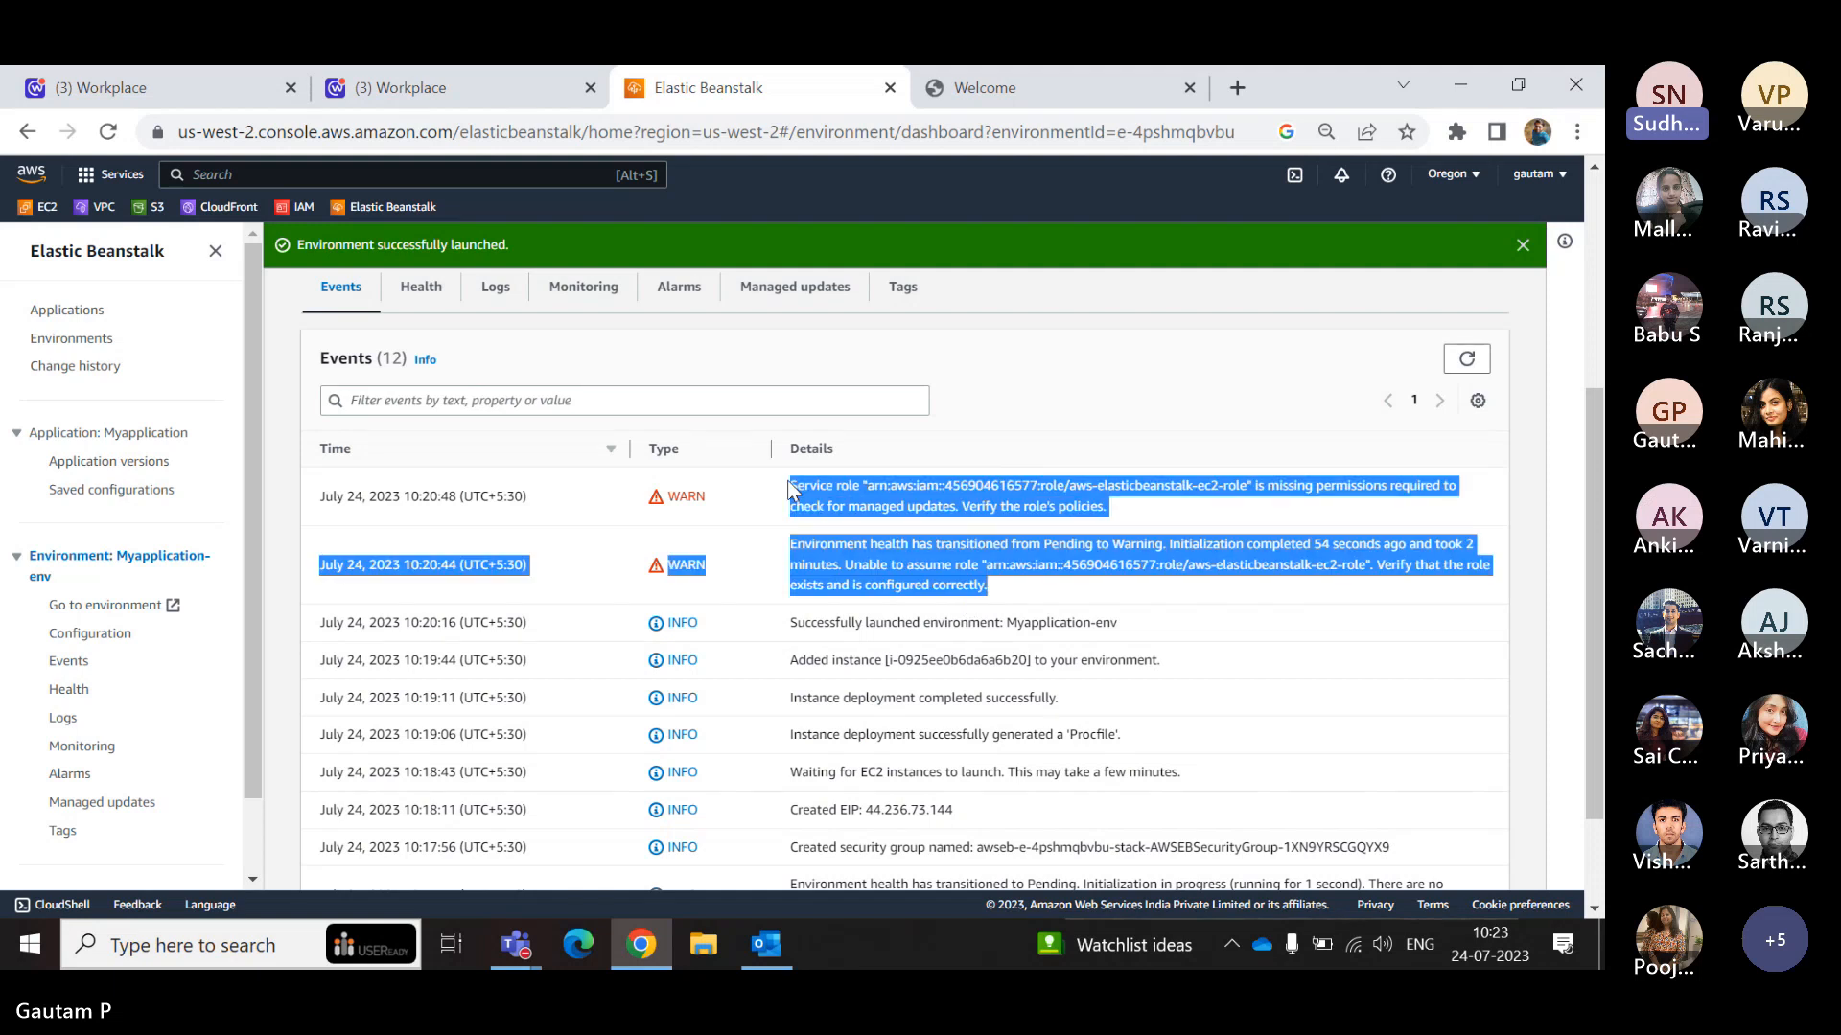
pyautogui.click(790, 490)
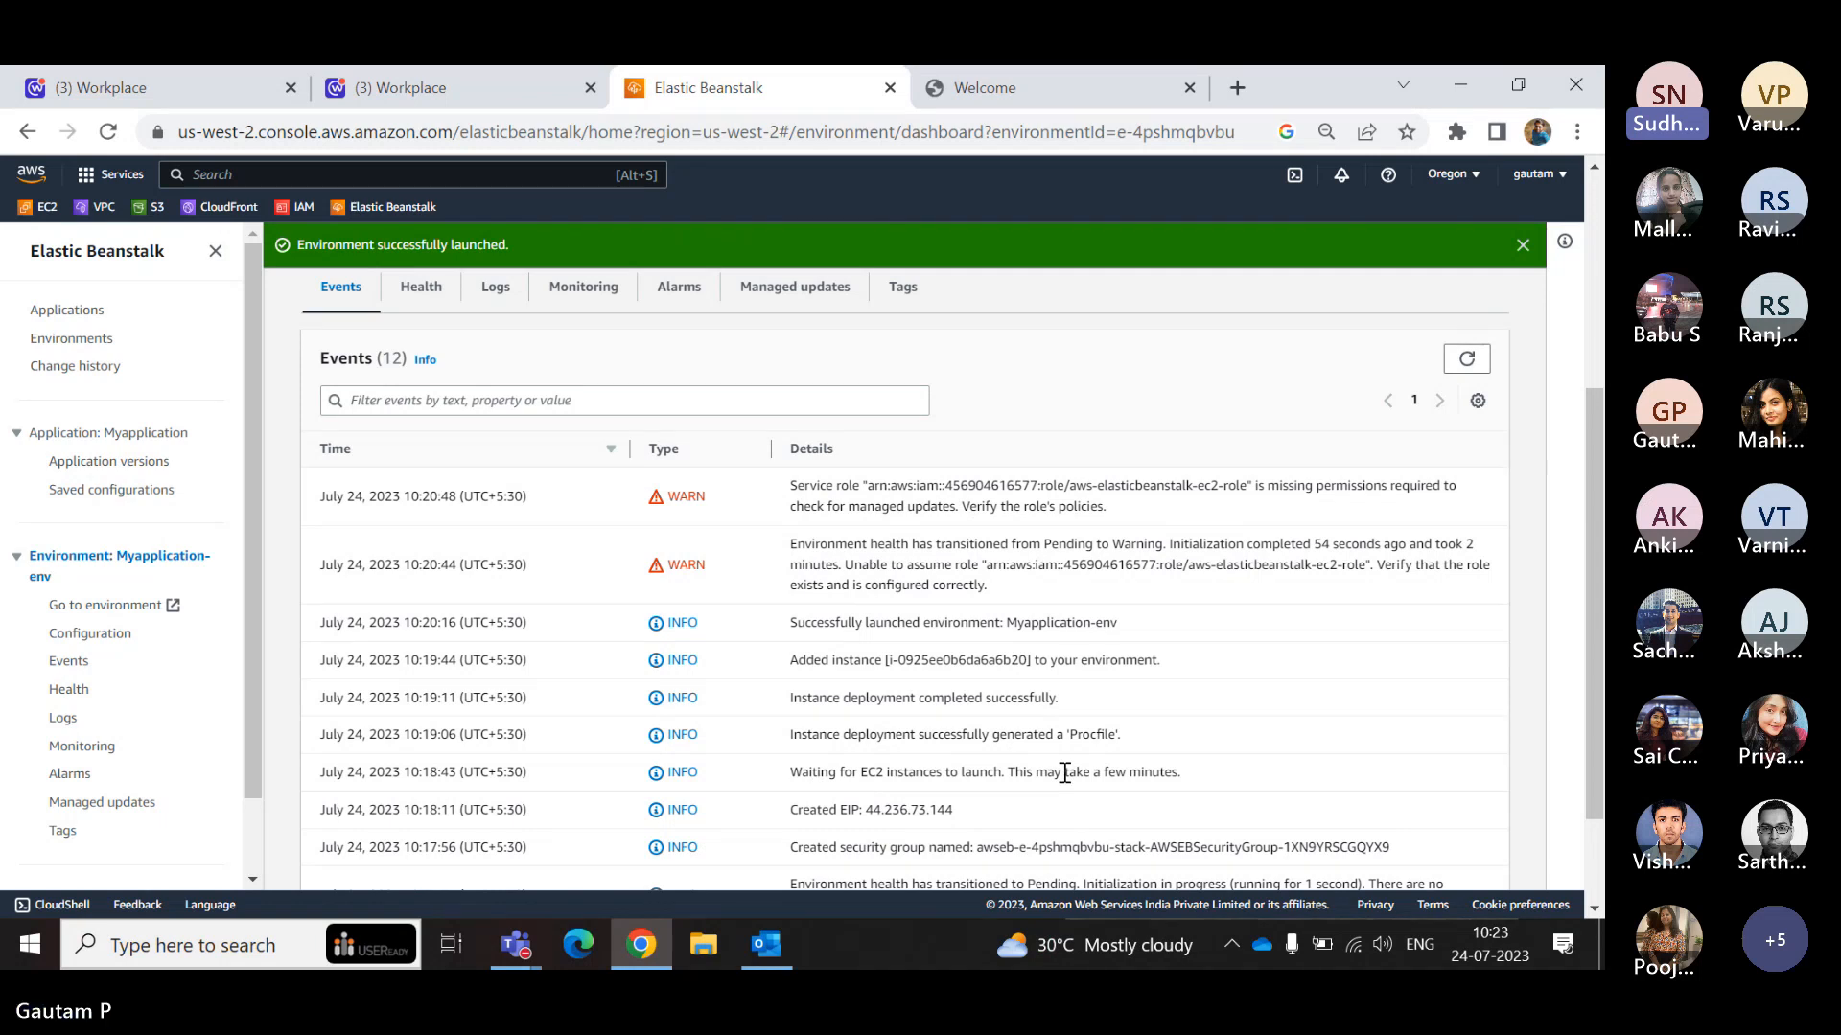
pyautogui.scroll(4, 1064, 773)
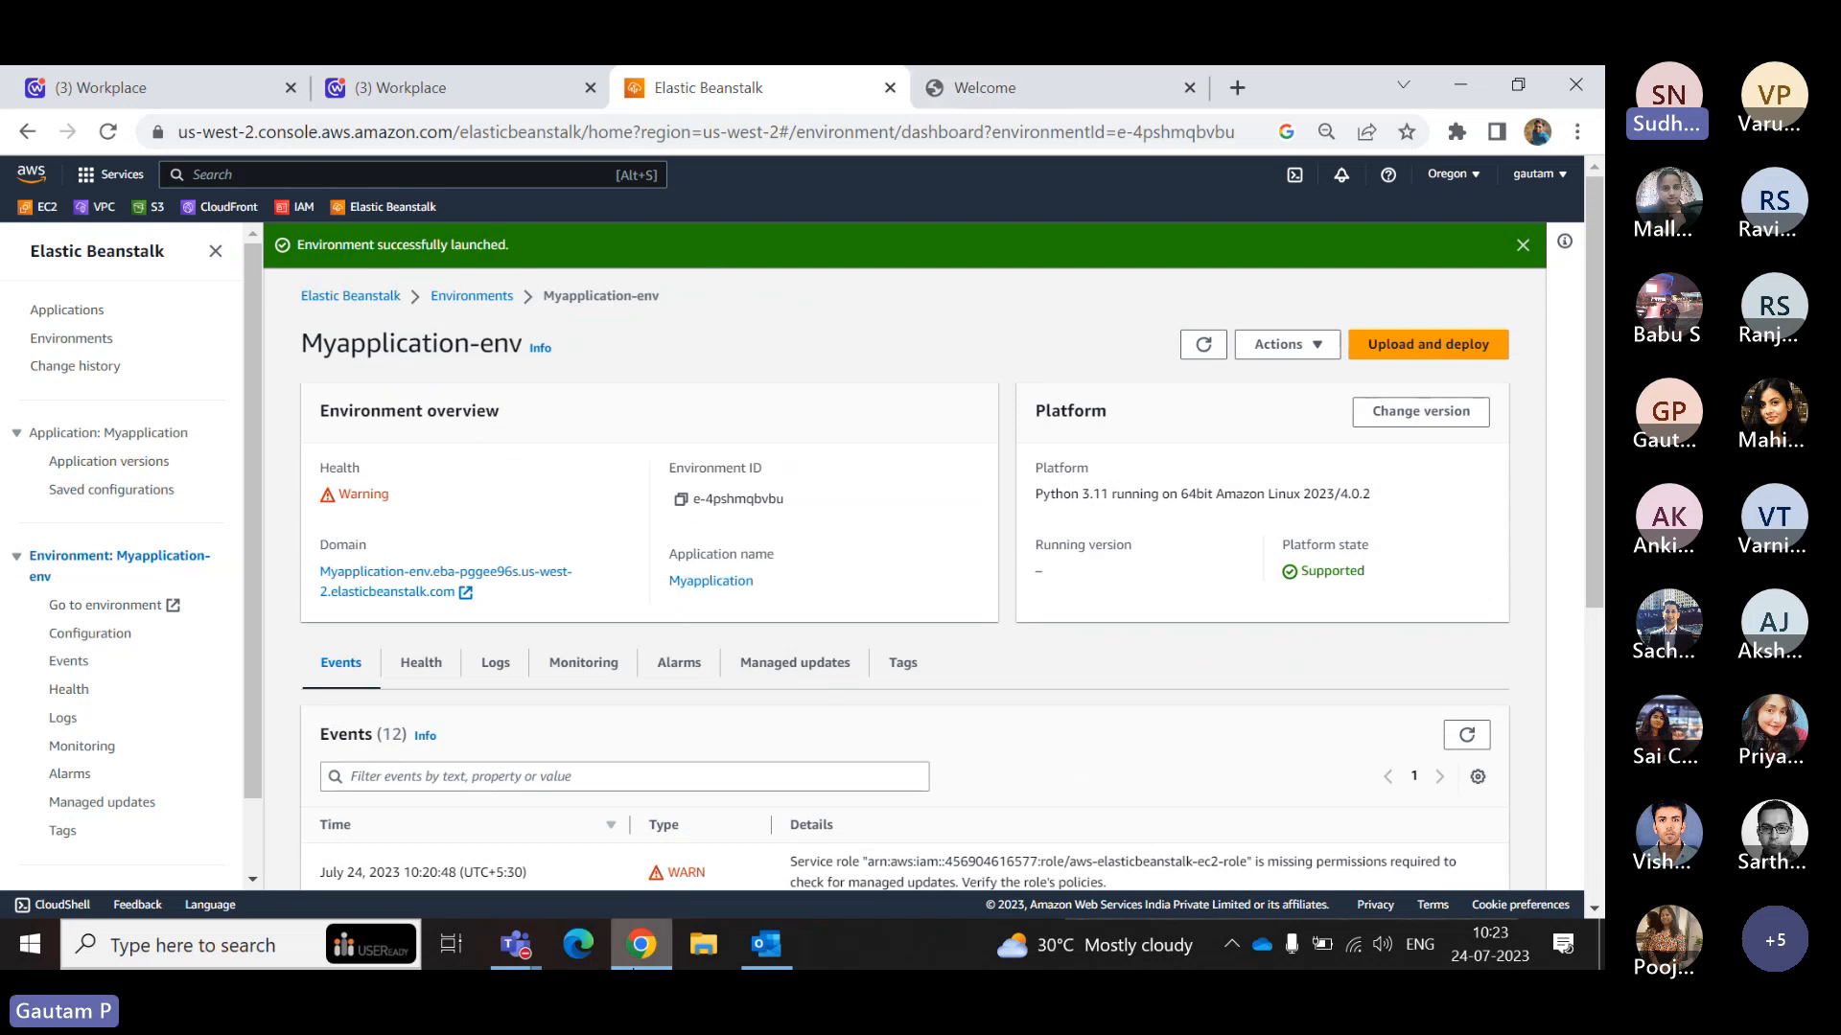
pyautogui.moveTo(506, 966)
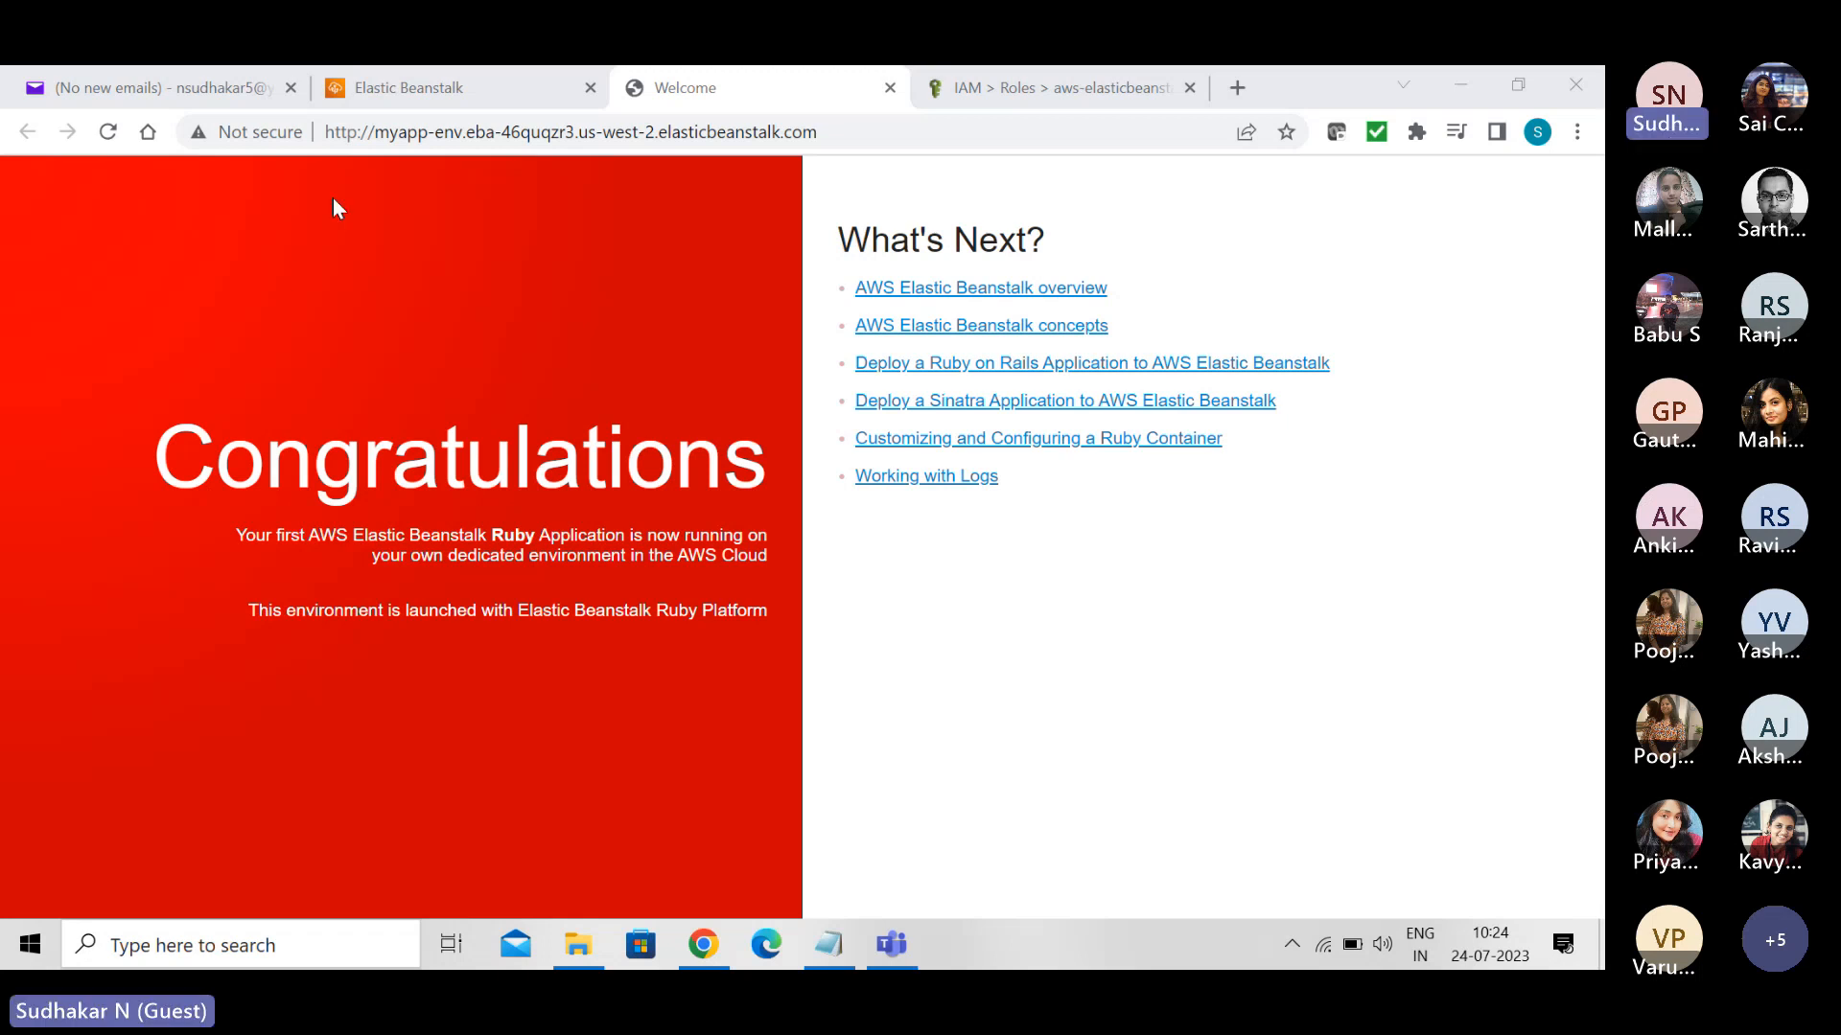
# - Go from the Ruby sample page to MyApp-env's environment page and check its overall health and logs
pyautogui.click(448, 83)
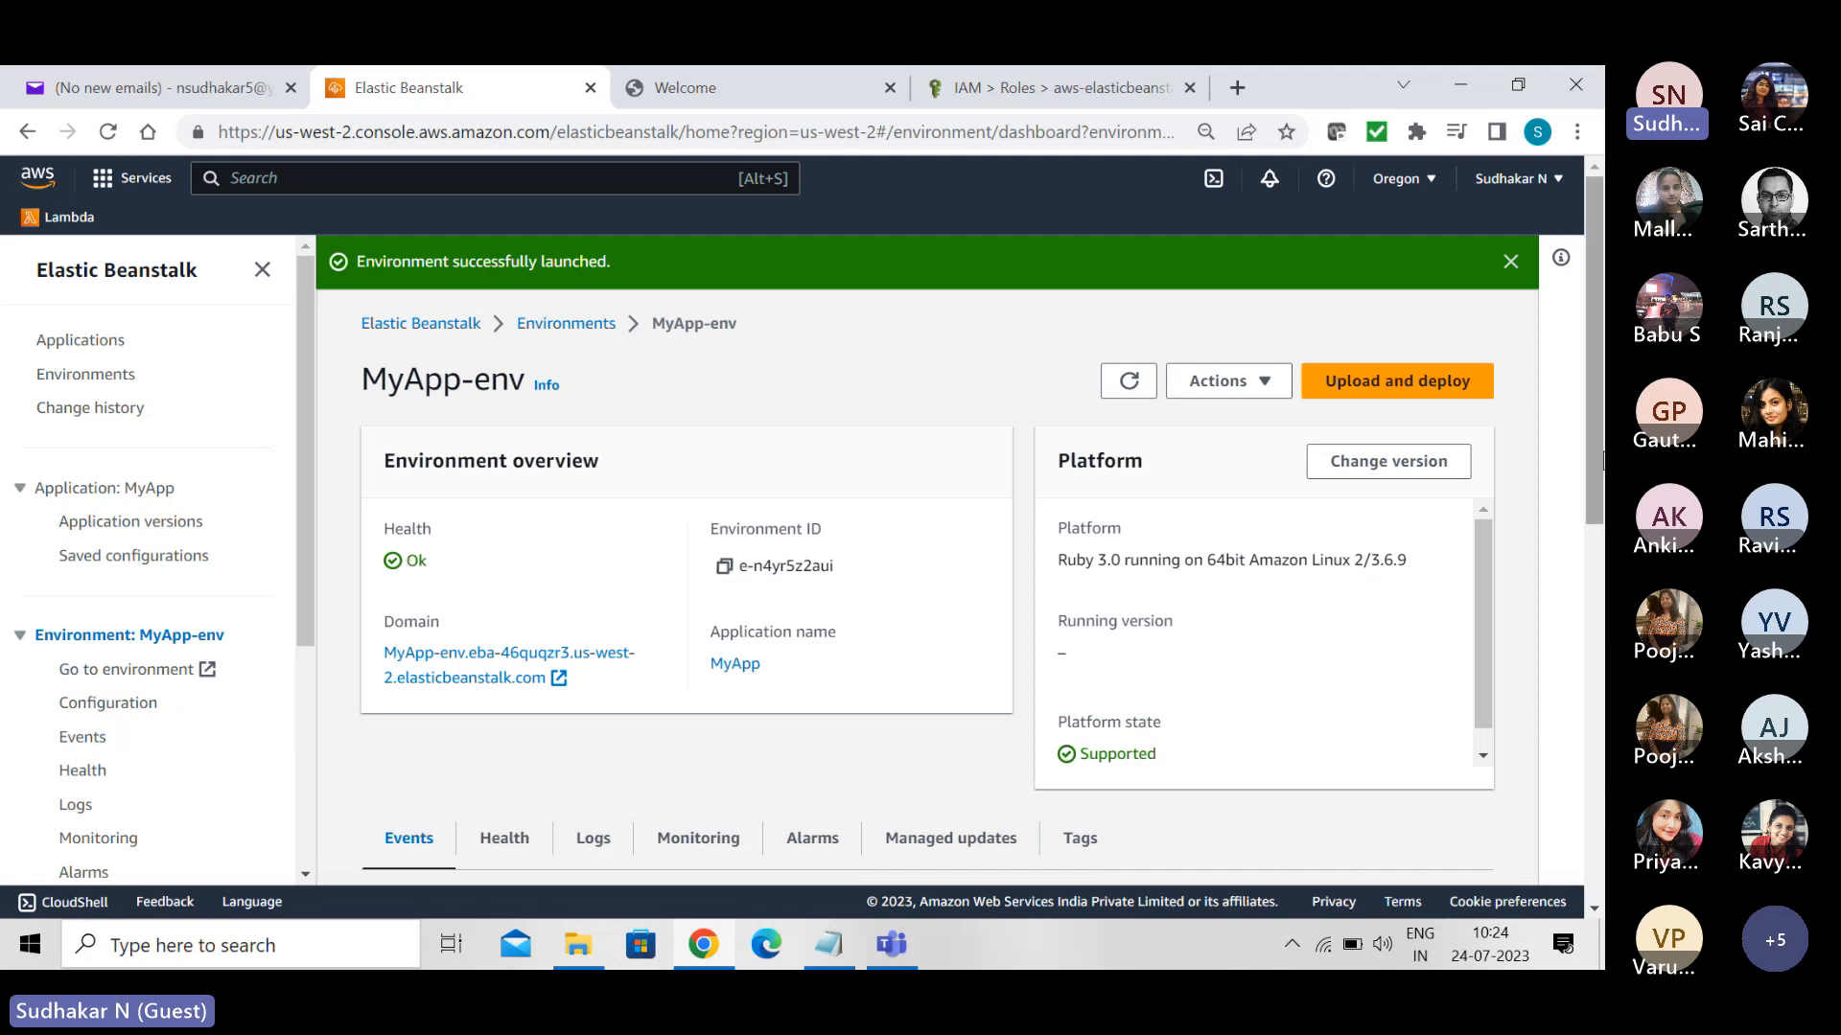
pyautogui.moveTo(1598, 462); pyautogui.dragTo(1590, 577)
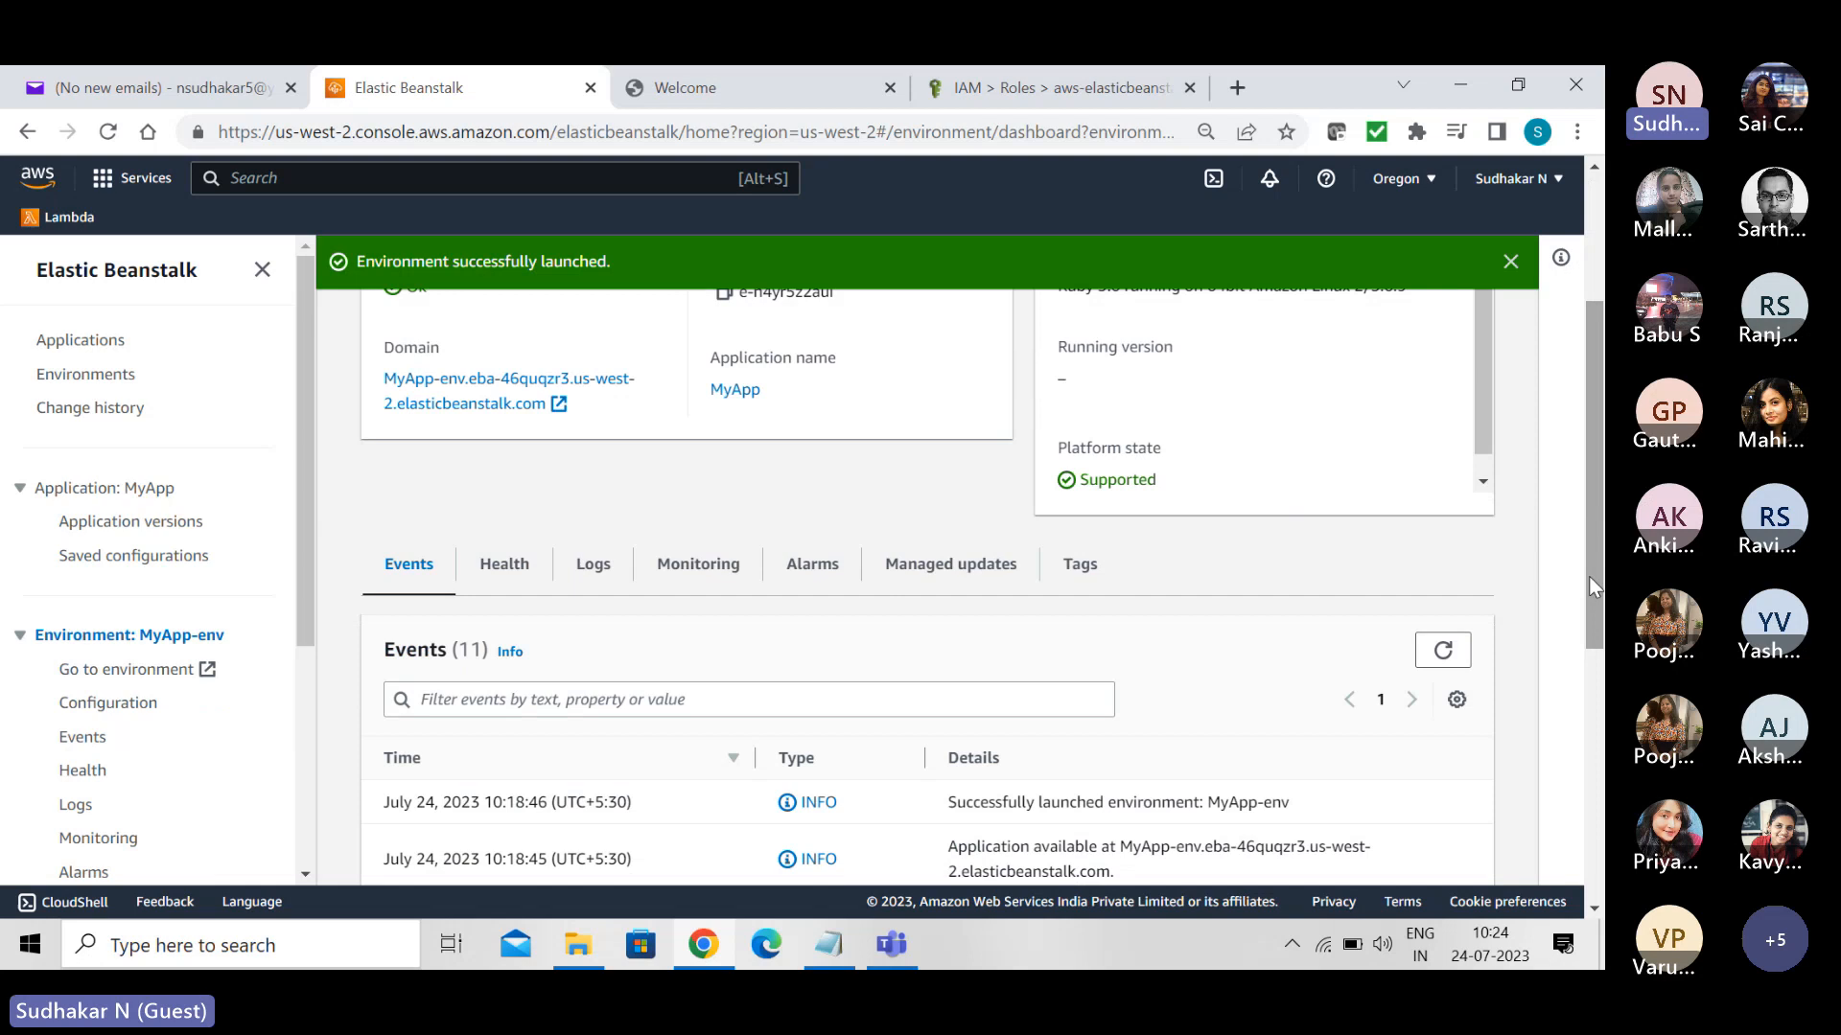
pyautogui.click(494, 573)
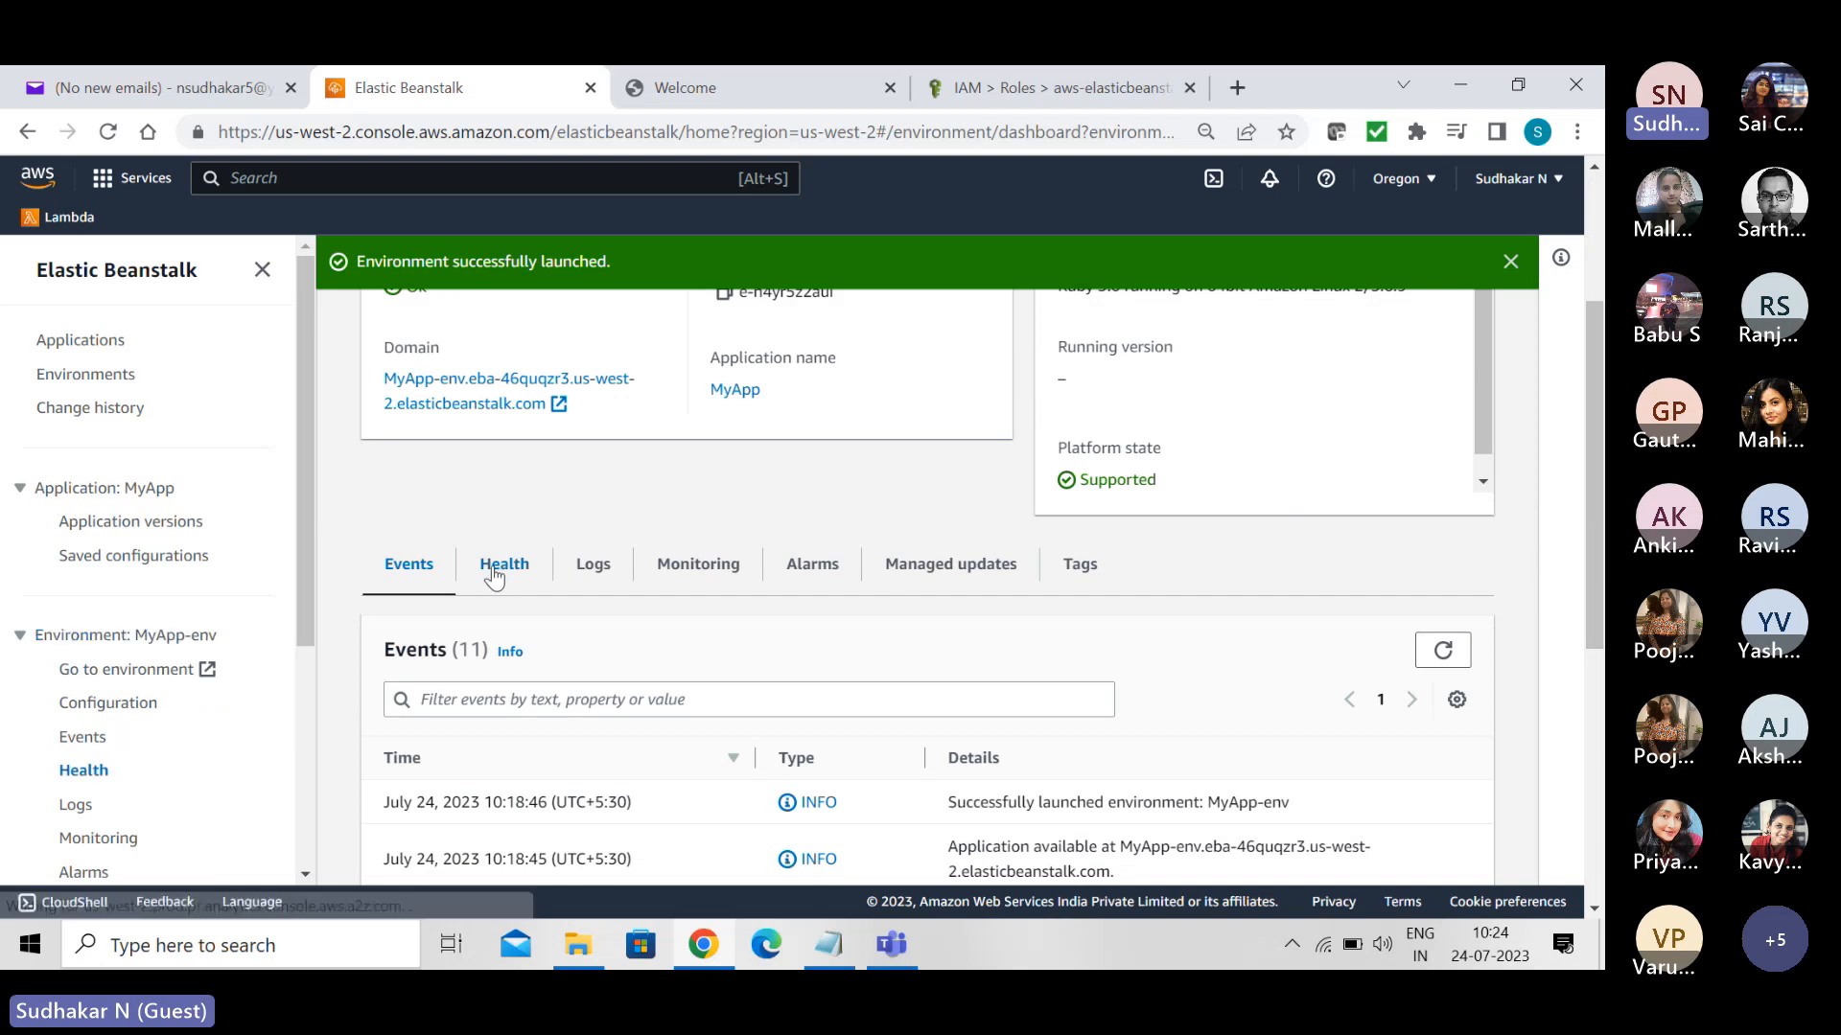
pyautogui.click(594, 575)
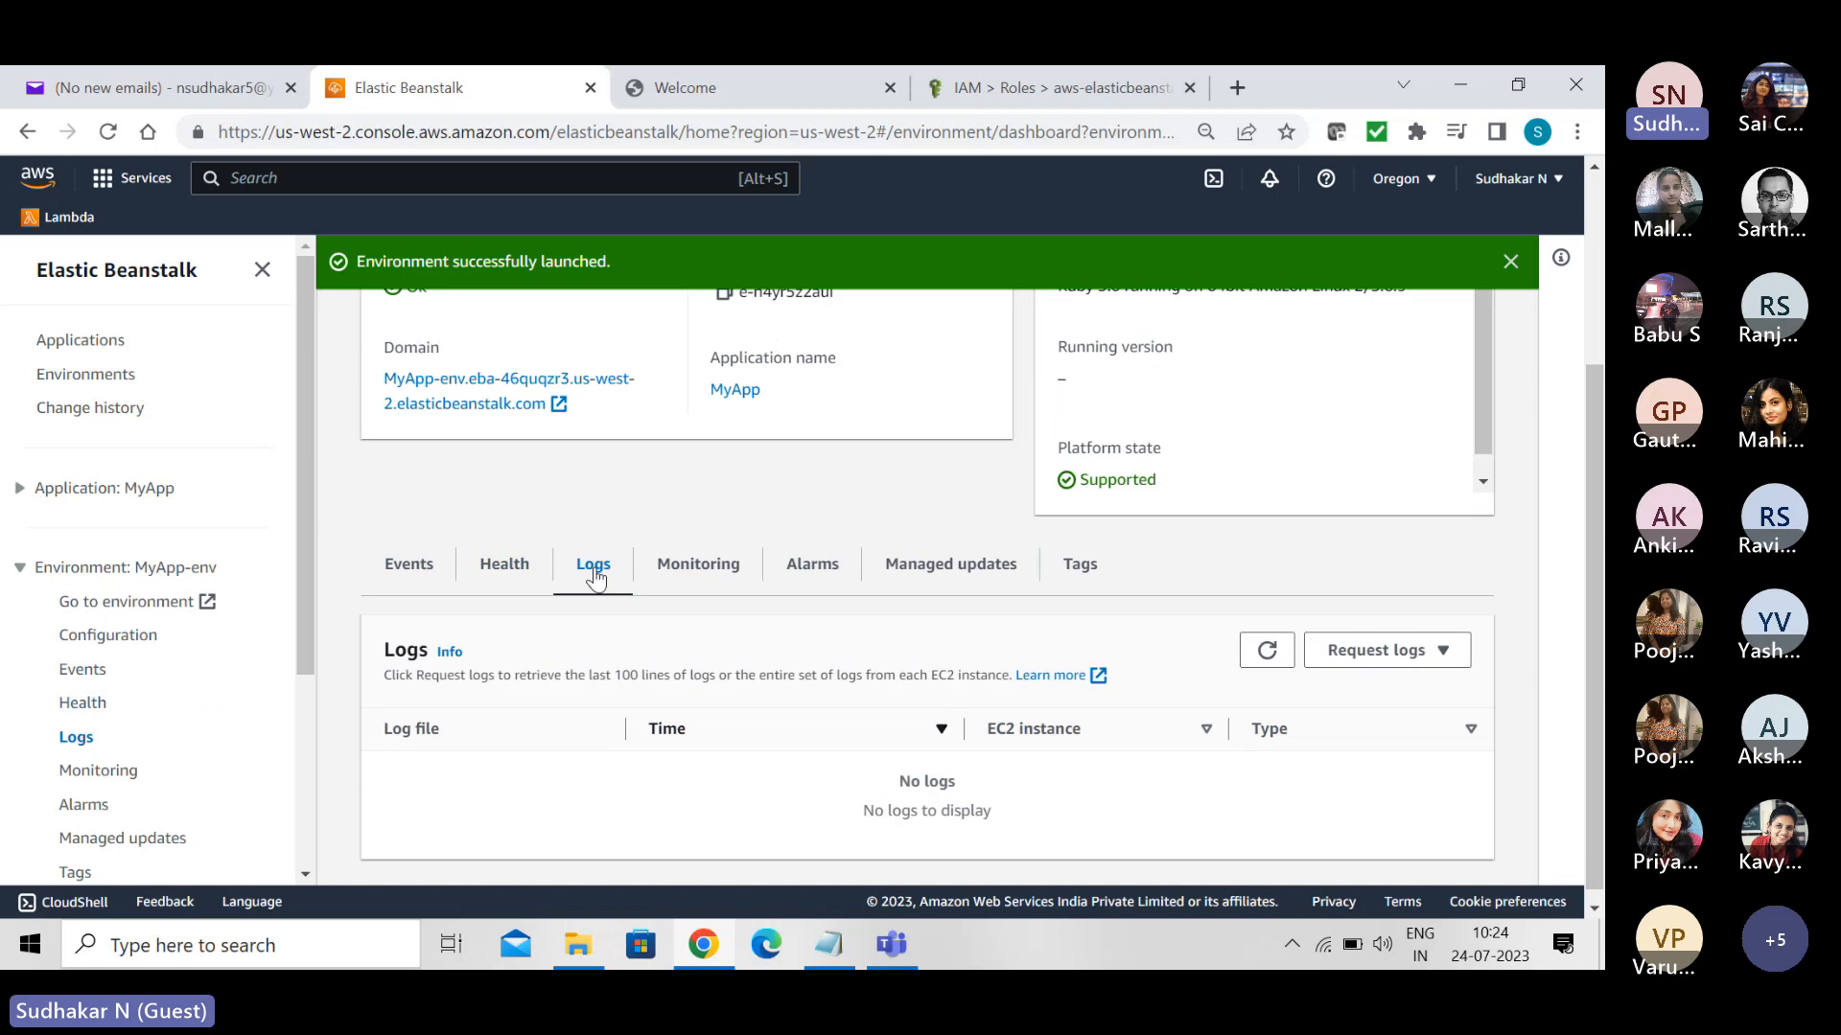
# - Examine MyApp-env's monitoring metrics for environment health, CPU utilization, network in and network out
pyautogui.click(708, 575)
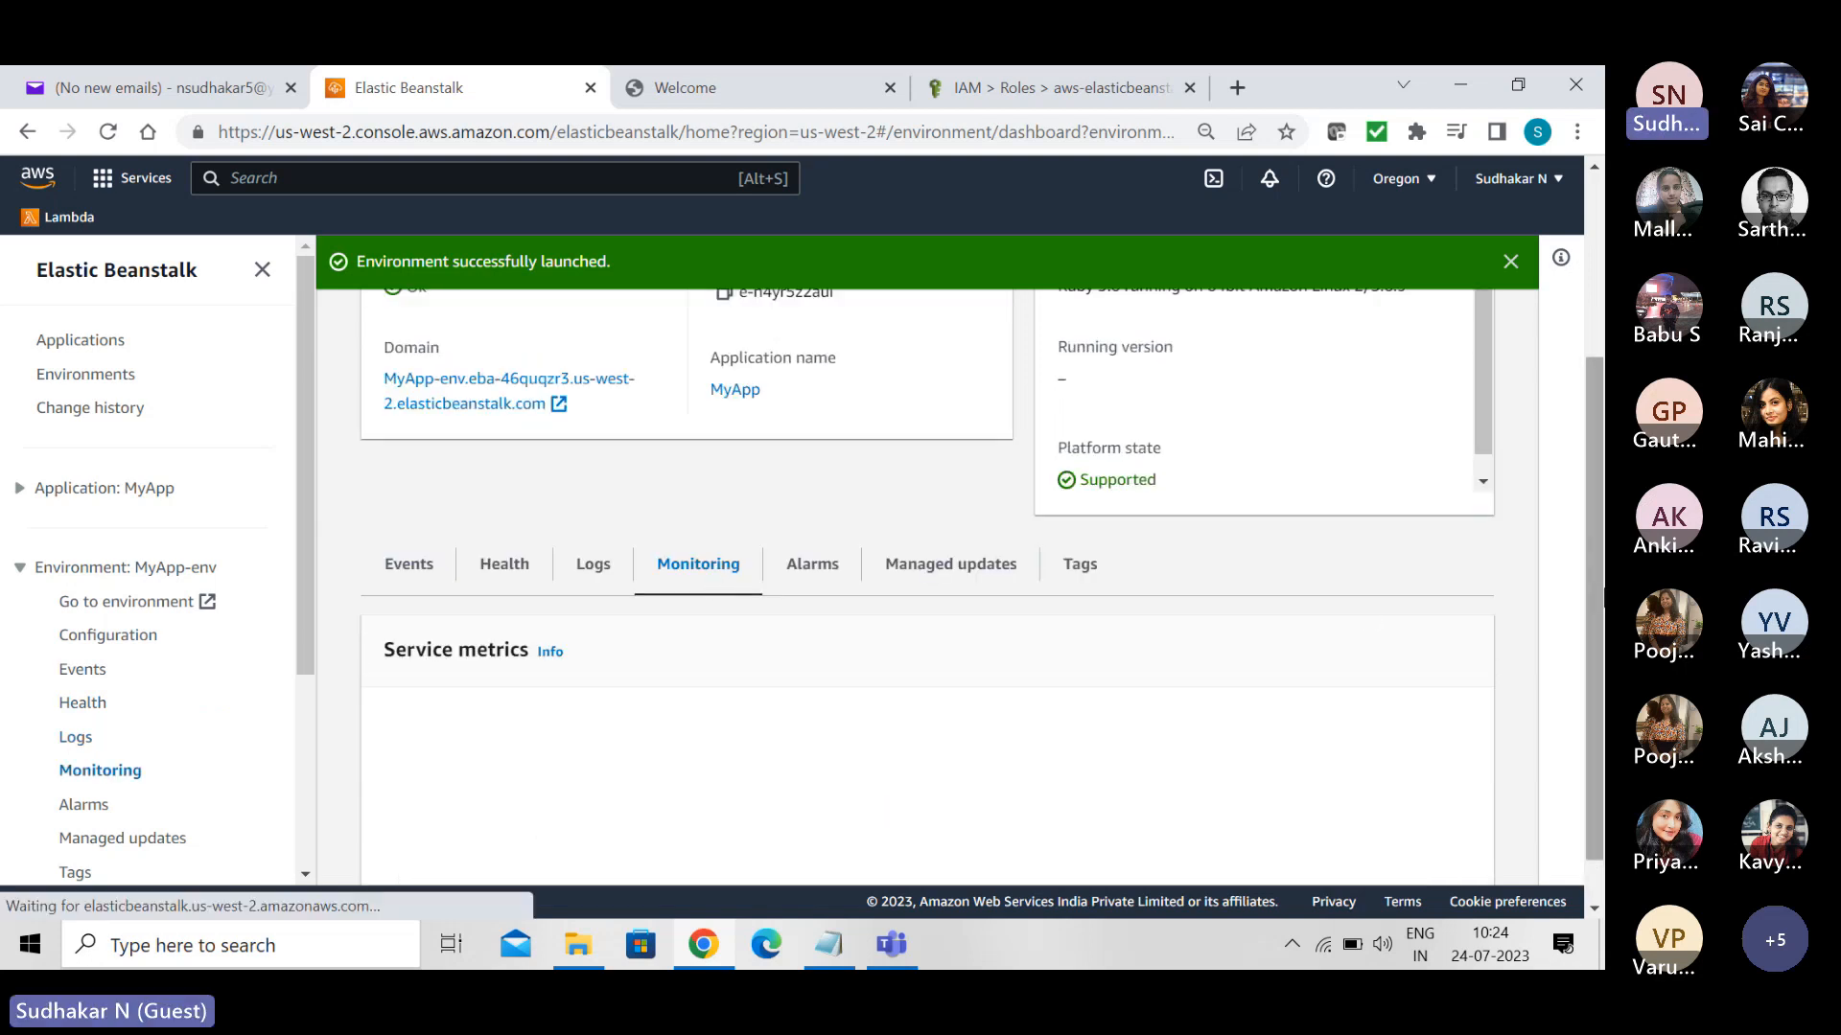
pyautogui.scroll(-1, 707, 777)
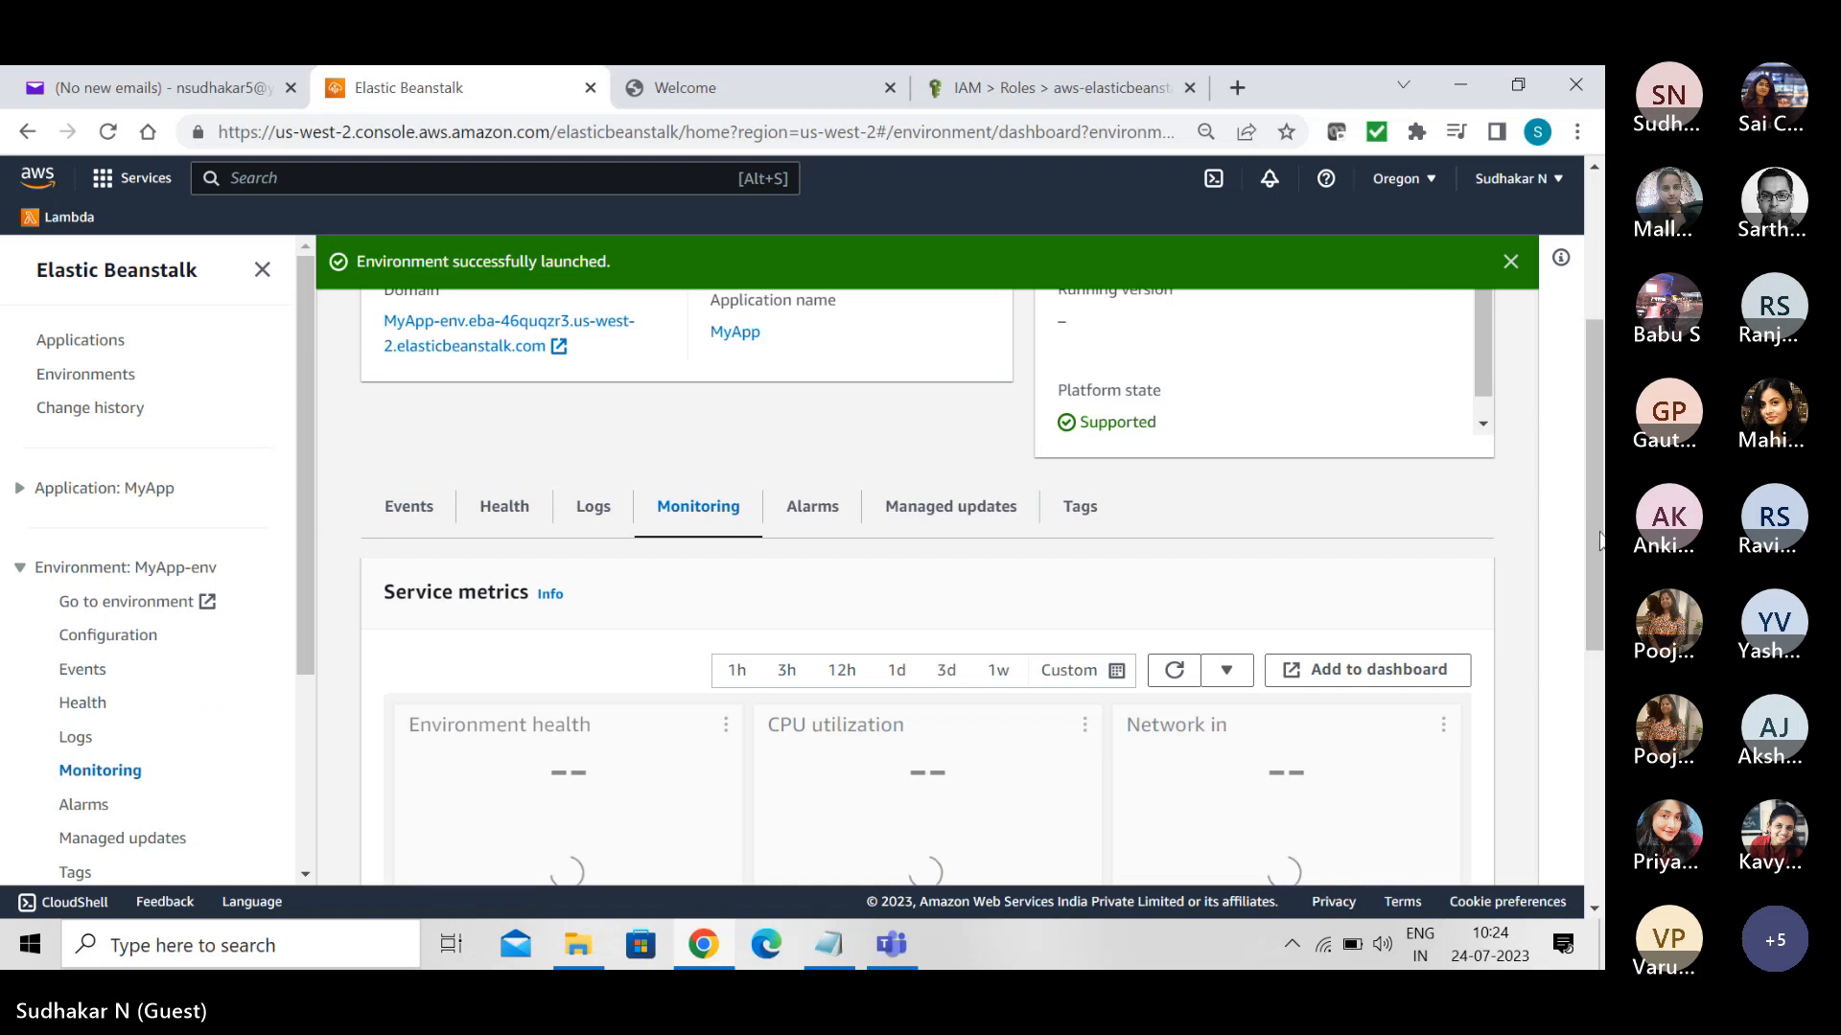
pyautogui.scroll(-5, 1596, 518)
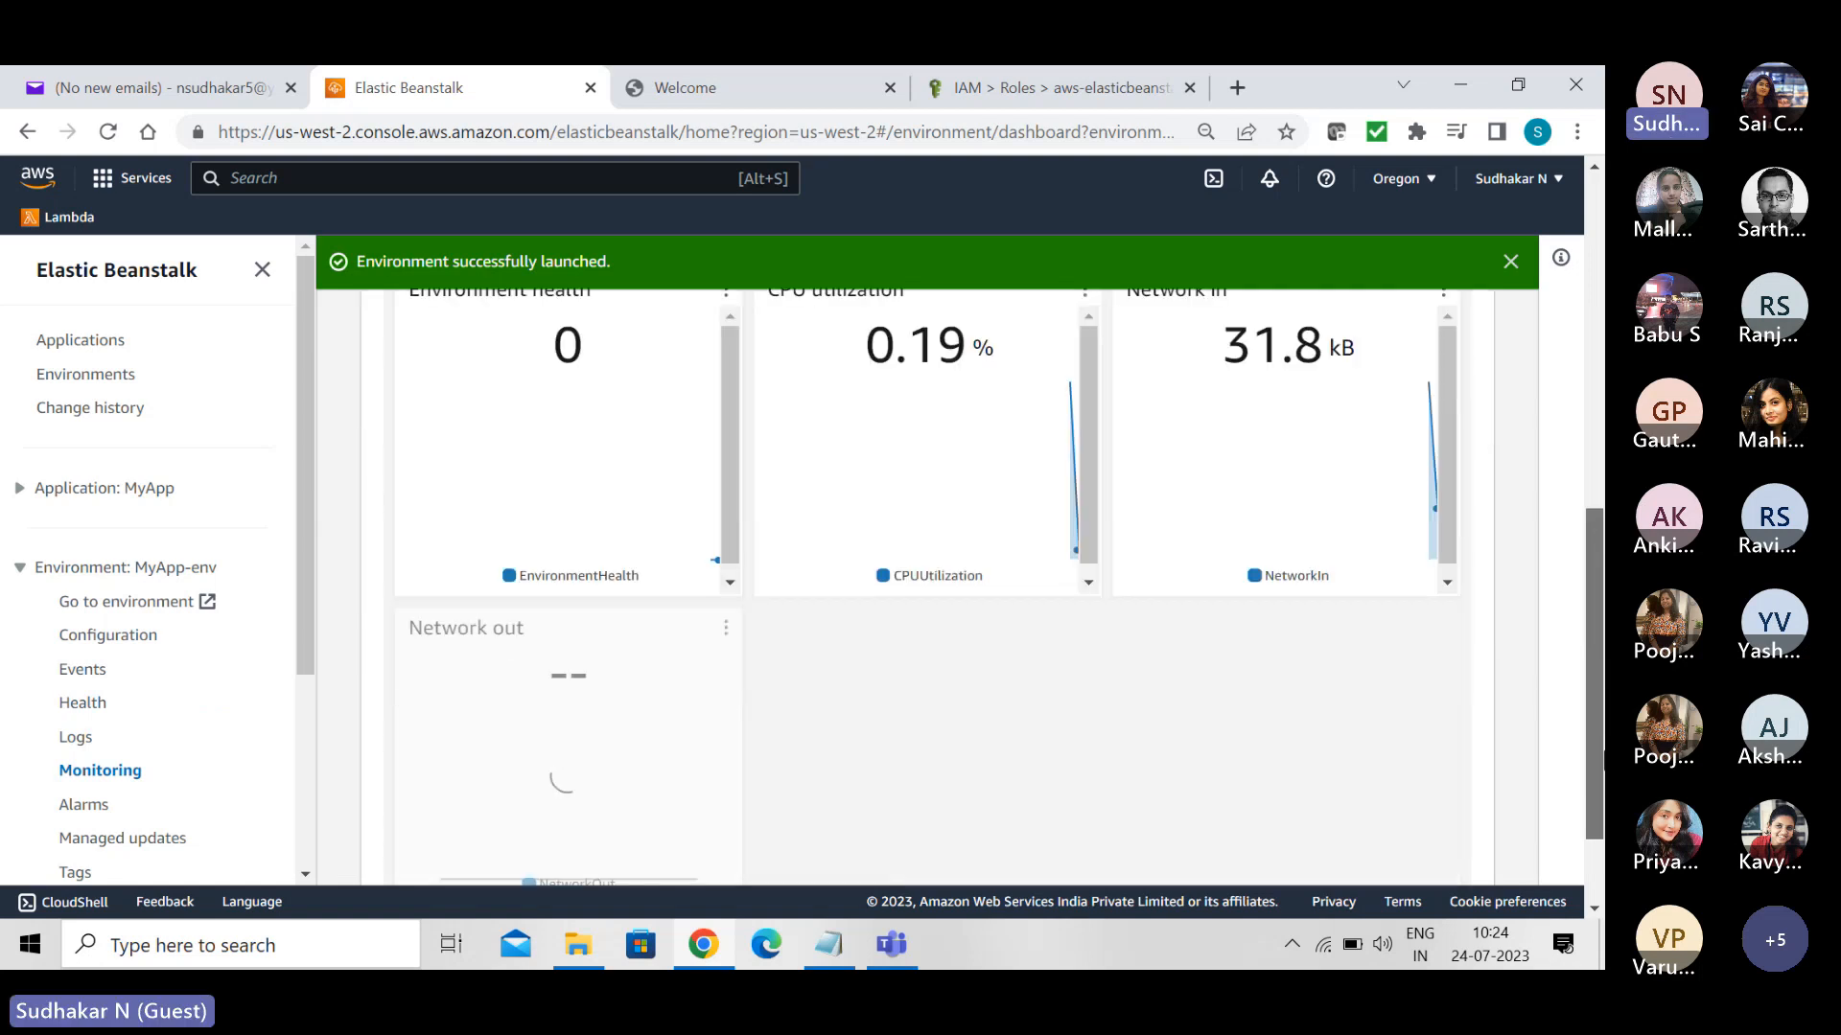
pyautogui.scroll(3, 1589, 479)
pyautogui.scroll(-5, 1591, 467)
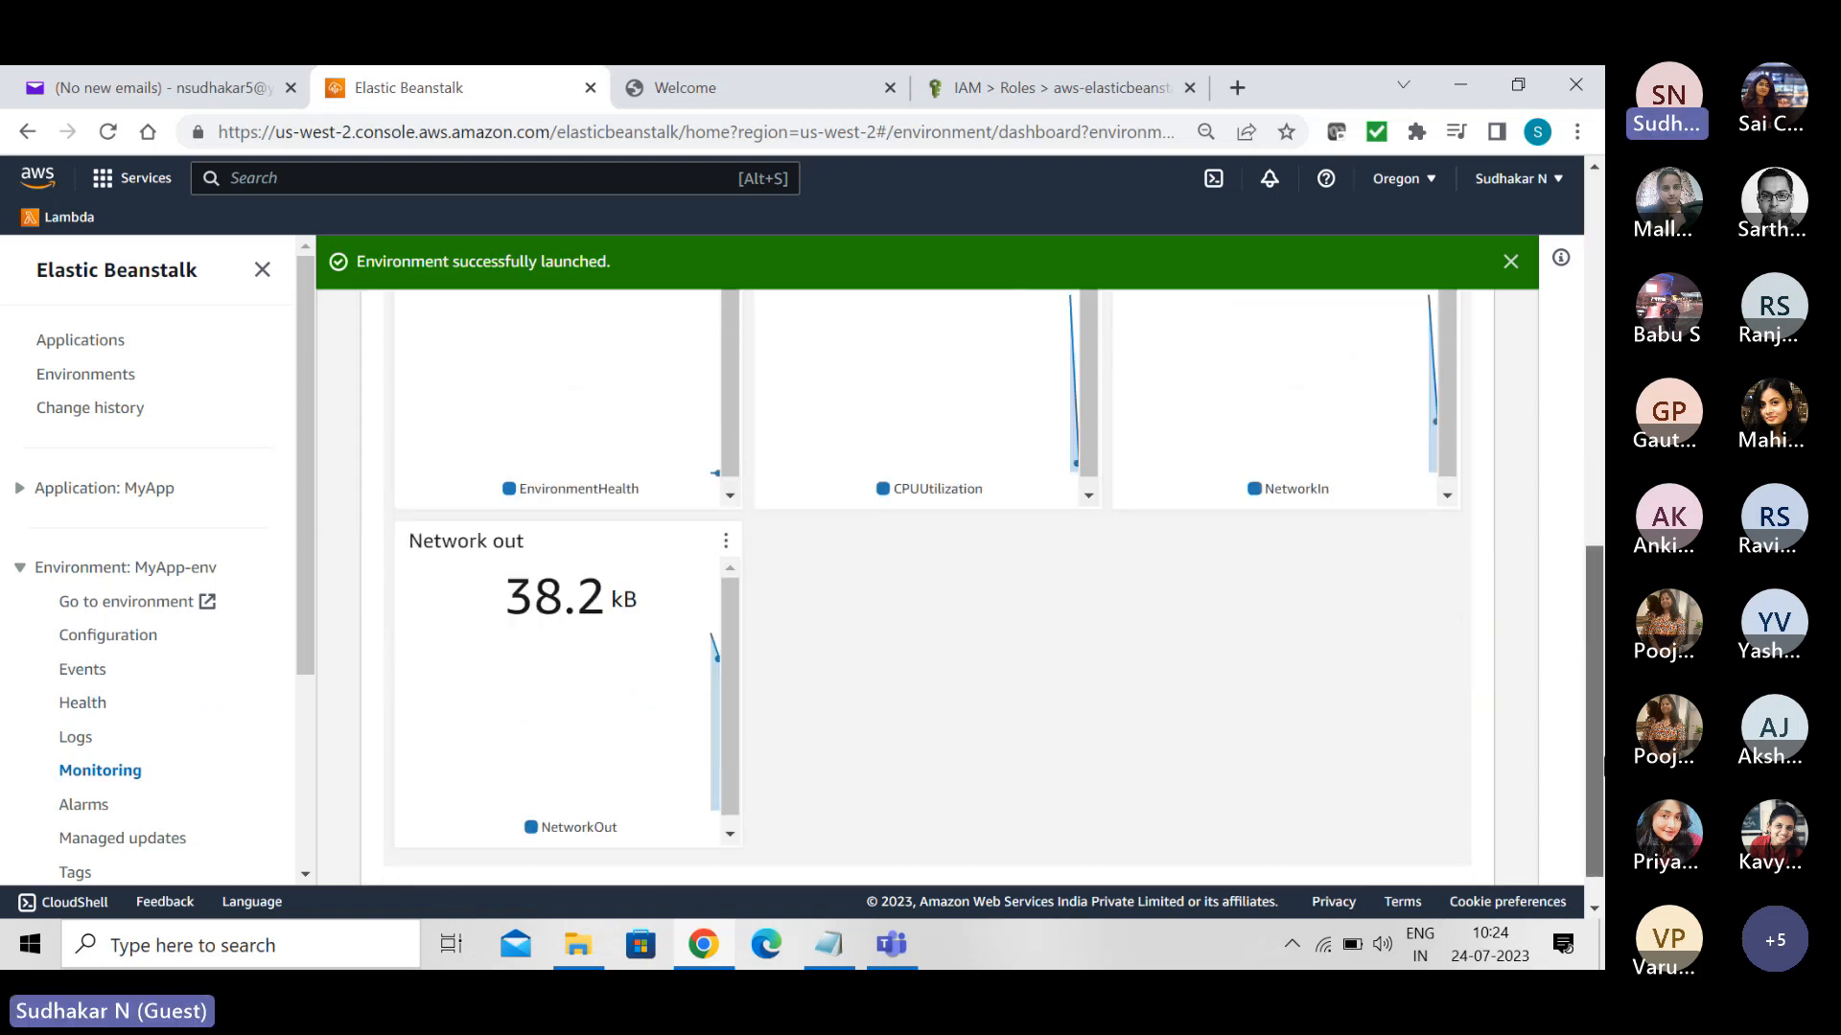
pyautogui.scroll(6, 1589, 646)
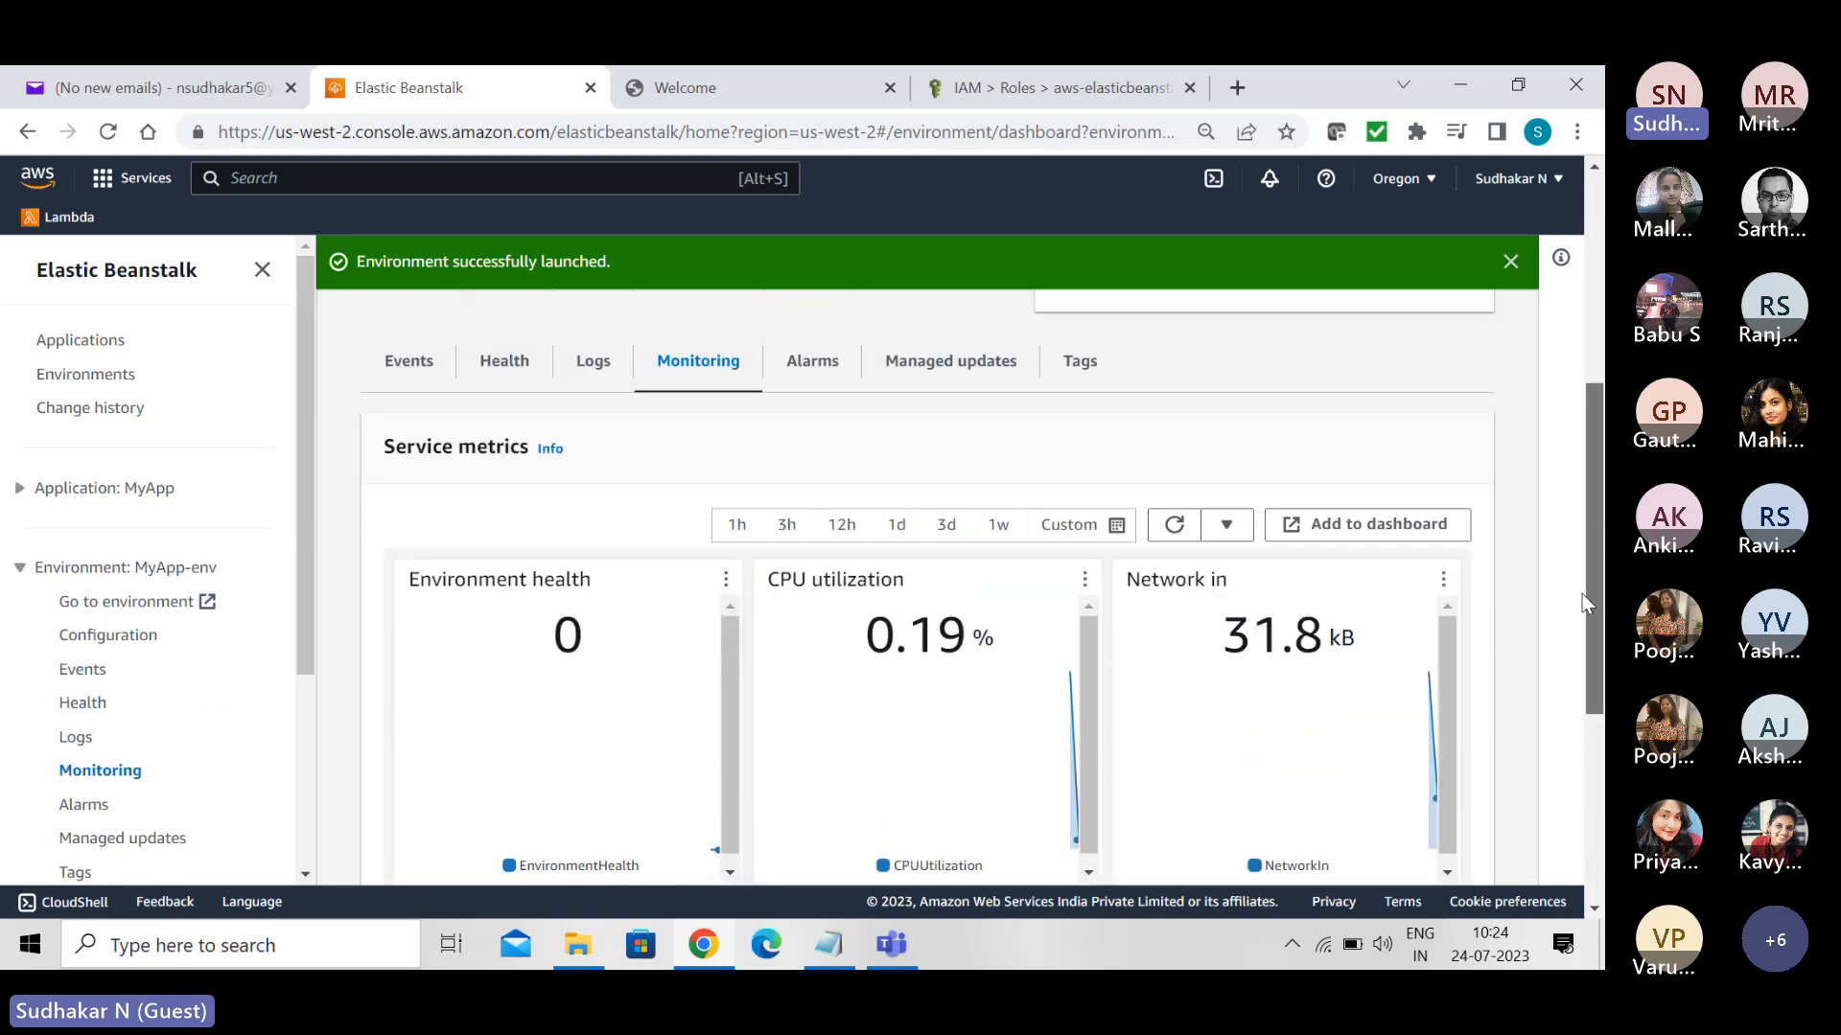
pyautogui.moveTo(1577, 479); pyautogui.dragTo(1579, 453)
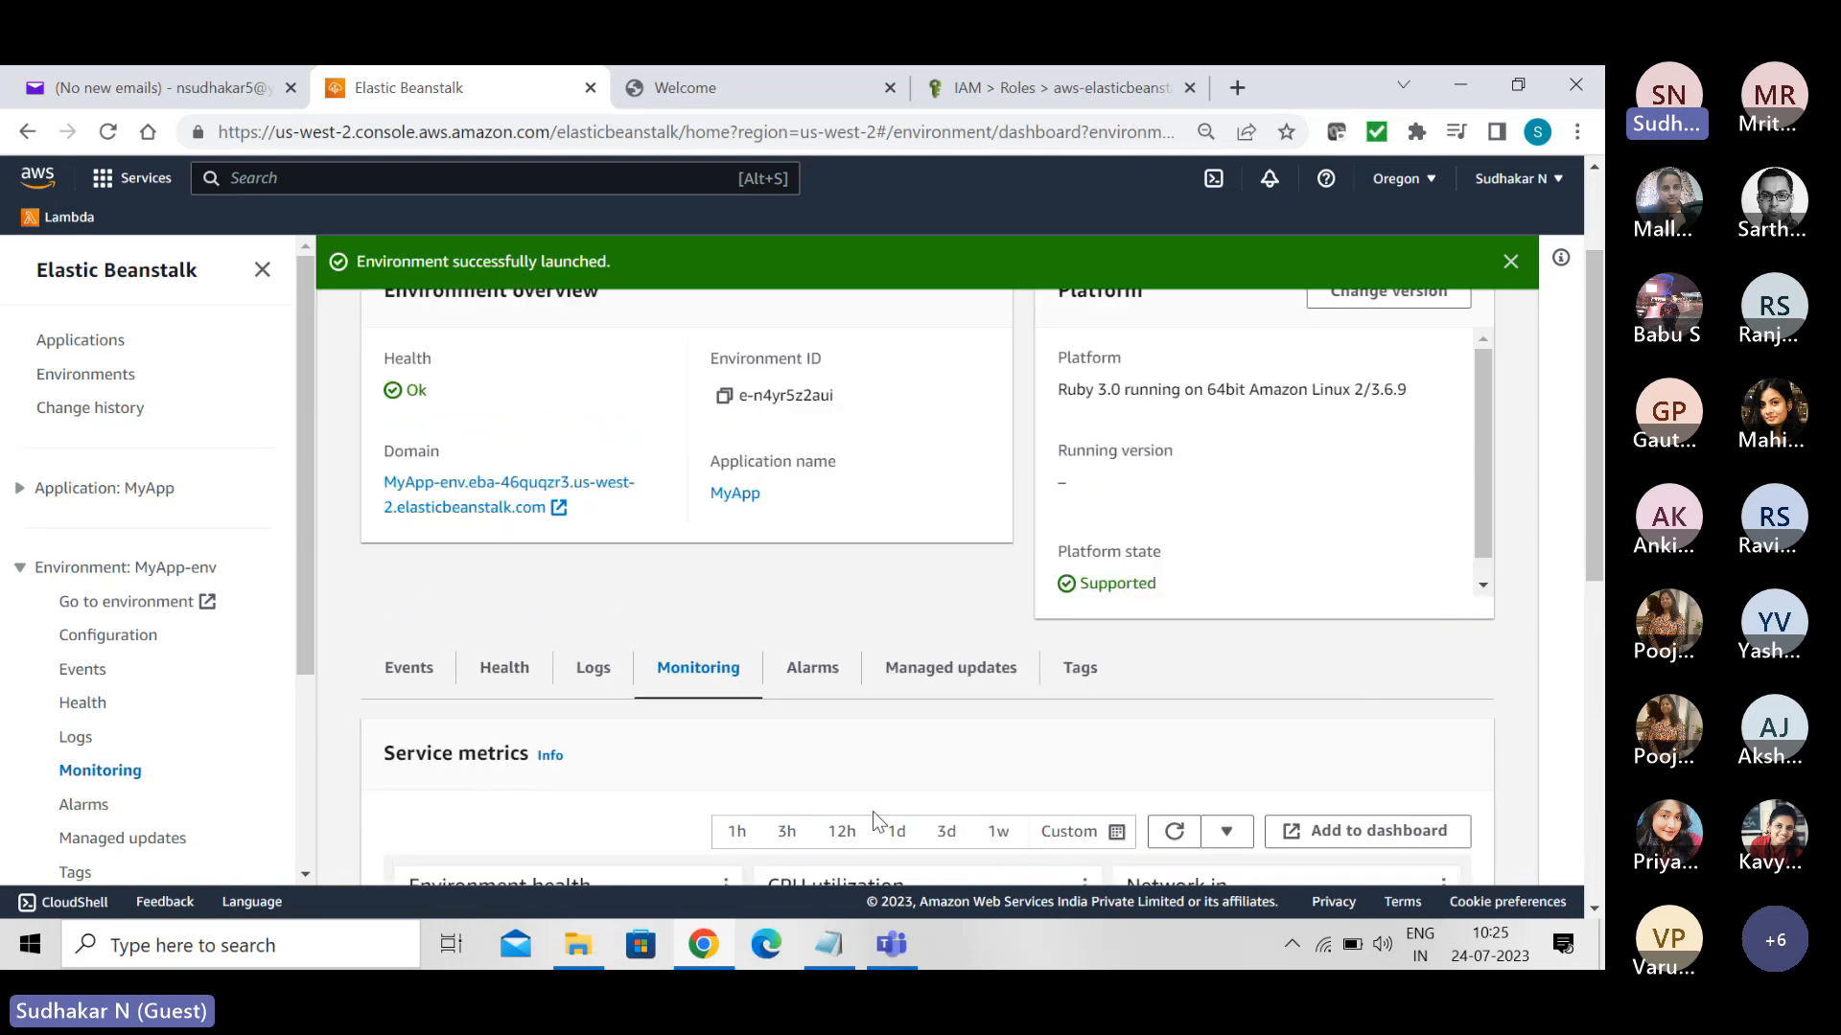
# - View the alarms list of MyApp-env
pyautogui.click(815, 674)
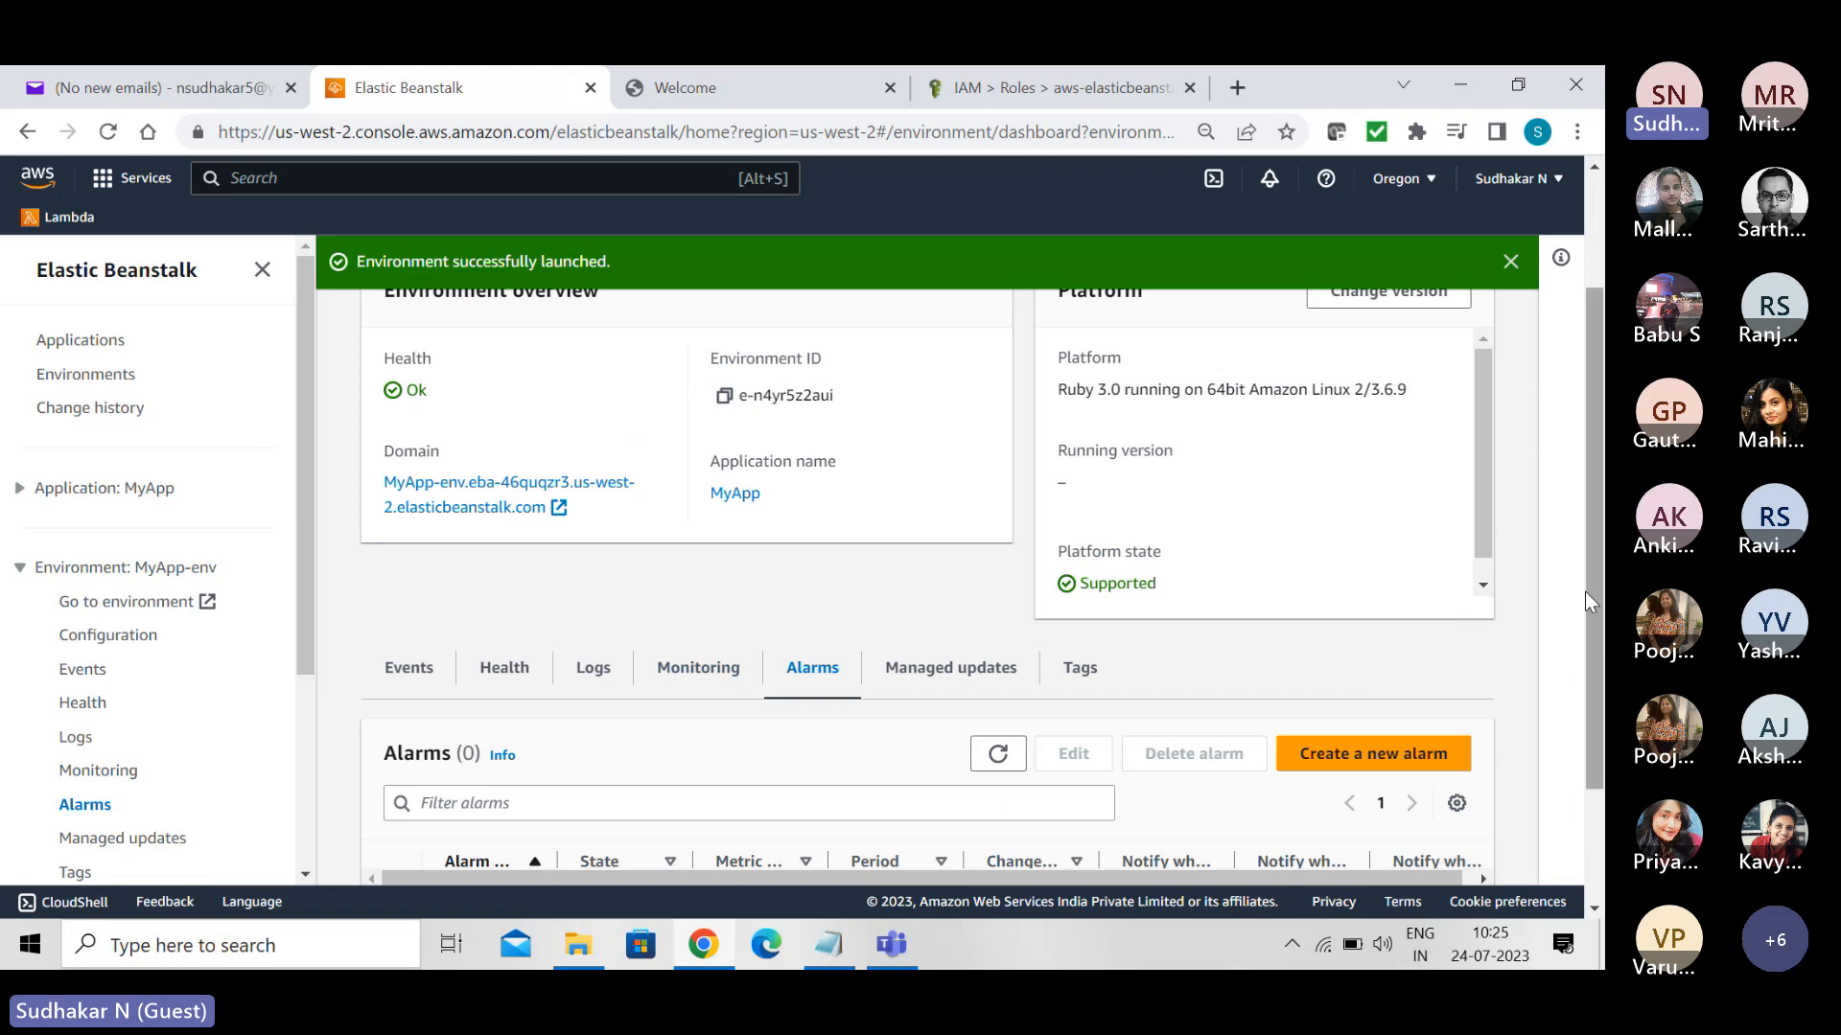
pyautogui.moveTo(1595, 585); pyautogui.dragTo(1594, 695)
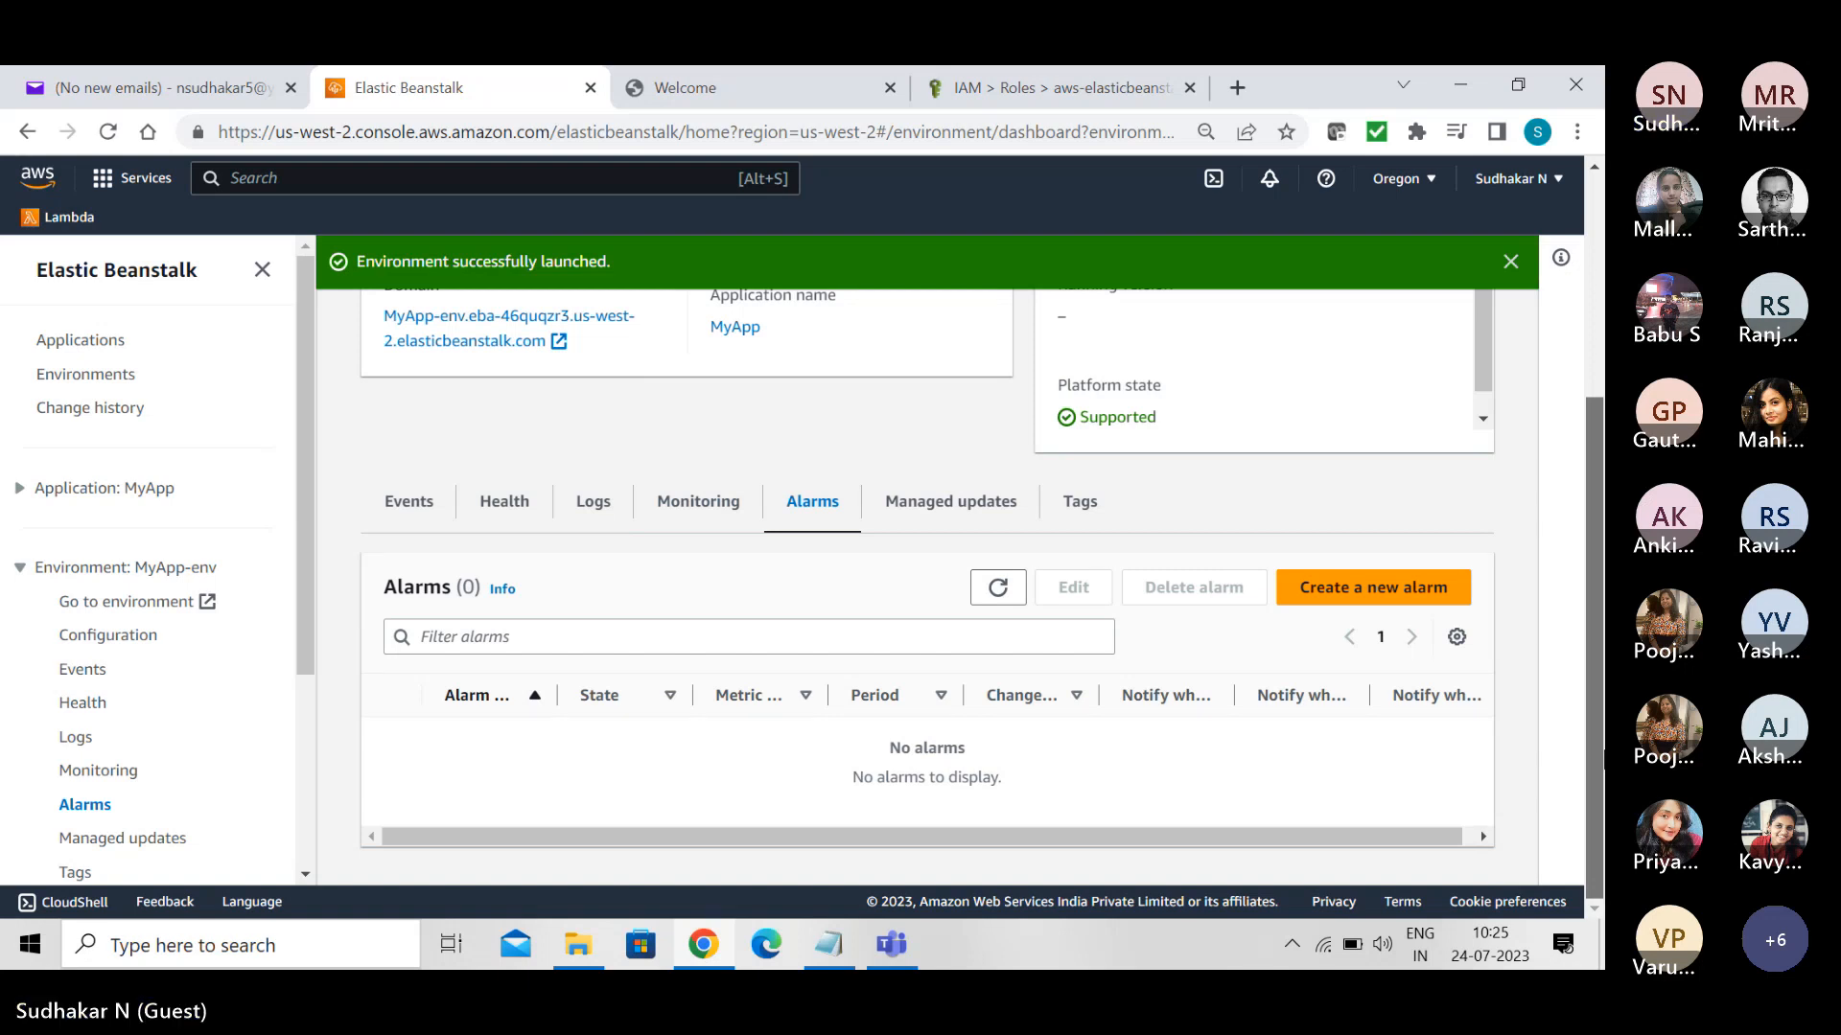
pyautogui.moveTo(1604, 762)
pyautogui.mouseDown()
pyautogui.moveTo(1604, 624)
pyautogui.moveTo(1601, 642)
pyautogui.mouseUp()
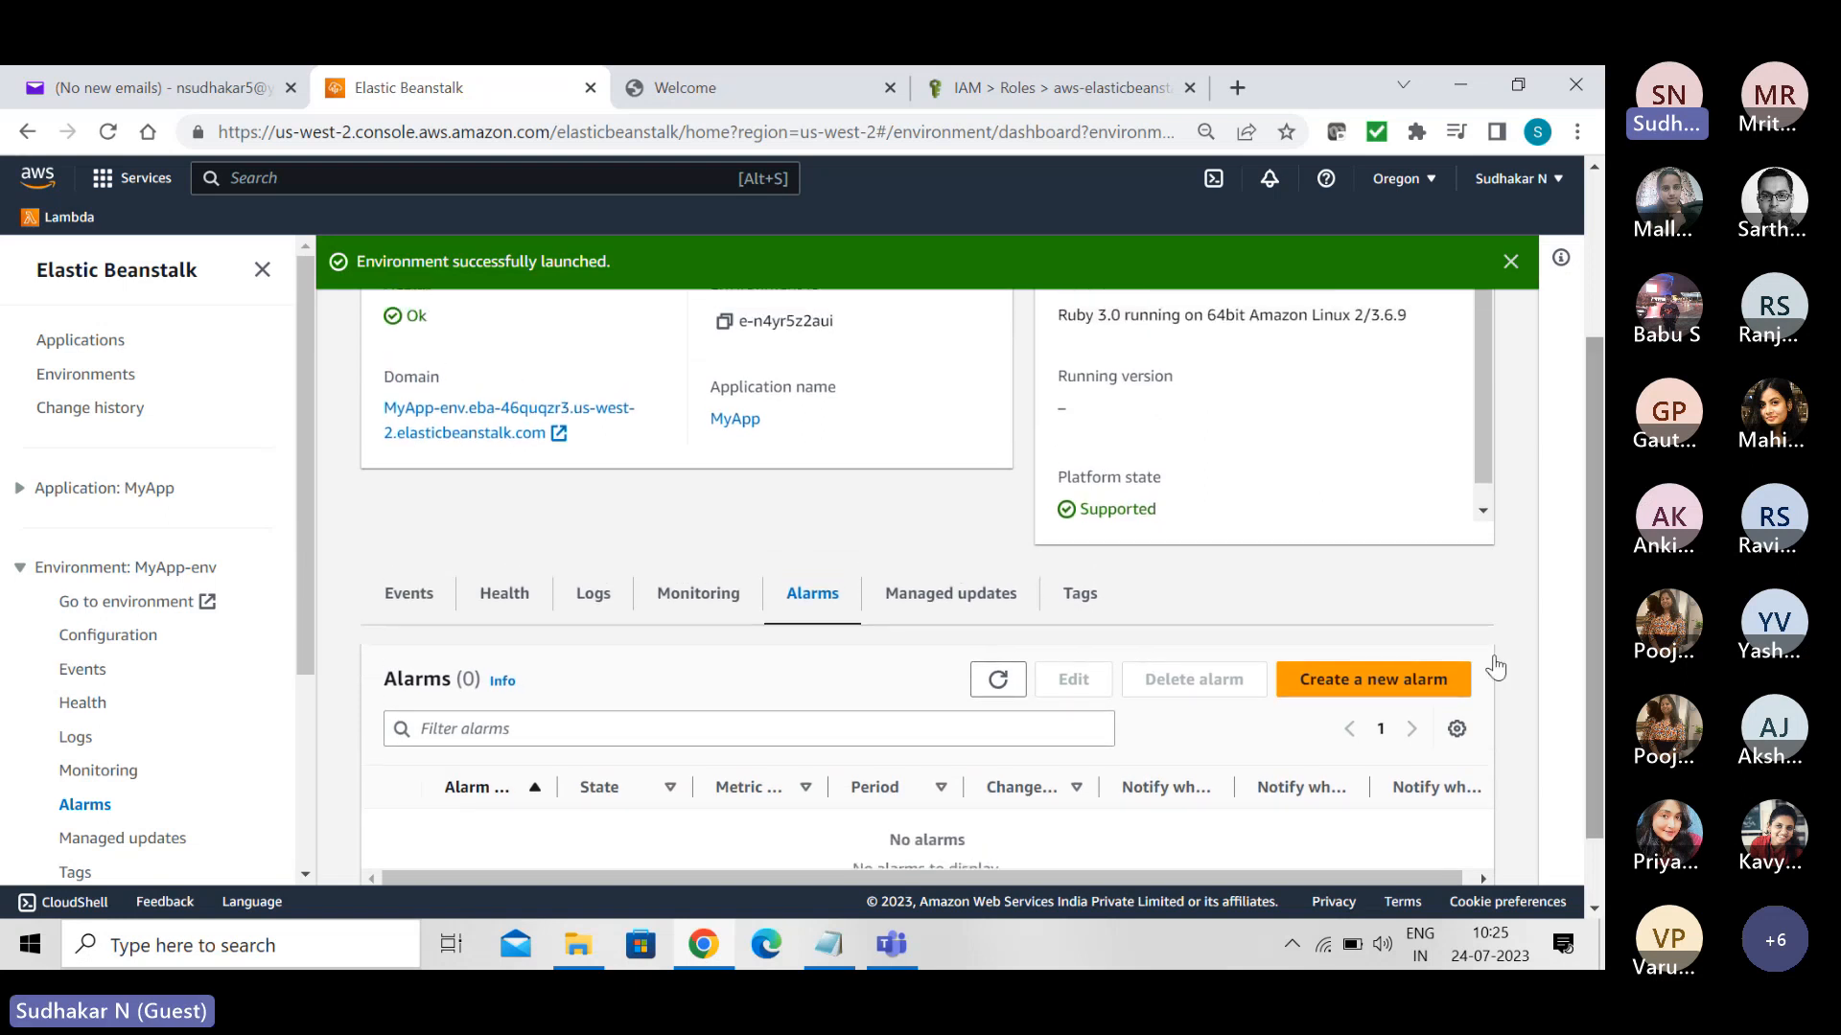
# - Check MyApp-env's managed updates and update history, along with its environment overview
pyautogui.click(943, 598)
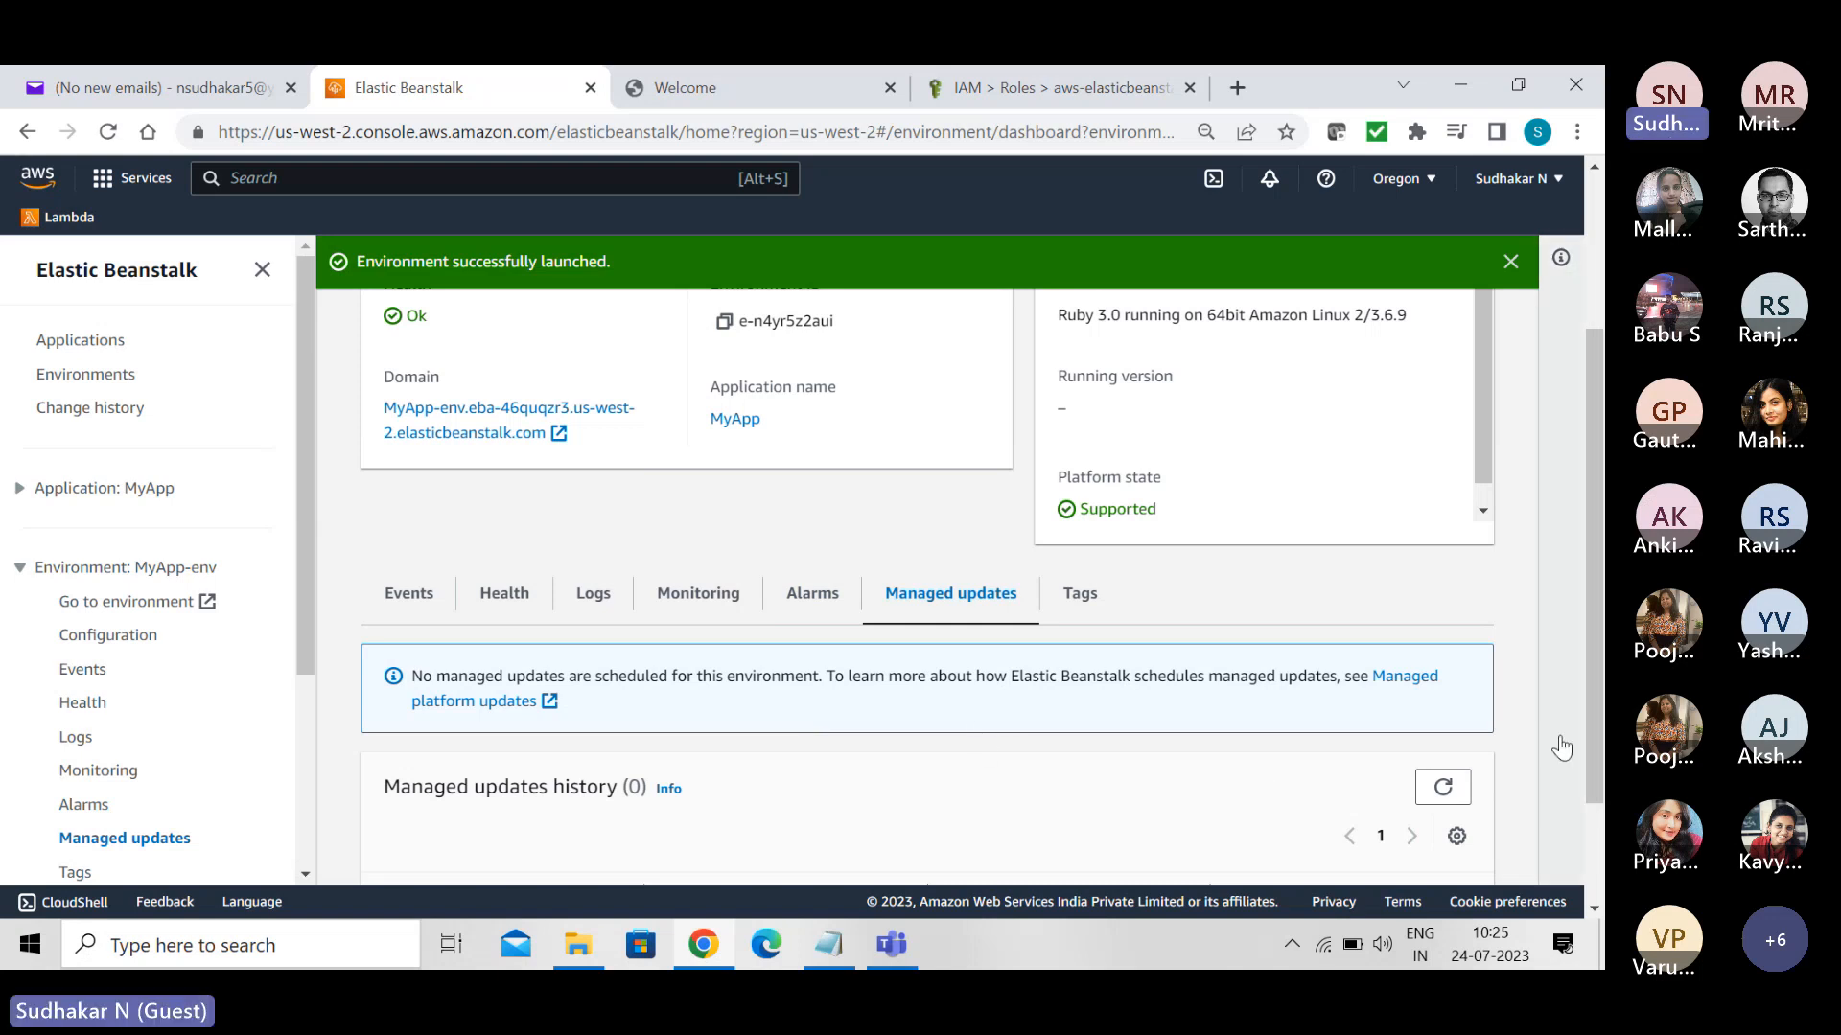
pyautogui.scroll(-2, 1591, 640)
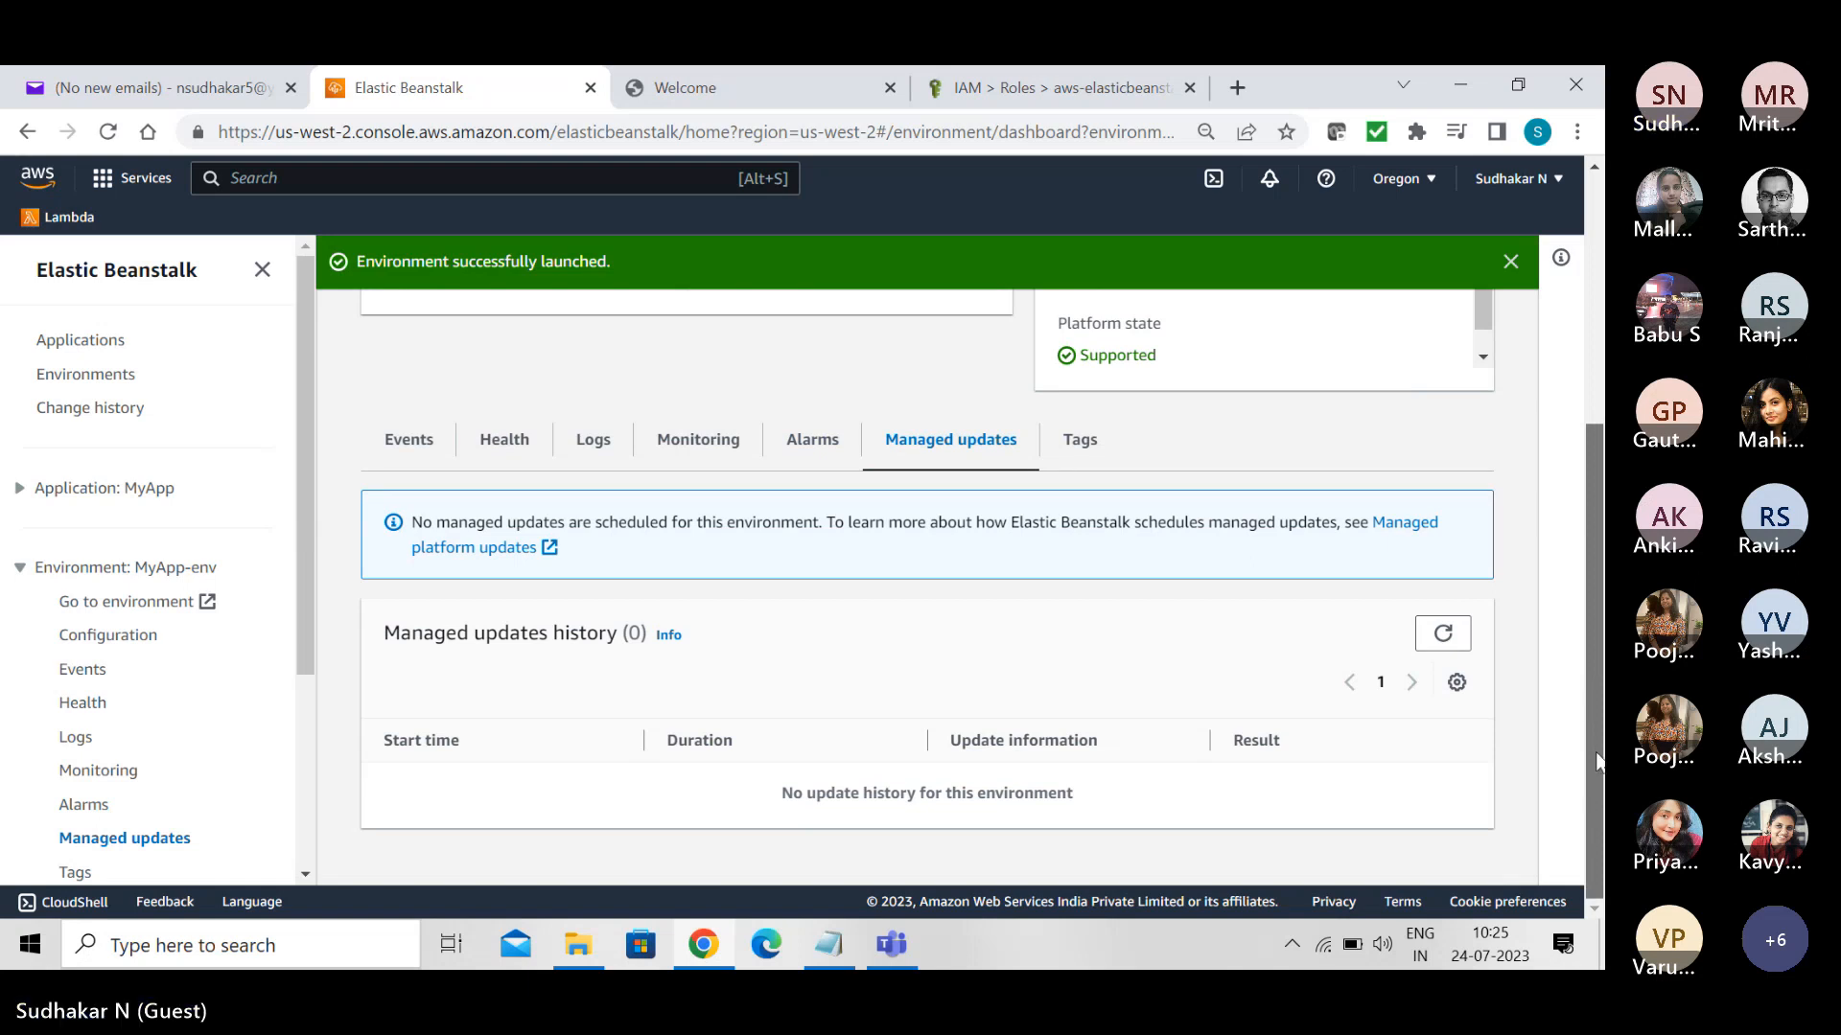
pyautogui.scroll(5, 1586, 547)
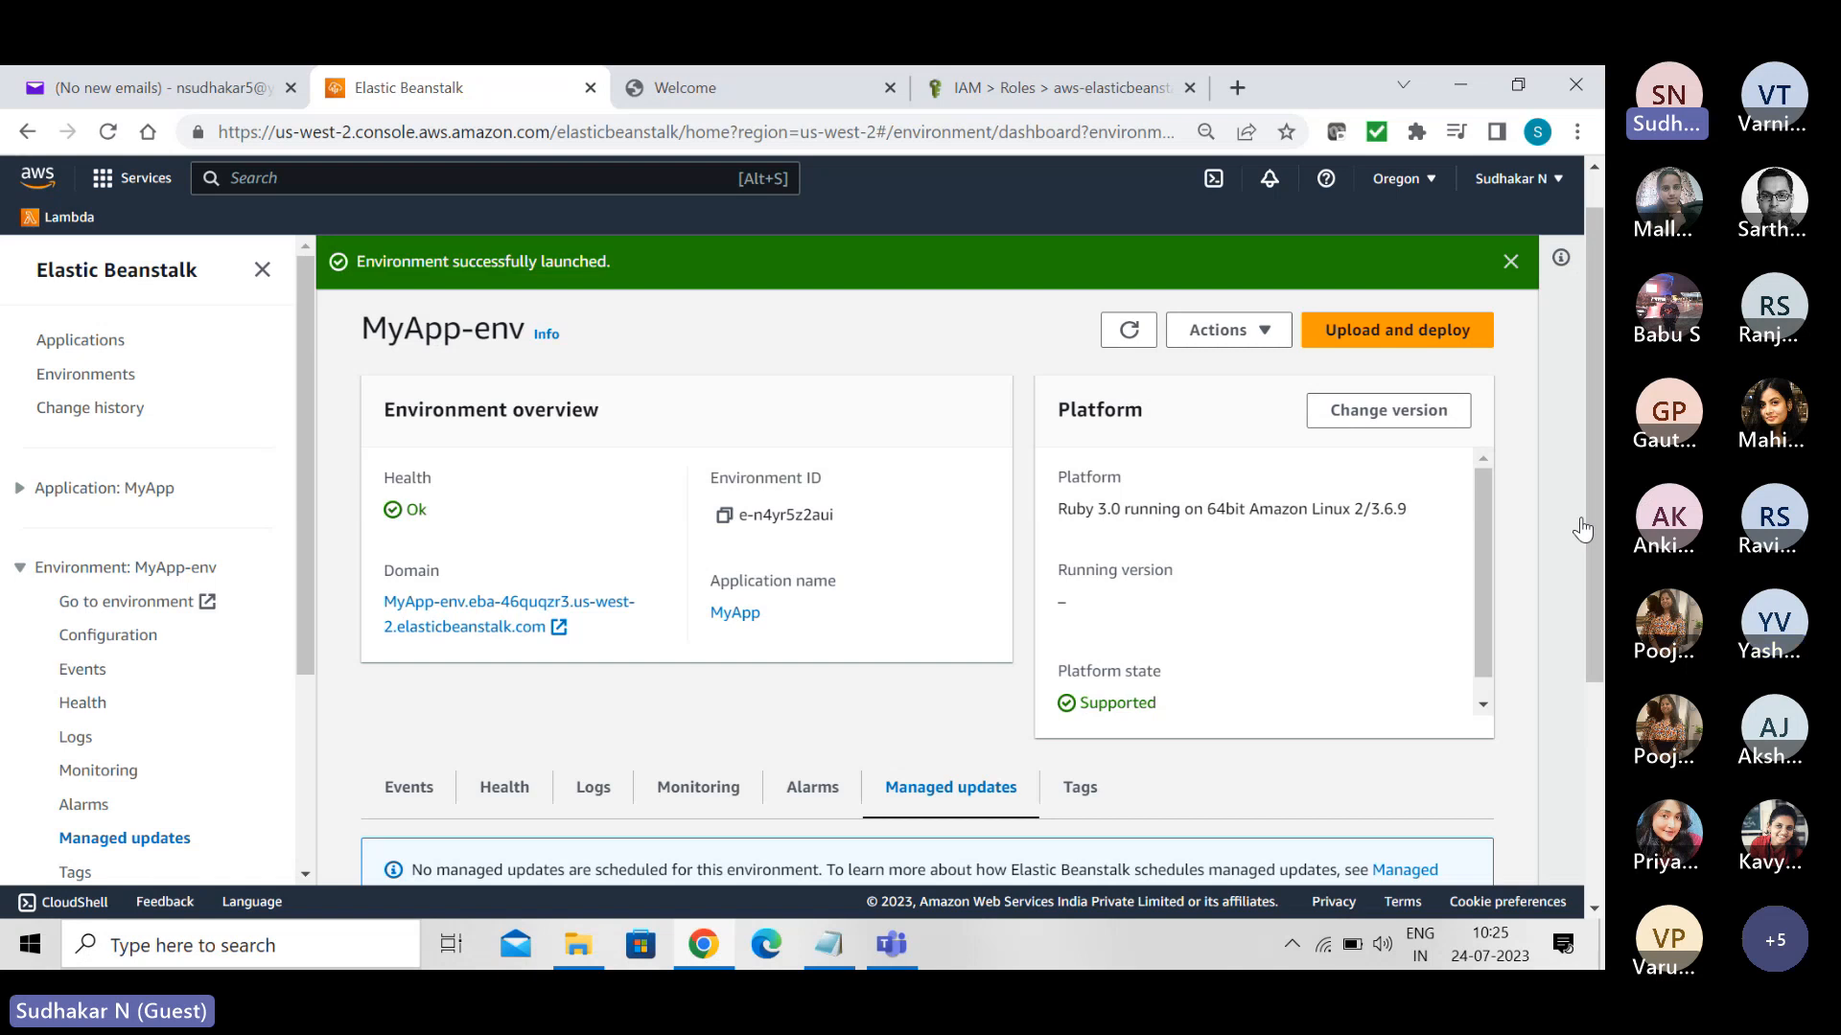
pyautogui.scroll(-4, 1597, 521)
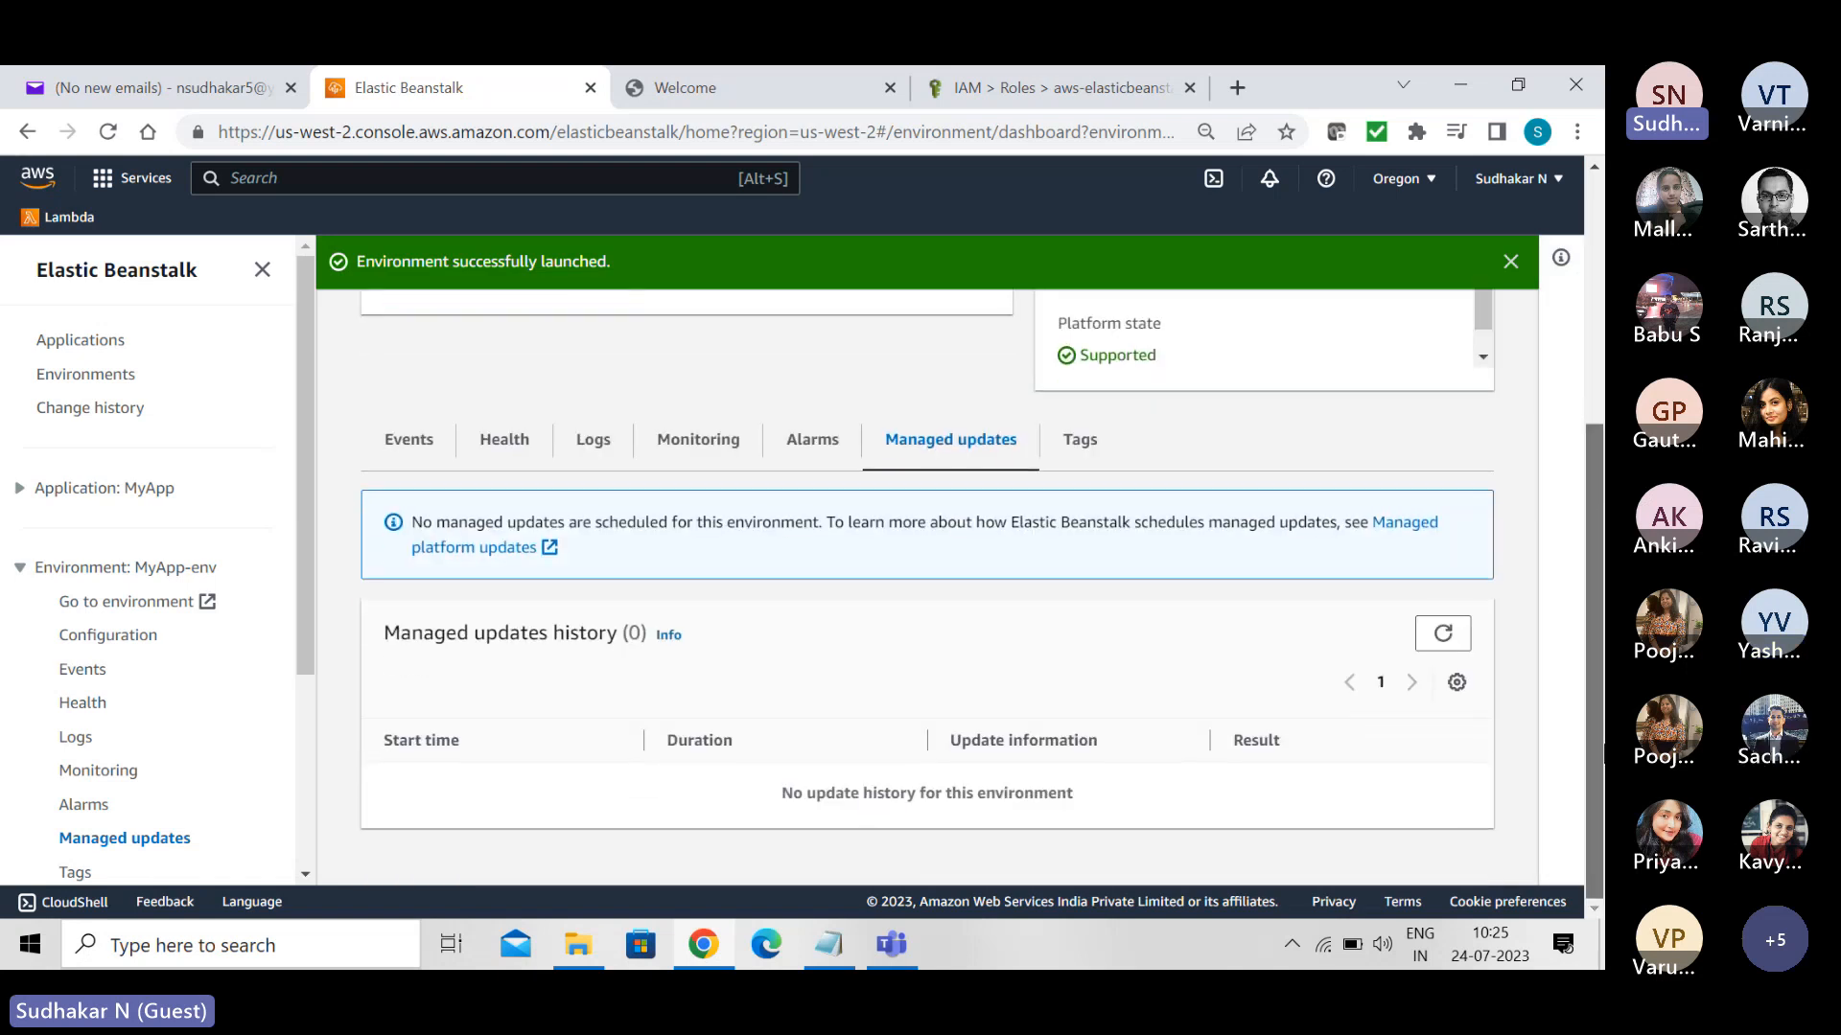
pyautogui.scroll(3, 1597, 521)
# - Return to MyApp-env's event list and review its entries
pyautogui.click(410, 709)
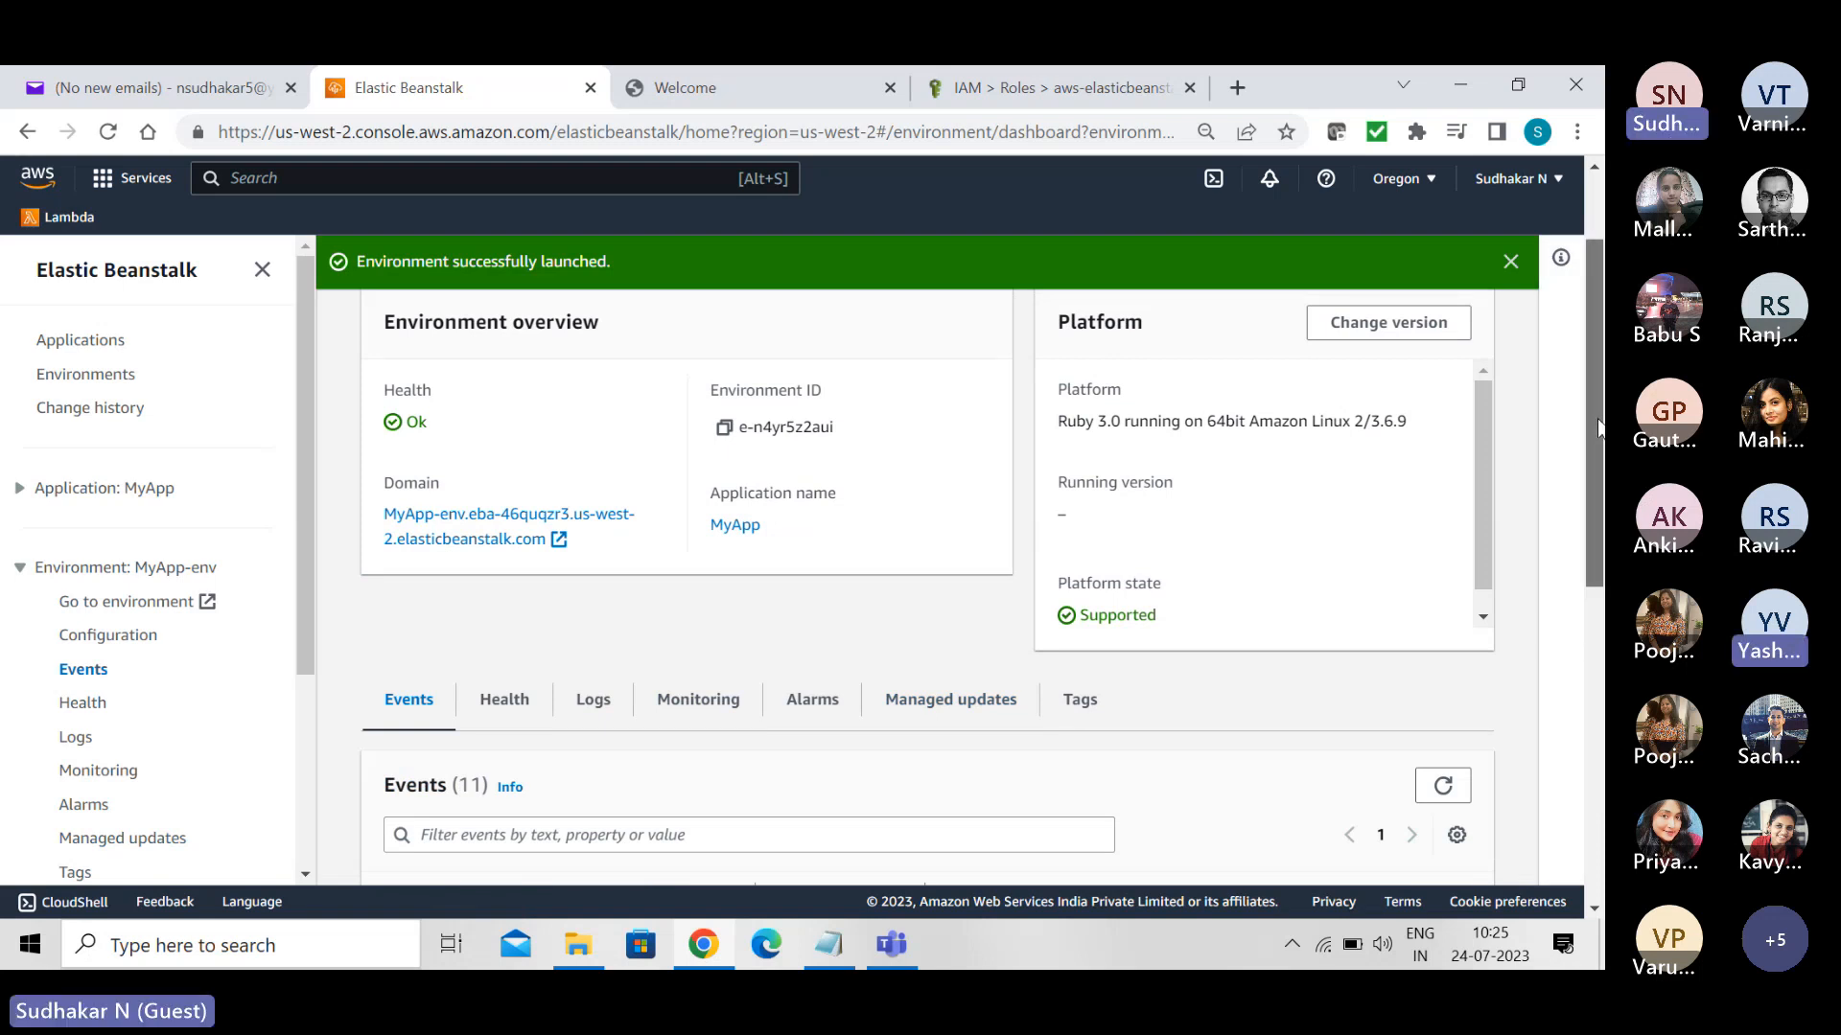
pyautogui.scroll(-5, 1597, 521)
pyautogui.scroll(-2, 926, 575)
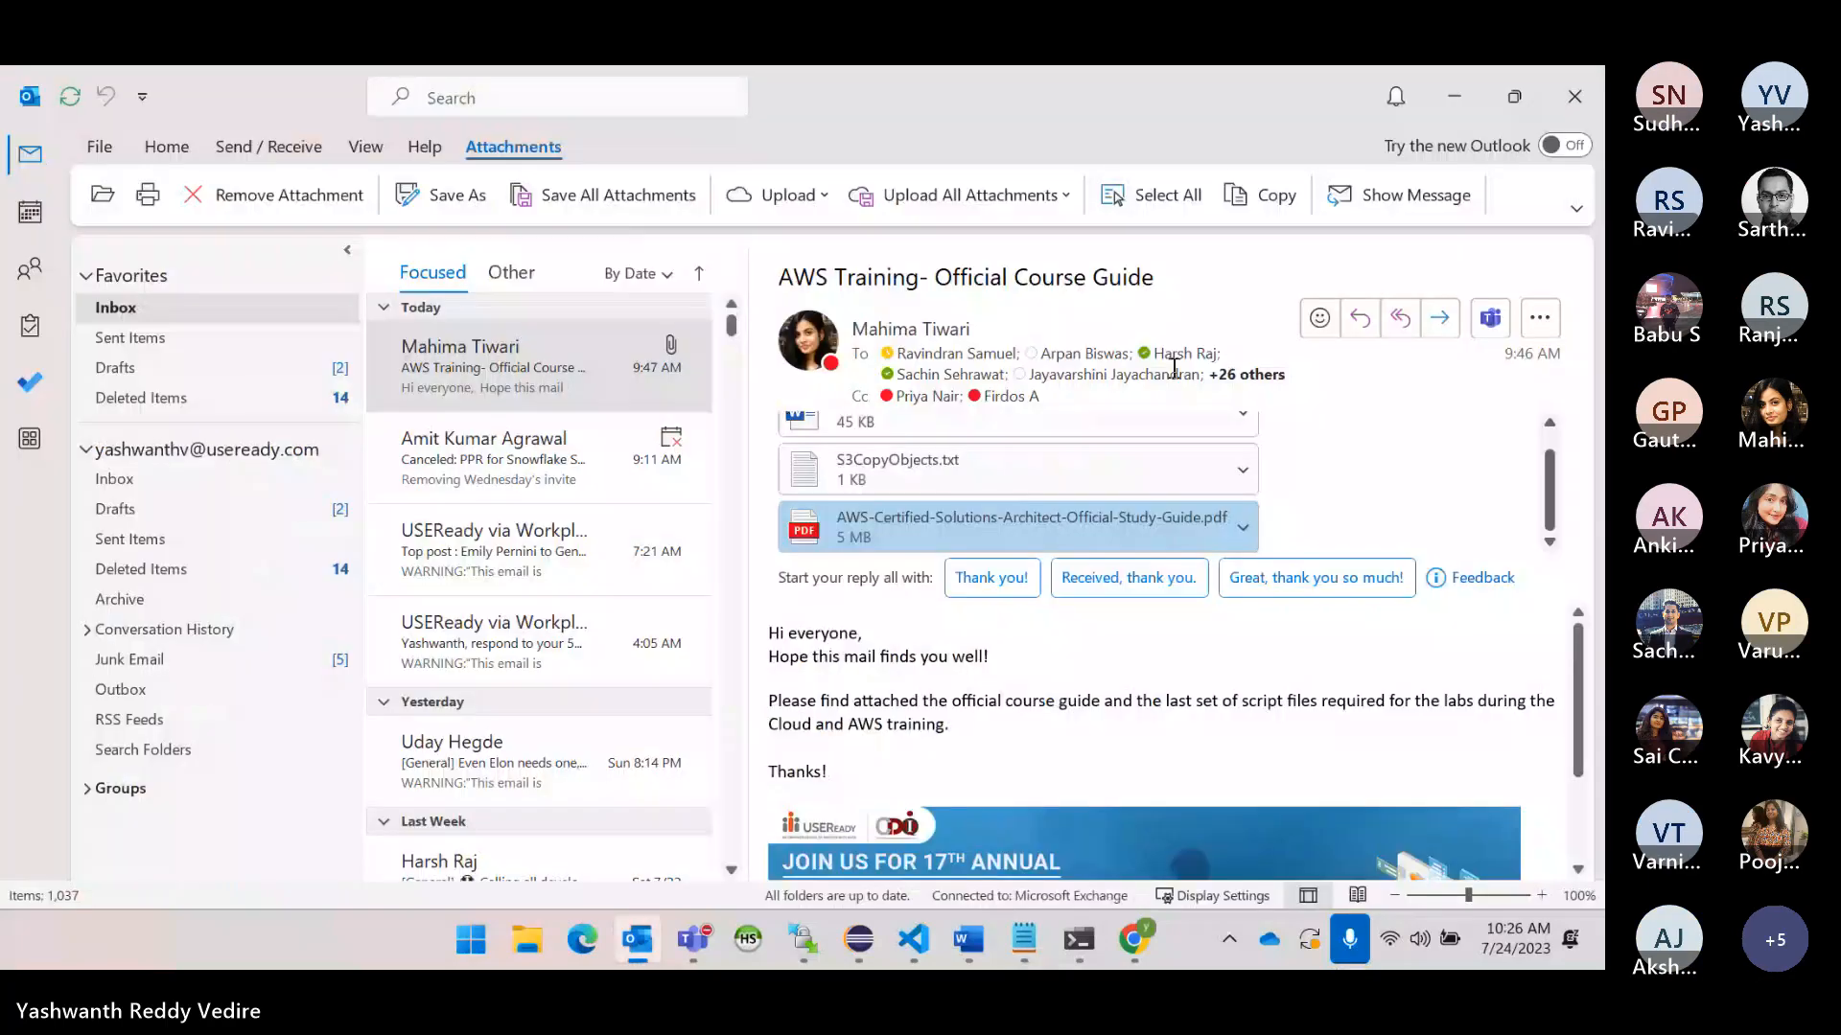
# - Switch from Outlook to Elastic Beanstalk in Chrome, refresh the Corretto 17 MyApp-env's events, and check its health and platform details
pyautogui.click(1132, 943)
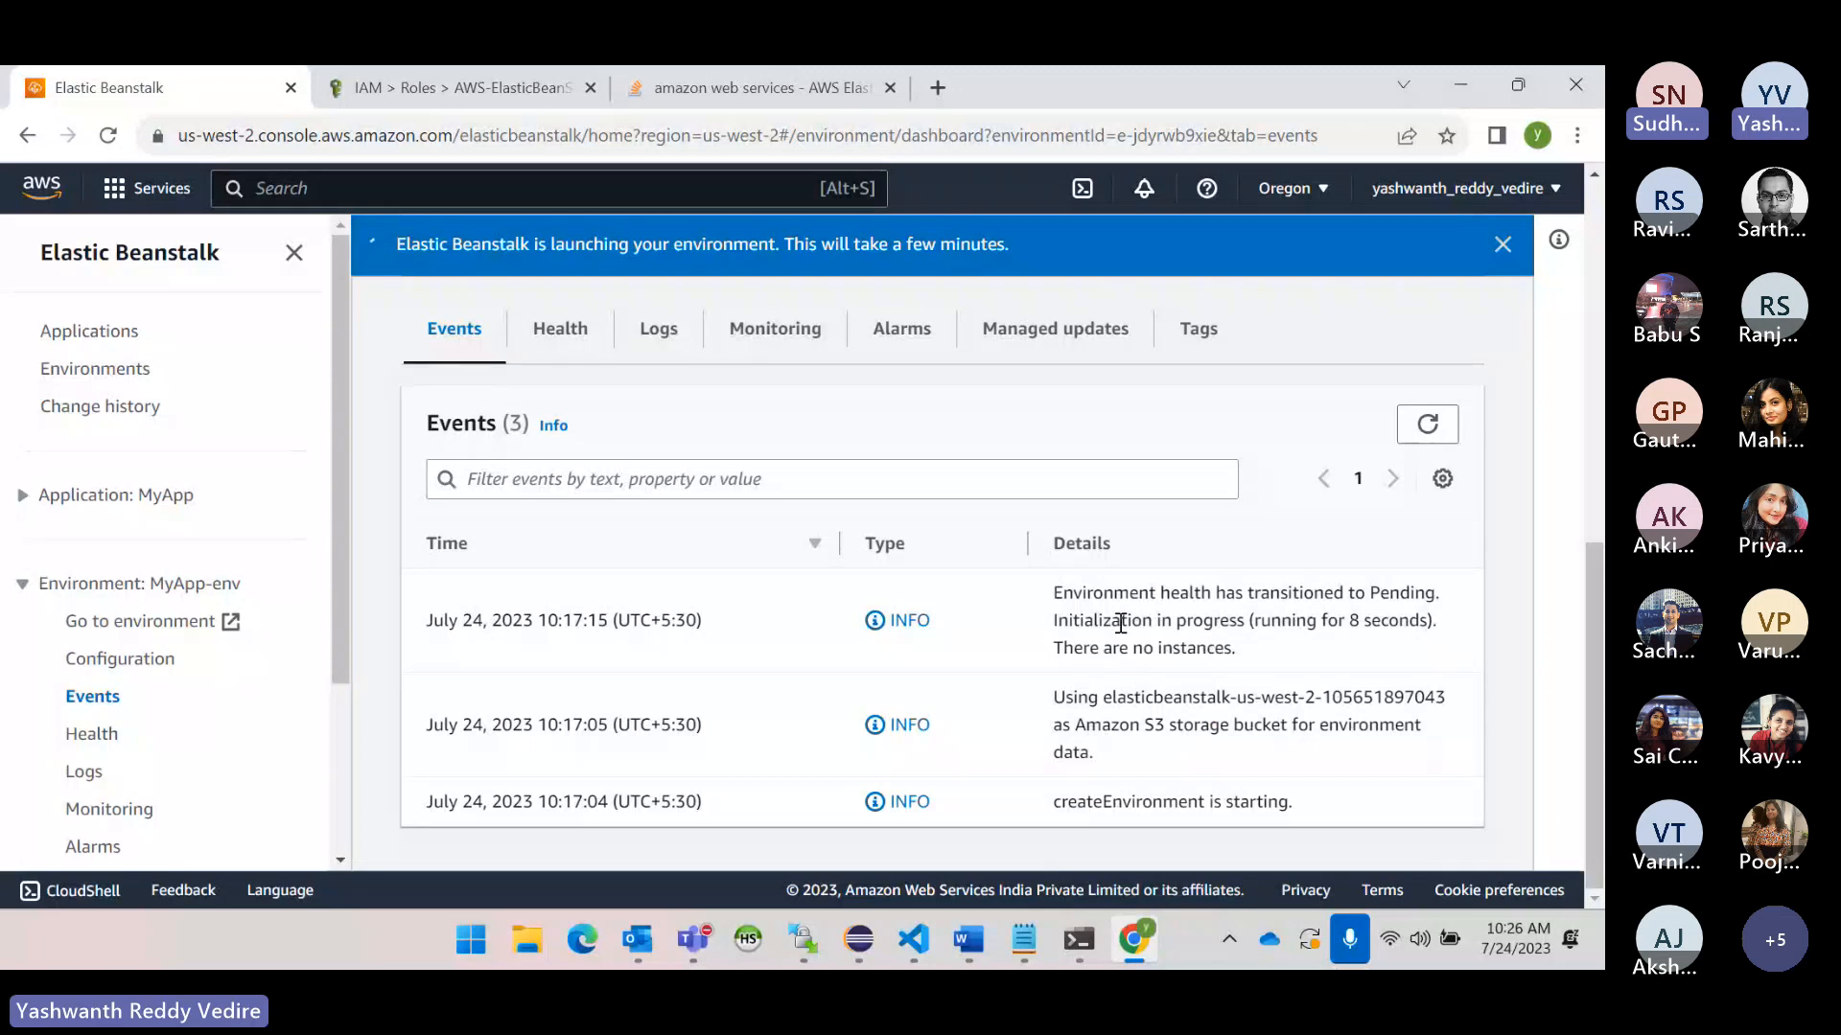
pyautogui.scroll(1, 1344, 603)
pyautogui.scroll(-1, 1344, 603)
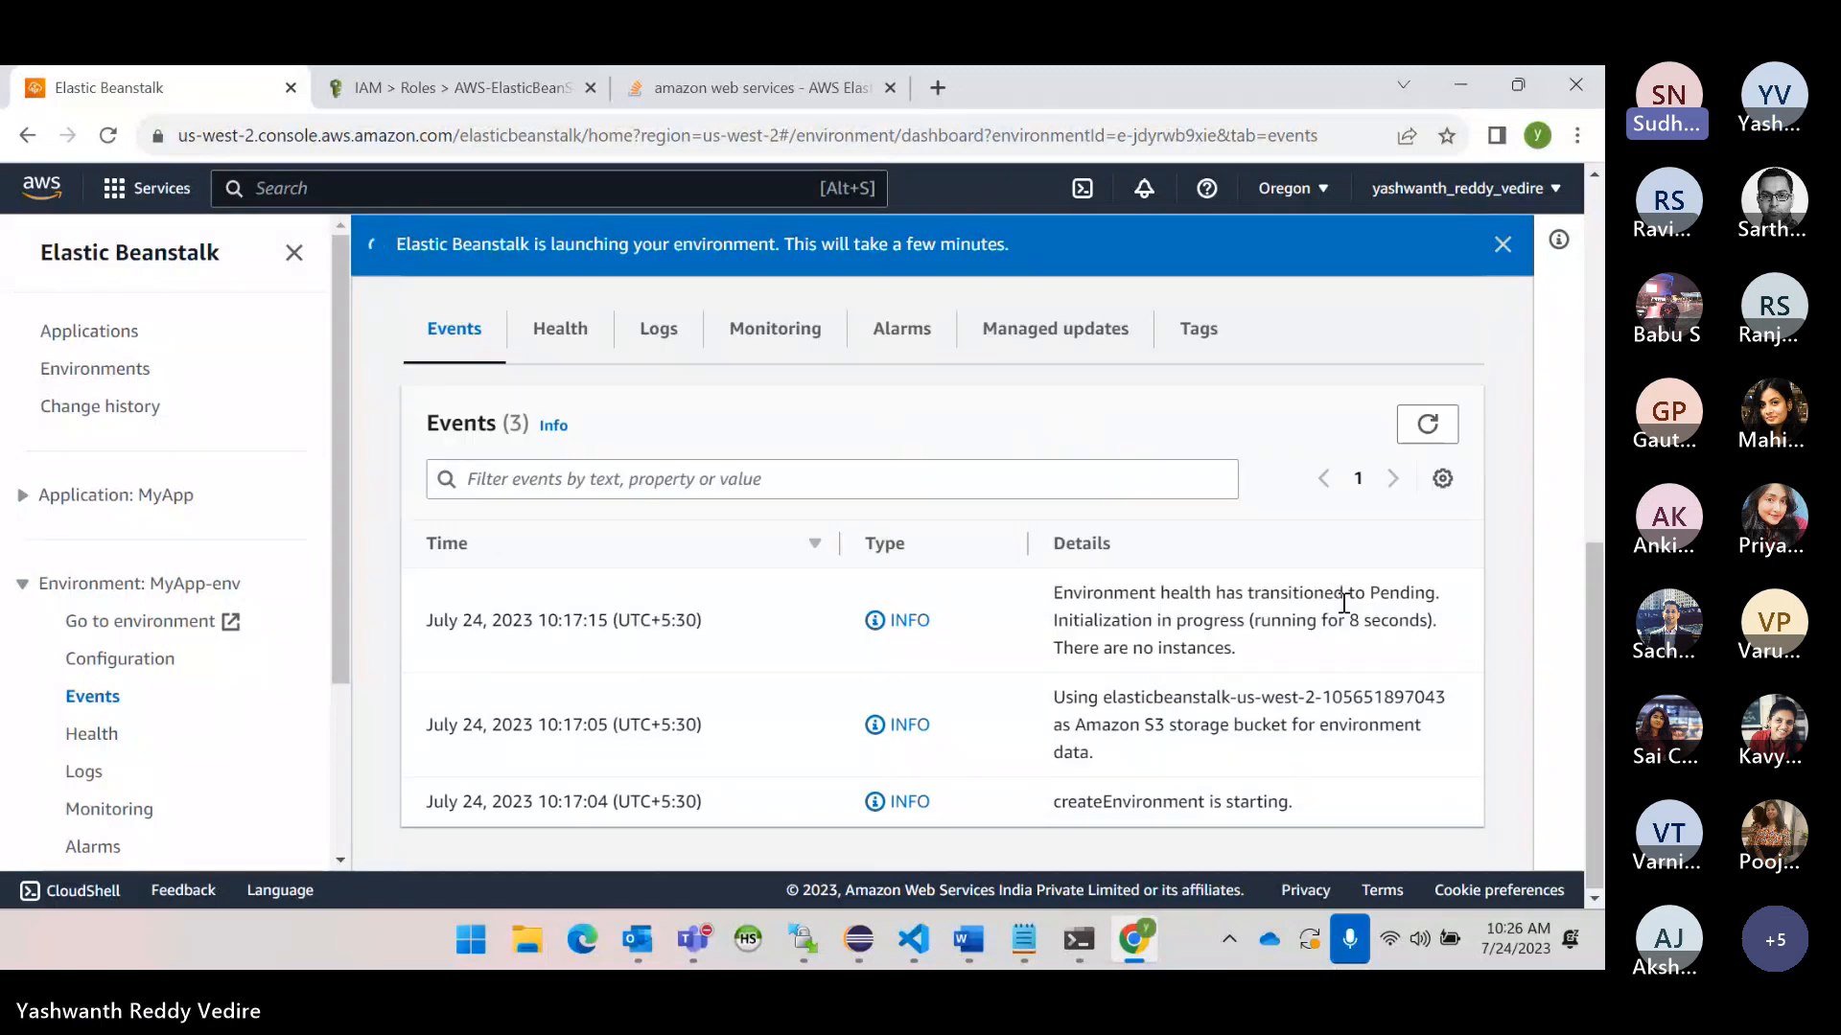
pyautogui.click(1423, 433)
pyautogui.scroll(6, 1294, 598)
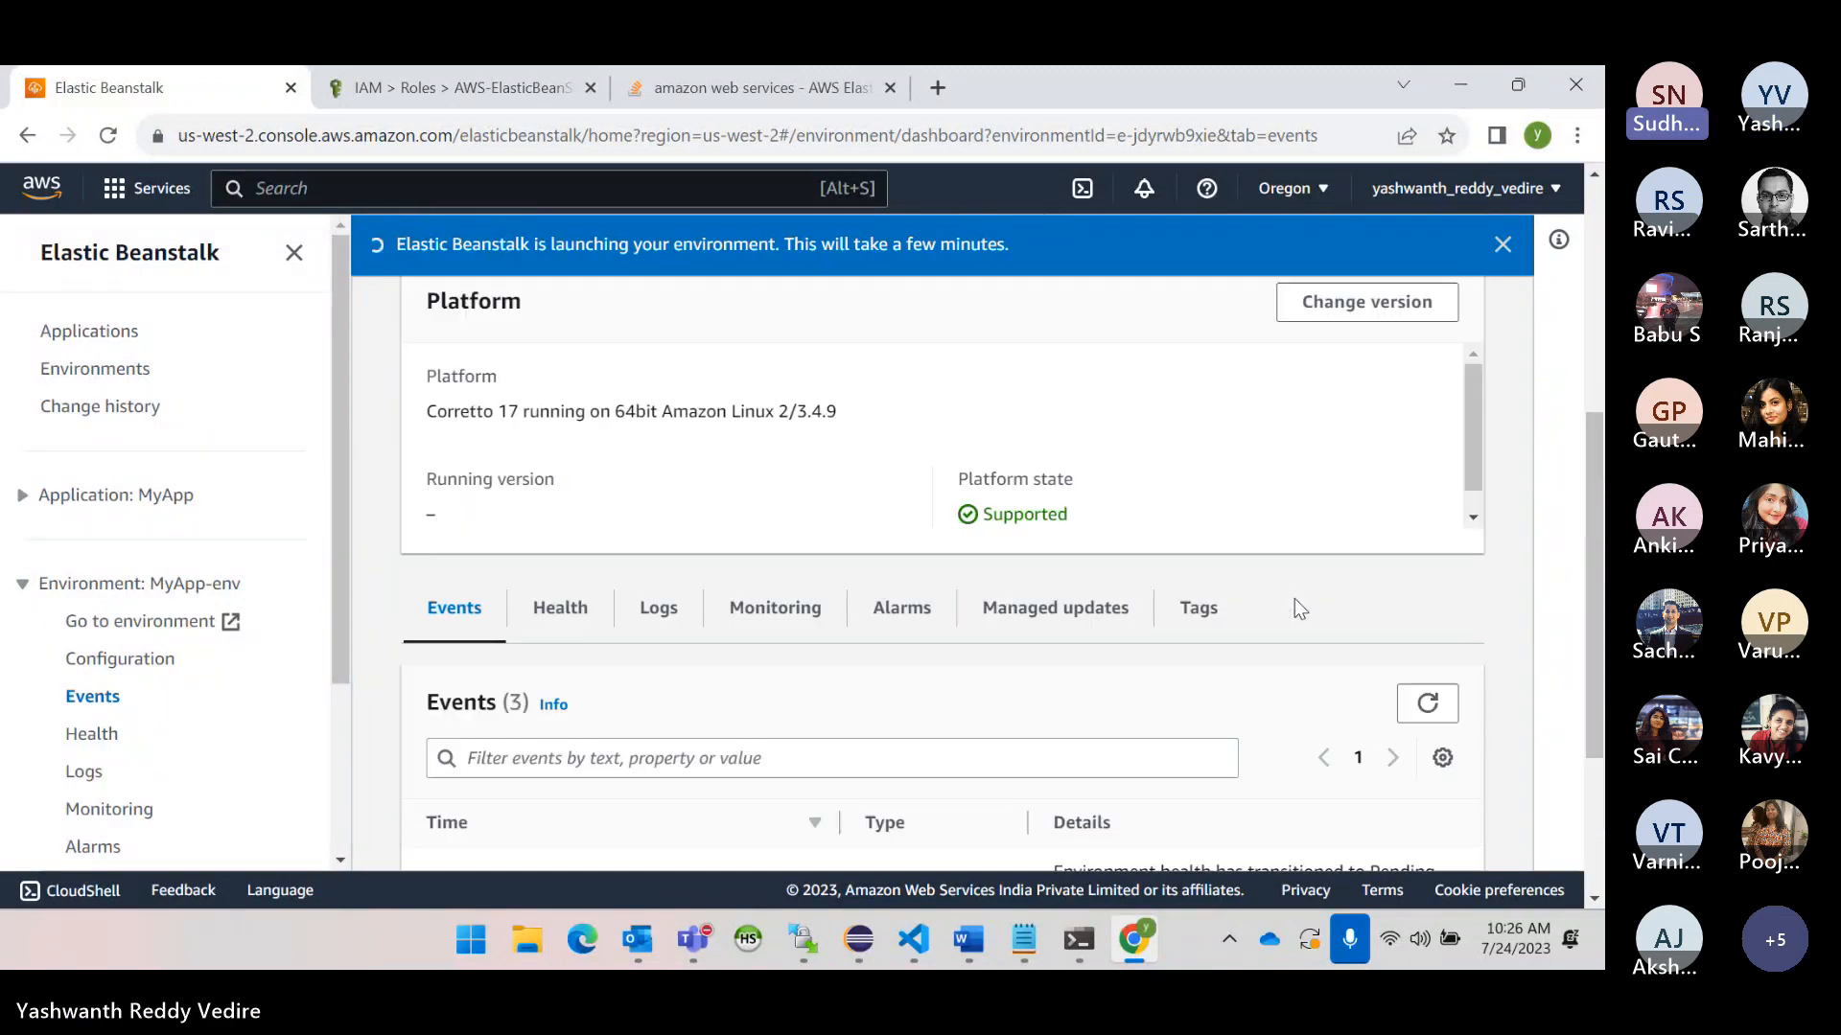
pyautogui.scroll(-5, 1294, 600)
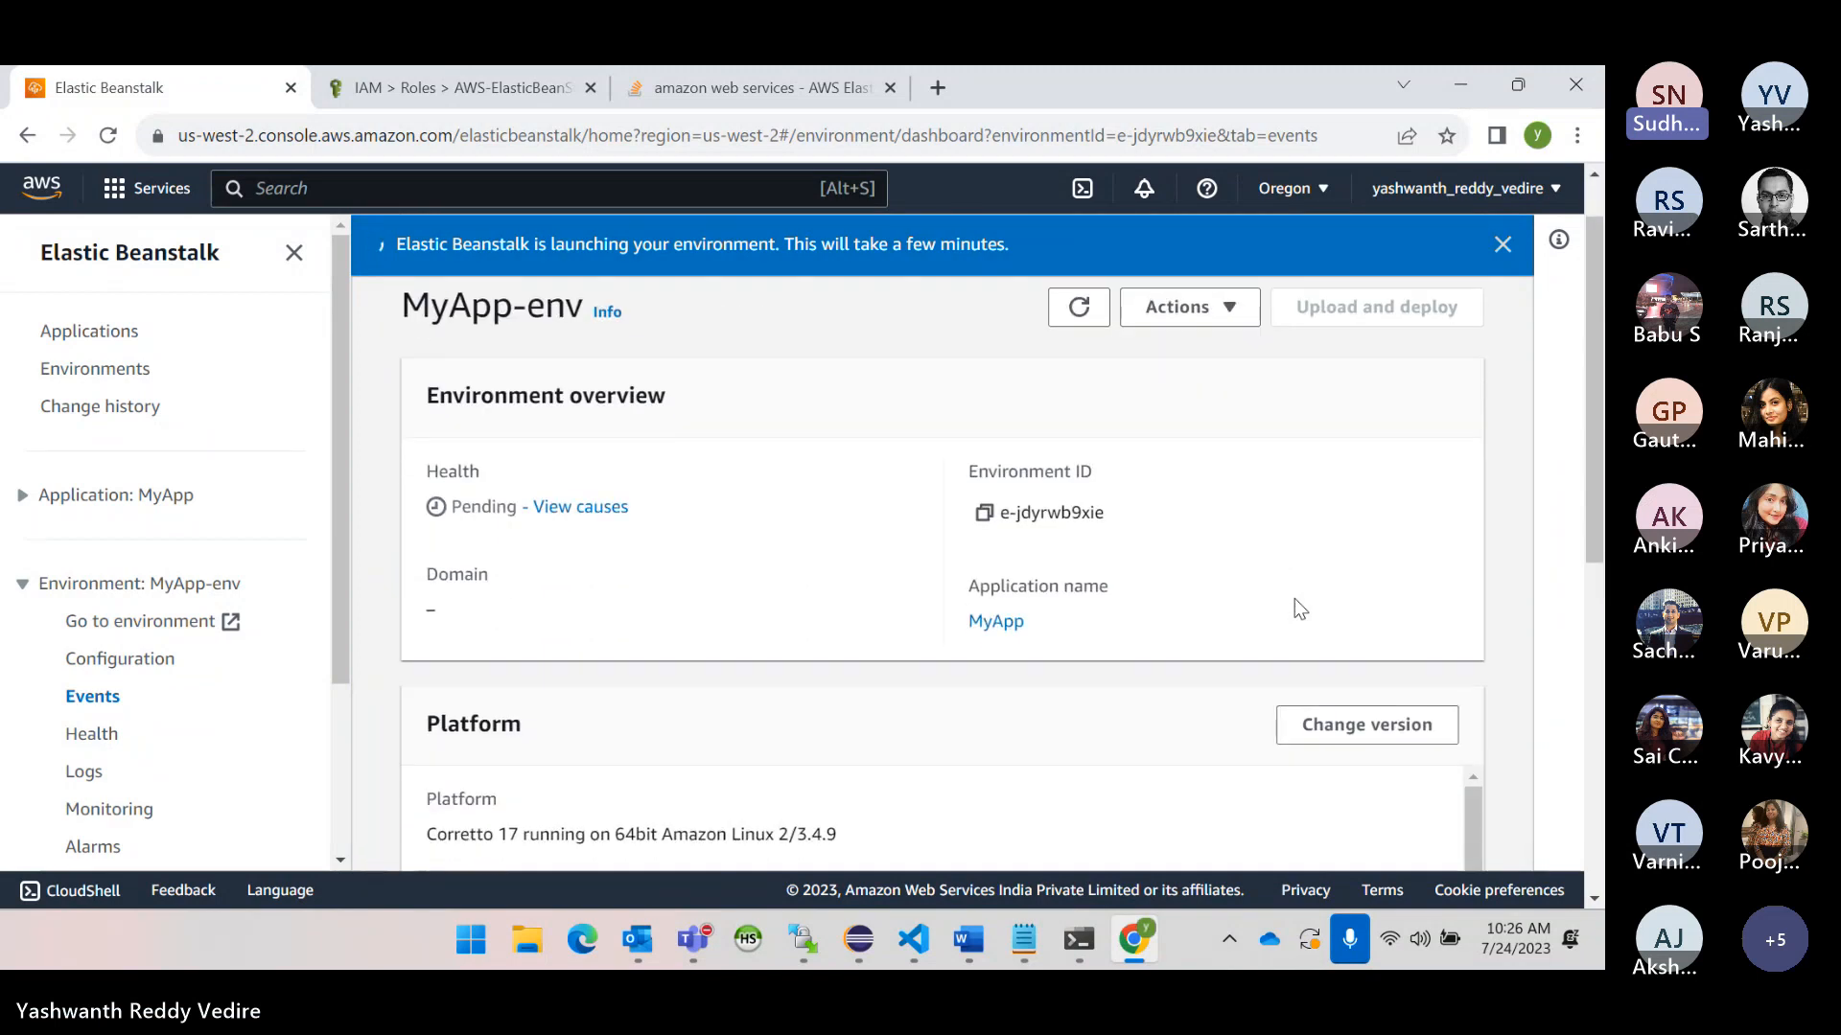
# - Check the overall health of the Corretto 17 MyApp-env and review its event entries again
pyautogui.click(561, 568)
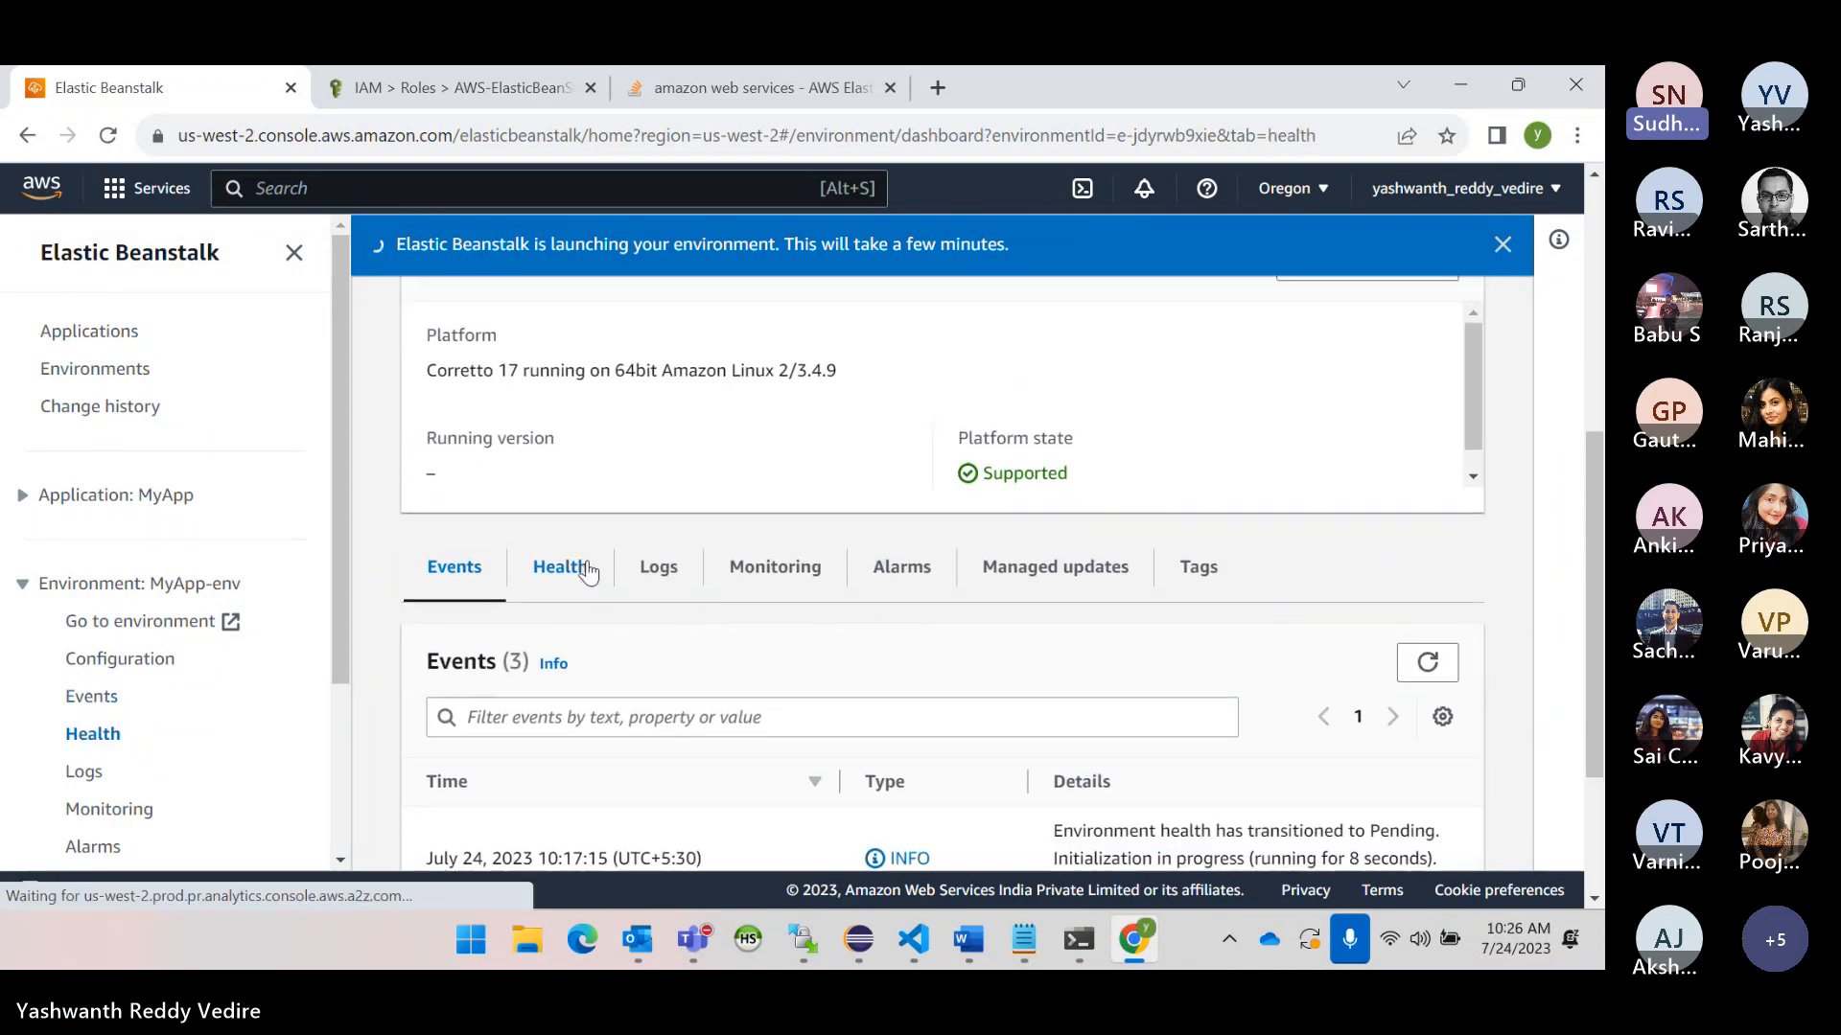
pyautogui.scroll(-1, 936, 651)
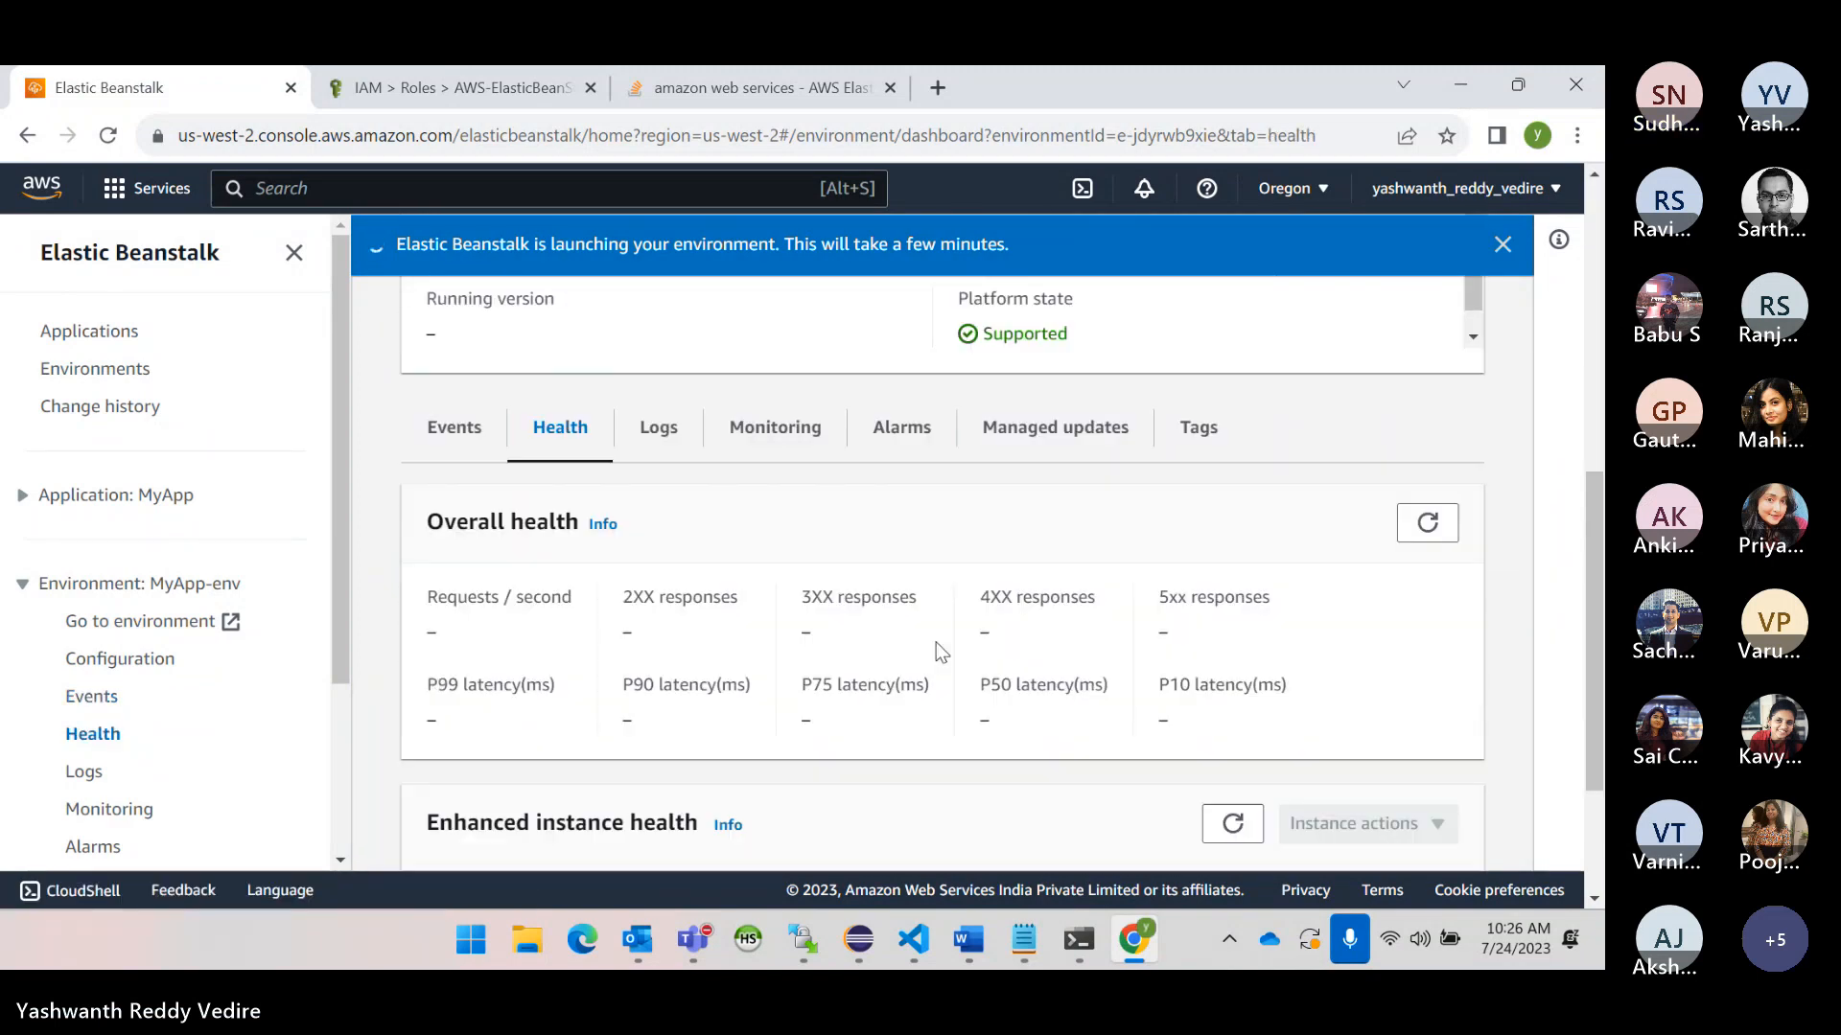
pyautogui.click(433, 425)
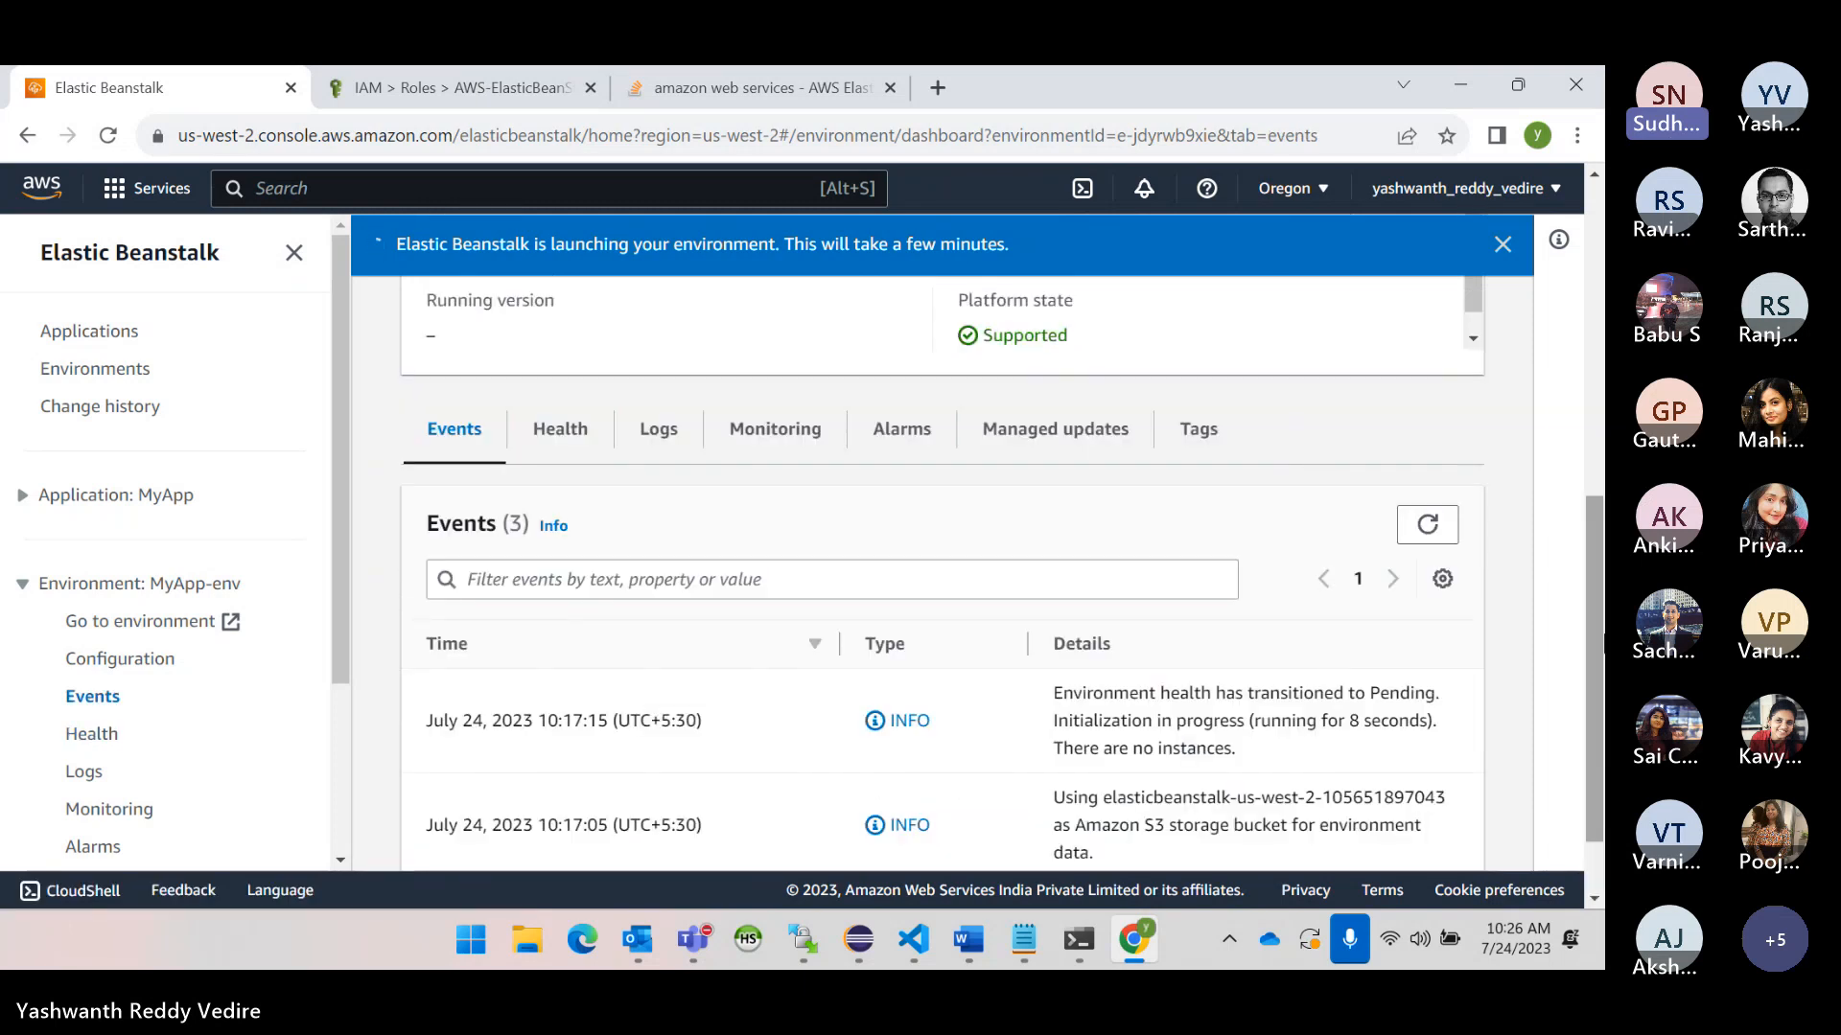
pyautogui.scroll(-1, 1596, 746)
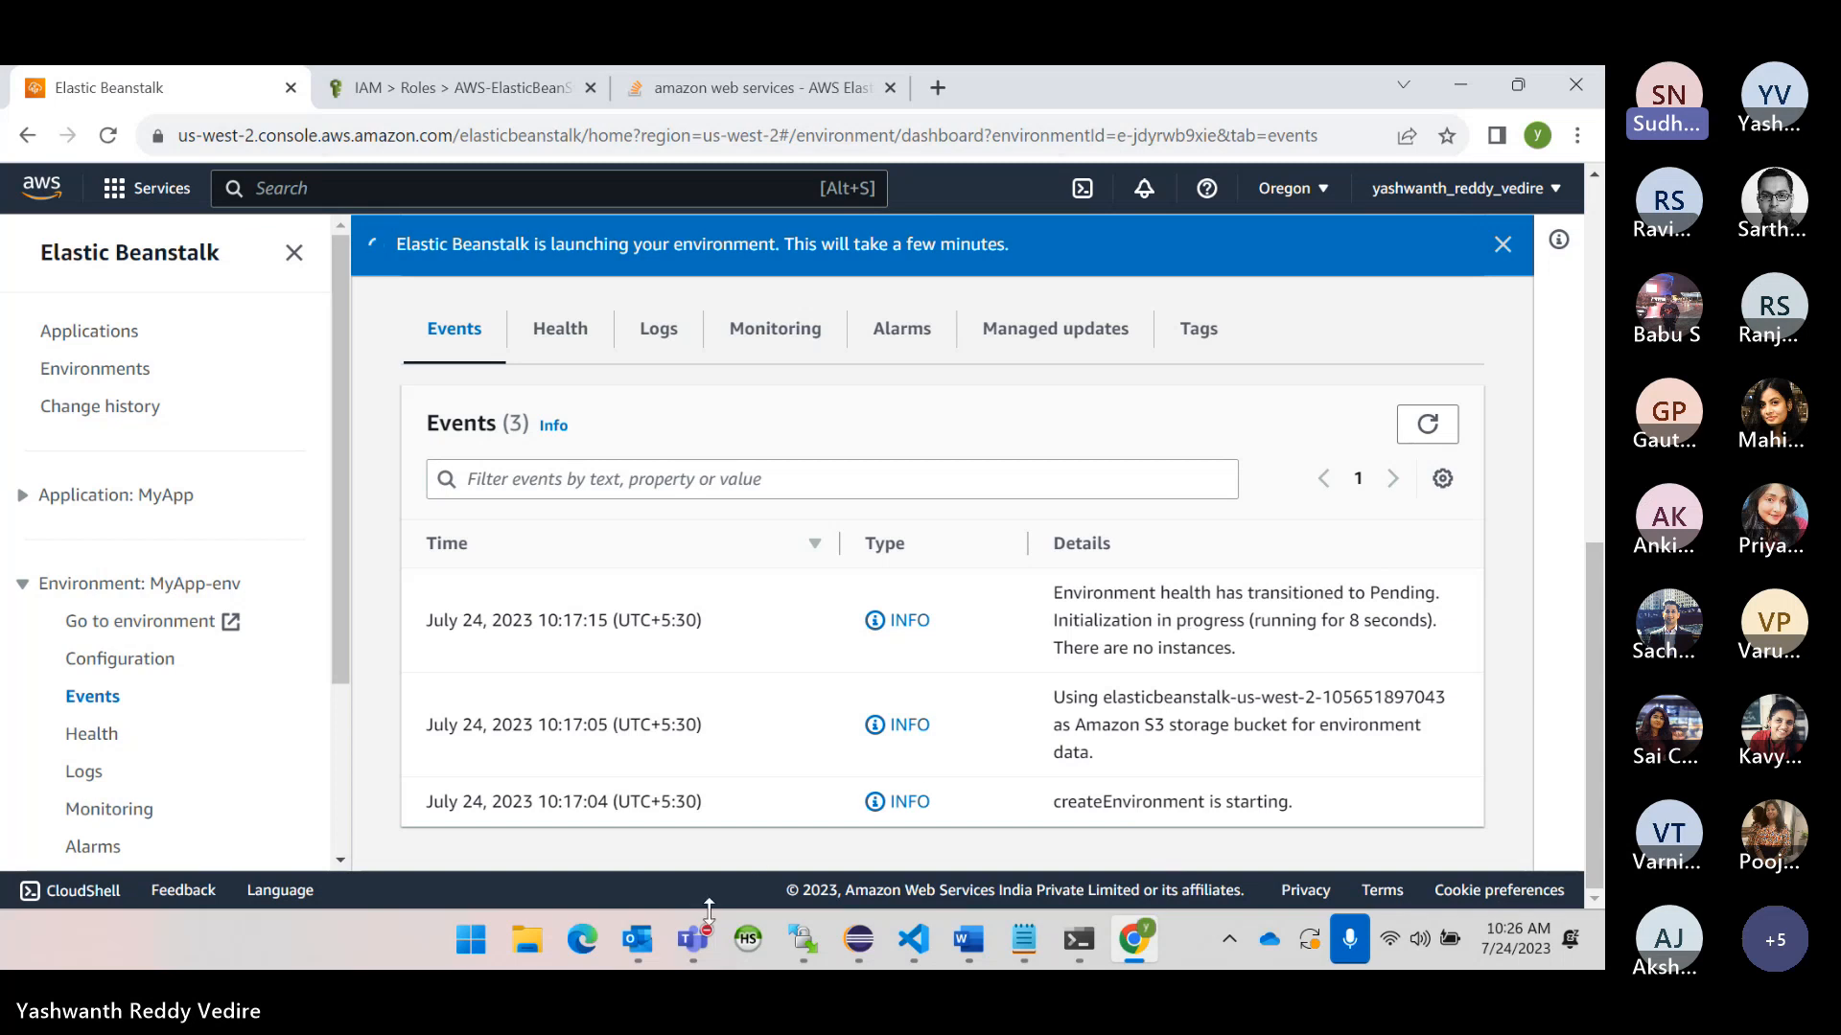
# - Switch to the AWS Training meeting window in Microsoft Teams
pyautogui.moveTo(693, 939)
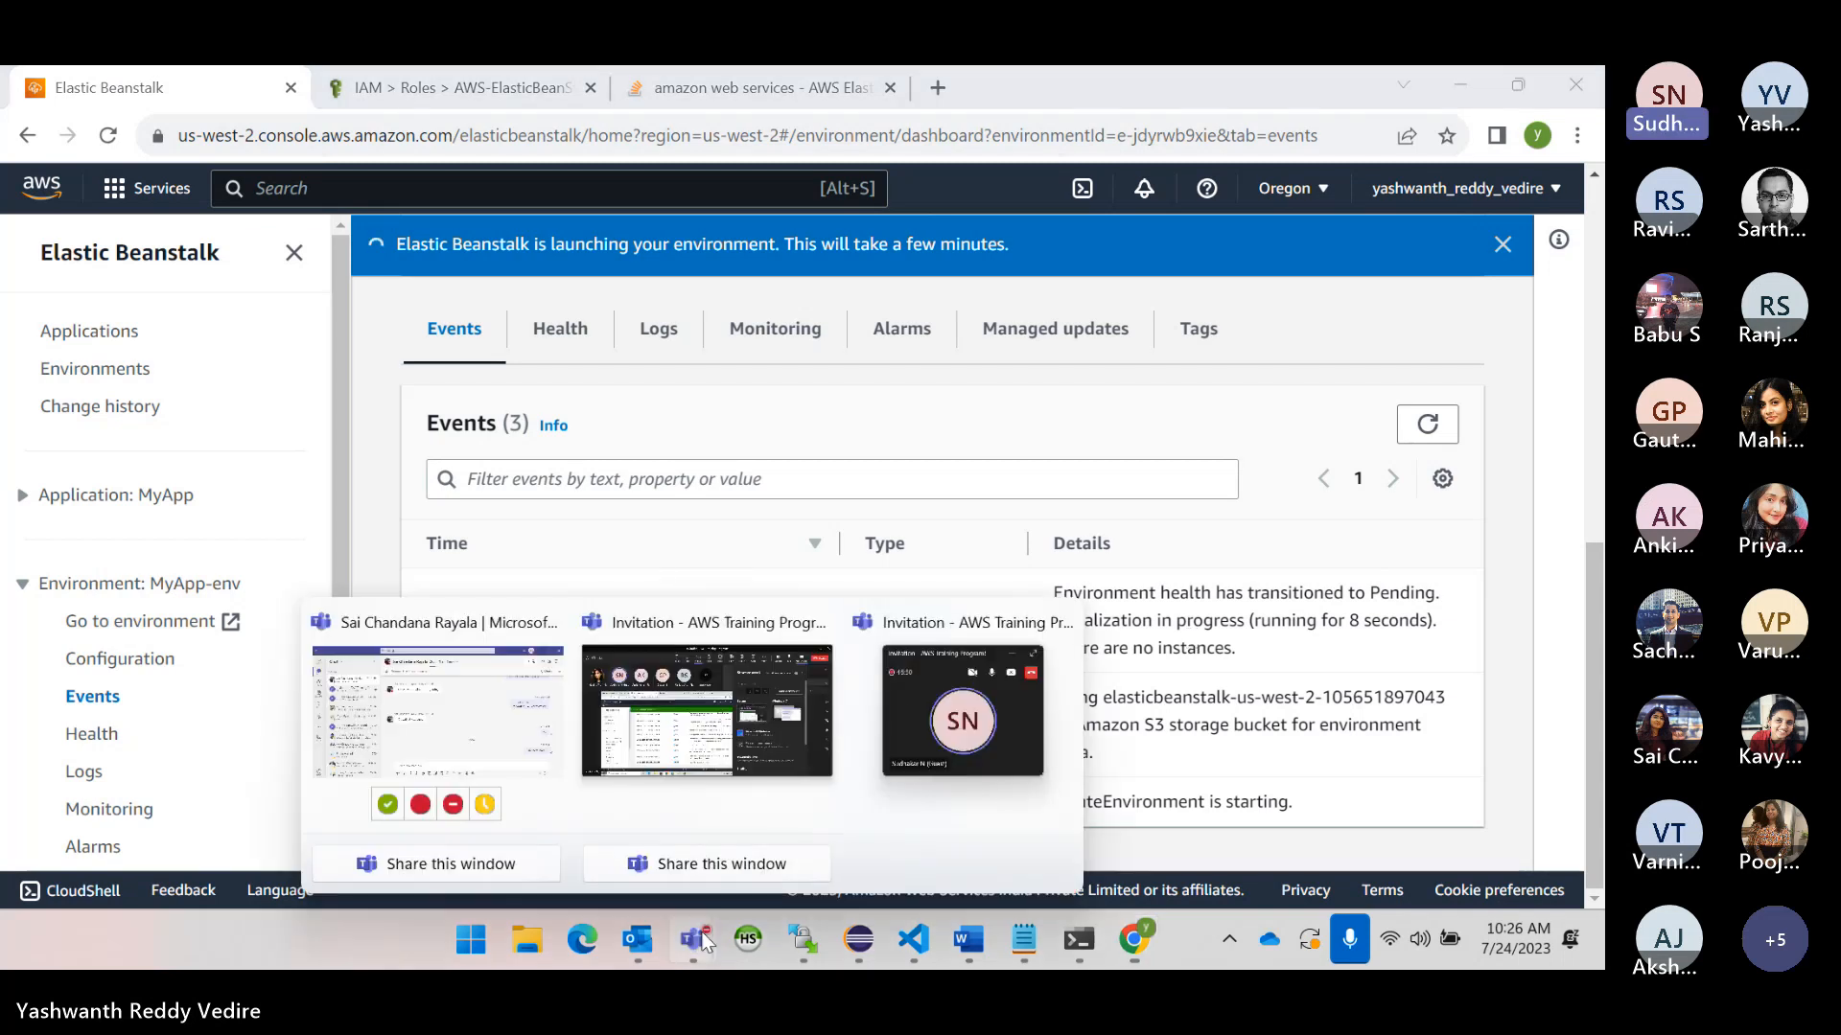
pyautogui.click(810, 731)
pyautogui.click(1414, 165)
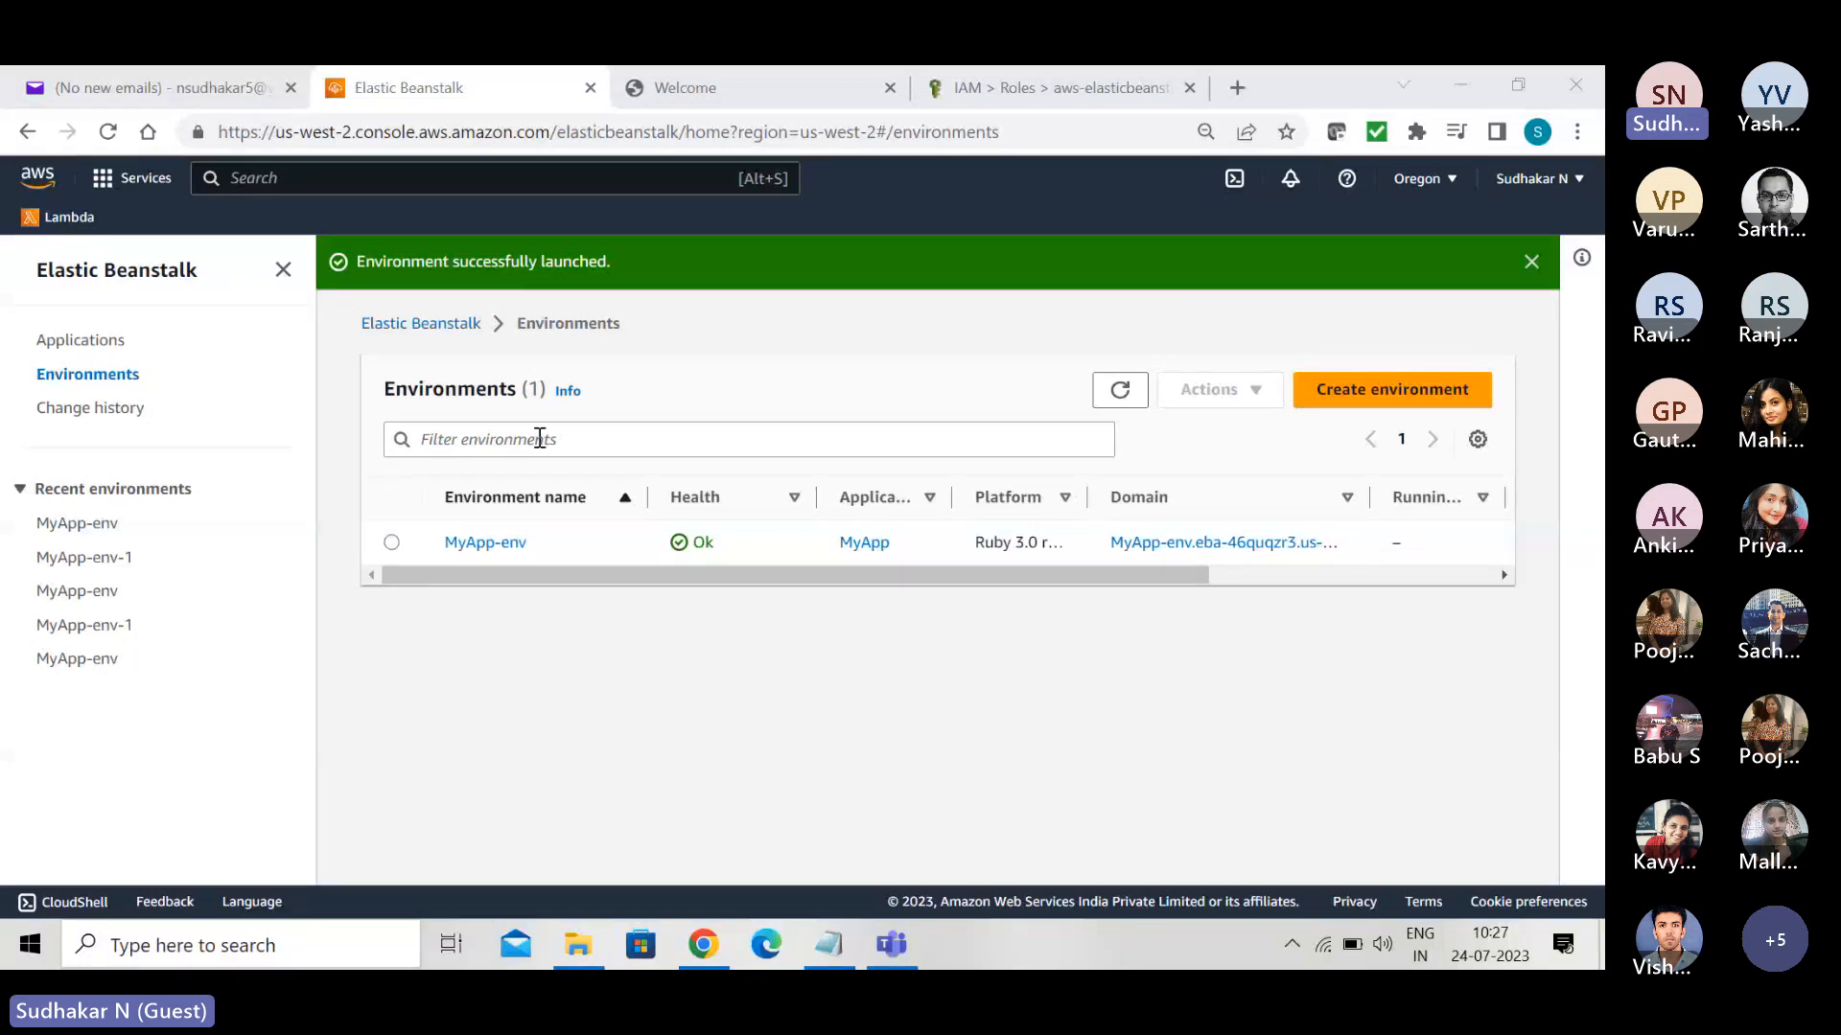
# - View the overview of the Ruby 3.0 MyApp-env and return to the environments list
pyautogui.click(494, 542)
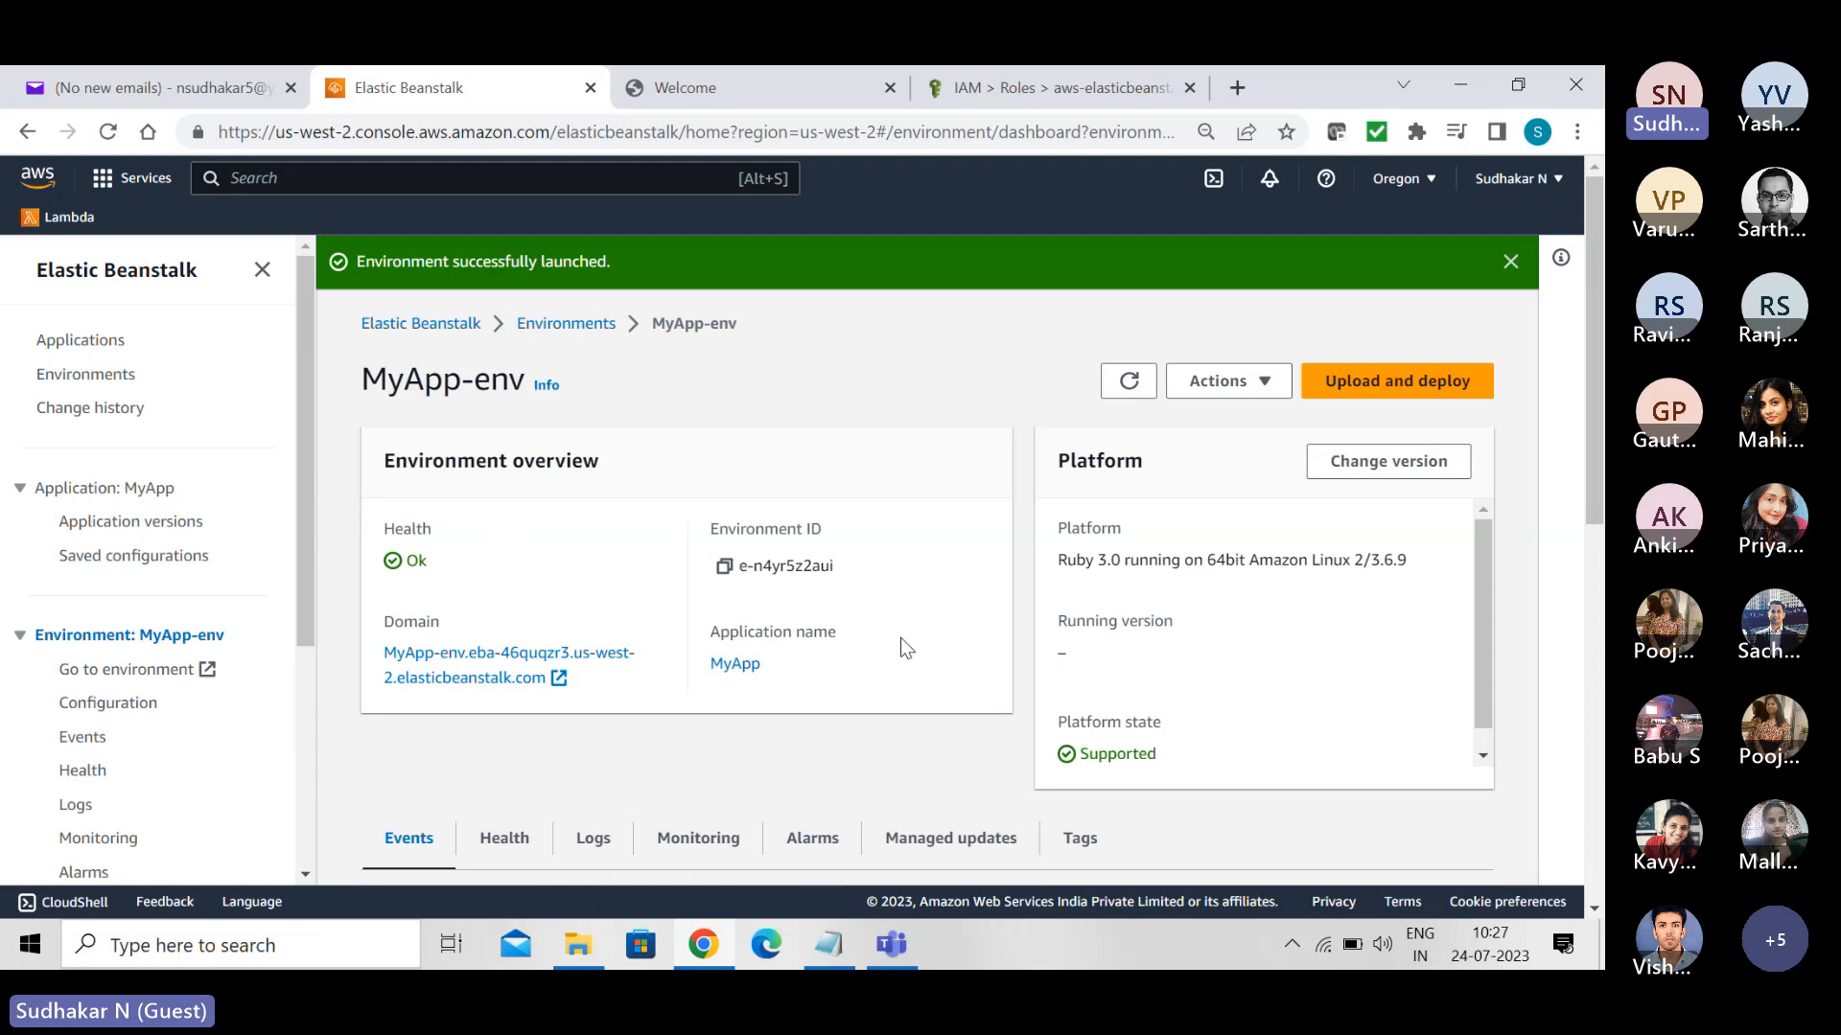
pyautogui.moveTo(1596, 494)
pyautogui.mouseDown()
pyautogui.moveTo(1601, 762)
pyautogui.moveTo(1595, 460)
pyautogui.mouseUp()
pyautogui.click(573, 325)
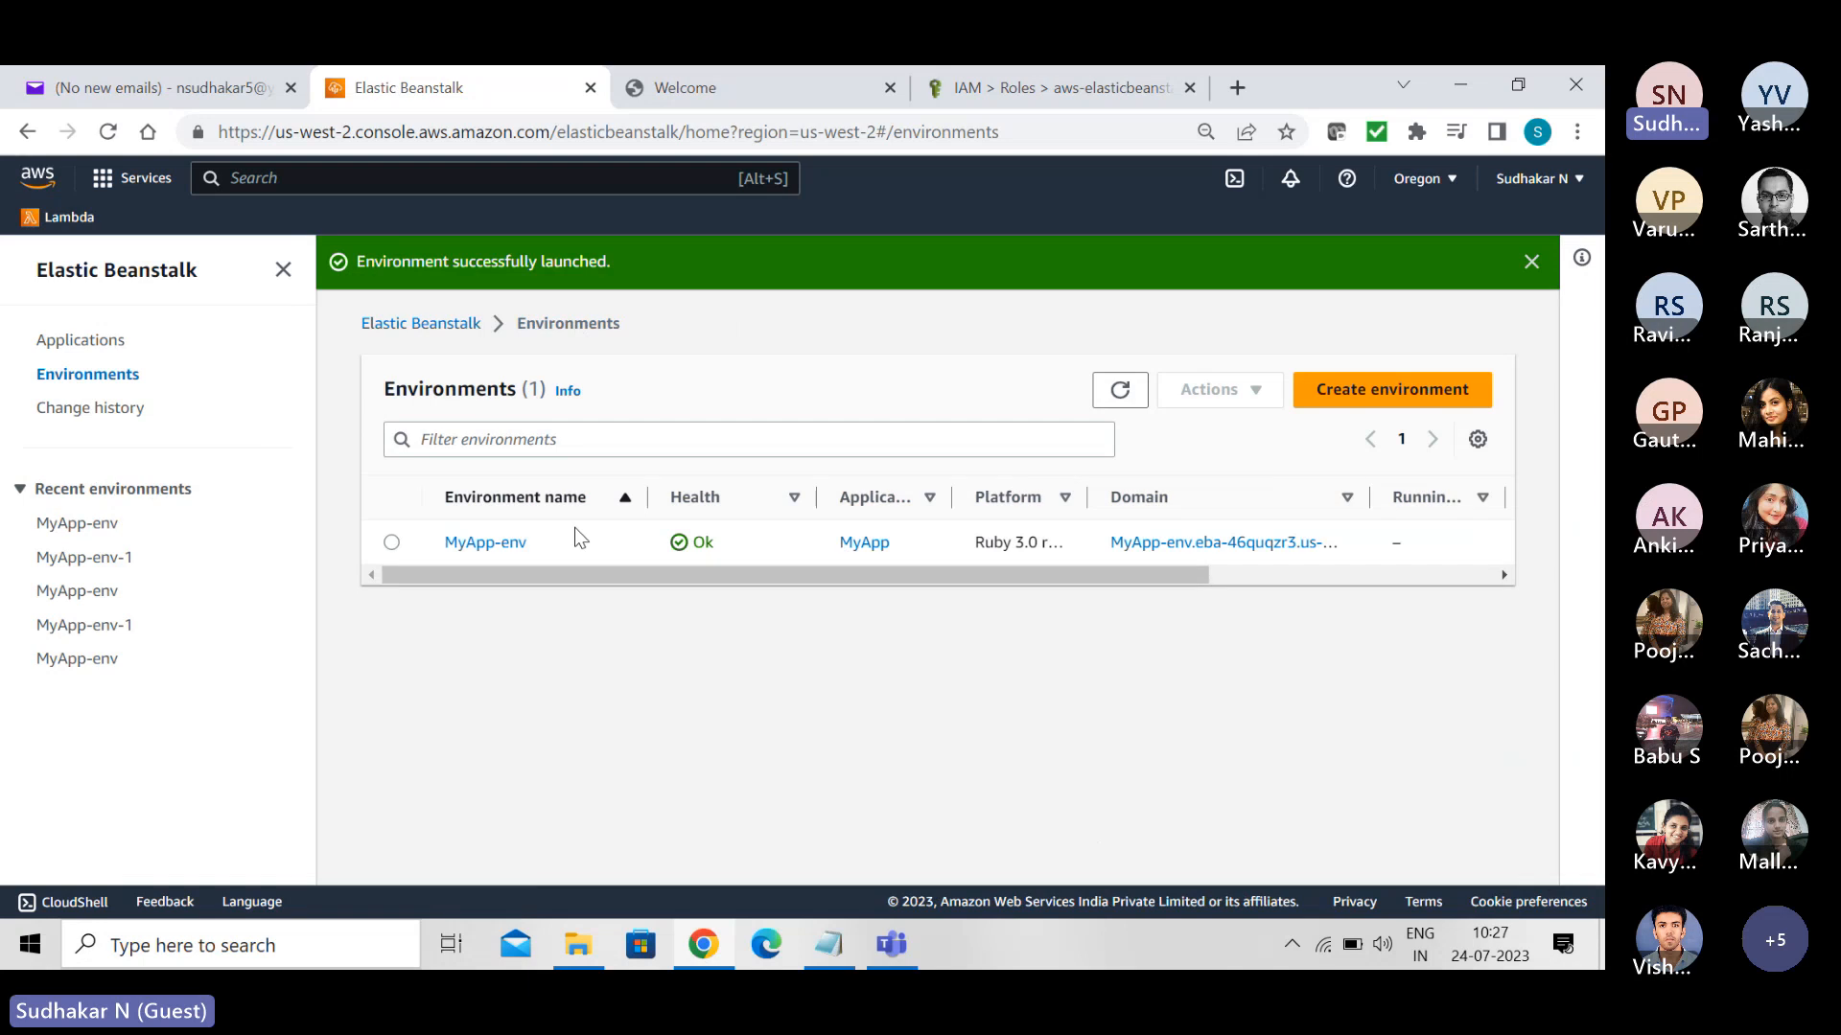
# - Terminate the MyApp-env environment, confirming with the environment name MyApp-env
pyautogui.click(391, 544)
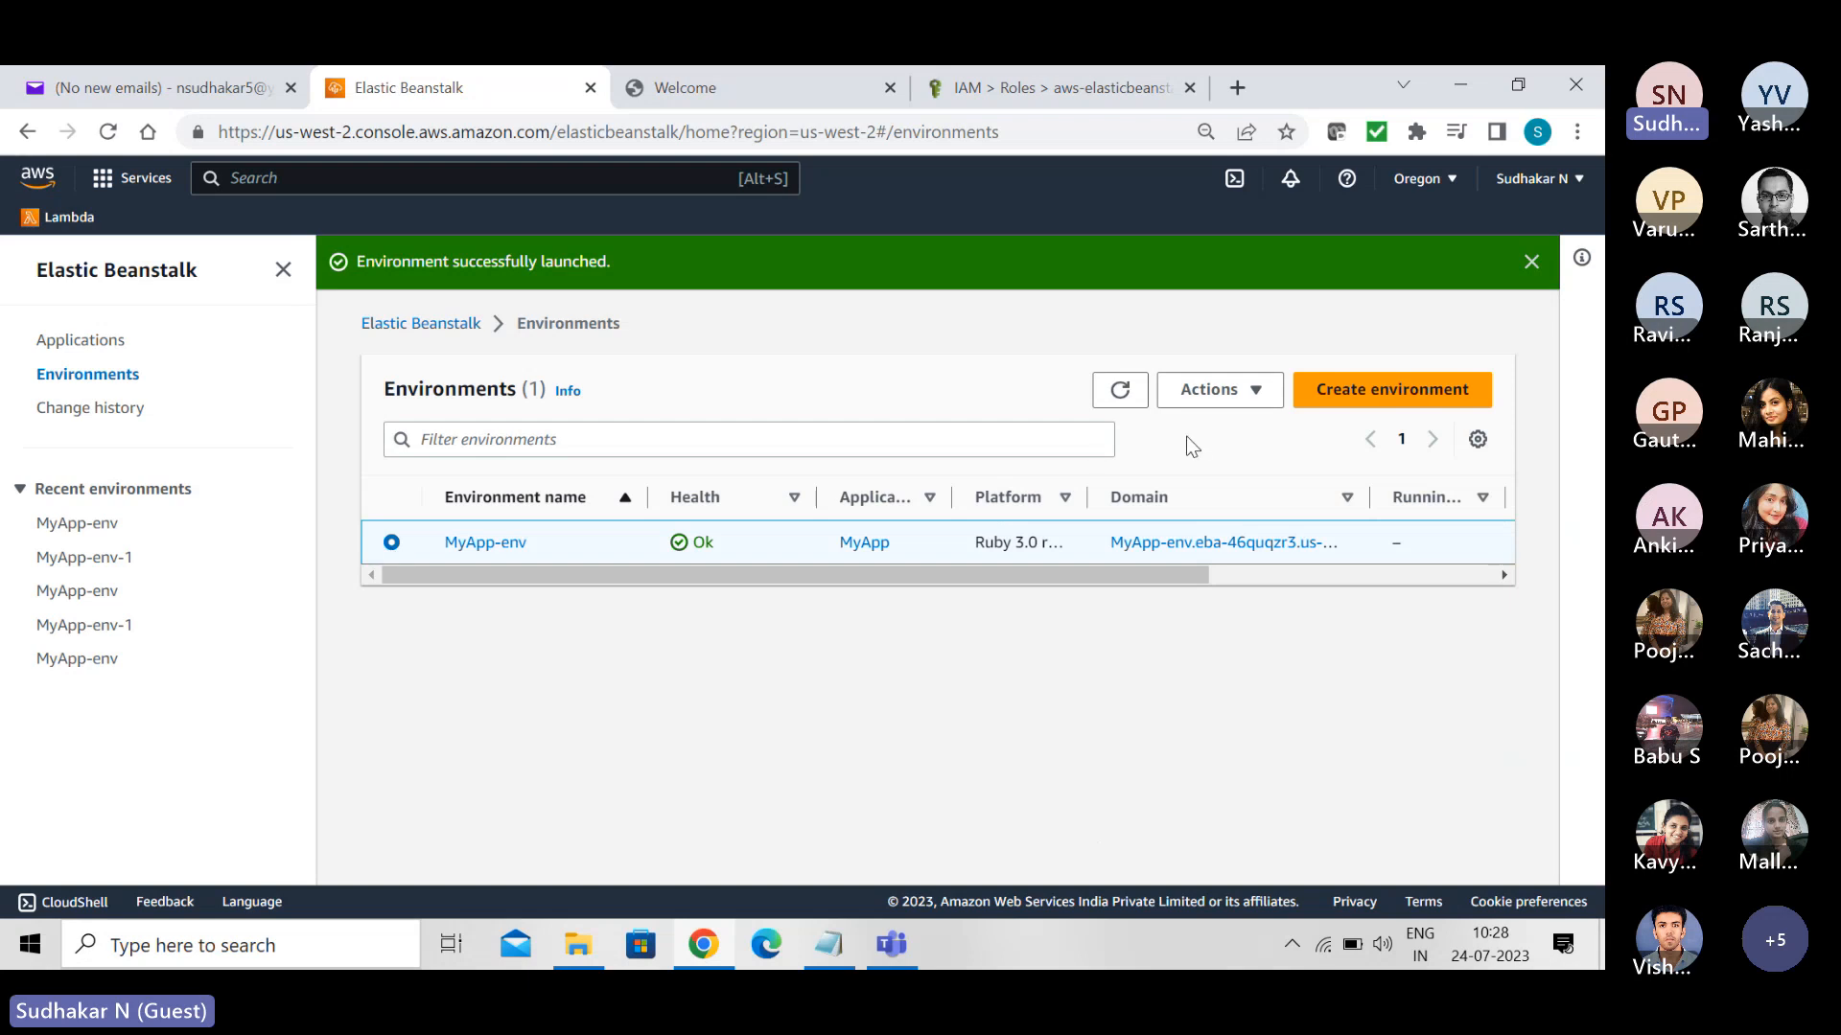
pyautogui.click(1257, 393)
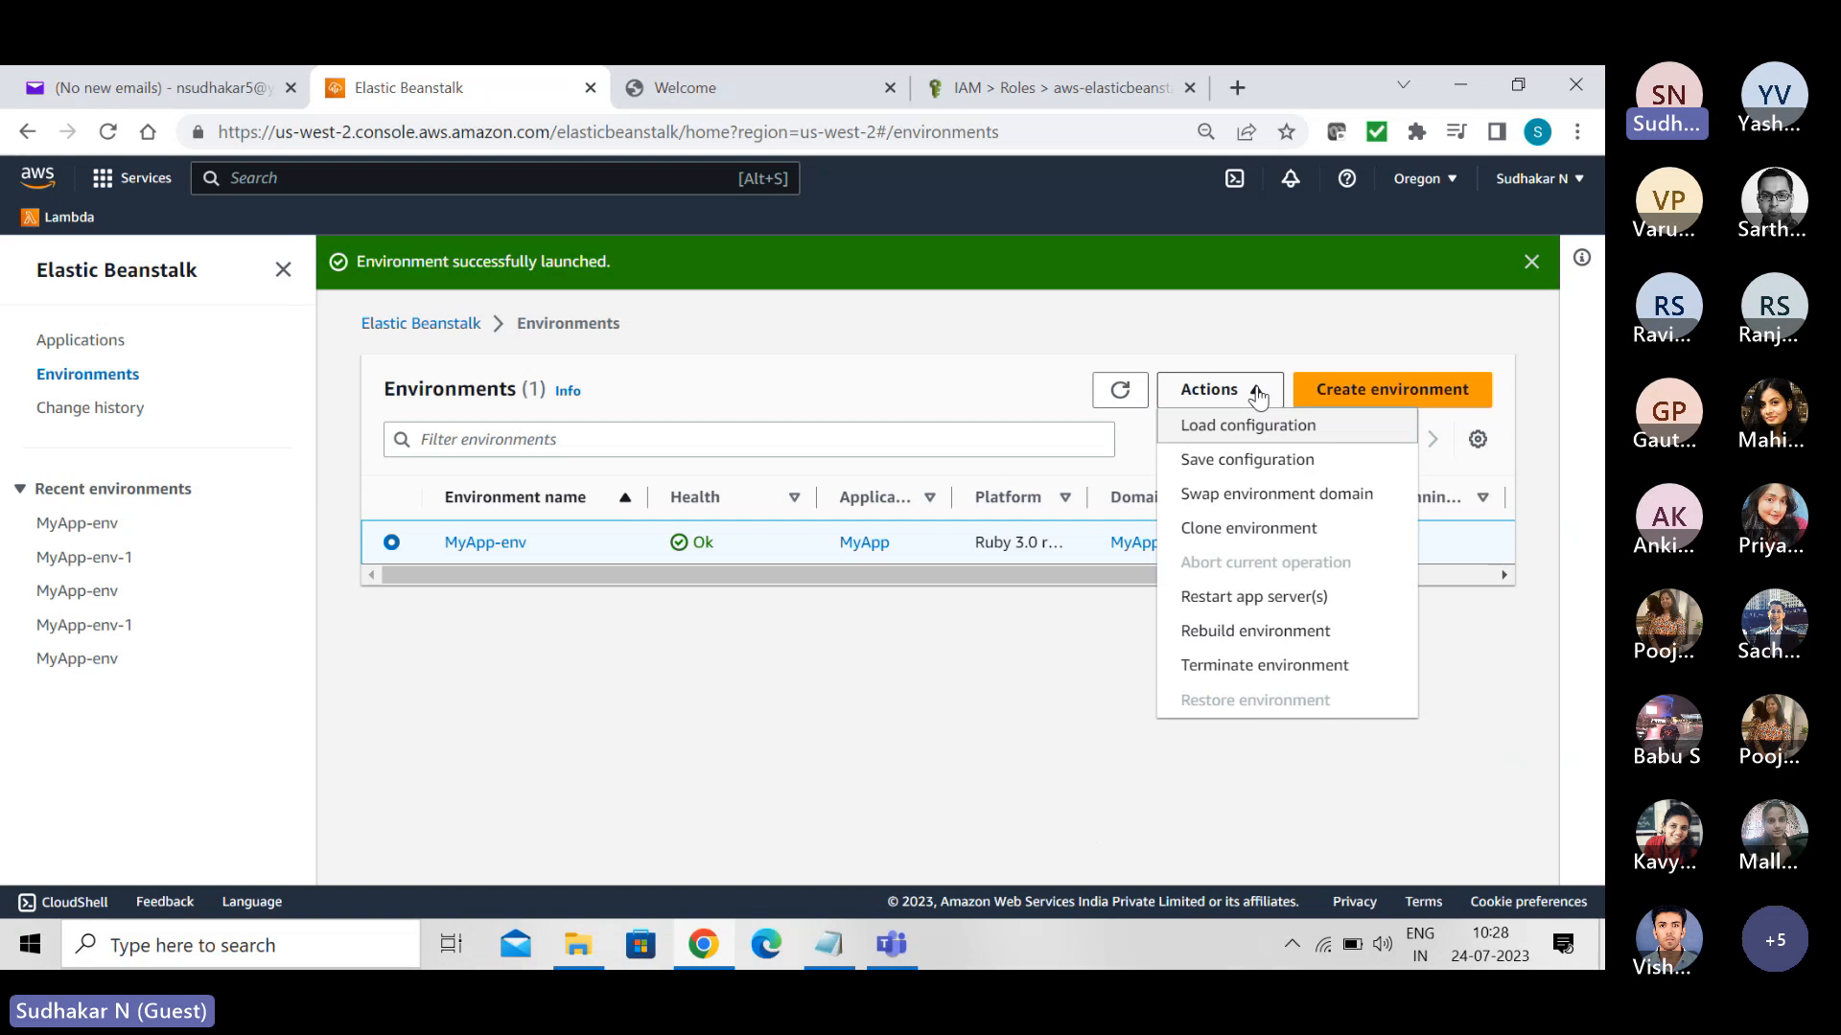
pyautogui.click(1264, 668)
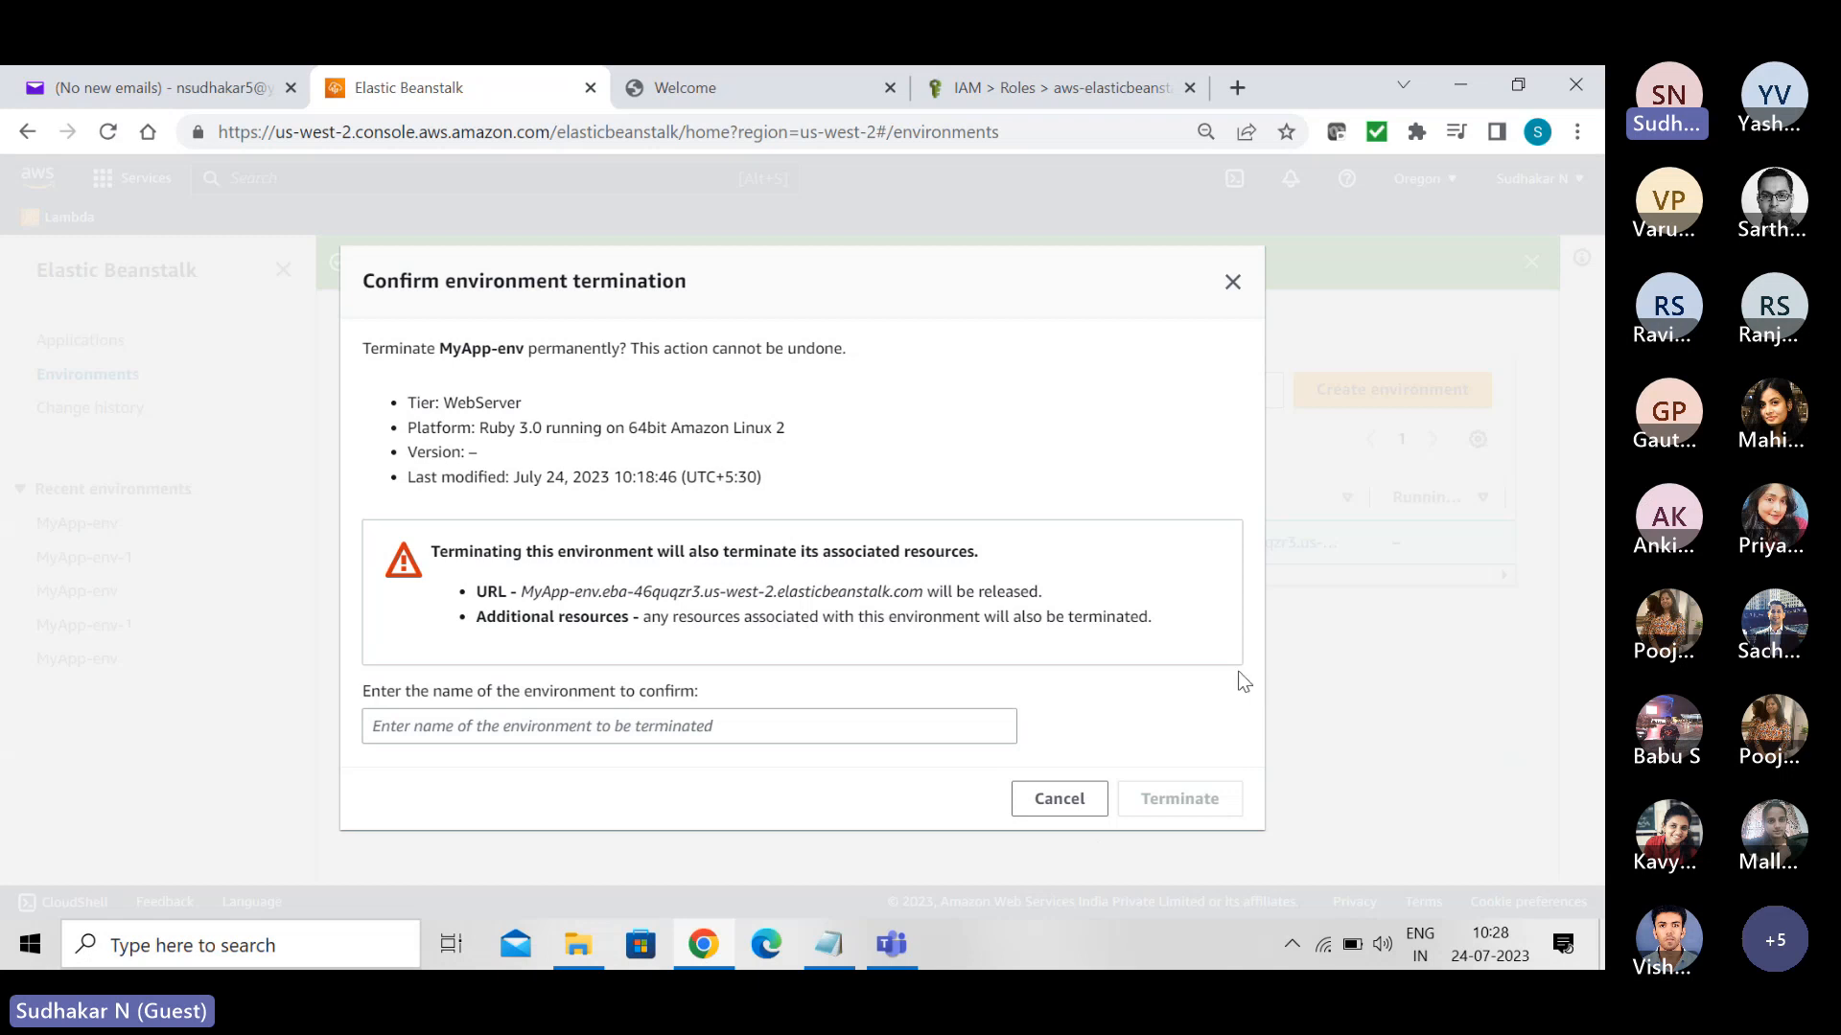
pyautogui.click(774, 726)
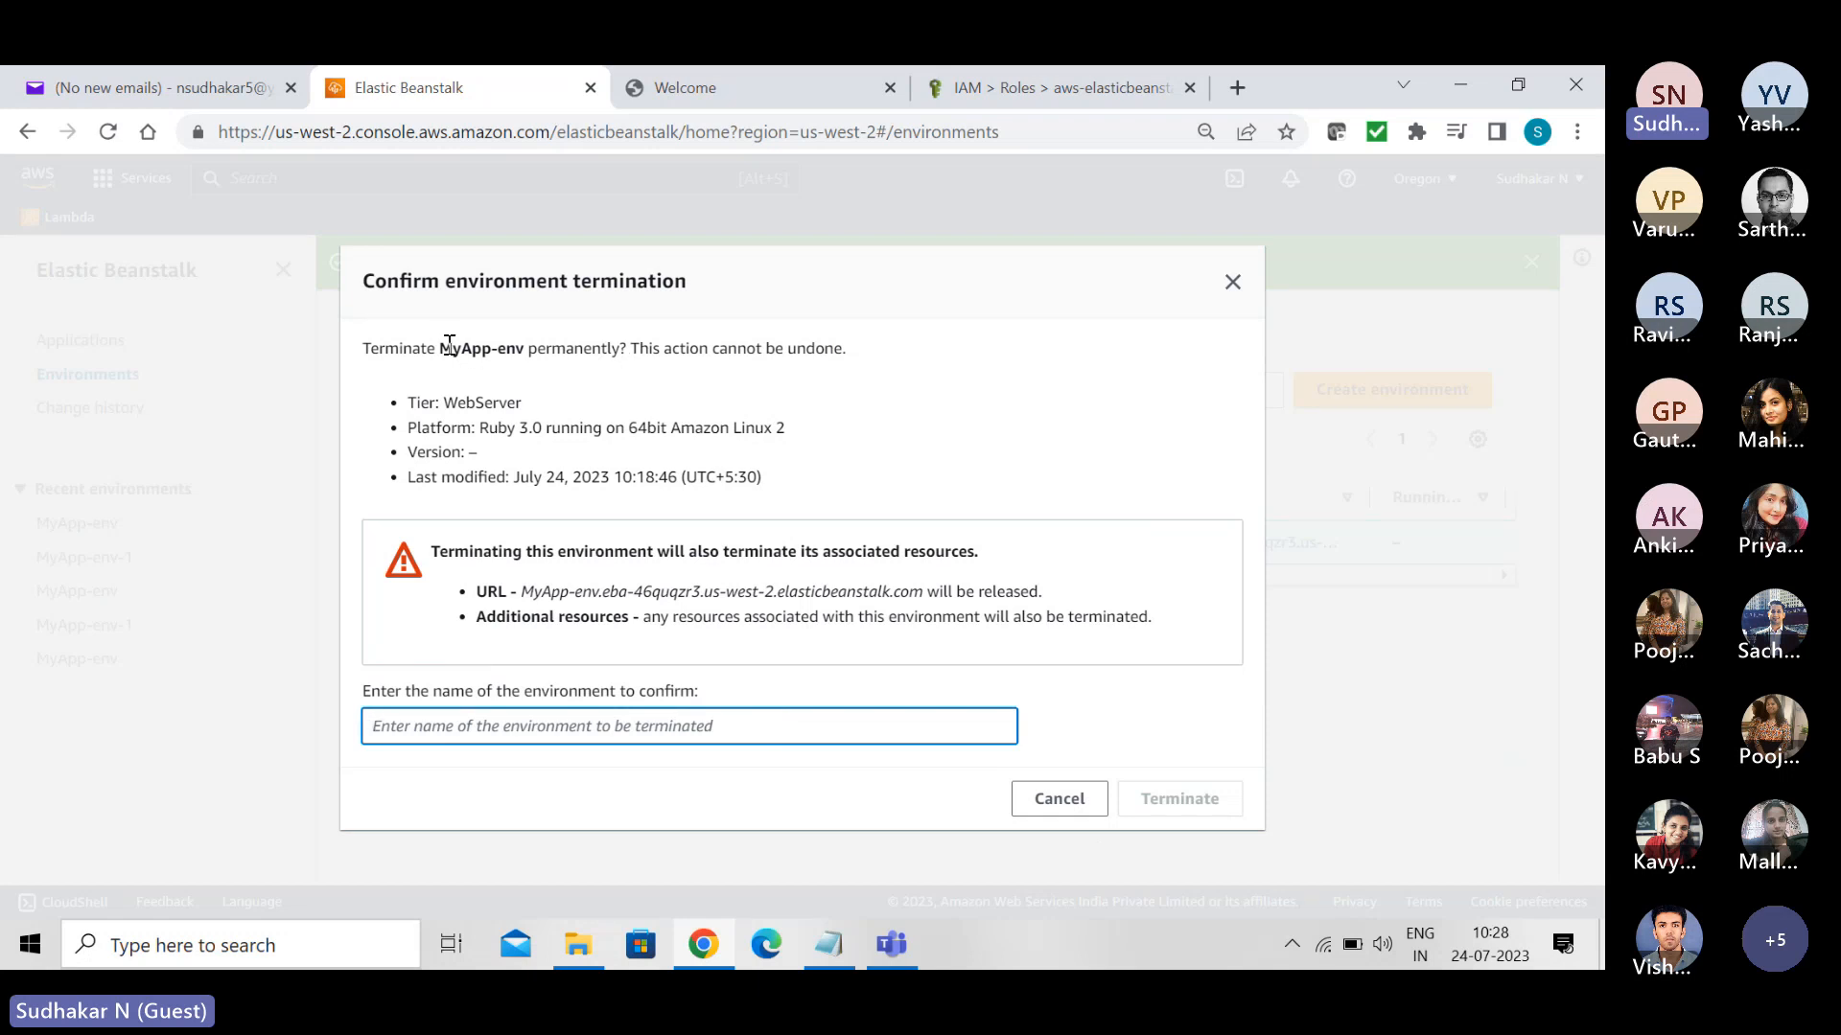
pyautogui.moveTo(440, 346); pyautogui.dragTo(524, 341)
pyautogui.hotkey('ctrl', 'c')
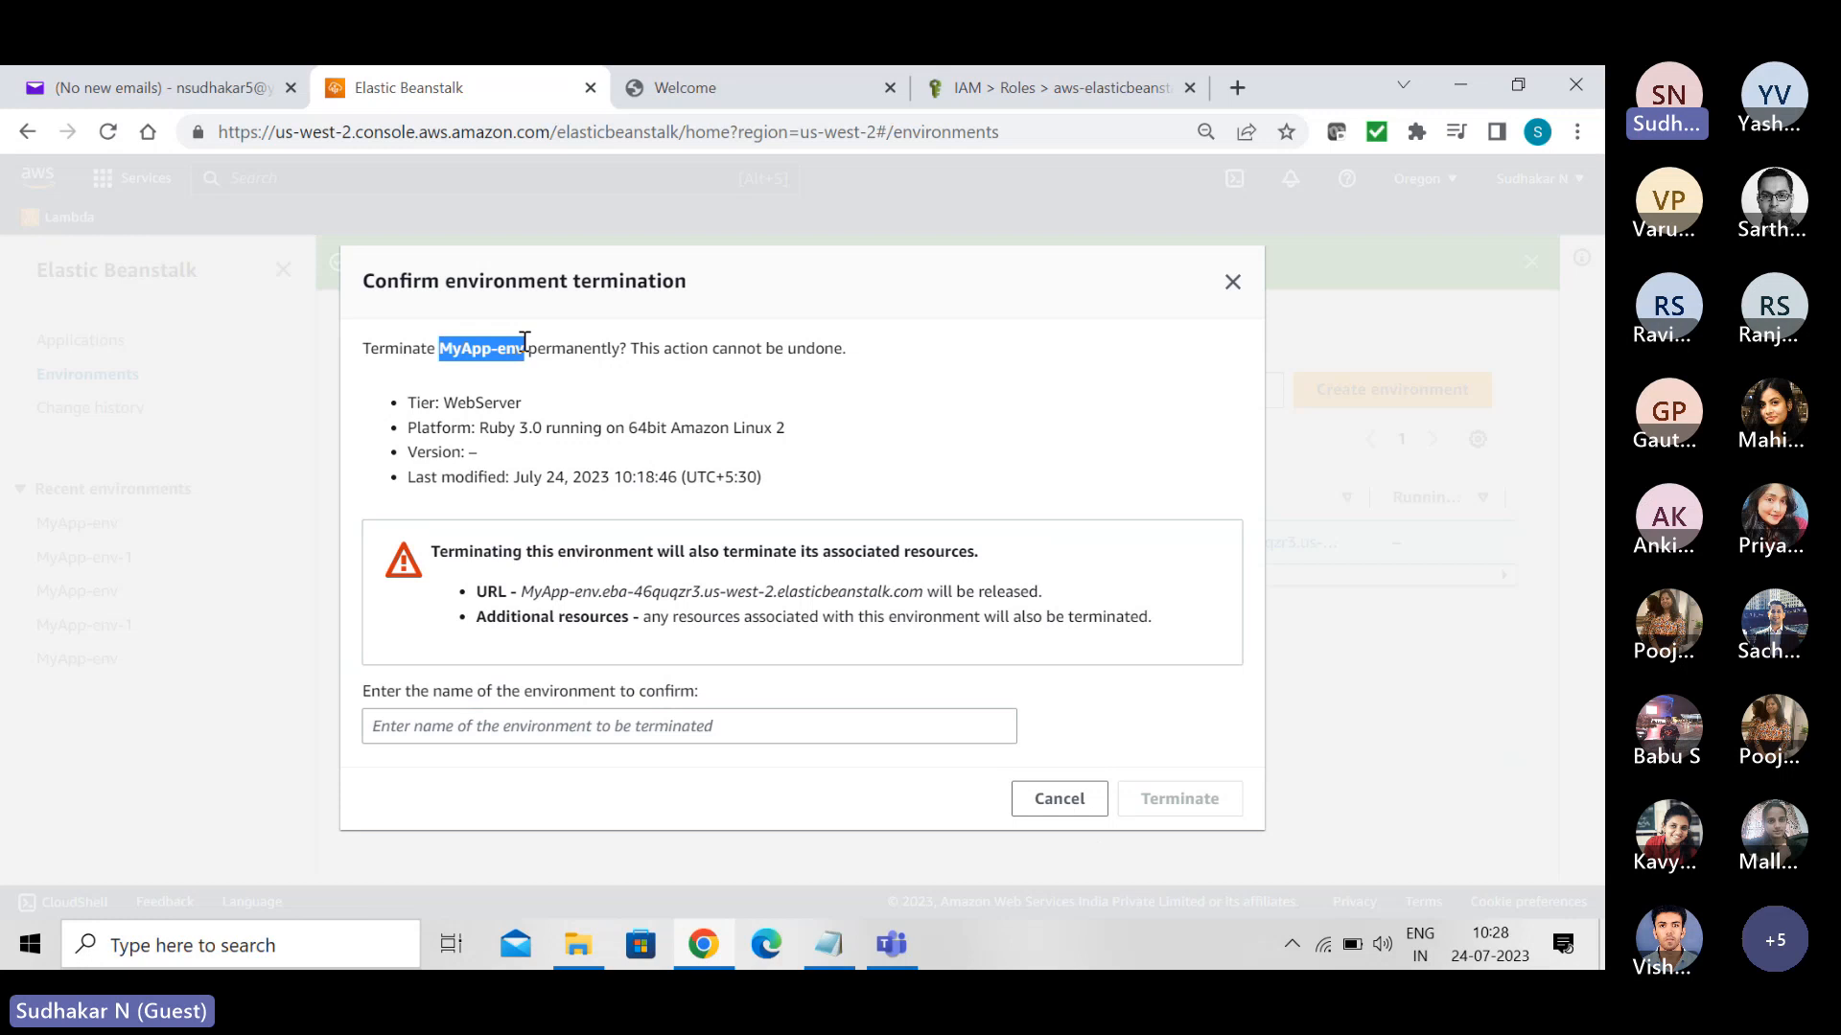
pyautogui.click(450, 724)
pyautogui.hotkey('ctrl', 'v')
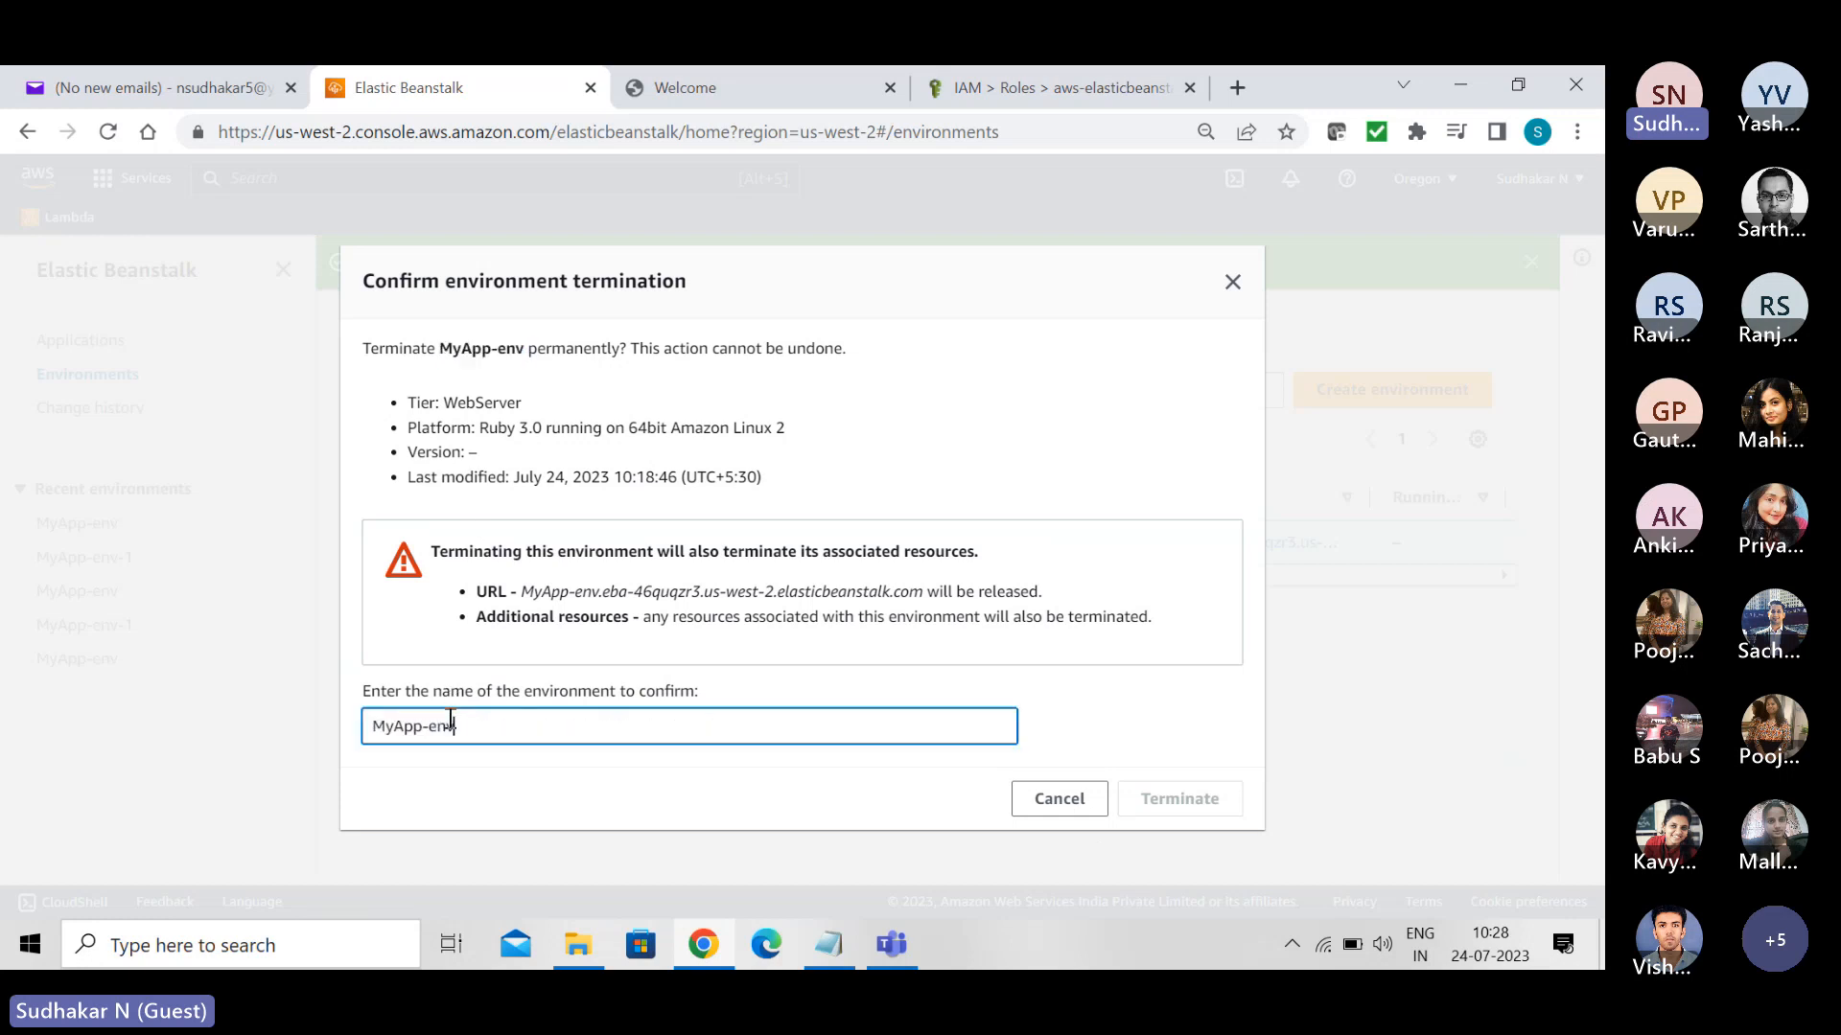
pyautogui.click(1181, 810)
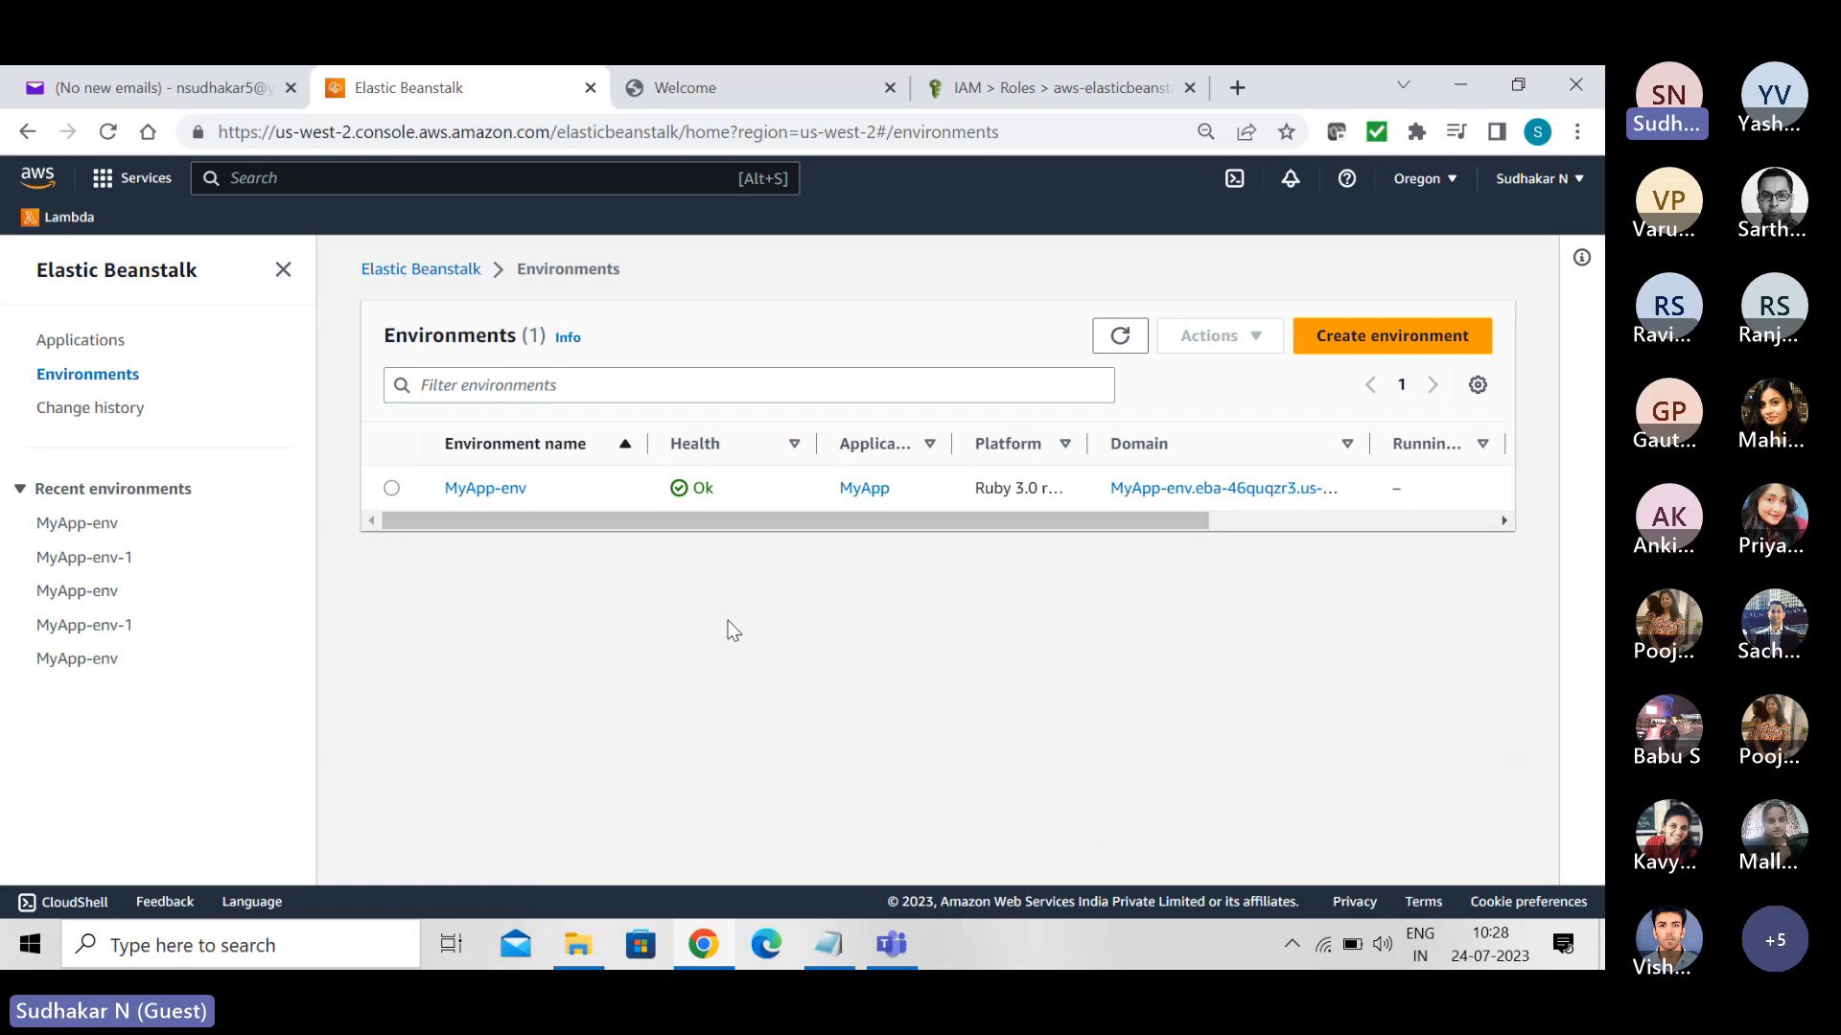
# - Delete the MyApp application, confirming with the application name MyApp
pyautogui.click(79, 343)
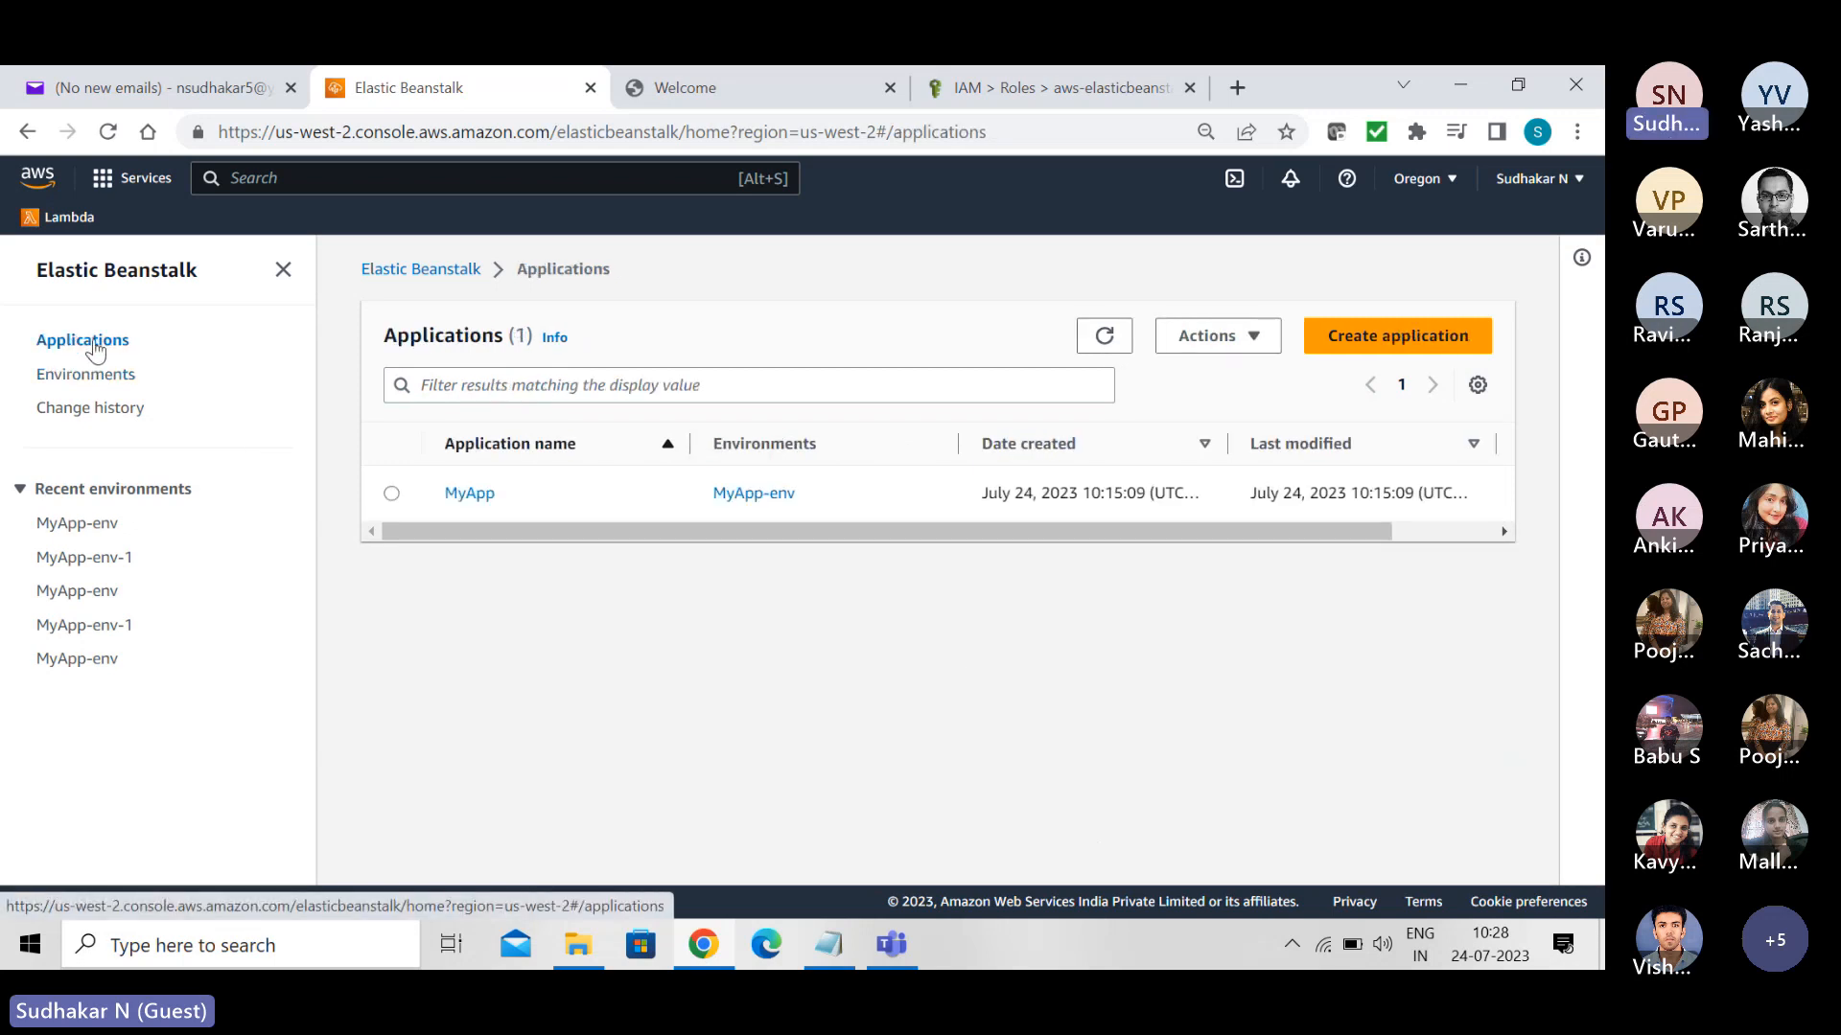
pyautogui.click(391, 493)
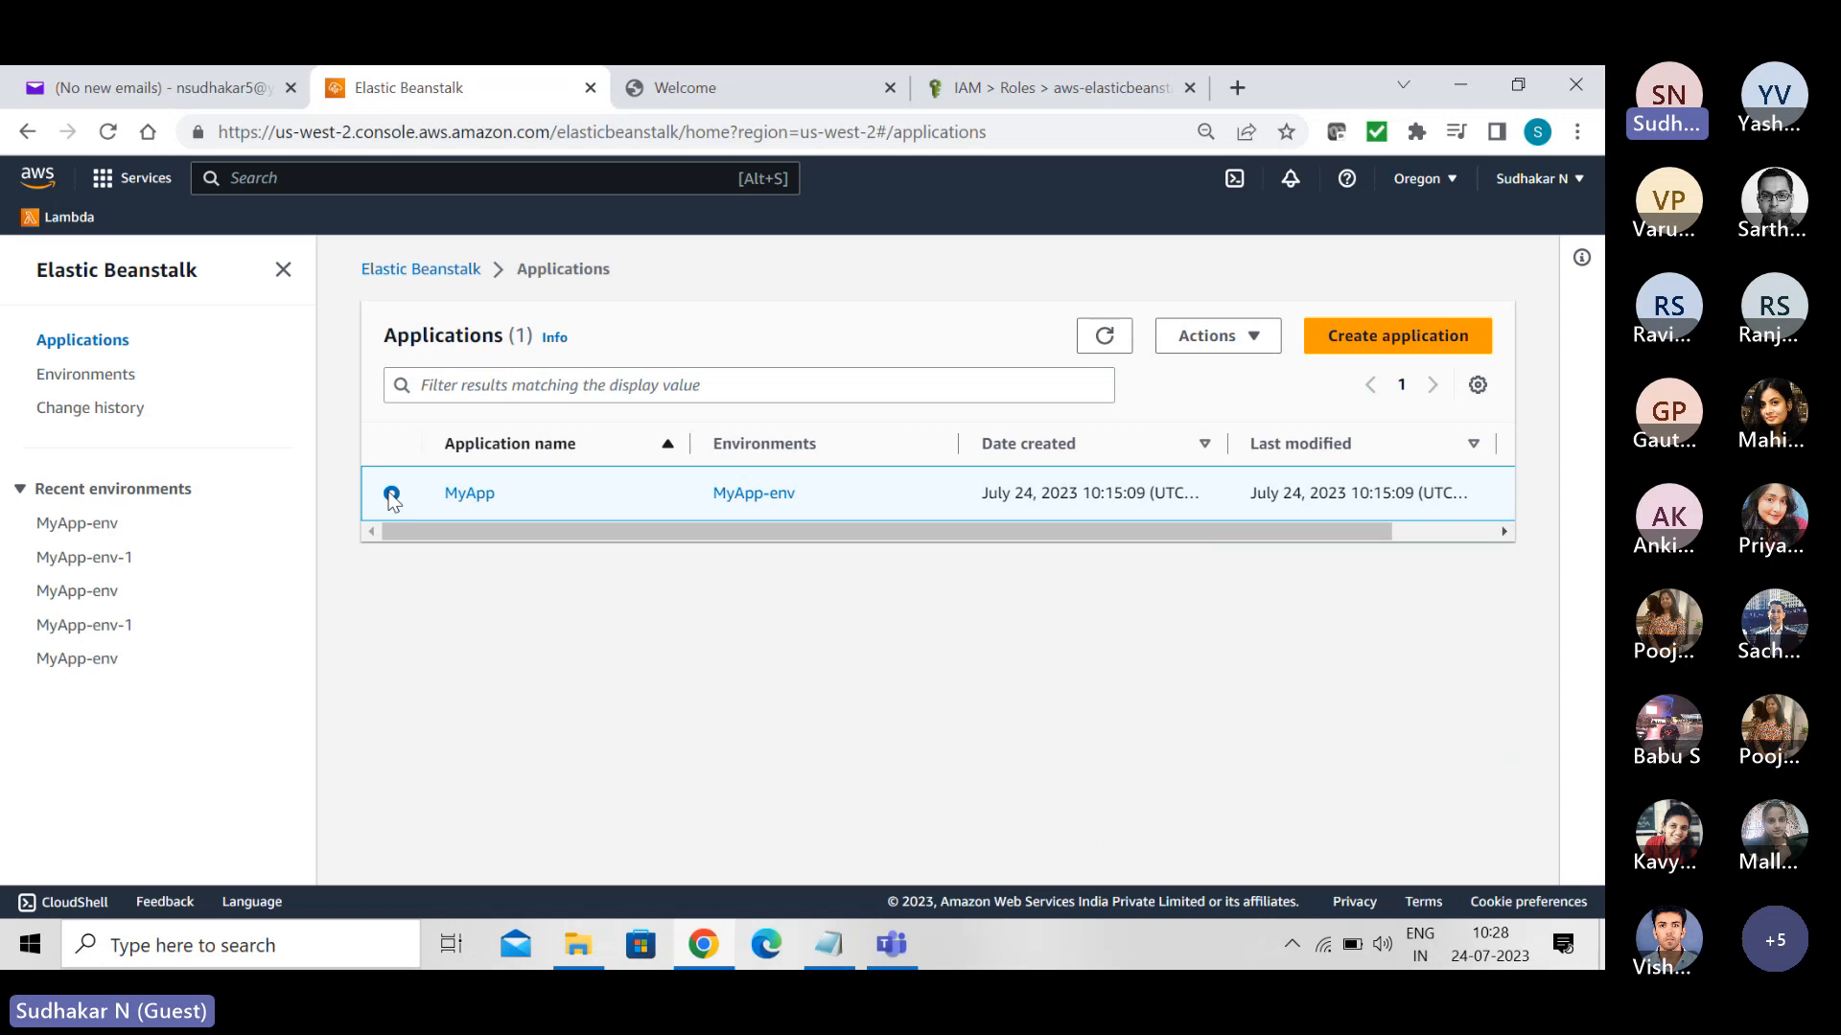
pyautogui.click(1252, 337)
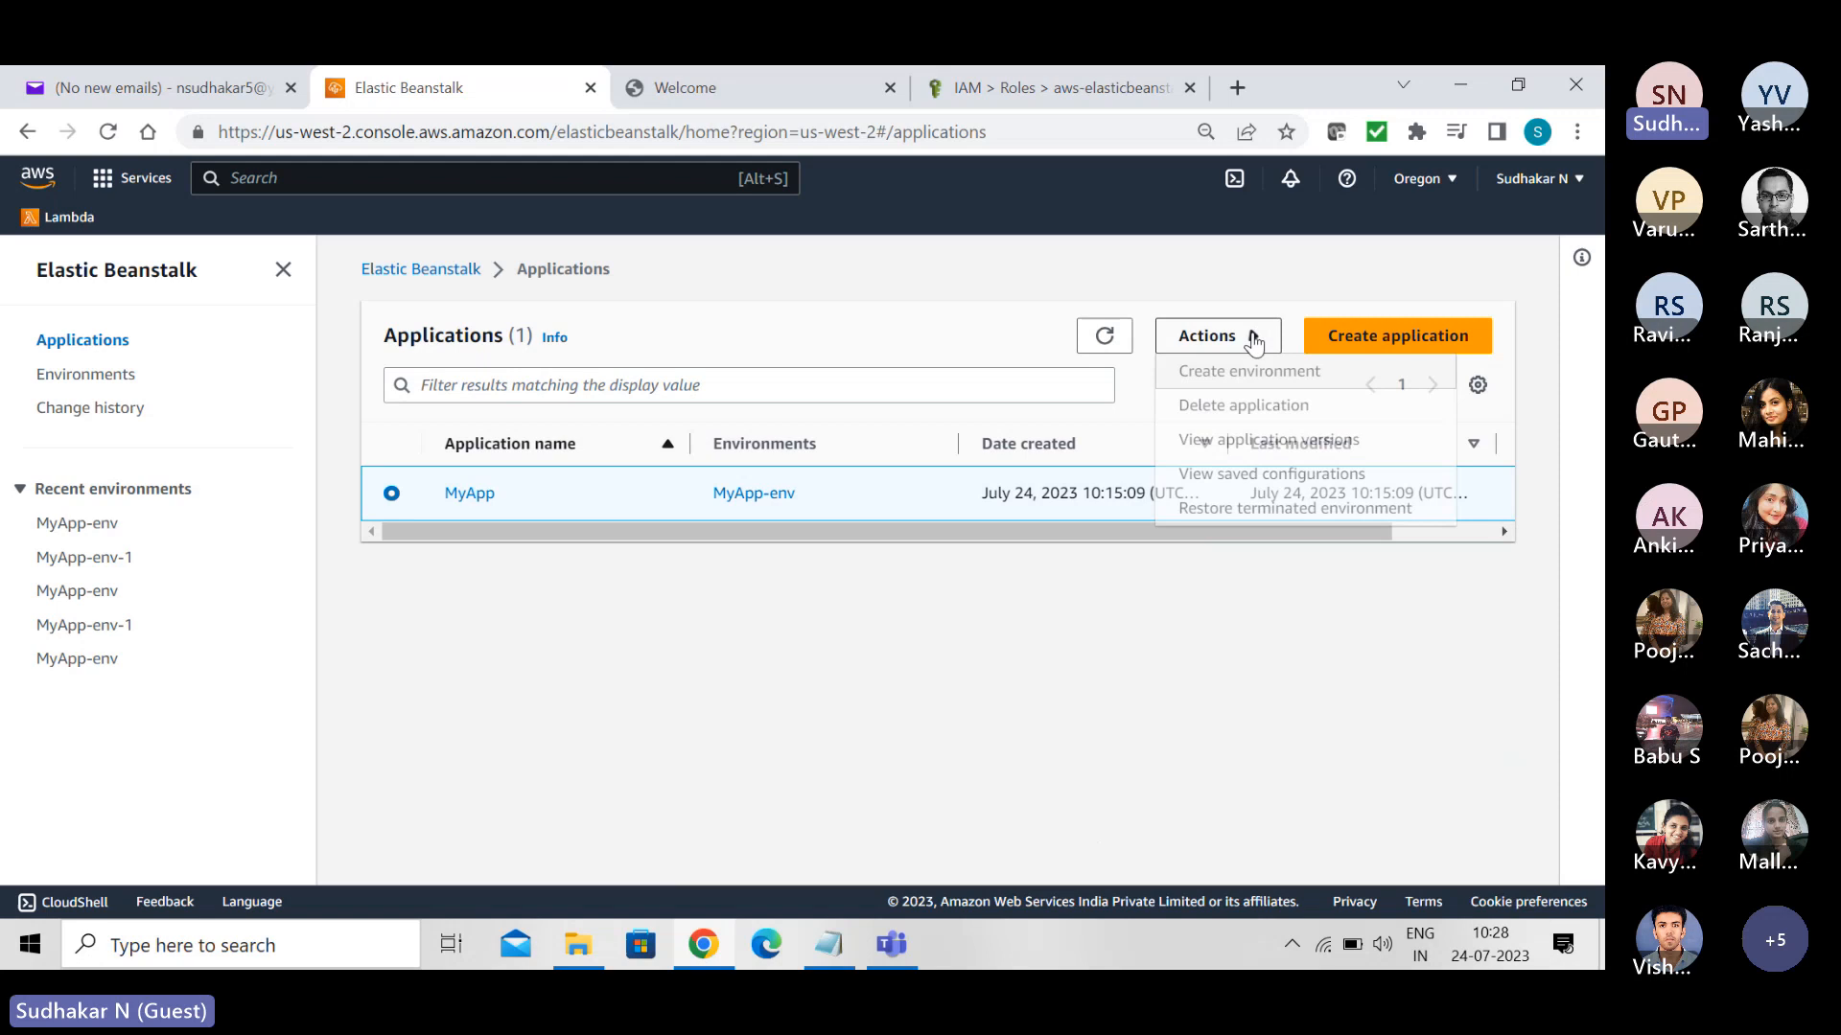
pyautogui.click(1245, 407)
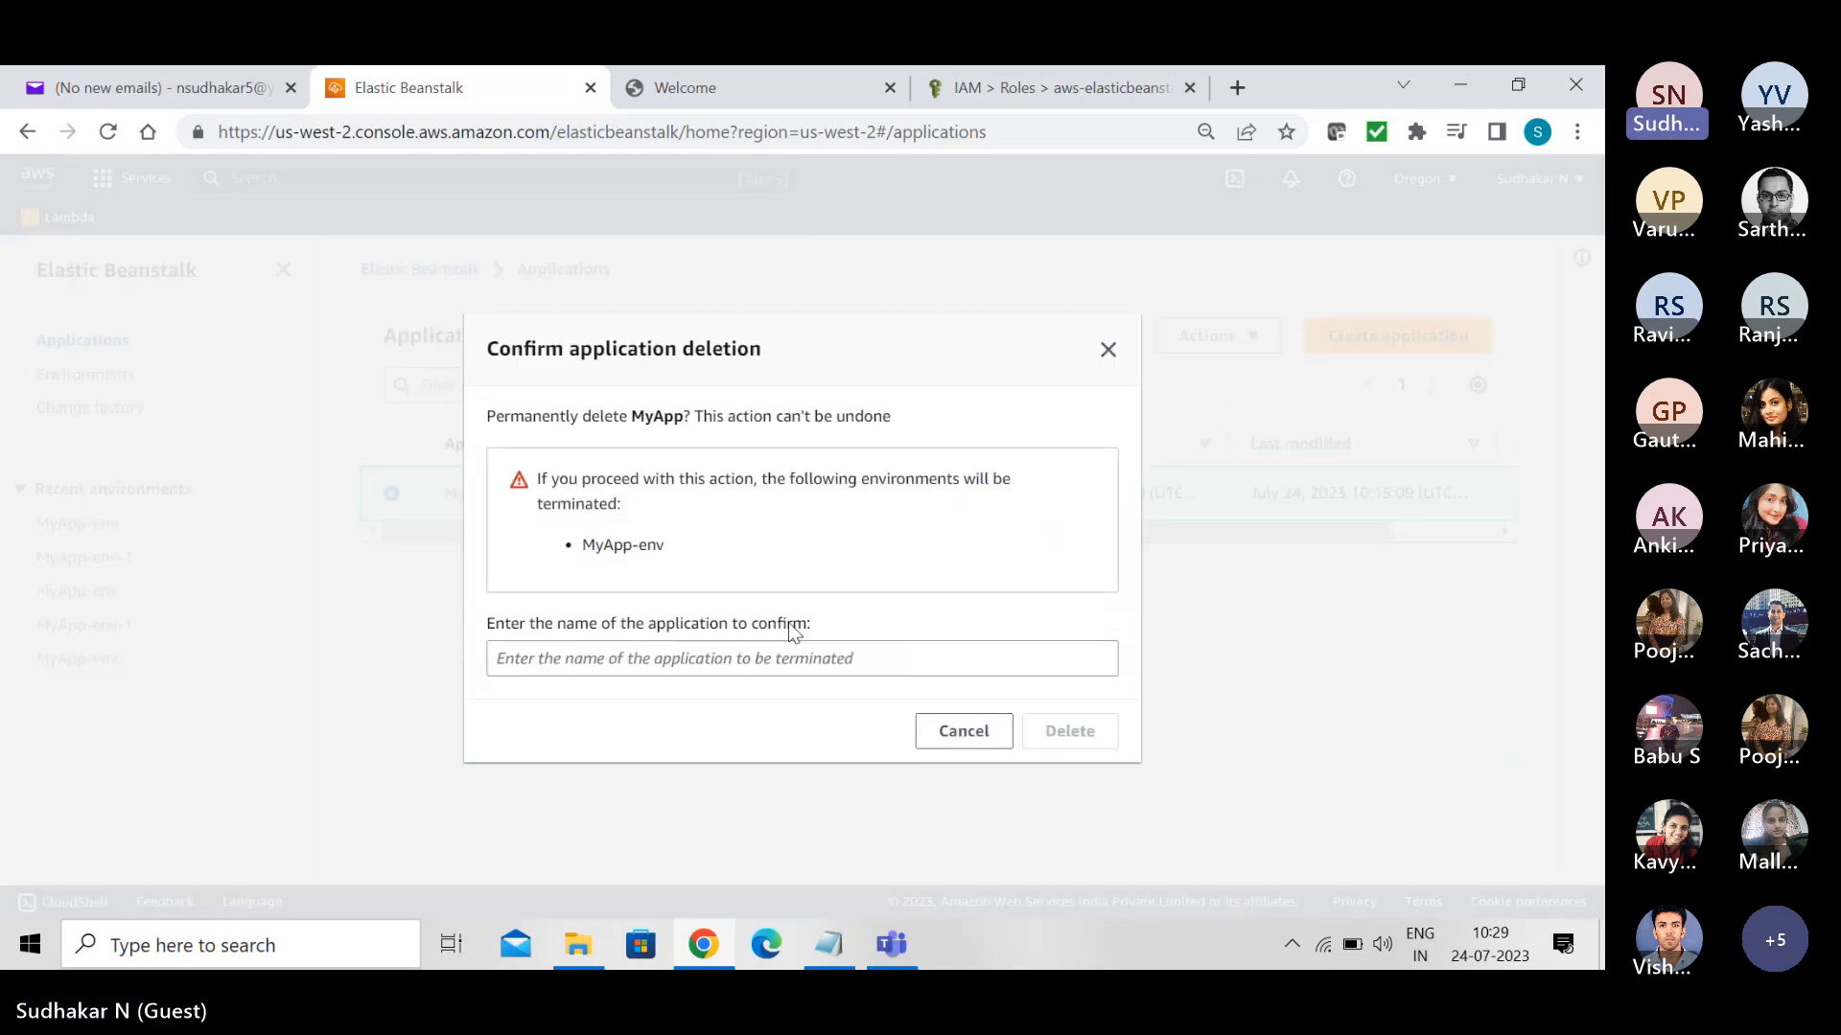
pyautogui.click(726, 665)
pyautogui.hotkey('ctrl', 'v')
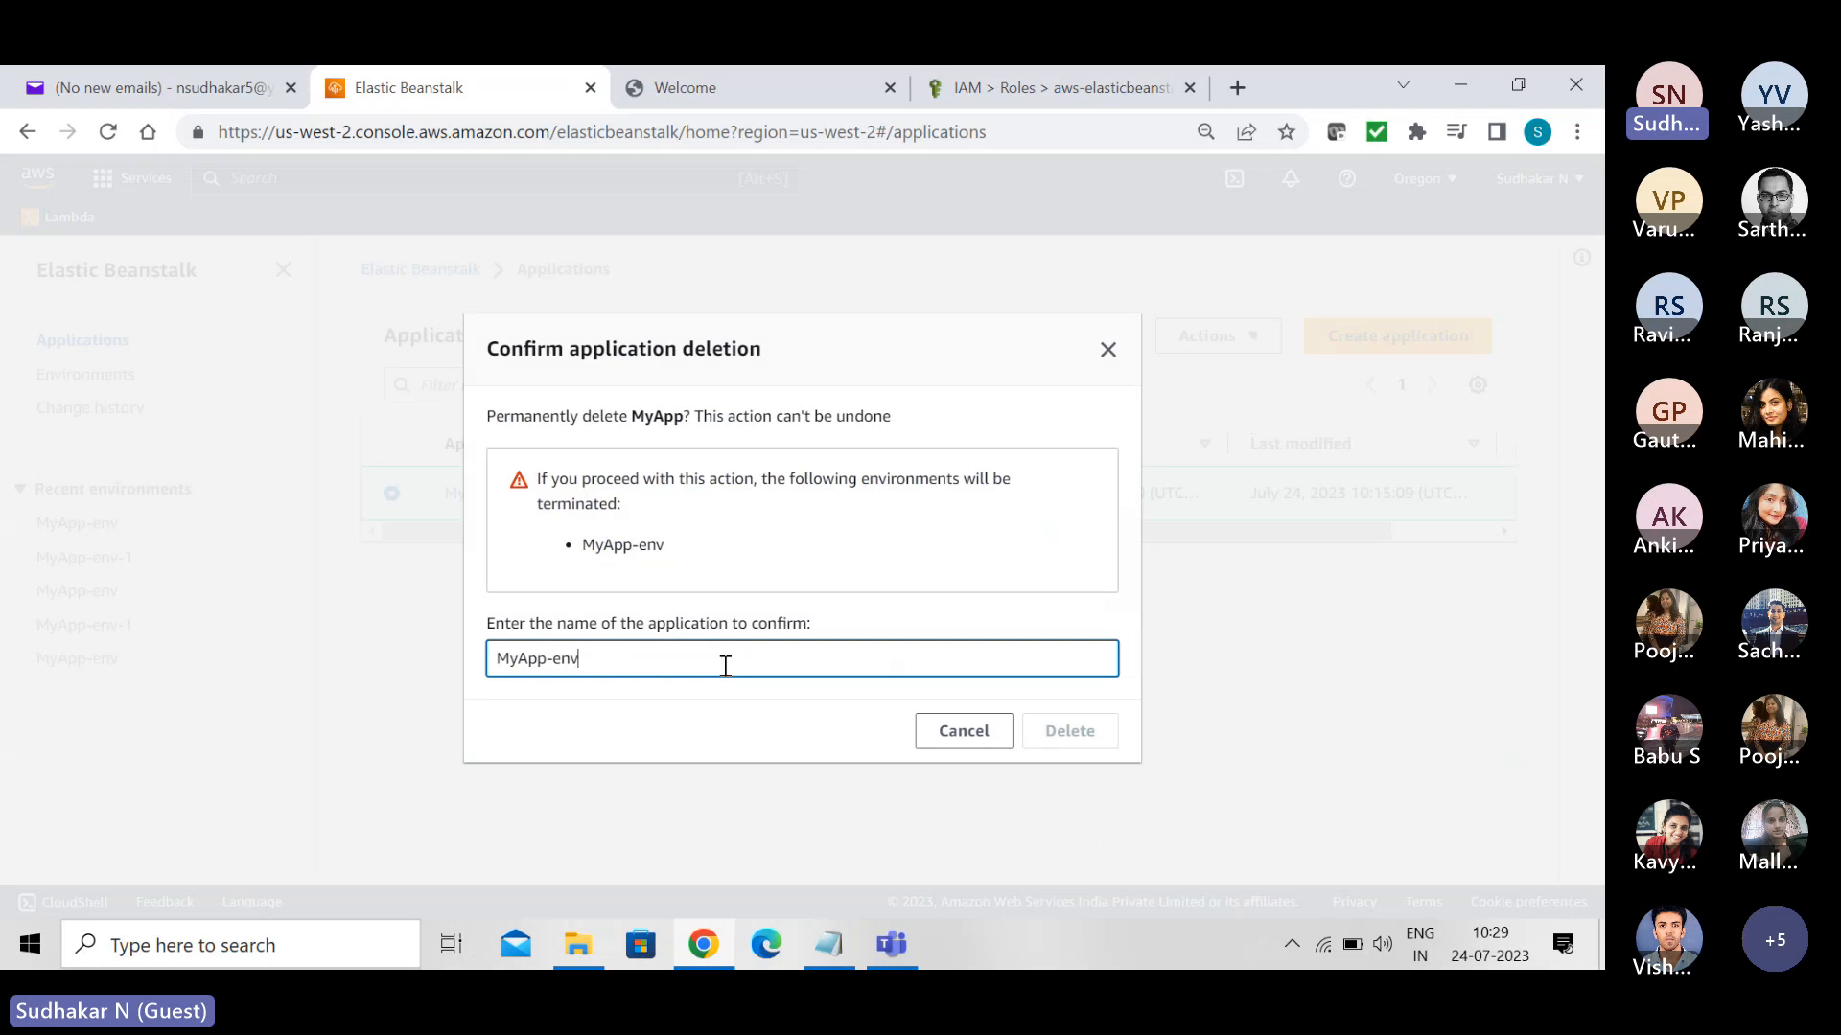
pyautogui.press('BackSpace')
pyautogui.press('BackSpace')
pyautogui.press('BackSpace')
pyautogui.press('BackSpace')
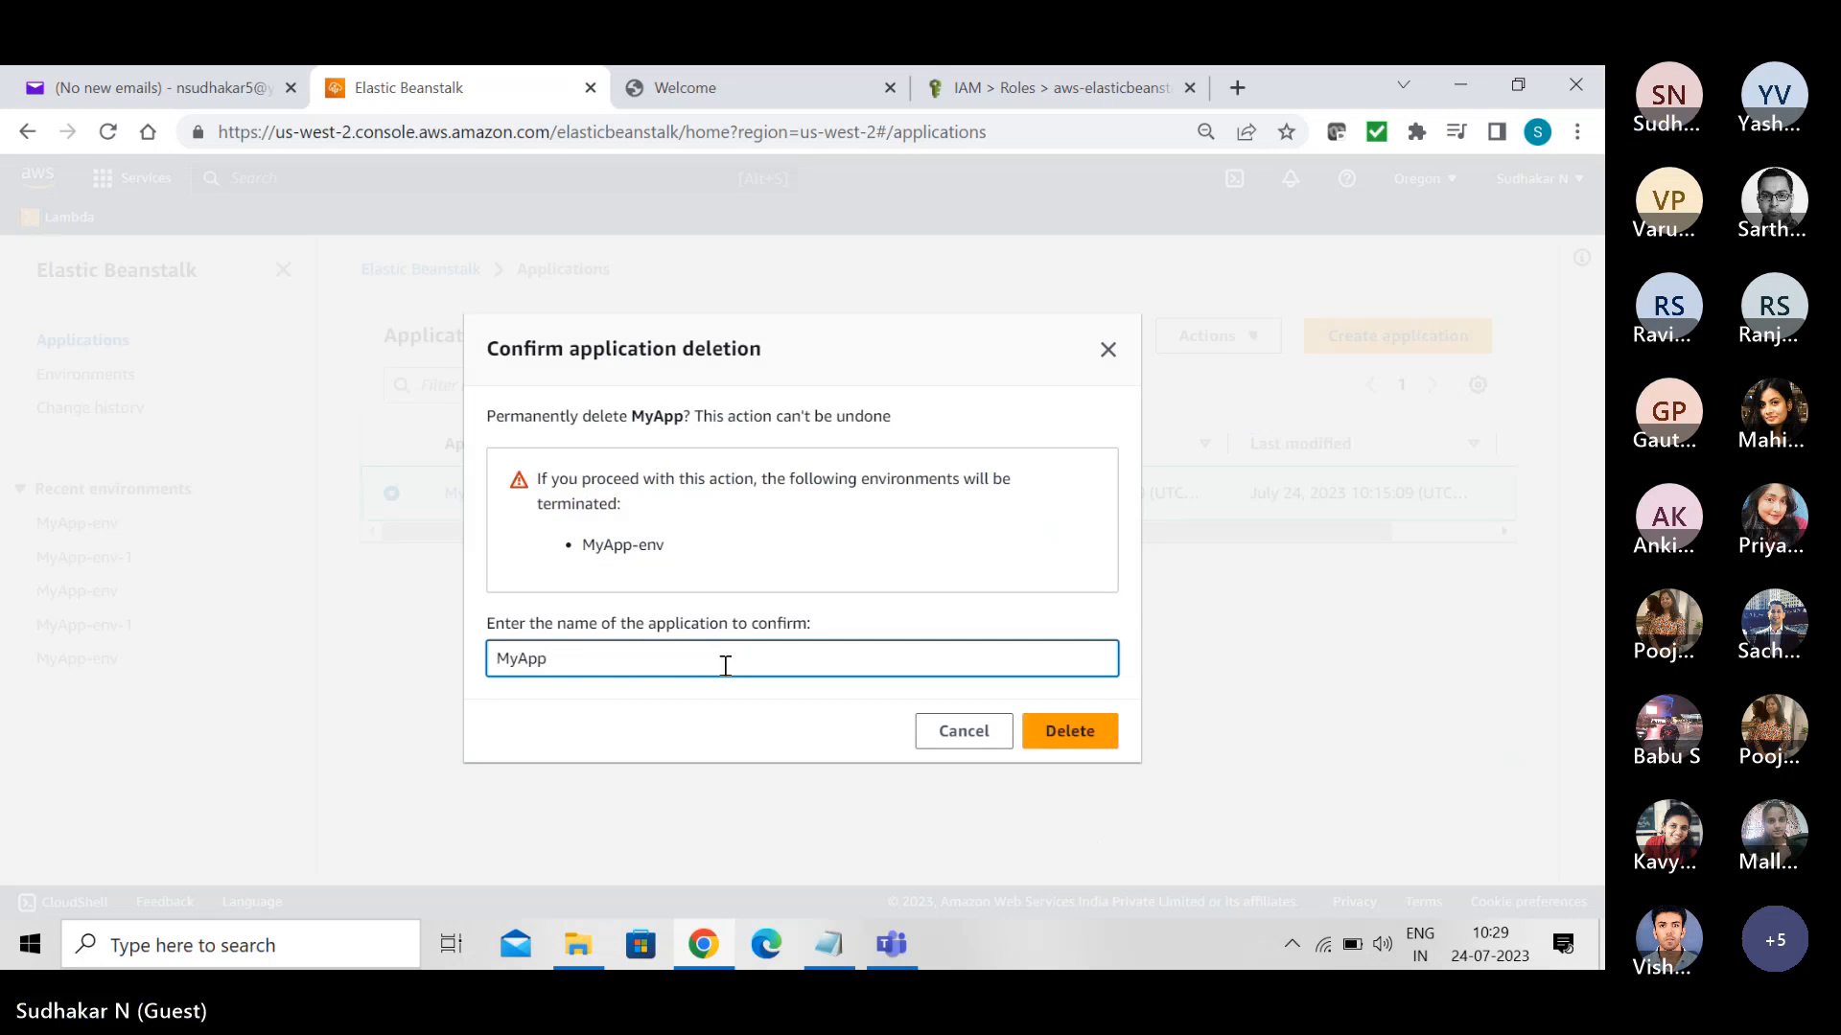
pyautogui.click(1093, 736)
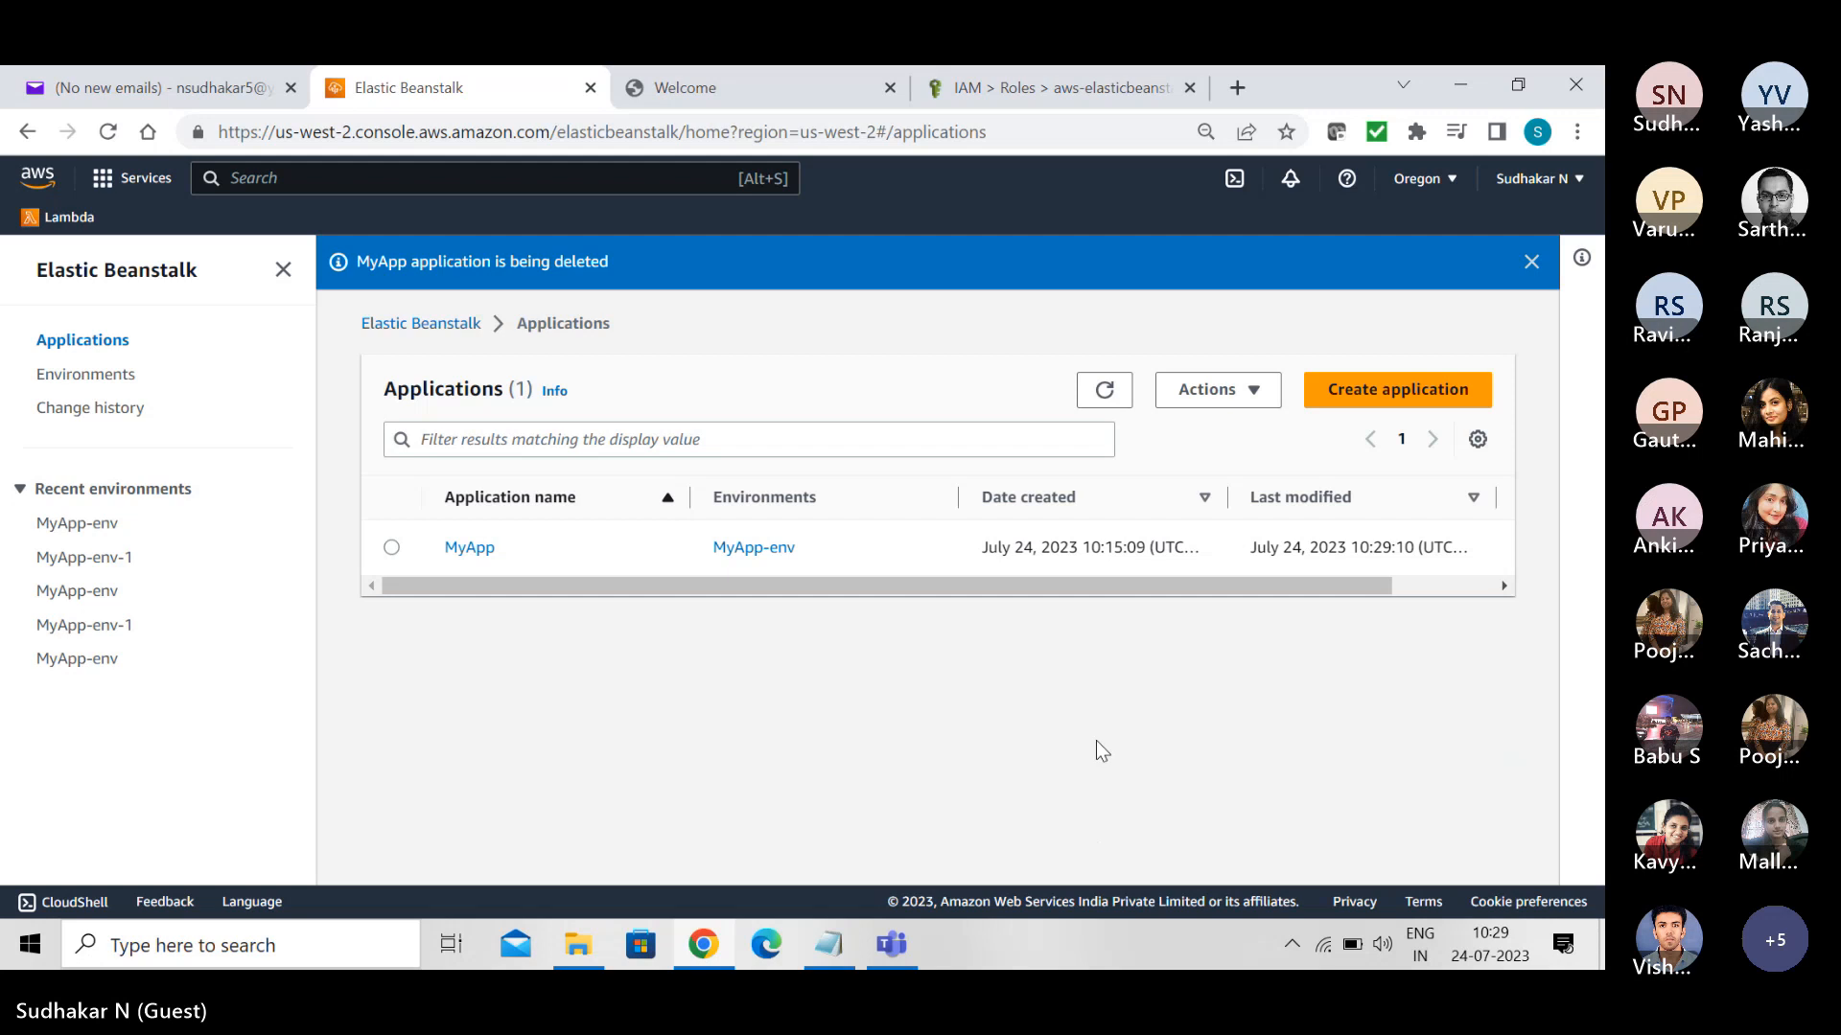
# - Visit the Elastic Beanstalk welcome page, return to the applications list and refresh it to check on MyApp
pyautogui.click(117, 268)
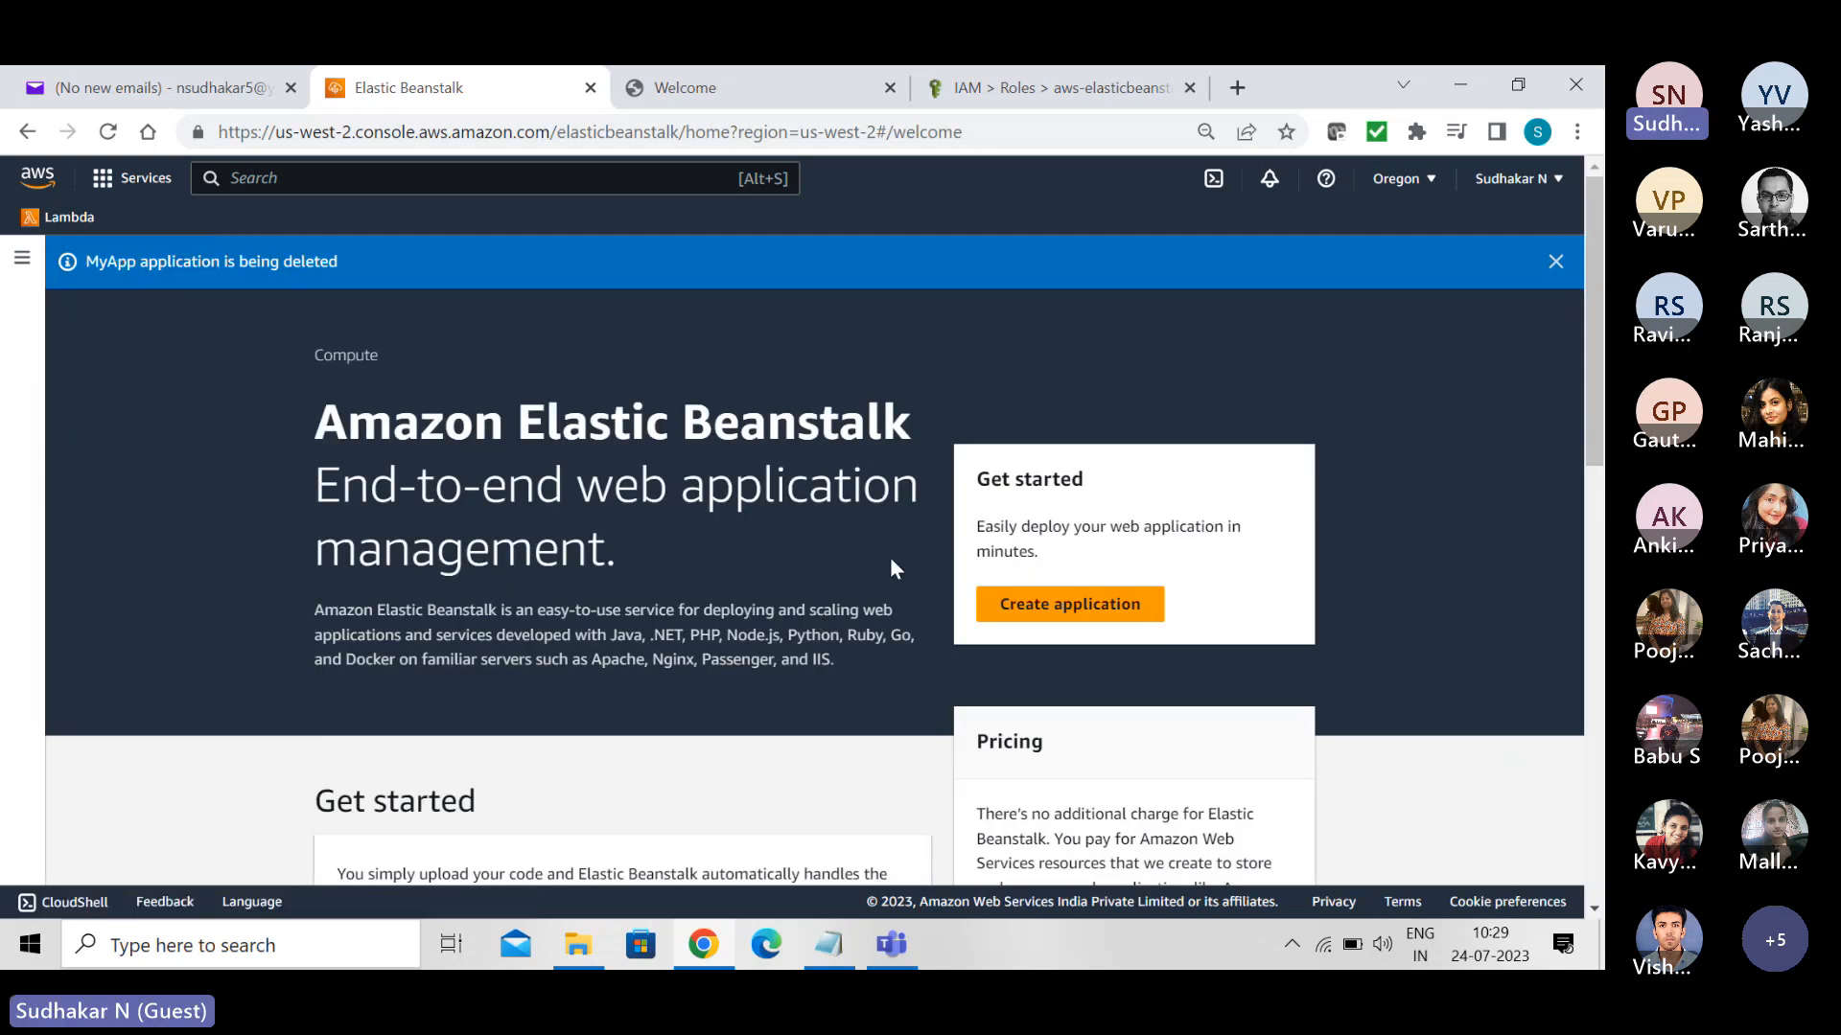
pyautogui.click(20, 256)
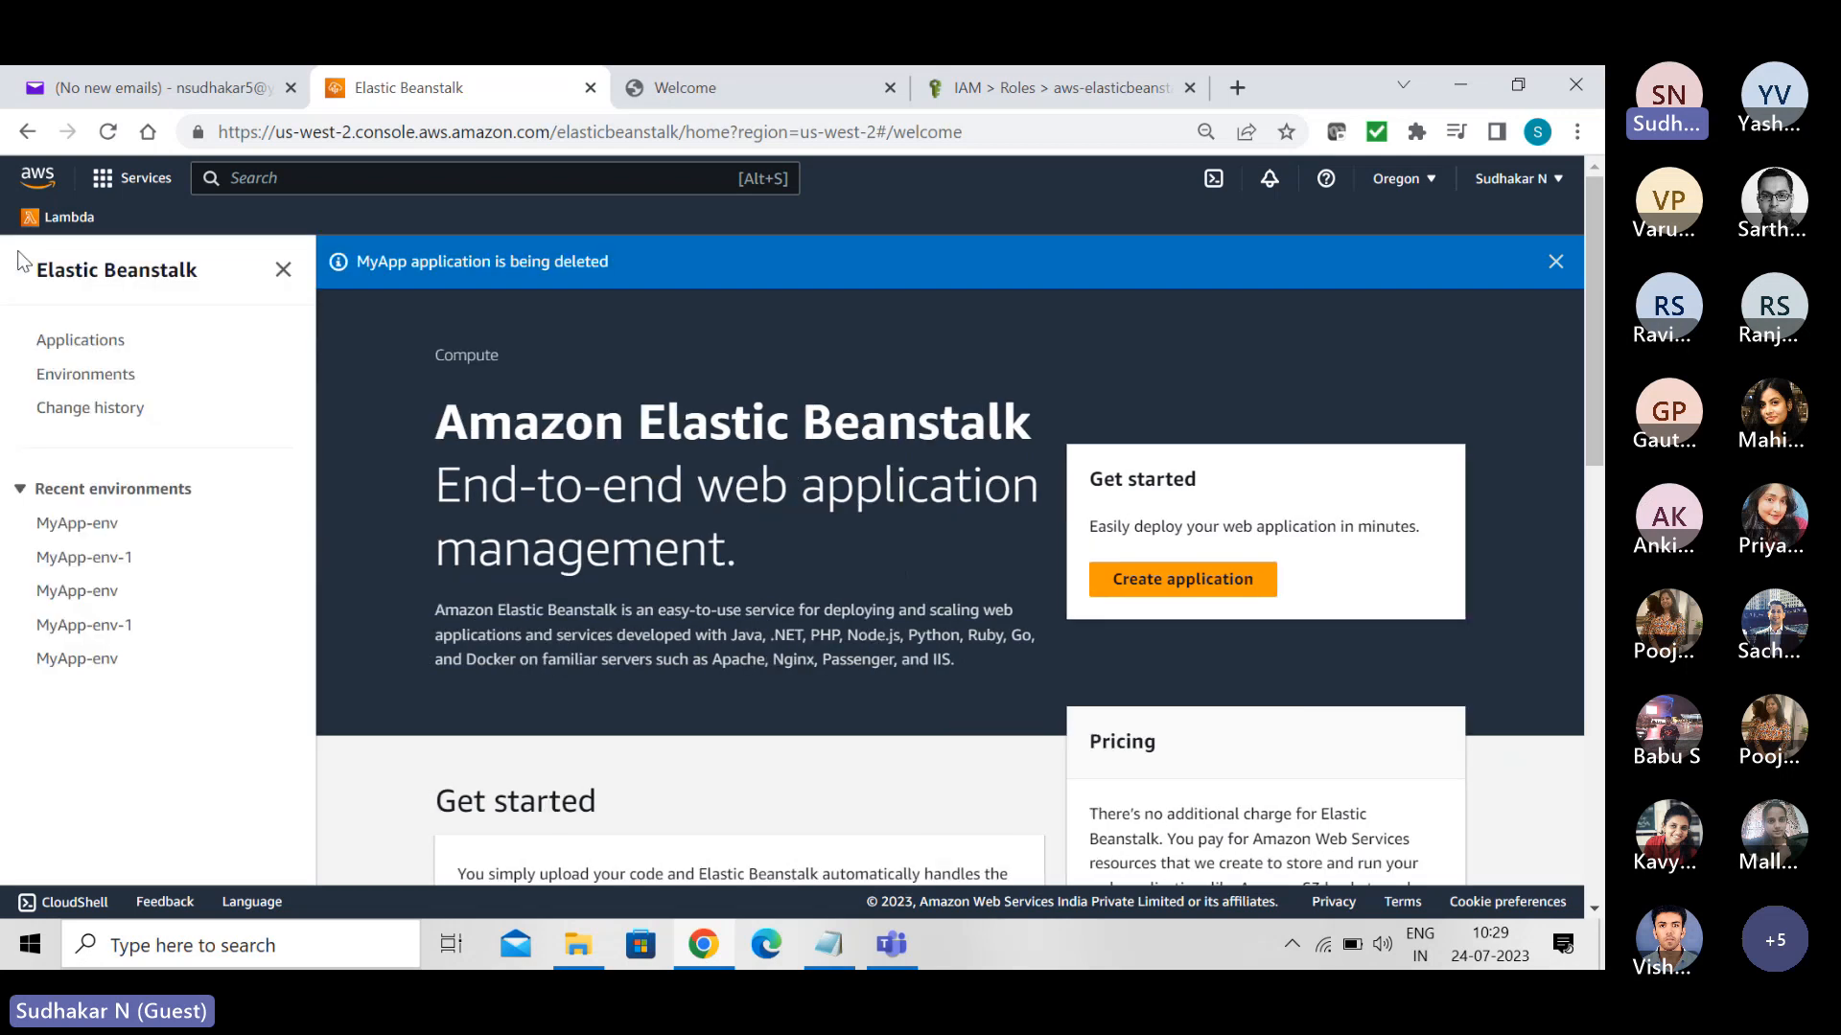
pyautogui.click(65, 343)
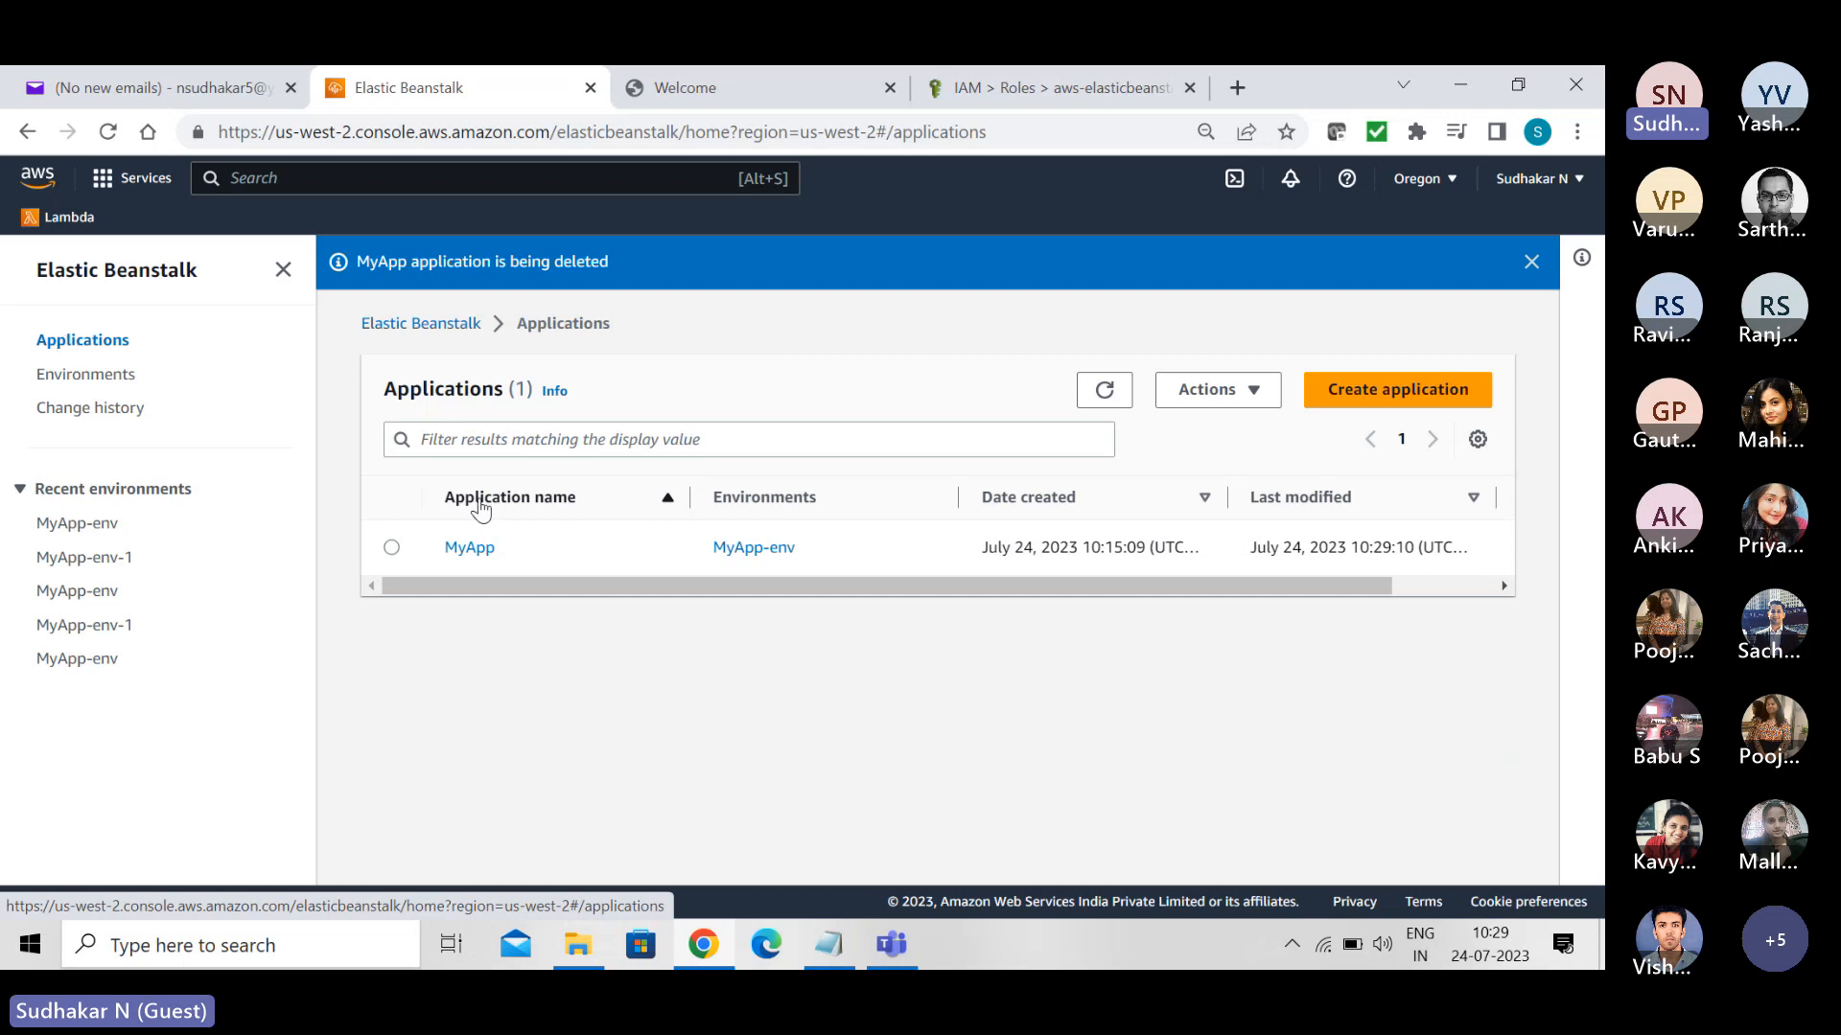
pyautogui.moveTo(477, 583)
pyautogui.mouseDown()
pyautogui.moveTo(853, 596)
pyautogui.moveTo(445, 579)
pyautogui.mouseUp()
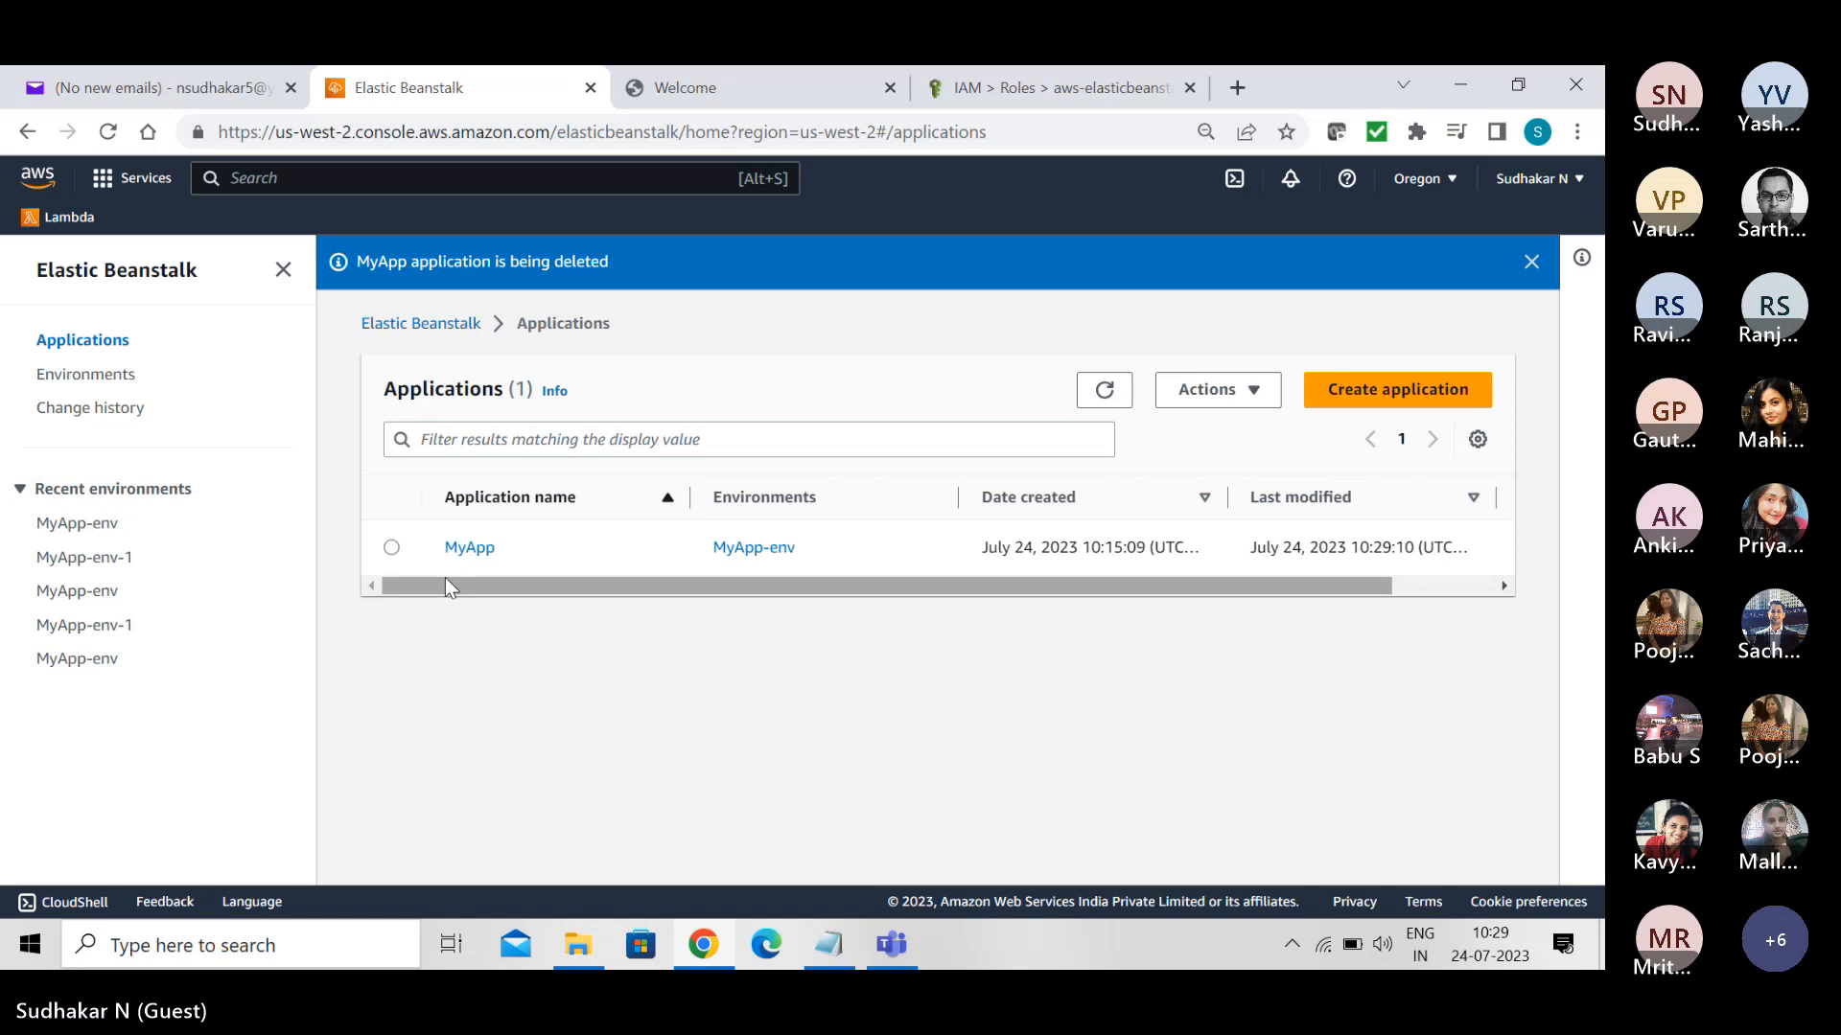
pyautogui.click(1104, 393)
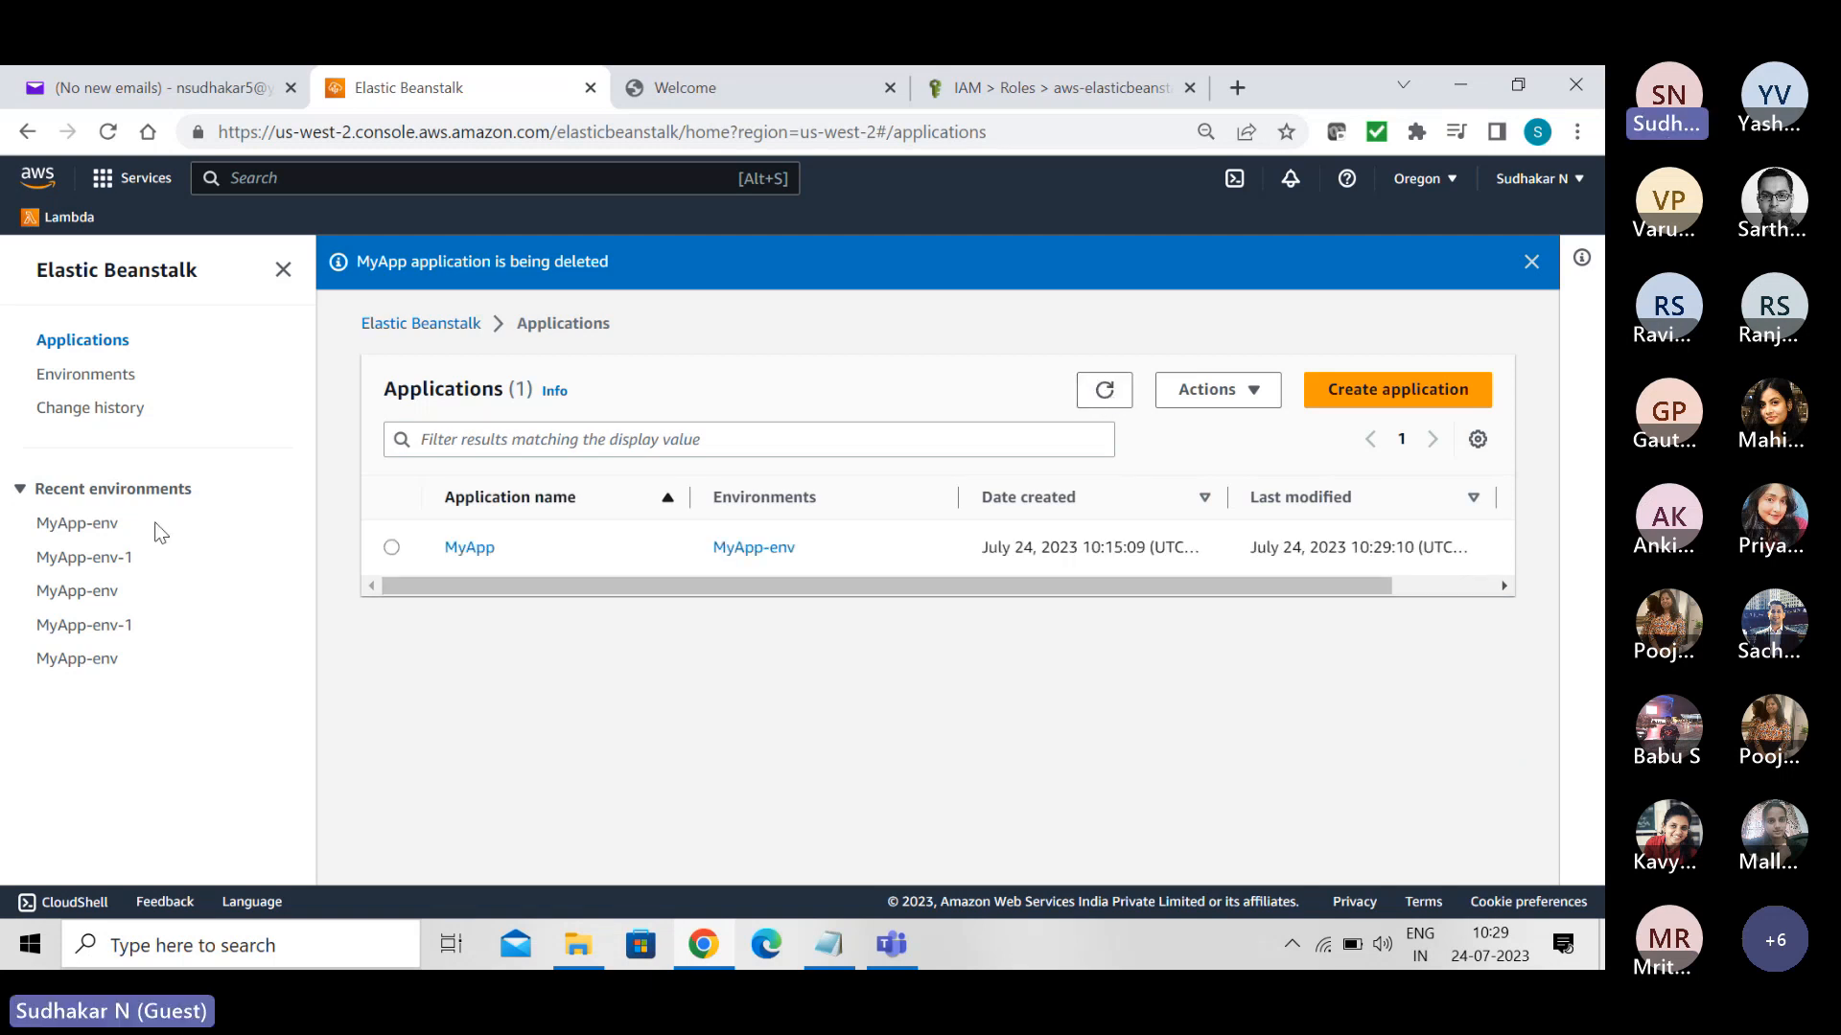
# - Open MyApp-env from the environments list and follow its termination events
pyautogui.click(98, 375)
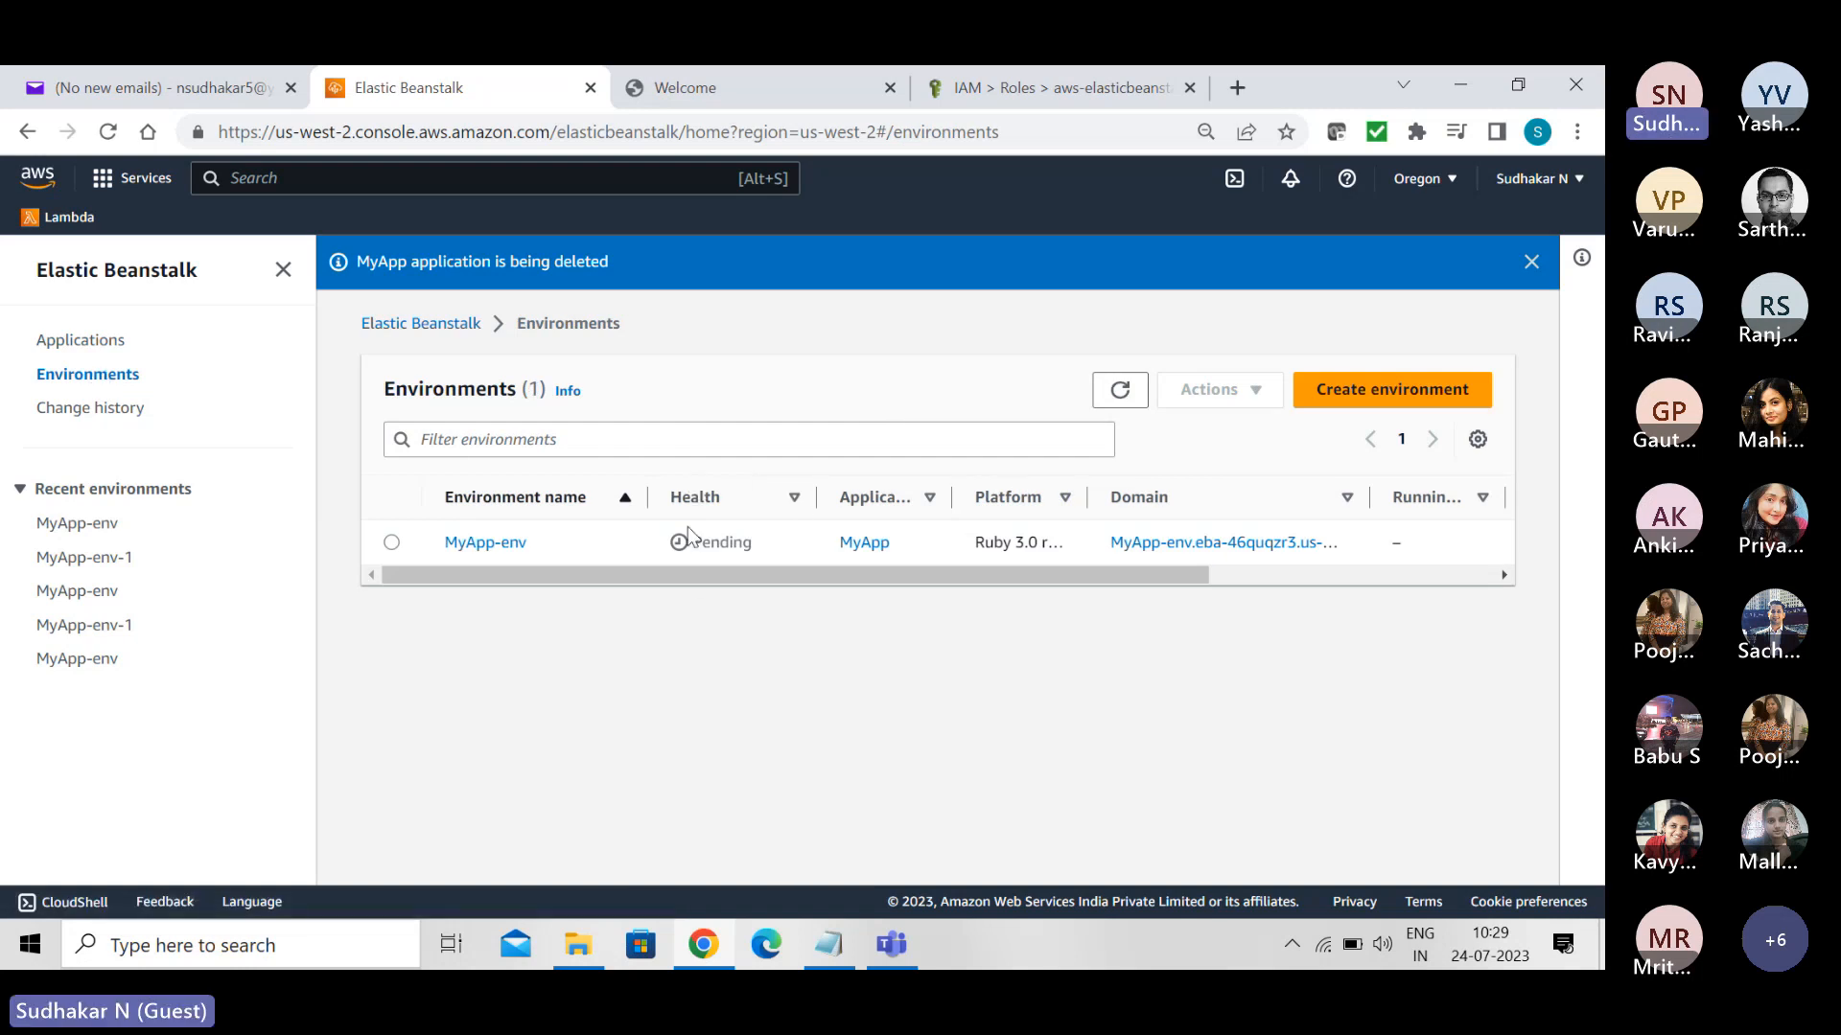
pyautogui.click(464, 540)
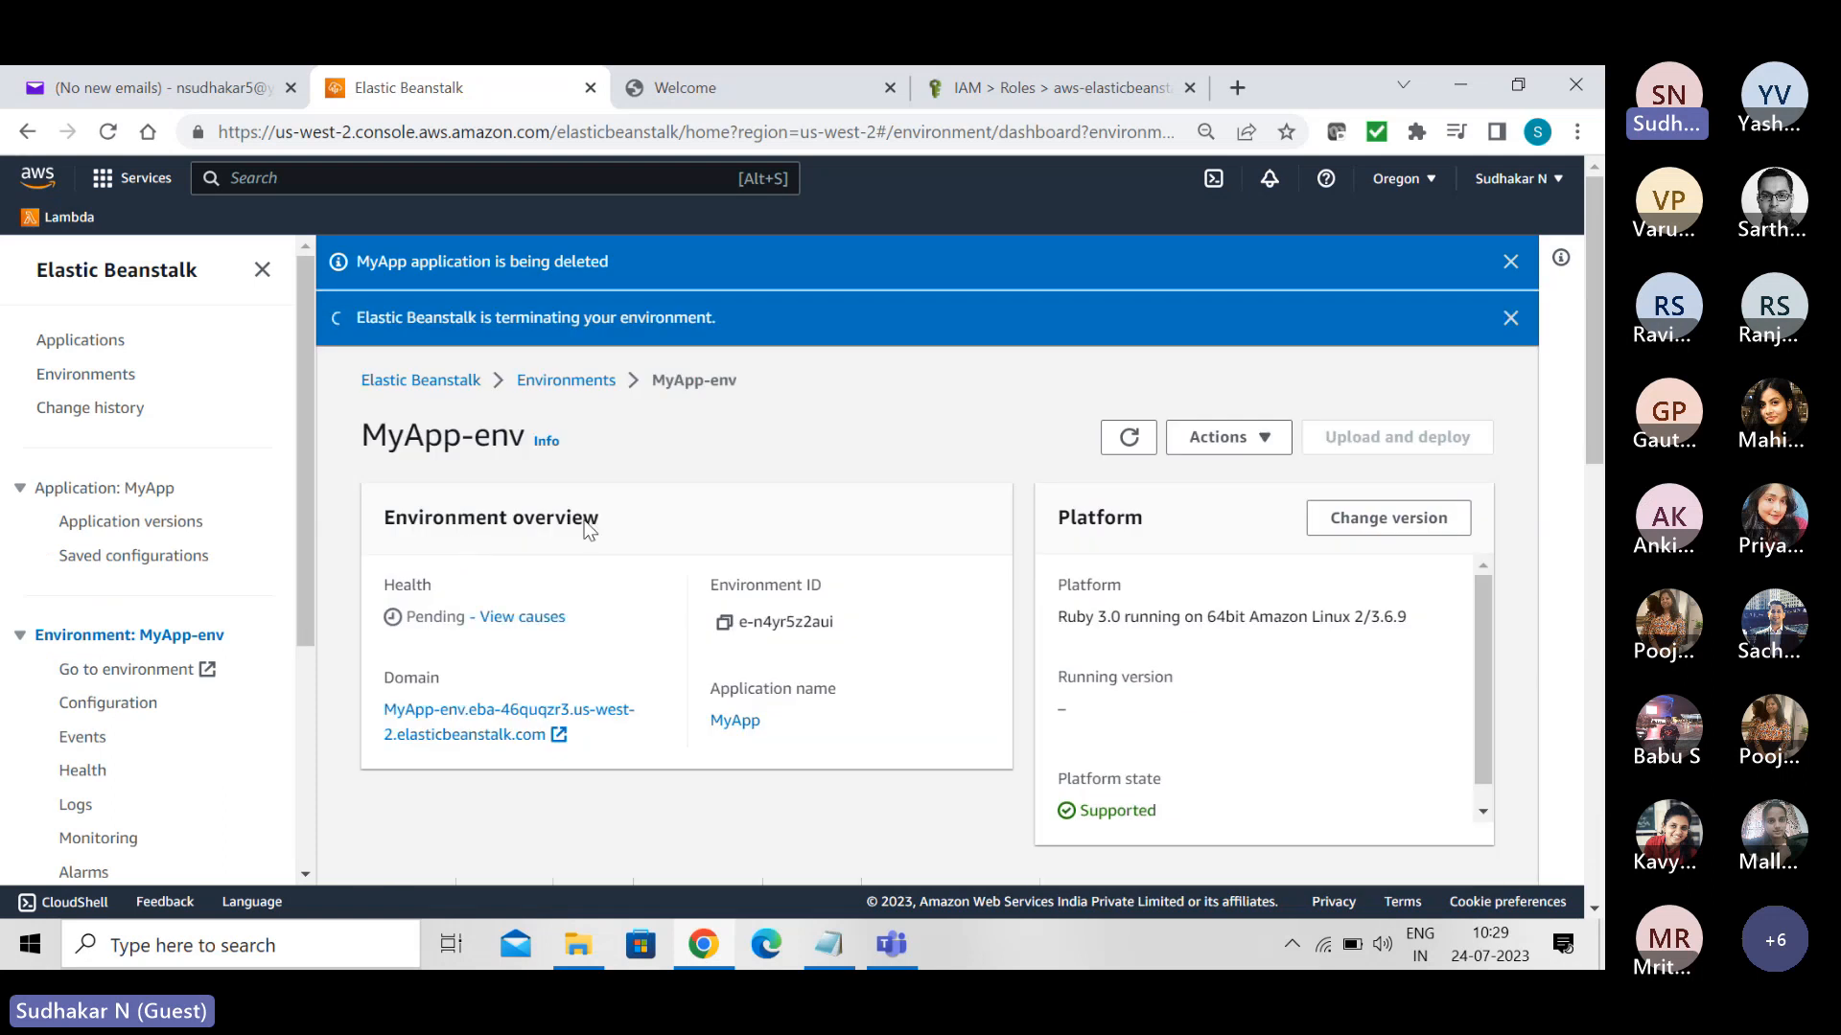
pyautogui.scroll(-6, 1553, 493)
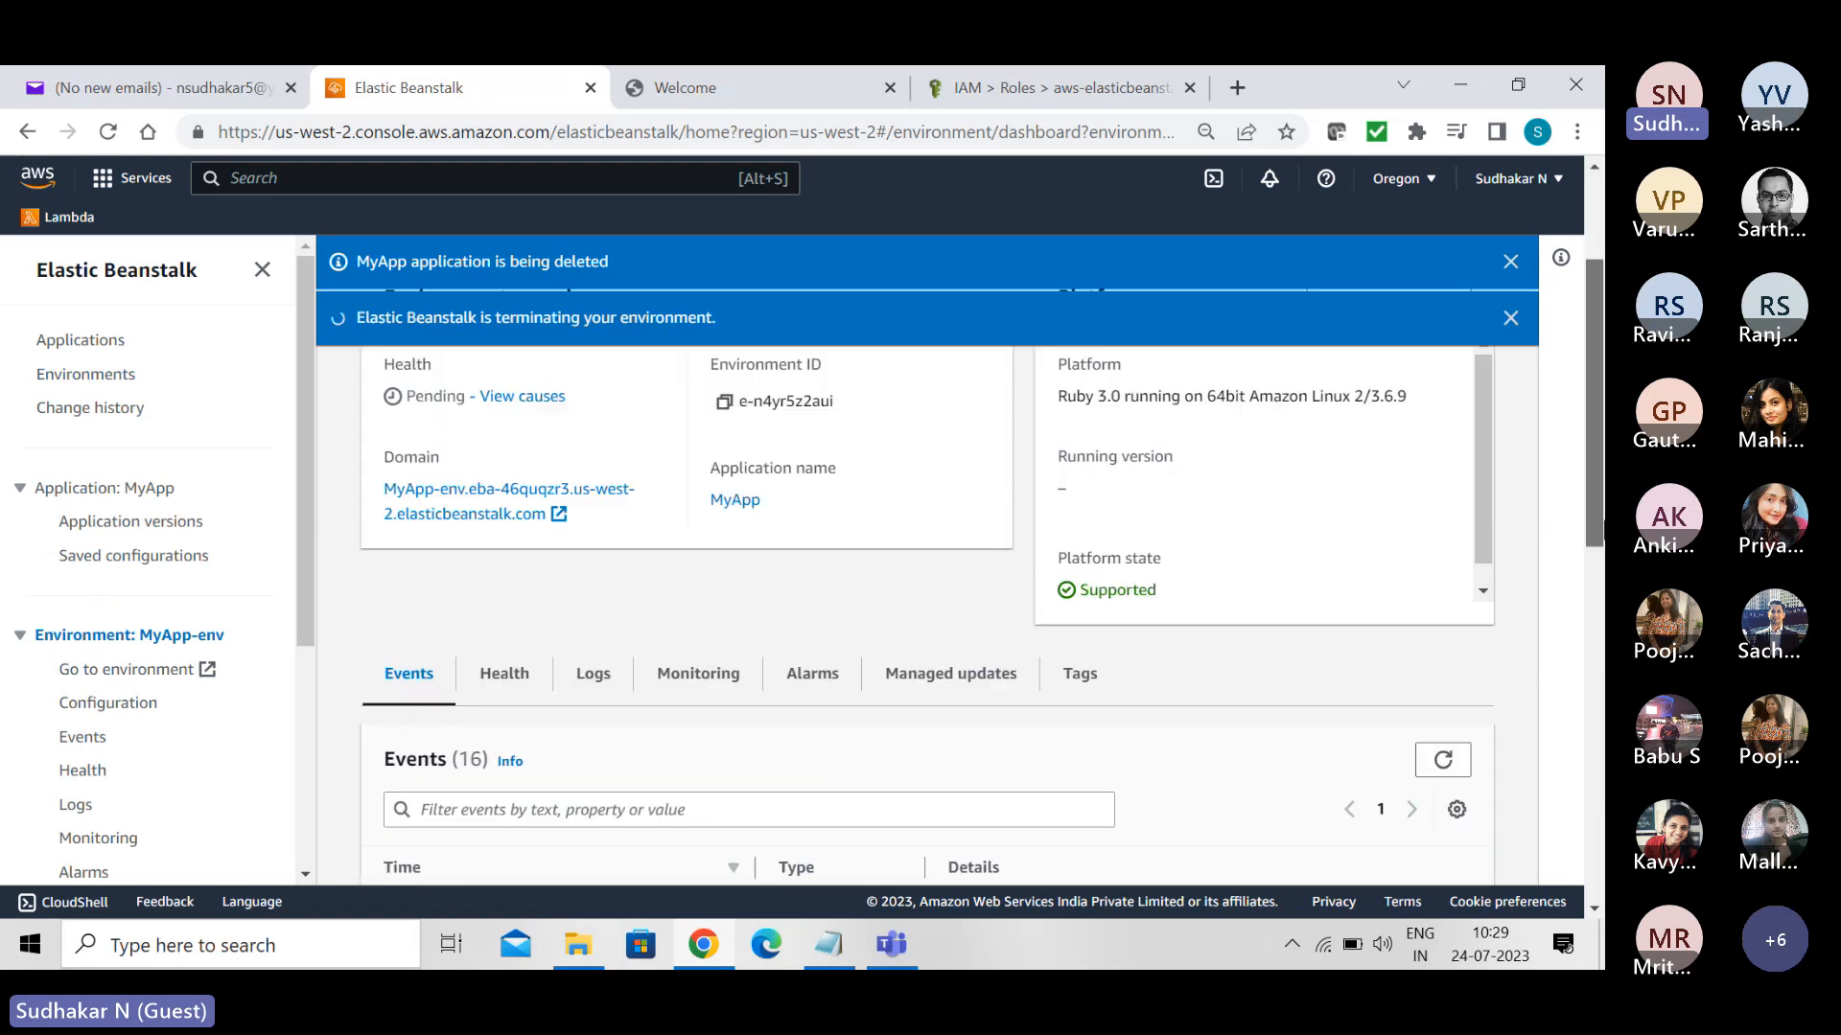
pyautogui.scroll(1, 1217, 822)
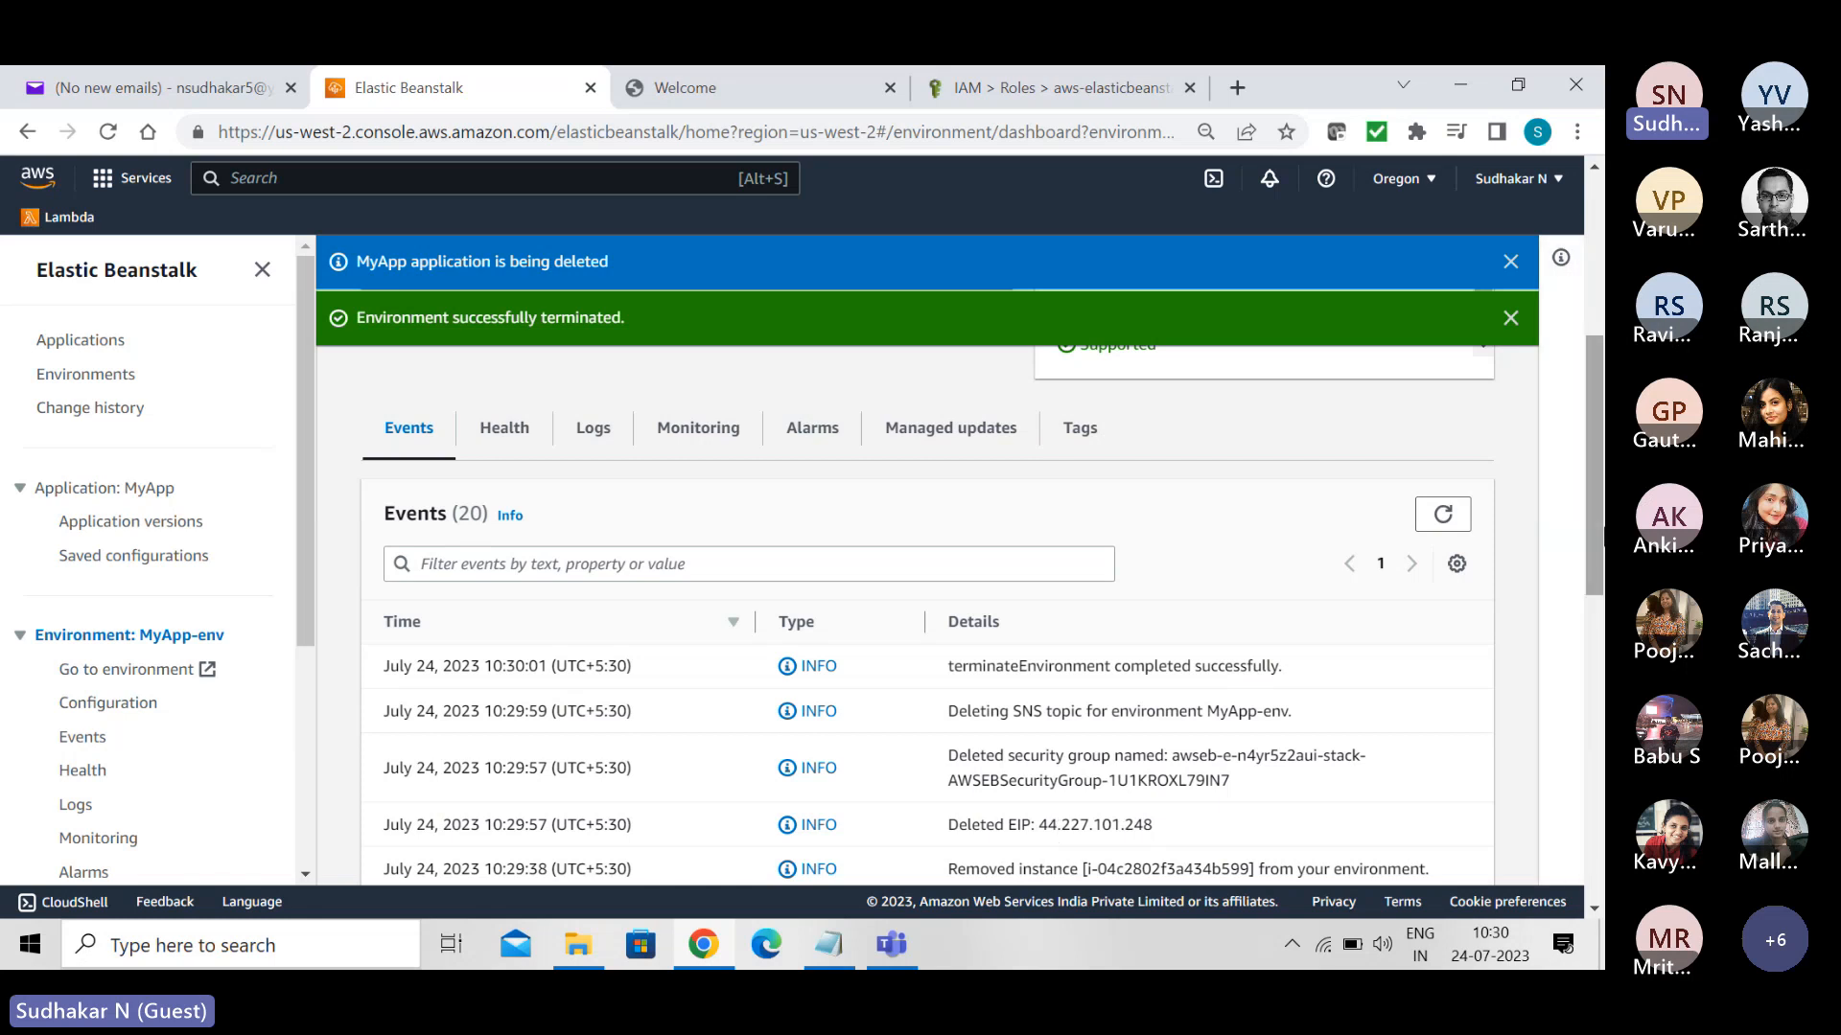
pyautogui.scroll(-3, 1589, 474)
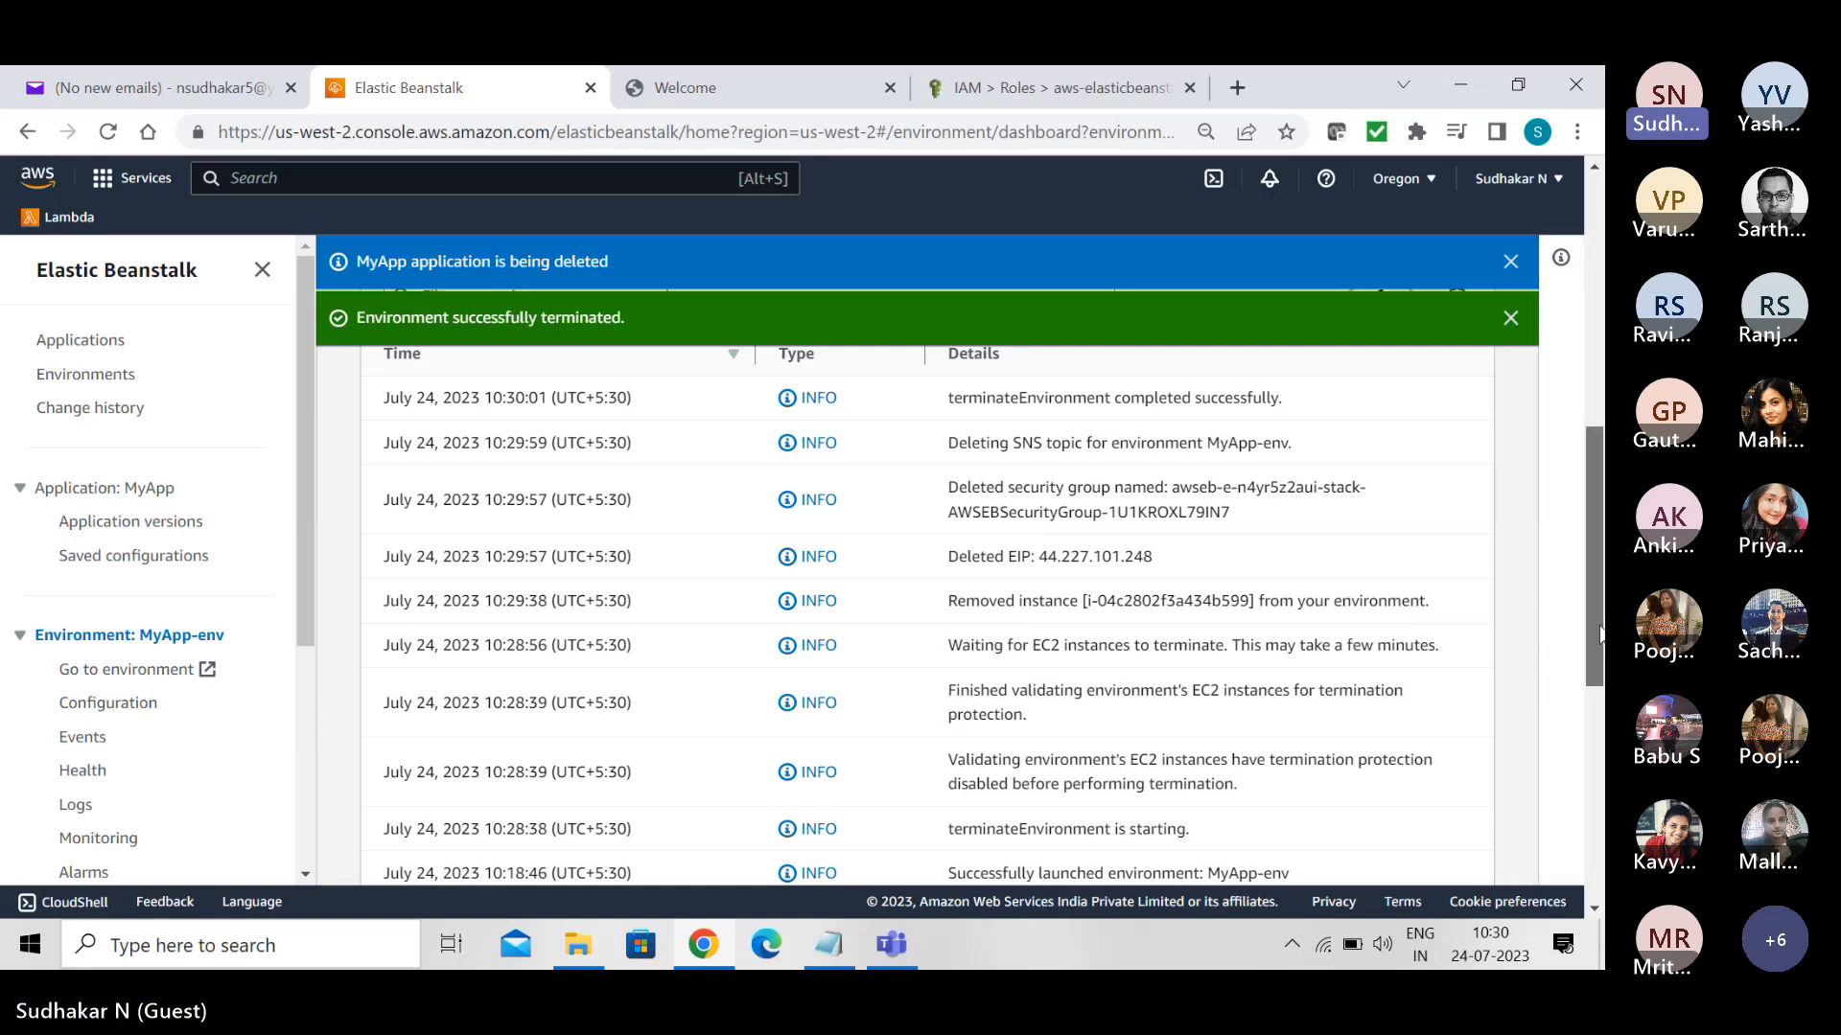
# - Check MyApp-env's overview, and verify its removal in the environments and applications lists
pyautogui.moveTo(1599, 632); pyautogui.dragTo(1603, 354)
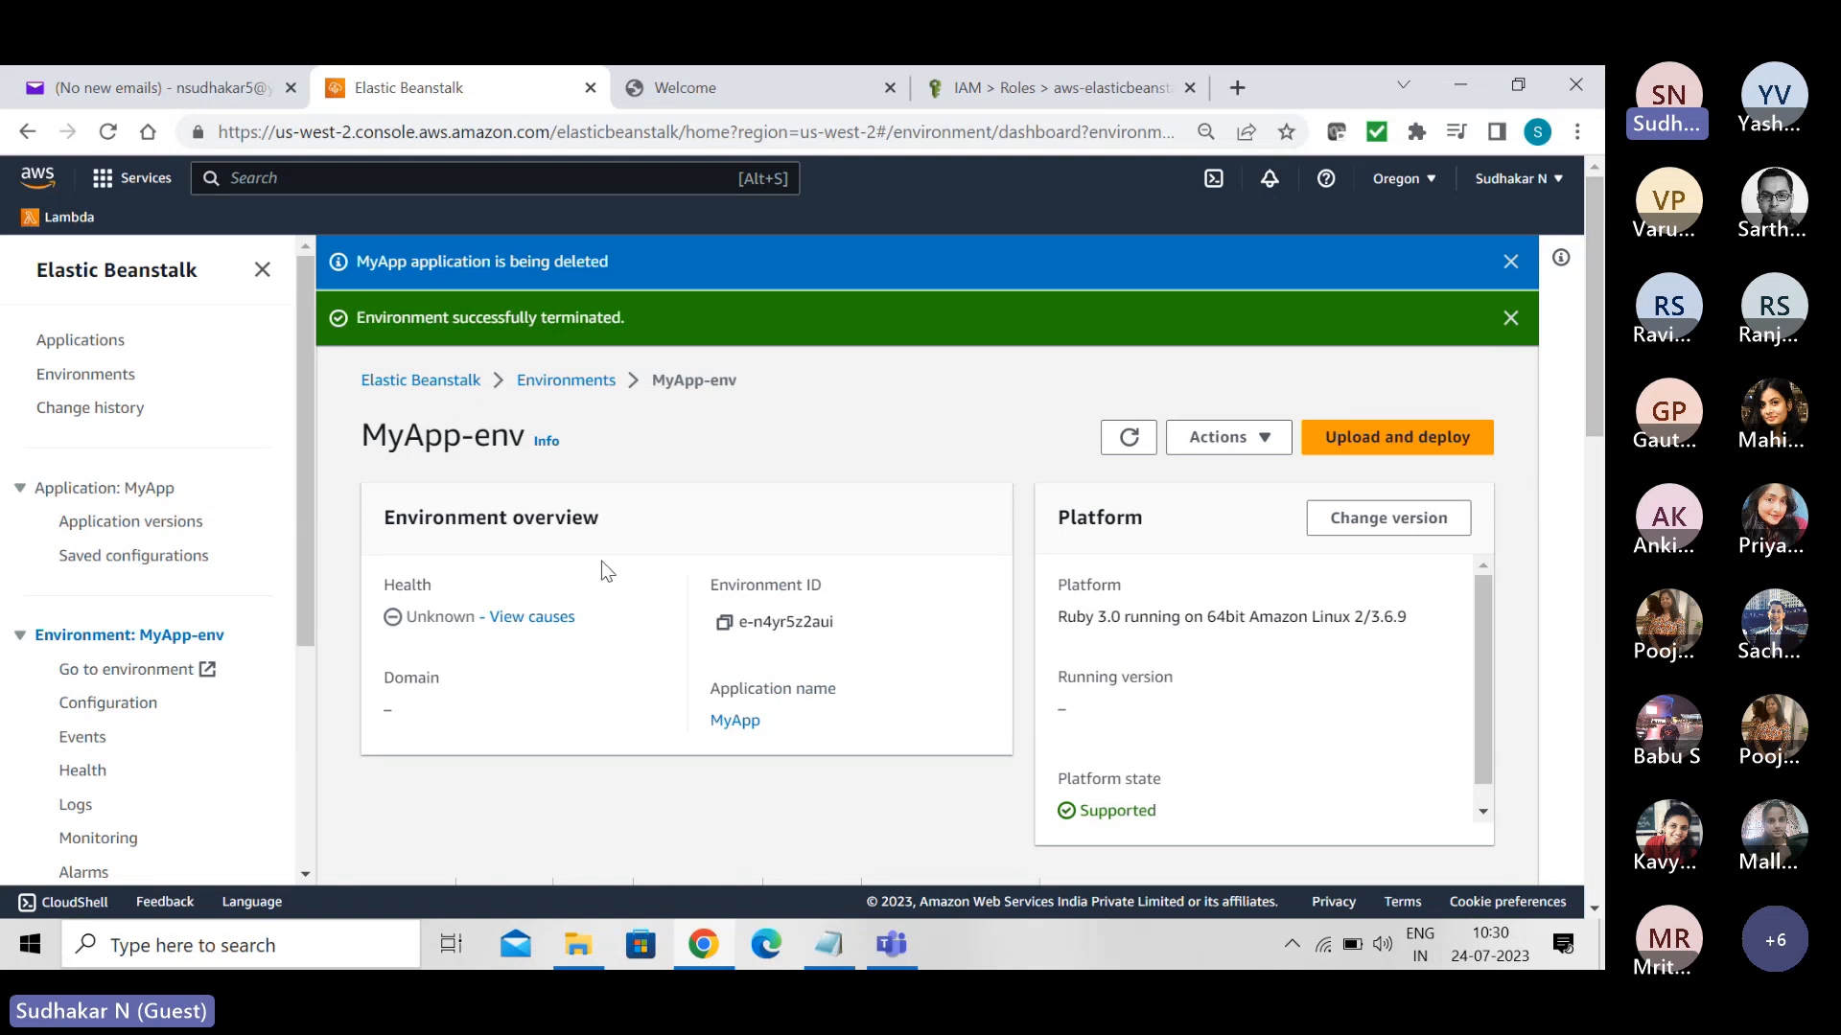
pyautogui.click(72, 374)
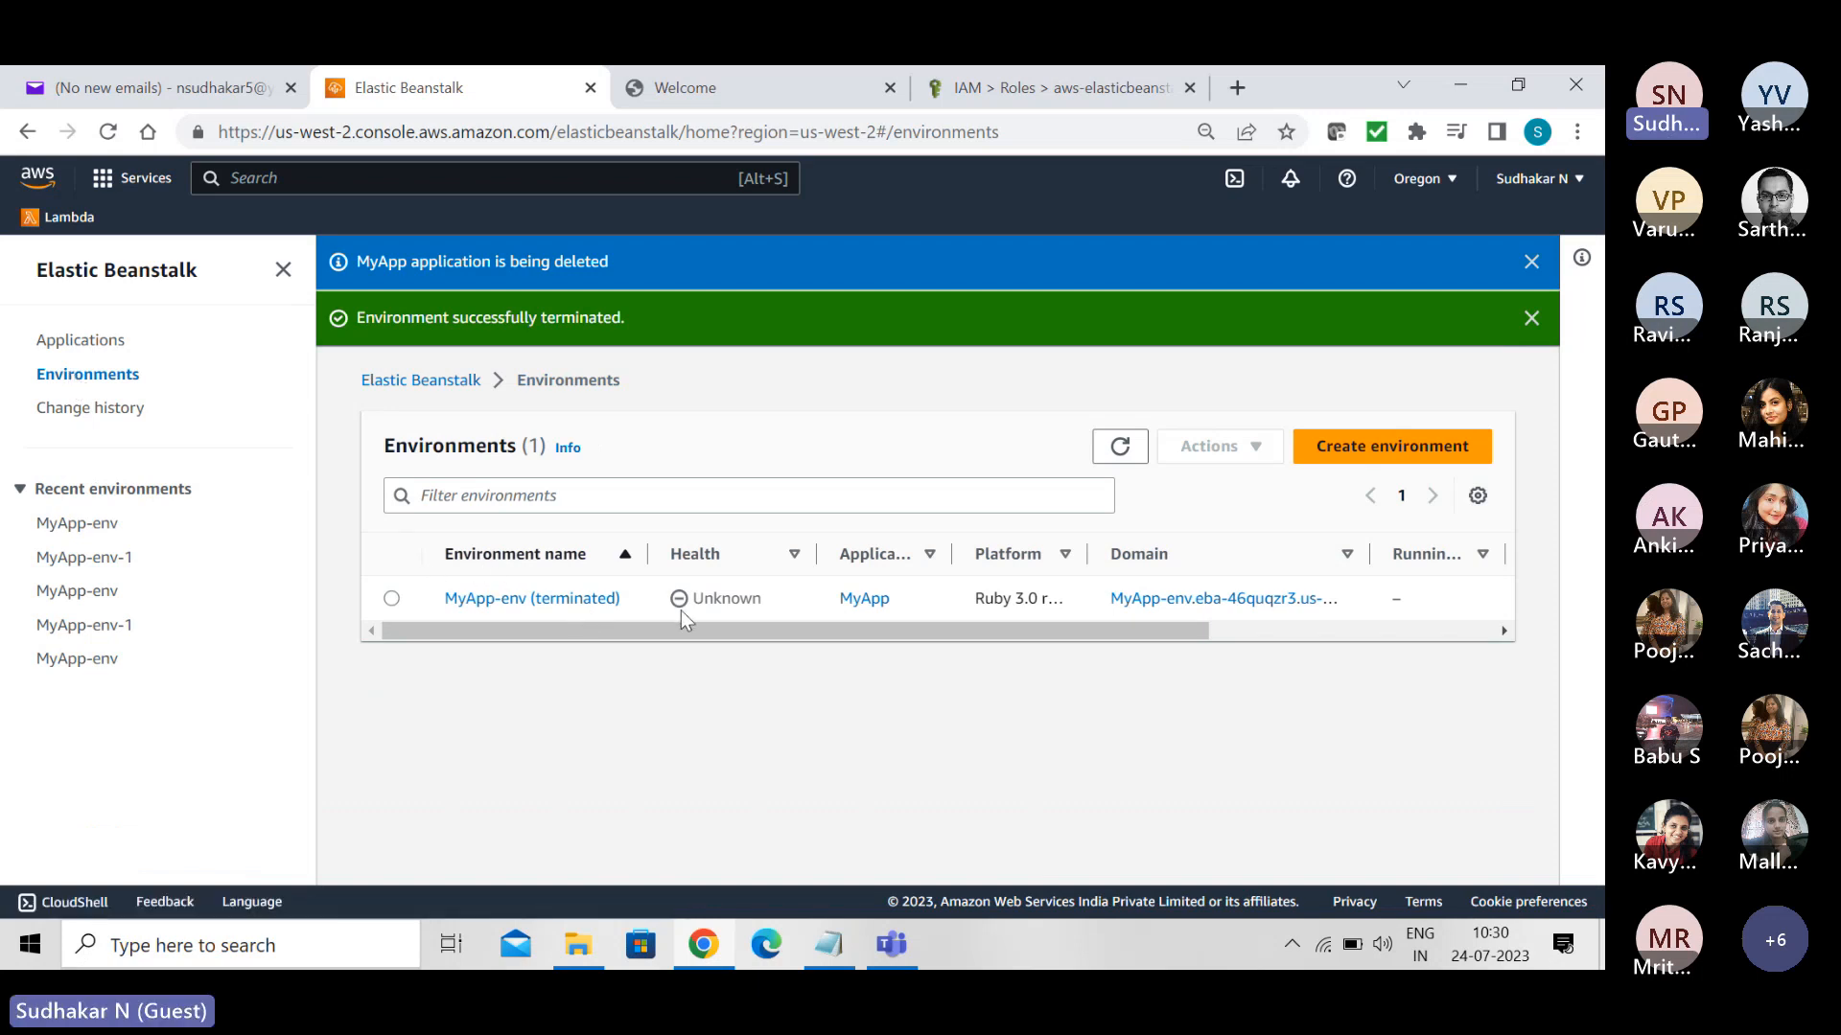
pyautogui.click(90, 345)
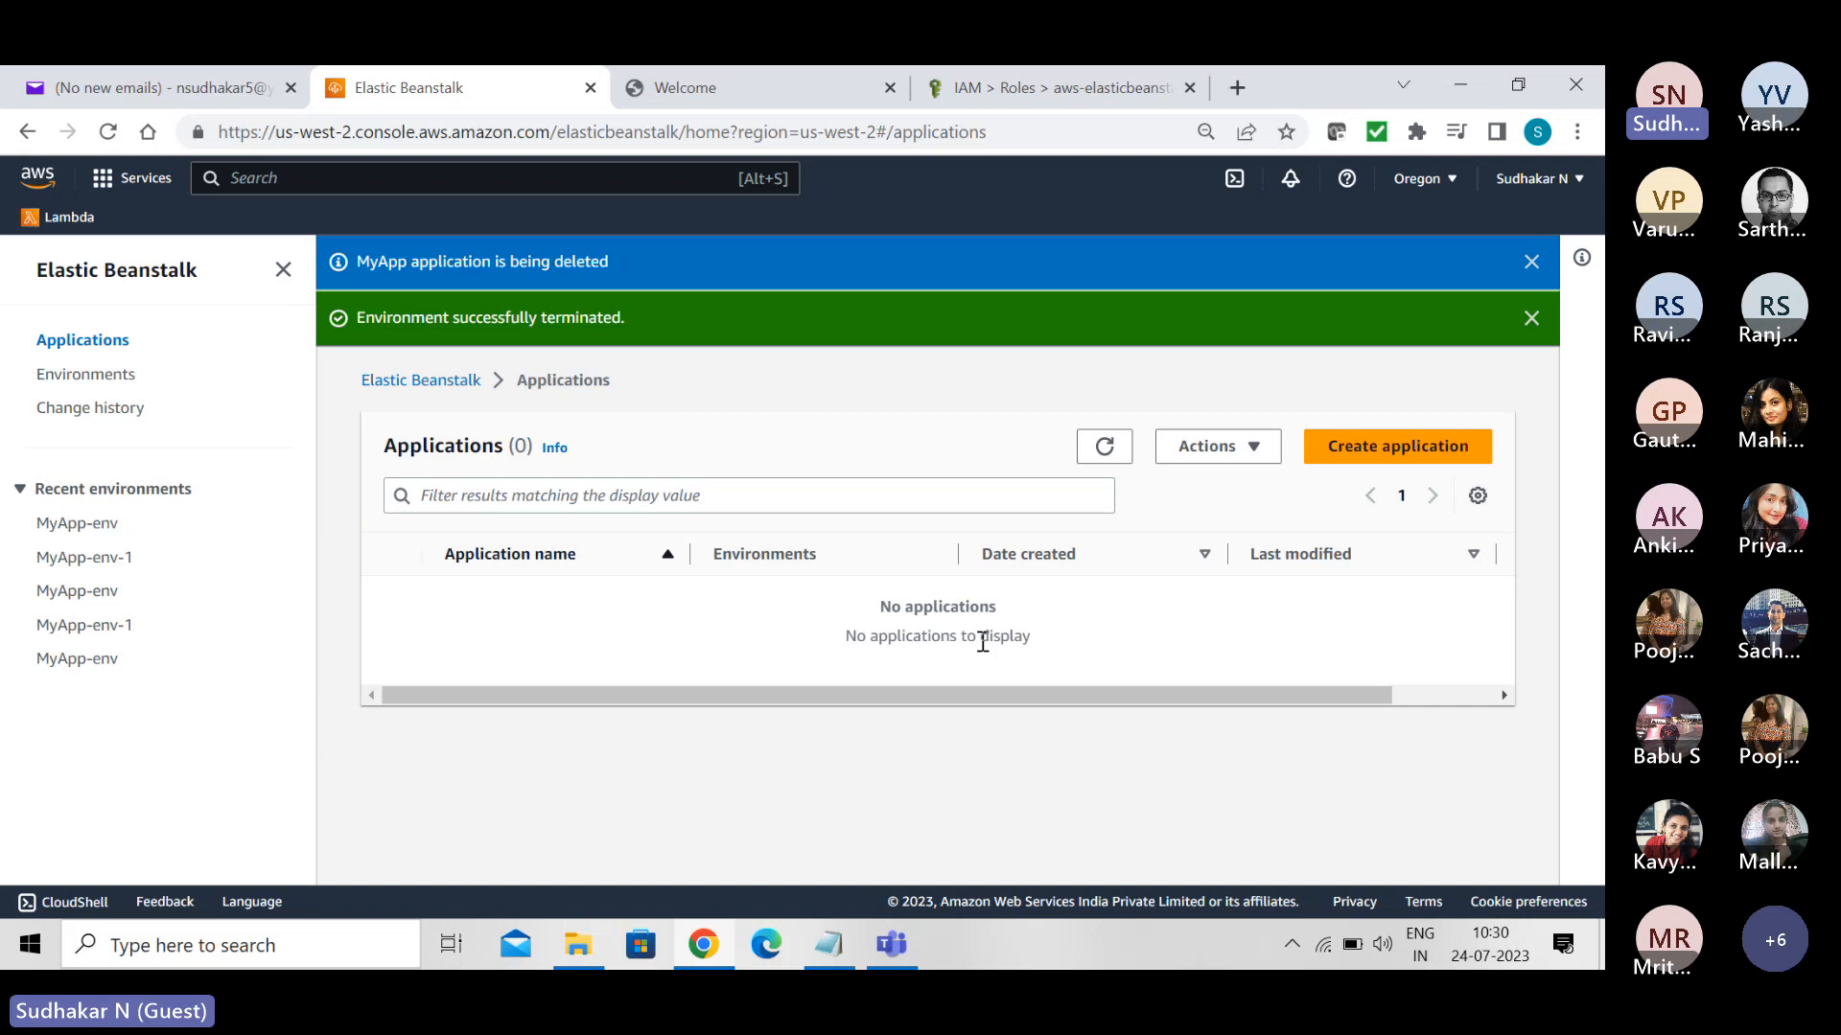
# - Close the IAM roles page and the Elastic Beanstalk welcome page, keeping the applications list open
pyautogui.click(1087, 95)
pyautogui.click(1189, 87)
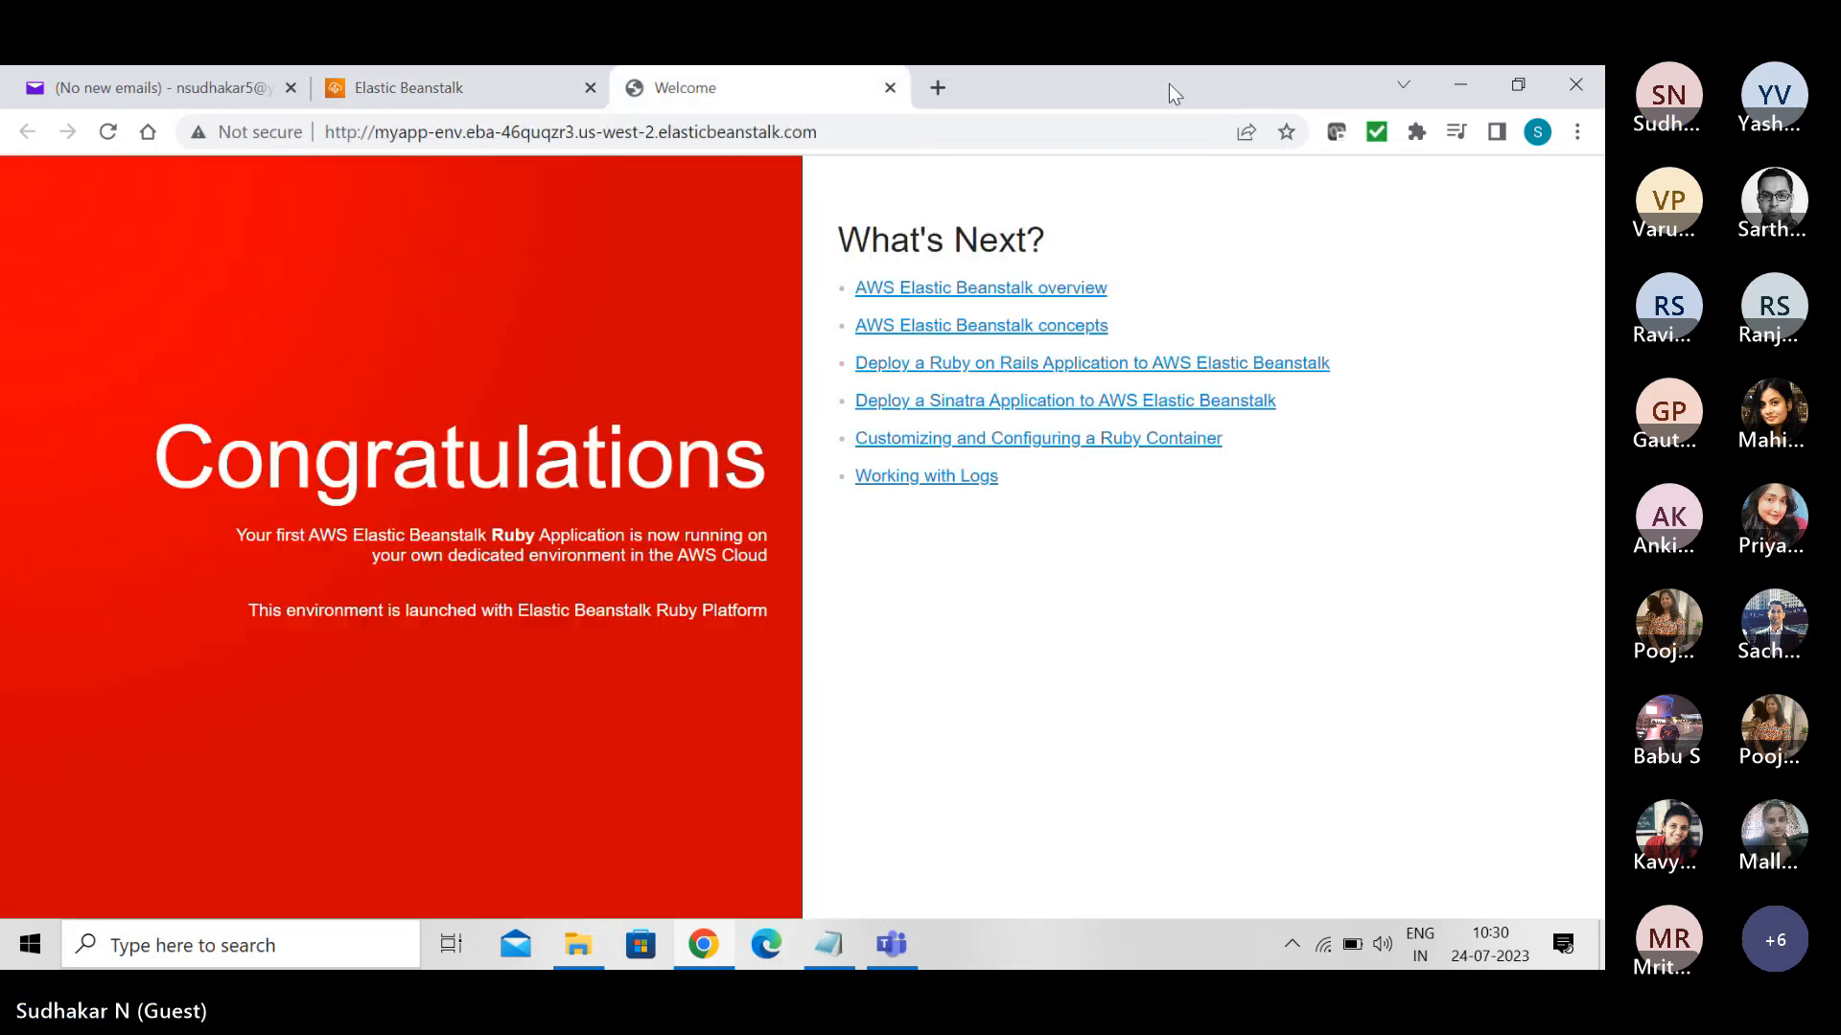
pyautogui.click(891, 85)
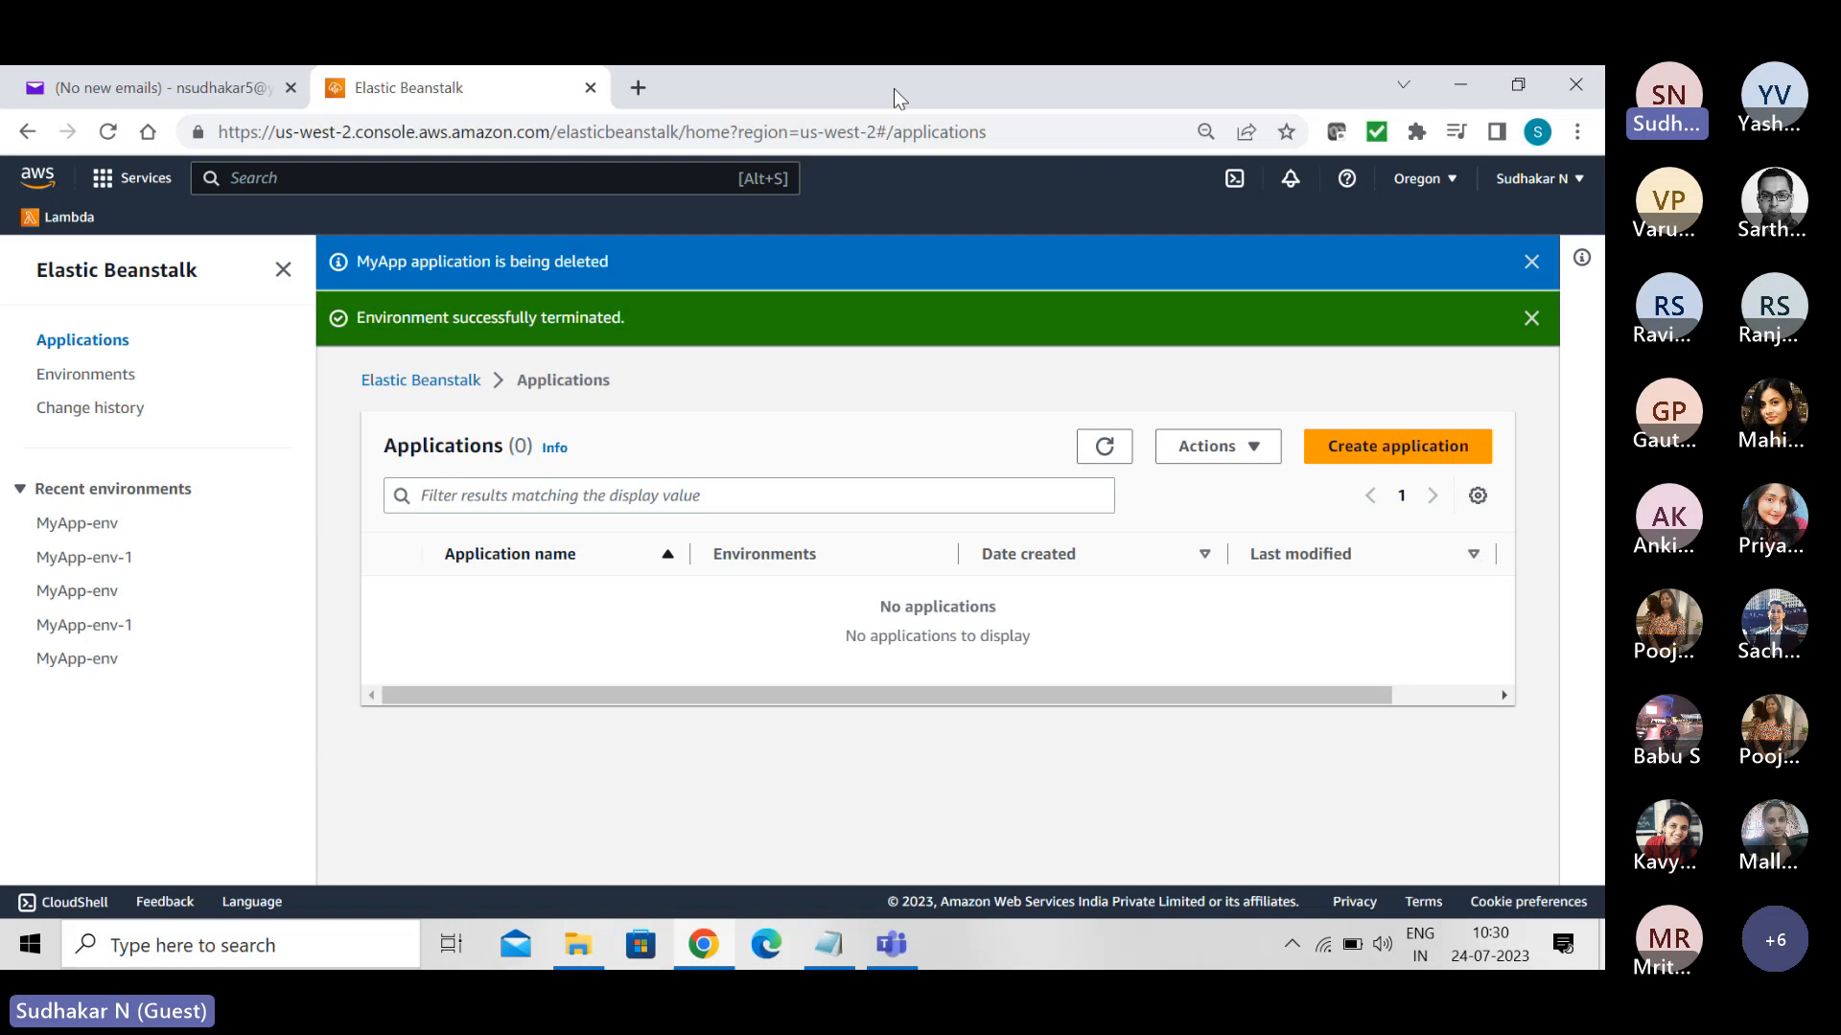
# - Search the AWS services for ec2 and open the EC2 dashboard to check for remaining resources
pyautogui.click(480, 173)
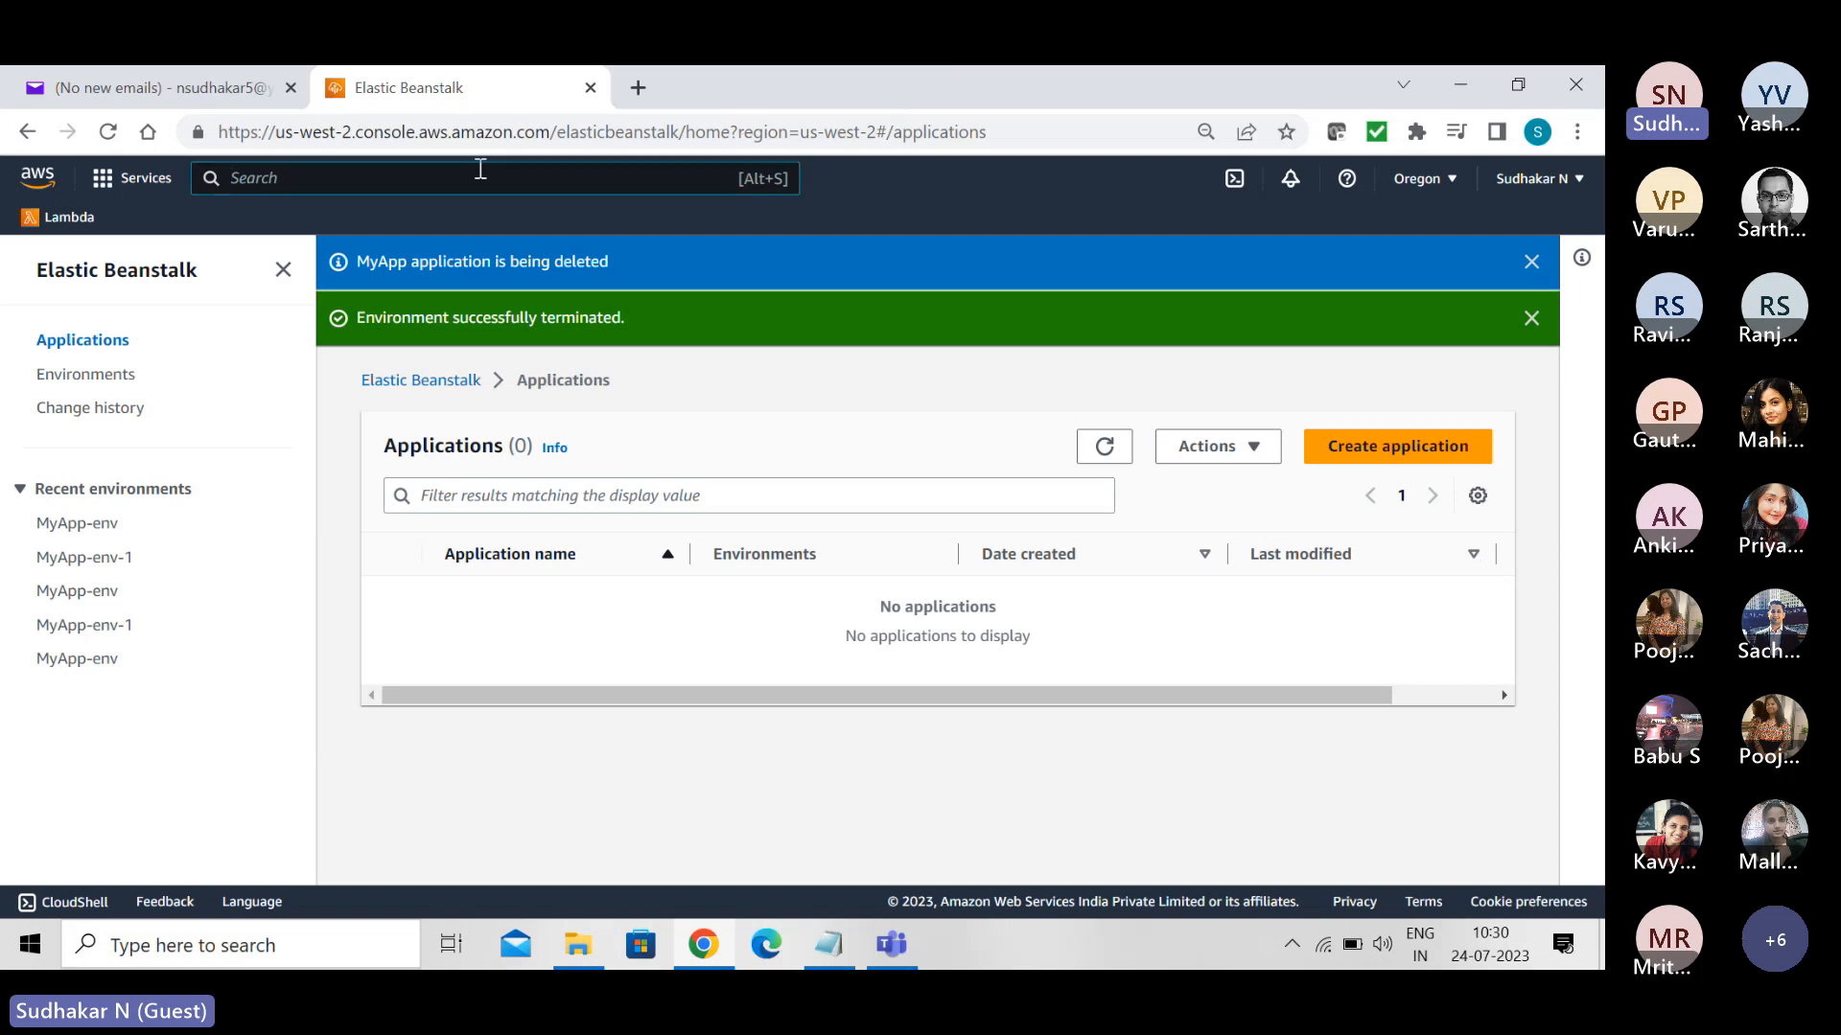
pyautogui.write('ec2')
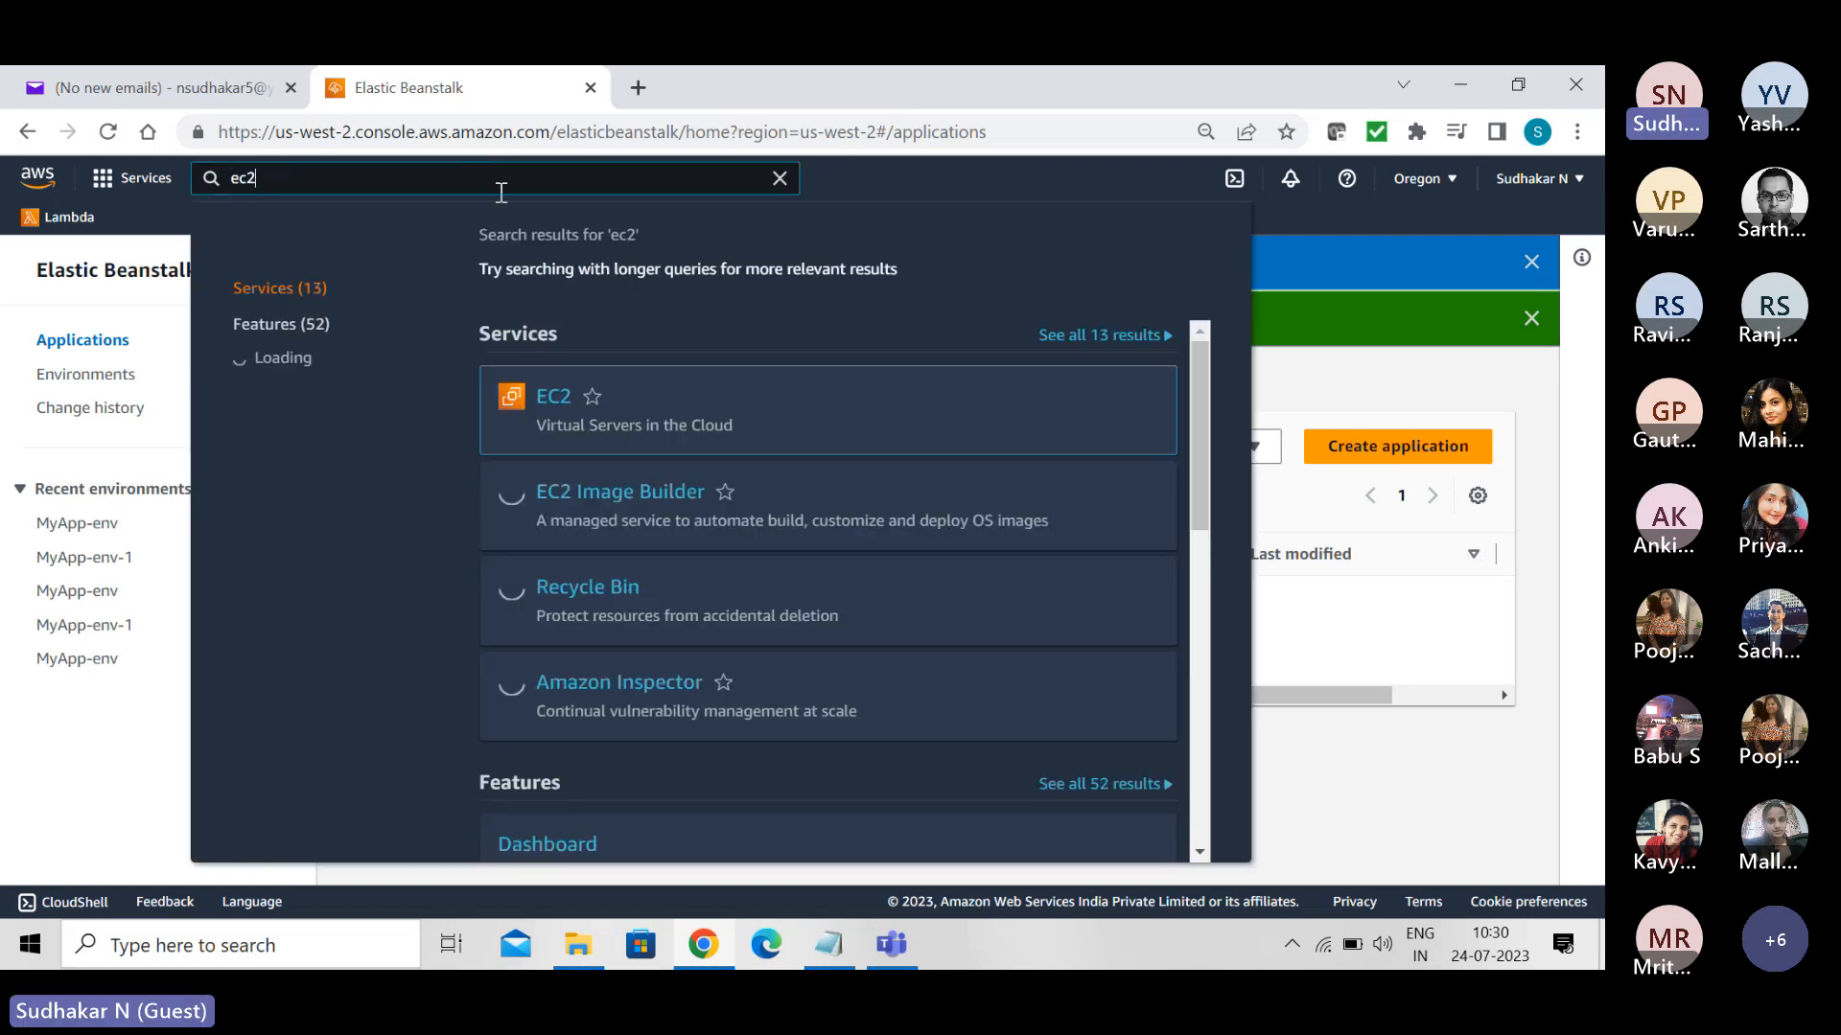
pyautogui.click(549, 410)
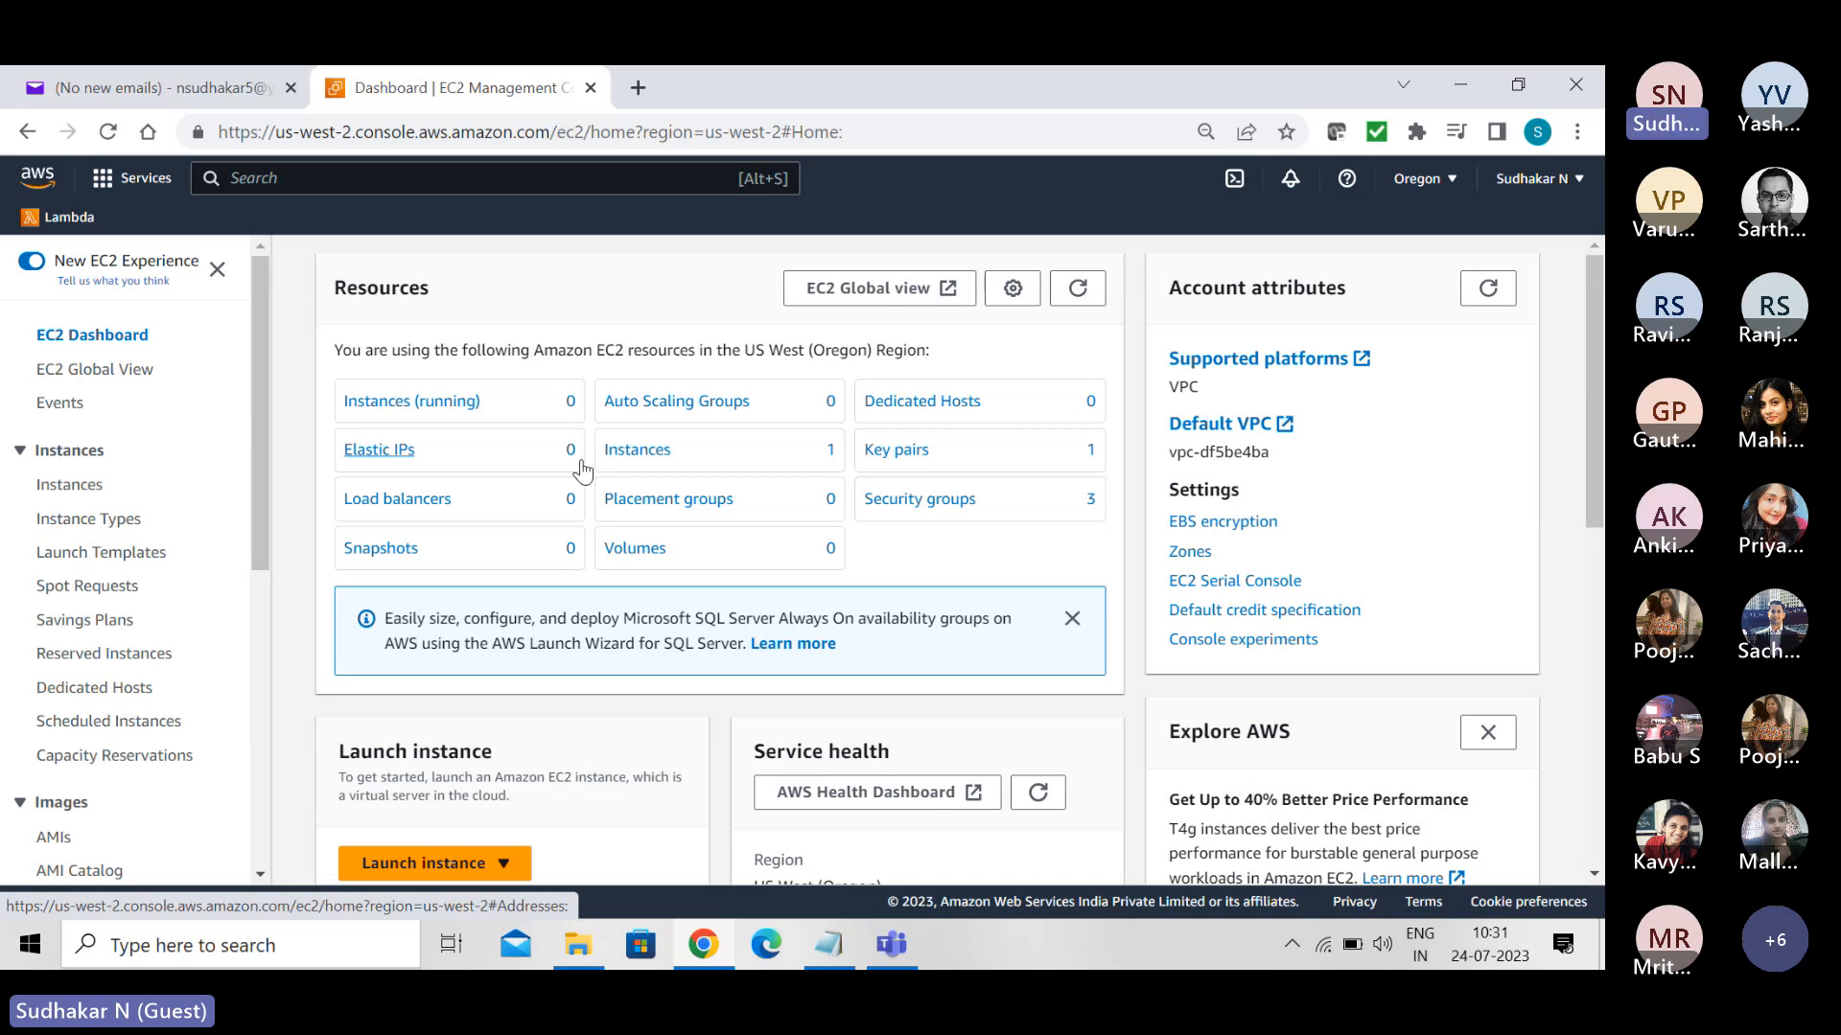
# - Search the AWS services for s3 and open the S3 buckets list
pyautogui.click(357, 178)
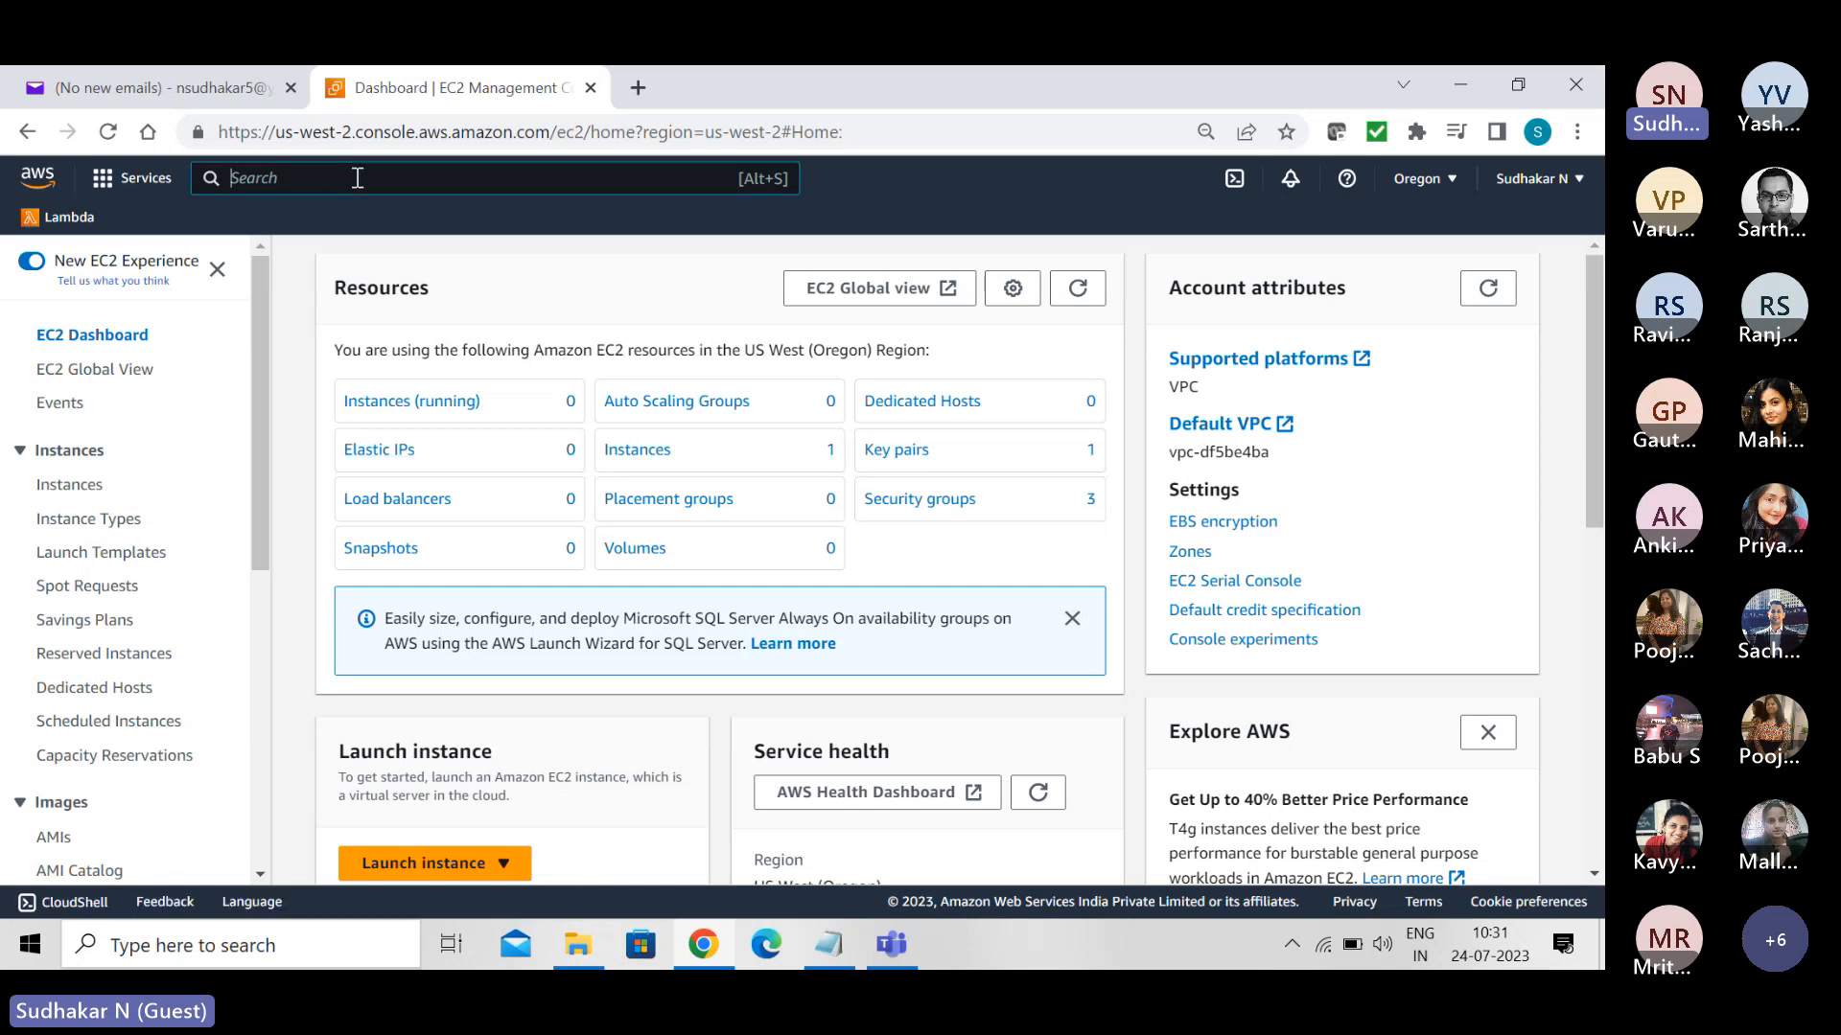
pyautogui.write('s3')
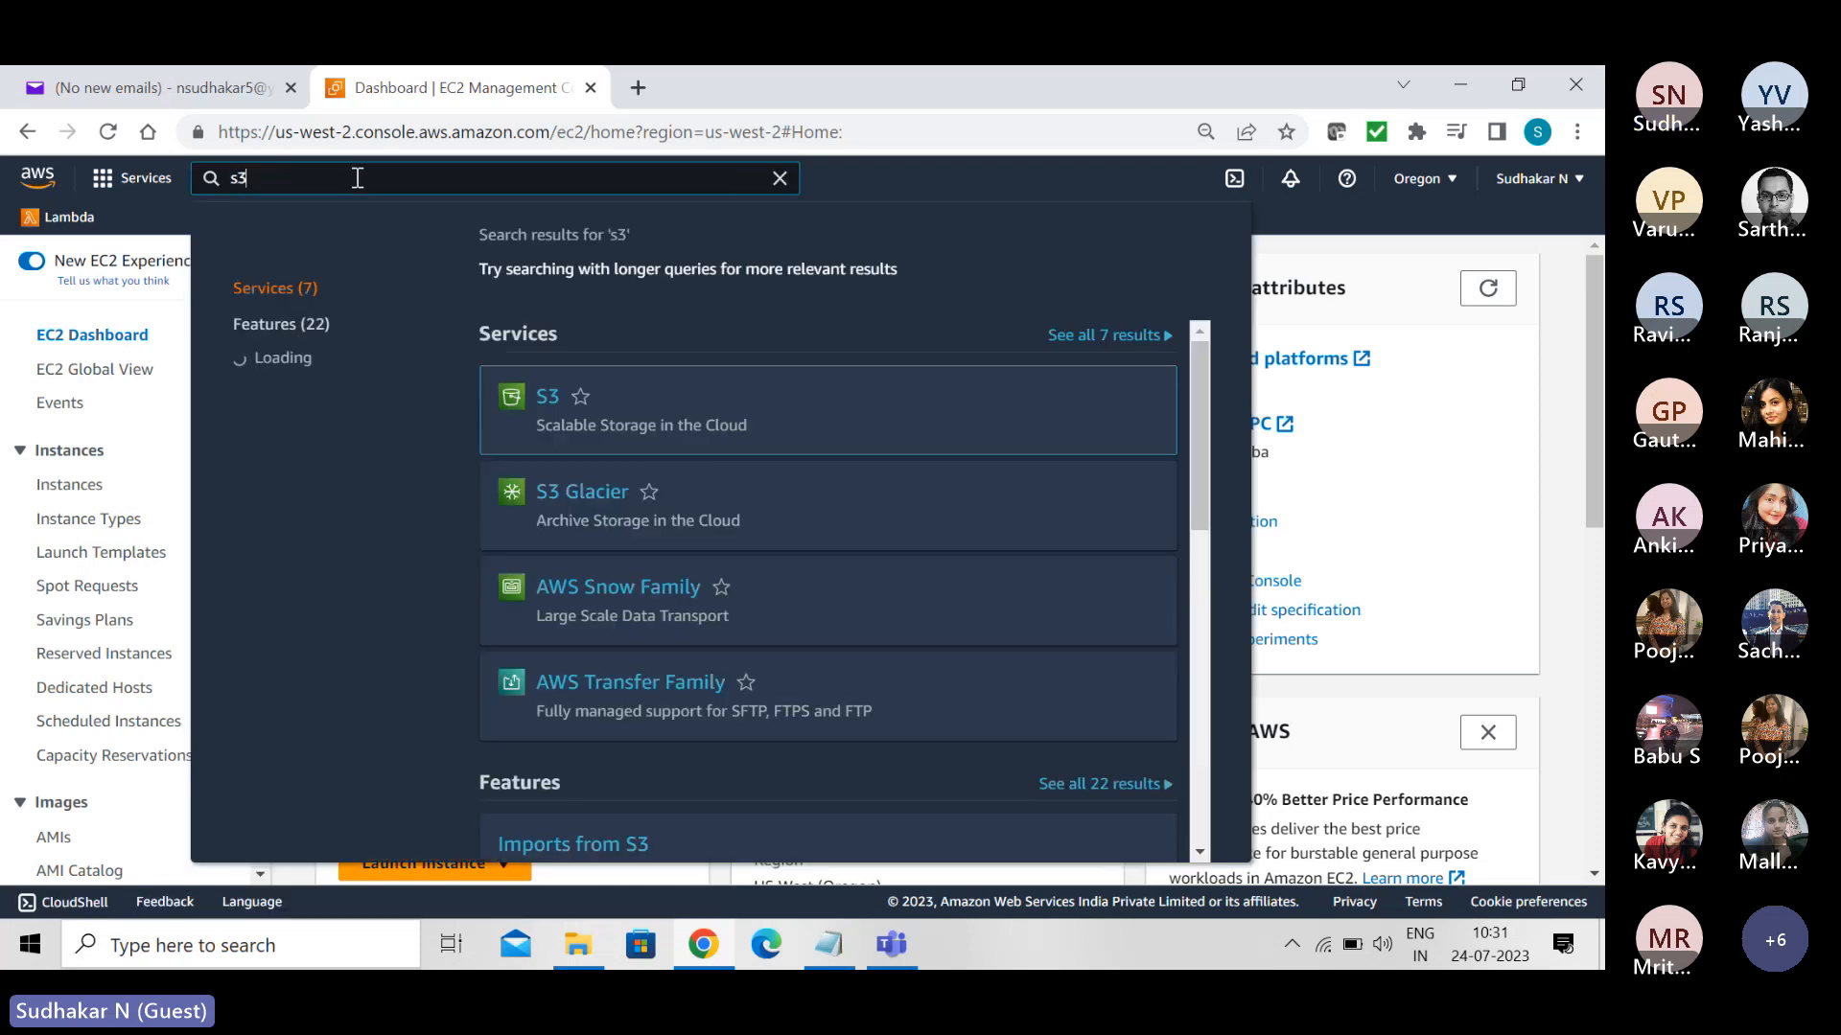
pyautogui.click(549, 403)
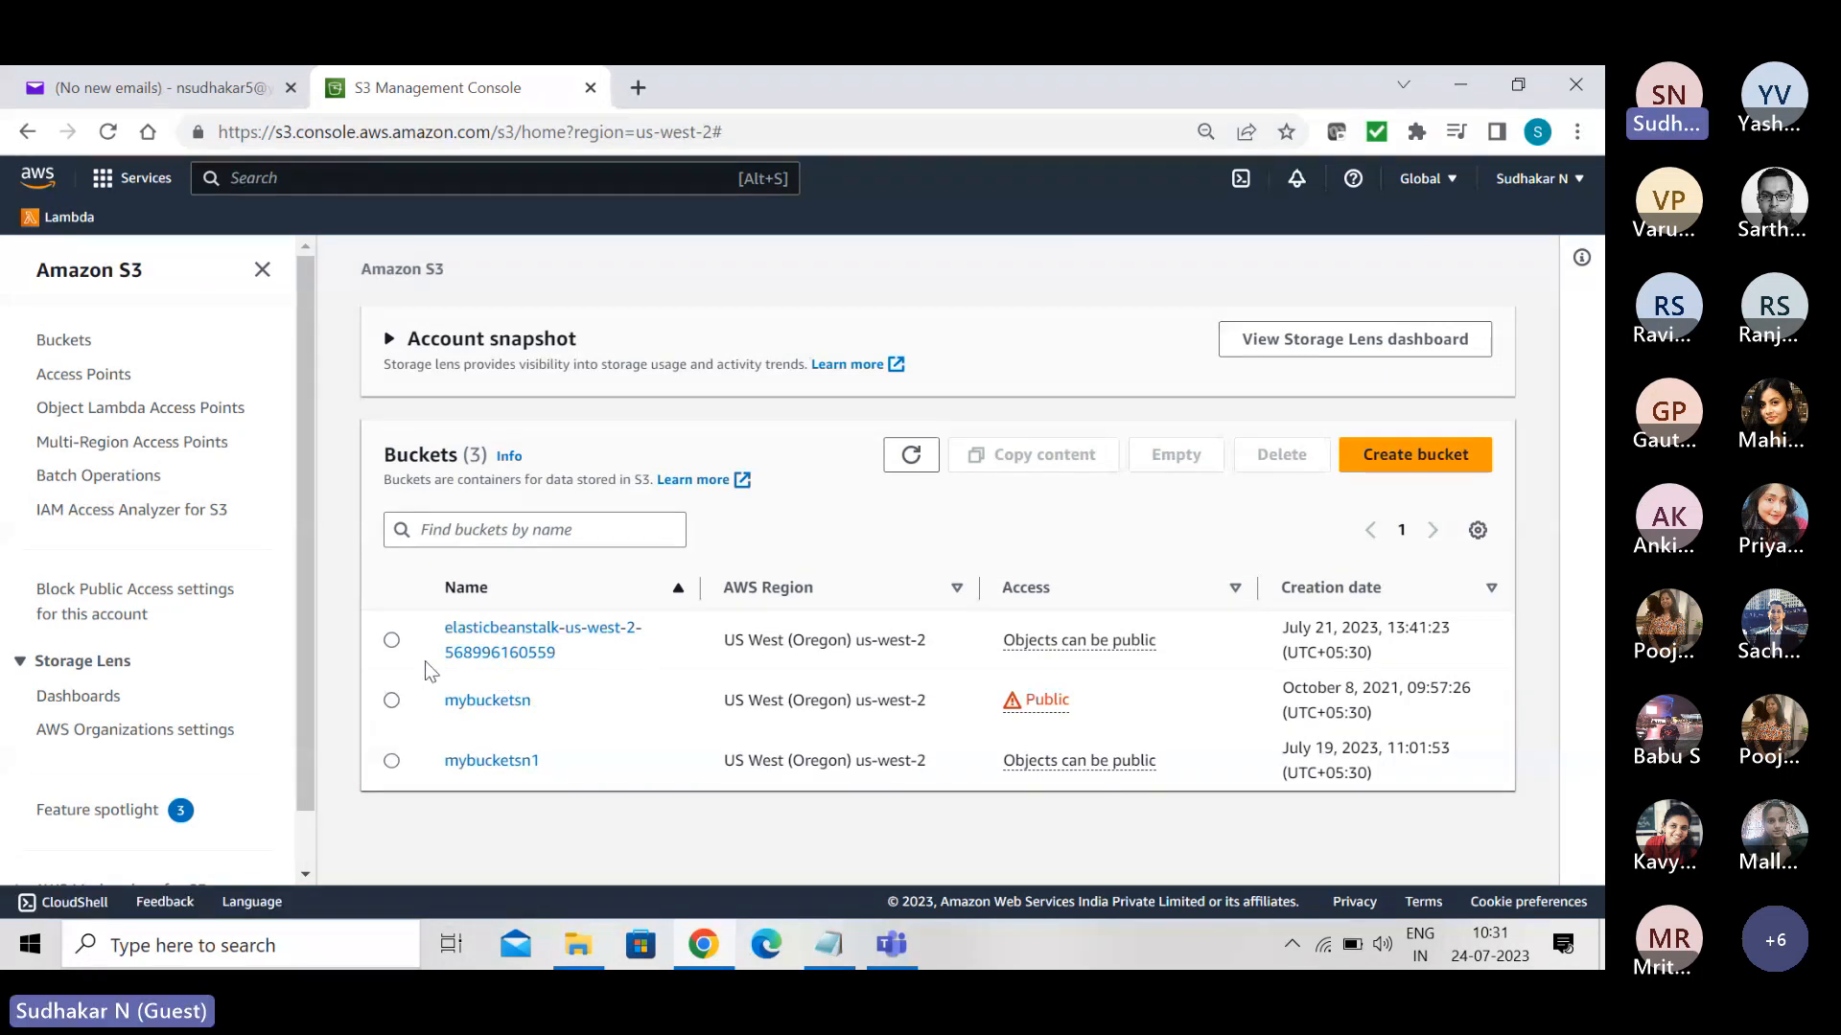
# - Empty the elasticbeanstalk-us-west-2 bucket, confirming with "permanently delete", and return to the buckets list
pyautogui.click(392, 640)
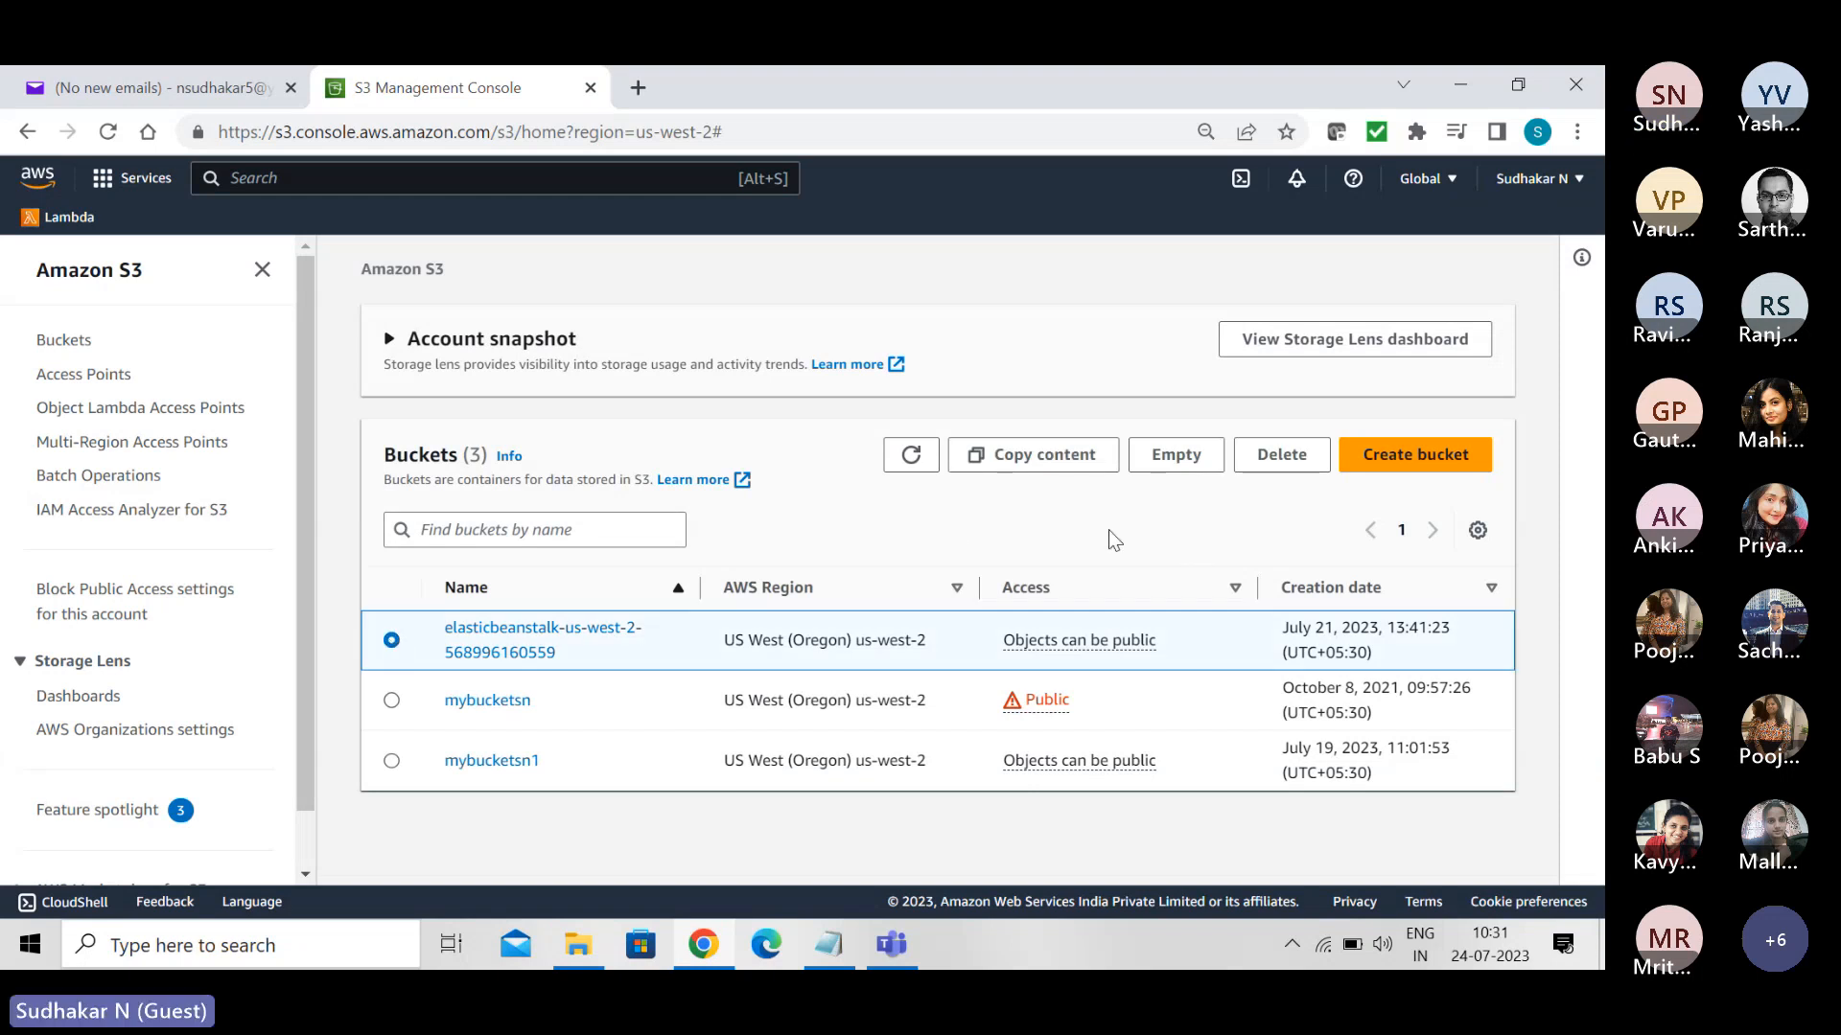
pyautogui.click(1172, 458)
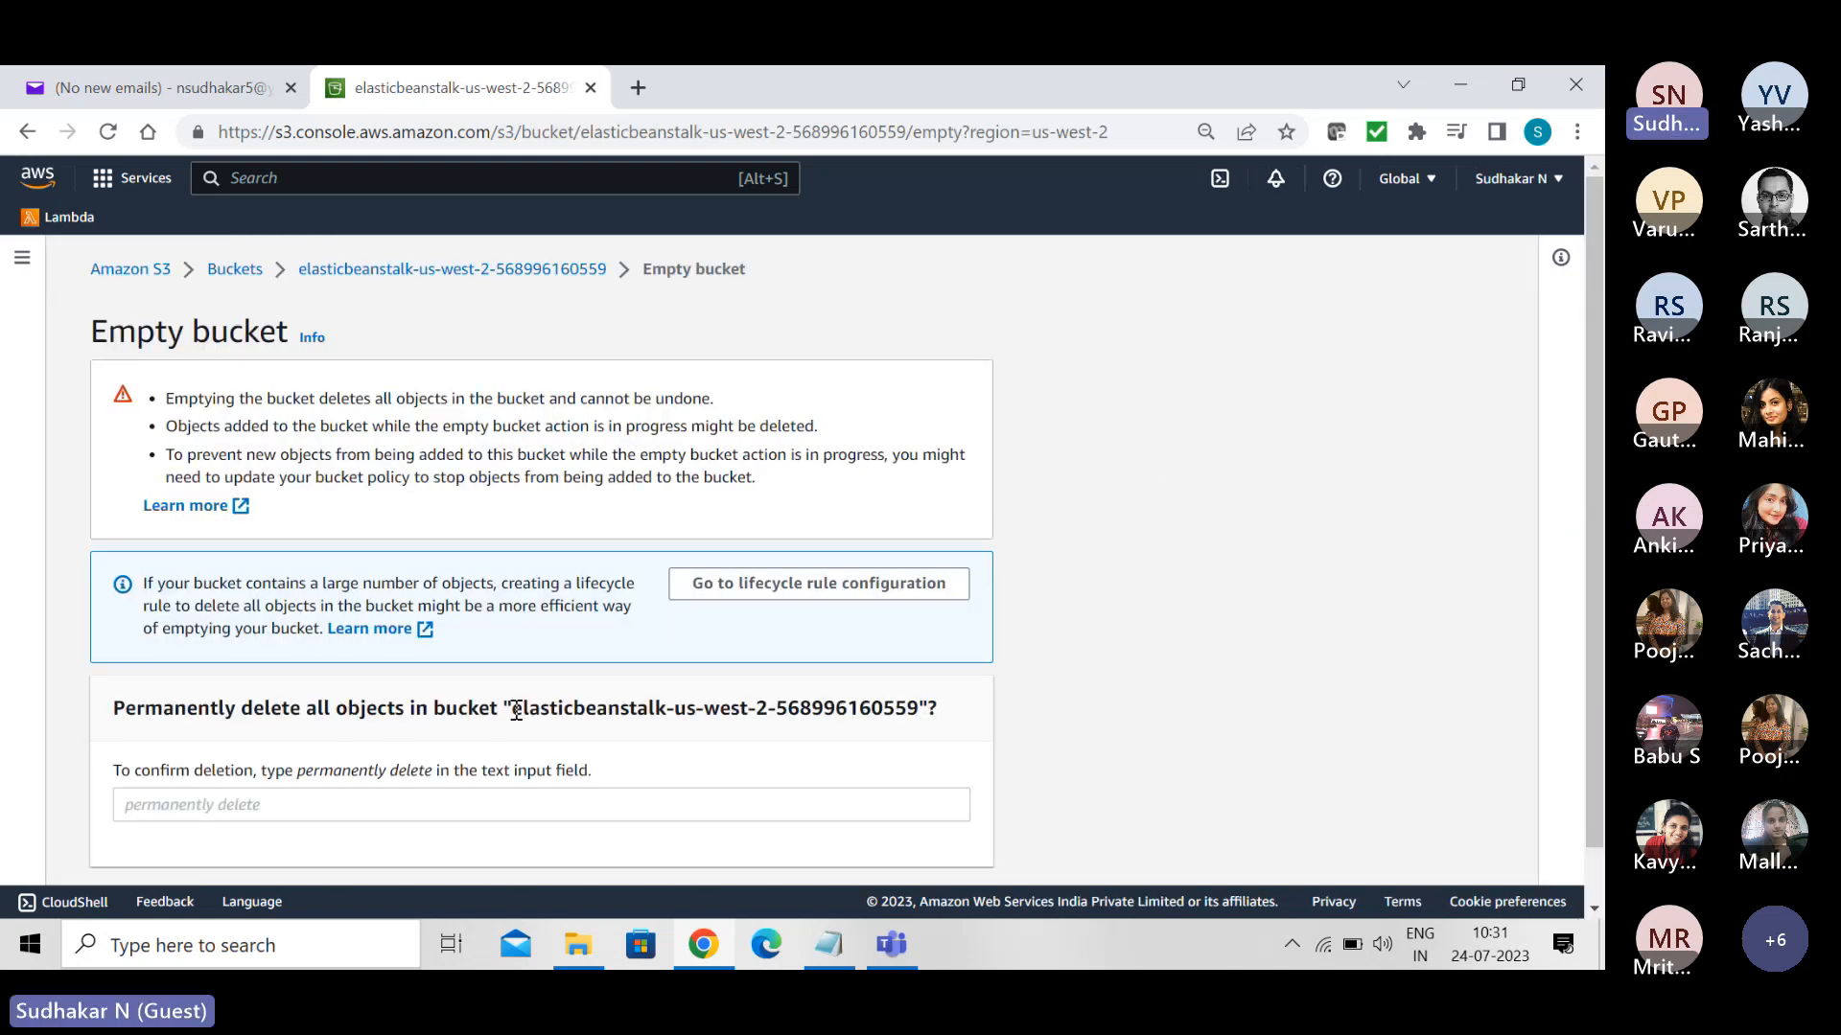
pyautogui.moveTo(516, 711); pyautogui.dragTo(671, 708)
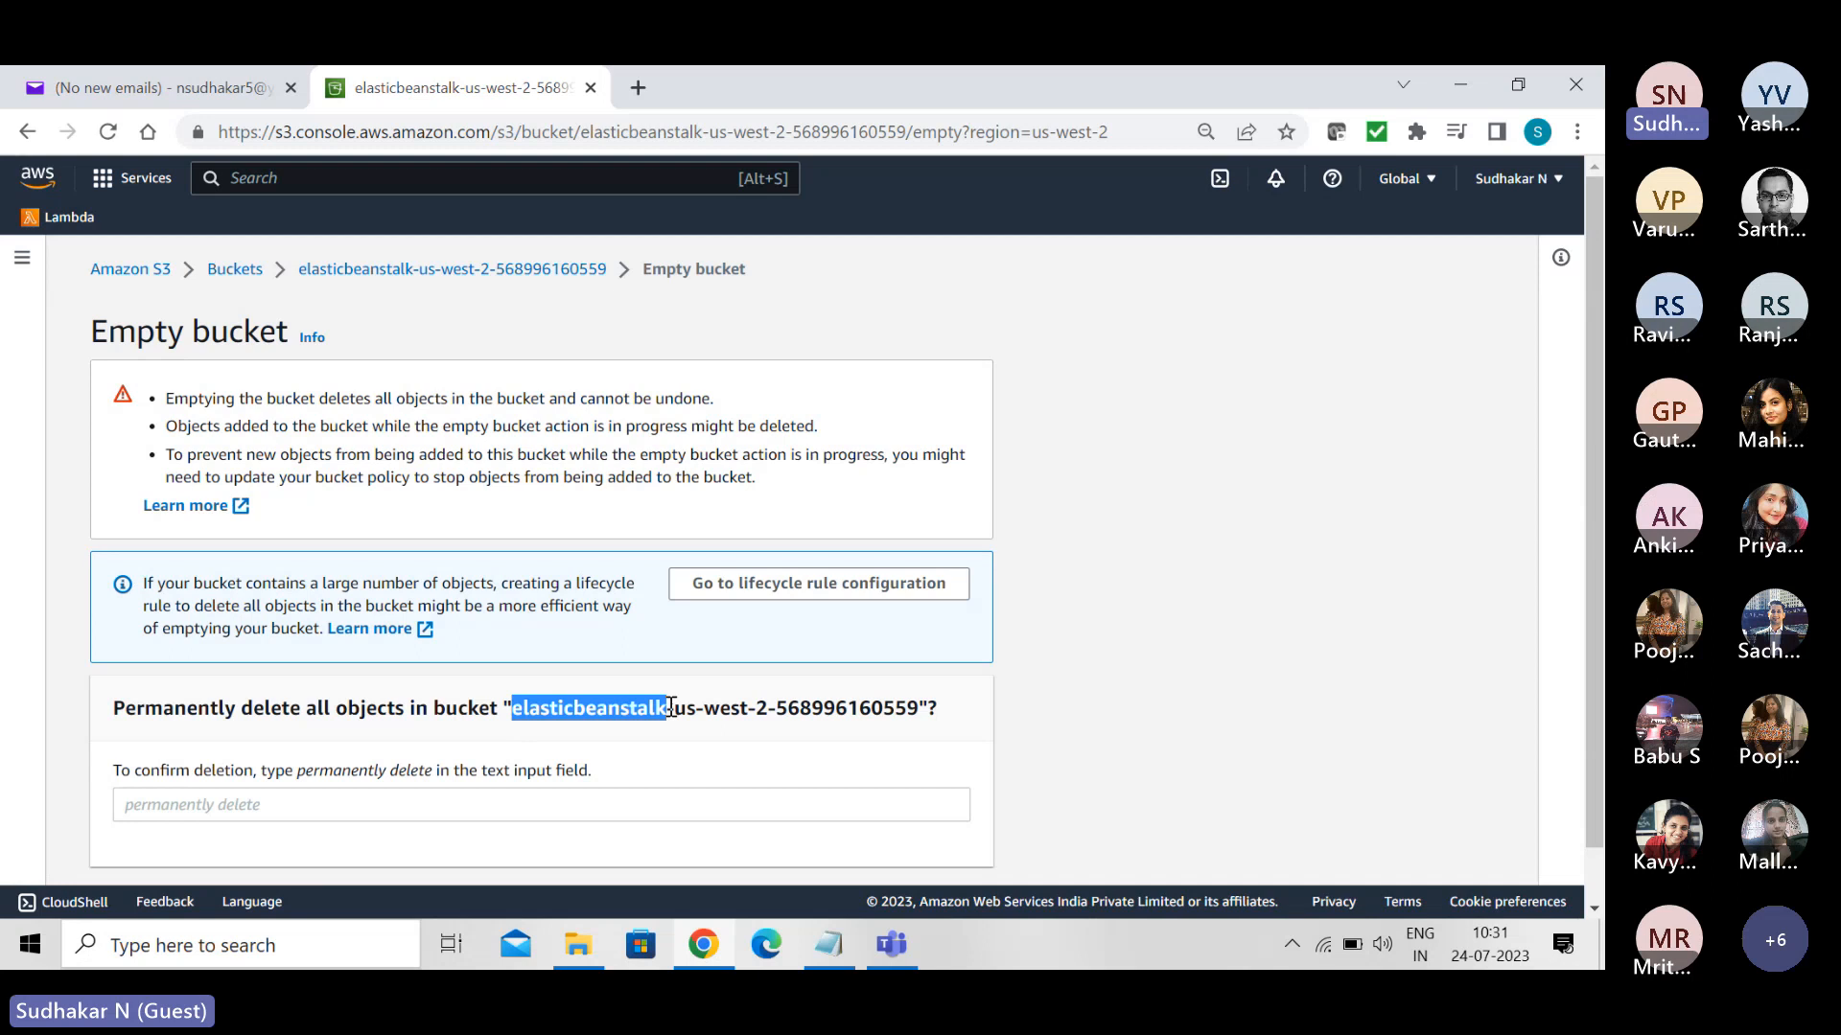
pyautogui.click(298, 792)
pyautogui.click(298, 769)
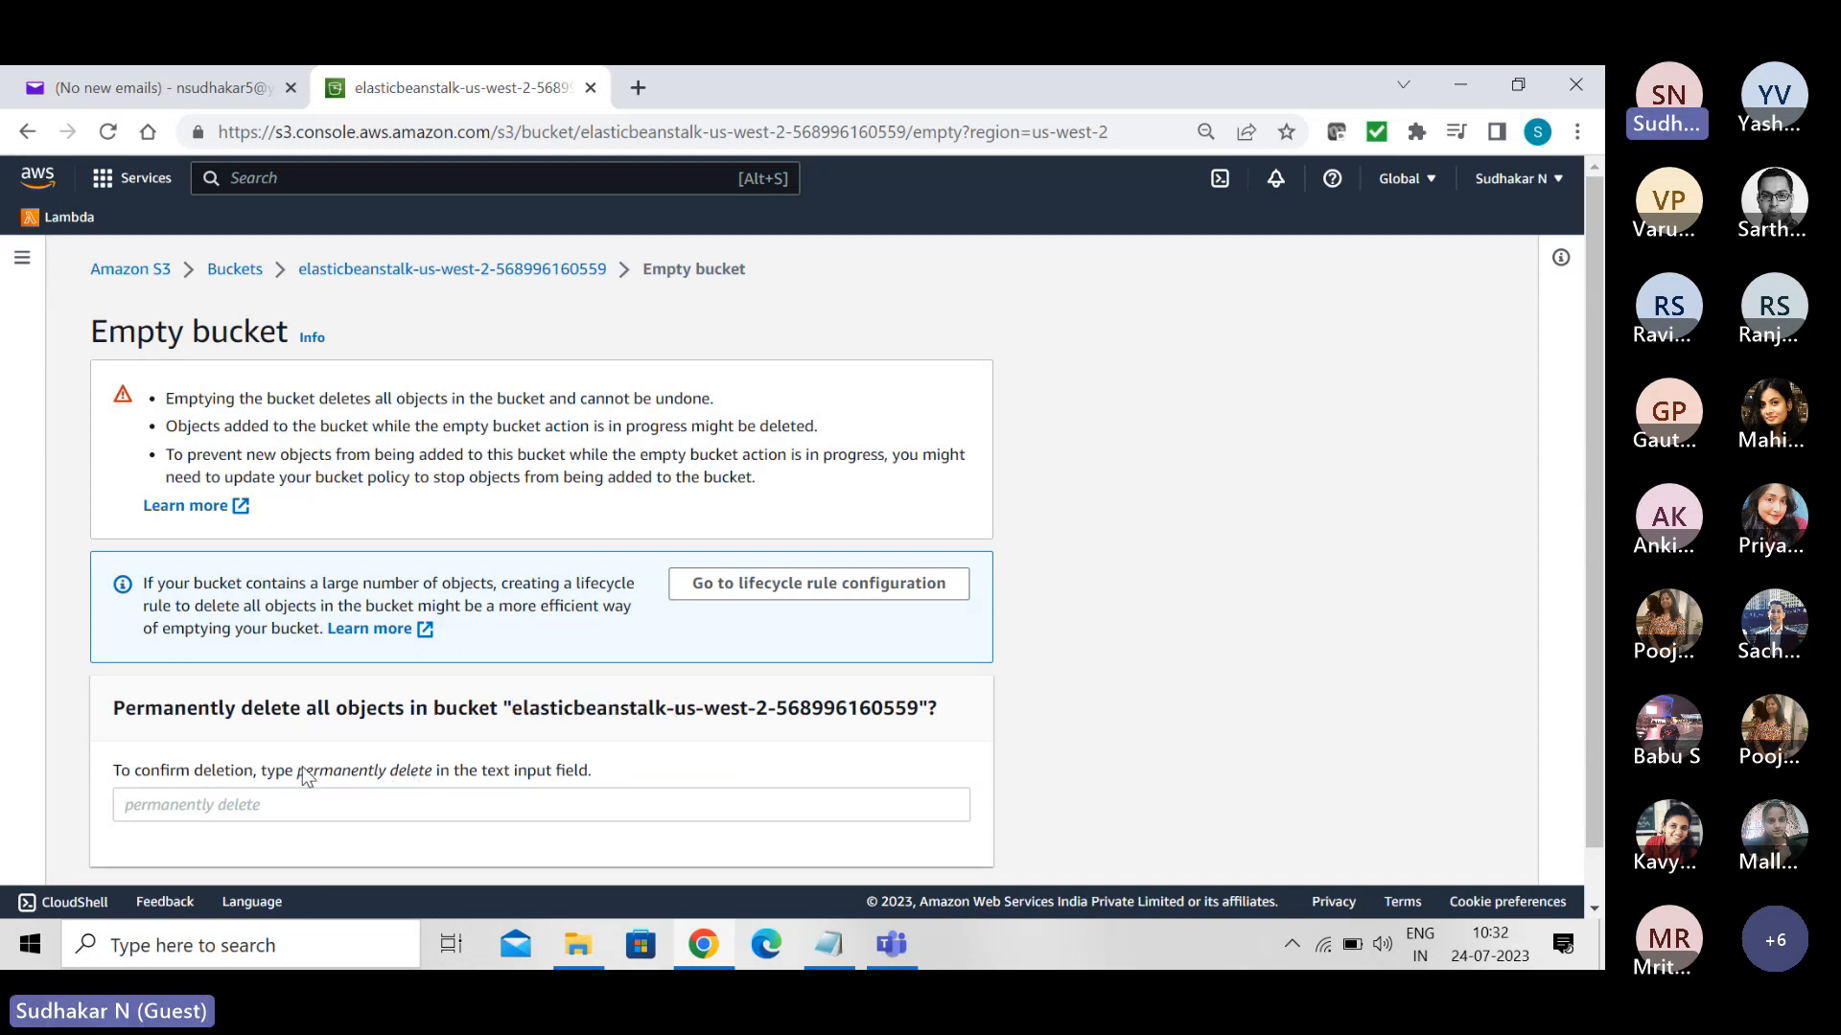
pyautogui.moveTo(297, 773); pyautogui.dragTo(432, 760)
pyautogui.hotkey('ctrl', 'c')
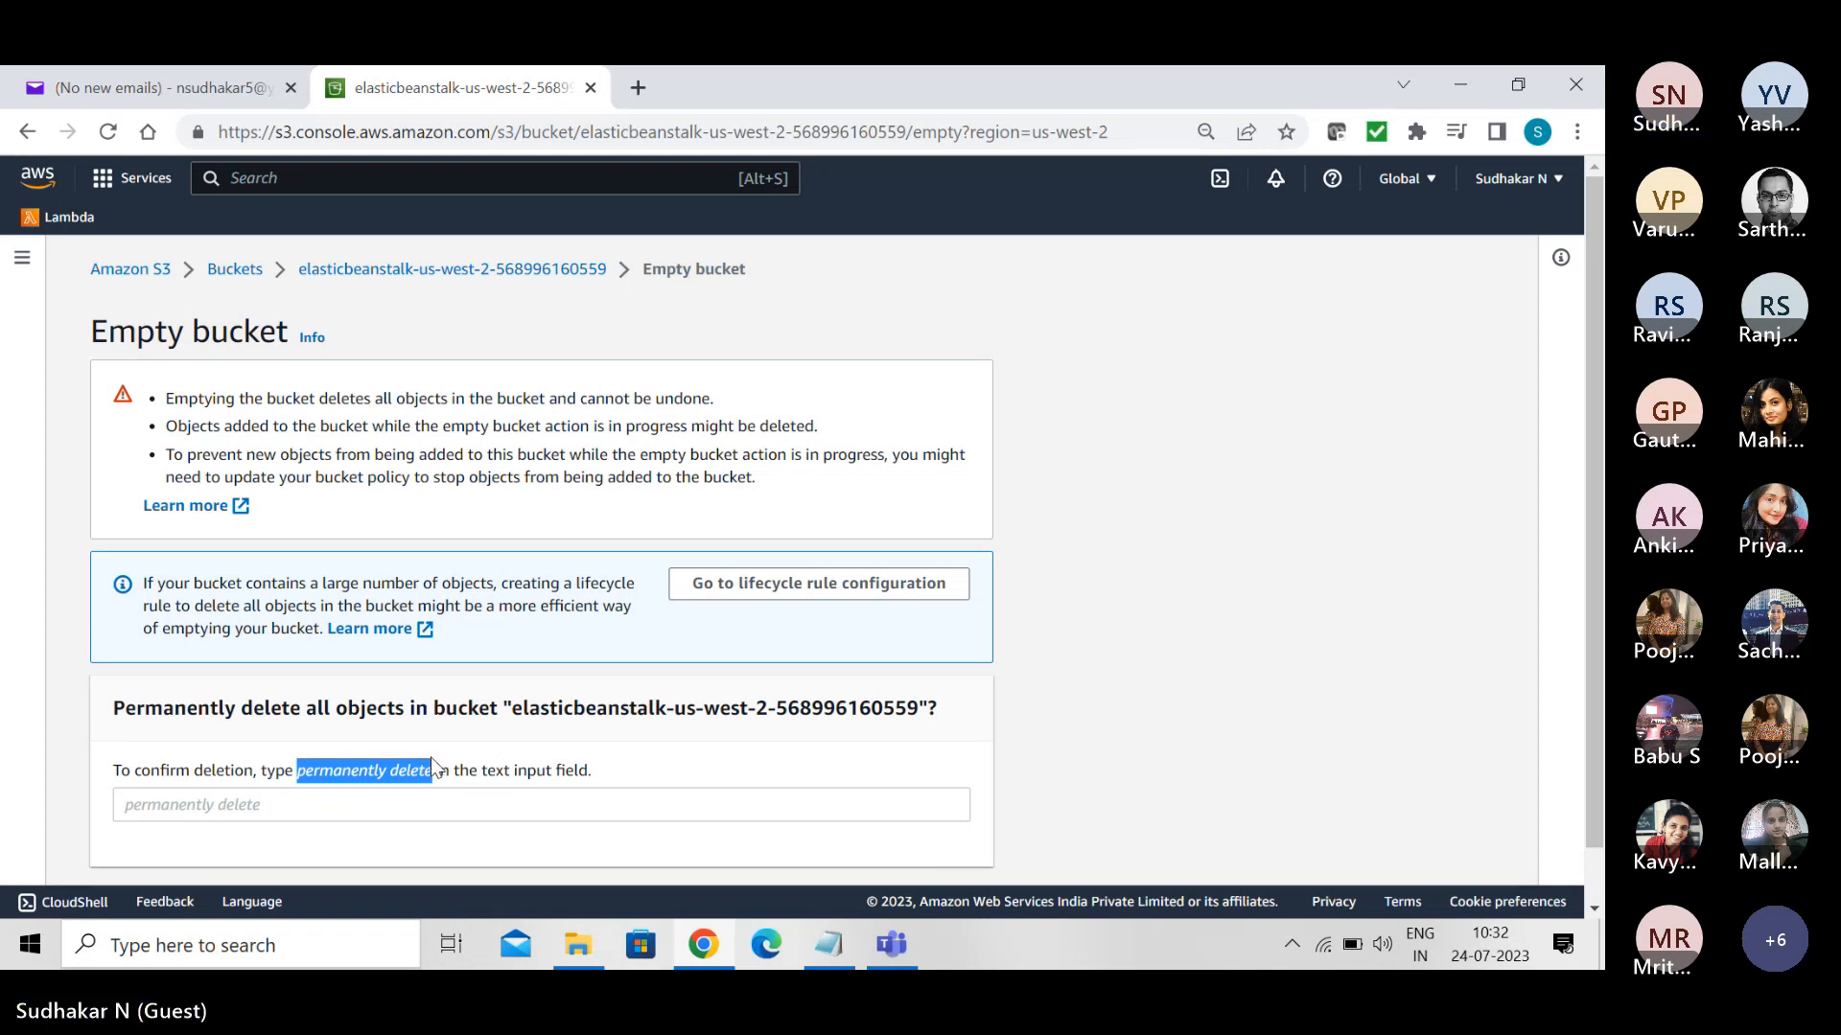
pyautogui.click(373, 806)
pyautogui.hotkey('ctrl', 'v')
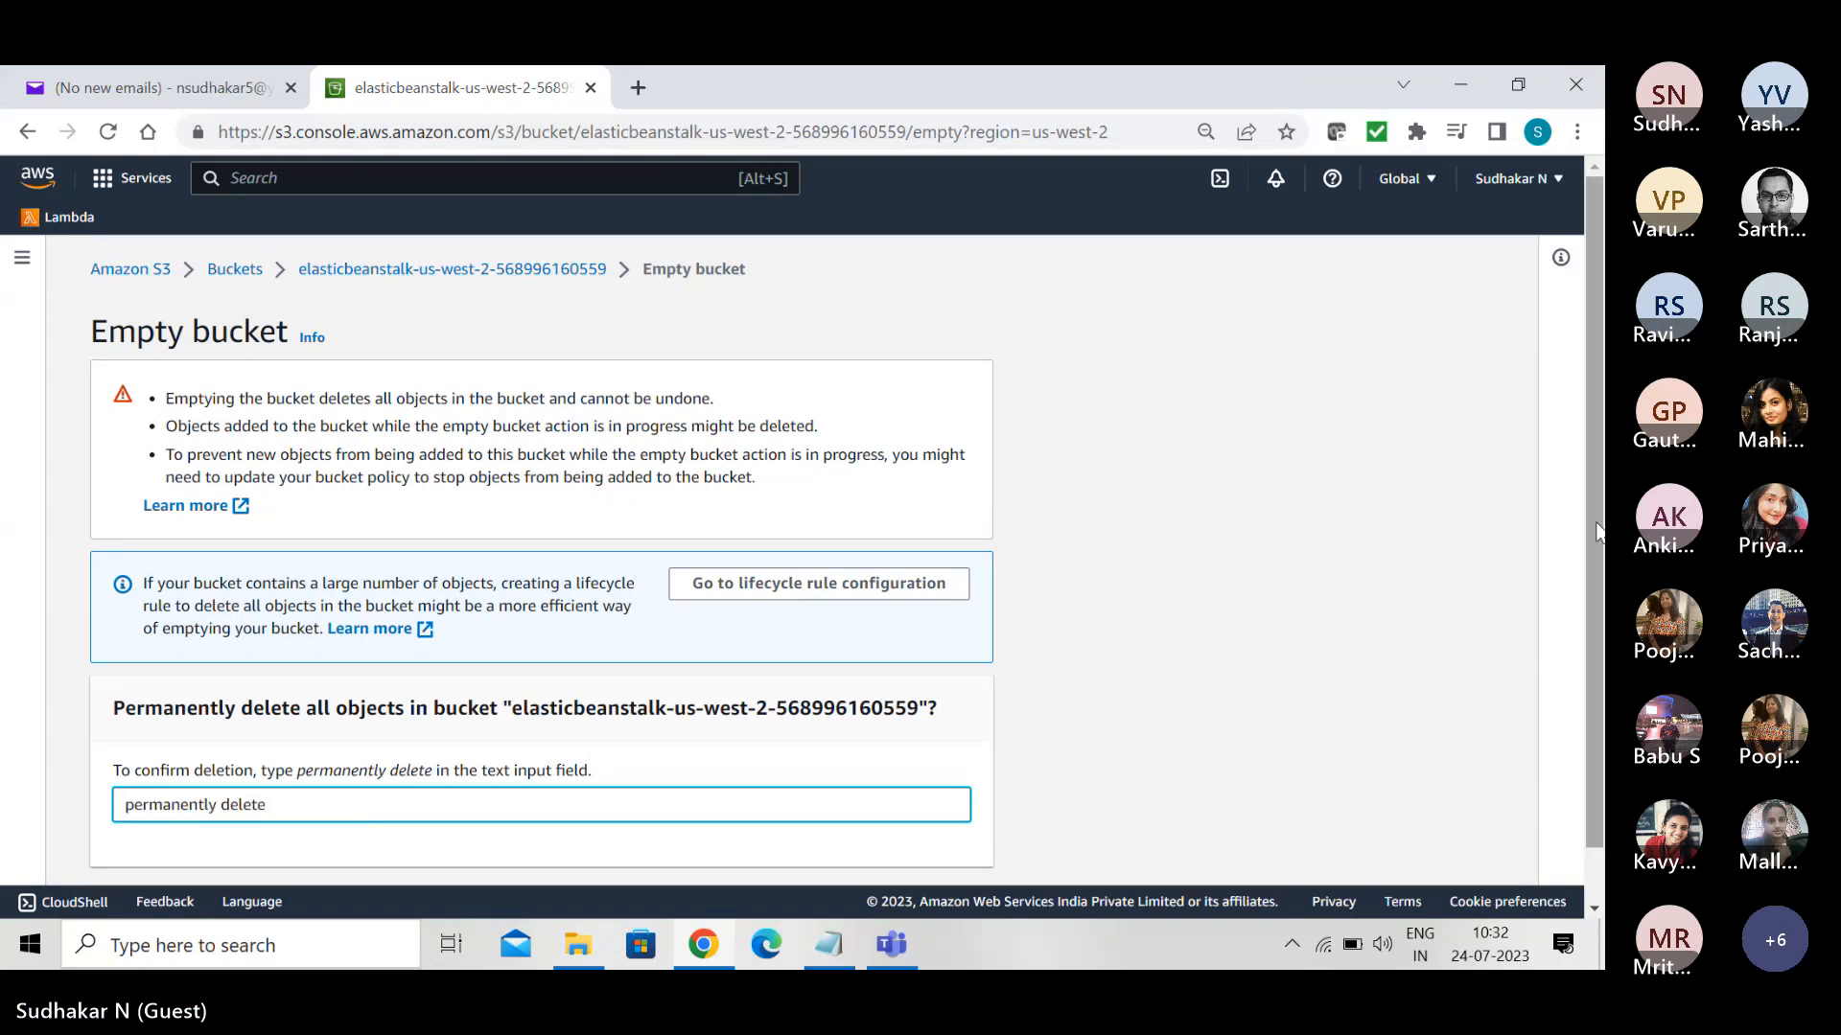
pyautogui.scroll(-1, 1597, 530)
pyautogui.click(951, 843)
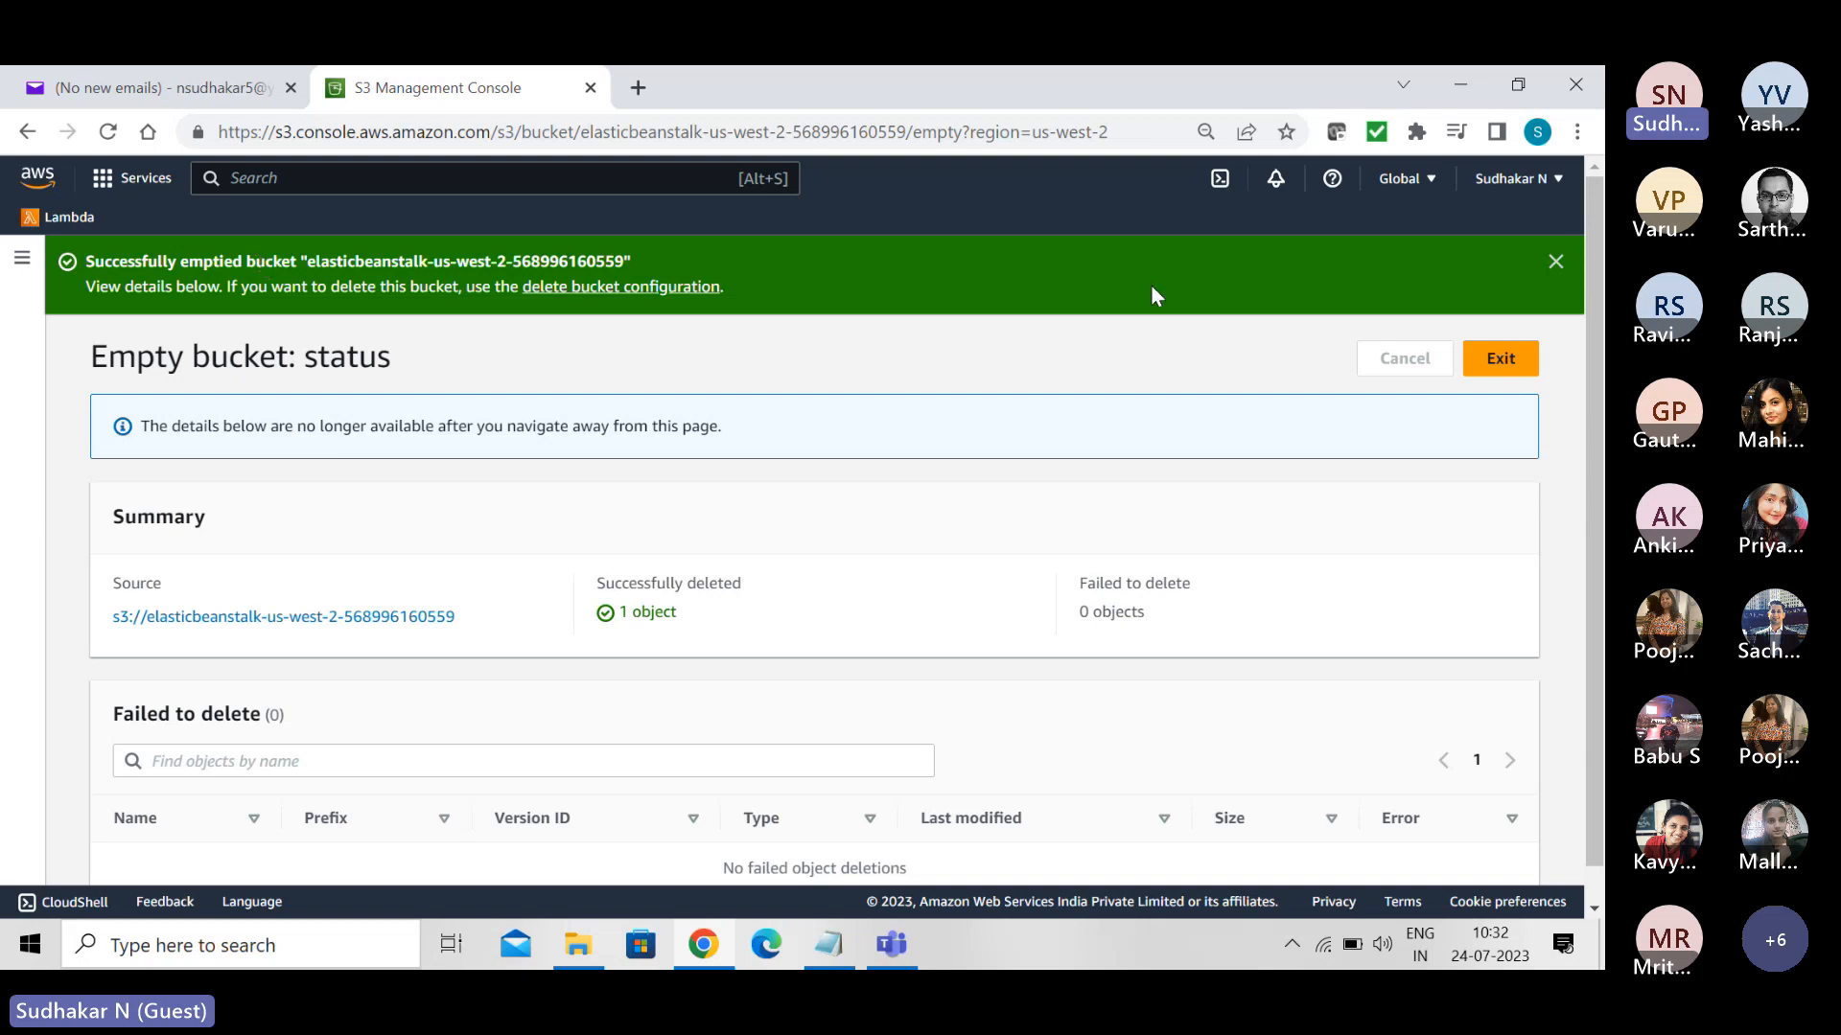
pyautogui.click(1500, 361)
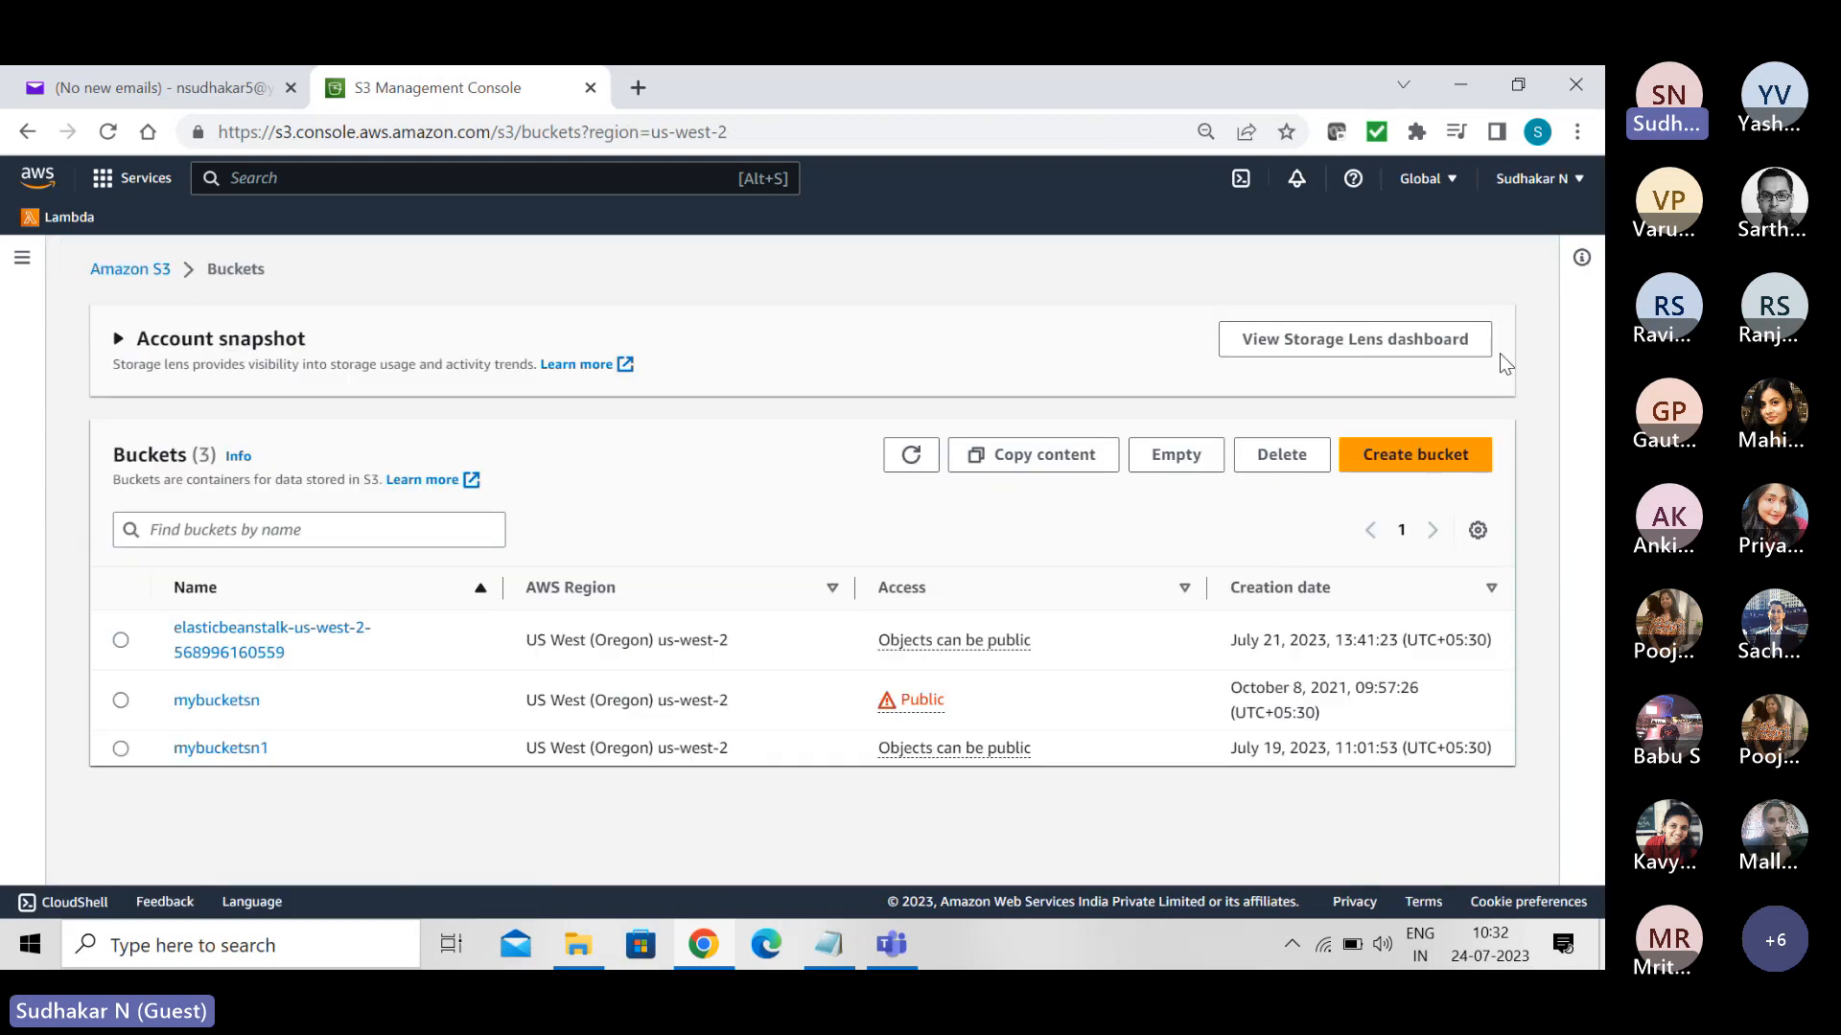
# - Review the deletion warnings for the elasticbeanstalk-us-west-2 bucket, and open the bucket to look through its properties
pyautogui.click(121, 641)
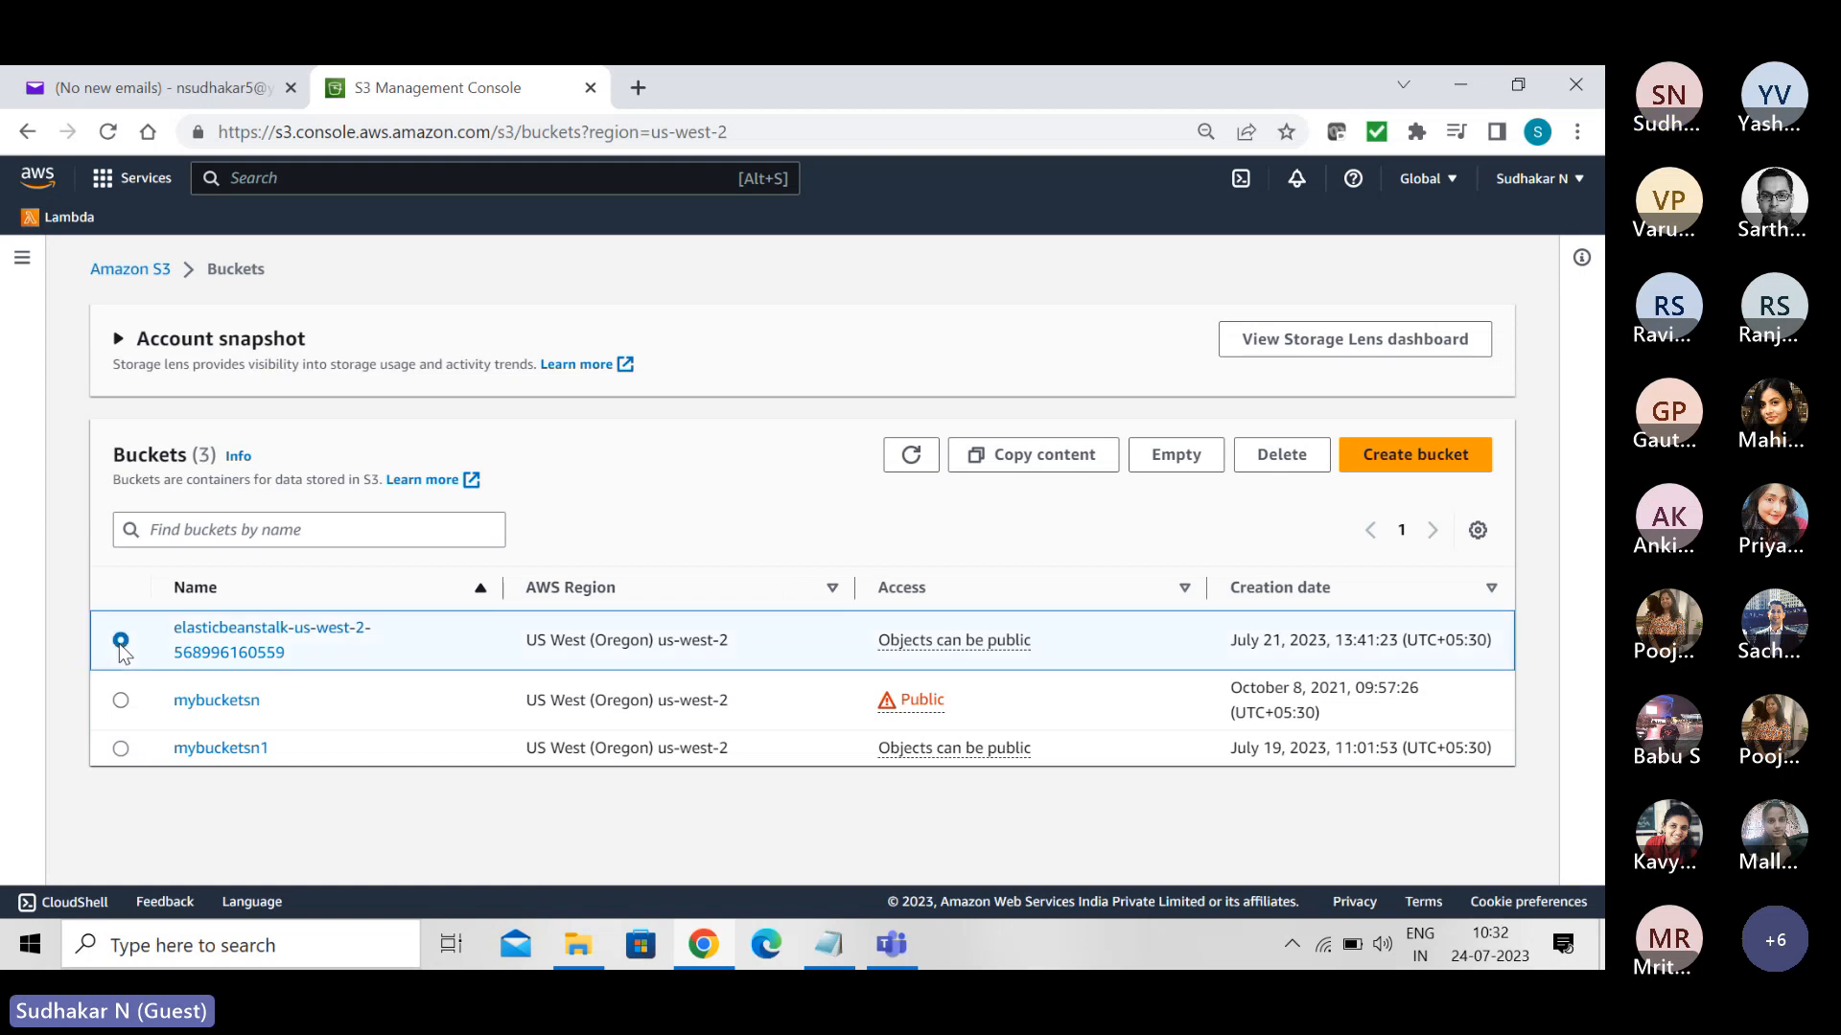
pyautogui.click(1283, 456)
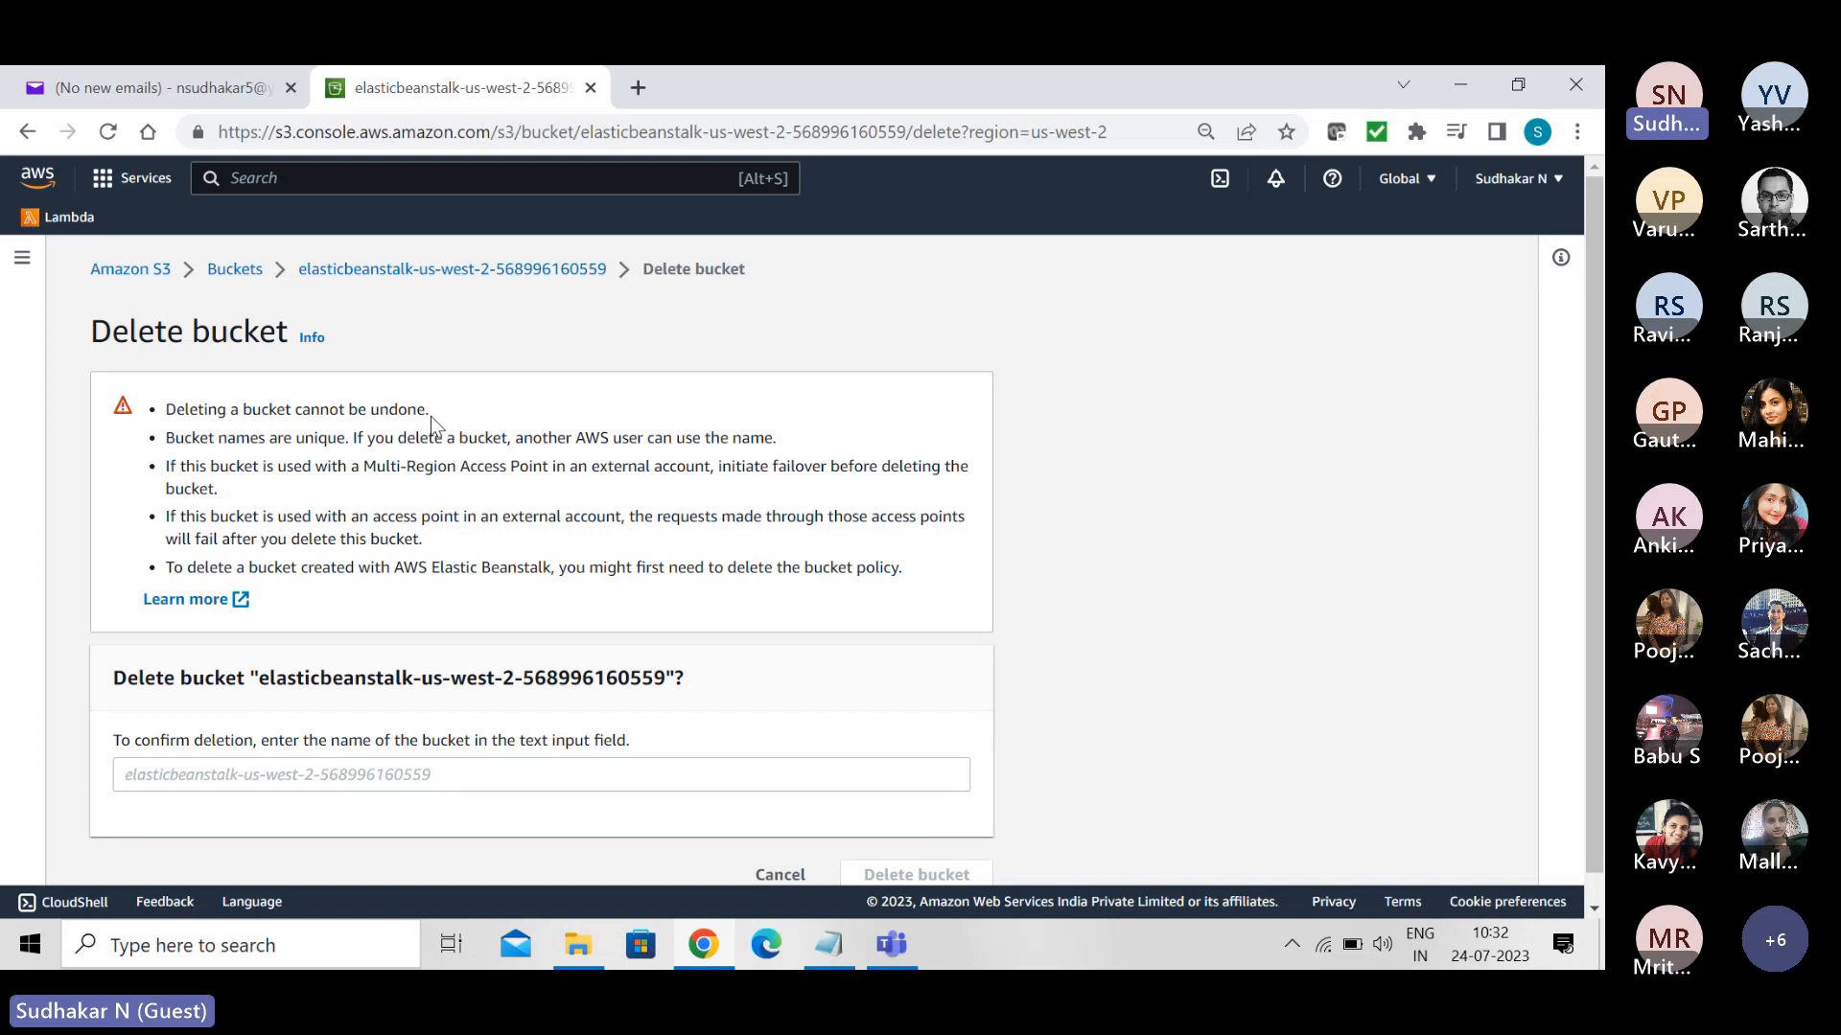
pyautogui.click(434, 274)
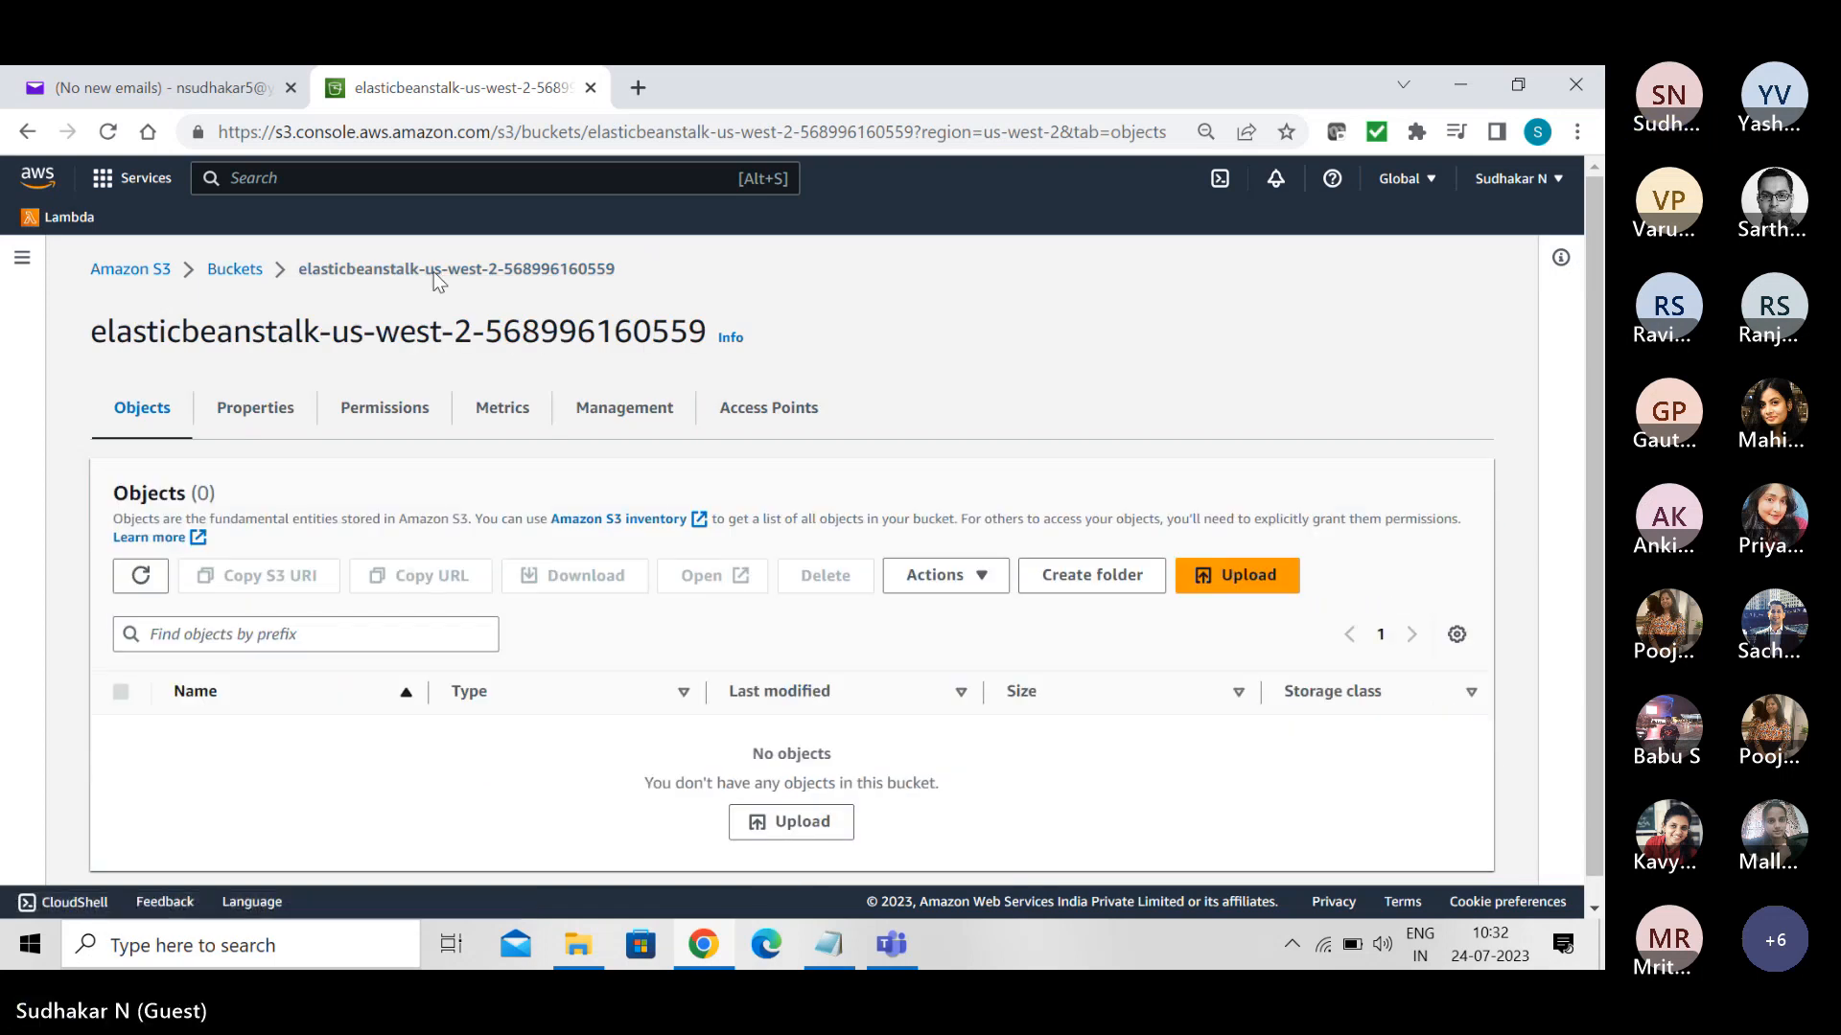
pyautogui.click(253, 410)
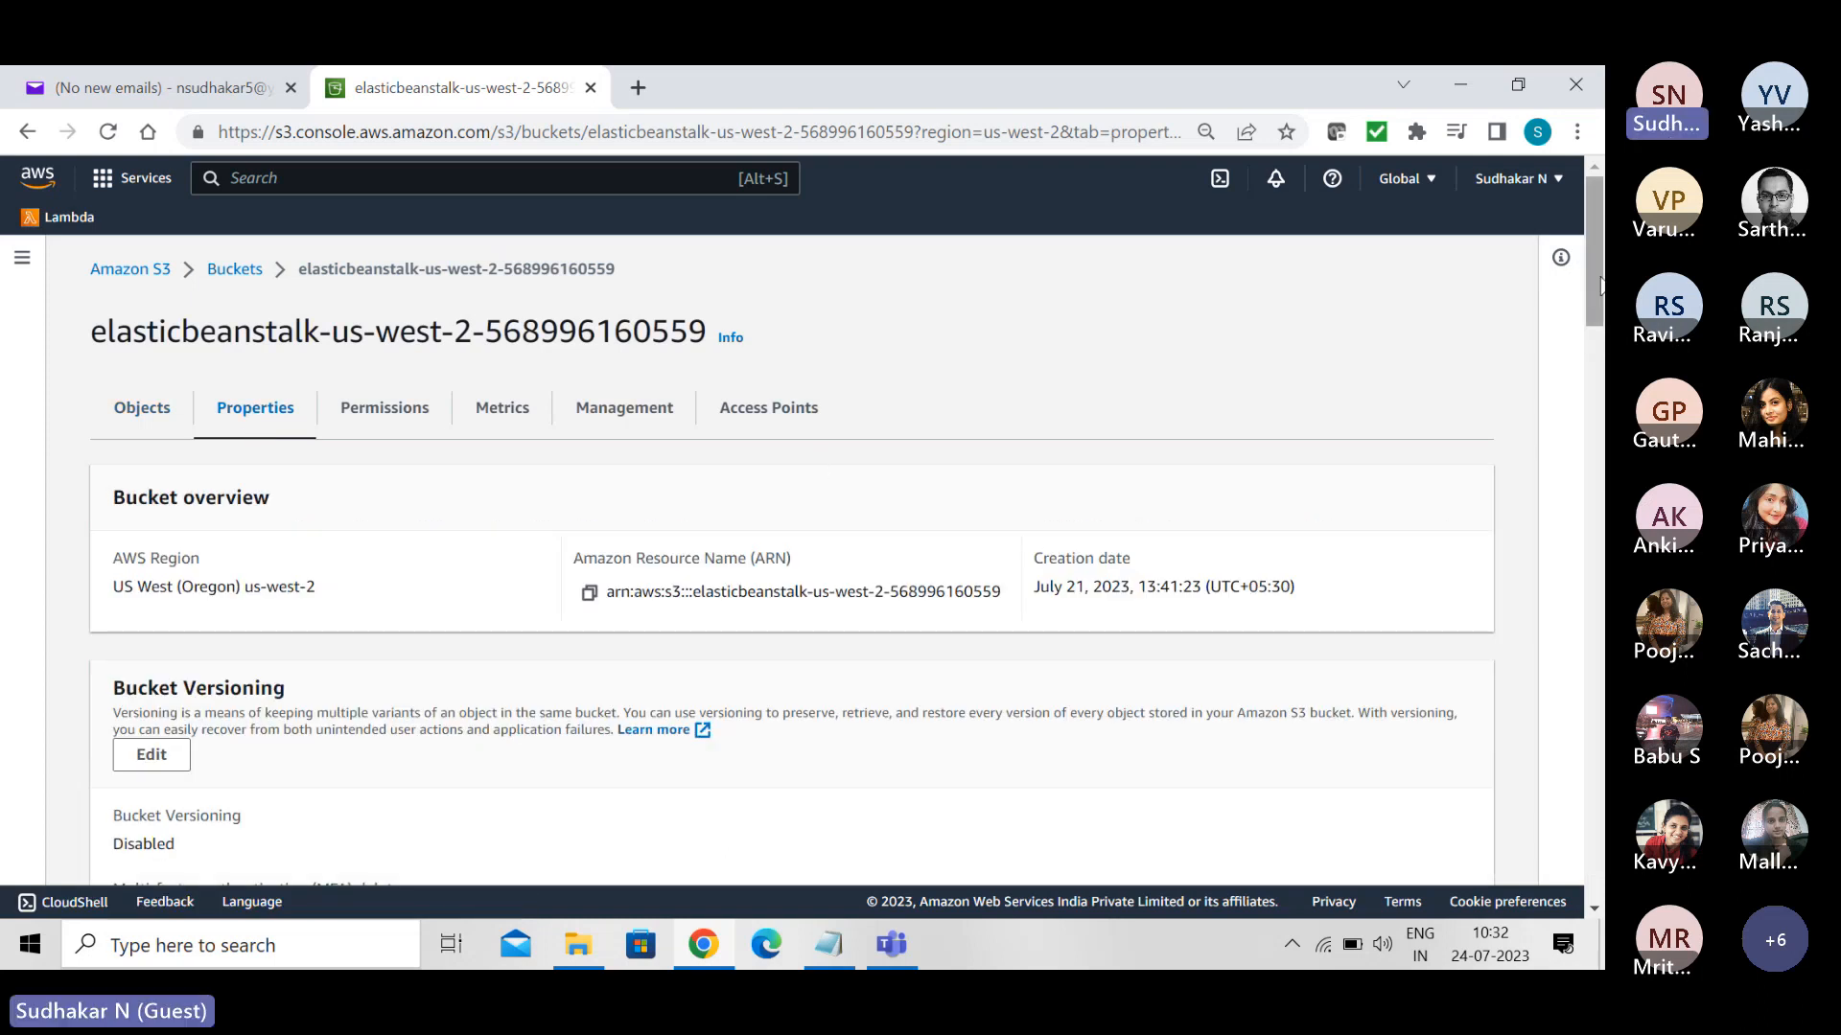
pyautogui.scroll(-3, 1594, 316)
pyautogui.moveTo(1595, 350); pyautogui.dragTo(1579, 222)
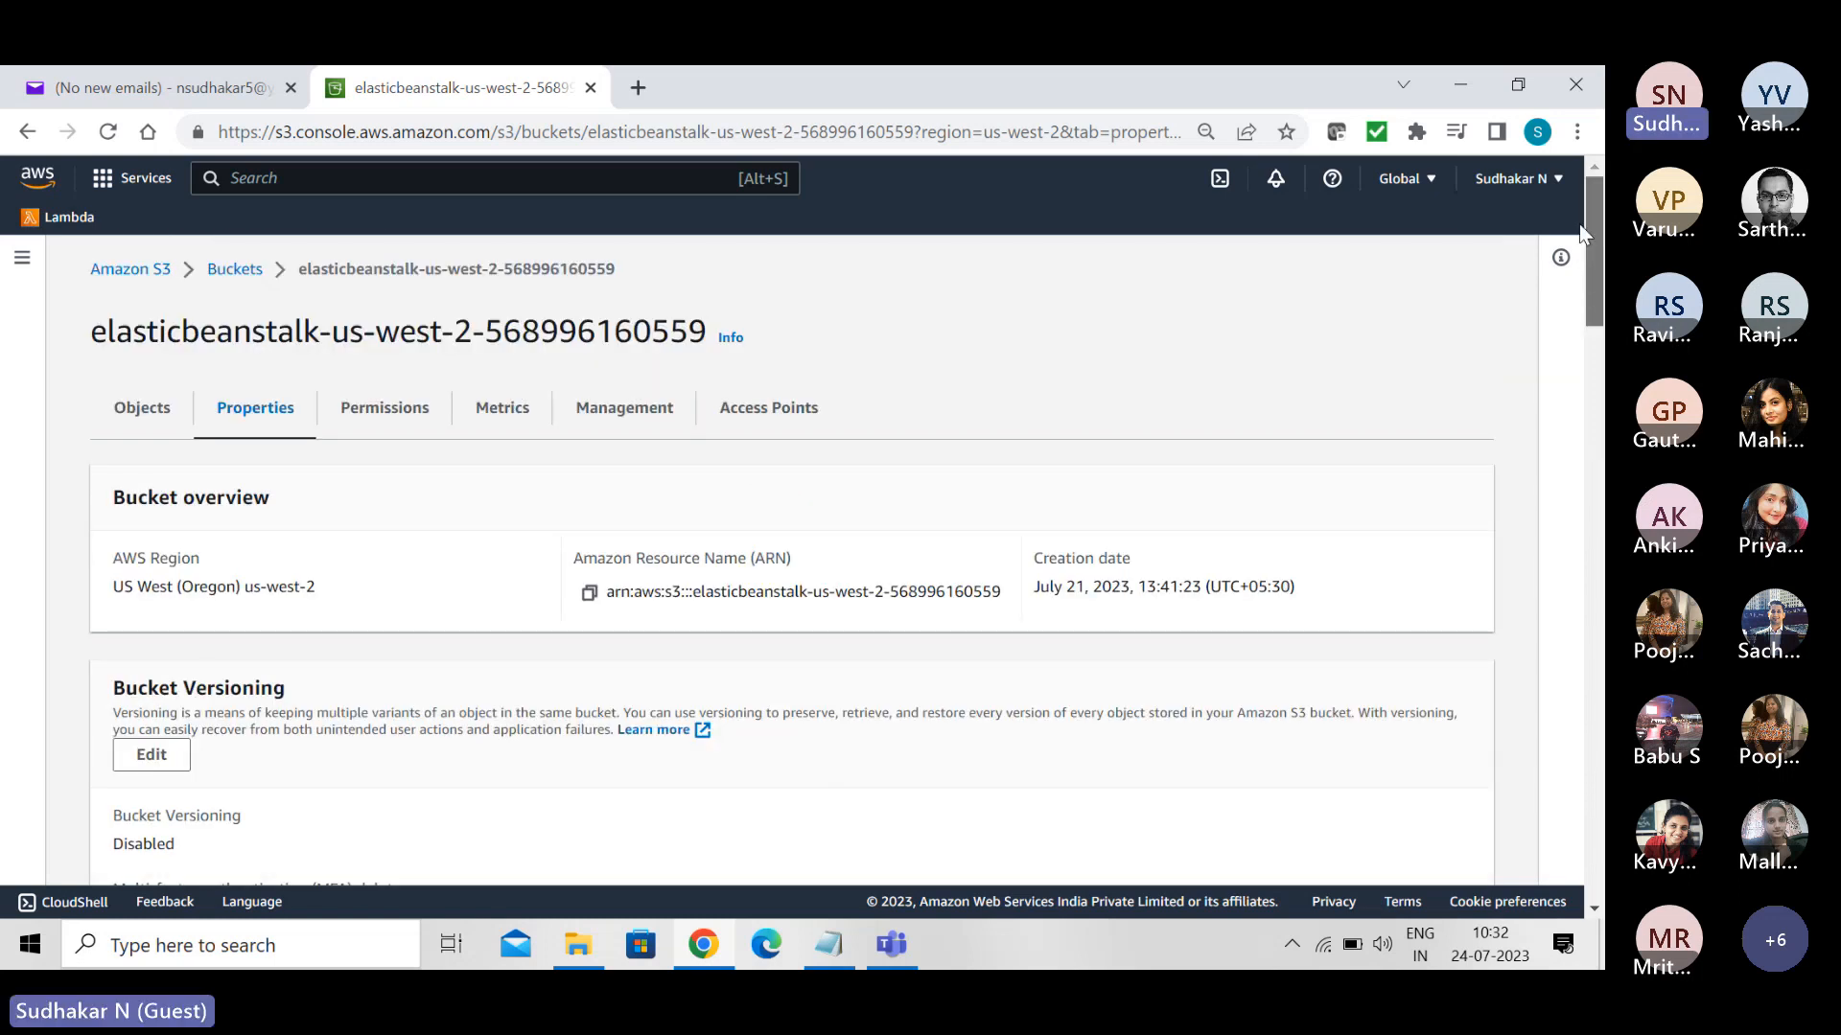
# - Open the bucket's permissions and examine the statements in its bucket policy
pyautogui.click(382, 417)
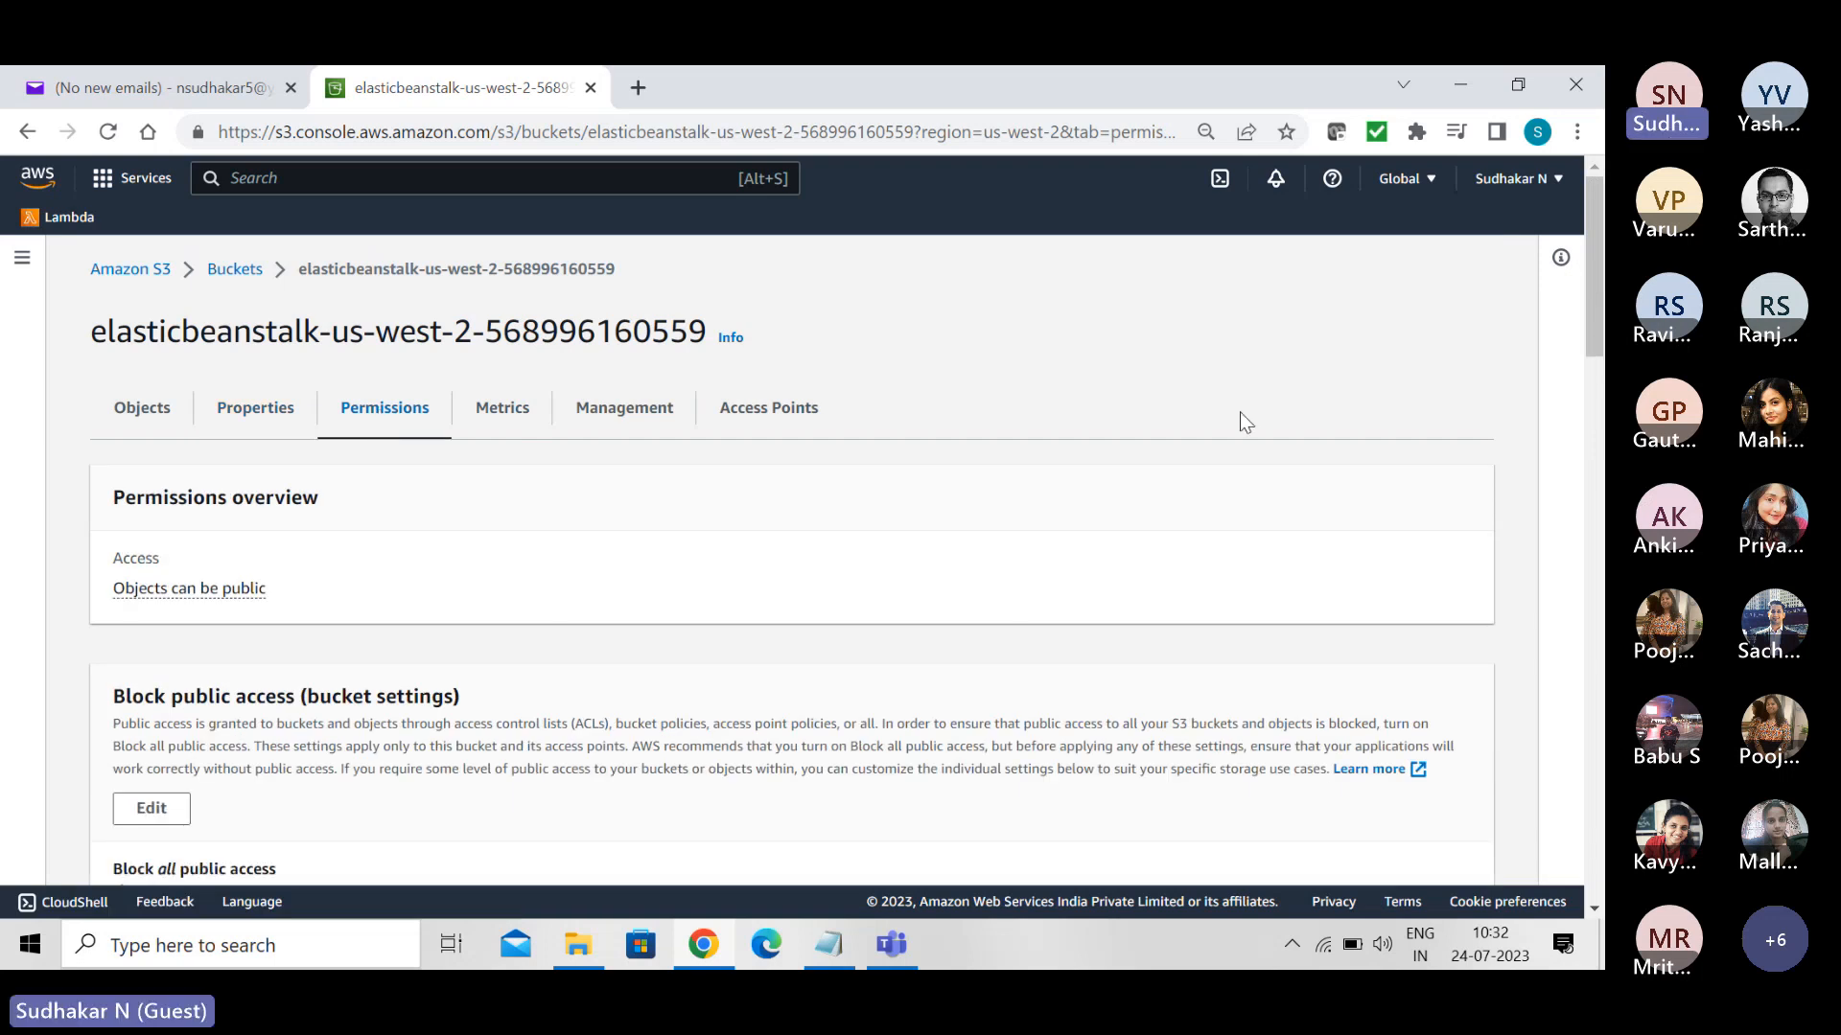
pyautogui.moveTo(1595, 305); pyautogui.dragTo(1601, 461)
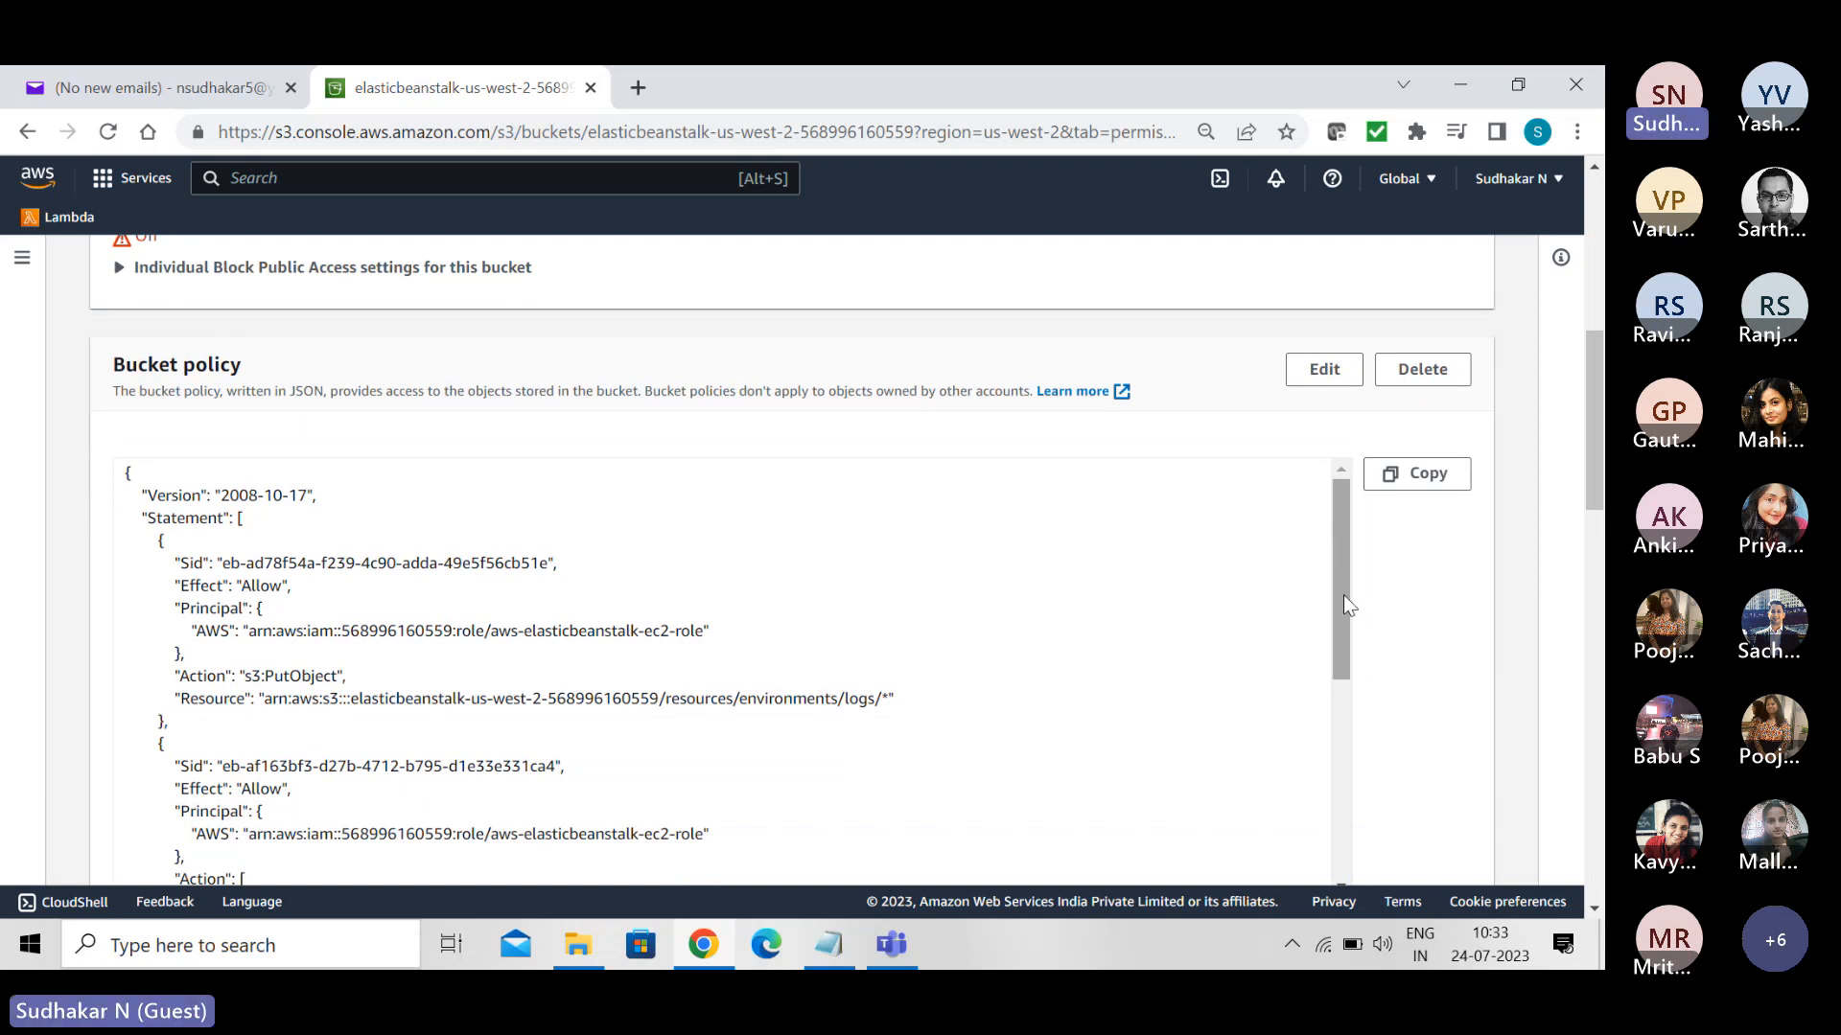
pyautogui.moveTo(1343, 594); pyautogui.dragTo(1378, 849)
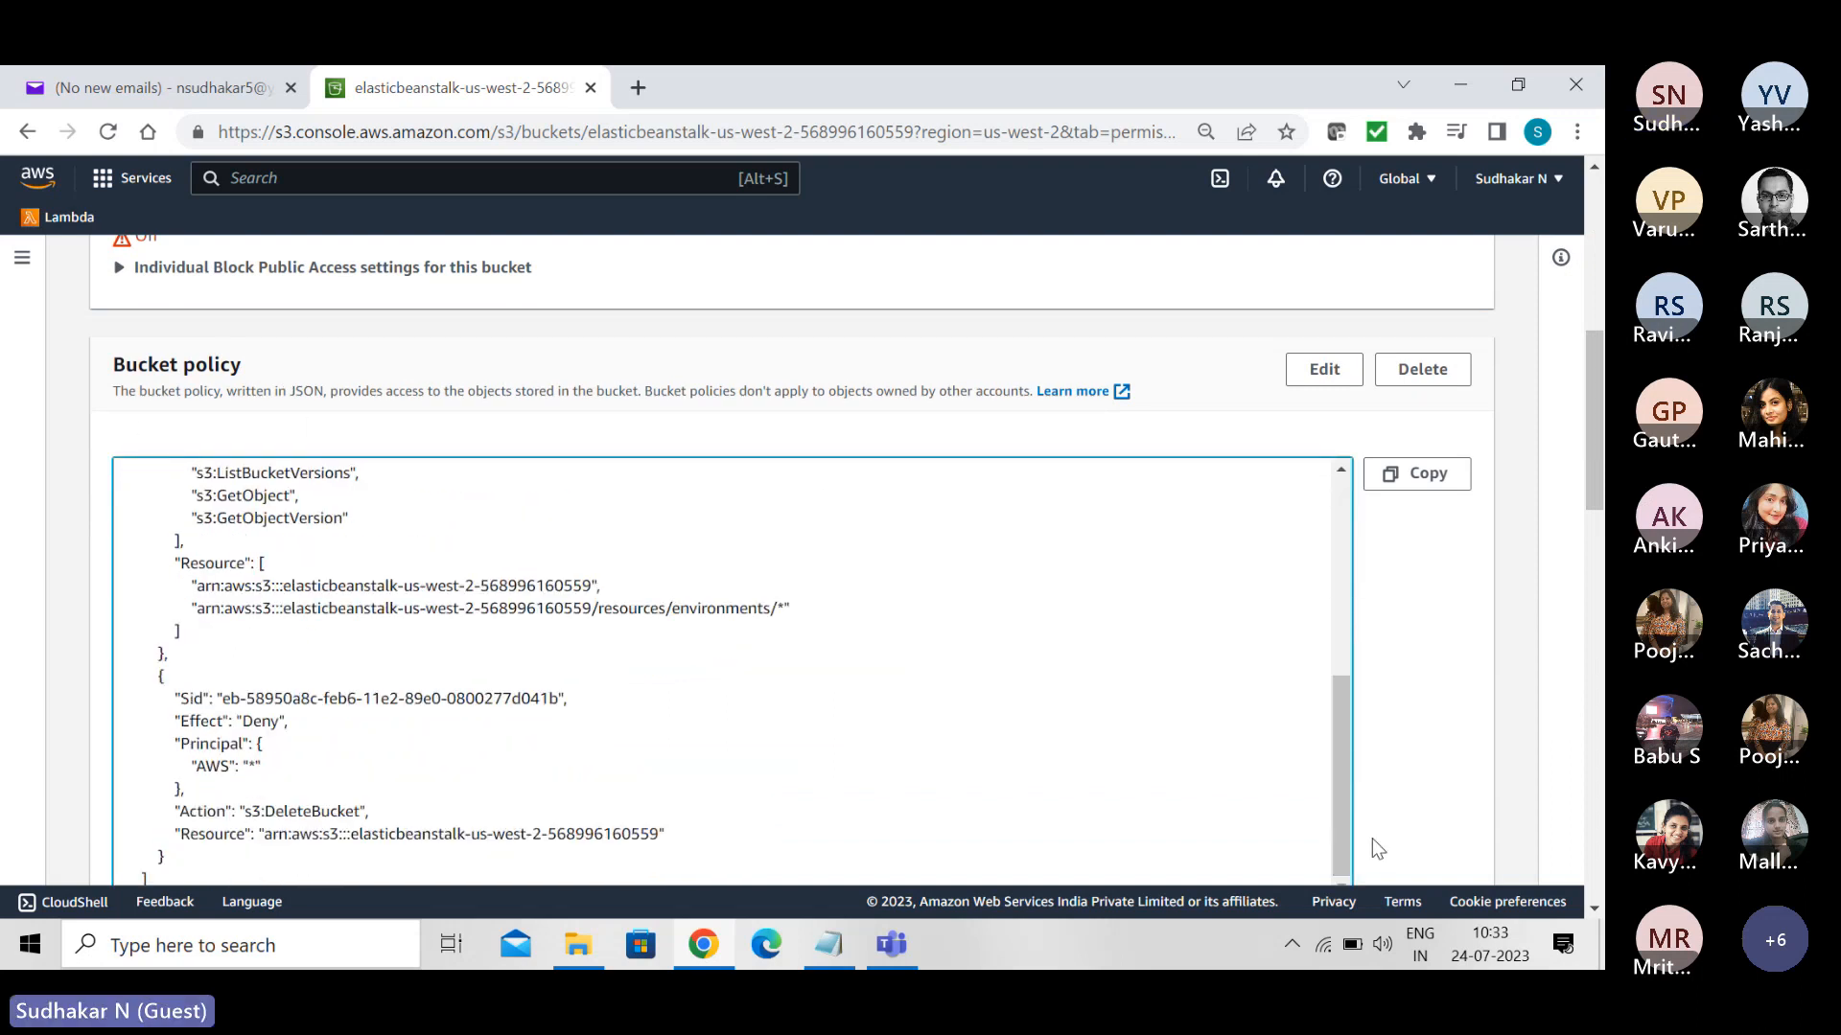
pyautogui.moveTo(1597, 460); pyautogui.dragTo(1603, 518)
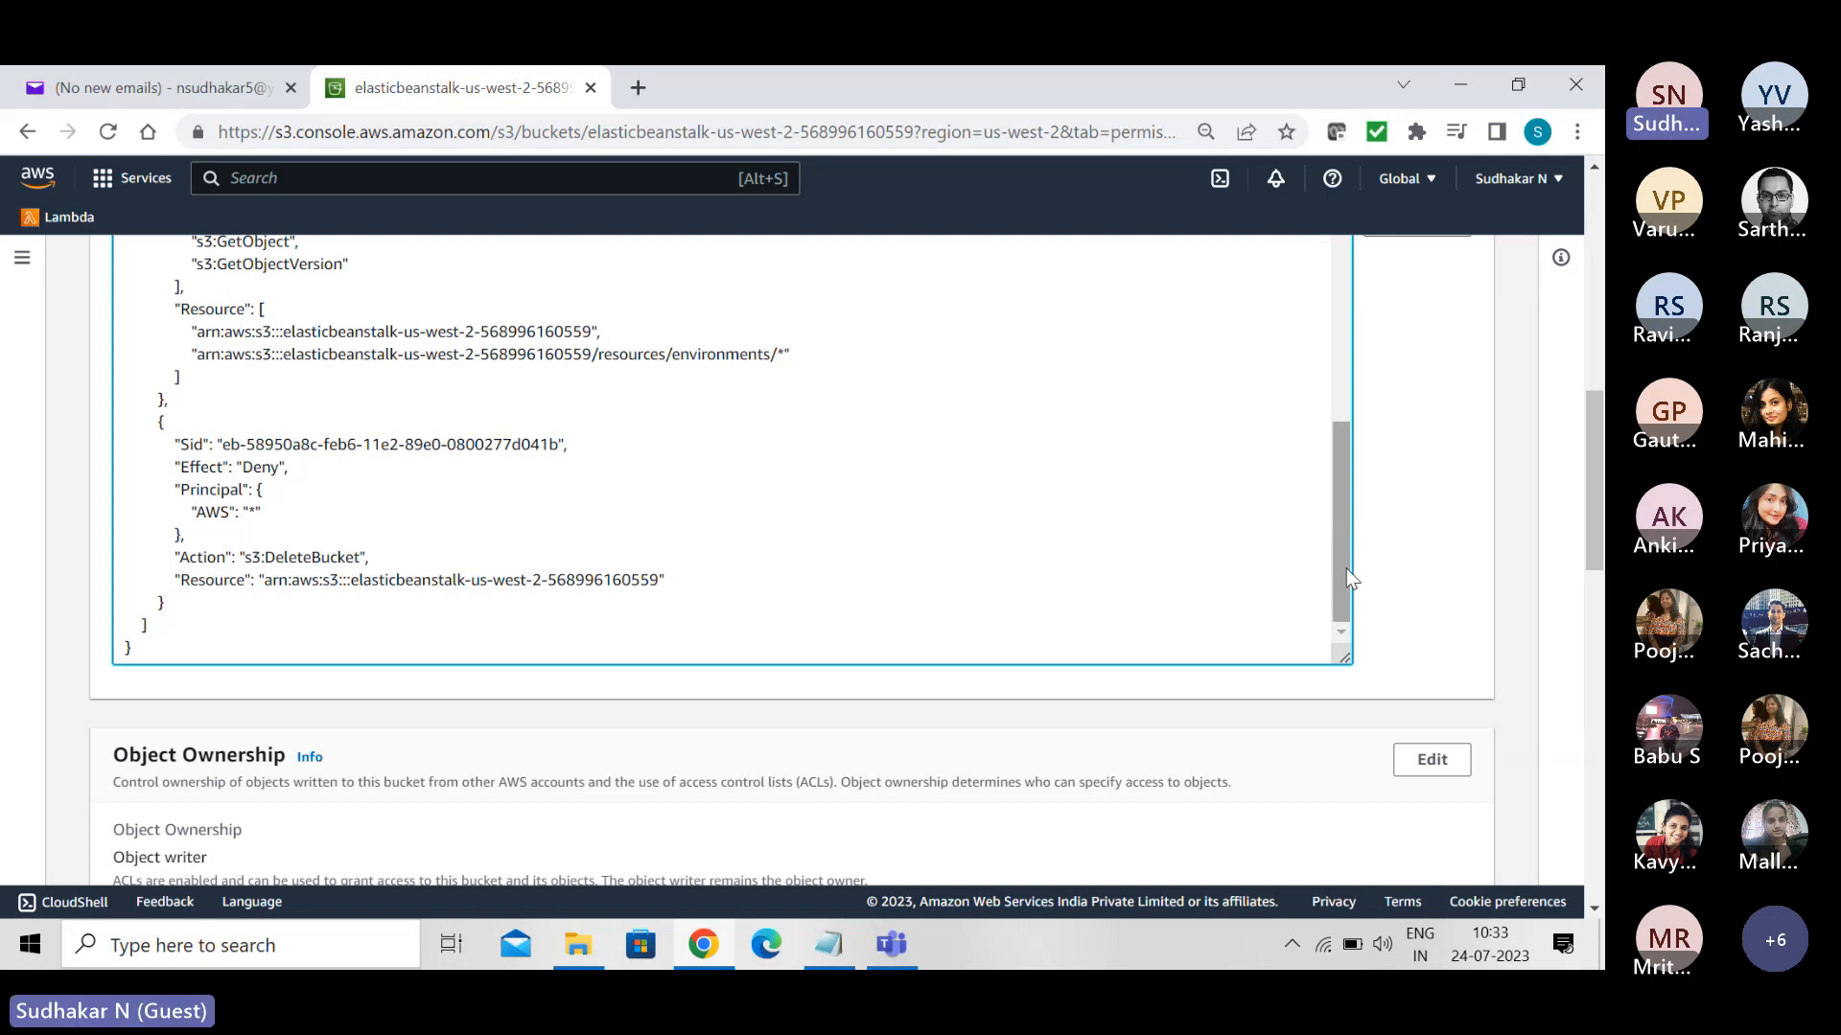
pyautogui.scroll(4, 1346, 575)
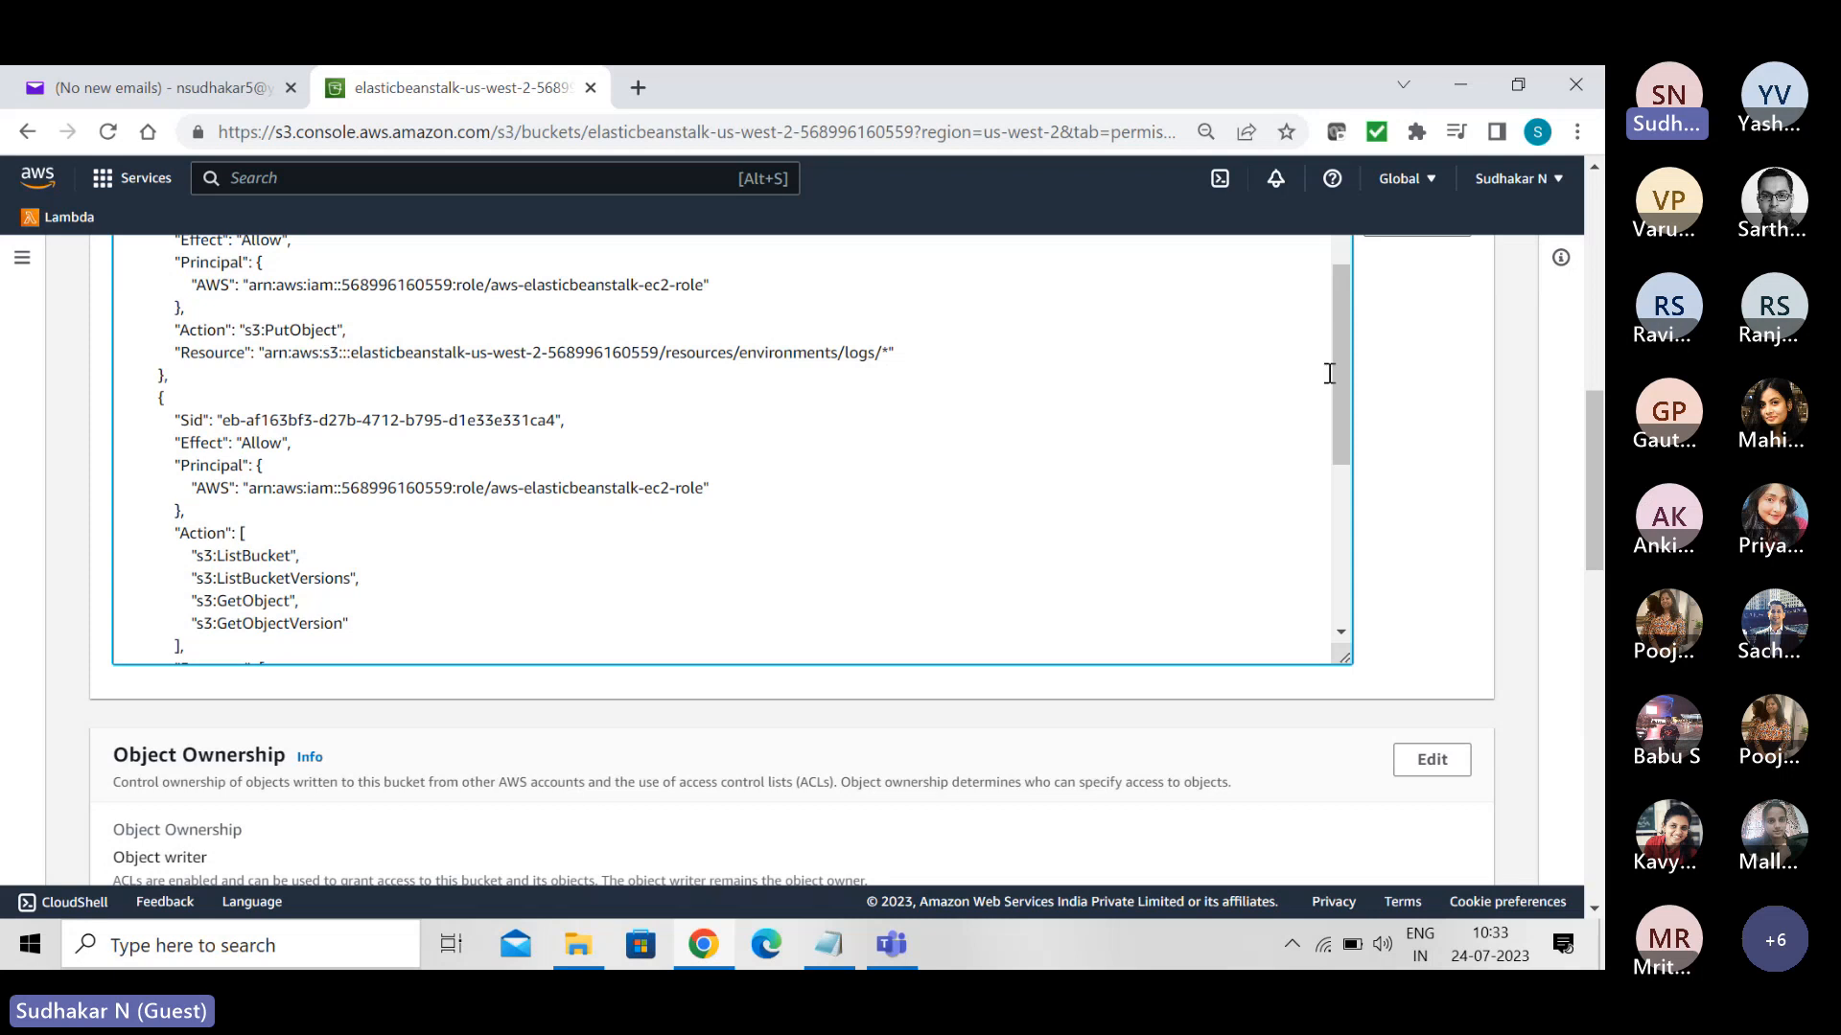
pyautogui.moveTo(1338, 372); pyautogui.dragTo(1337, 320)
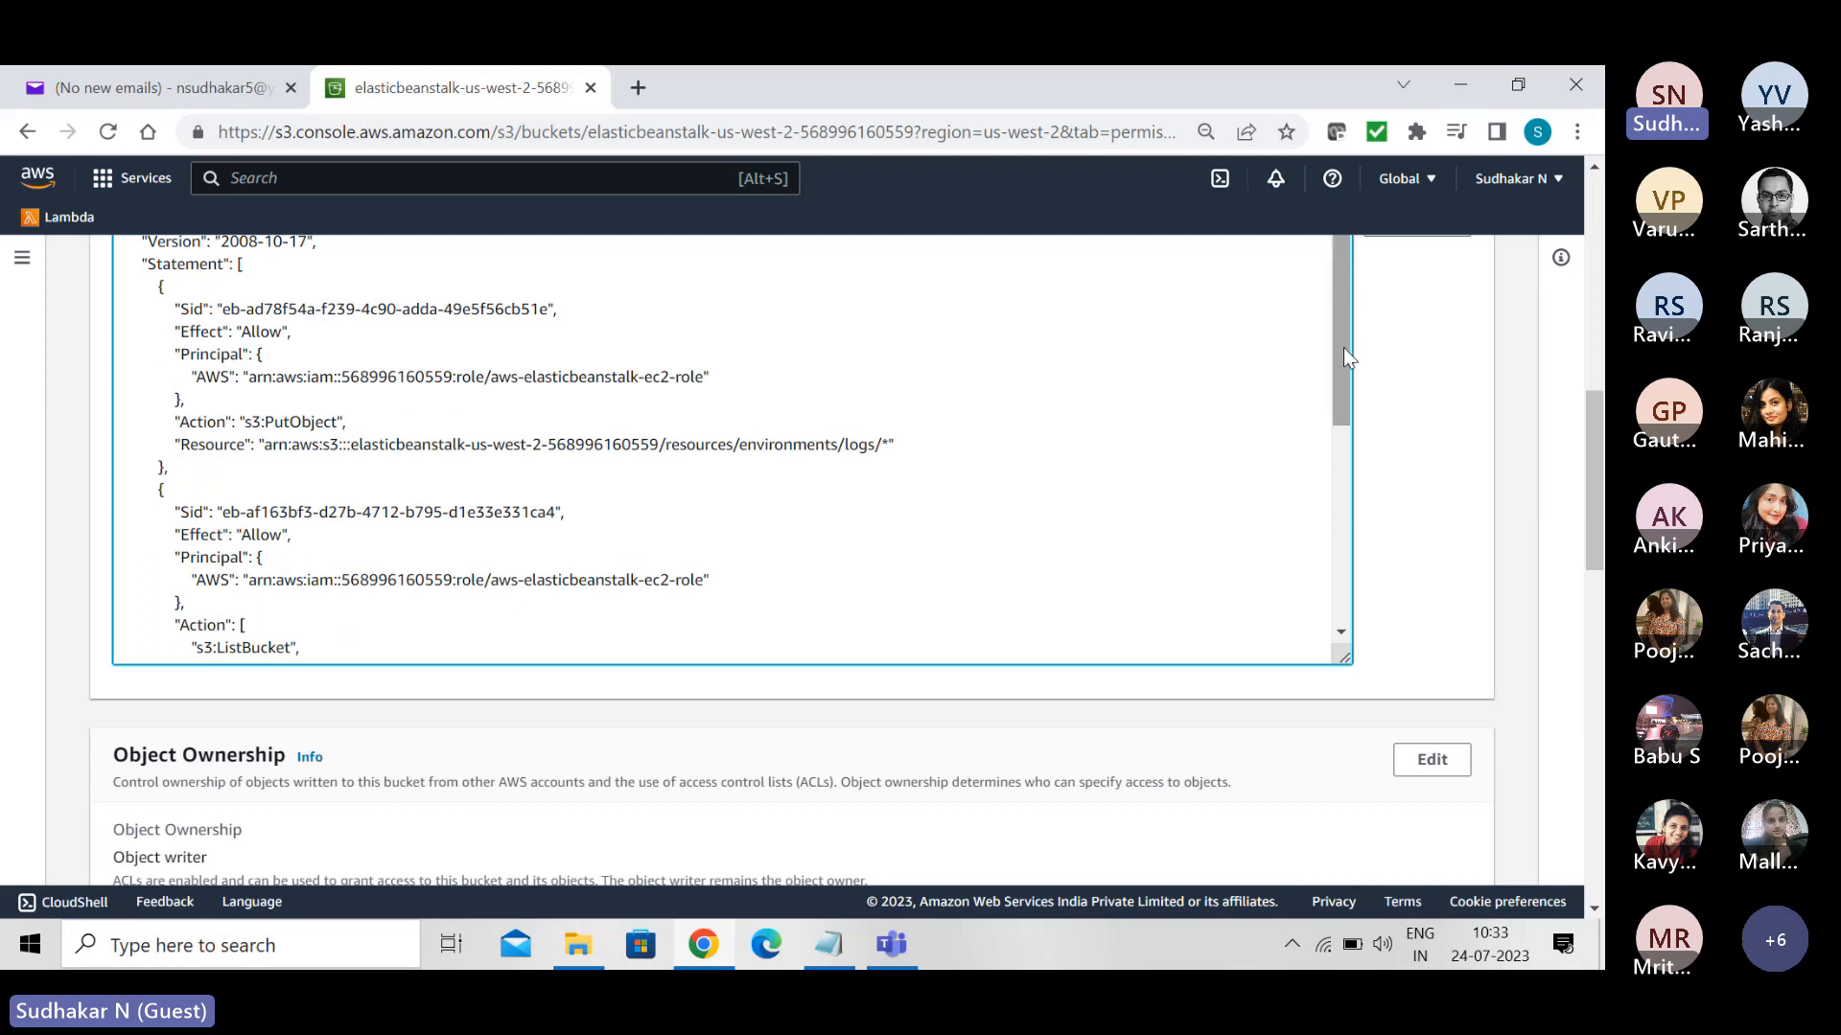
pyautogui.moveTo(1343, 357); pyautogui.dragTo(1377, 610)
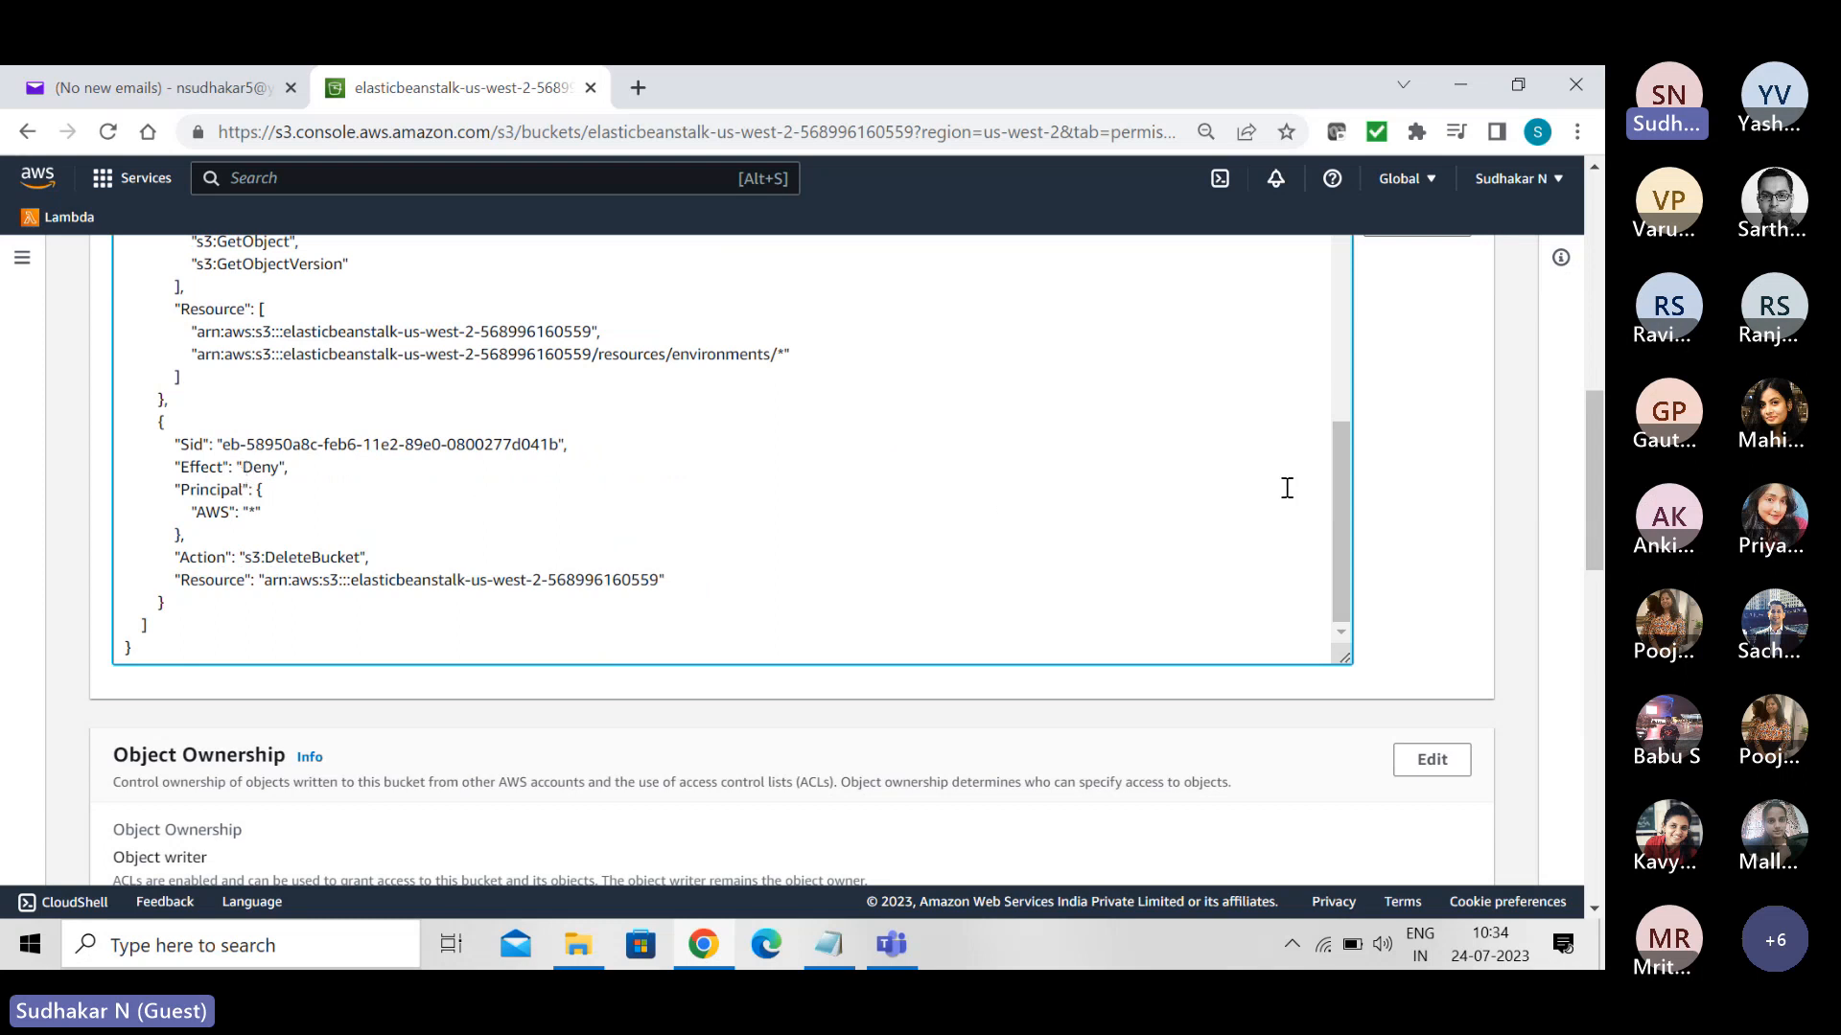
pyautogui.moveTo(1342, 492); pyautogui.dragTo(1311, 249)
# - Delete the bucket policy of the elasticbeanstalk-us-west-2 bucket, confirming with "delete"
pyautogui.moveTo(1588, 470); pyautogui.dragTo(1584, 352)
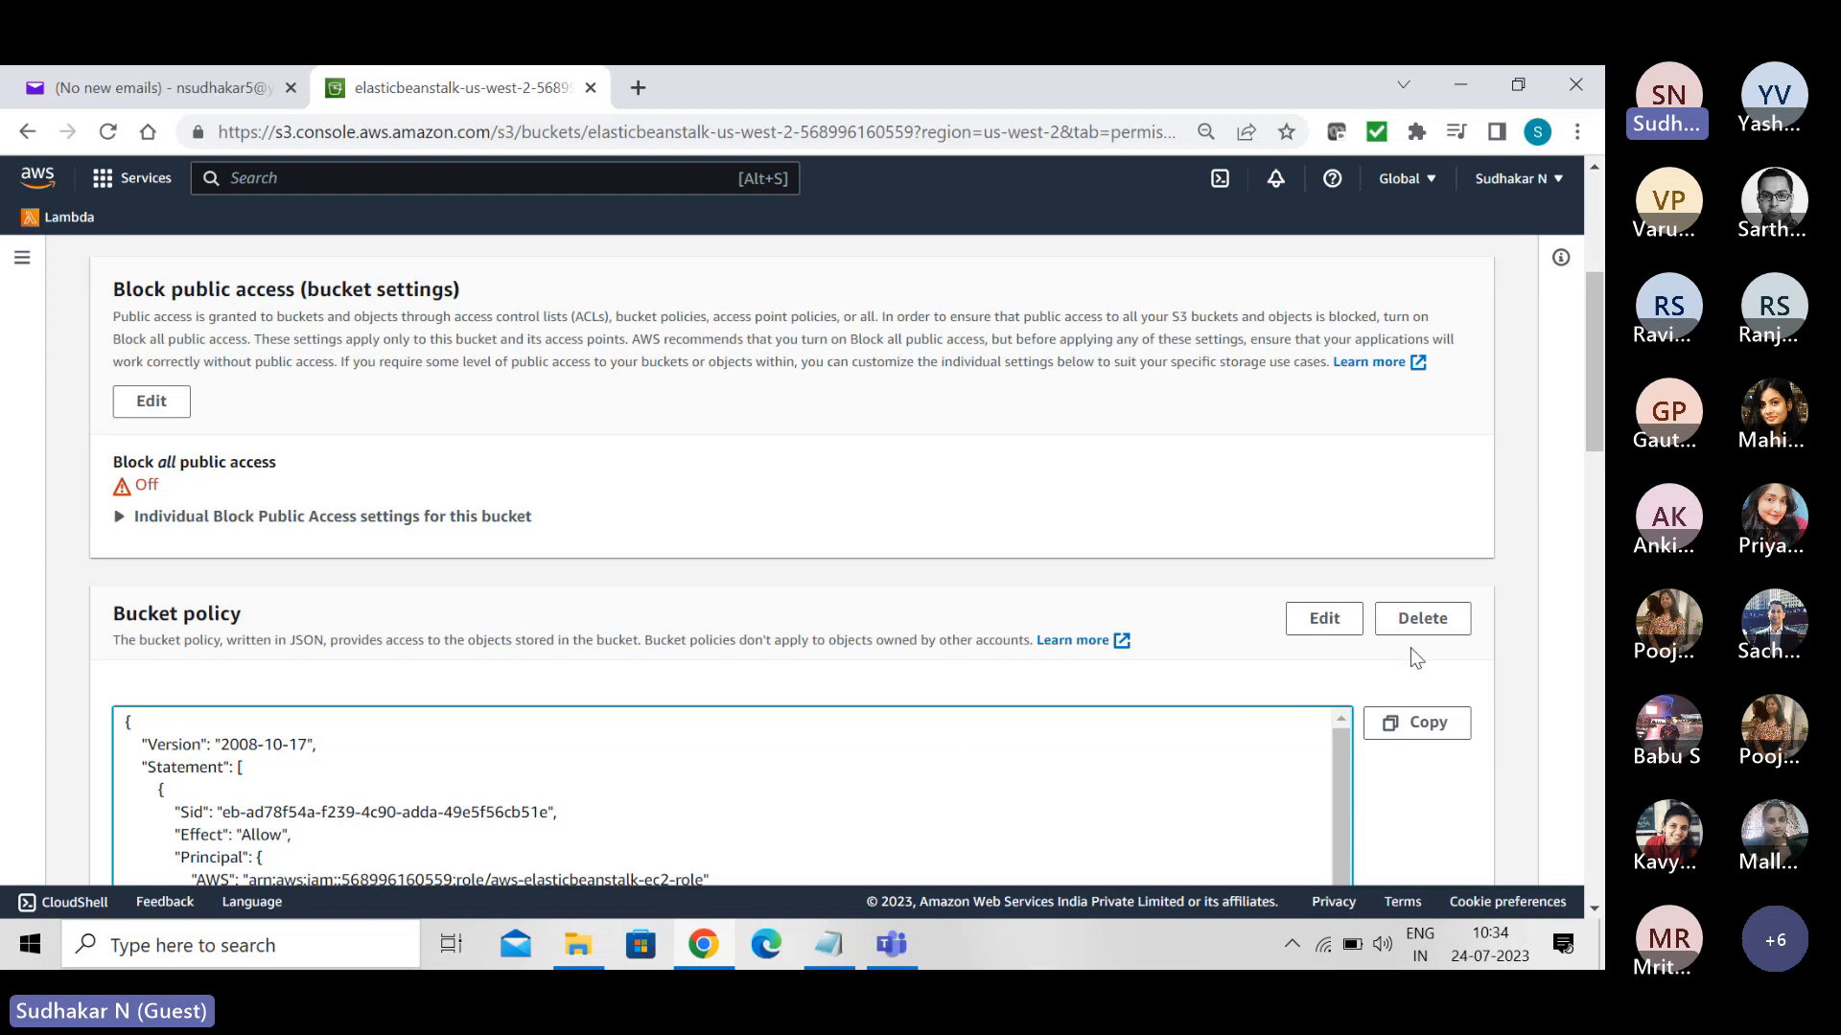
pyautogui.click(1423, 619)
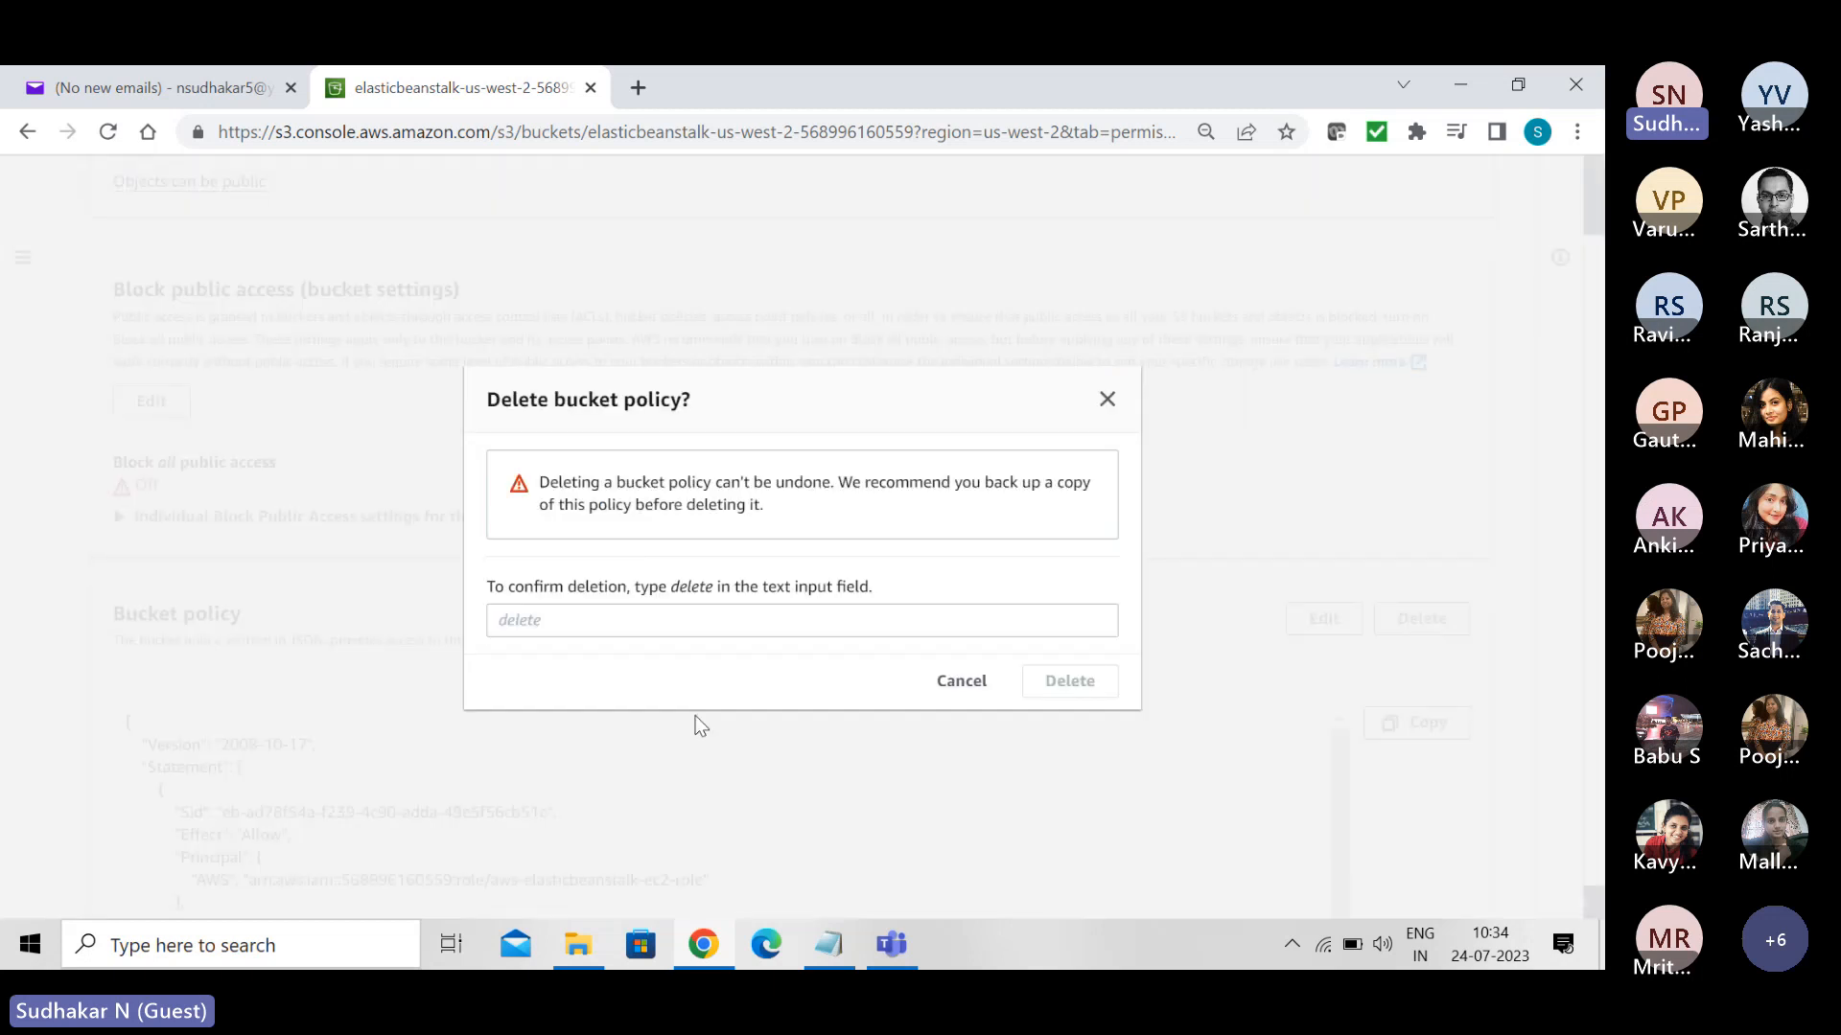
pyautogui.click(648, 627)
pyautogui.write('delete')
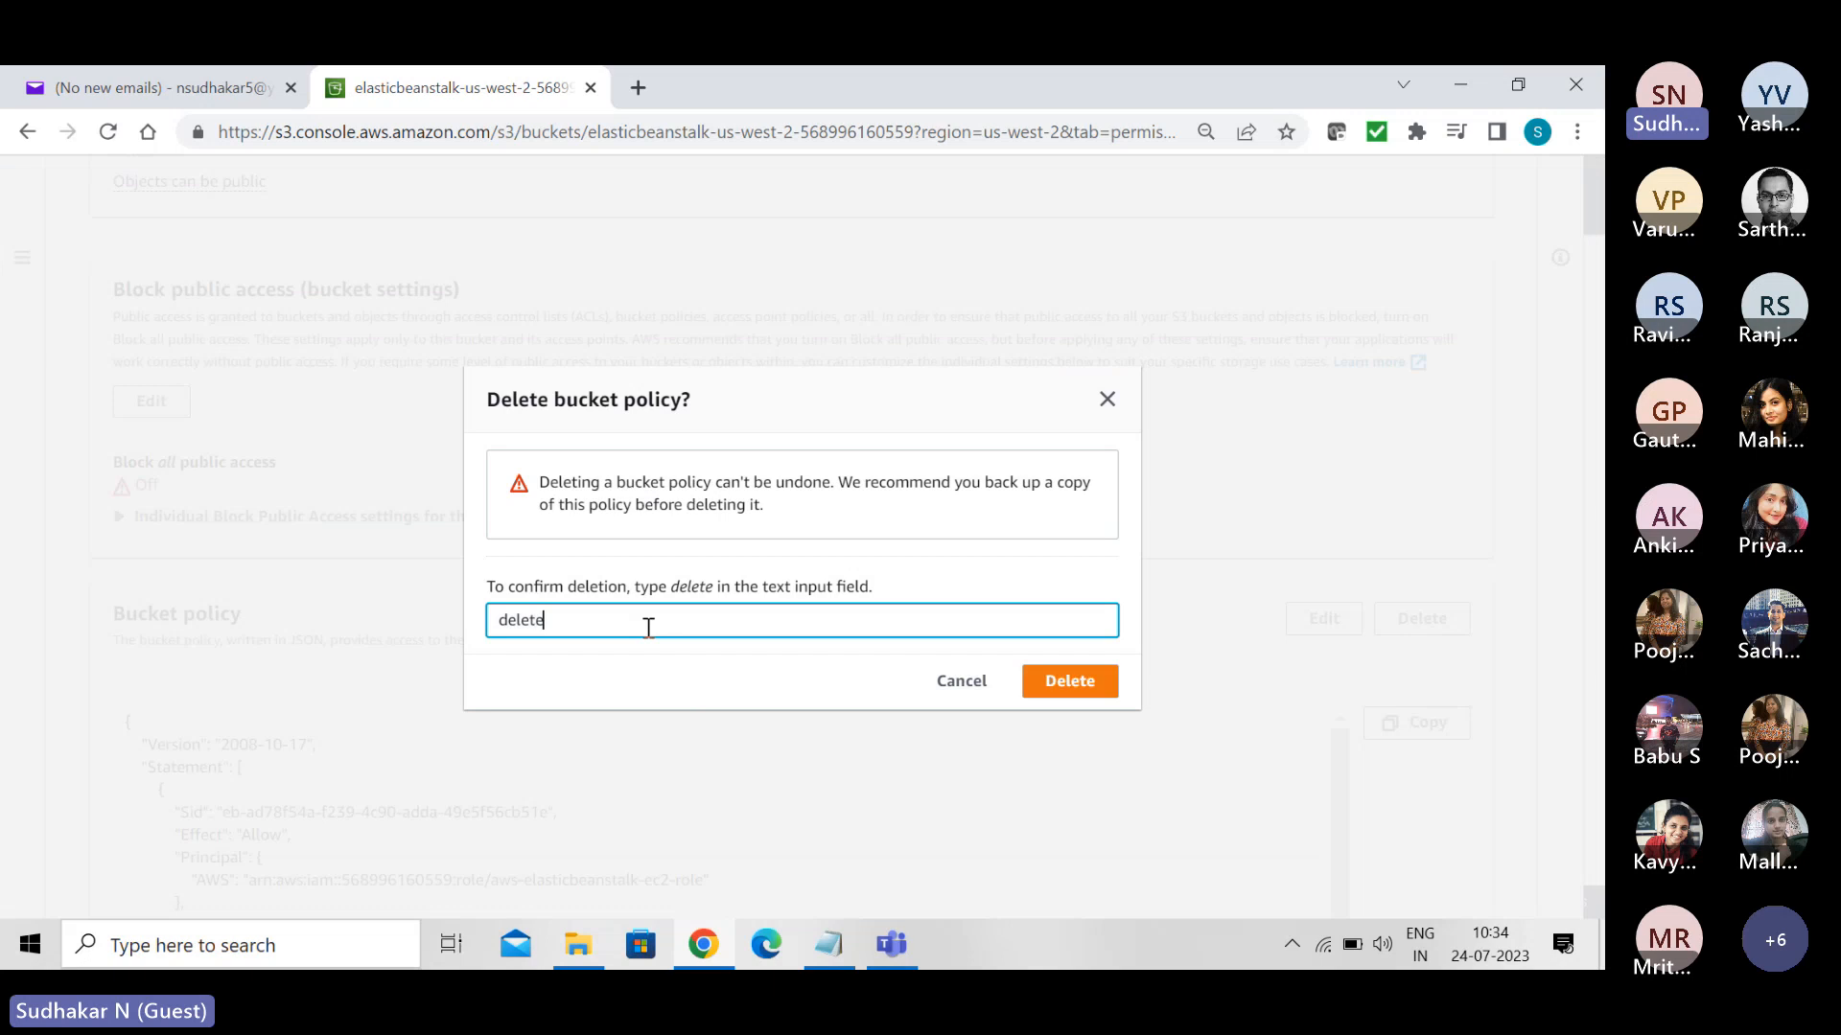
pyautogui.click(1033, 694)
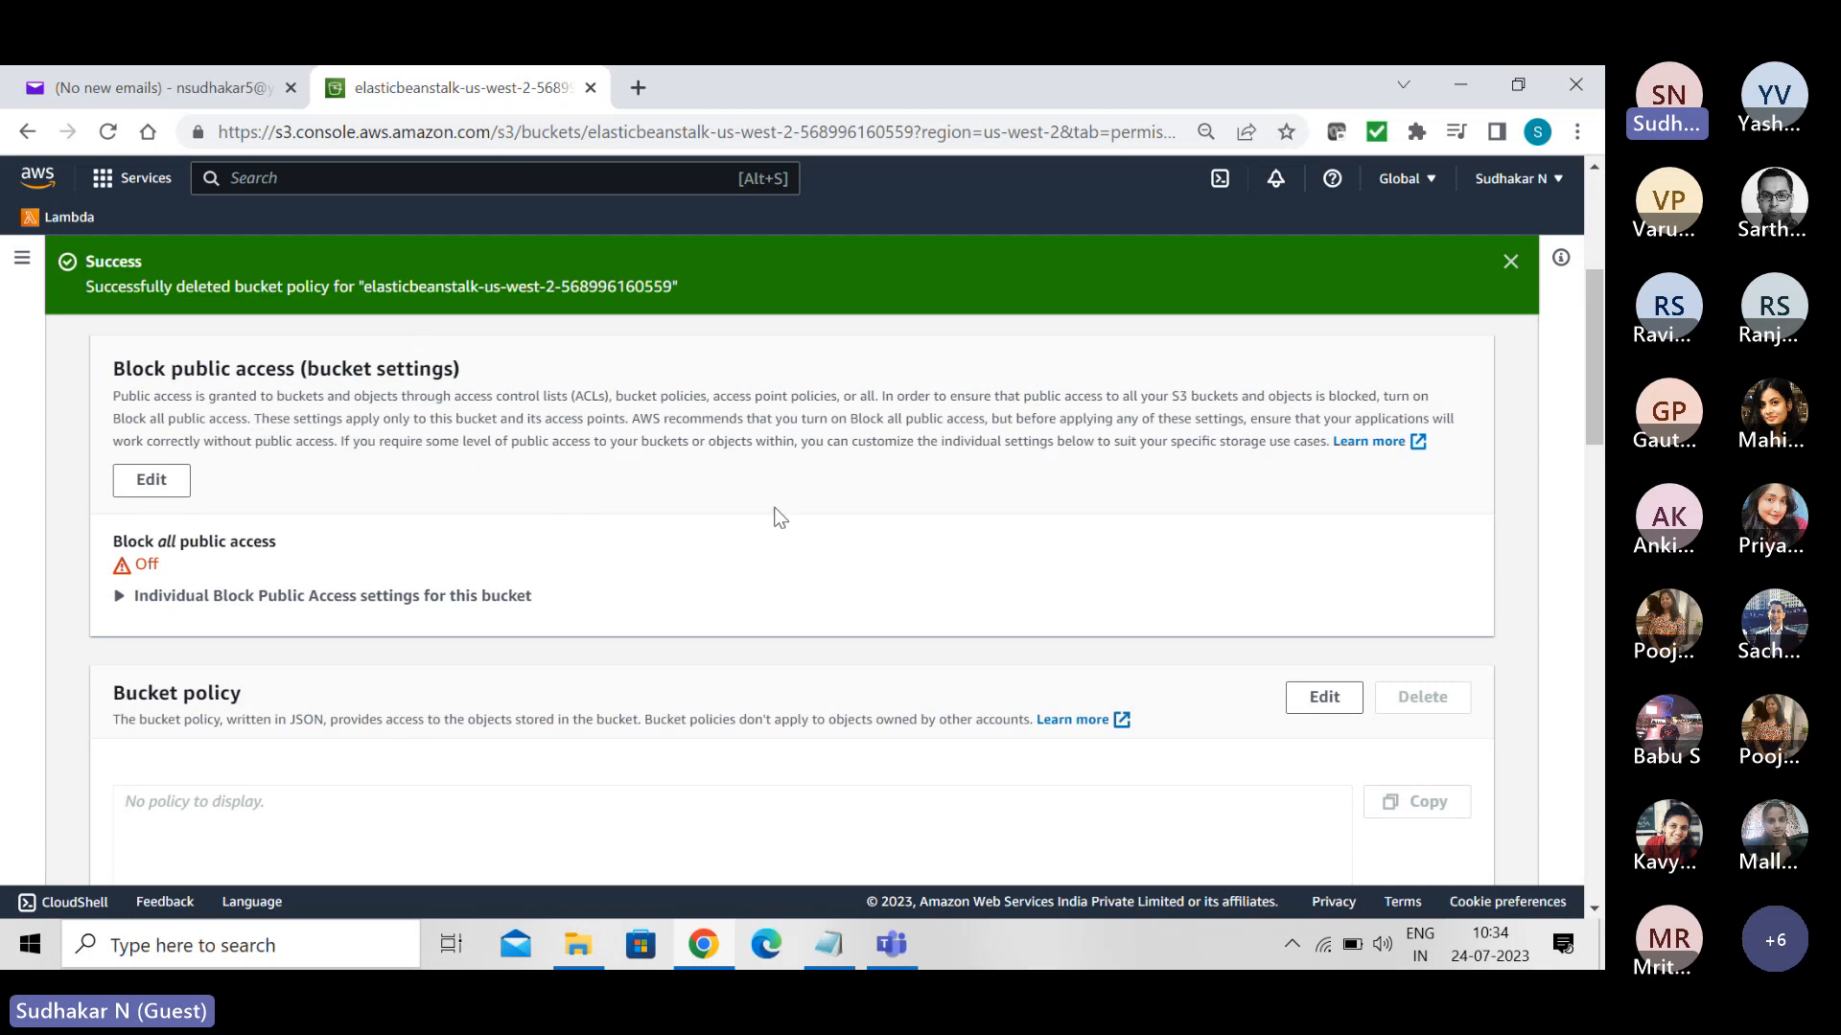
# - Return to the buckets list and request deletion of the elasticbeanstalk-us-west-2 bucket
pyautogui.moveTo(1594, 410); pyautogui.dragTo(1587, 143)
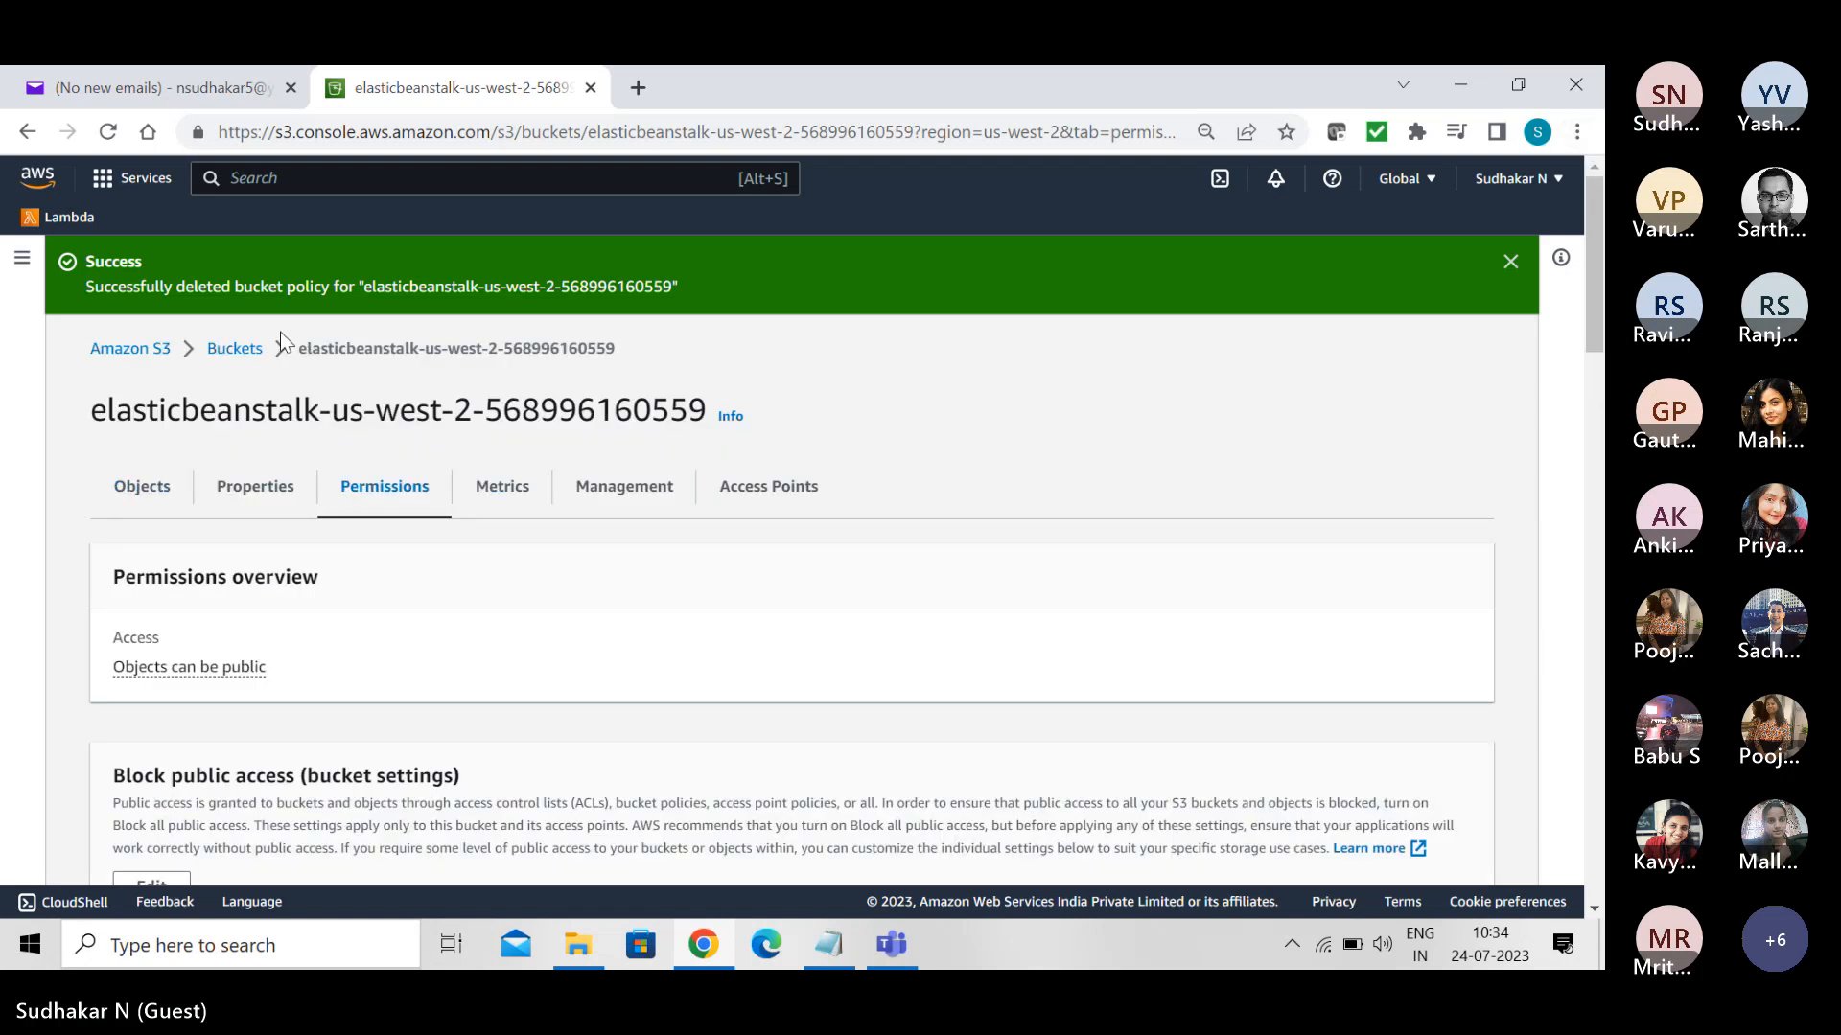
pyautogui.click(234, 348)
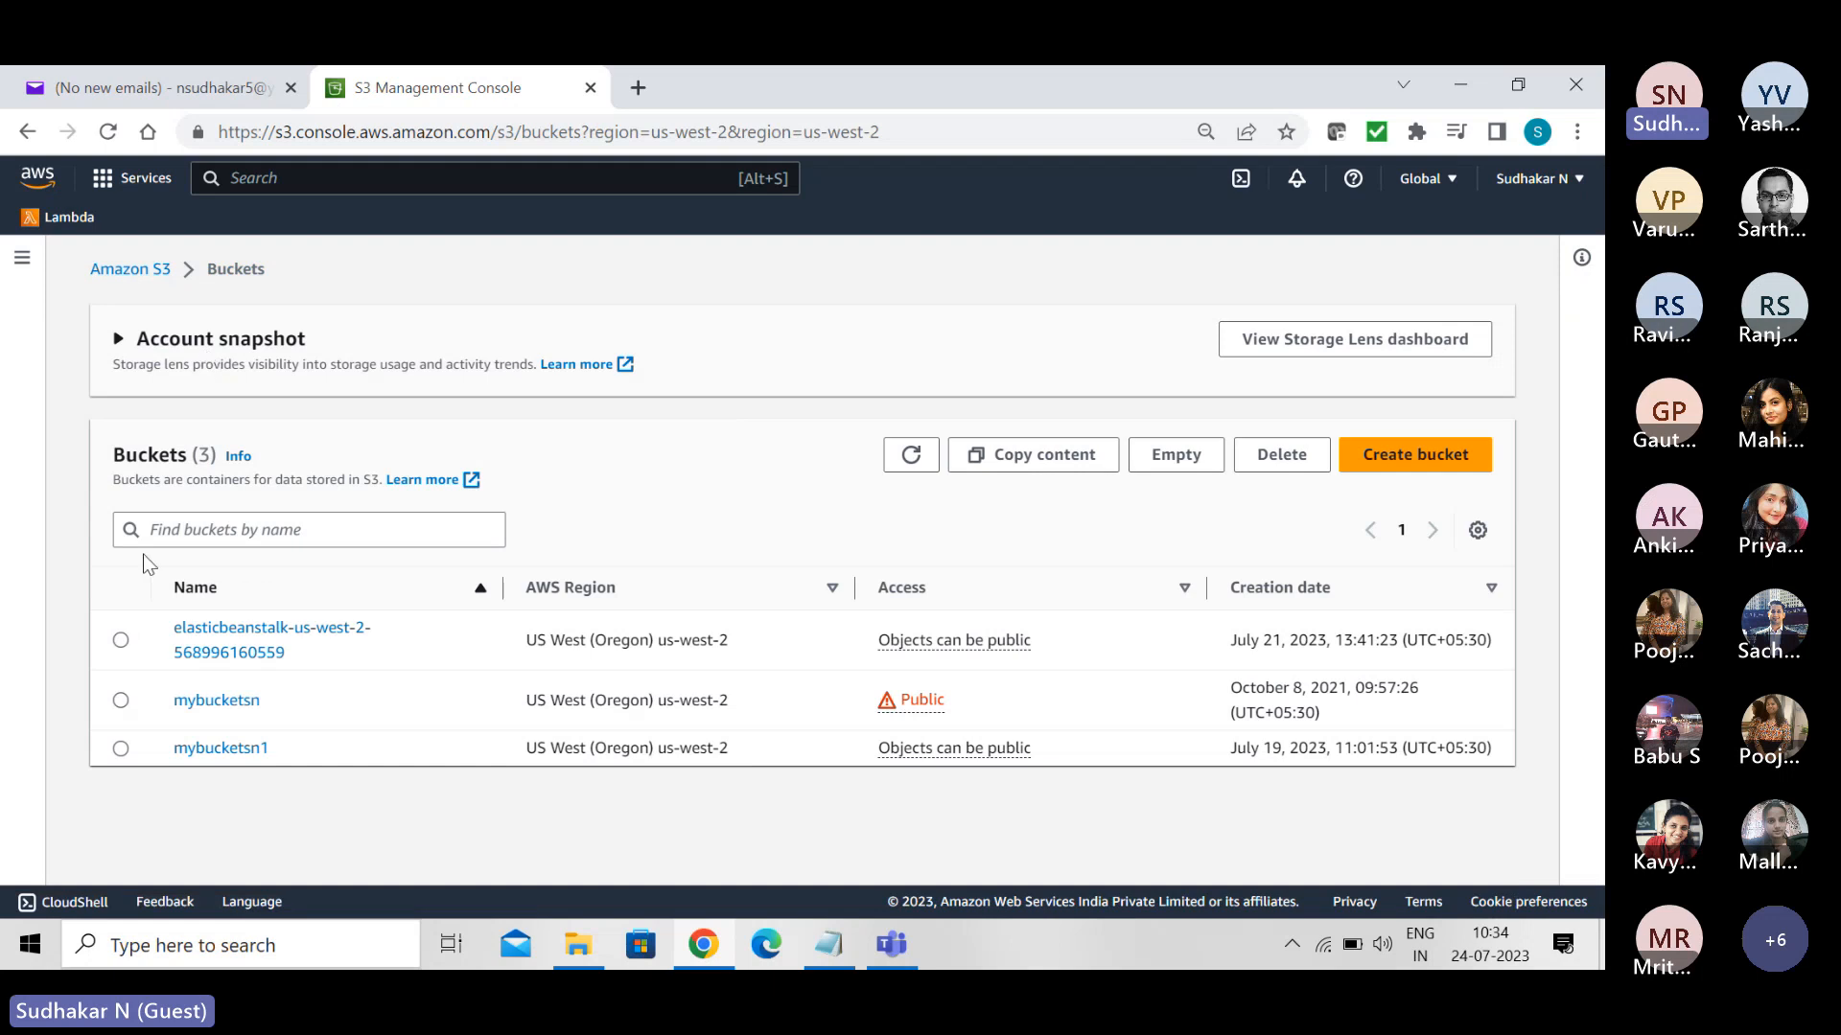
pyautogui.click(121, 642)
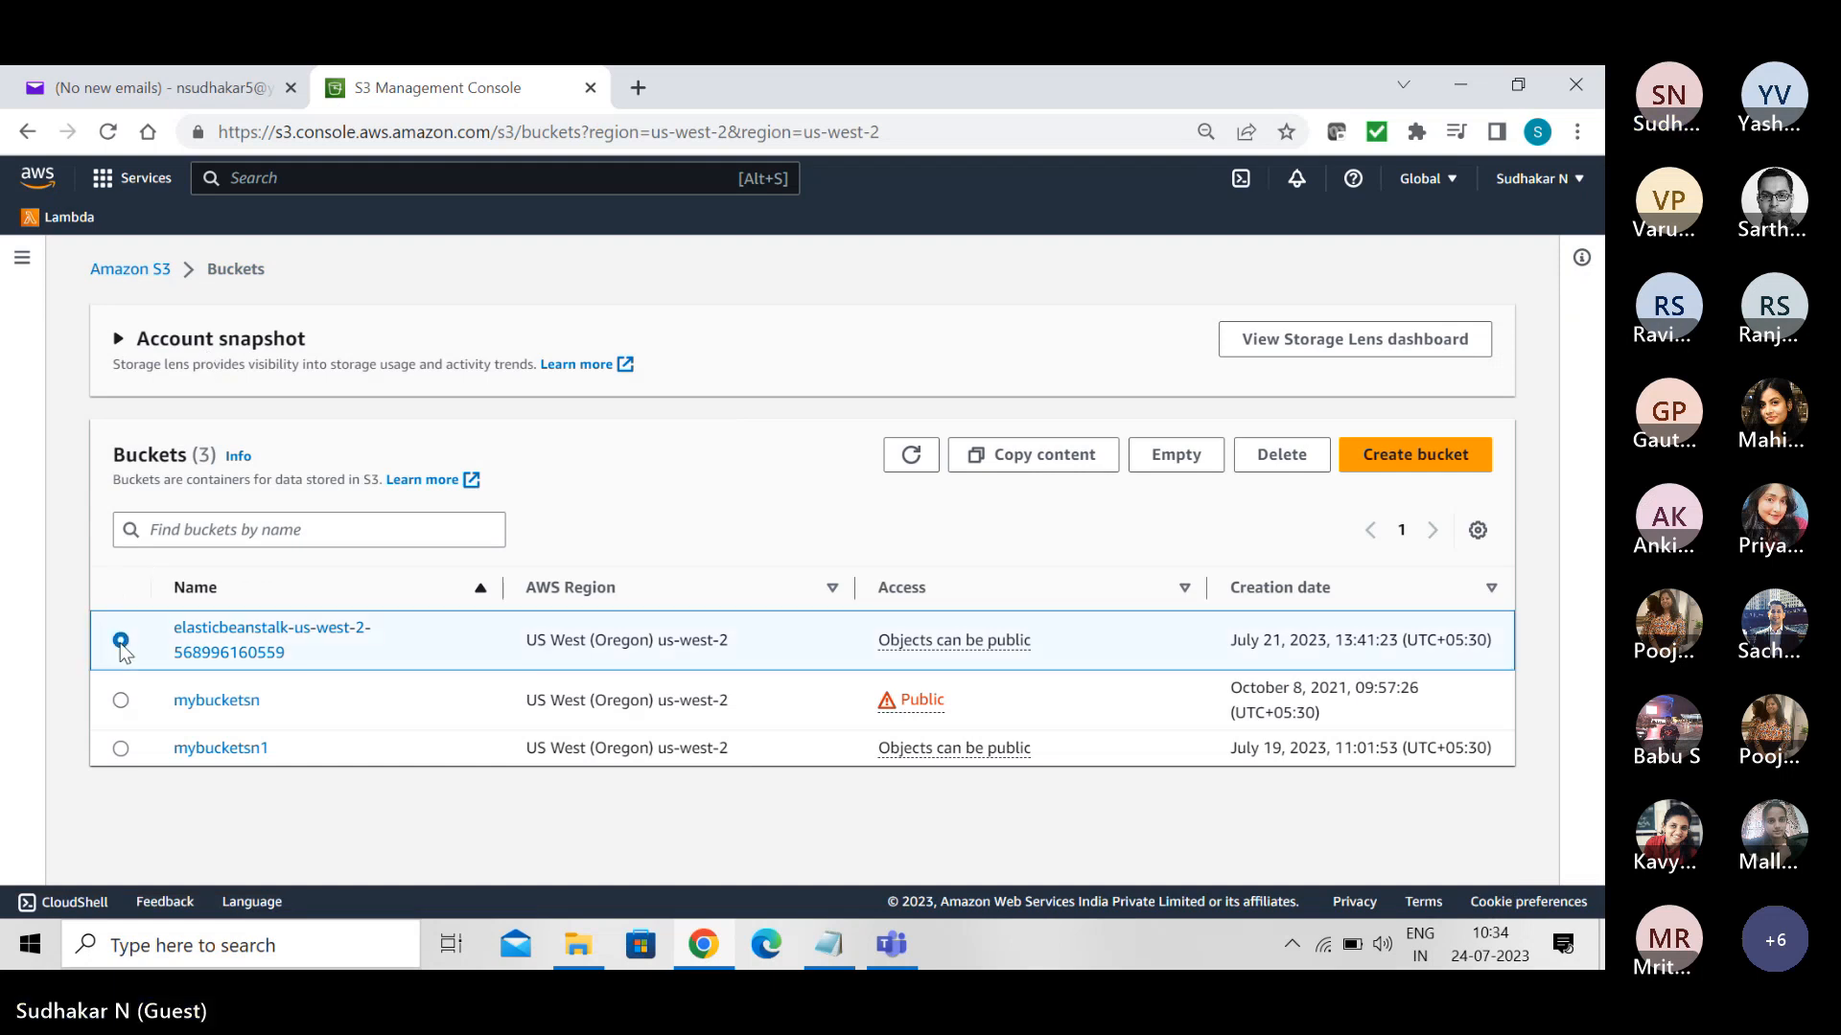
pyautogui.click(1284, 464)
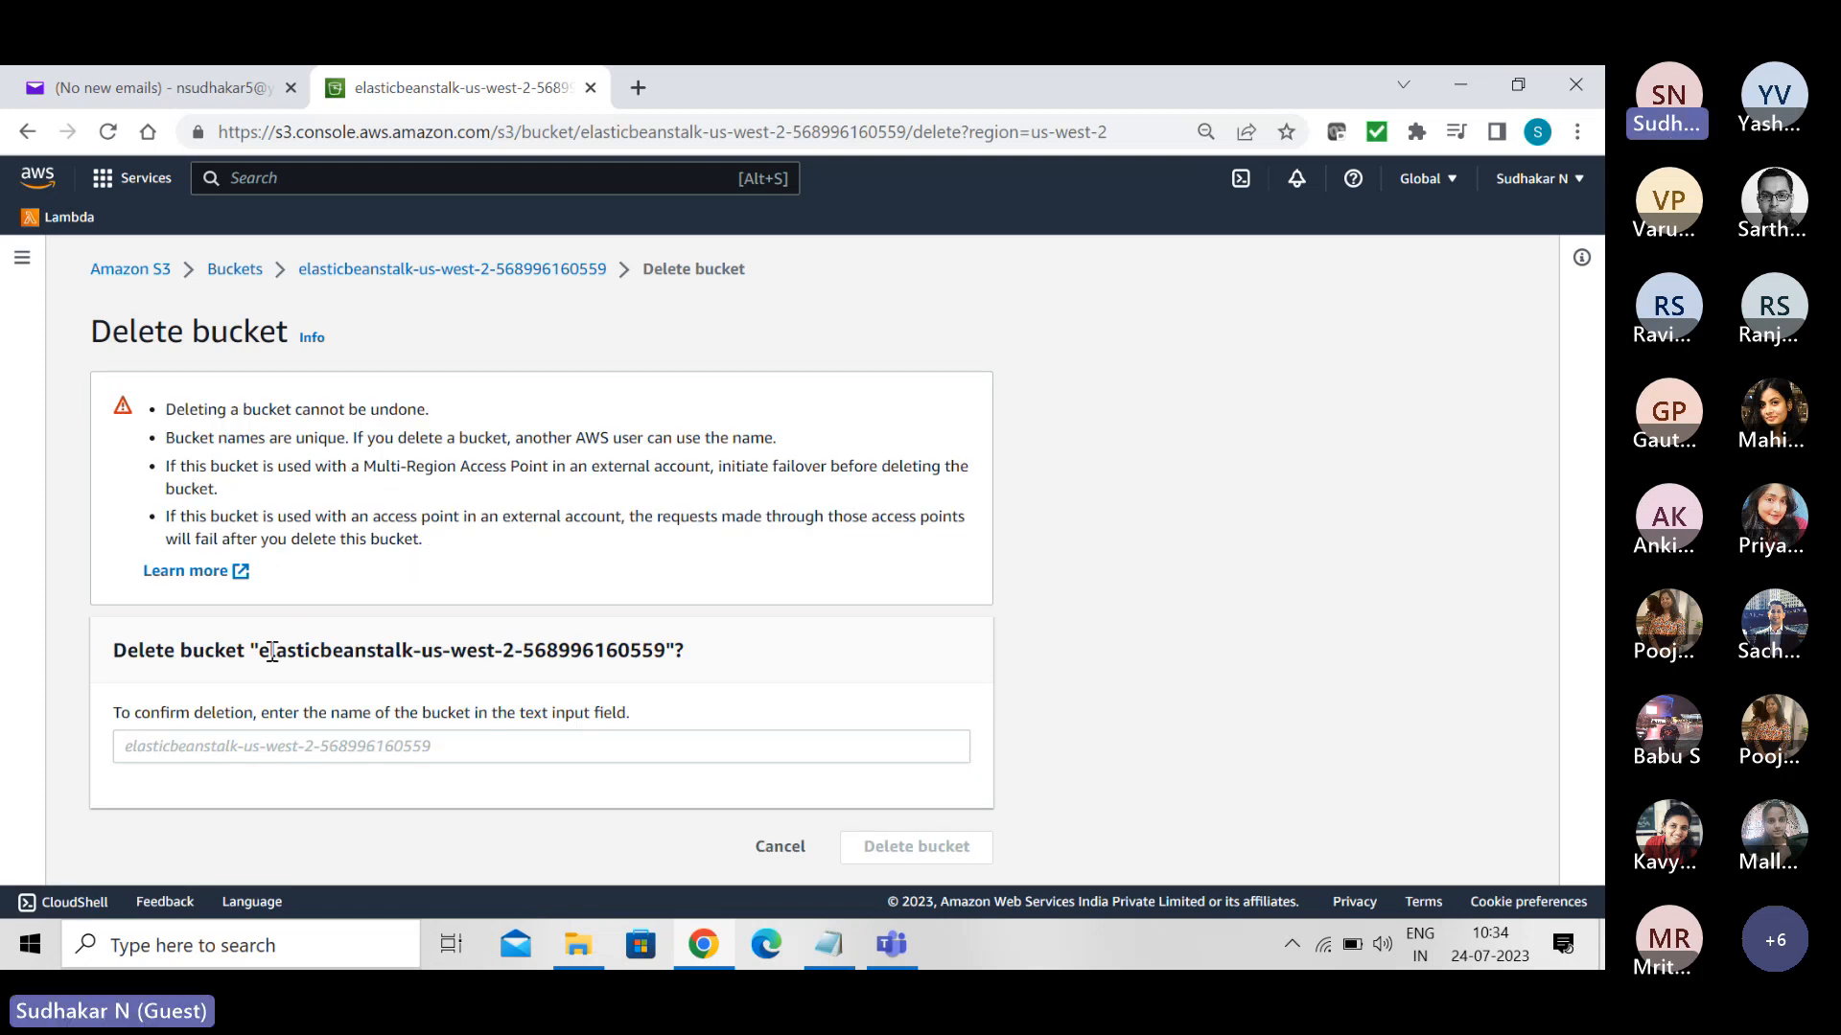
pyautogui.click(237, 736)
pyautogui.write('permanently delete')
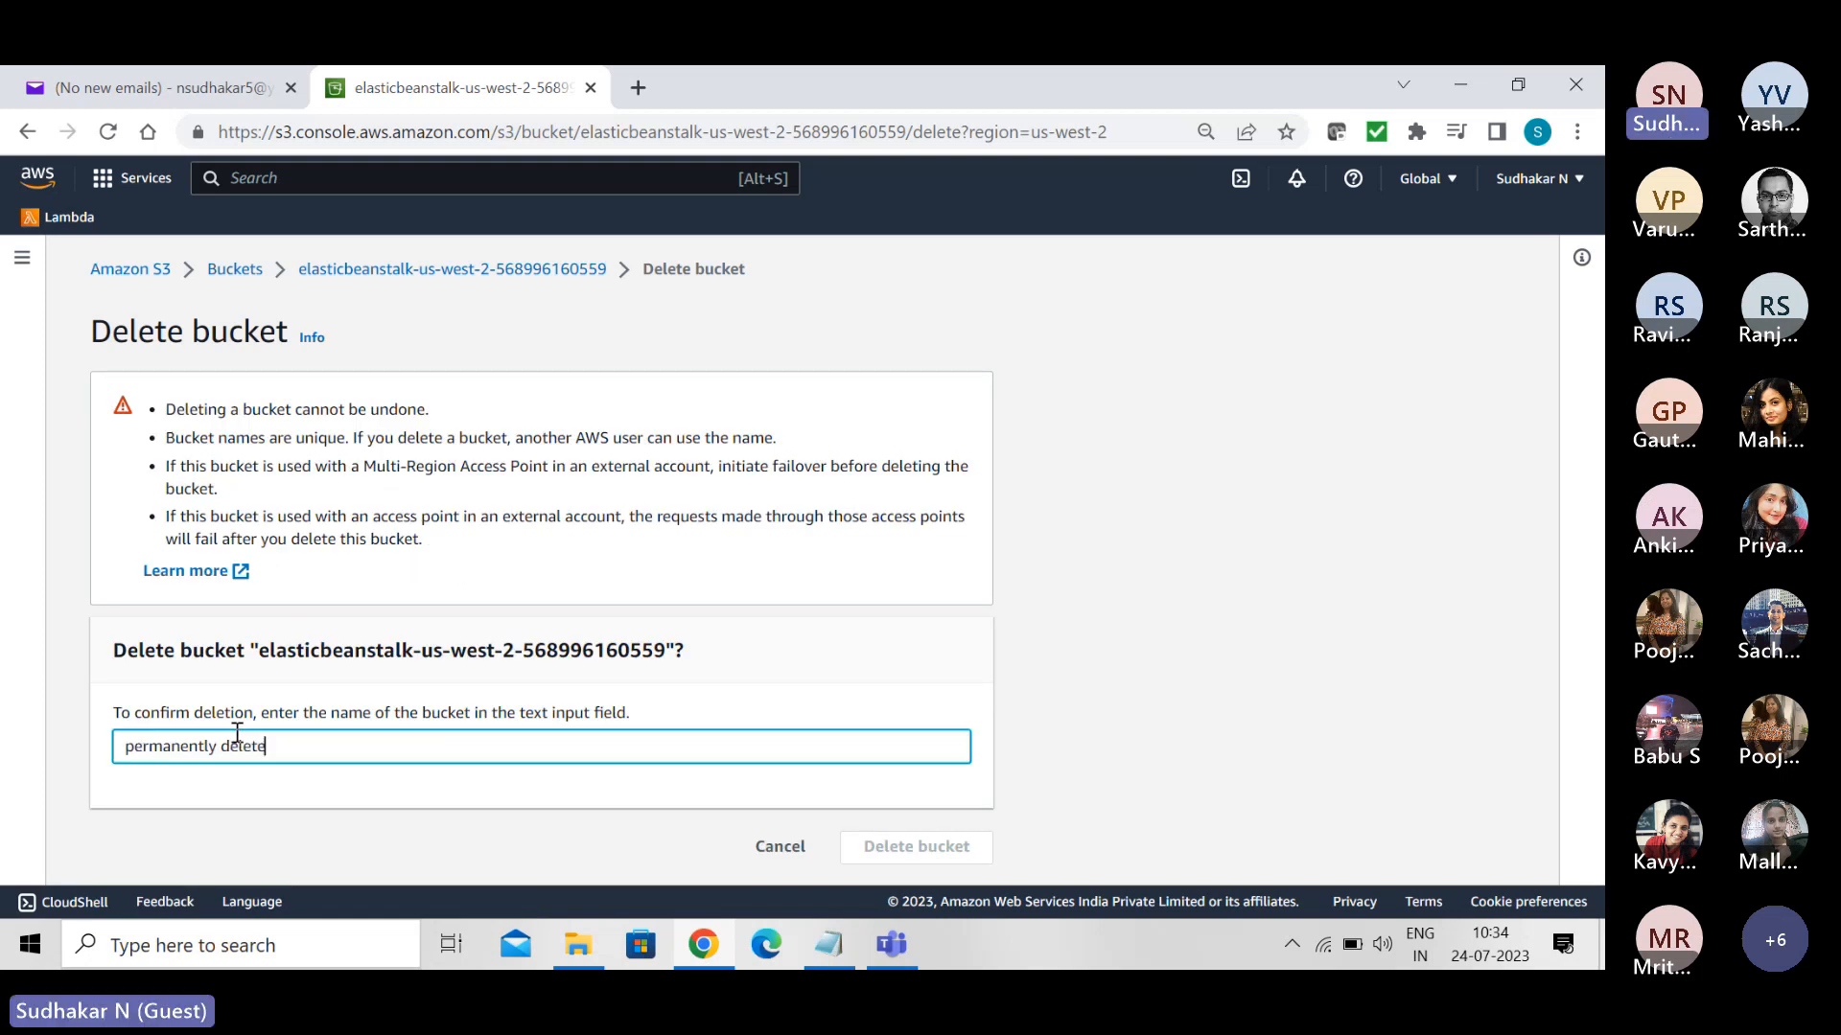
pyautogui.press('BackSpace')
pyautogui.press('BackSpace')
pyautogui.press('BackSpace')
pyautogui.press('BackSpace')
pyautogui.press('BackSpace')
pyautogui.press('BackSpace')
pyautogui.press('BackSpace')
pyautogui.press('BackSpace')
pyautogui.press('BackSpace')
pyautogui.press('BackSpace')
pyautogui.press('BackSpace')
pyautogui.press('BackSpace')
pyautogui.press('BackSpace')
pyautogui.press('BackSpace')
pyautogui.press('BackSpace')
pyautogui.press('BackSpace')
pyautogui.press('BackSpace')
pyautogui.press('BackSpace')
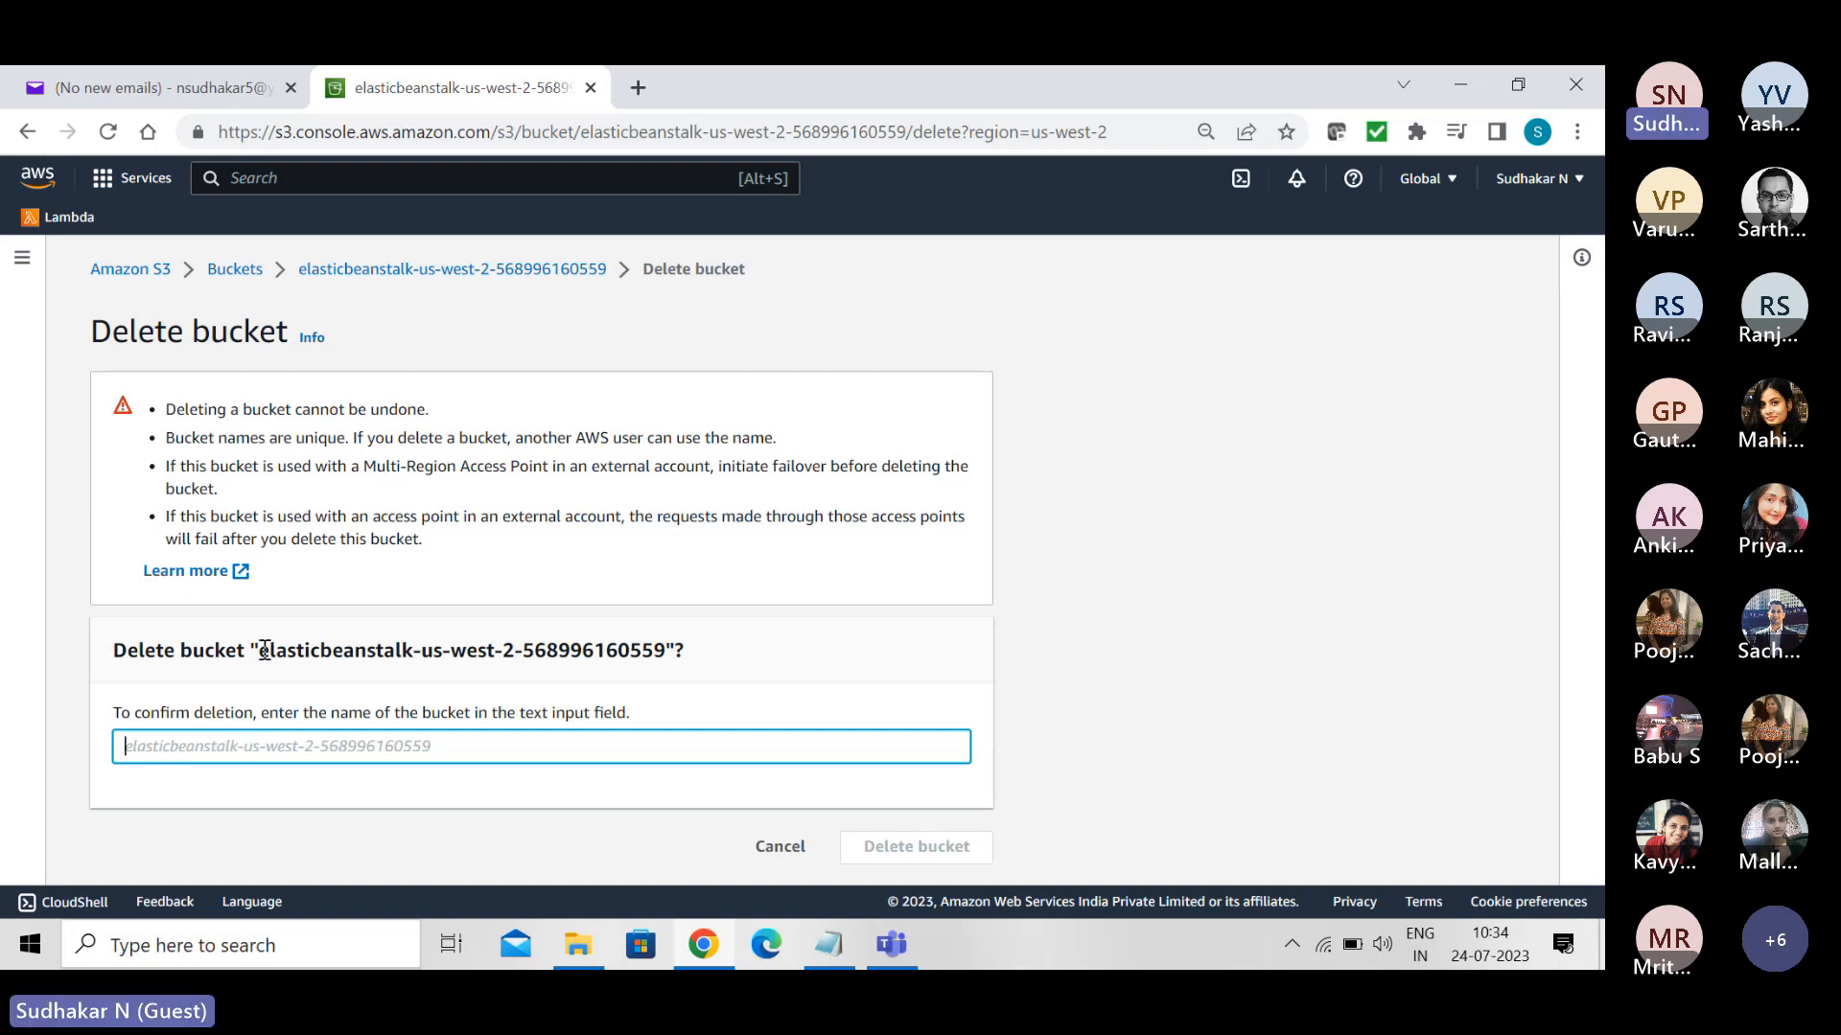
# - Confirm the bucket's deletion by copying its full name into the confirmation field, and delete it
pyautogui.moveTo(259, 650); pyautogui.dragTo(662, 655)
pyautogui.hotkey('ctrl', 'c')
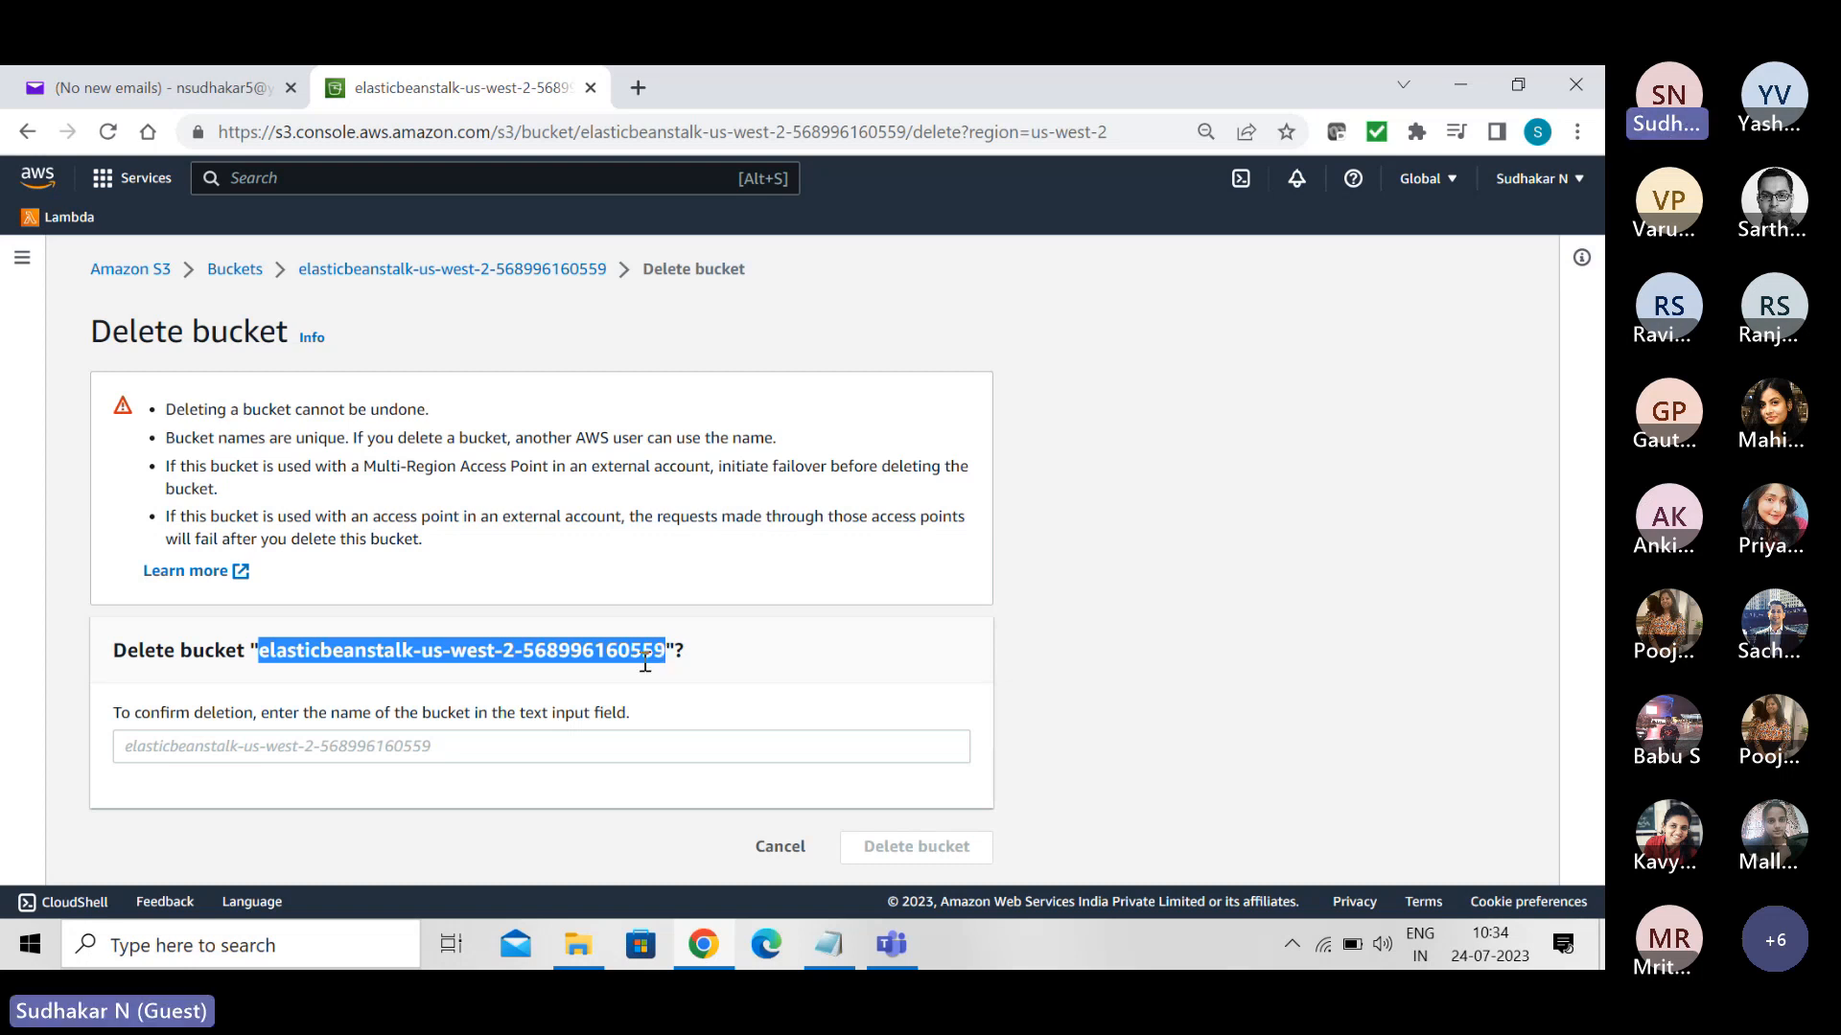
pyautogui.click(450, 748)
pyautogui.hotkey('ctrl', 'v')
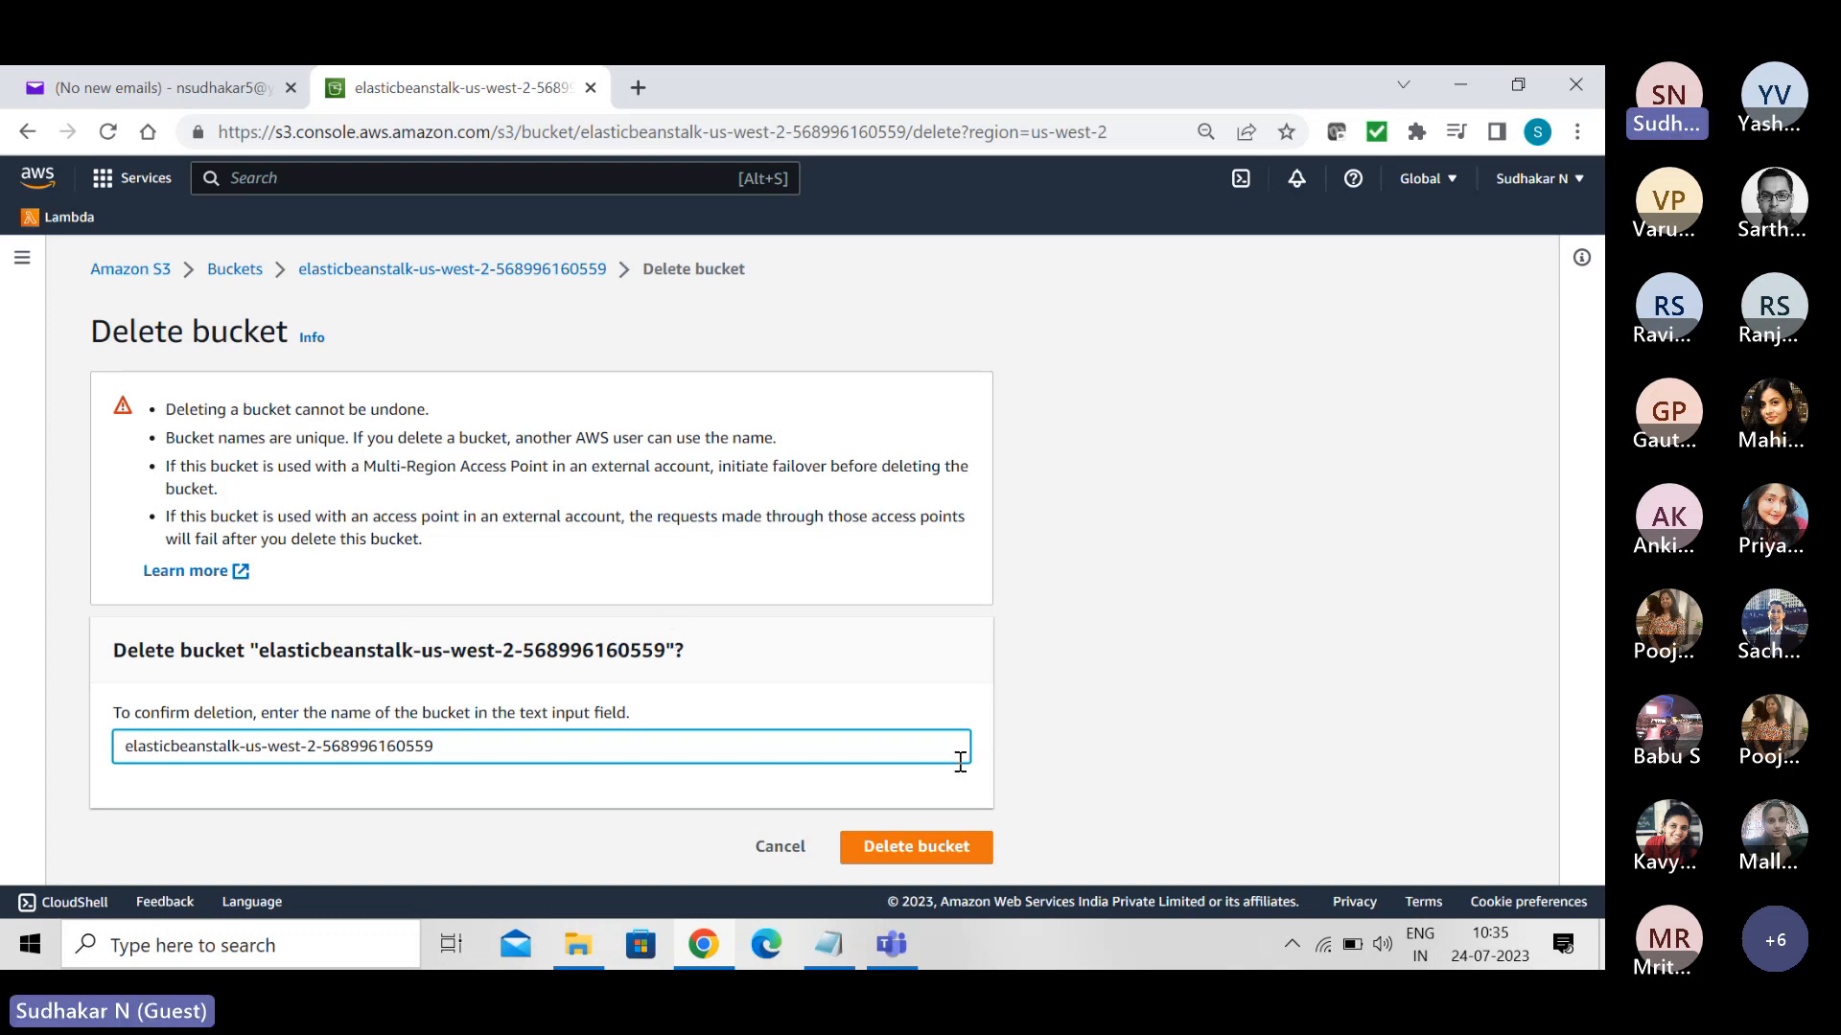
pyautogui.click(921, 856)
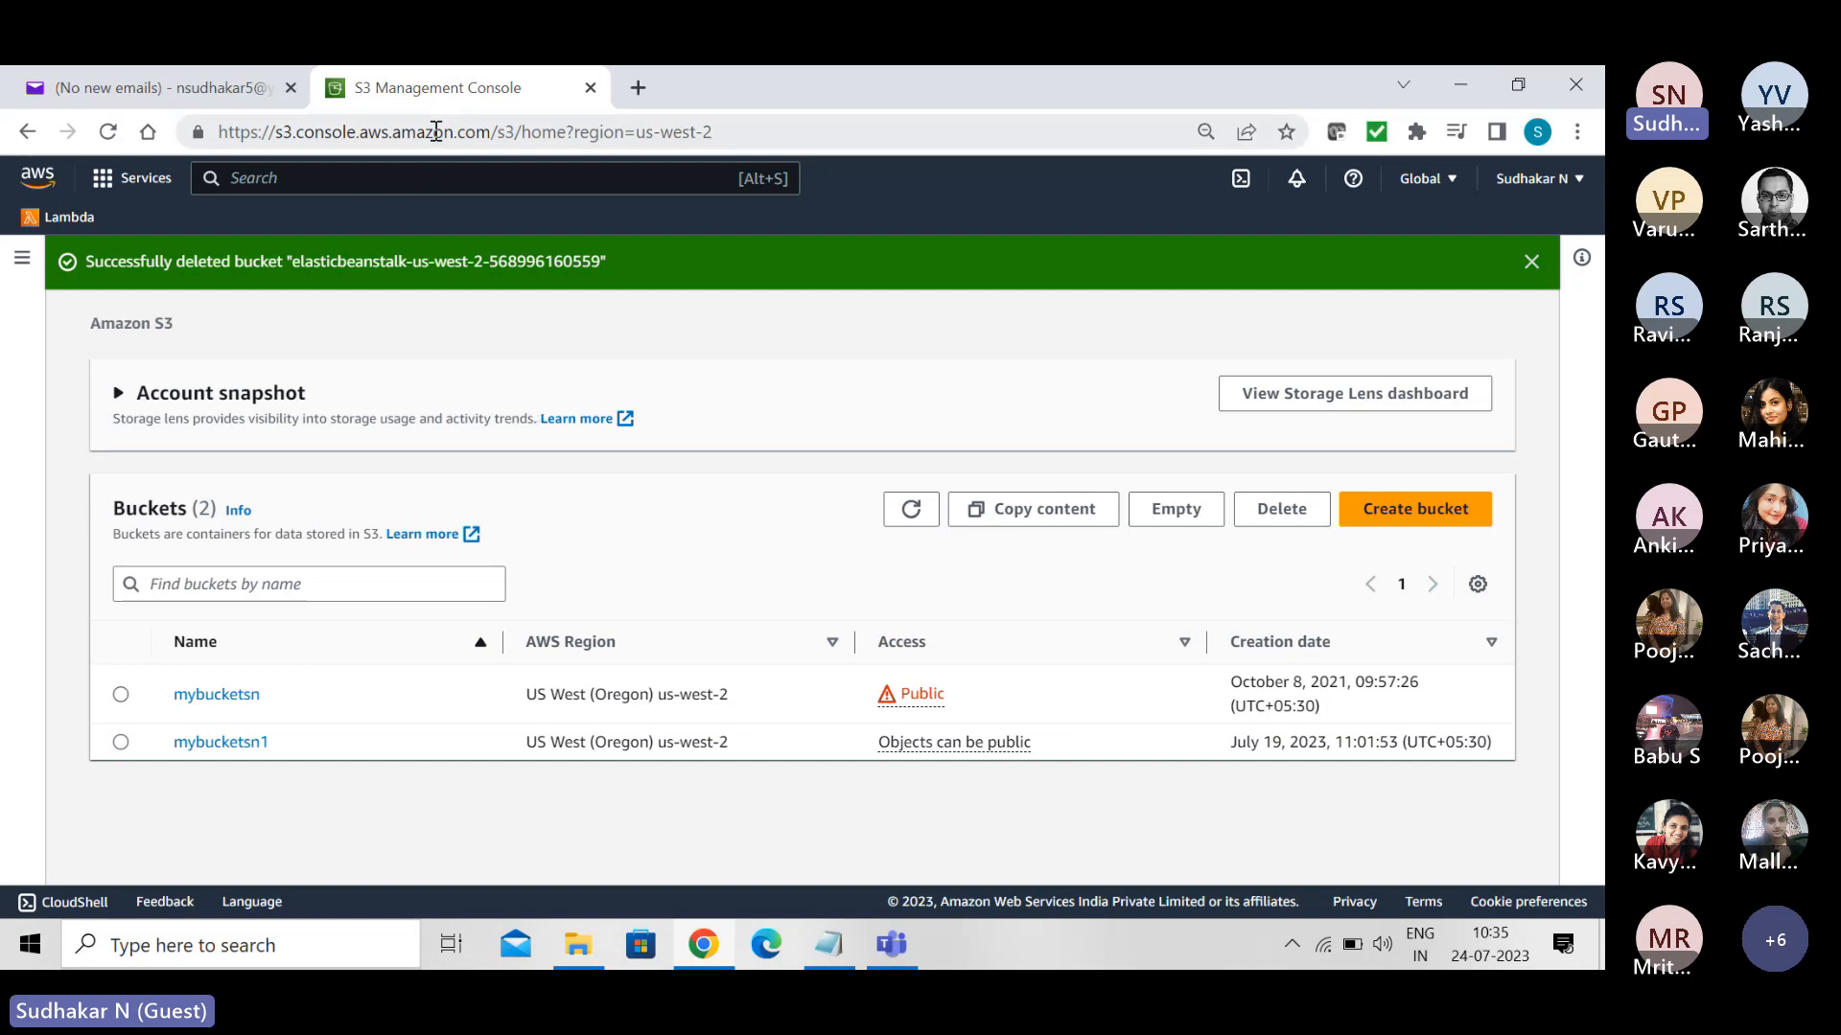
# - Search the AWS services for "iam" and open the IAM console
pyautogui.write('iam')
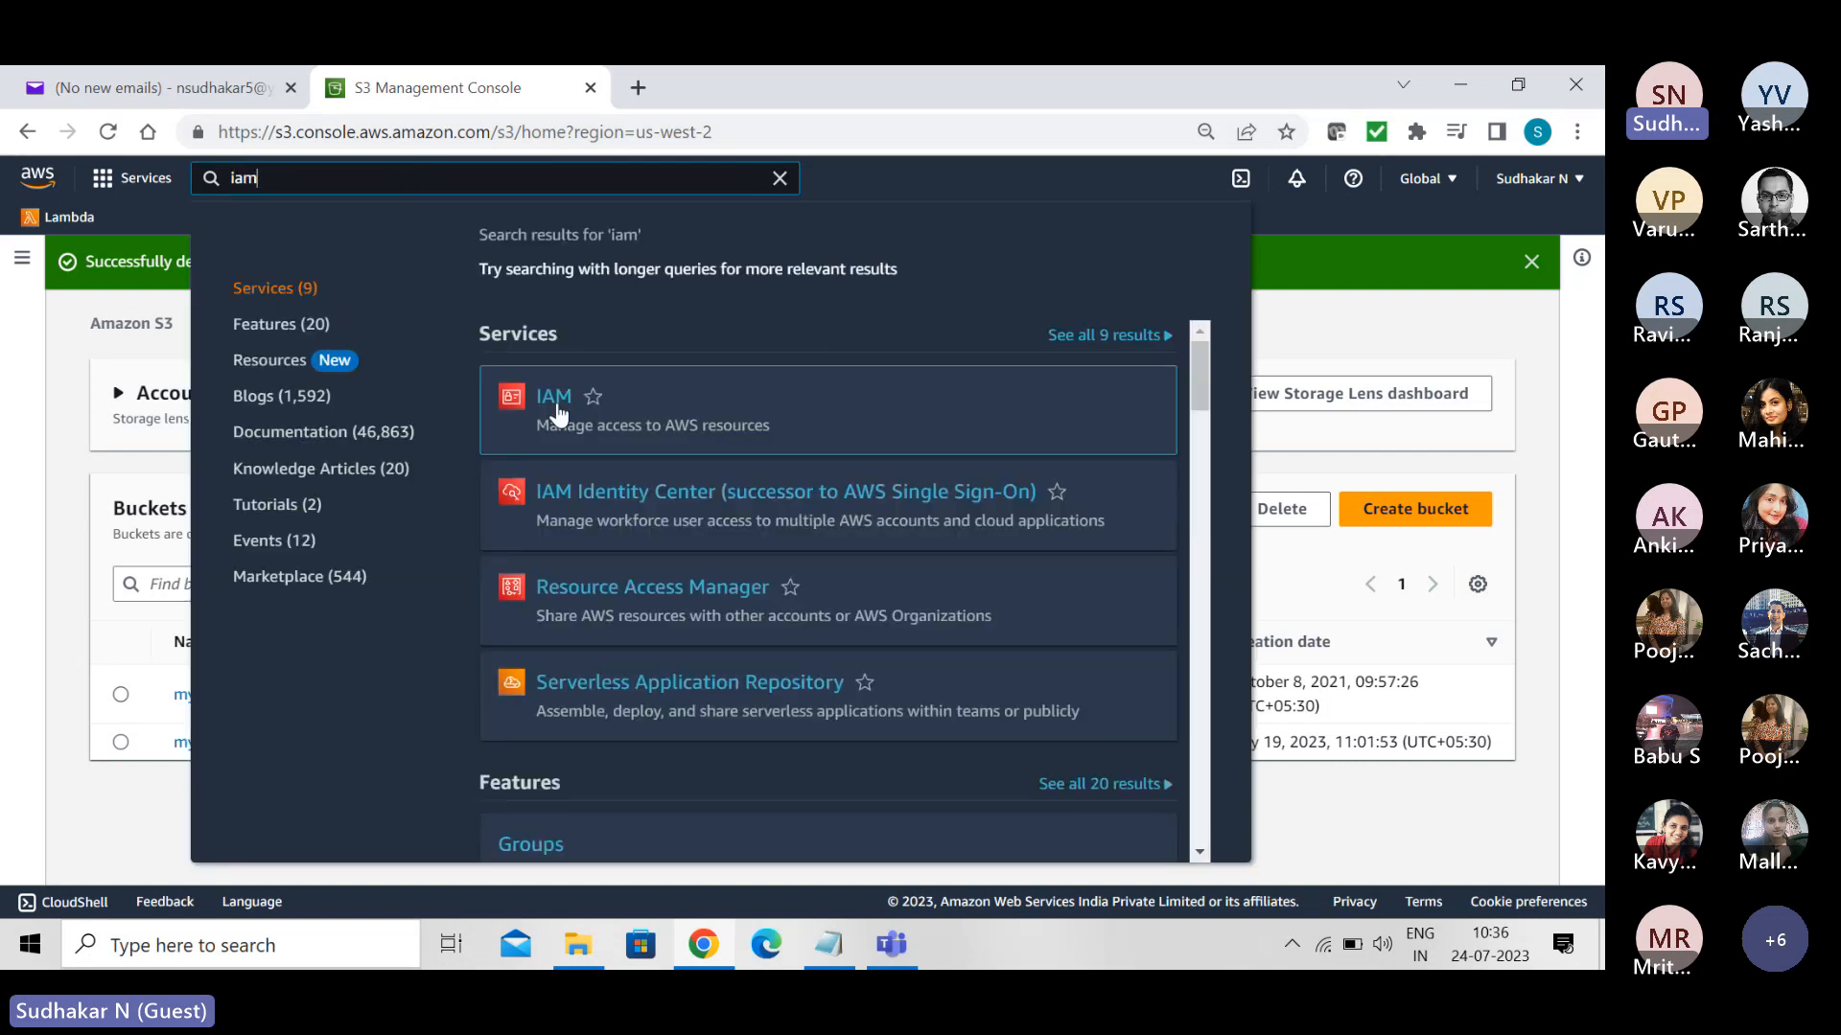
pyautogui.click(553, 407)
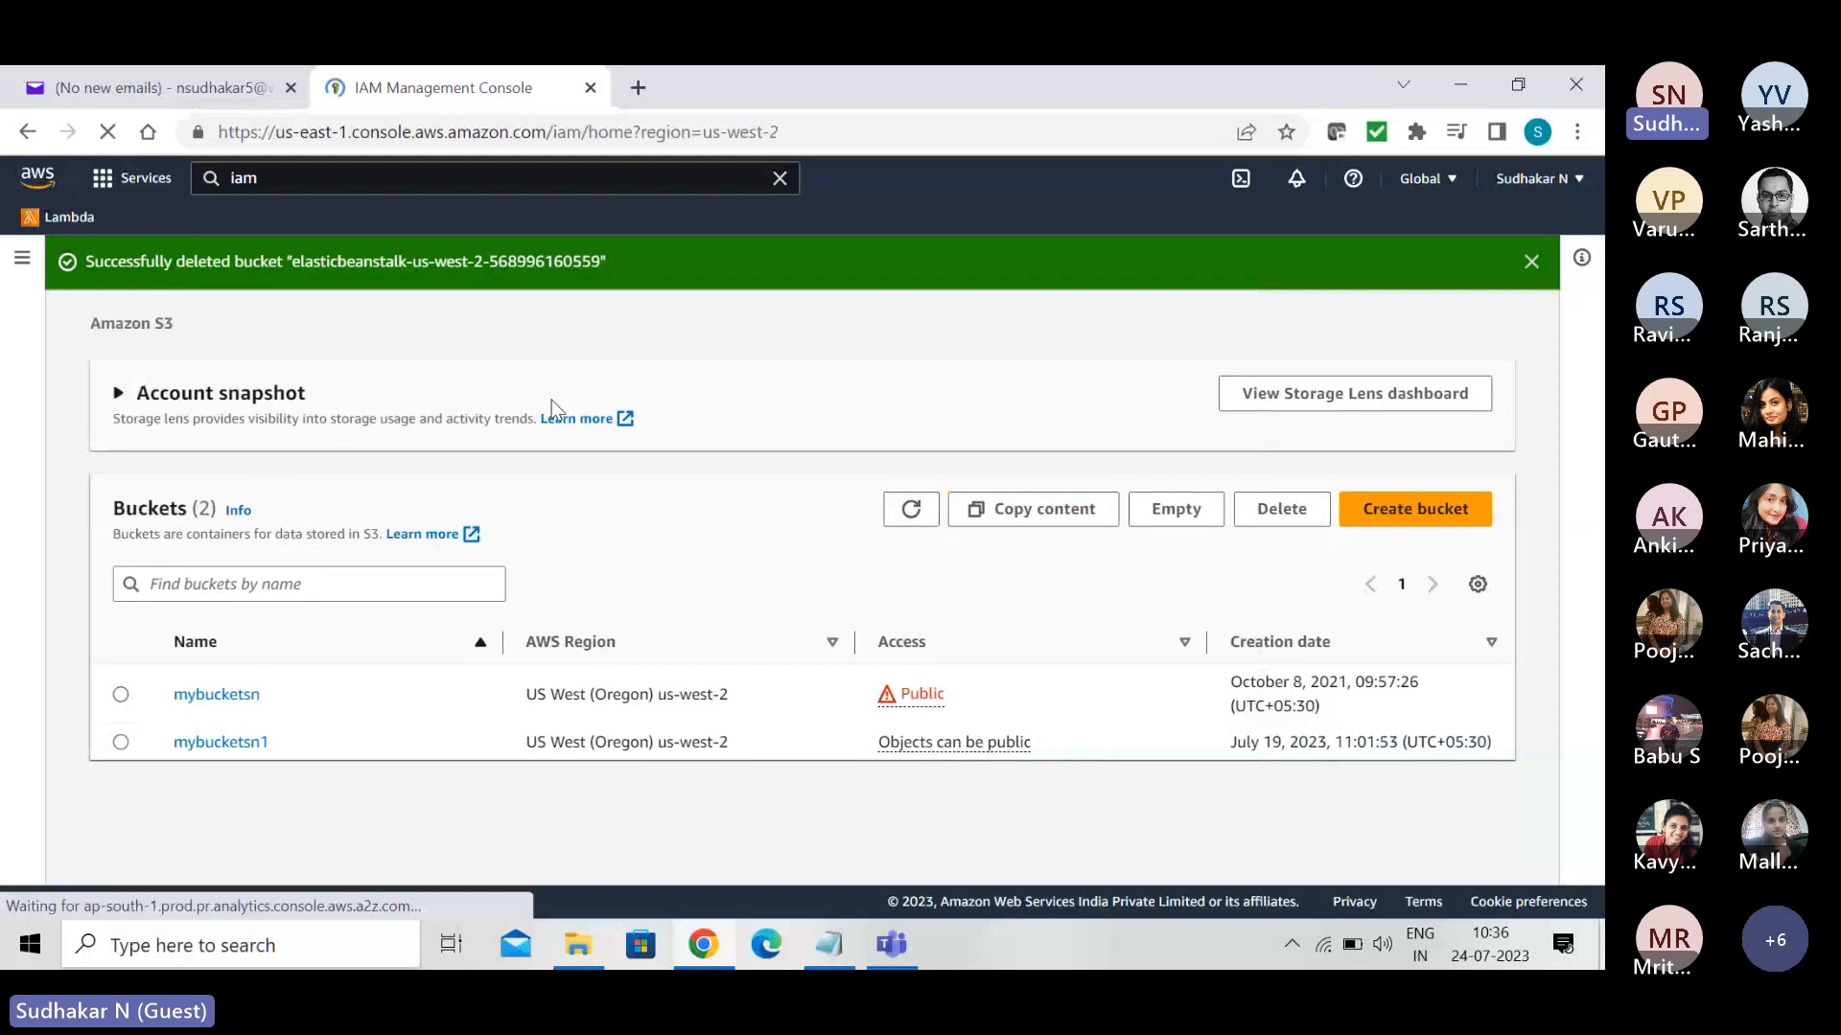
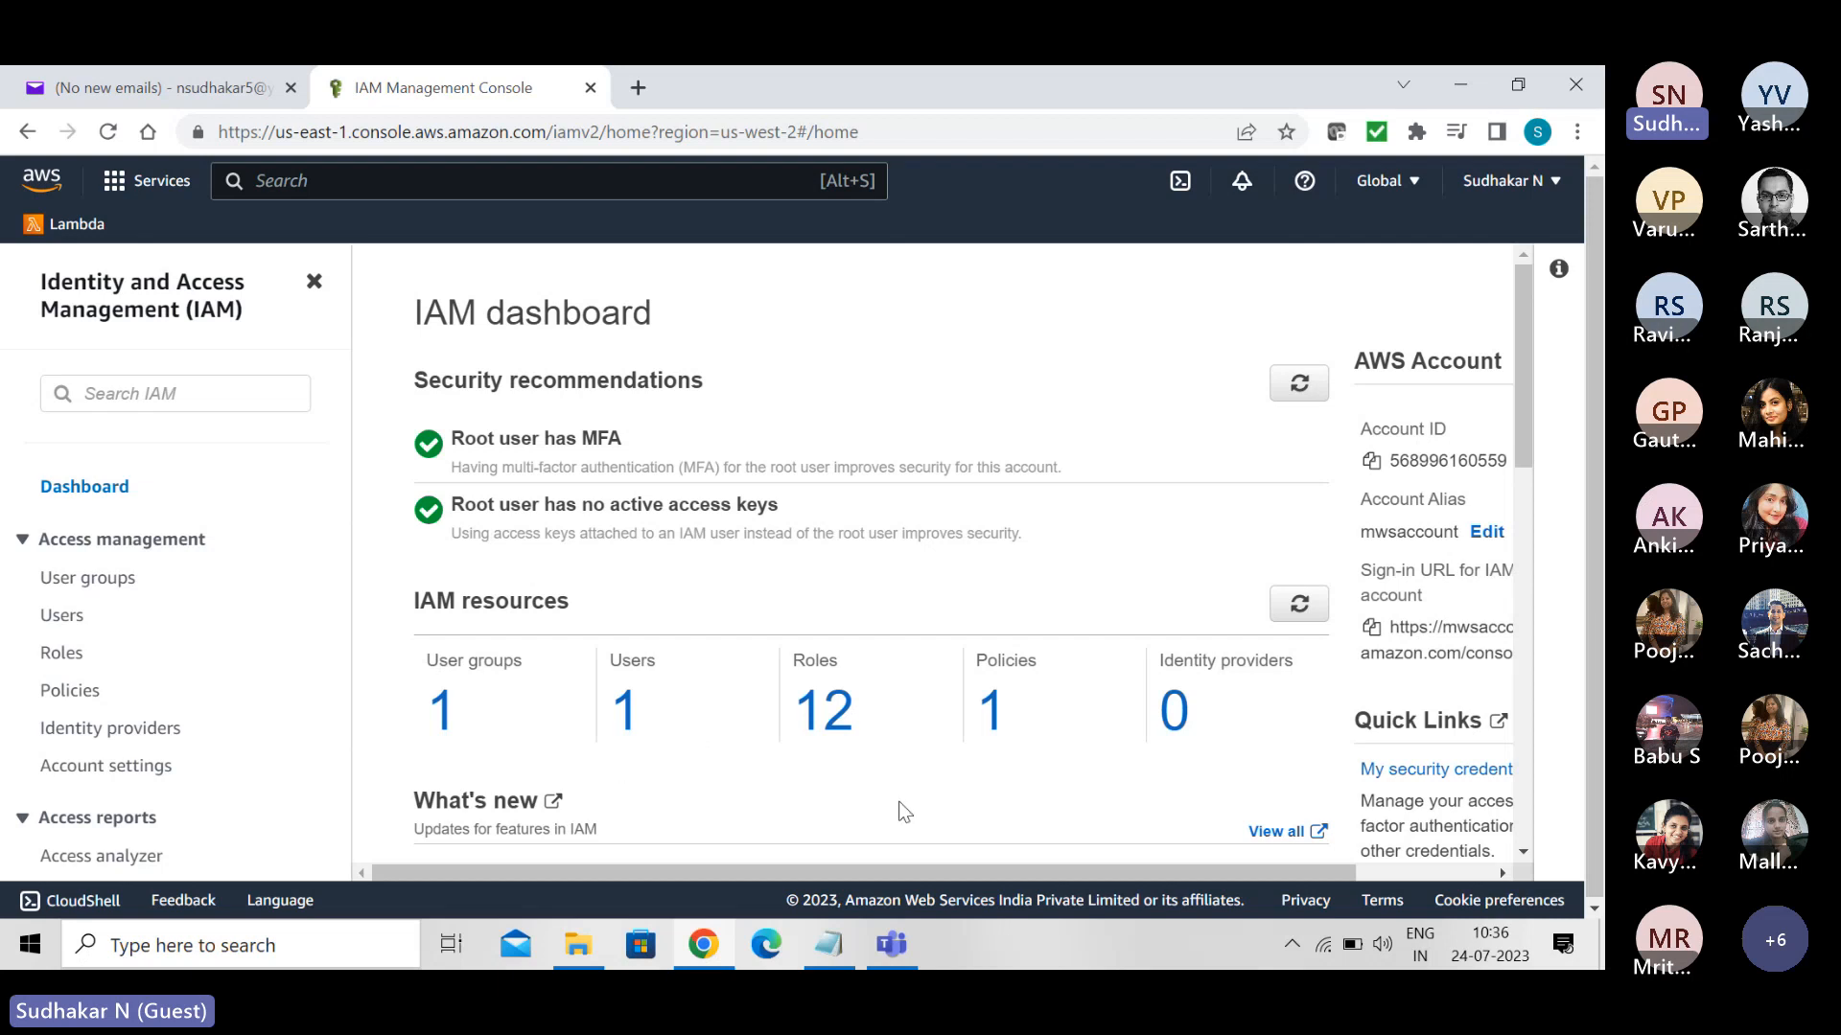
# - Delete the customer managed policy s3crr_for_mybucketsn1_f3e93f, confirming with its full name
pyautogui.click(993, 719)
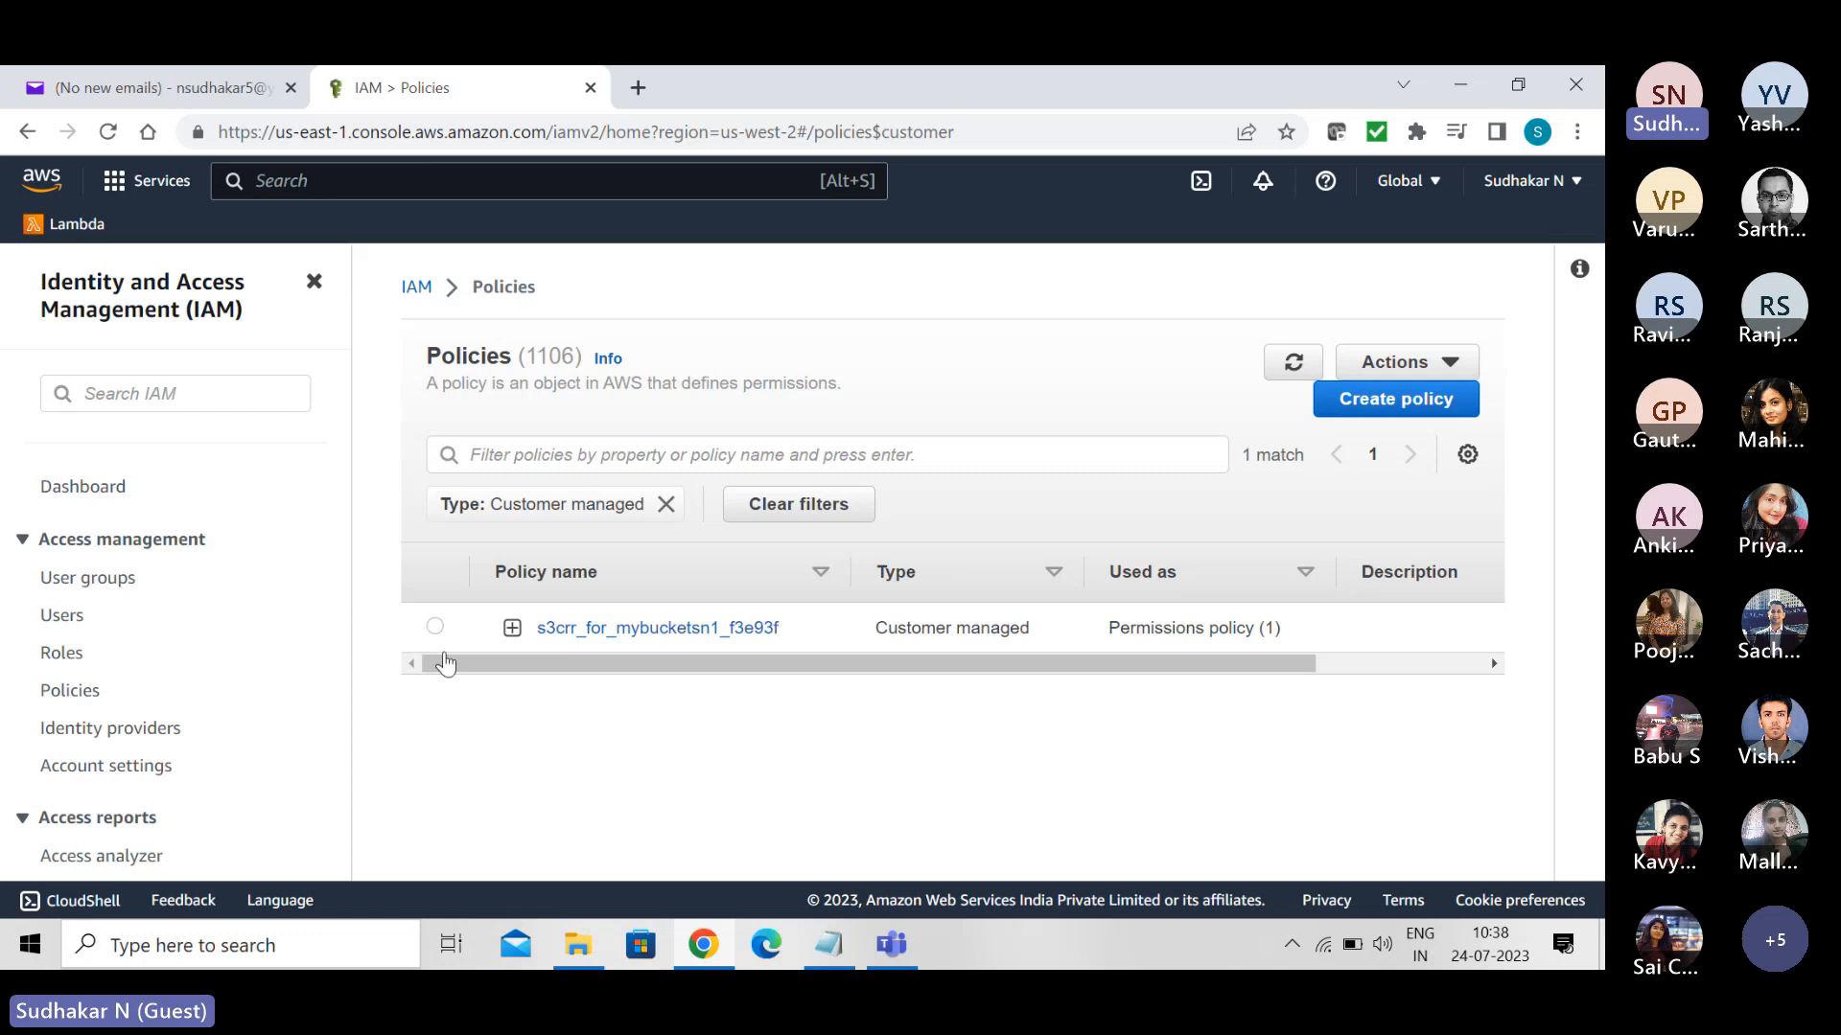
pyautogui.click(434, 628)
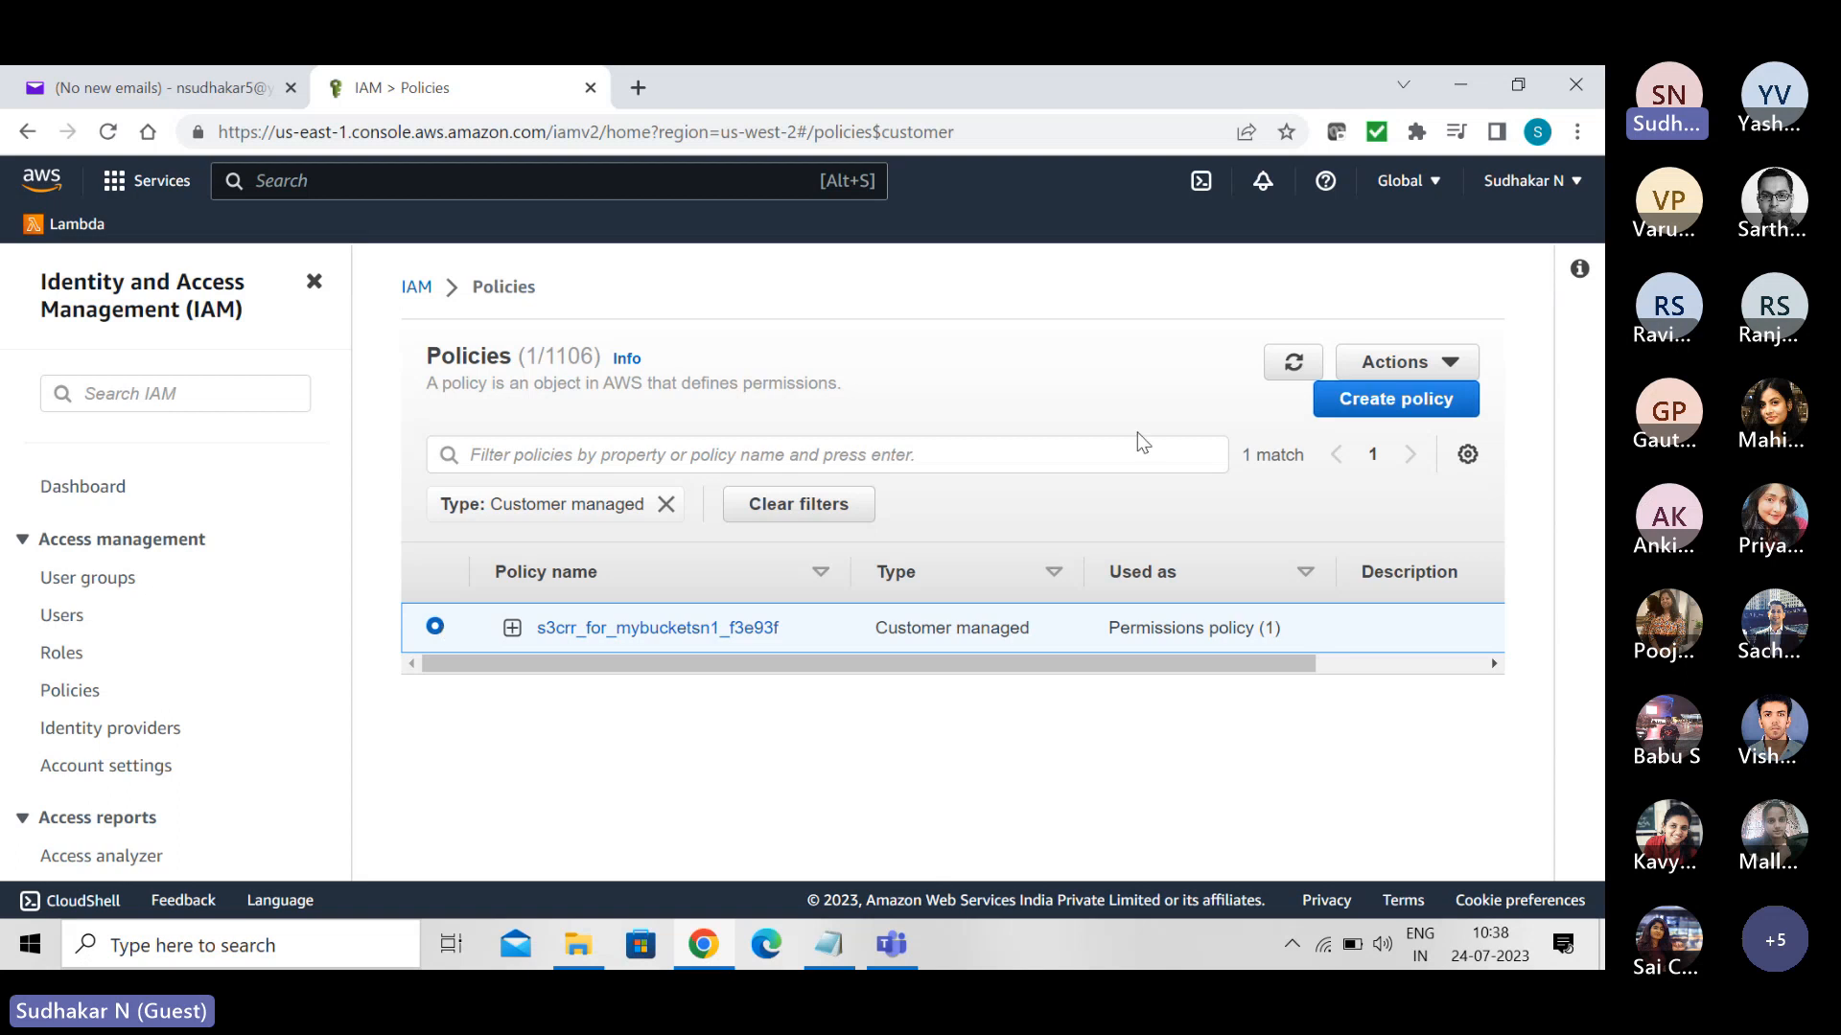
pyautogui.click(1451, 364)
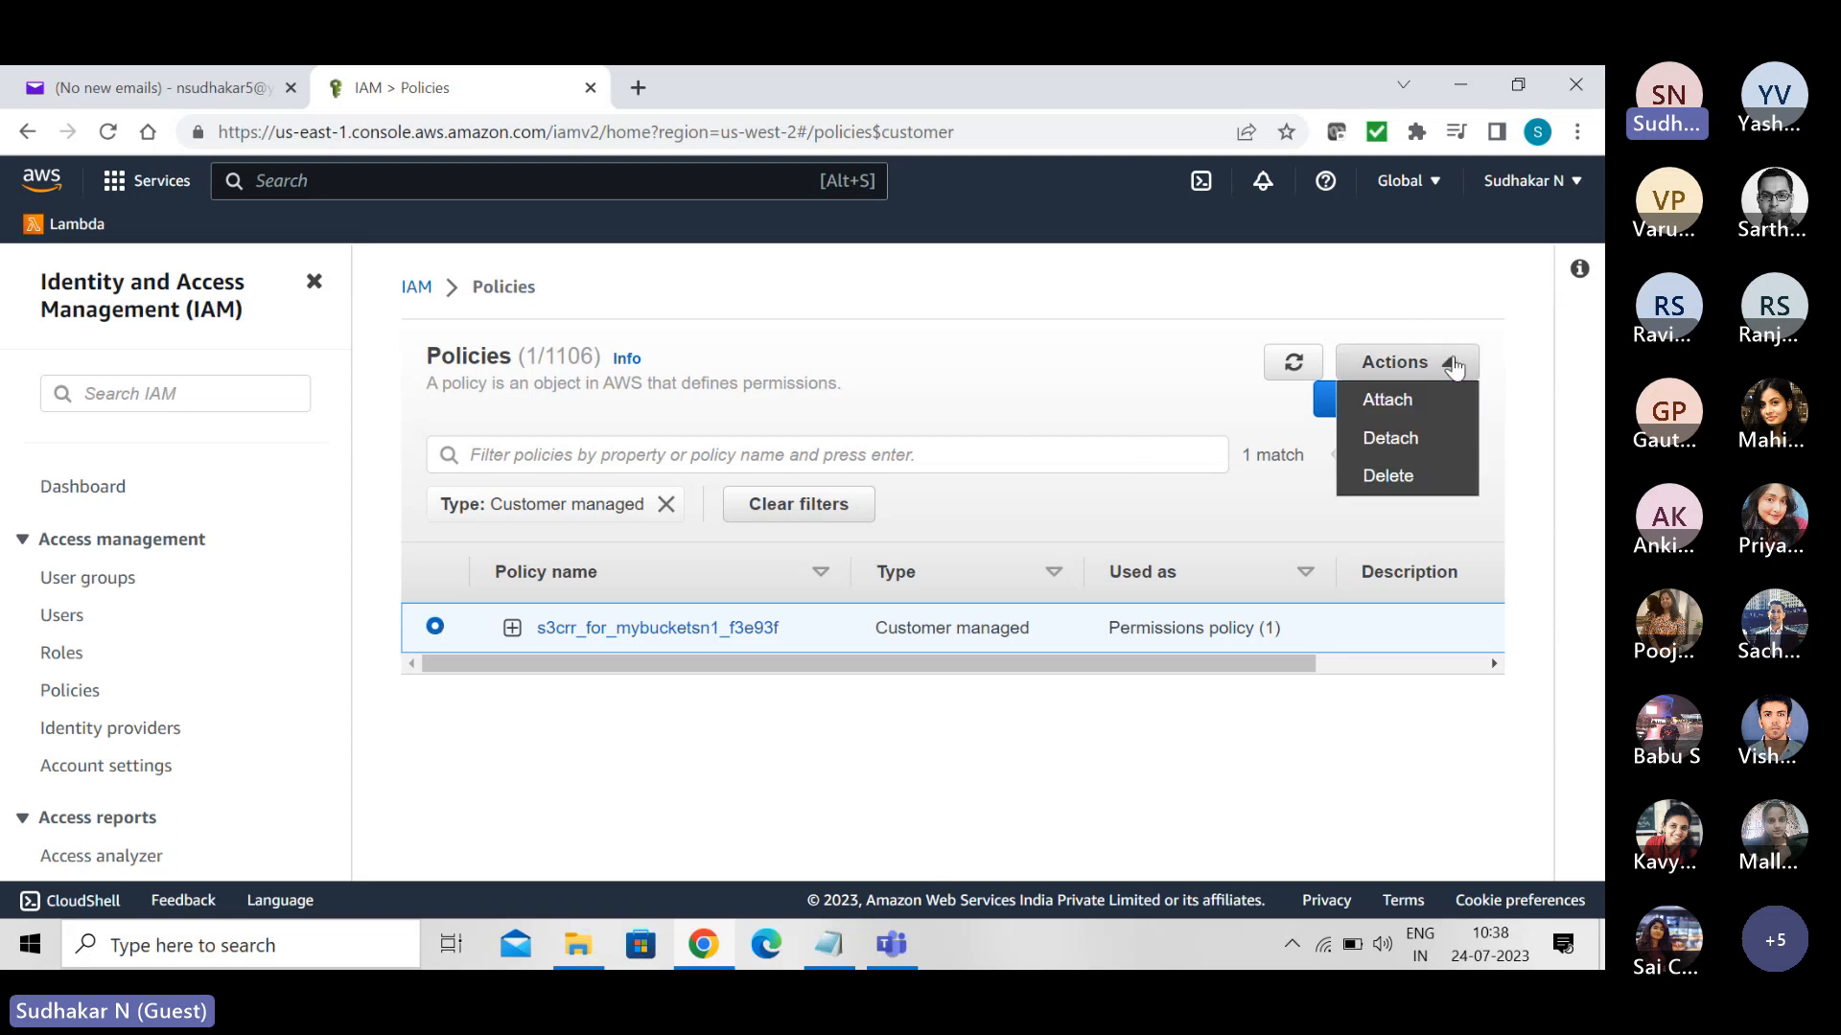
pyautogui.click(1389, 477)
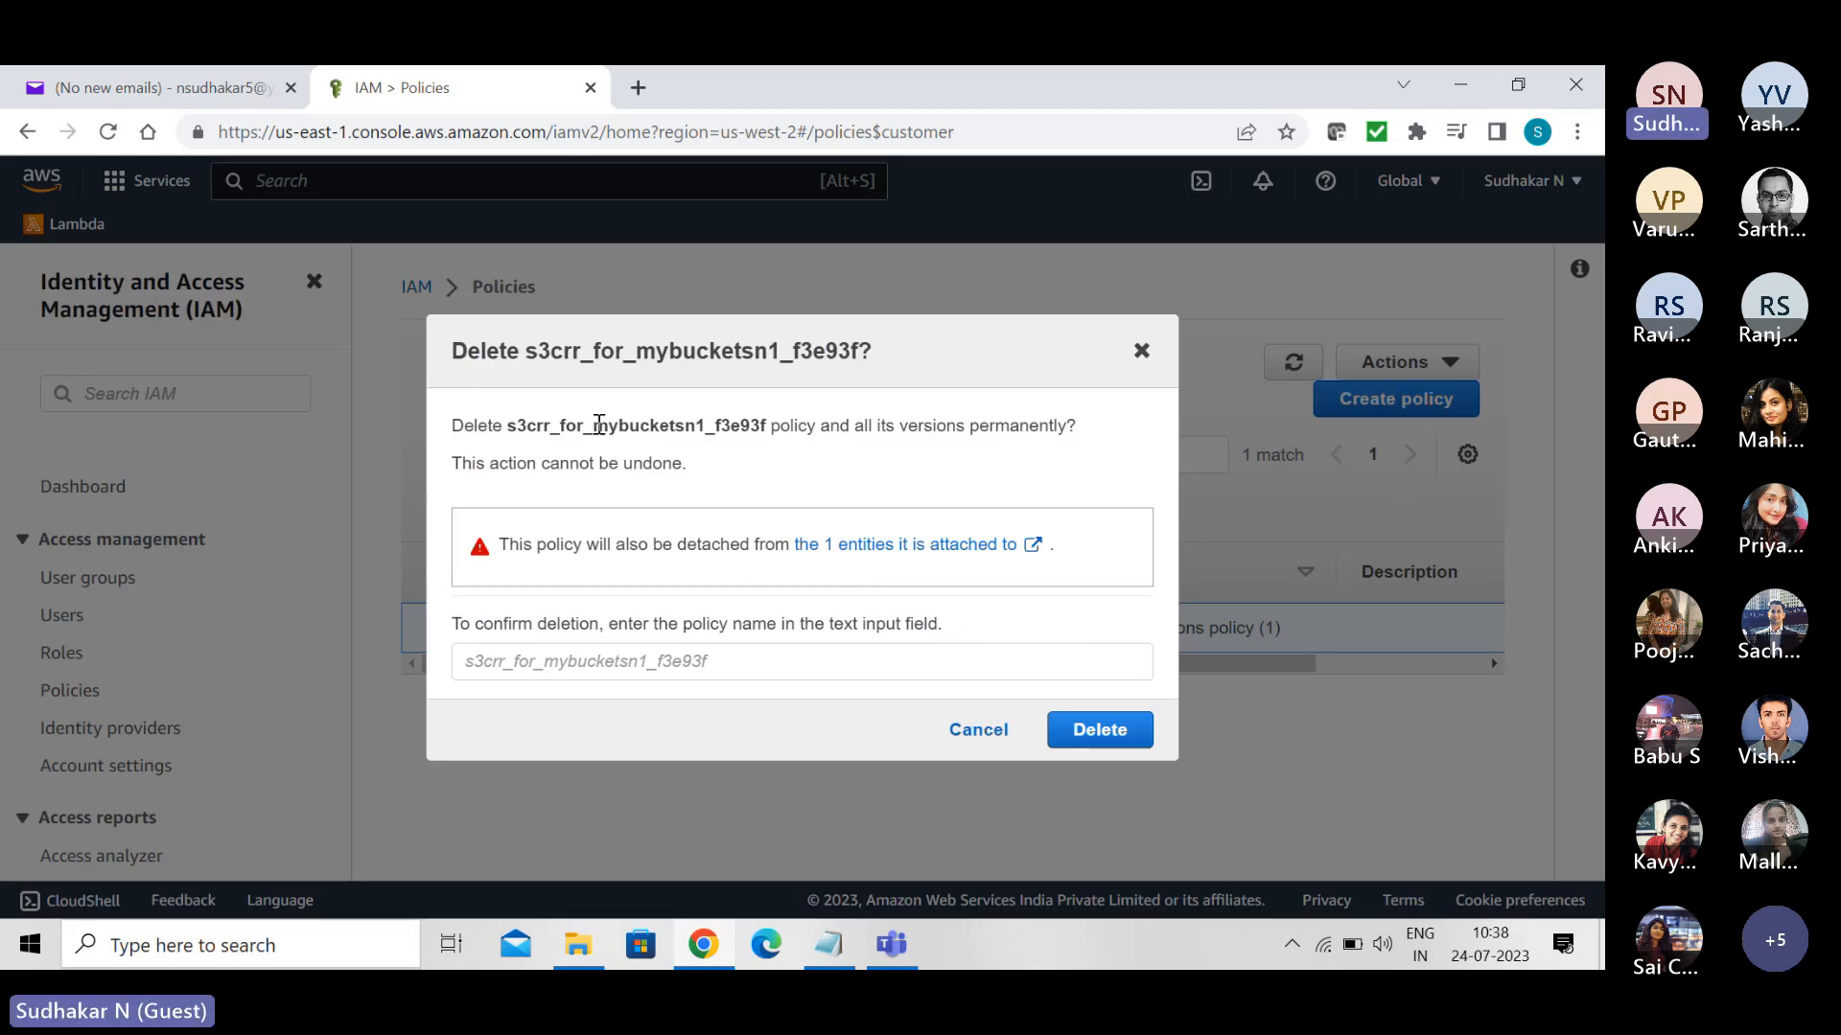
pyautogui.moveTo(533, 352); pyautogui.dragTo(861, 361)
pyautogui.hotkey('ctrl', 'c')
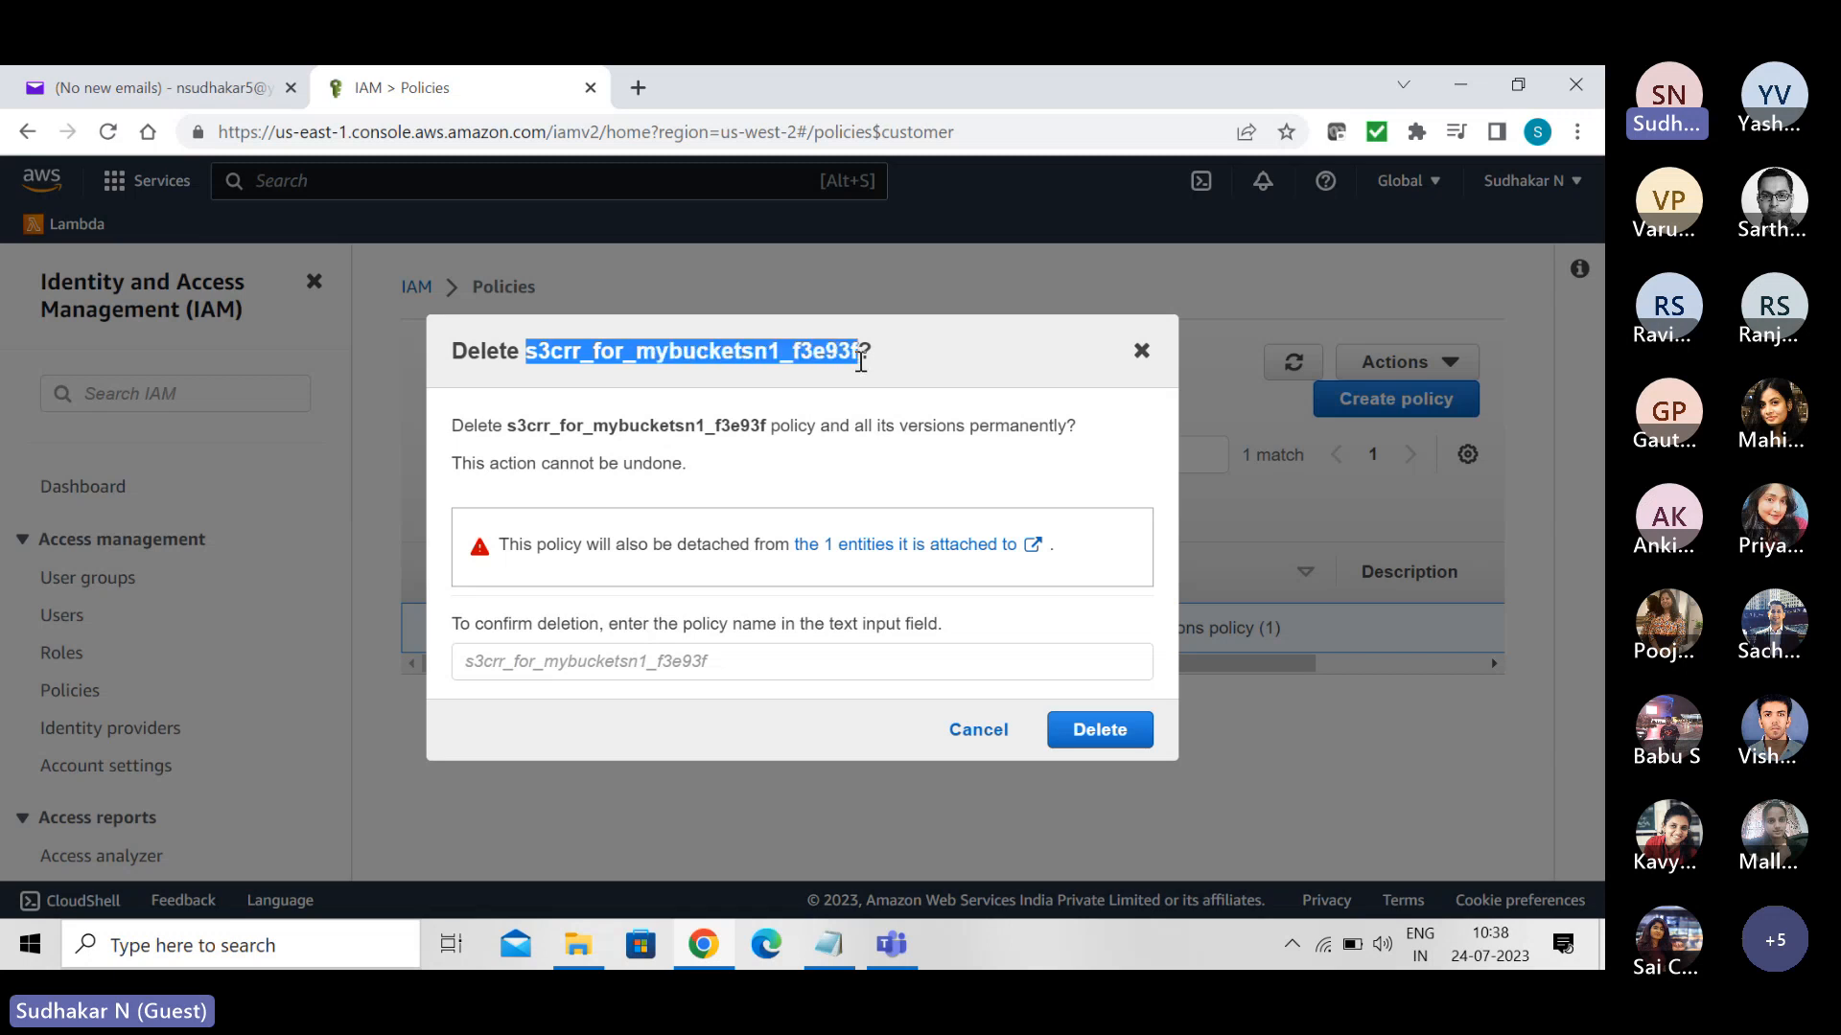
pyautogui.click(583, 660)
pyautogui.hotkey('ctrl', 'v')
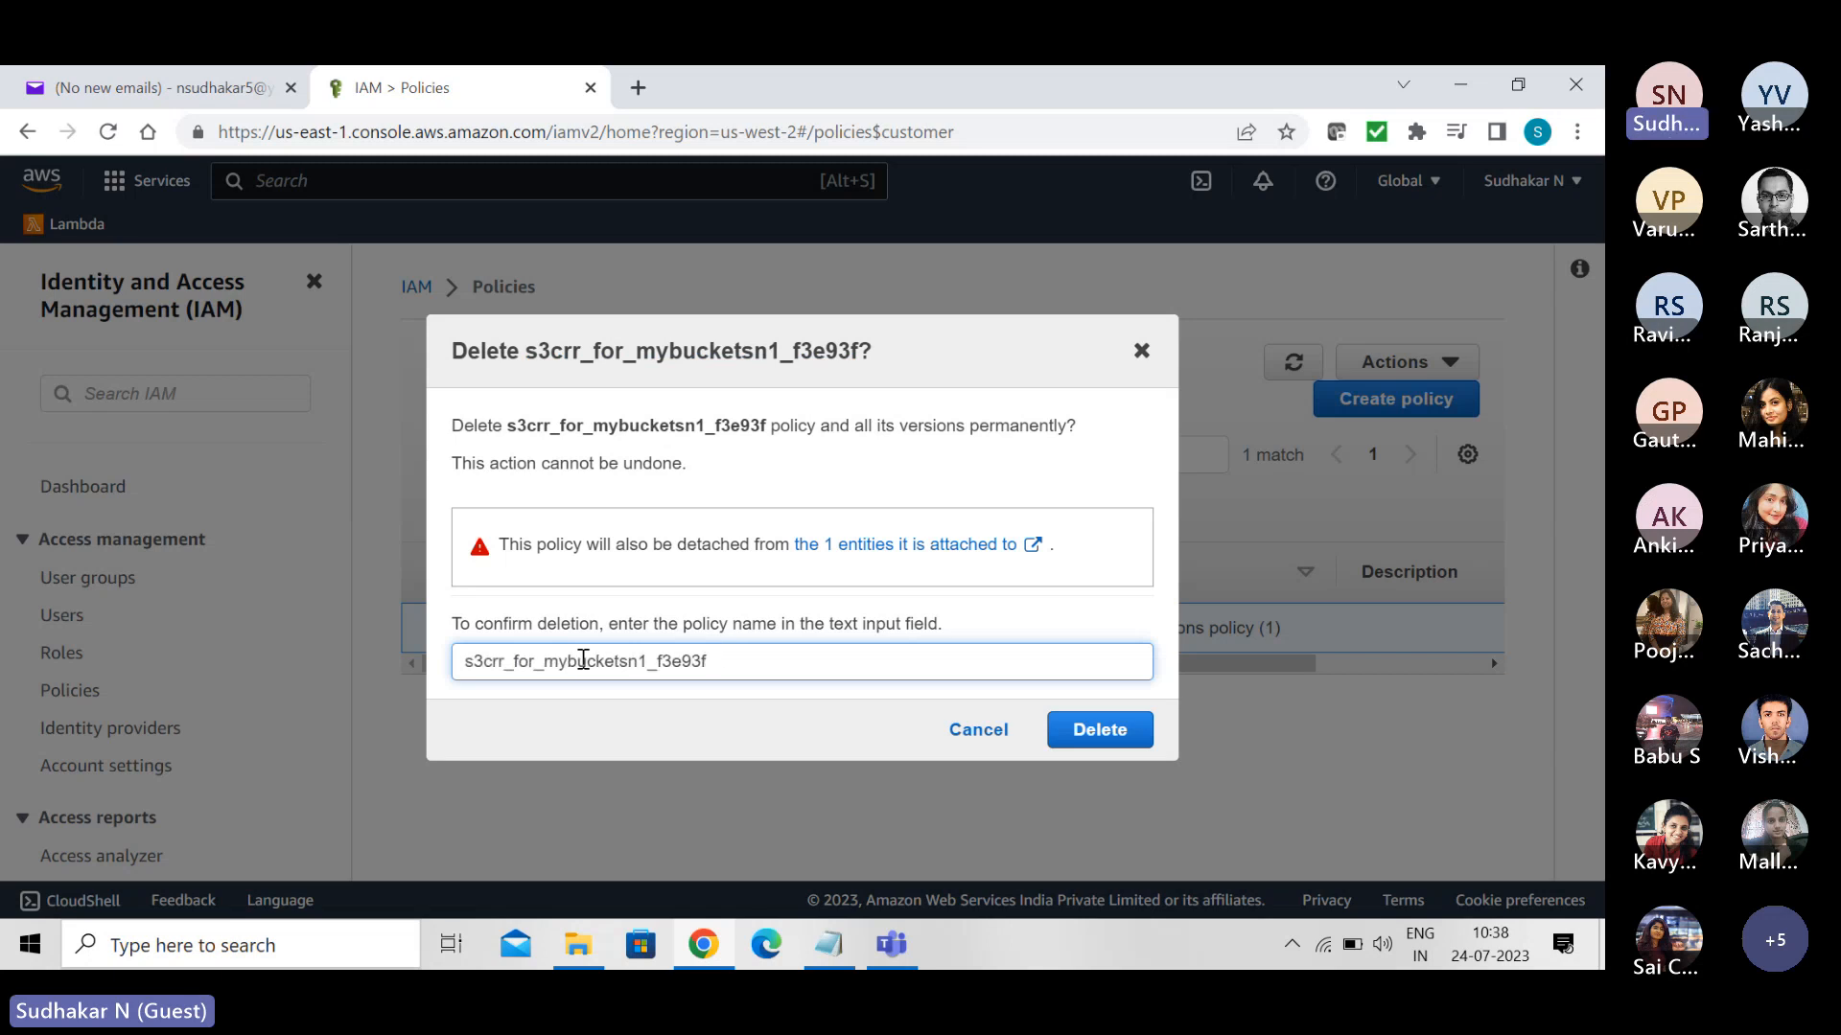
pyautogui.click(1103, 735)
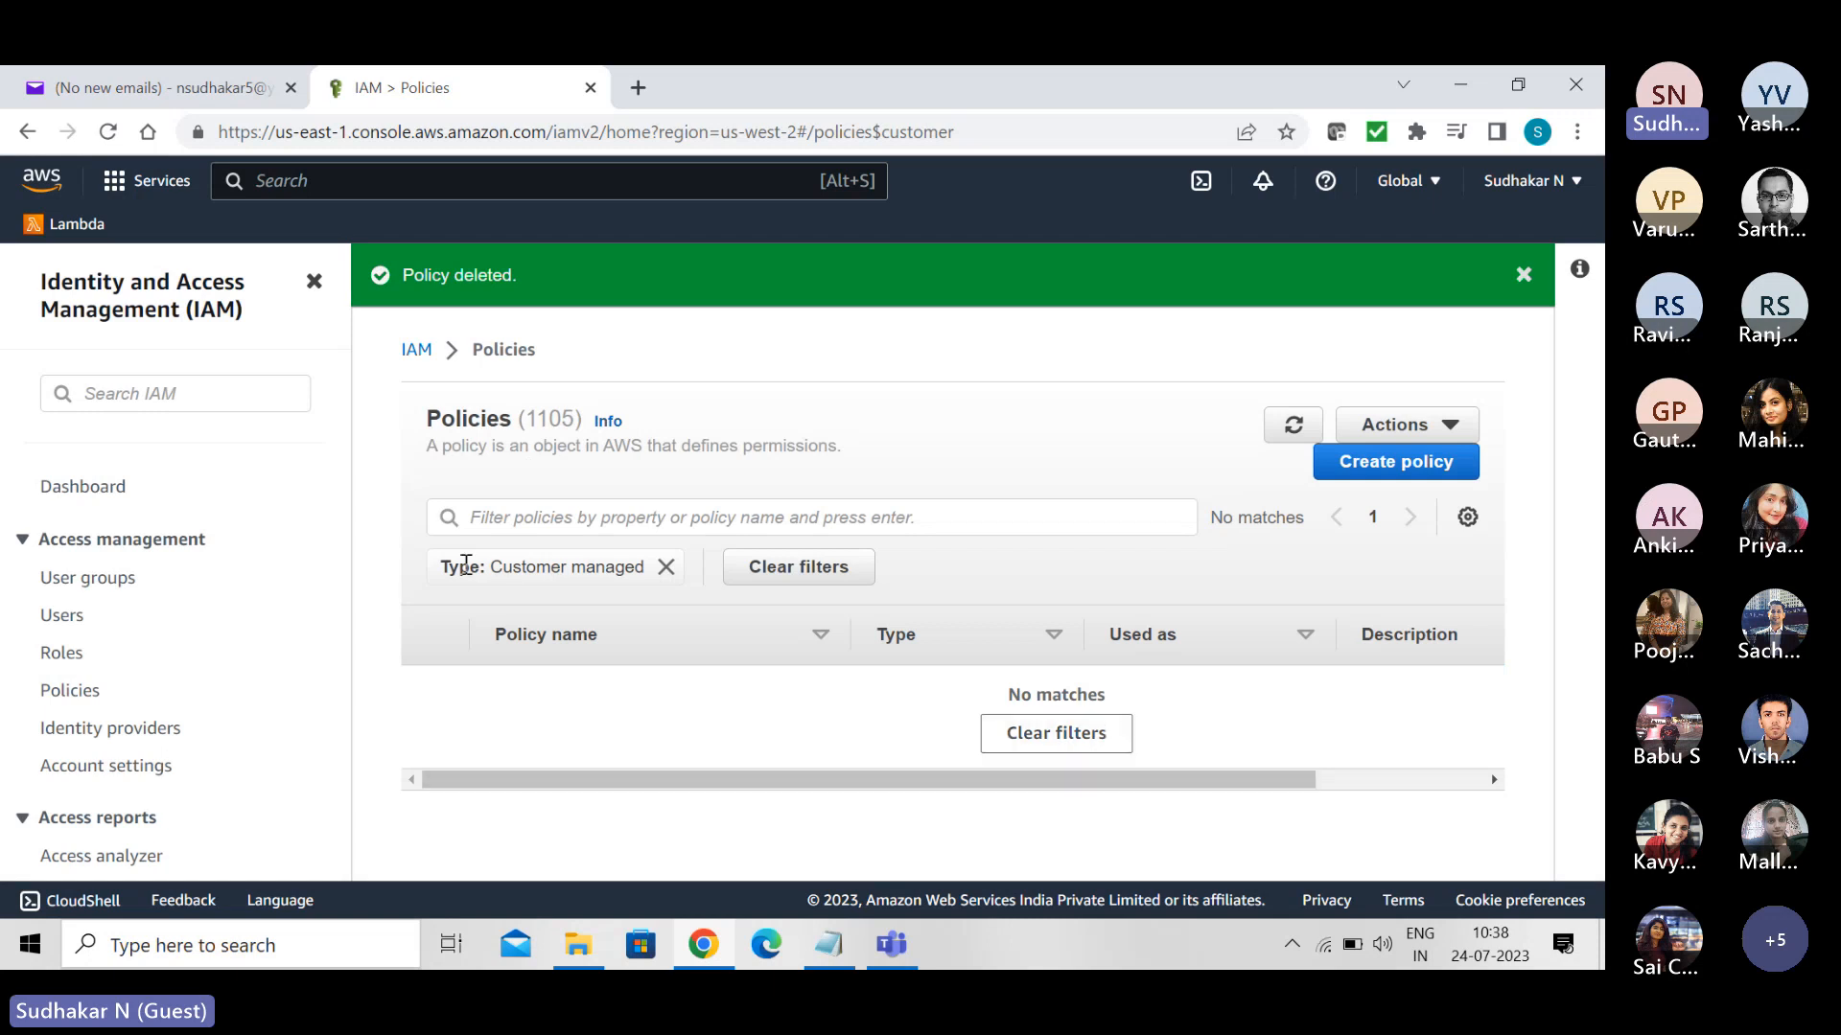
# - Clear the customer managed filter from the policies list and examine the AdministratorAccess policy's permissions in summary and JSON form
pyautogui.click(664, 567)
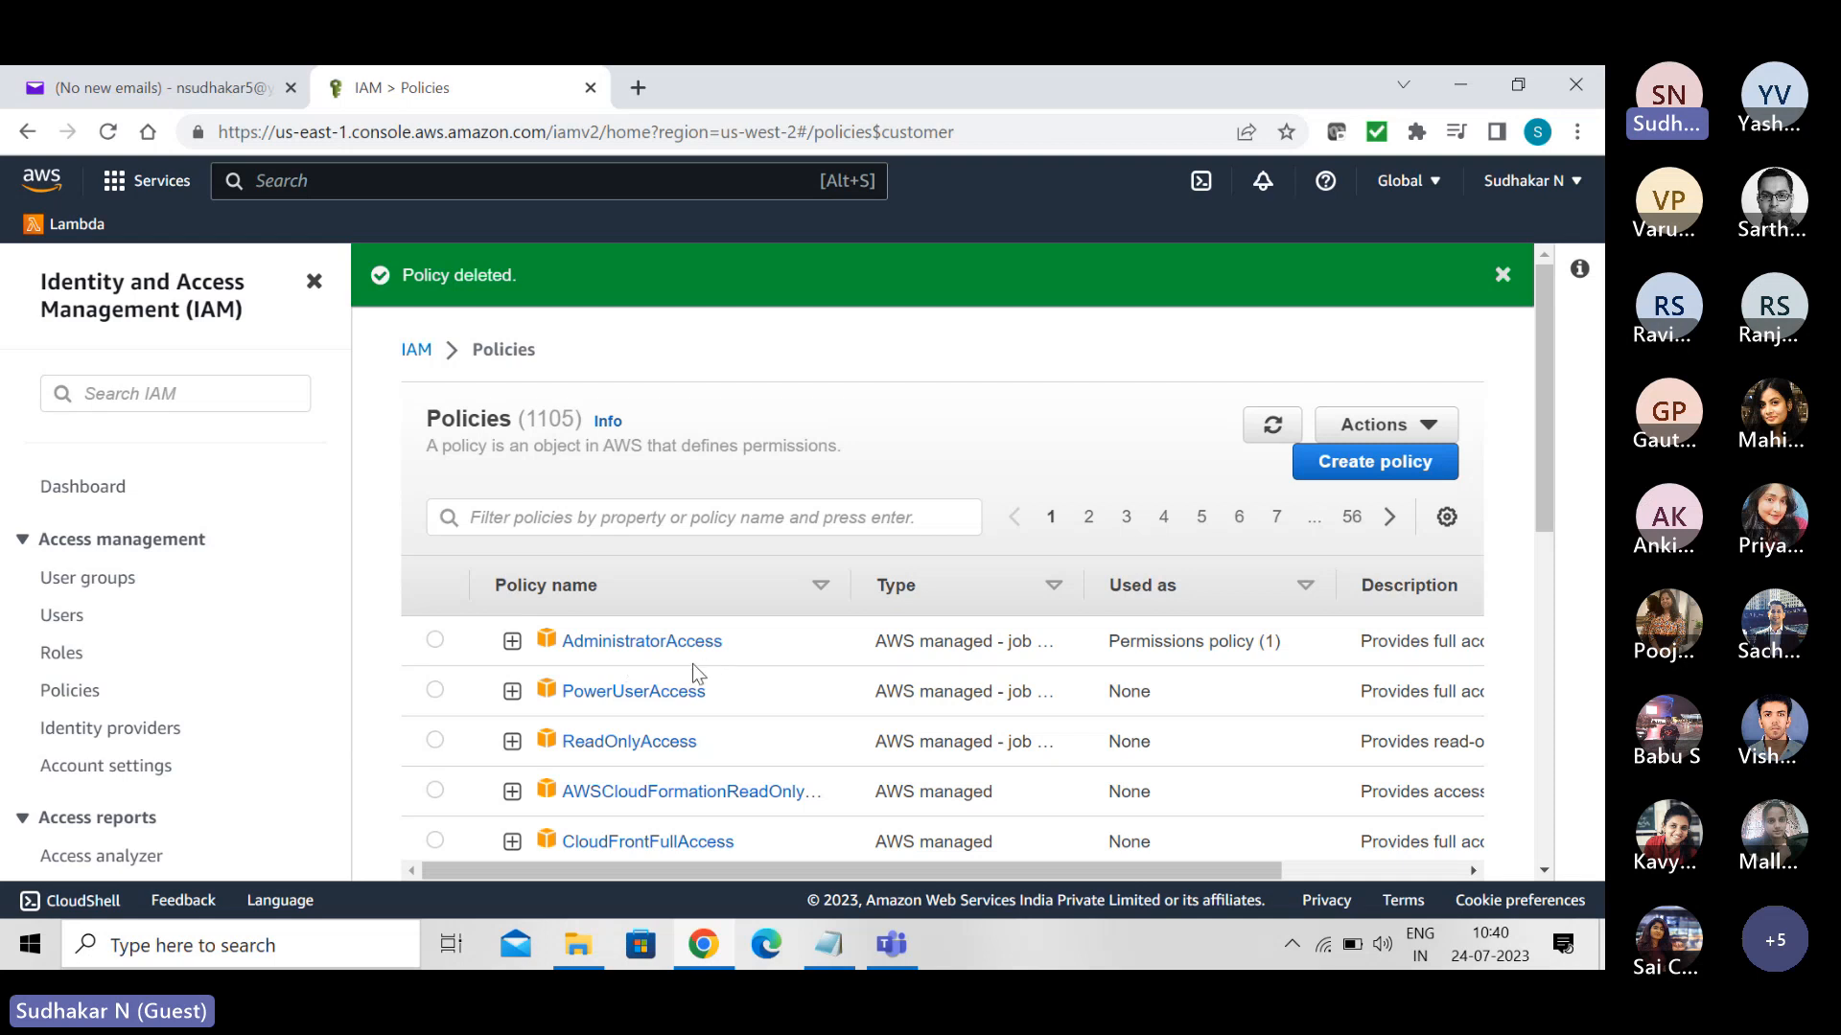
pyautogui.click(631, 642)
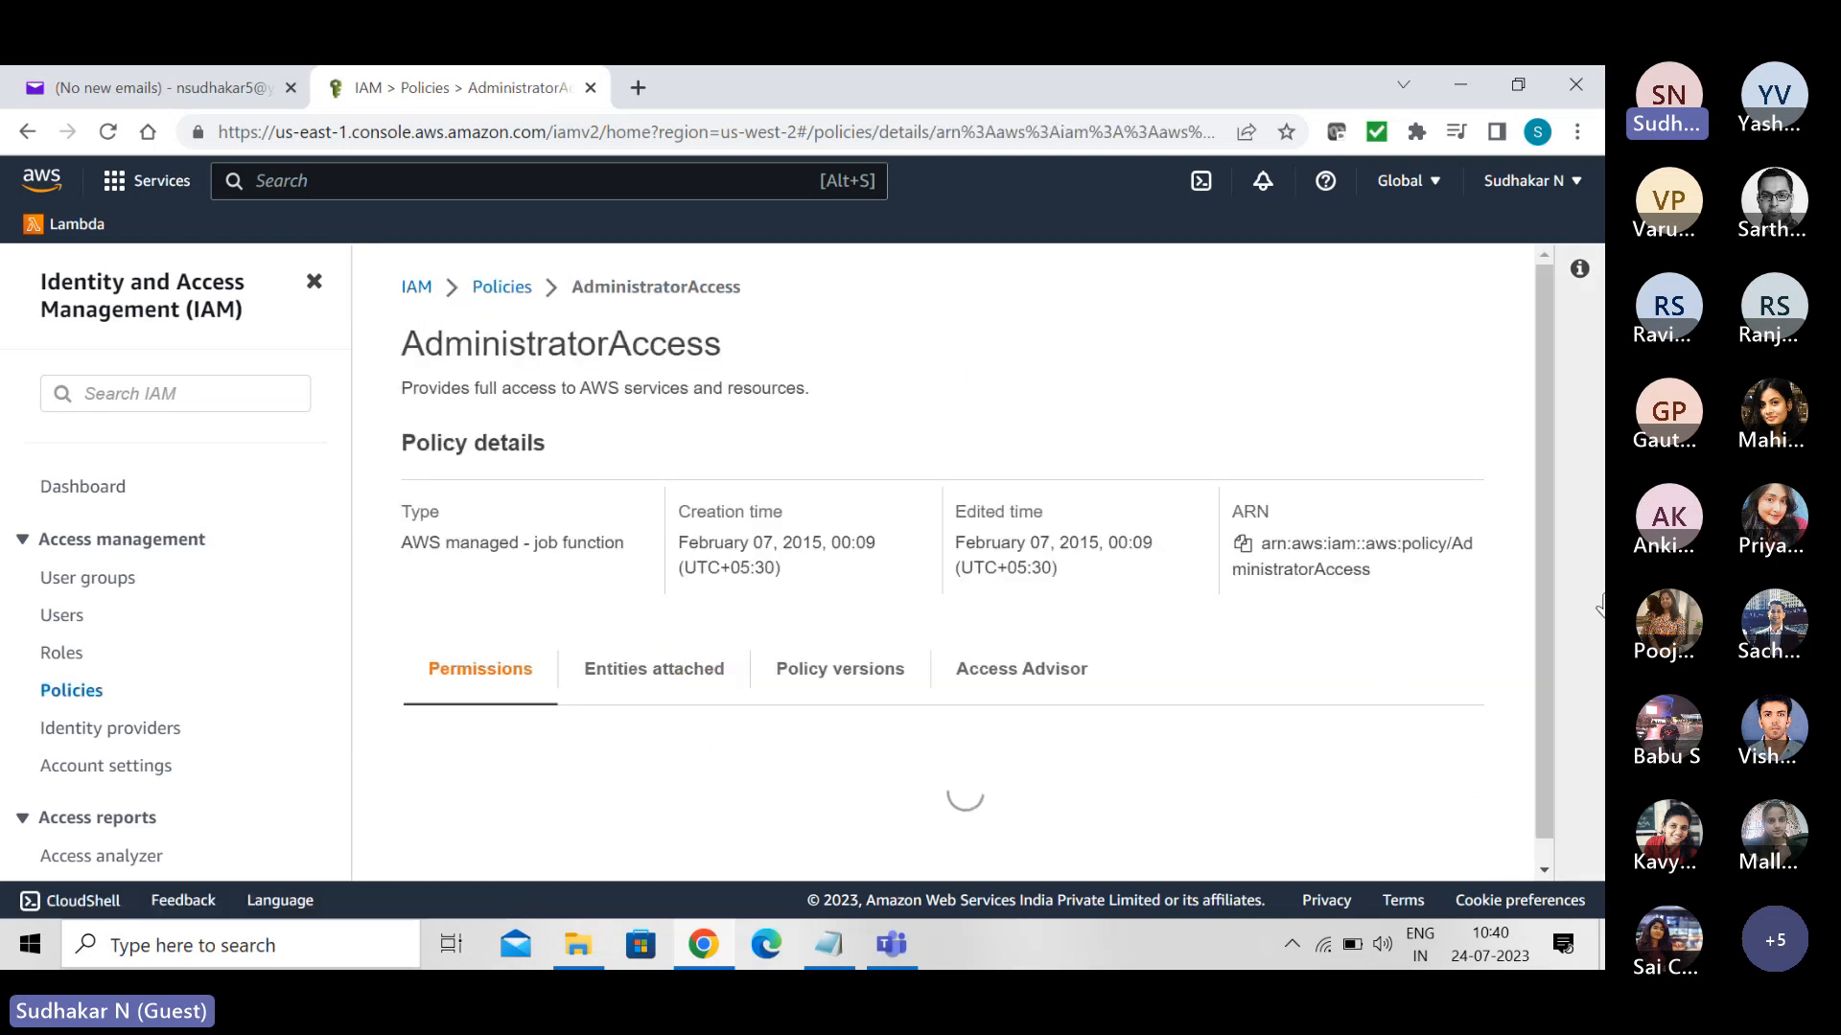
pyautogui.scroll(-1, 1560, 591)
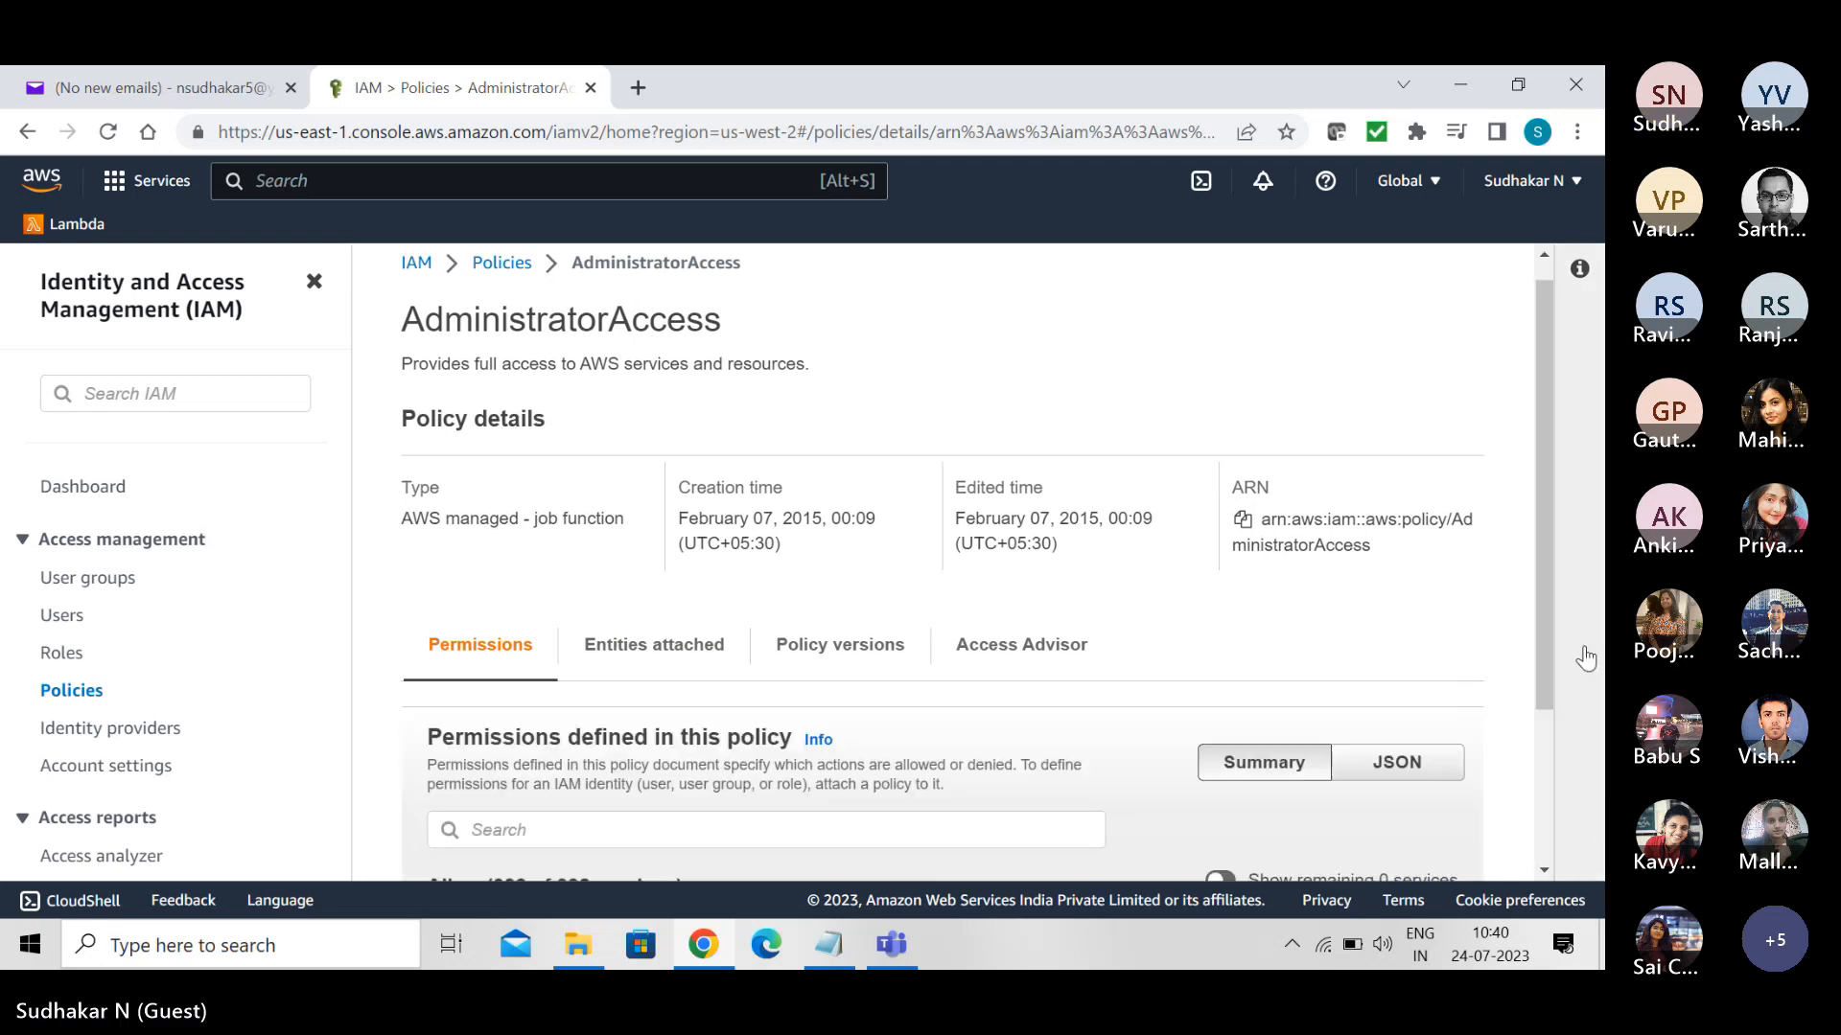
pyautogui.scroll(-8, 1585, 719)
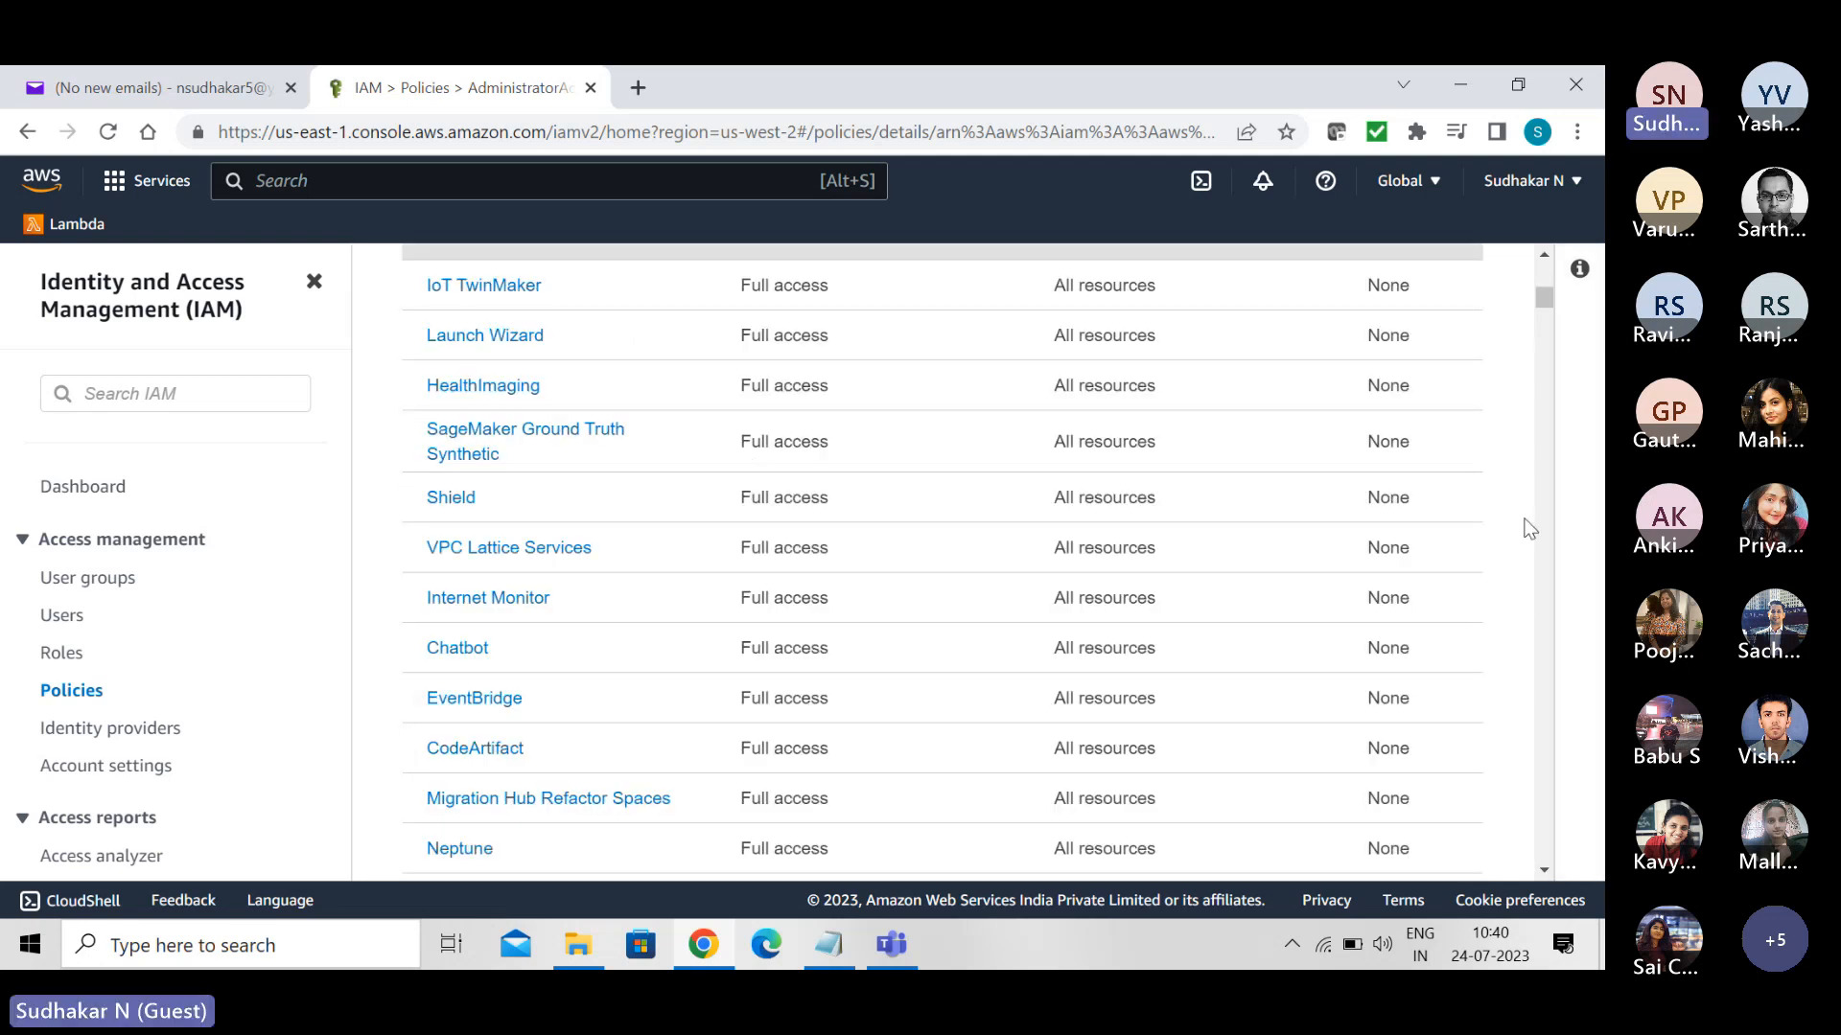
pyautogui.moveTo(1538, 297)
pyautogui.mouseDown()
pyautogui.moveTo(1538, 266)
pyautogui.moveTo(1547, 313)
pyautogui.moveTo(1547, 272)
pyautogui.mouseUp()
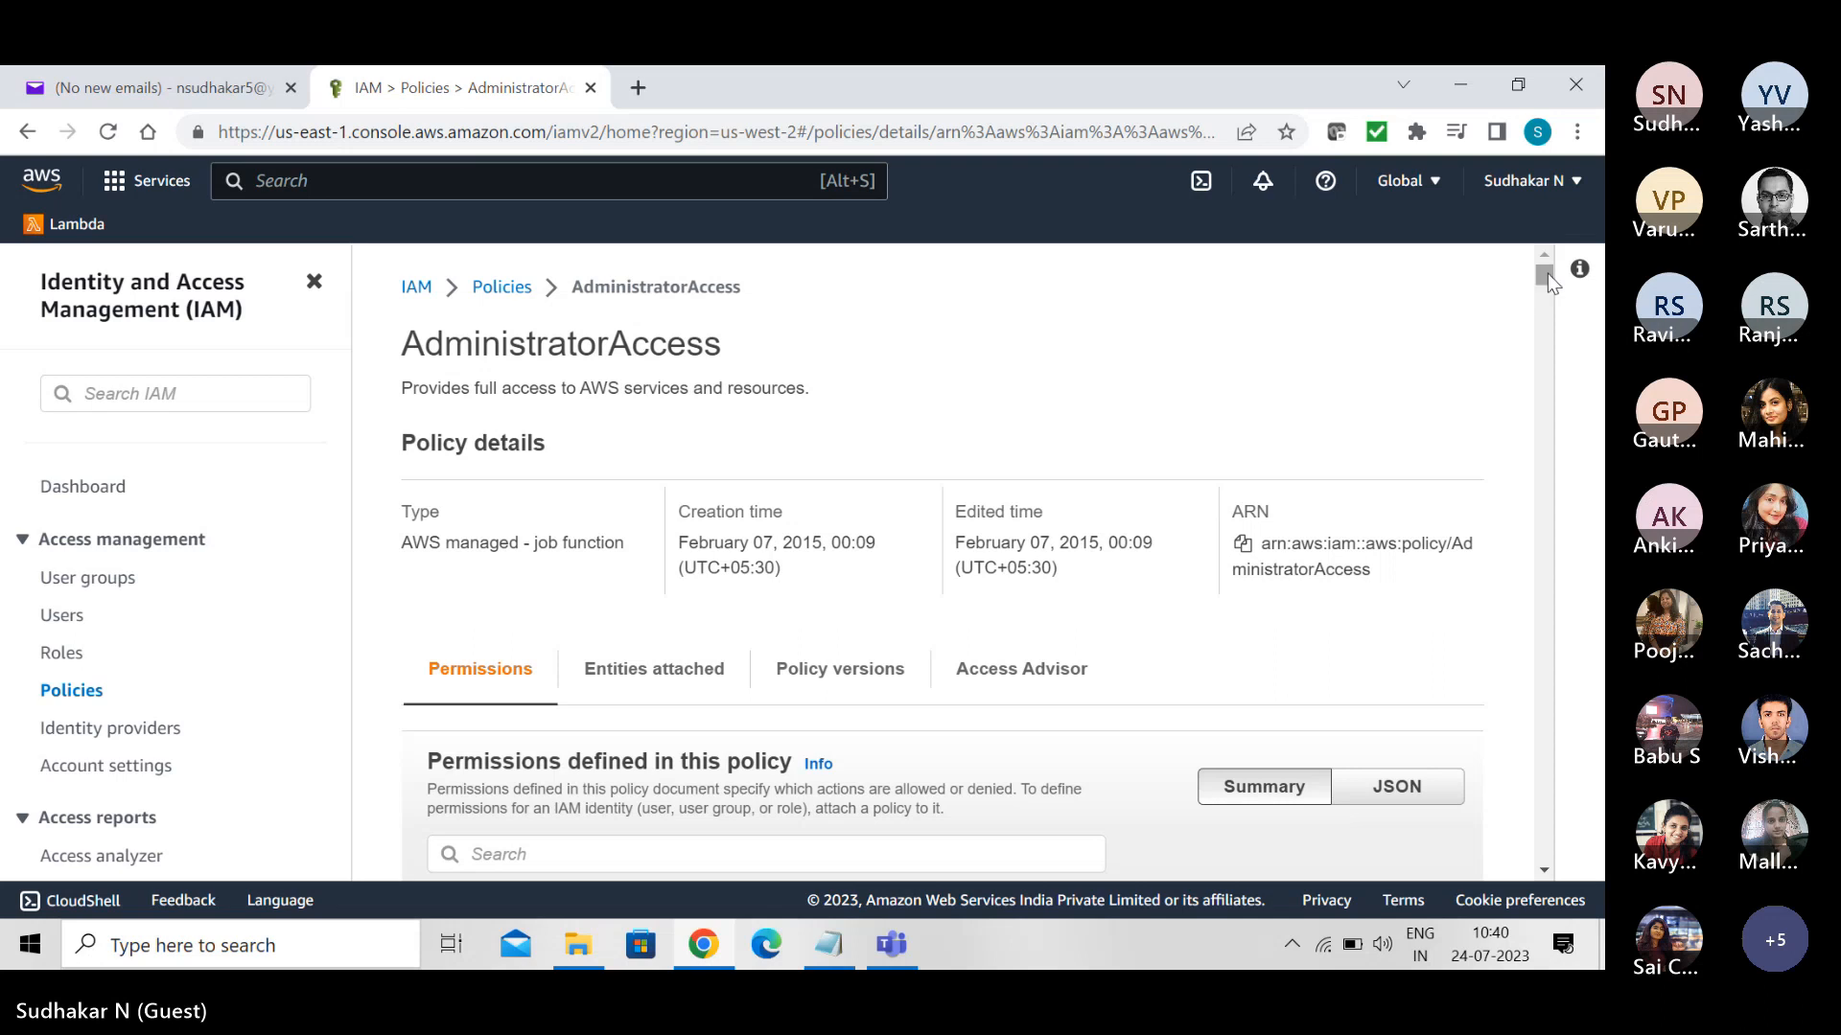
pyautogui.click(1399, 789)
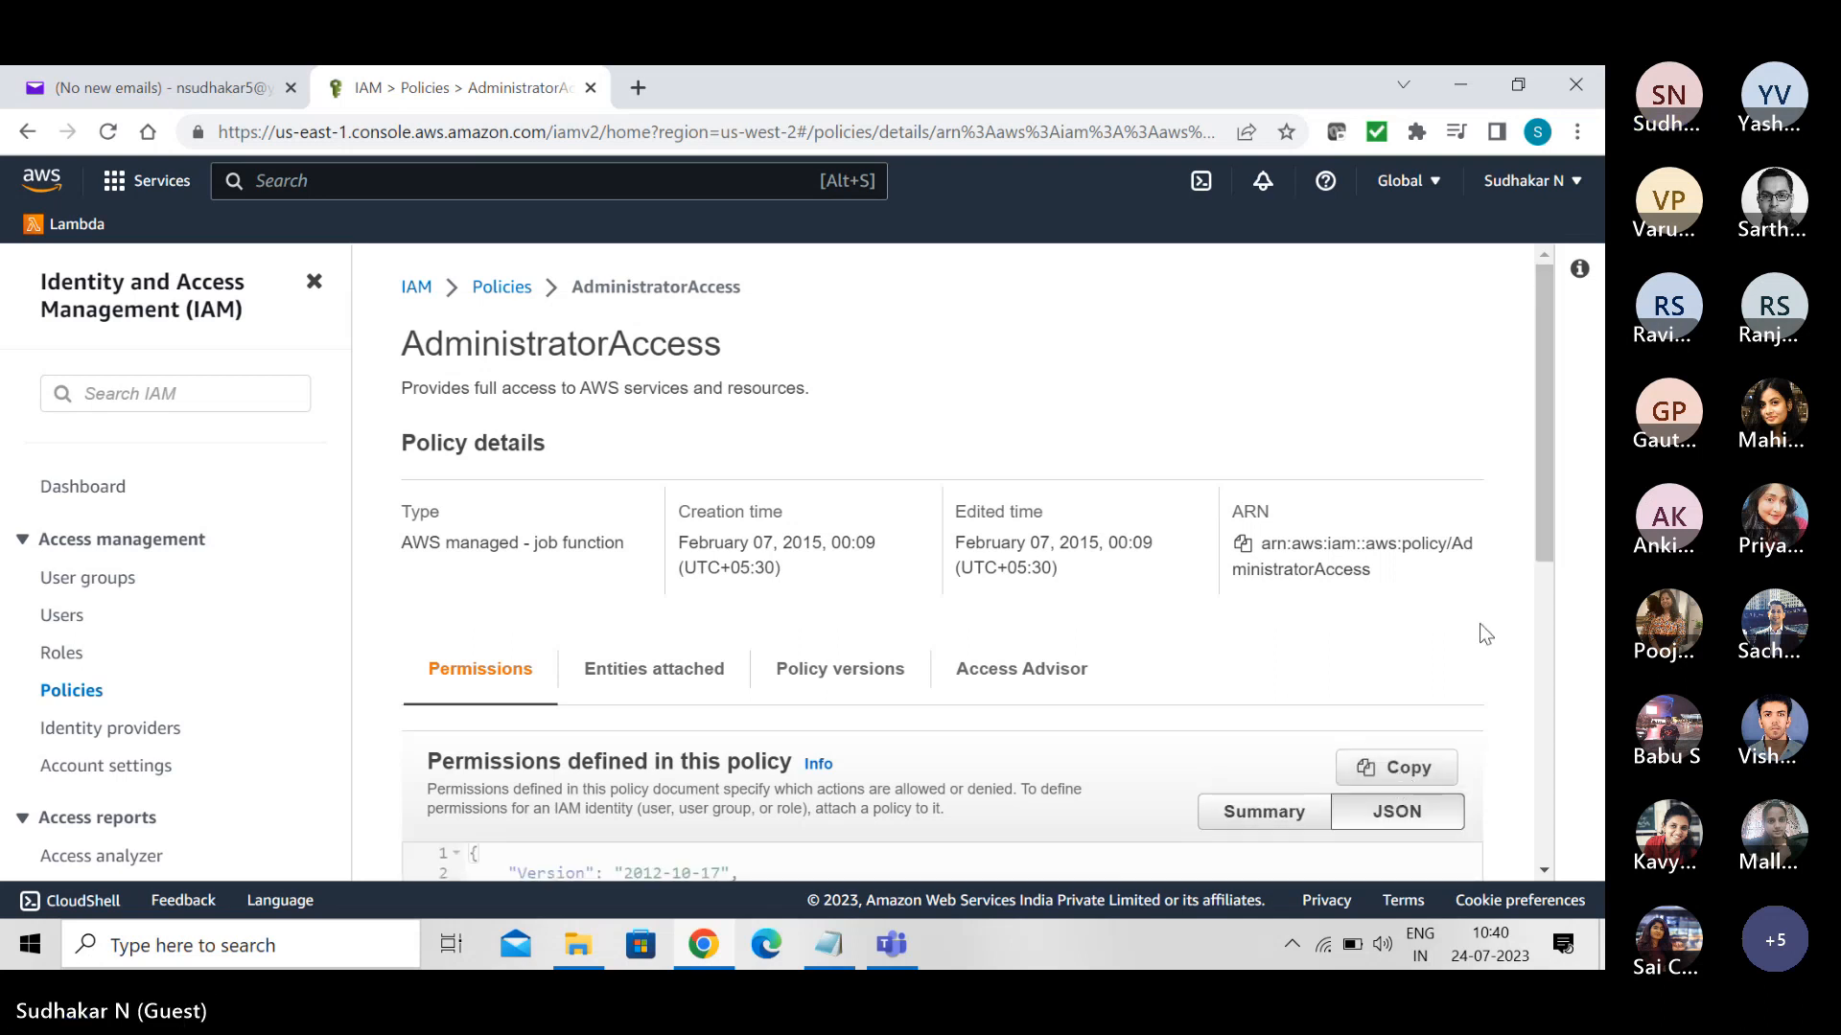
pyautogui.moveTo(1555, 506); pyautogui.dragTo(1572, 613)
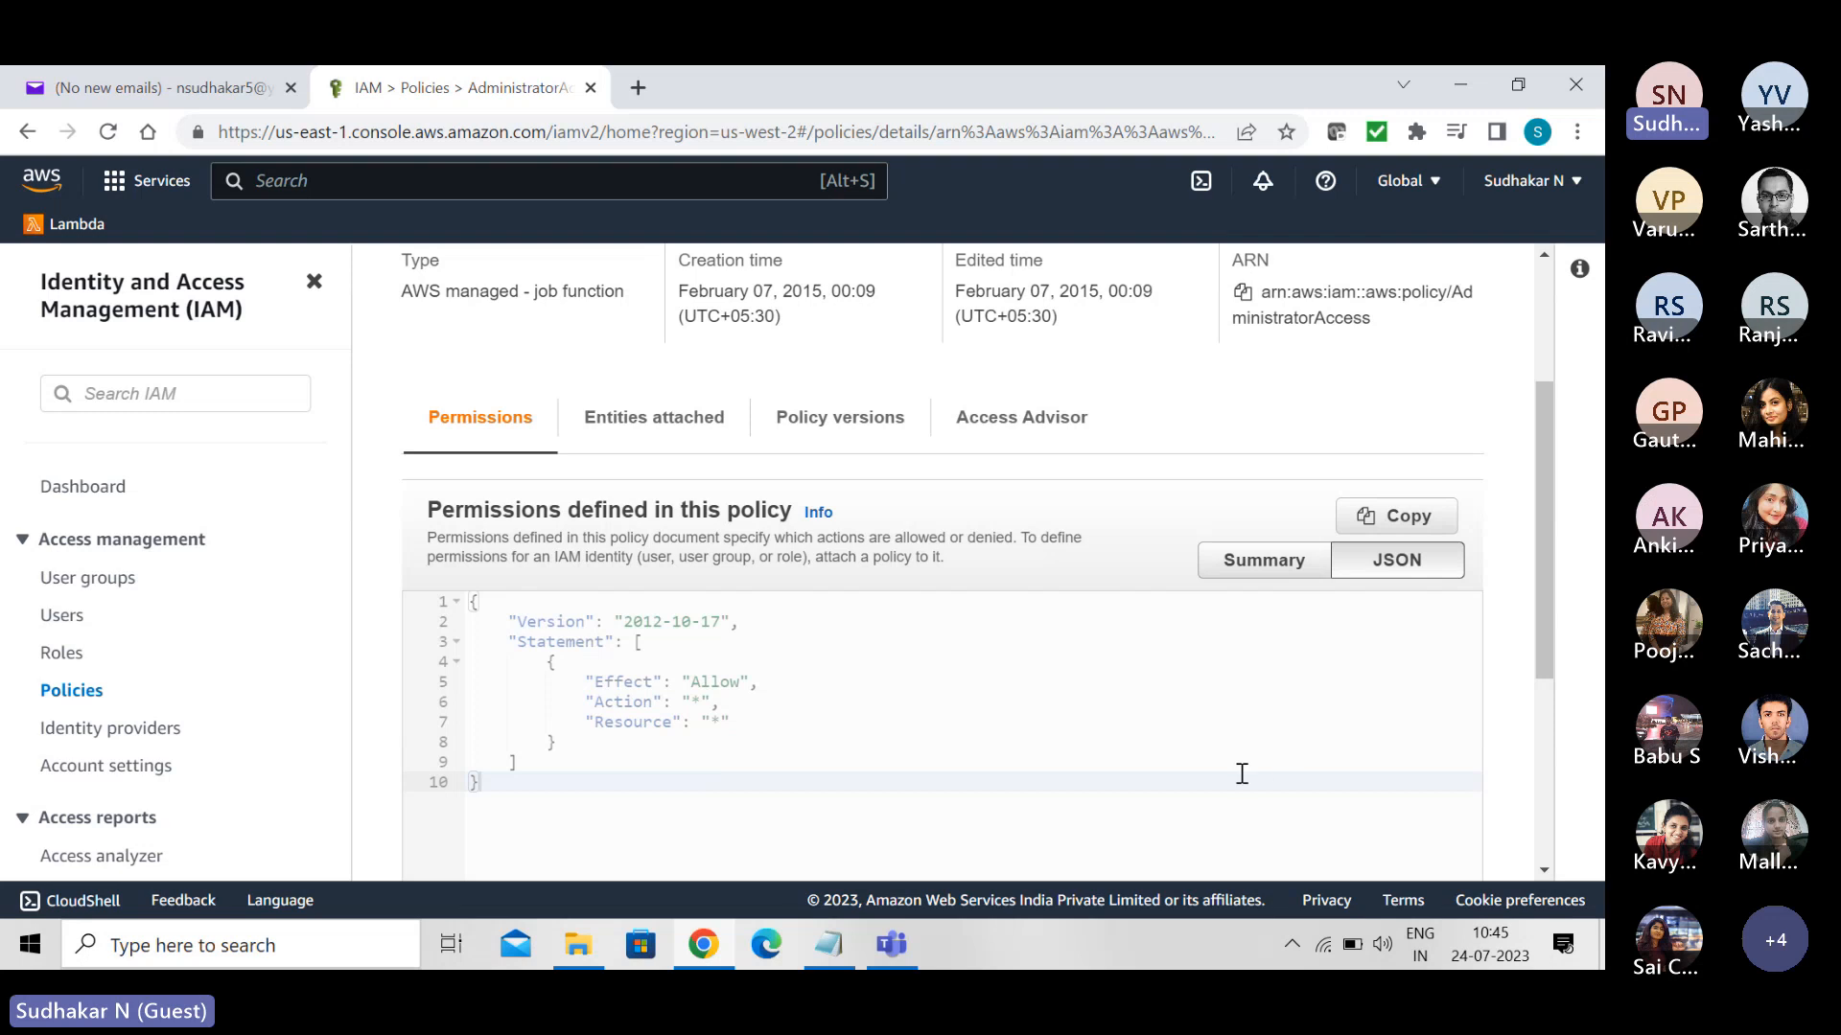
# - Return to the policies list and filter it by "ec2readonly"
pyautogui.click(80, 694)
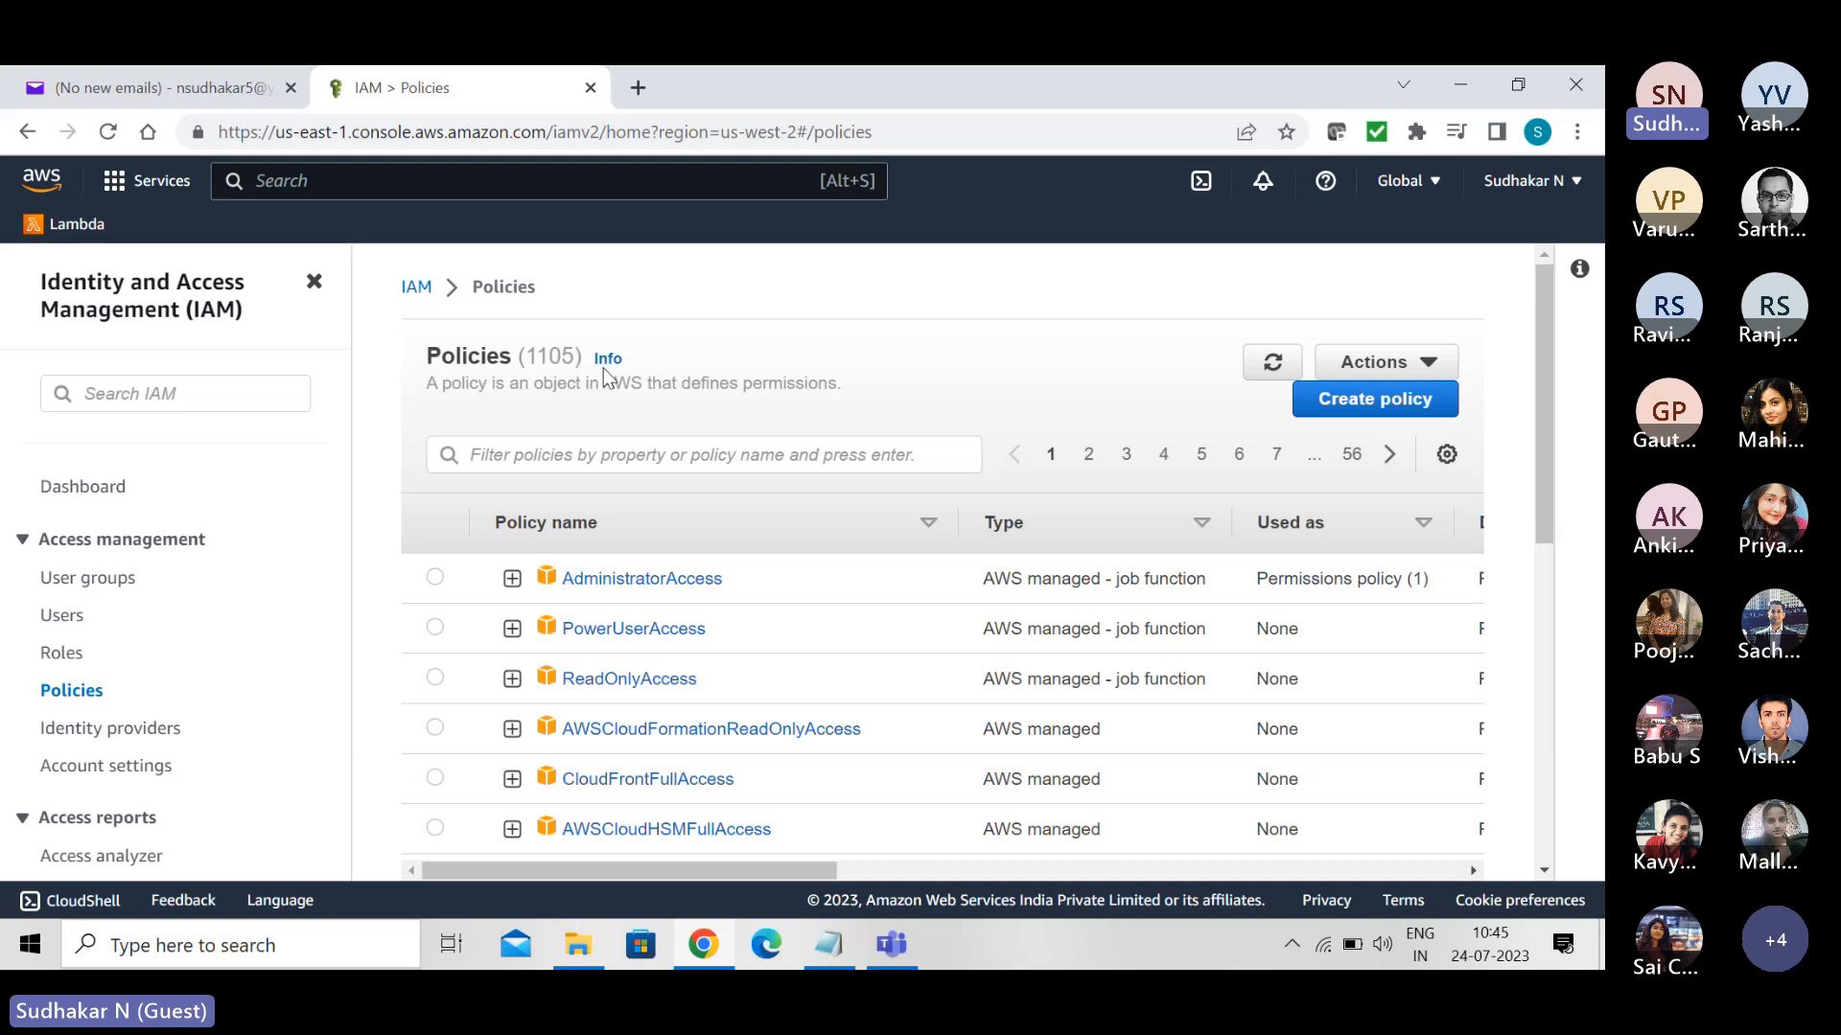
pyautogui.click(581, 463)
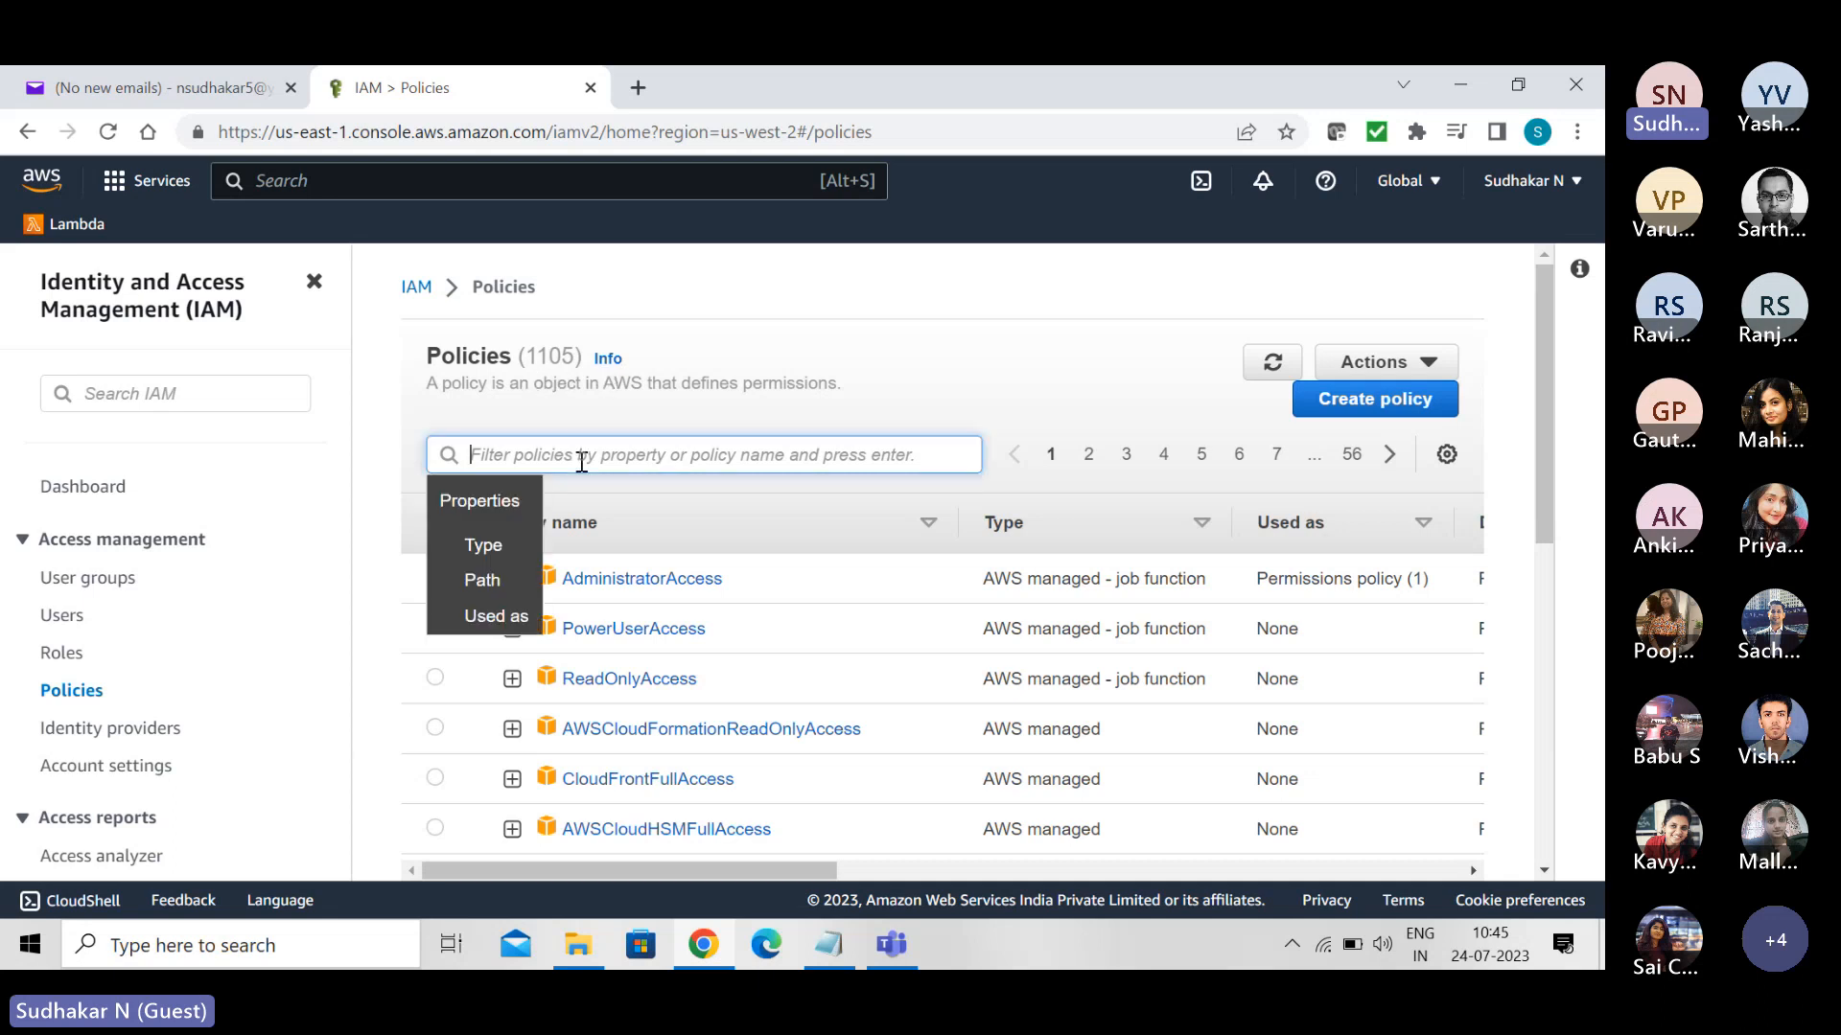
pyautogui.write('ed')
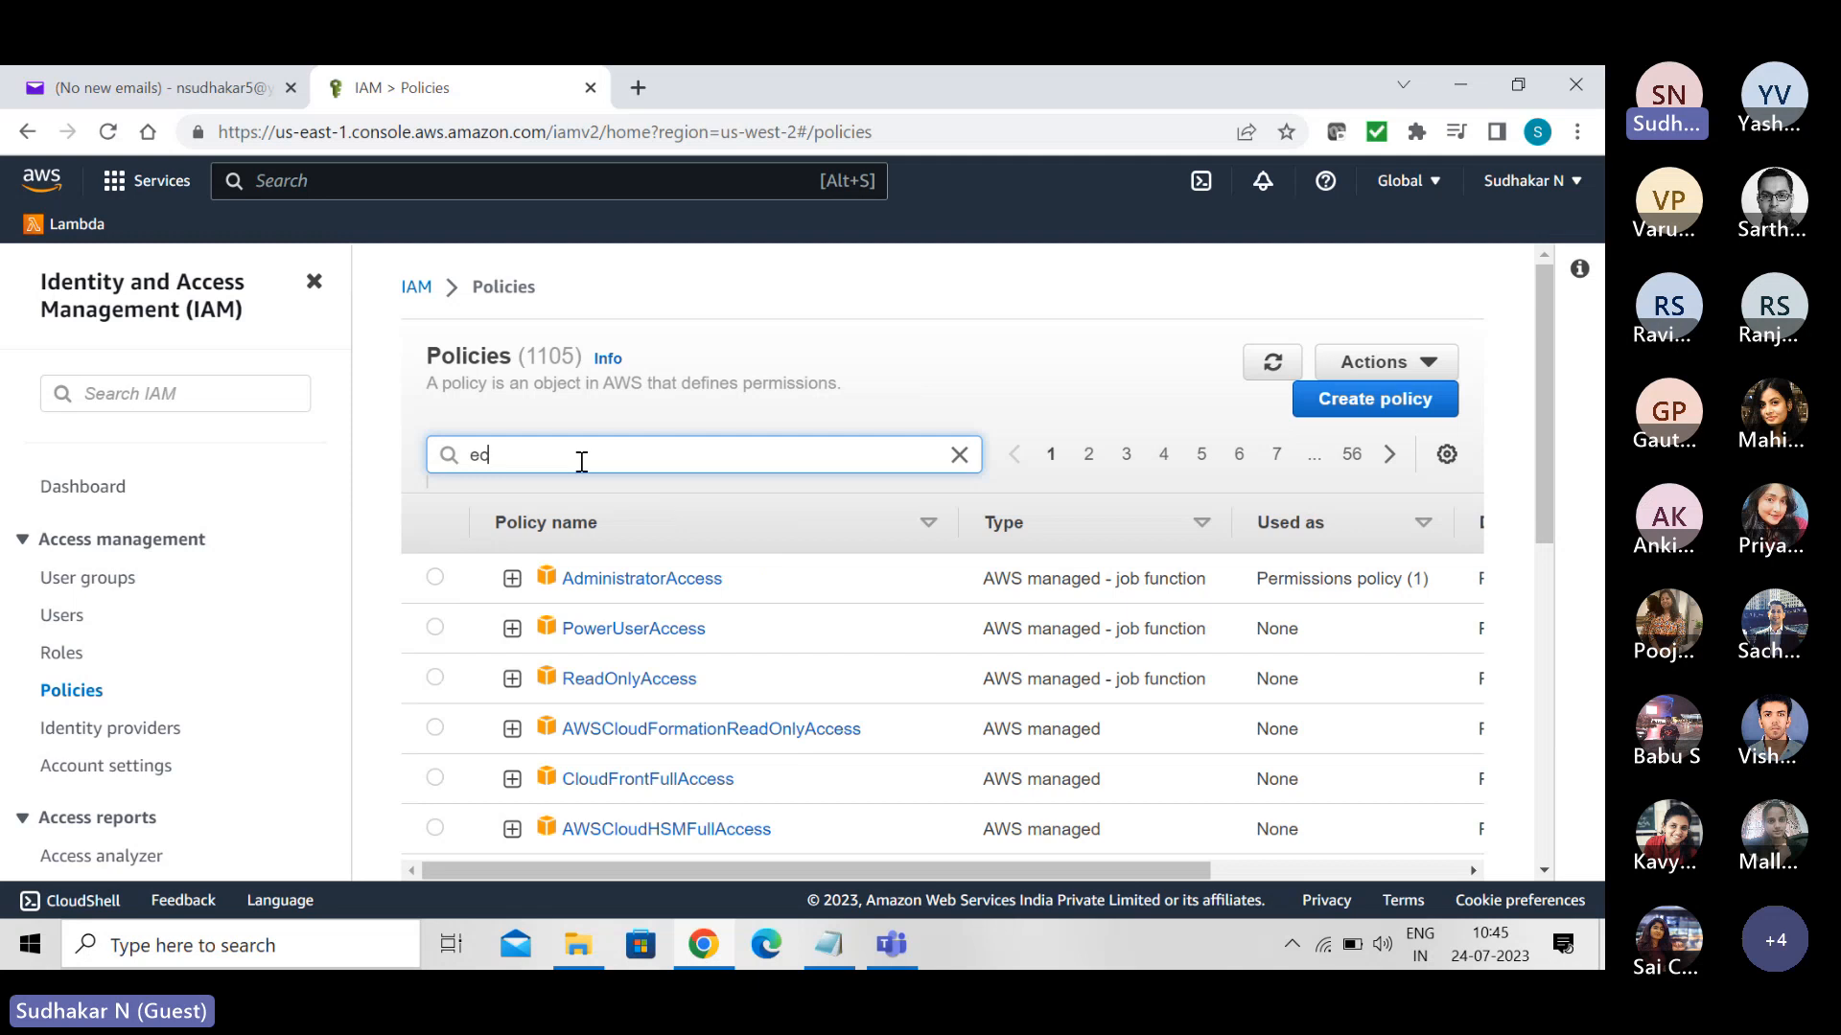
pyautogui.write('2readonly')
pyautogui.press('Return')
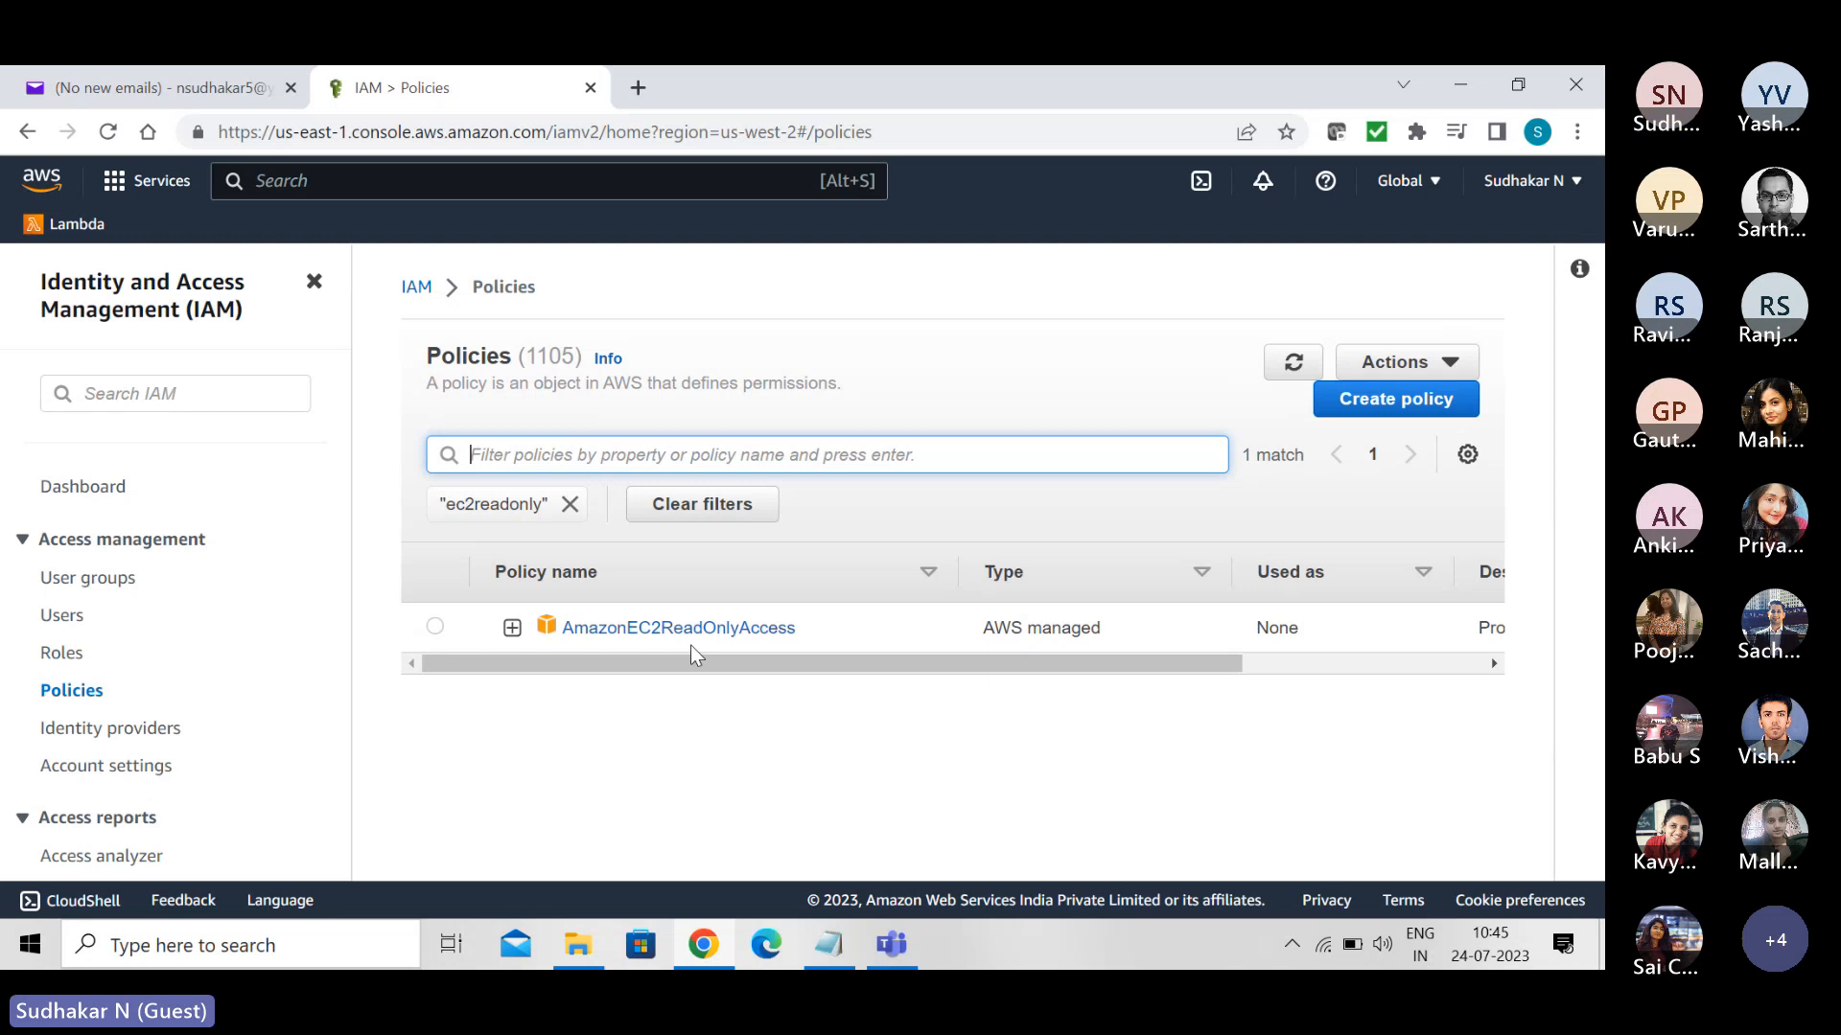
# - Open the AmazonEC2ReadOnlyAccess policy and examine its permissions as JSON
pyautogui.click(665, 627)
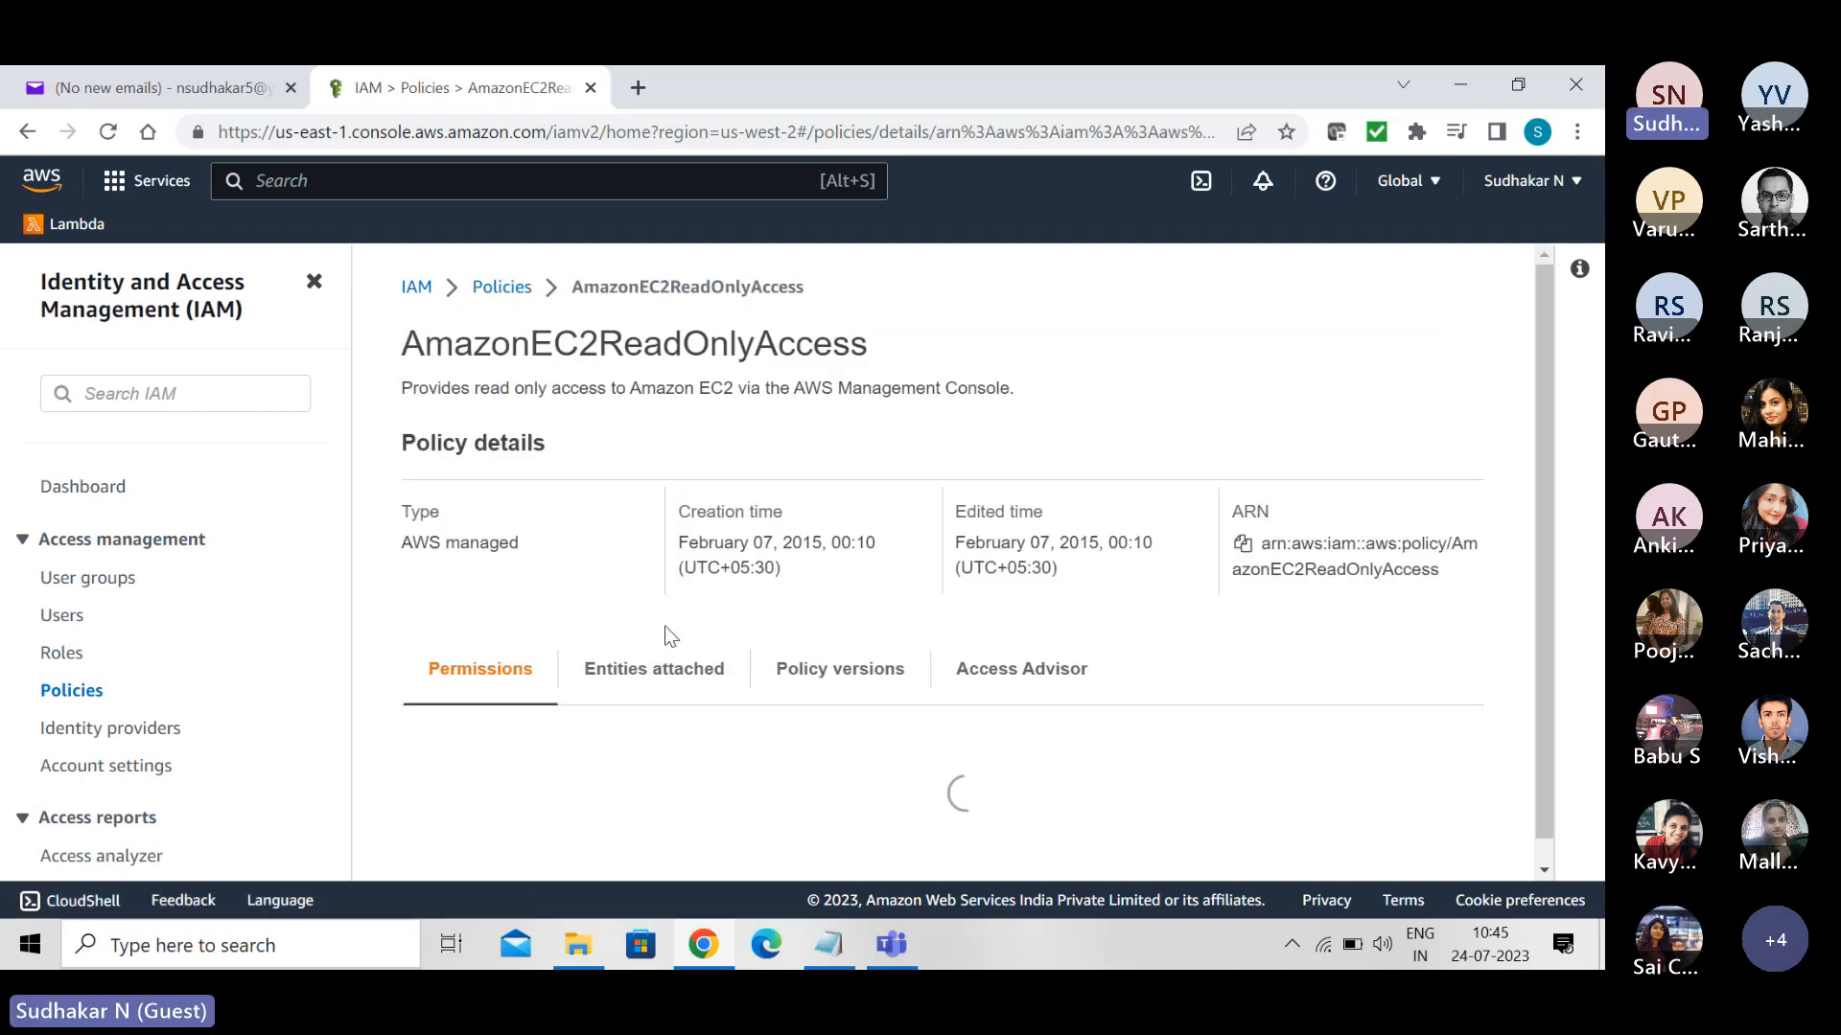
pyautogui.click(1399, 788)
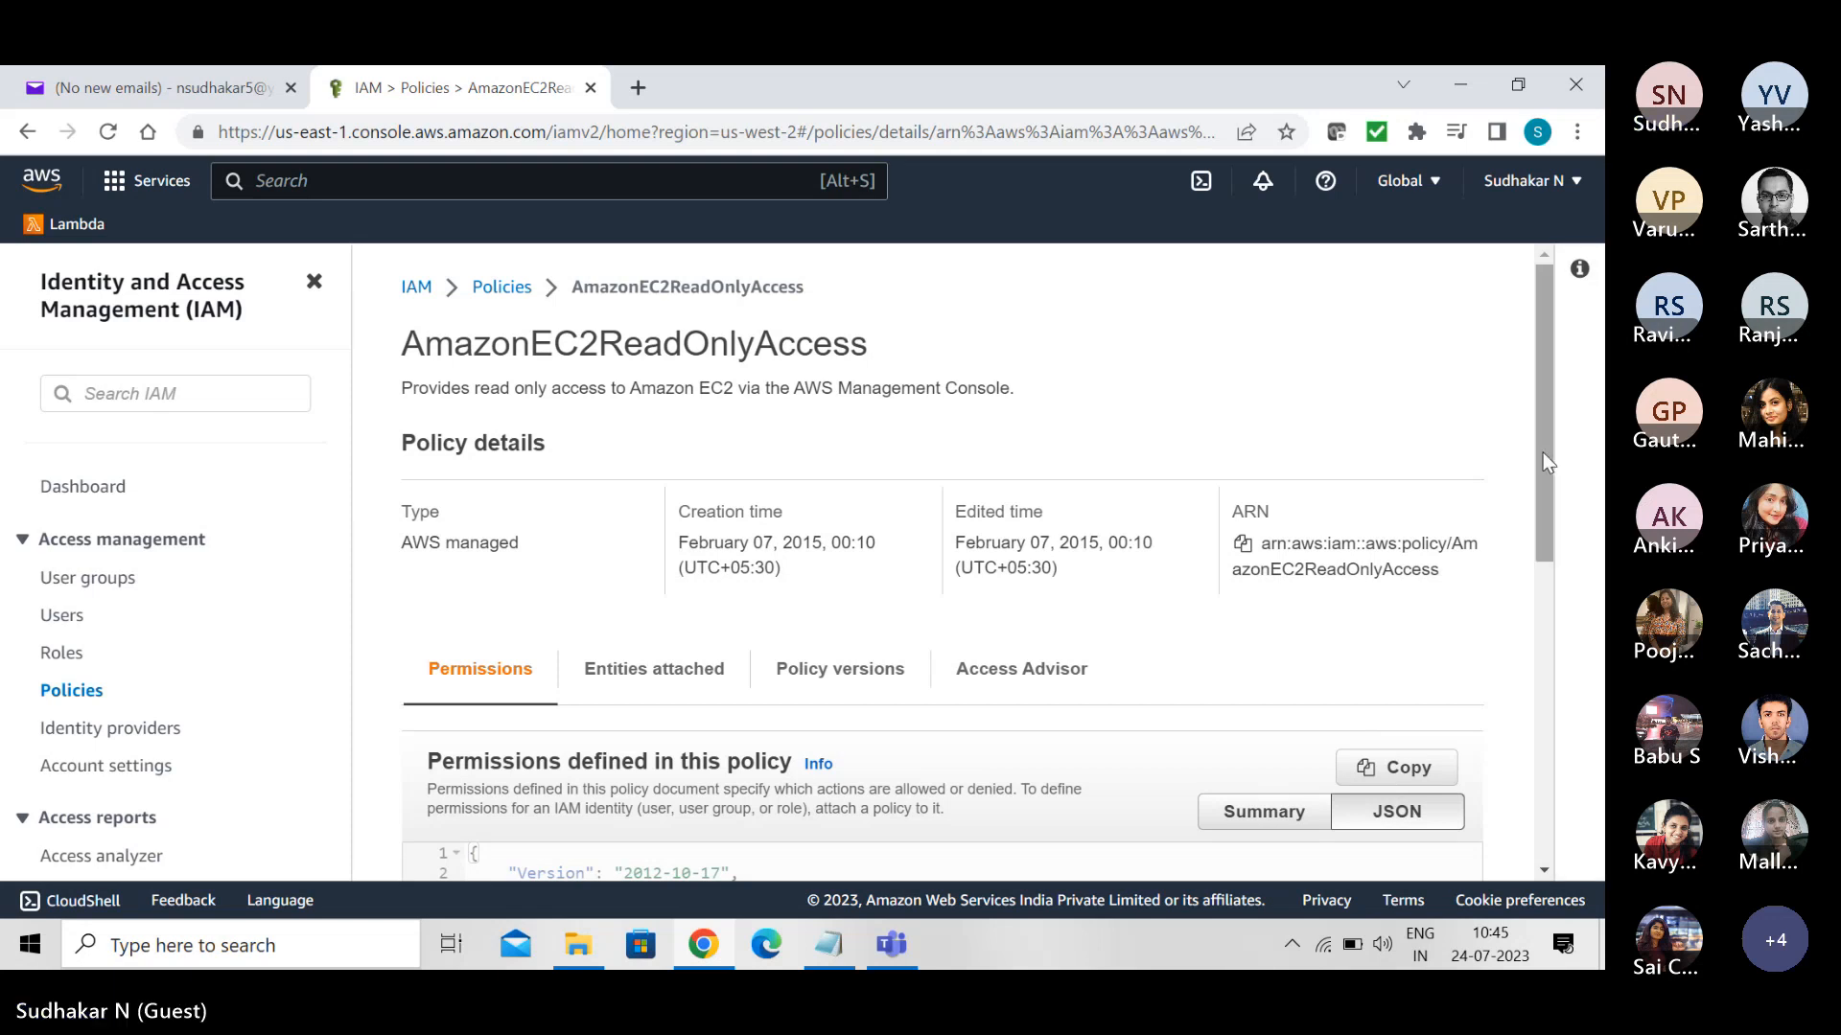
pyautogui.moveTo(1543, 452); pyautogui.dragTo(1604, 737)
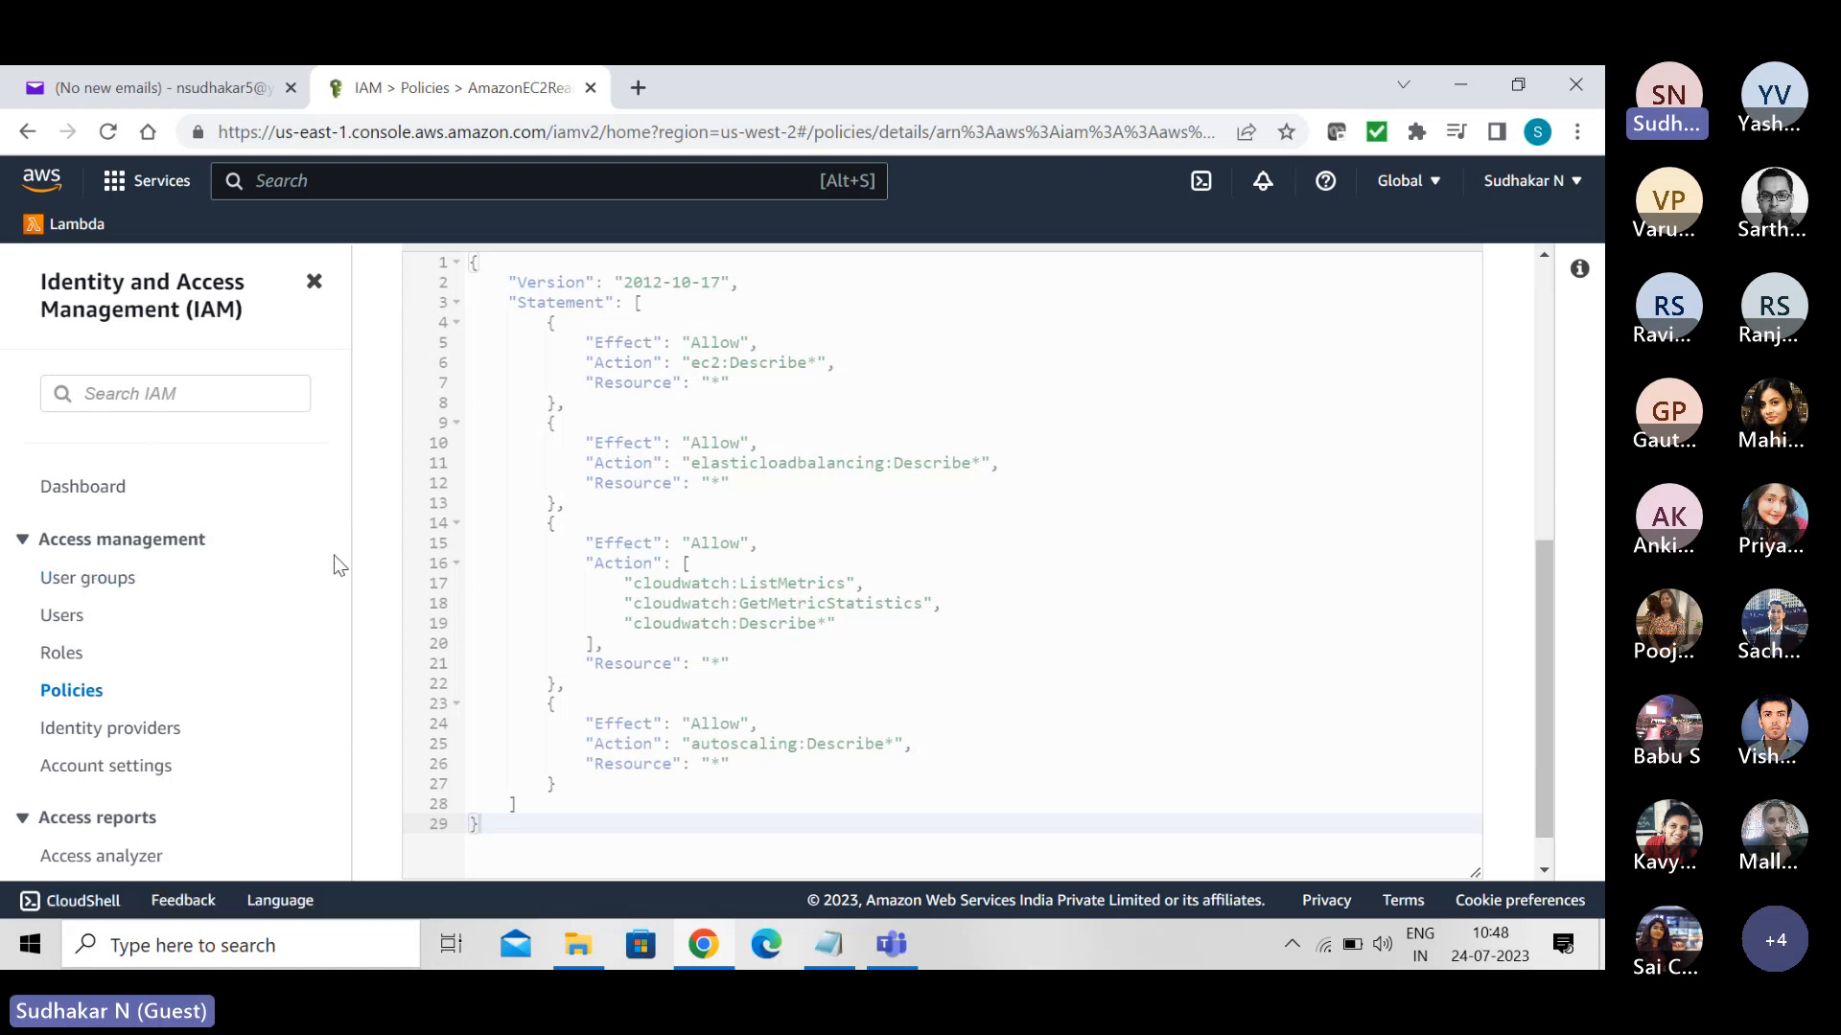
# - Delete the existing IAM user, confirming with the user name, and check the users list
pyautogui.click(86, 584)
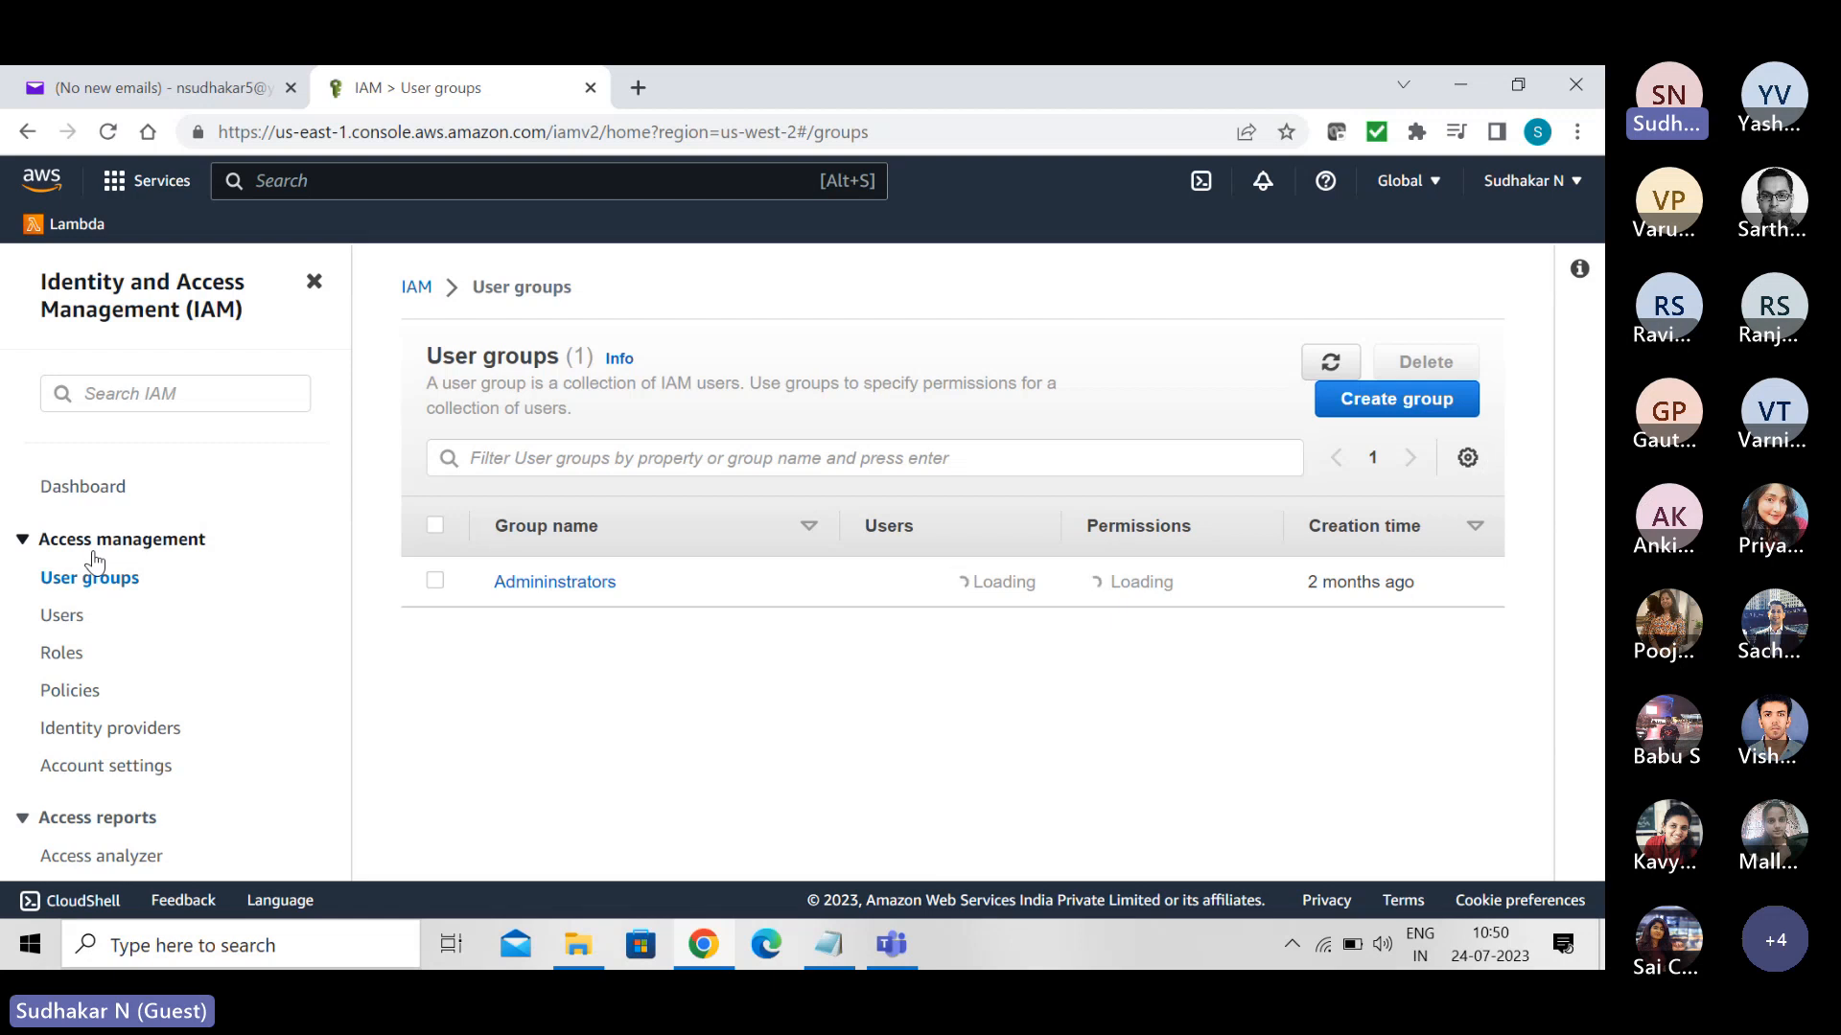
pyautogui.click(52, 621)
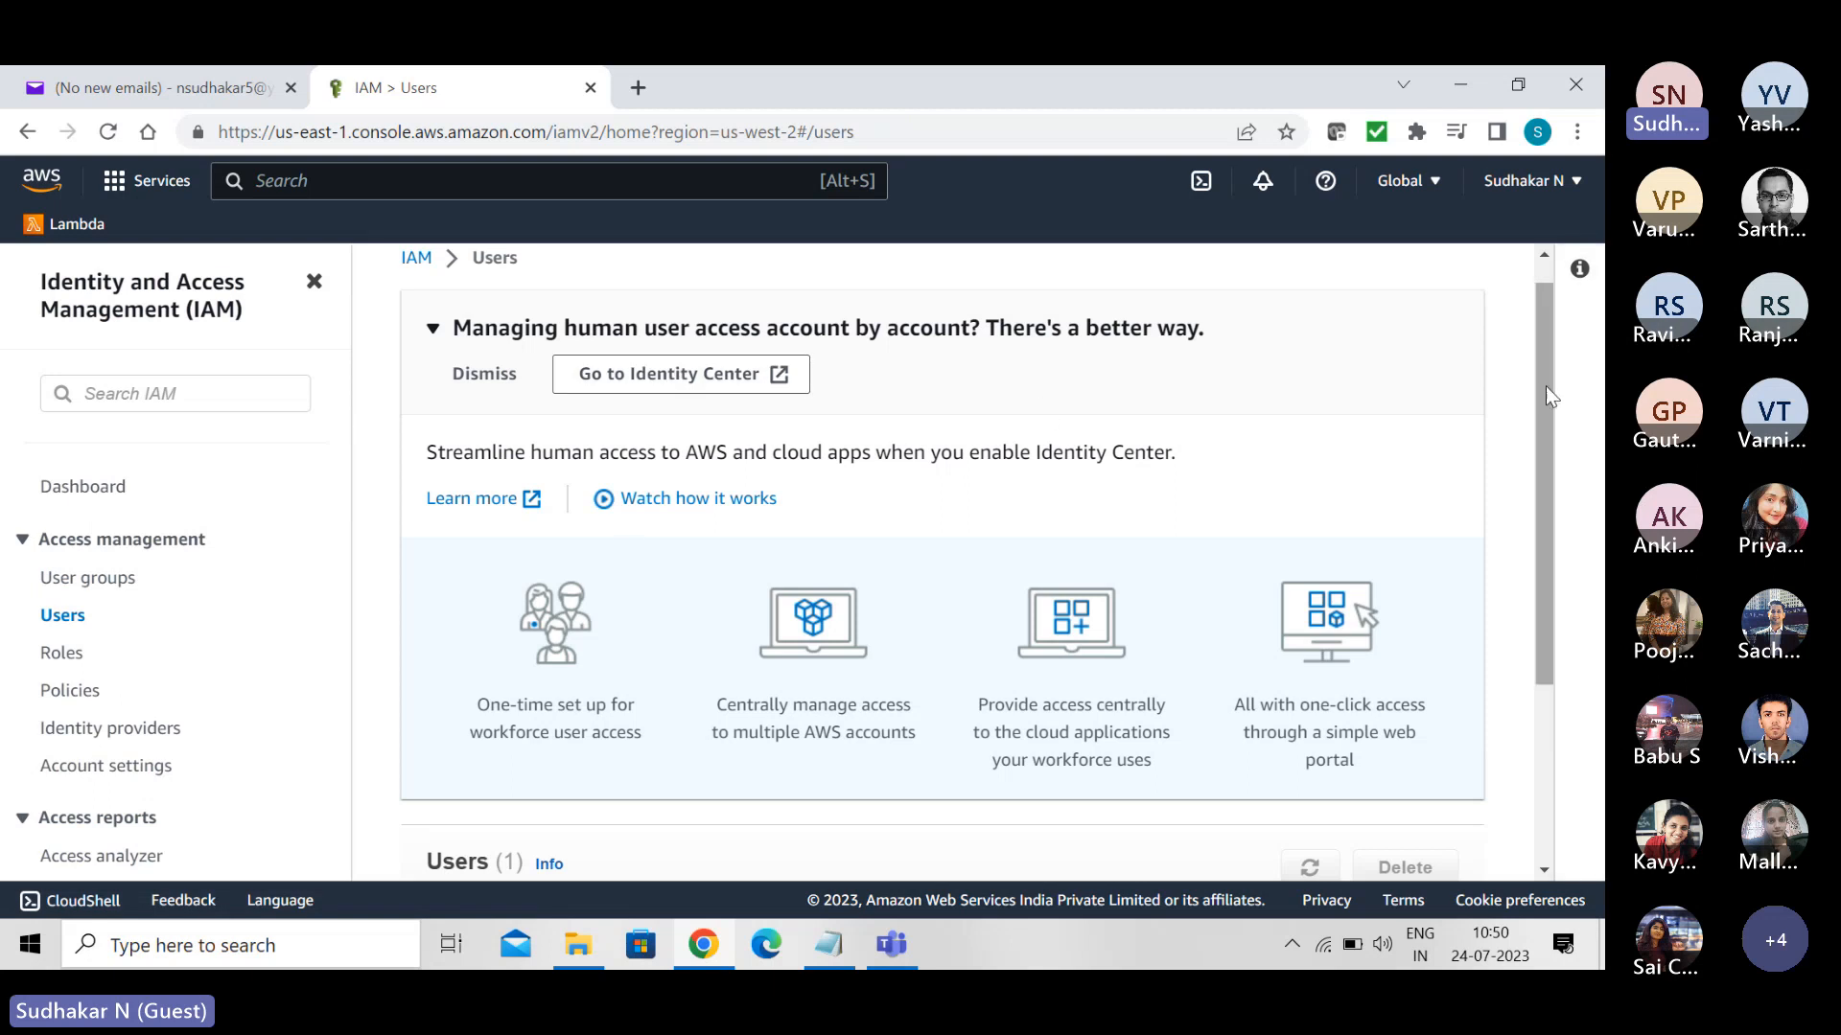
pyautogui.scroll(-2, 1551, 430)
pyautogui.scroll(-5, 1551, 429)
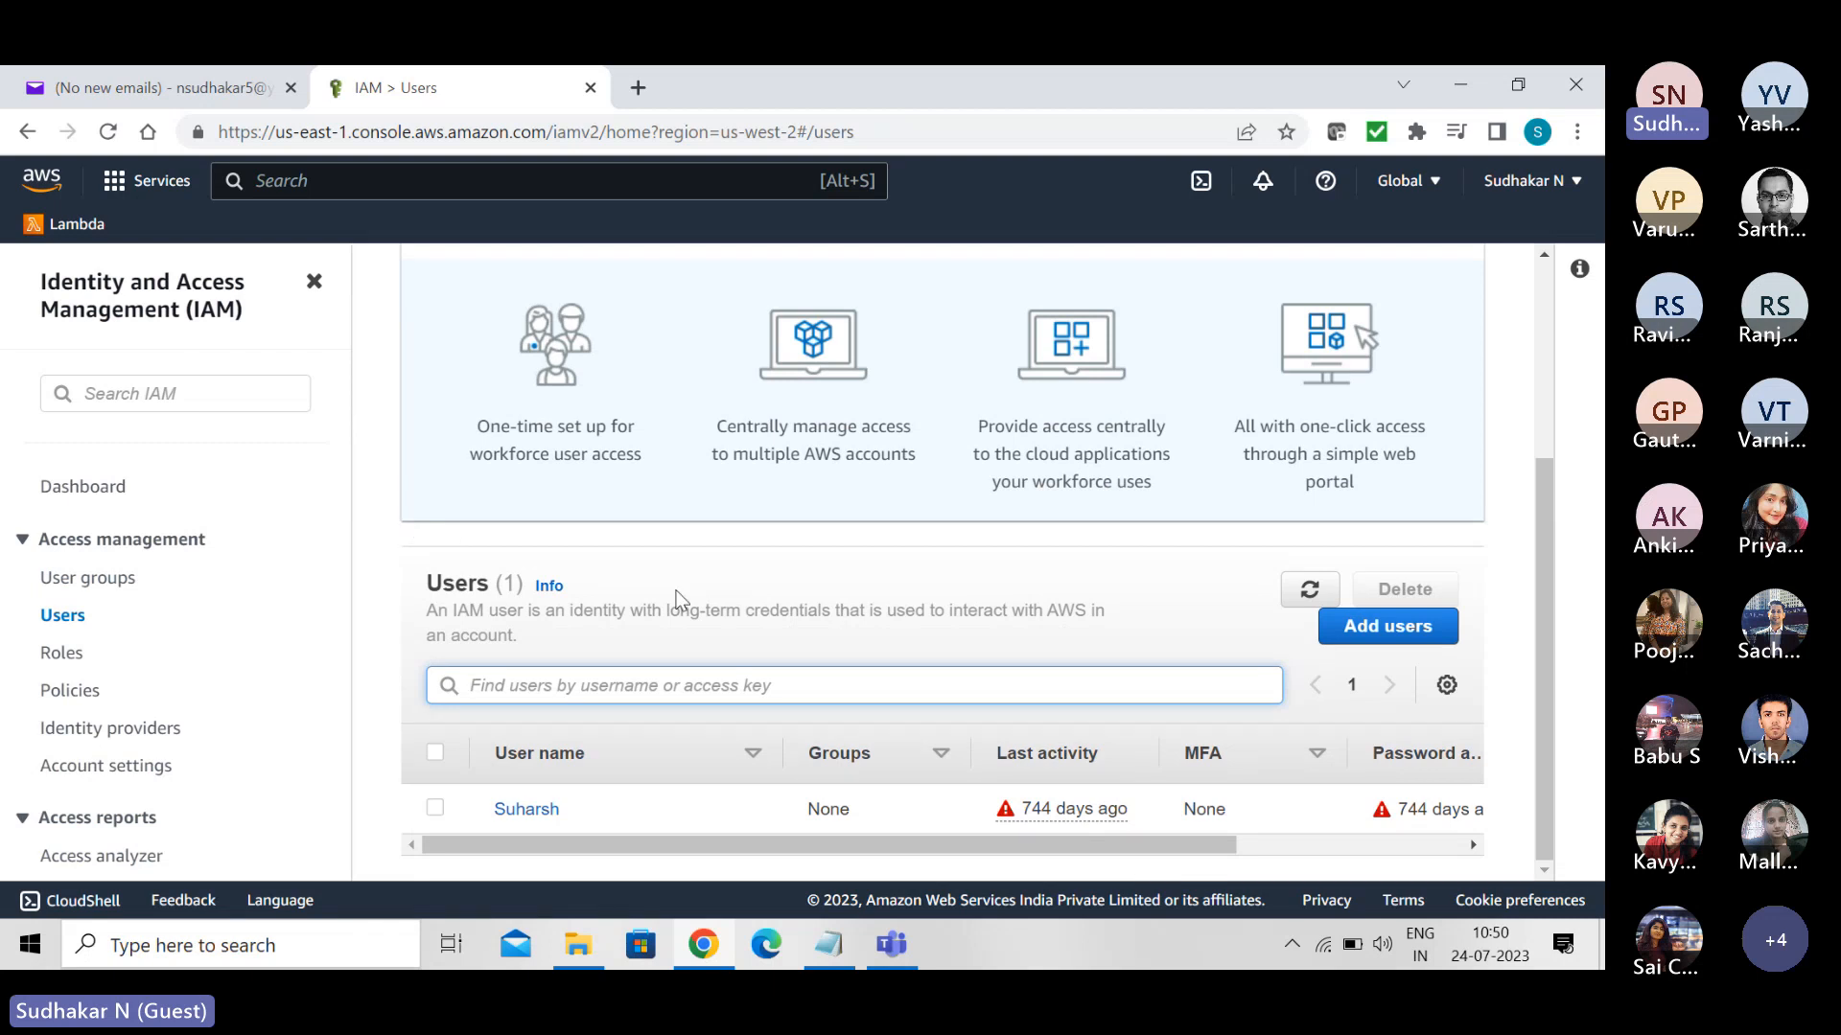
pyautogui.click(435, 808)
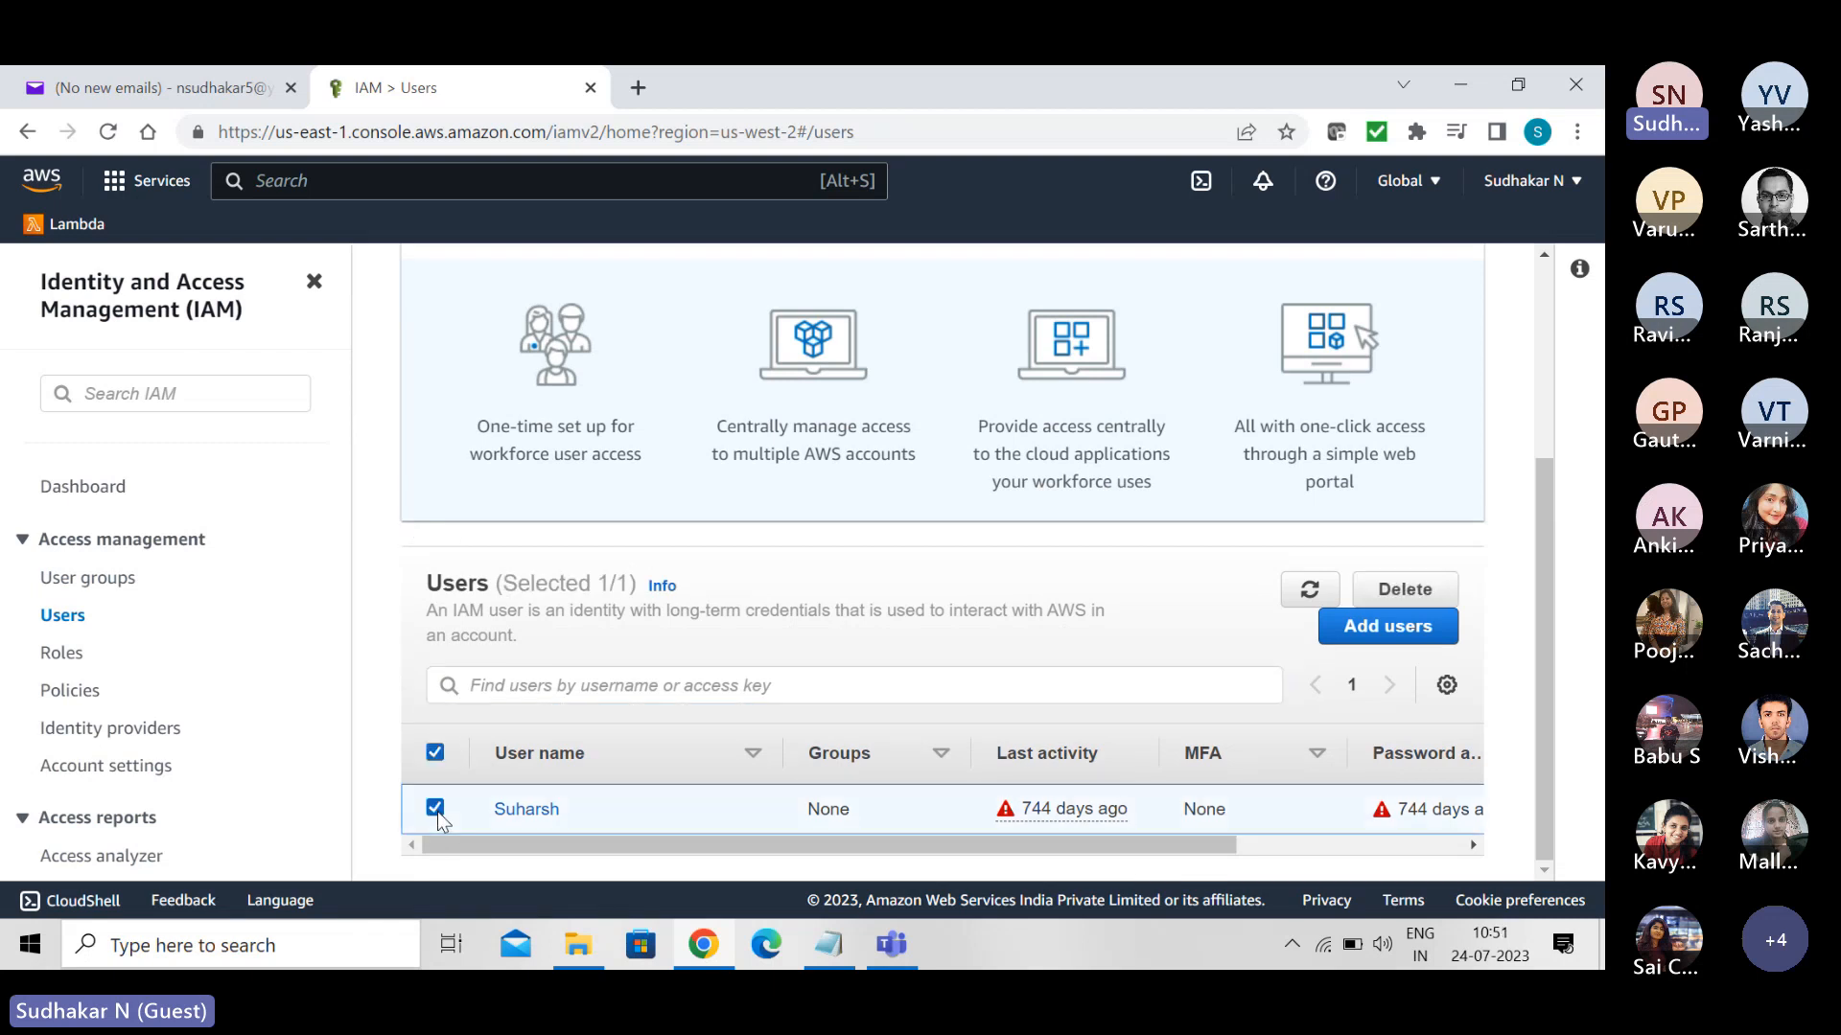
pyautogui.click(1404, 589)
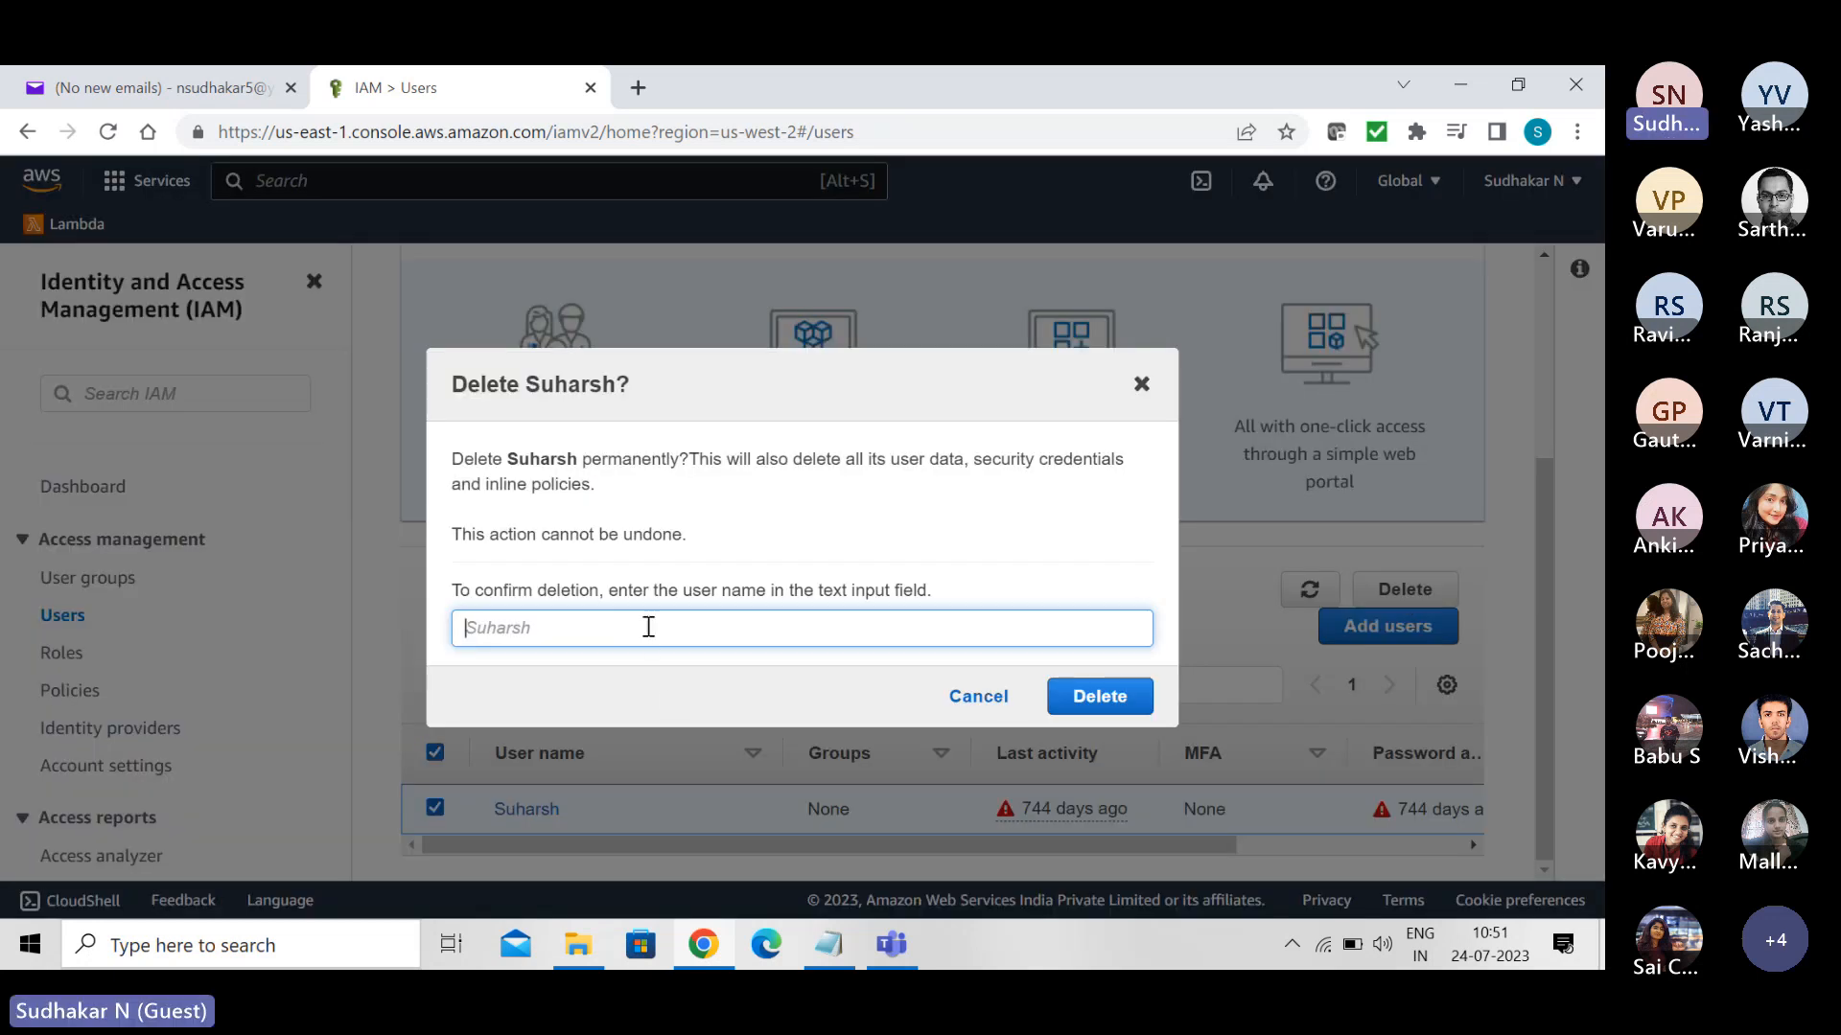
pyautogui.doubleClick(565, 390)
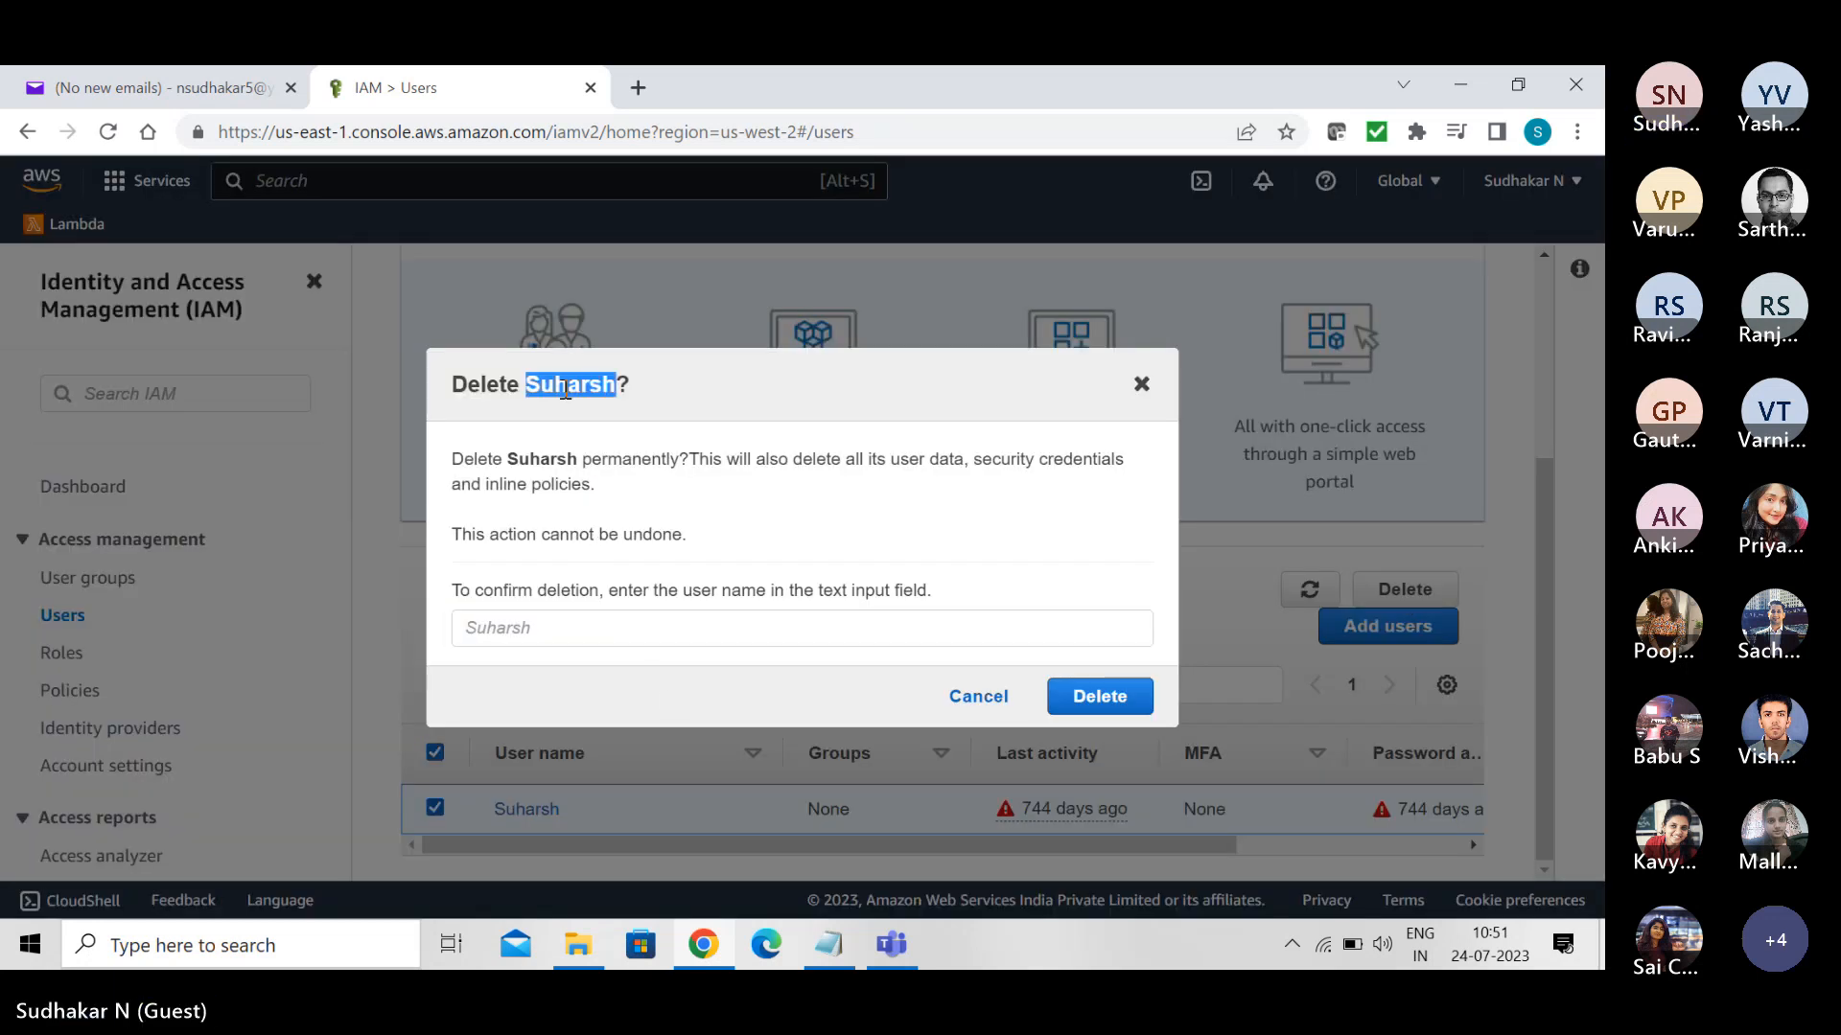
pyautogui.click(499, 629)
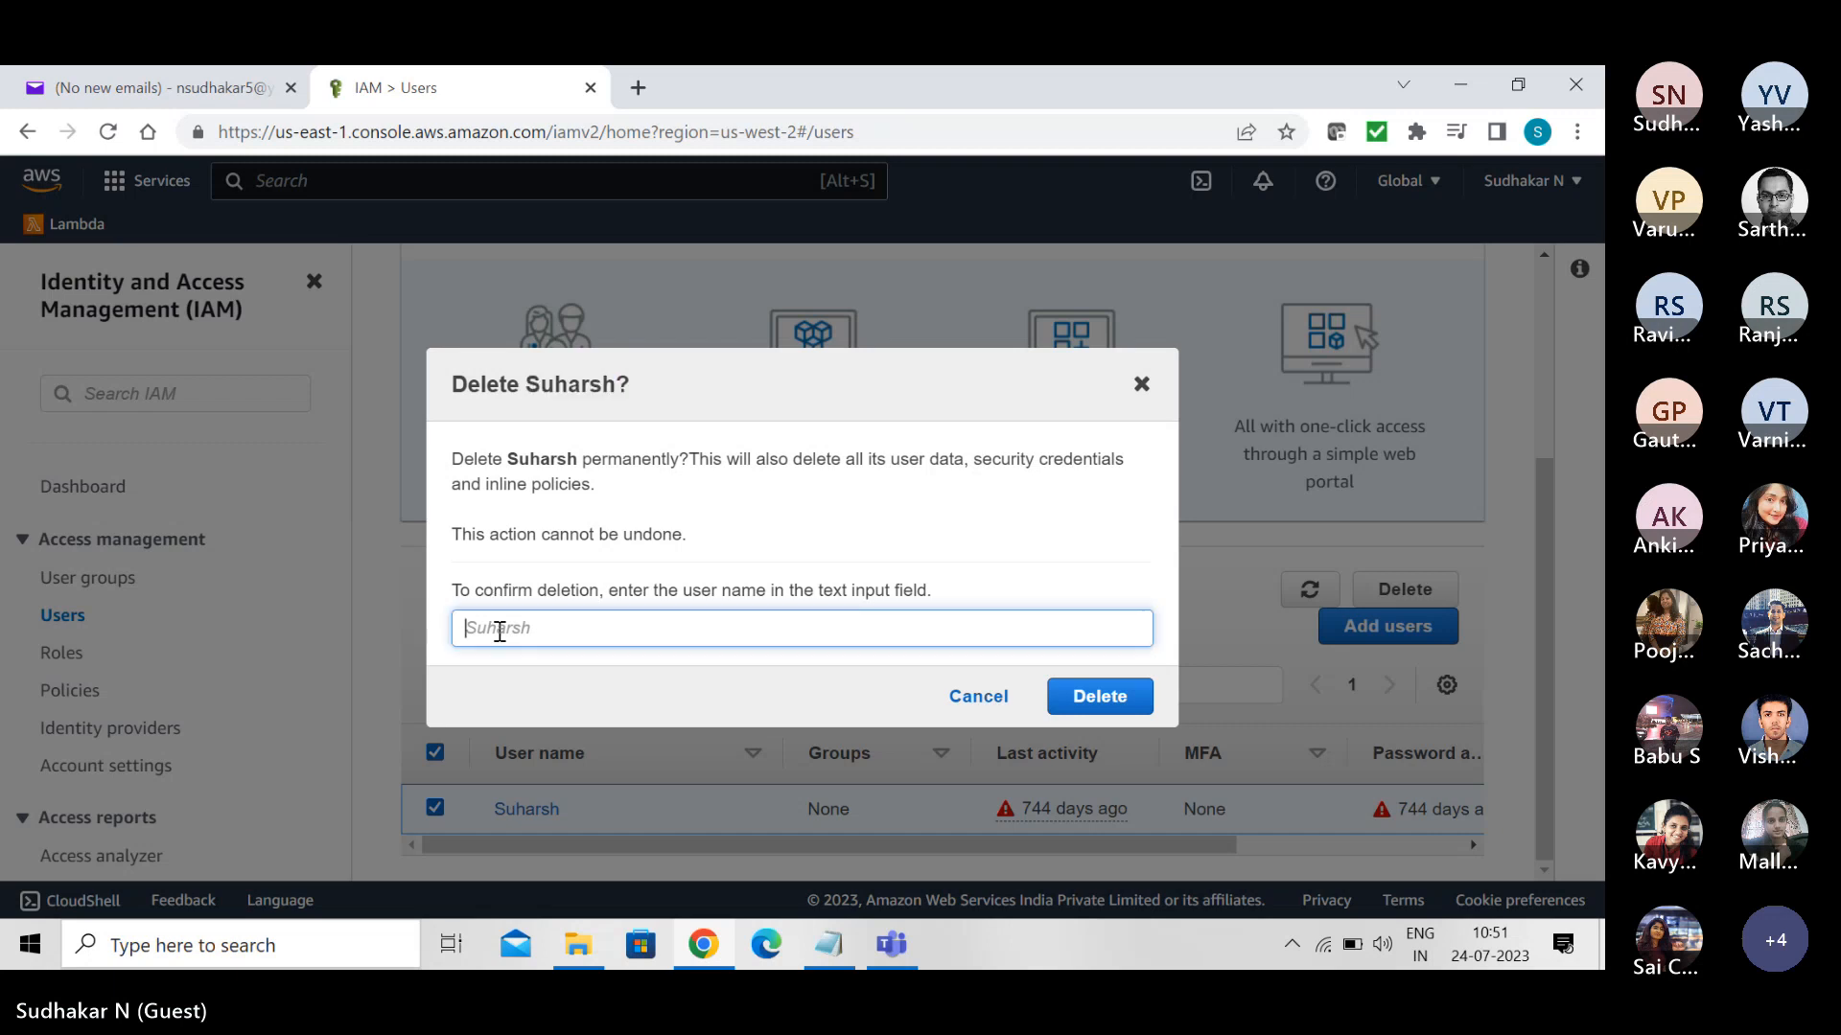
pyautogui.hotkey('ctrl', 'v')
pyautogui.click(1099, 696)
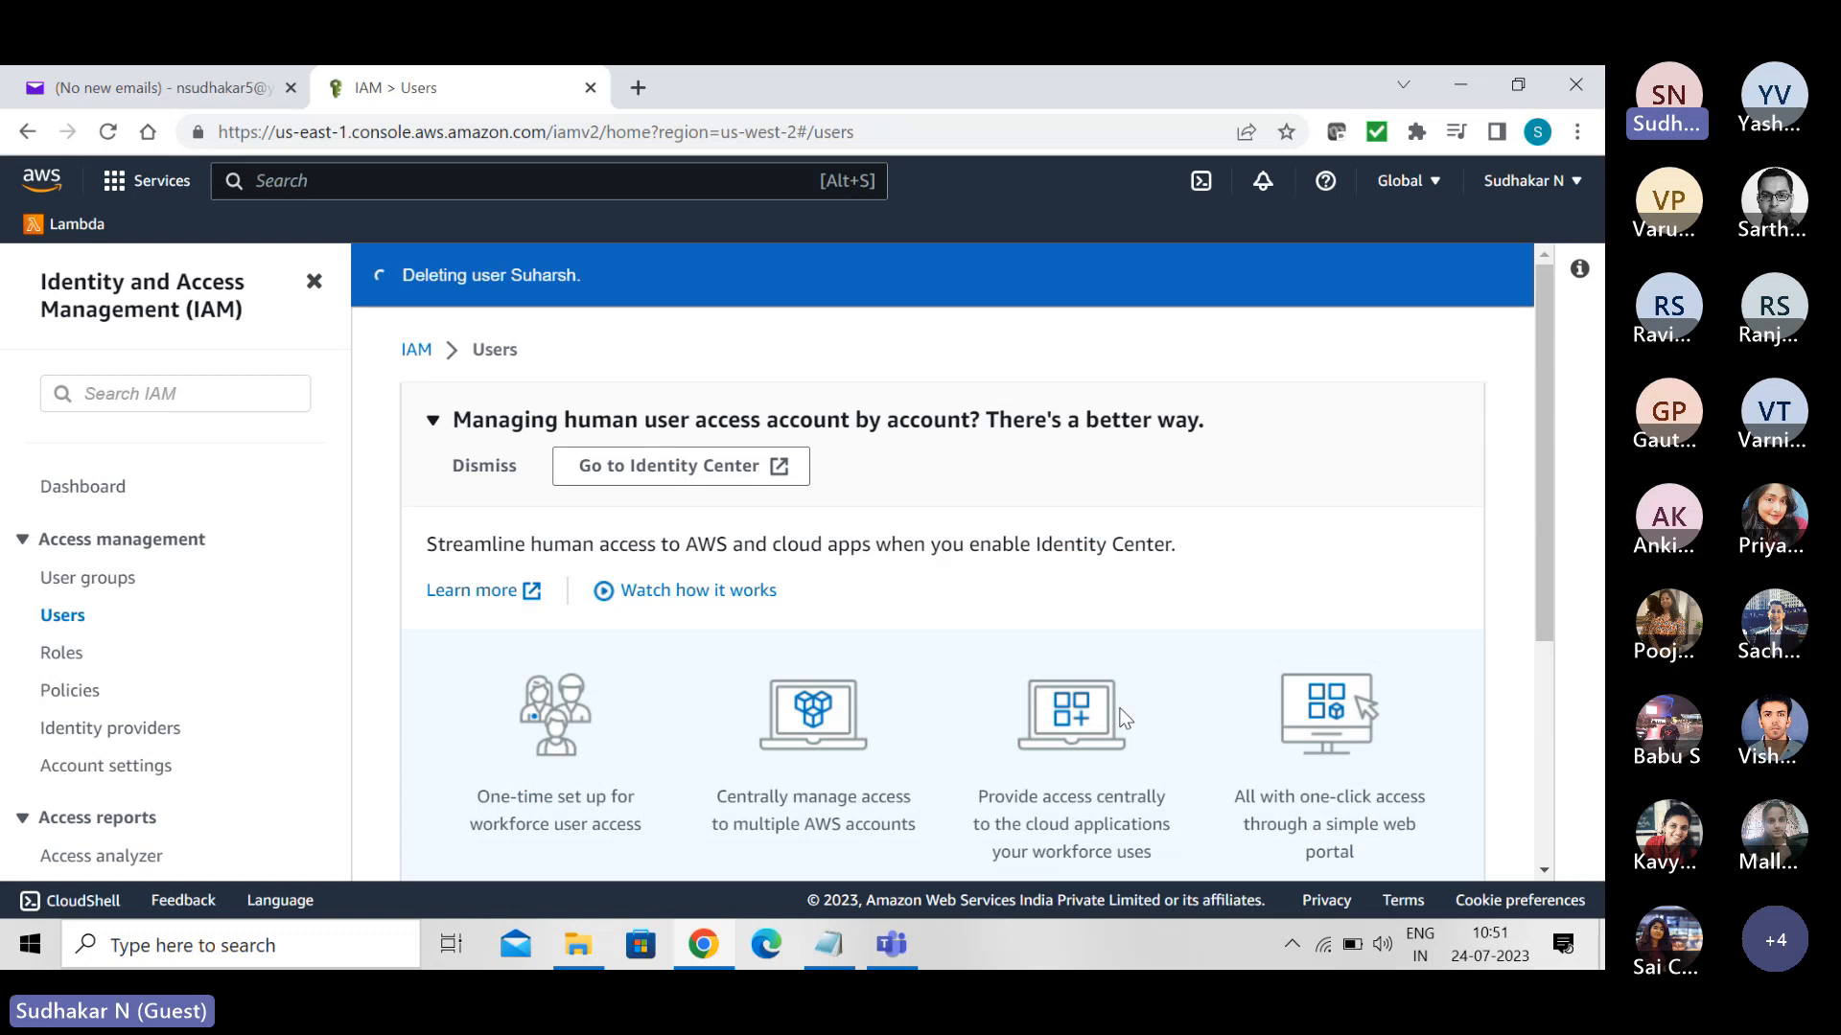
pyautogui.moveTo(1547, 544); pyautogui.dragTo(1575, 813)
pyautogui.click(1575, 814)
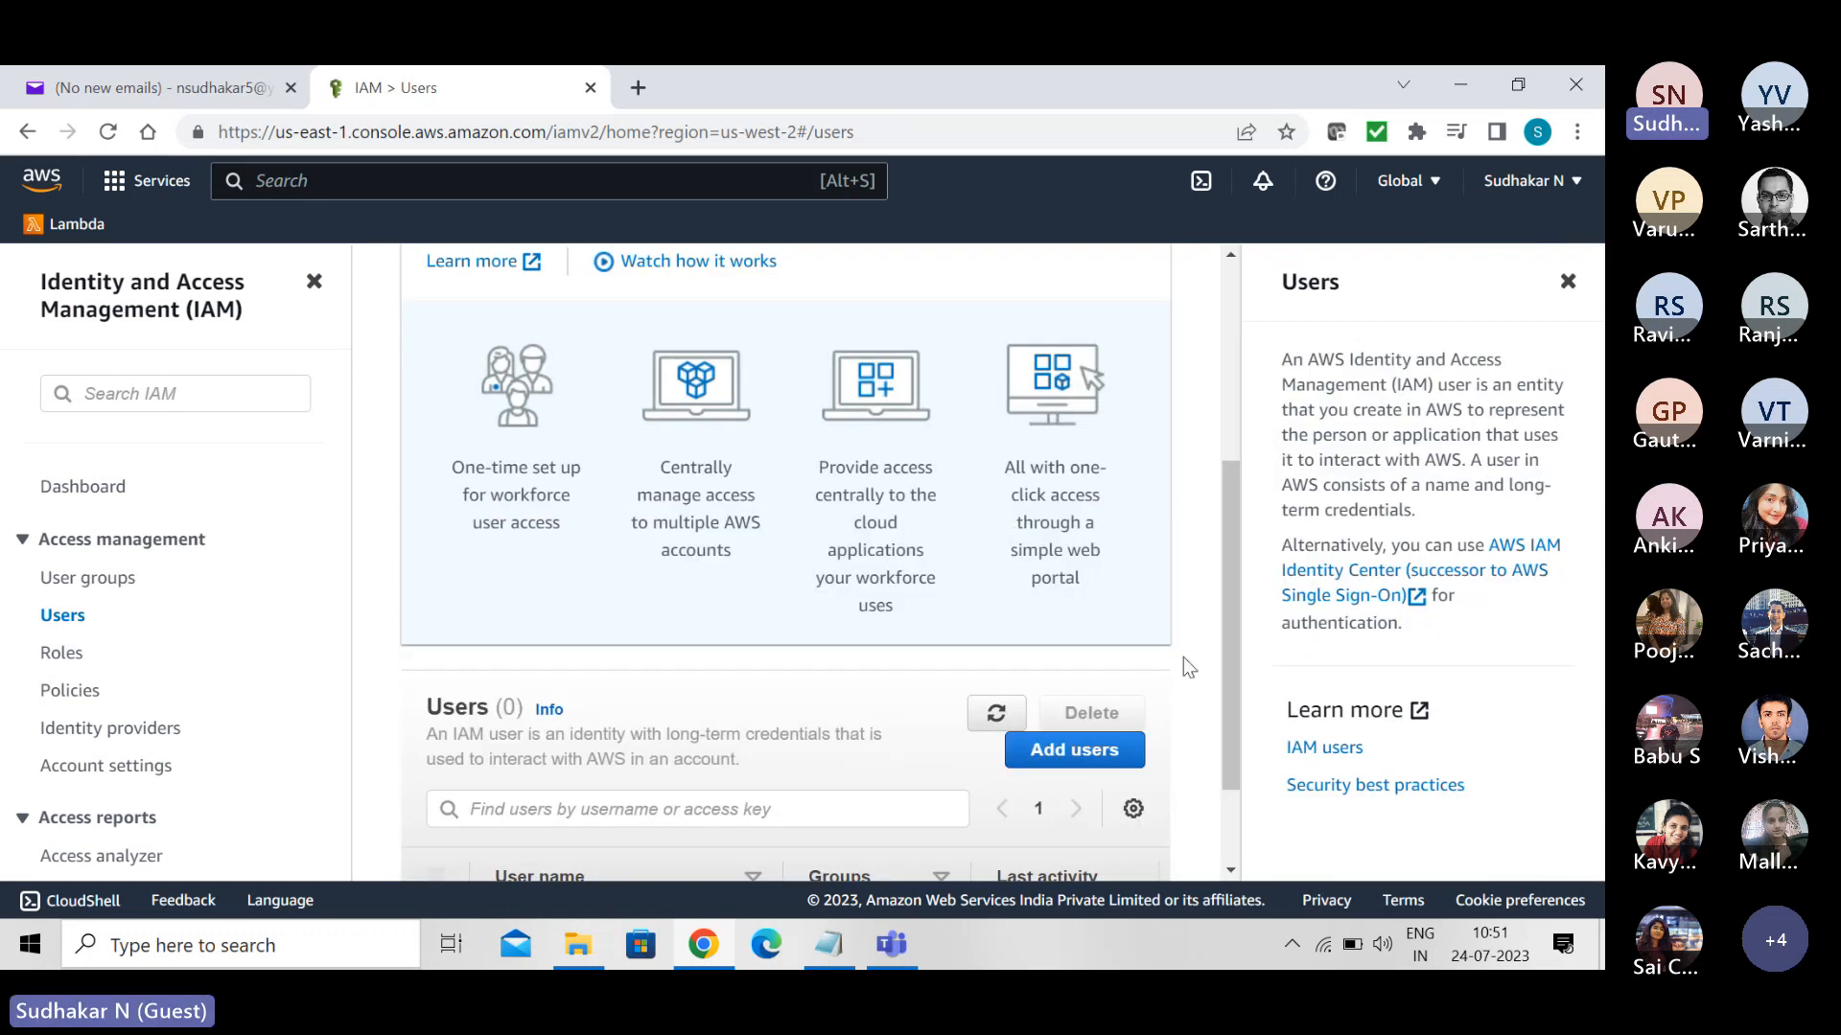
pyautogui.click(1565, 287)
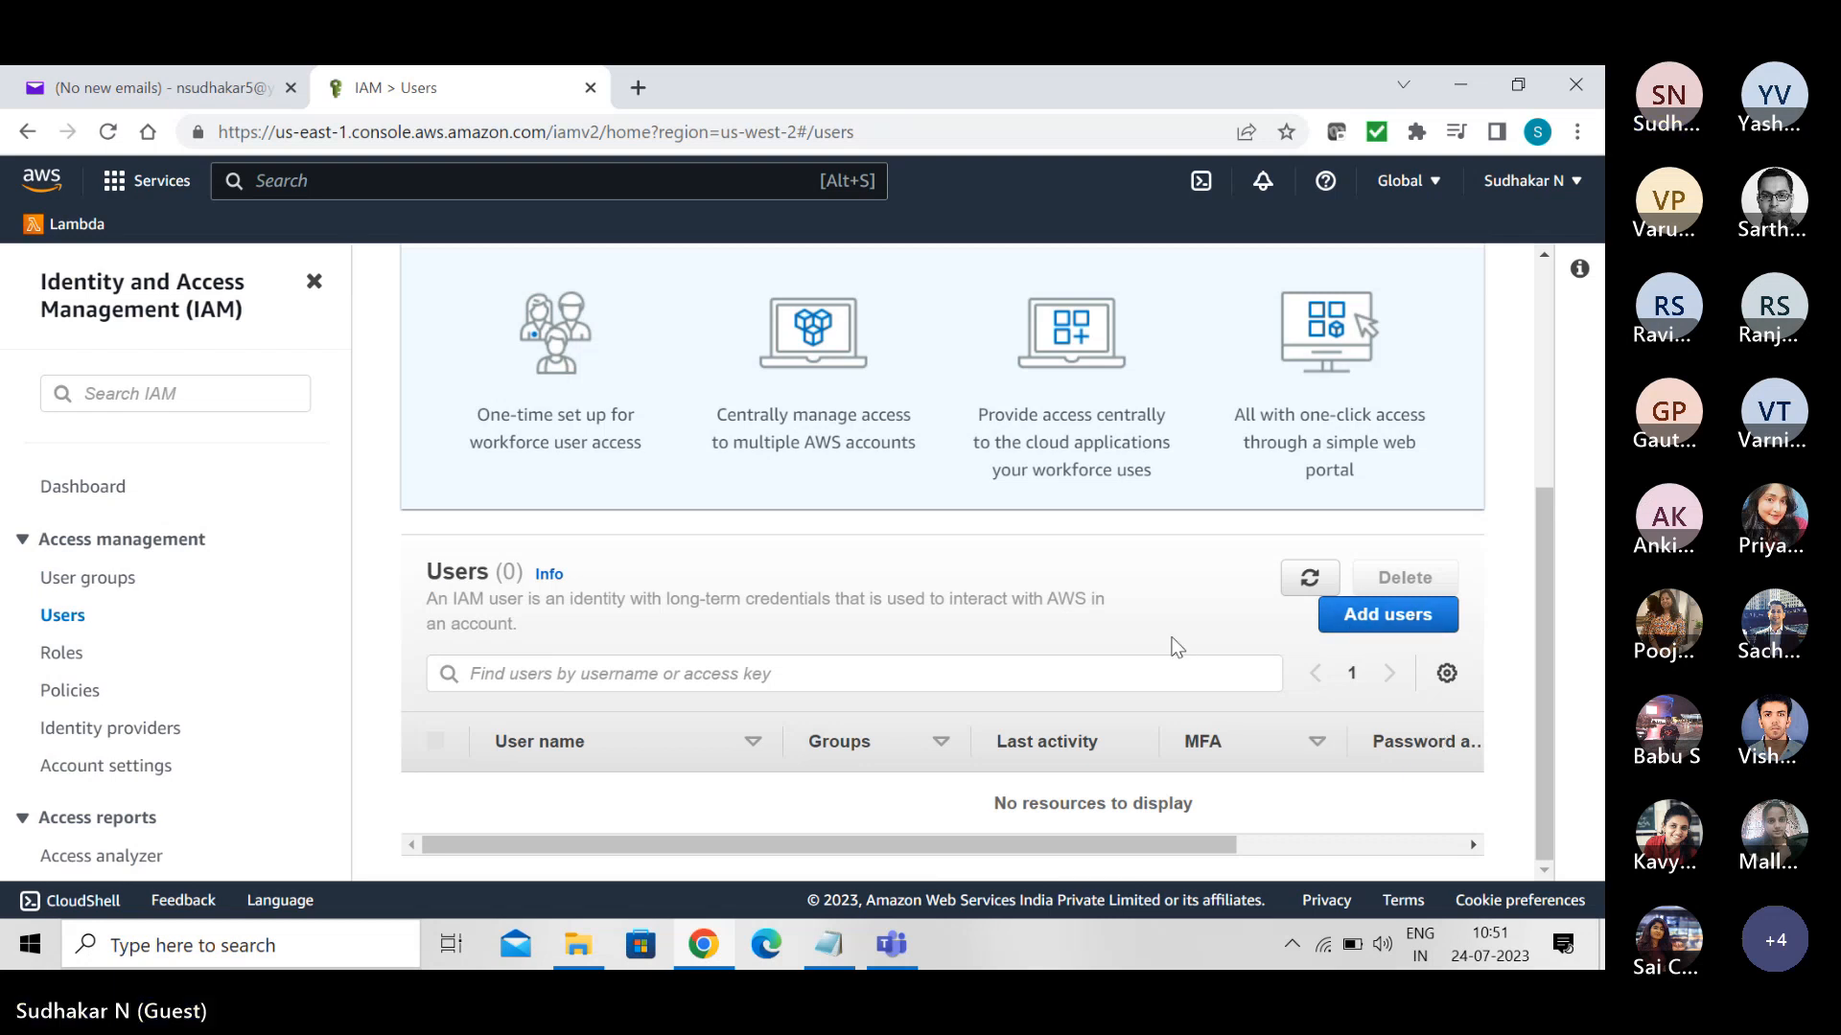
# - Delete the Admininstrators user group, confirming with the group name
pyautogui.click(79, 581)
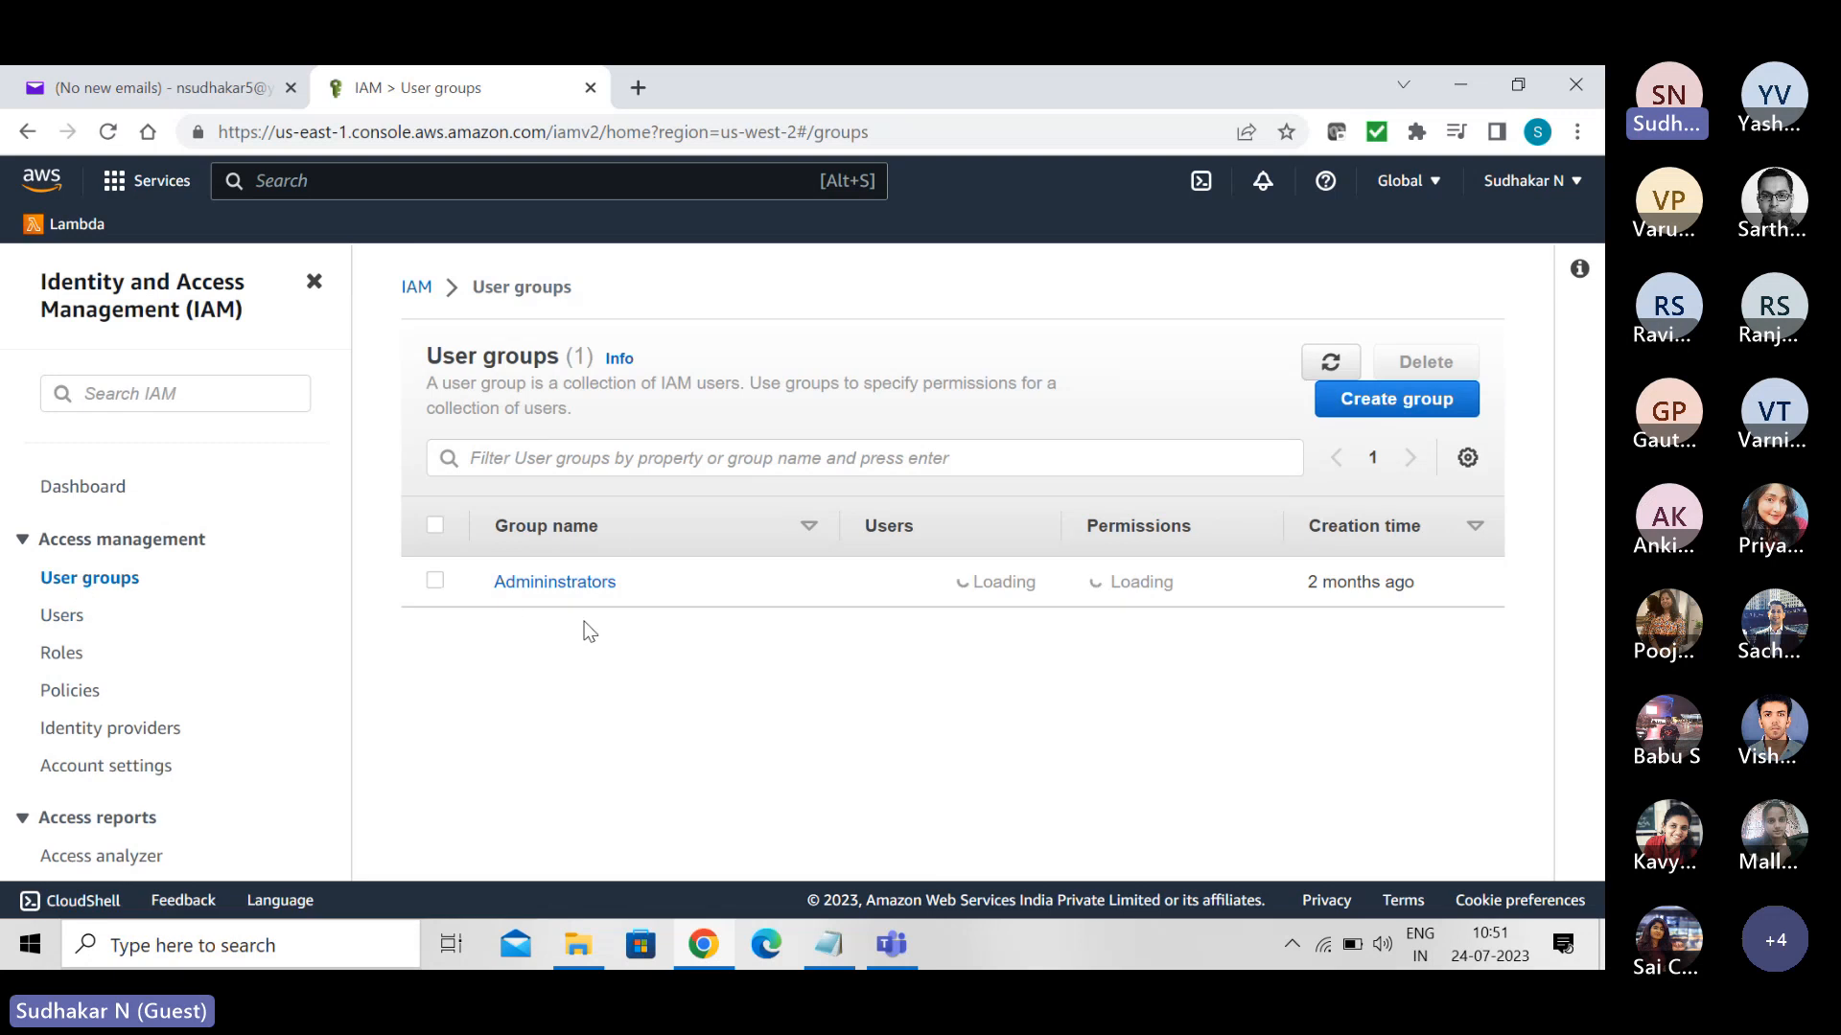
pyautogui.click(435, 582)
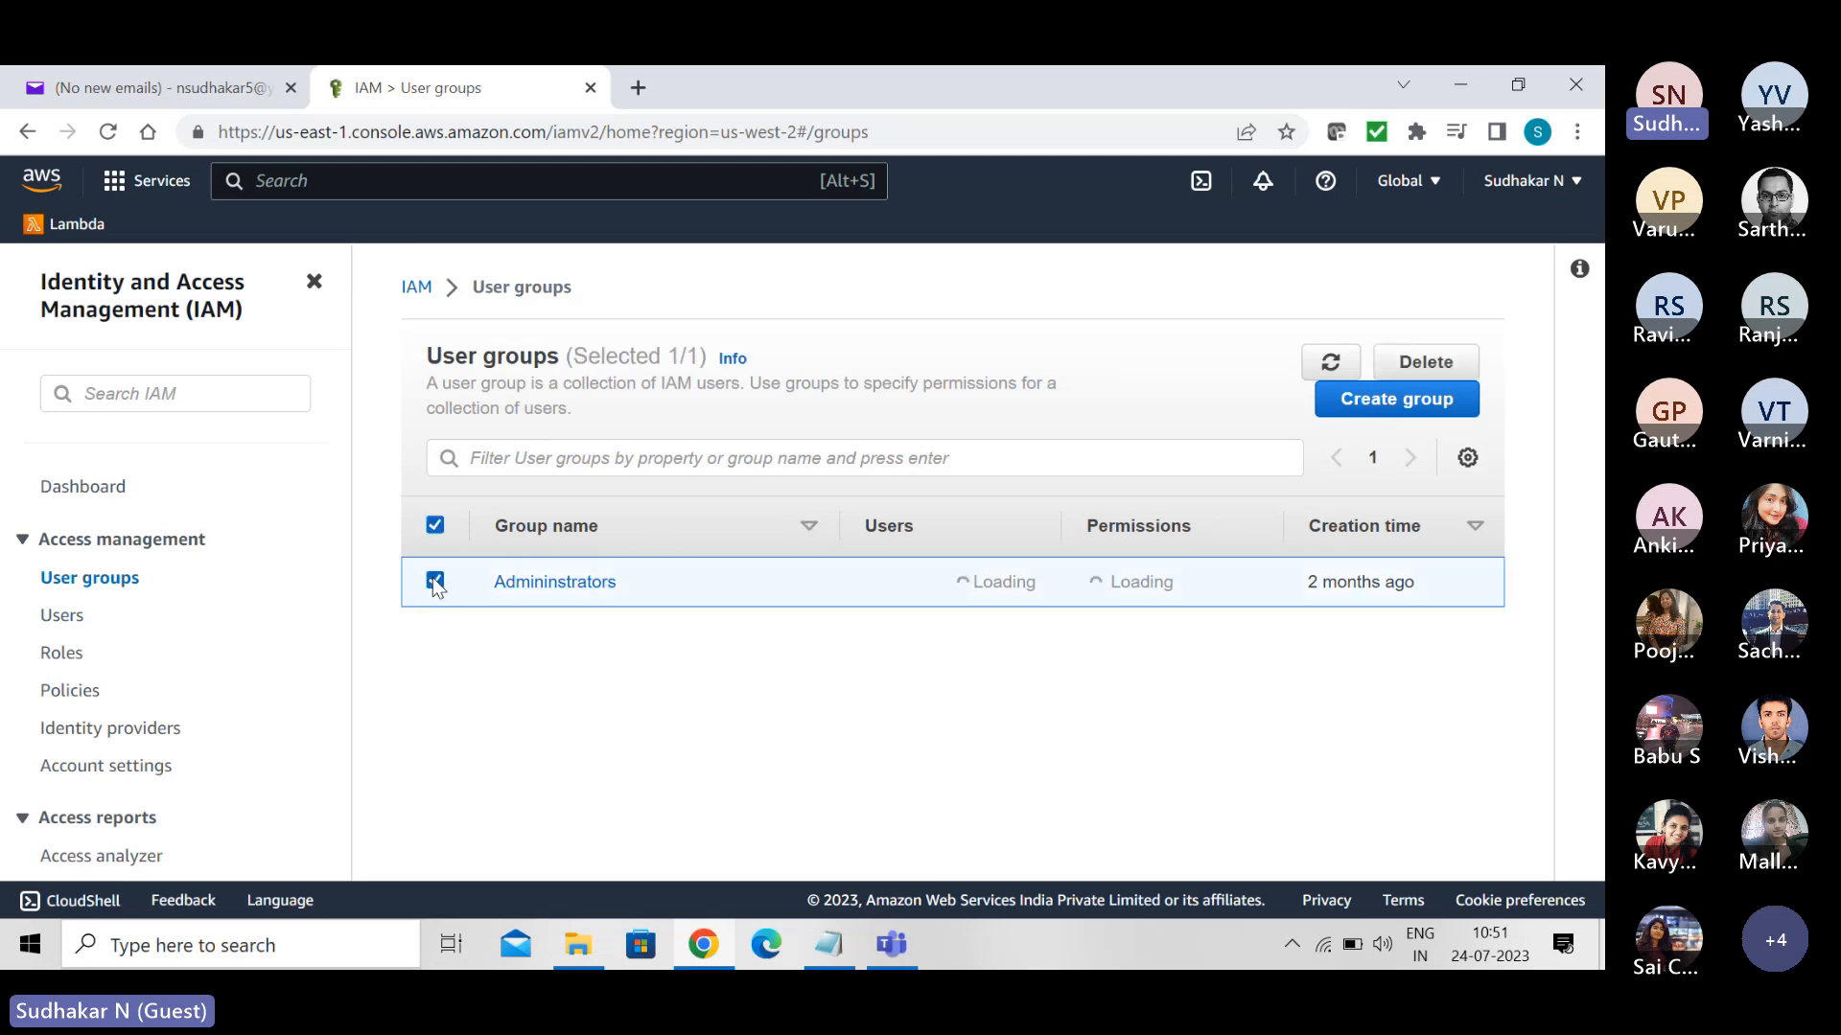
pyautogui.click(1418, 370)
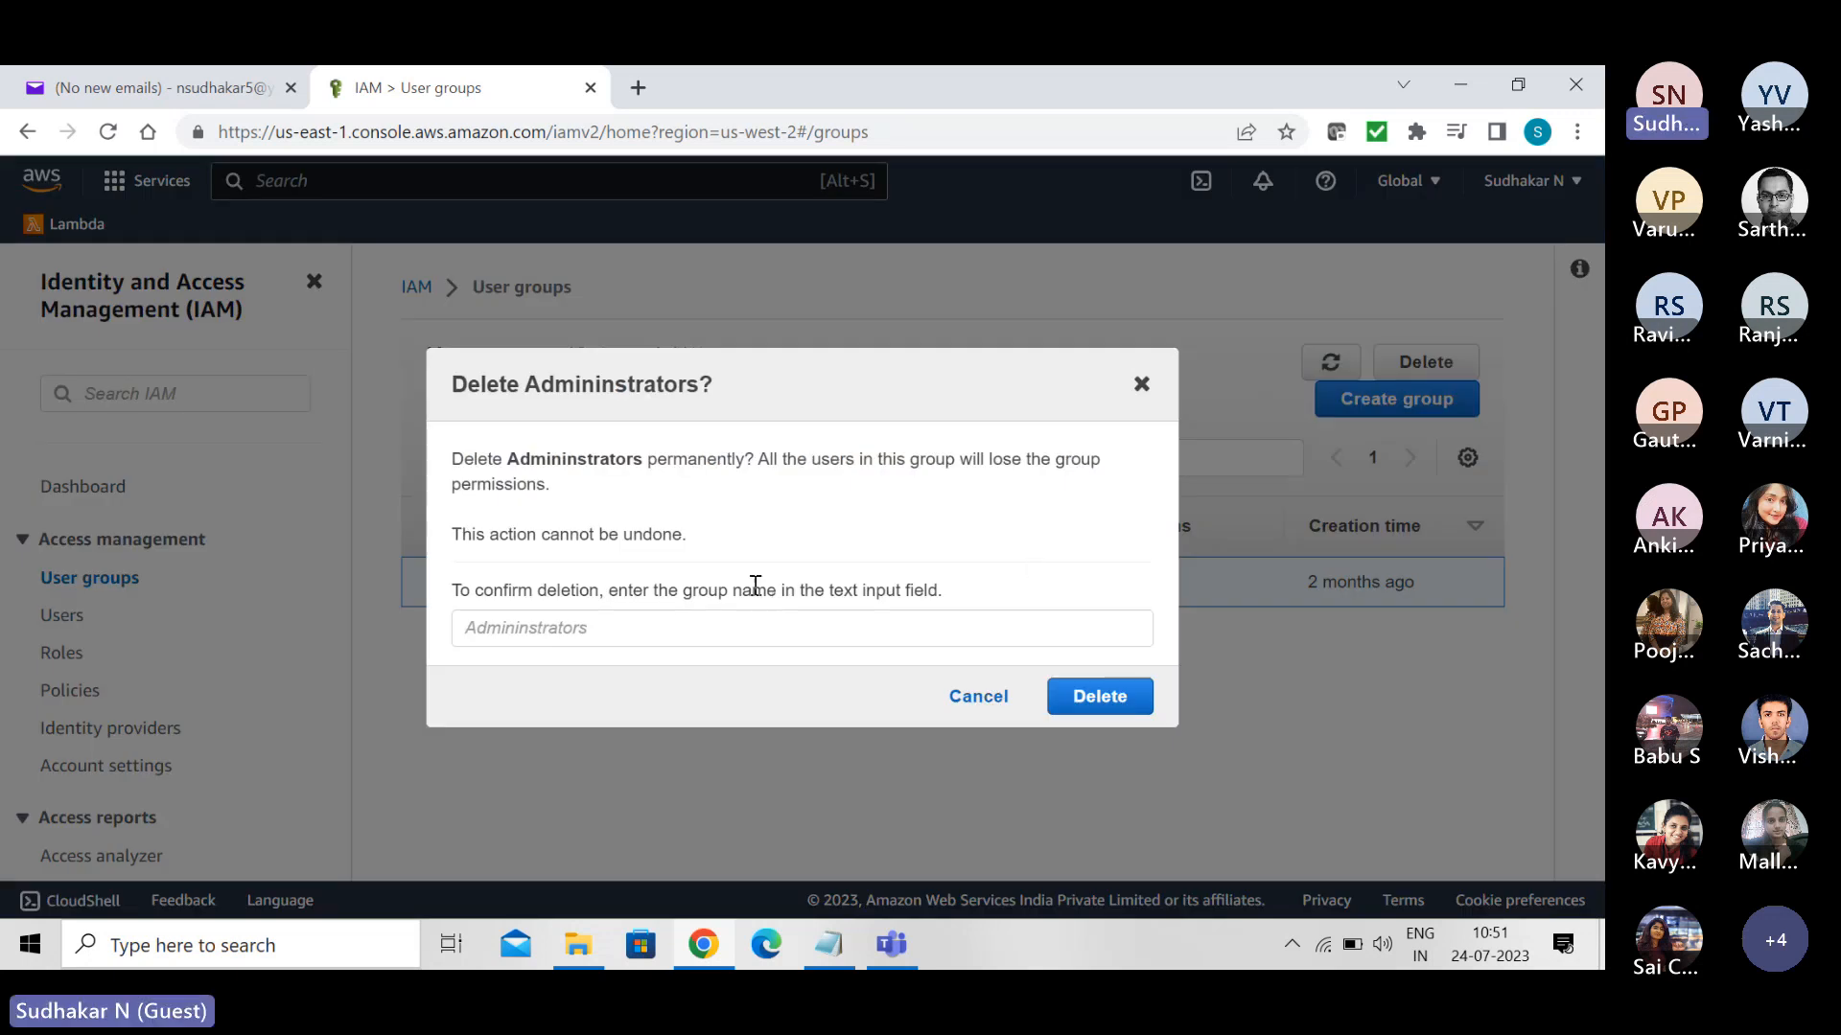
pyautogui.doubleClick(624, 390)
pyautogui.hotkey('ctrl', 'c')
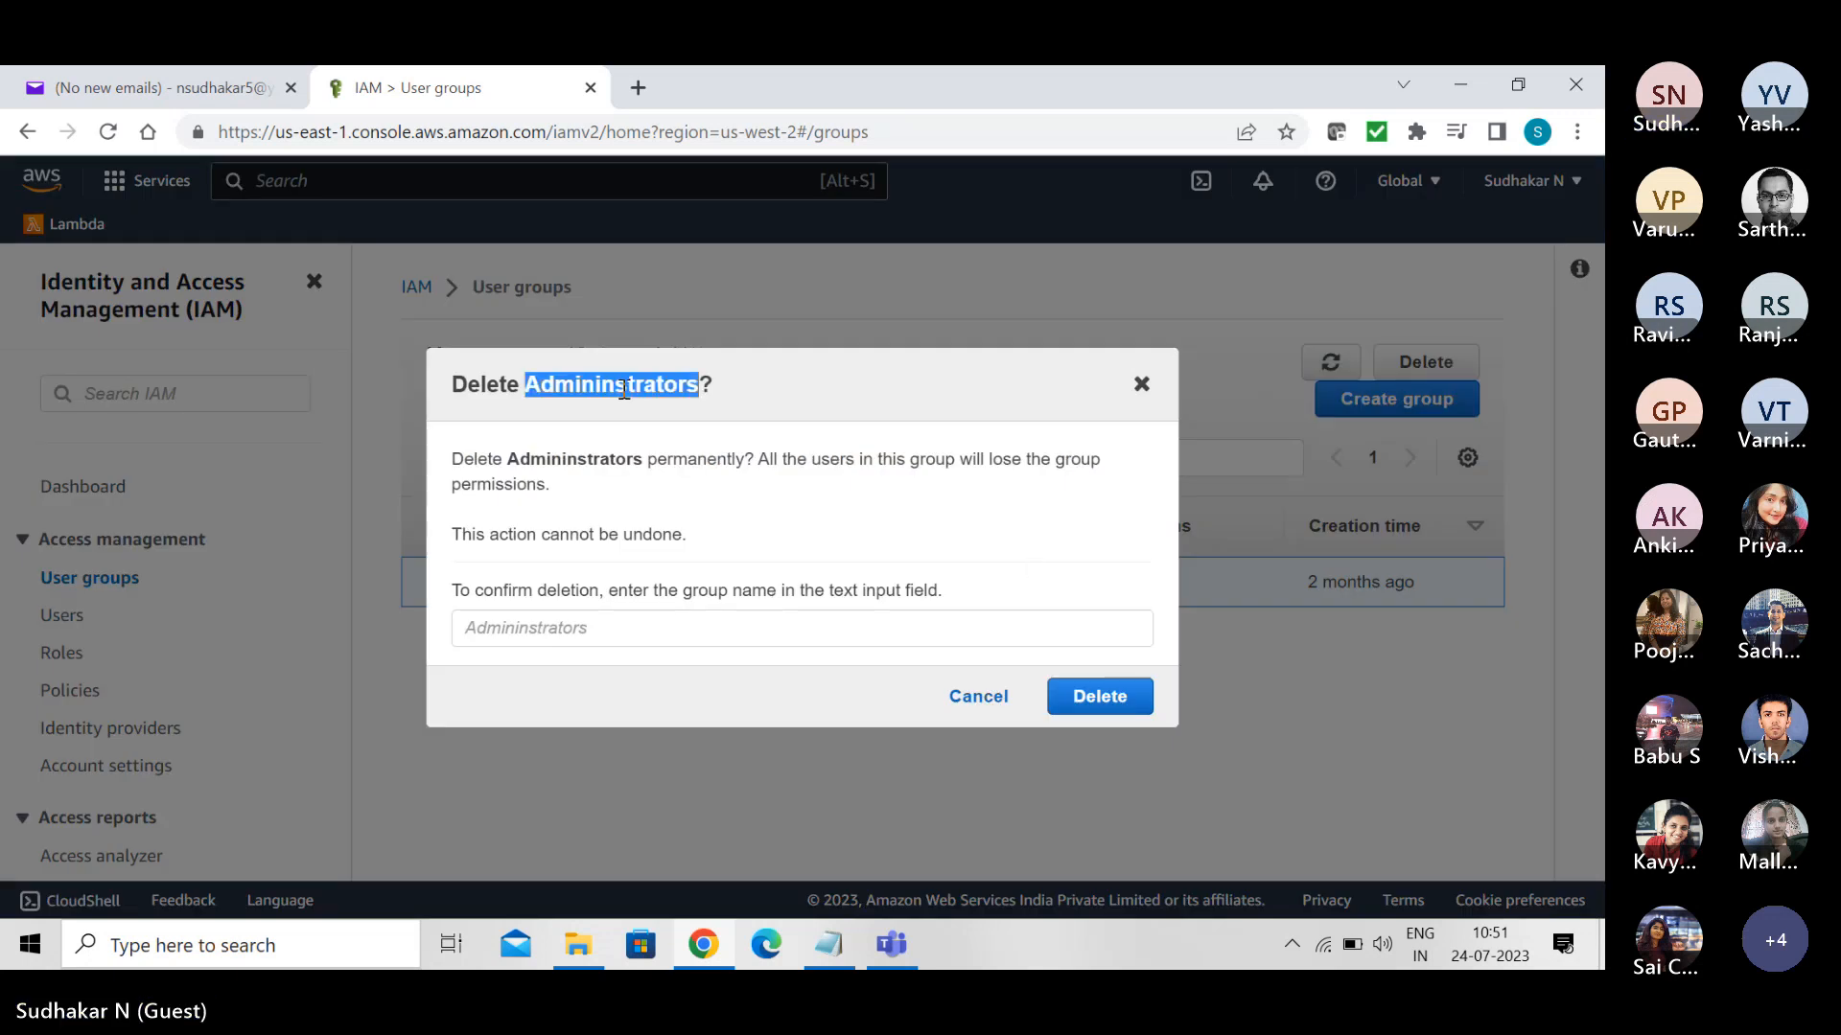
pyautogui.click(525, 632)
pyautogui.hotkey('ctrl', 'v')
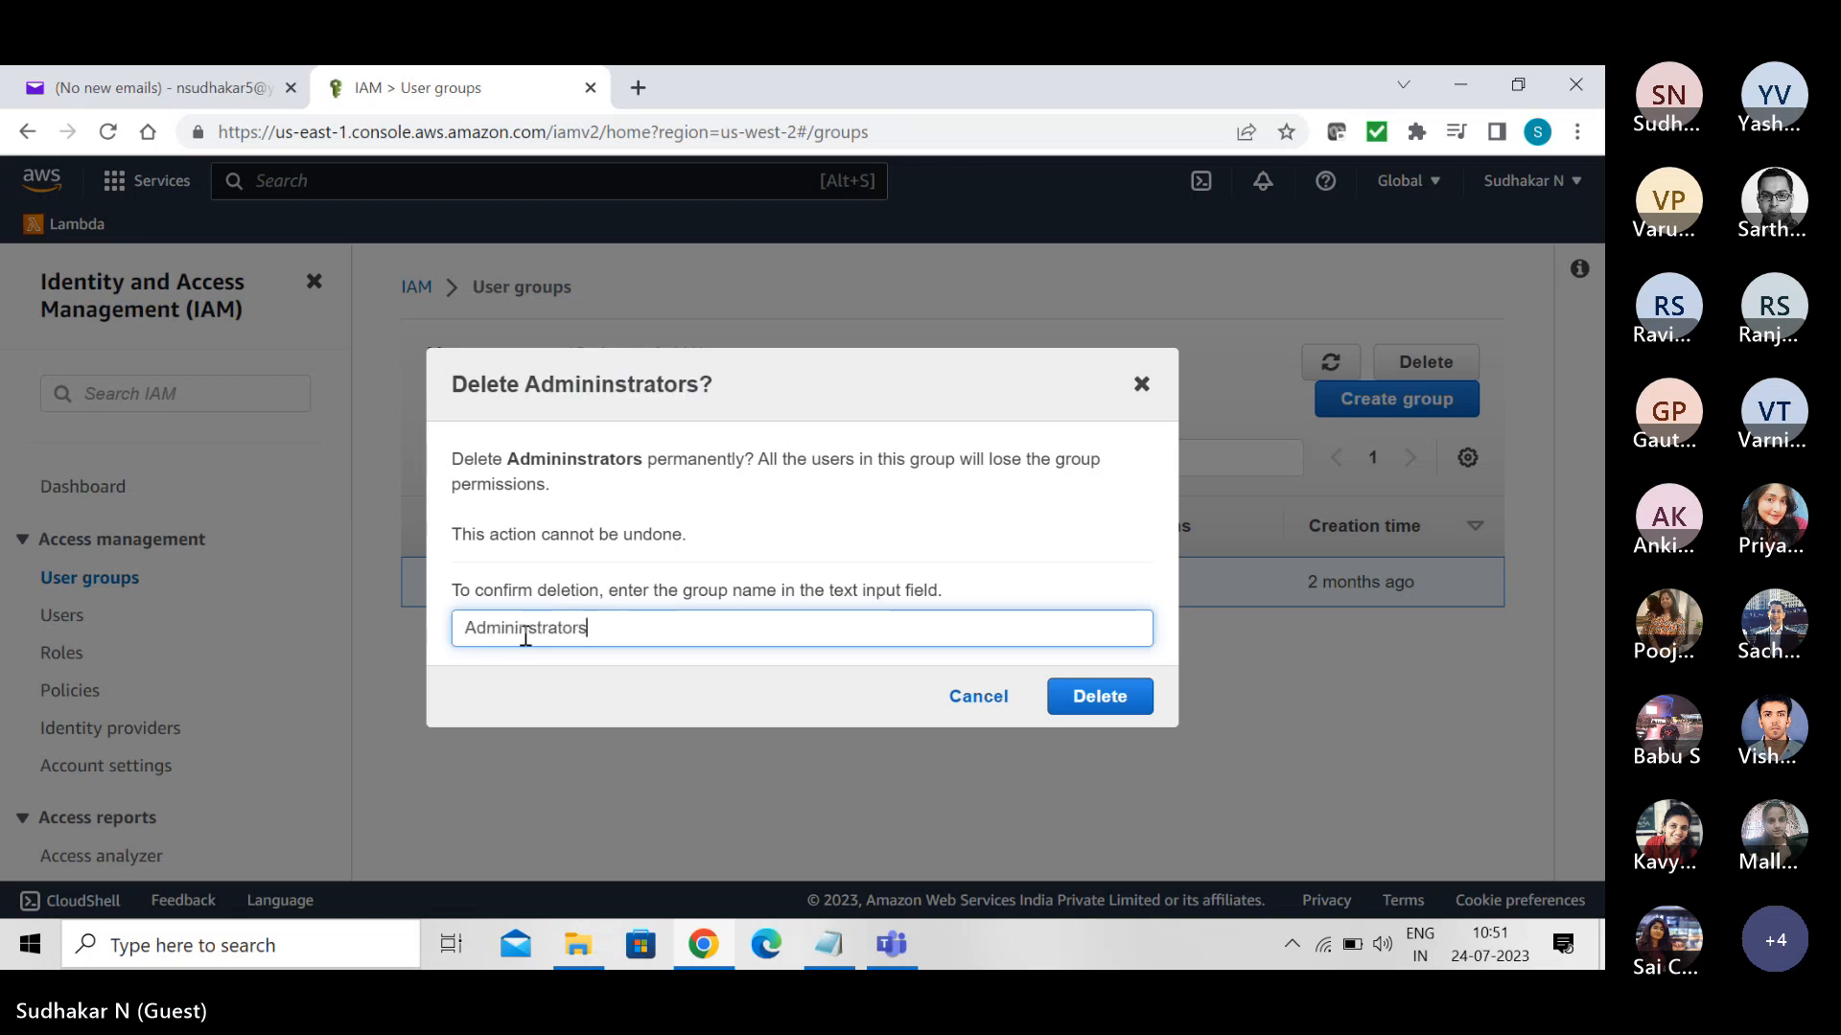
pyautogui.click(1093, 692)
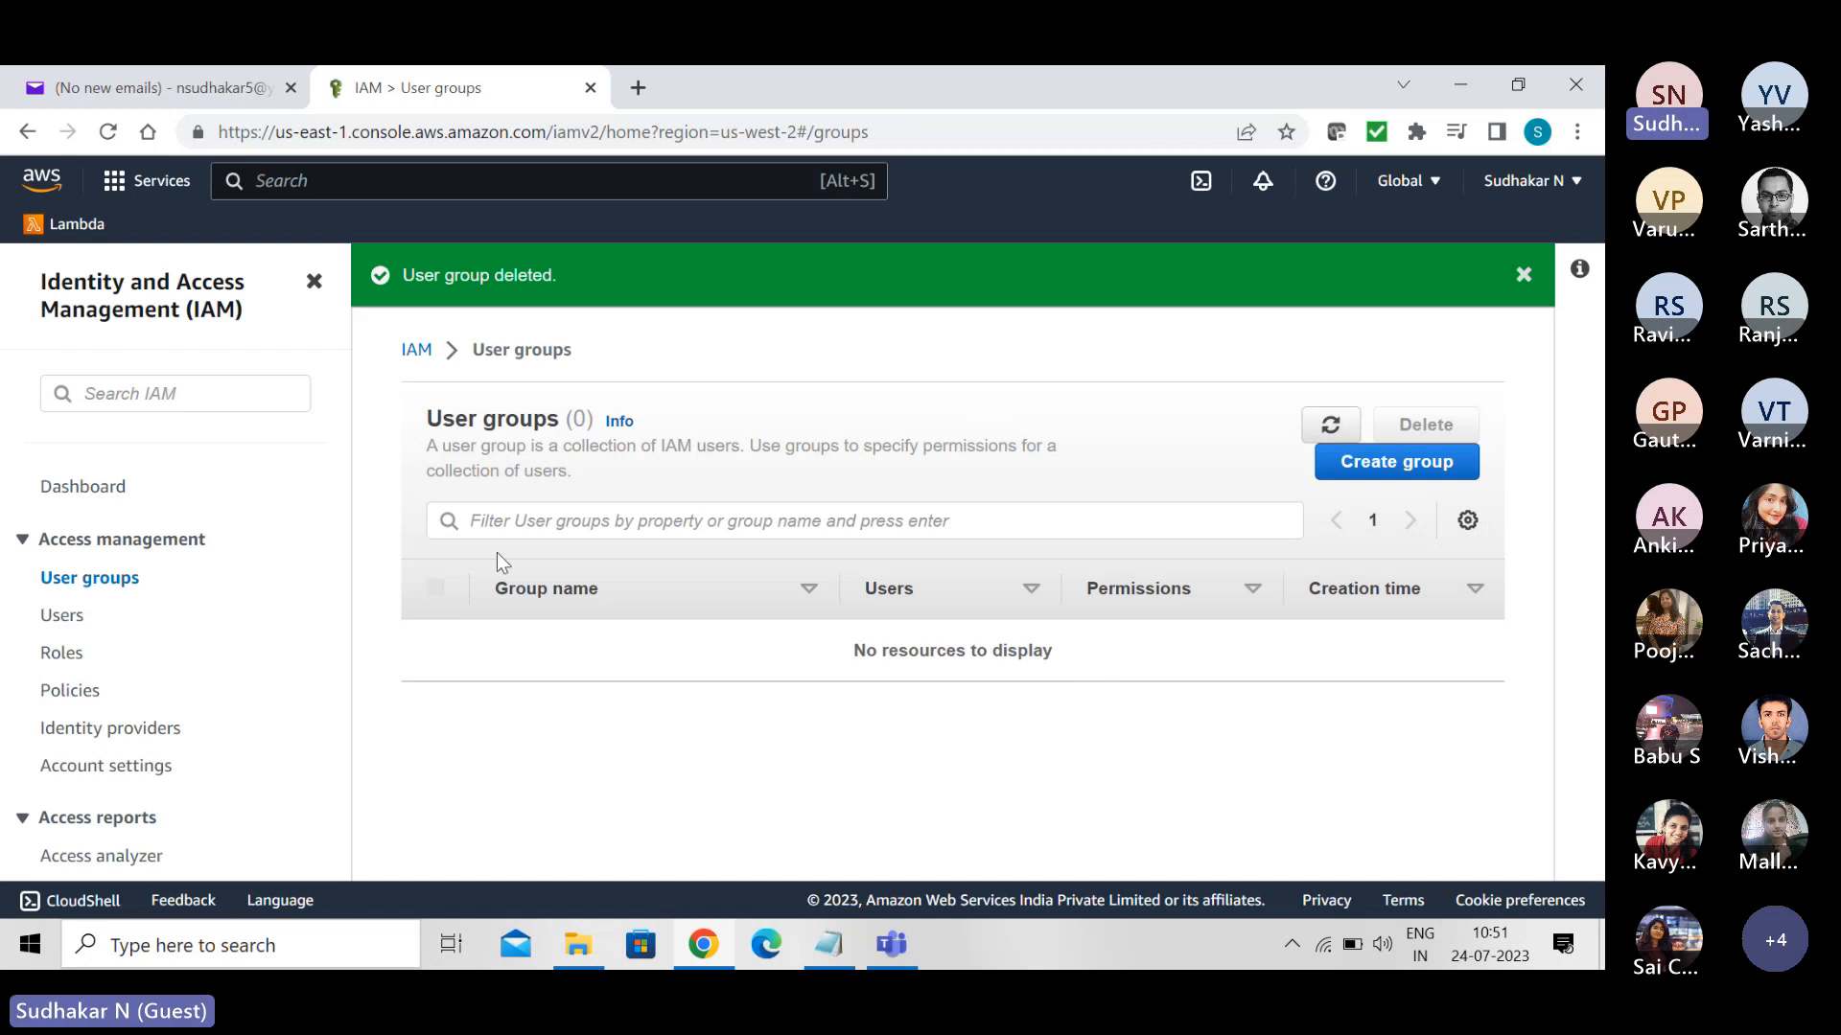
# - Check the IAM dashboard's resource overview and start a new user group named "Admins"
pyautogui.click(80, 486)
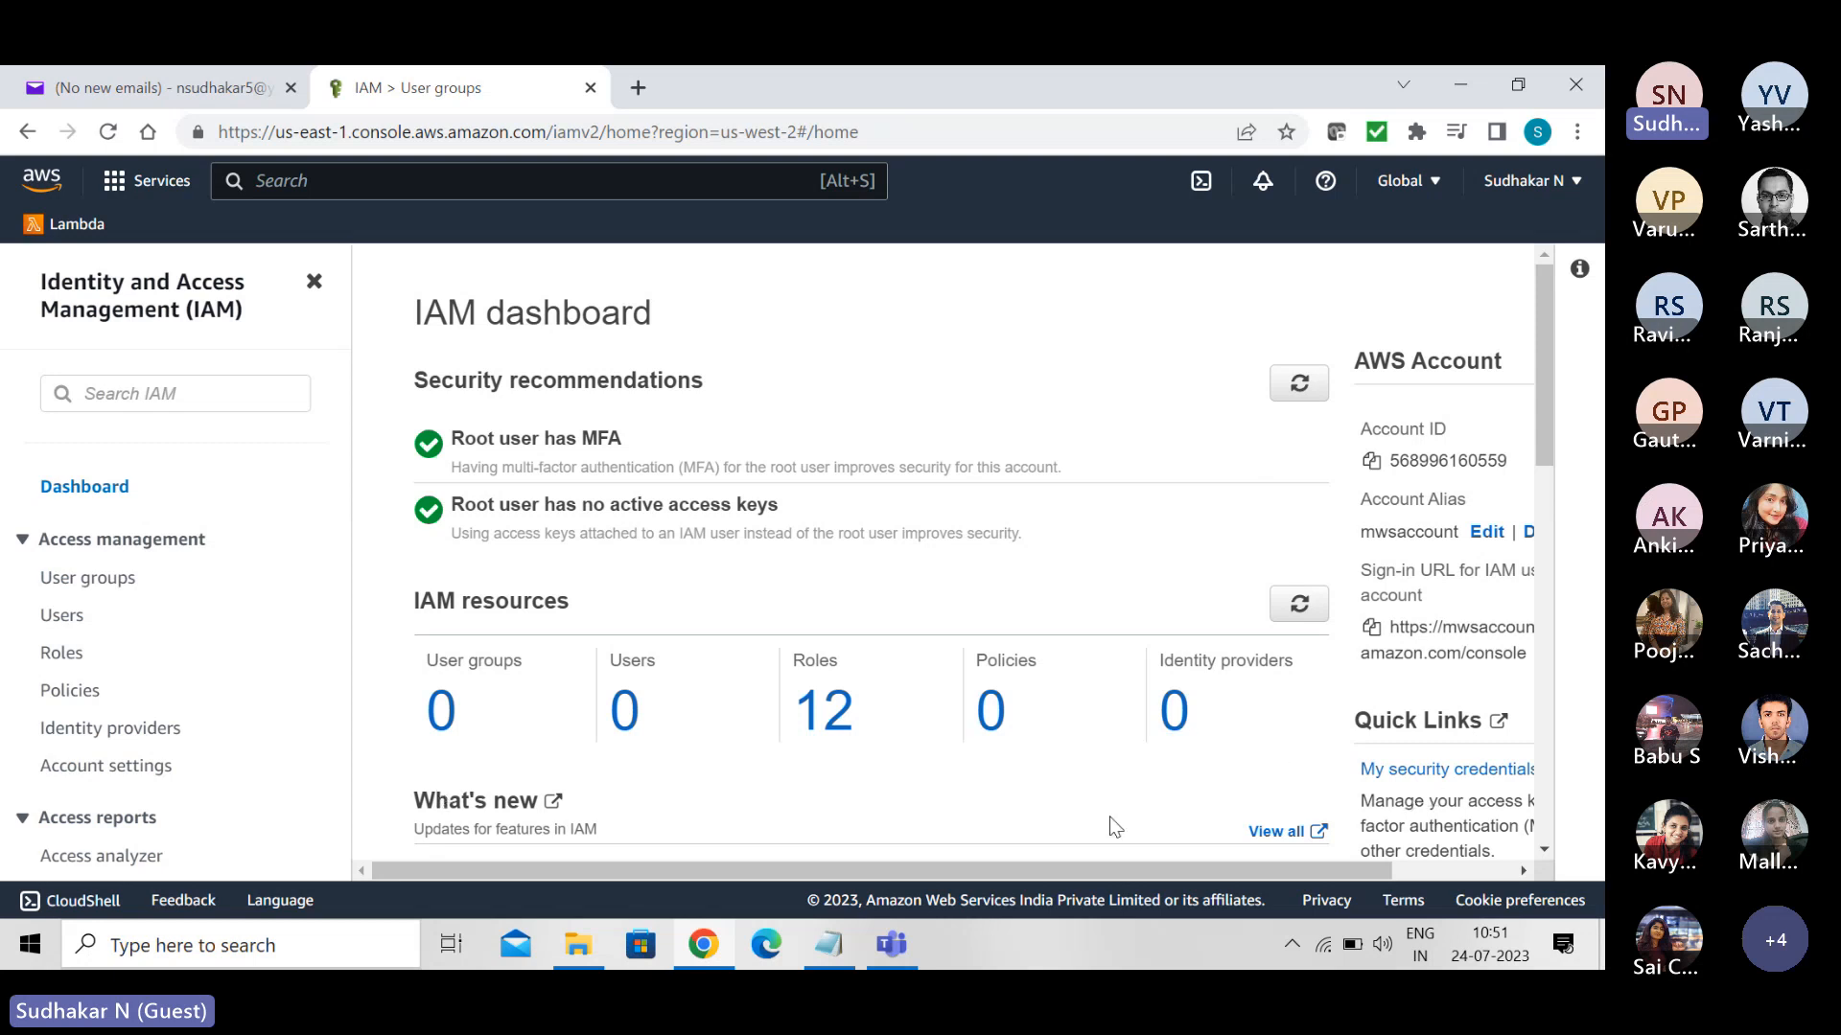
pyautogui.click(440, 739)
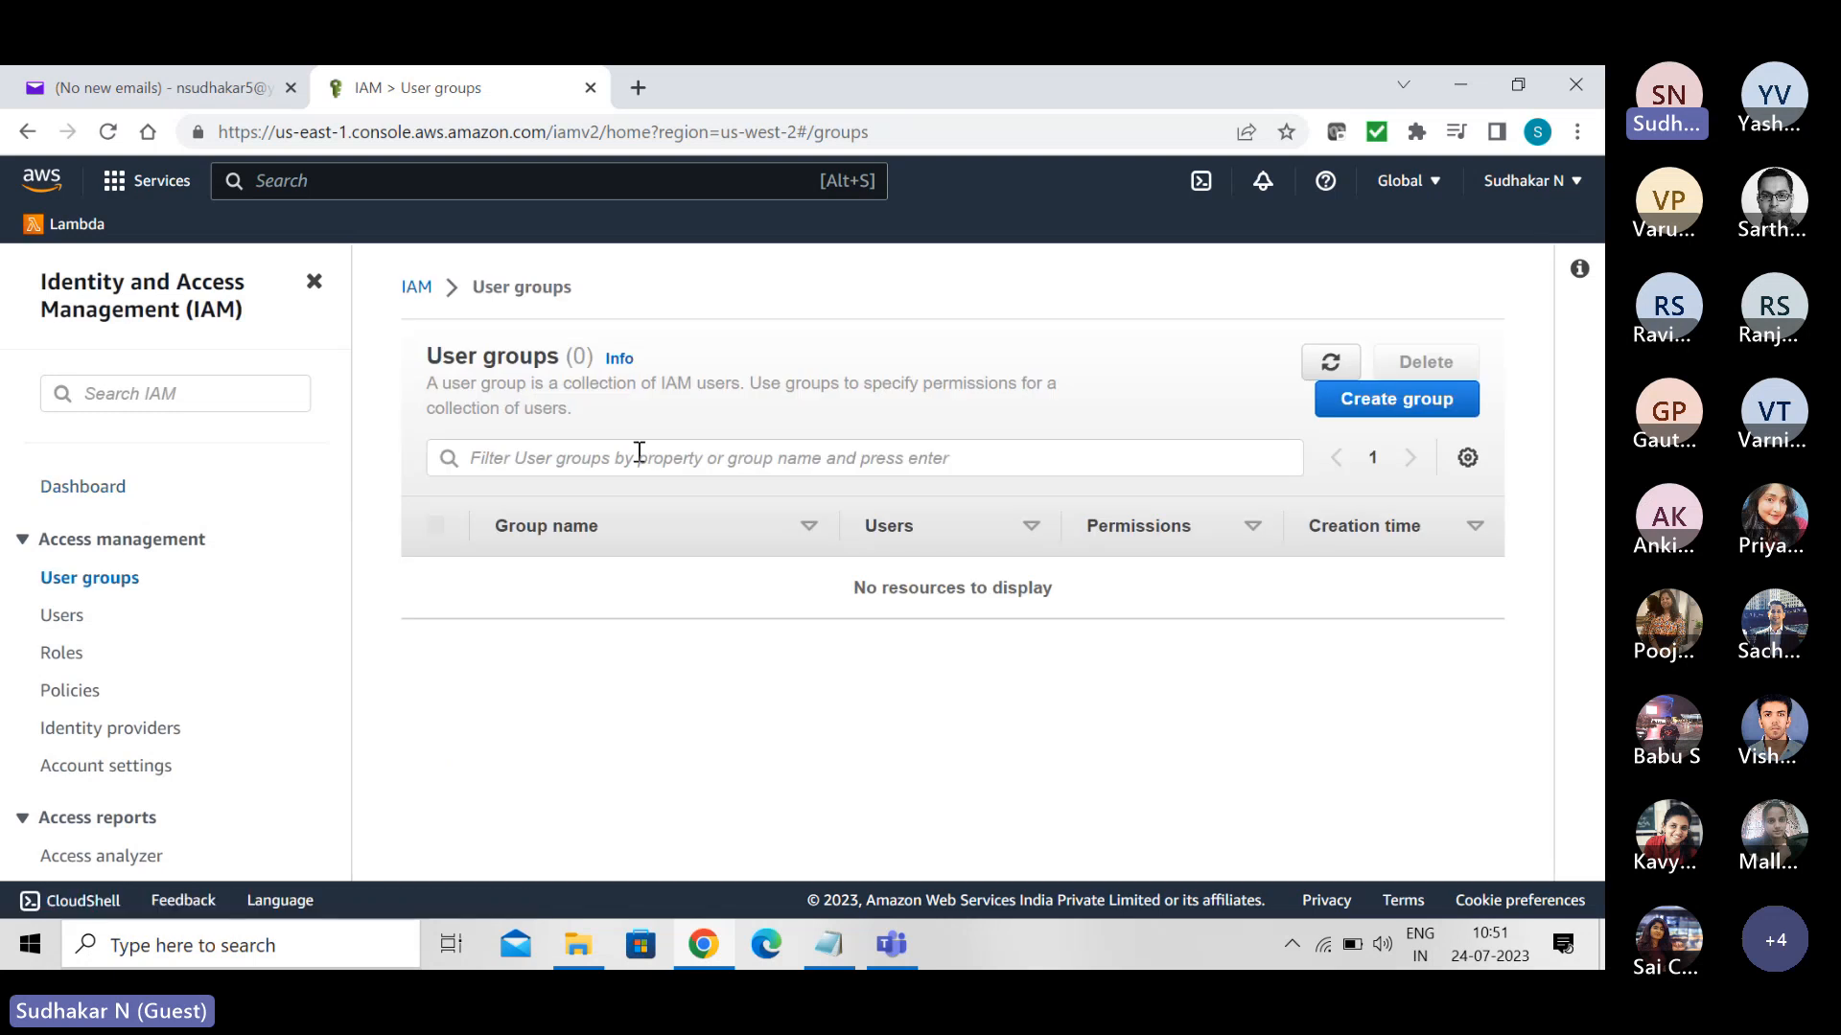
pyautogui.click(1399, 407)
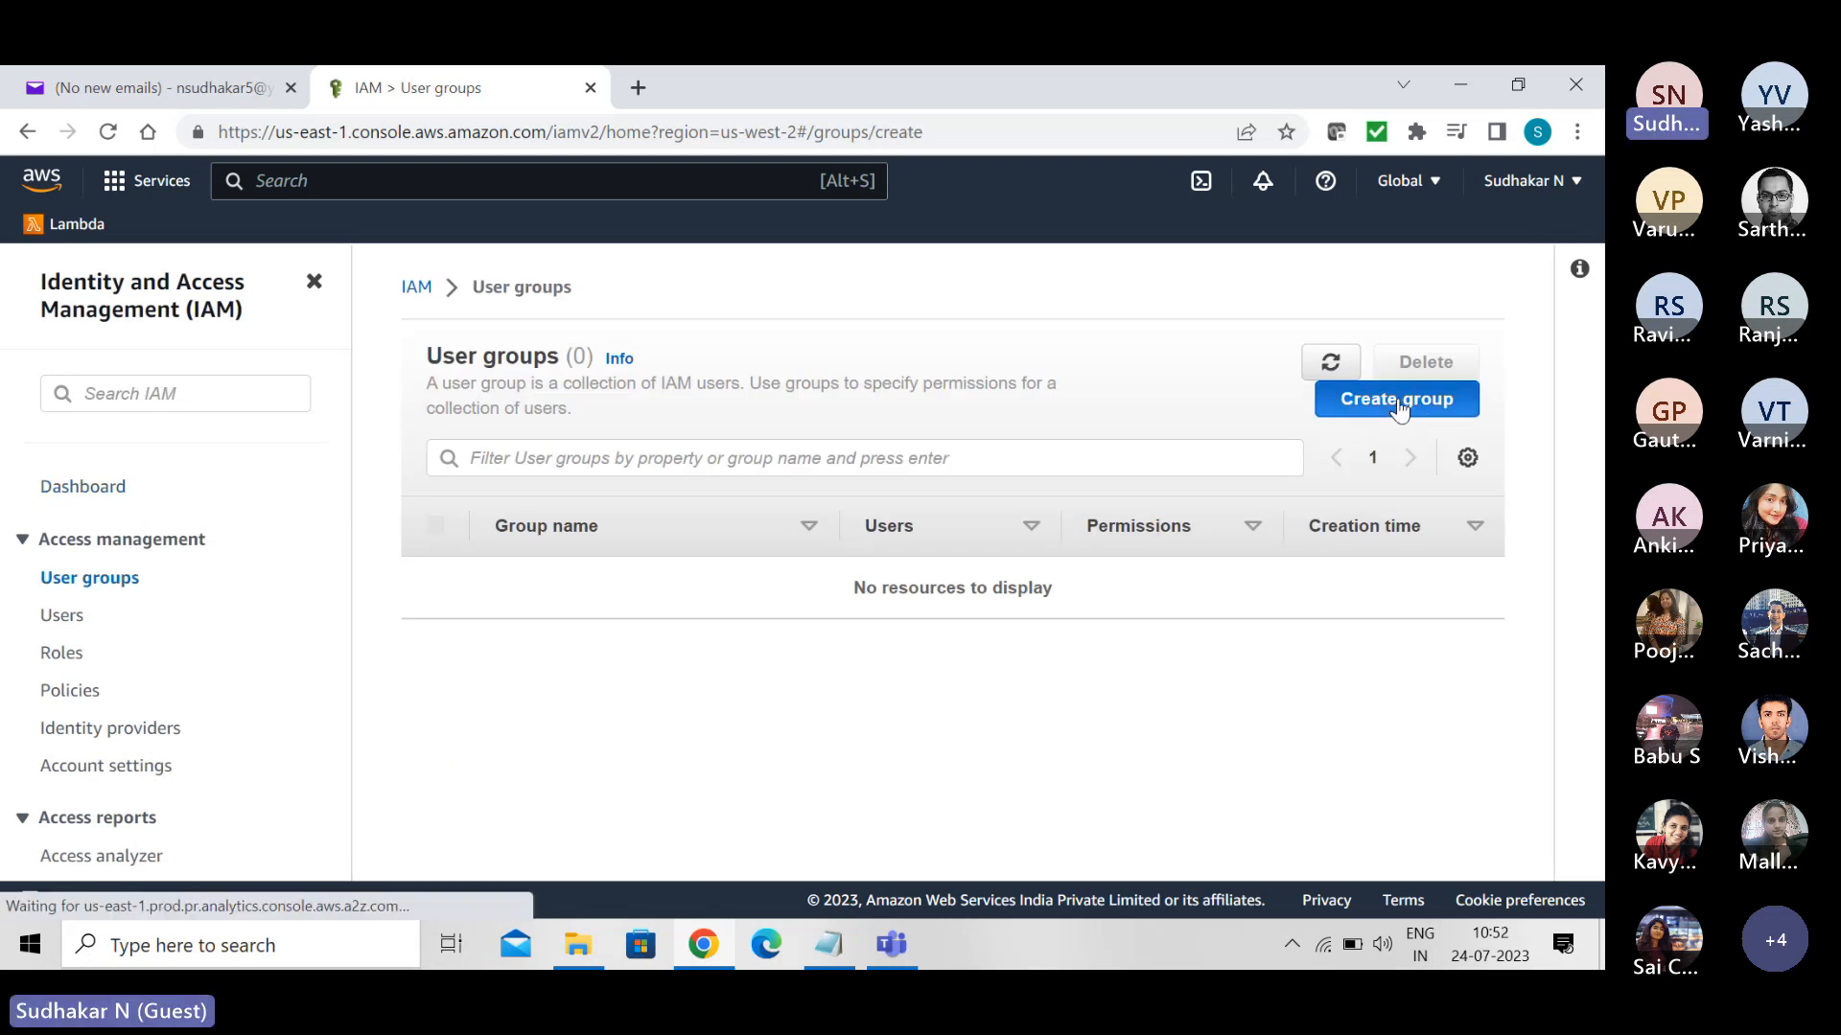
pyautogui.click(602, 556)
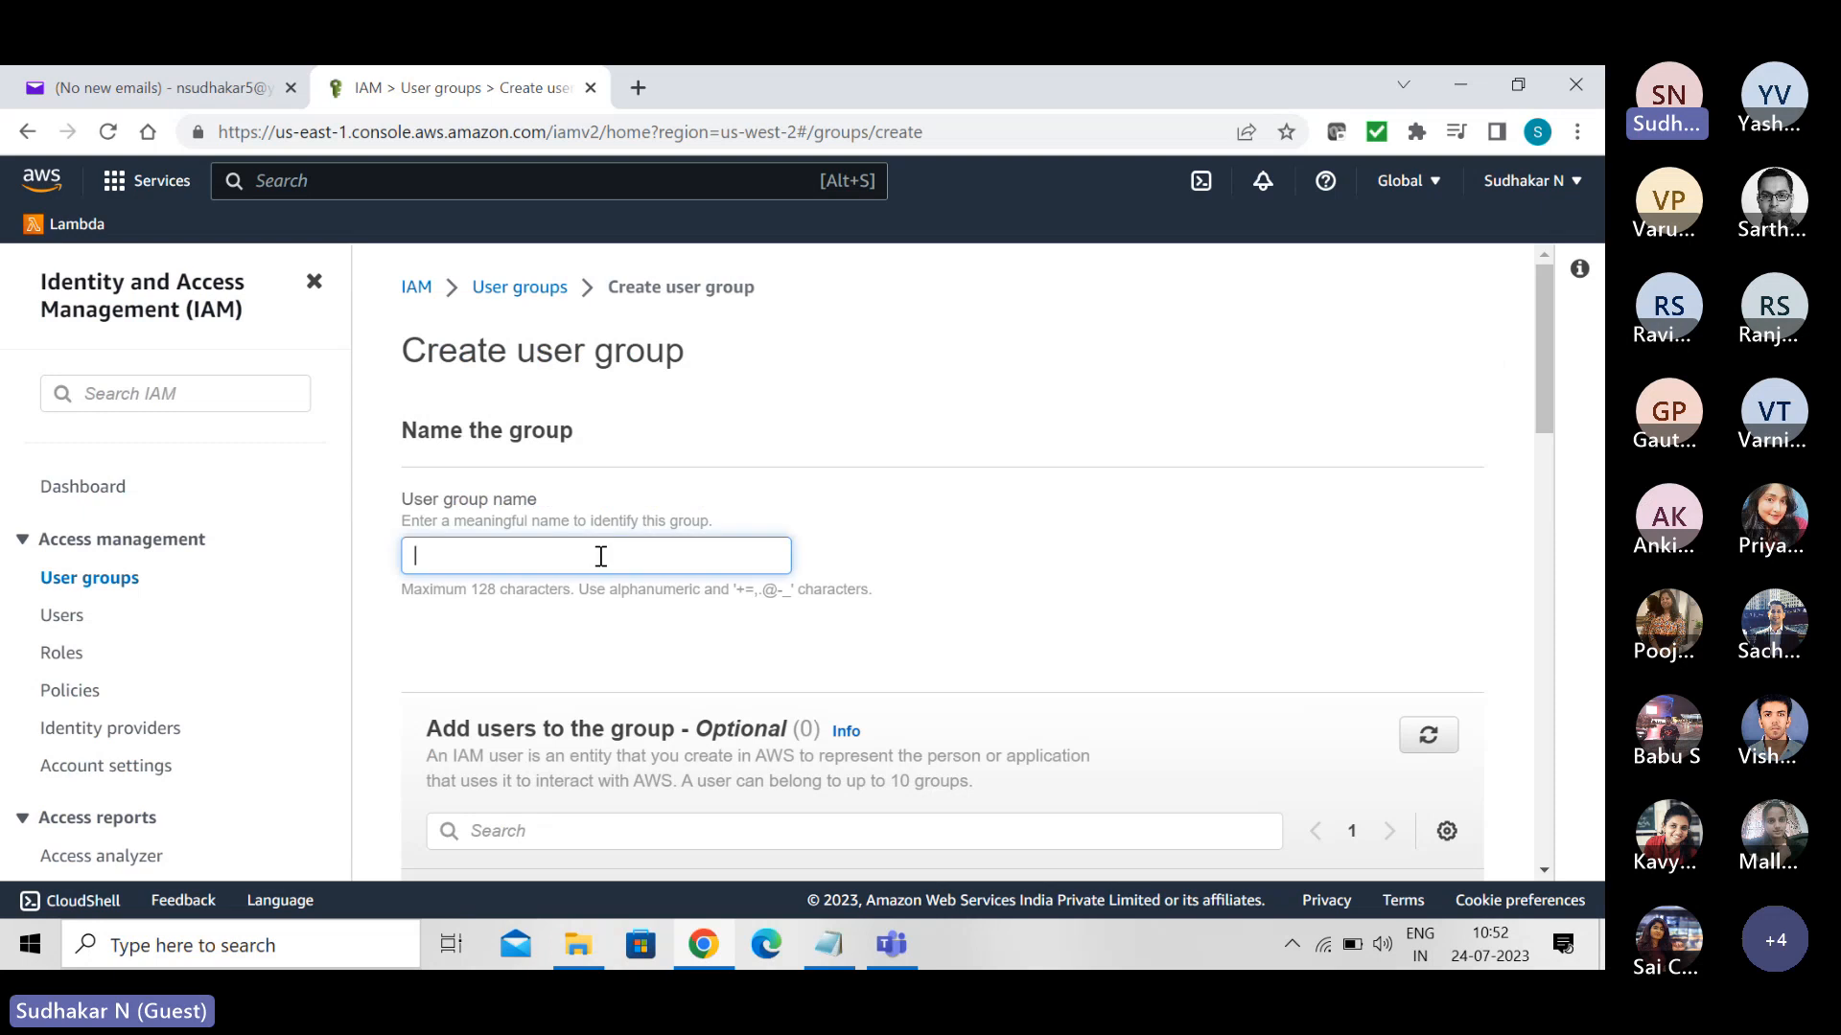
pyautogui.write('Admins')
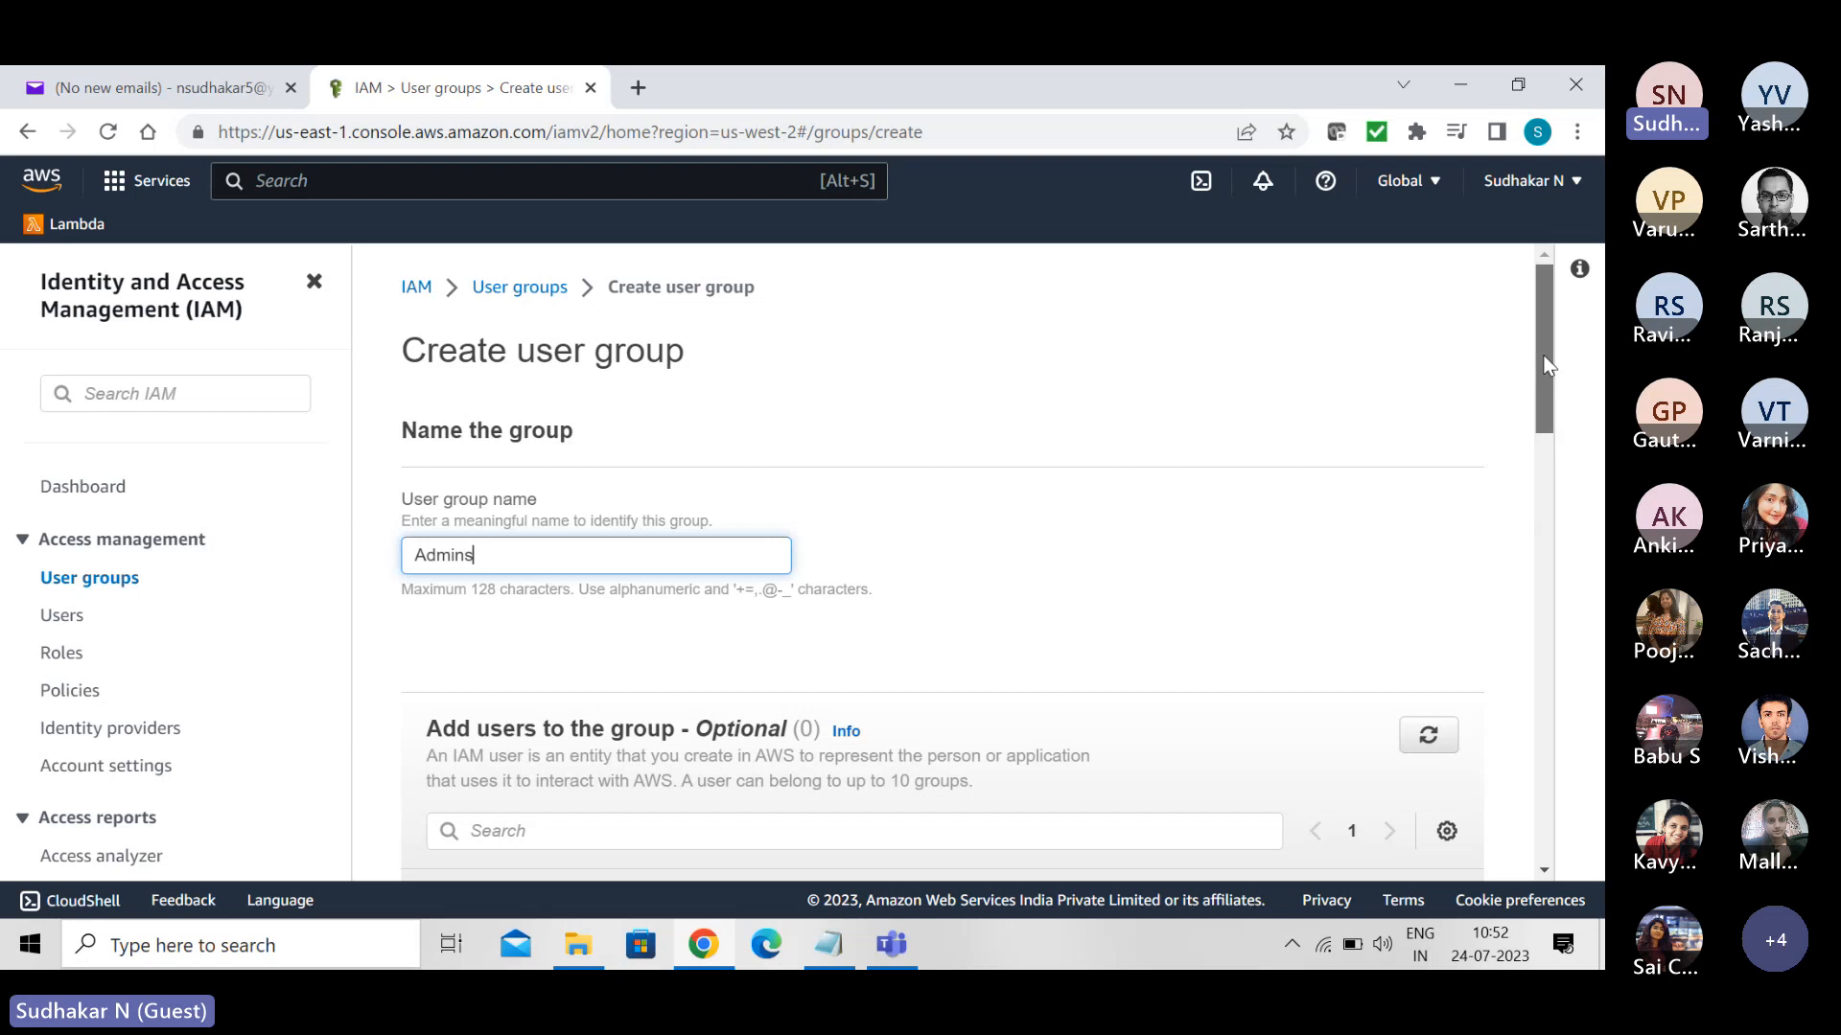
# - Attach the AdministratorAccess policy to the new user group and create the group
pyautogui.moveTo(1544, 361); pyautogui.dragTo(1575, 460)
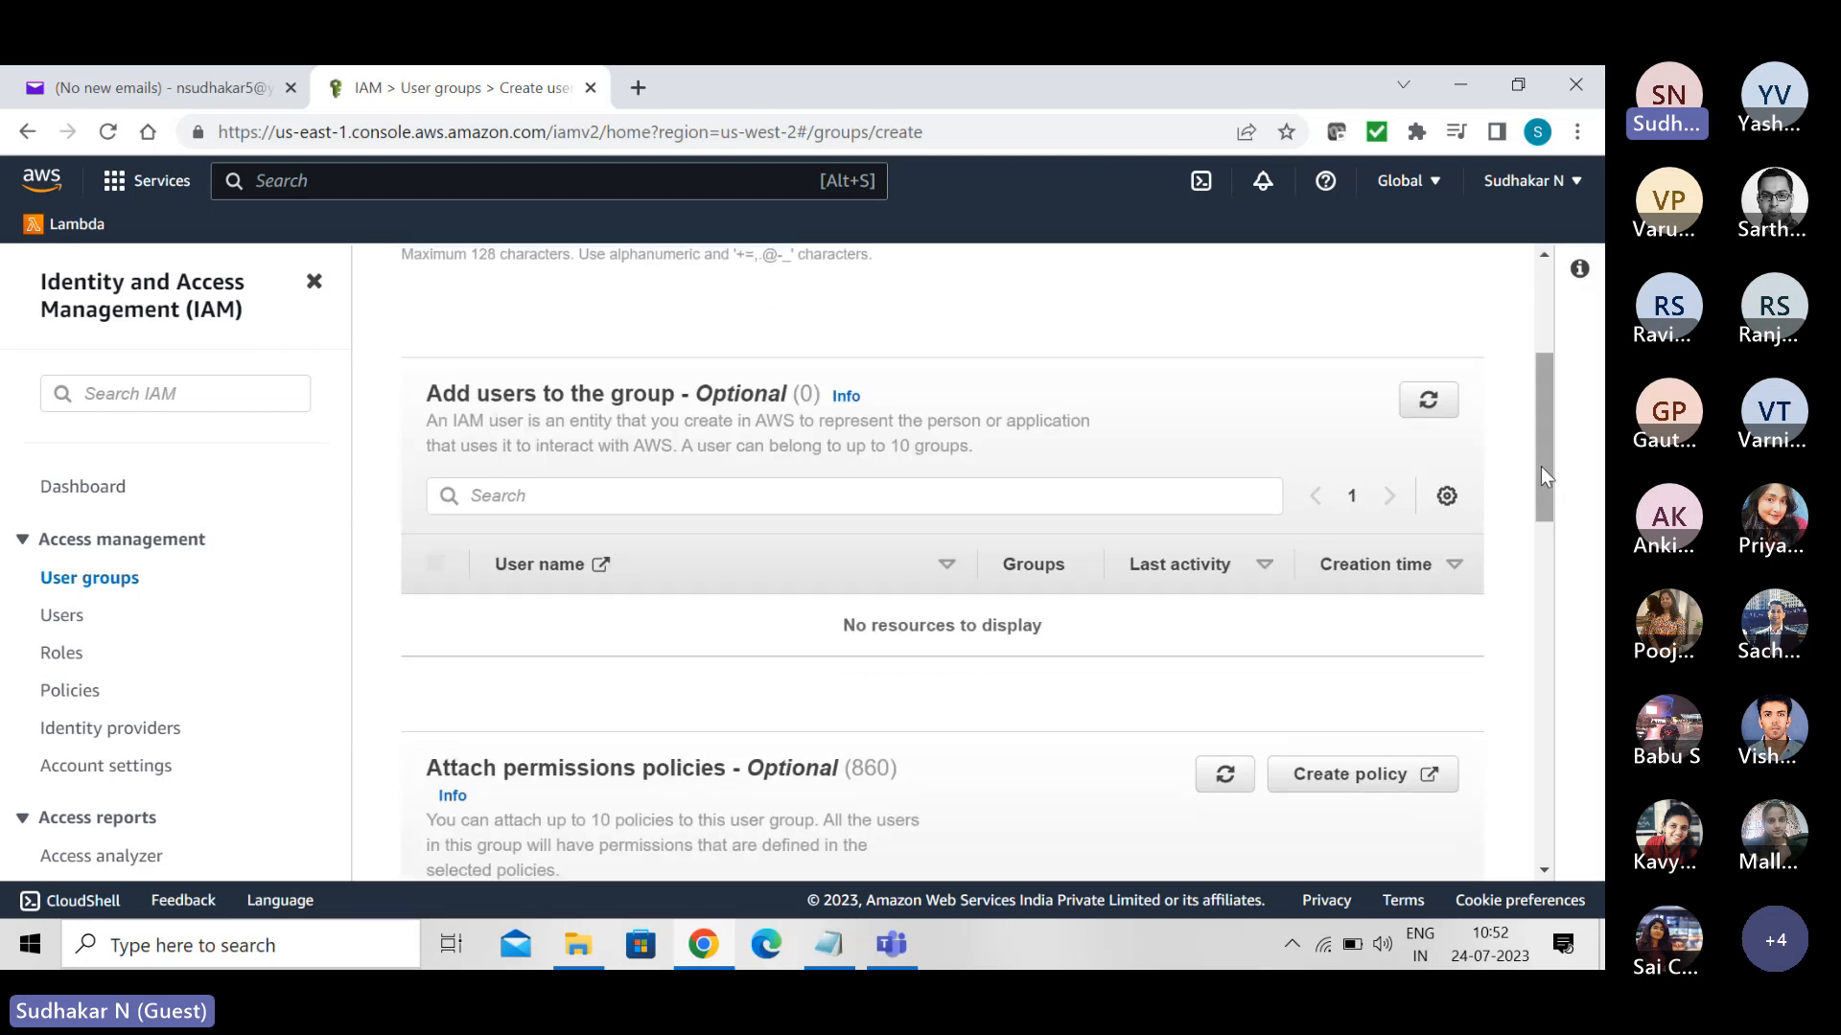
pyautogui.moveTo(1545, 469); pyautogui.dragTo(1559, 577)
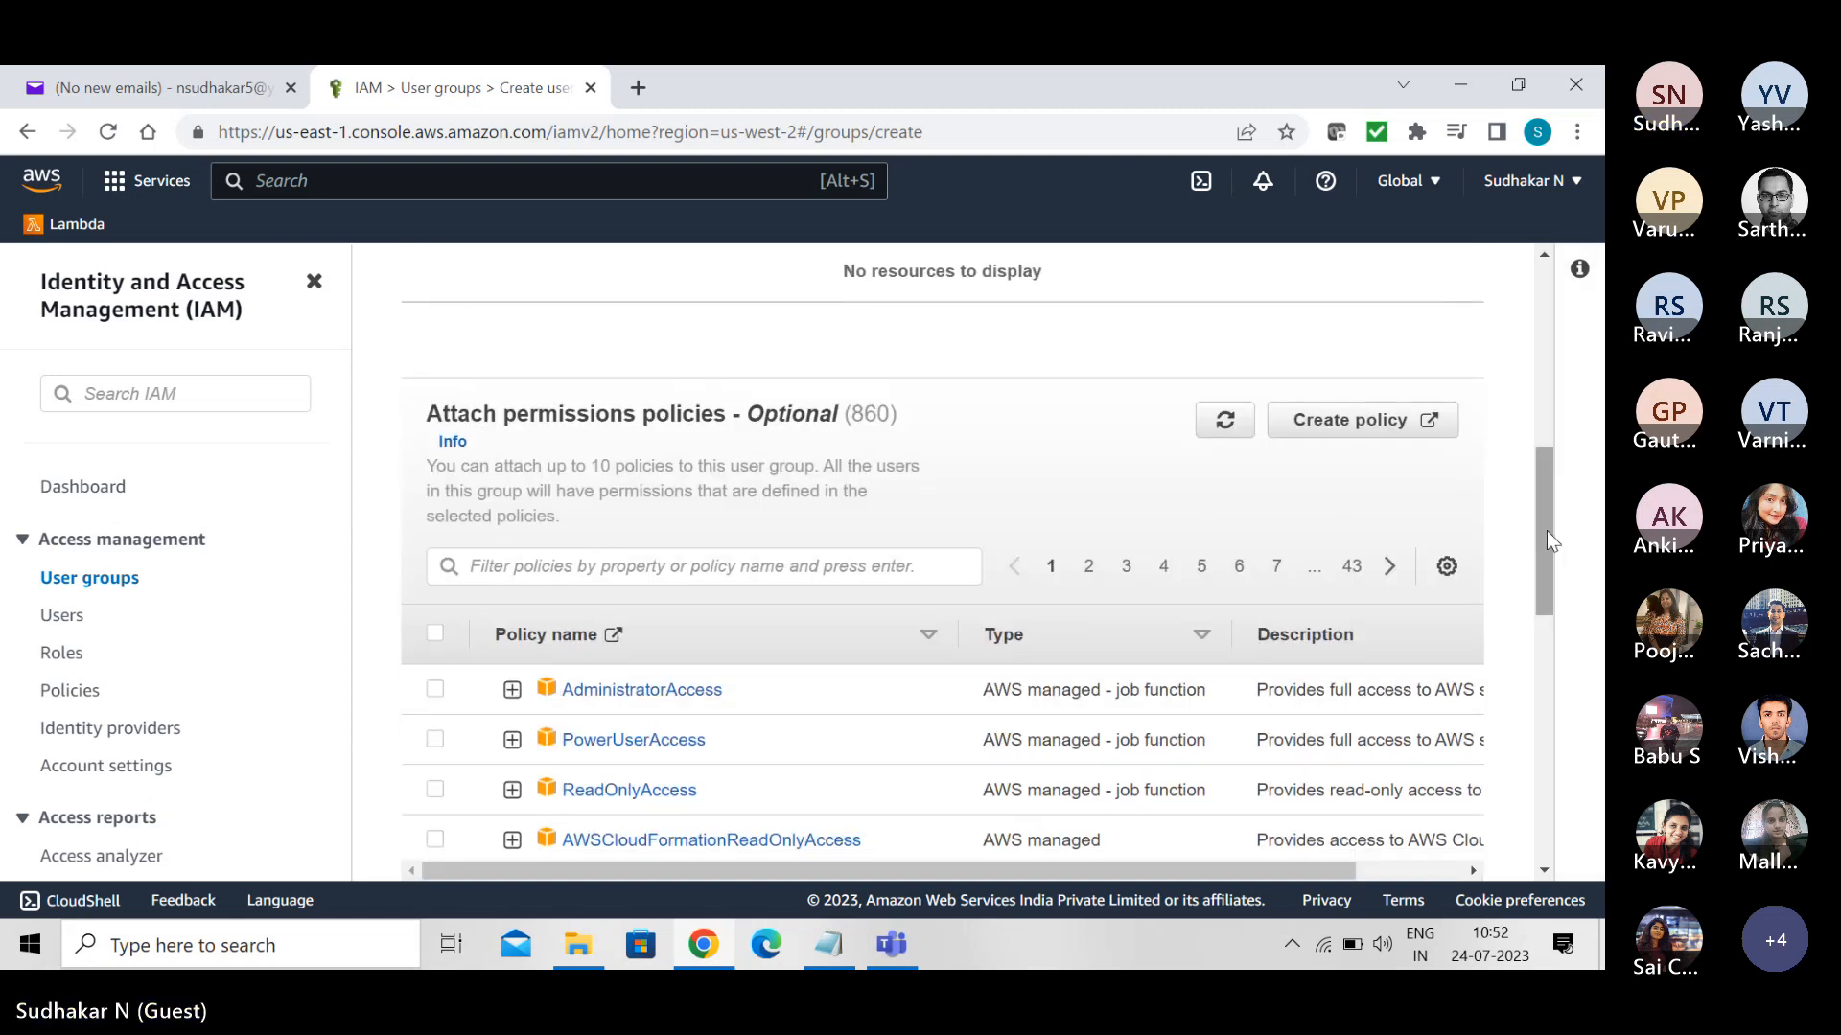
pyautogui.moveTo(1539, 522); pyautogui.dragTo(1557, 383)
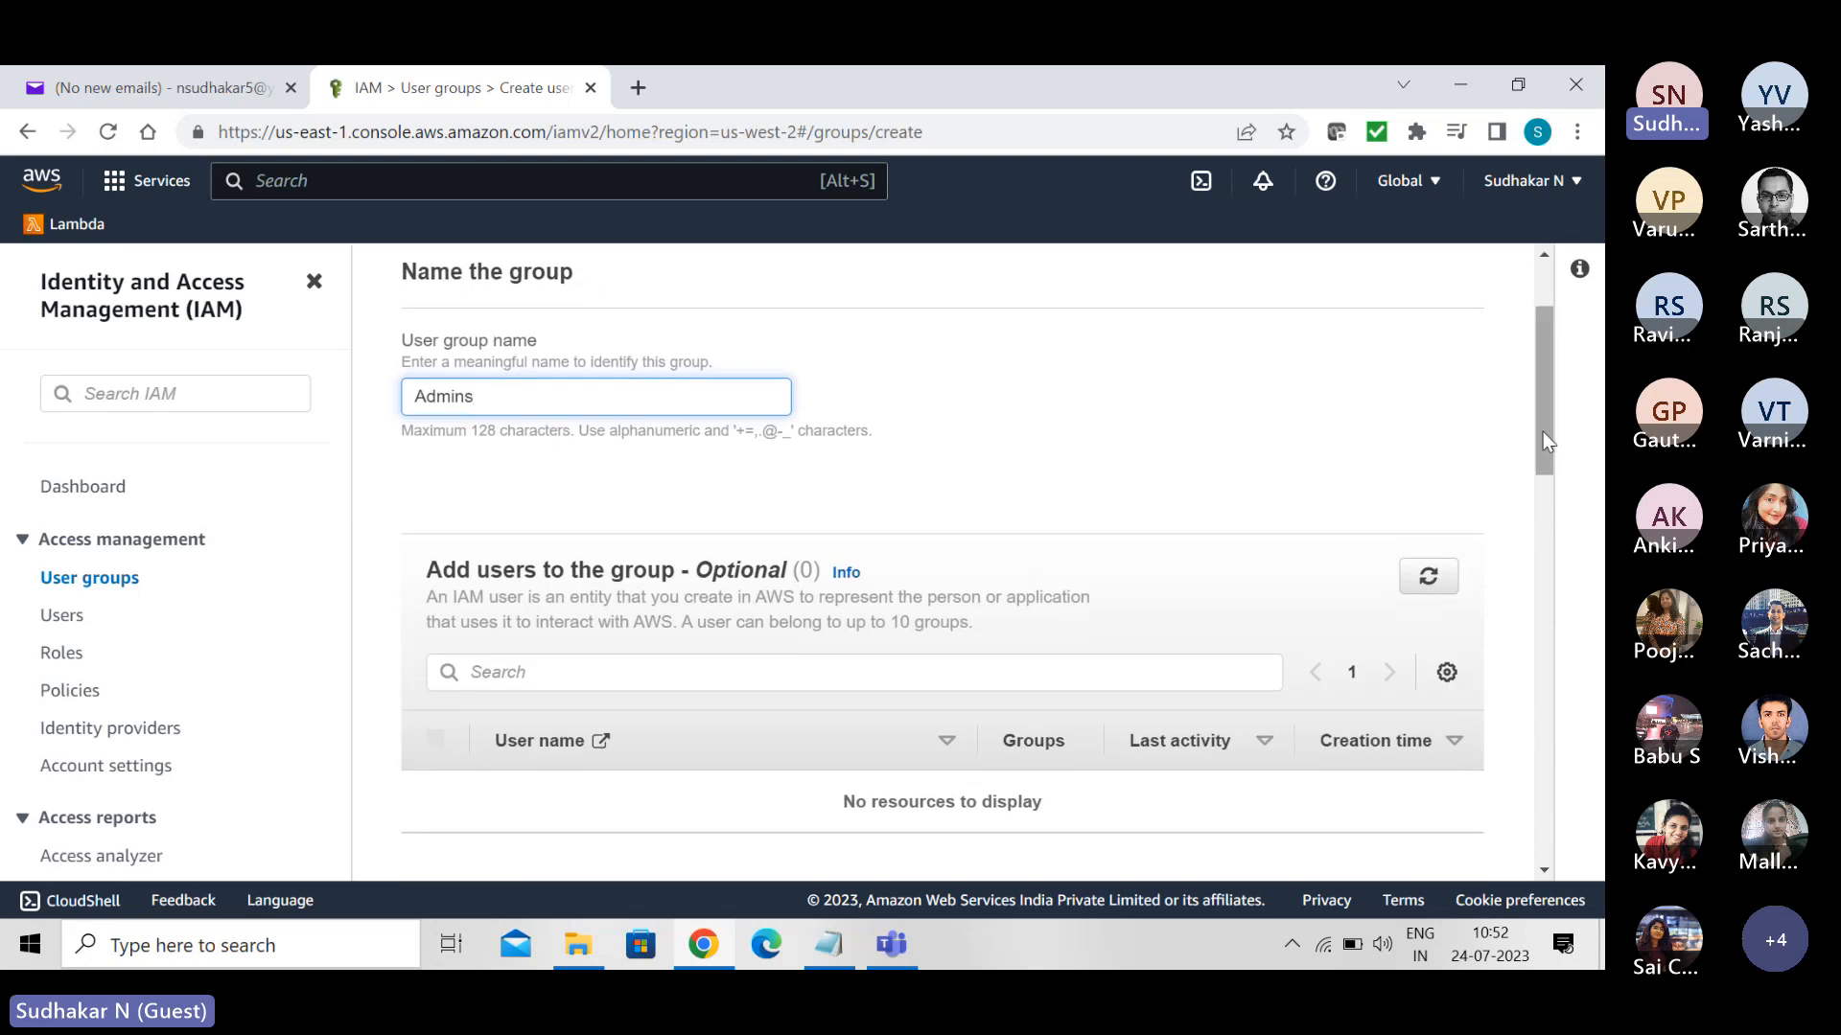
pyautogui.moveTo(1540, 401); pyautogui.dragTo(1553, 595)
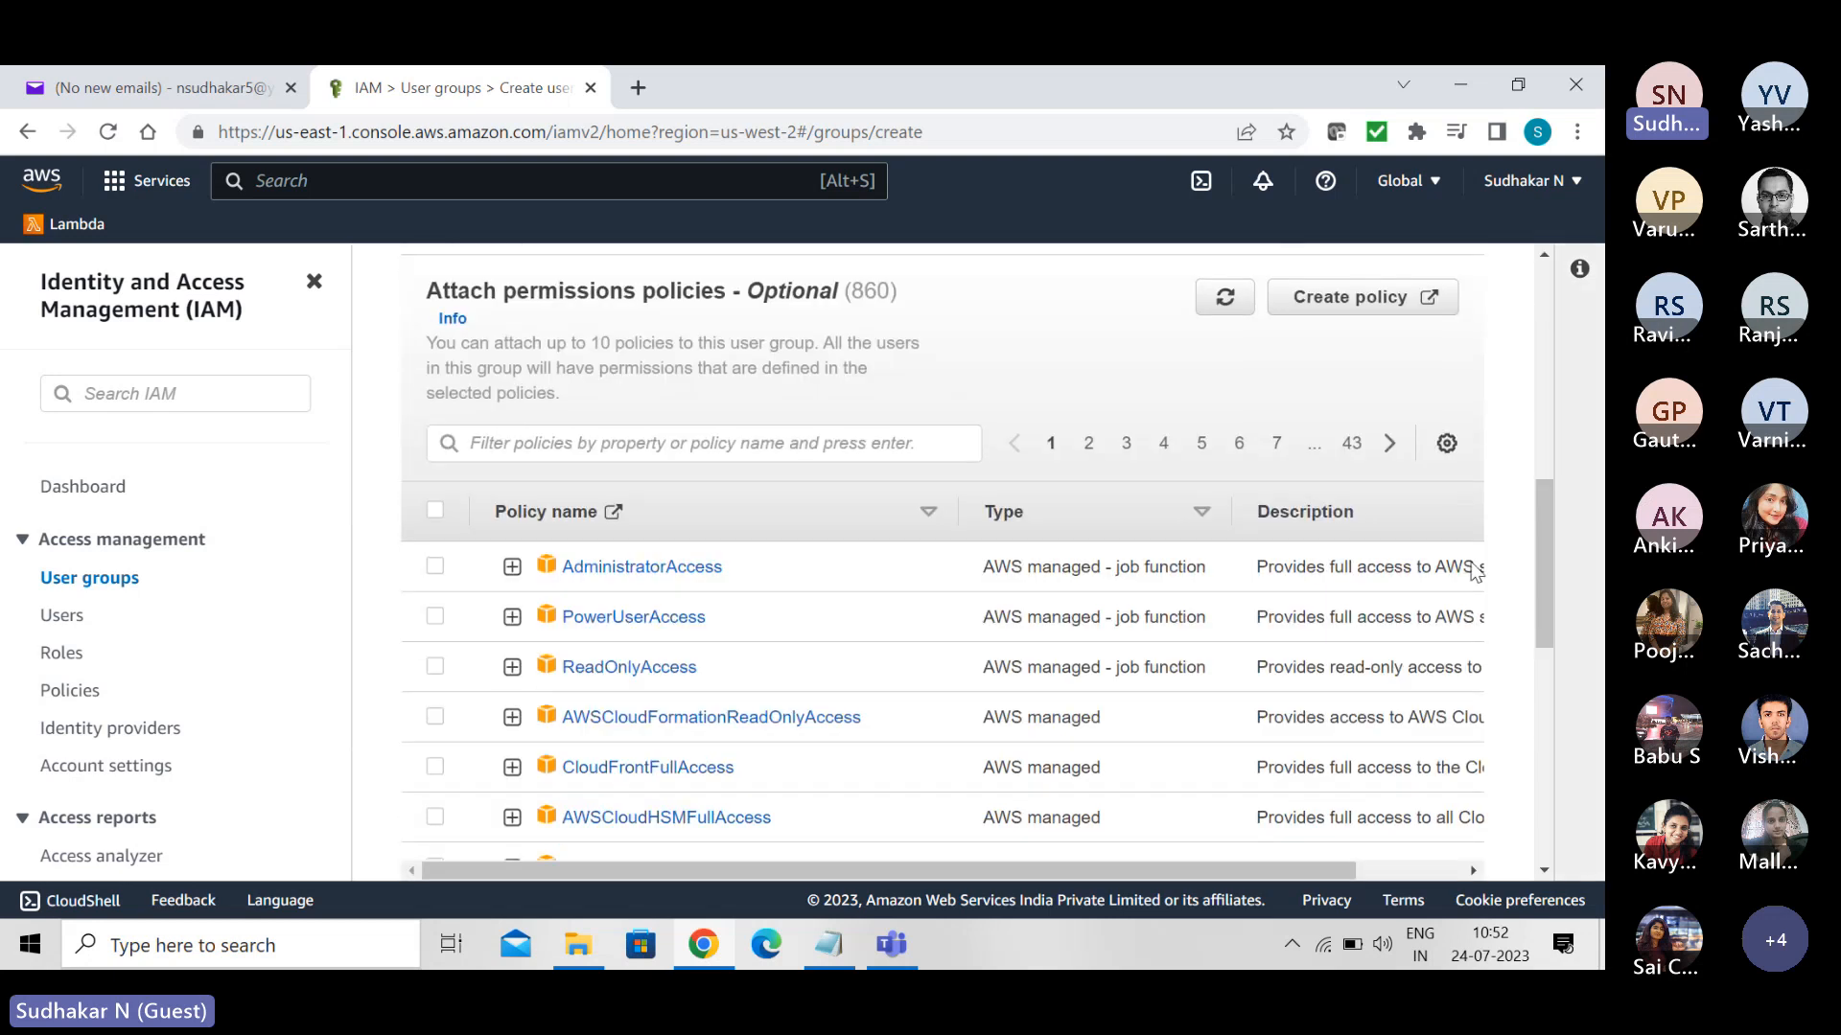
pyautogui.click(434, 567)
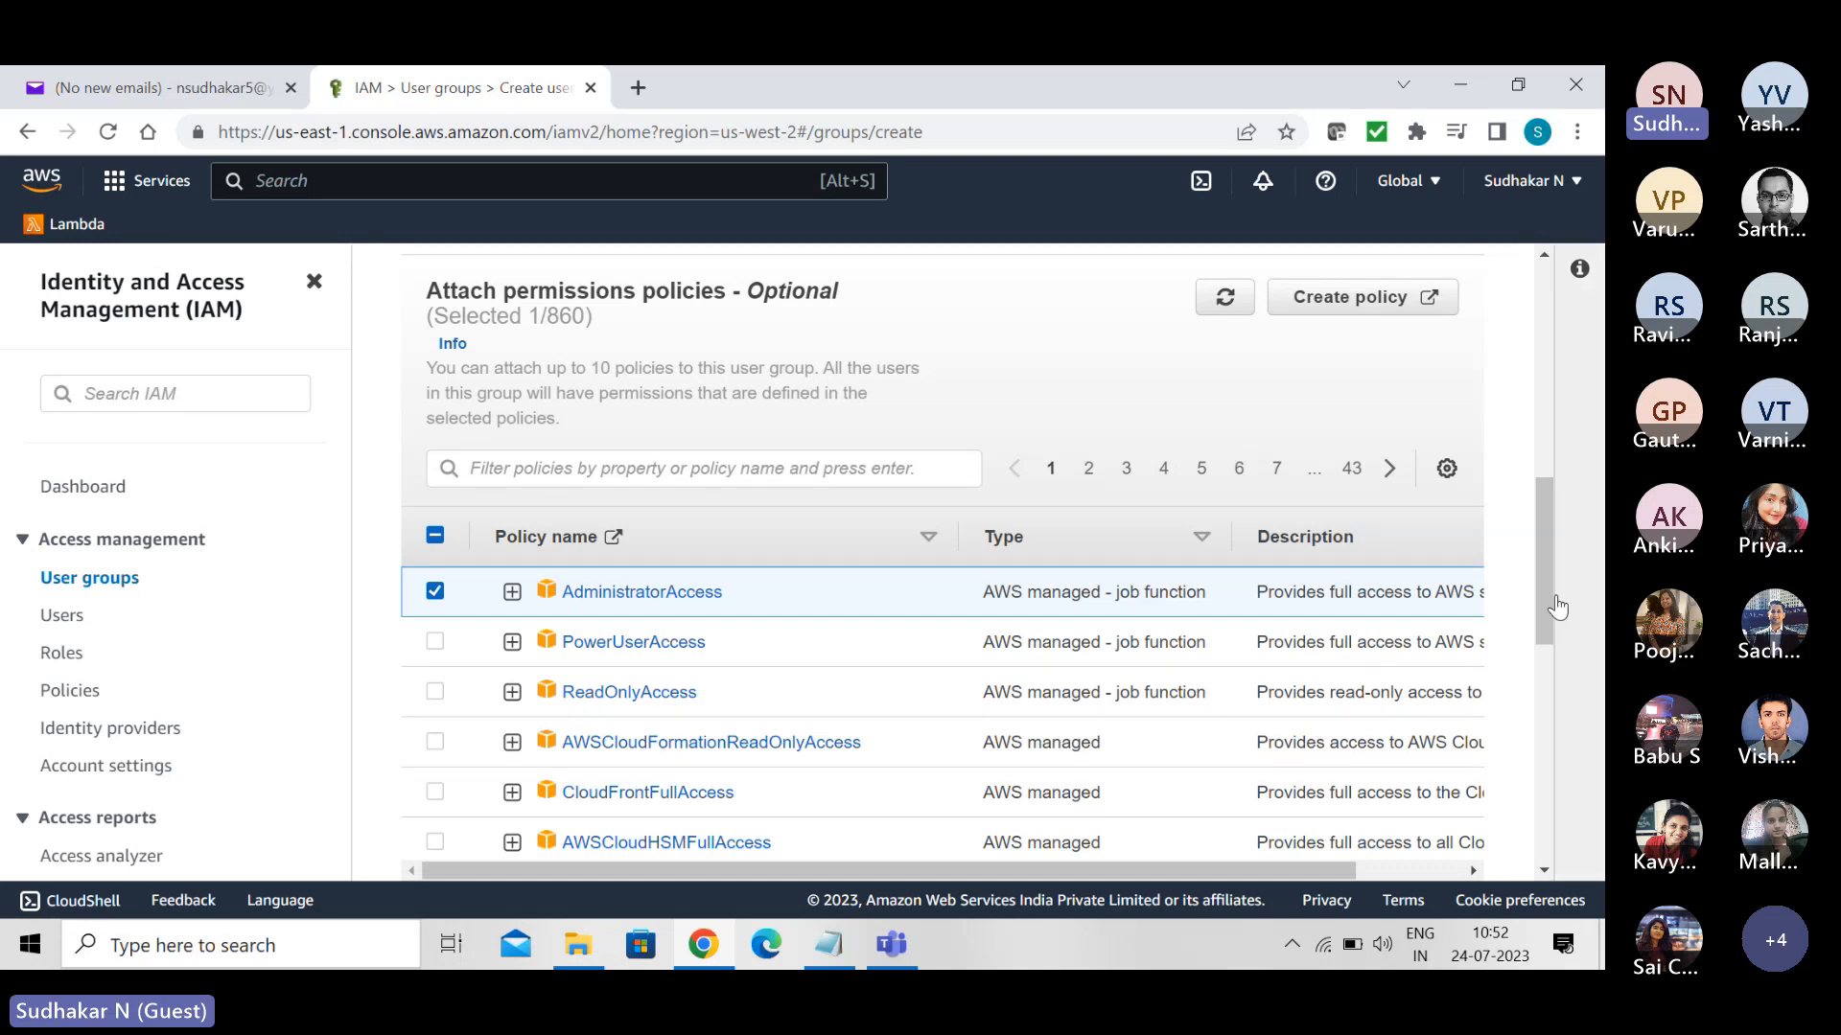
pyautogui.moveTo(1548, 552); pyautogui.dragTo(1572, 772)
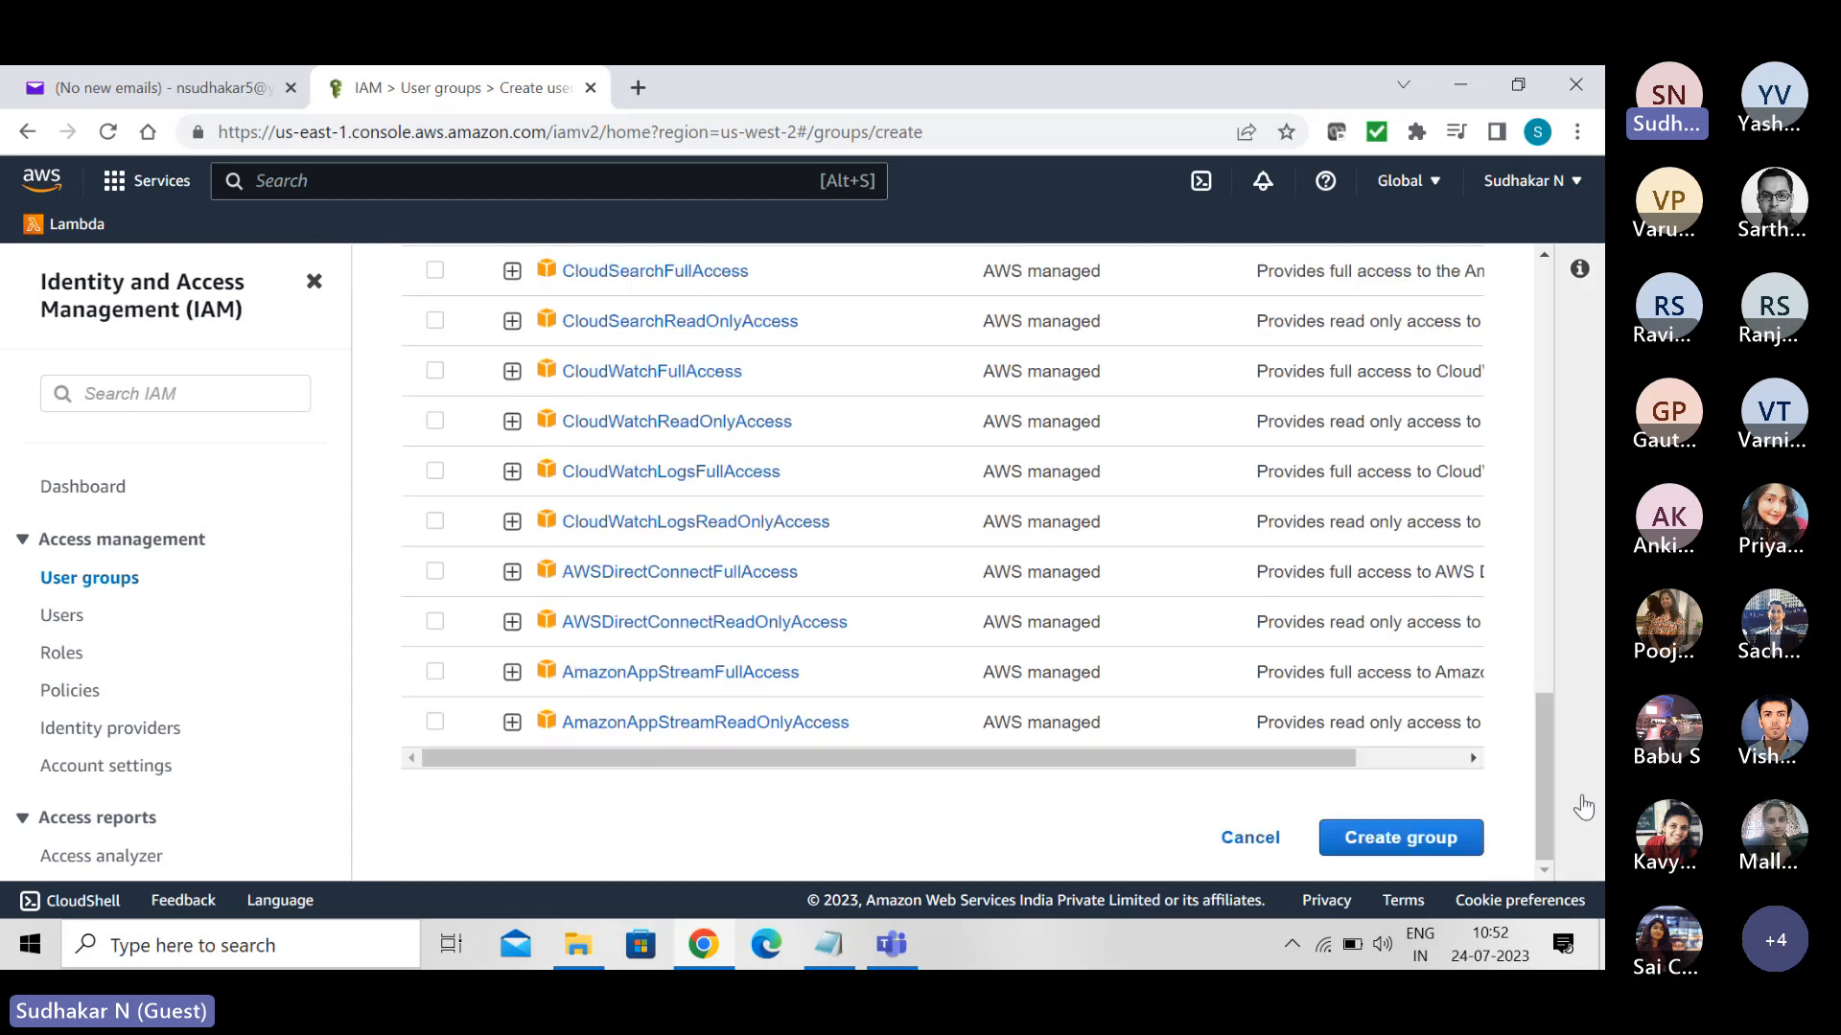
pyautogui.click(1384, 849)
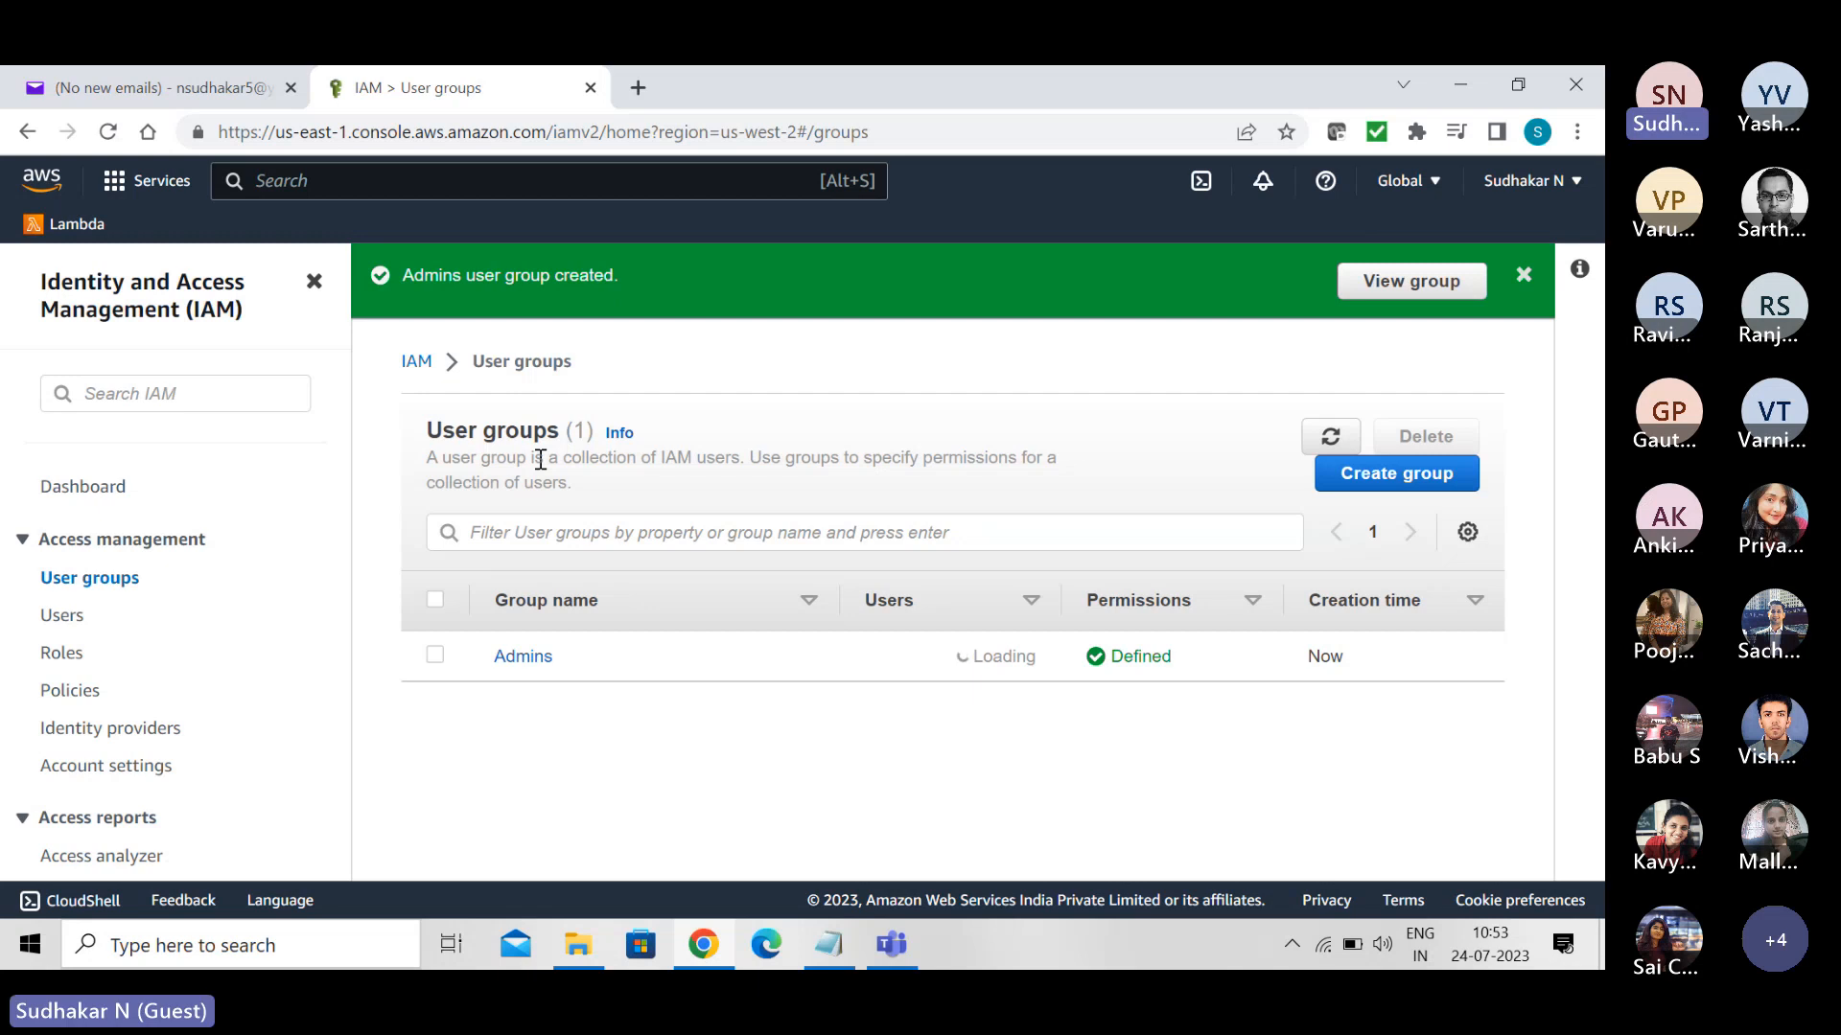
pyautogui.click(58, 618)
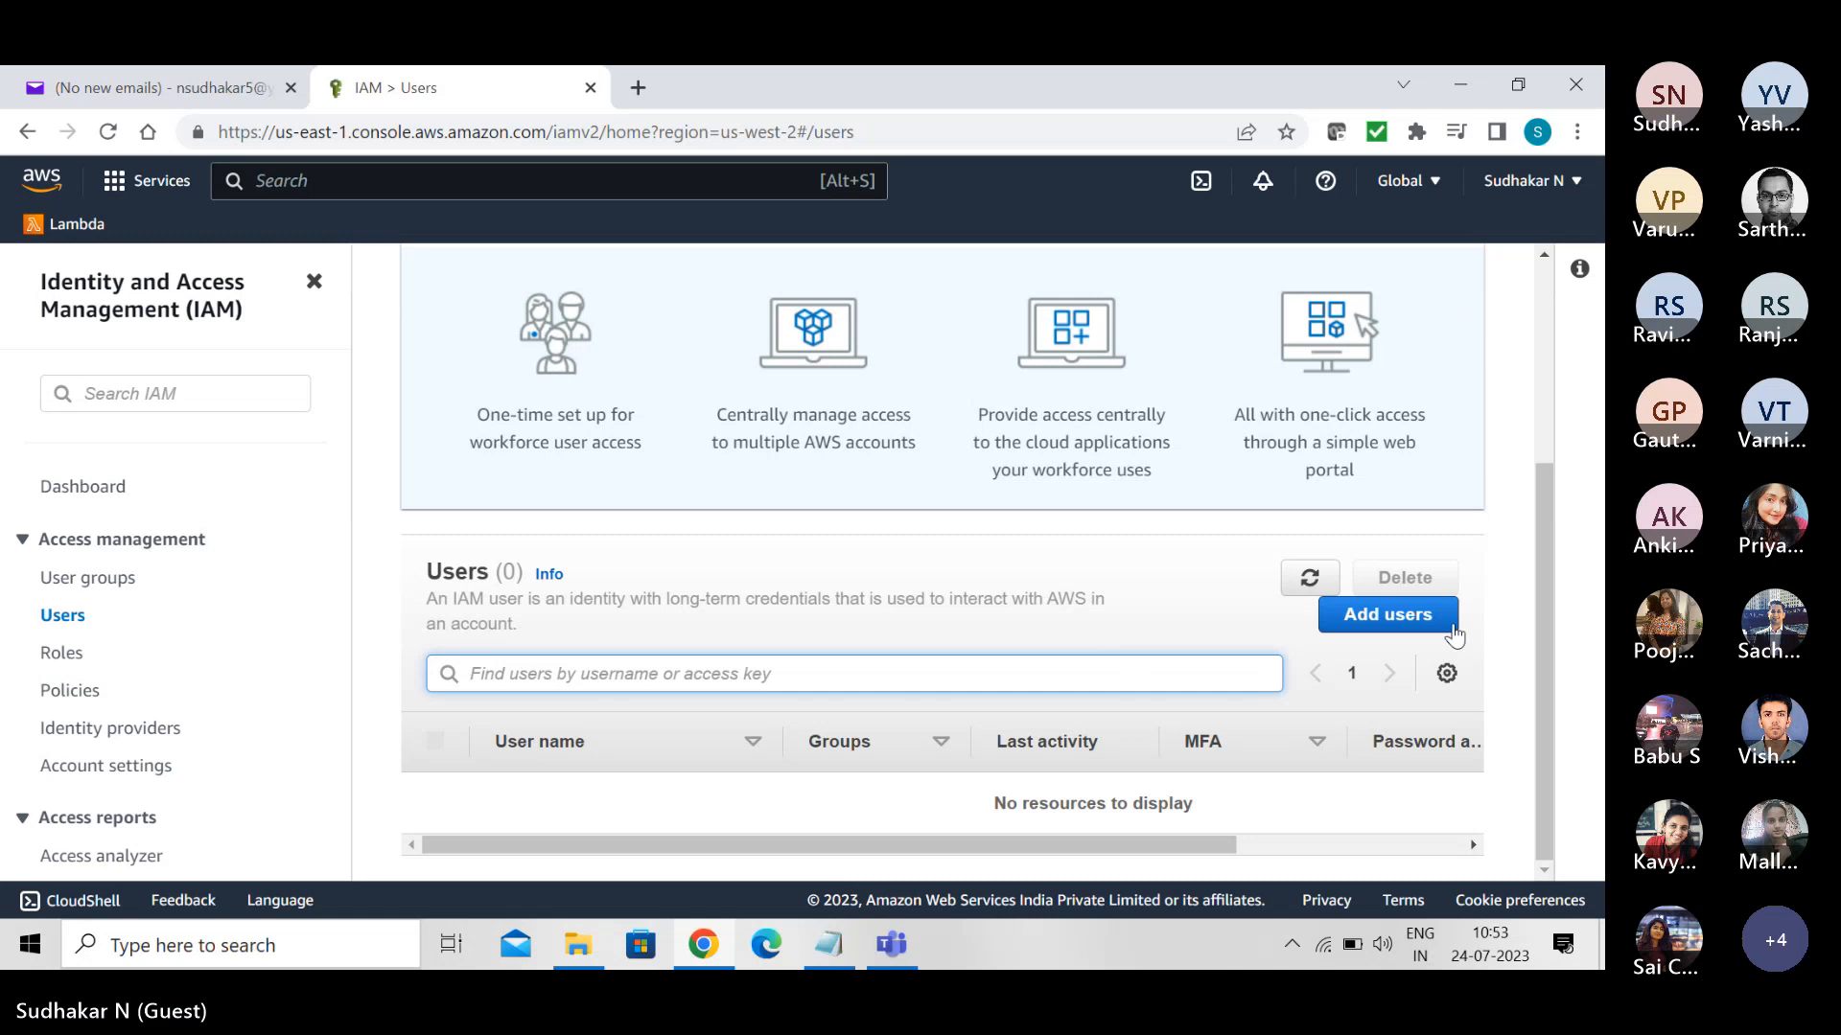
pyautogui.click(1388, 621)
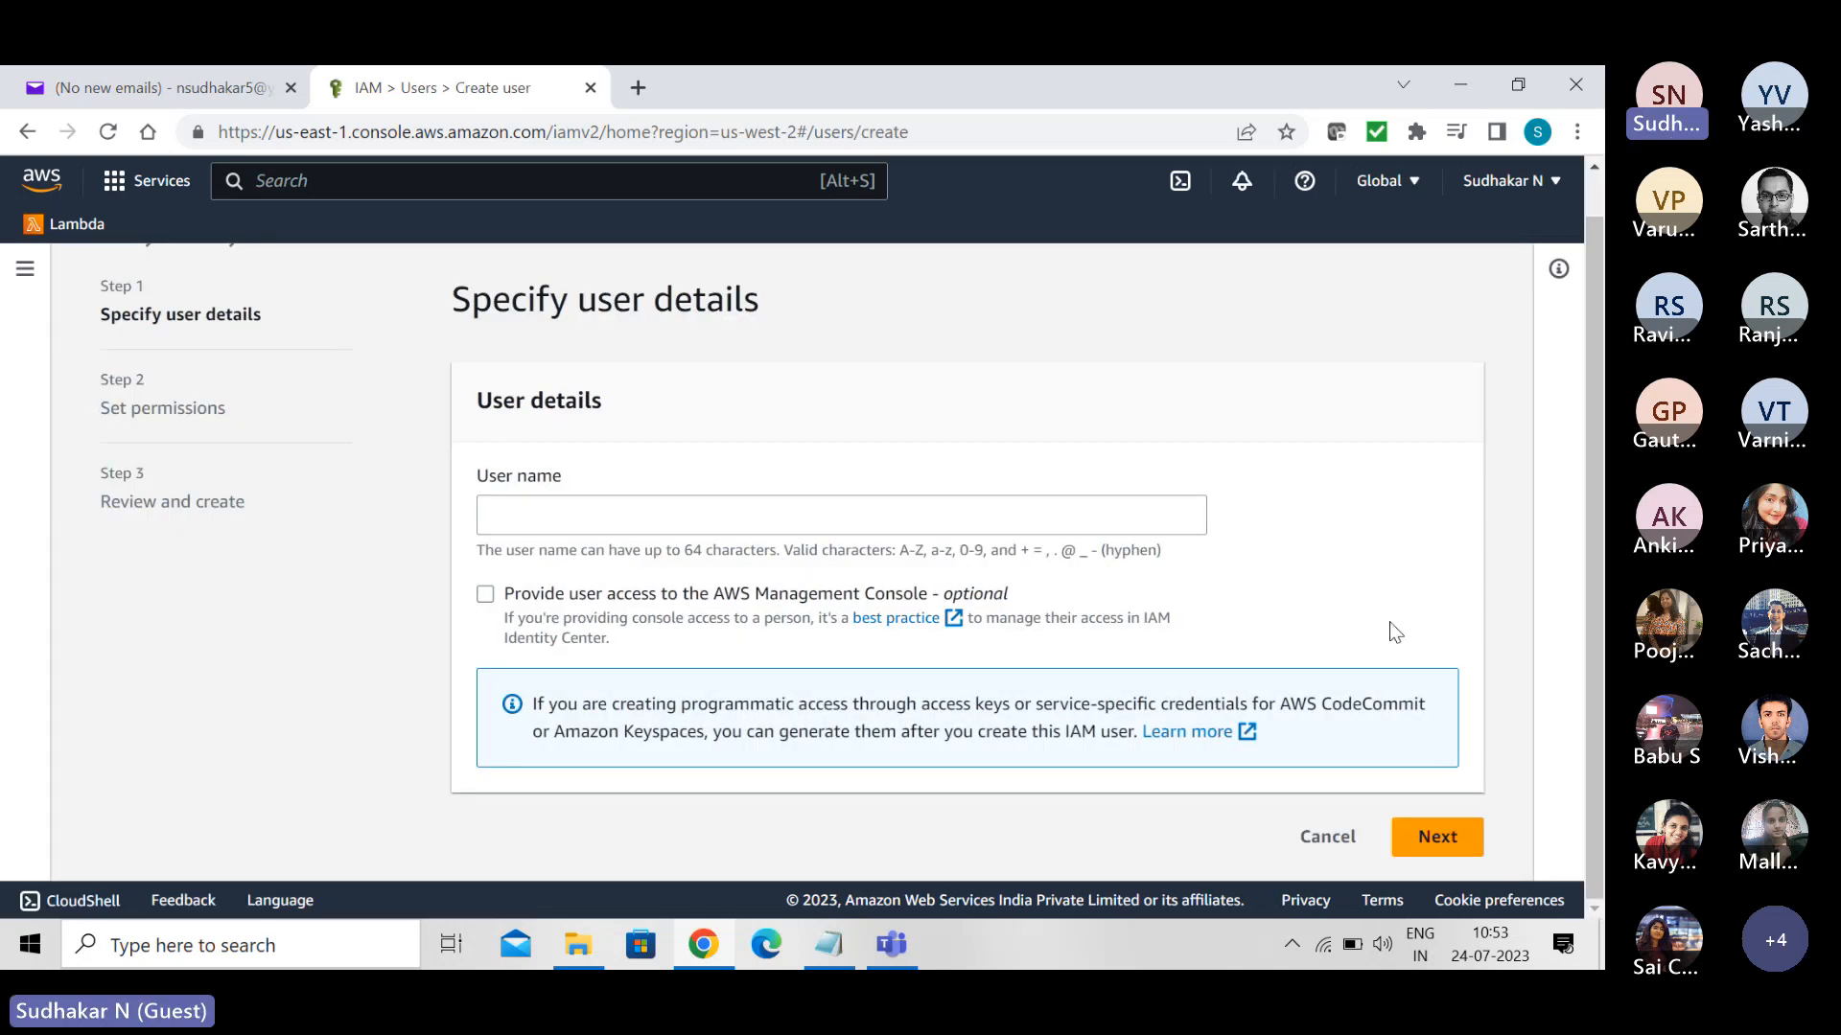
pyautogui.click(737, 514)
pyautogui.write('Sudhakar')
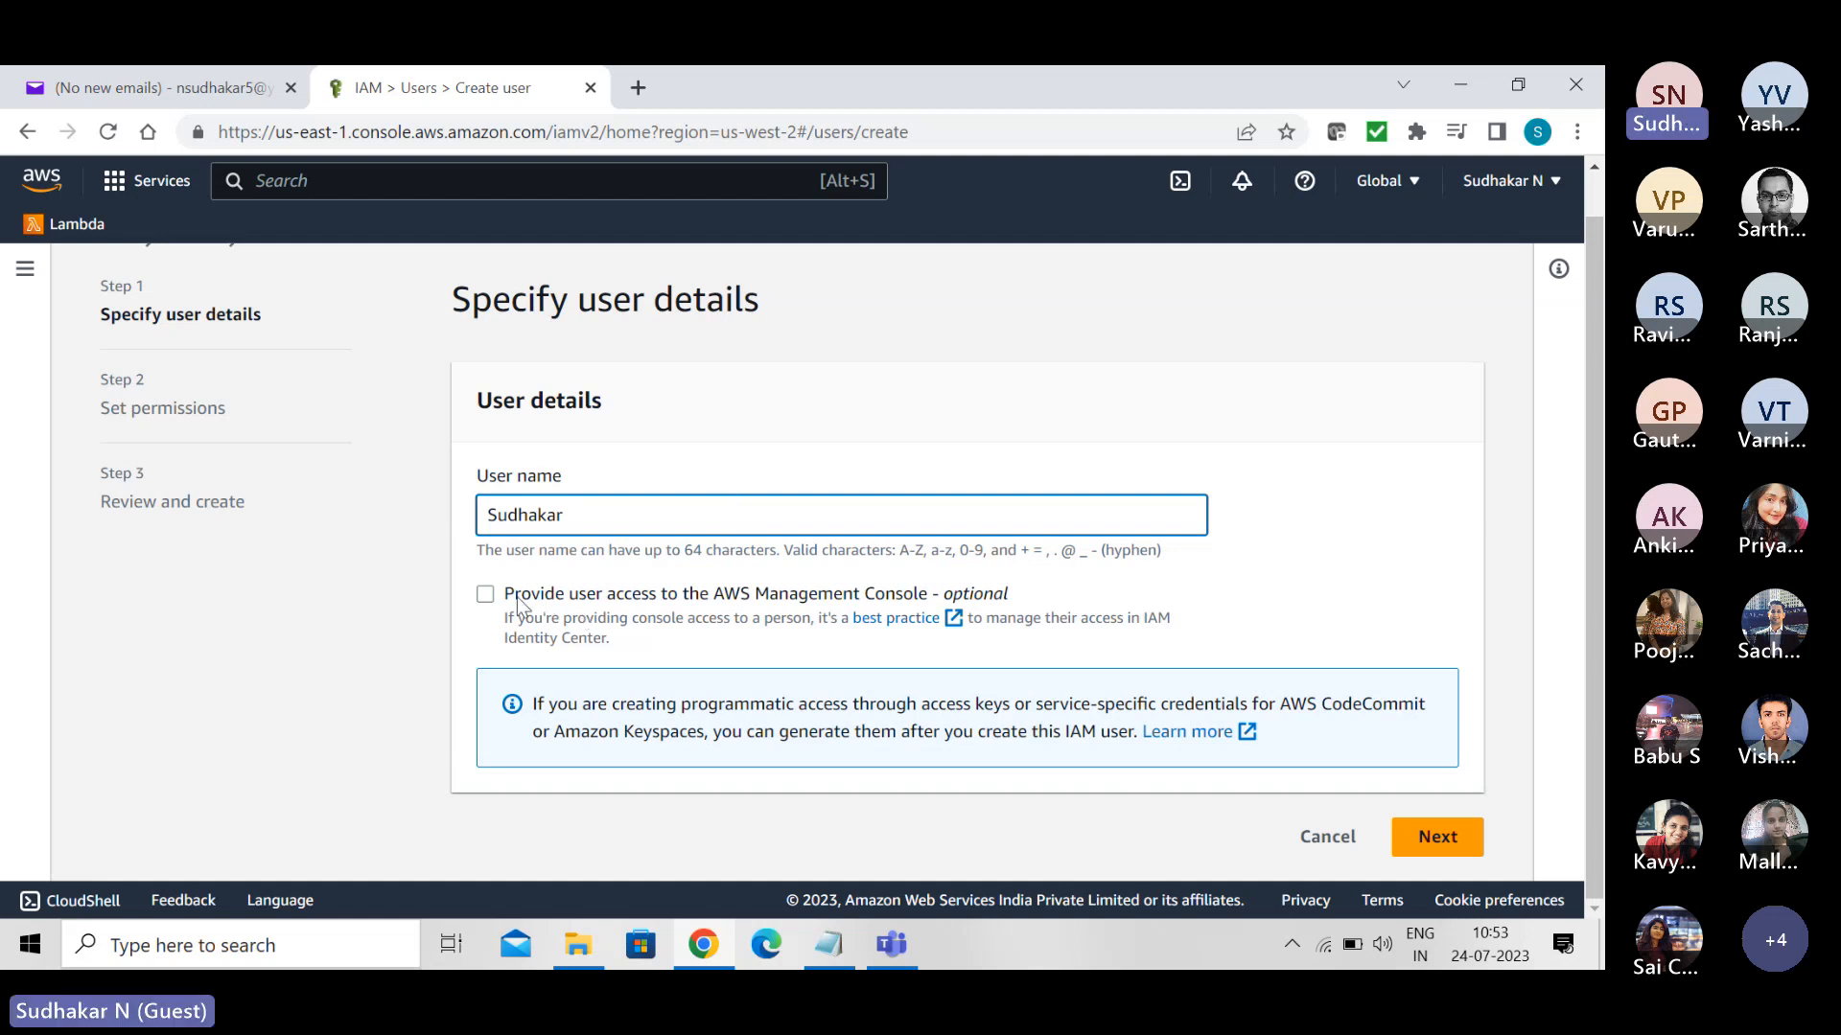
pyautogui.click(485, 593)
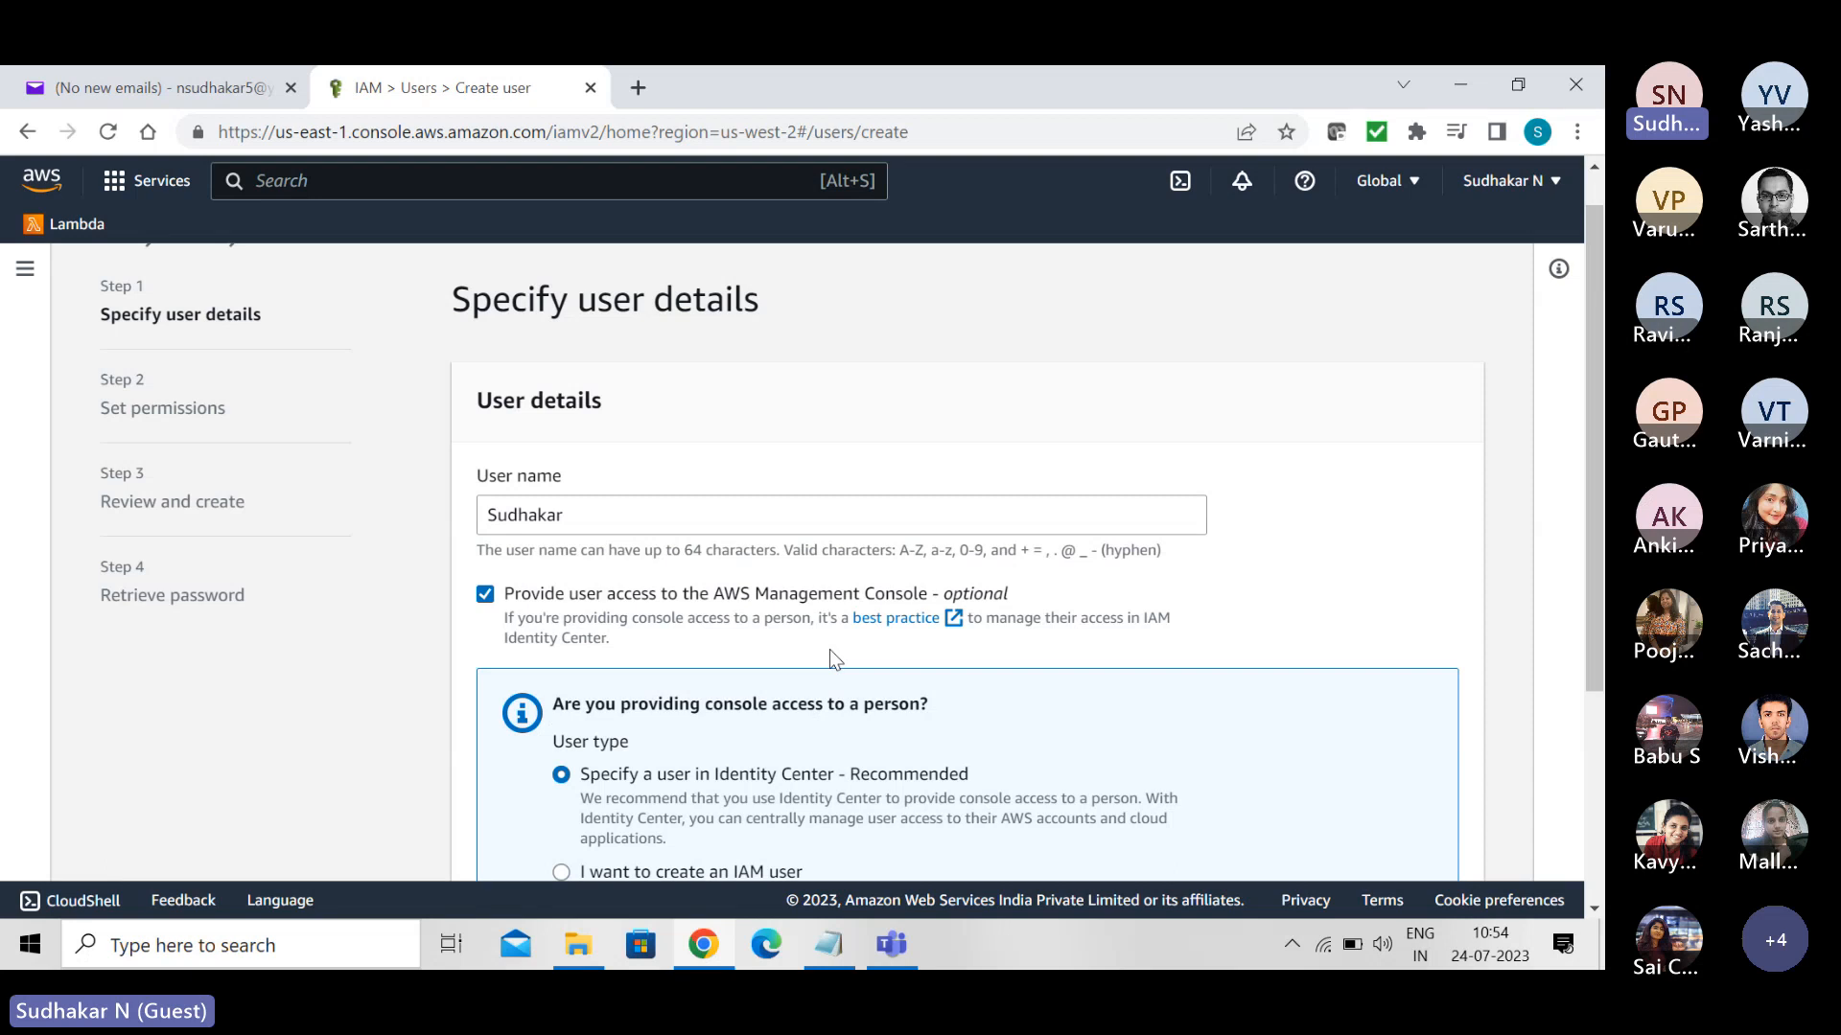
pyautogui.moveTo(1591, 575); pyautogui.dragTo(1601, 734)
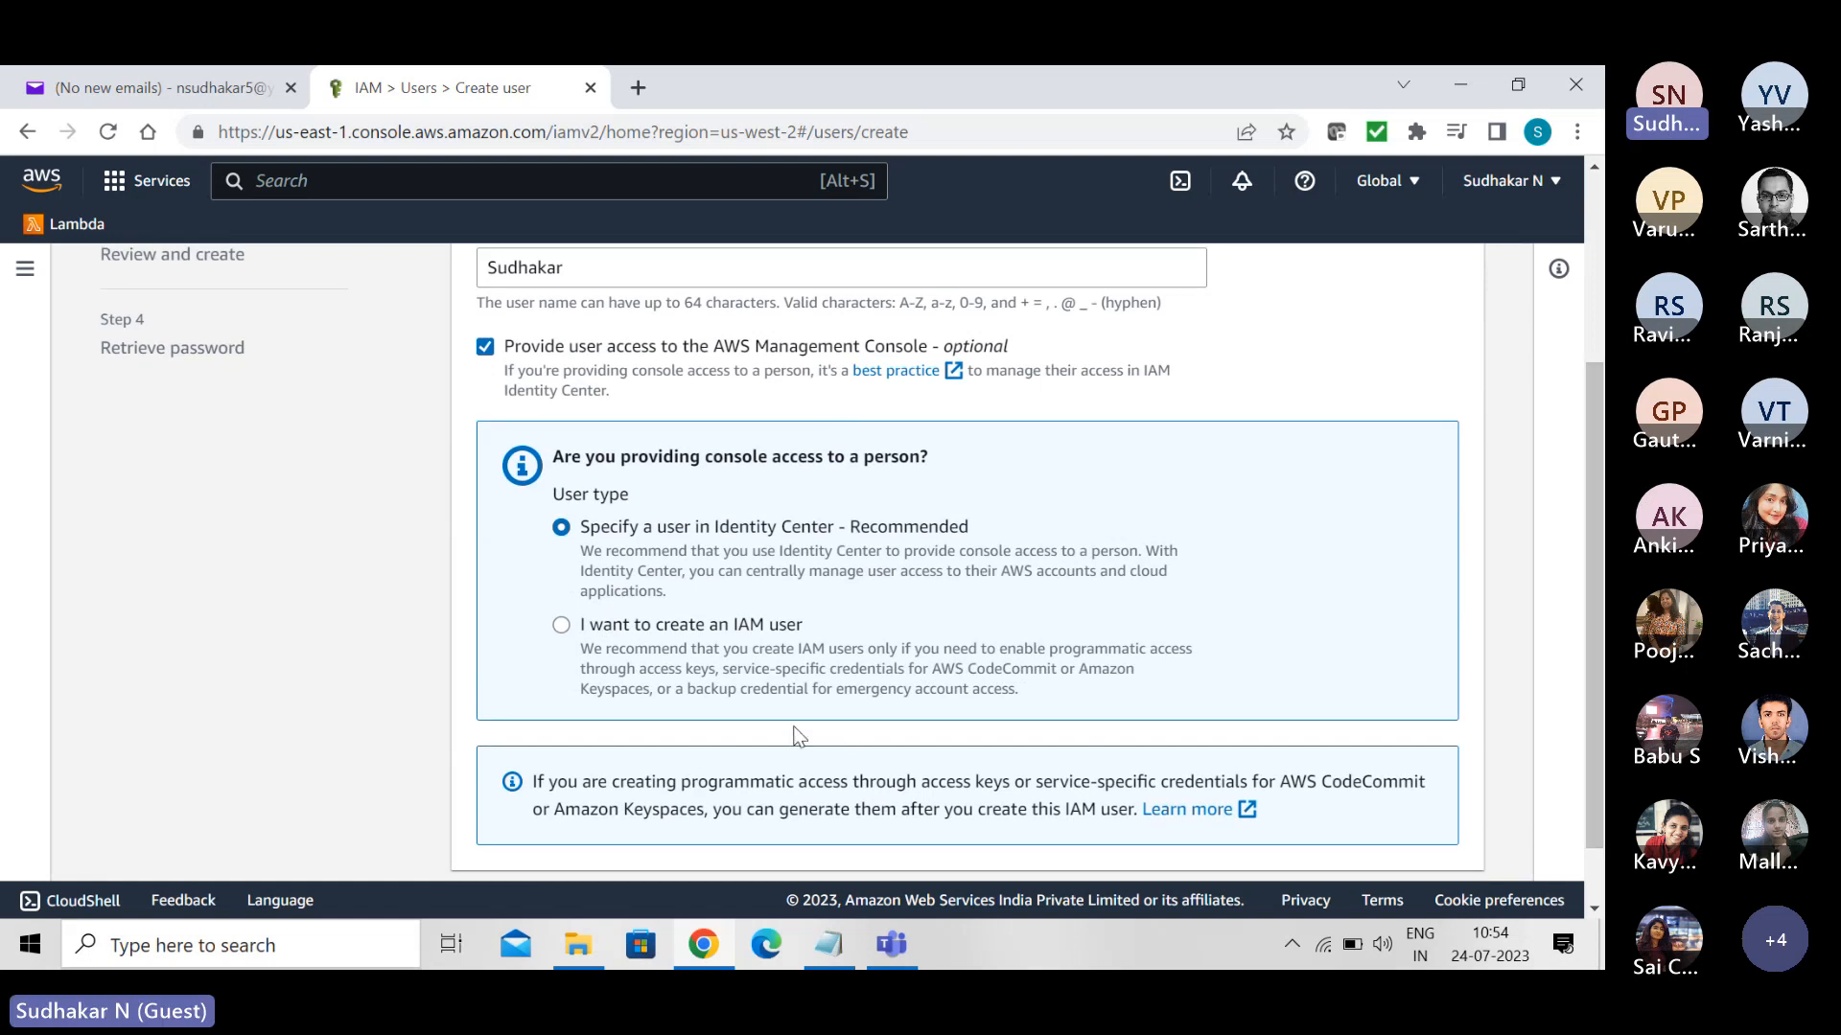
pyautogui.click(561, 625)
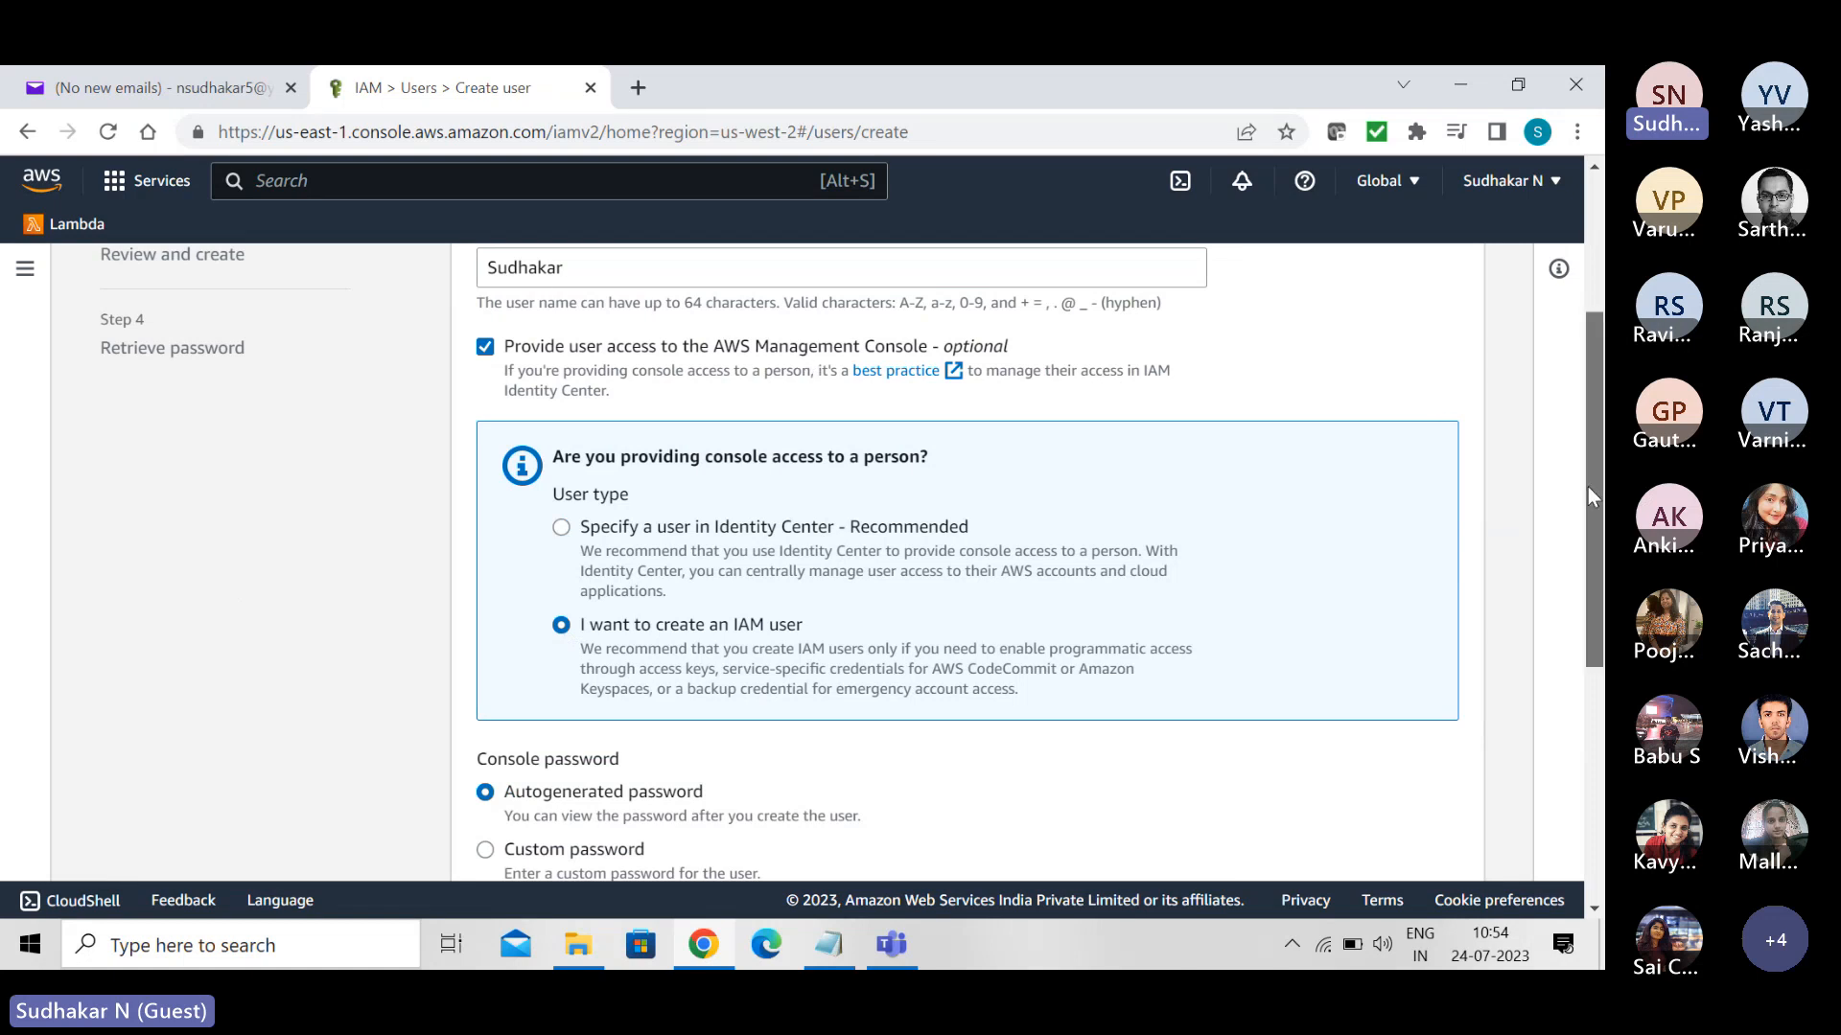
pyautogui.moveTo(1587, 486); pyautogui.dragTo(1590, 377)
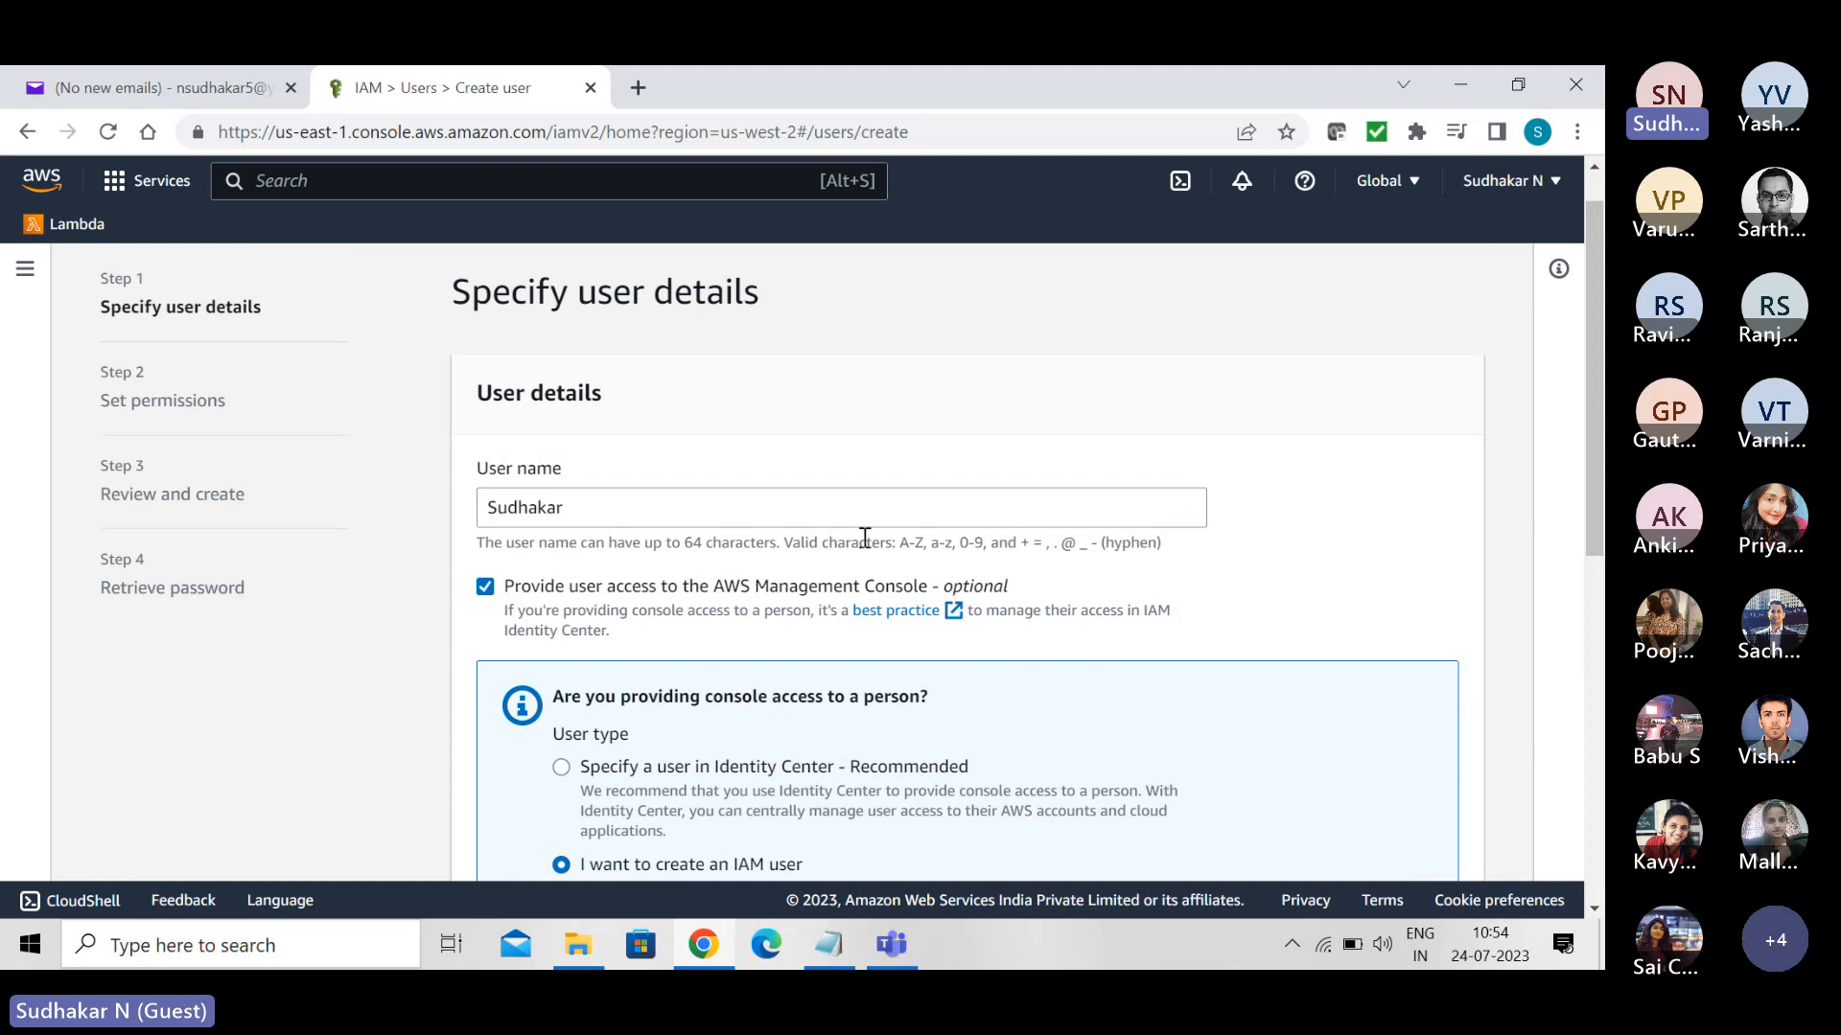
pyautogui.moveTo(1586, 460); pyautogui.dragTo(1588, 725)
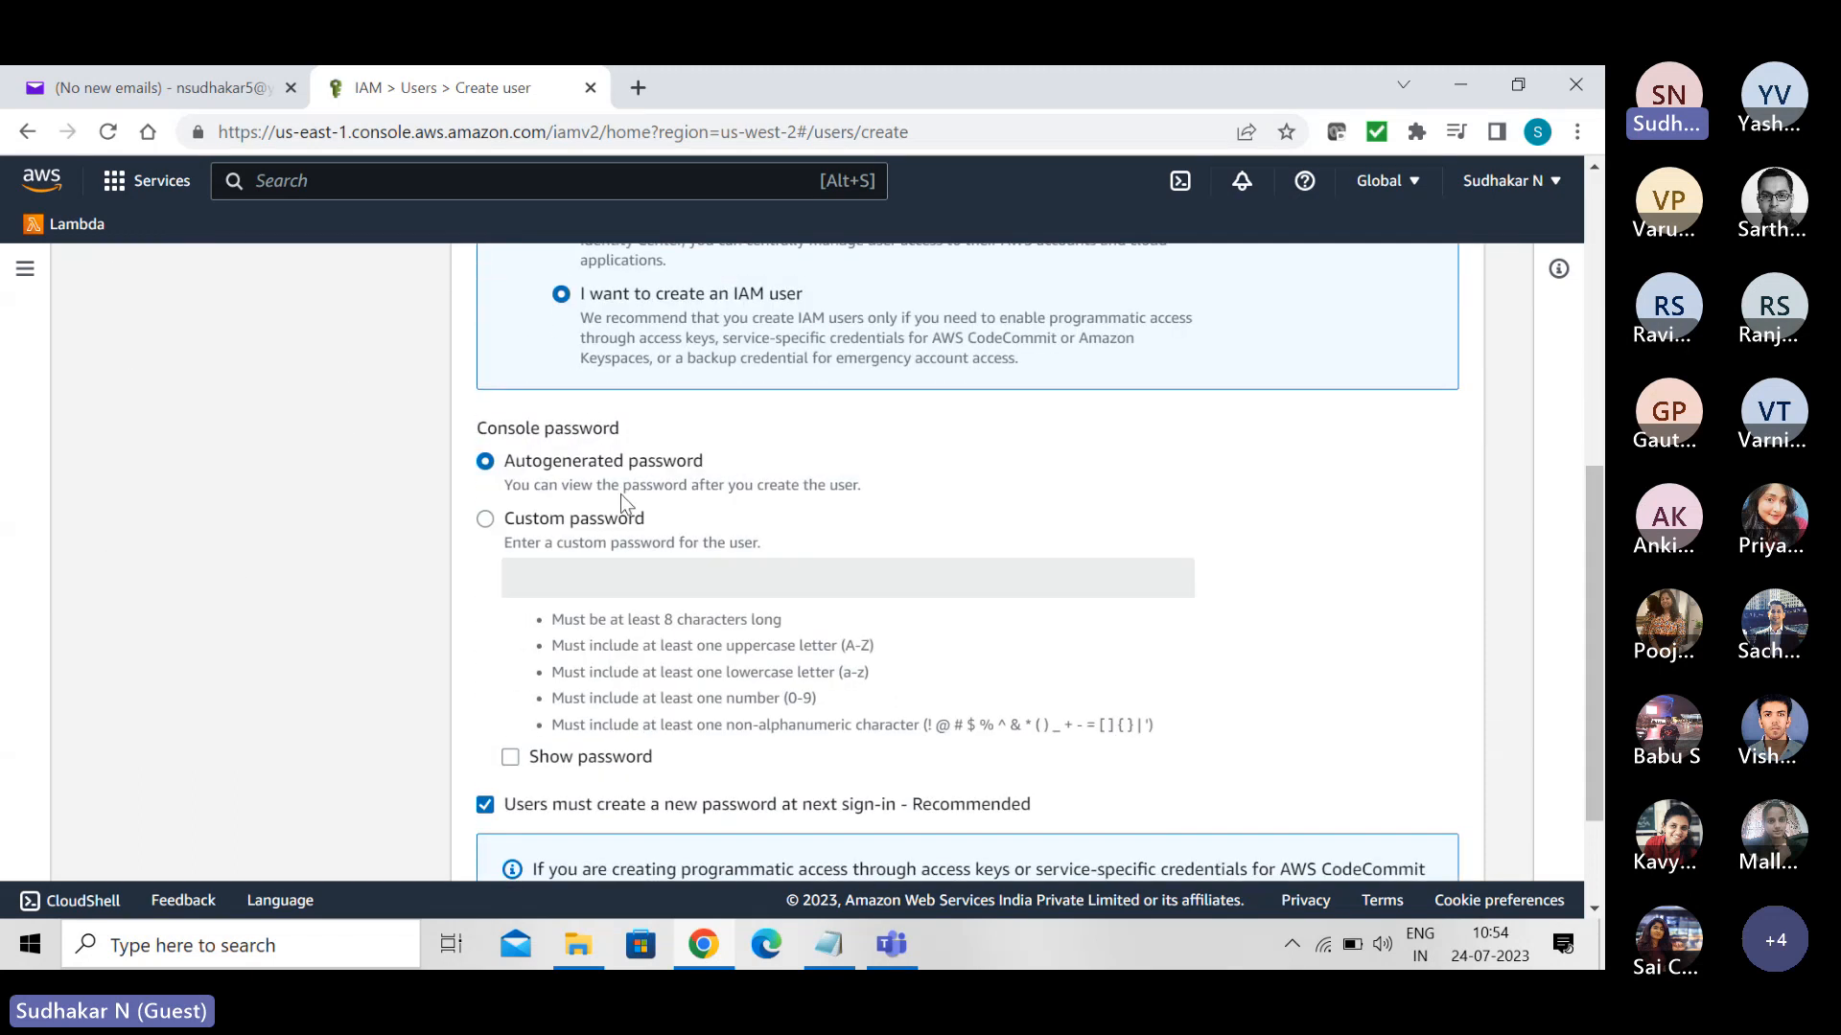
pyautogui.click(486, 520)
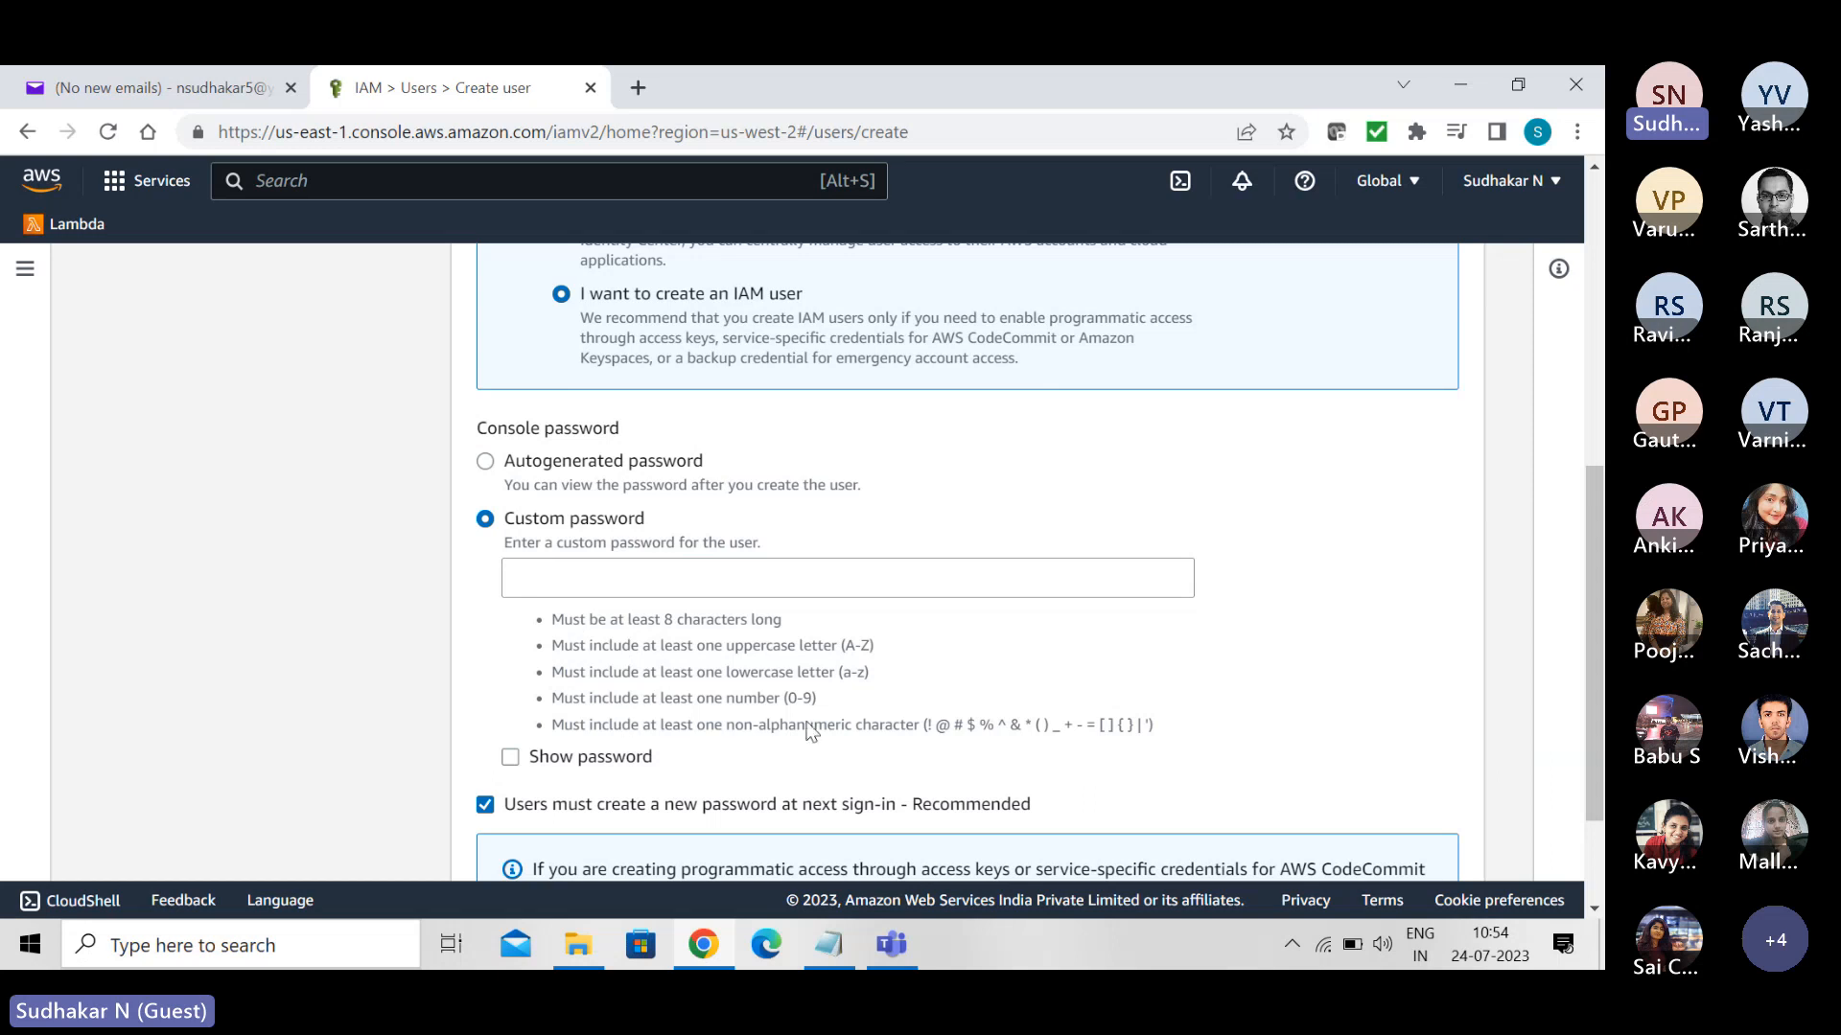
pyautogui.moveTo(1601, 561); pyautogui.dragTo(1585, 236)
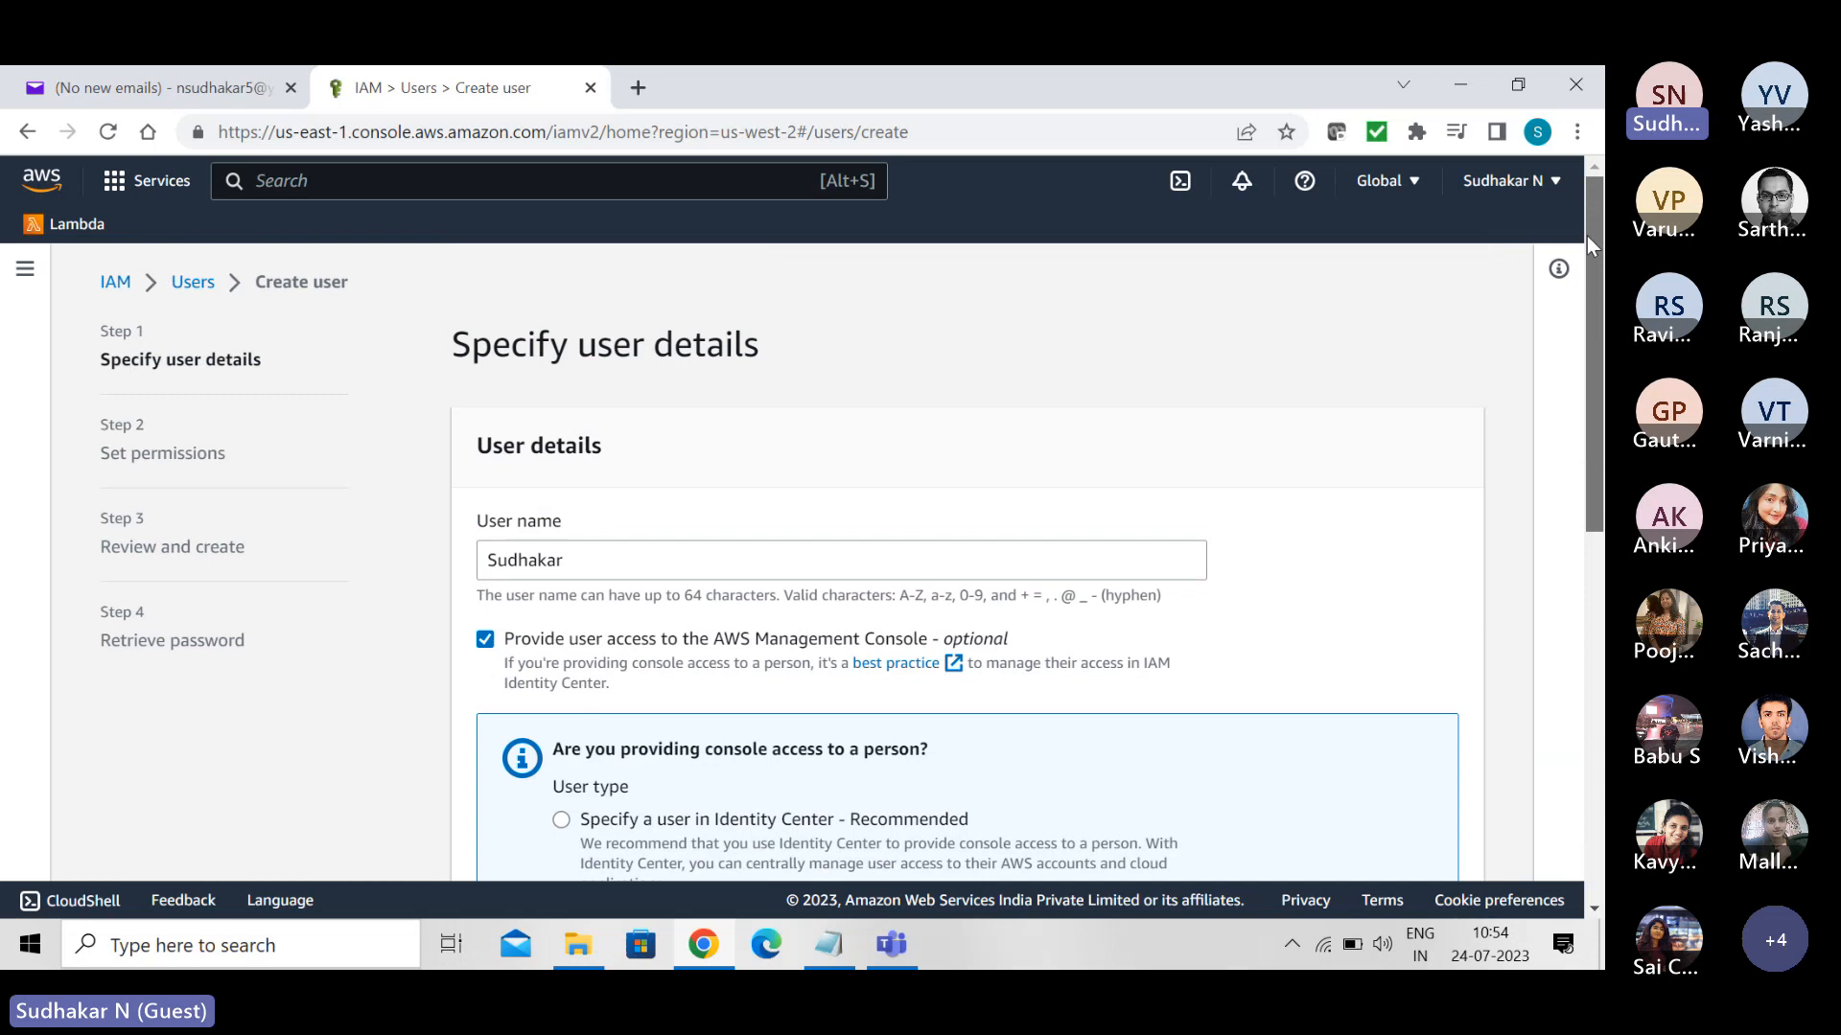
pyautogui.click(128, 297)
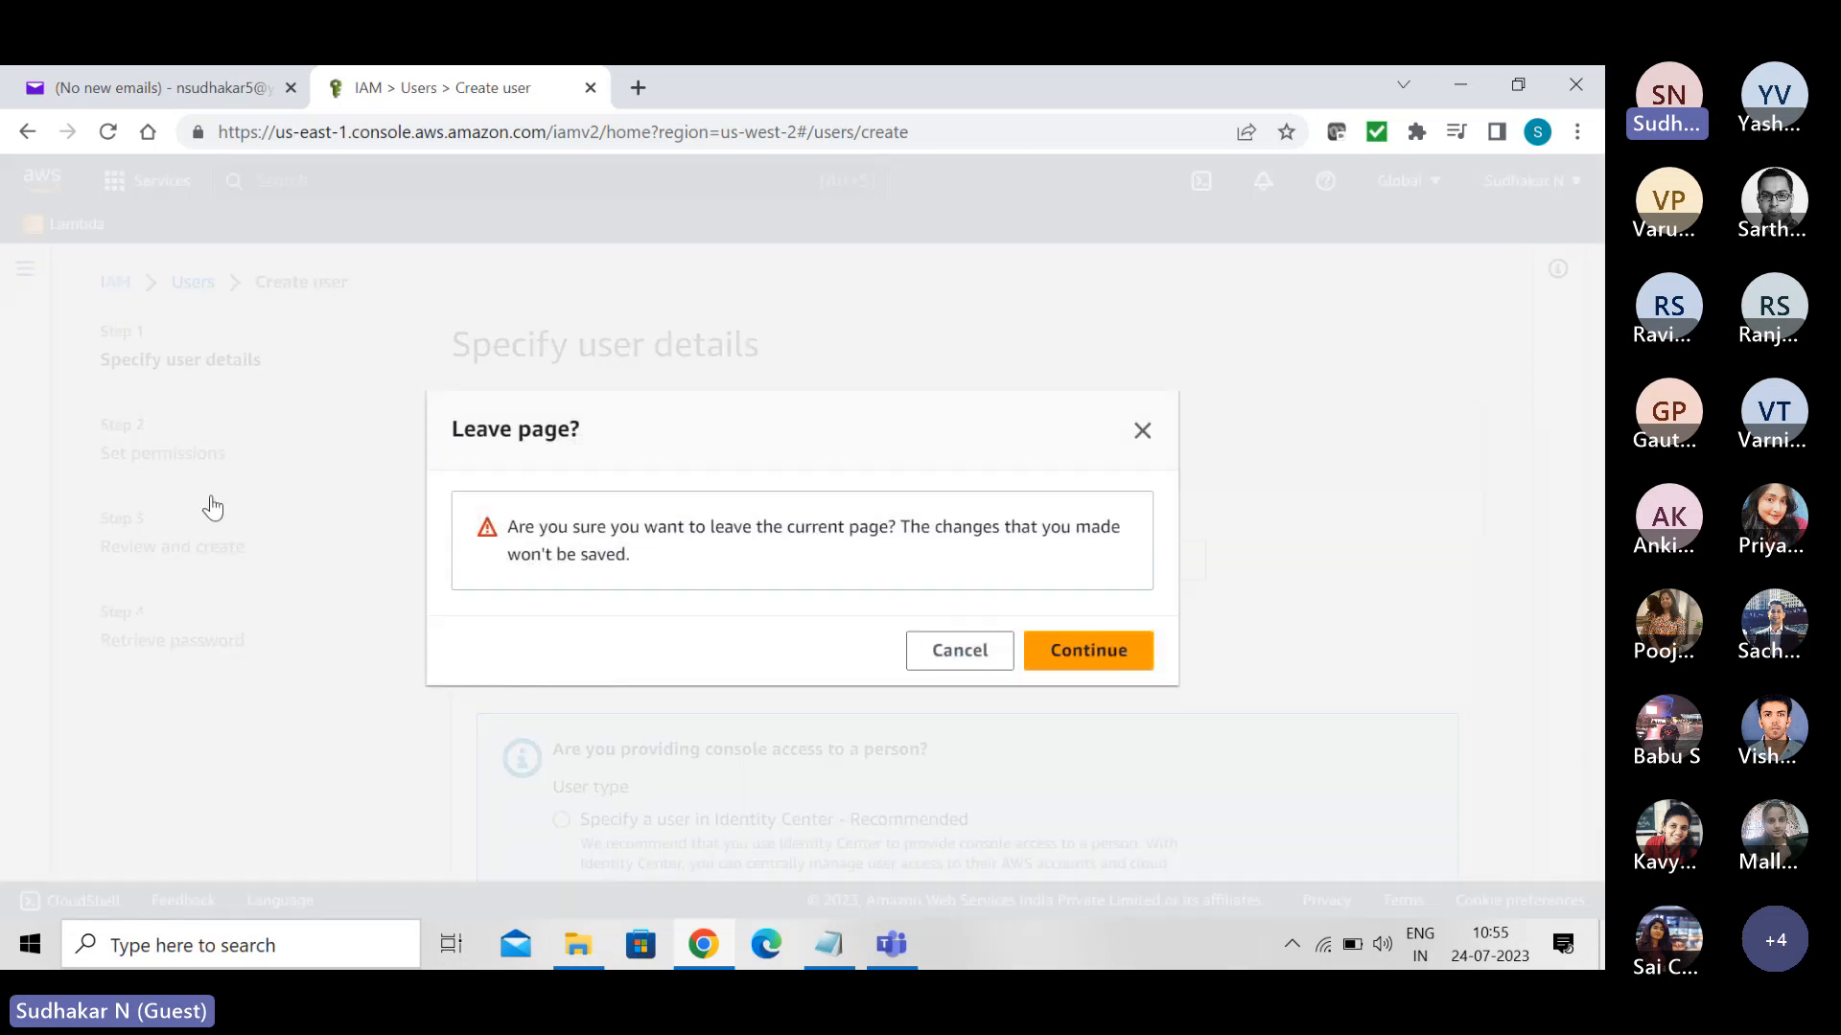
pyautogui.click(969, 654)
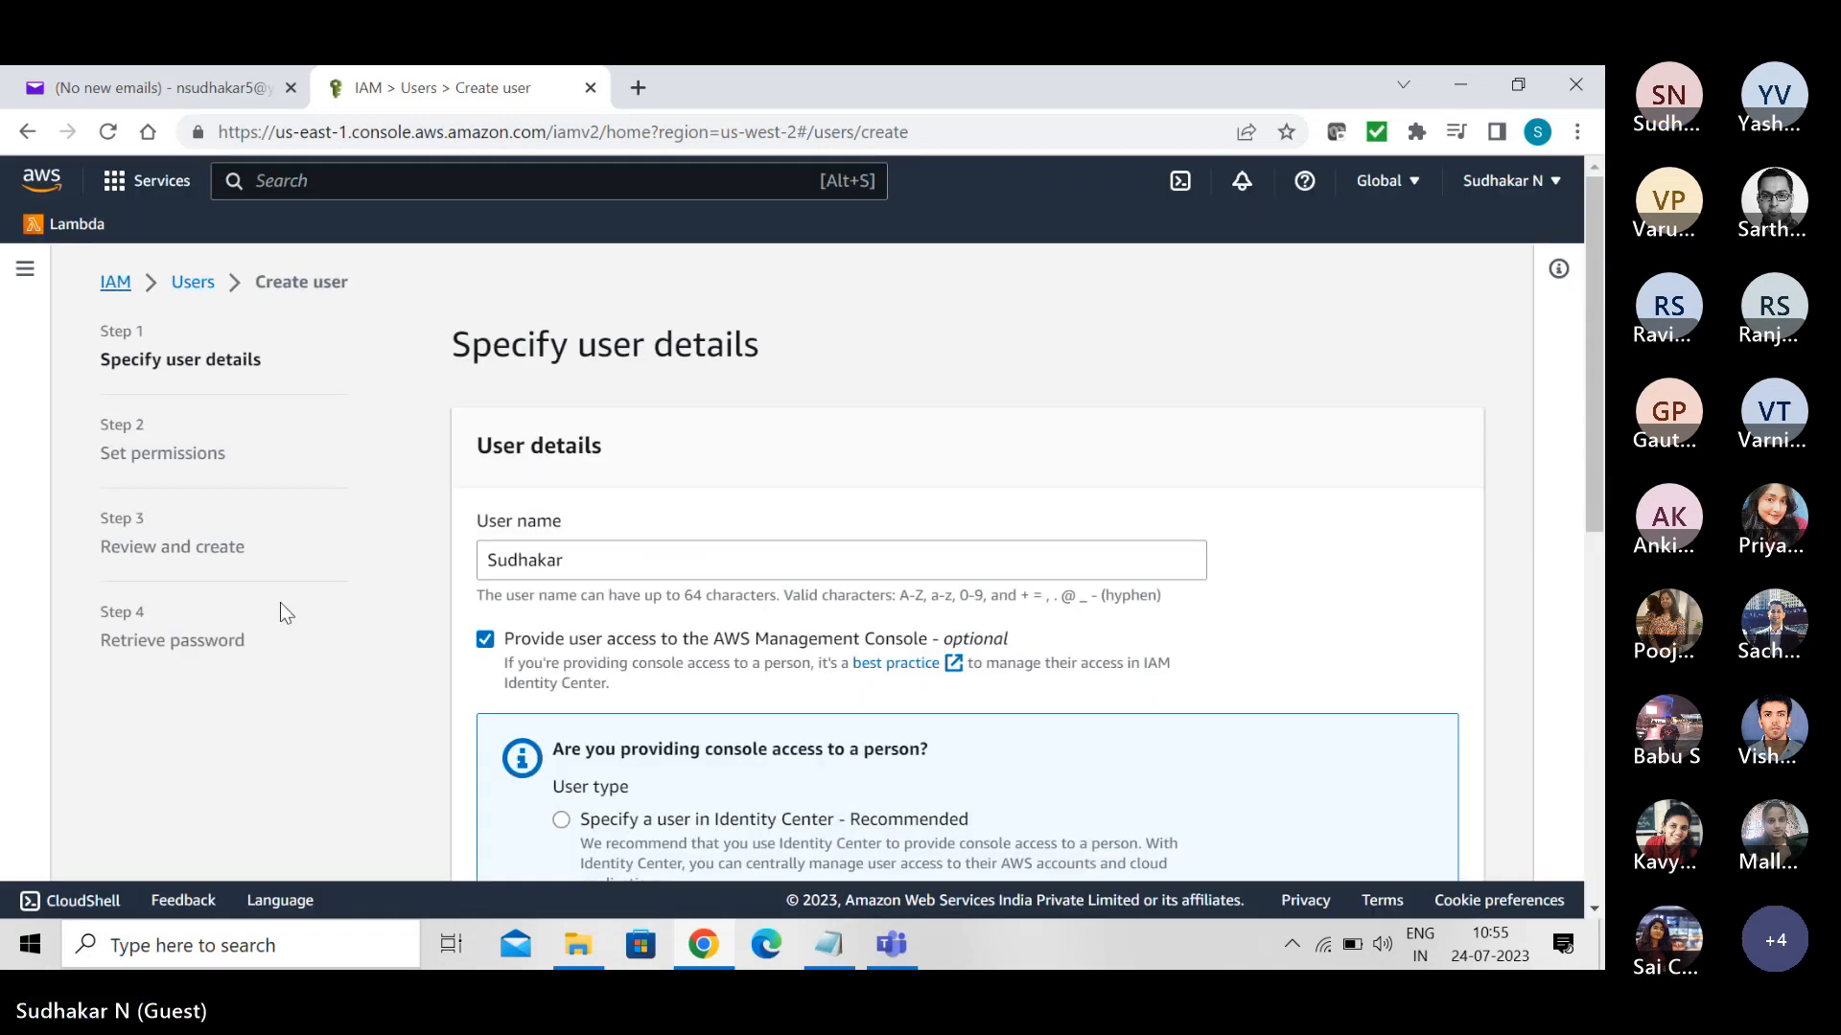
pyautogui.click(116, 283)
pyautogui.click(935, 657)
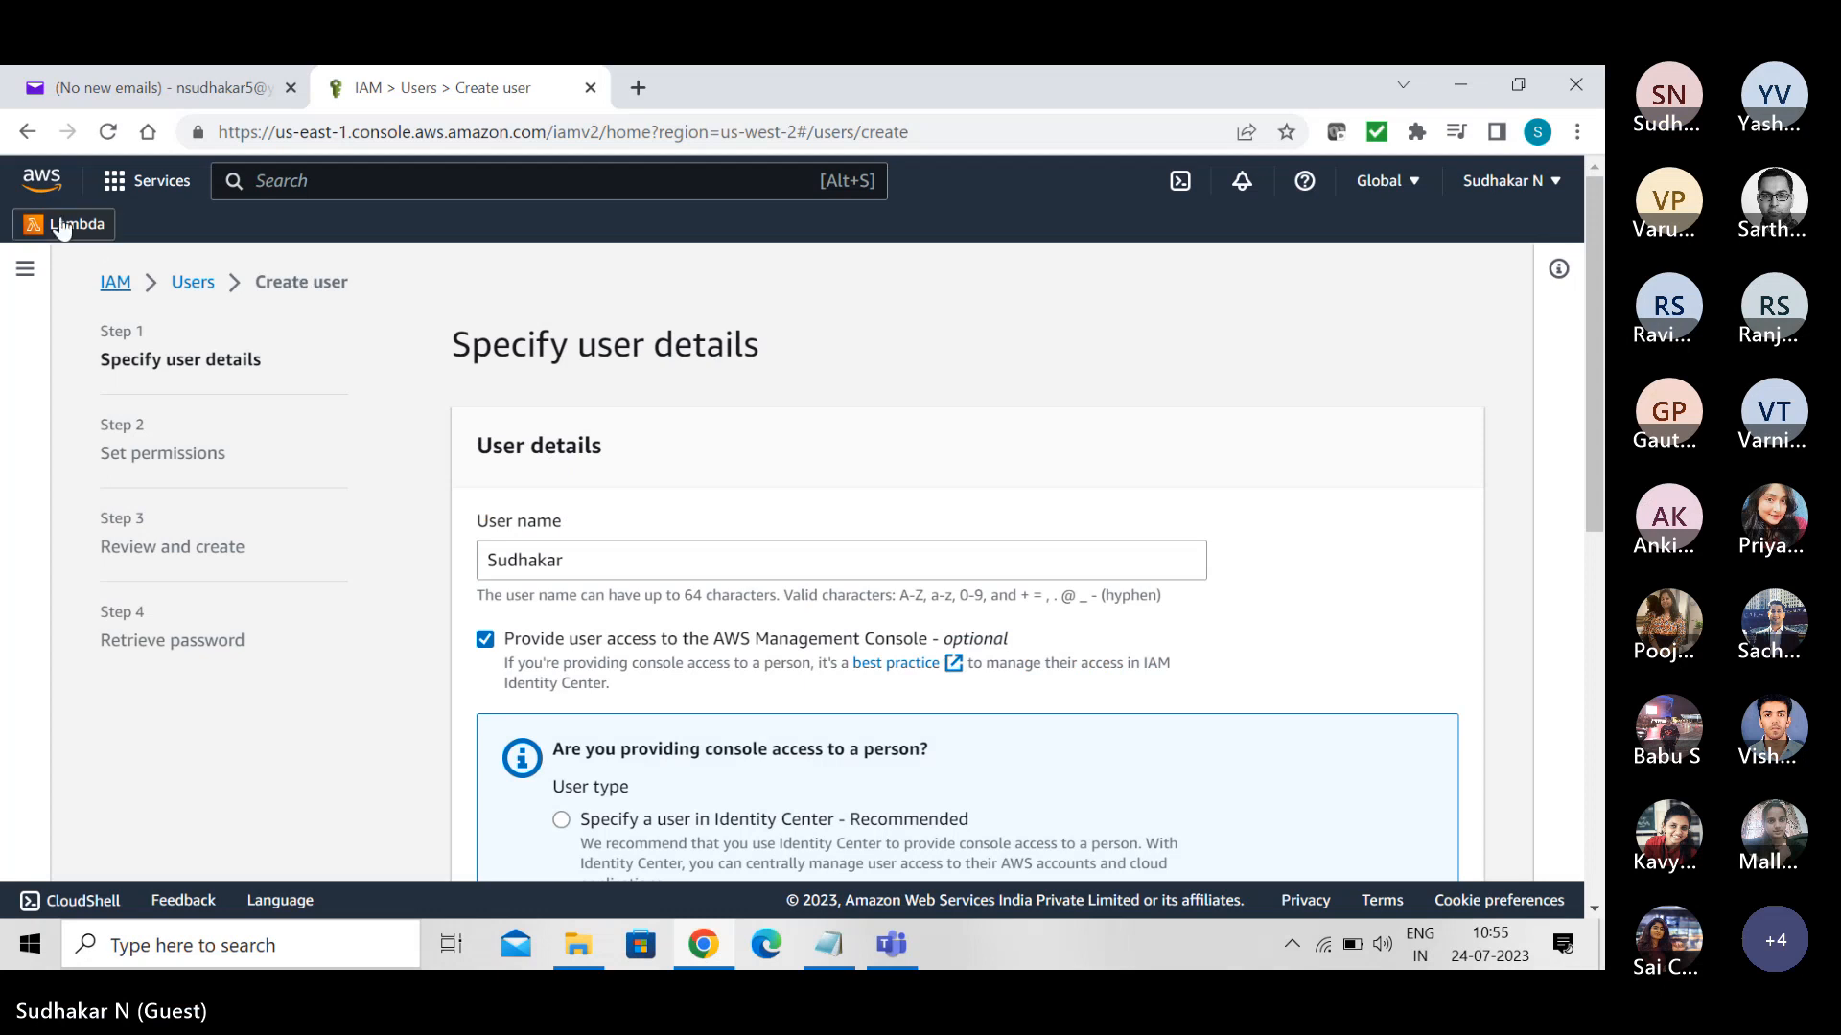
pyautogui.click(195, 286)
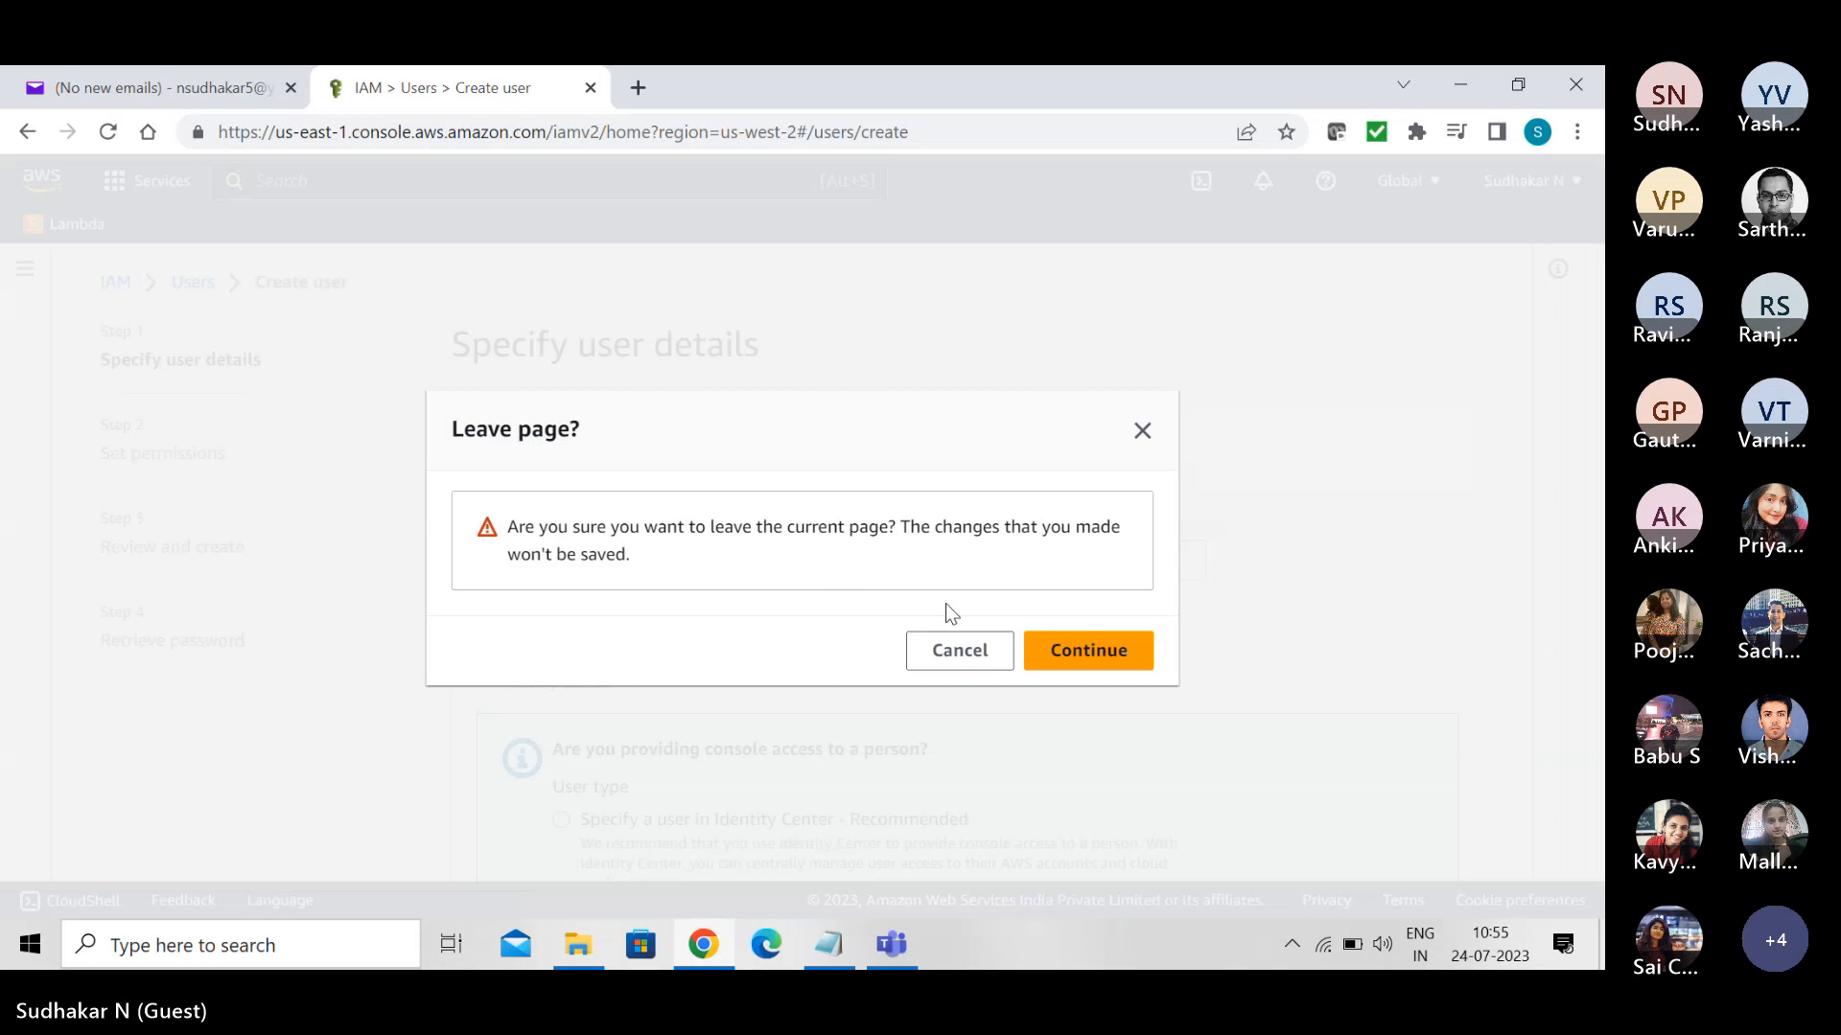
pyautogui.click(1103, 649)
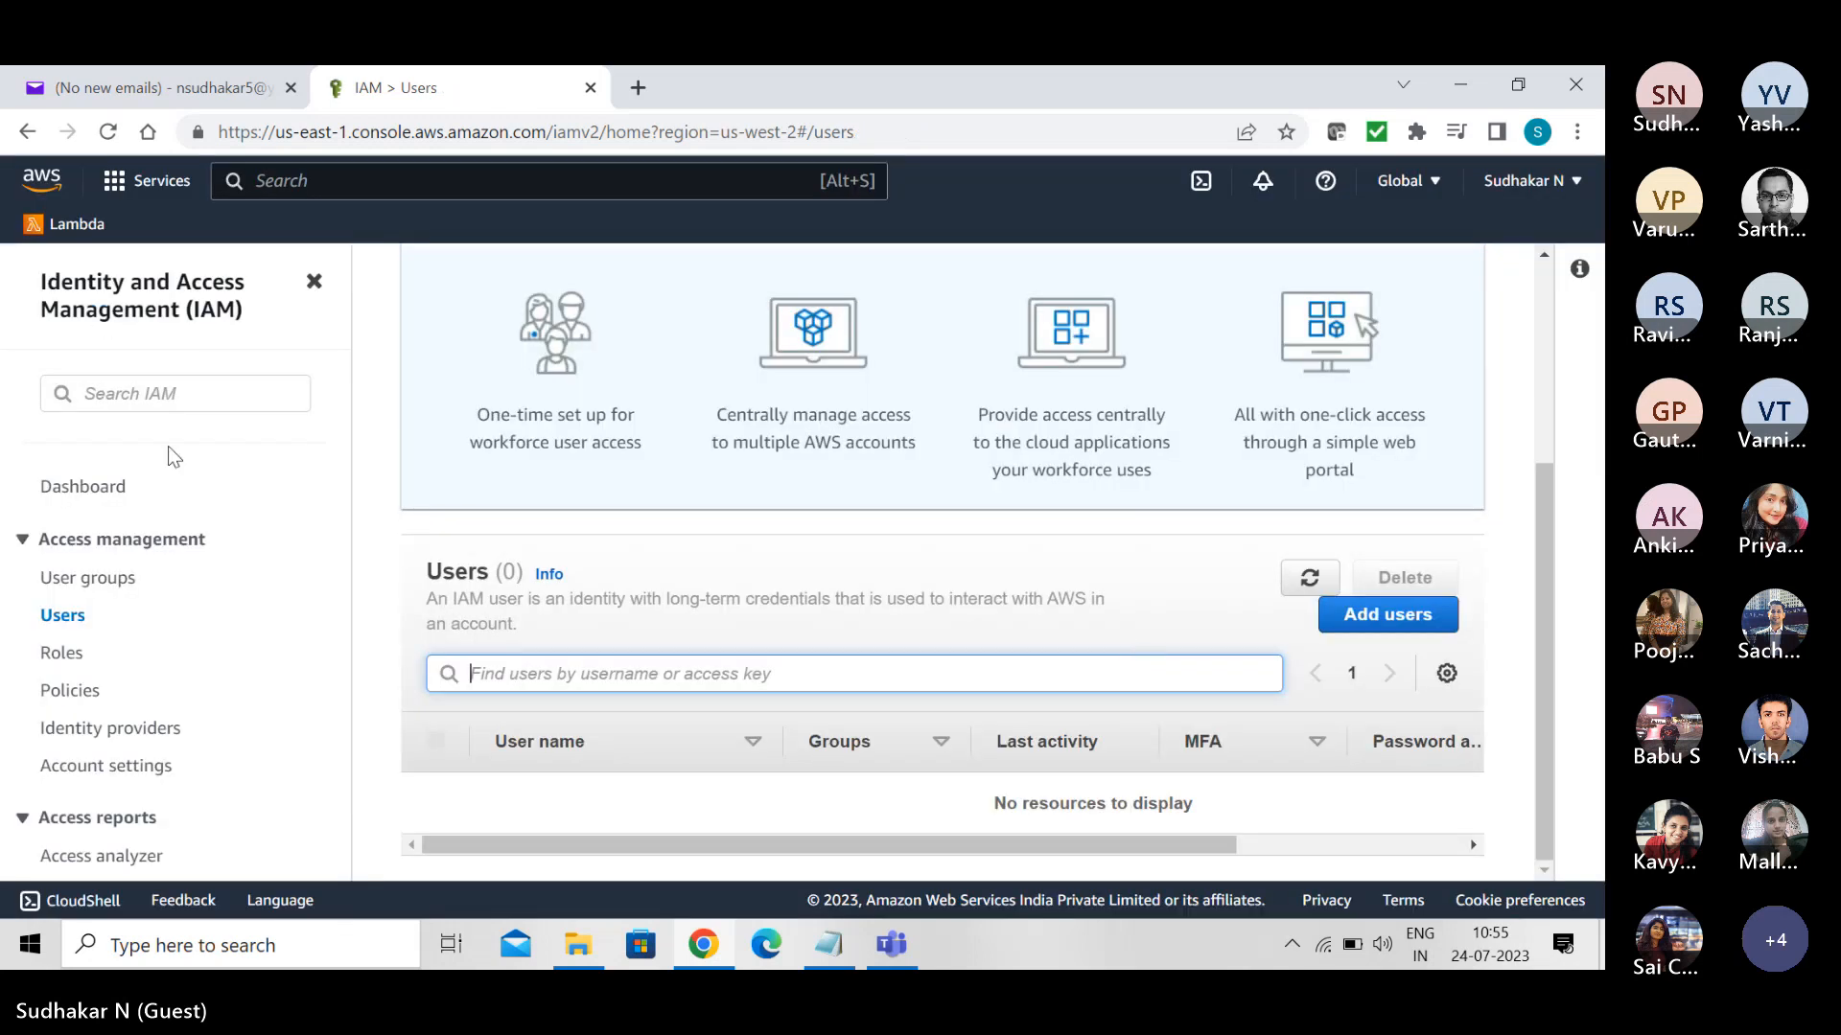
# - Set the account's password policy to IAM default in the account settings and confirm the change
pyautogui.click(95, 773)
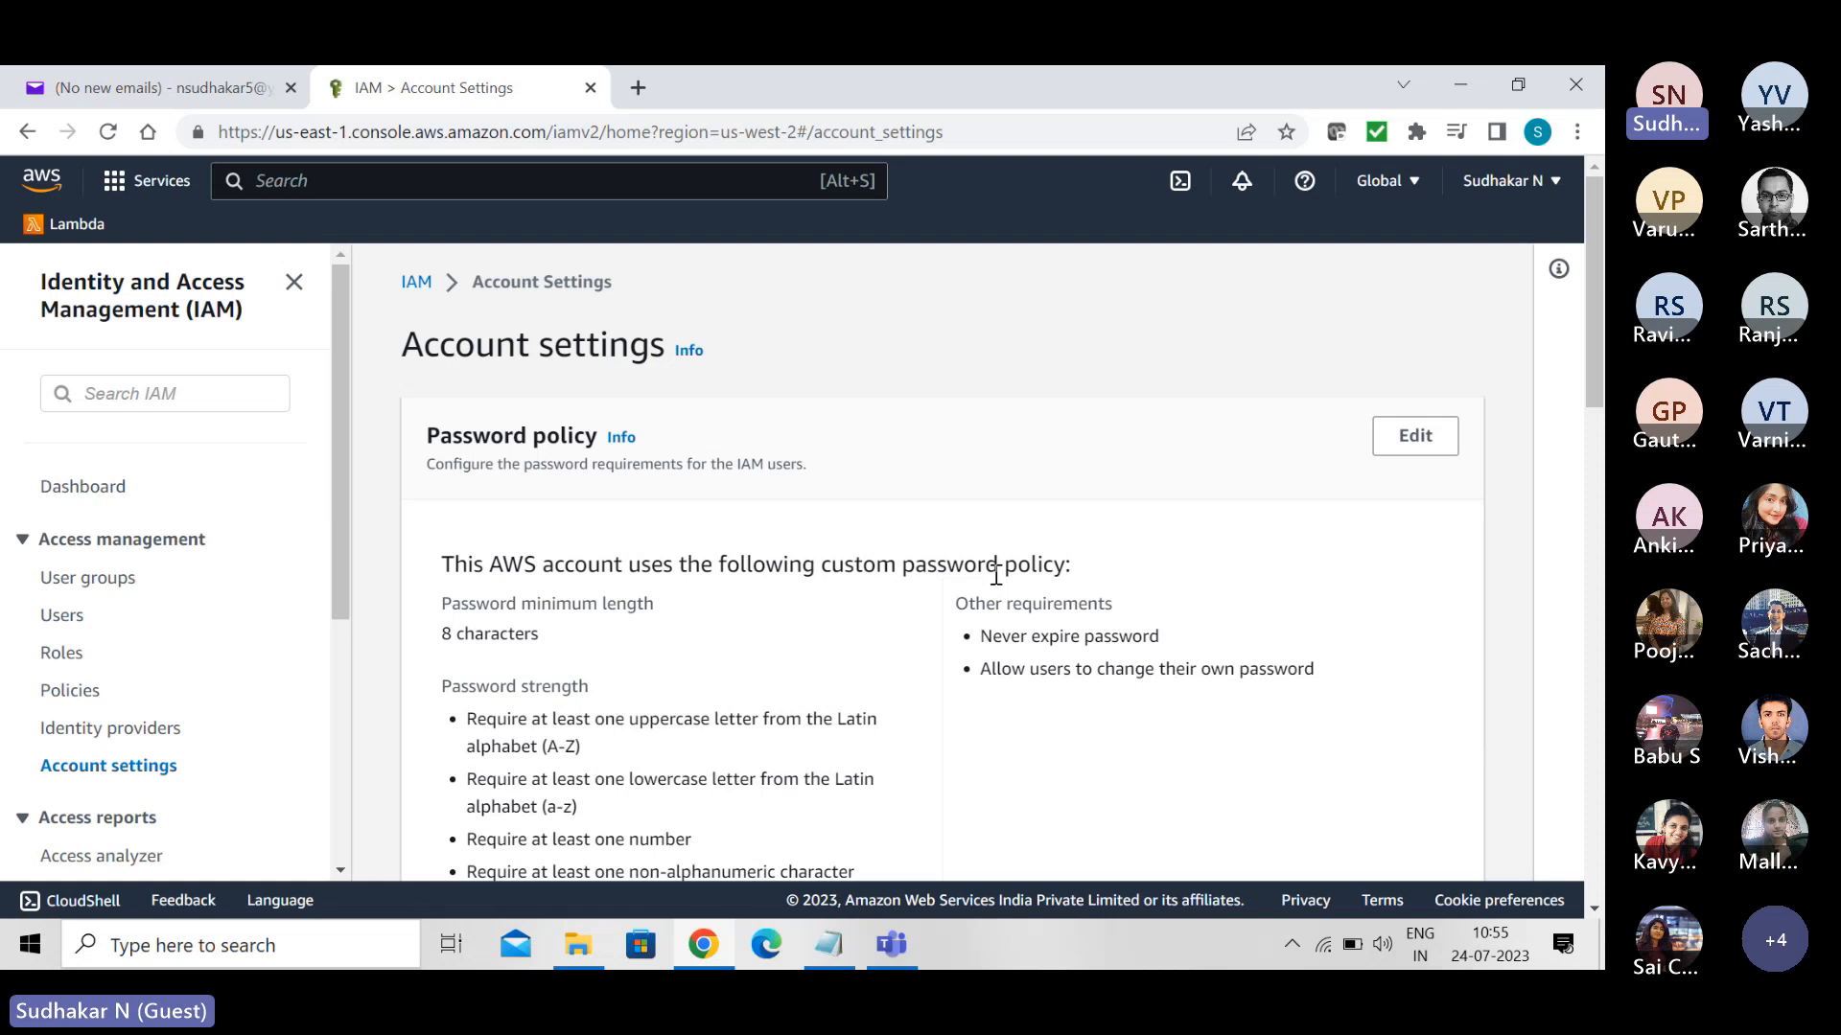
pyautogui.click(1406, 439)
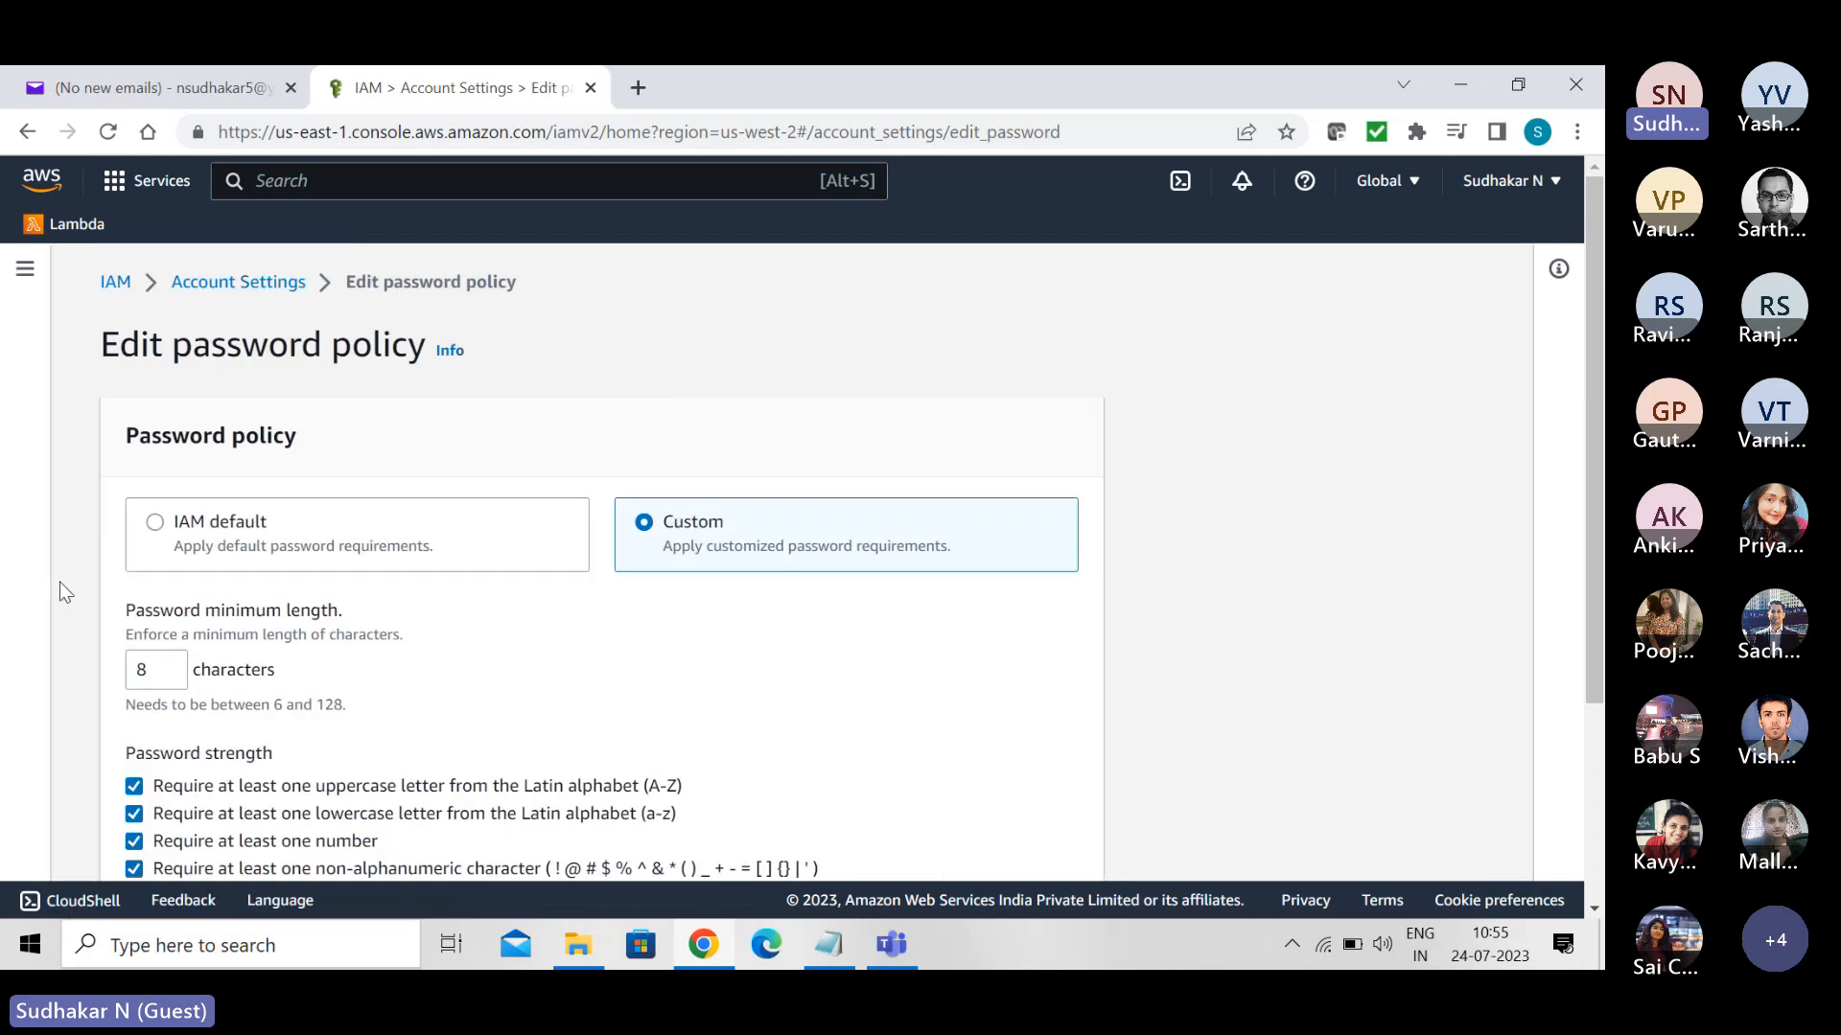
pyautogui.click(155, 524)
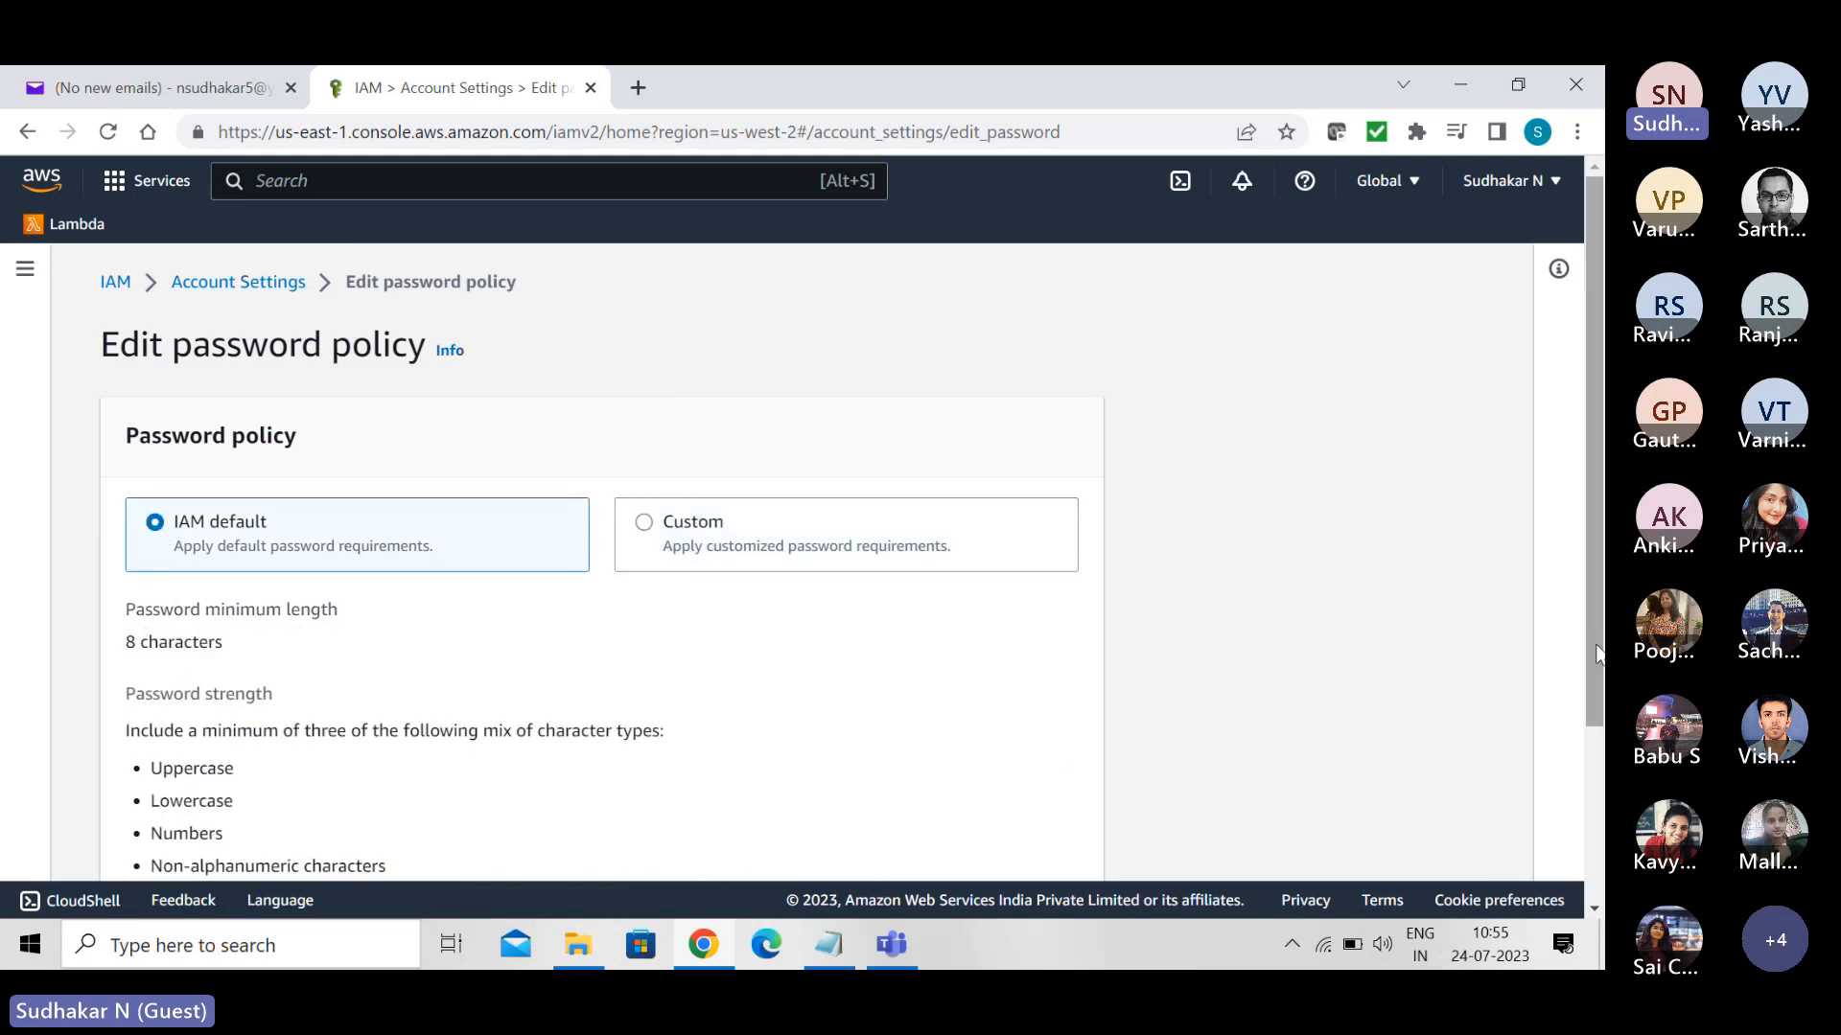
pyautogui.moveTo(1589, 579); pyautogui.dragTo(1601, 738)
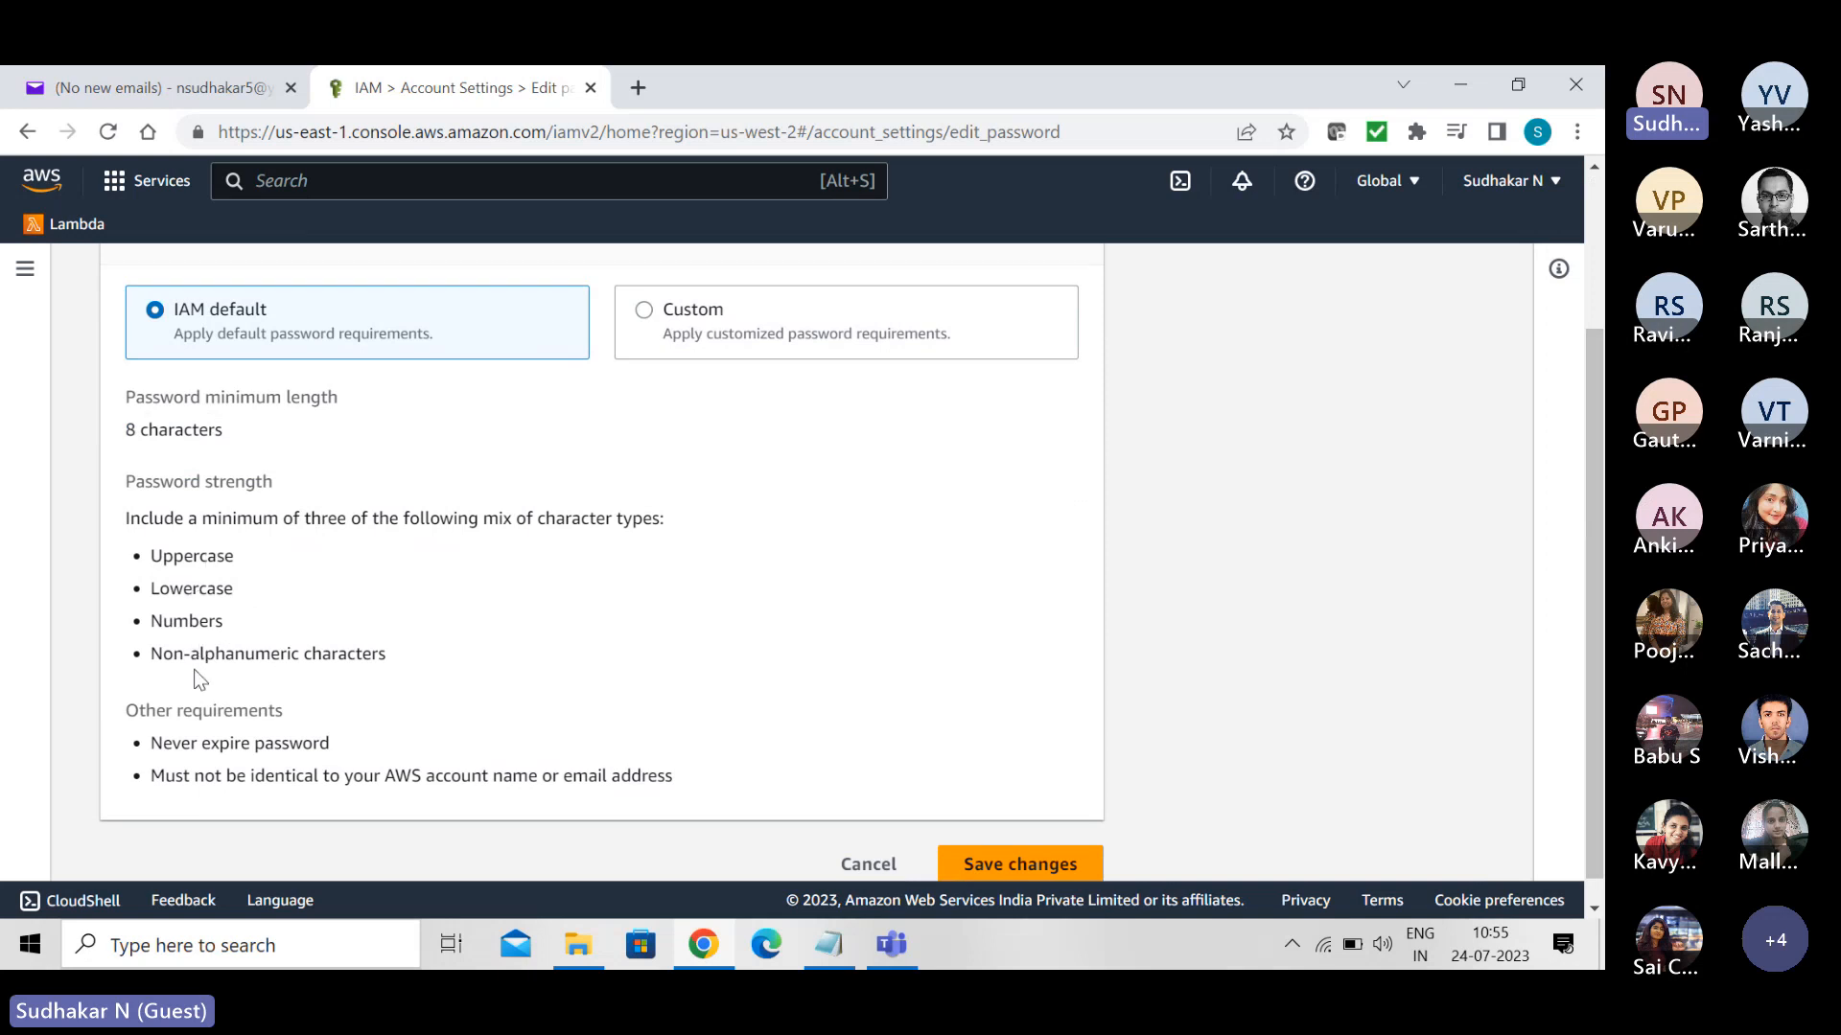
pyautogui.click(991, 873)
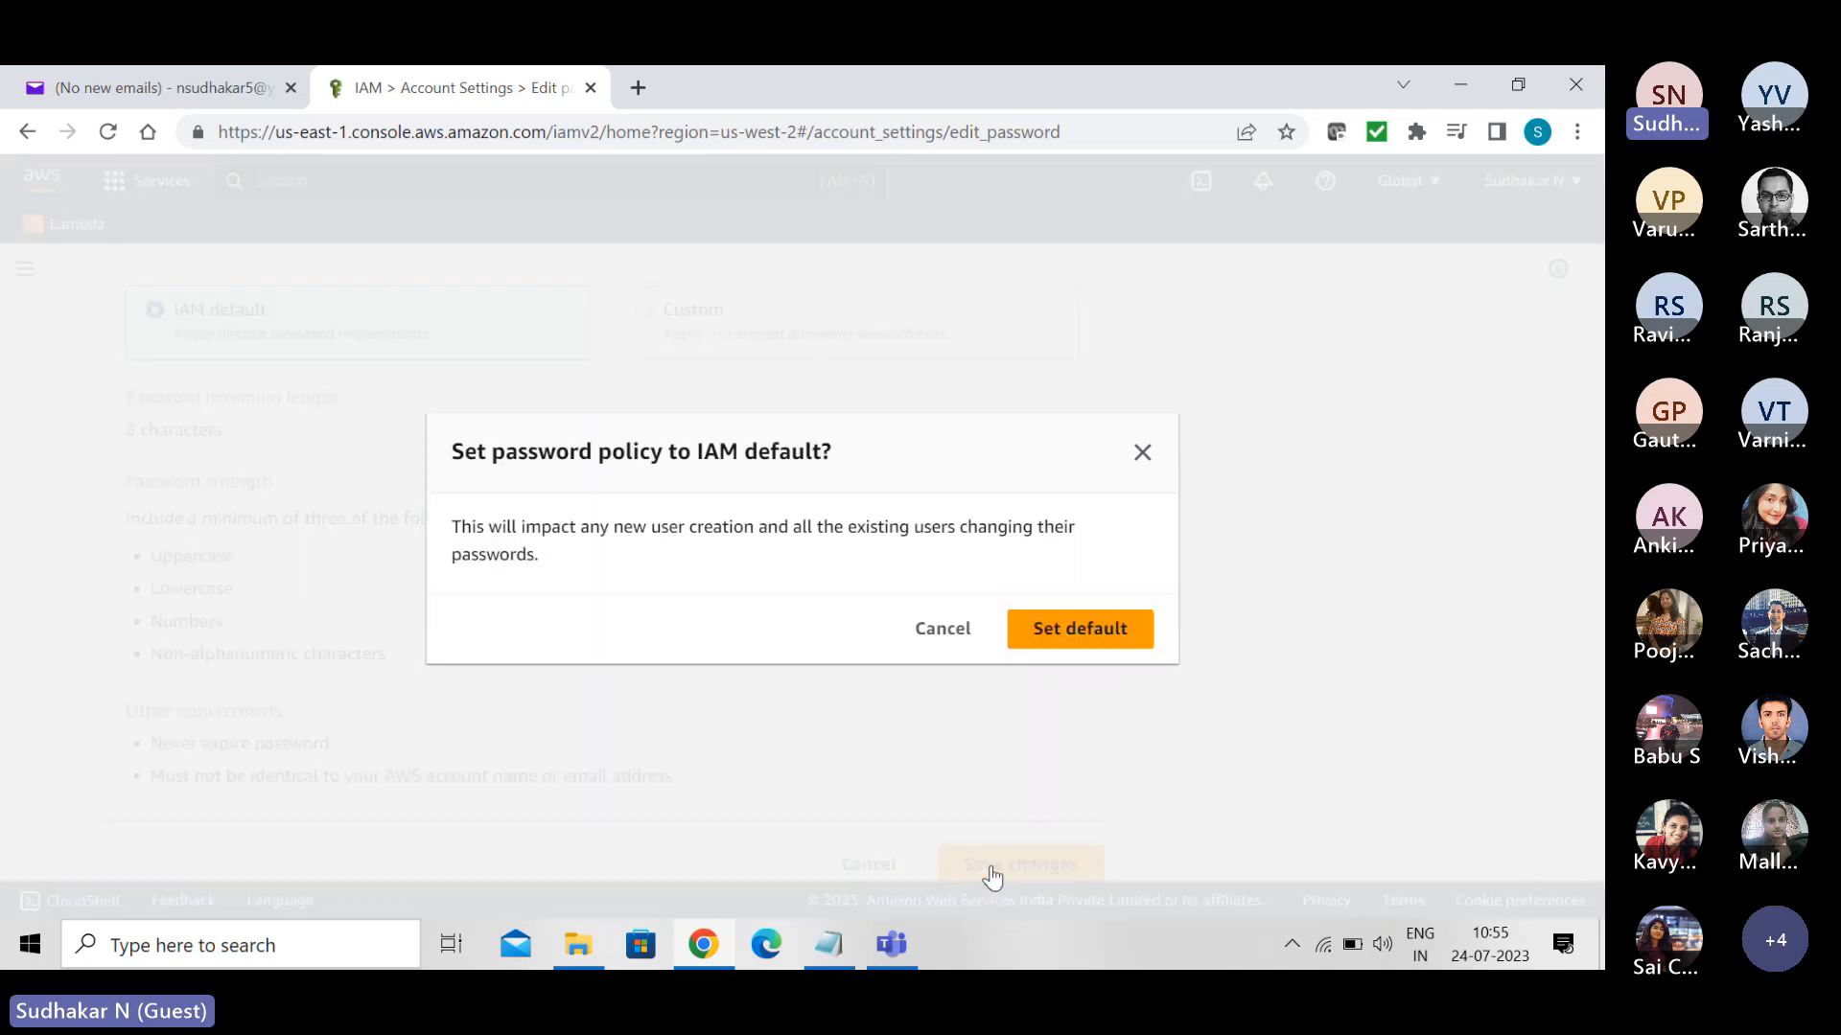
pyautogui.click(1076, 637)
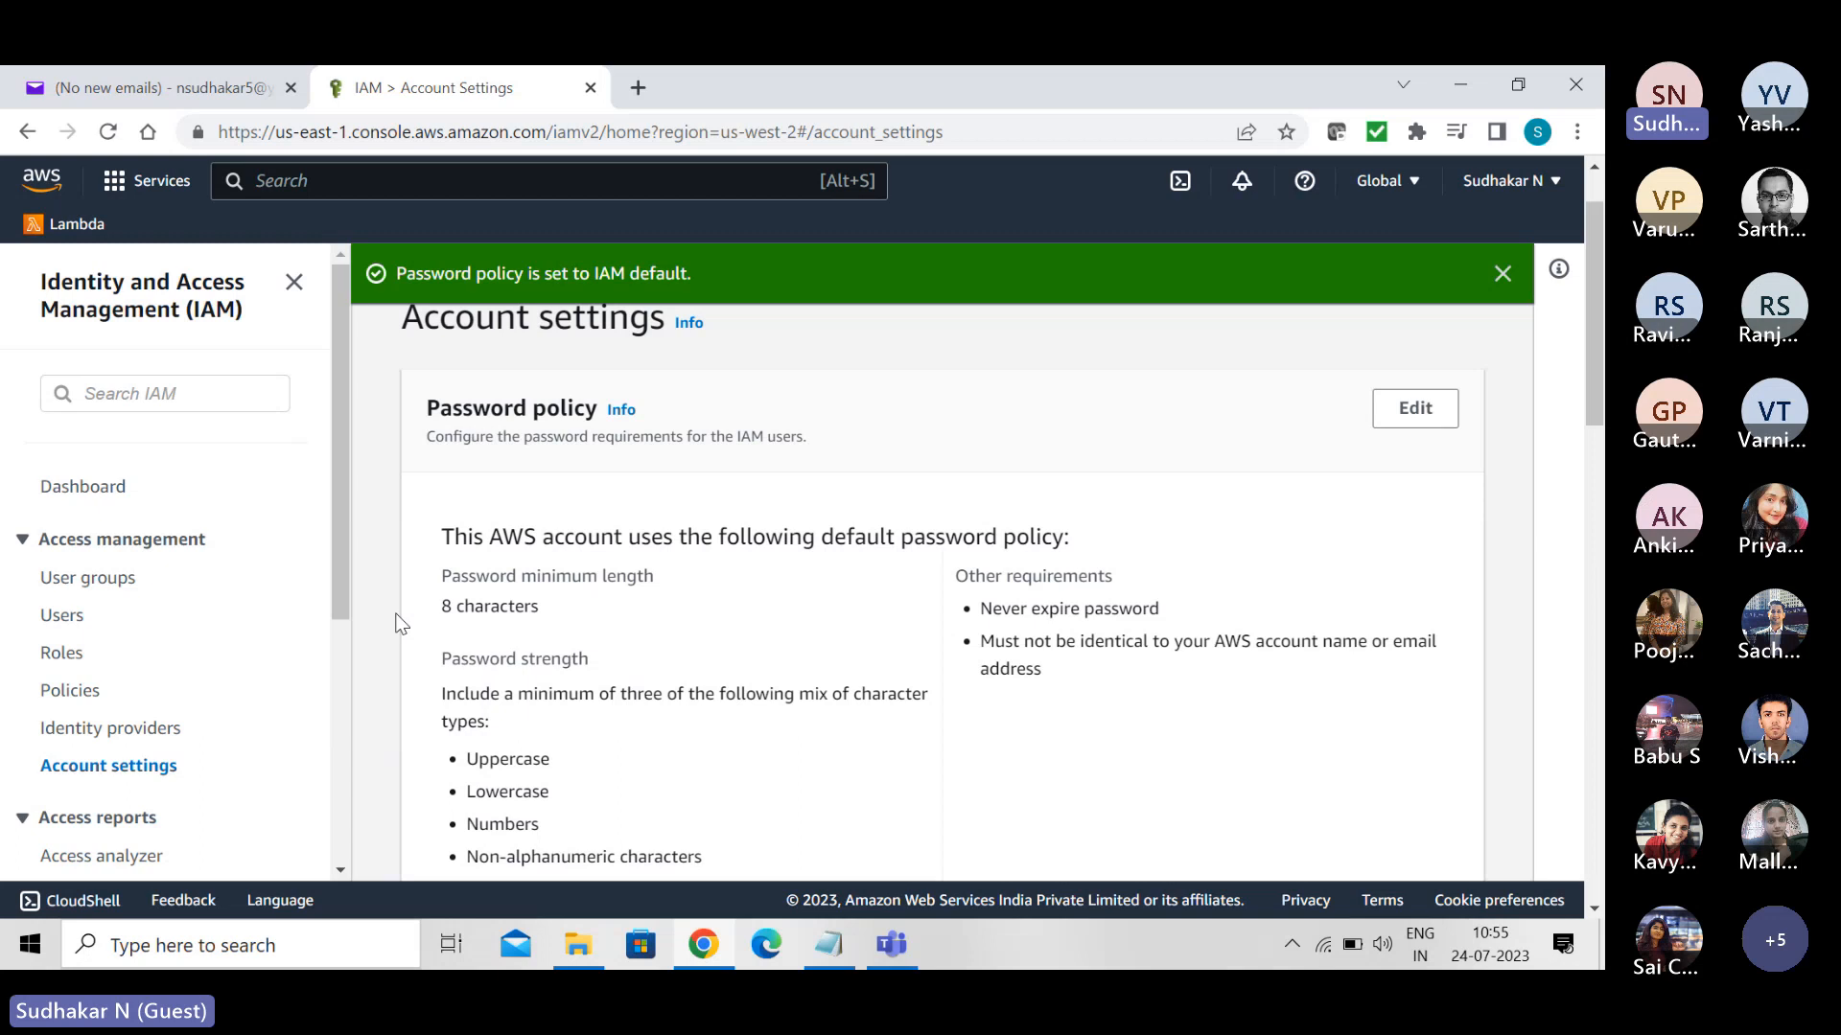
# - Start a new IAM user, enter the user name, and provide AWS Management Console access as an IAM user rather than through Identity Center
pyautogui.click(63, 618)
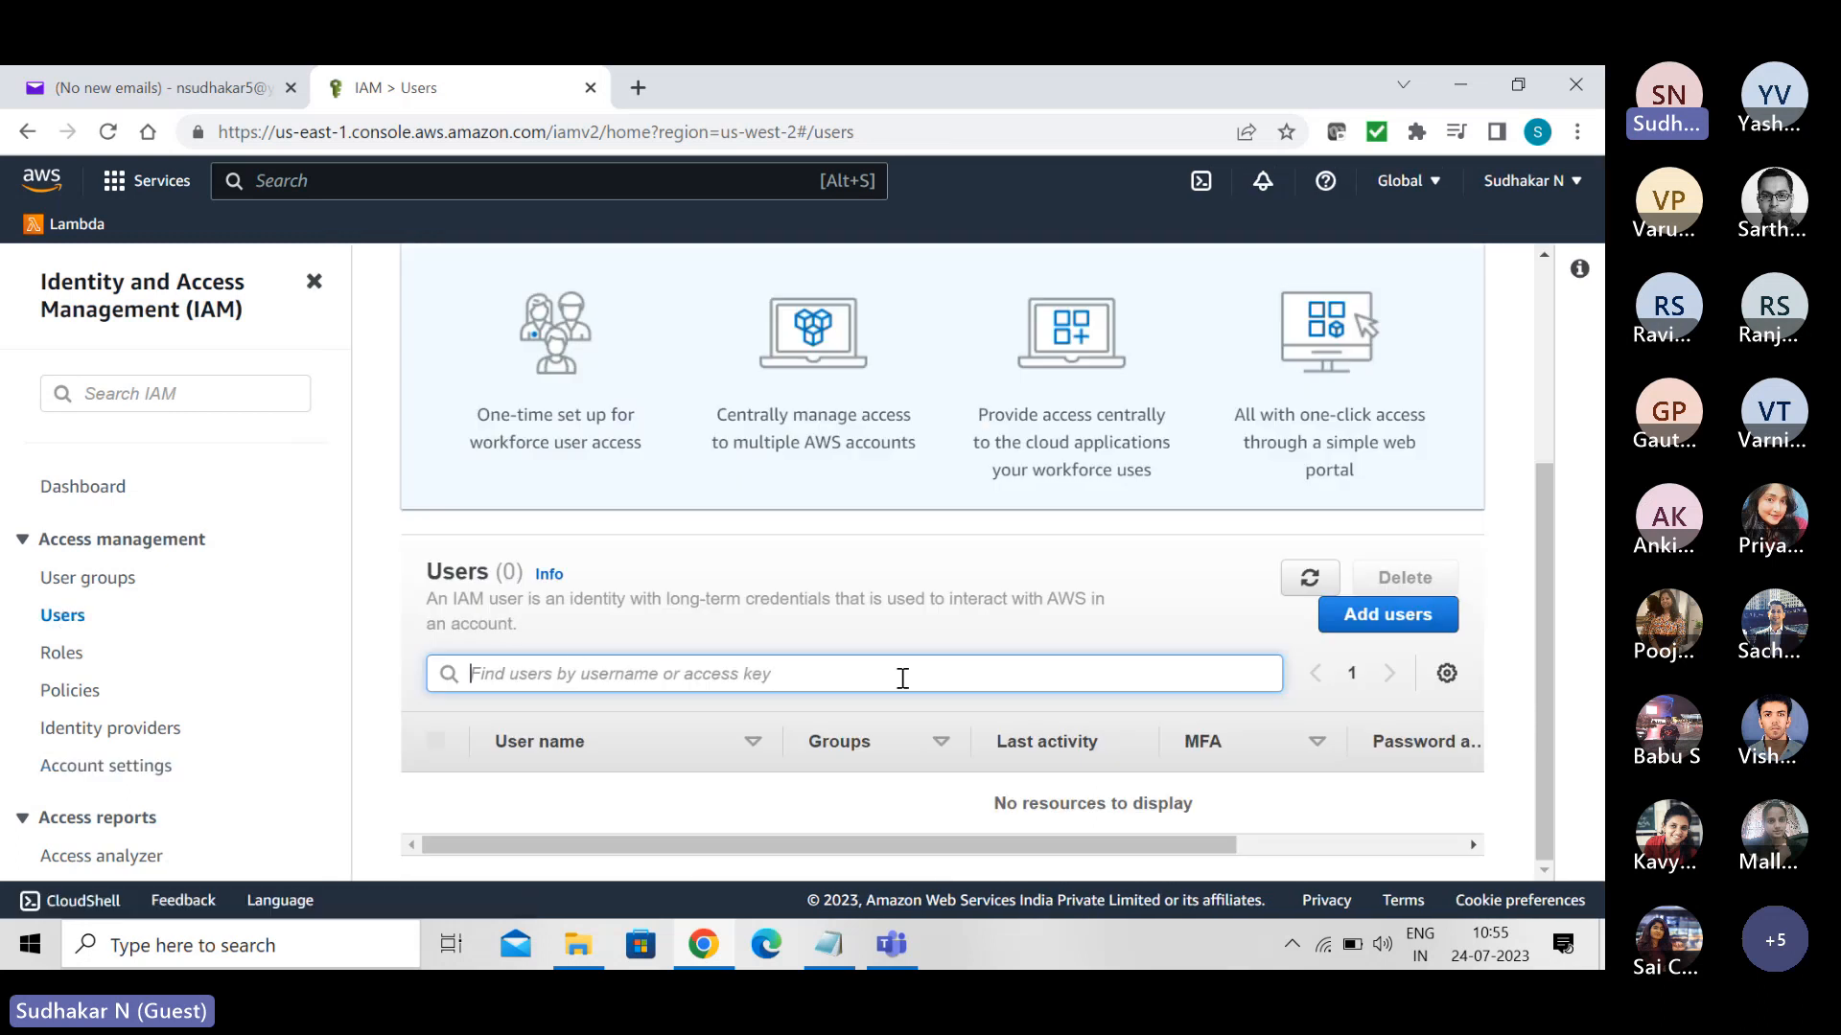
pyautogui.click(1364, 618)
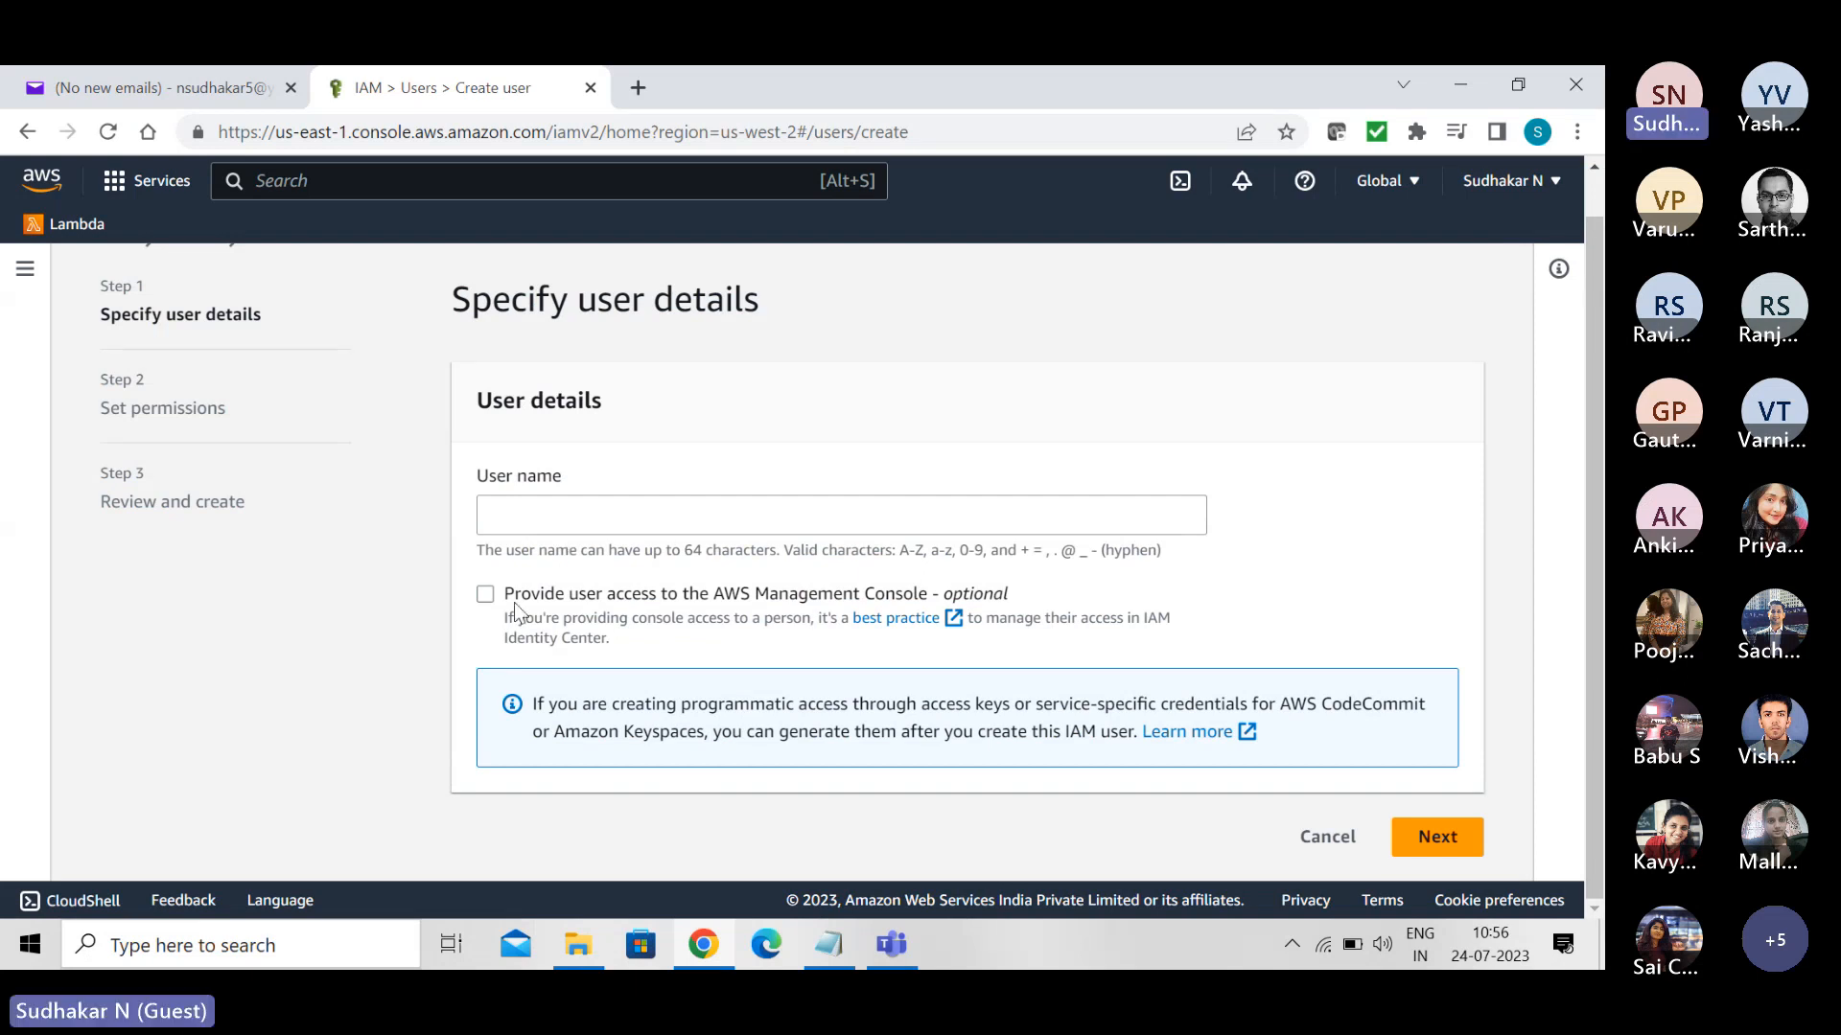
pyautogui.click(544, 505)
pyautogui.write('Sudhakar')
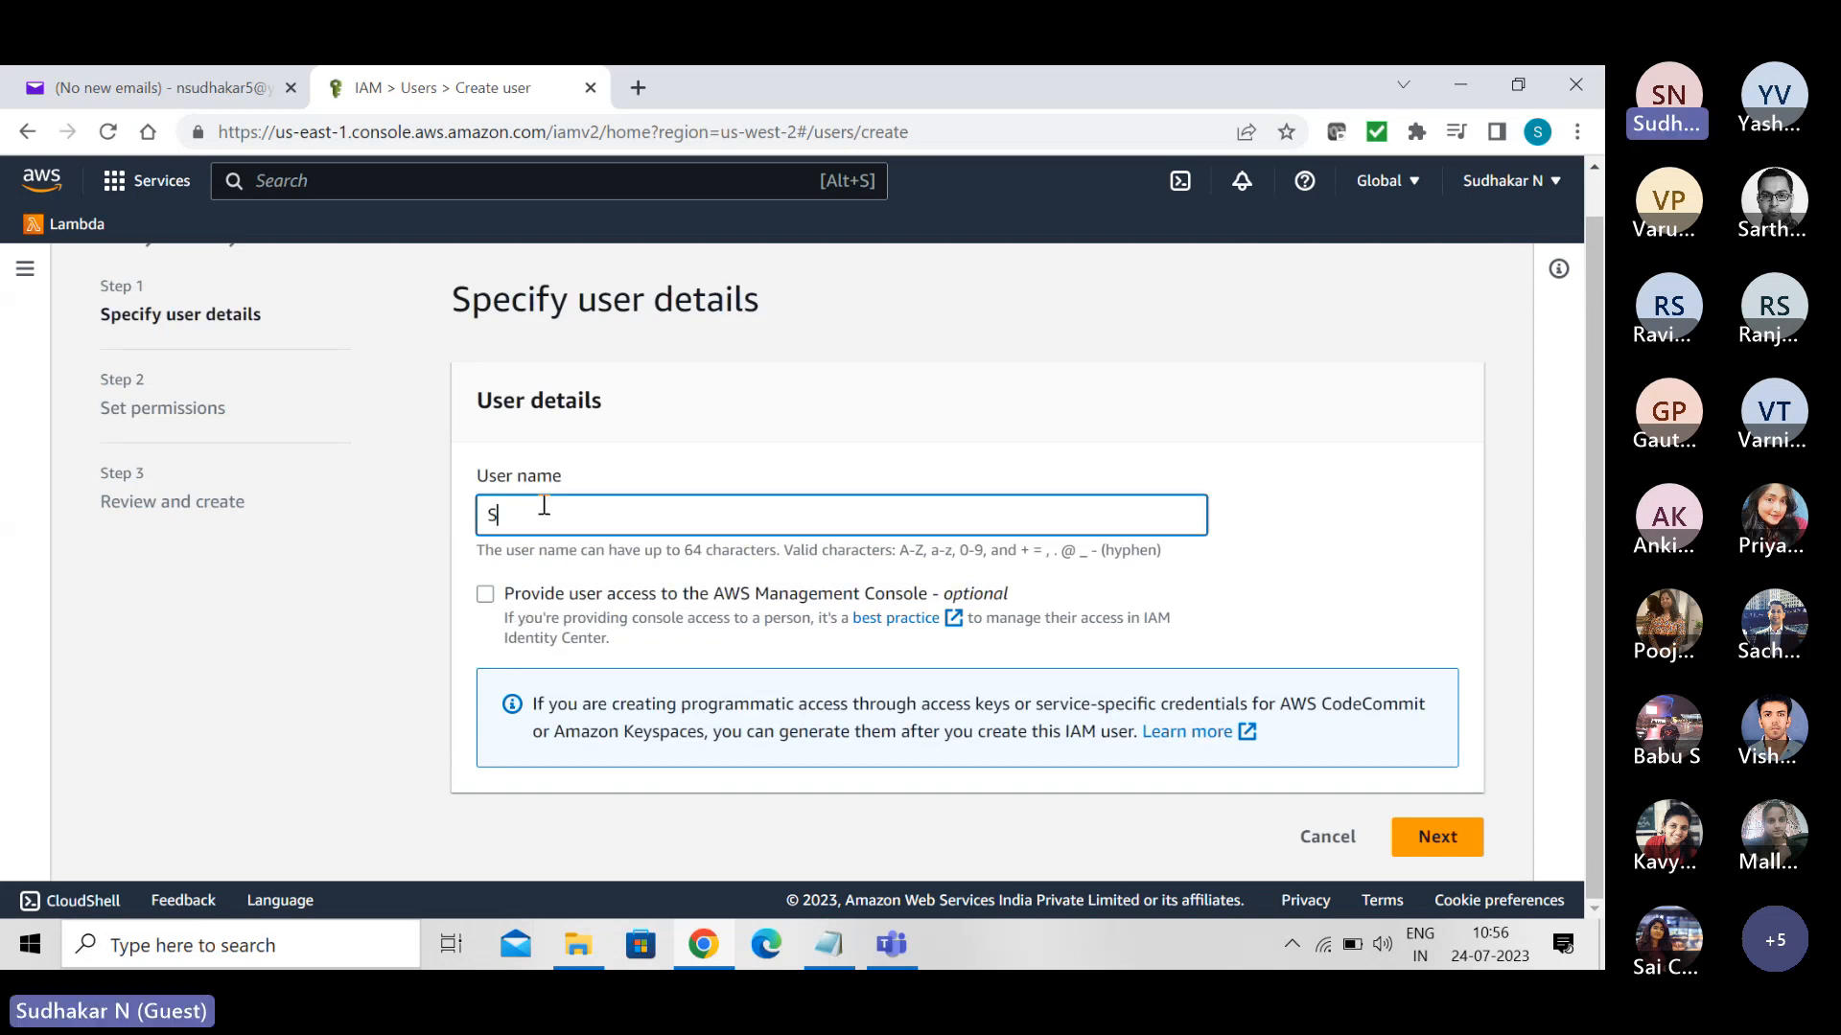
pyautogui.click(486, 596)
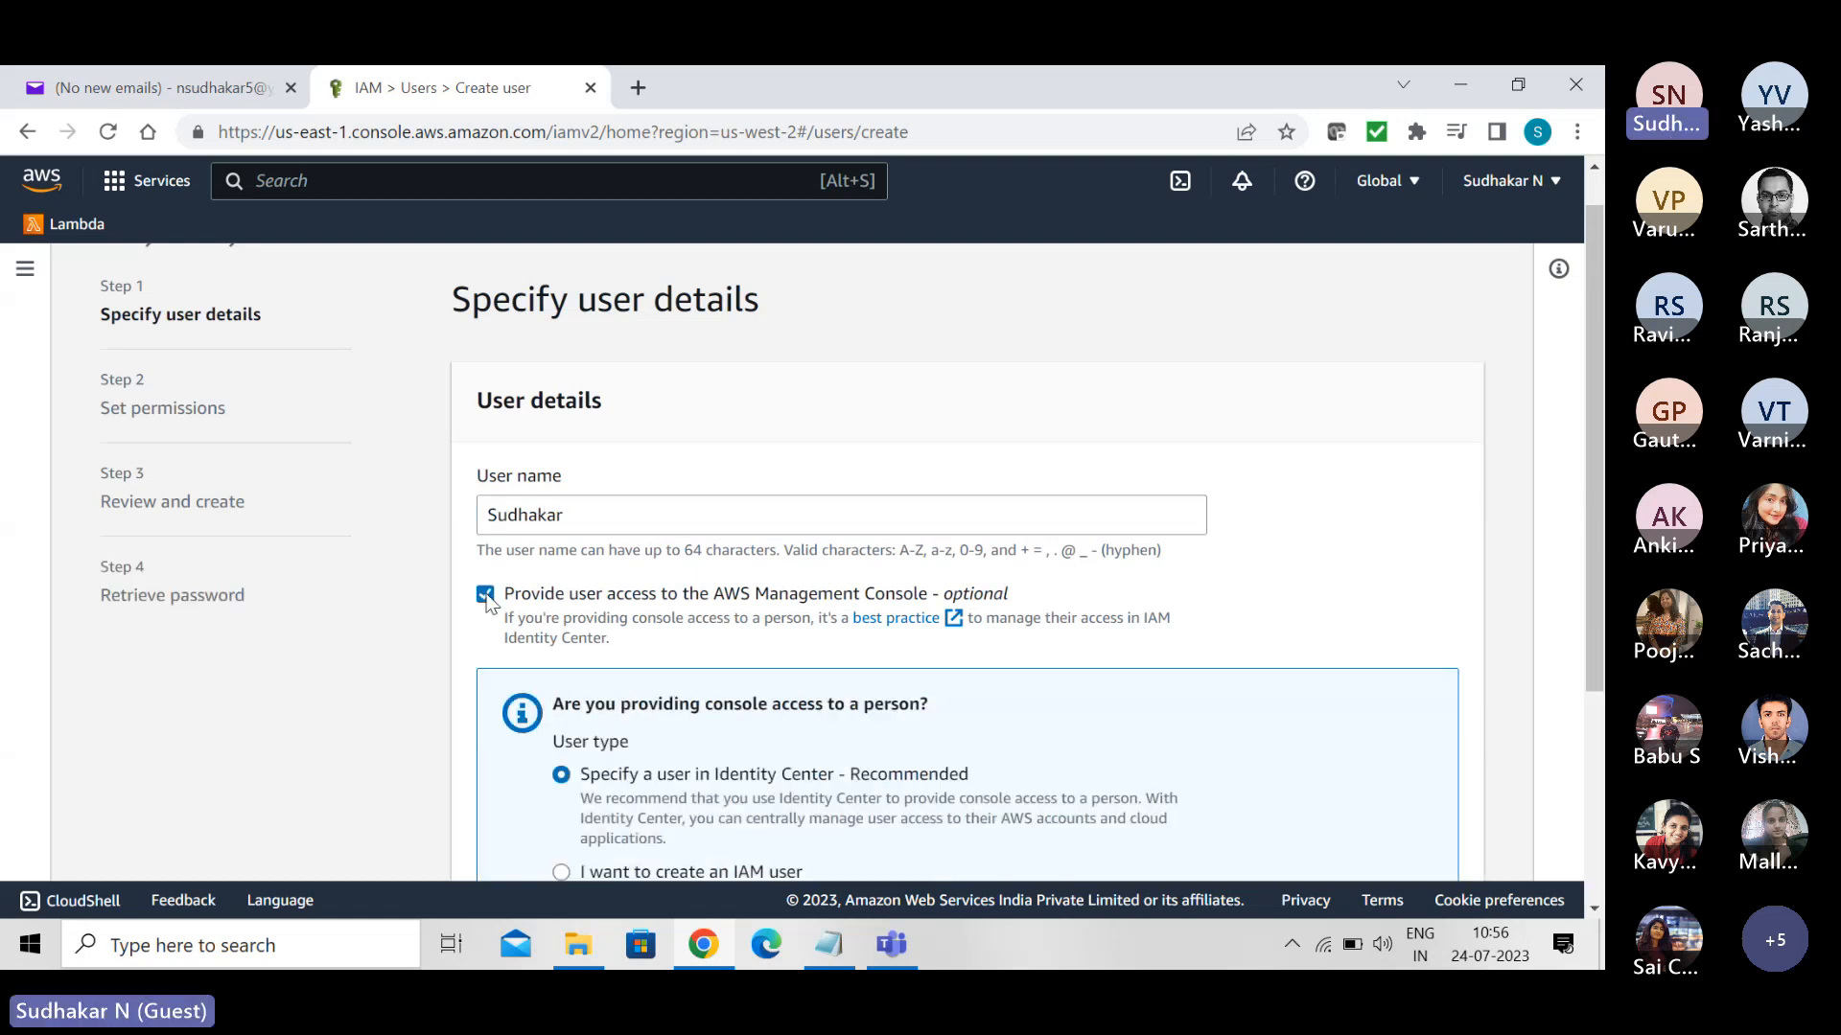
pyautogui.scroll(-3, 660, 554)
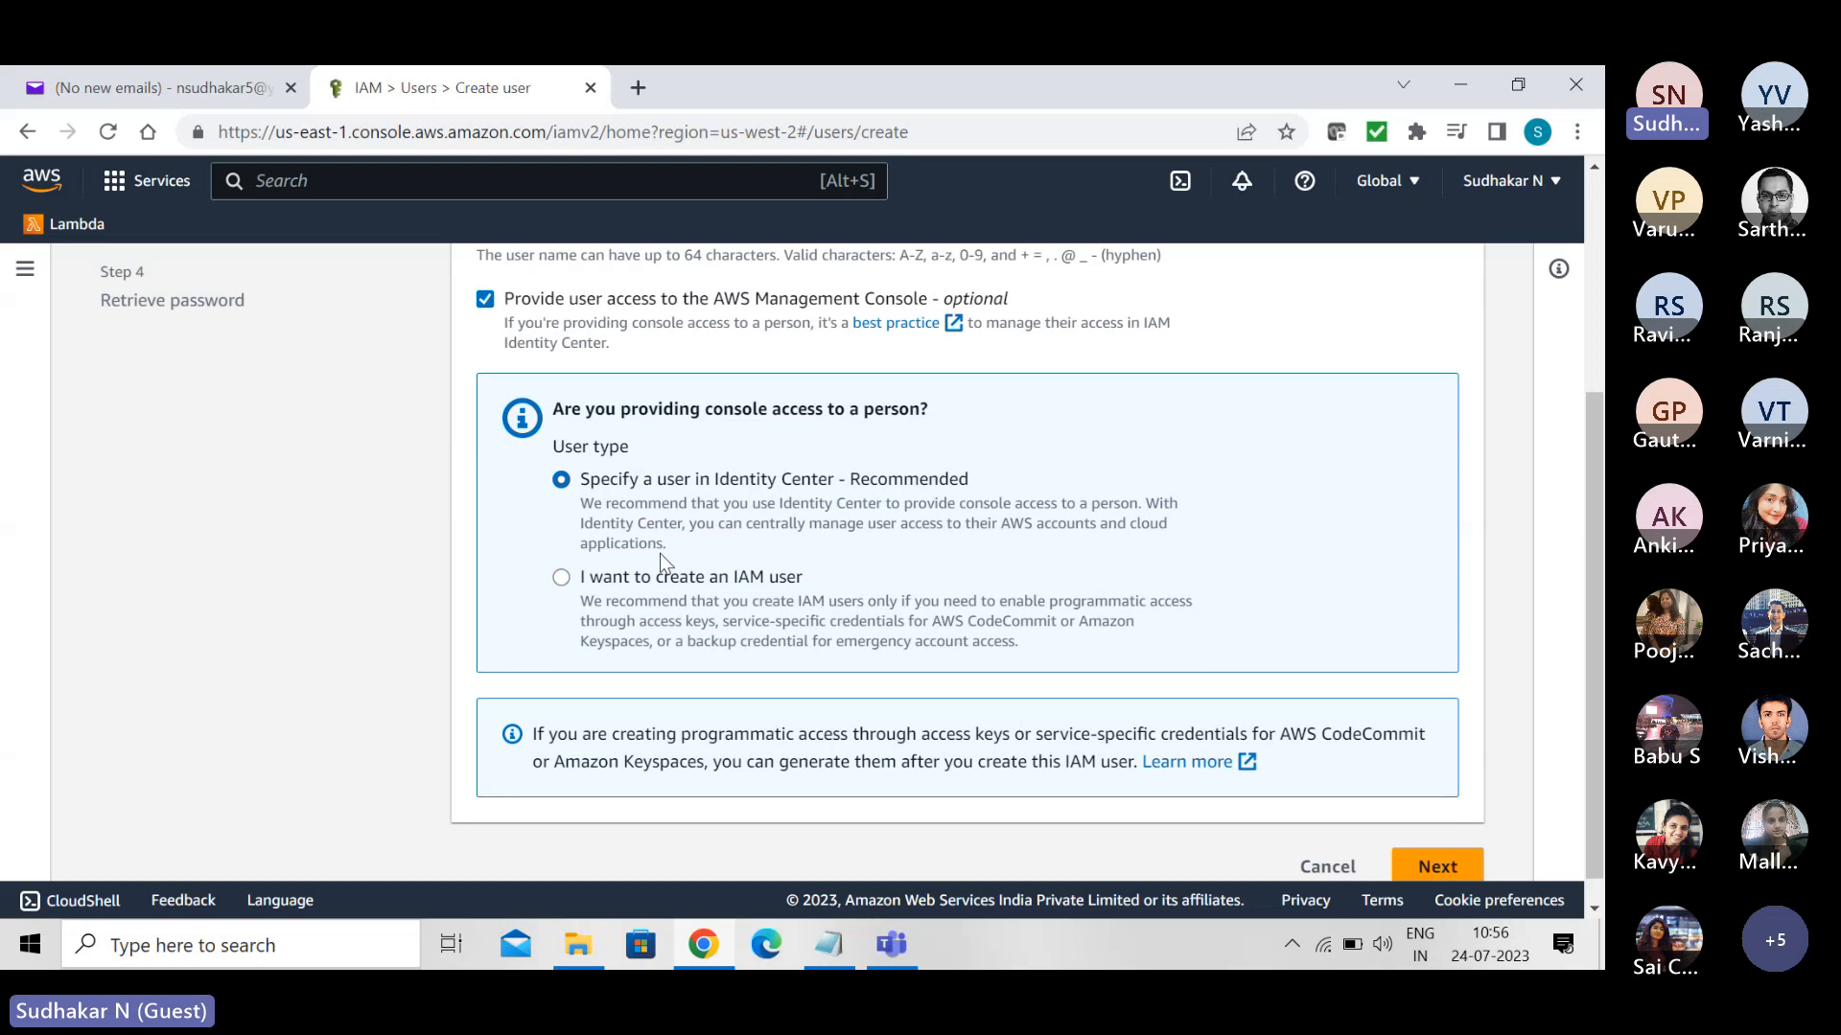
pyautogui.click(562, 581)
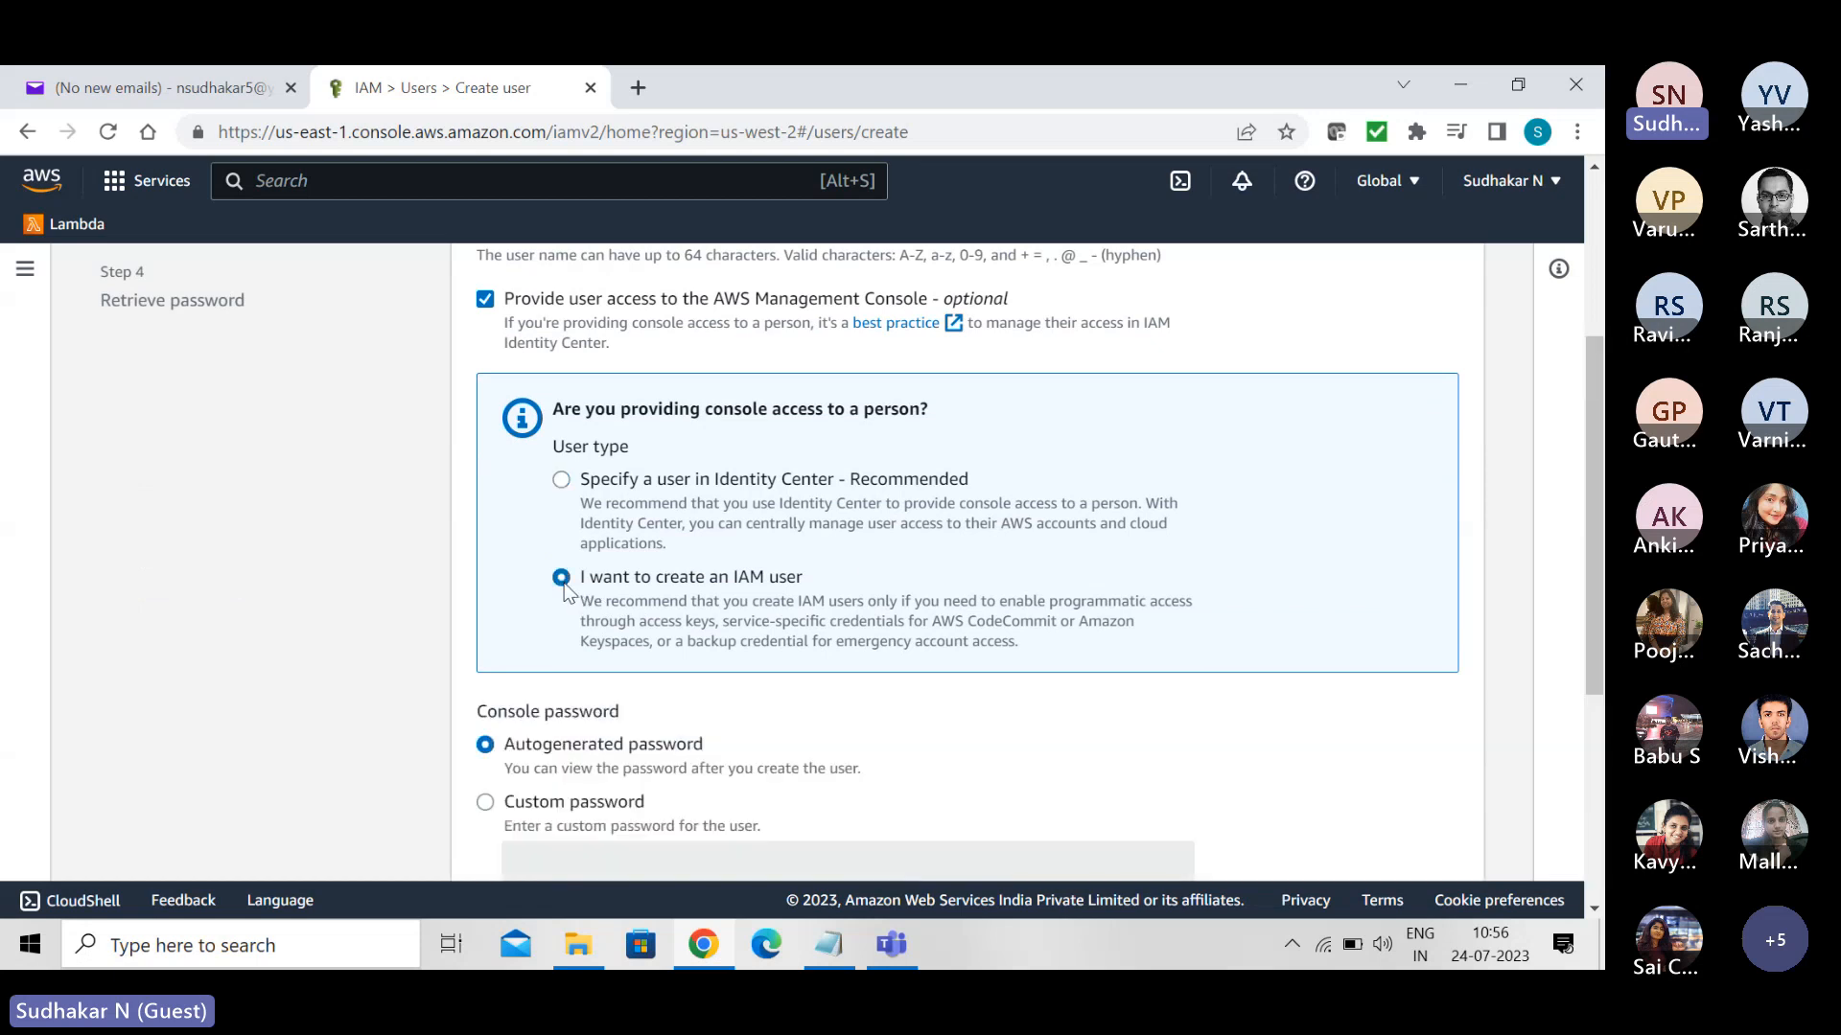
# - Enter a custom console password for the user without requiring a new password at next sign-in, and proceed to the permissions
pyautogui.click(486, 804)
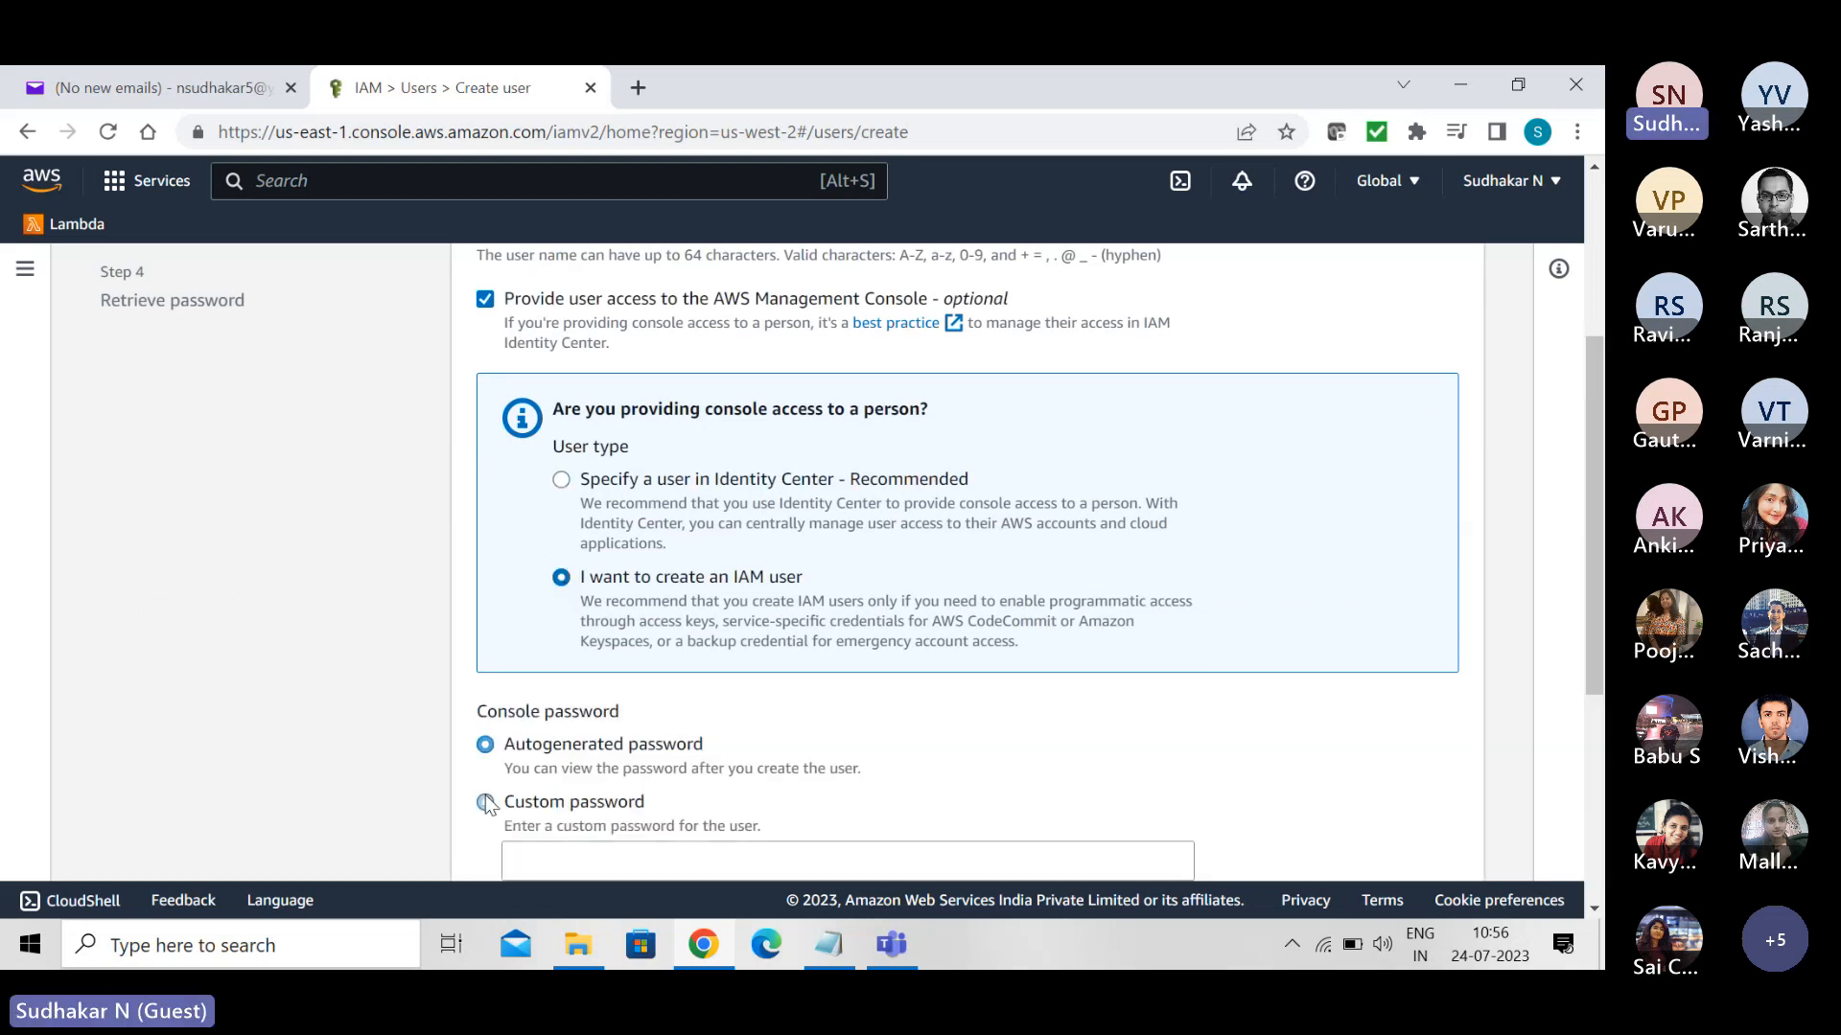
pyautogui.moveTo(1591, 477); pyautogui.dragTo(1593, 686)
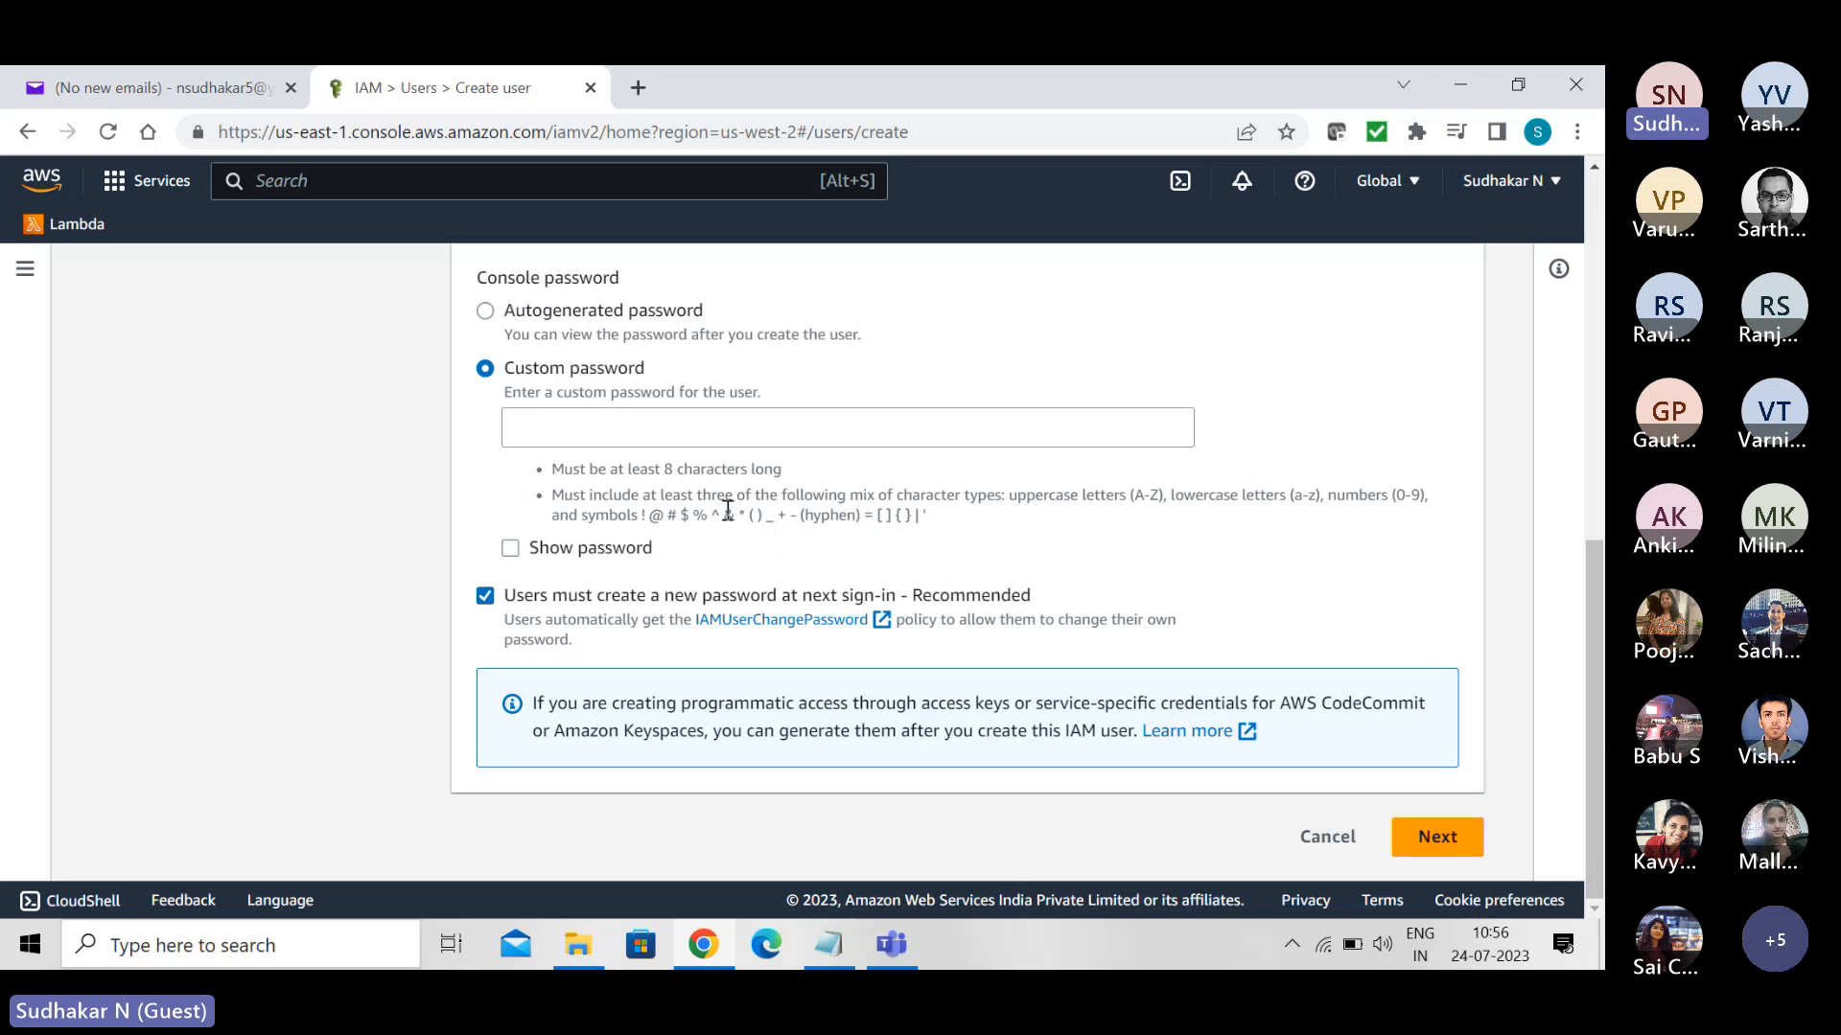
pyautogui.click(537, 427)
pyautogui.write('Test@123')
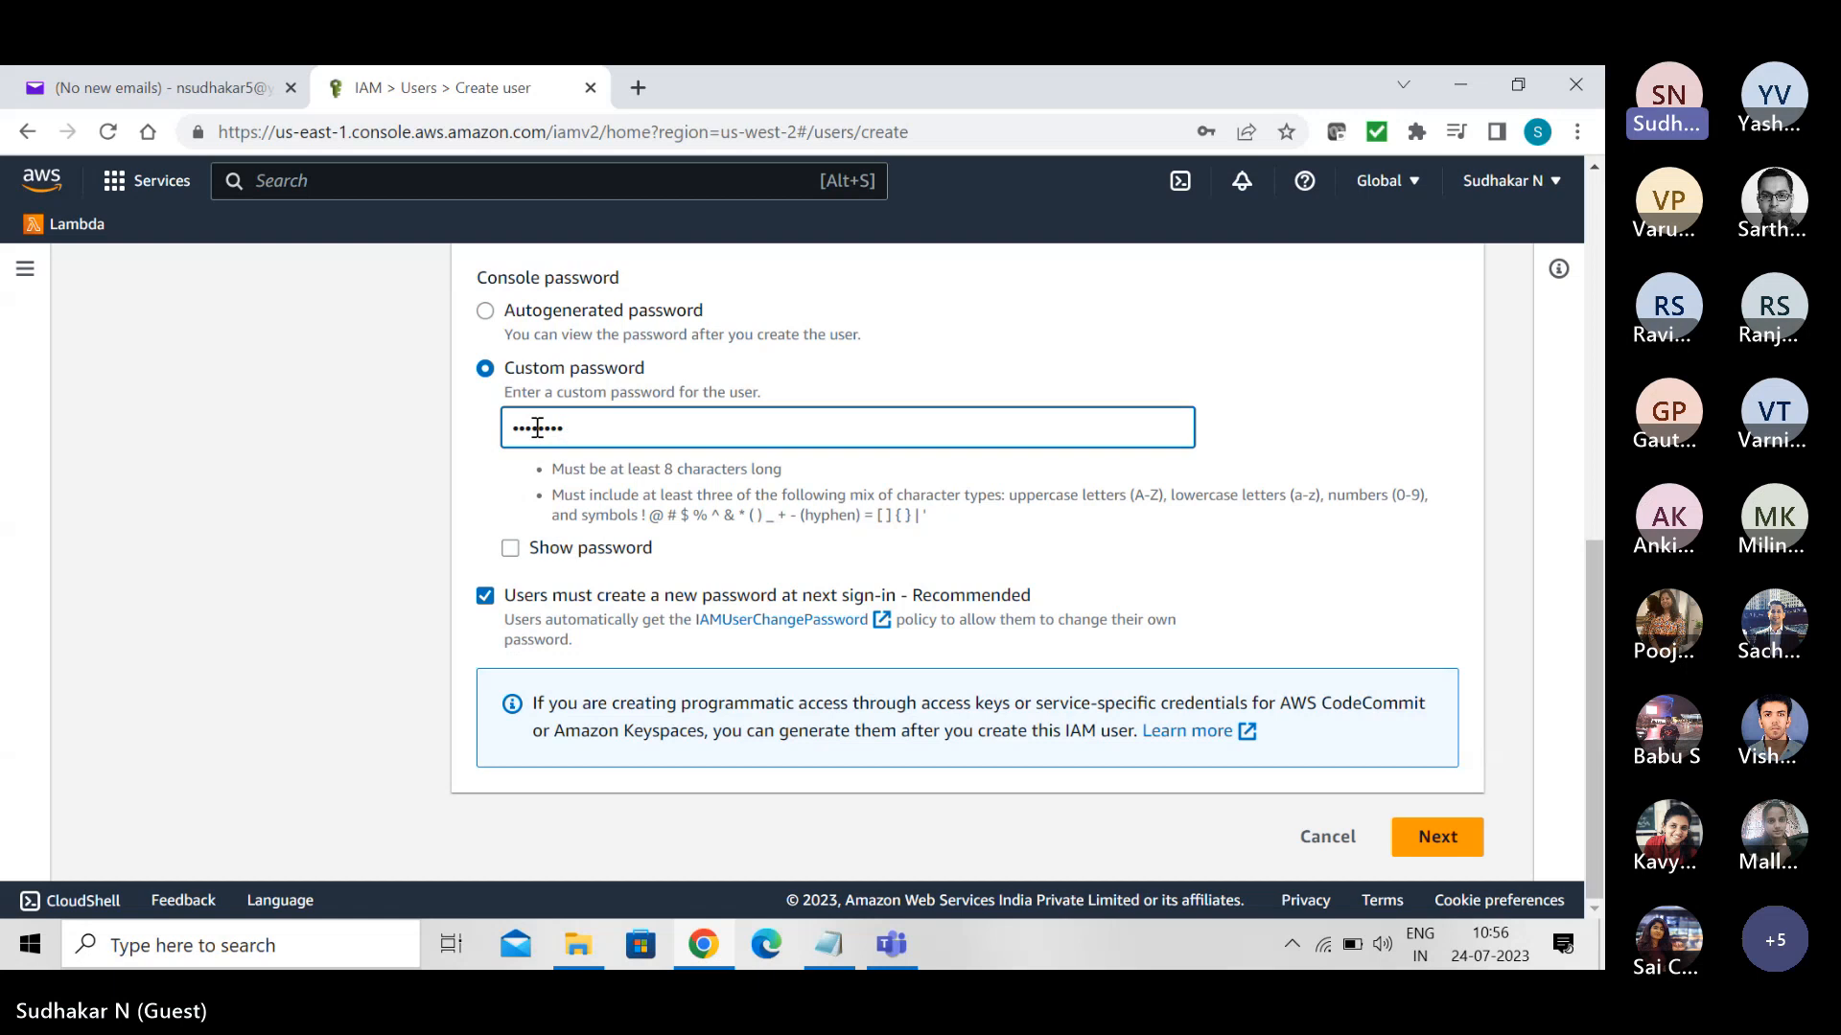
pyautogui.click(486, 597)
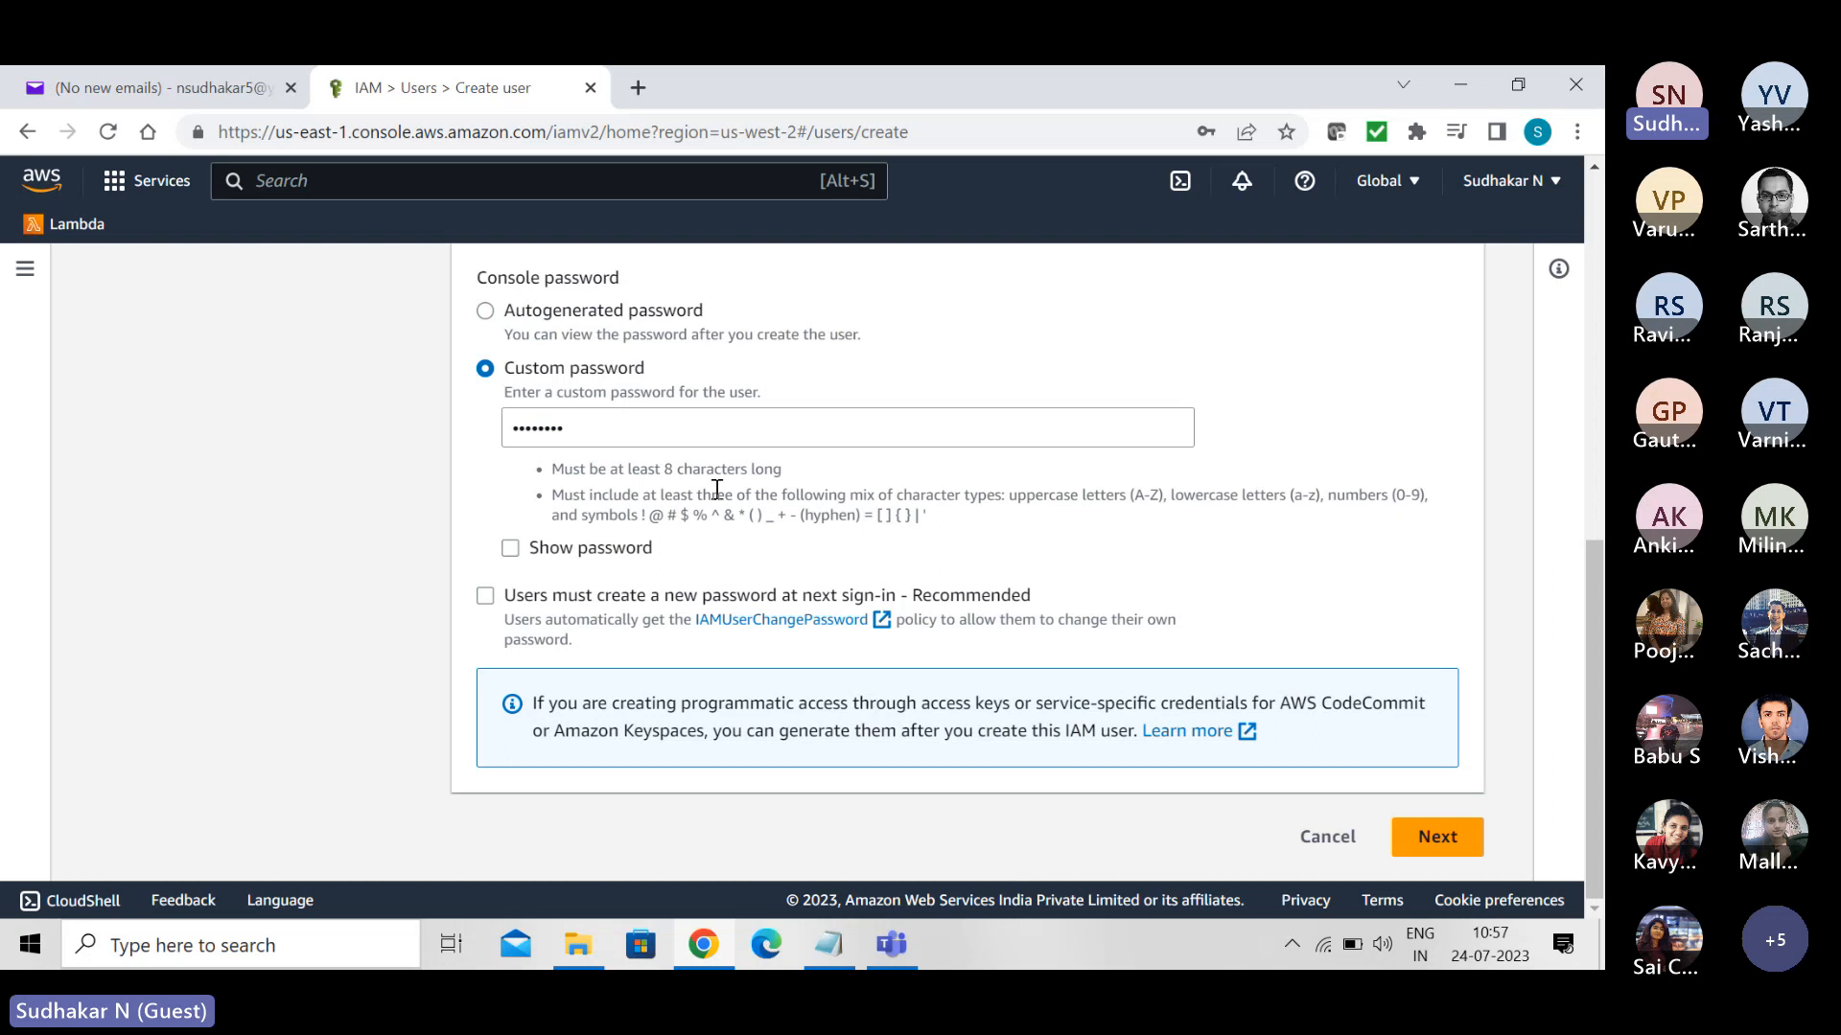
pyautogui.click(1440, 848)
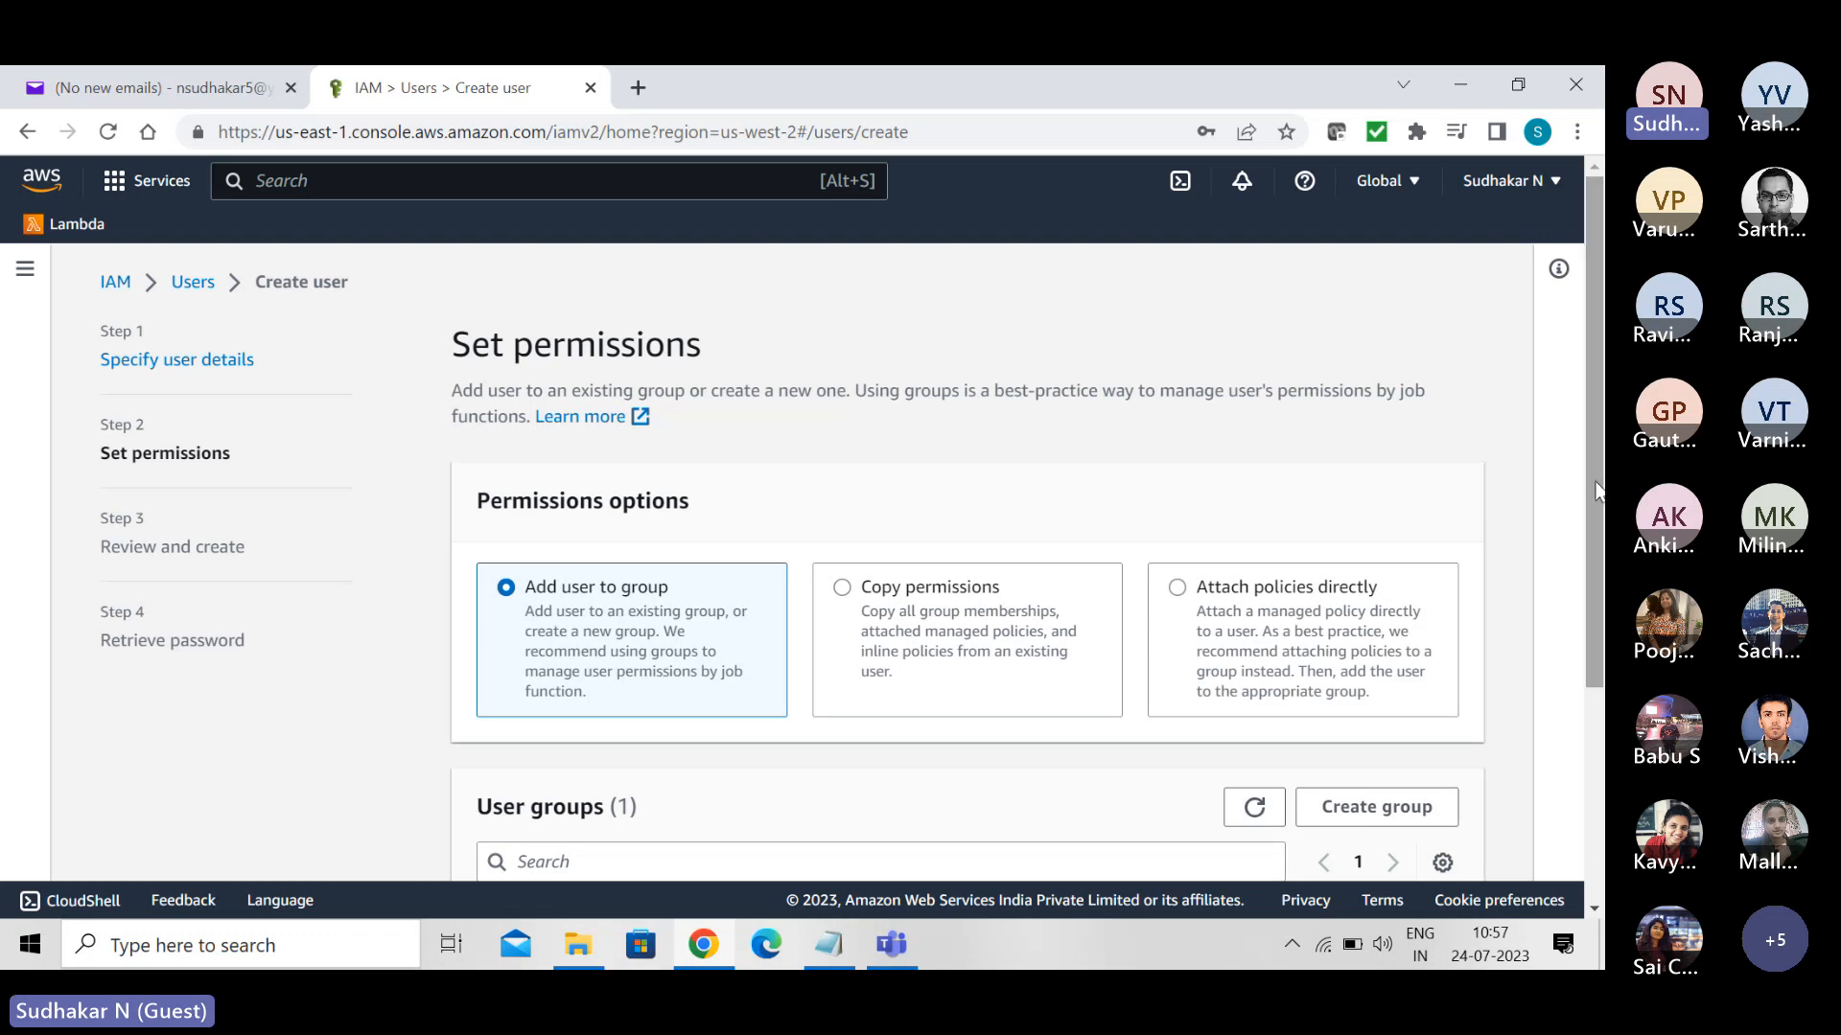
# - Add the user to the Admins group, review the choices, and create the user
pyautogui.moveTo(1598, 491); pyautogui.dragTo(1603, 778)
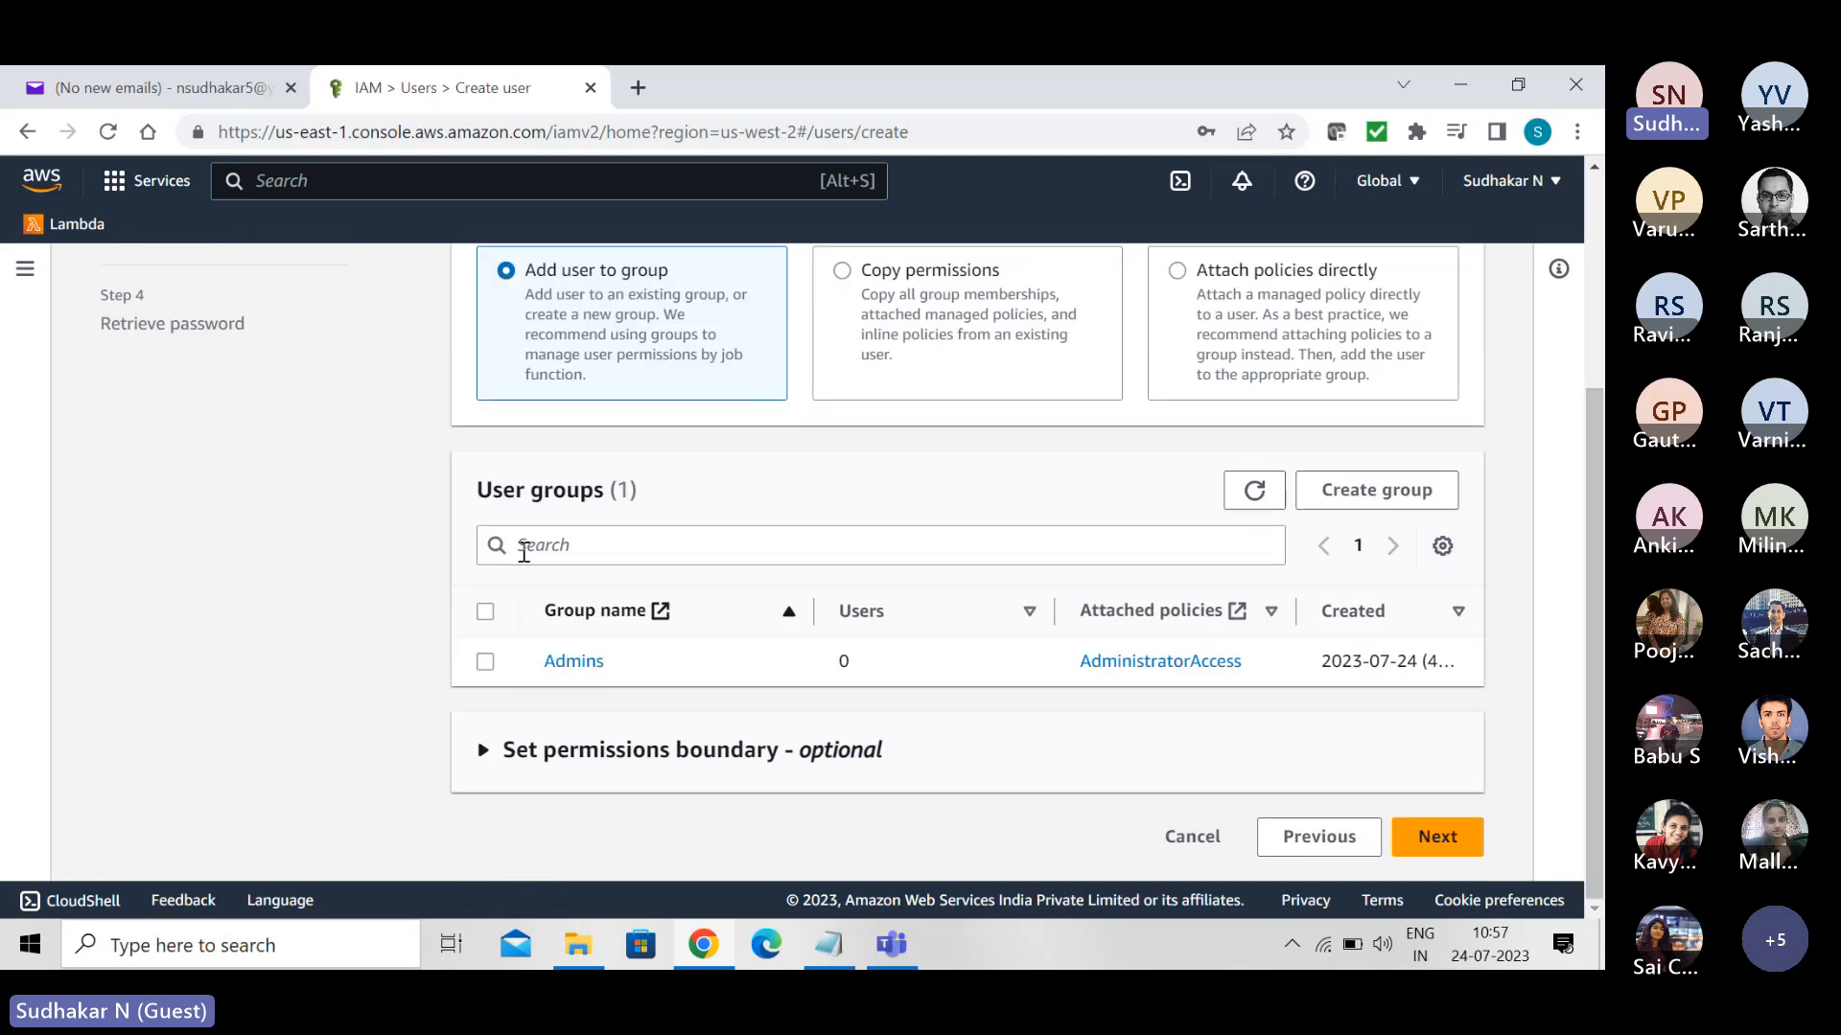
pyautogui.click(486, 662)
pyautogui.click(486, 663)
pyautogui.click(486, 663)
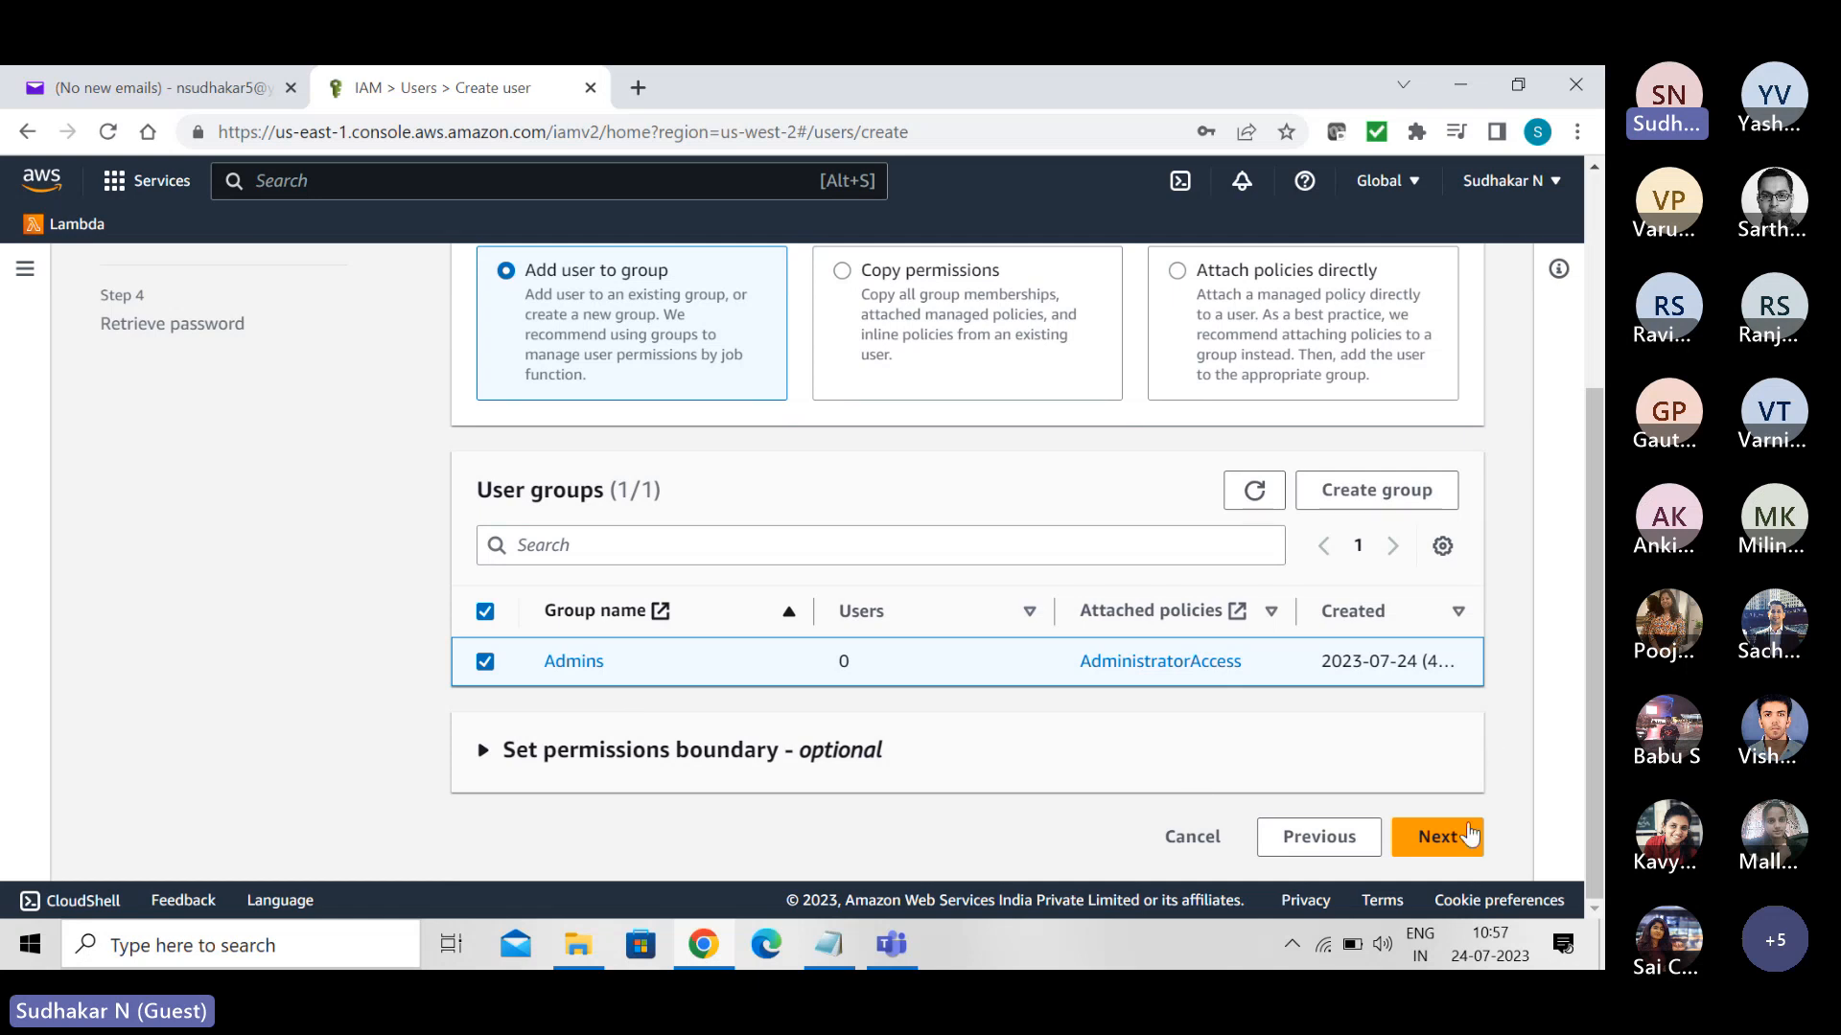
pyautogui.click(1437, 838)
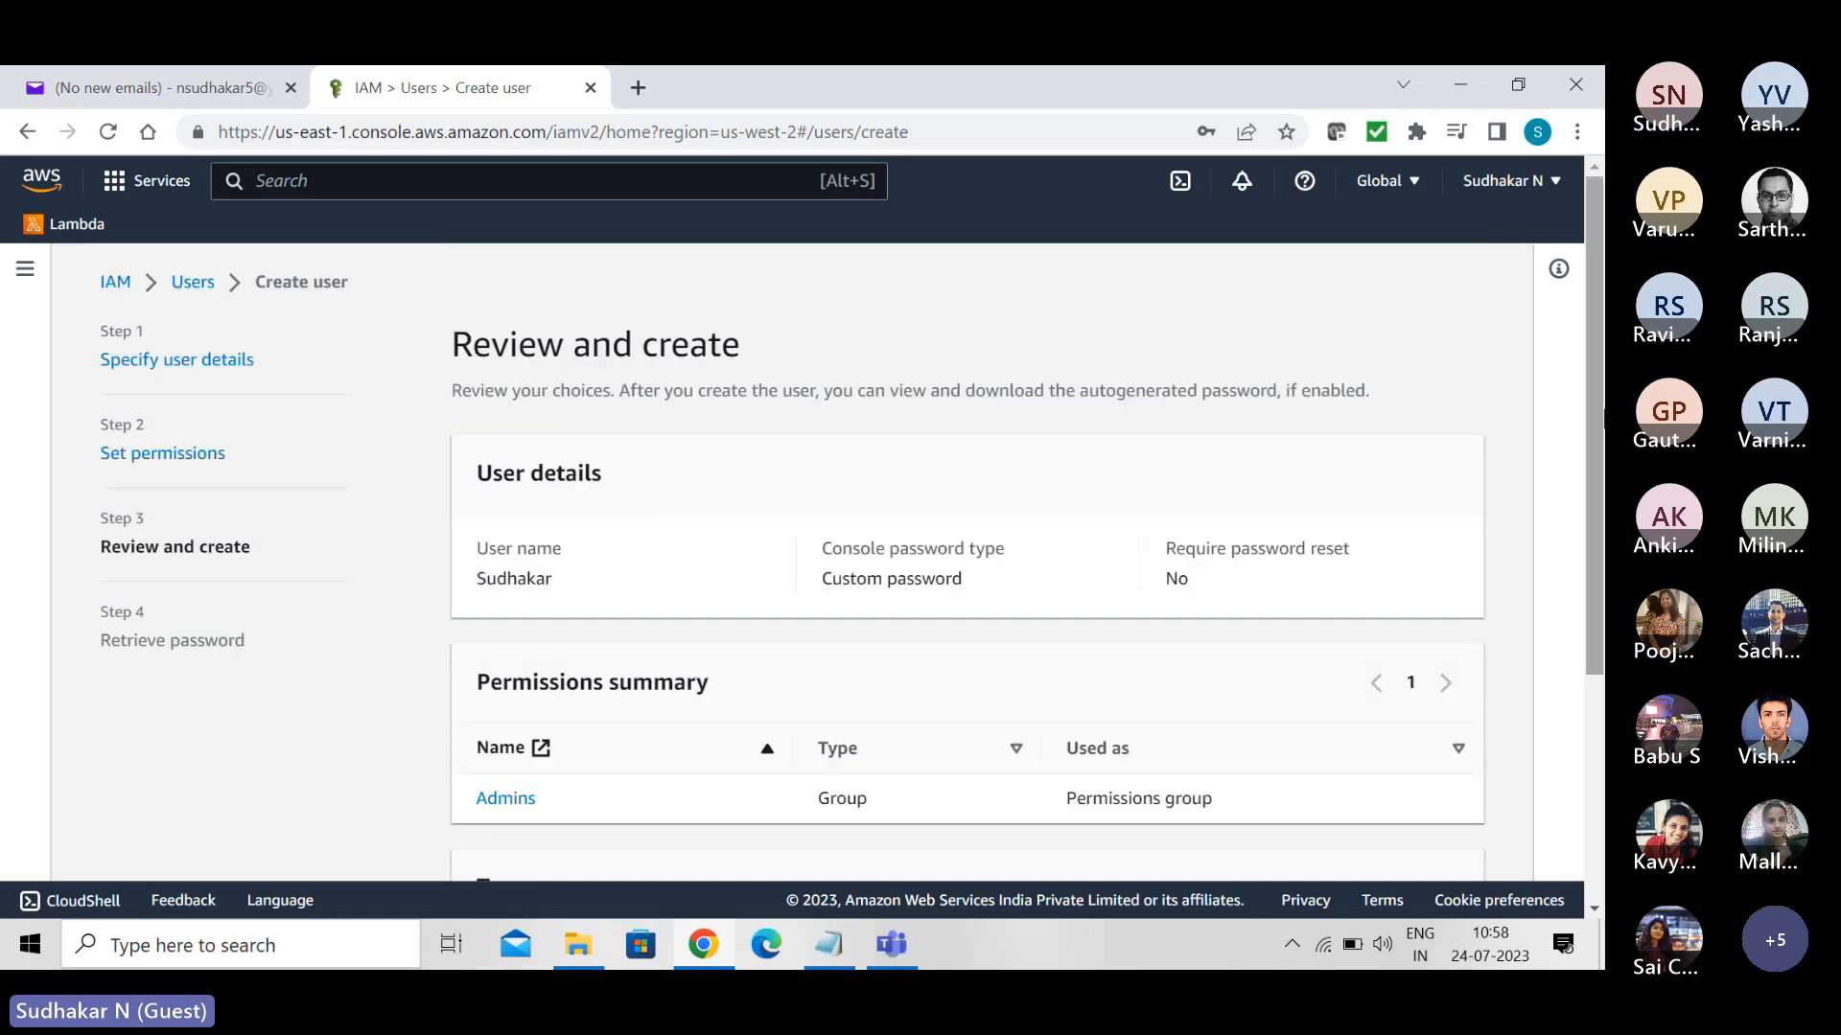
pyautogui.scroll(-3, 1443, 853)
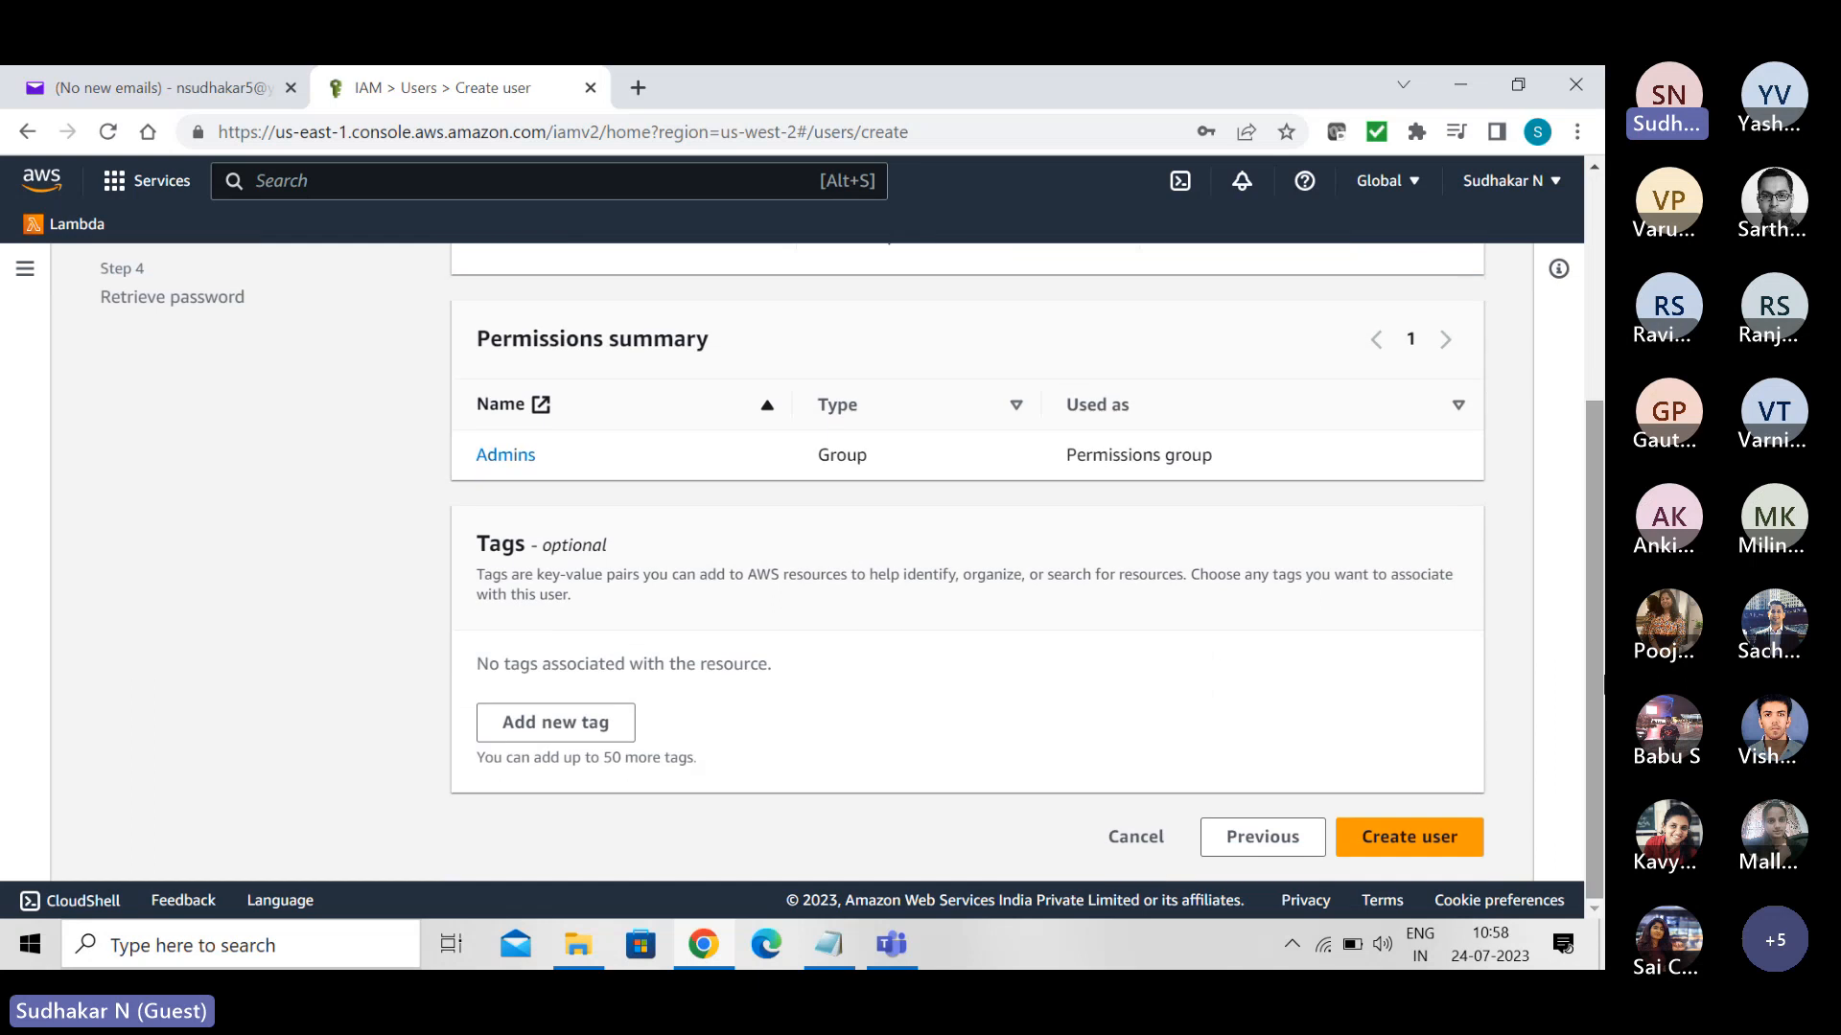
pyautogui.click(1407, 849)
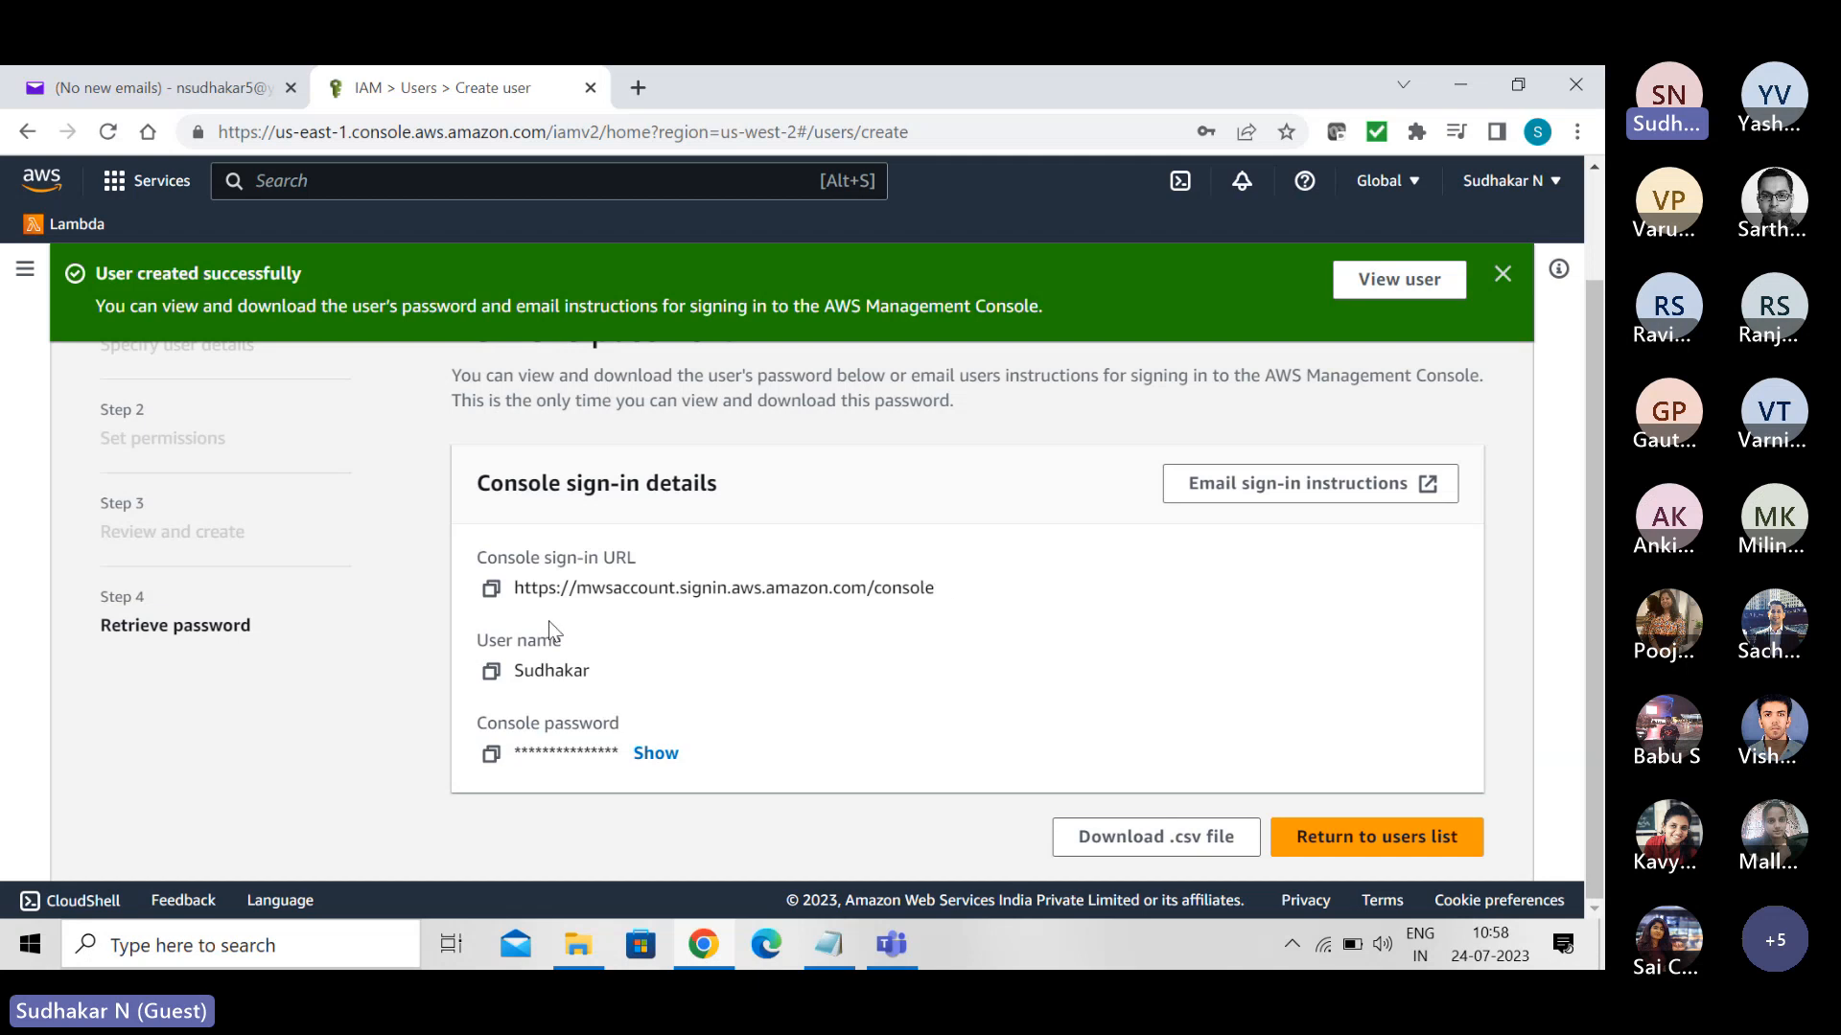
# - Copy the console sign-in URL, return to the users list without viewing the password, and open the URL in a new browser tab
pyautogui.click(491, 589)
pyautogui.click(1381, 837)
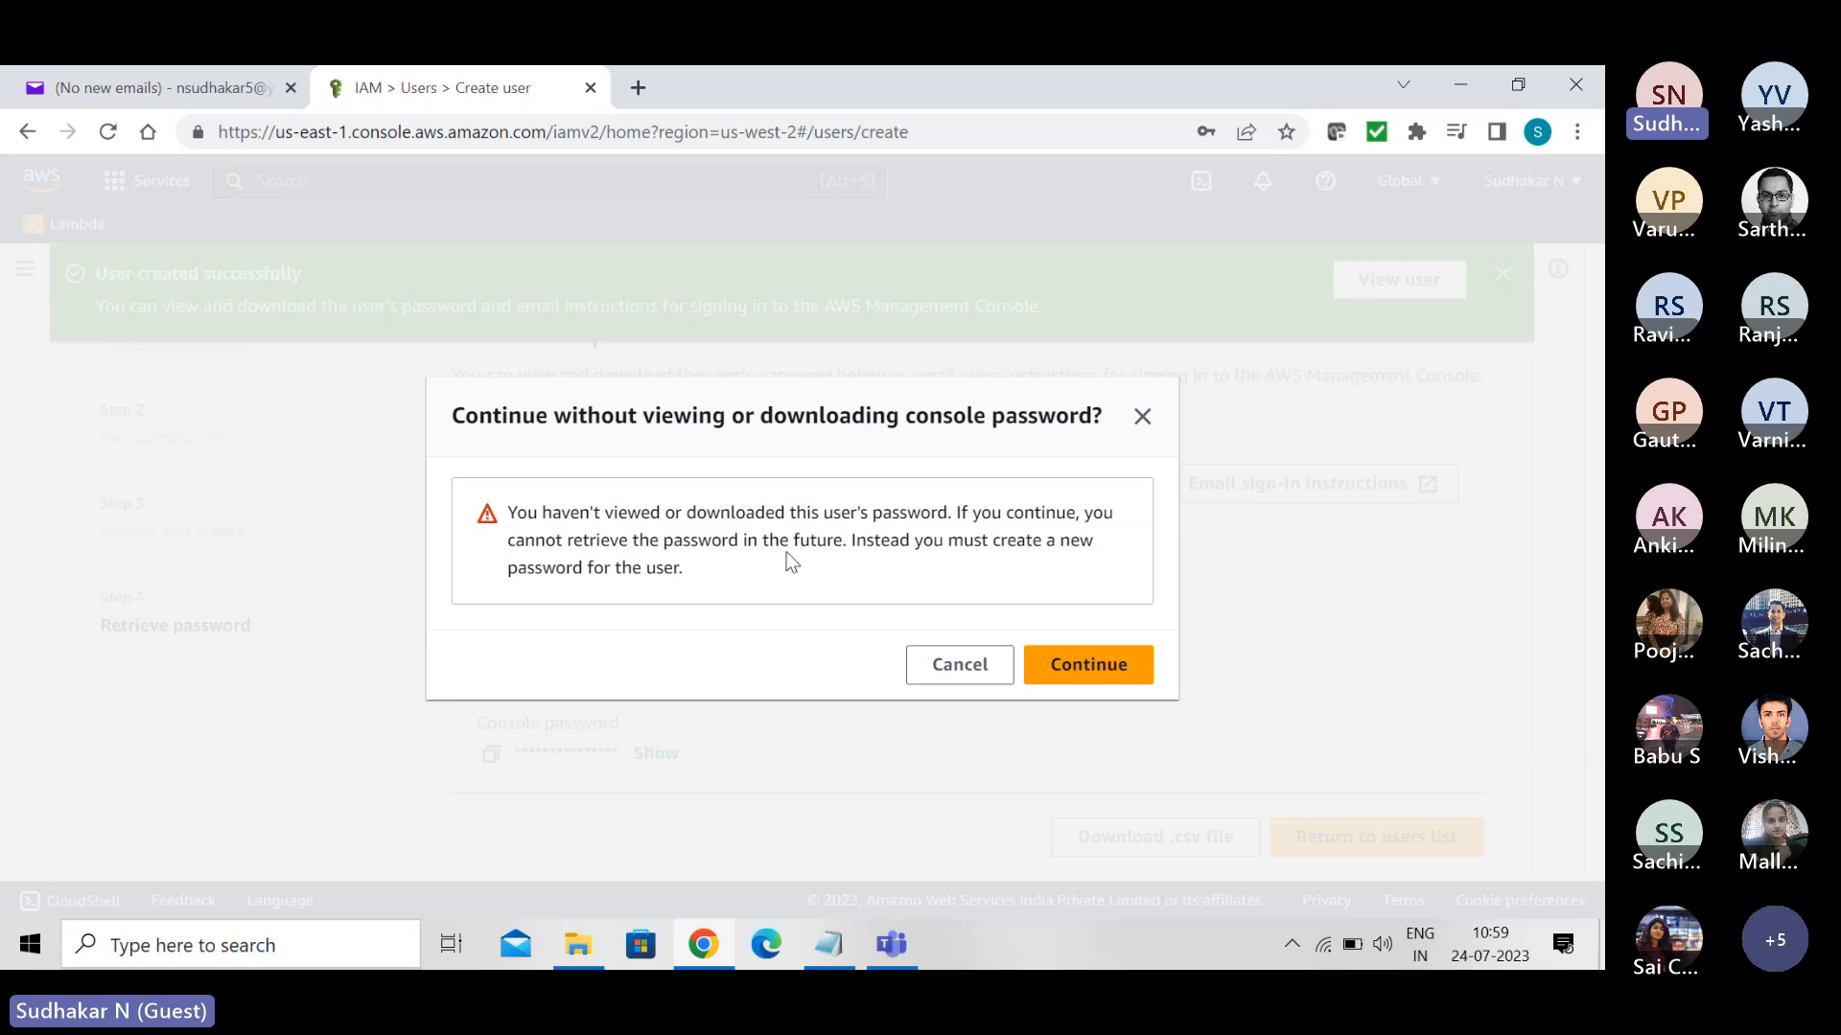
pyautogui.click(1078, 664)
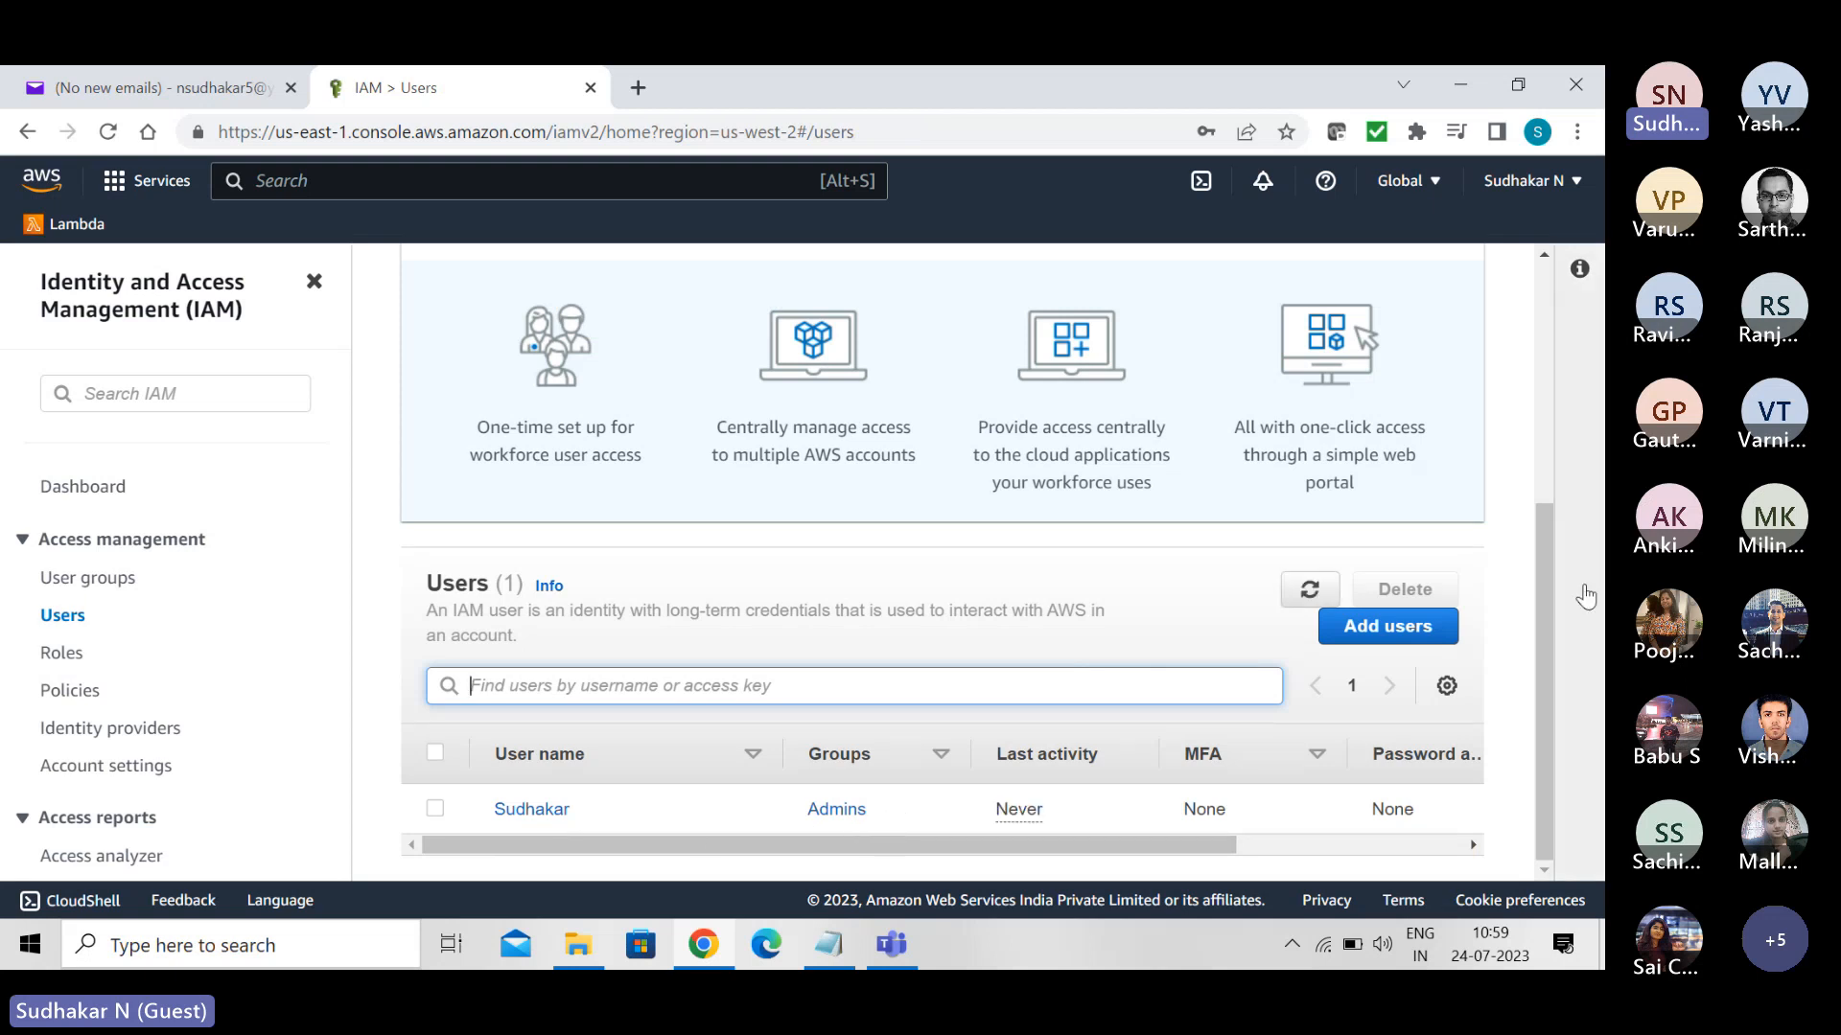
pyautogui.moveTo(1543, 584); pyautogui.dragTo(1515, 298)
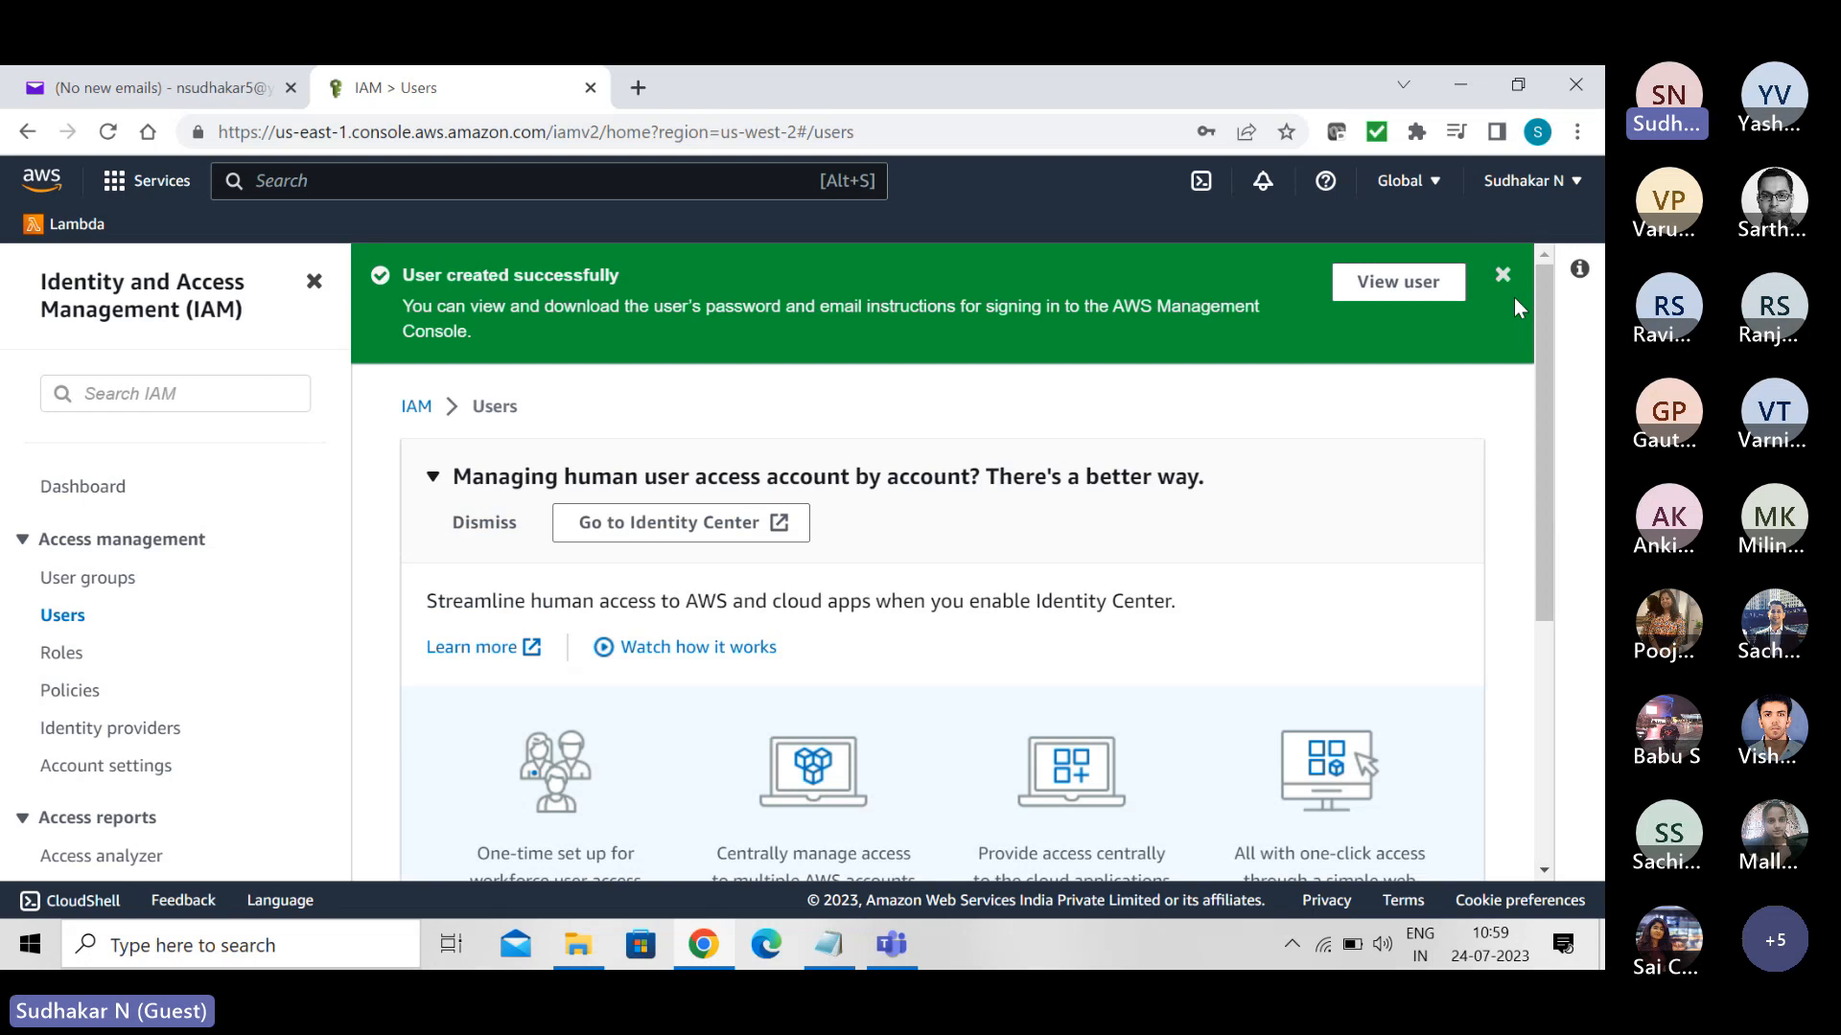
pyautogui.click(637, 88)
pyautogui.hotkey('ctrl', 'v')
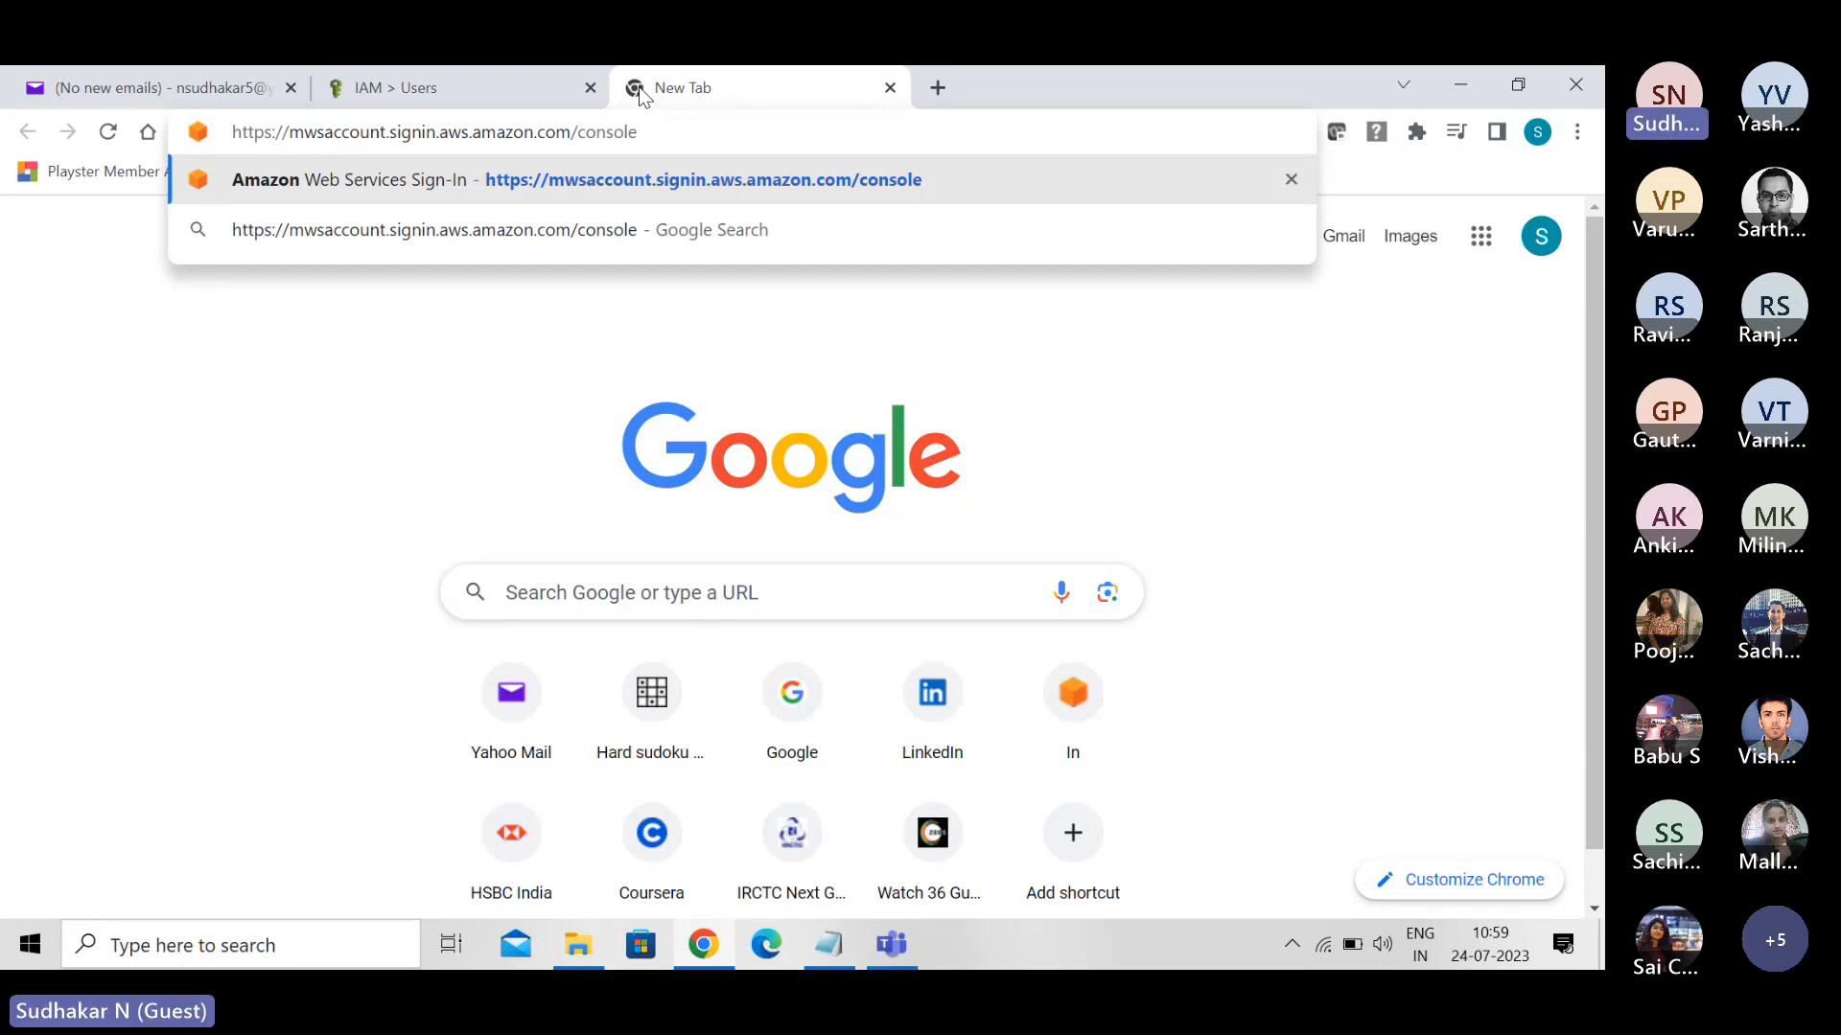
pyautogui.press('Return')
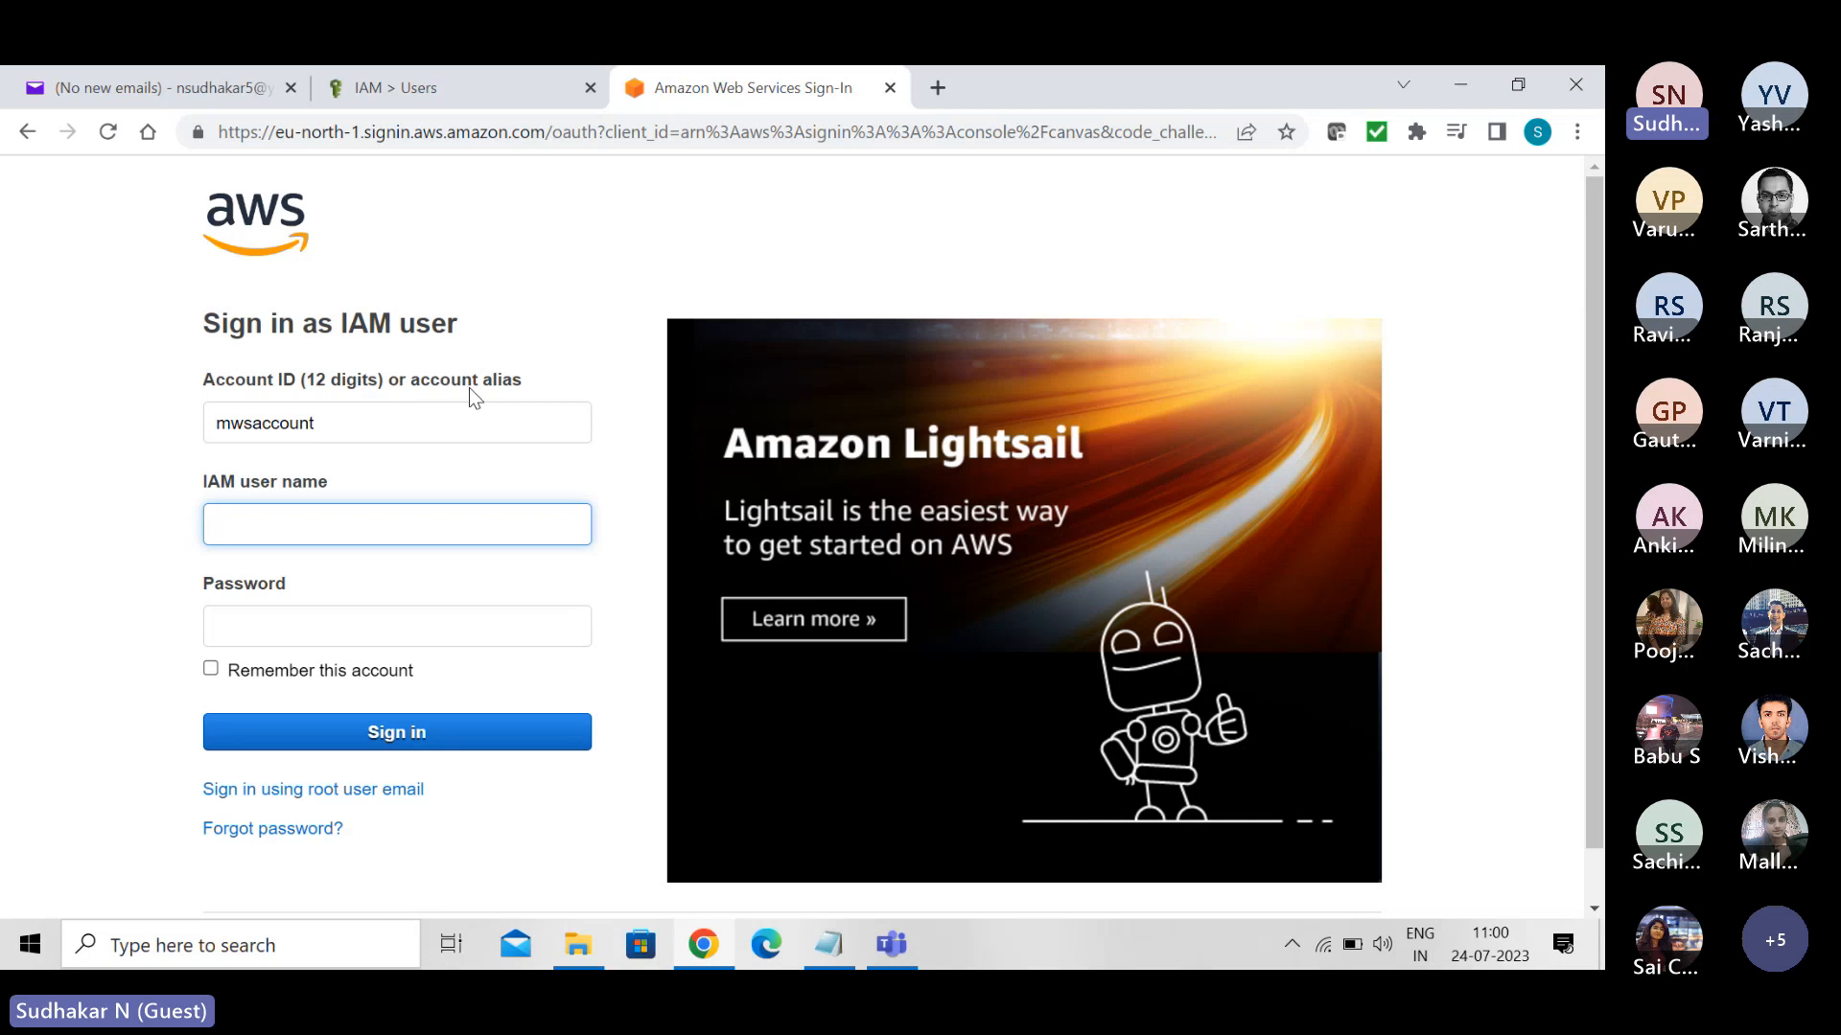
# - Sign in to the mwsaccount console as the new IAM user with the user name and password
pyautogui.write('S')
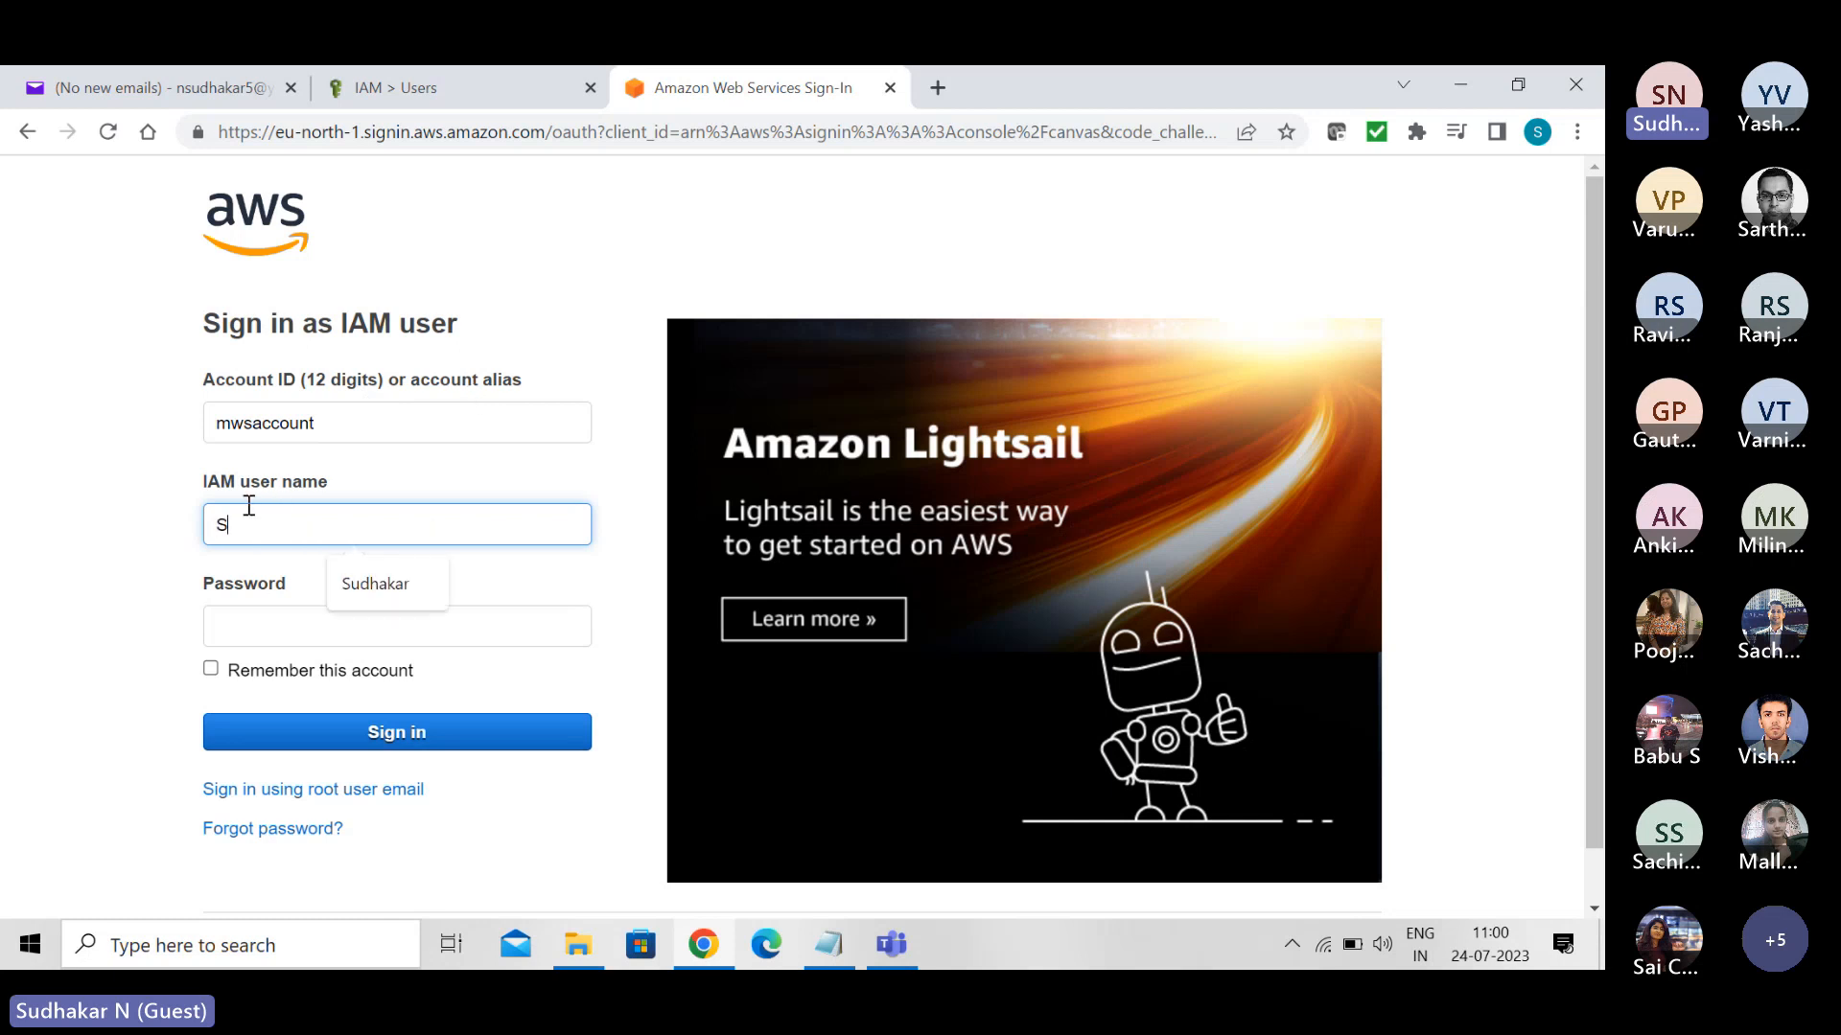
pyautogui.write('udhakar')
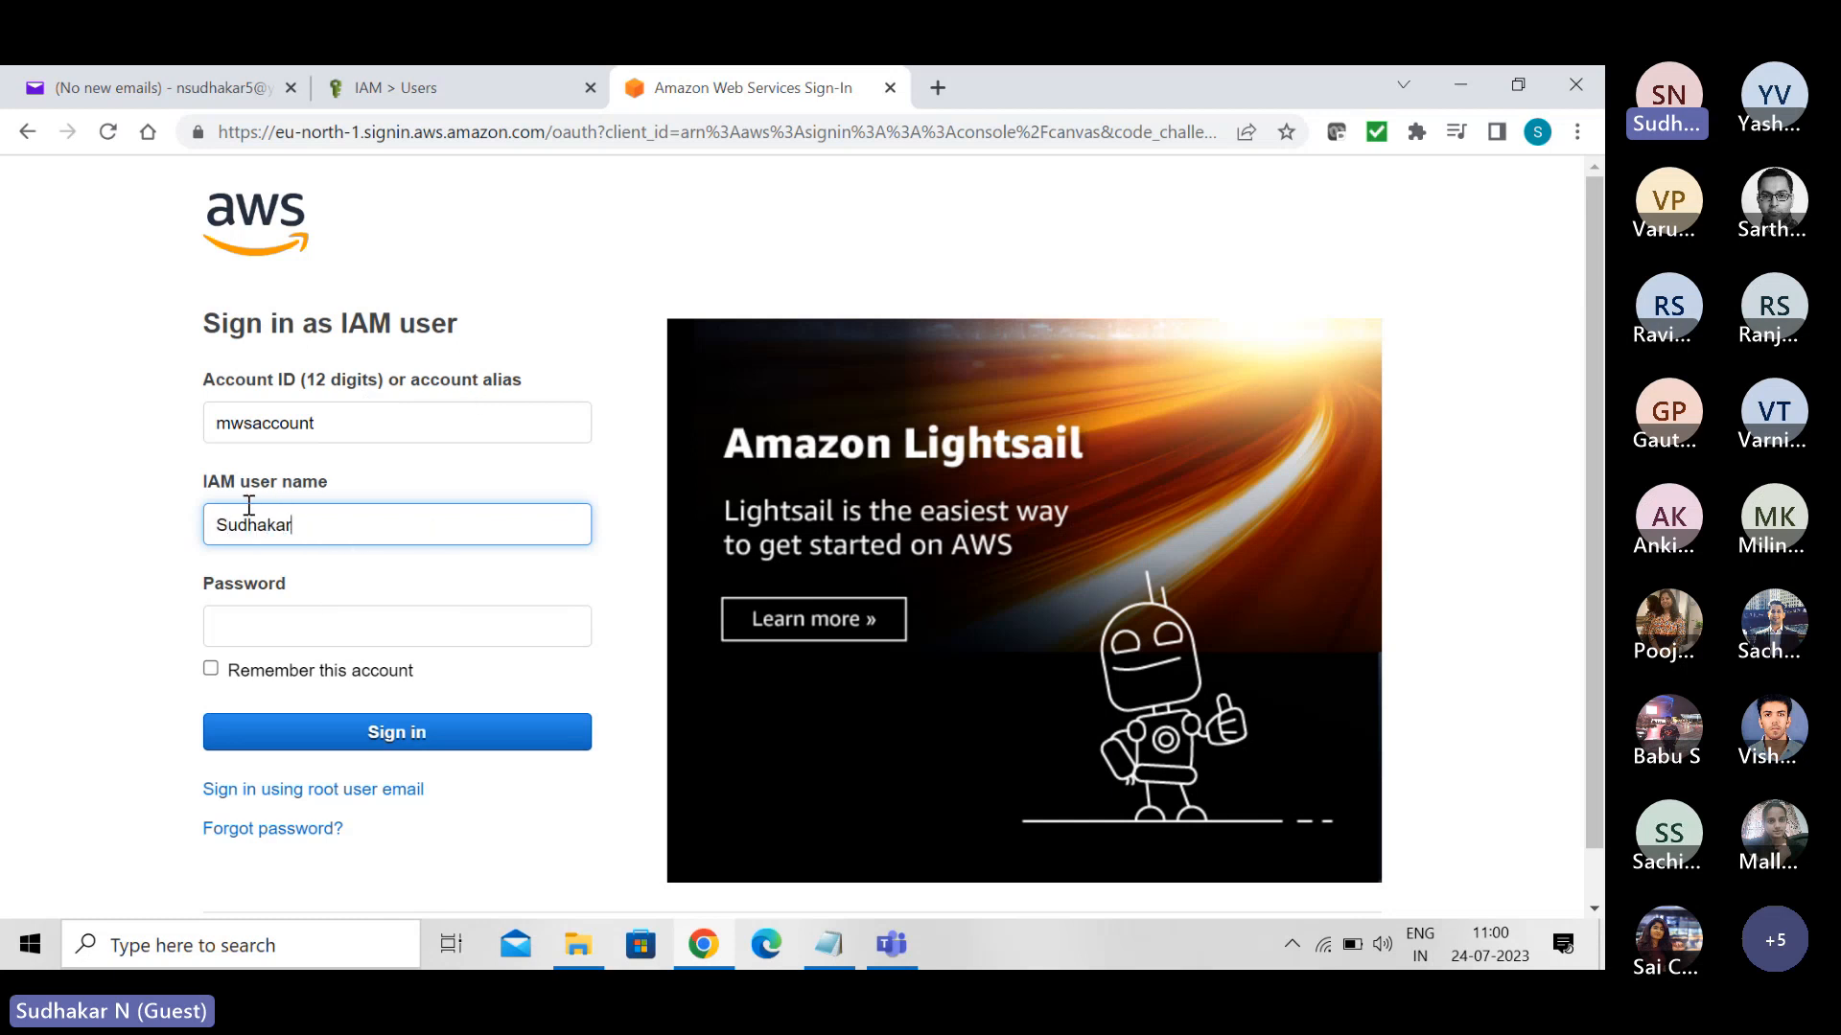
pyautogui.click(259, 633)
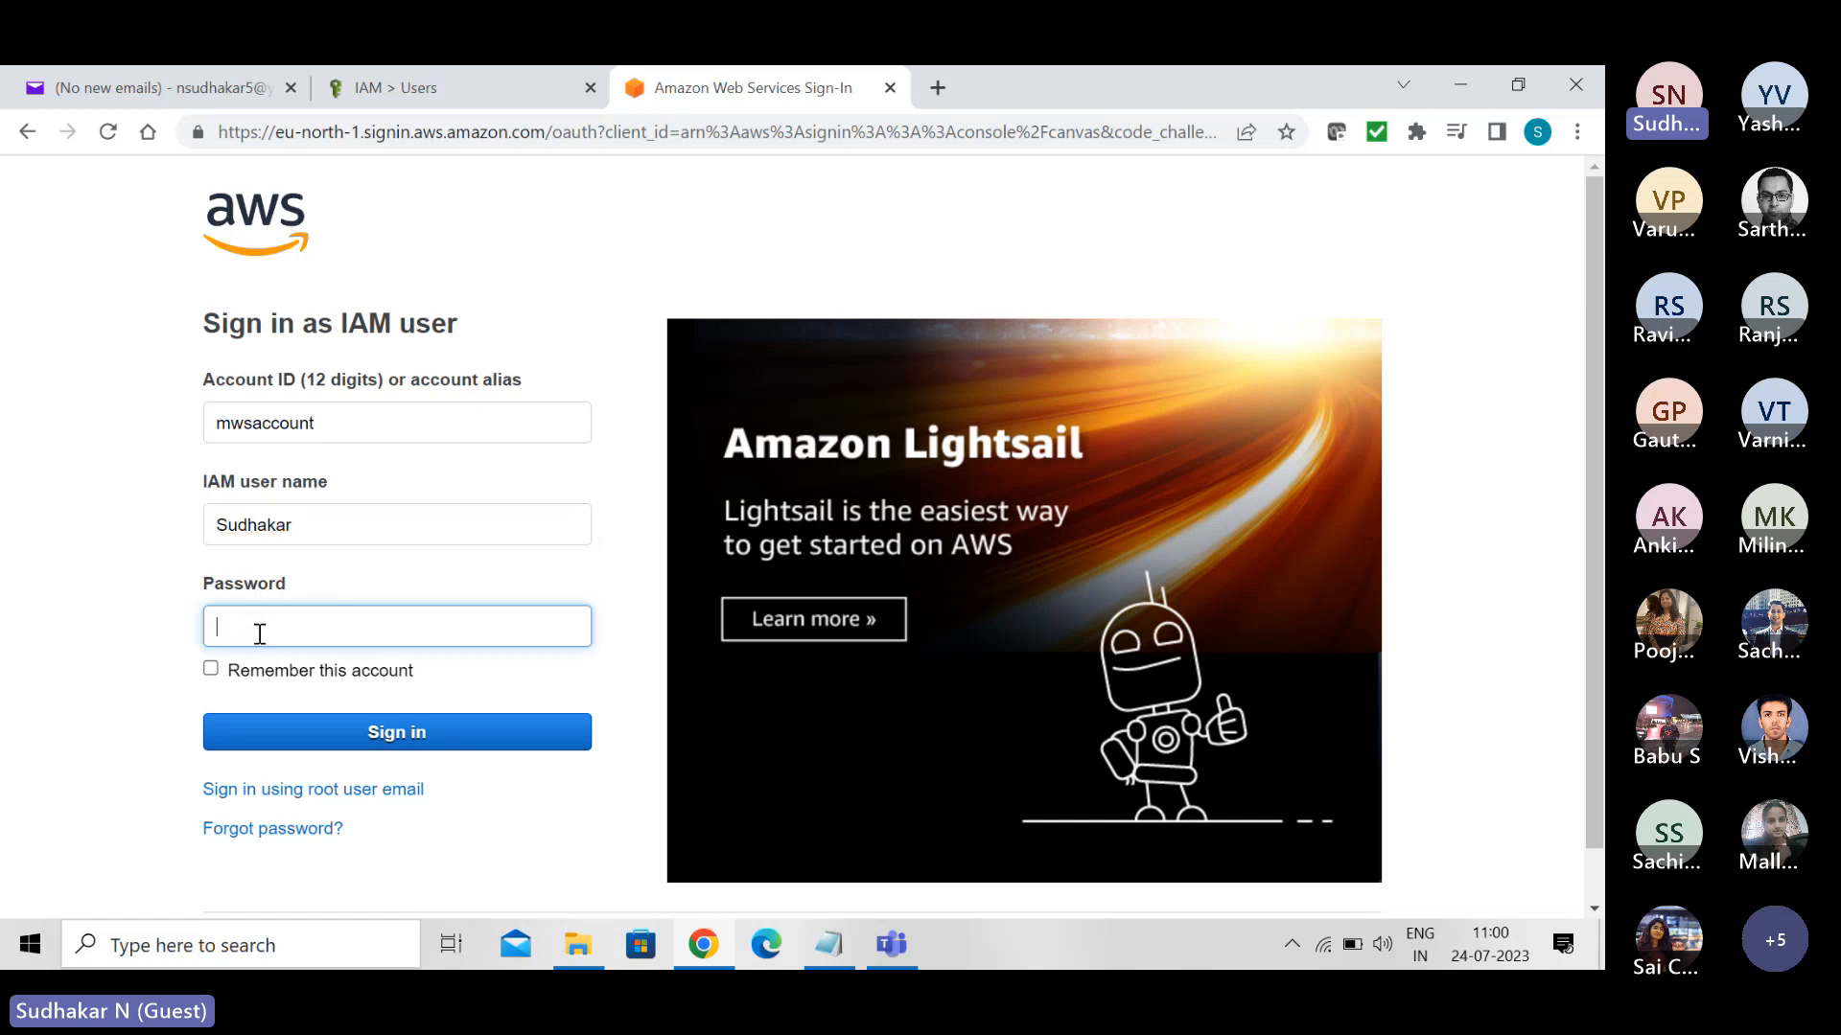
pyautogui.write('******')
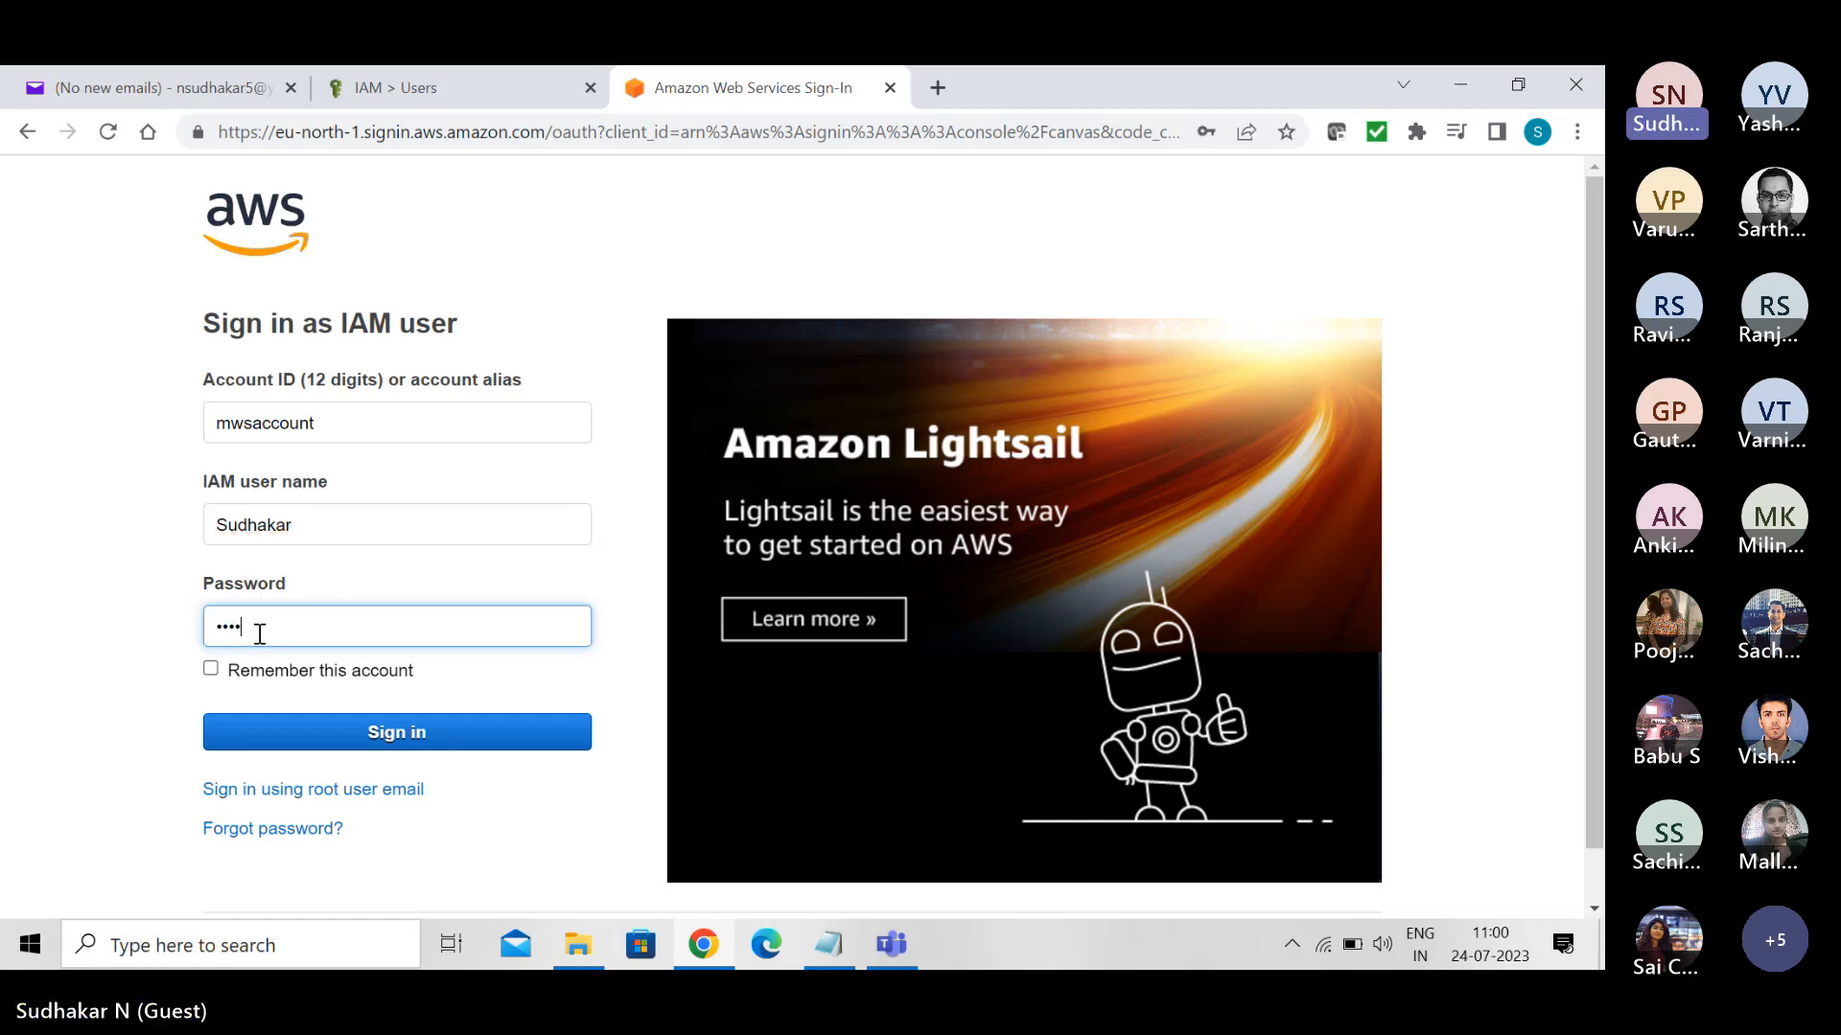
pyautogui.write('**')
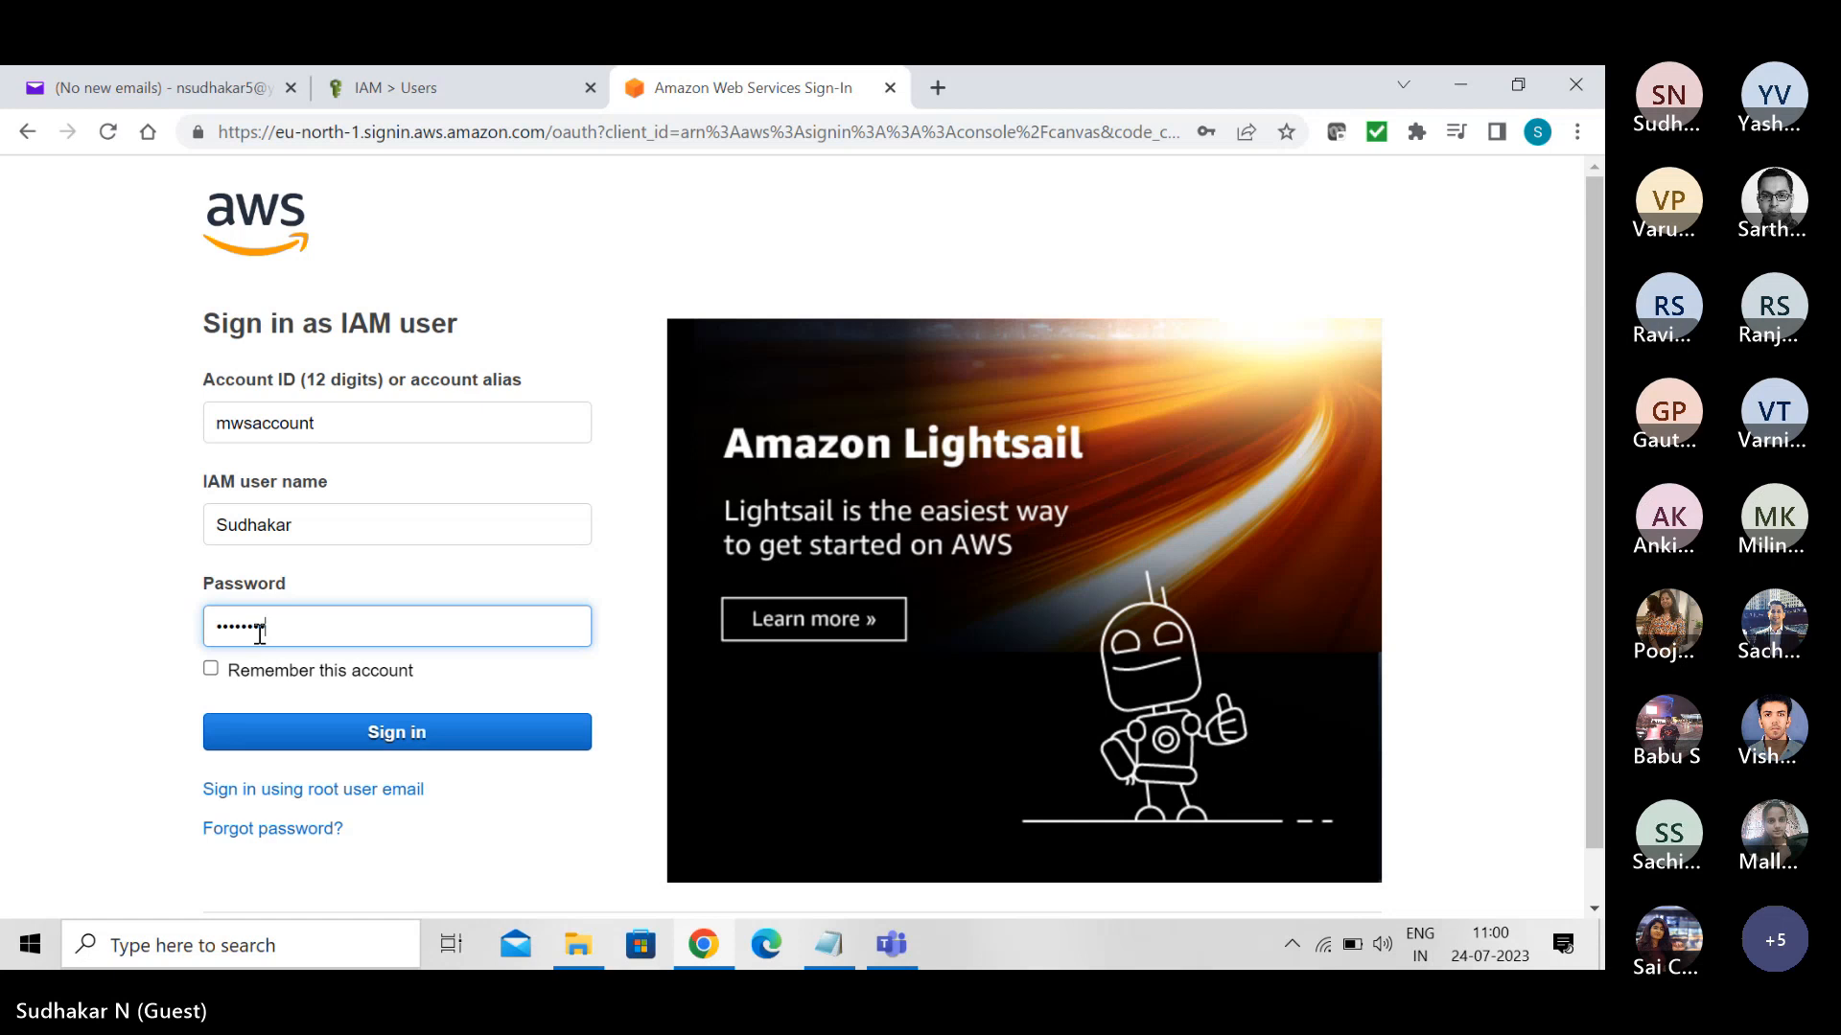
pyautogui.click(393, 743)
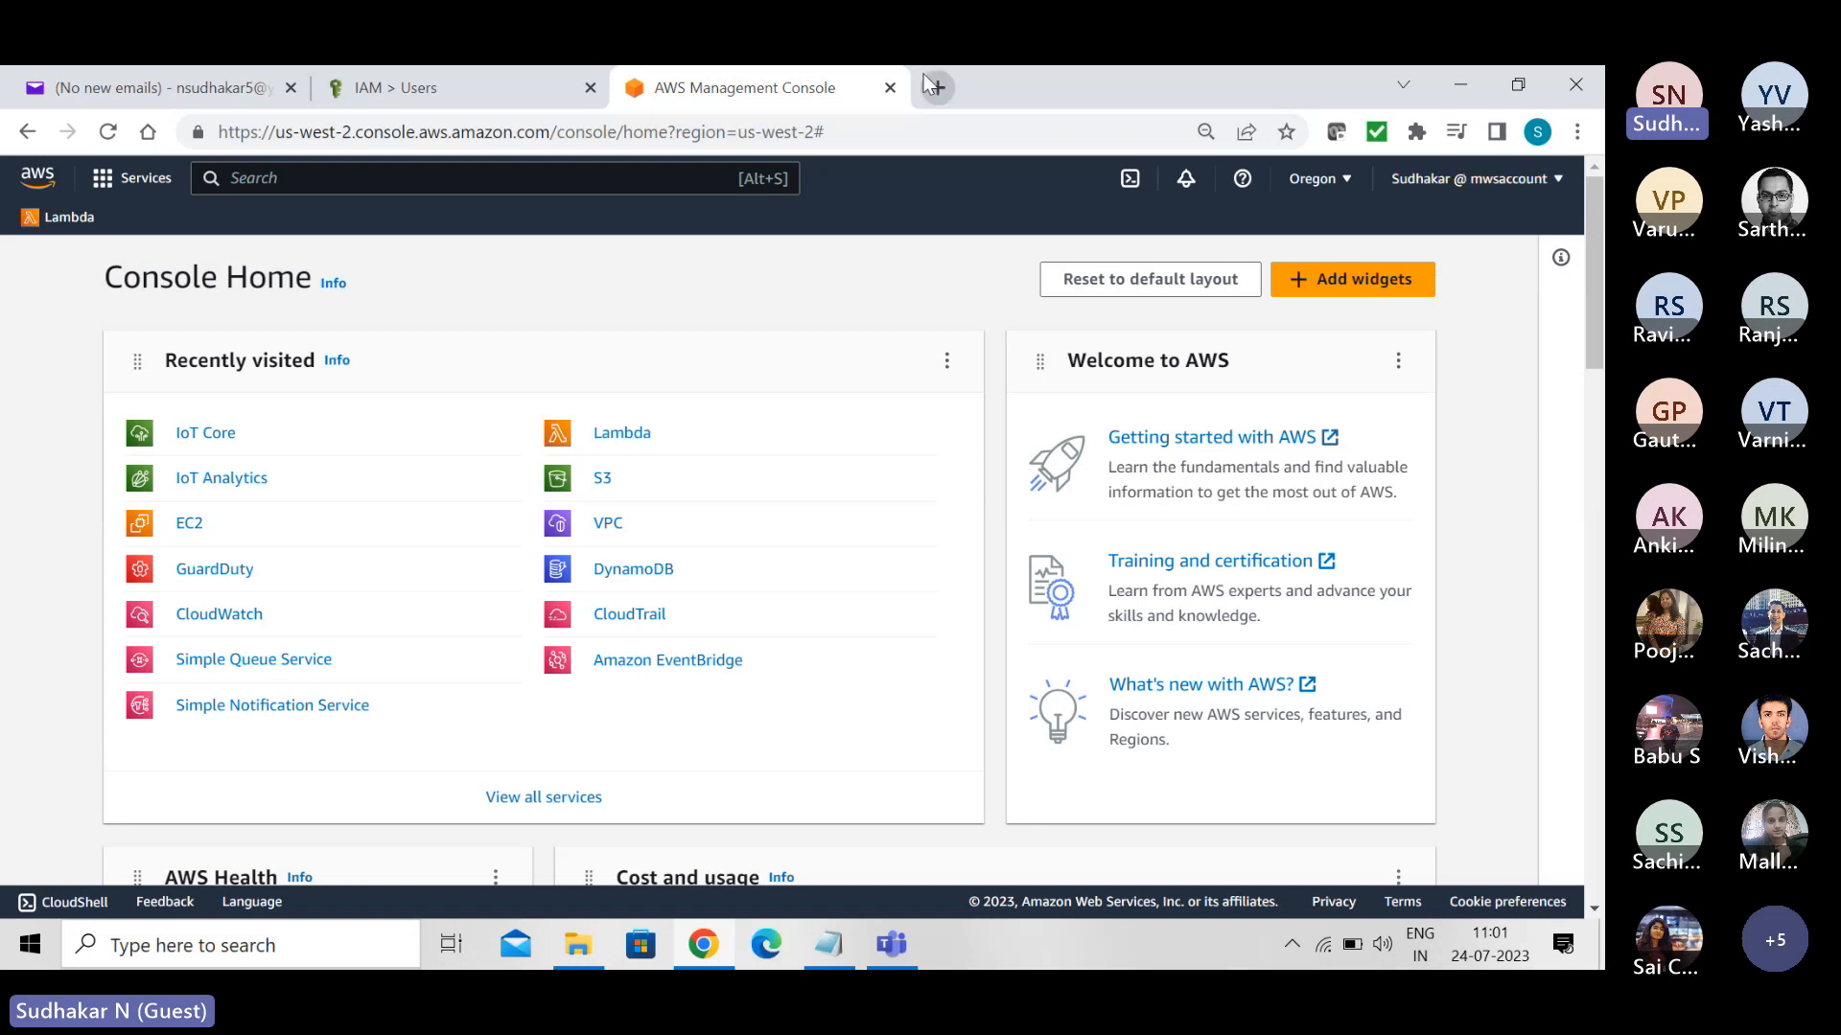
# - Close the browser tab of the previous account session and open the IAM dashboard as the new user, dismissing the Identity Center promotion
pyautogui.click(468, 86)
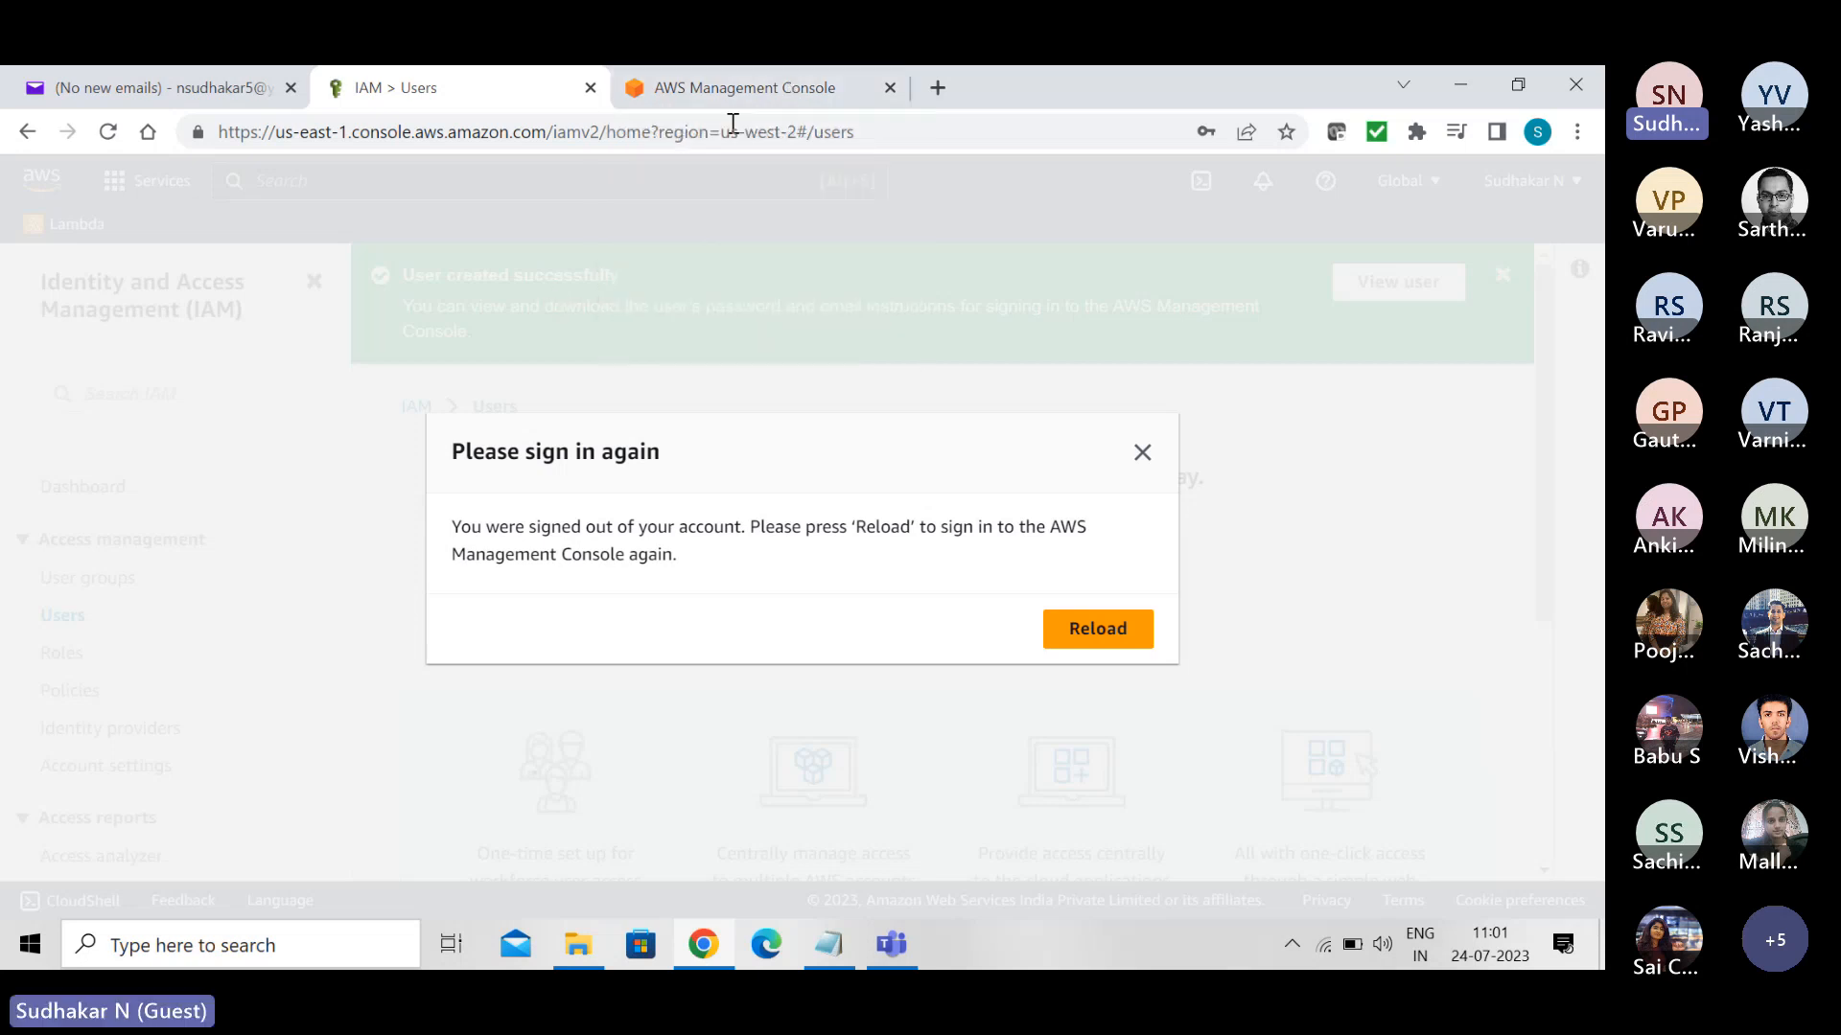
pyautogui.click(591, 88)
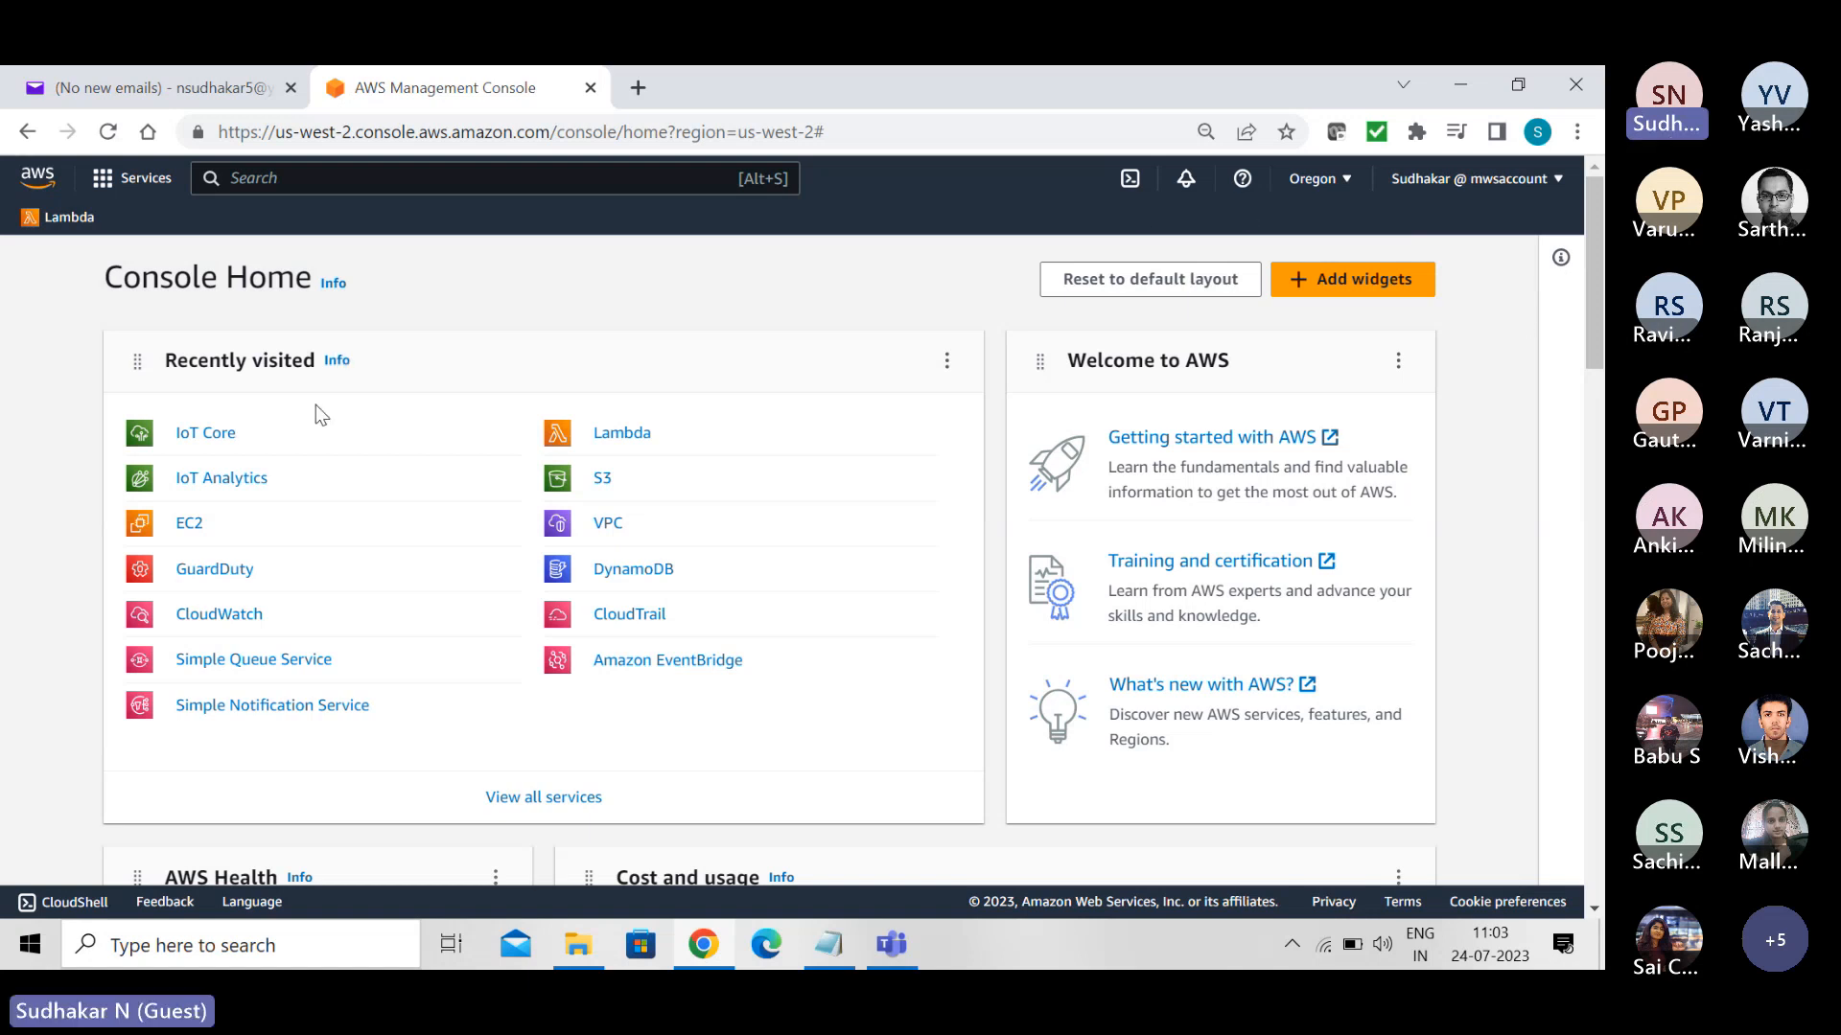
pyautogui.click(405, 175)
pyautogui.write('iam')
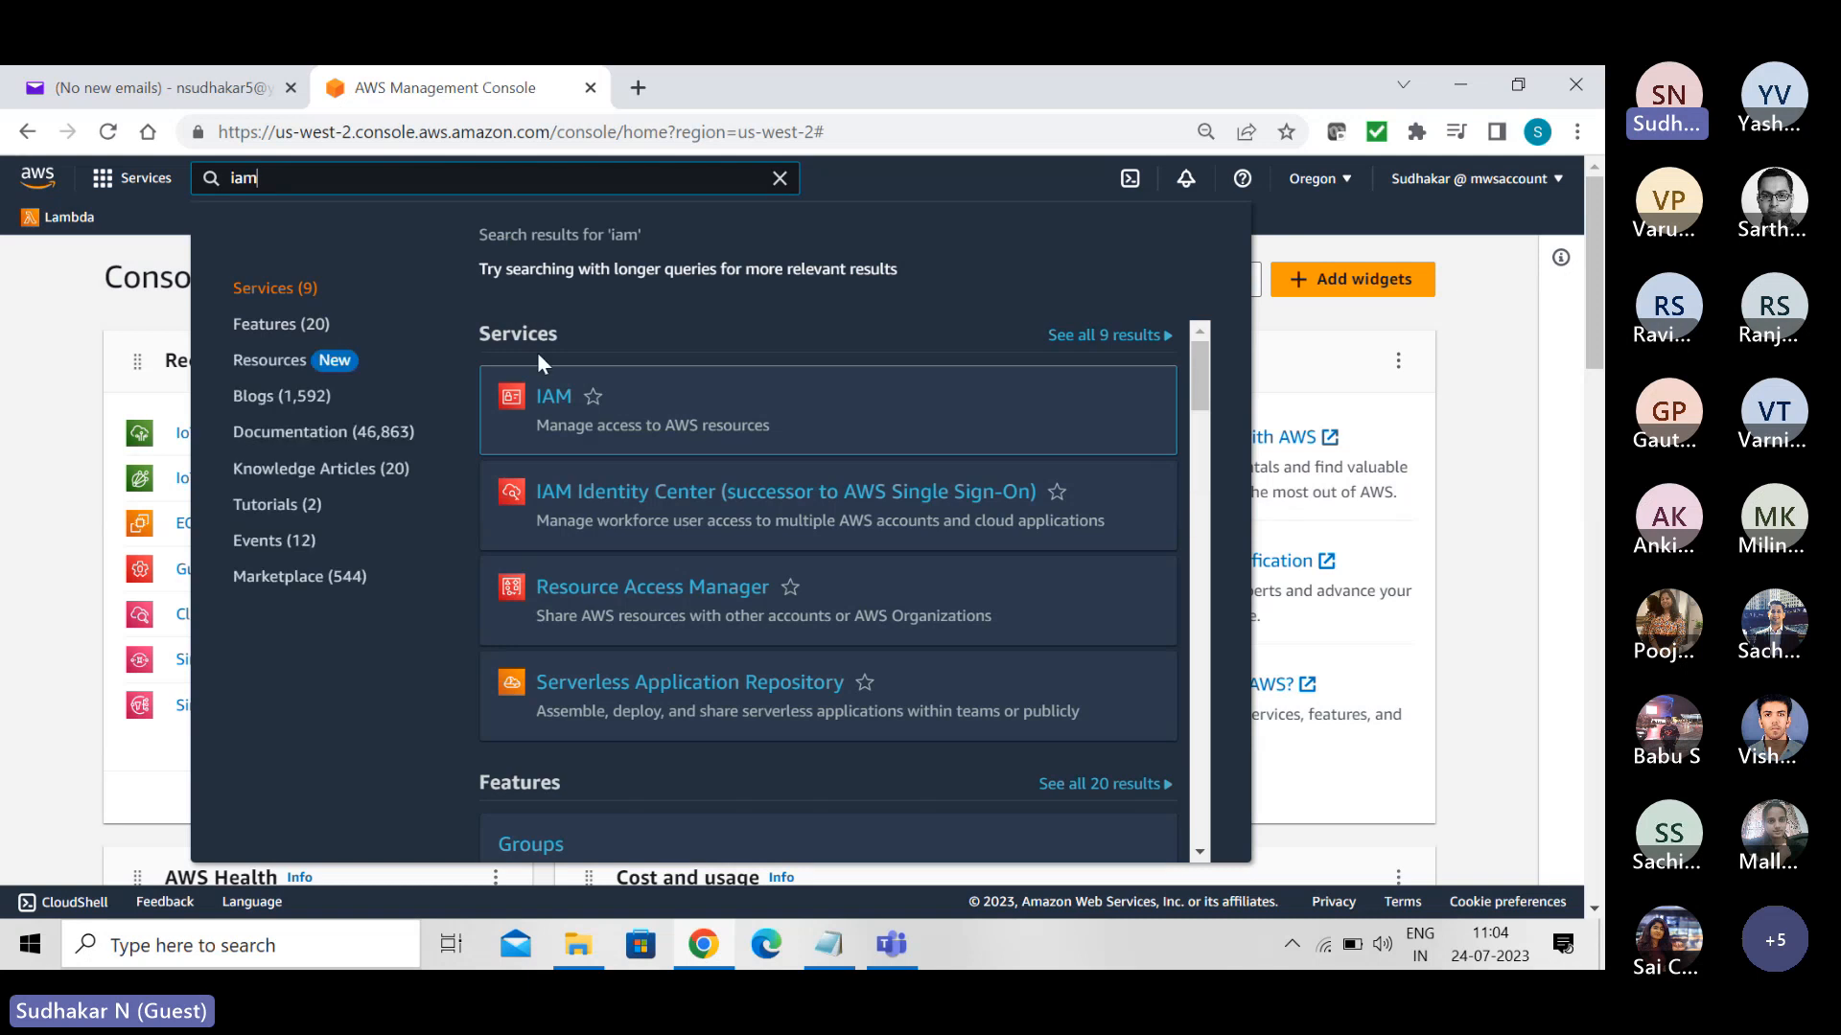
pyautogui.click(543, 414)
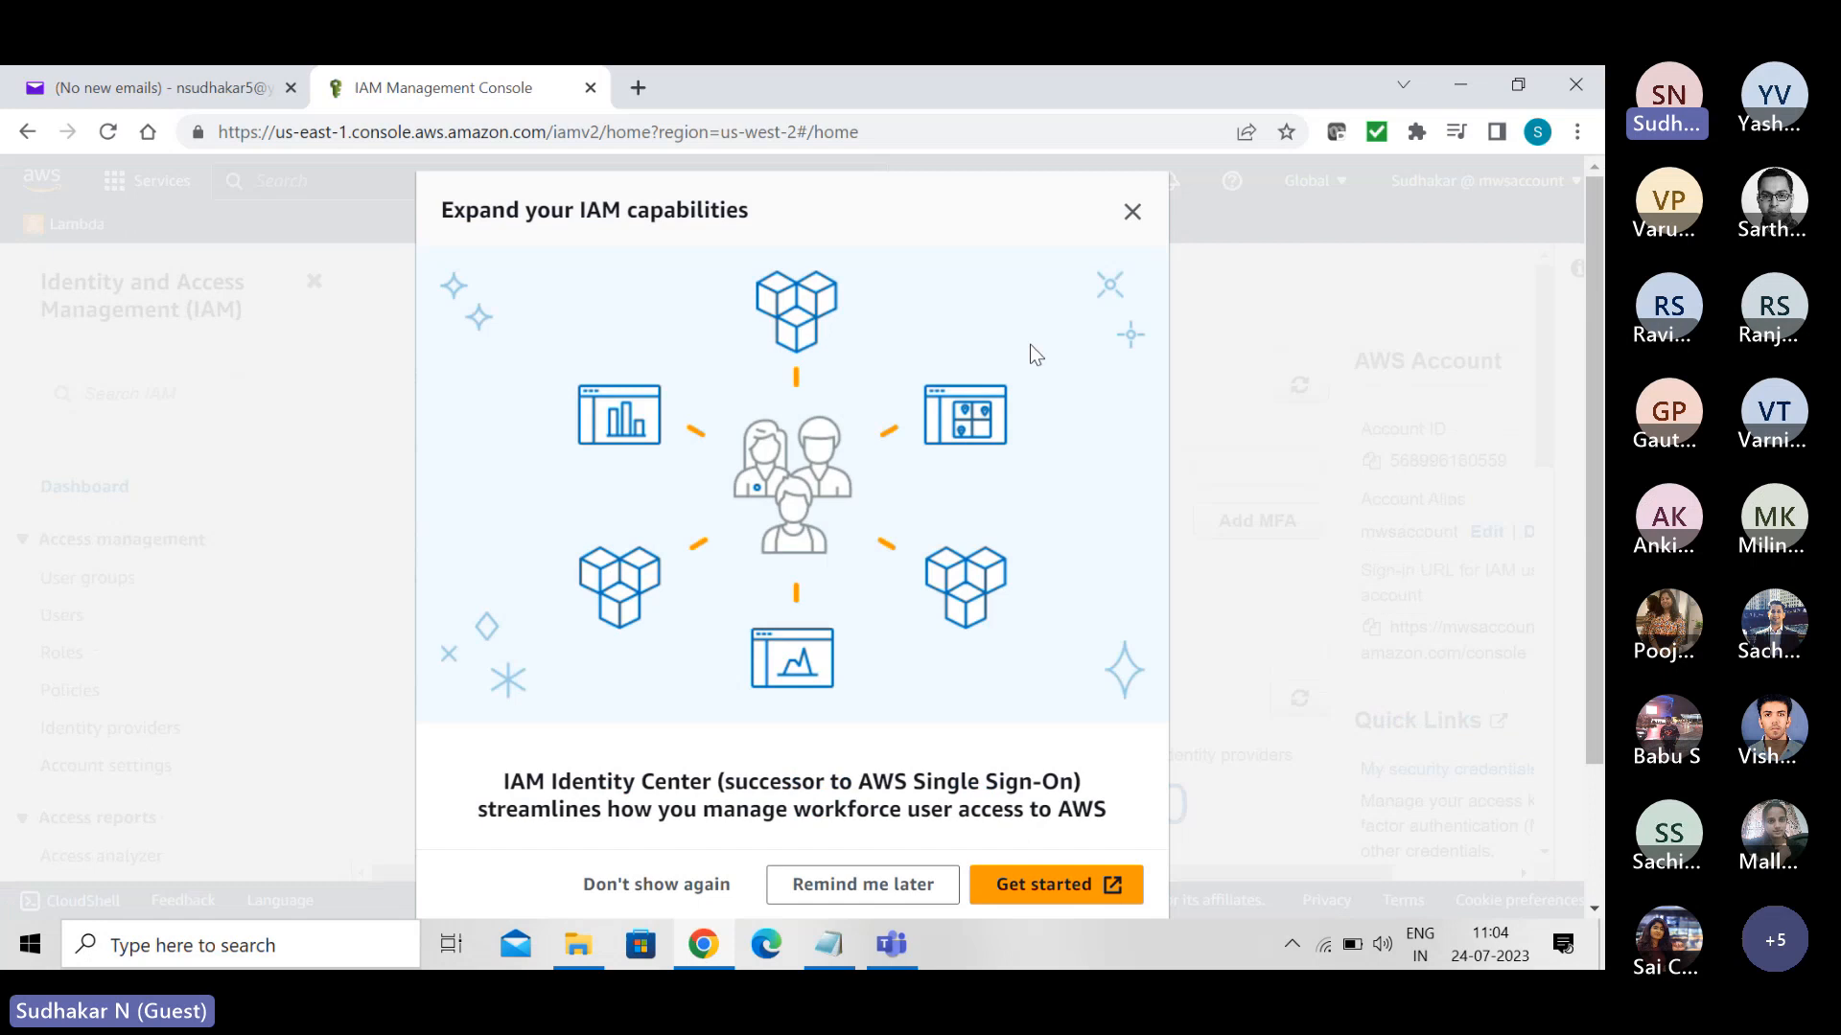
pyautogui.click(1132, 211)
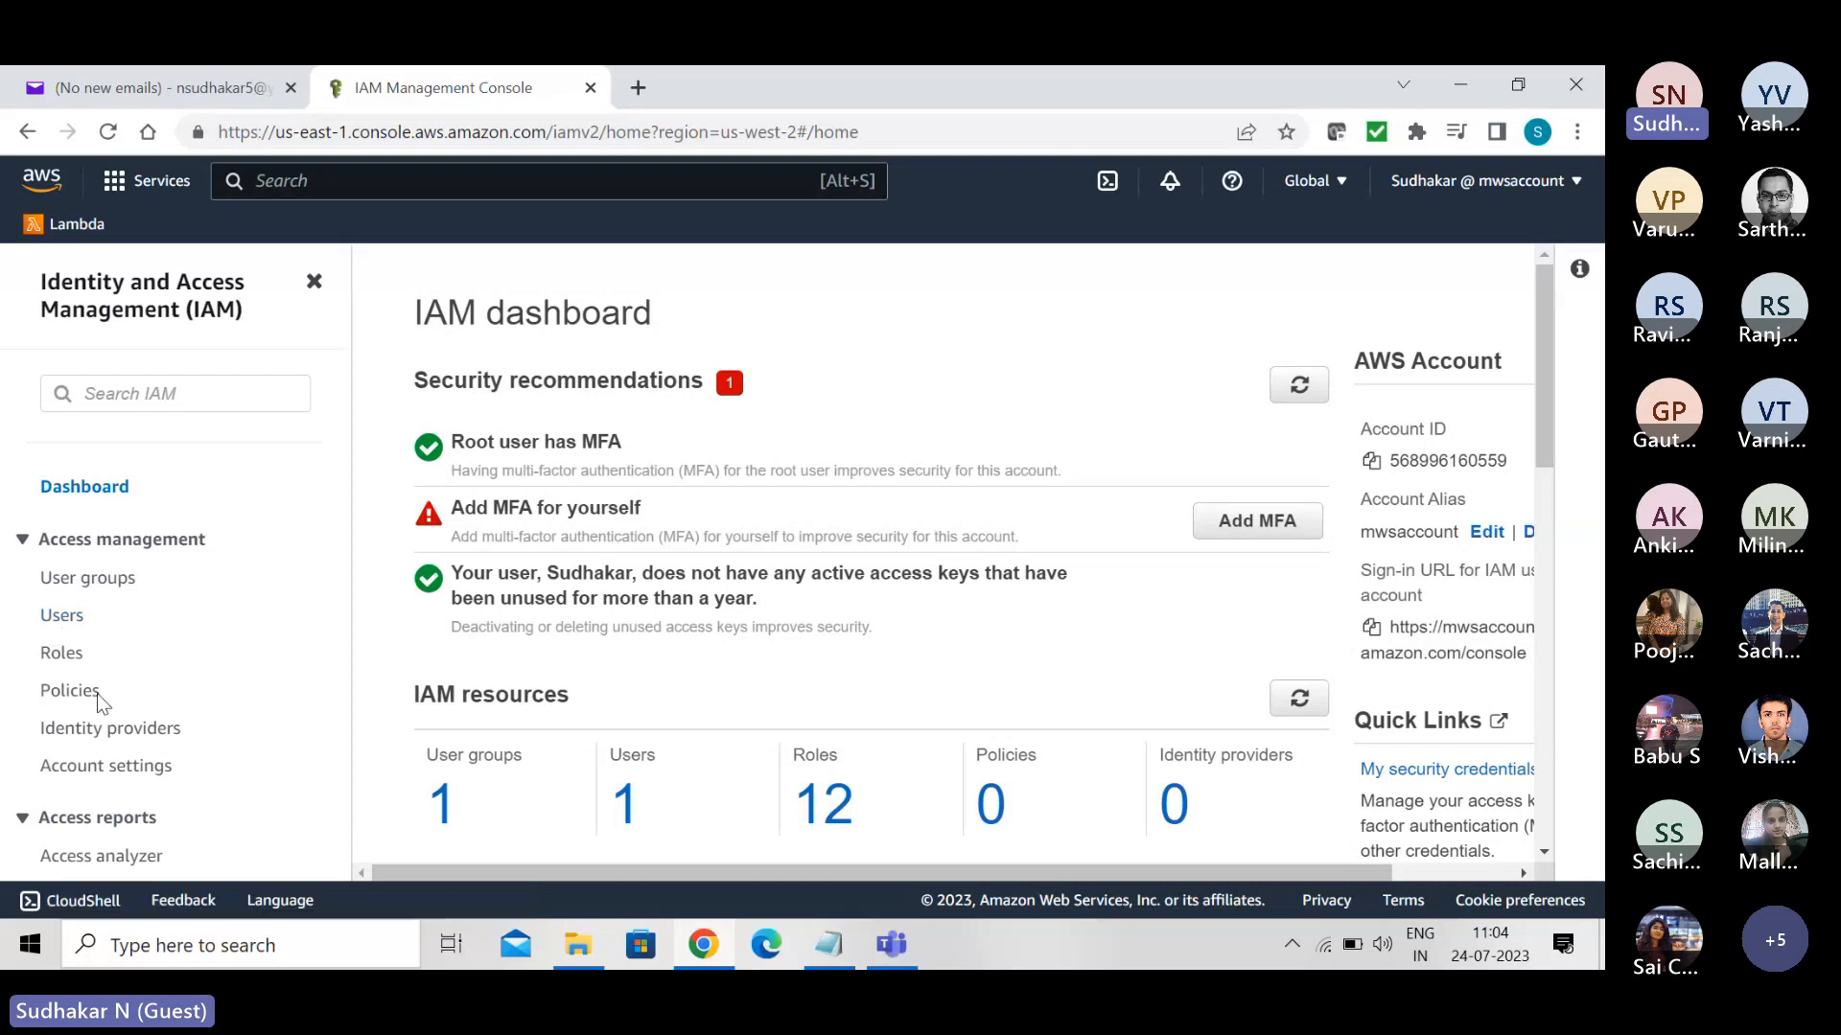
# - Start creating a new role from the IAM roles list
pyautogui.click(61, 655)
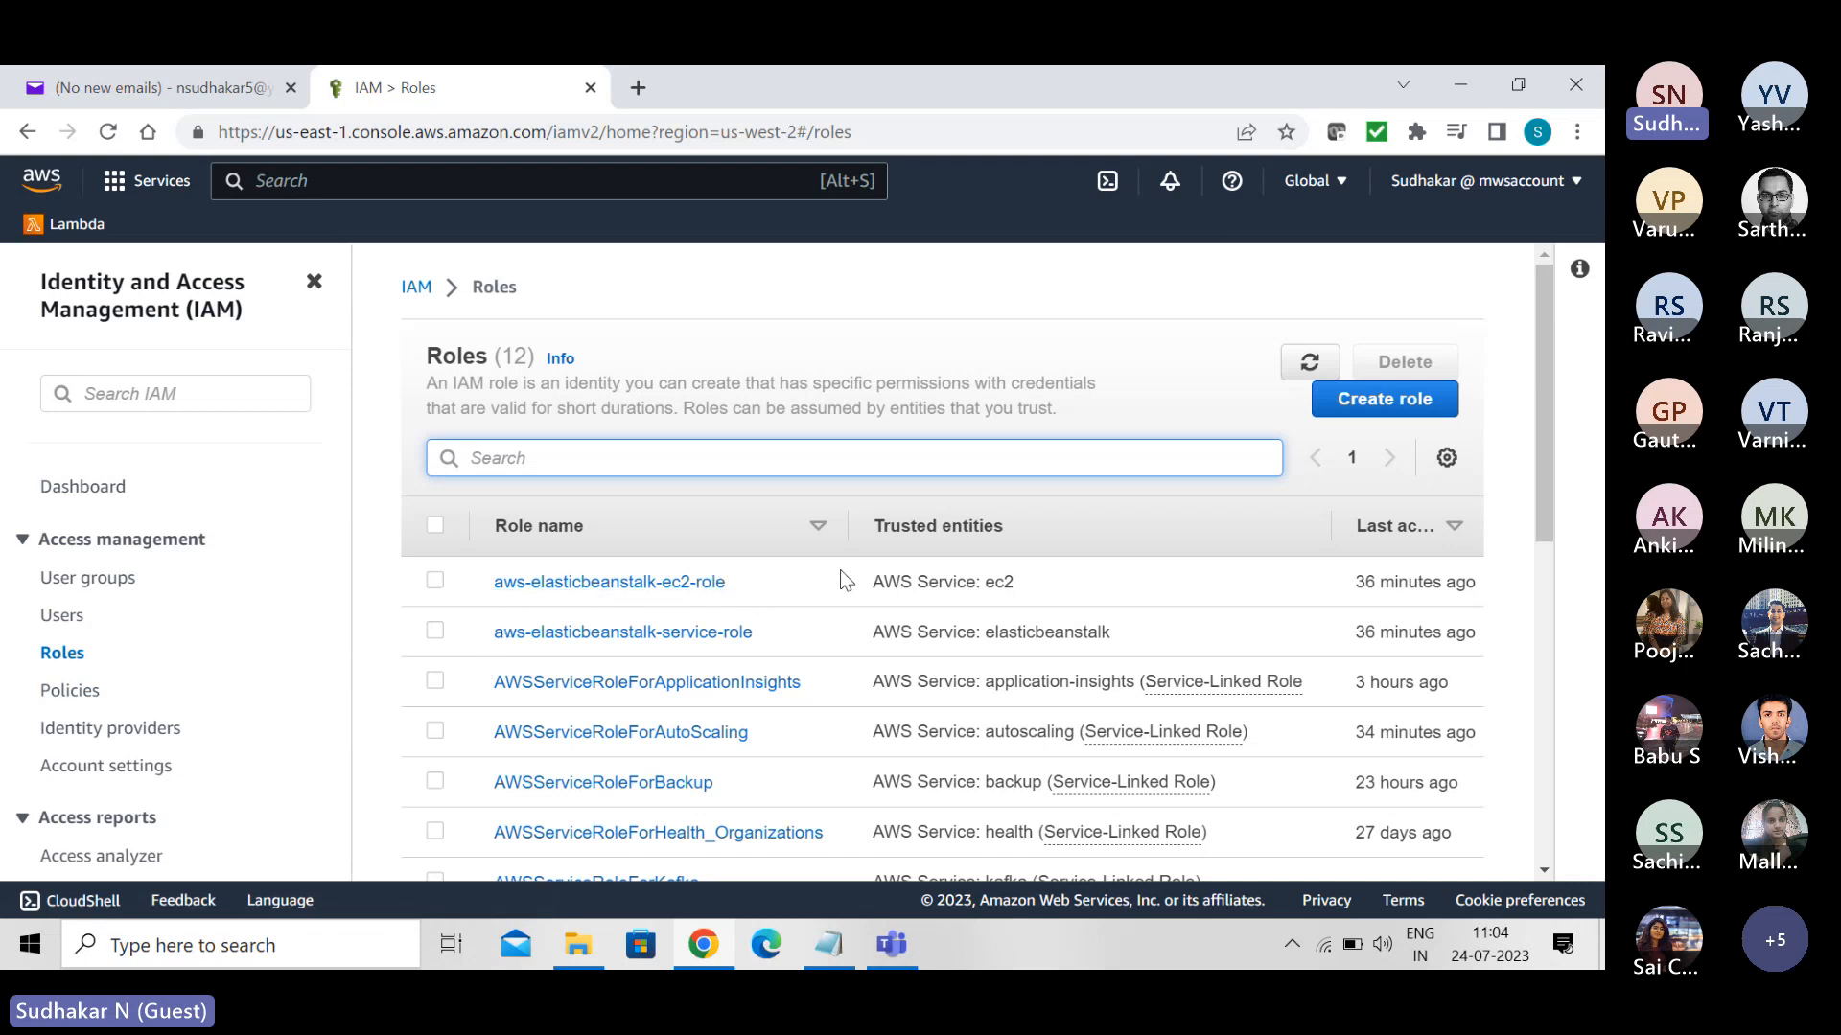
pyautogui.click(1347, 397)
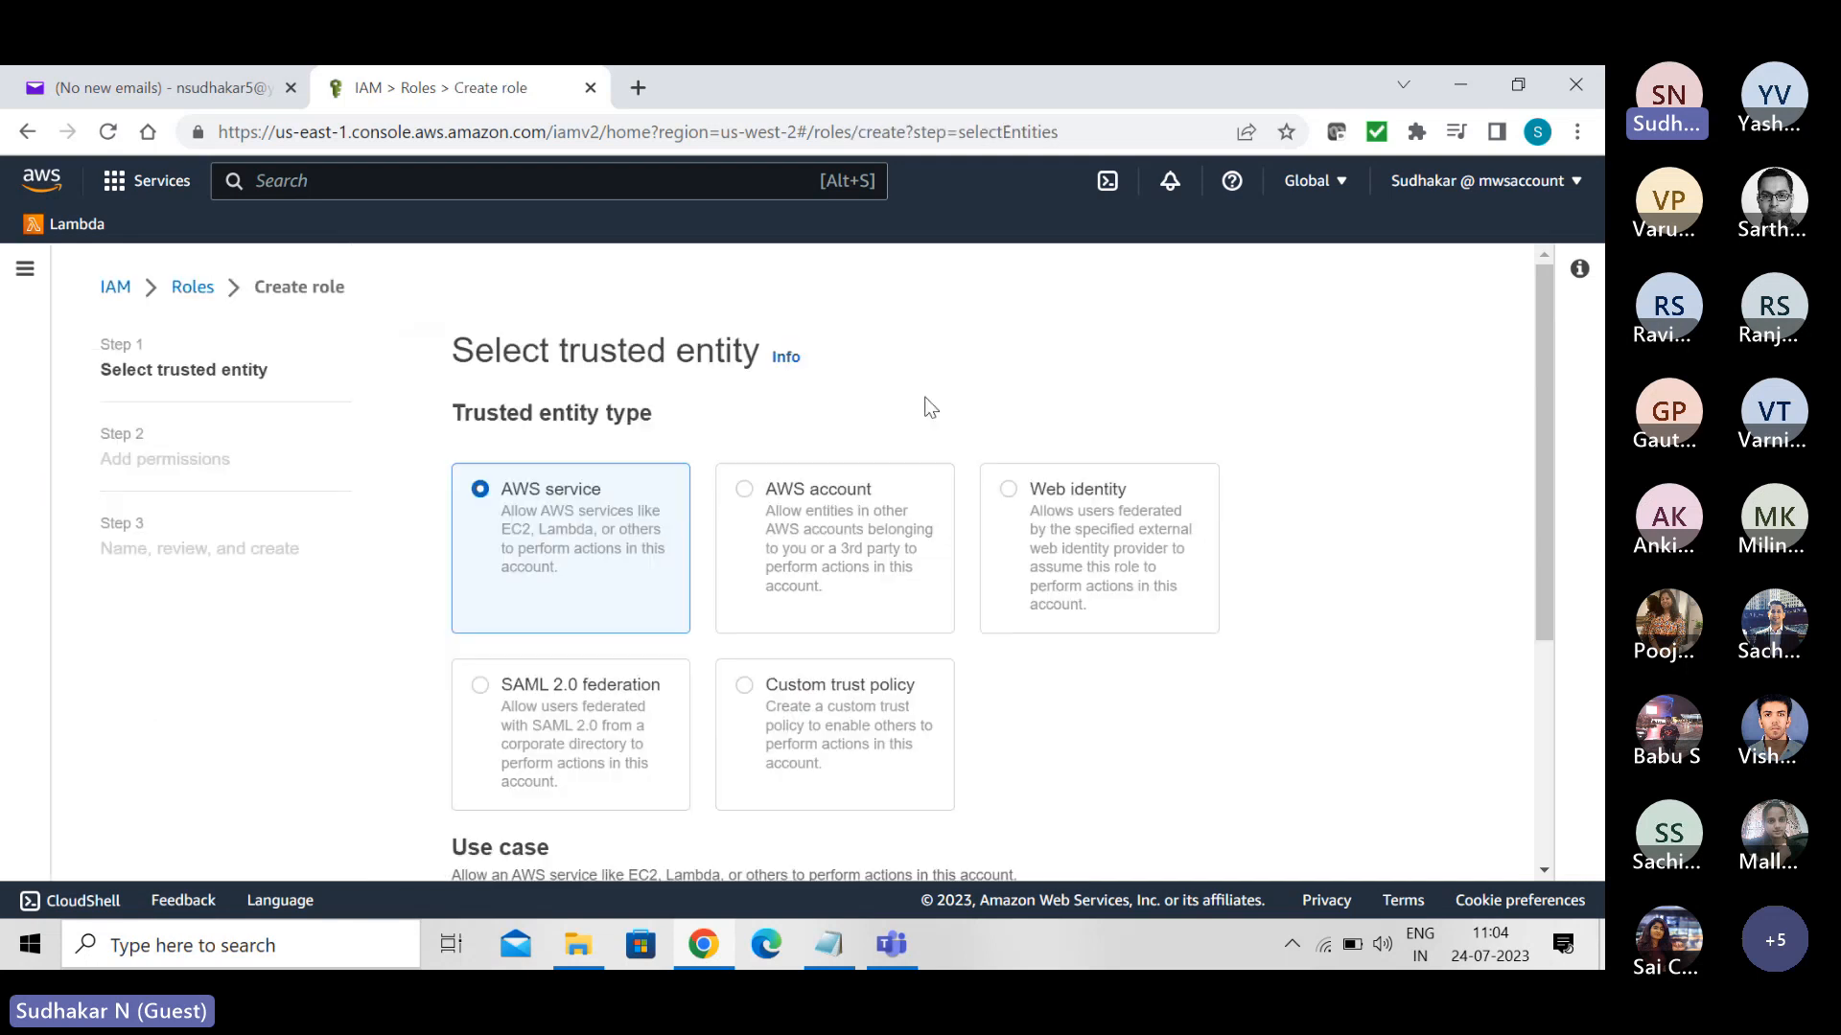
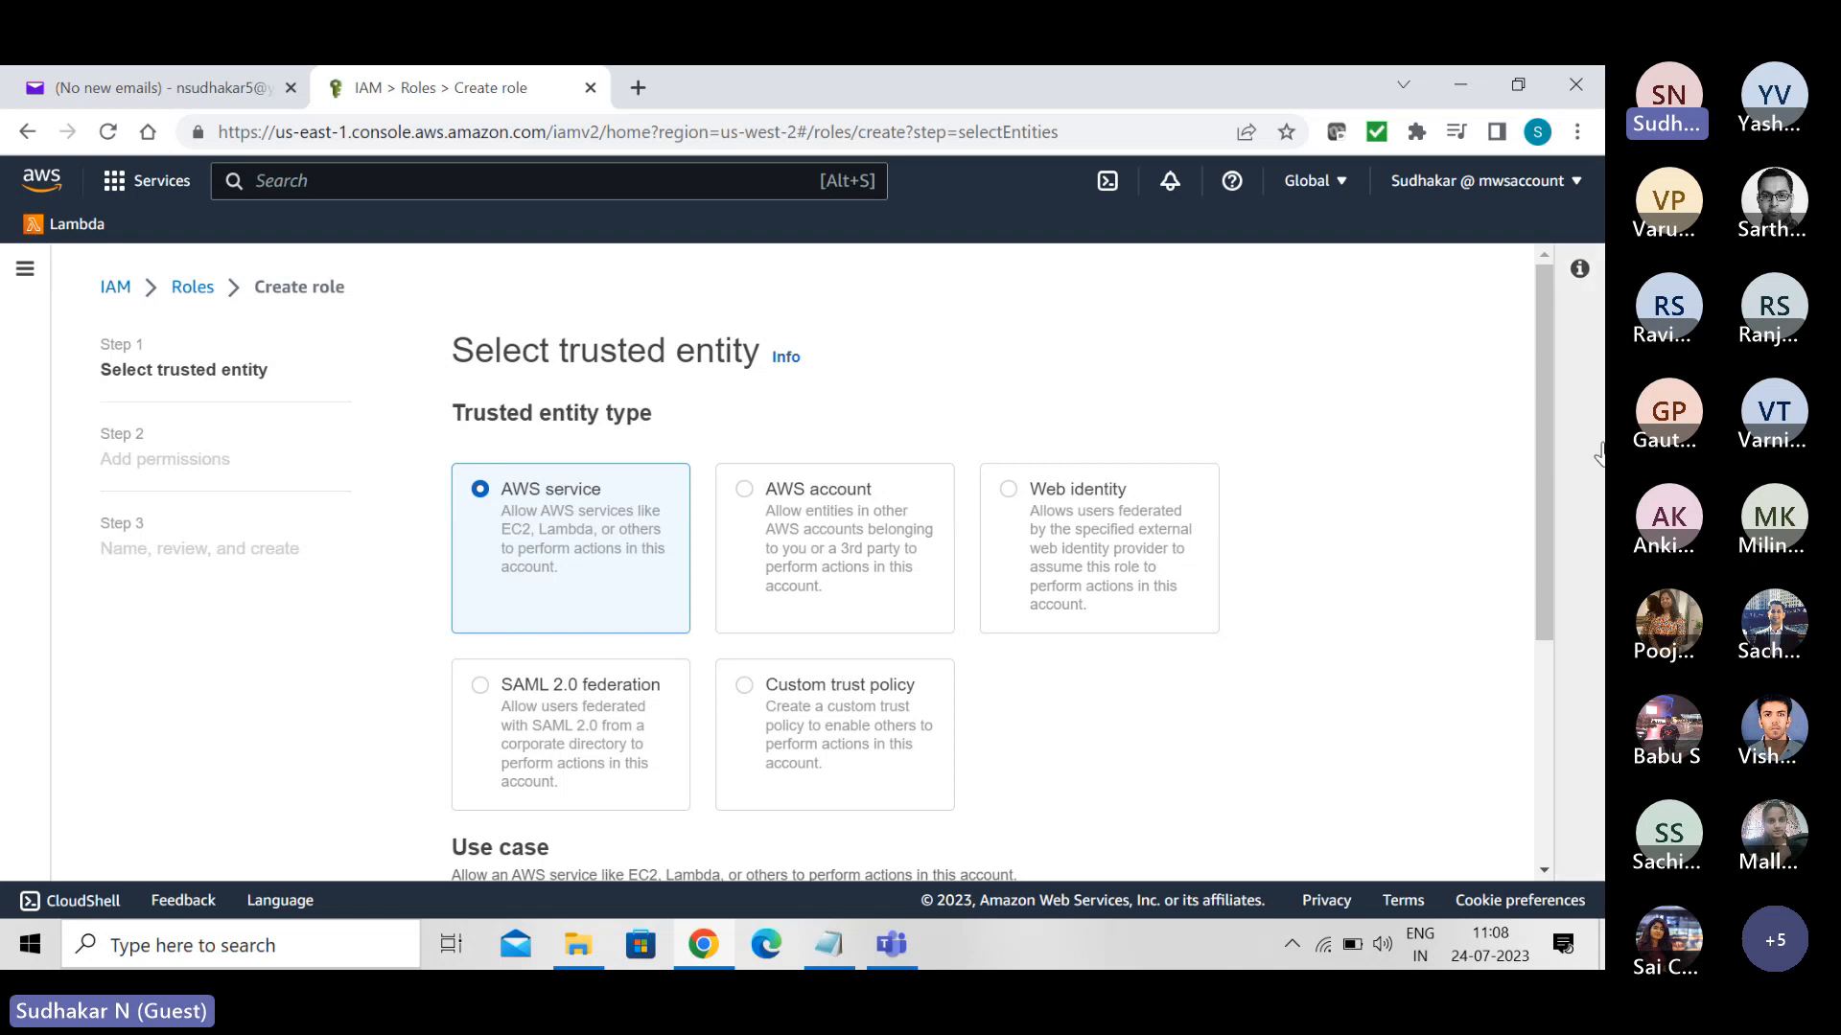
# - Review the trusted entity types, common use cases and the list of use cases for other AWS services
pyautogui.moveTo(1549, 389); pyautogui.dragTo(1601, 599)
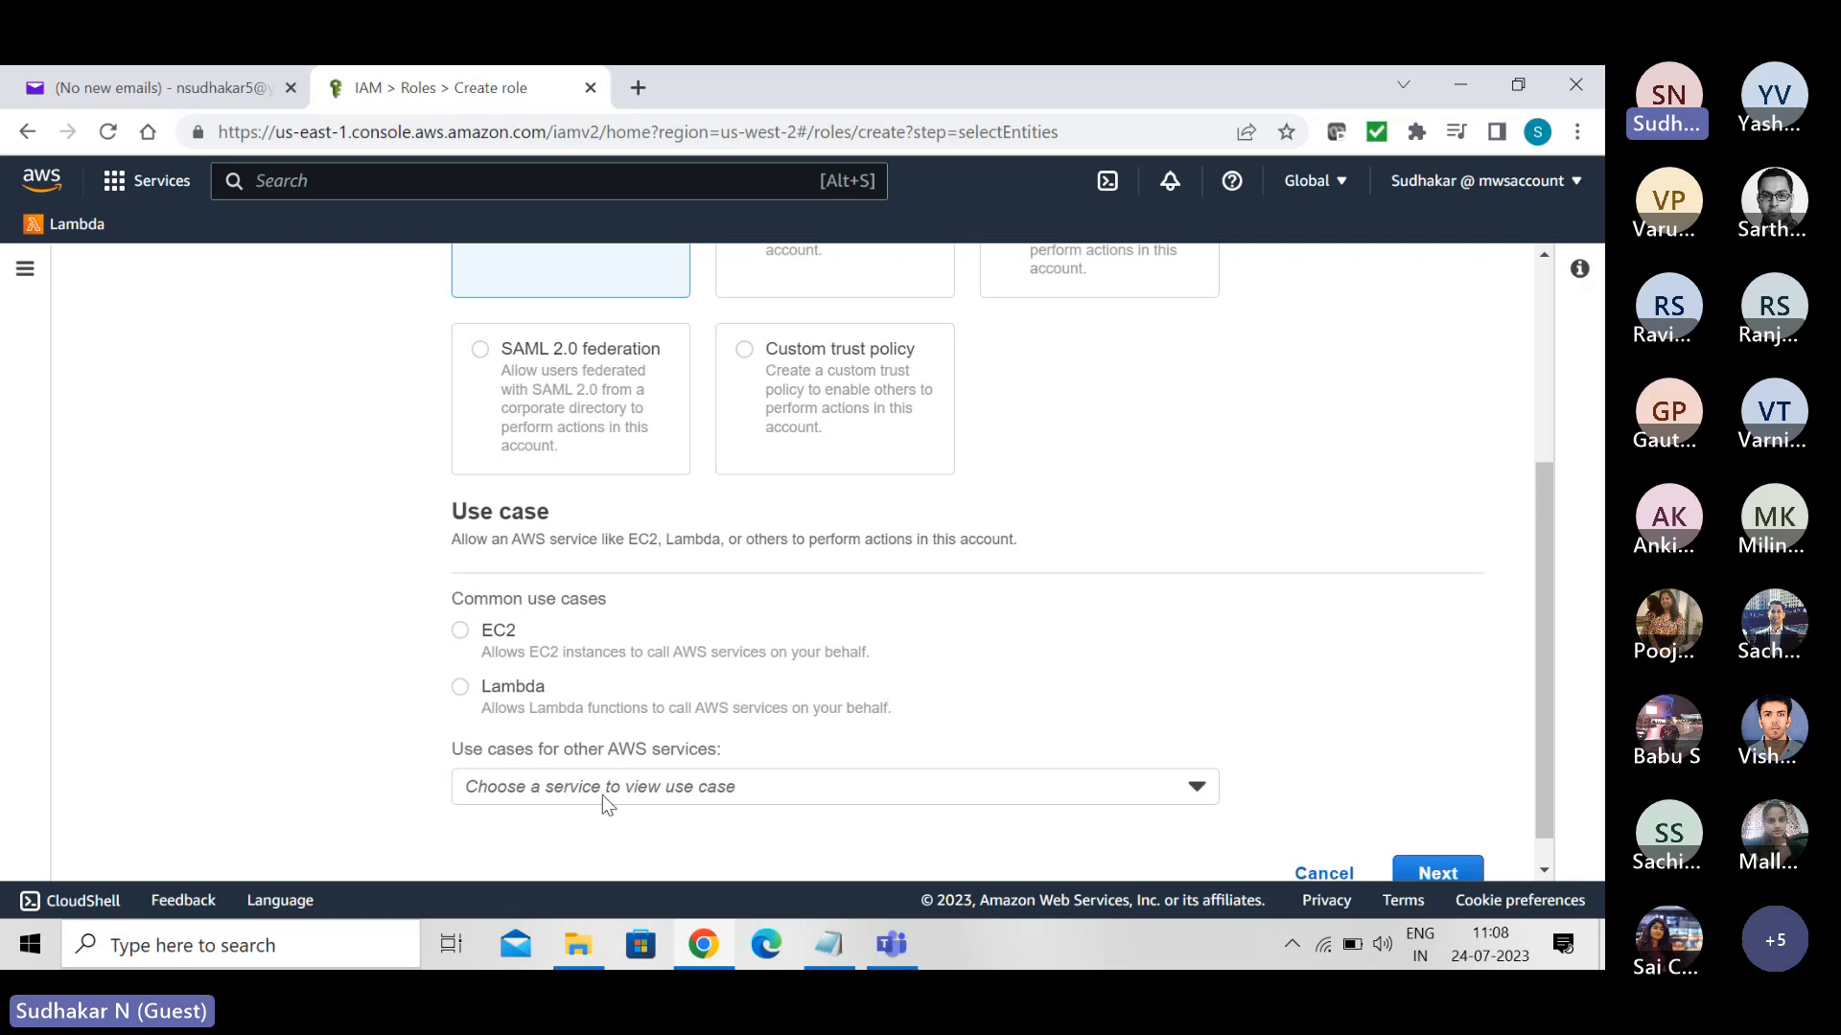
pyautogui.click(1197, 789)
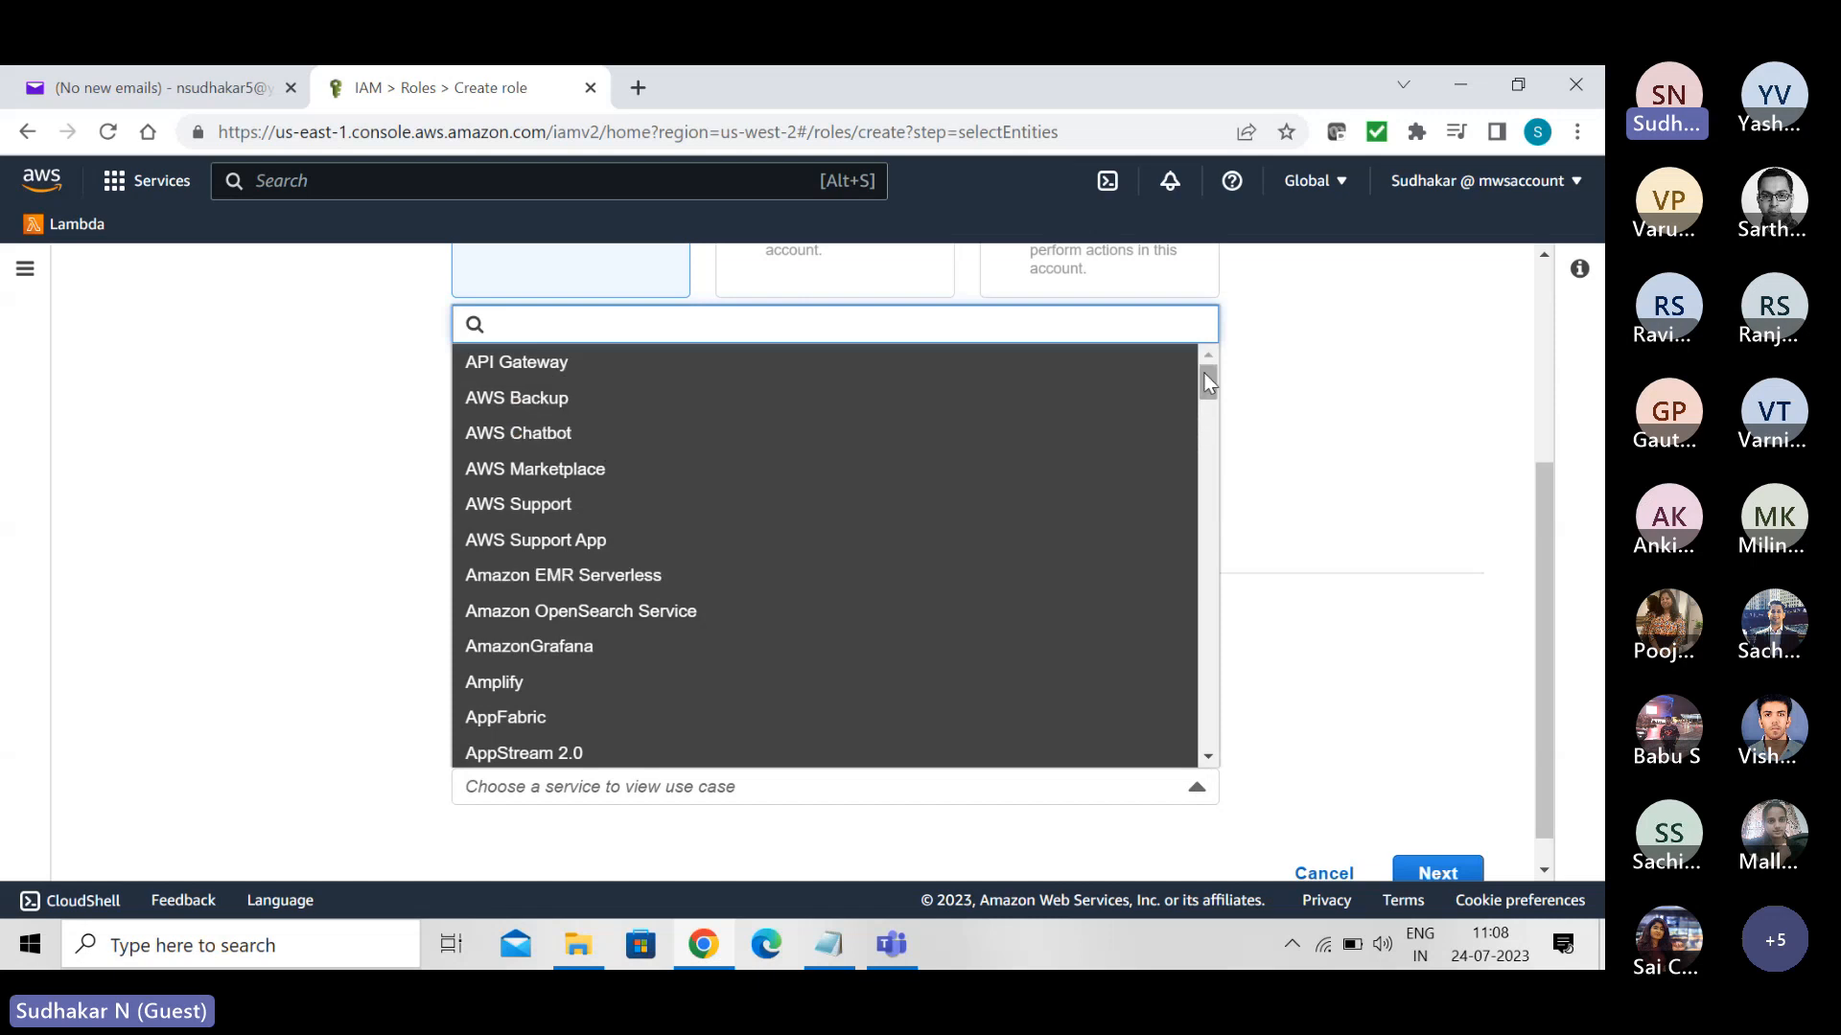
pyautogui.moveTo(1205, 377); pyautogui.dragTo(1267, 740)
pyautogui.click(1319, 364)
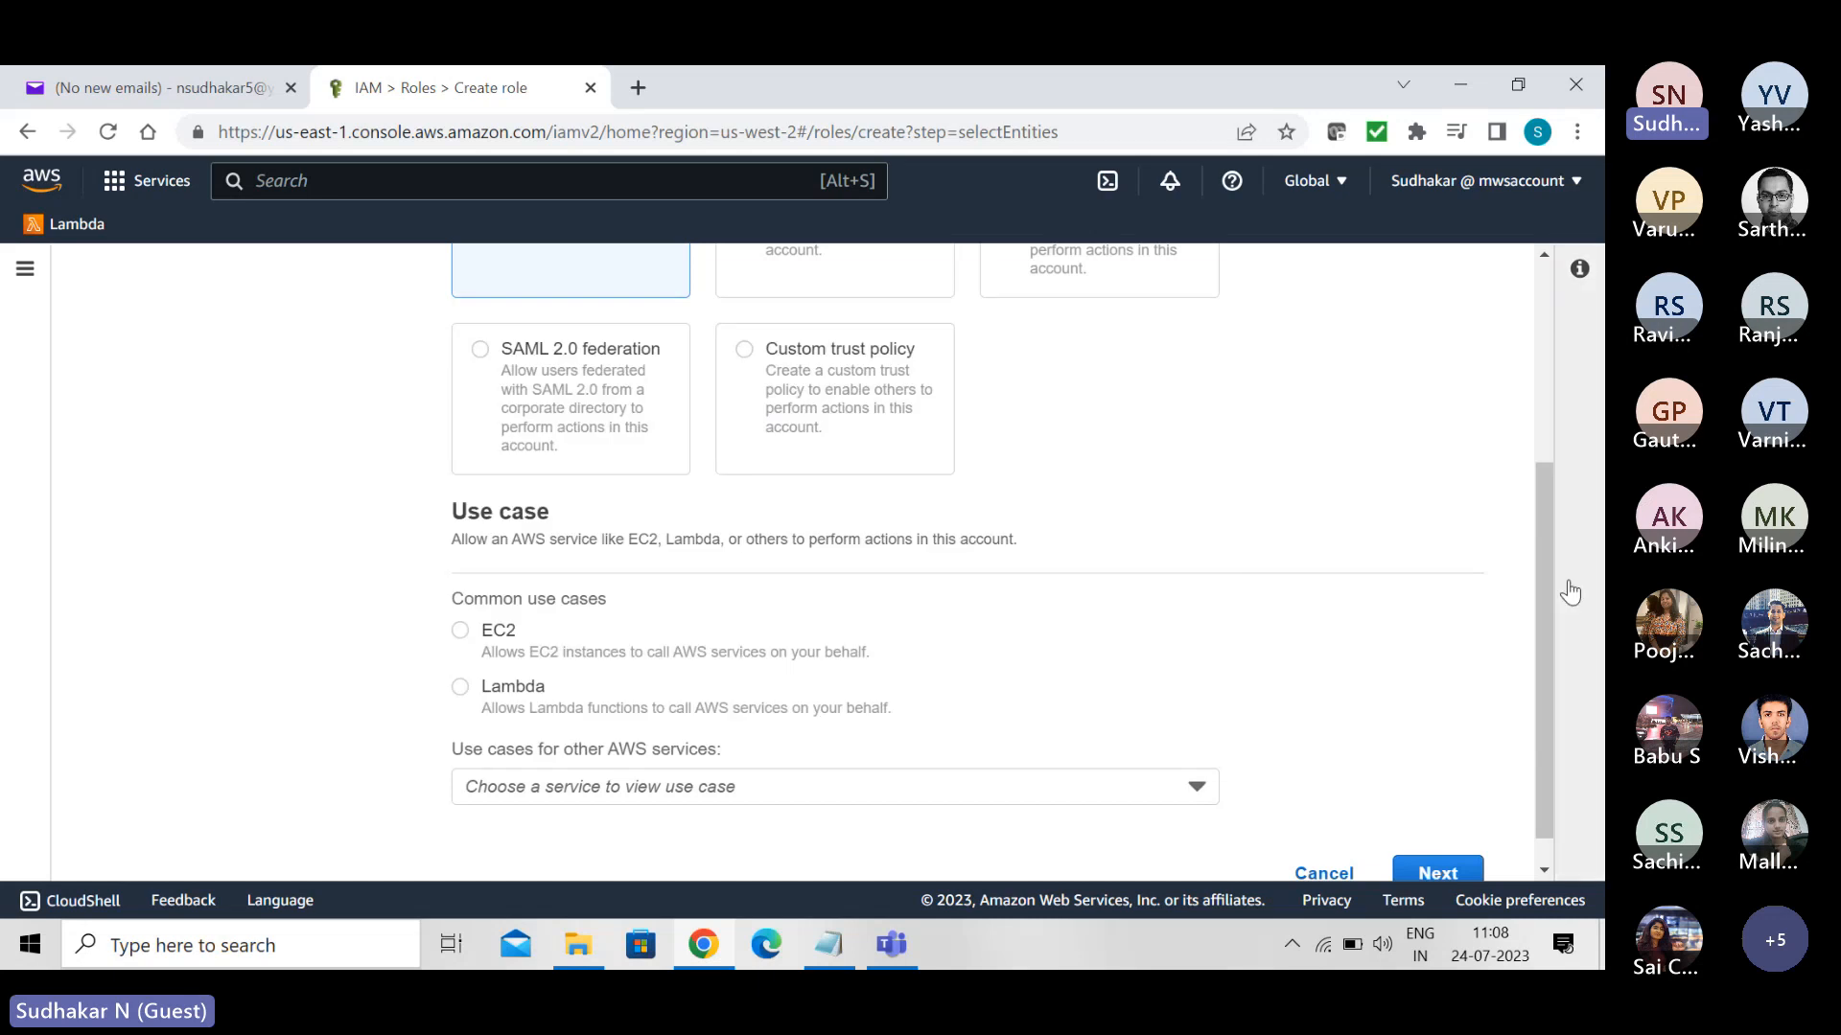
pyautogui.moveTo(1543, 575); pyautogui.dragTo(1533, 355)
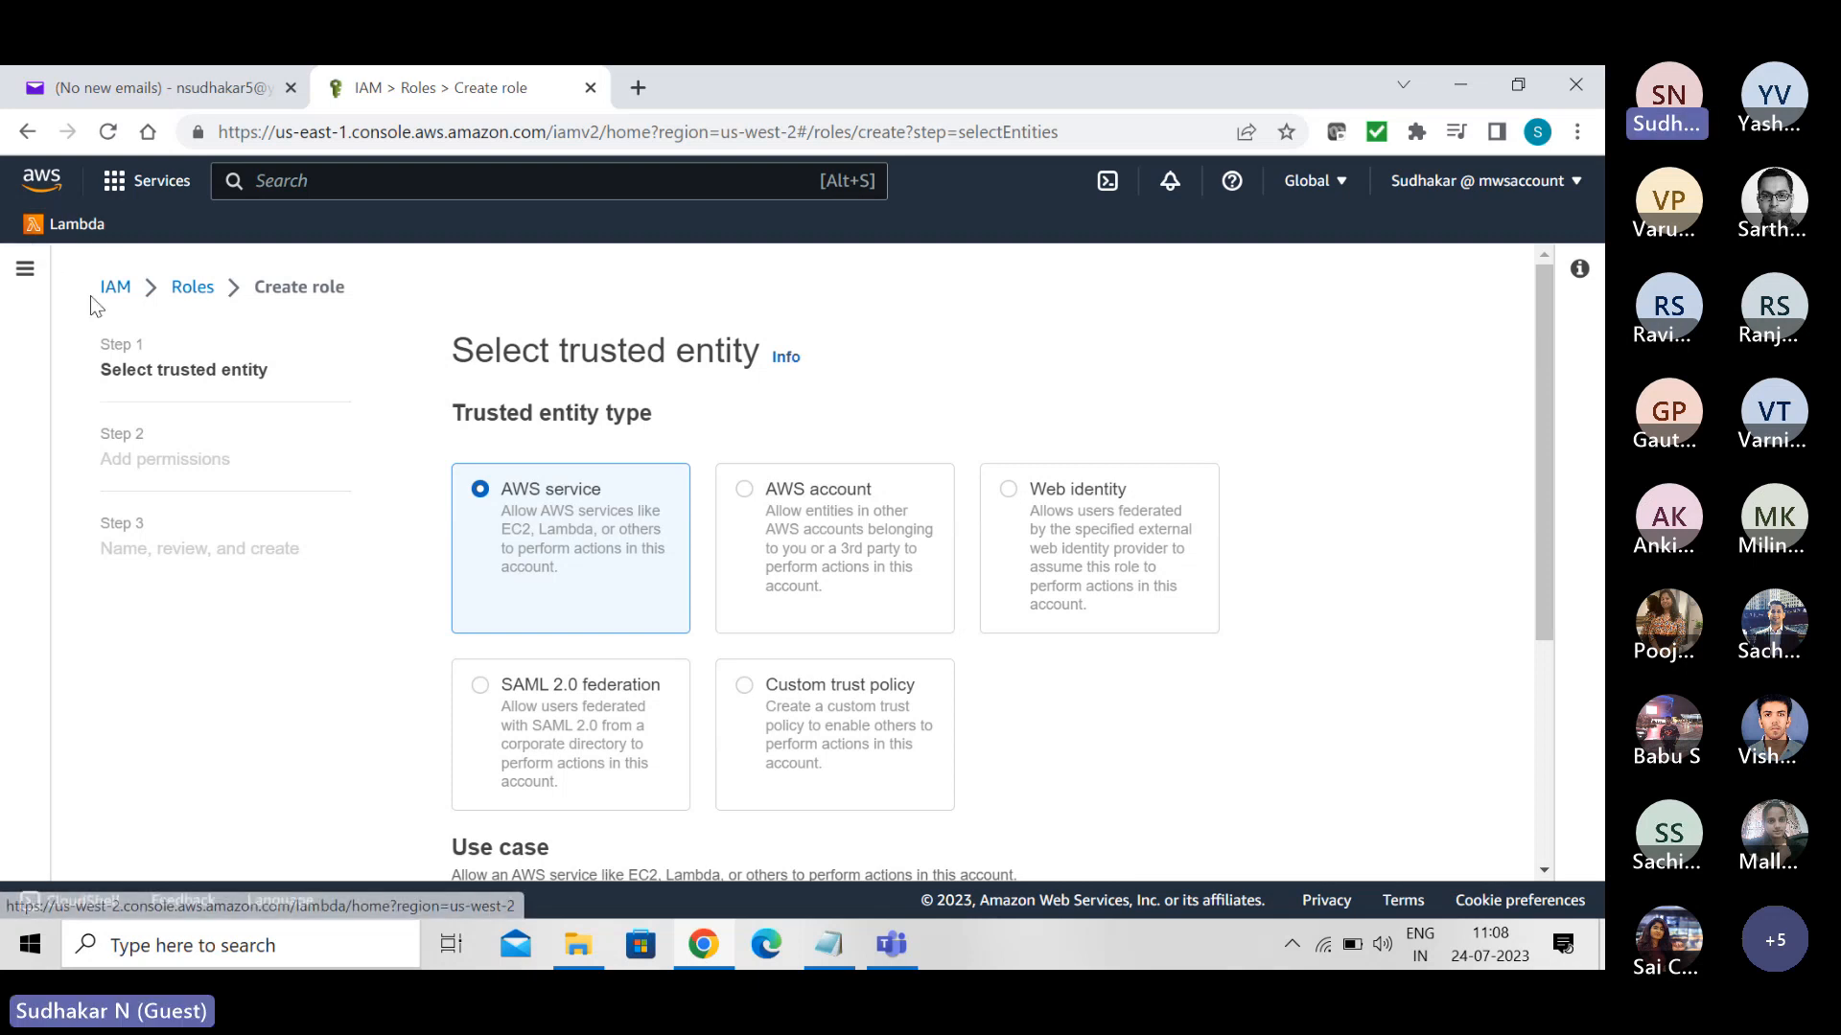
# - Leave role creation for the IAM dashboard and examine the identity provider creation form, including its provider types and metadata options
pyautogui.click(115, 288)
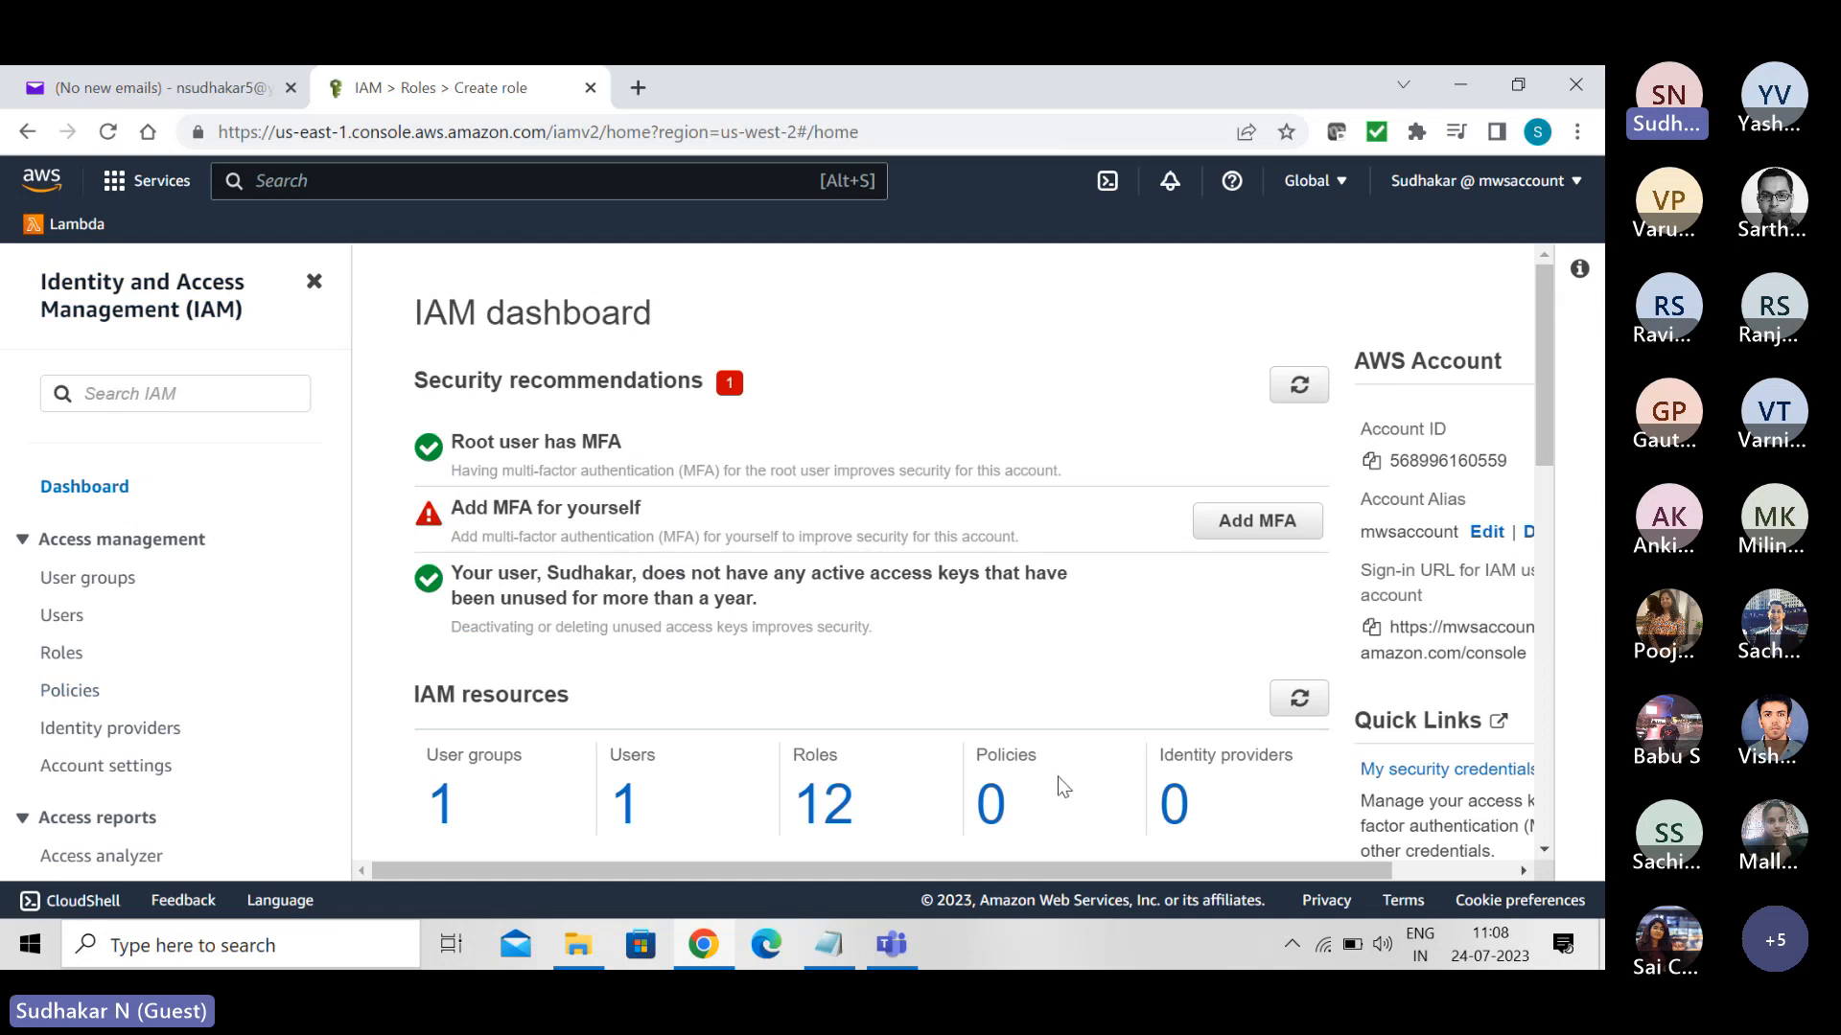
pyautogui.click(1175, 817)
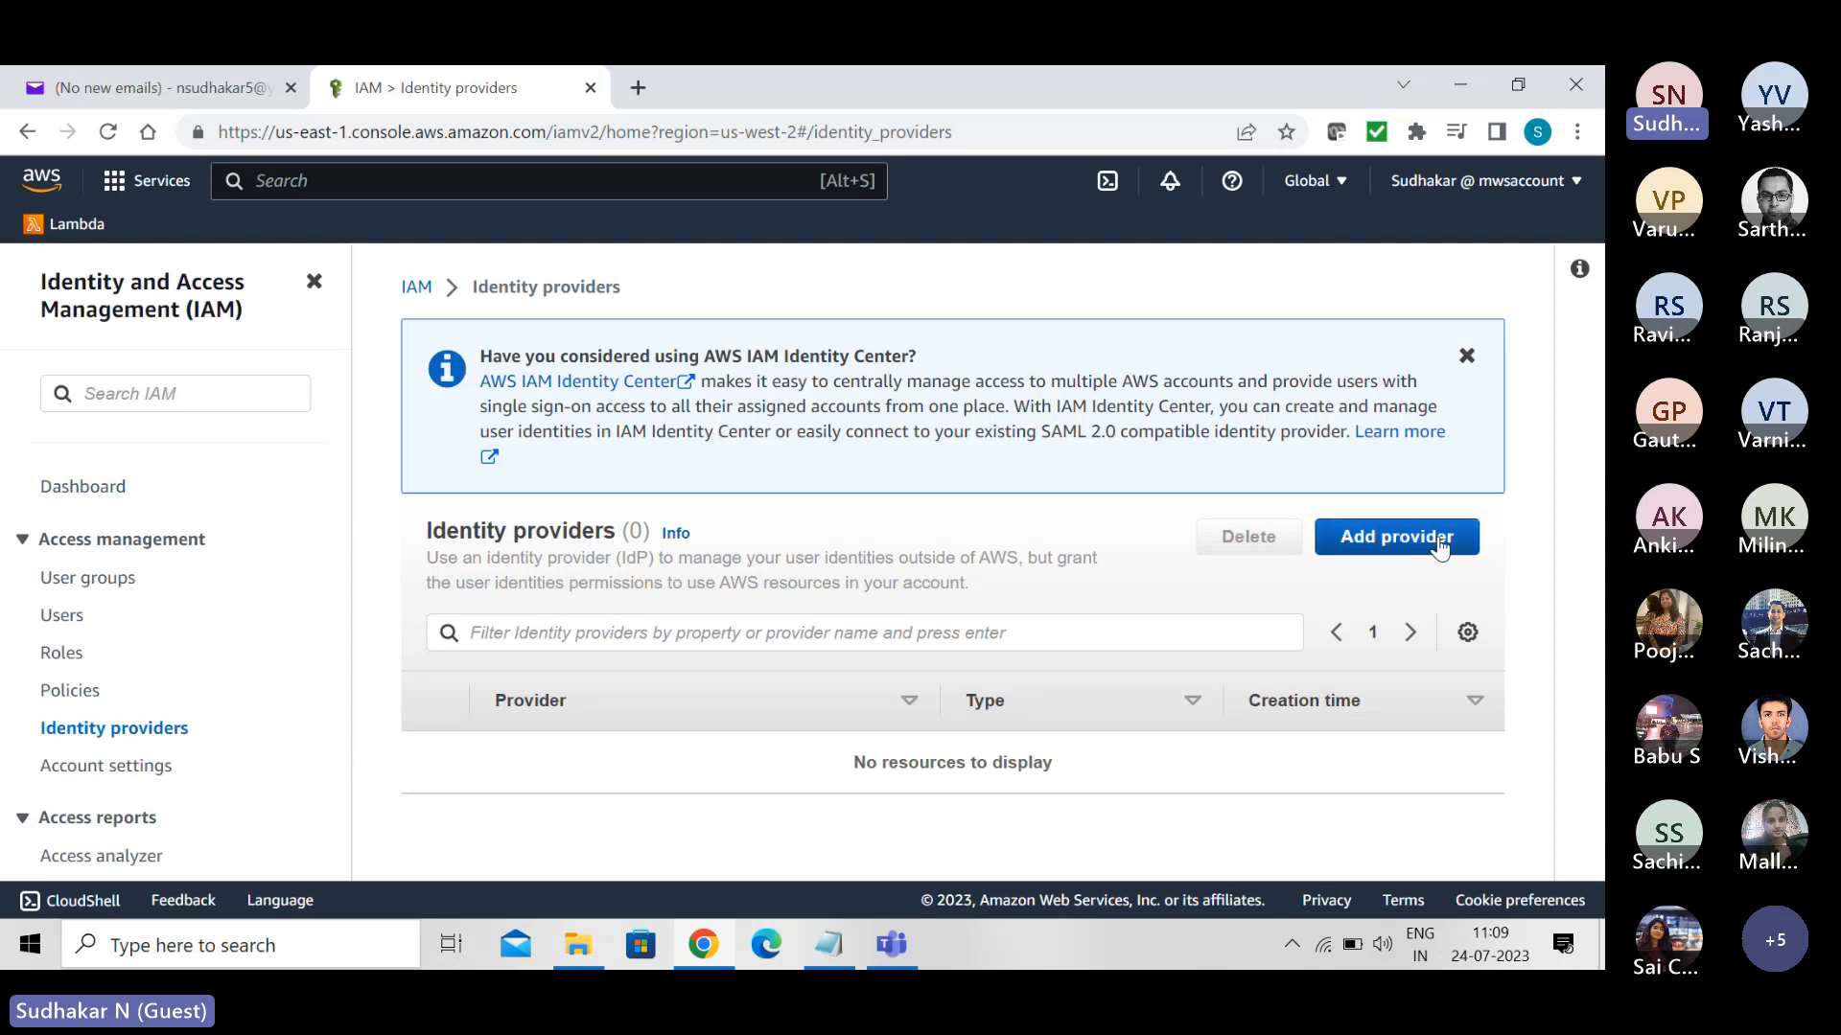
pyautogui.click(1408, 538)
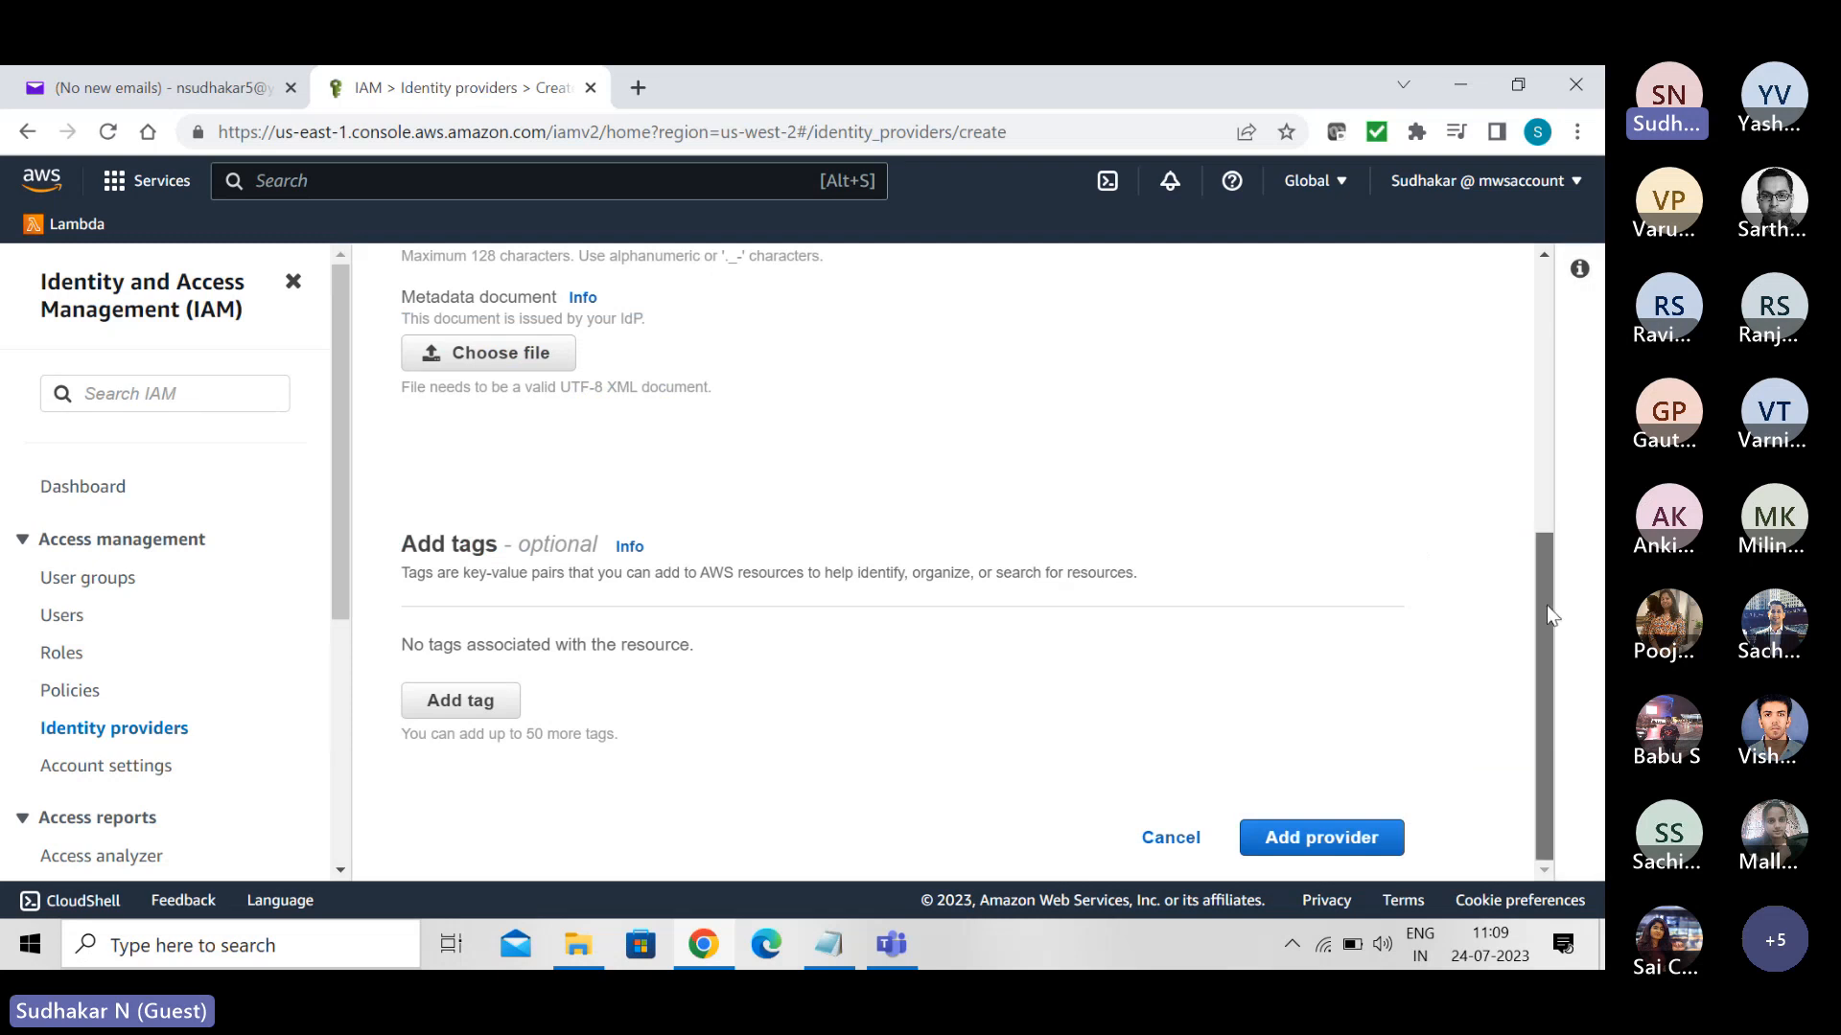
pyautogui.moveTo(1545, 605); pyautogui.dragTo(1545, 336)
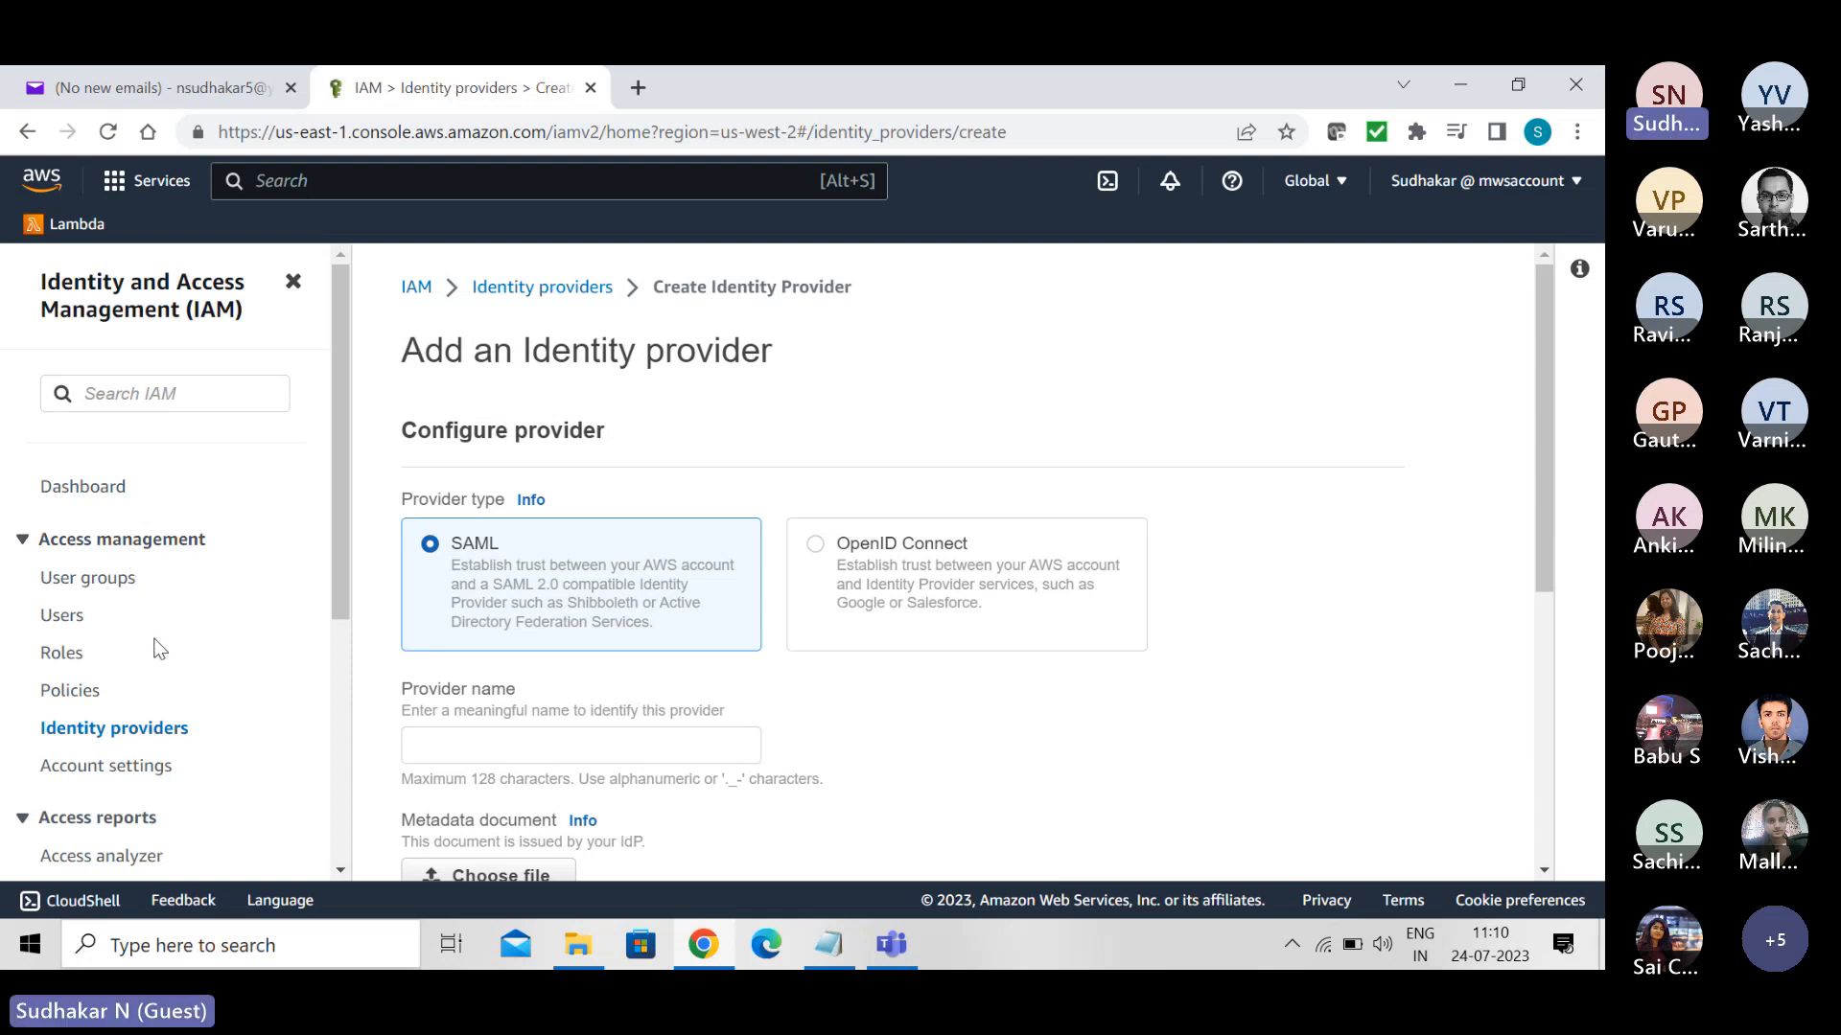
# - Open the console user's details from the users list and examine the access keys in the security credentials
pyautogui.click(57, 621)
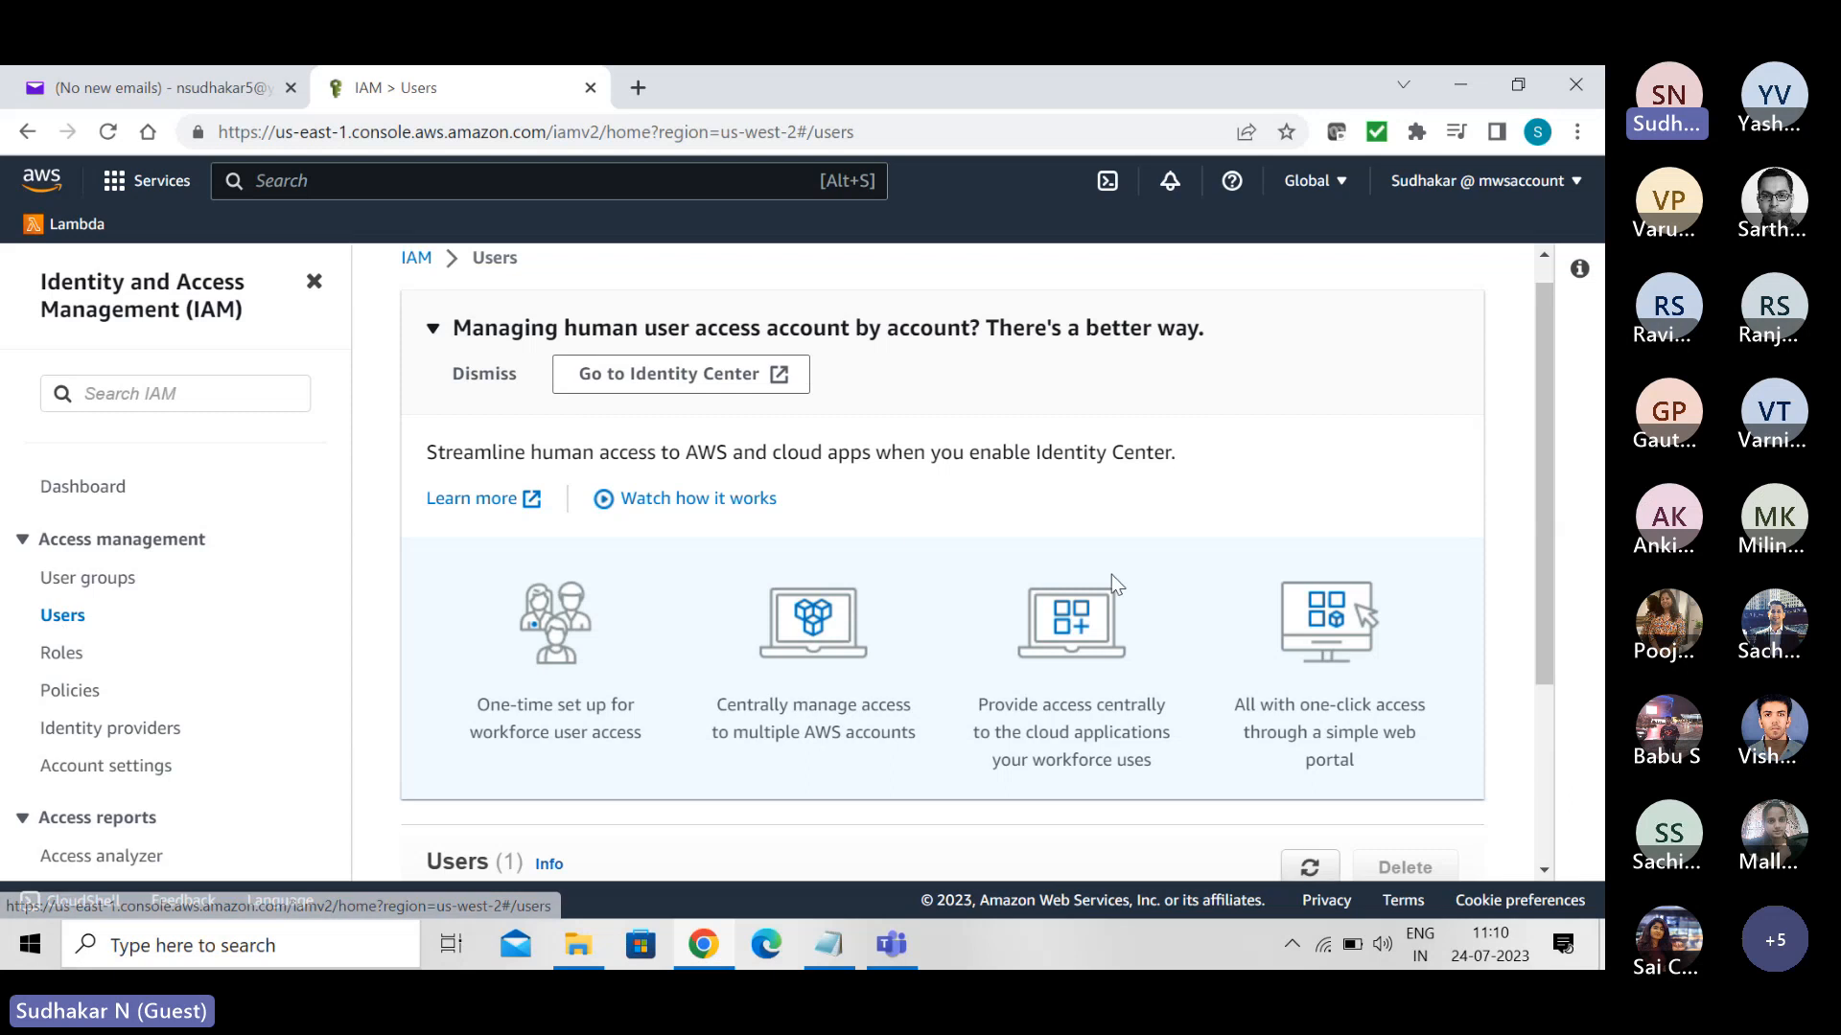
pyautogui.scroll(-3, 1599, 523)
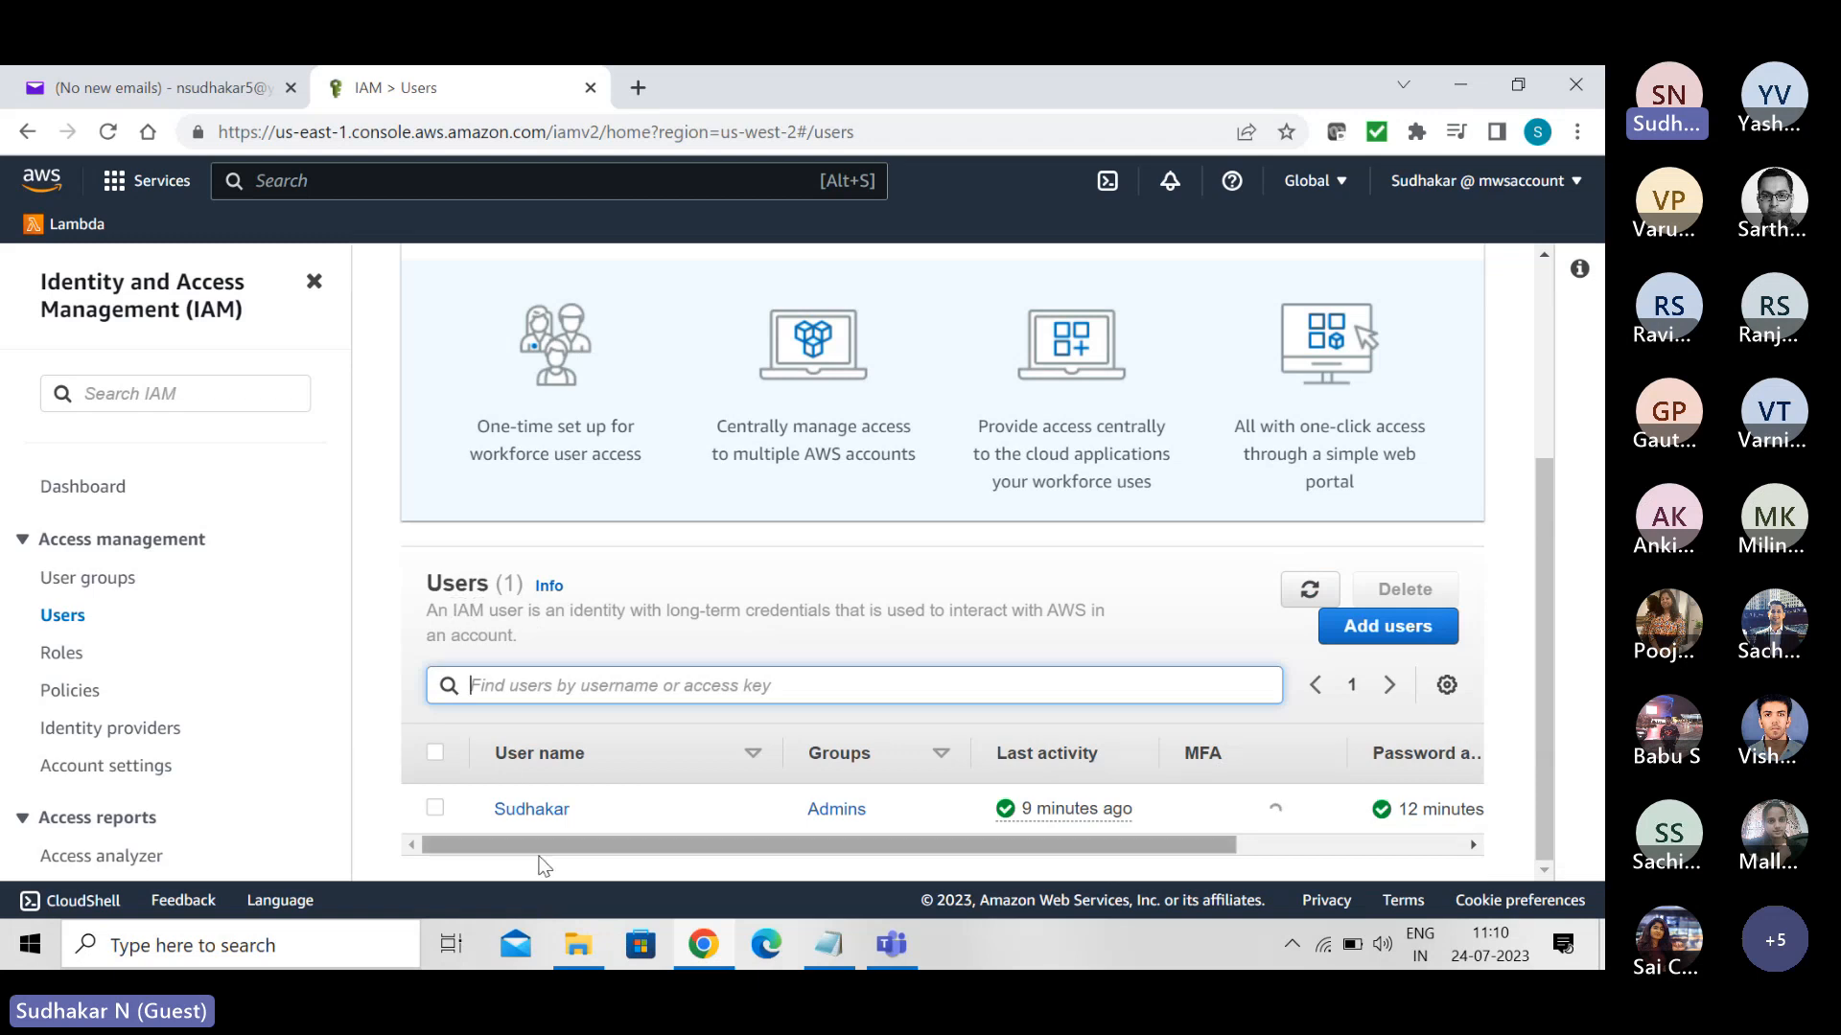
pyautogui.click(533, 811)
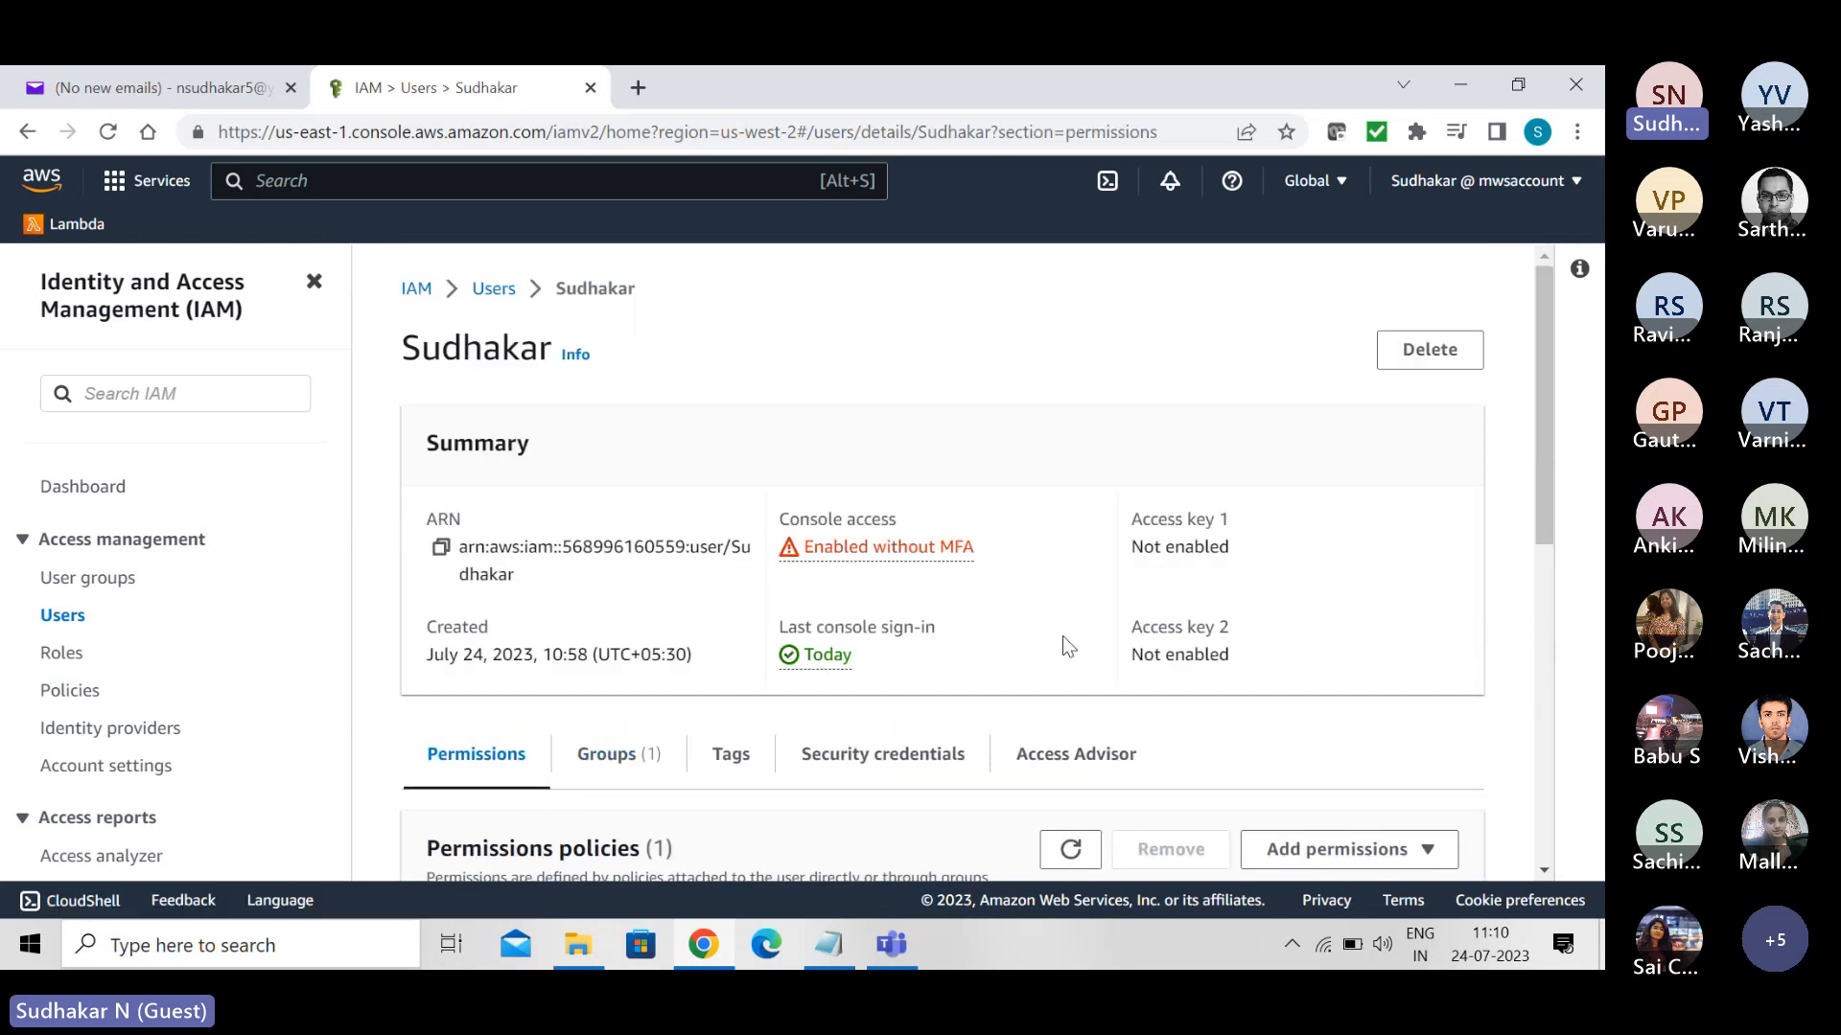
pyautogui.moveTo(1544, 506); pyautogui.dragTo(1553, 555)
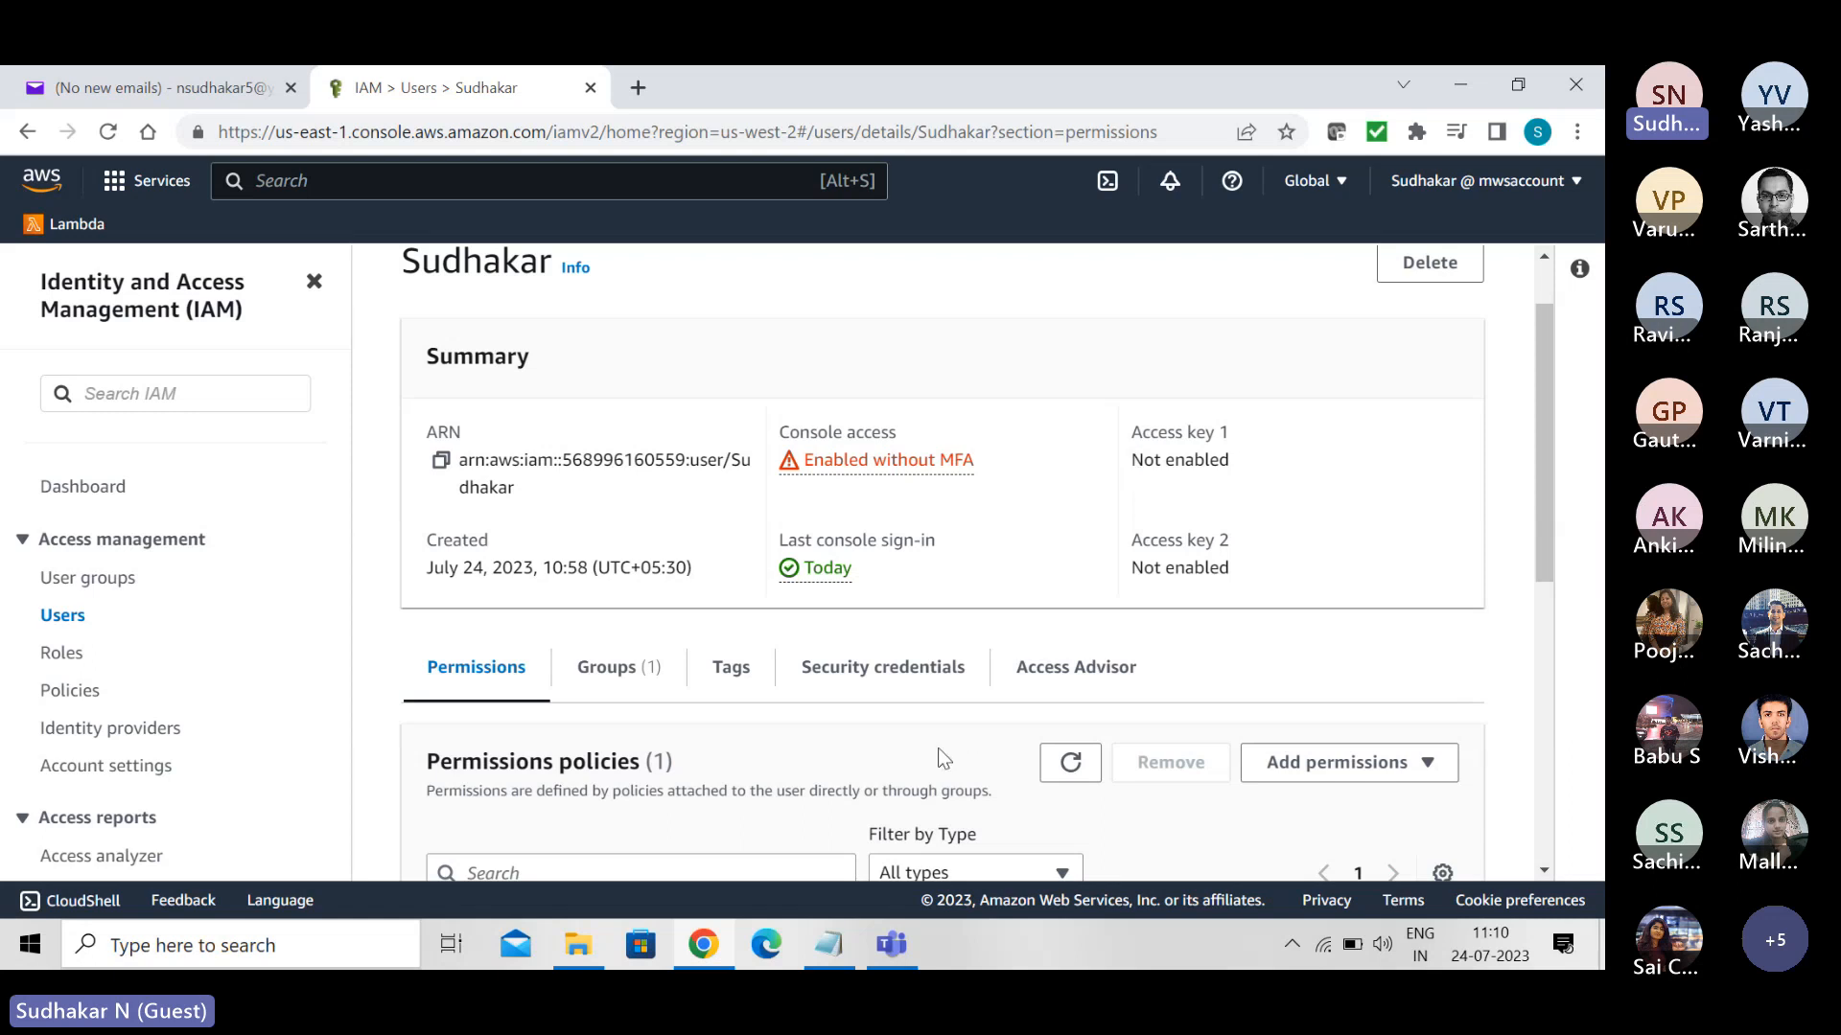
pyautogui.click(880, 671)
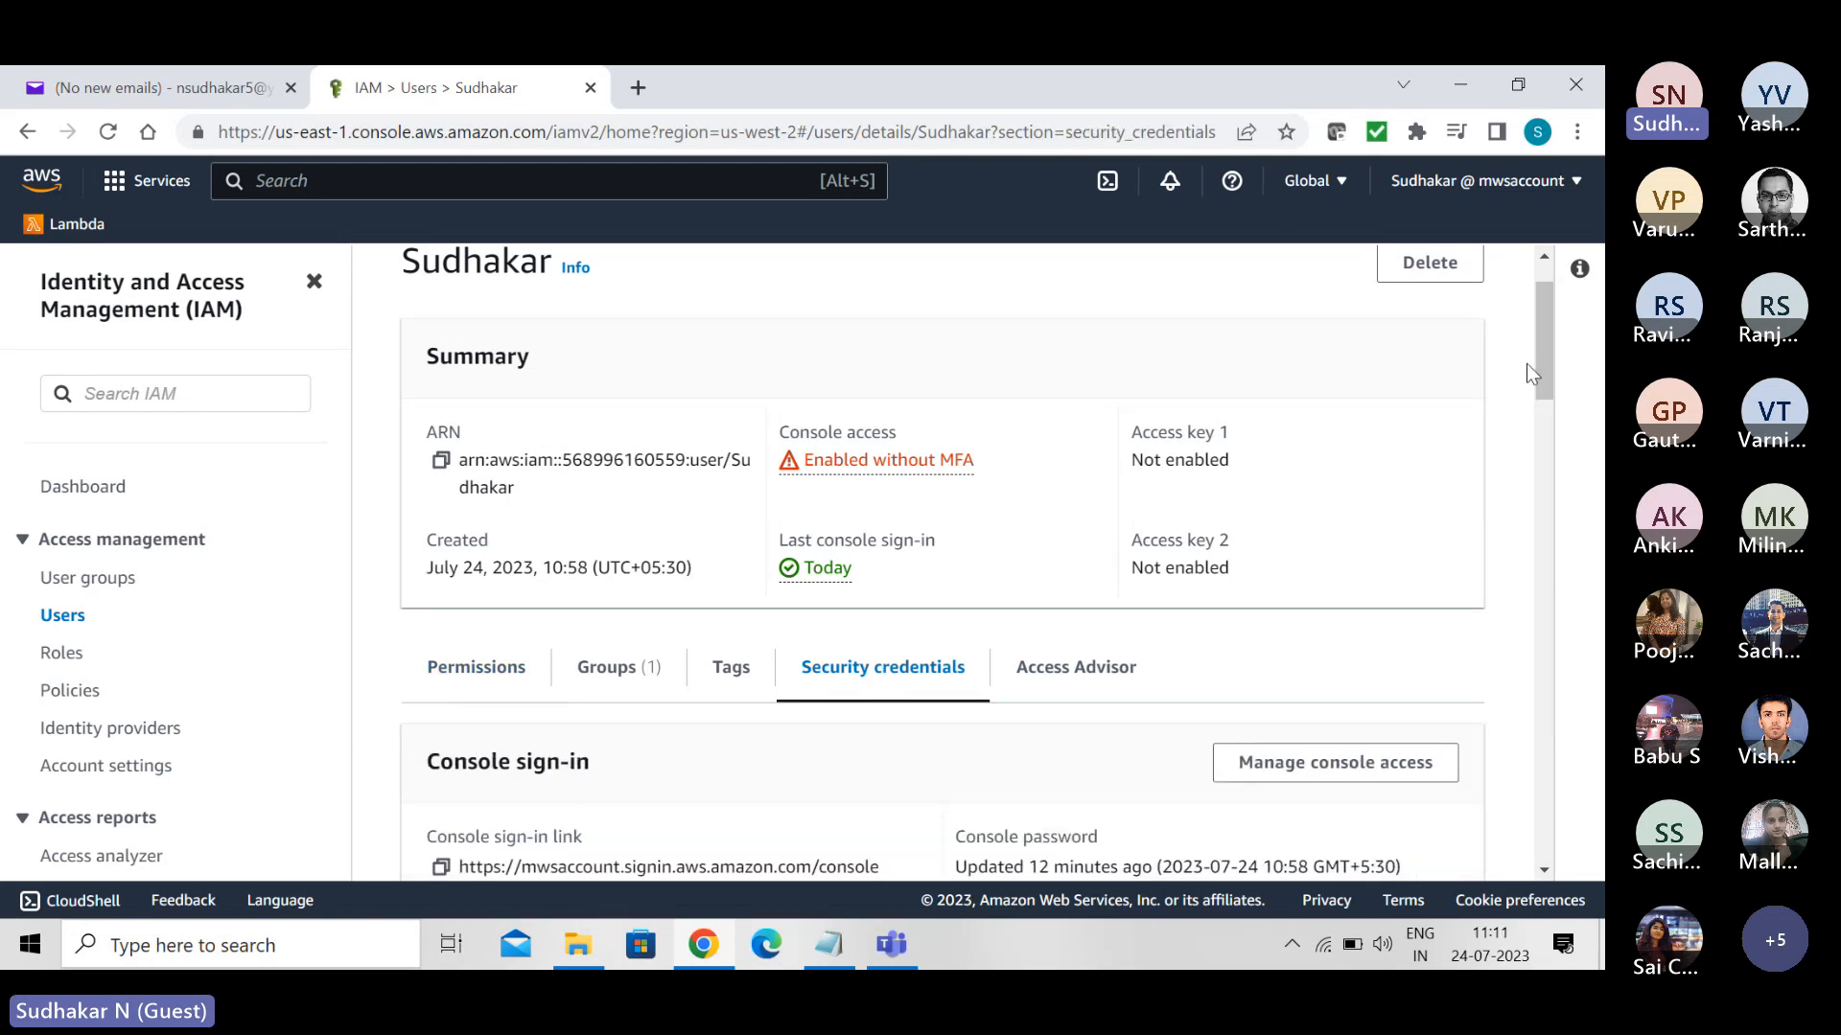
pyautogui.moveTo(1549, 307); pyautogui.dragTo(1603, 505)
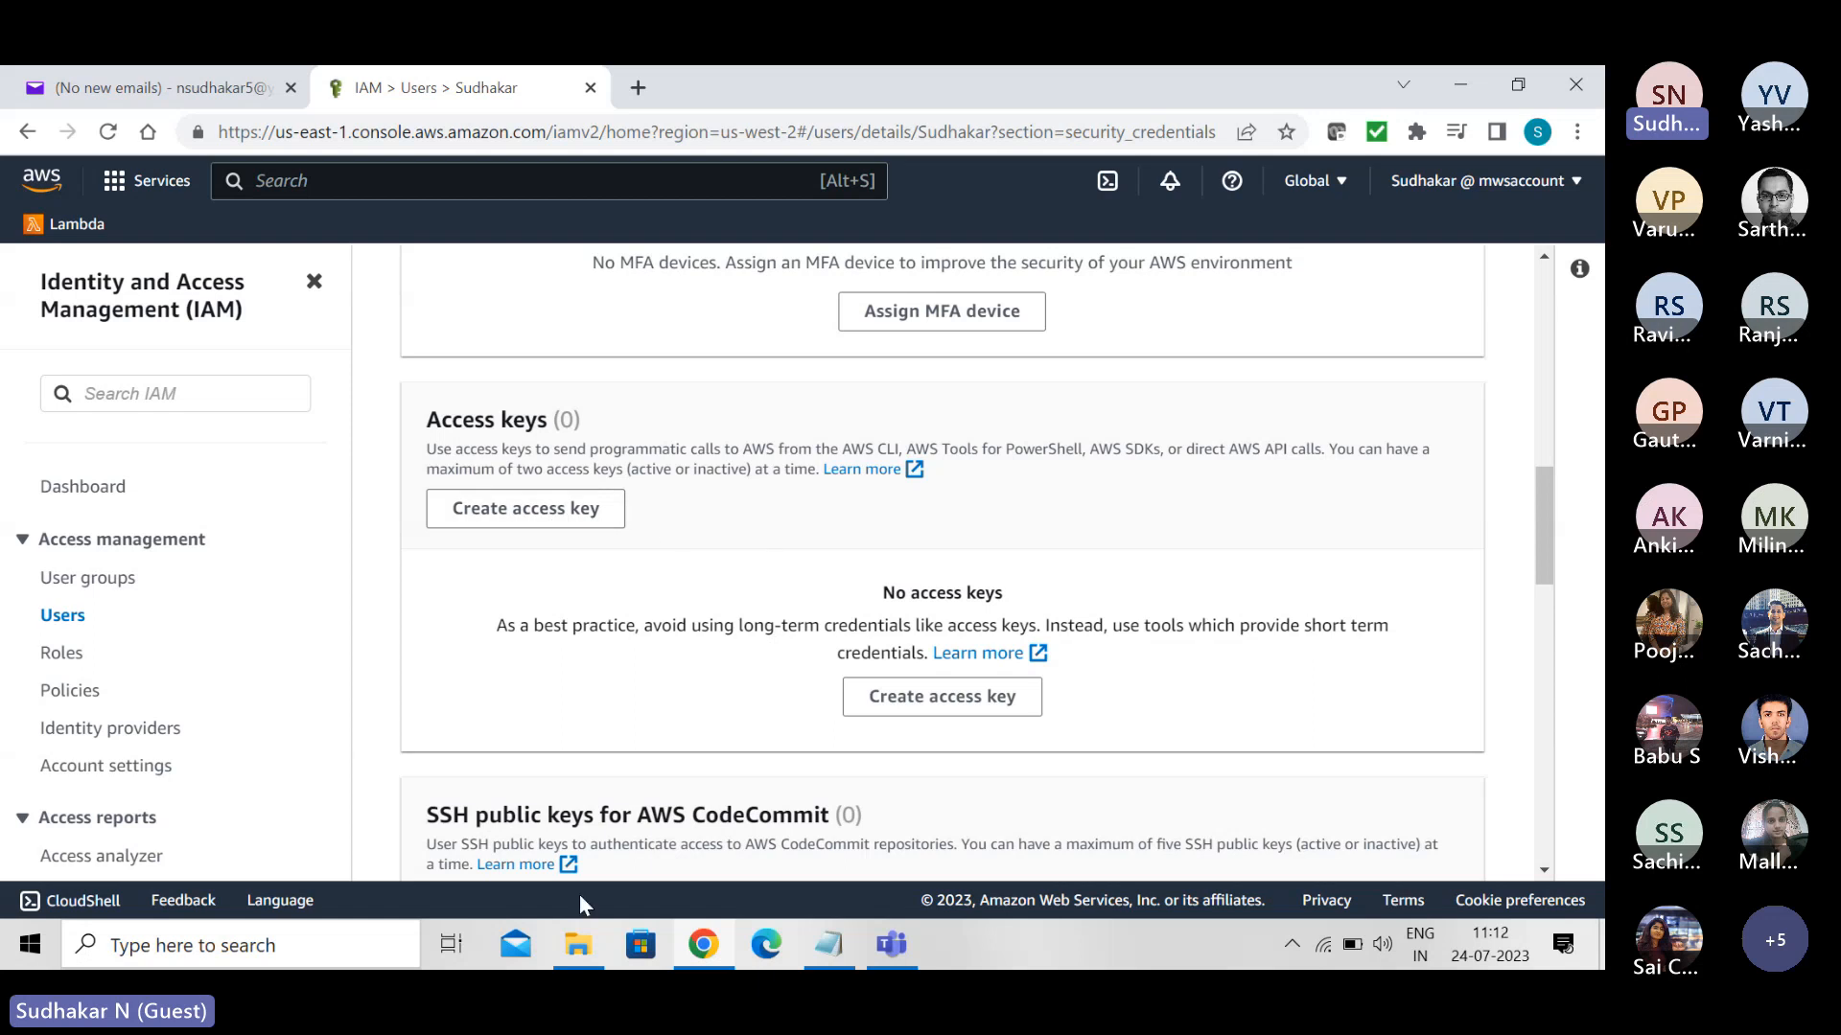
# - Open Paint and start a text note on the blank canvas reading "access_key_id"
pyautogui.press('super')
pyautogui.write('paint')
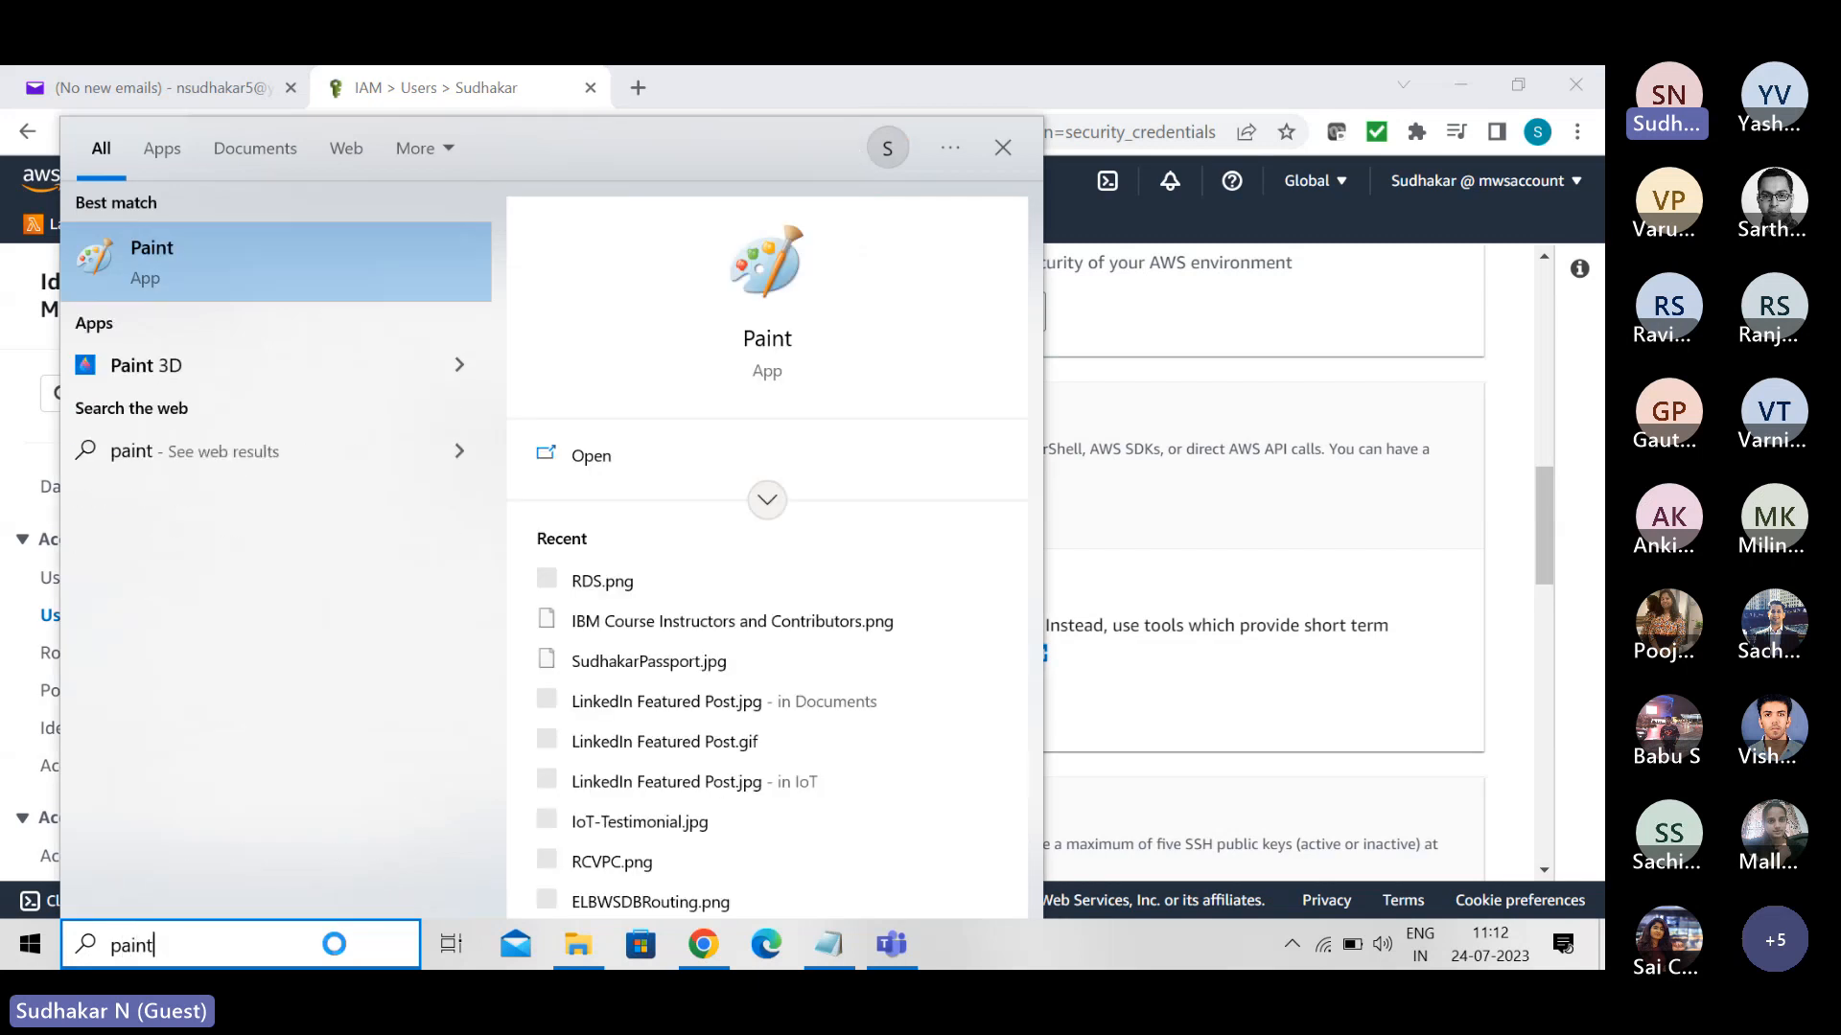
pyautogui.press('Return')
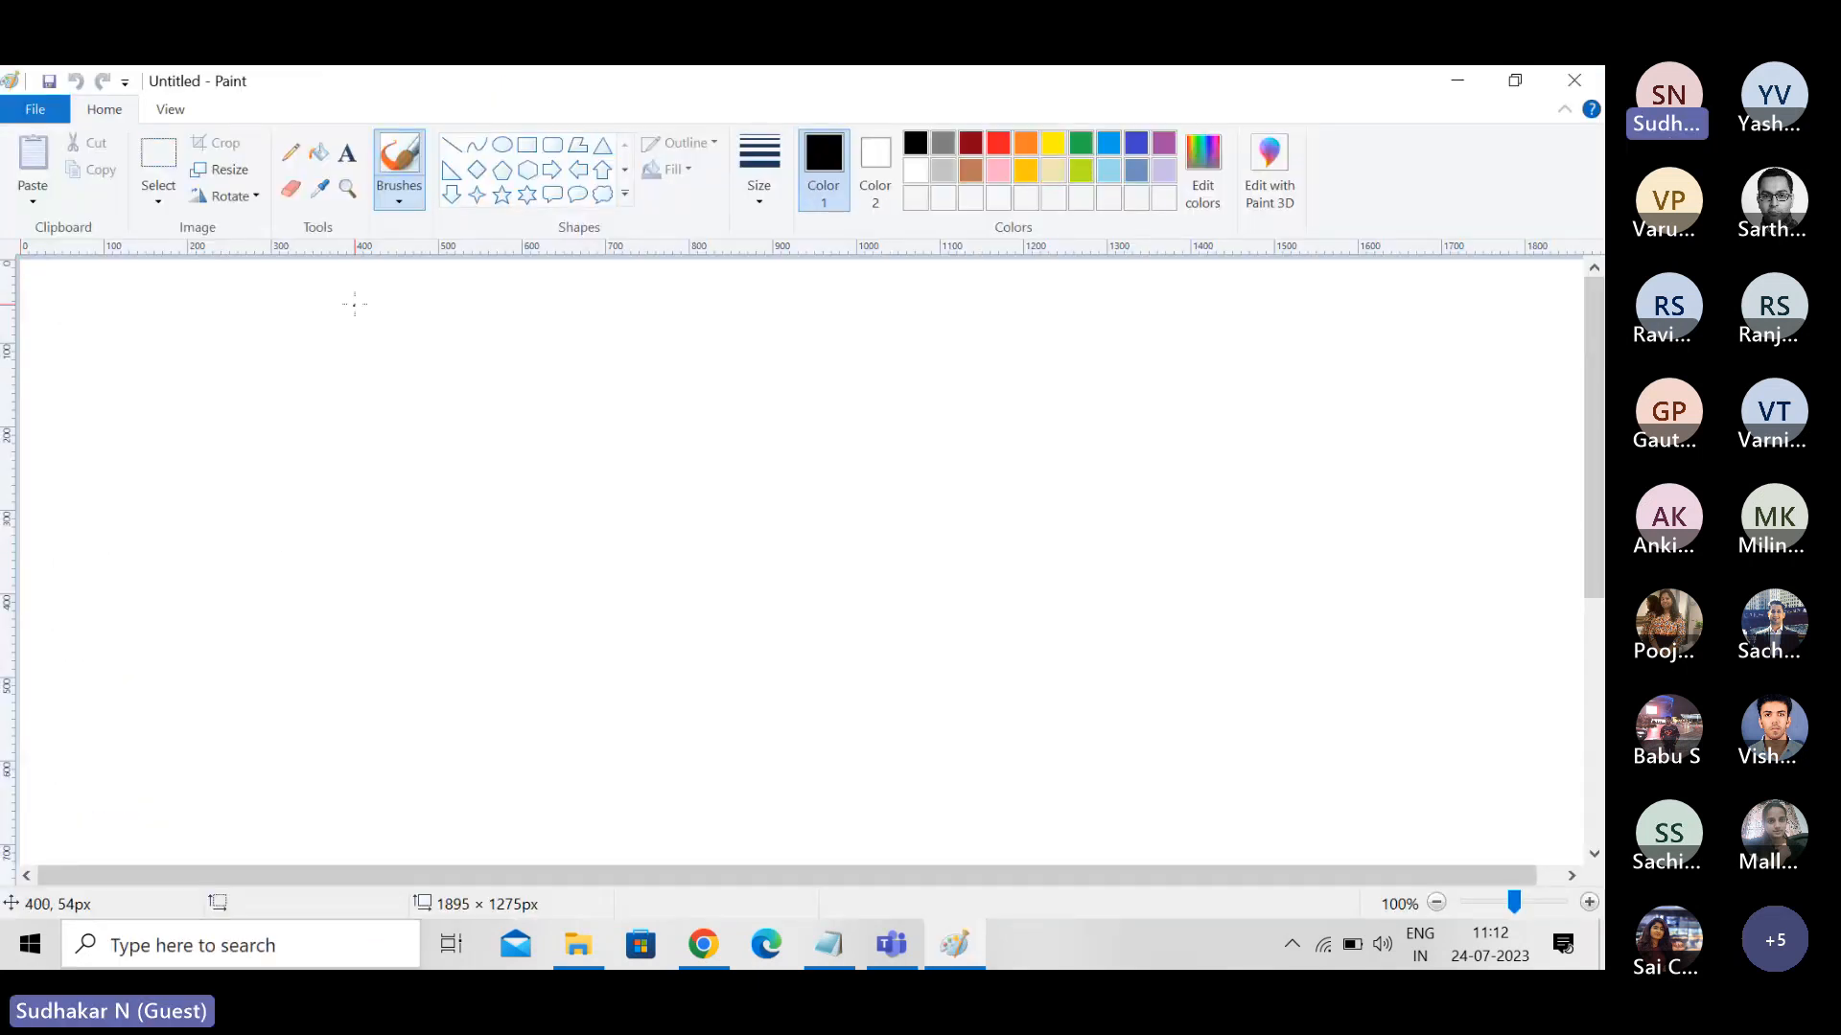
pyautogui.click(345, 154)
pyautogui.click(367, 420)
pyautogui.write('access')
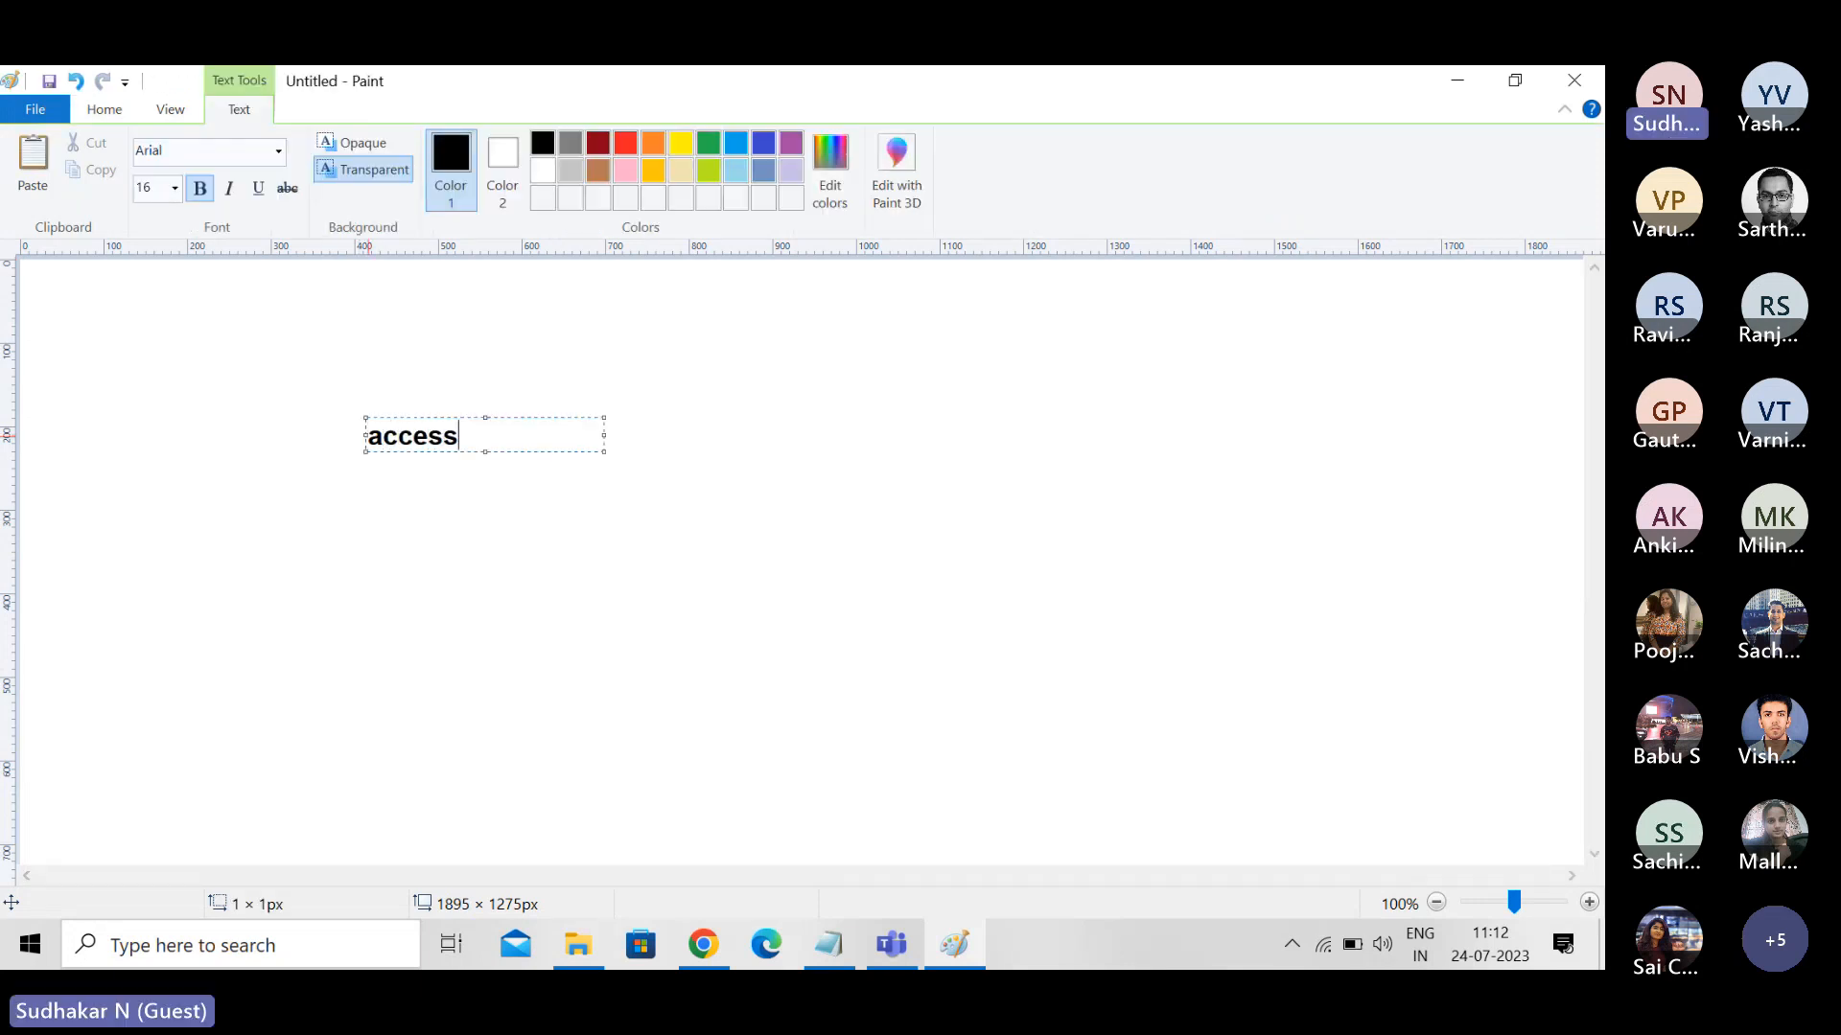
pyautogui.write('_key_id')
# - Add a second line reading "secret_access_key" in lowercase and widen the text box to fit it on one line
pyautogui.press('Return')
pyautogui.write('Secret')
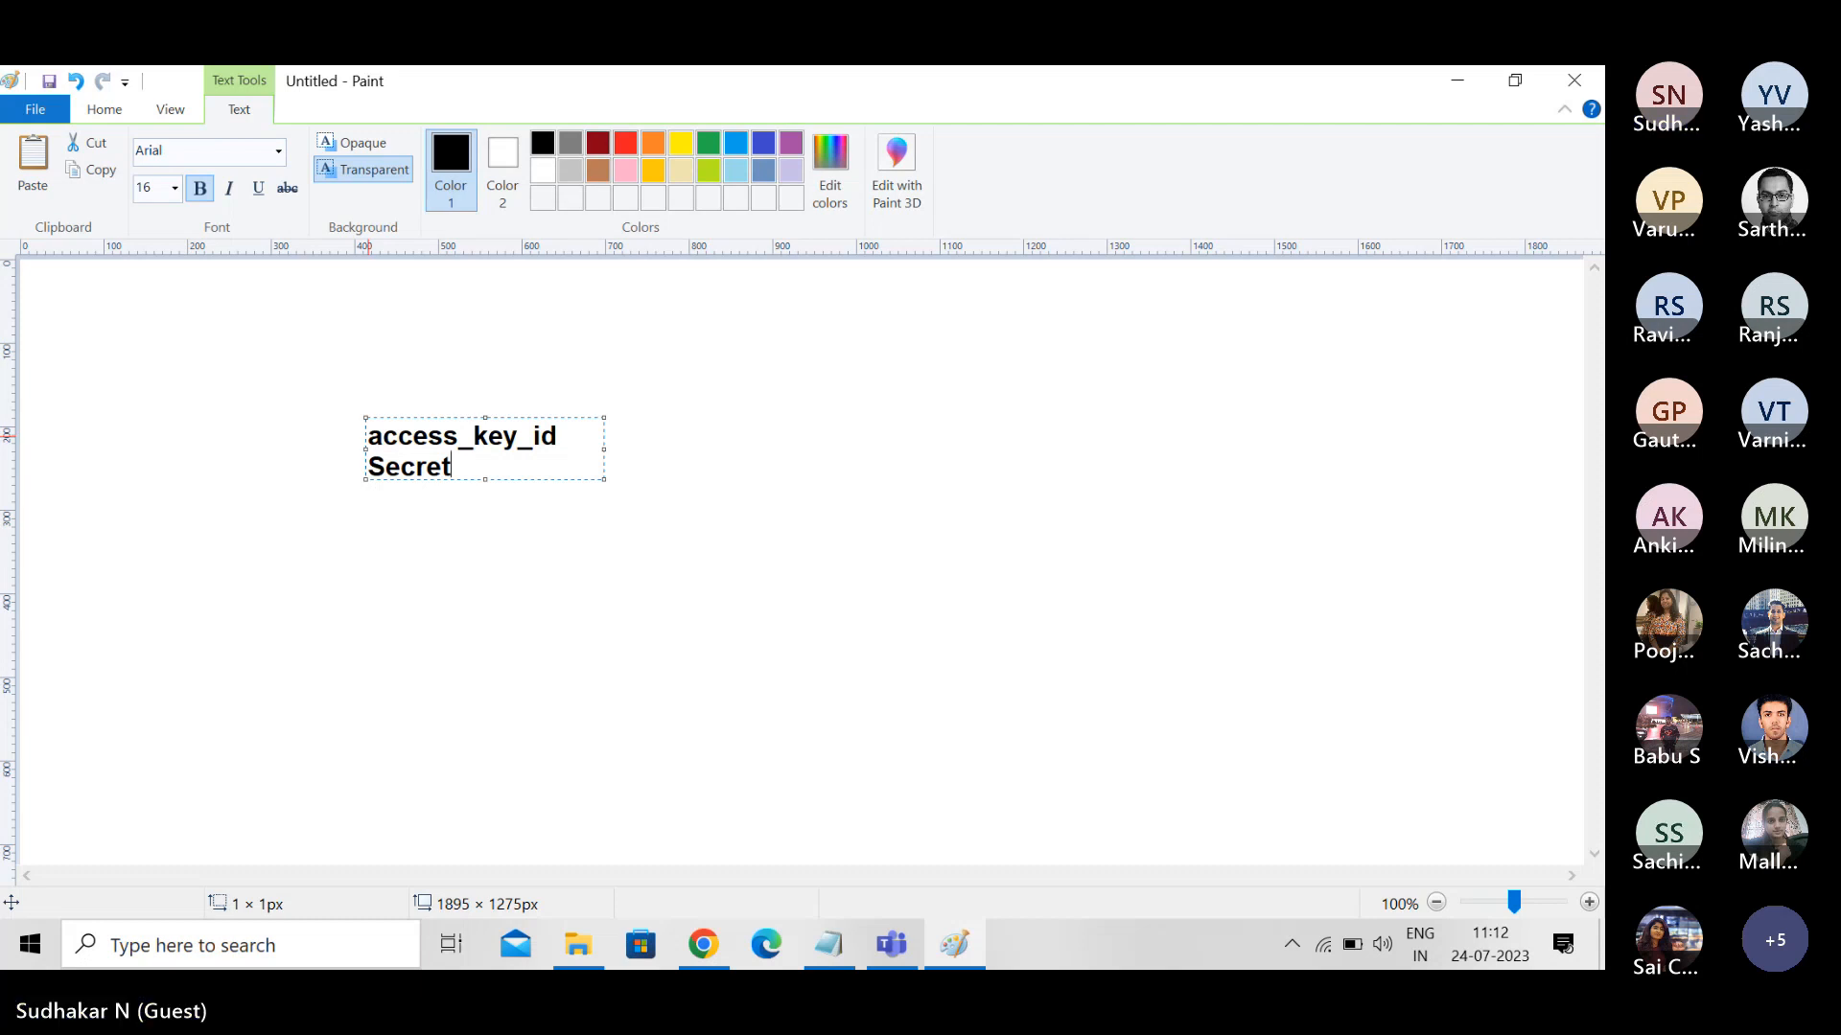
pyautogui.write('_access_key')
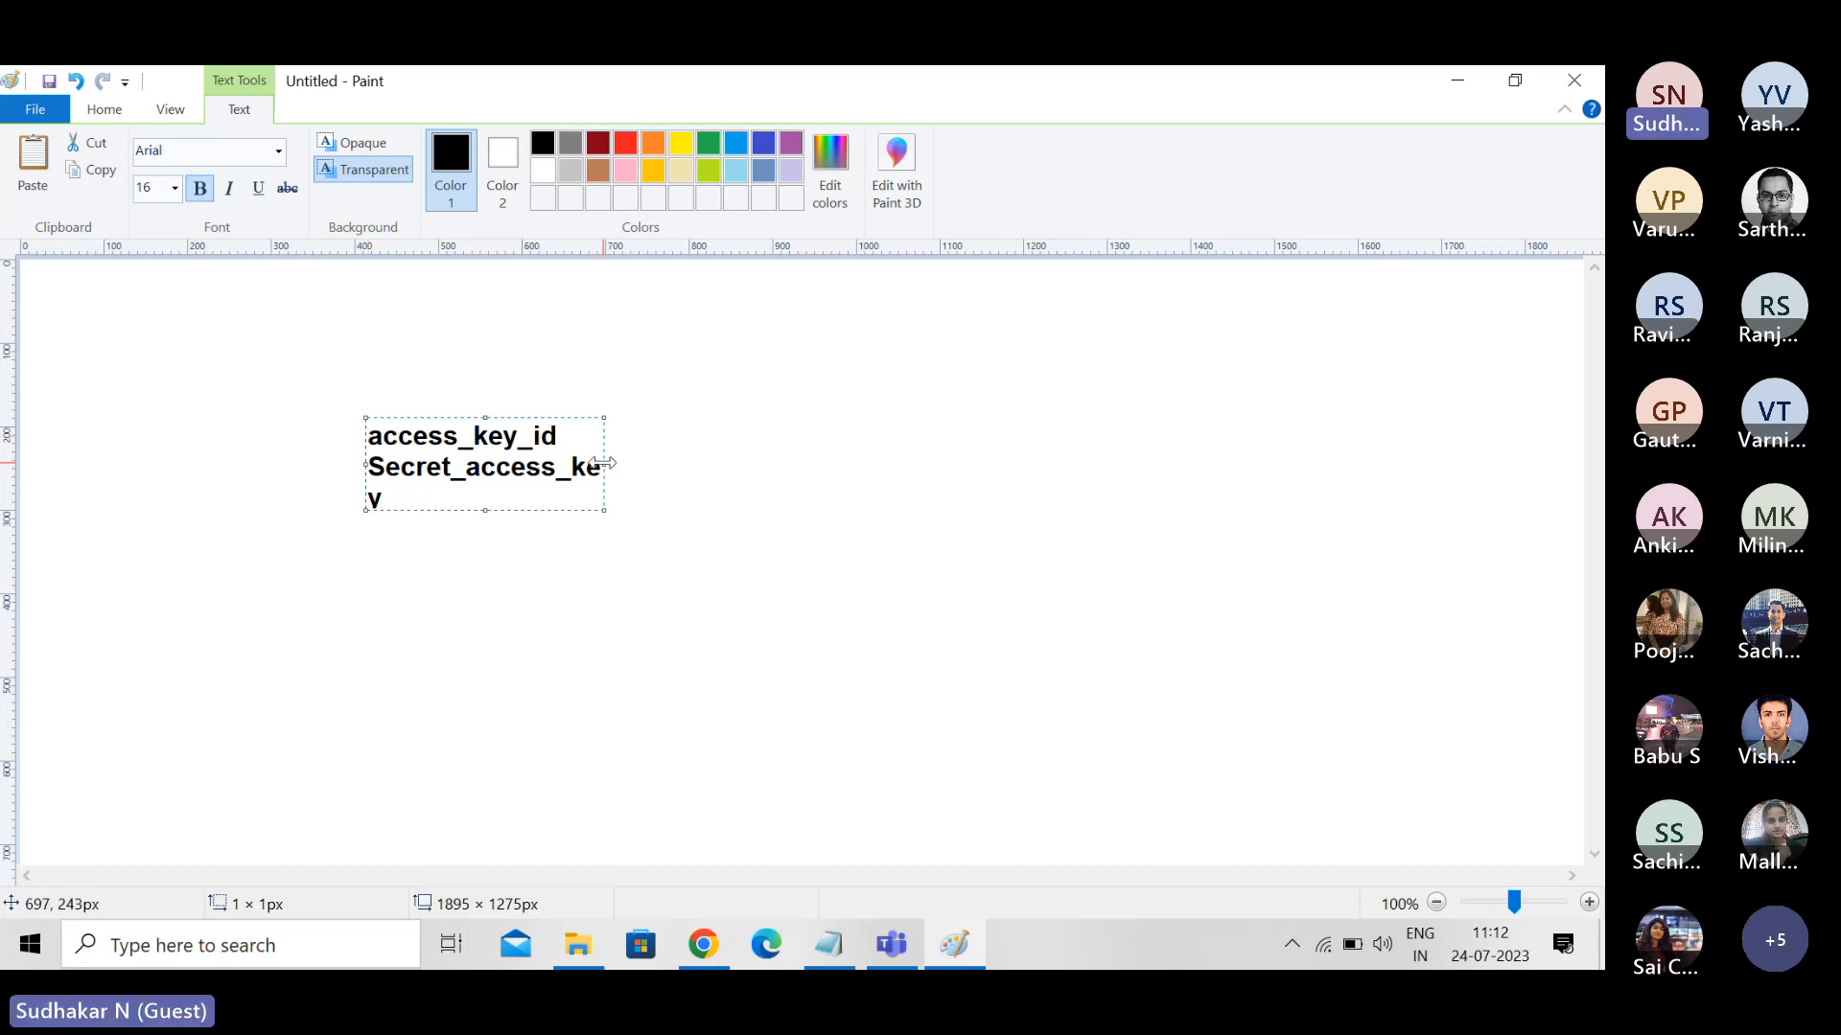
pyautogui.moveTo(605, 464); pyautogui.dragTo(716, 464)
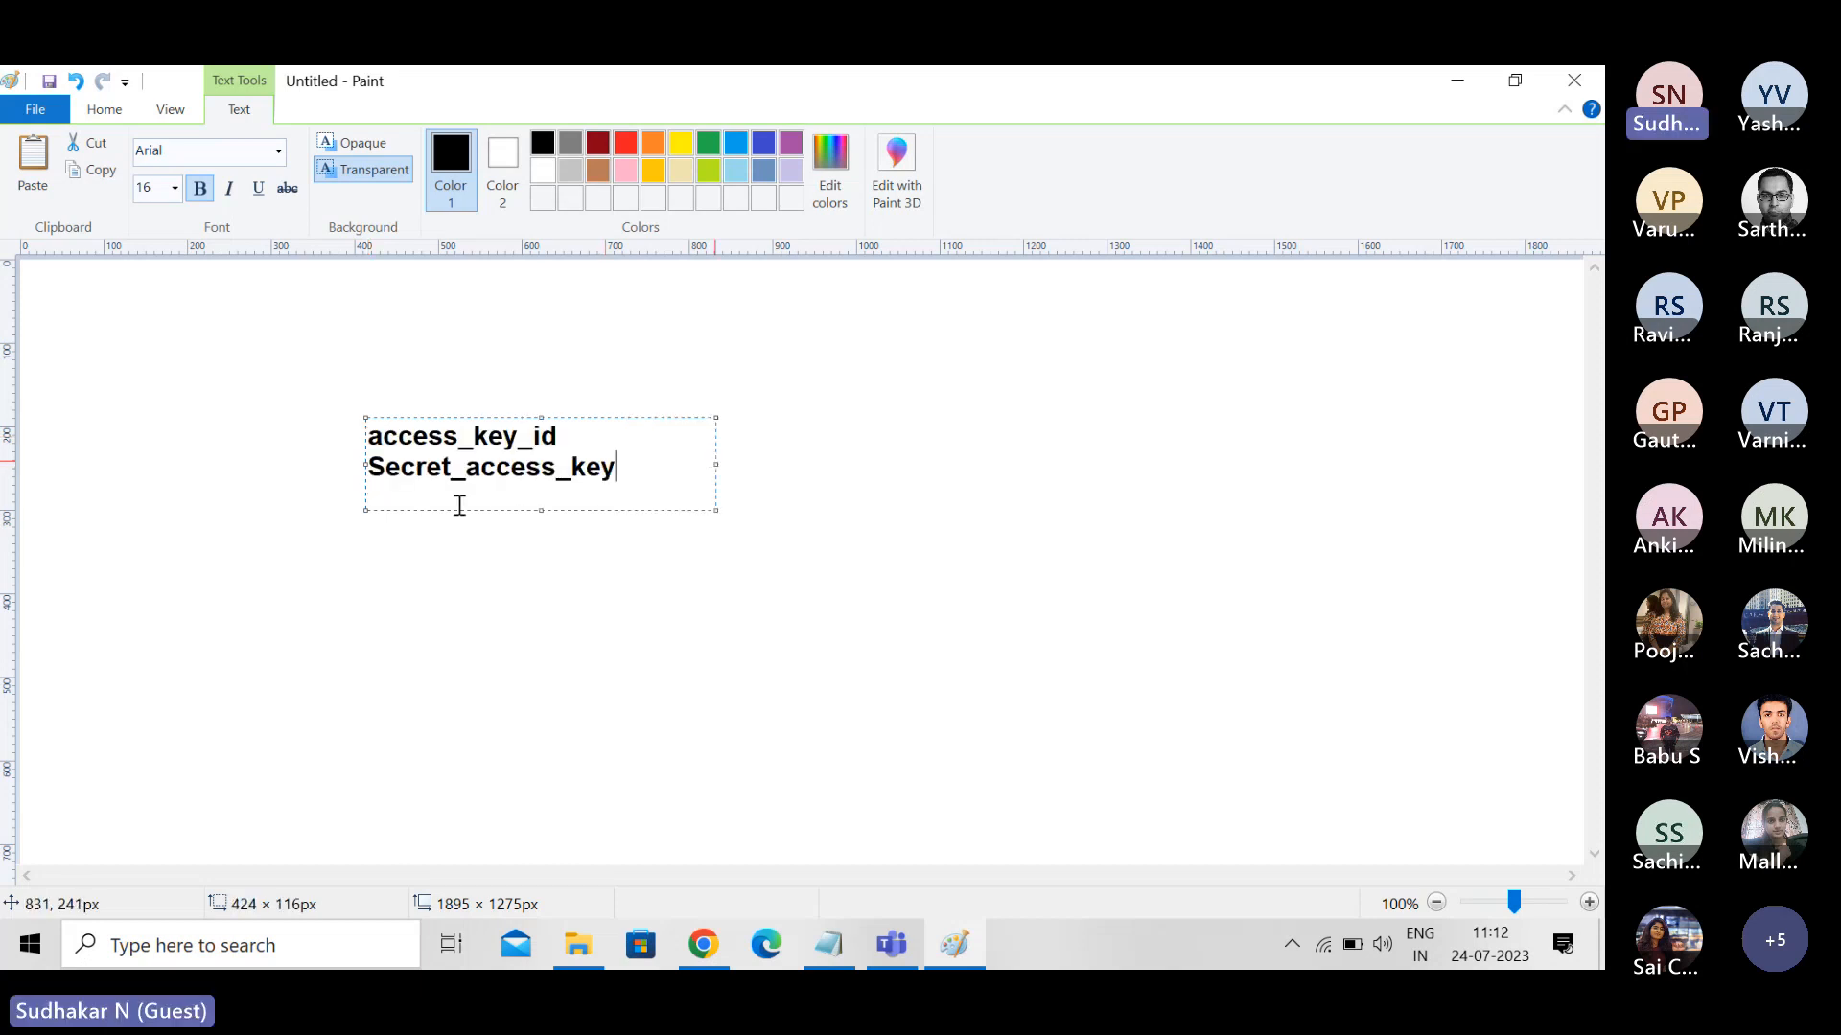
pyautogui.click(382, 469)
pyautogui.press('BackSpace')
pyautogui.write('s')
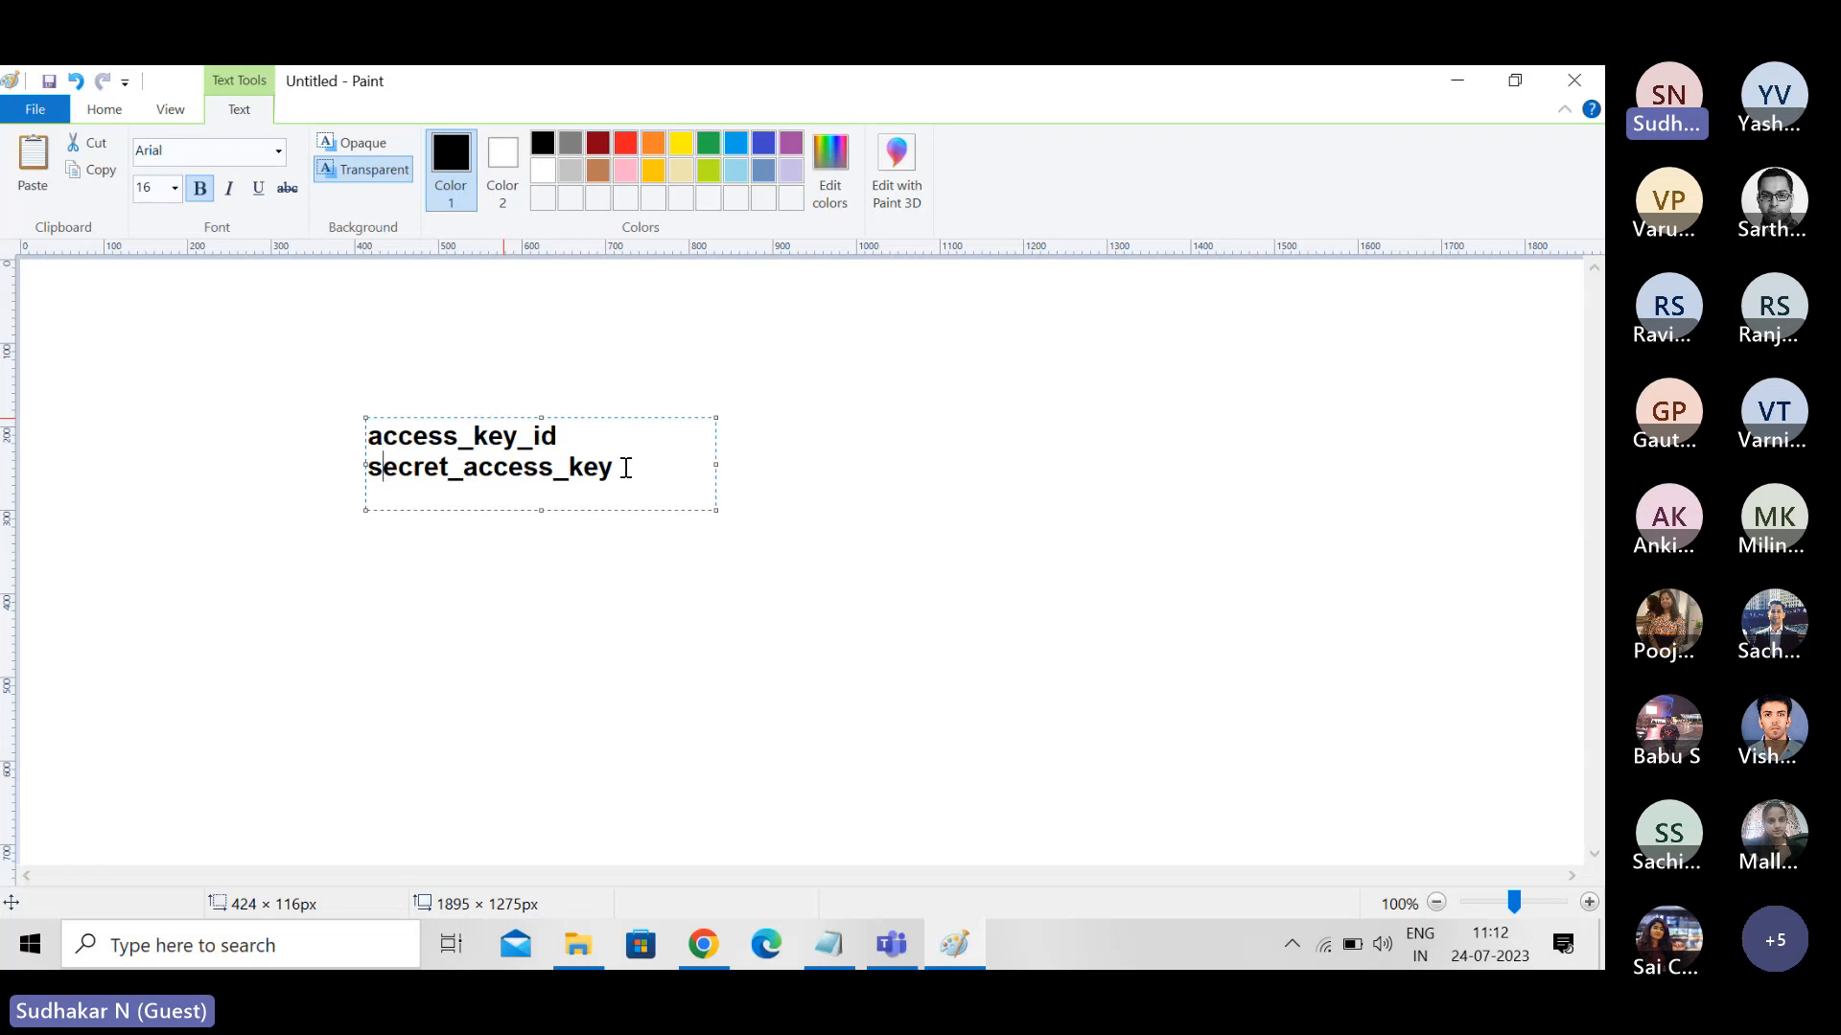
# - Add a two-line text note above the access key entries reading "username" and "password"
pyautogui.click(382, 313)
pyautogui.click(383, 315)
pyautogui.write('user')
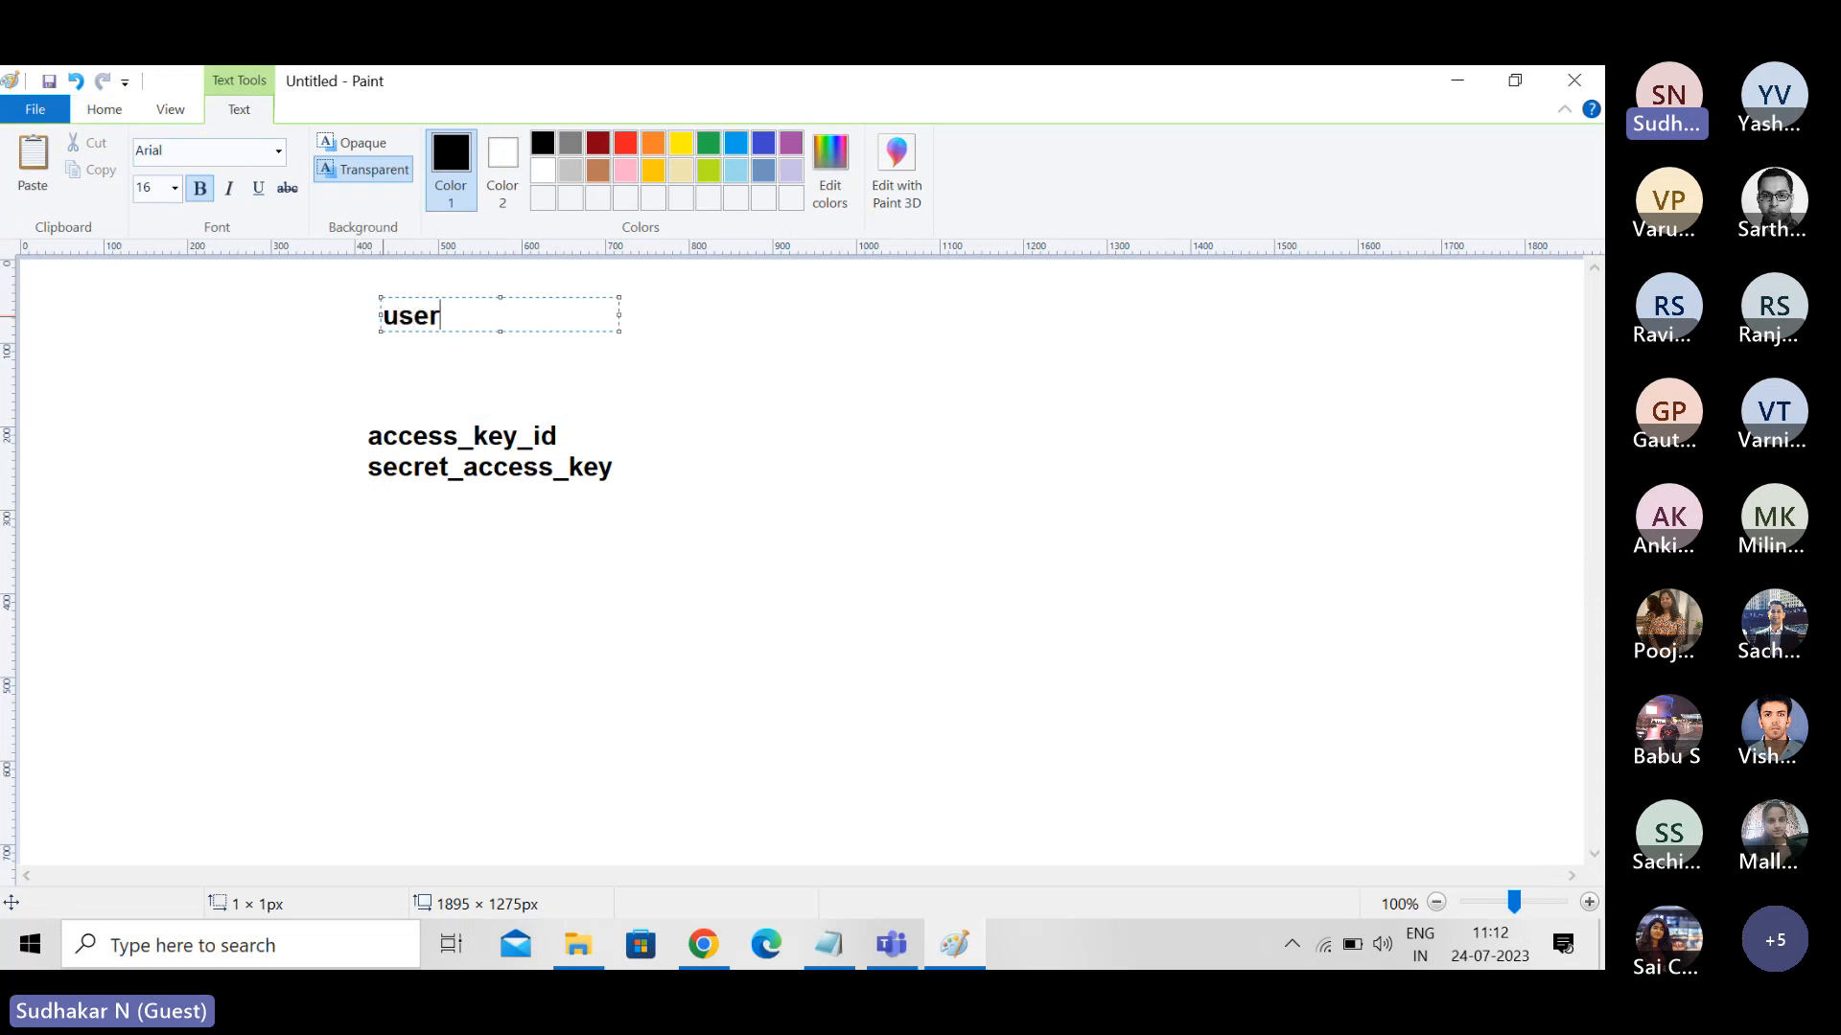
pyautogui.write('name')
pyautogui.press('Return')
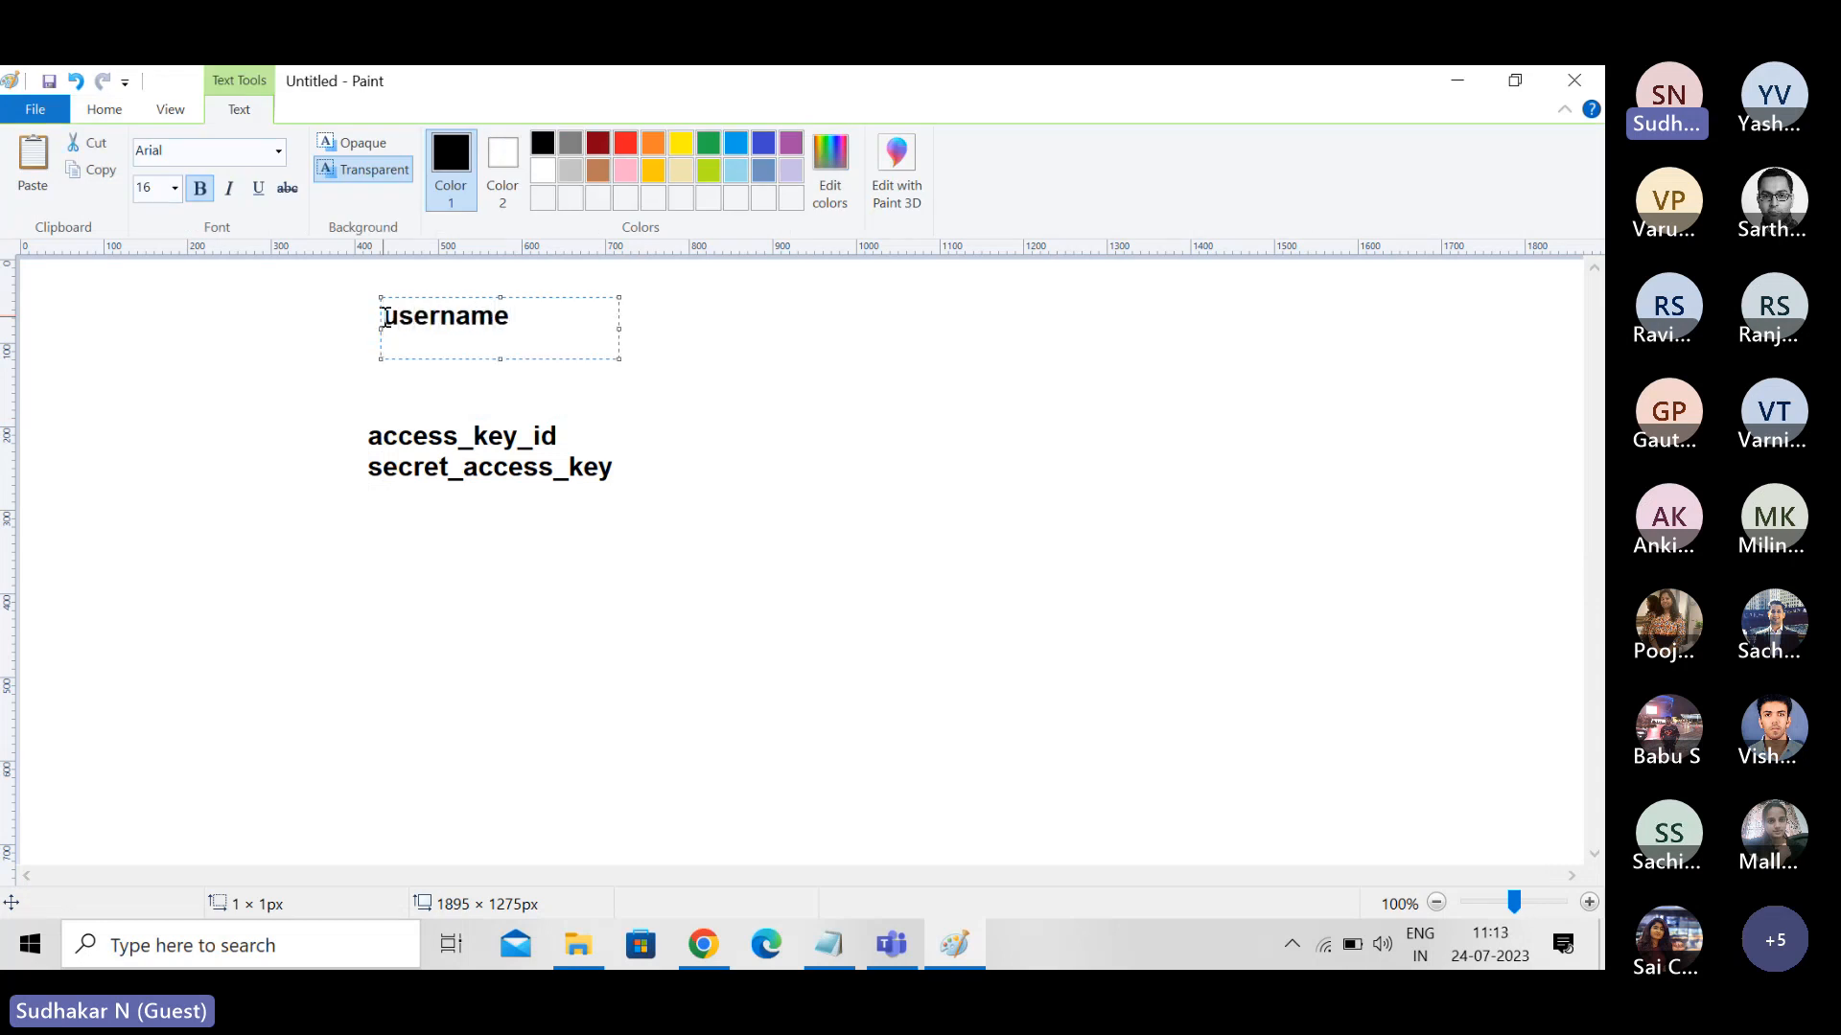
pyautogui.write('password')
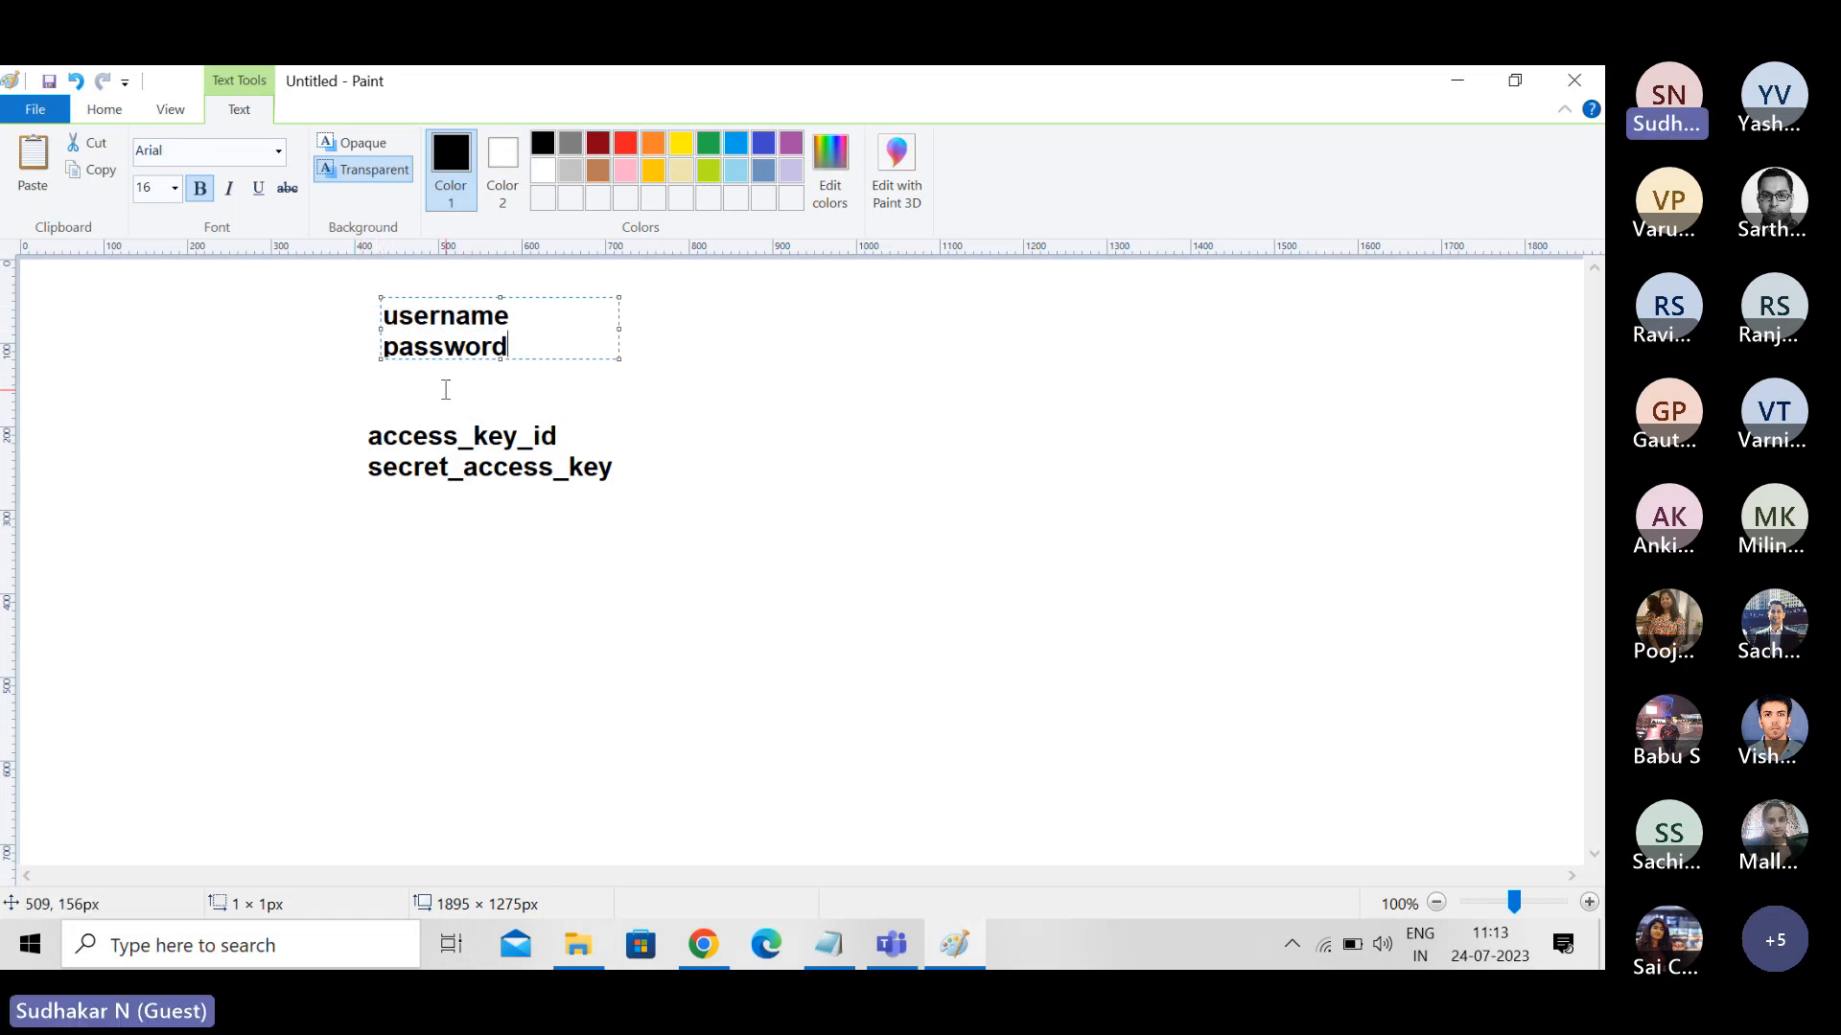
pyautogui.click(368, 414)
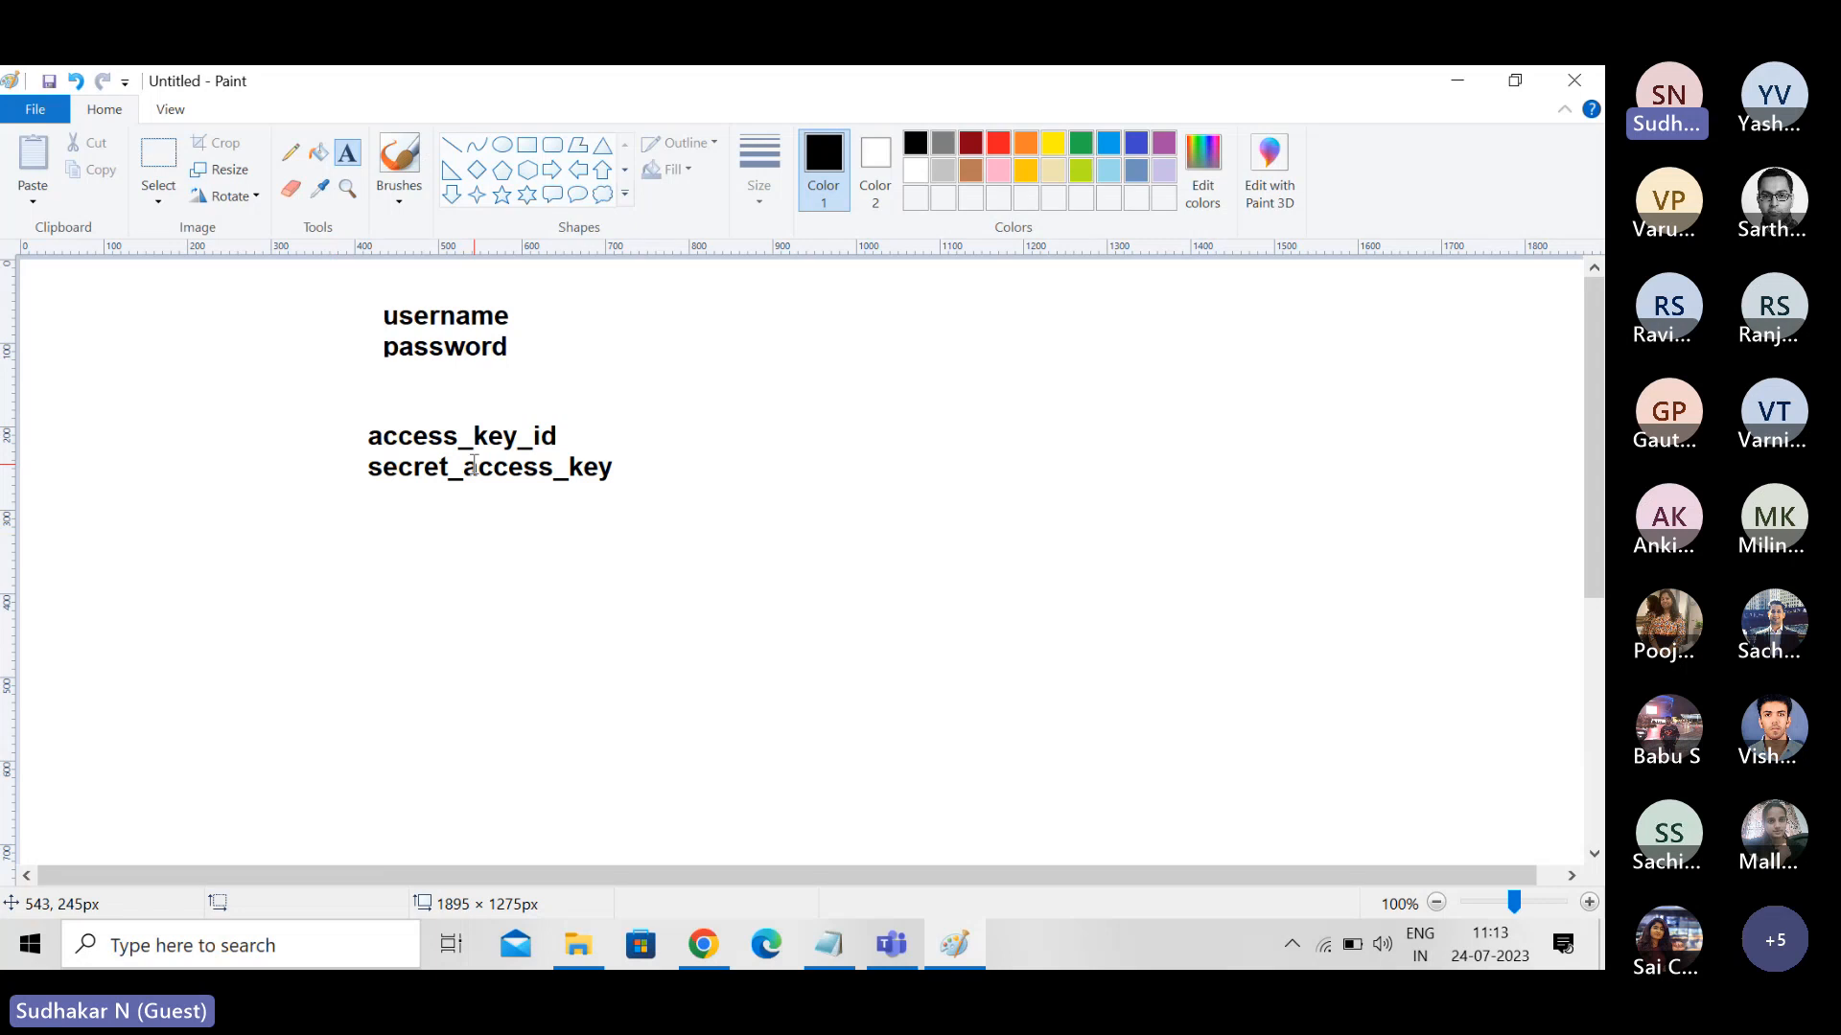
# - Add the heading "access key" directly above the access_key_id line
pyautogui.click(368, 396)
pyautogui.write('acce')
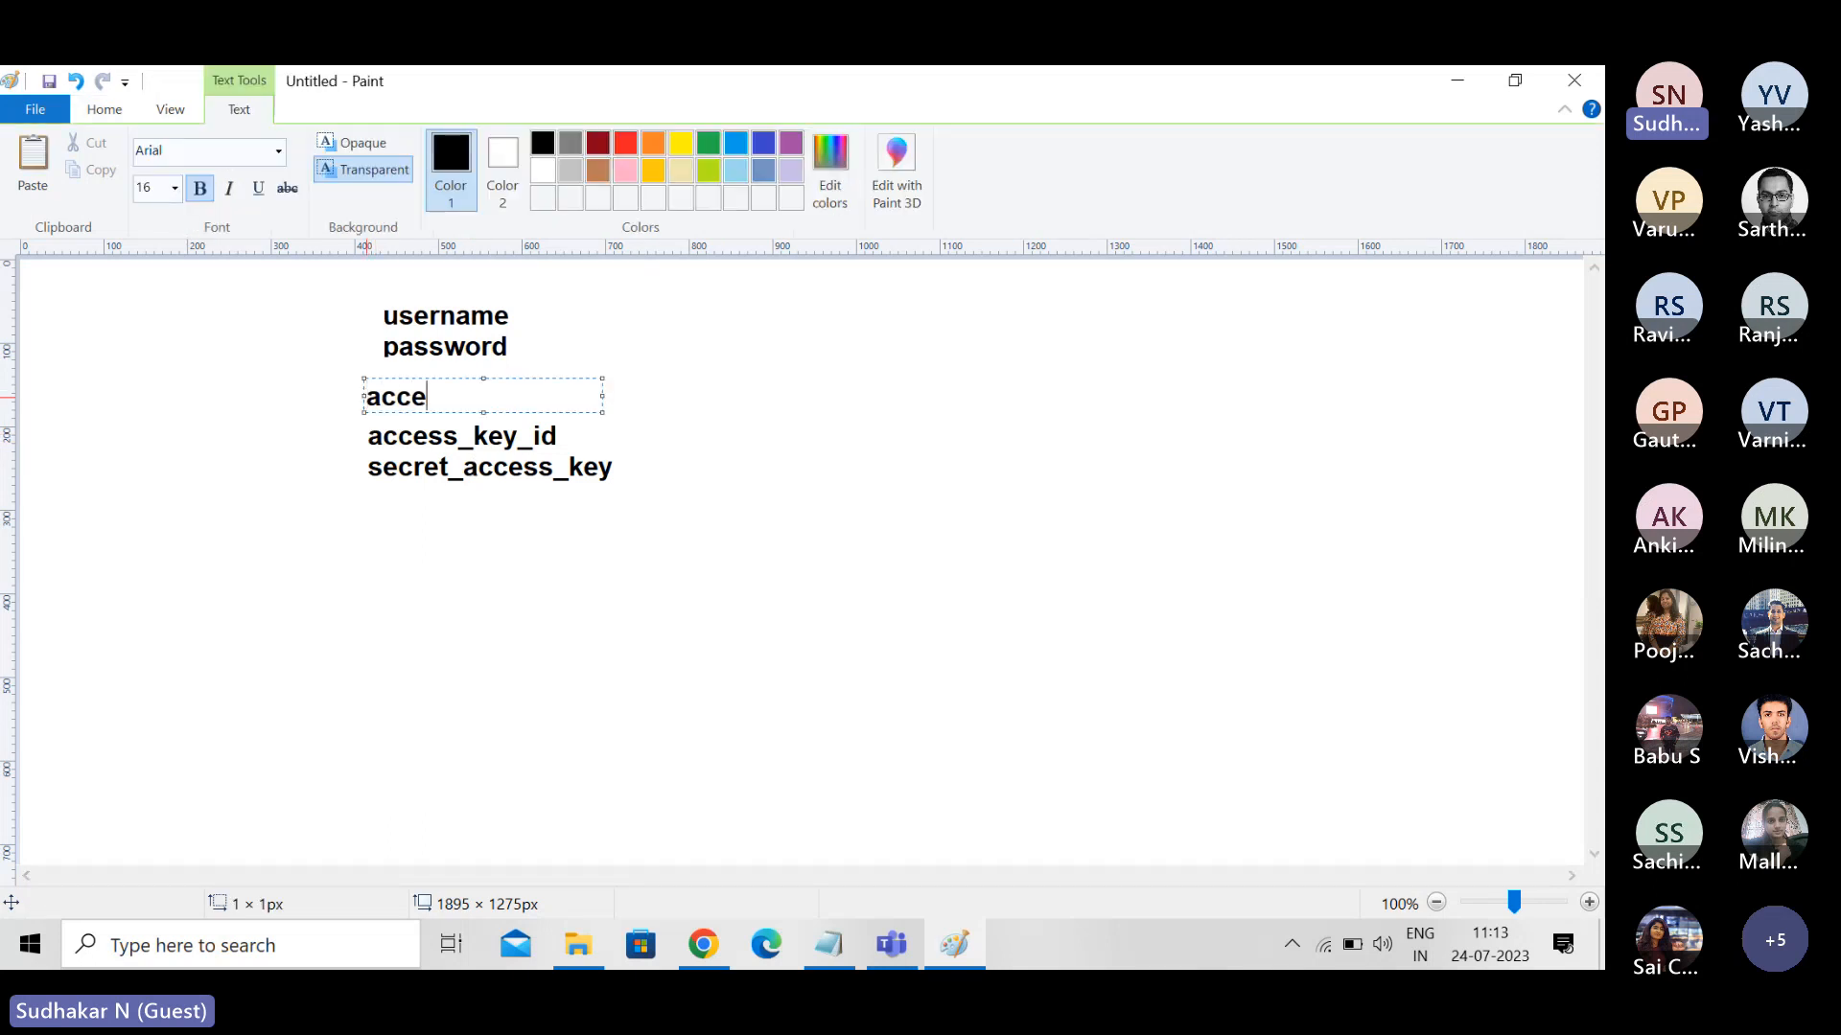
pyautogui.write('ss key')
pyautogui.click(374, 536)
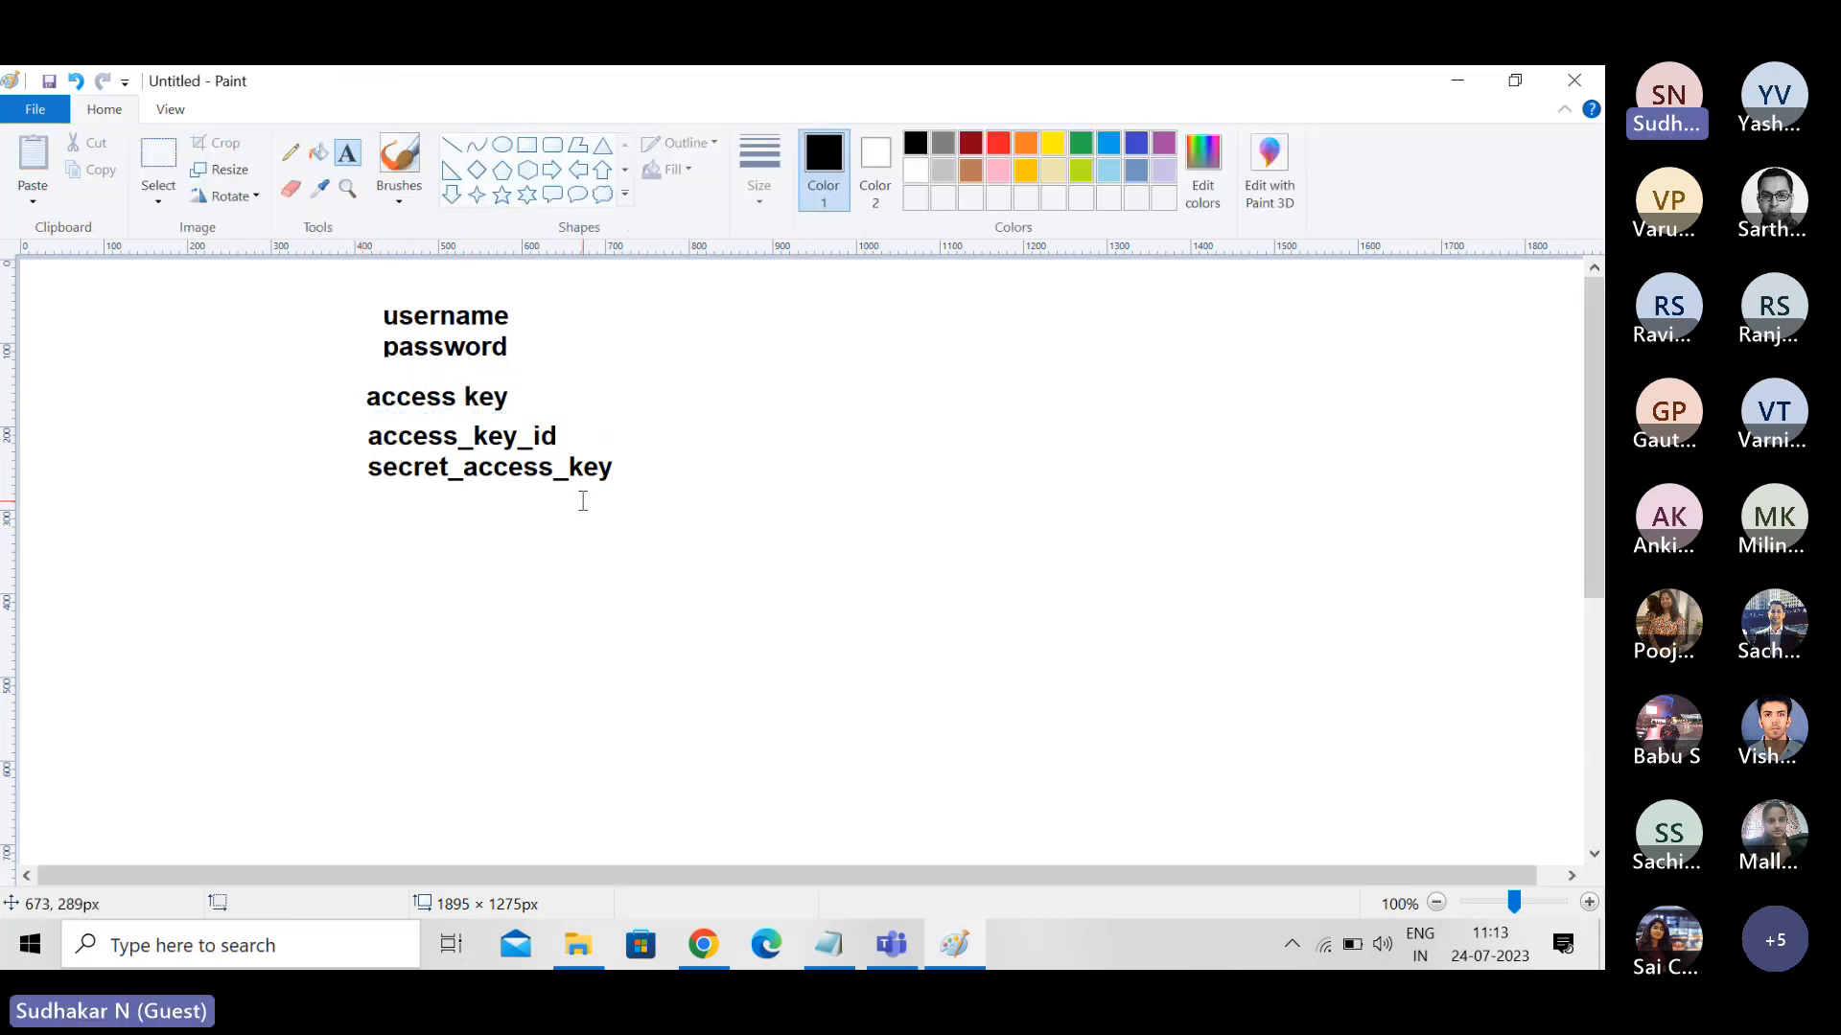
# - Add the text "- SDKs, APIs, CLIs" beside the "access key" heading
pyautogui.click(564, 394)
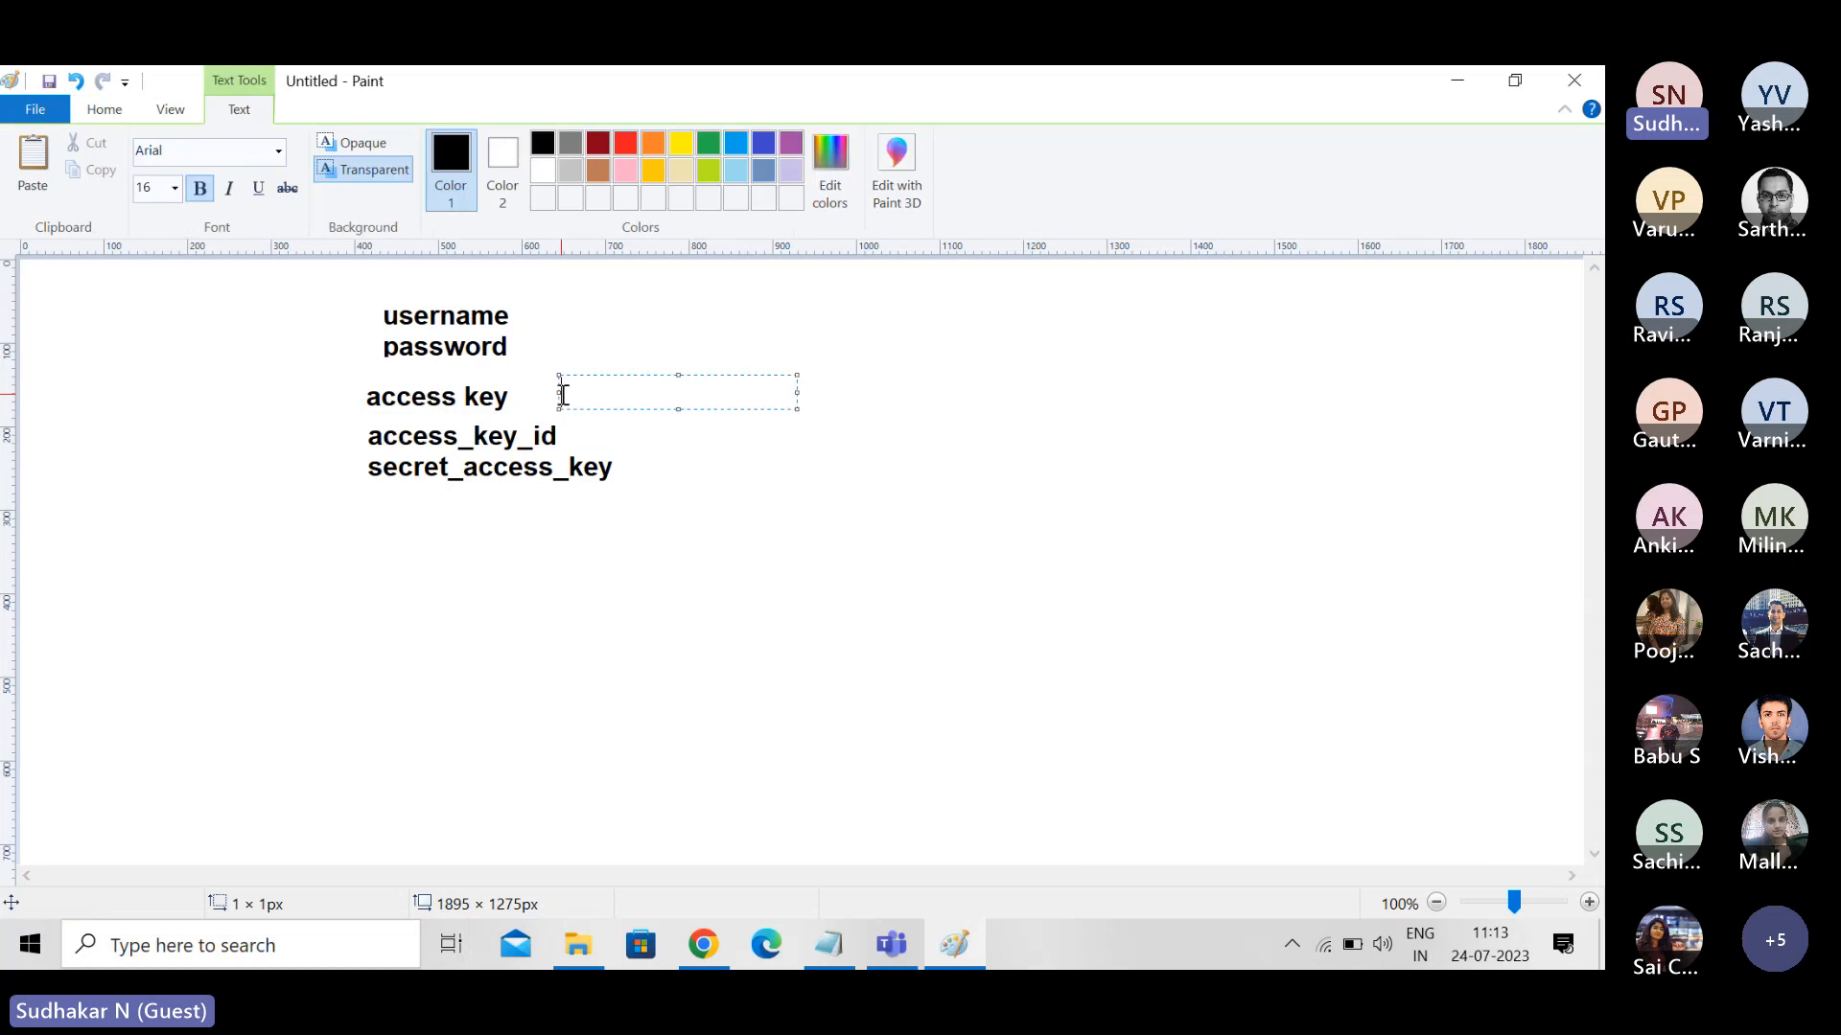
pyautogui.write('- SDKs, APIs, CLi')
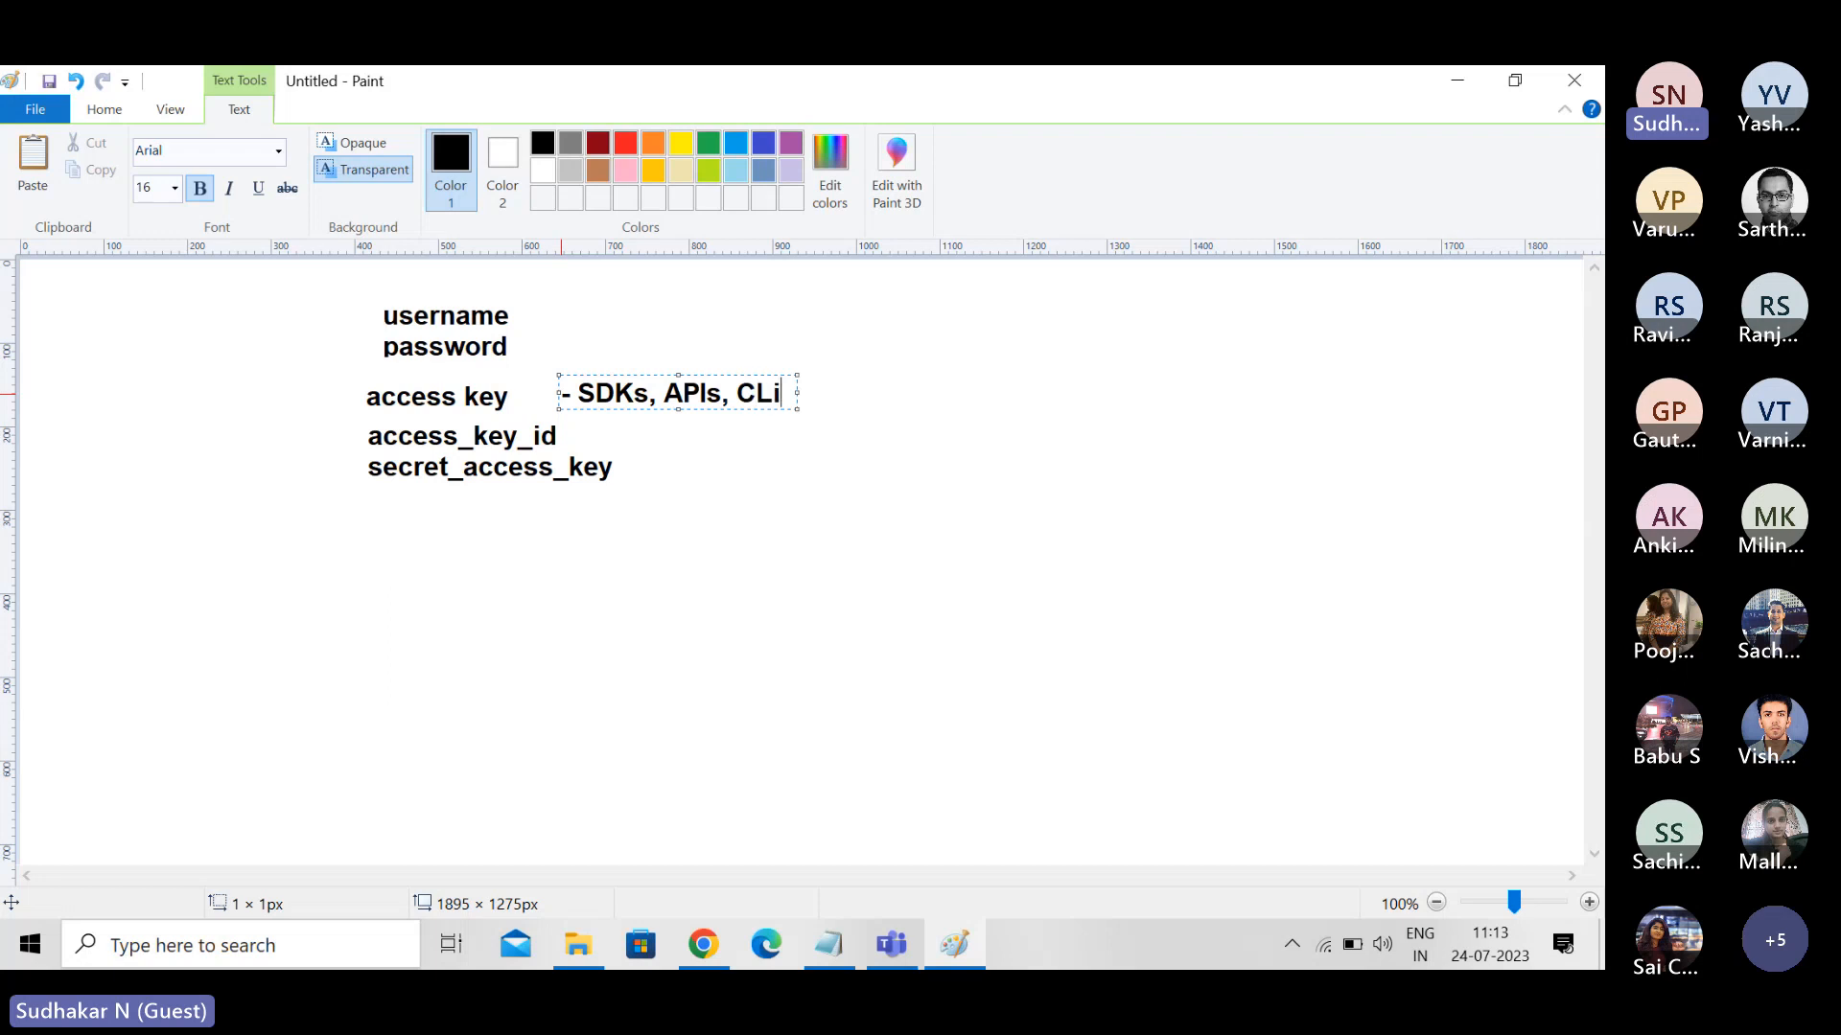
pyautogui.press('BackSpace')
pyautogui.write('Is')
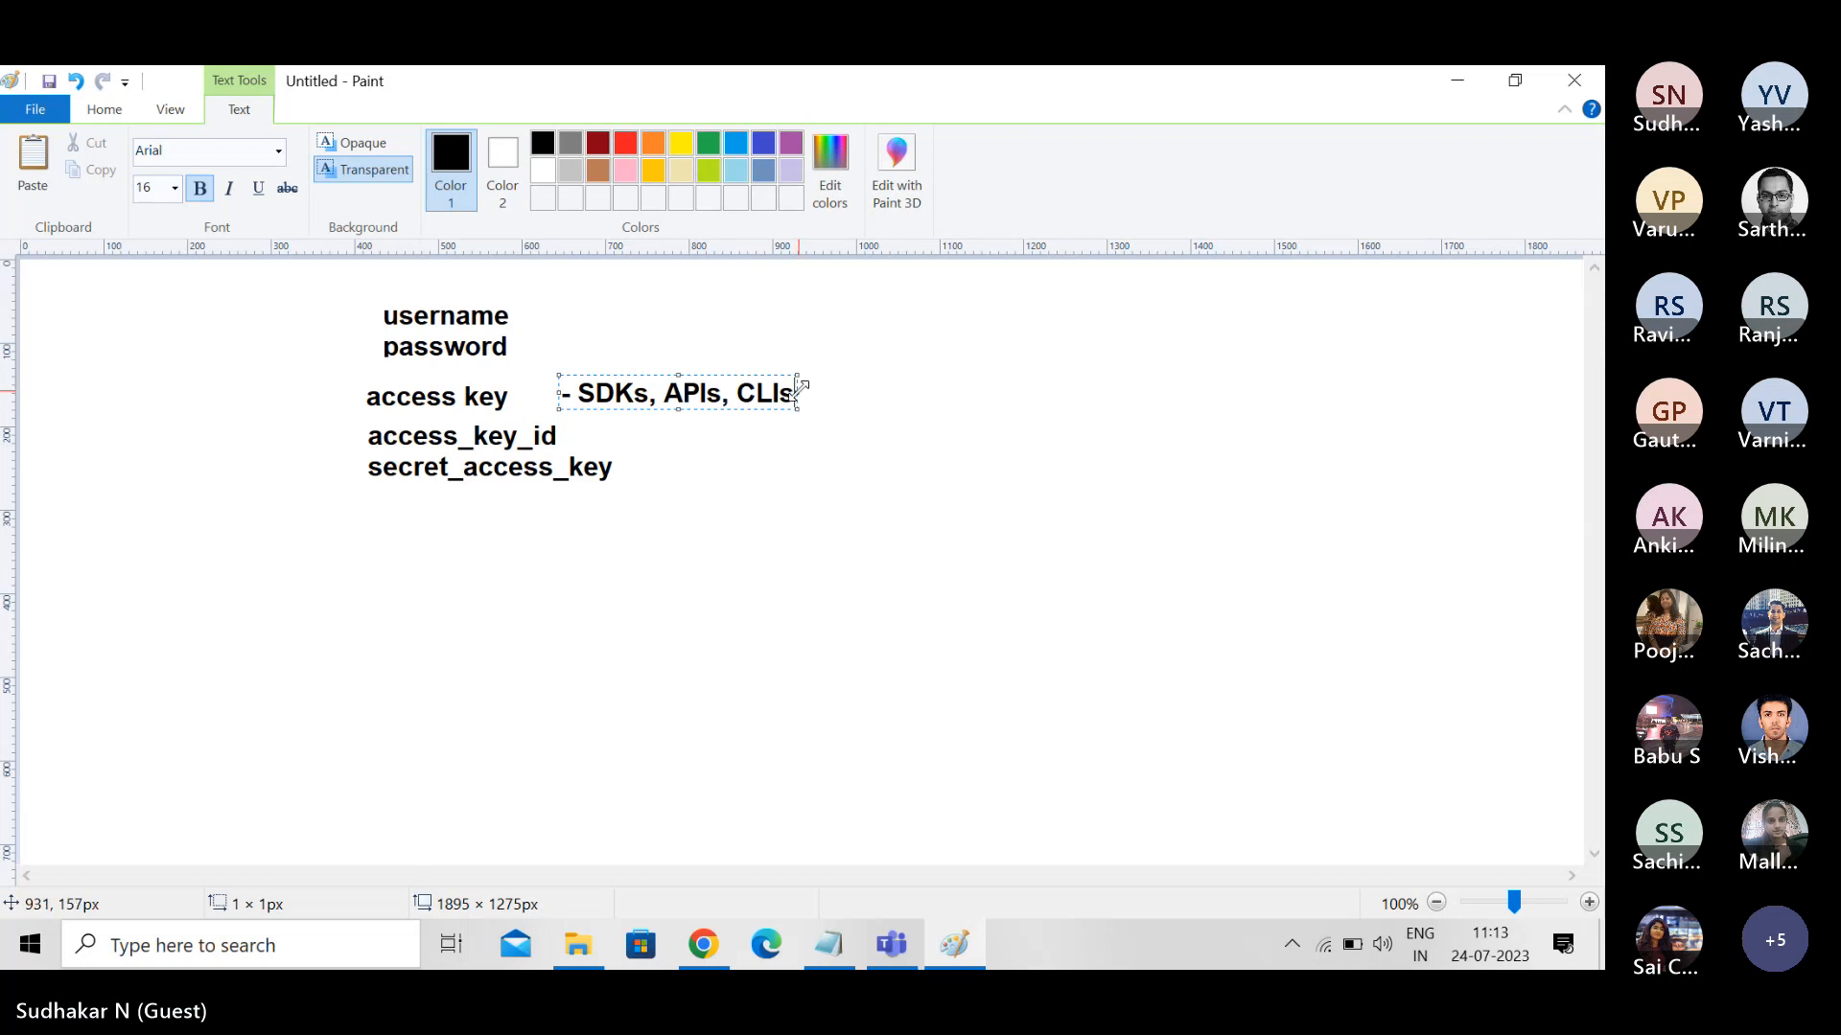
# - Widen the text box beside the heading and extend its list with ", IDEs, Tools (Powershell)"
pyautogui.moveTo(800, 384); pyautogui.dragTo(1257, 367)
pyautogui.write(',')
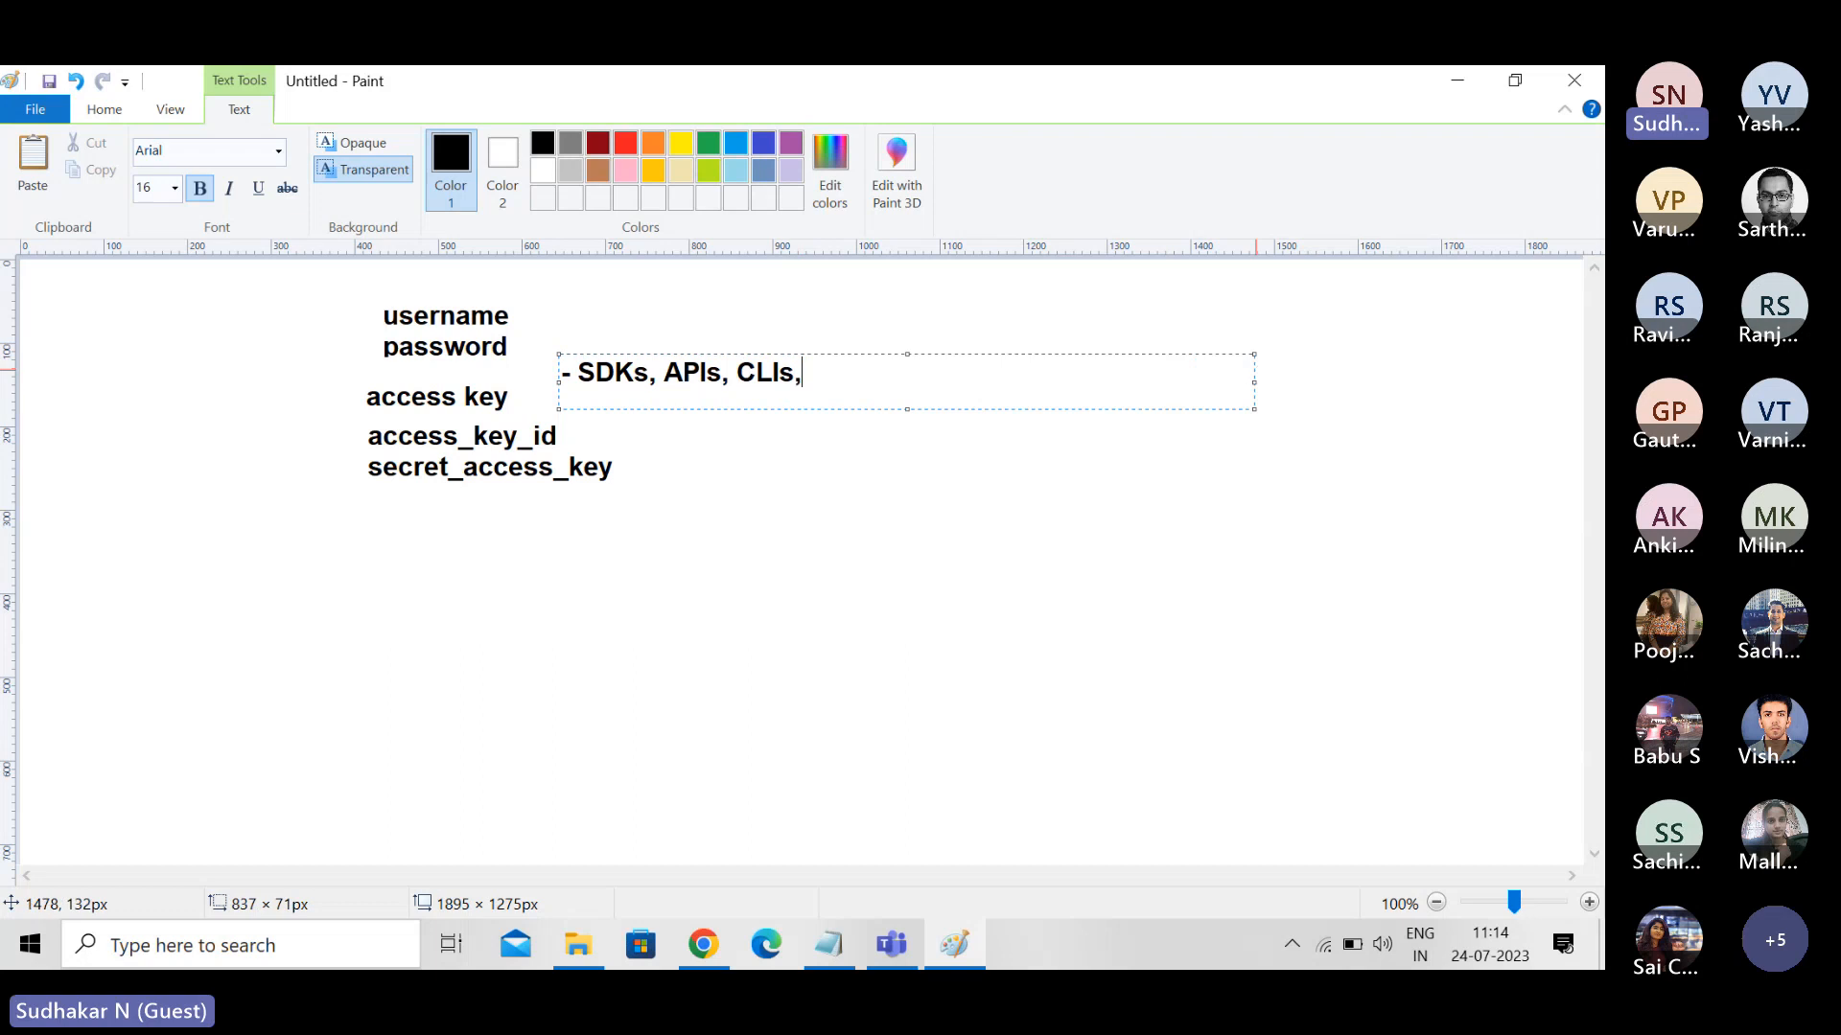
pyautogui.write(' IDEs, Too')
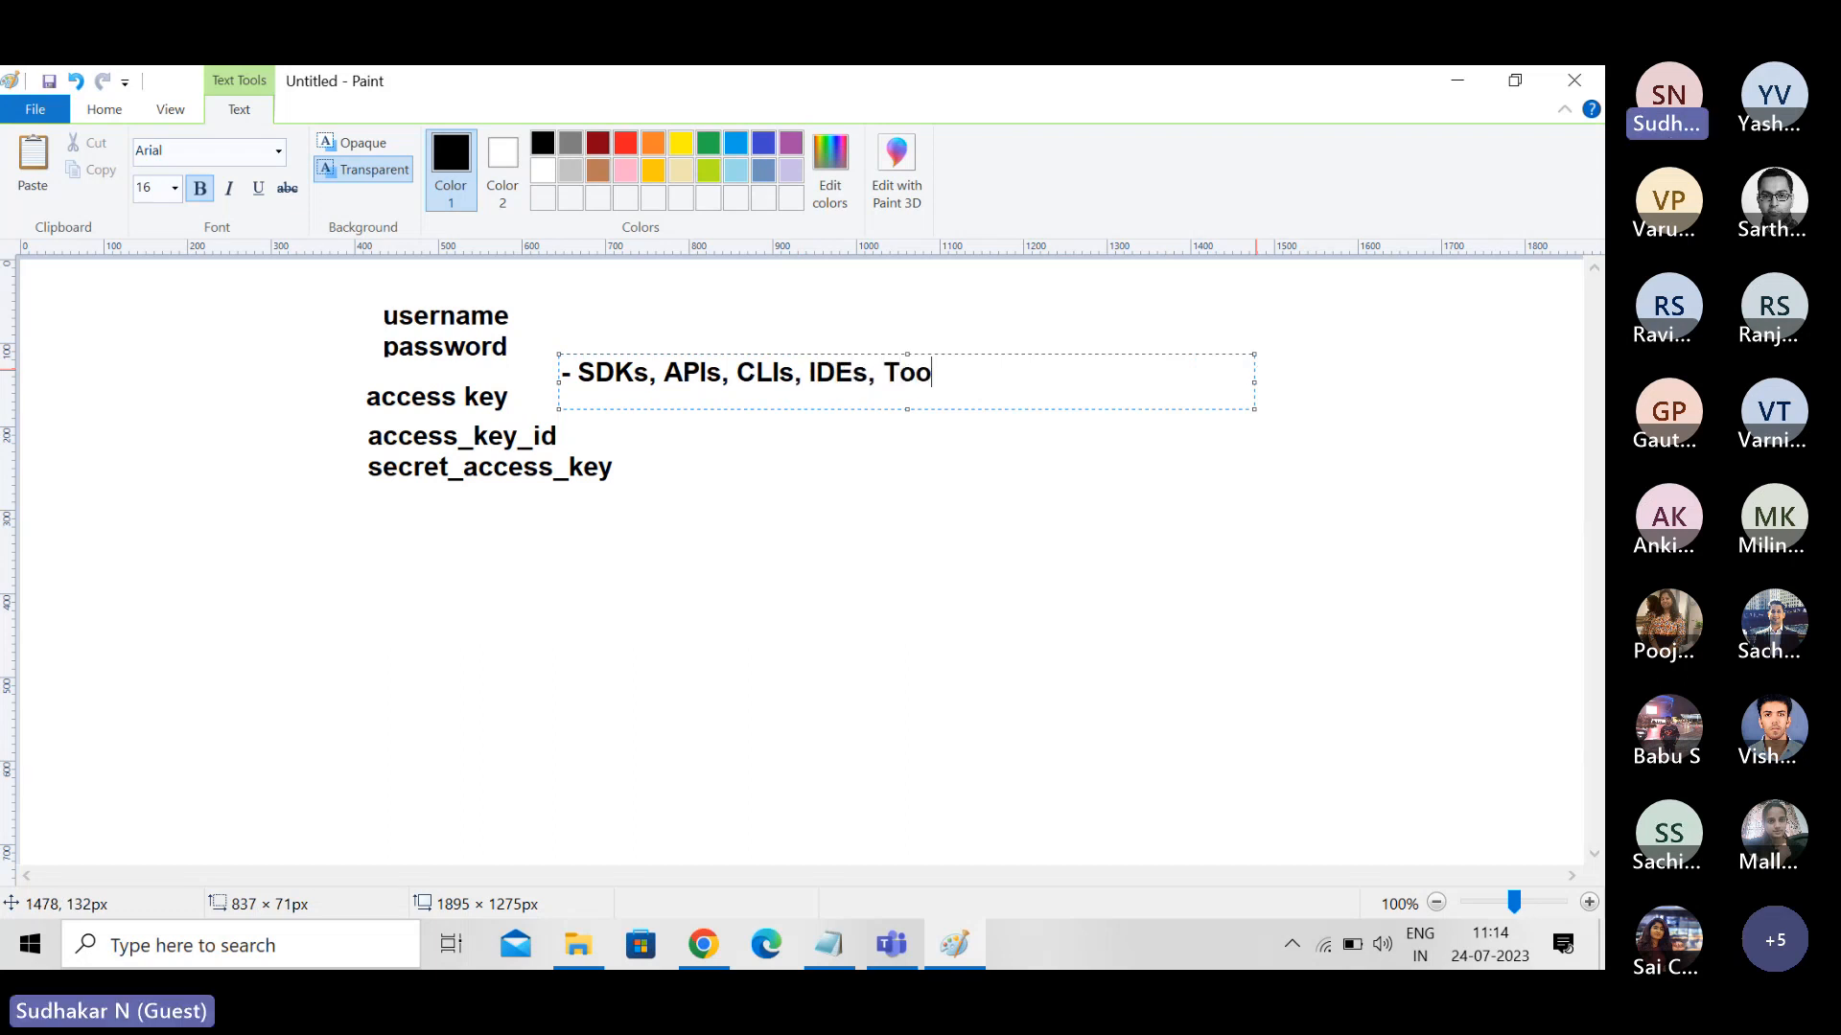
pyautogui.write('ls (Powershell)')
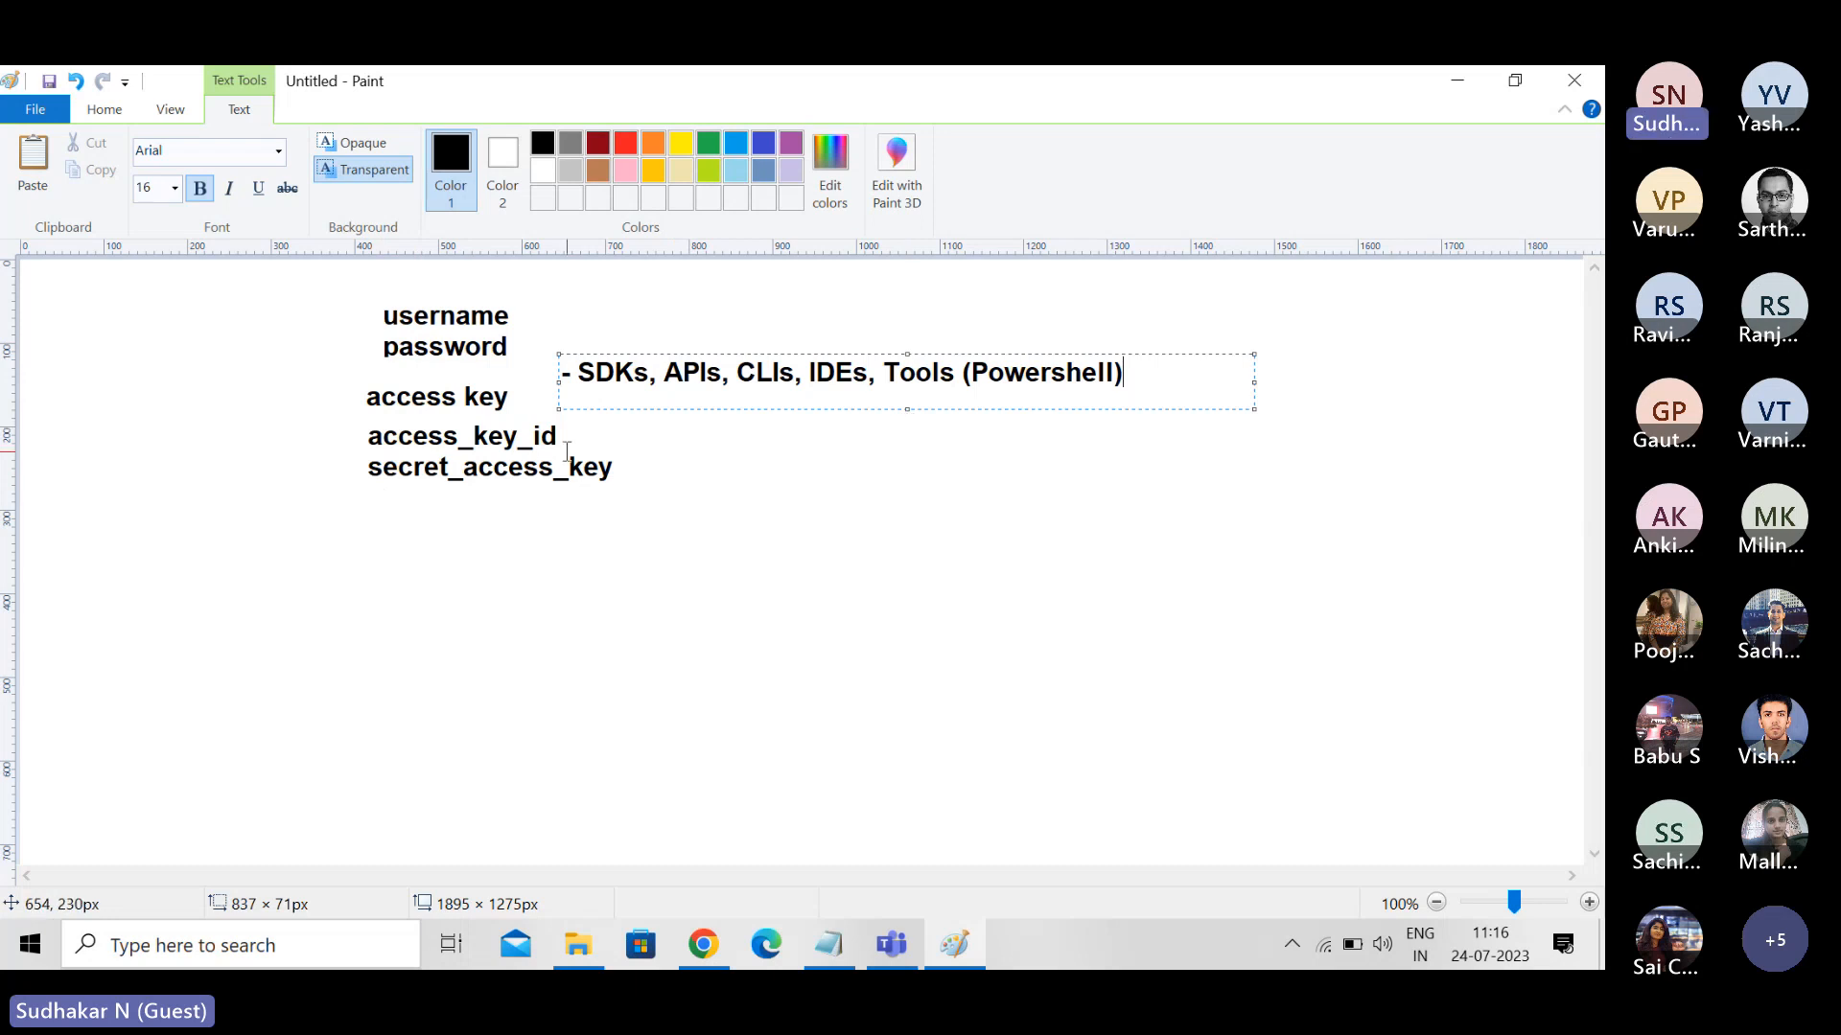
# - Switch back to the IAM user's security credentials in Chrome and return to the summary at the page's beginning
pyautogui.hotkey('alt', 'Tab')
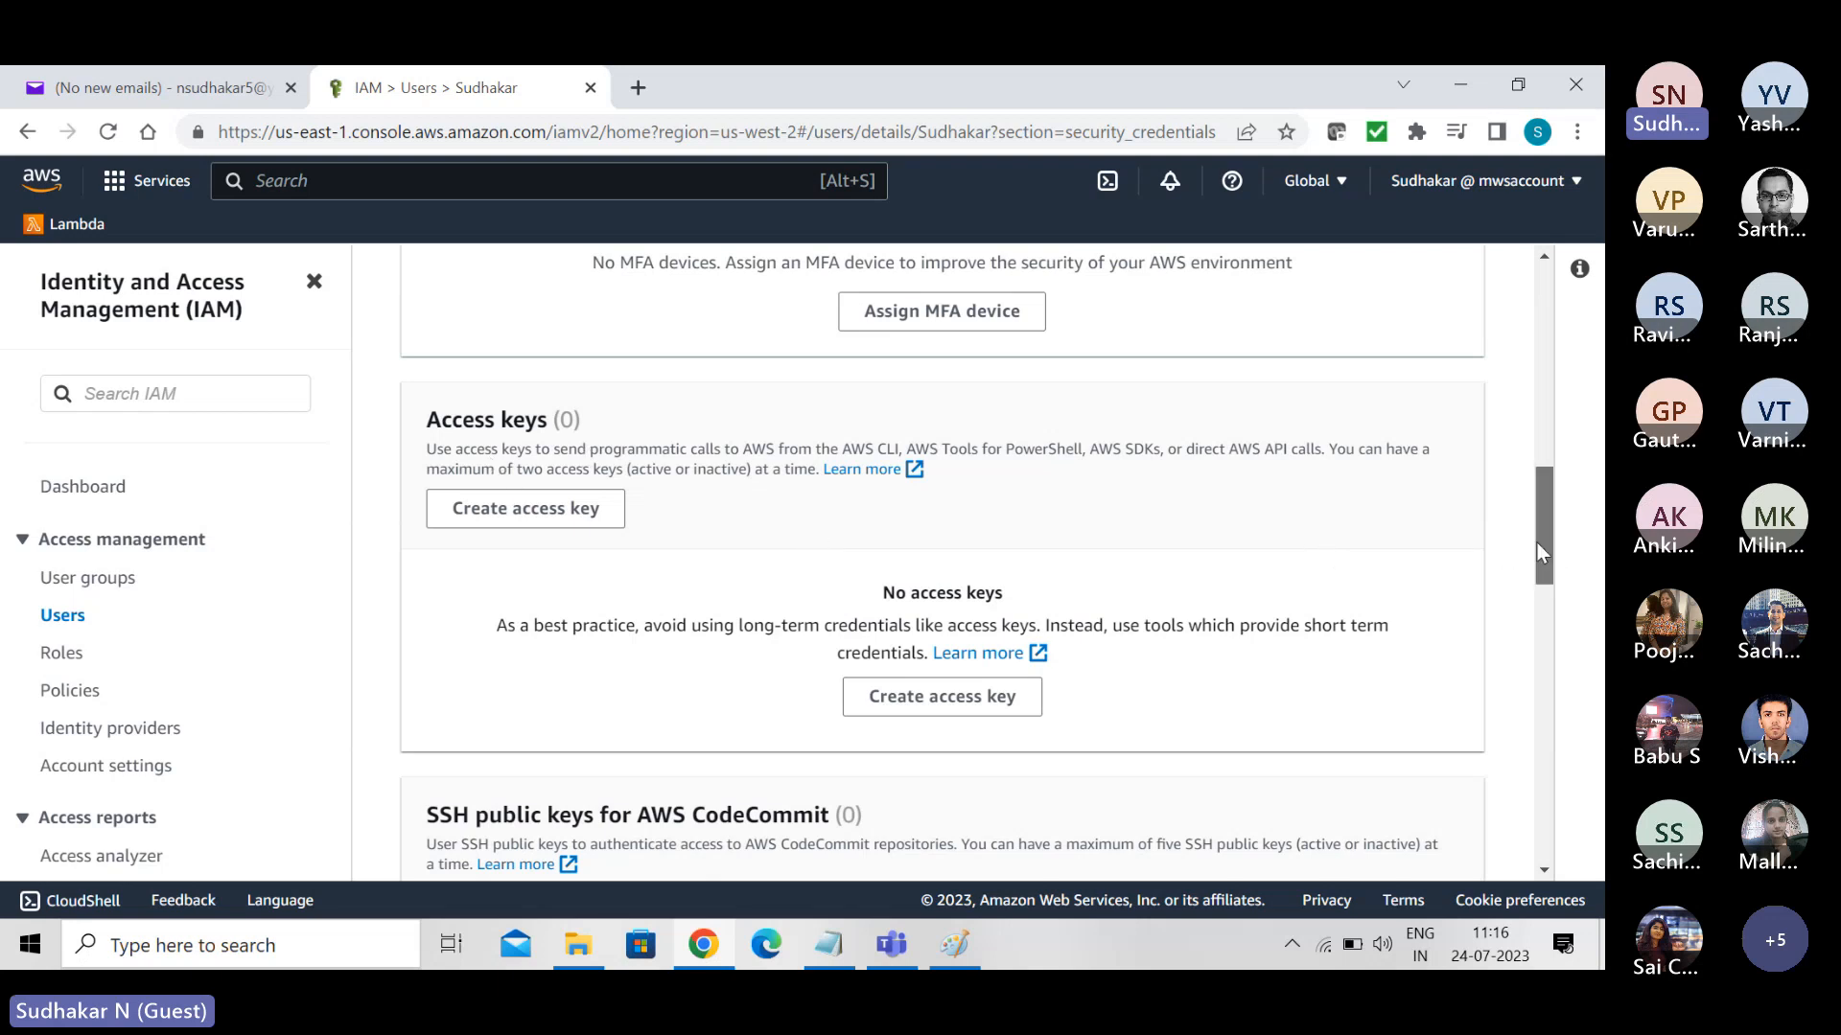
pyautogui.moveTo(1535, 541); pyautogui.dragTo(1522, 347)
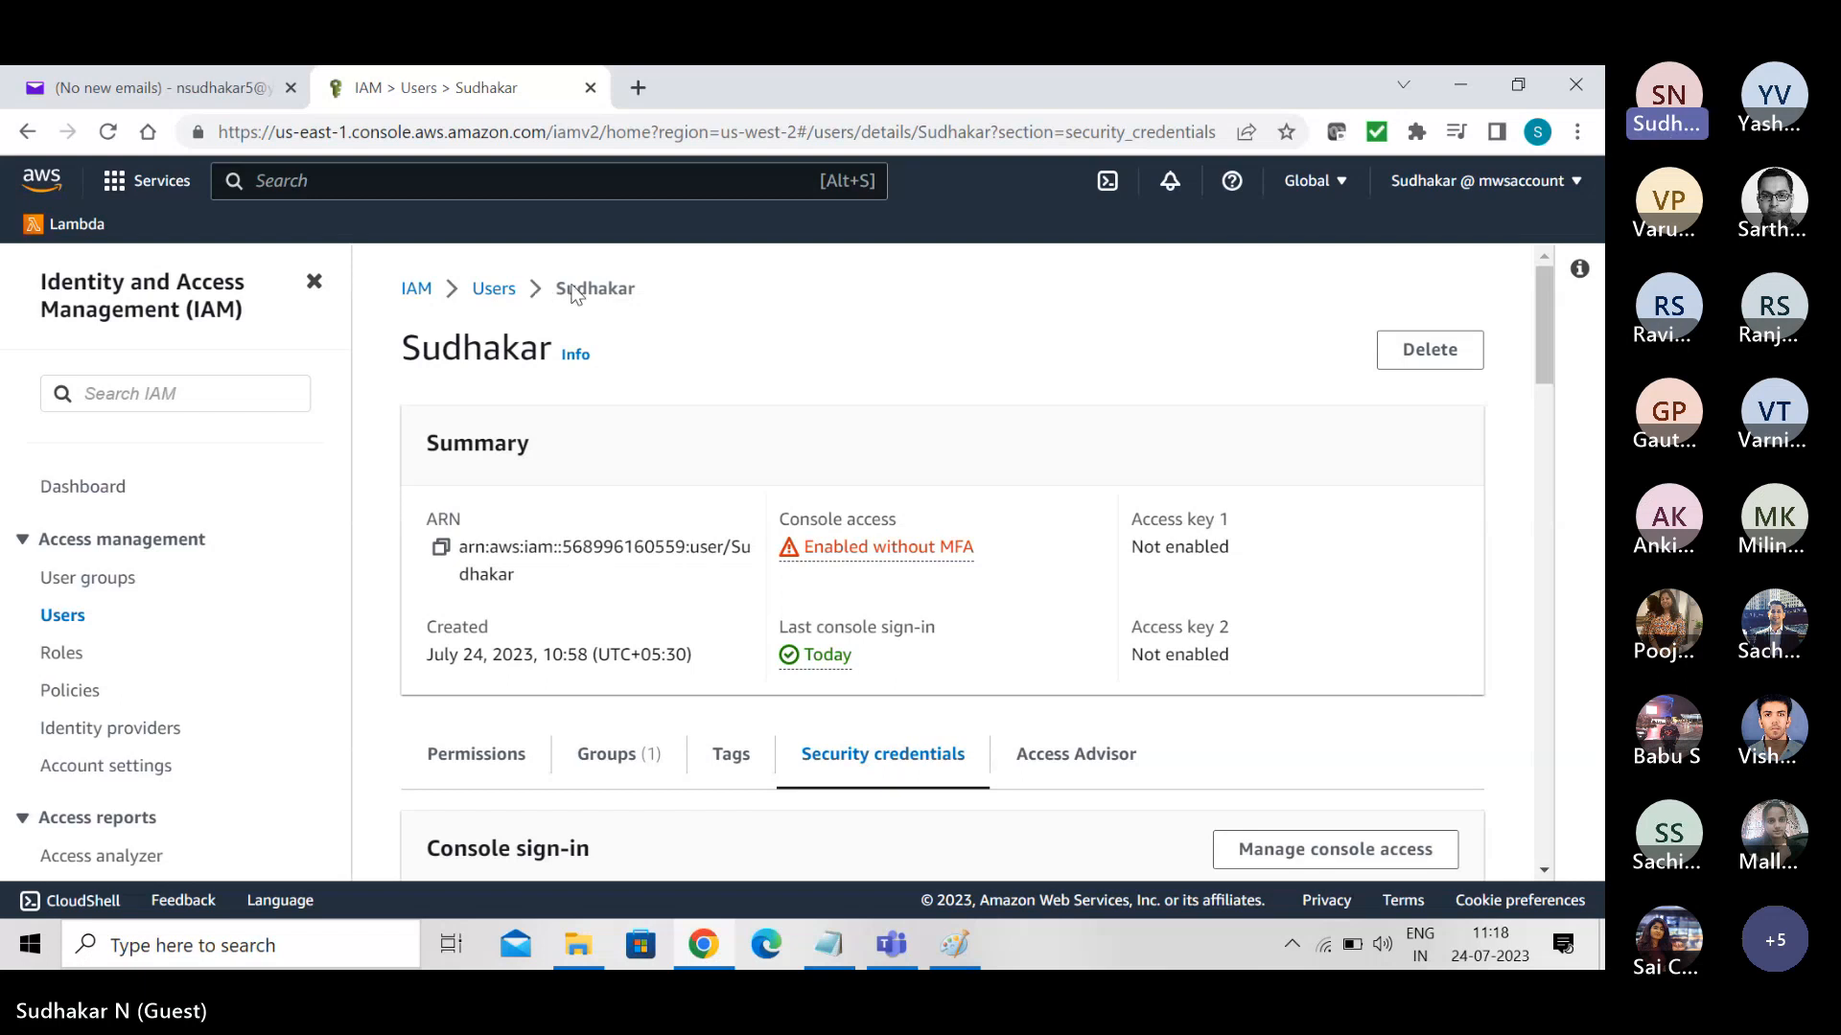
# - Switch to the Paint notes and delete all the username, password and access key text with a rectangular selection
pyautogui.click(953, 945)
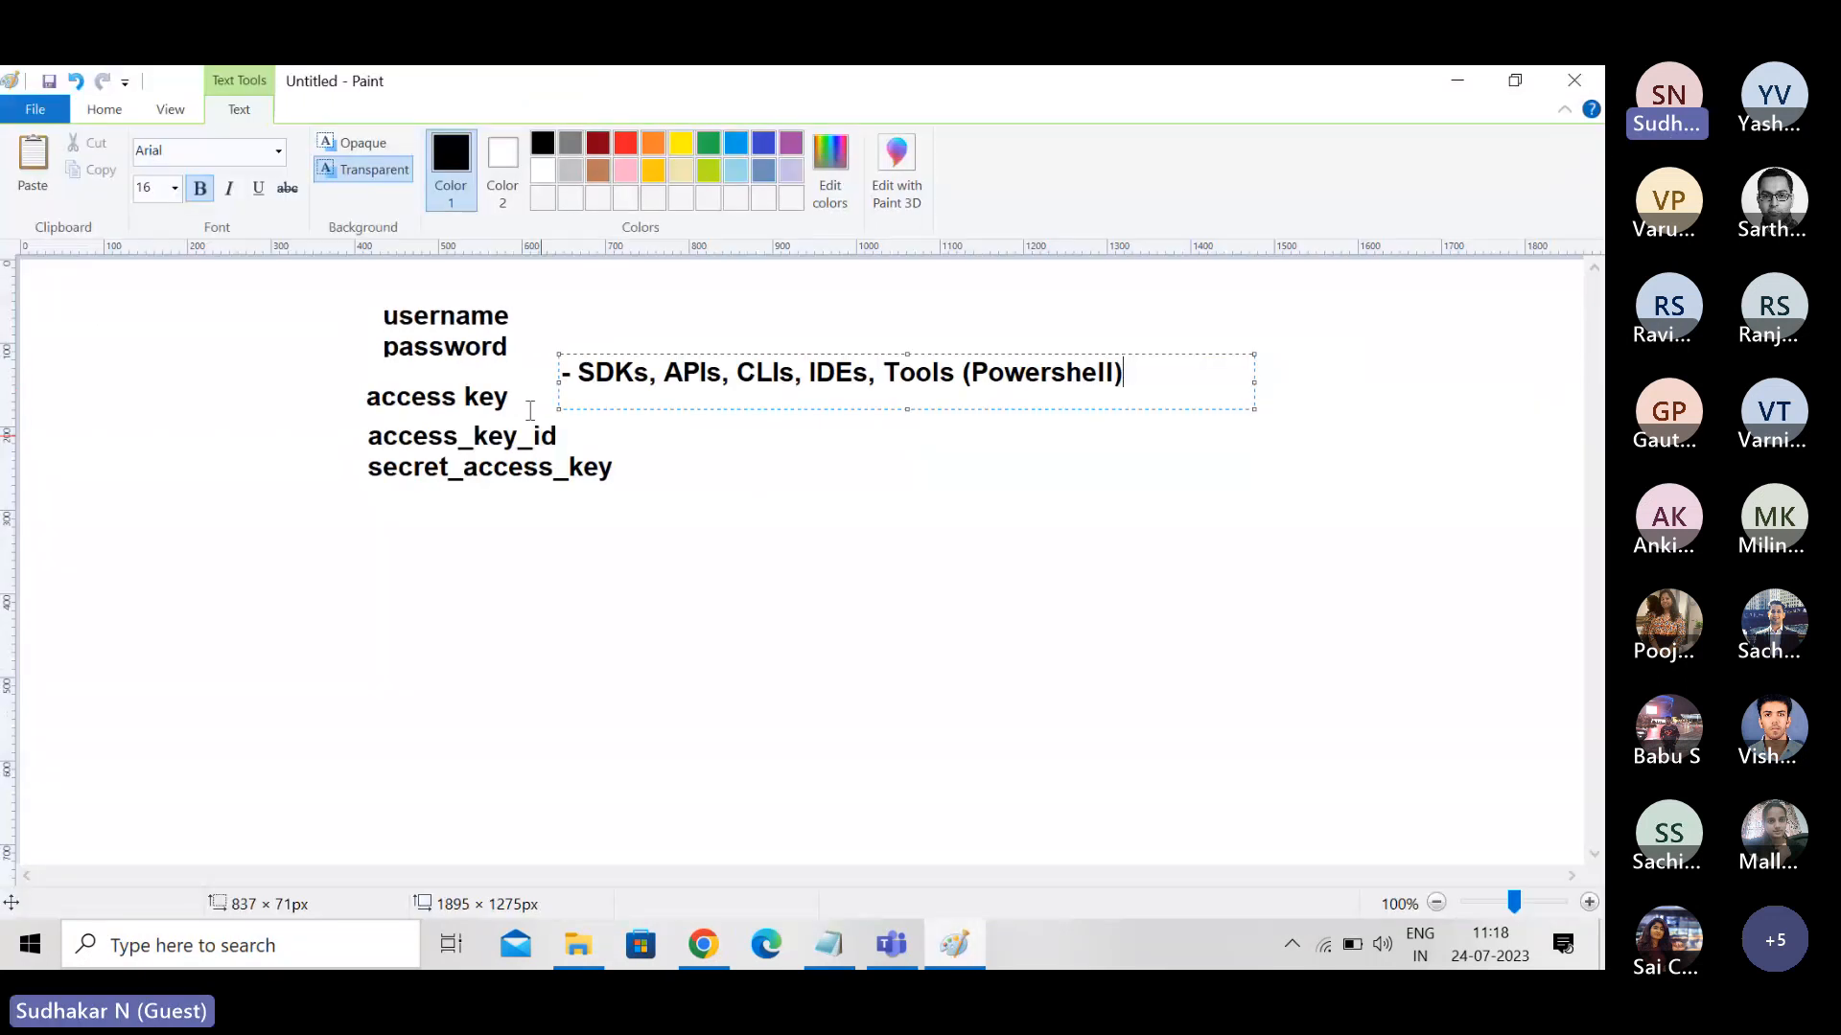
pyautogui.click(180, 362)
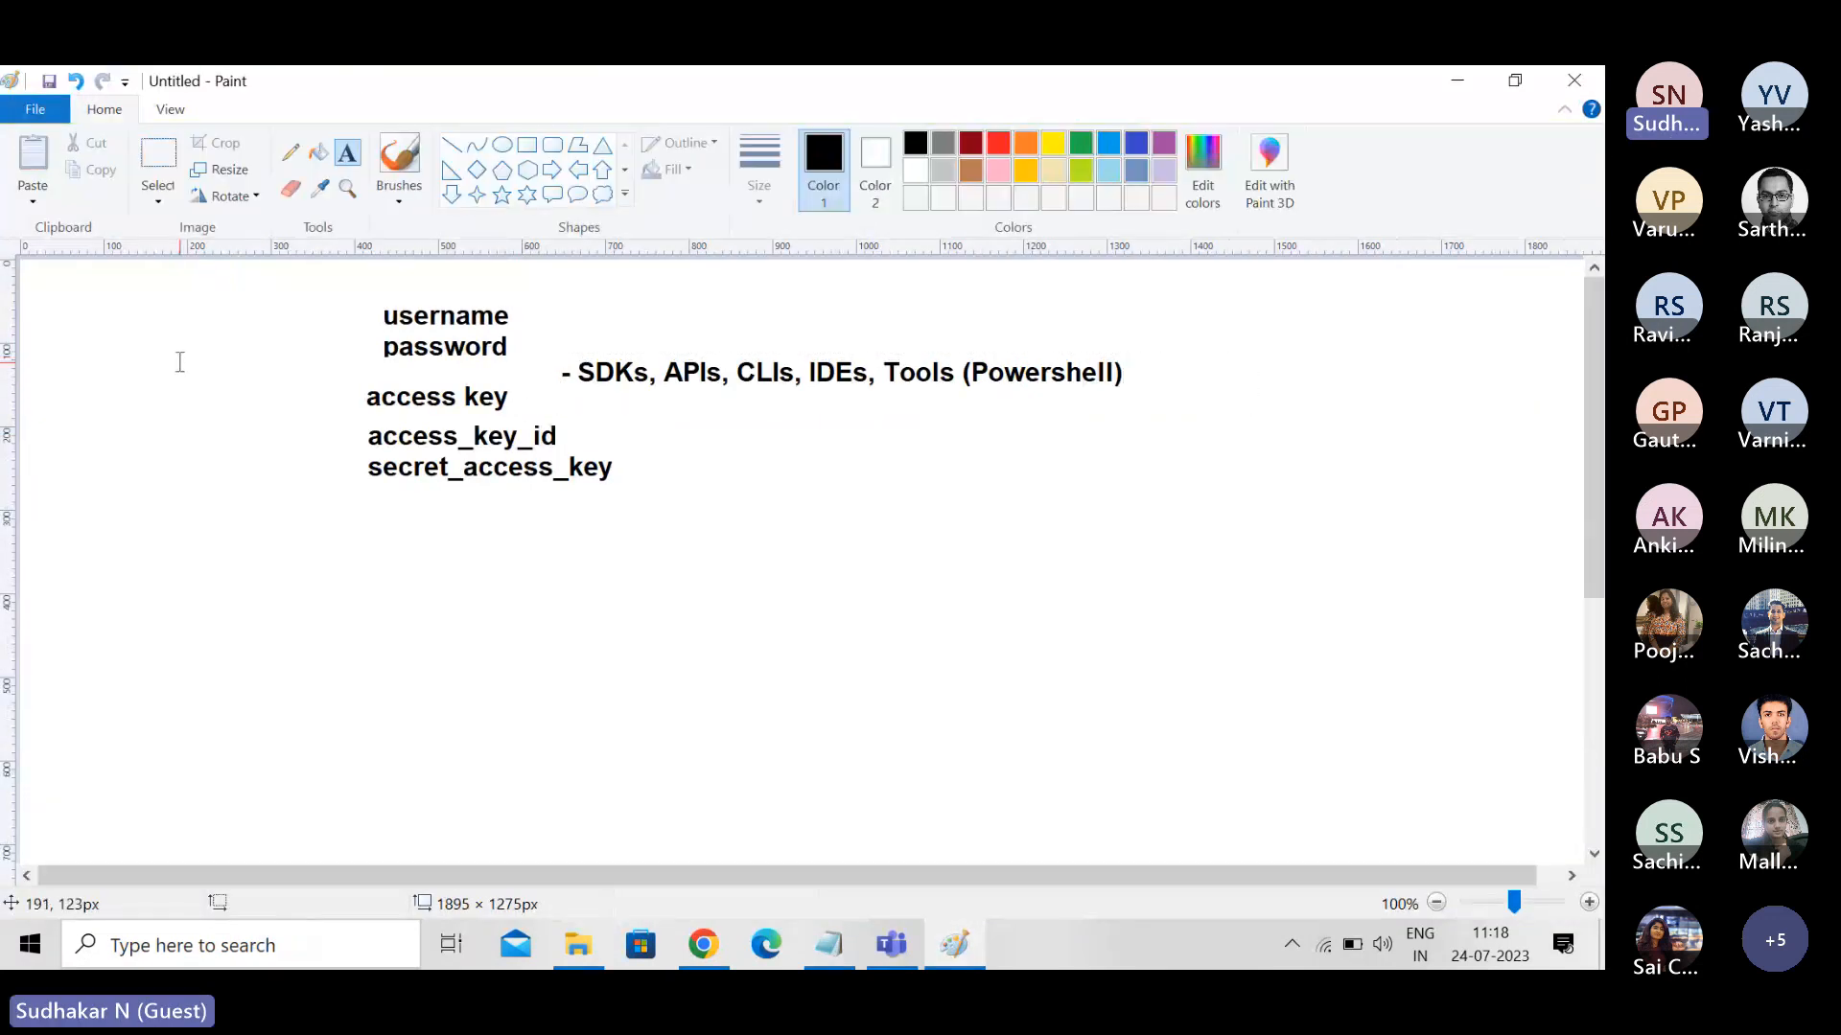
pyautogui.click(158, 200)
pyautogui.click(202, 255)
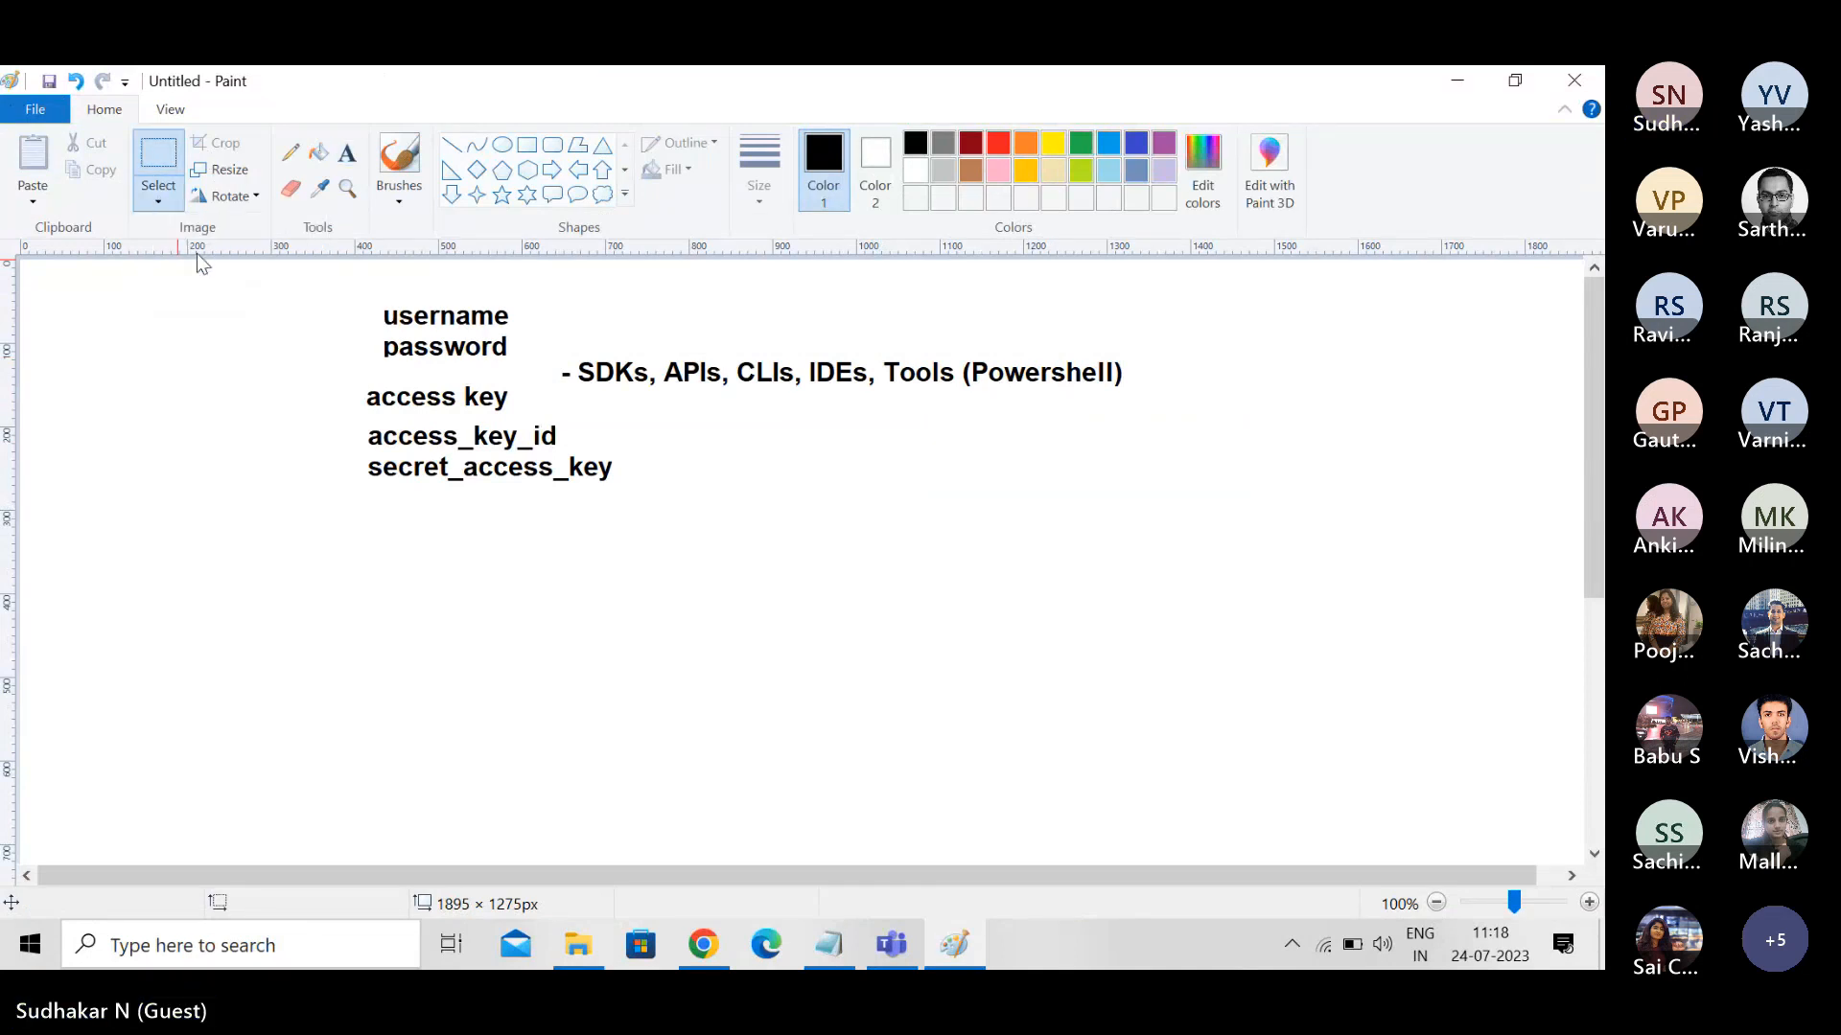
pyautogui.moveTo(322, 281)
pyautogui.mouseDown()
pyautogui.moveTo(332, 491)
pyautogui.moveTo(858, 518)
pyautogui.moveTo(1204, 493)
pyautogui.mouseUp()
pyautogui.press('Delete')
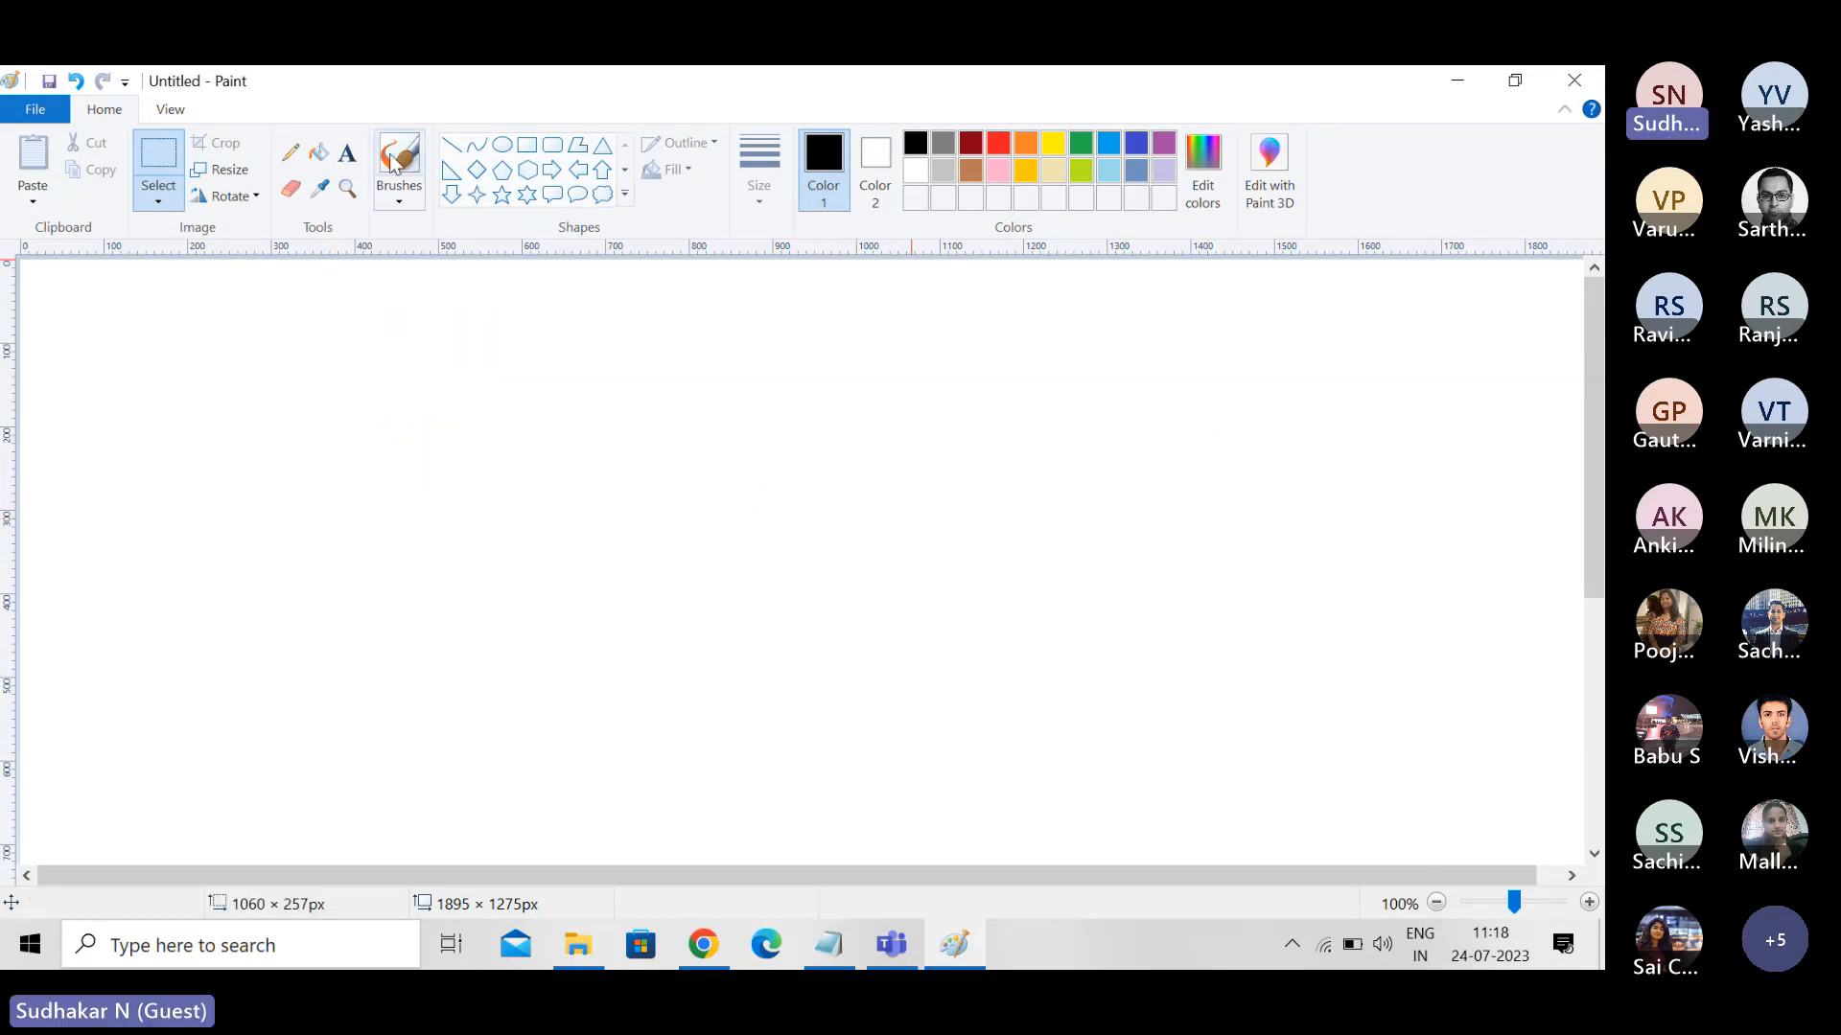
# - Add the bold title "VPC" near the upper-left area of the empty canvas
pyautogui.click(349, 158)
pyautogui.click(372, 354)
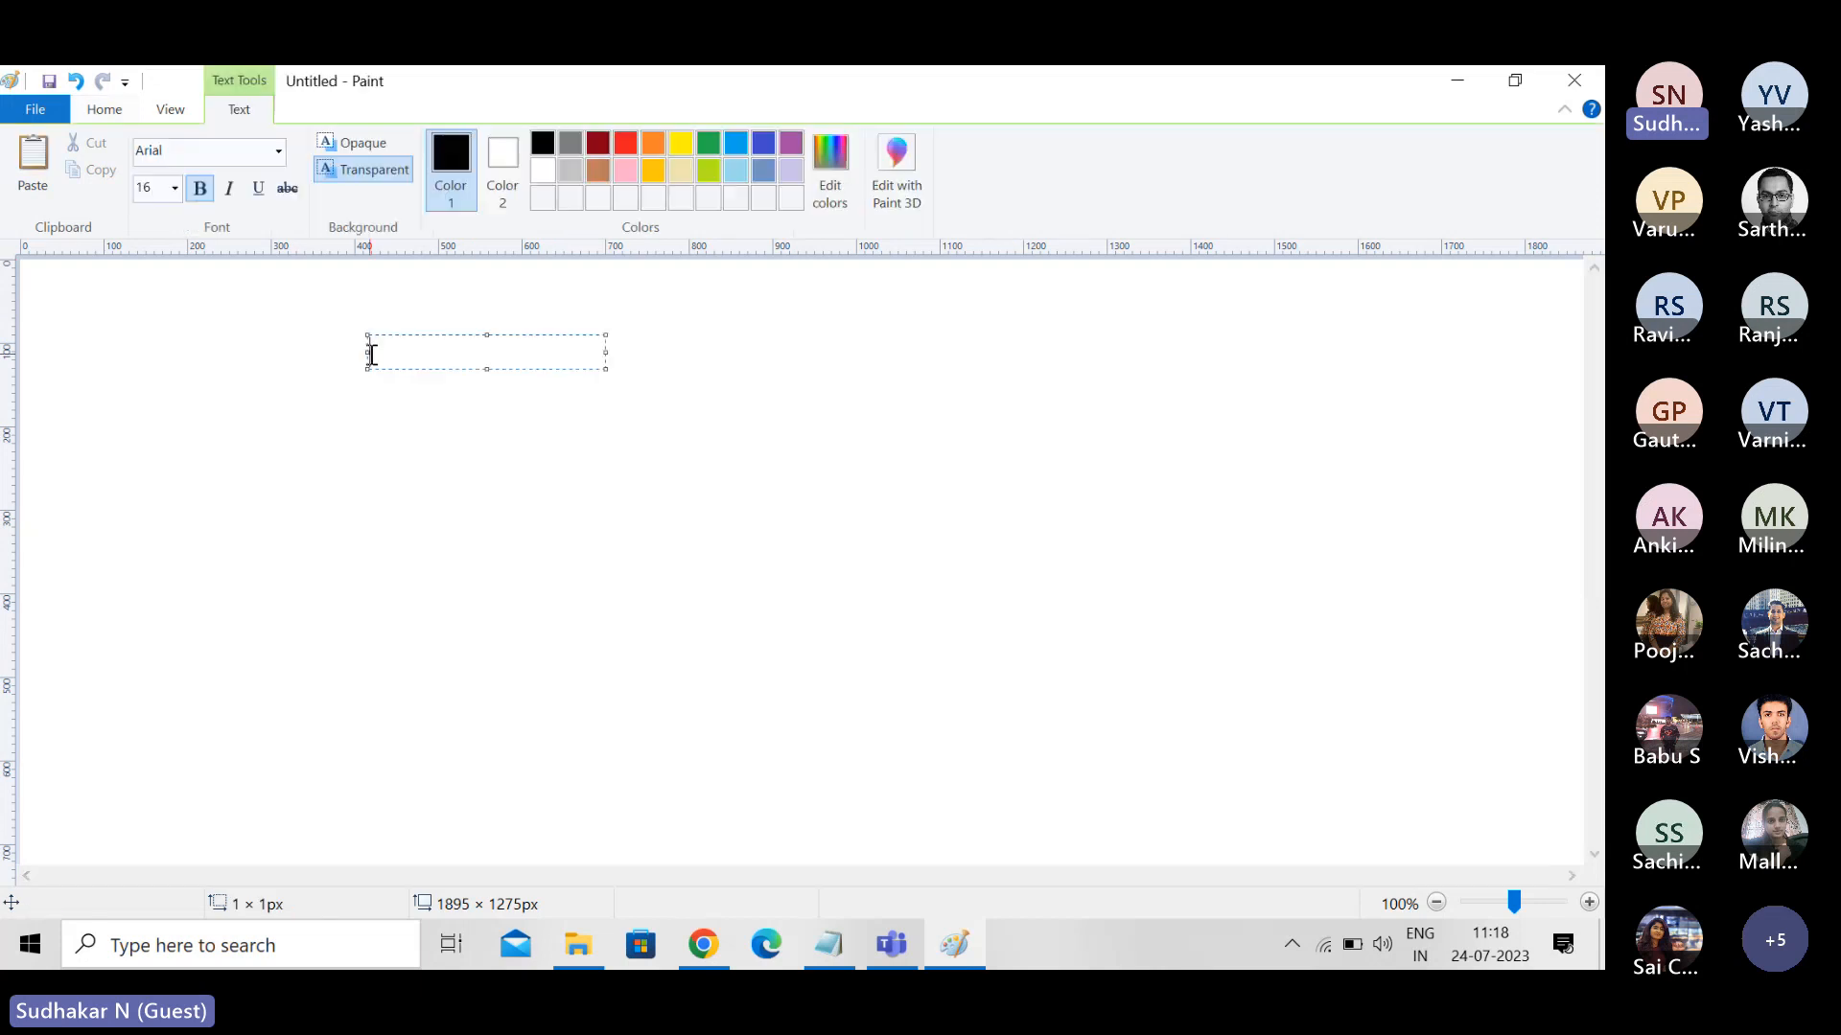
pyautogui.write('VPC')
pyautogui.click(421, 555)
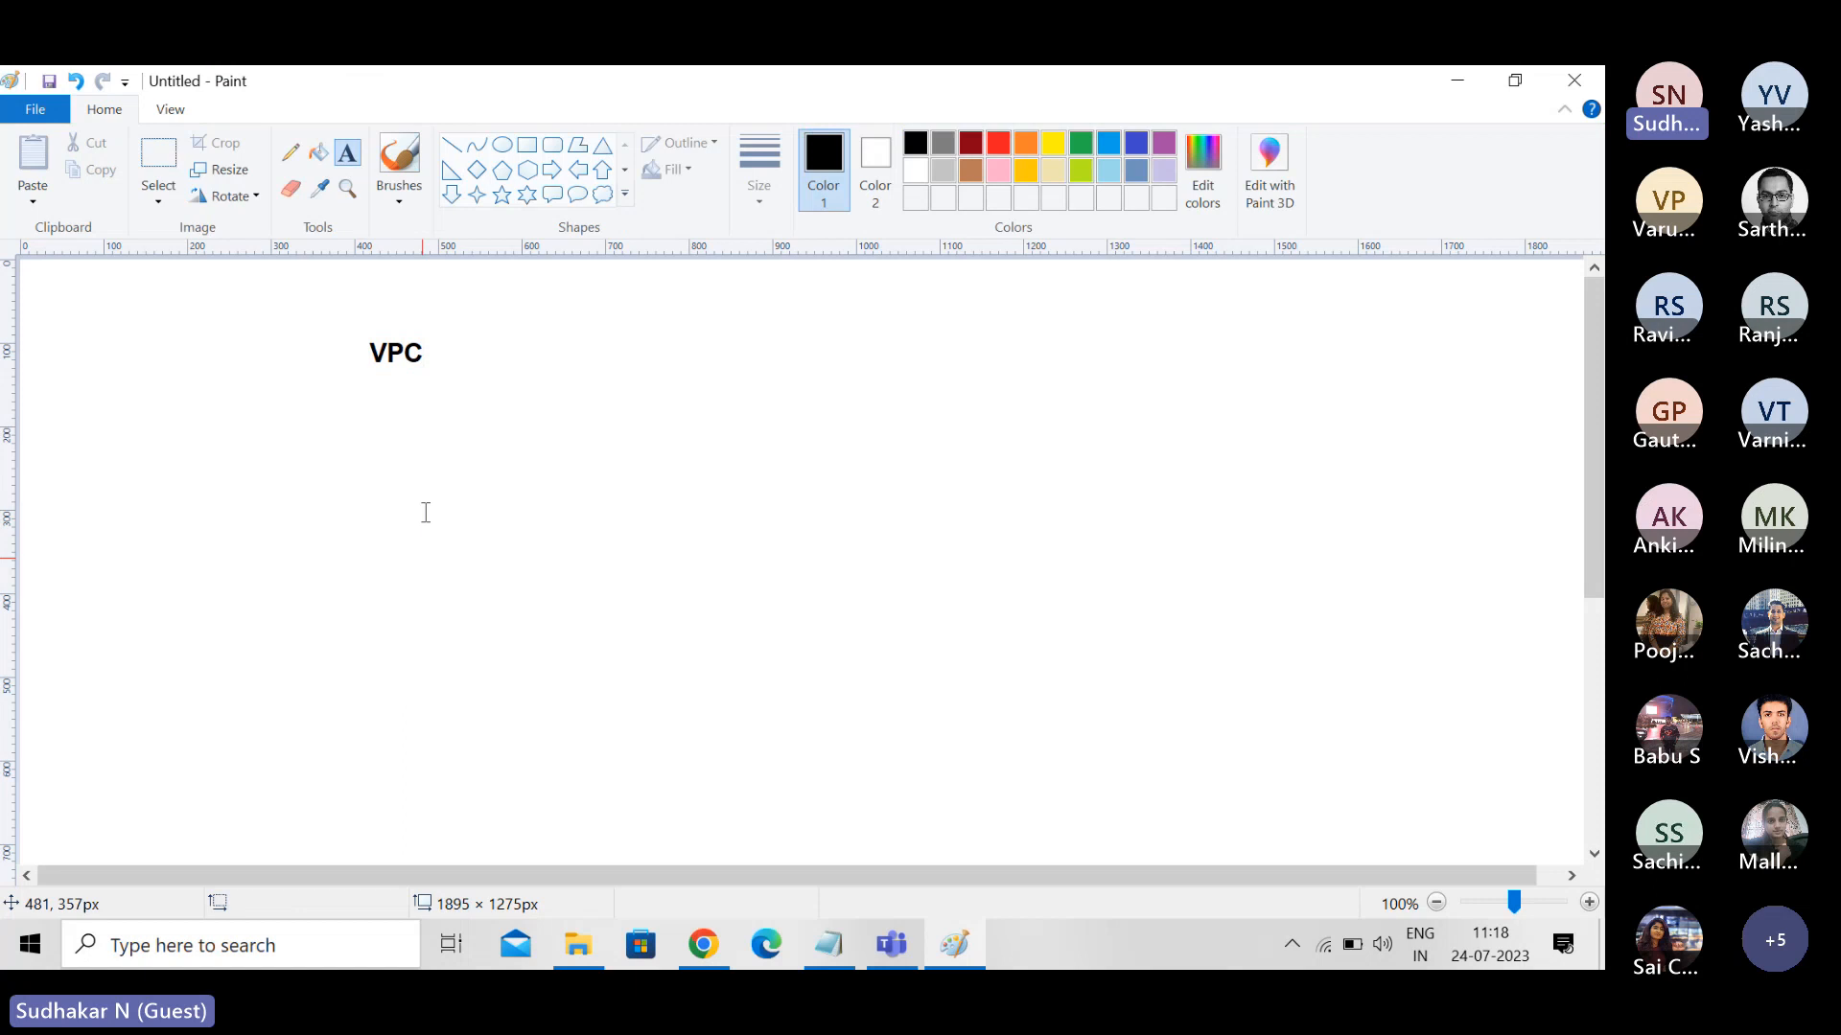
# - Draw a rectangle of about 551 × 244 px right of the title and a smaller one of about 238 × 224 px below it
pyautogui.click(526, 145)
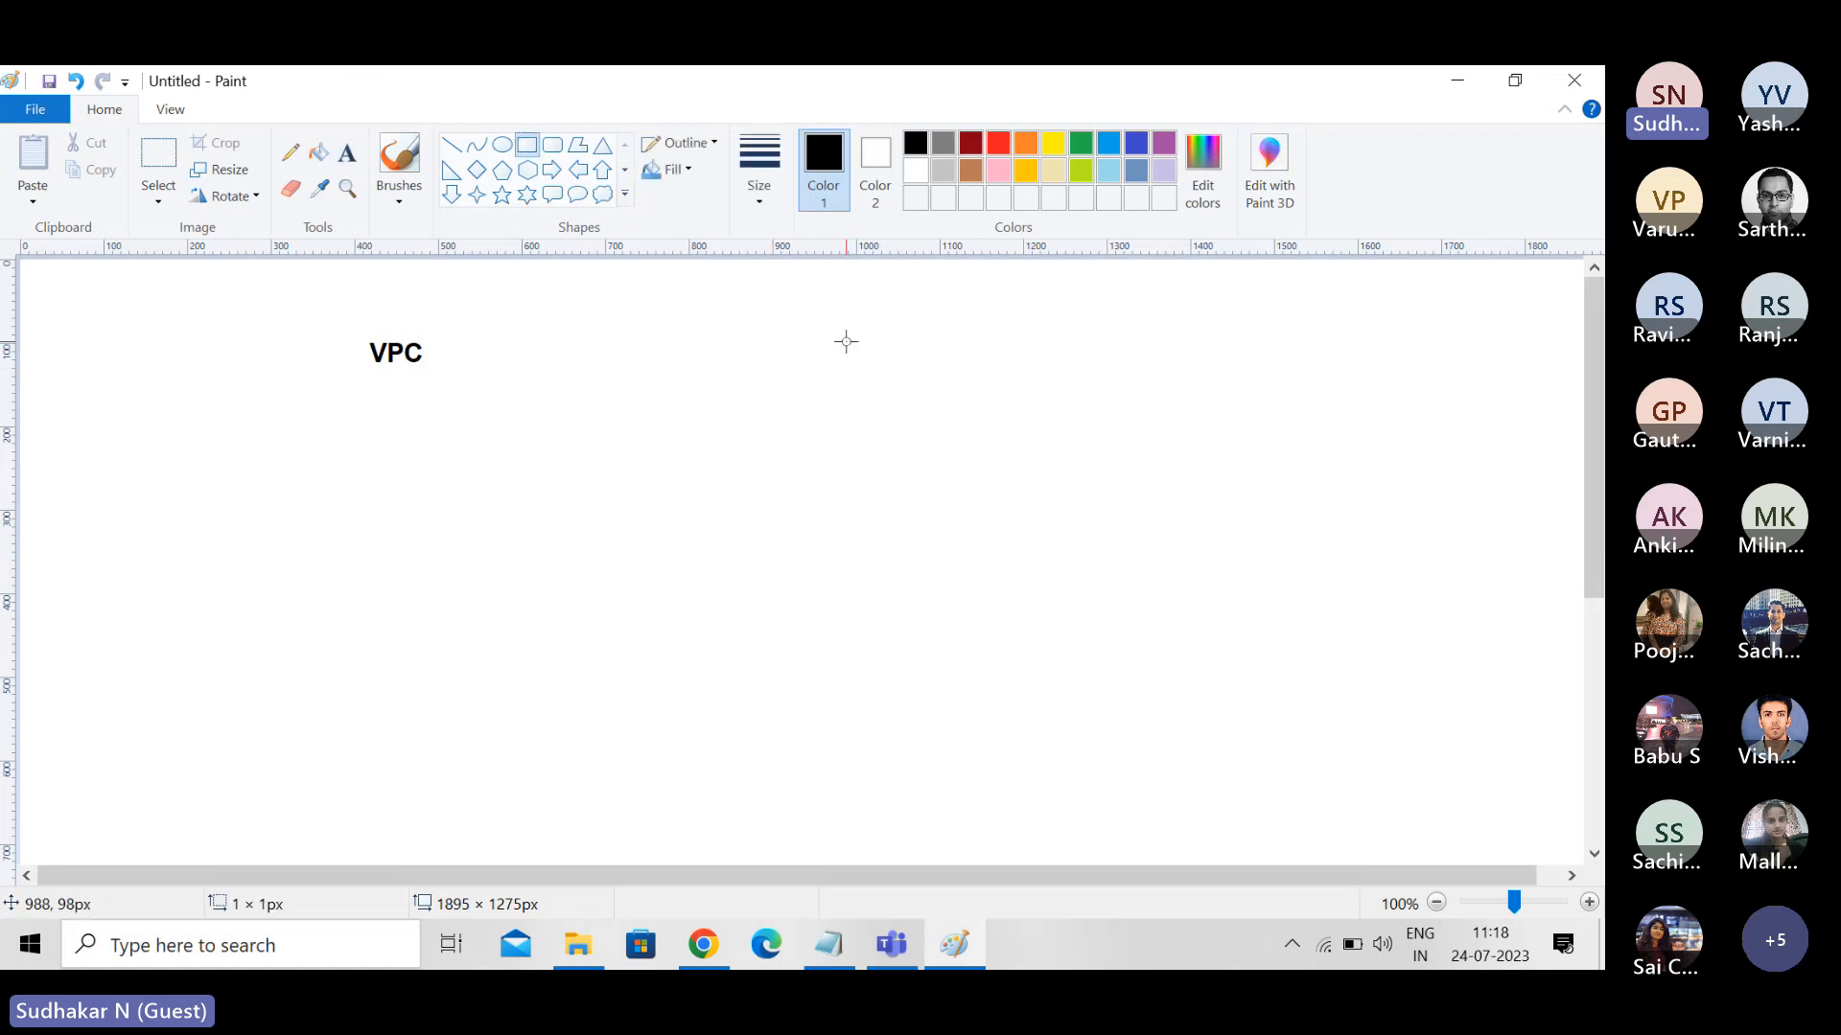
pyautogui.moveTo(846, 341)
pyautogui.mouseDown()
pyautogui.moveTo(888, 518)
pyautogui.moveTo(1305, 545)
pyautogui.mouseUp()
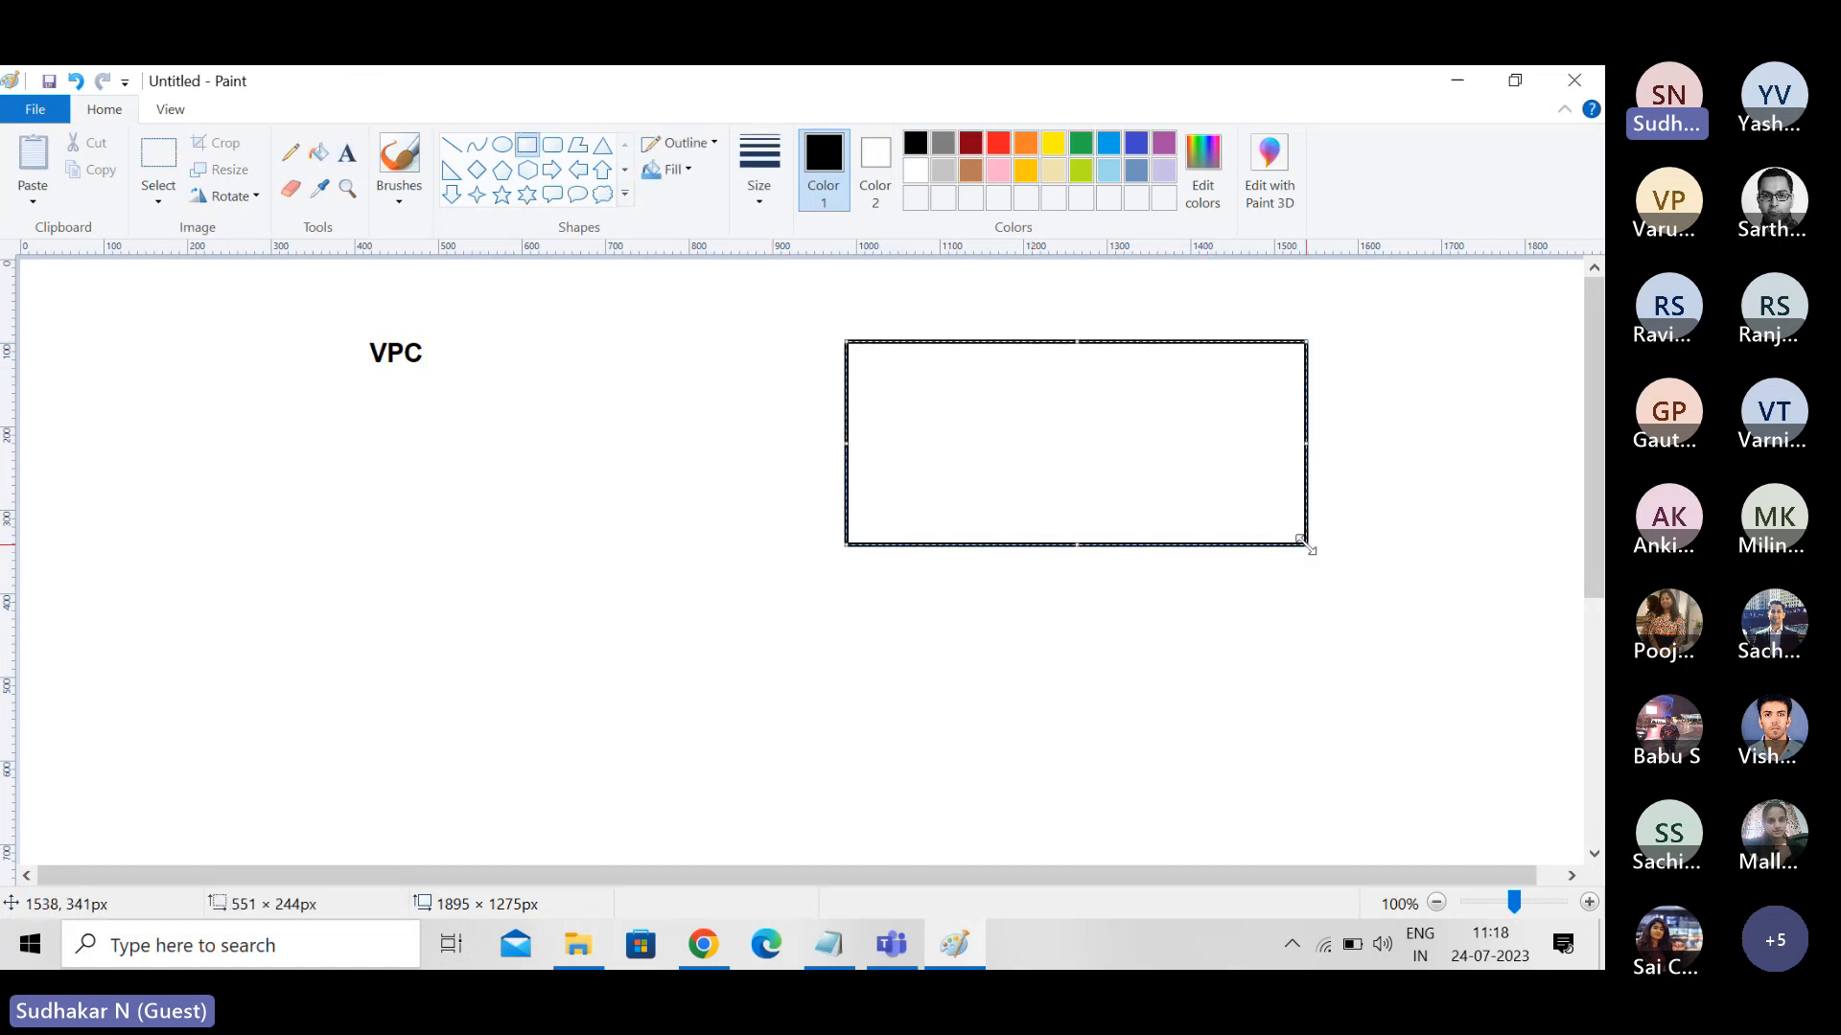
pyautogui.click(516, 522)
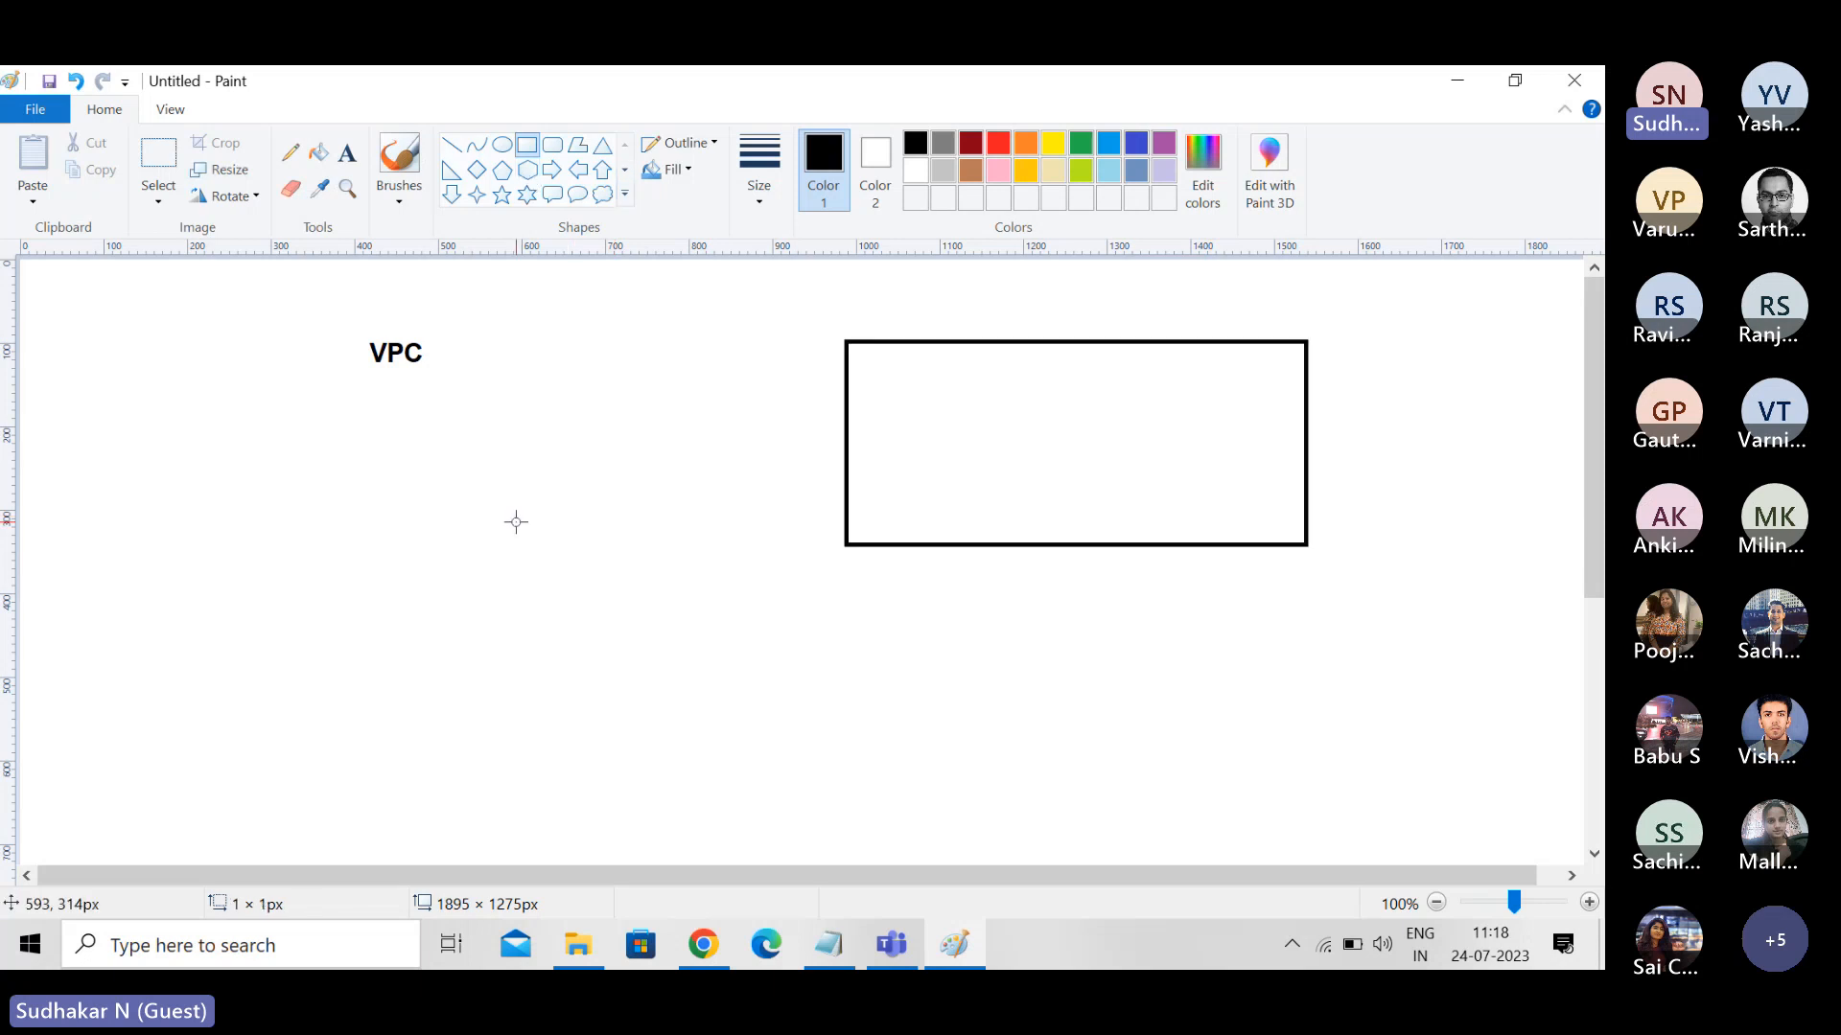
pyautogui.moveTo(516, 522)
pyautogui.mouseDown()
pyautogui.moveTo(505, 641)
pyautogui.moveTo(714, 709)
pyautogui.mouseUp()
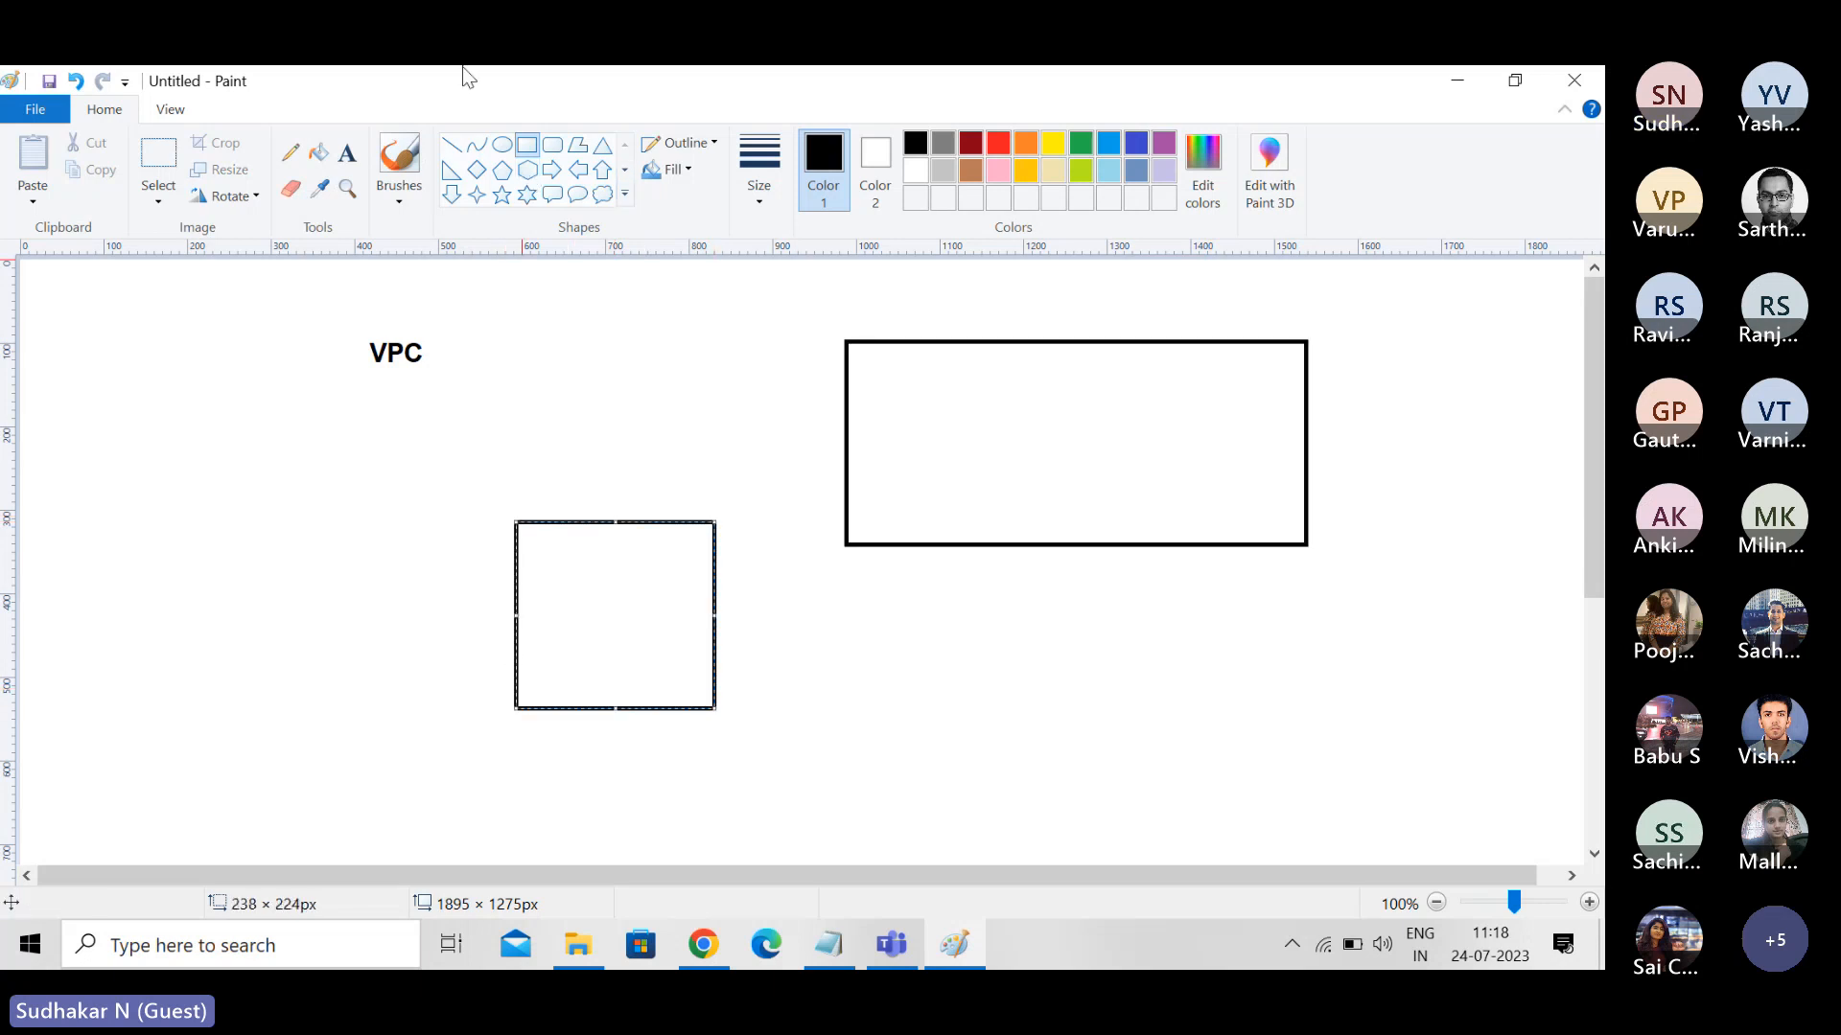
# - Connect the small box's right edge to the large box's lower edge with two straight line segments
pyautogui.click(451, 145)
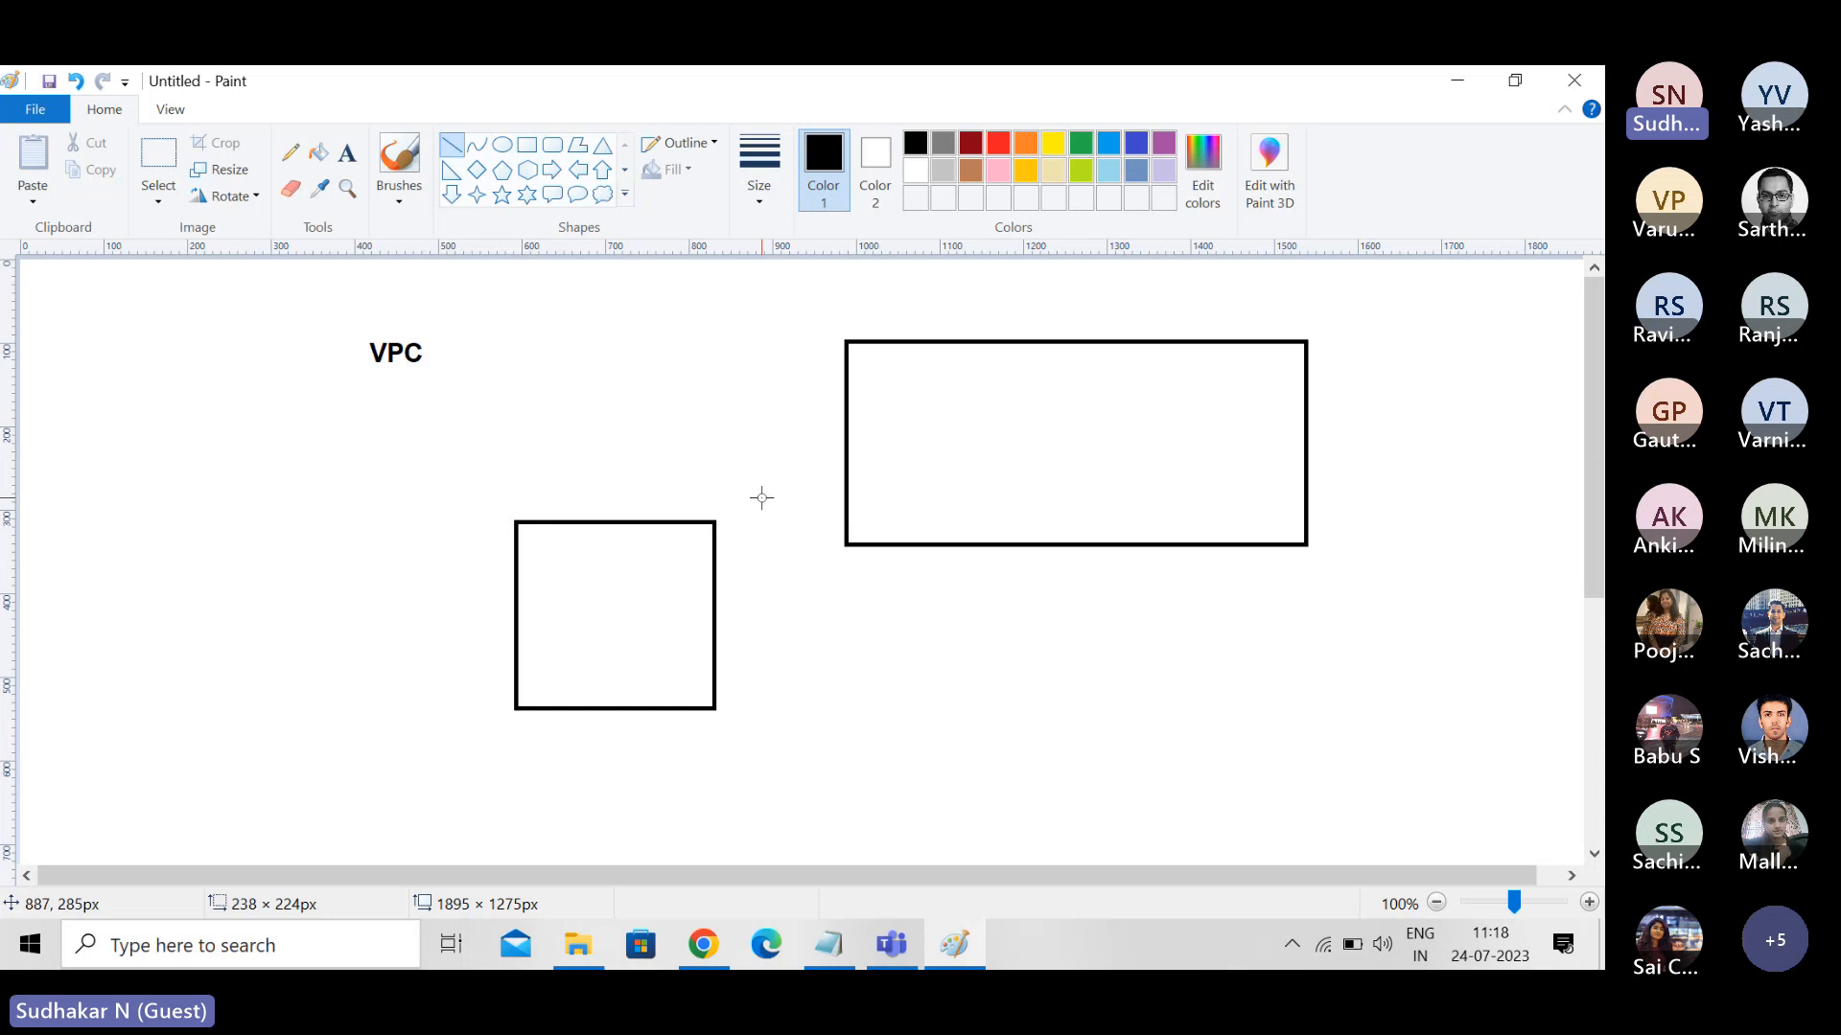
pyautogui.moveTo(714, 631); pyautogui.dragTo(1037, 622)
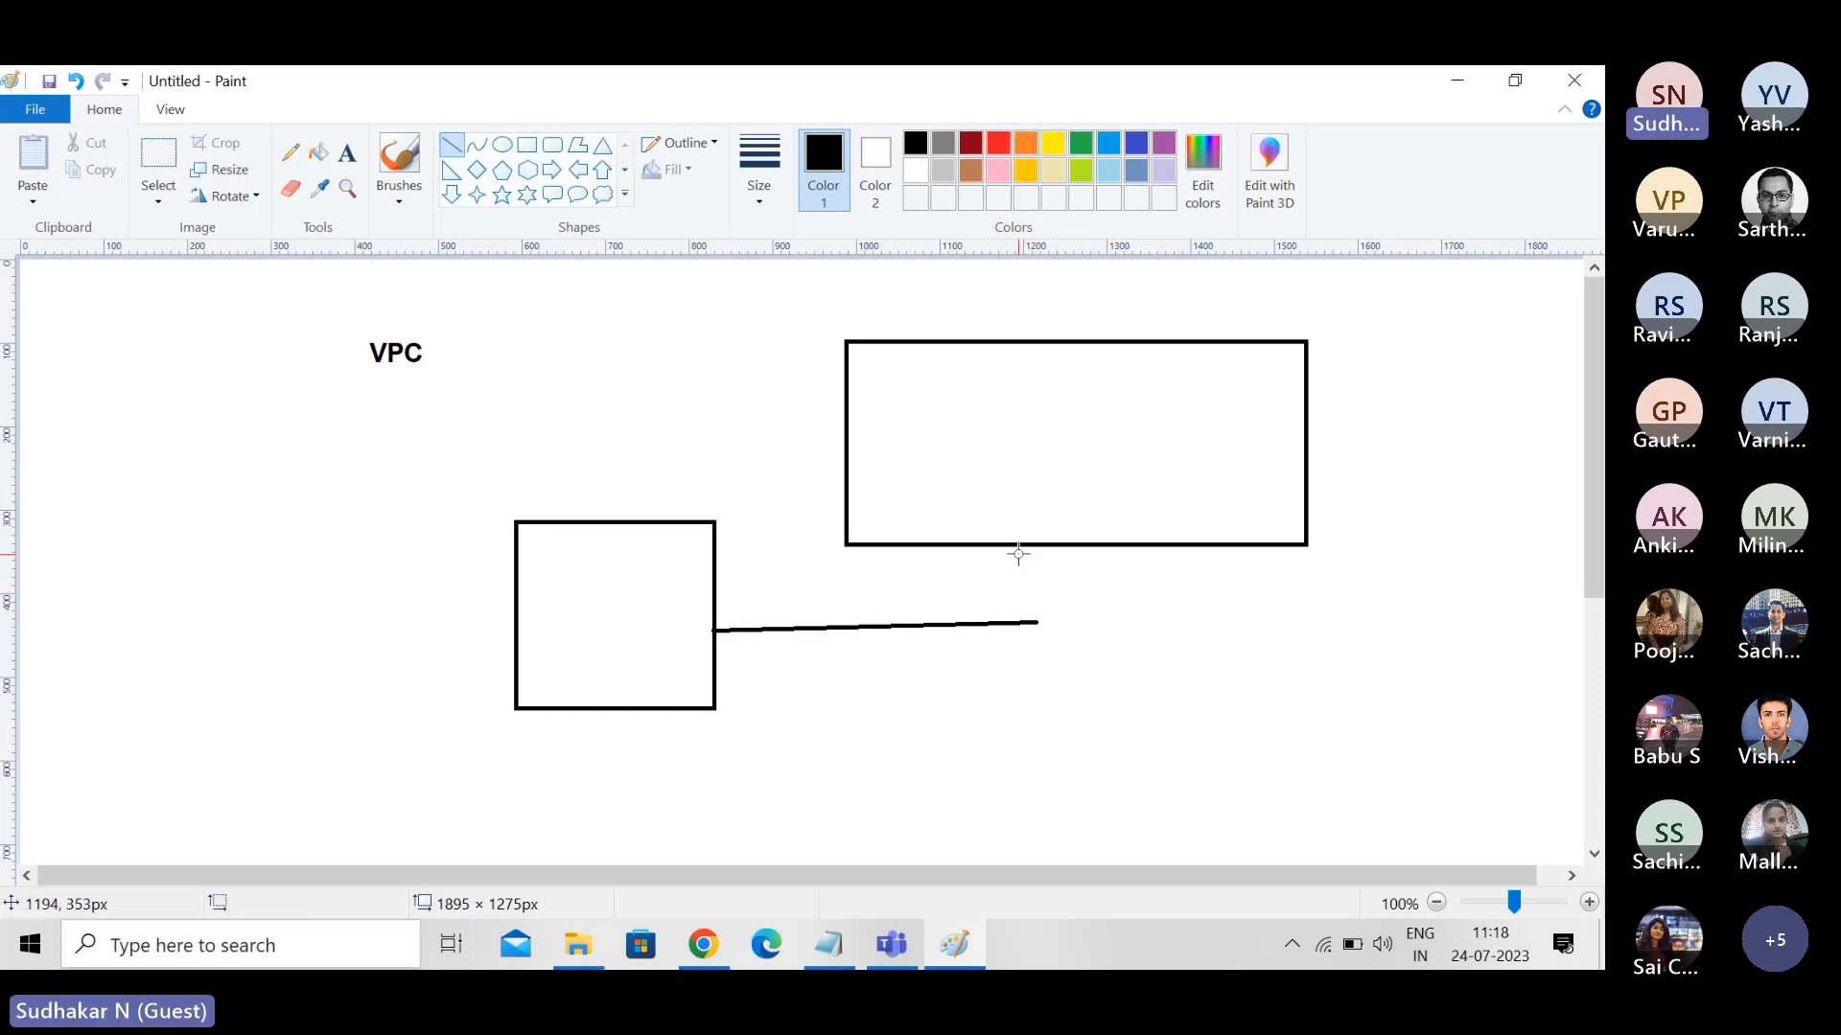
pyautogui.moveTo(1022, 543); pyautogui.dragTo(1033, 620)
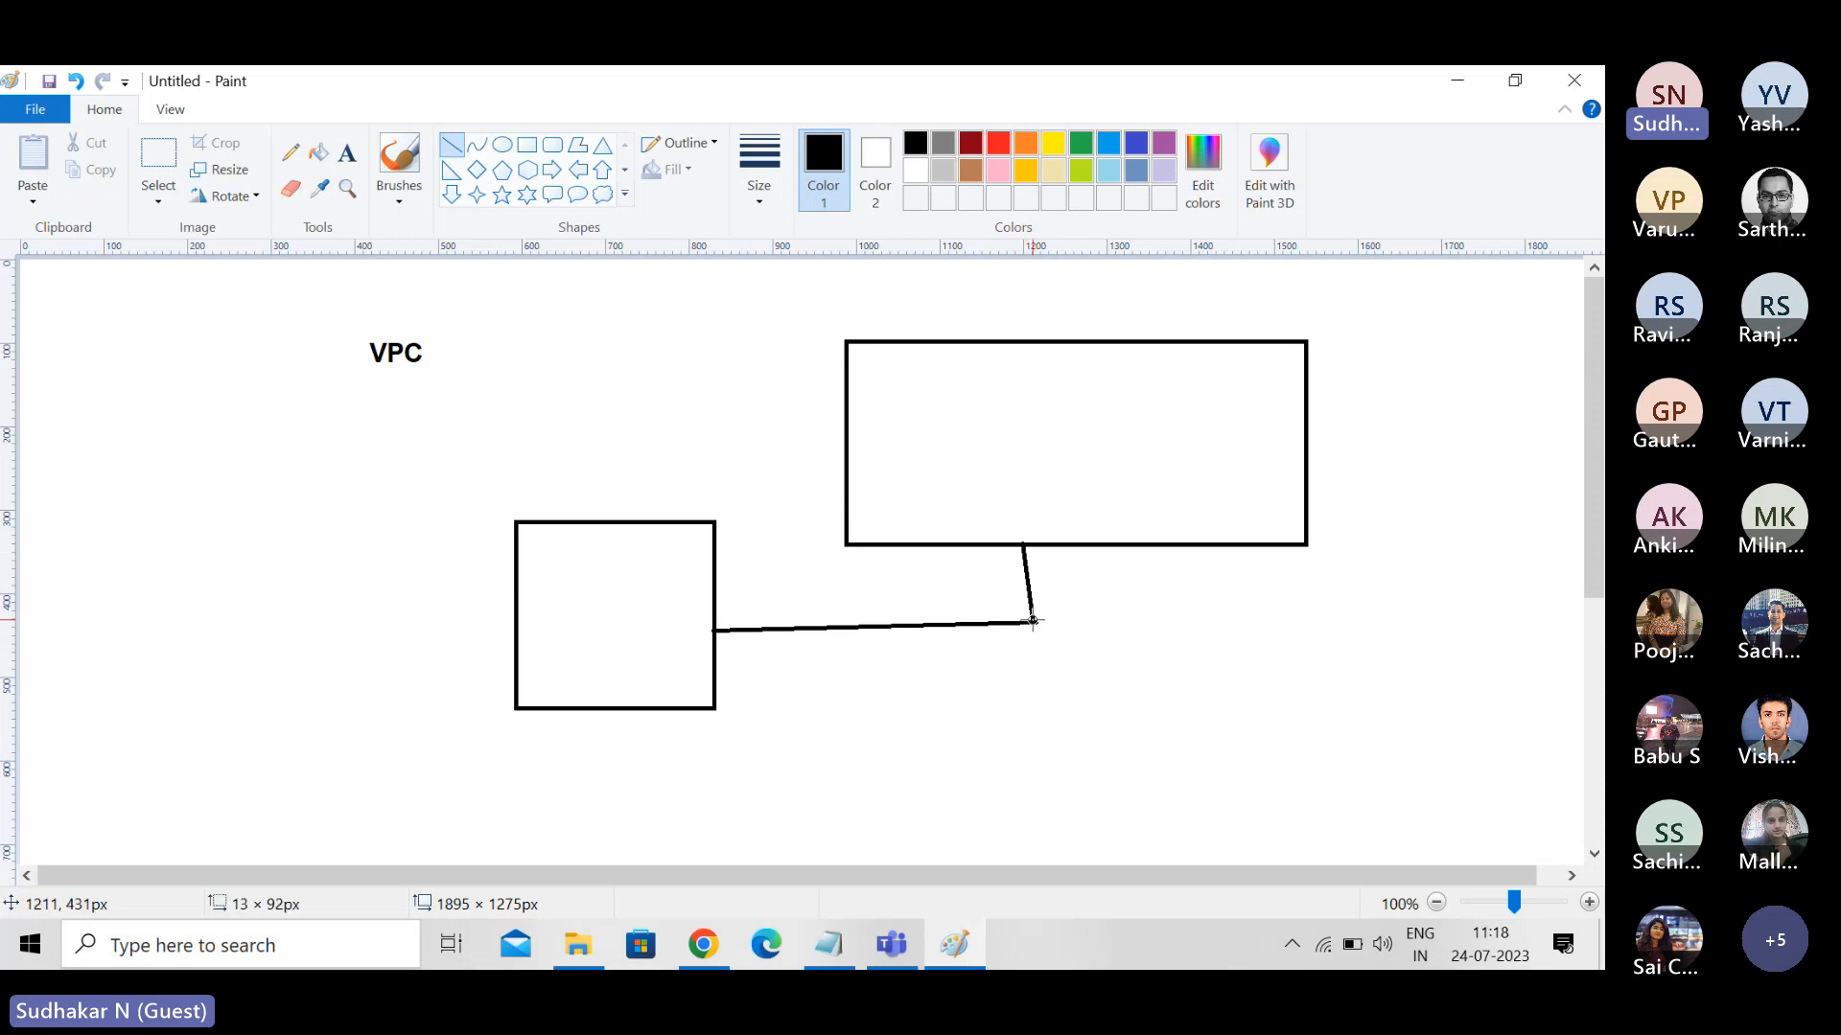
# - Draw a small ellipse at each end of the connection, where it meets the large and small boxes
pyautogui.click(450, 151)
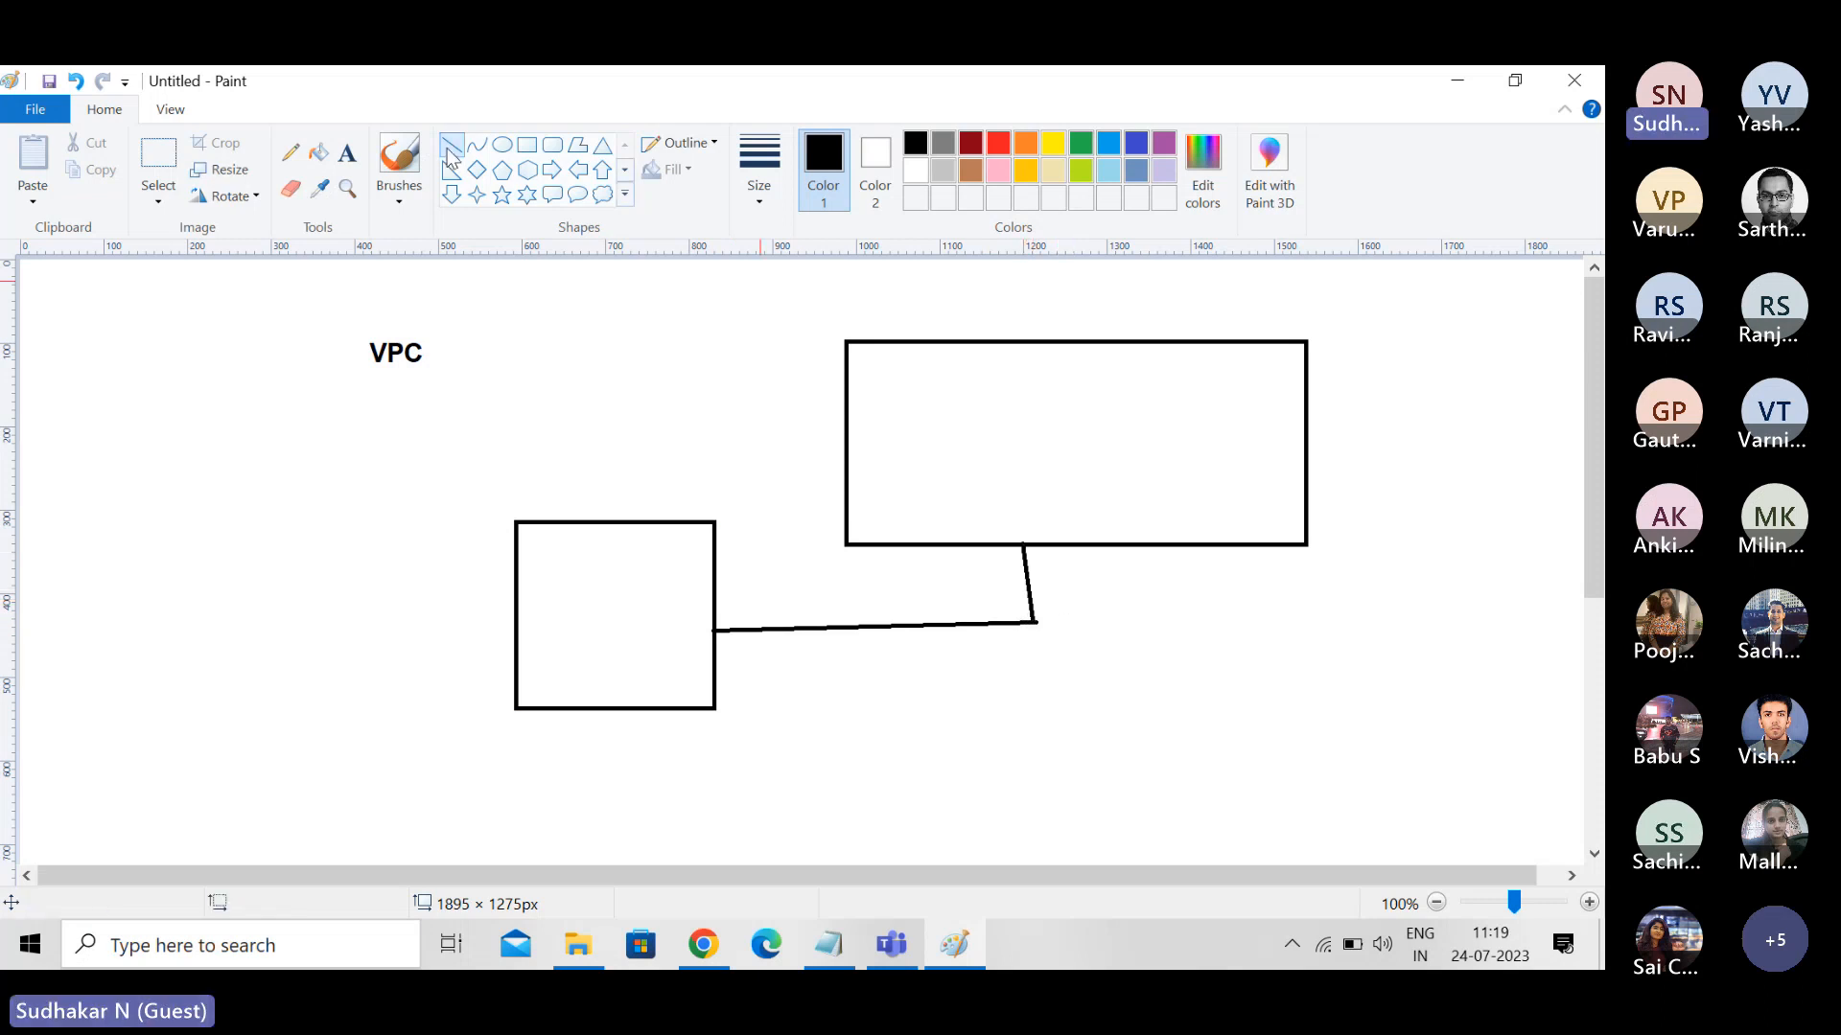
pyautogui.click(501, 145)
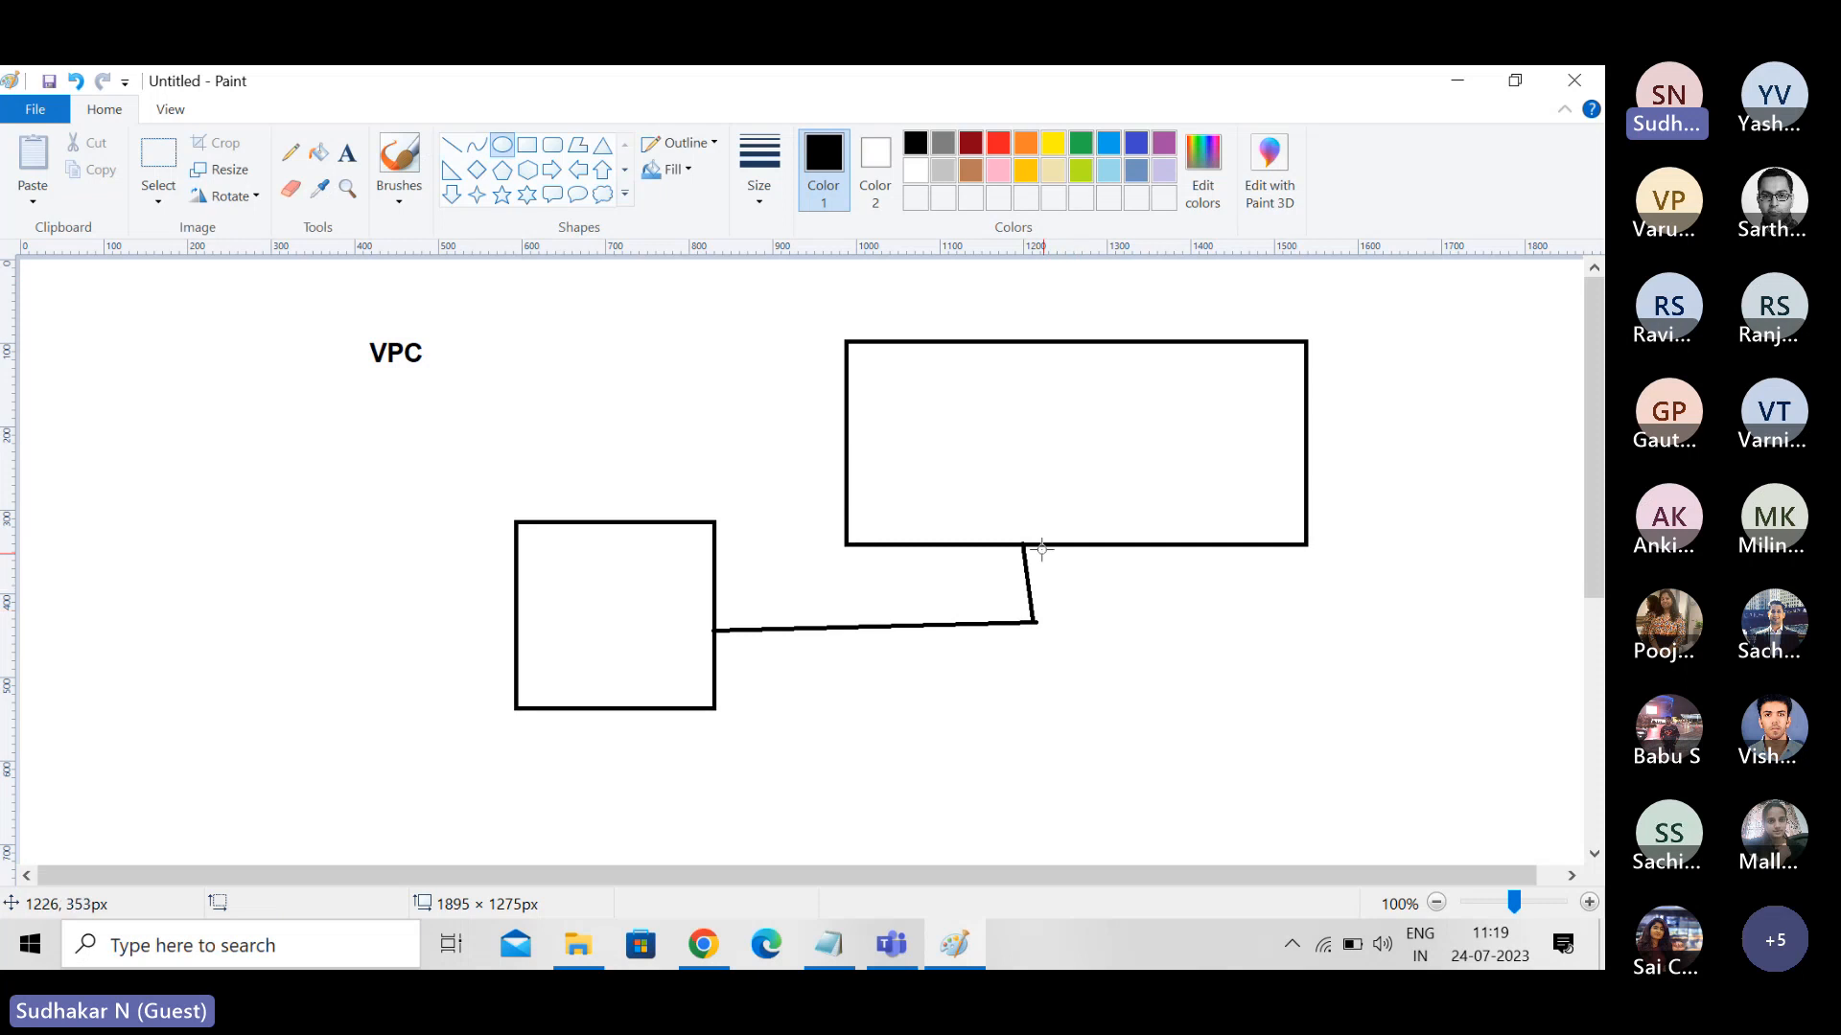
pyautogui.moveTo(1035, 526); pyautogui.dragTo(1006, 573)
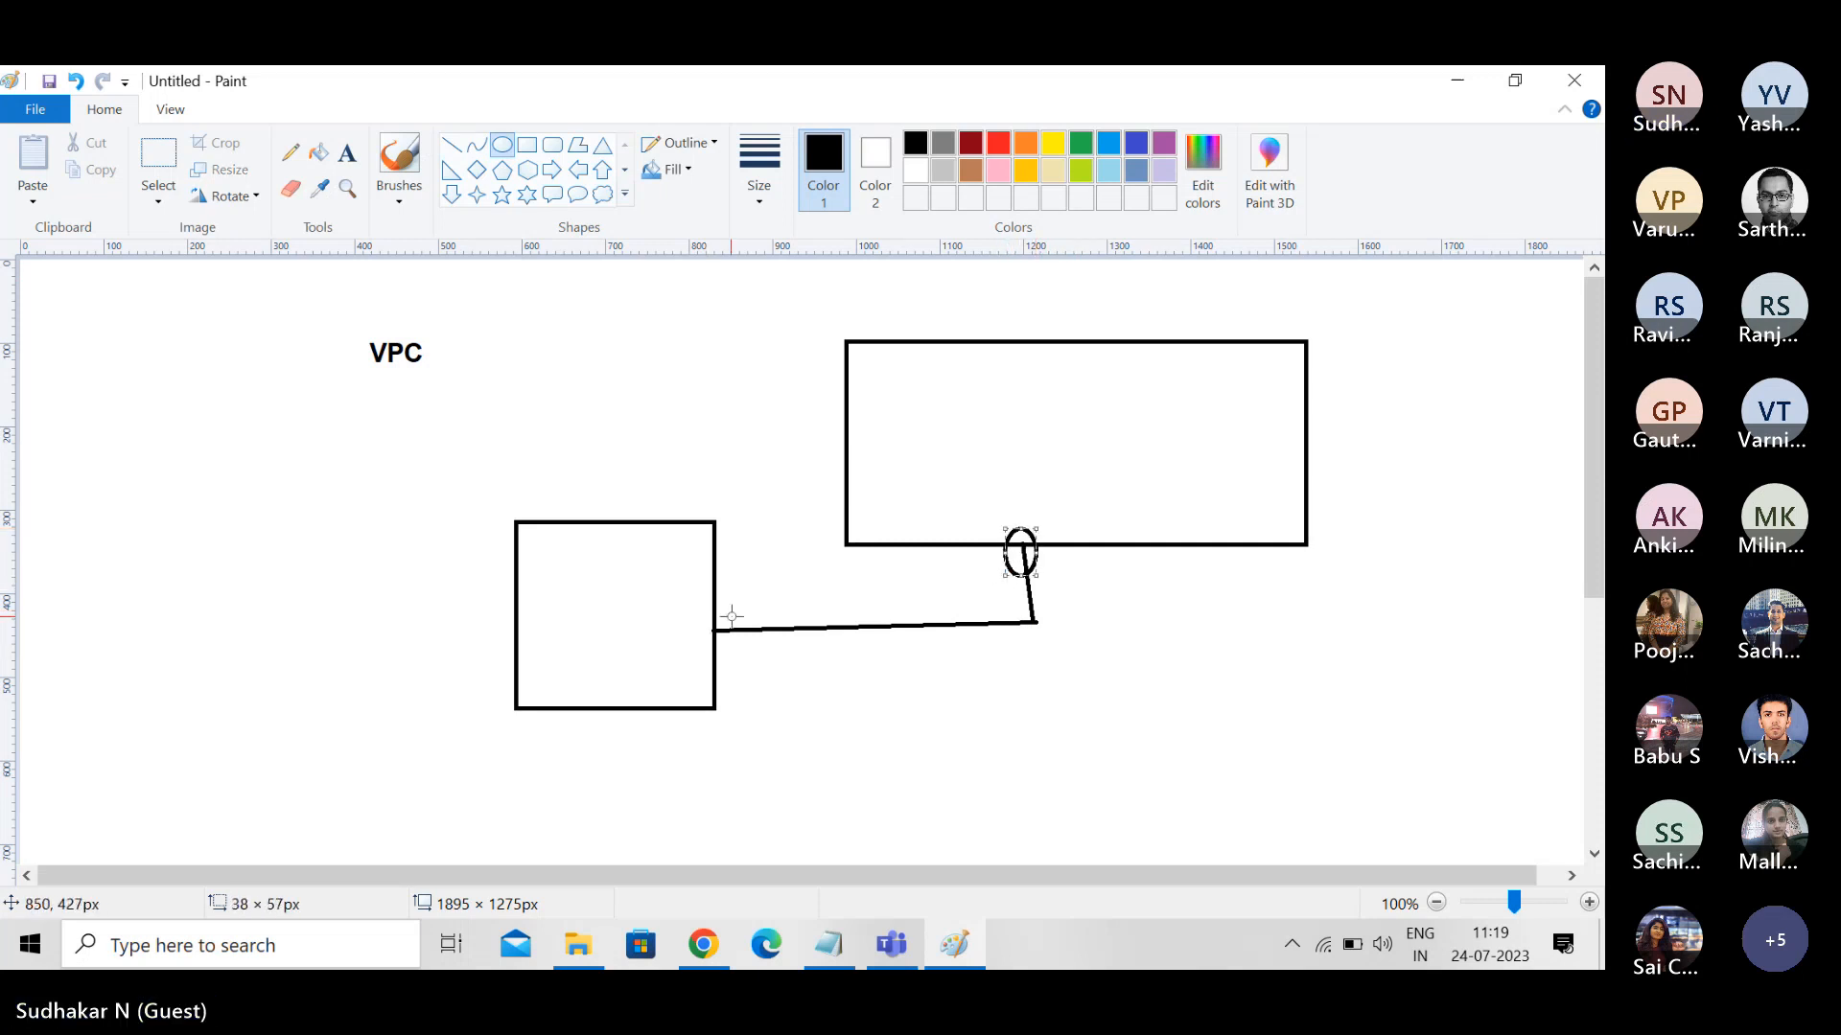
pyautogui.moveTo(732, 617); pyautogui.dragTo(692, 655)
pyautogui.click(904, 707)
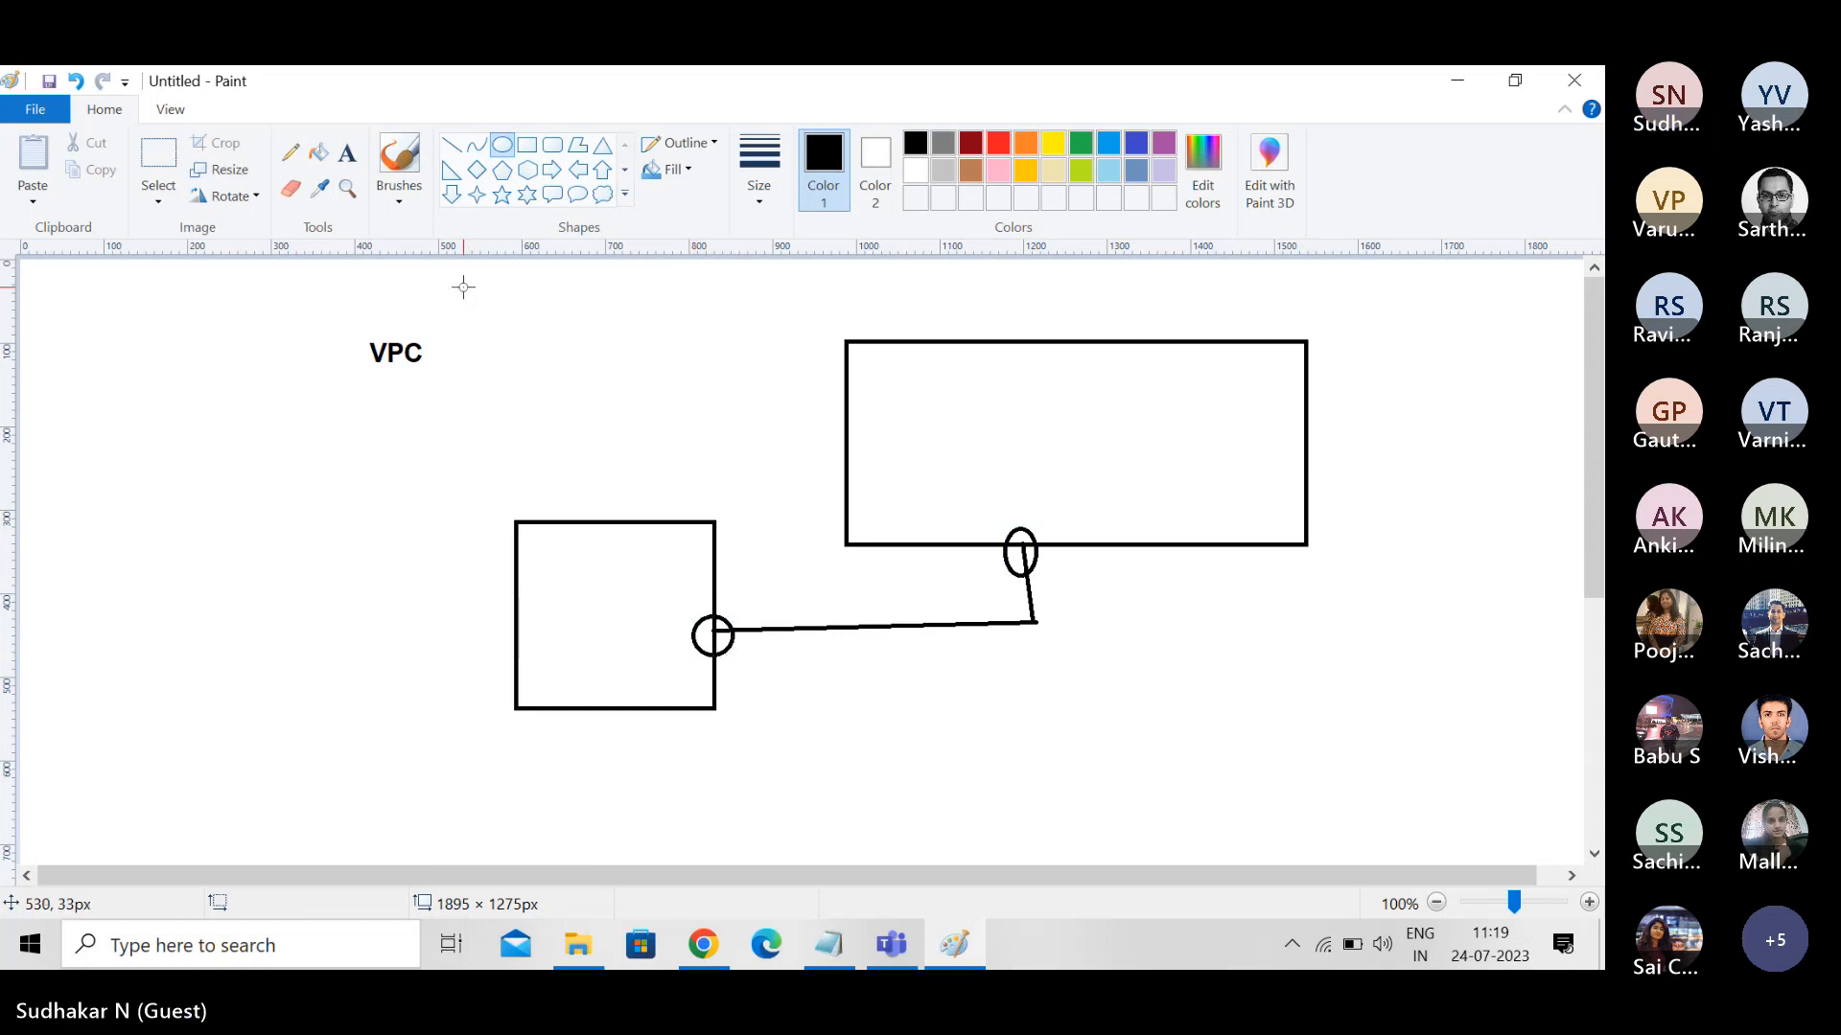
# - Add the label "VPG" inside the large box, directly above its connection ellipse
pyautogui.click(347, 152)
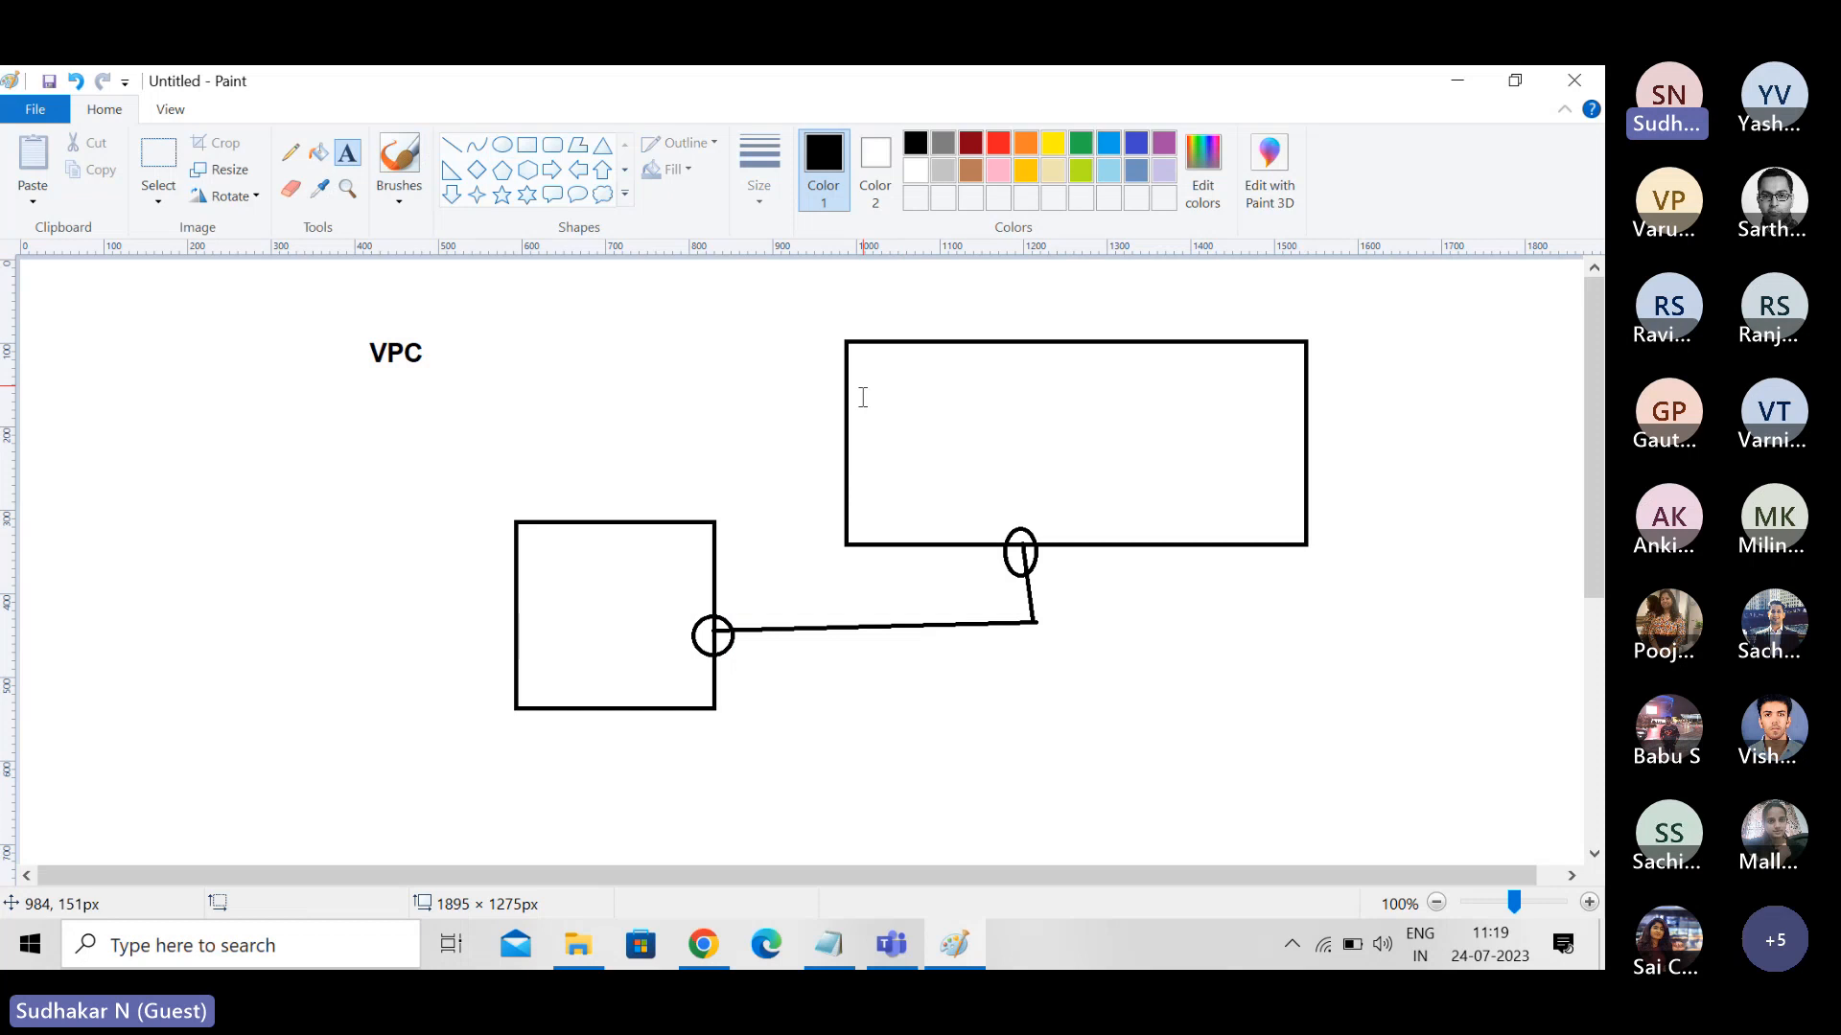
pyautogui.click(997, 510)
pyautogui.write('VPG')
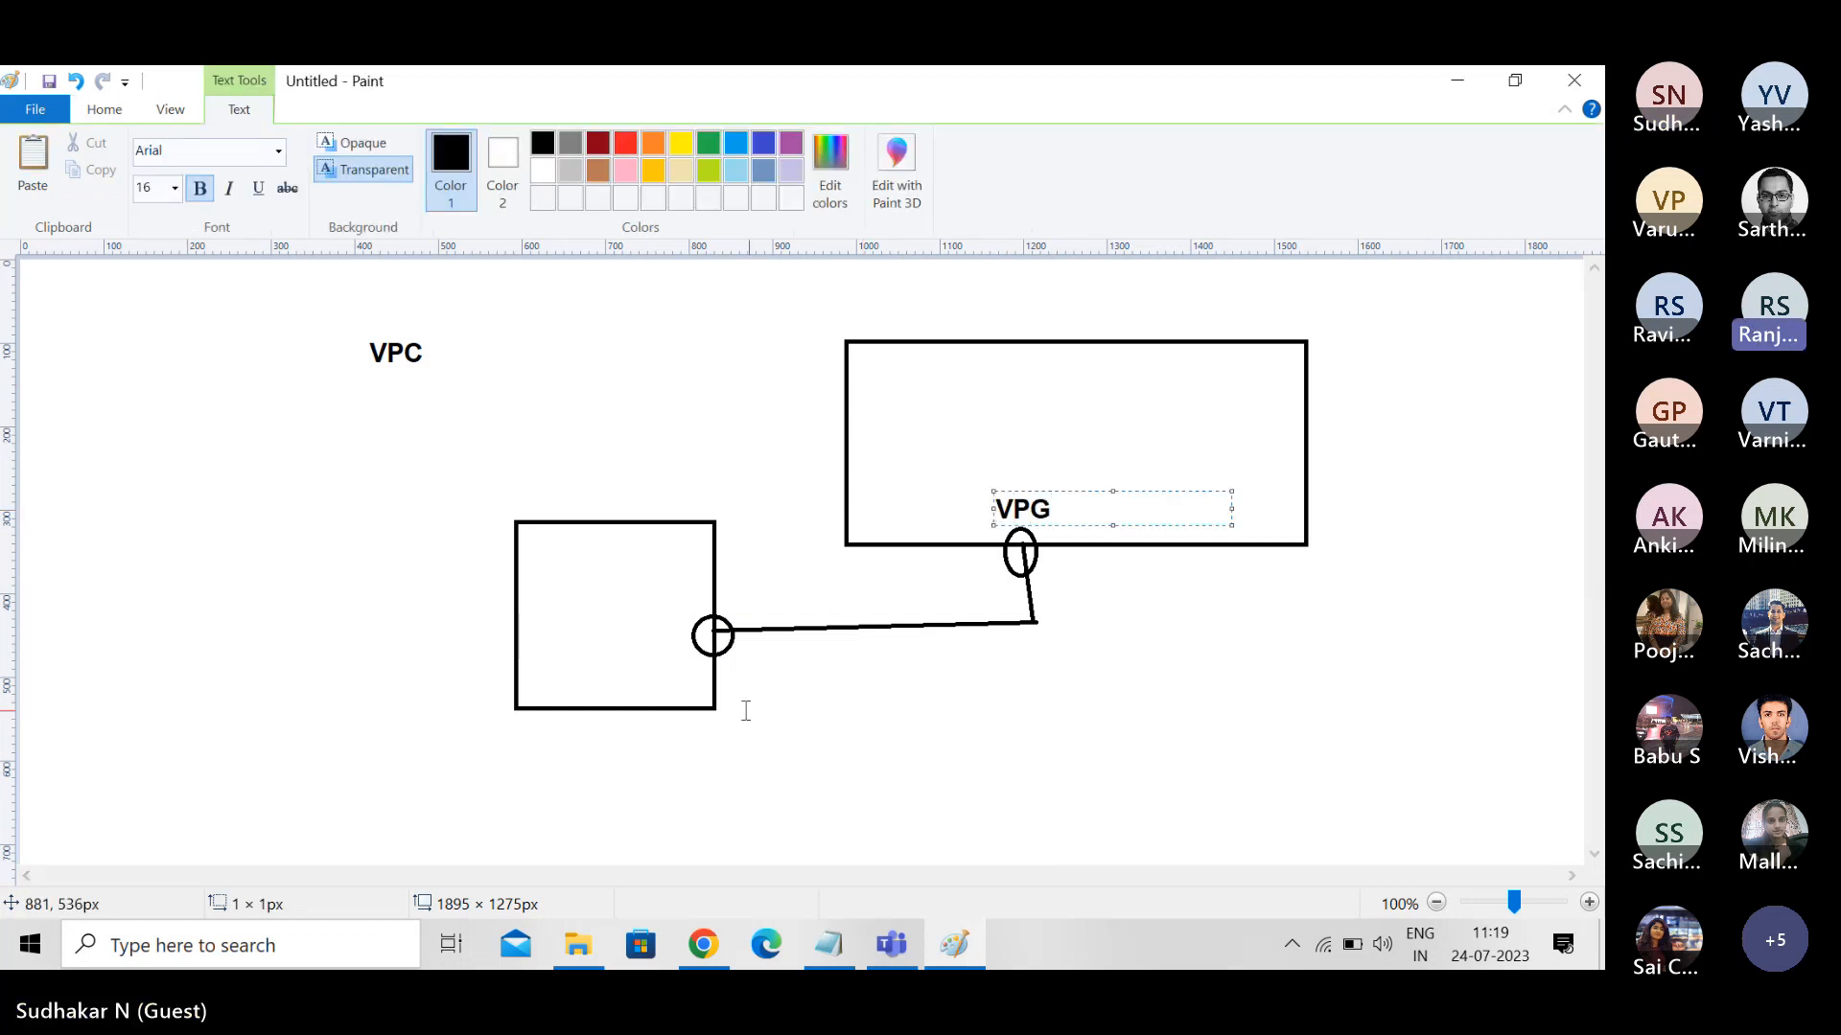
pyautogui.click(658, 638)
# - Add the label "CG" inside the small box and shift it left, clear of the connection circle
pyautogui.click(658, 639)
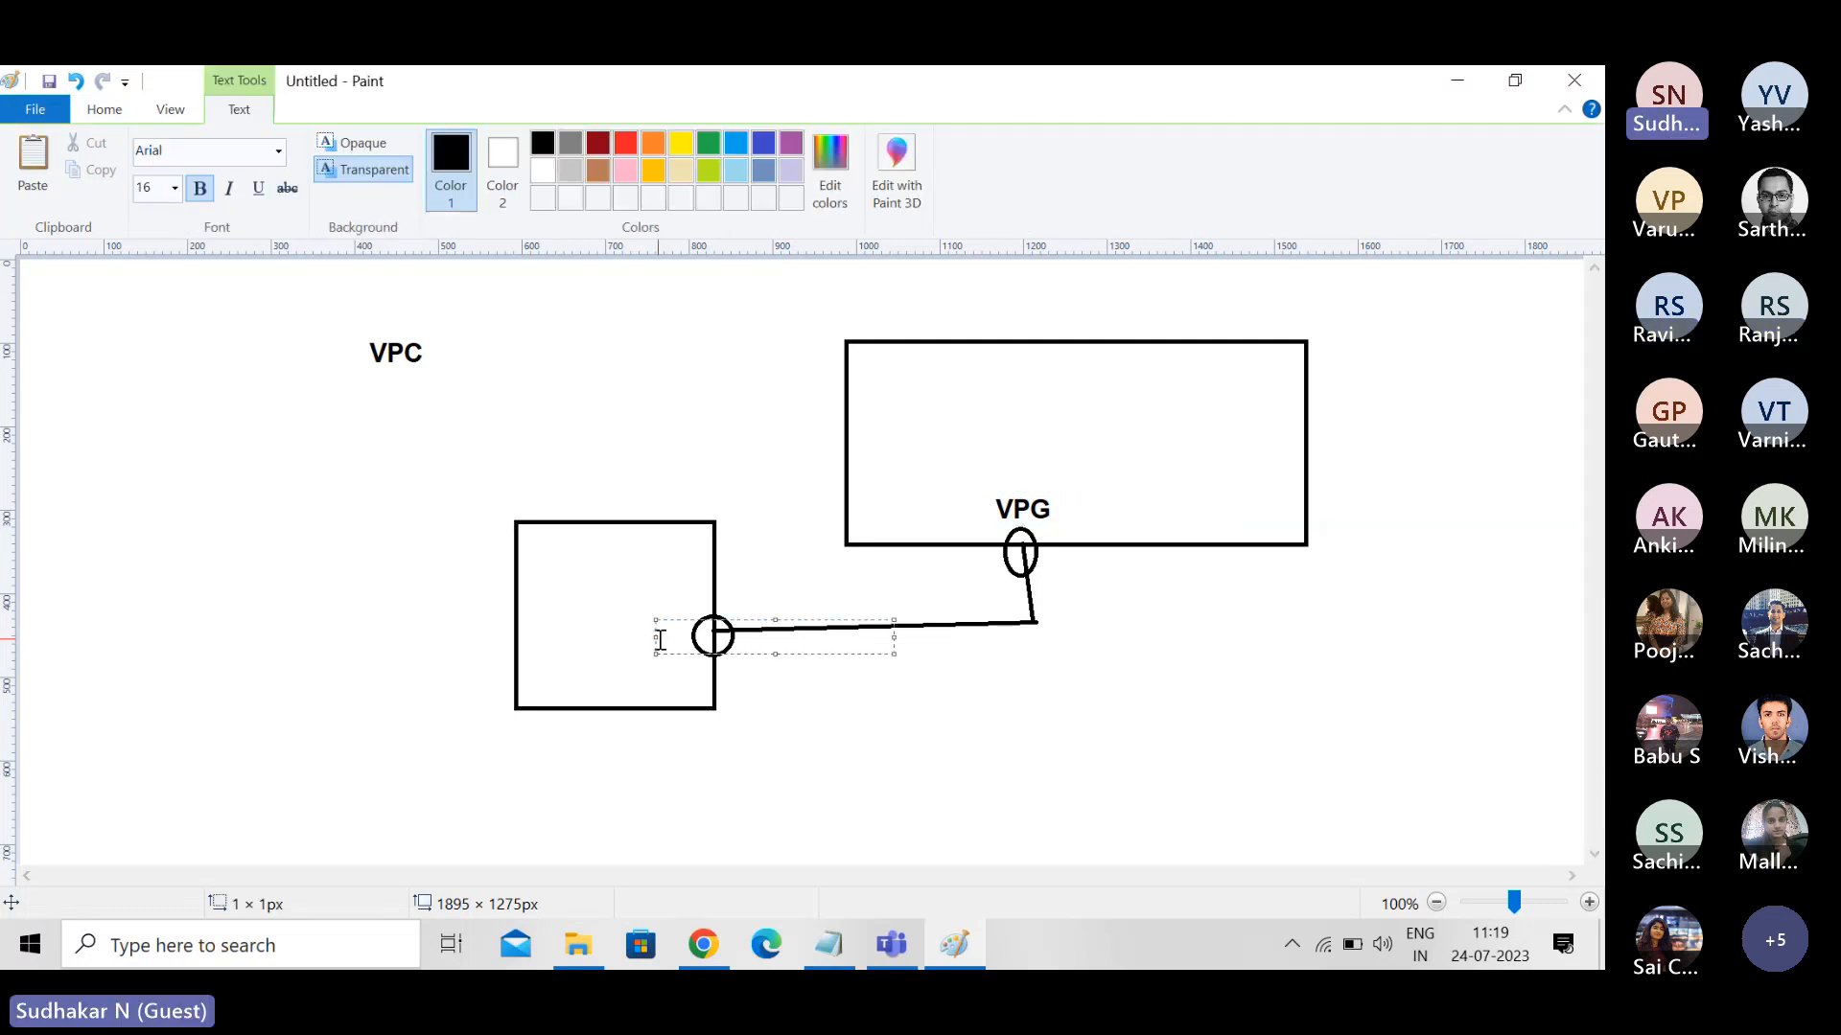
pyautogui.write('CG')
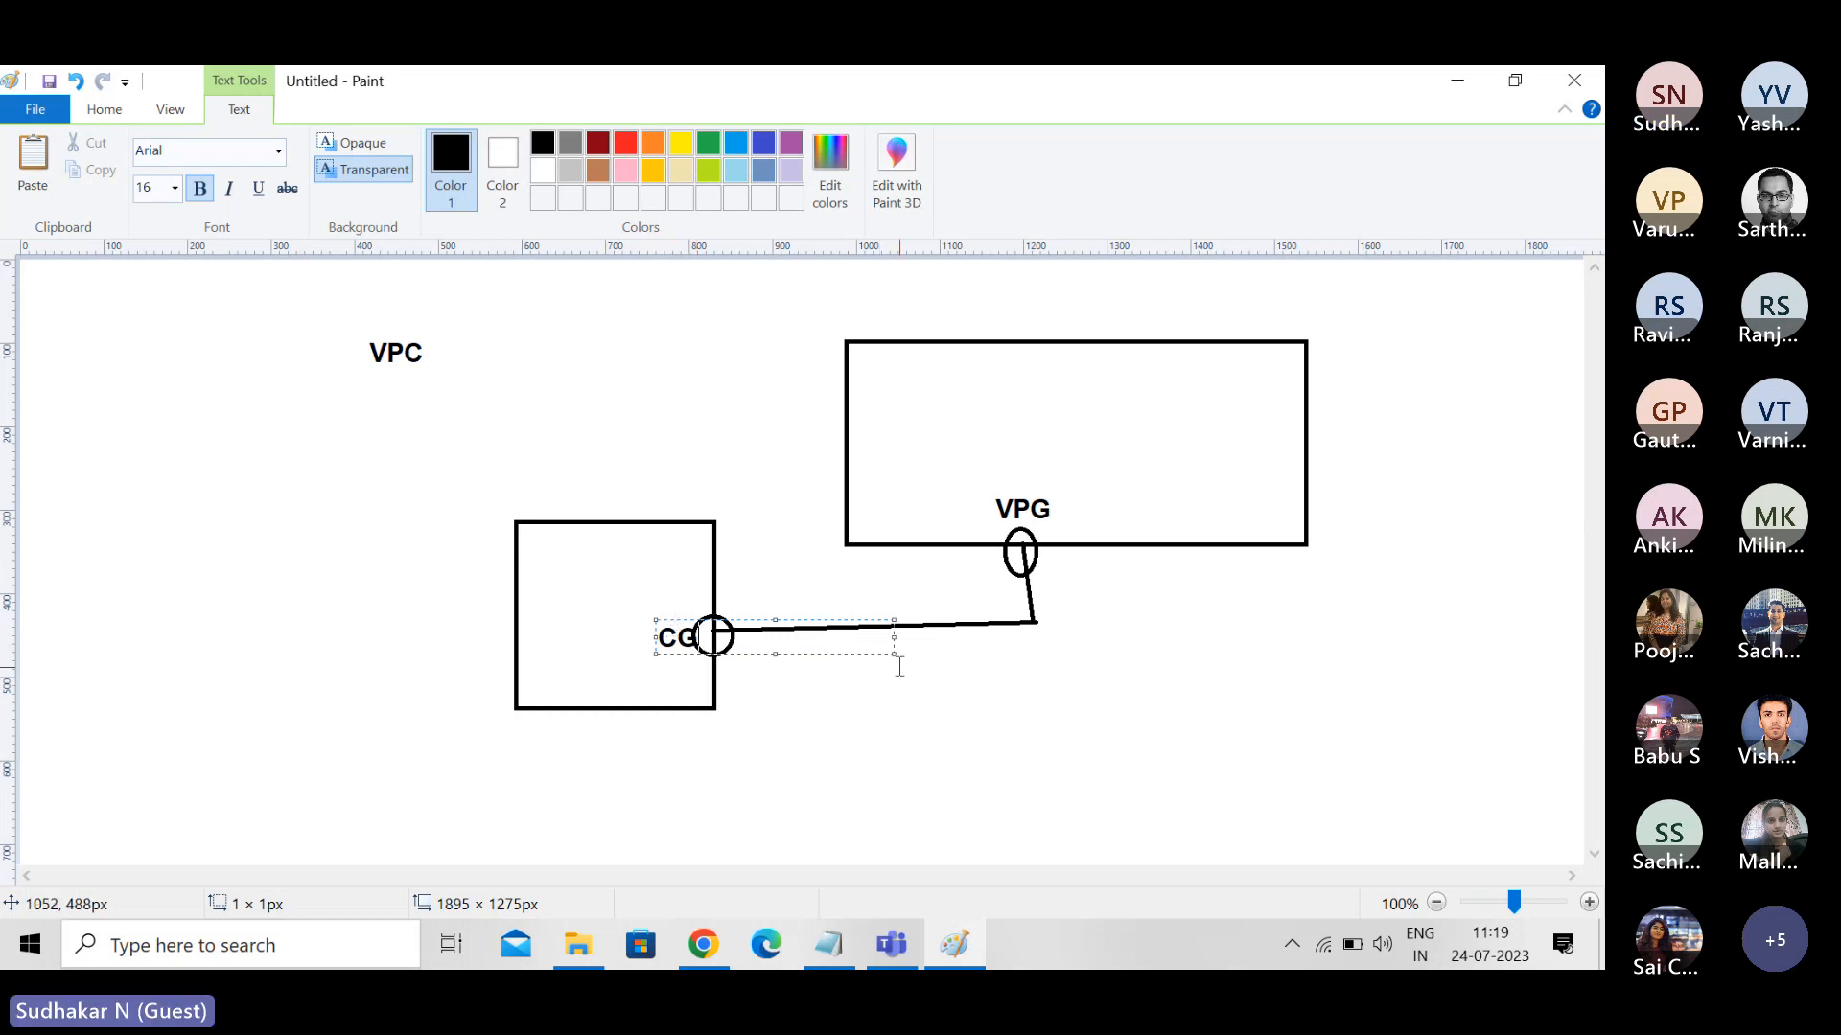
pyautogui.moveTo(899, 666); pyautogui.dragTo(714, 655)
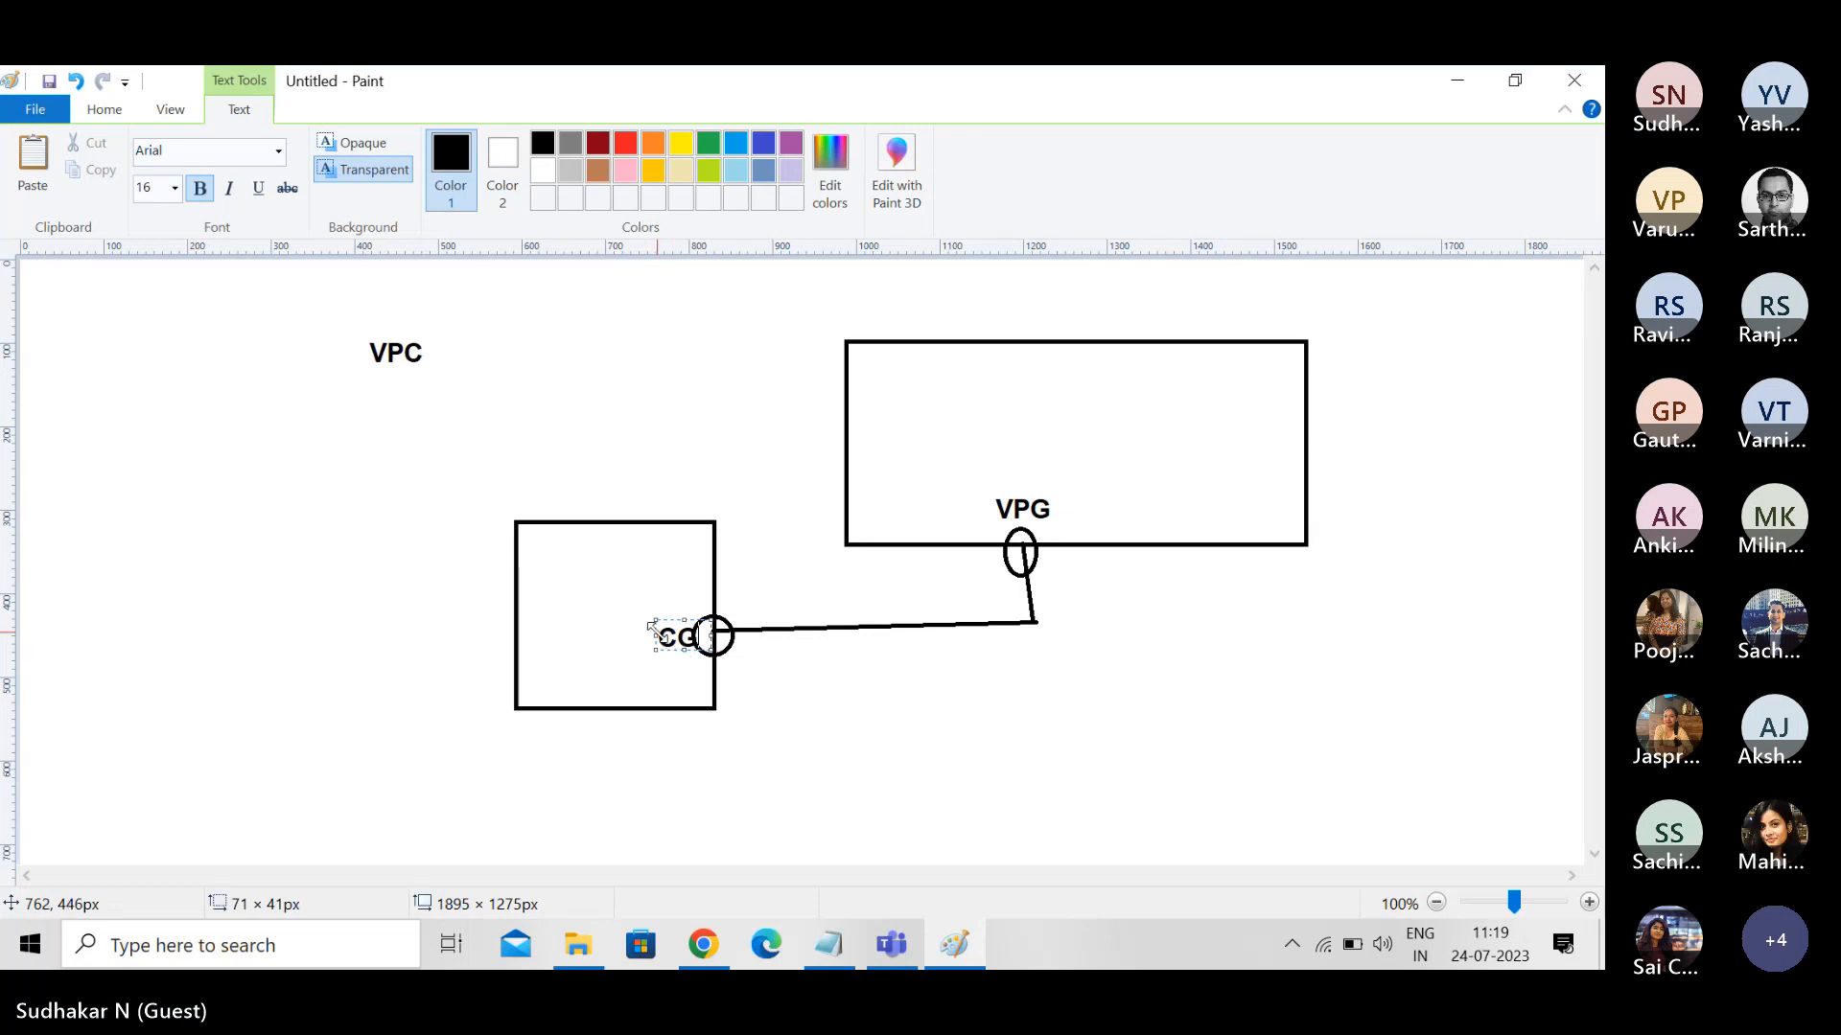
pyautogui.moveTo(648, 628); pyautogui.dragTo(634, 629)
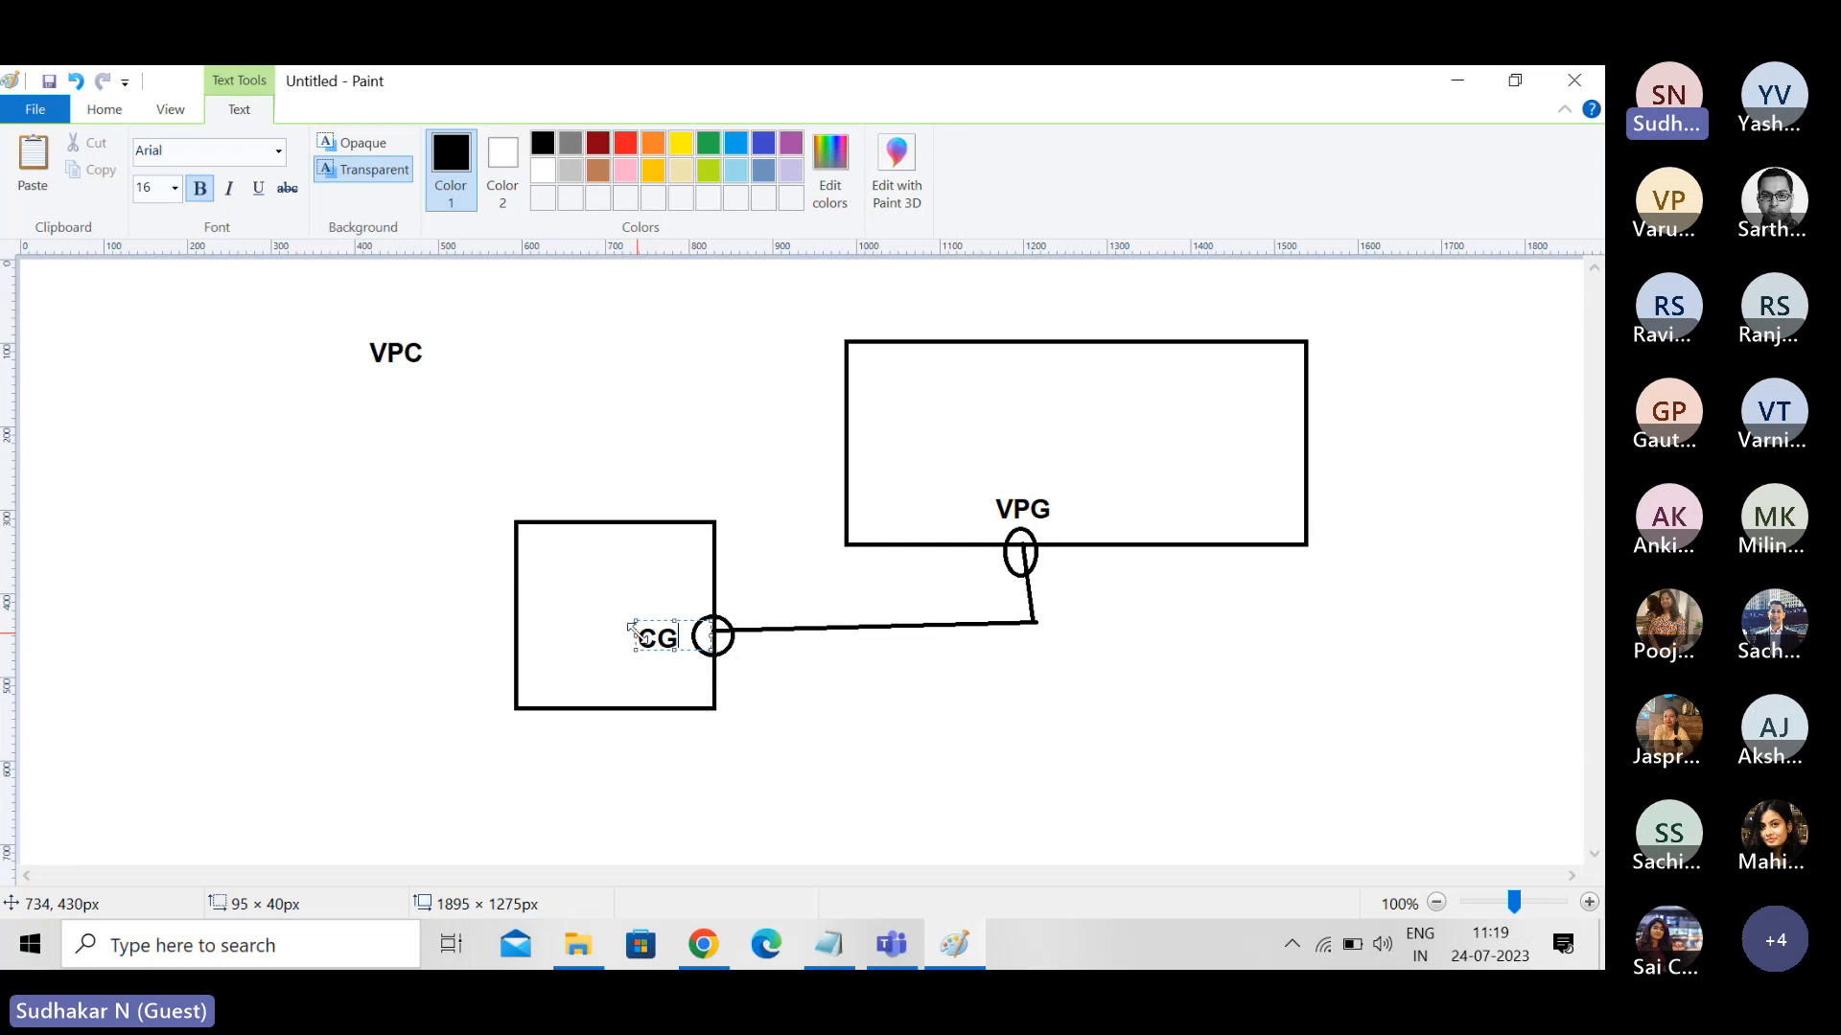
pyautogui.click(664, 663)
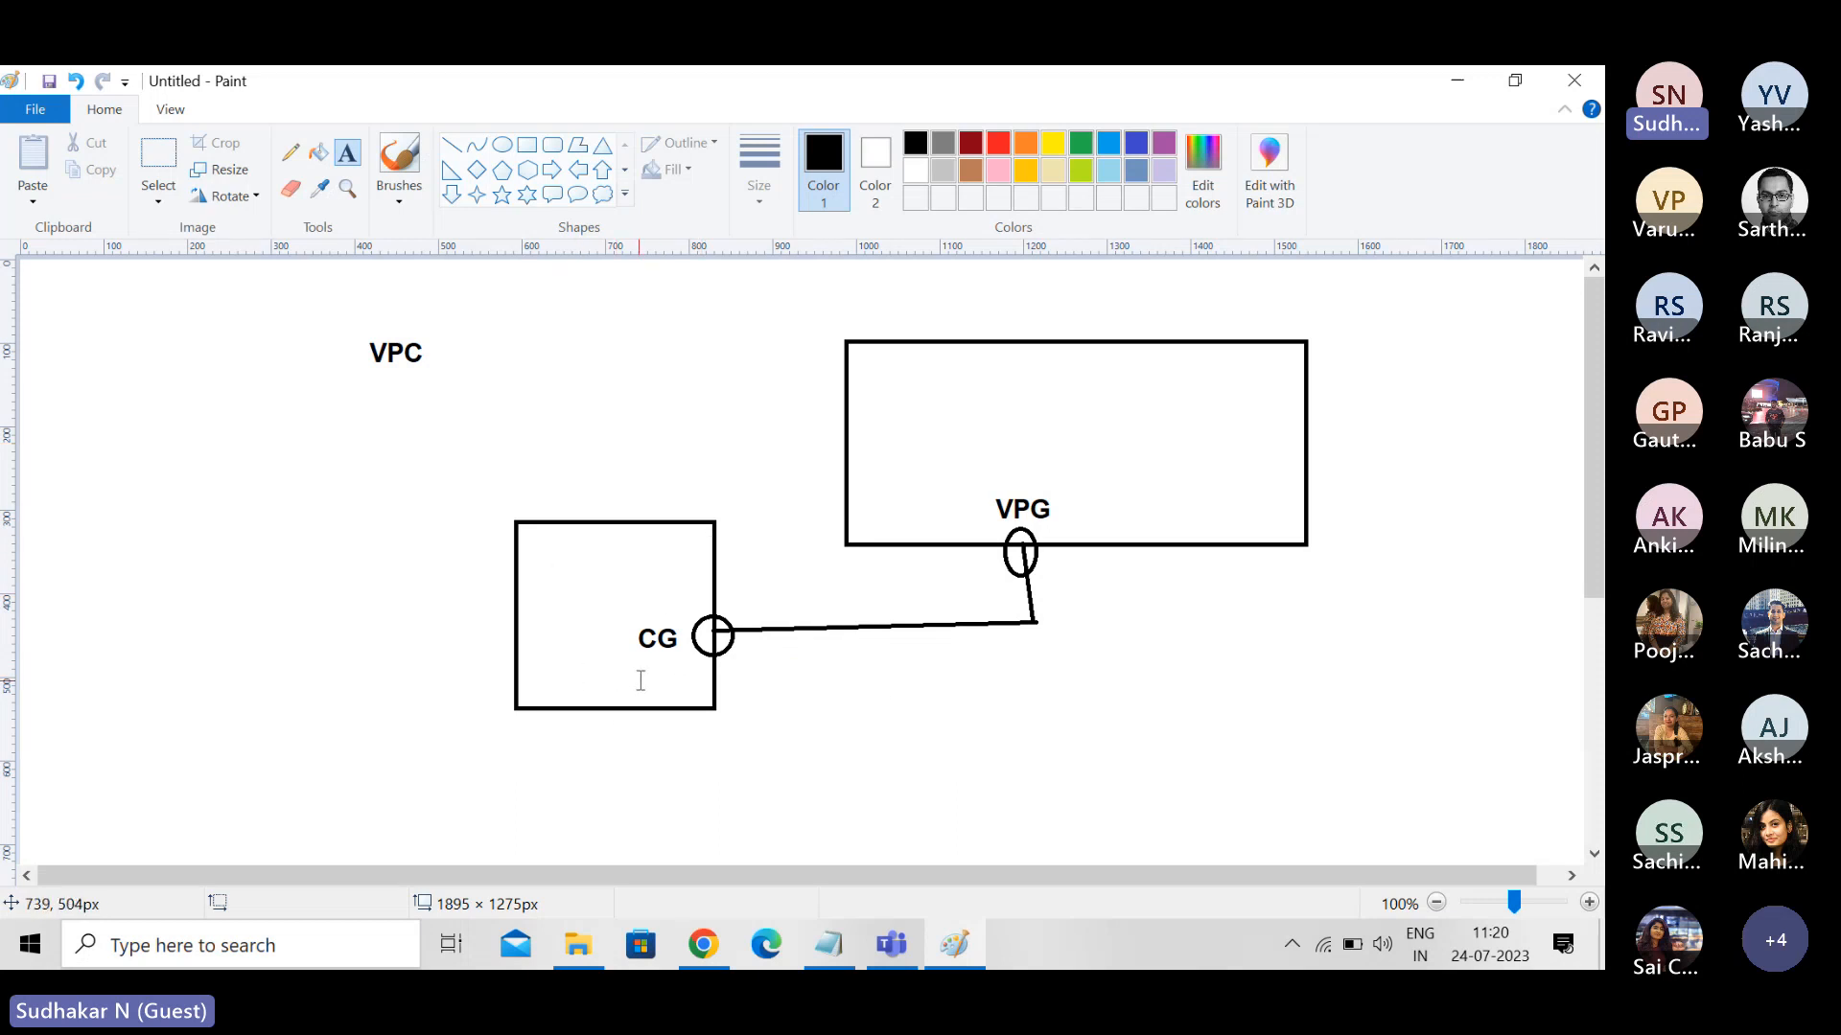
# - Add the label "VPN Connection" below the line that joins the two boxes
pyautogui.click(884, 658)
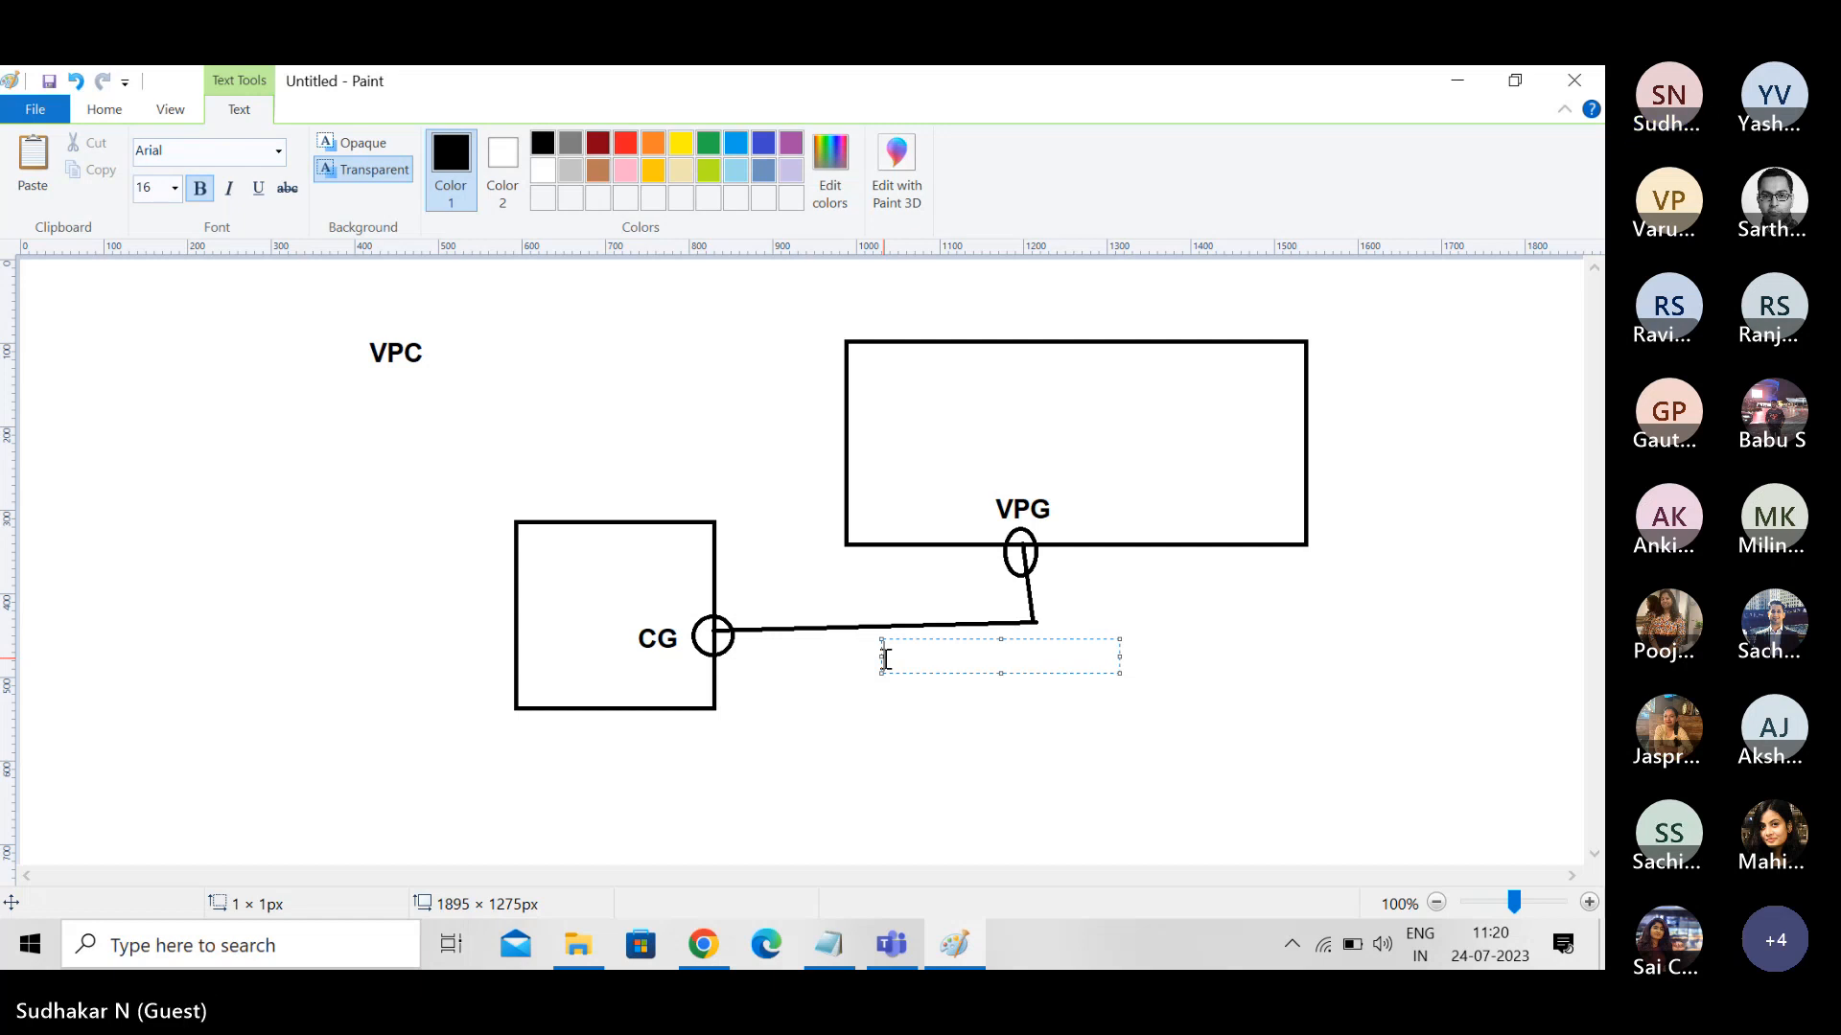
pyautogui.doubleClick(888, 659)
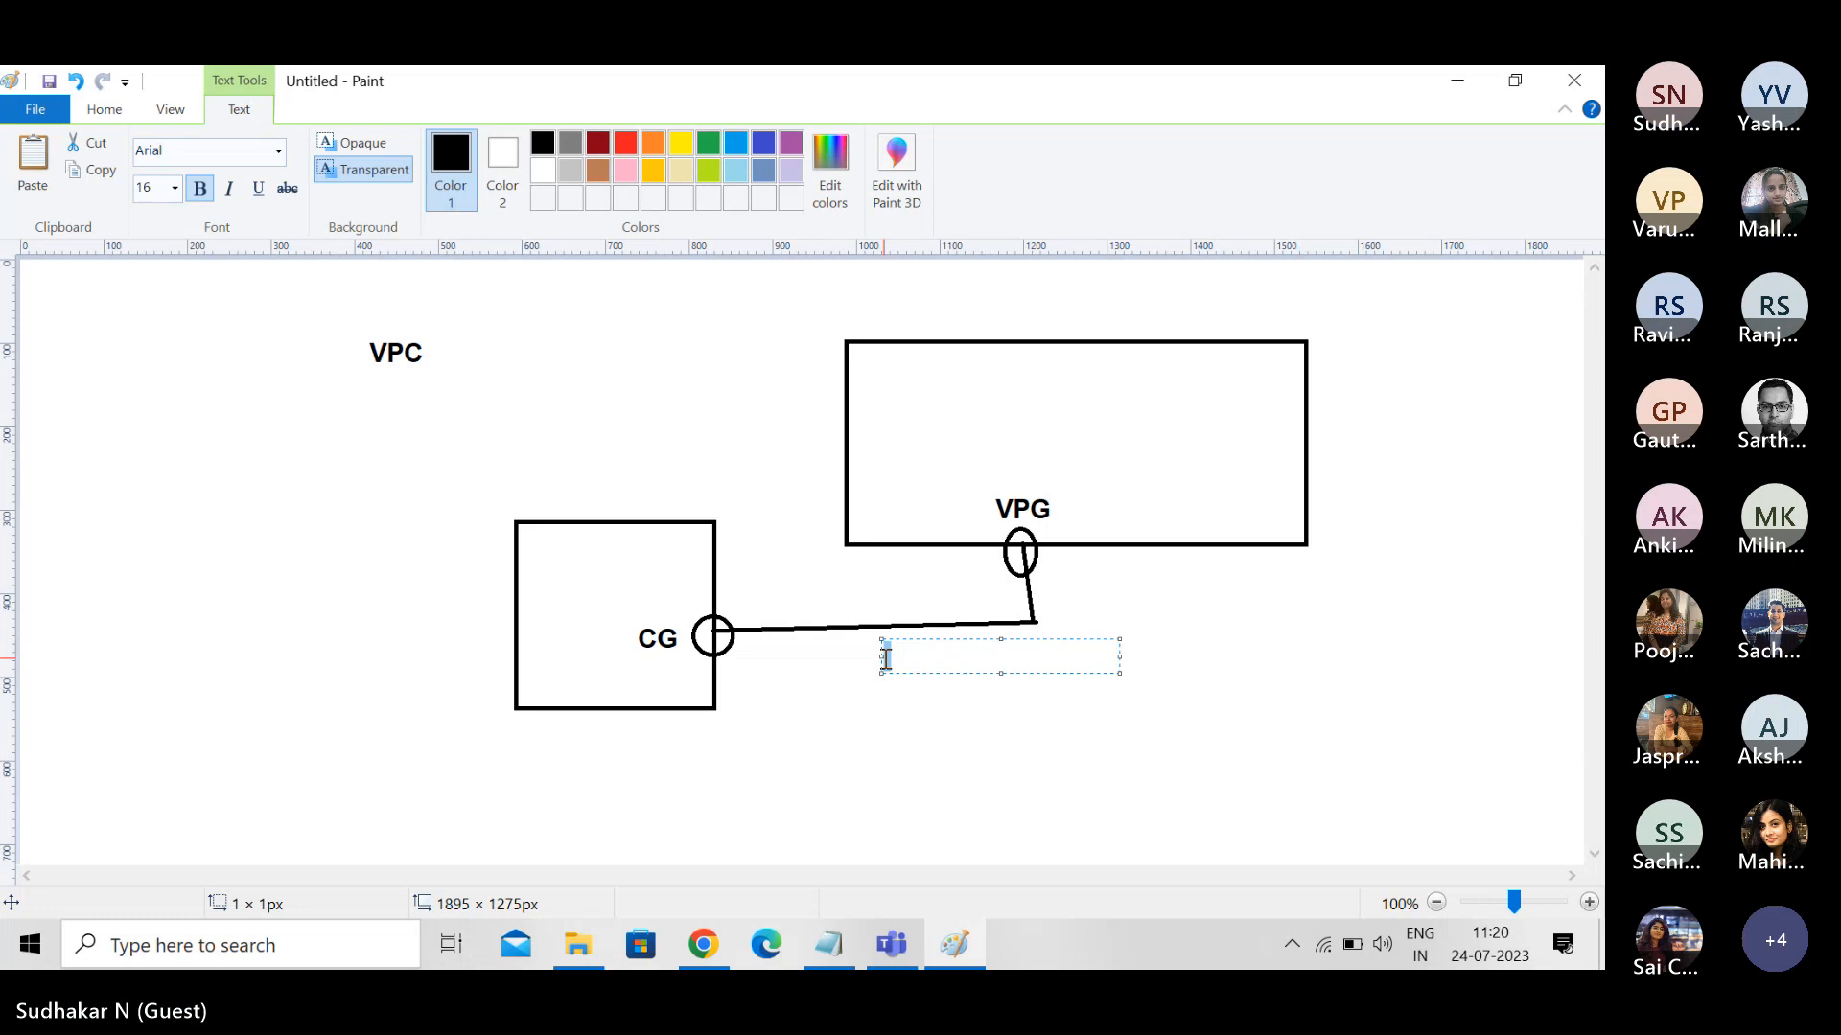
pyautogui.write('VPN Connection')
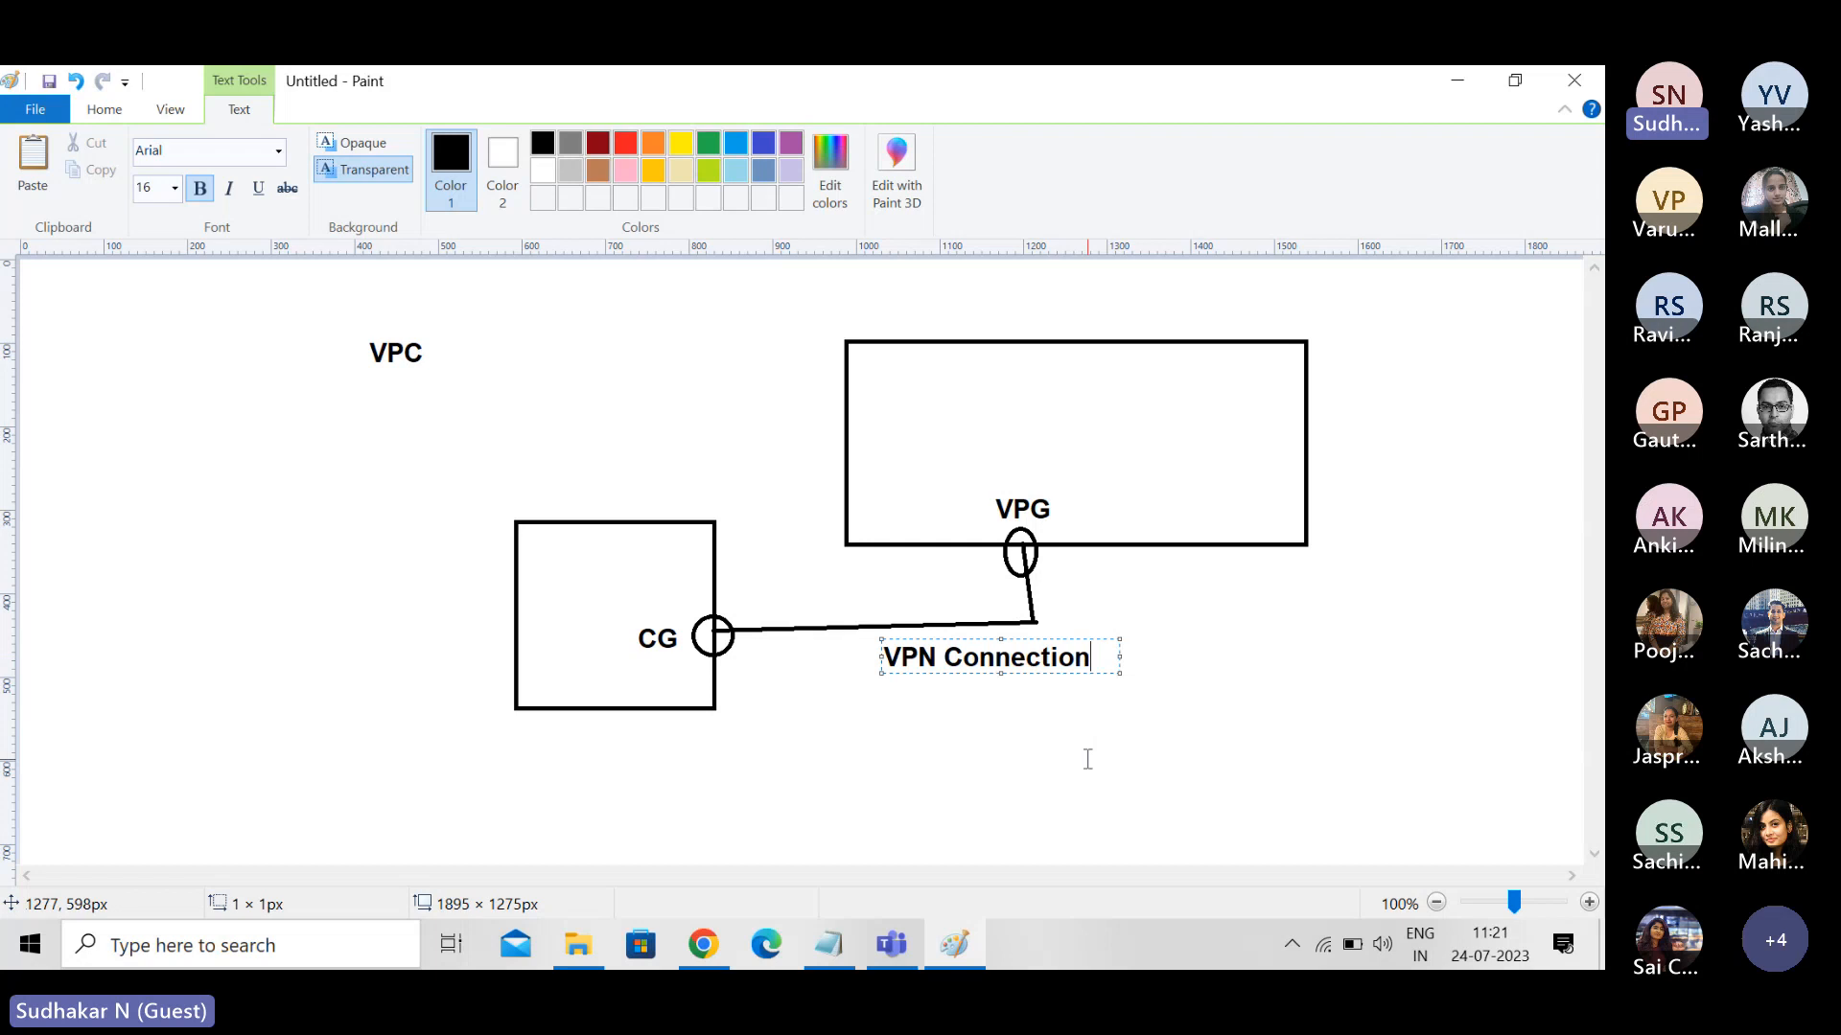
pyautogui.click(1286, 675)
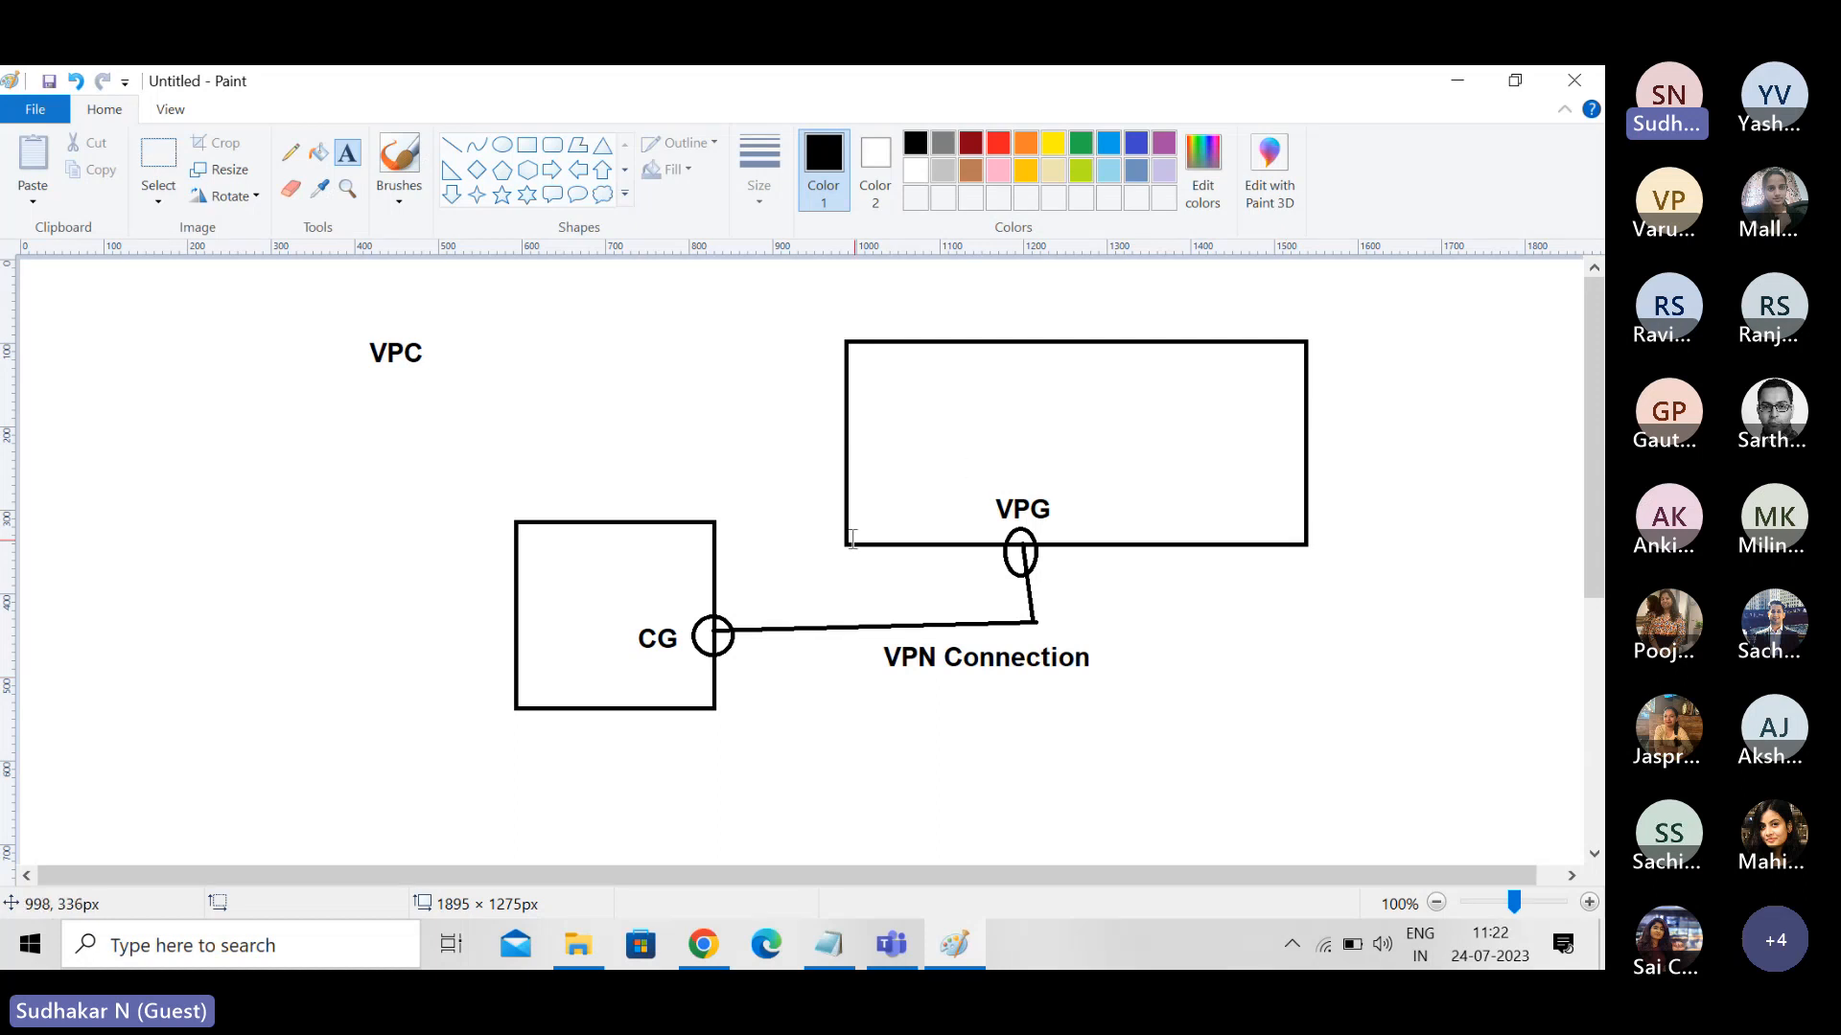
# - Draw a second, direct straight line from the CG circle to the VPG ellipse
pyautogui.click(427, 625)
pyautogui.click(279, 390)
pyautogui.click(452, 146)
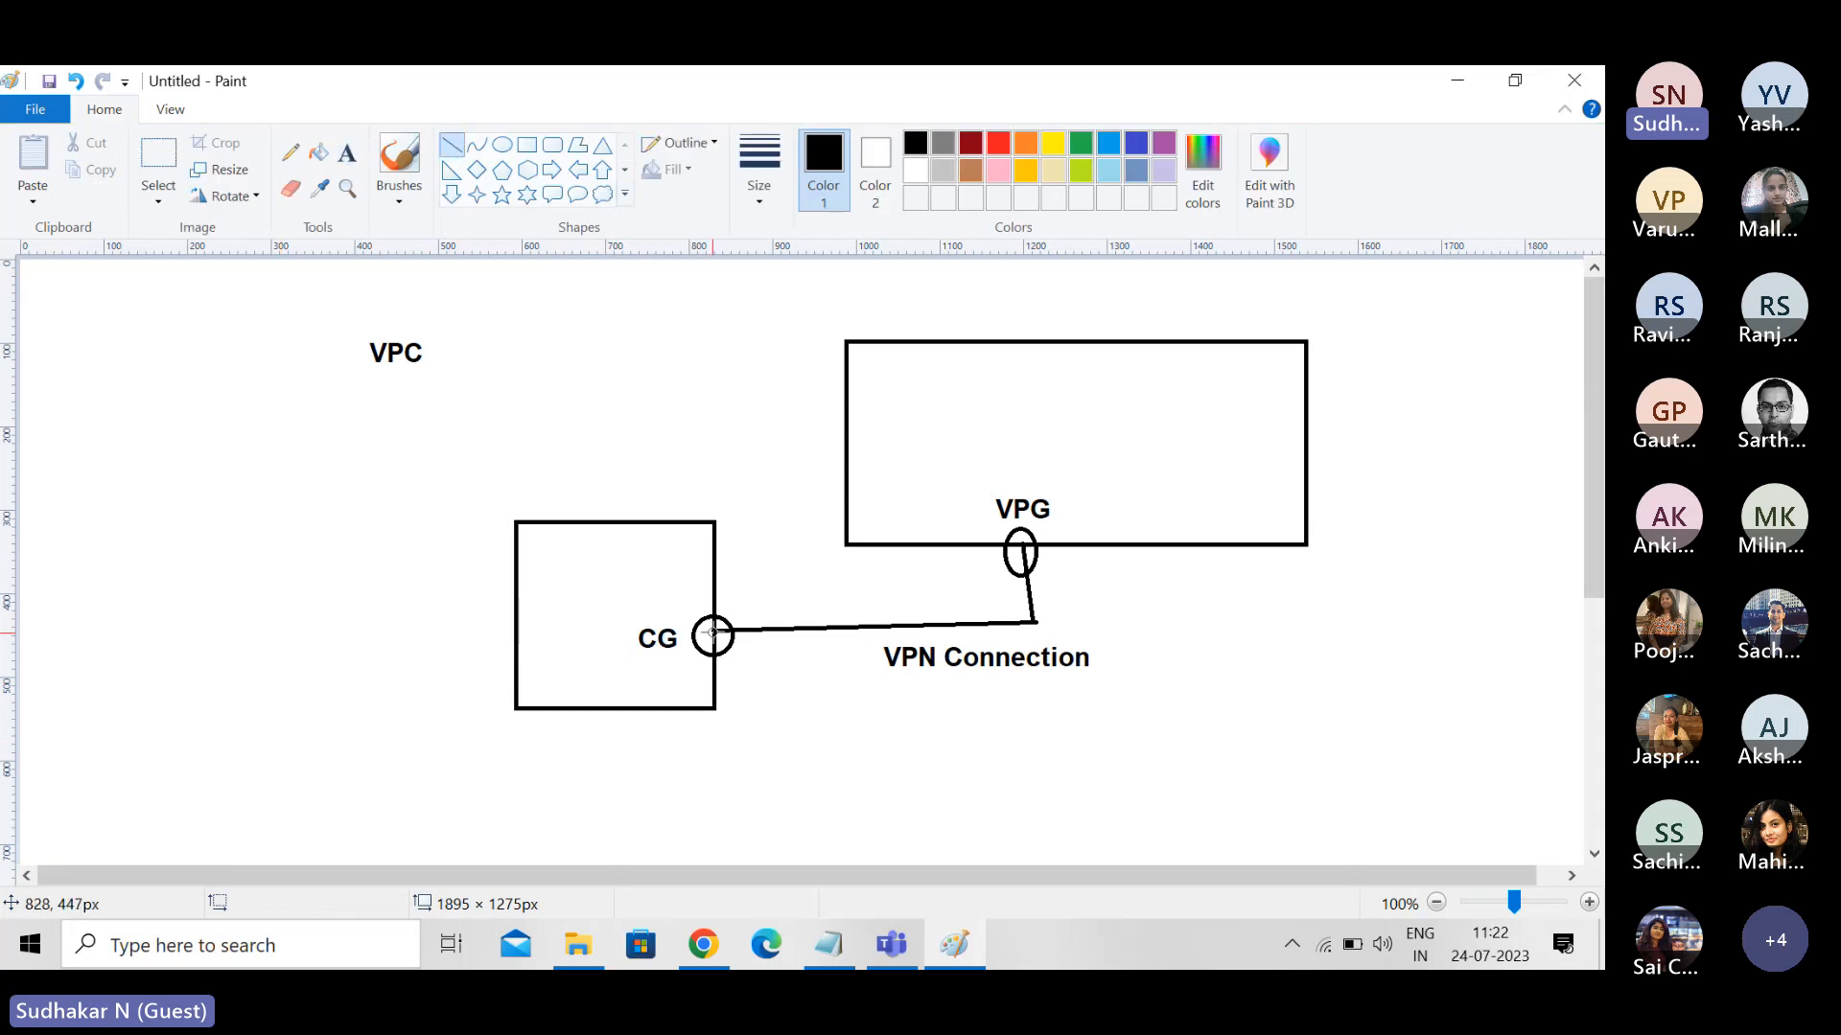
pyautogui.moveTo(713, 633)
pyautogui.mouseDown()
pyautogui.moveTo(911, 557)
pyautogui.moveTo(1013, 547)
pyautogui.mouseUp()
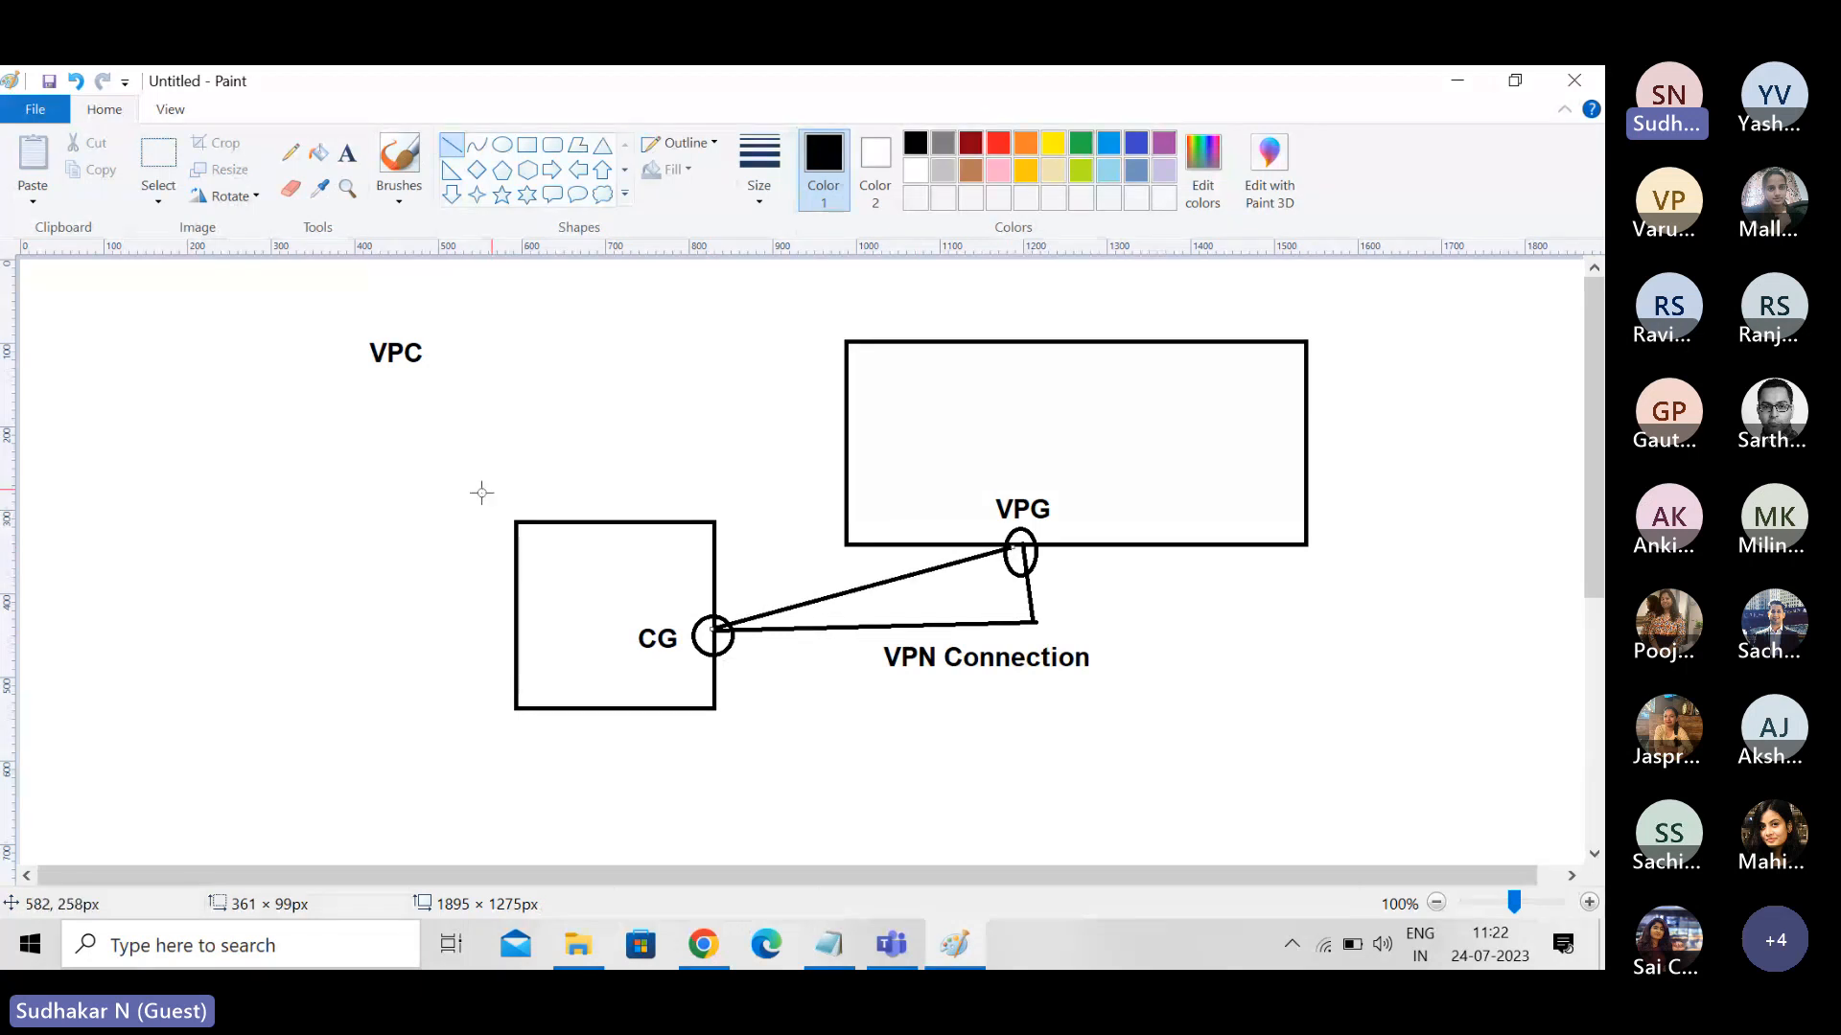
# - Add the label "Direct Connect" and move it above the diagonal line between CG and VPG
pyautogui.click(347, 152)
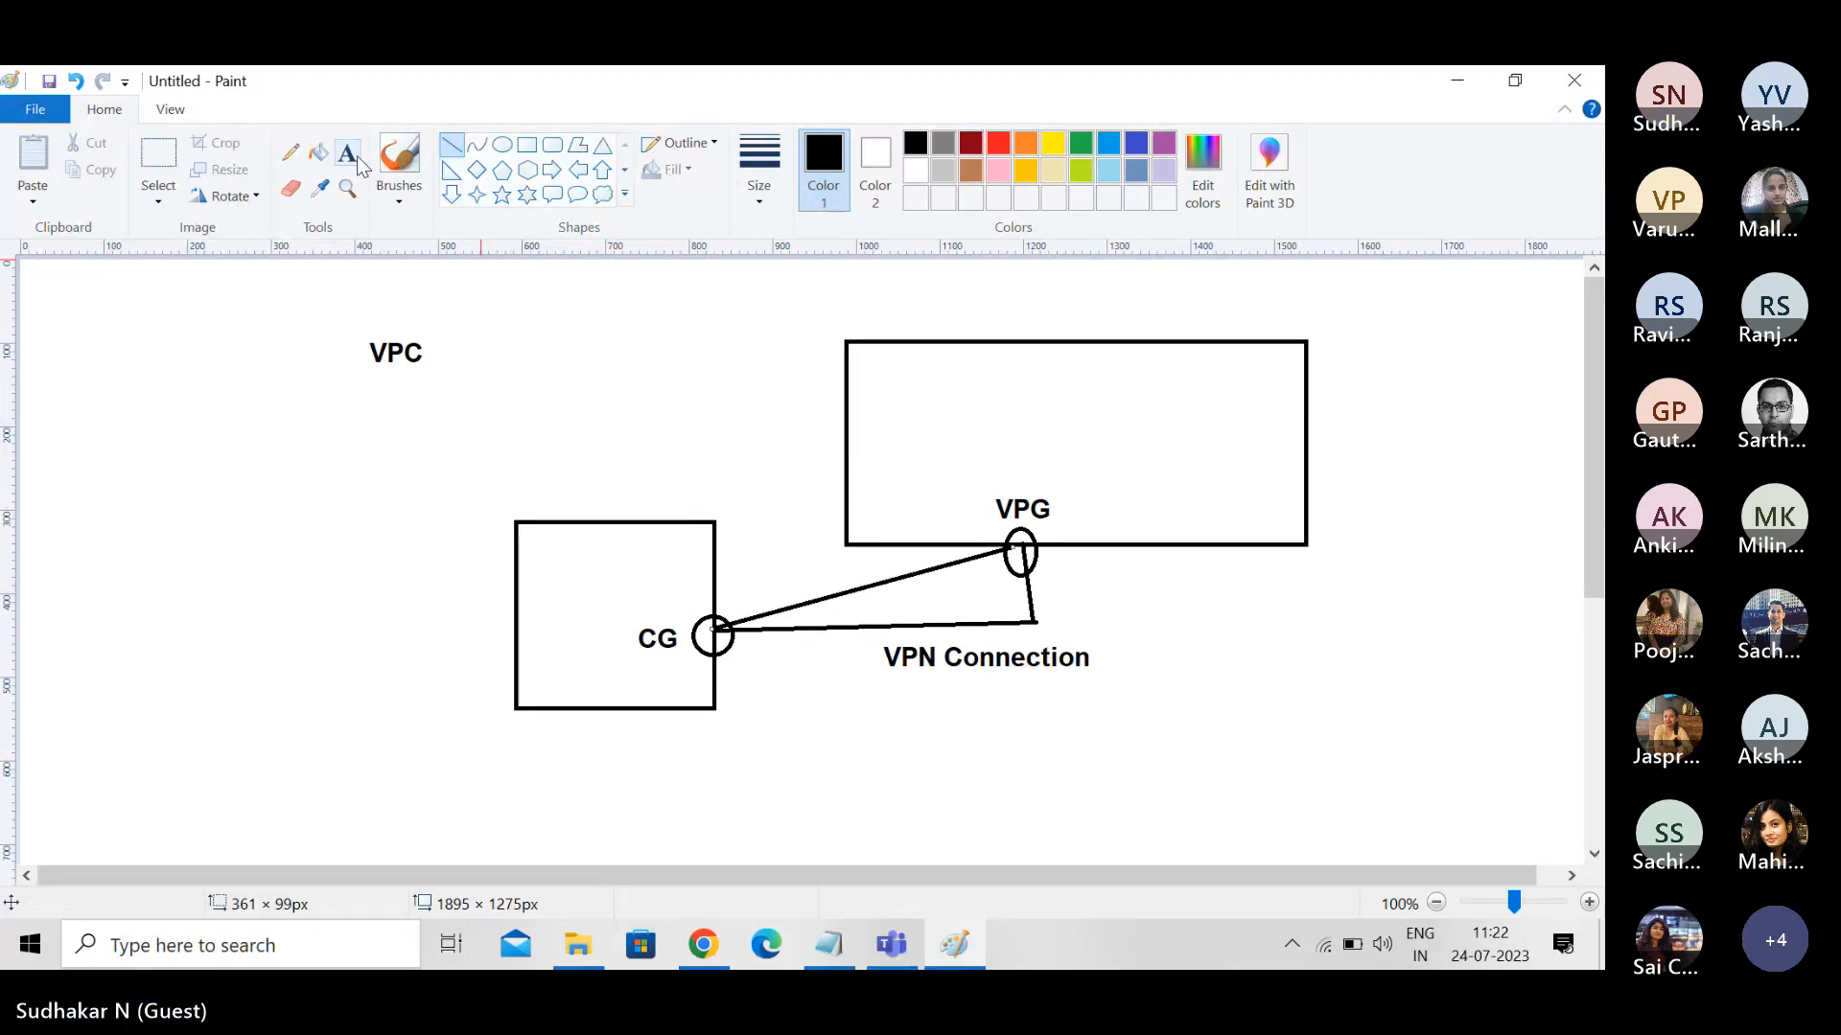
pyautogui.click(772, 595)
pyautogui.write('Dire')
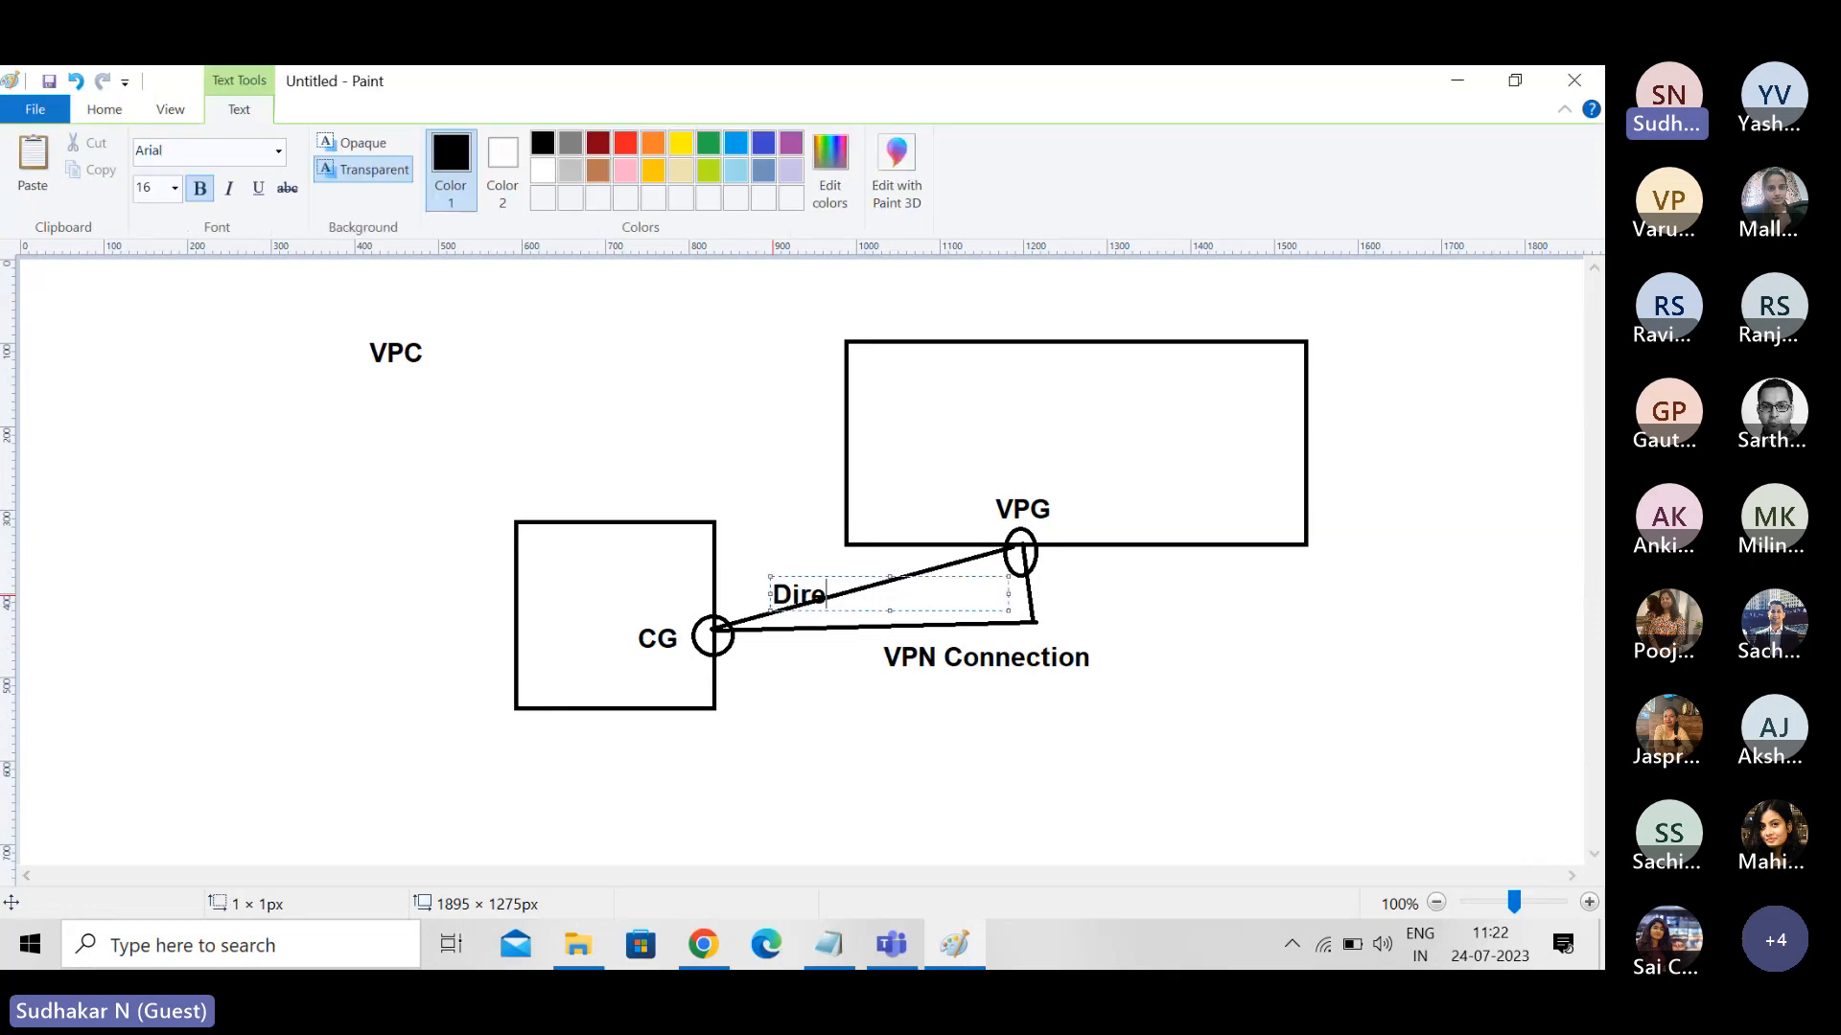
pyautogui.write('ct Connect')
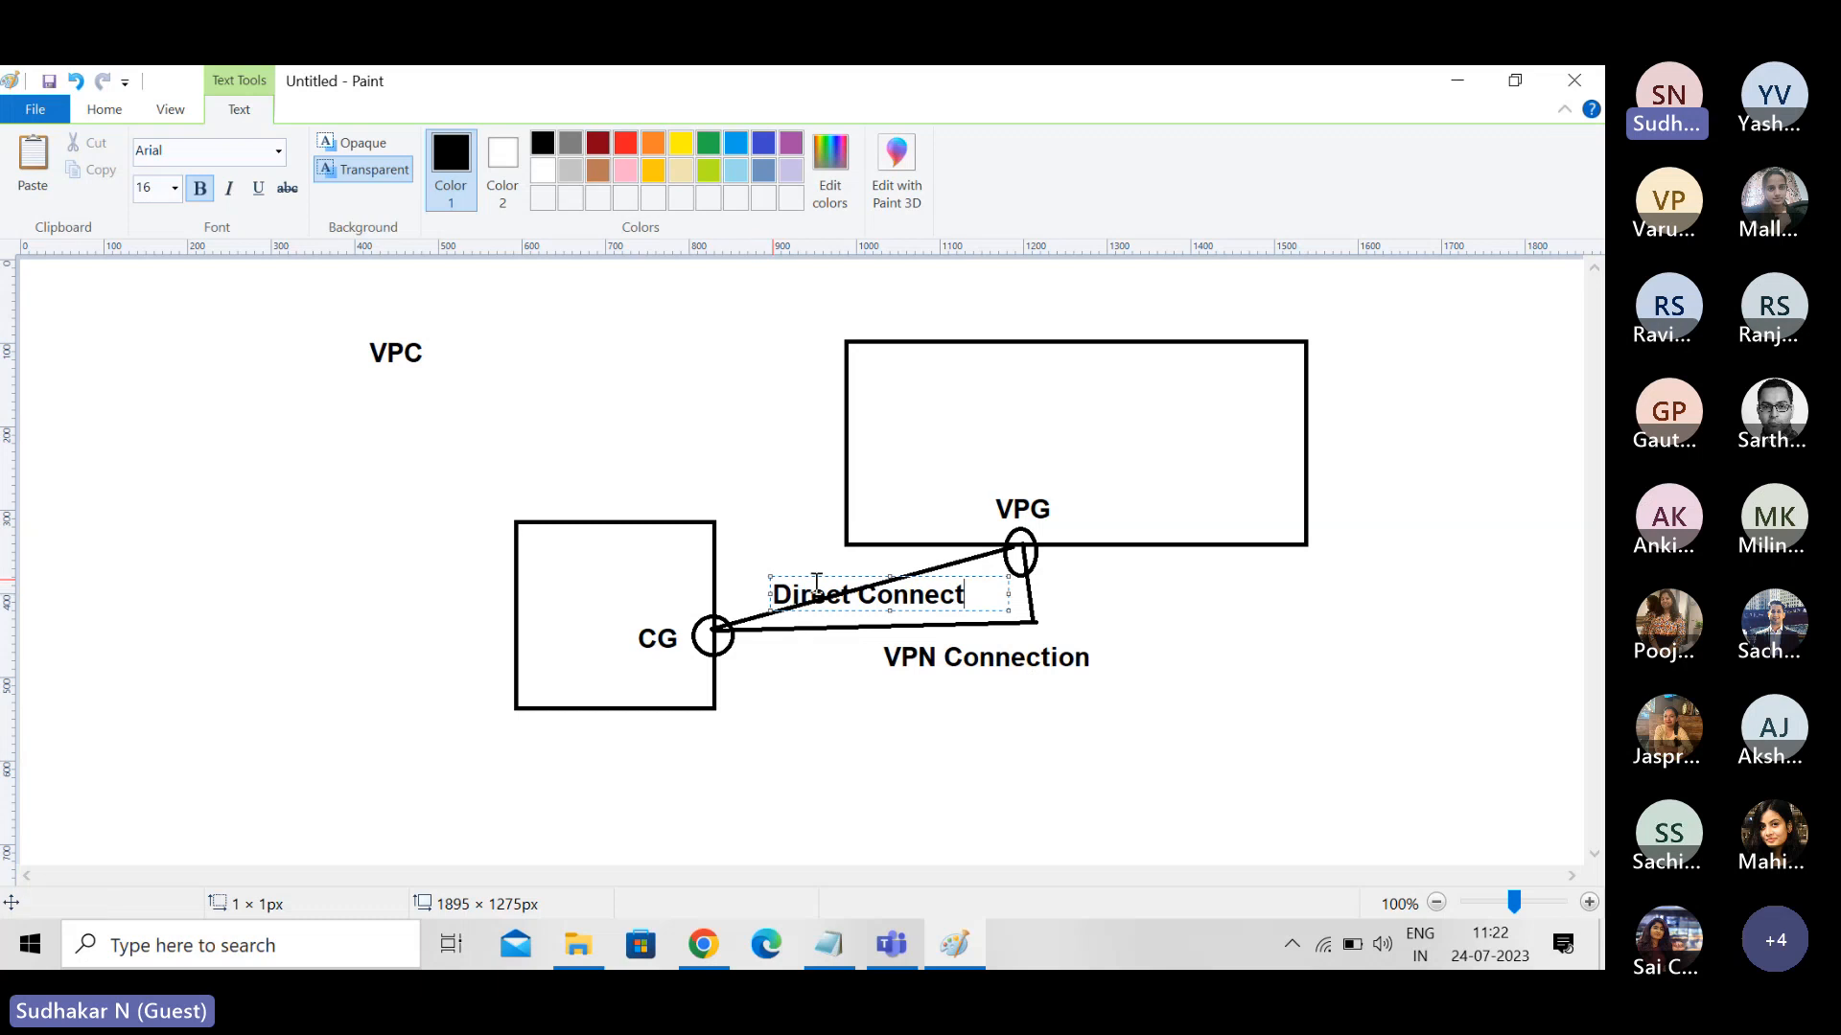
pyautogui.moveTo(820, 576); pyautogui.dragTo(769, 542)
pyautogui.click(1146, 604)
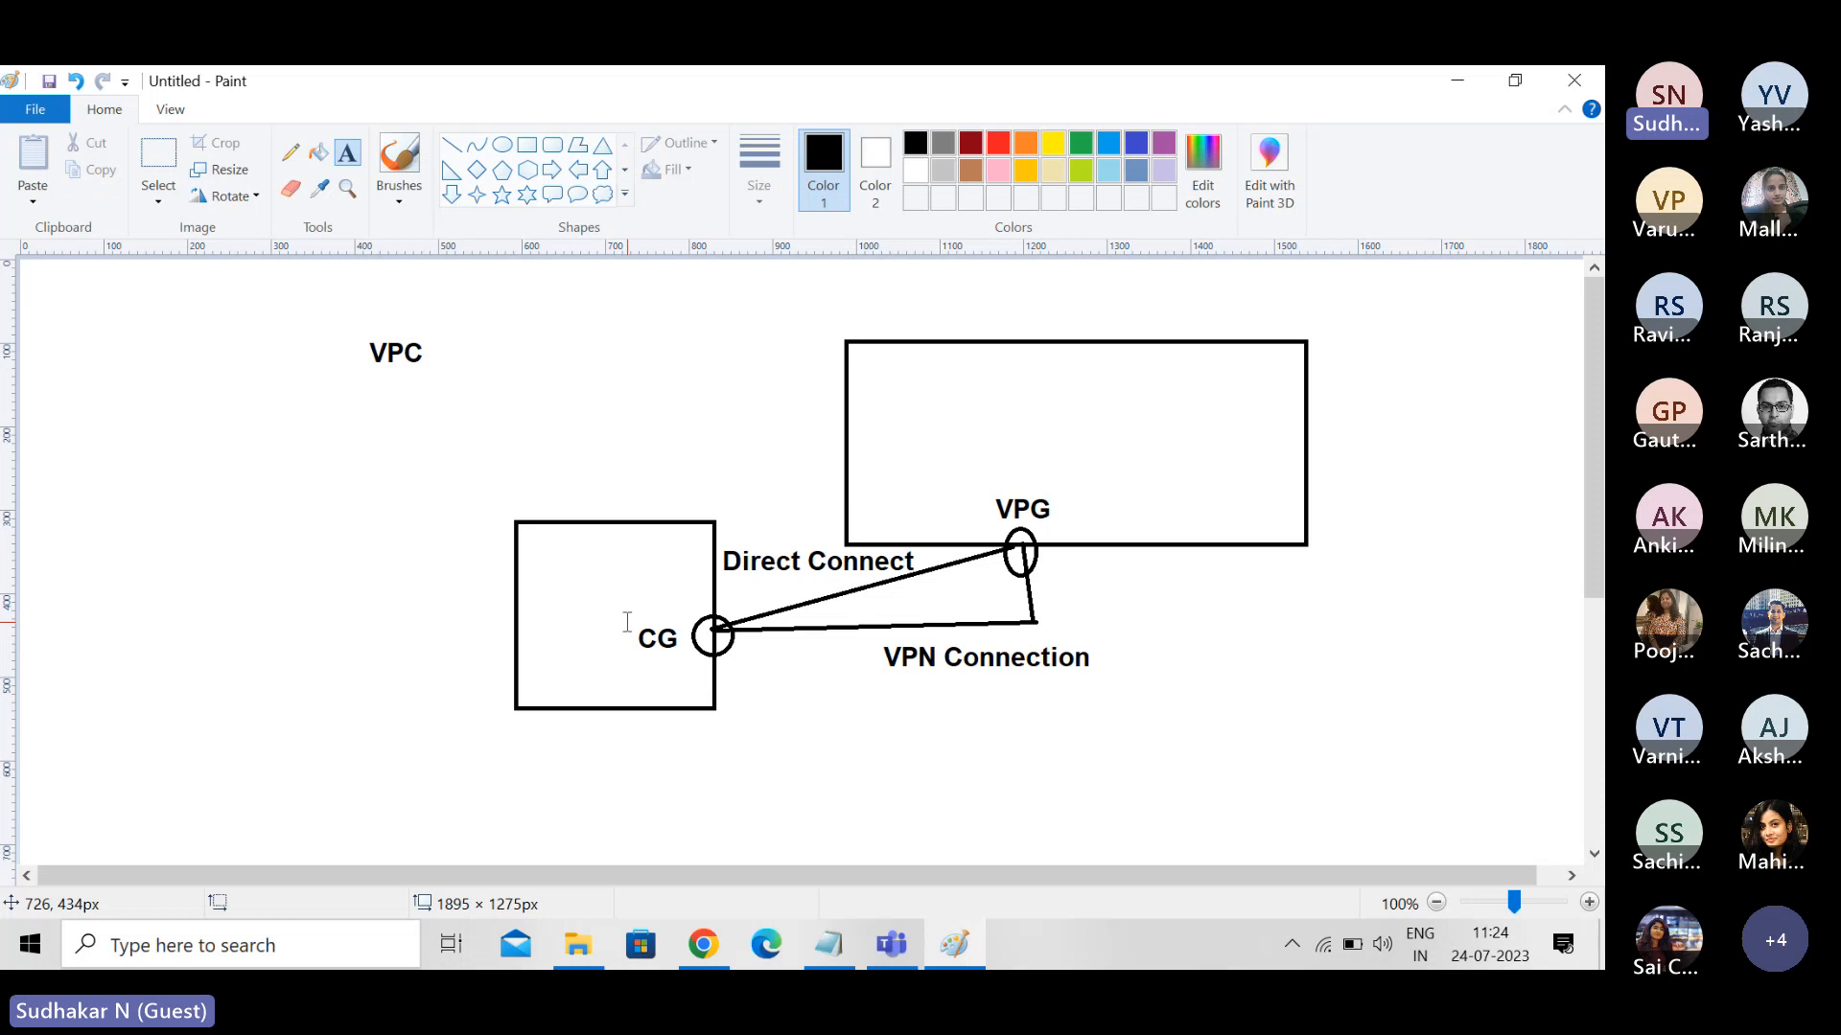
# - Select the whole VPC connection diagram with a rectangular selection of about 1338 × 537 px and delete it
pyautogui.click(136, 601)
pyautogui.click(157, 481)
pyautogui.click(162, 201)
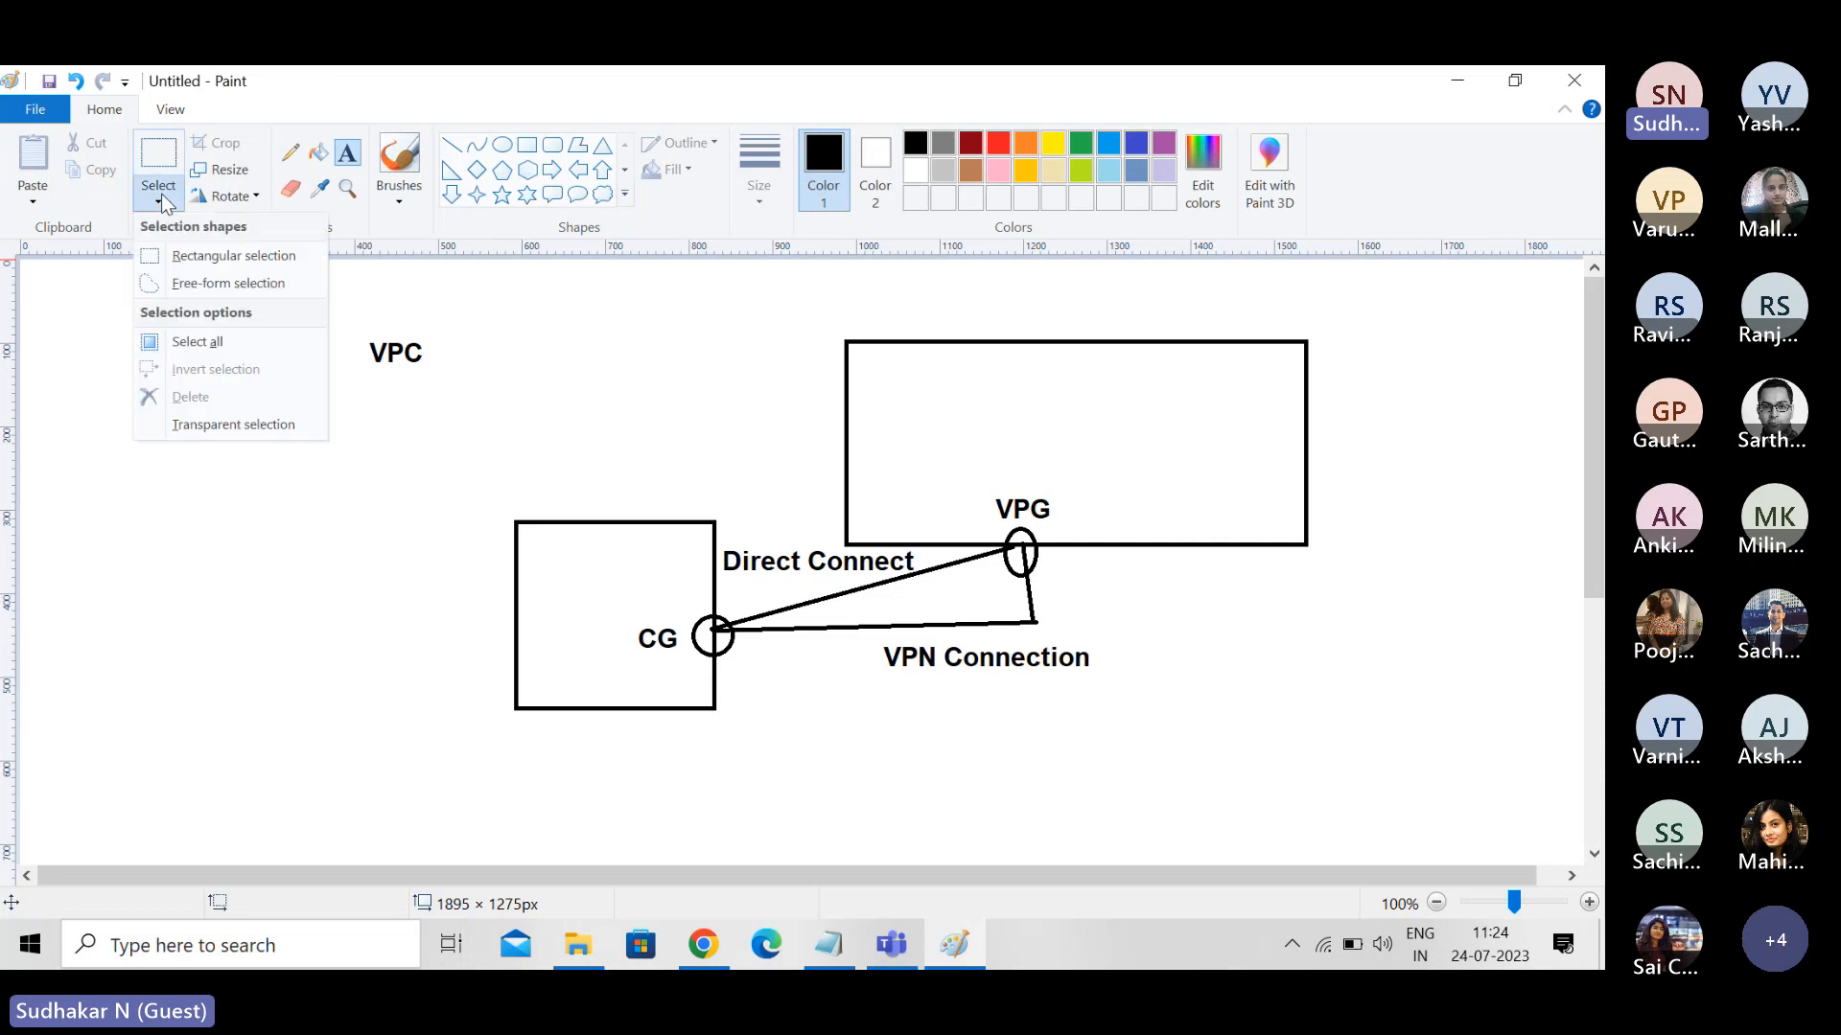
pyautogui.click(178, 255)
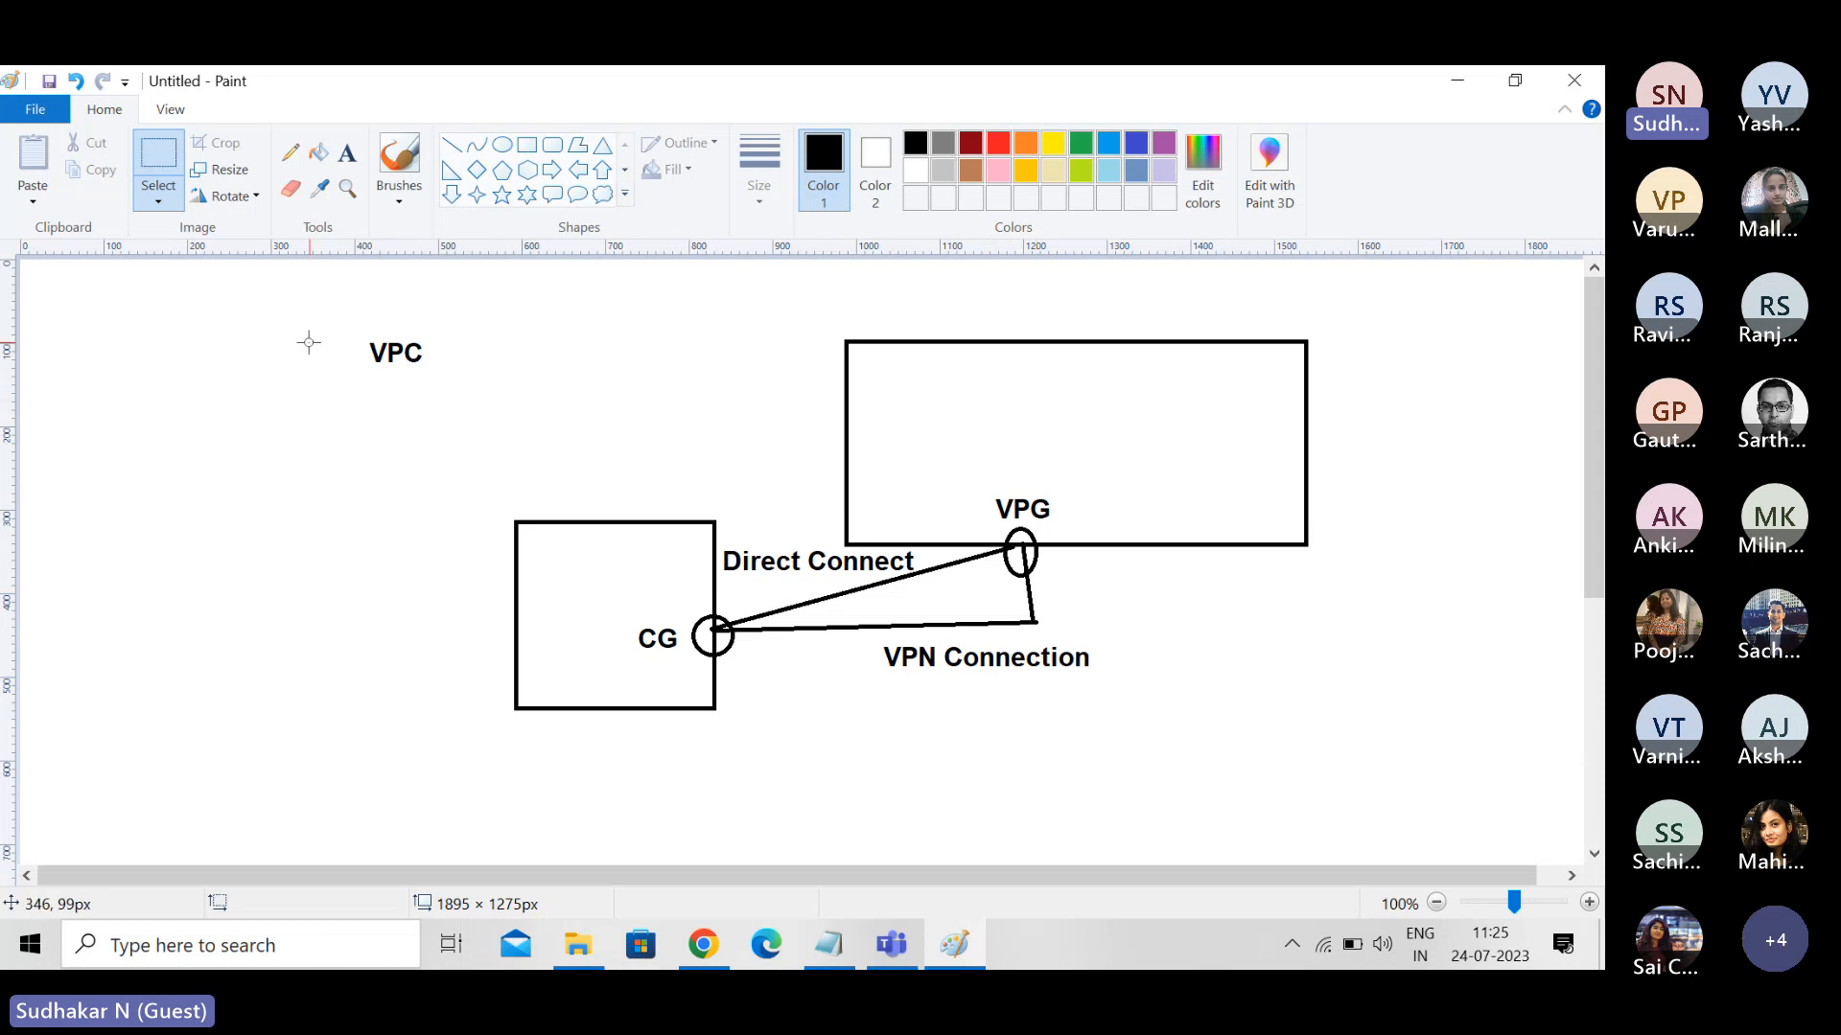
pyautogui.moveTo(298, 319); pyautogui.dragTo(1416, 767)
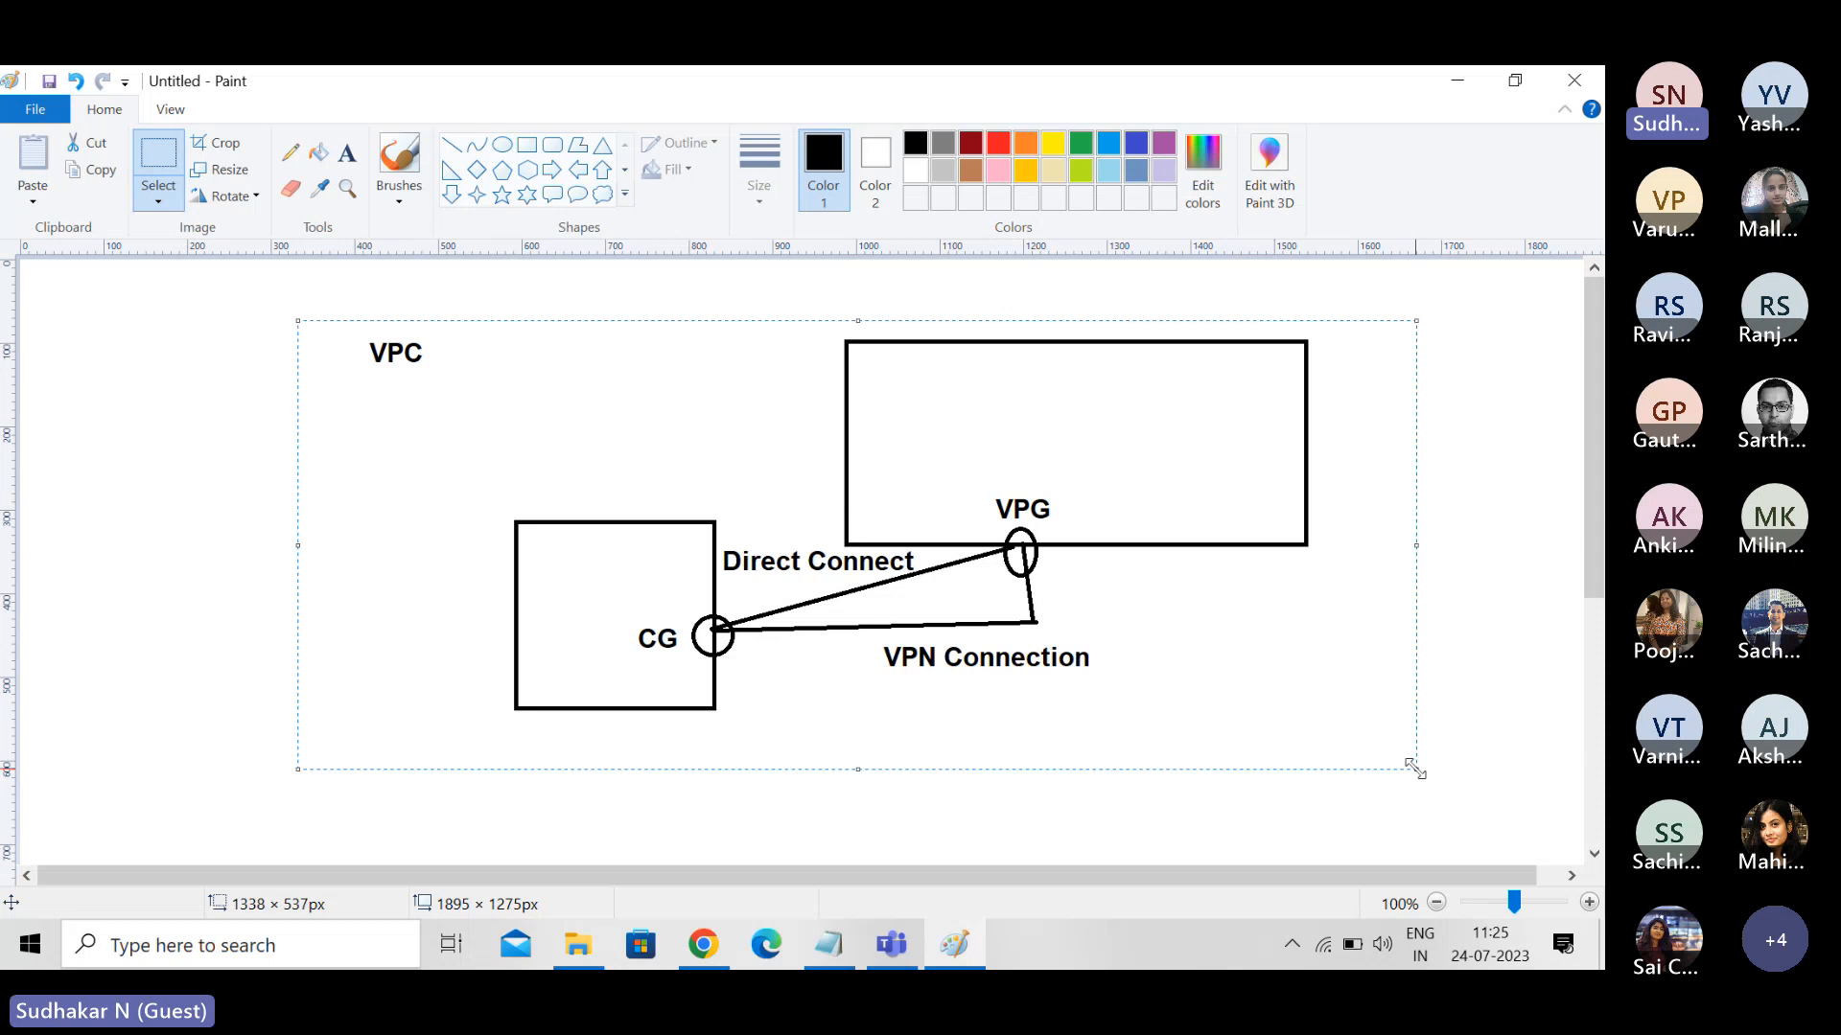
pyautogui.press('Delete')
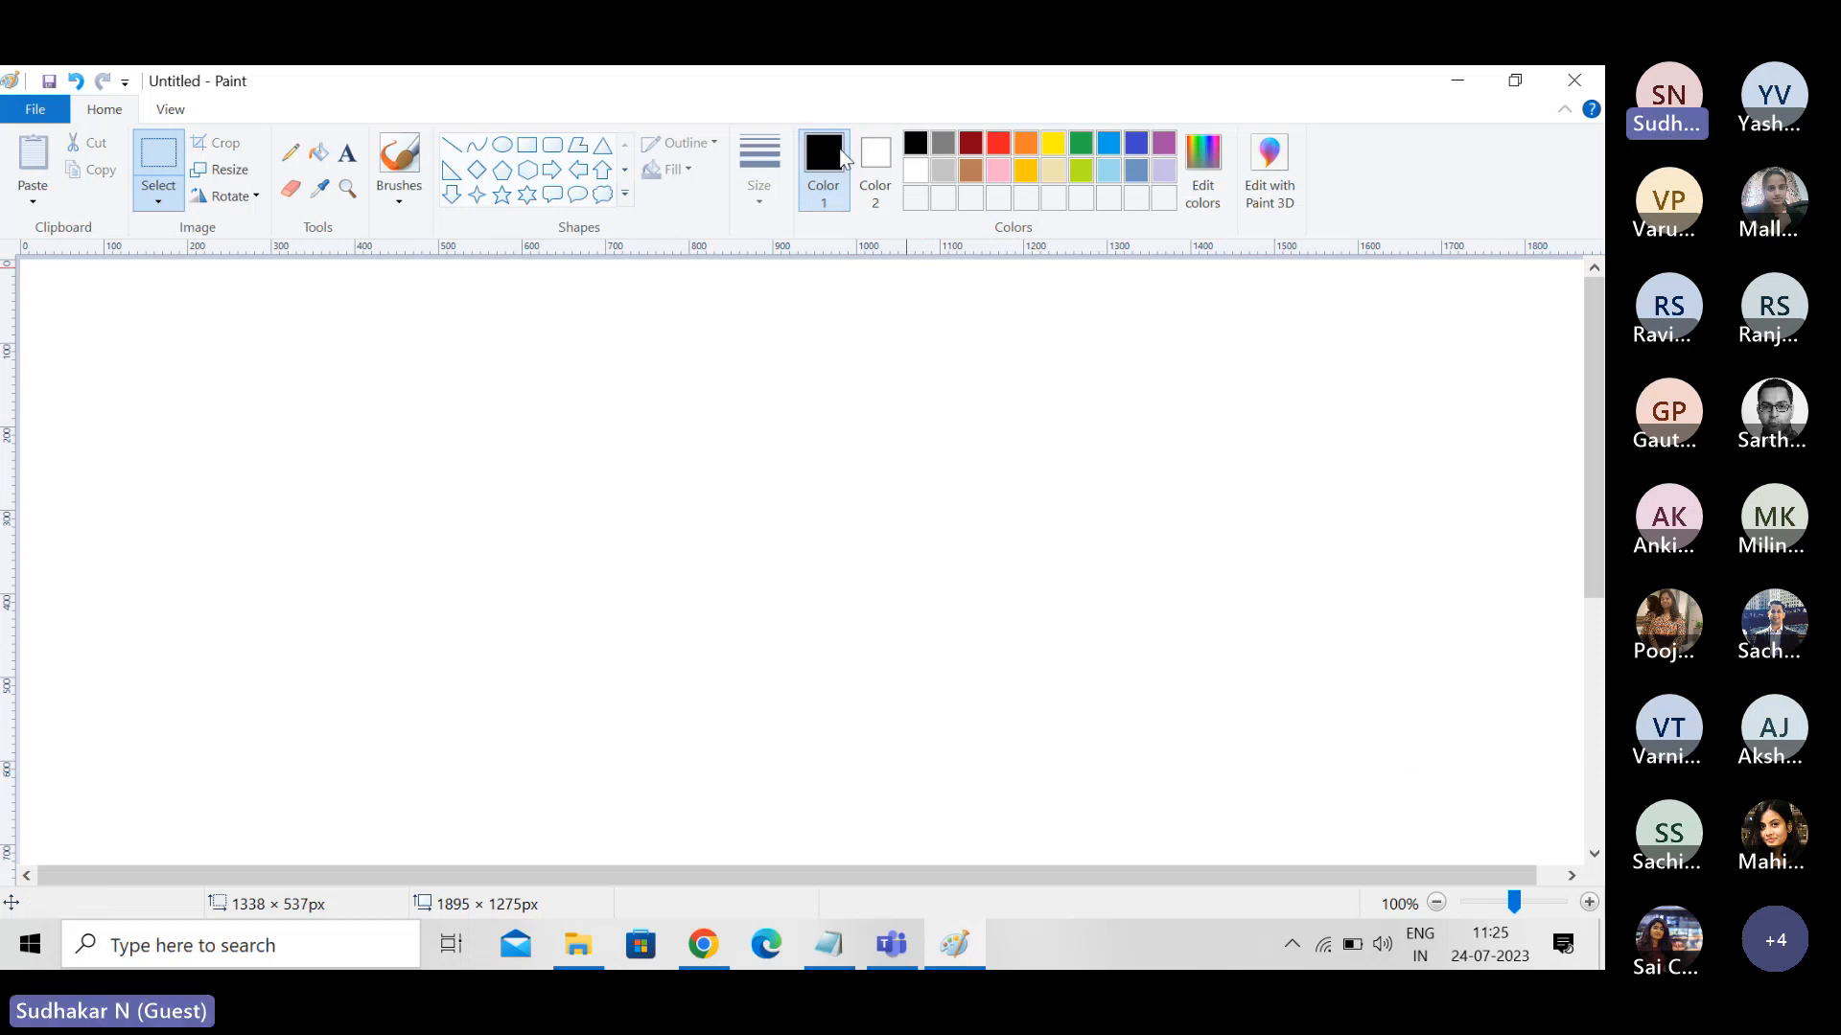
# - Start a new text block near the upper left of the blank canvas with the heading "Pricing Options"
pyautogui.click(351, 161)
pyautogui.click(287, 332)
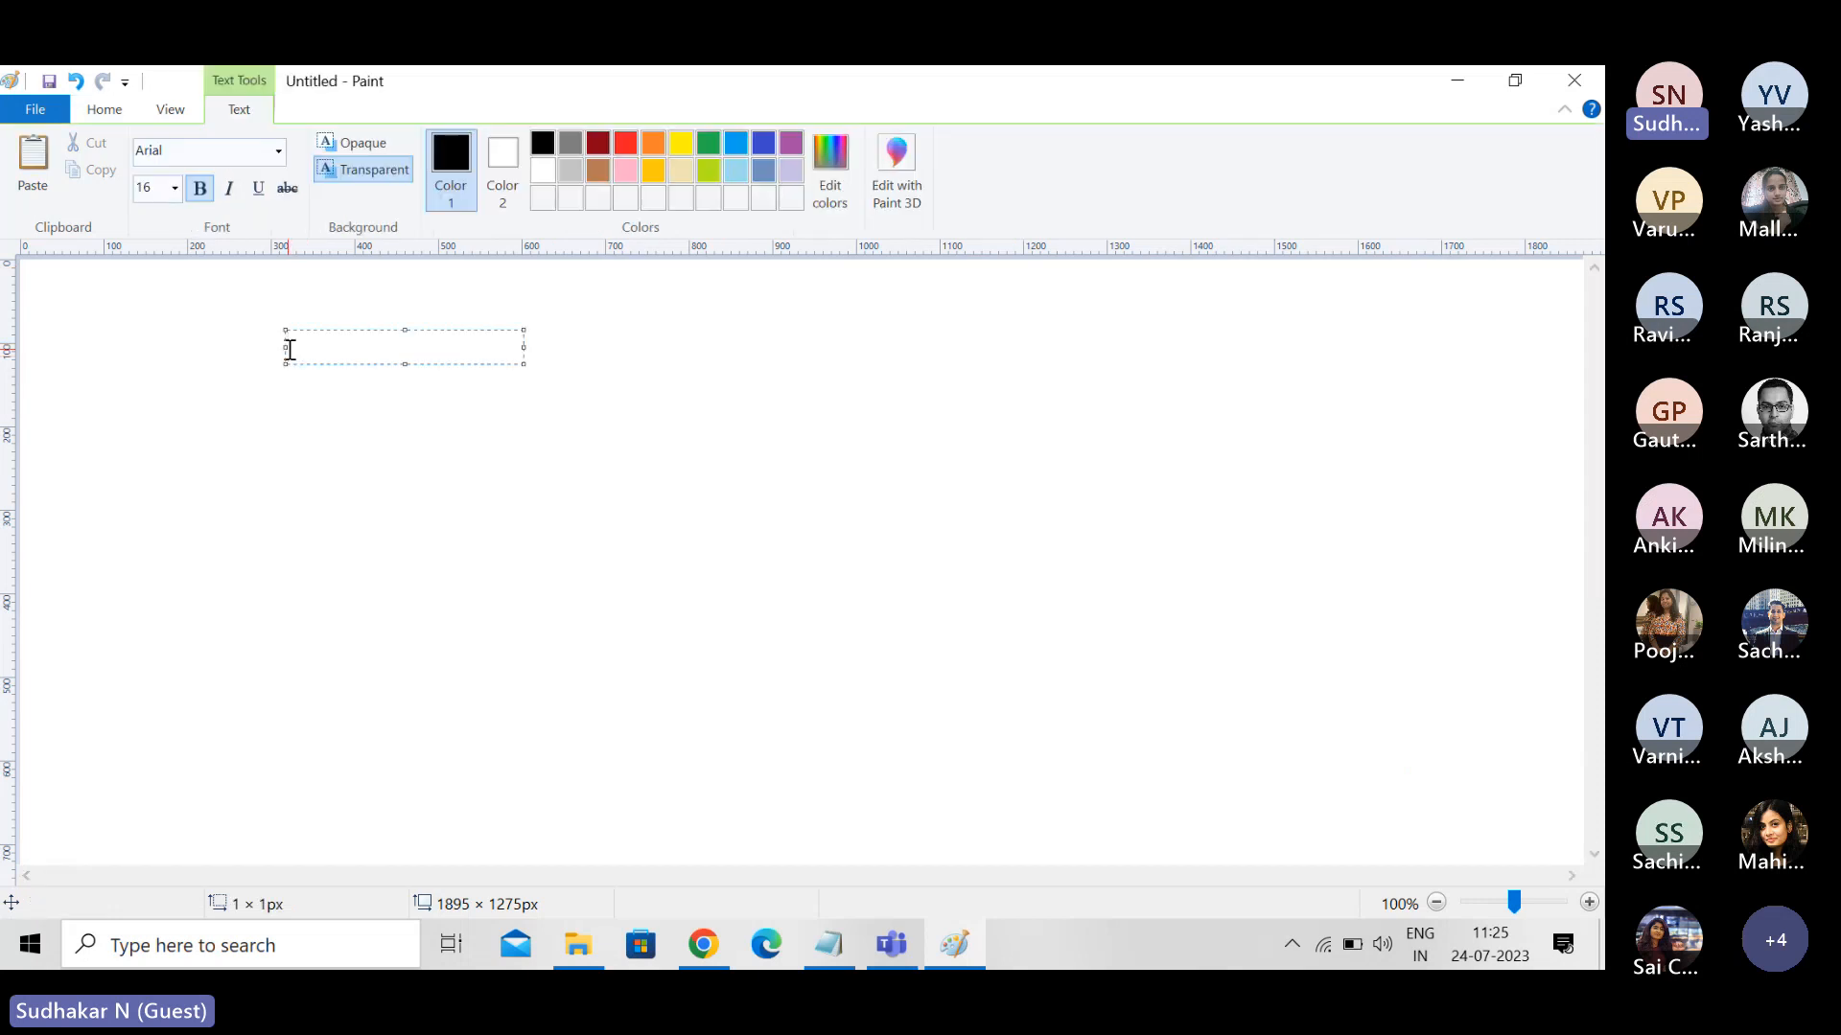
pyautogui.write('Pricing ')
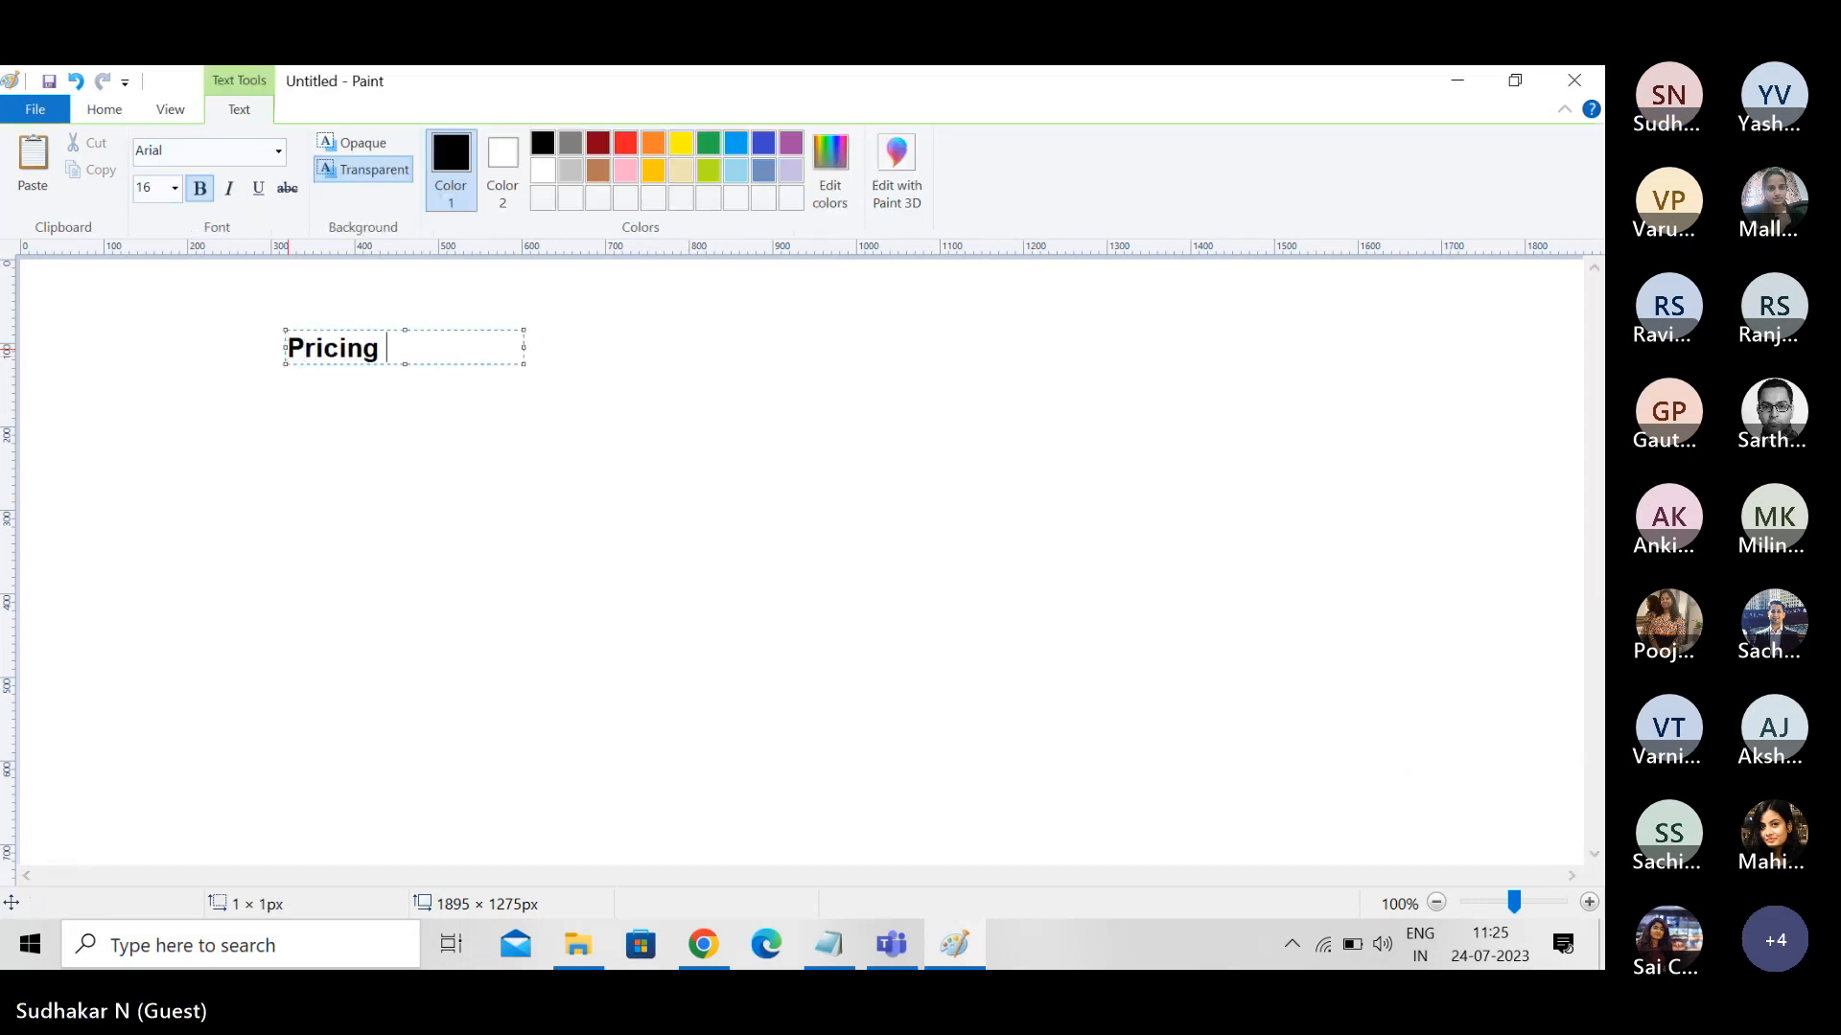
pyautogui.write('Optios')
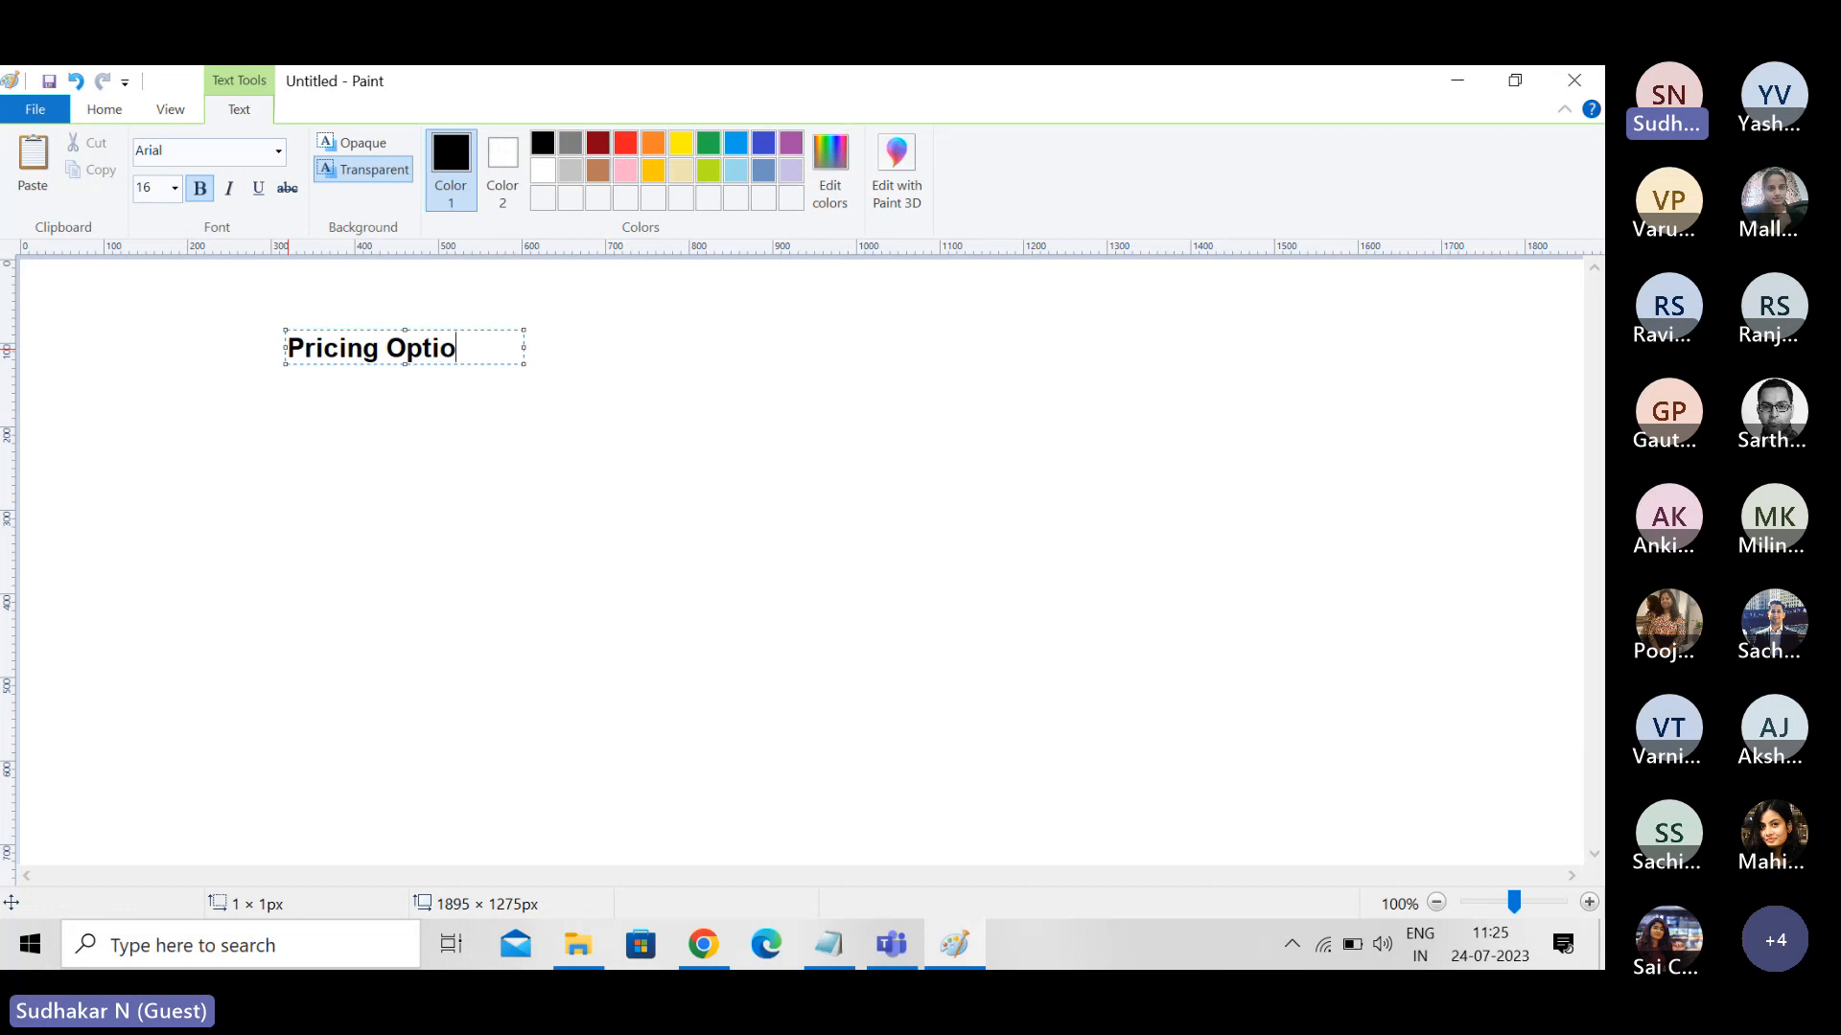
pyautogui.press('BackSpace')
pyautogui.write('ns')
# - List "On-Demand" and "Reserved" below the Pricing Options heading, separated by blank lines
pyautogui.press('Return')
pyautogui.press('Return')
pyautogui.write('On')
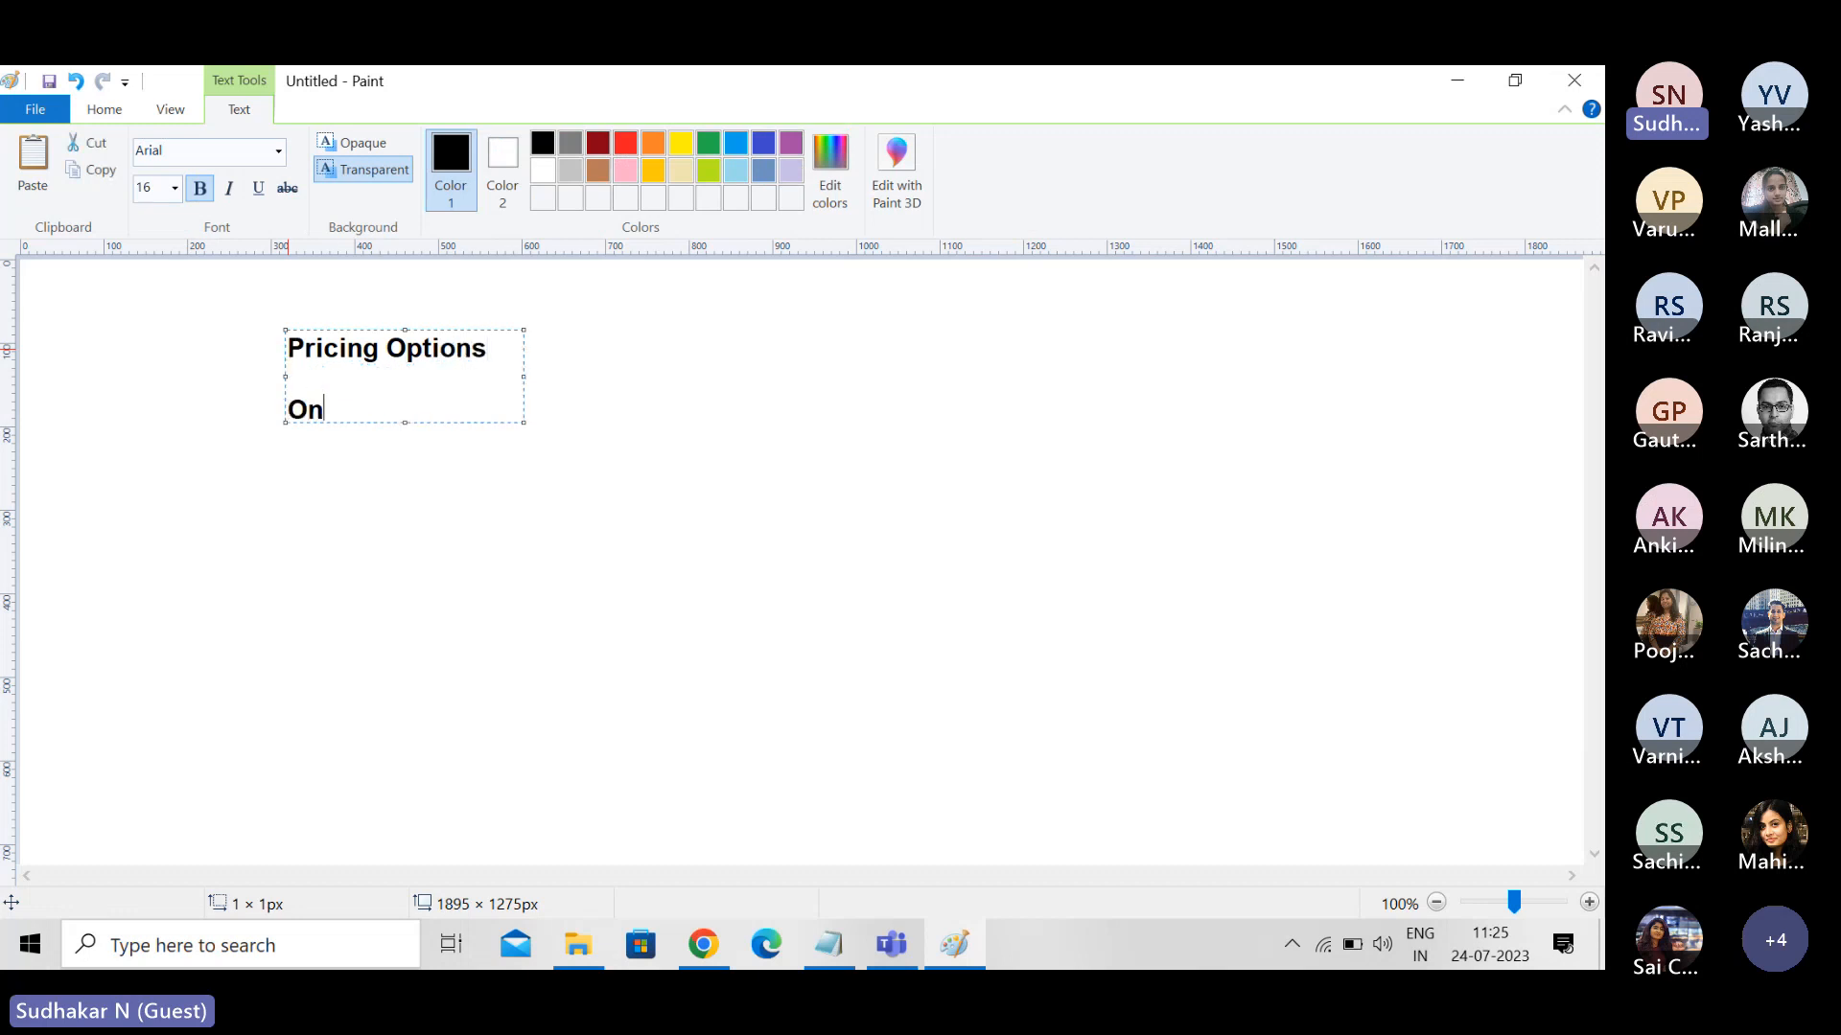
pyautogui.write('-Demand')
pyautogui.press('Return')
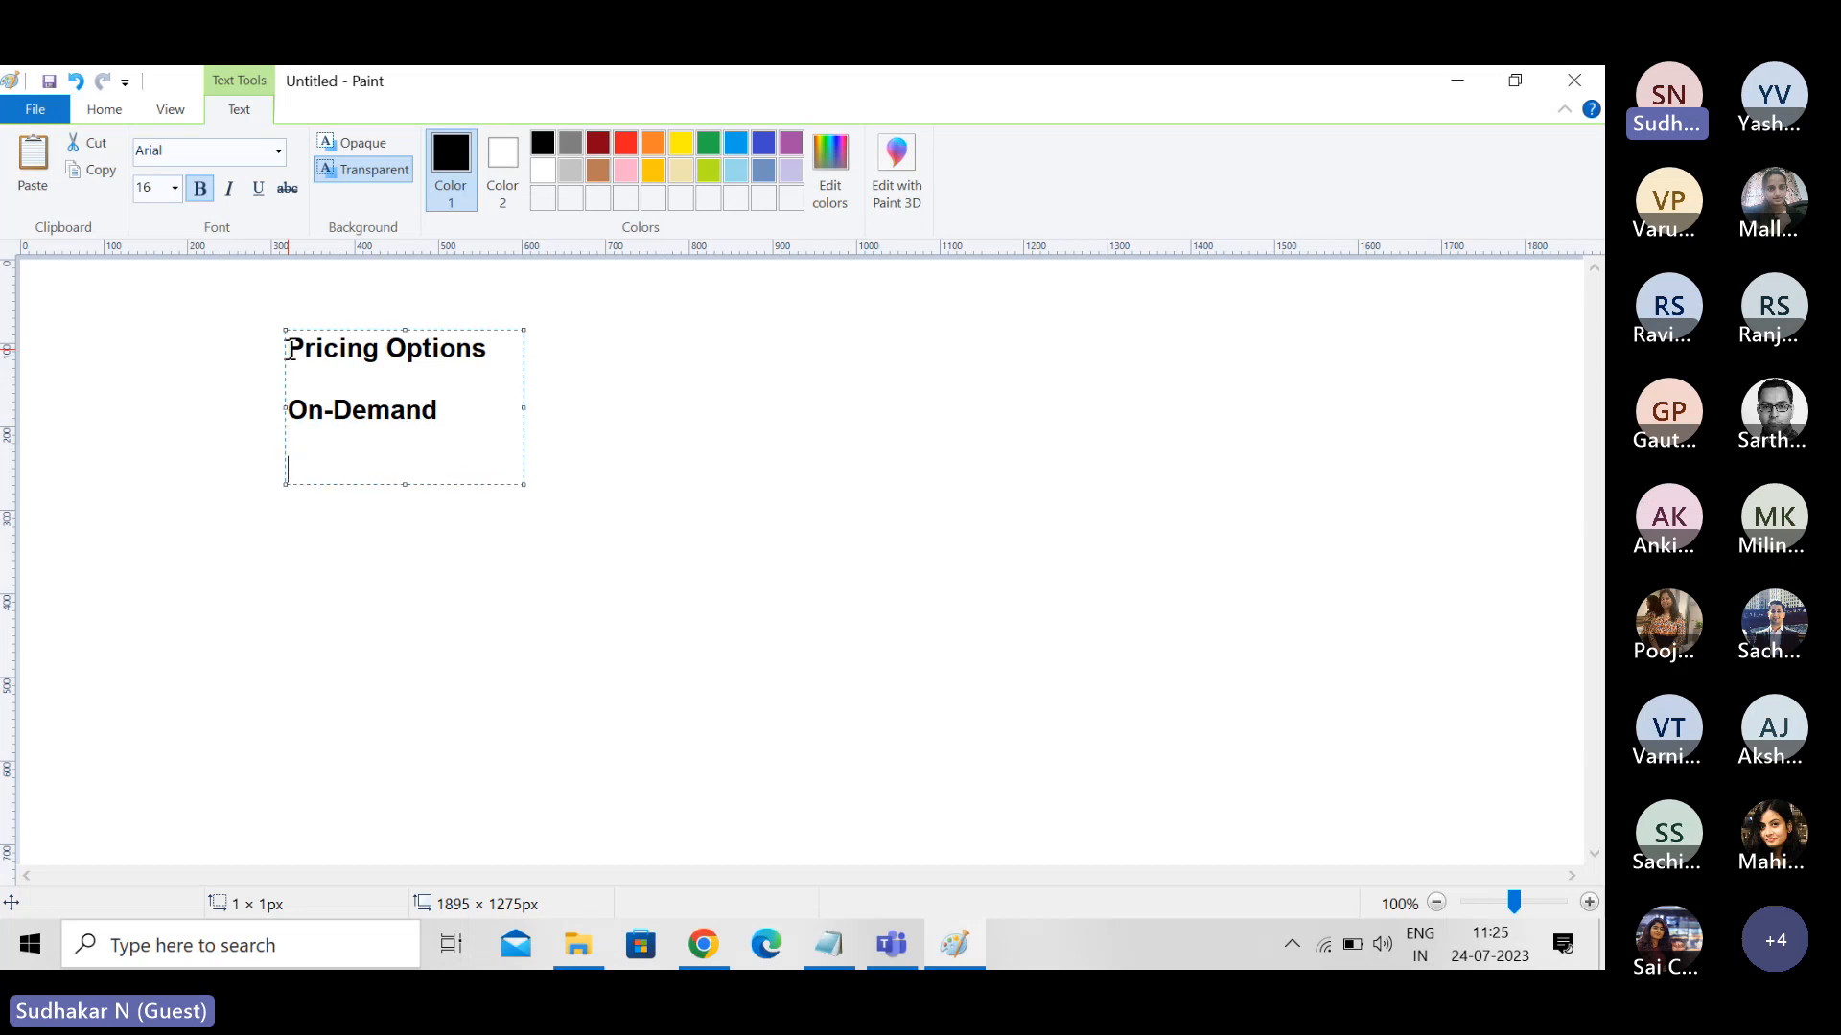
pyautogui.write('Reserved')
pyautogui.press('Return')
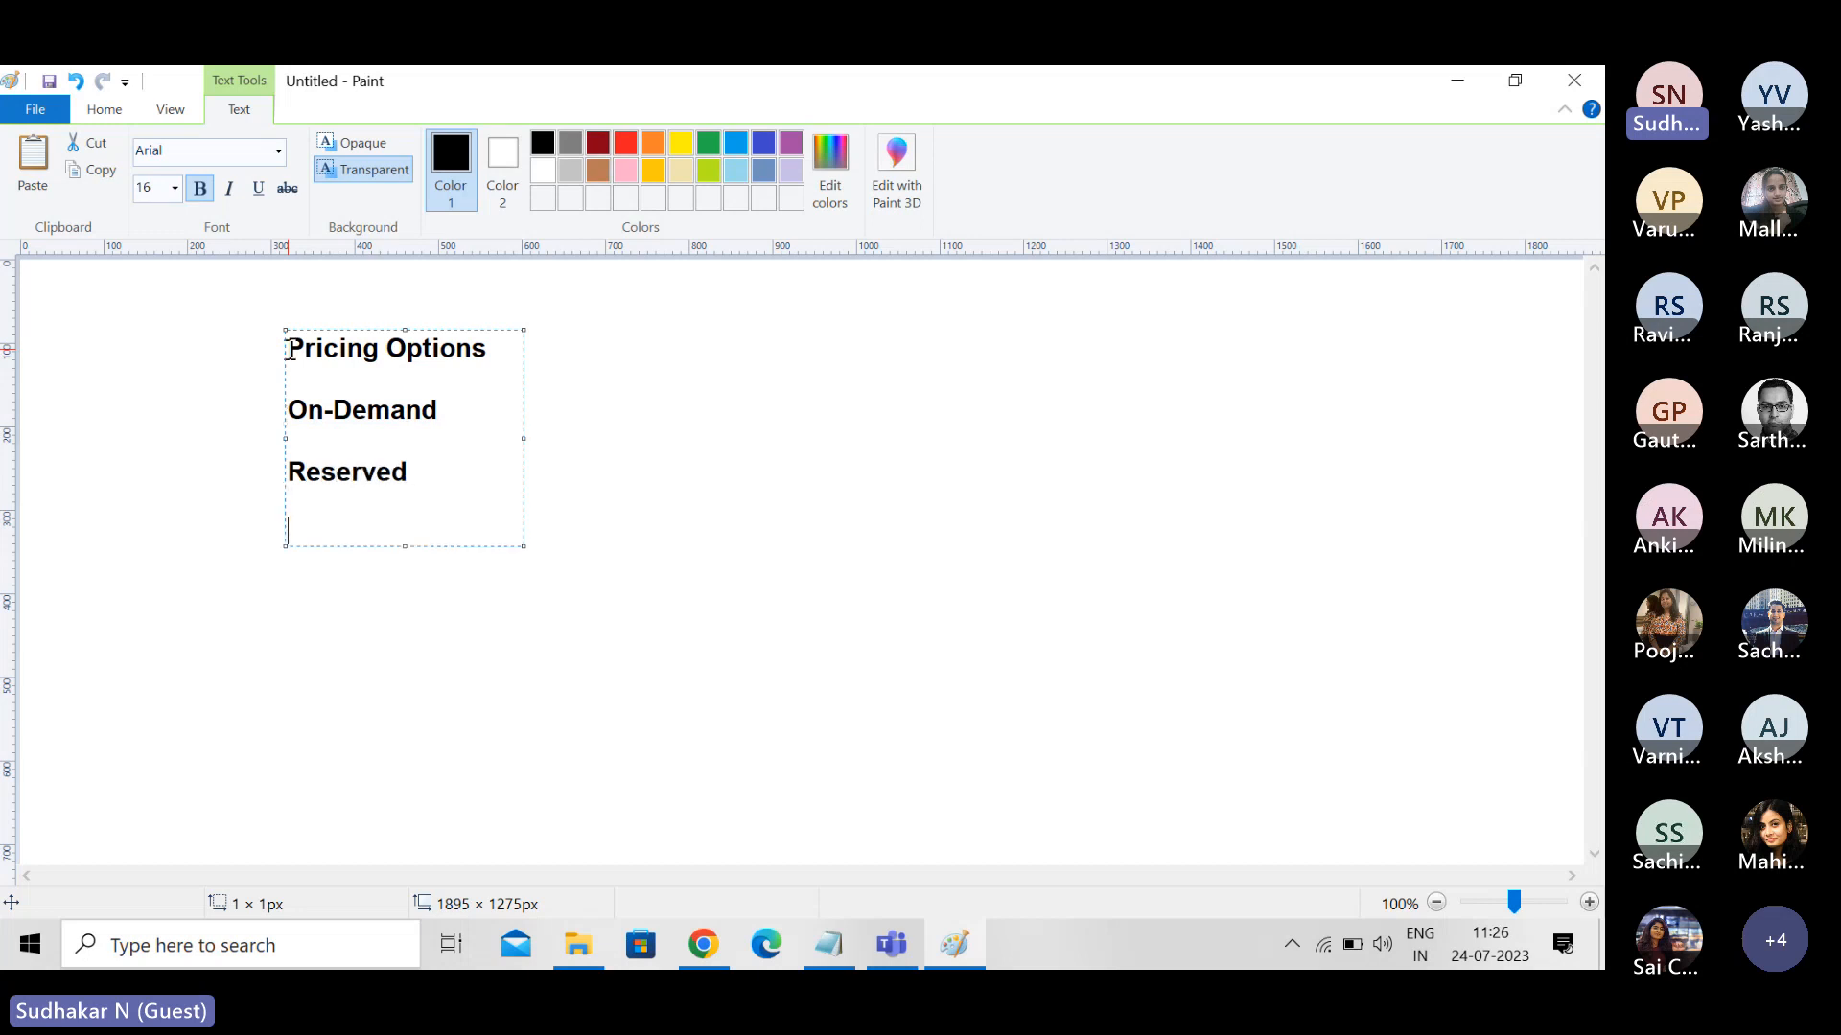
# - Add "Scheduled" as the third pricing option, below Reserved
pyautogui.write('S')
pyautogui.write('edyled')
pyautogui.press('BackSpace')
pyautogui.press('BackSpace')
pyautogui.press('BackSpace')
pyautogui.press('BackSpace')
pyautogui.press('BackSpace')
pyautogui.press('BackSpace')
pyautogui.write('hedules')
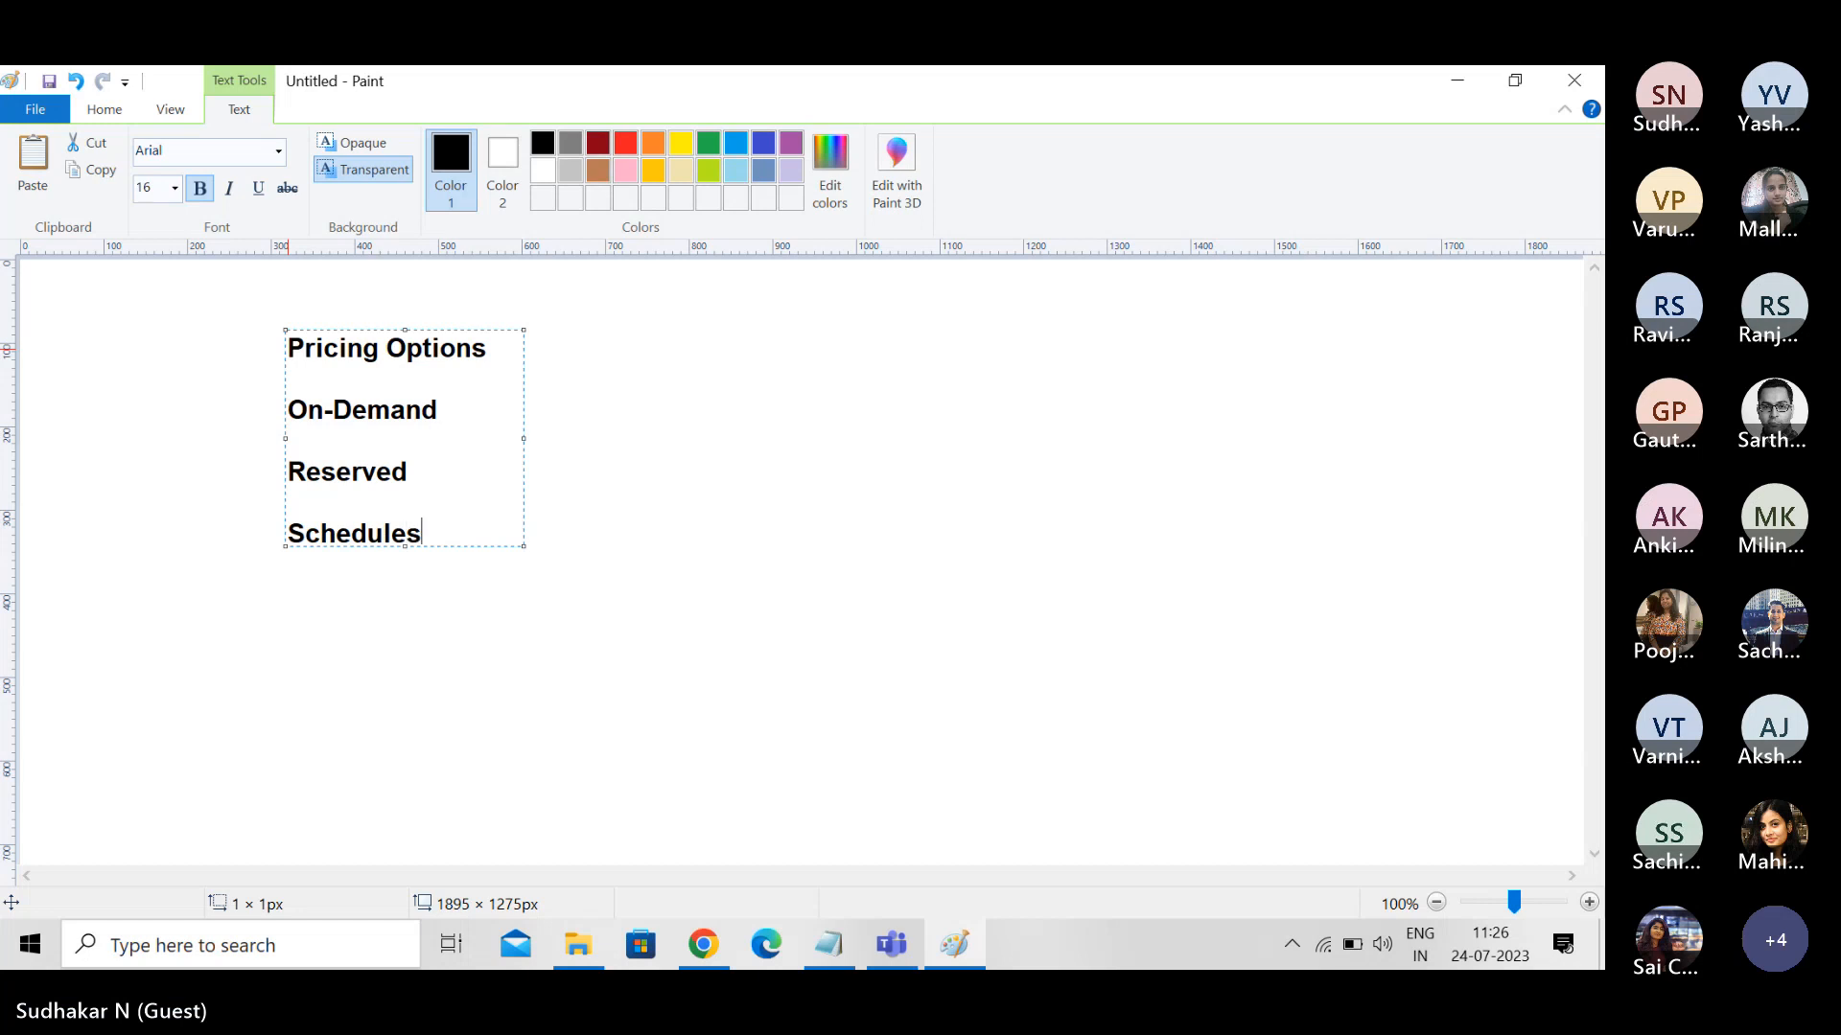
pyautogui.press('BackSpace')
pyautogui.write('d')
# - Add "Spot" and "Dedicated Host" as the last two pricing options, separated by a blank line
pyautogui.press('Return')
pyautogui.press('Return')
pyautogui.write('Spot')
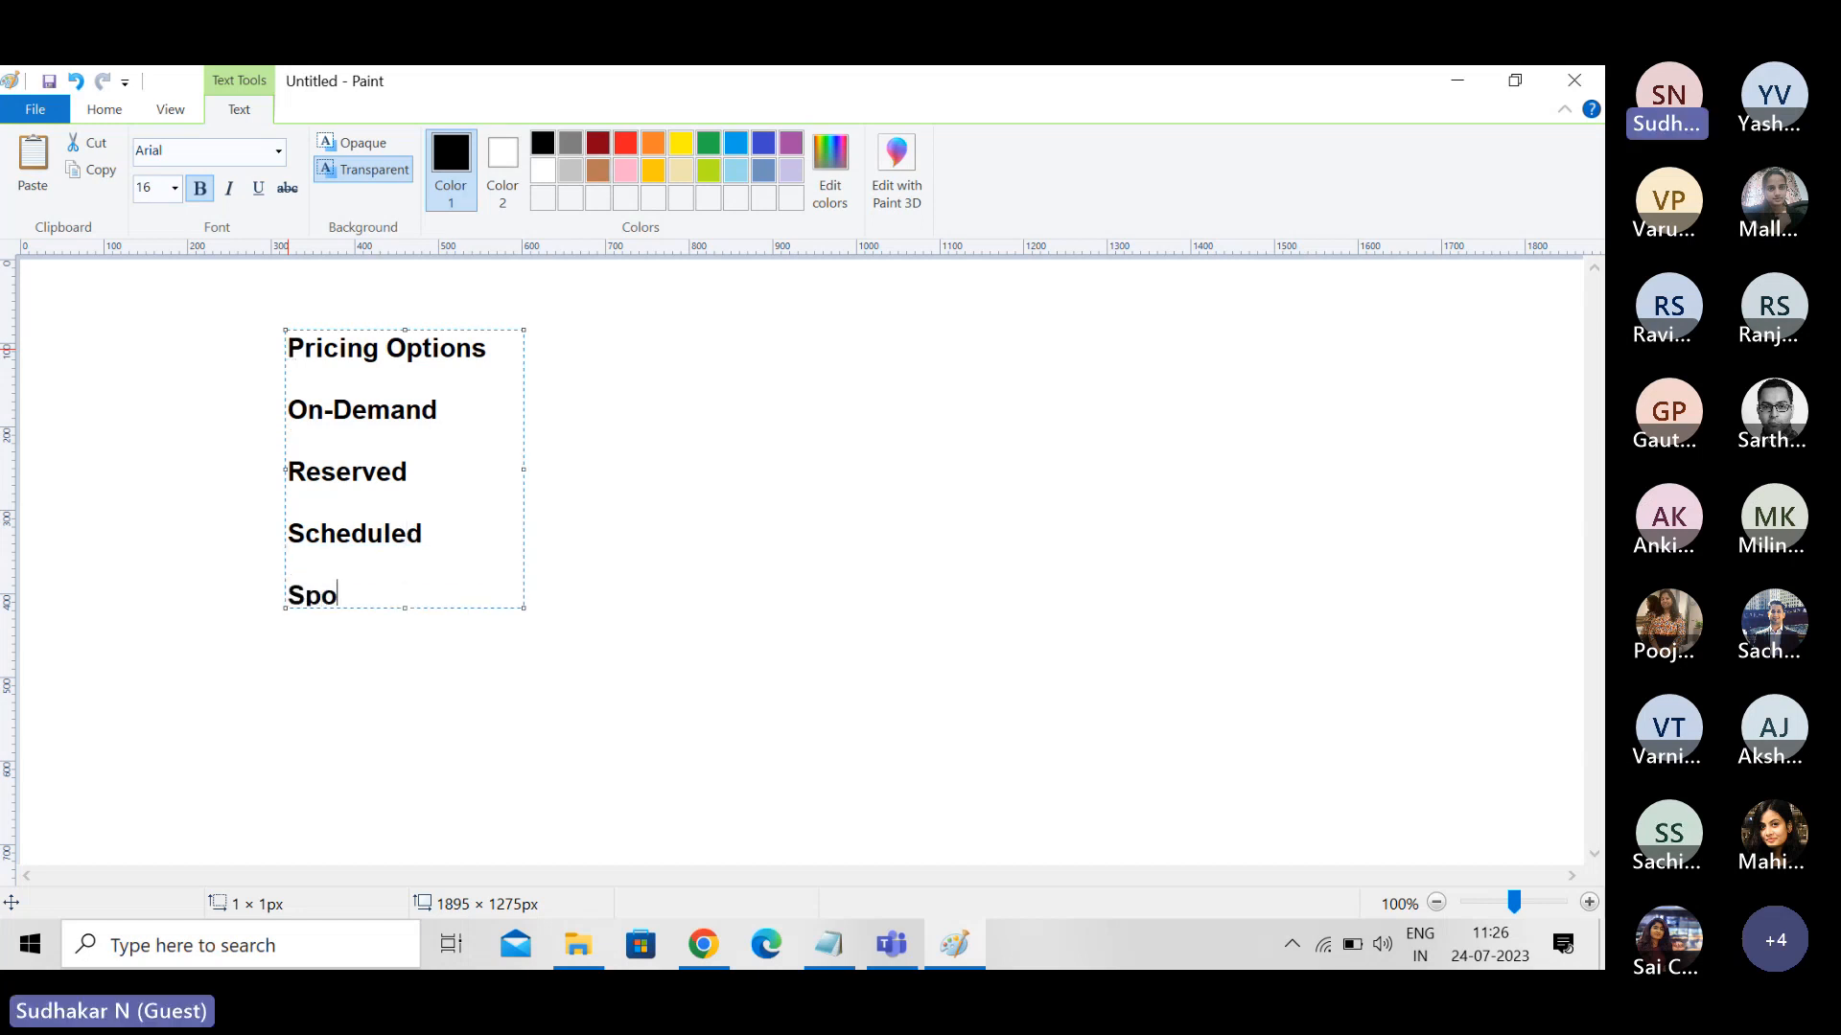
pyautogui.press('Return')
pyautogui.press('Return')
pyautogui.write('DEd')
pyautogui.press('BackSpace')
pyautogui.press('BackSpace')
pyautogui.write('edicated ')
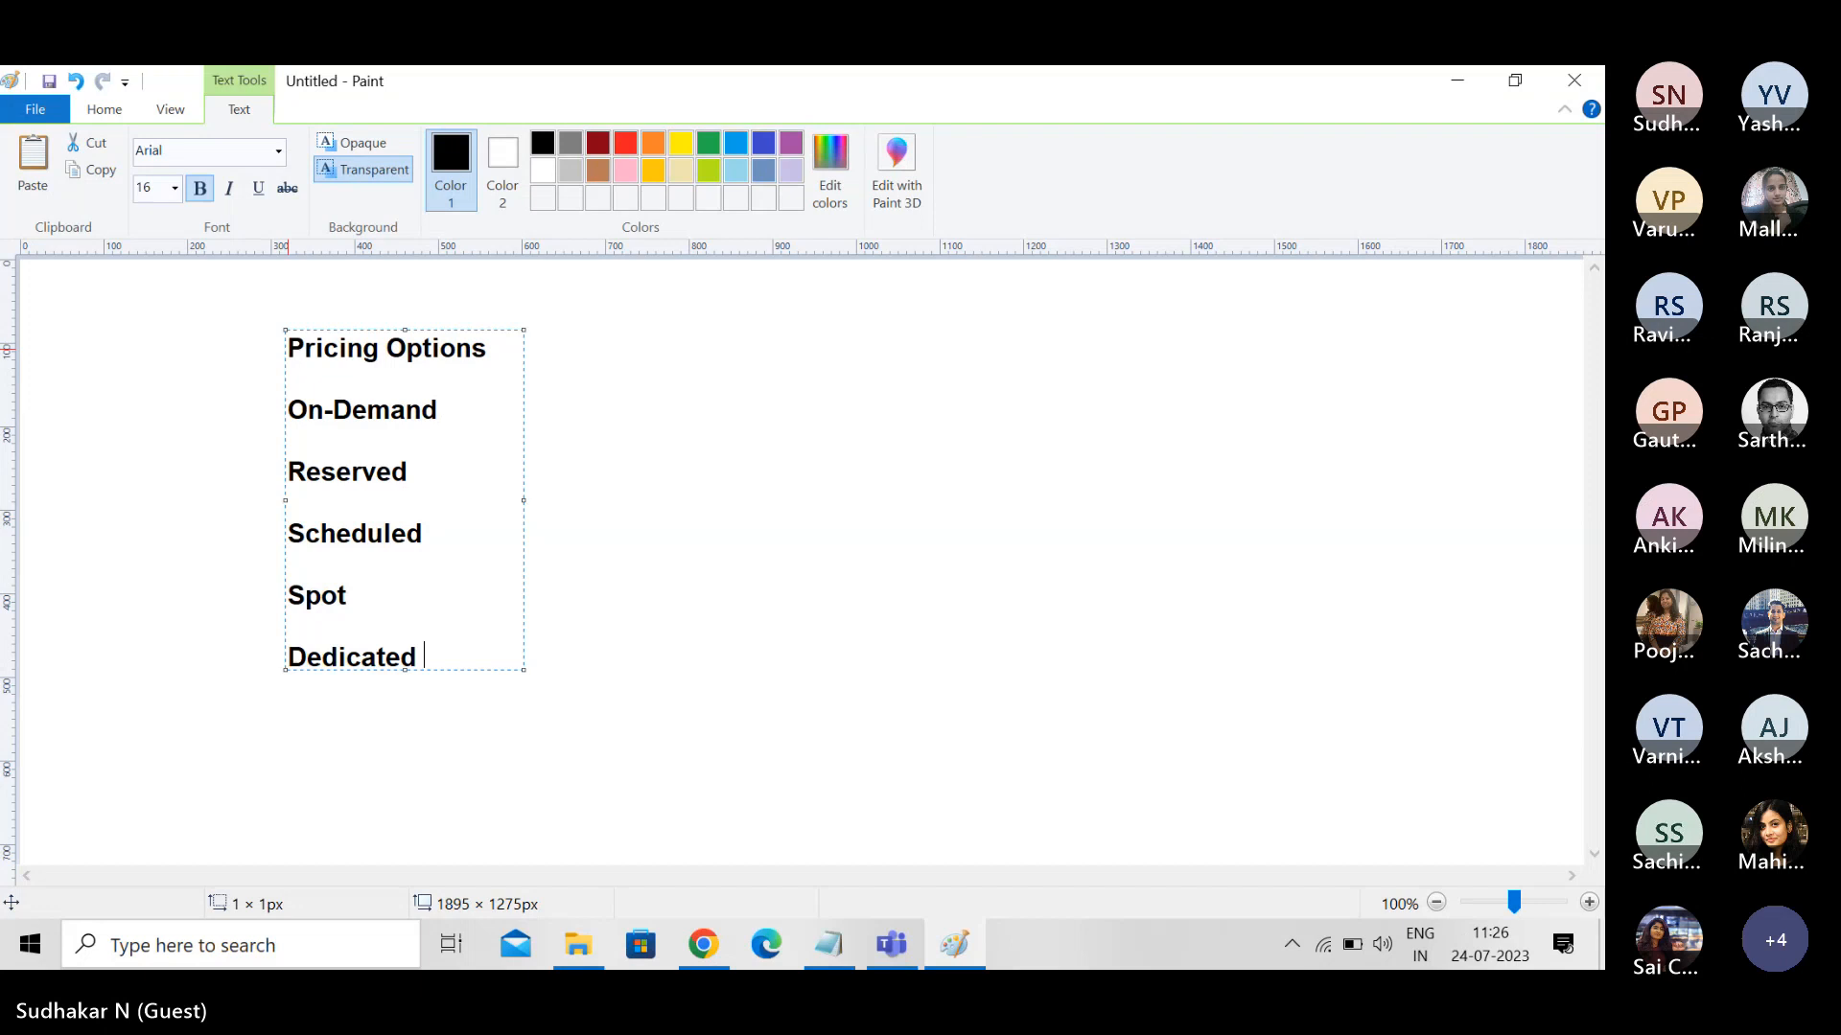
pyautogui.write('Host')
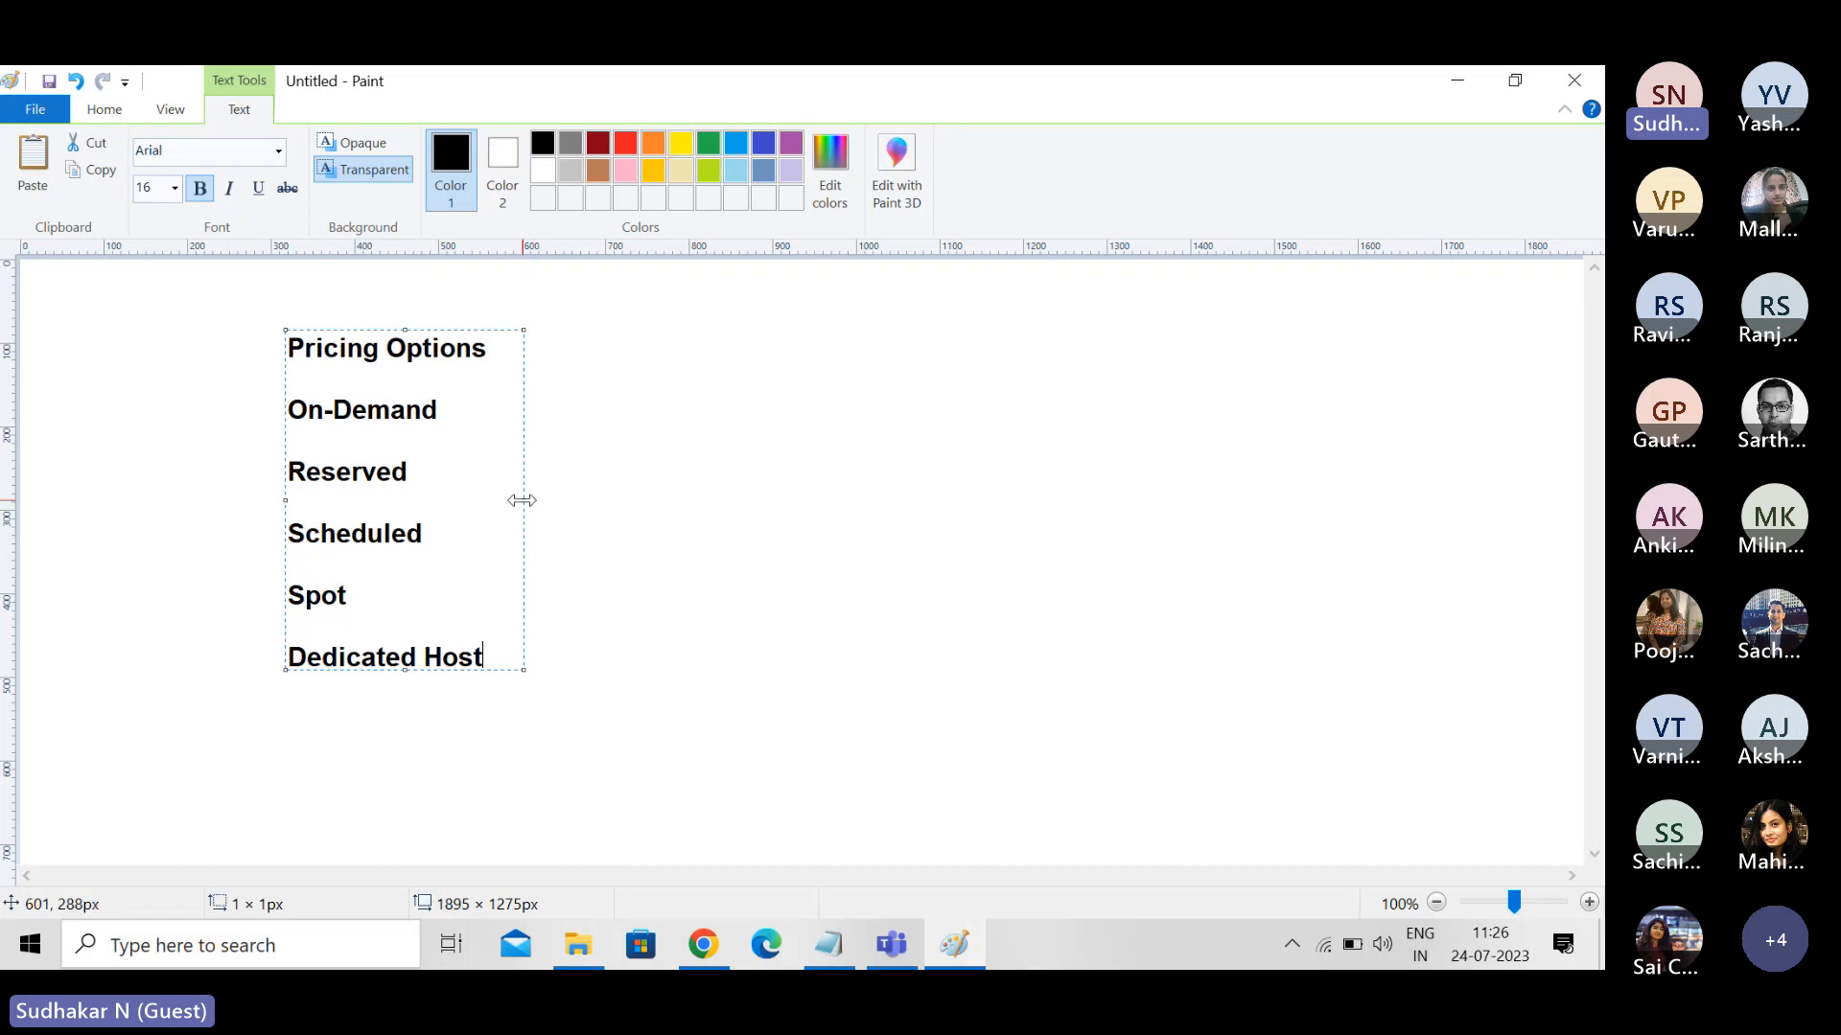
# - Widen the text box to about 951 px and add the note "75% cost savings" beside Reserved
pyautogui.moveTo(522, 500); pyautogui.dragTo(1075, 518)
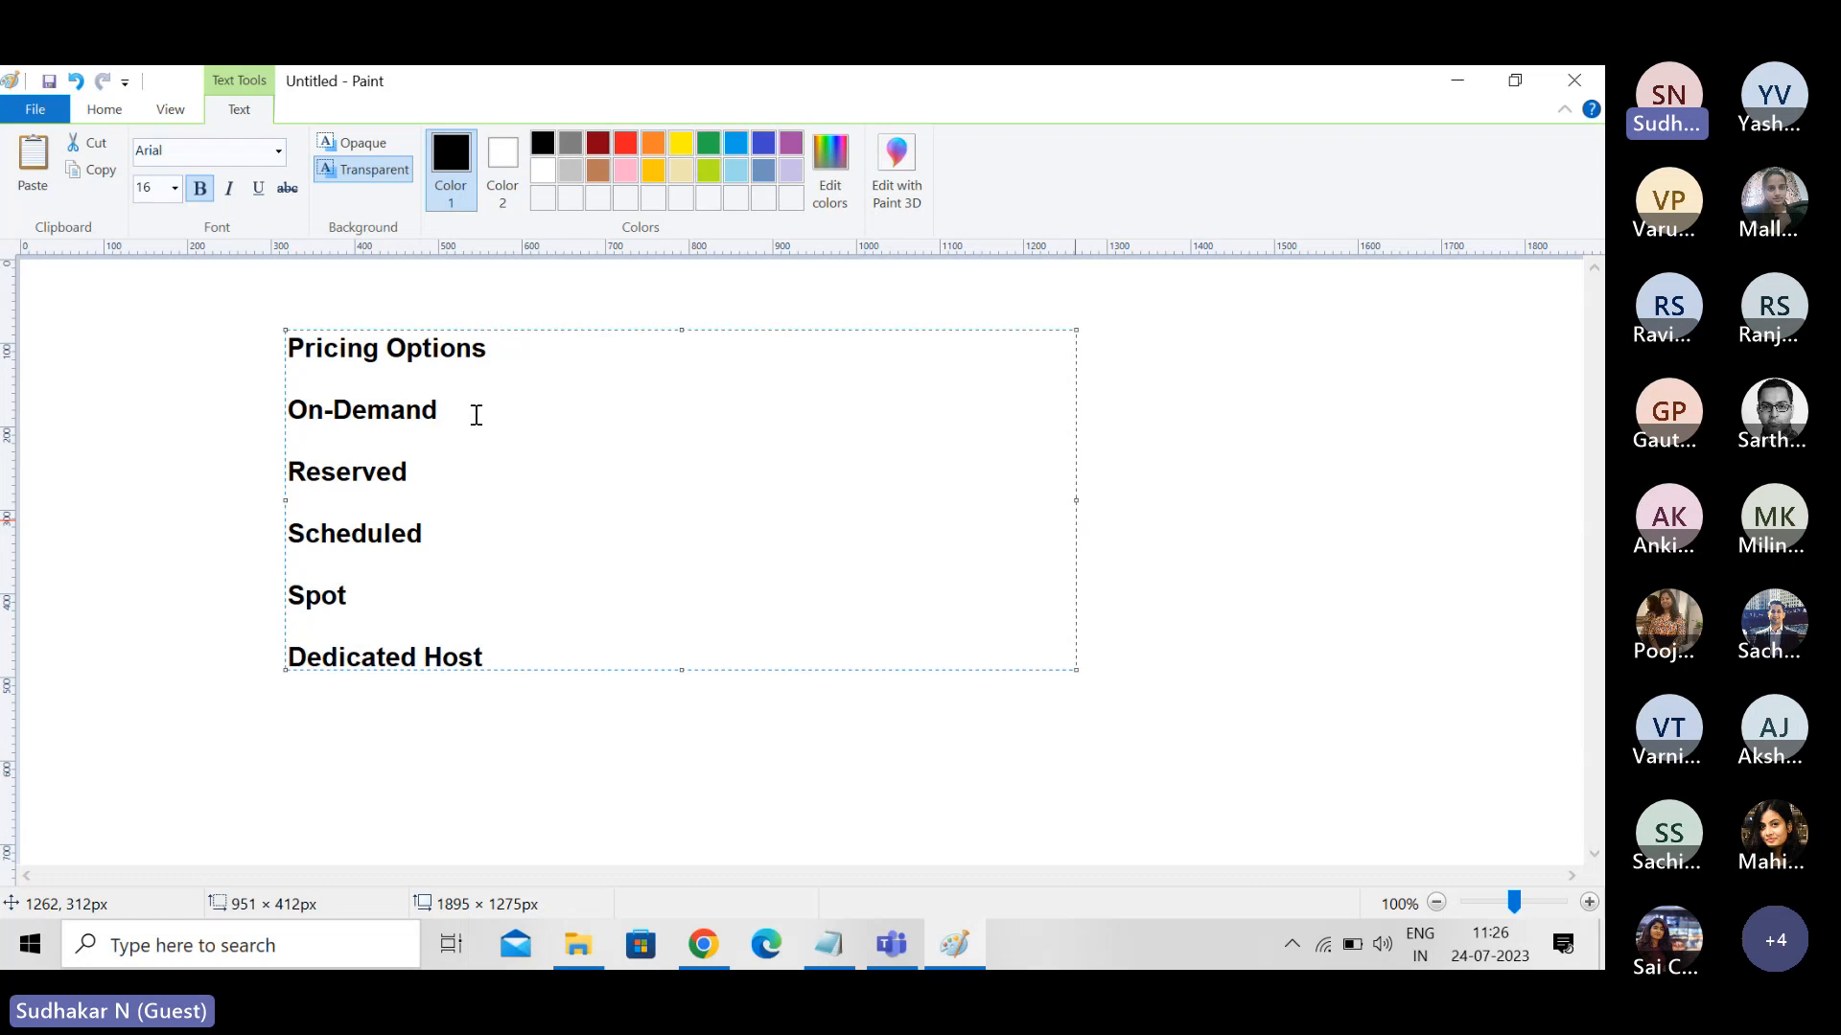
pyautogui.click(440, 402)
pyautogui.click(439, 471)
pyautogui.write('&5%')
pyautogui.press('BackSpace')
pyautogui.press('BackSpace')
pyautogui.press('BackSpace')
pyautogui.write('6')
pyautogui.press('BackSpace')
pyautogui.write('75')
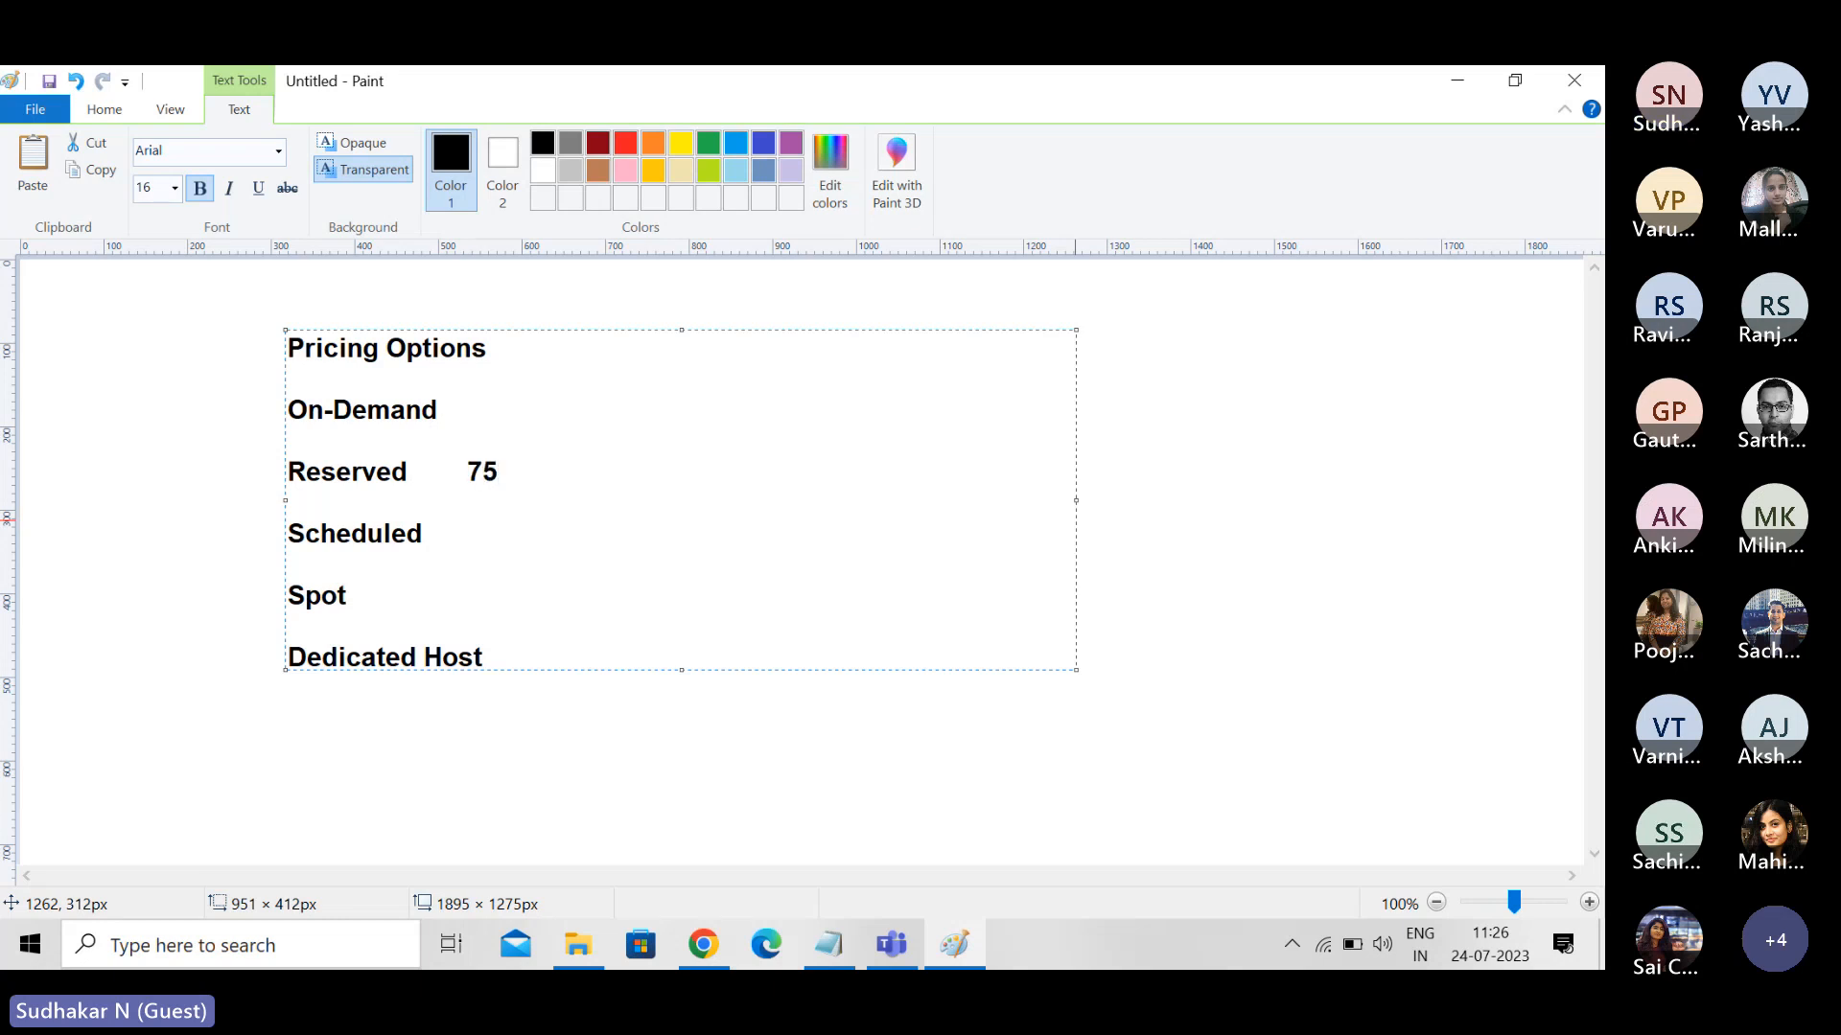
pyautogui.write('% c')
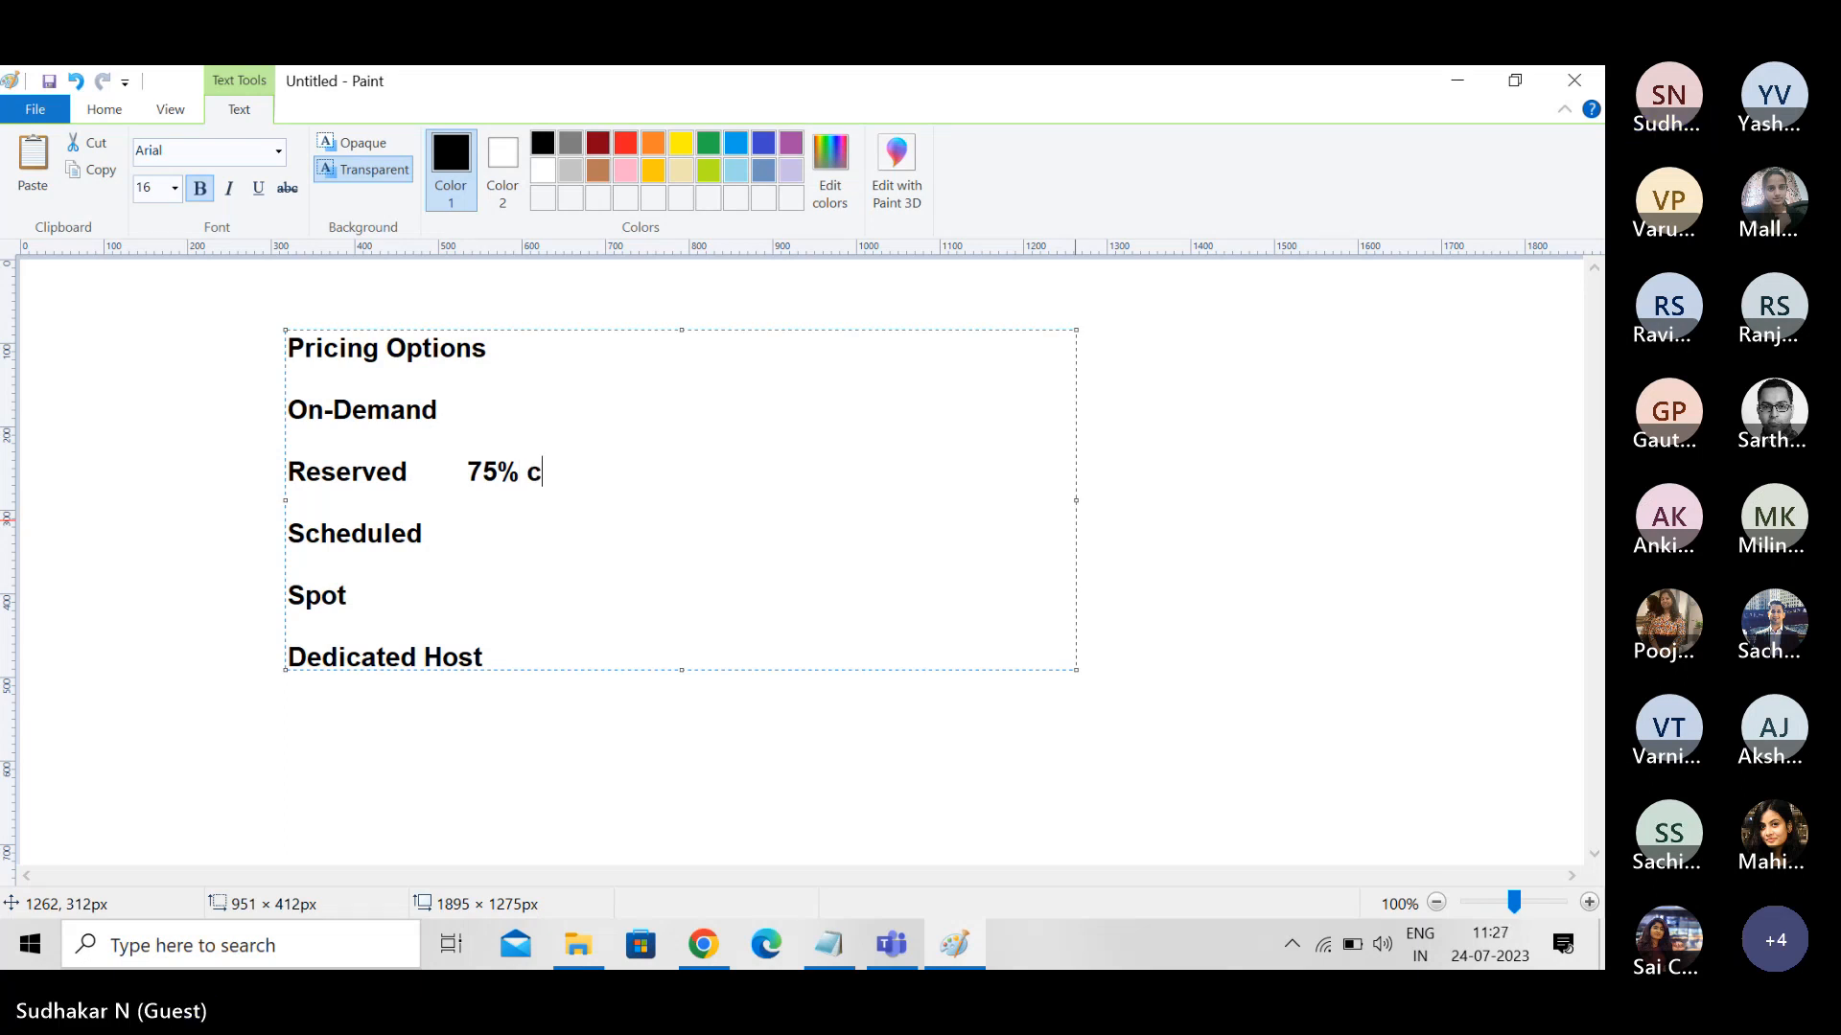
pyautogui.write('ost s')
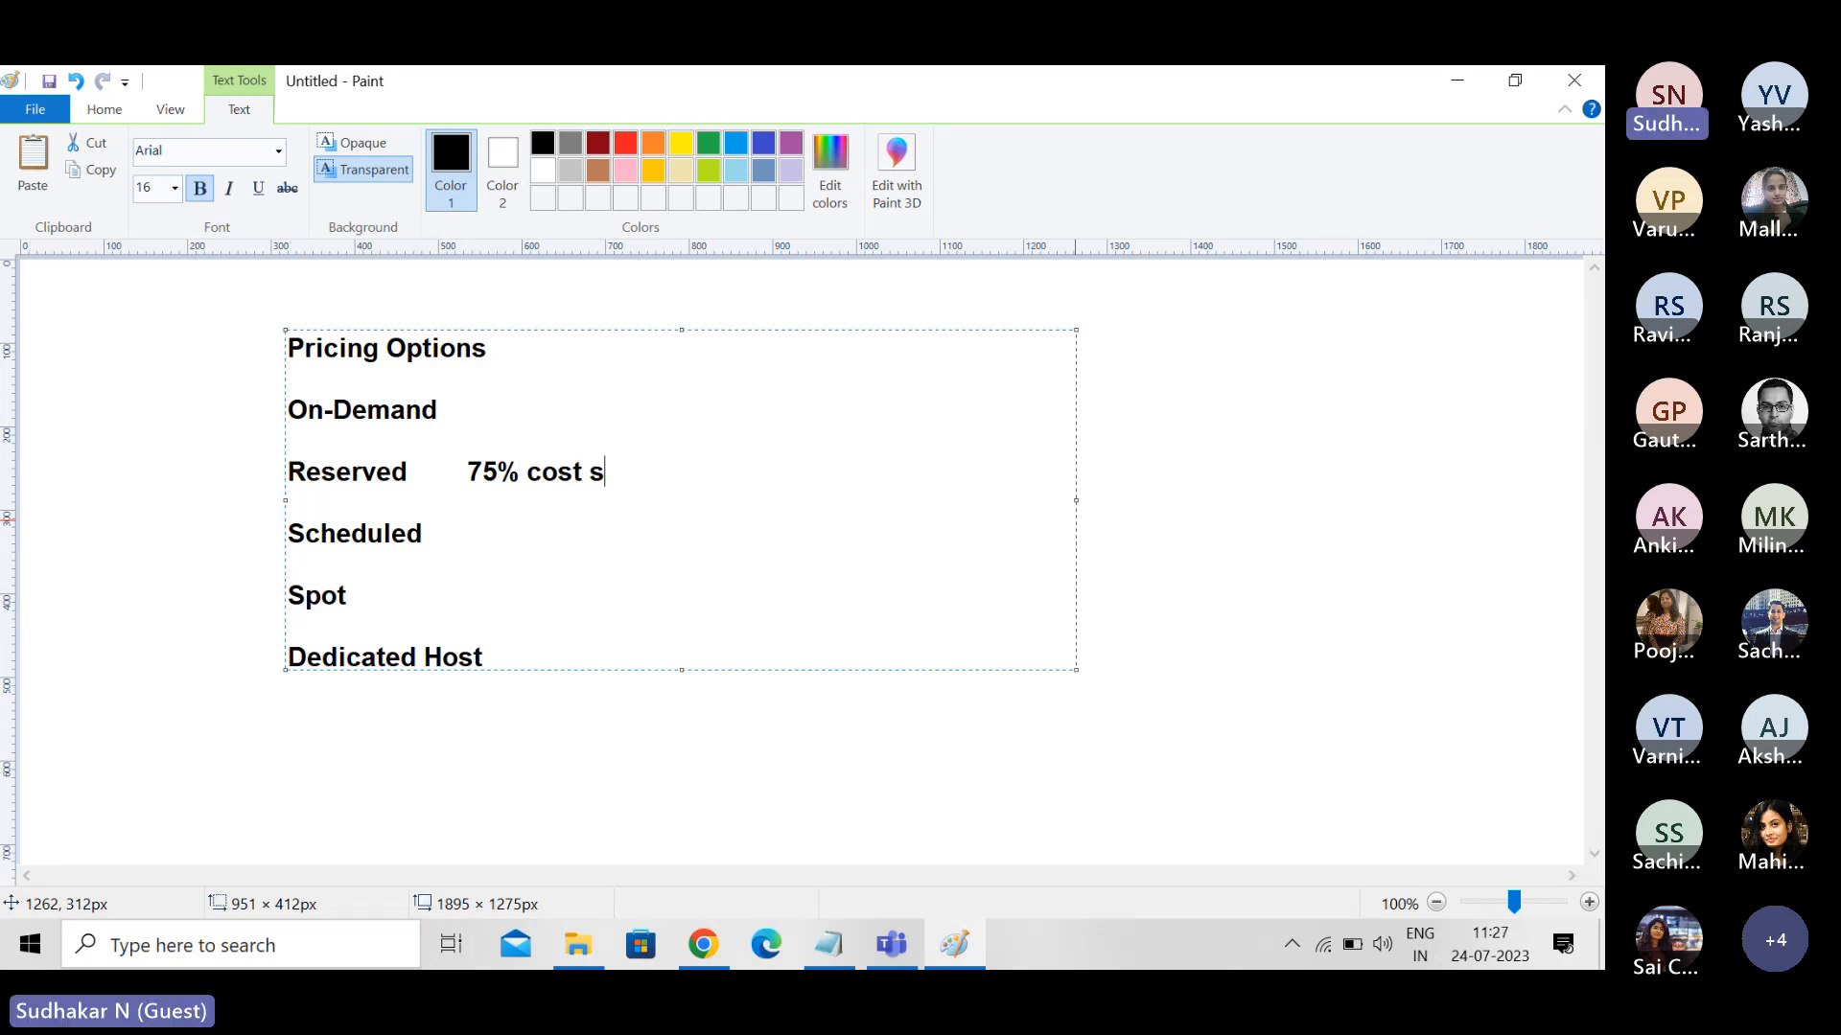
pyautogui.write('avings')
# - Add "1 year / 3 years" after the cost savings note on the Reserved line and widen the text box to about 1446 px
pyautogui.write('1 yesr')
pyautogui.press('BackSpace')
pyautogui.press('BackSpace')
pyautogui.write('ar')
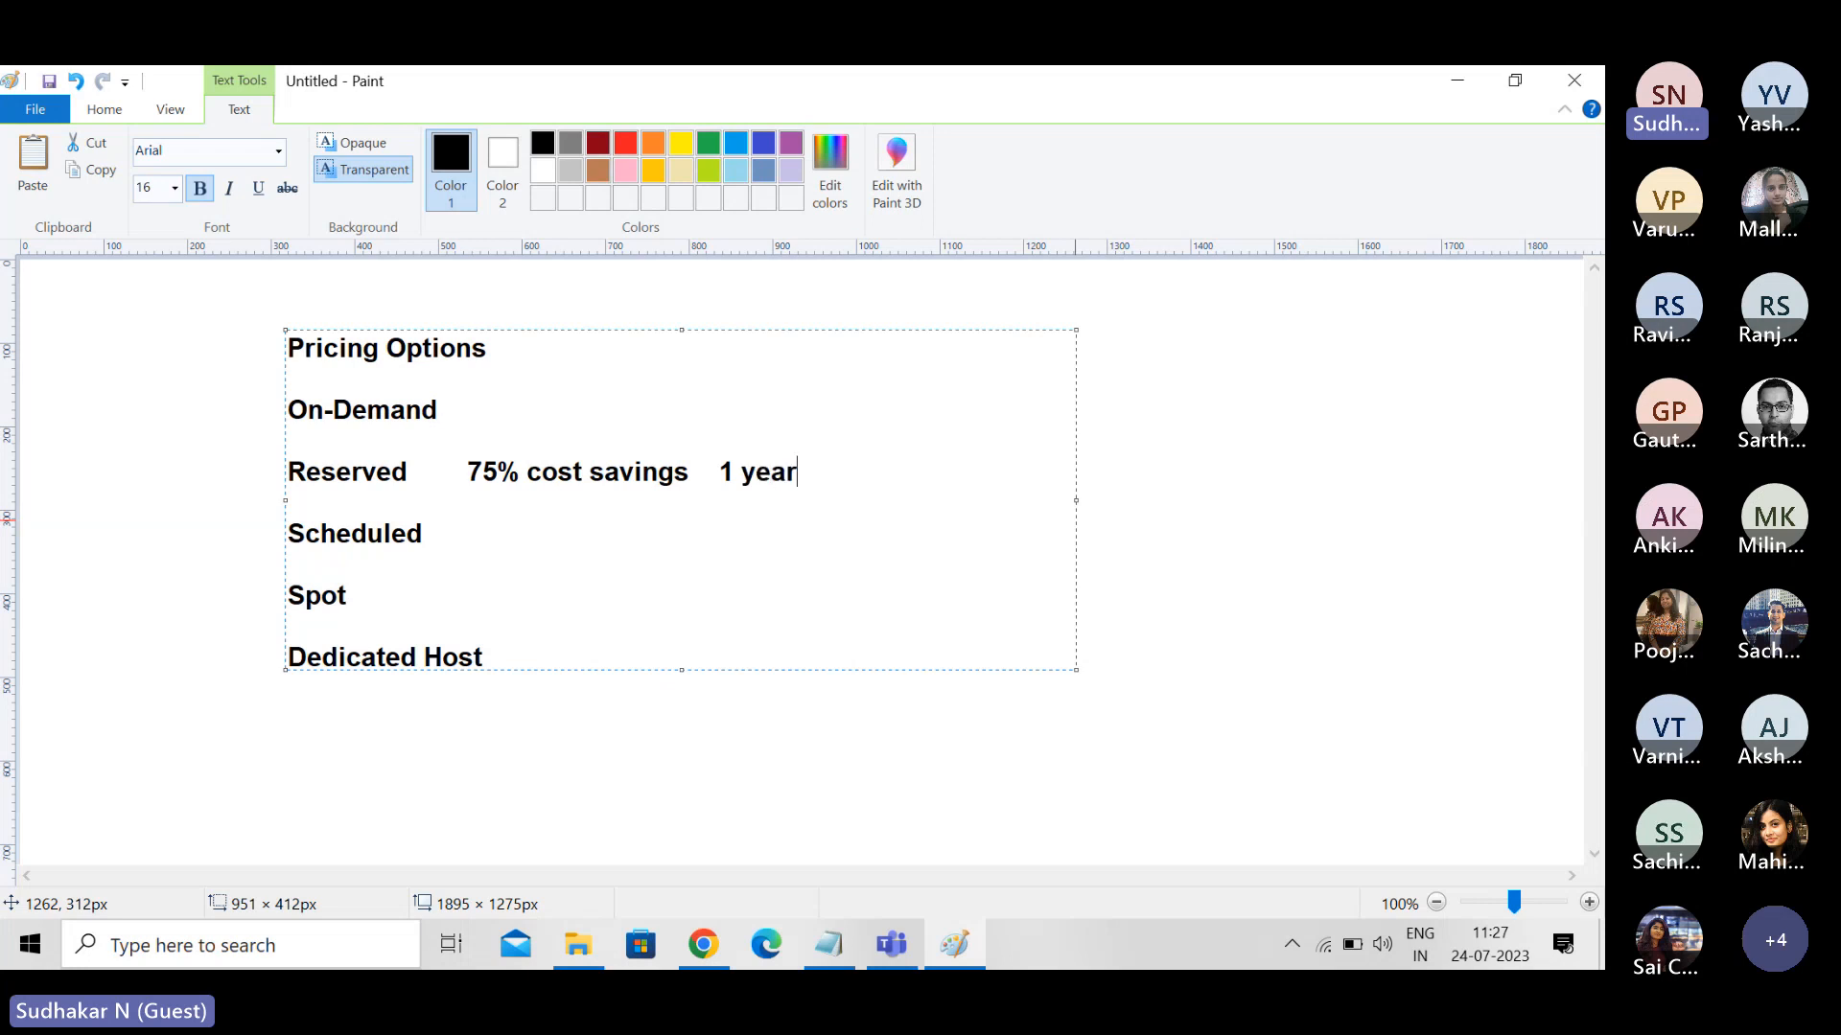
pyautogui.write(' / 3 years')
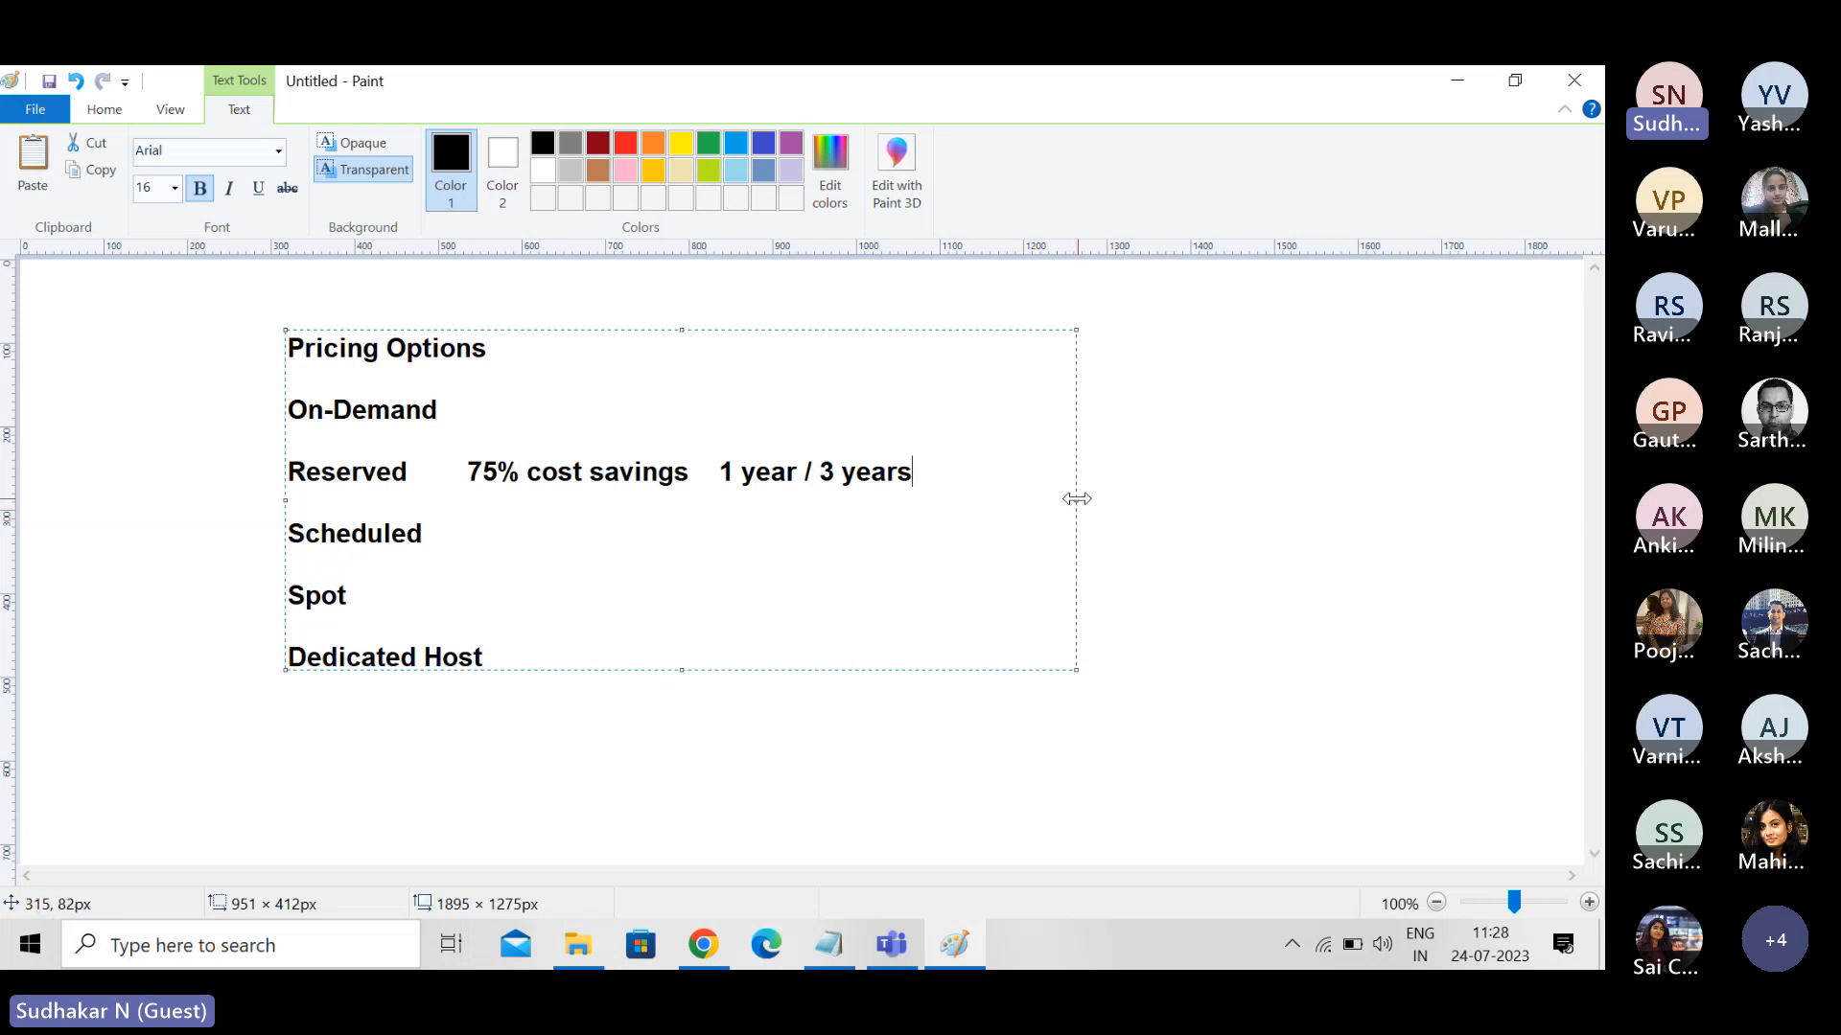
pyautogui.moveTo(1077, 498); pyautogui.dragTo(1490, 501)
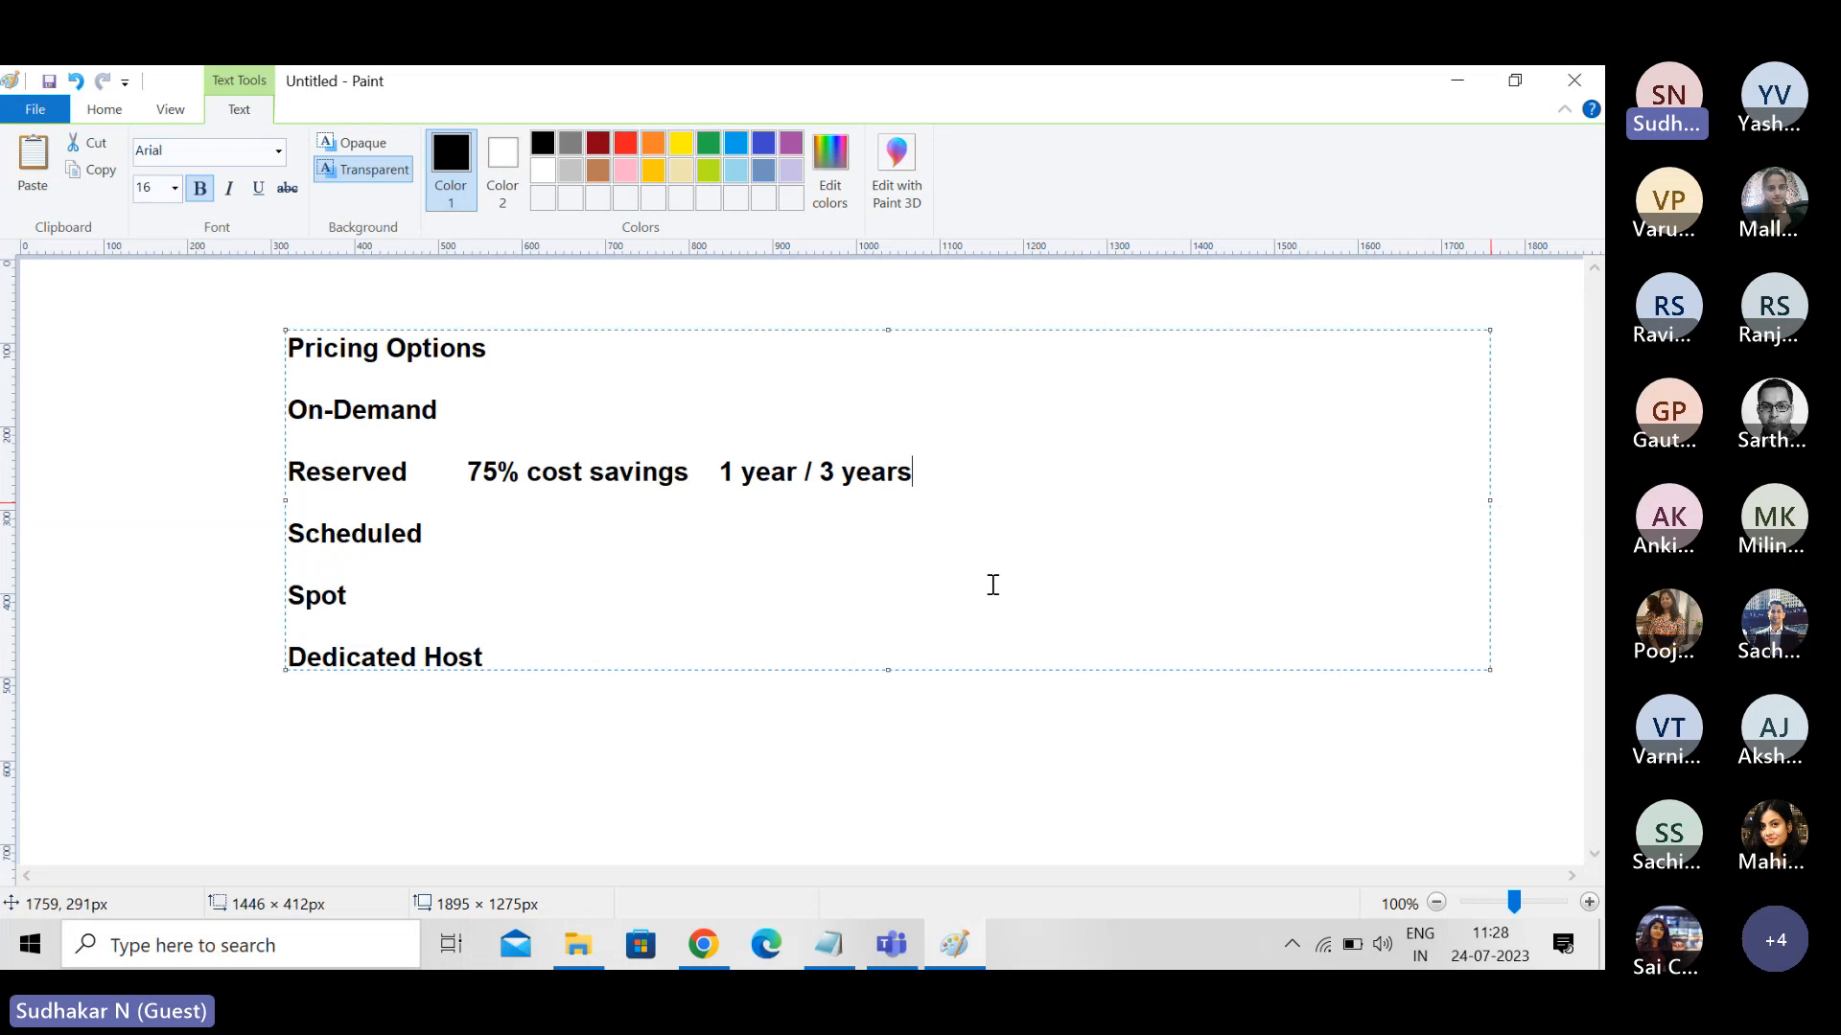
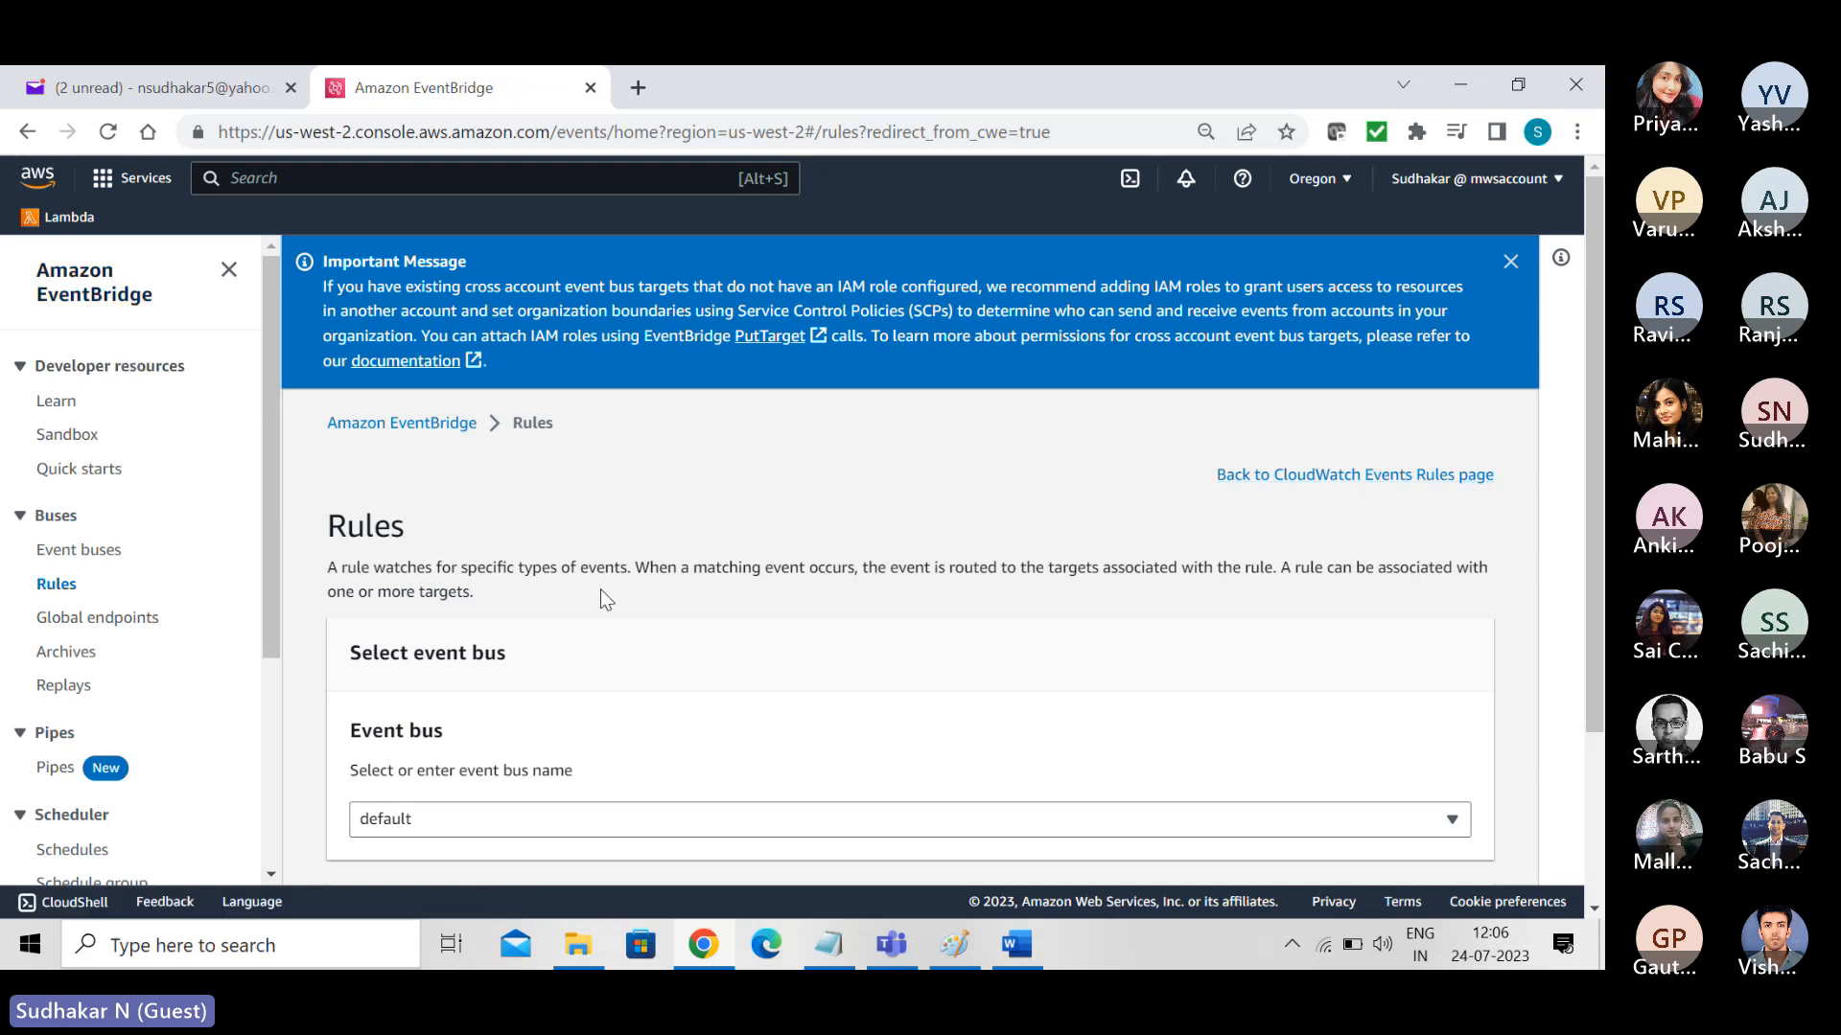
# - Go back to the CloudWatch Events rules page and delete the rule EC2StateChangeRule
pyautogui.click(1340, 477)
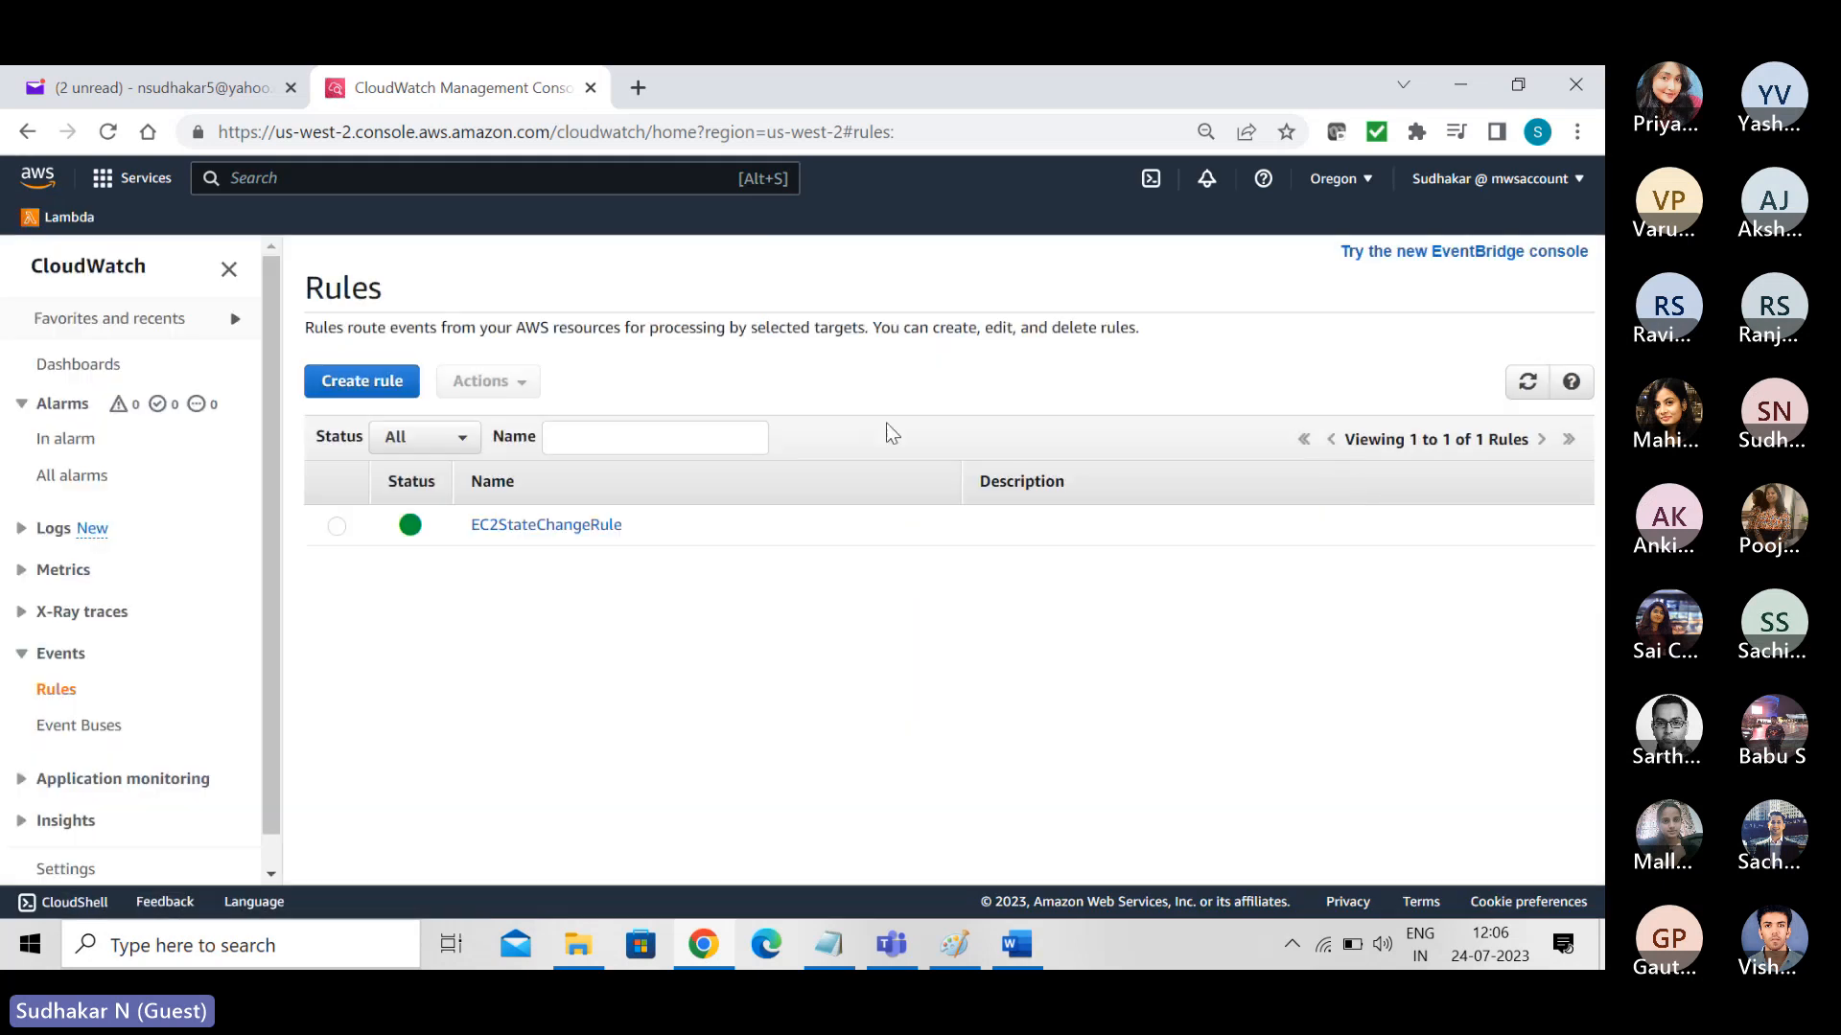
pyautogui.click(337, 525)
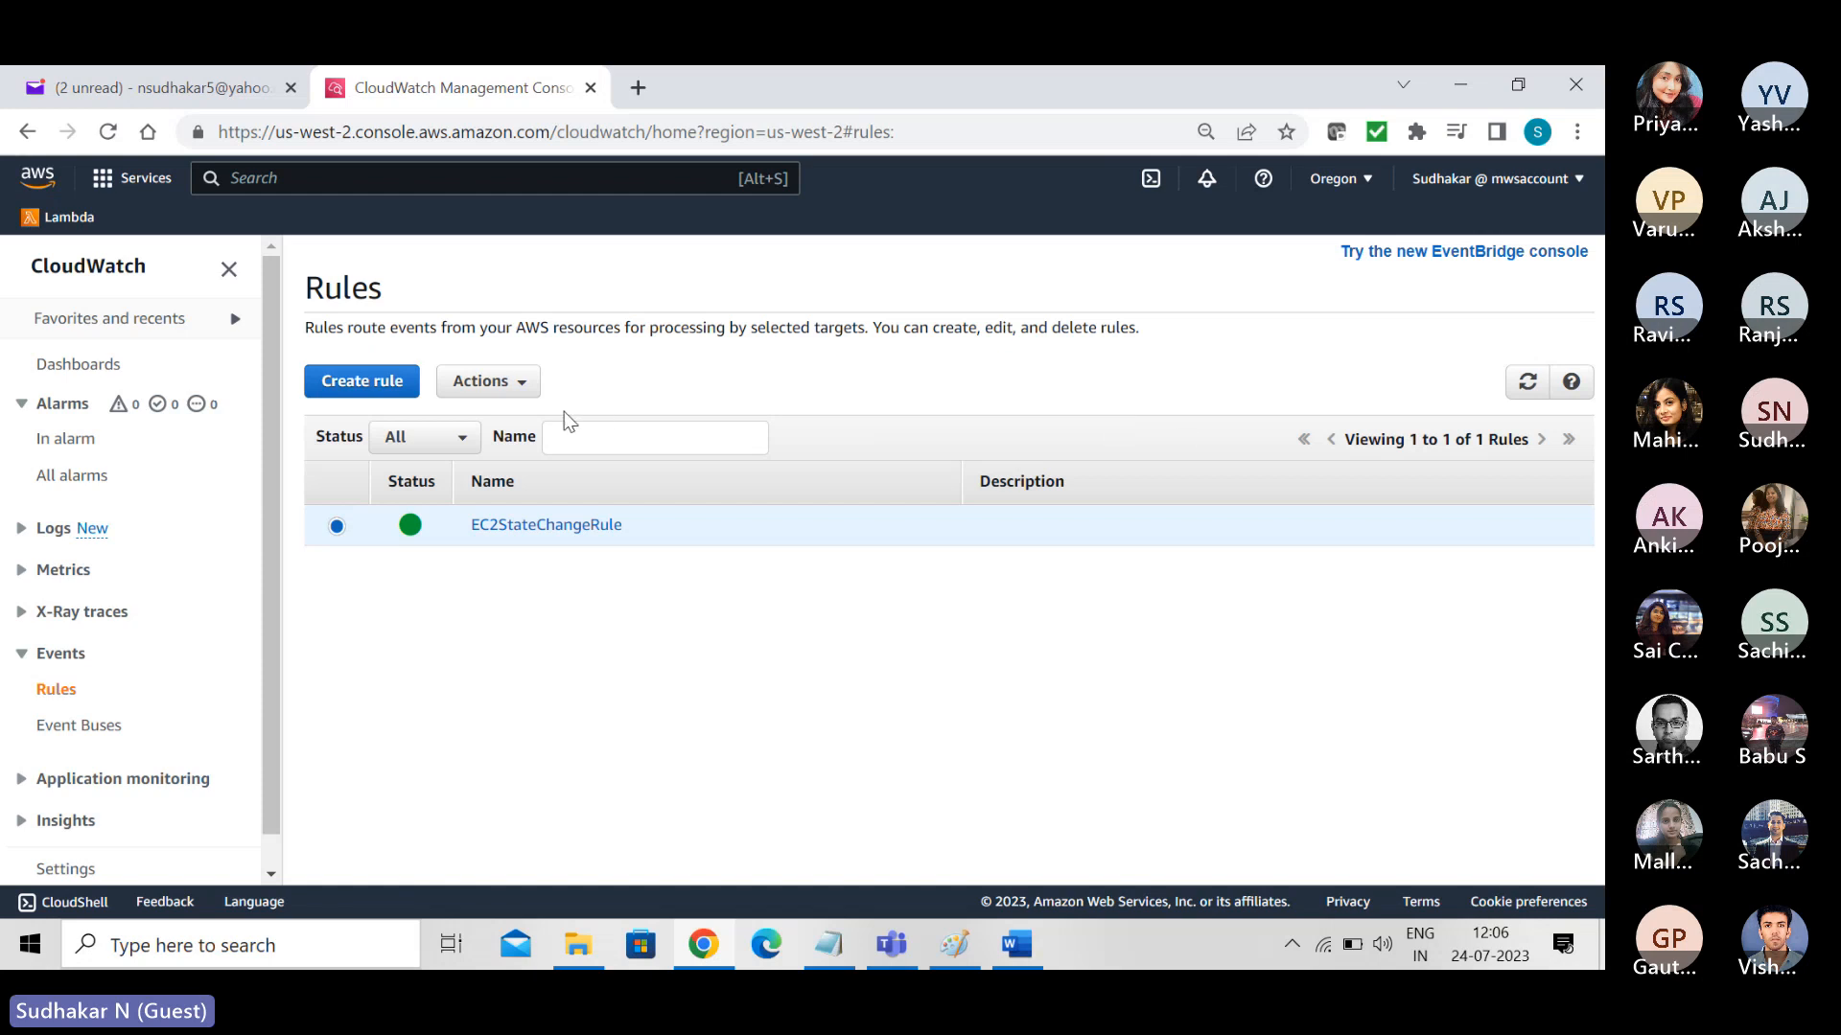
pyautogui.click(522, 388)
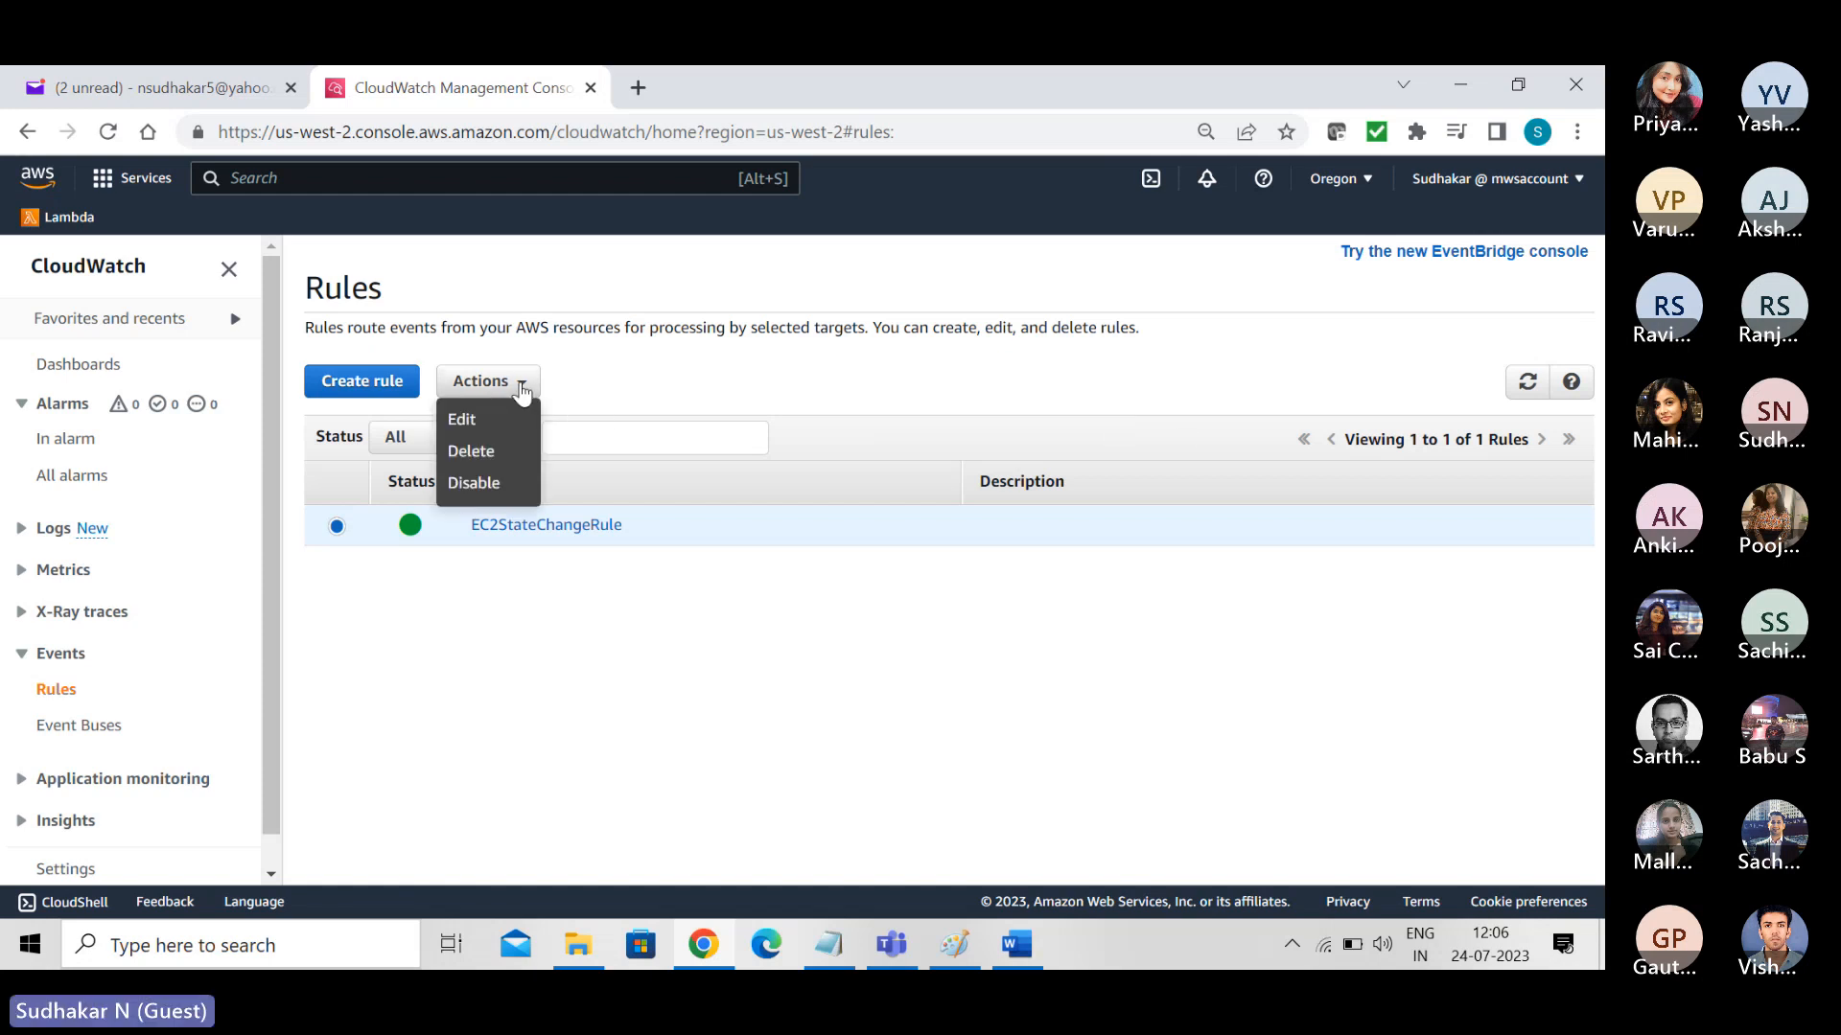
pyautogui.click(490, 452)
pyautogui.click(1026, 658)
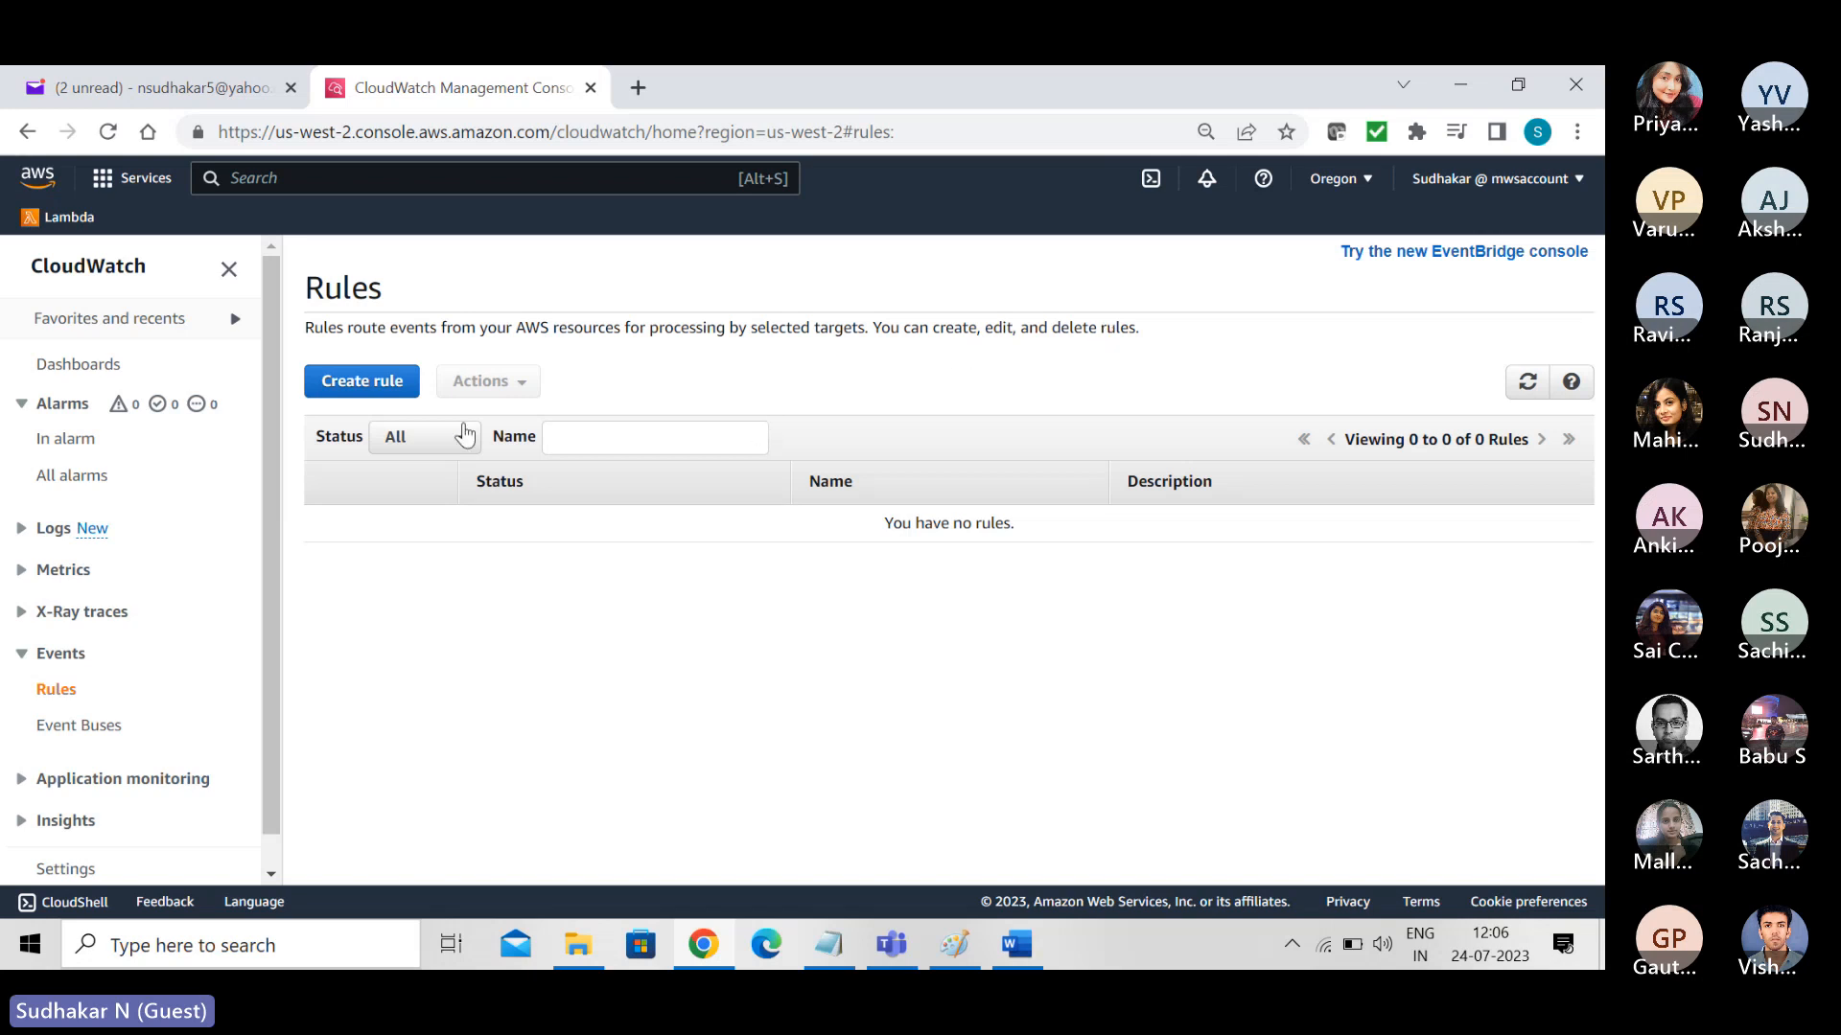
# - Start creating an event rule with an event pattern and choose EC2 as its service name
pyautogui.click(370, 388)
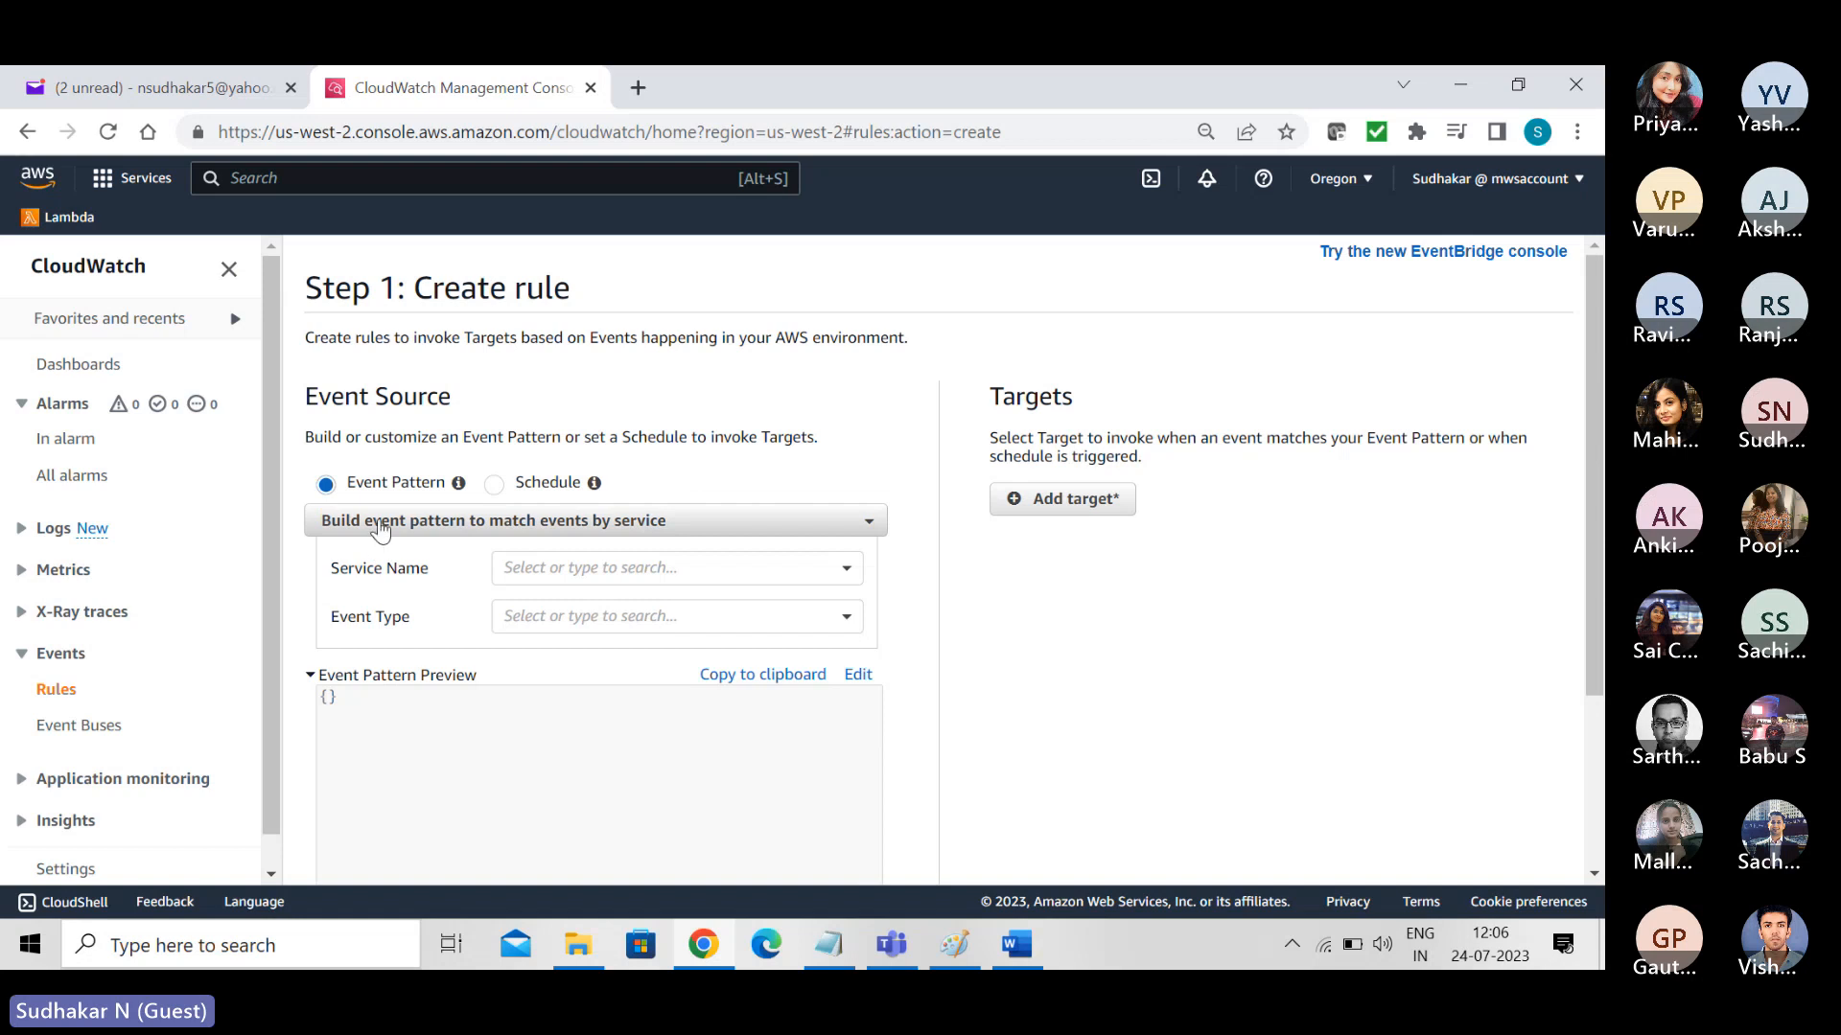
pyautogui.click(570, 571)
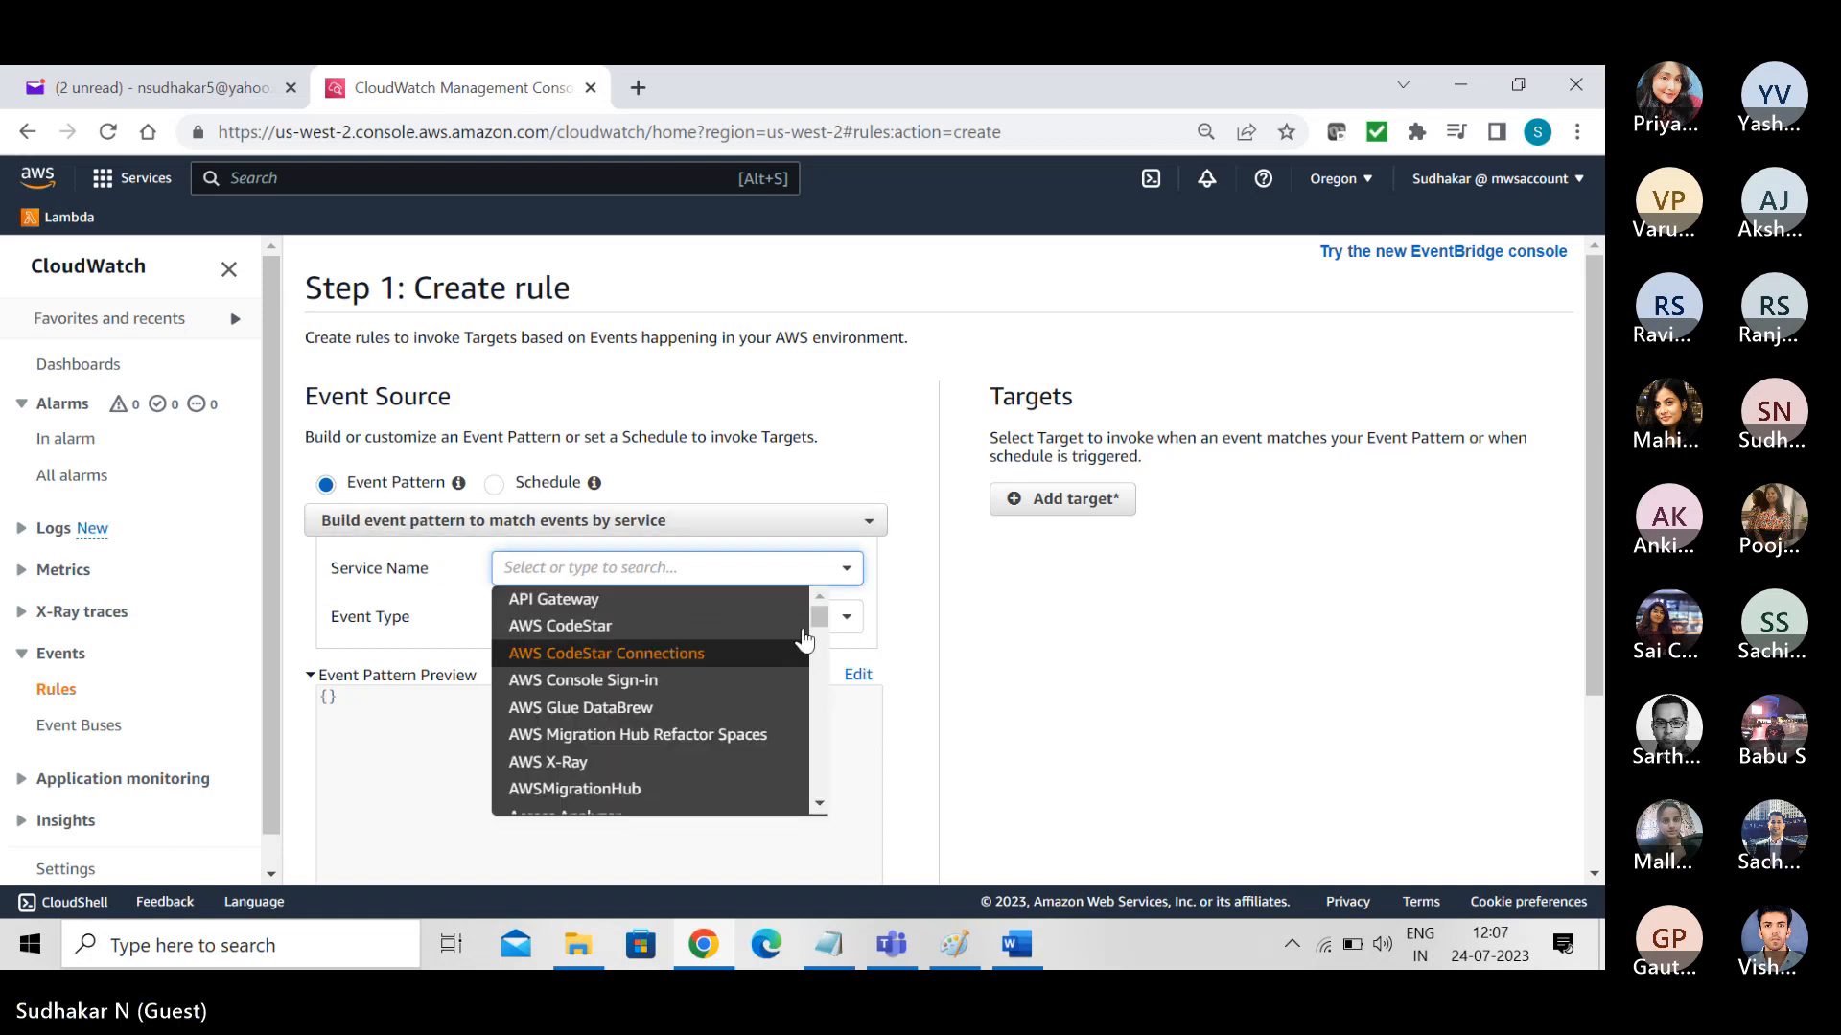
pyautogui.scroll(-3, 827, 629)
pyautogui.moveTo(830, 626); pyautogui.dragTo(837, 686)
pyautogui.scroll(1, 838, 687)
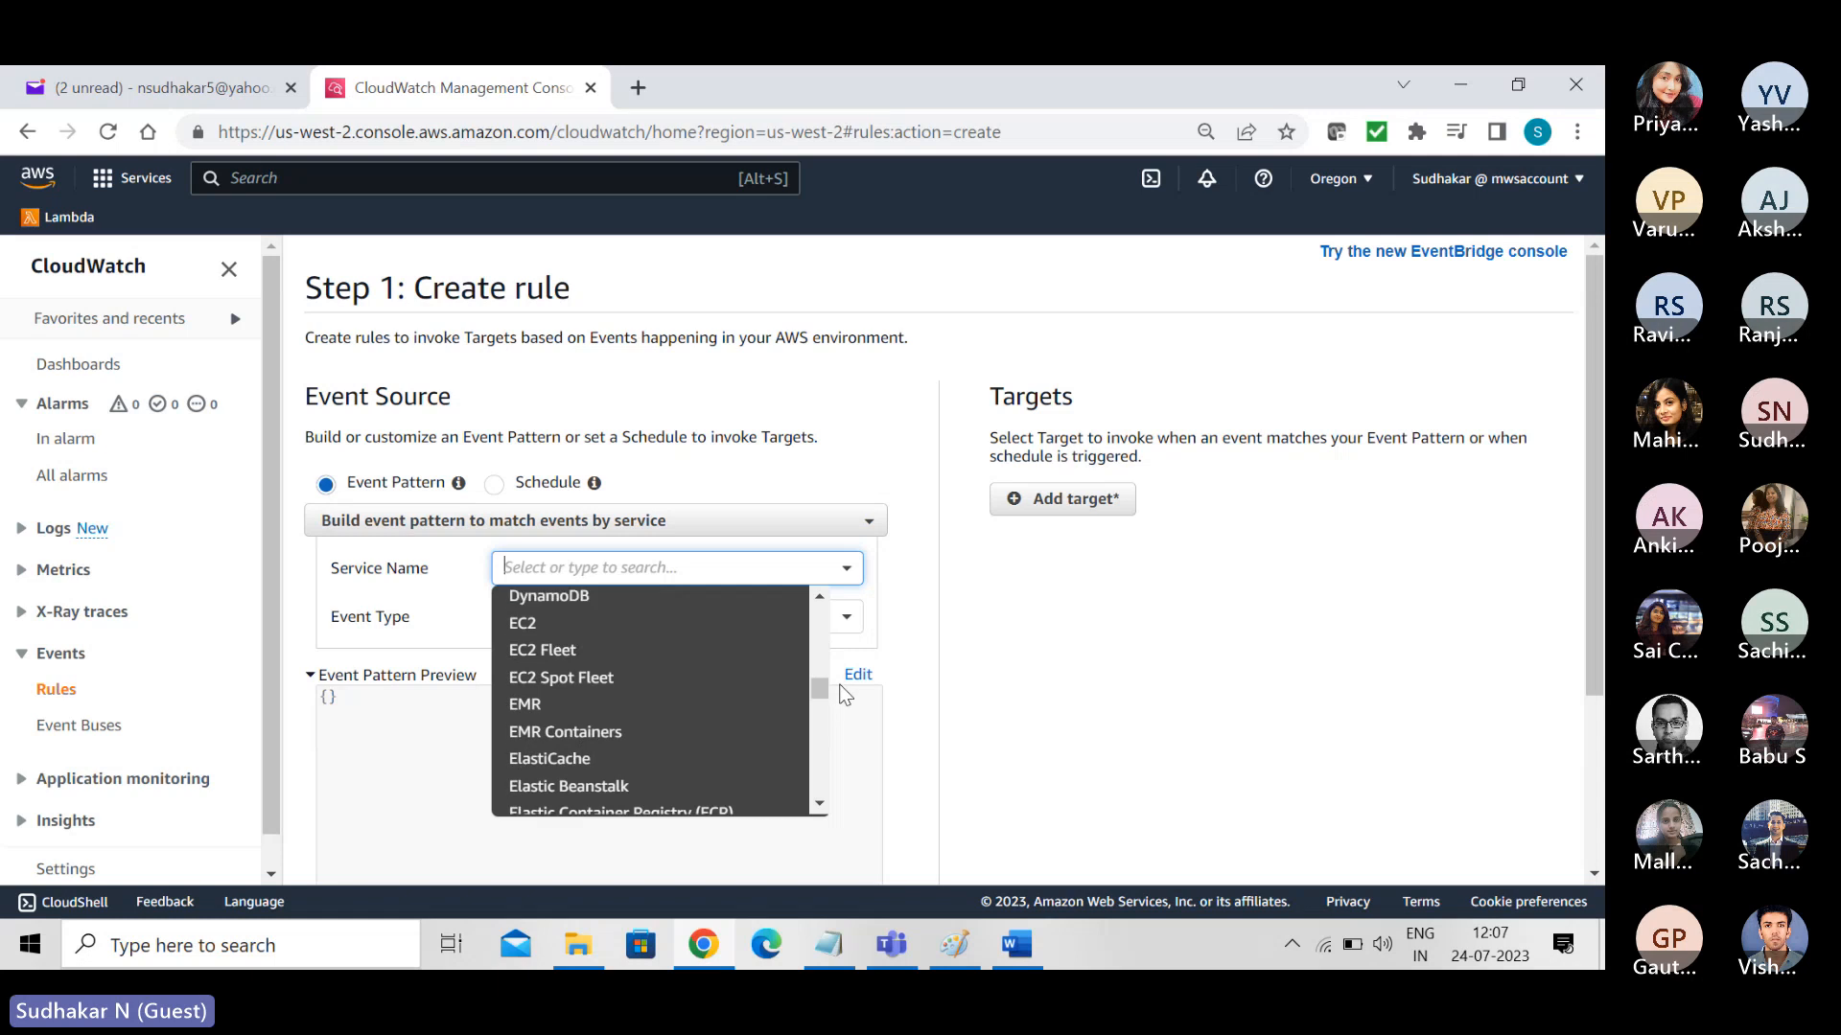
pyautogui.click(549, 630)
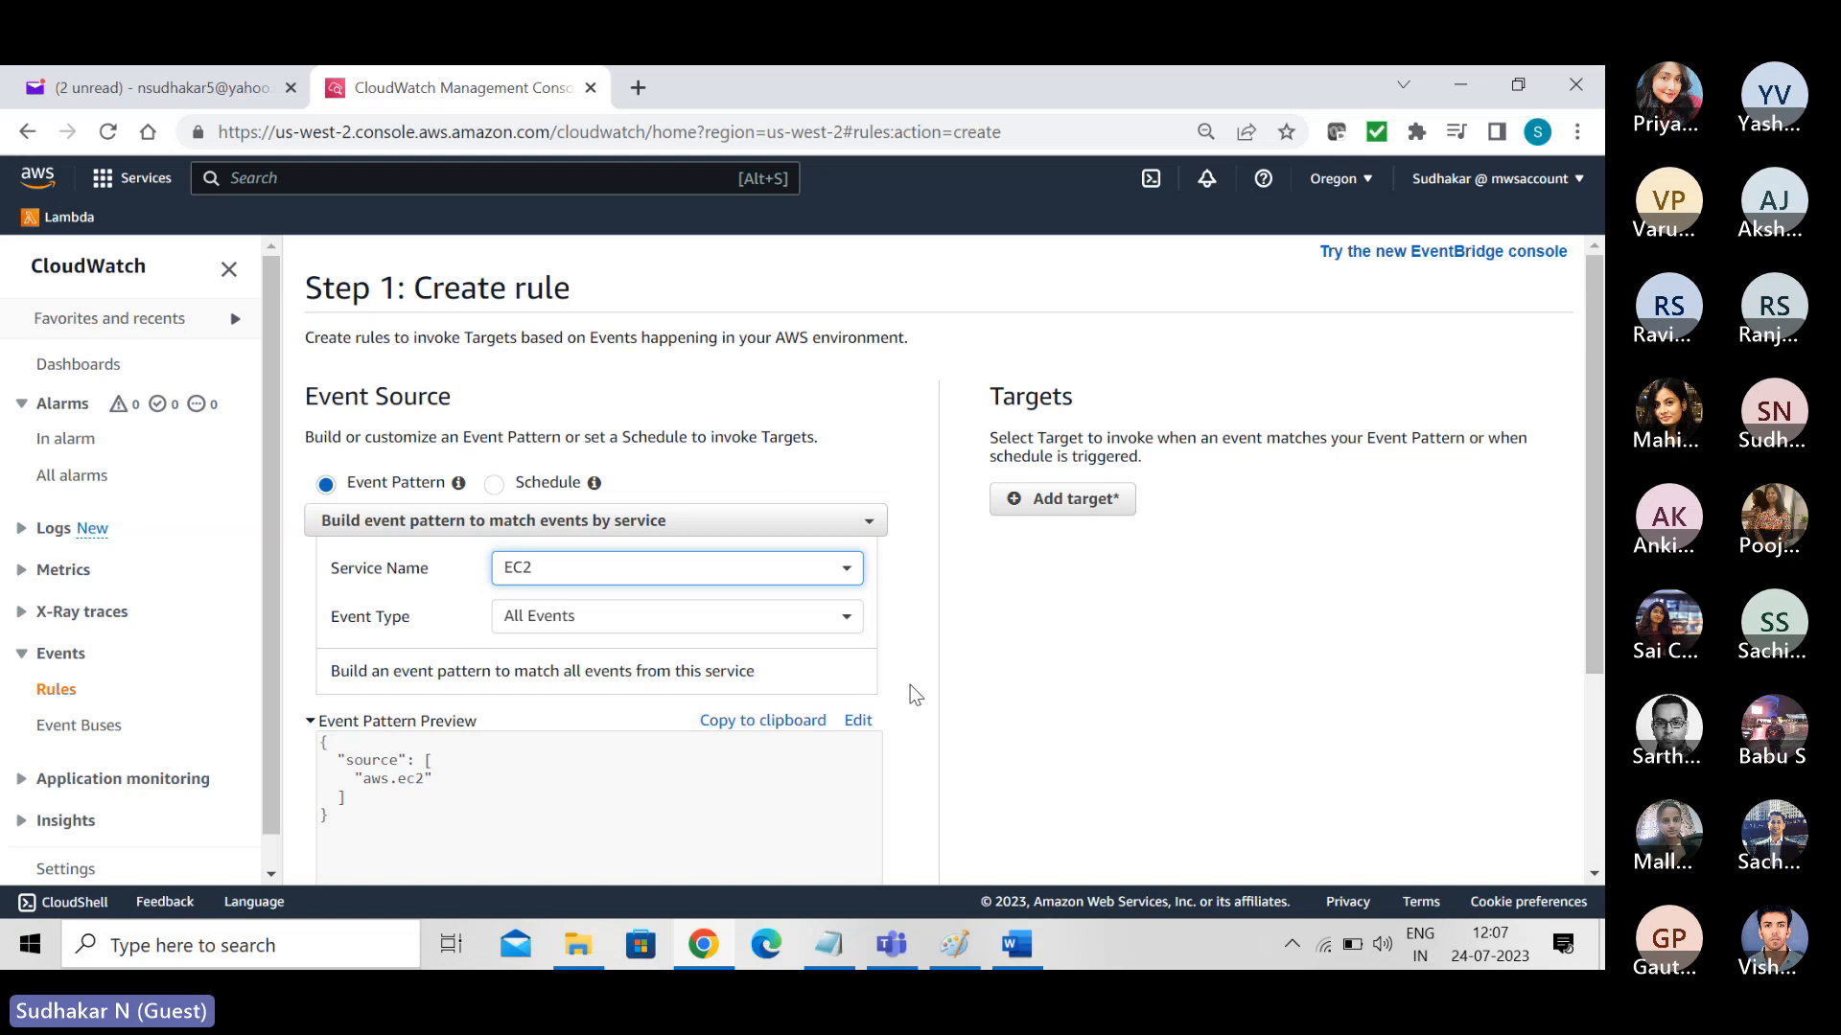
# - Set the event type to EC2 Instance State-change Notification and review the resulting event pattern preview
pyautogui.click(848, 615)
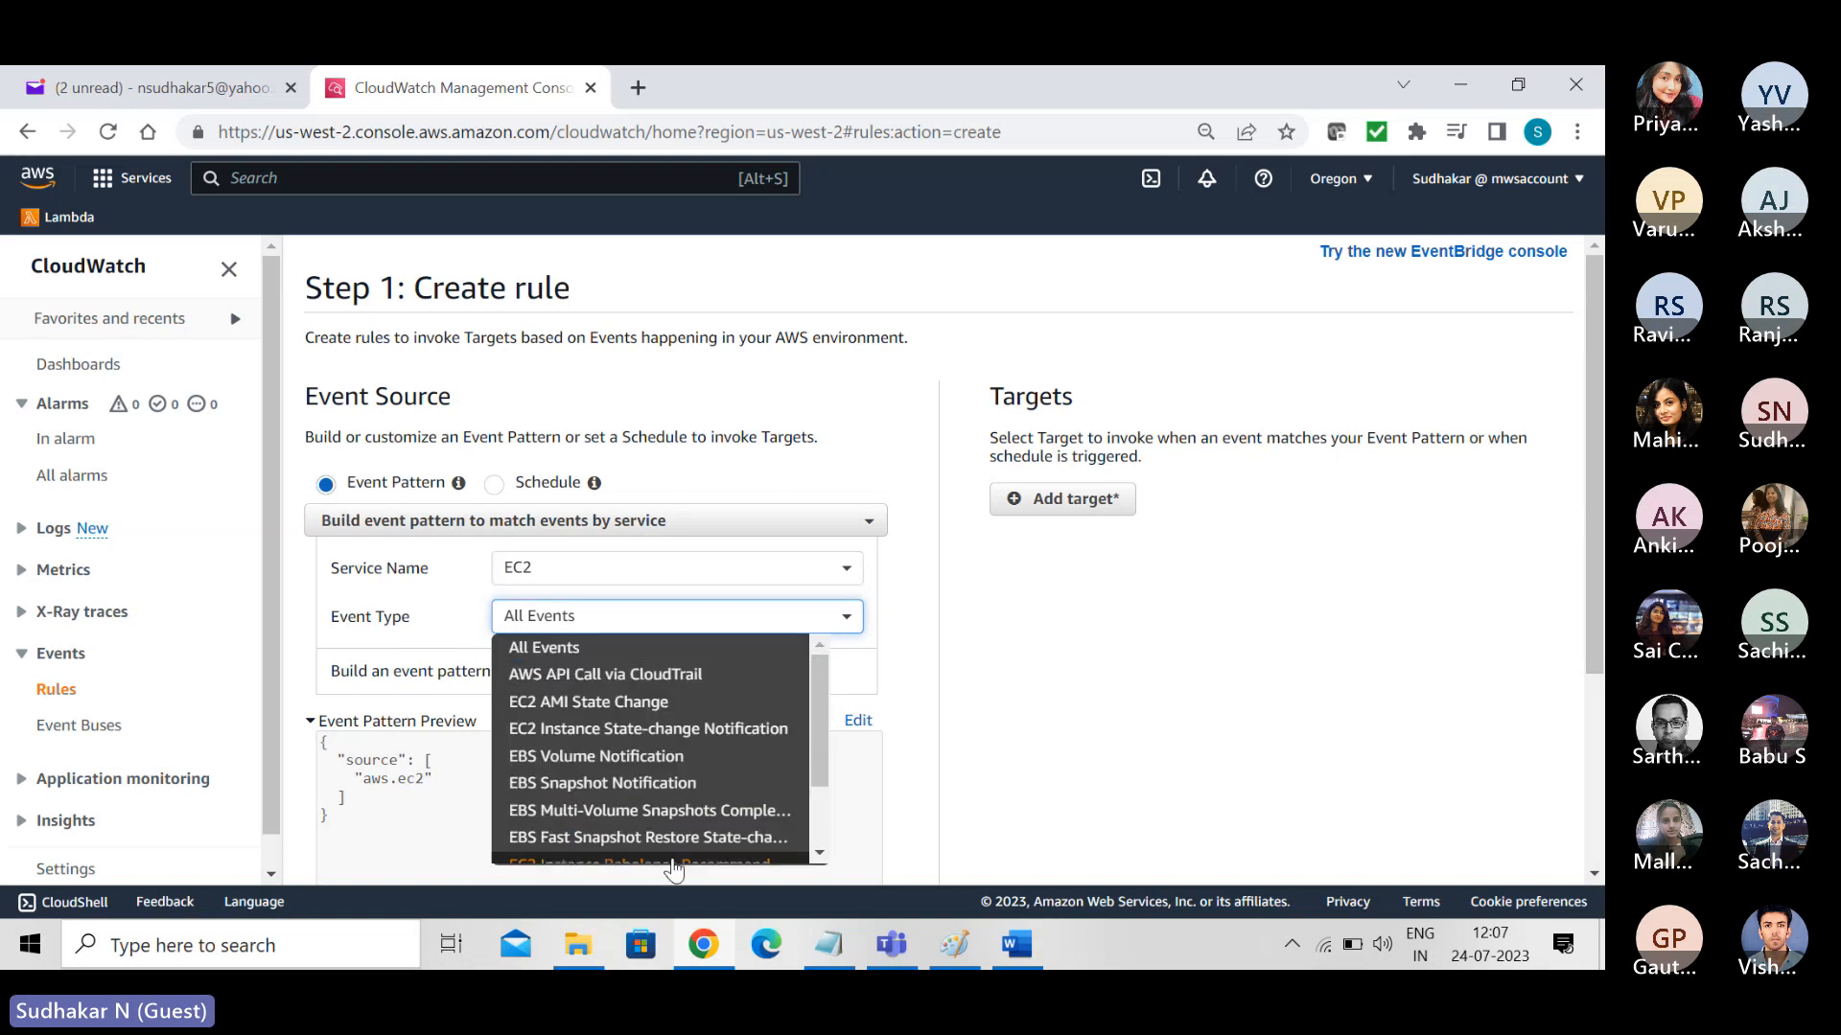
pyautogui.press('Up')
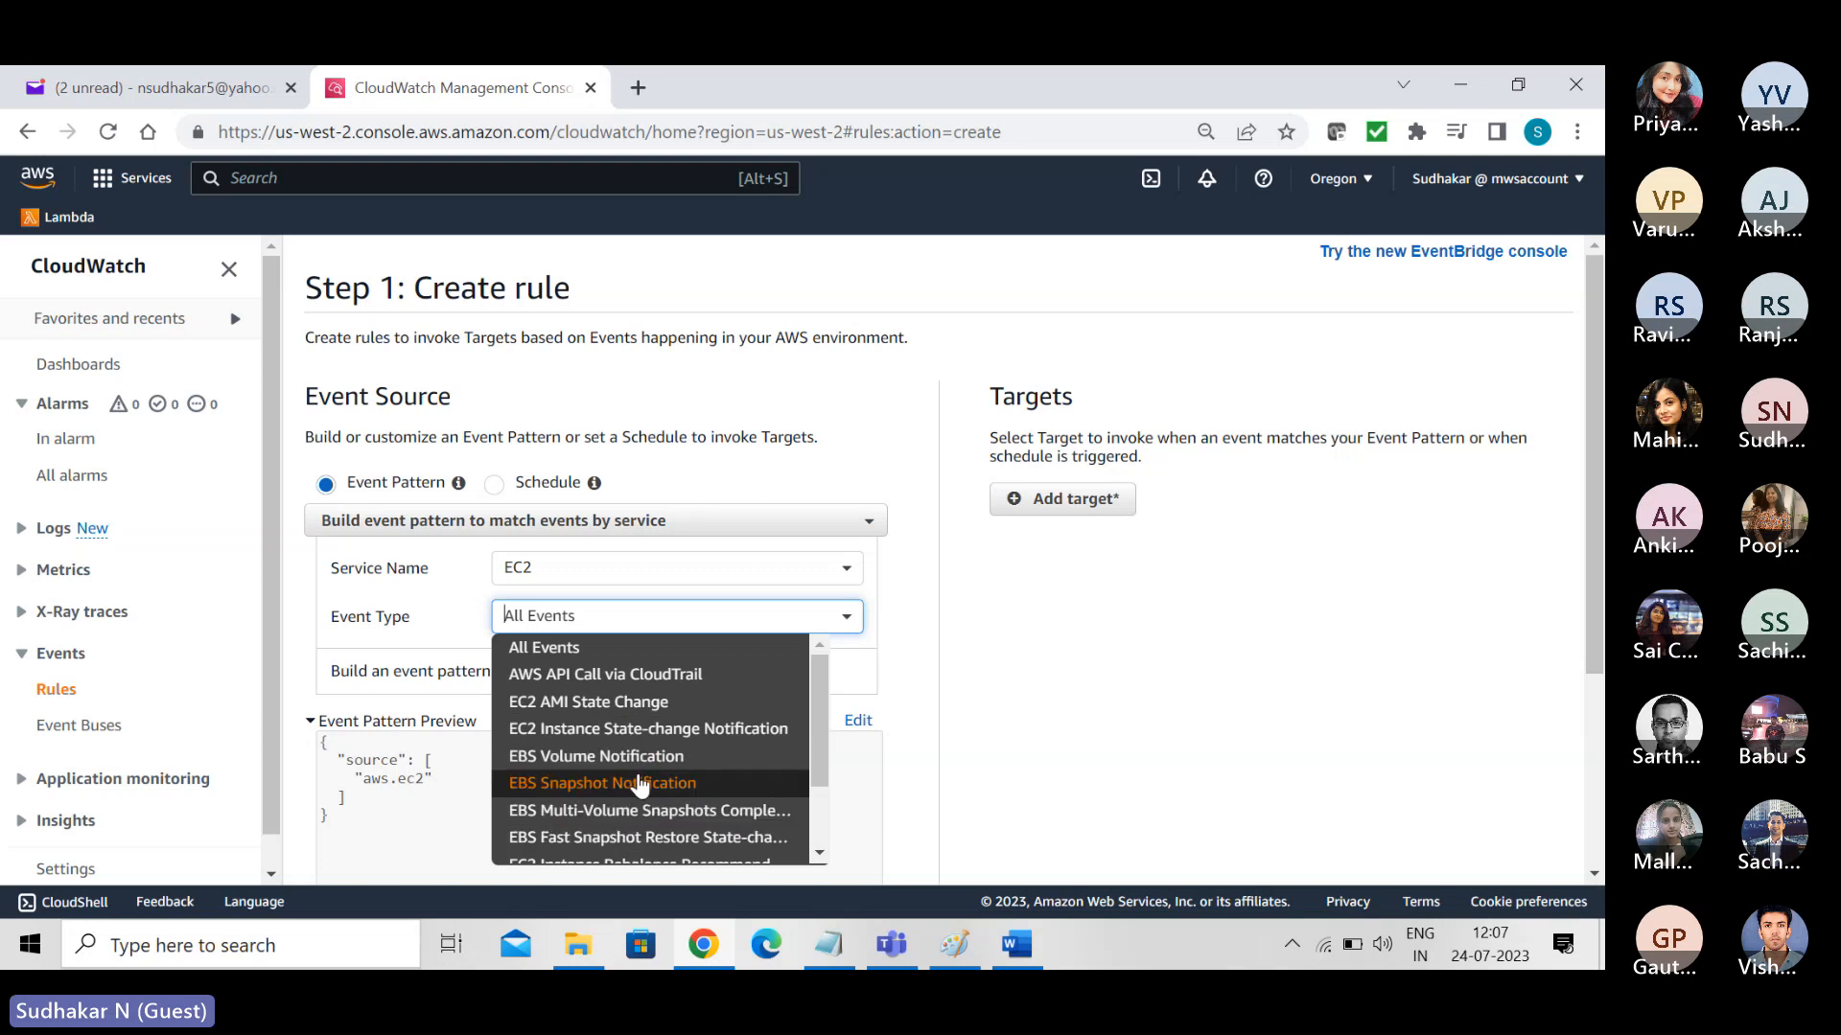
pyautogui.scroll(-2, 819, 730)
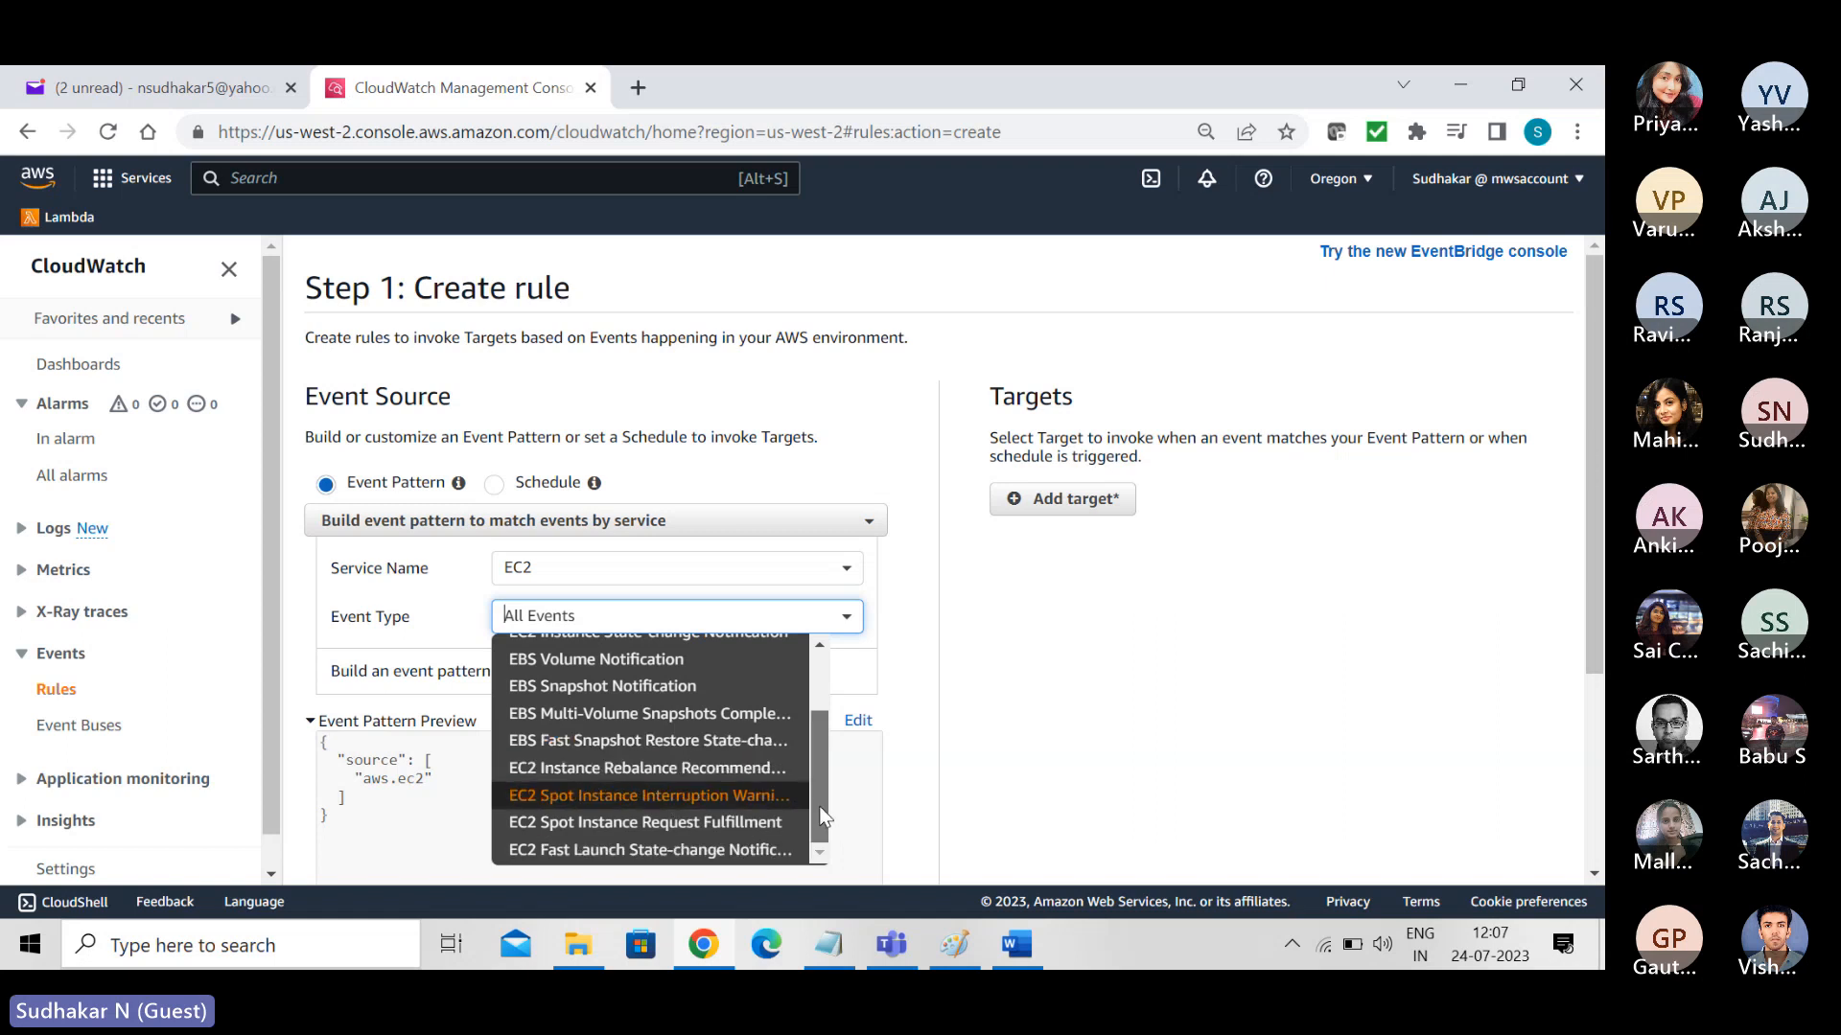
pyautogui.moveTo(819, 807); pyautogui.dragTo(817, 724)
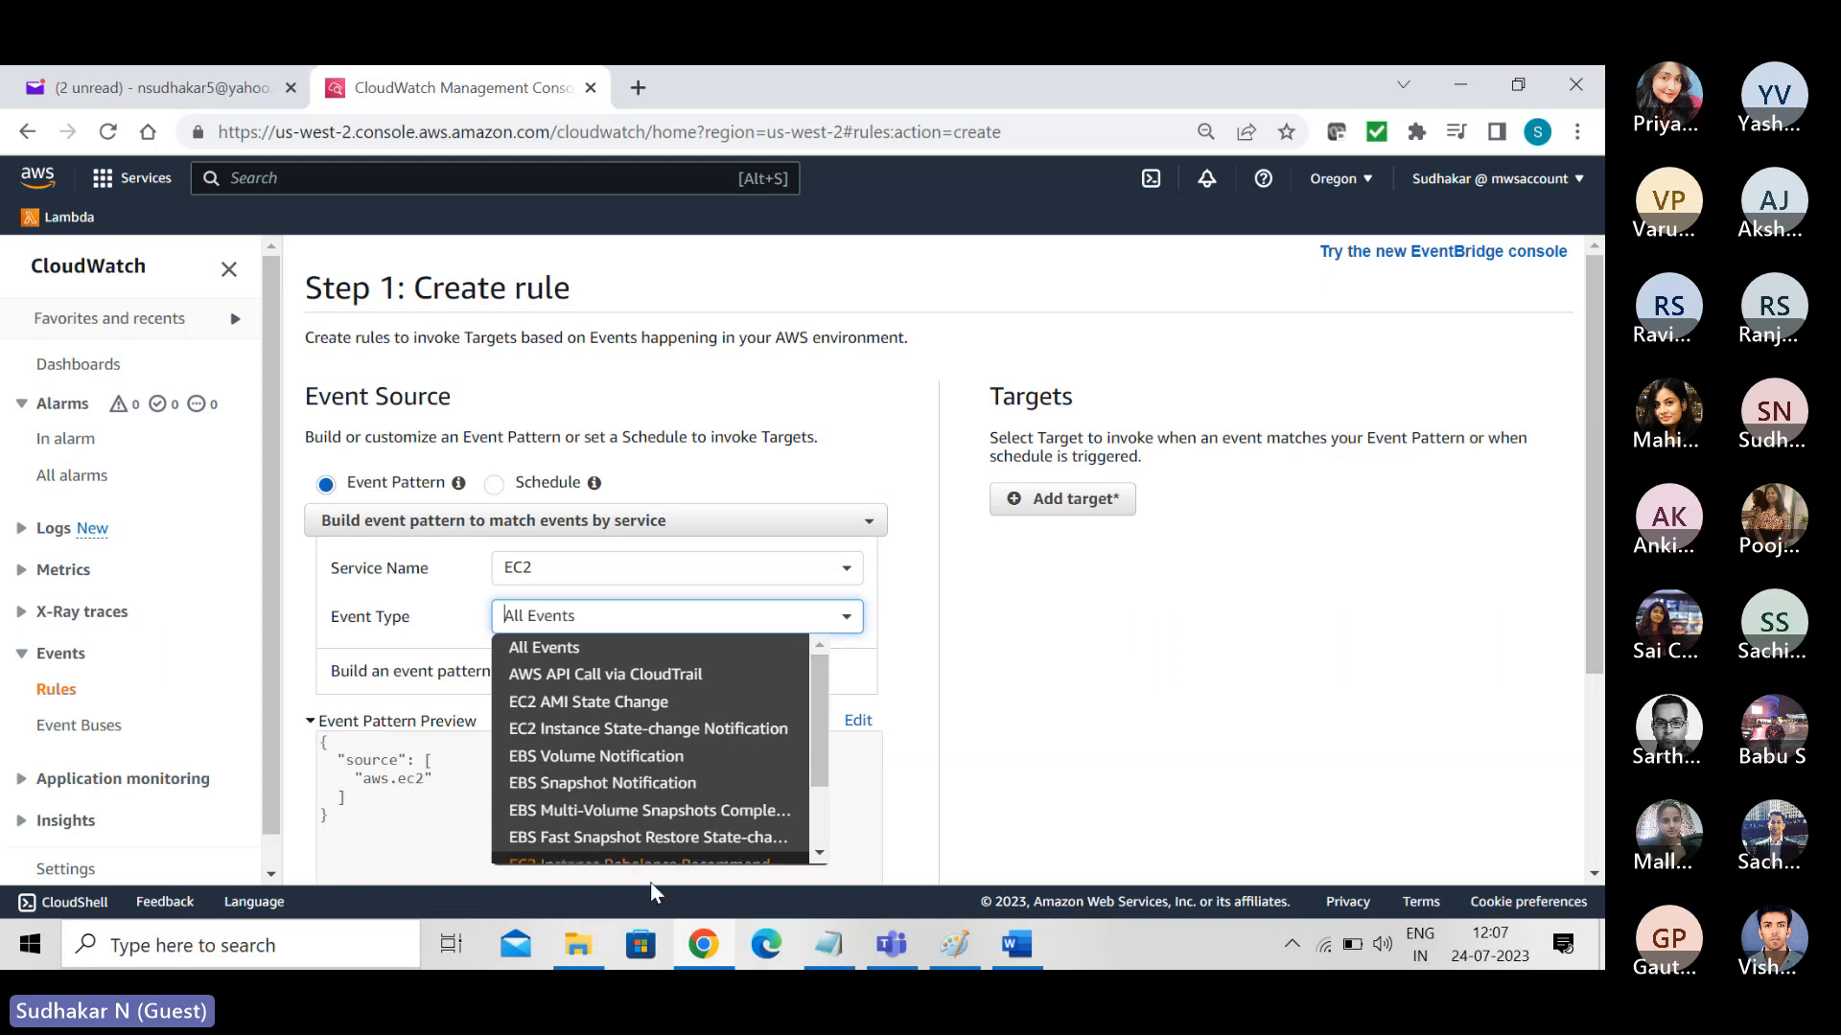
pyautogui.click(671, 732)
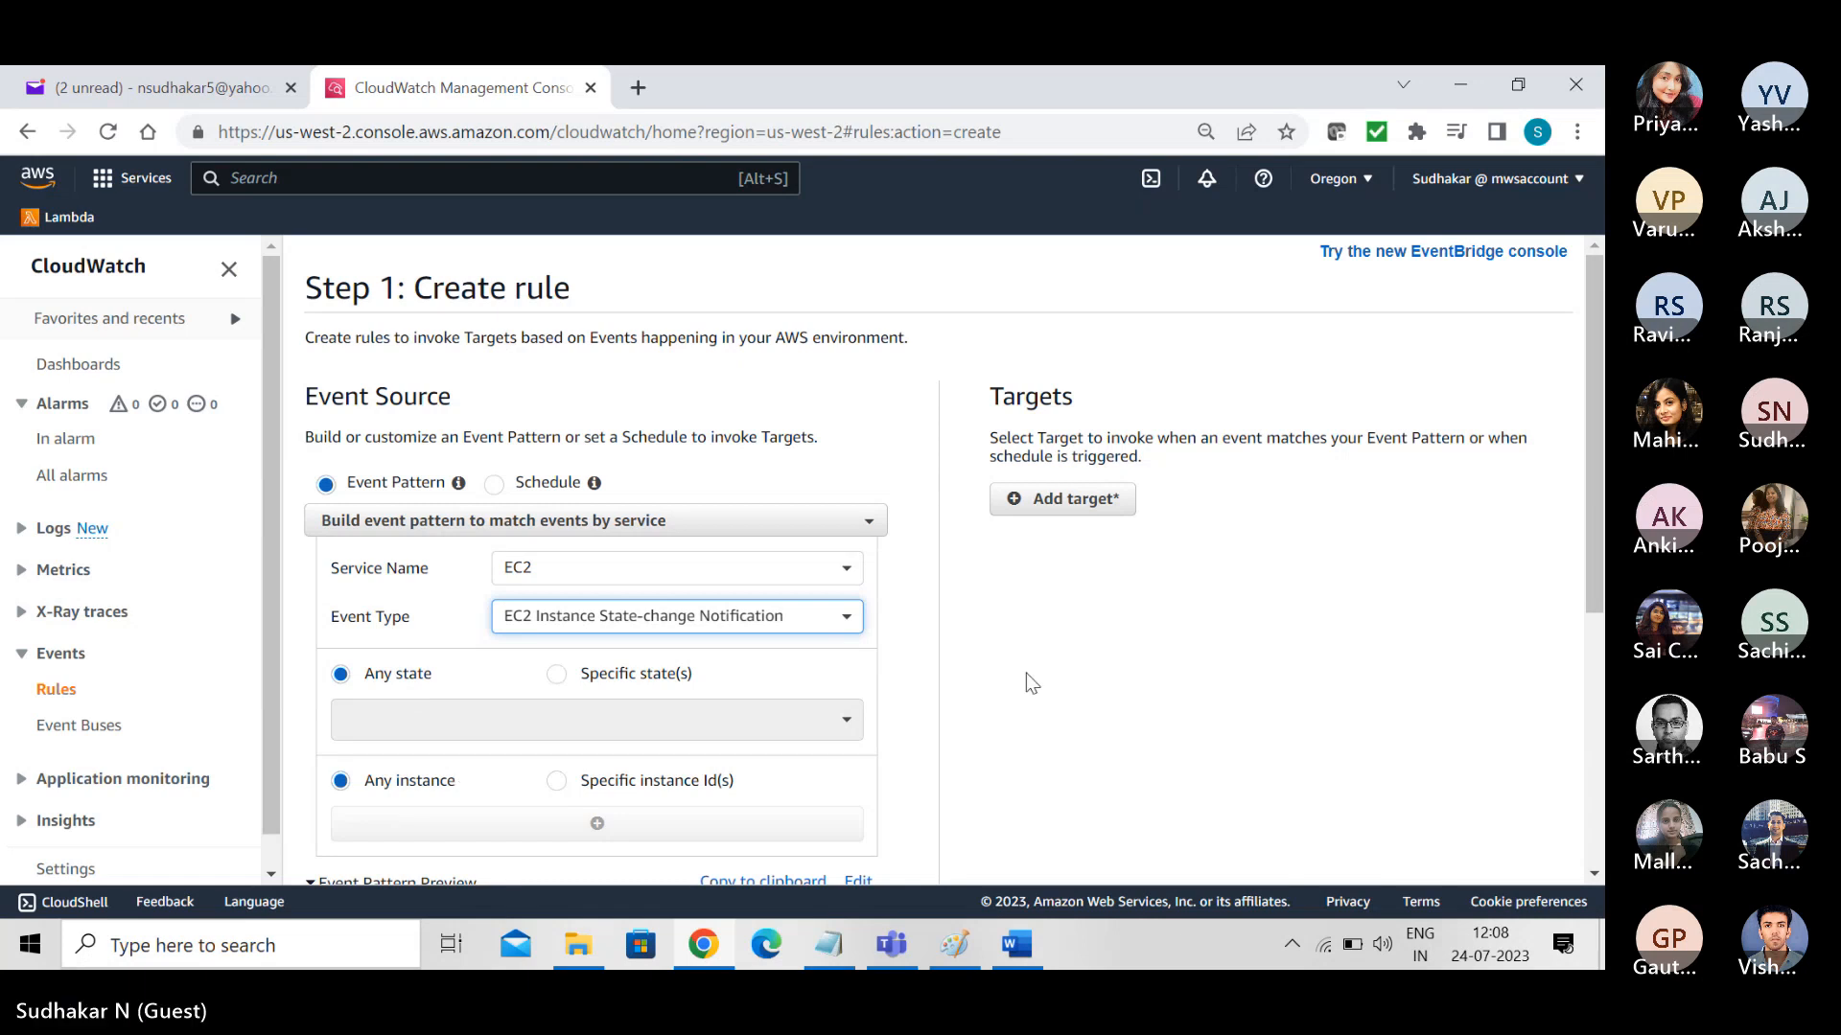
pyautogui.scroll(-5, 1591, 503)
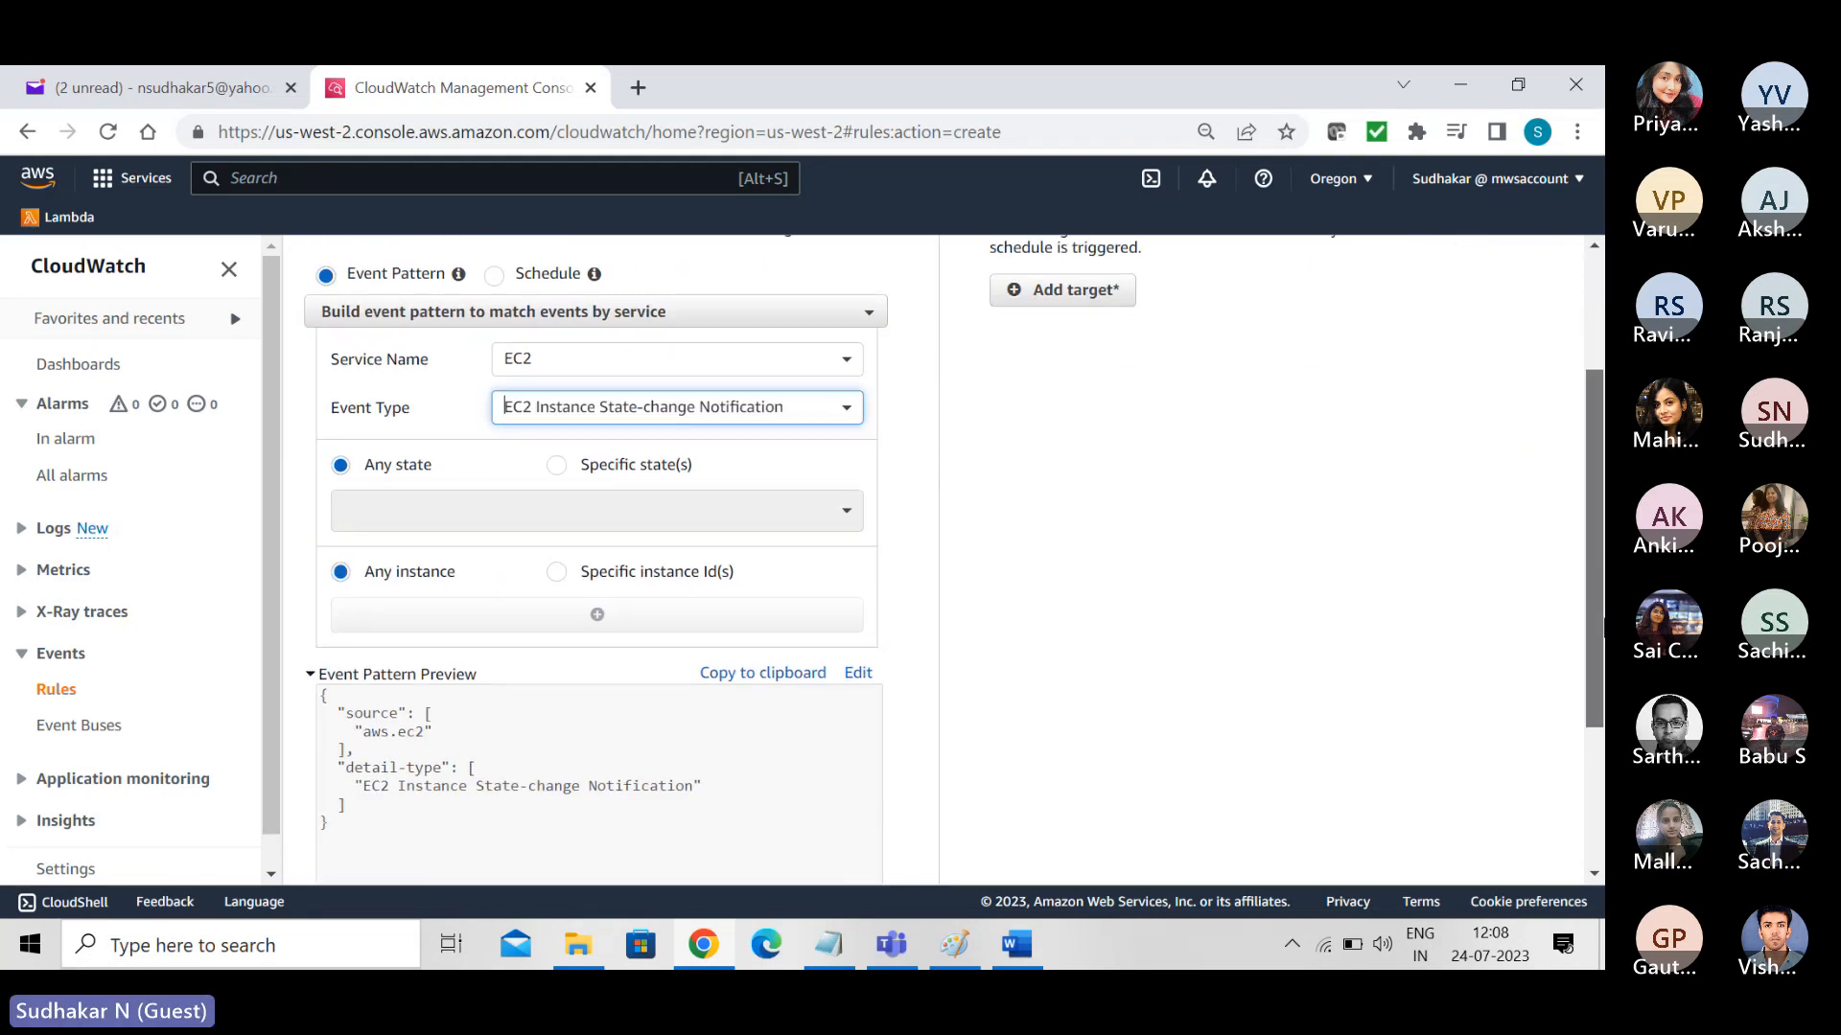
pyautogui.scroll(-1, 955, 559)
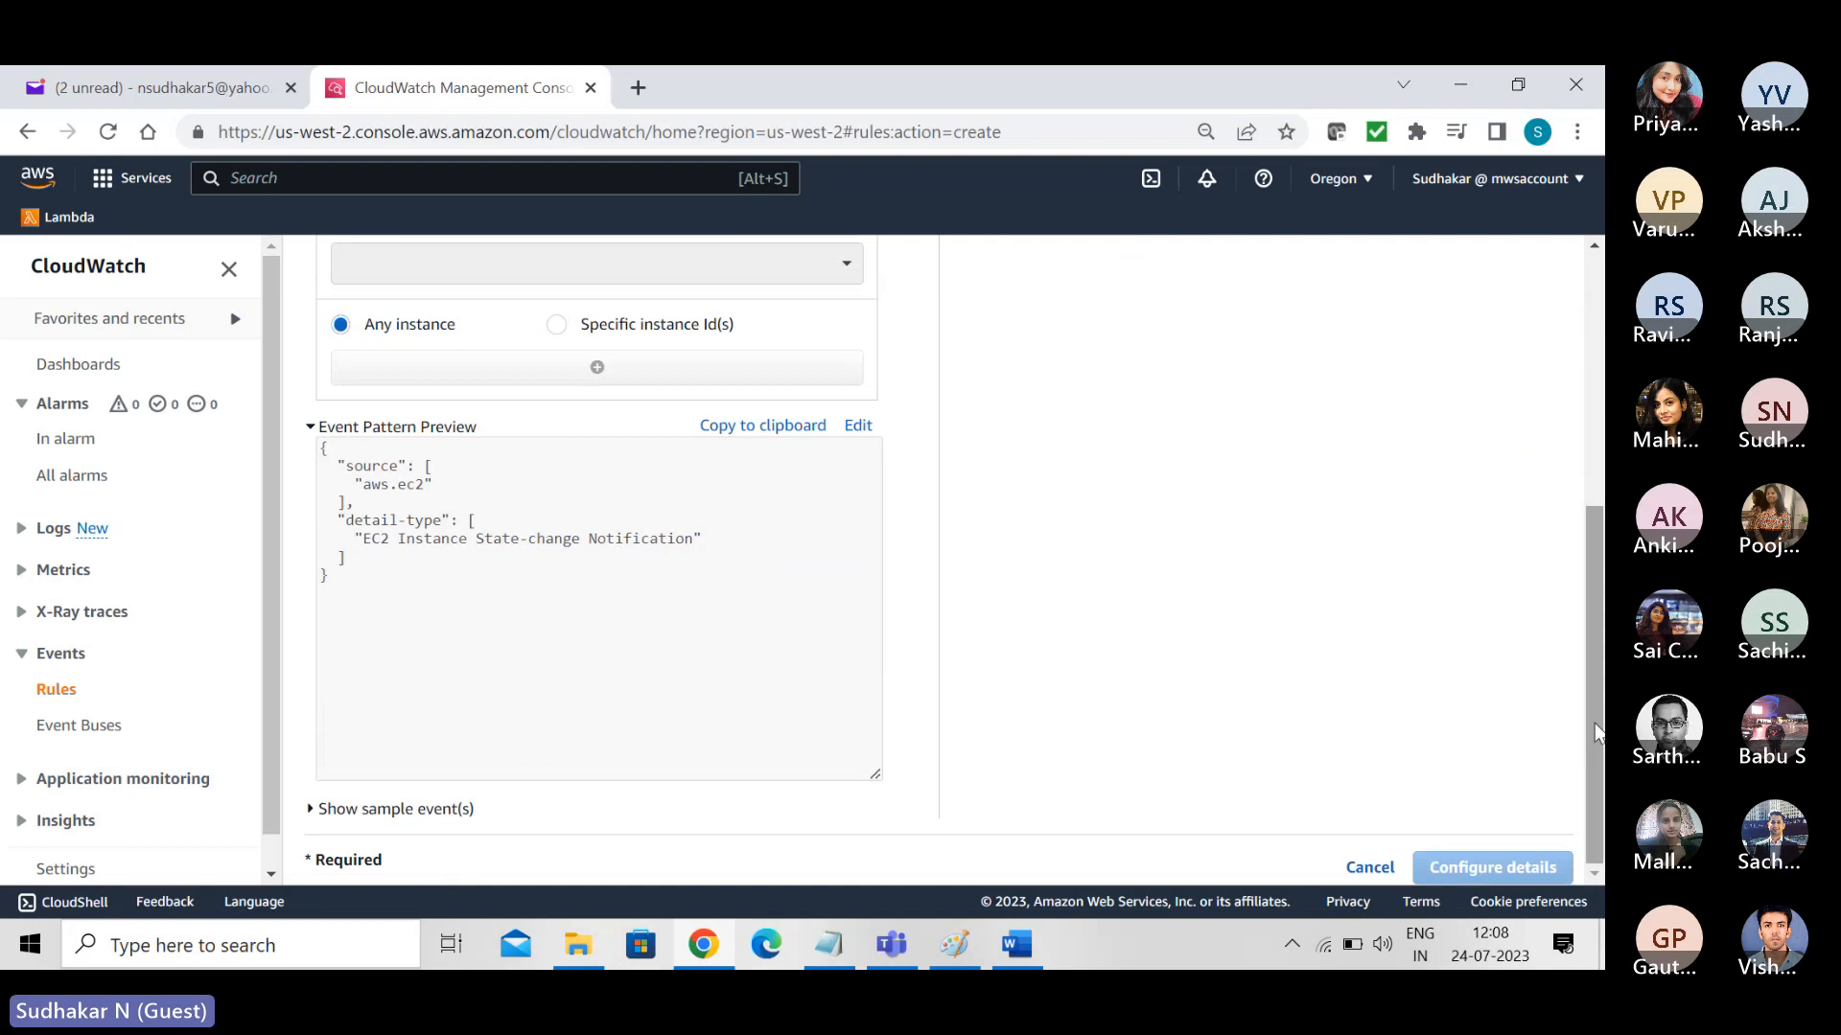
pyautogui.moveTo(1590, 728); pyautogui.dragTo(1598, 400)
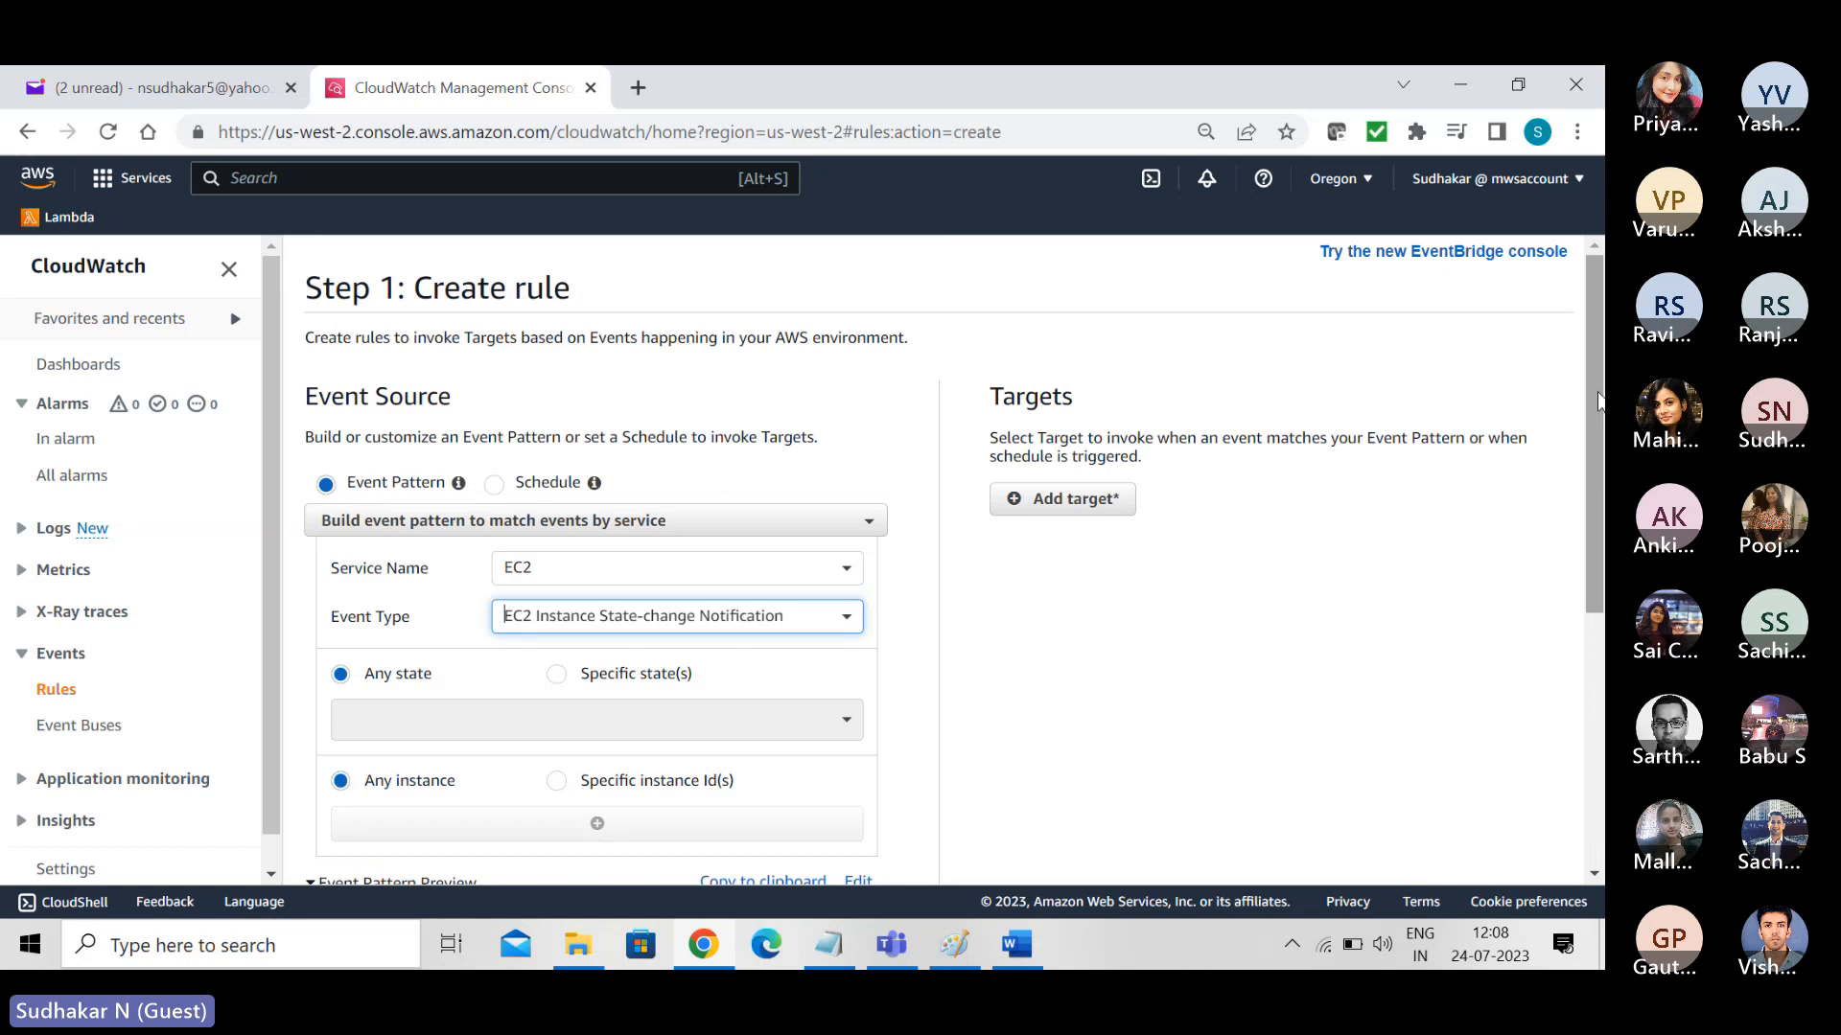
# - Add a rule target, try SNS topic, set it to CloudWatch log group under /aws/events/, and add and remove a second target
pyautogui.click(1064, 499)
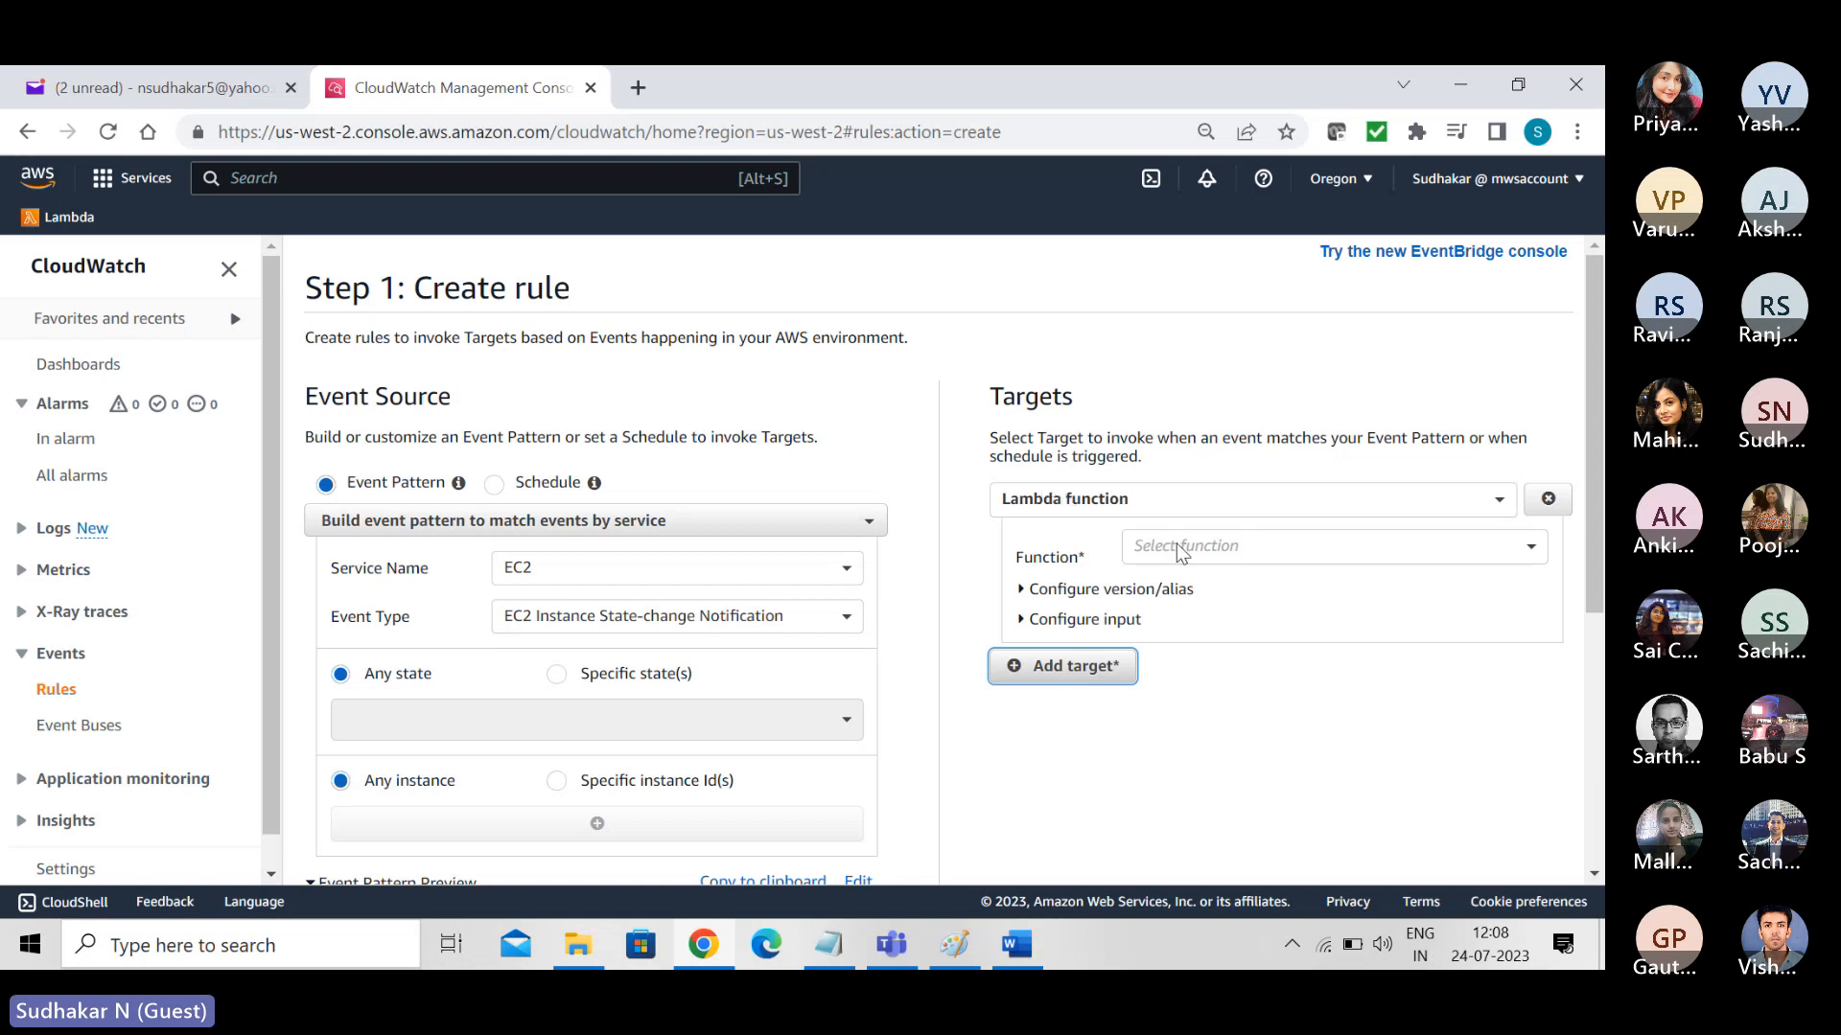
pyautogui.click(1499, 498)
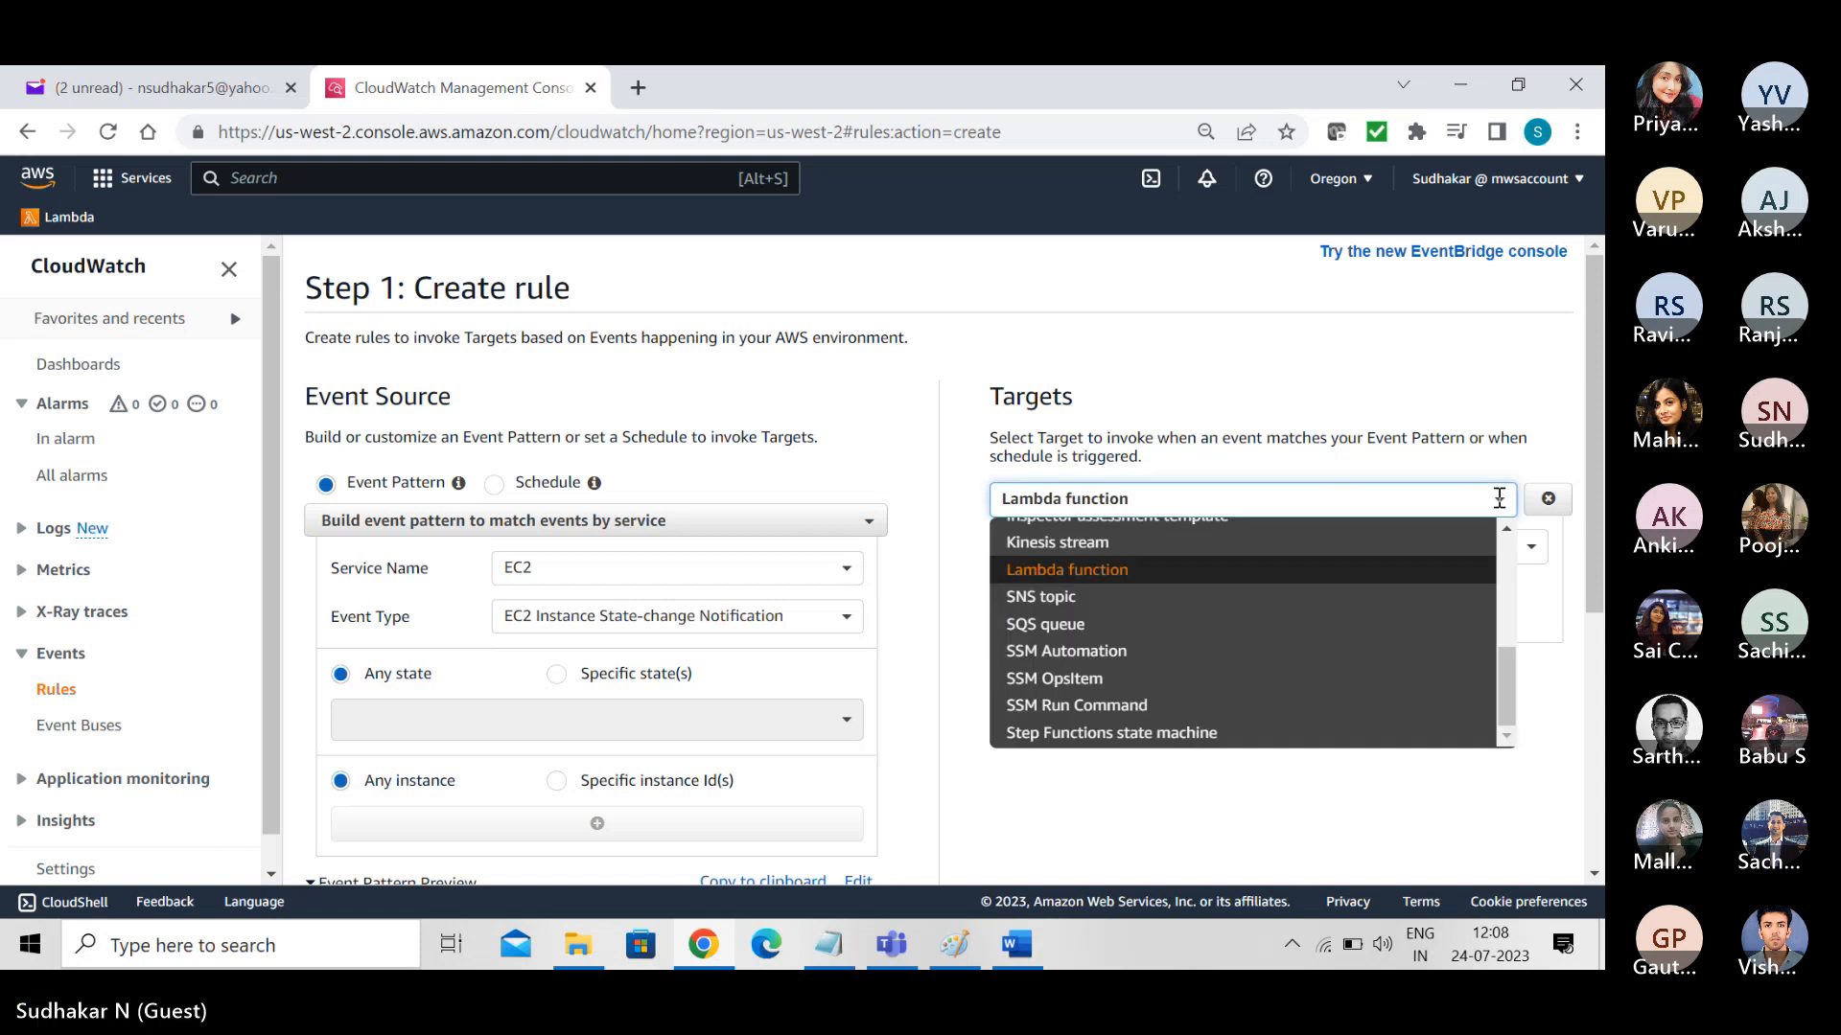
pyautogui.click(1078, 599)
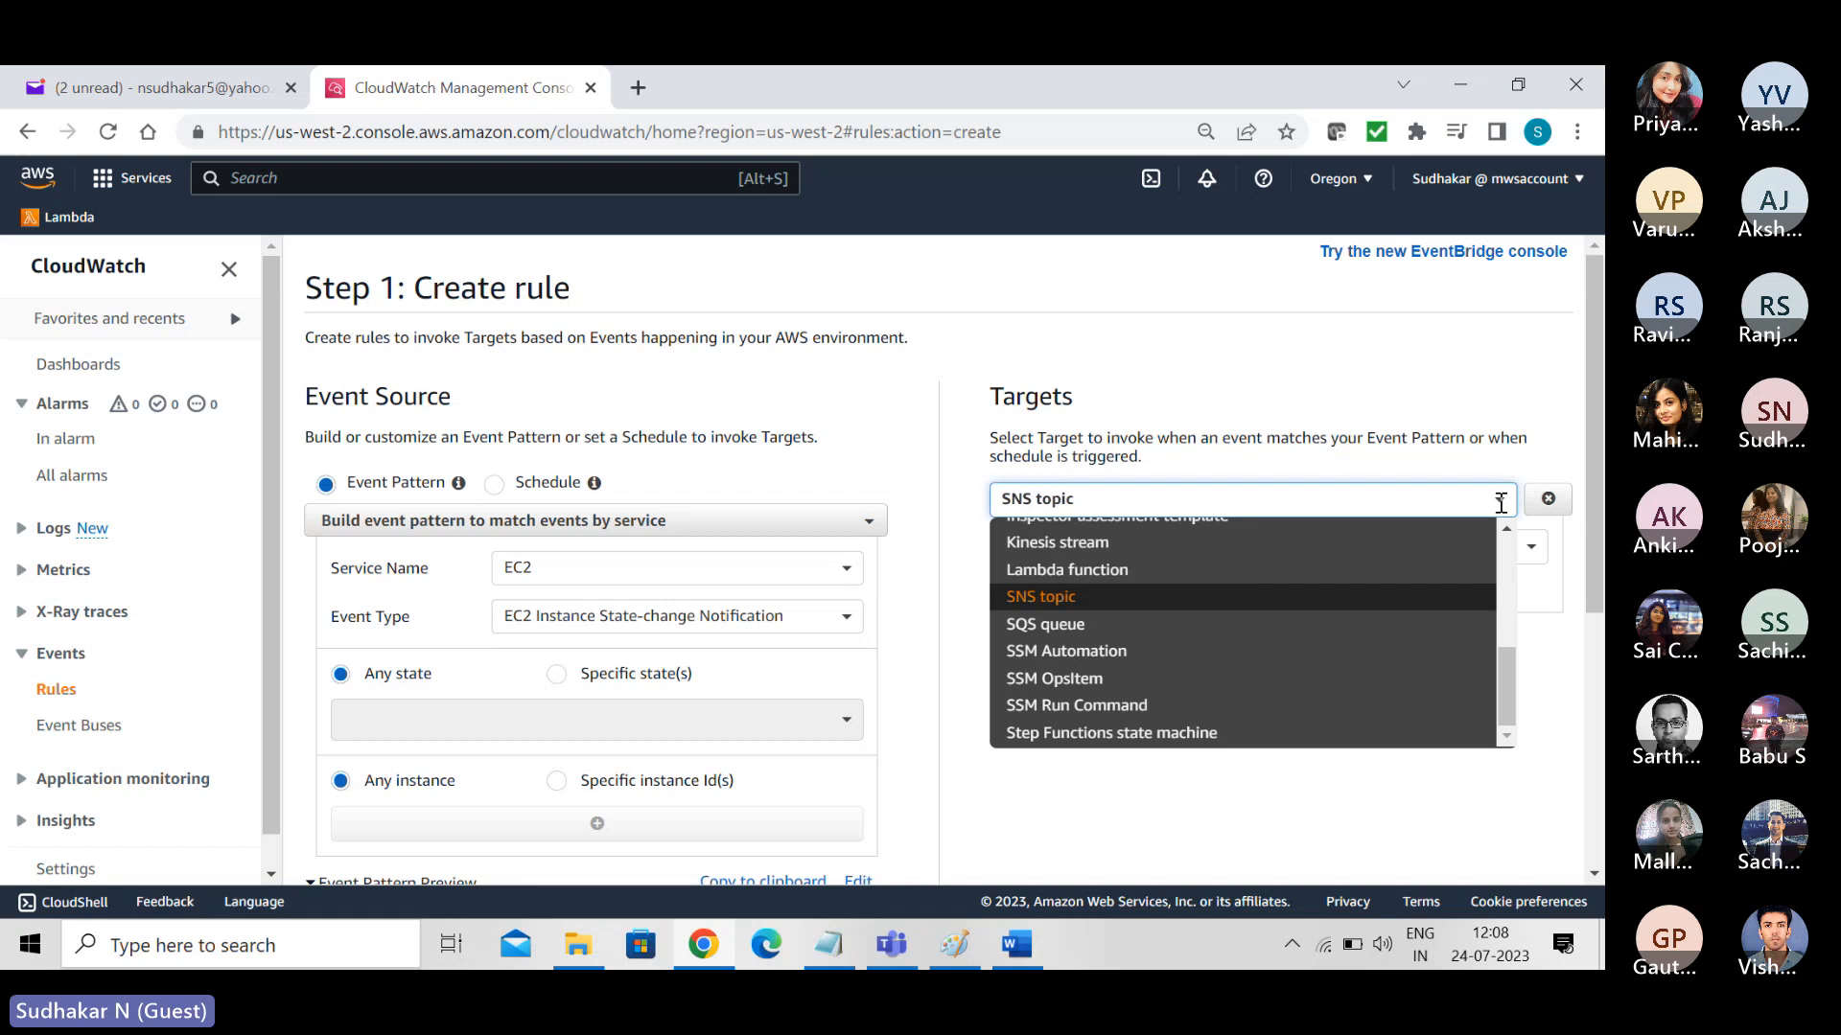
pyautogui.moveTo(1515, 682); pyautogui.dragTo(1528, 514)
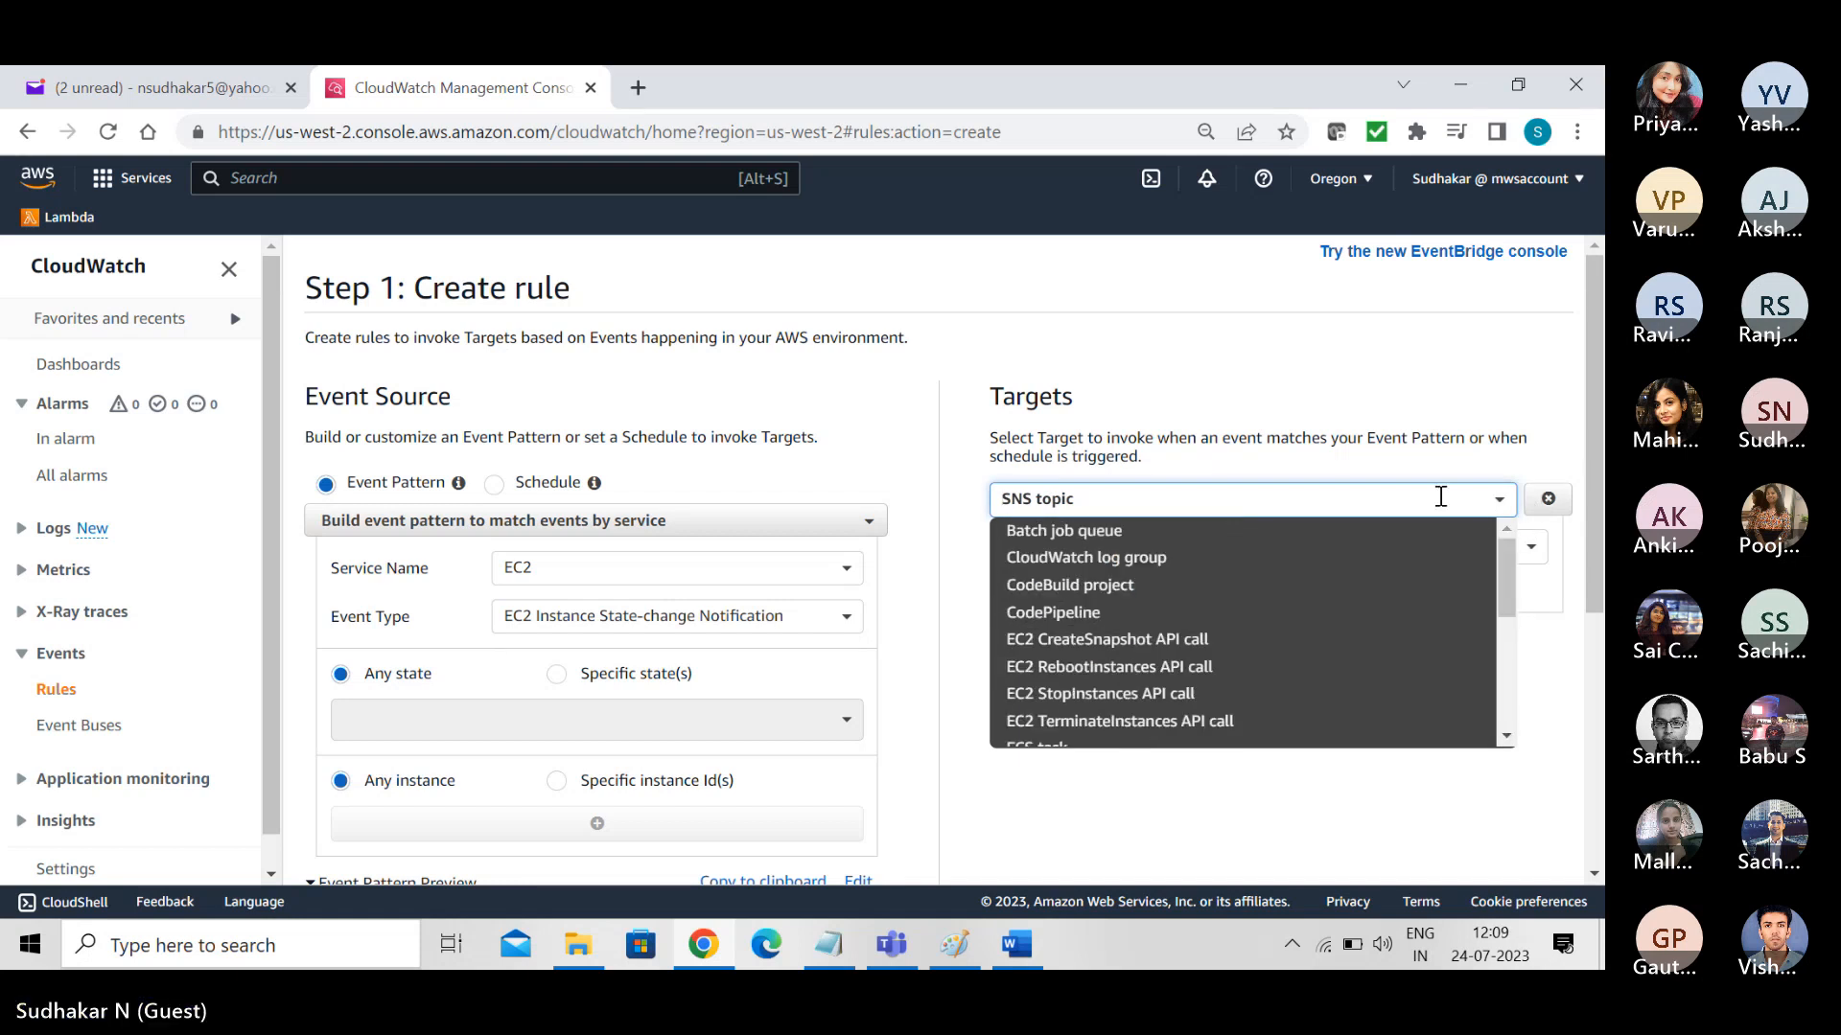
pyautogui.click(1021, 557)
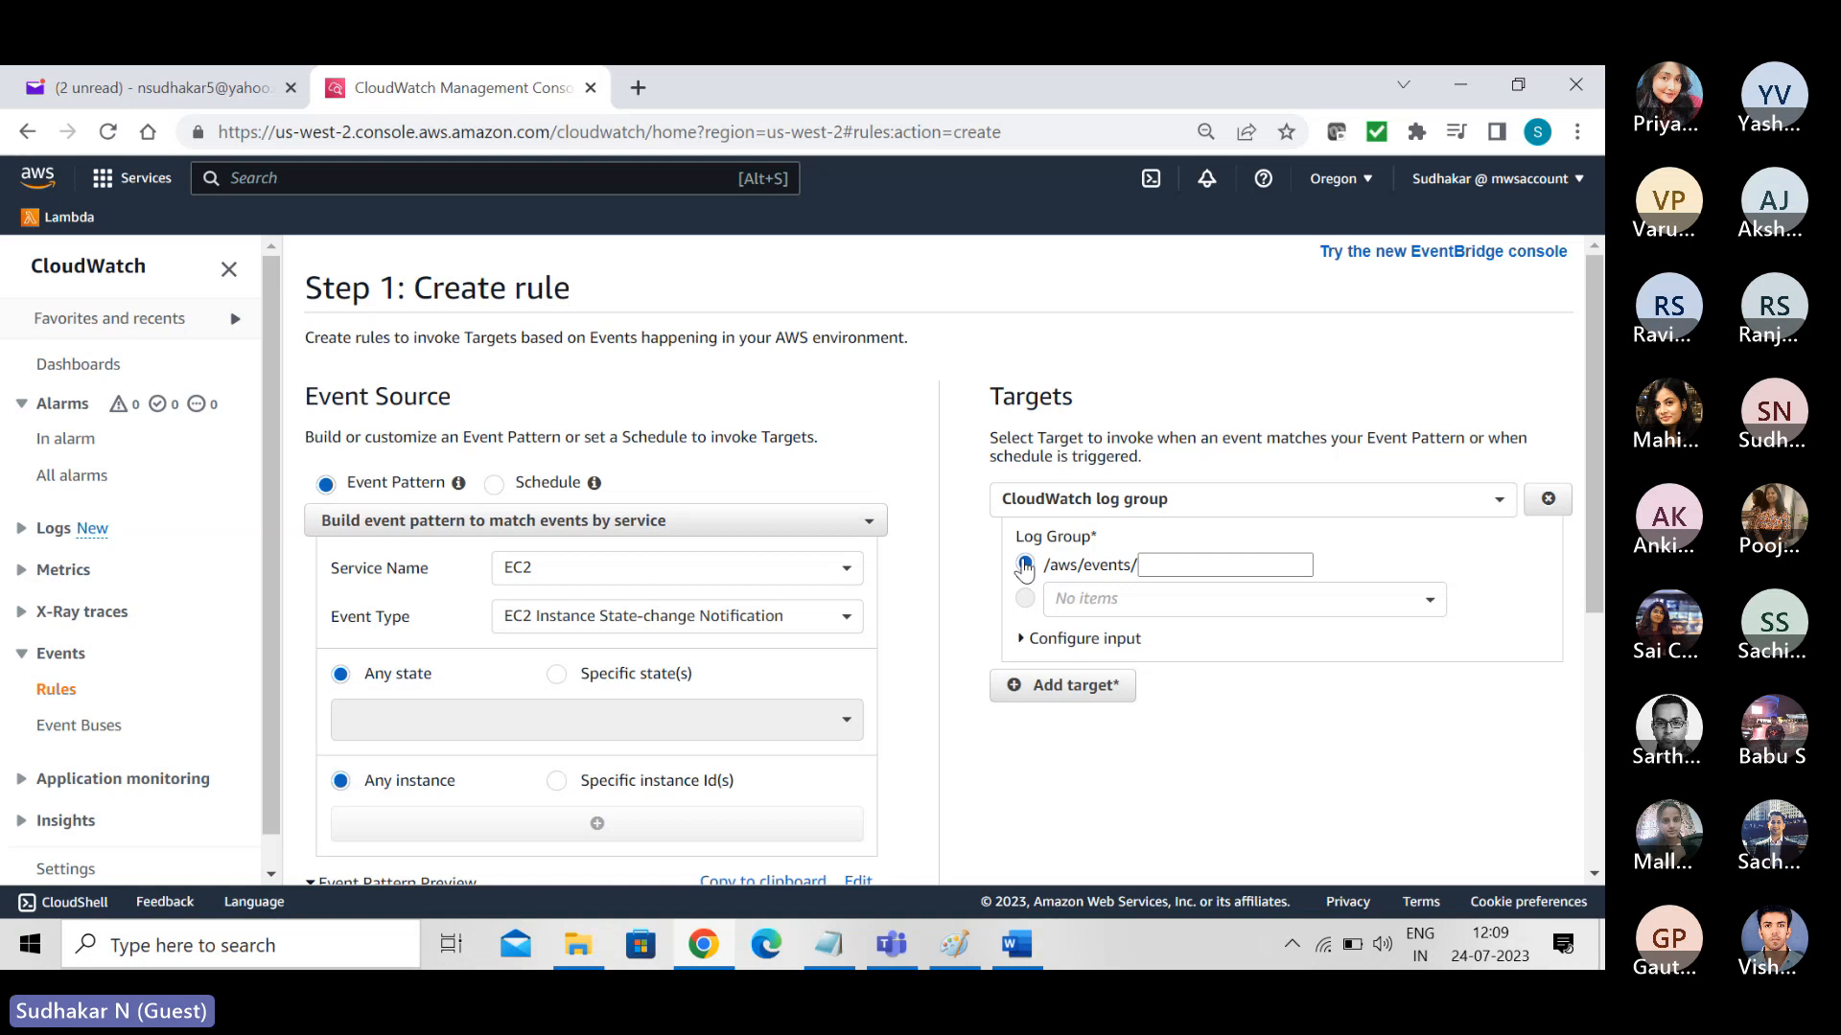
pyautogui.click(1025, 567)
pyautogui.click(21, 530)
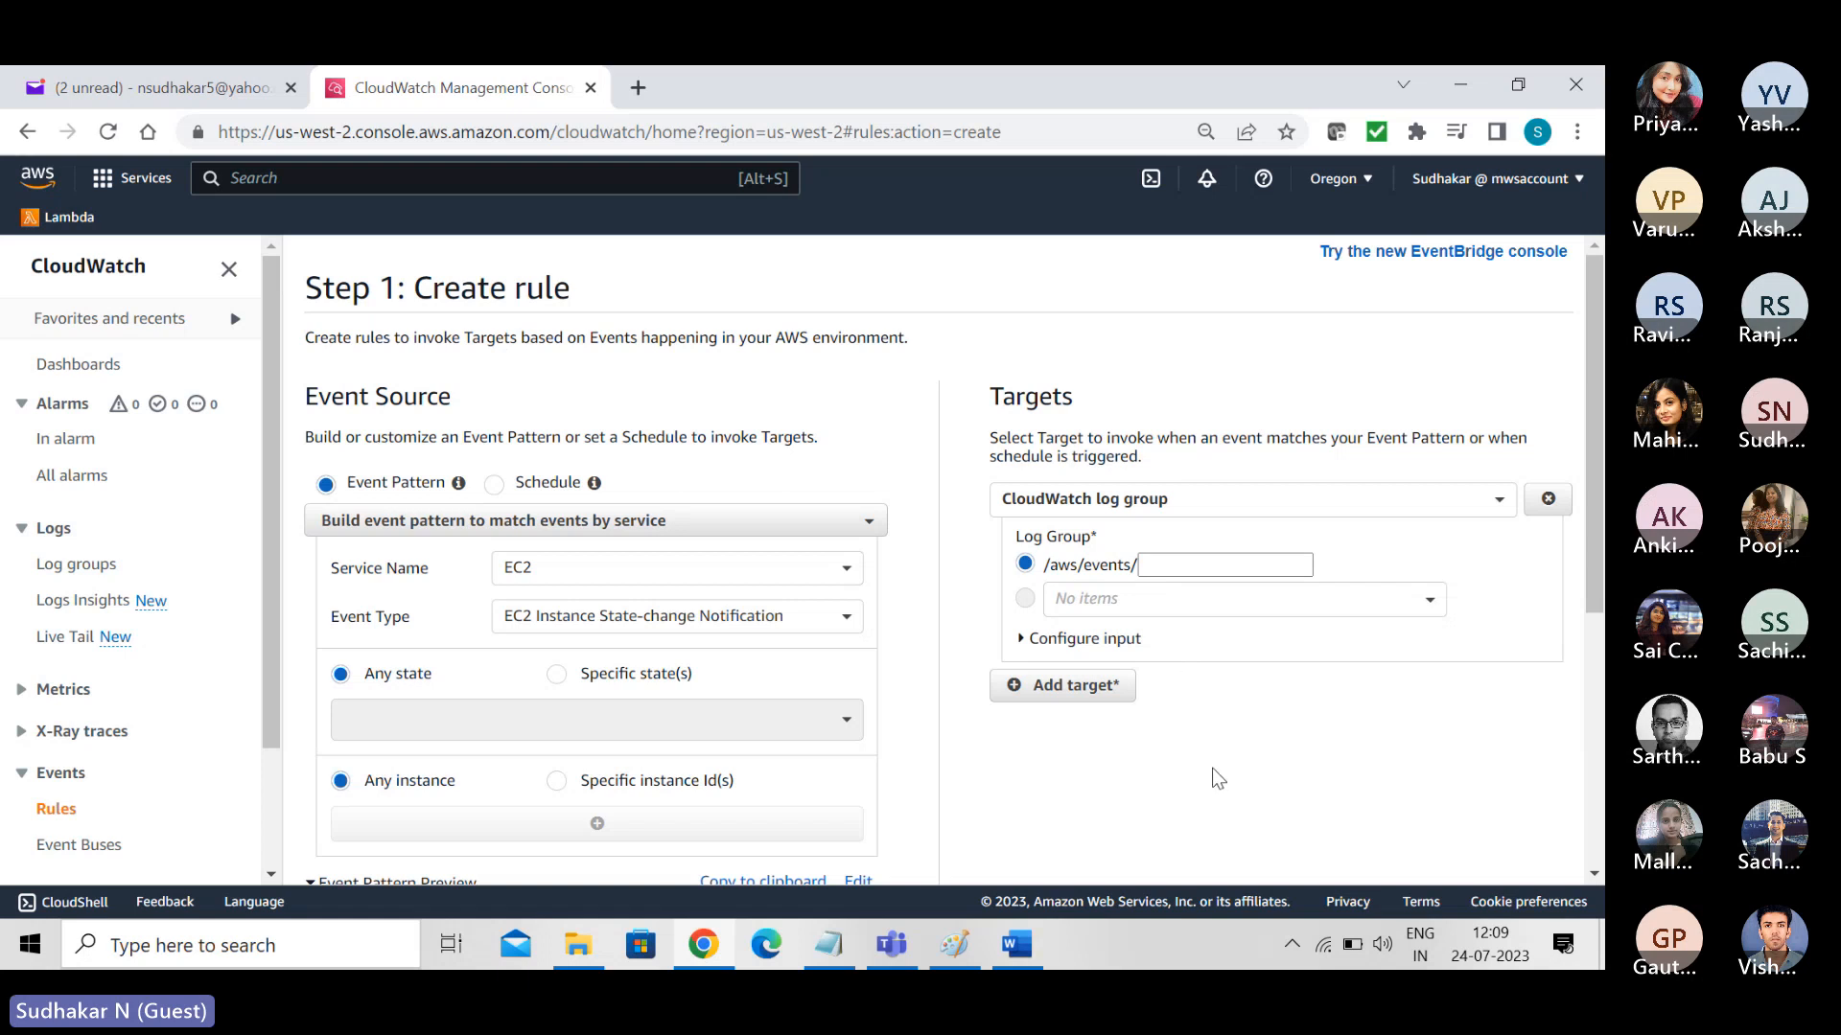
pyautogui.click(1080, 692)
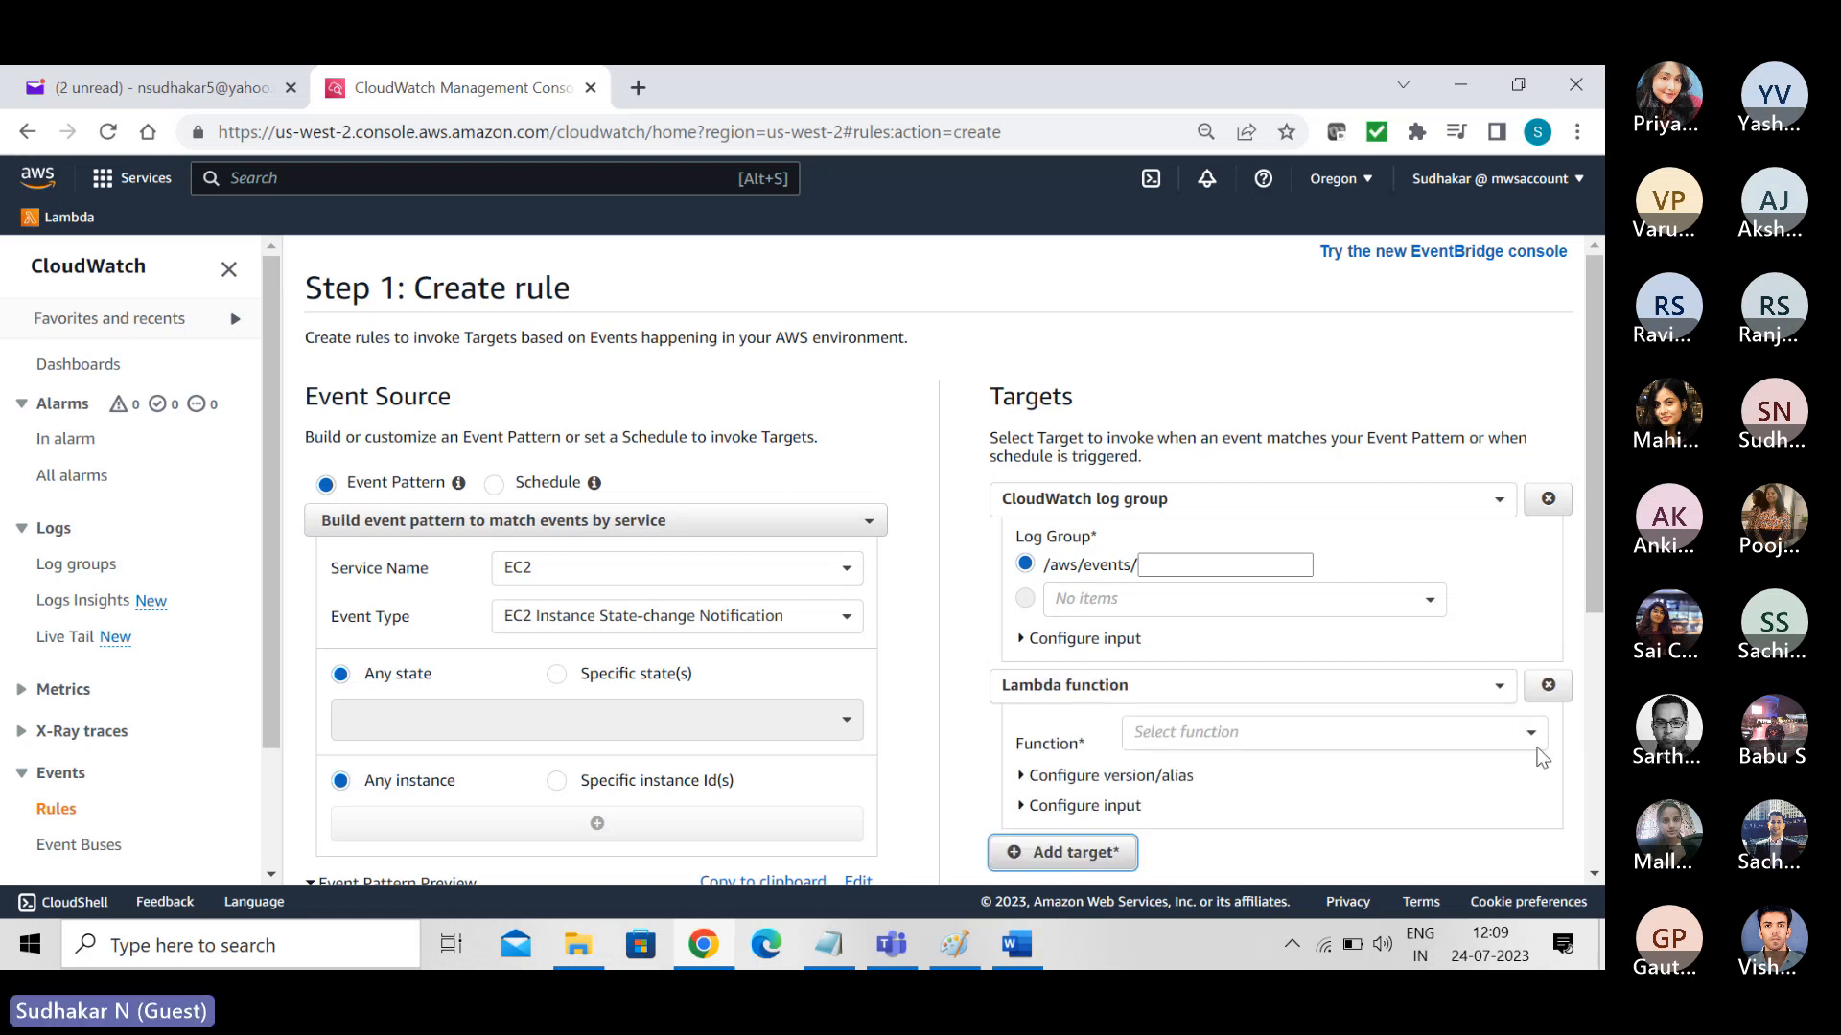
pyautogui.click(1548, 685)
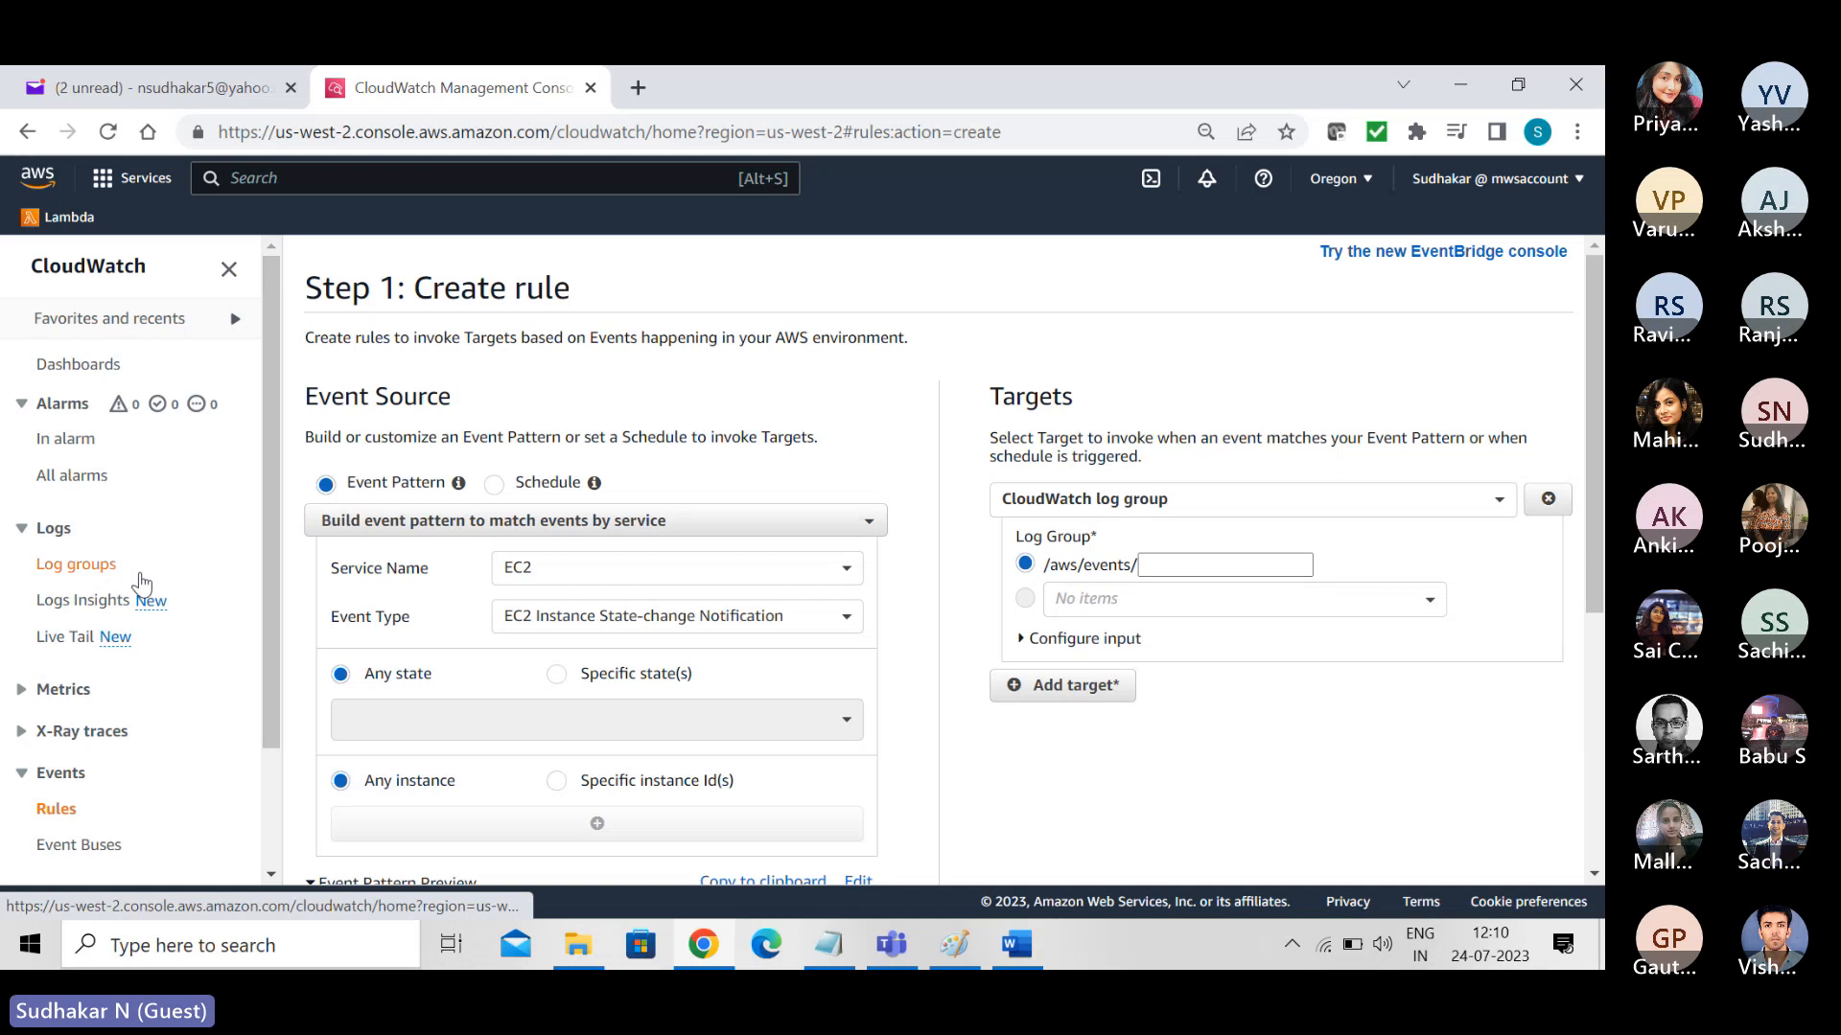
# - Check the list of existing CloudWatch log groups and return to the event rules list
pyautogui.click(59, 567)
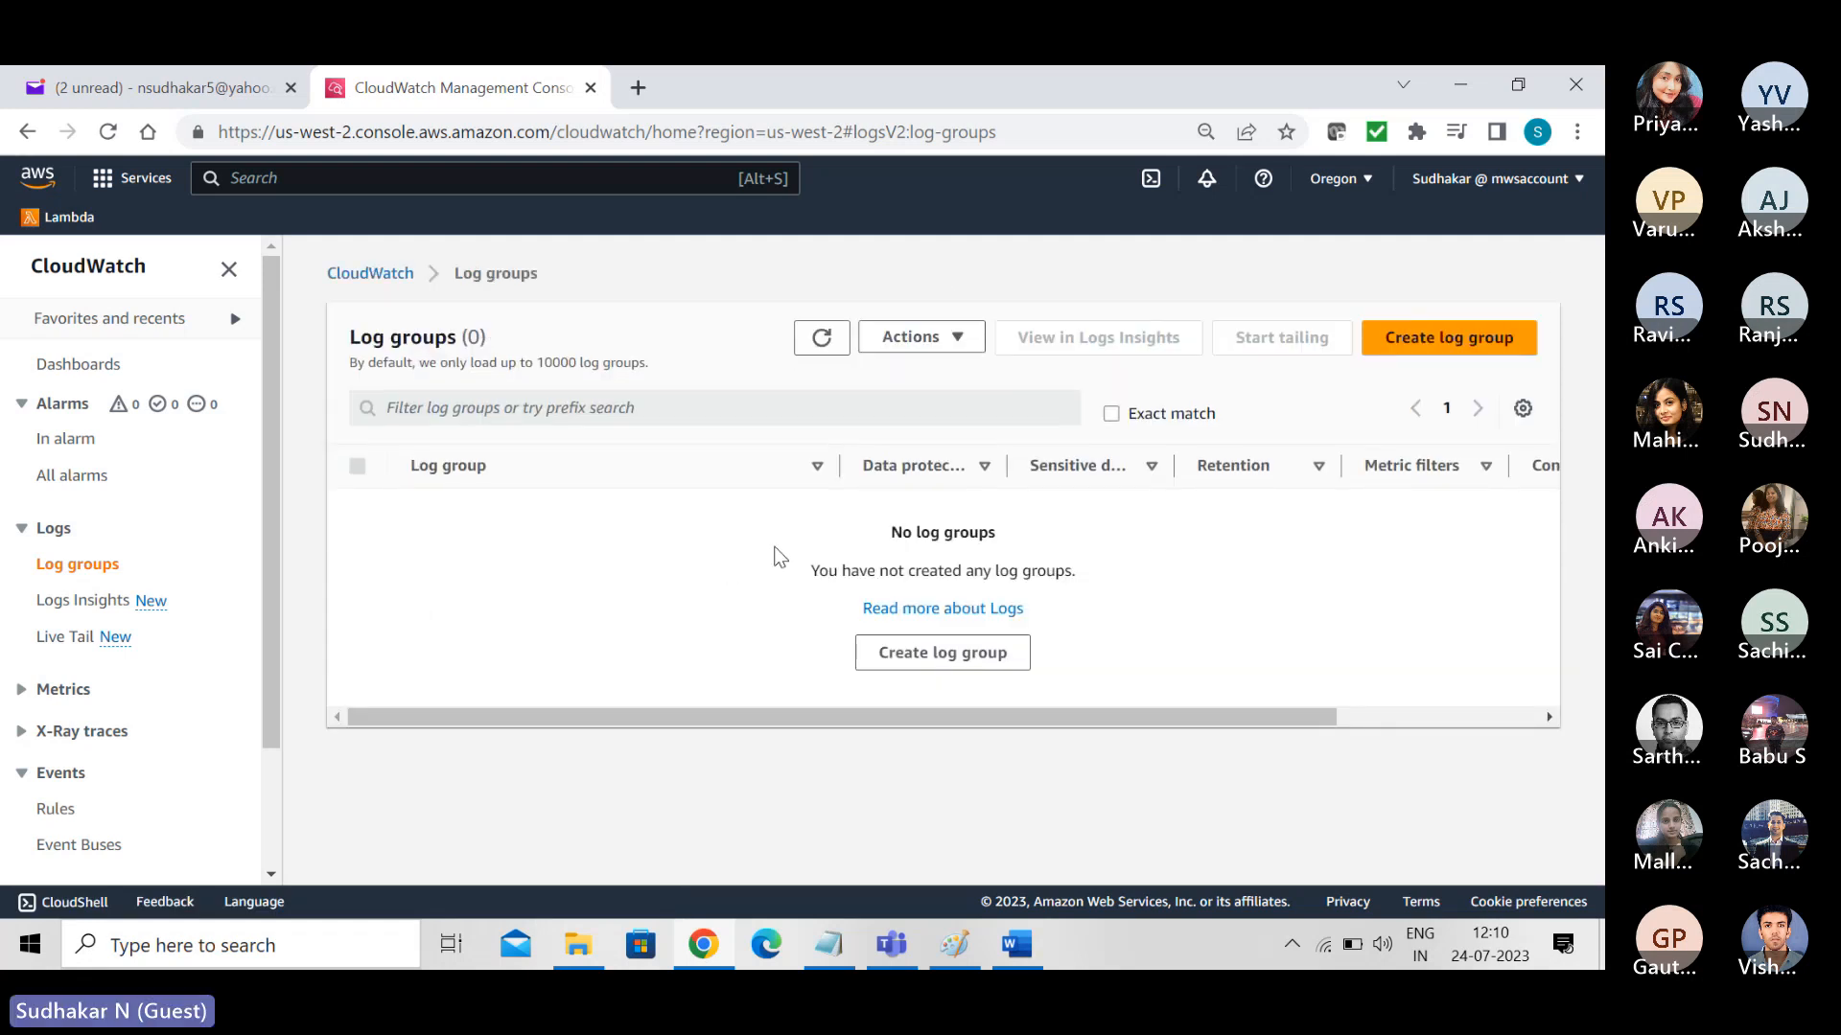
pyautogui.click(53, 784)
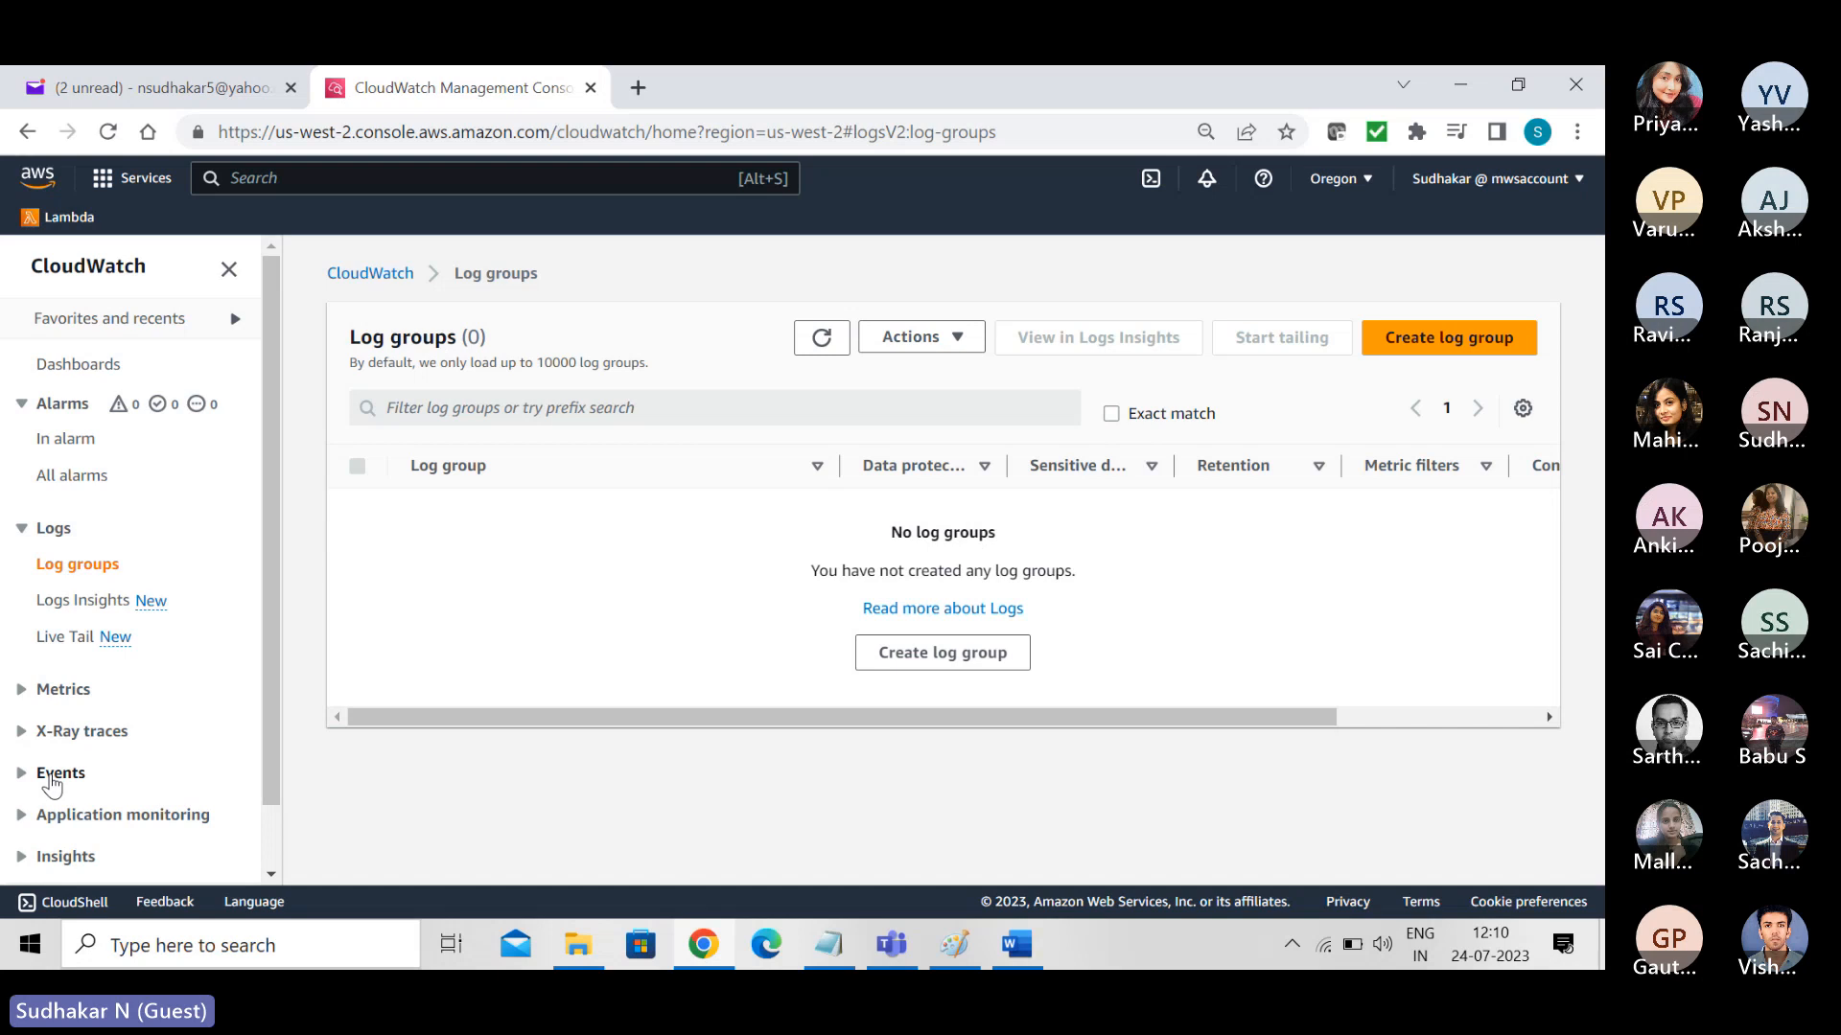
pyautogui.click(53, 776)
pyautogui.click(56, 810)
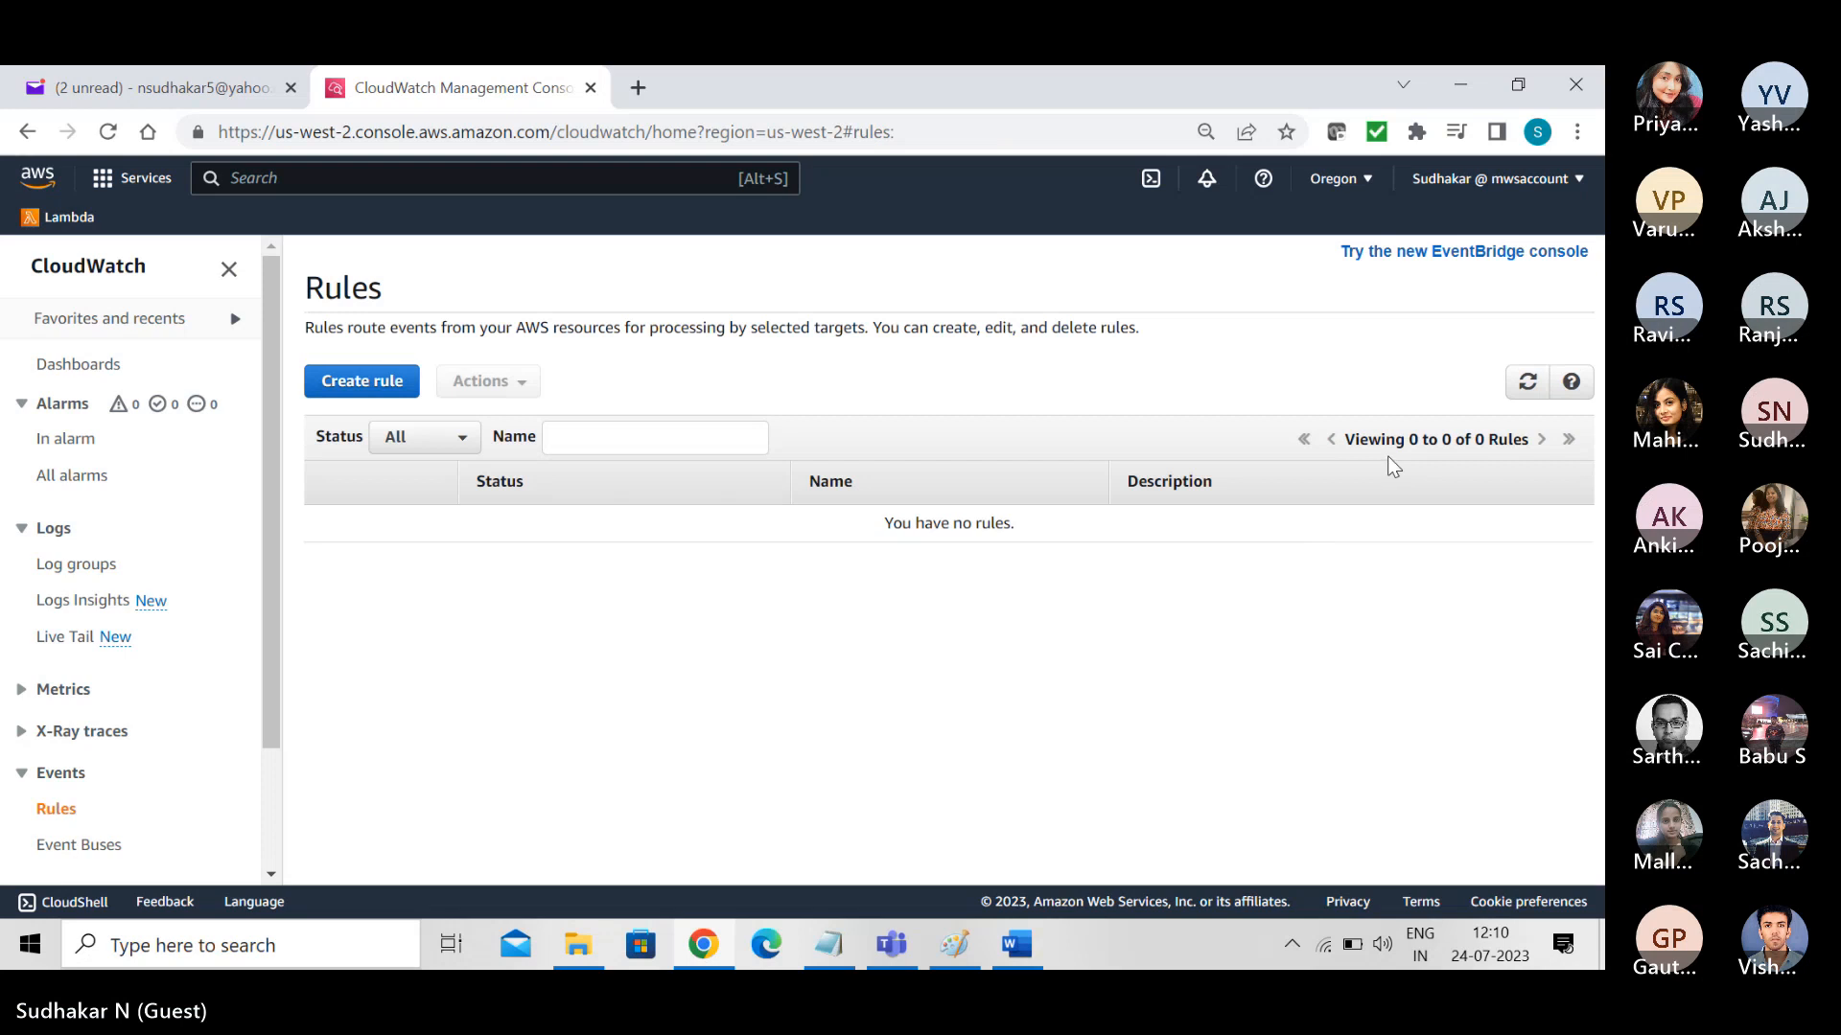
# - Create a new rule whose event pattern matches the EC2 service with event type EC2 Instance State-change Notification
pyautogui.click(403, 378)
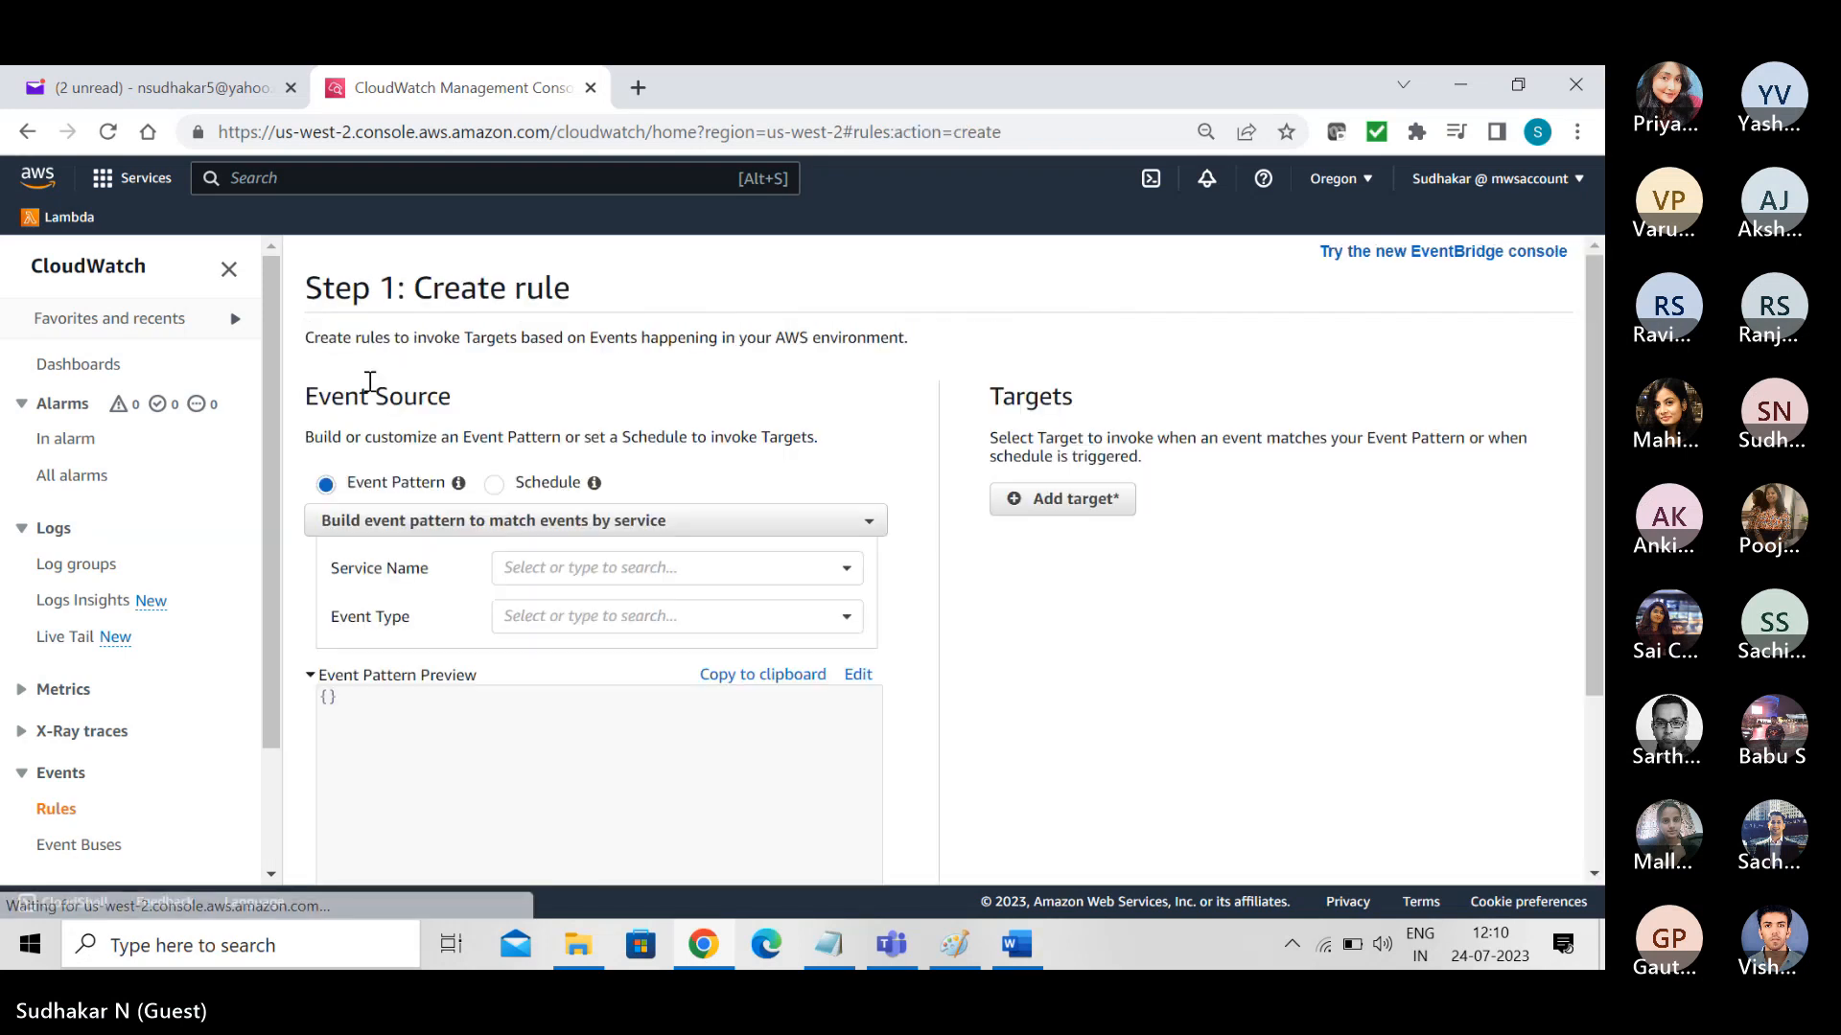
pyautogui.click(542, 568)
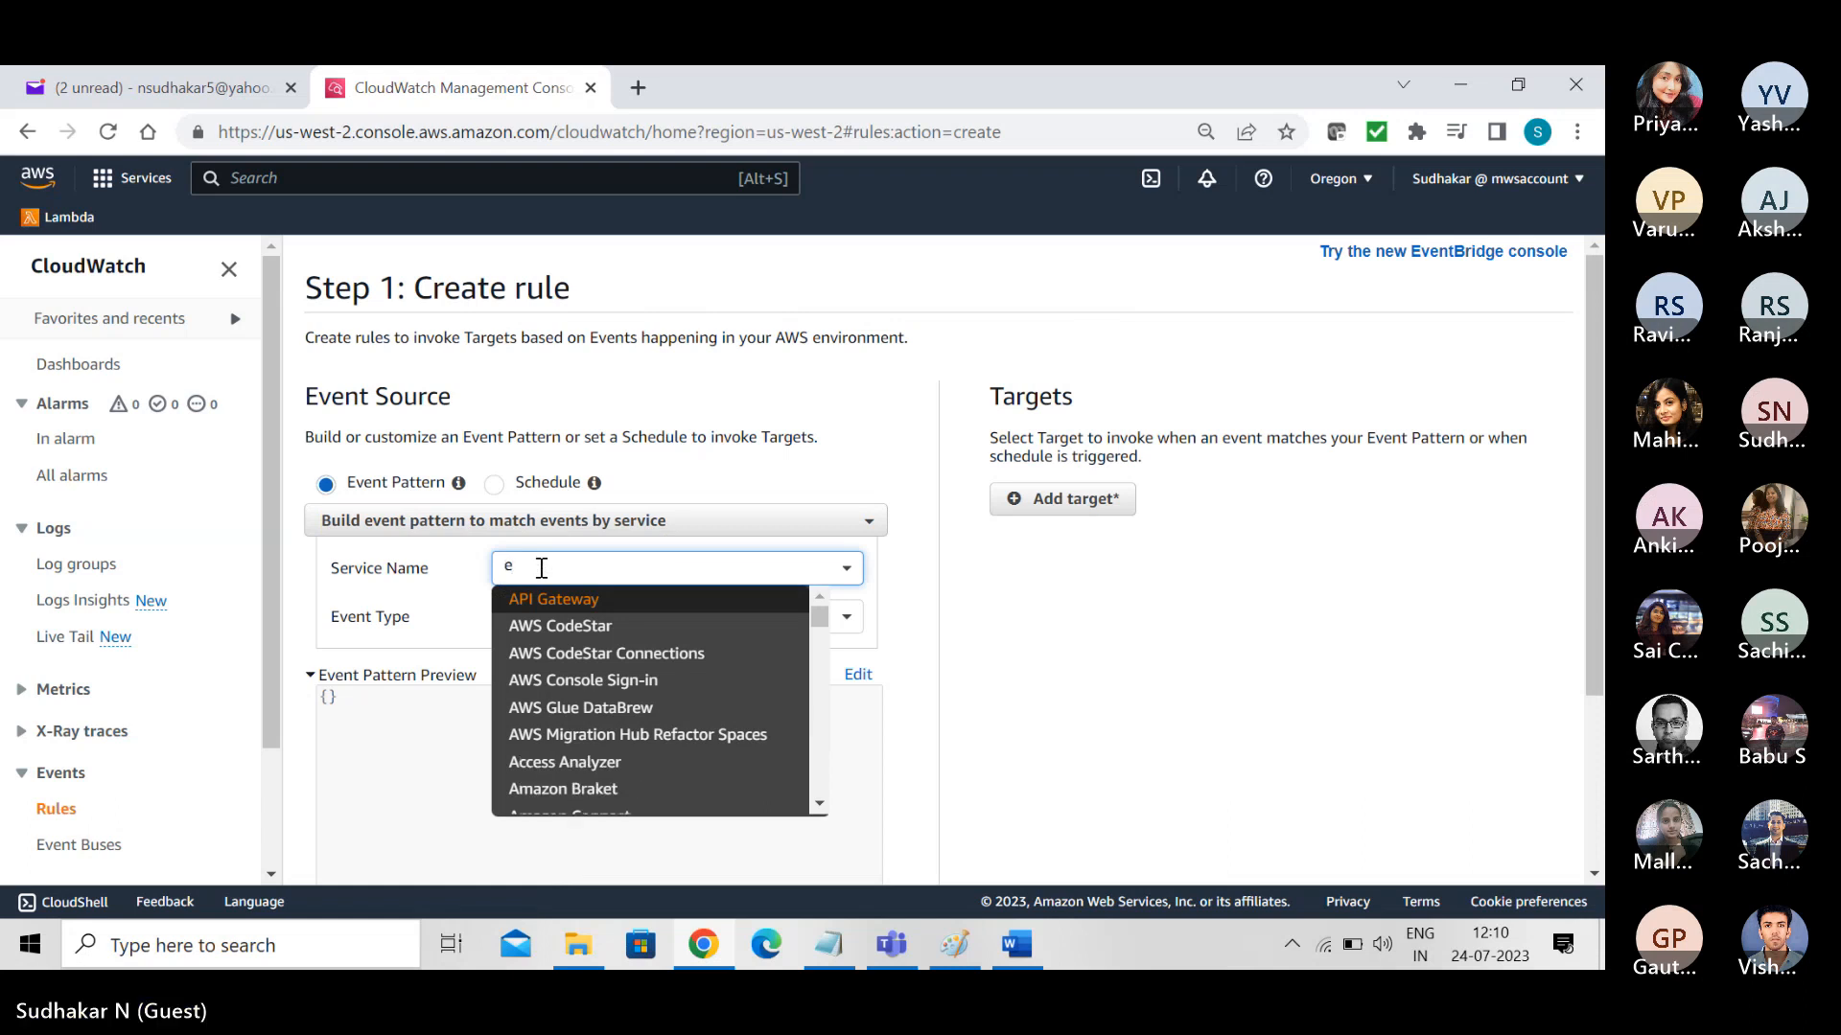
pyautogui.write('ec2')
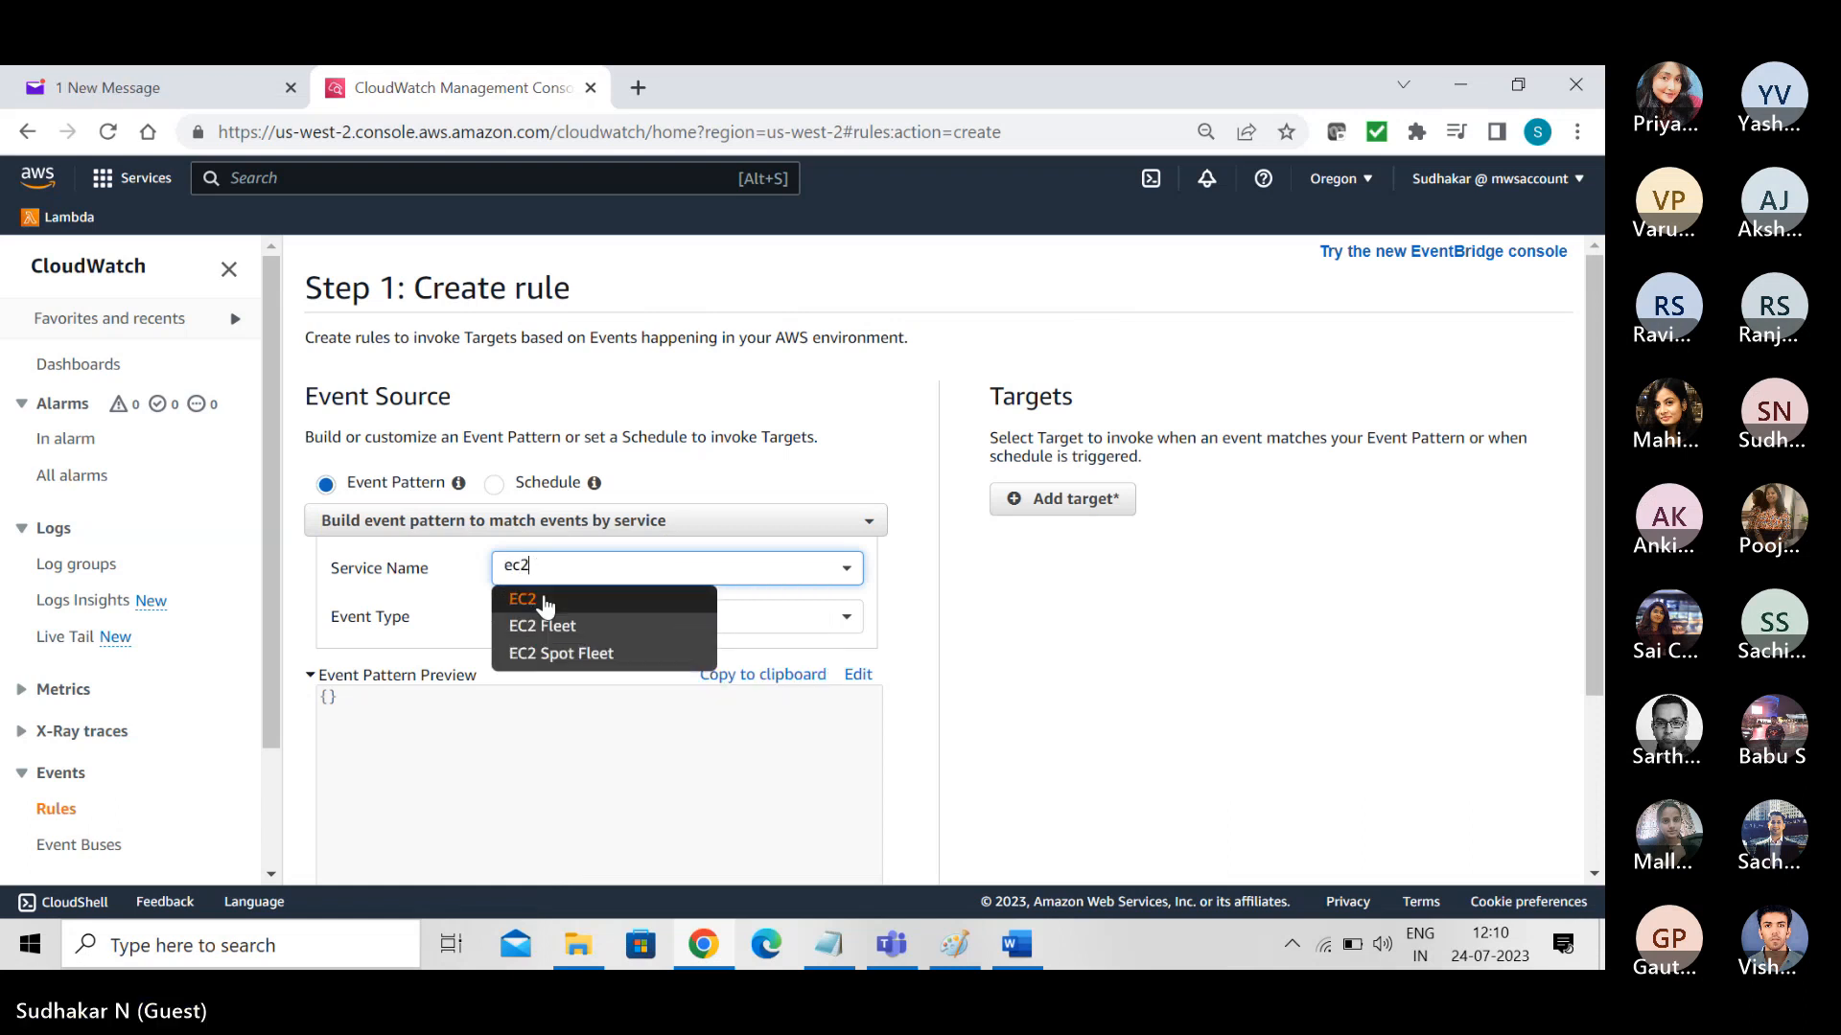
pyautogui.click(544, 596)
pyautogui.click(553, 618)
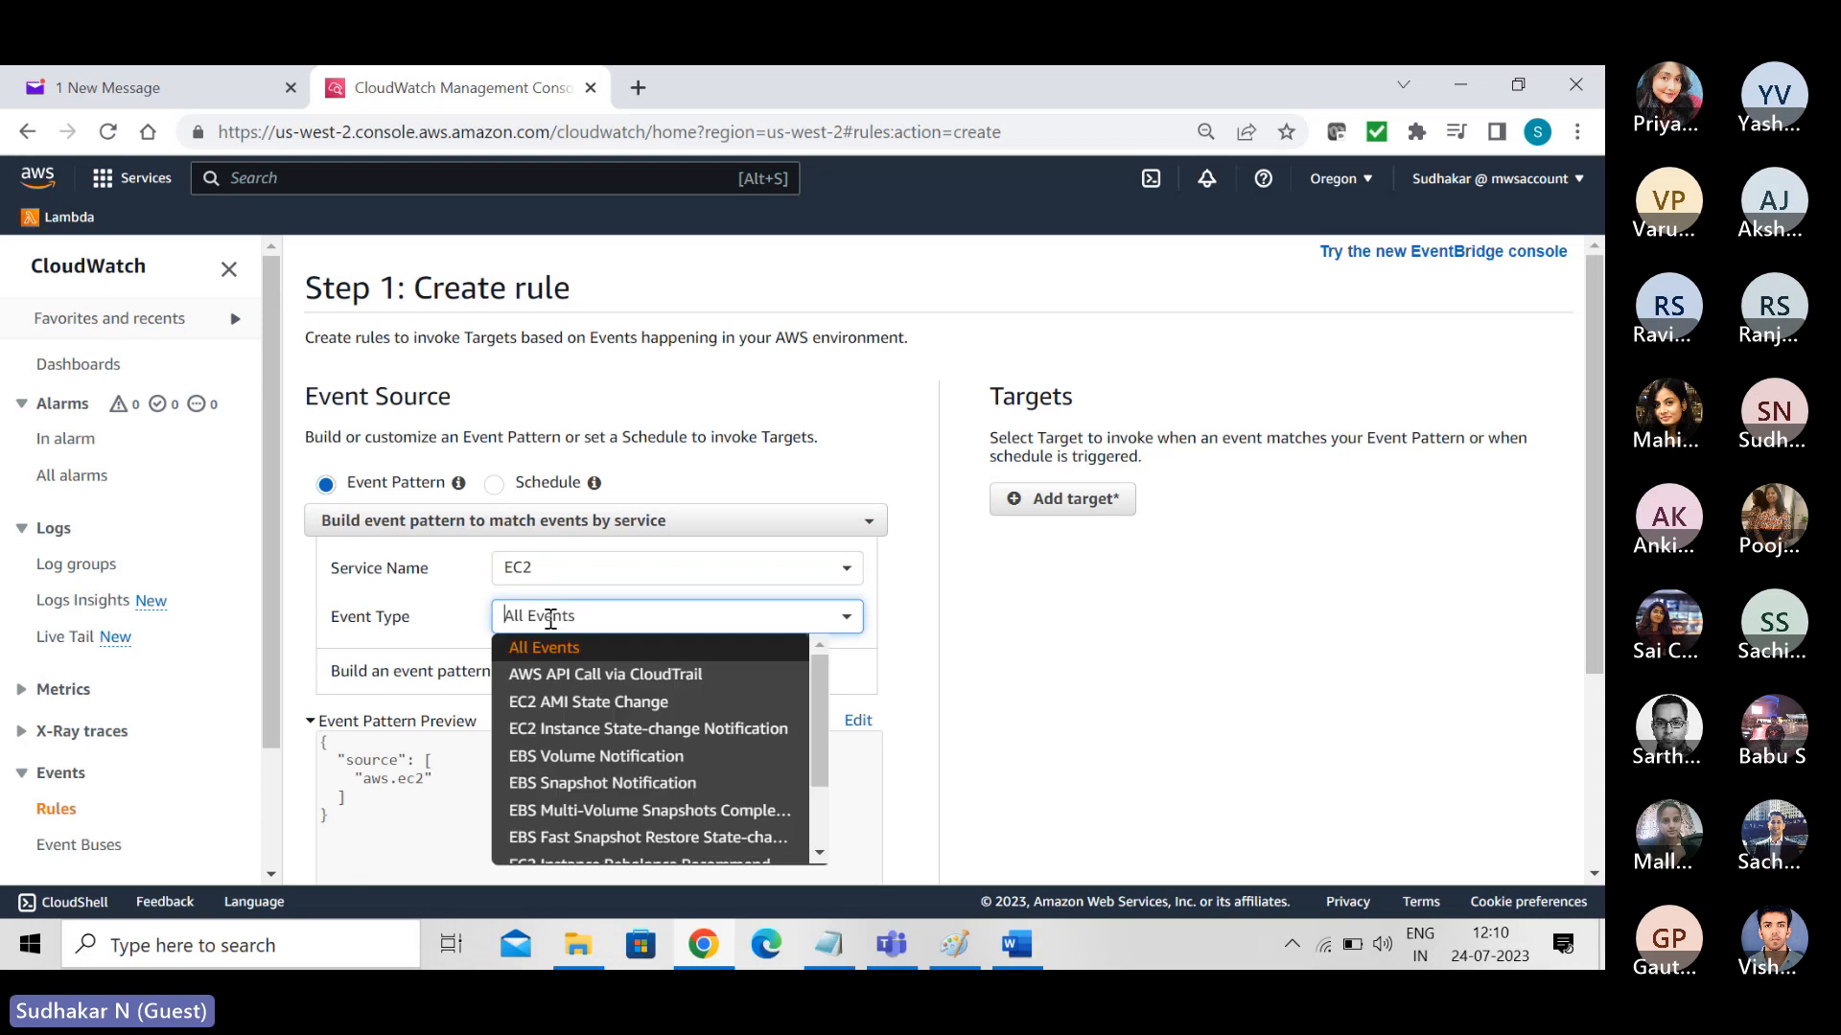
pyautogui.click(575, 727)
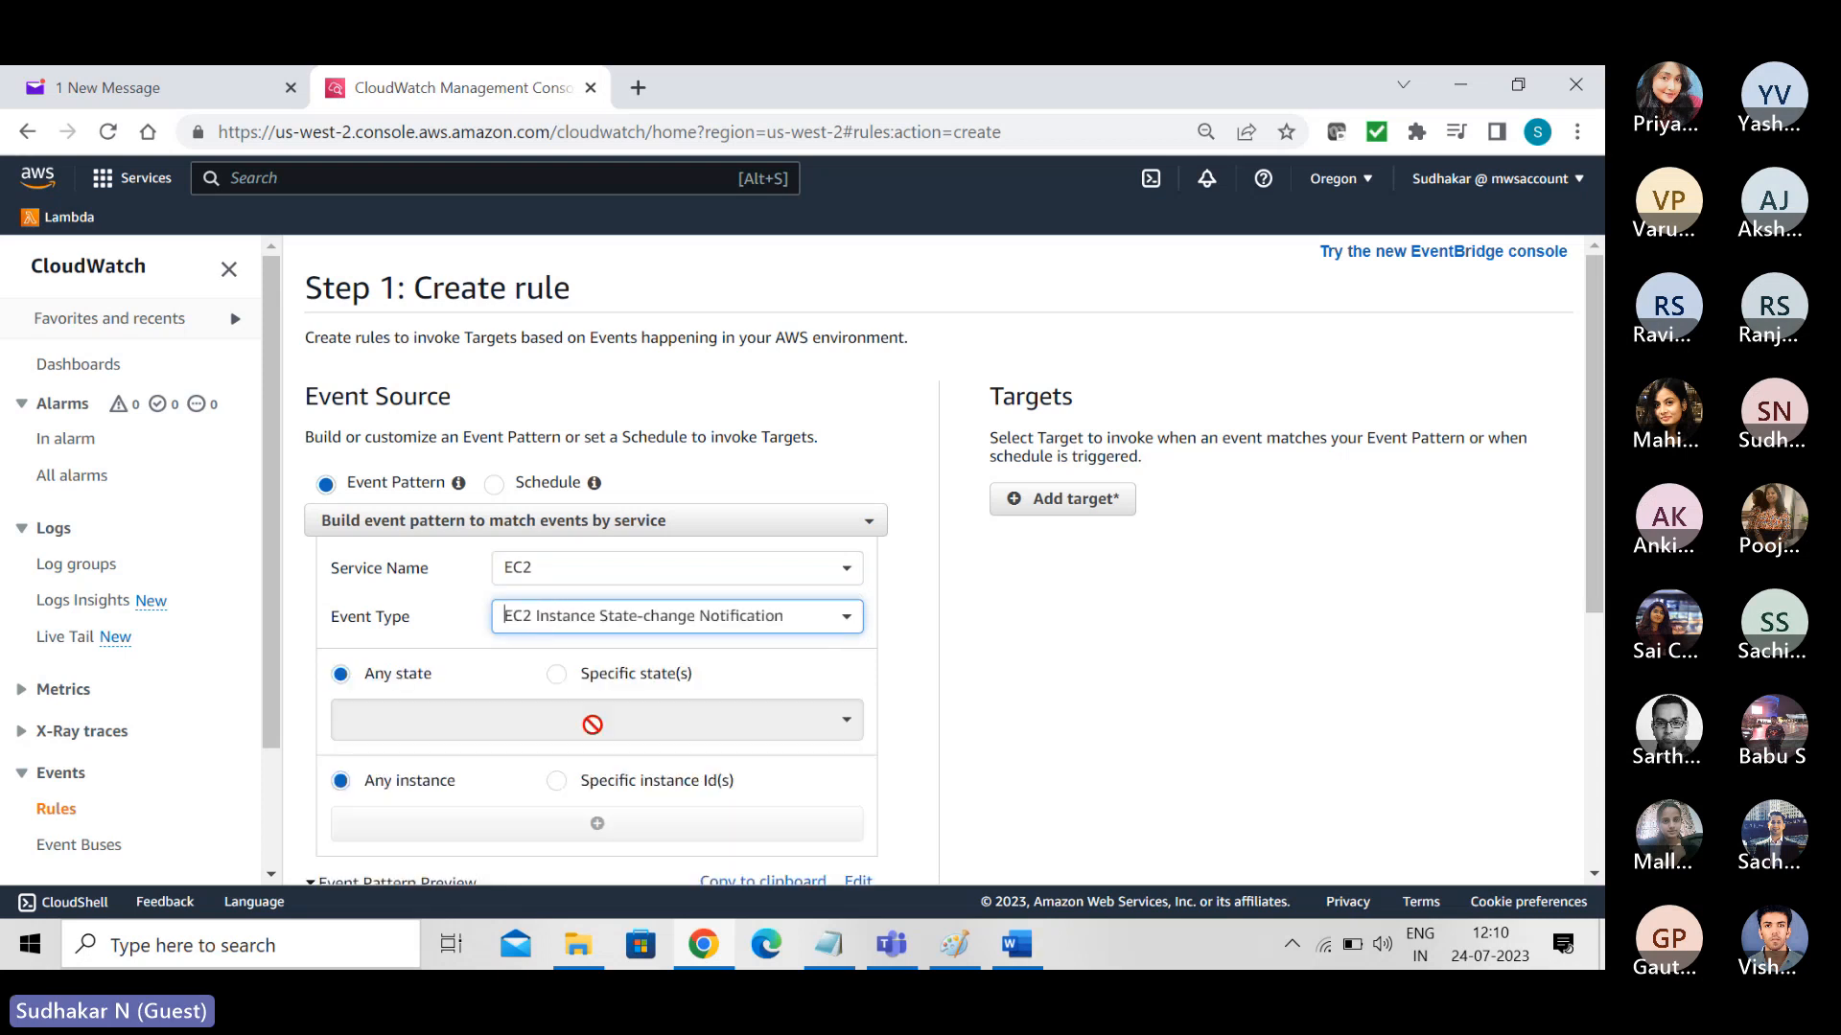
# - Add a target to the new rule and set its type to CloudWatch log group
pyautogui.click(1077, 498)
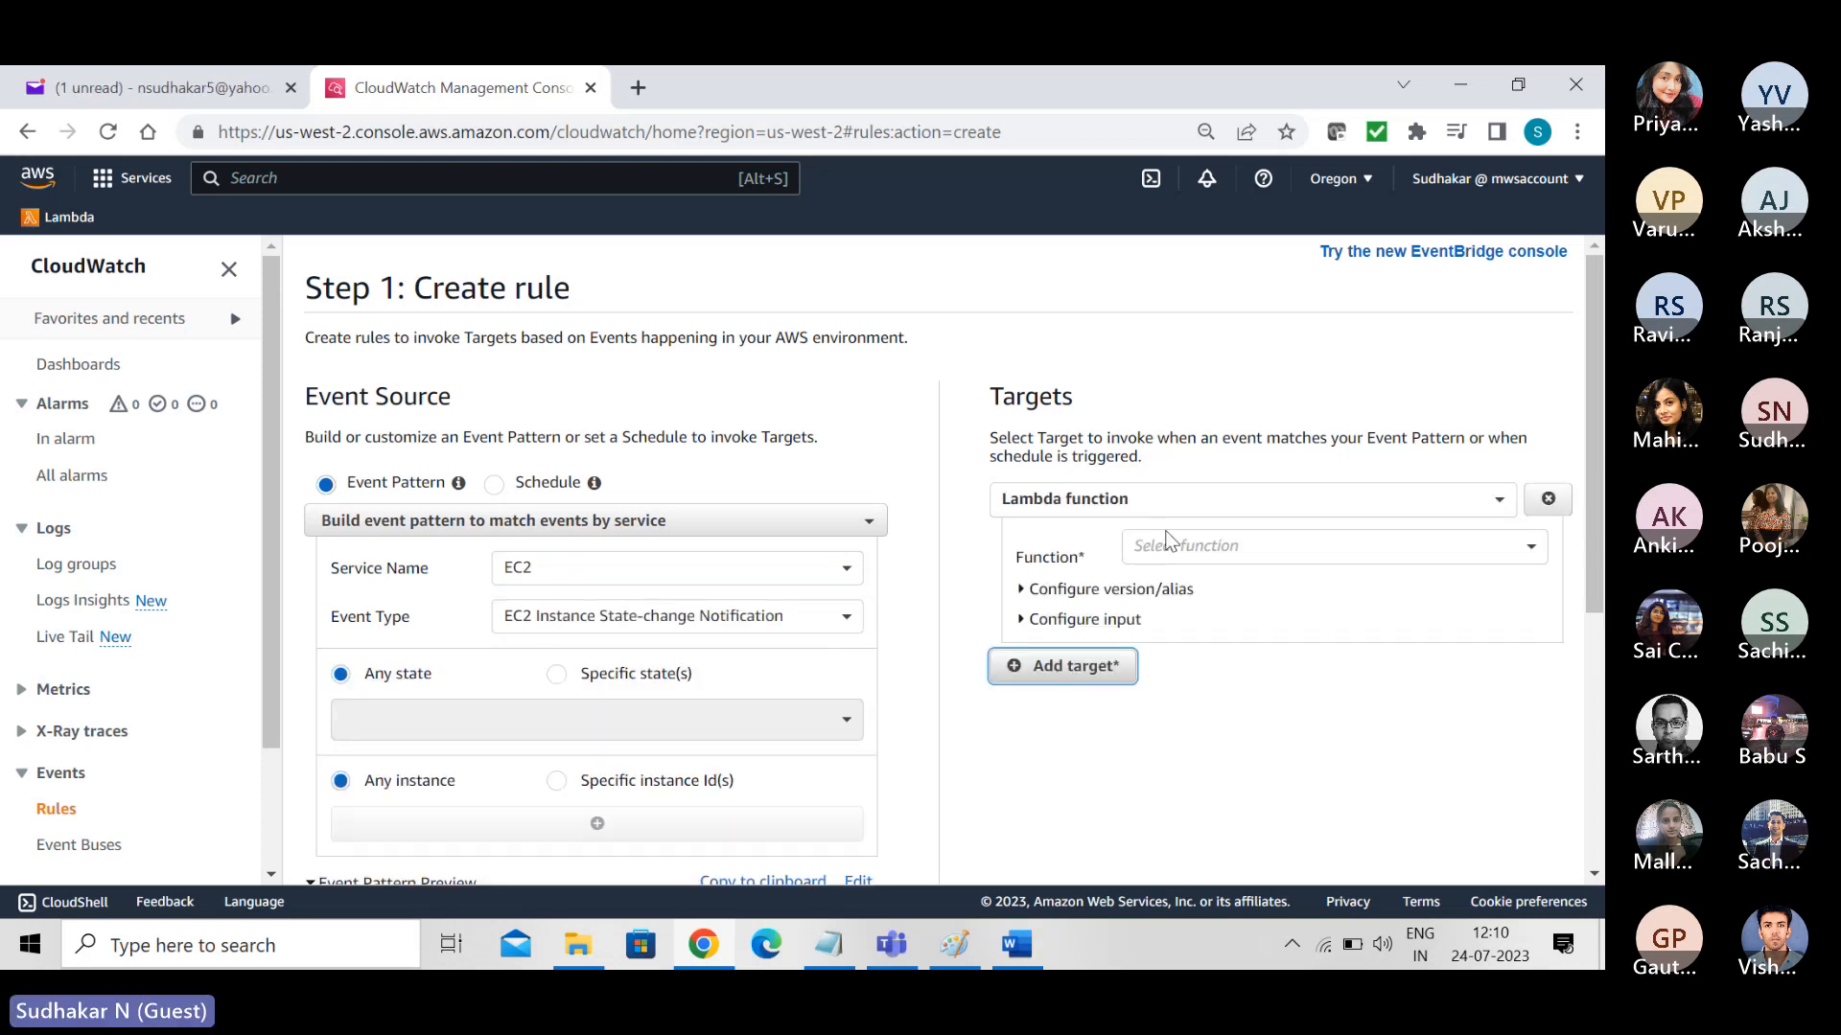
pyautogui.click(1235, 496)
pyautogui.write('clo')
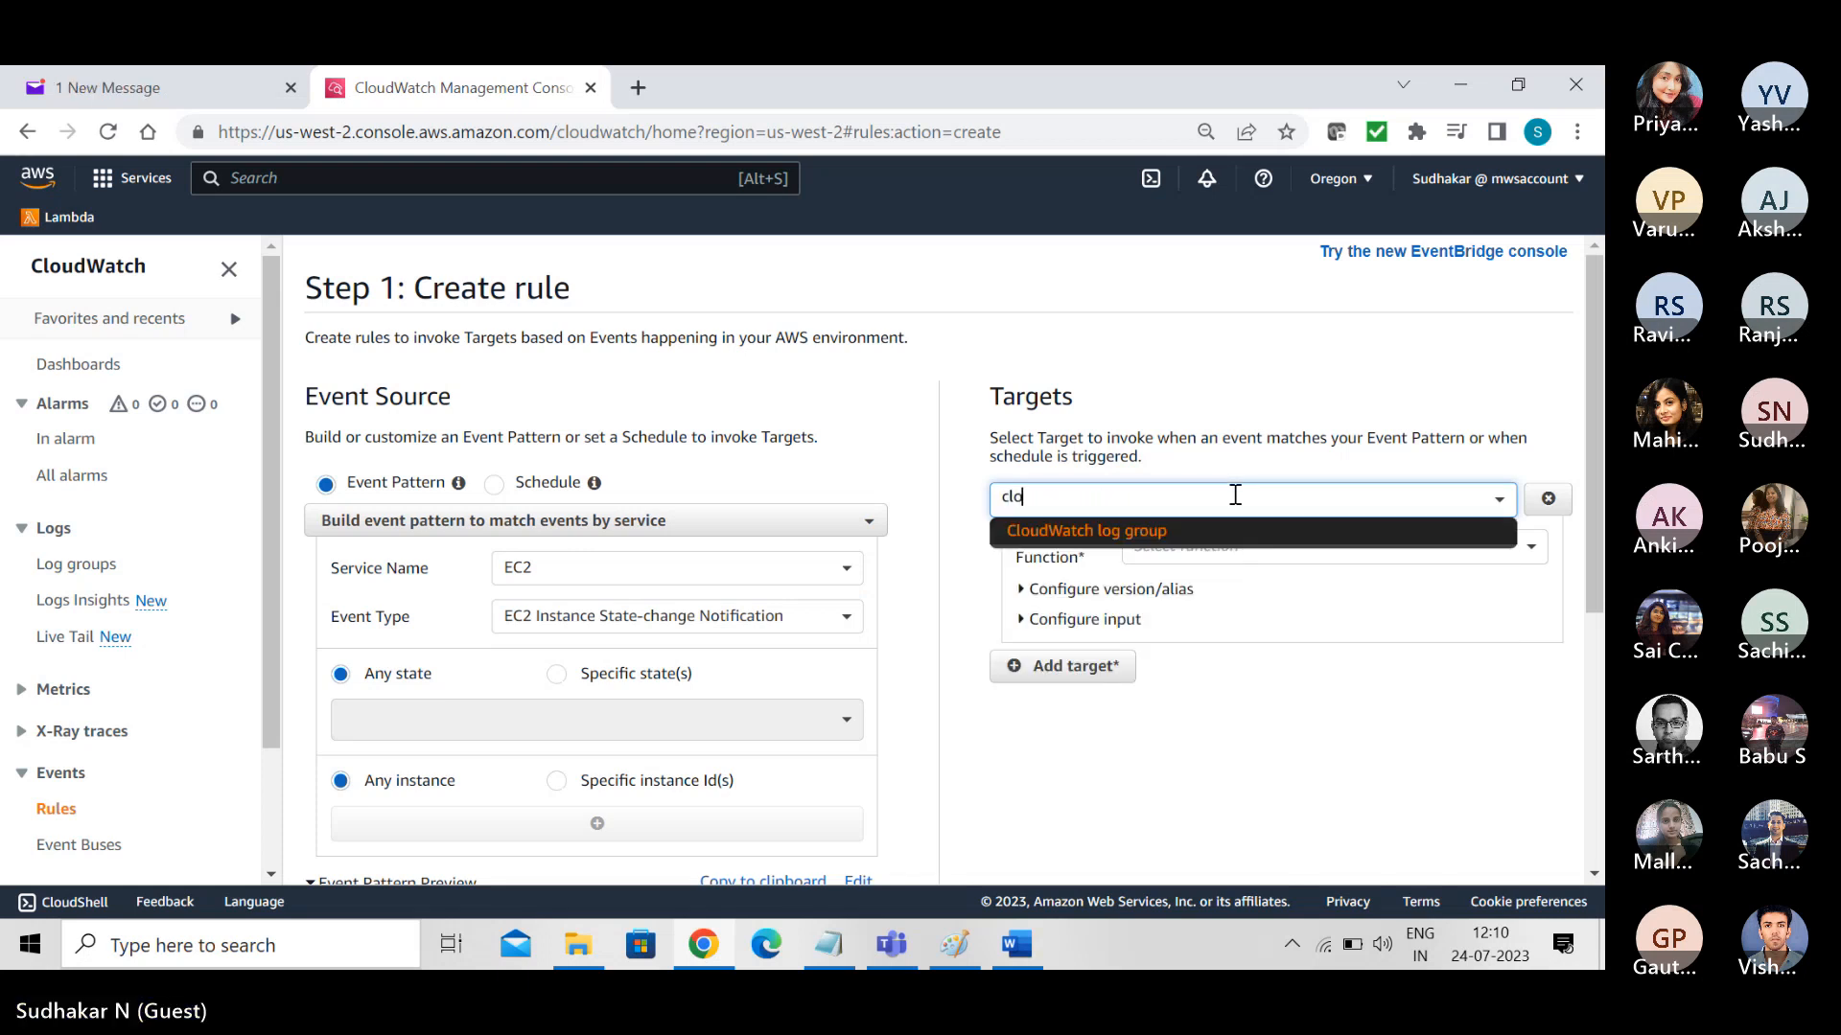
pyautogui.click(1116, 535)
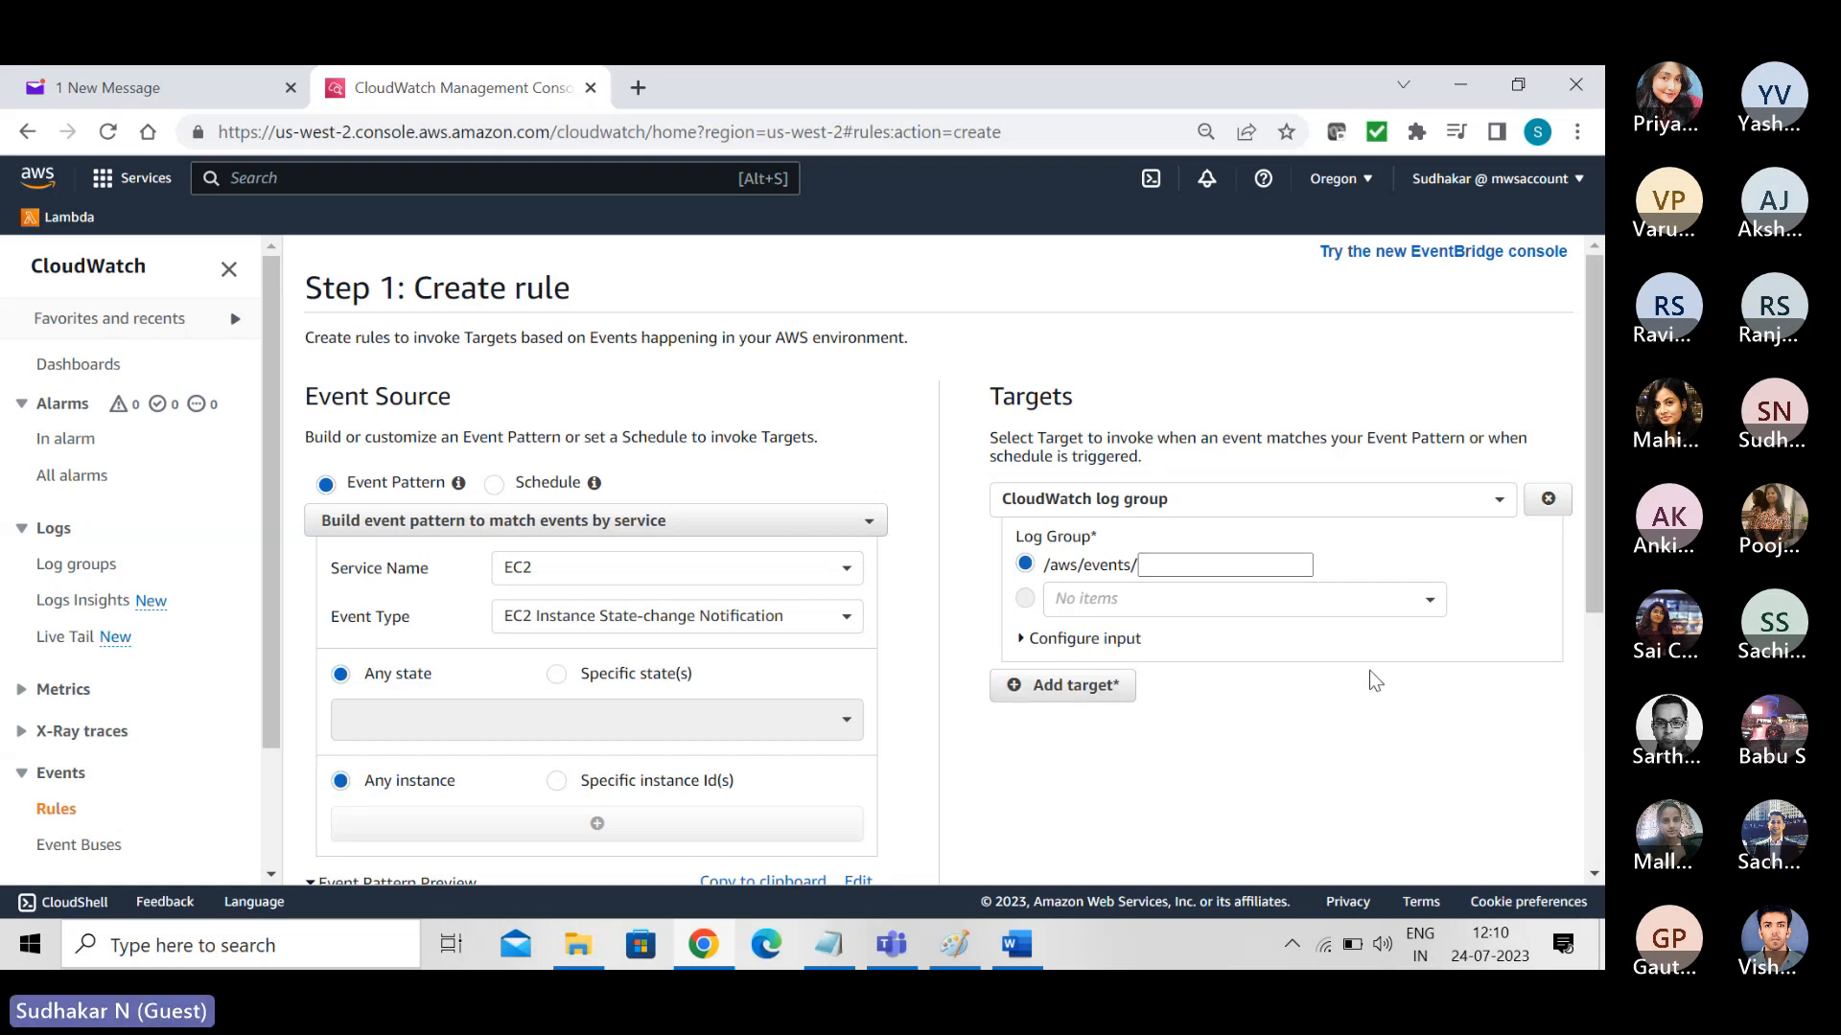
# - Set the target's log group to /aws/events/instances and proceed to configuring the rule details
pyautogui.moveTo(1593, 545); pyautogui.dragTo(1603, 810)
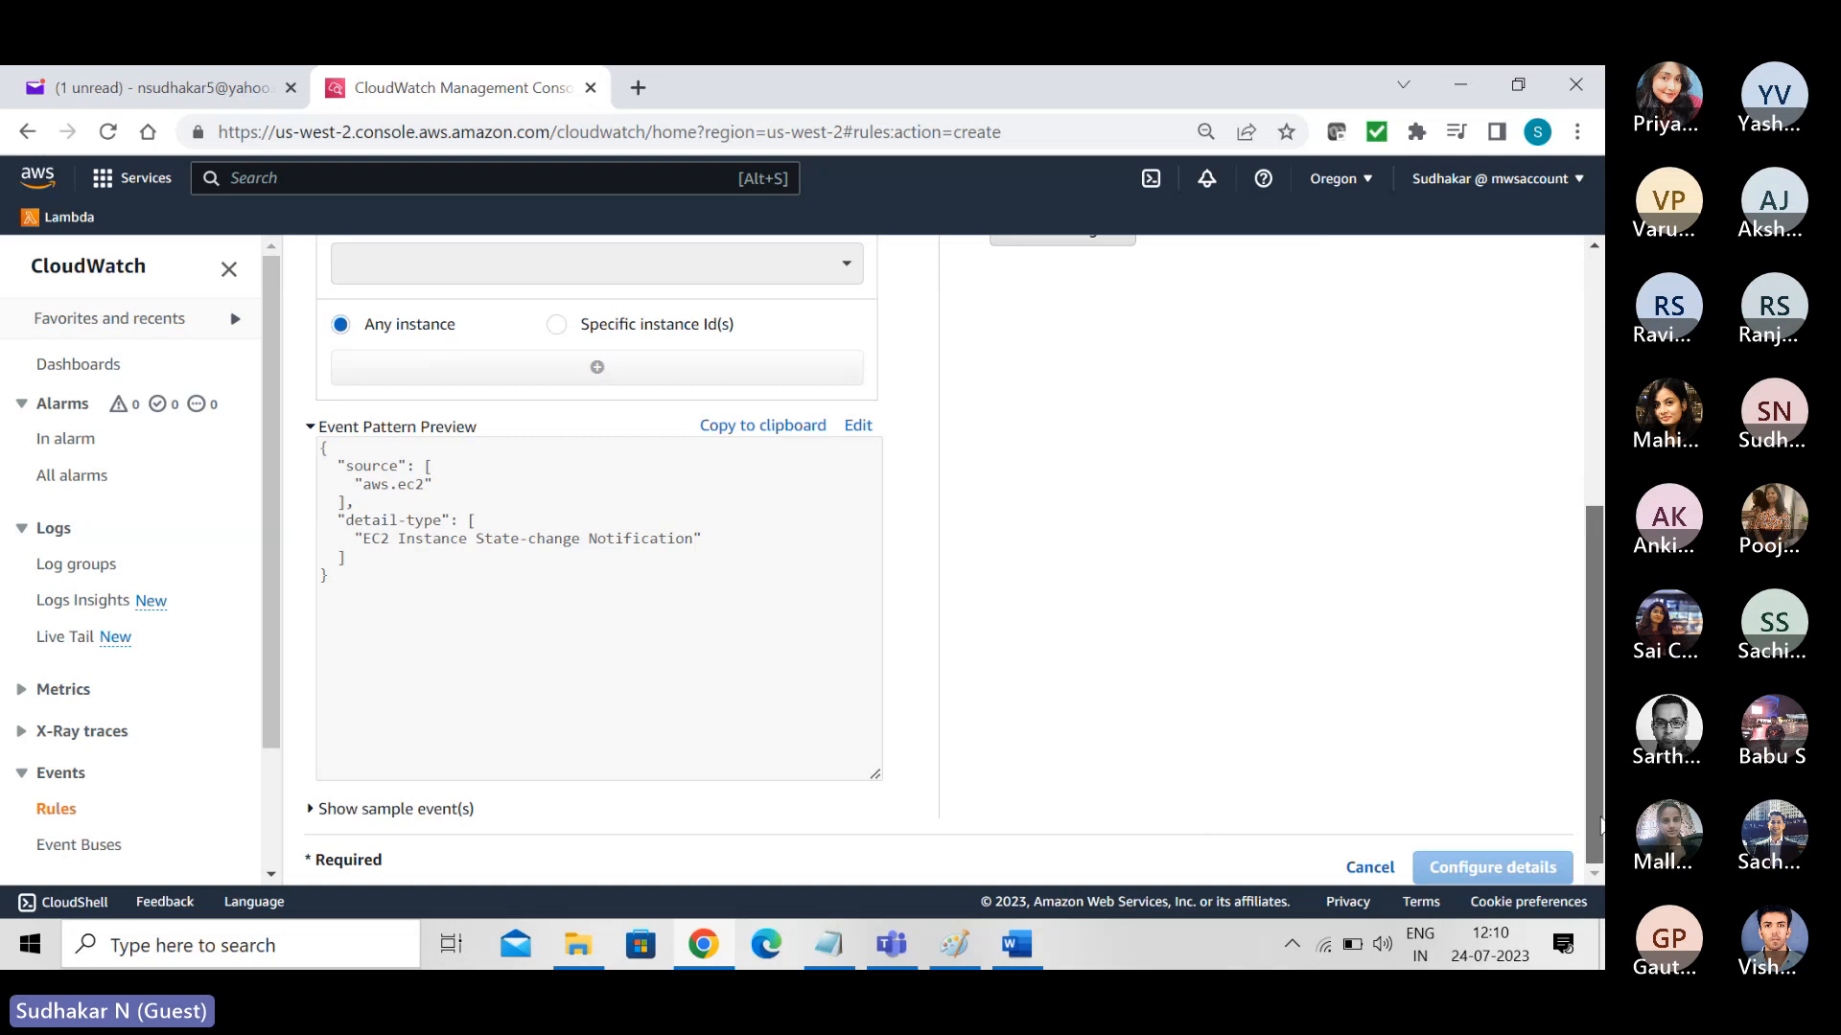
pyautogui.moveTo(1597, 825); pyautogui.dragTo(1597, 571)
pyautogui.click(1204, 572)
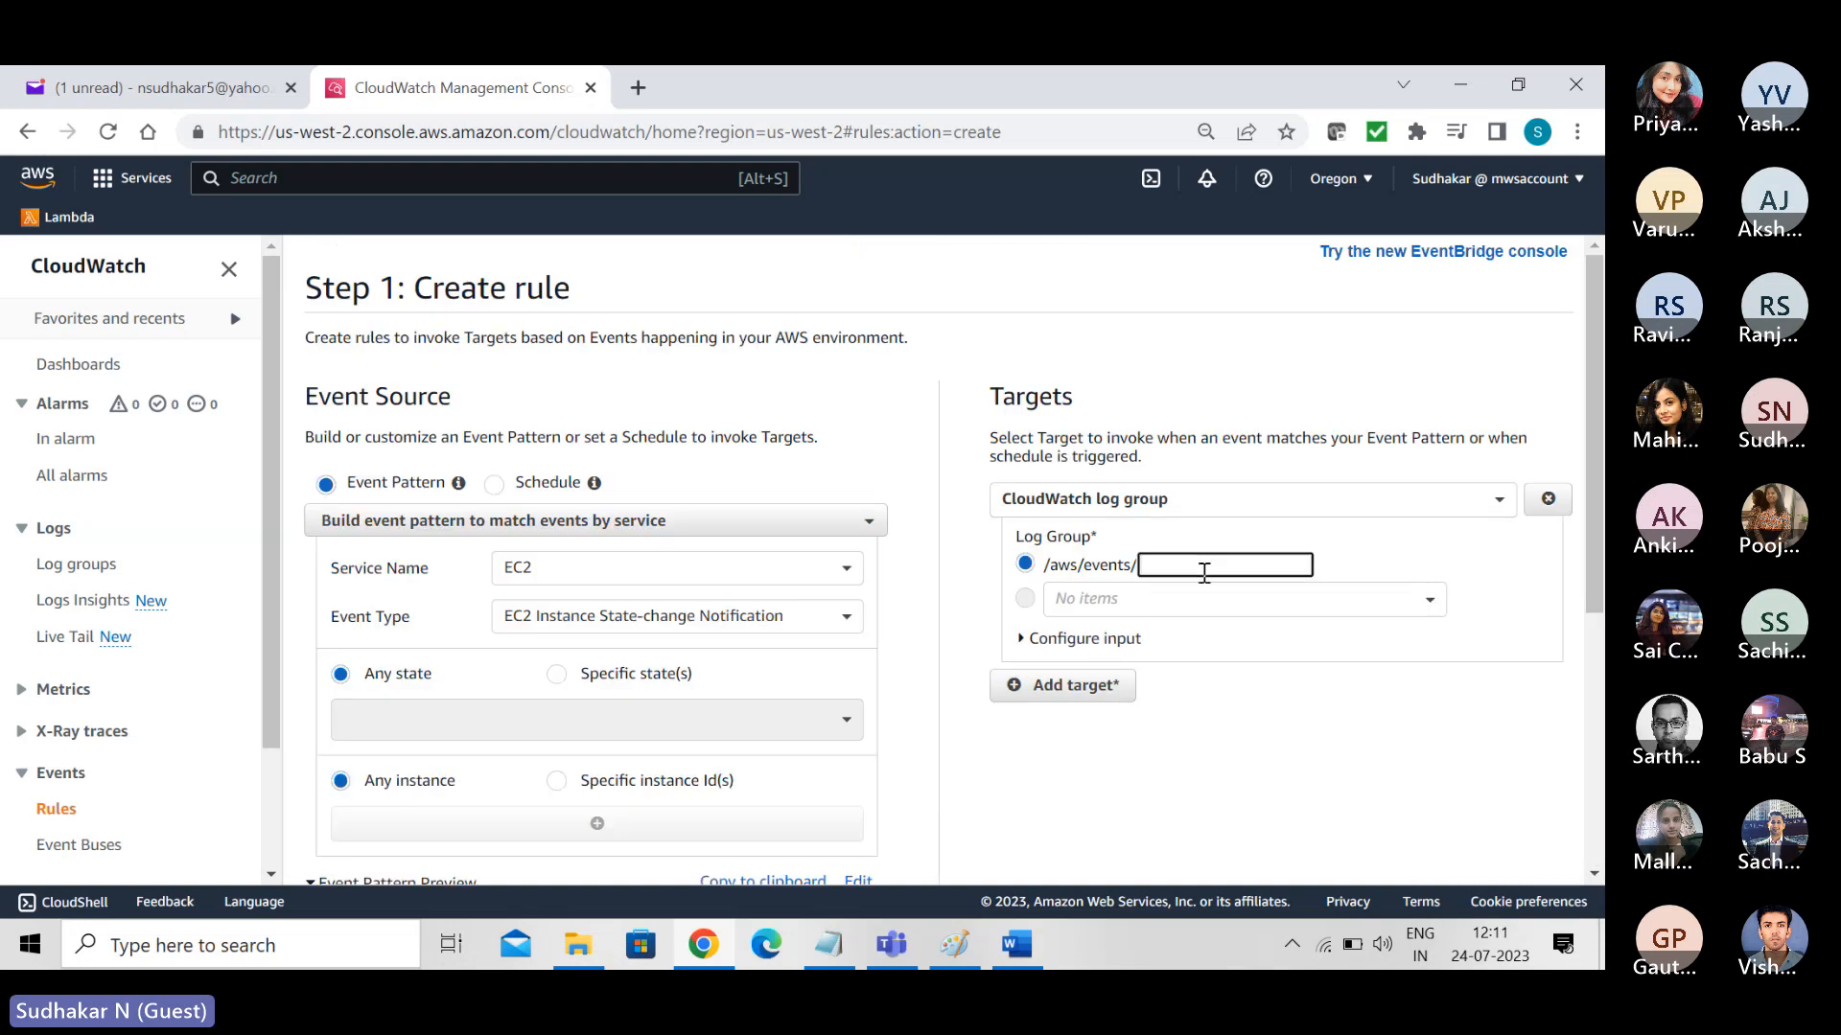
pyautogui.write('indtances')
pyautogui.press('BackSpace')
pyautogui.press('BackSpace')
pyautogui.press('BackSpace')
pyautogui.press('BackSpace')
pyautogui.press('BackSpace')
pyautogui.press('BackSpace')
pyautogui.press('BackSpace')
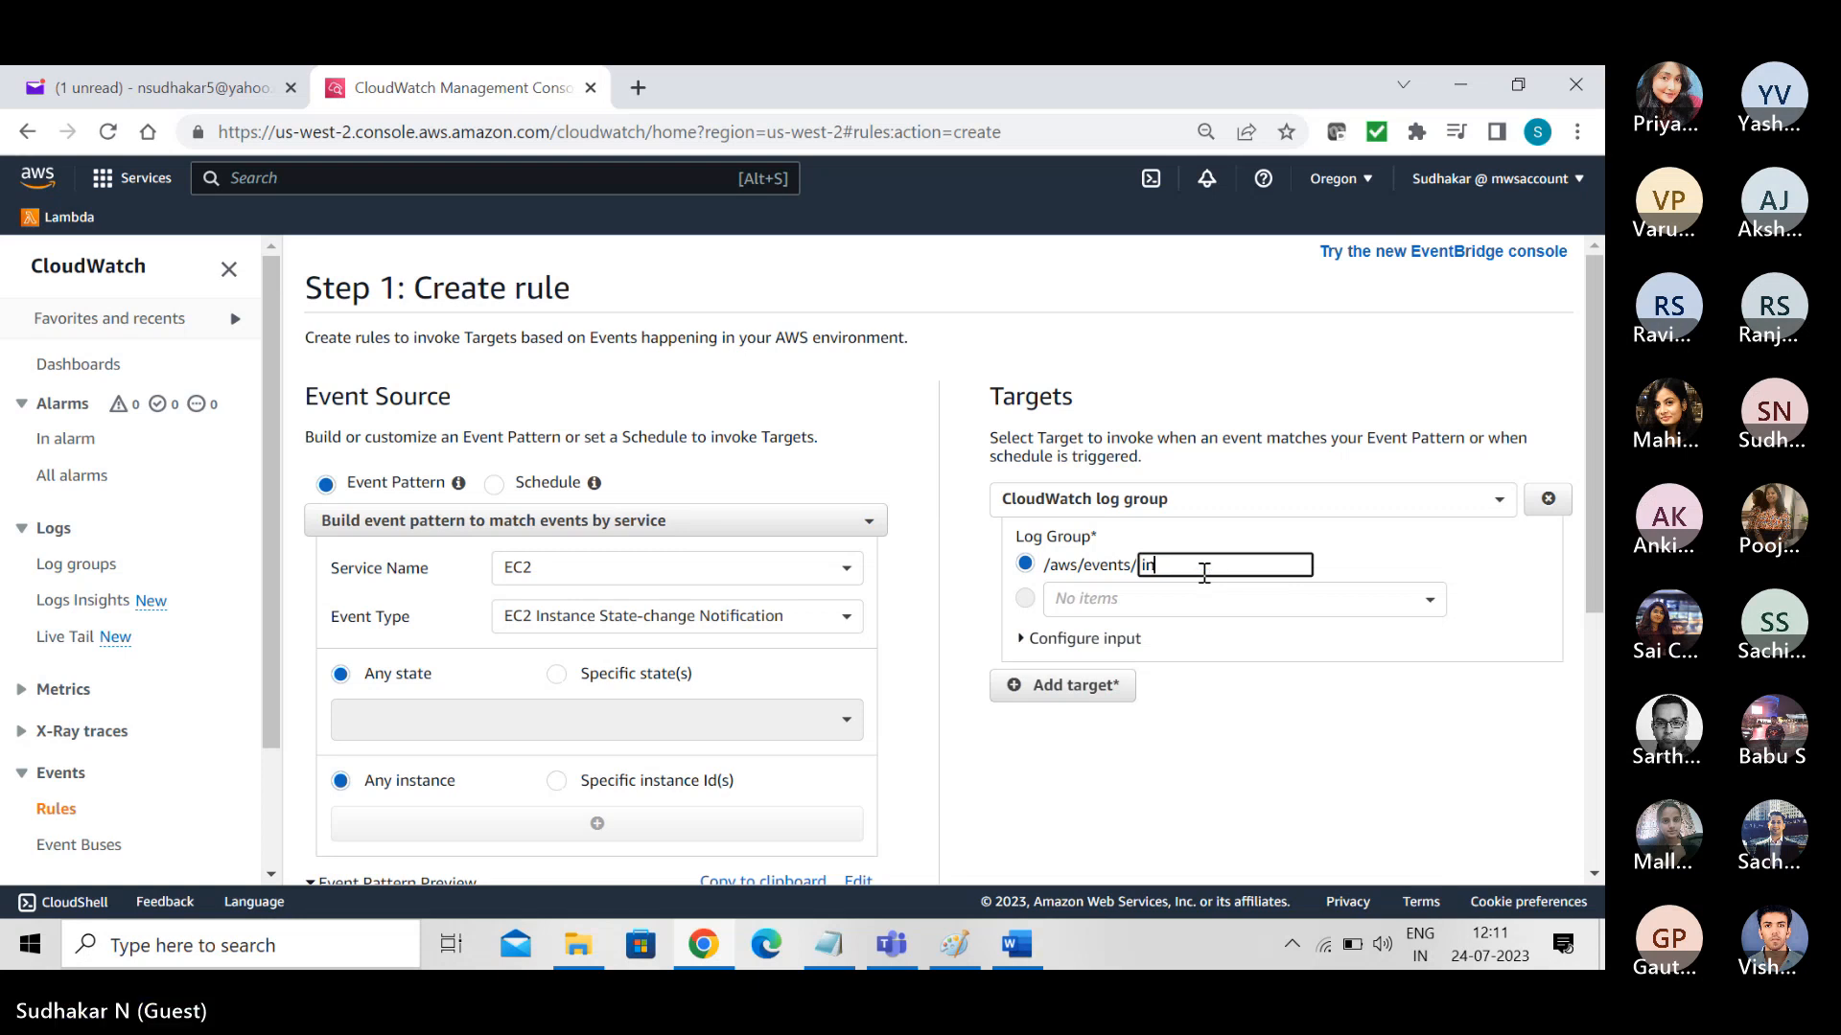
pyautogui.write('stances')
pyautogui.moveTo(1599, 532); pyautogui.dragTo(1601, 633)
pyautogui.scroll(1, 1182, 630)
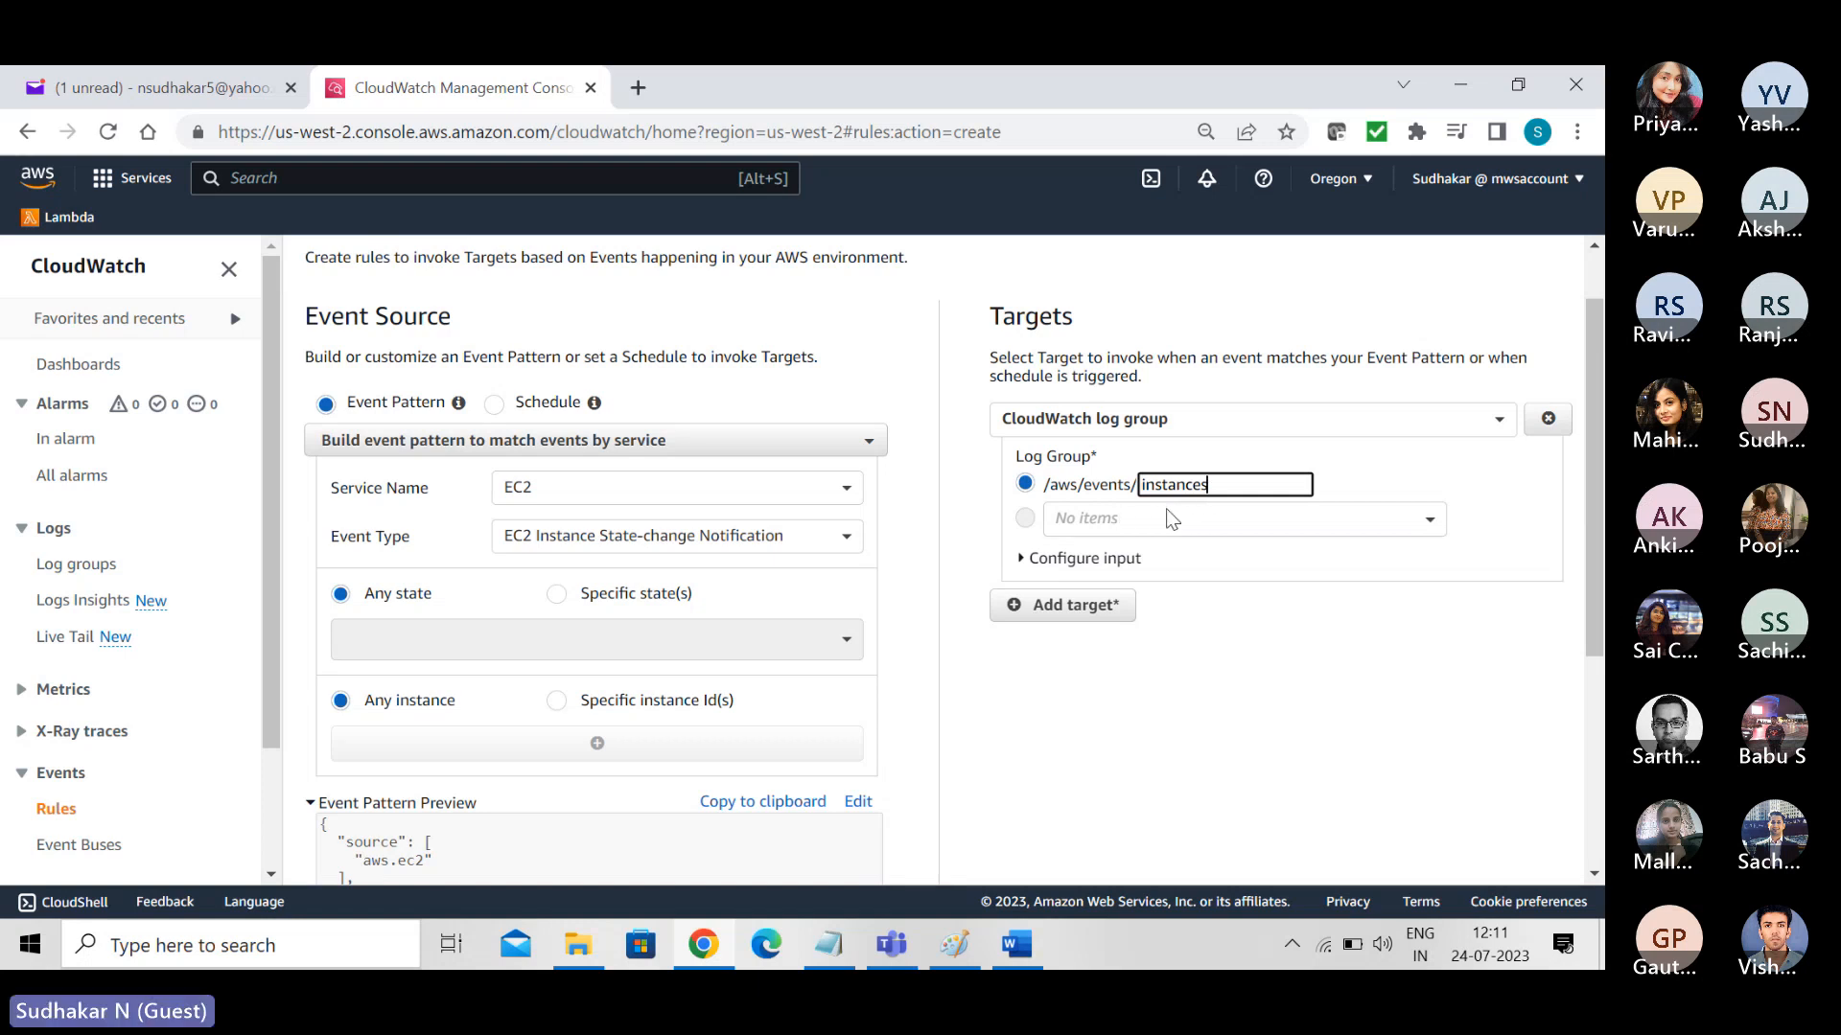
pyautogui.moveTo(1590, 533); pyautogui.dragTo(1589, 740)
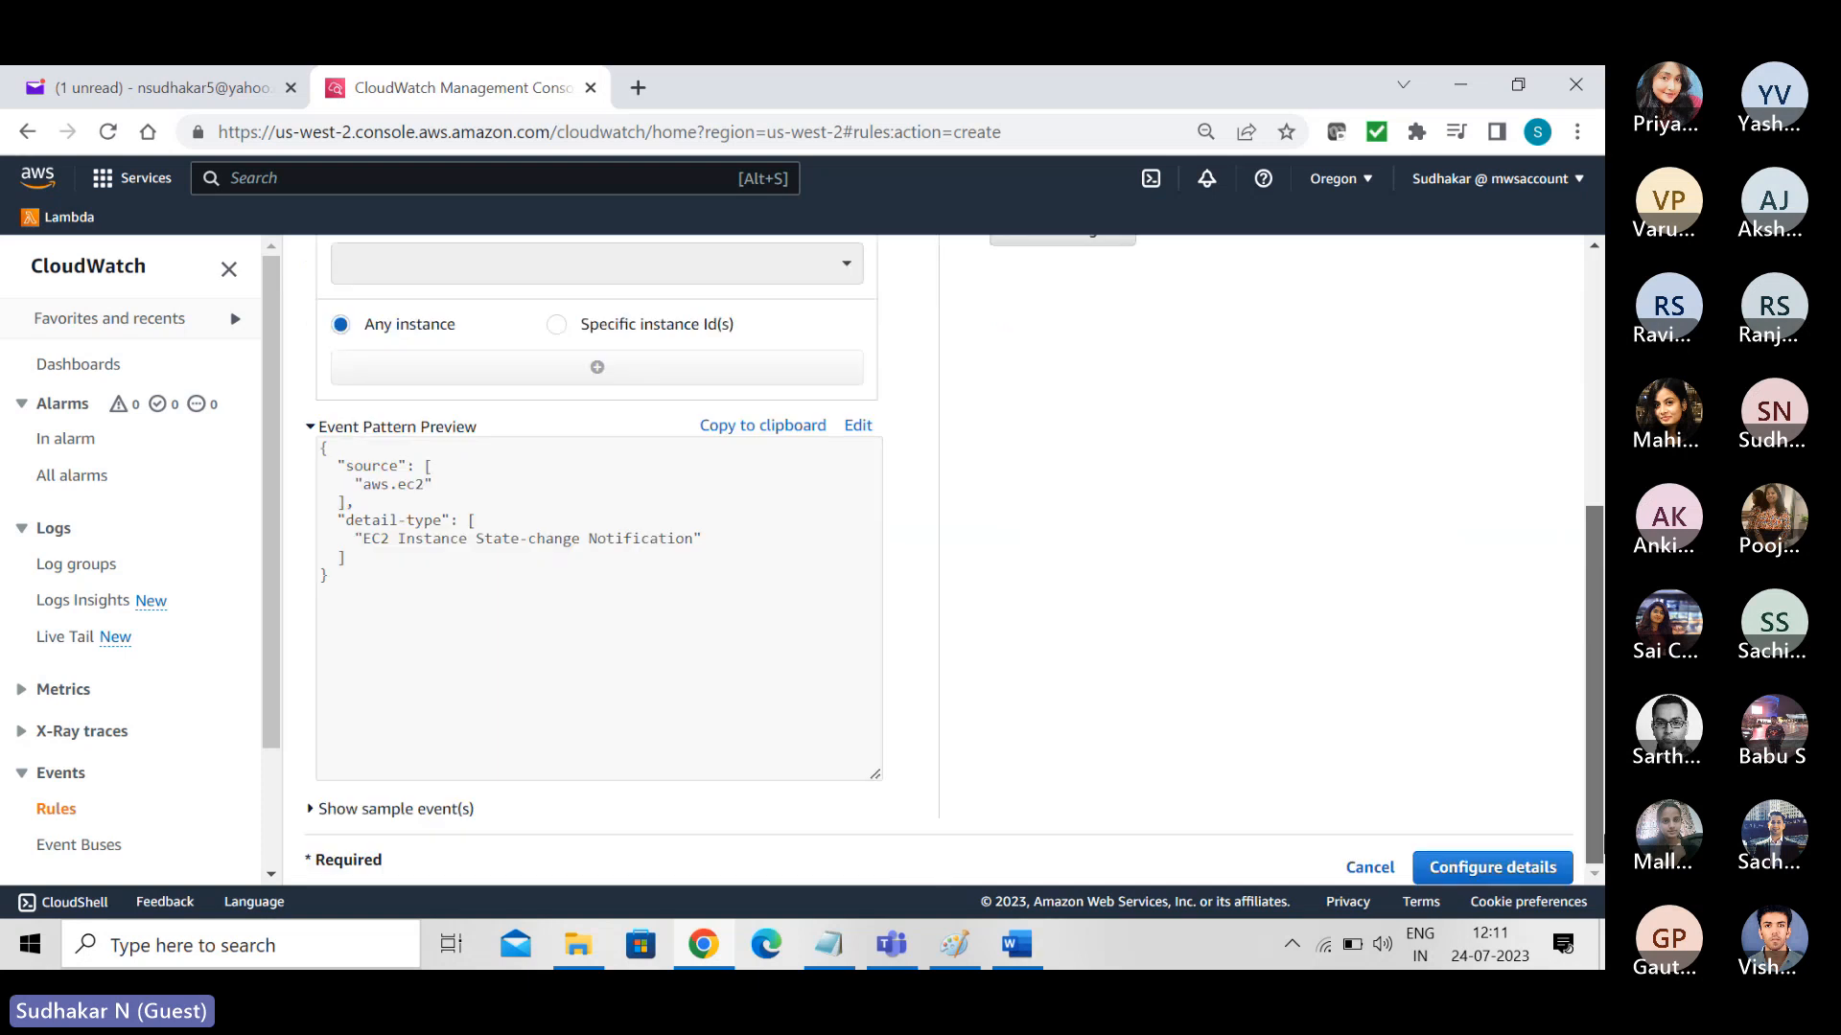
pyautogui.click(1501, 874)
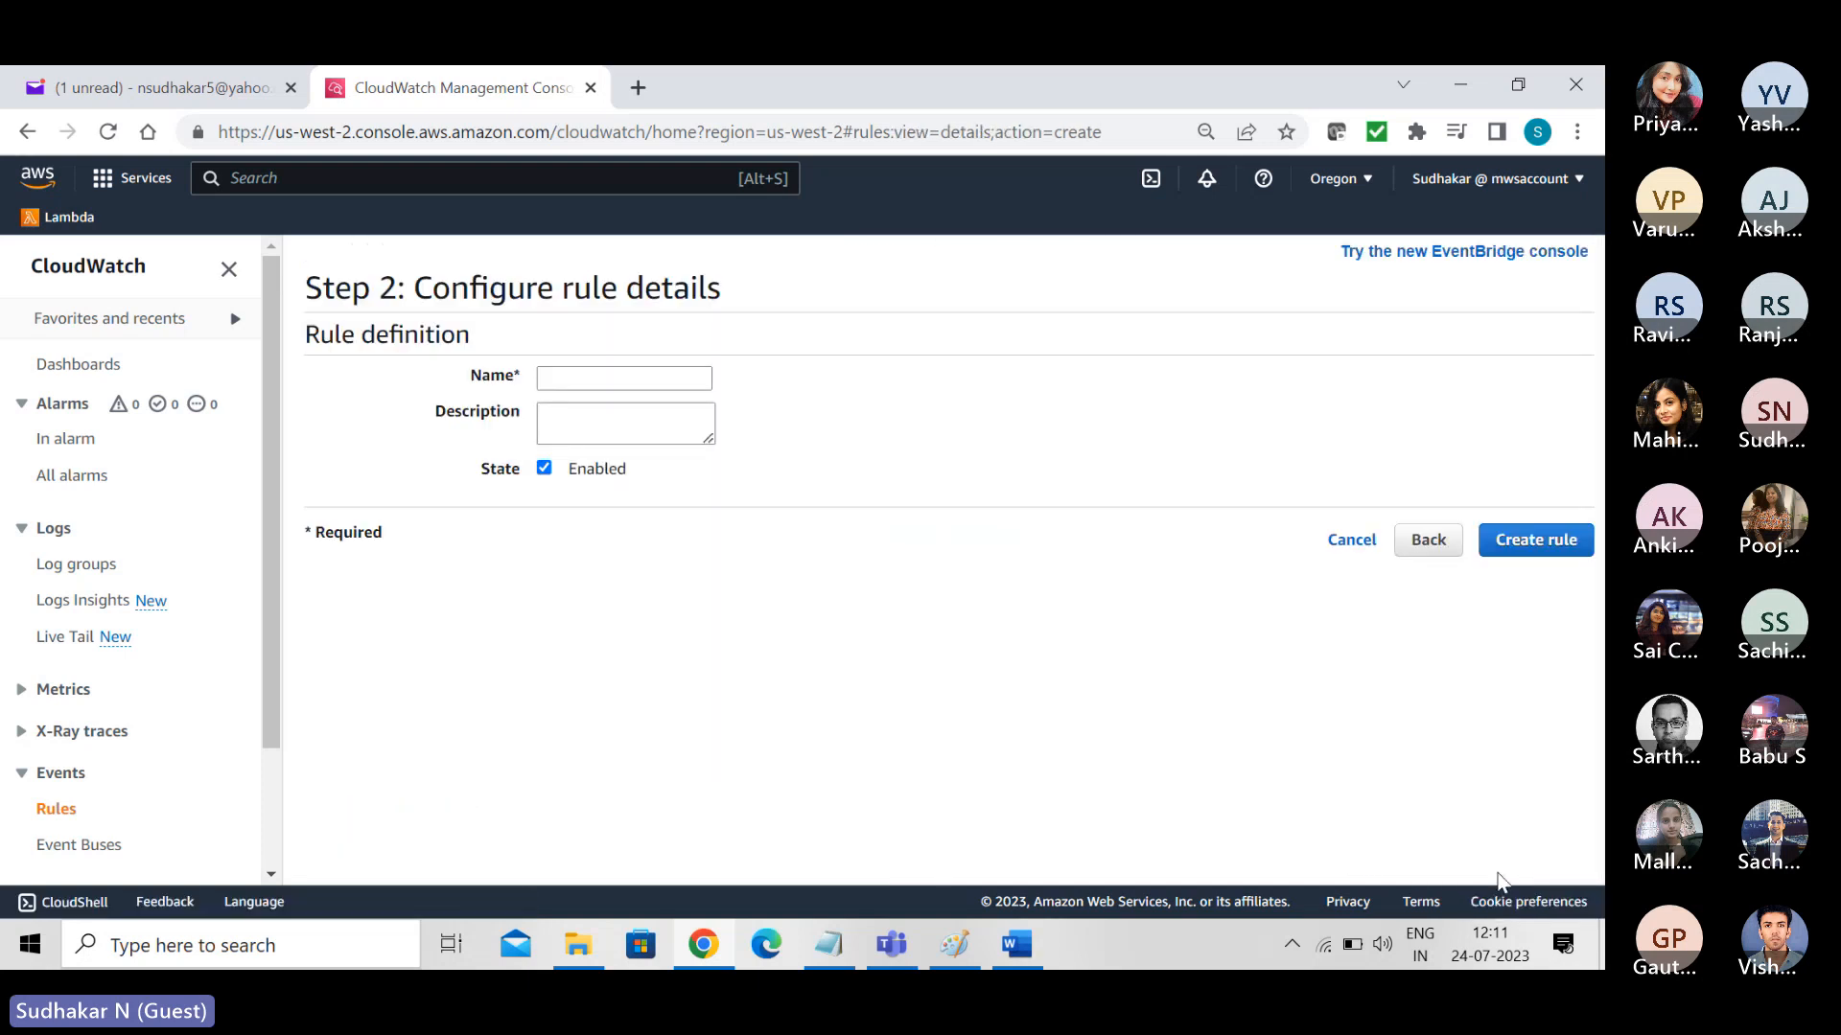
# - Name the rule "EC2 StateChange Rule" and try to create it
pyautogui.click(564, 379)
pyautogui.write('EC2 State')
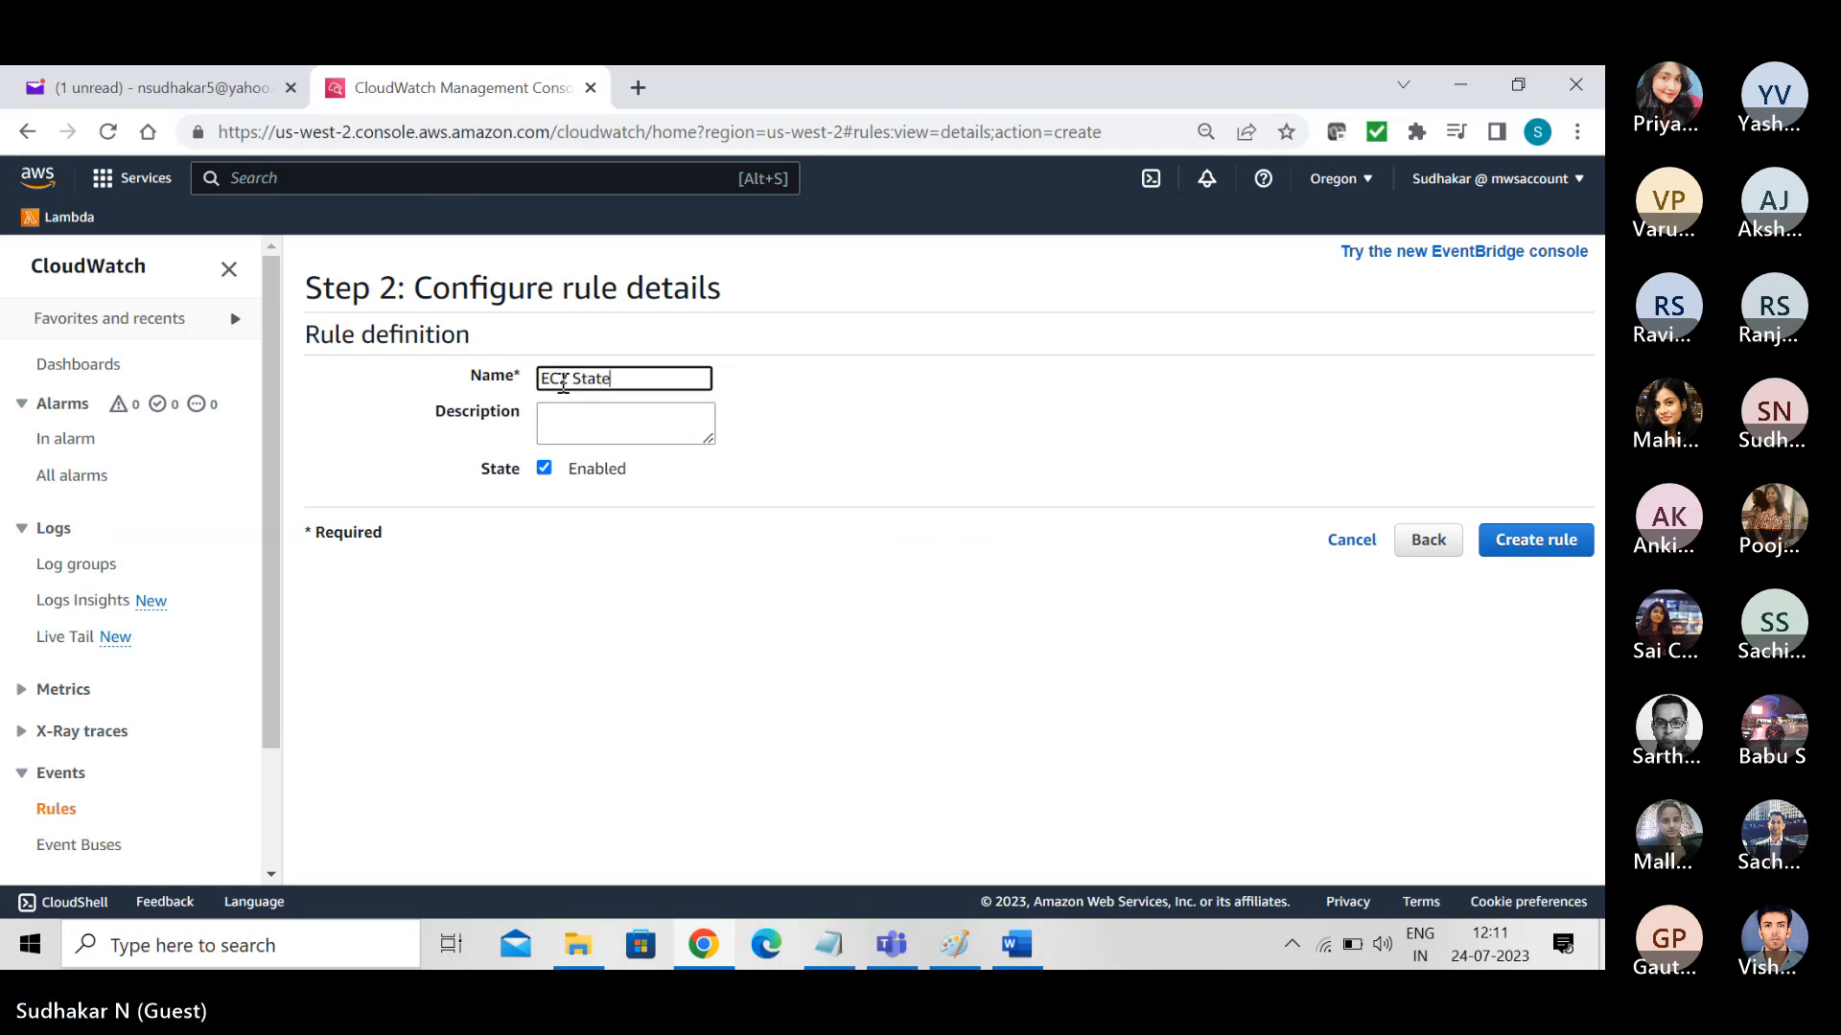
pyautogui.write('Change Rule')
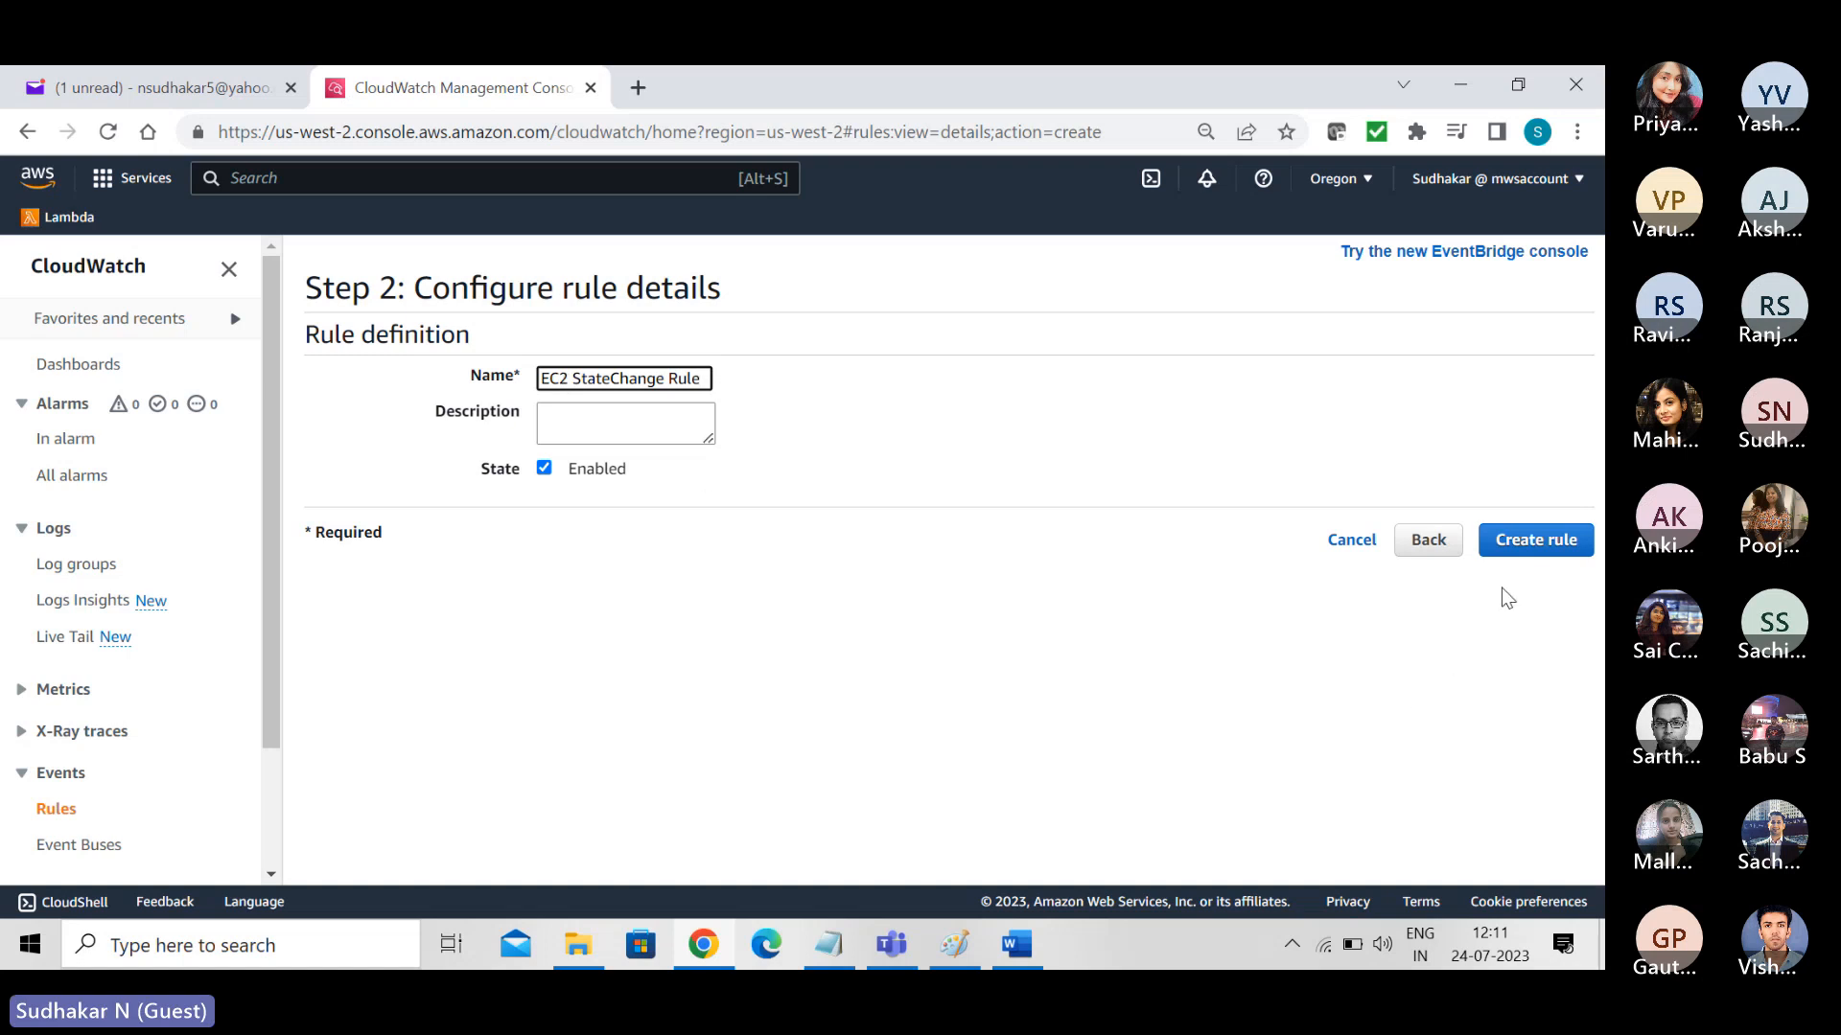
pyautogui.click(1538, 540)
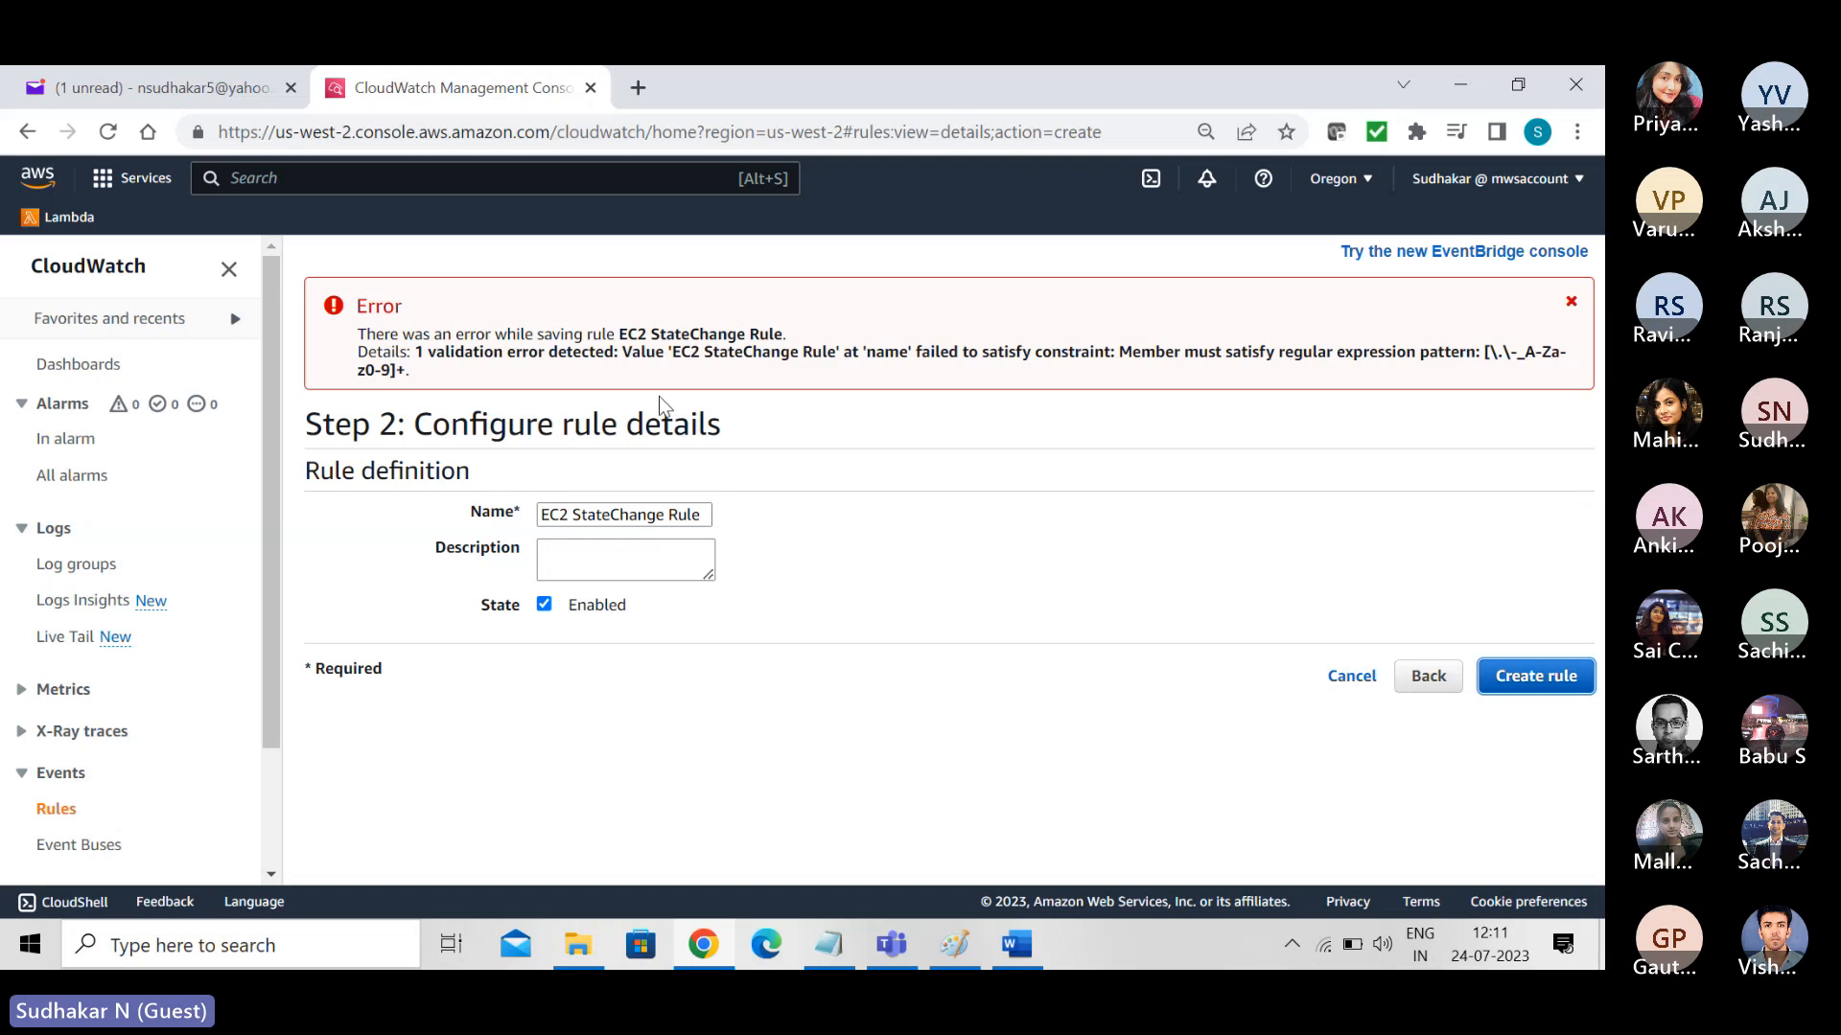
# - Remove the spaces so the rule is named EC2StateChangeRule, and create the rule
pyautogui.tripleClick(588, 514)
pyautogui.press('BackSpace')
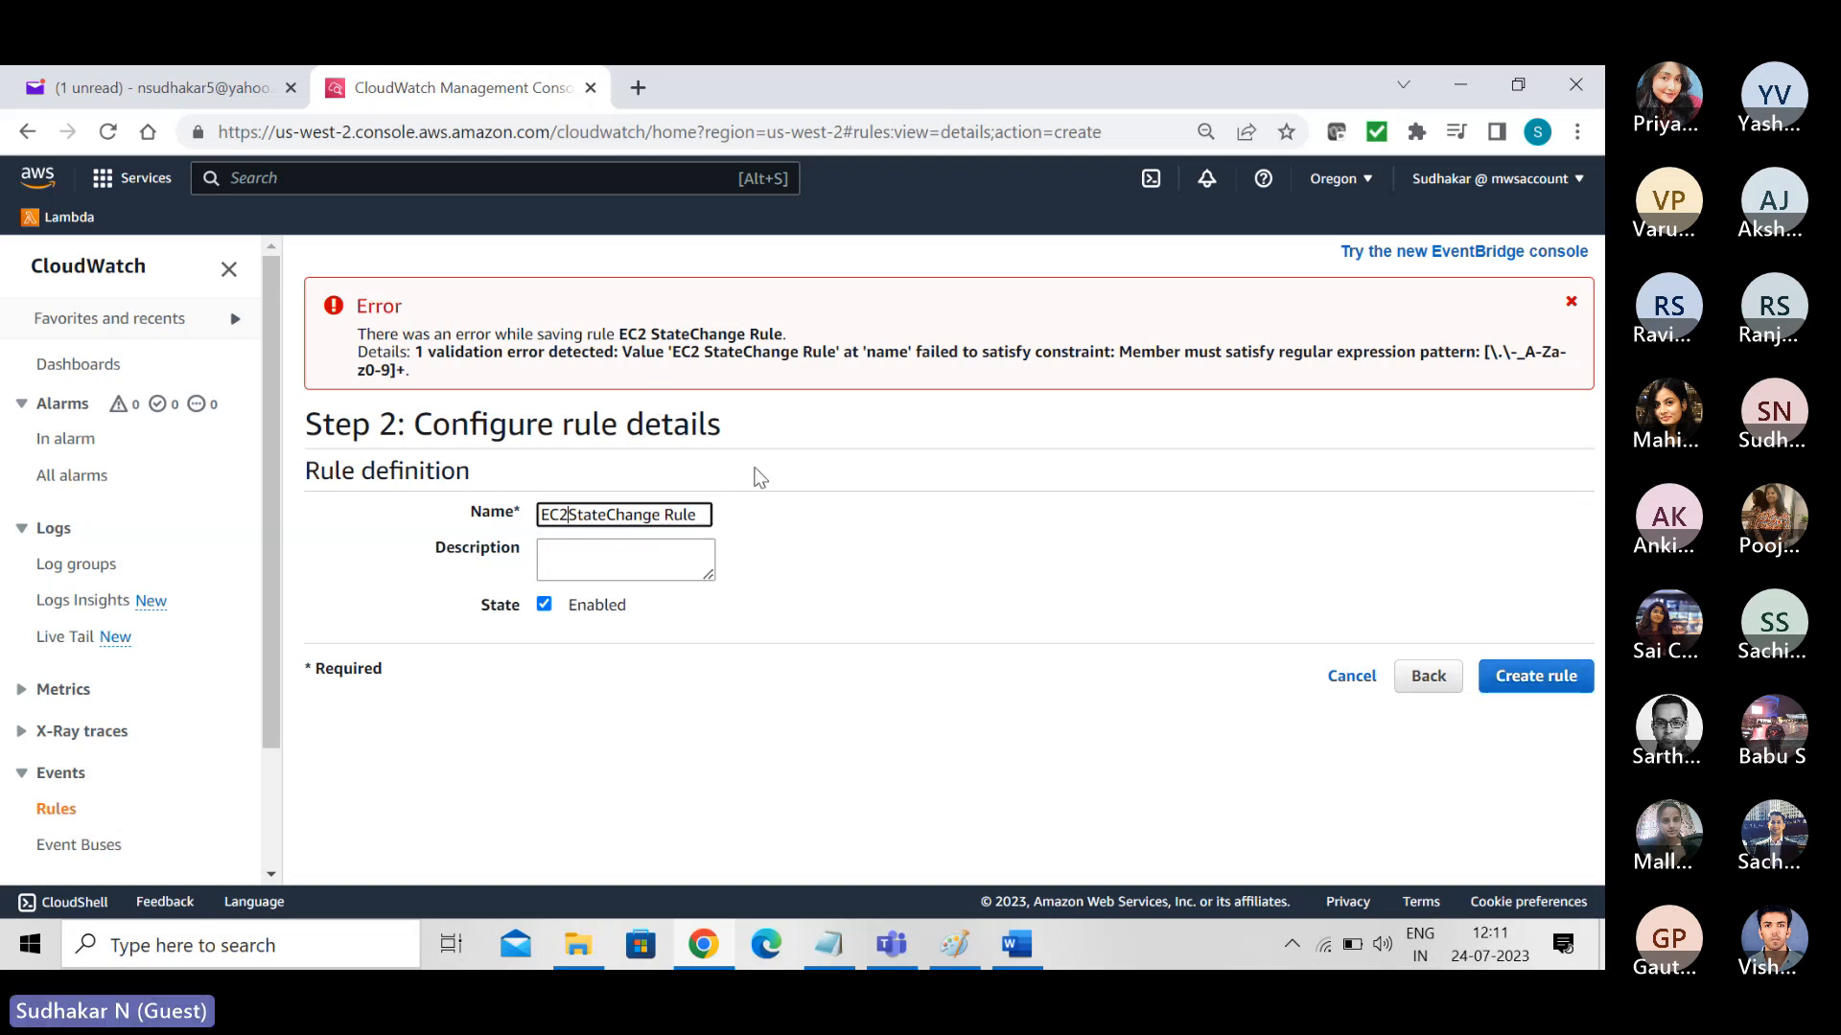
pyautogui.press('Right')
pyautogui.press('Right')
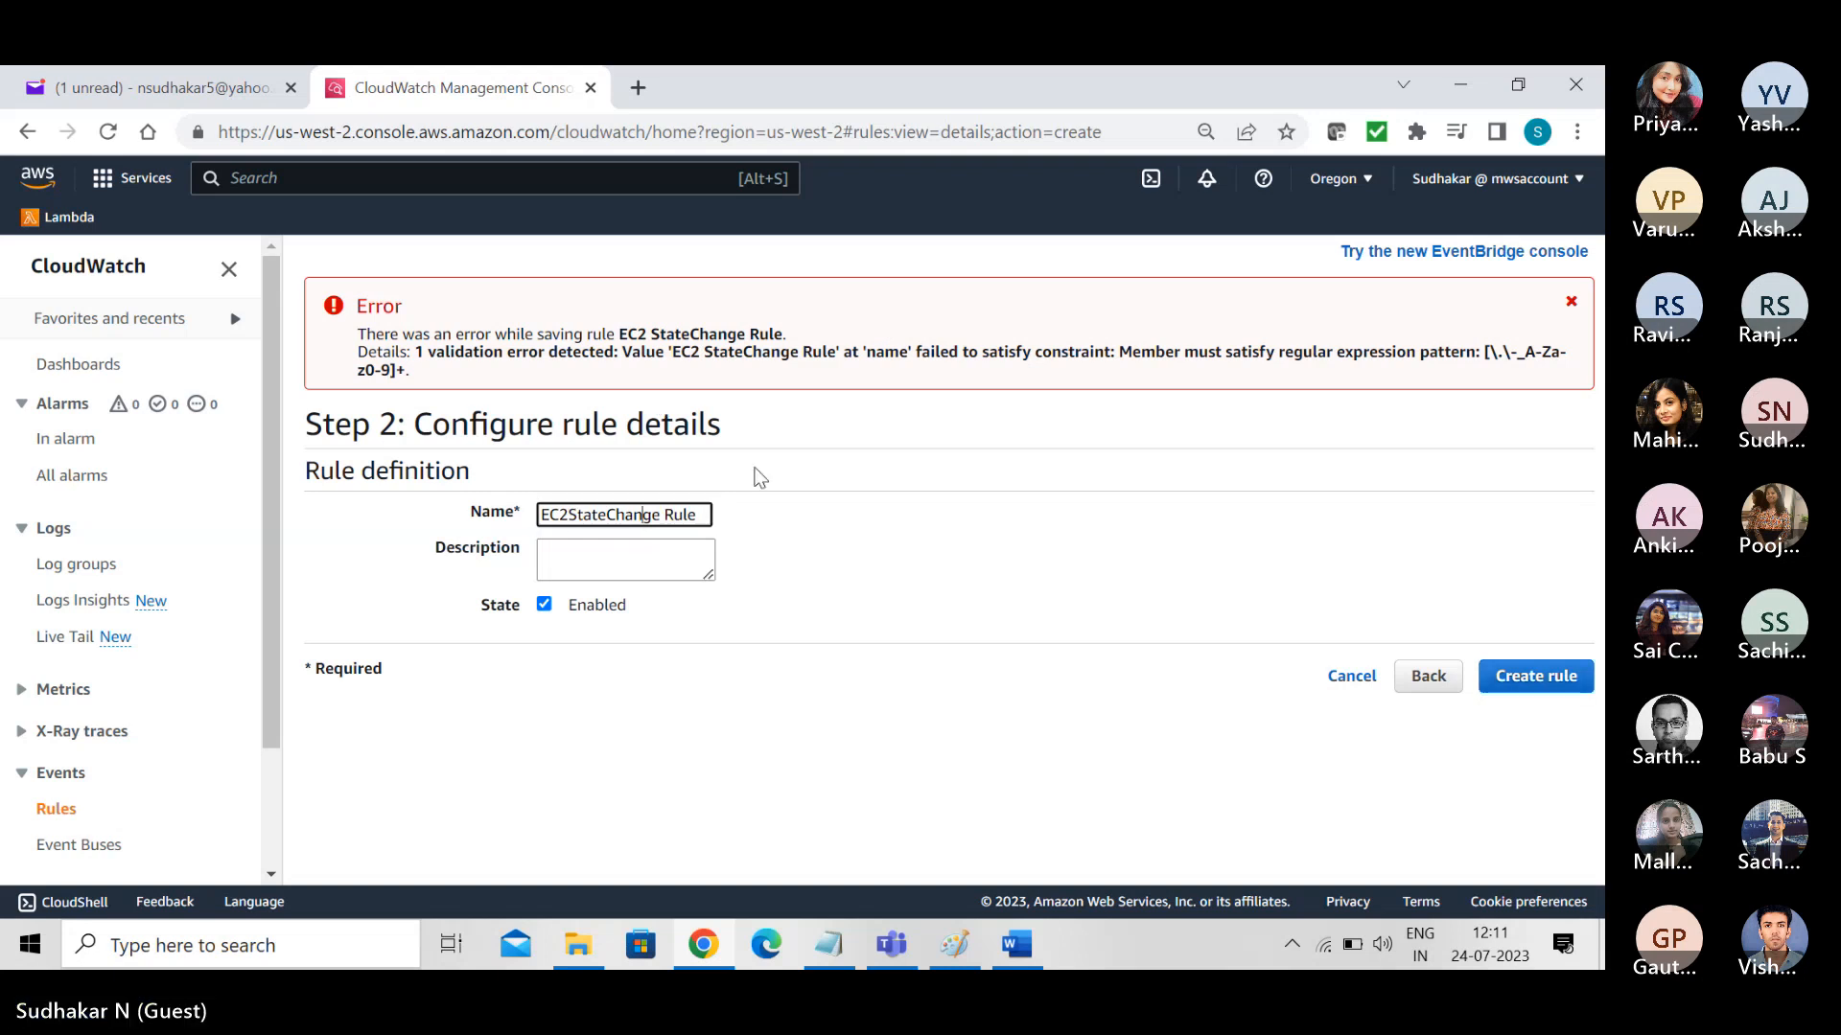
pyautogui.press('Right')
pyautogui.press('Right')
pyautogui.press('Delete')
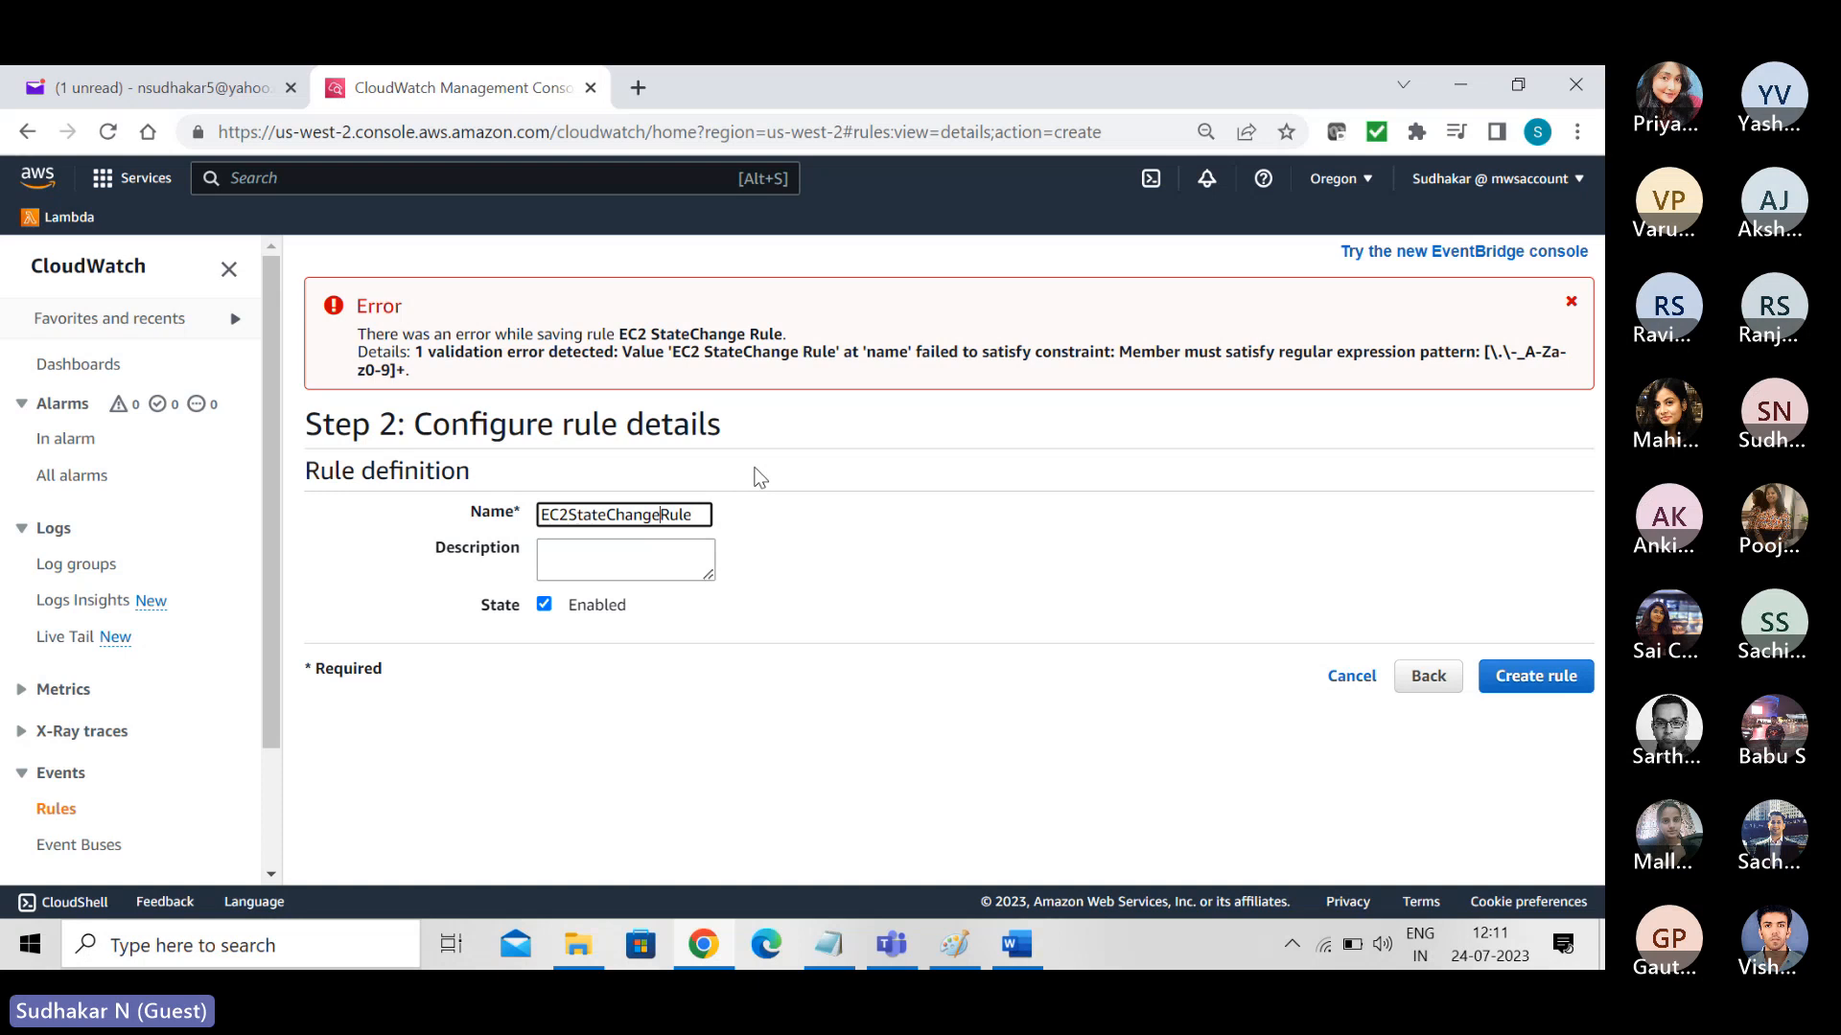
pyautogui.click(1555, 675)
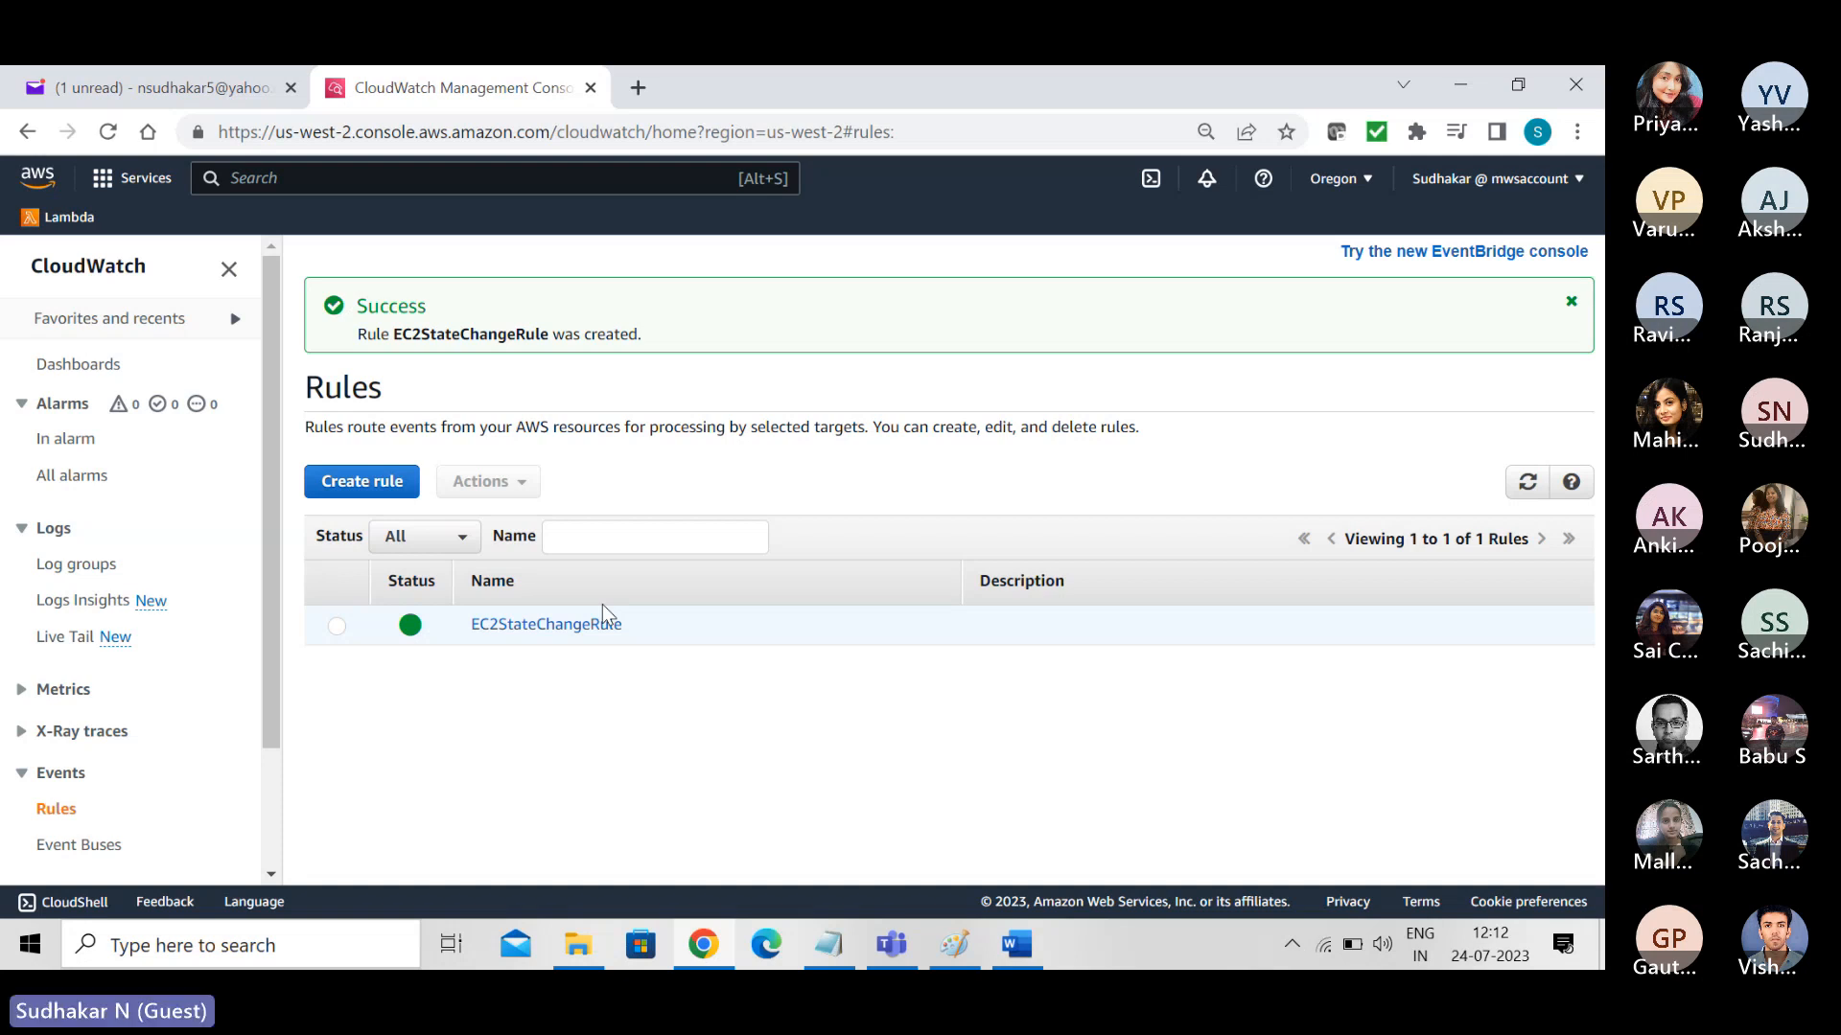
# - Open the /aws/events/instances log group and check its log streams
pyautogui.click(74, 569)
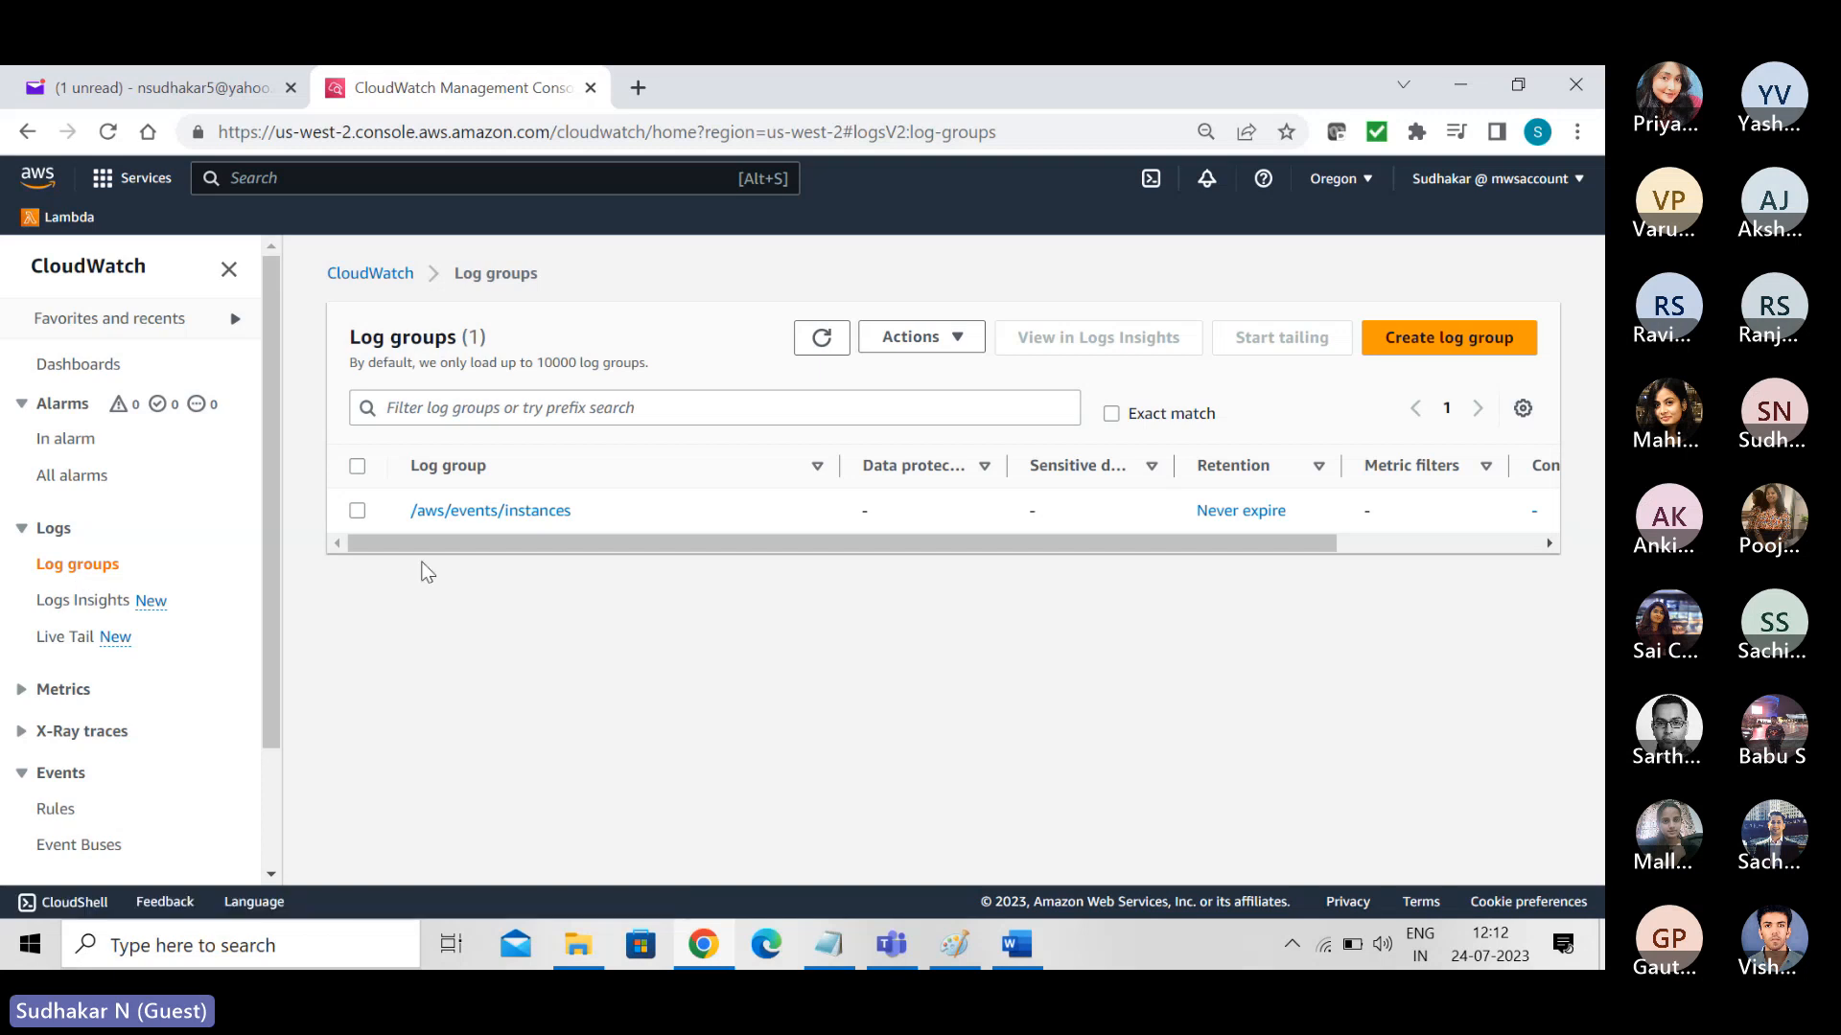
pyautogui.click(436, 511)
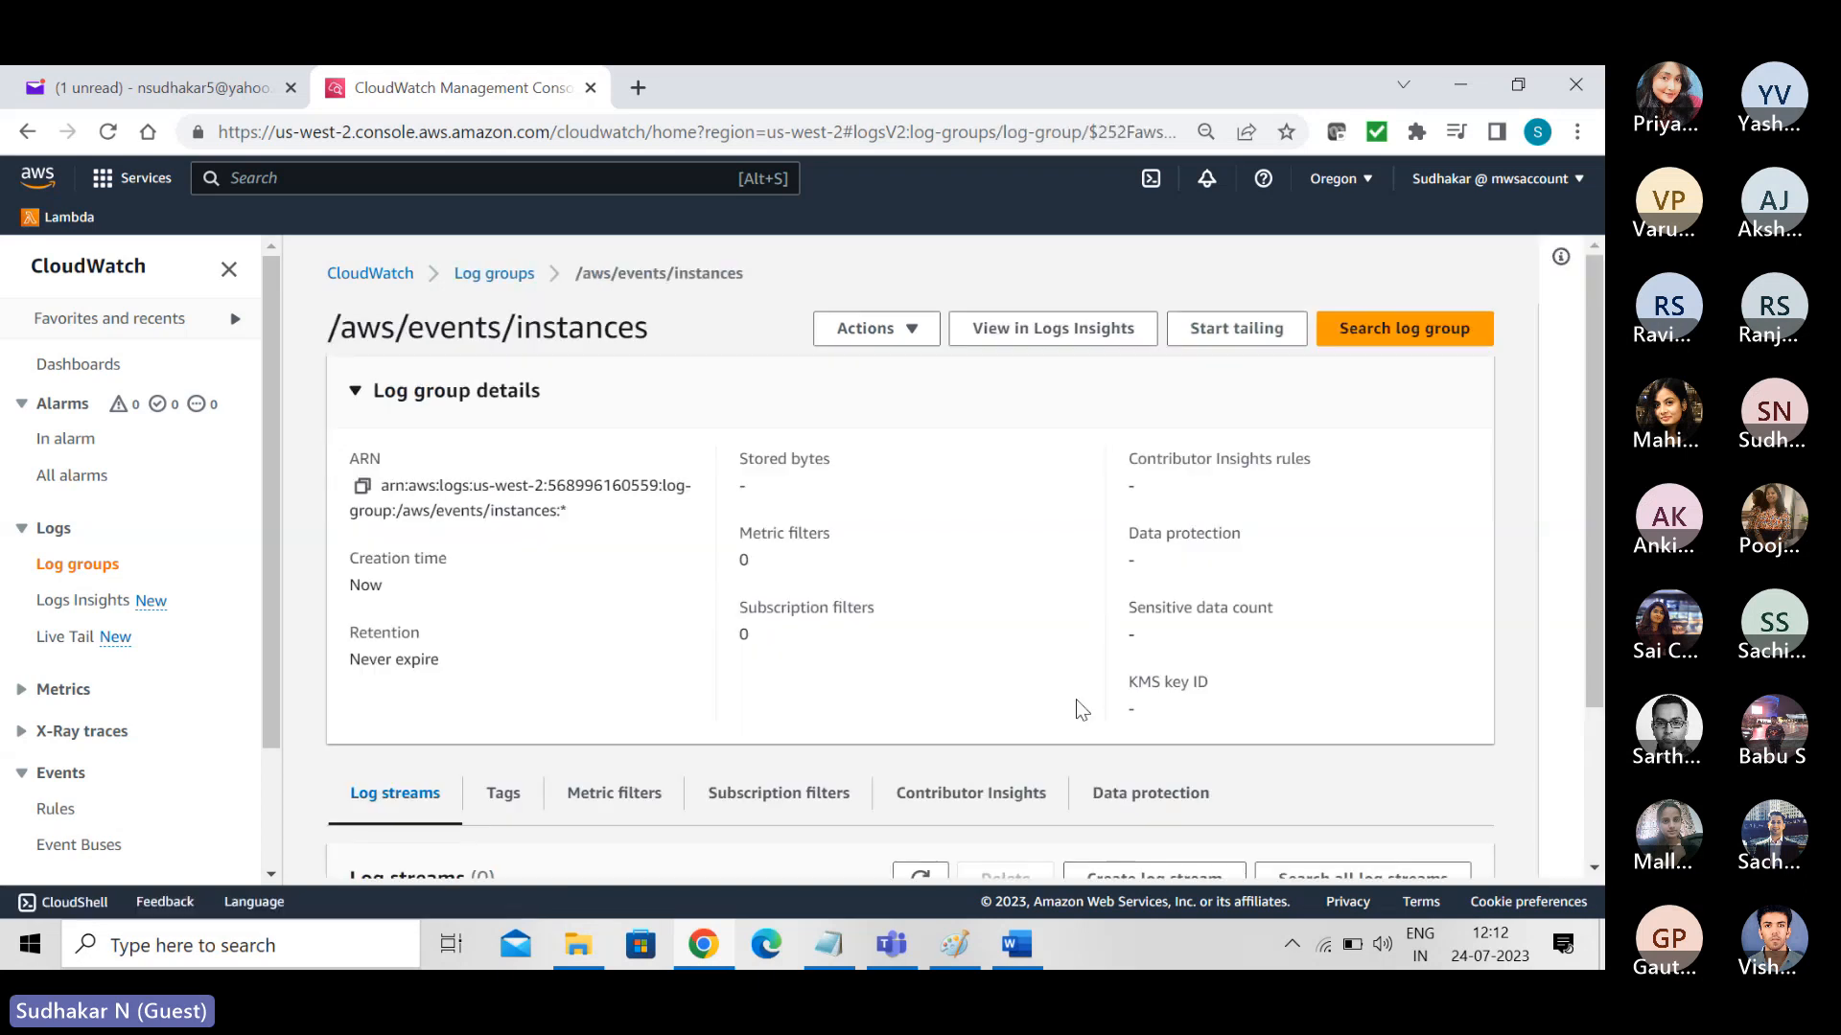
pyautogui.moveTo(1595, 539); pyautogui.dragTo(1595, 695)
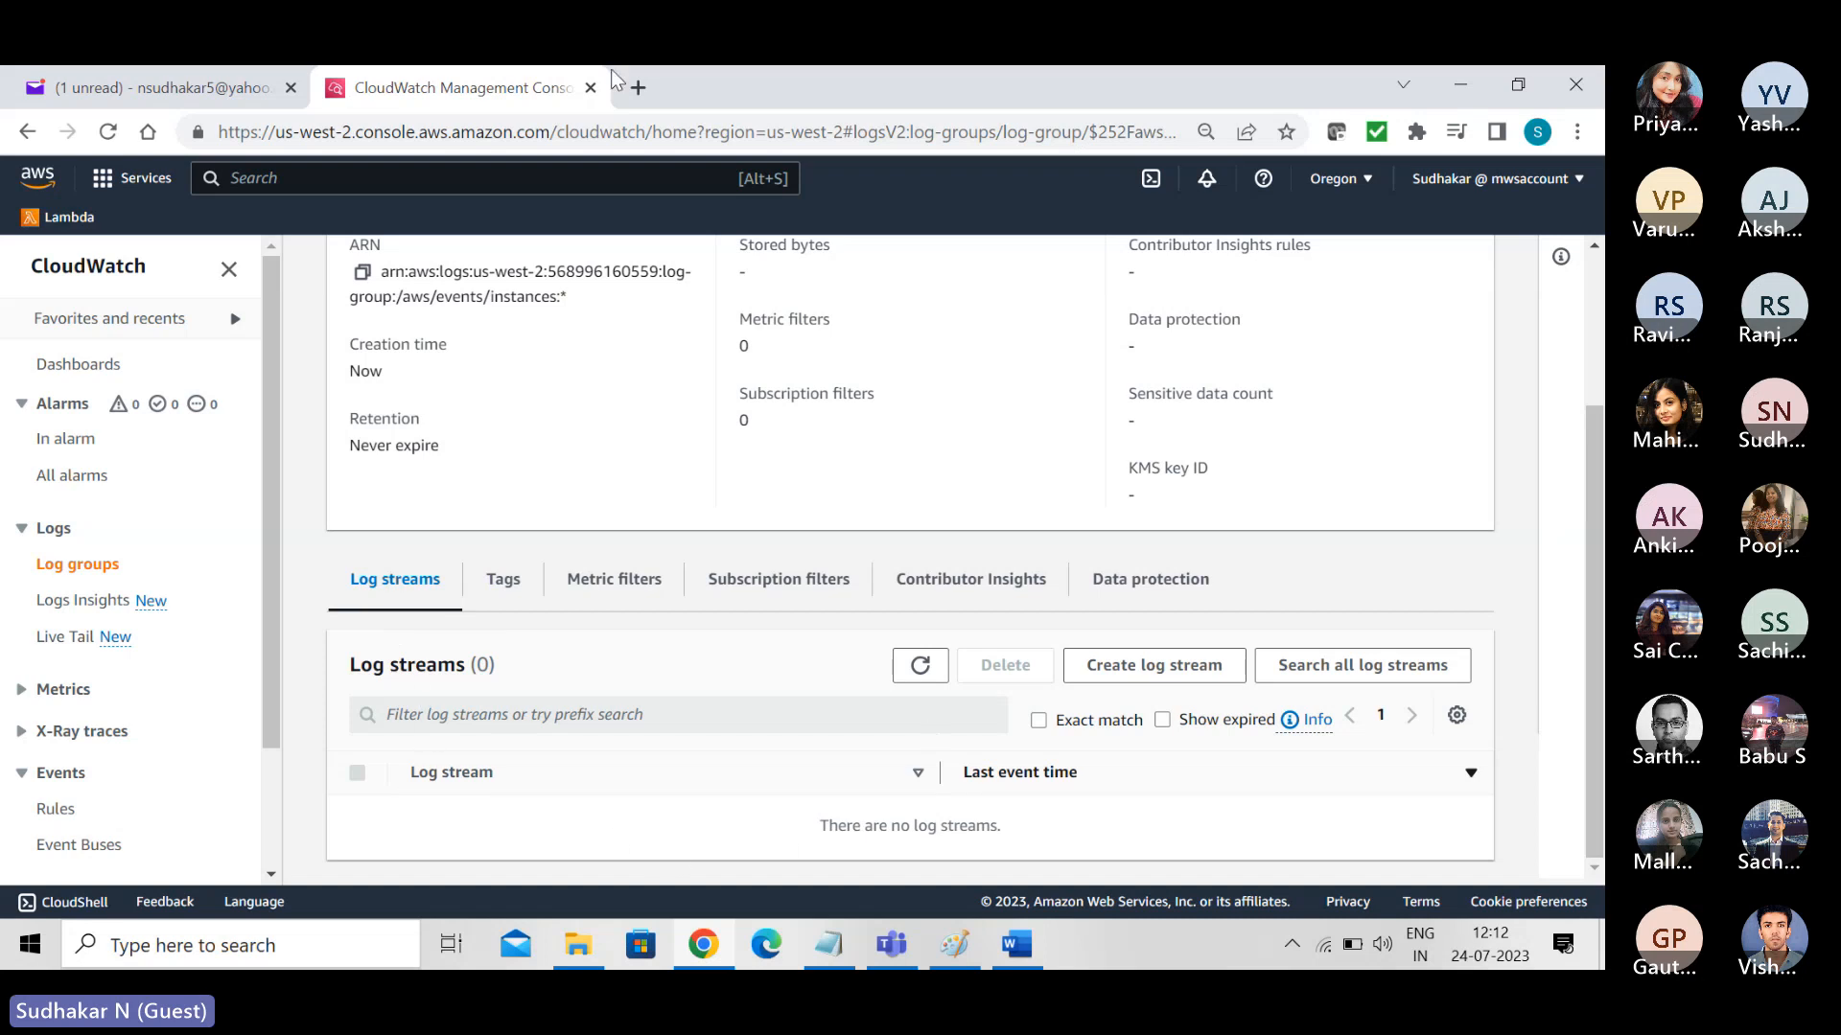
# - Duplicate the CloudWatch browser tab and open the list of running EC2 instances in the copy
pyautogui.rightClick(484, 84)
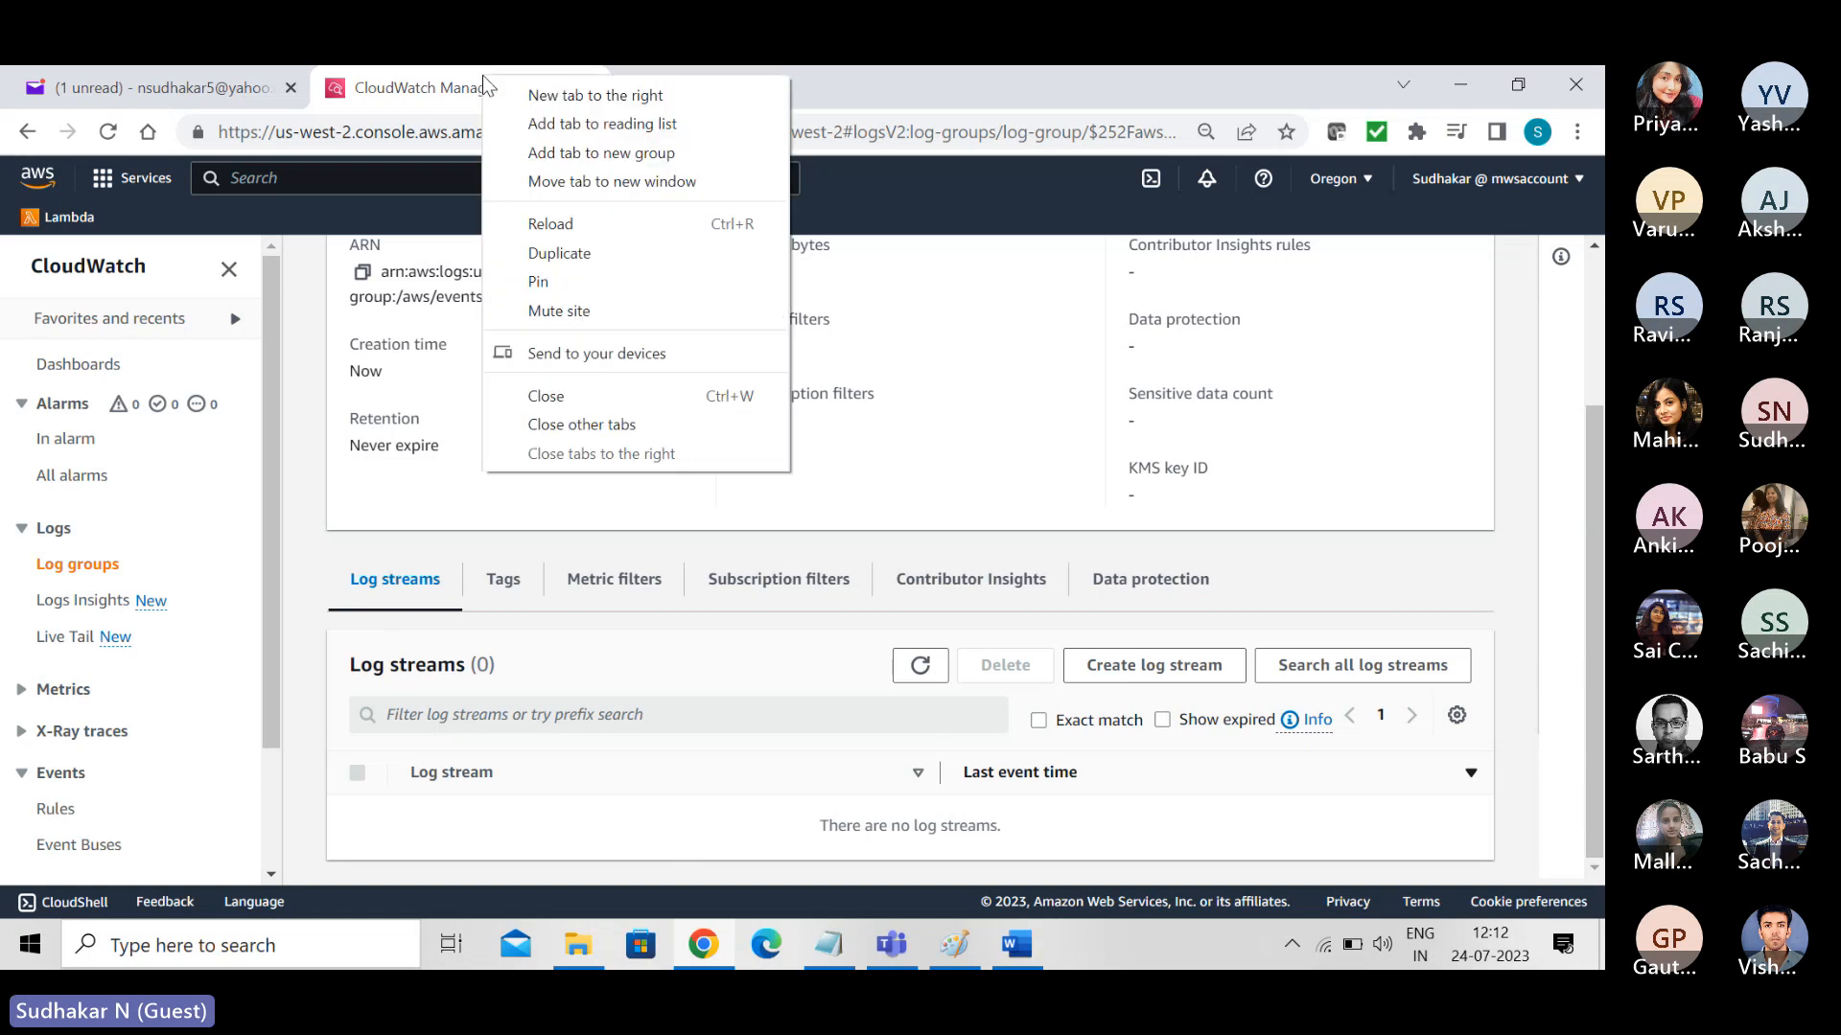
pyautogui.click(566, 254)
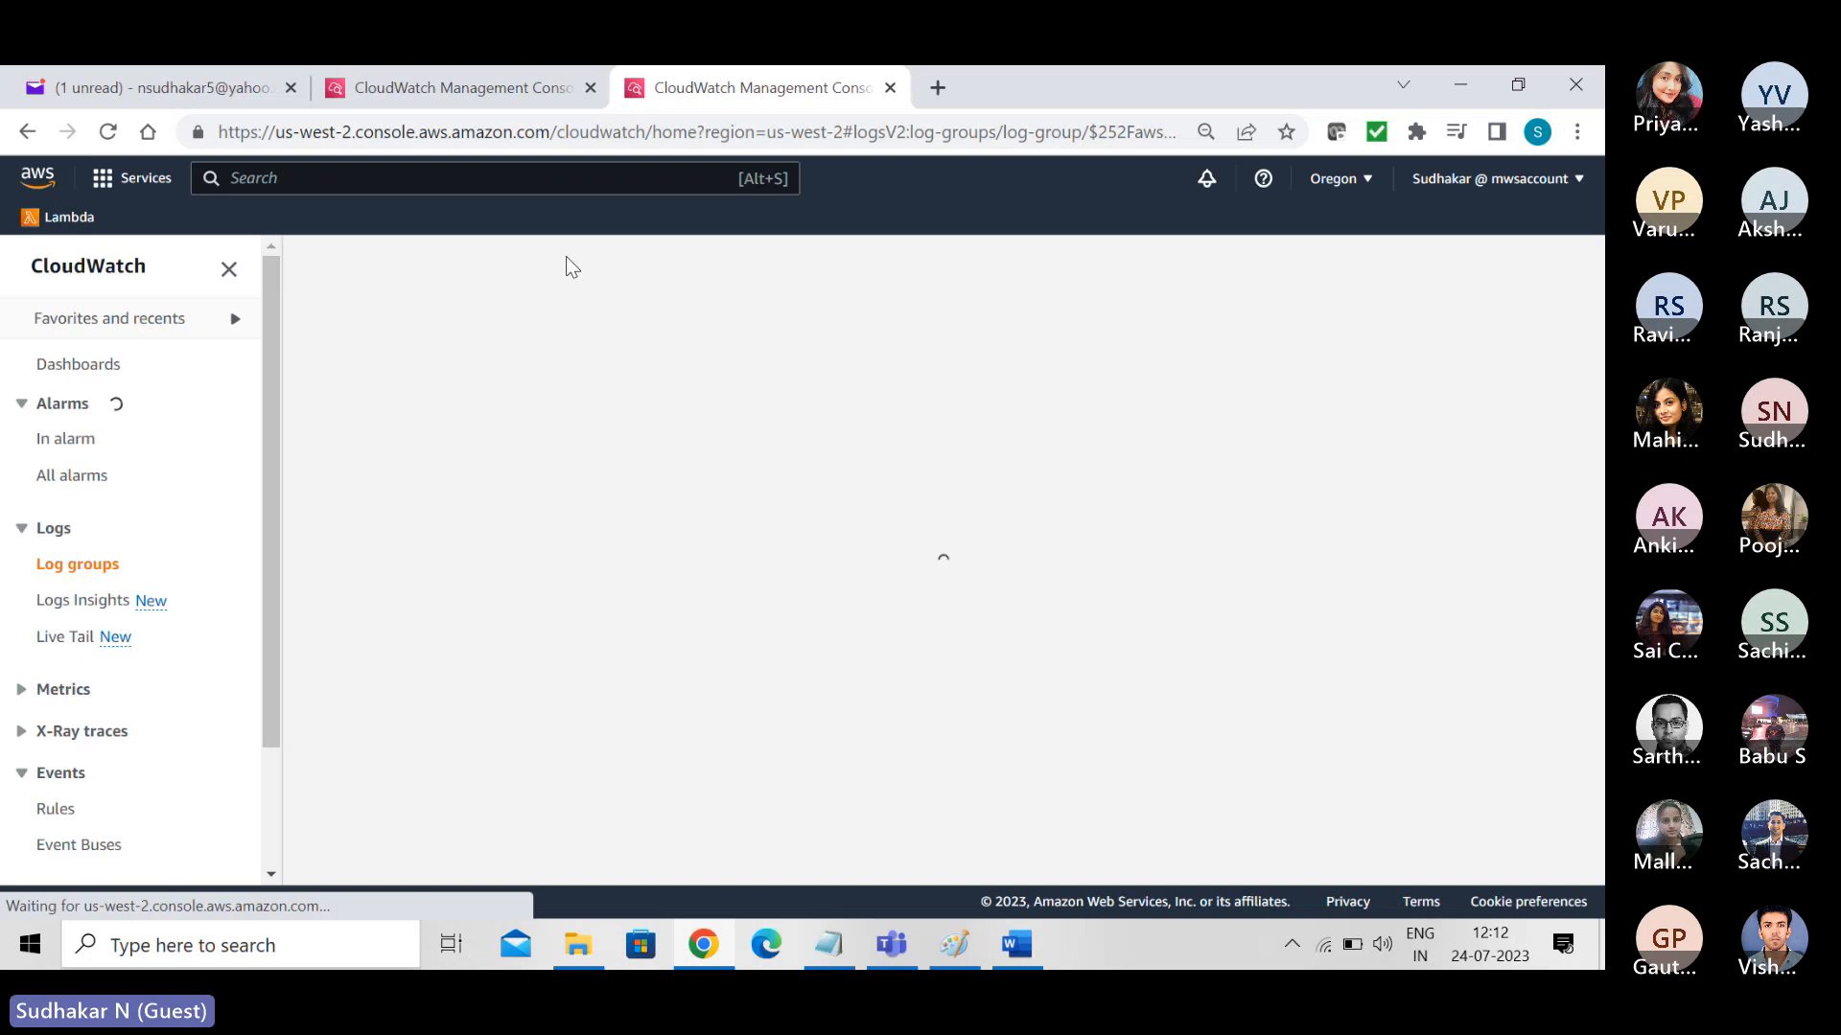
pyautogui.click(489, 179)
pyautogui.write('ec2')
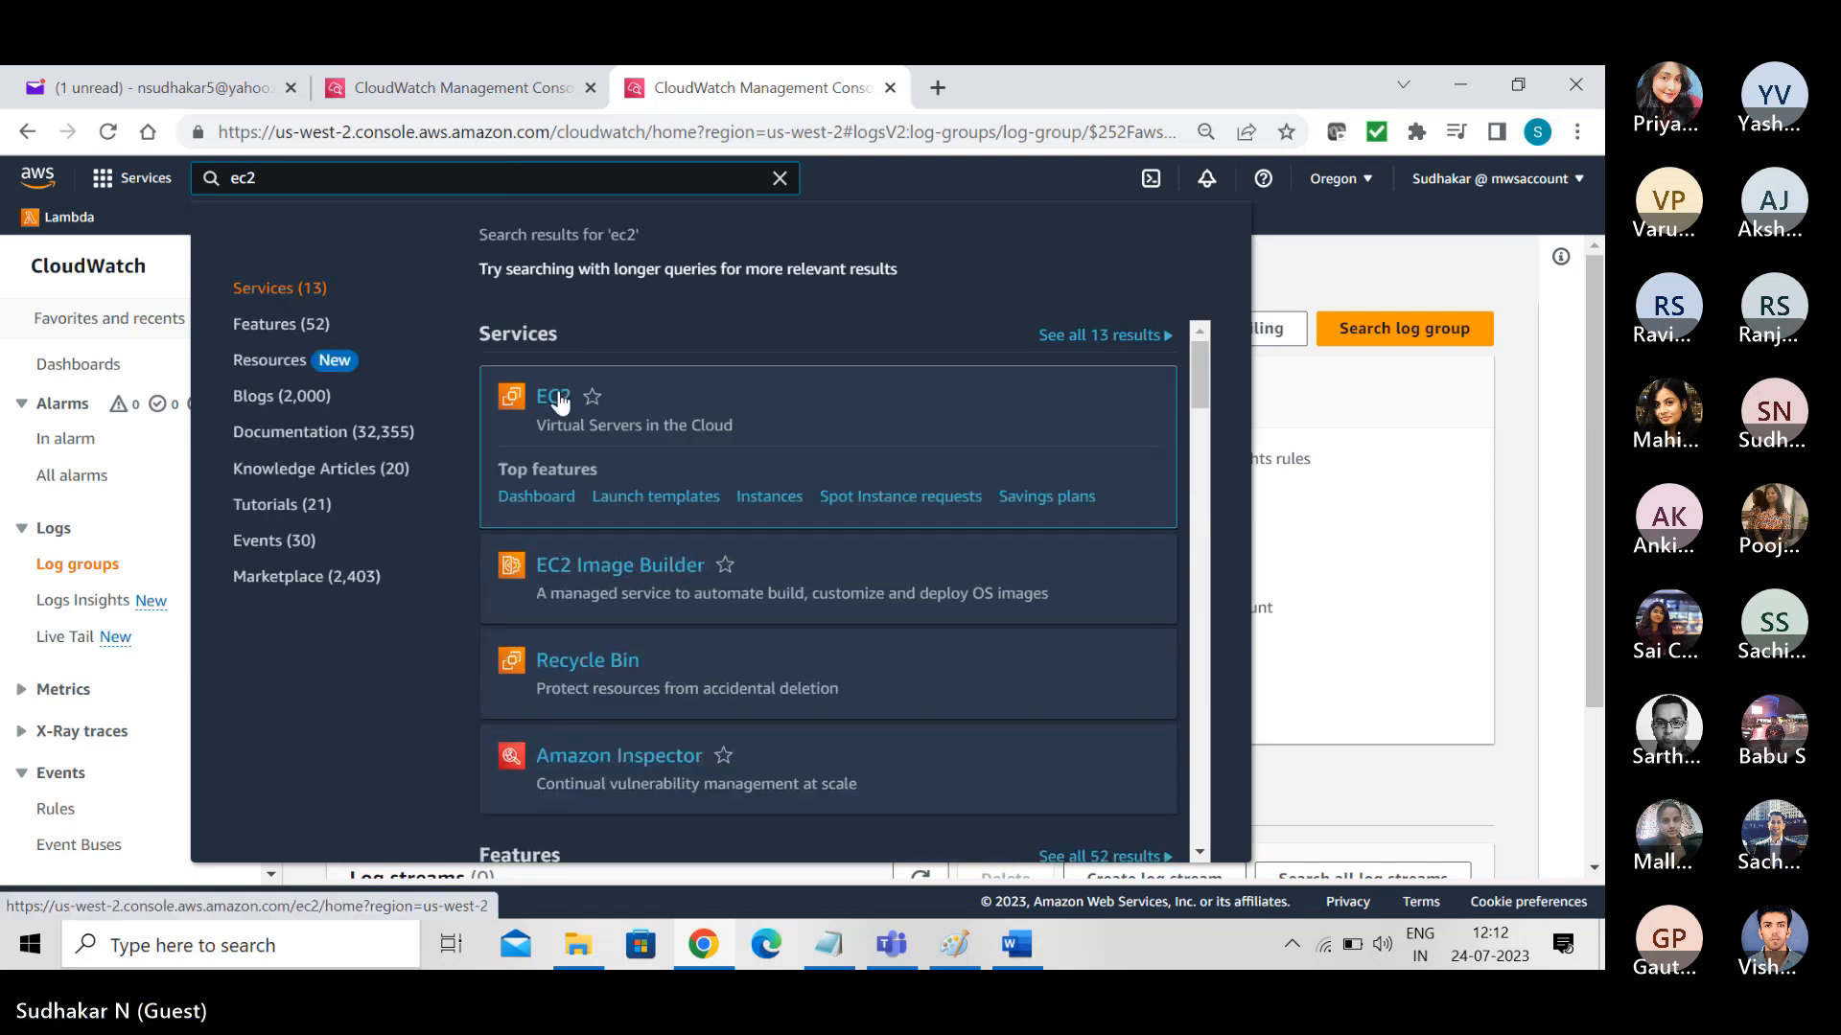
pyautogui.click(558, 398)
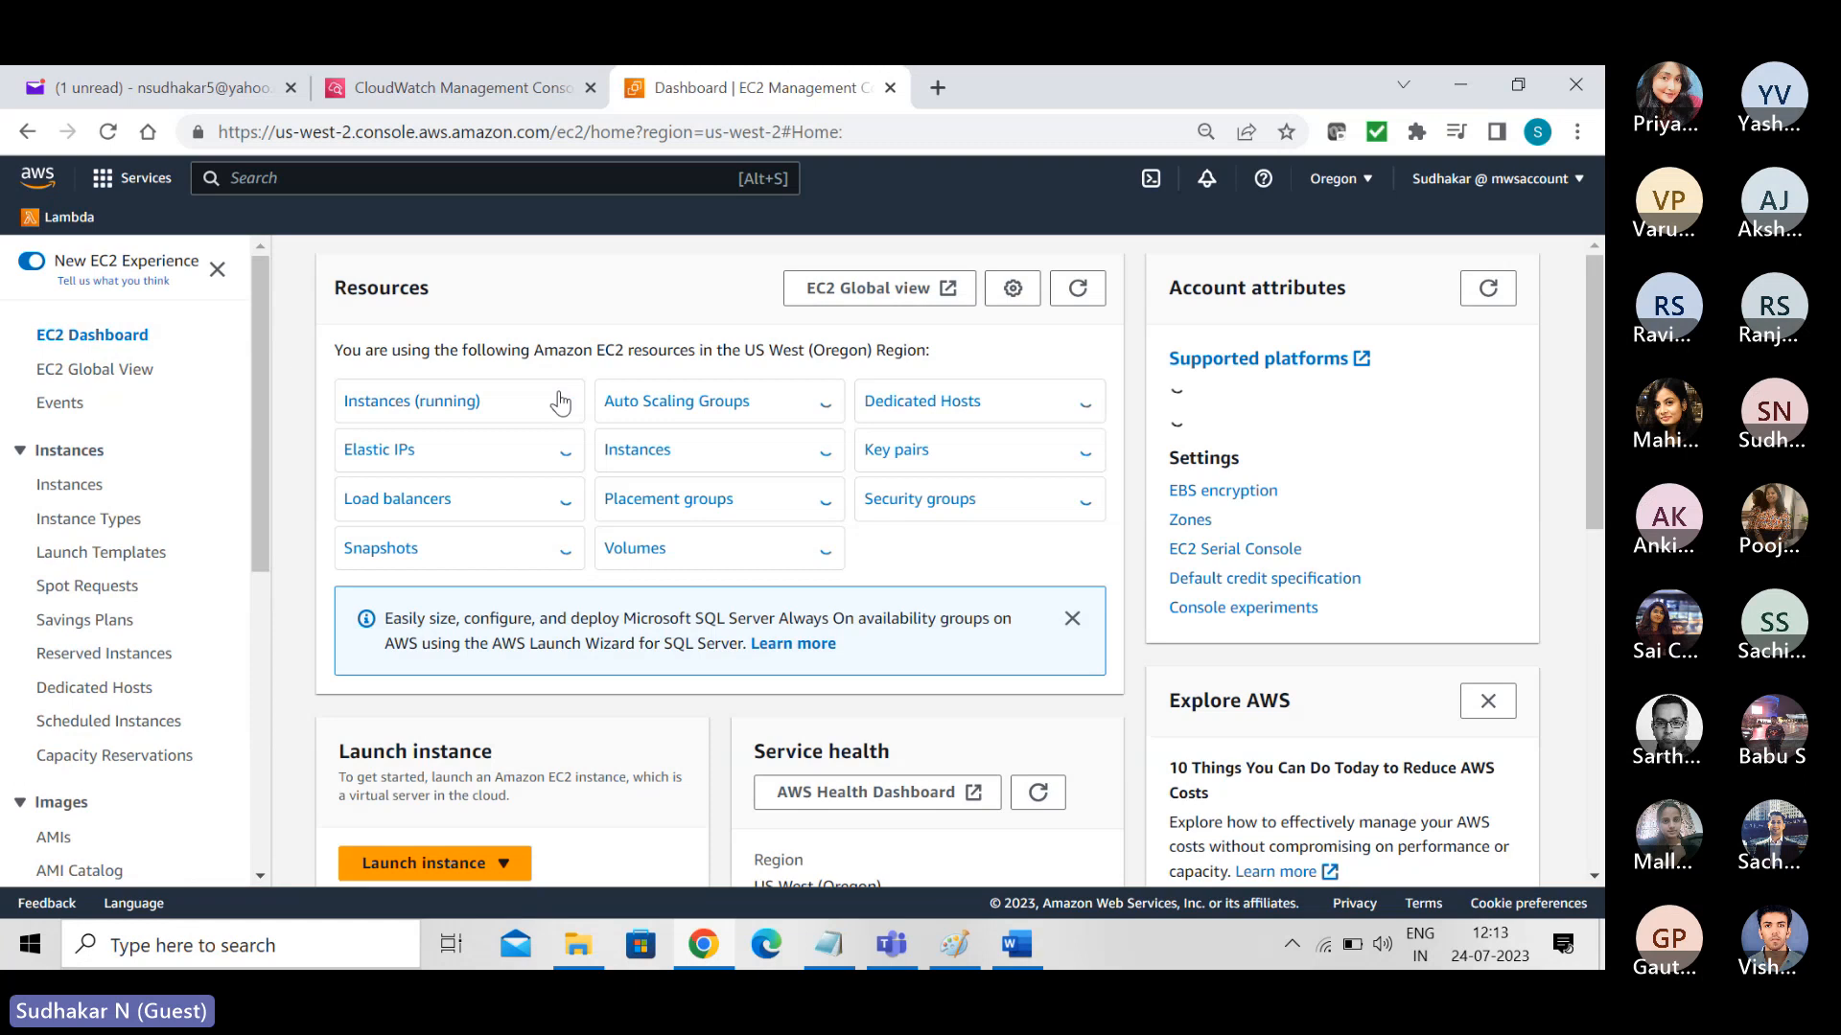
pyautogui.click(403, 409)
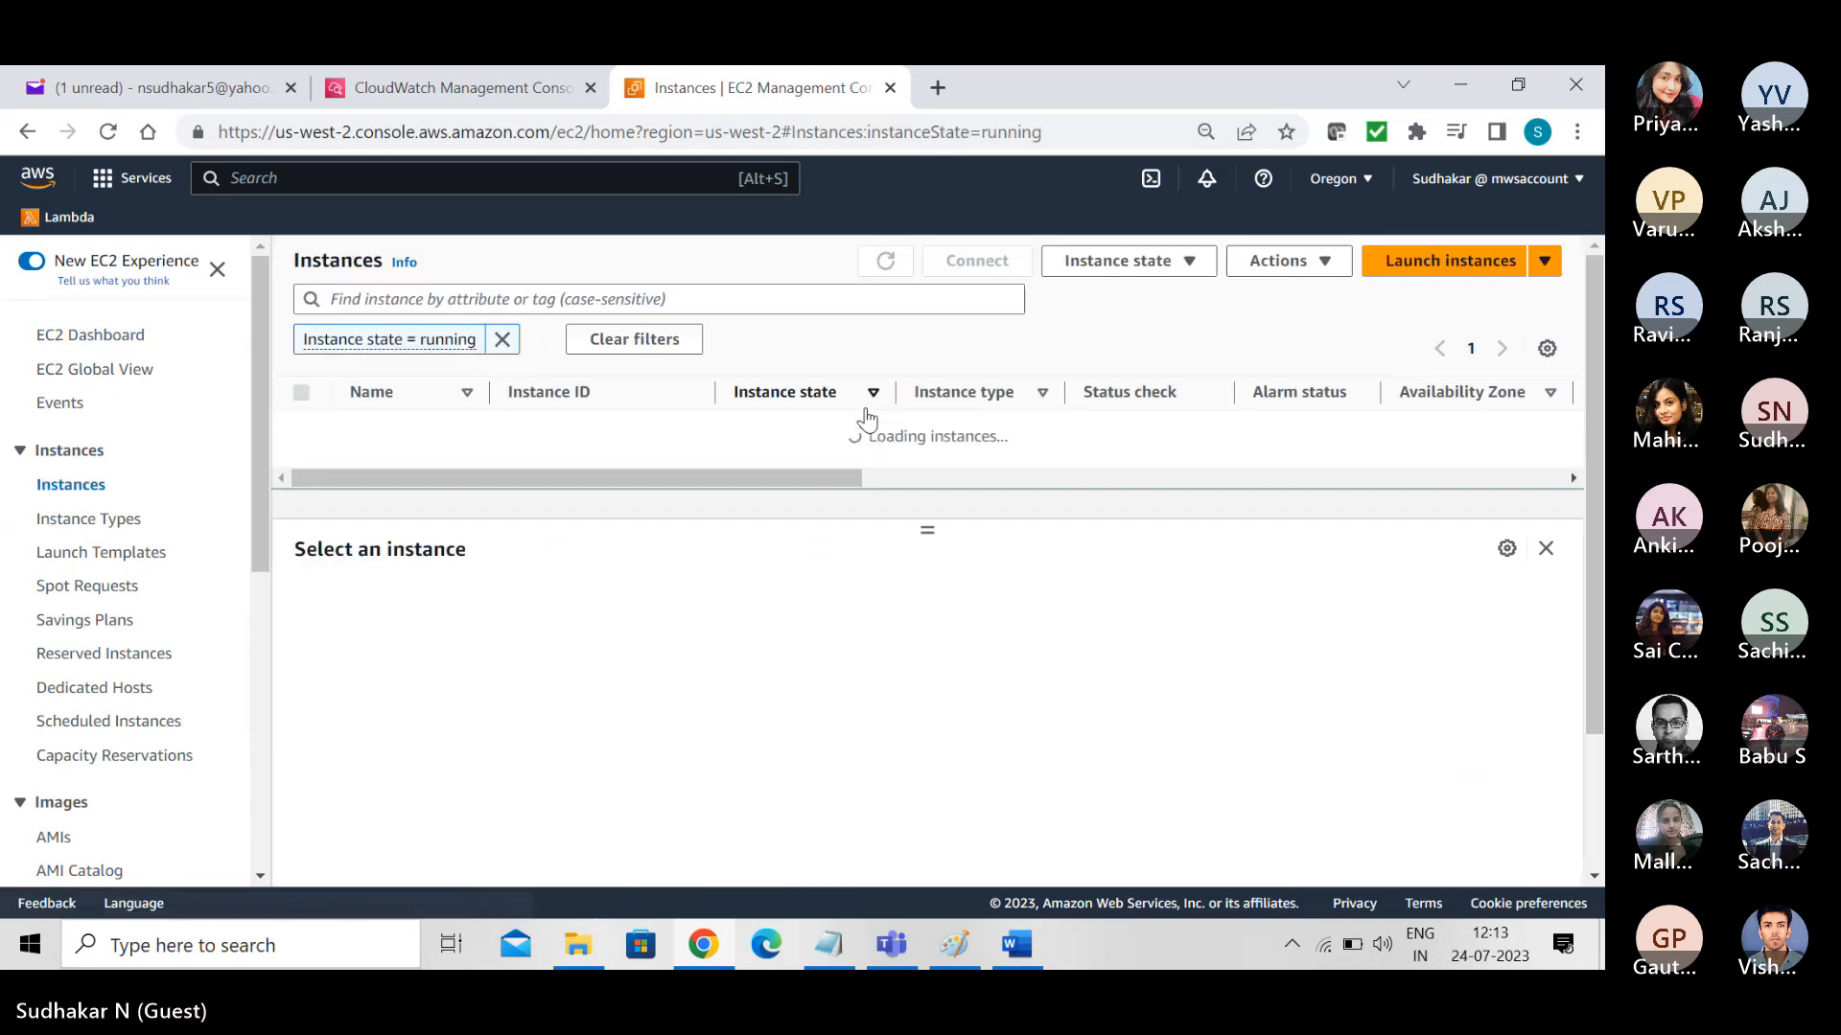
# - Start launching a new instance and name it "EC2 Instance"
pyautogui.click(1405, 262)
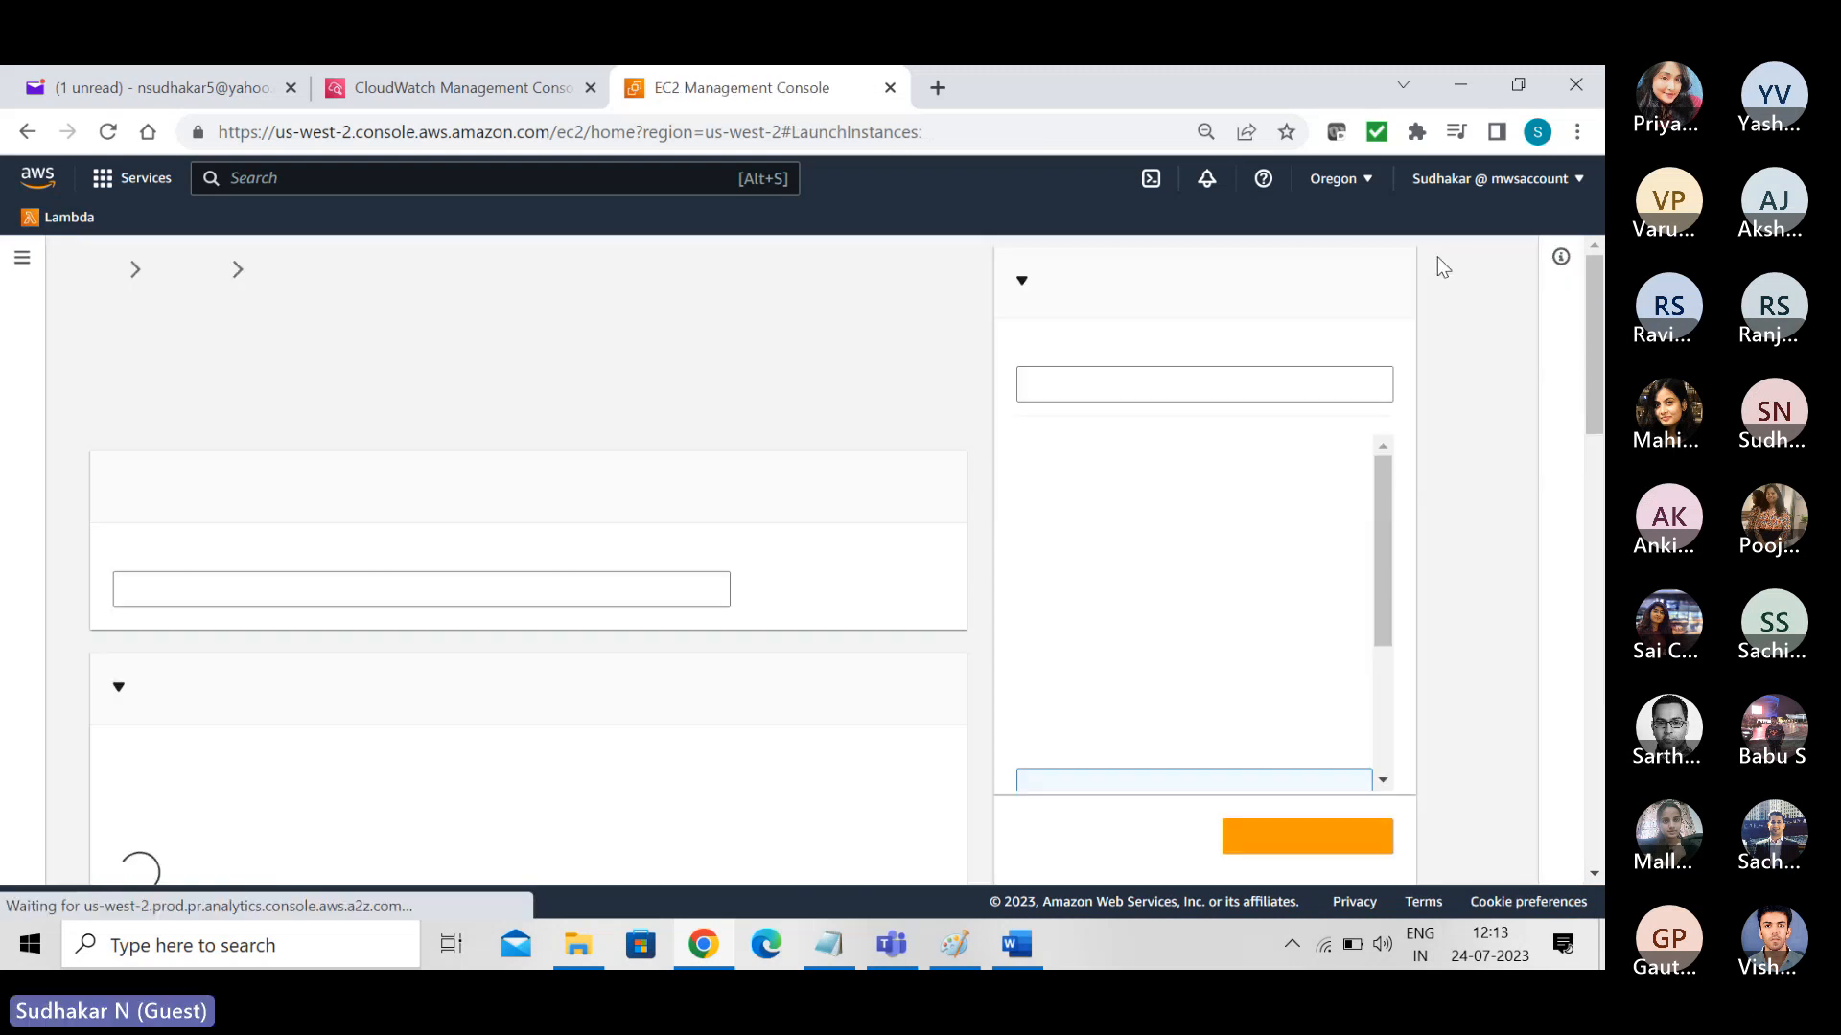
pyautogui.click(390, 592)
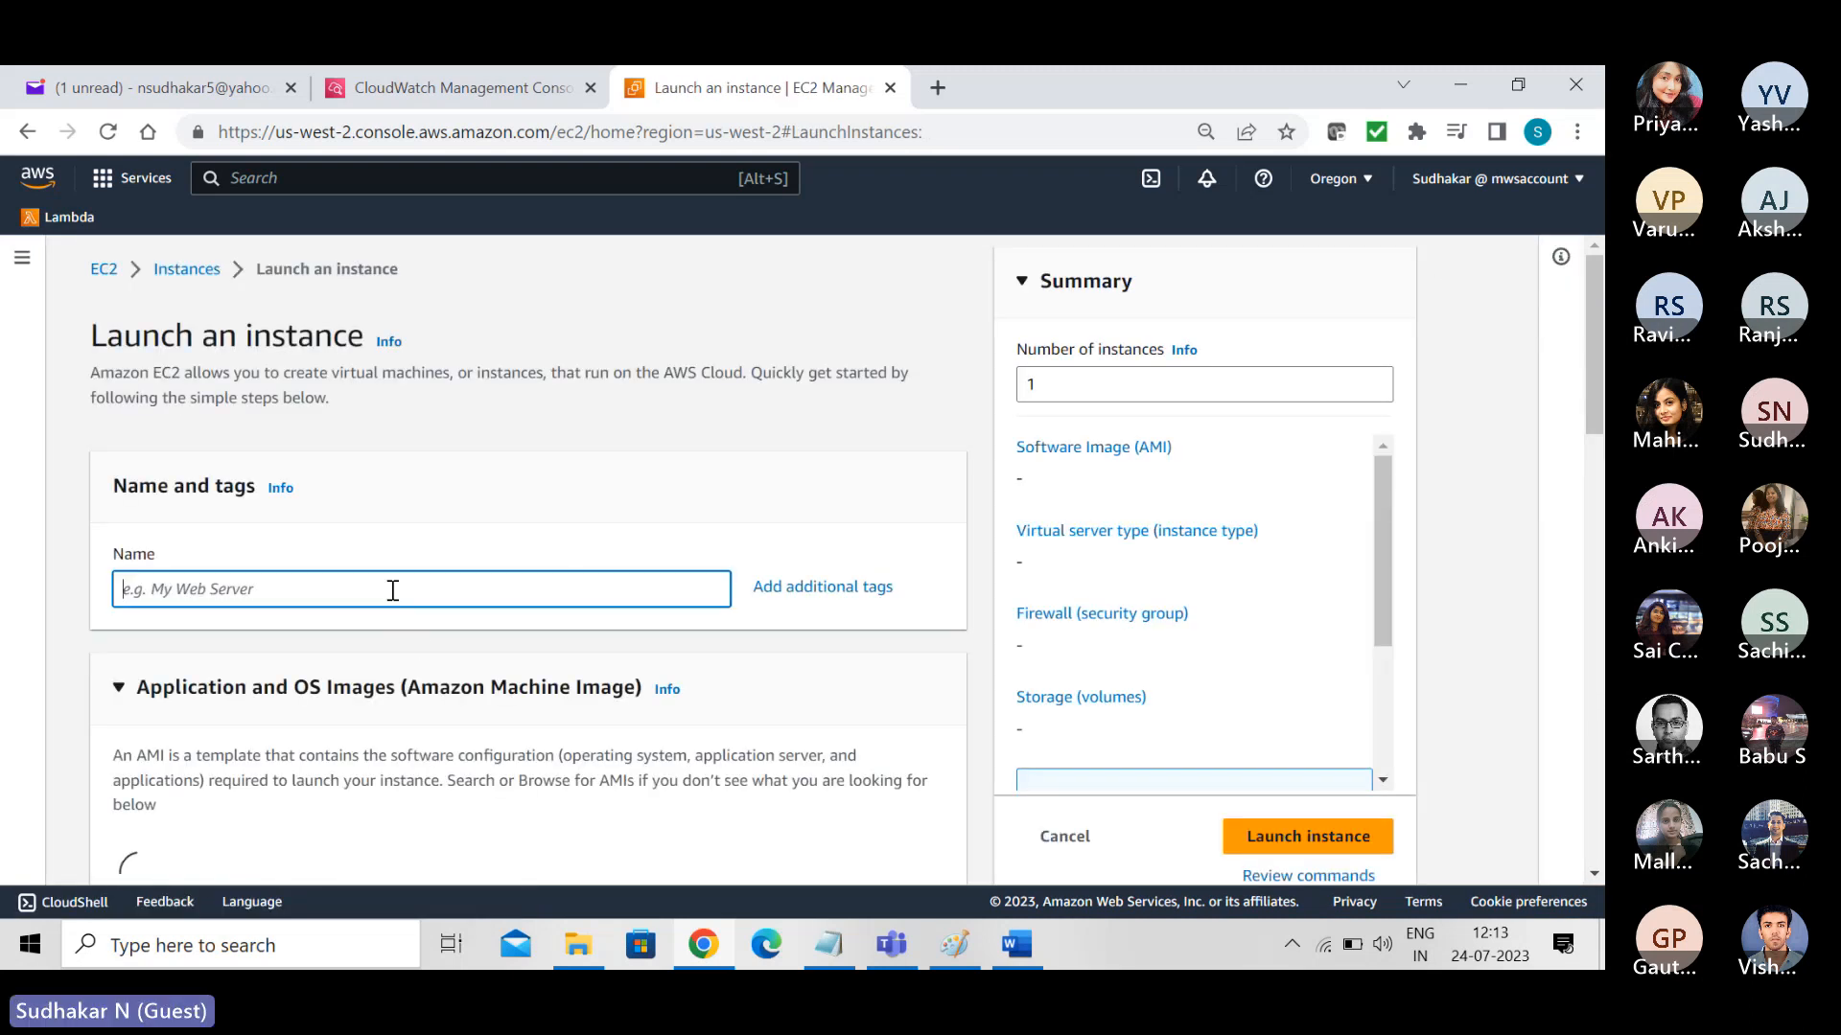
pyautogui.write('EC2 ')
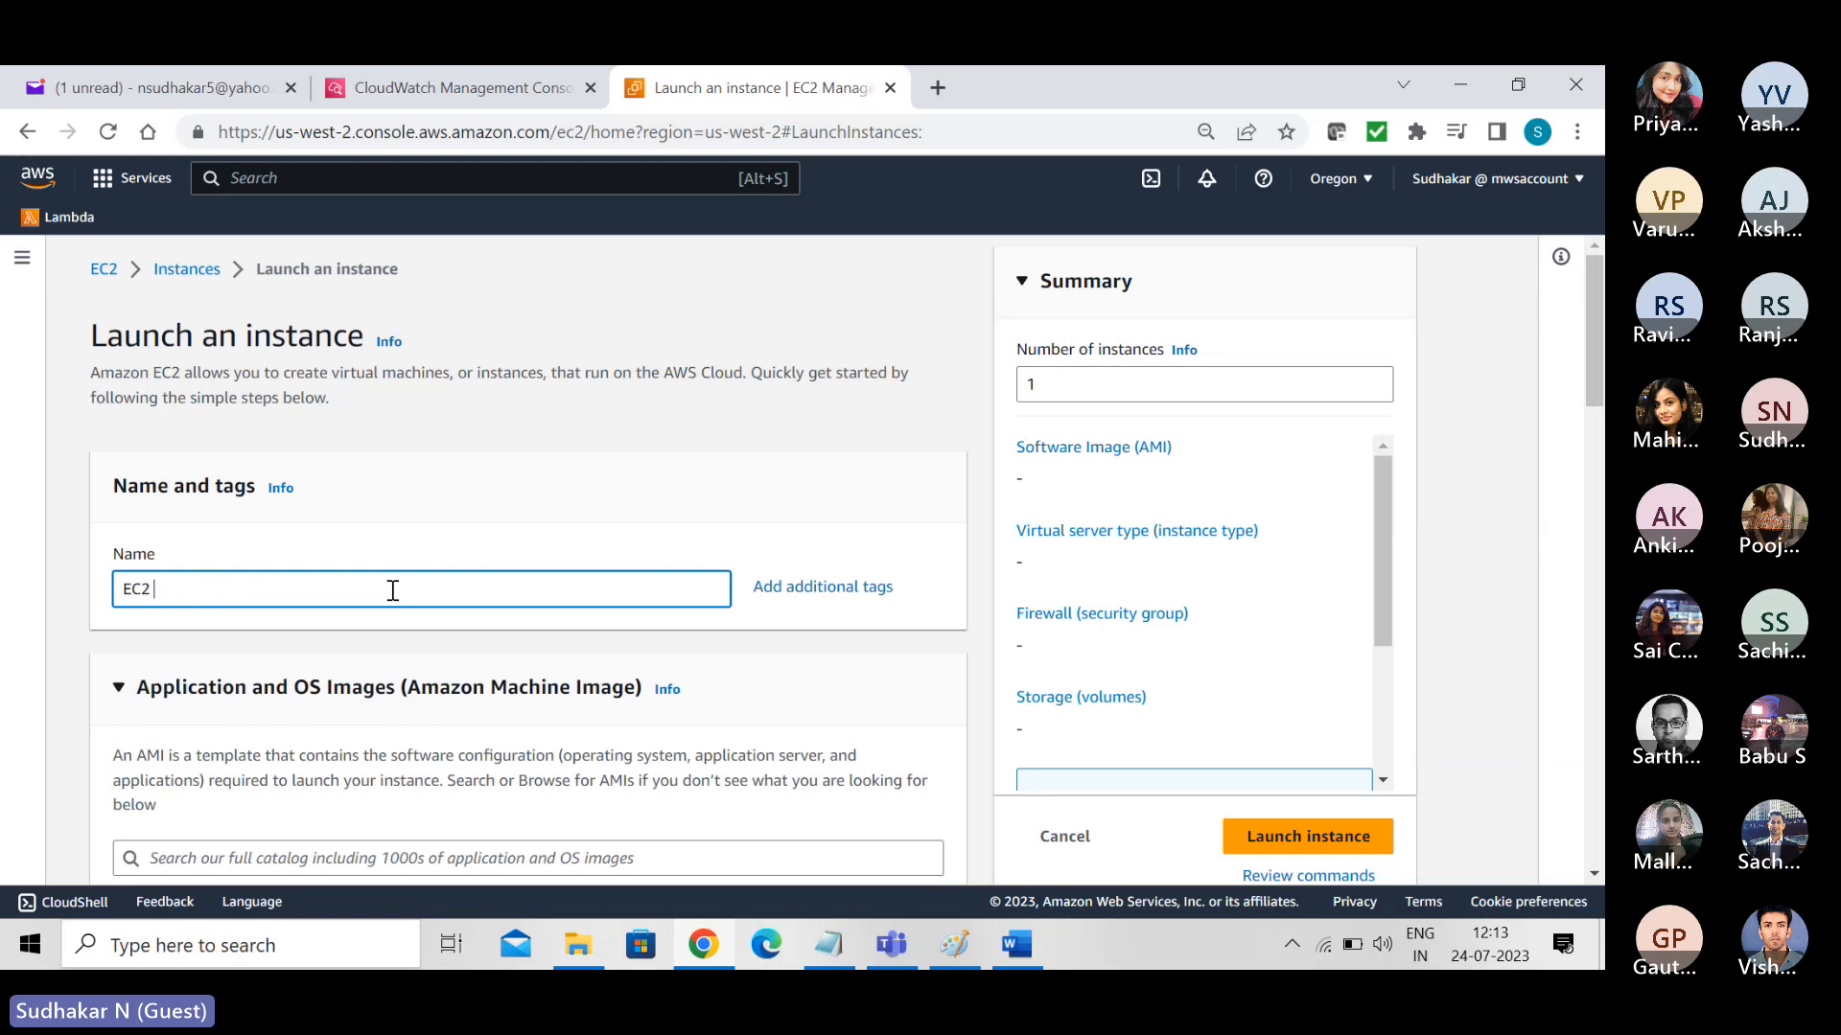
pyautogui.write('Instance')
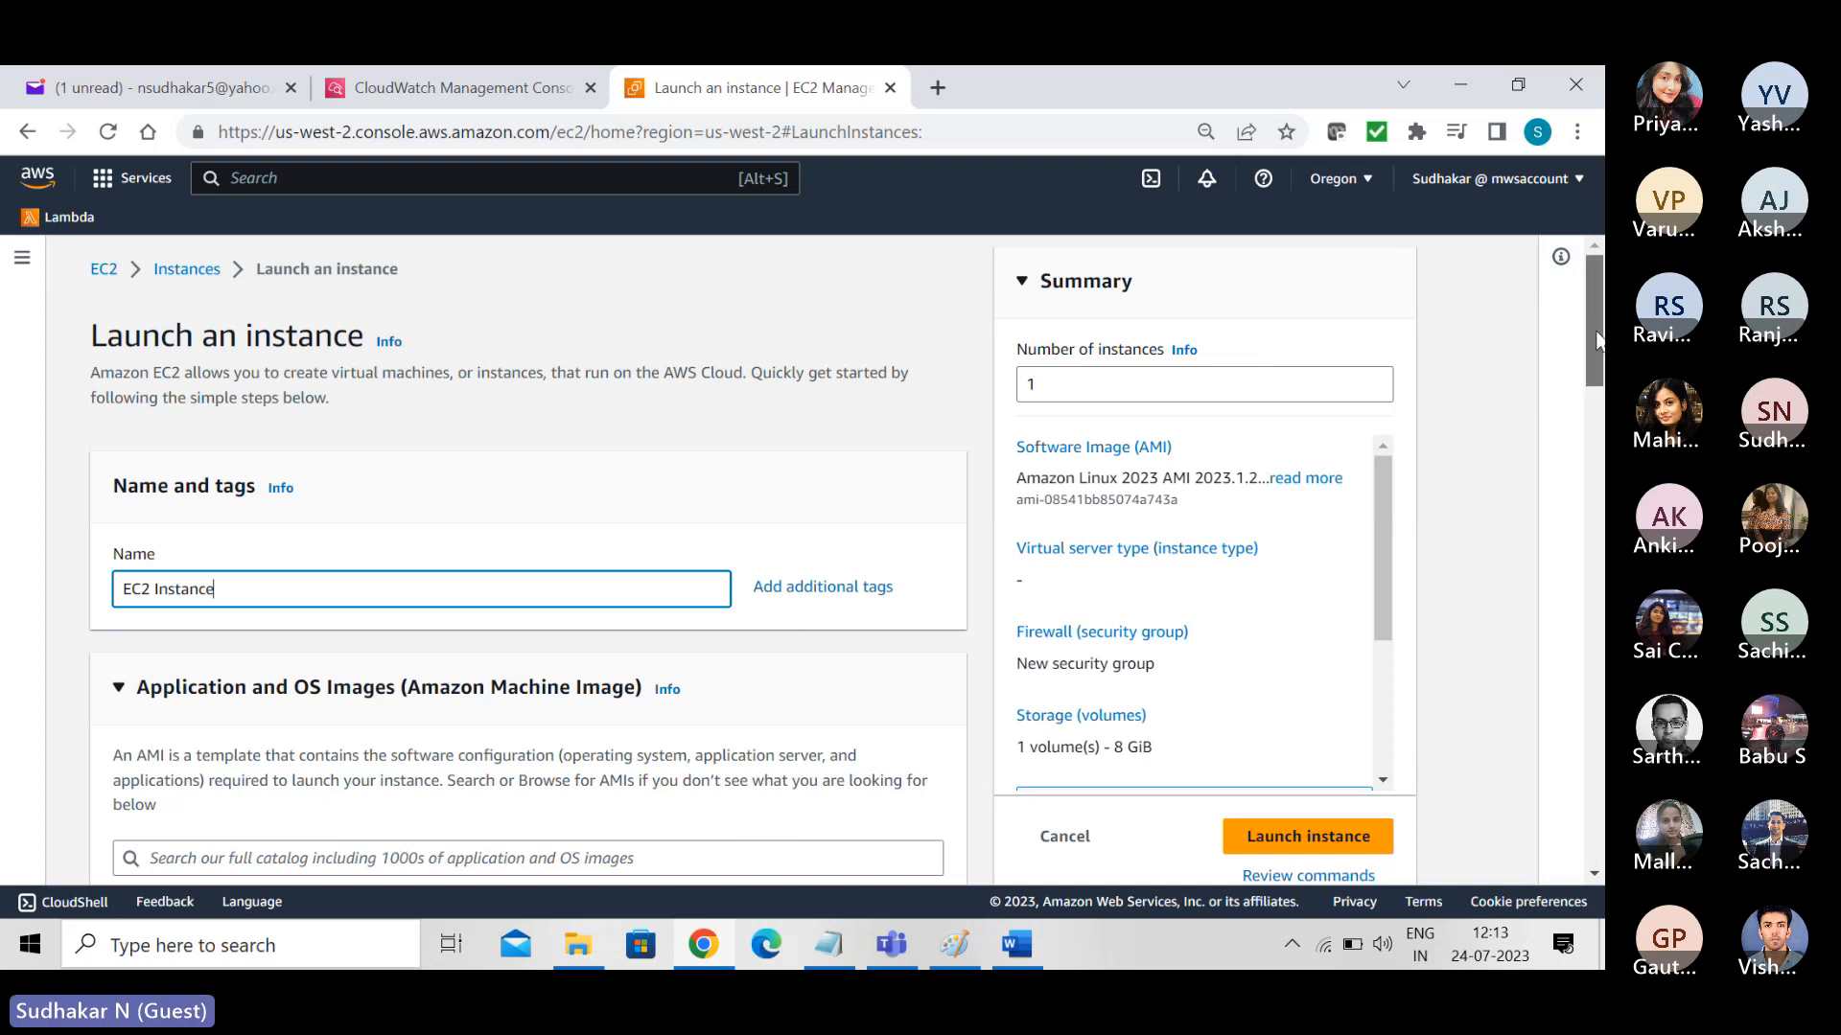
# - Choose the Amazon Linux 2 AMI (HVM) - Kernel 5.10, SSD Volume Type image and proceed without a key pair
pyautogui.moveTo(1598, 335); pyautogui.dragTo(1601, 454)
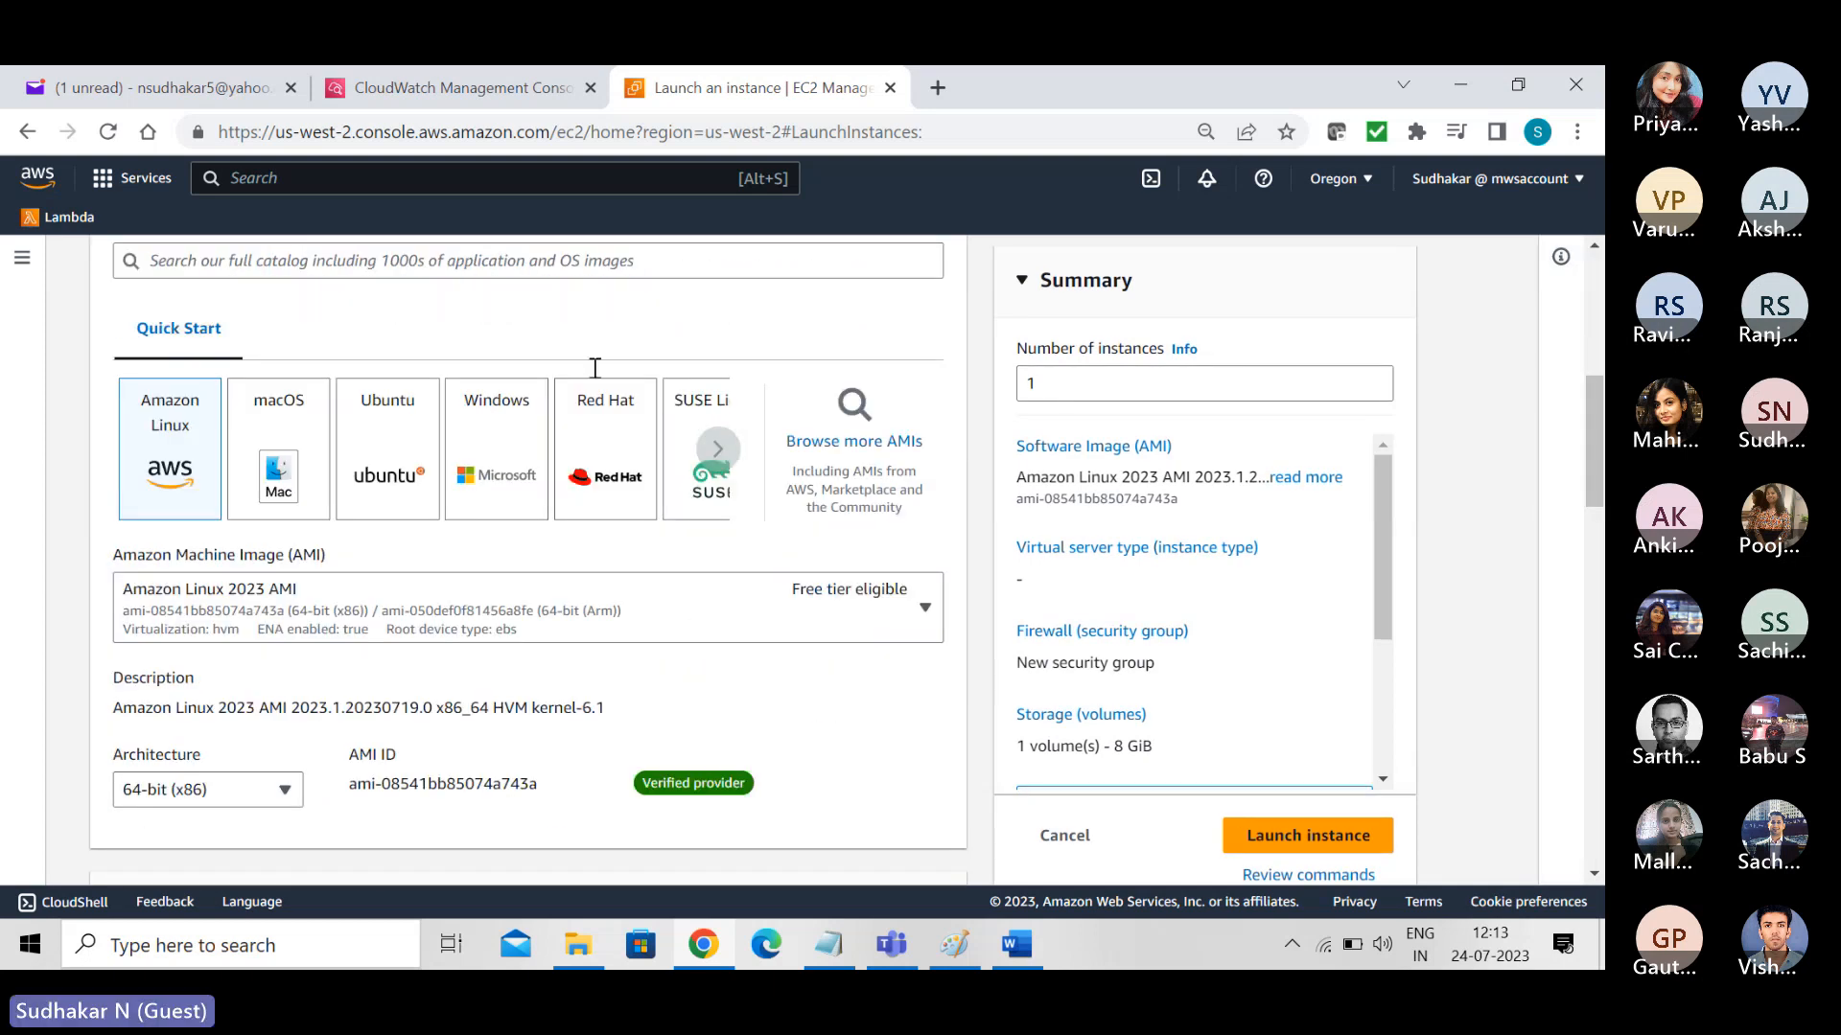
pyautogui.click(521, 604)
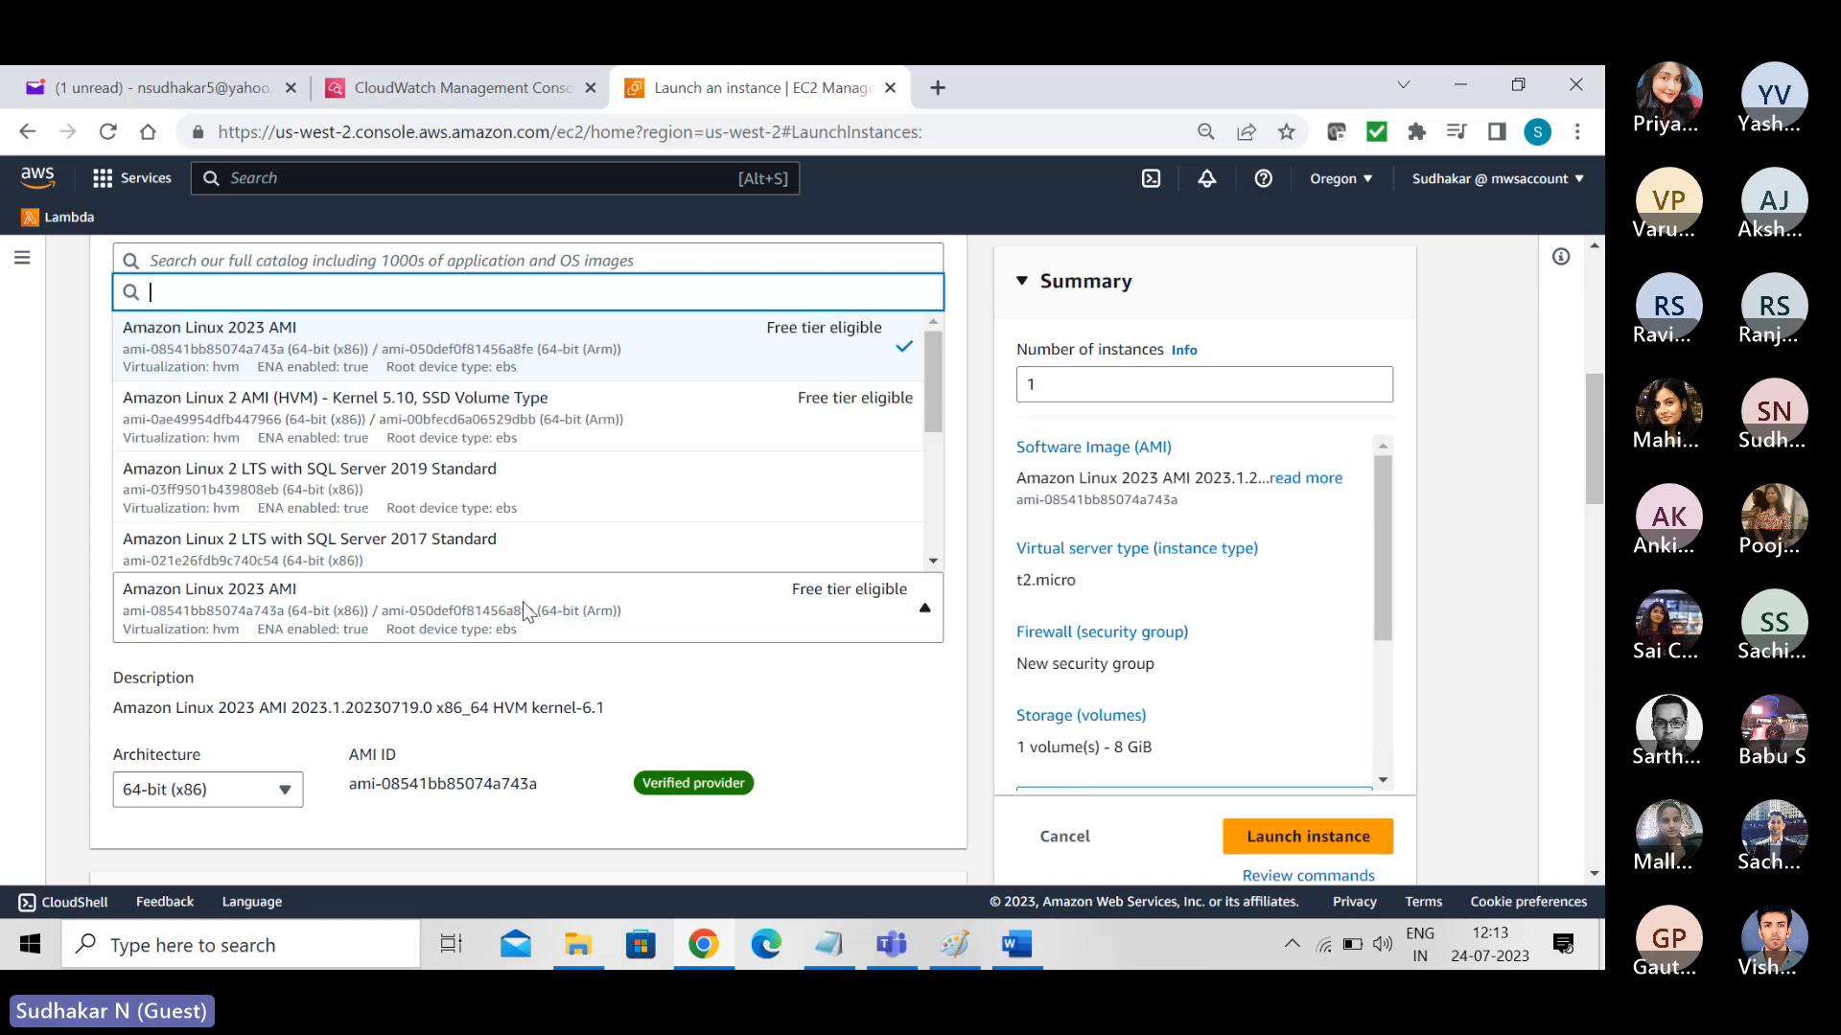
pyautogui.click(430, 415)
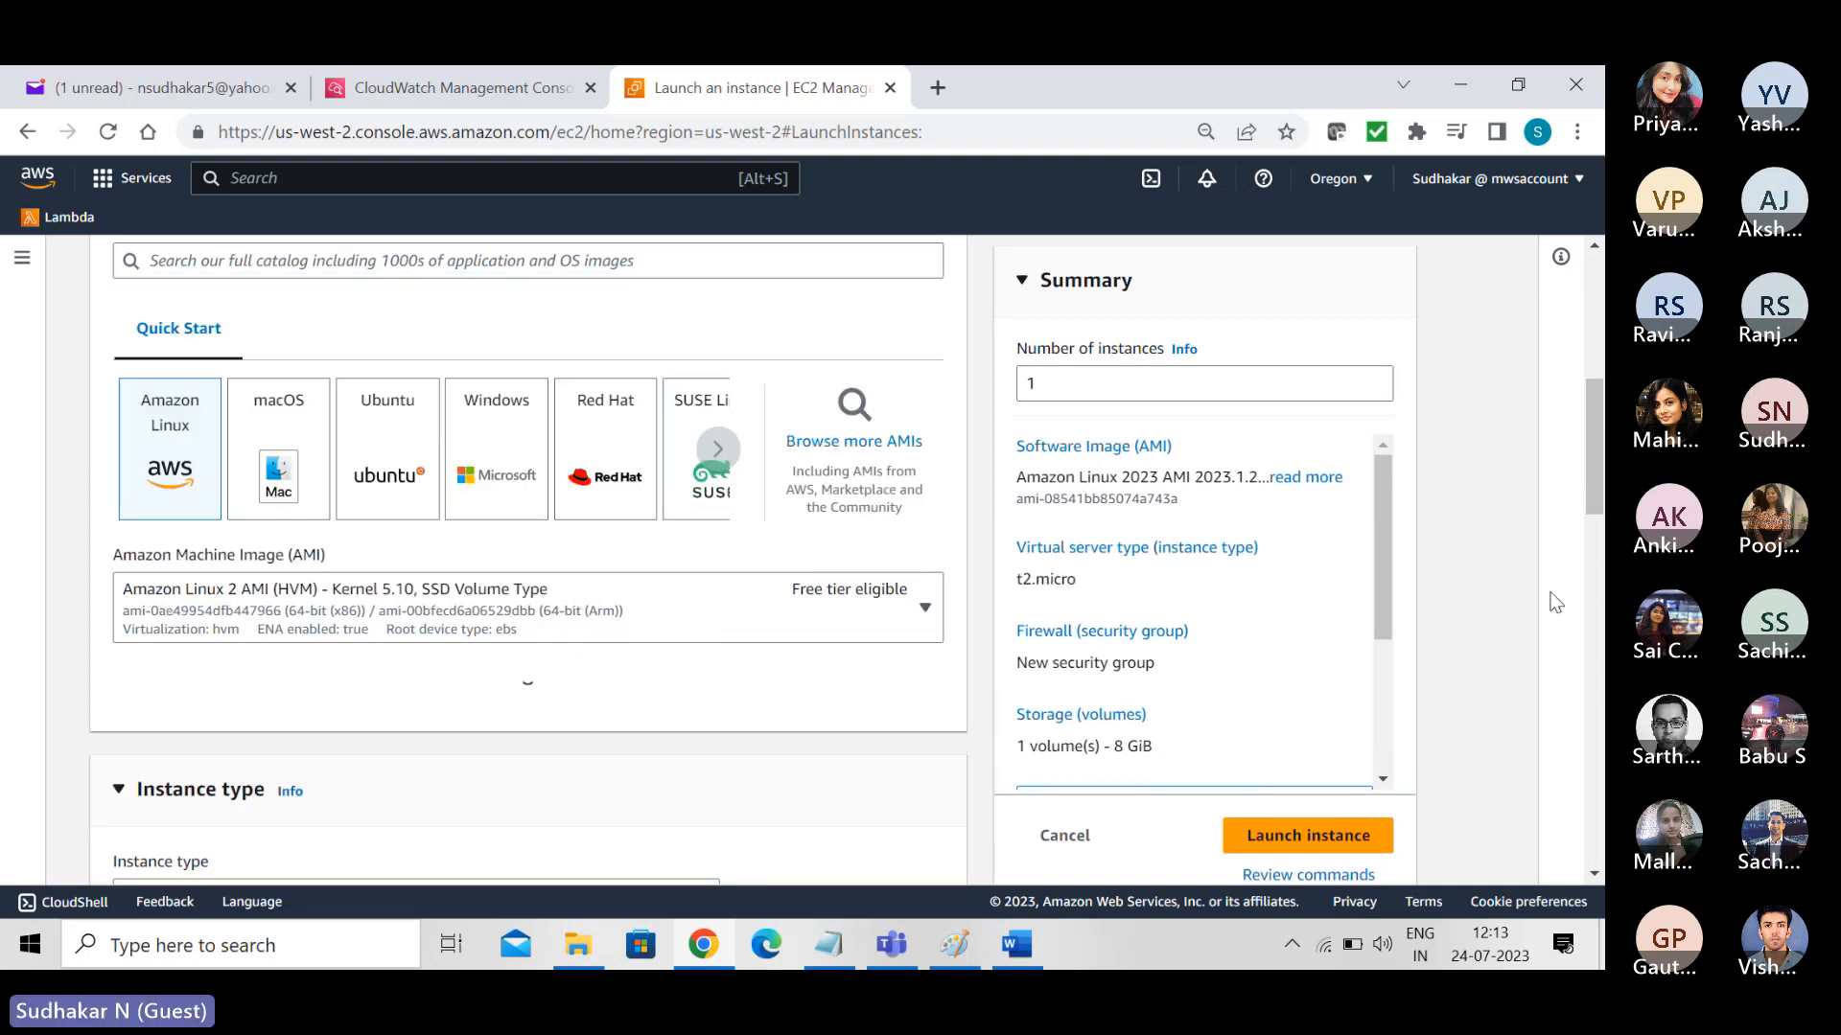
pyautogui.moveTo(1593, 453); pyautogui.dragTo(1593, 624)
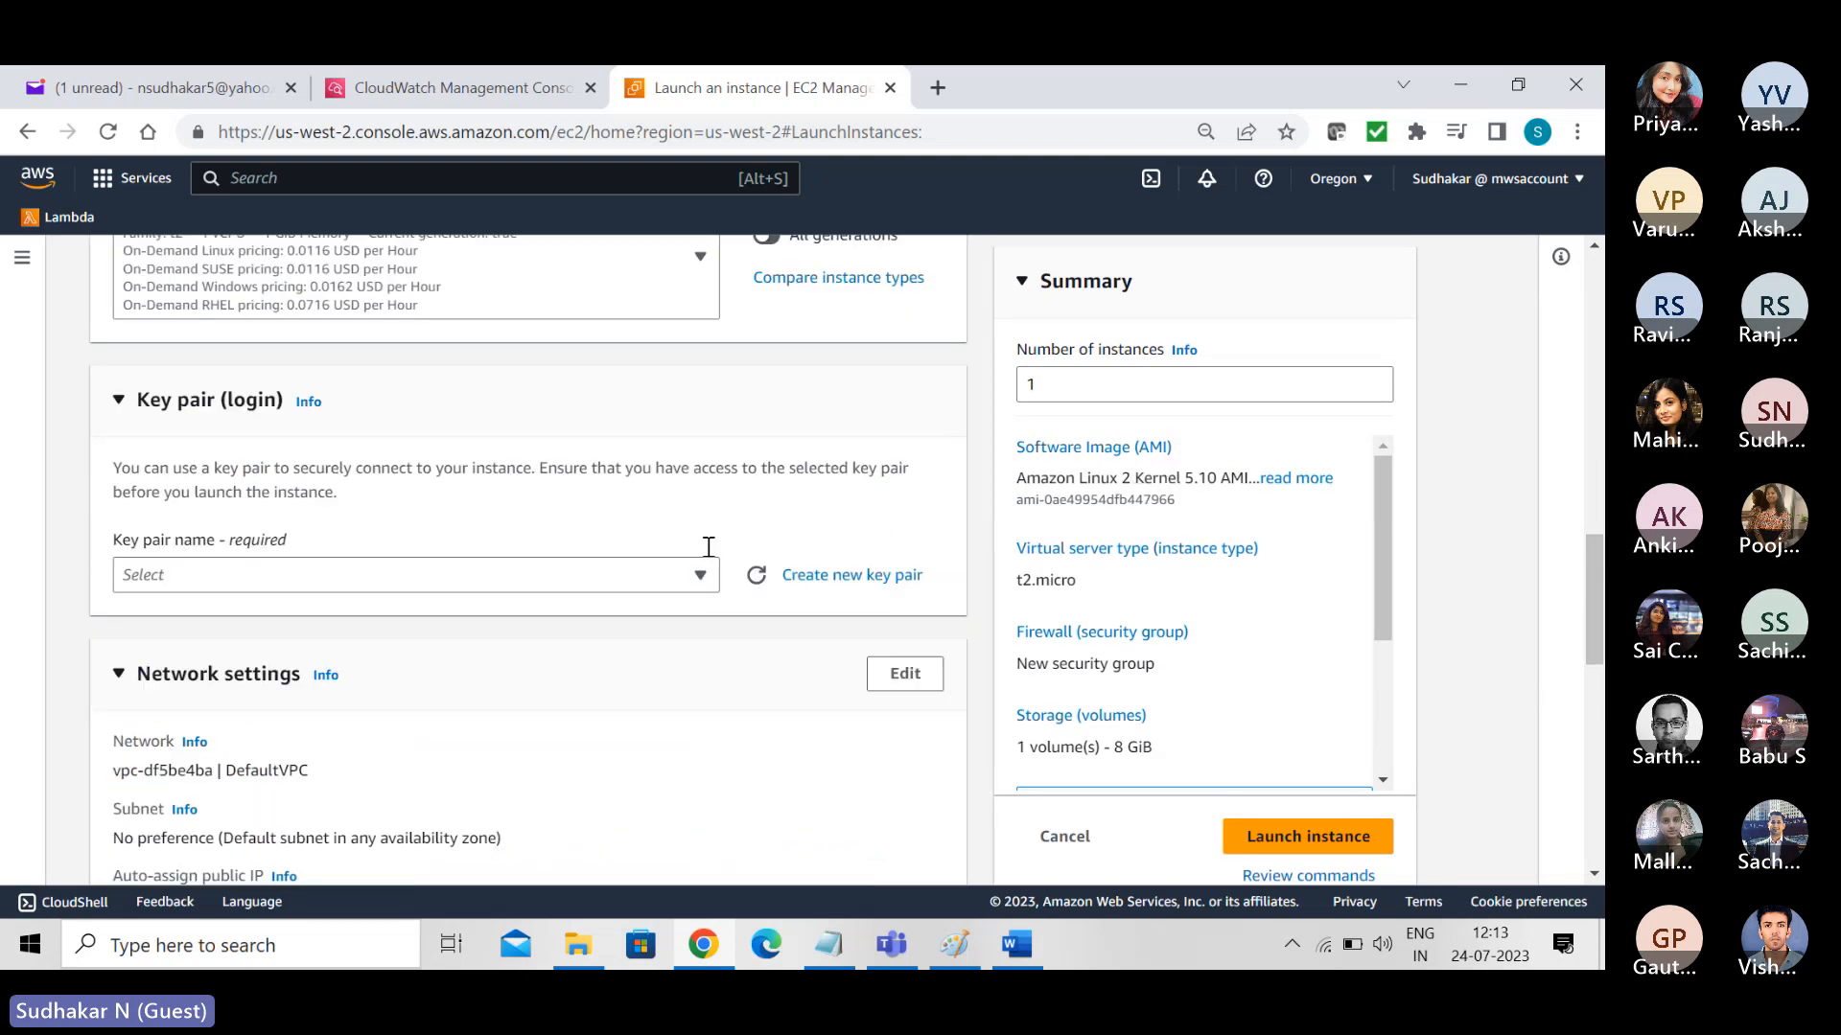
pyautogui.click(702, 575)
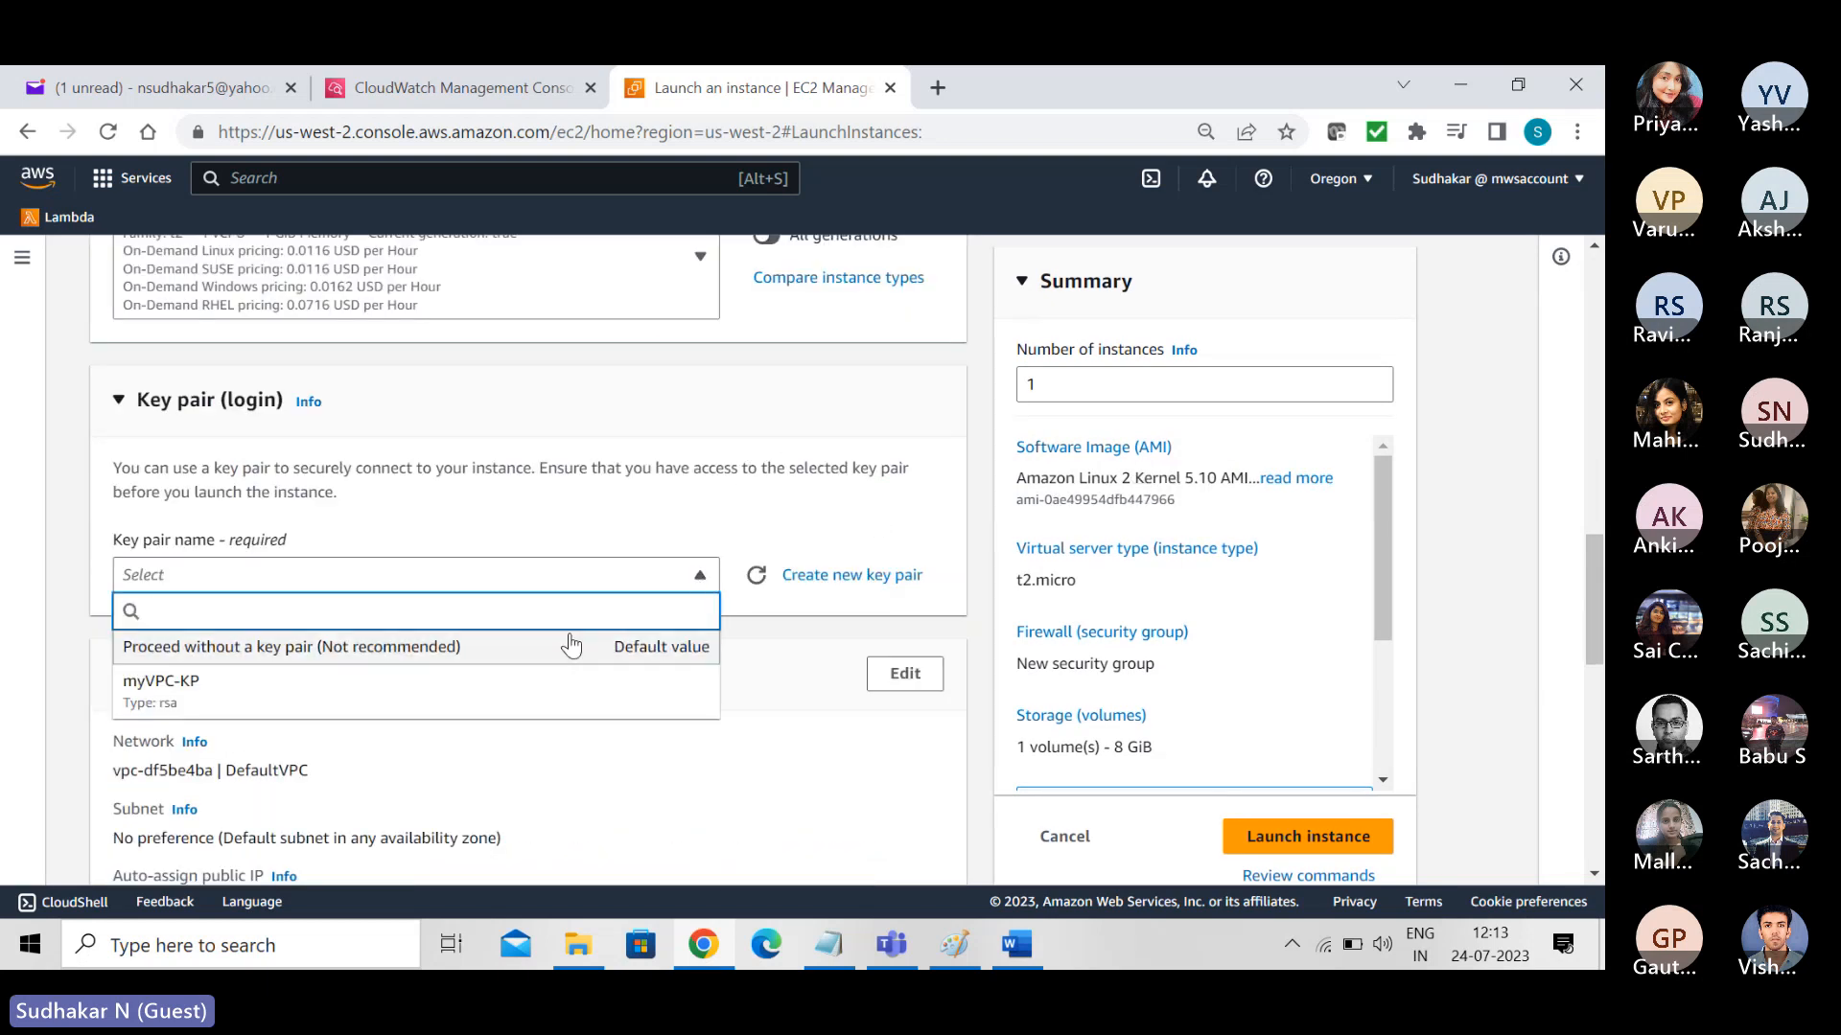
pyautogui.click(537, 648)
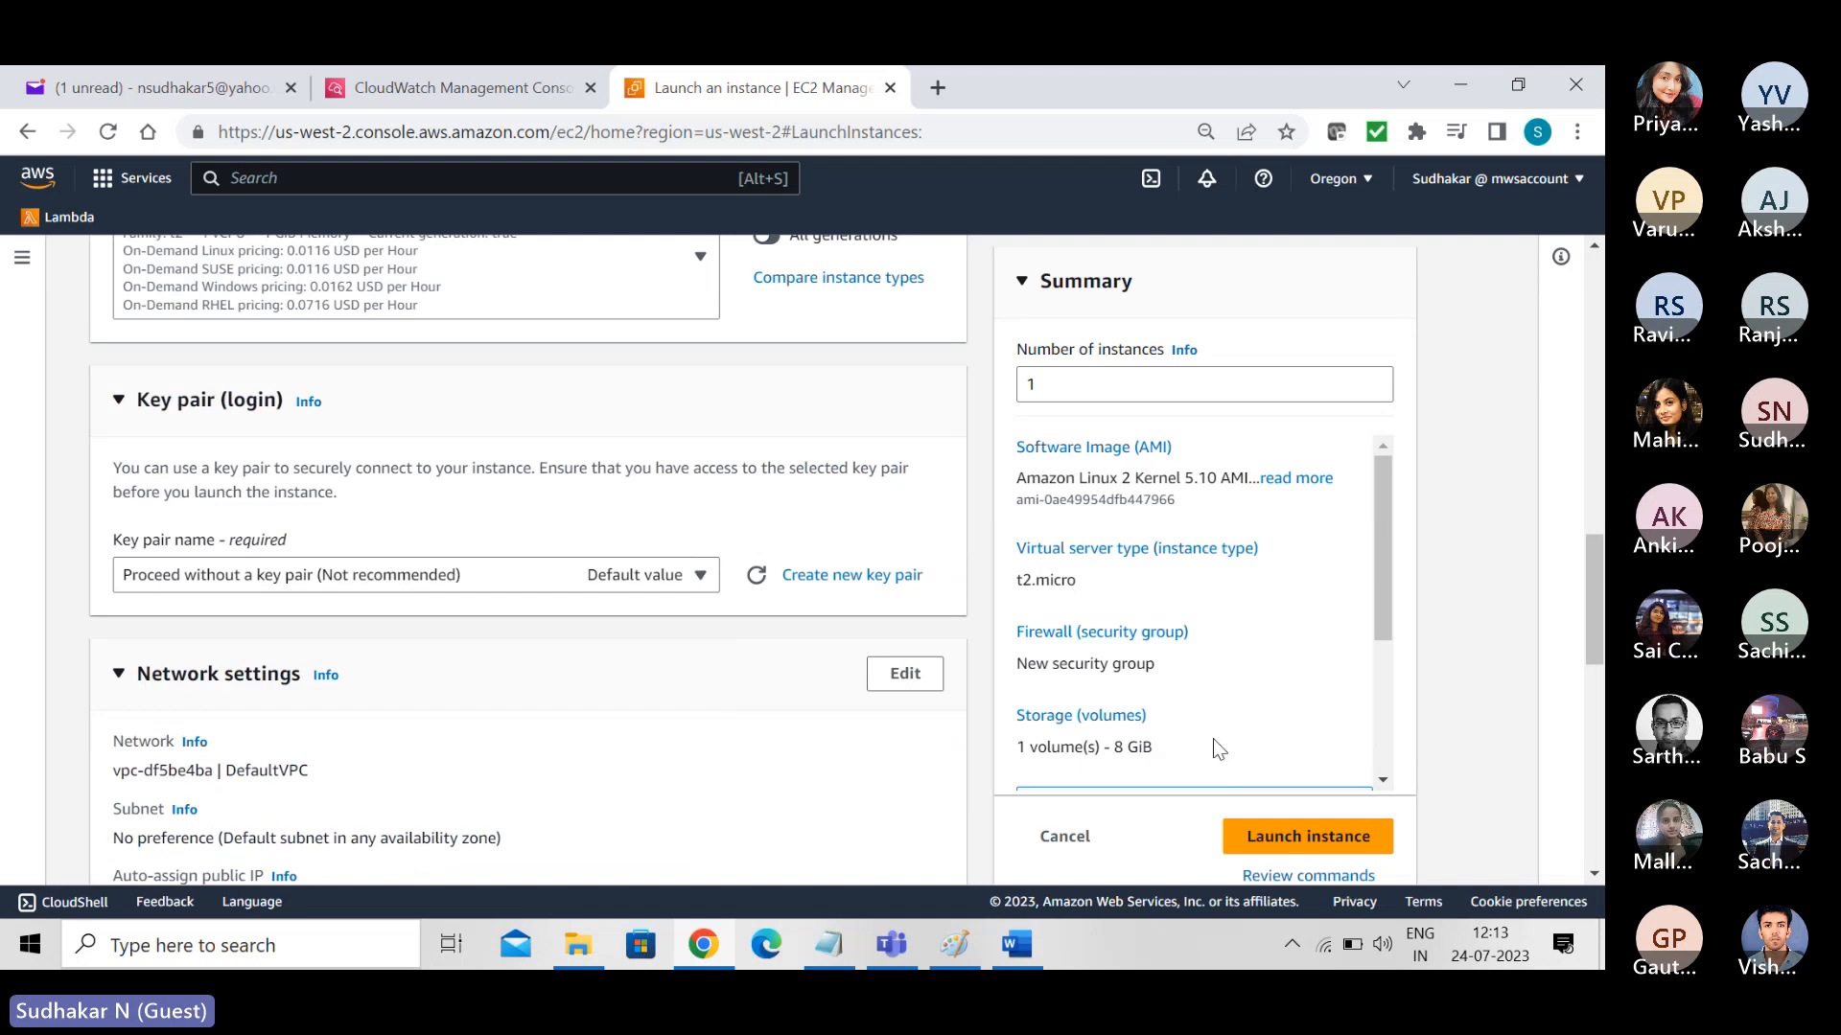
# - Assign the existing security group WebSG to the new instance instead of creating one
pyautogui.moveTo(1595, 558); pyautogui.dragTo(1595, 560)
pyautogui.scroll(-7, 1595, 566)
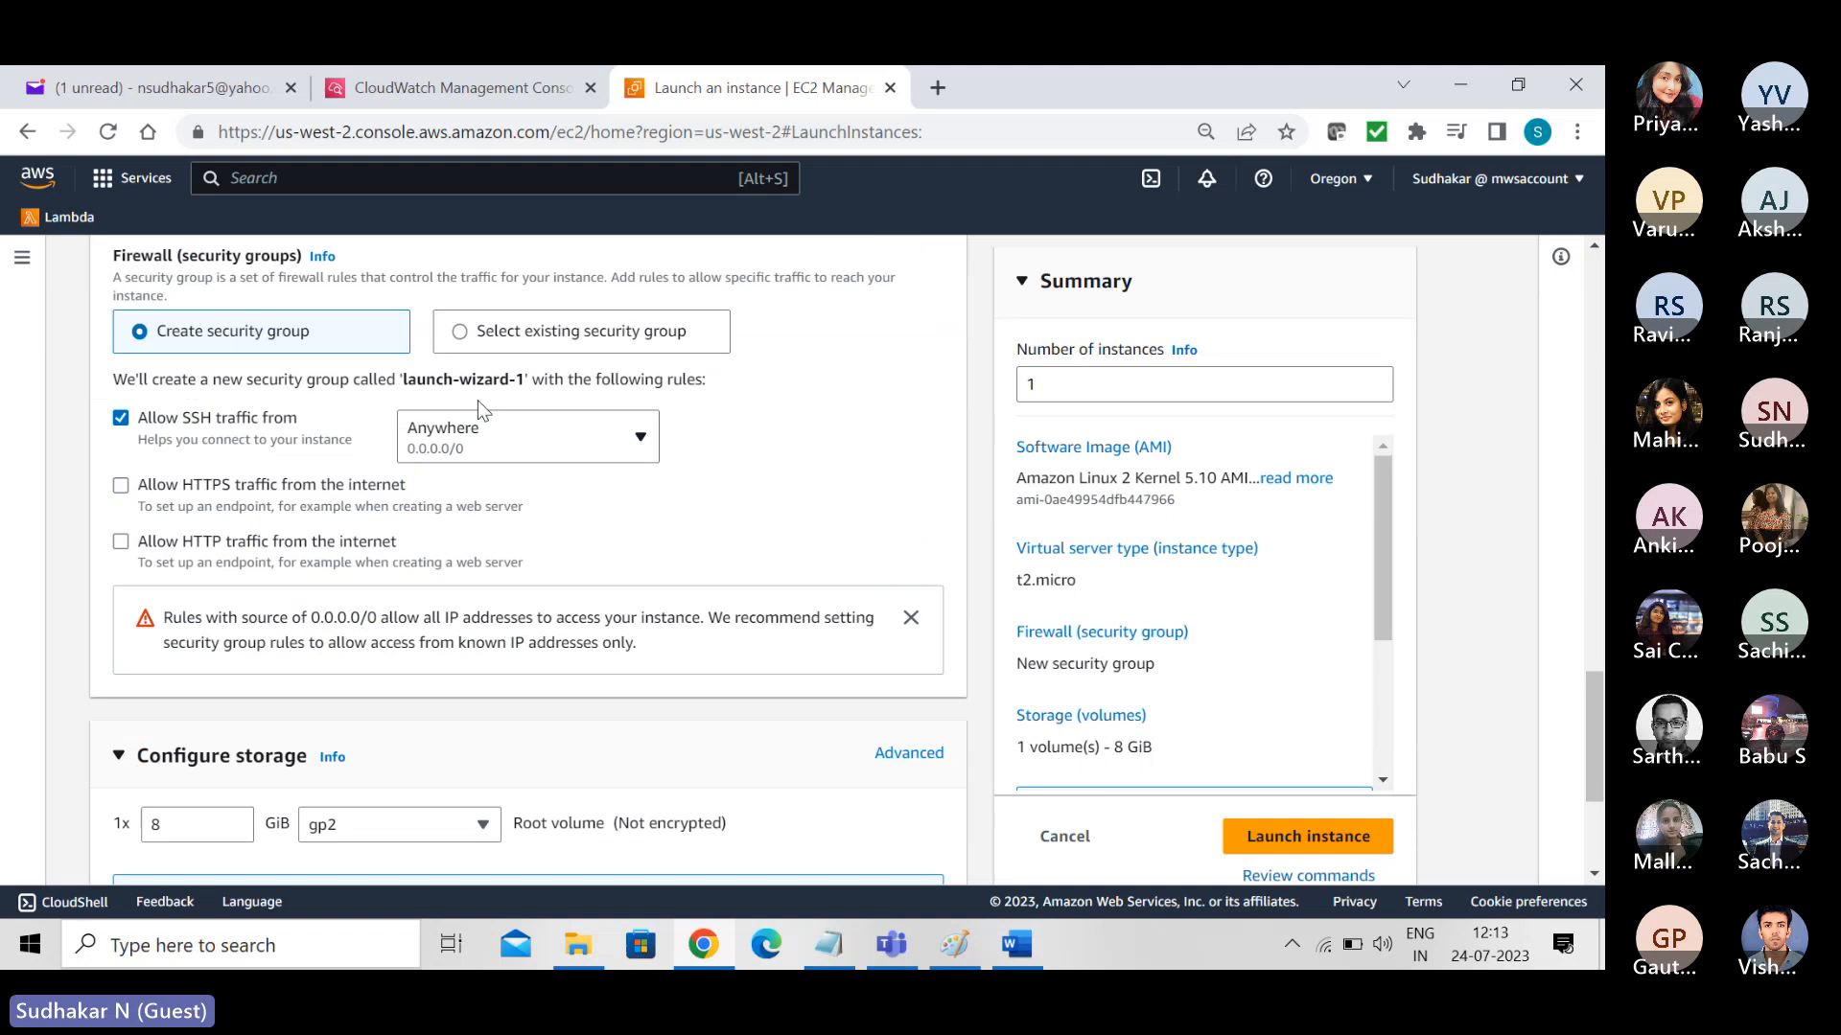
pyautogui.click(461, 332)
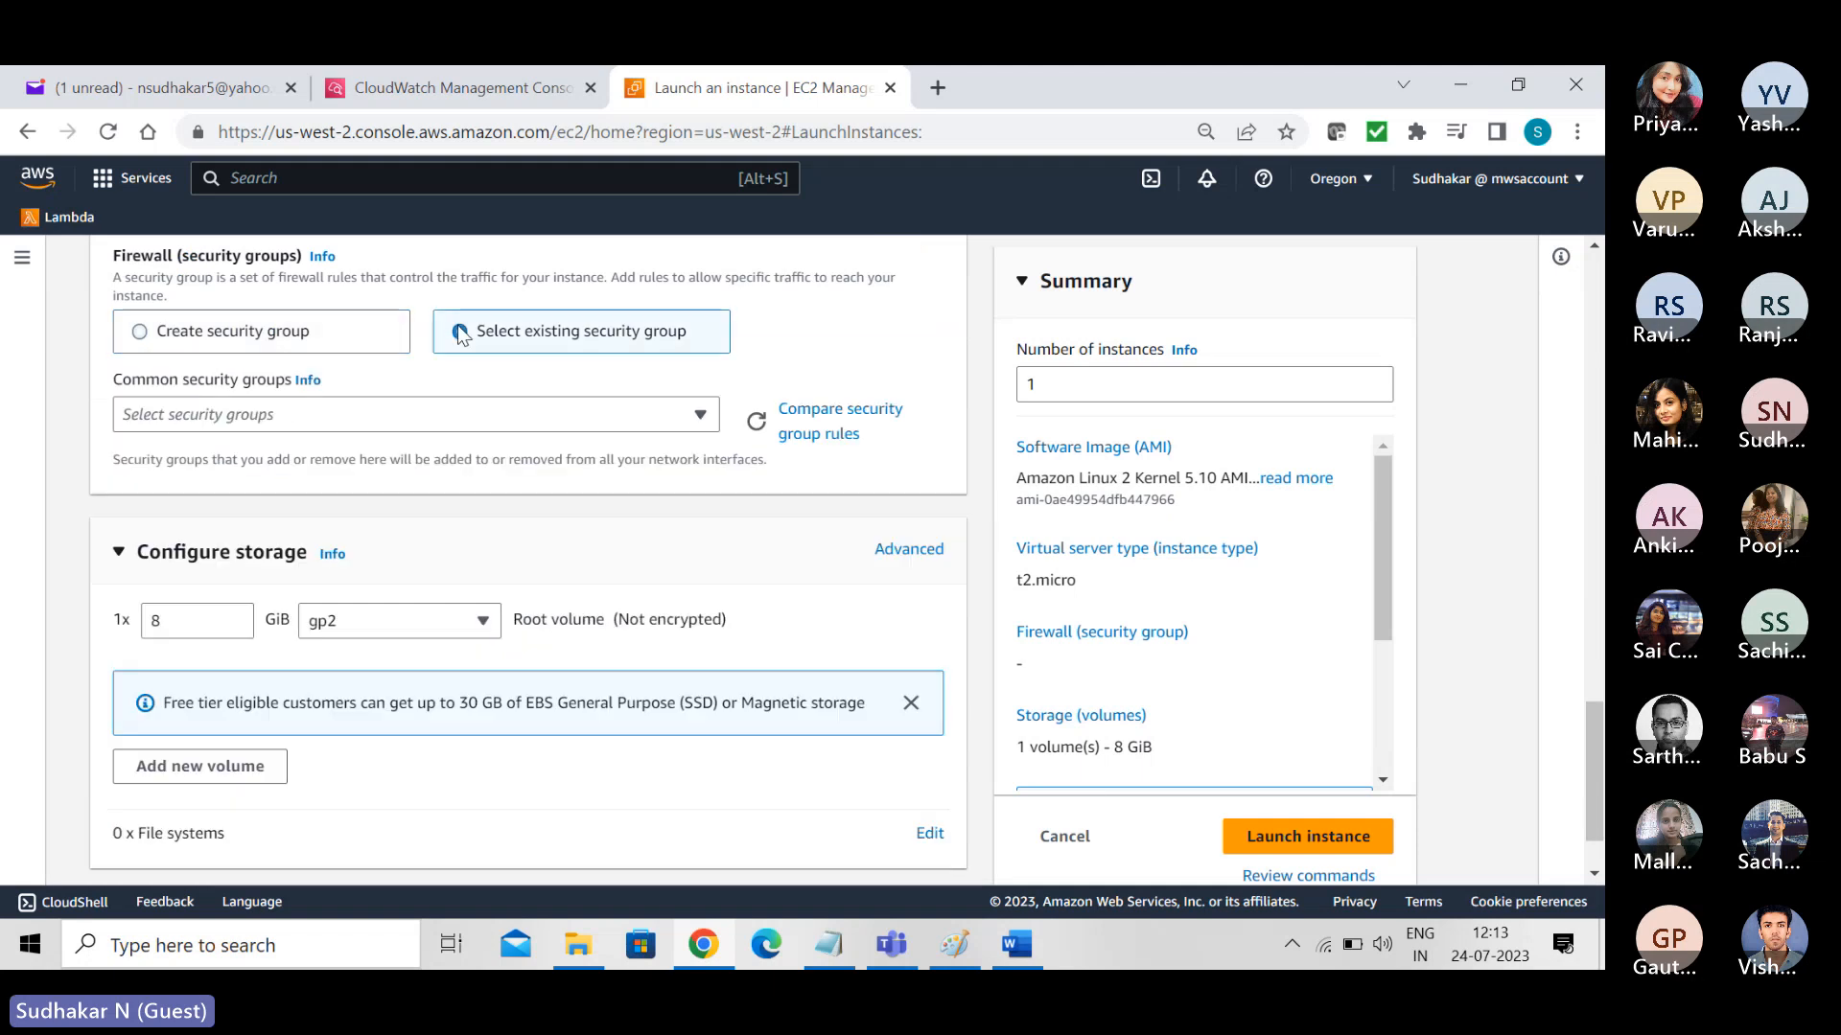
pyautogui.click(388, 422)
pyautogui.click(247, 518)
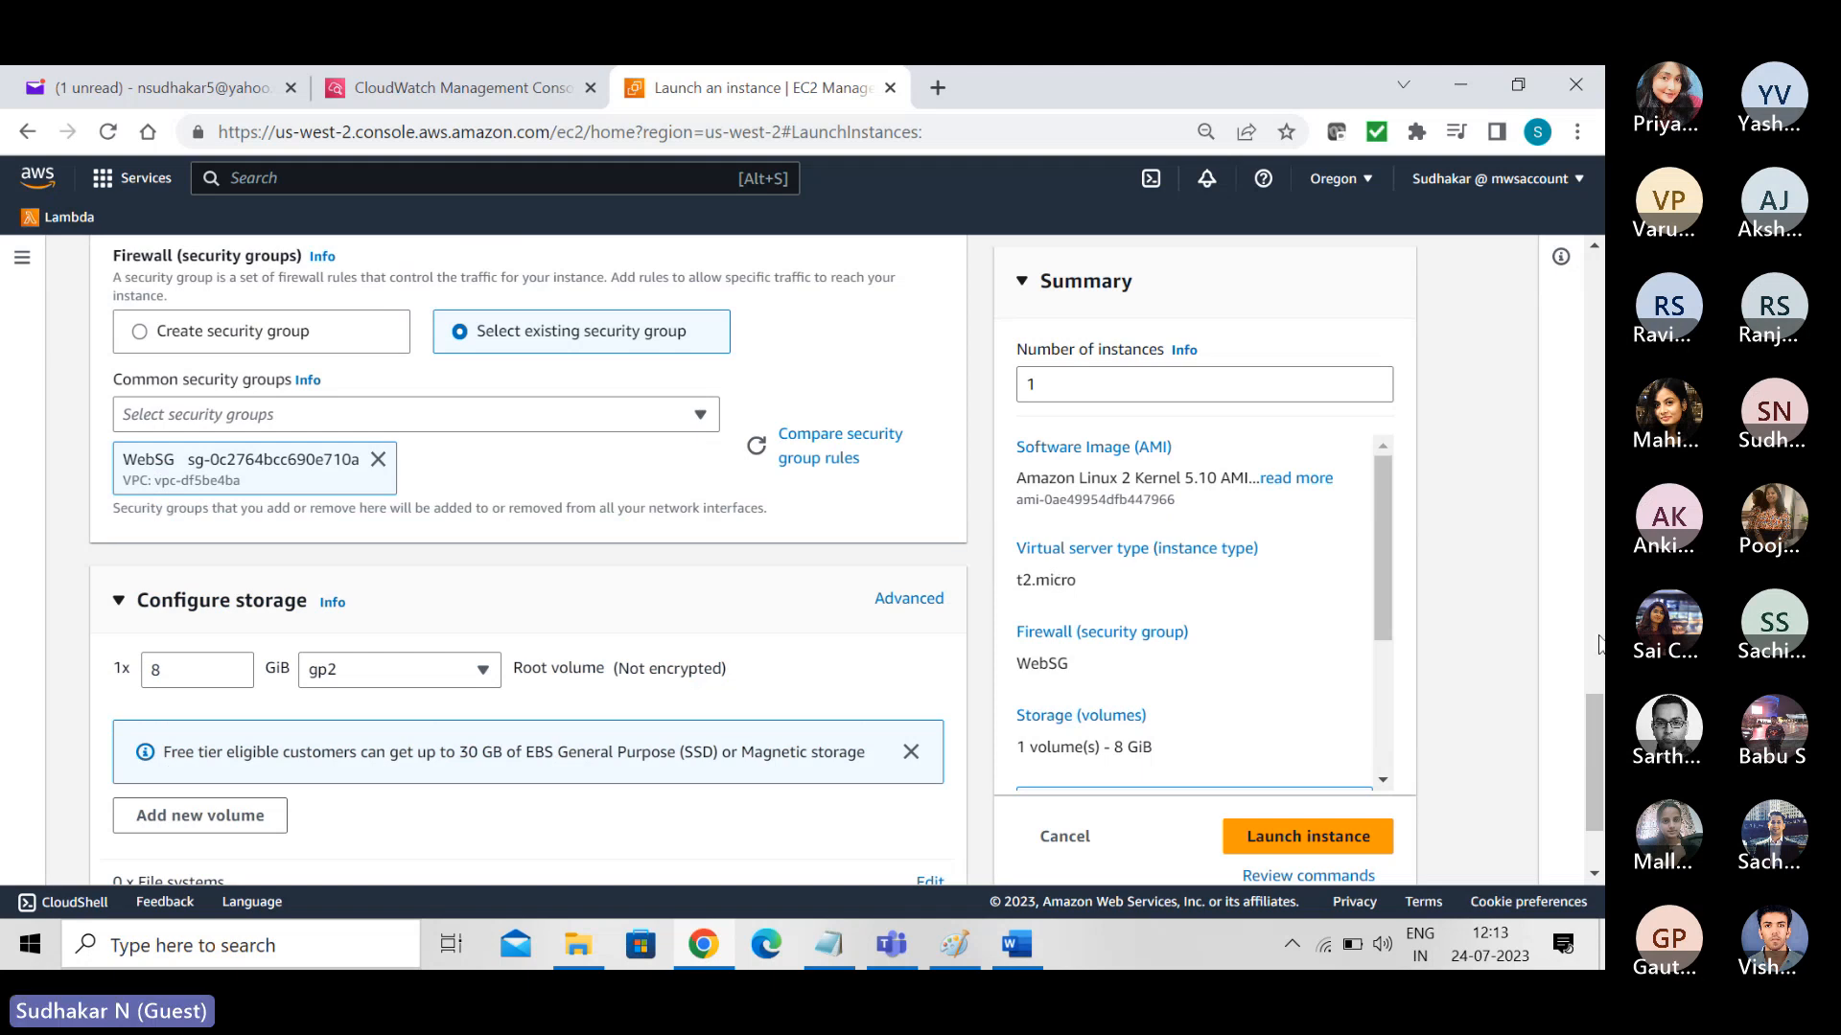
pyautogui.moveTo(1599, 784)
pyautogui.mouseDown()
pyautogui.moveTo(1603, 824)
pyautogui.moveTo(1596, 268)
pyautogui.moveTo(1594, 781)
pyautogui.mouseUp()
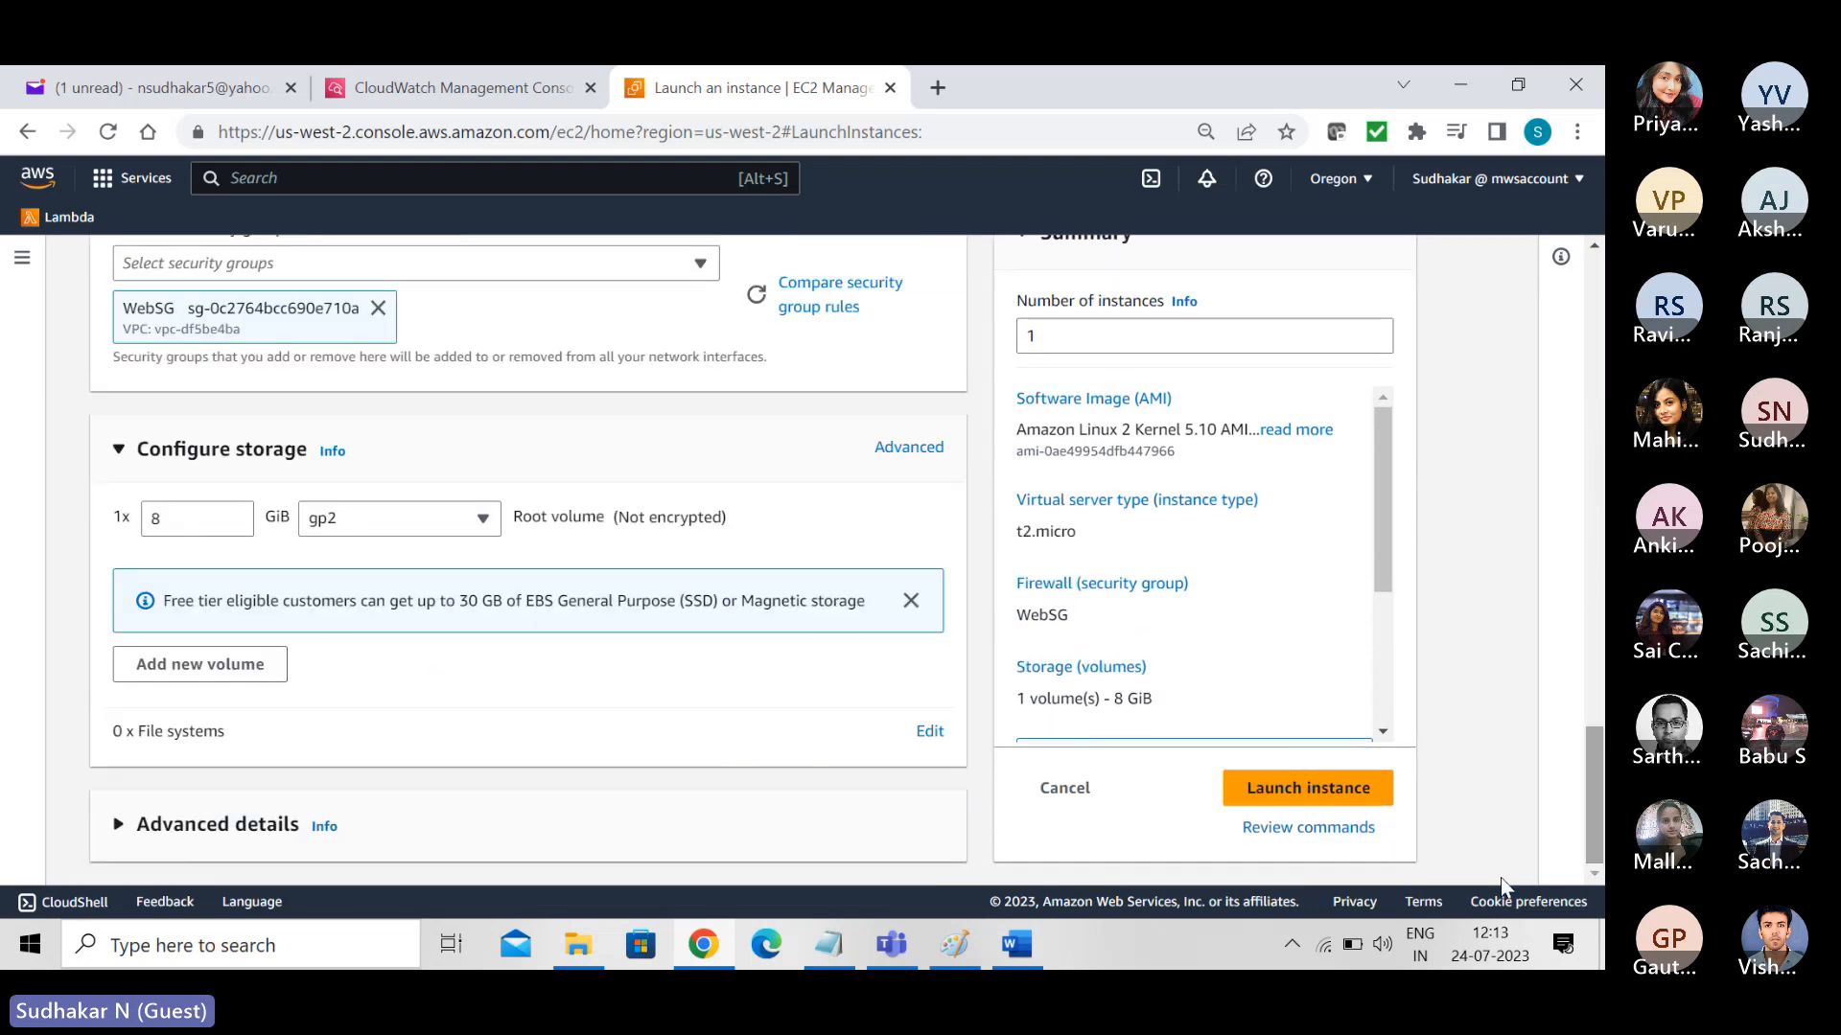
# - Launch the configured instance and open it in the EC2 instances list
pyautogui.click(1301, 795)
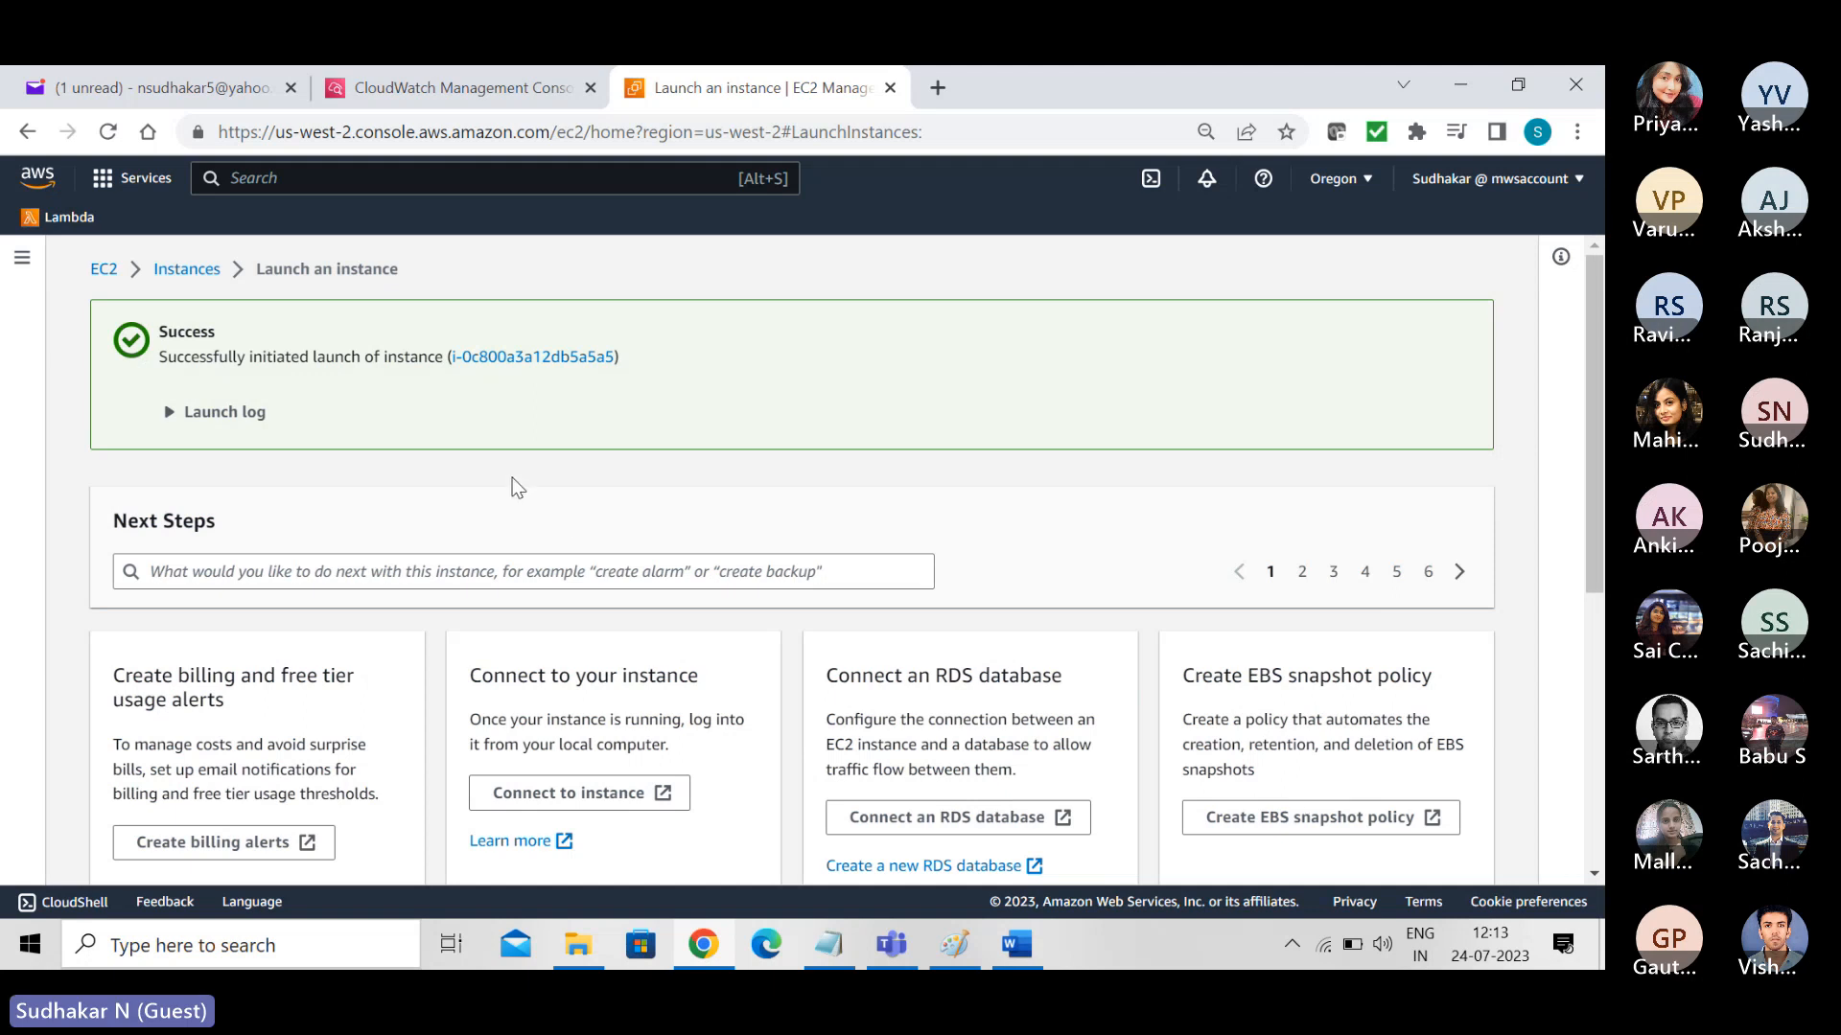
pyautogui.click(494, 358)
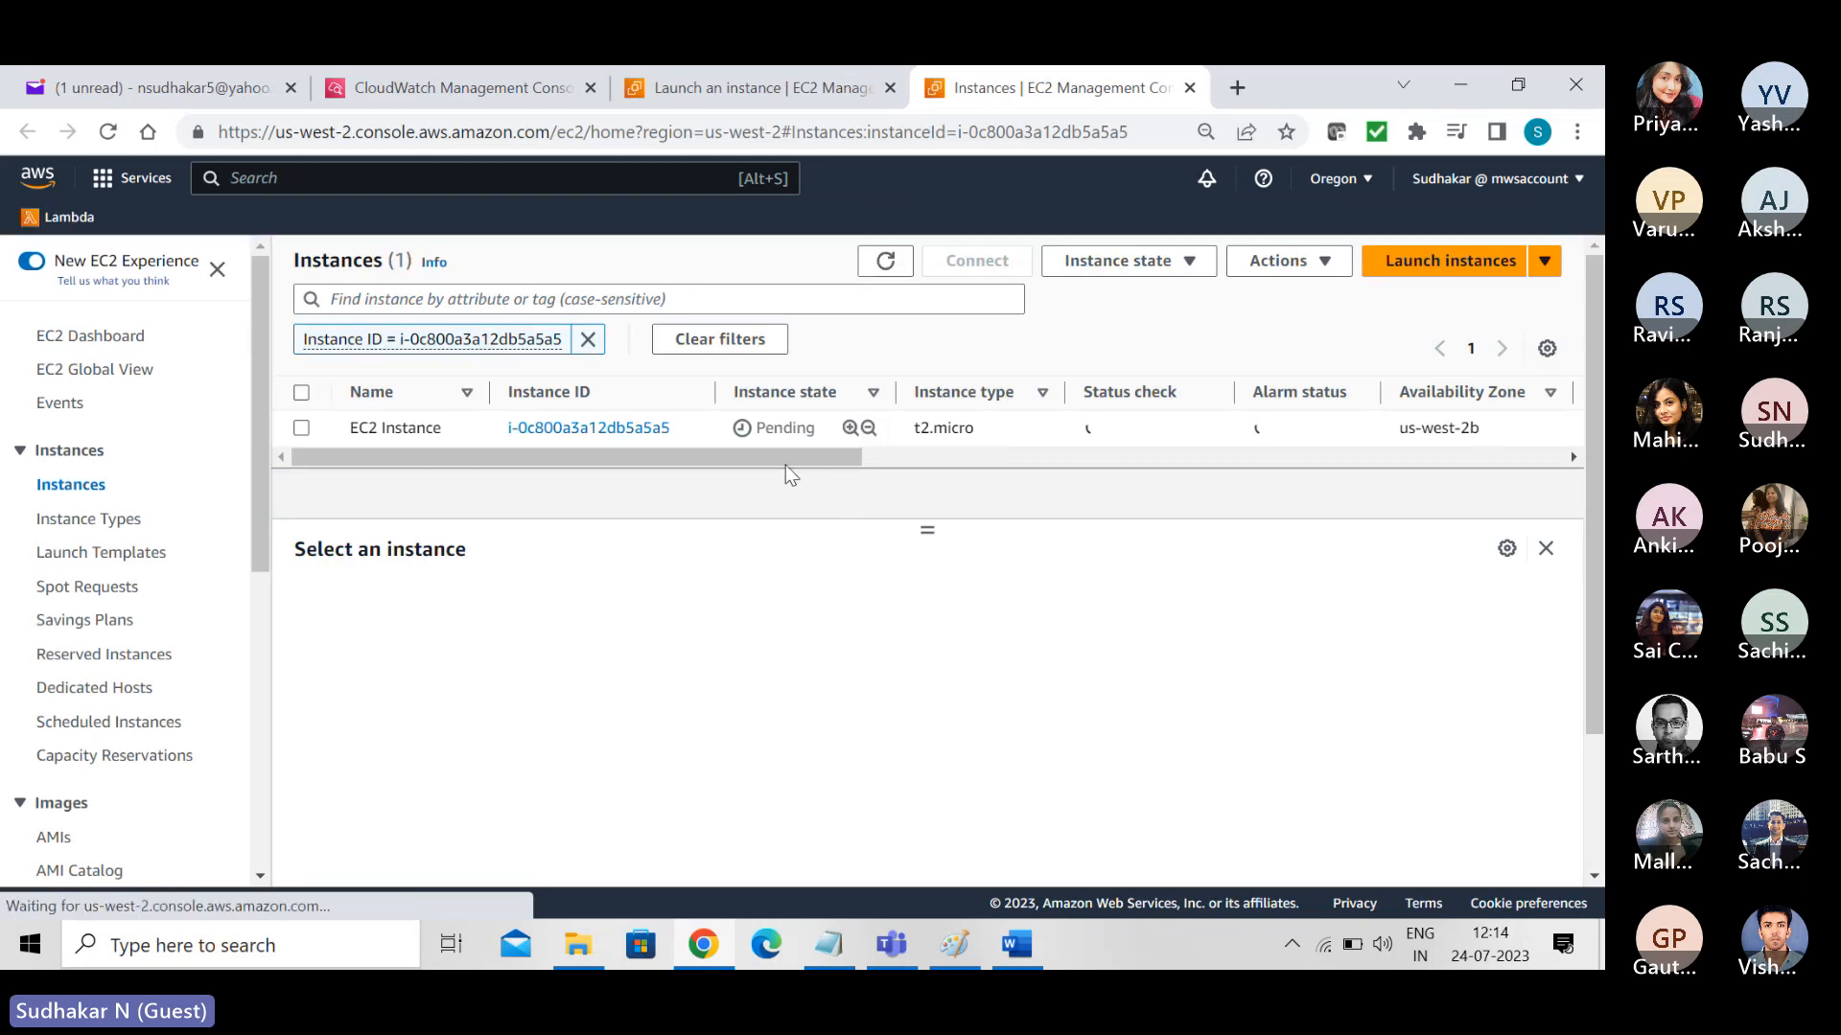
# - Refresh the log streams of /aws/events/instances in CloudWatch, open the new stream and expand its event's details
pyautogui.click(508, 89)
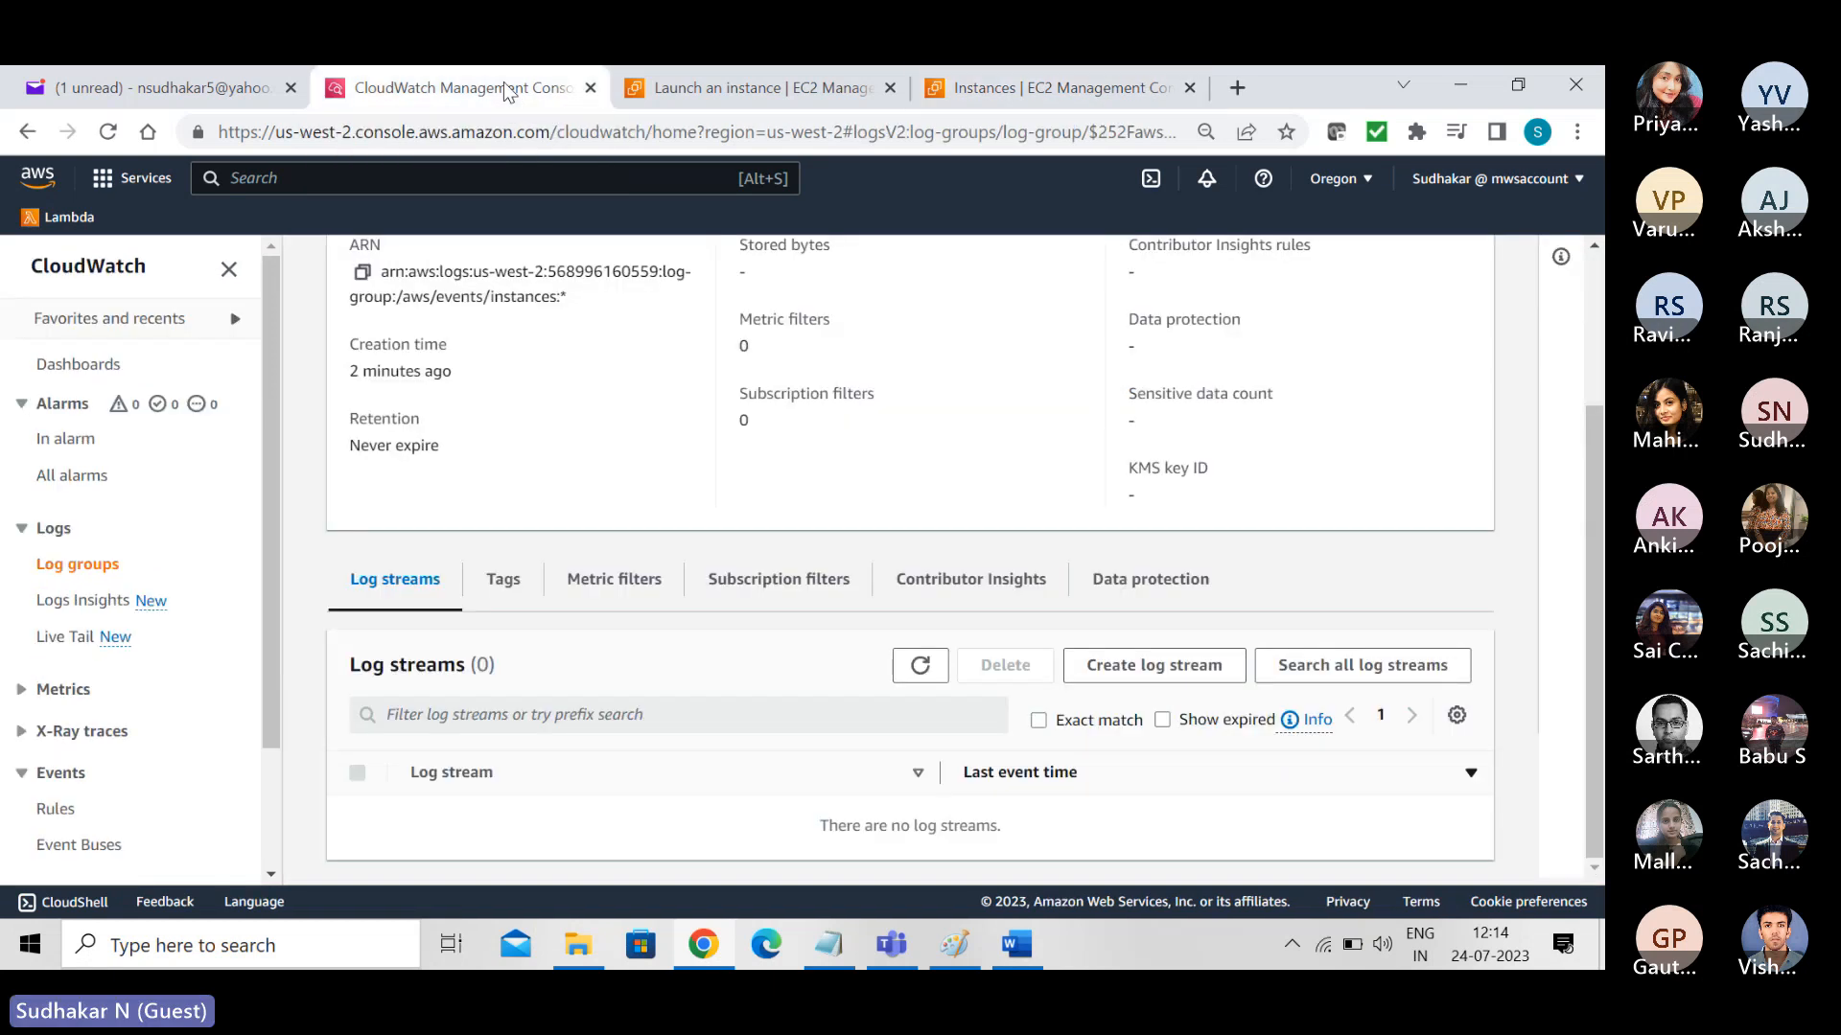
pyautogui.click(922, 671)
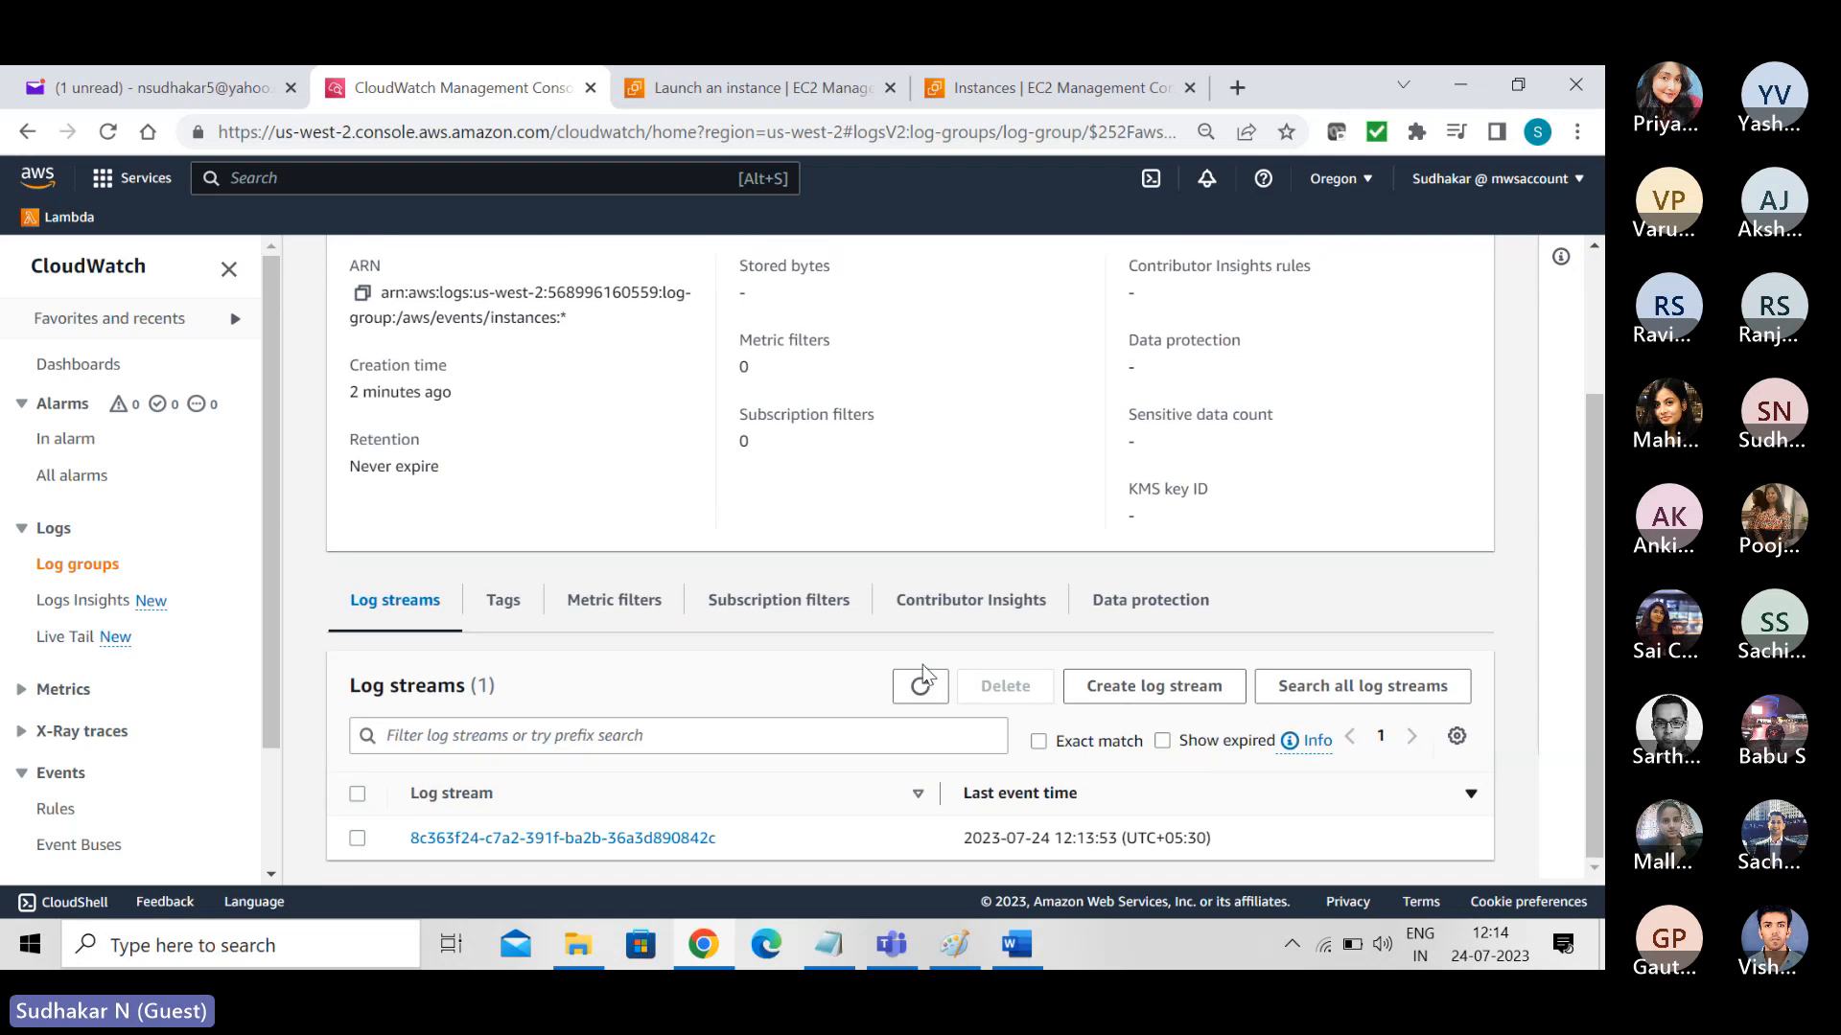
pyautogui.click(623, 843)
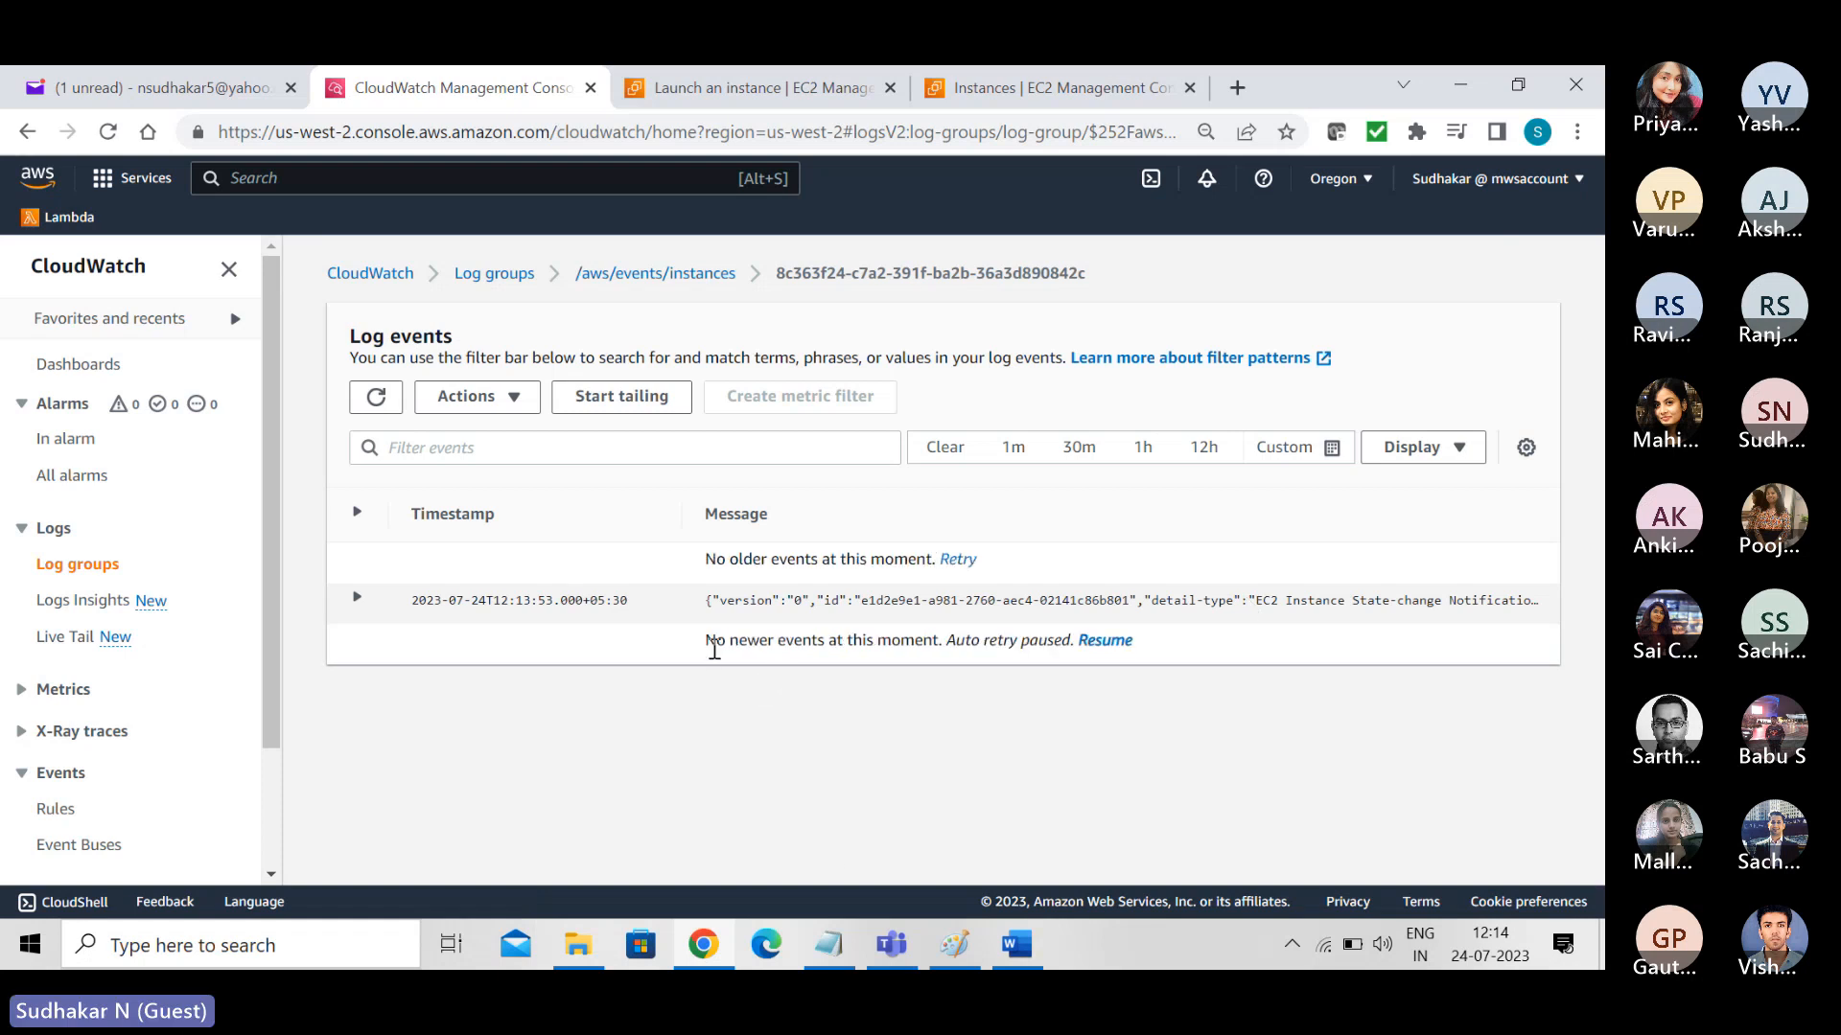
pyautogui.click(357, 599)
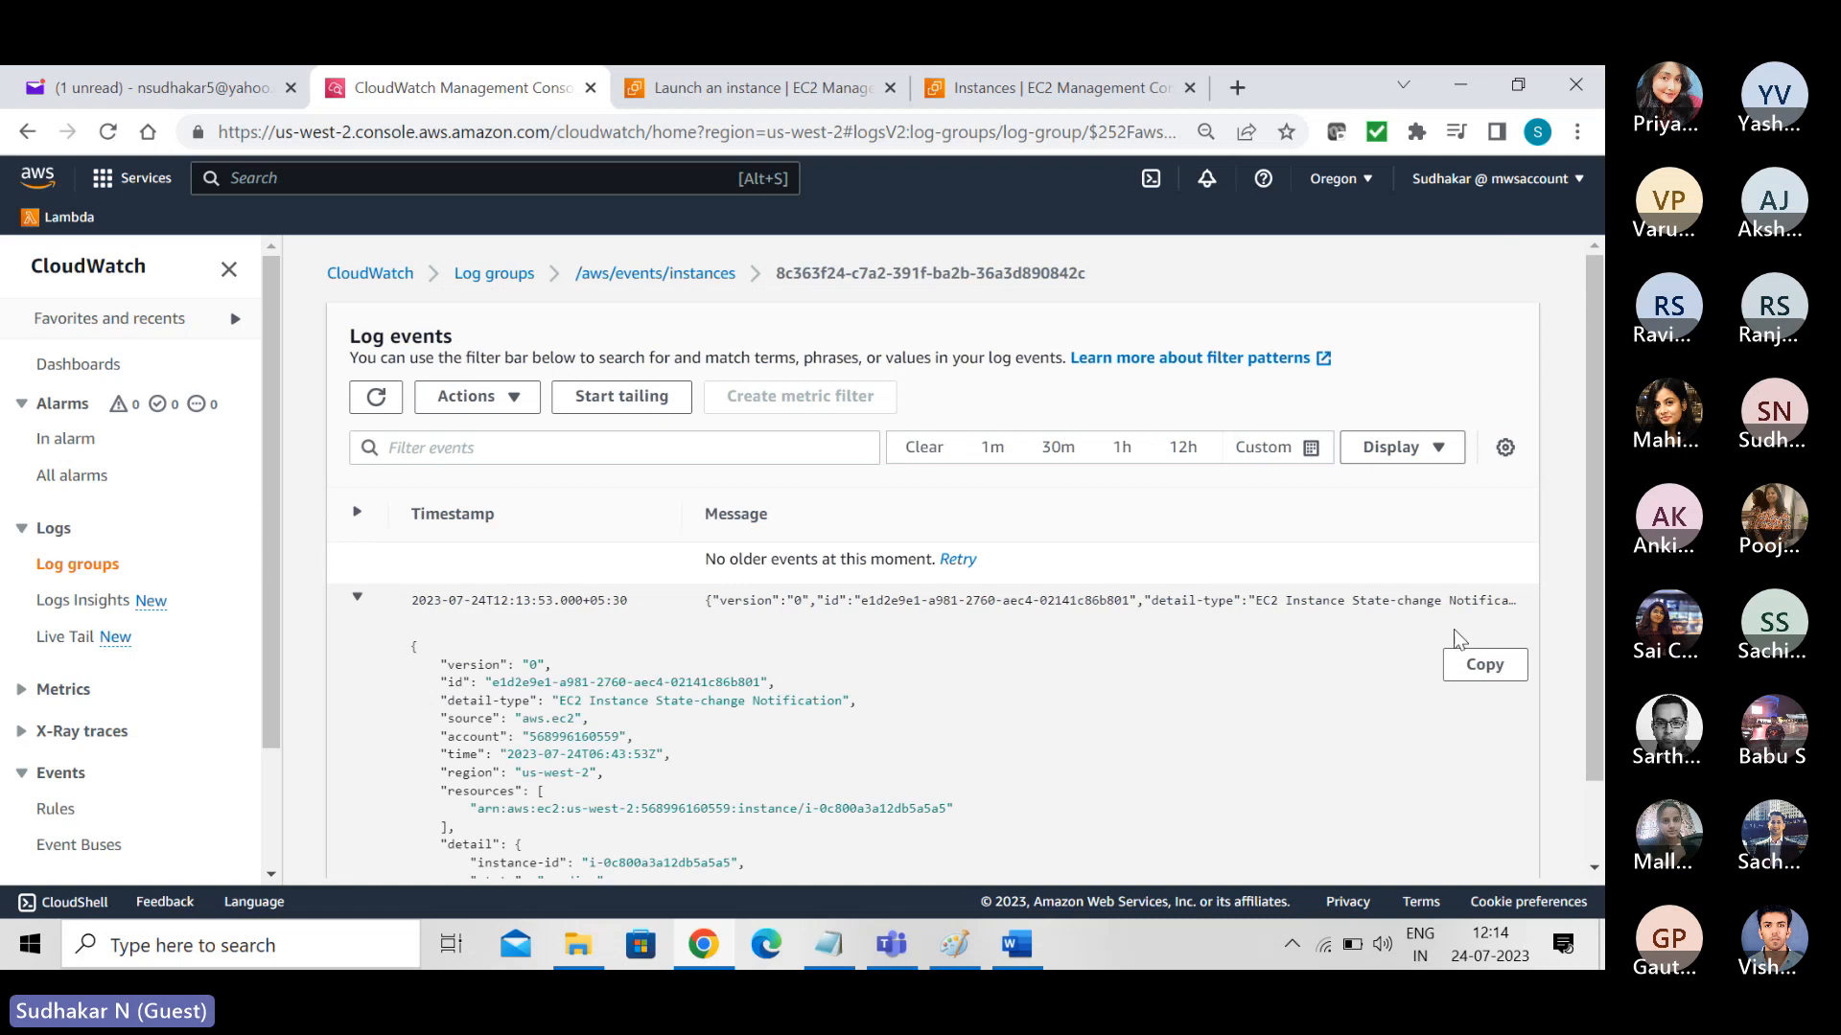
pyautogui.scroll(-1, 698, 743)
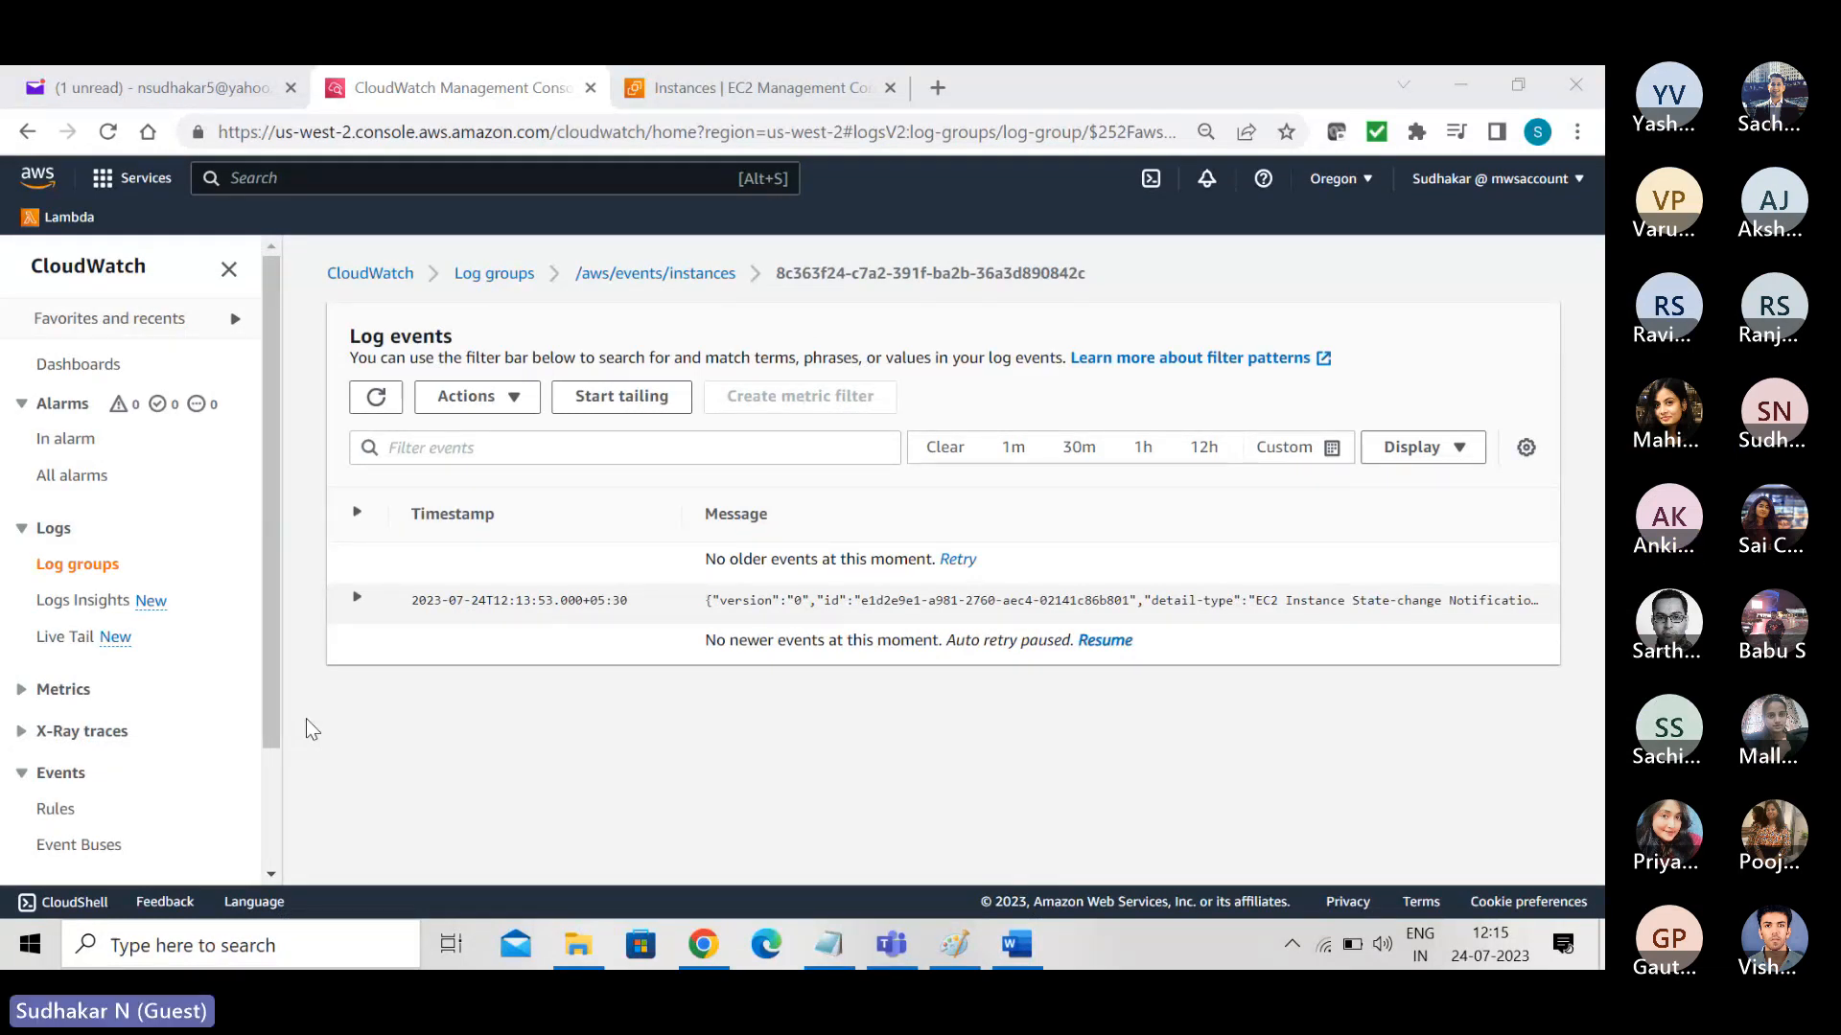
# - Refresh the log events, review the full JSON of the 12:13:53 state-change event again, and collapse it
pyautogui.click(379, 403)
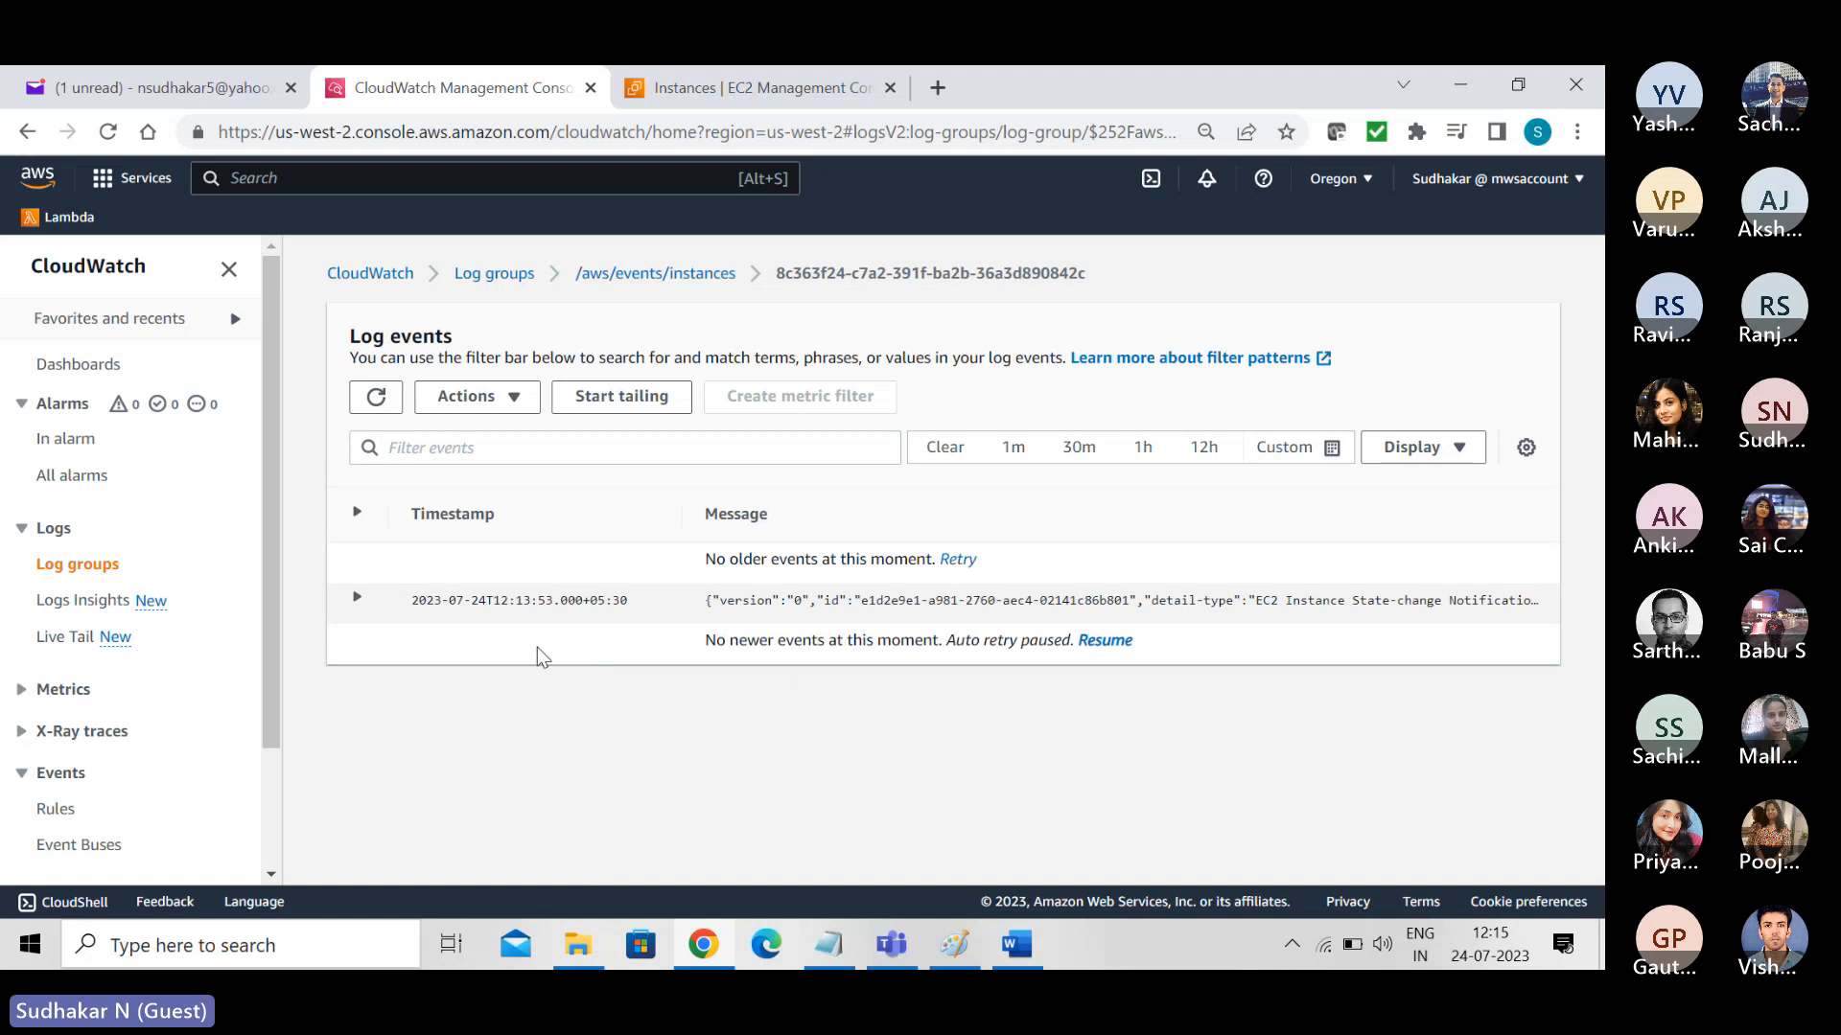
pyautogui.click(357, 598)
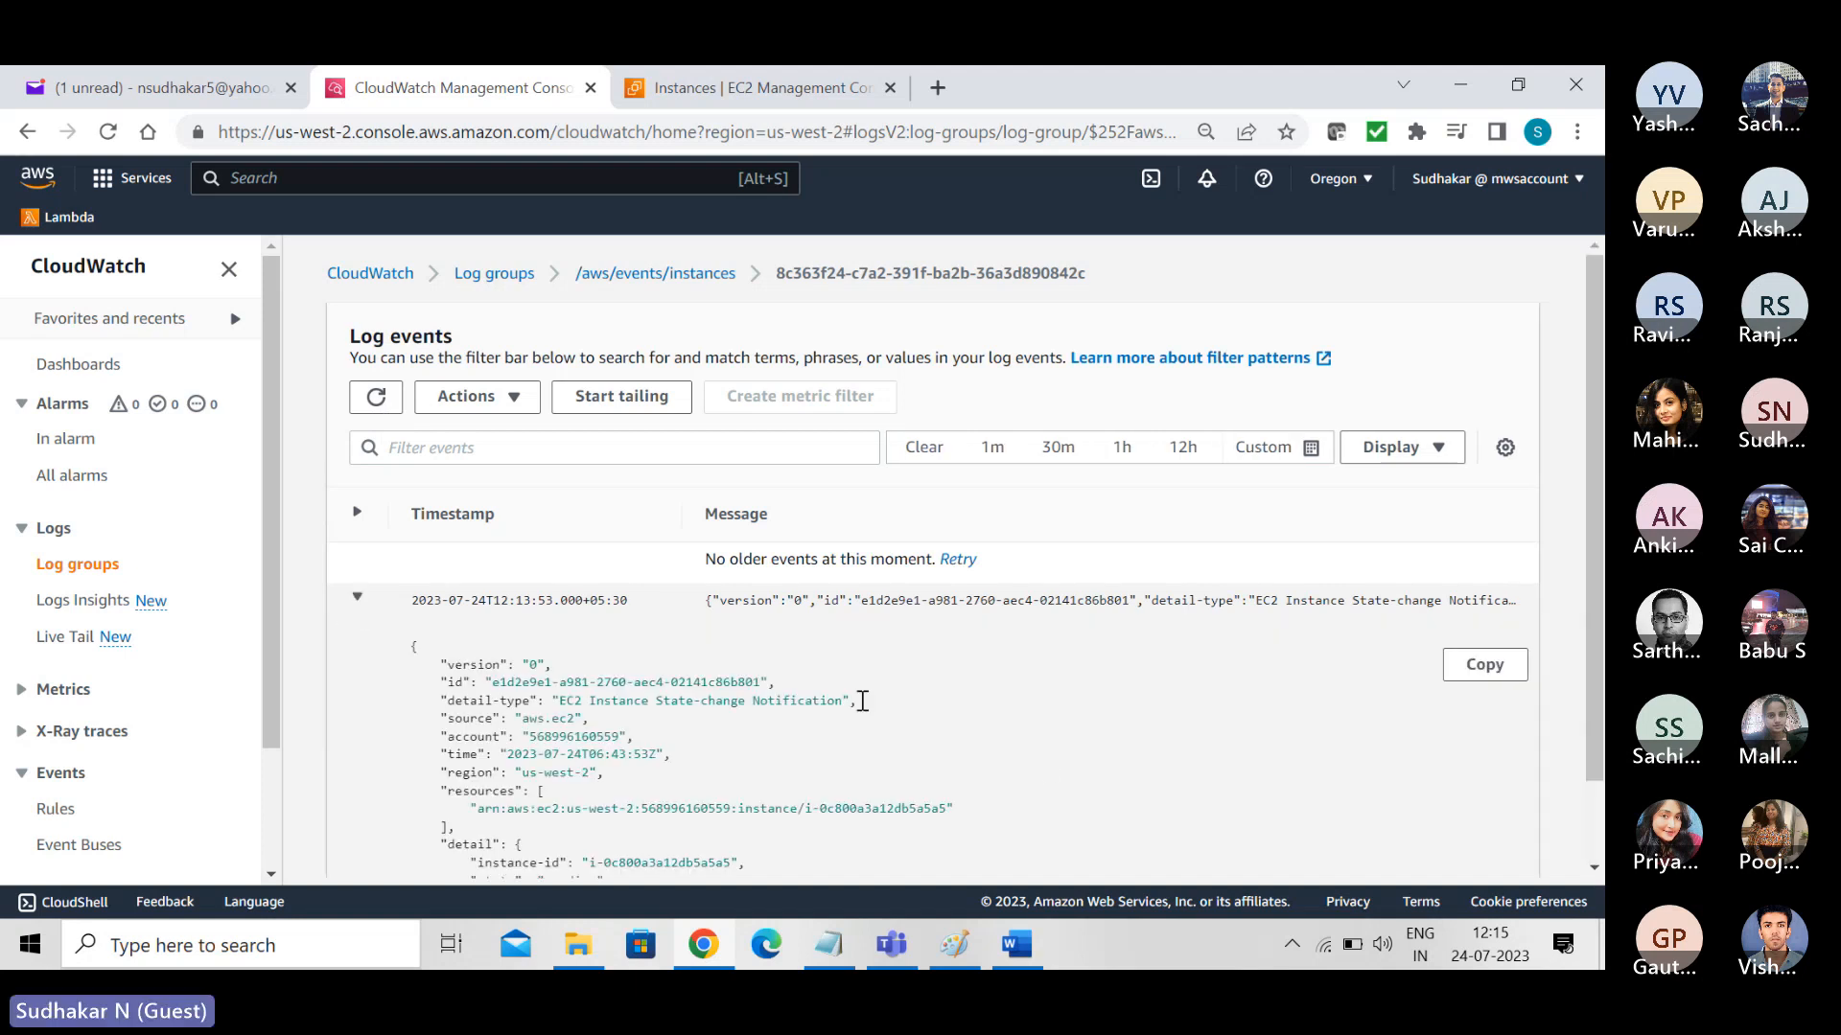
pyautogui.scroll(-1, 1596, 613)
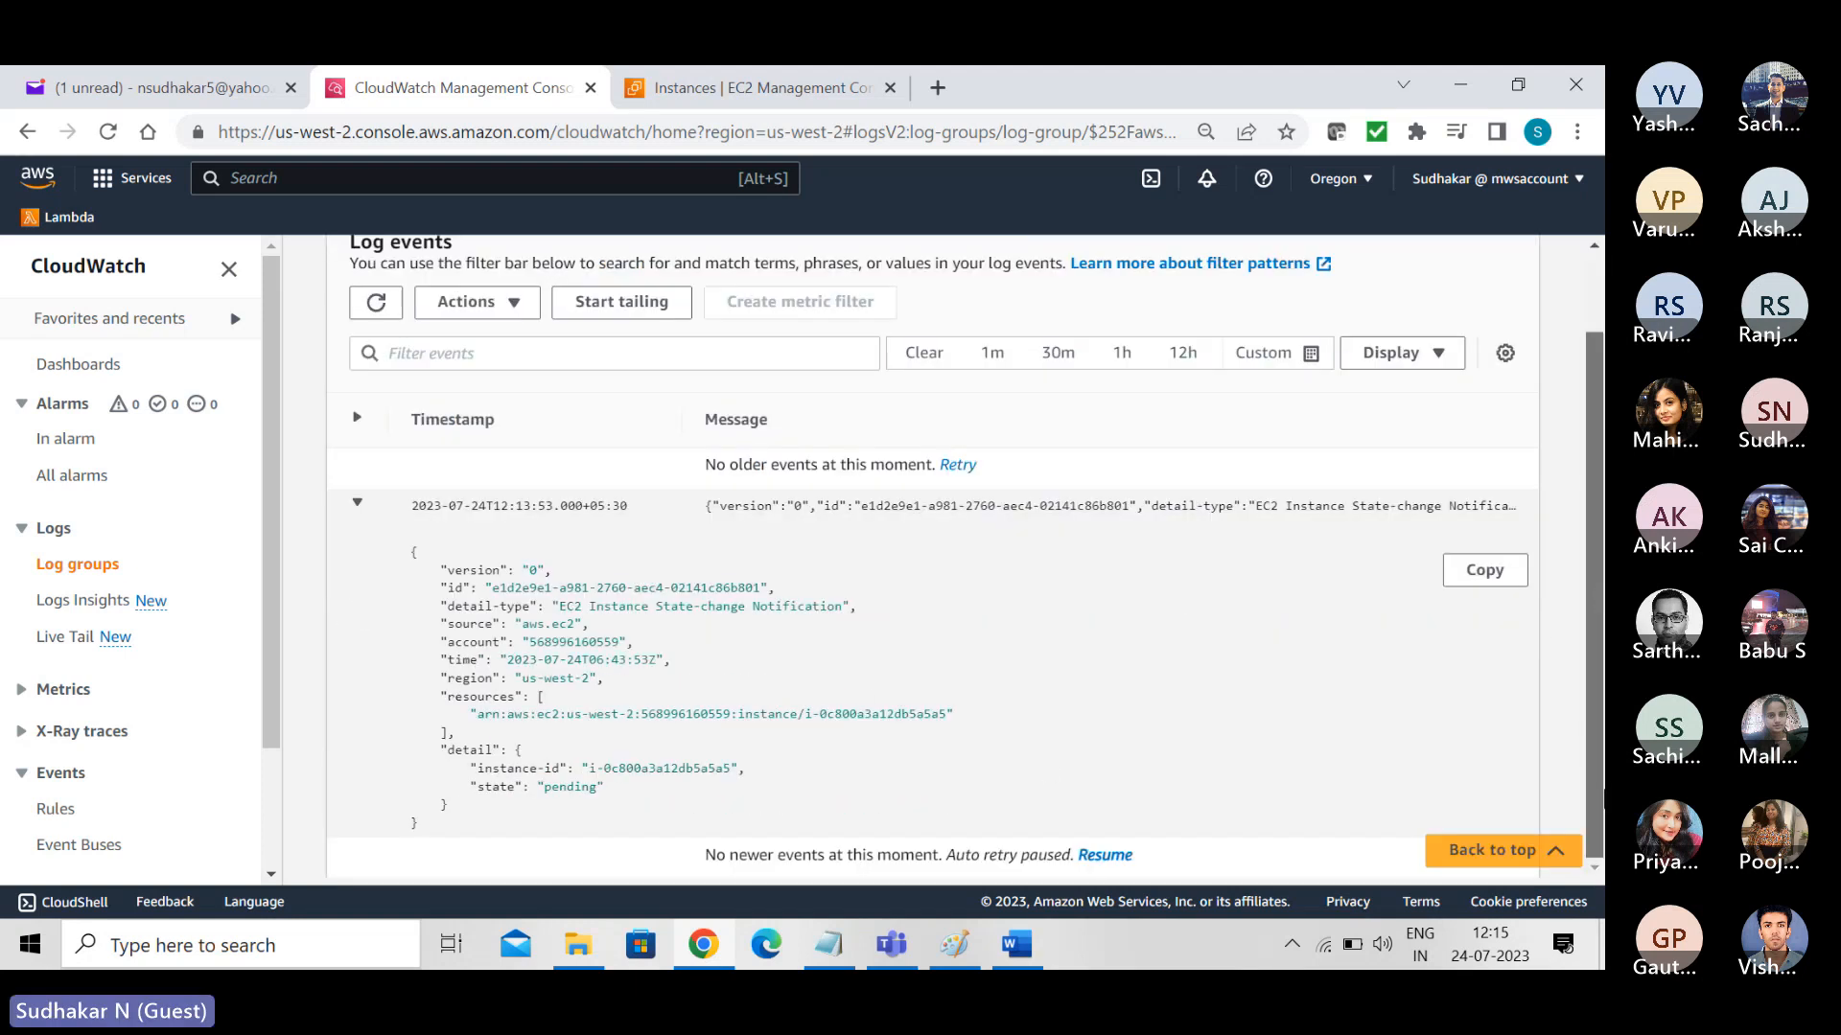
pyautogui.scroll(1, 1586, 560)
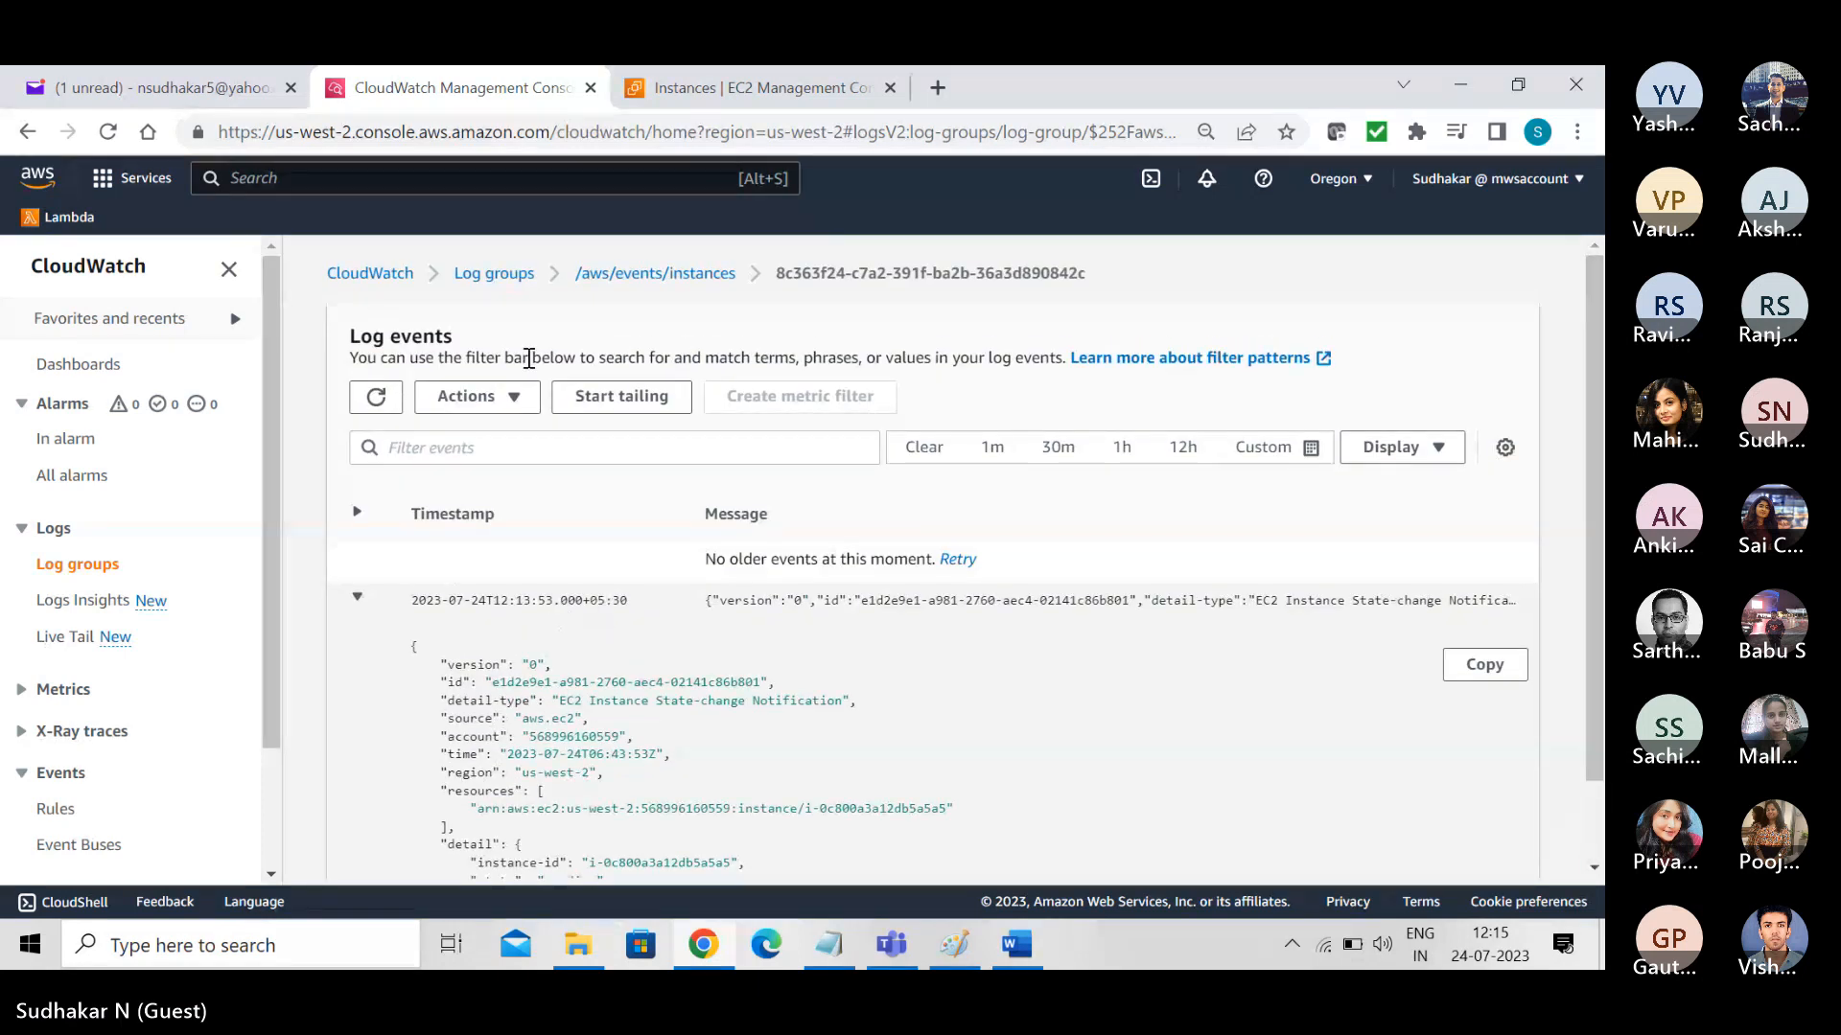
pyautogui.click(357, 602)
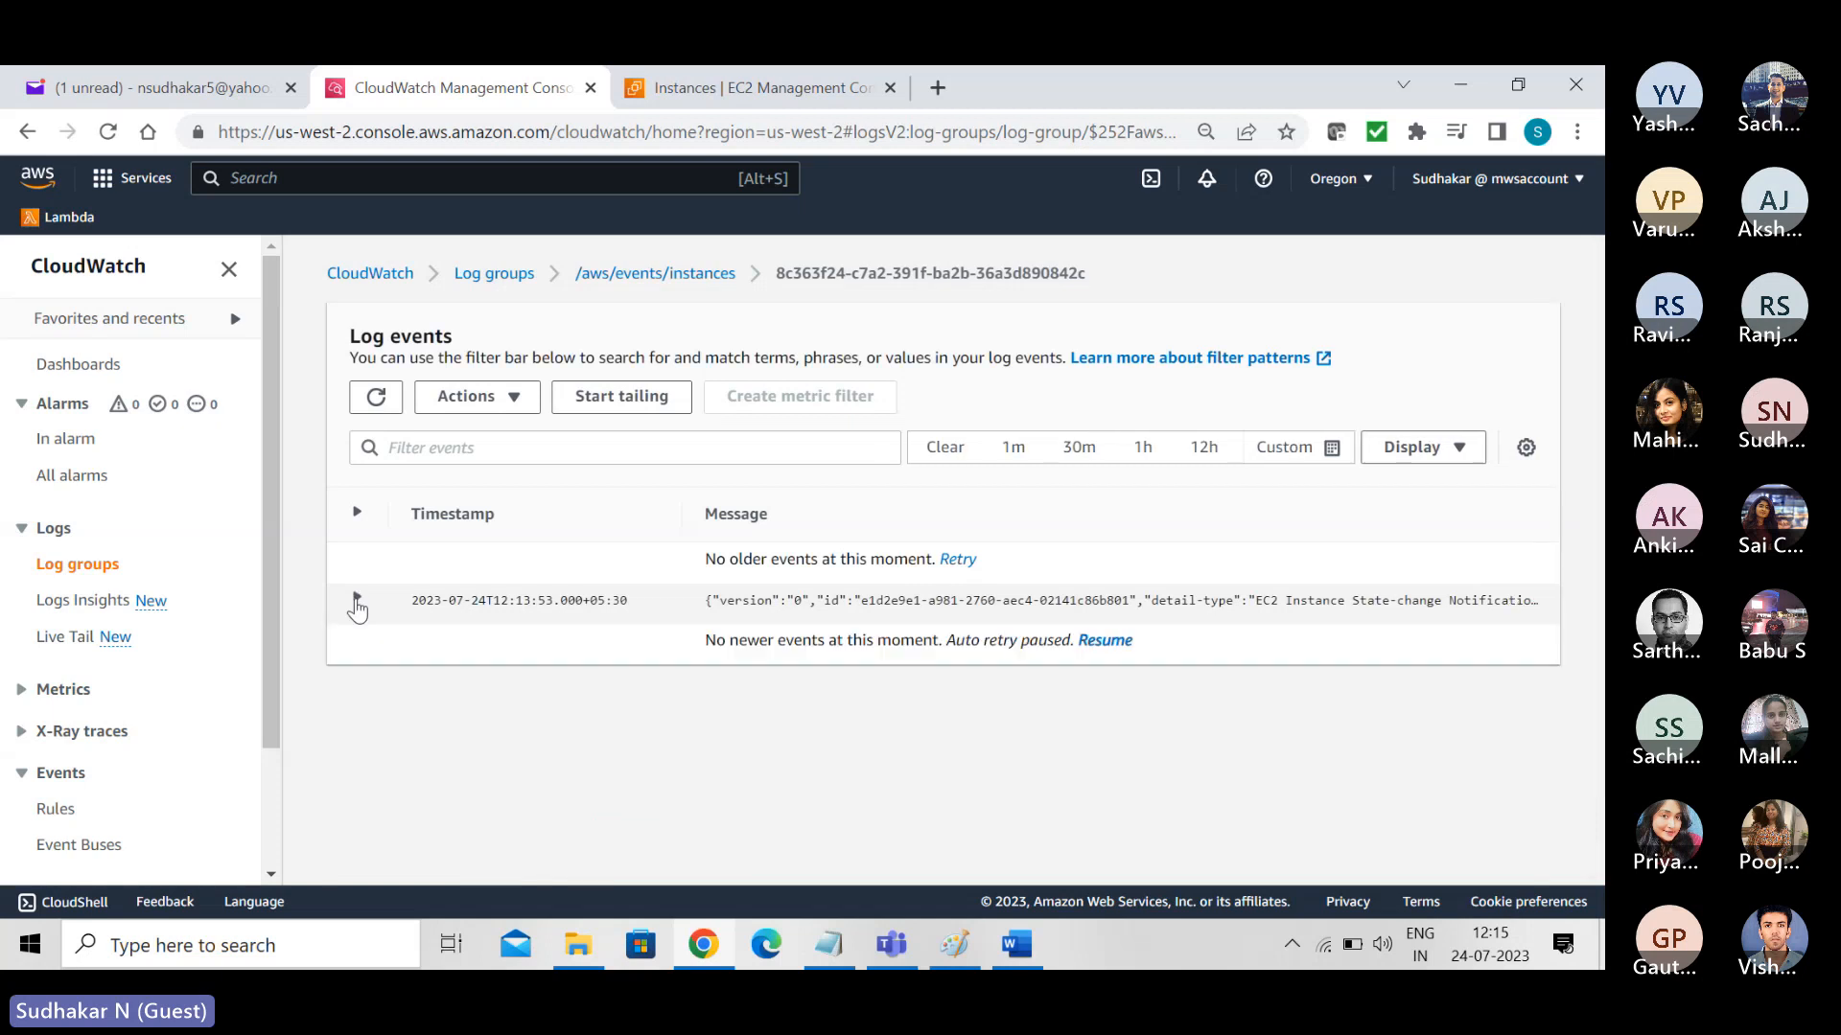
# - Go back to the log groups, refresh them, and reopen /aws/events/instances to view its log streams
pyautogui.click(495, 277)
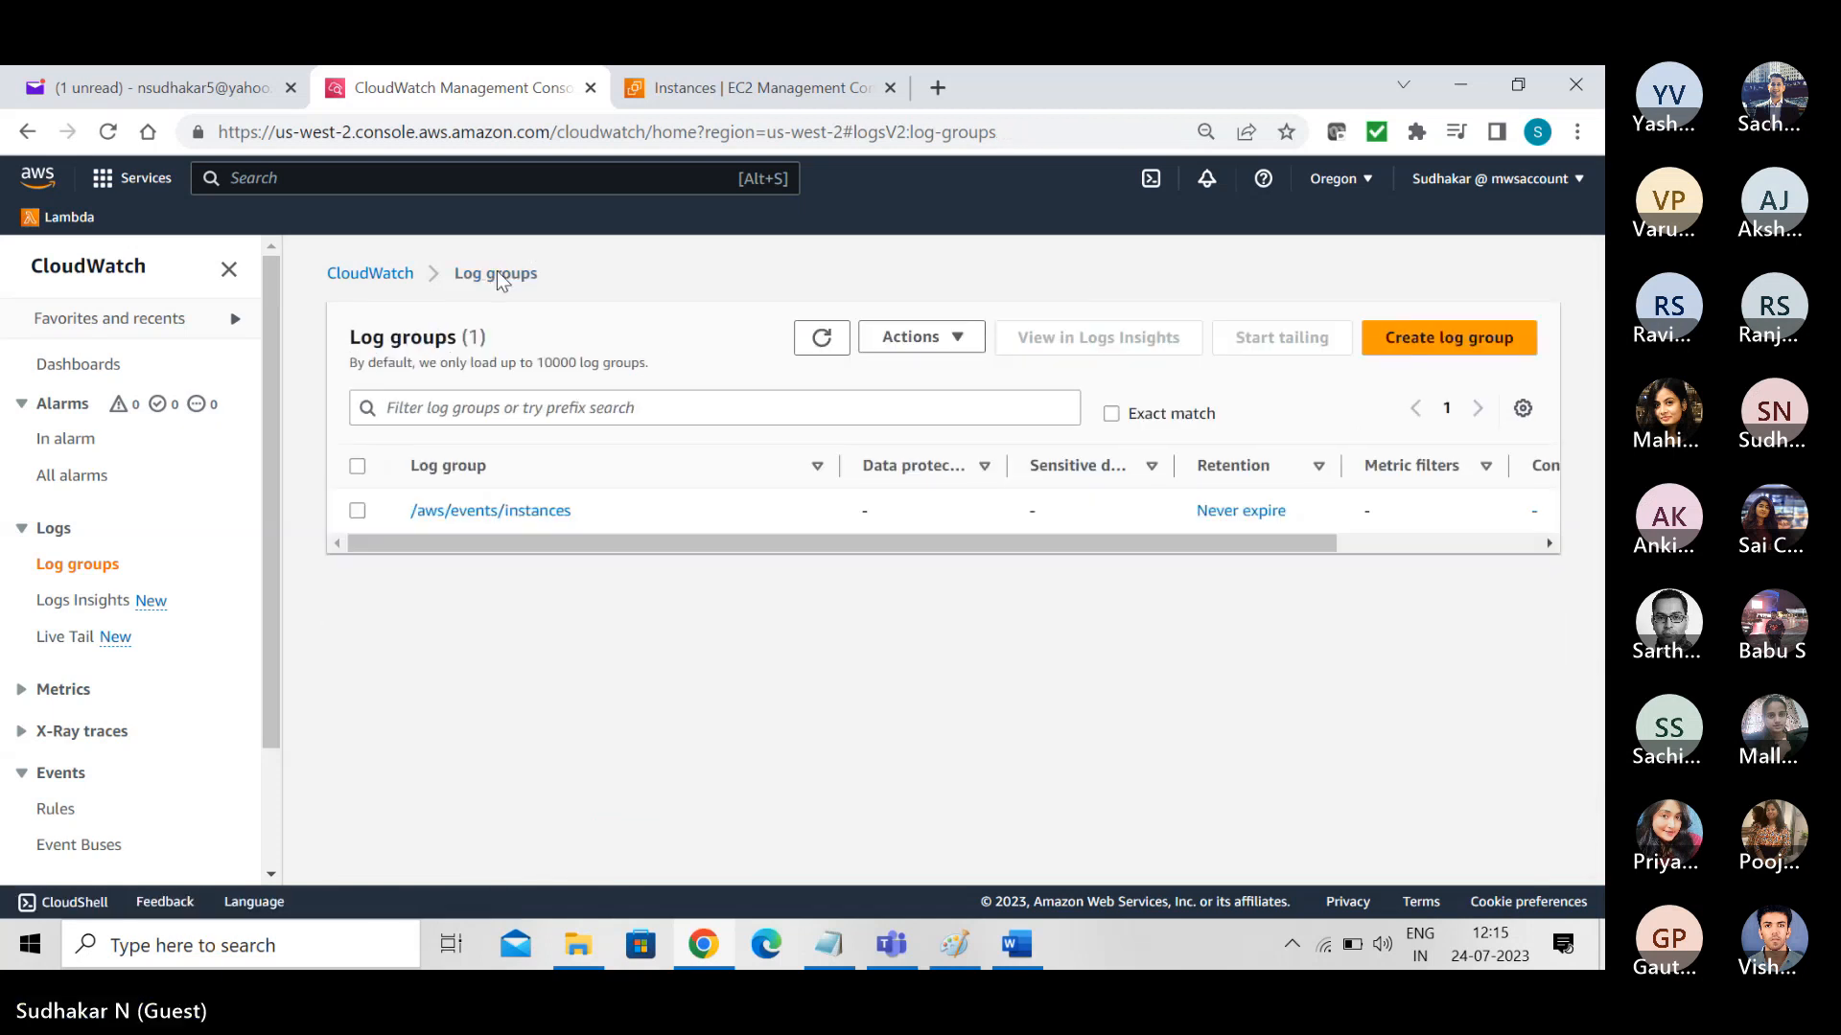
pyautogui.click(821, 338)
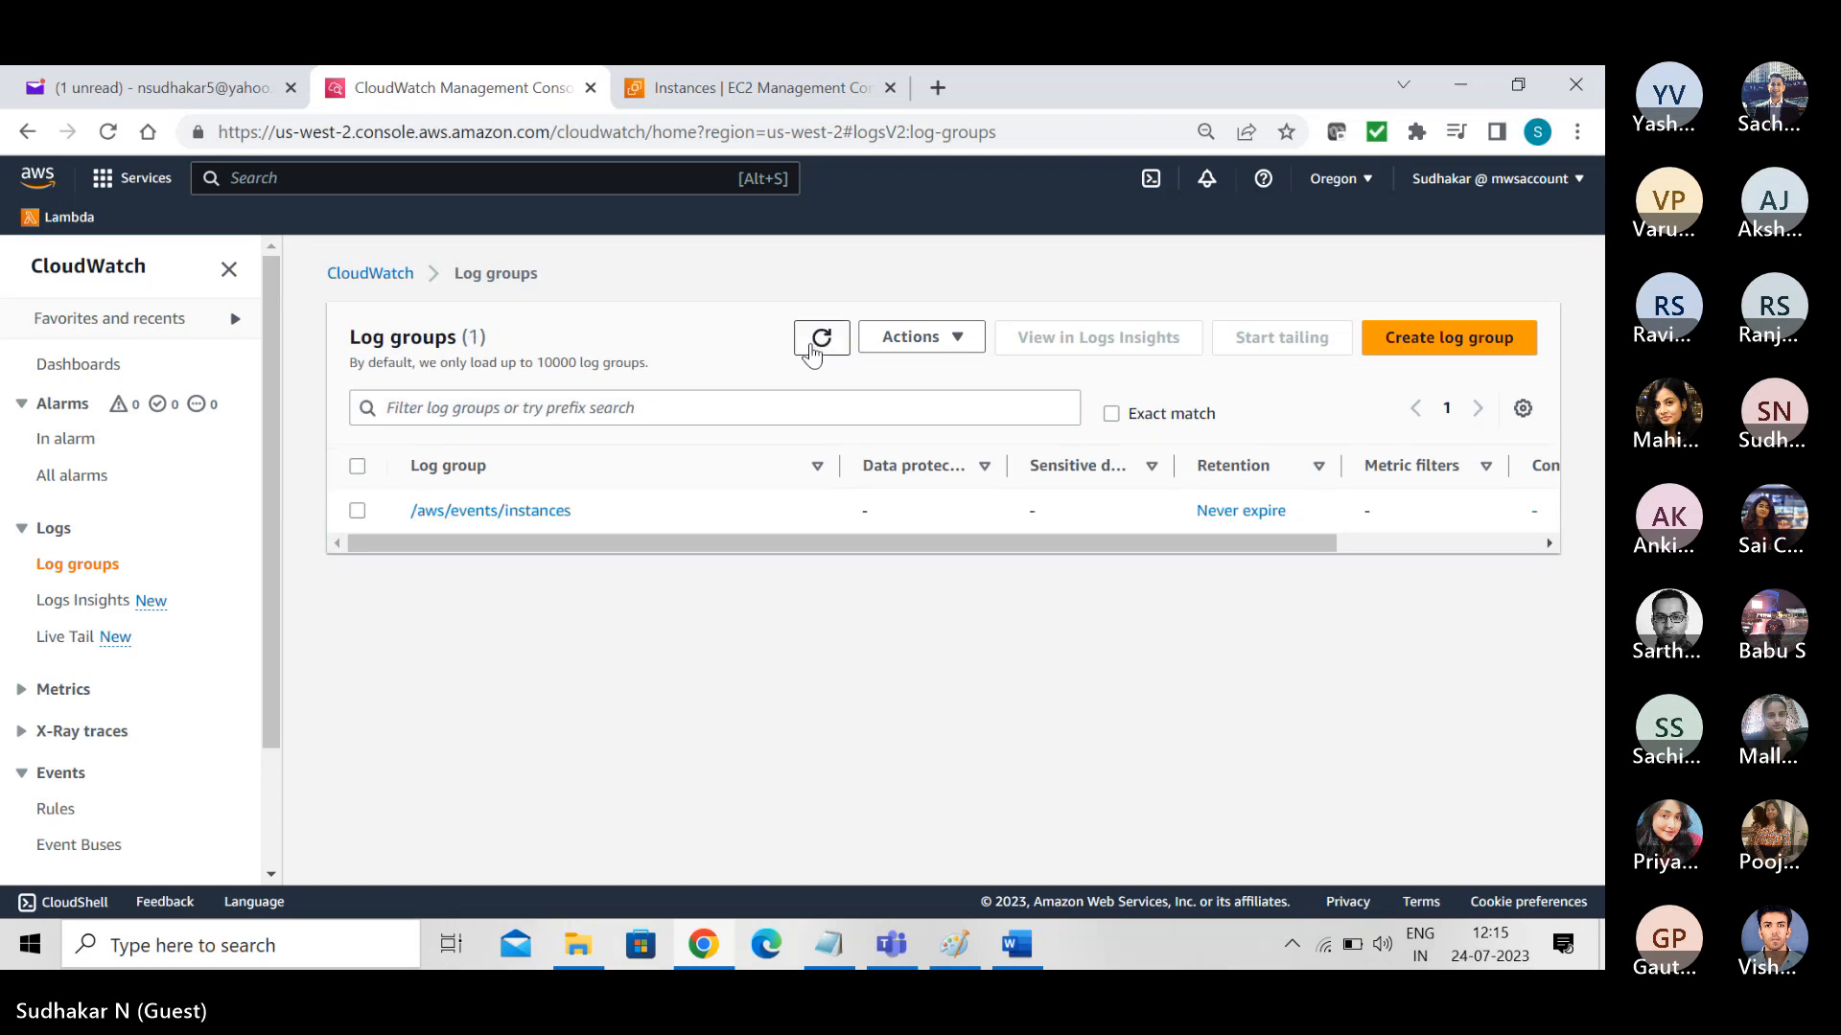
pyautogui.click(436, 510)
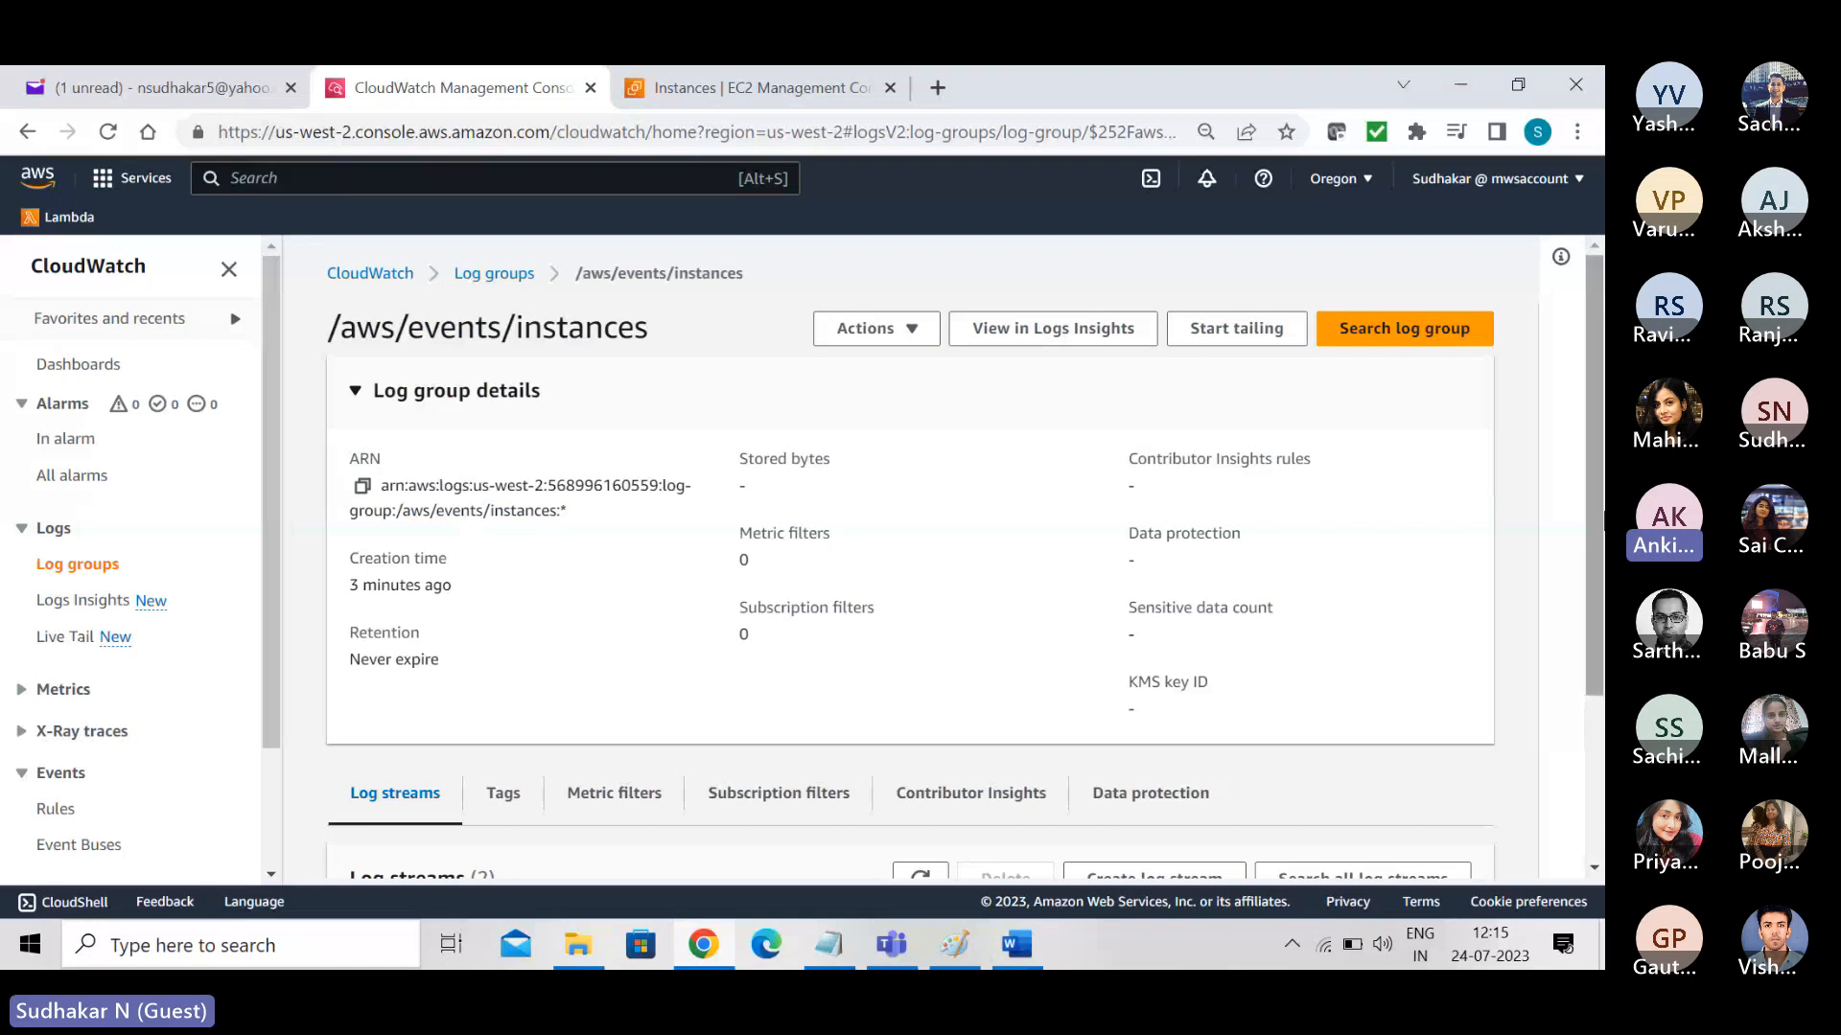
pyautogui.moveTo(1597, 504); pyautogui.dragTo(1603, 661)
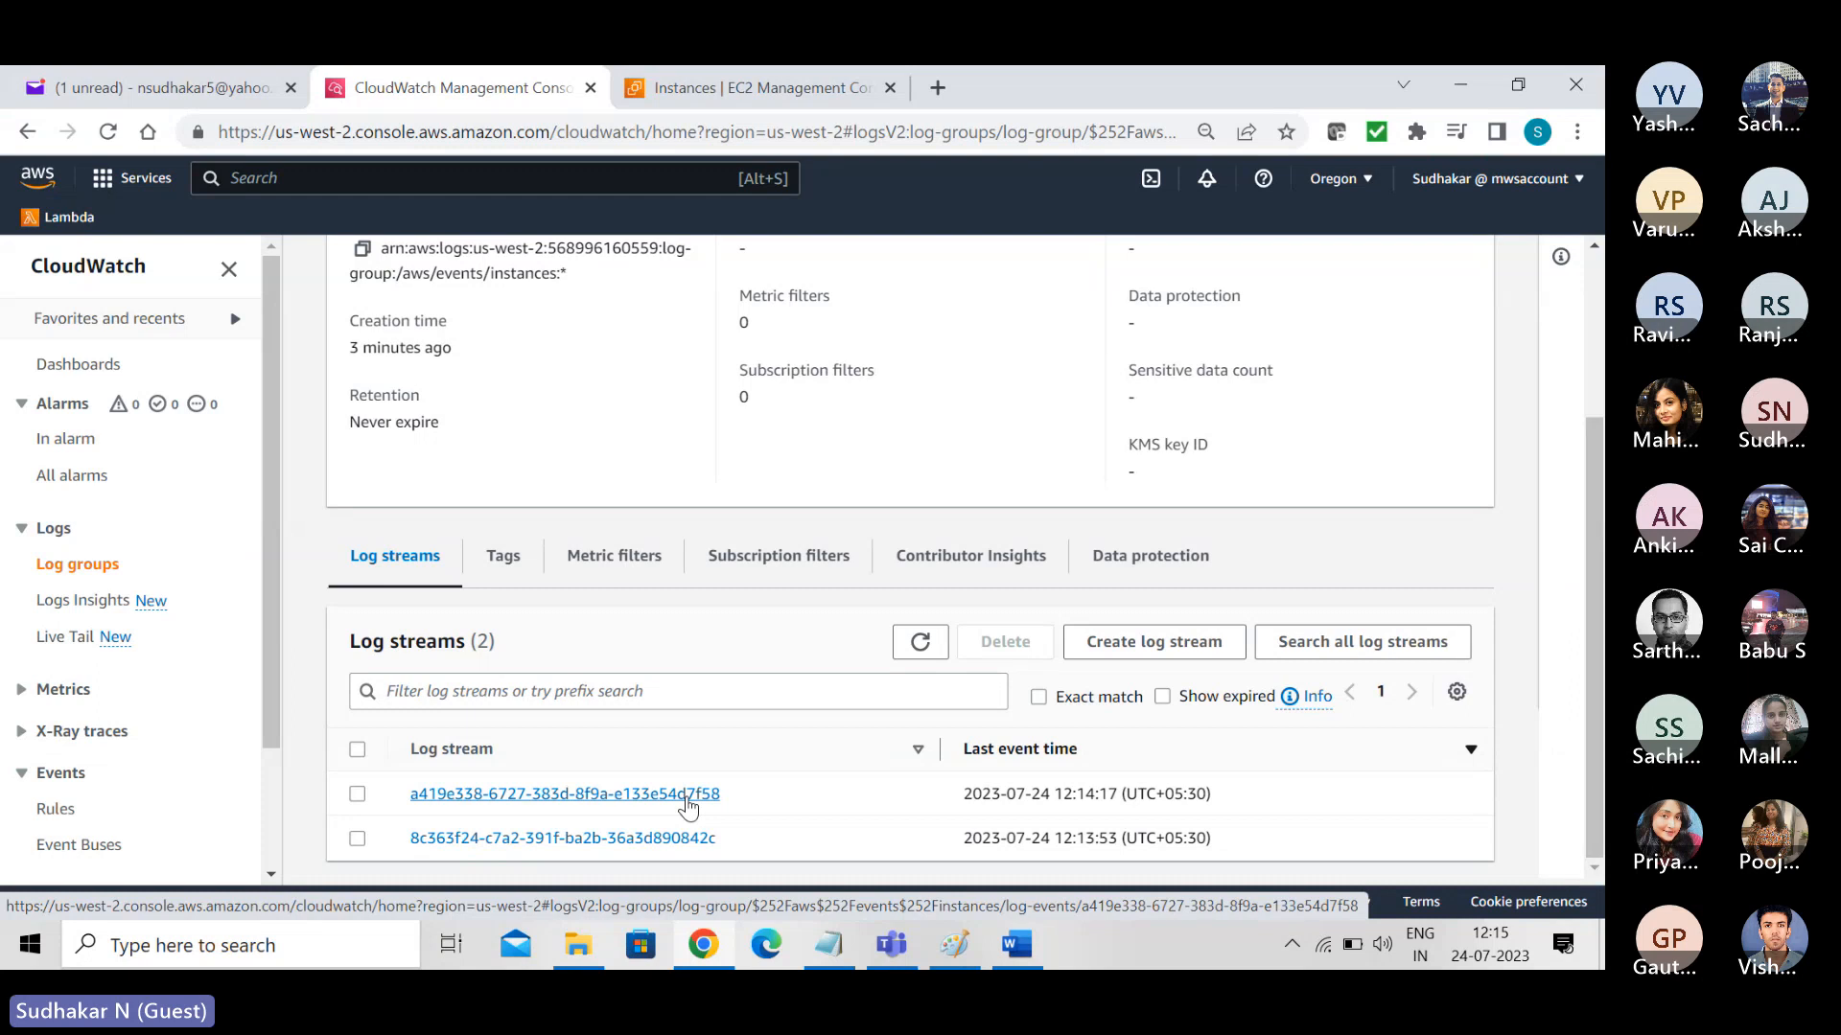
# - Examine the event details in the most recent log stream, then return to the log group's list of streams
pyautogui.click(686, 800)
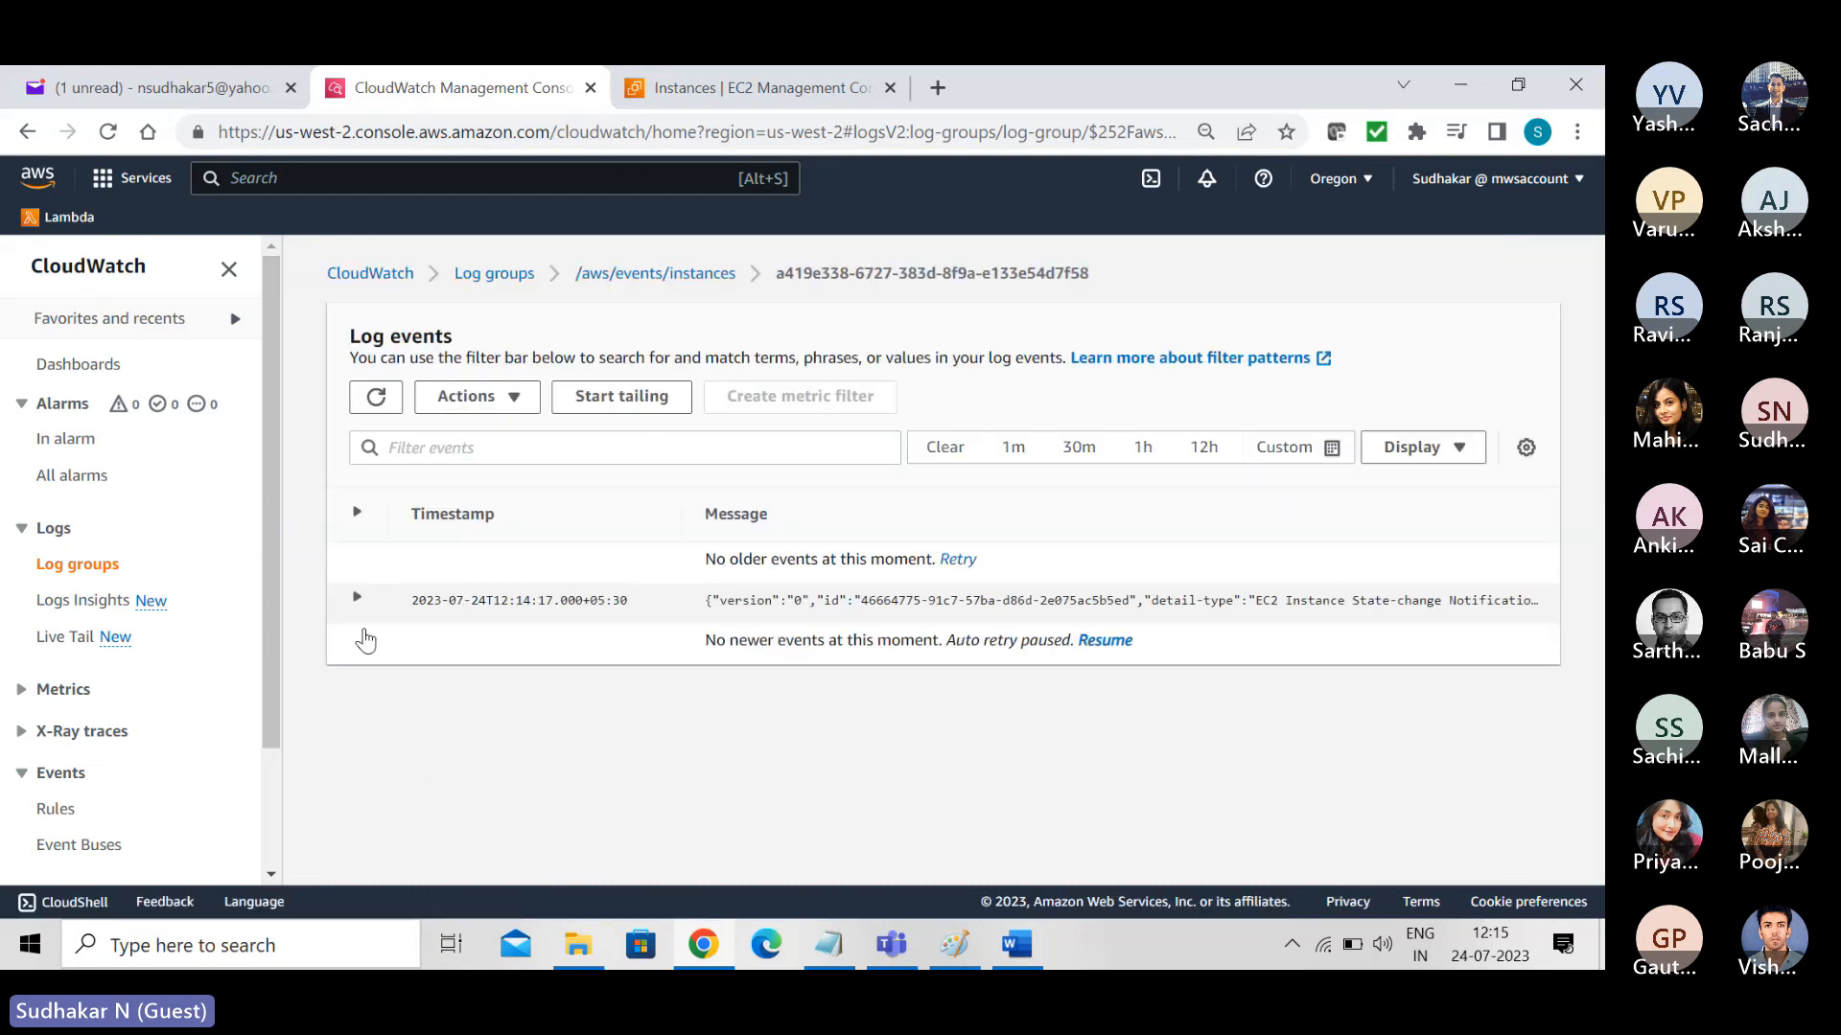
pyautogui.click(356, 602)
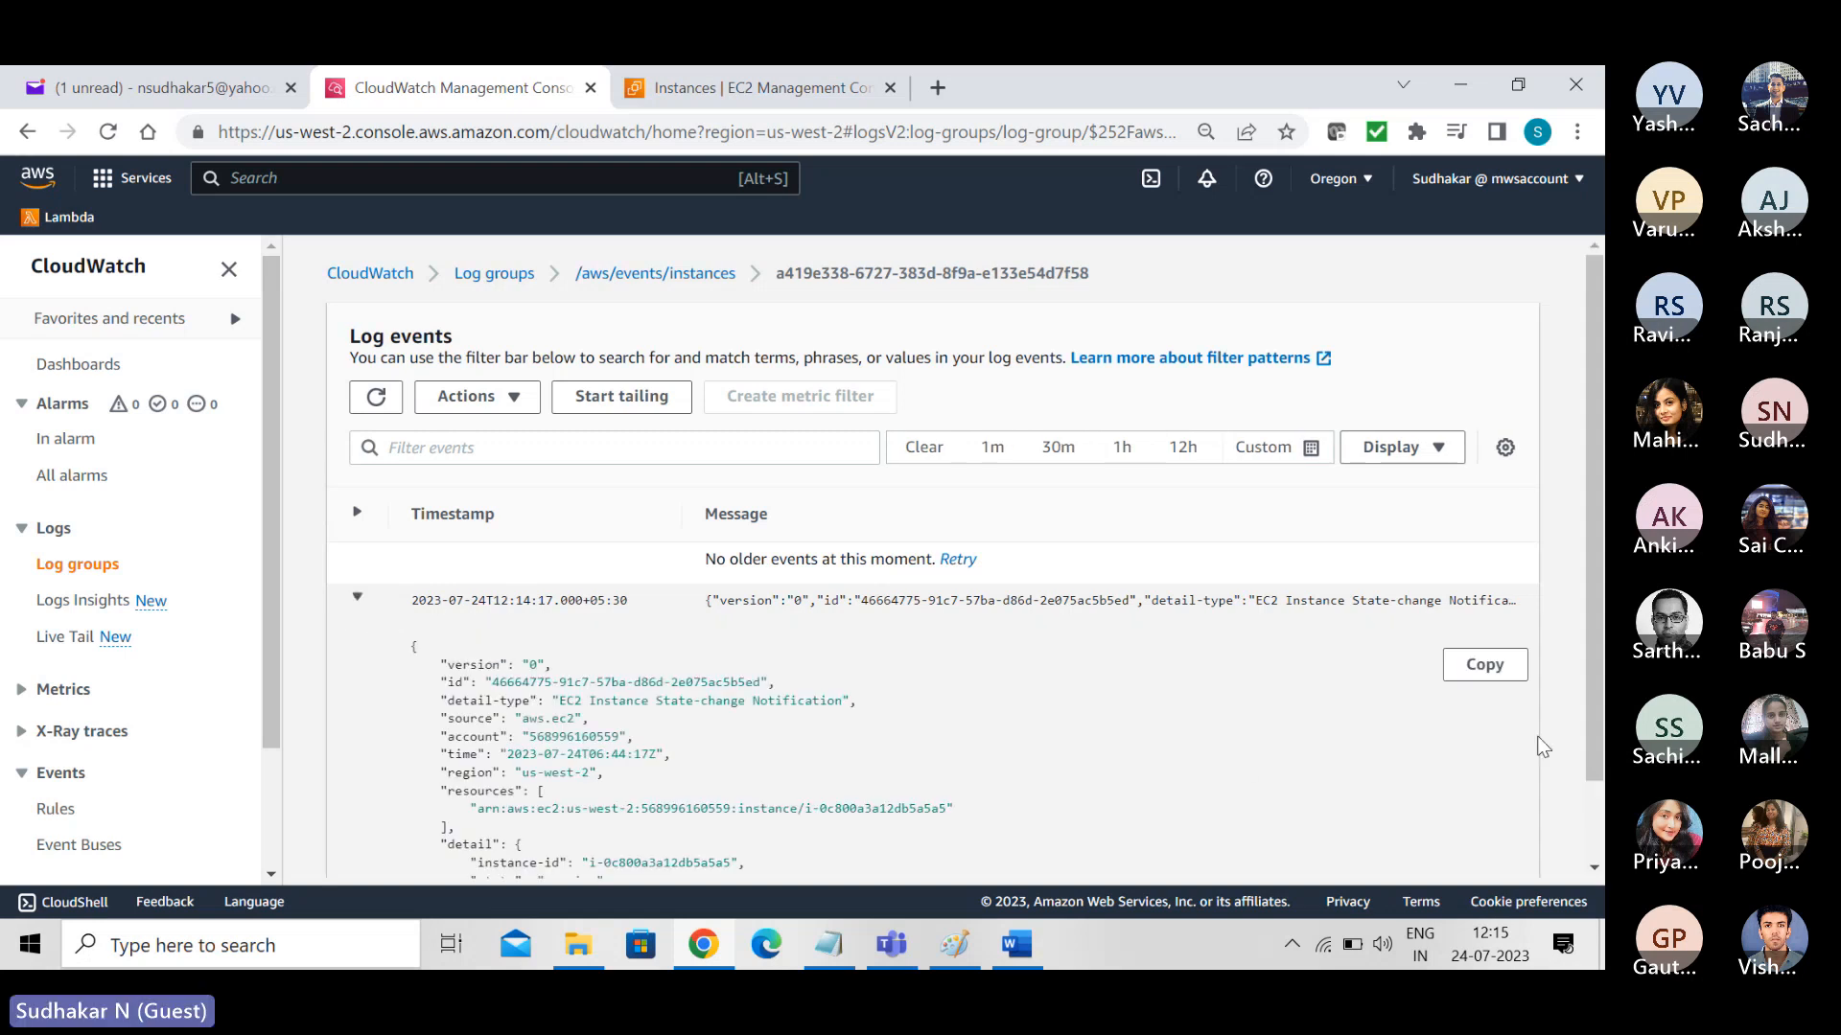
pyautogui.scroll(-1, 1599, 683)
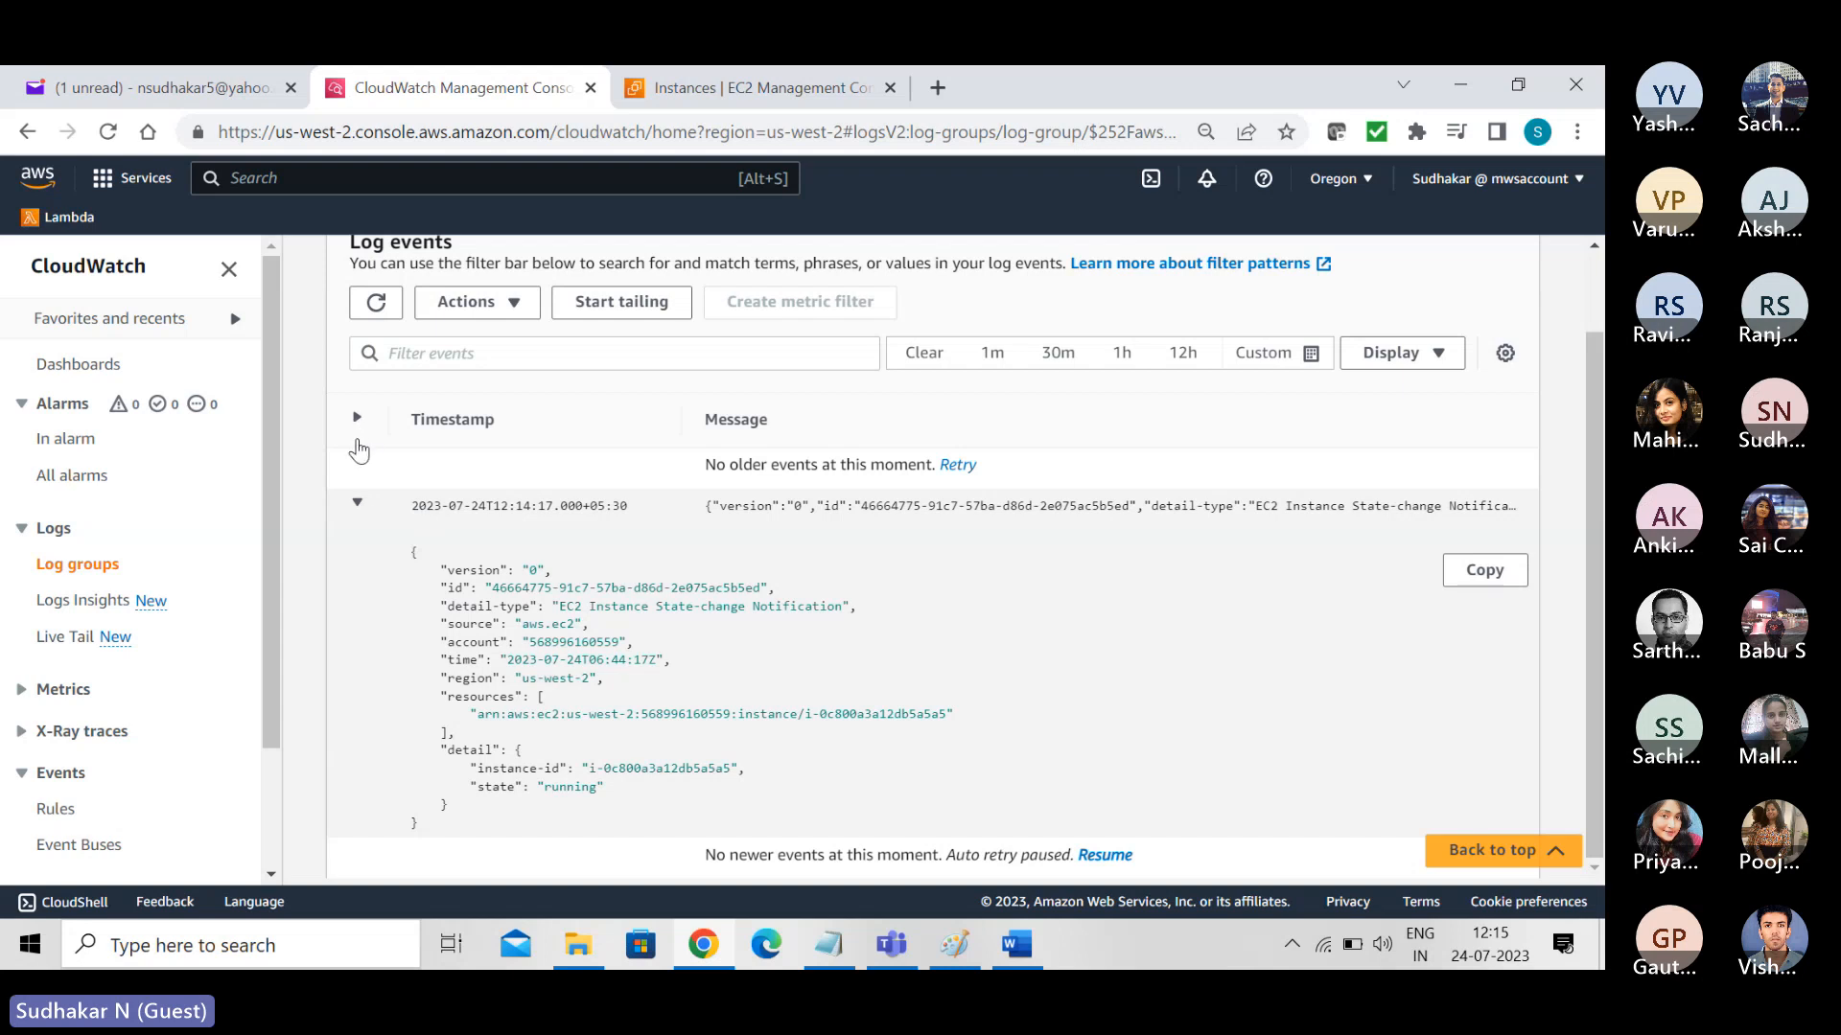
pyautogui.click(358, 506)
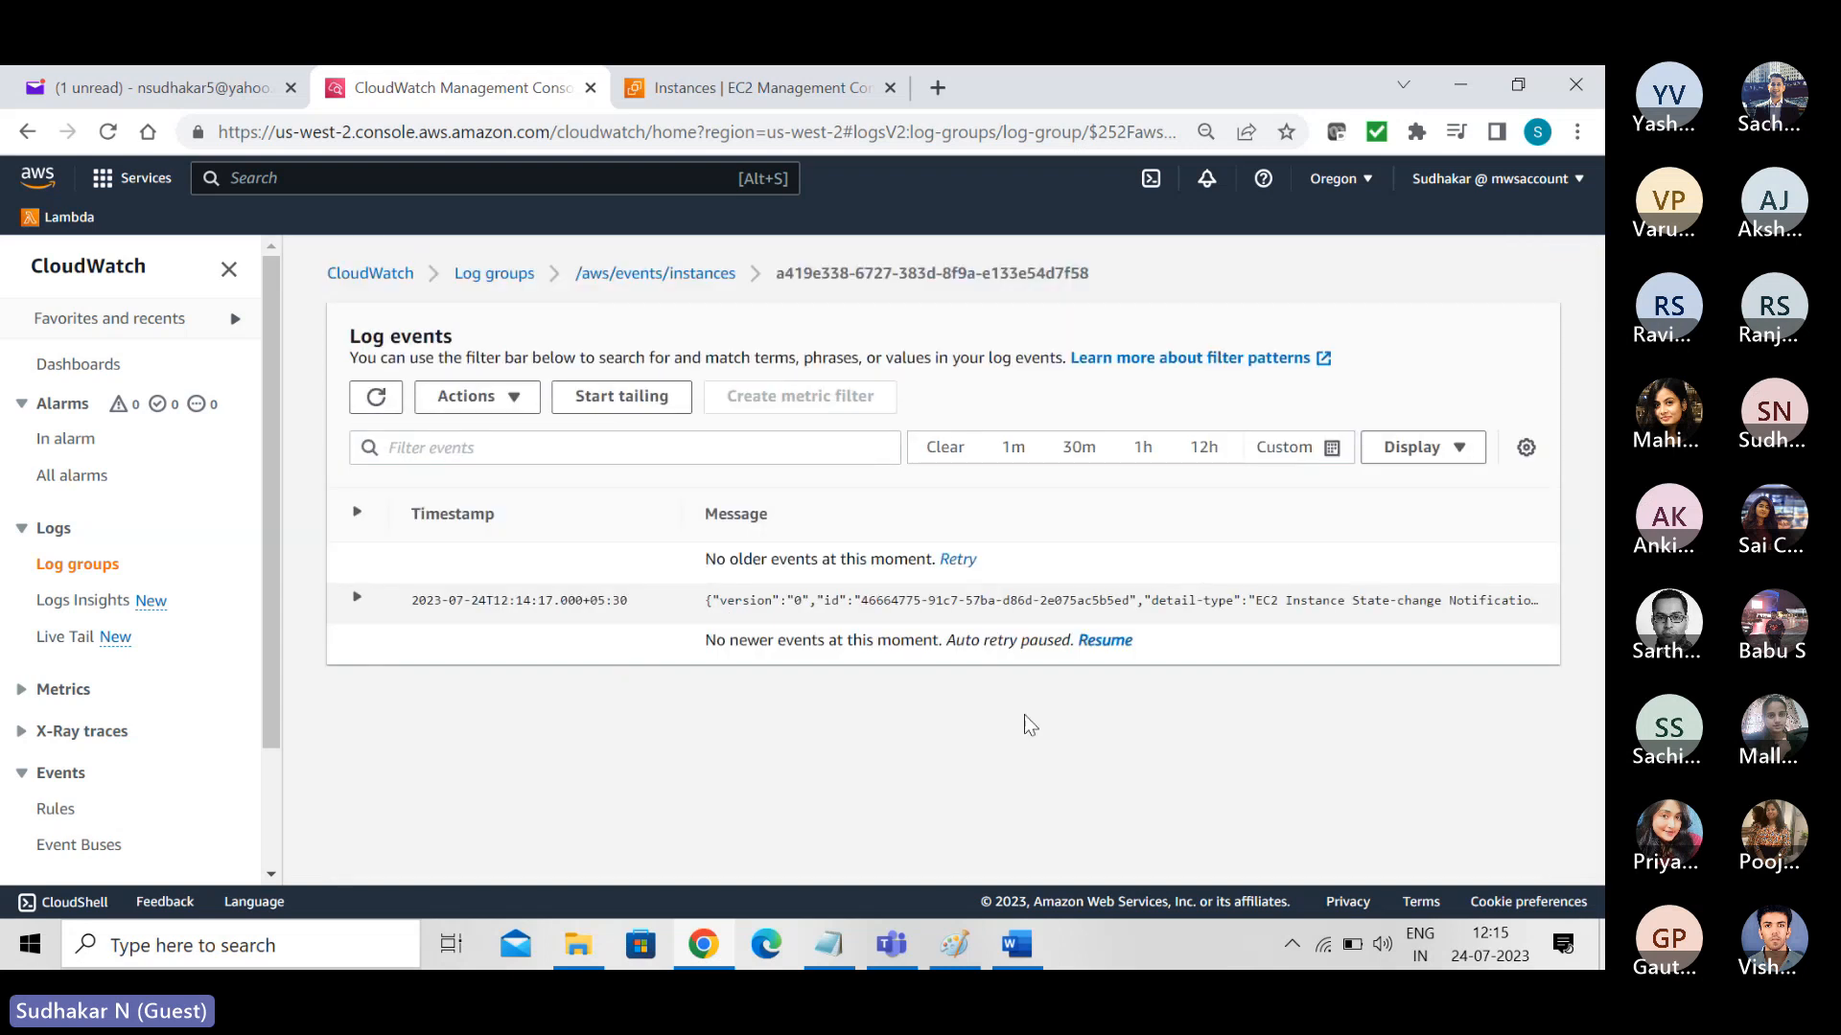
pyautogui.click(661, 275)
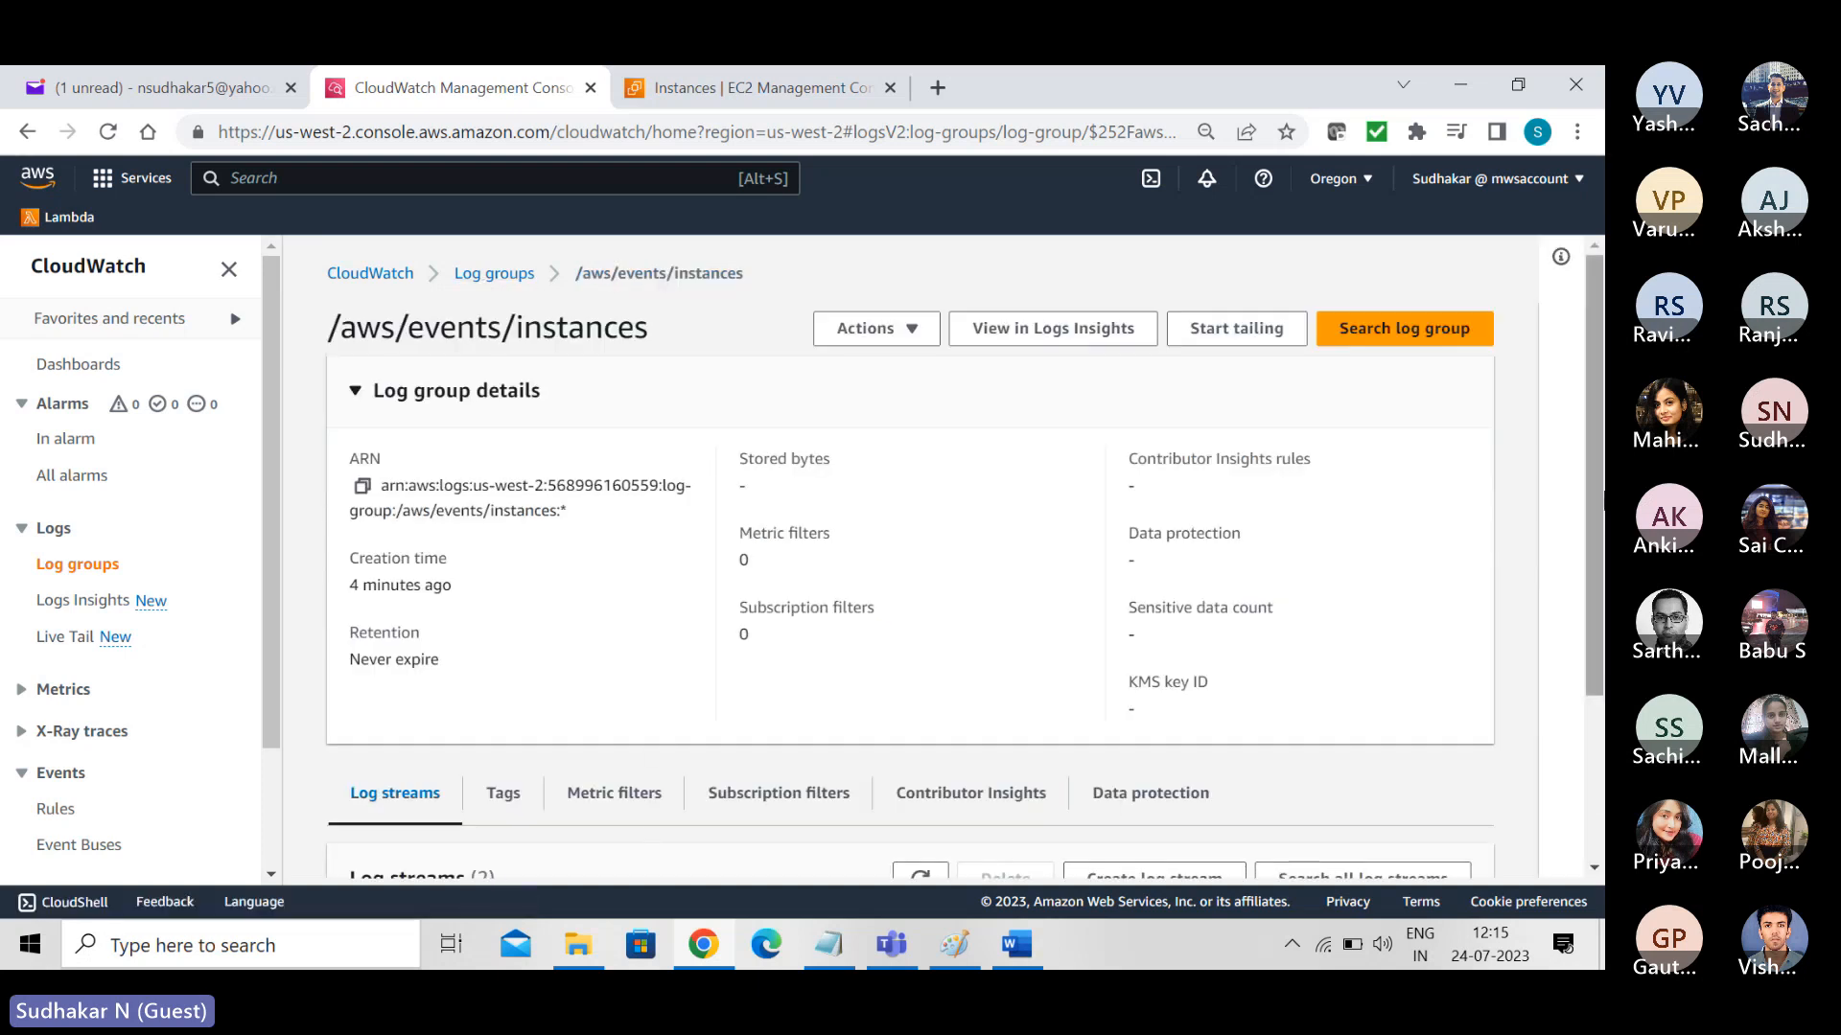
pyautogui.scroll(-2, 1598, 493)
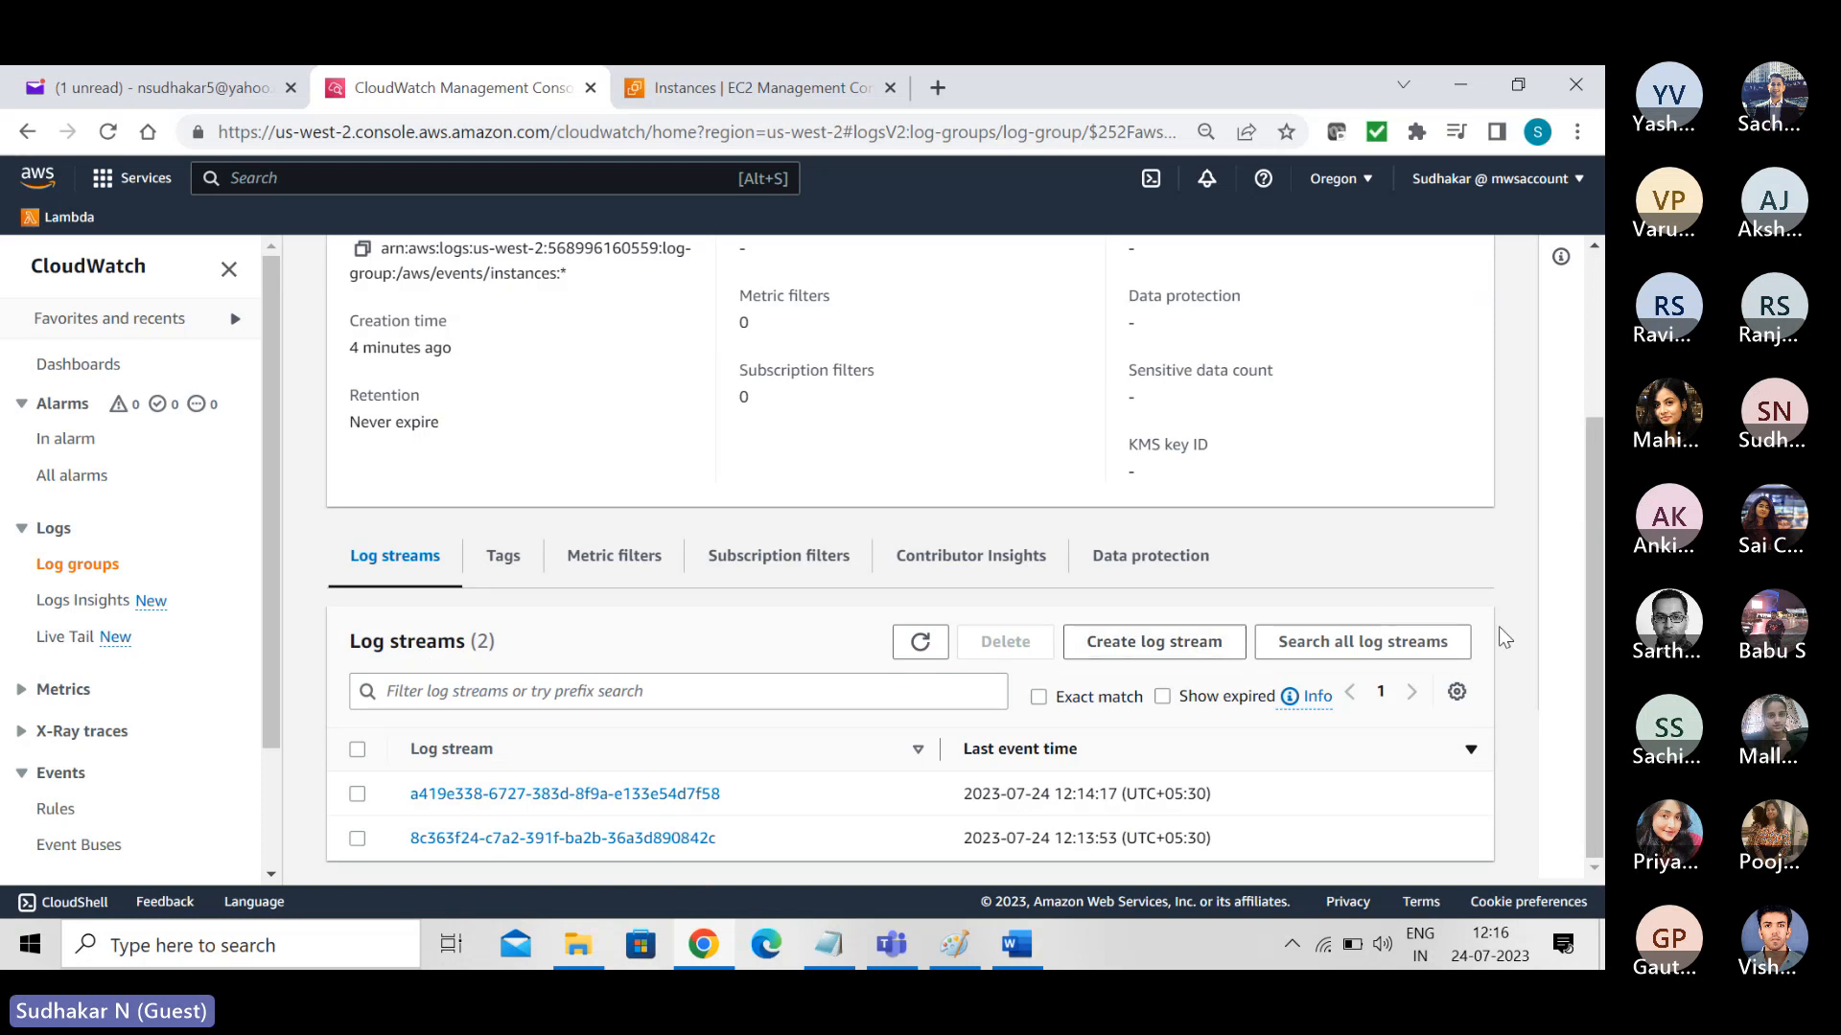
# - Stop the running instance named "EC2 Instance" from the EC2 instances list and confirm the stop
pyautogui.click(758, 81)
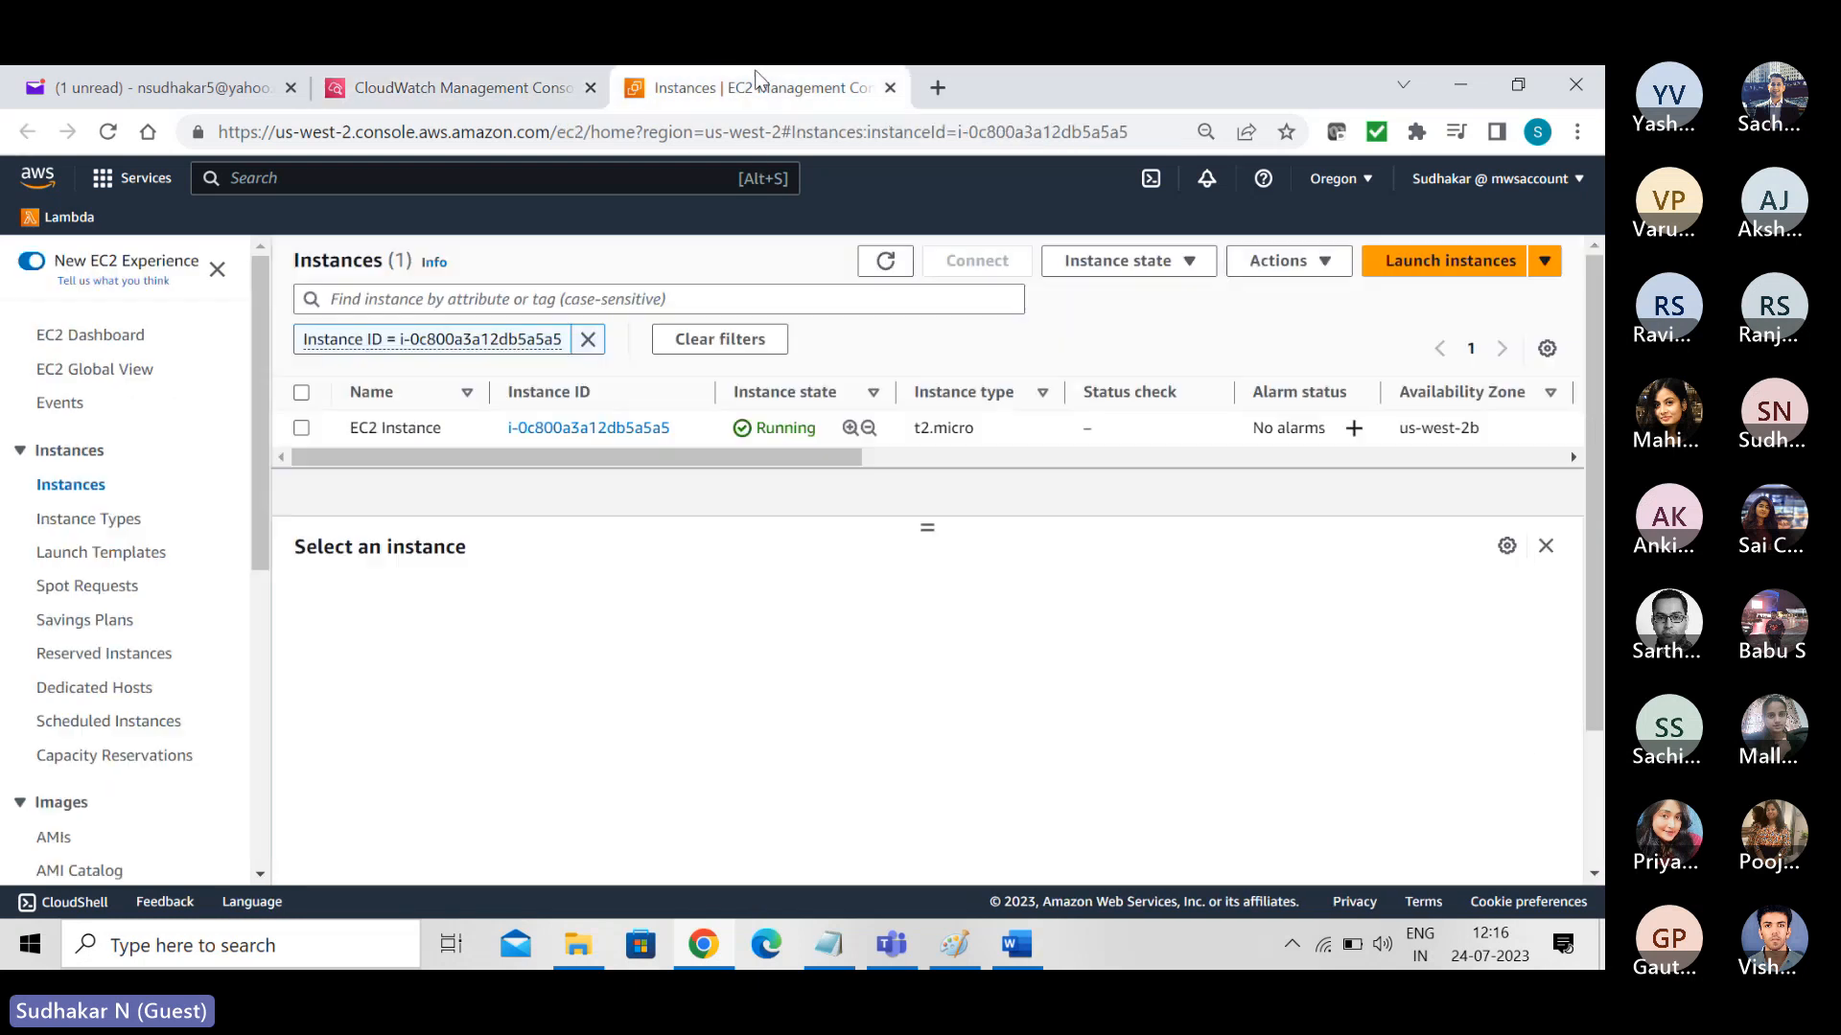
pyautogui.click(301, 429)
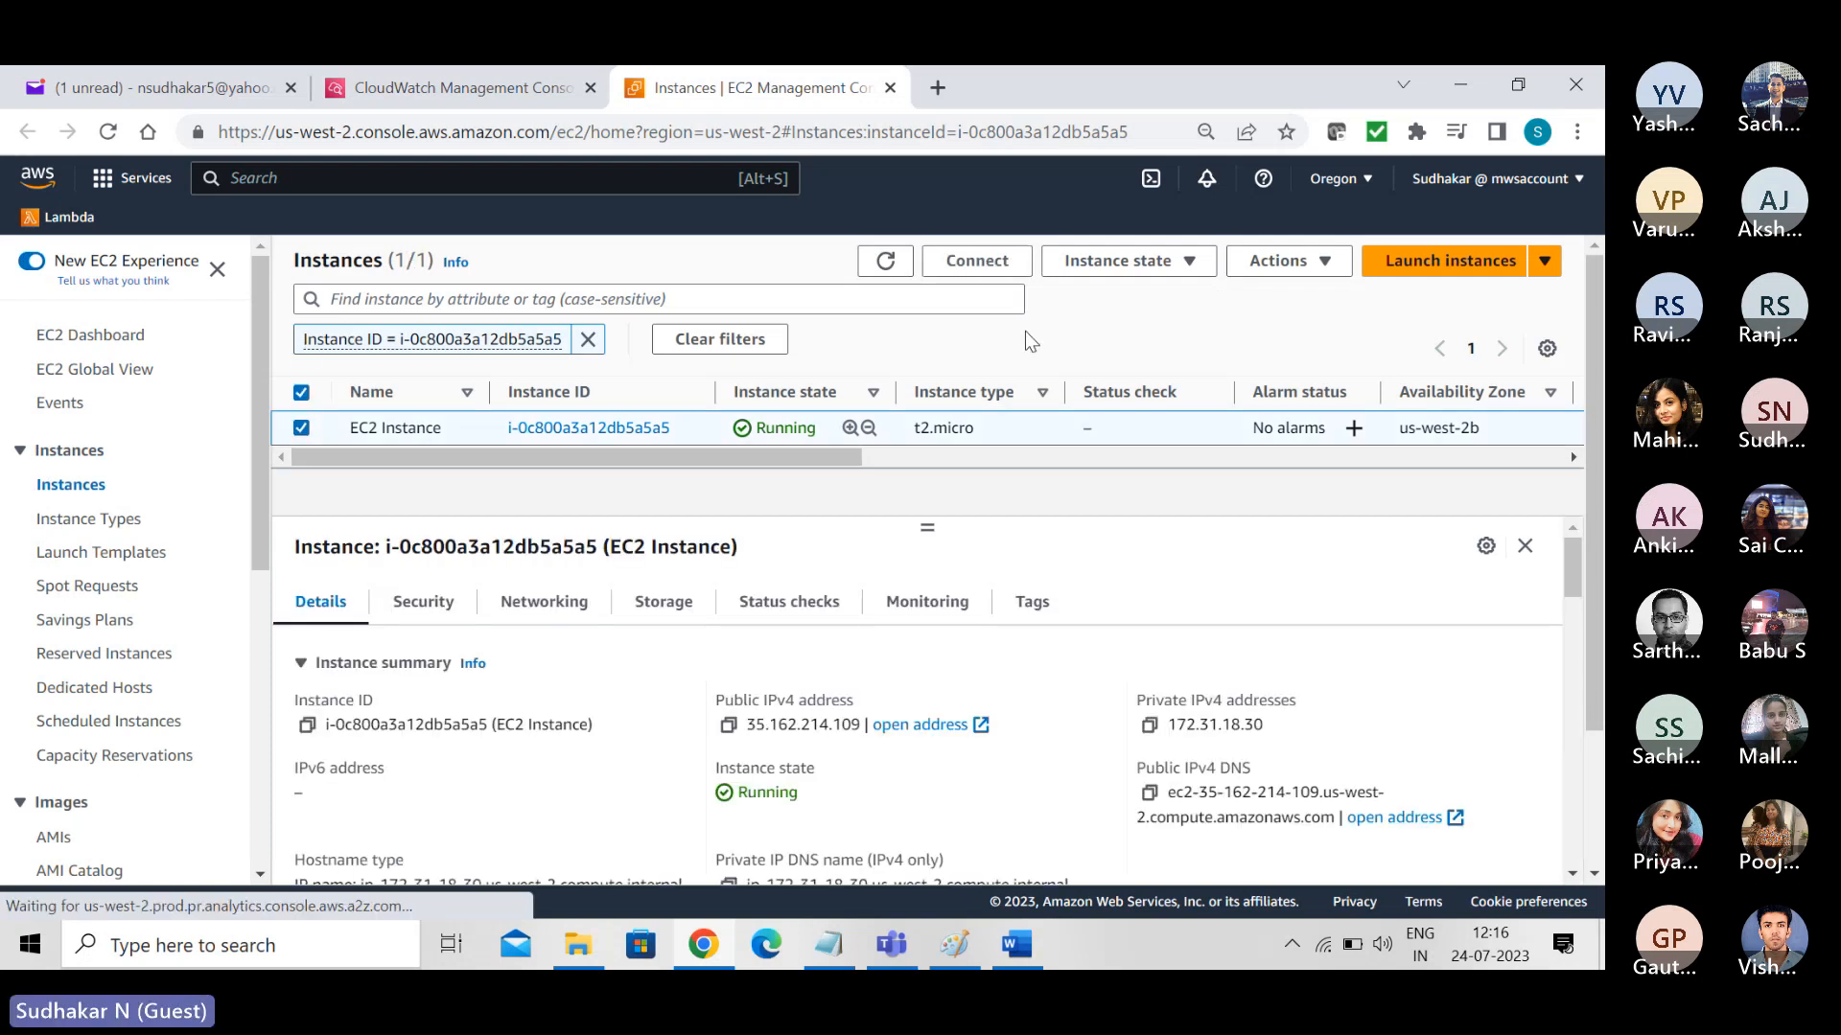
pyautogui.click(1189, 265)
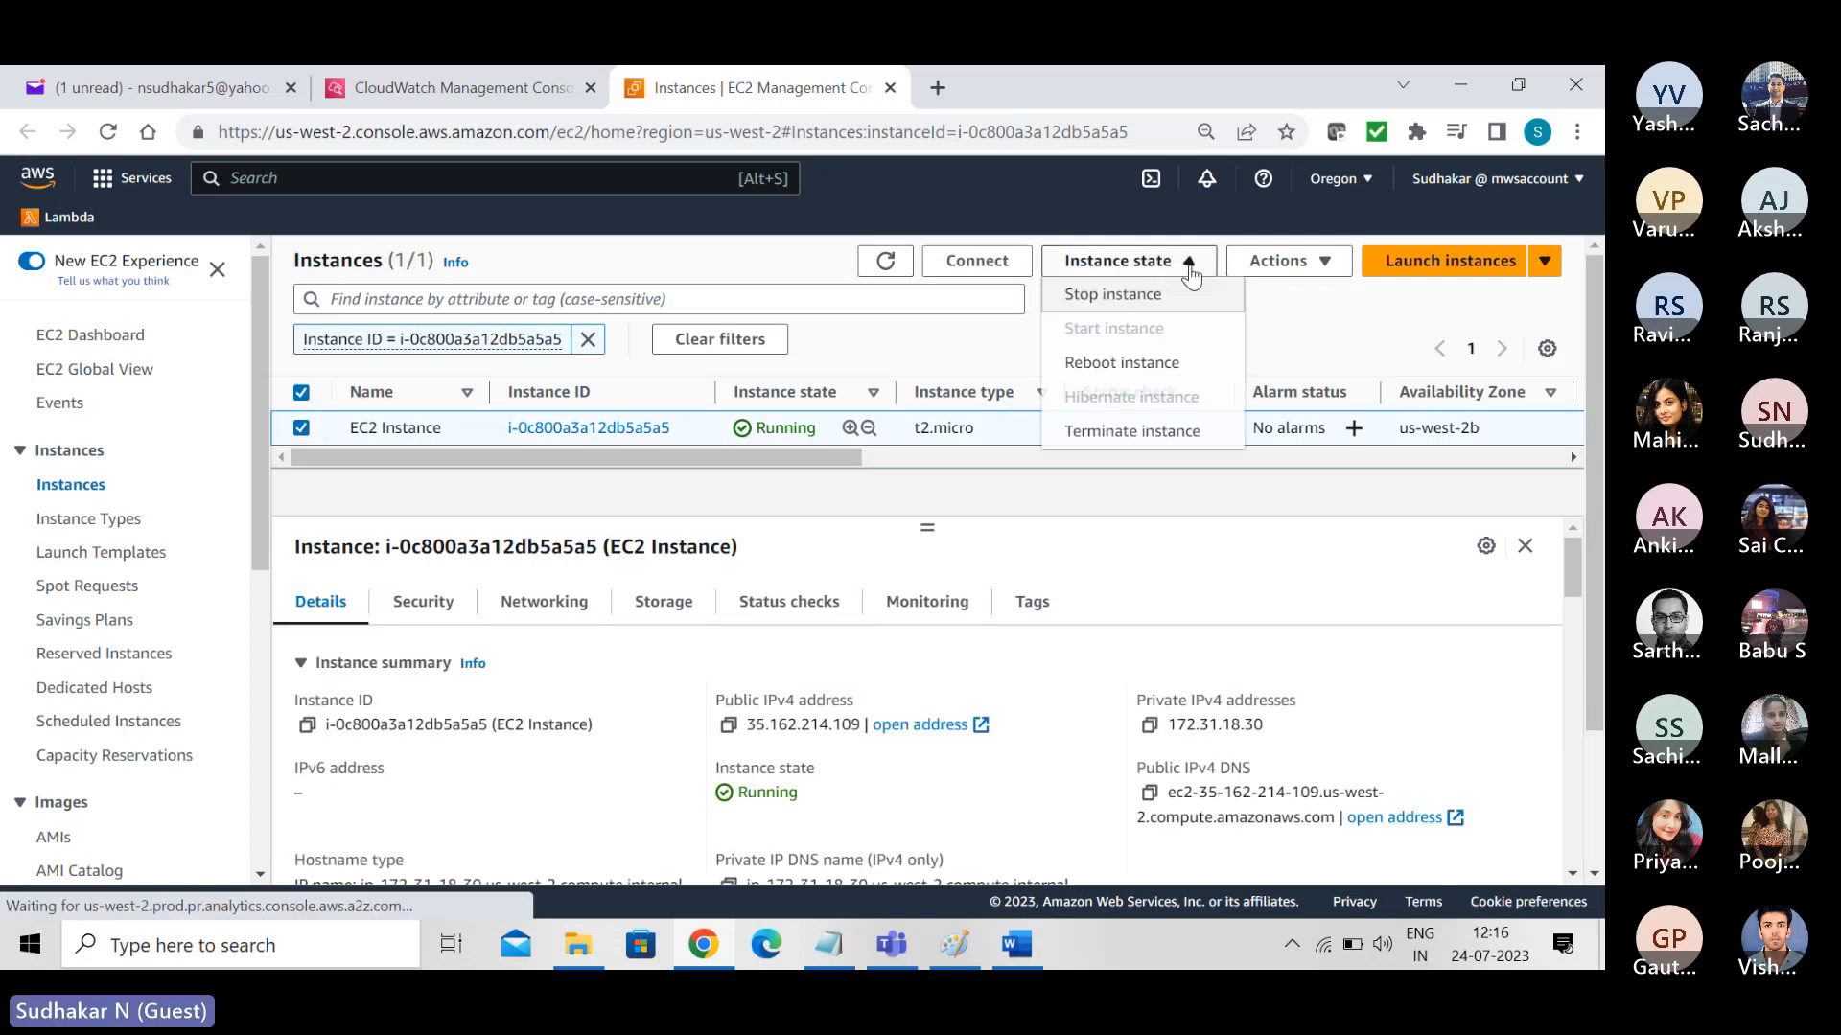
pyautogui.click(1133, 303)
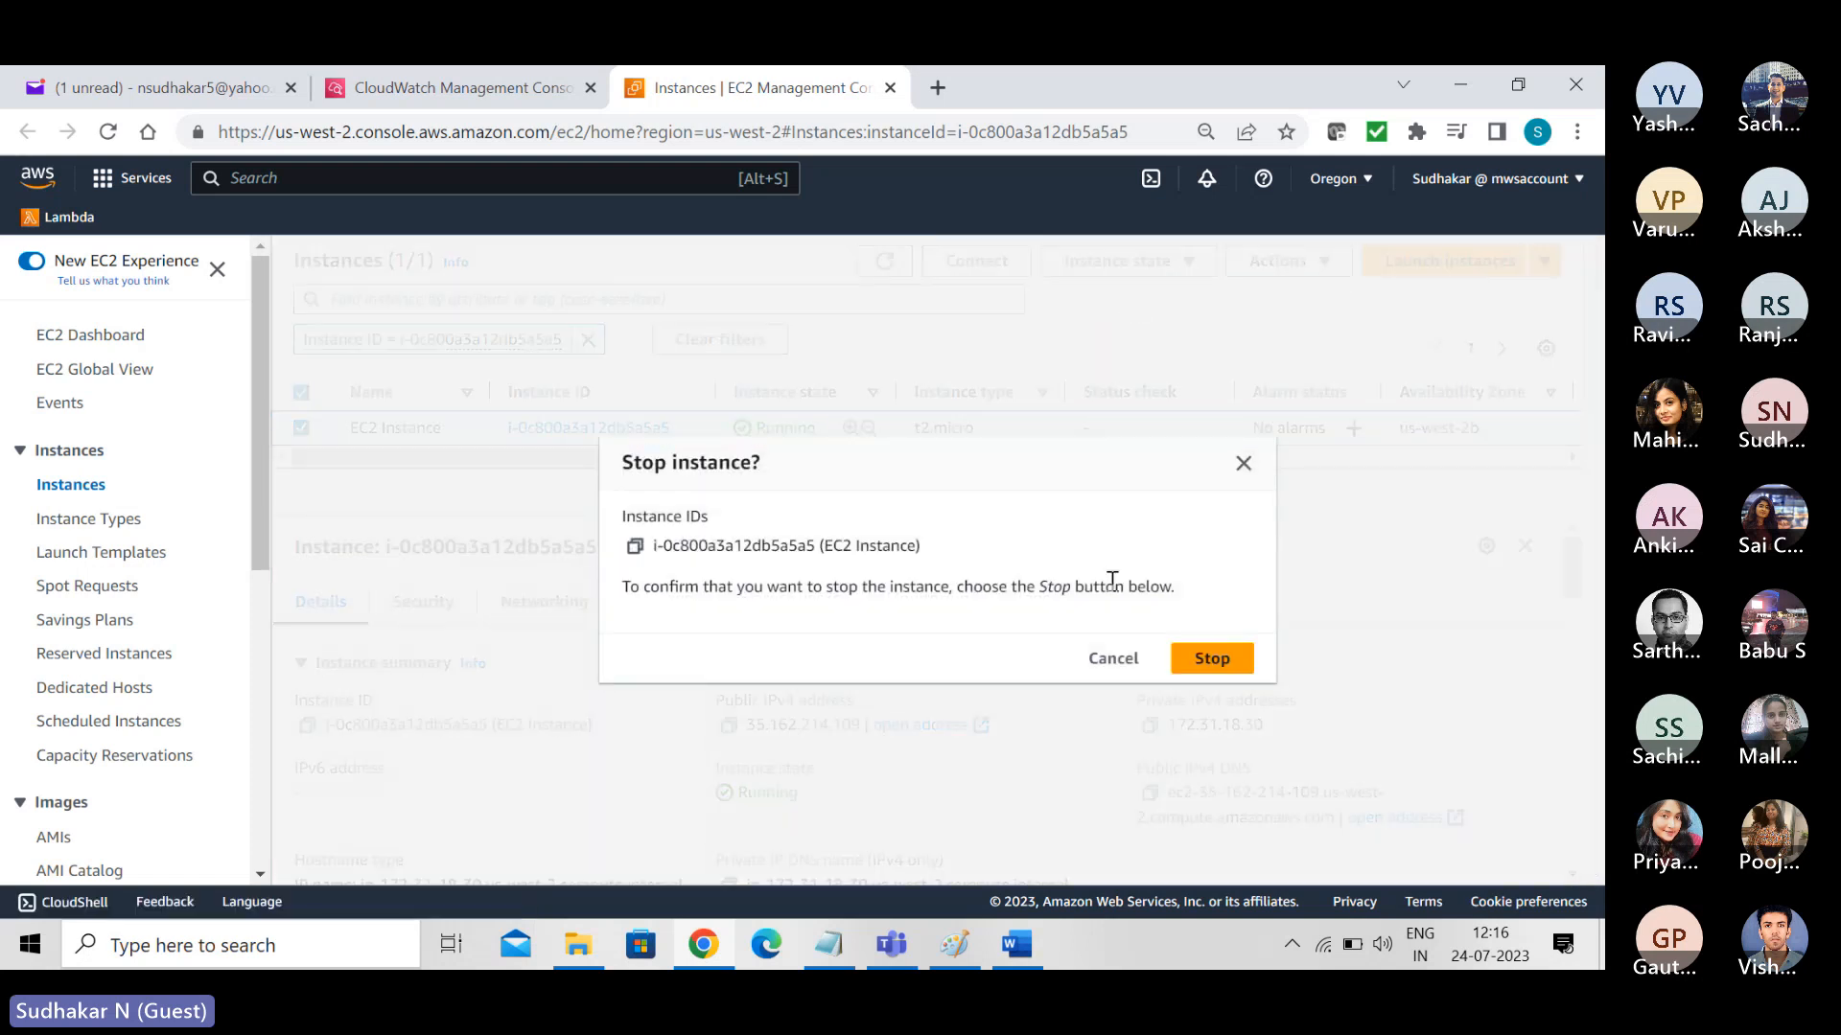
pyautogui.click(1236, 671)
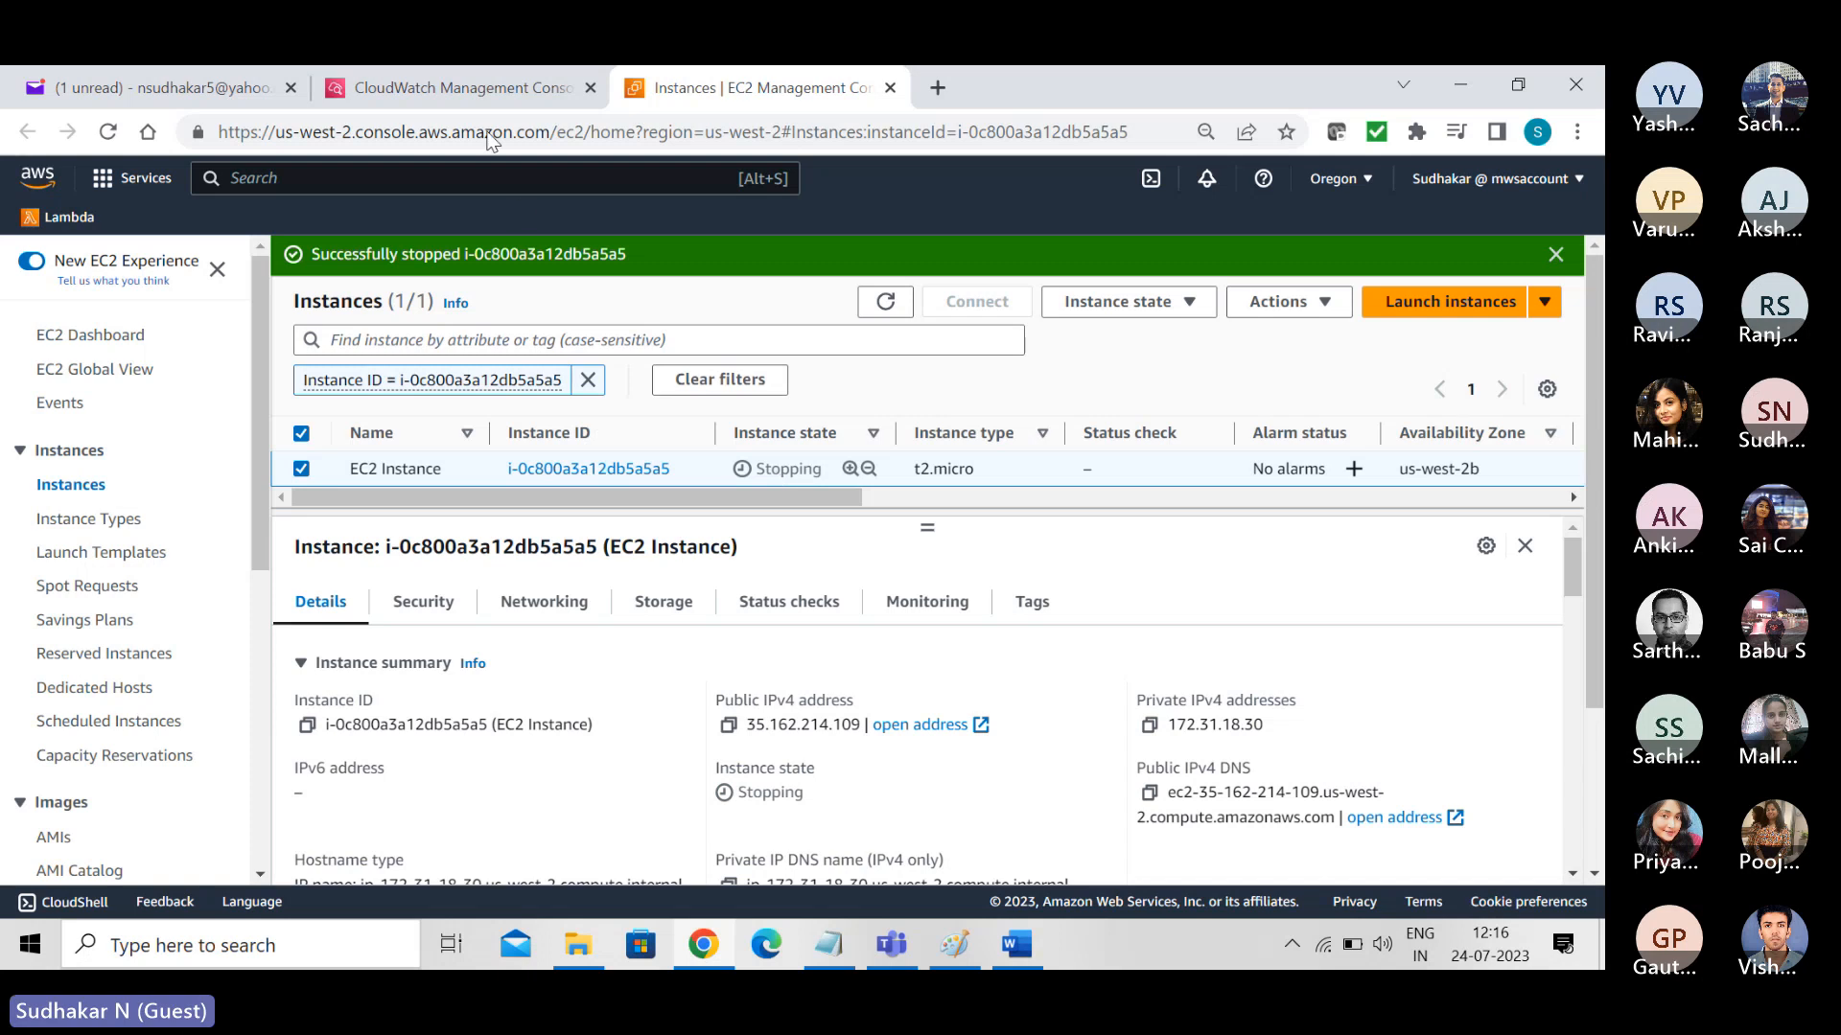
# - Refresh the CloudWatch log streams, open the stream logged after stopping the instance, and check the state in its event
pyautogui.click(477, 84)
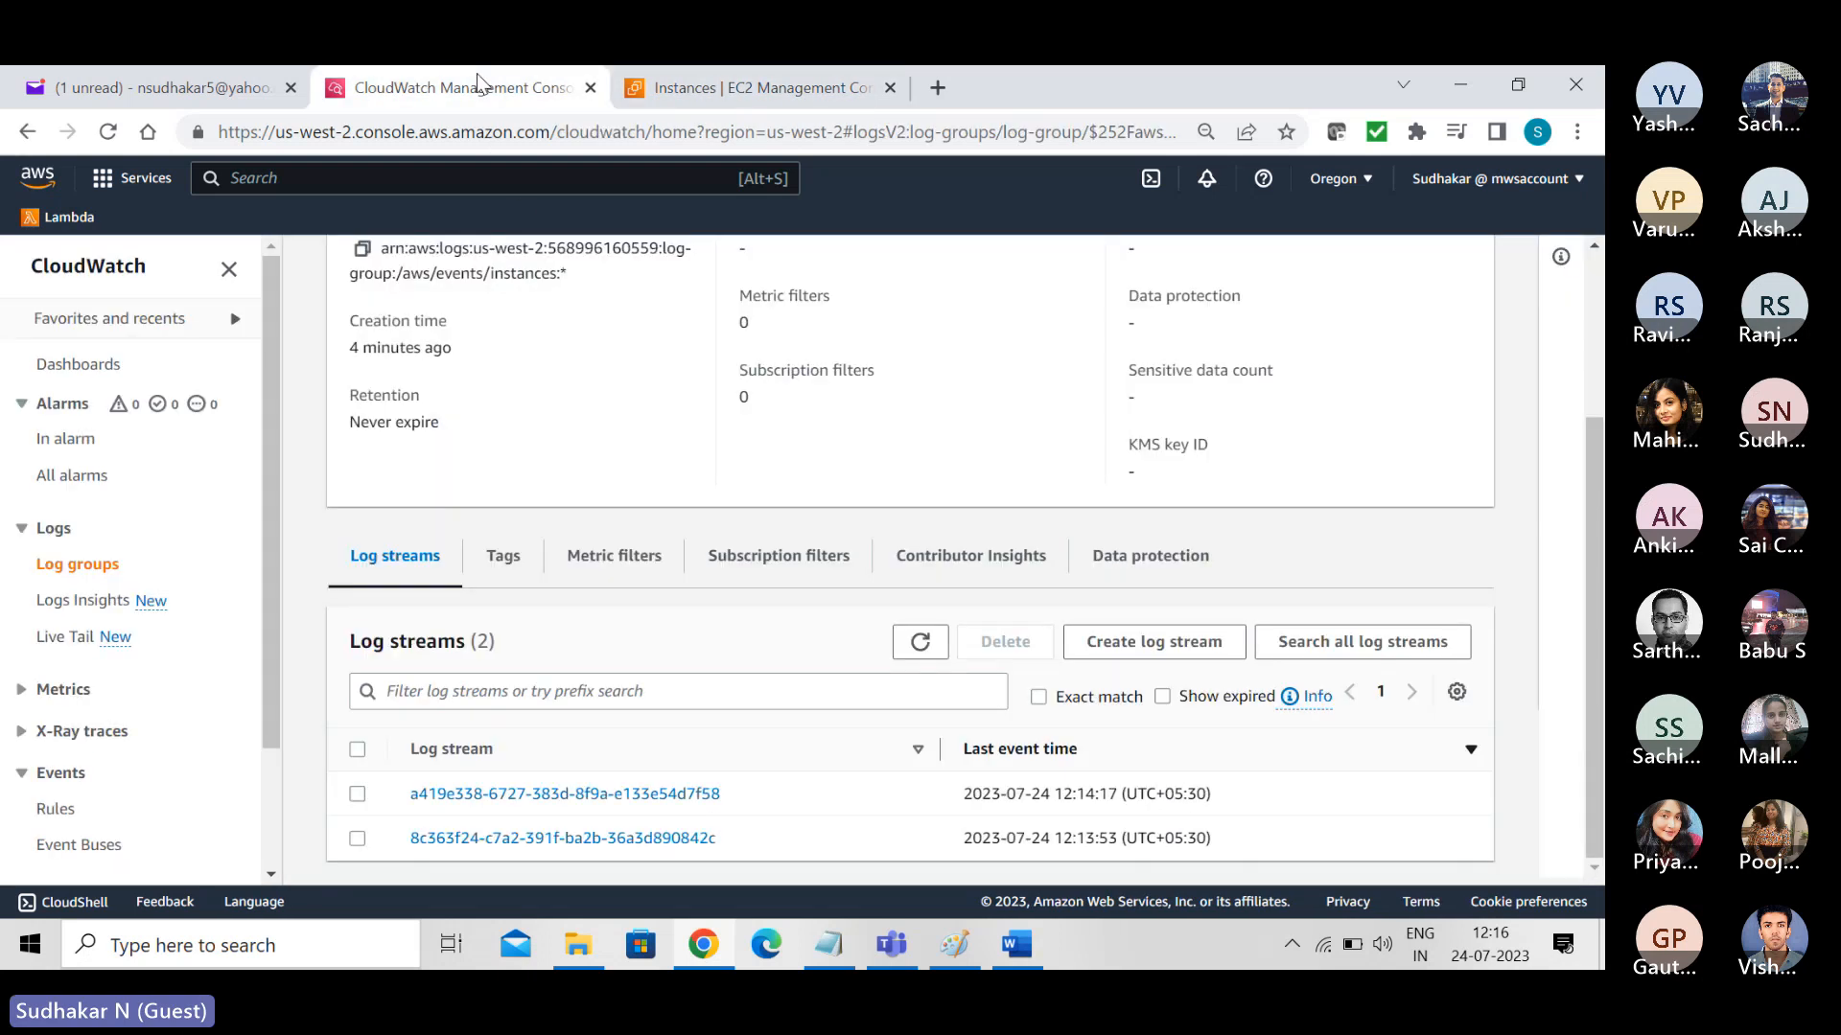
pyautogui.click(920, 643)
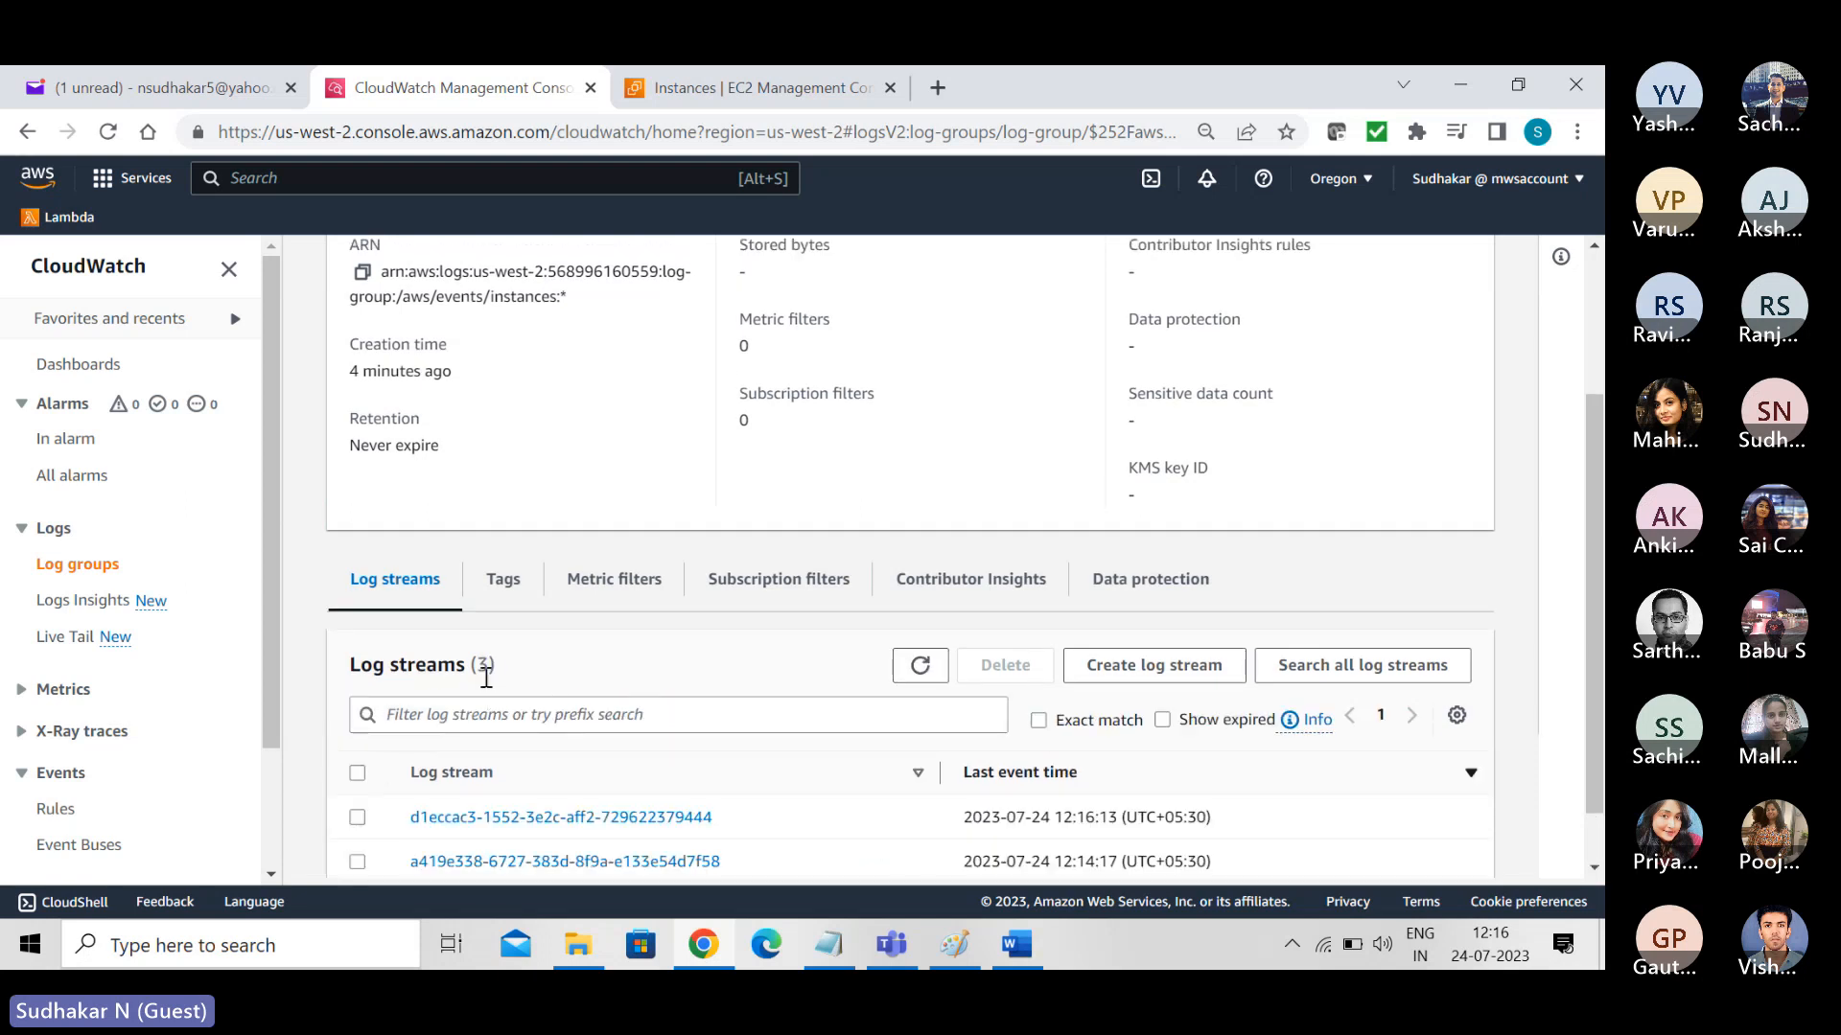
pyautogui.click(519, 817)
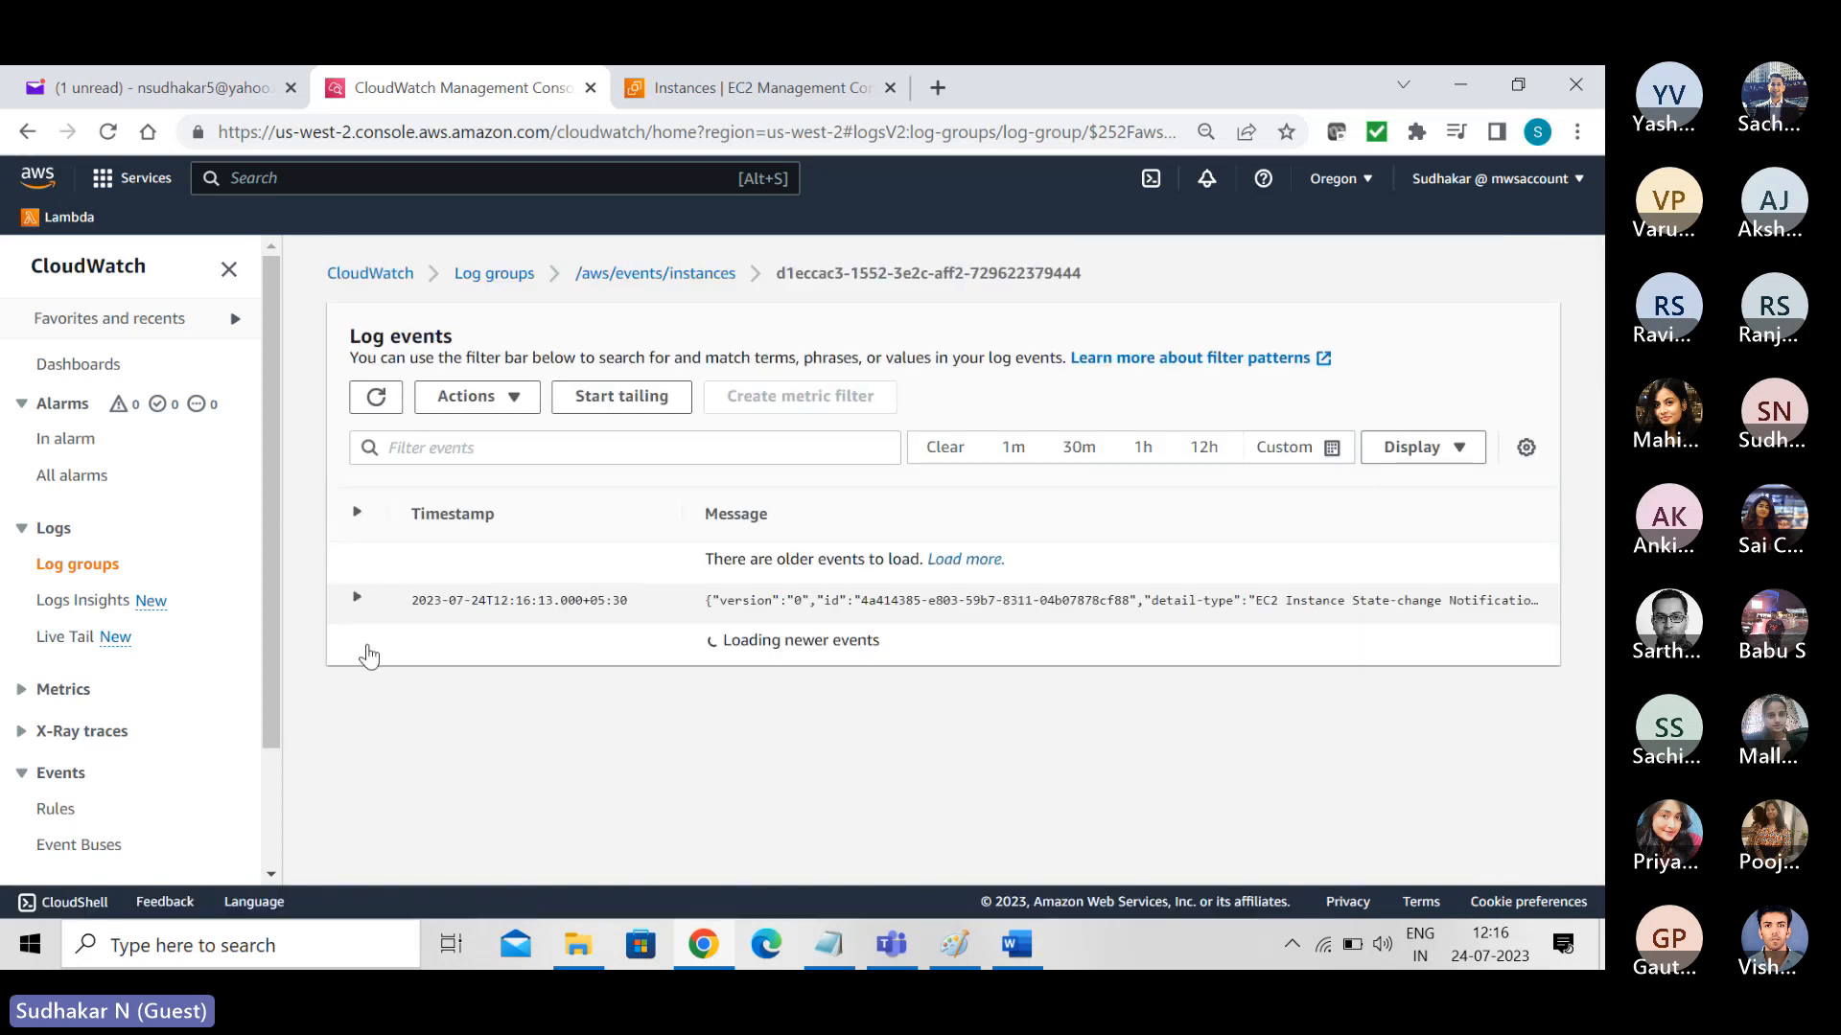
pyautogui.click(355, 598)
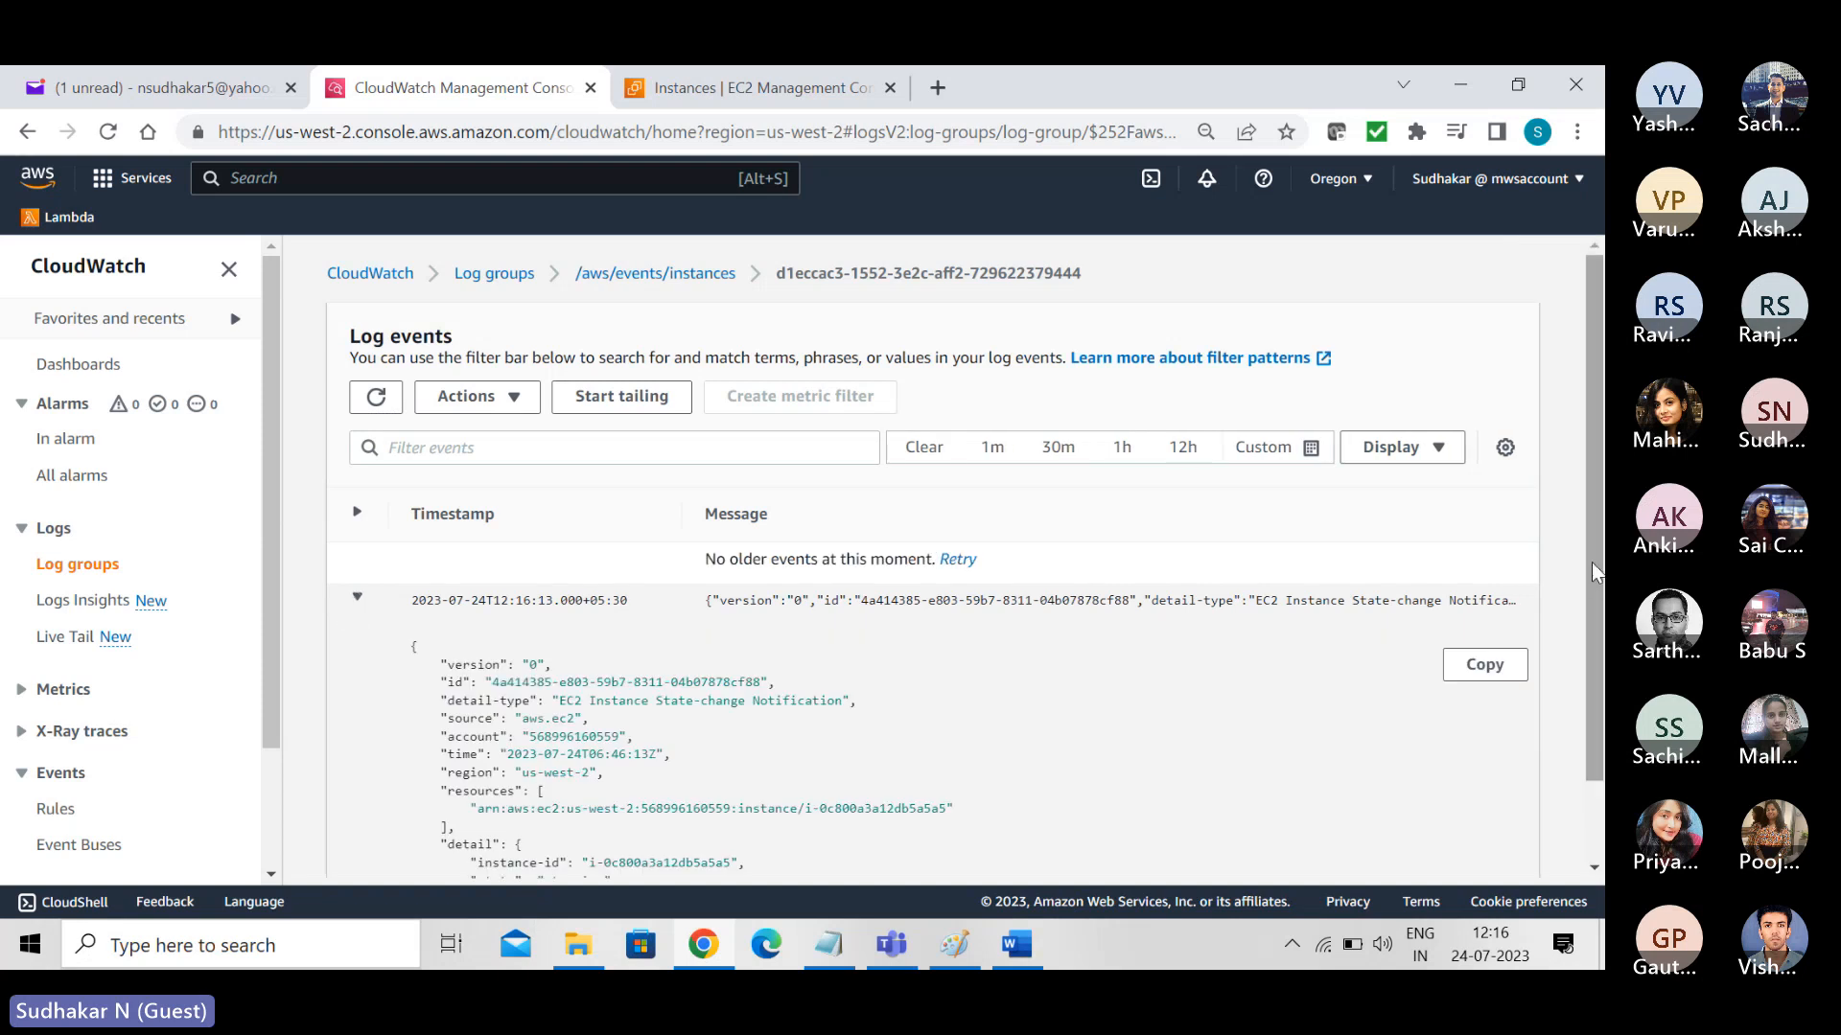
pyautogui.scroll(-1, 1593, 572)
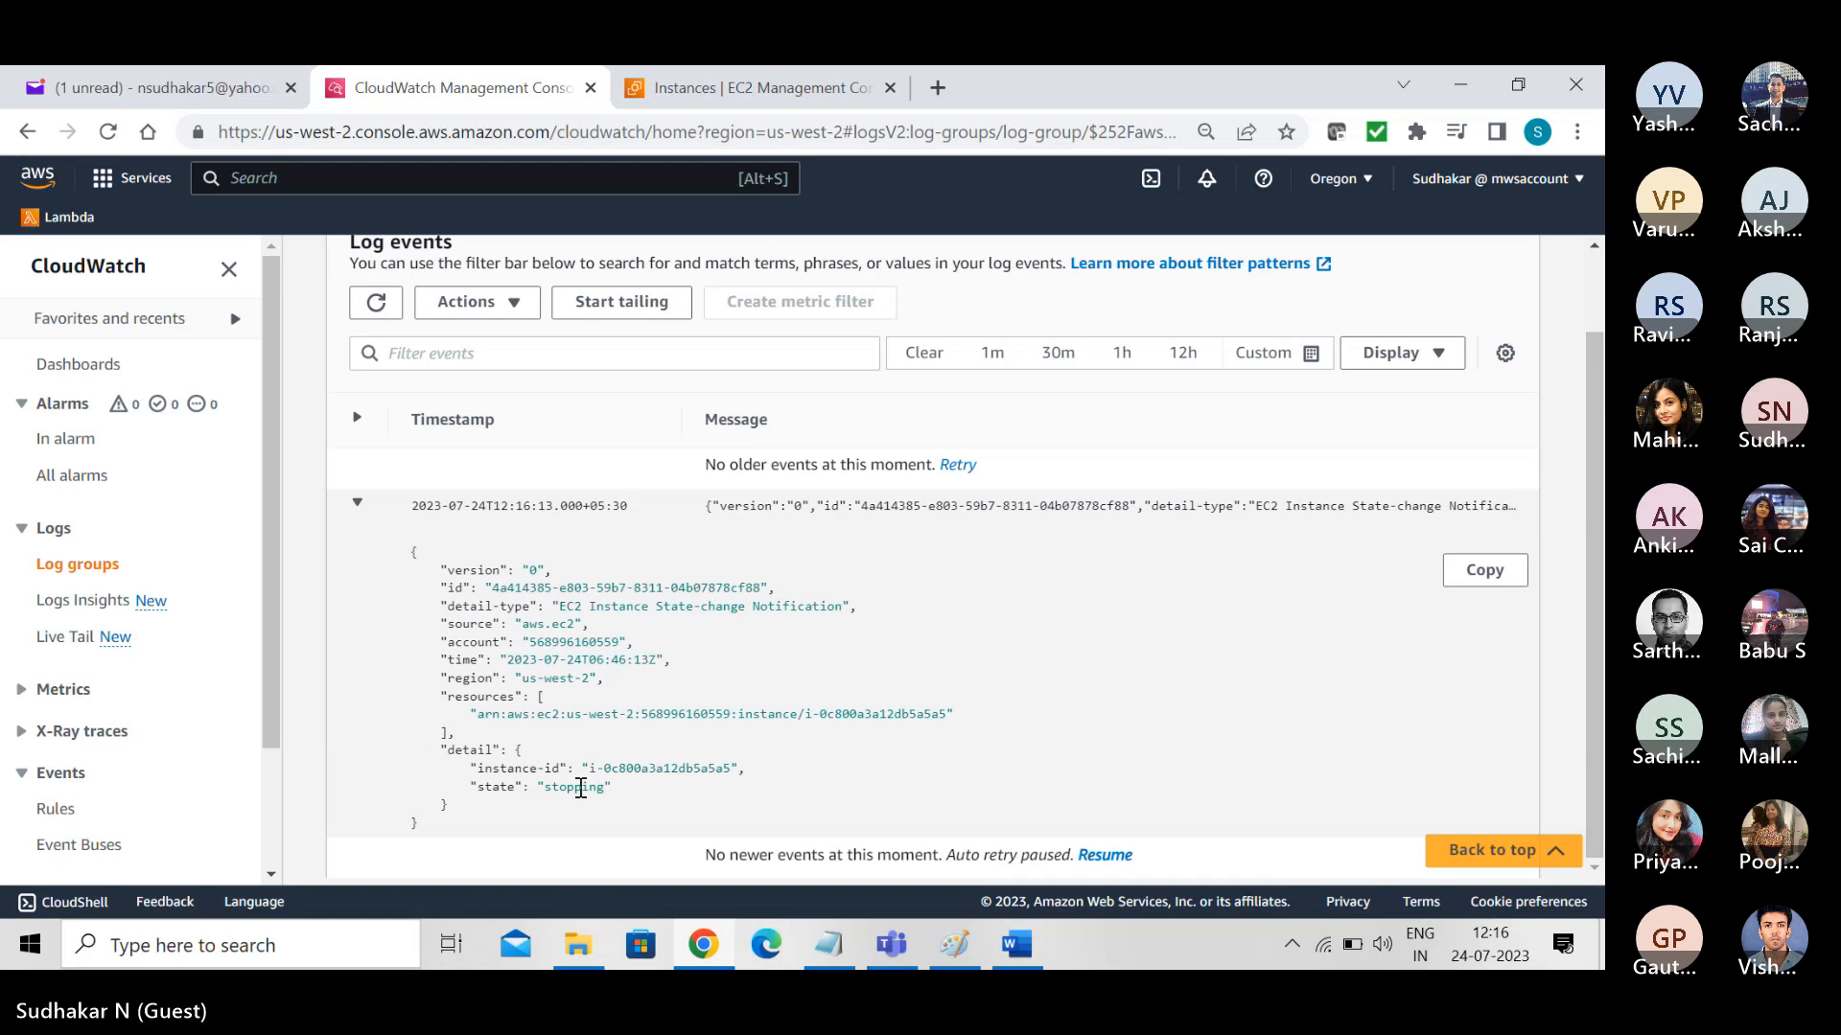
pyautogui.scroll(1, 1594, 572)
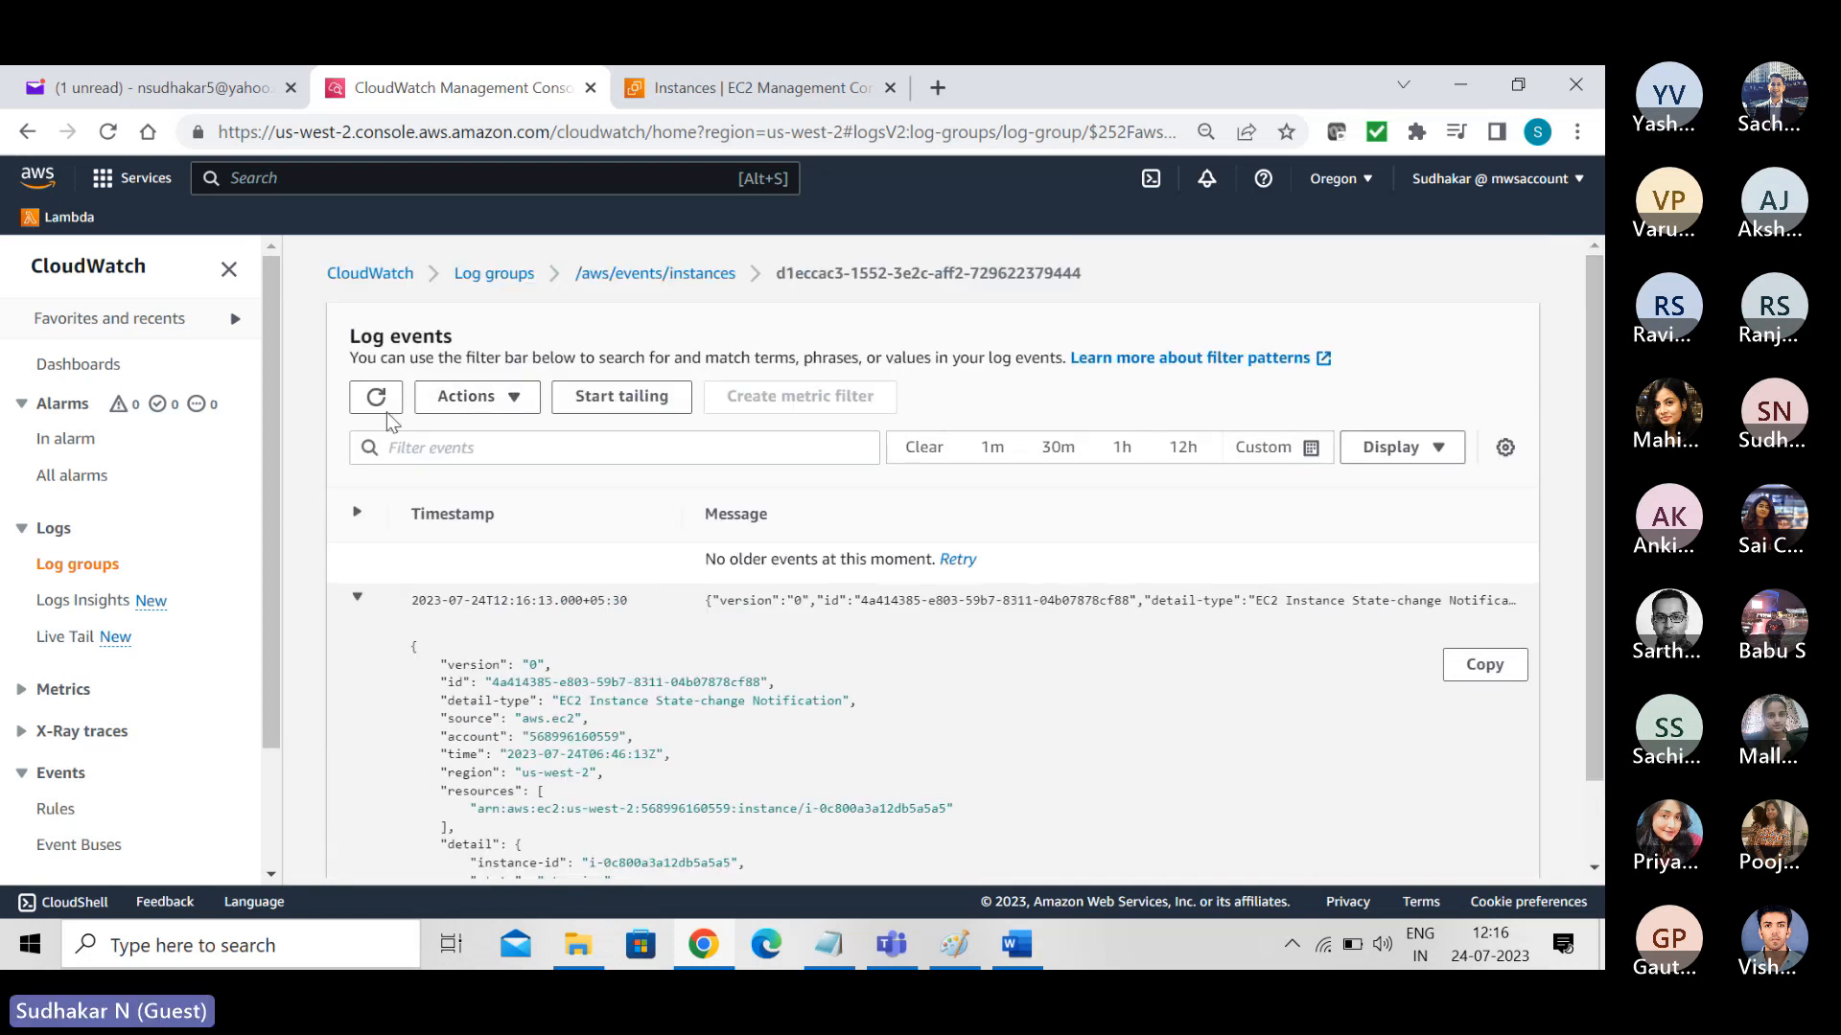
# - Return to the log streams of /aws/events/instances and check the instance's current state in the EC2 instances list
pyautogui.click(657, 280)
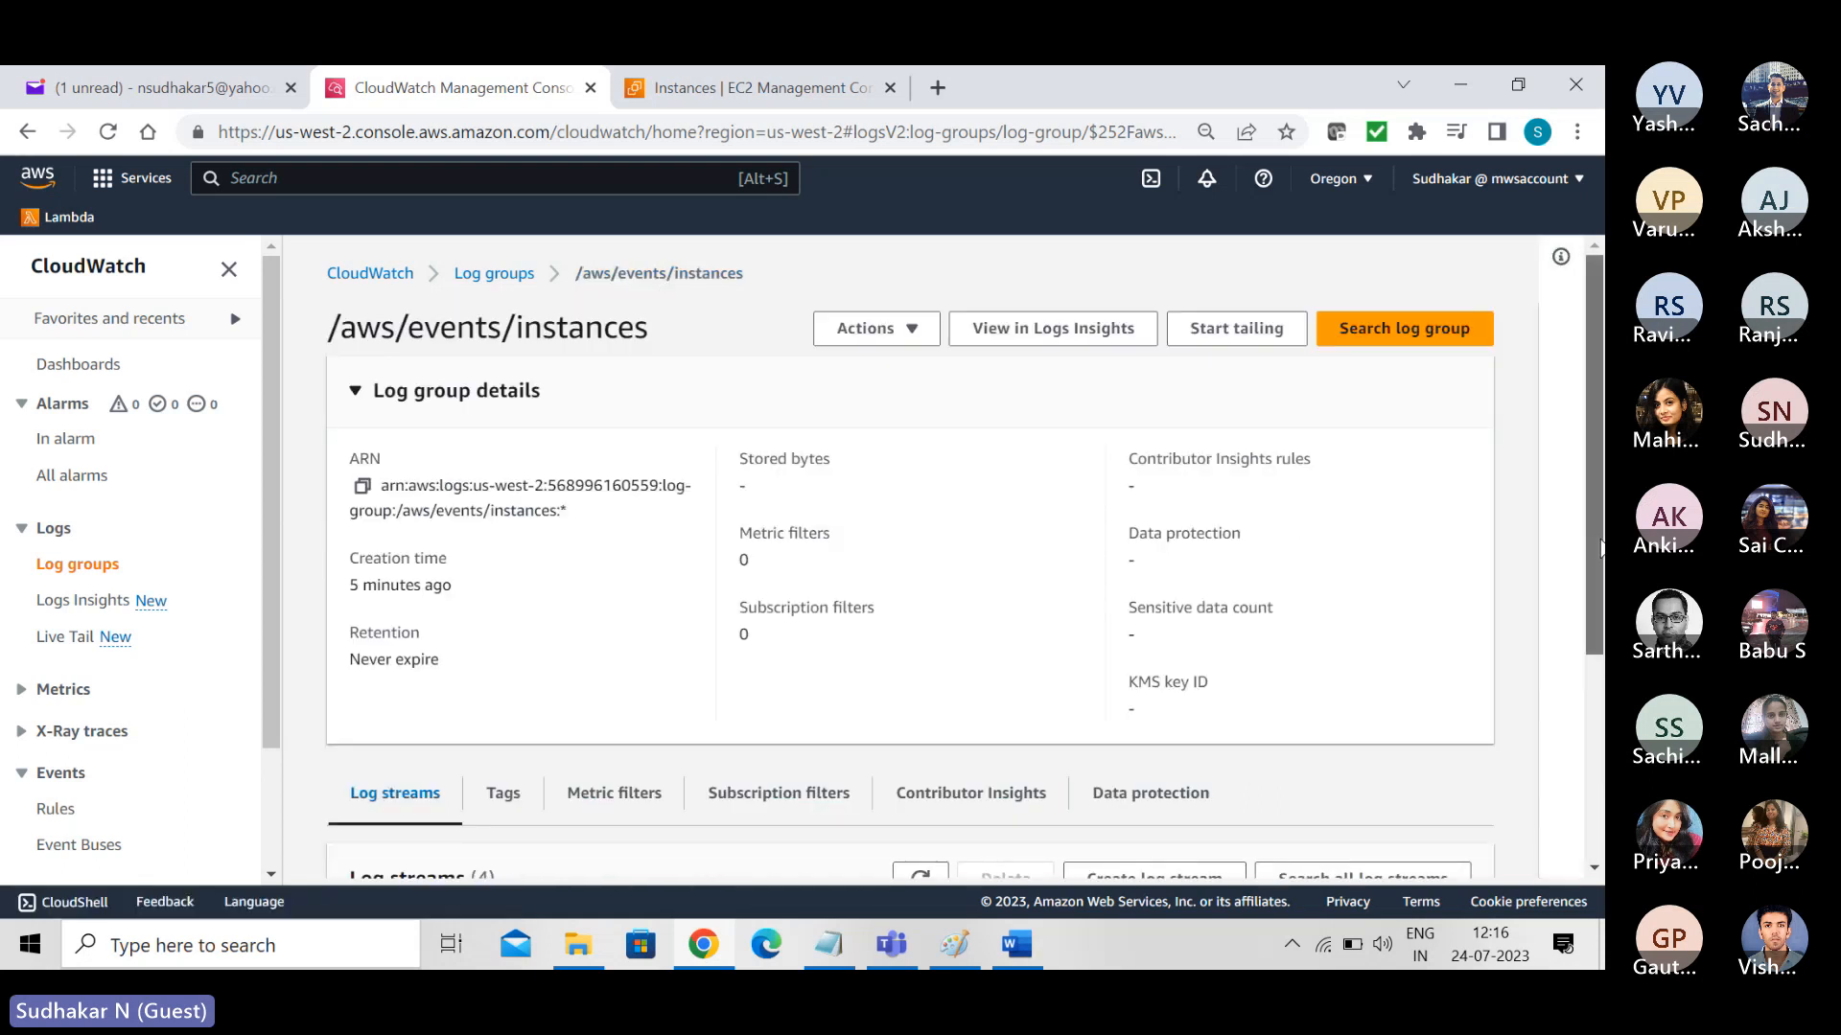
pyautogui.scroll(-1, 1593, 576)
pyautogui.scroll(-2, 425, 669)
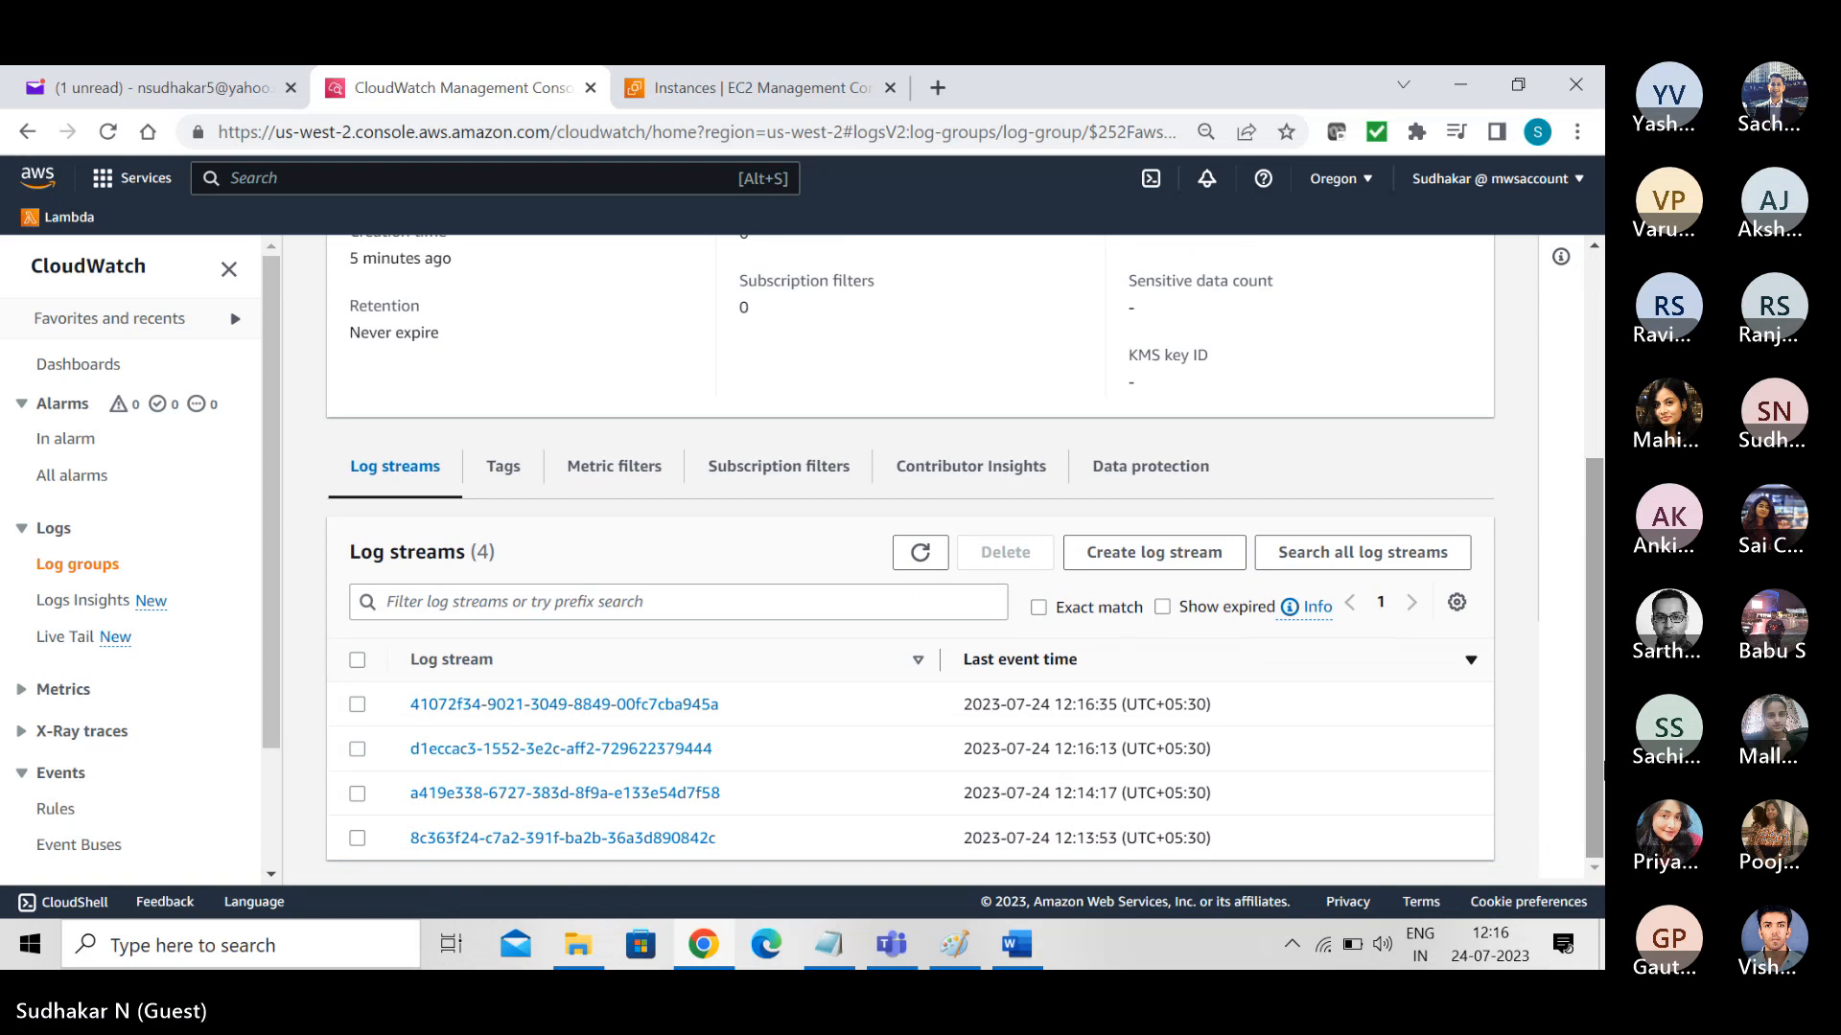
pyautogui.click(692, 93)
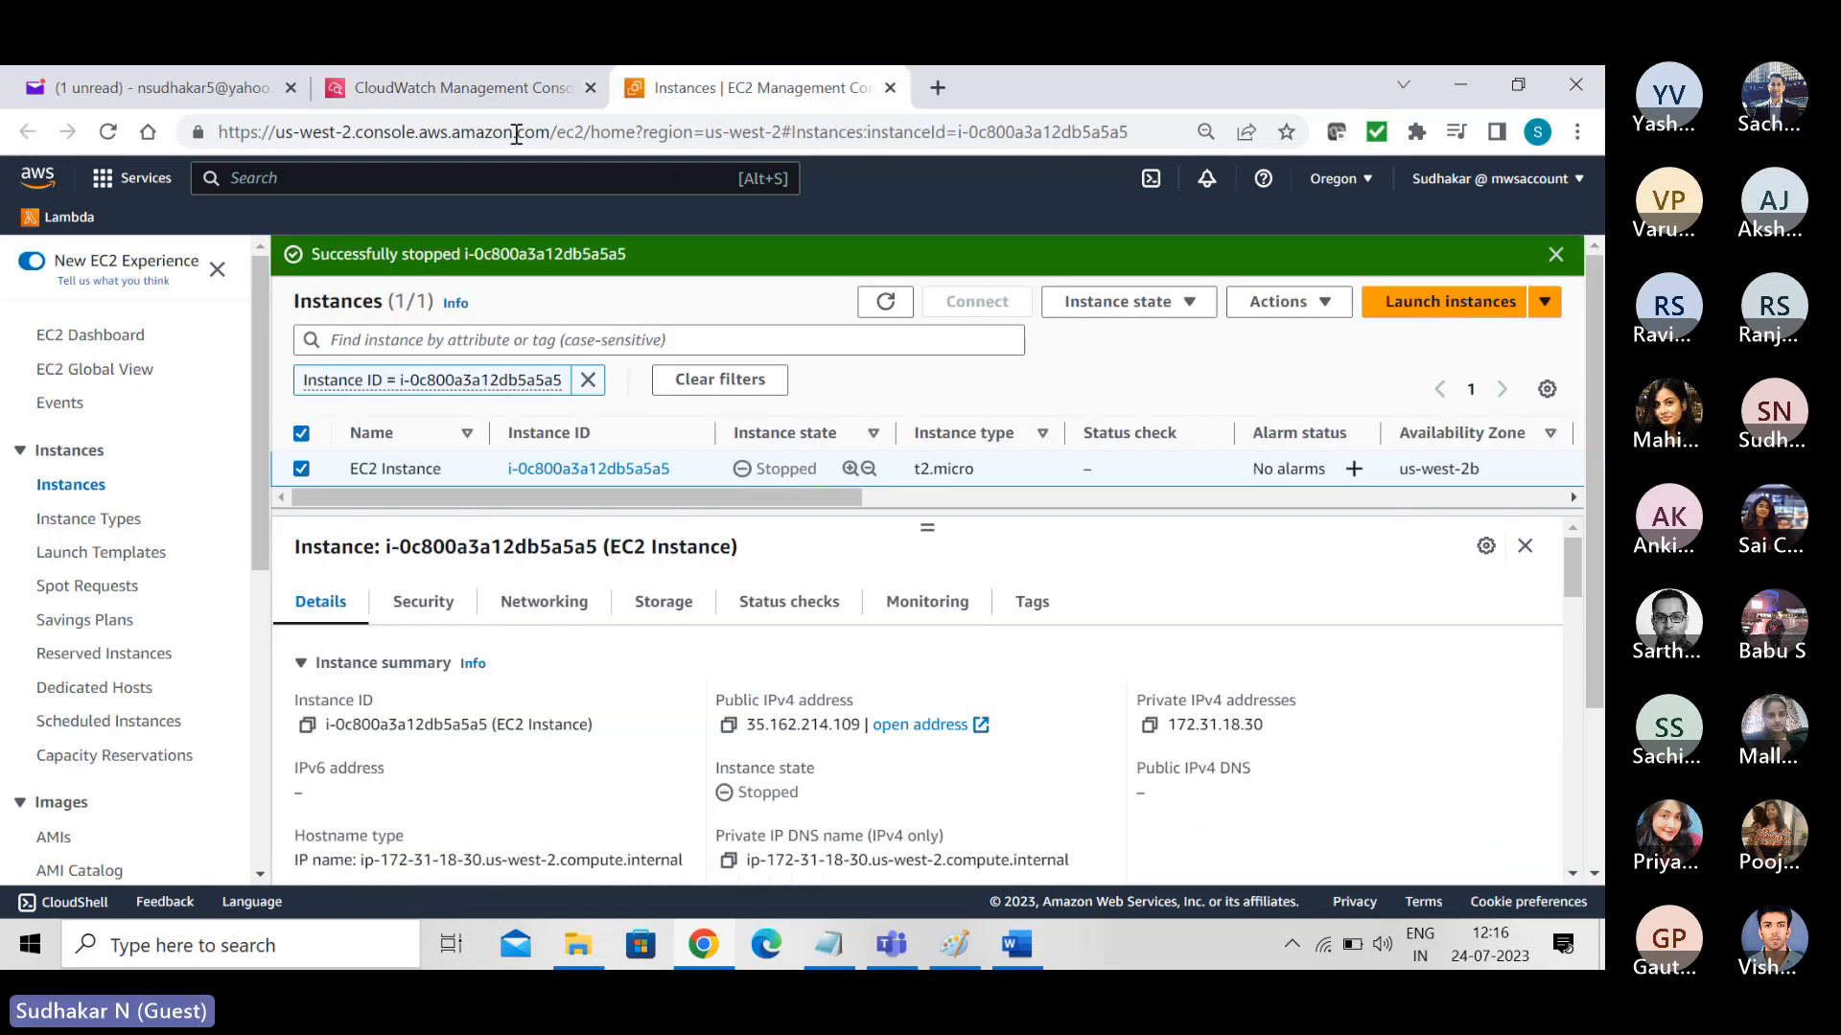
pyautogui.click(479, 89)
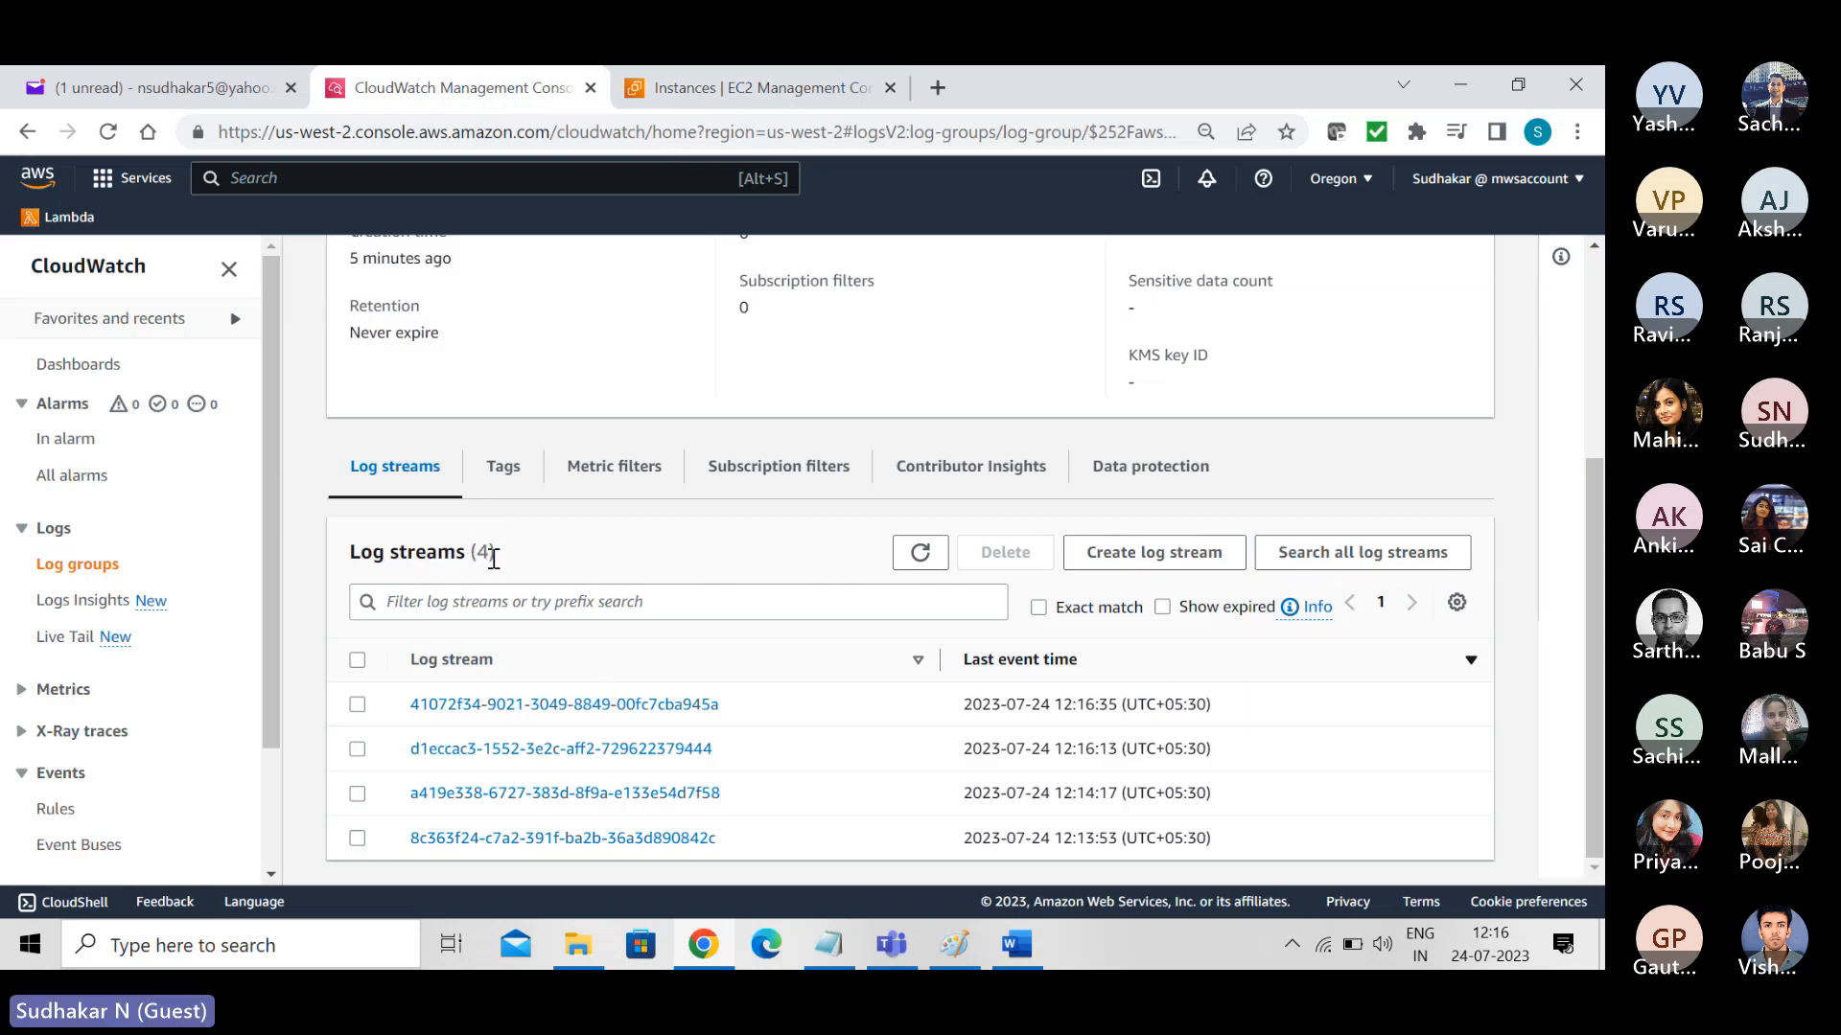
# - Open the newest log stream, expand its event to check the instance state, and return to the log group's streams
pyautogui.click(575, 705)
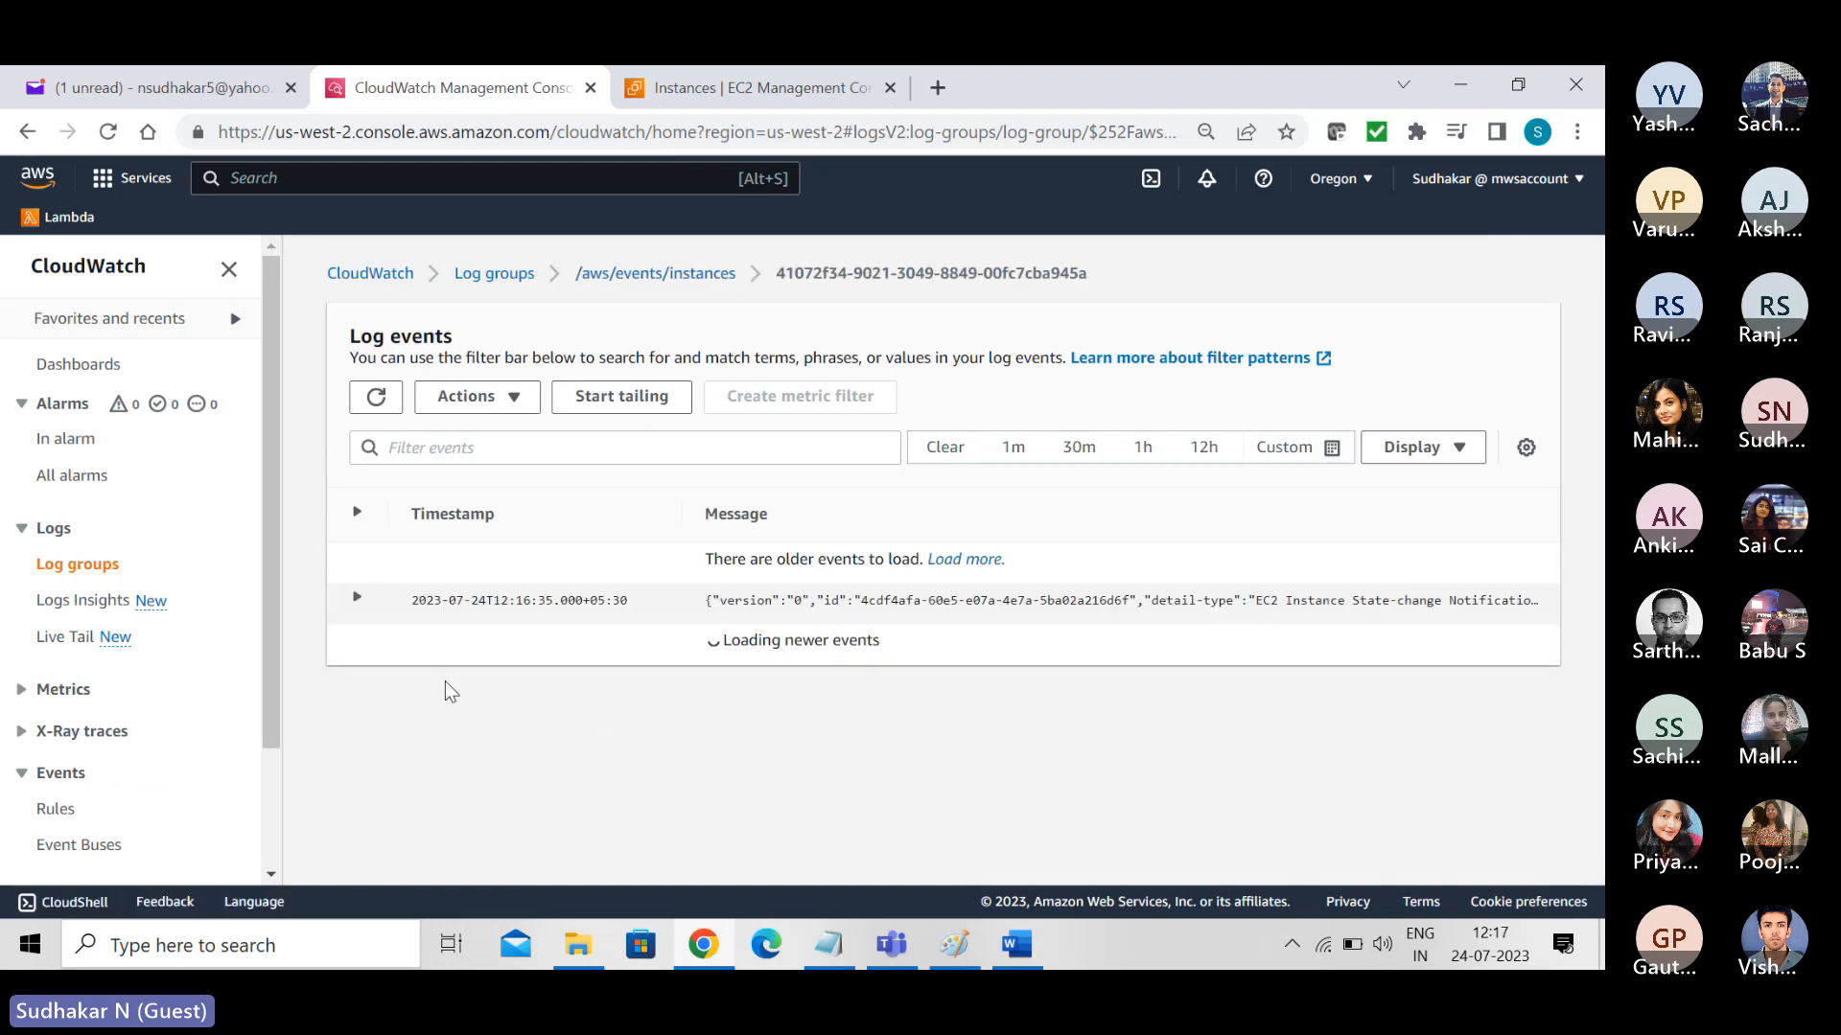
pyautogui.click(356, 597)
pyautogui.scroll(-1, 1598, 544)
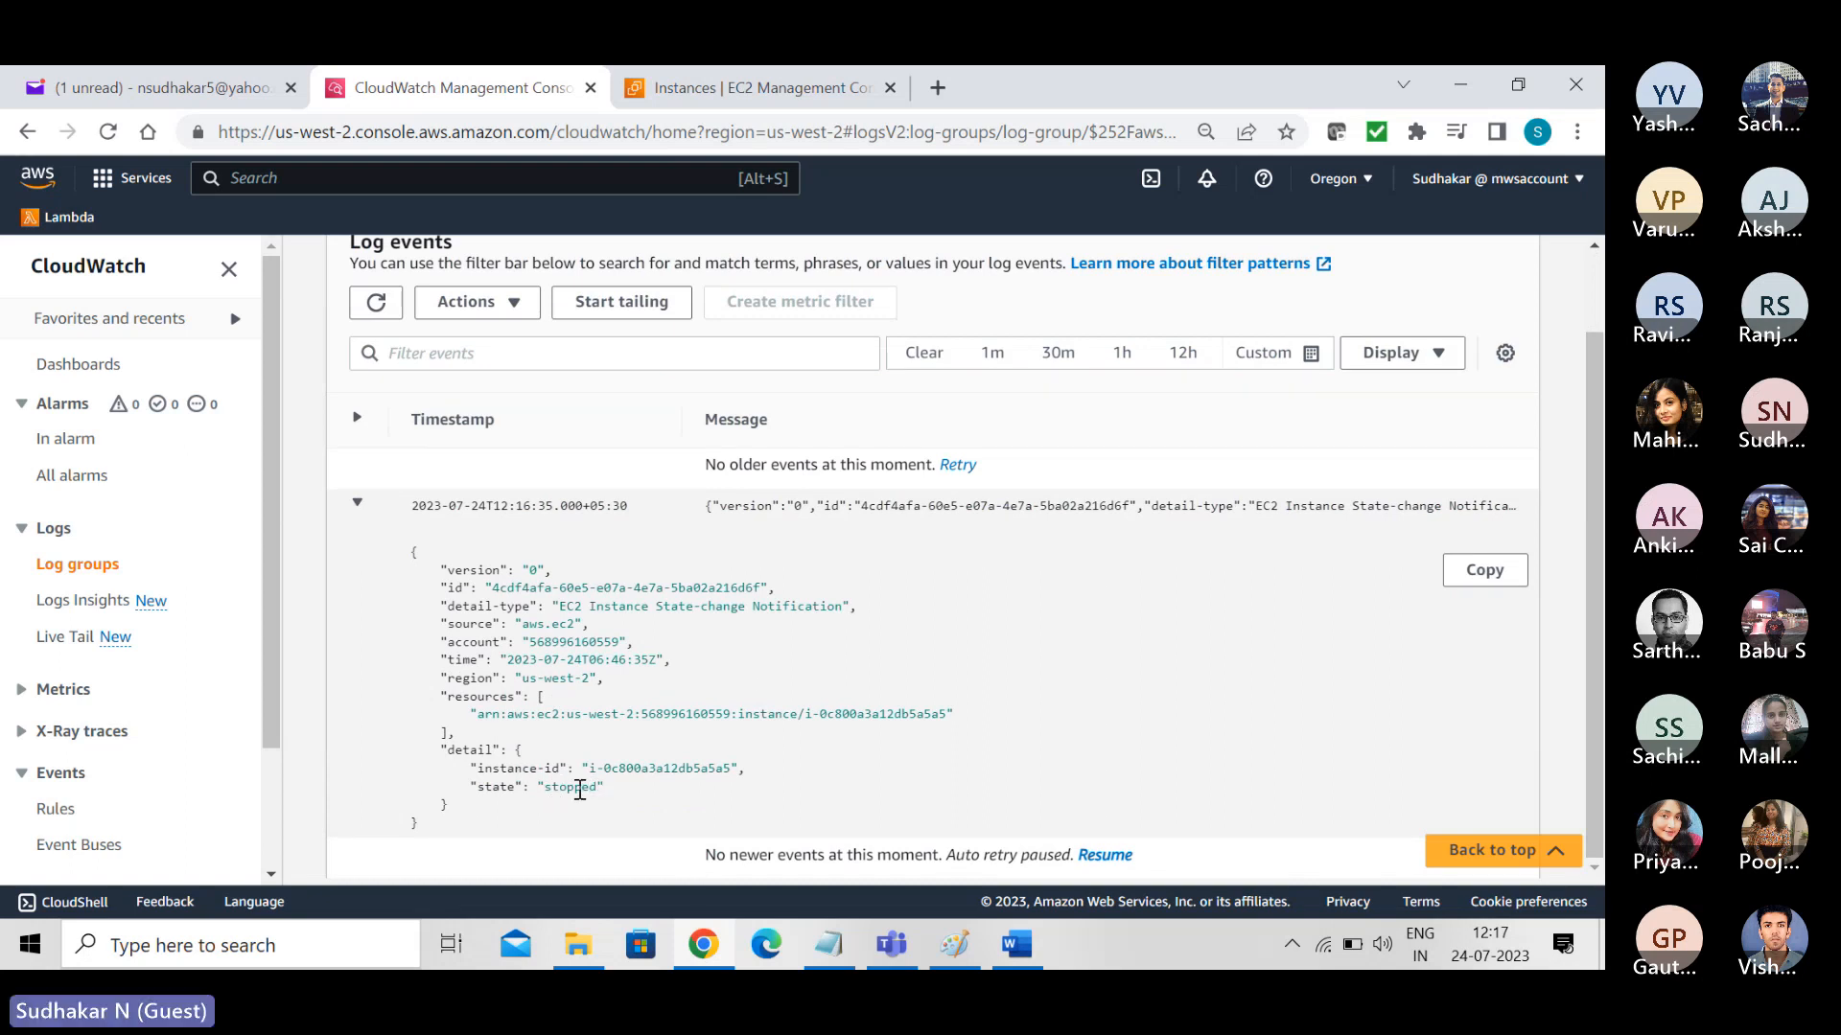
pyautogui.scroll(1, 1598, 637)
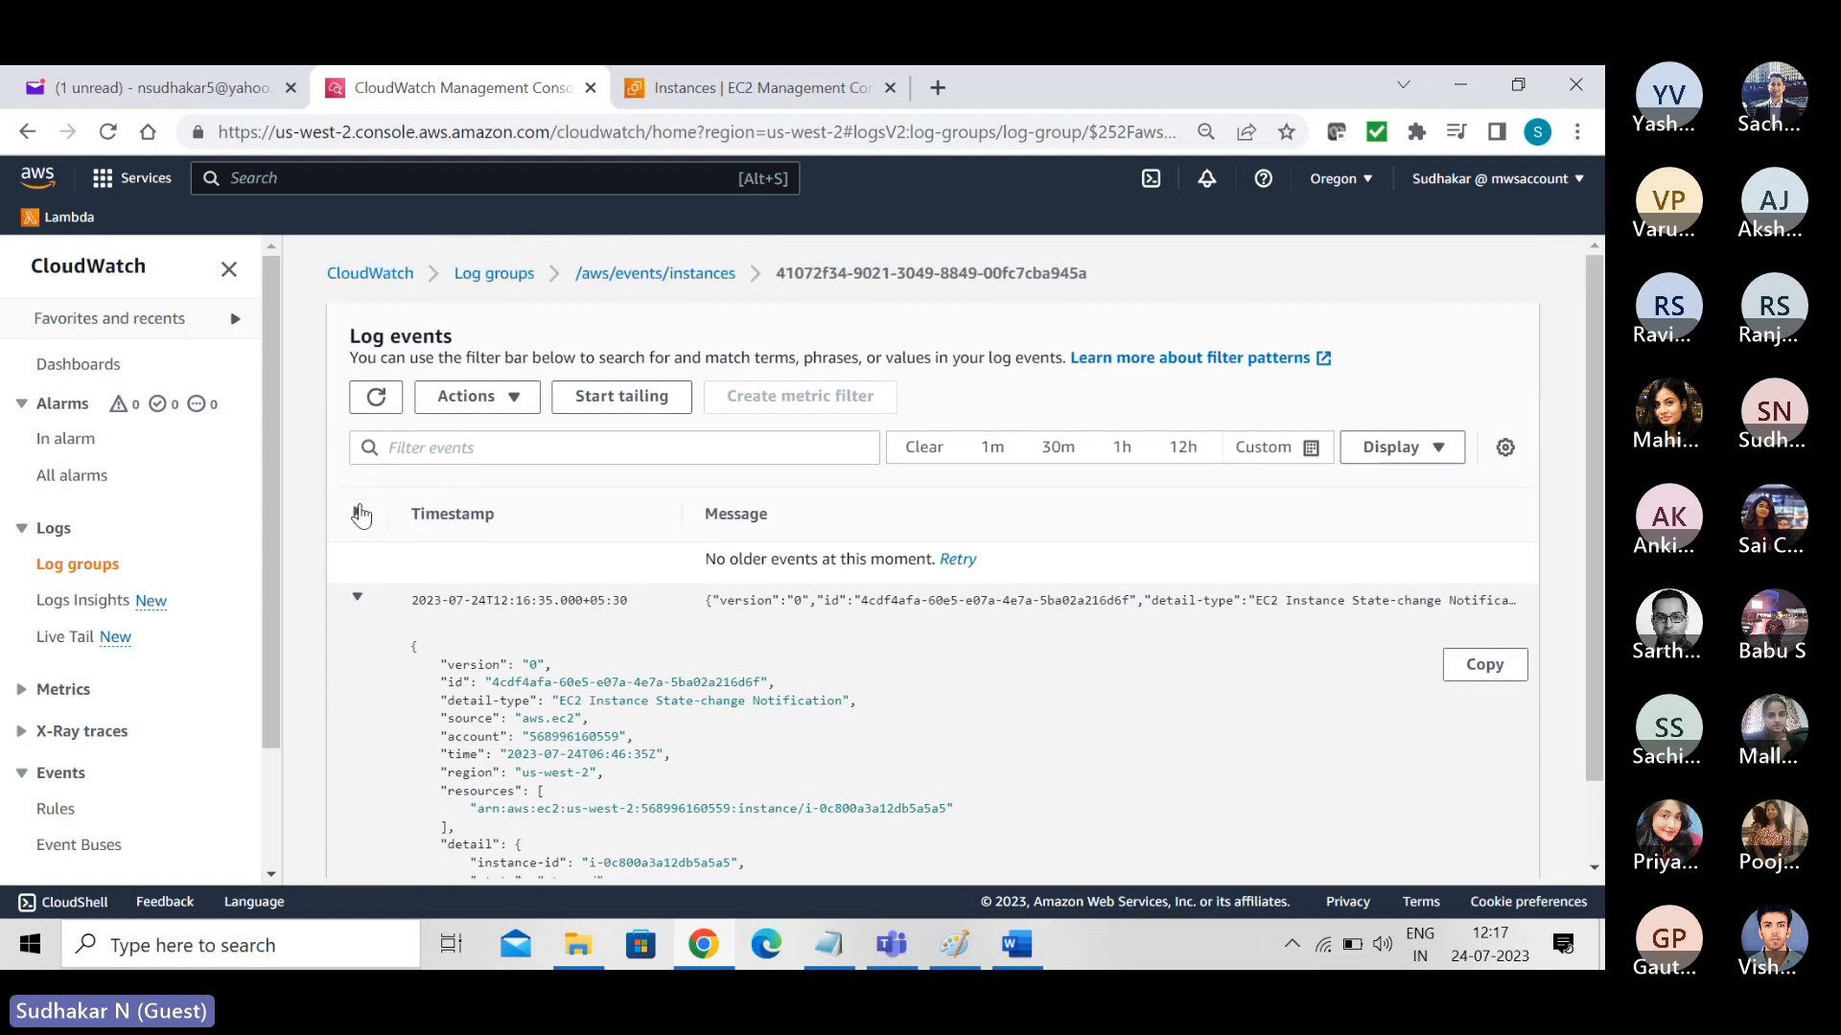
pyautogui.click(666, 275)
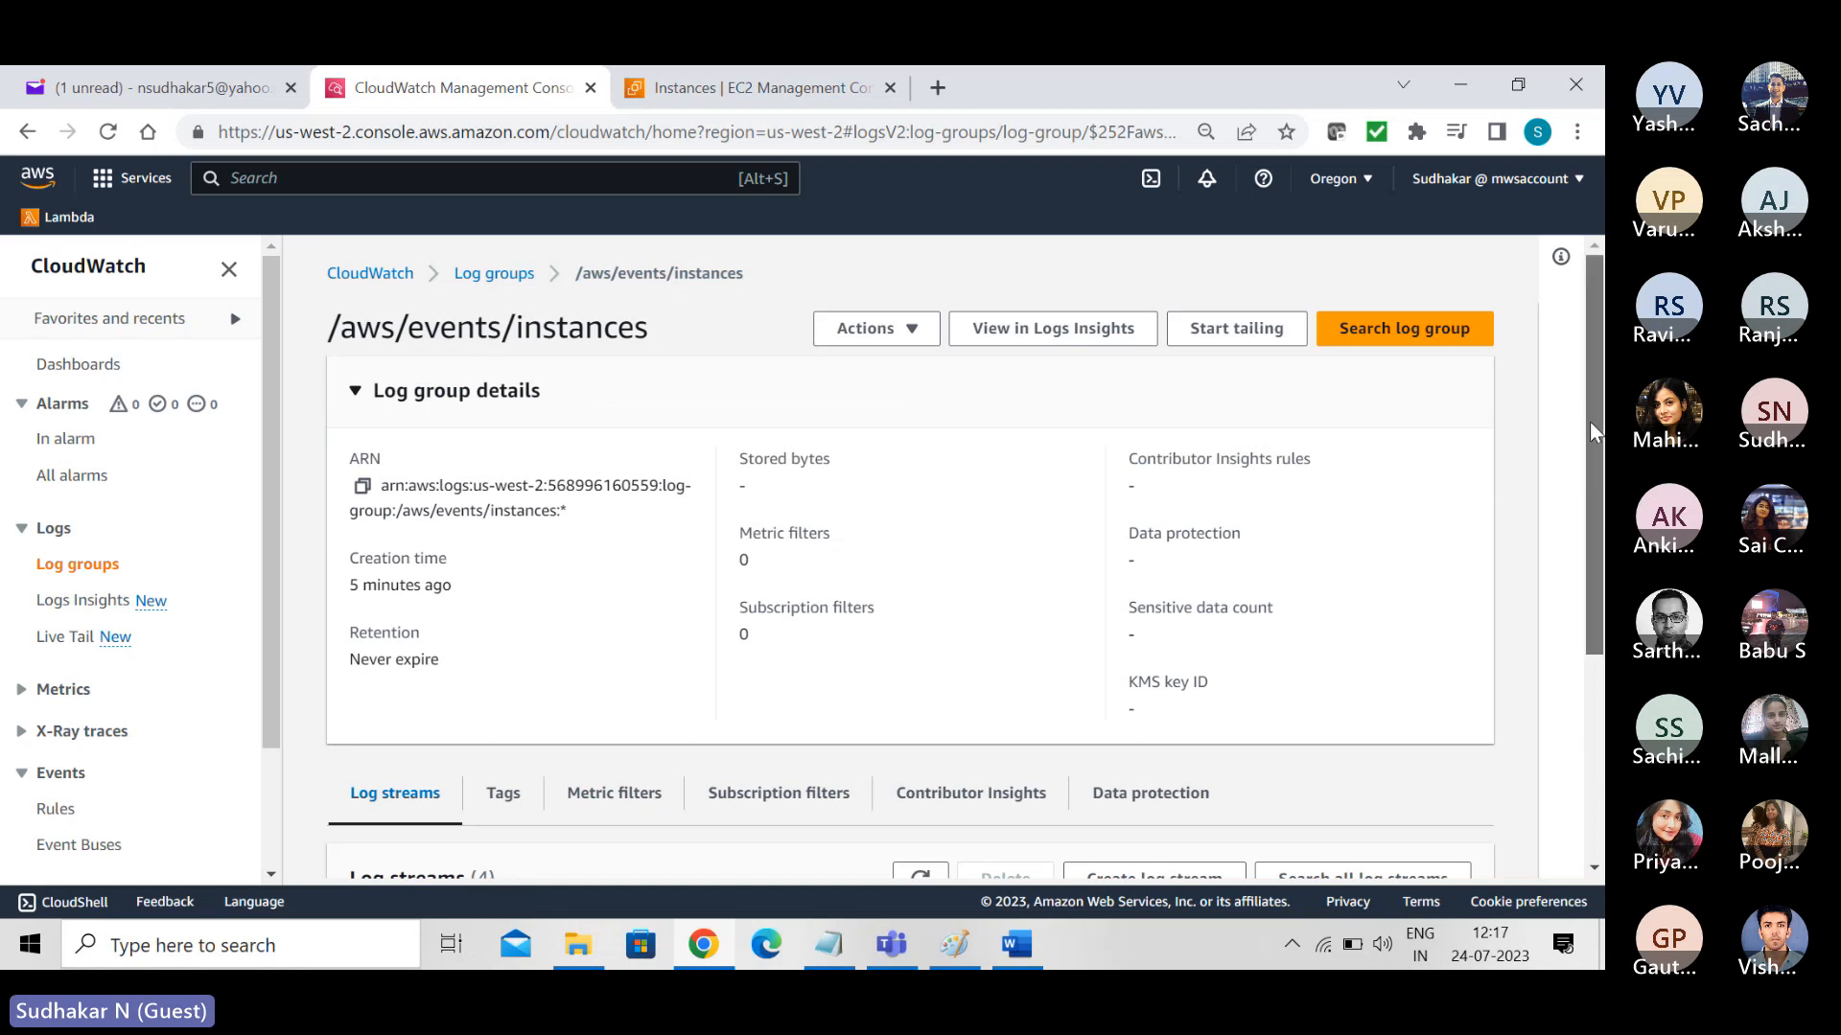
pyautogui.scroll(-2, 1589, 422)
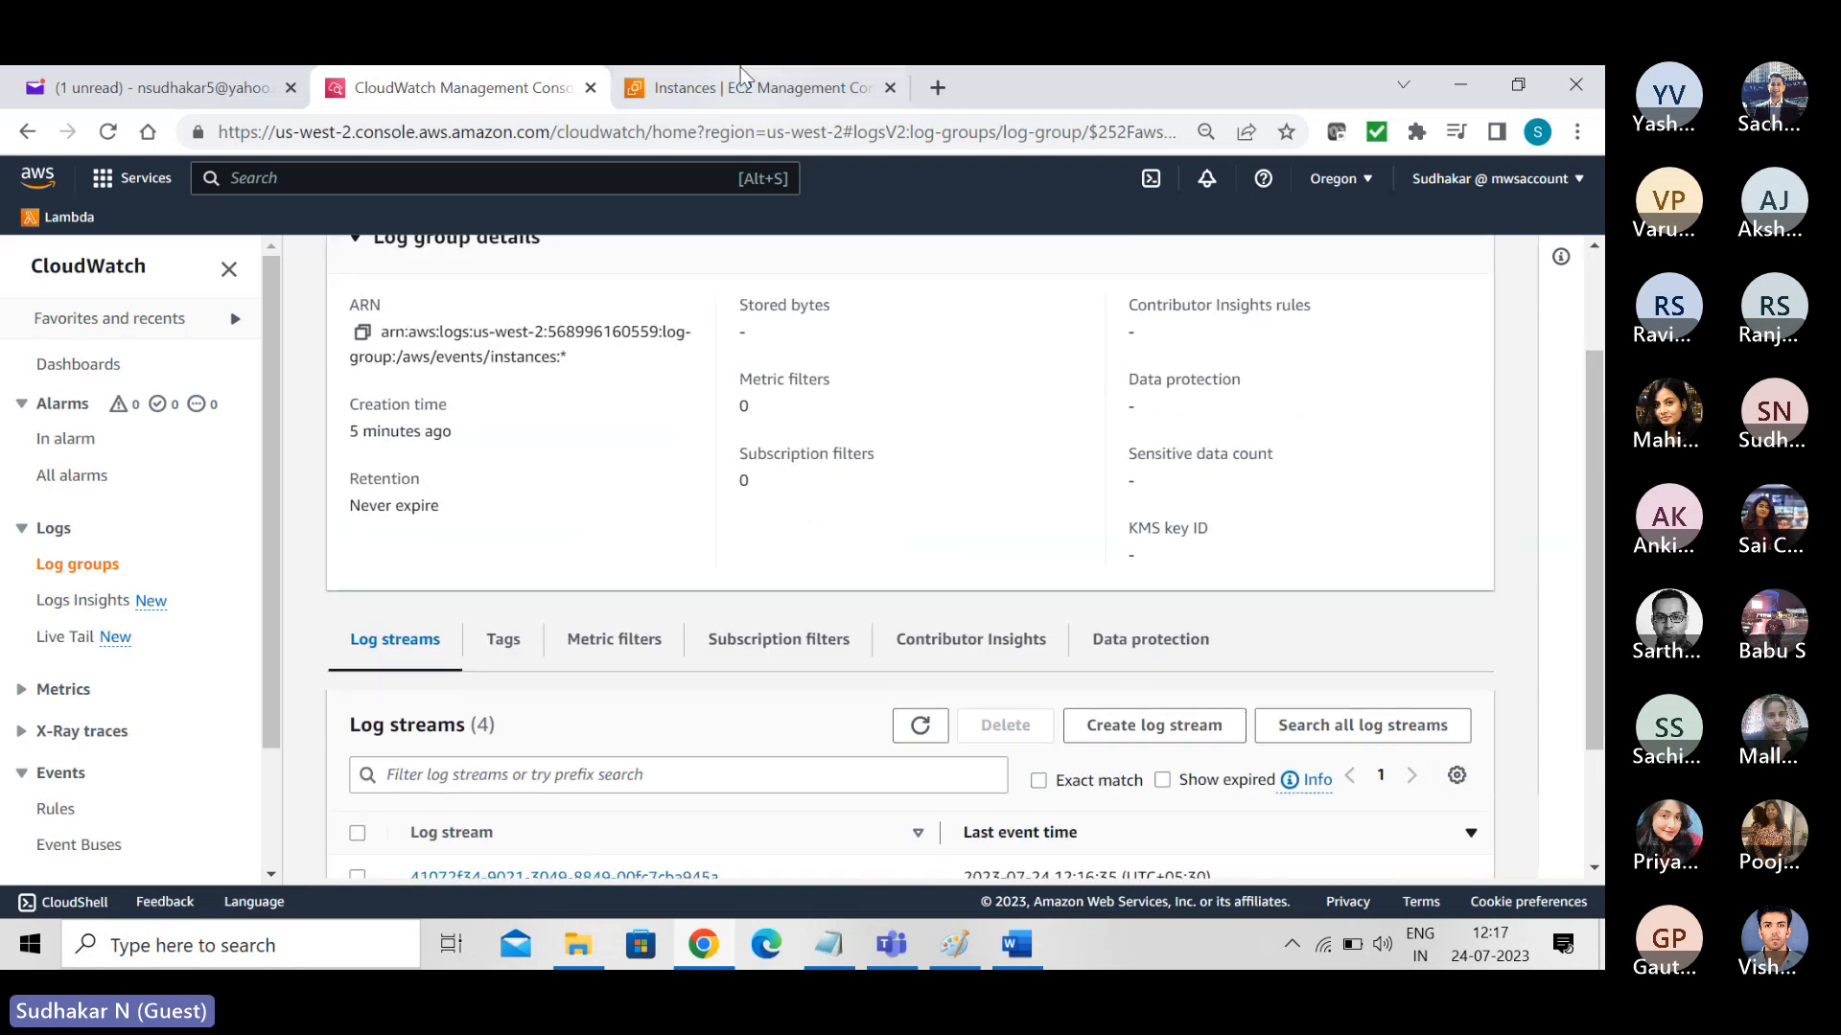
# - Terminate the stopped instance named "EC2 Instance", confirm the termination, and enlarge the instances list to show its row
pyautogui.click(747, 88)
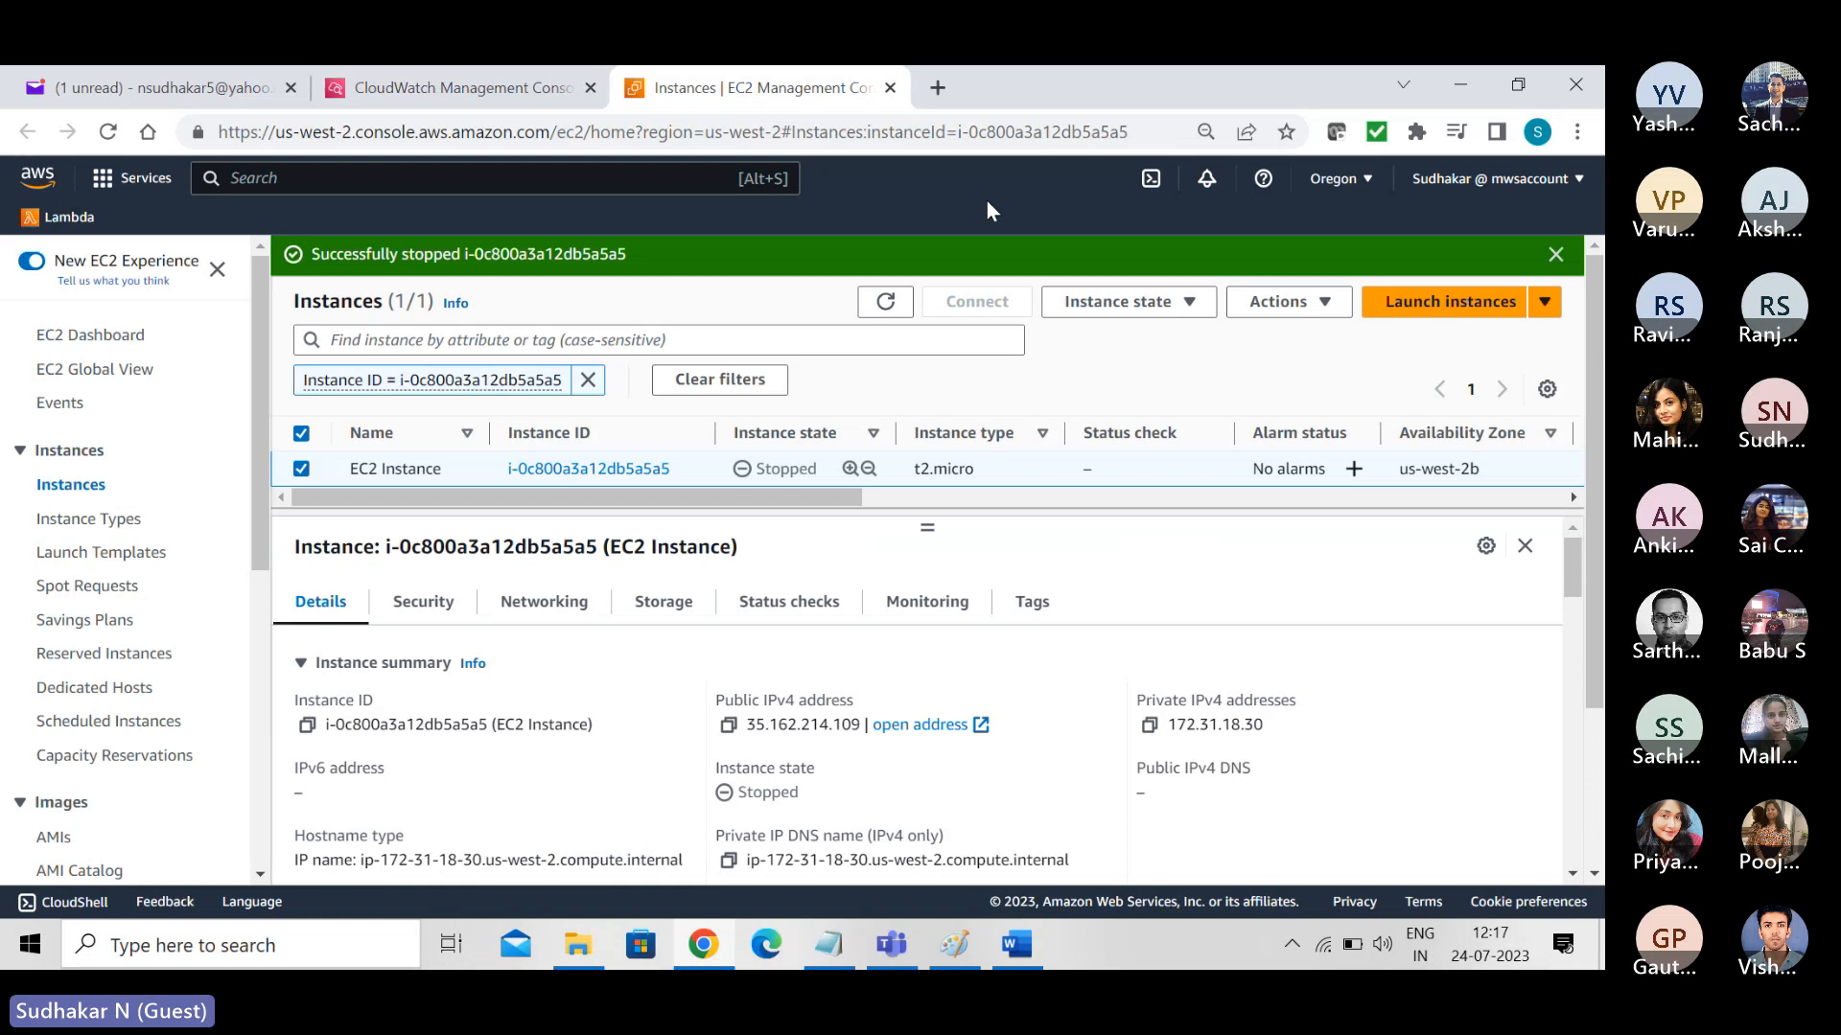
pyautogui.click(1200, 303)
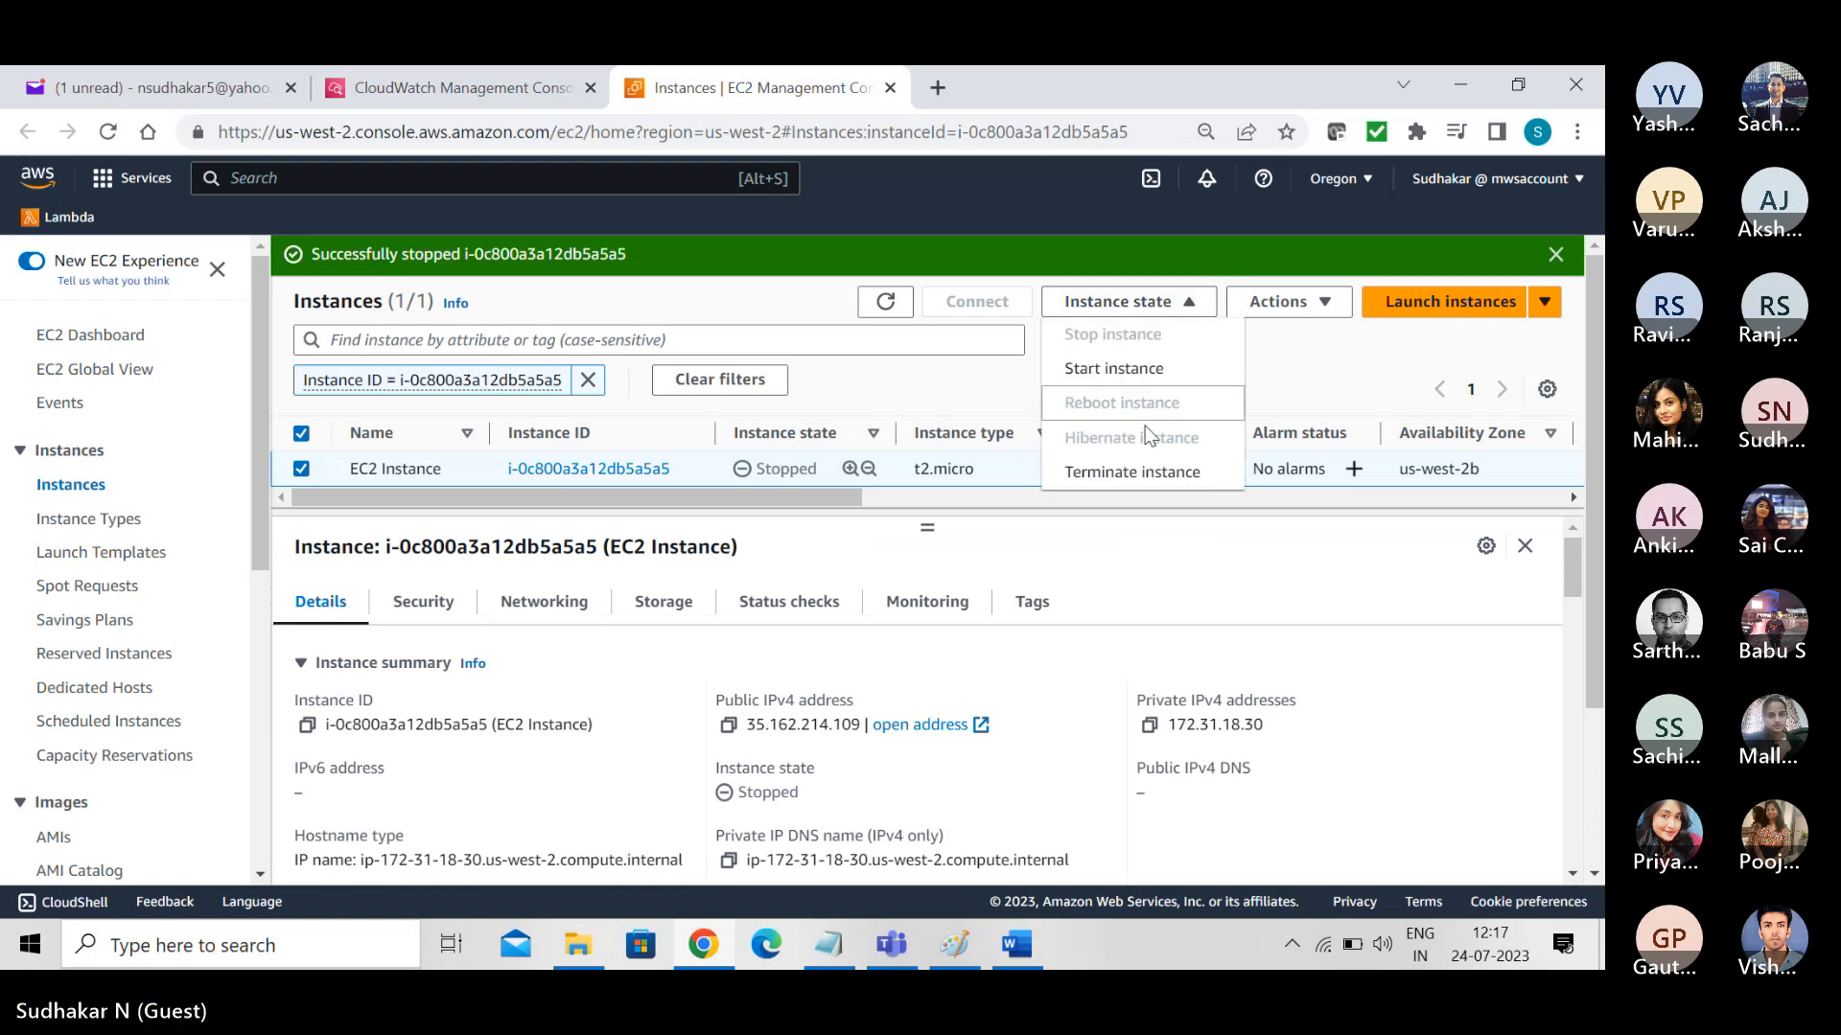
pyautogui.click(1122, 489)
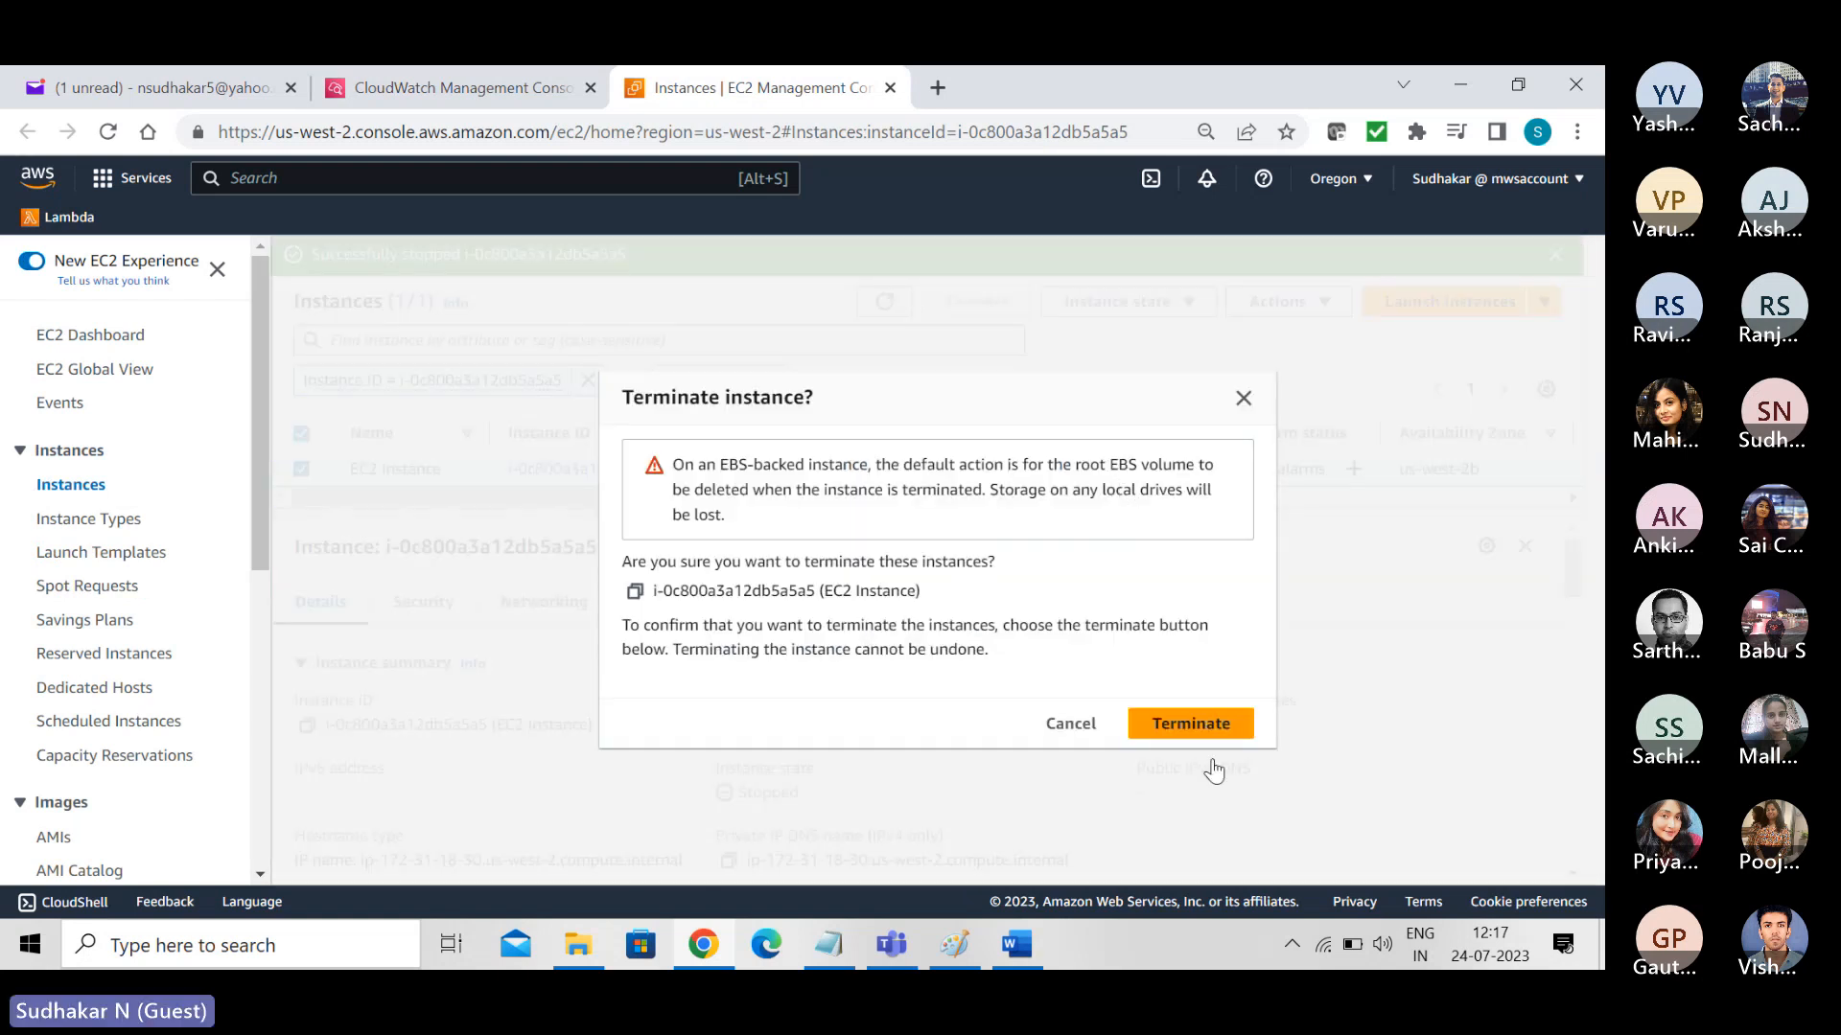
pyautogui.click(1204, 726)
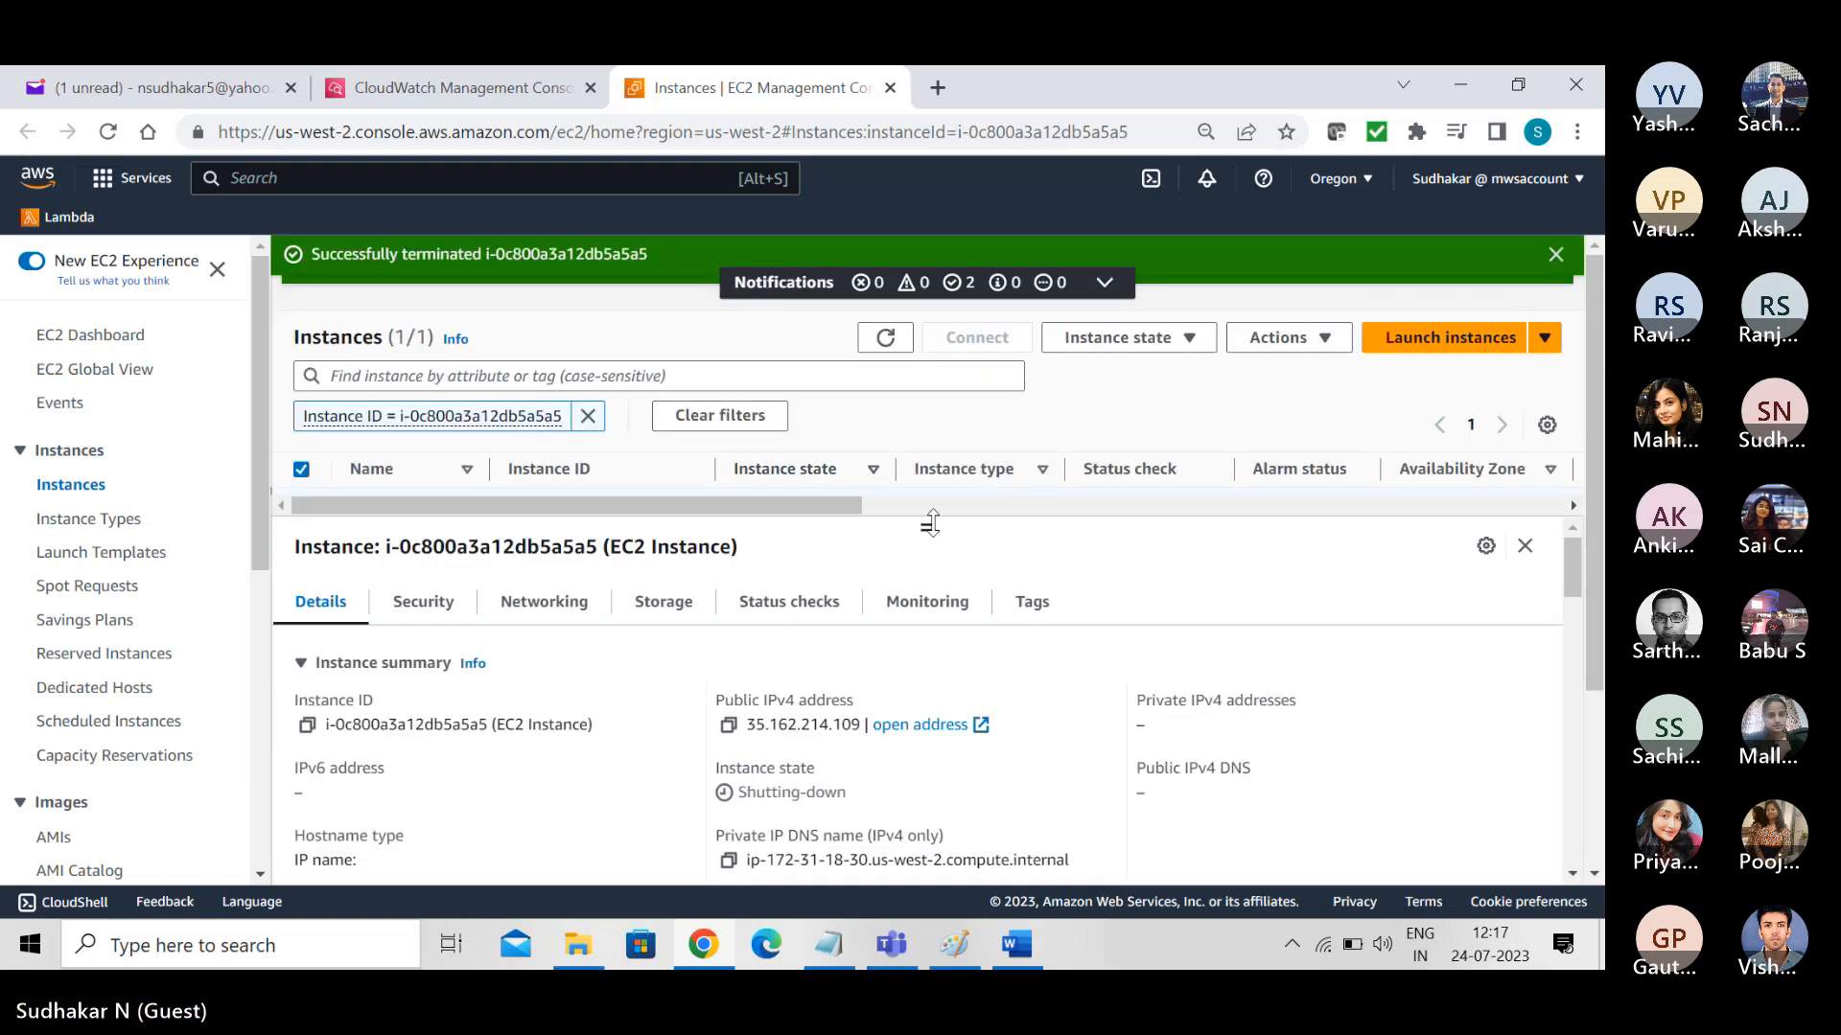
pyautogui.moveTo(929, 522); pyautogui.dragTo(941, 594)
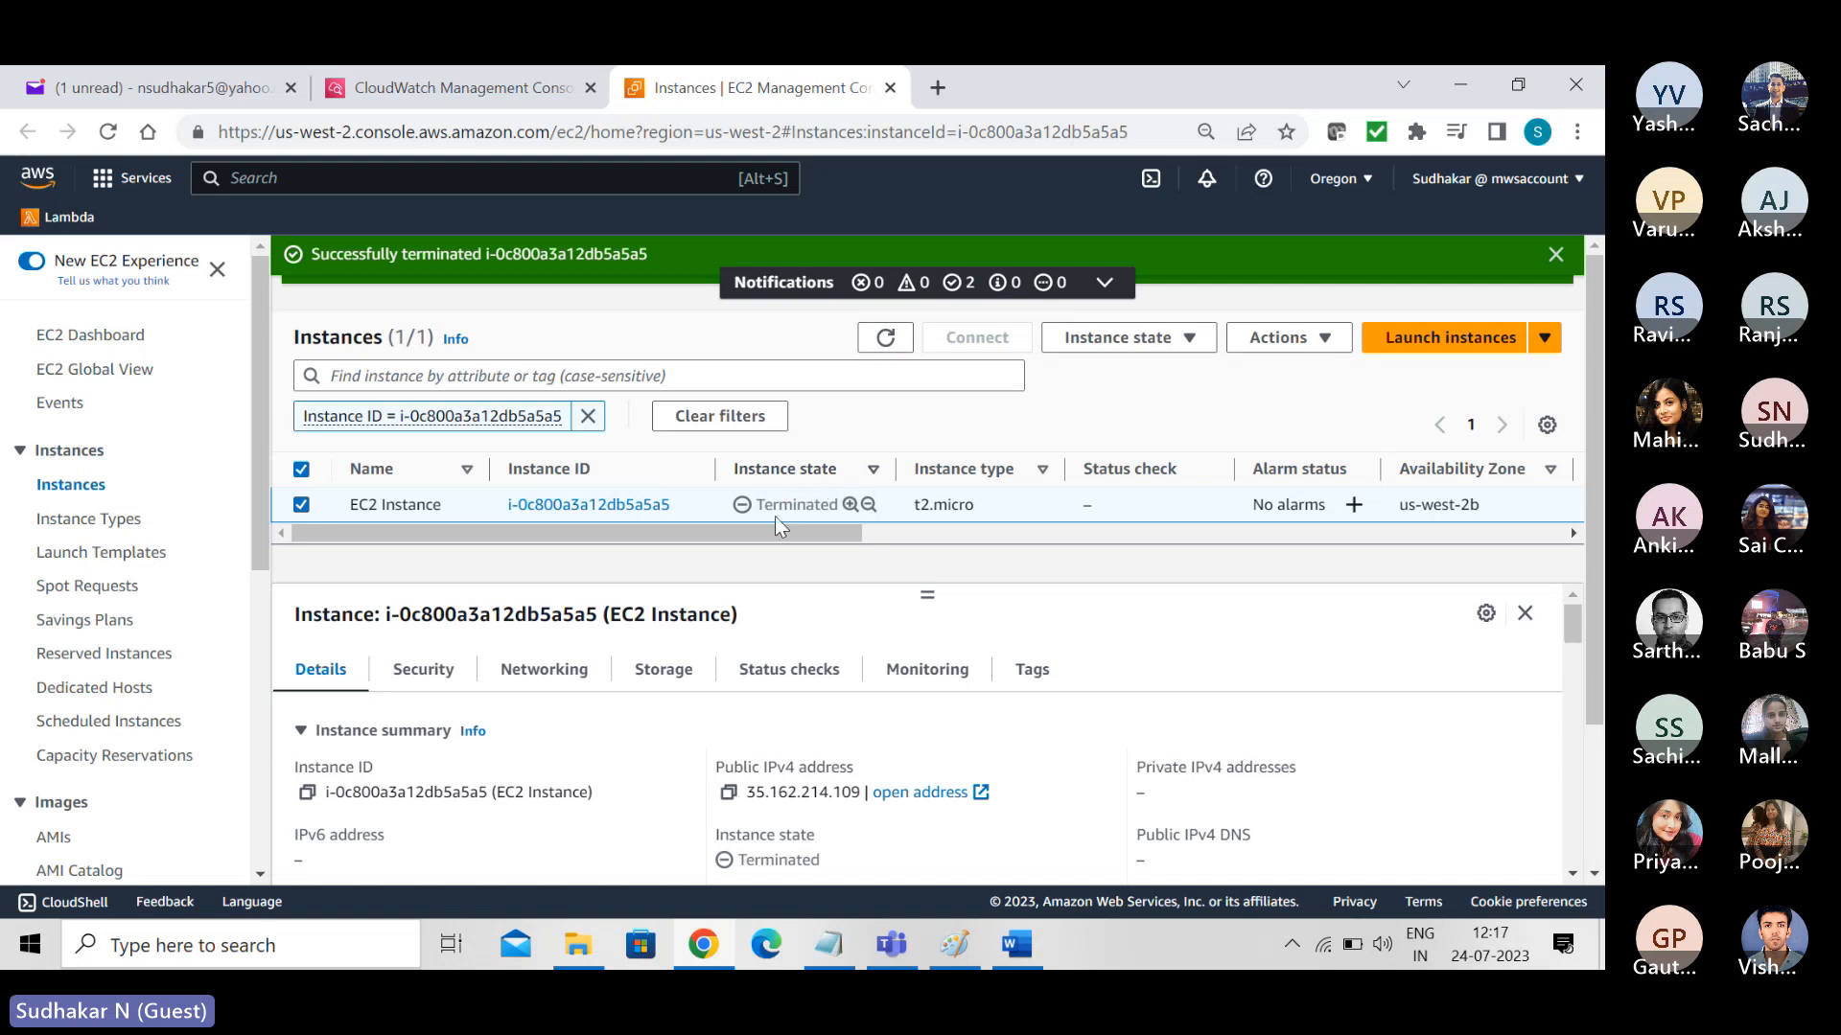
# - Refresh the CloudWatch log streams, open the newest stream after the termination, and check the state in its event
pyautogui.click(458, 84)
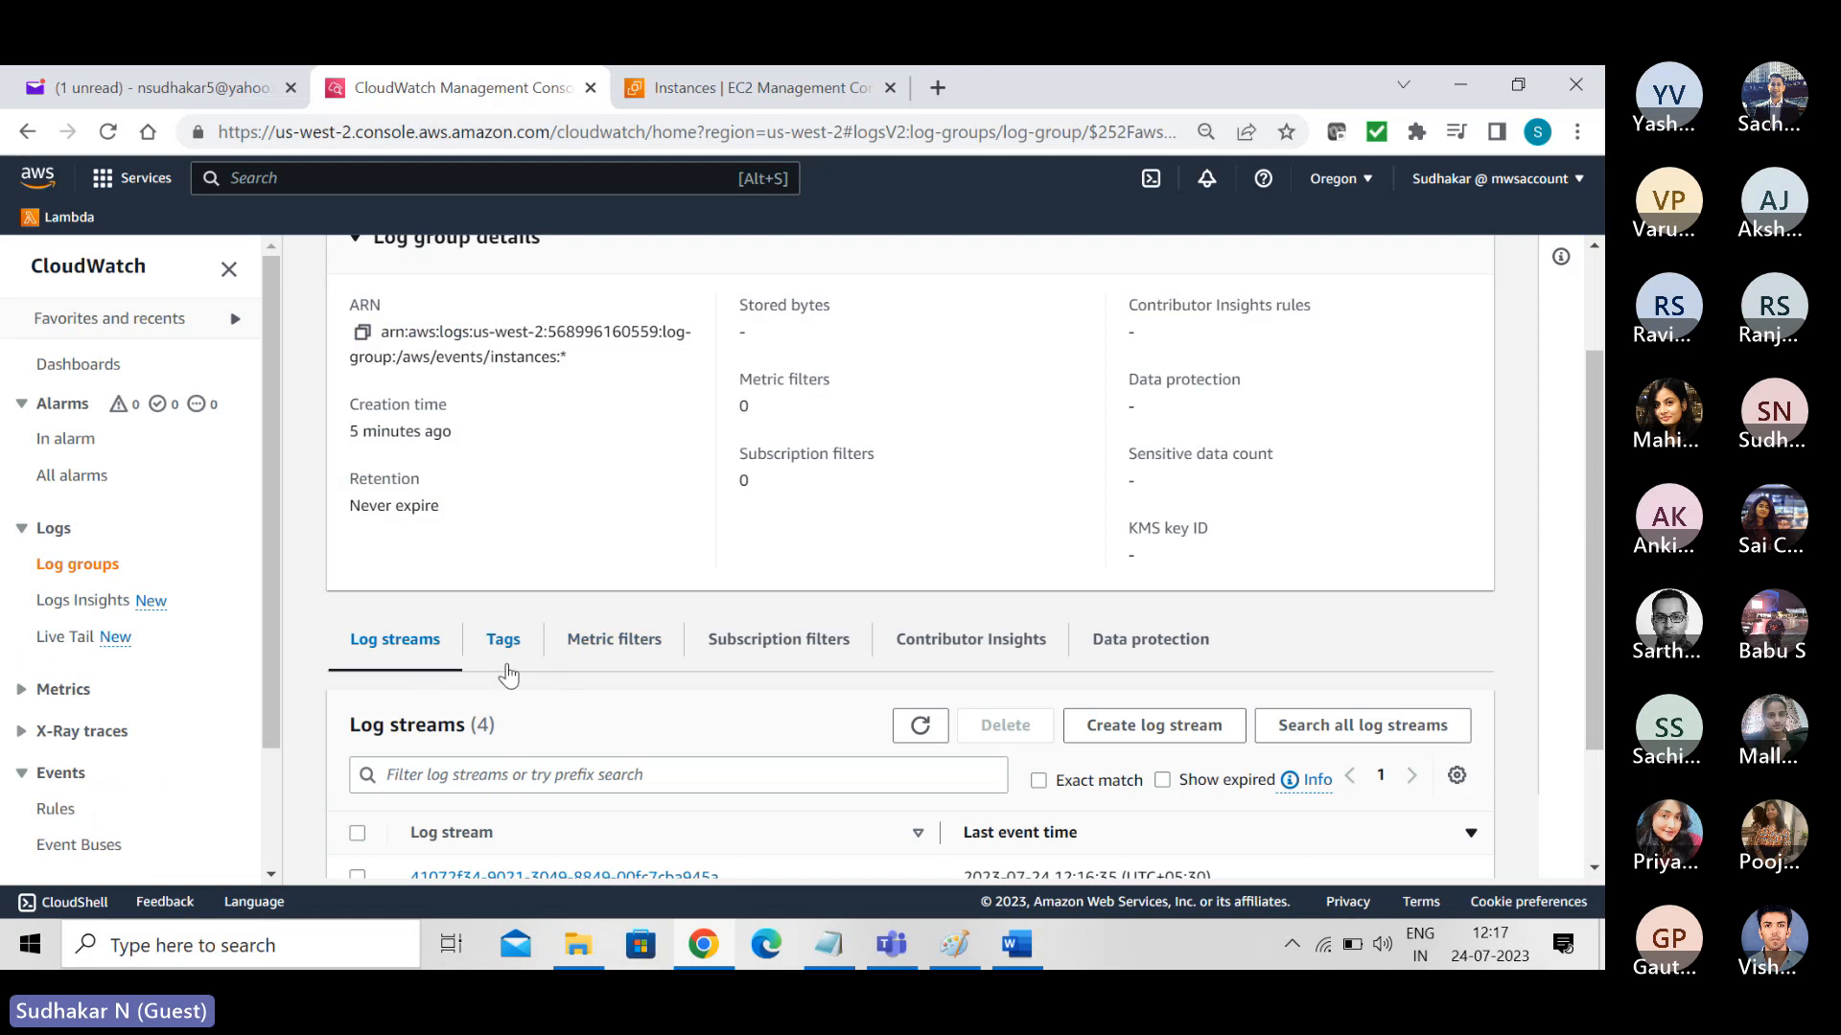
pyautogui.click(920, 726)
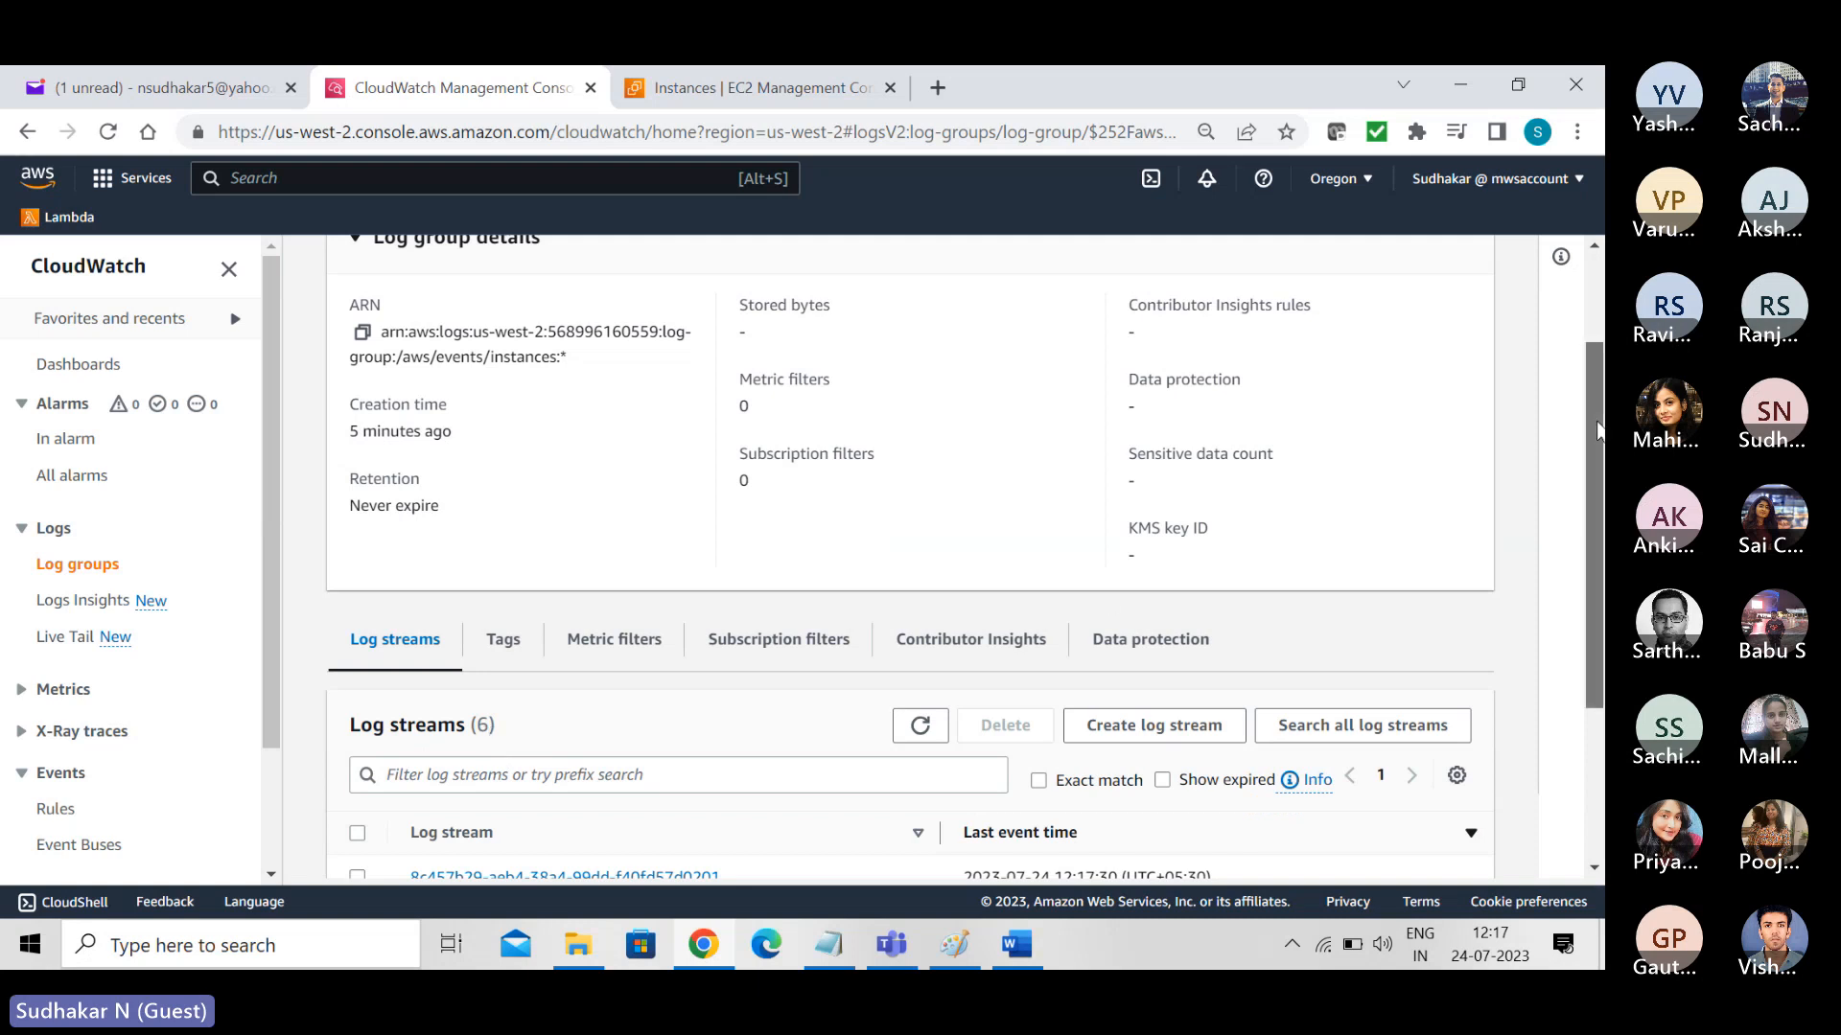
pyautogui.scroll(-3, 1476, 492)
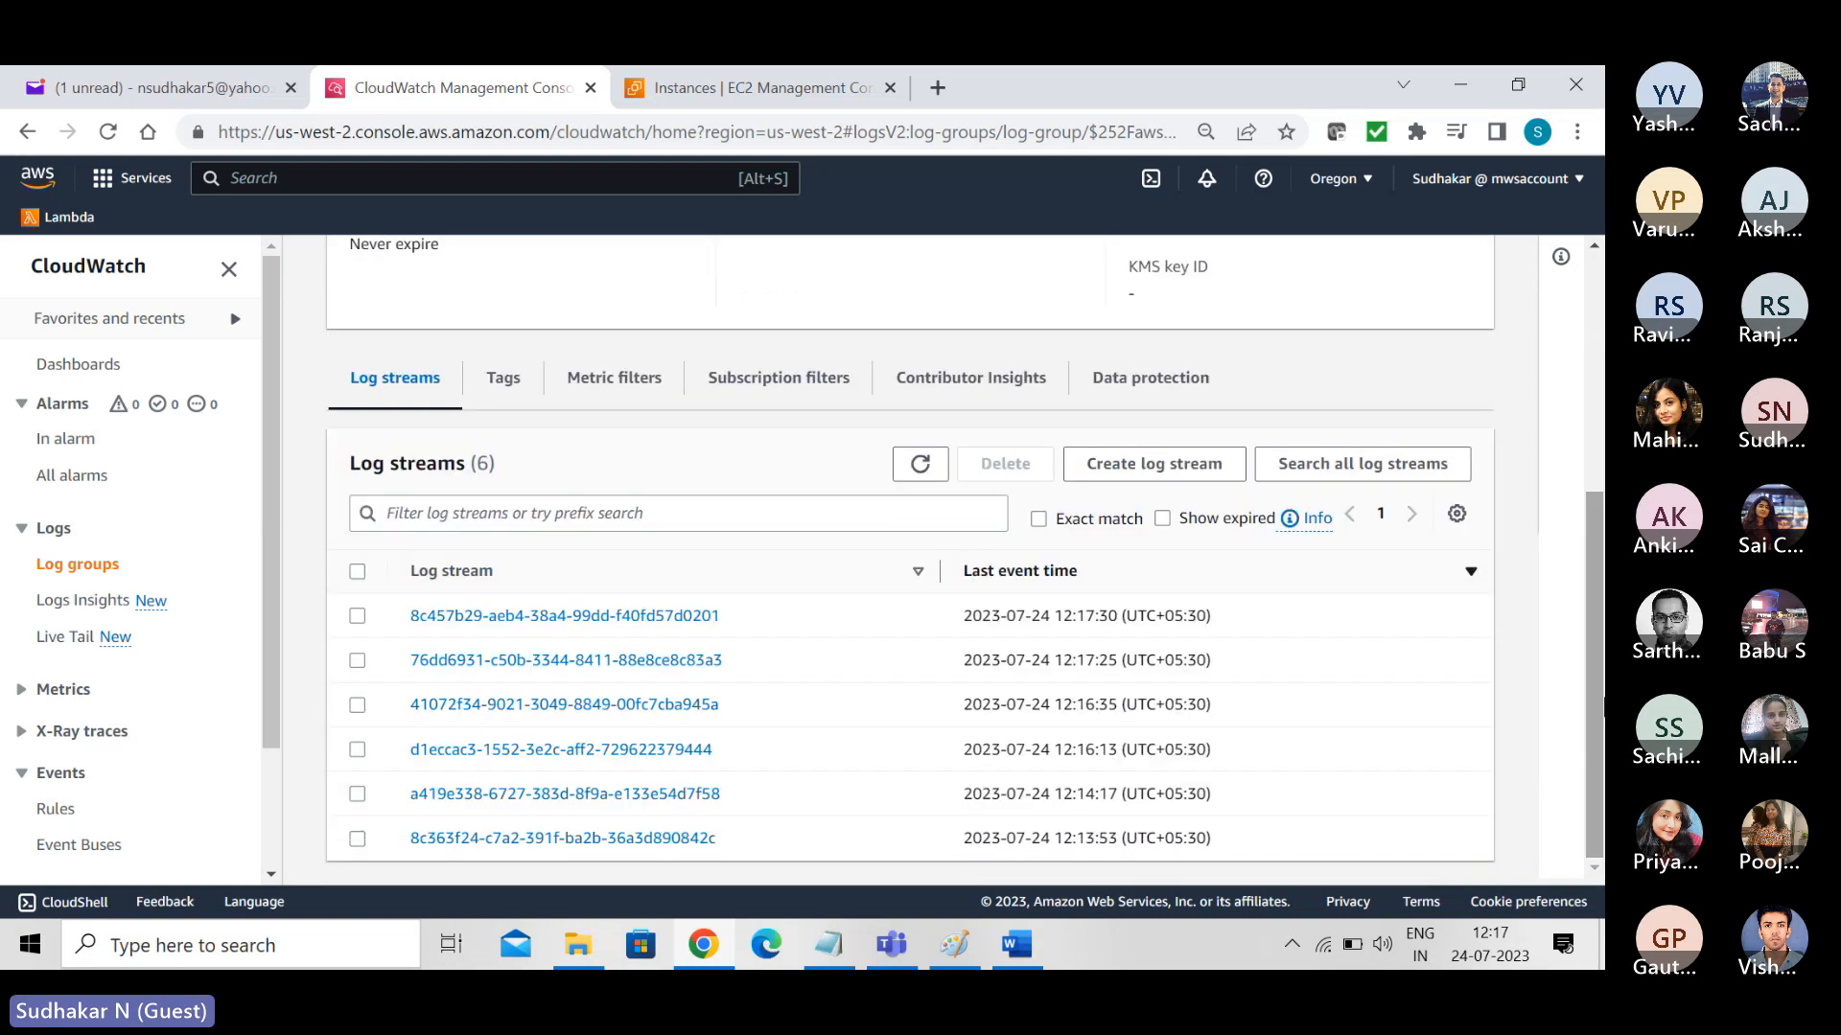
pyautogui.click(571, 618)
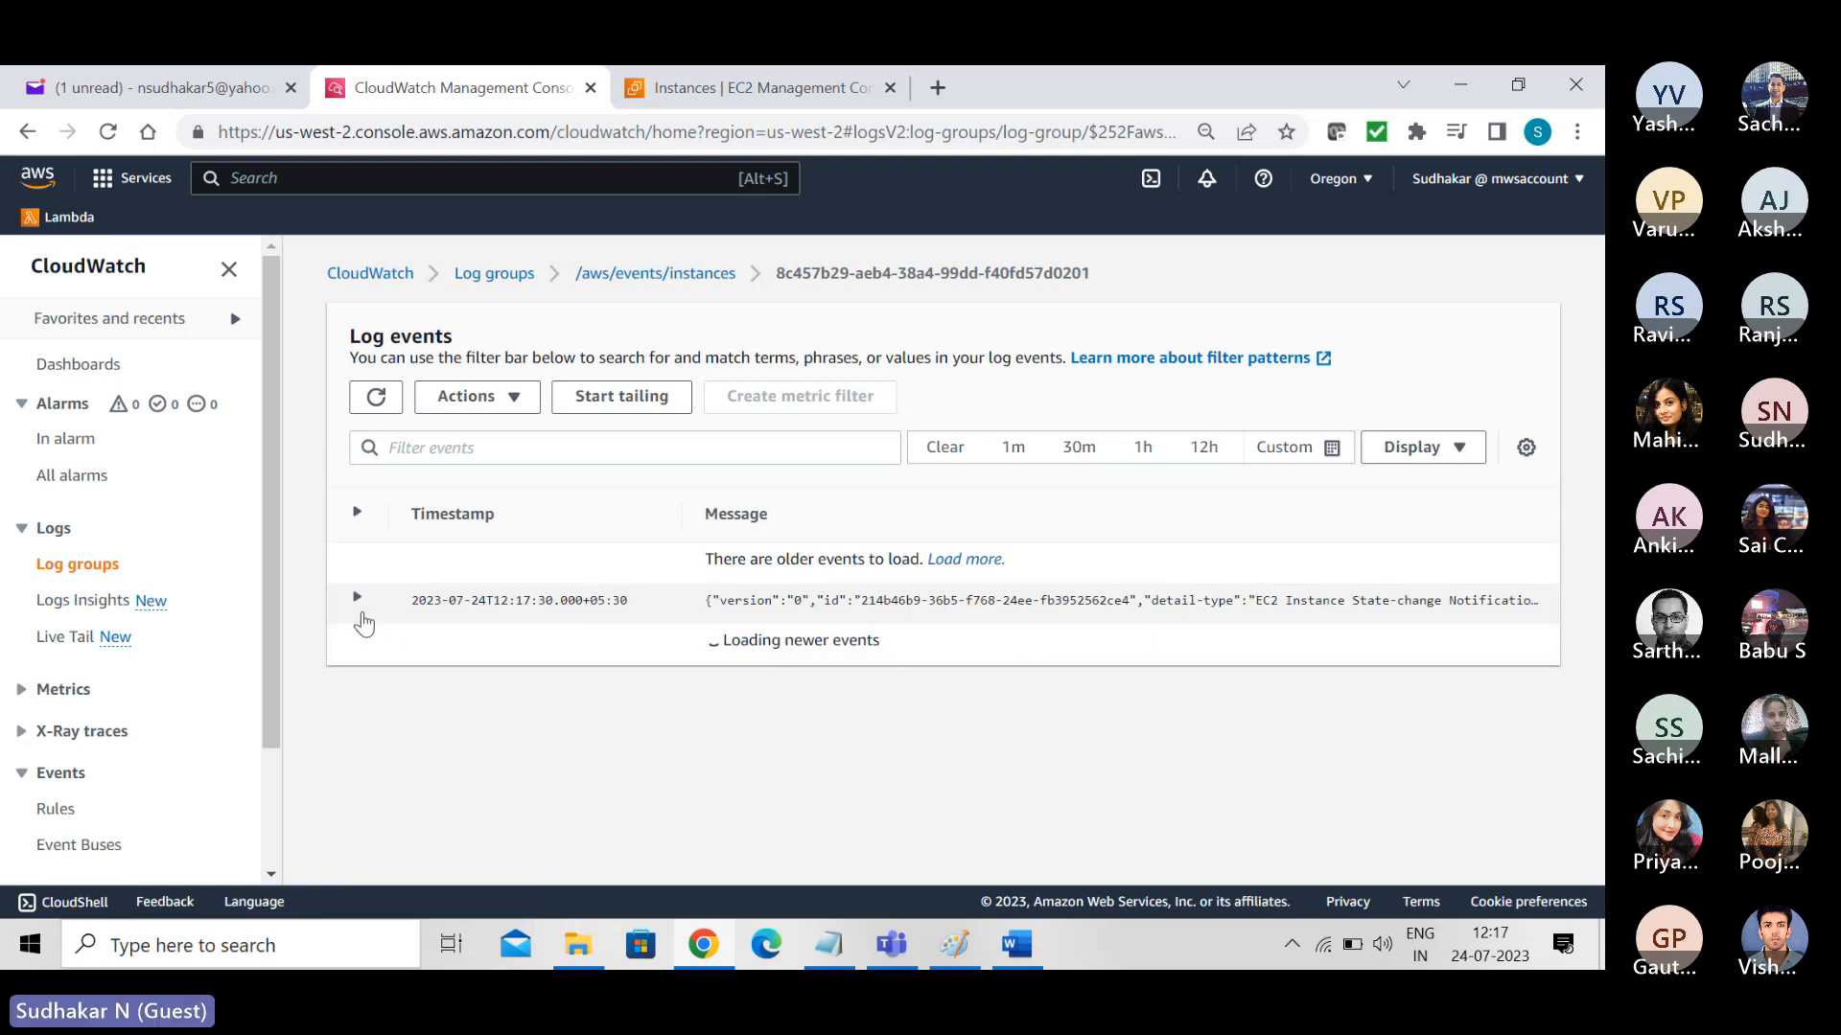
pyautogui.click(356, 602)
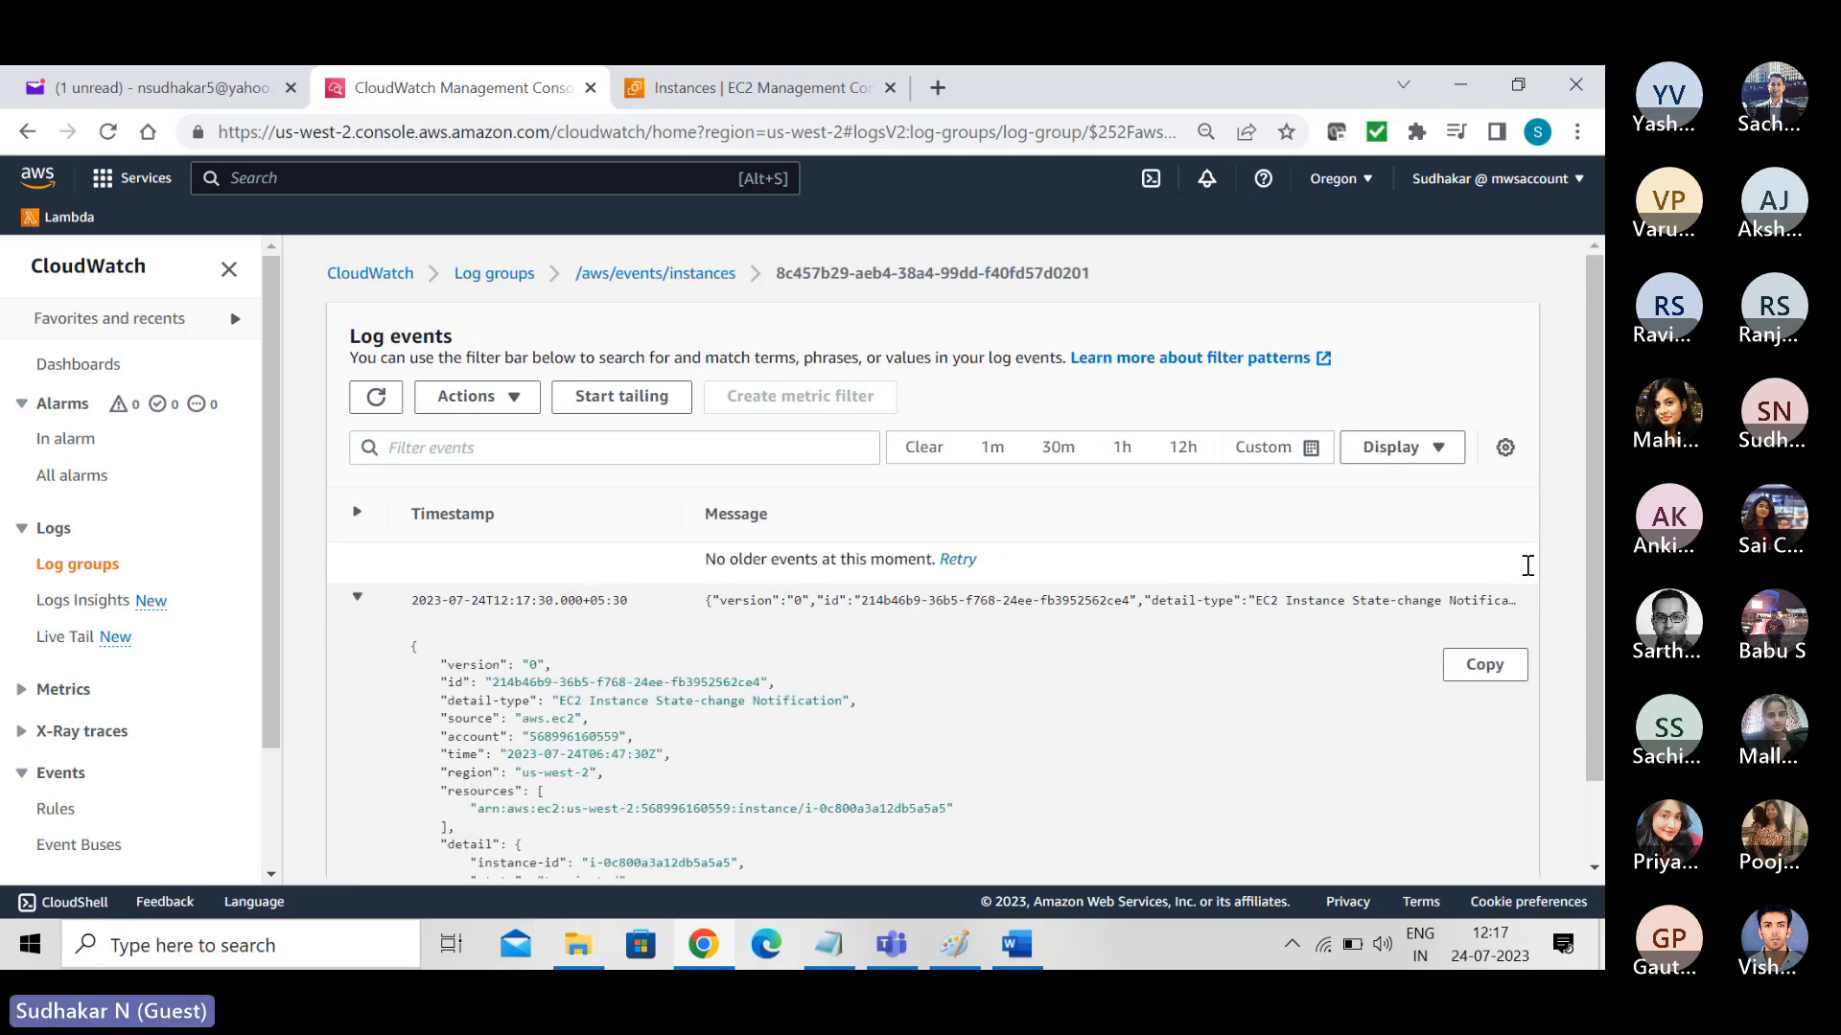
pyautogui.scroll(-1, 1589, 532)
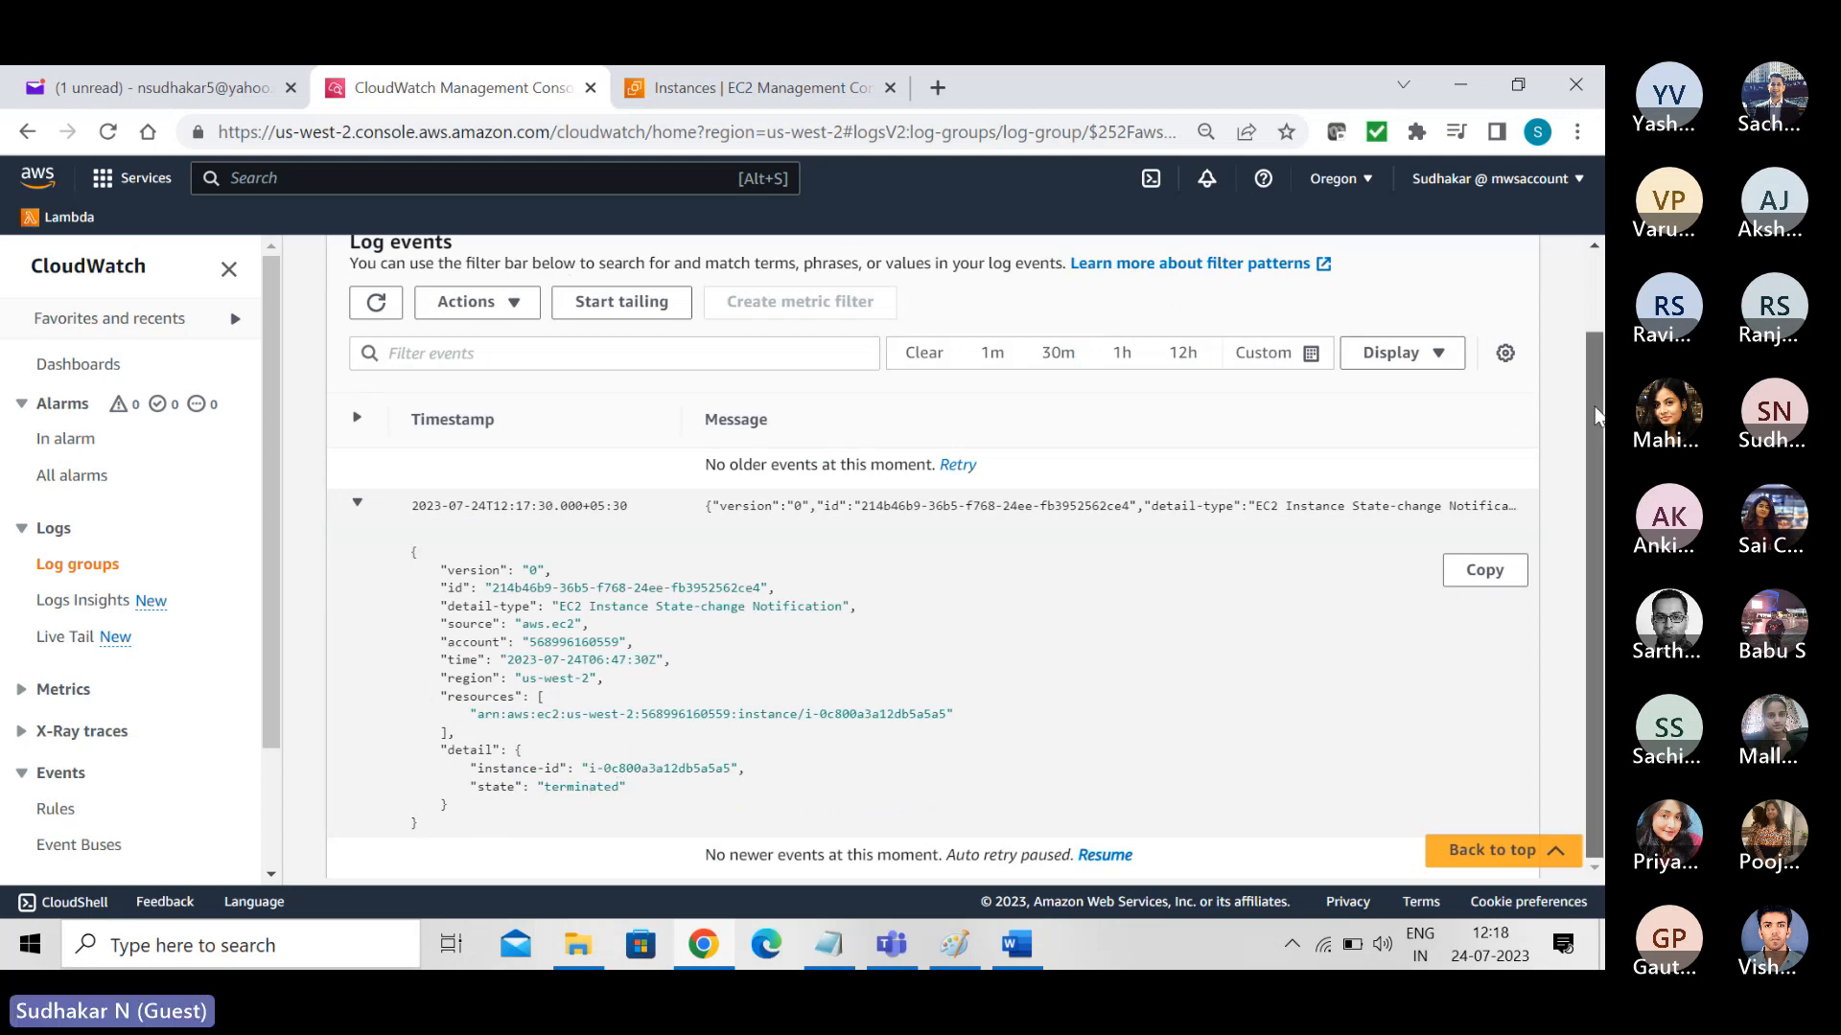
pyautogui.scroll(1, 1591, 388)
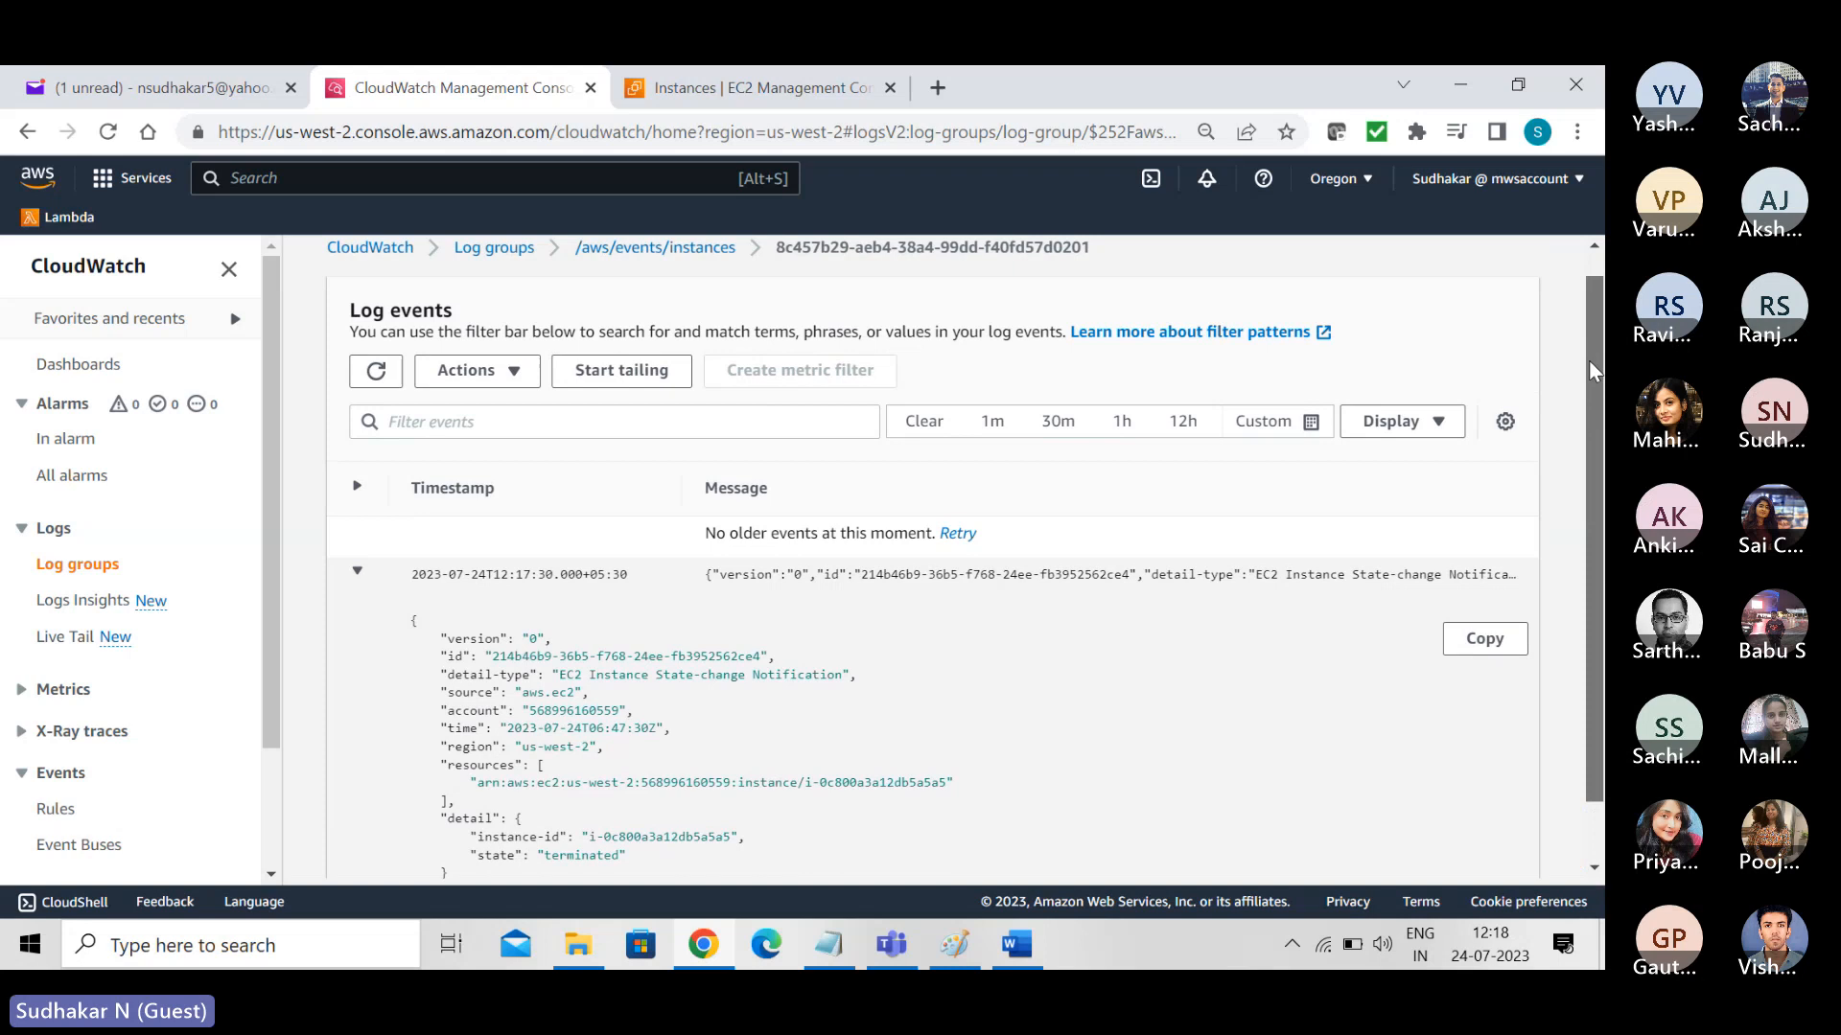
# - Return to the log group, open the second-newest log stream from 12:17:25, and check the state in its event
pyautogui.click(640, 281)
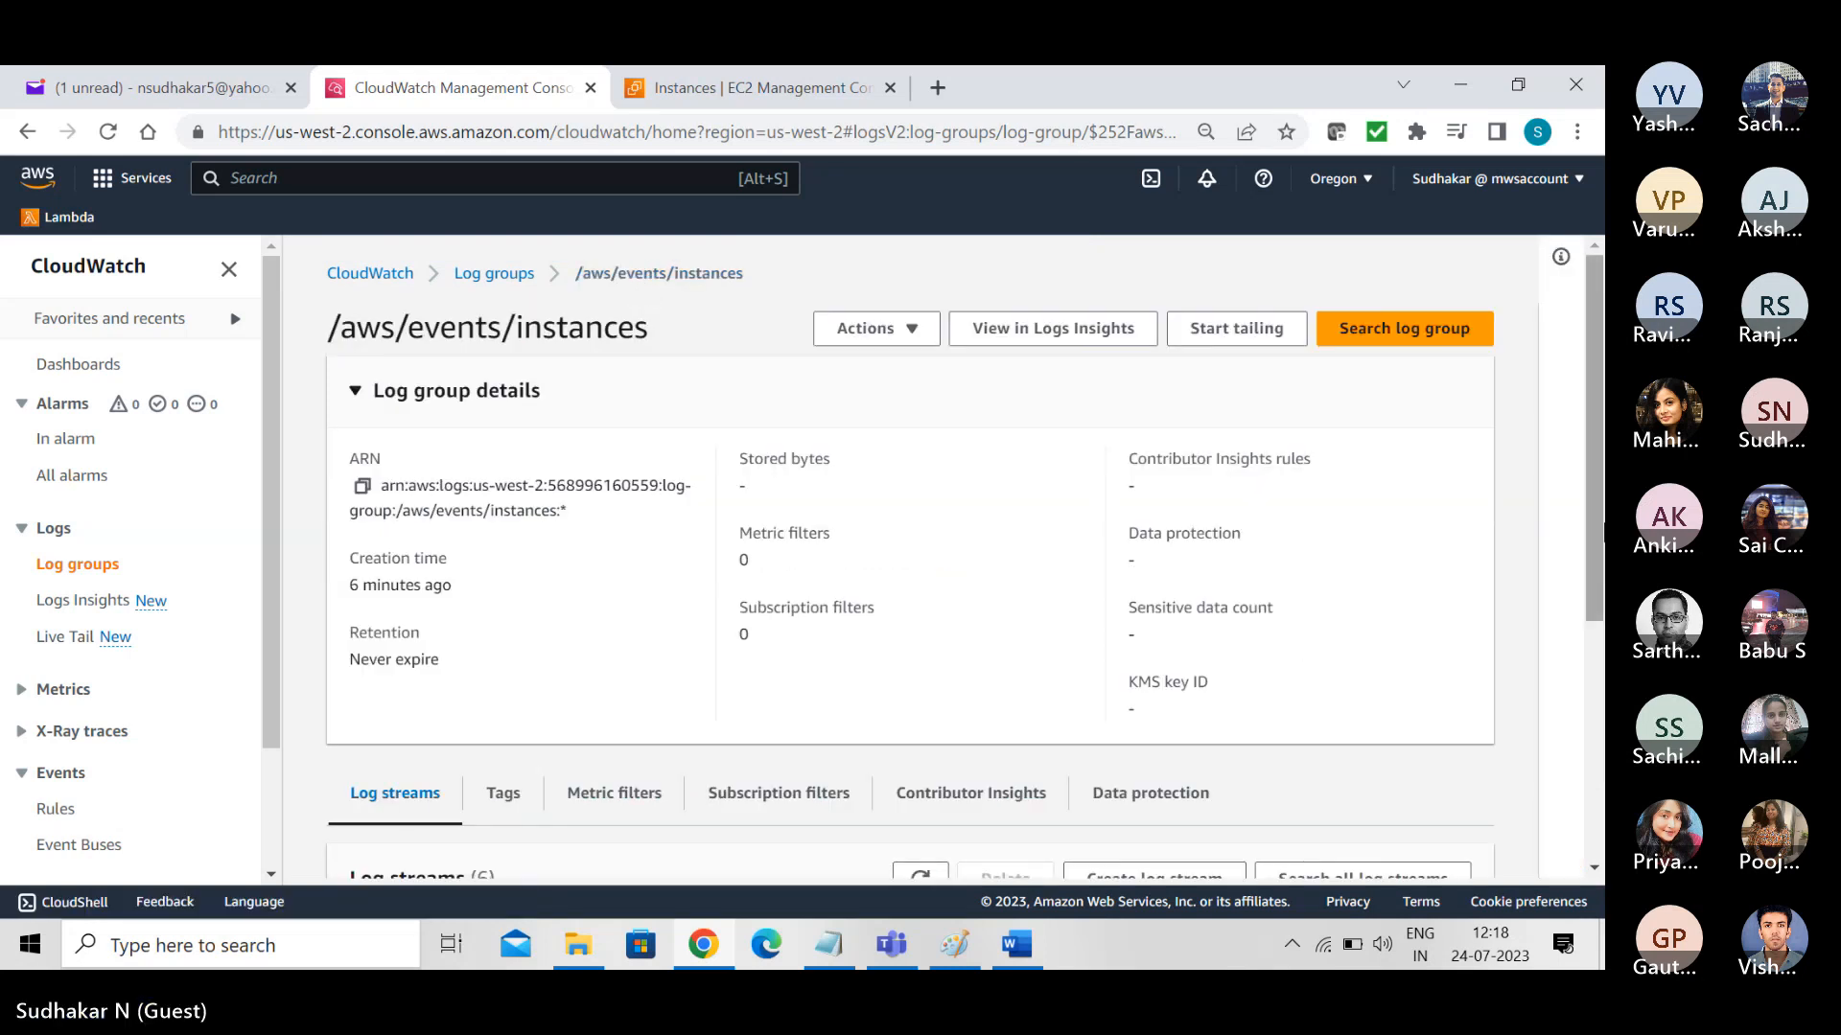
pyautogui.scroll(-3, 1593, 503)
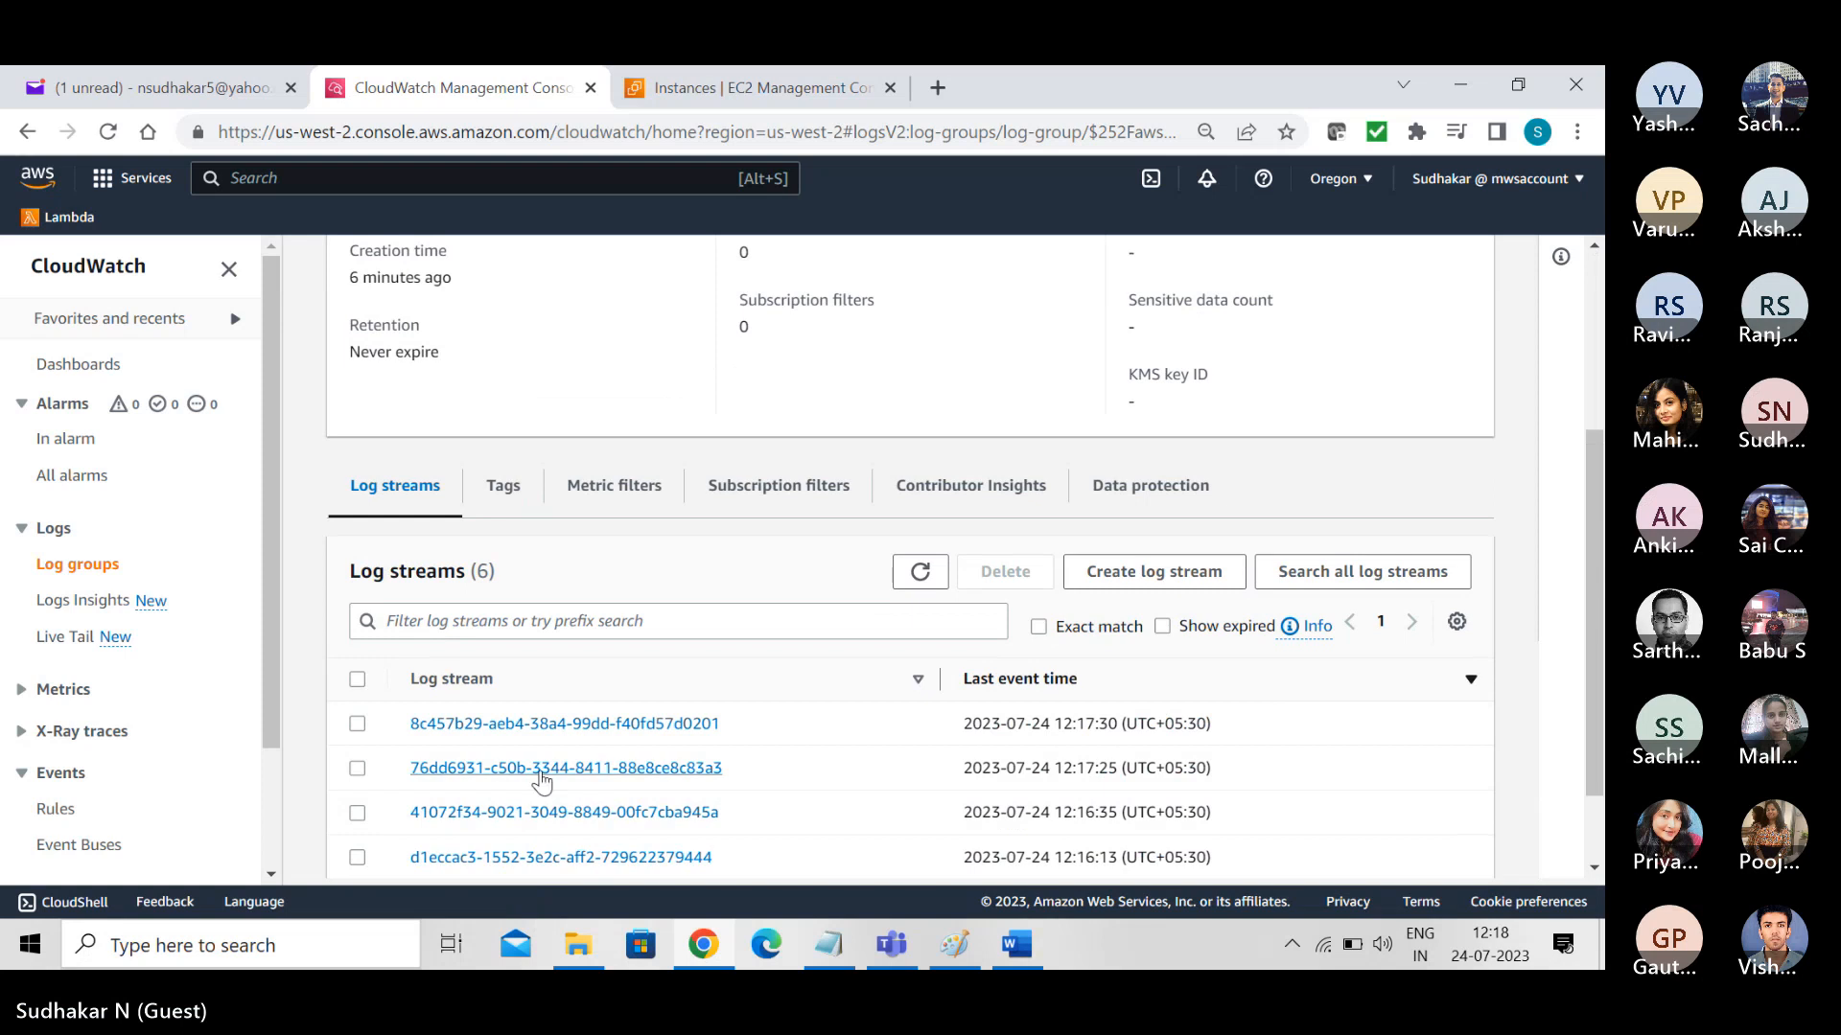
pyautogui.click(533, 772)
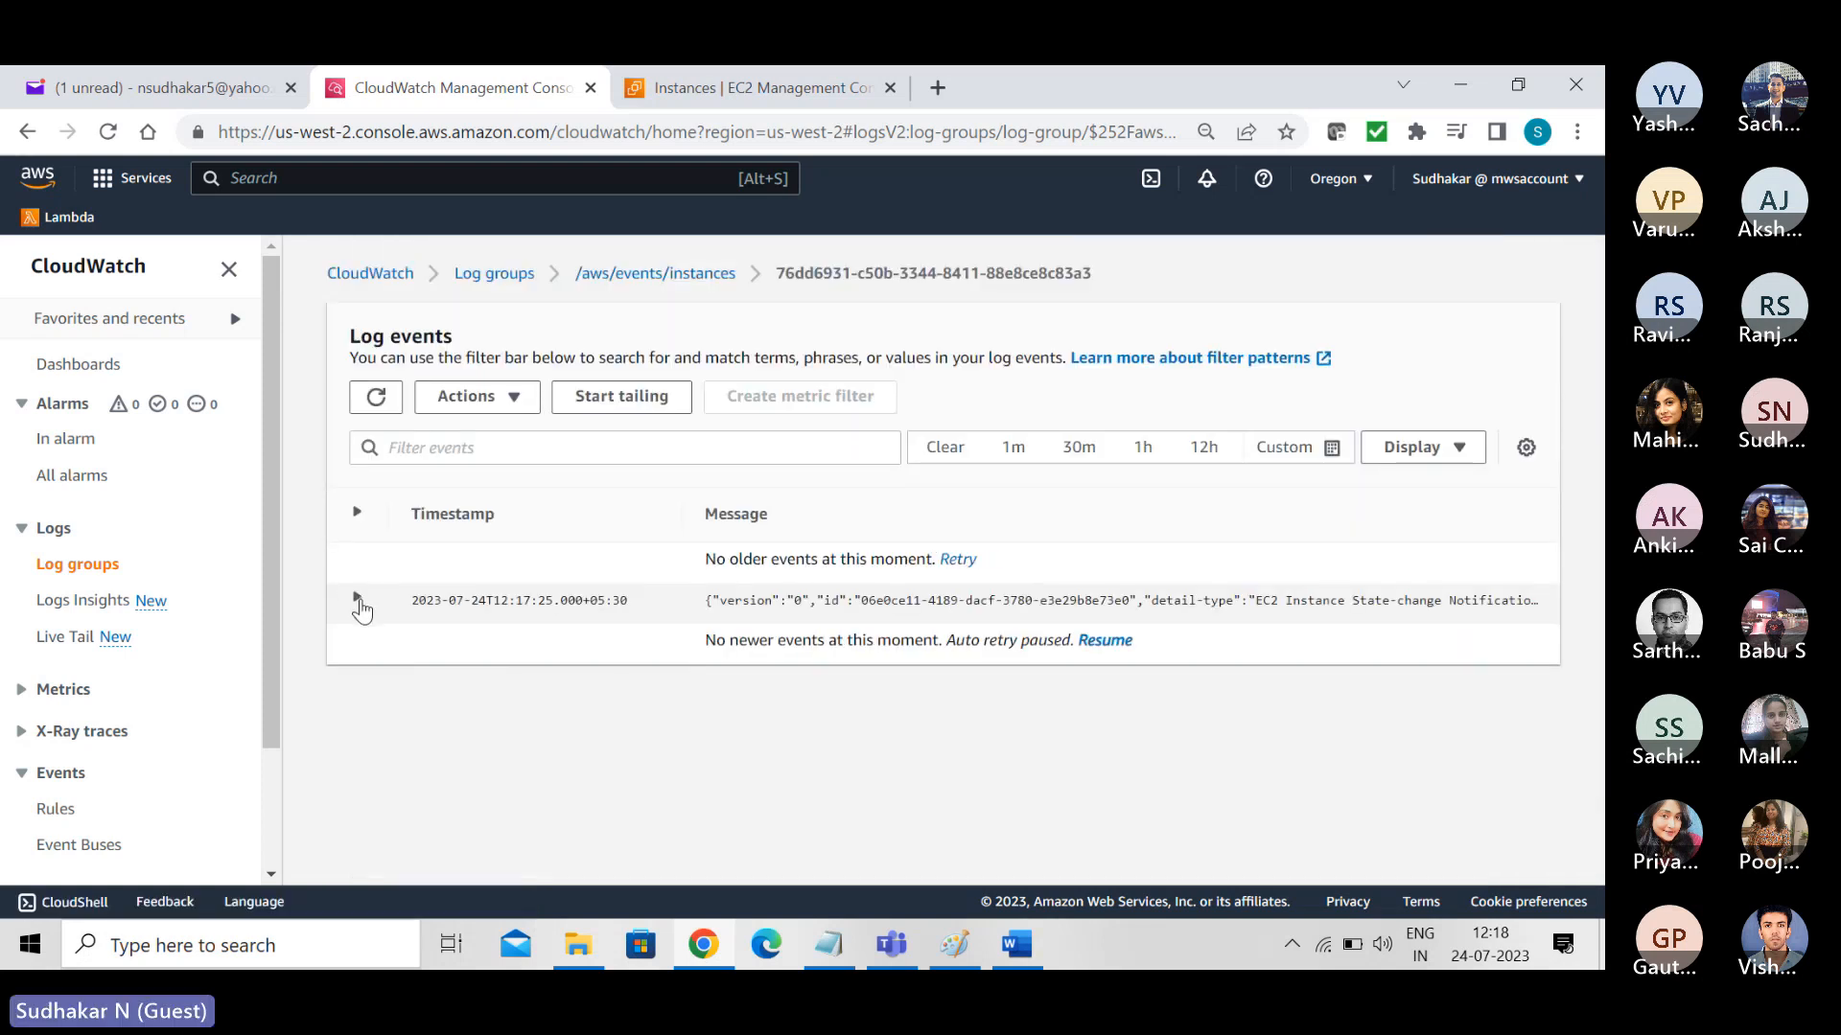
pyautogui.click(357, 597)
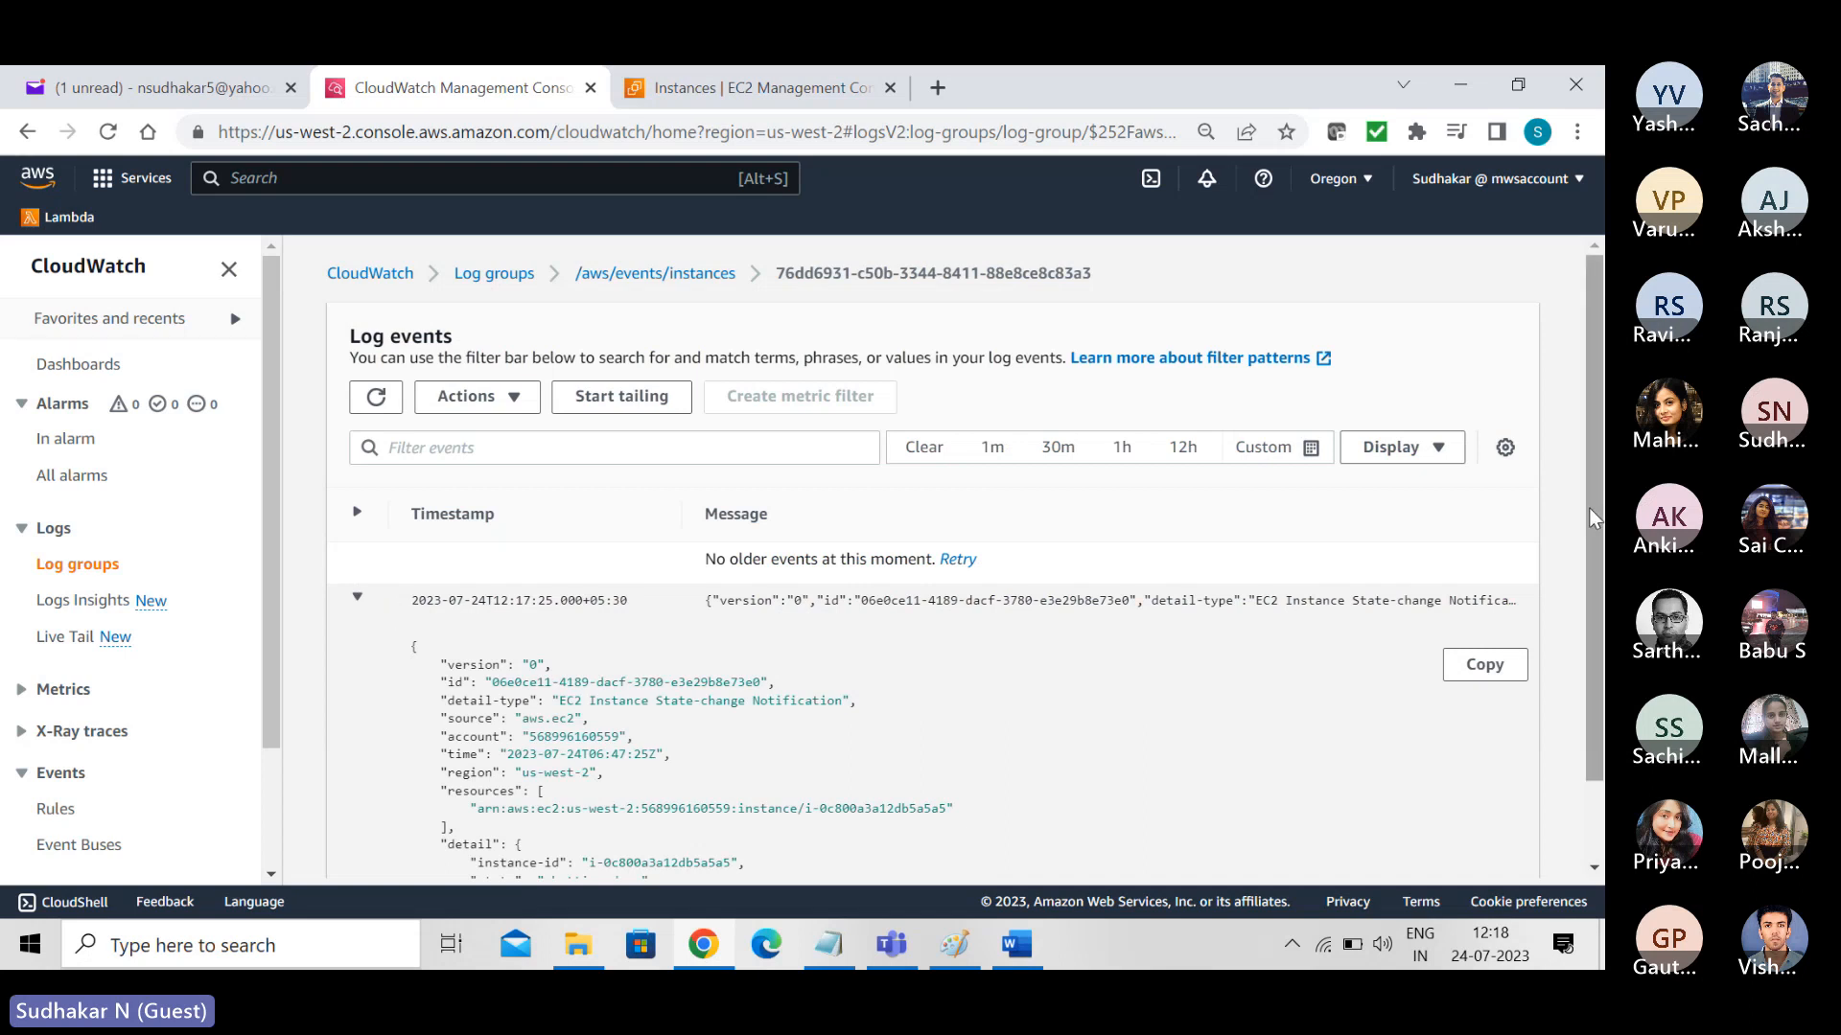
pyautogui.scroll(-1, 1596, 522)
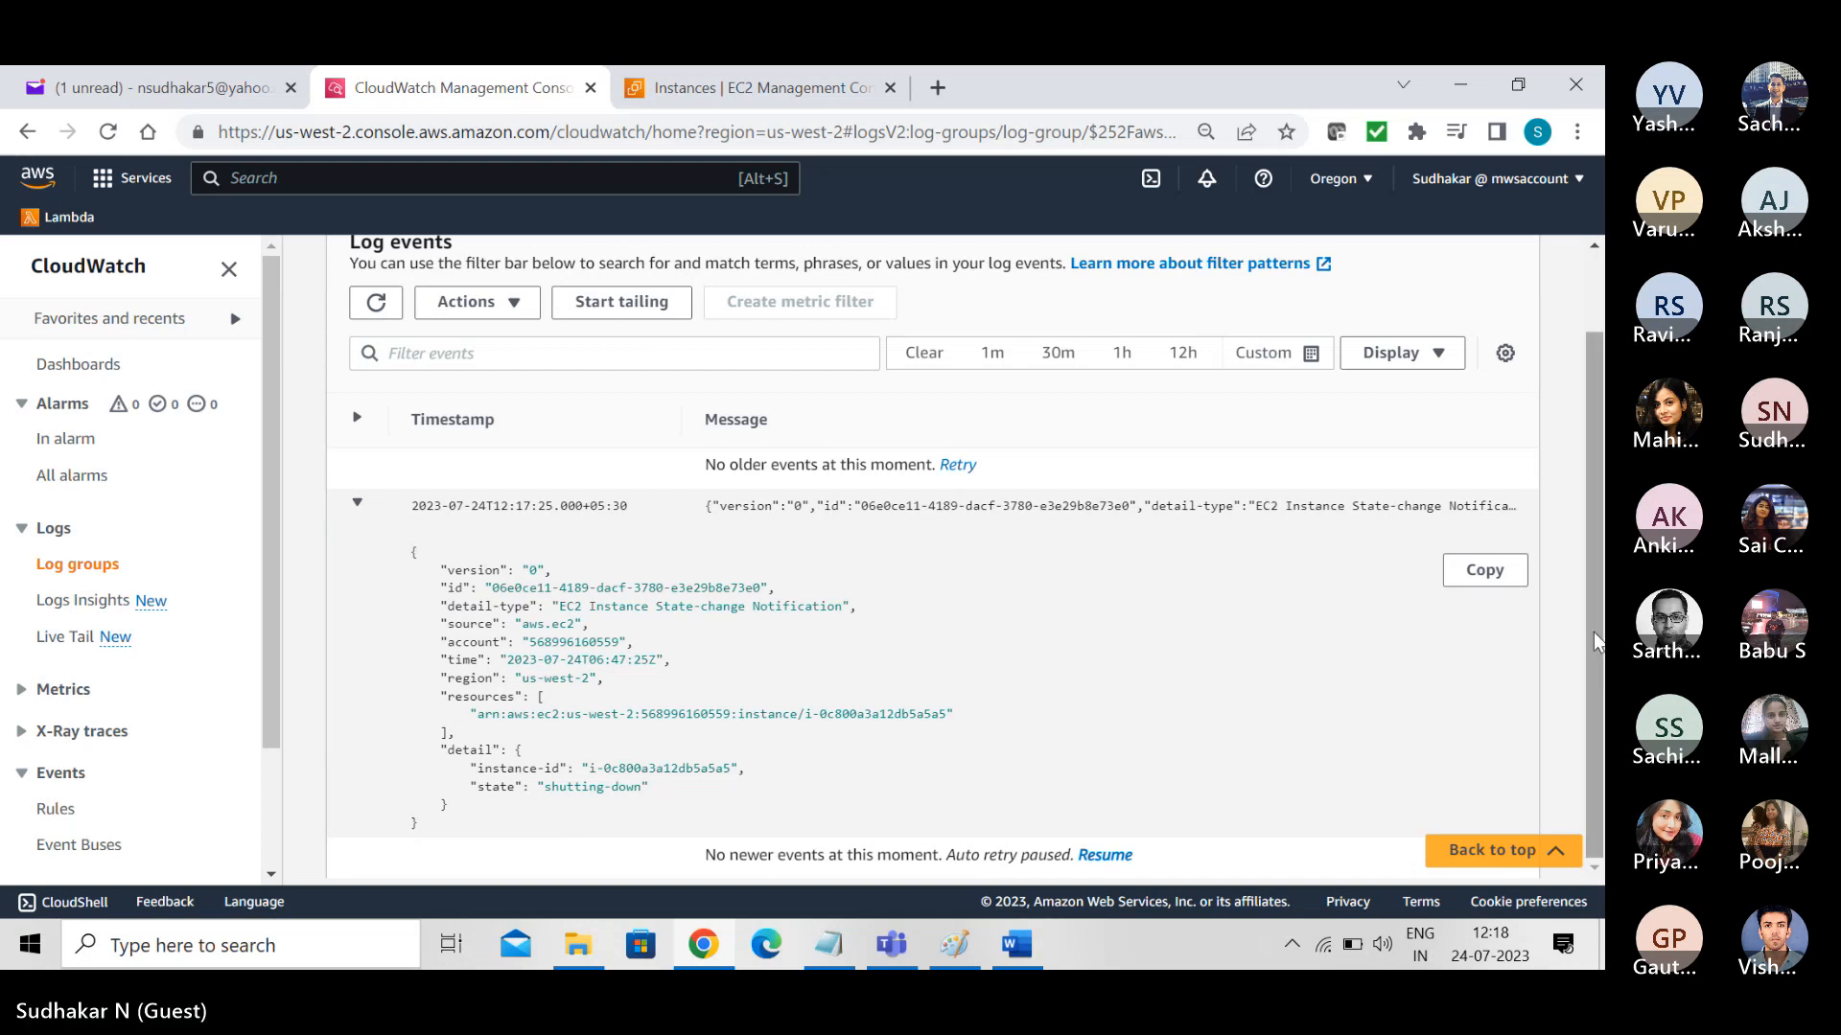
pyautogui.moveTo(1596, 642); pyautogui.dragTo(1596, 565)
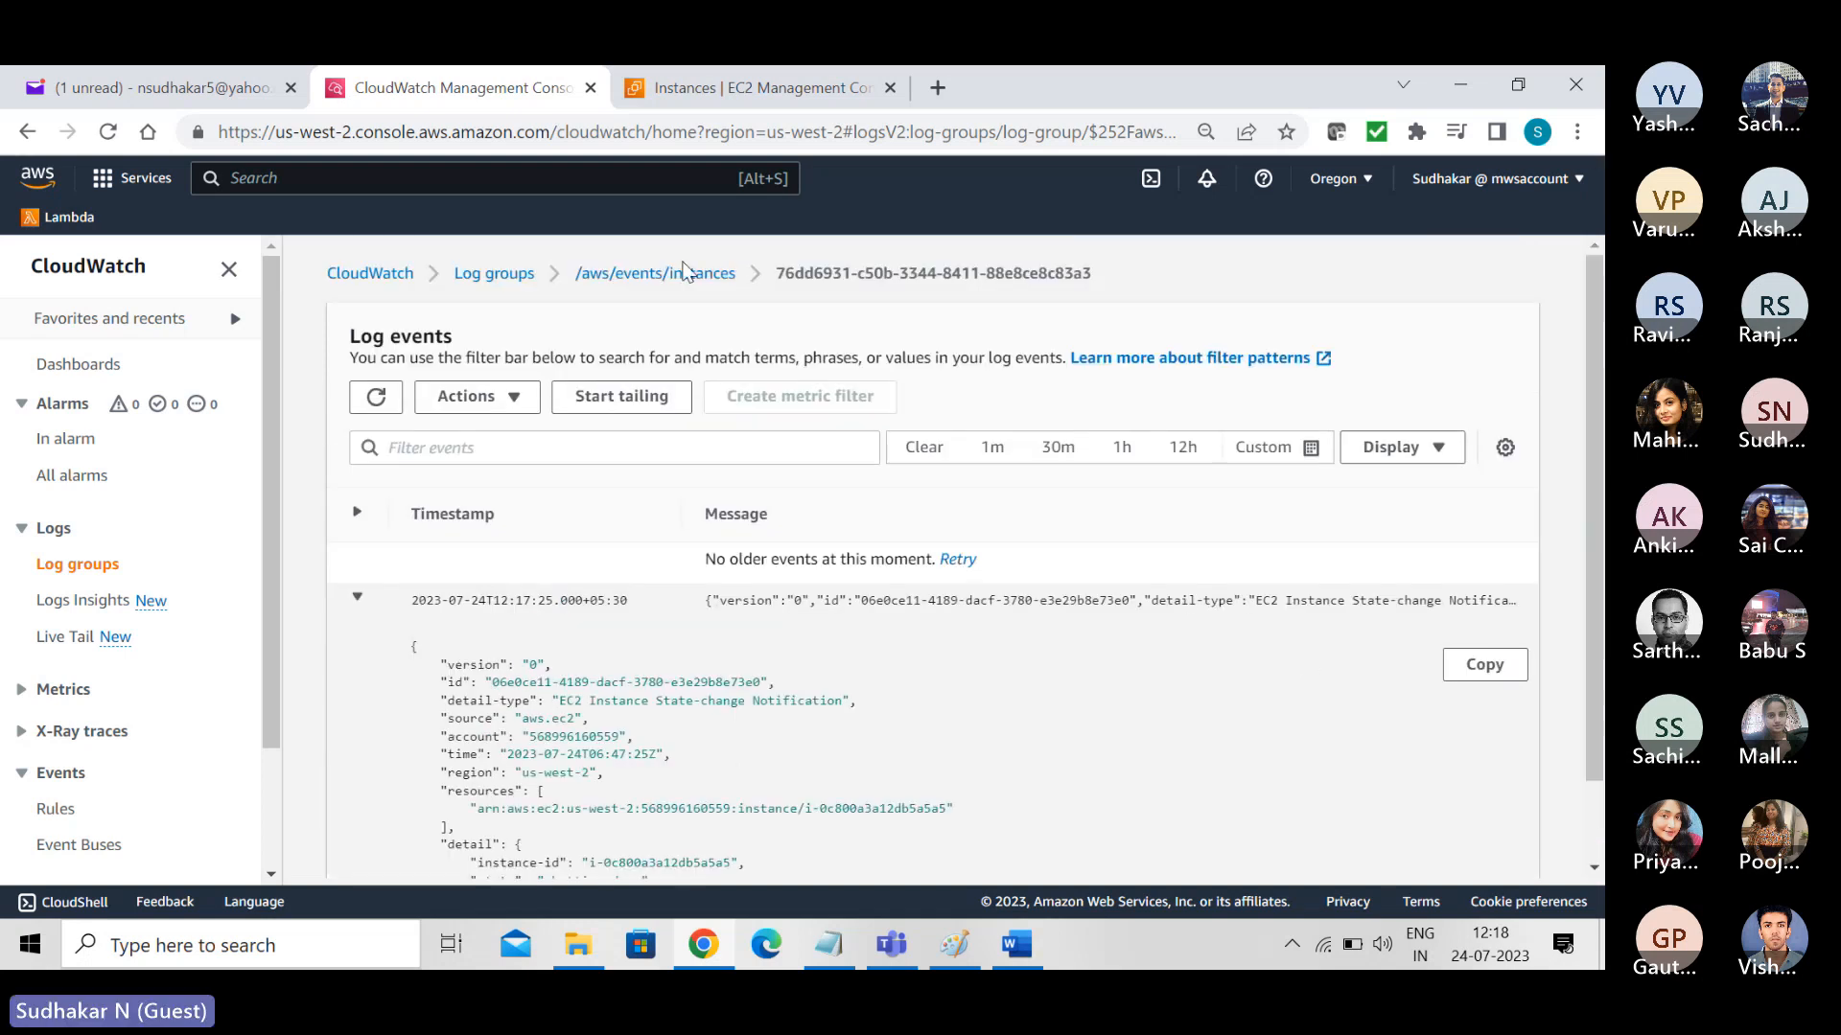
# - Go back to /aws/events/instances and review its complete list of log streams
pyautogui.click(634, 275)
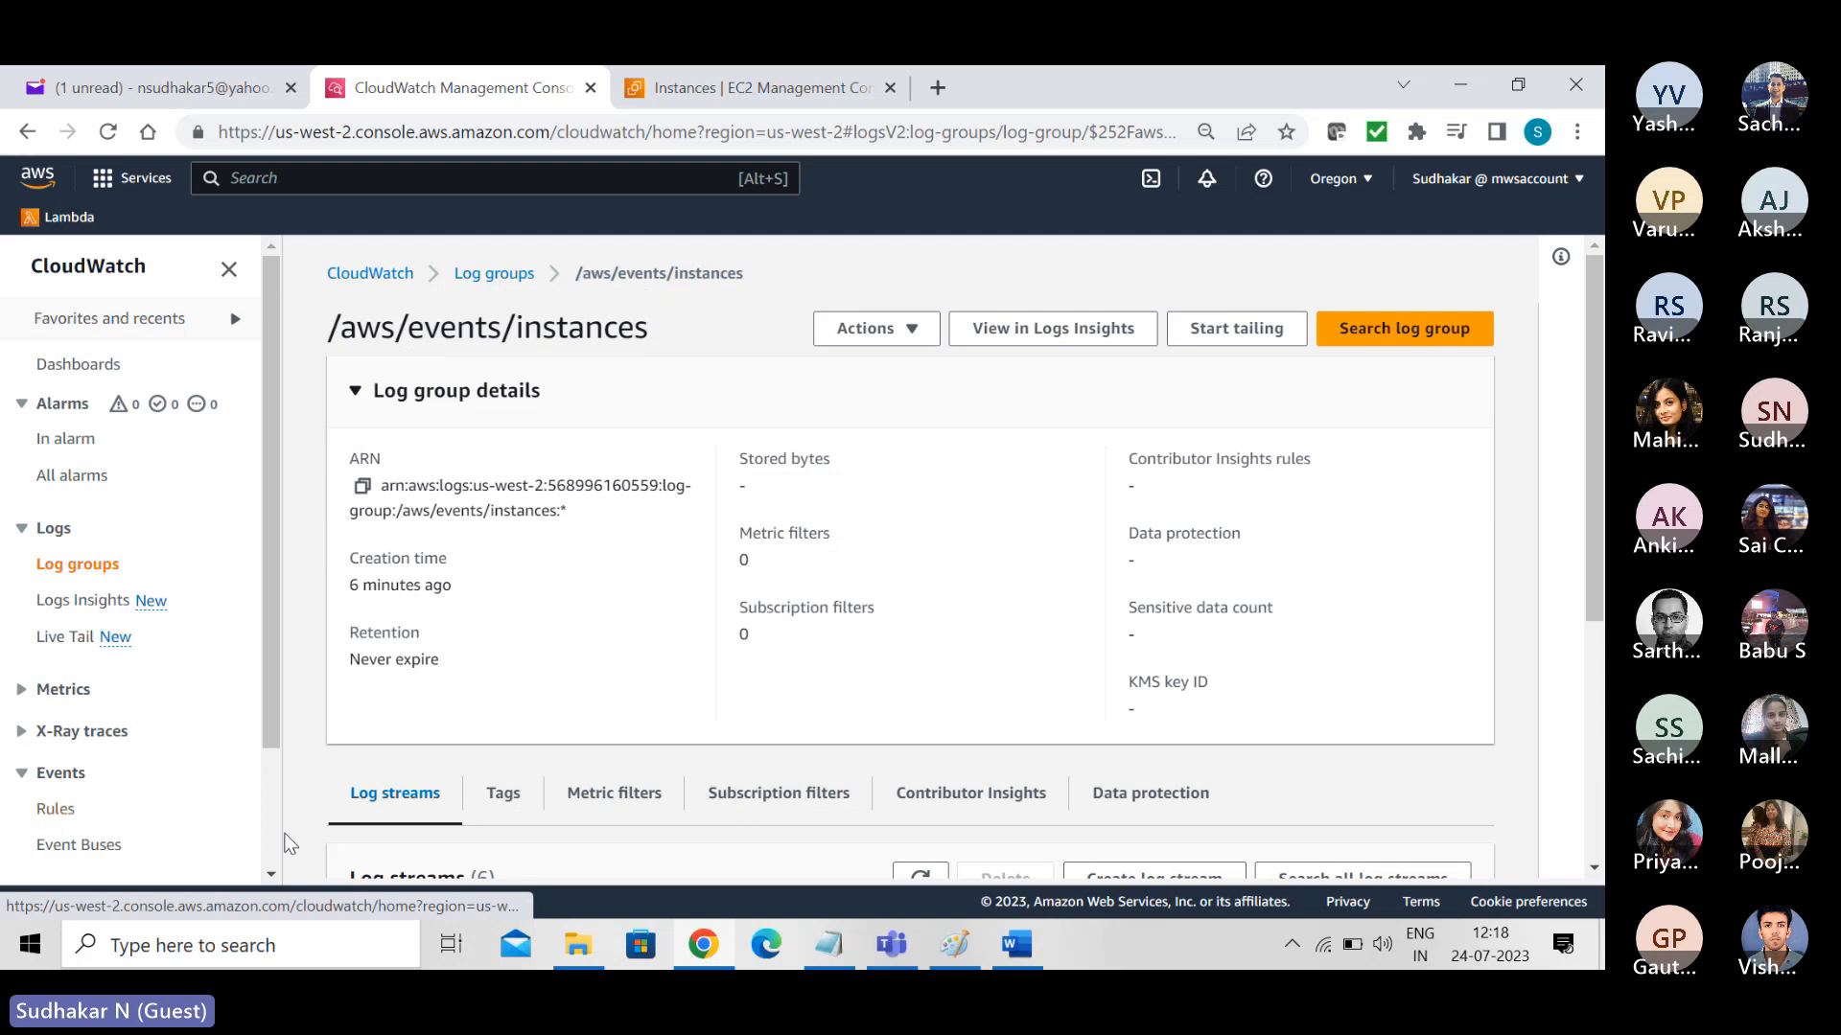
pyautogui.scroll(-4, 1591, 386)
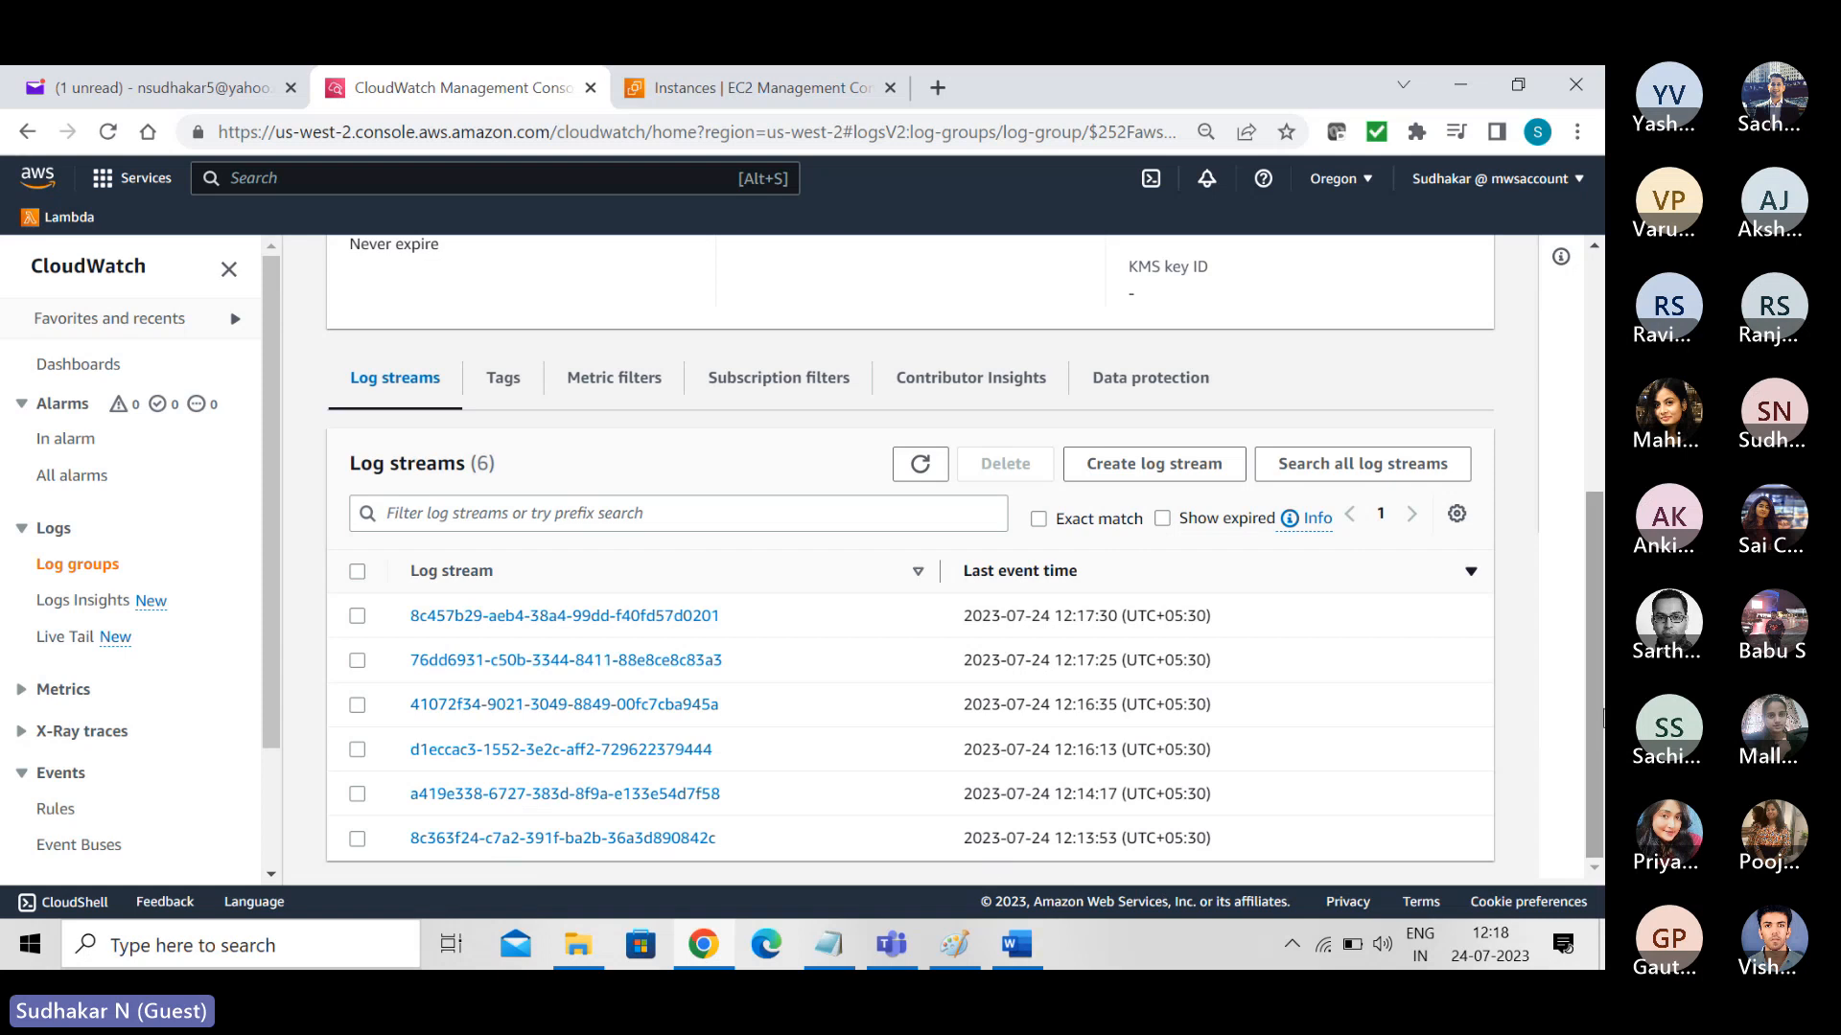
pyautogui.moveTo(1594, 696); pyautogui.dragTo(1564, 368)
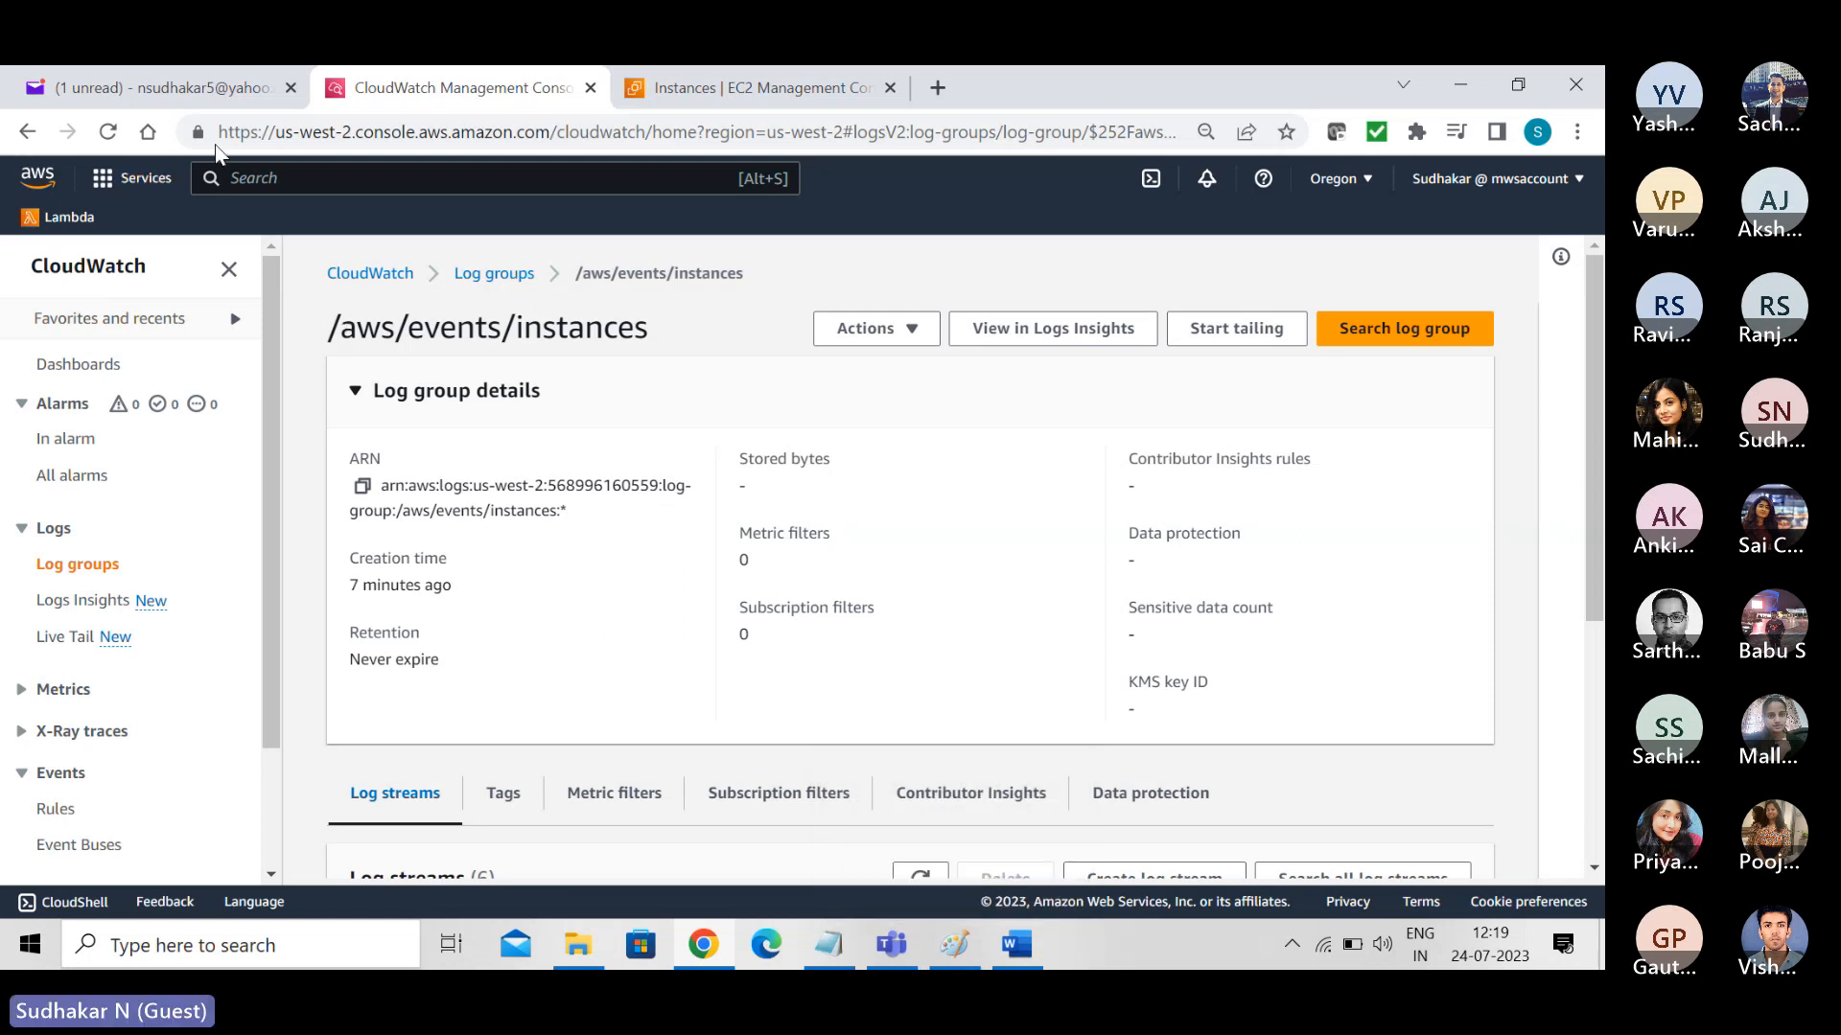
# - Search the AWS services for "cloudtrail", open CloudTrail, and display its Event history
pyautogui.click(252, 186)
pyautogui.write('clo')
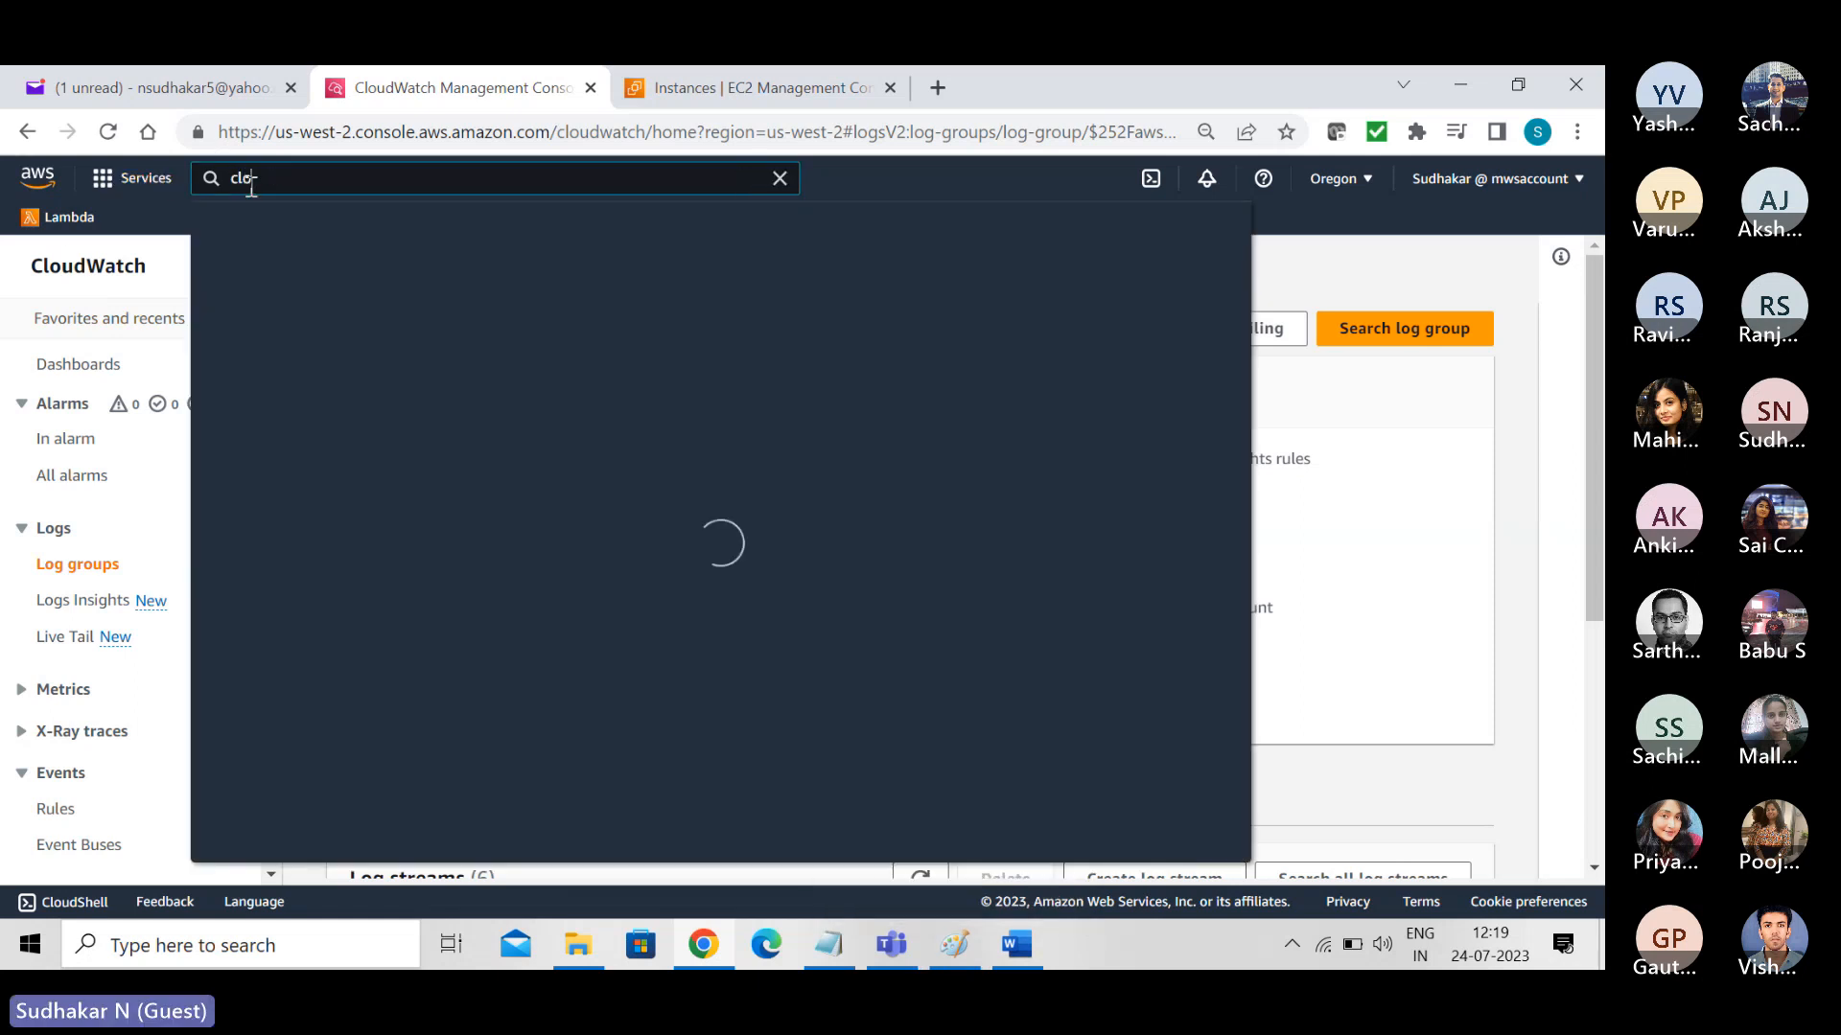
pyautogui.write('udtrail')
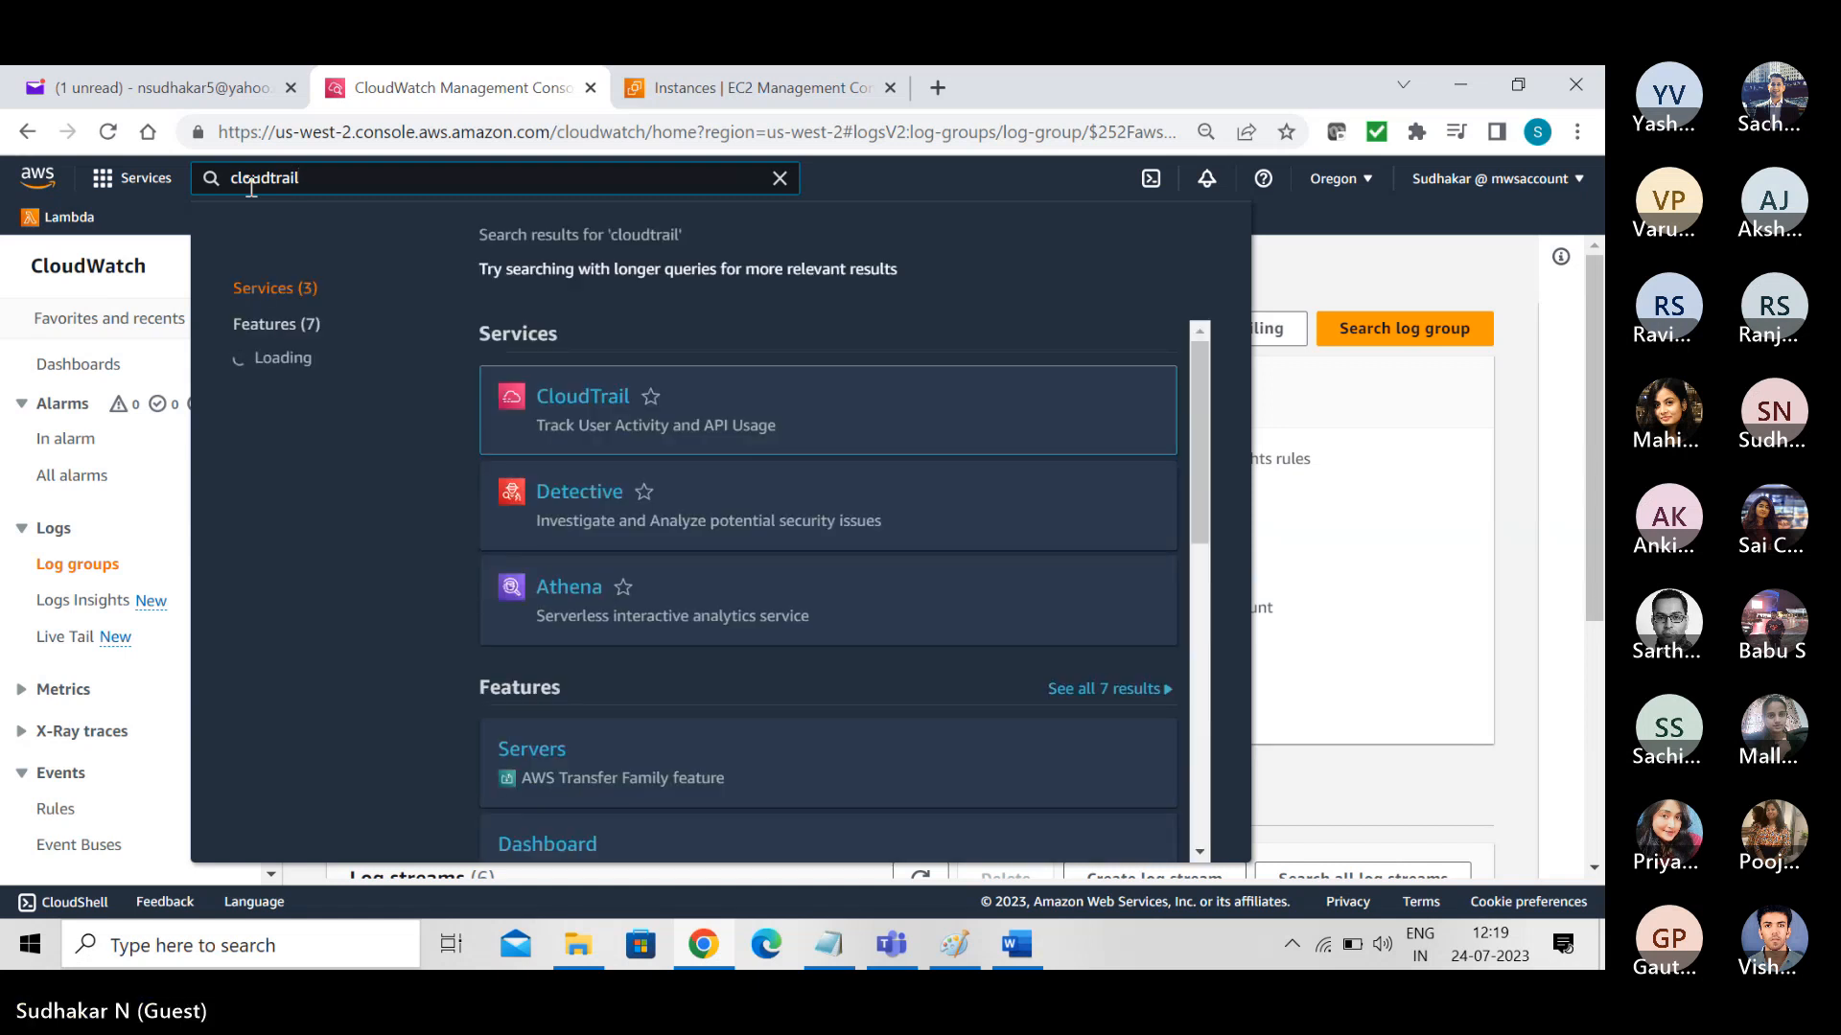
pyautogui.click(580, 416)
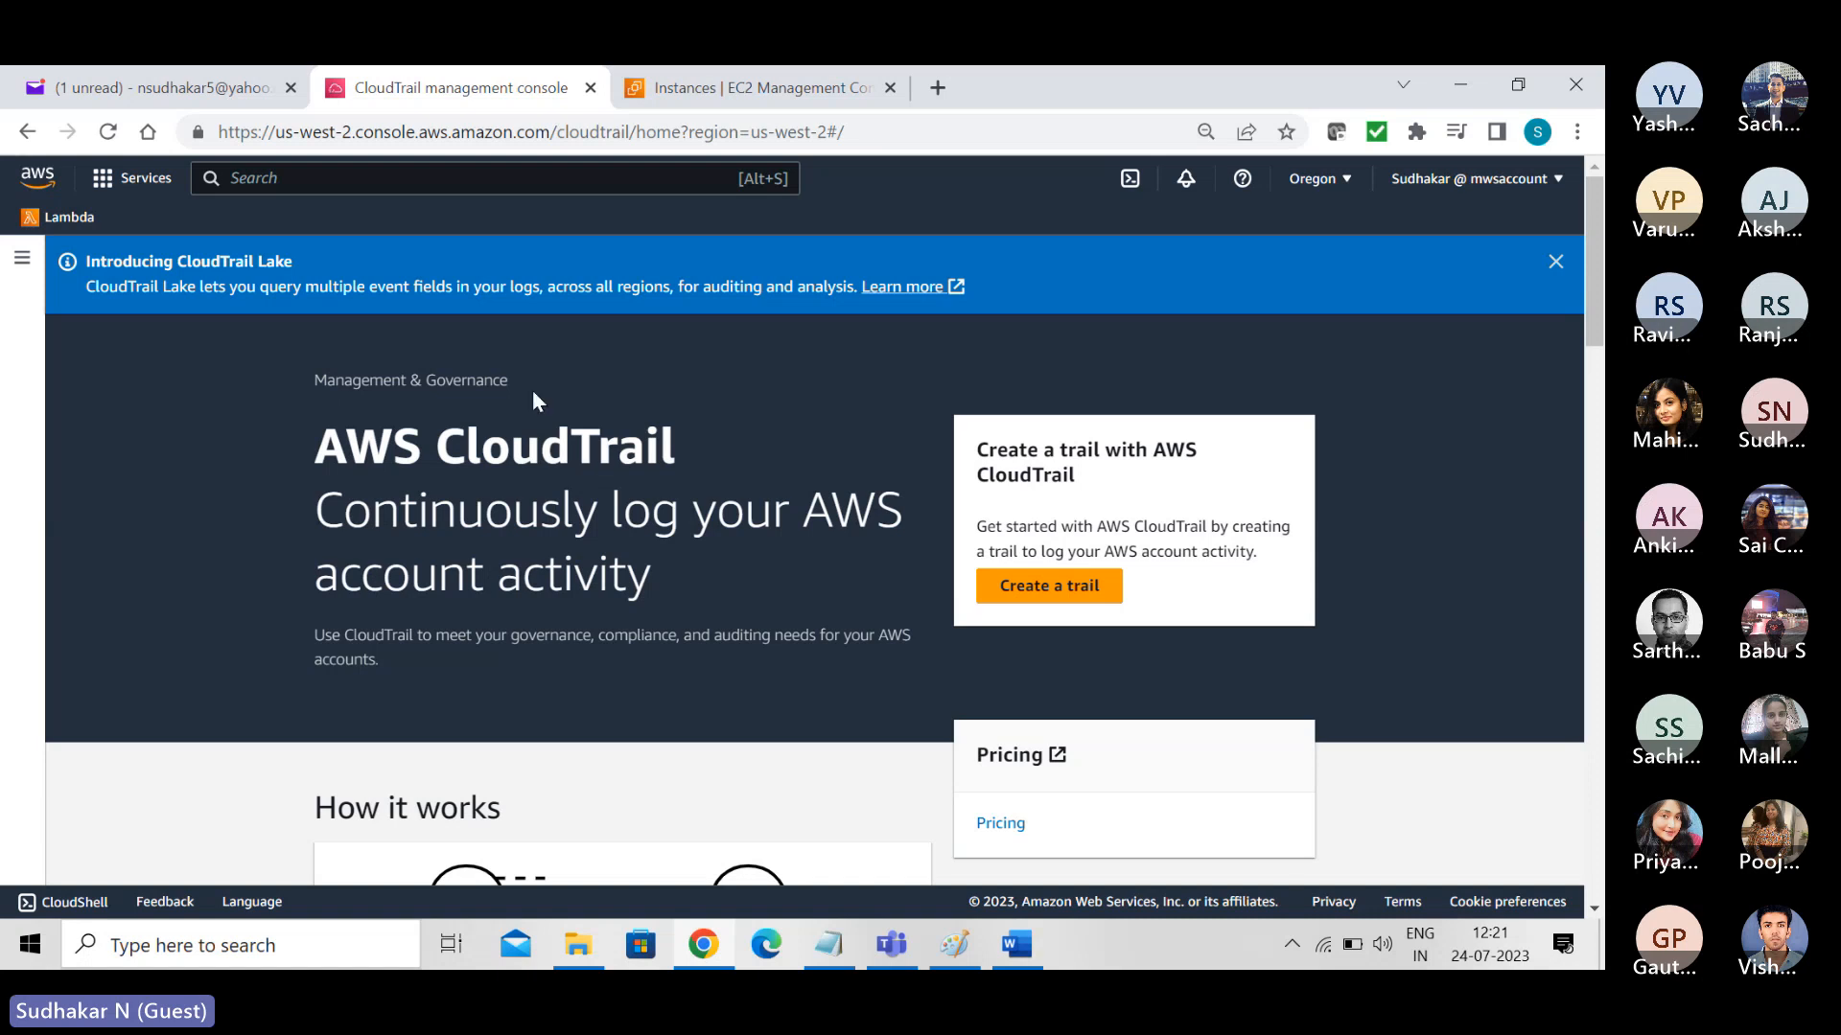
pyautogui.click(22, 265)
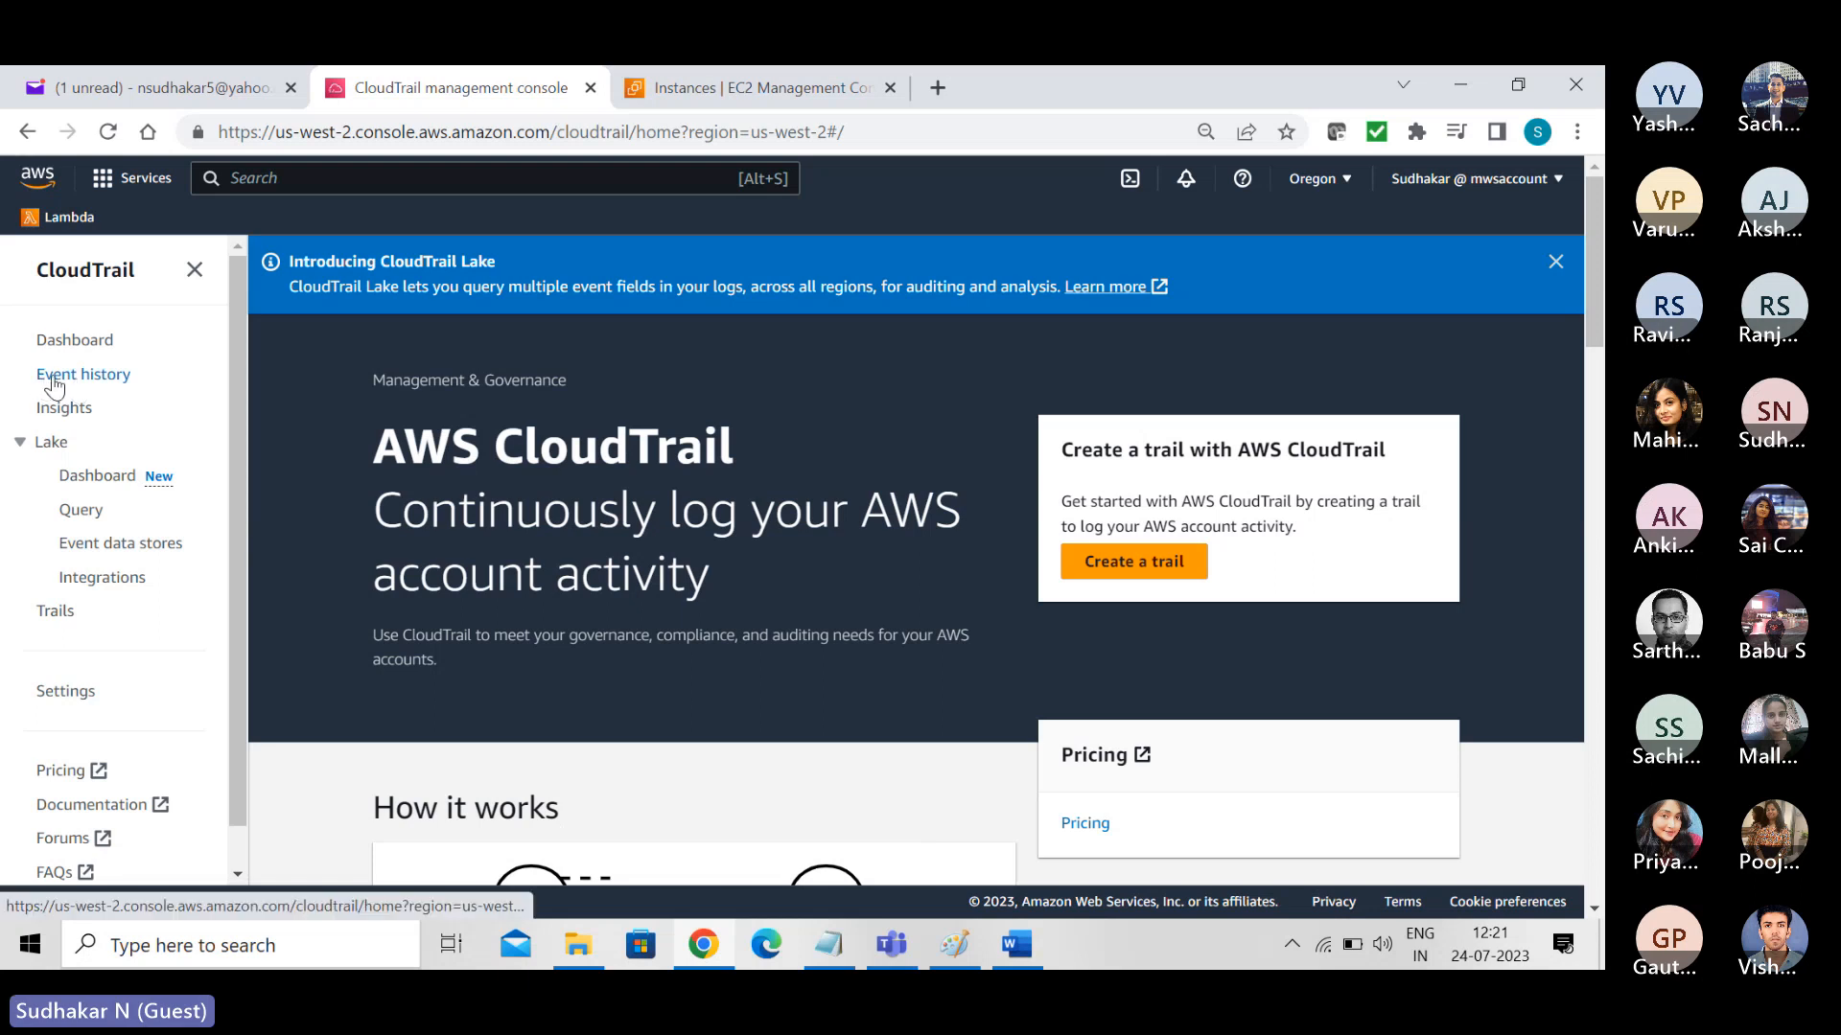
pyautogui.click(95, 375)
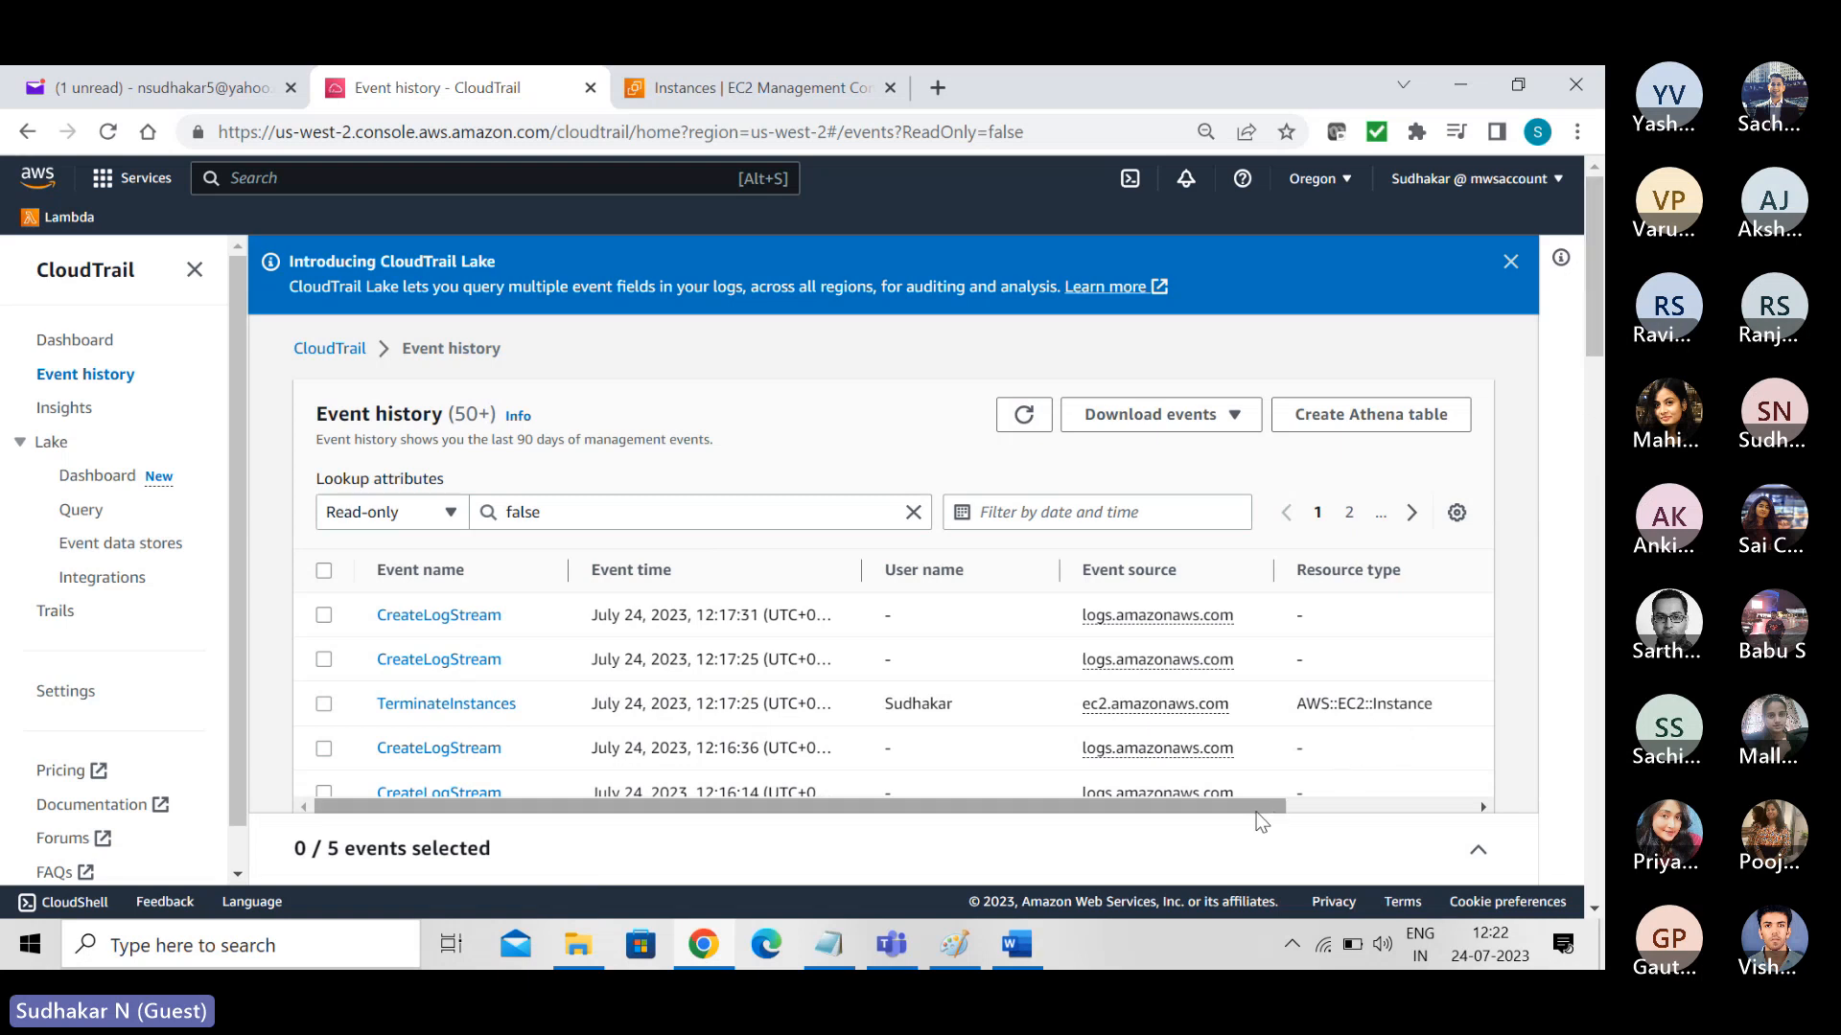
# - Examine the first page of Event history, checking event names, times, user names, sources and the resource columns down to the oldest entry
pyautogui.moveTo(1258, 813); pyautogui.dragTo(1471, 808)
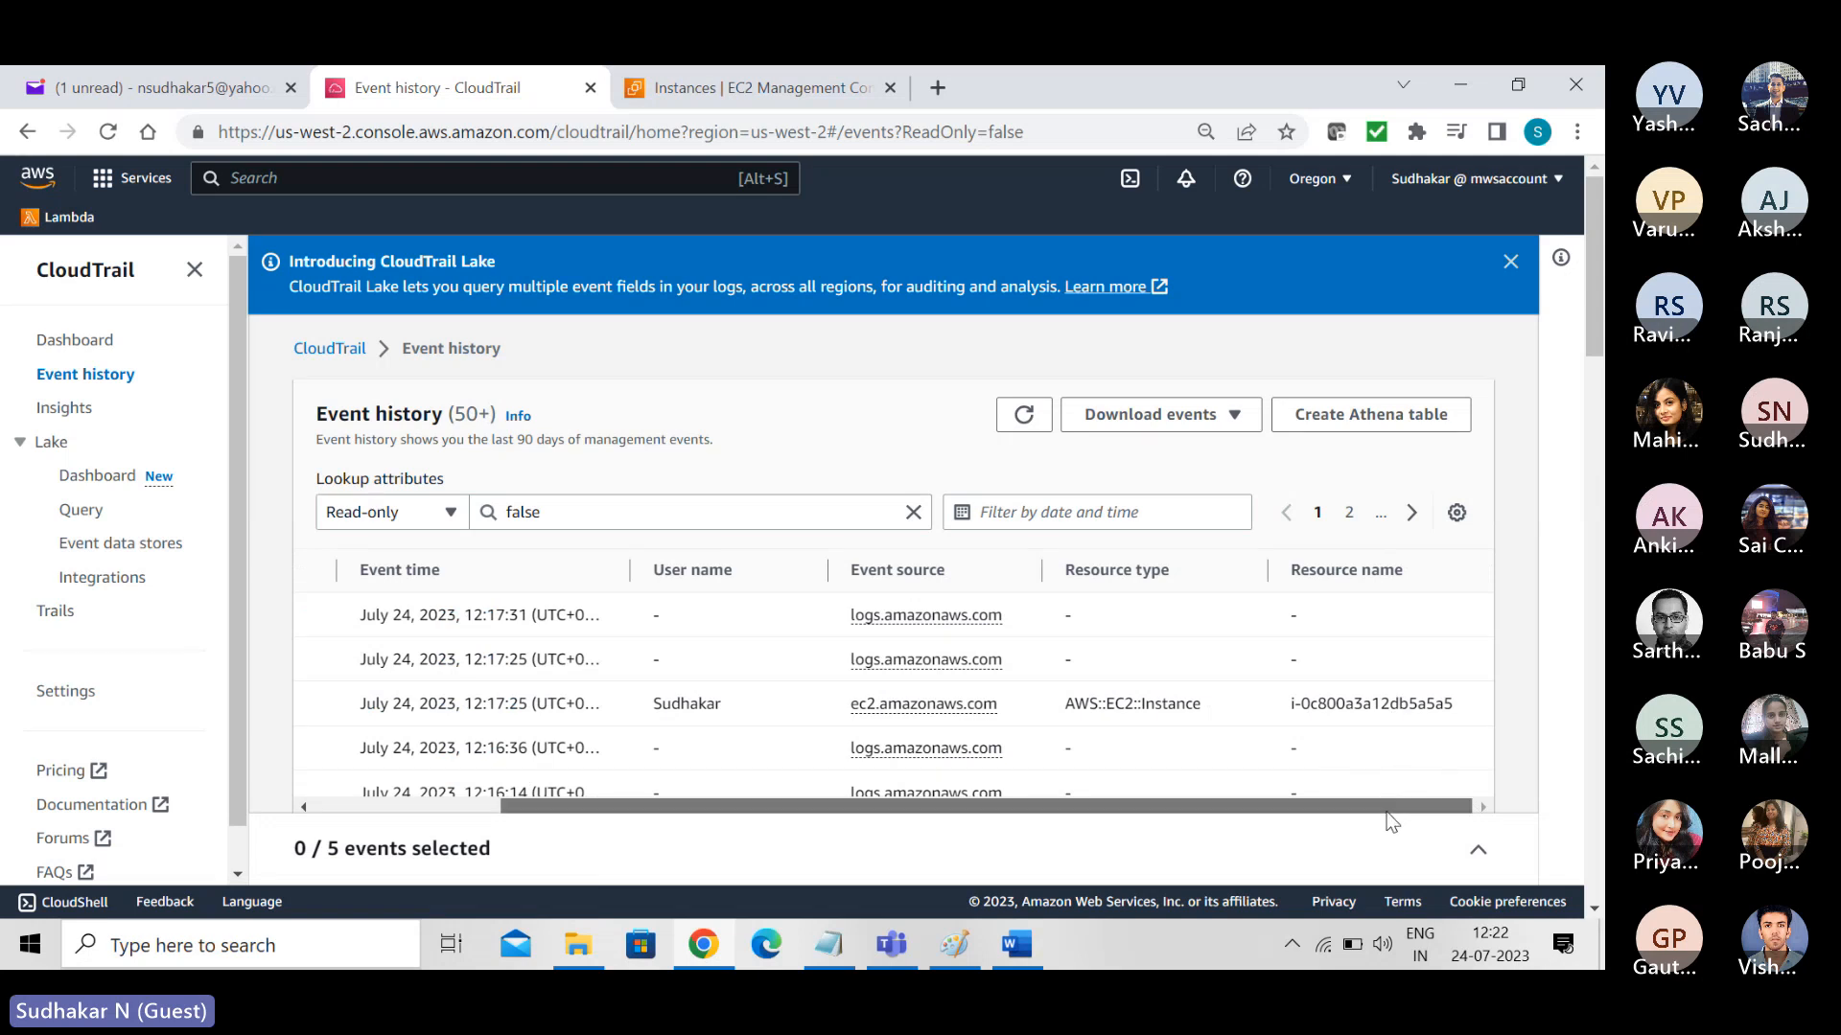
pyautogui.moveTo(1321, 807); pyautogui.dragTo(1134, 831)
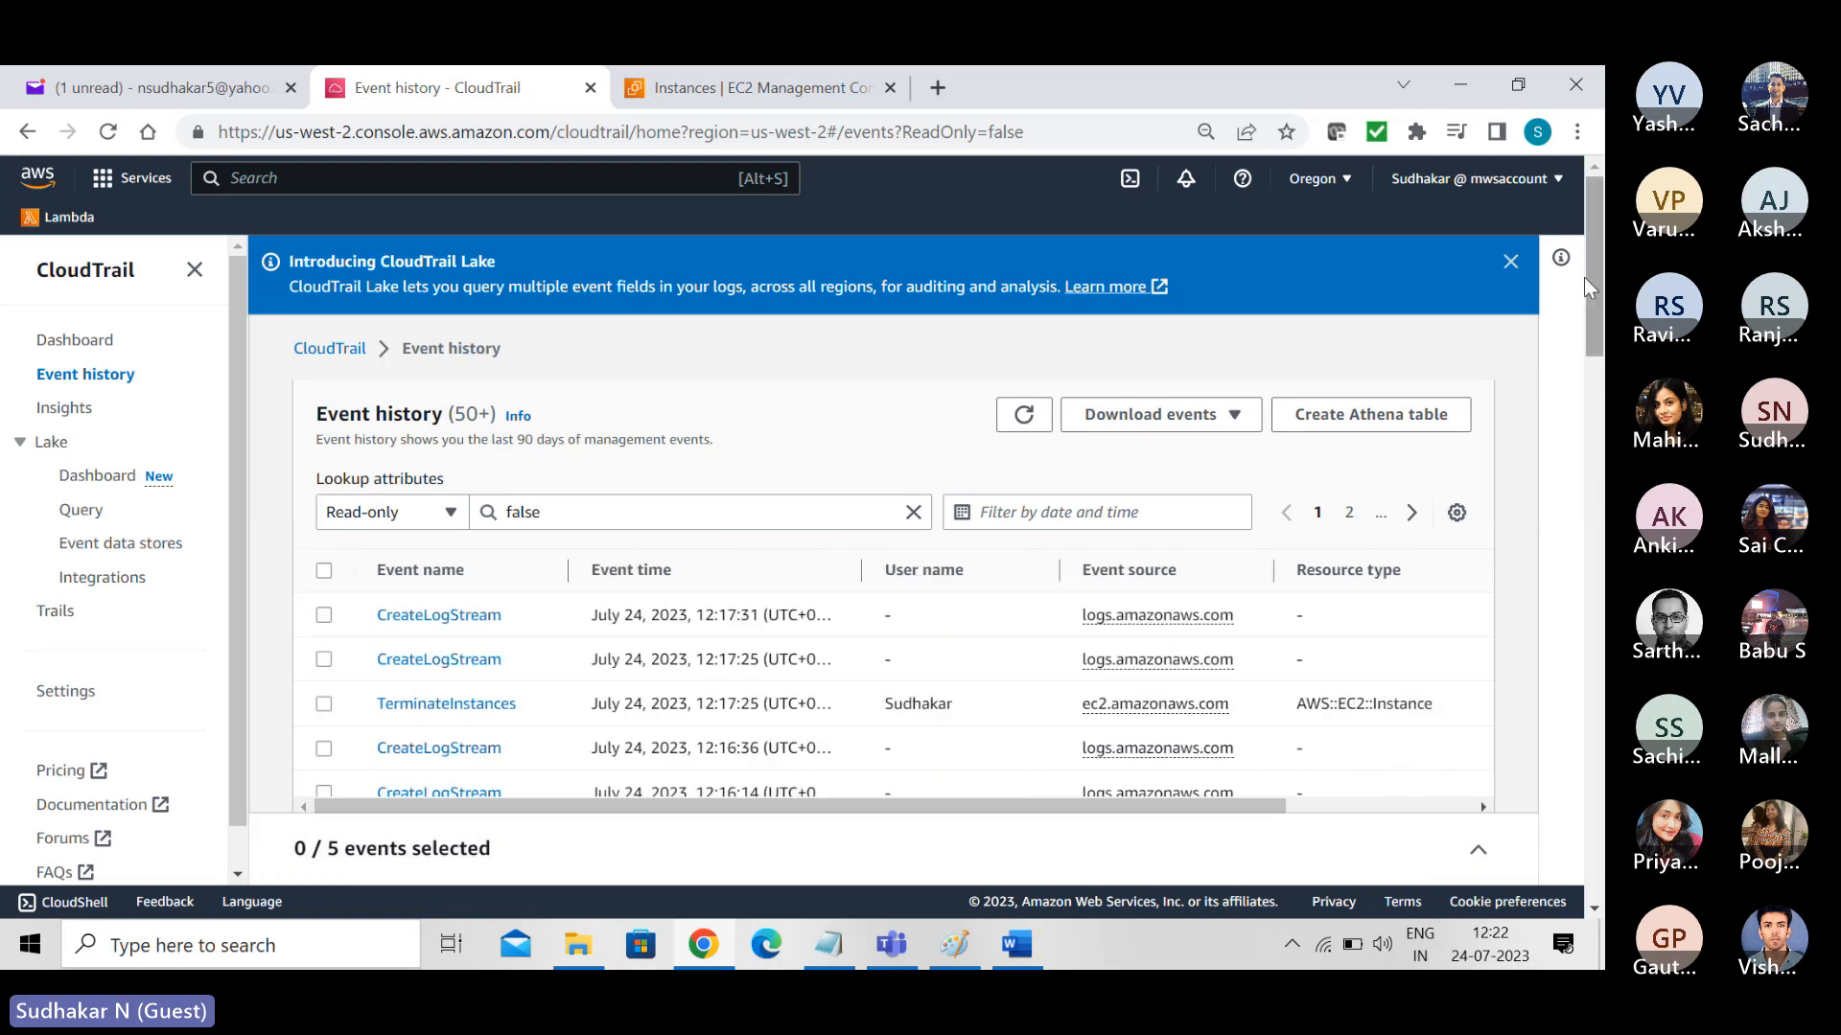
pyautogui.moveTo(1601, 288); pyautogui.dragTo(1600, 383)
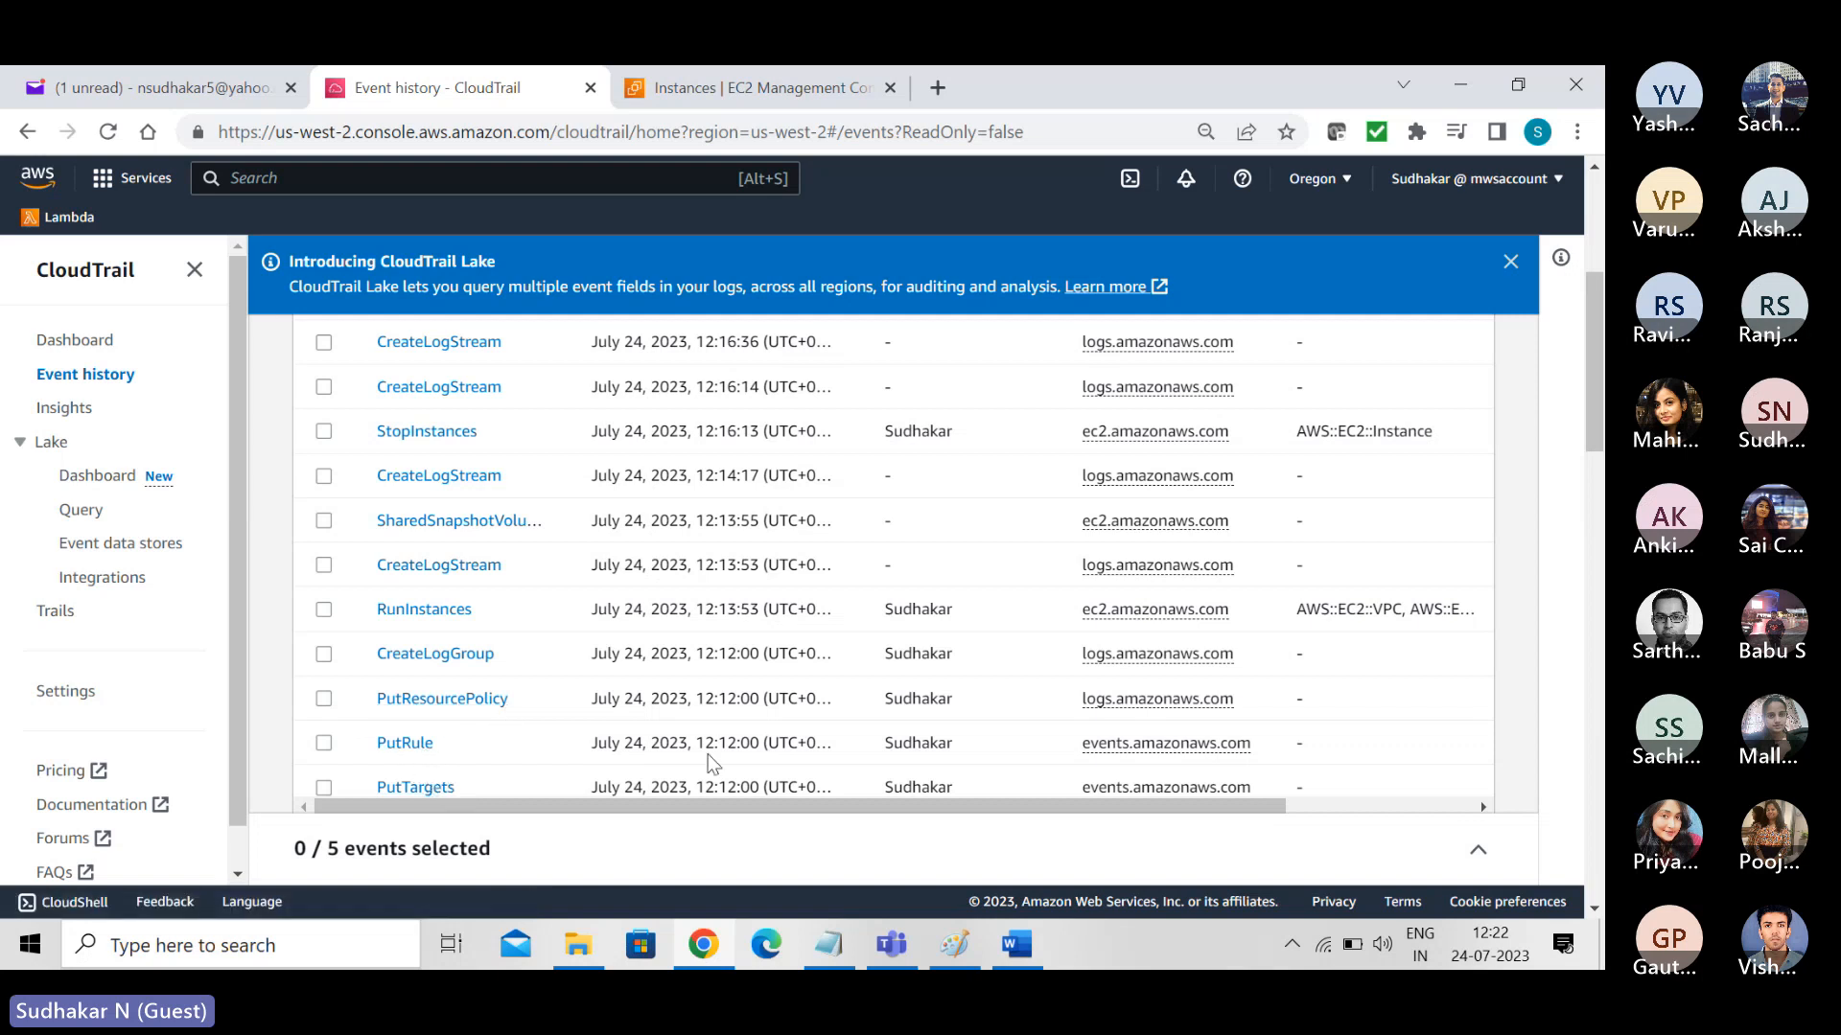
pyautogui.moveTo(1587, 337); pyautogui.dragTo(1601, 446)
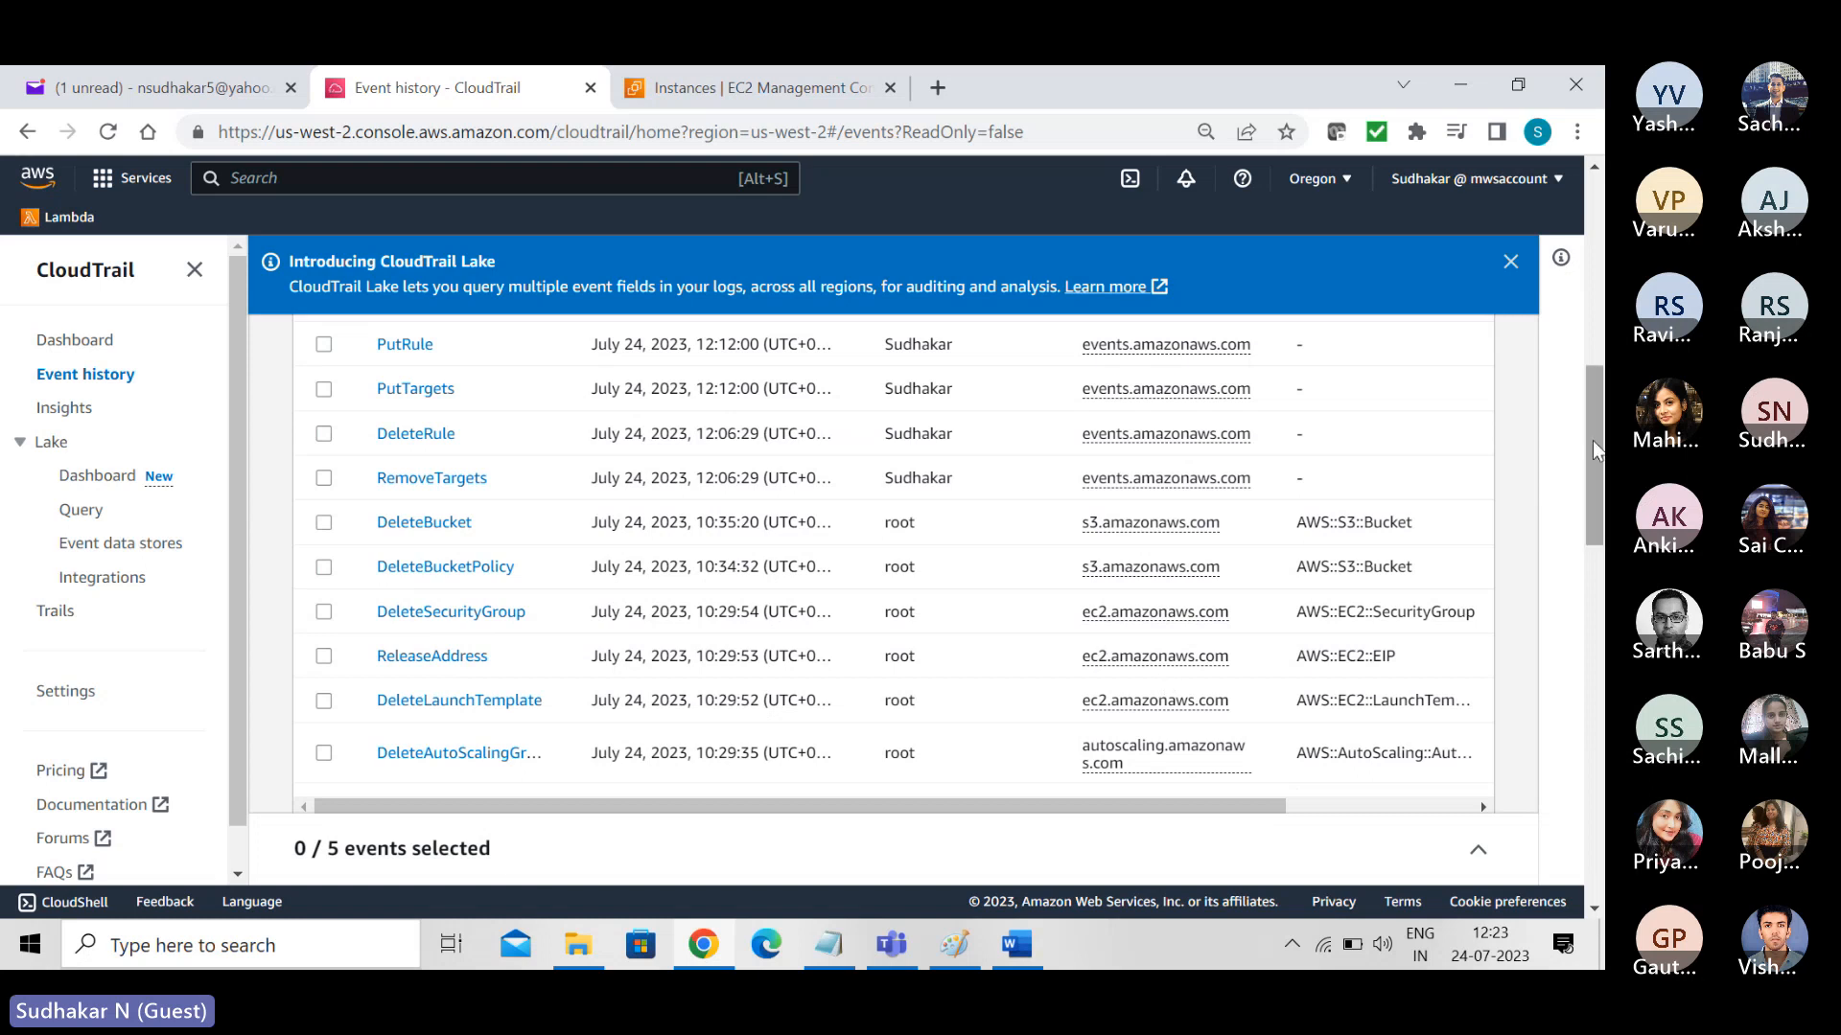
pyautogui.moveTo(1591, 440); pyautogui.dragTo(1589, 355)
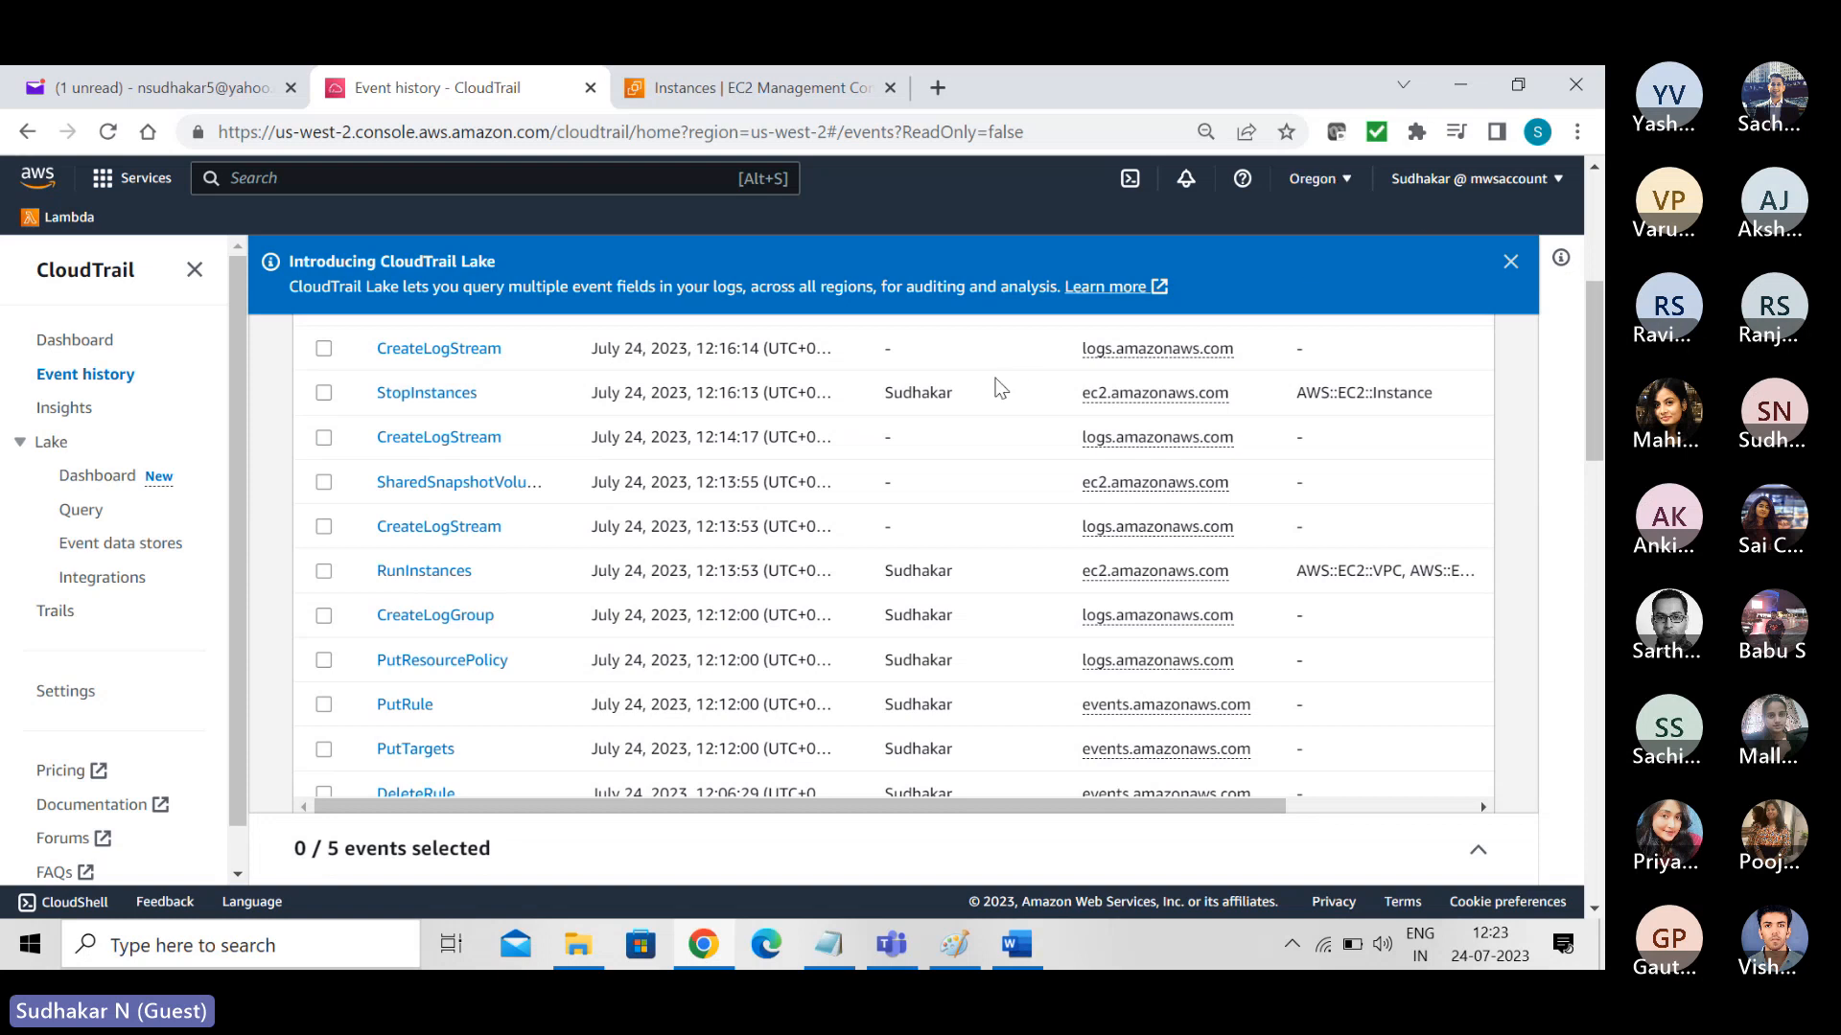
pyautogui.moveTo(1590, 331); pyautogui.dragTo(1589, 228)
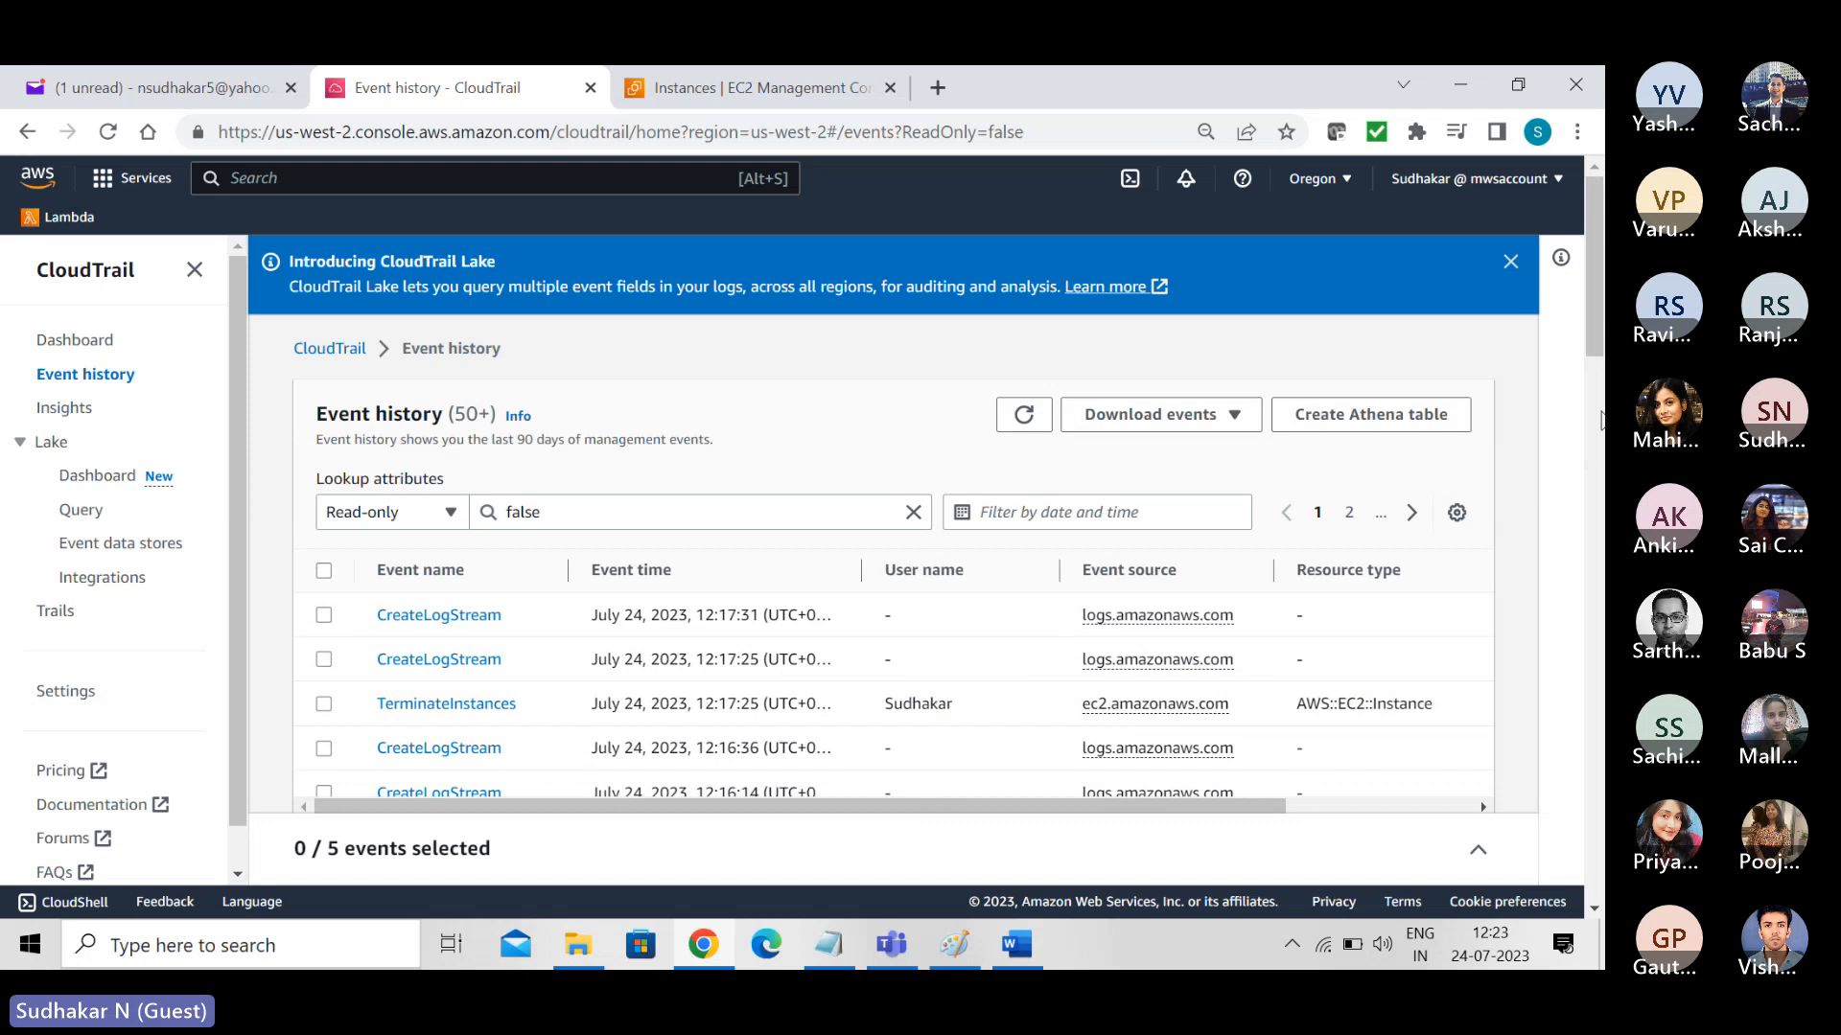
pyautogui.moveTo(1591, 316); pyautogui.dragTo(1591, 443)
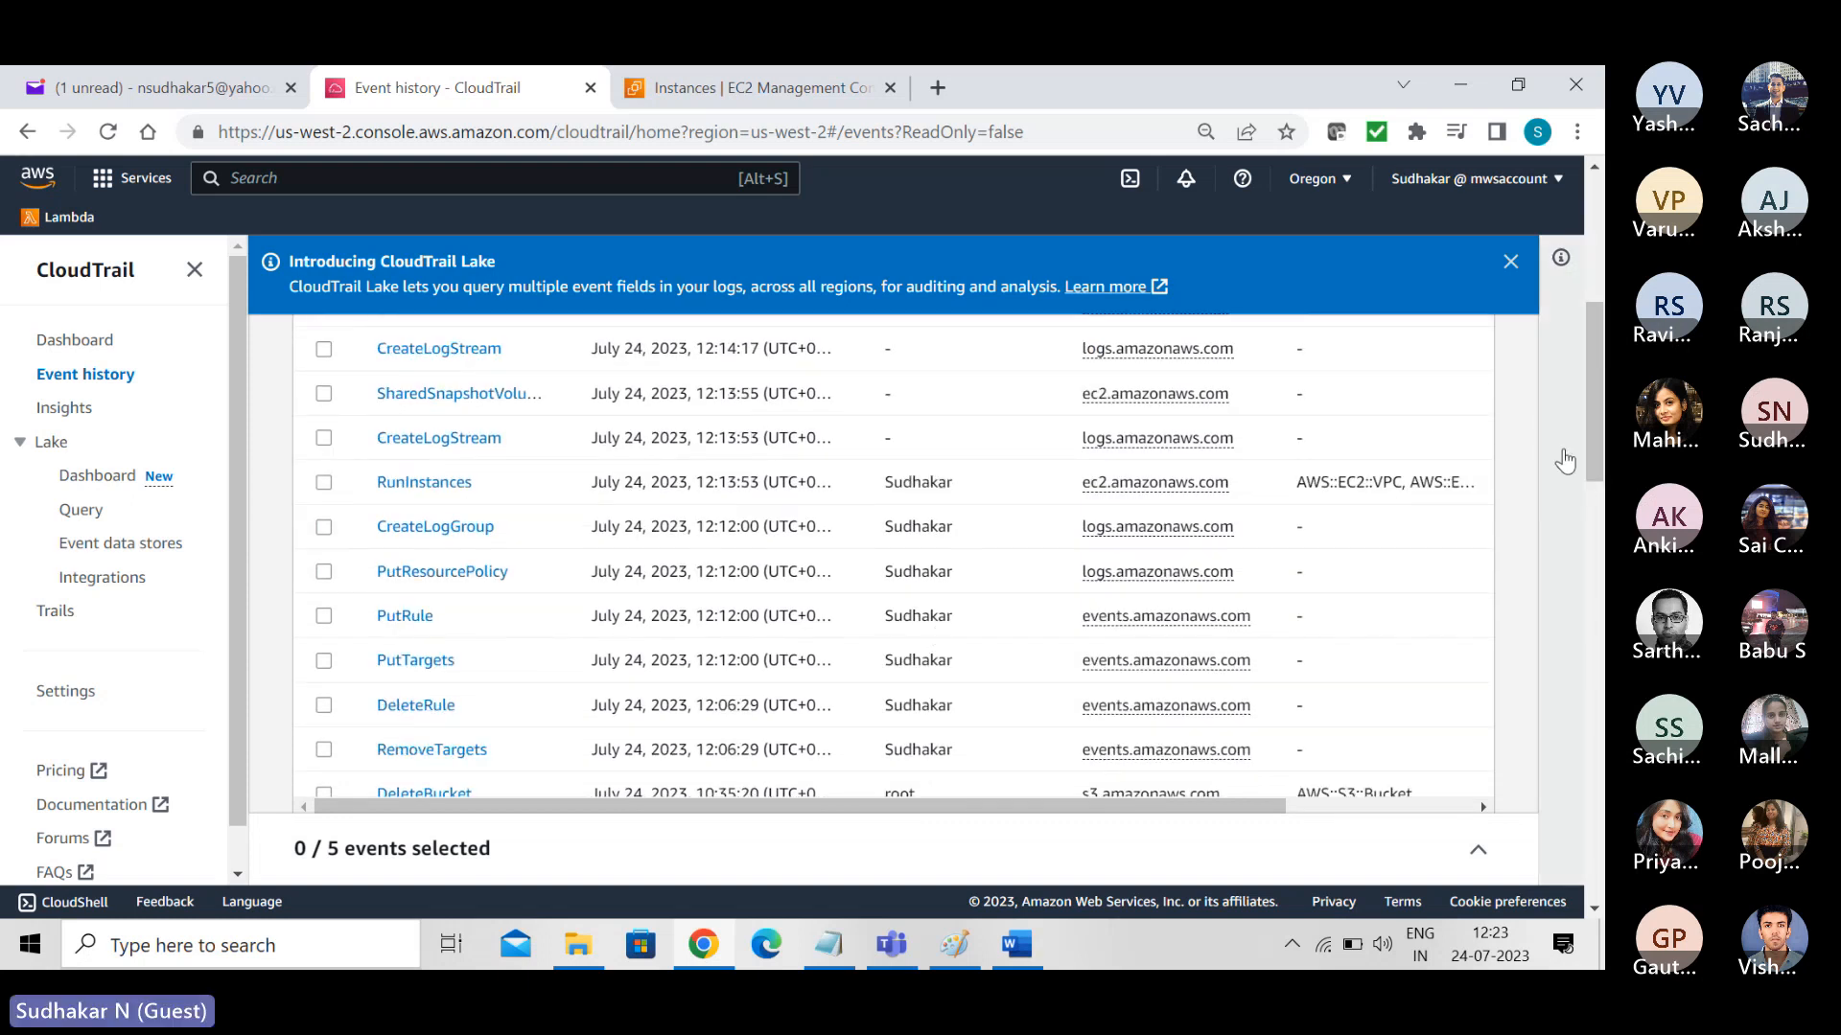
pyautogui.moveTo(1591, 435); pyautogui.dragTo(1591, 559)
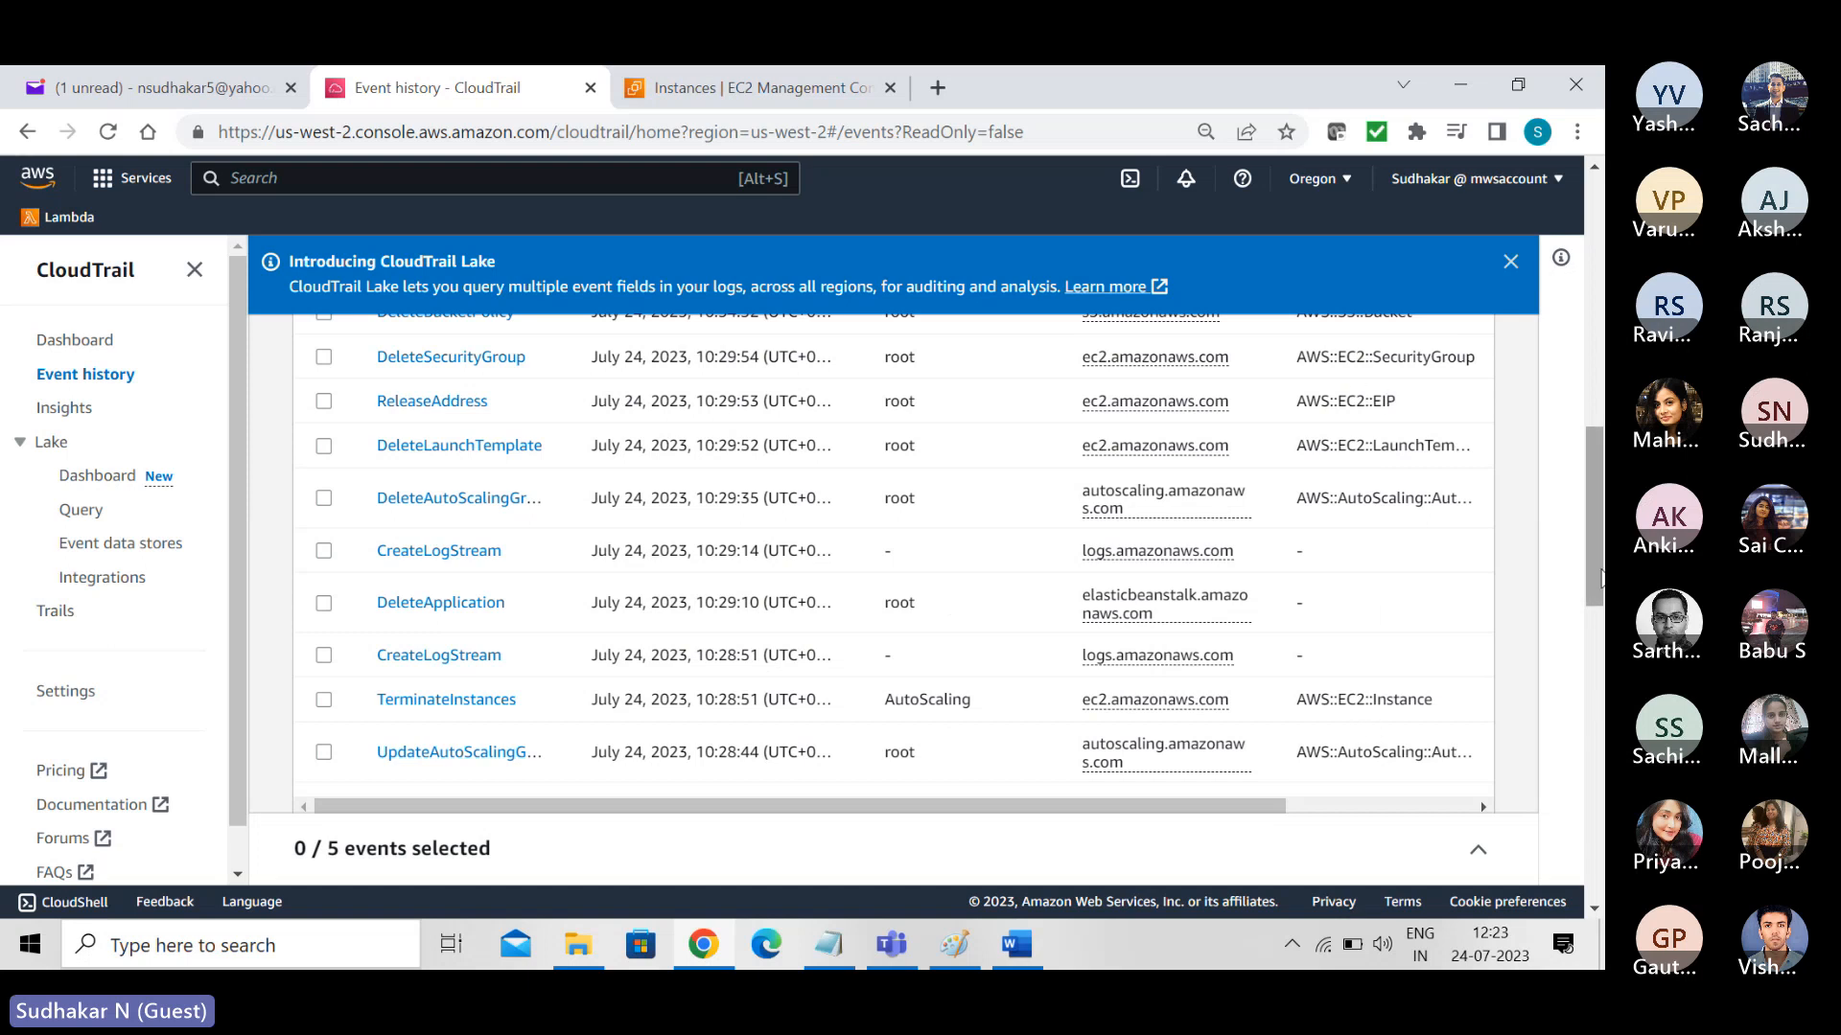
pyautogui.moveTo(1599, 575); pyautogui.dragTo(1595, 877)
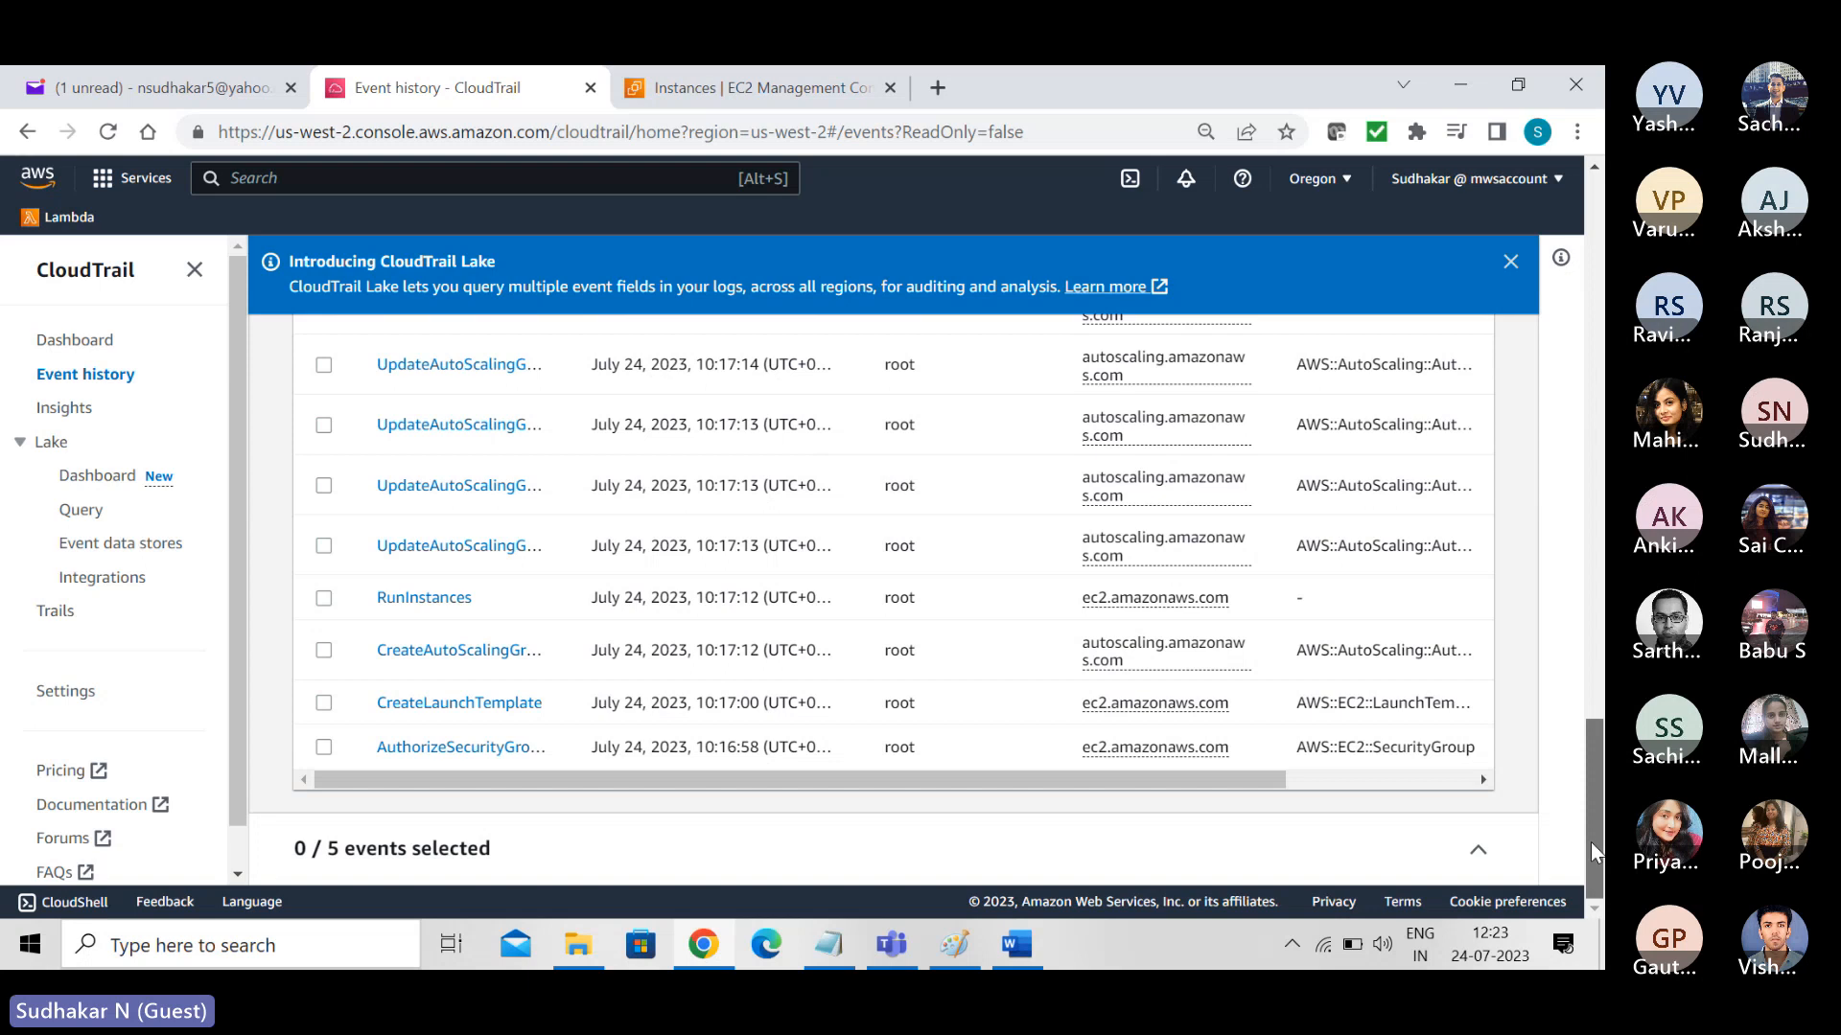
pyautogui.moveTo(1590, 841); pyautogui.dragTo(1588, 280)
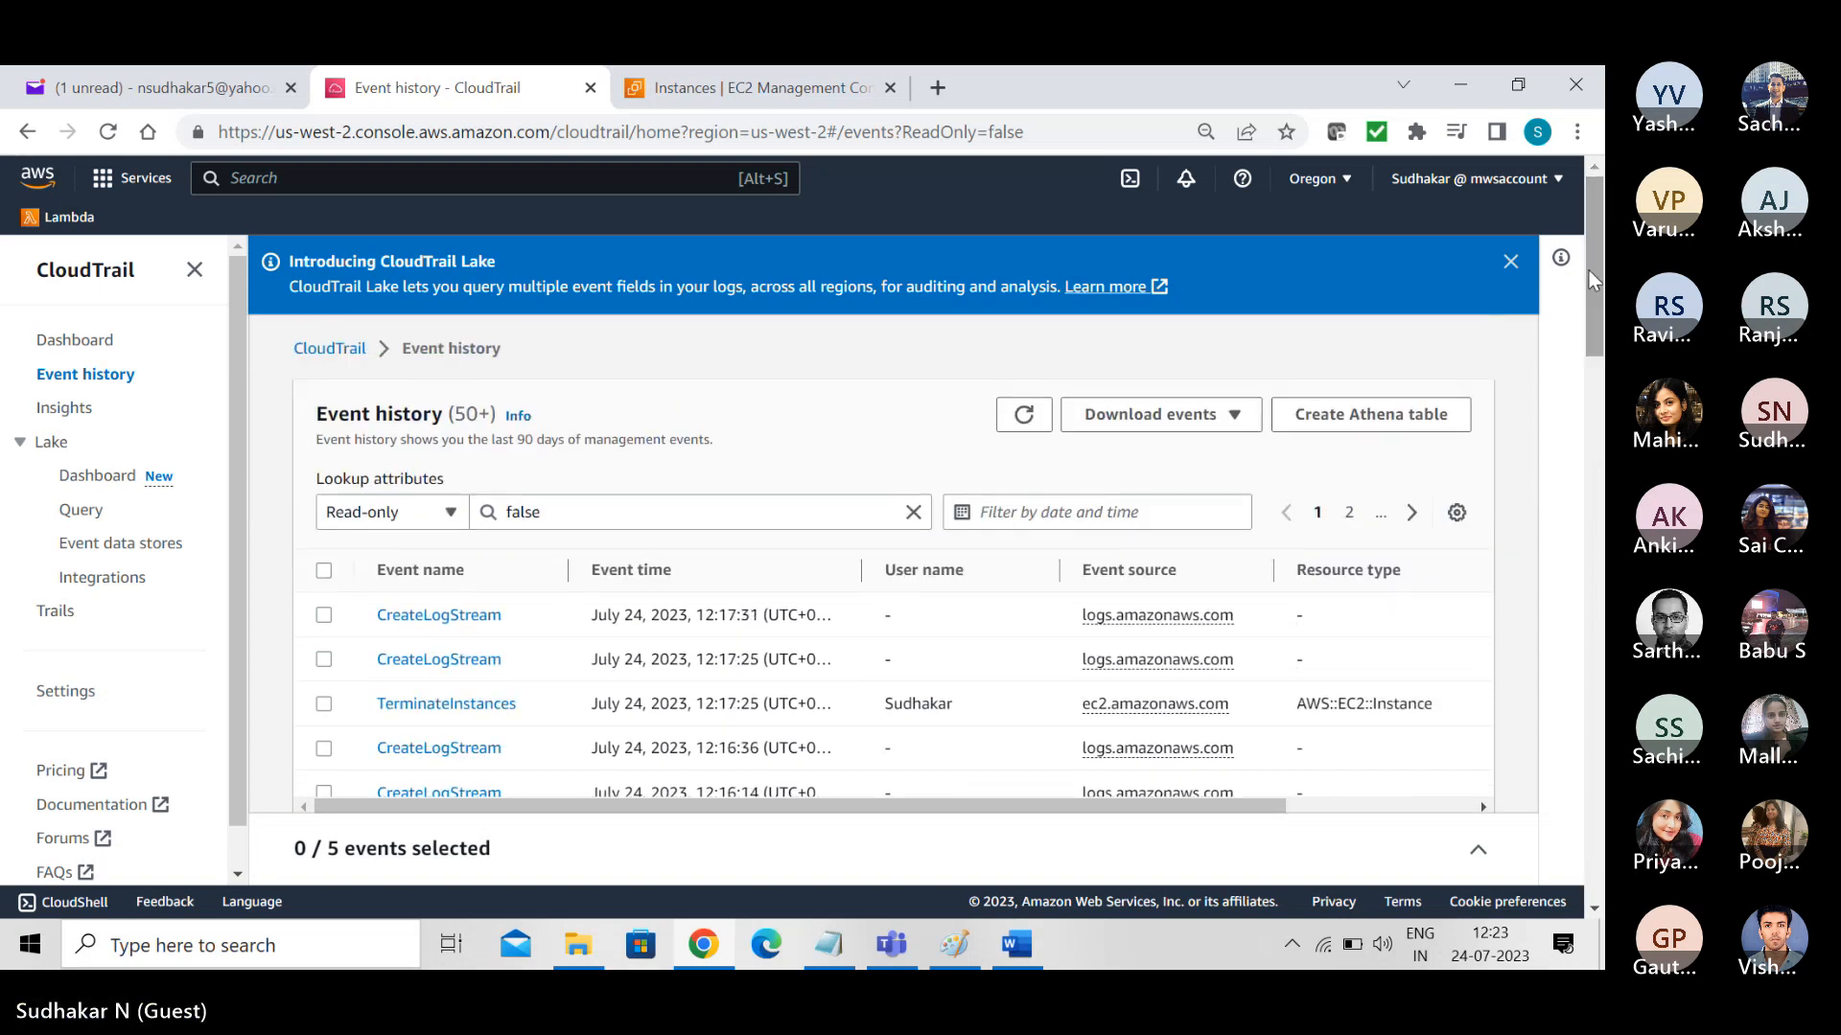
# - Open page 2 of the Event history and review its older events and the users who performed them
pyautogui.click(1350, 514)
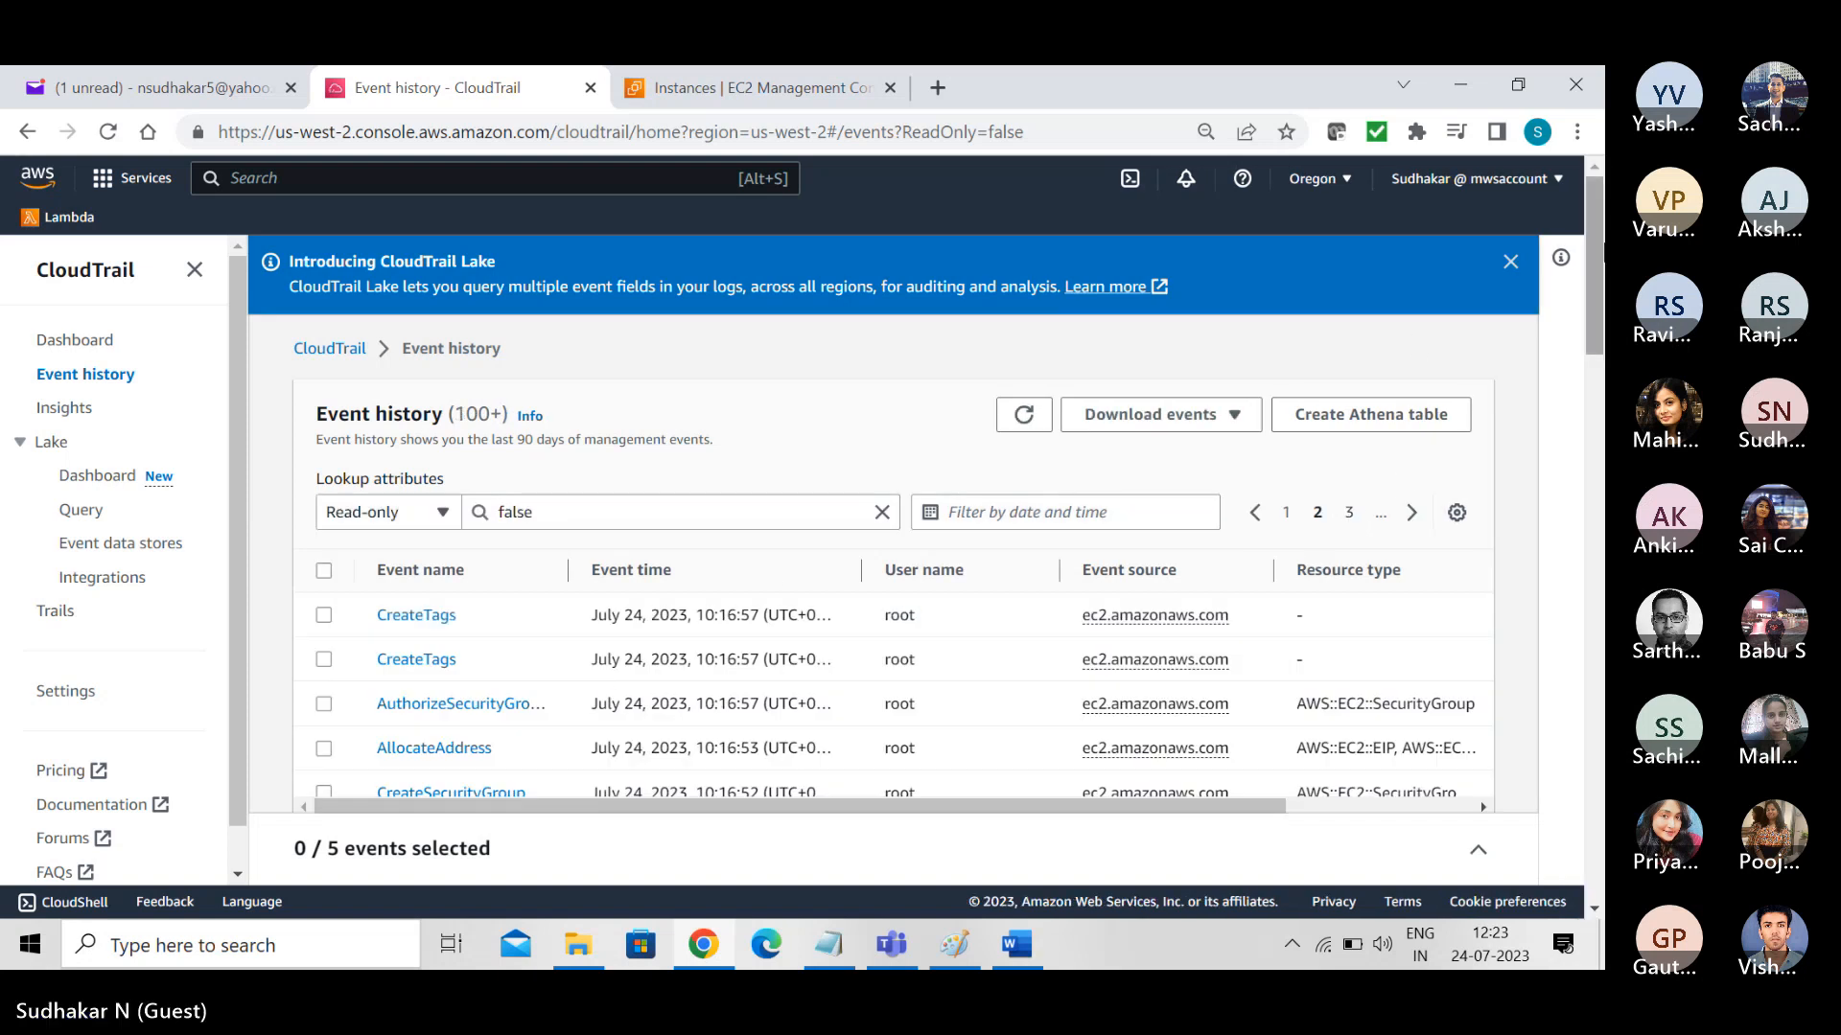
pyautogui.scroll(-4, 1591, 255)
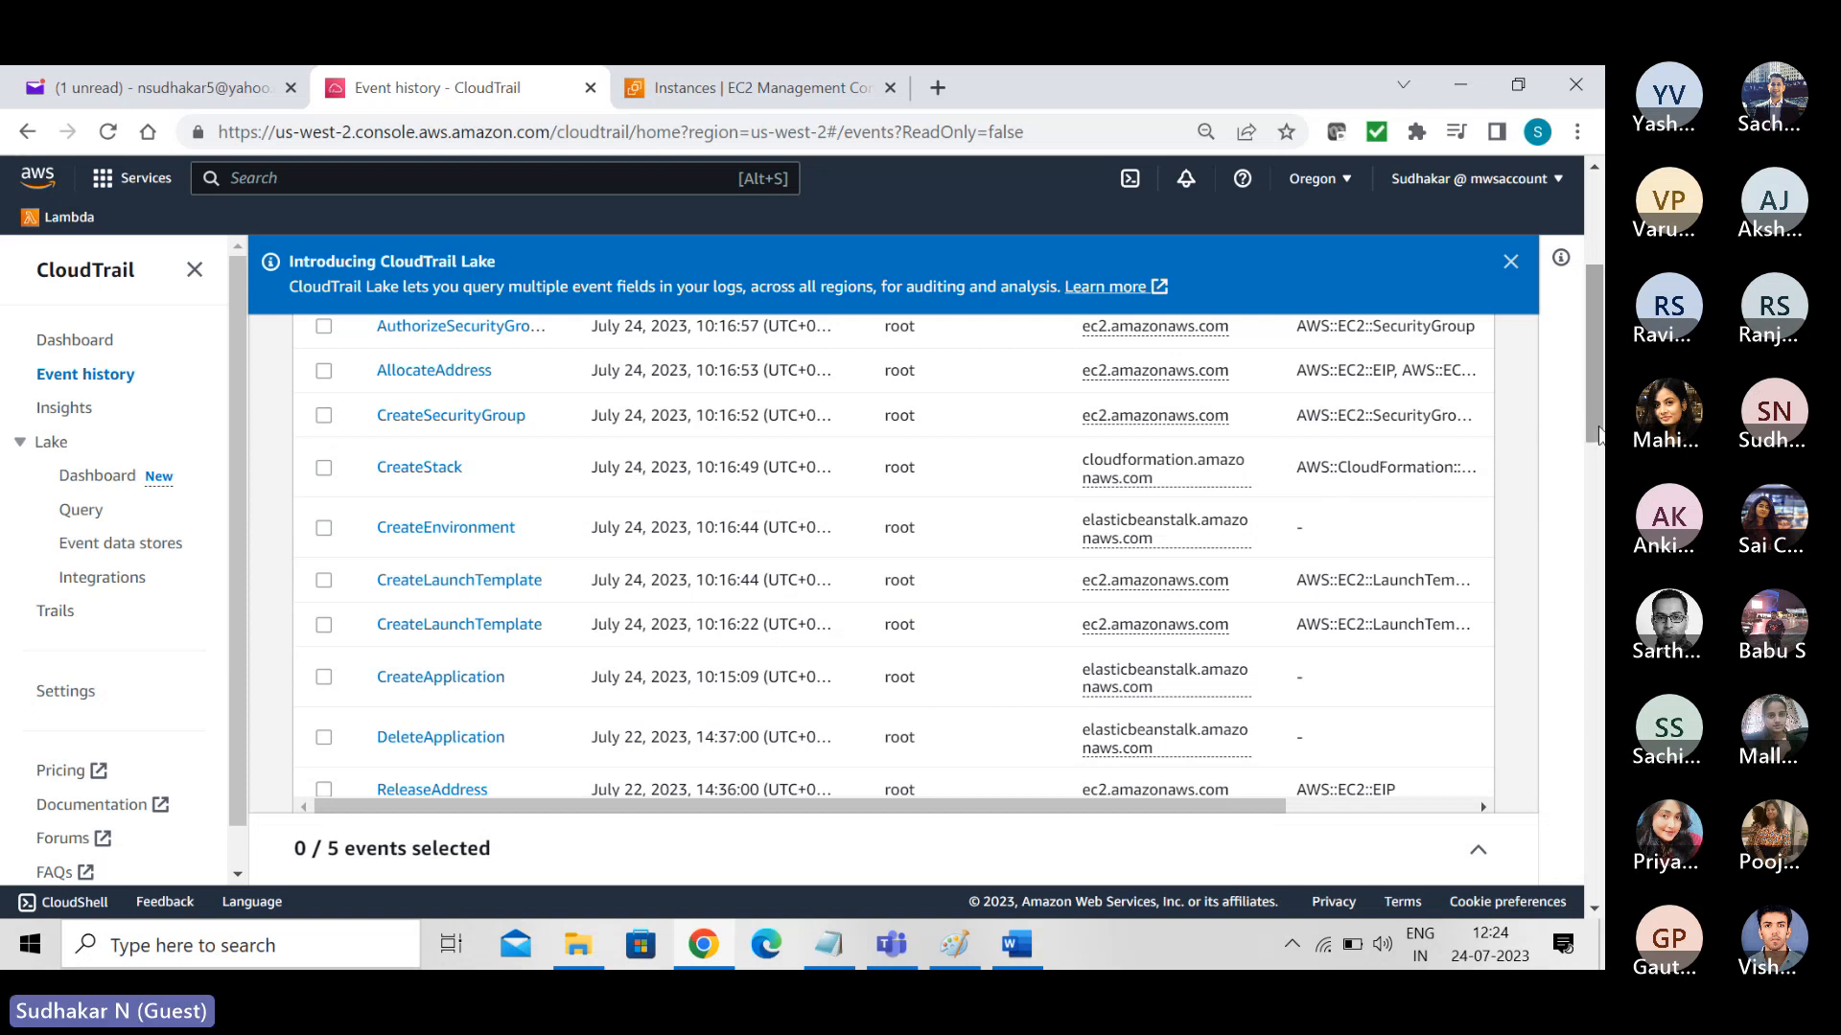
pyautogui.moveTo(1590, 413); pyautogui.dragTo(1603, 598)
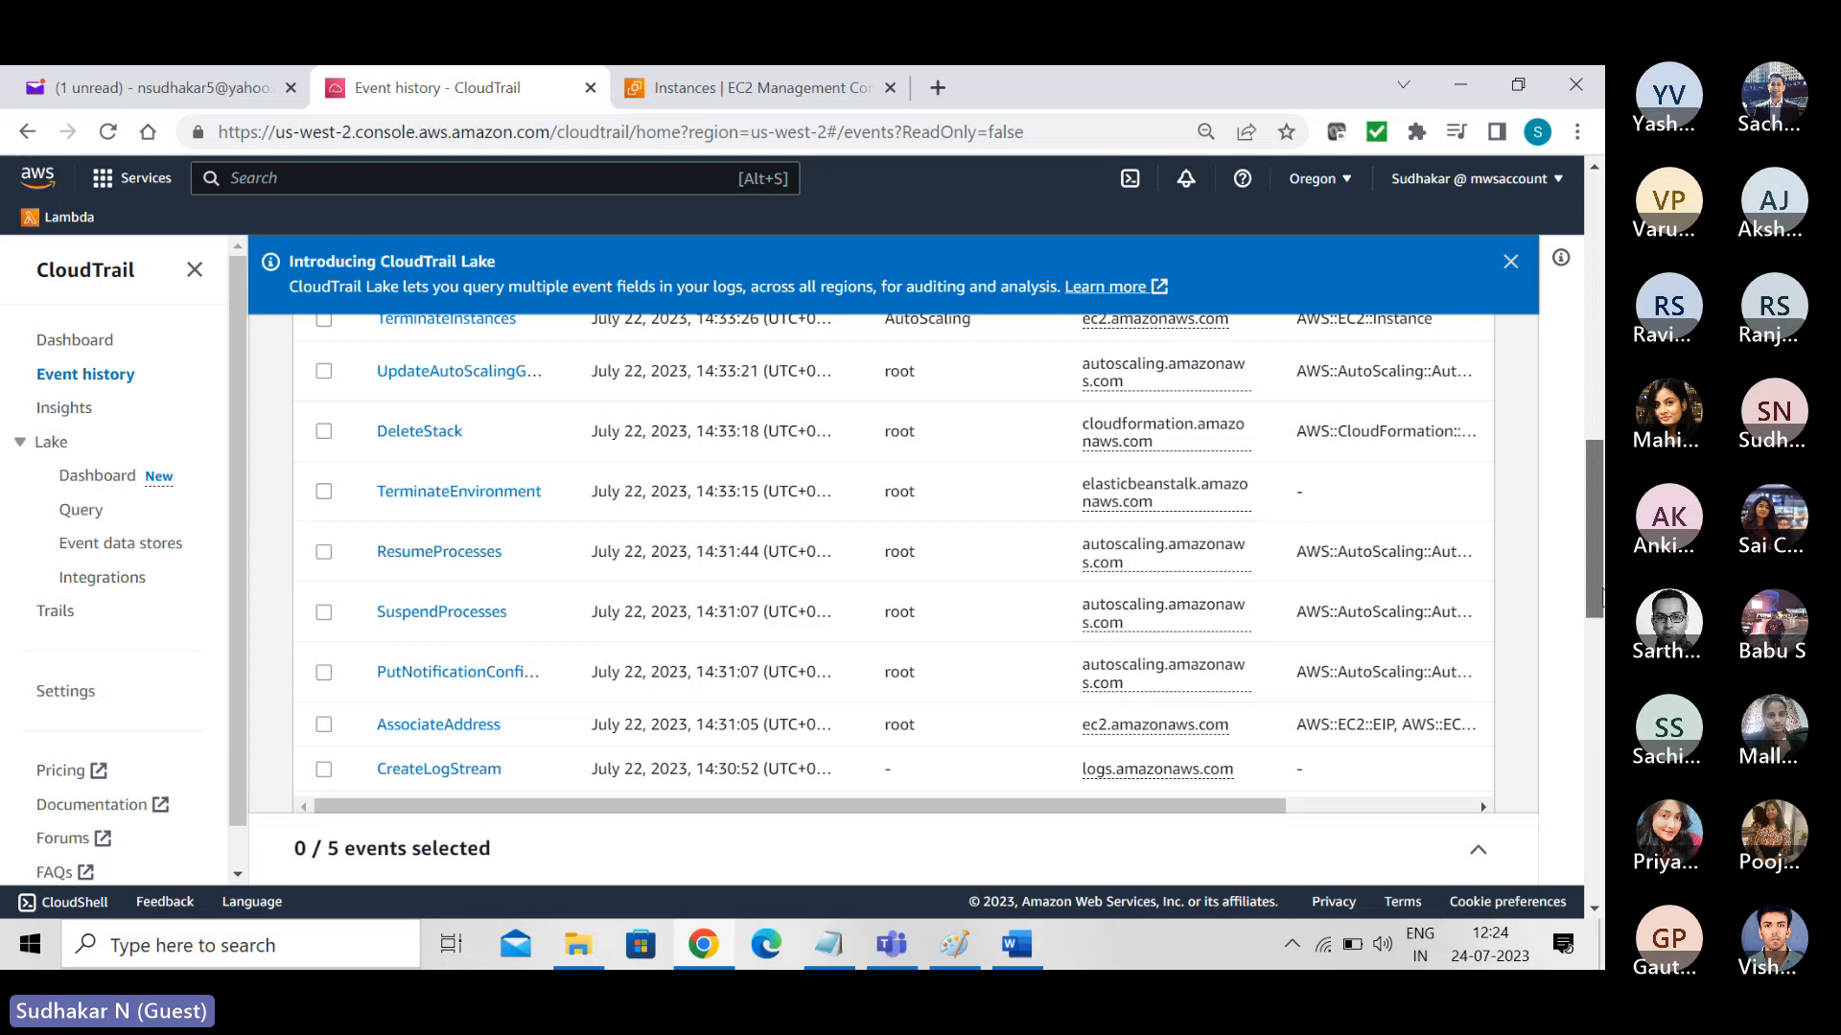
pyautogui.moveTo(1603, 598); pyautogui.dragTo(1602, 638)
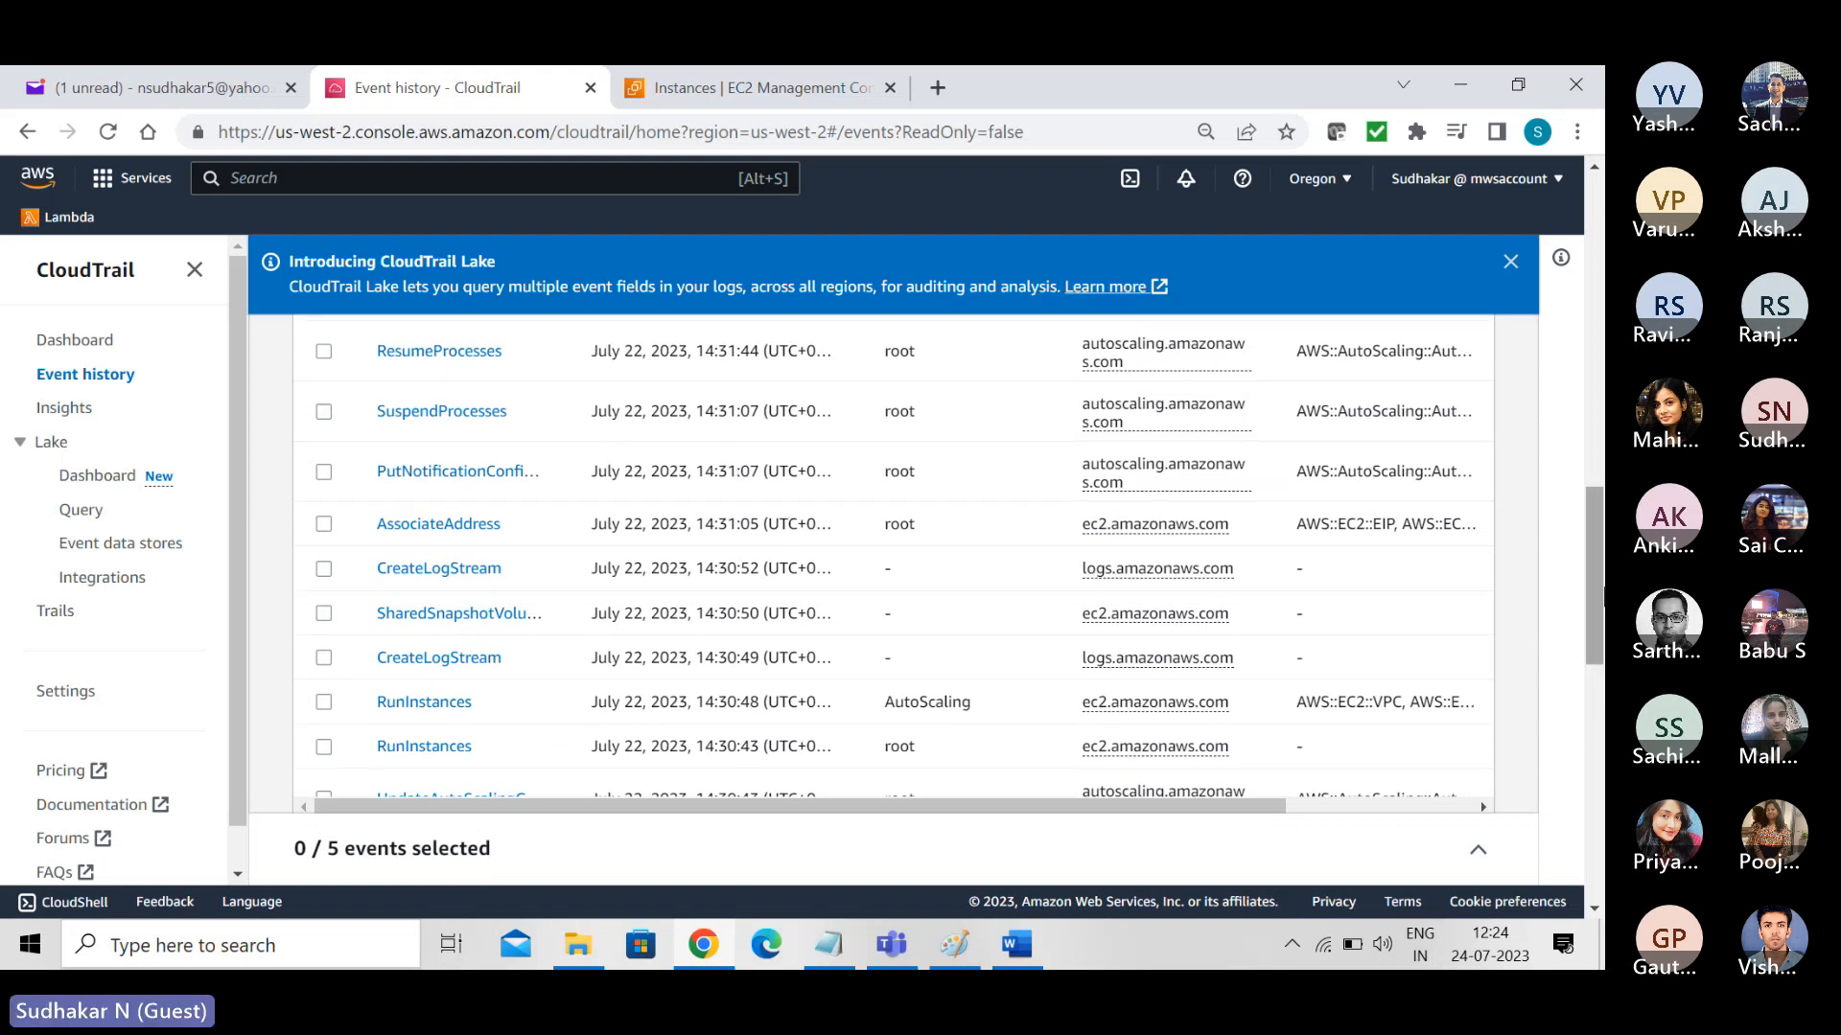
pyautogui.scroll(-1, 1596, 592)
pyautogui.moveTo(1598, 596); pyautogui.dragTo(1603, 654)
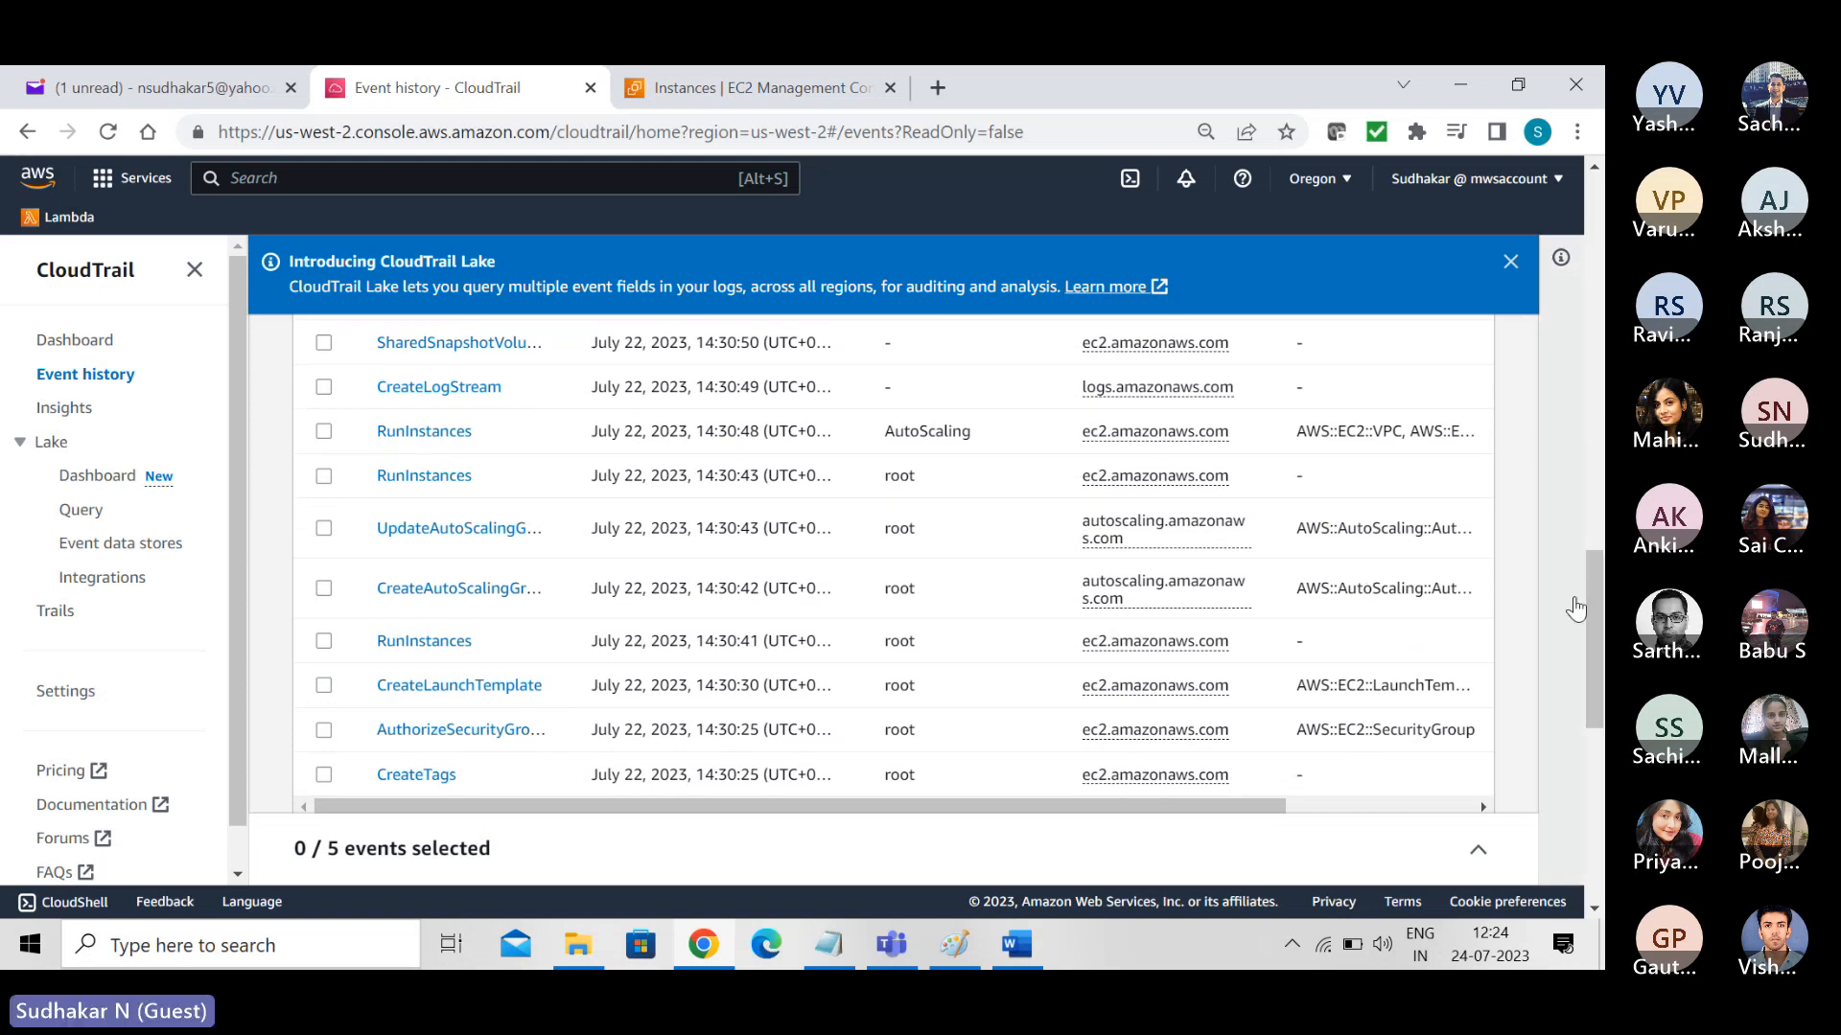
pyautogui.moveTo(1586, 610); pyautogui.dragTo(1599, 697)
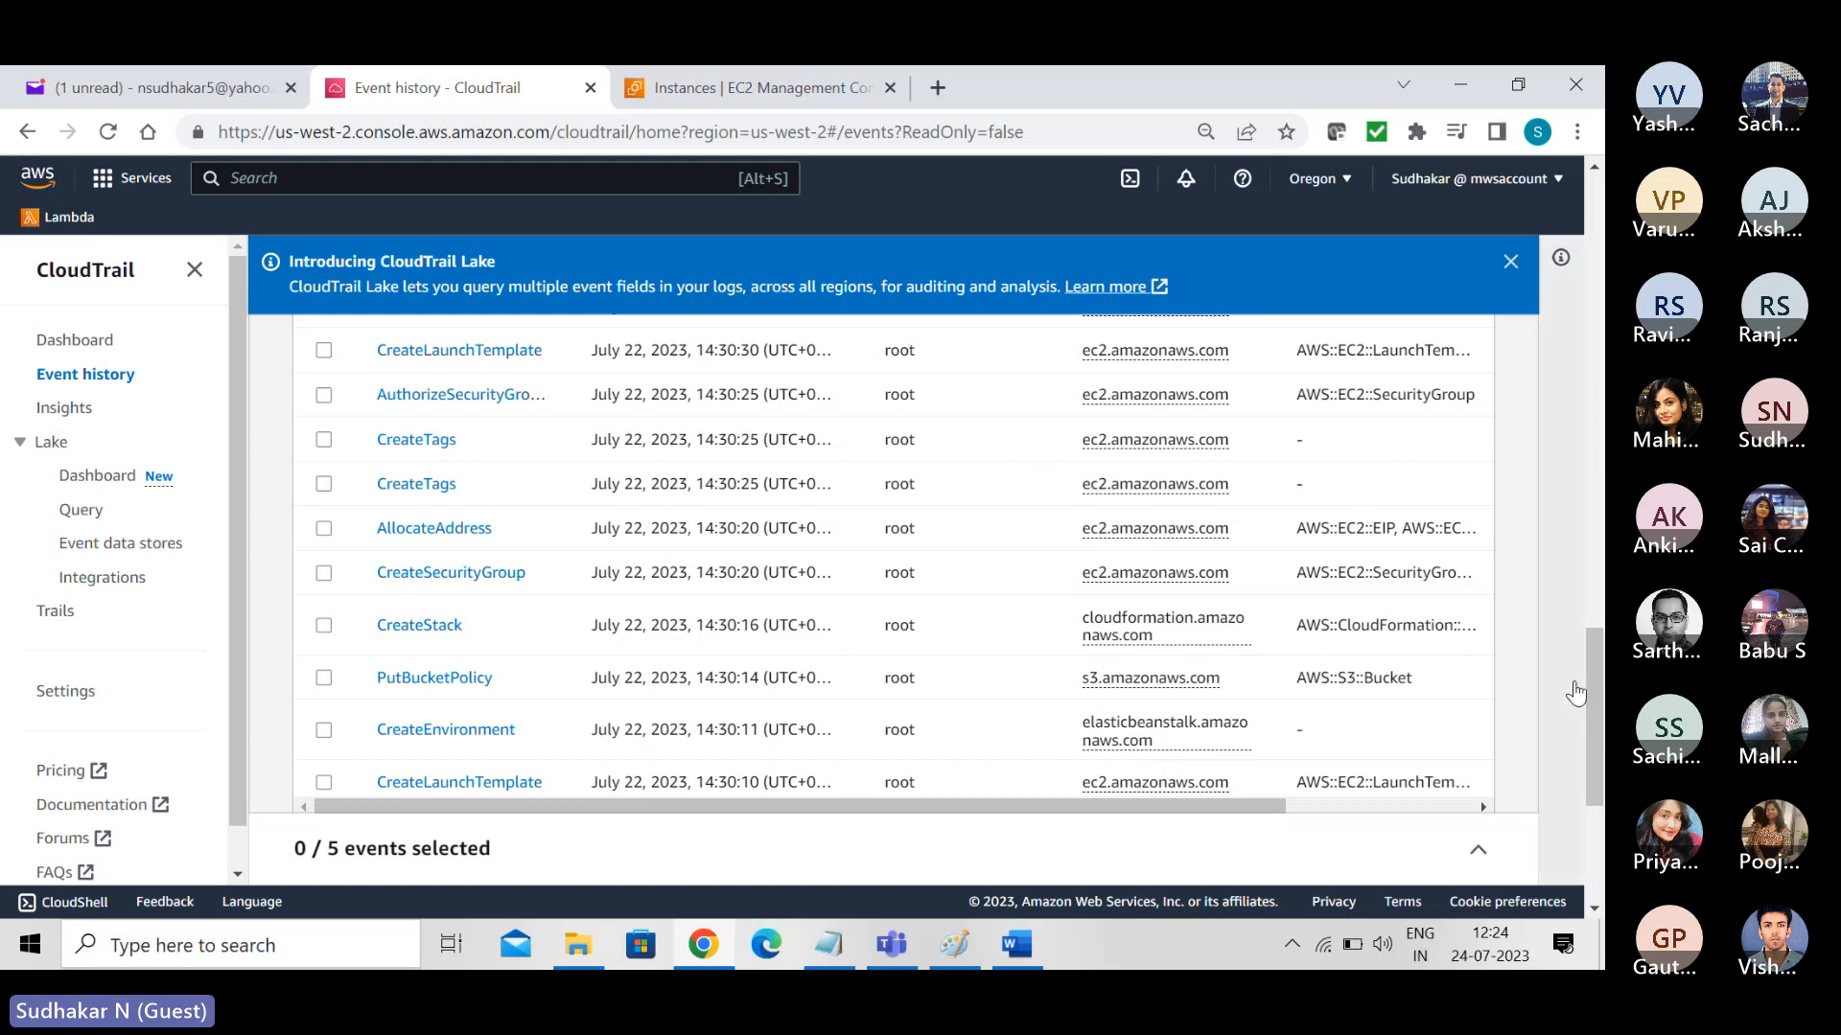
pyautogui.moveTo(1598, 709); pyautogui.dragTo(1558, 225)
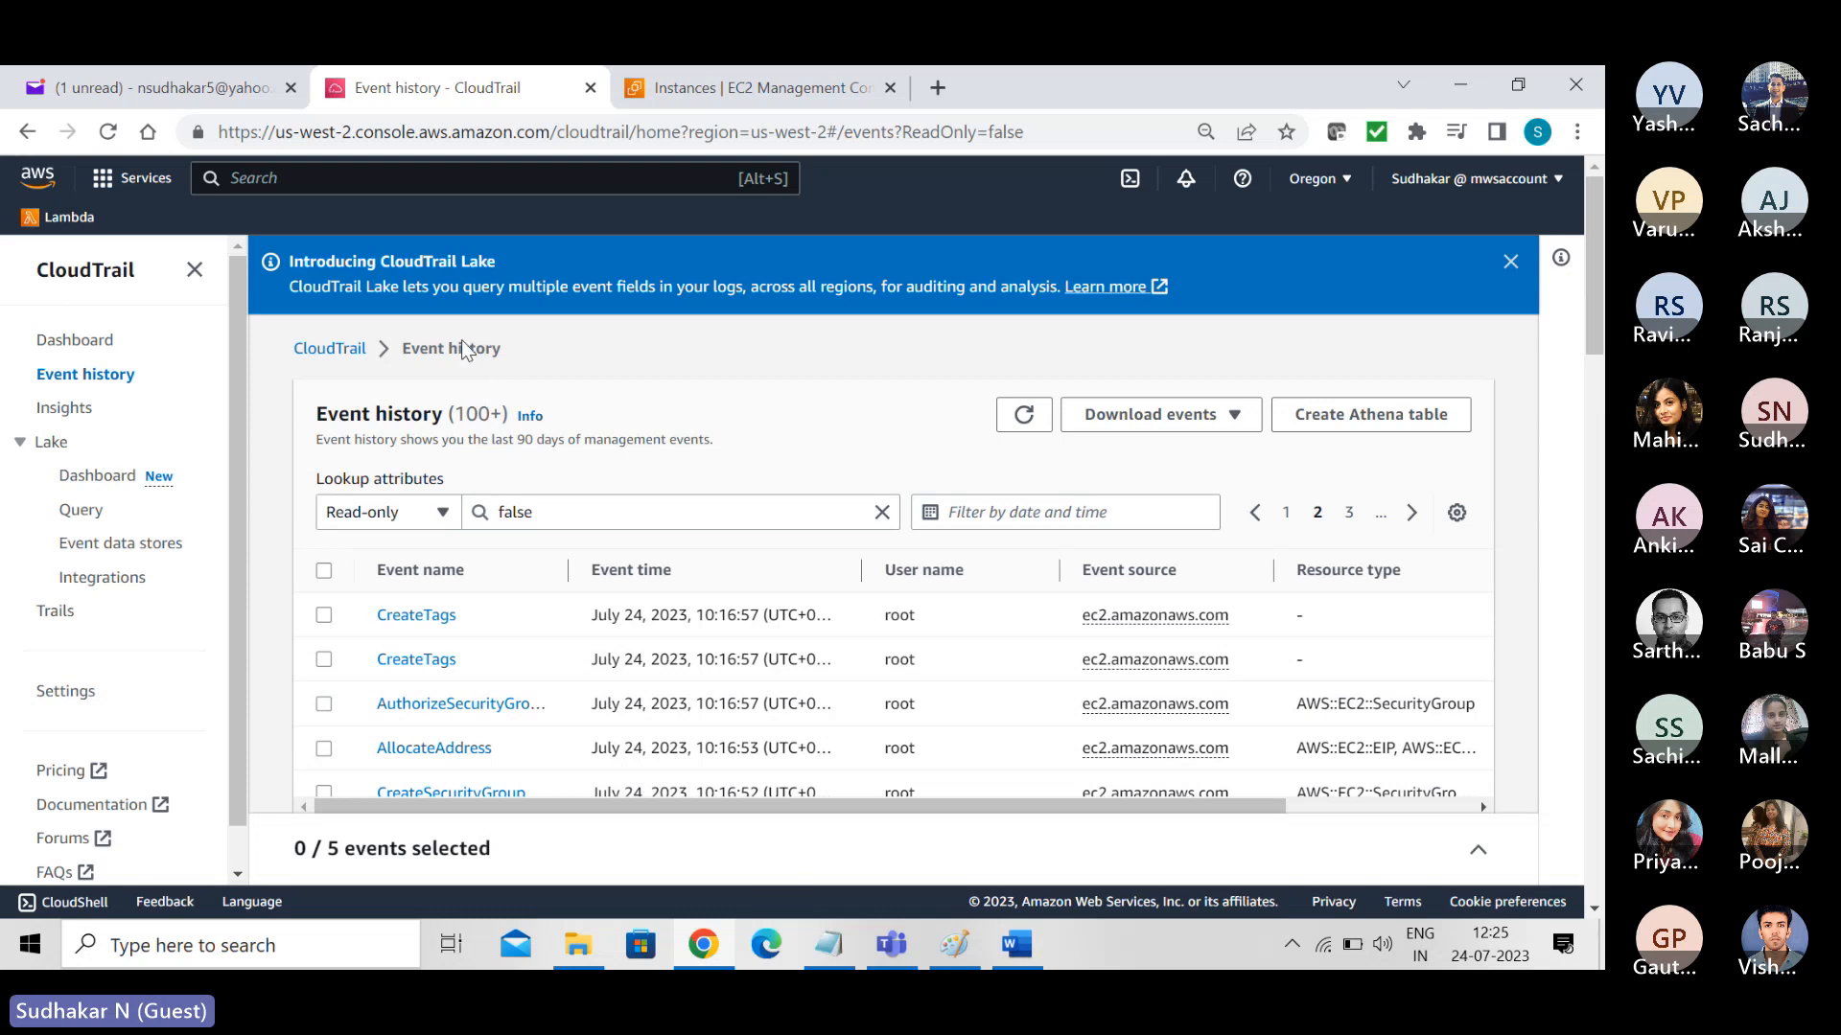
# - Search the AWS services for "trusted advisor" and open Trusted Advisor
pyautogui.click(334, 173)
pyautogui.write('trust')
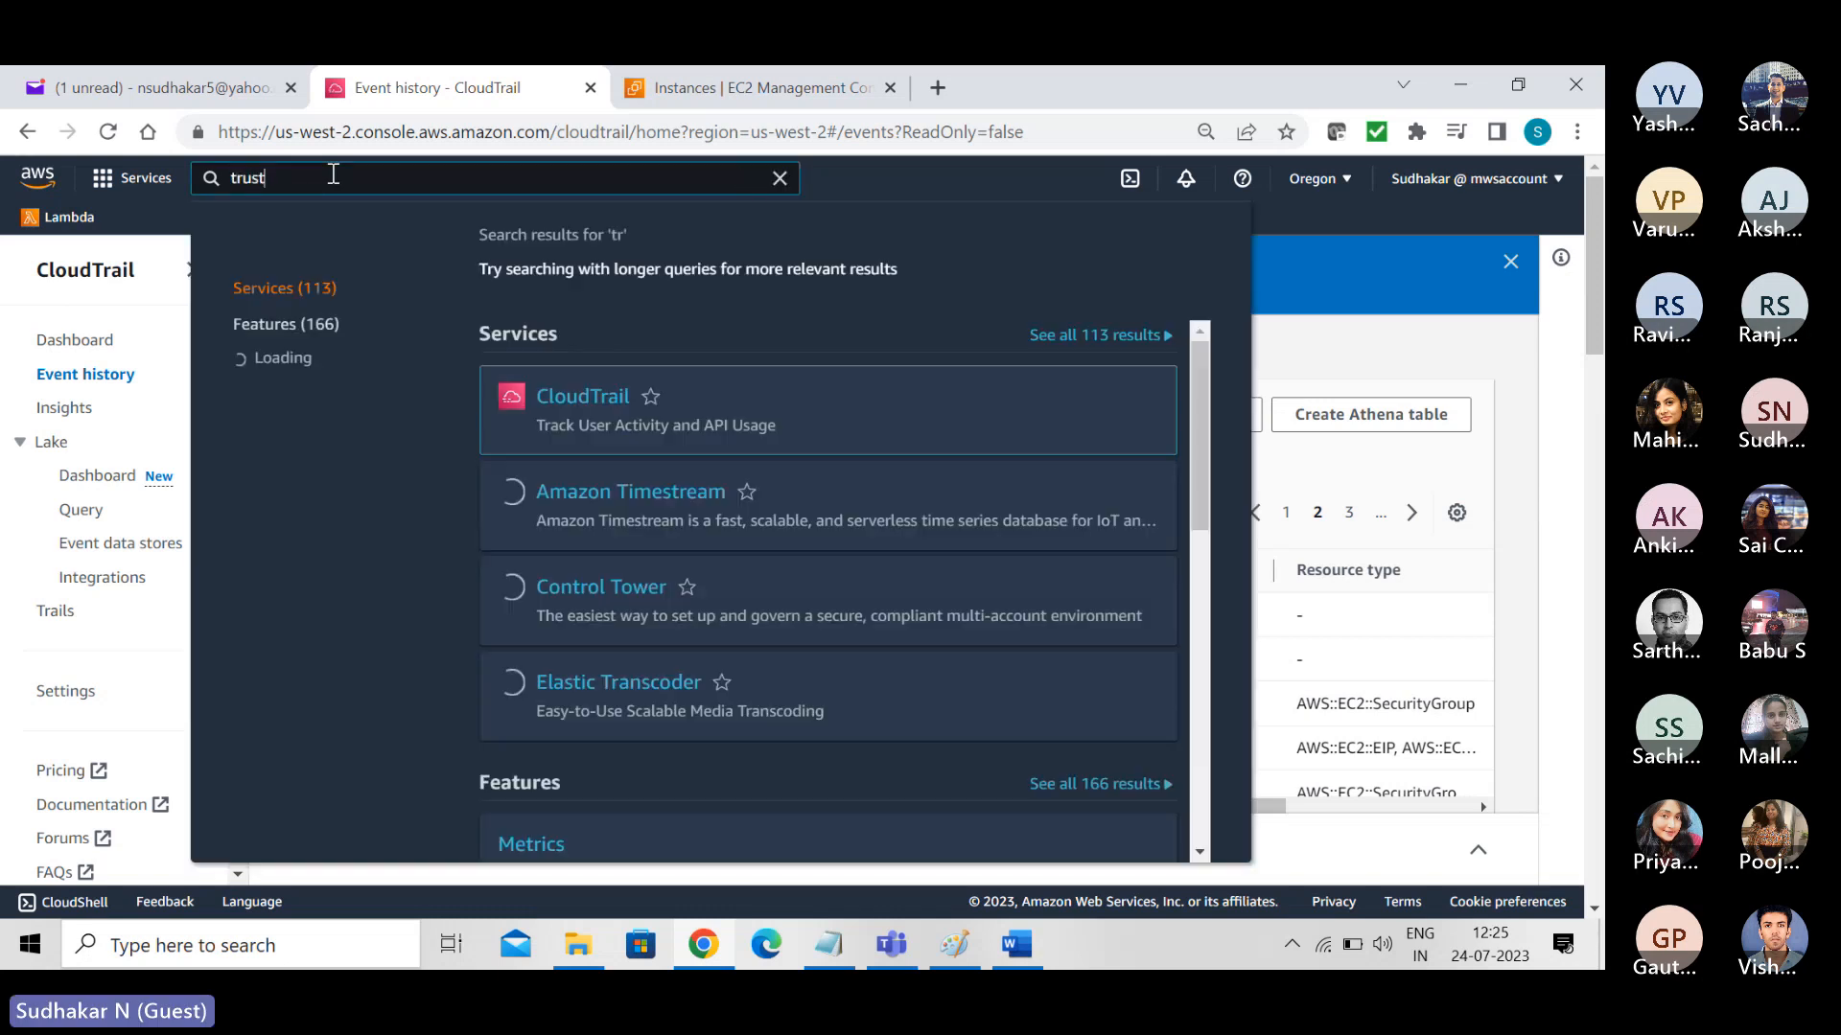
pyautogui.write('ed advisor')
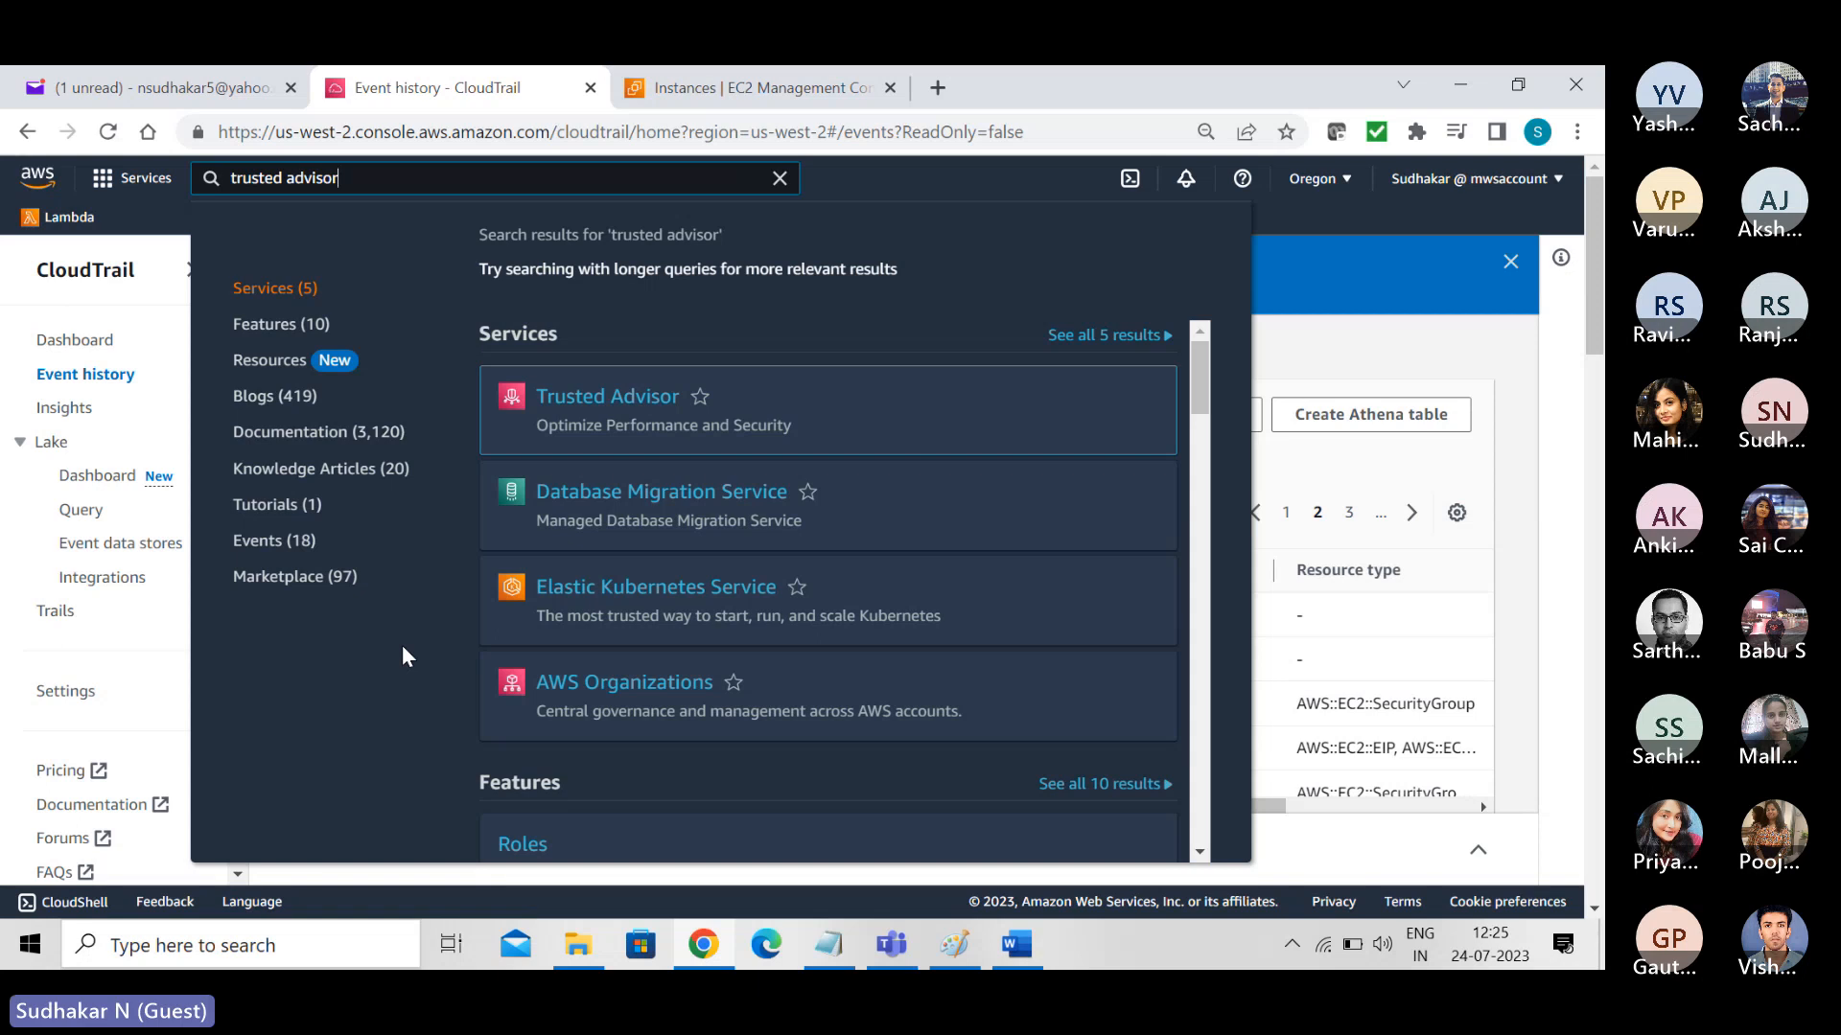
pyautogui.click(604, 408)
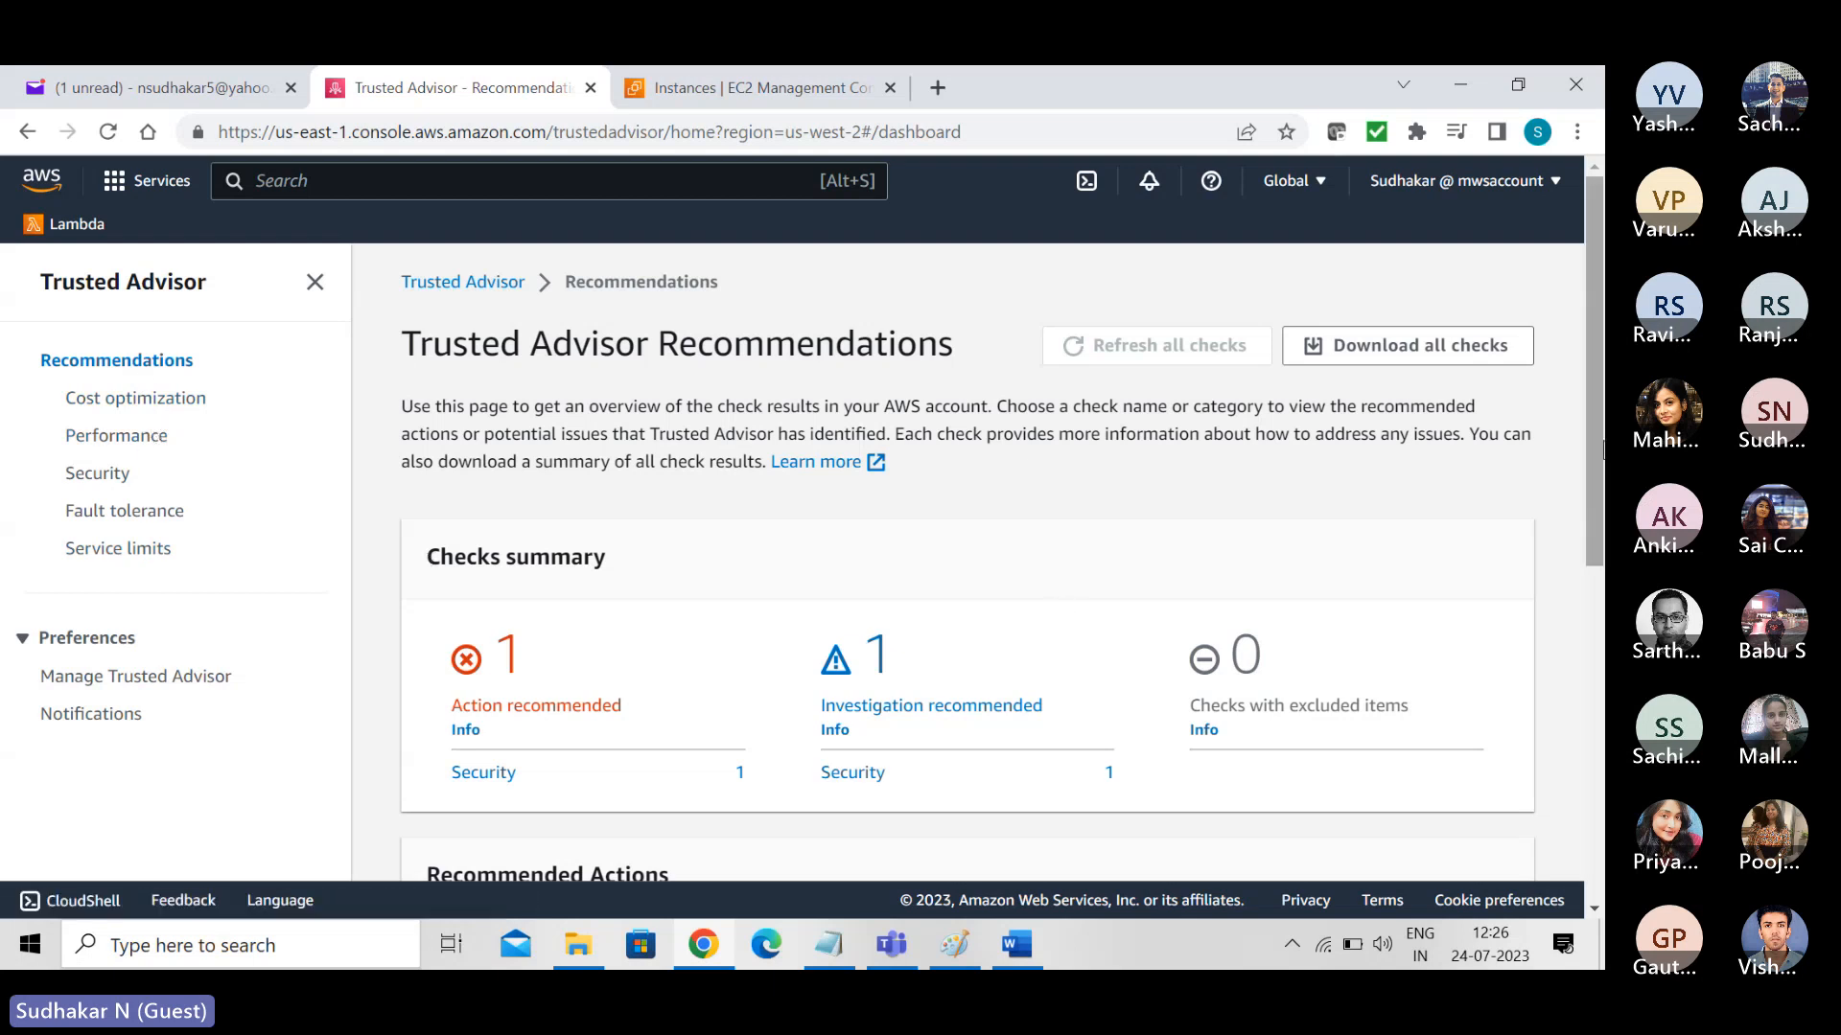
# - Review the Checks summary and the Recommended Actions for security groups and S3 bucket permissions on the Recommendations page
pyautogui.moveTo(1597, 440); pyautogui.dragTo(1603, 504)
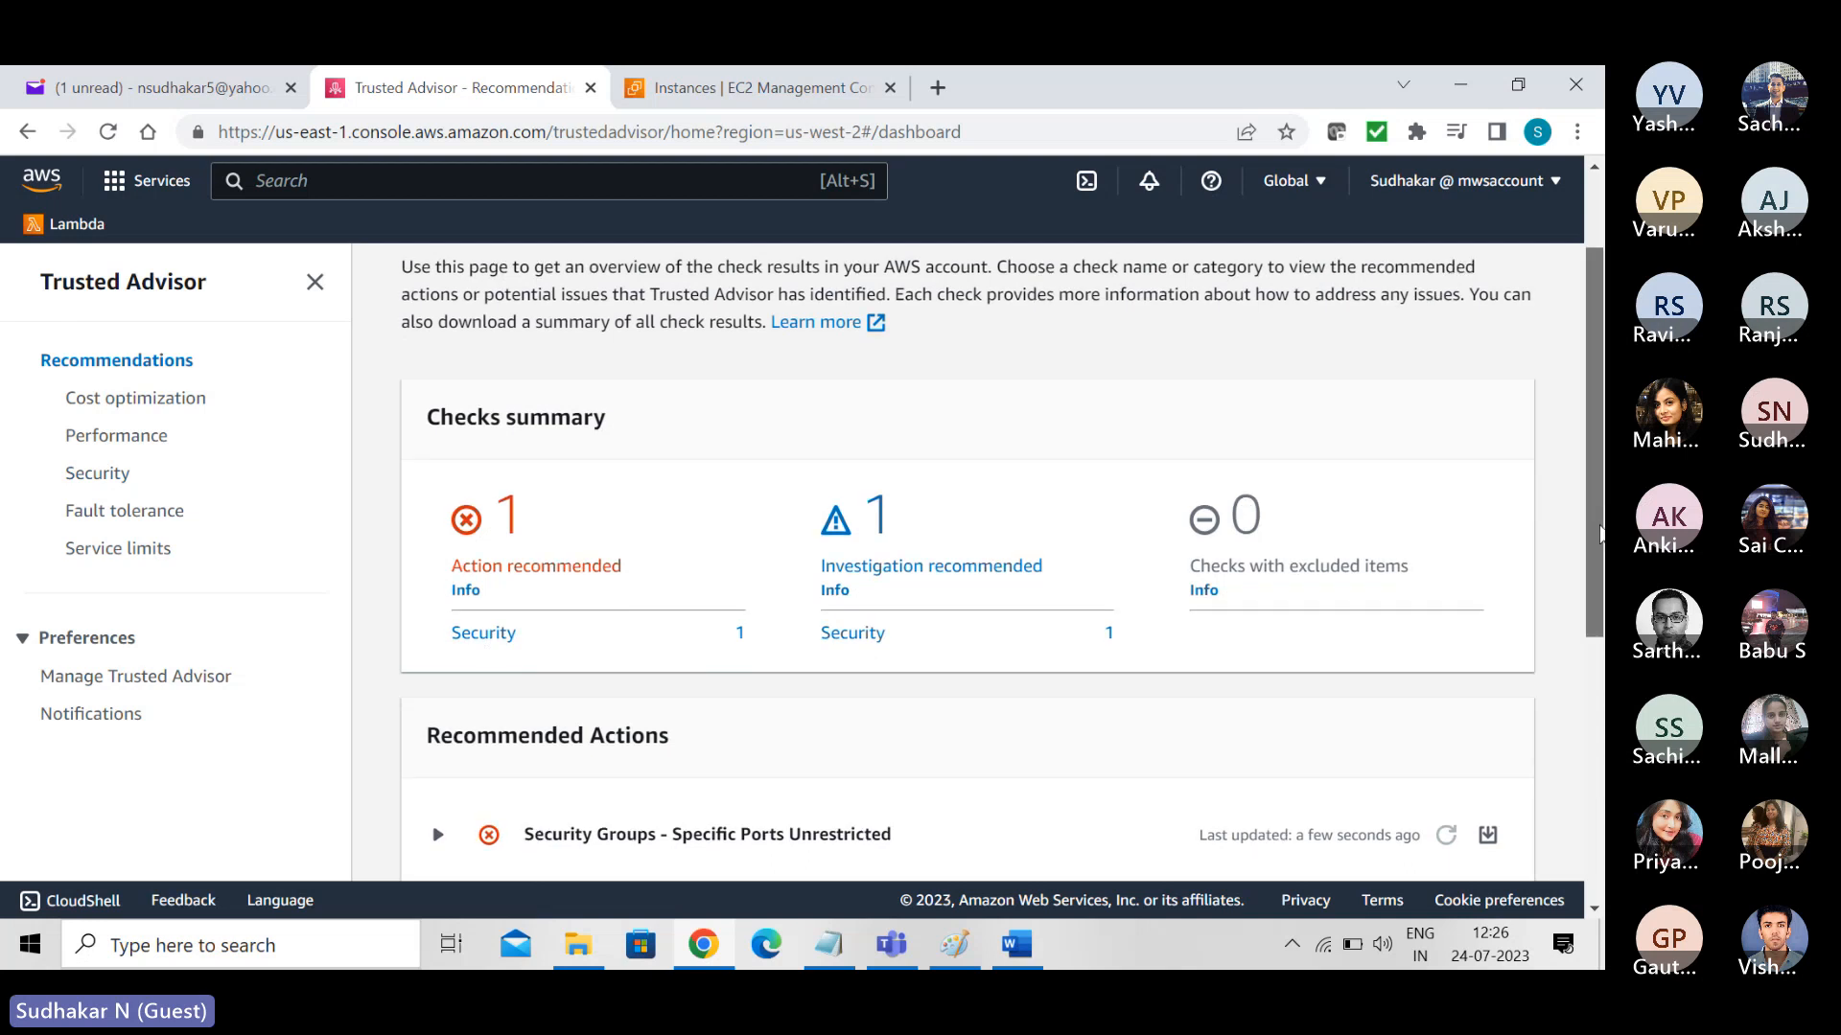
pyautogui.scroll(-3, 967, 562)
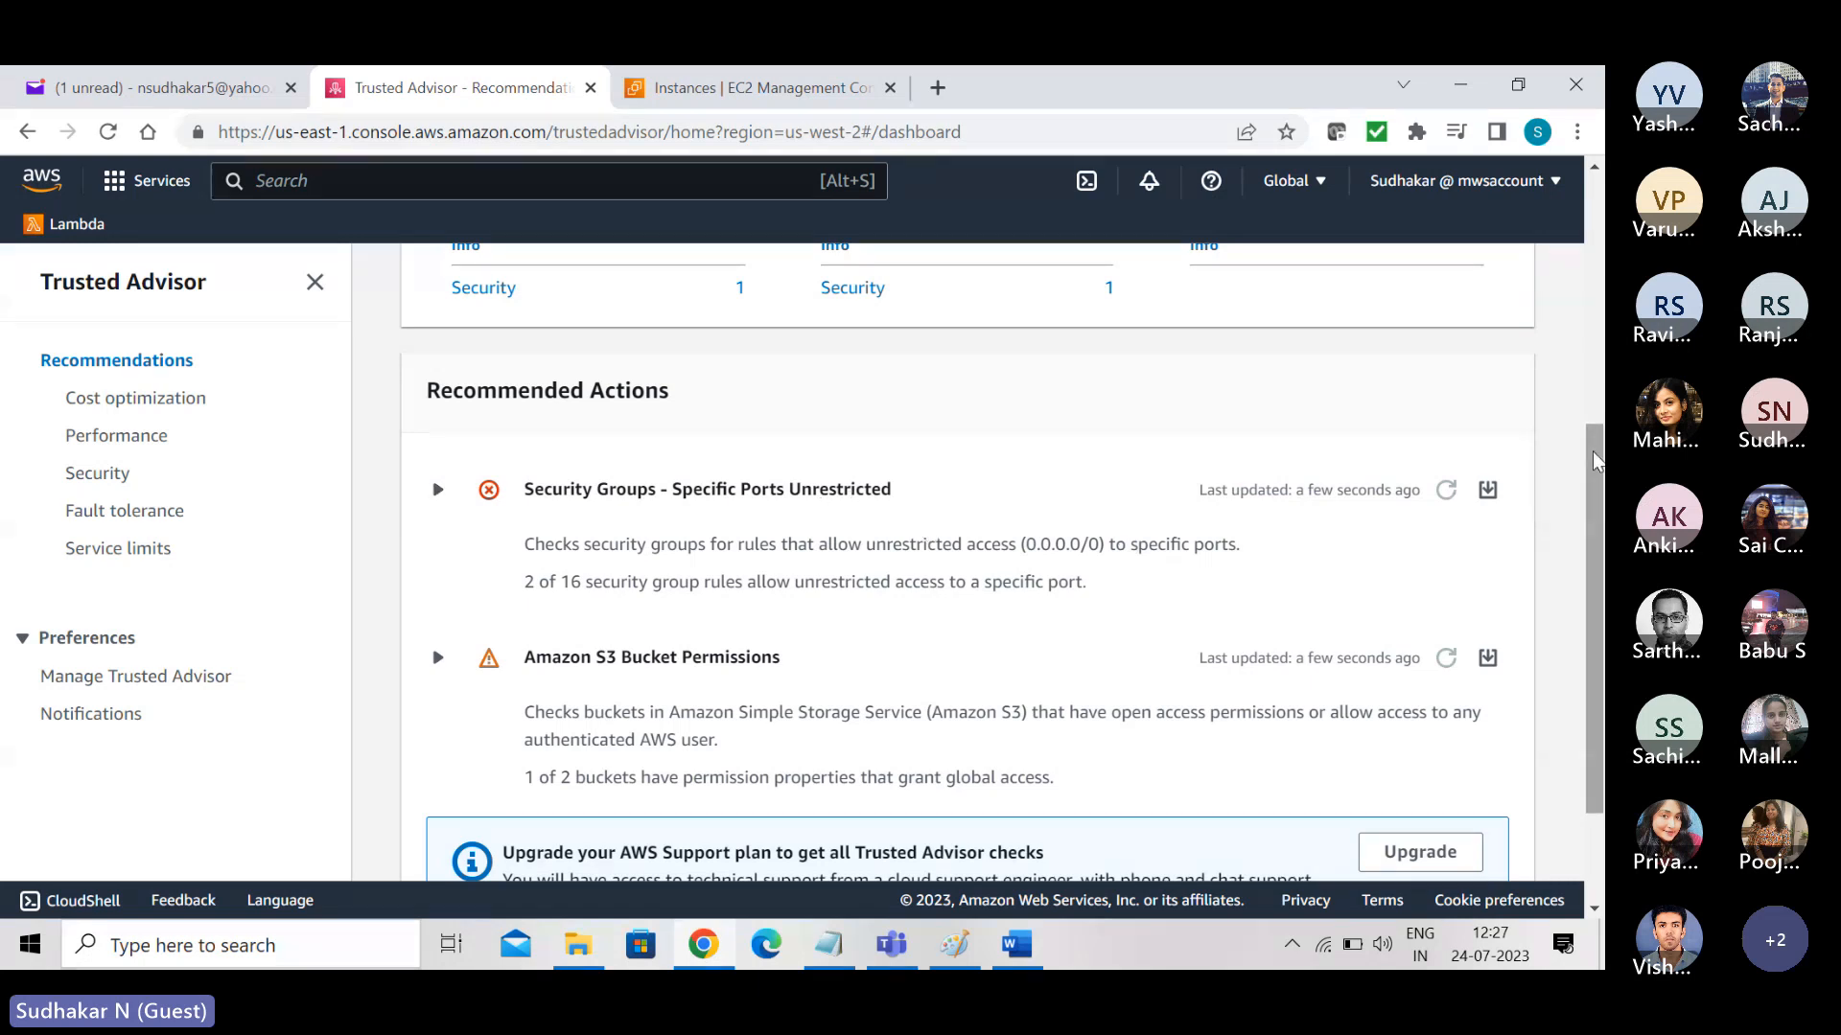
pyautogui.moveTo(1594, 460); pyautogui.dragTo(1598, 213)
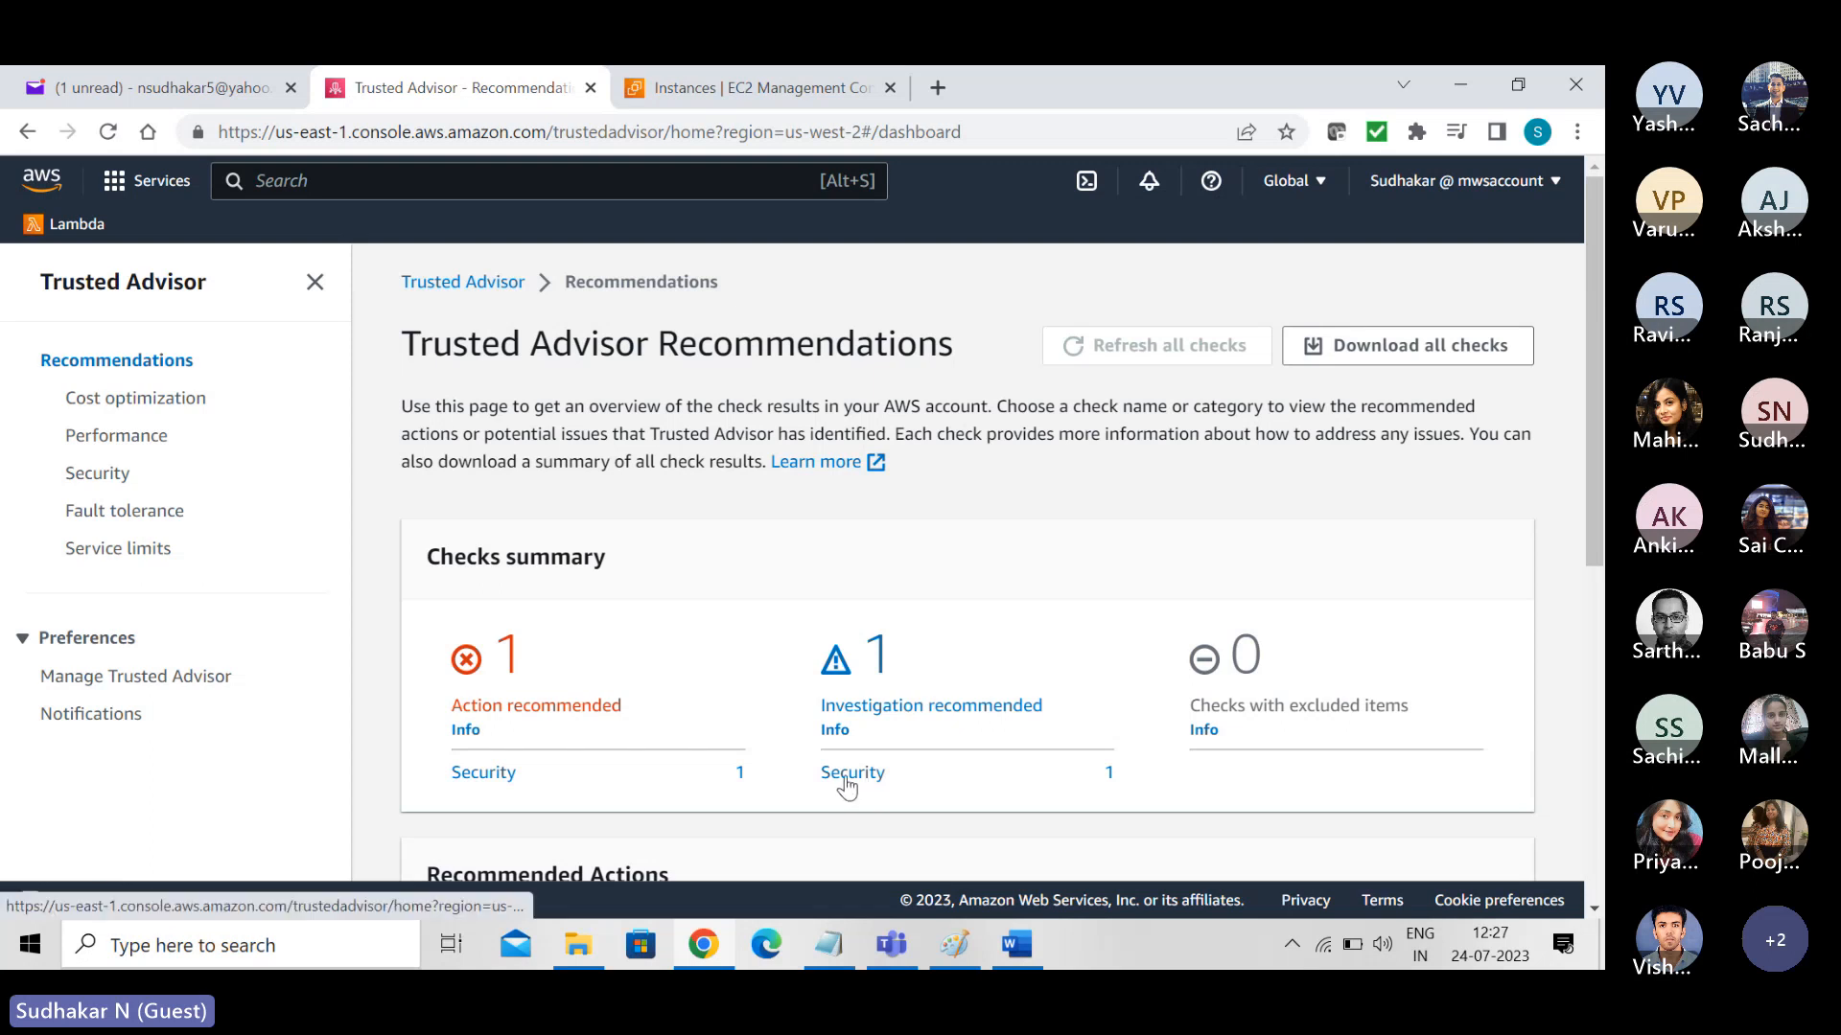
pyautogui.moveTo(1595, 450); pyautogui.dragTo(1598, 678)
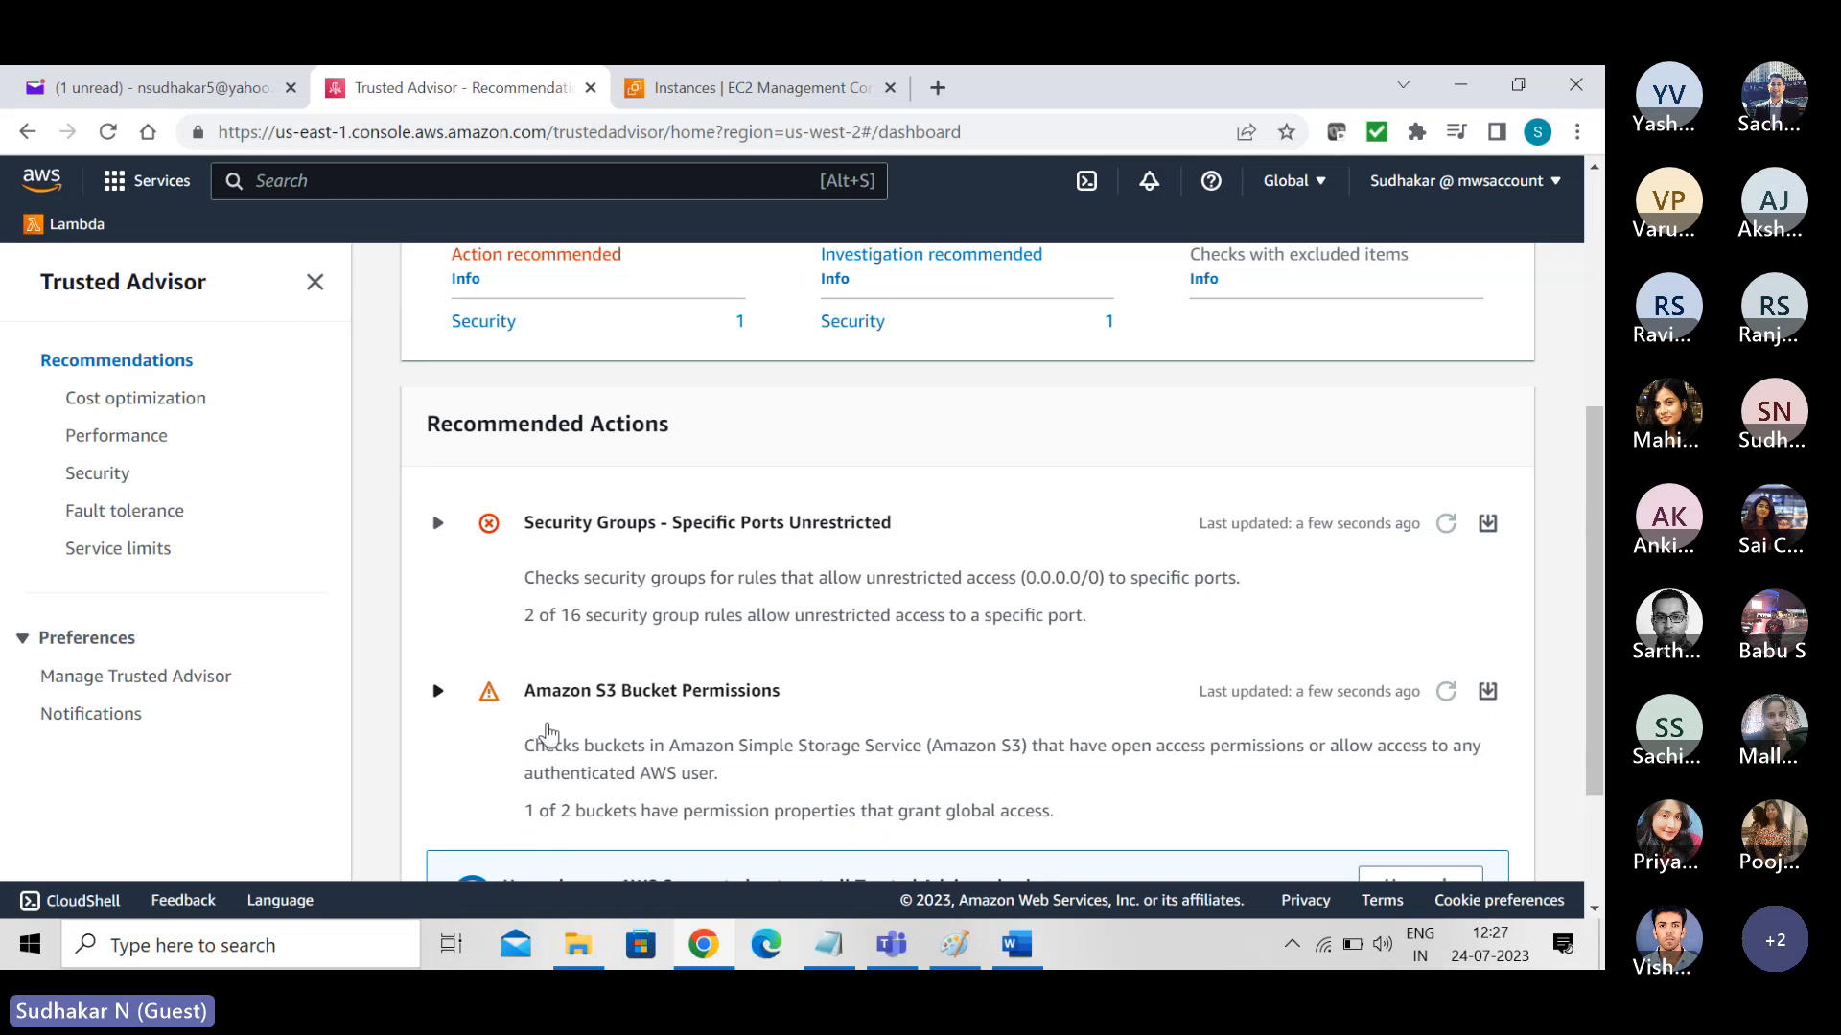
pyautogui.moveTo(1597, 586); pyautogui.dragTo(1545, 287)
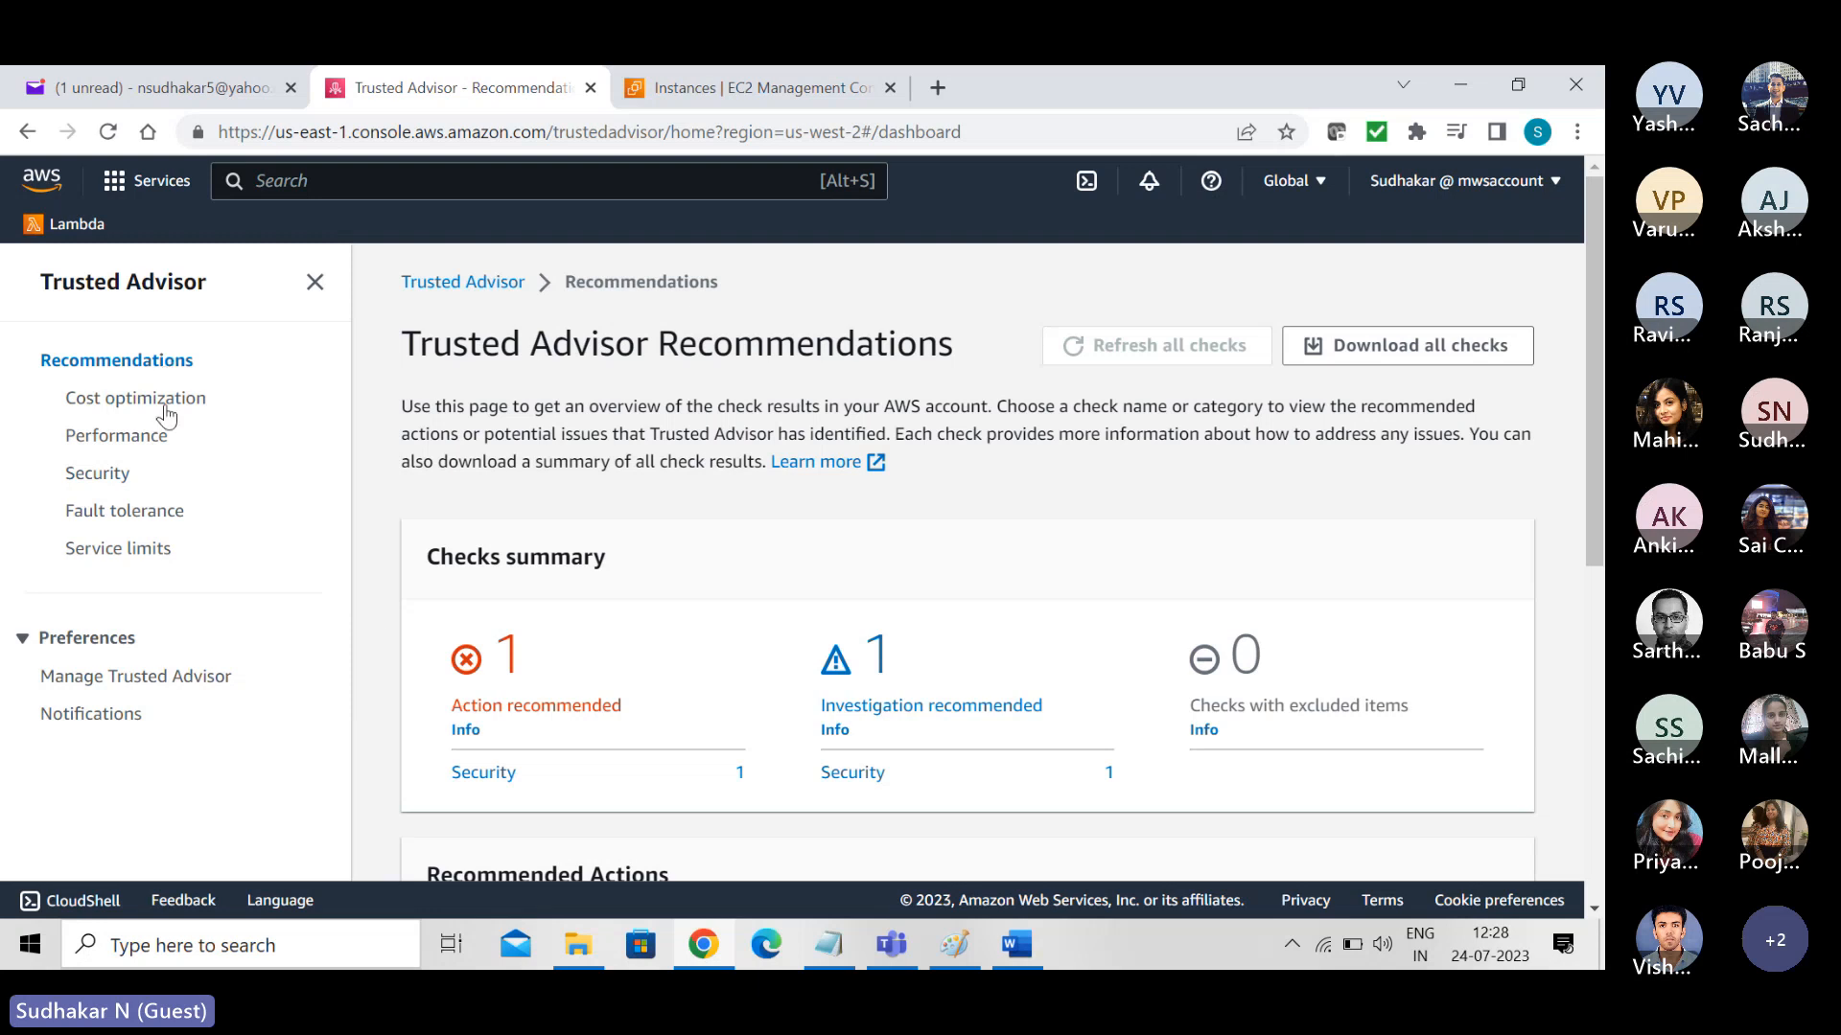
# - Open the Service limits category and look through its Auto Scaling, DynamoDB and EBS checks
pyautogui.click(114, 550)
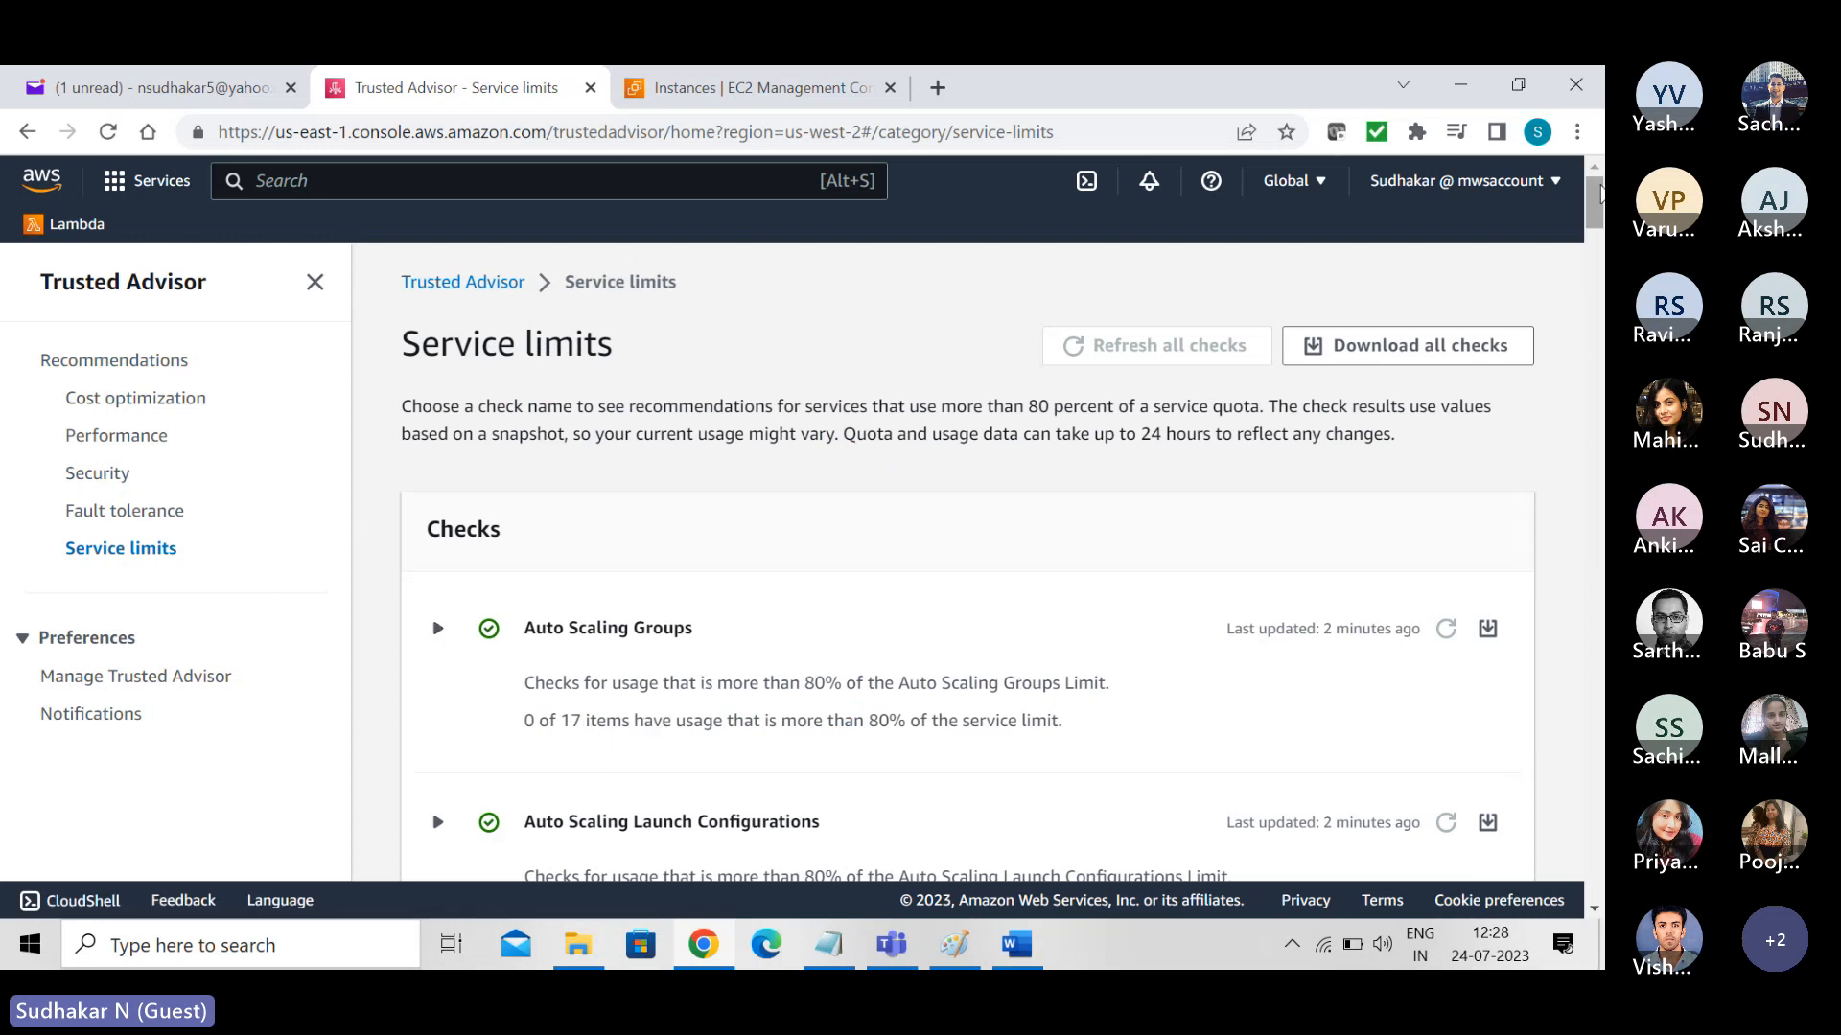
pyautogui.moveTo(1598, 200); pyautogui.dragTo(1603, 260)
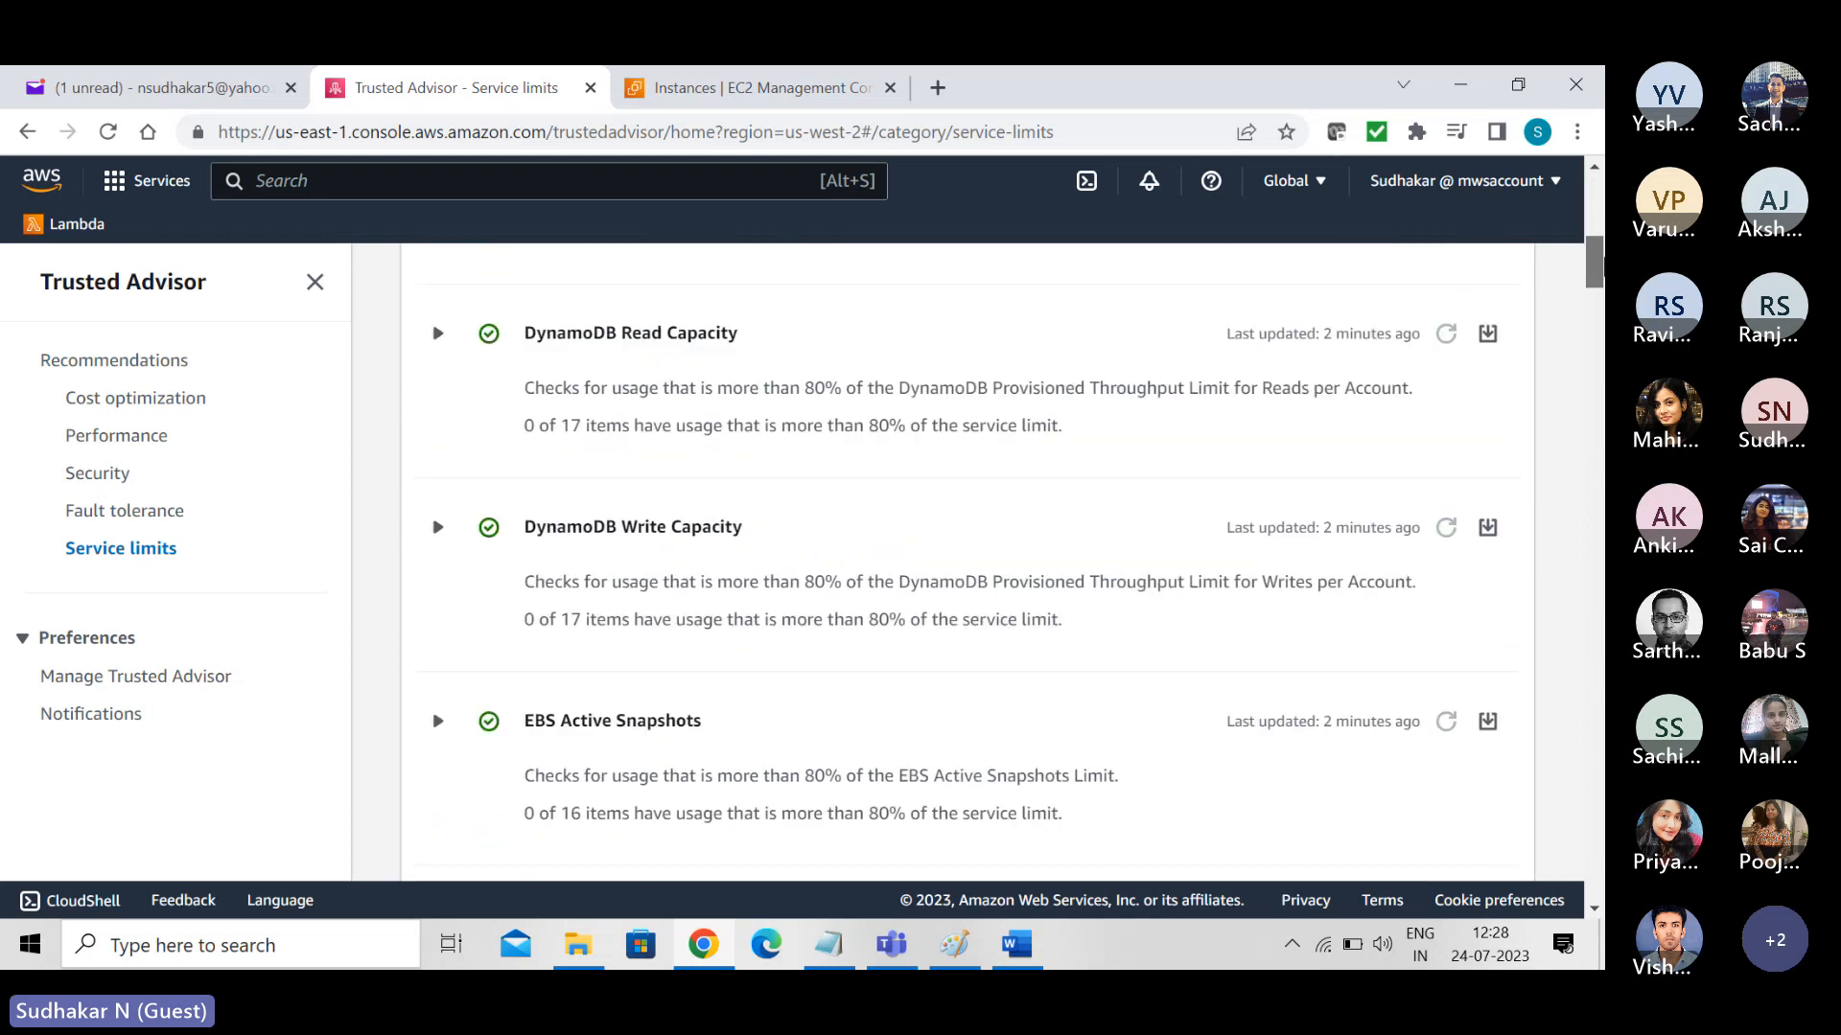
pyautogui.scroll(-2, 1464, 321)
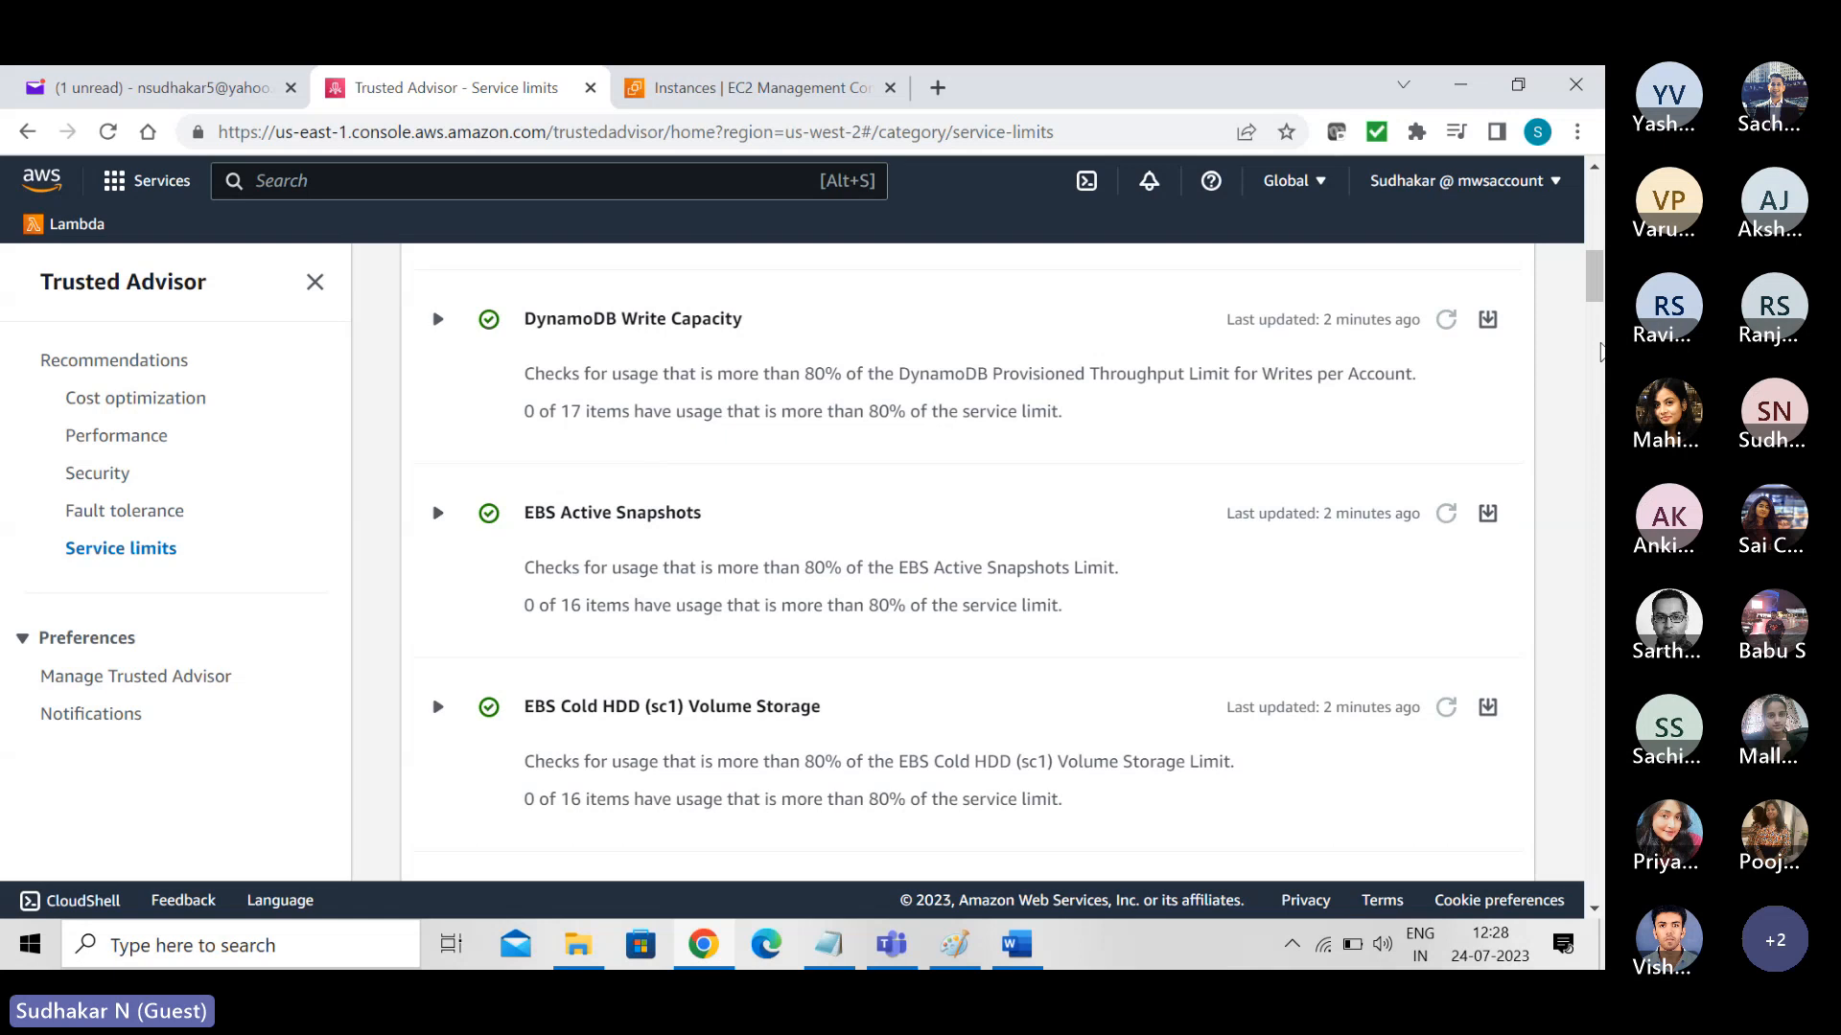
pyautogui.click(1596, 350)
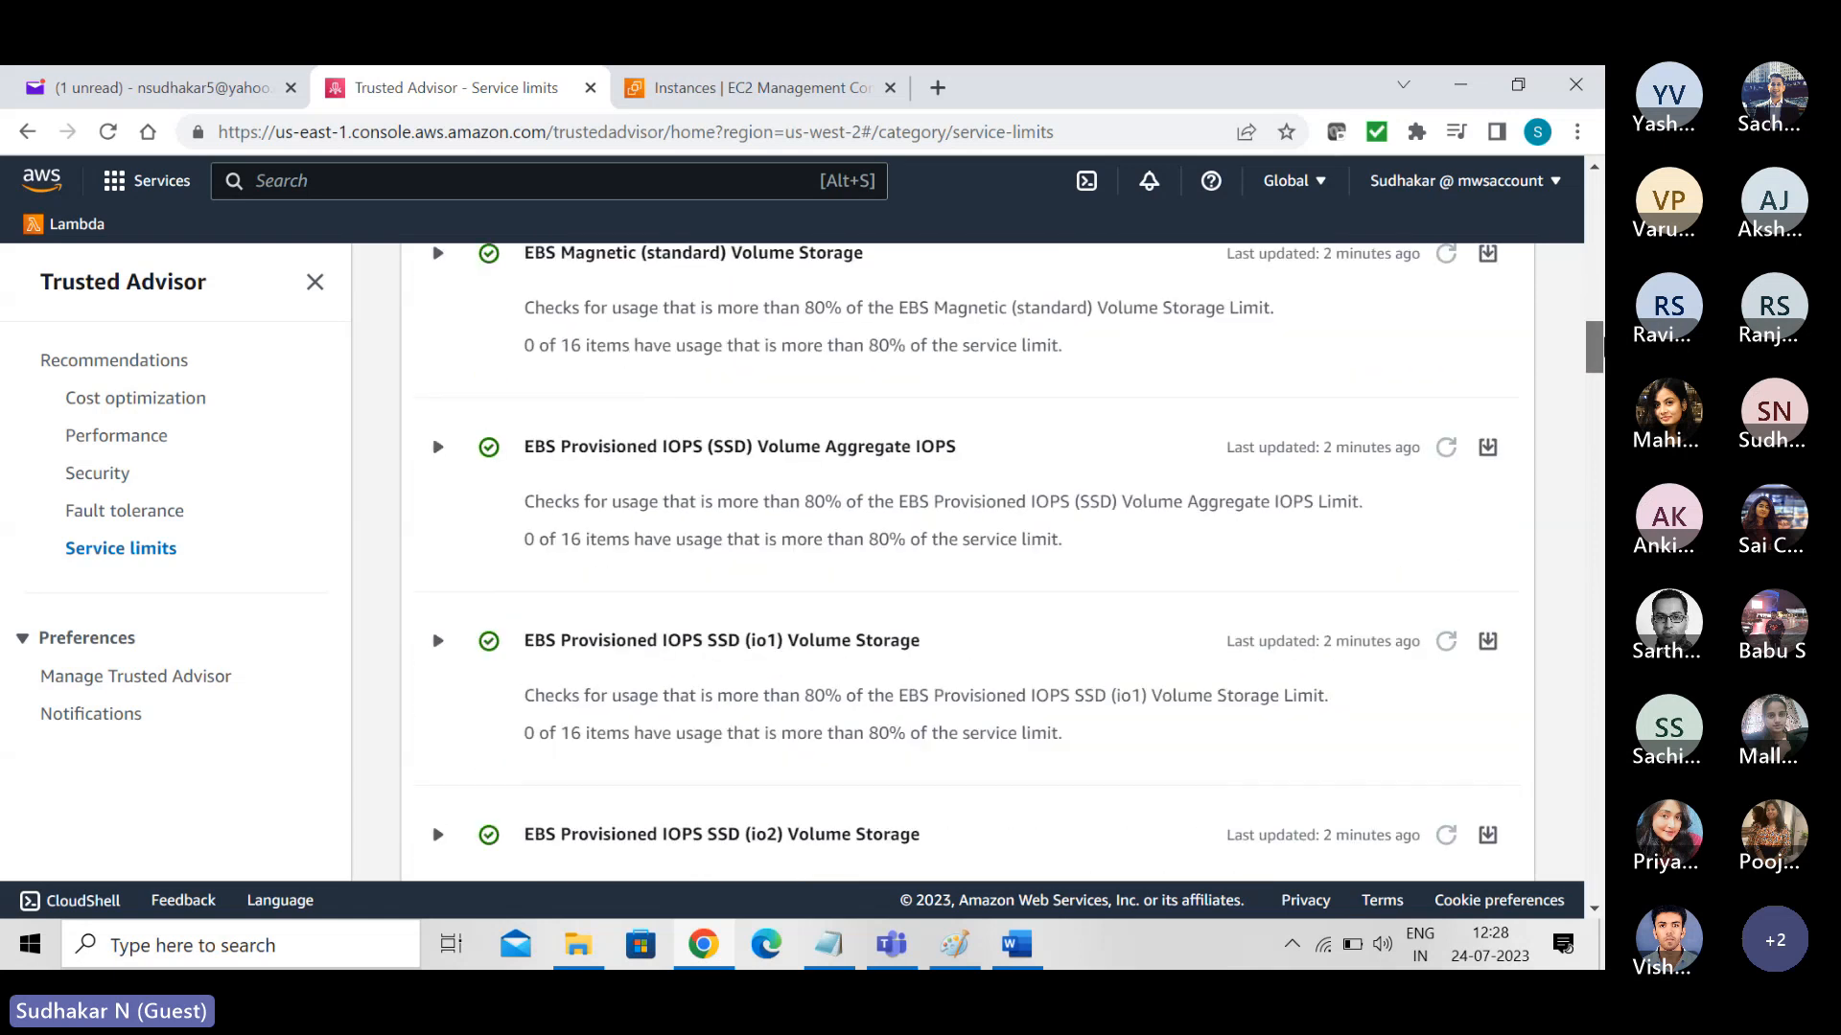
pyautogui.moveTo(1599, 345); pyautogui.dragTo(1577, 189)
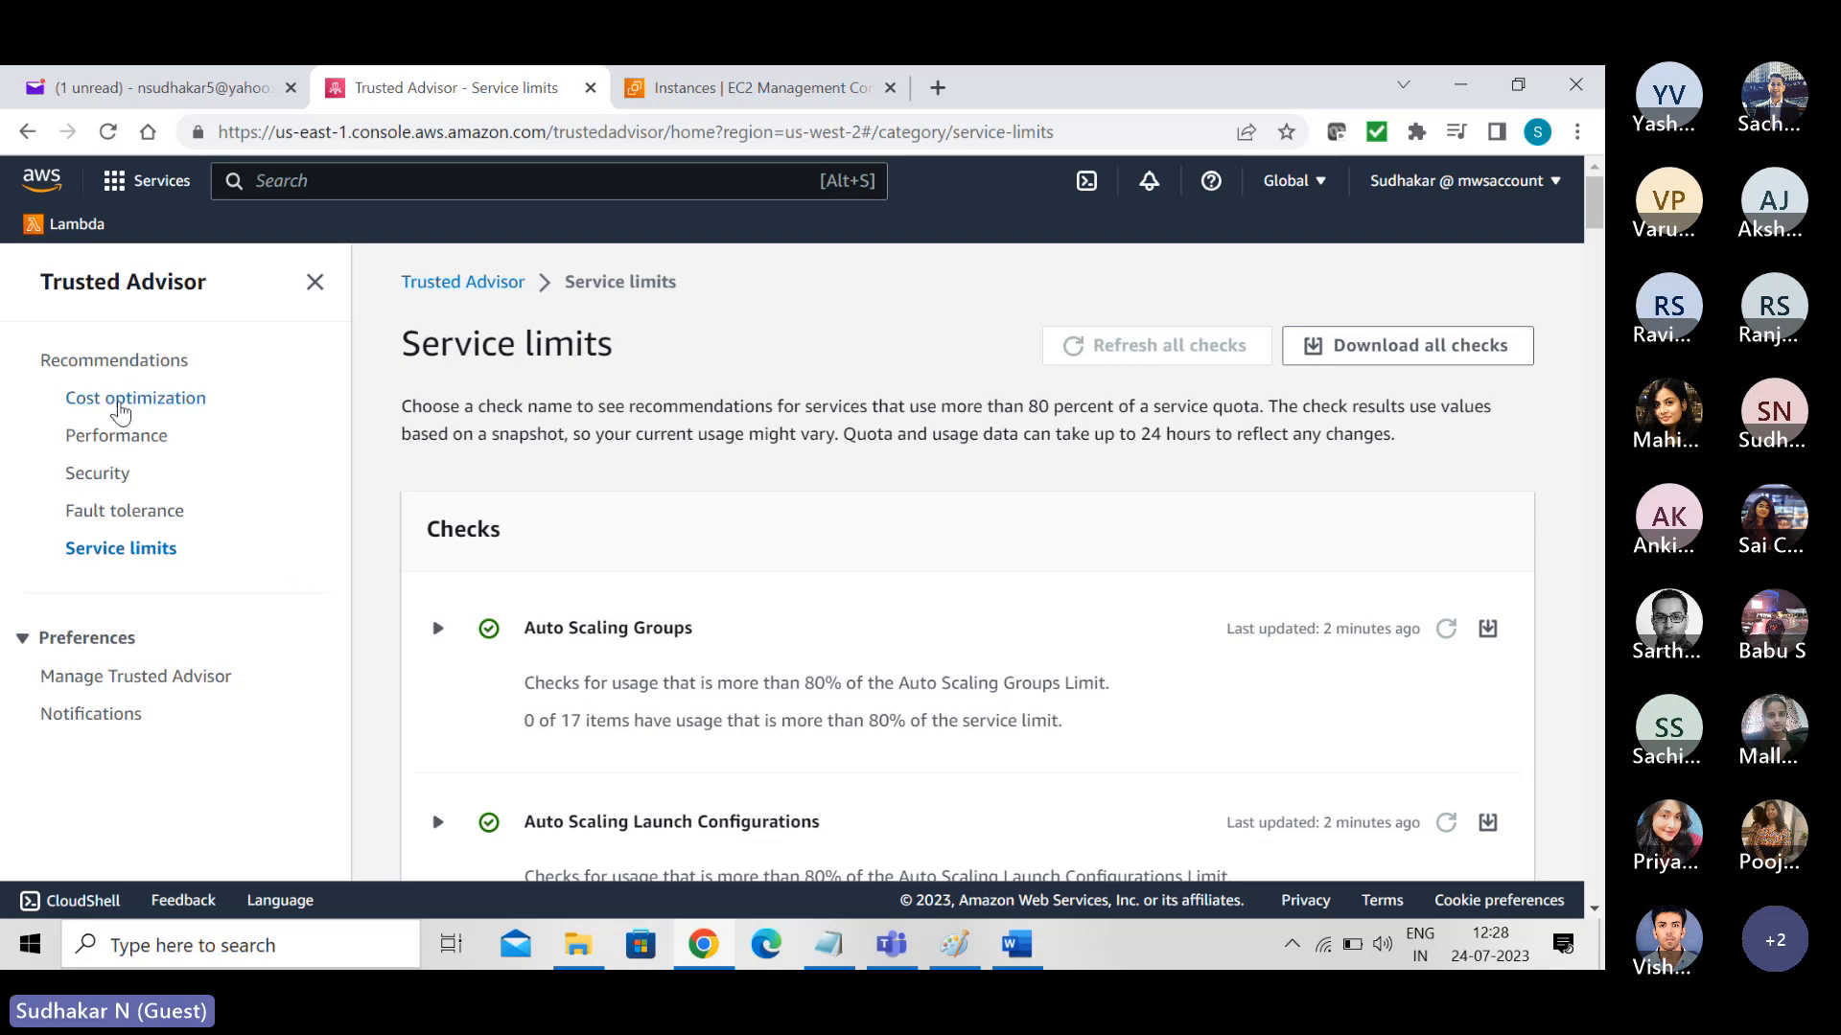
# - View the Cost optimization checks and the Security checks in Trusted Advisor
pyautogui.click(120, 407)
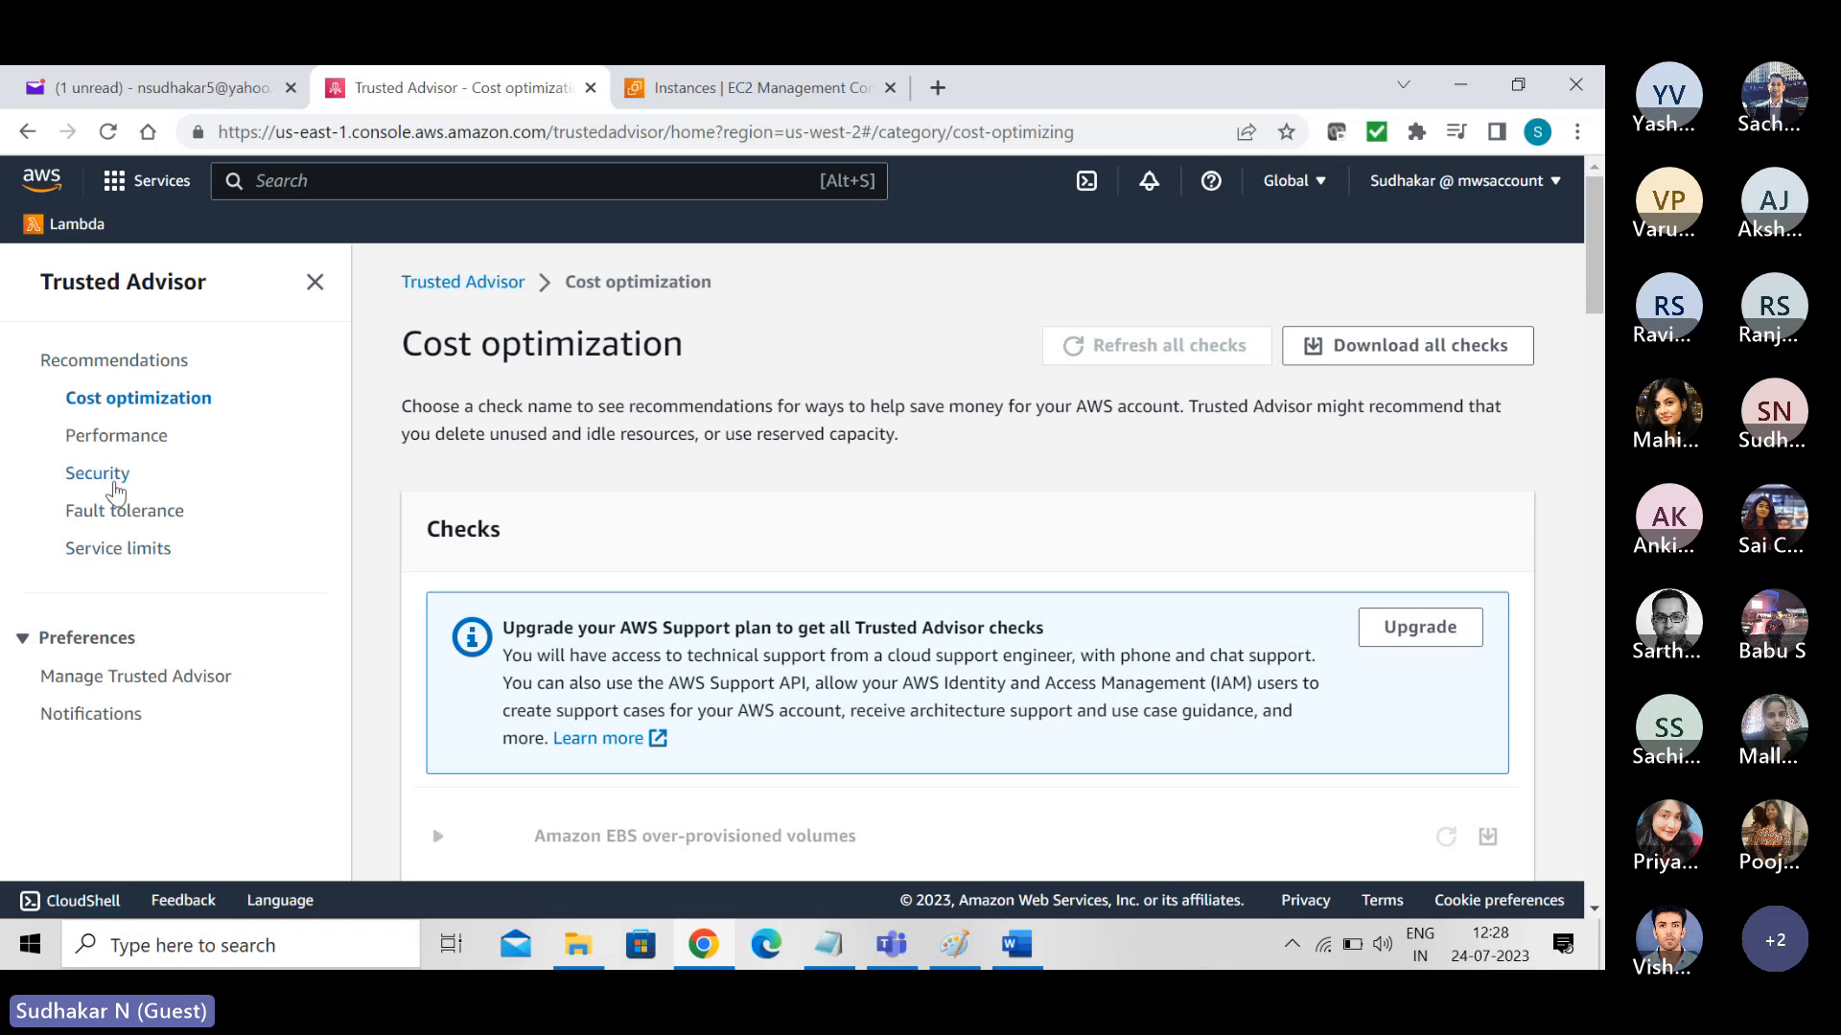
pyautogui.click(93, 484)
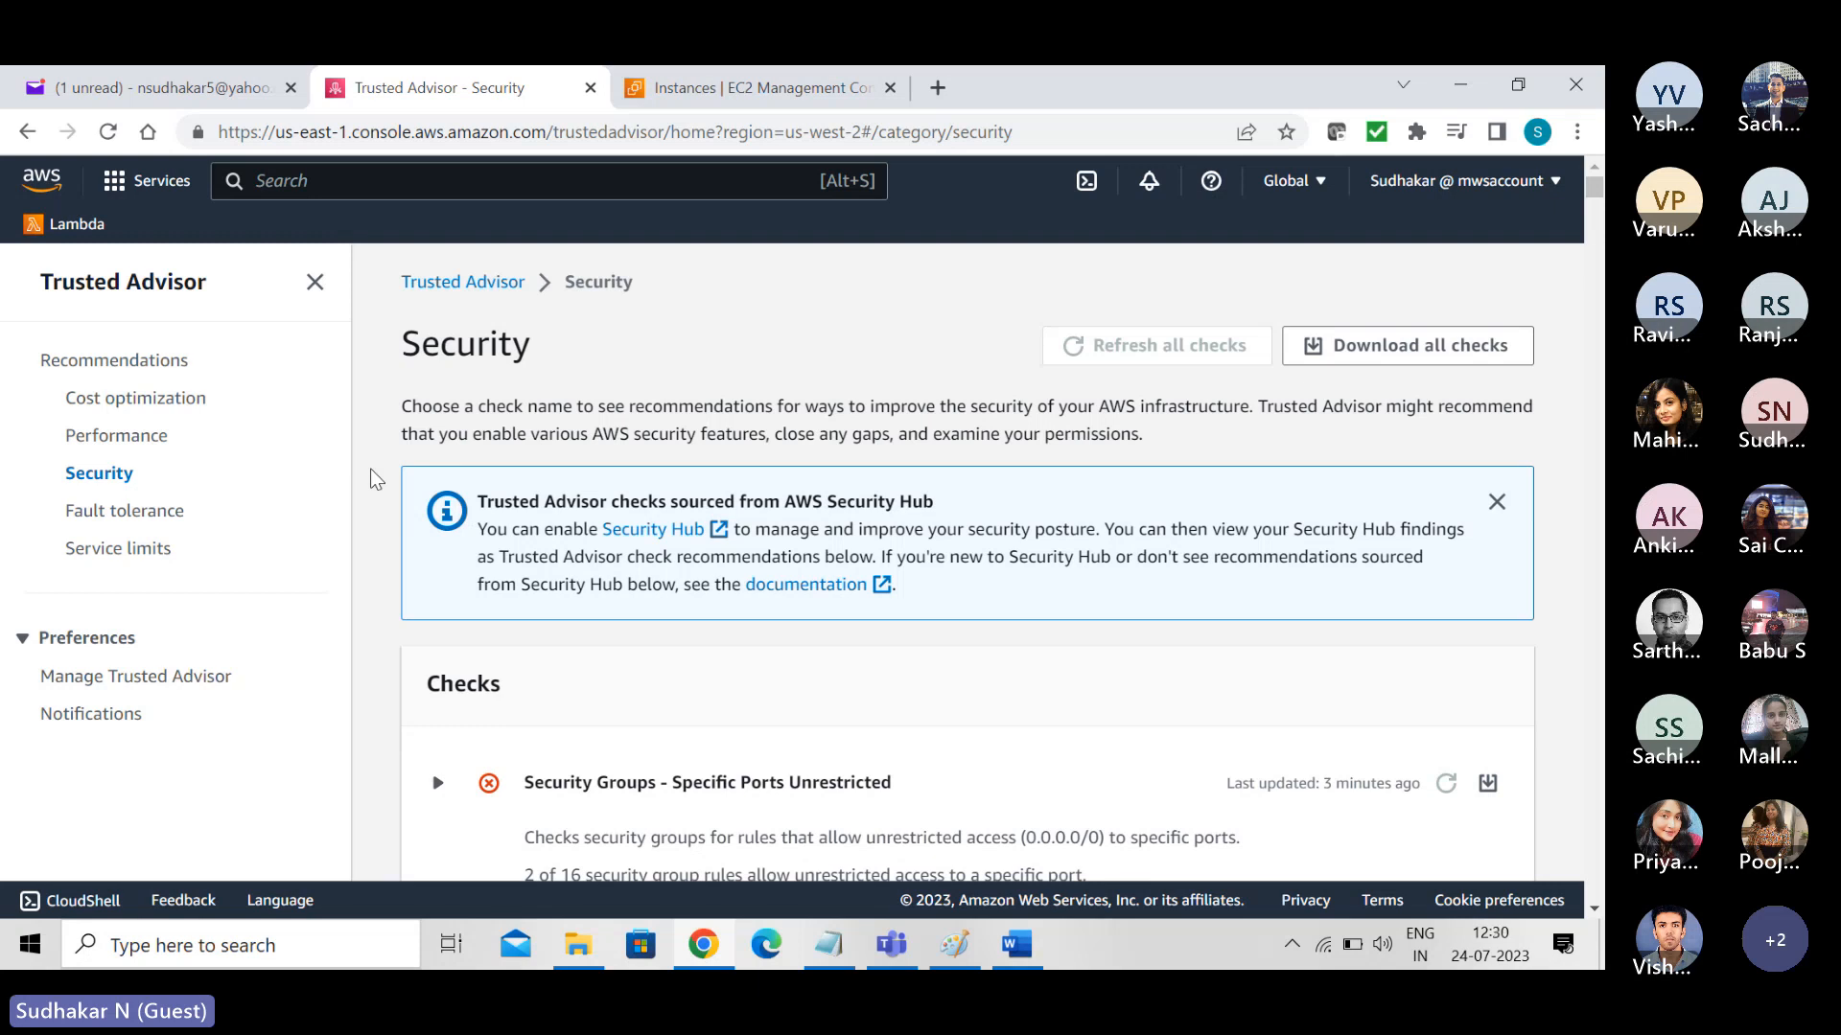
# - Search the AWS services for "lambda" and open the Lambda service
pyautogui.click(369, 174)
pyautogui.write('lam')
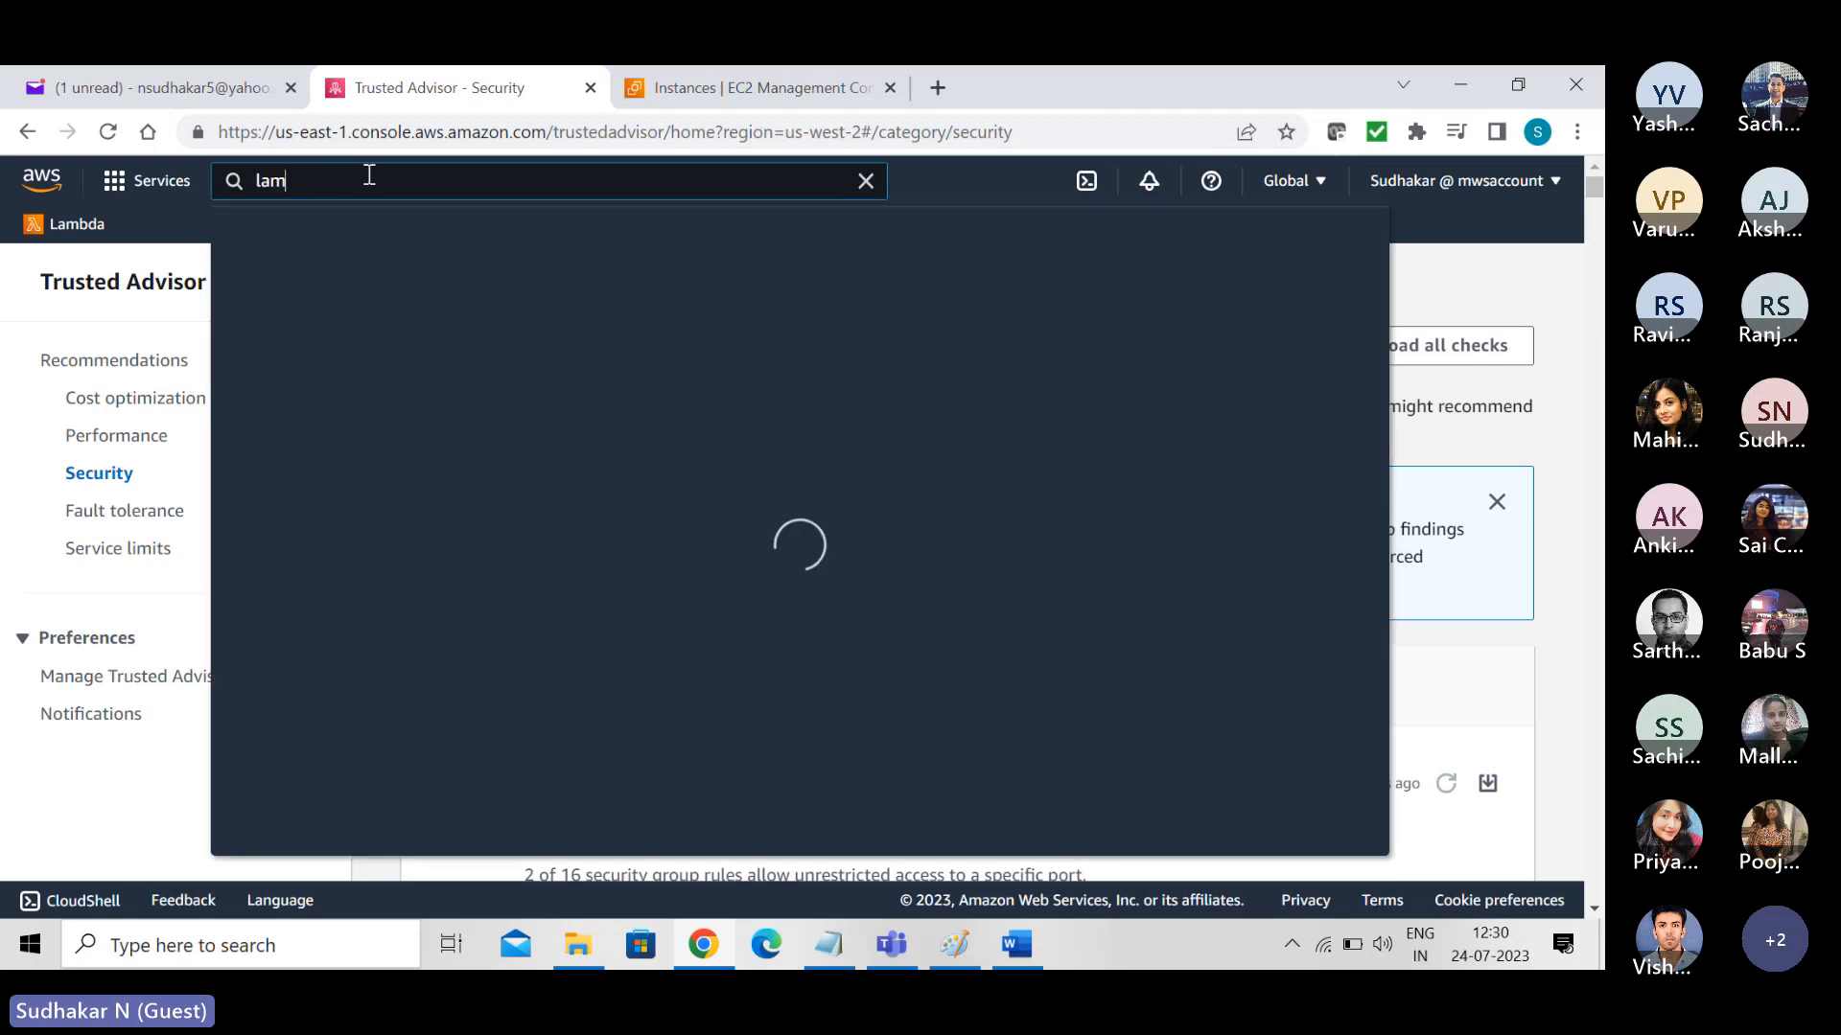
pyautogui.write('bda')
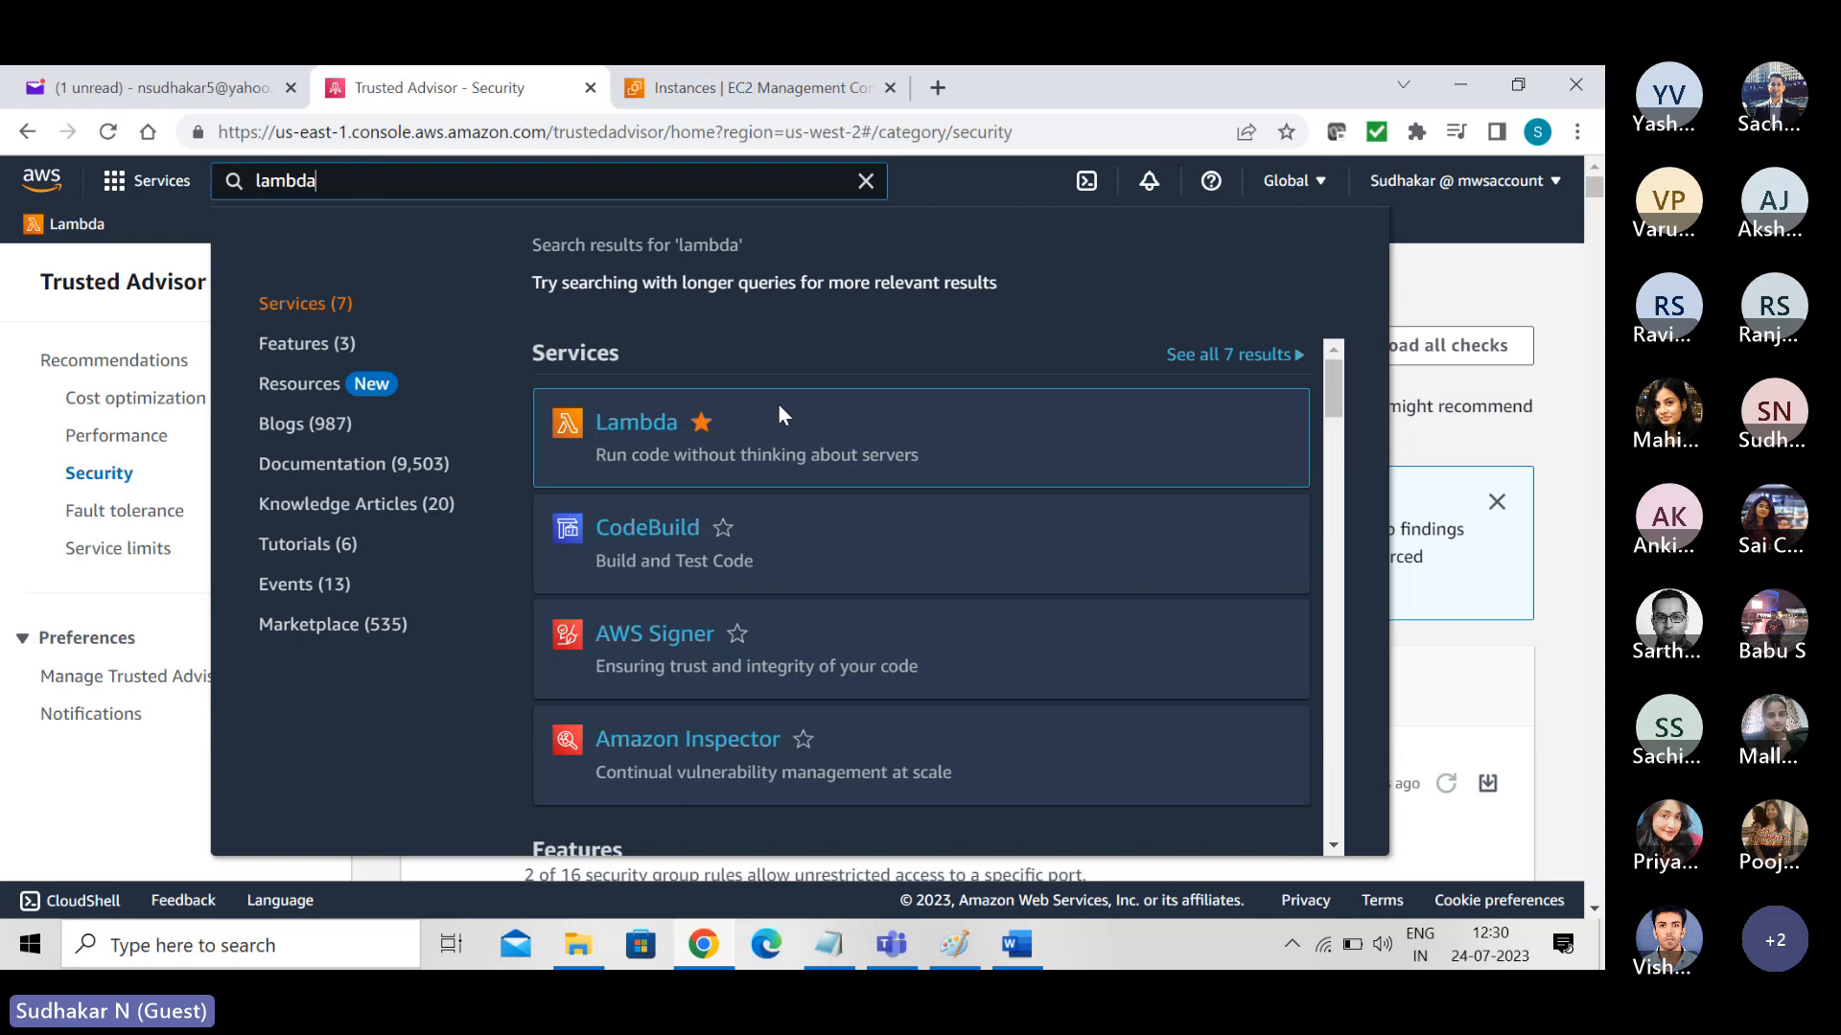
pyautogui.click(636, 440)
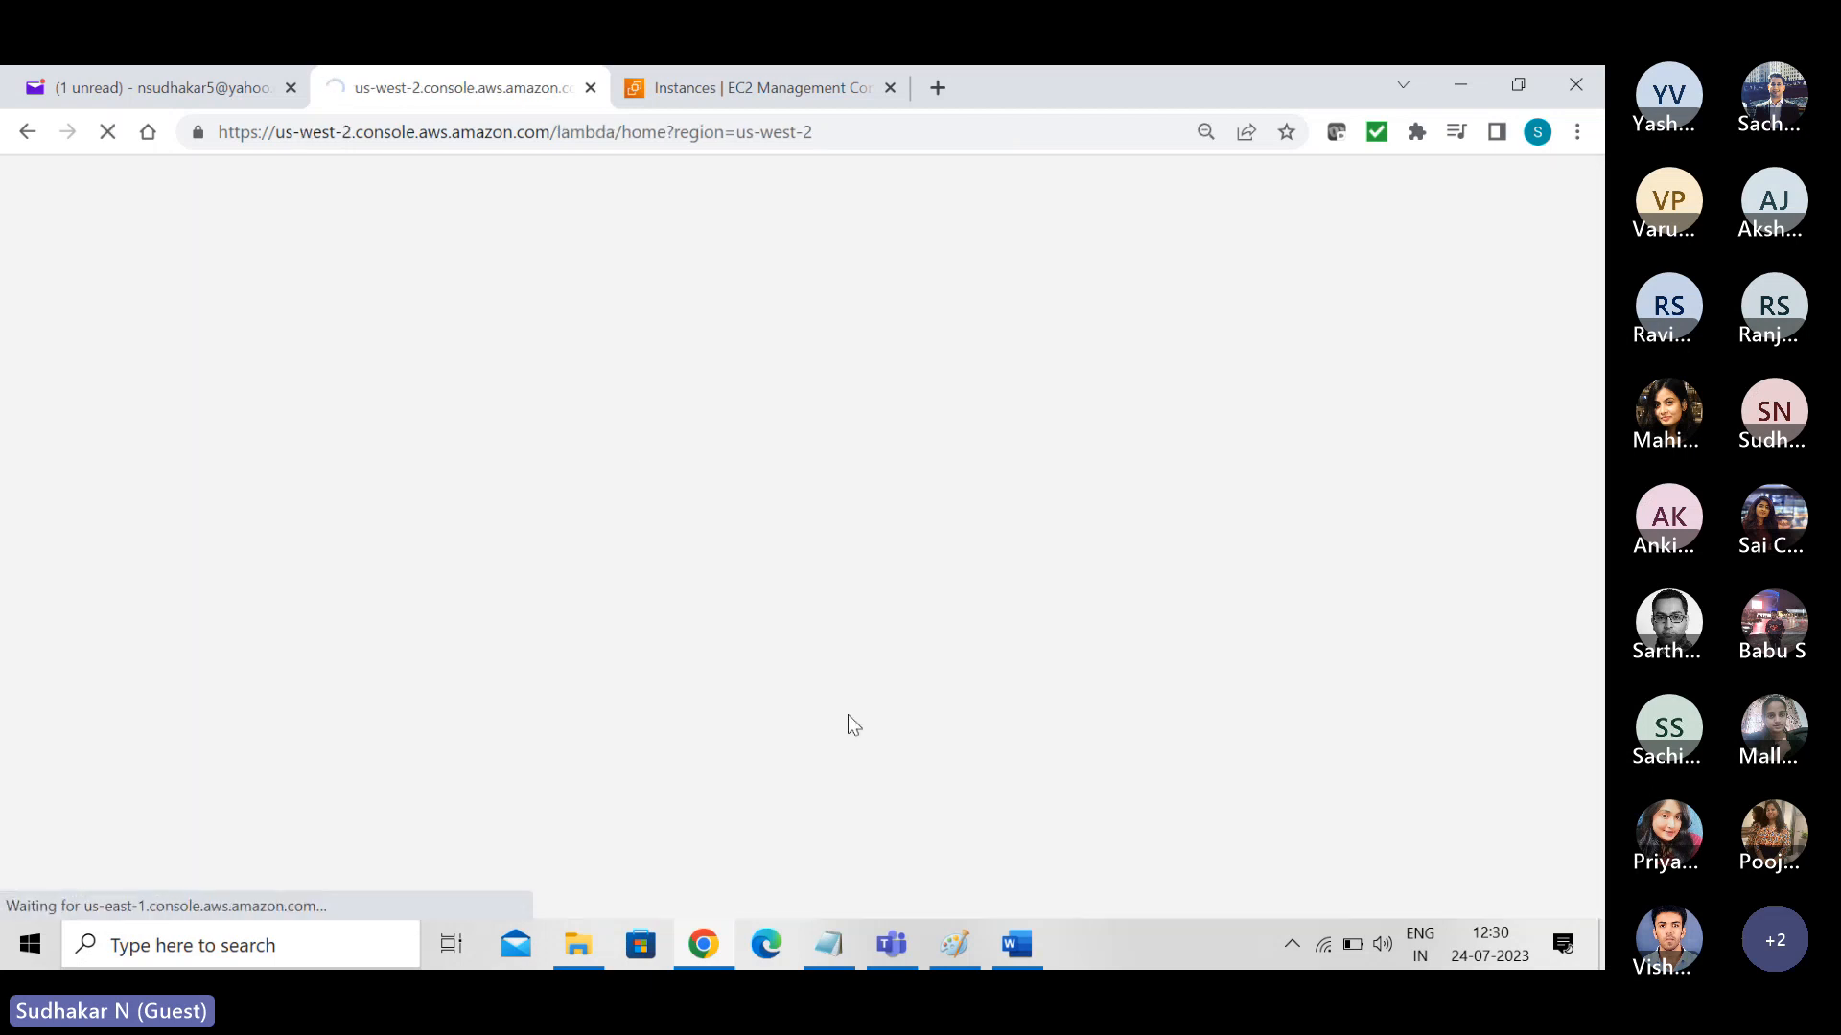
# - Switch to Paint and delete all the Pricing Options notes from the canvas with a rectangular selection
pyautogui.click(954, 946)
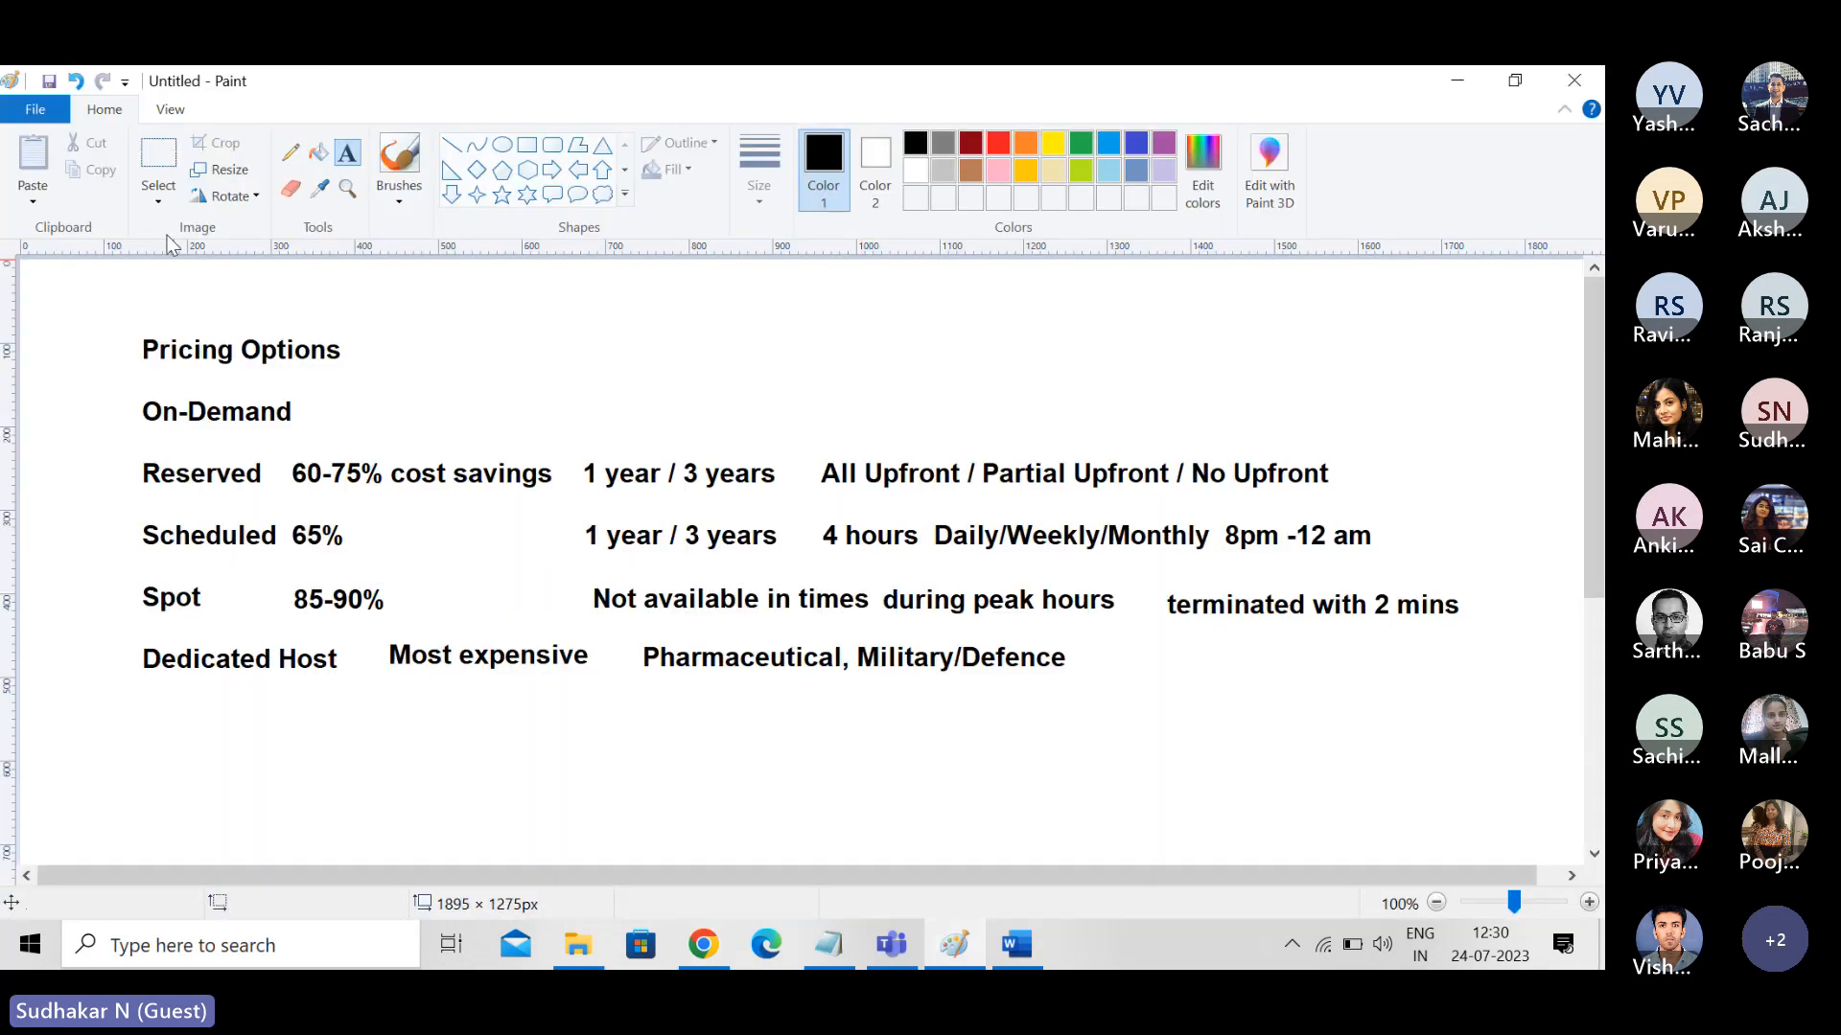
pyautogui.click(159, 191)
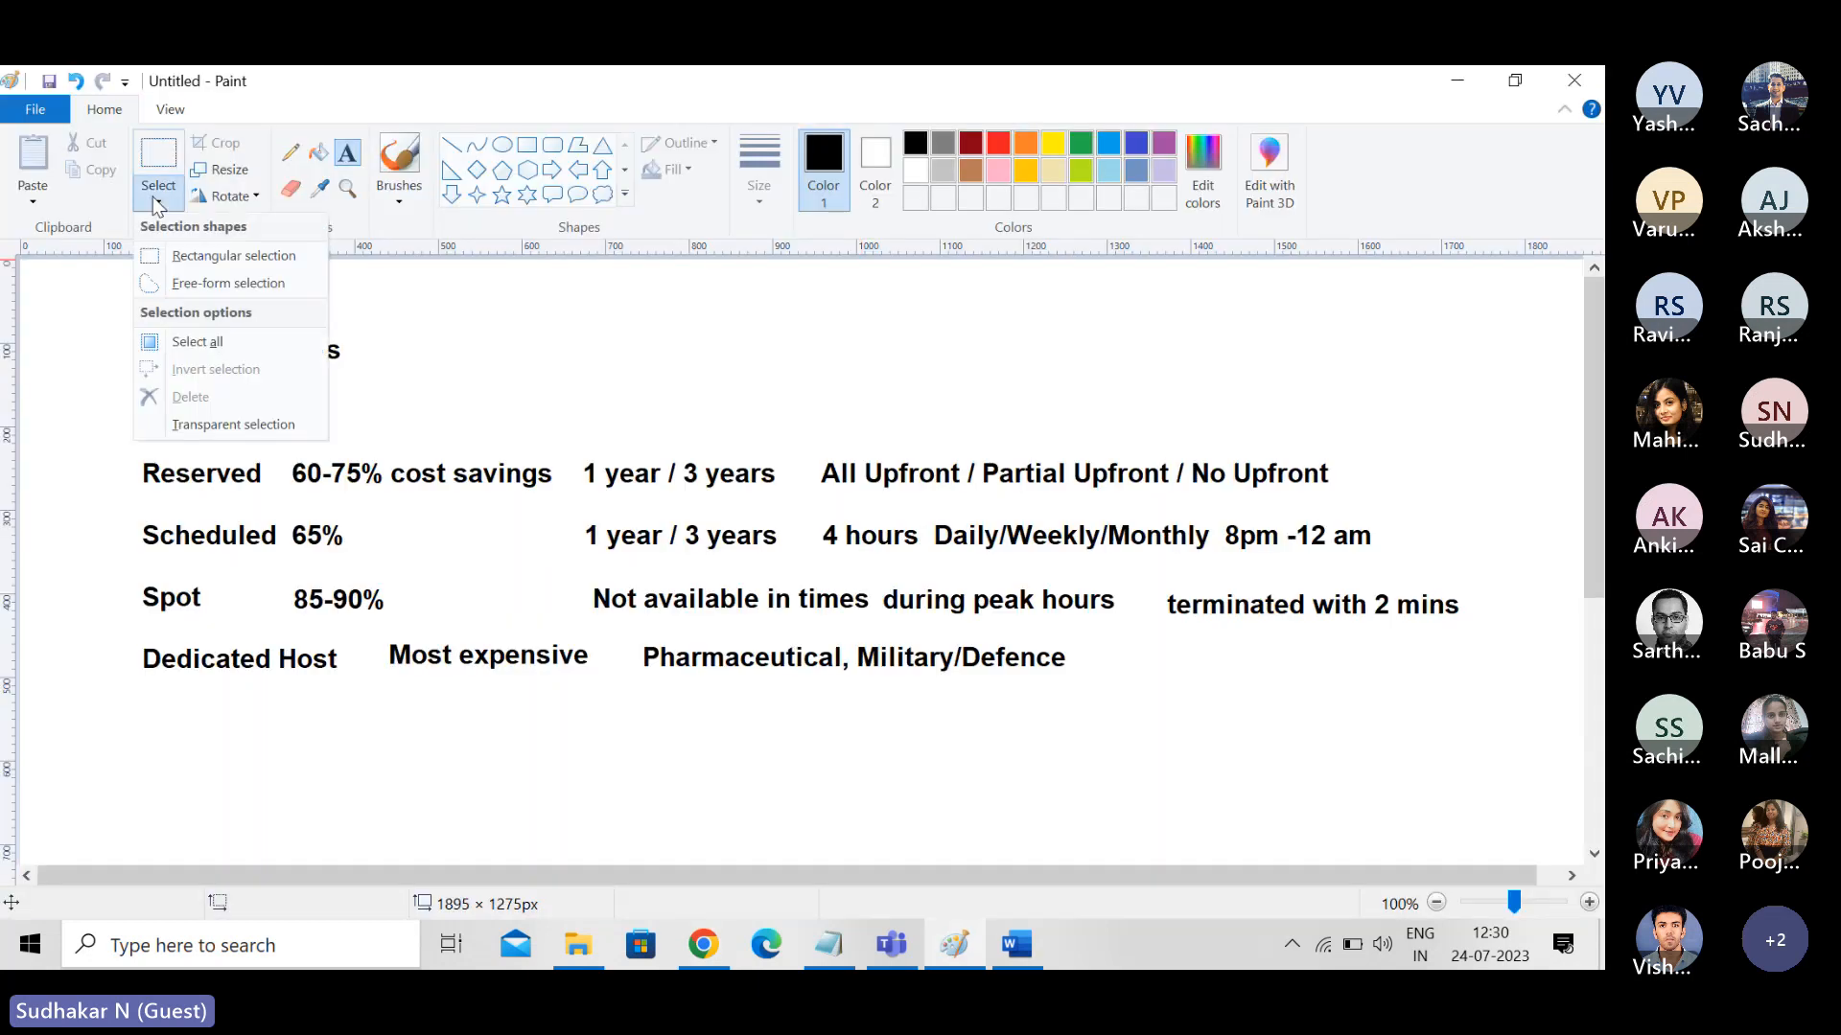
pyautogui.click(177, 253)
pyautogui.moveTo(111, 317)
pyautogui.mouseDown()
pyautogui.moveTo(113, 685)
pyautogui.moveTo(496, 752)
pyautogui.moveTo(1102, 663)
pyautogui.moveTo(1362, 663)
pyautogui.moveTo(1482, 711)
pyautogui.mouseUp()
pyautogui.press('Delete')
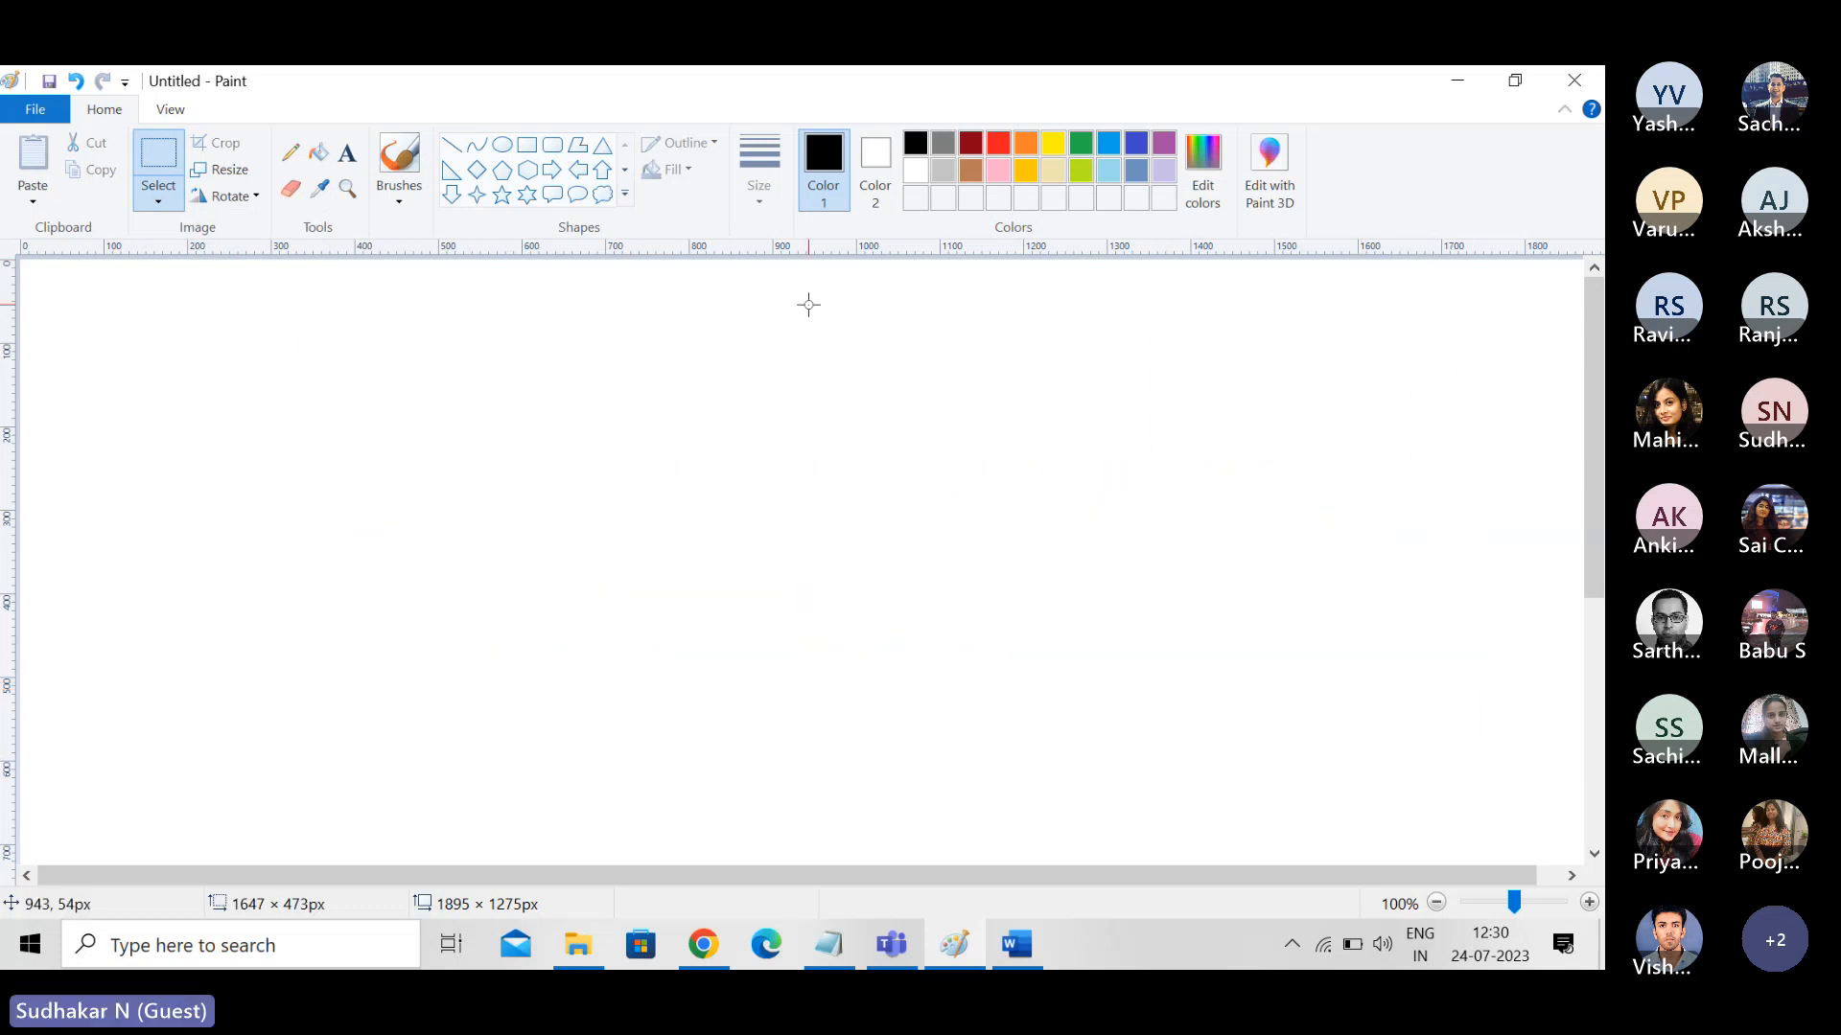
# - Add the text heading "Lambda" near the top of the cleared canvas
pyautogui.click(347, 153)
pyautogui.click(341, 339)
pyautogui.write('Lm')
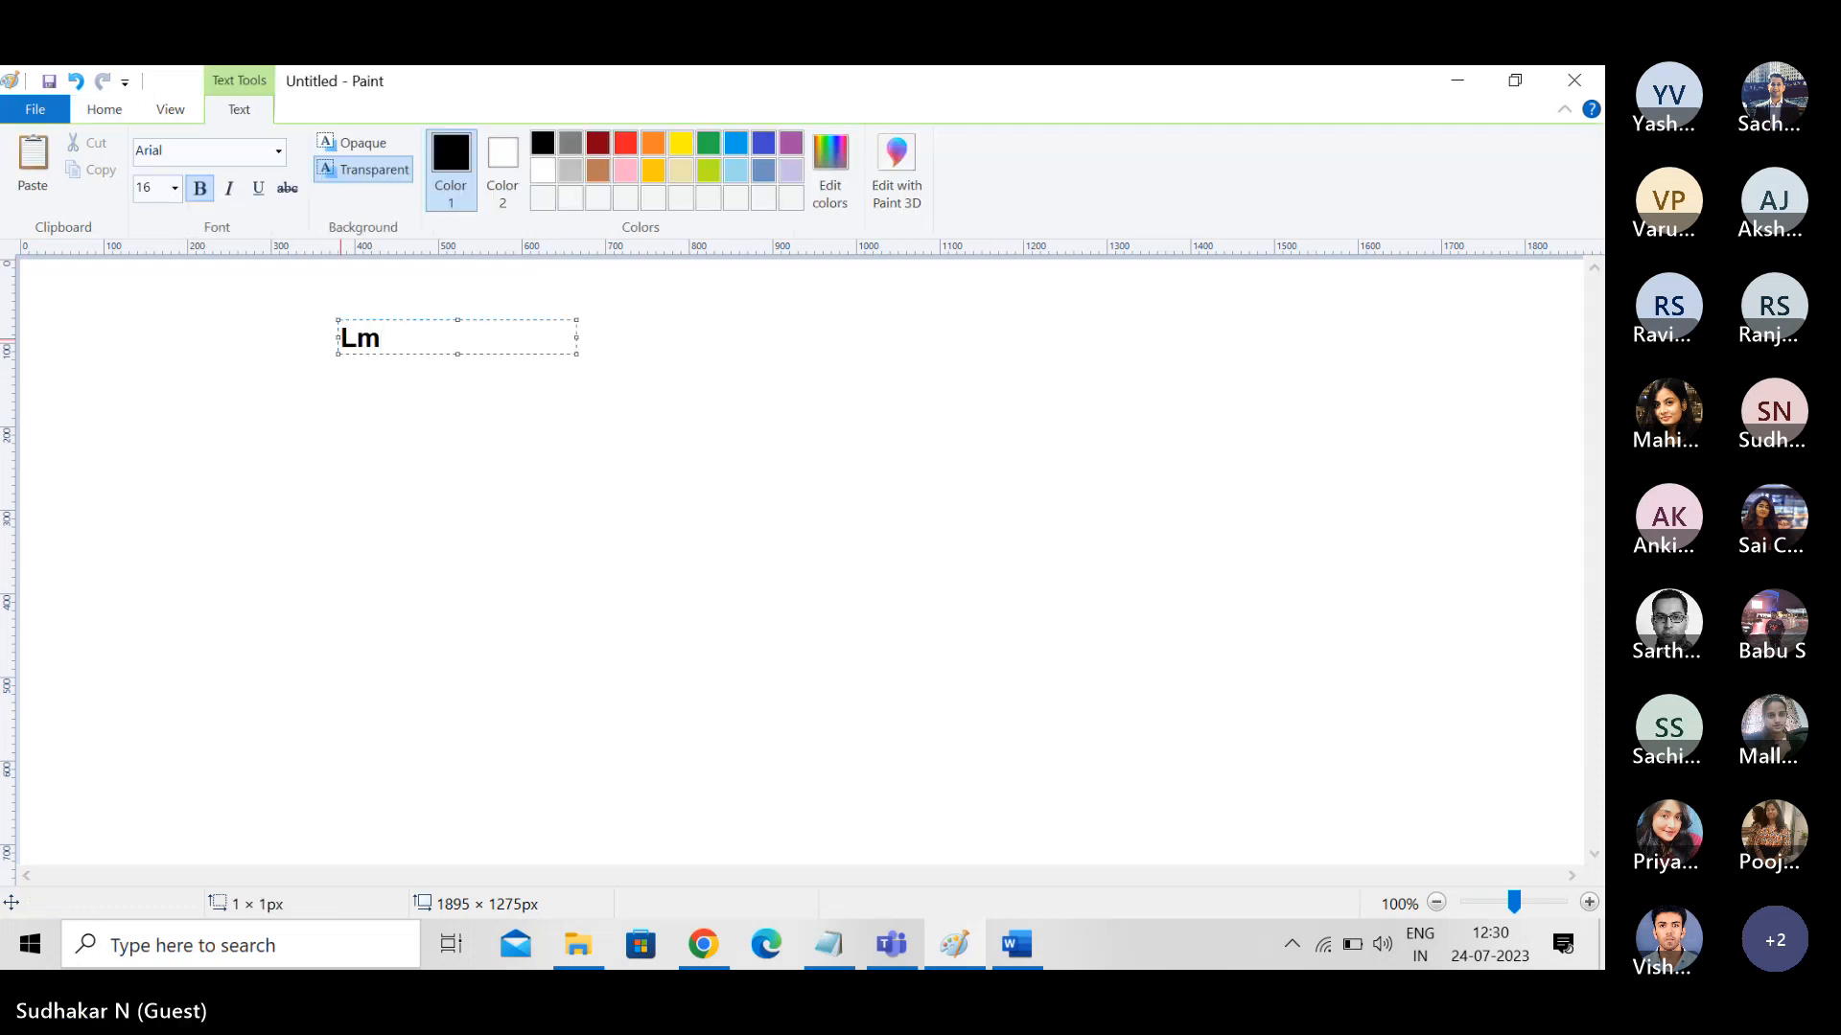
pyautogui.press('BackSpace')
pyautogui.write('ambda')
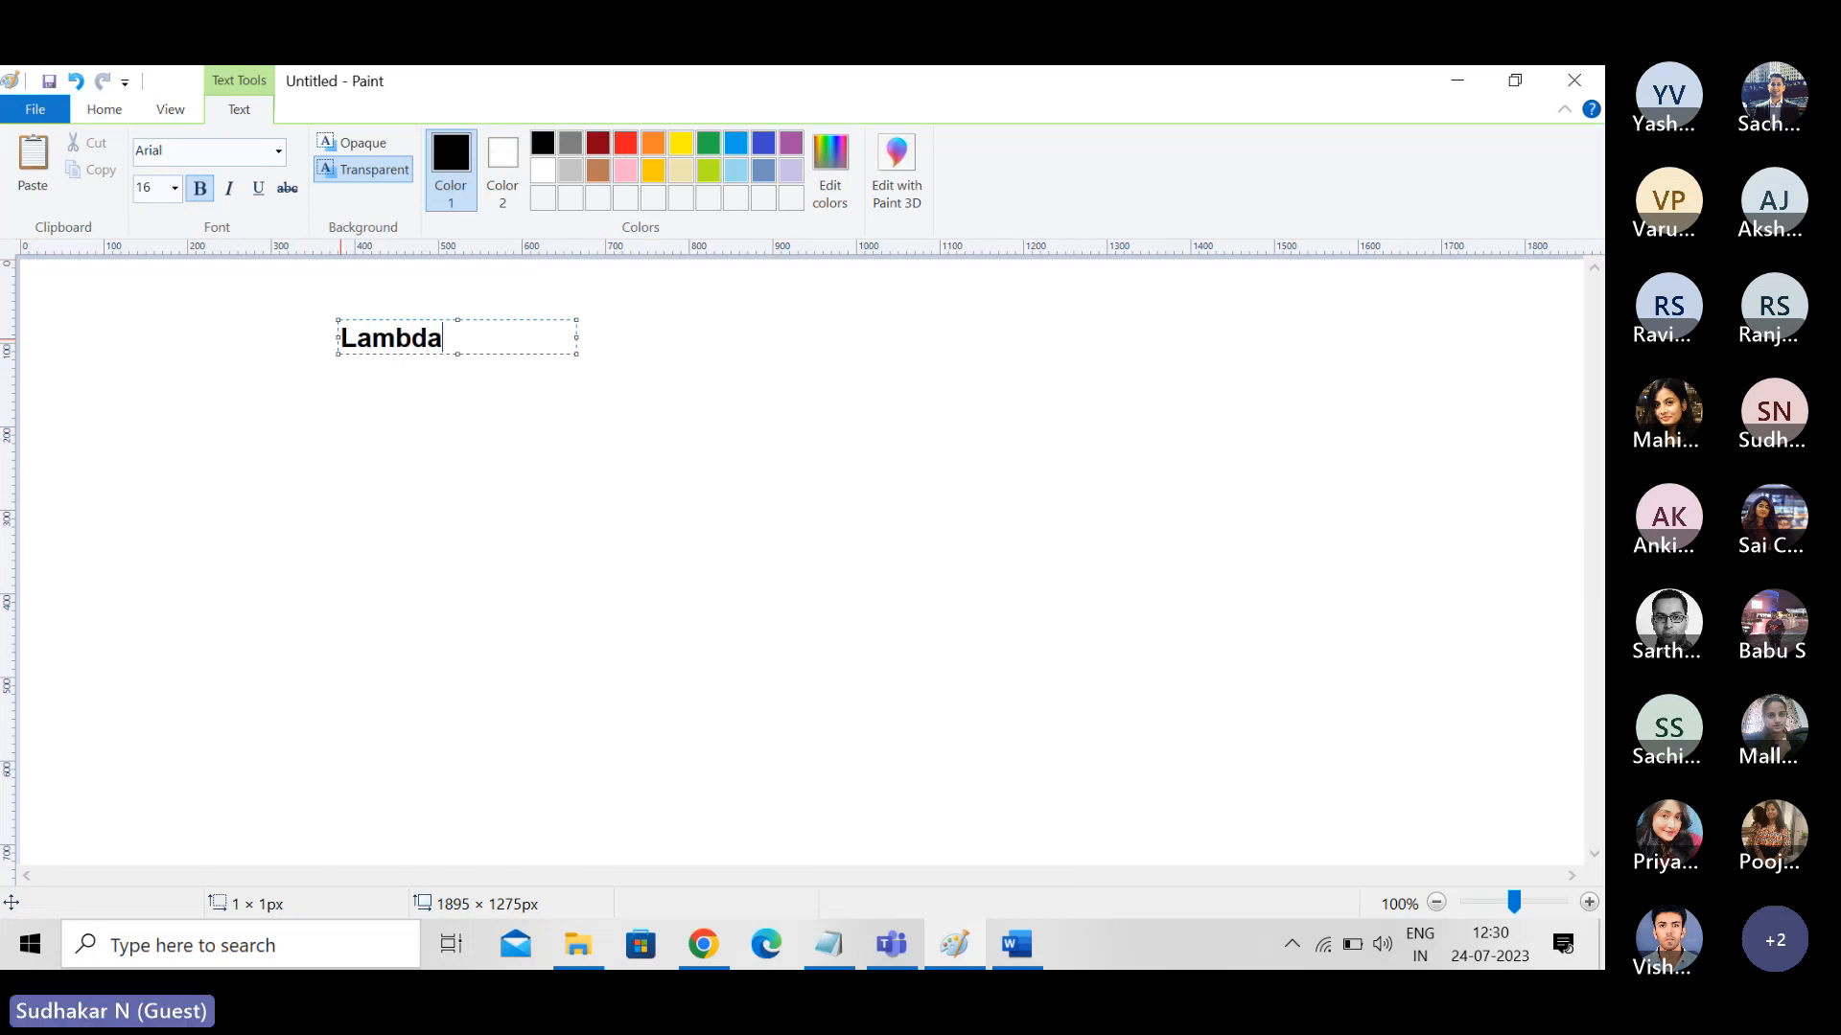
pyautogui.click(346, 402)
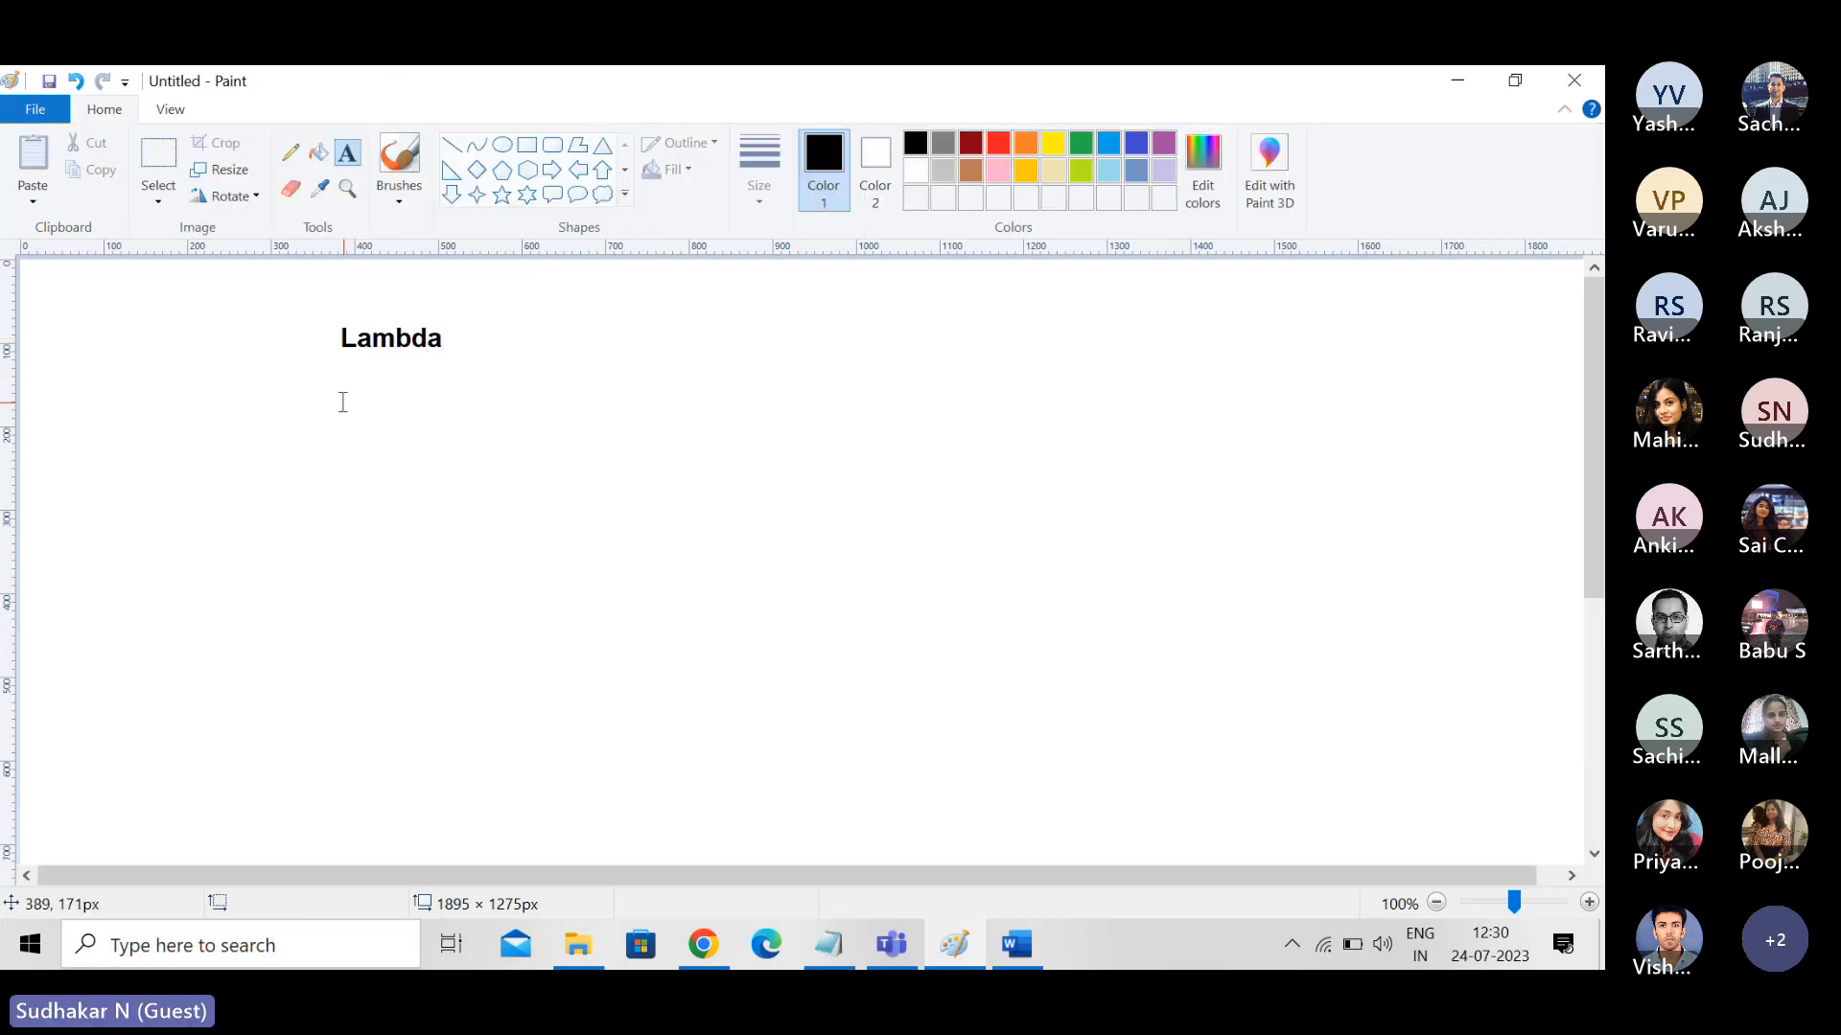
# - Write "serverless computing" in a new text box below the Lambda heading and widen the box to about 680 px
pyautogui.click(342, 400)
pyautogui.write('server')
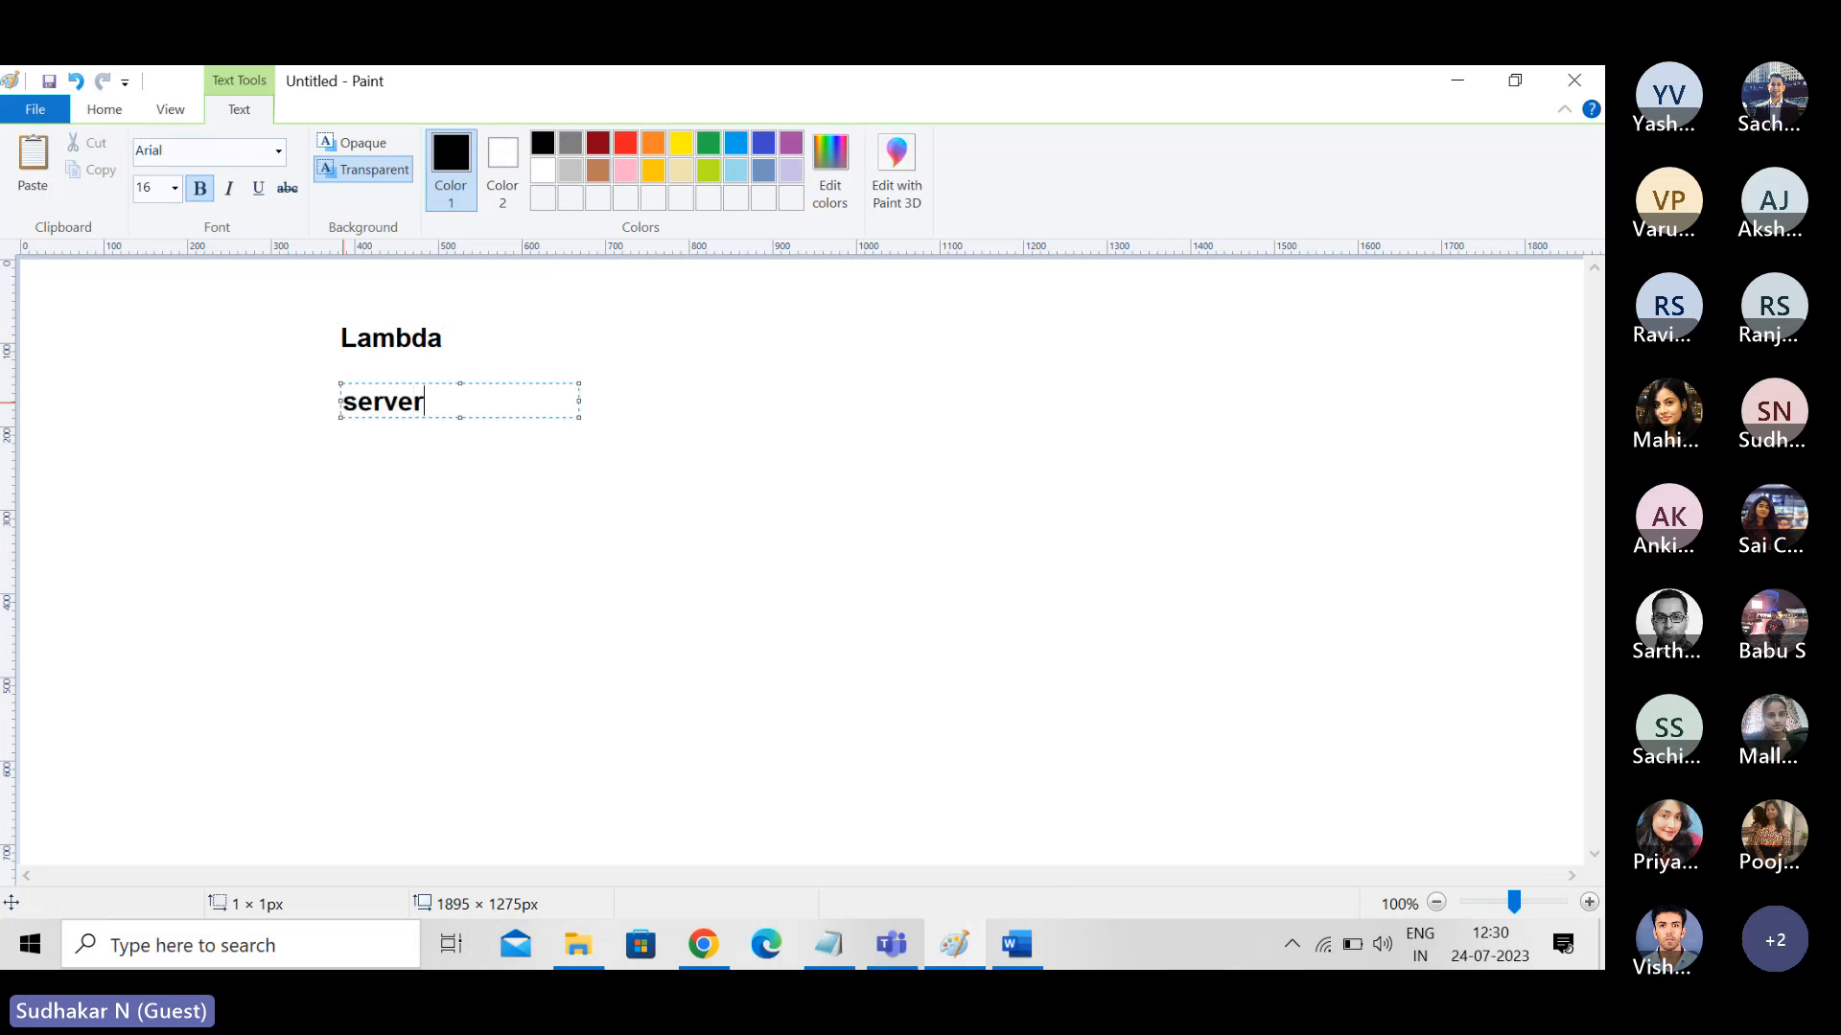
pyautogui.write('less computing')
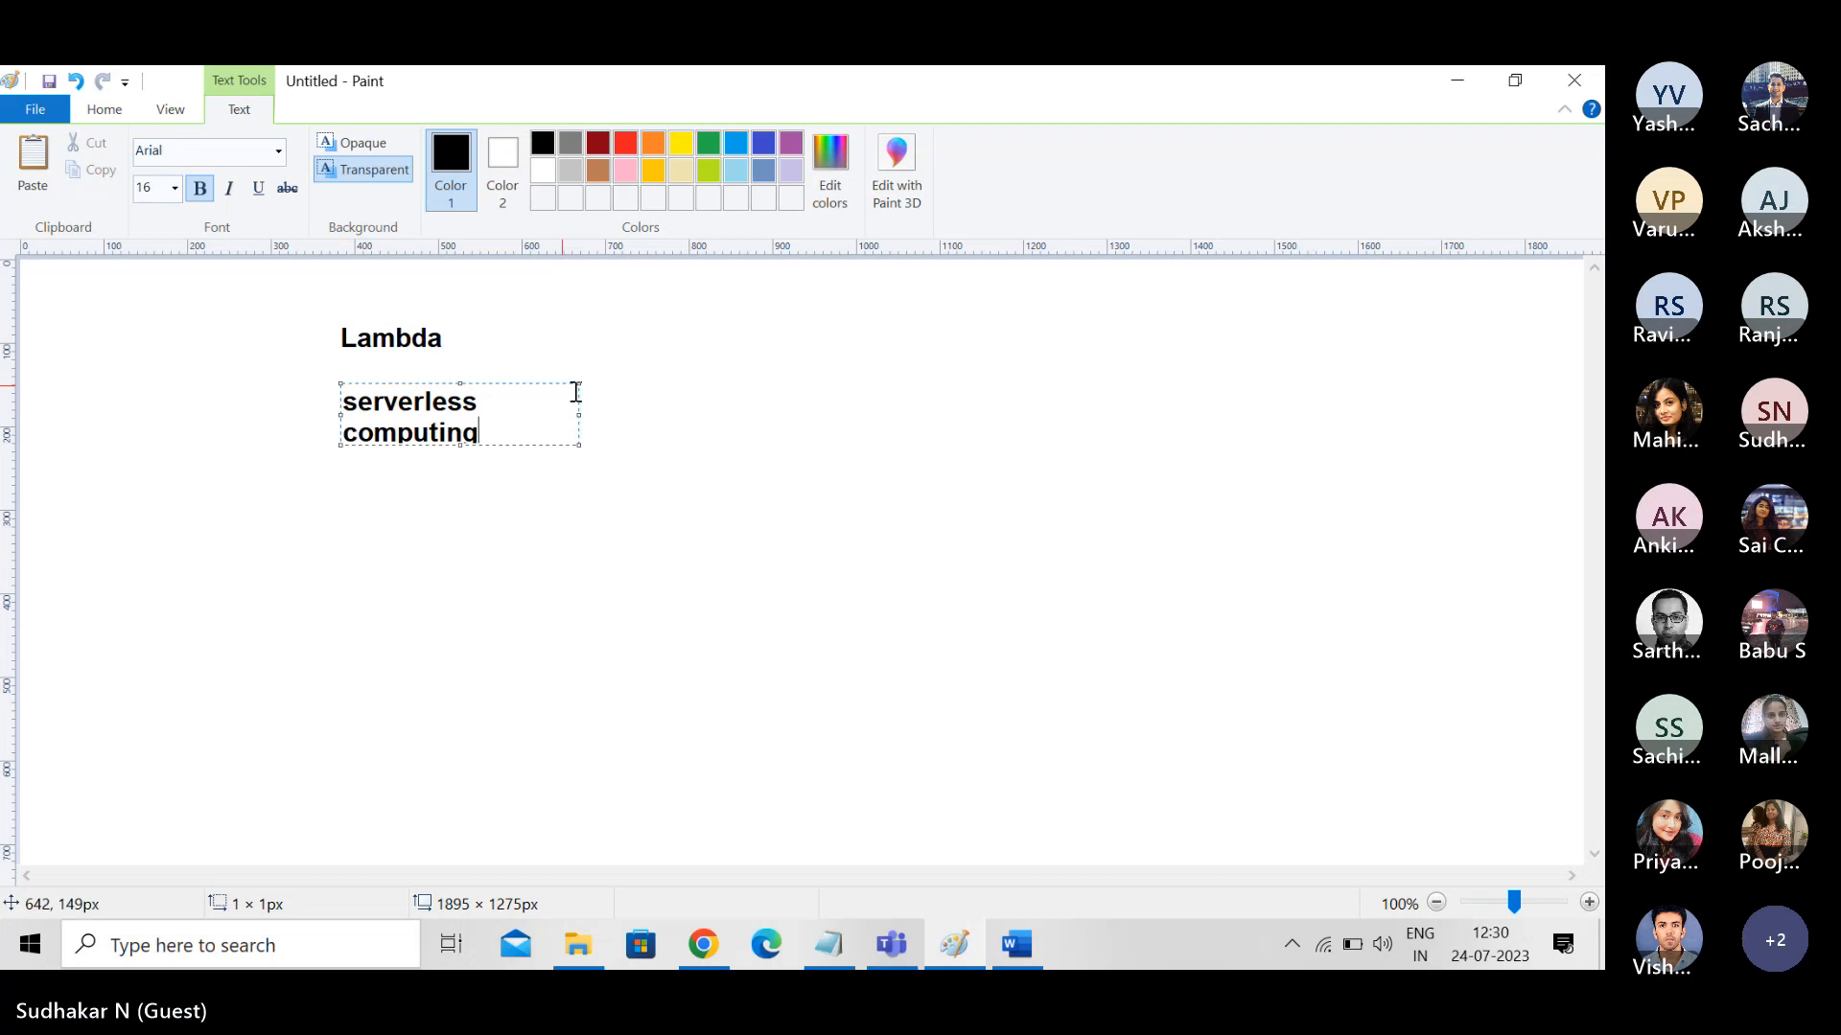
pyautogui.moveTo(579, 414); pyautogui.dragTo(905, 464)
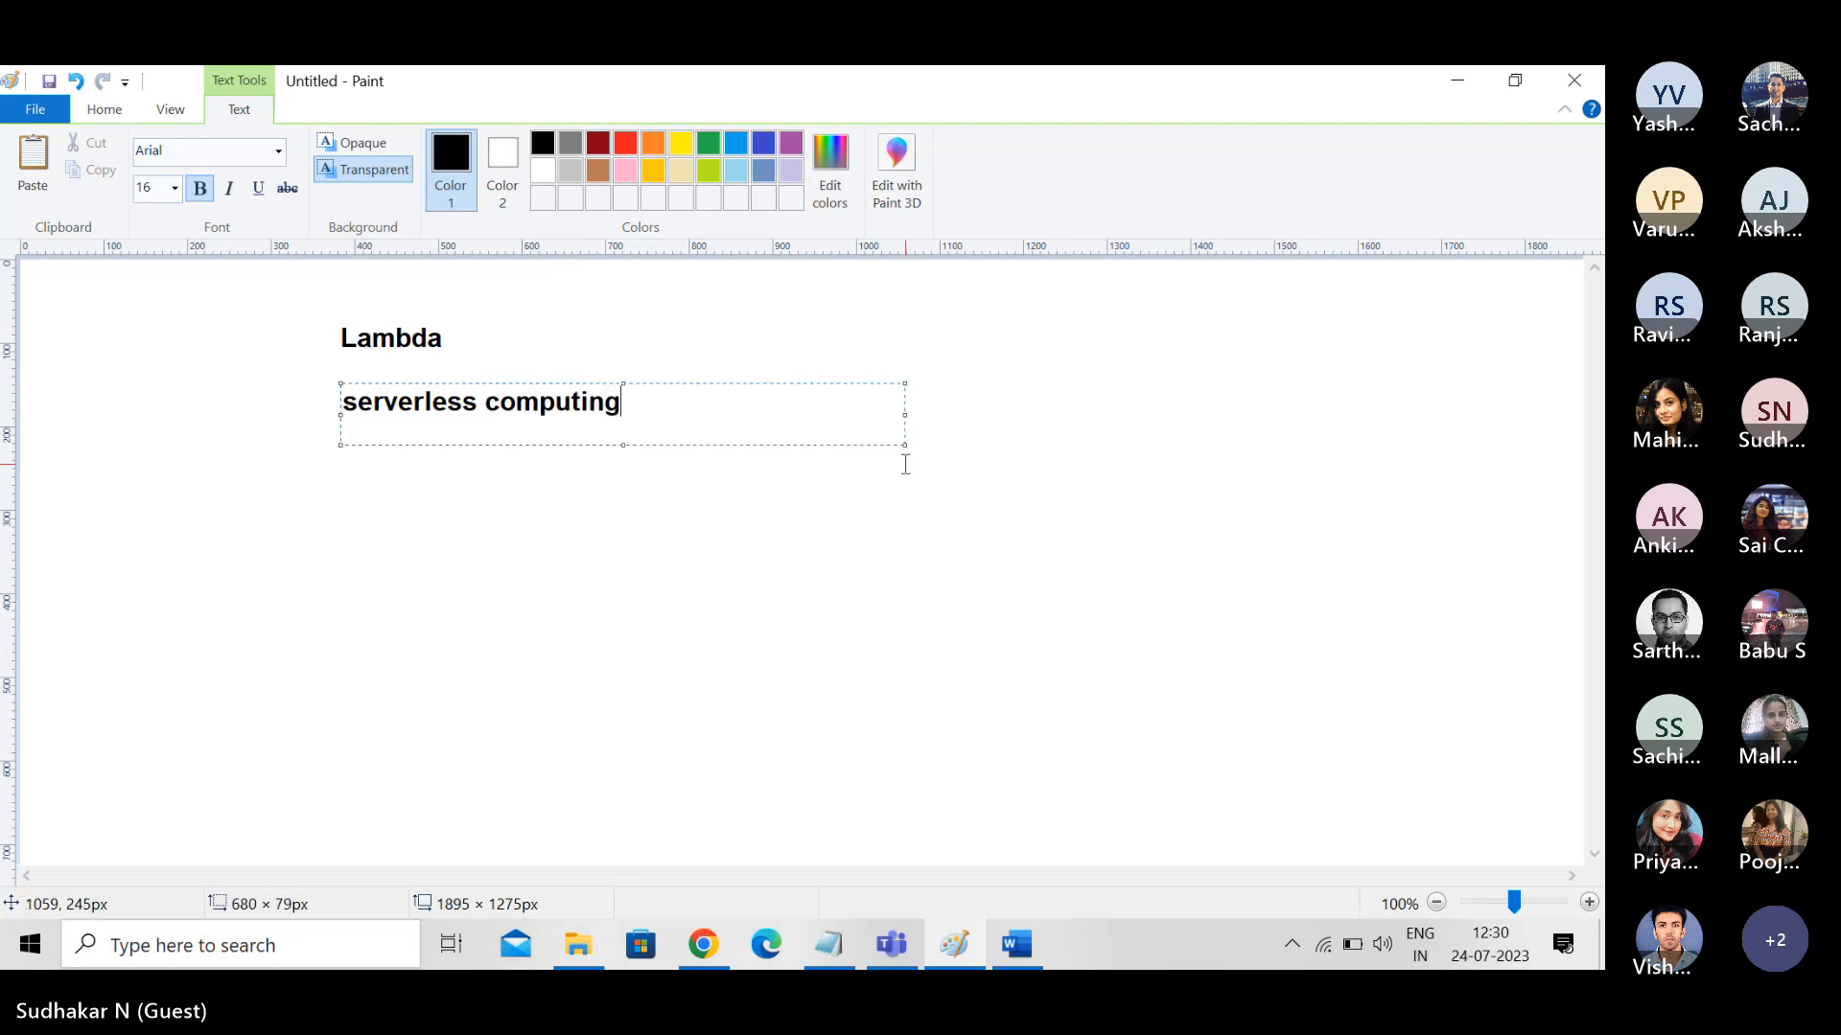
# - Add the line "Event-driven programming" below "serverless computing" in the same text box, leaving a blank line between them
pyautogui.press('Return')
pyautogui.press('Return')
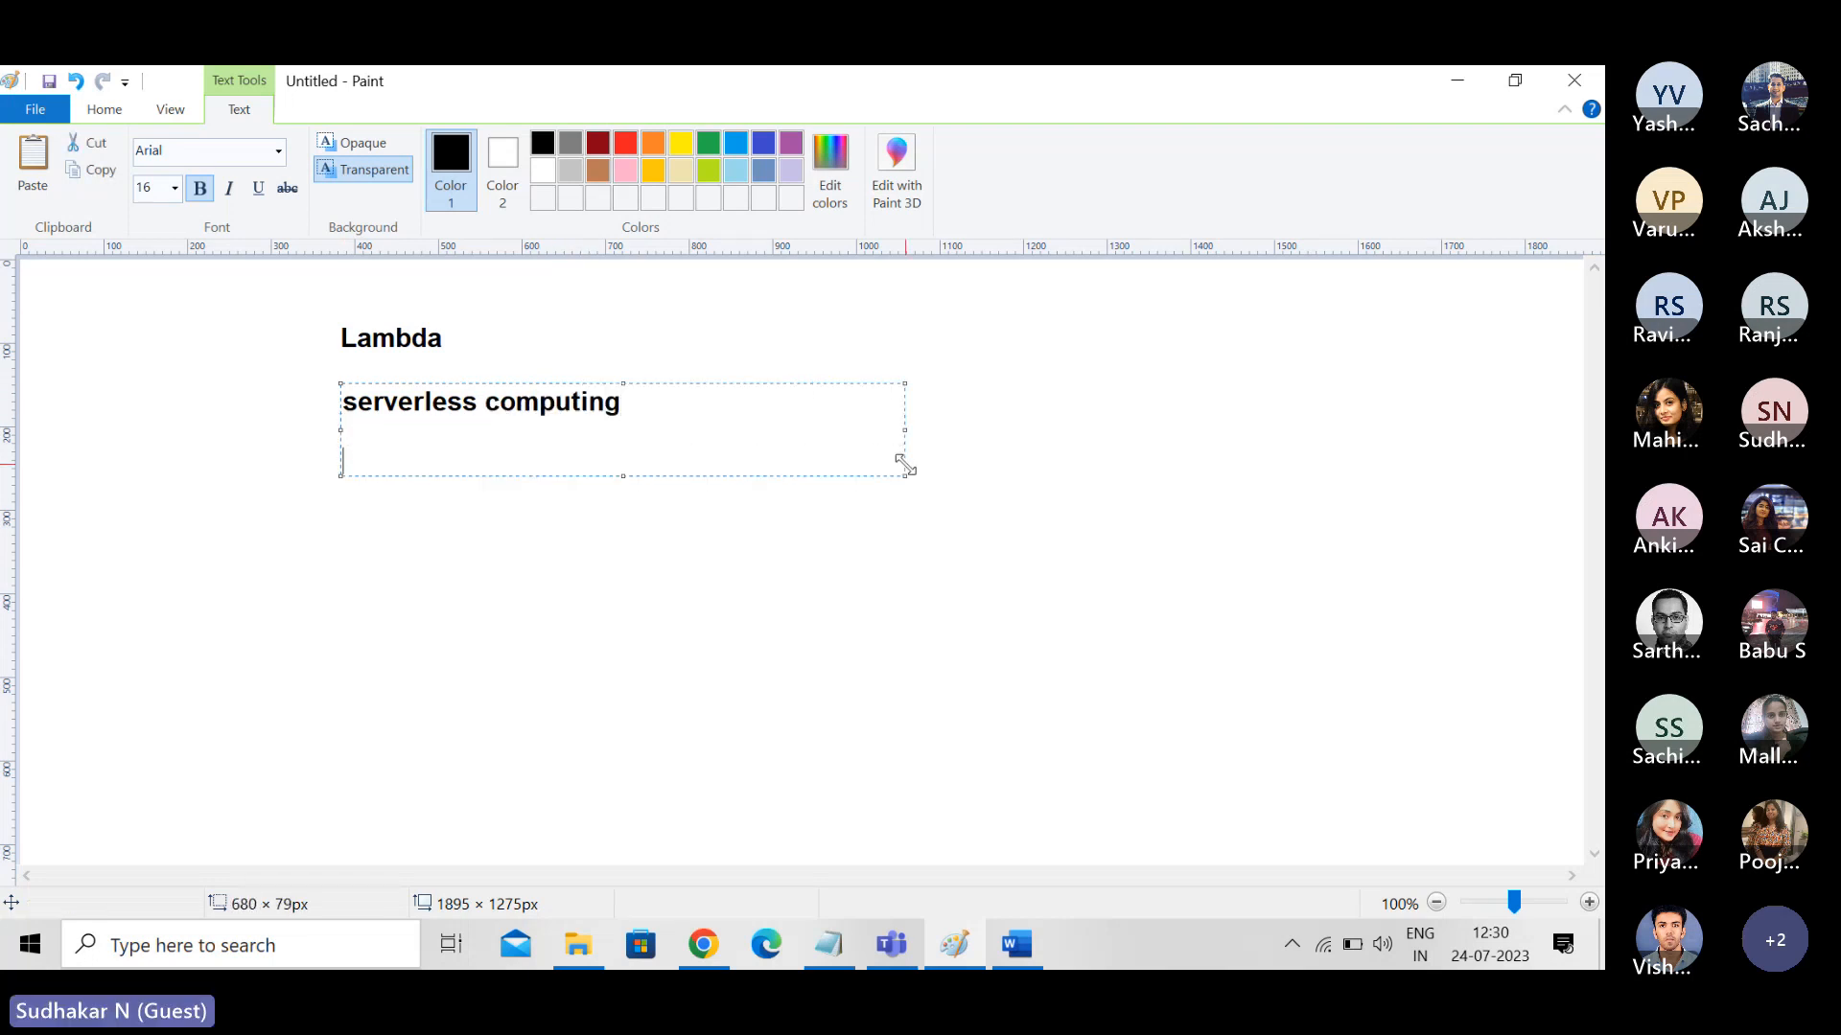
pyautogui.write('Event-d')
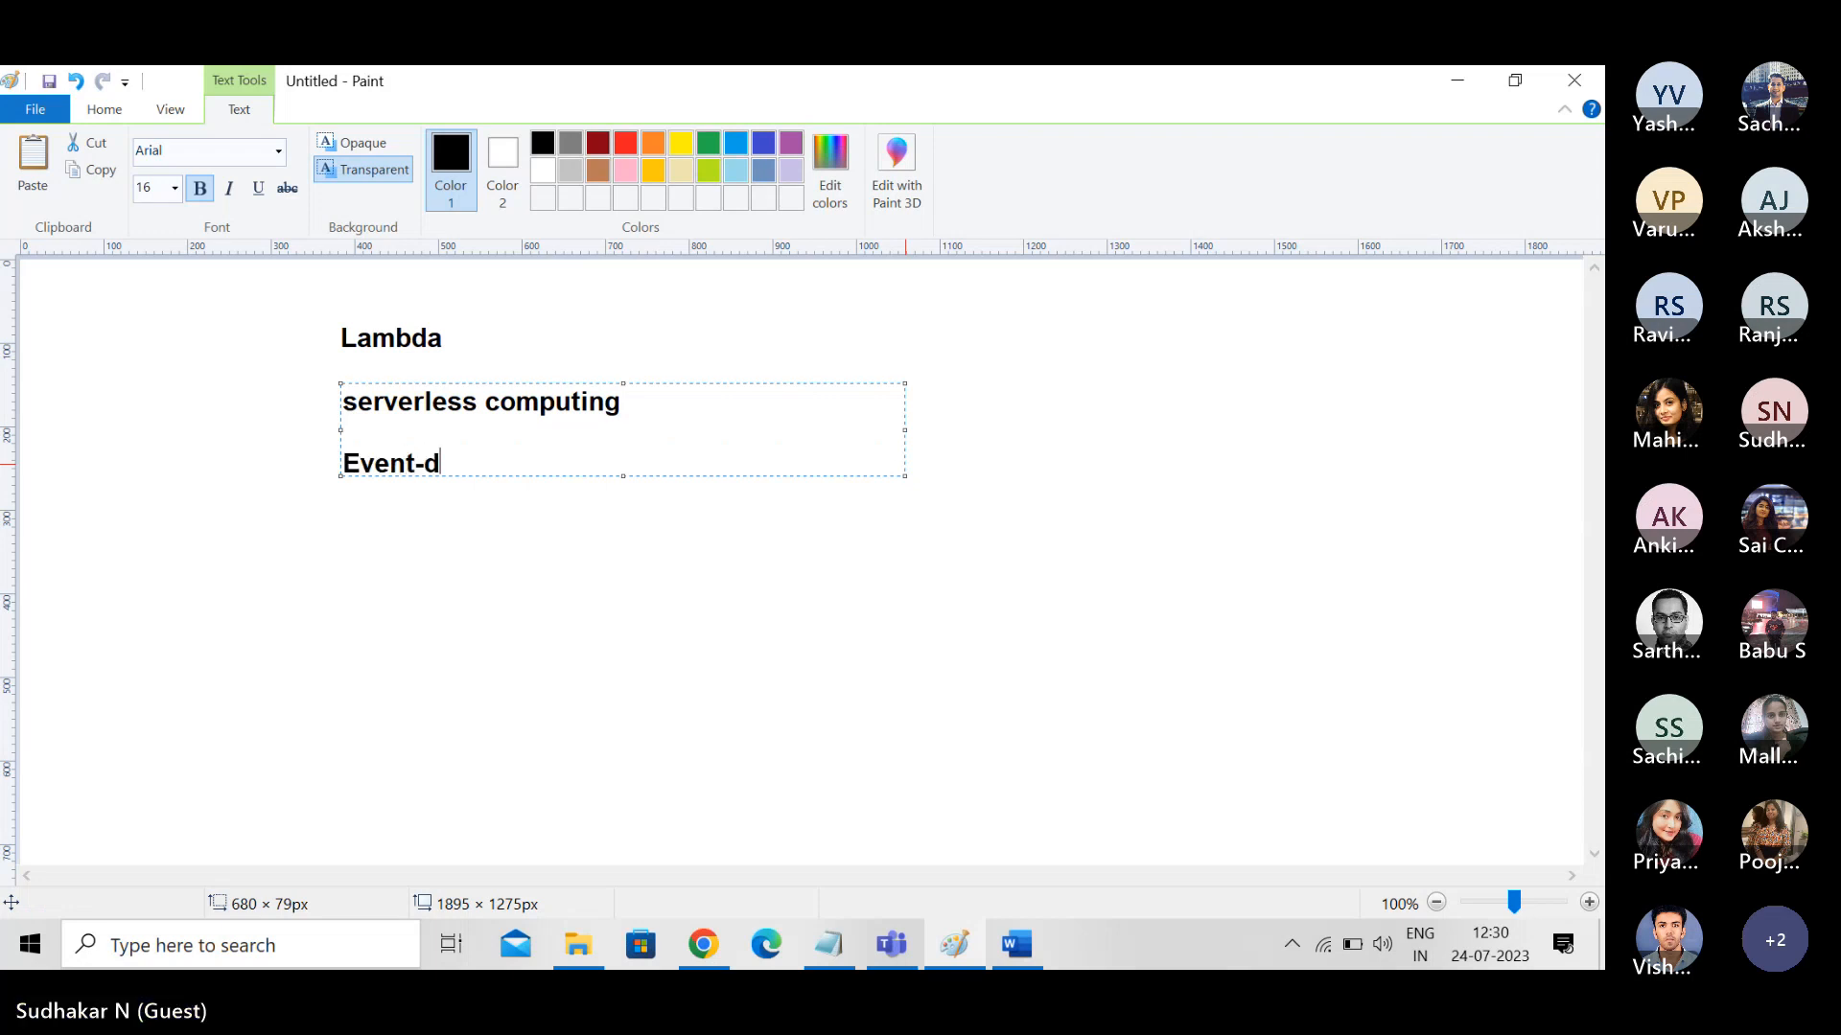
pyautogui.write('riven programming')
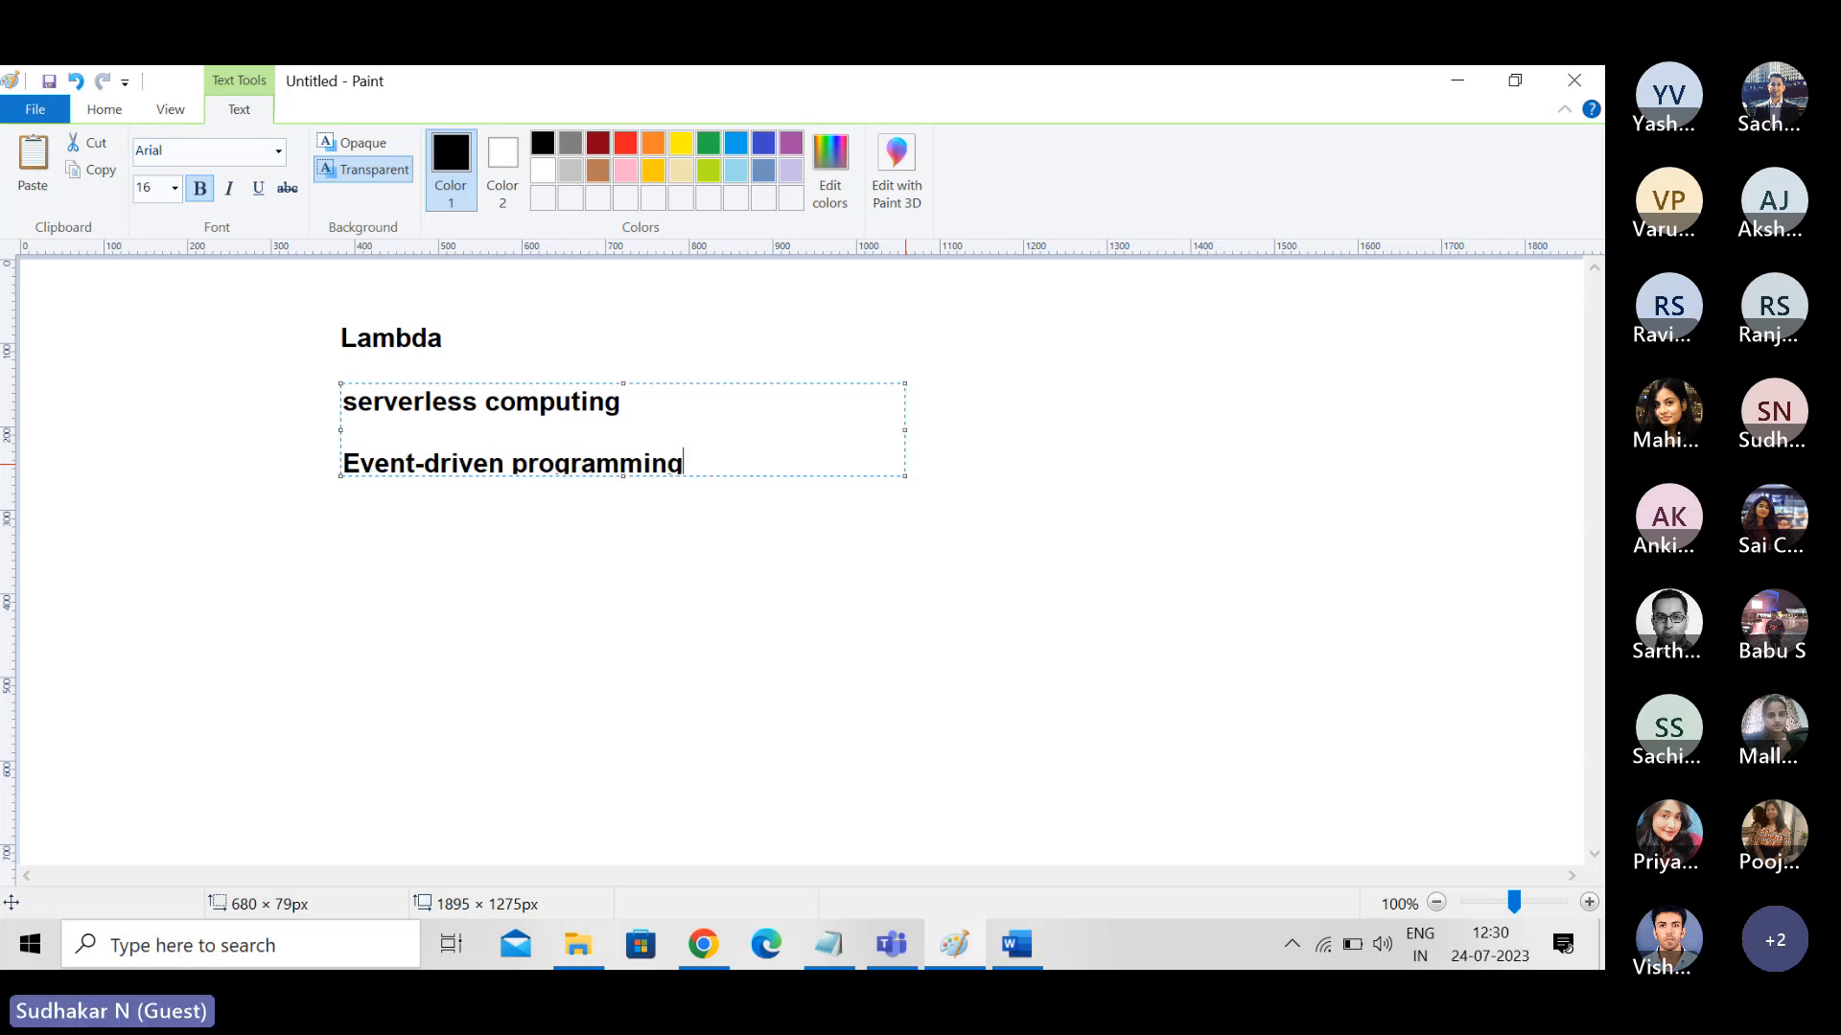
# - Add the line "DO not focus on infrastructure" after a blank line below "Event-driven programming"
pyautogui.press('Return')
pyautogui.press('Return')
pyautogui.write('DO not focus on ')
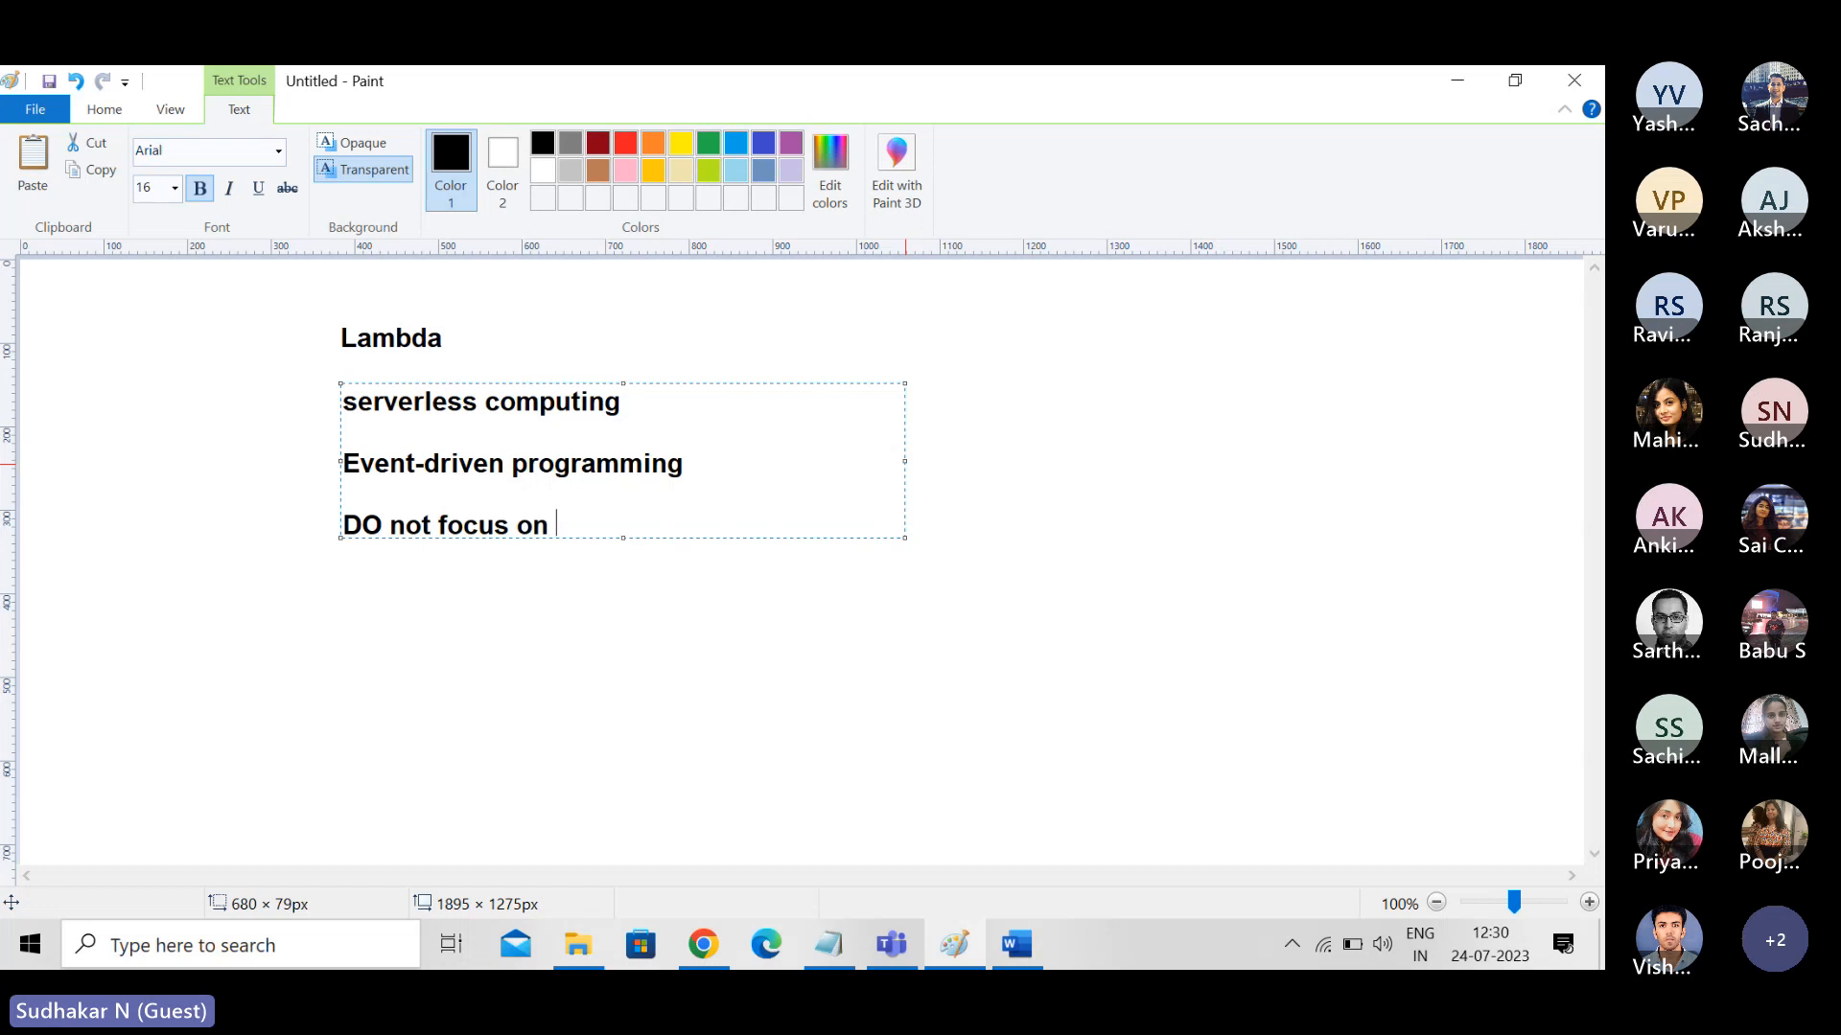
pyautogui.write('infrastructure')
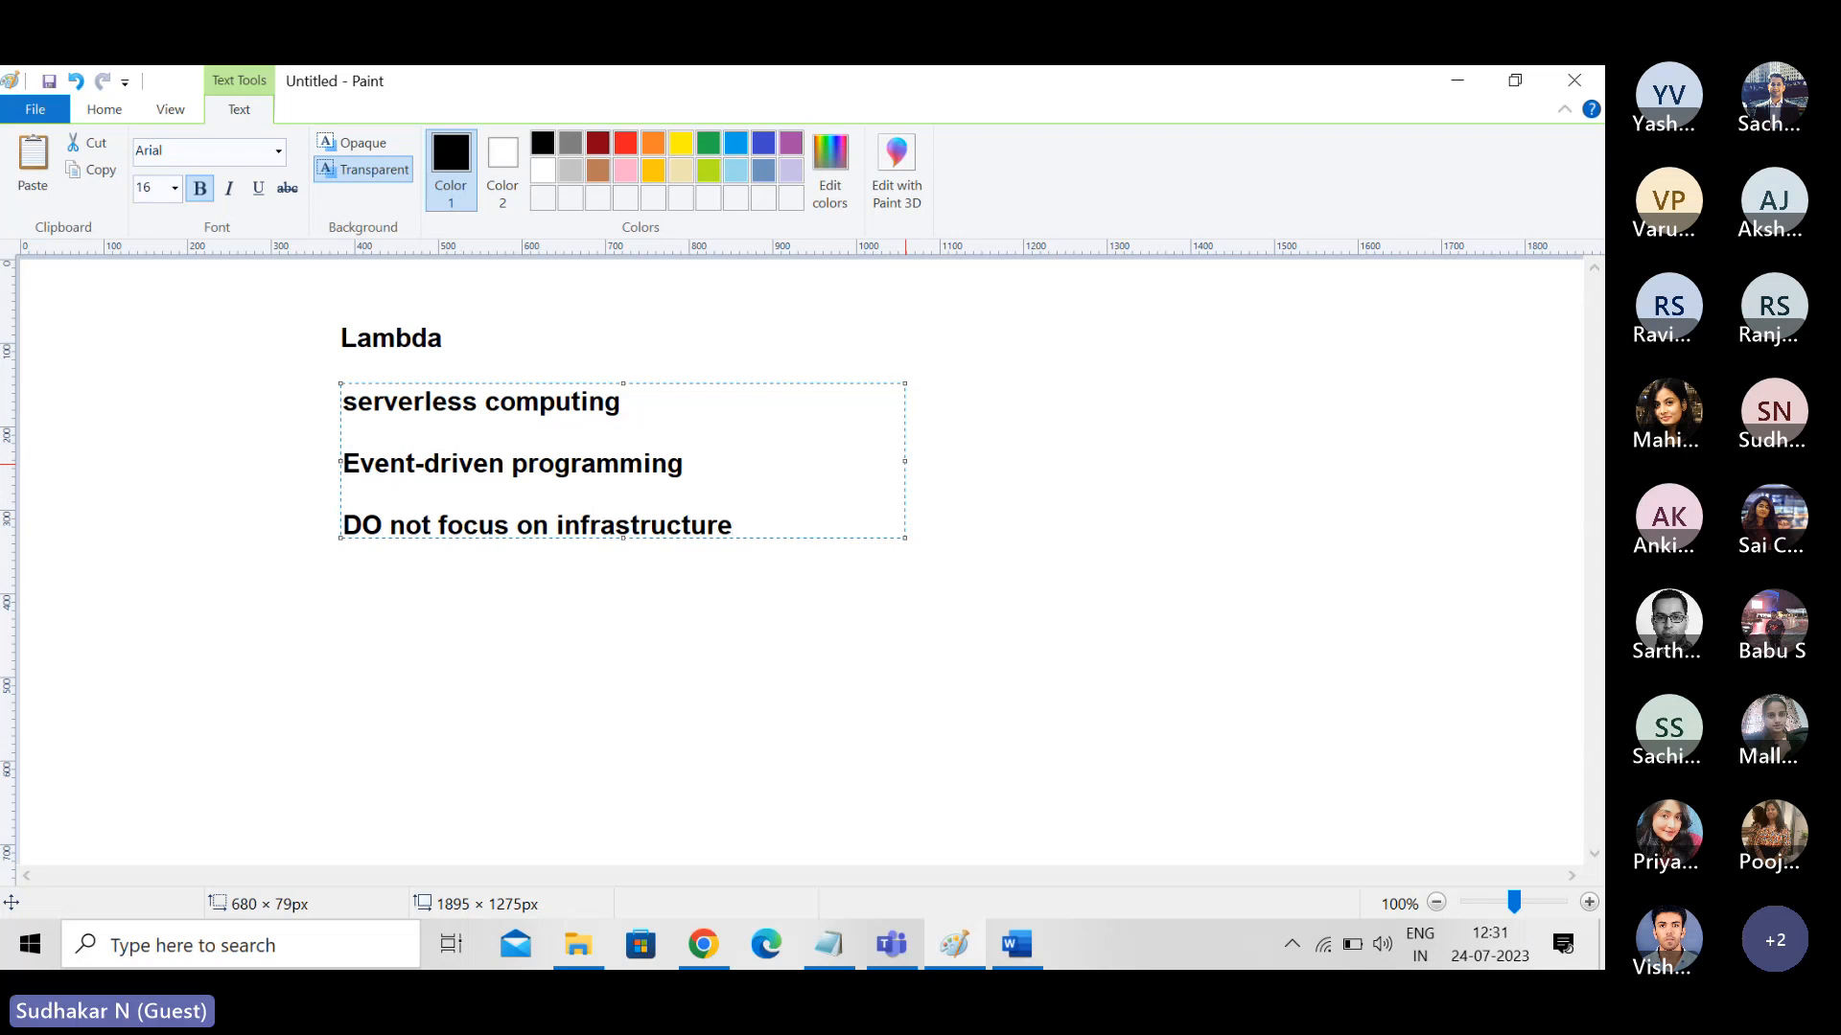
# - Add the line "Focus on writing code through functions" after a blank line below the infrastructure note
pyautogui.press('Return')
pyautogui.press('Return')
pyautogui.write('Focus on w')
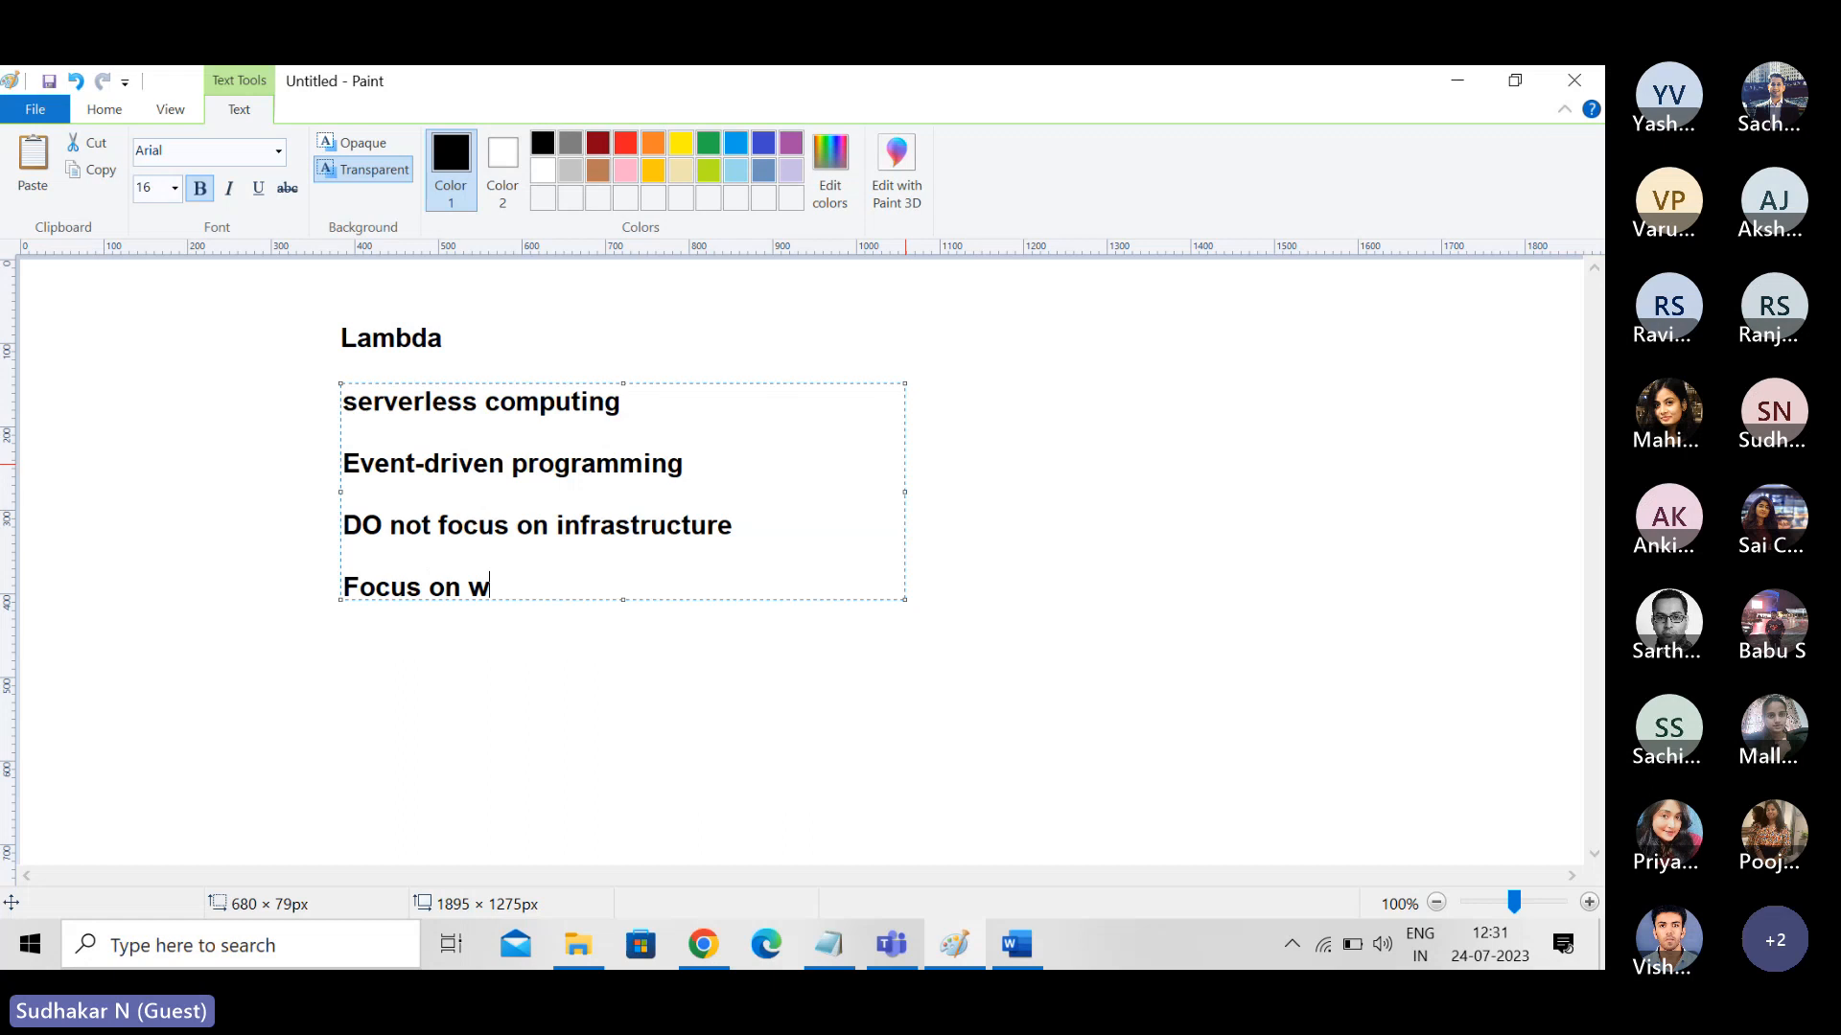
pyautogui.write('riting cod')
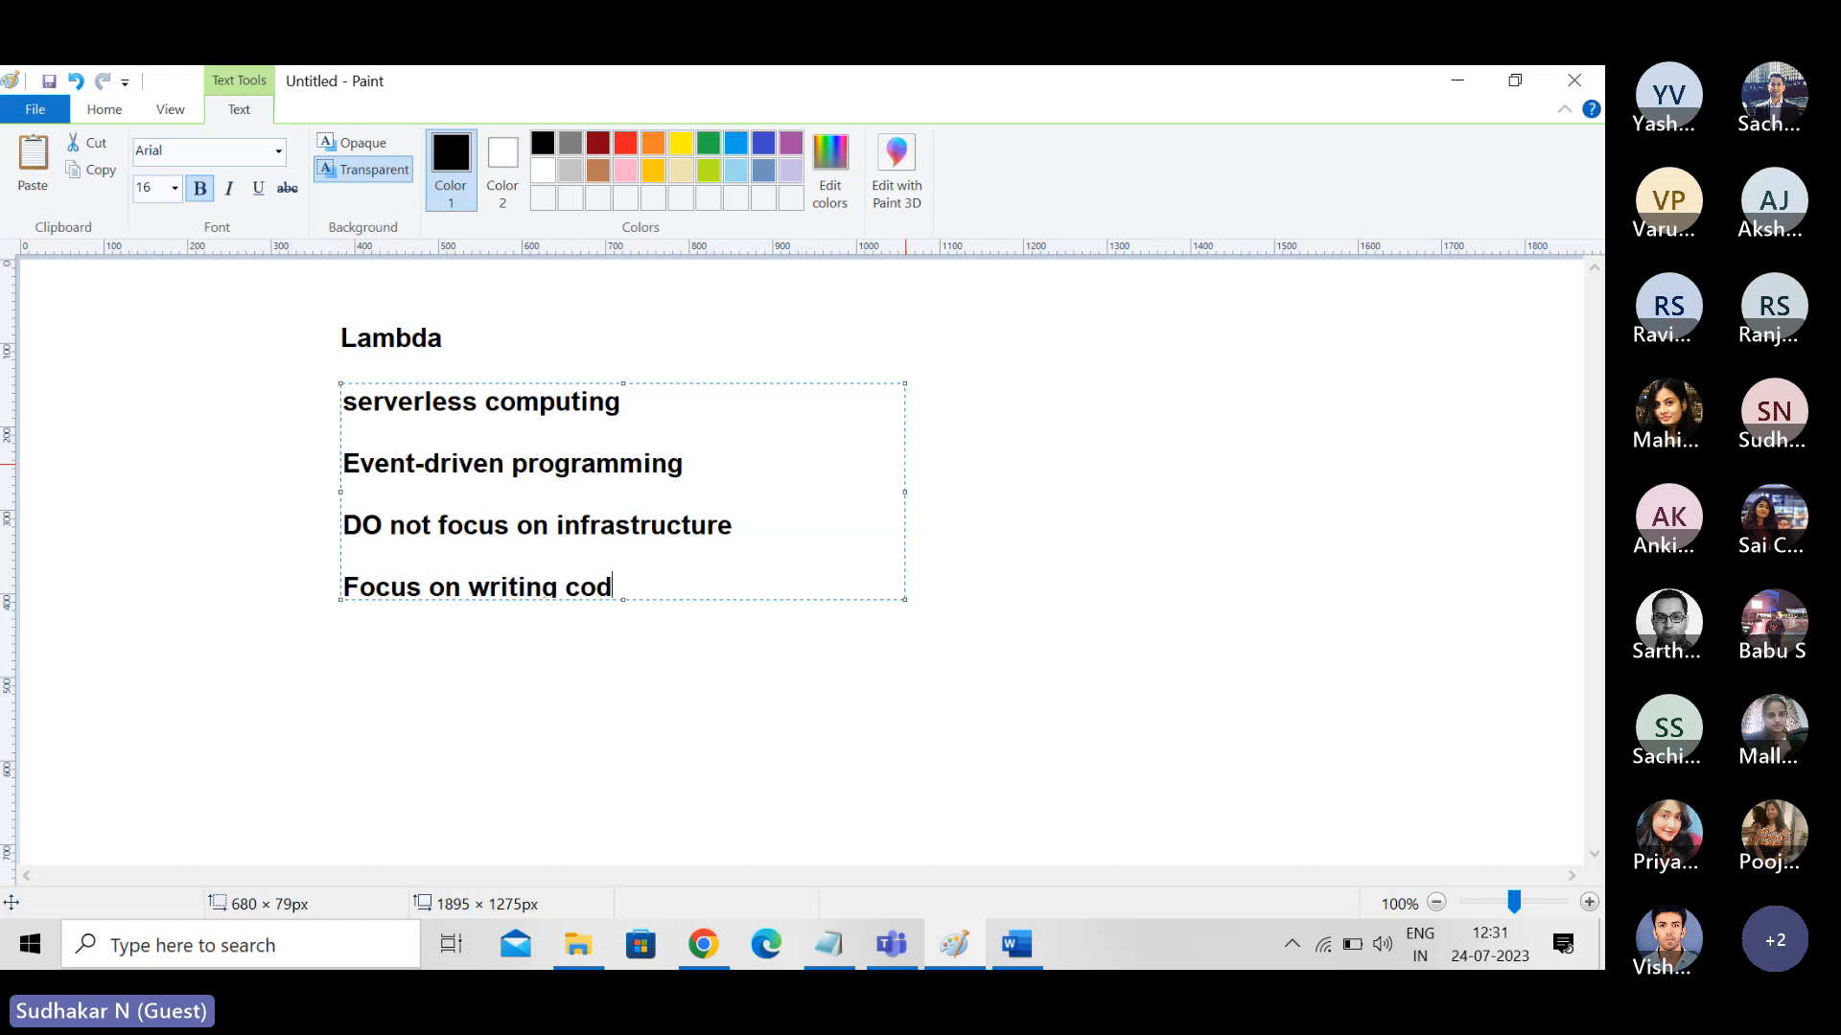
pyautogui.write('e through functions')
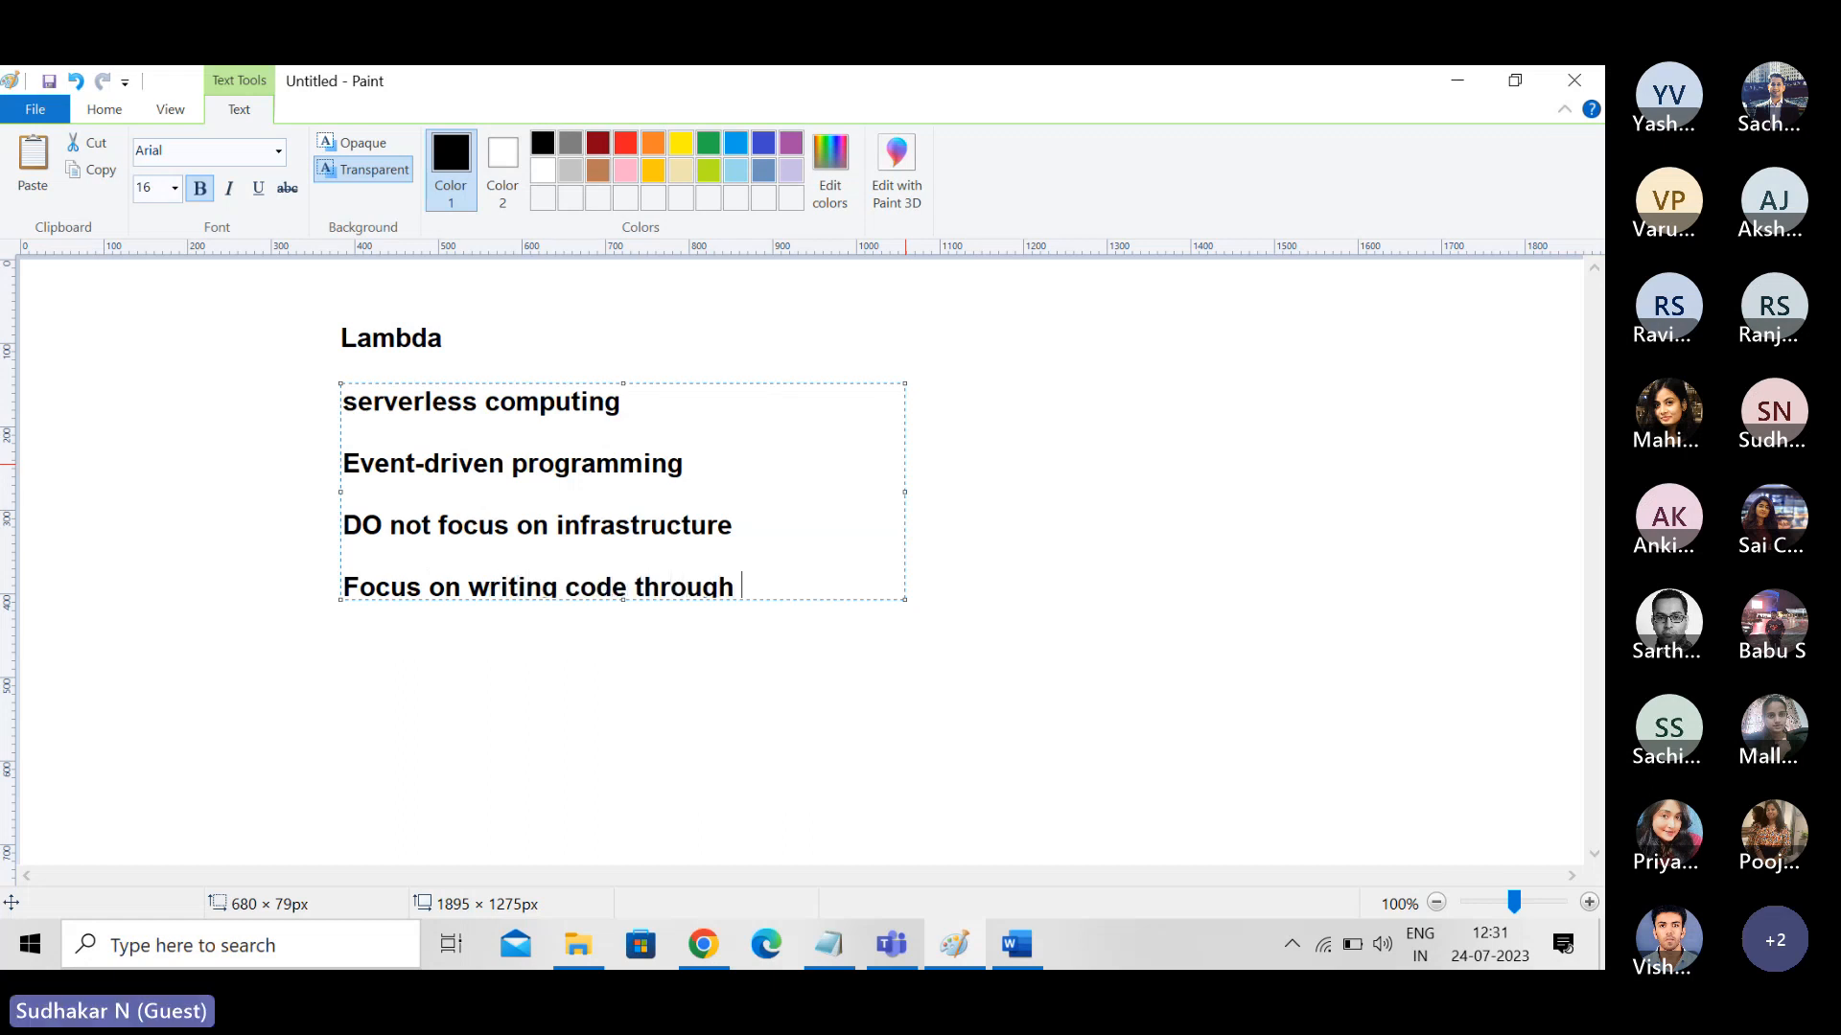
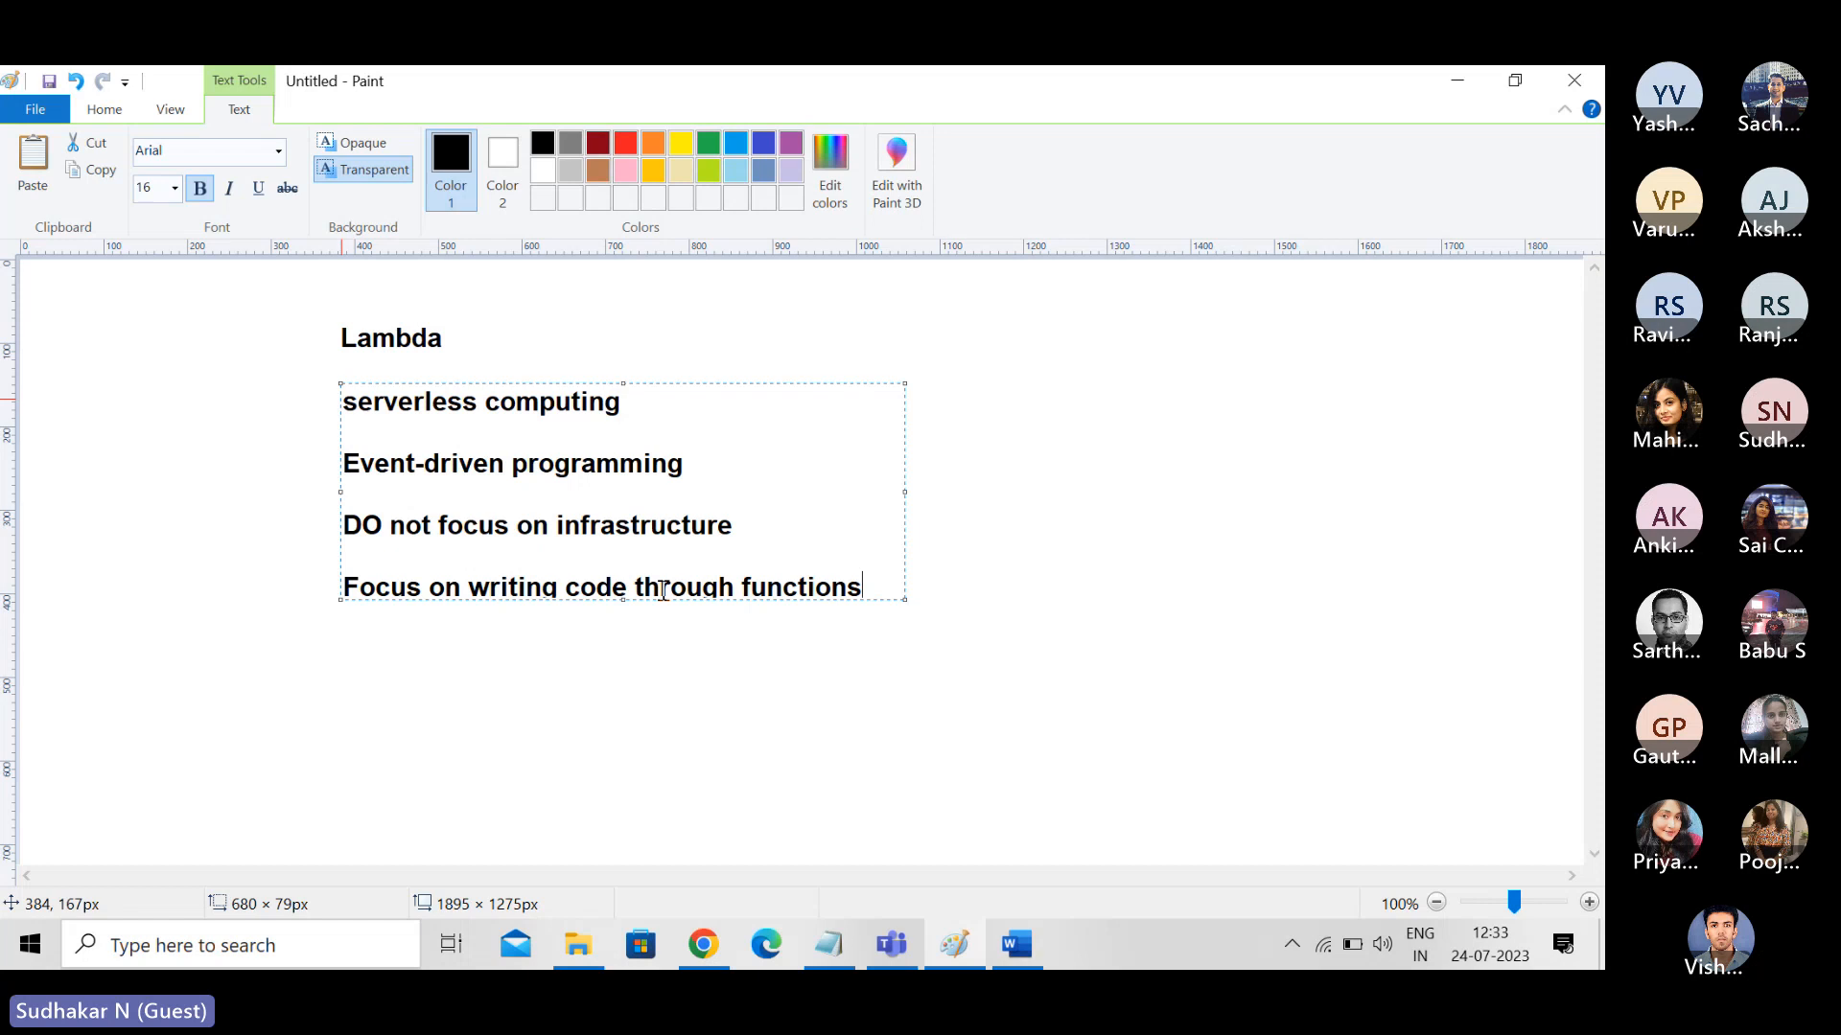
# - Switch to Word and close the S3 Lambda CloudWatch Lab.docx document
pyautogui.click(705, 946)
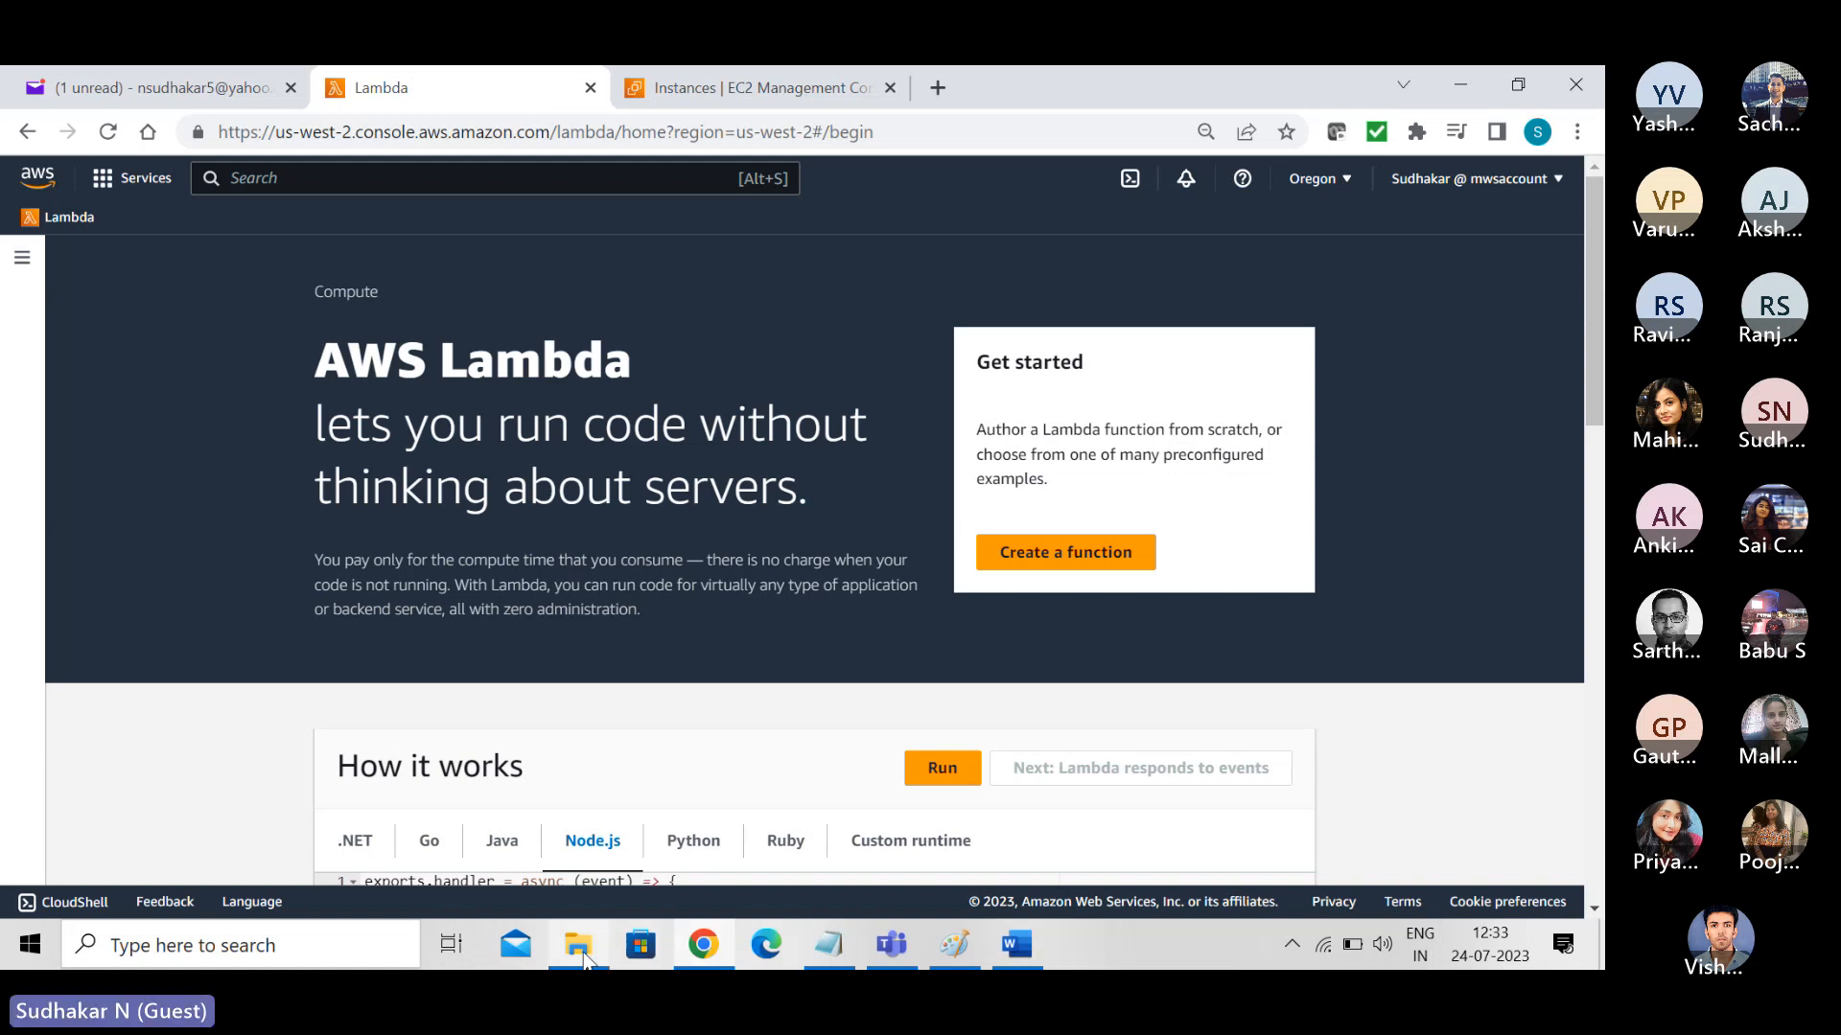
pyautogui.click(829, 949)
pyautogui.click(1070, 703)
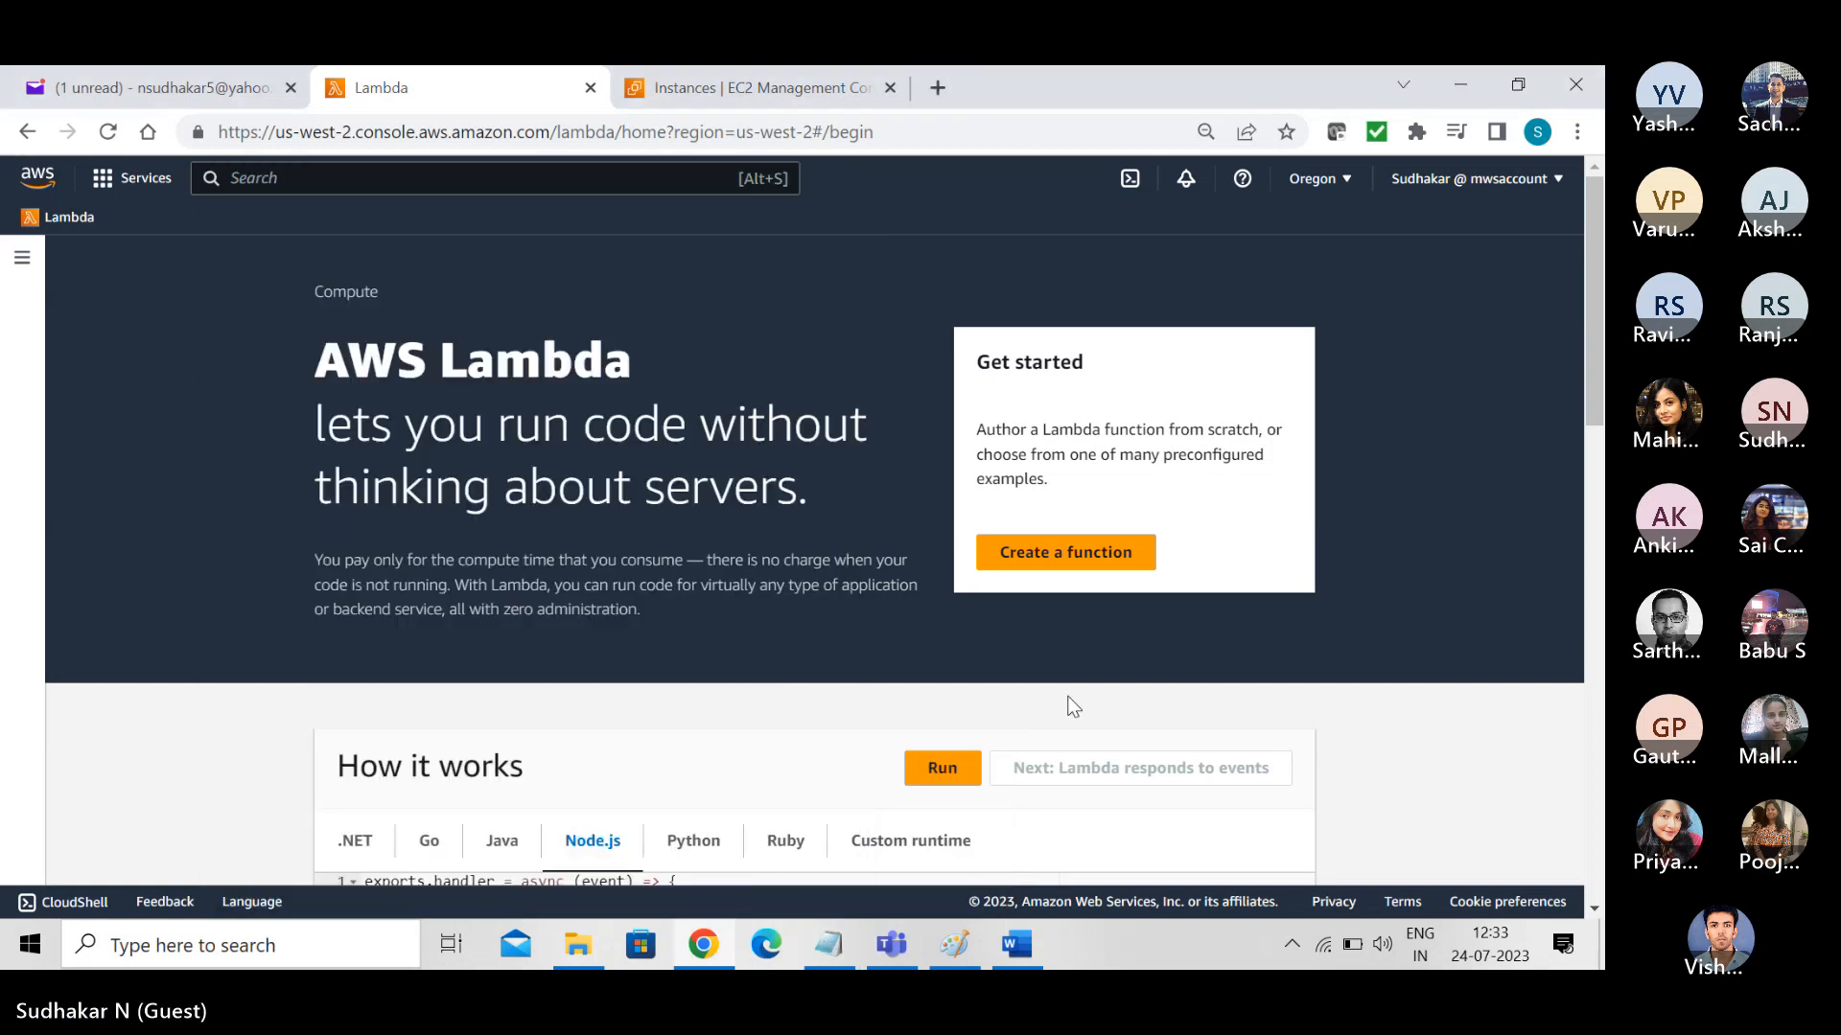
pyautogui.click(1018, 947)
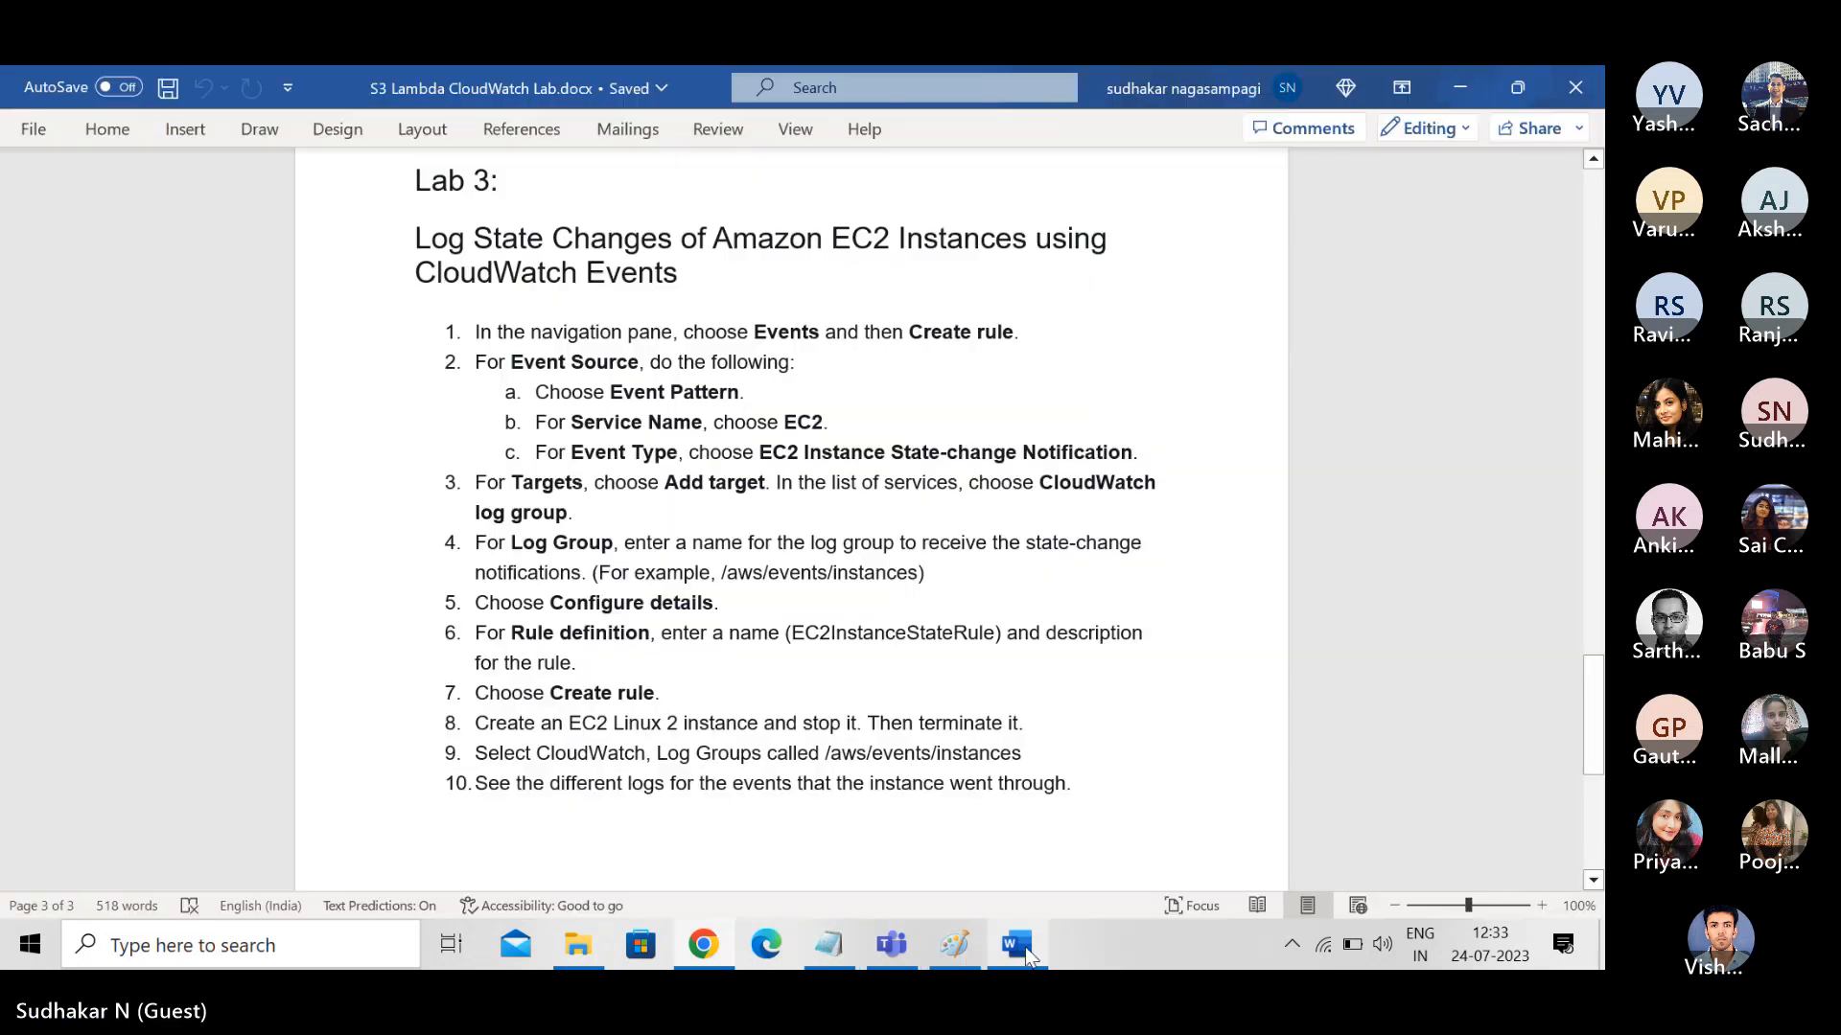
pyautogui.click(1572, 102)
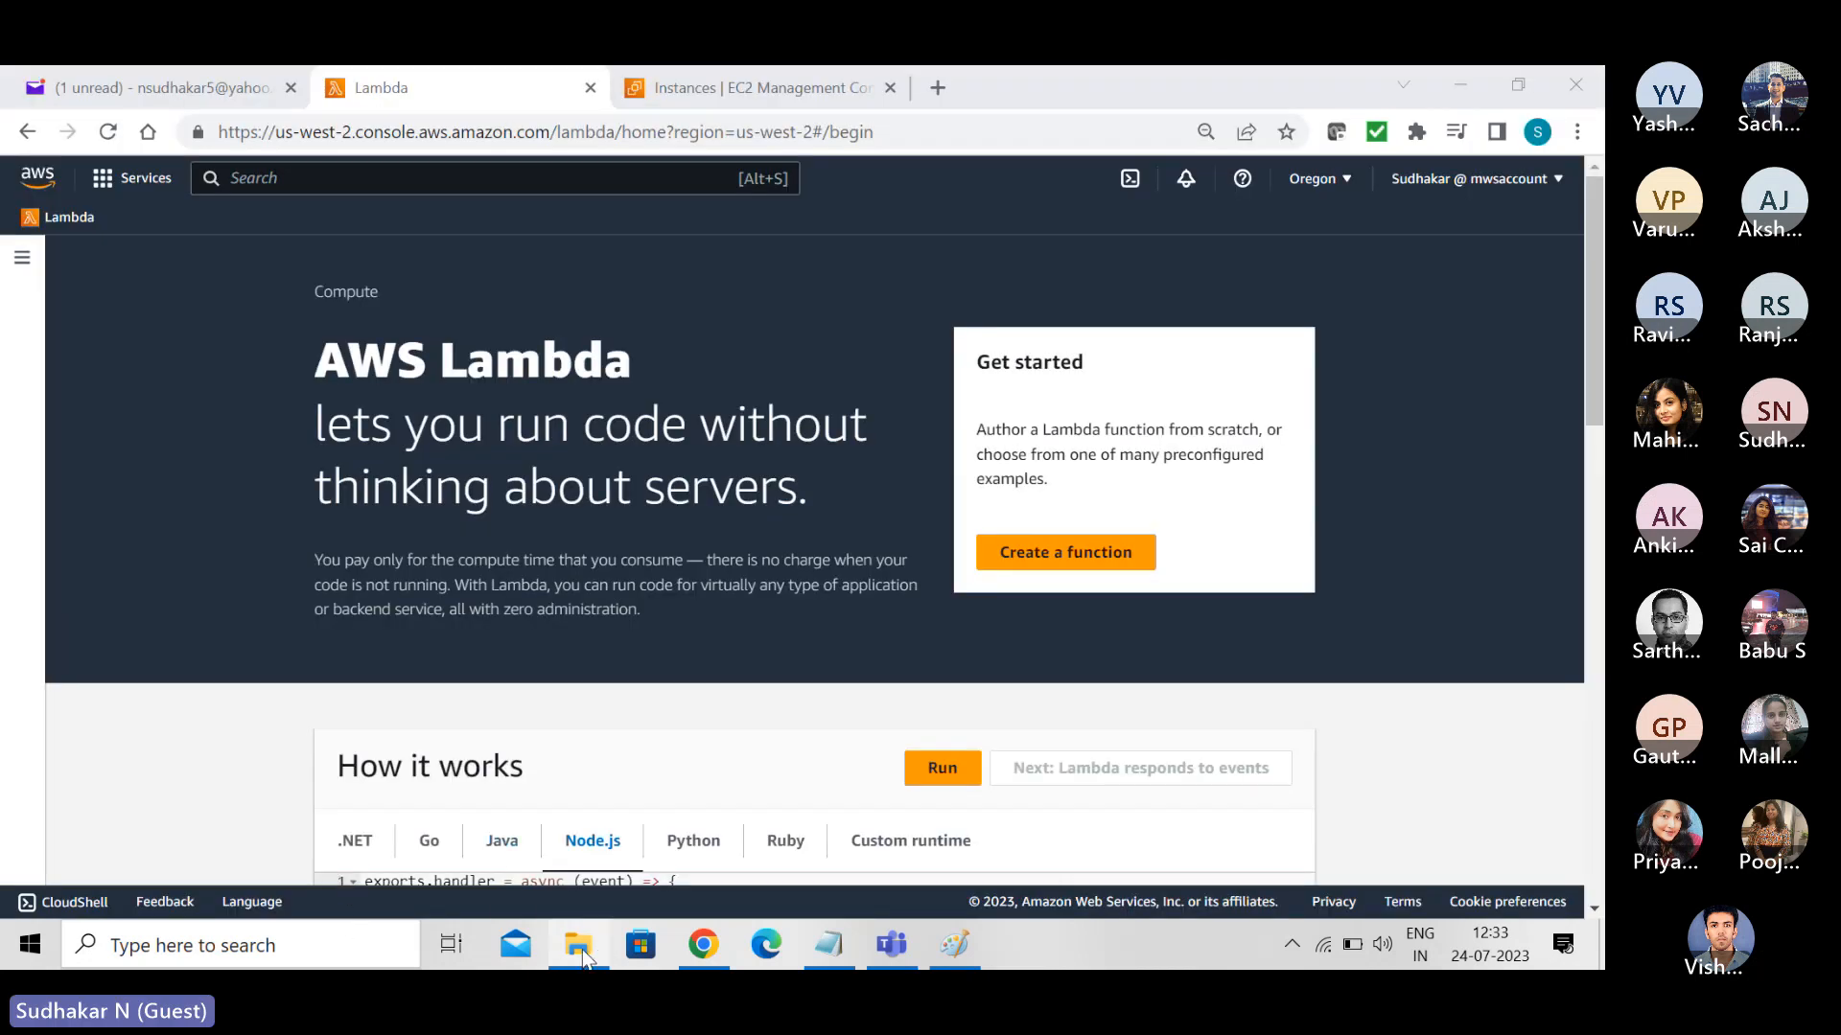
# - Open S3CopyObjects.txt from the recent files in File Explorer and maximize its Notepad window
pyautogui.click(580, 947)
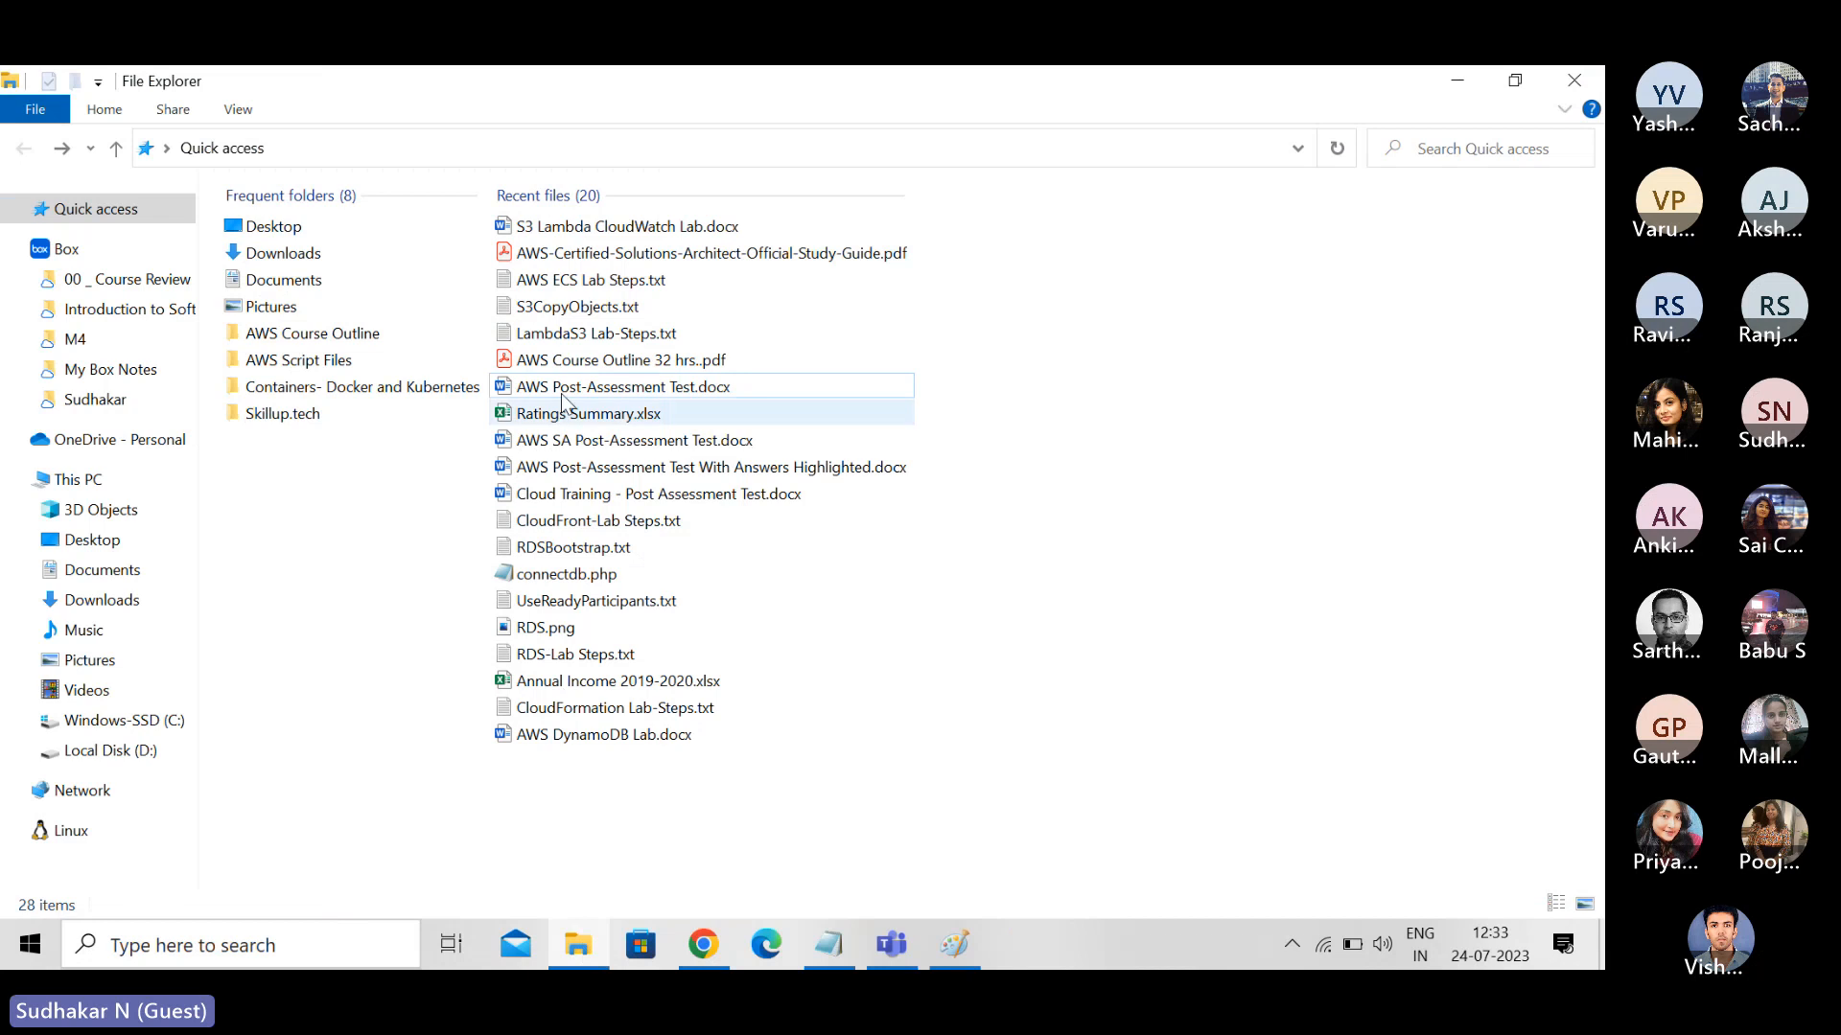
pyautogui.doubleClick(573, 306)
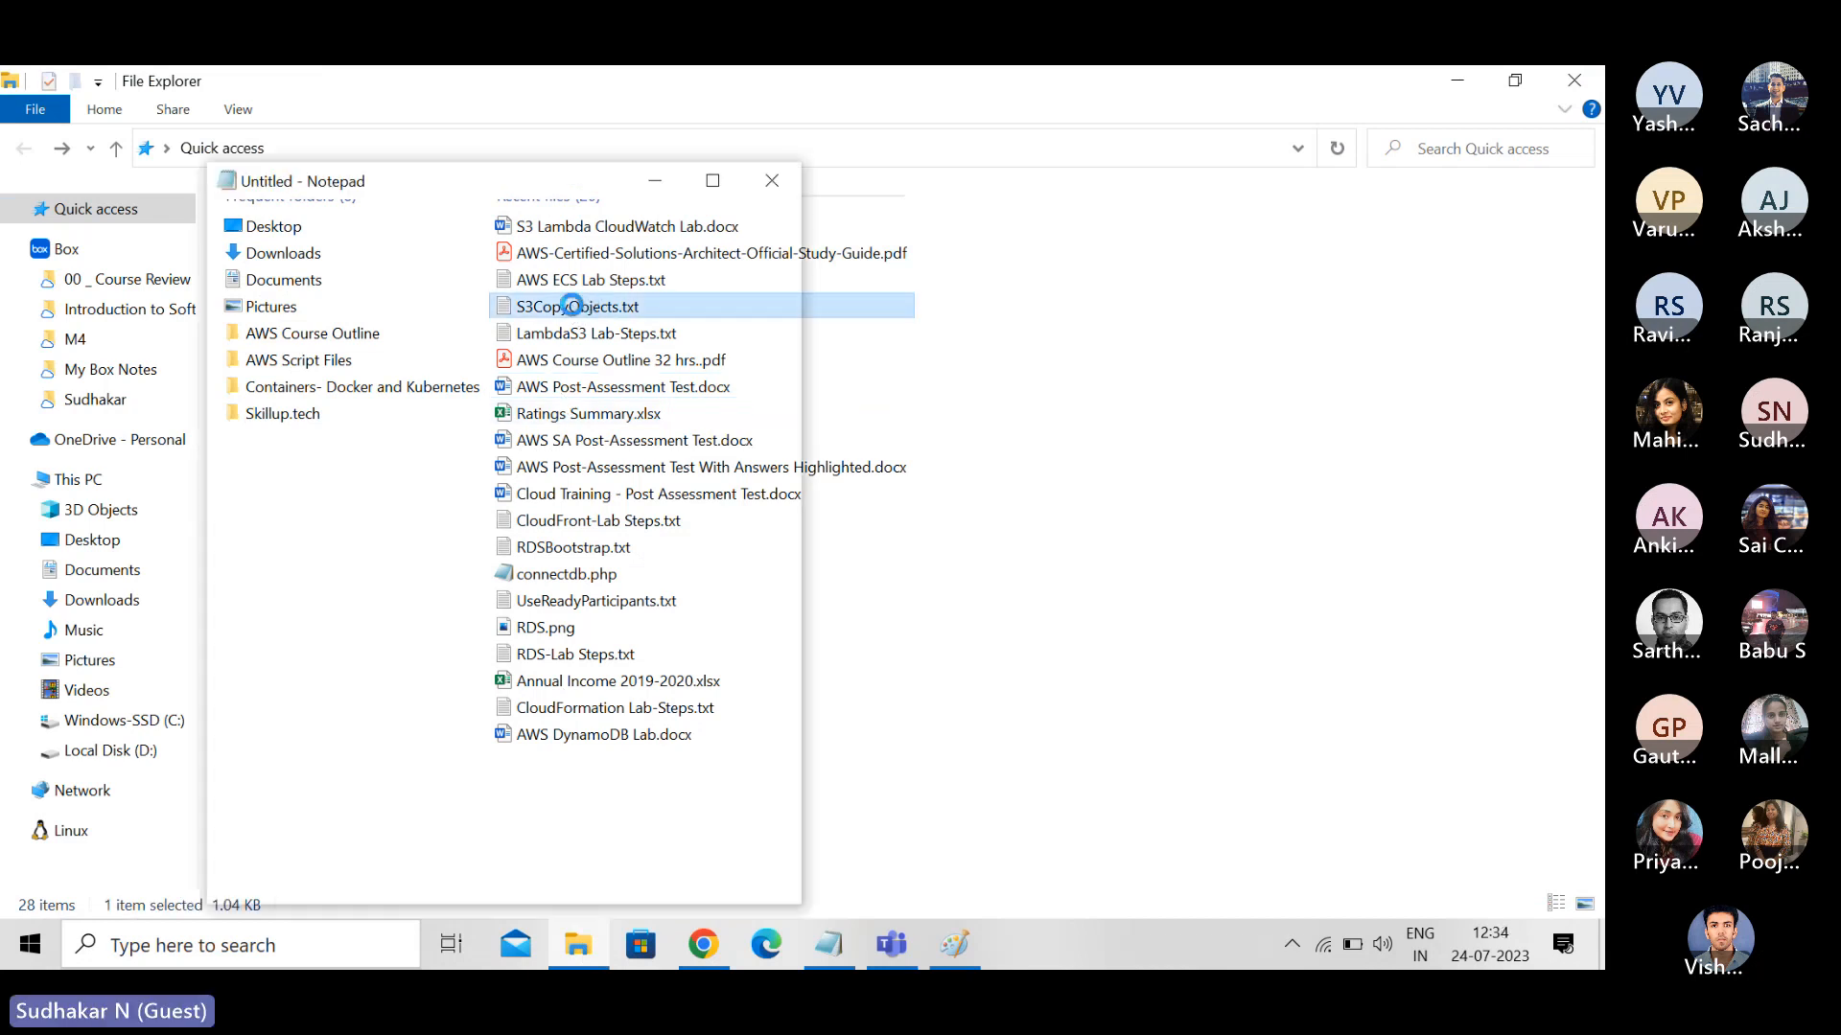
pyautogui.click(713, 180)
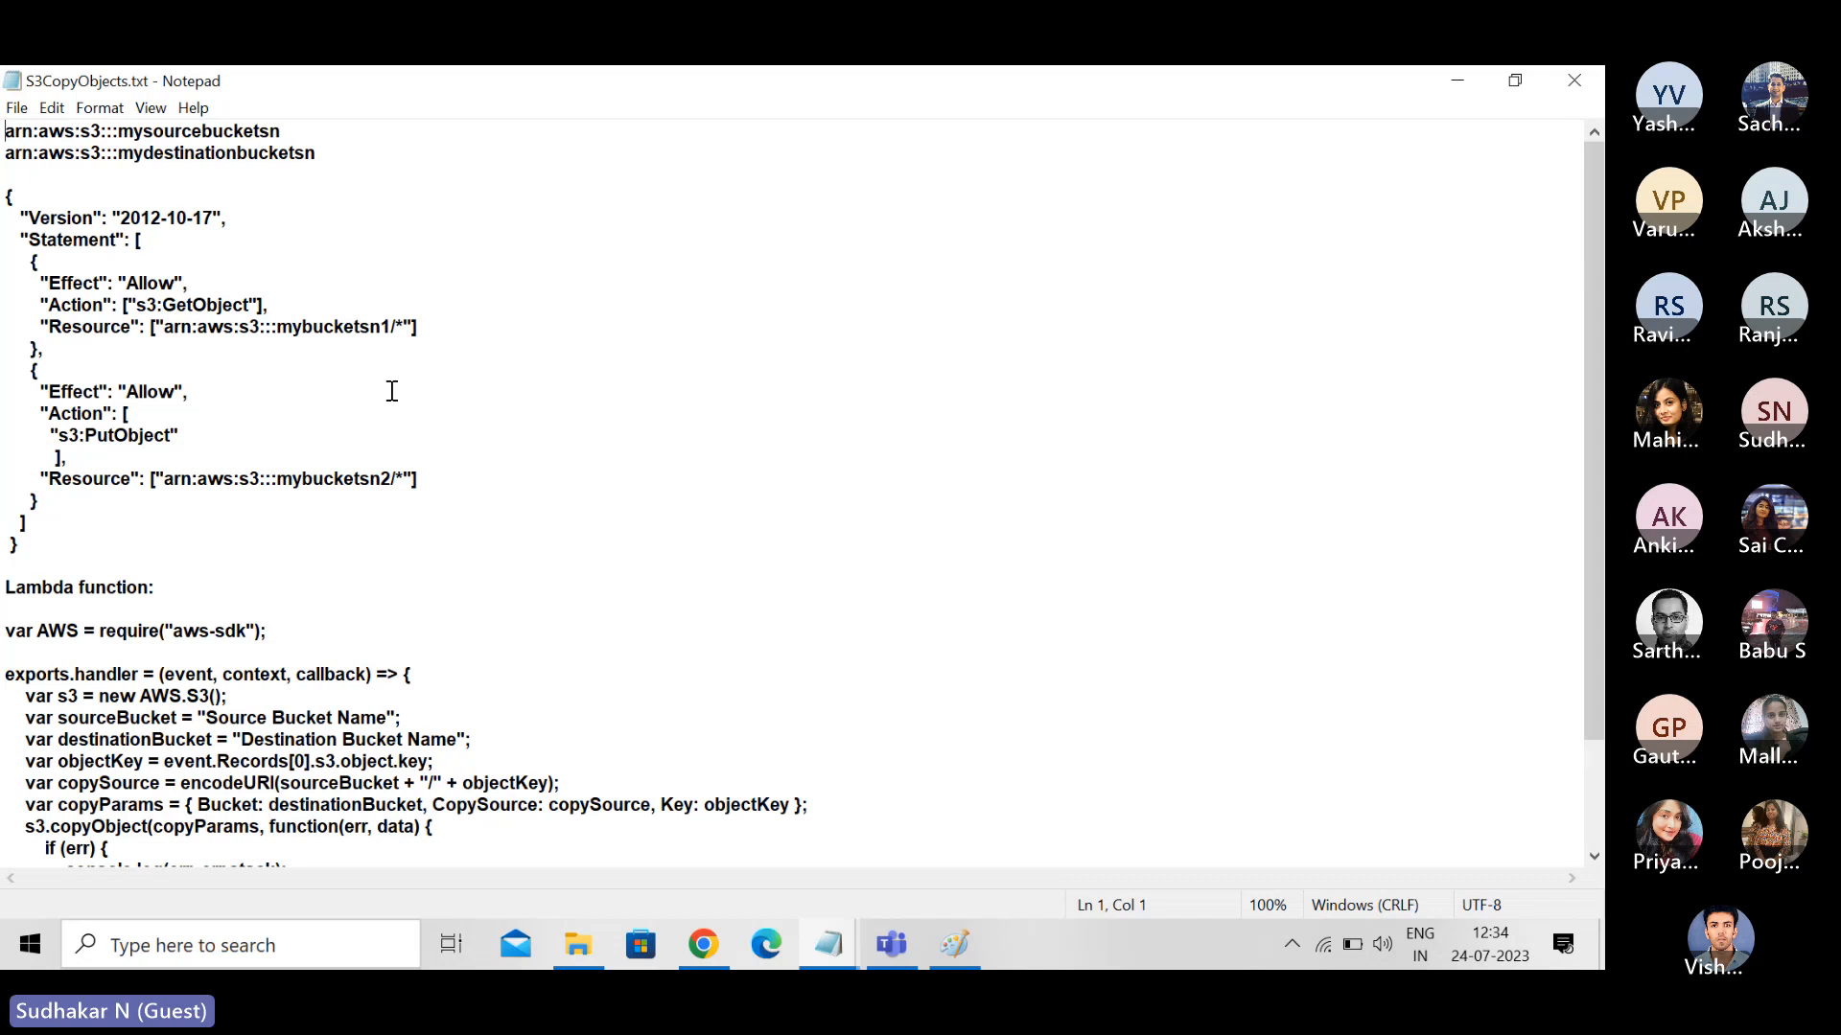
# - Switch to Chrome, open the S3 service and start creating a bucket named mybucketsn2
pyautogui.click(704, 946)
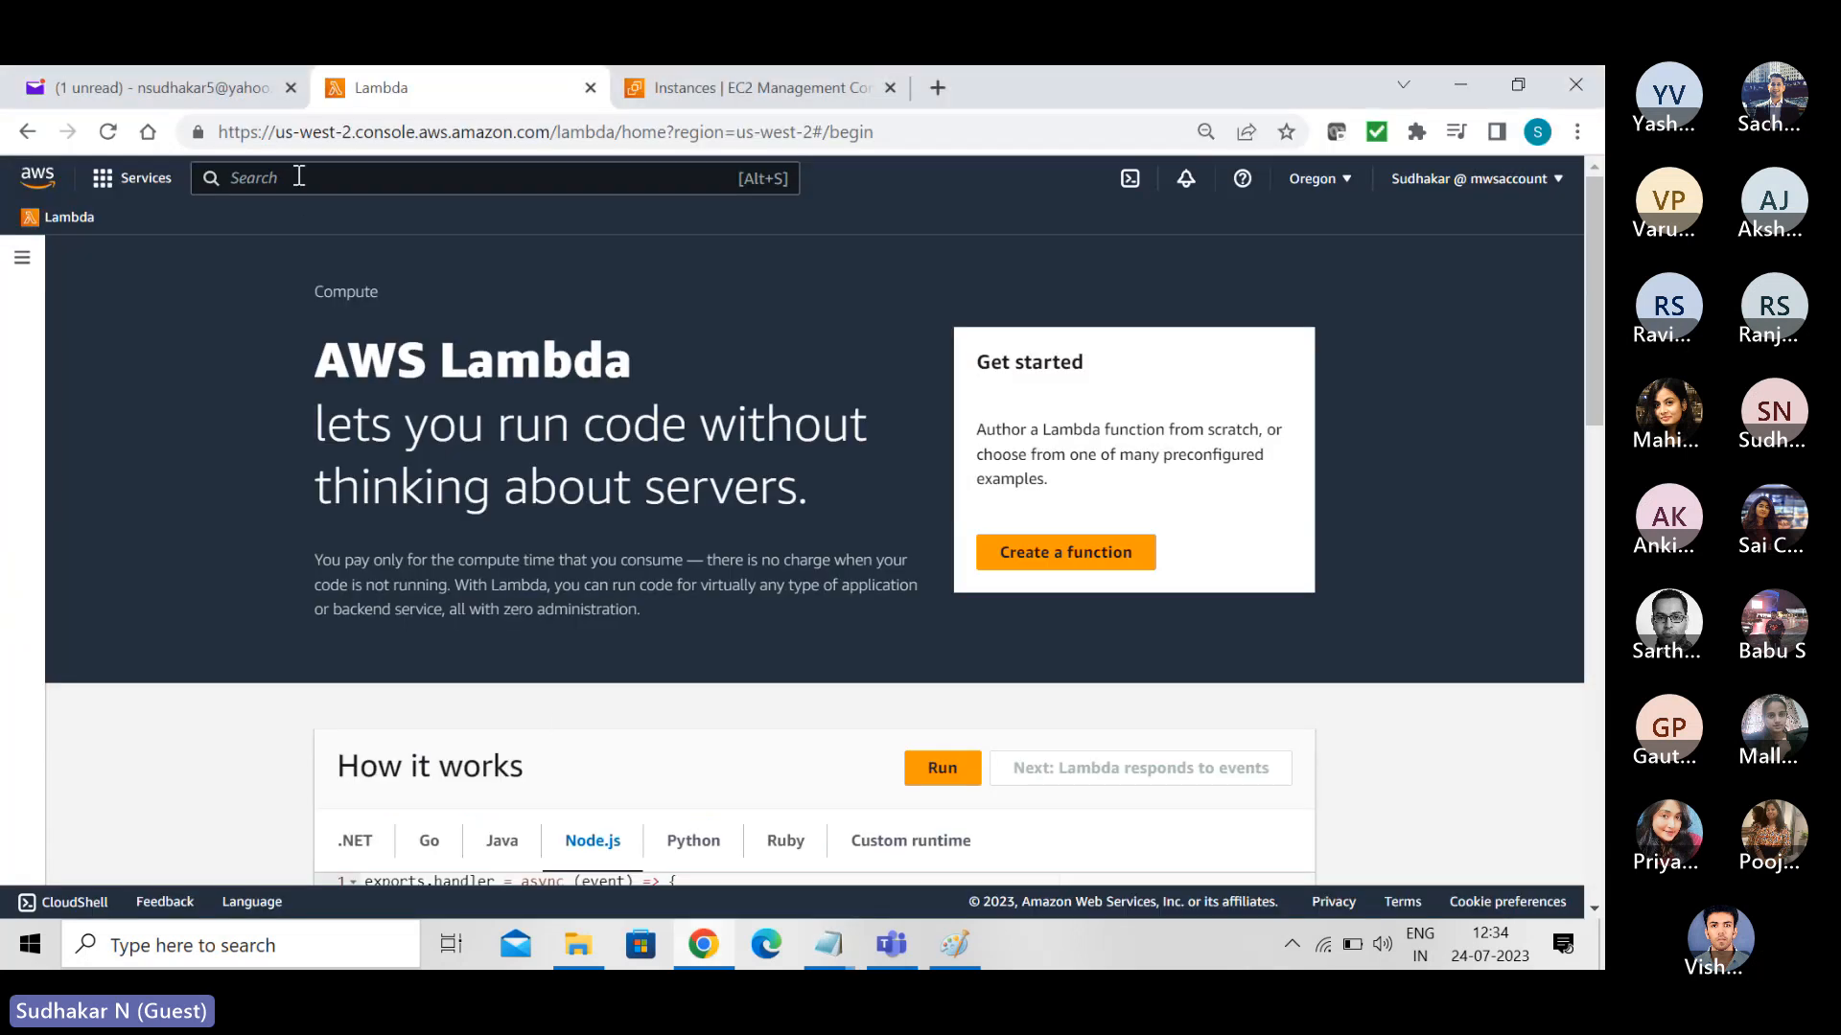
pyautogui.write('s3')
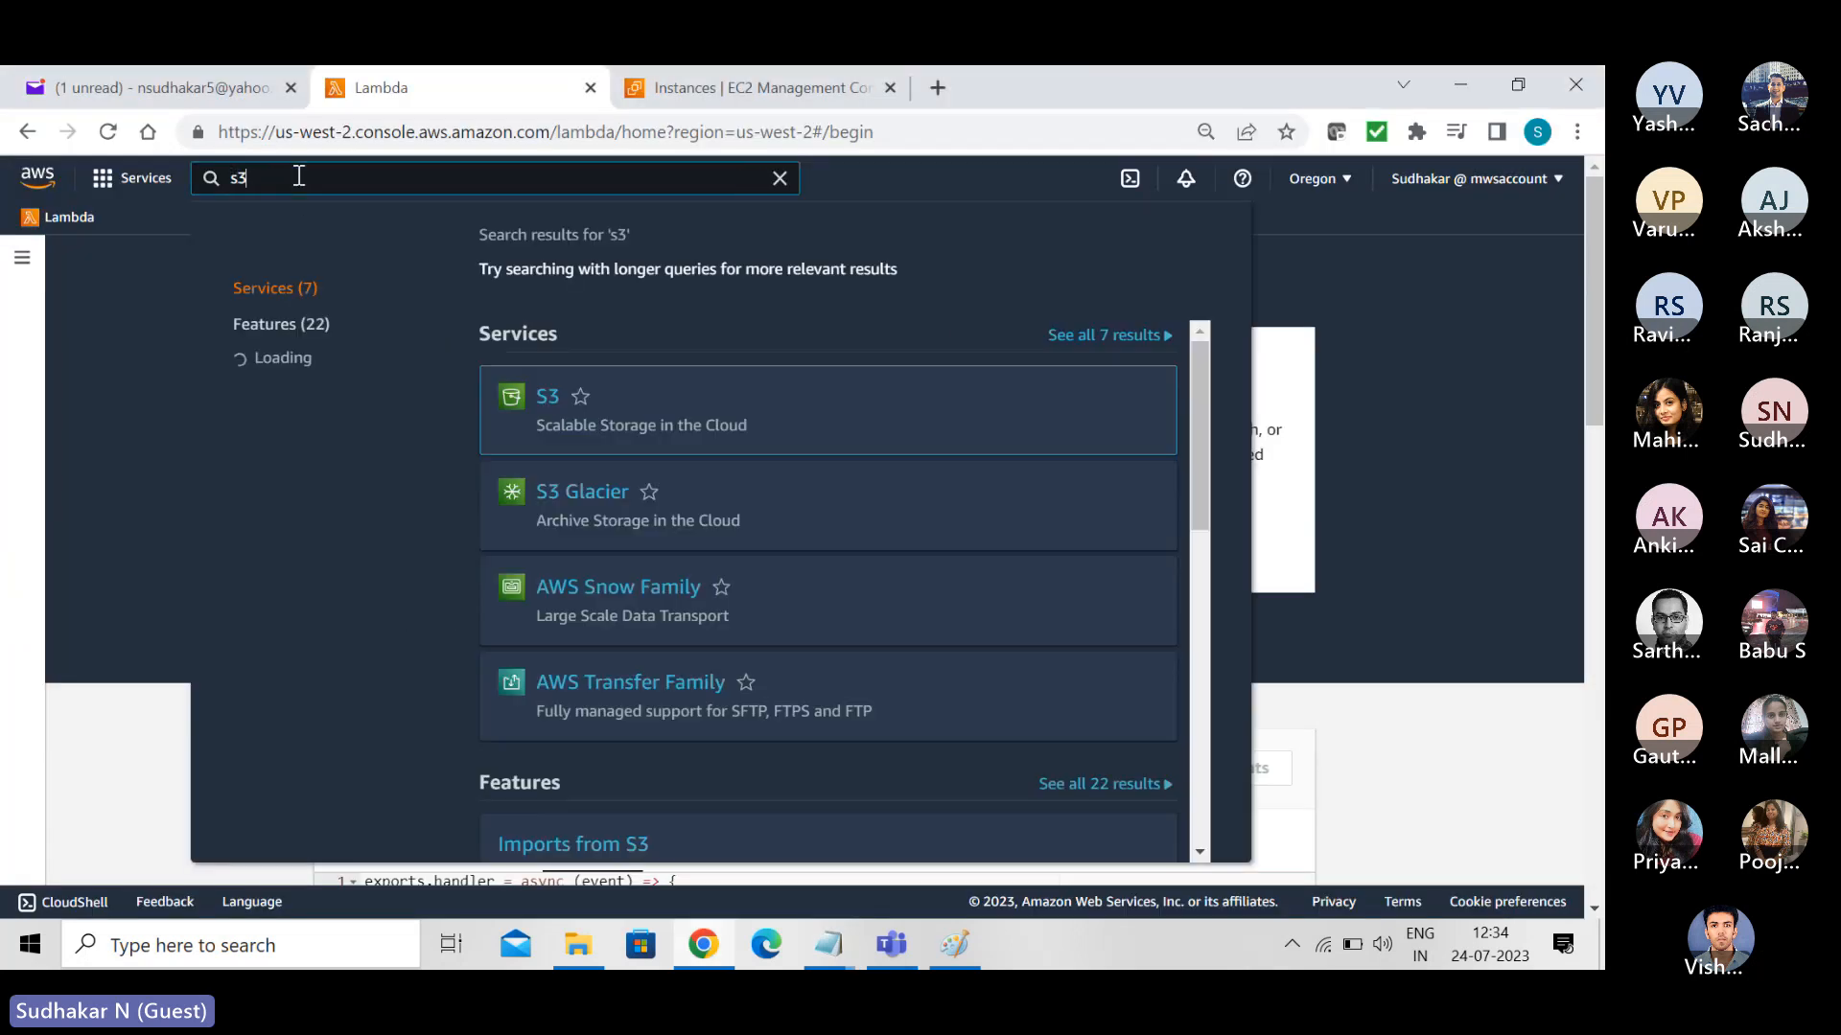
pyautogui.click(546, 399)
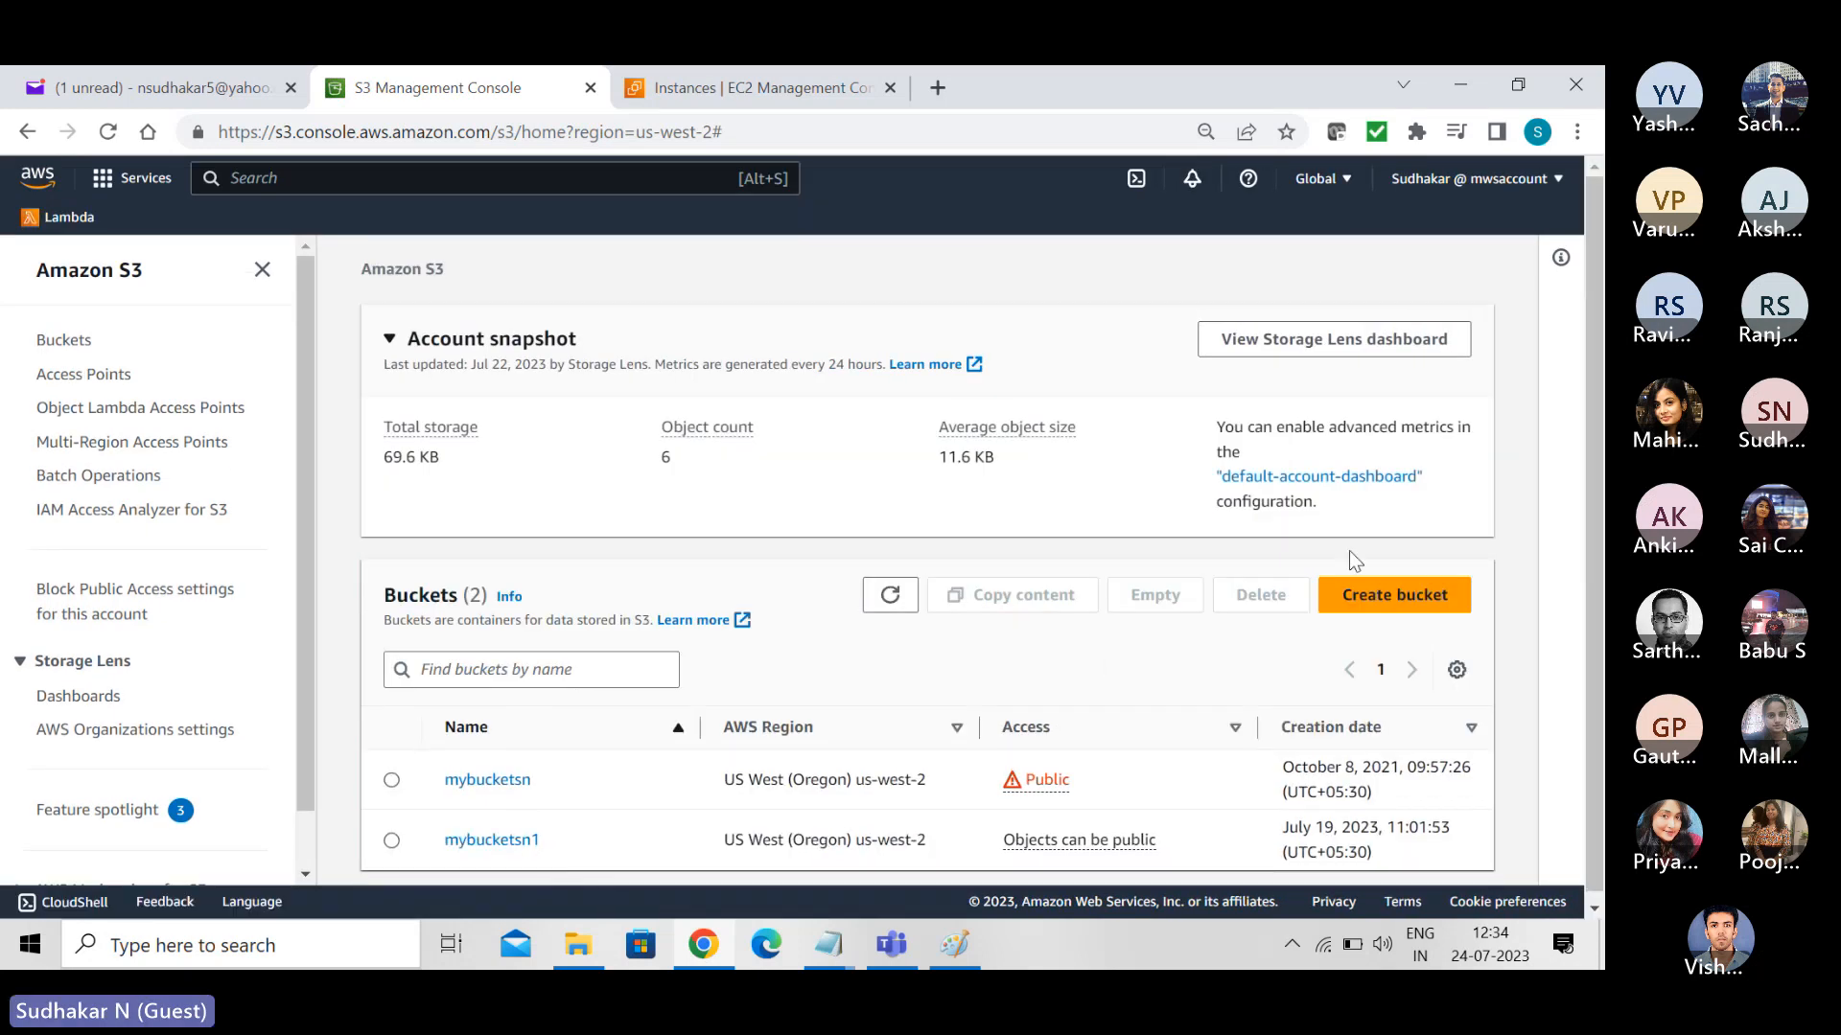
pyautogui.click(1389, 596)
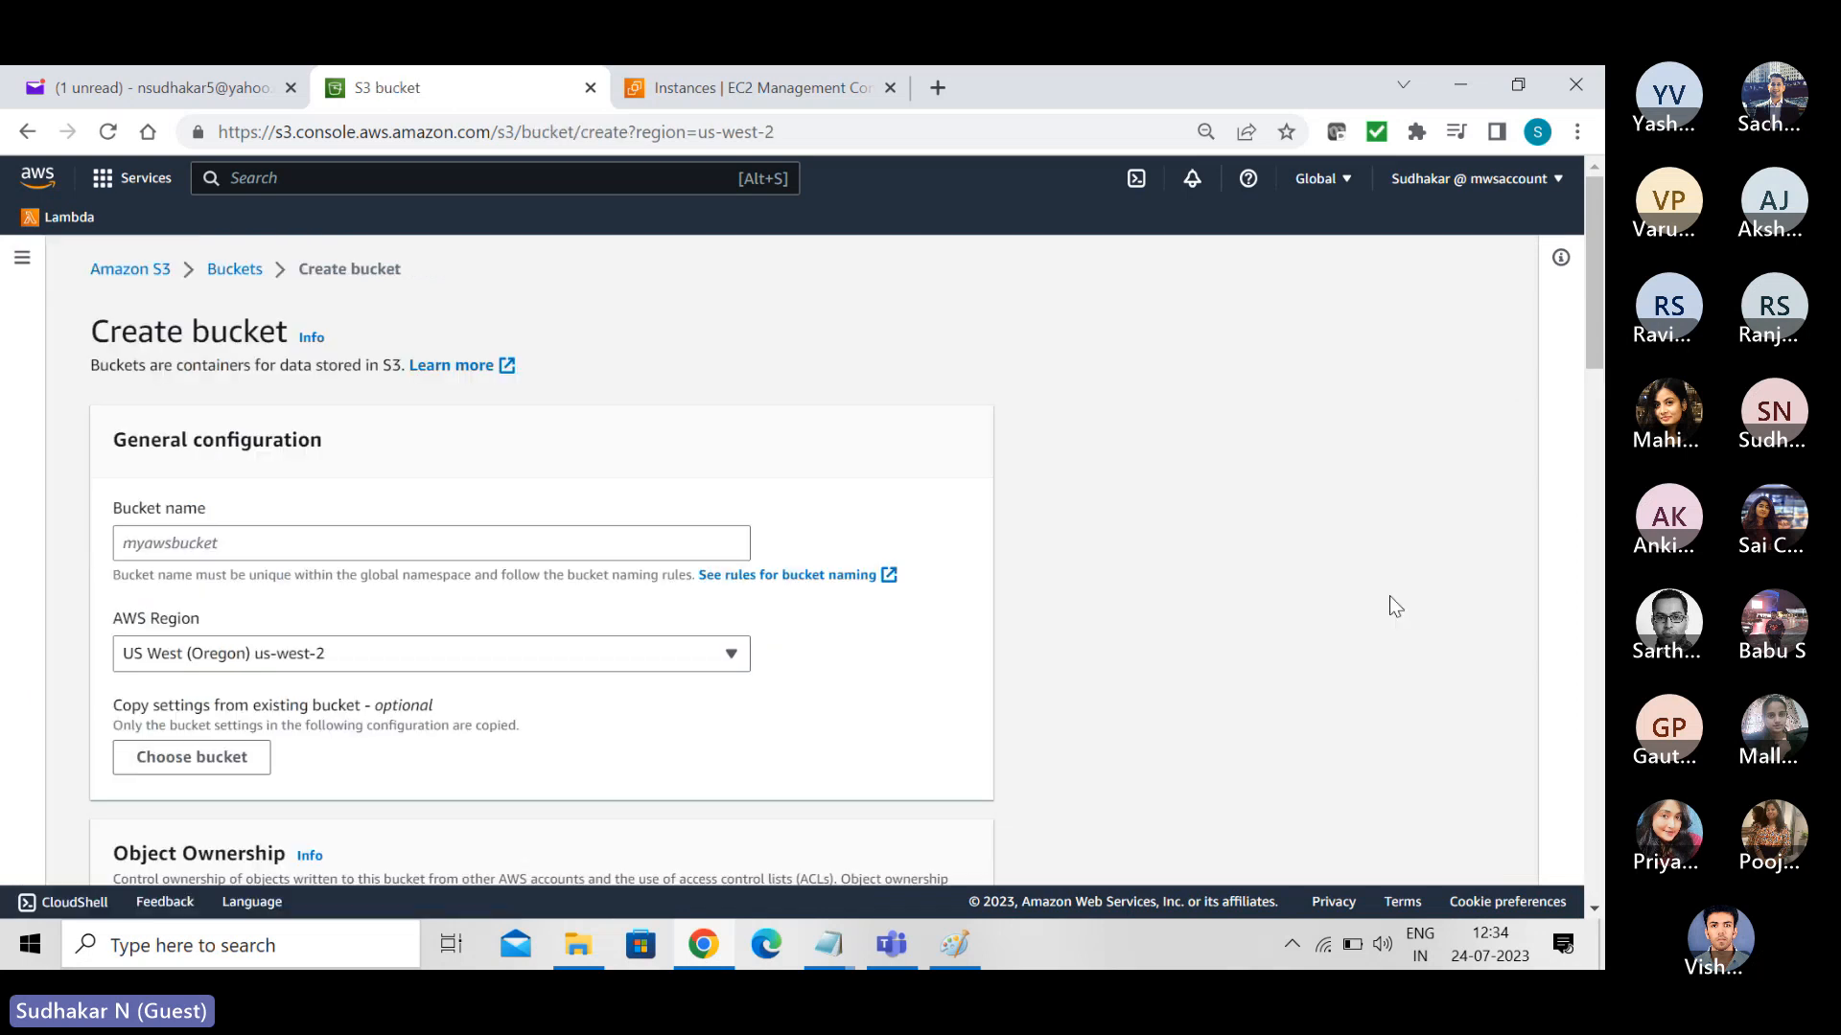
pyautogui.click(466, 542)
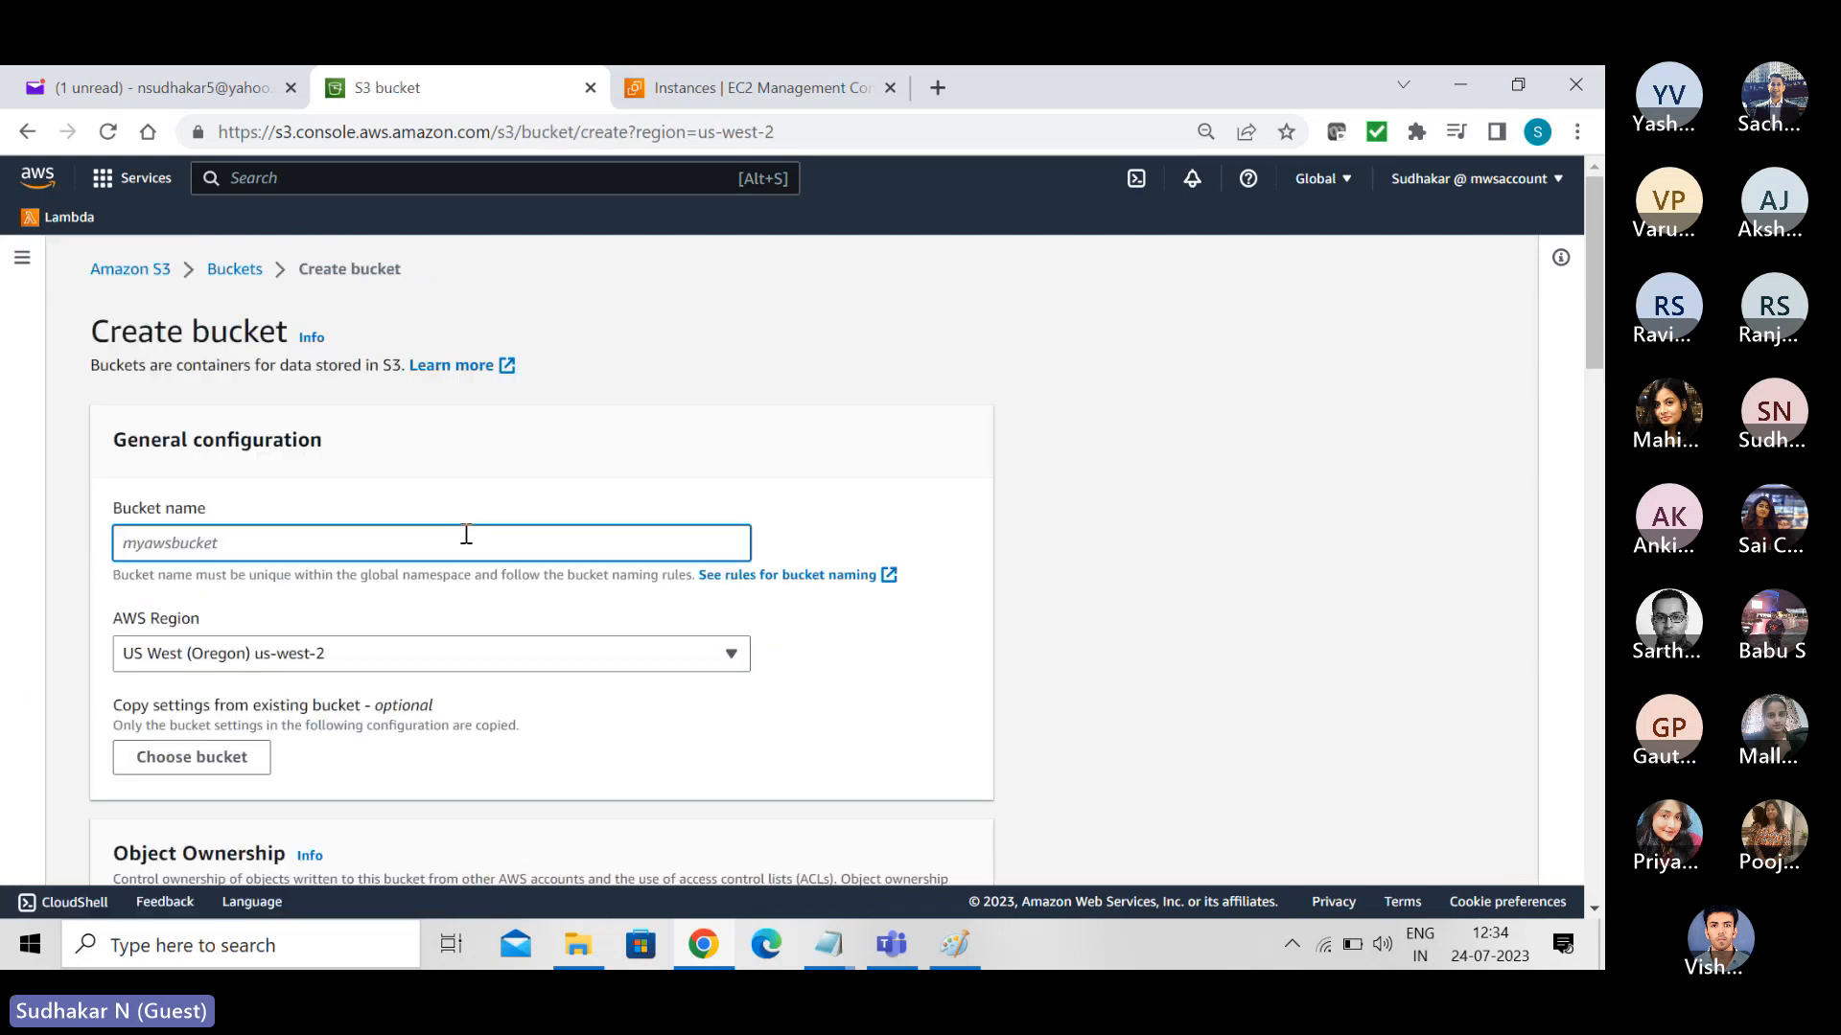
pyautogui.write('myb')
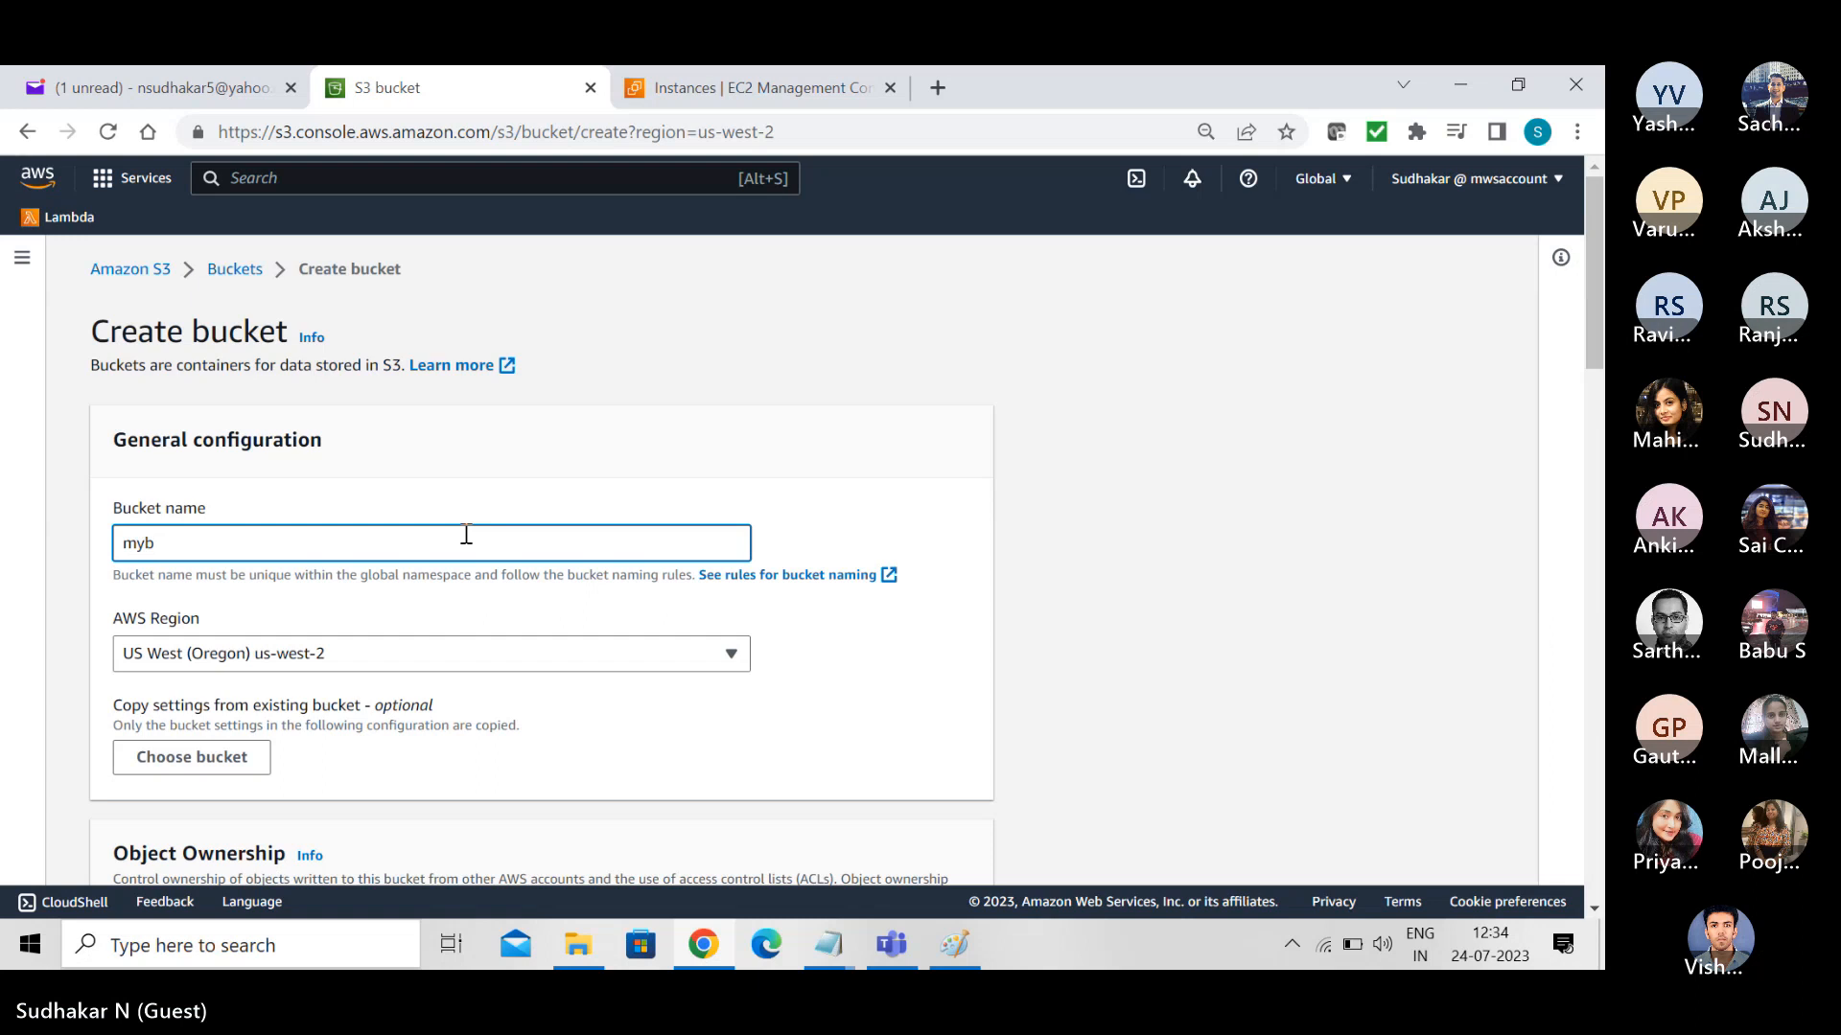
pyautogui.write('ucketsn2')
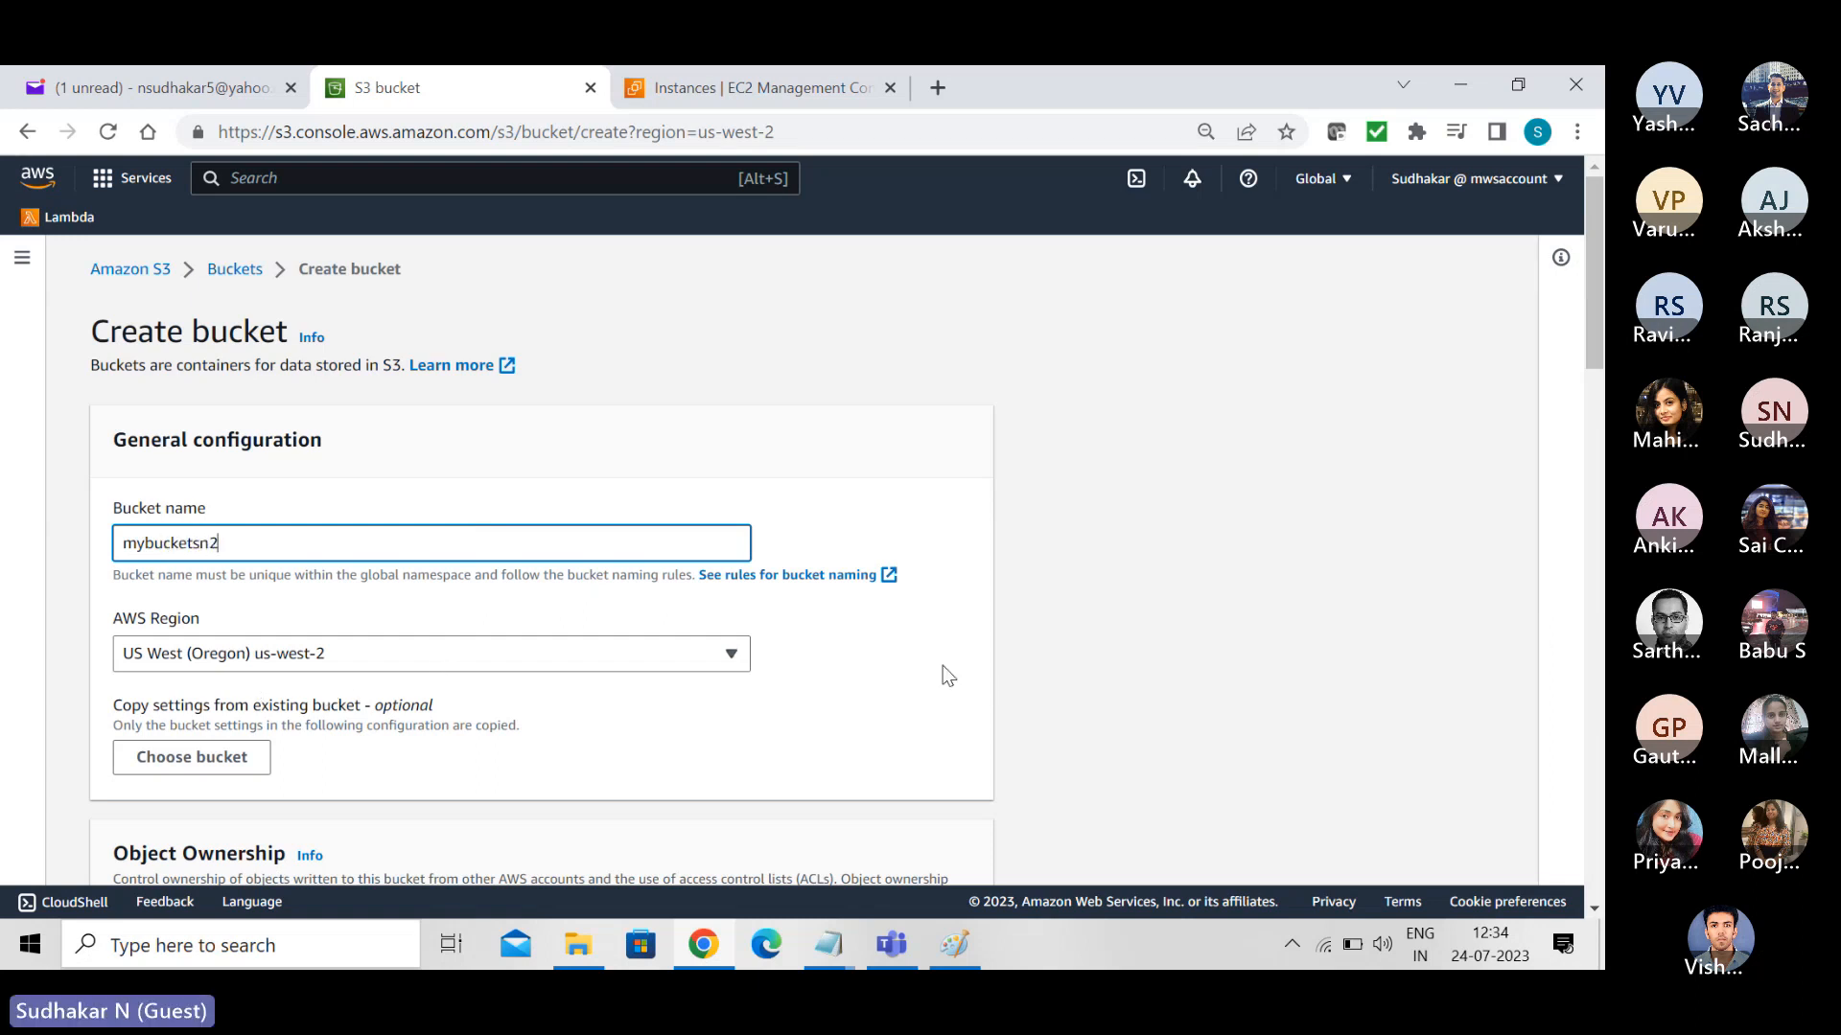
# - Enable ACLs for the new bucket and turn off Block all public access, acknowledging that its objects might become public
pyautogui.moveTo(1600, 259); pyautogui.dragTo(1600, 390)
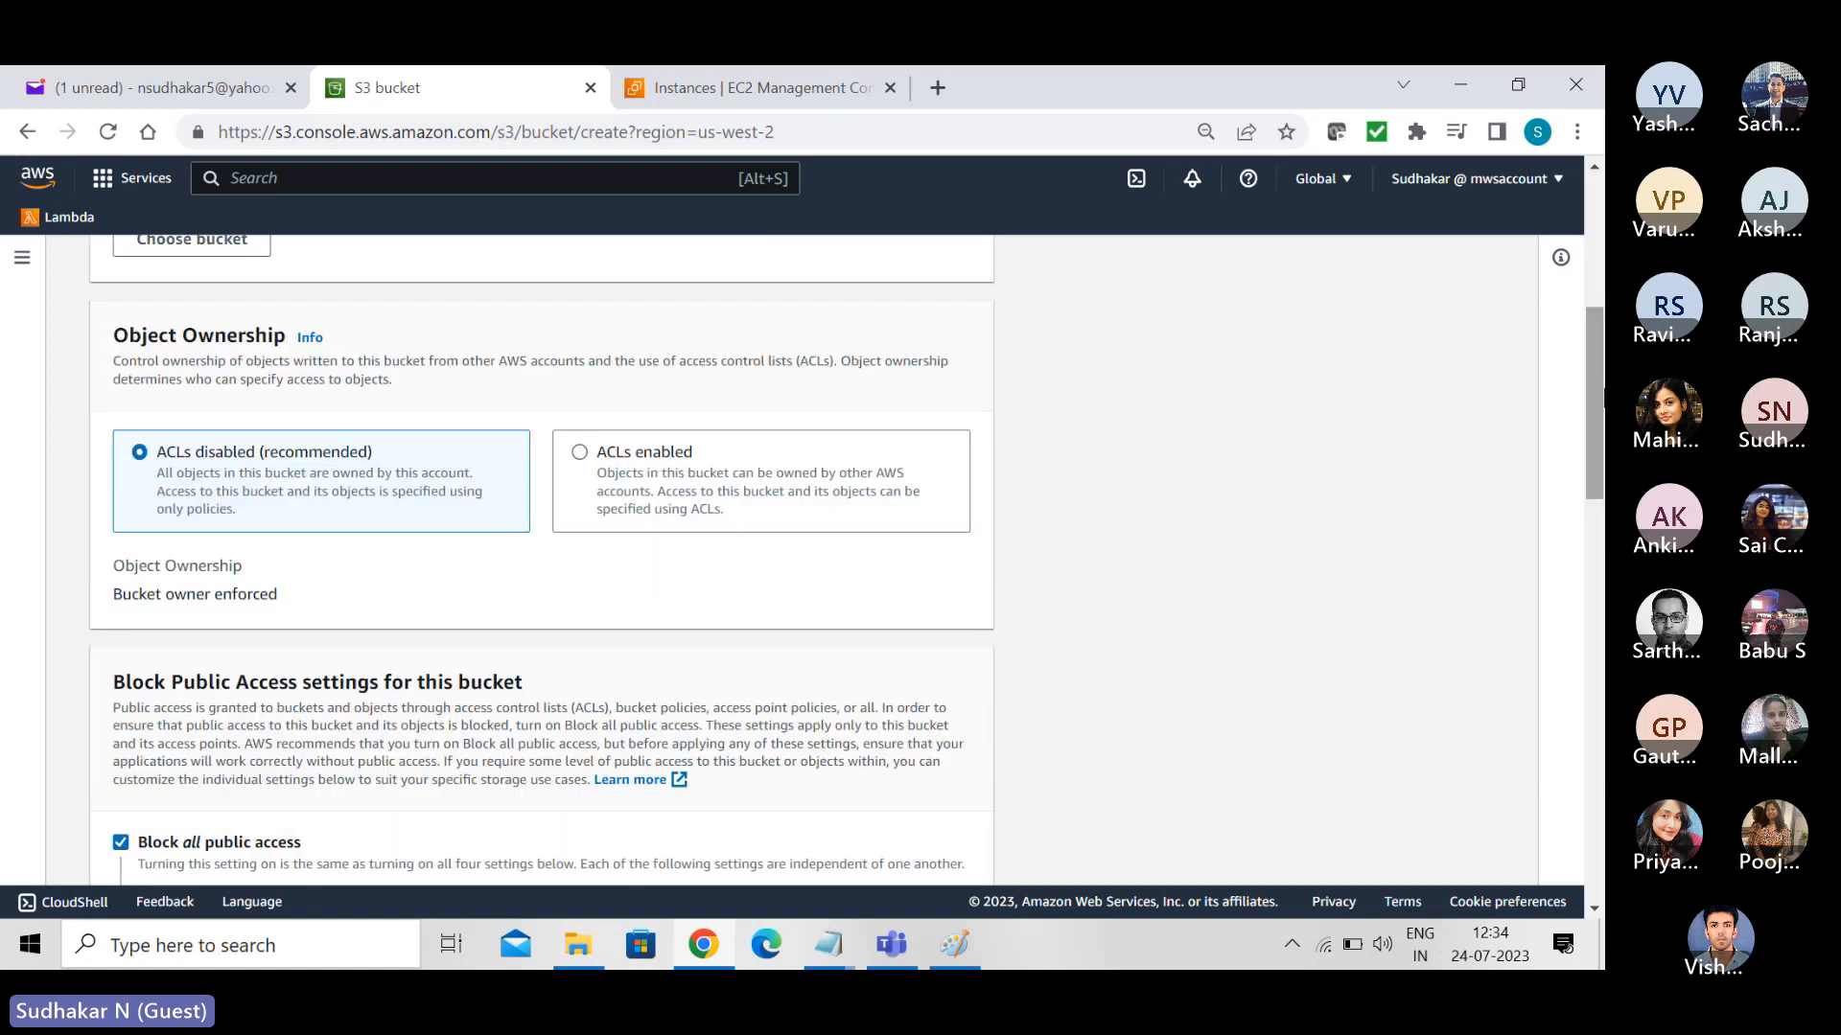
pyautogui.click(581, 454)
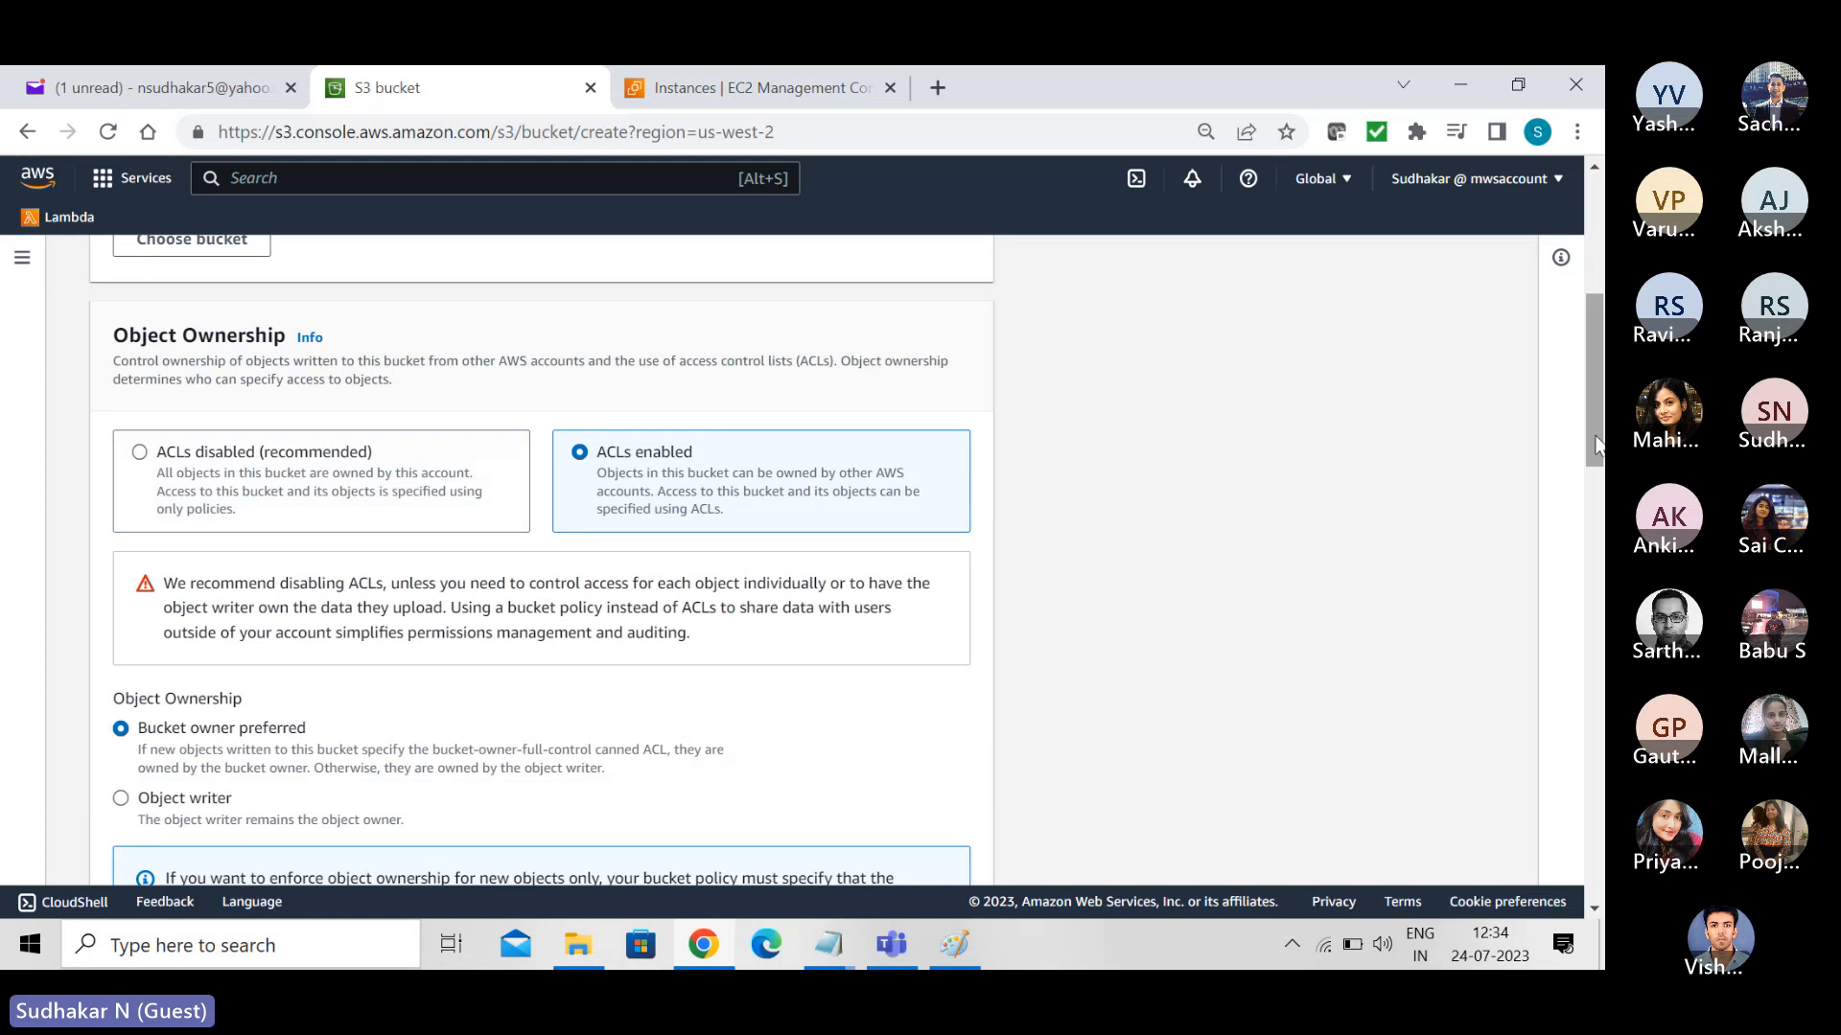
pyautogui.moveTo(1597, 430); pyautogui.dragTo(1447, 566)
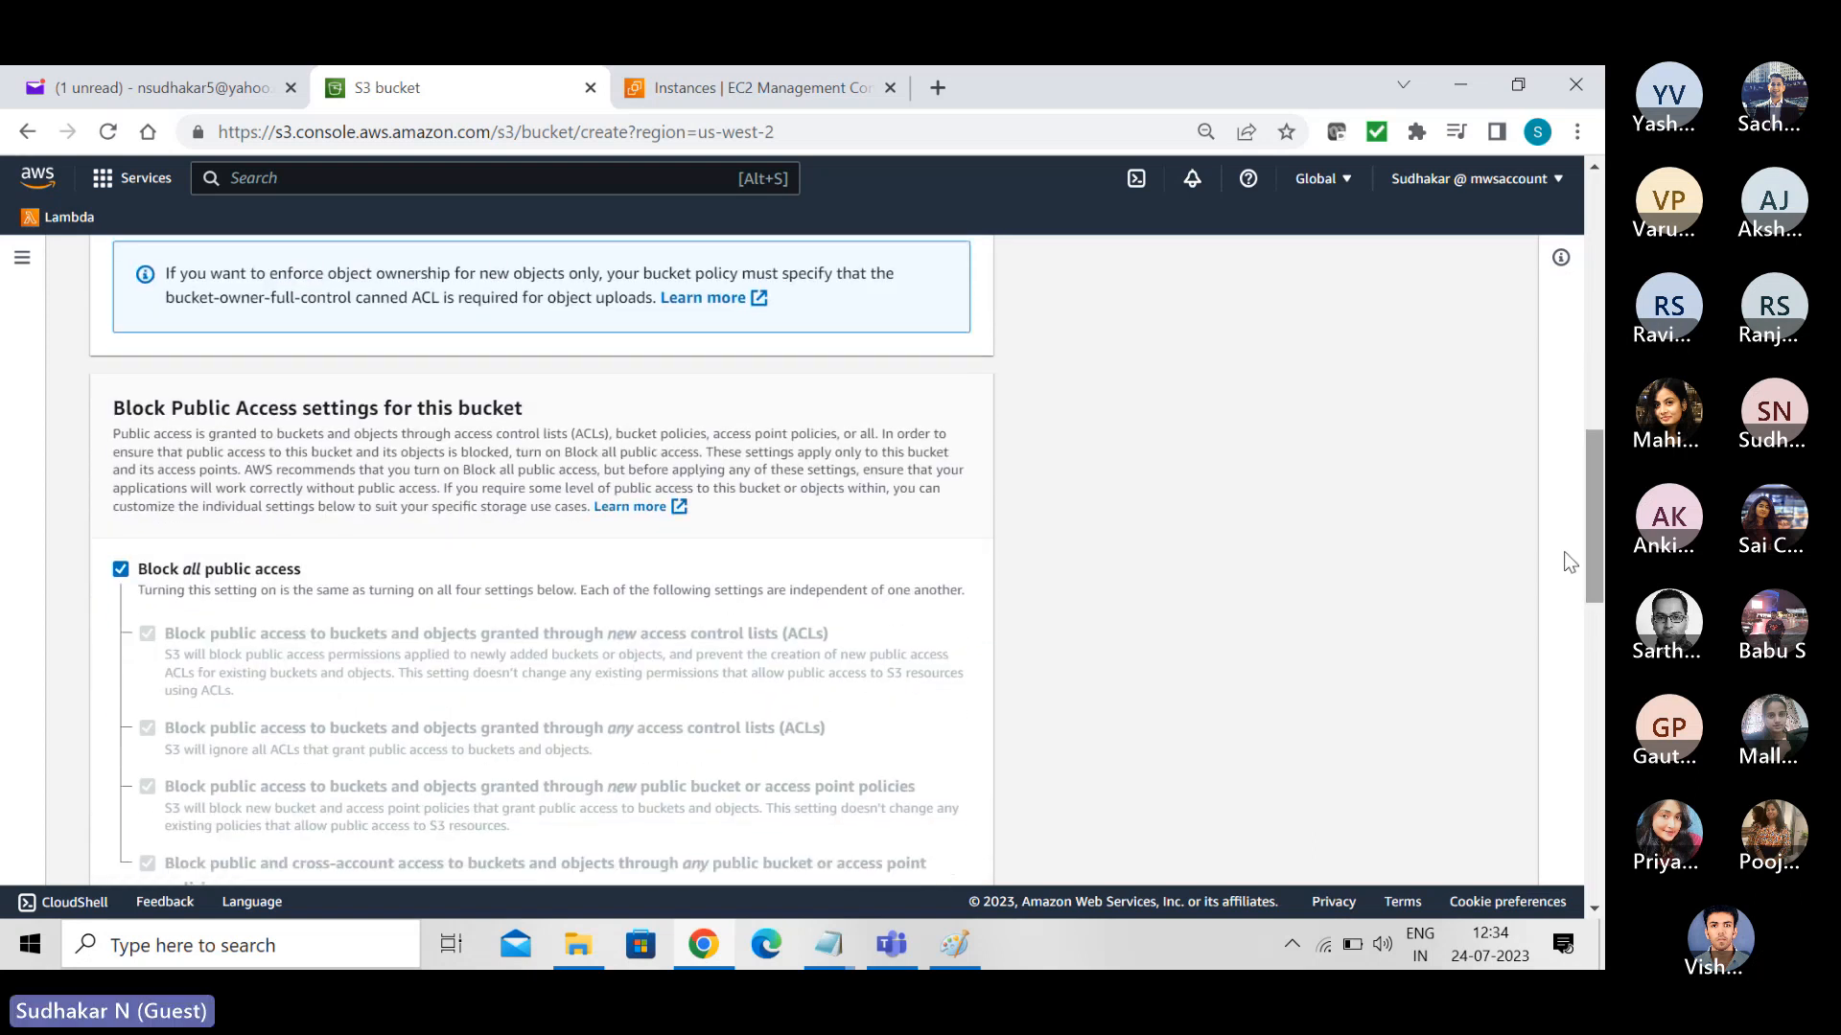
pyautogui.click(122, 574)
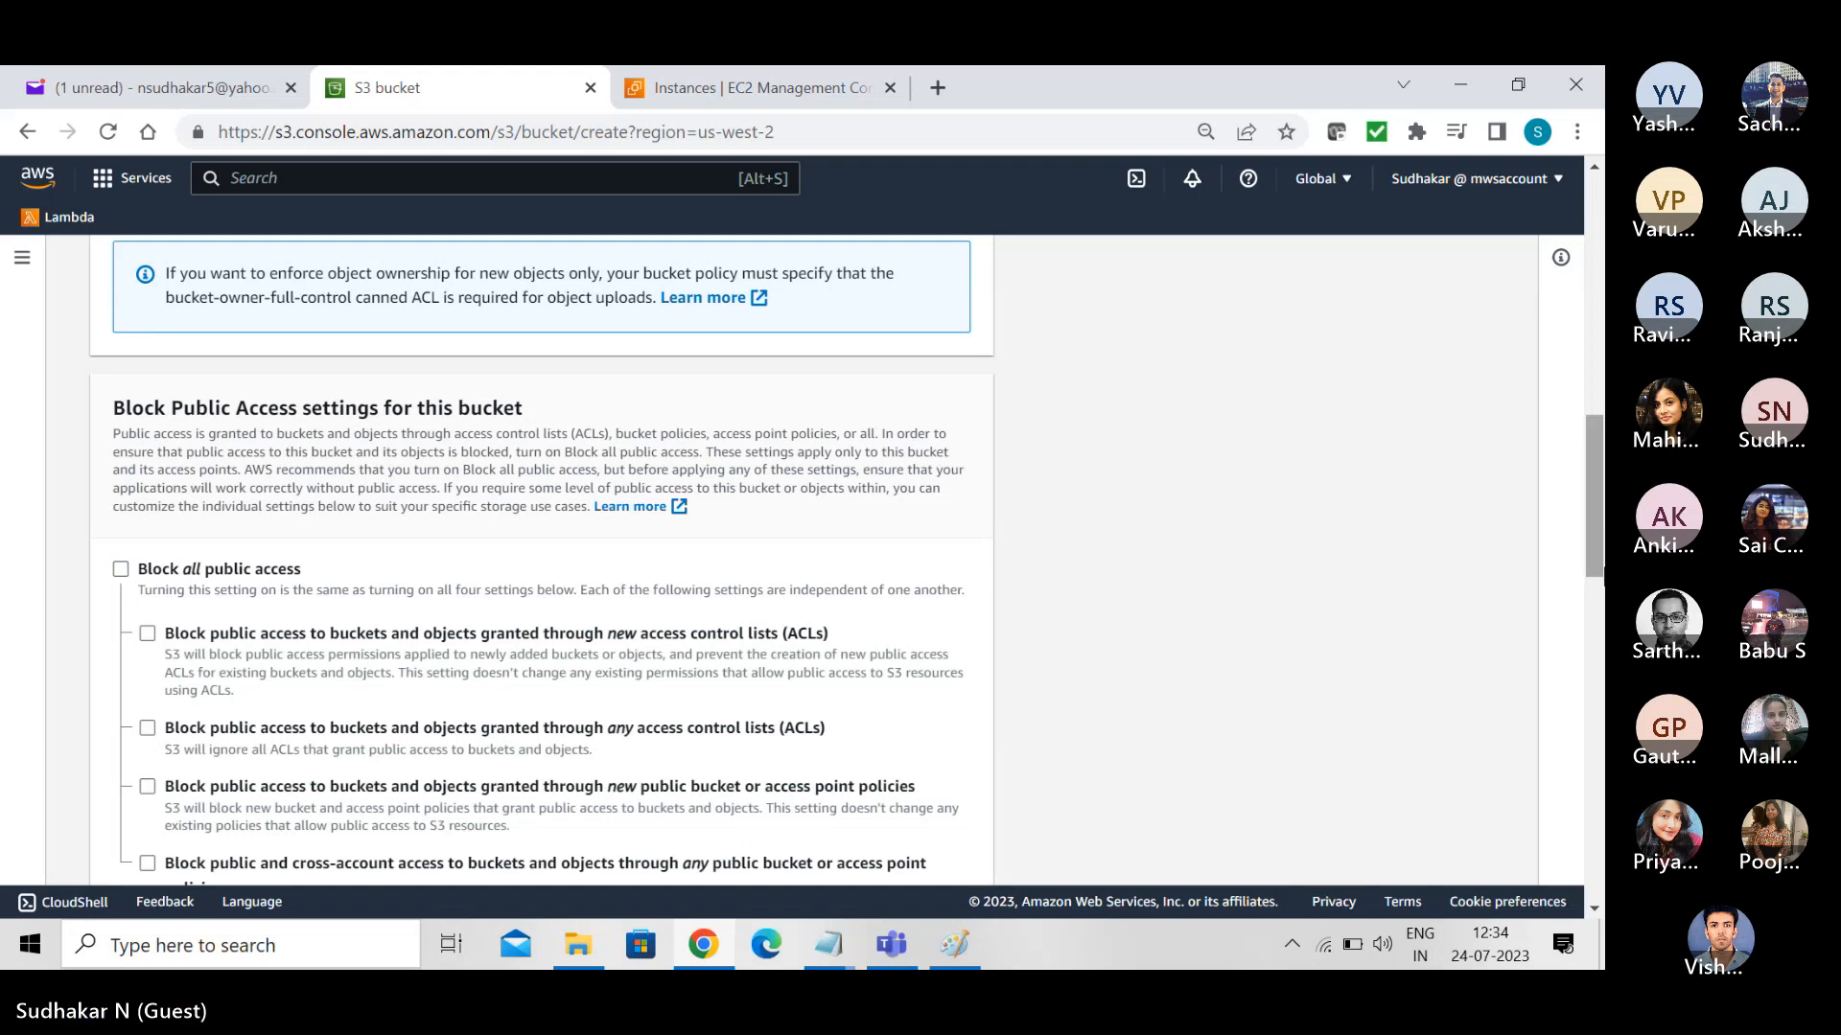
pyautogui.moveTo(1598, 553); pyautogui.dragTo(1599, 703)
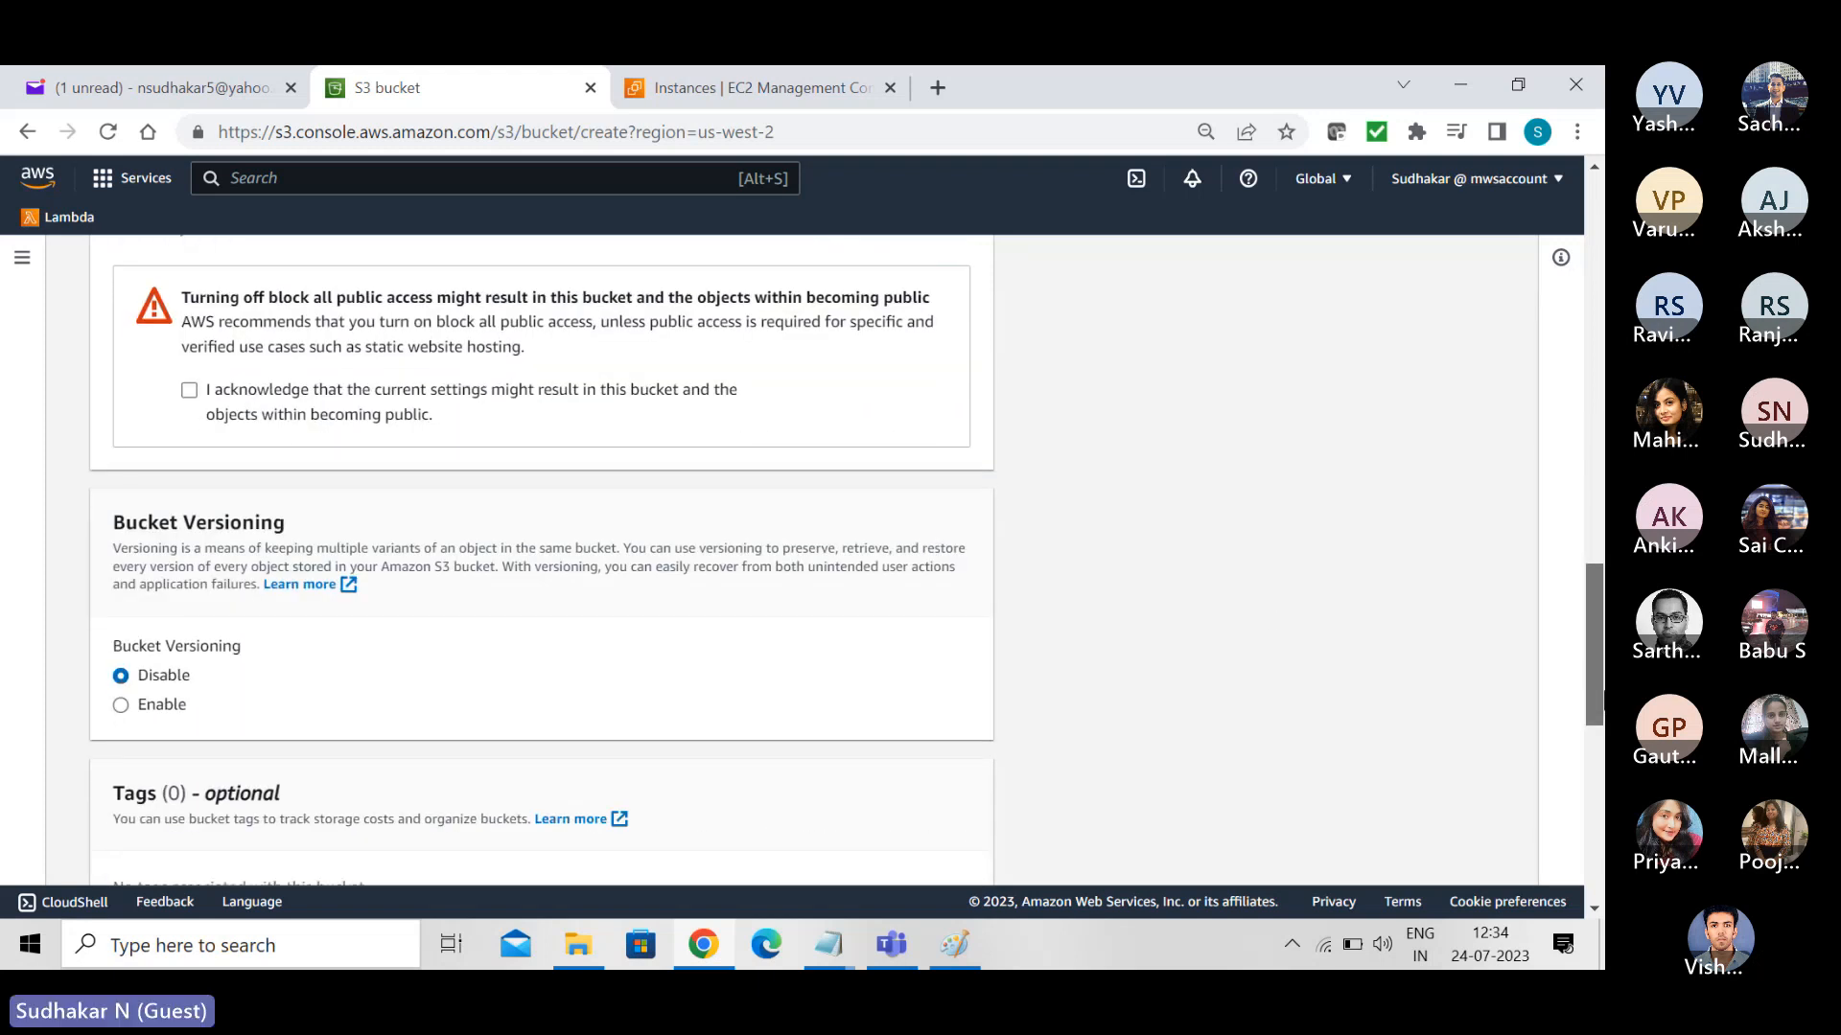
pyautogui.click(191, 392)
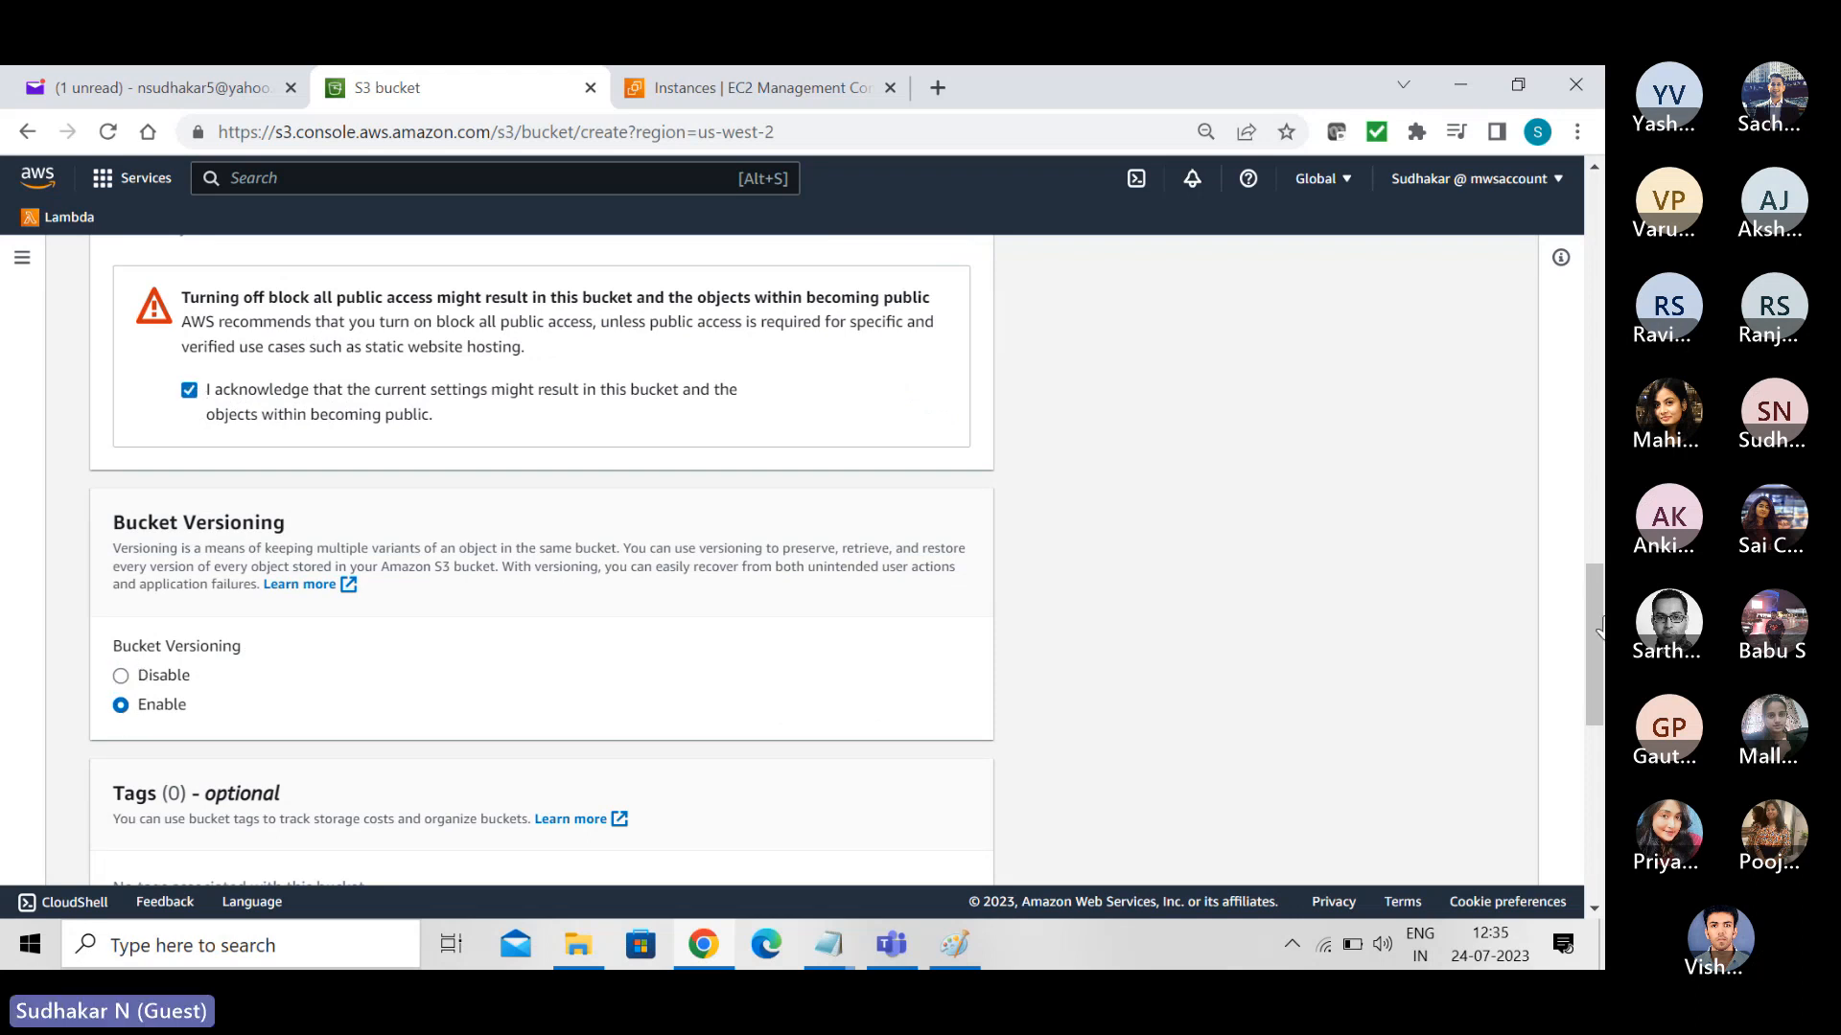
# - Disable the Bucket Key under default encryption and try to create the bucket
pyautogui.moveTo(1598, 633); pyautogui.dragTo(1602, 810)
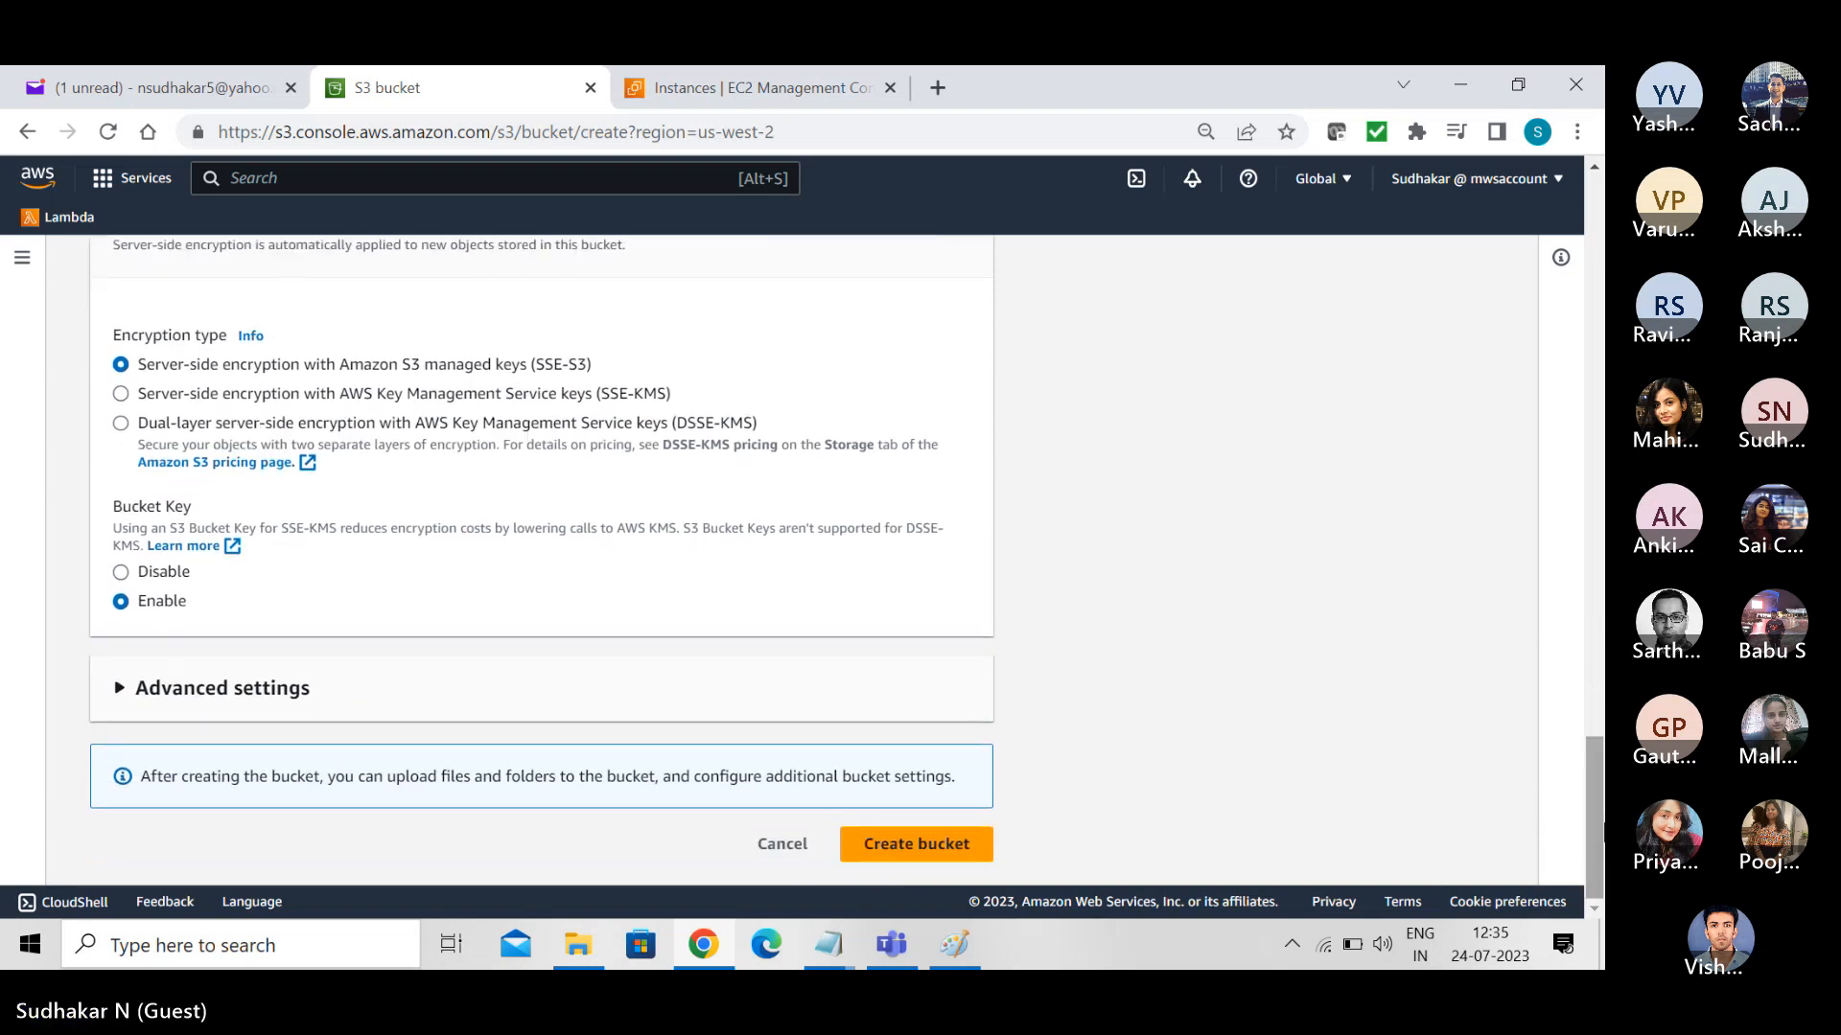
pyautogui.click(123, 573)
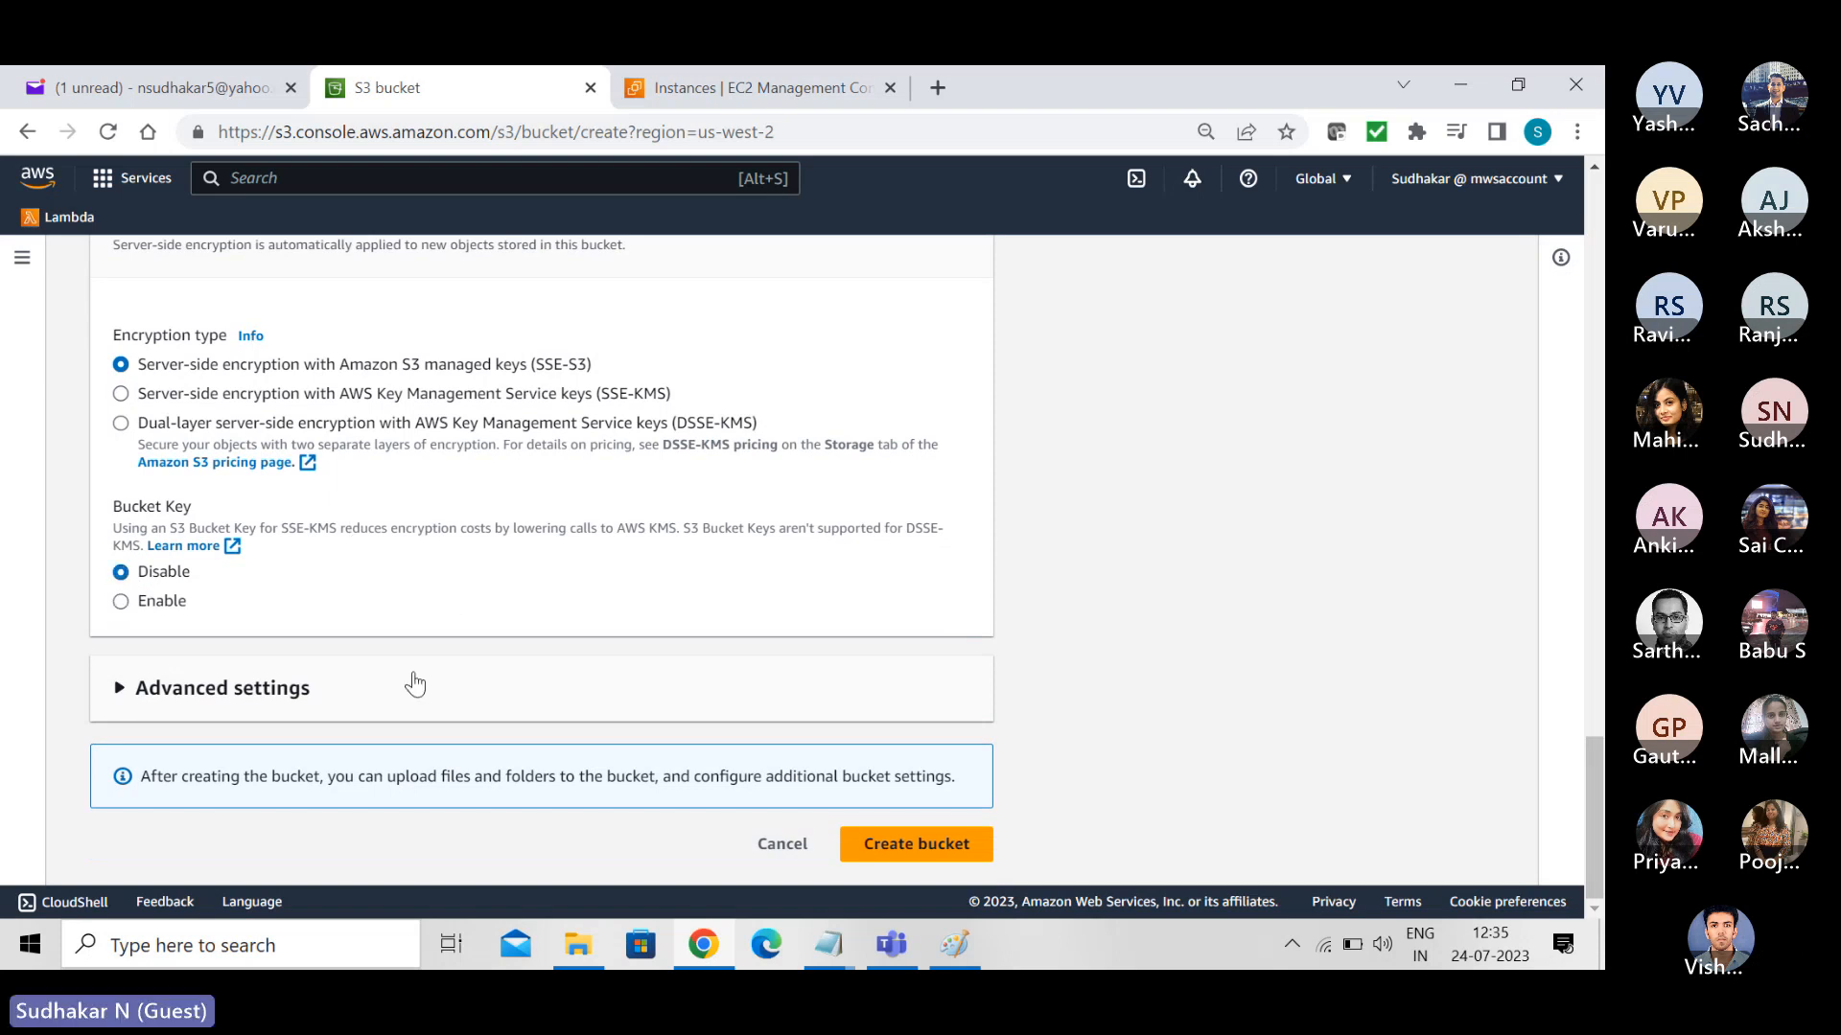
pyautogui.click(908, 847)
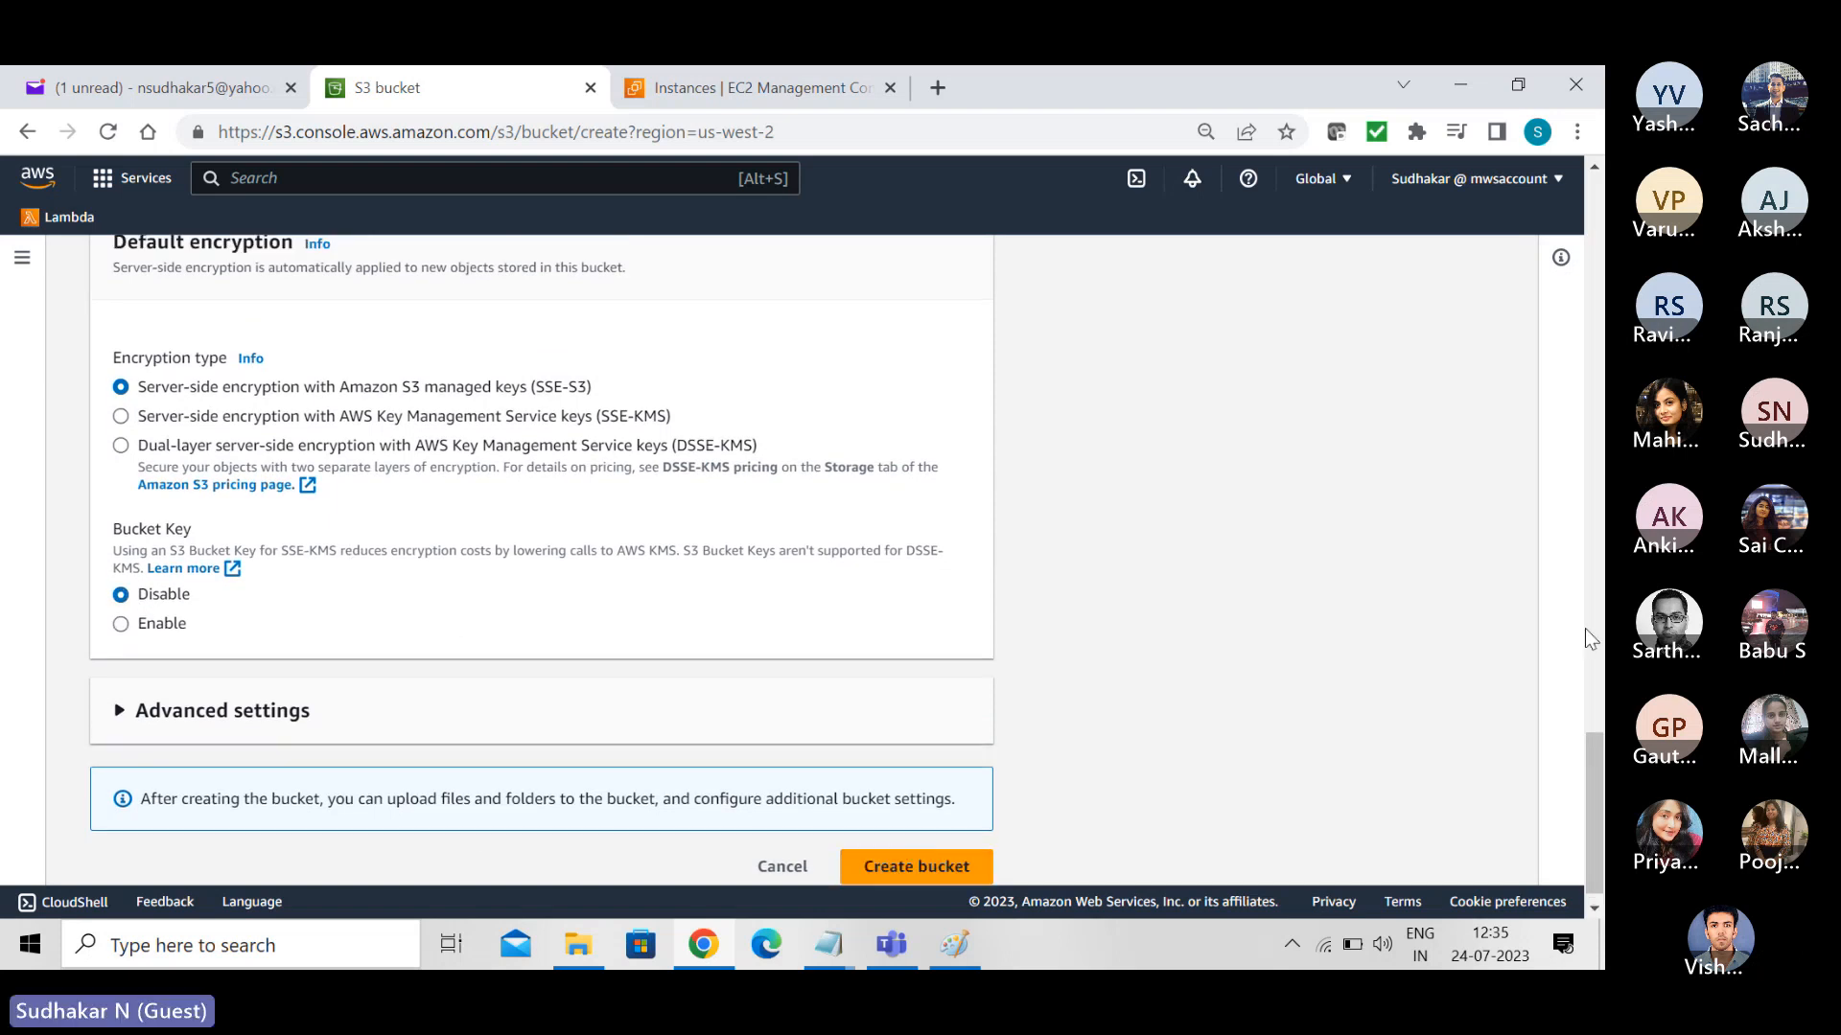
# - Change the bucket name to mybucketsn4, create the bucket and show it in the bucket list
pyautogui.moveTo(1598, 772); pyautogui.dragTo(1598, 174)
pyautogui.click(279, 551)
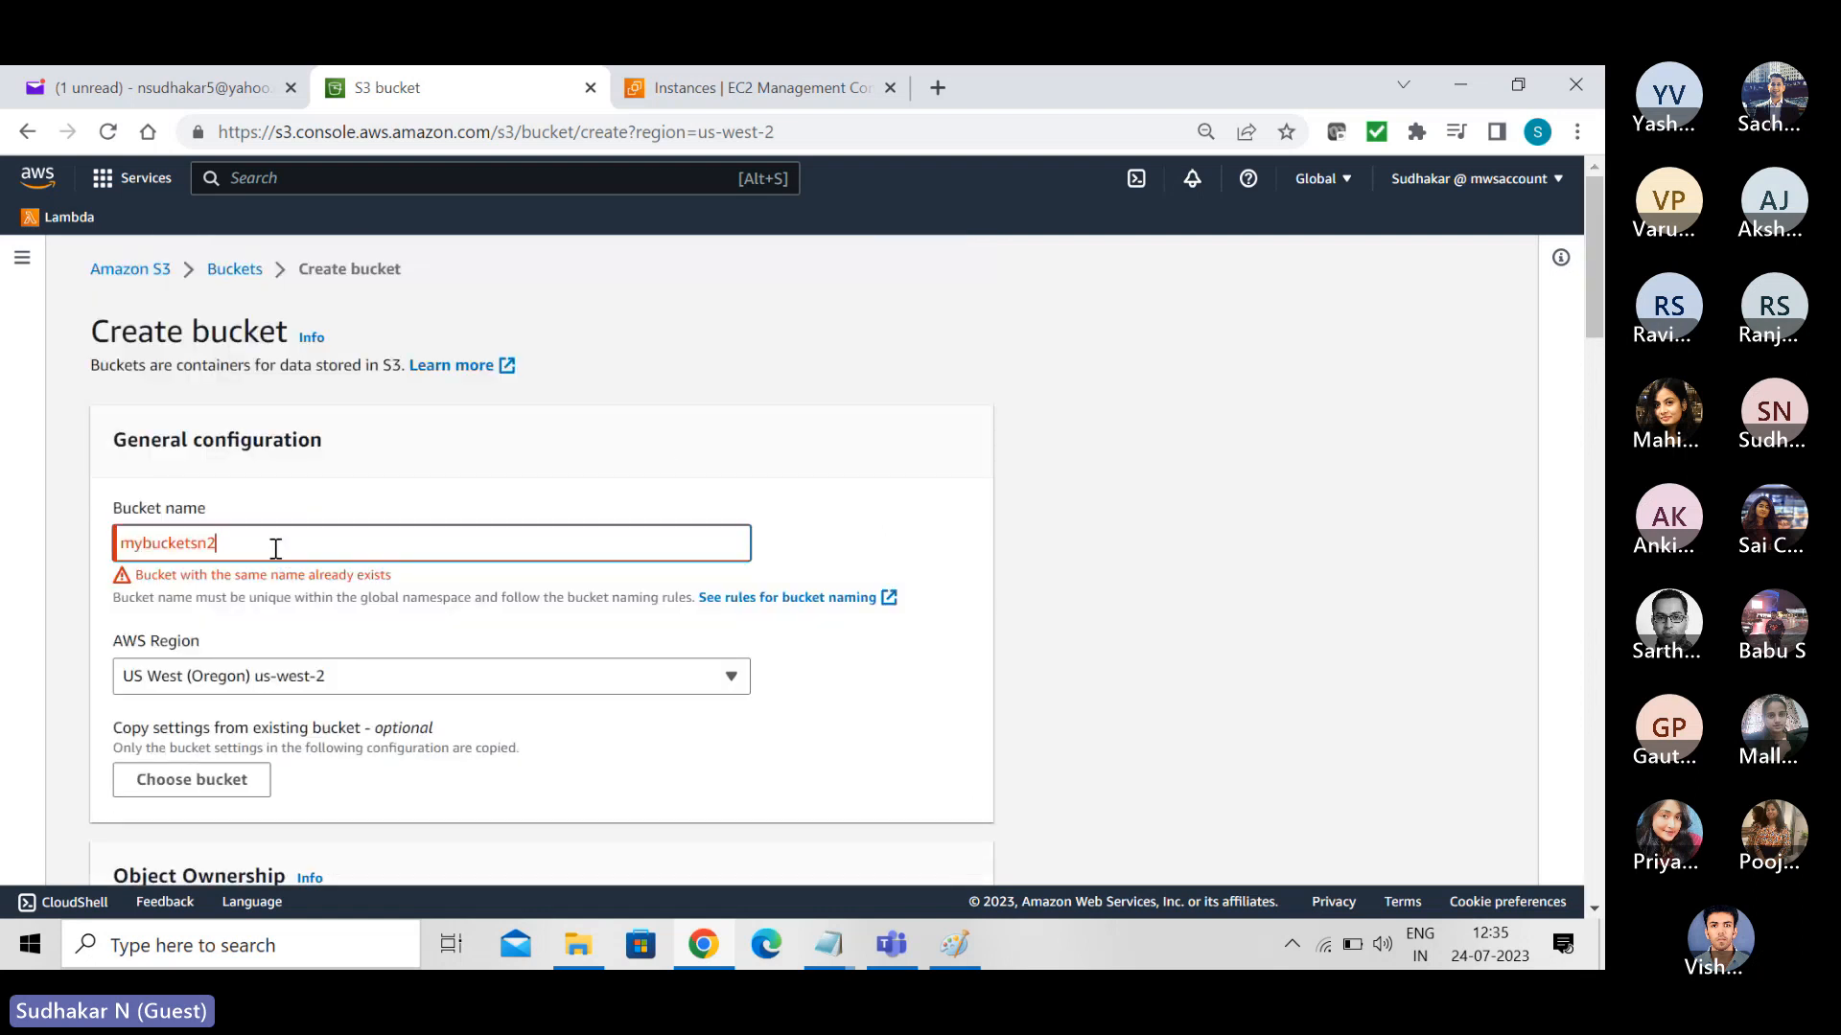
pyautogui.press('BackSpace')
pyautogui.write('4')
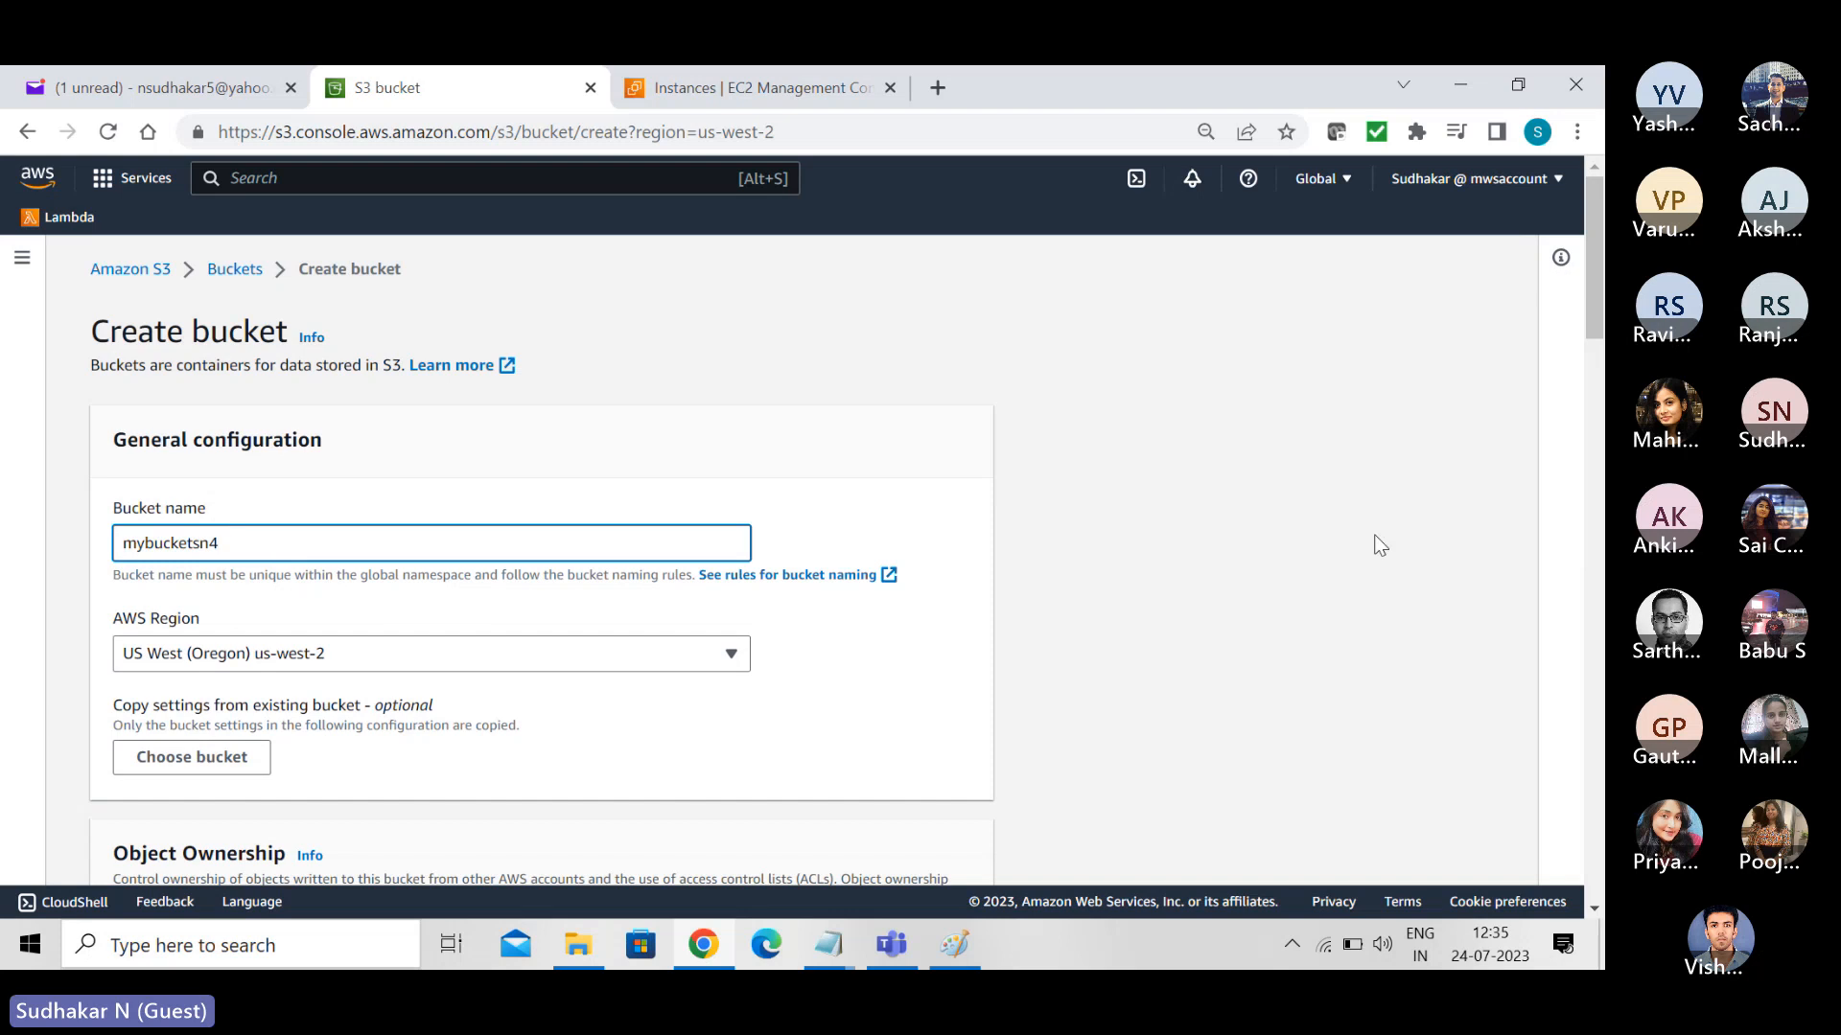
pyautogui.moveTo(1598, 311); pyautogui.dragTo(1598, 872)
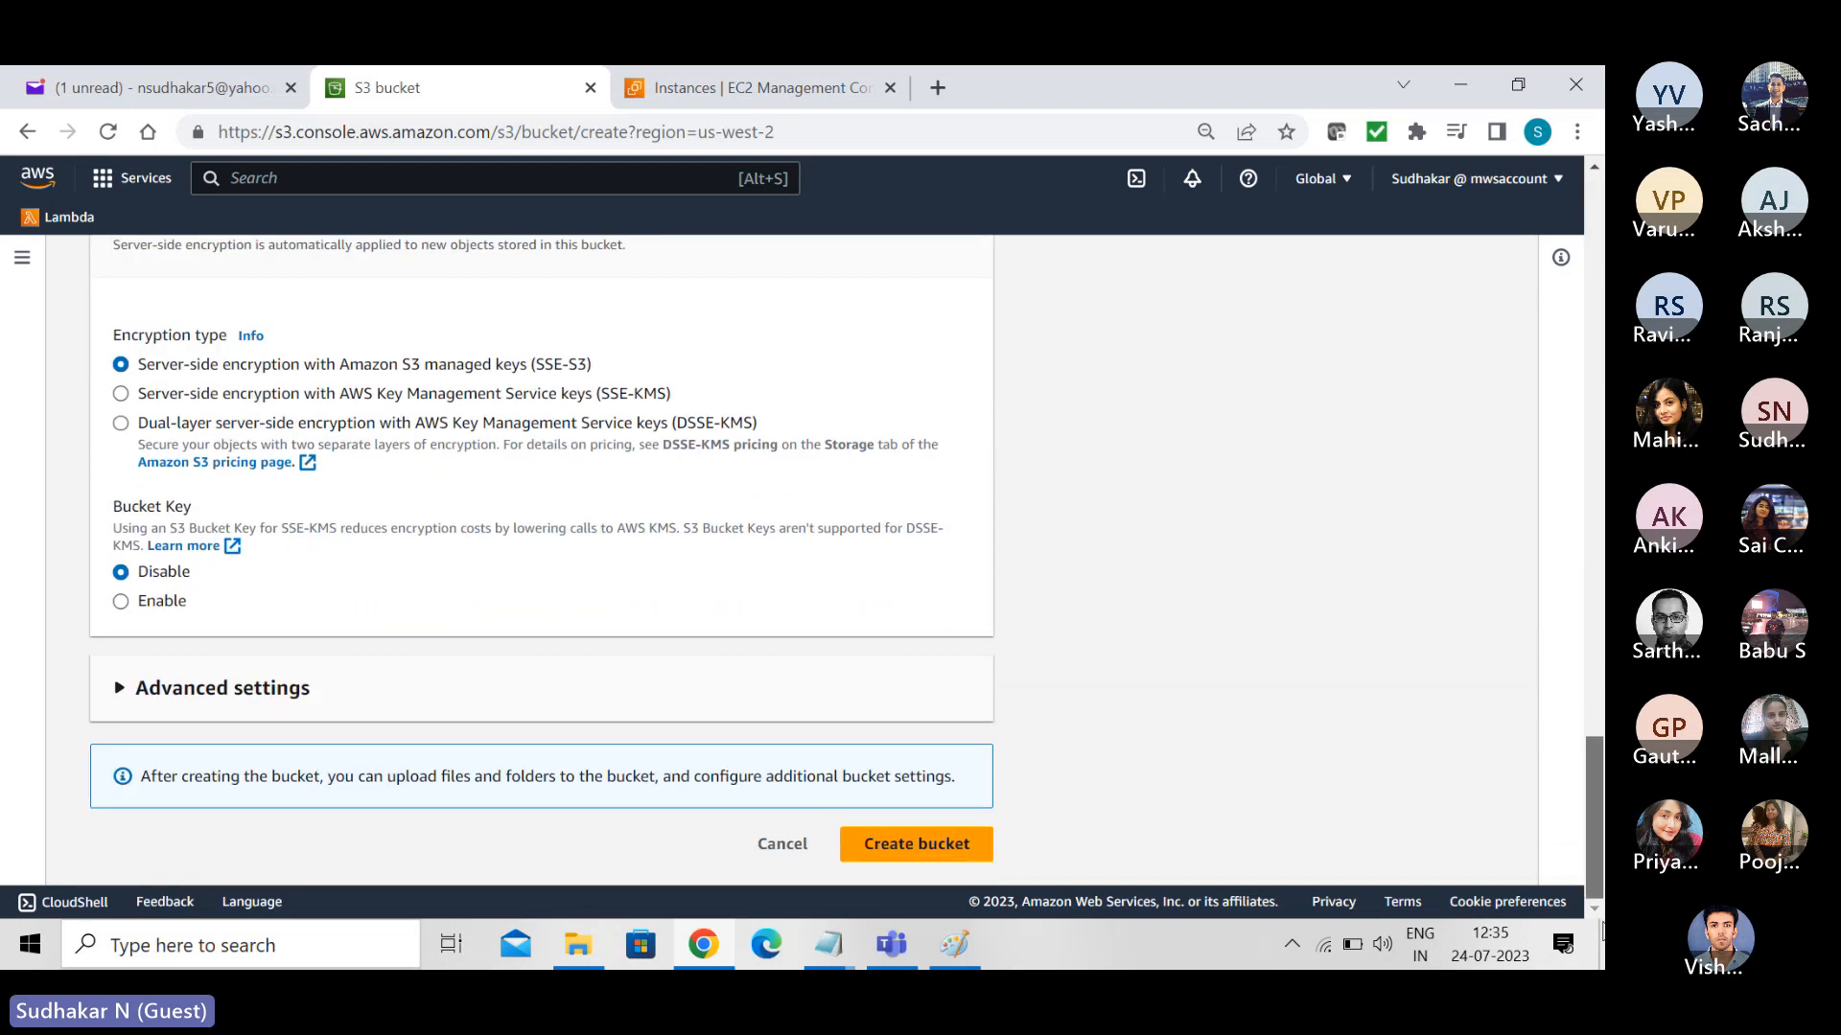
pyautogui.click(922, 843)
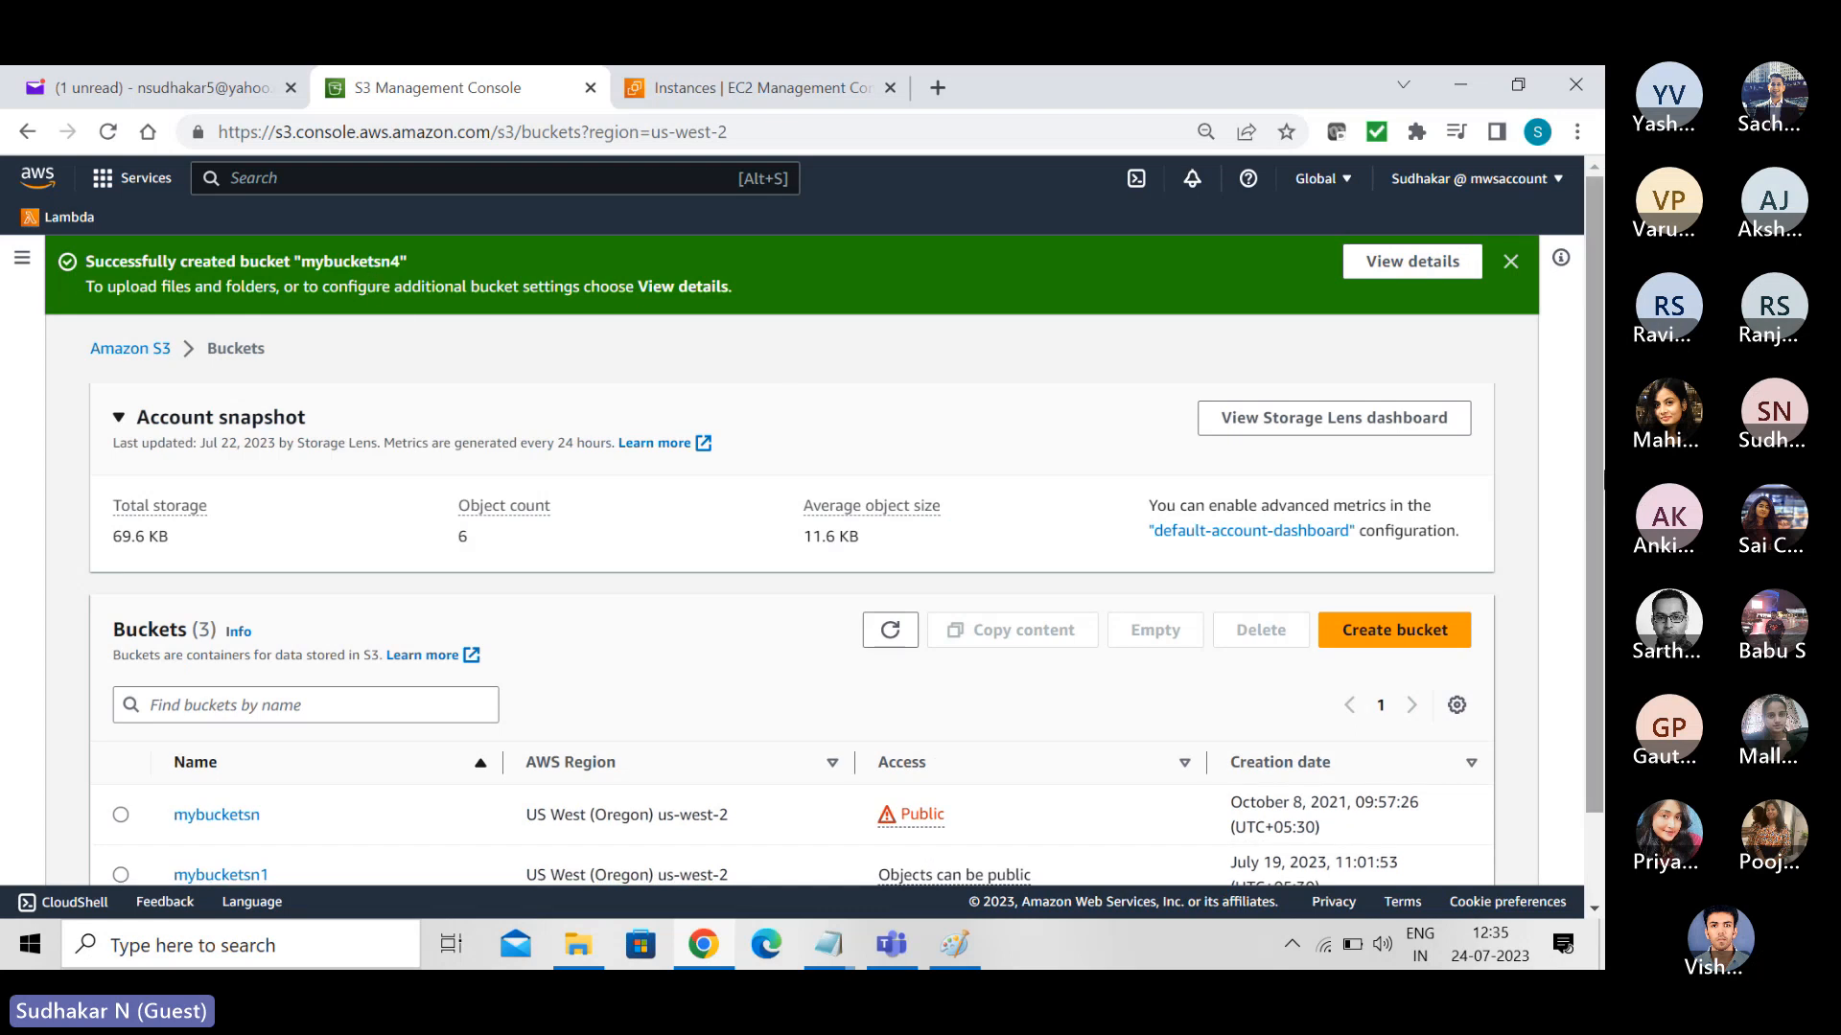
pyautogui.moveTo(1598, 467); pyautogui.dragTo(1602, 698)
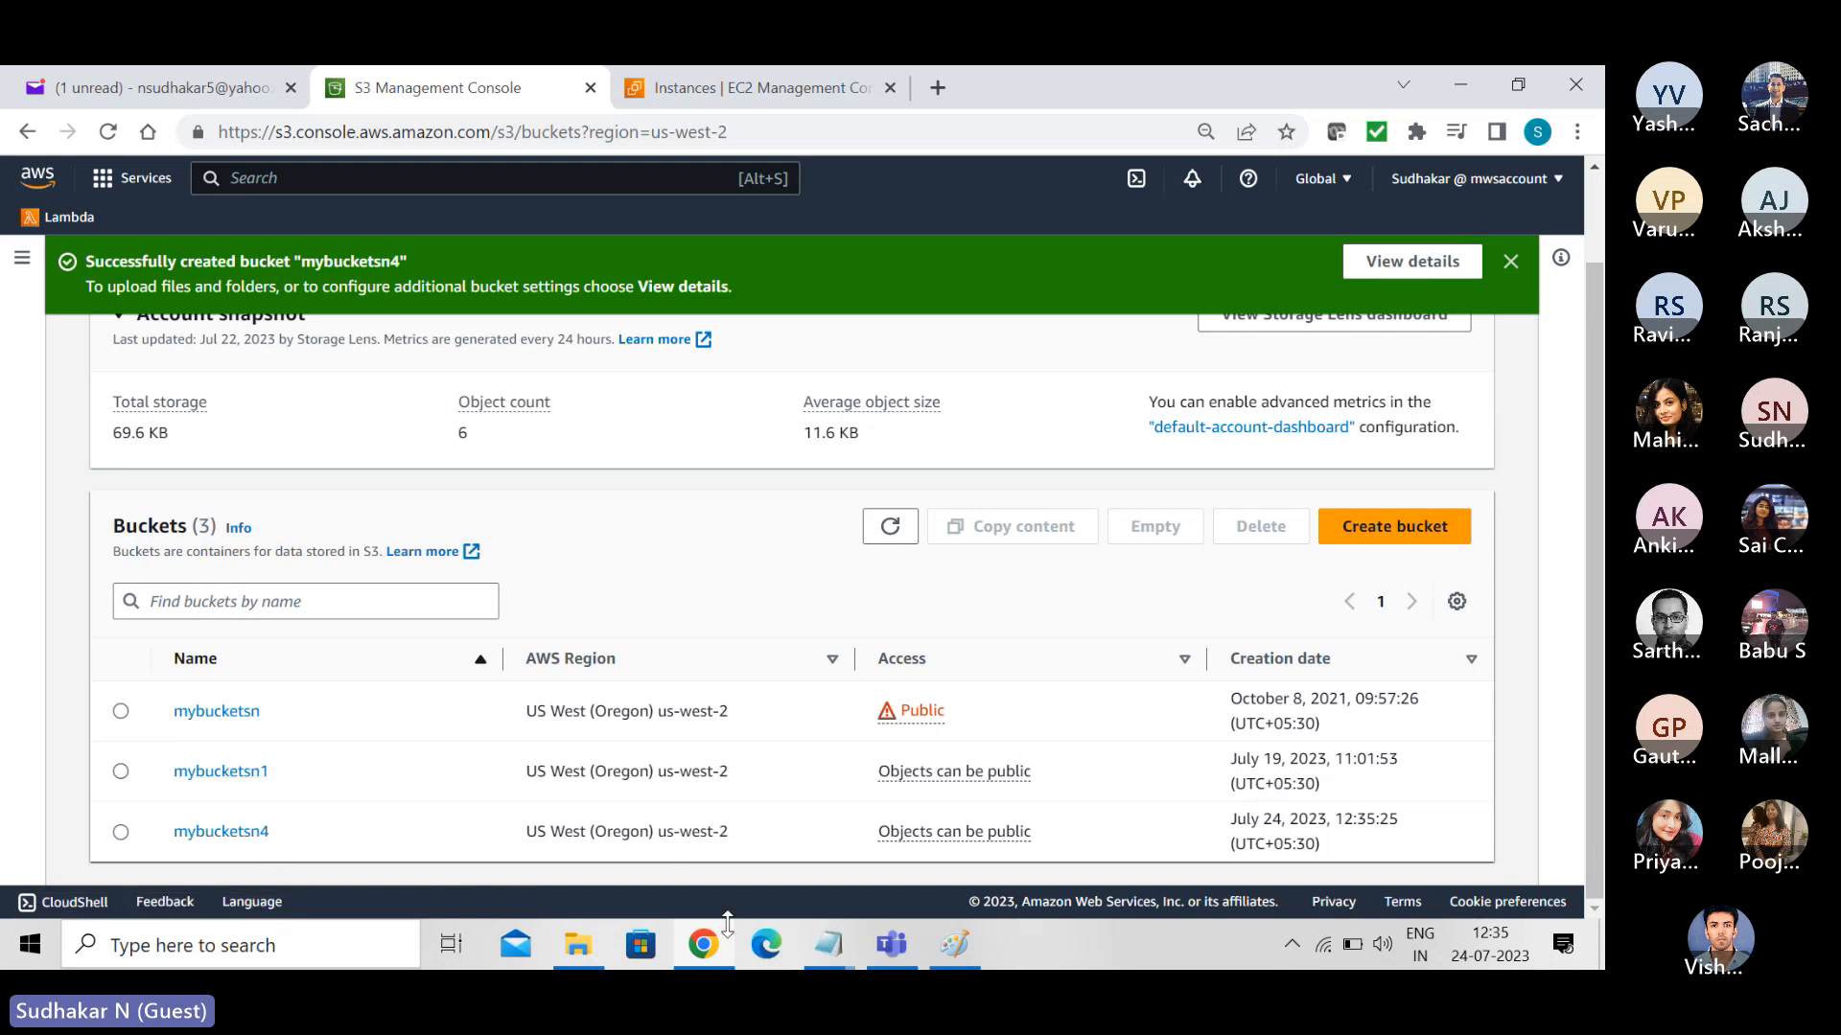
# - Switch to Notepad and review the S3 GetObject and PutObject policy in S3CopyObjects.txt
pyautogui.moveTo(711, 959)
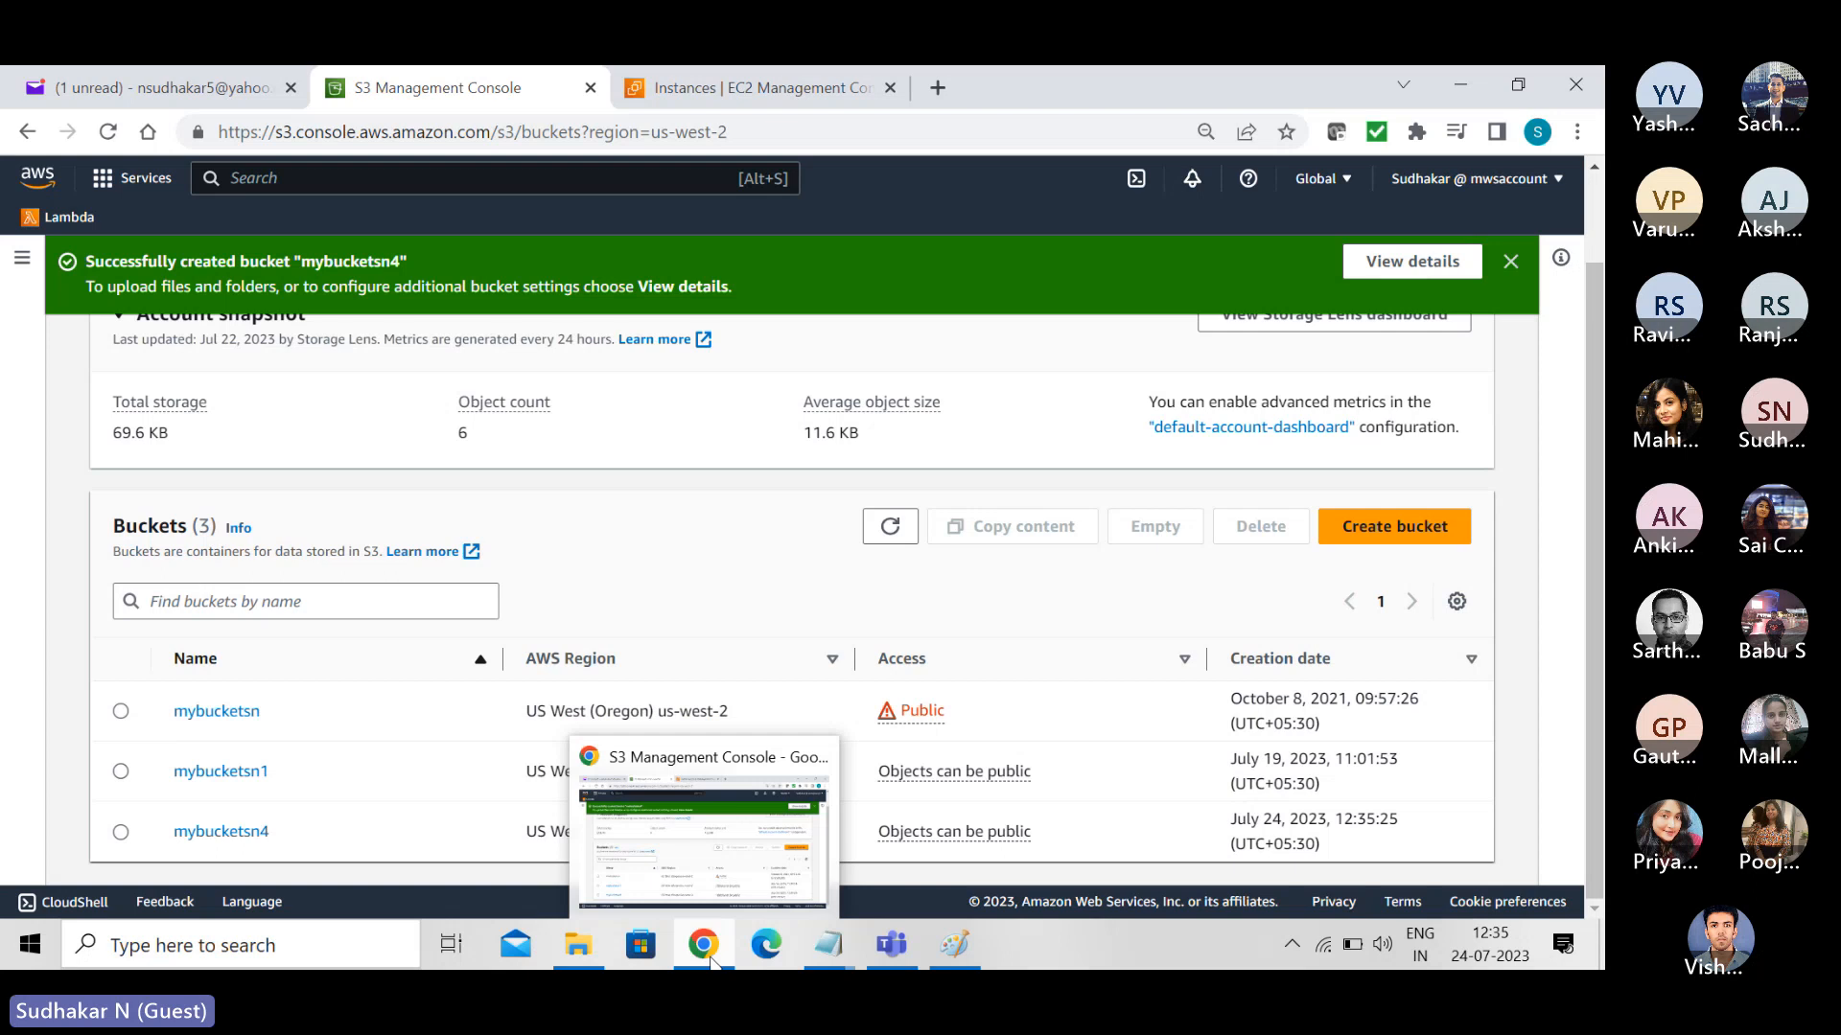
pyautogui.moveTo(828, 948)
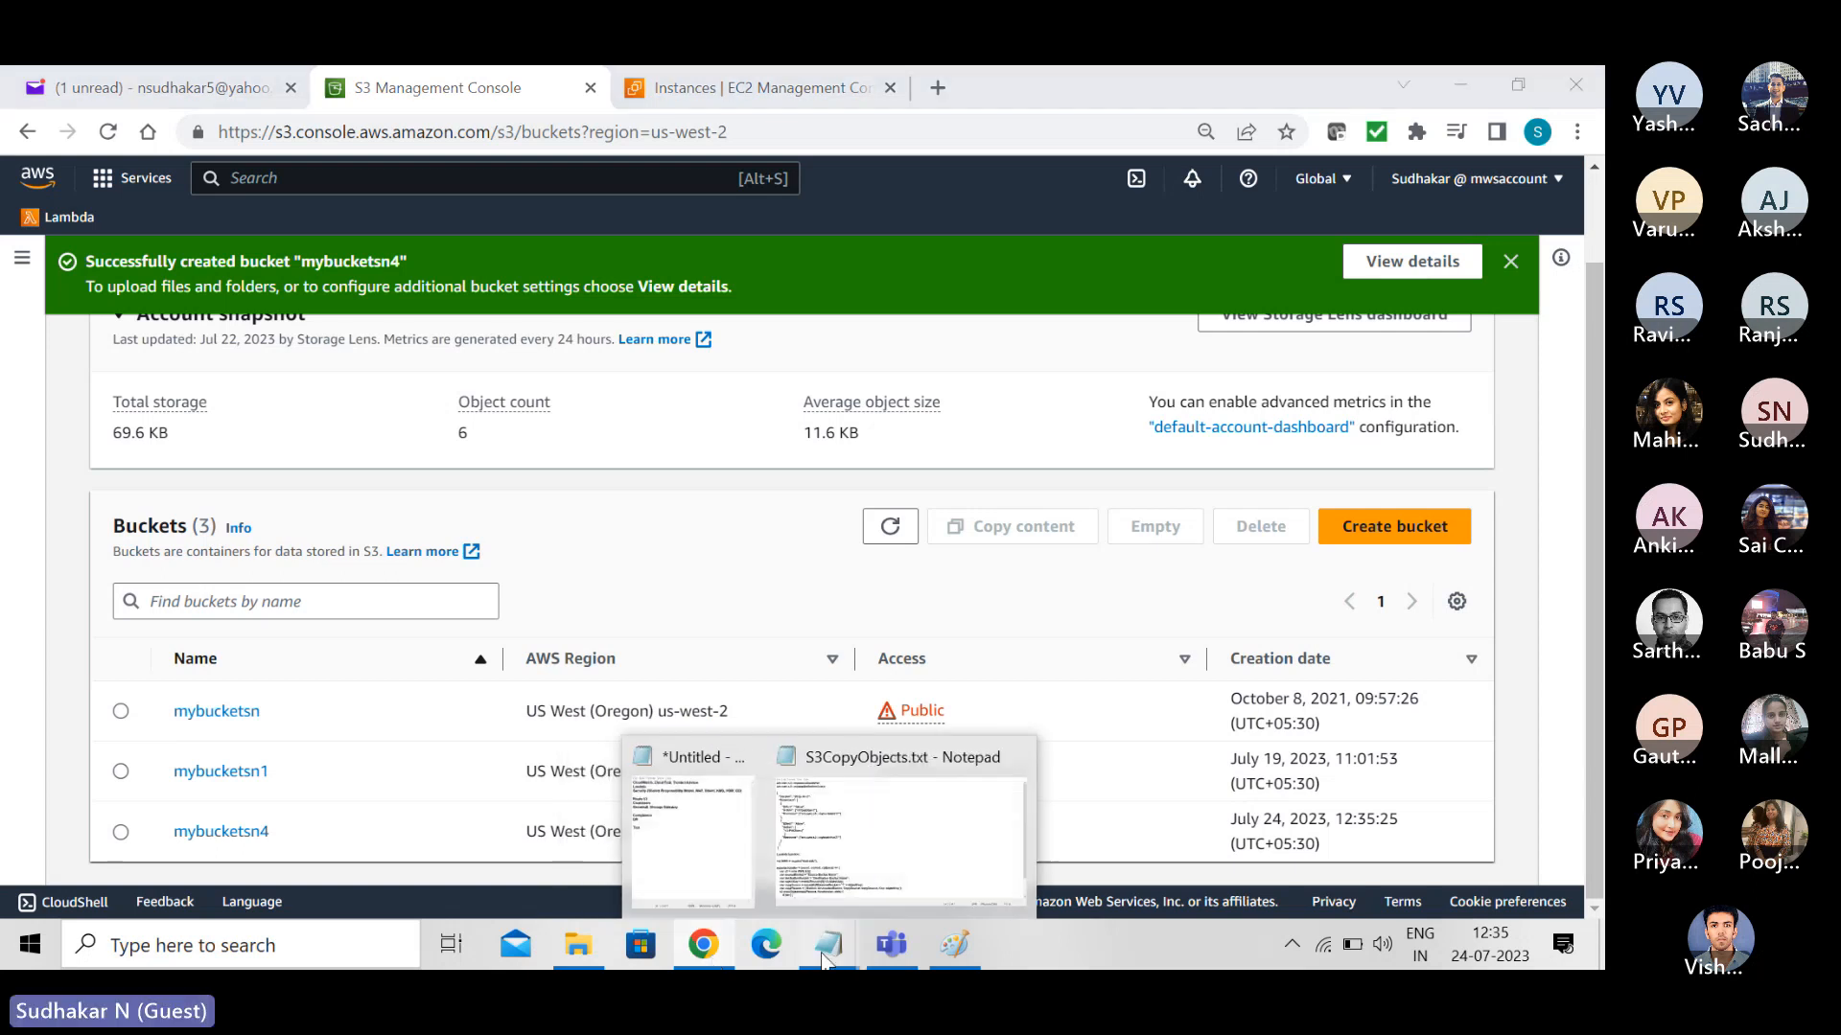
pyautogui.click(895, 758)
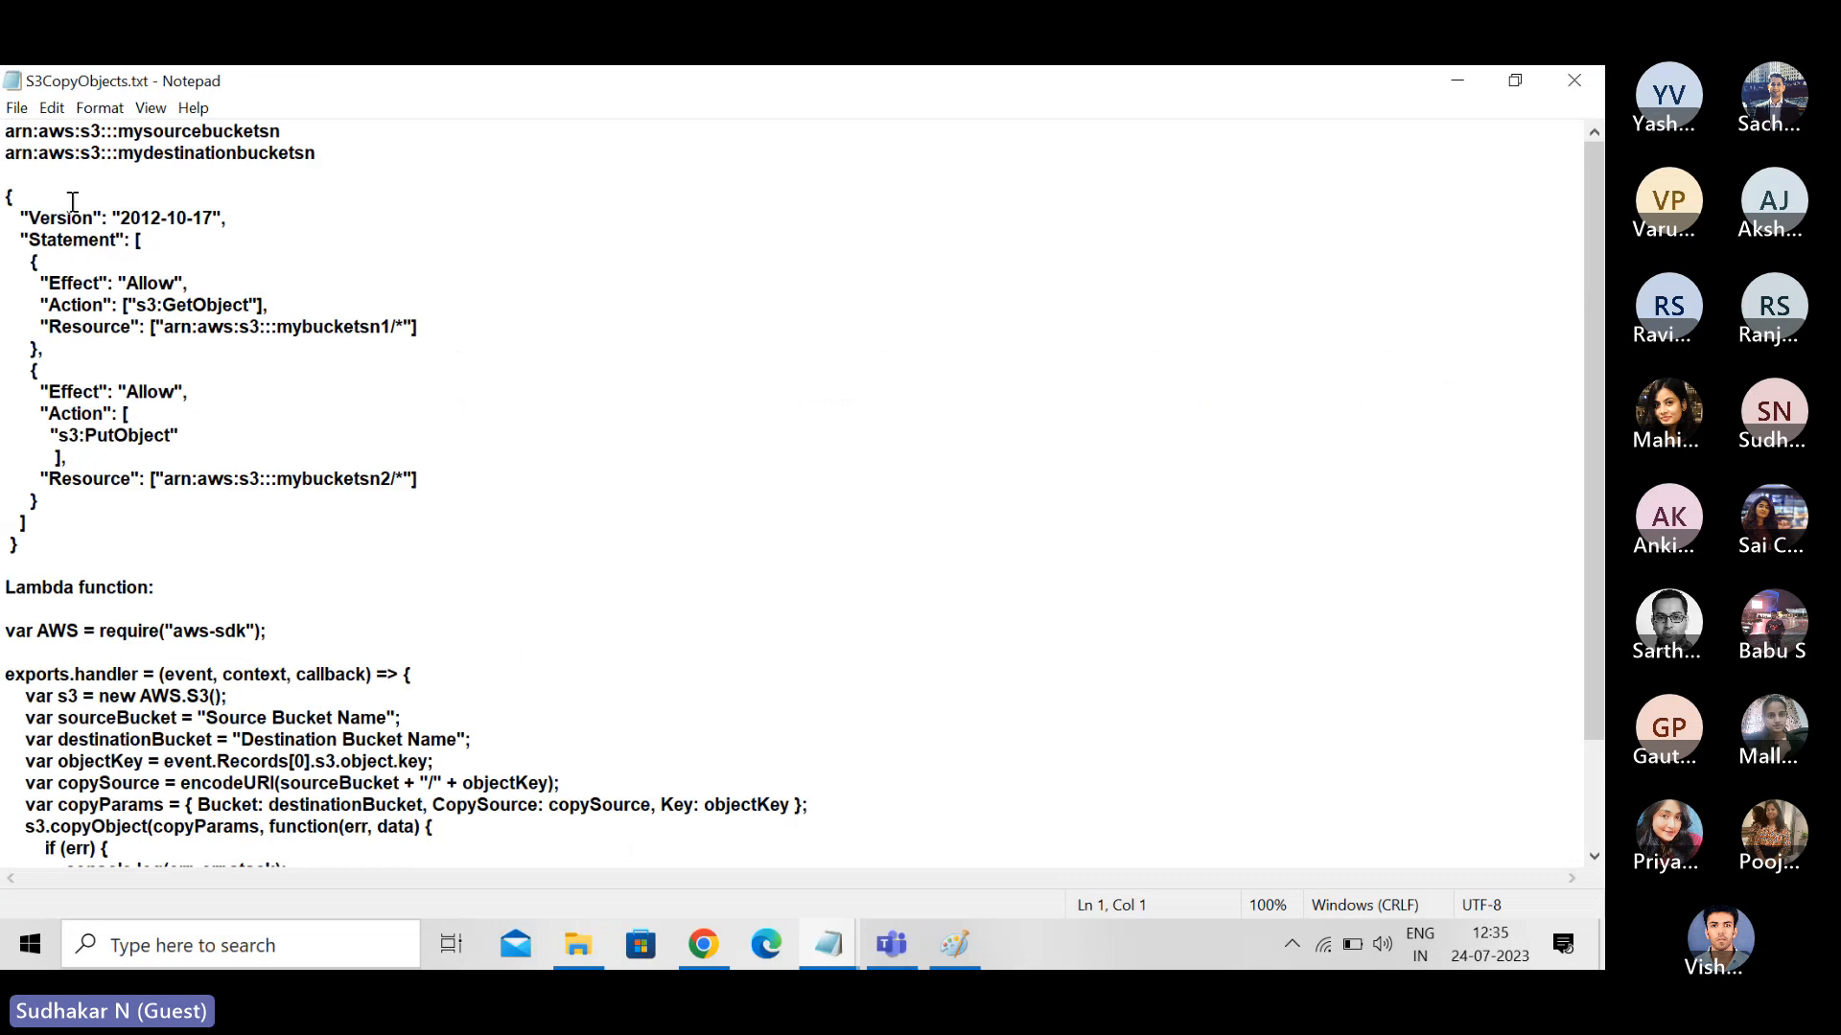
# - Return to the EC2 Instances page in Chrome and terminate the selected instance named EC2 Instance, confirming the termination
pyautogui.click(715, 945)
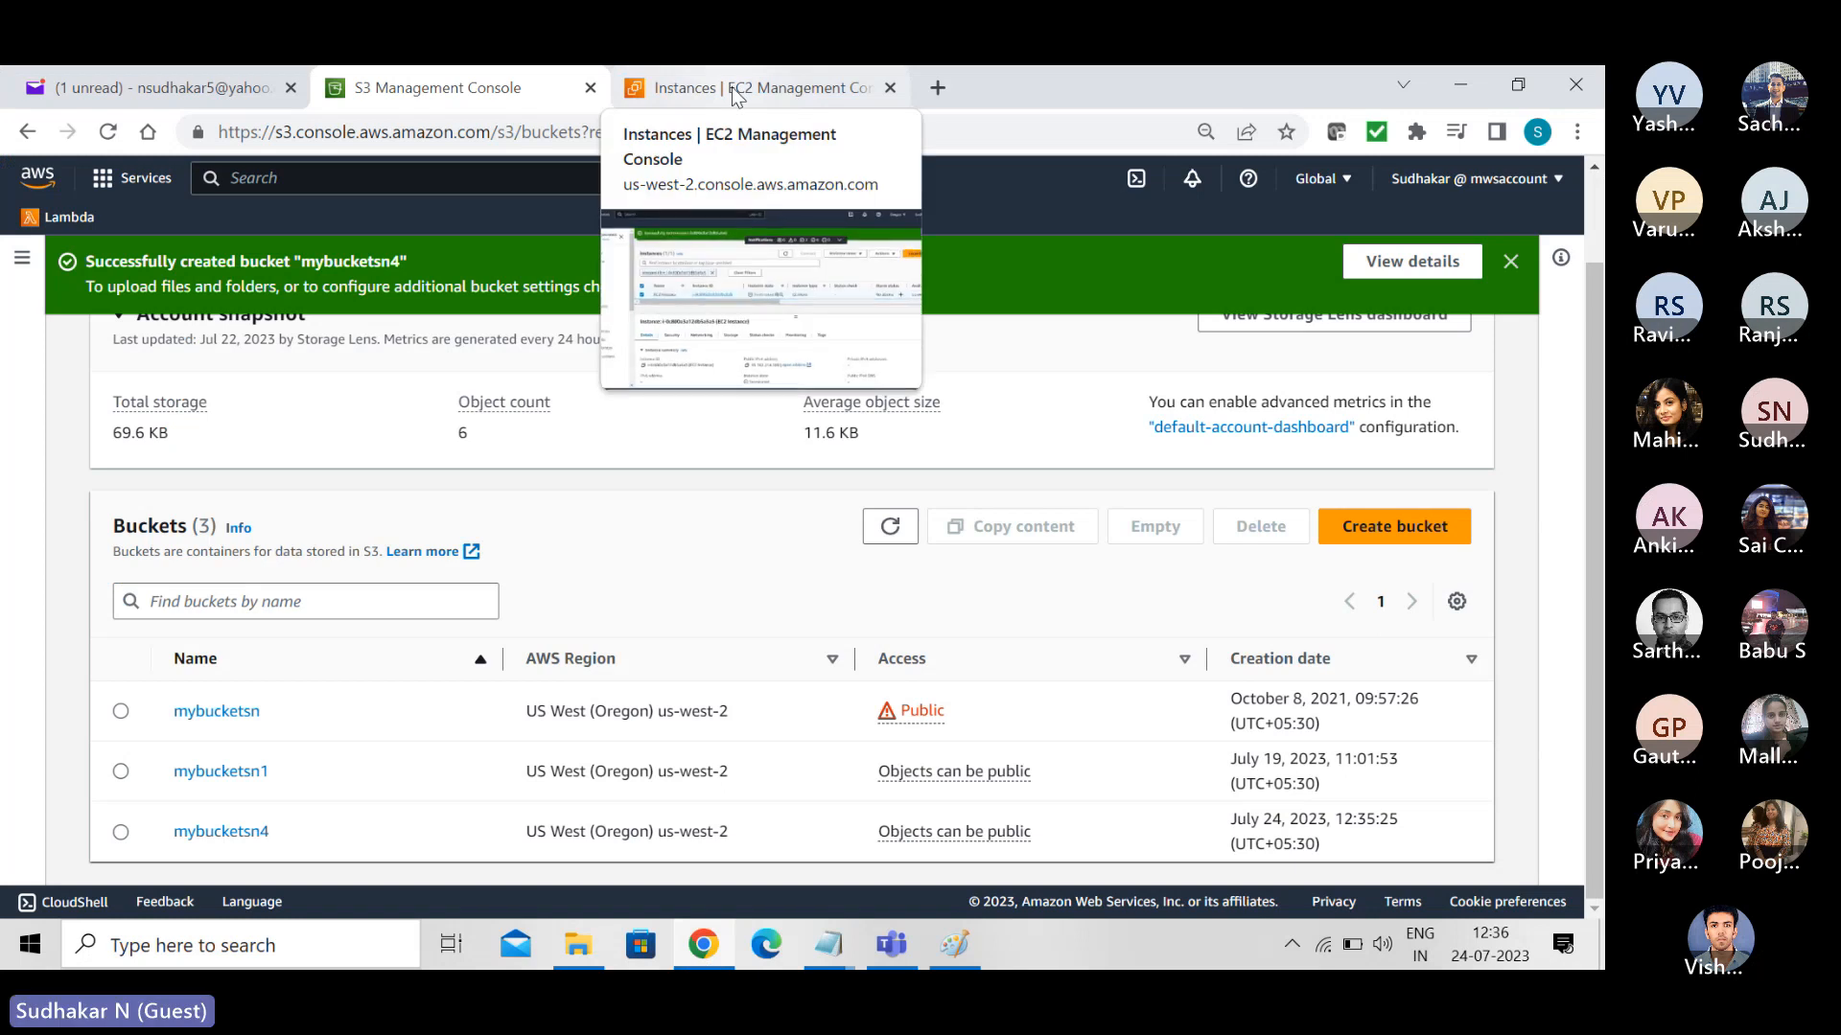
pyautogui.click(732, 87)
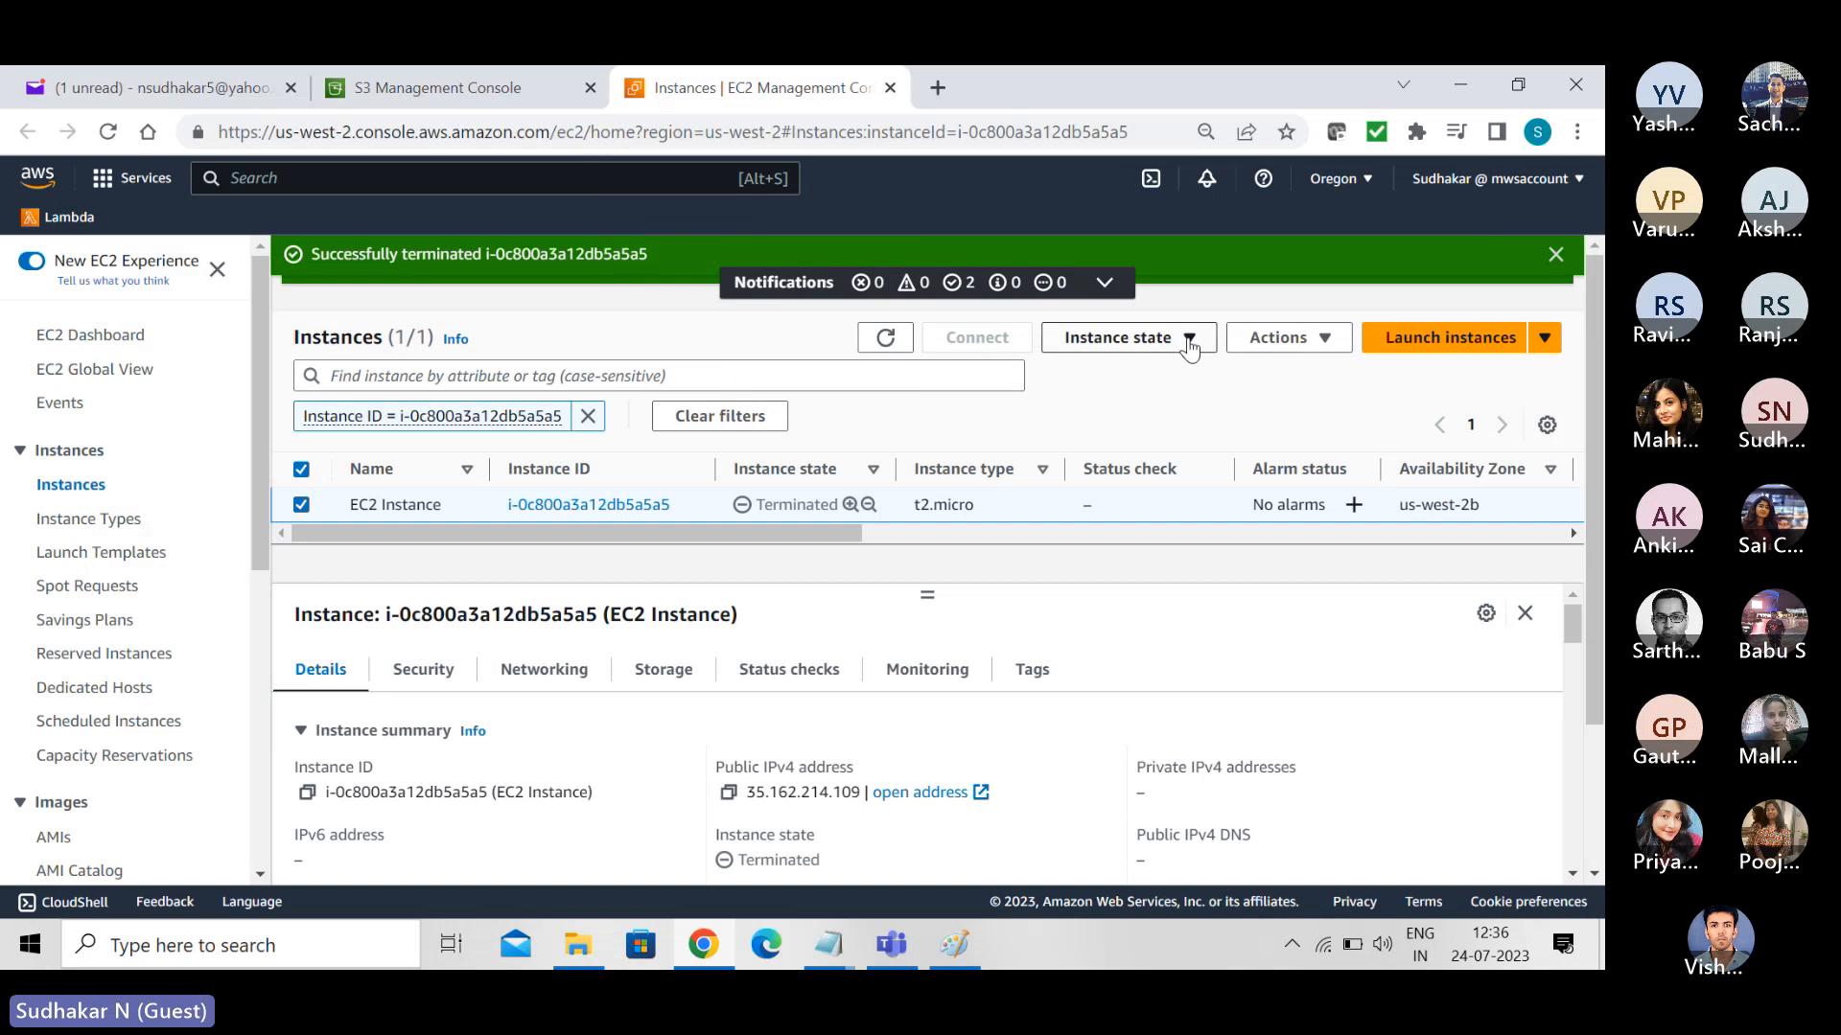
pyautogui.click(1152, 351)
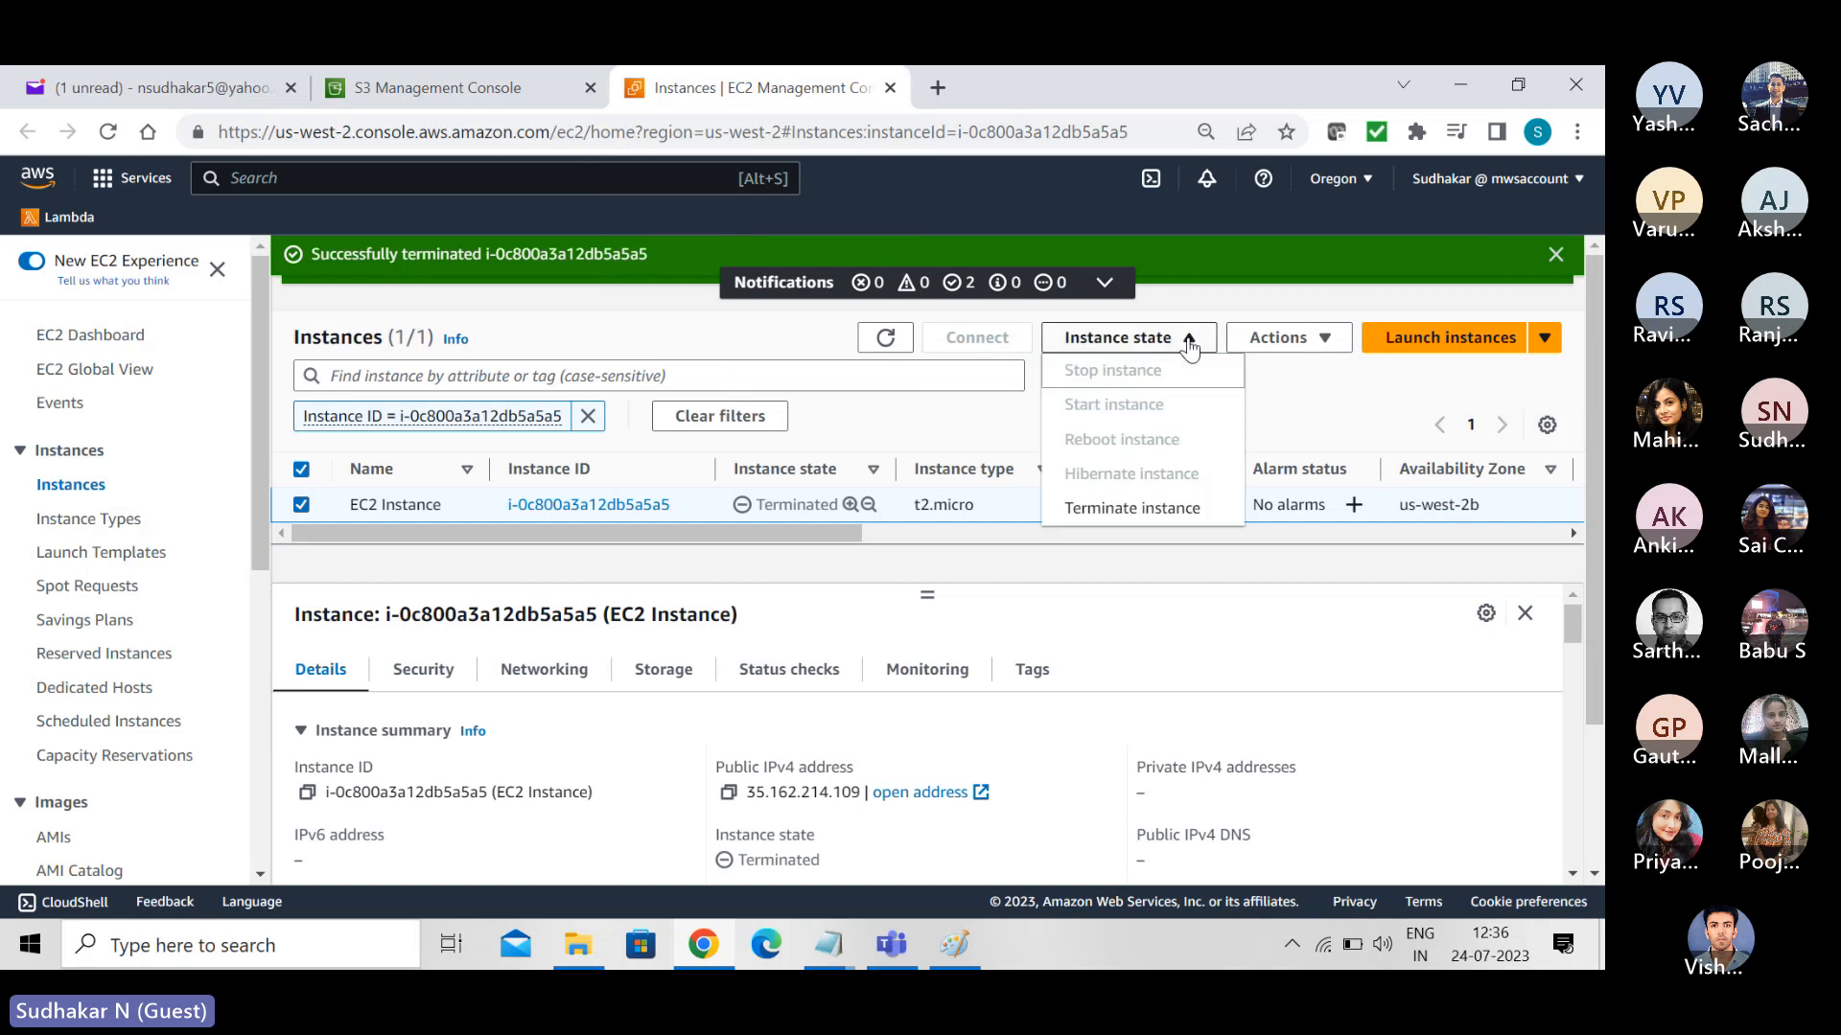
pyautogui.click(1133, 518)
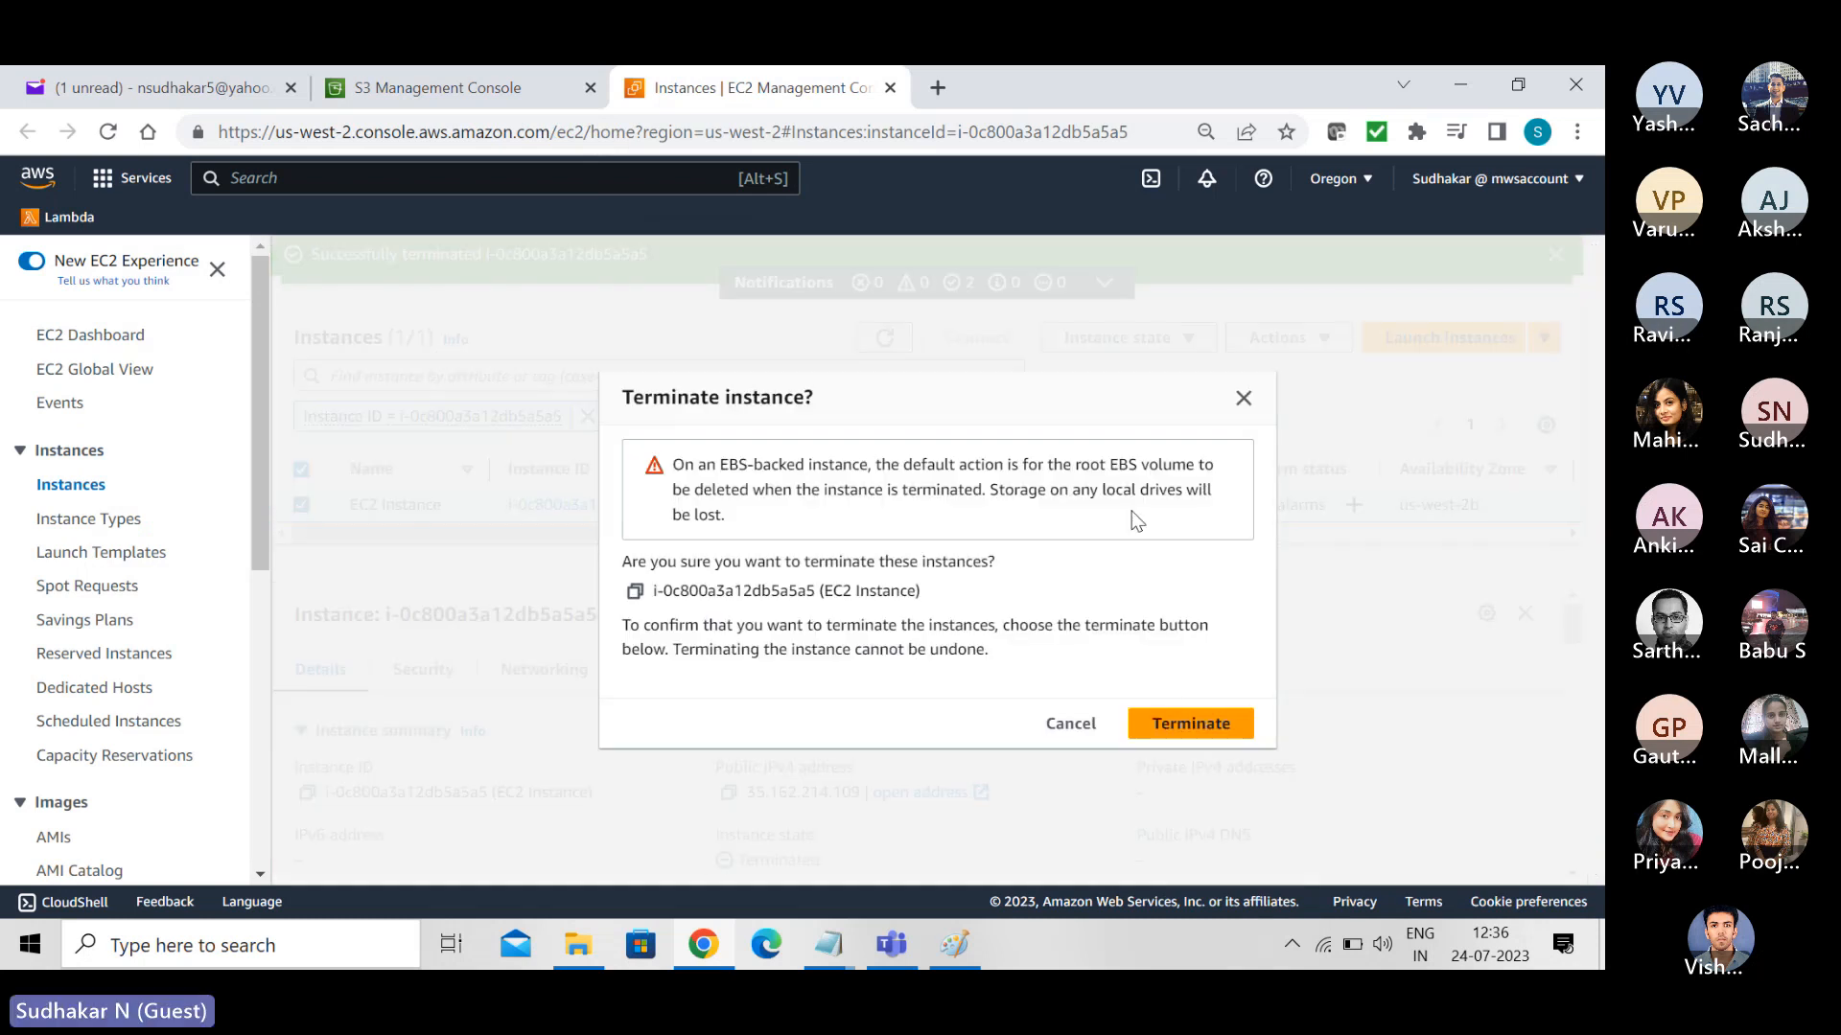
pyautogui.click(1175, 728)
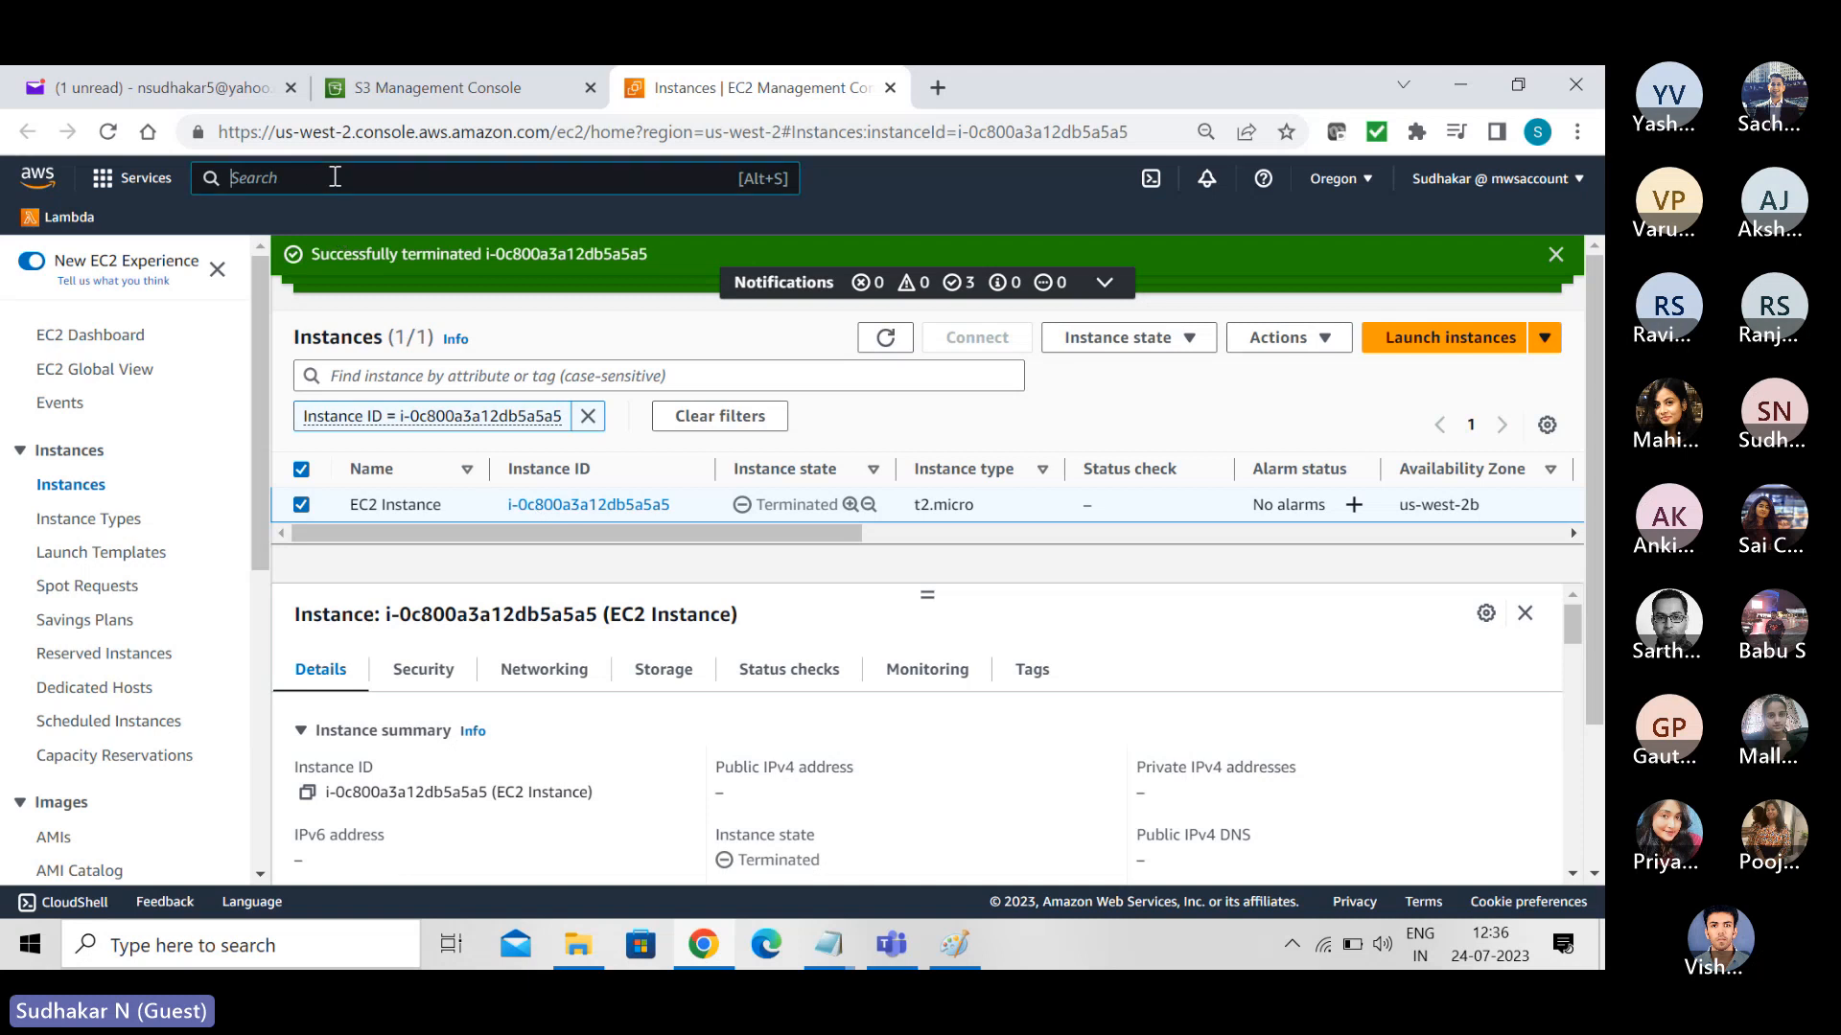
# - Open the IAM service, dismiss the IAM Identity Center promotion and start creating a new policy from the Policies list
pyautogui.write('iam')
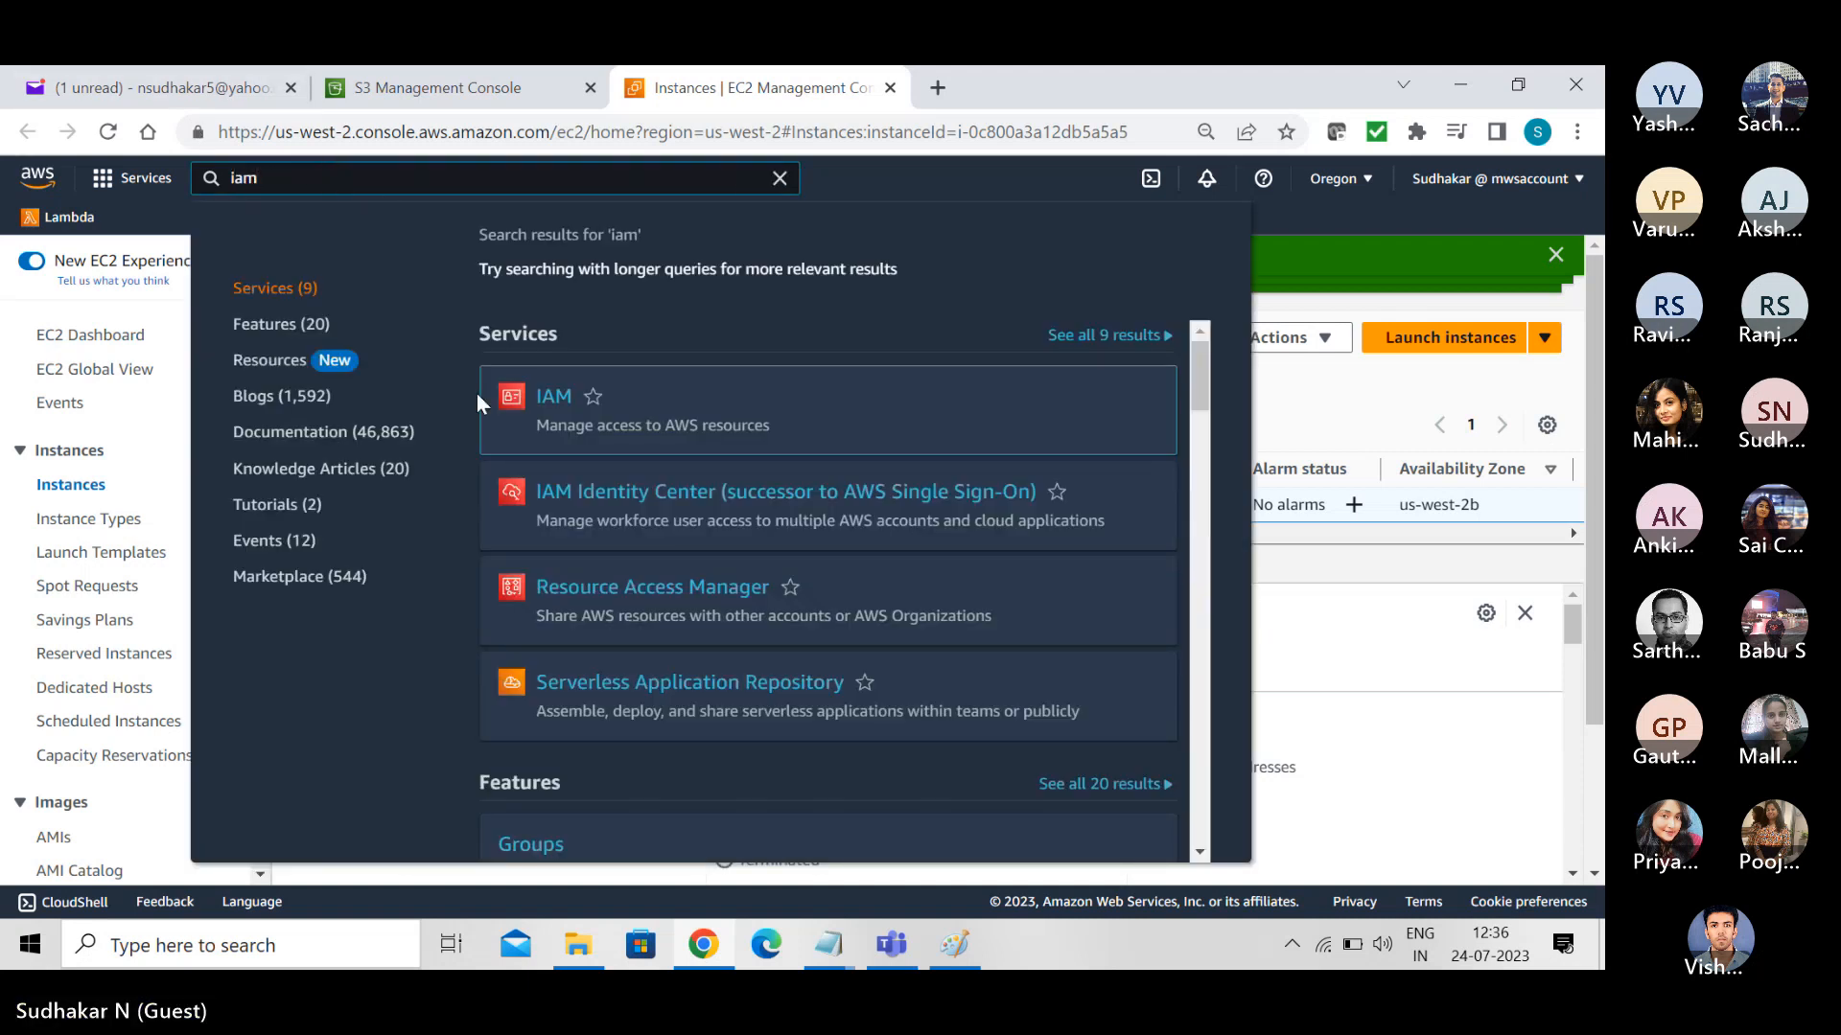
pyautogui.click(545, 396)
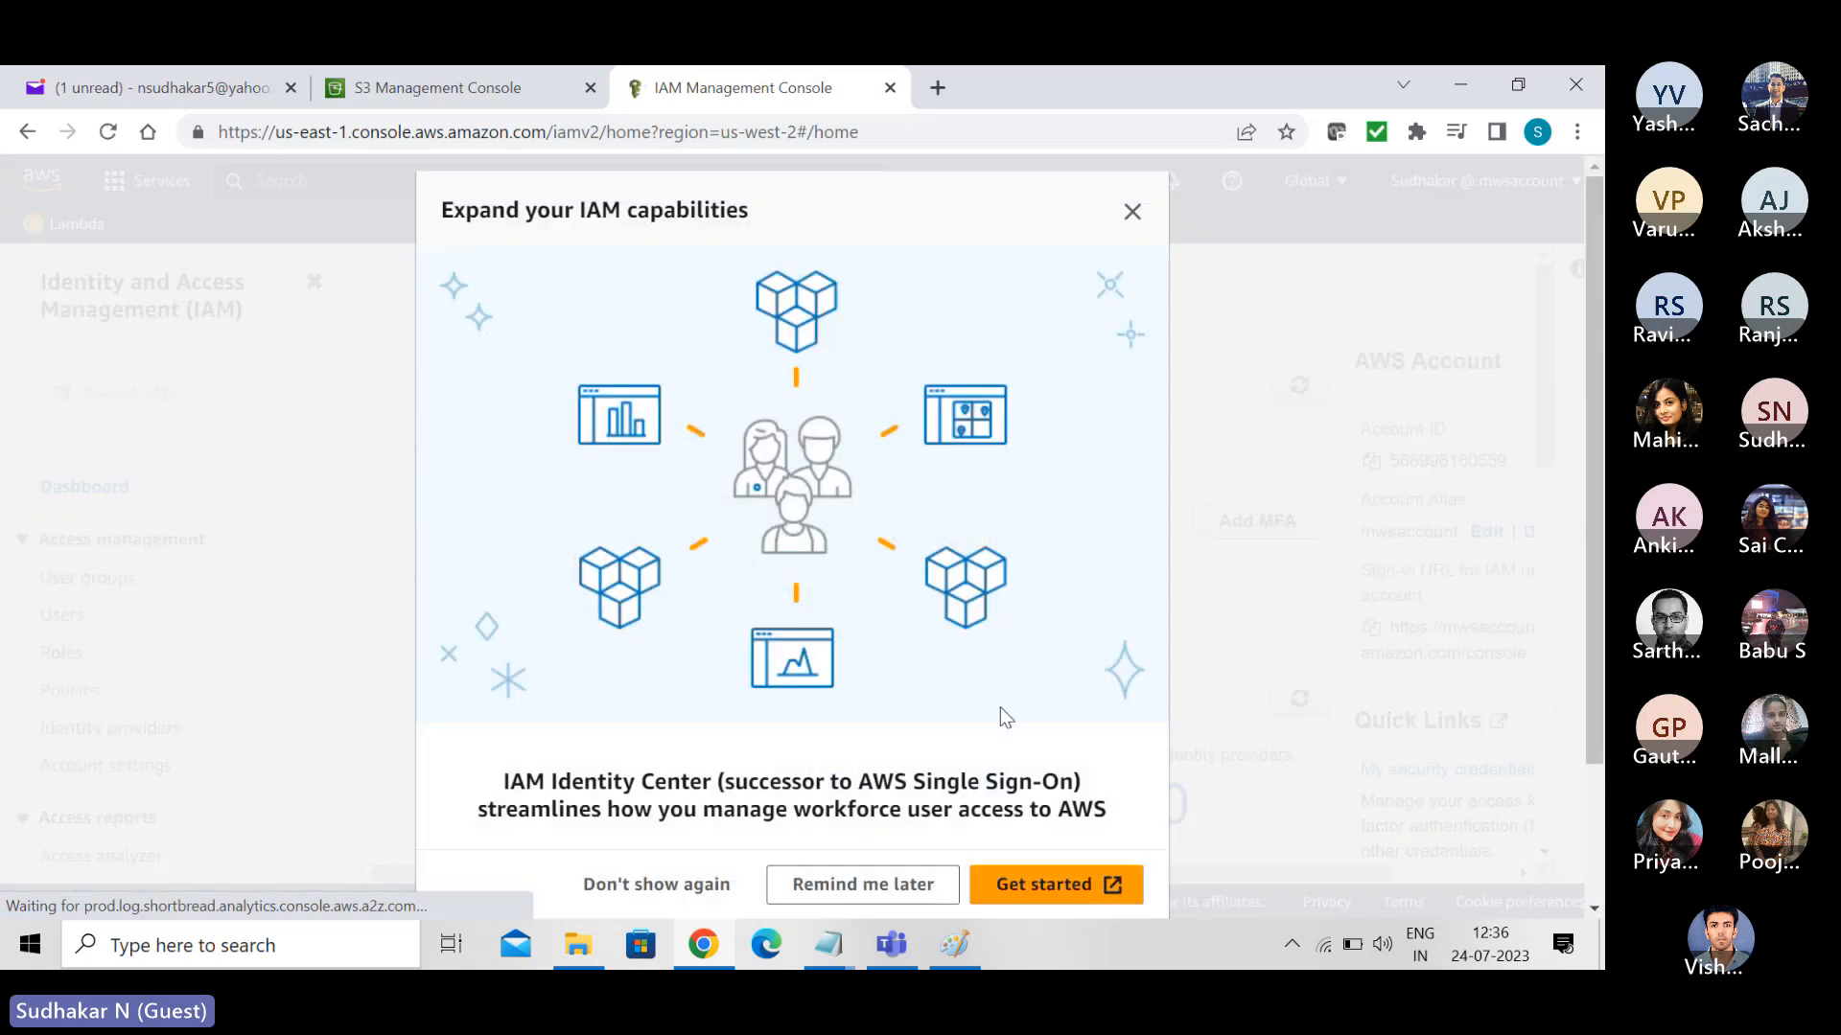
pyautogui.click(1132, 212)
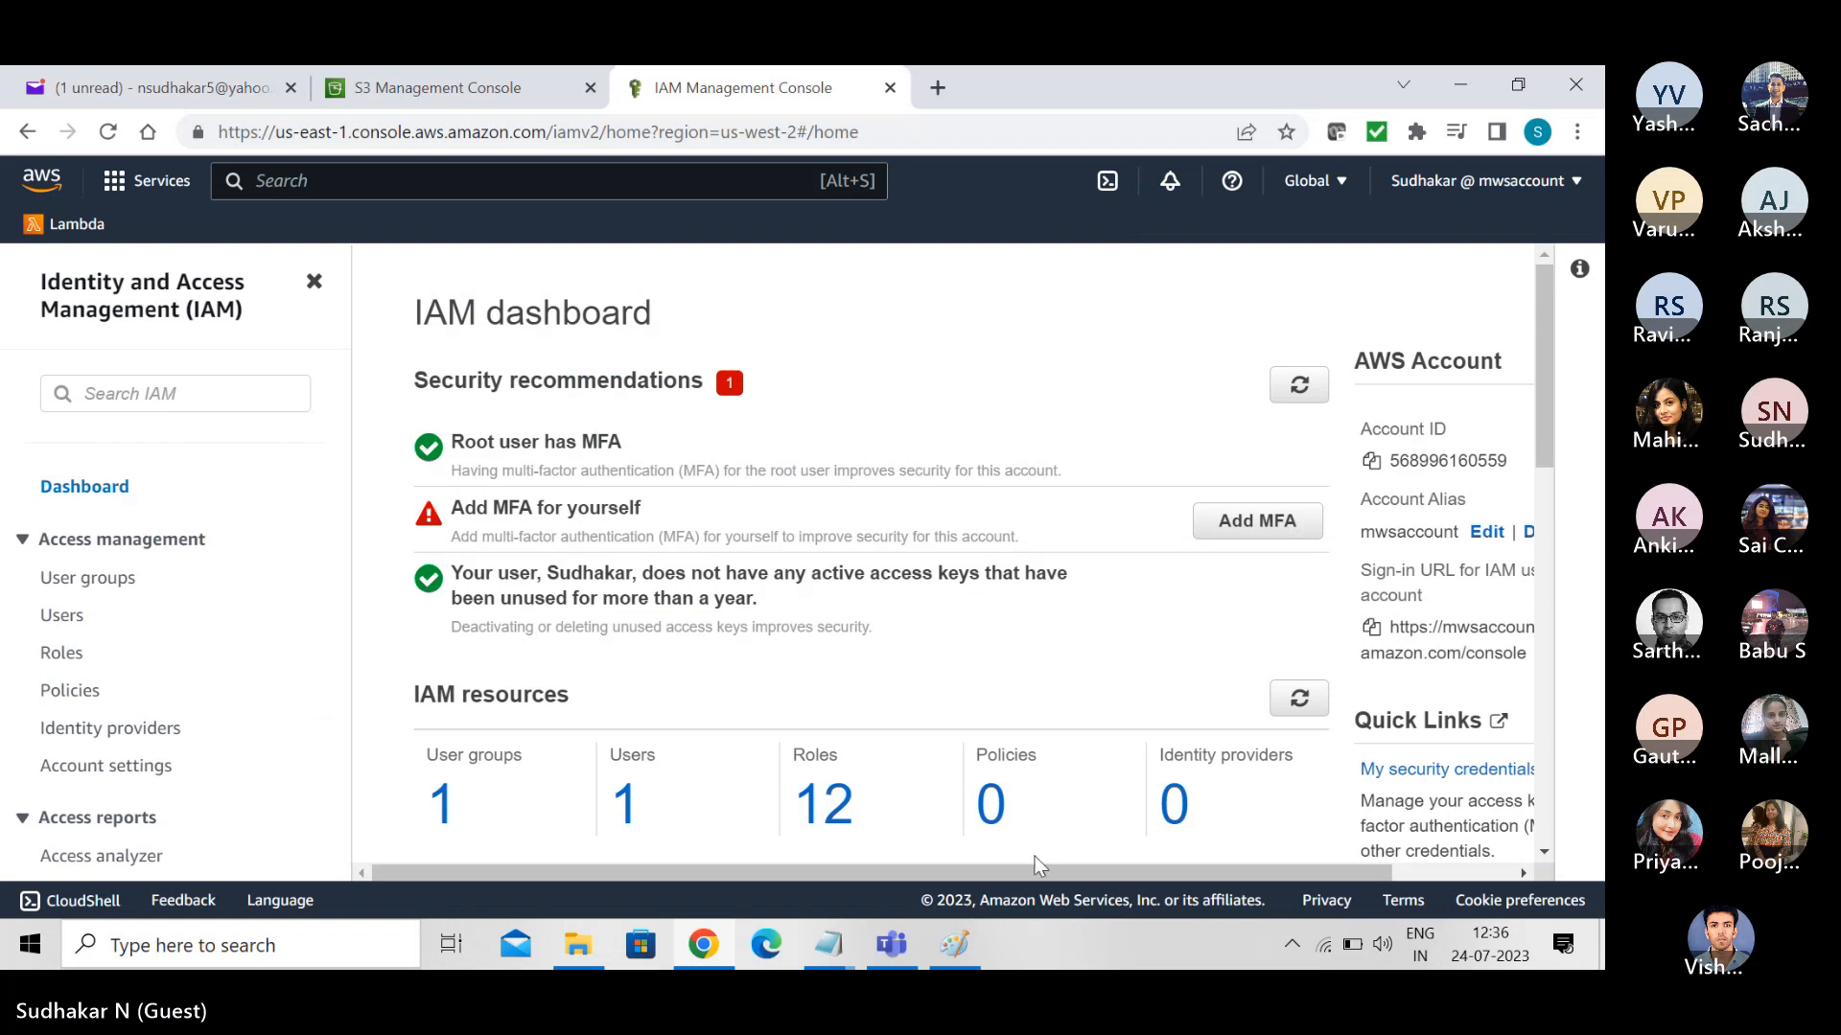
pyautogui.click(995, 813)
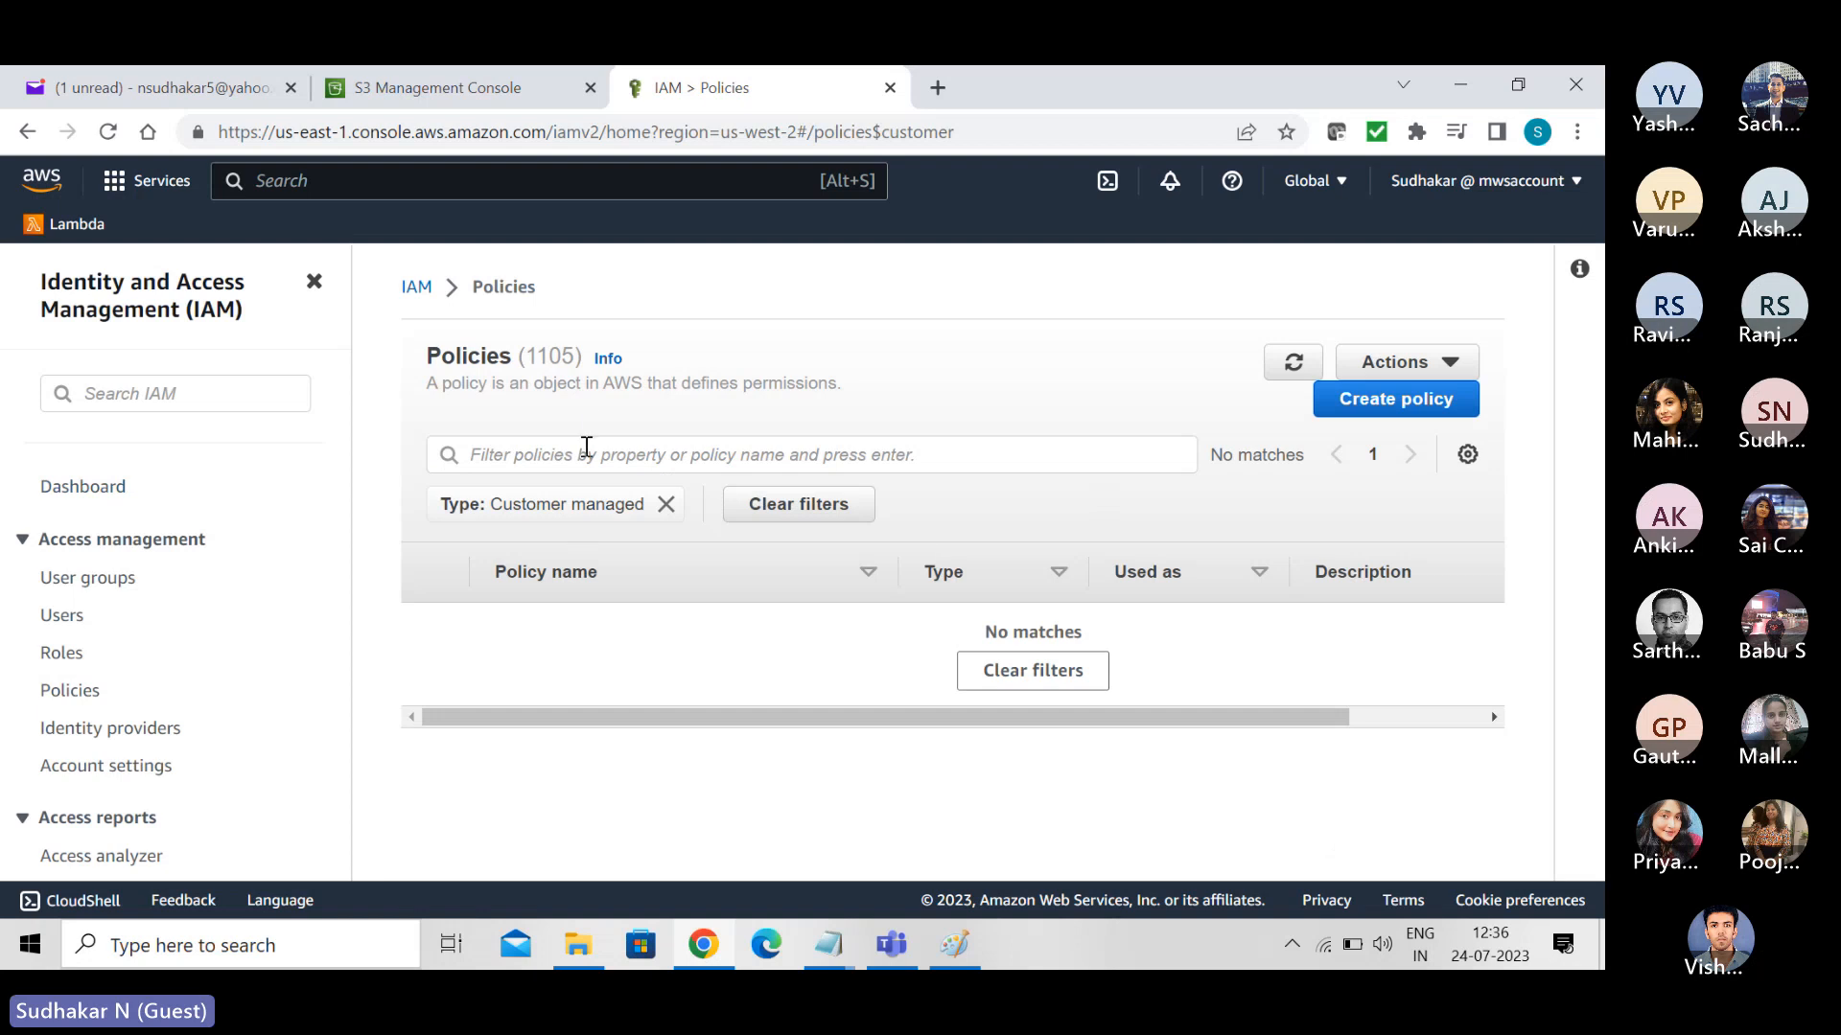
pyautogui.click(1373, 401)
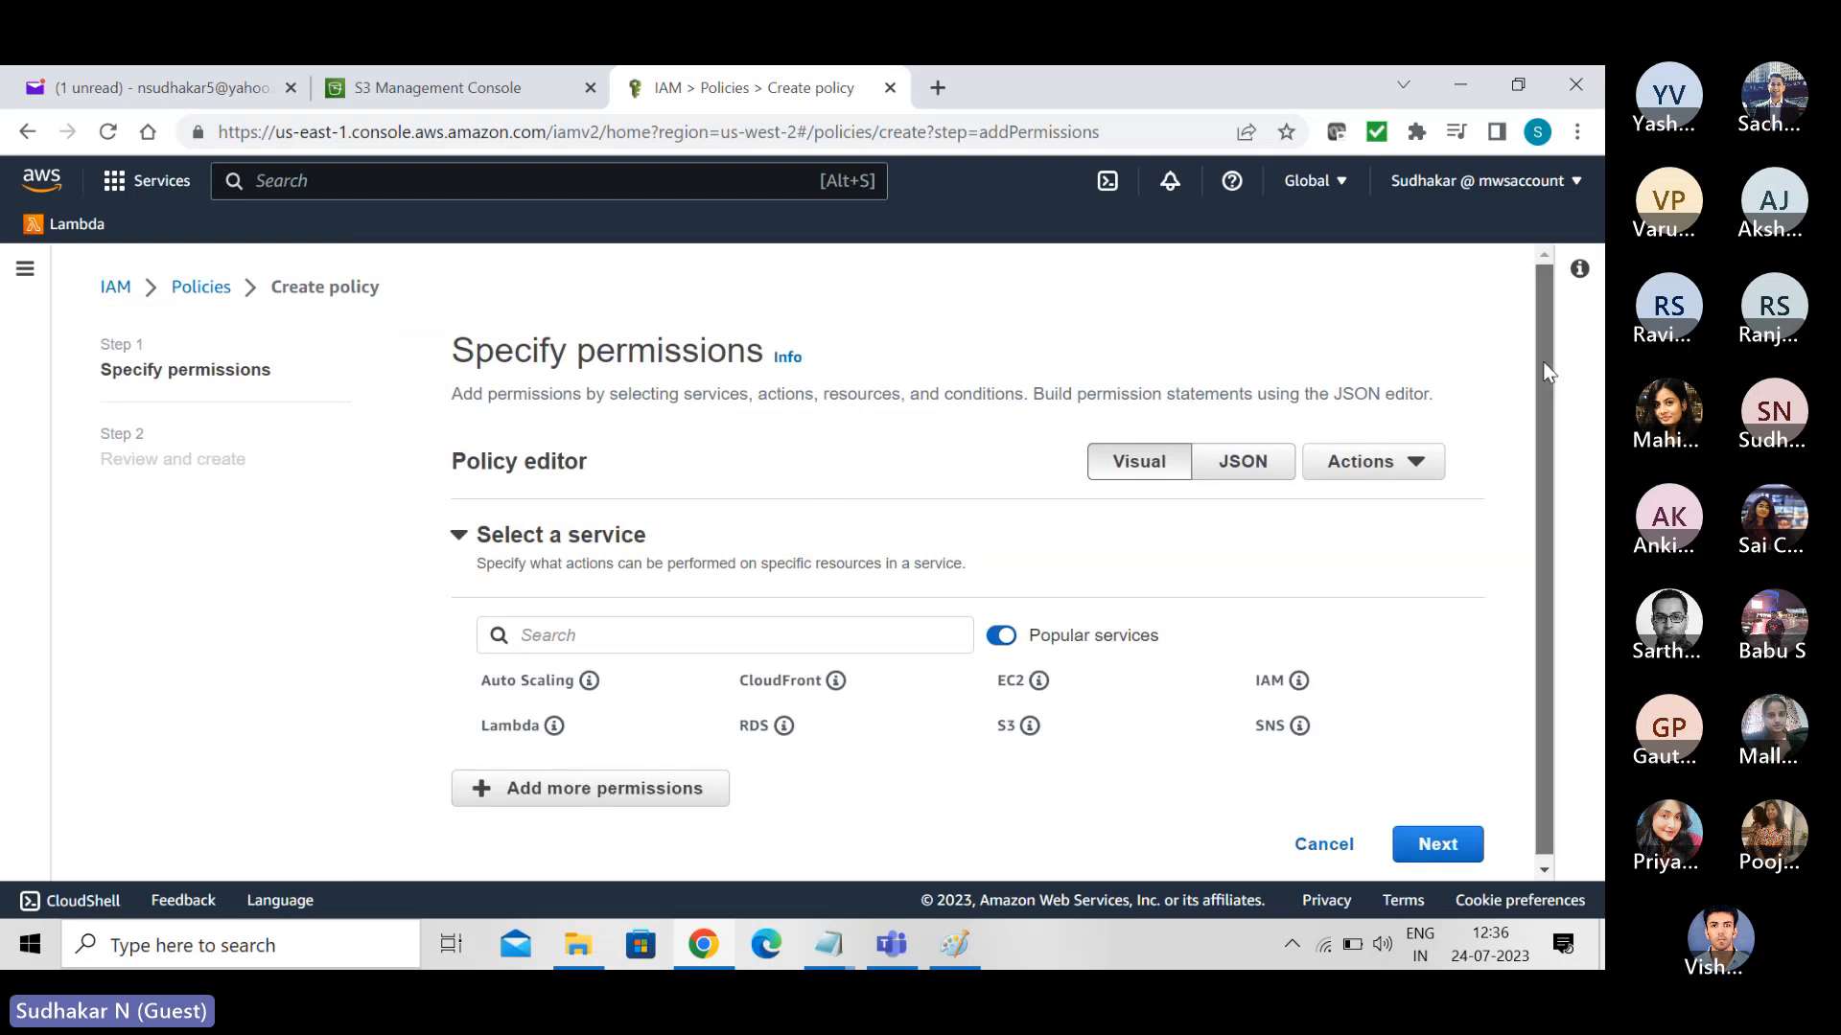
pyautogui.scroll(-1, 1543, 372)
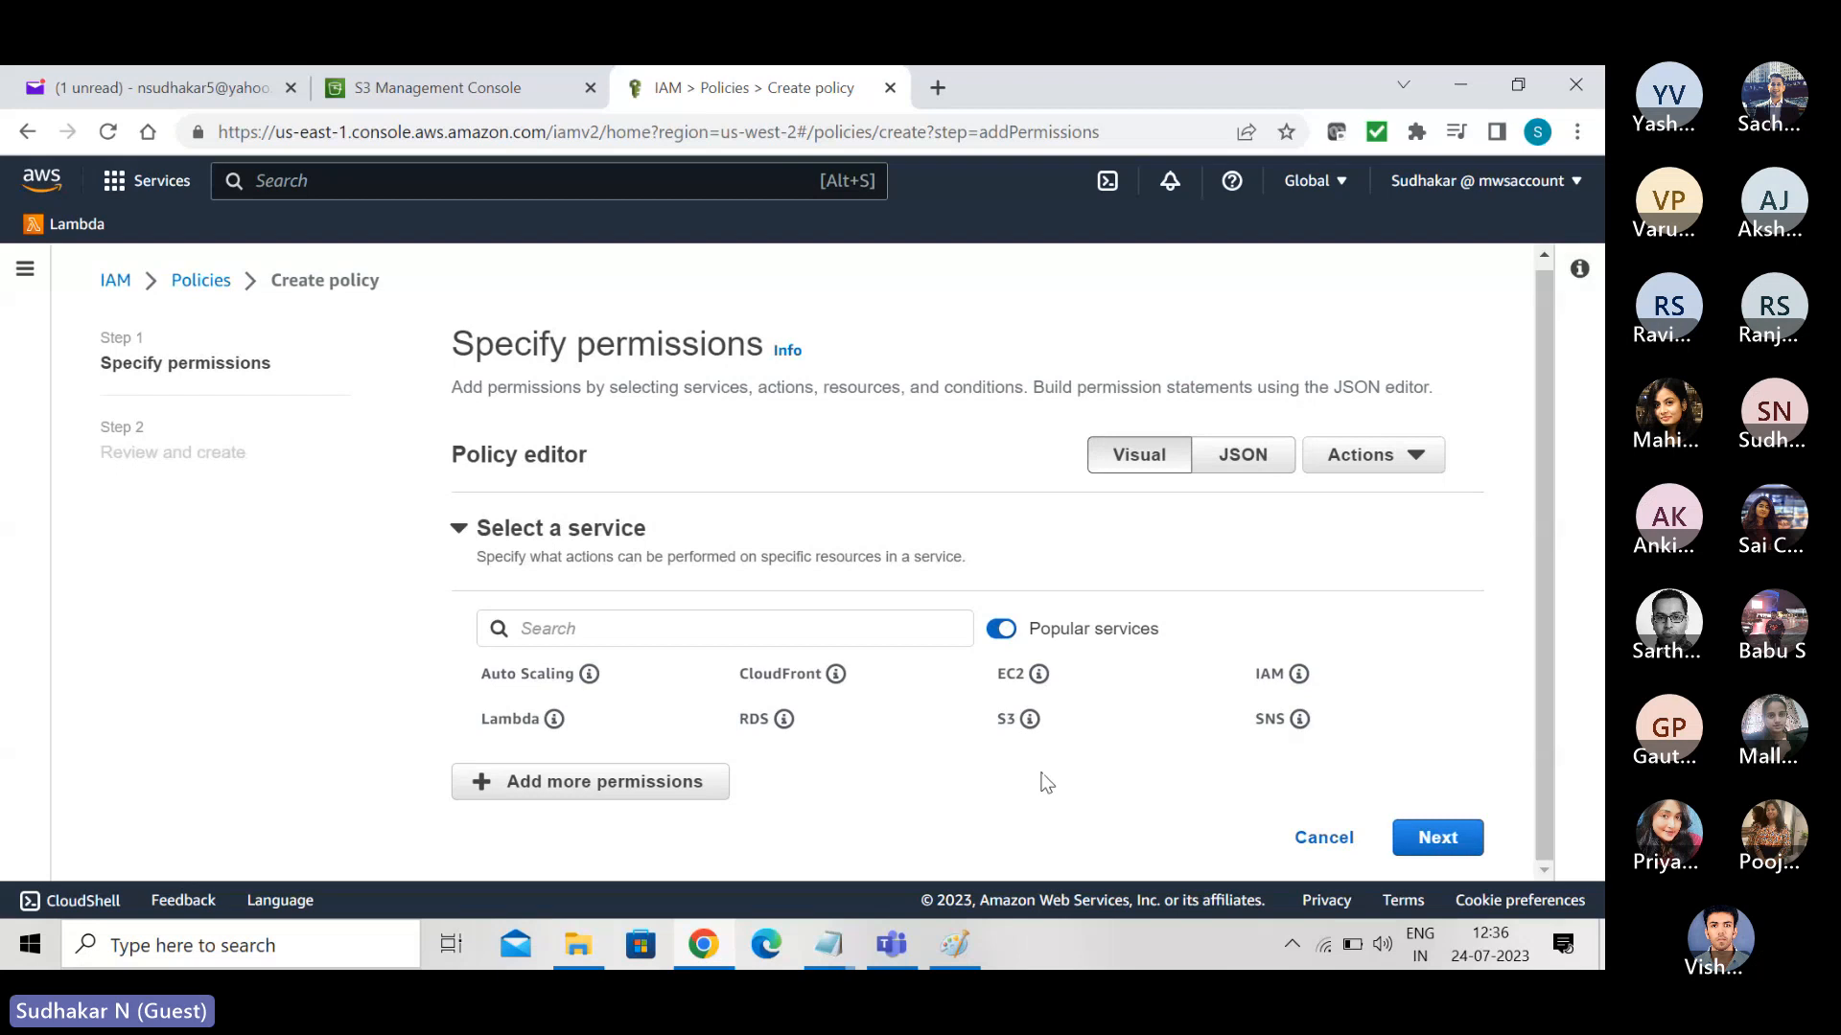
pyautogui.click(490, 721)
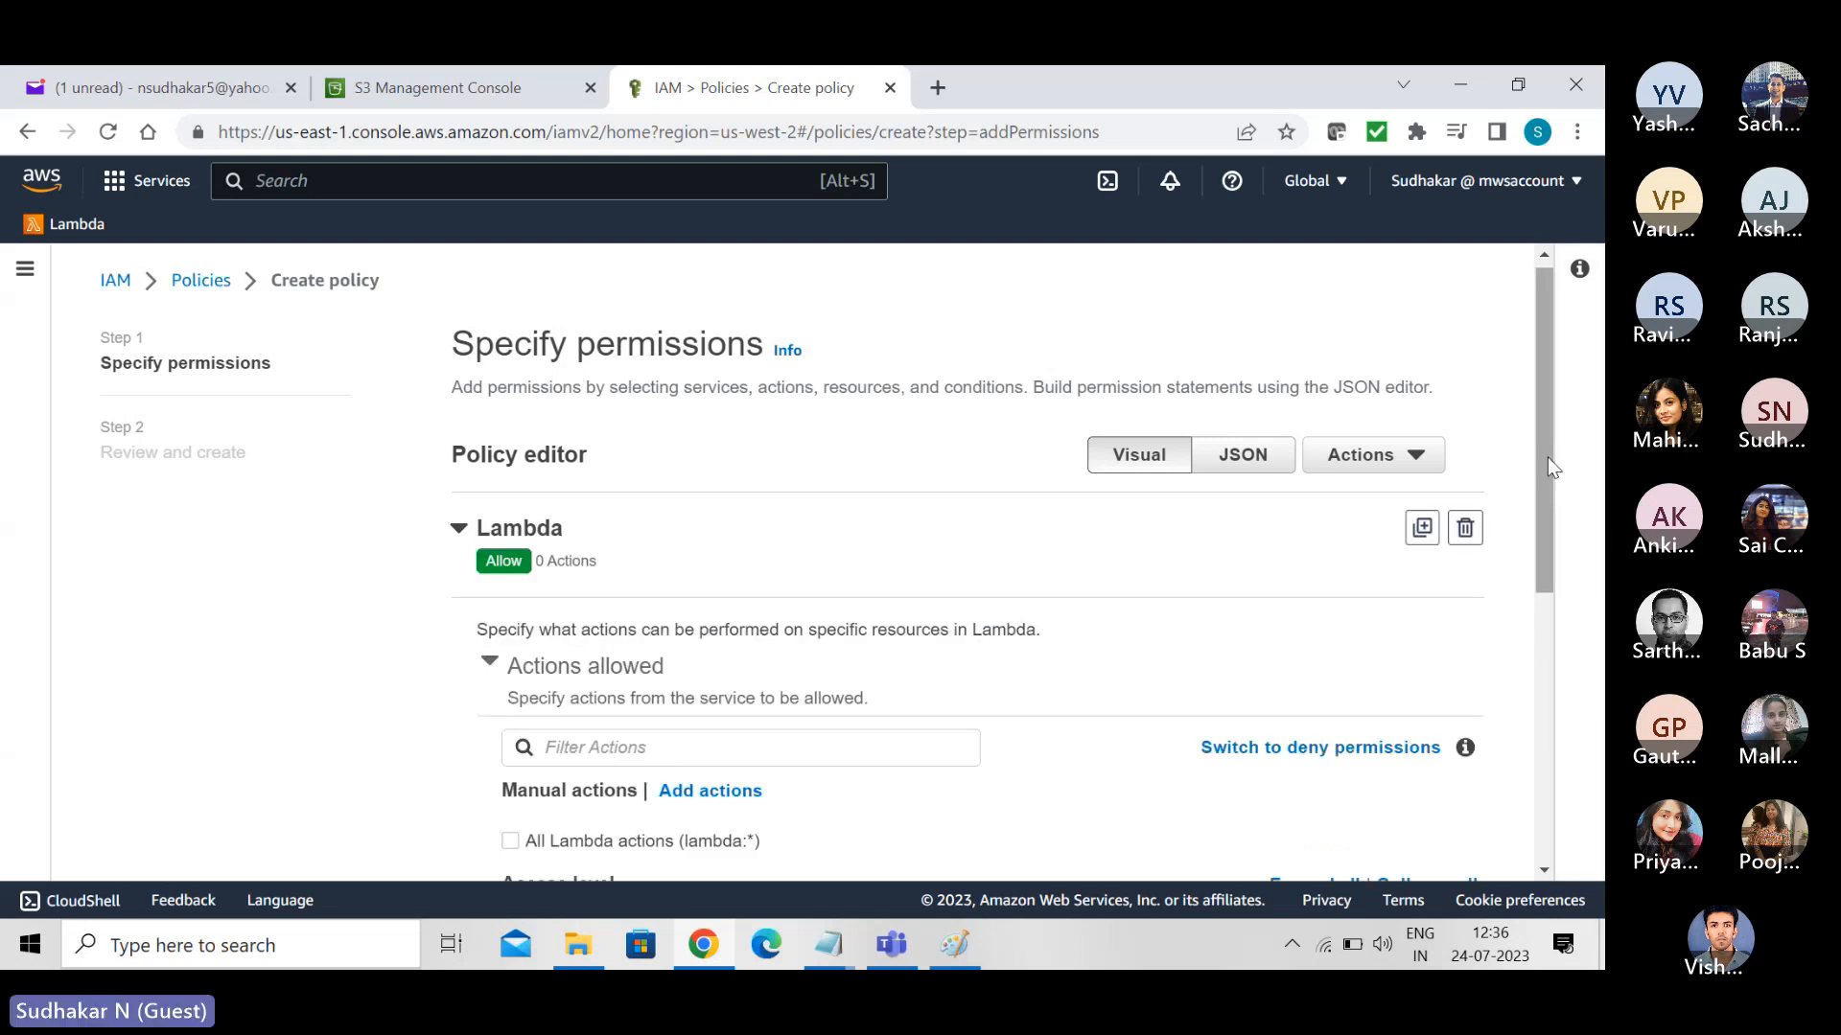
pyautogui.moveTo(1547, 457); pyautogui.dragTo(1232, 508)
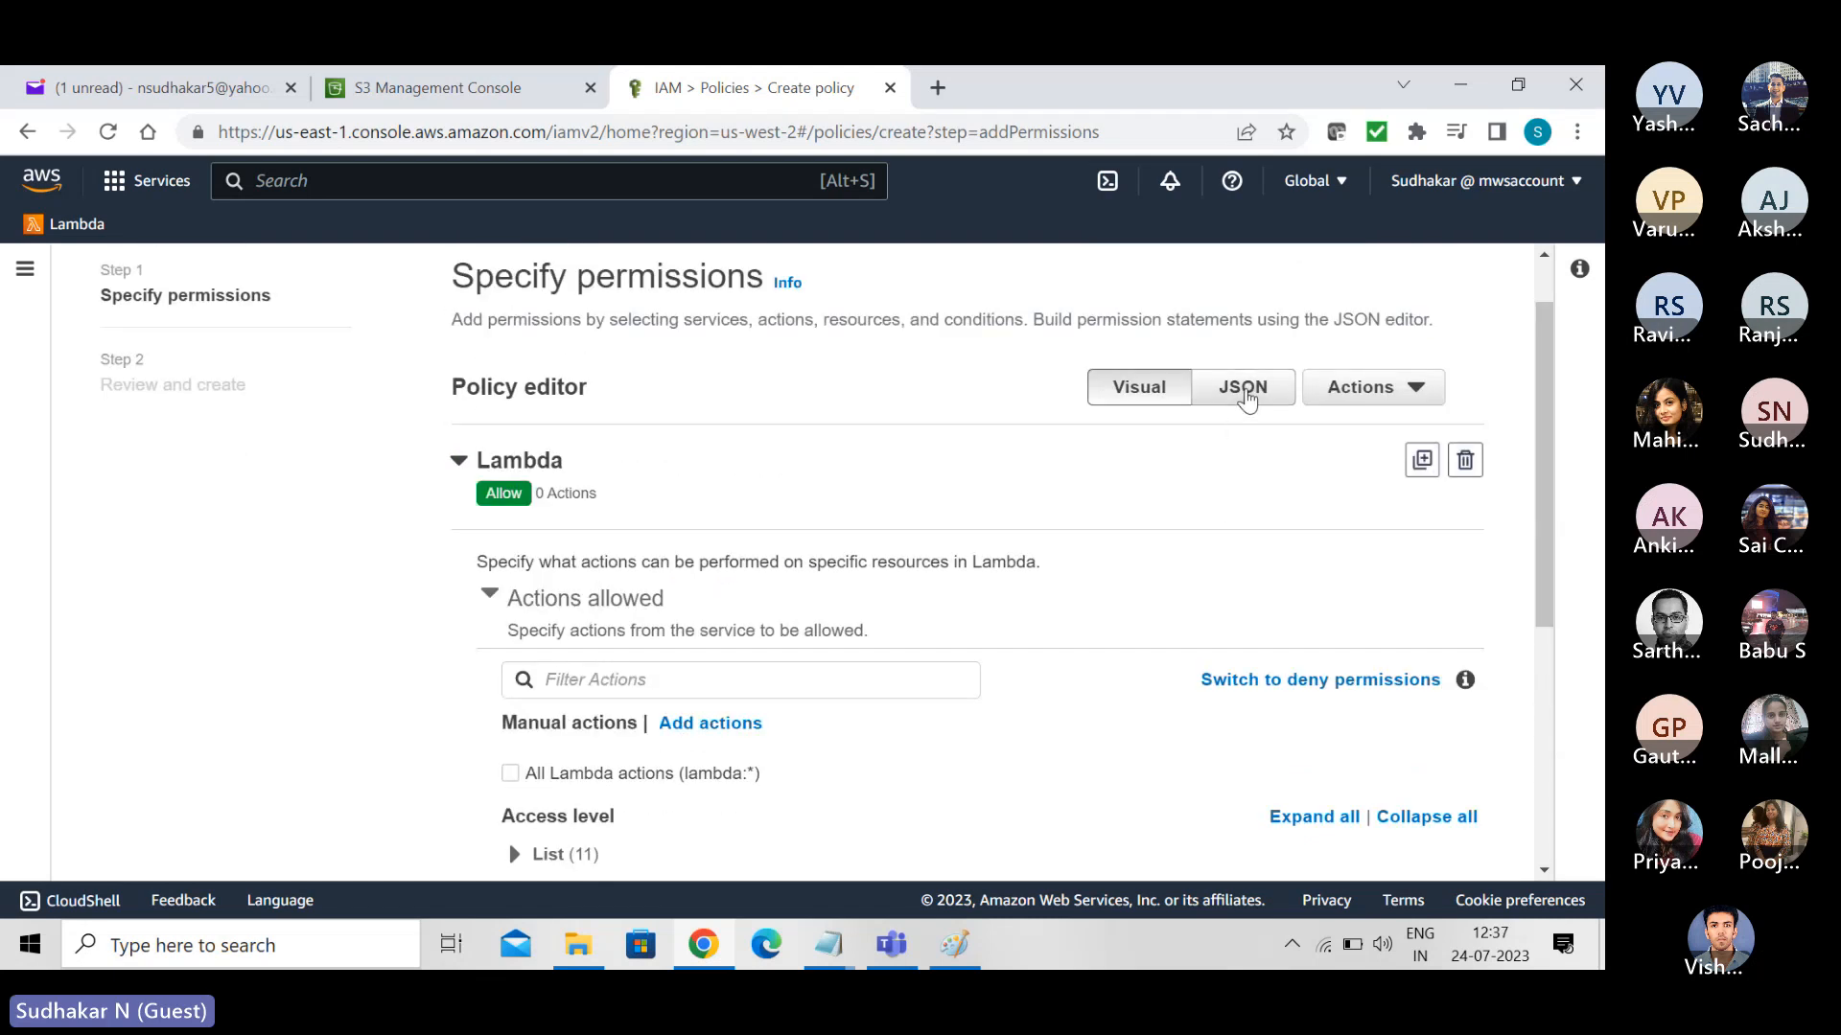
# - Replace the default JSON in the policy editor with the S3 GetObject and PutObject policy copied from S3CopyObjects.txt in Notepad
pyautogui.click(1245, 393)
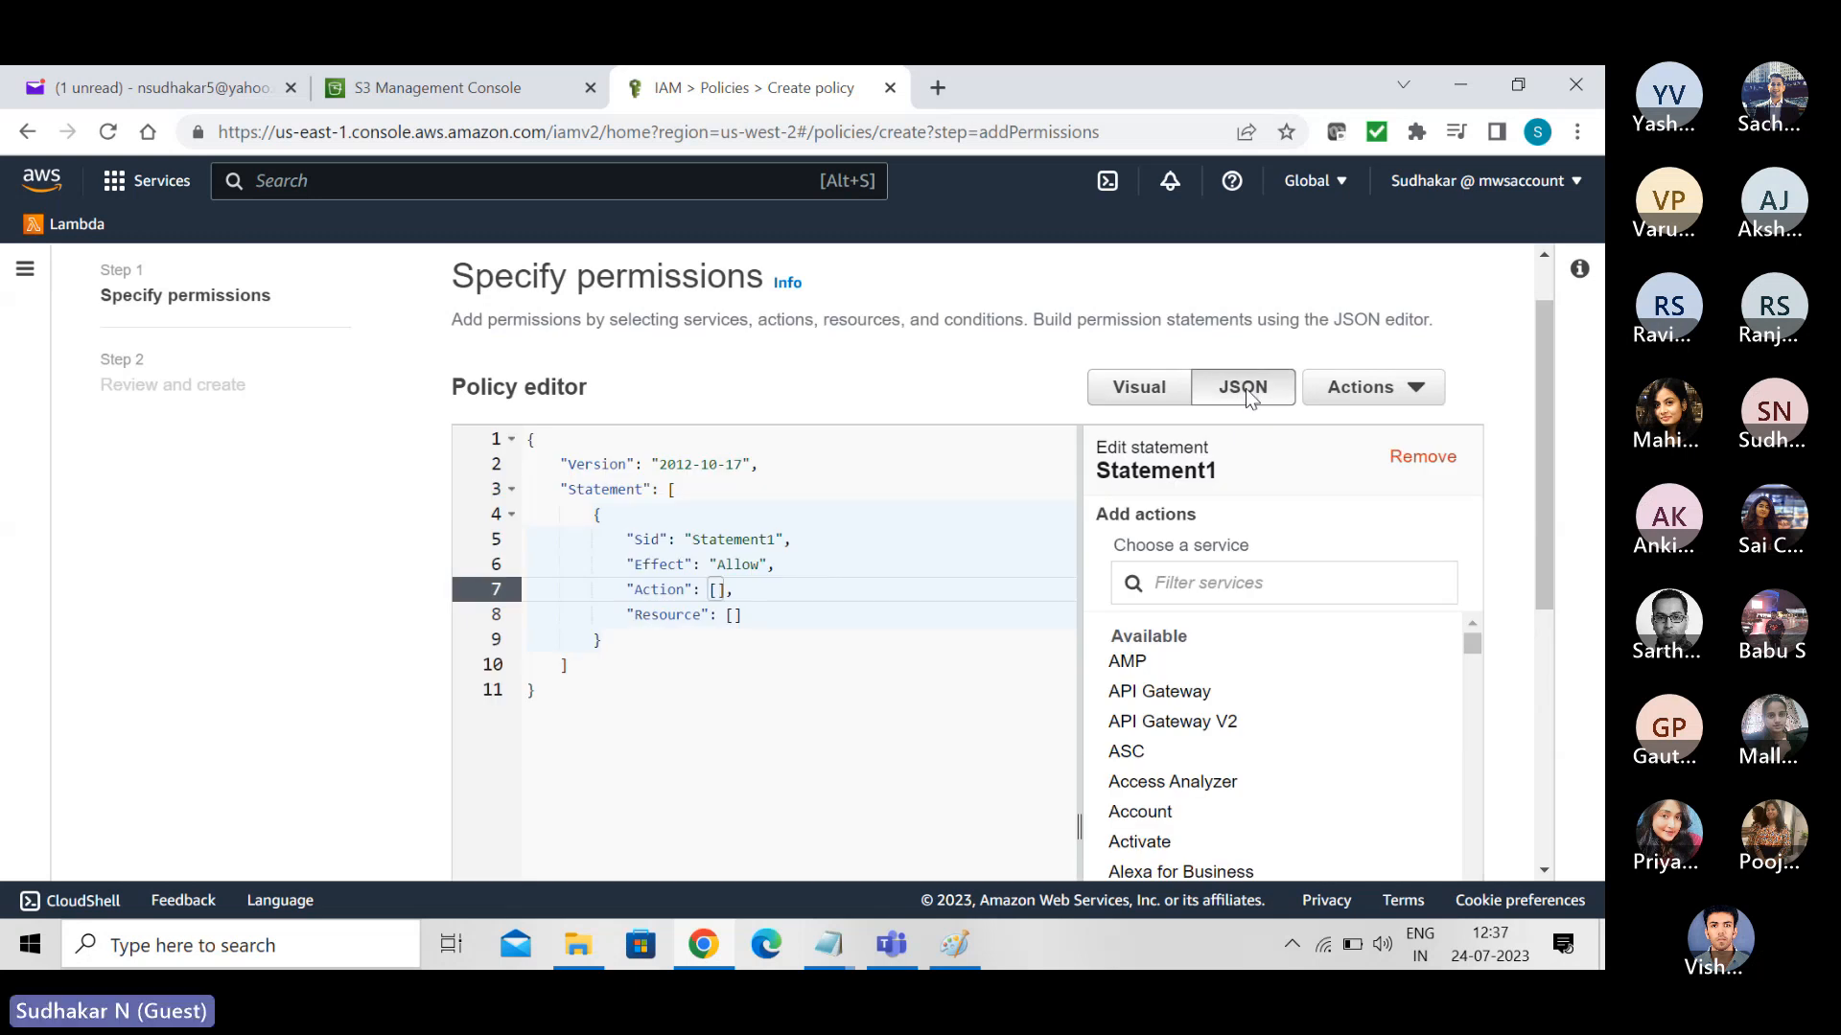
pyautogui.hotkey('alt', 'Tab')
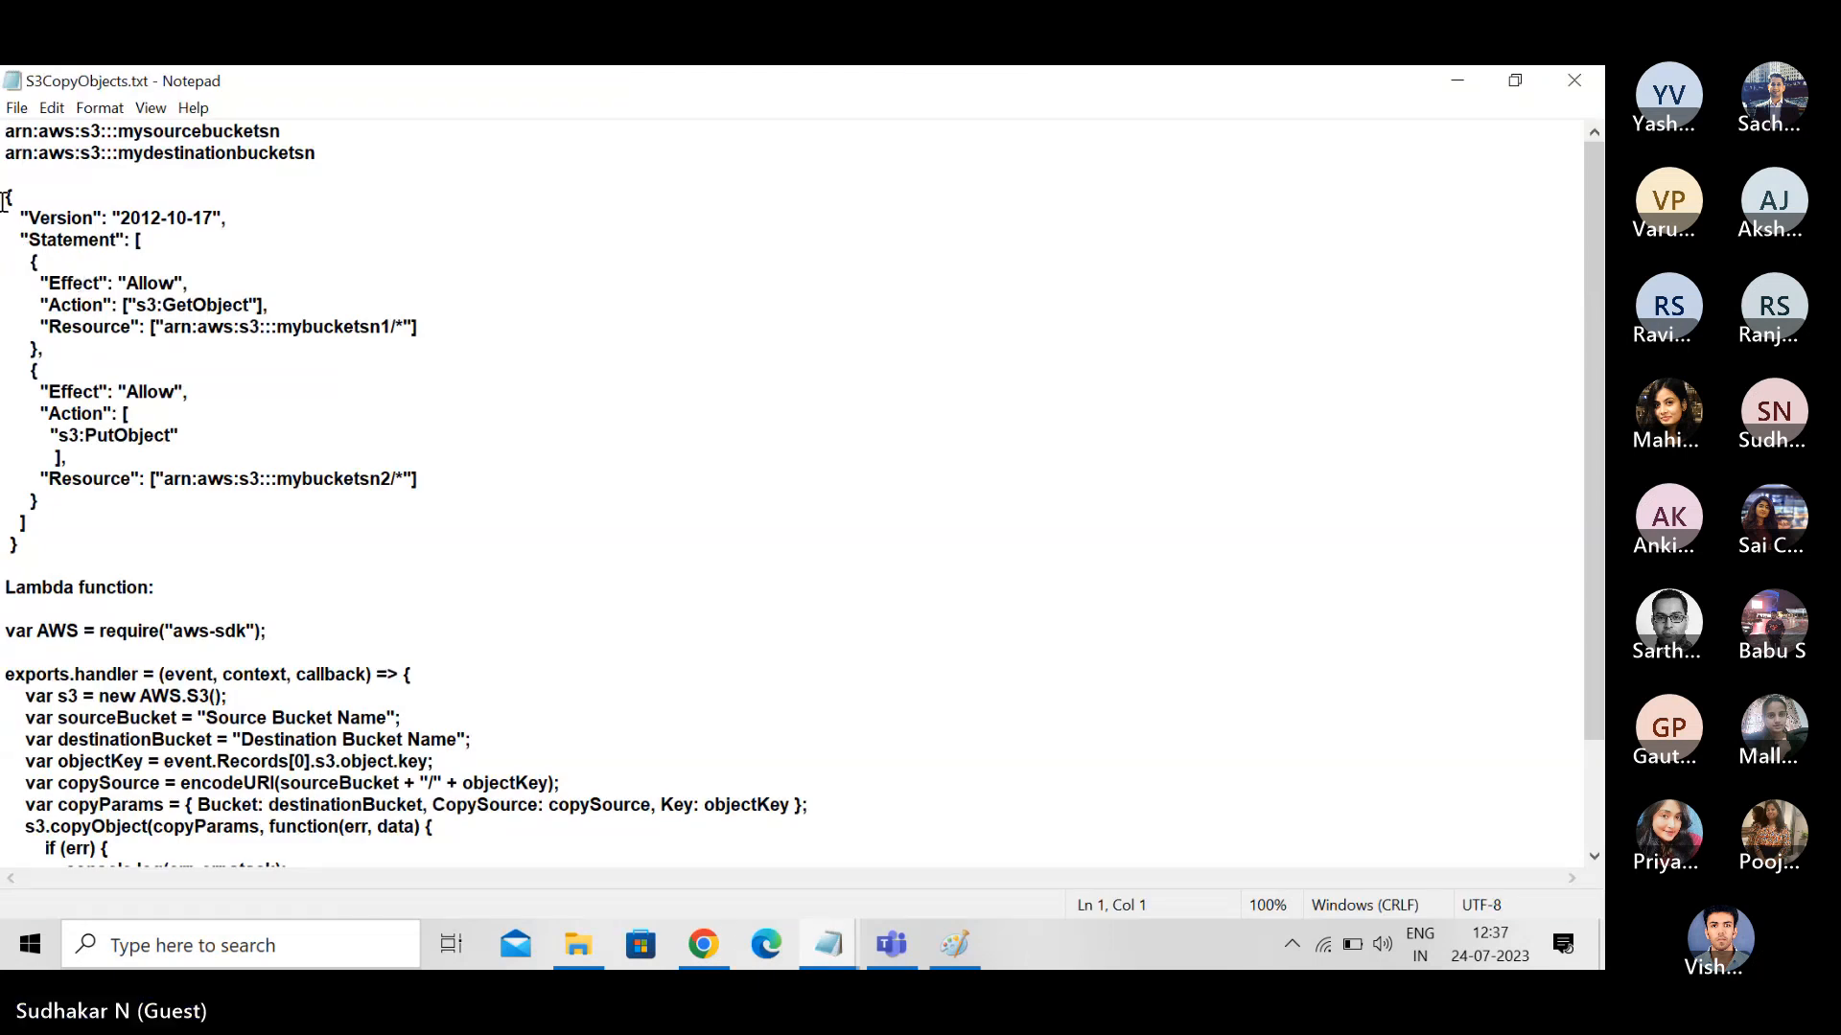
pyautogui.moveTo(6, 198); pyautogui.dragTo(156, 547)
pyautogui.hotkey('ctrl', 'c')
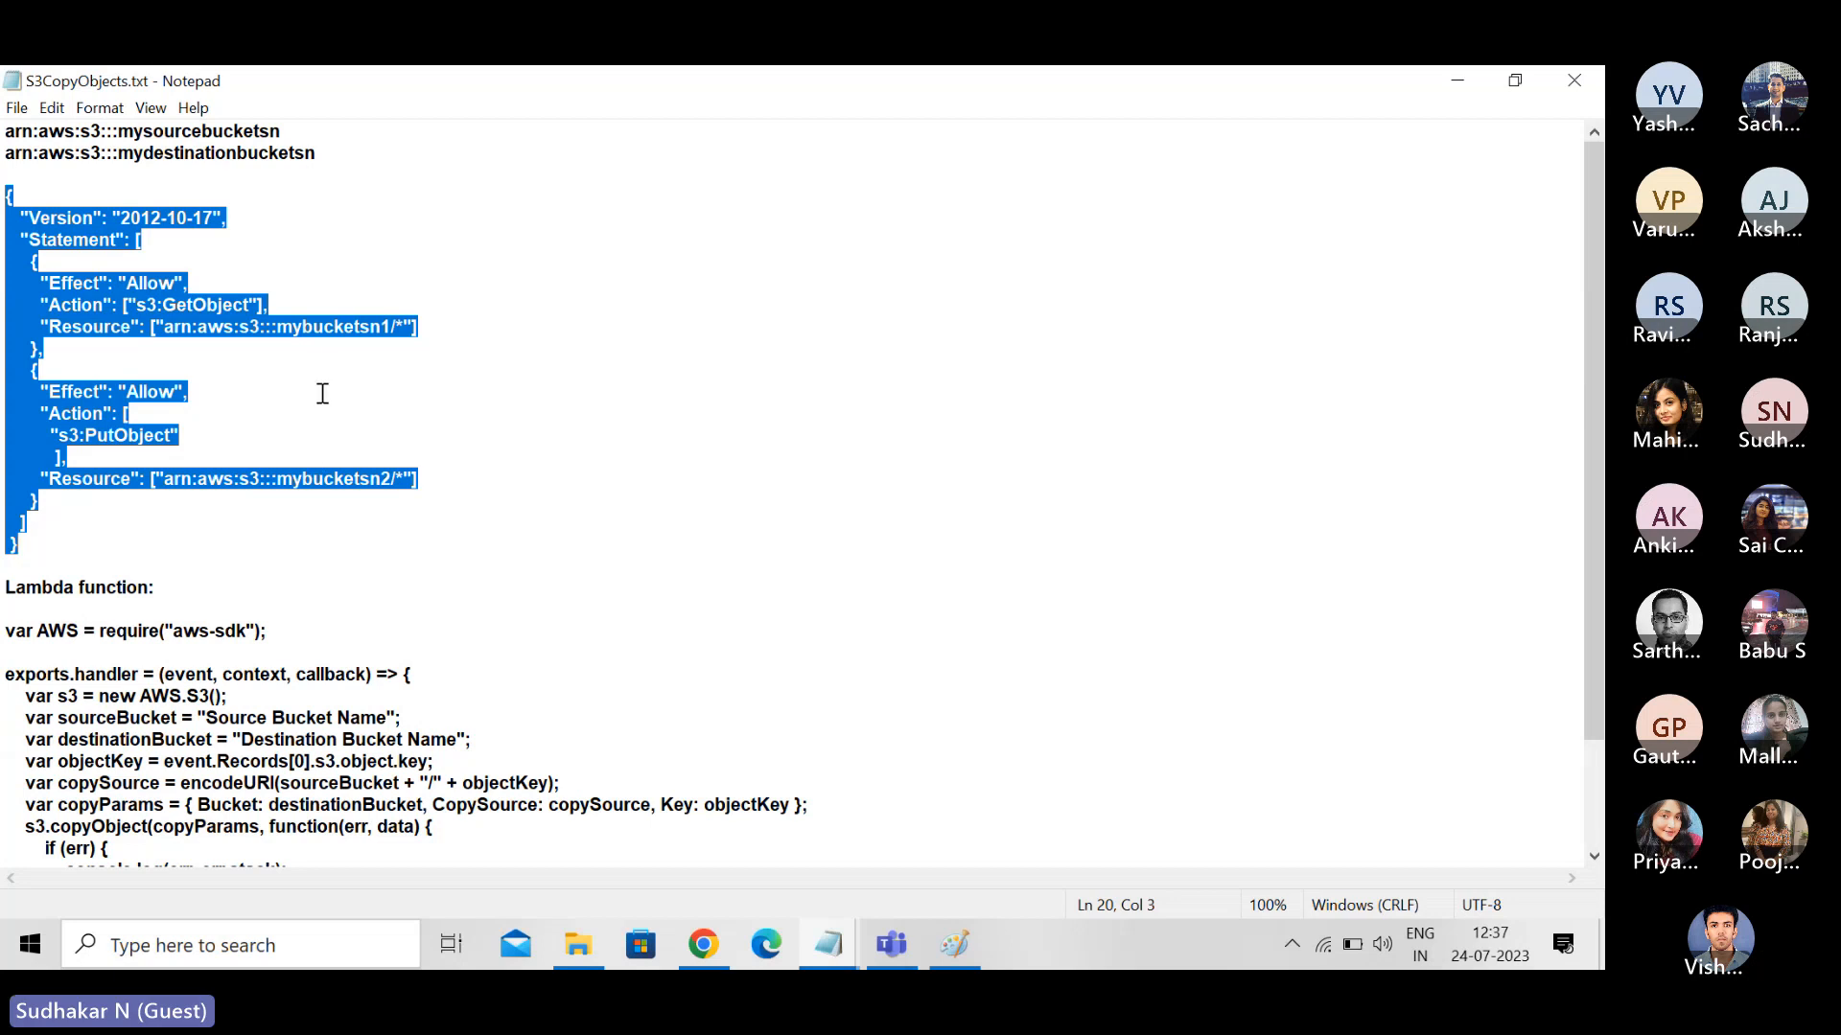
pyautogui.hotkey('alt', 'Tab')
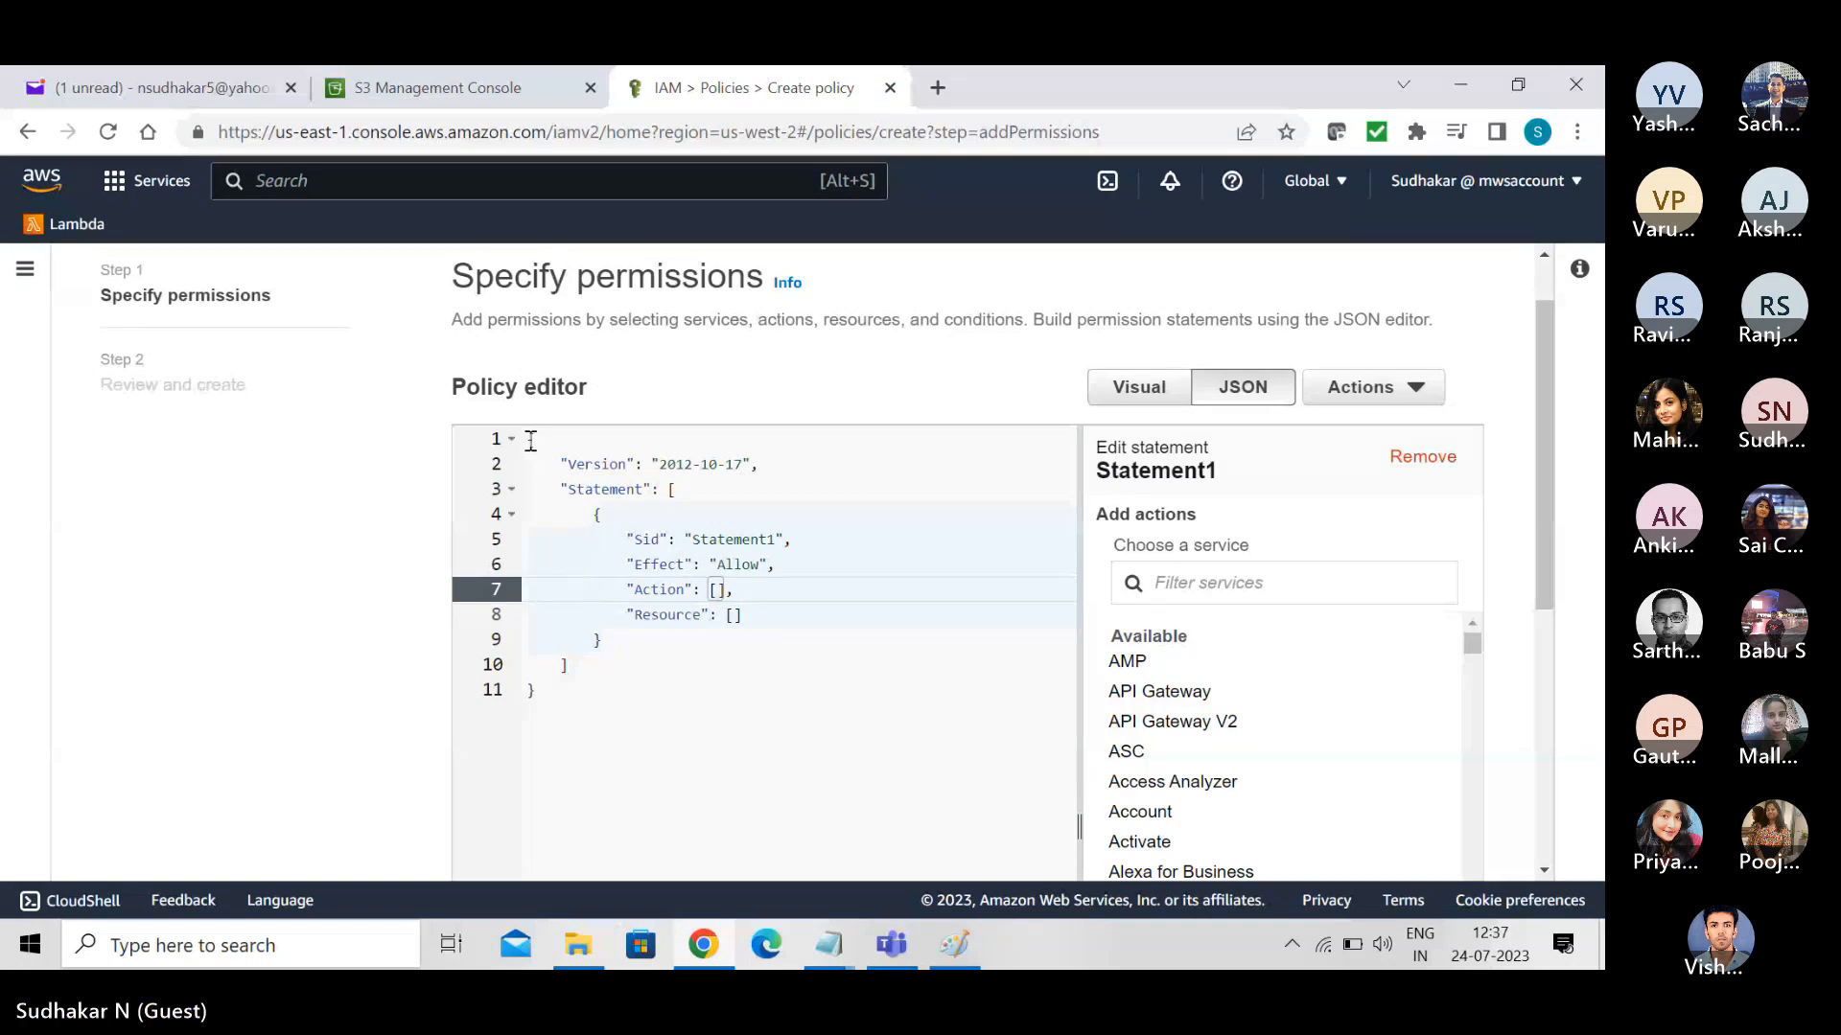
pyautogui.moveTo(526, 438); pyautogui.dragTo(629, 716)
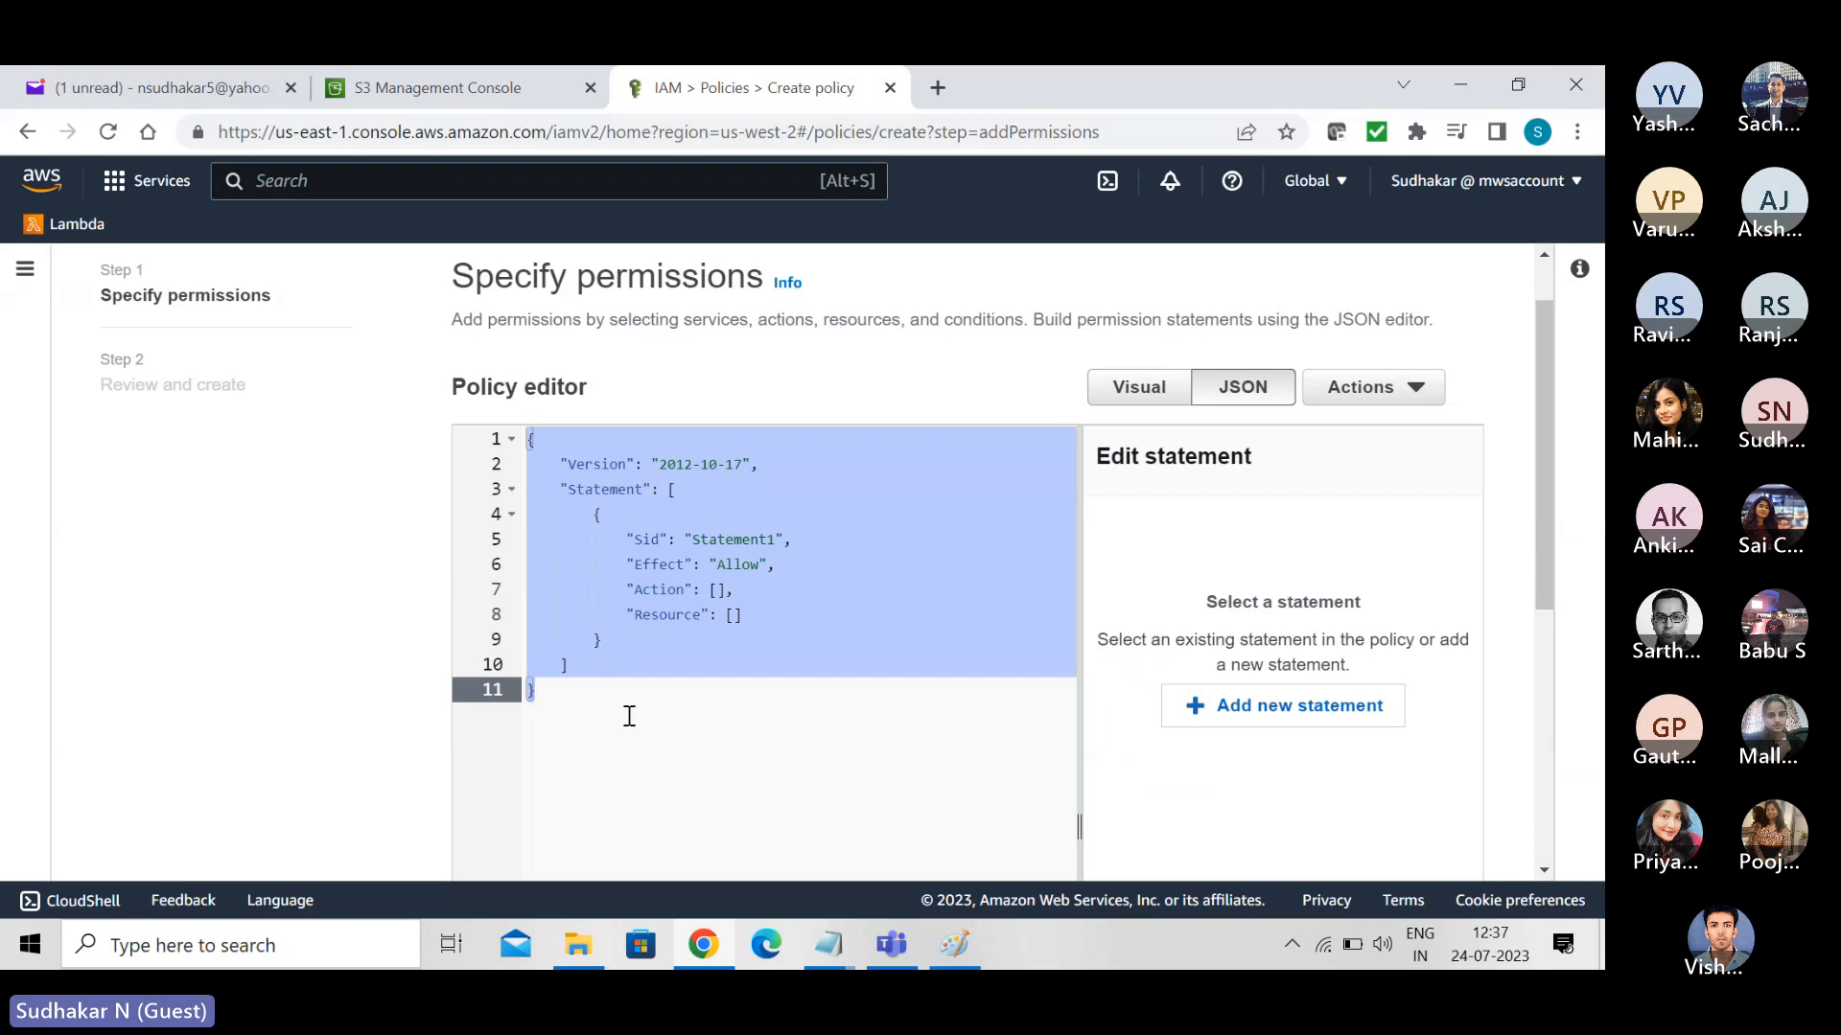
pyautogui.hotkey('ctrl', 'v')
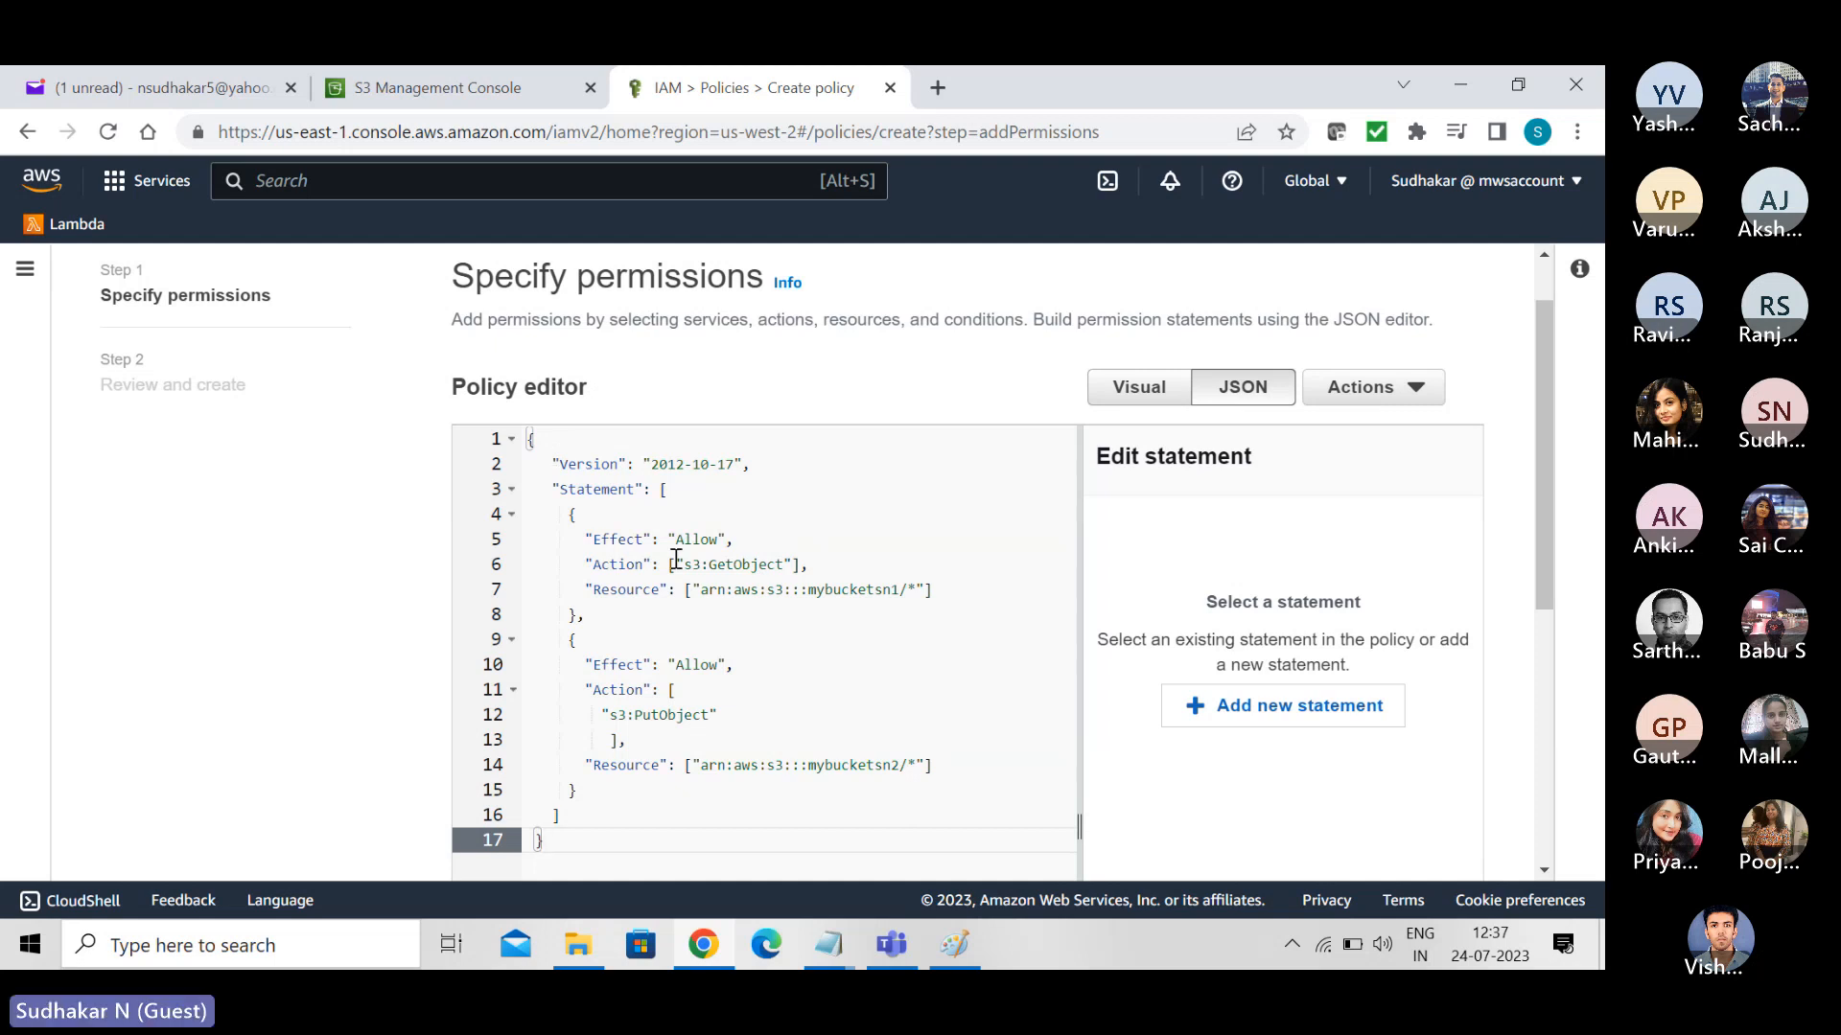
# - Change the PutObject statement's resource bucket to mybucketsn4 and proceed to the policy review
pyautogui.click(892, 765)
pyautogui.press('Delete')
pyautogui.write('4')
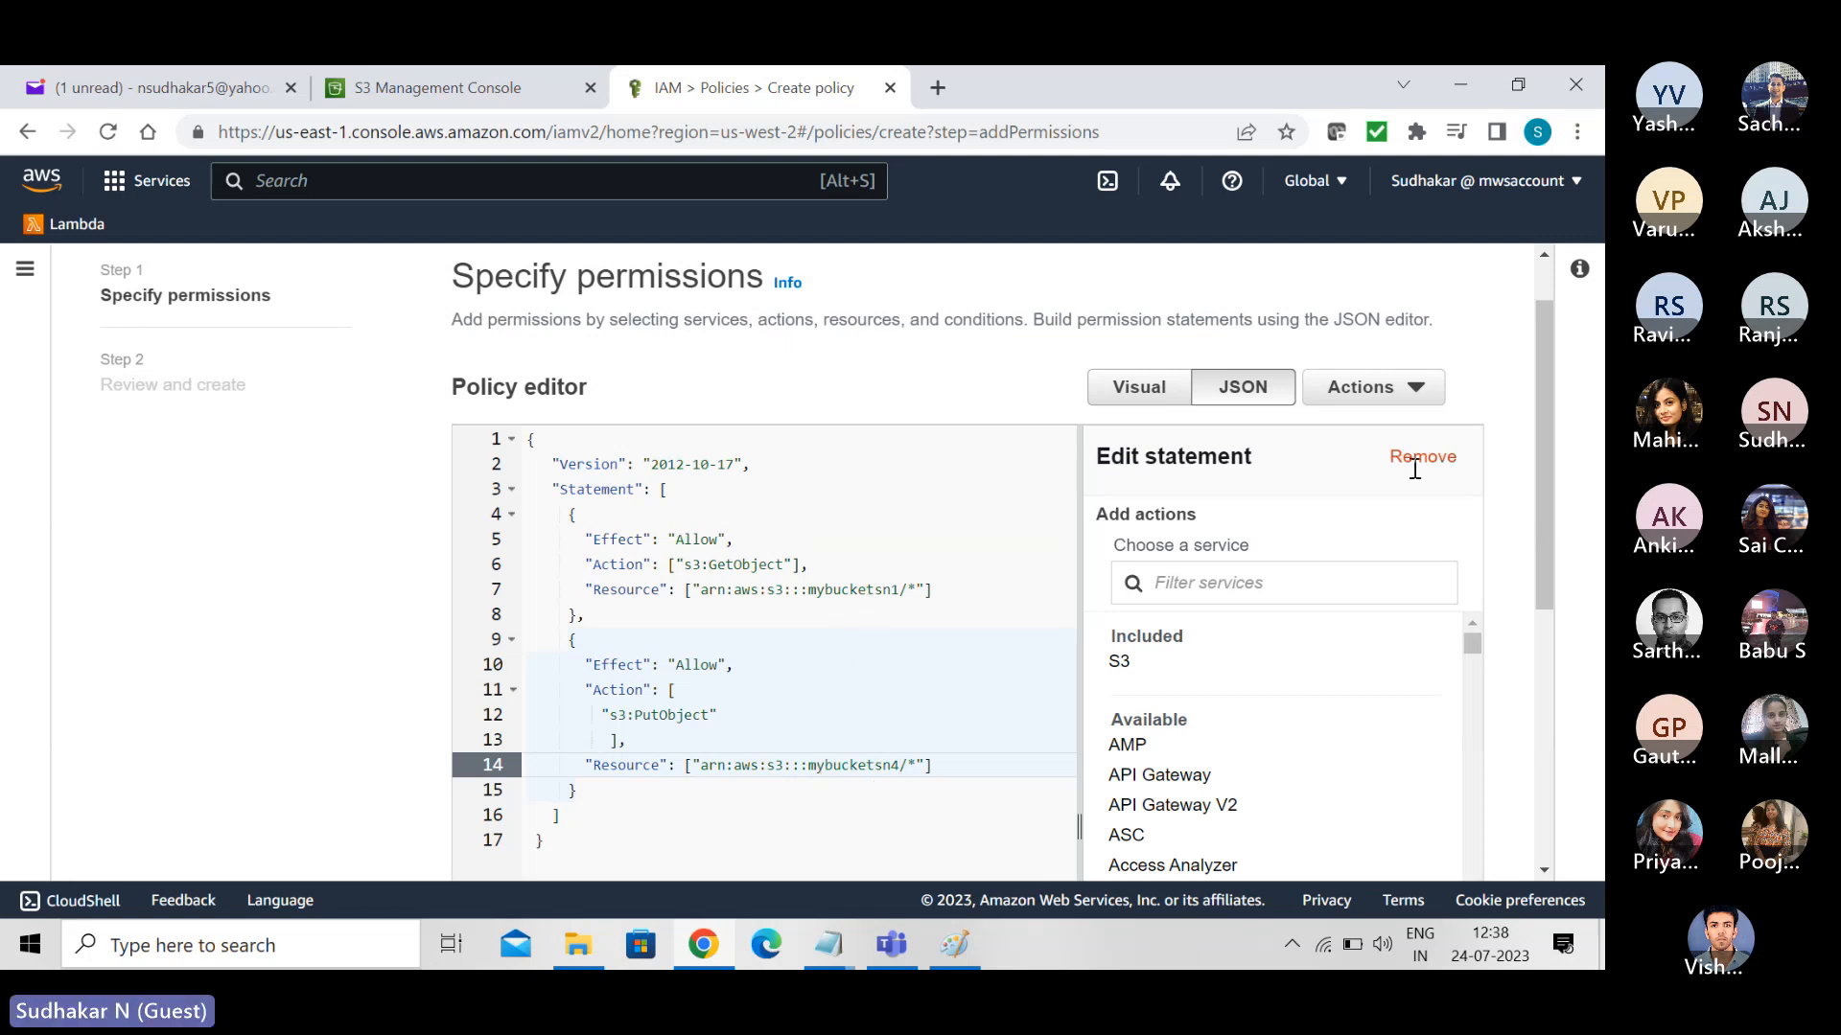
pyautogui.moveTo(1541, 464); pyautogui.dragTo(1598, 813)
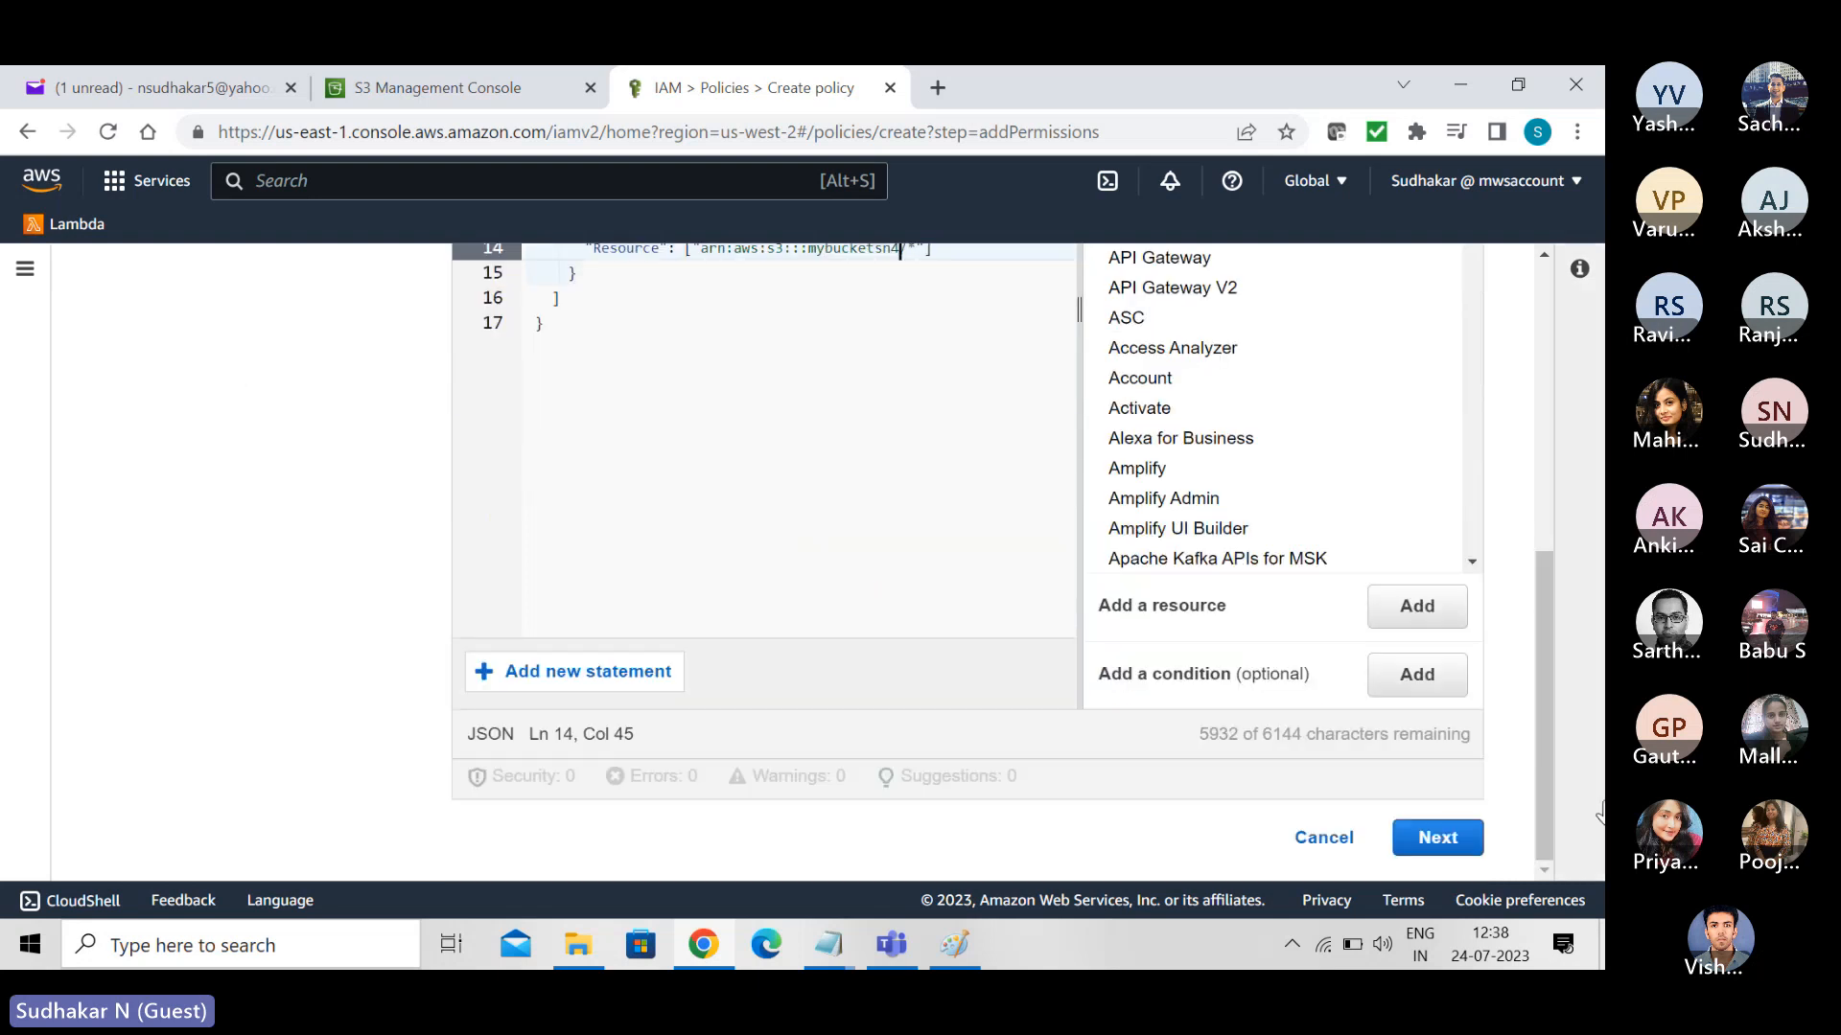
pyautogui.click(1449, 844)
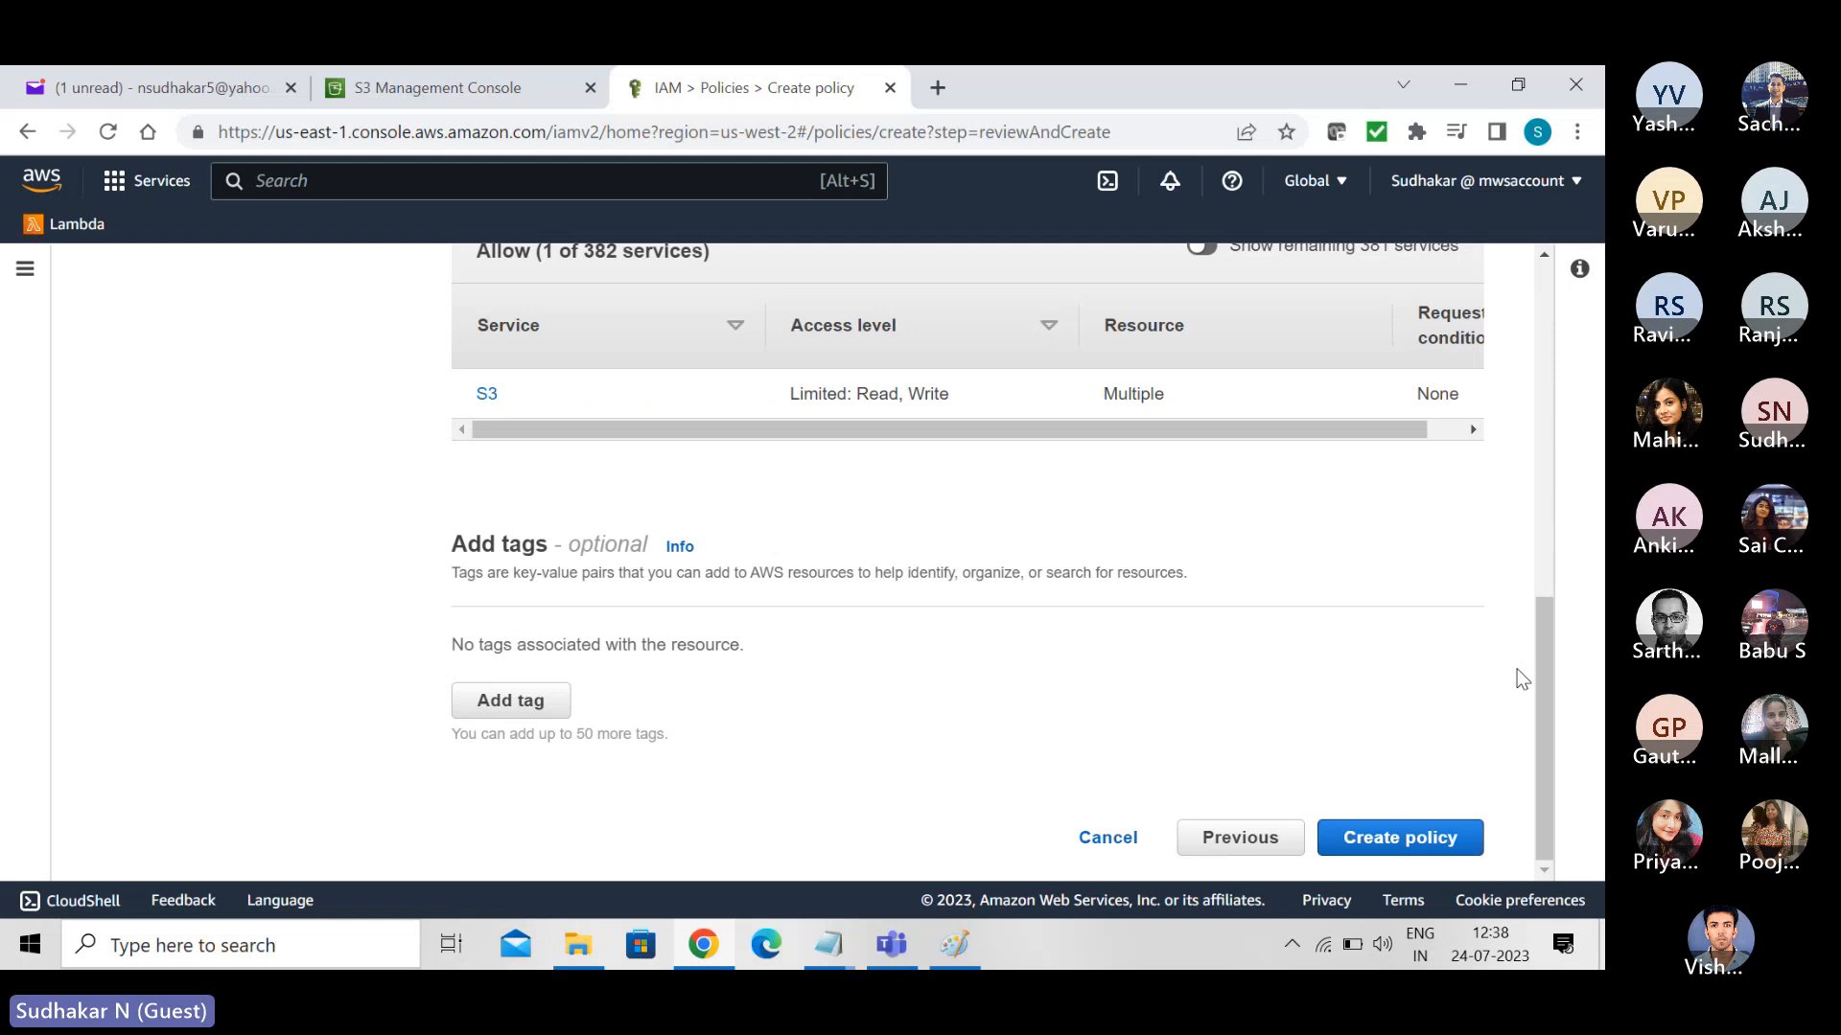
# - Enter My LambdaS3 Policy as the policy name and try to create the policy
pyautogui.moveTo(1543, 665); pyautogui.dragTo(1511, 237)
pyautogui.click(682, 599)
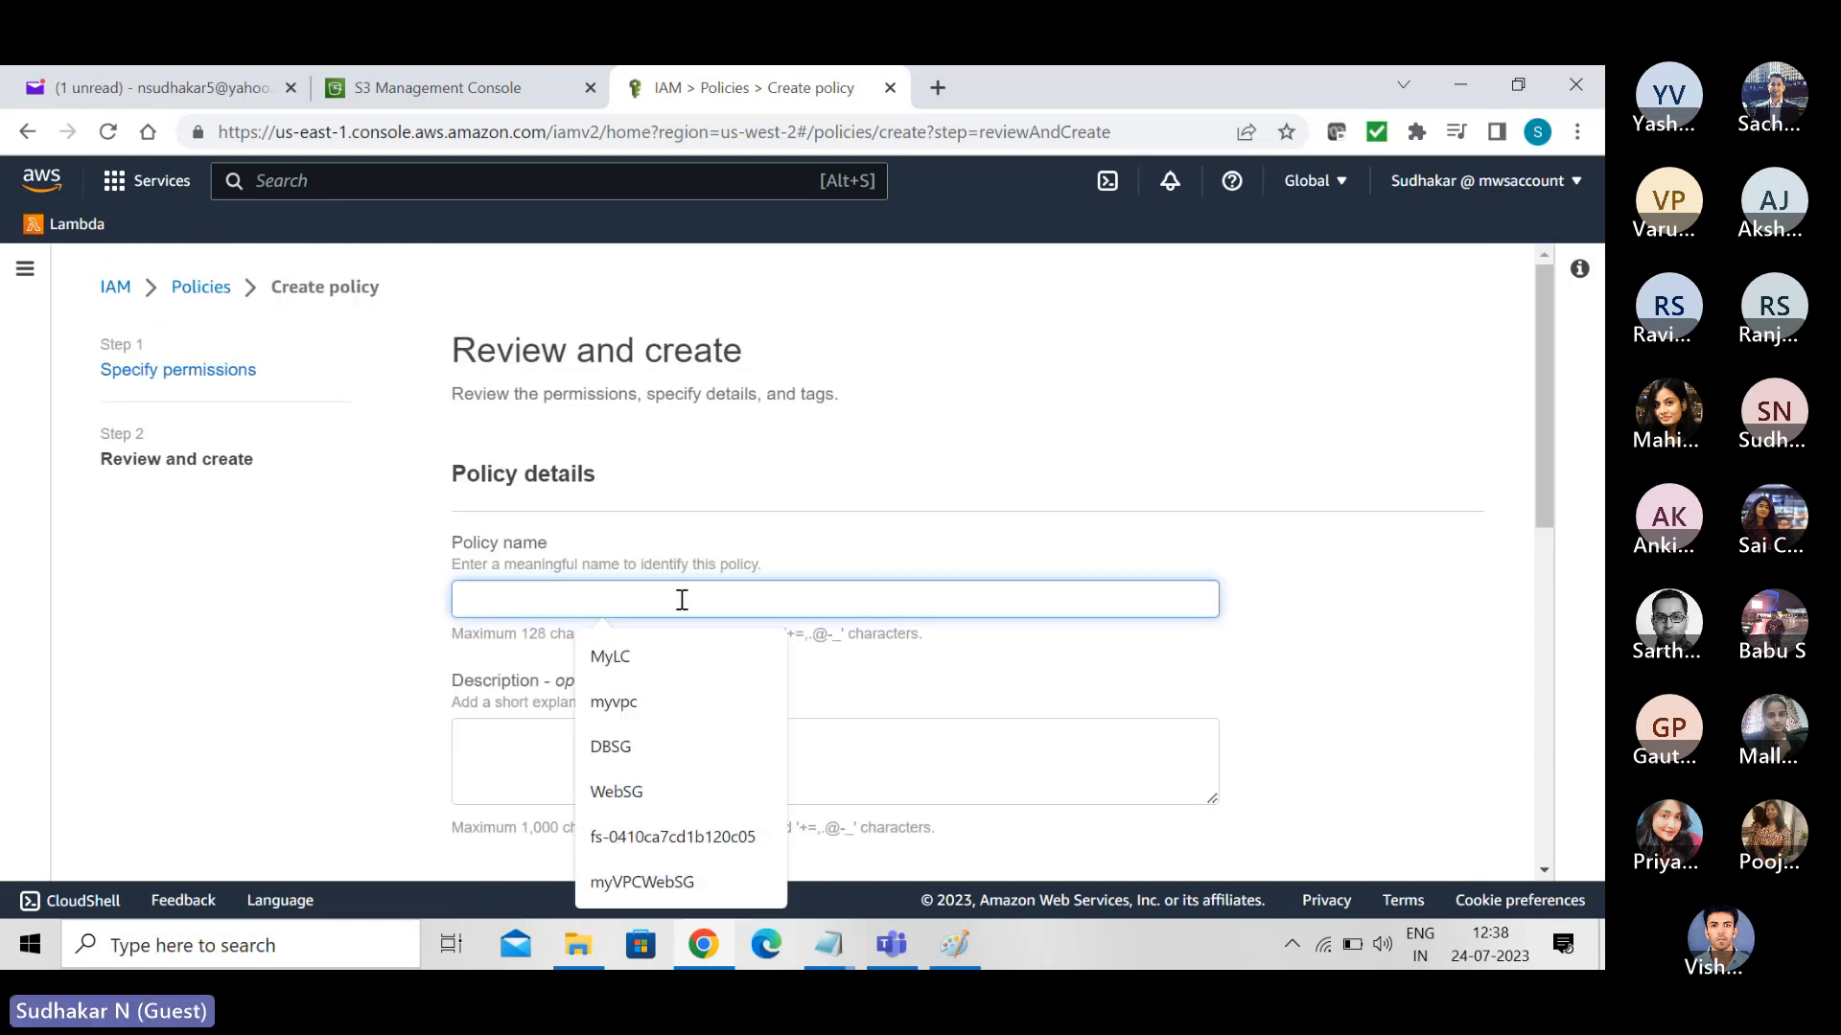
pyautogui.write('MyLam')
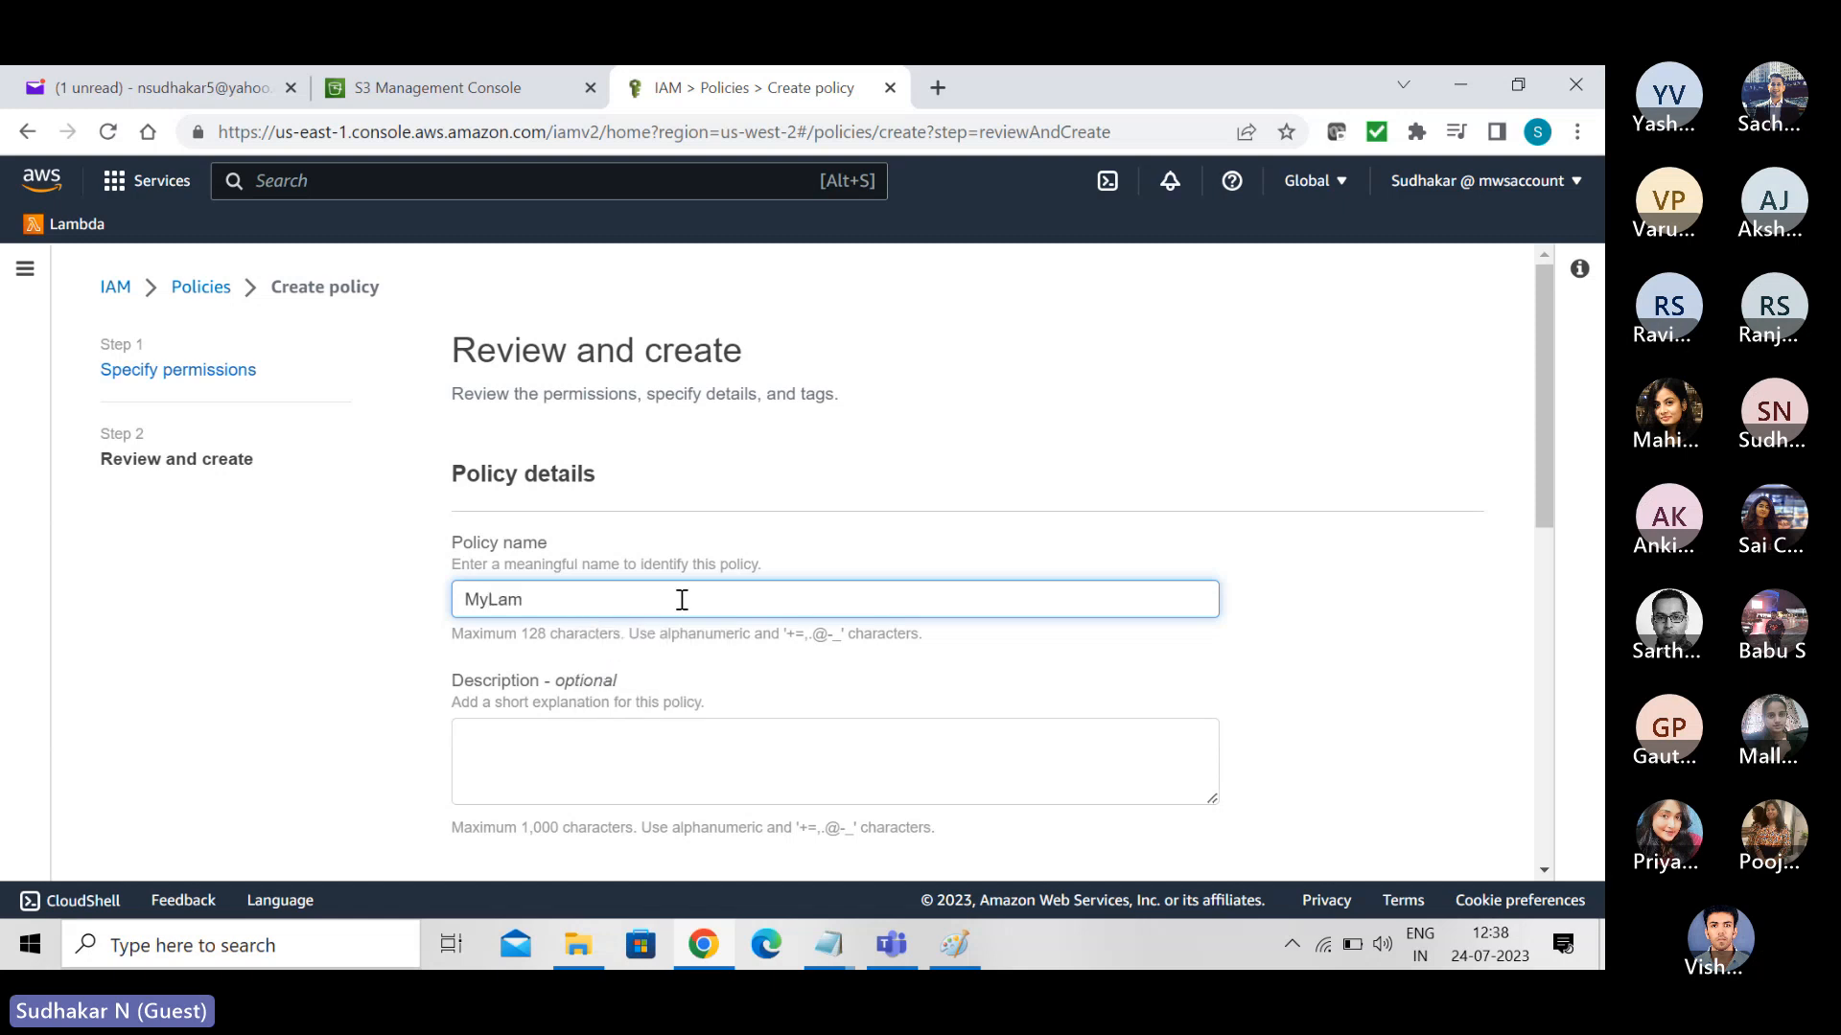
pyautogui.write('bds')
pyautogui.press('BackSpace')
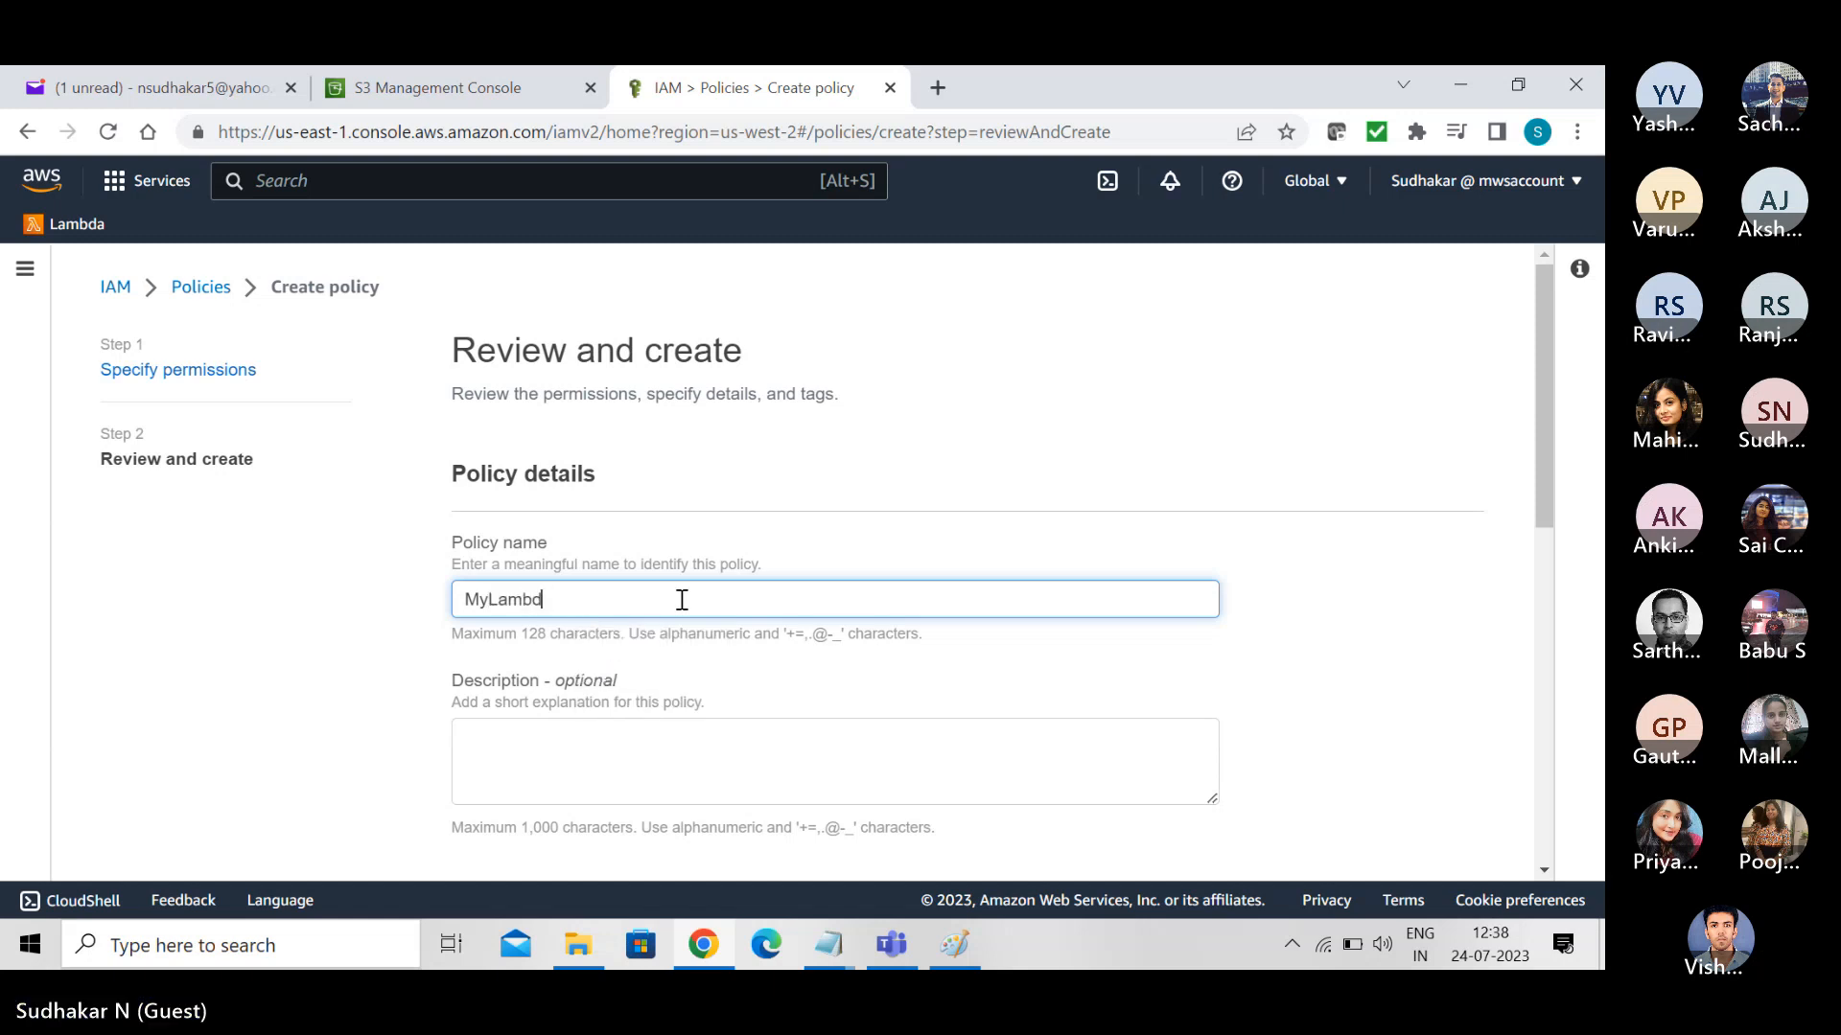
pyautogui.write('aS3 Policy')
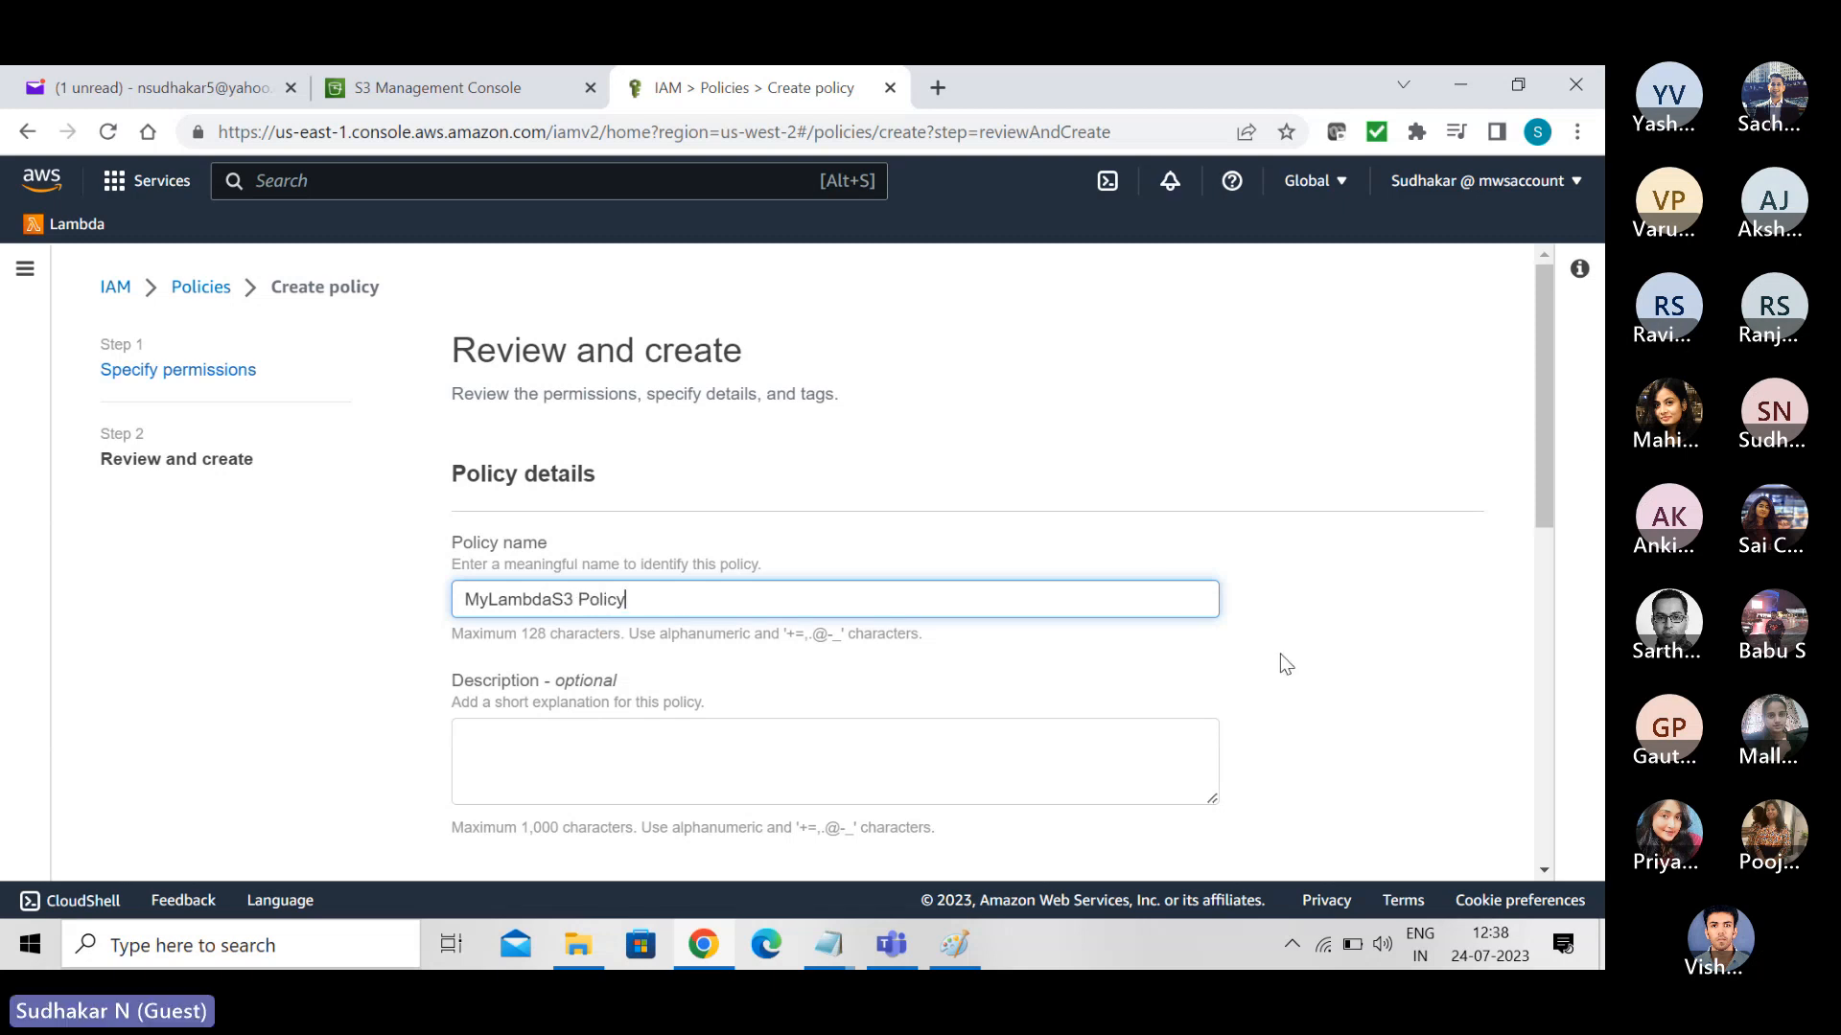
pyautogui.click(485, 598)
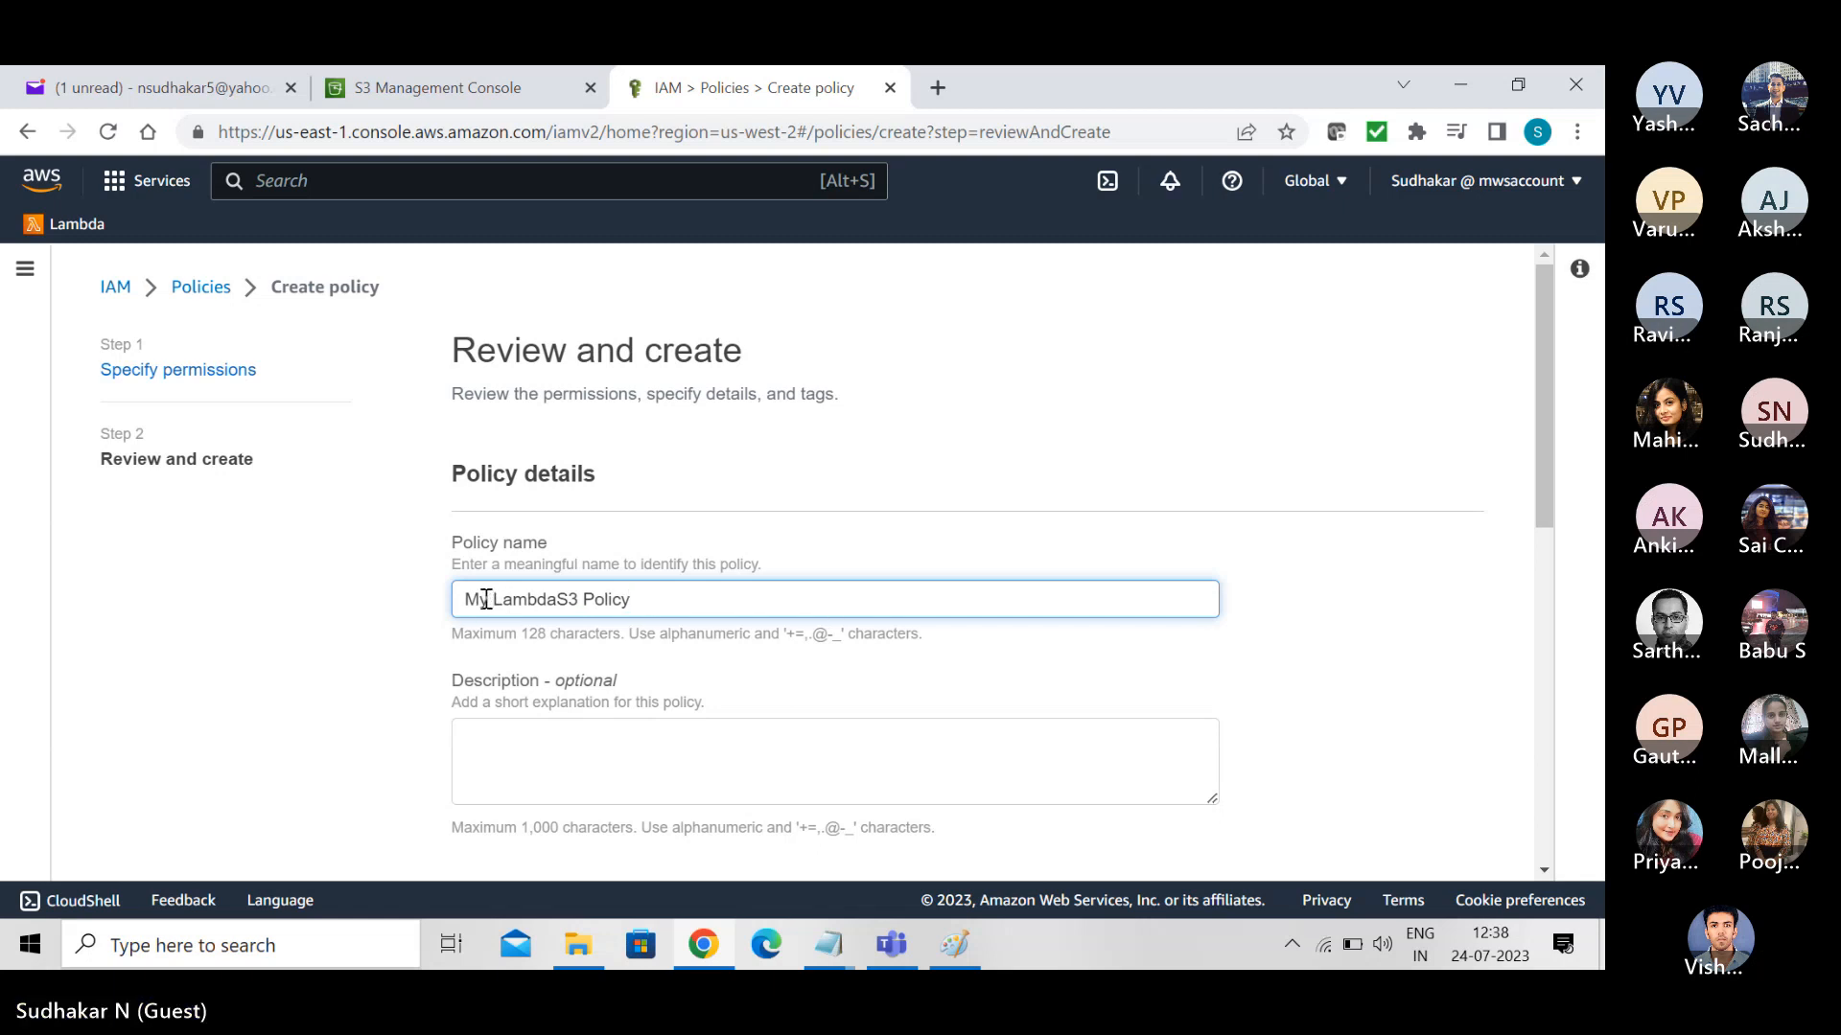
pyautogui.moveTo(1544, 484); pyautogui.dragTo(1599, 873)
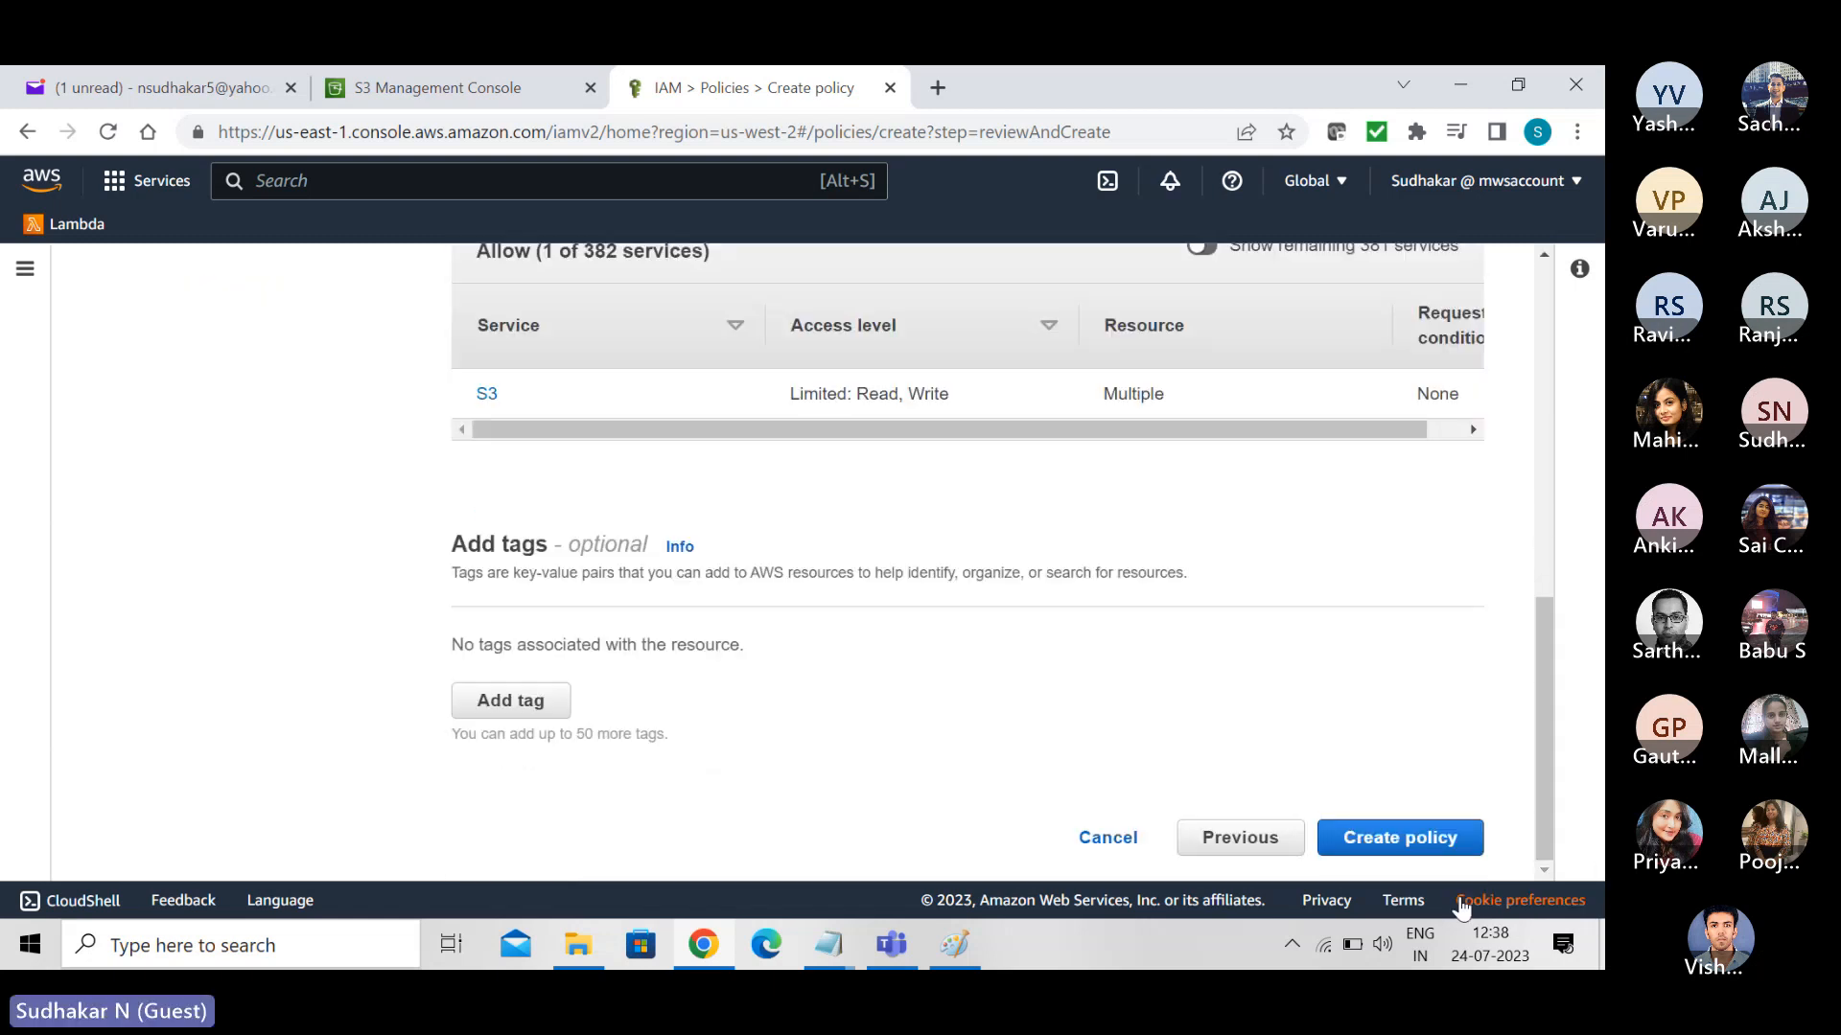
pyautogui.click(1419, 837)
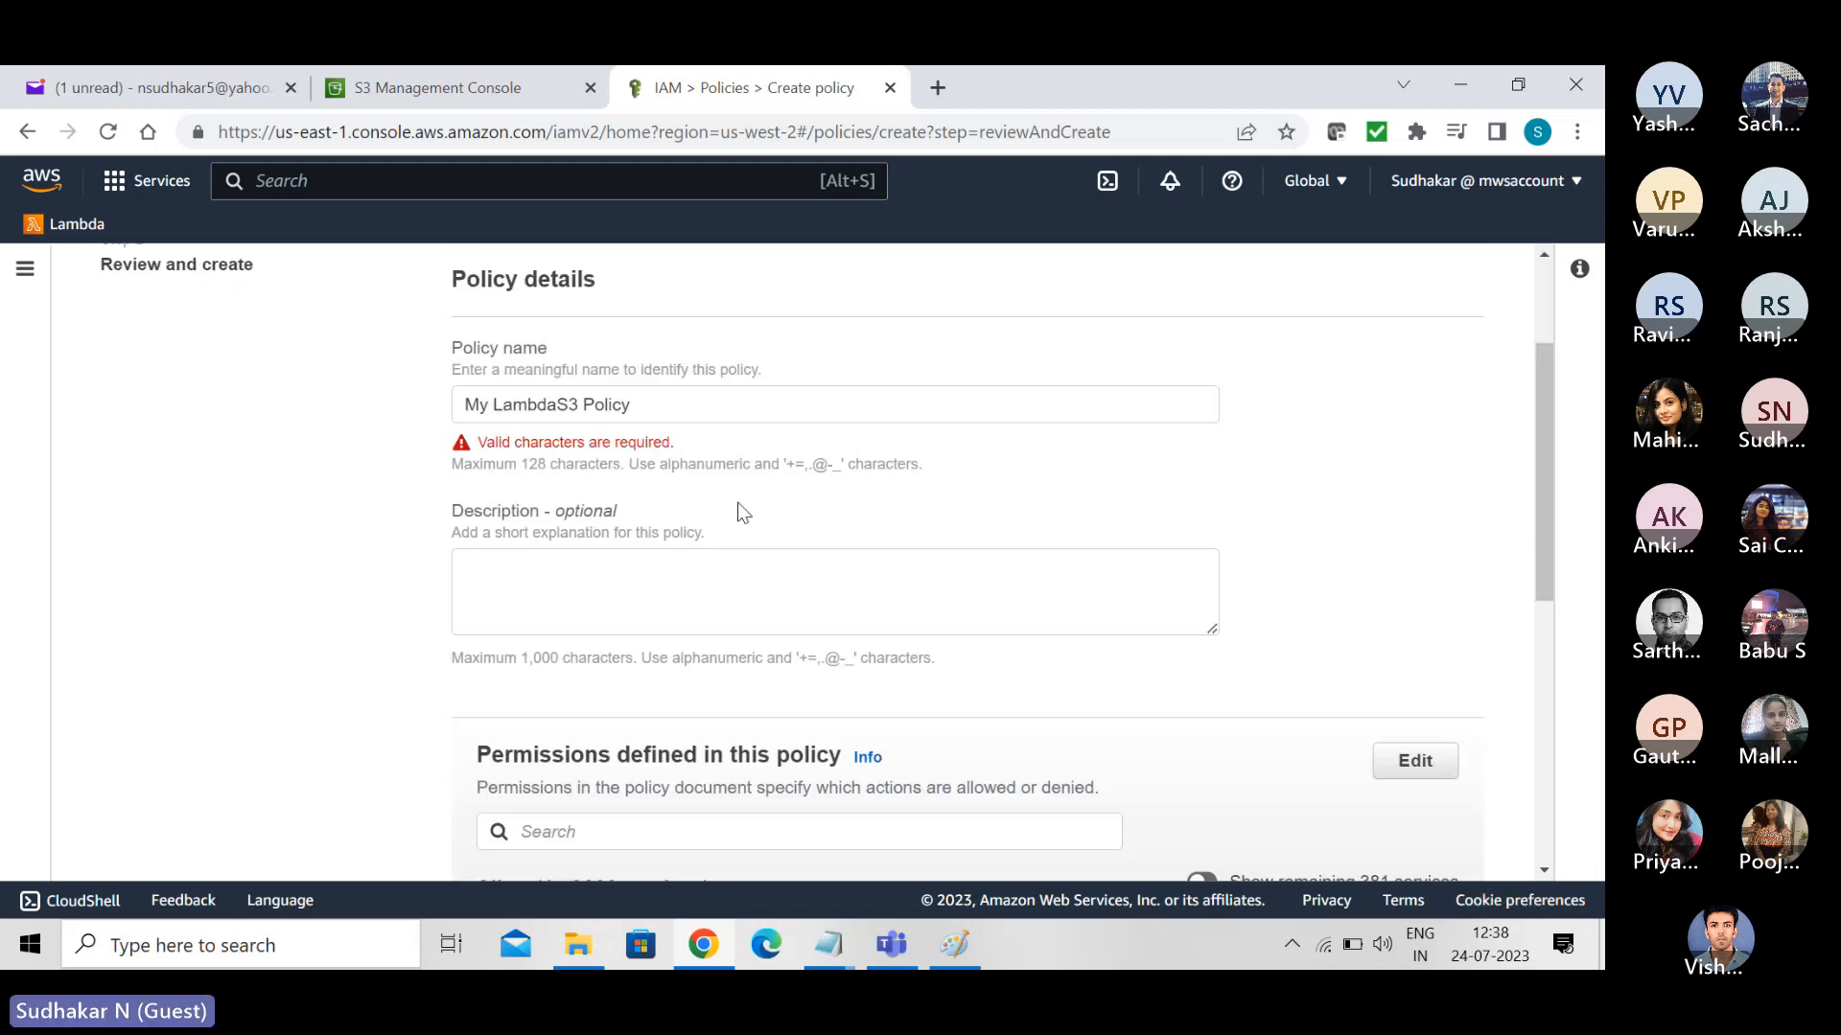
# - Remove the spaces from the policy name so it reads MyLambdaS3Policy, and create the policy
pyautogui.click(587, 403)
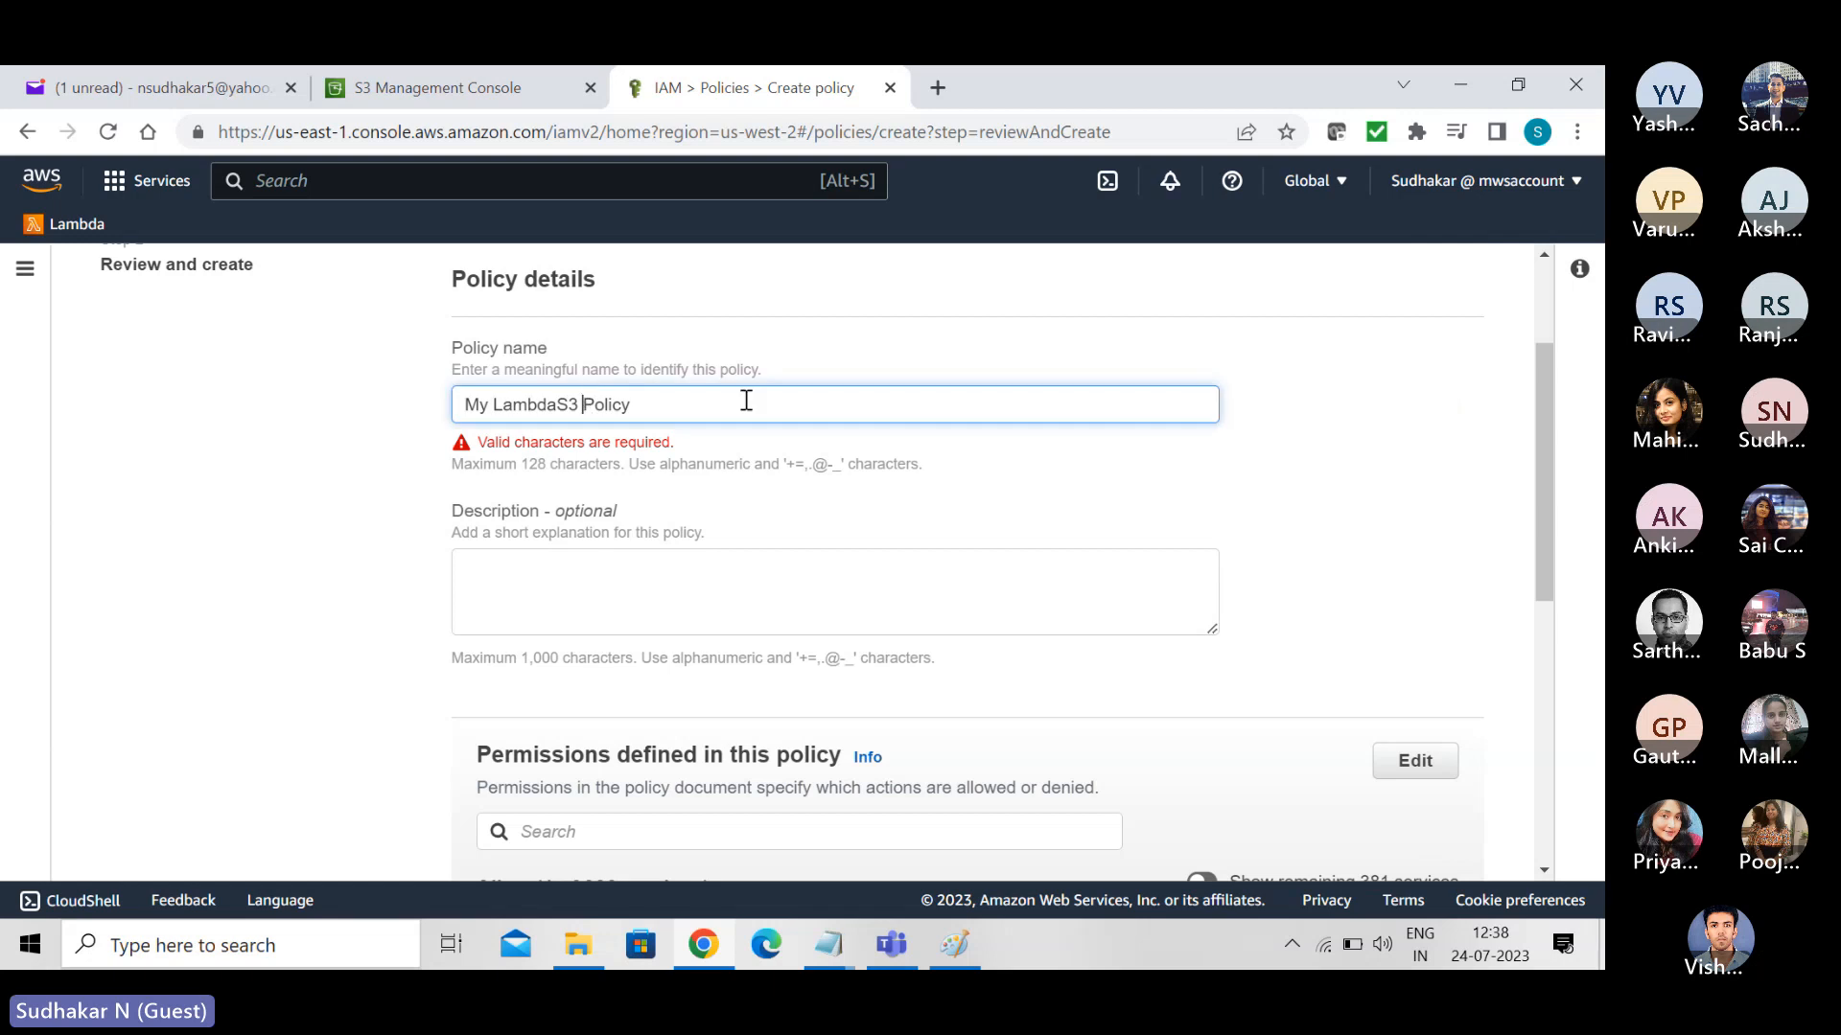
pyautogui.press('BackSpace')
pyautogui.press('Left')
pyautogui.press('Left')
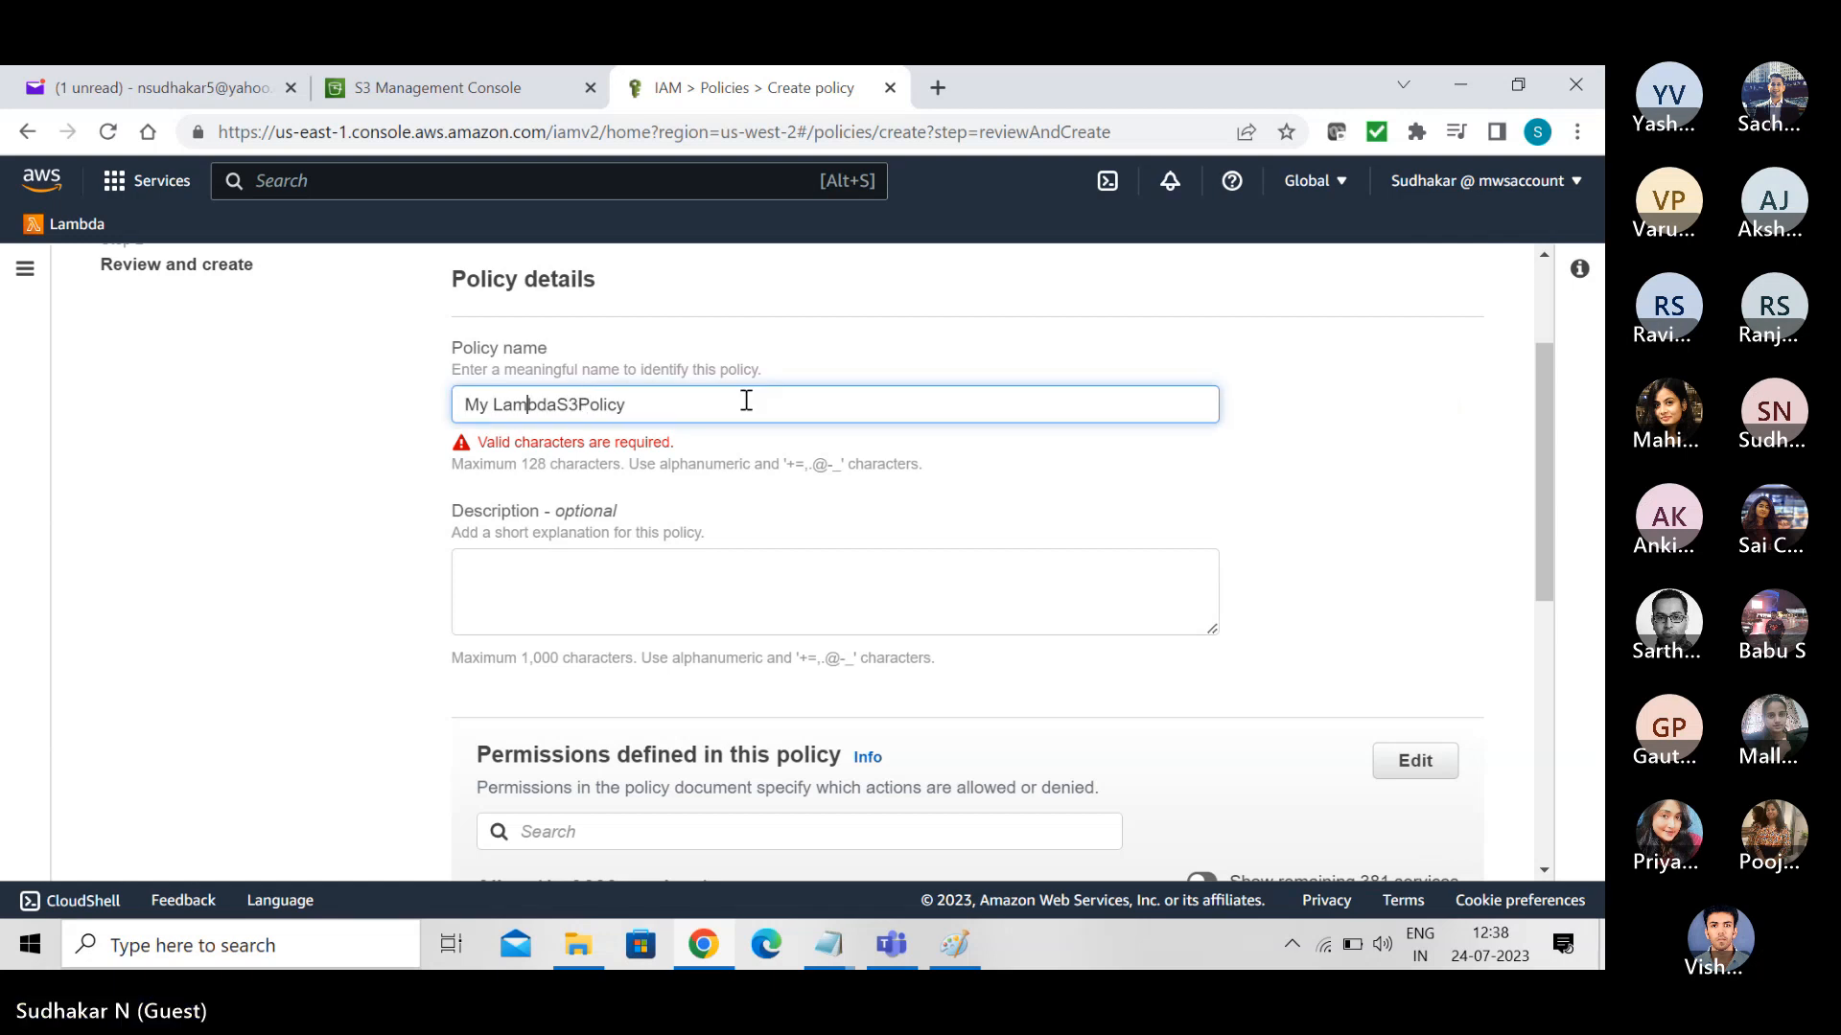
pyautogui.press('Left')
pyautogui.press('BackSpace')
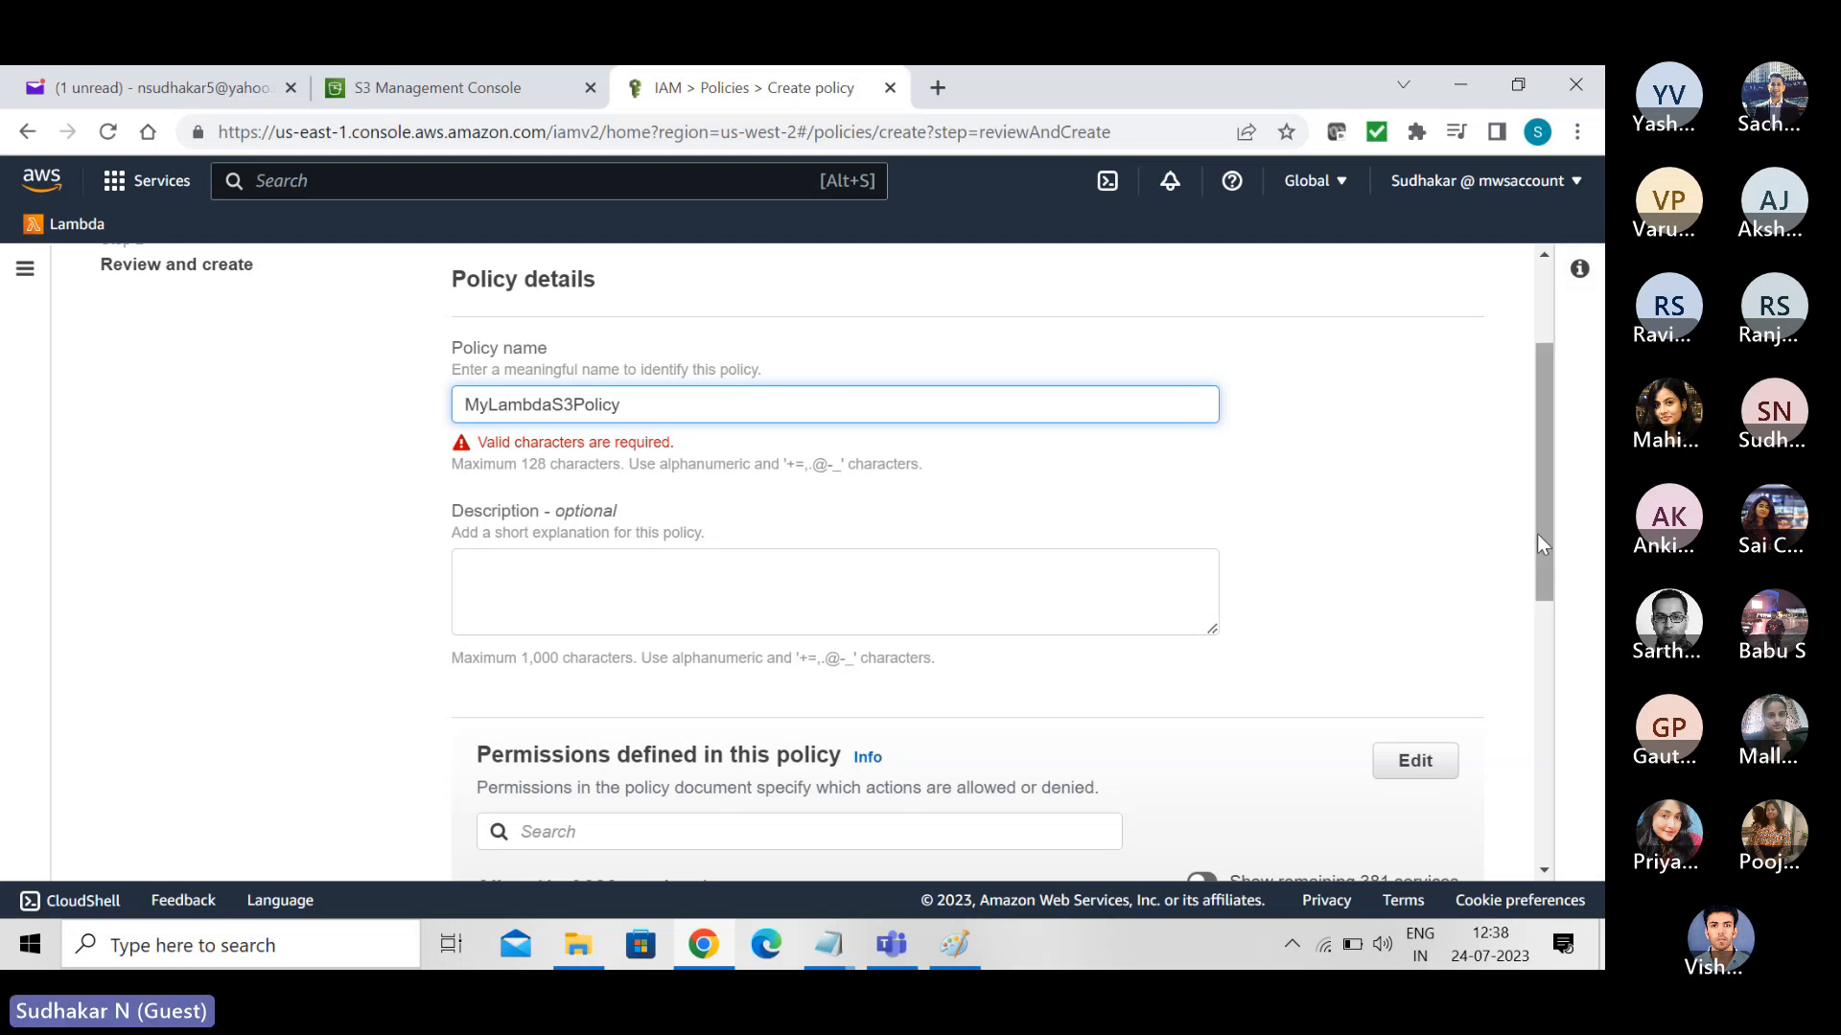
pyautogui.moveTo(1539, 533); pyautogui.dragTo(1578, 866)
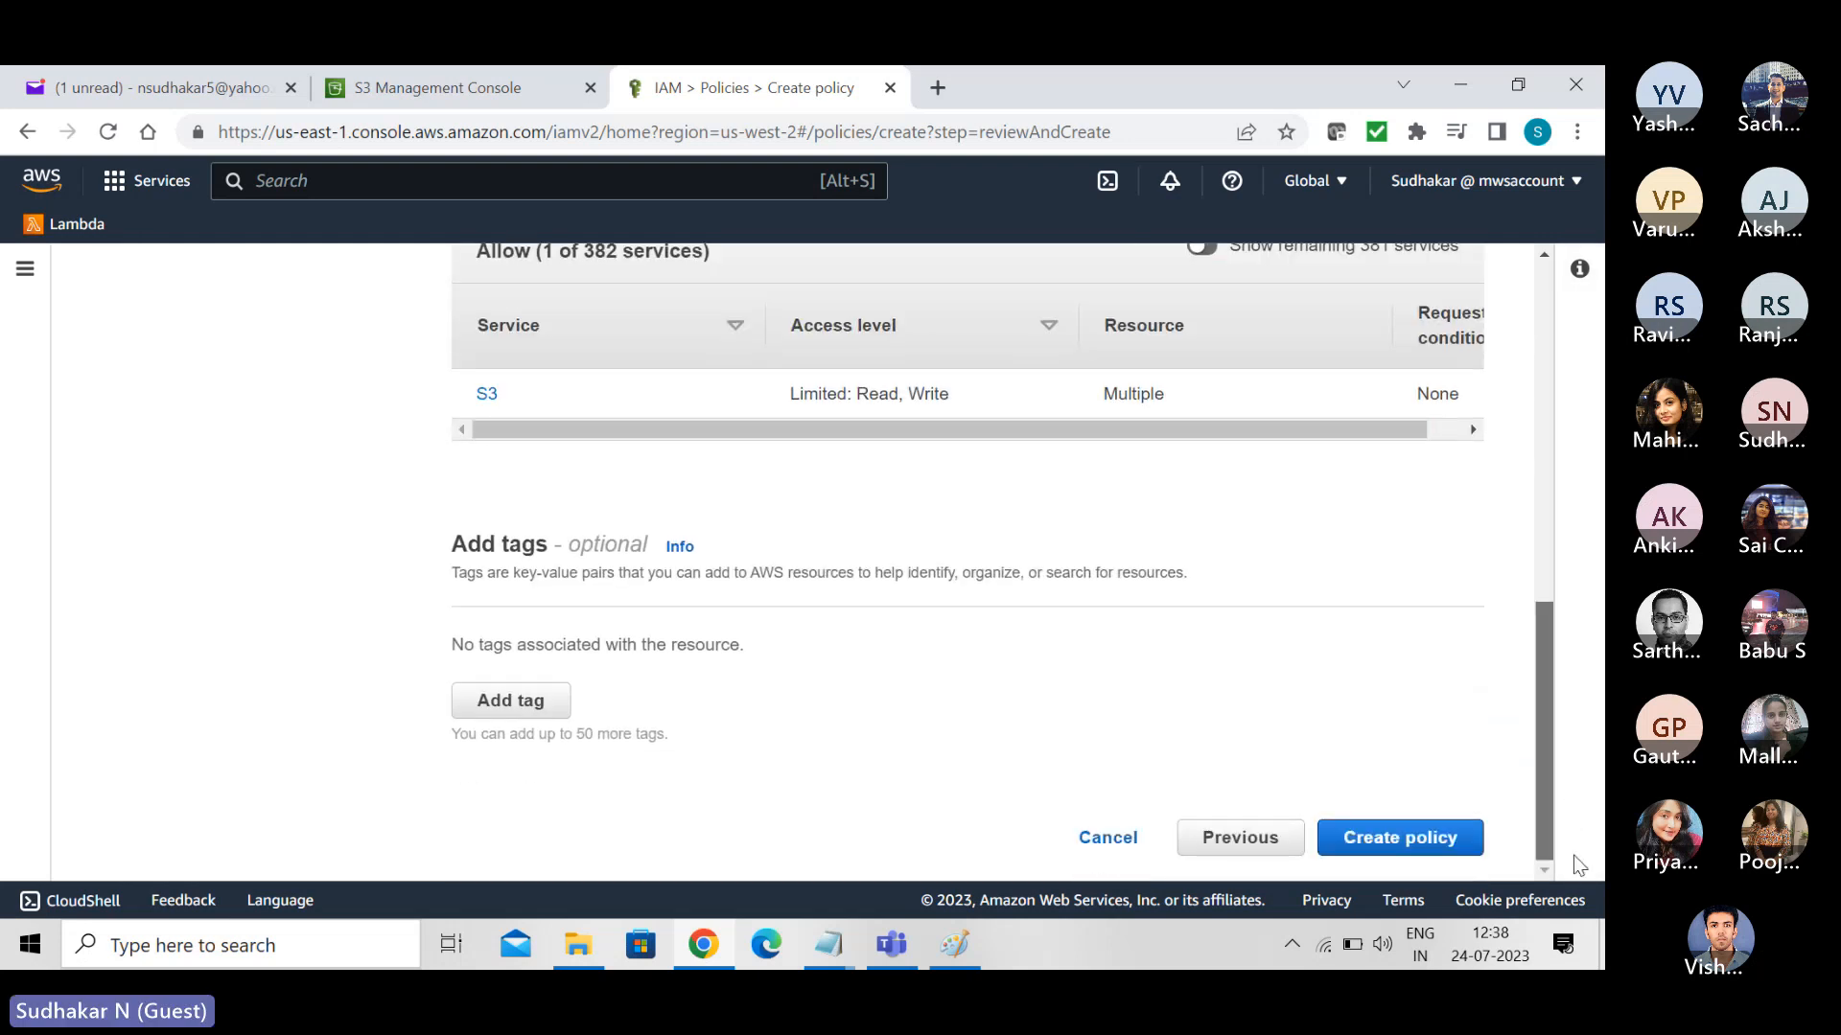
pyautogui.click(1419, 848)
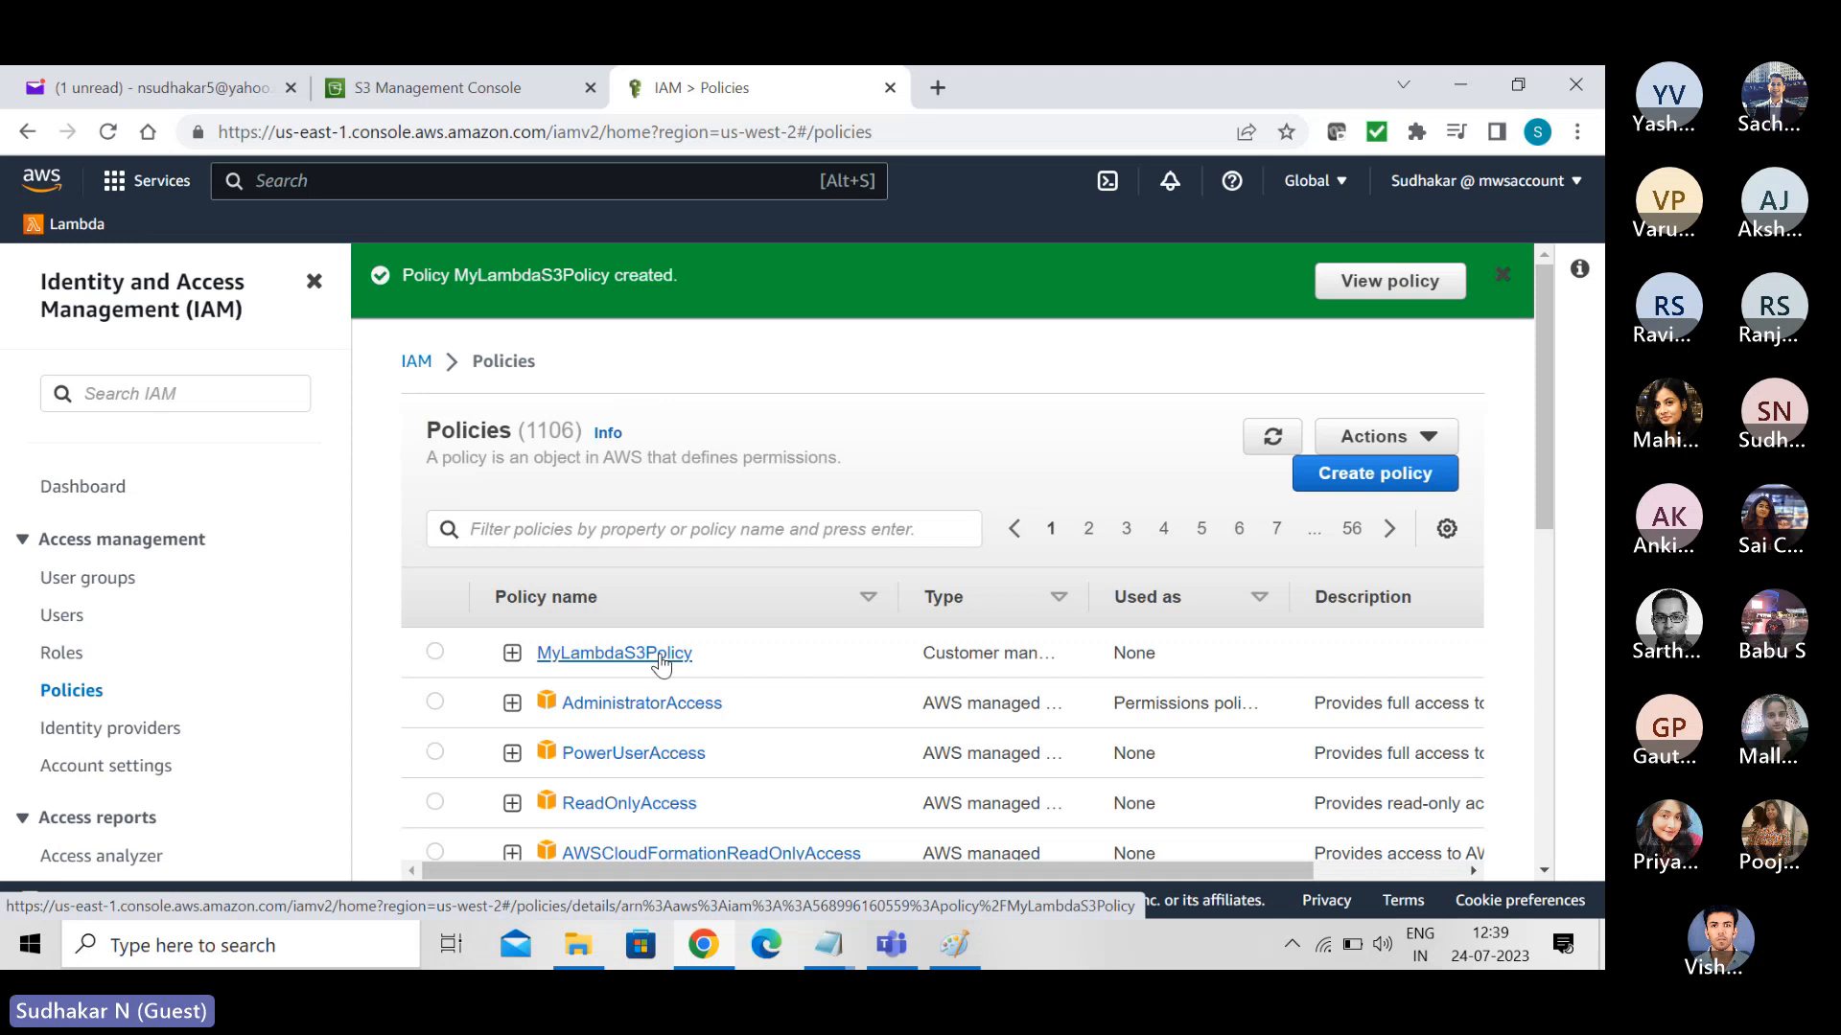
# - Start a new IAM role for an AWS service with the Lambda use case and proceed to its permissions policies
pyautogui.click(63, 656)
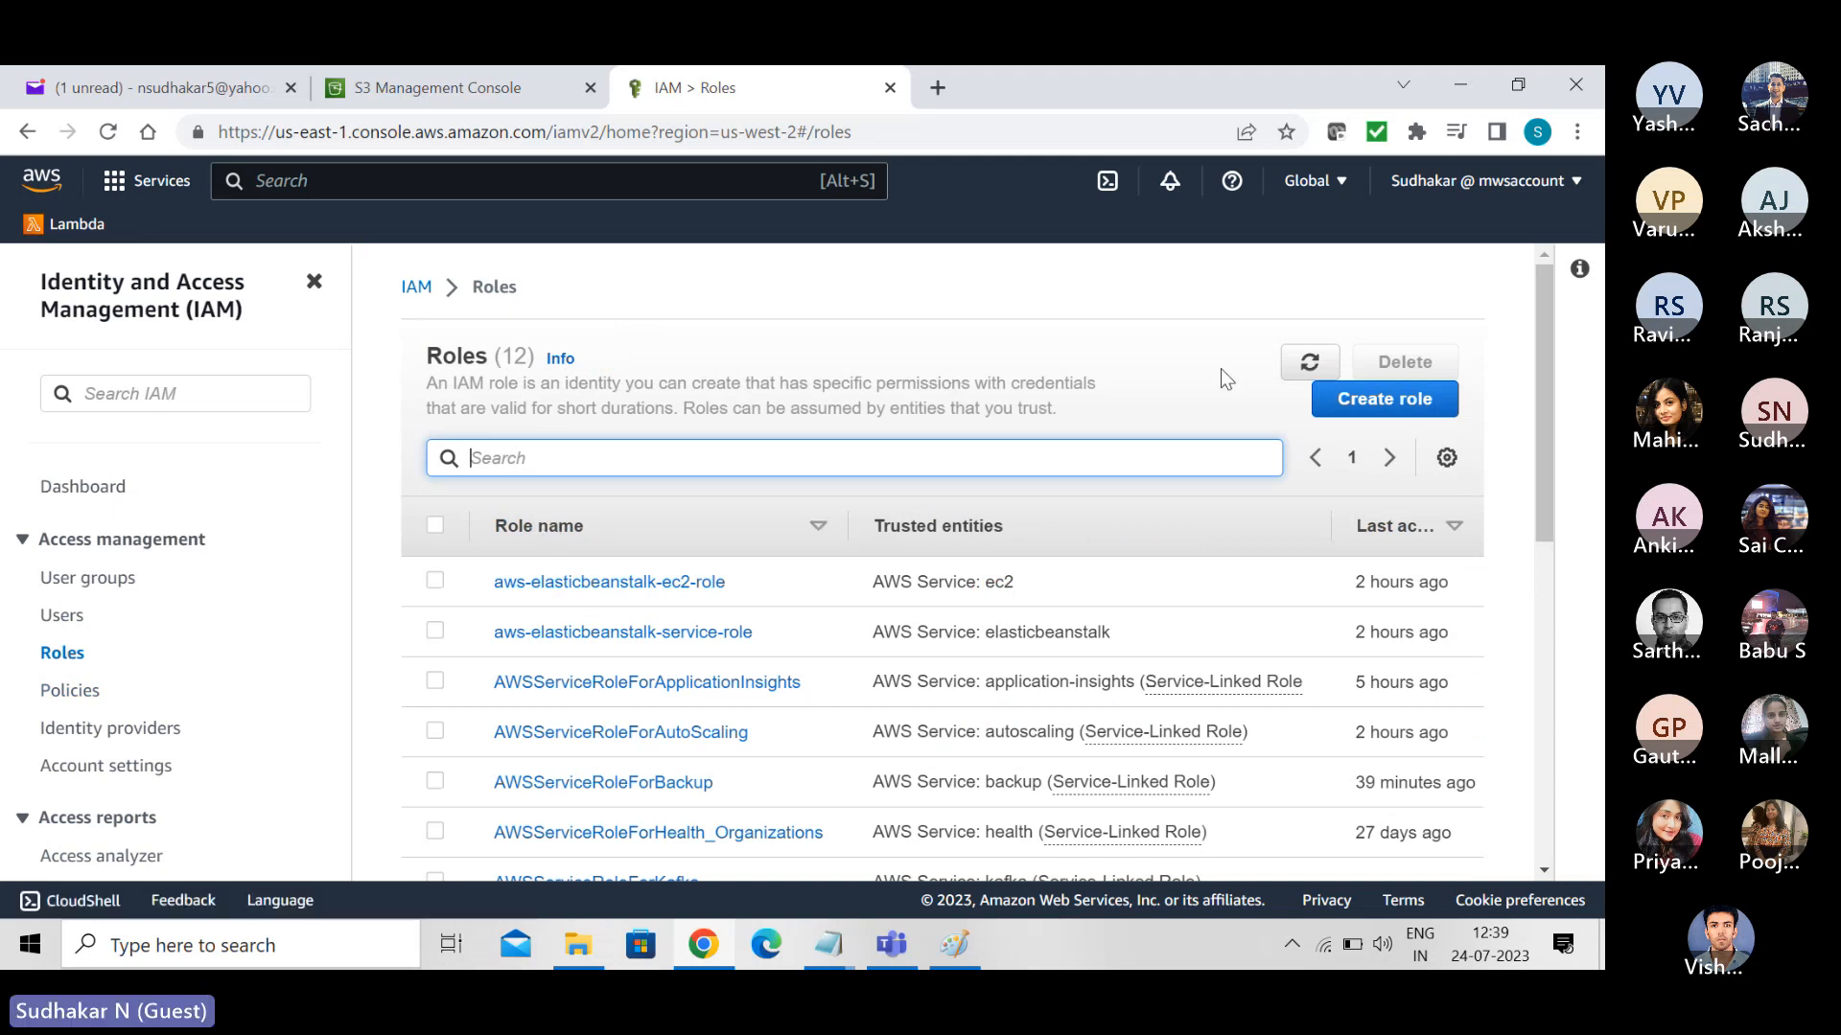
pyautogui.click(1372, 403)
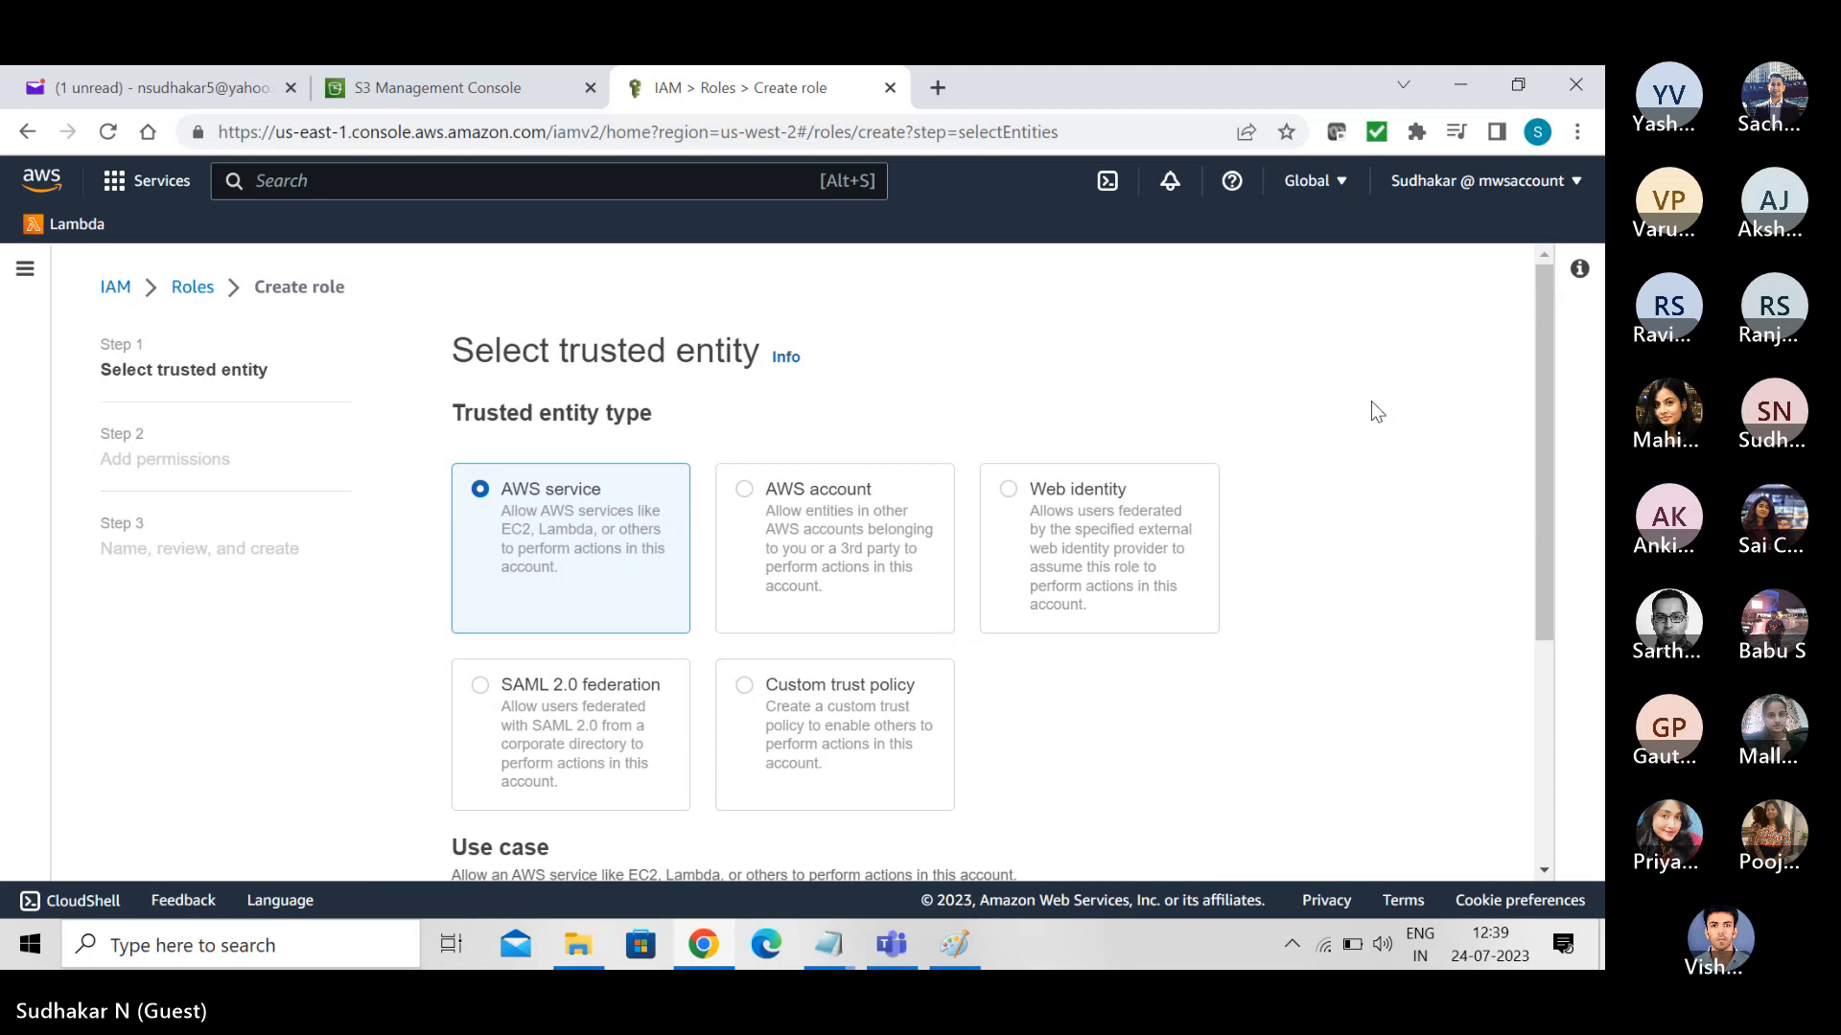
pyautogui.moveTo(1540, 406); pyautogui.dragTo(1597, 721)
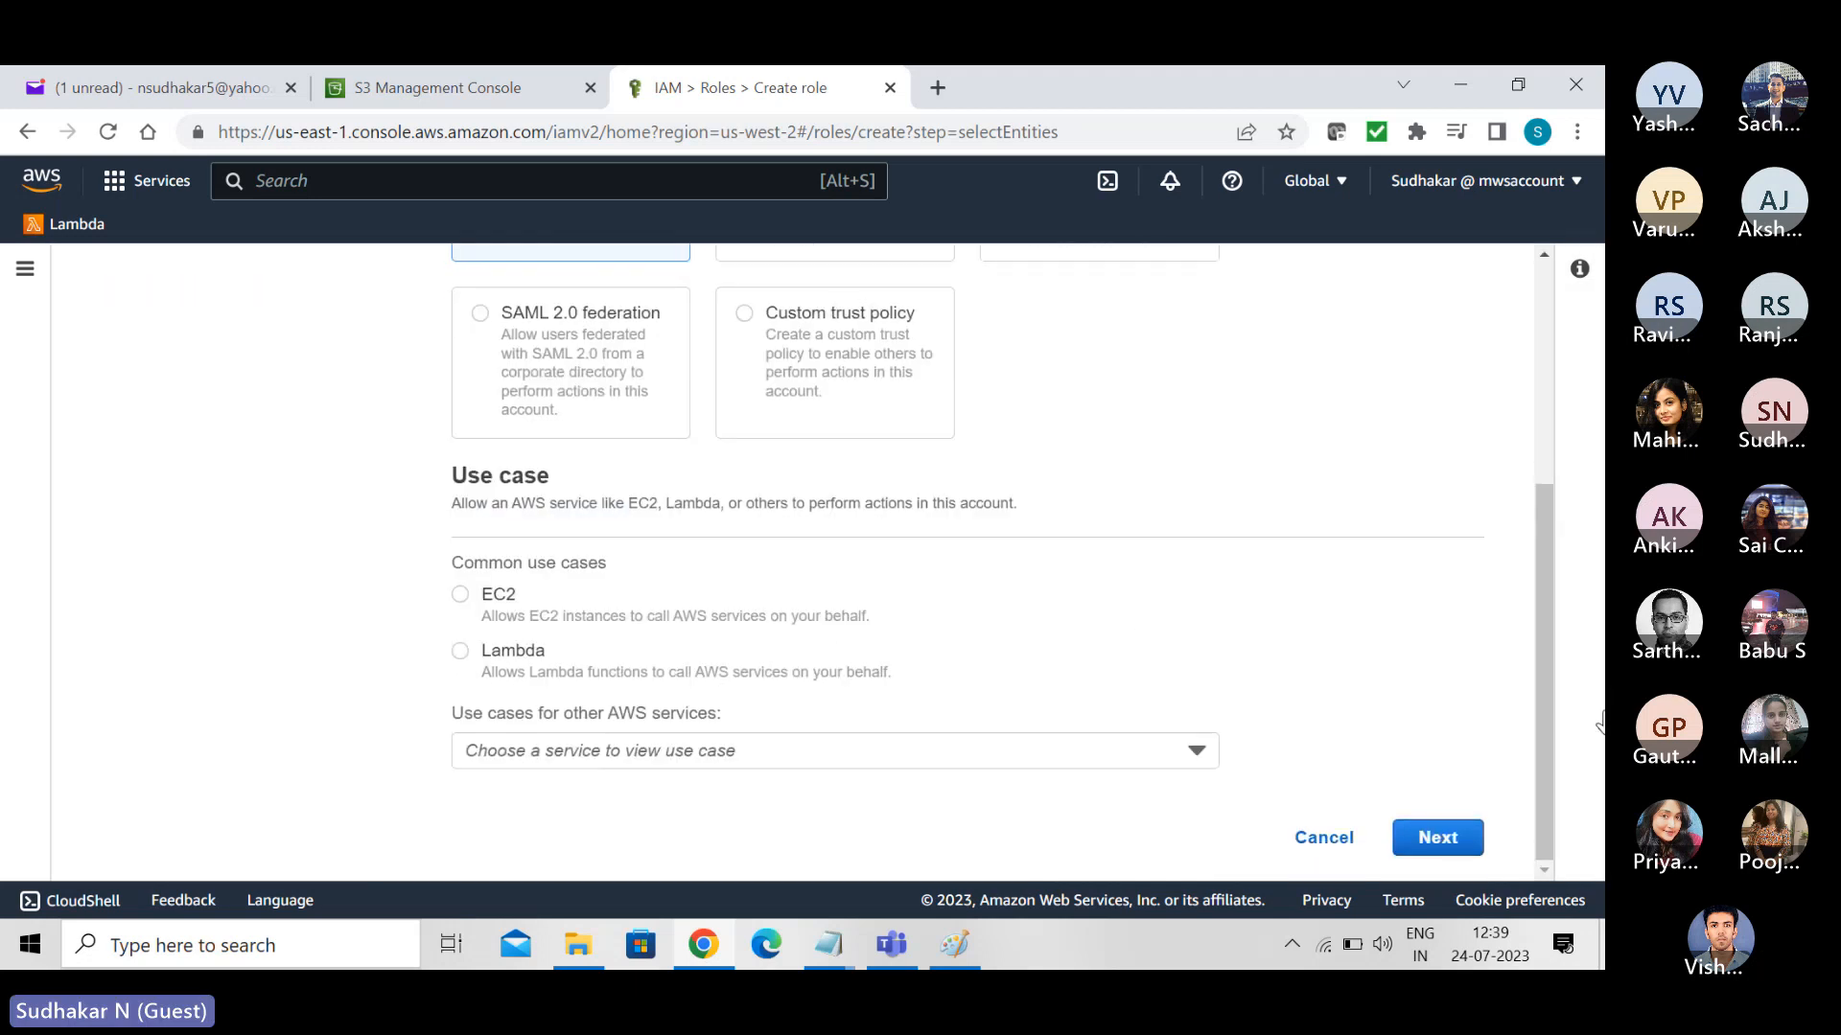
pyautogui.click(462, 653)
pyautogui.click(1447, 838)
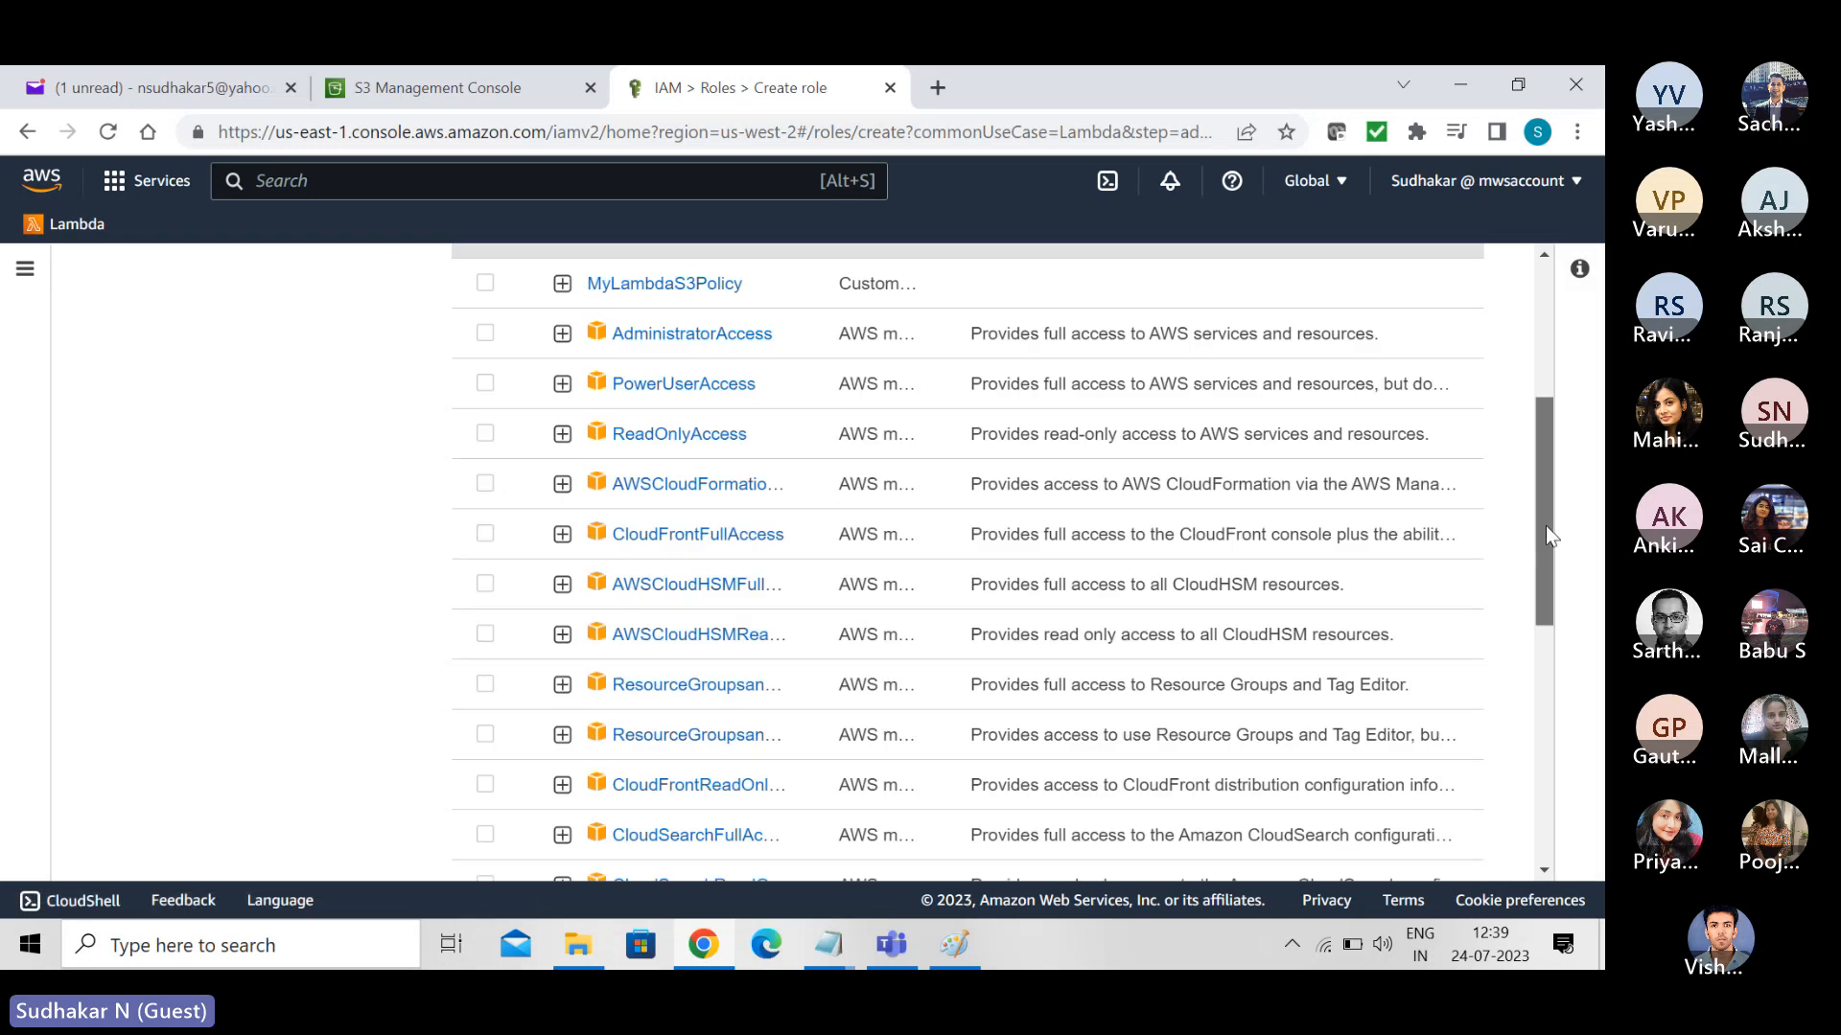
pyautogui.moveTo(1545, 525); pyautogui.dragTo(1534, 362)
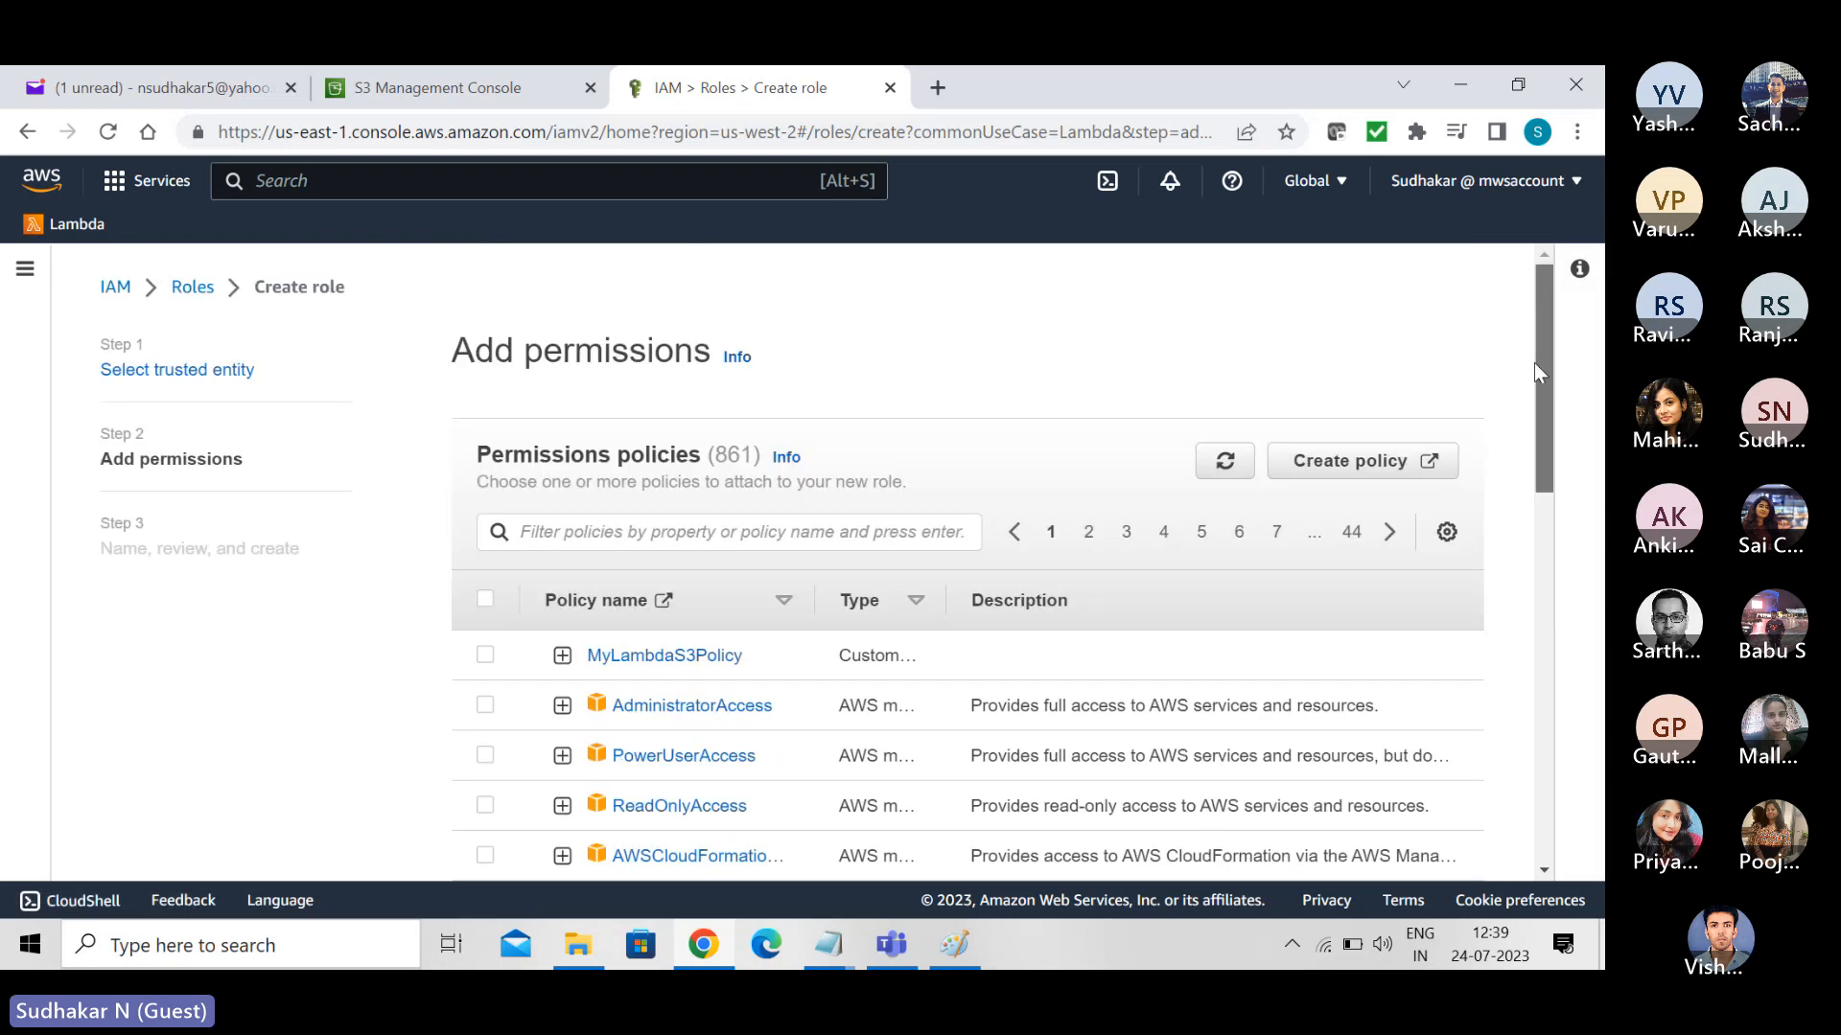
# - Attach the MyLambdaS3Policy permissions policy to the new role and proceed to naming and review
pyautogui.click(486, 656)
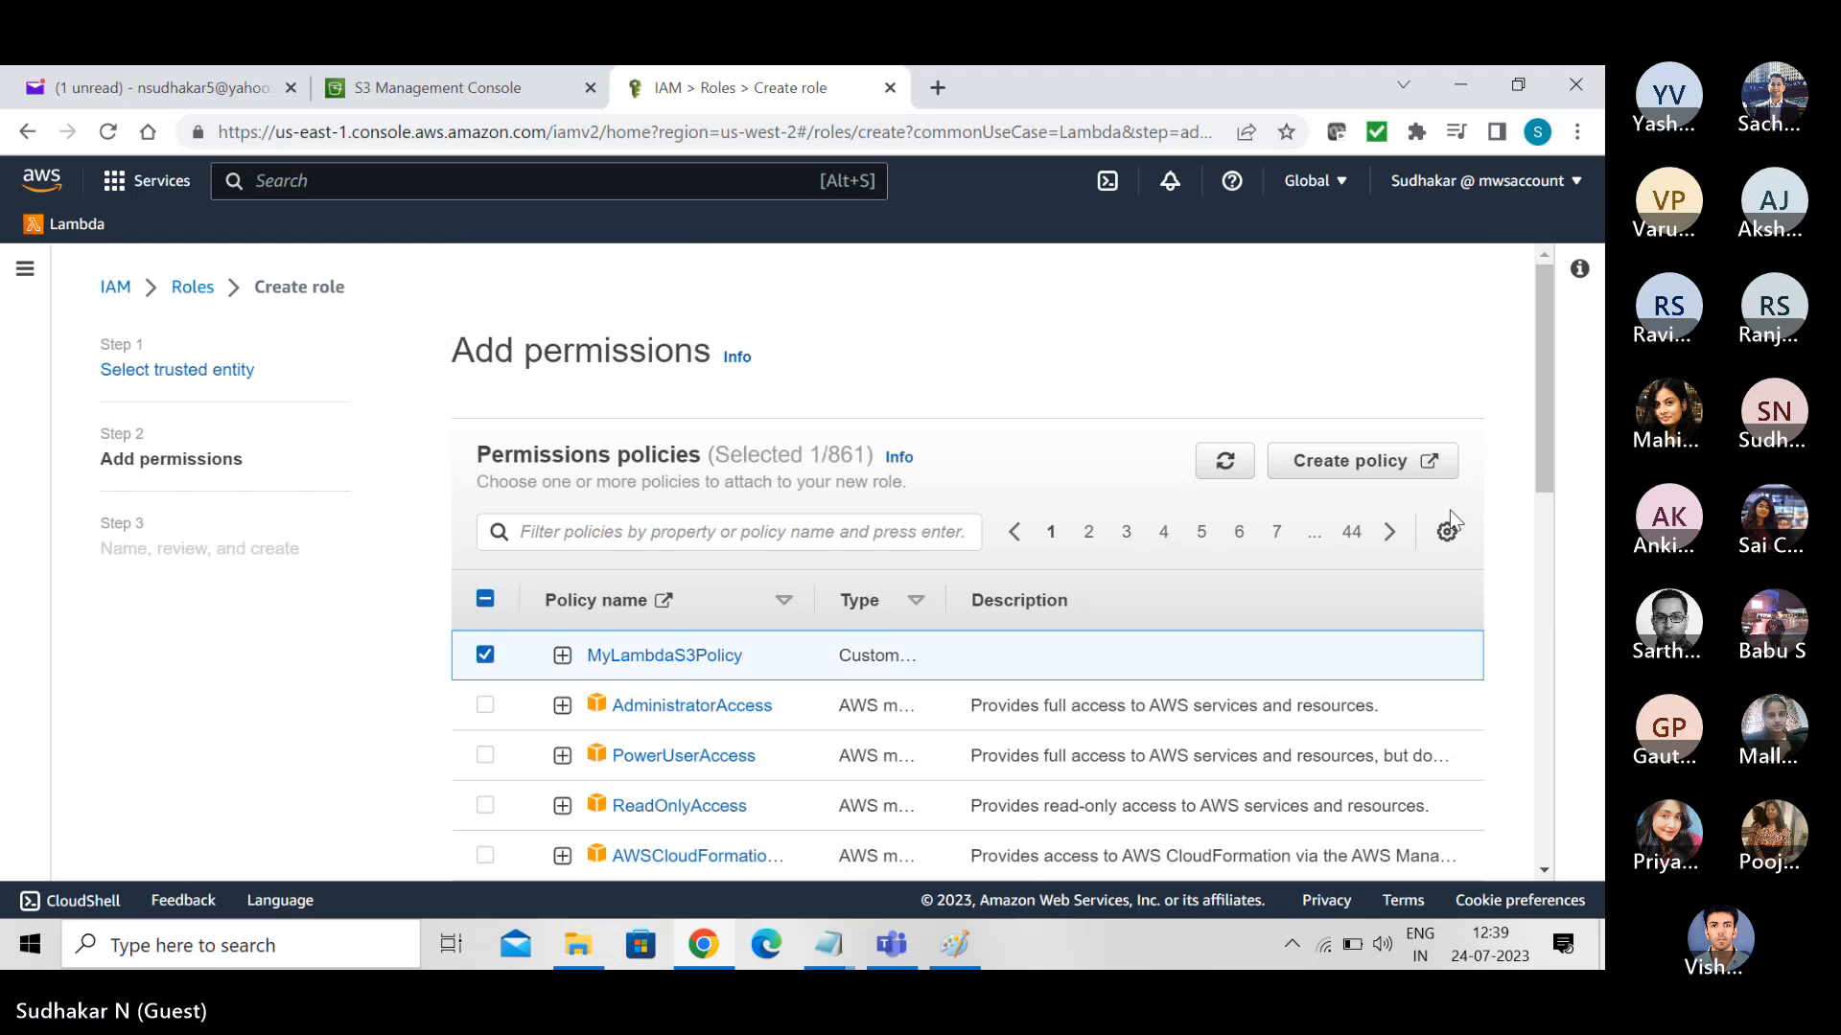
pyautogui.moveTo(1547, 412); pyautogui.dragTo(1578, 839)
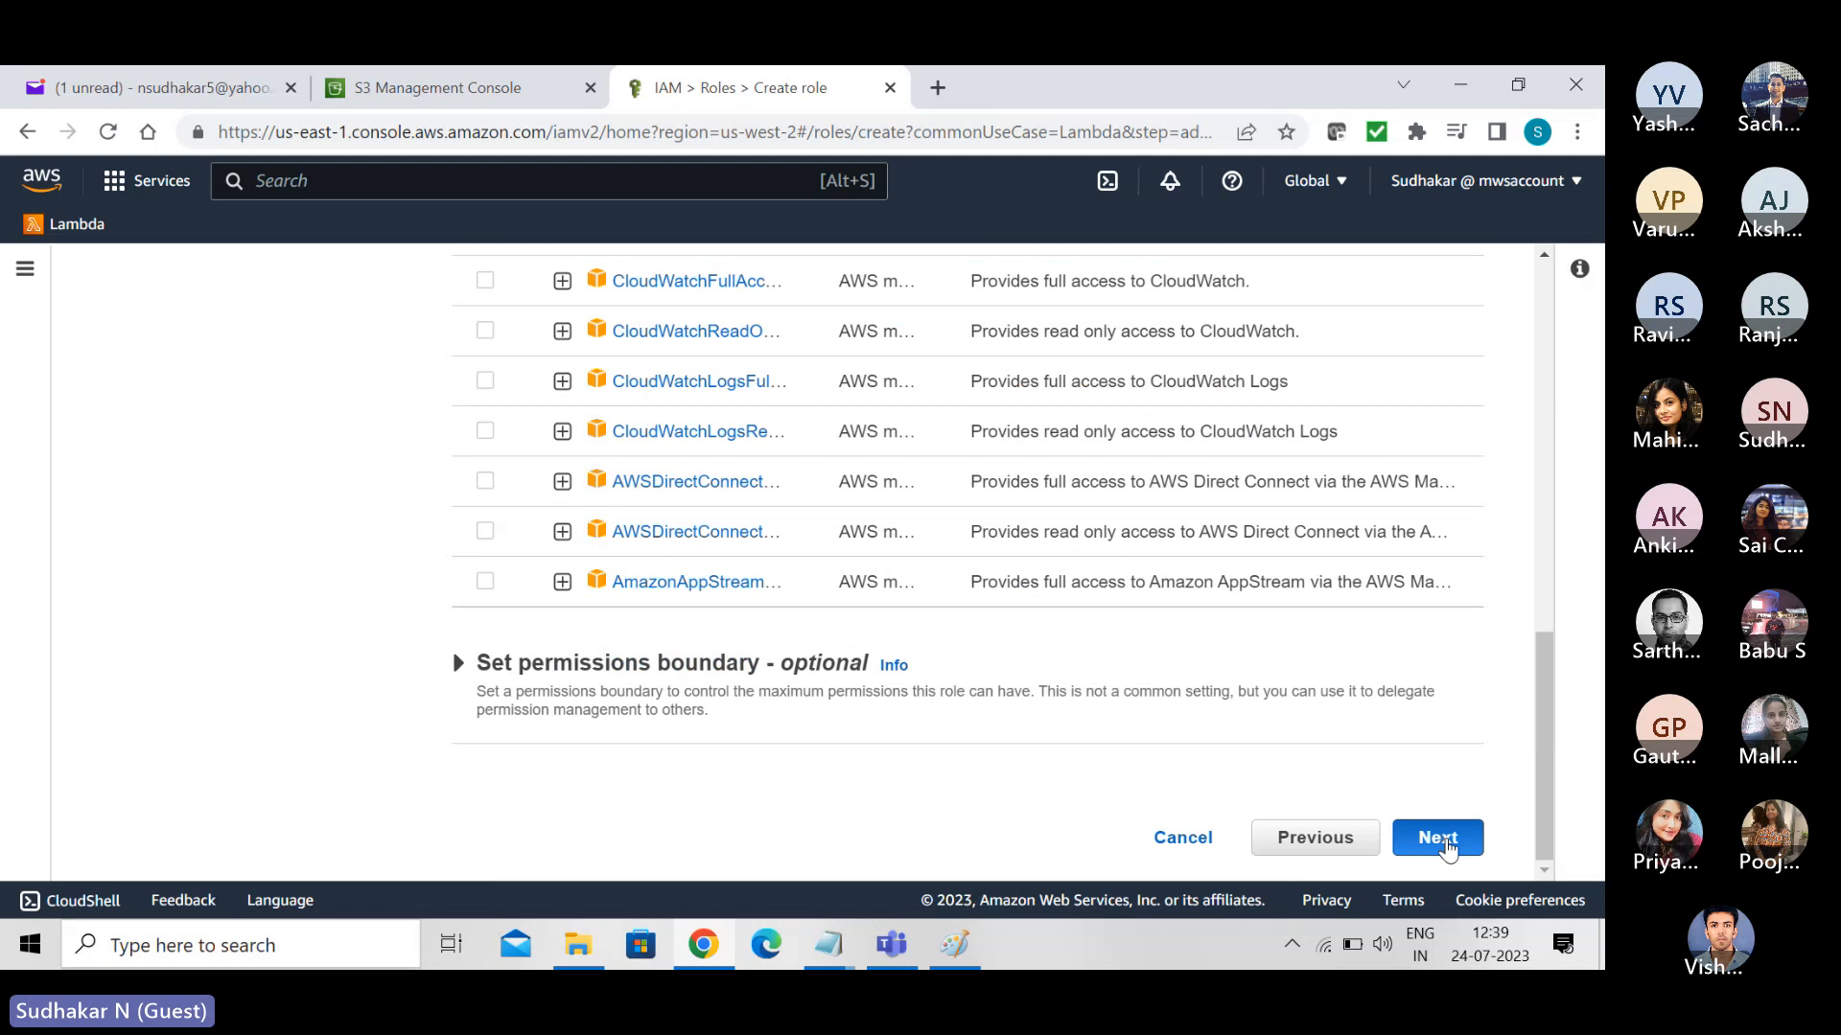
pyautogui.click(1438, 837)
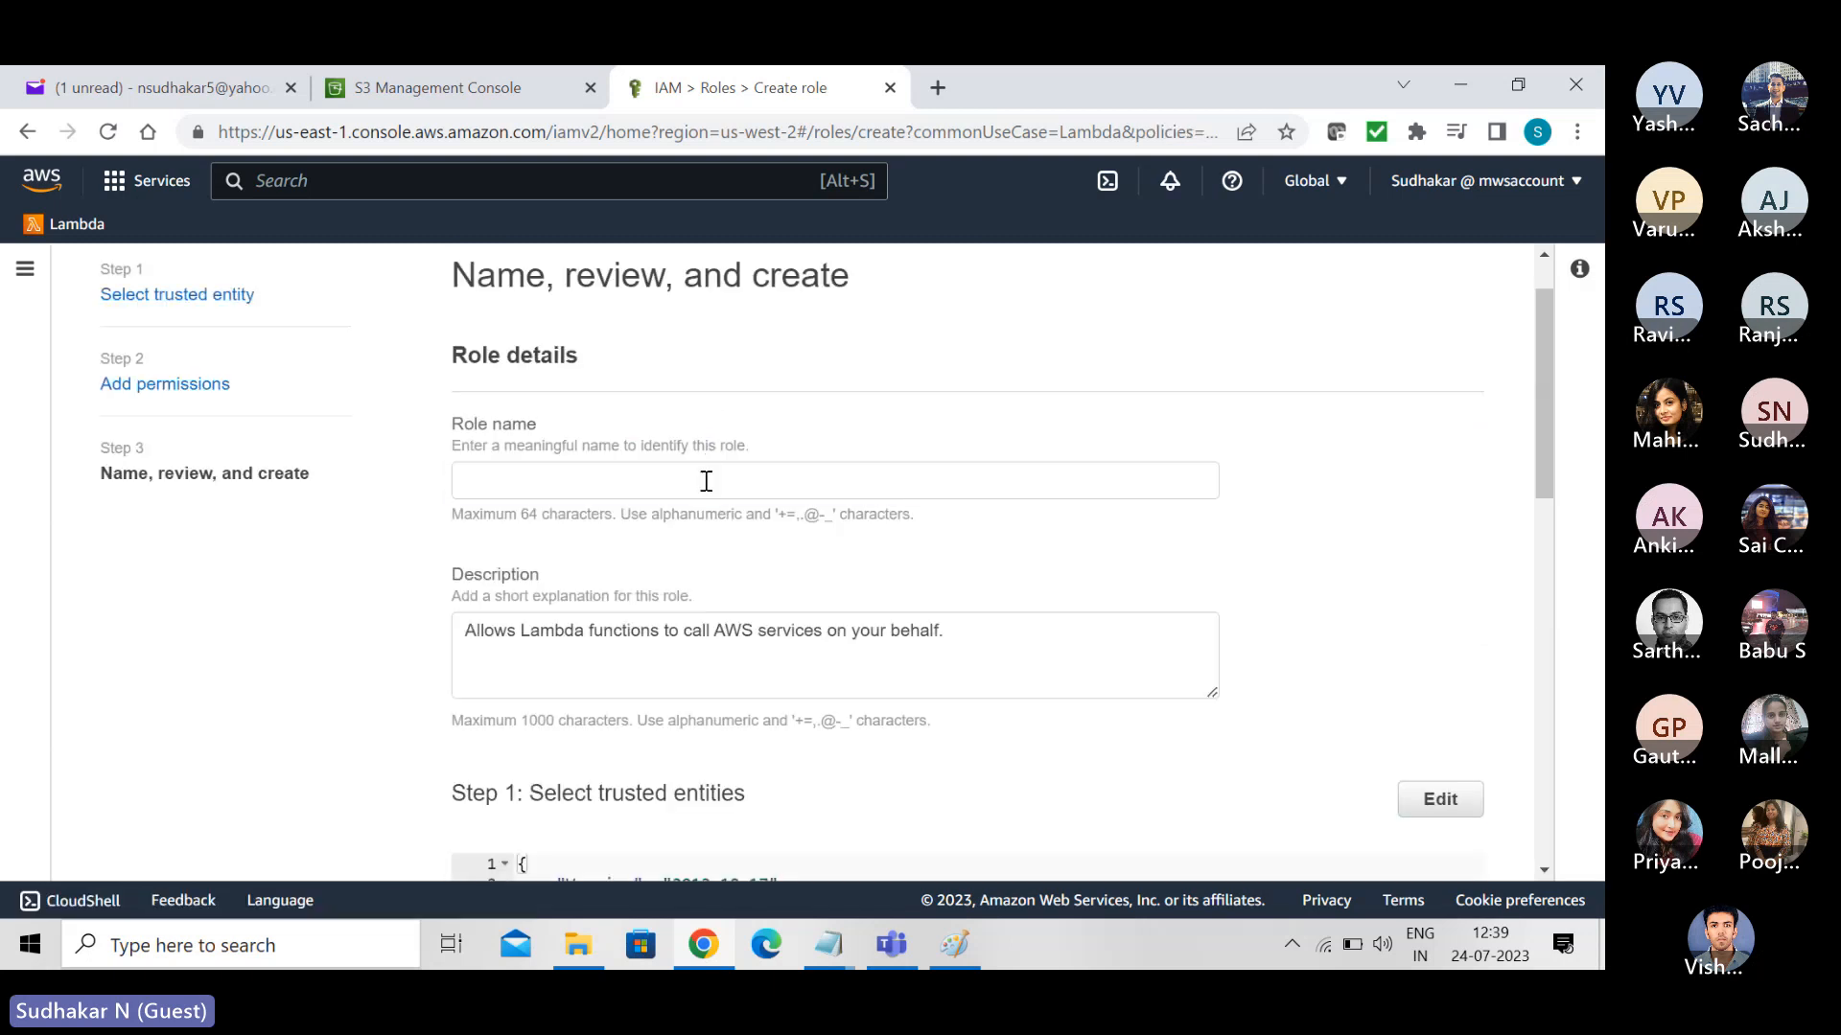
# - Name the role MyLambdaS3Role and create it
pyautogui.click(706, 481)
pyautogui.write('MyLa')
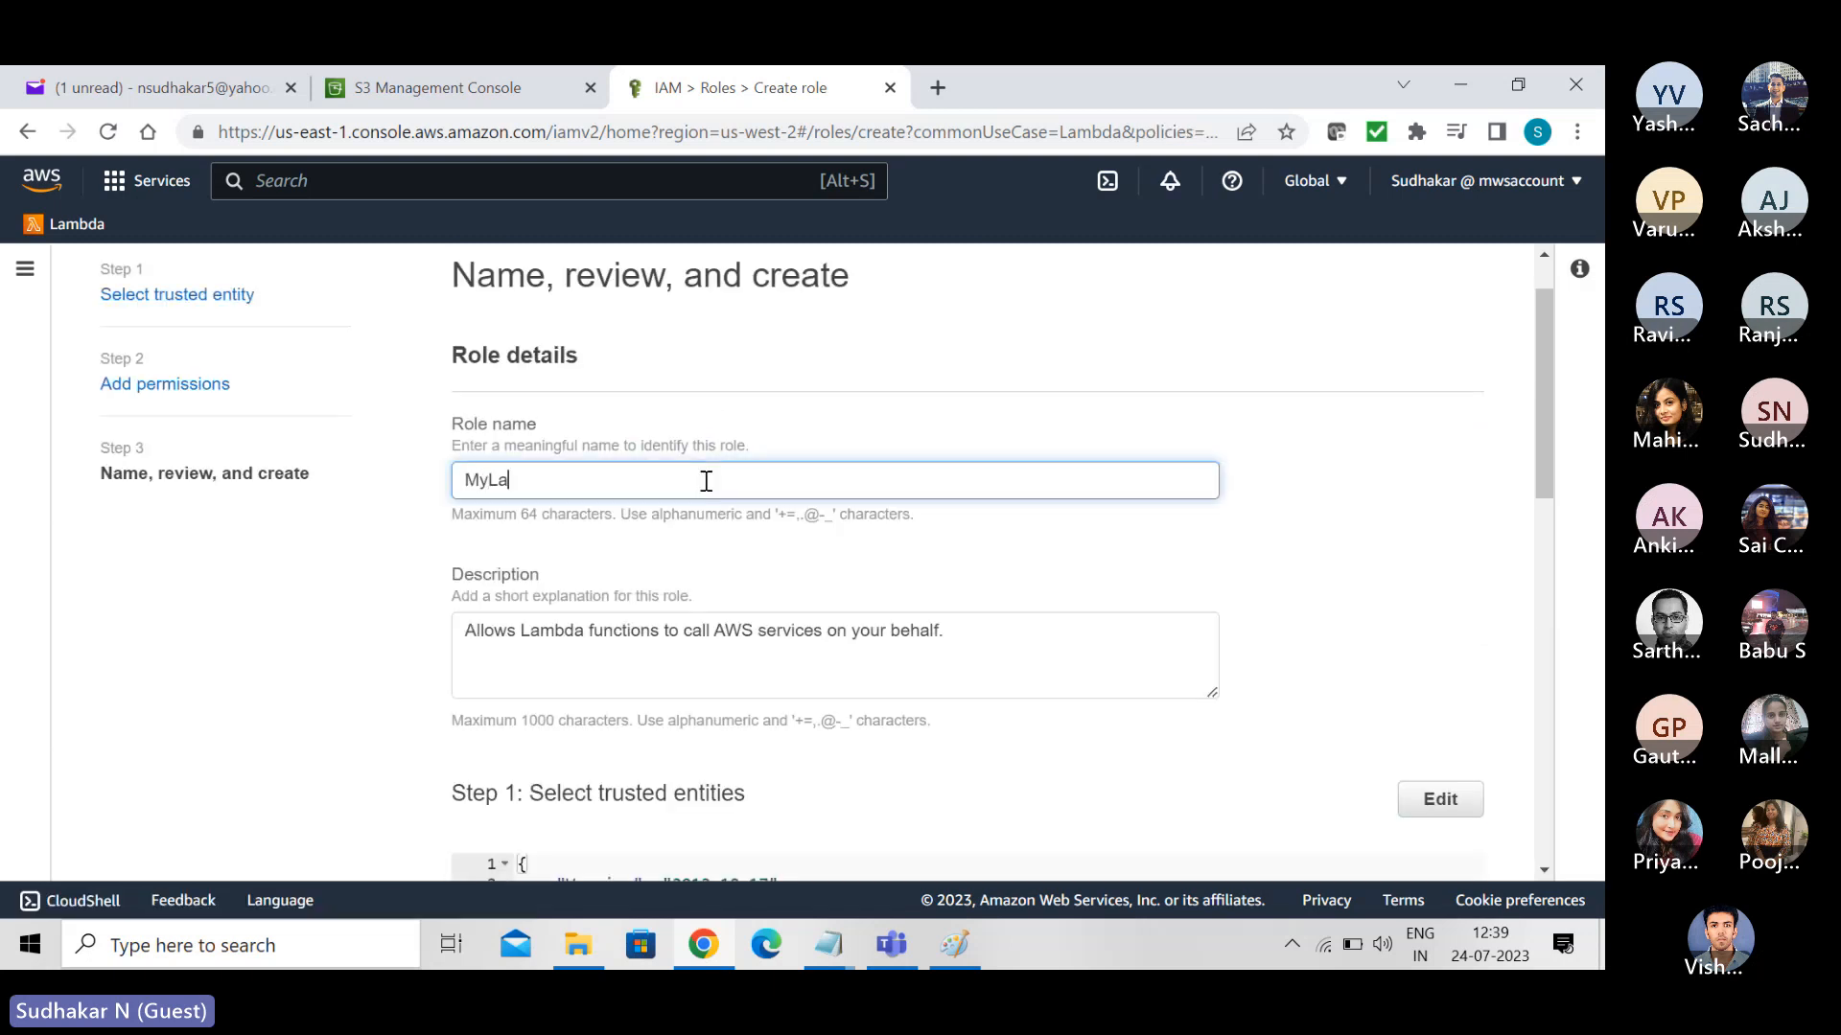
pyautogui.write('mbdaS3Role')
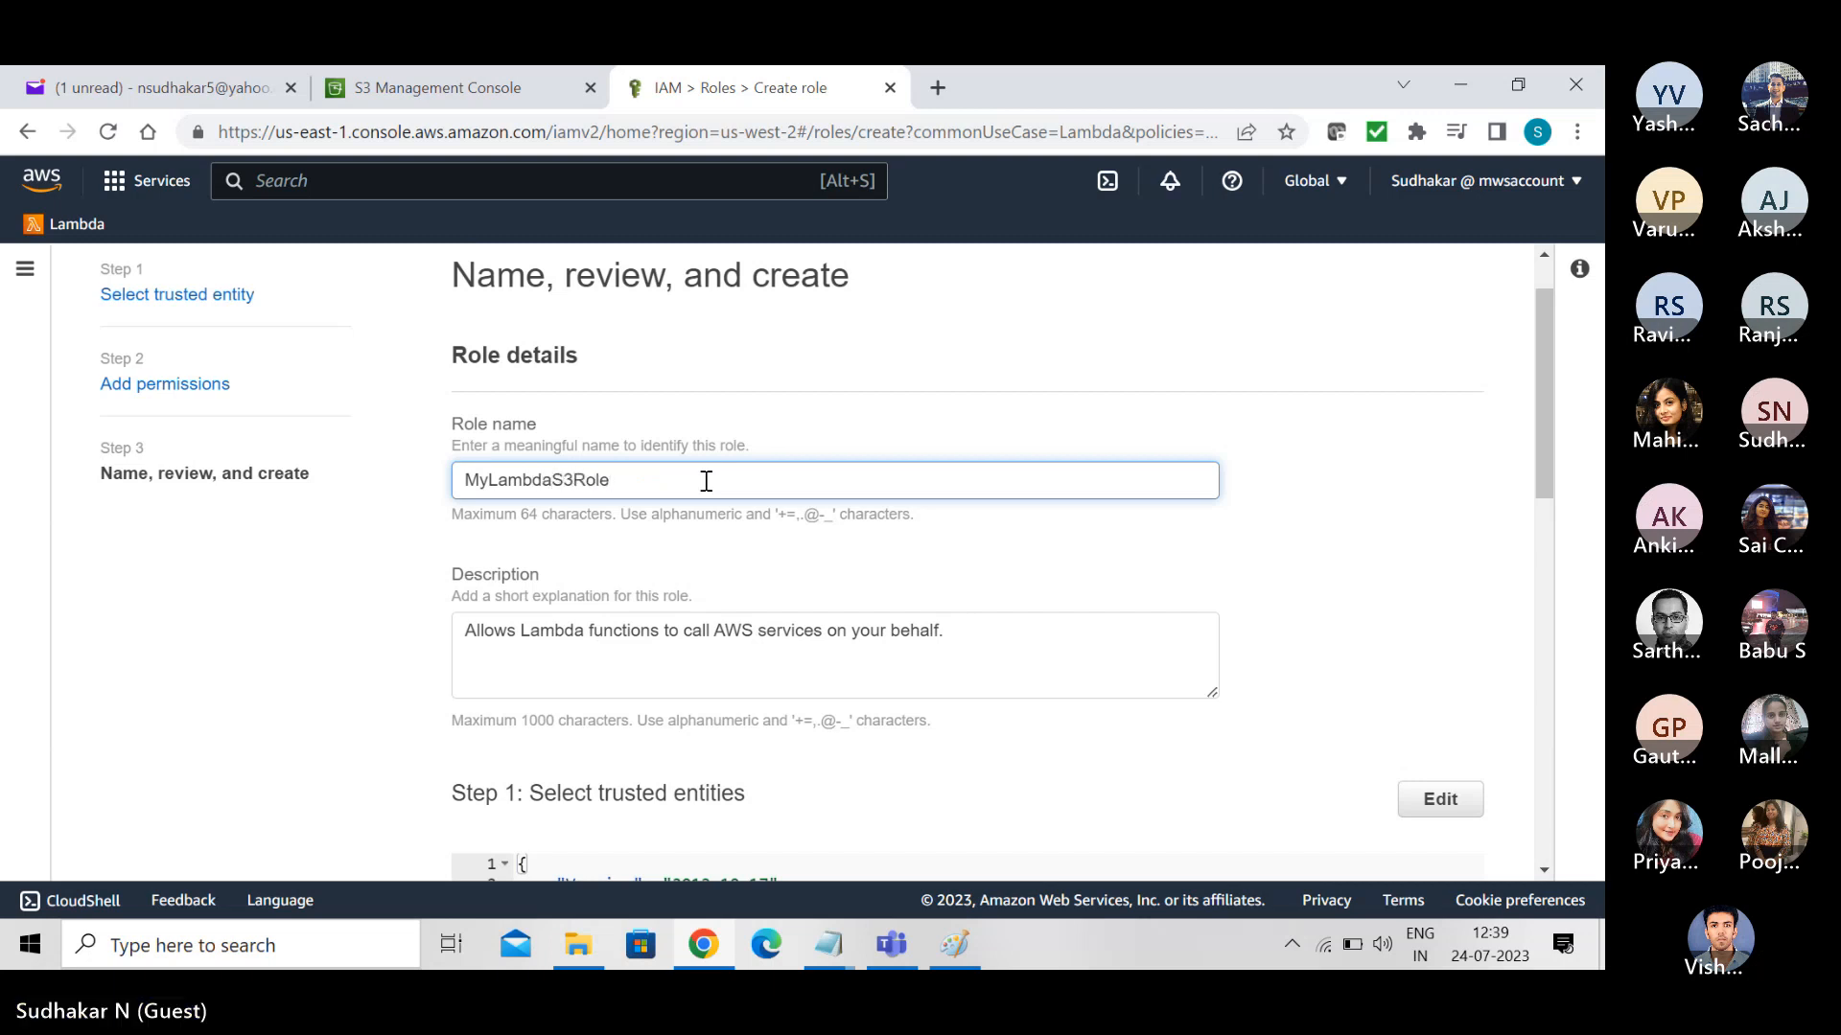
pyautogui.moveTo(1541, 399); pyautogui.dragTo(1603, 822)
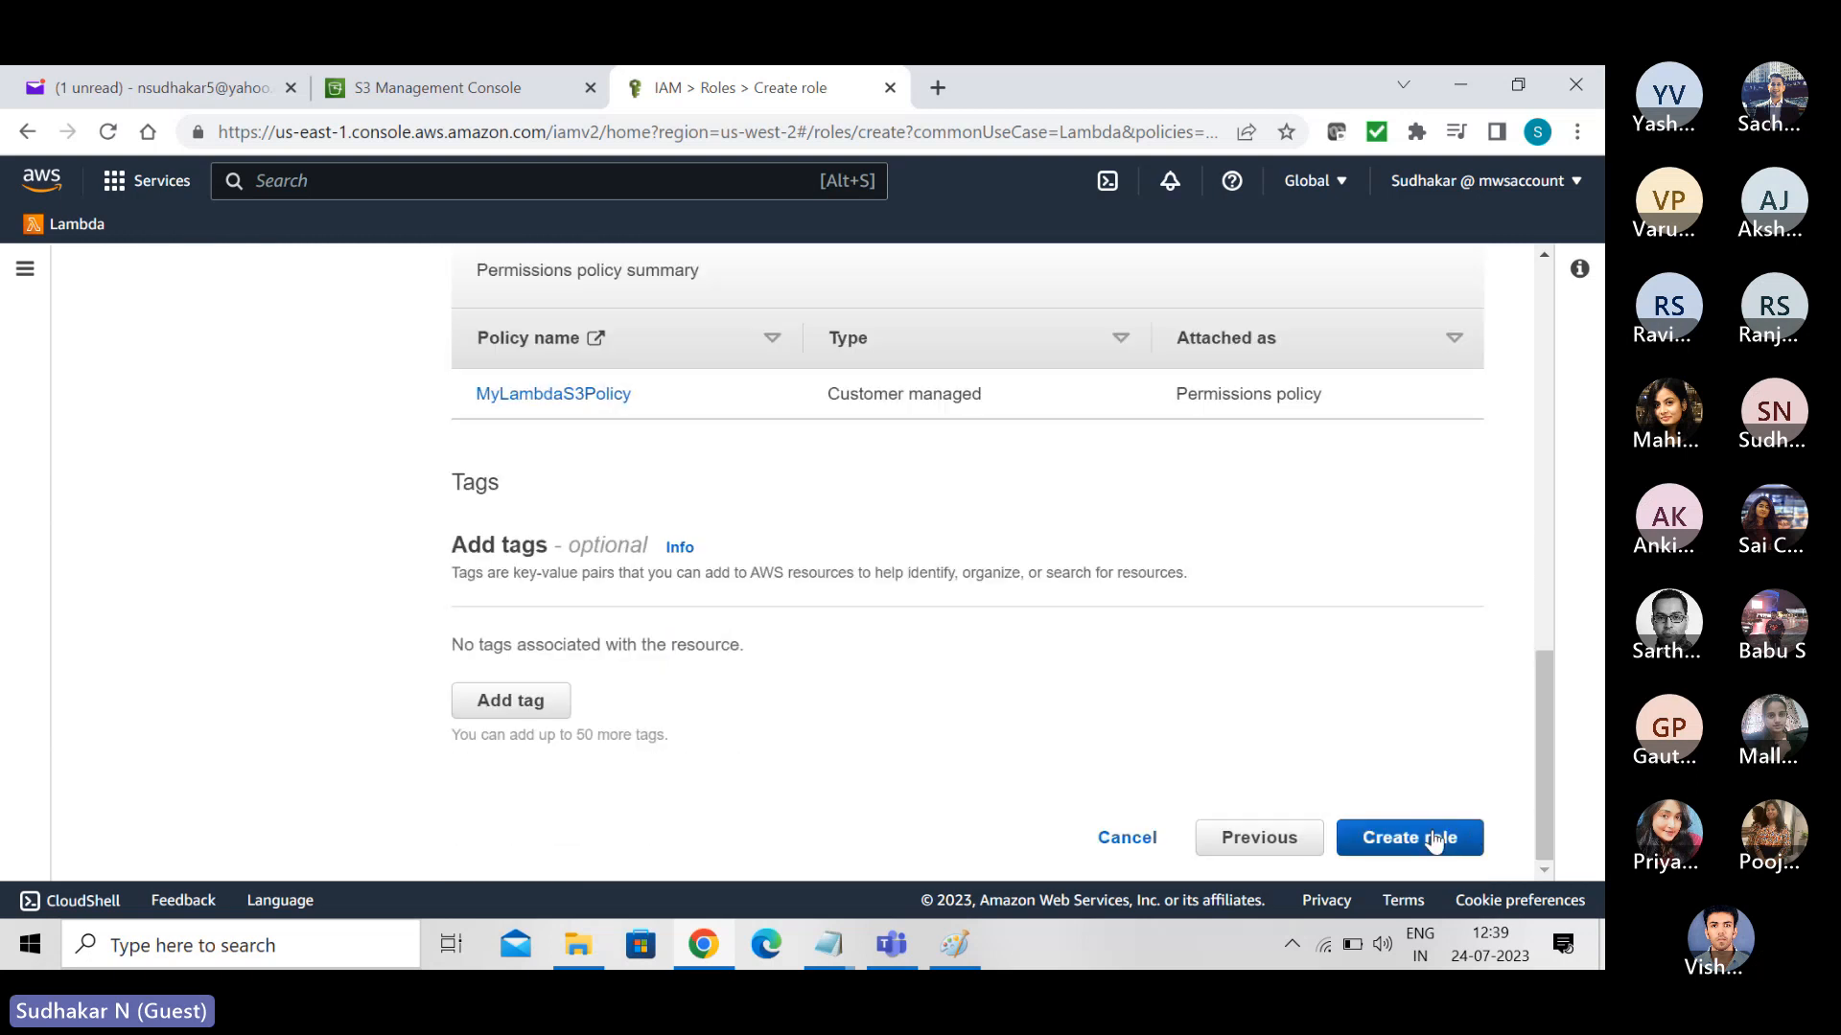
pyautogui.click(1434, 839)
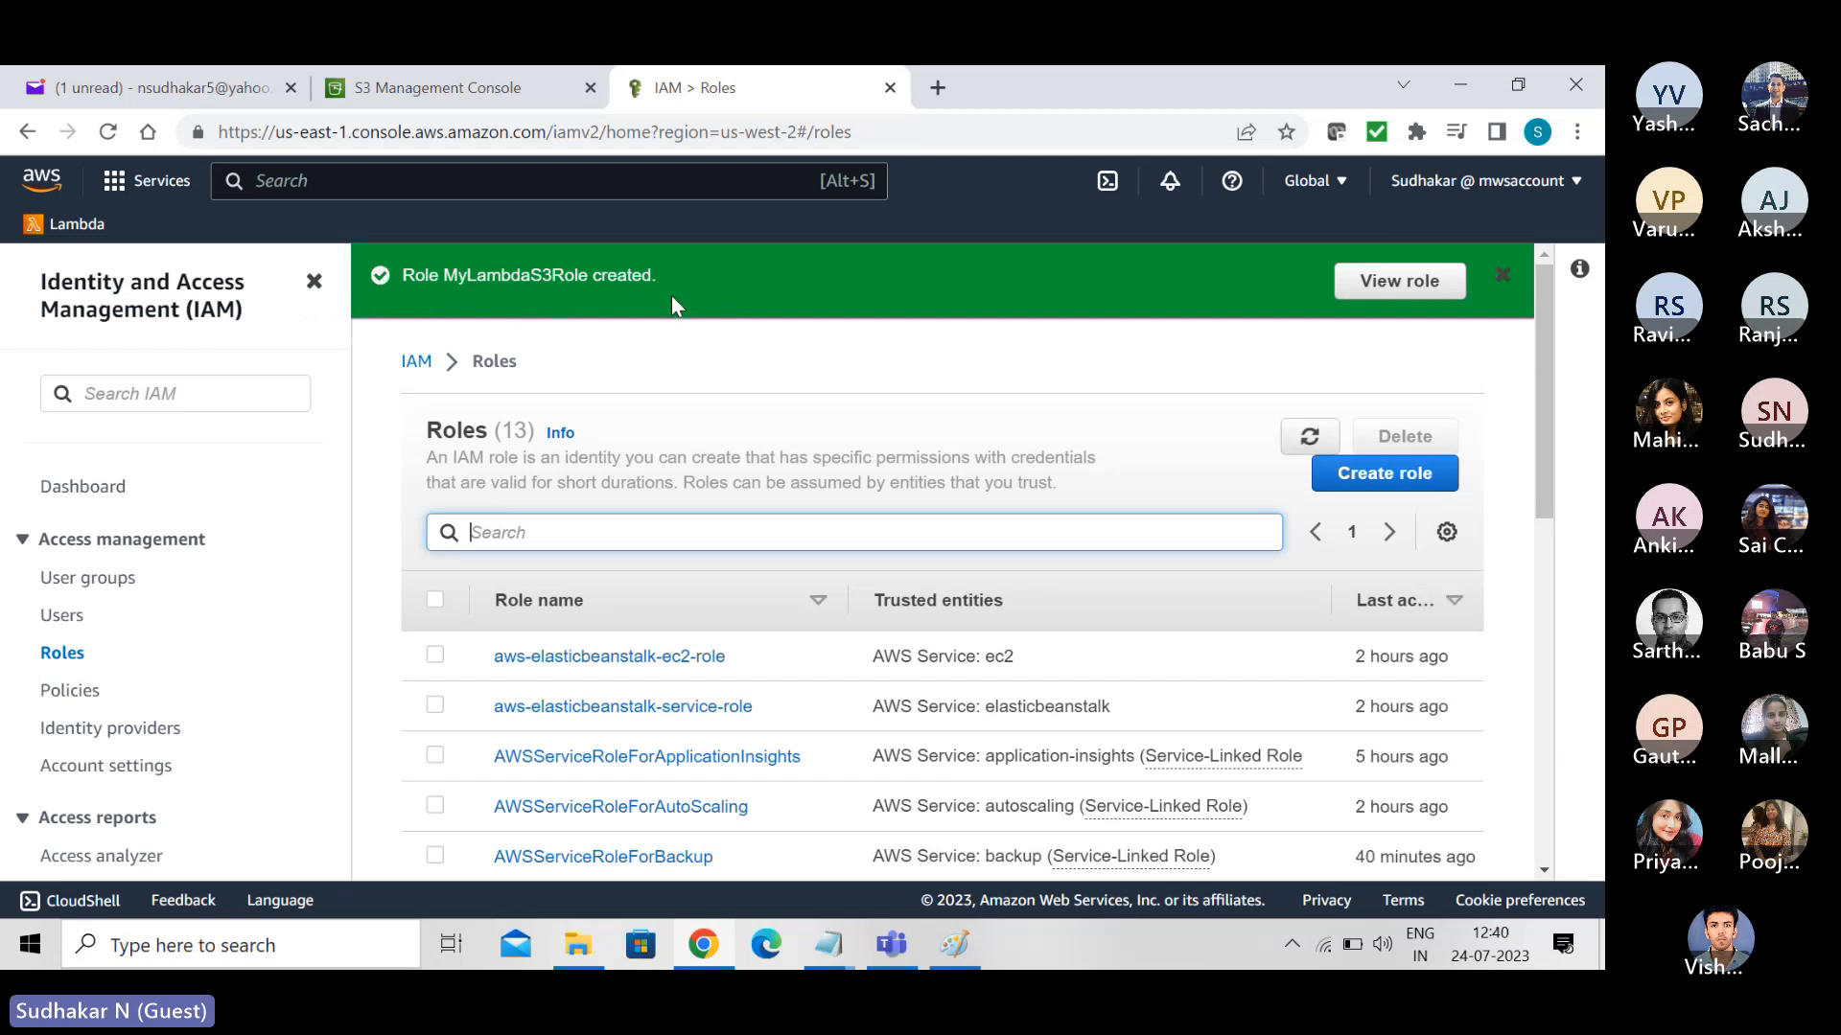
# - Find and open the Lambda service, and start creating a new function
pyautogui.click(455, 182)
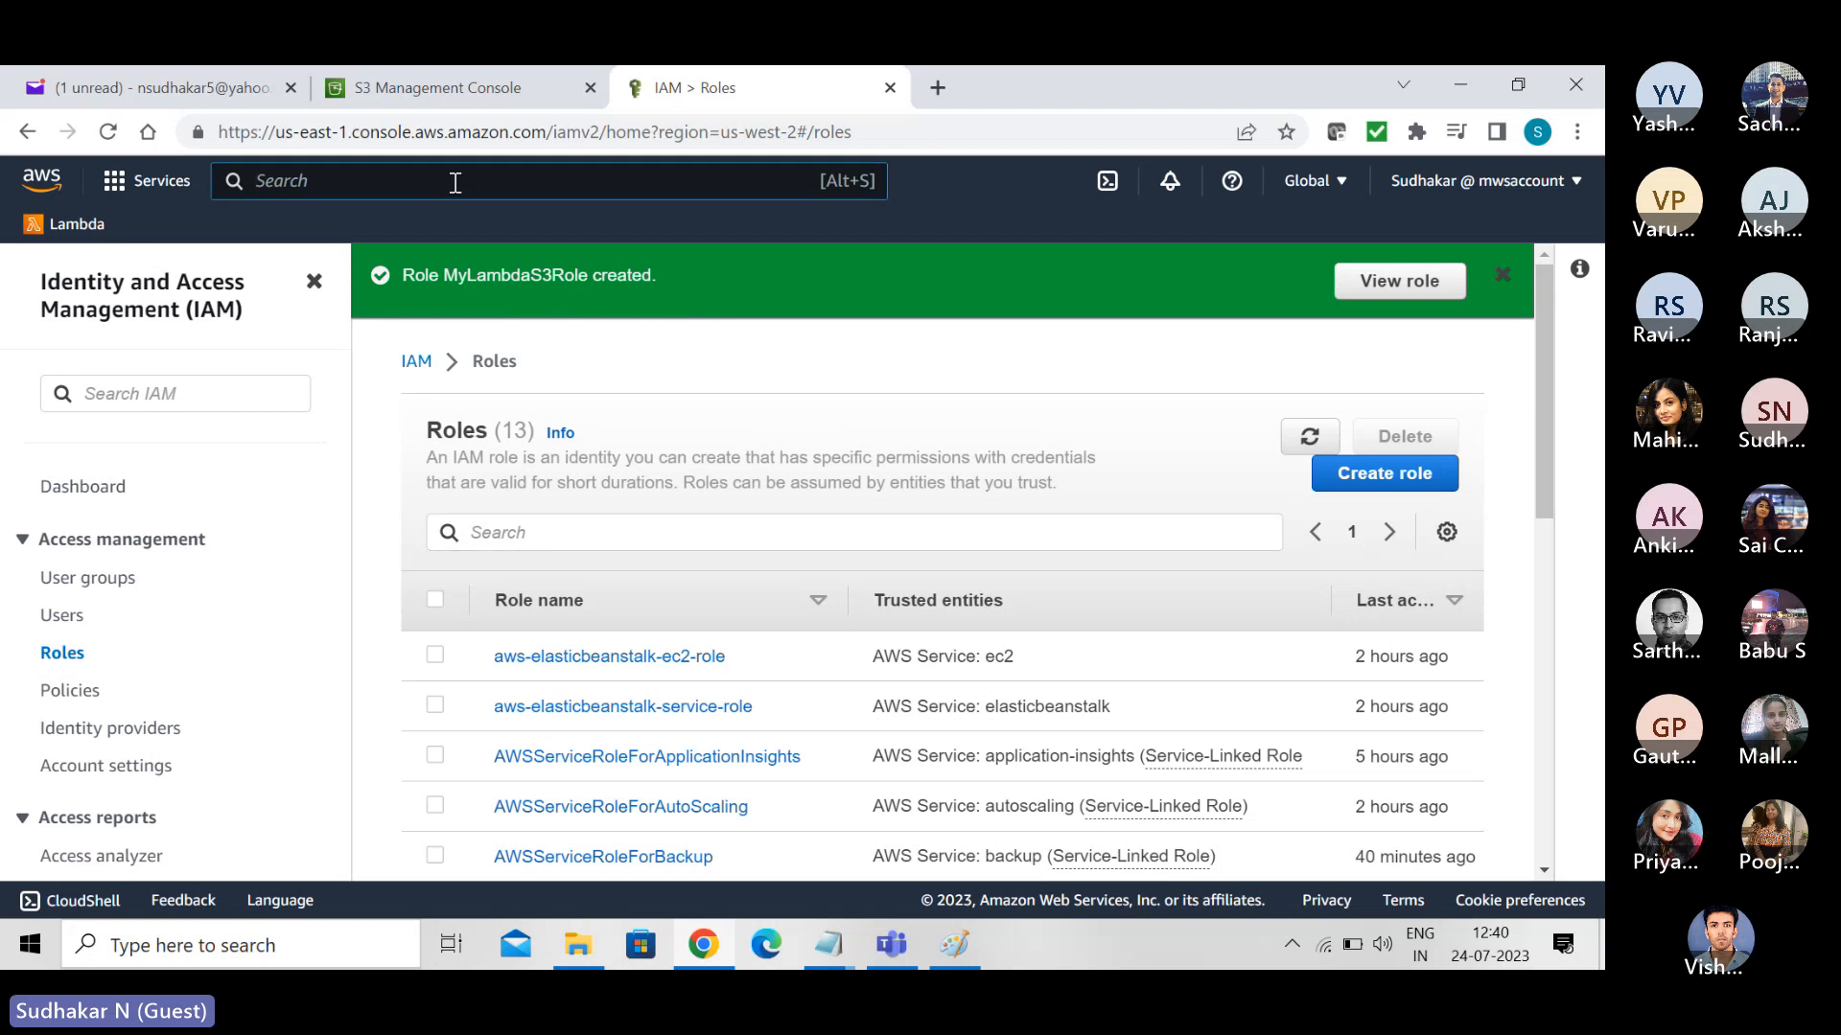
pyautogui.write('lambda')
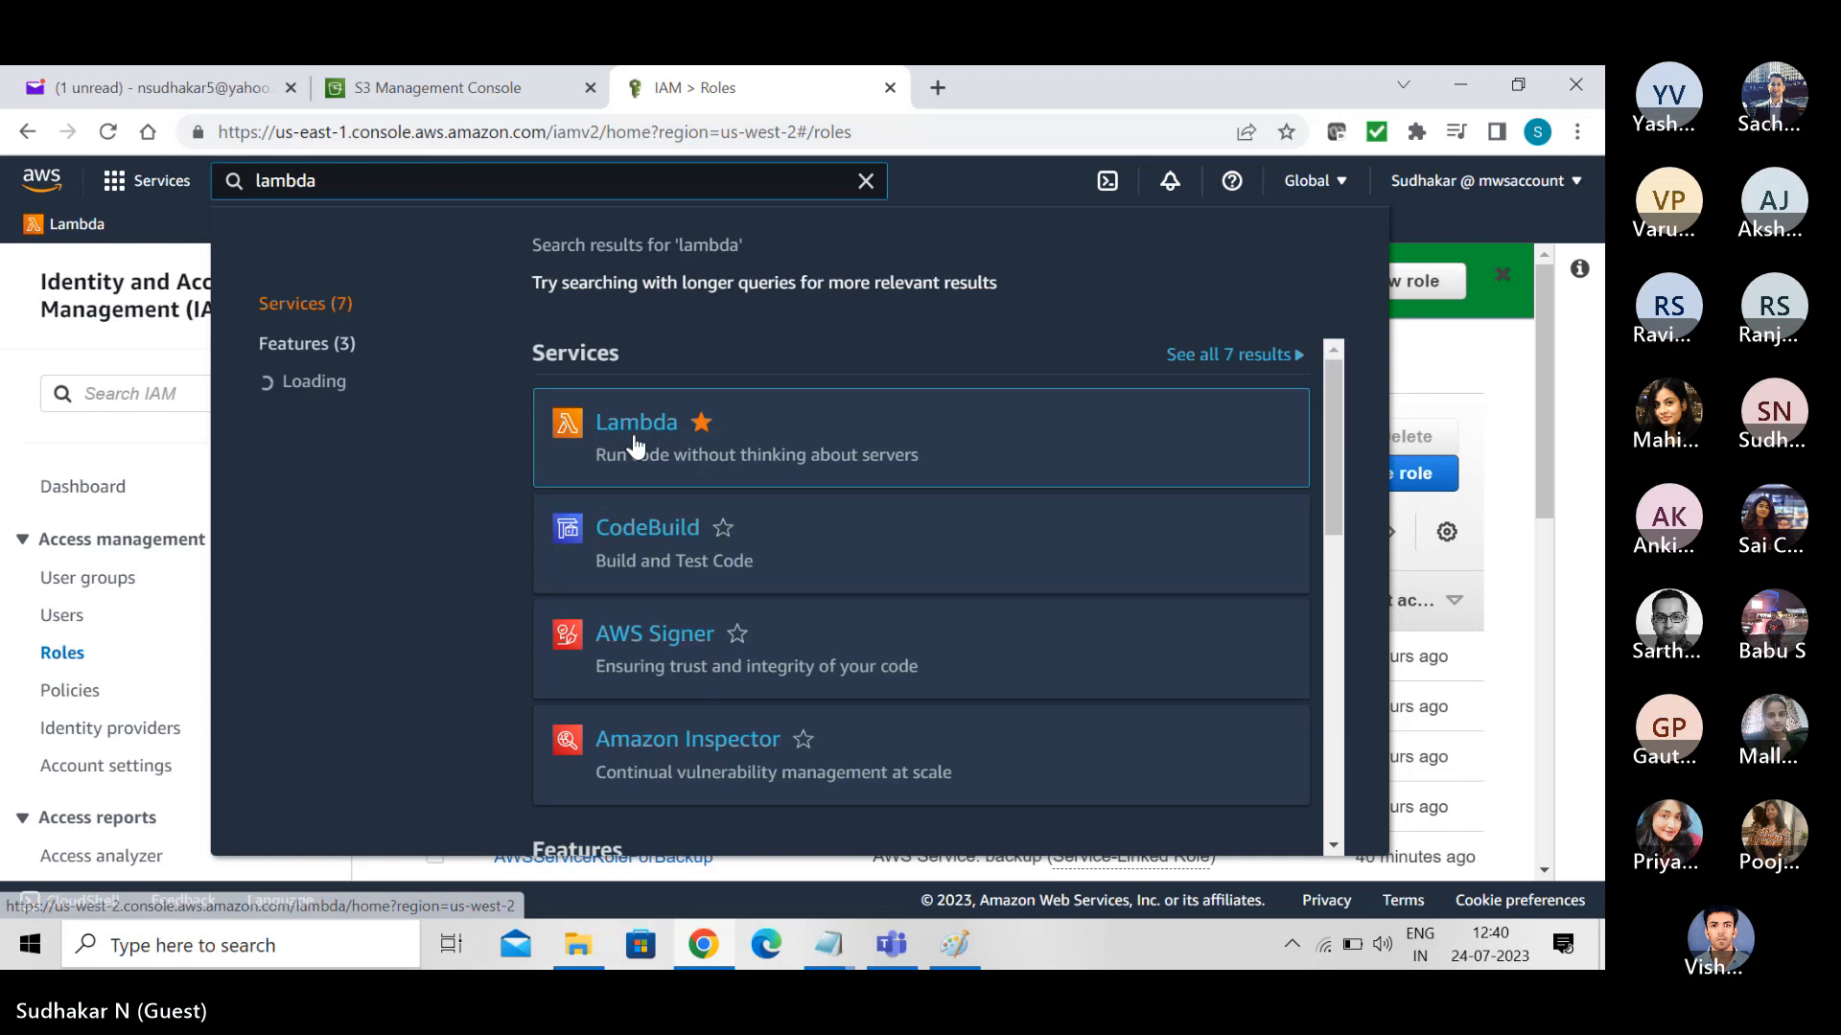
pyautogui.click(634, 439)
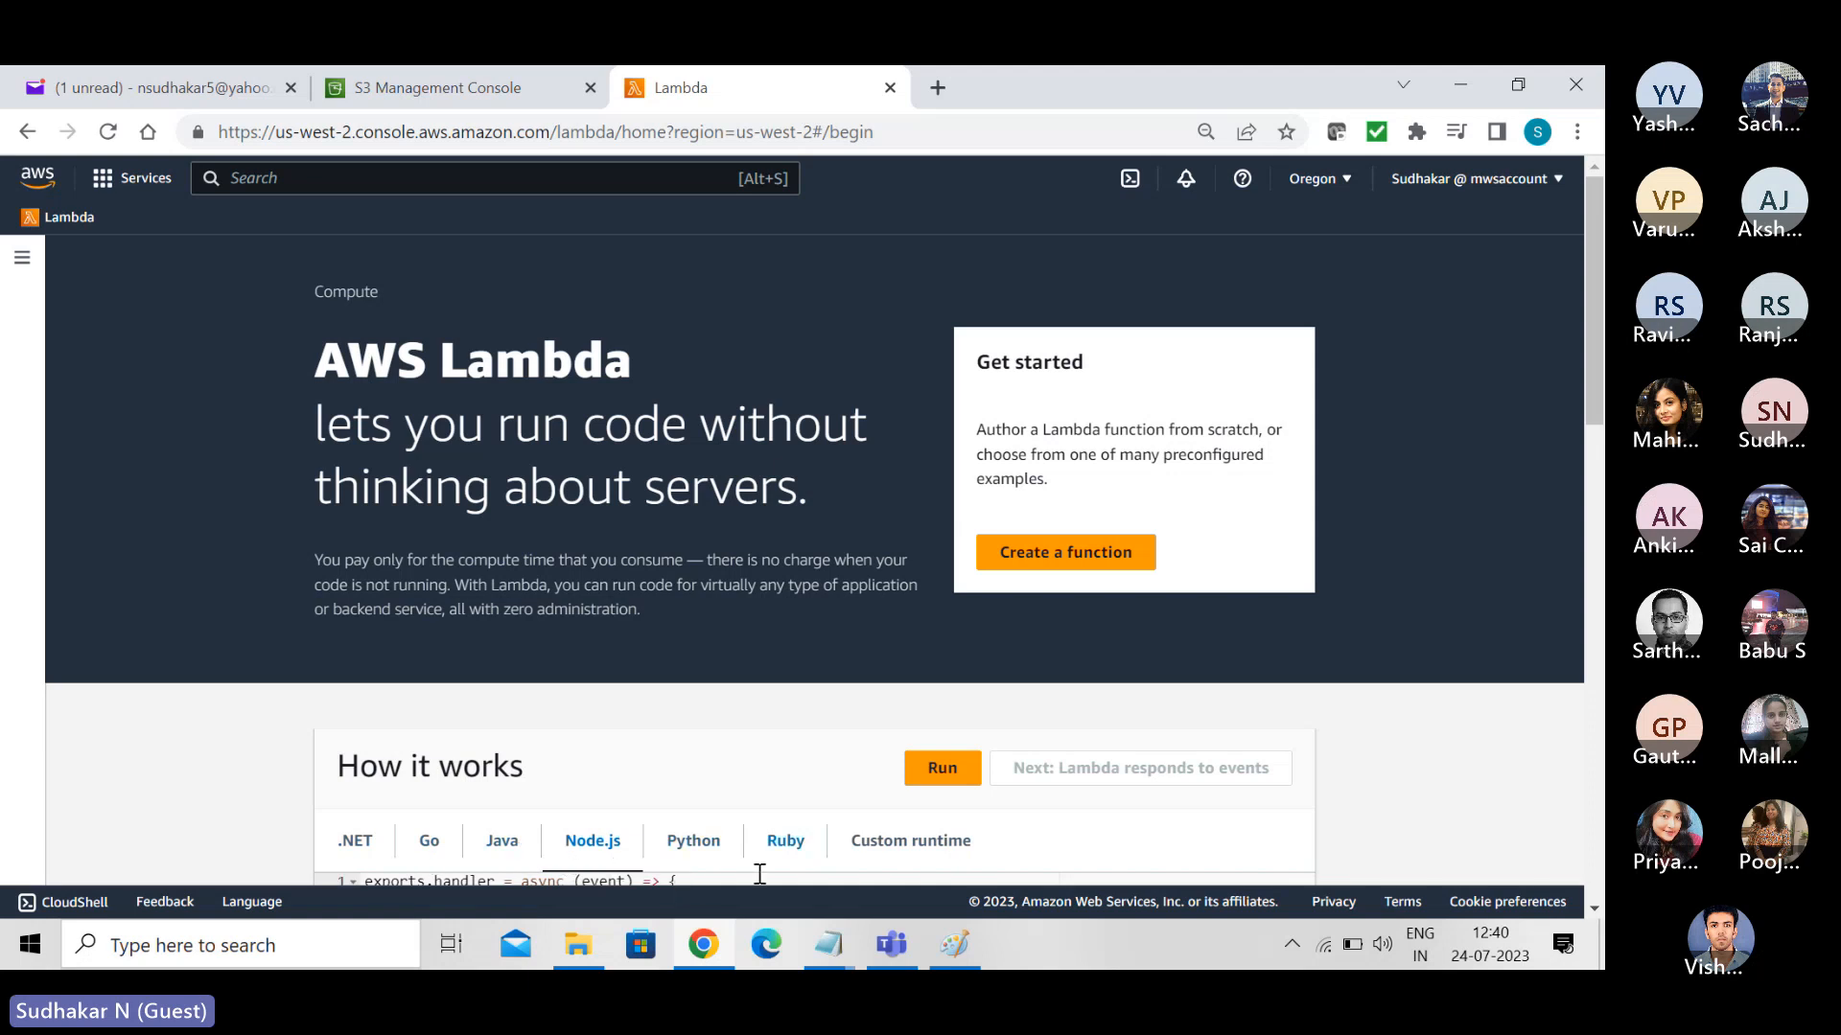
pyautogui.click(1058, 565)
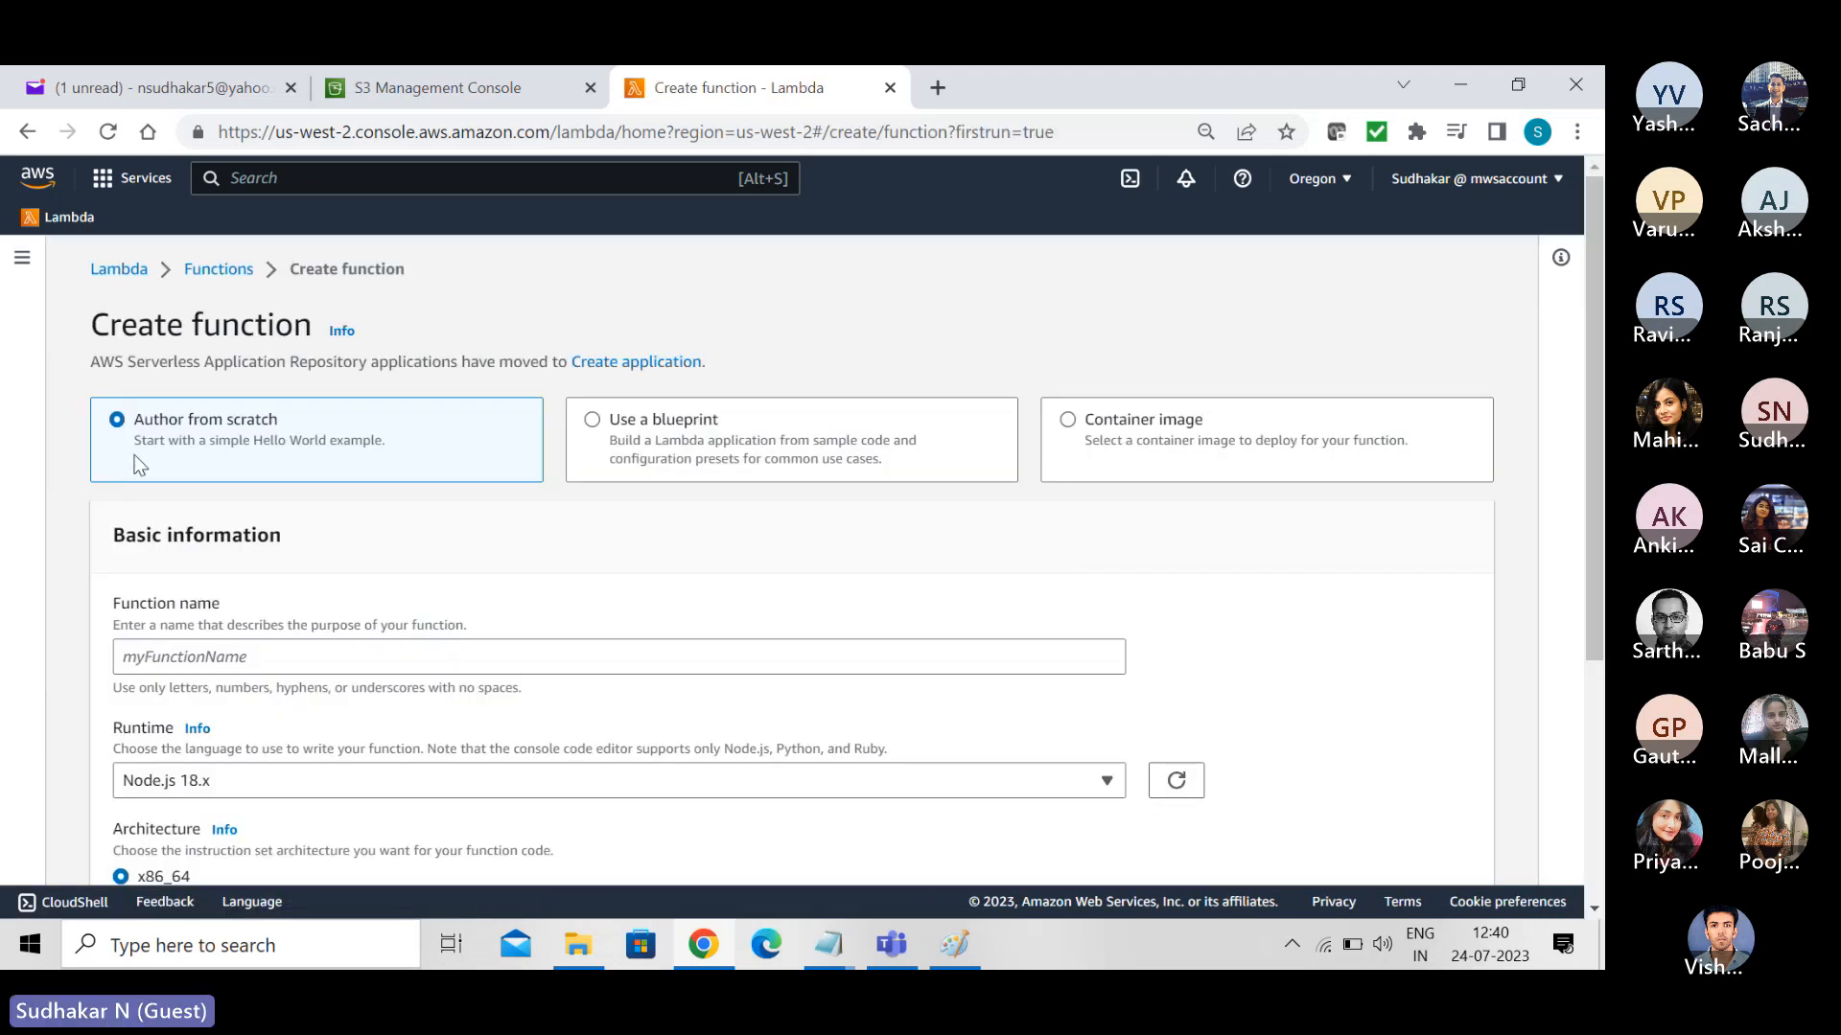
# - Enter MyLambdaFunction as the name of the function authored from scratch
pyautogui.click(232, 660)
pyautogui.write('My')
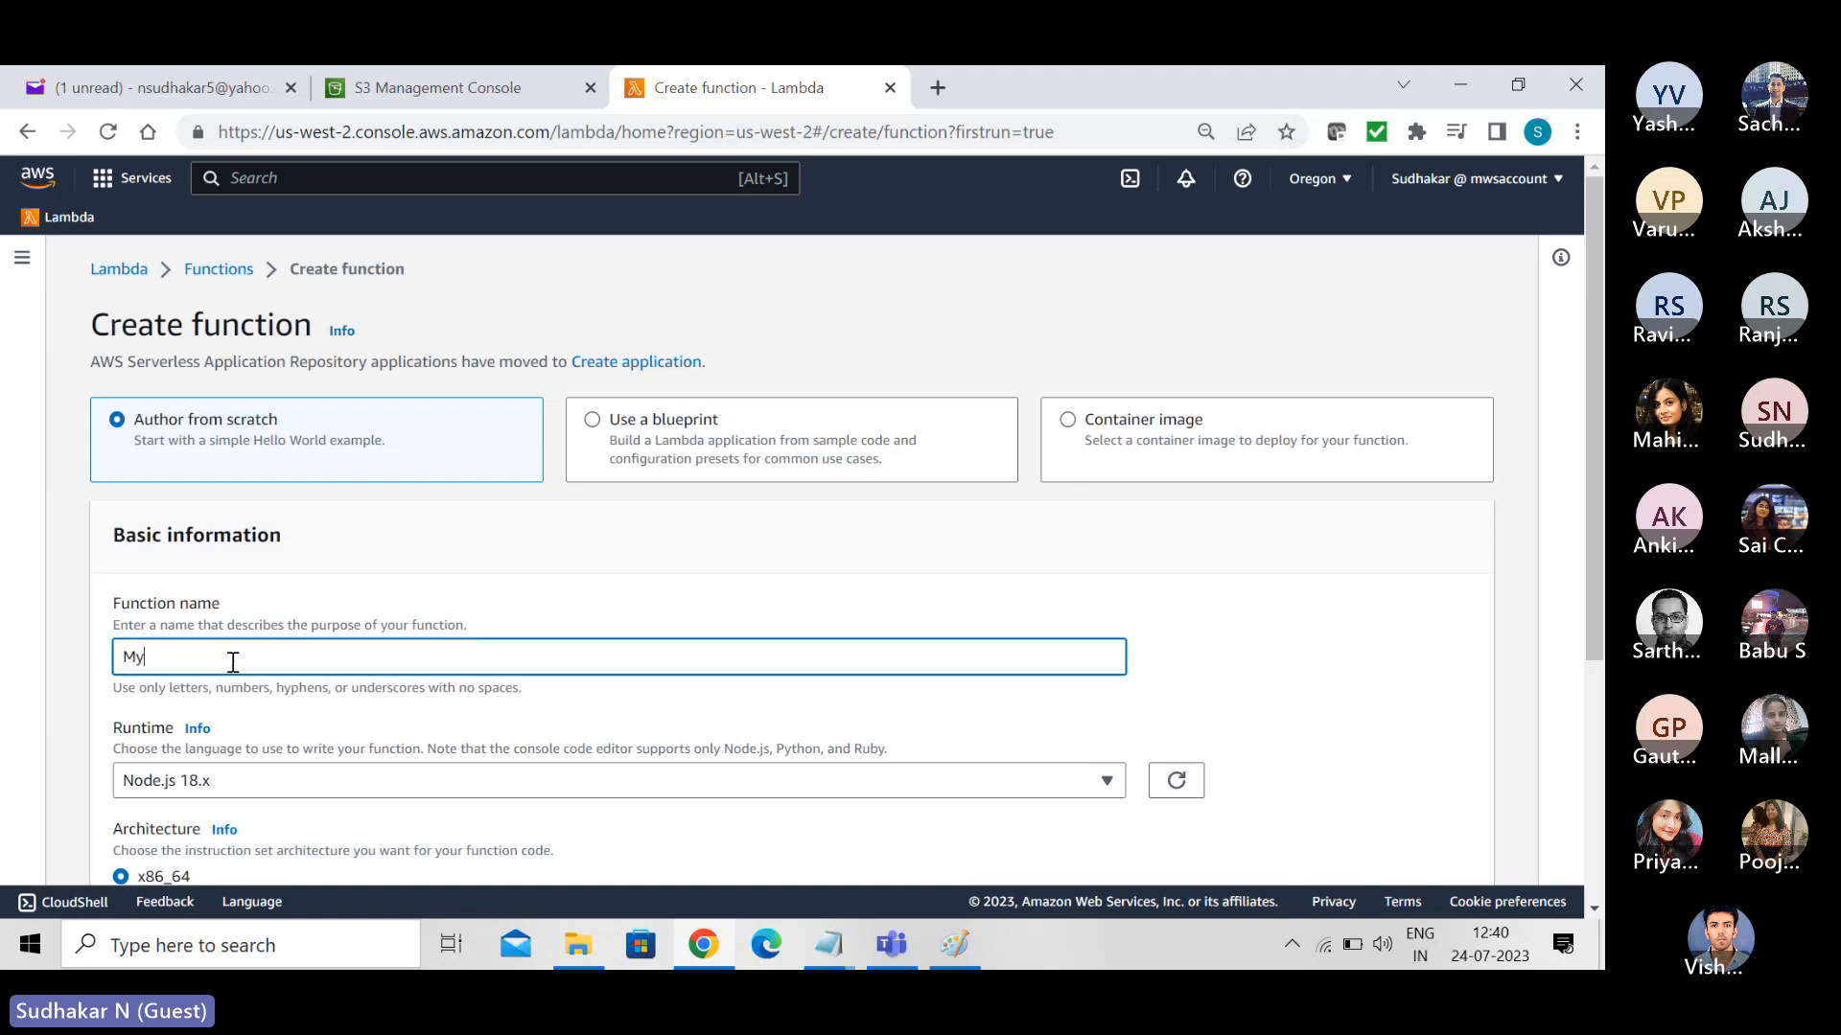
pyautogui.write('LambdaFunctions')
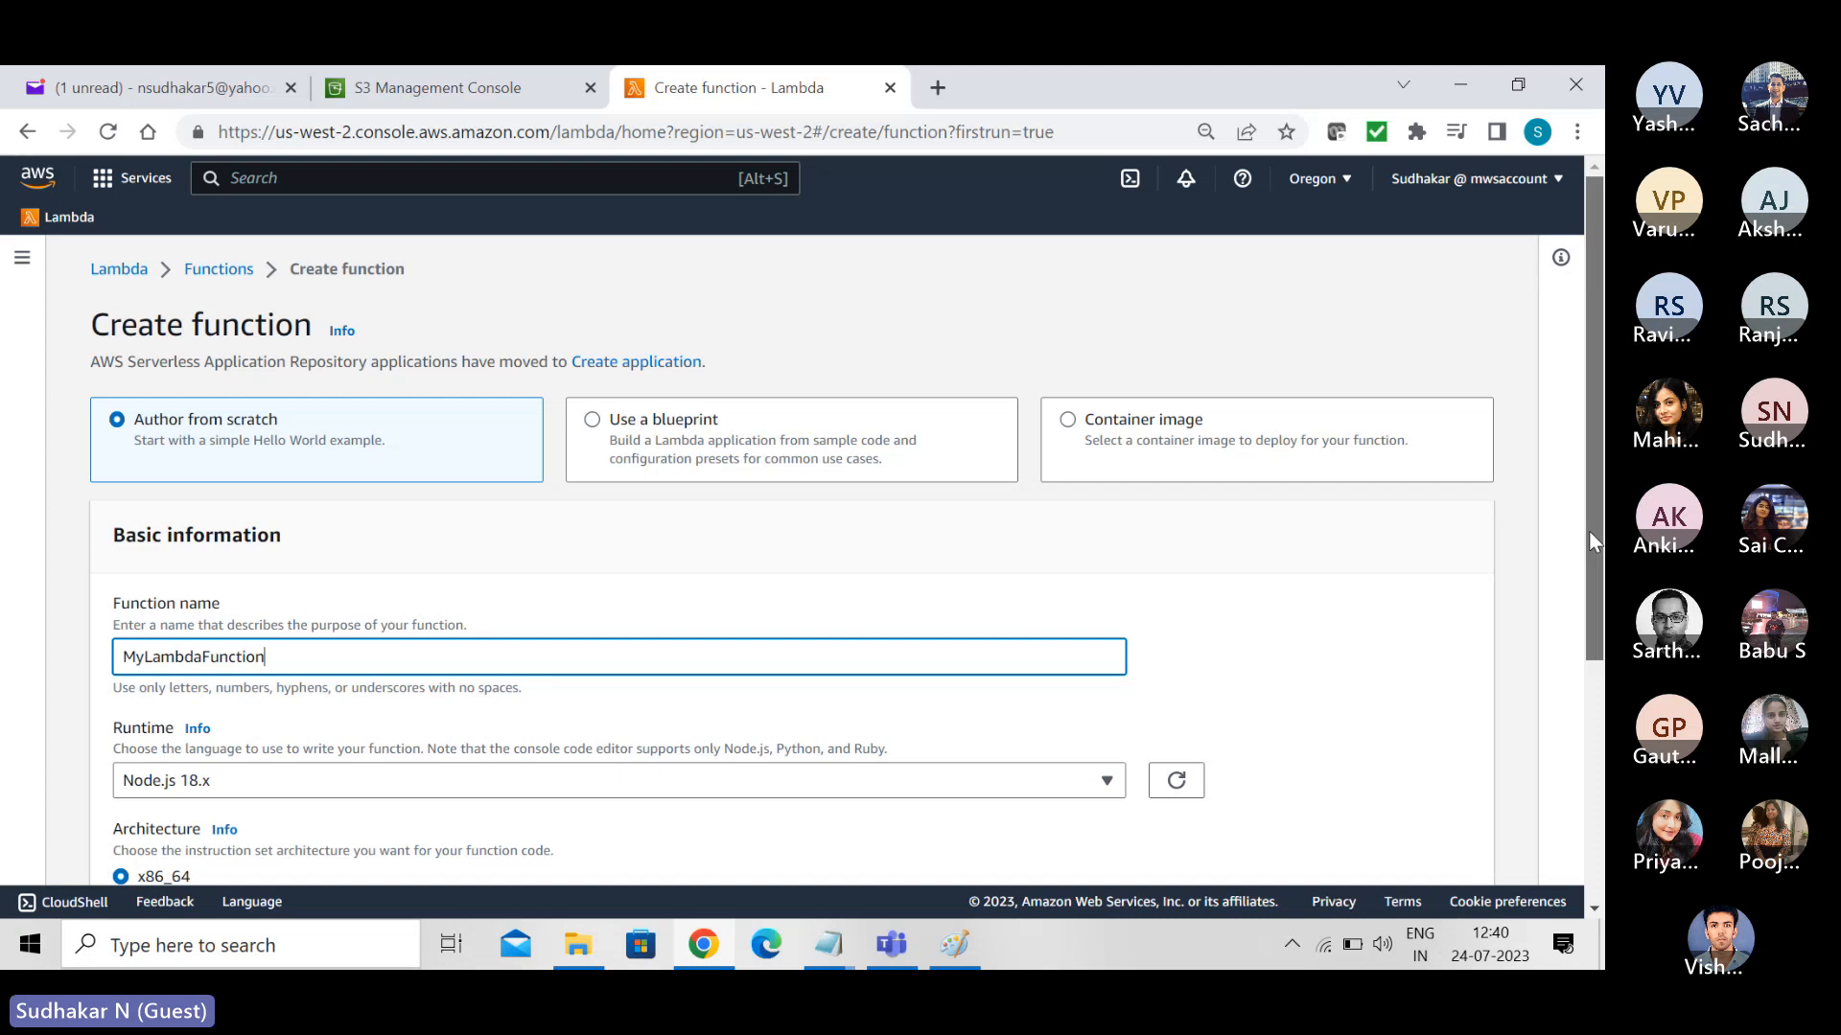
# - Set the function's runtime to Node.js 16.x
pyautogui.scroll(-4, 1589, 531)
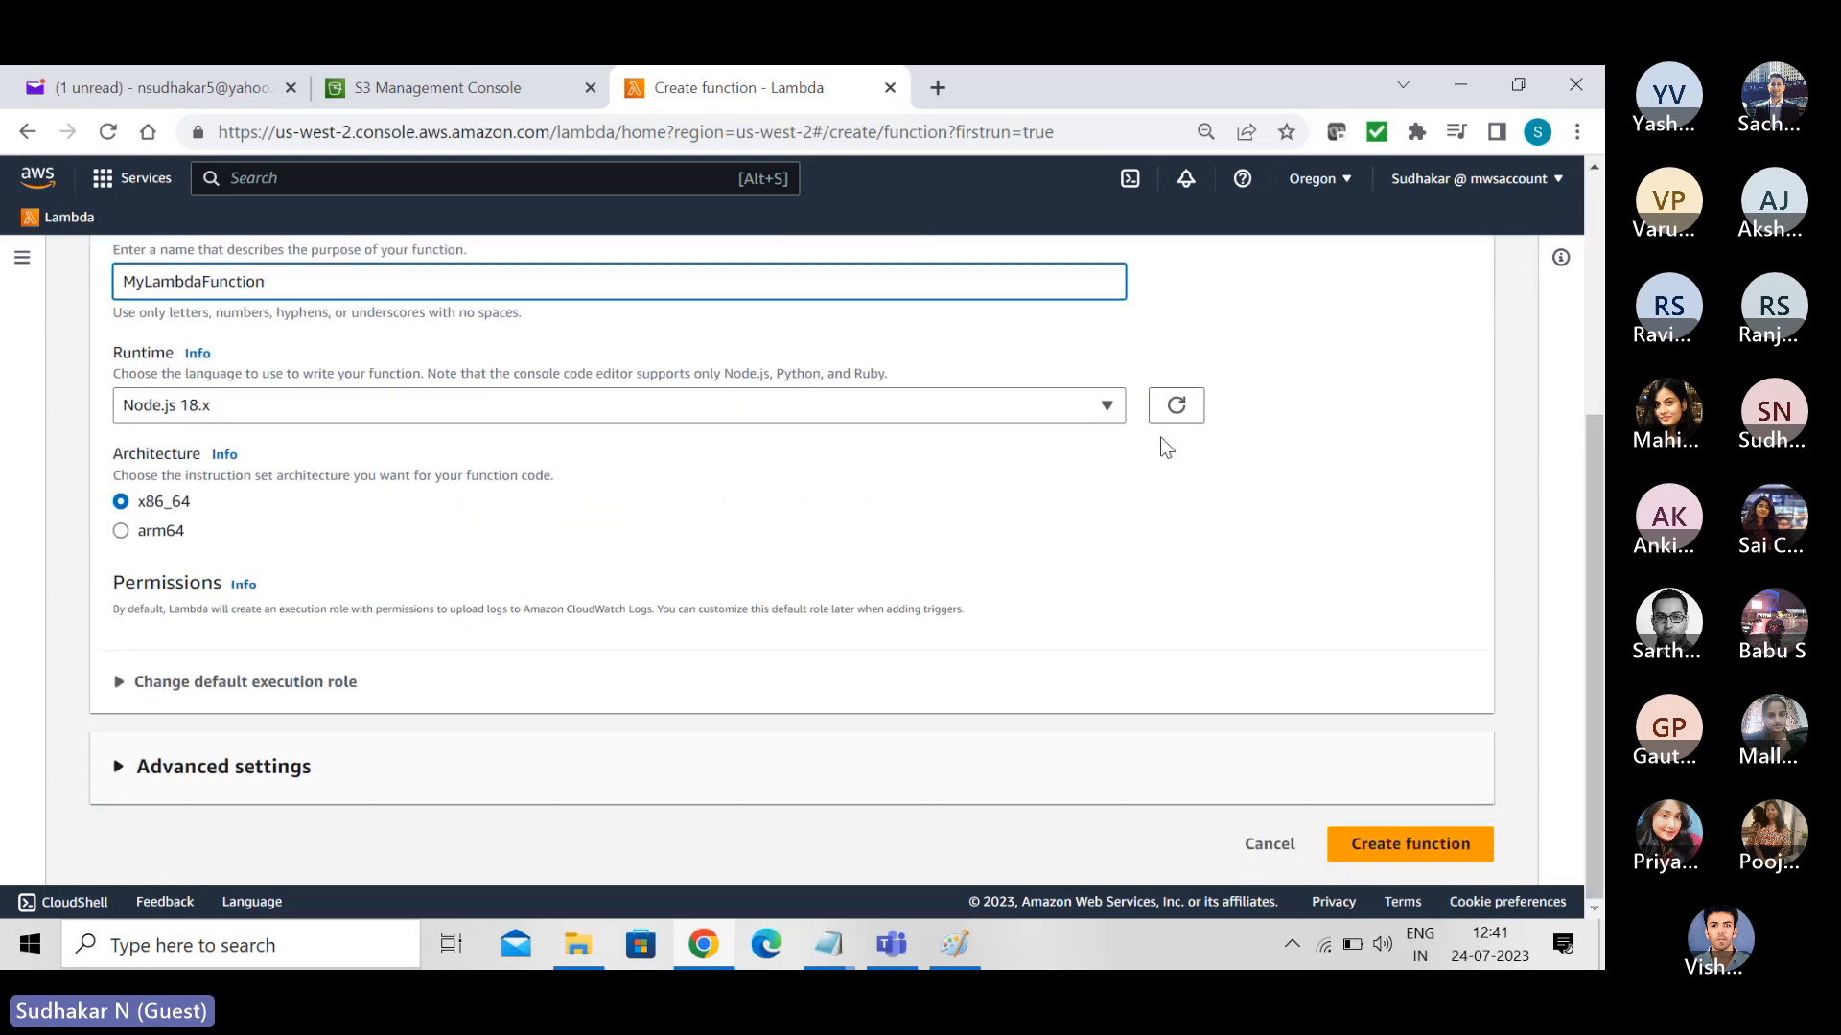
pyautogui.click(1107, 407)
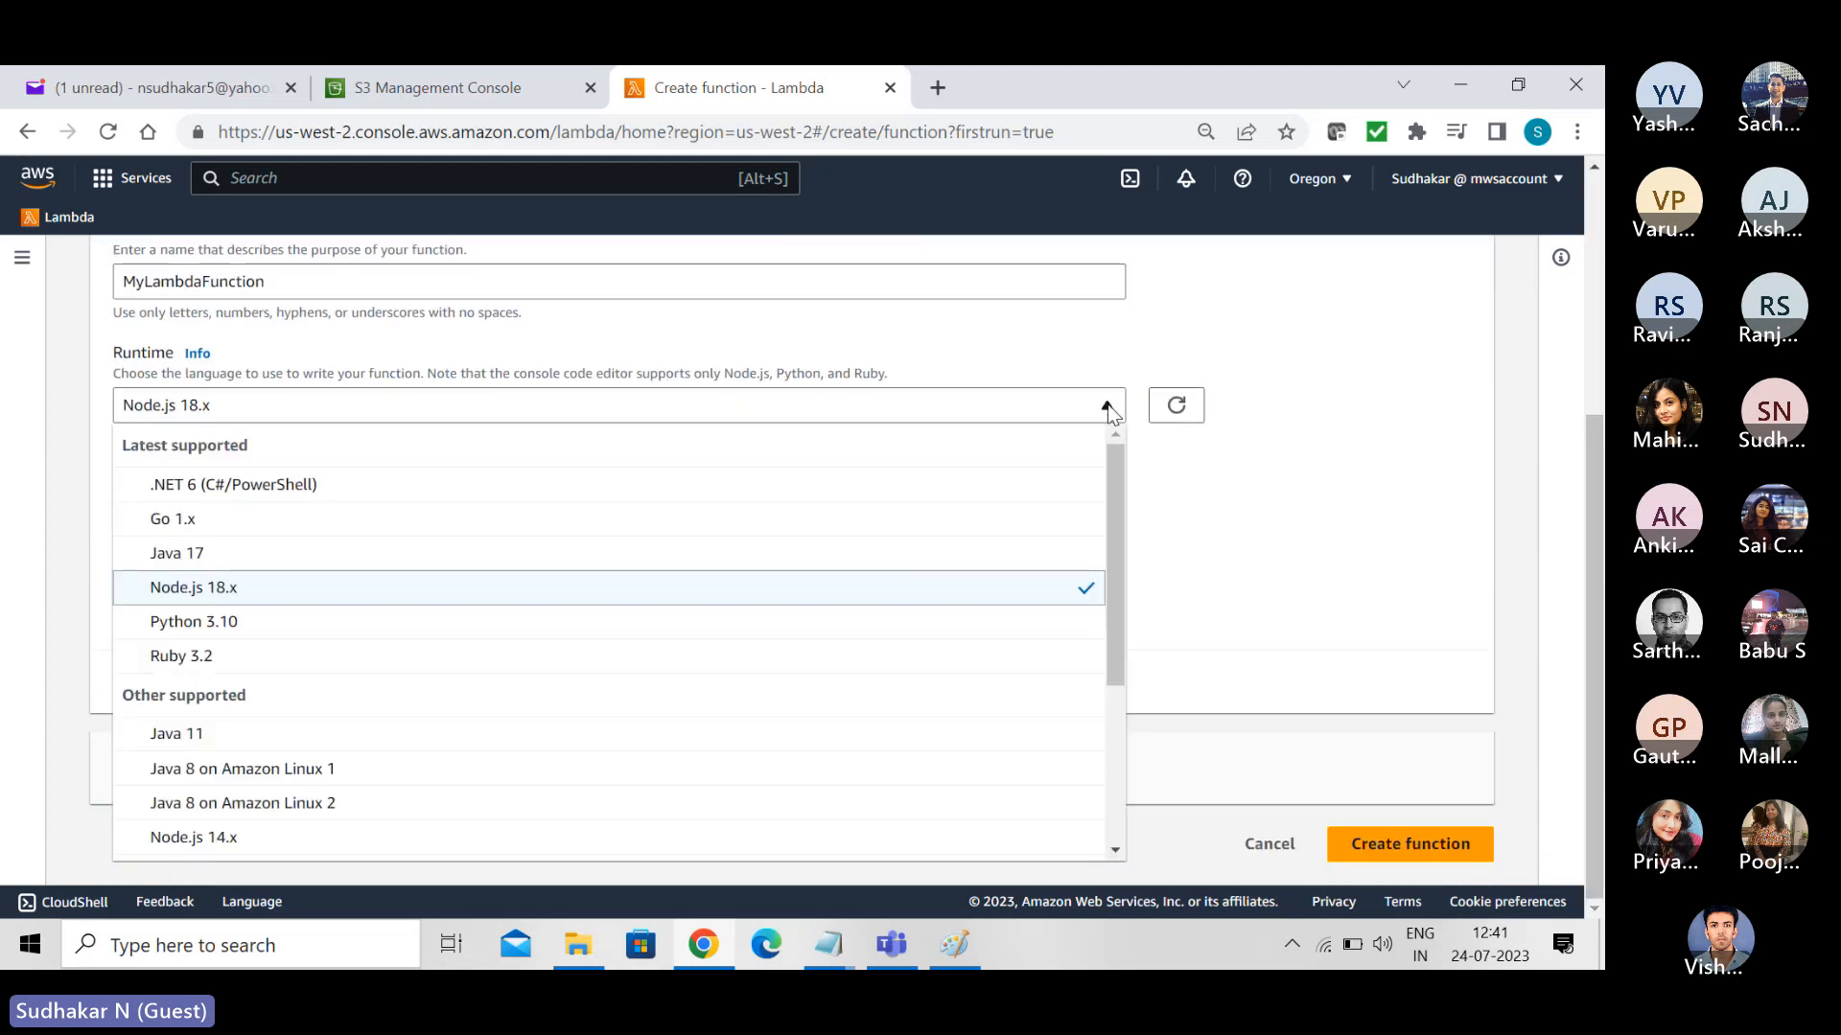
pyautogui.moveTo(1118, 510); pyautogui.dragTo(1156, 705)
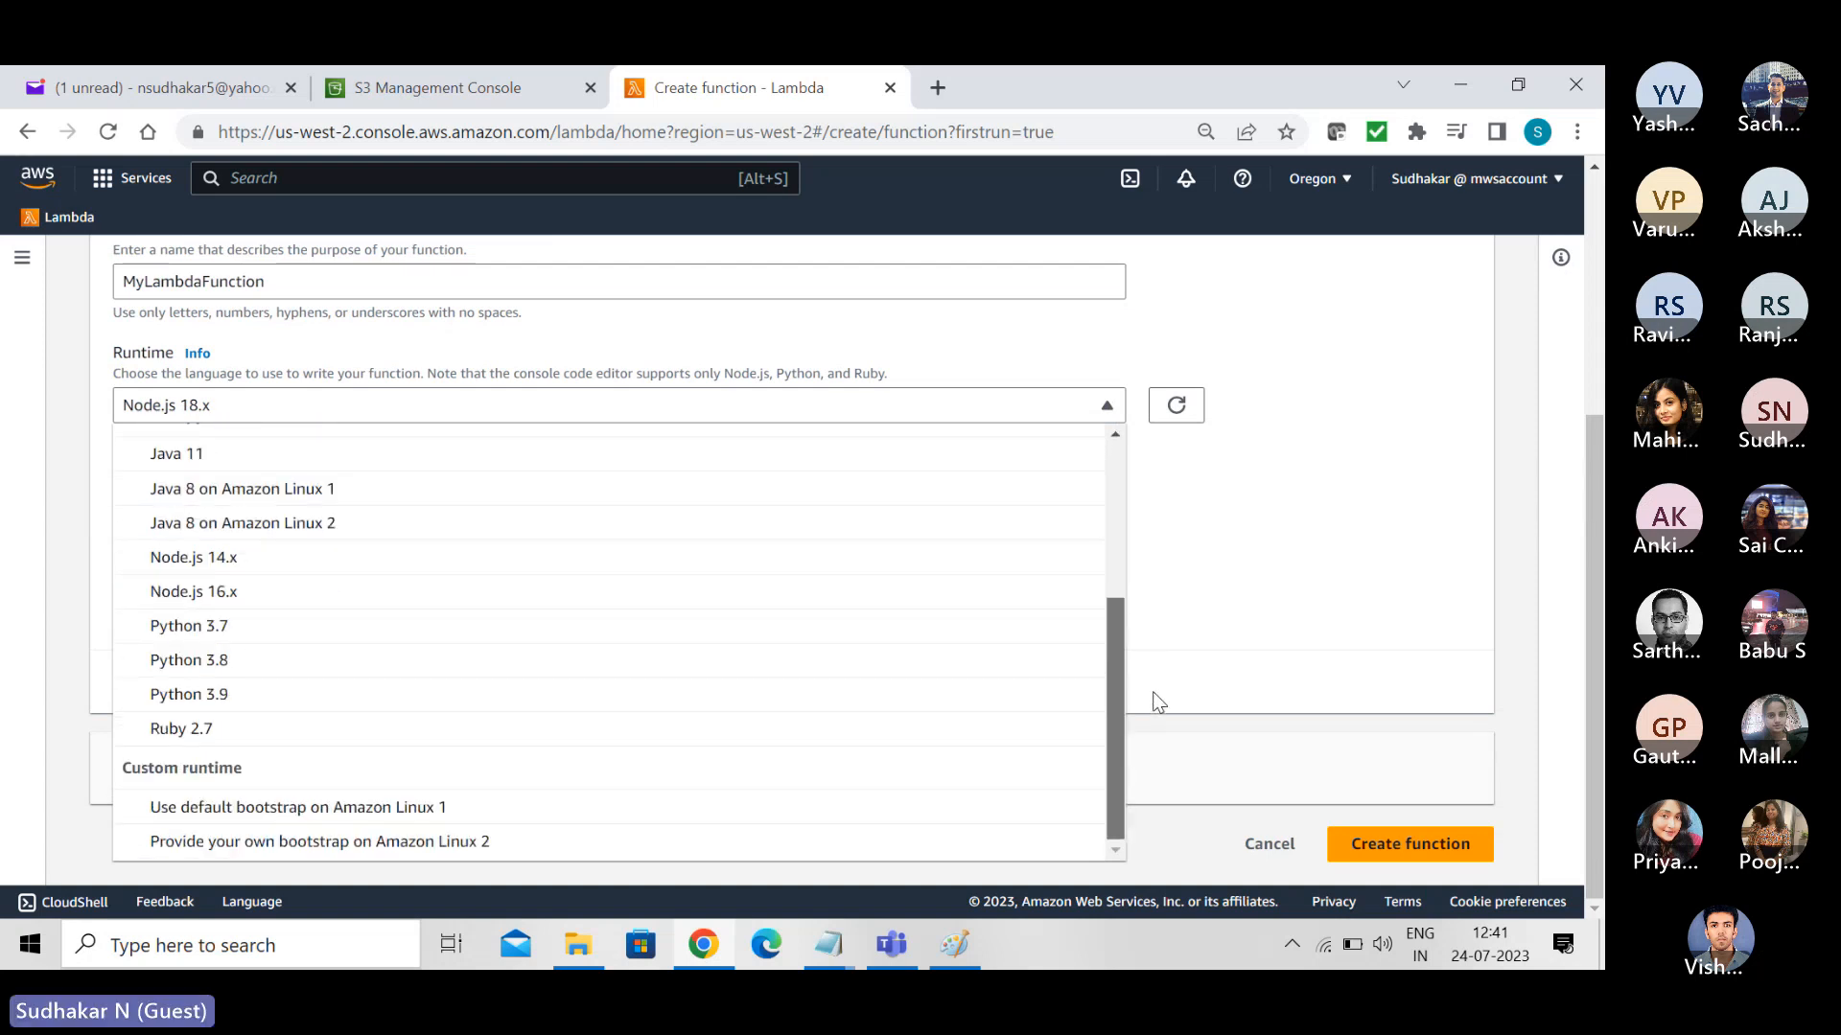
pyautogui.click(267, 593)
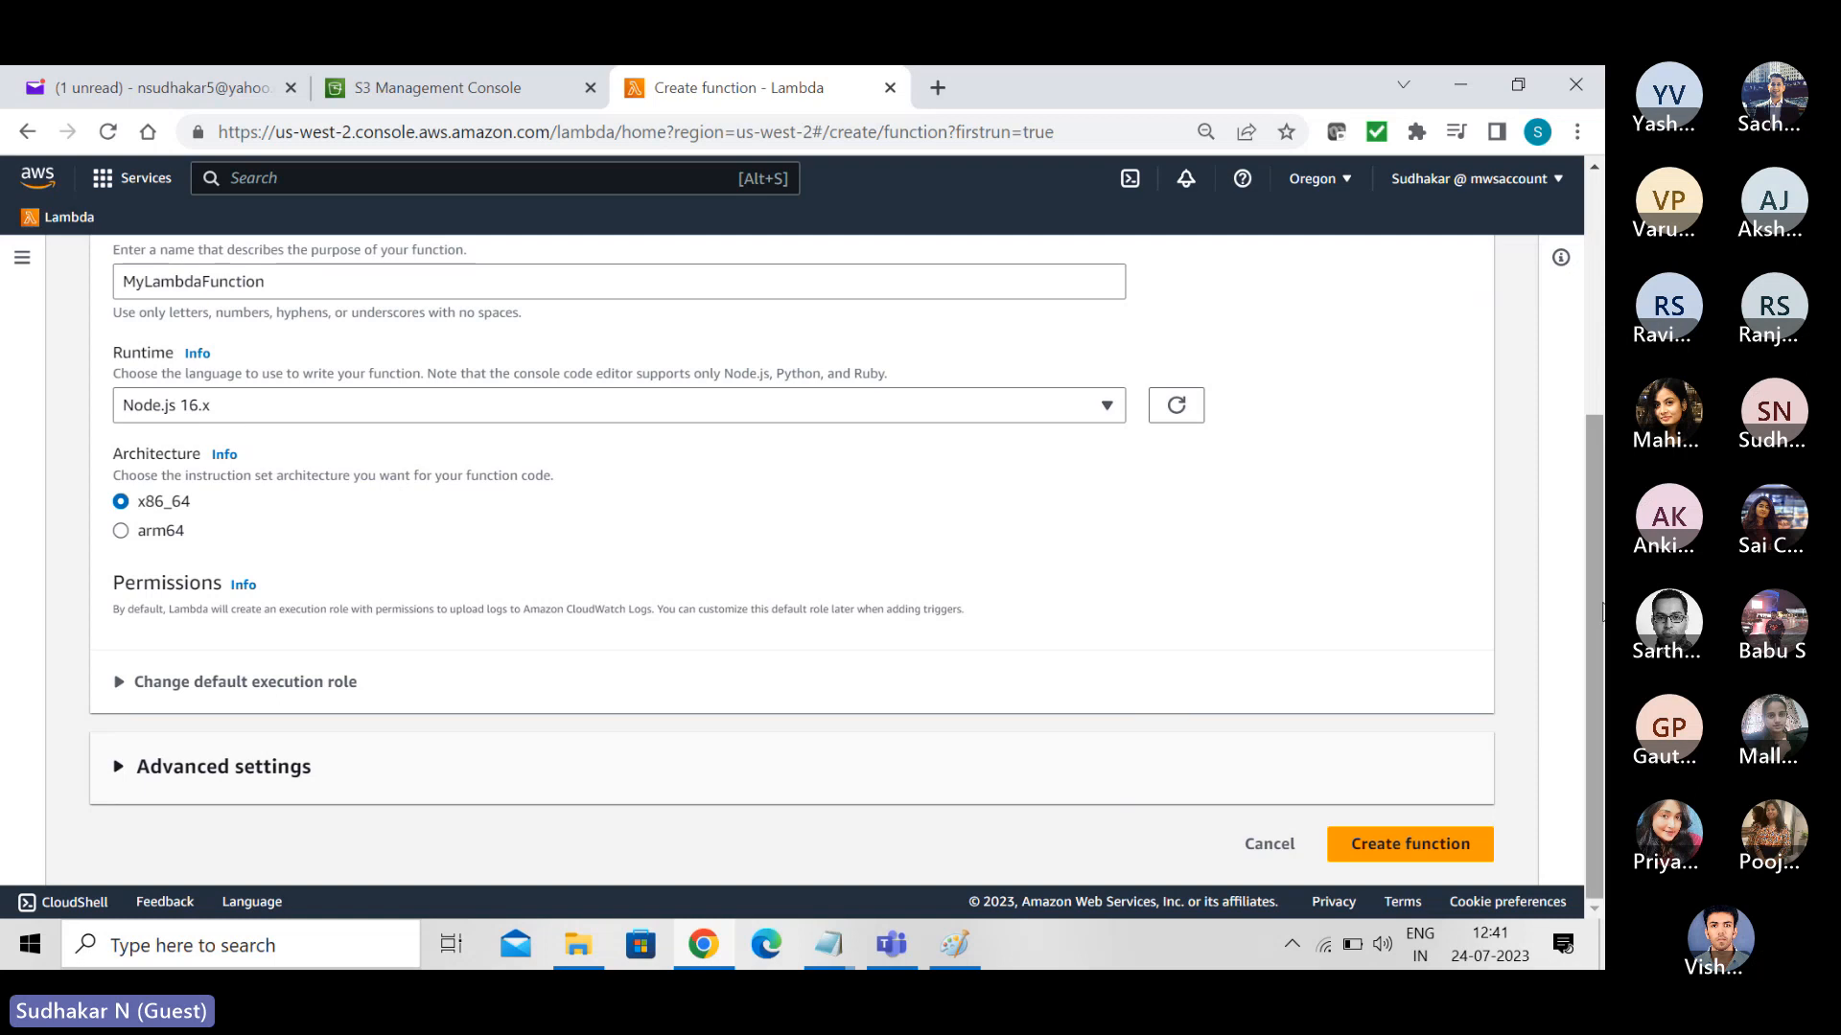
pyautogui.moveTo(1599, 598); pyautogui.dragTo(1604, 828)
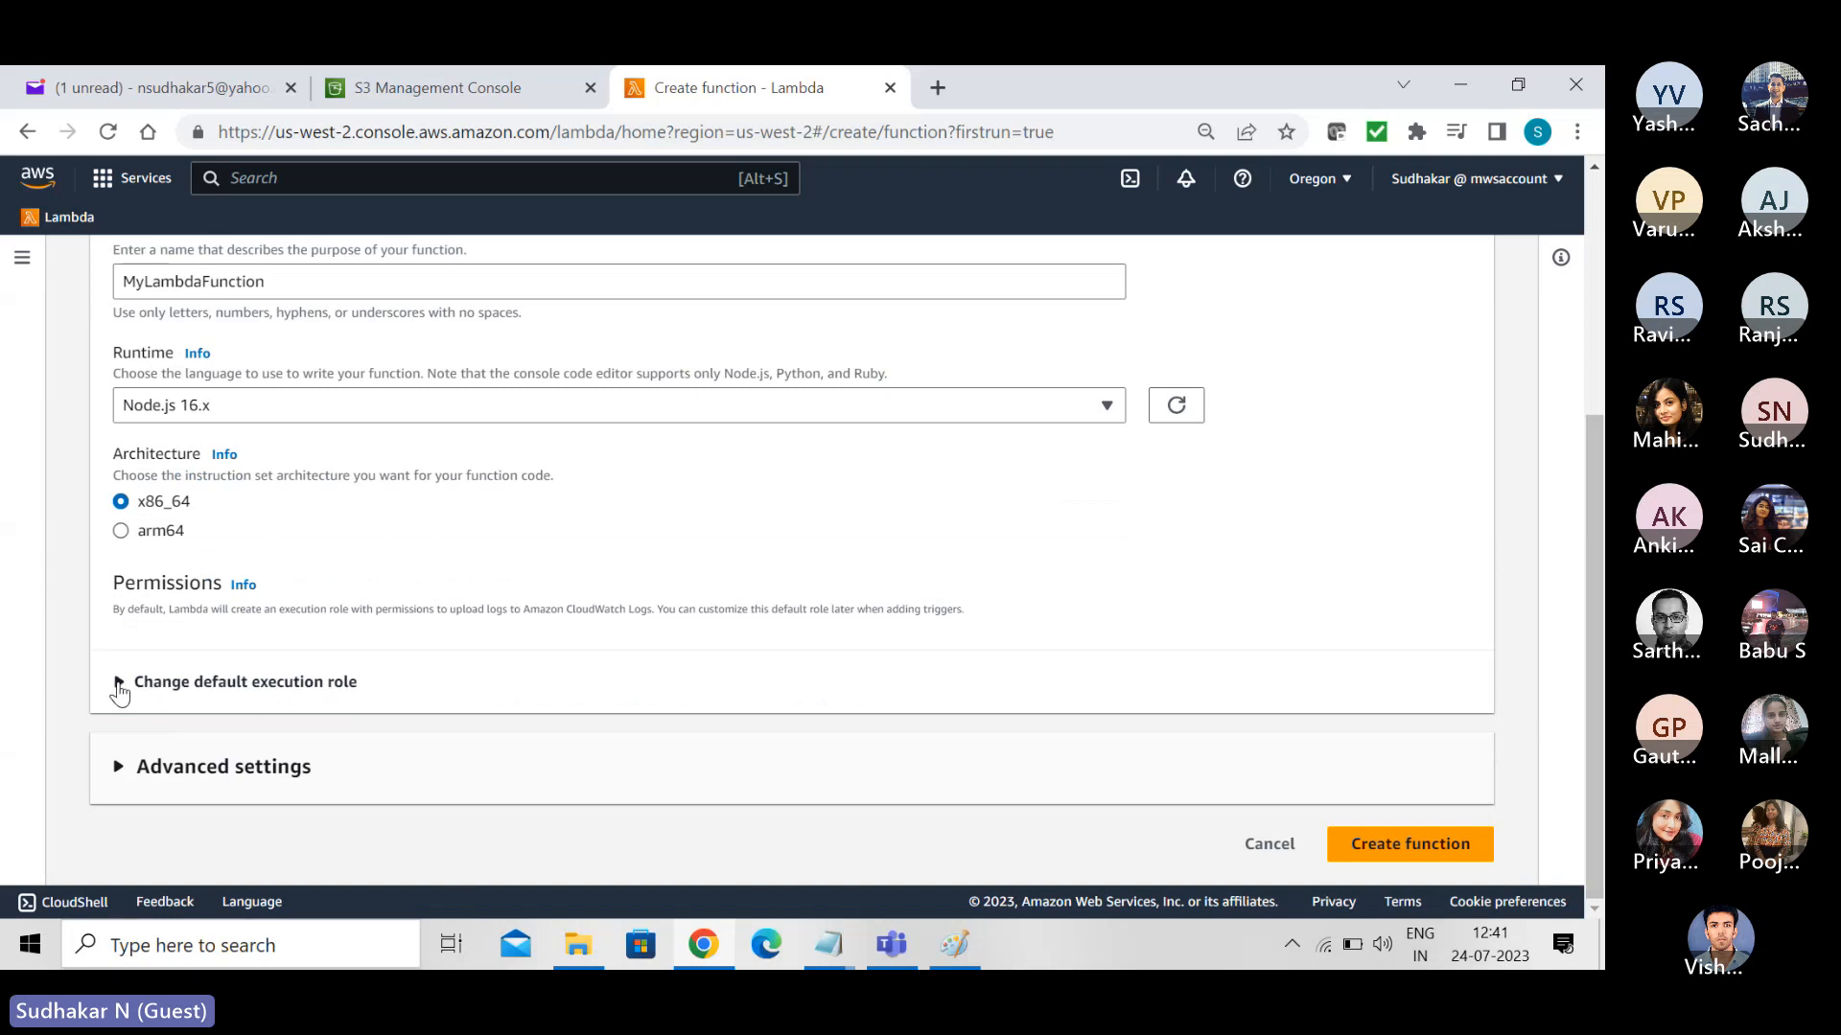
# - Change the execution role to the existing role MyLambdaS3Role and create the function
pyautogui.click(119, 683)
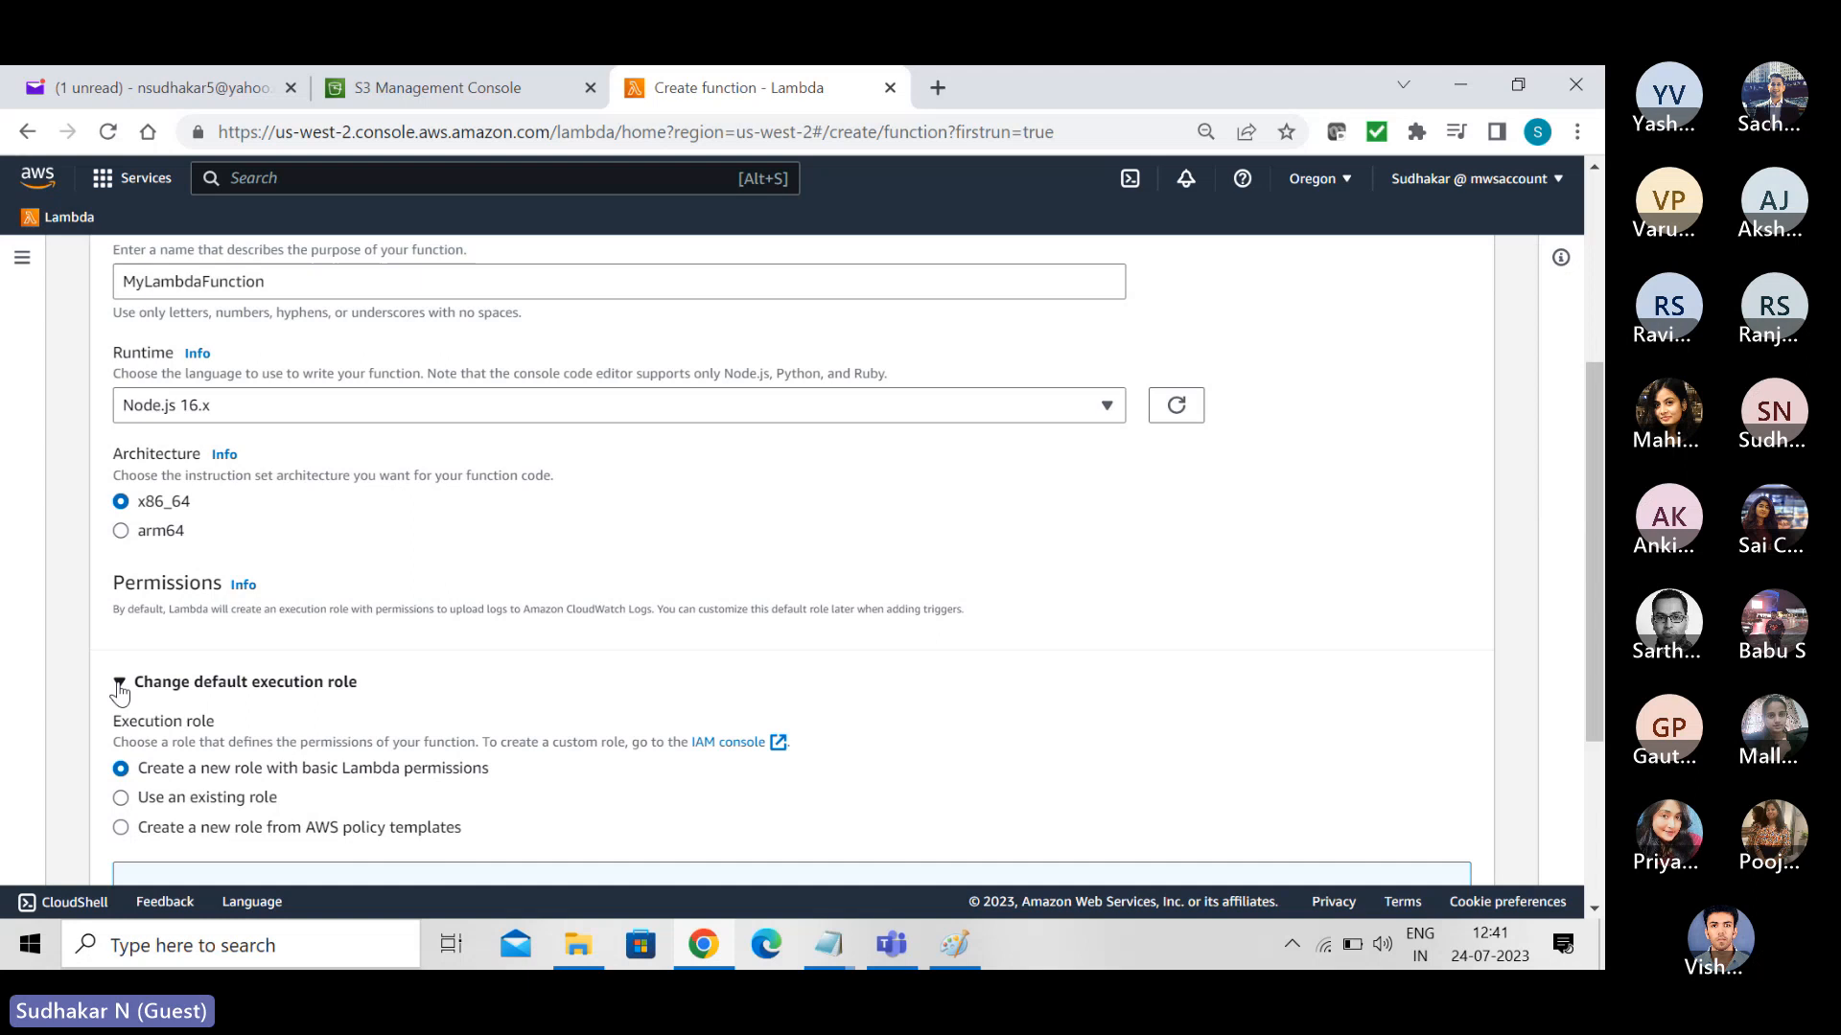
pyautogui.click(121, 798)
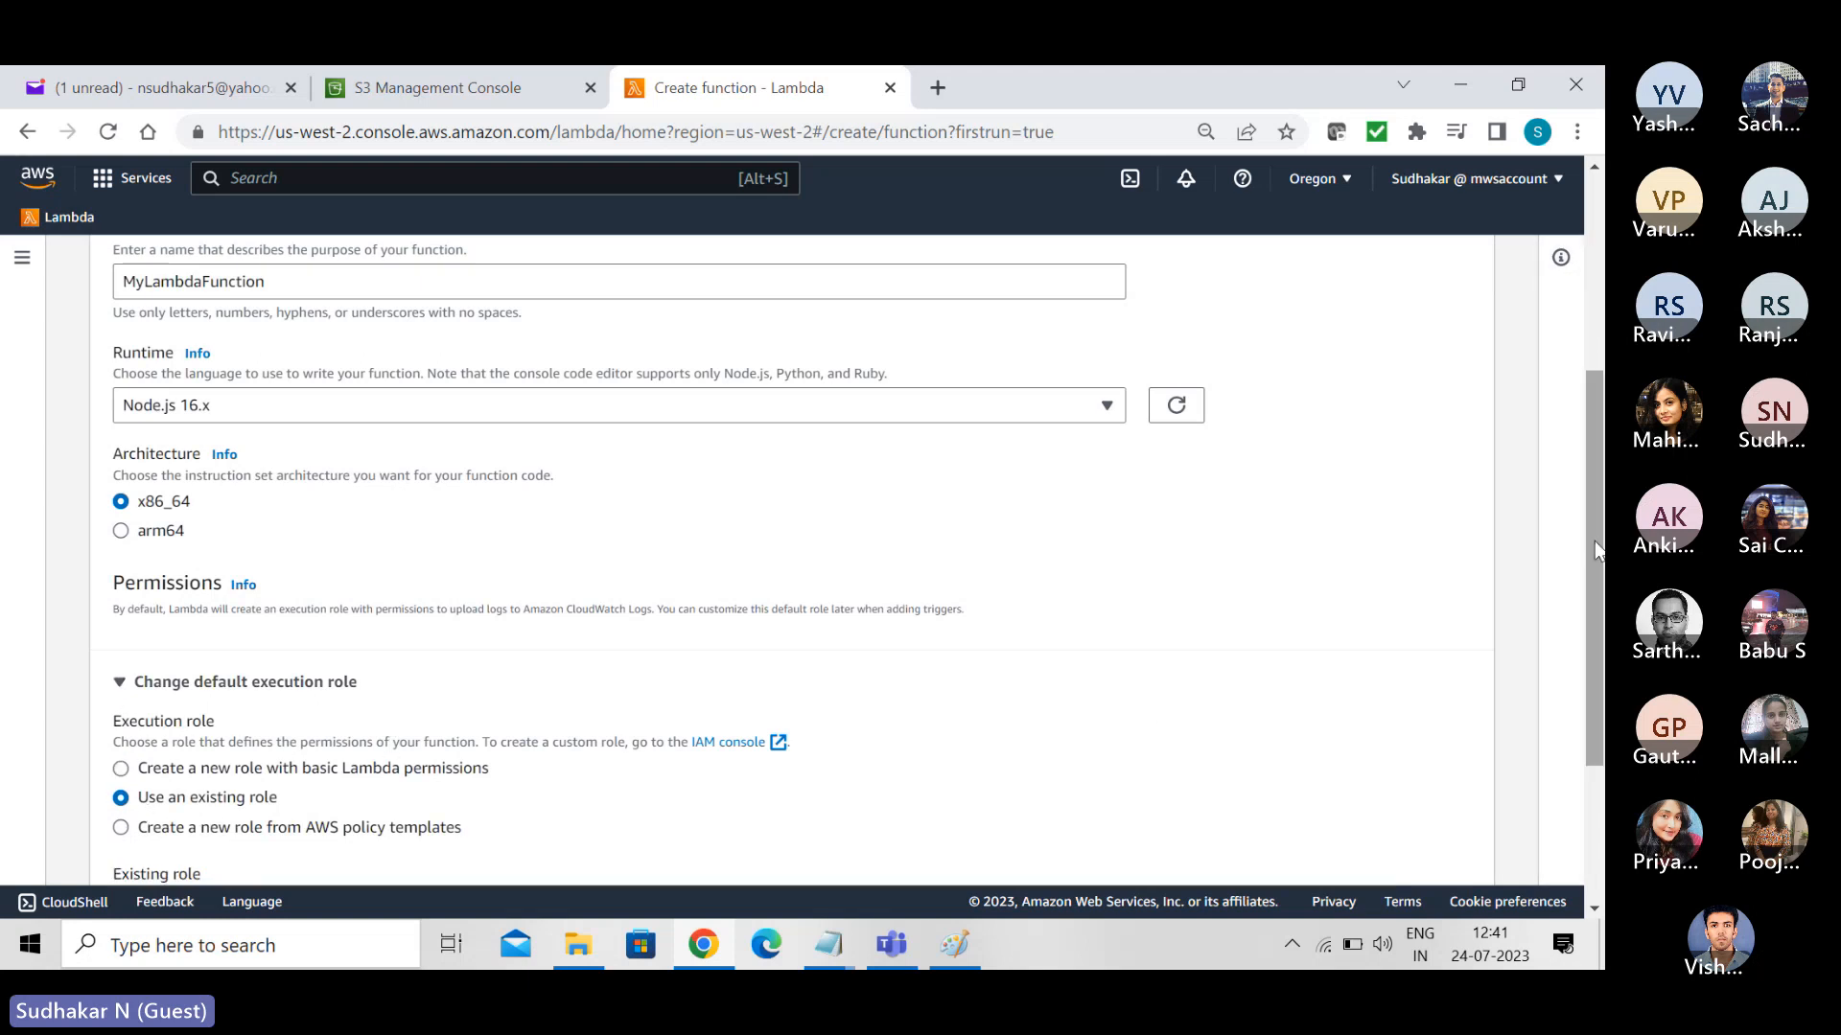
pyautogui.moveTo(1596, 549); pyautogui.dragTo(1596, 684)
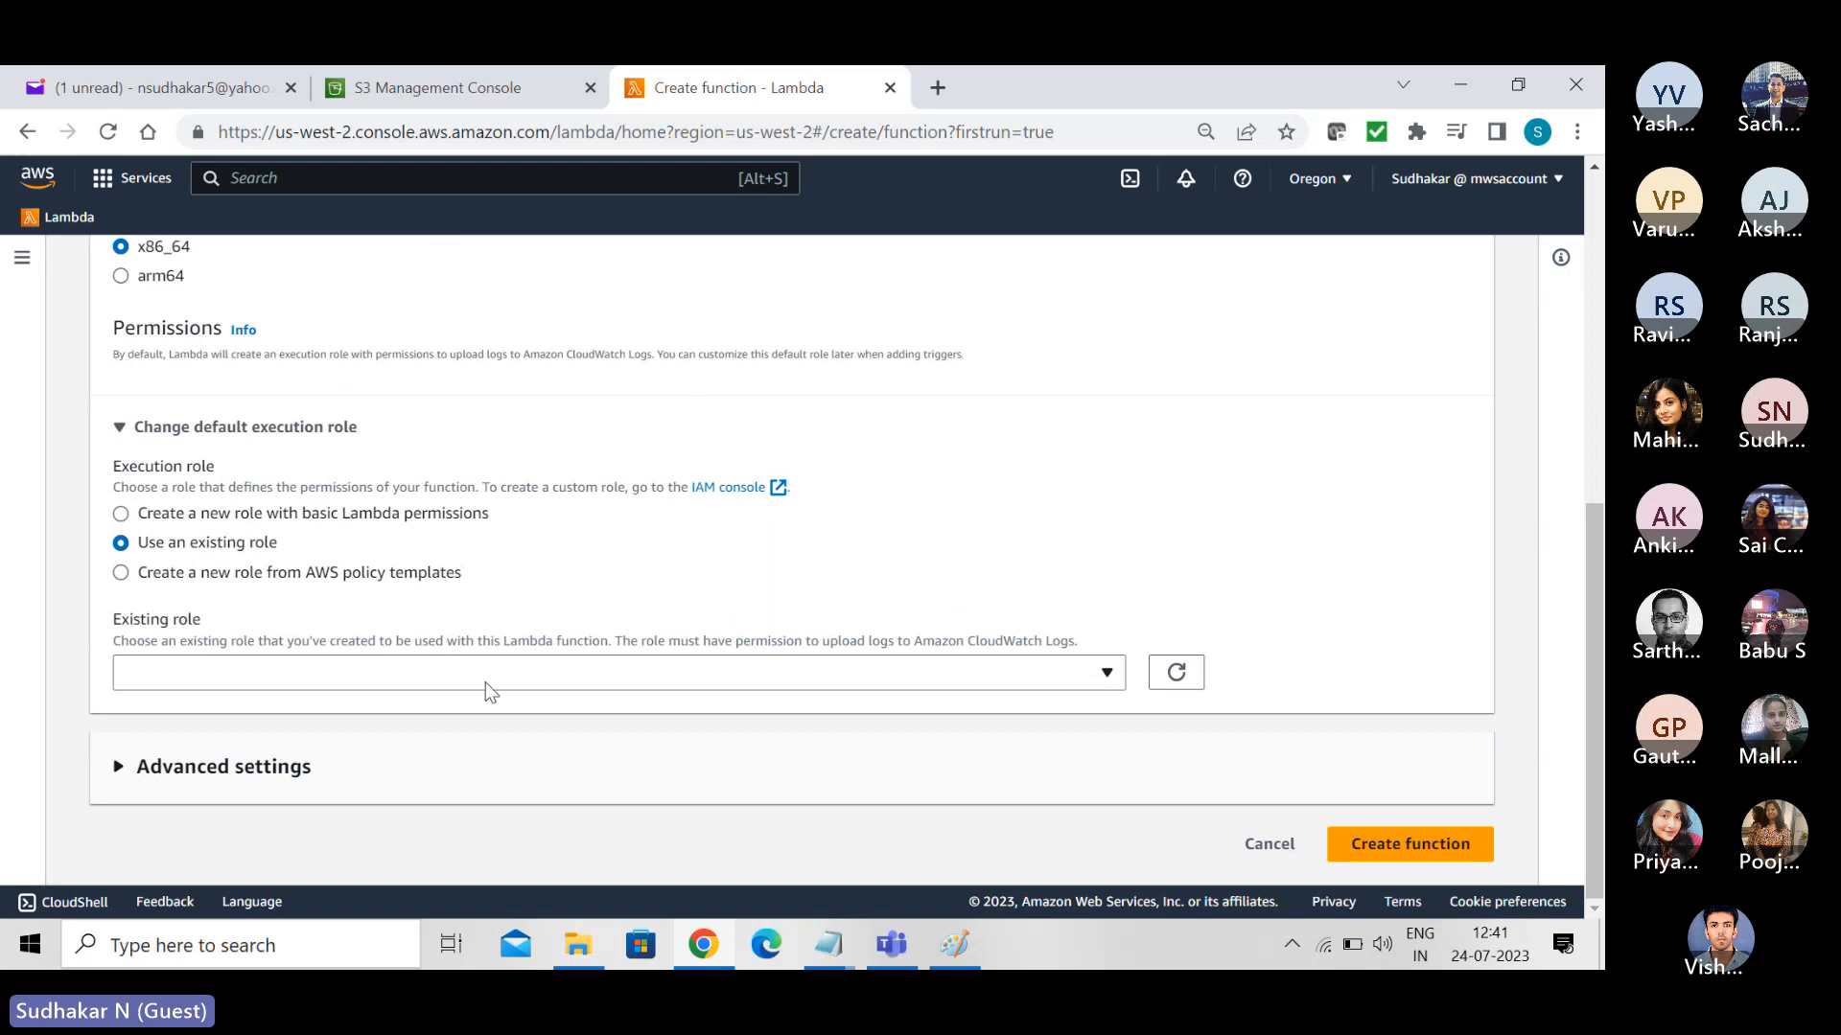
pyautogui.click(1108, 676)
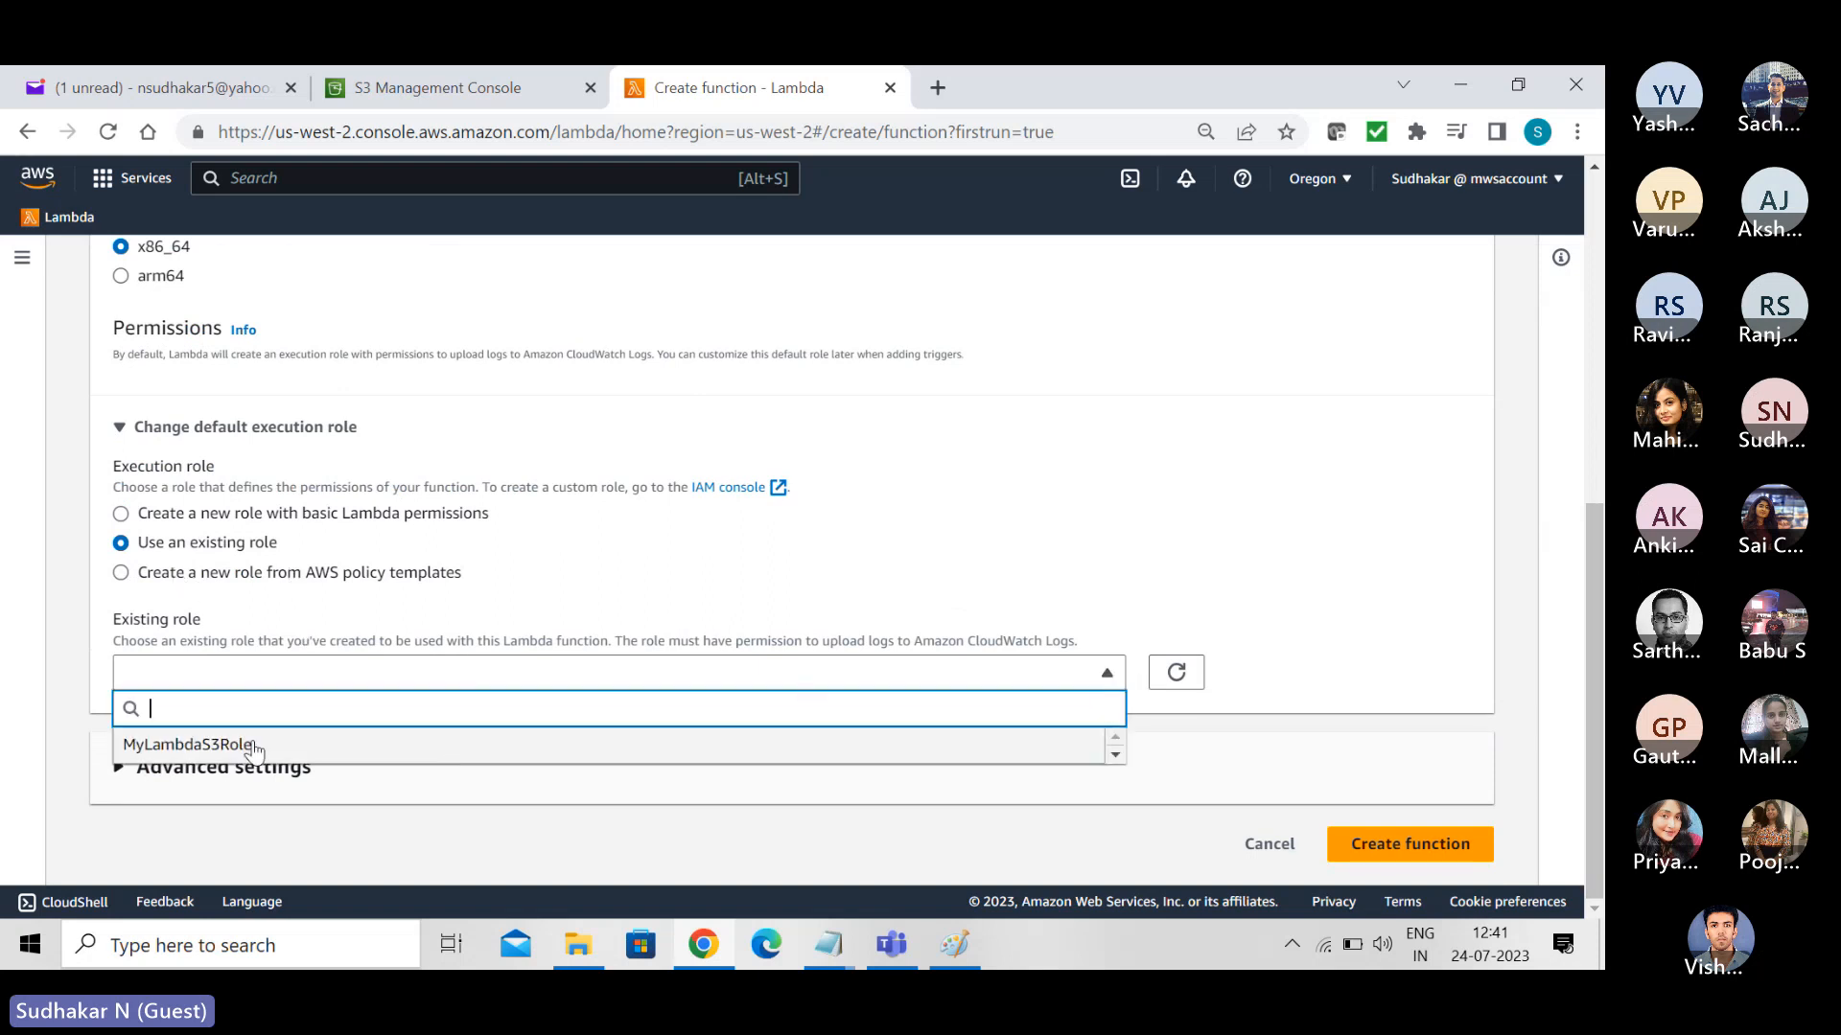
pyautogui.click(218, 746)
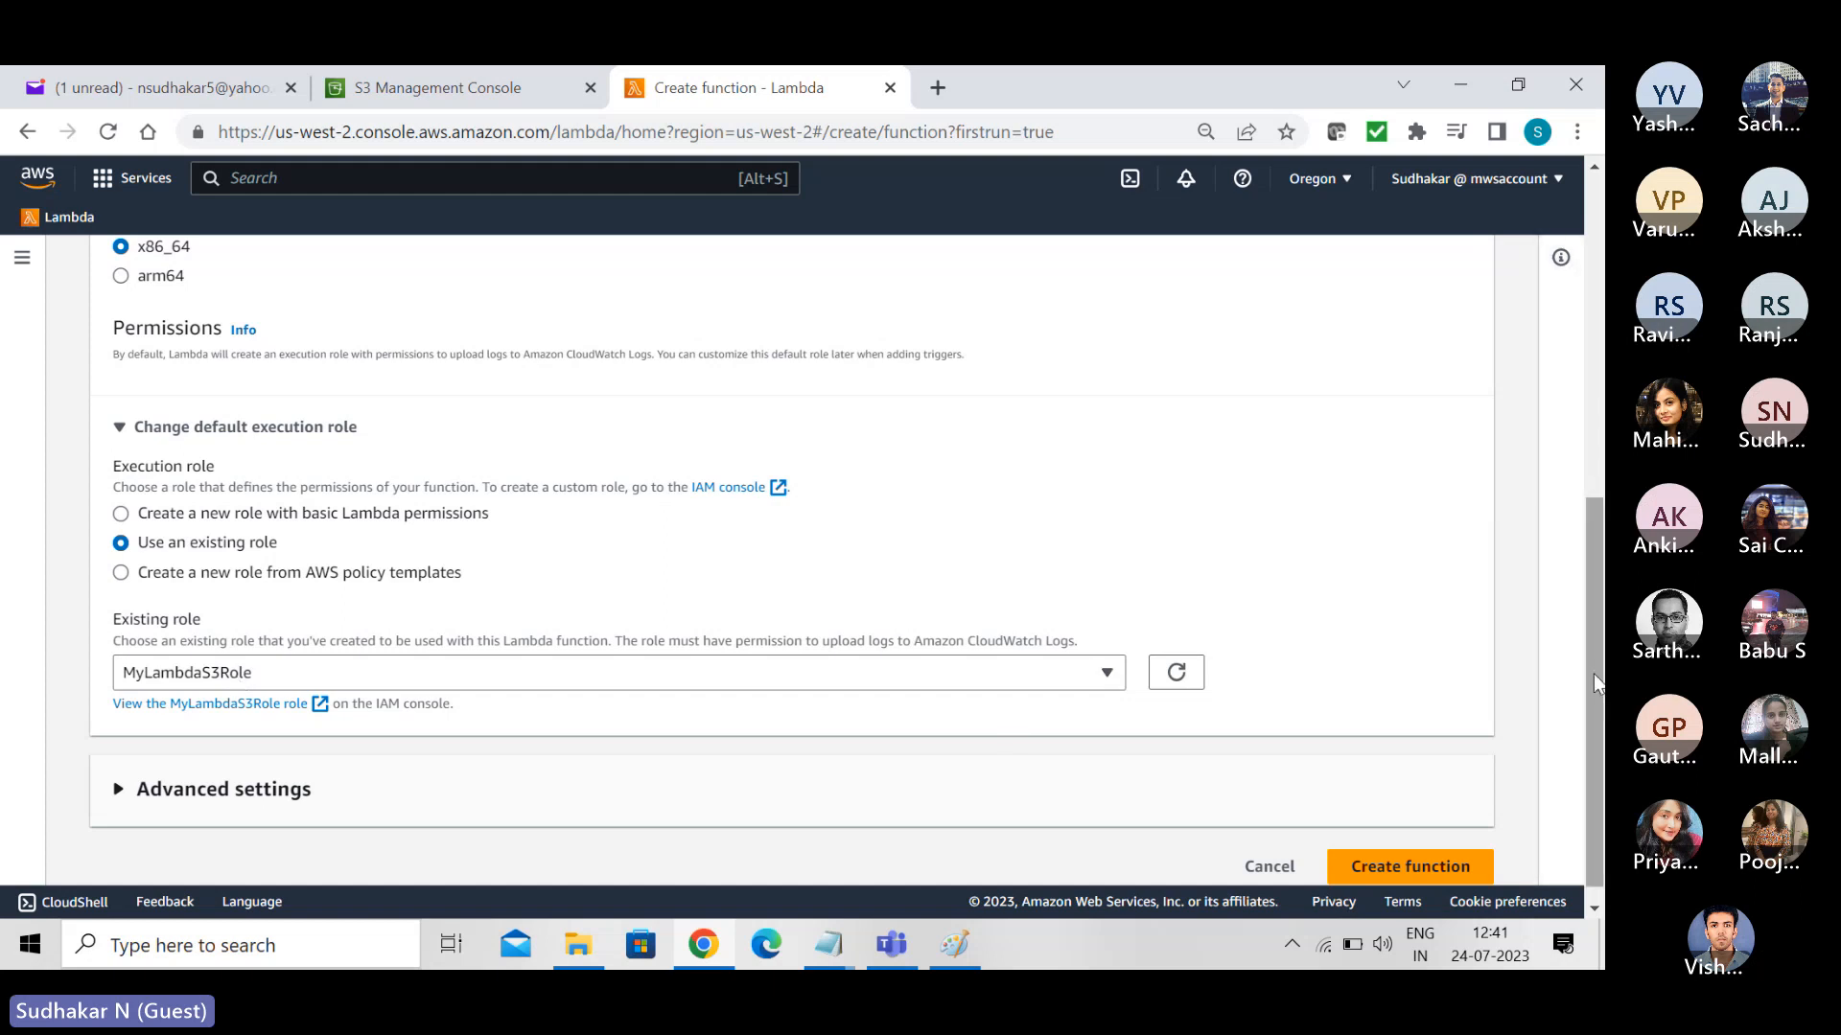
pyautogui.scroll(-1, 1594, 683)
pyautogui.click(1398, 846)
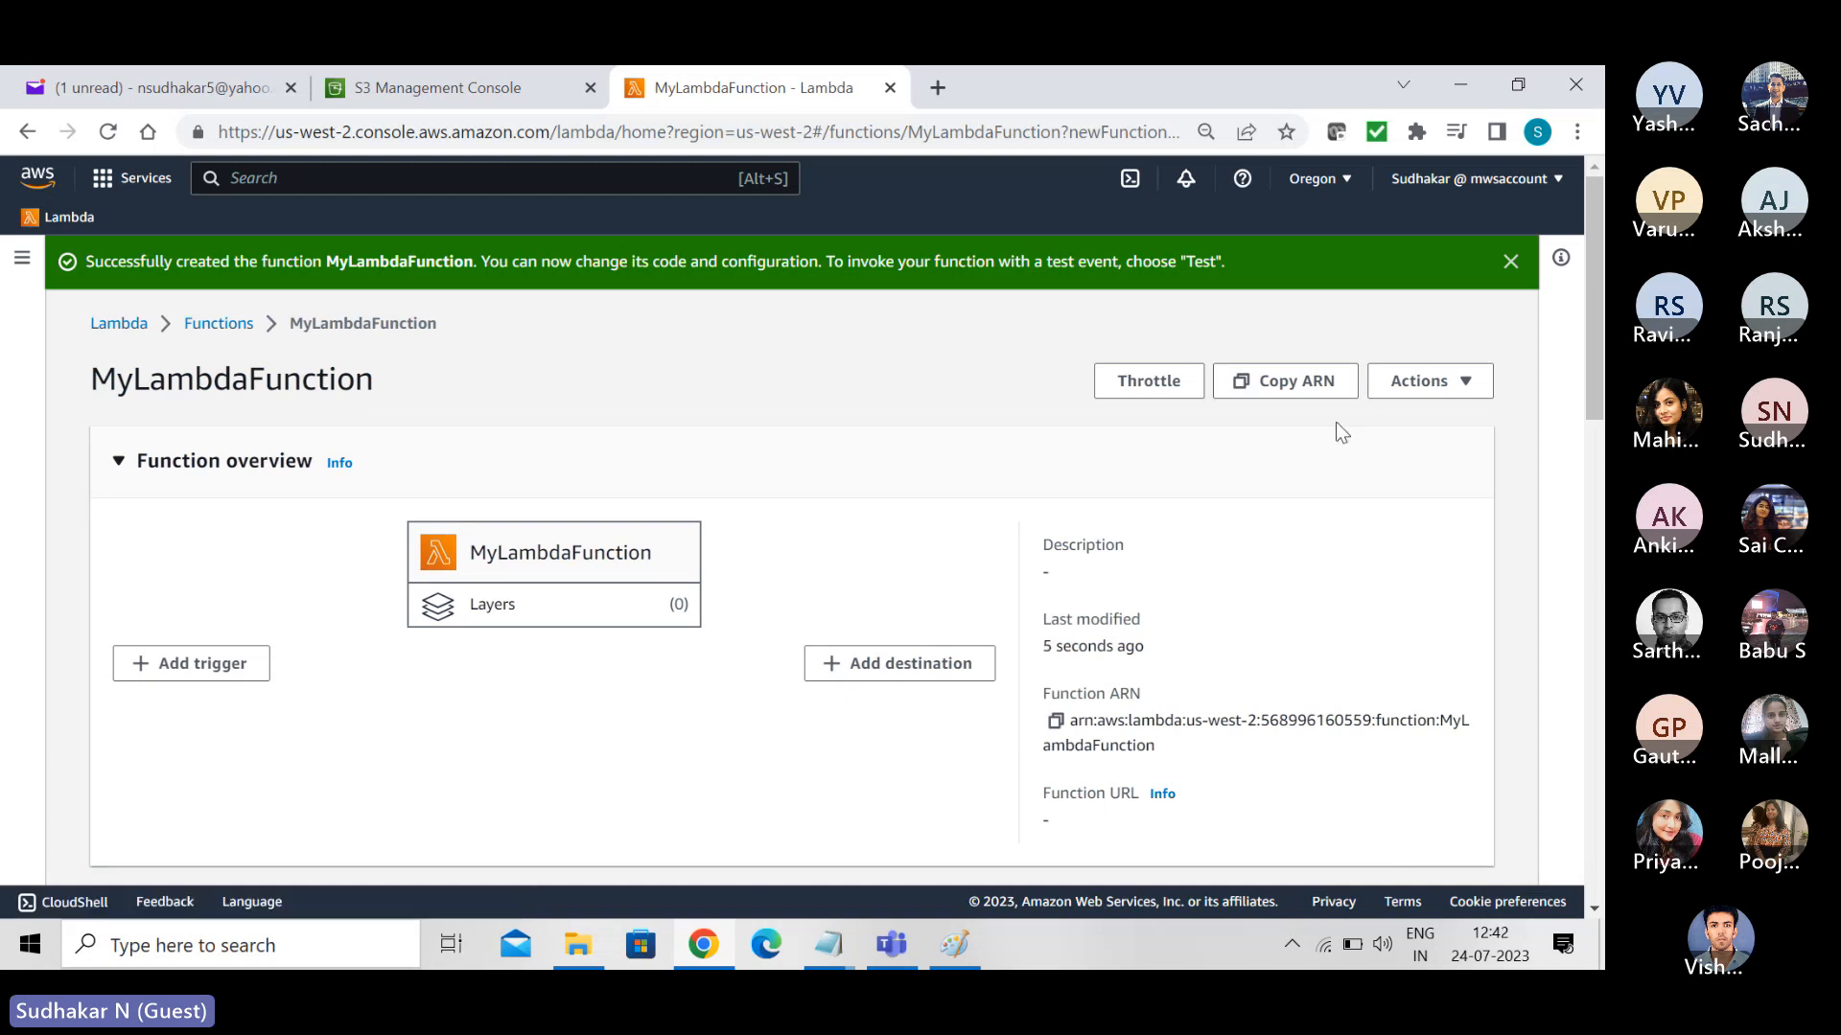
# - Delete all the default handler code from index.js in the function's code source
pyautogui.moveTo(1591, 255); pyautogui.dragTo(1600, 471)
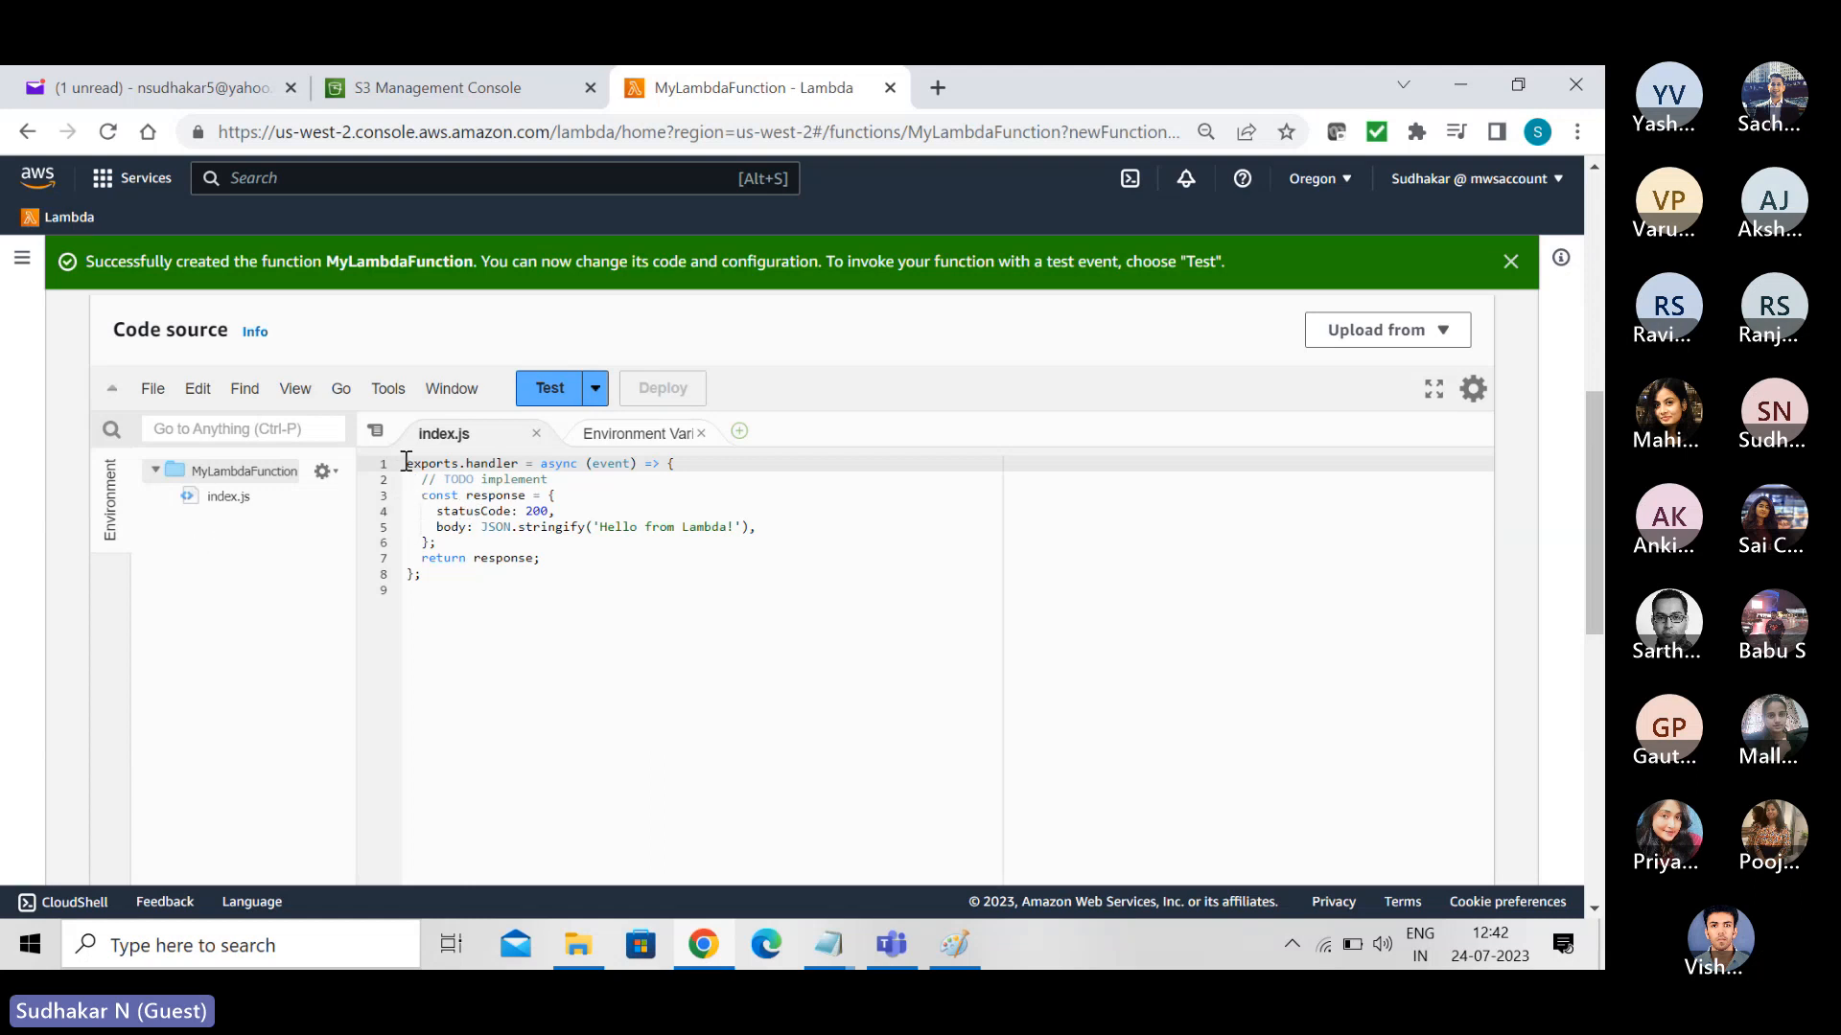
pyautogui.moveTo(407, 463); pyautogui.dragTo(483, 591)
pyautogui.press('BackSpace')
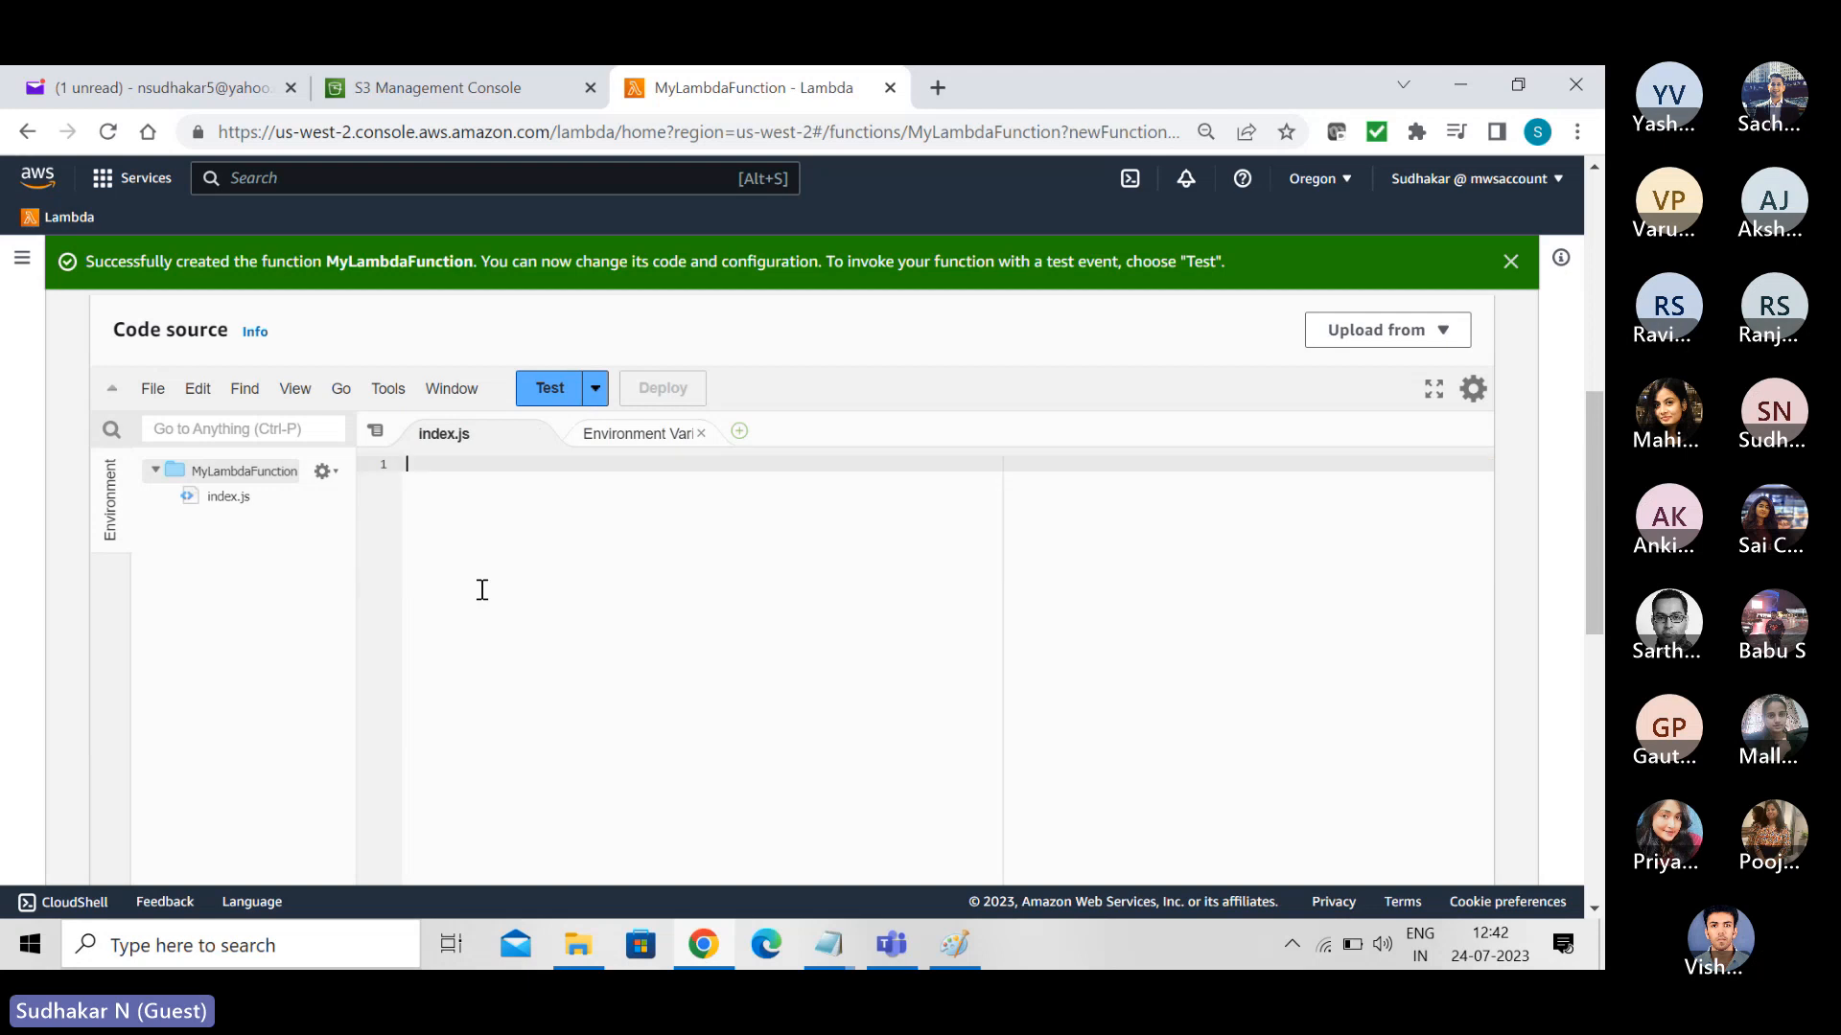
# - Copy the Lambda function code from S3CopyObjects.txt in Notepad and paste it into the empty index.js in the AWS console
pyautogui.click(826, 947)
pyautogui.click(920, 764)
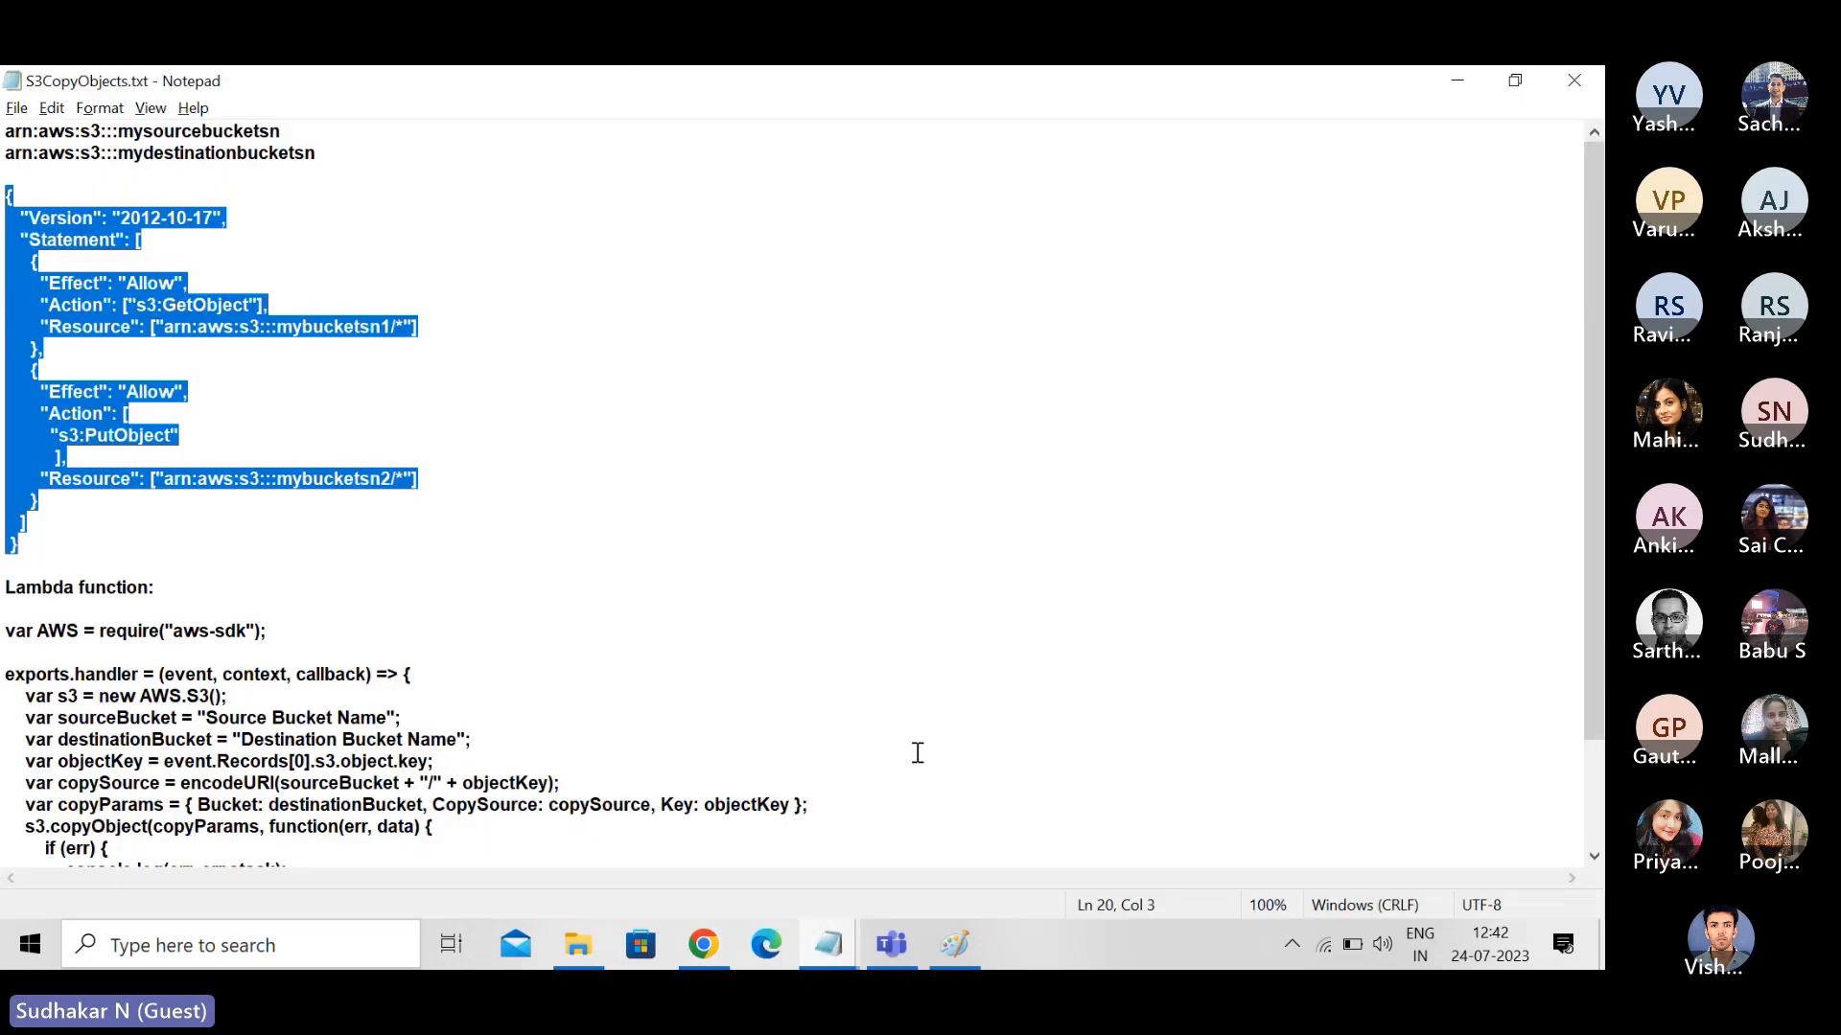
pyautogui.click(879, 647)
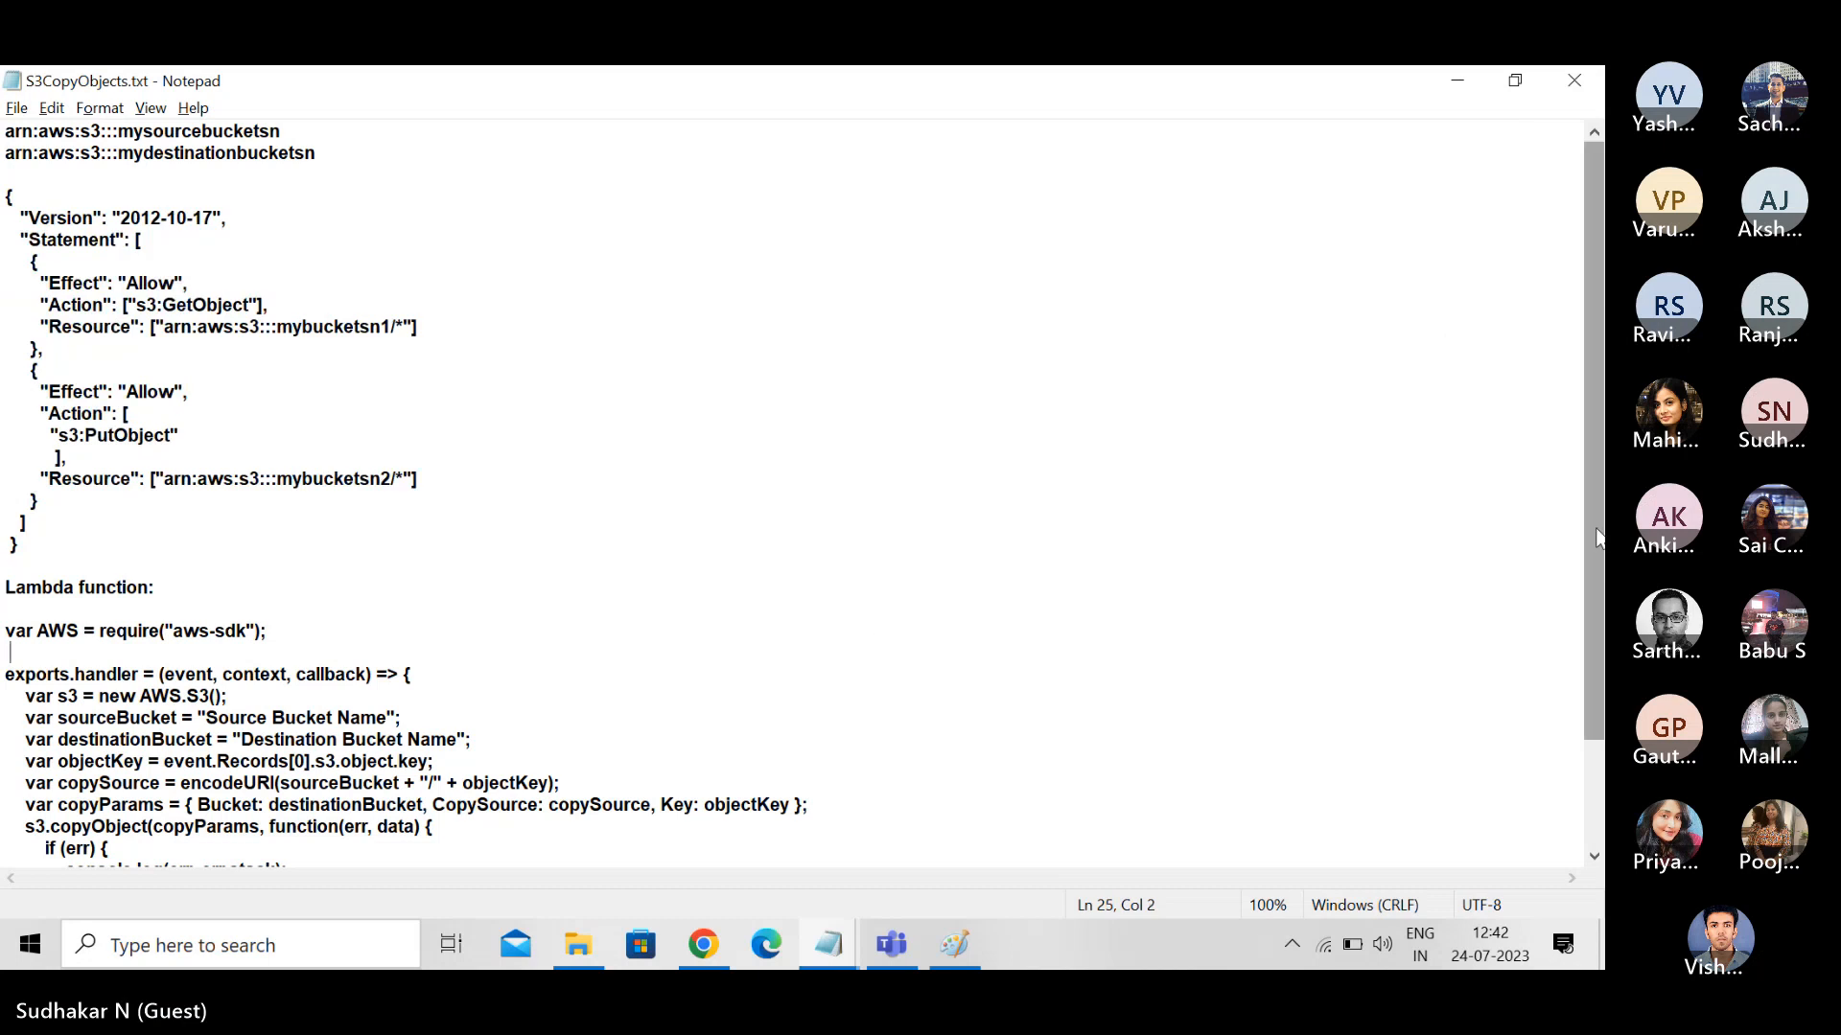
pyautogui.moveTo(1598, 539); pyautogui.dragTo(1598, 645)
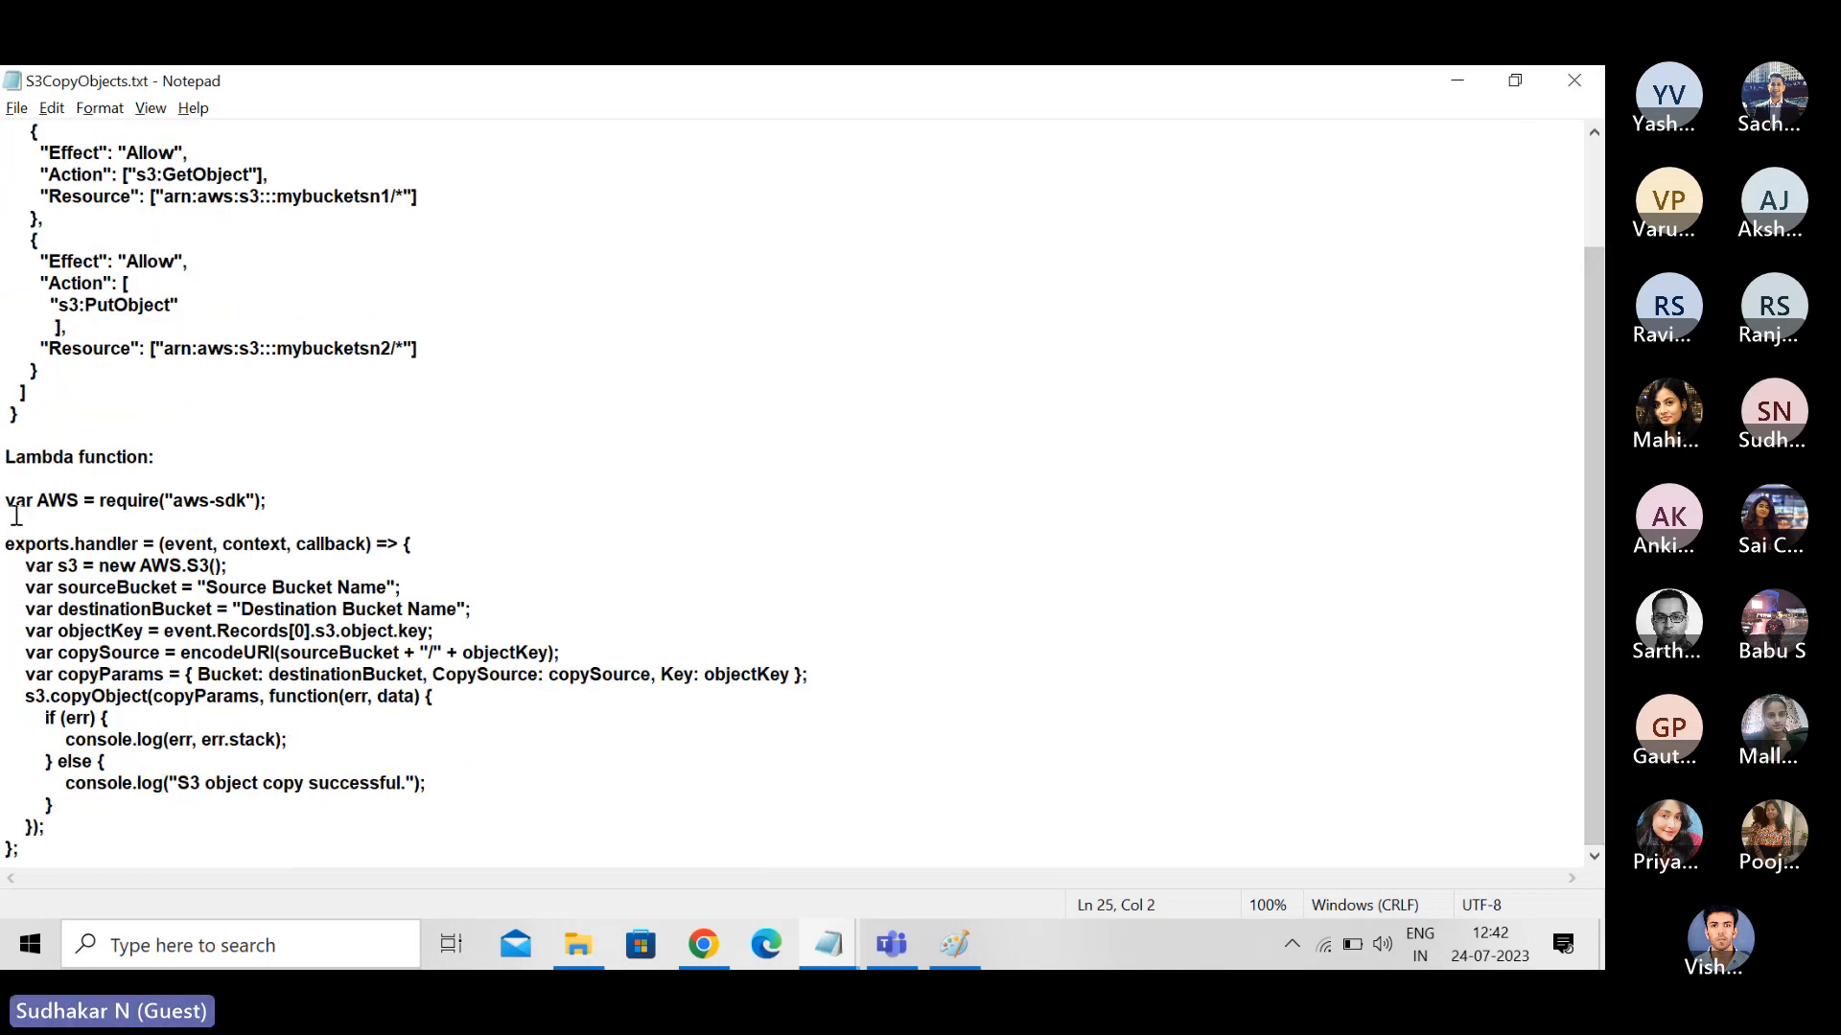
pyautogui.moveTo(5, 499); pyautogui.dragTo(183, 838)
pyautogui.hotkey('ctrl', 'c')
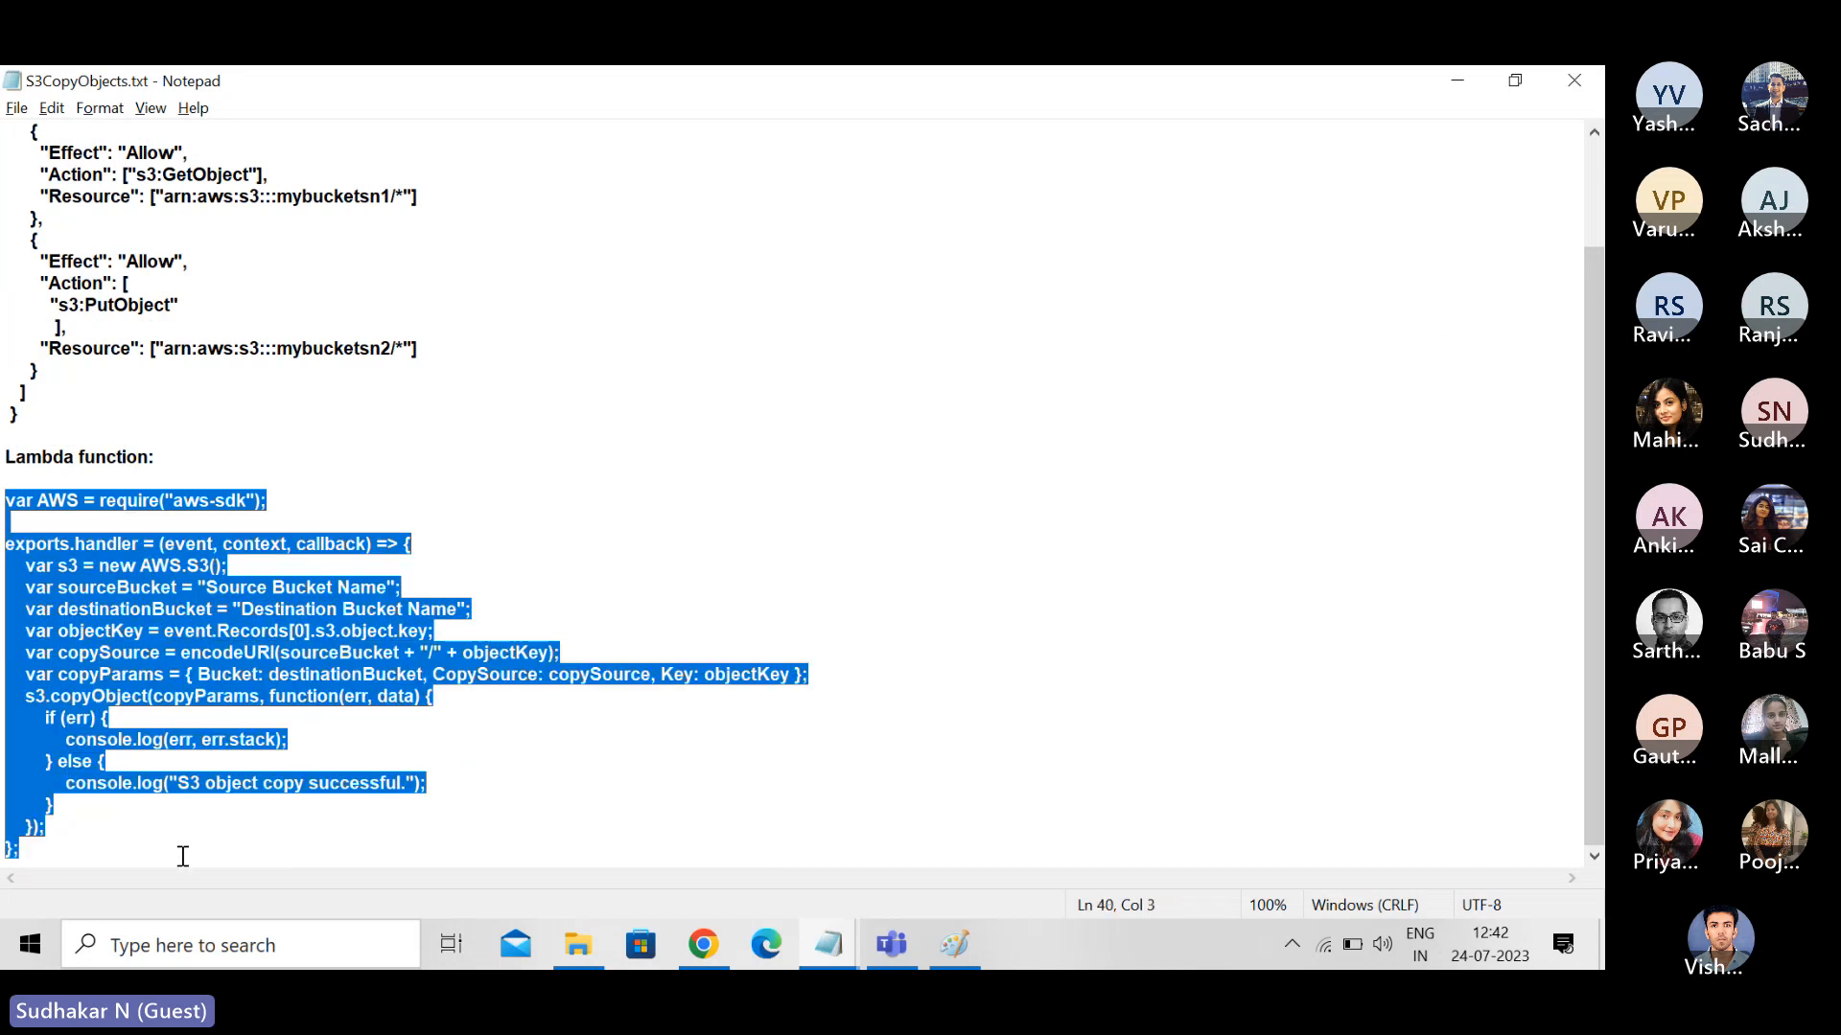
pyautogui.hotkey('alt', 'Tab')
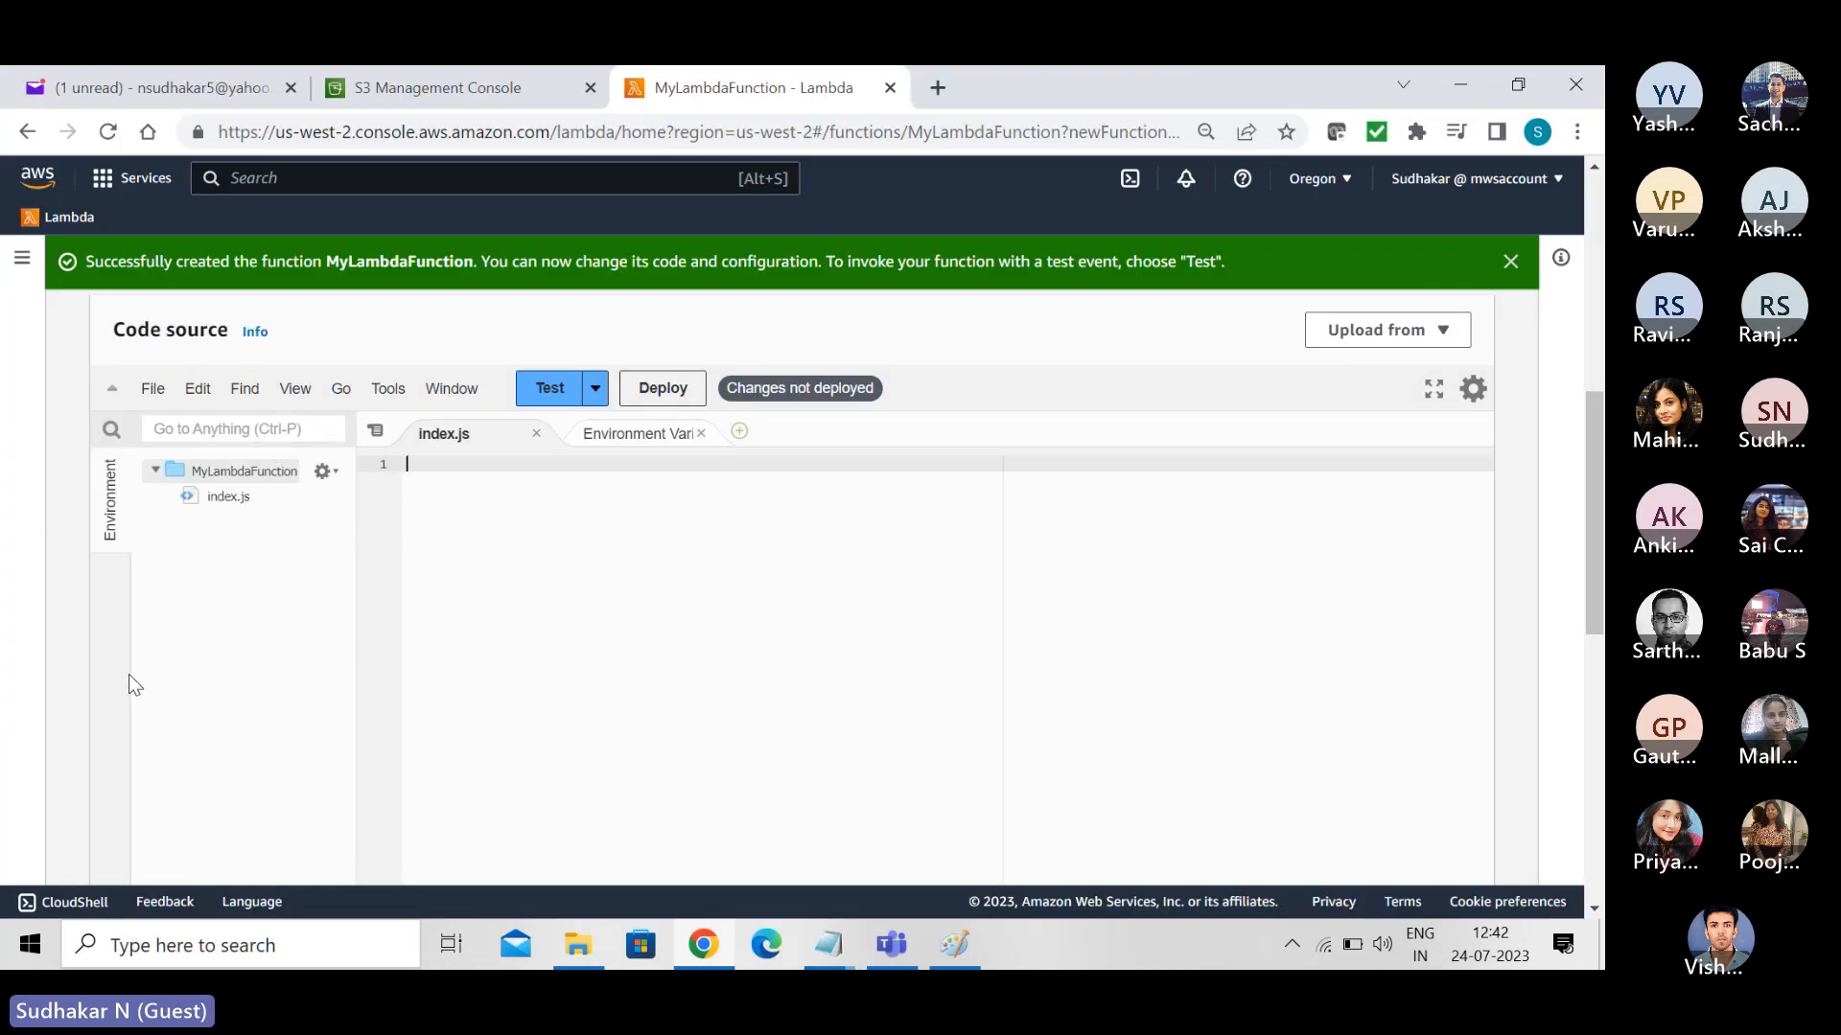
pyautogui.hotkey('ctrl', 'v')
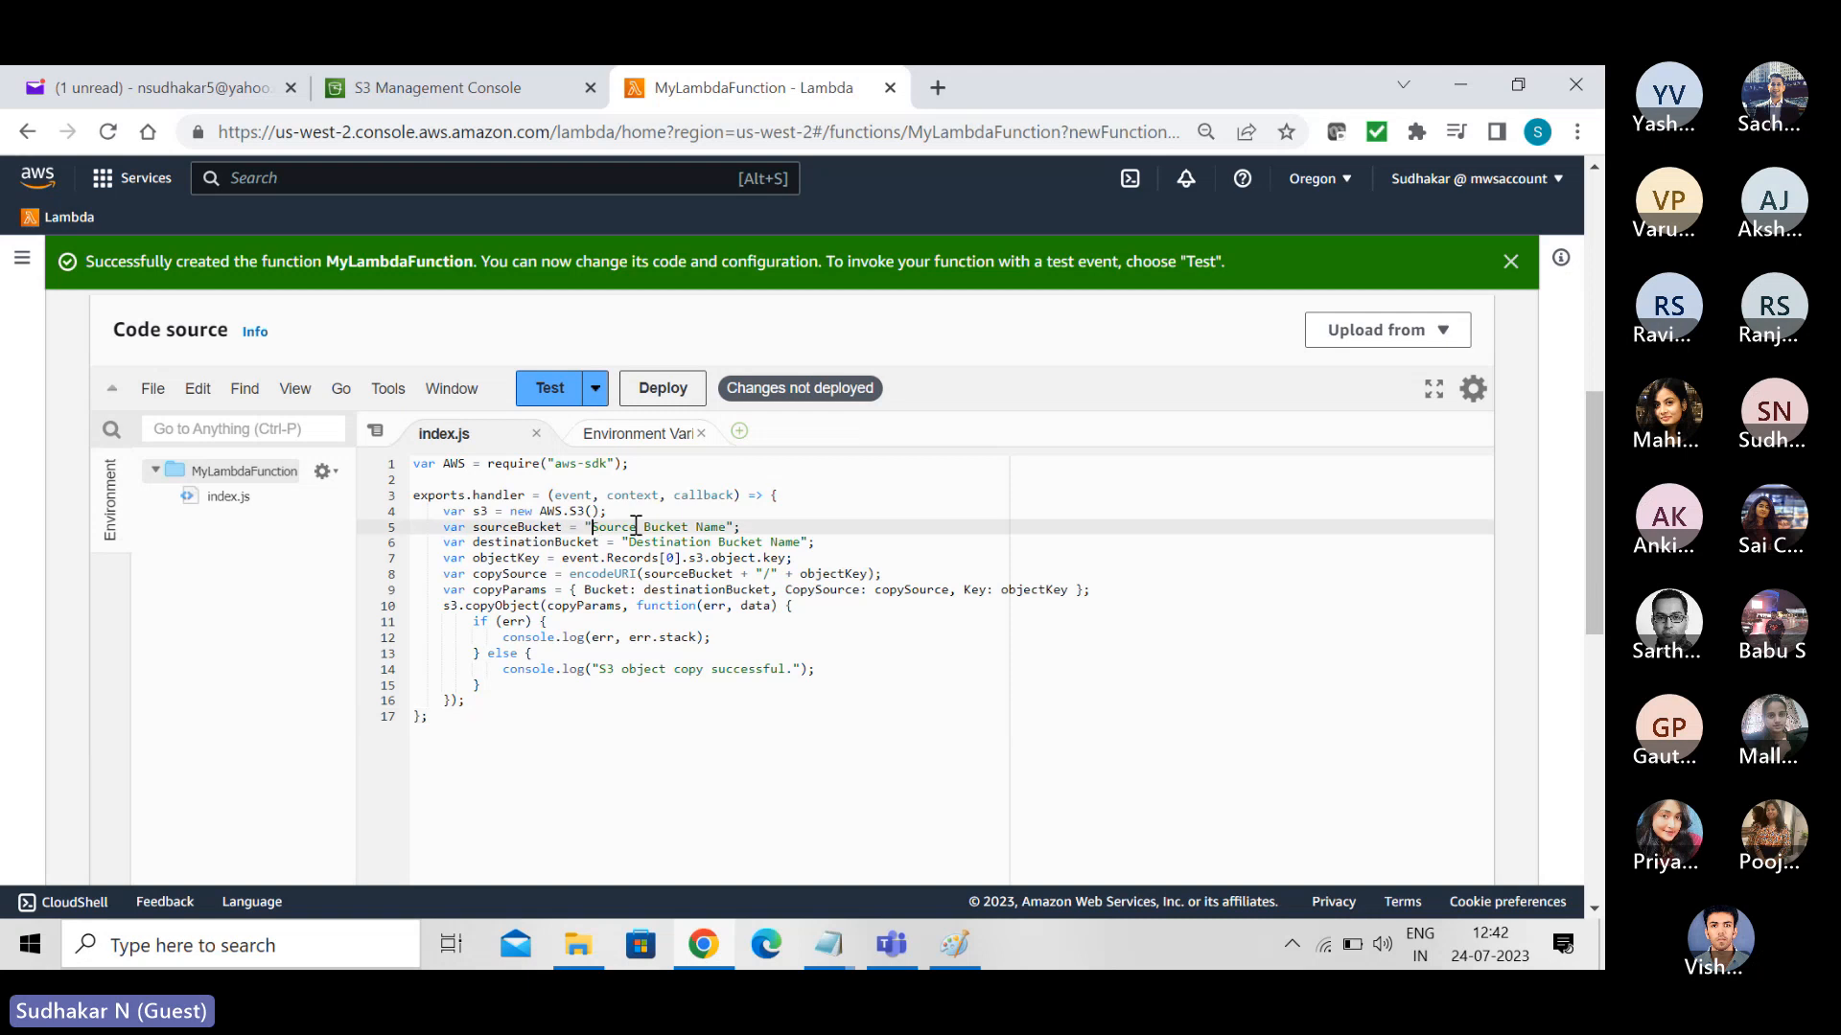
# - Replace the Source Bucket Name placeholder in the sourceBucket variable with mybucketsn1
pyautogui.moveTo(591, 527); pyautogui.dragTo(728, 529)
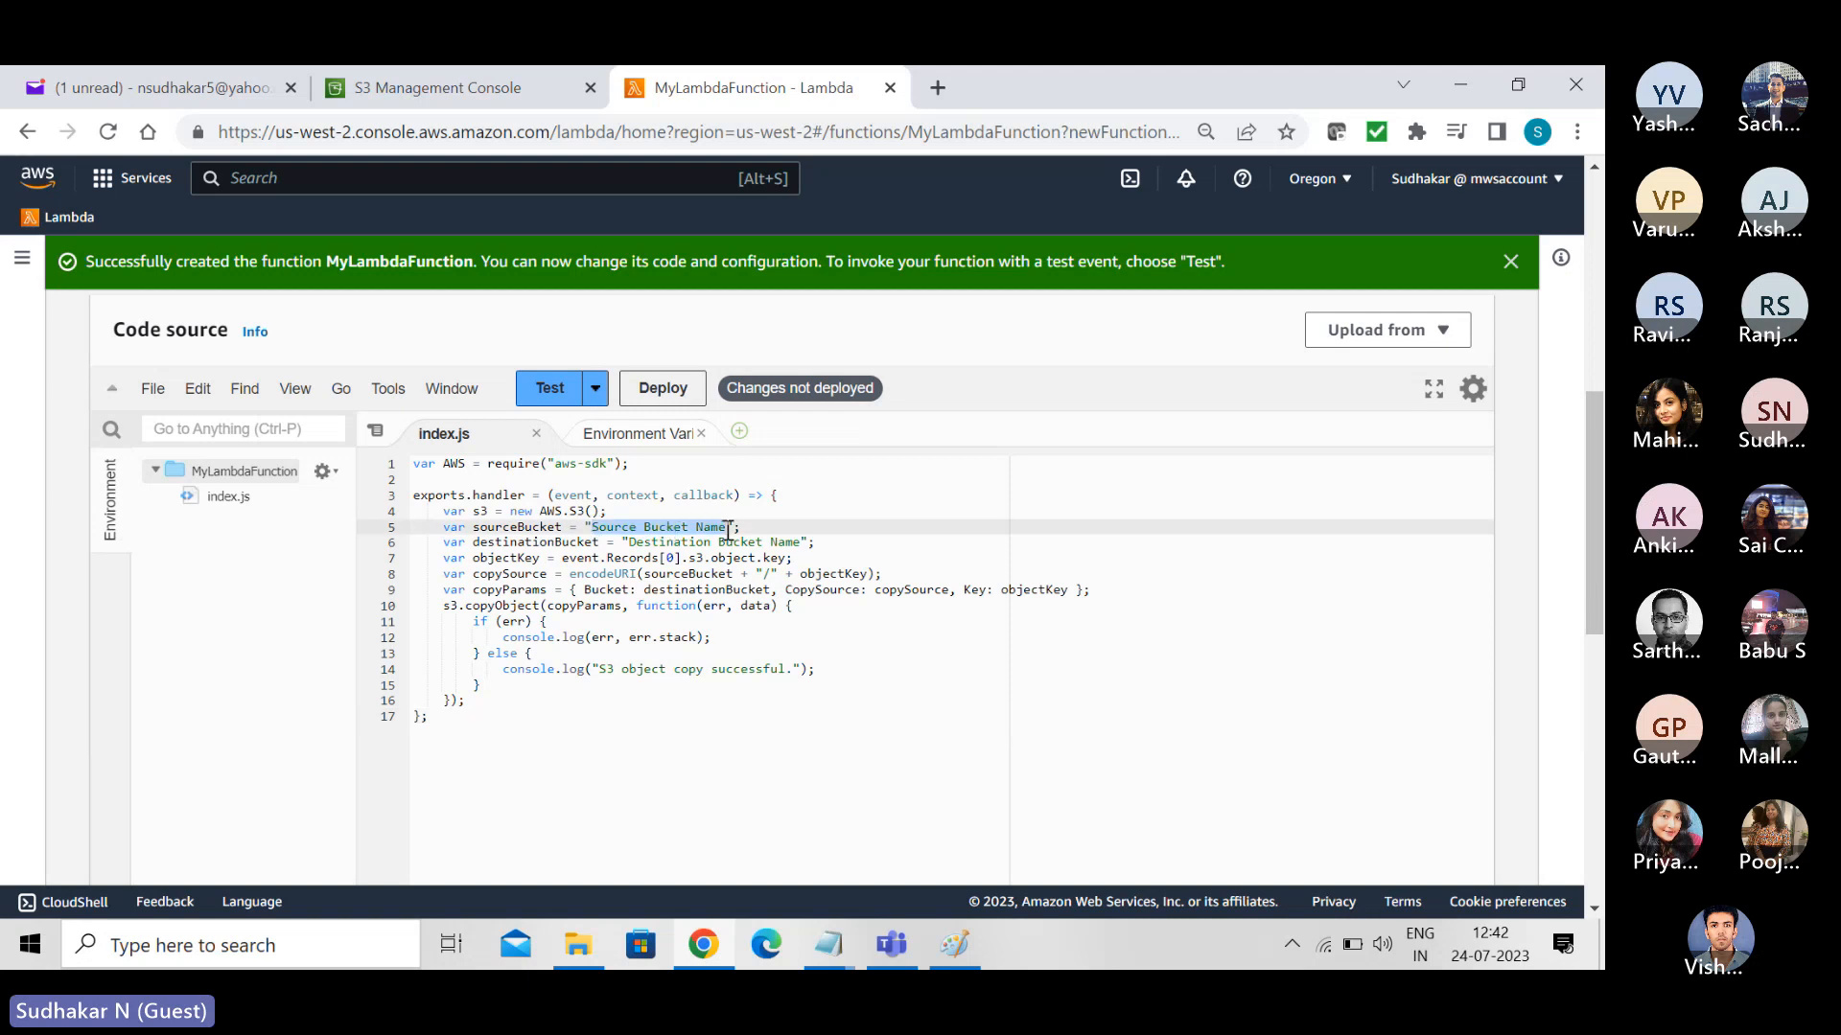
pyautogui.write('mybcukst')
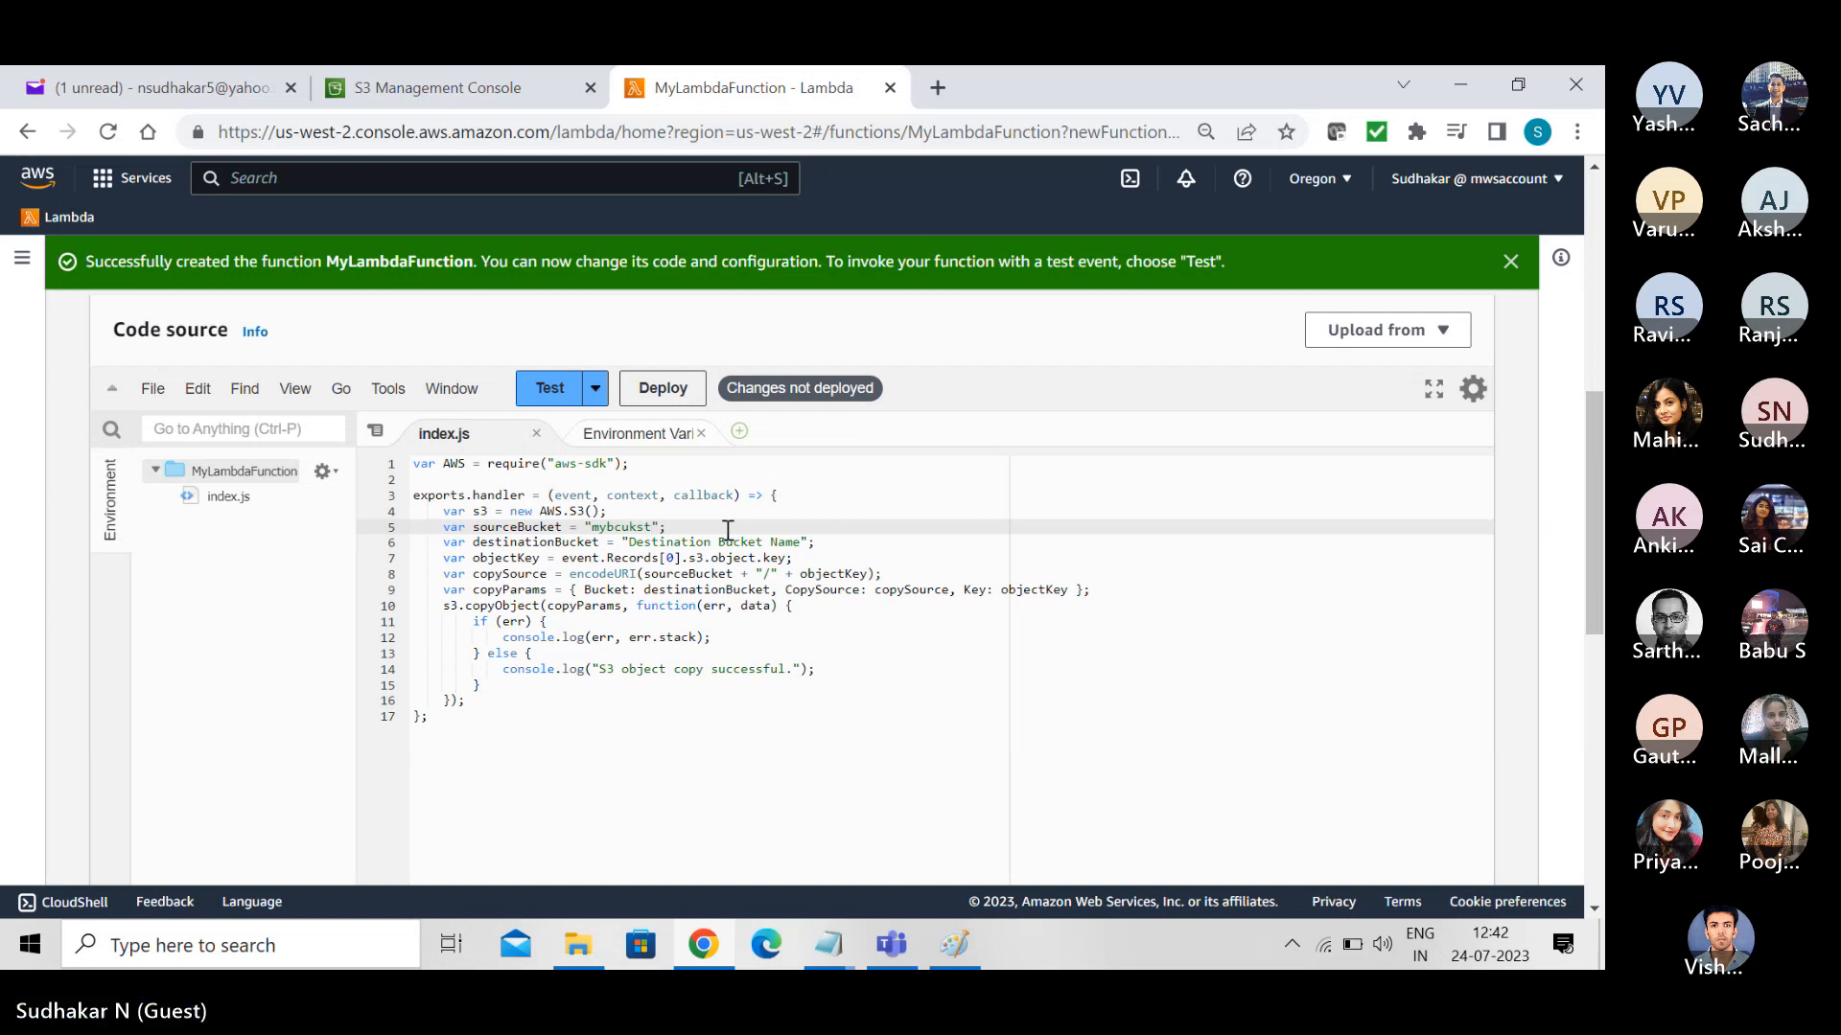
pyautogui.press('BackSpace')
pyautogui.press('BackSpace')
pyautogui.press('BackSpace')
pyautogui.press('BackSpace')
pyautogui.press('BackSpace')
pyautogui.write('ucketsn1')
# - Try to replace the Destination Bucket Name placeholder with mybucketsn4, reusing the source bucket name from the line above
pyautogui.hotkey('shift', 'Left')
pyautogui.hotkey('shift', 'Left')
pyautogui.hotkey('shift', 'Left')
pyautogui.hotkey('shift', 'Left')
pyautogui.hotkey('shift', 'Left')
pyautogui.hotkey('shift', 'Left')
pyautogui.hotkey('shift', 'Left')
pyautogui.hotkey('shift', 'Left')
pyautogui.hotkey('shift', 'Left')
pyautogui.hotkey('shift', 'Left')
pyautogui.hotkey('shift', 'Left')
pyautogui.hotkey('ctrl', 'c')
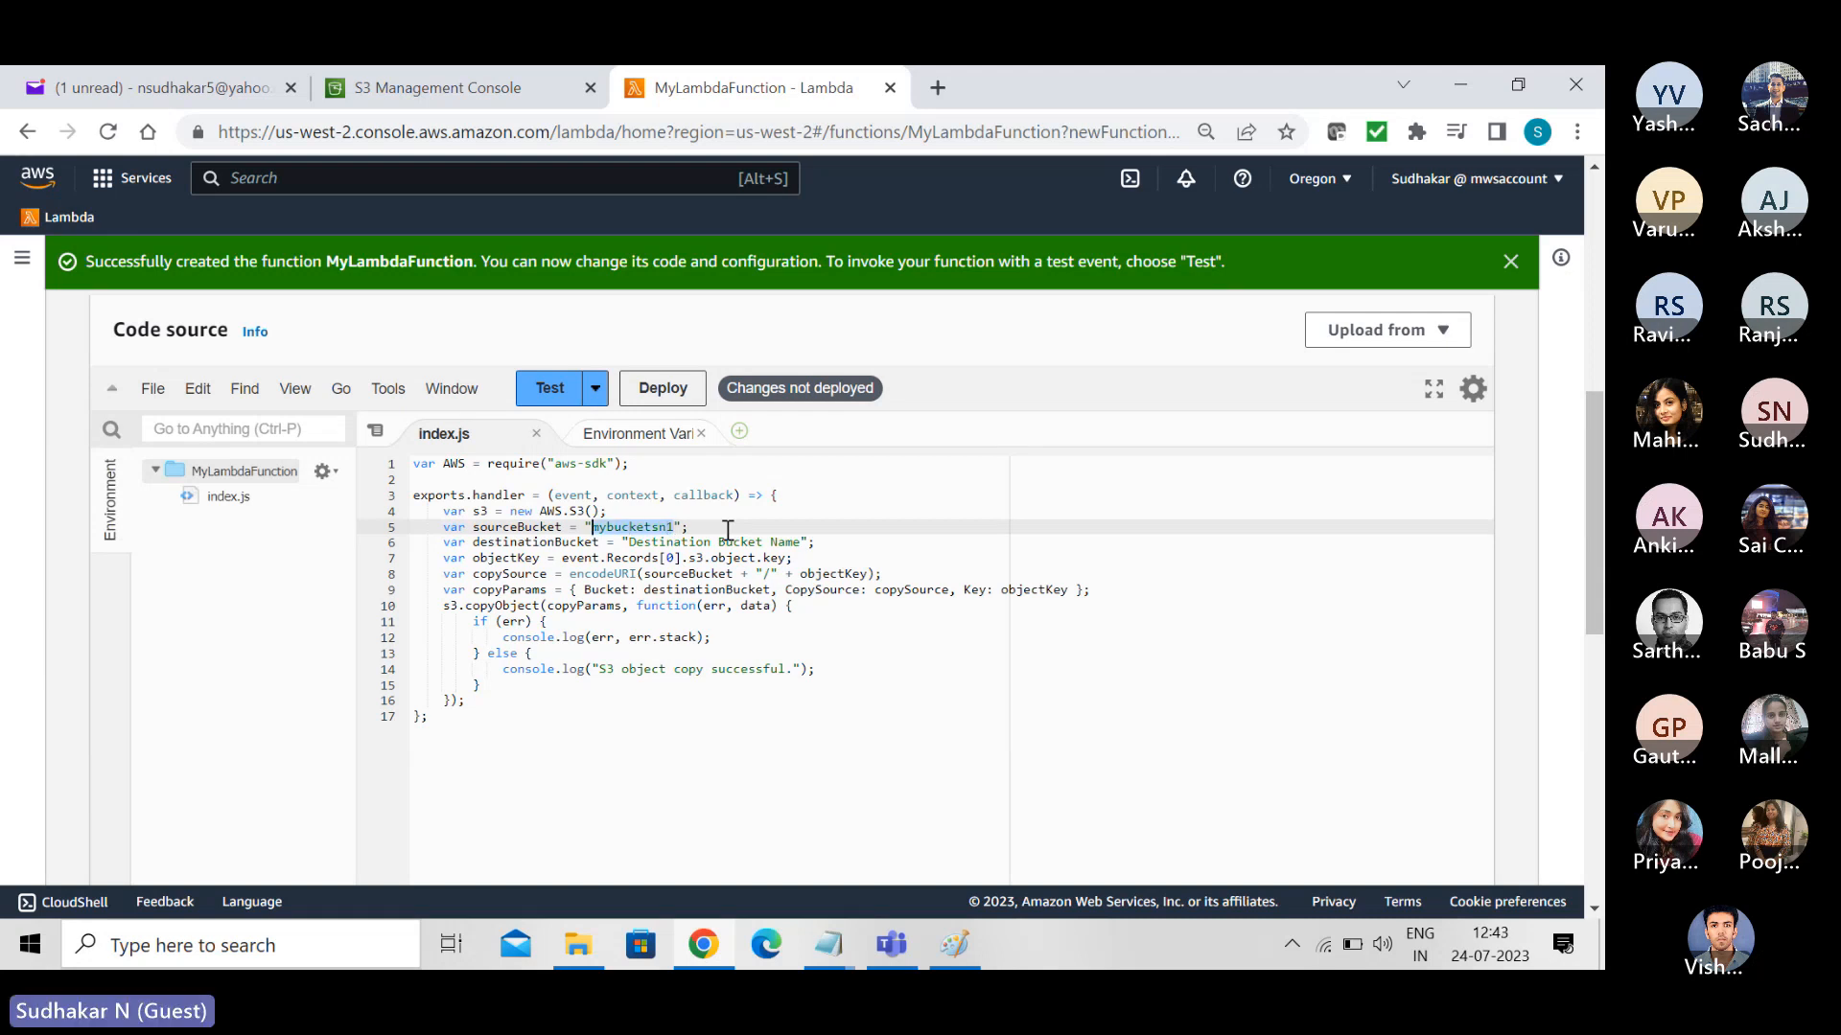
pyautogui.press('Down')
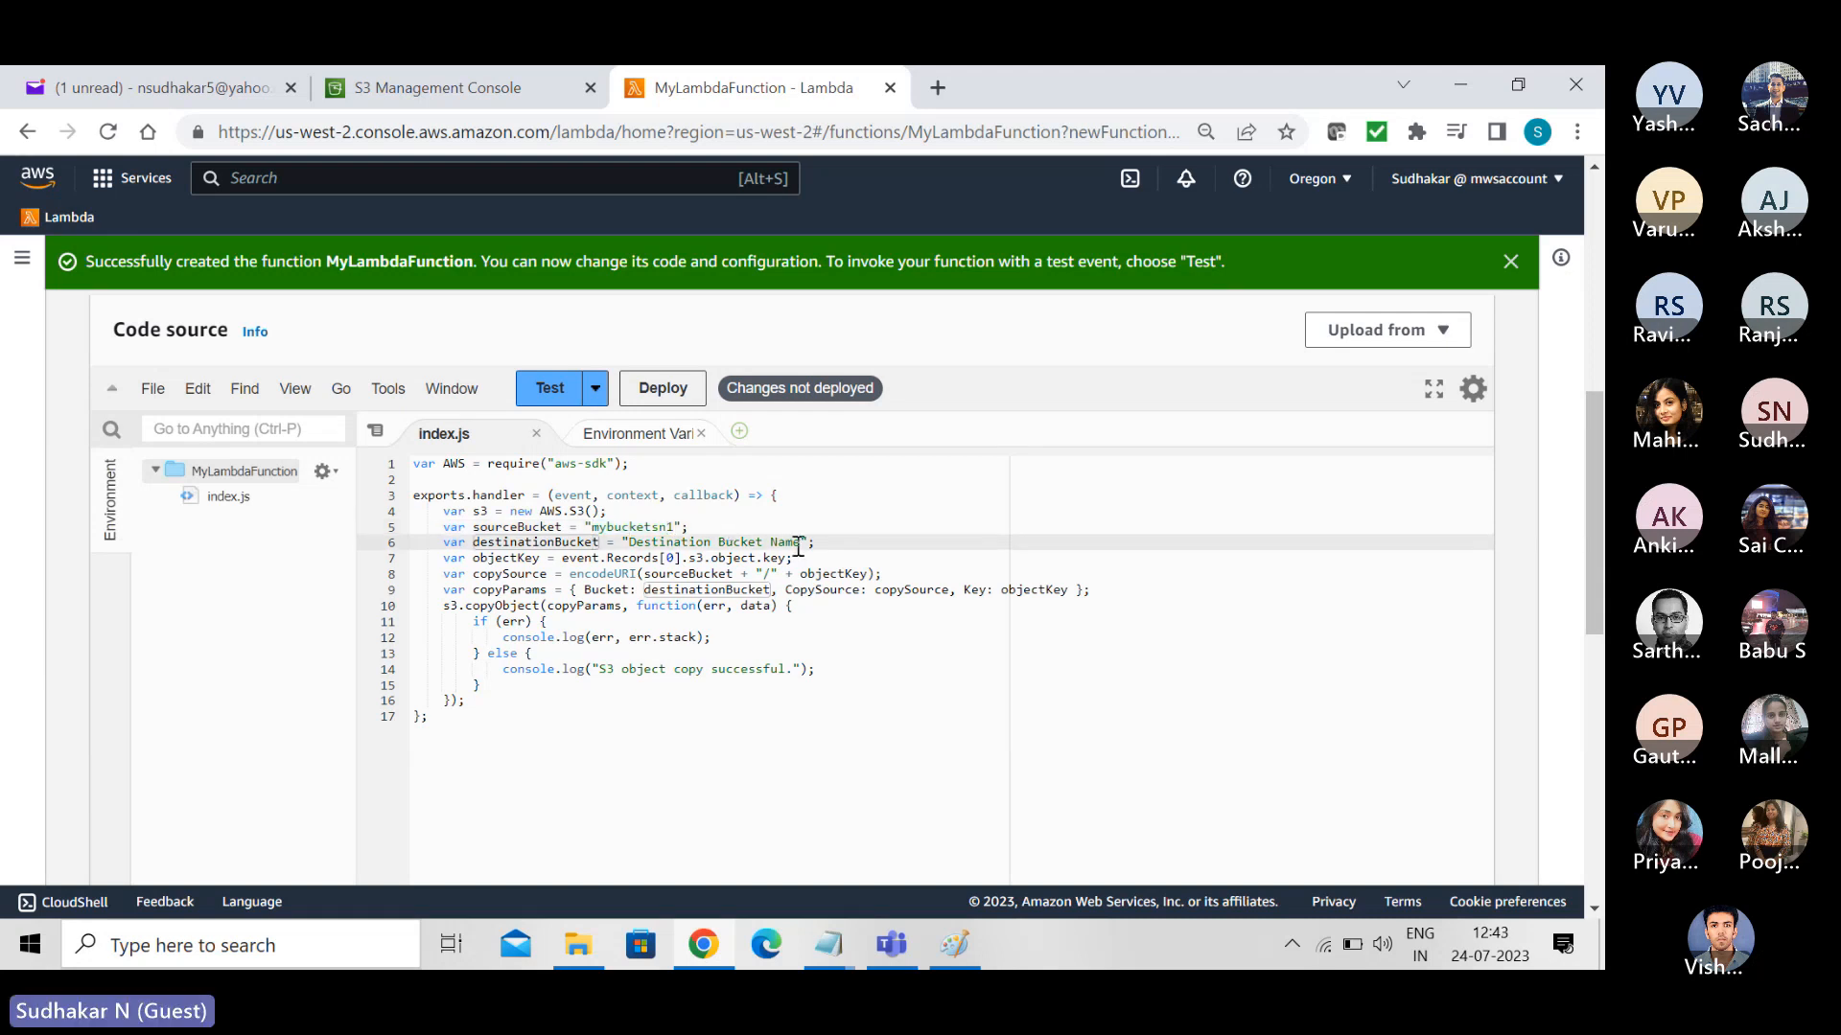
pyautogui.moveTo(628, 543); pyautogui.dragTo(799, 554)
pyautogui.hotkey('ctrl', 'v')
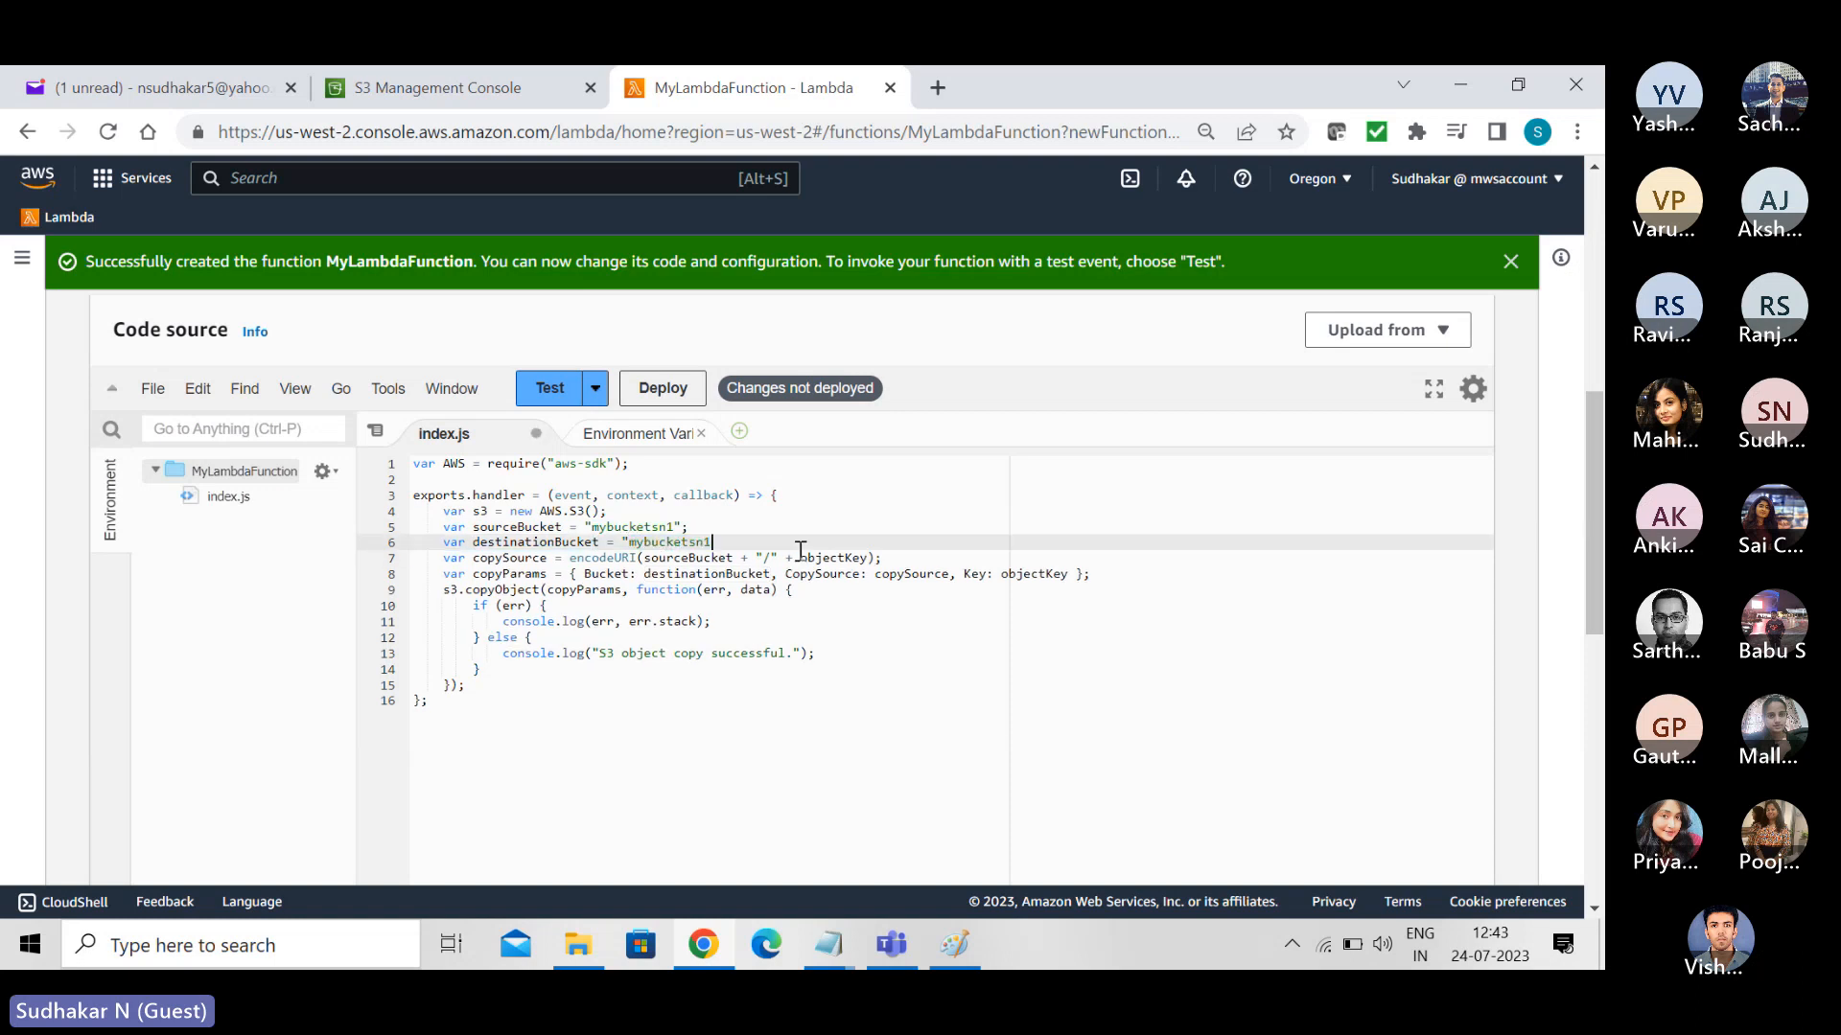
pyautogui.press('BackSpace')
pyautogui.write('4"')
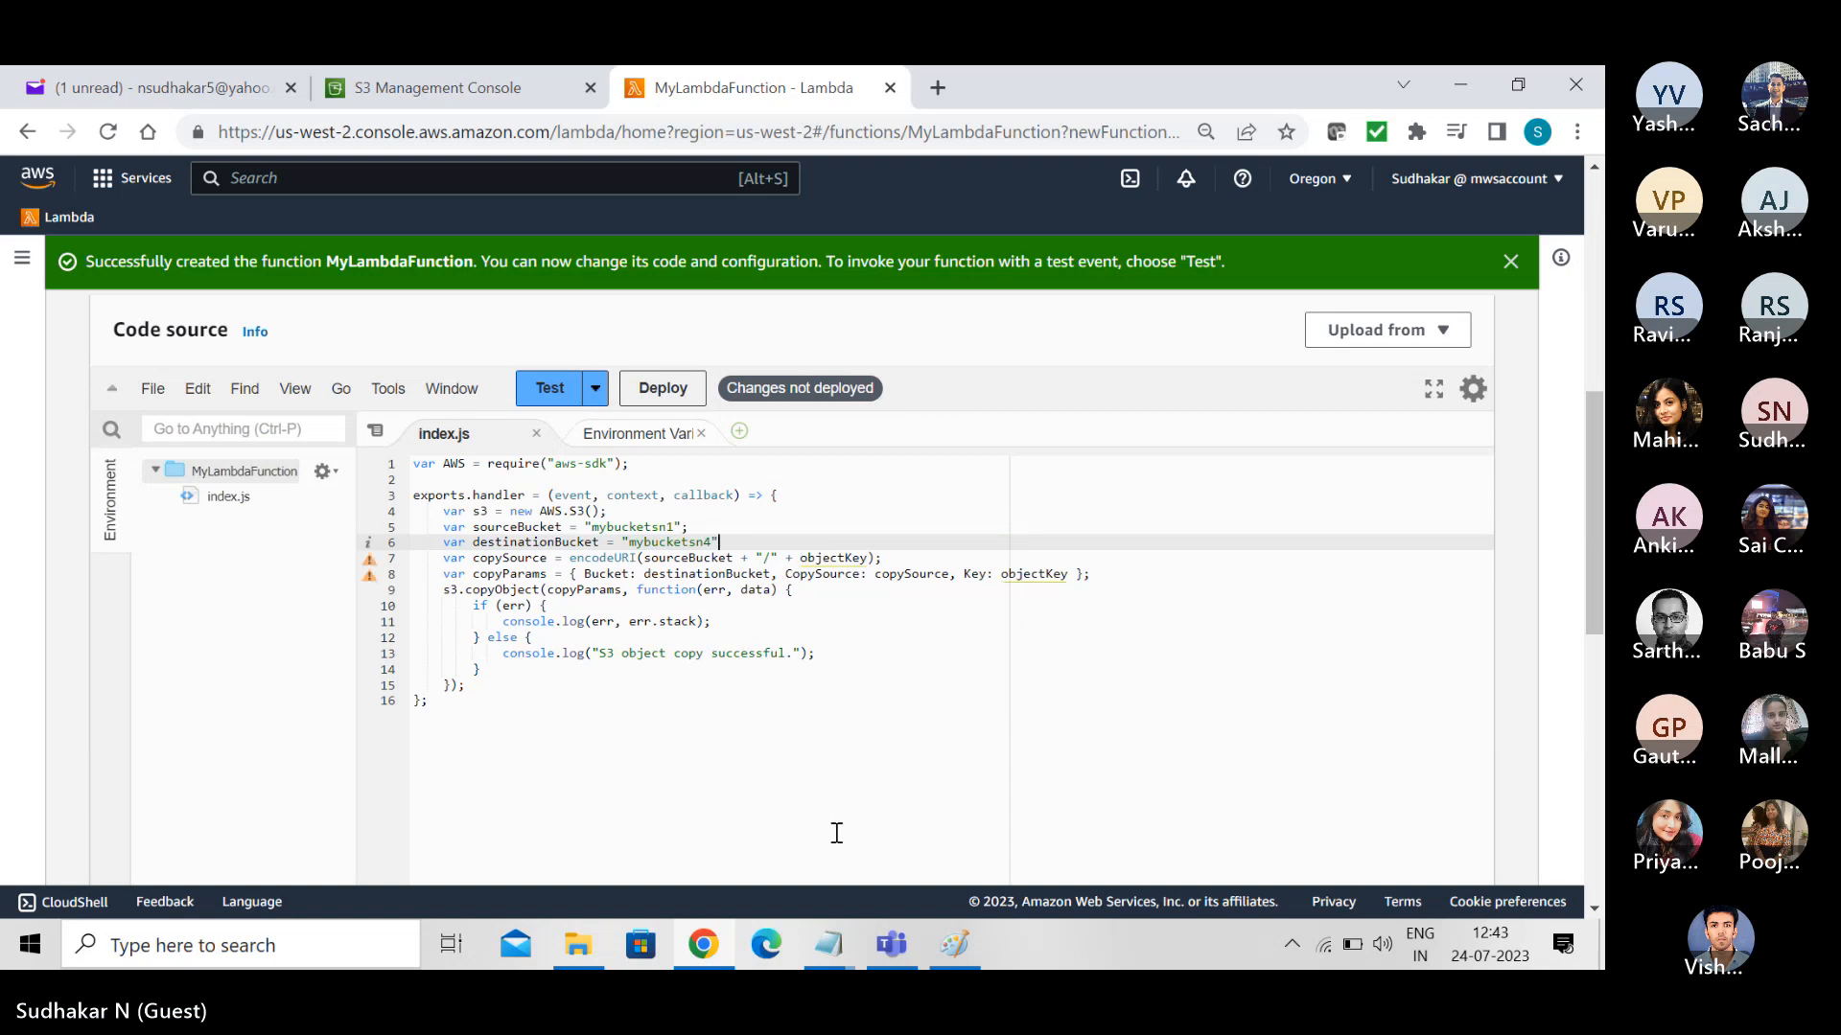
pyautogui.write(';')
pyautogui.moveTo(827, 944)
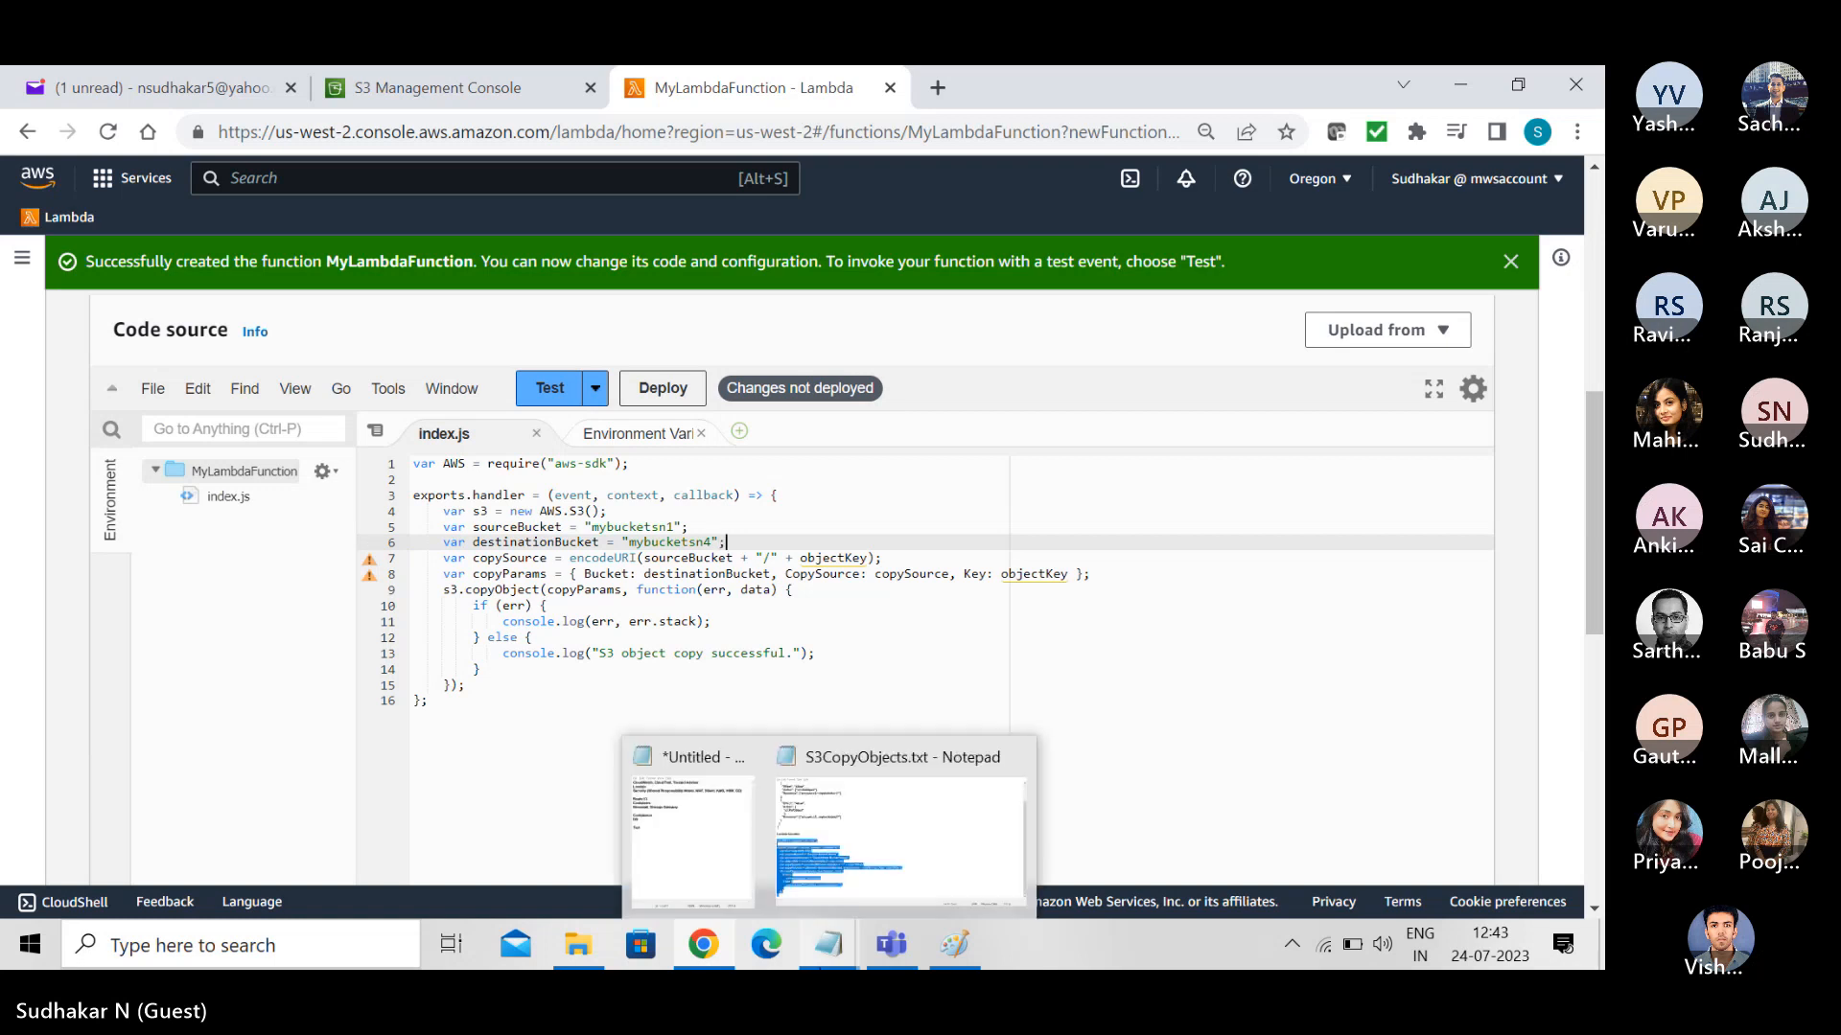
pyautogui.click(892, 700)
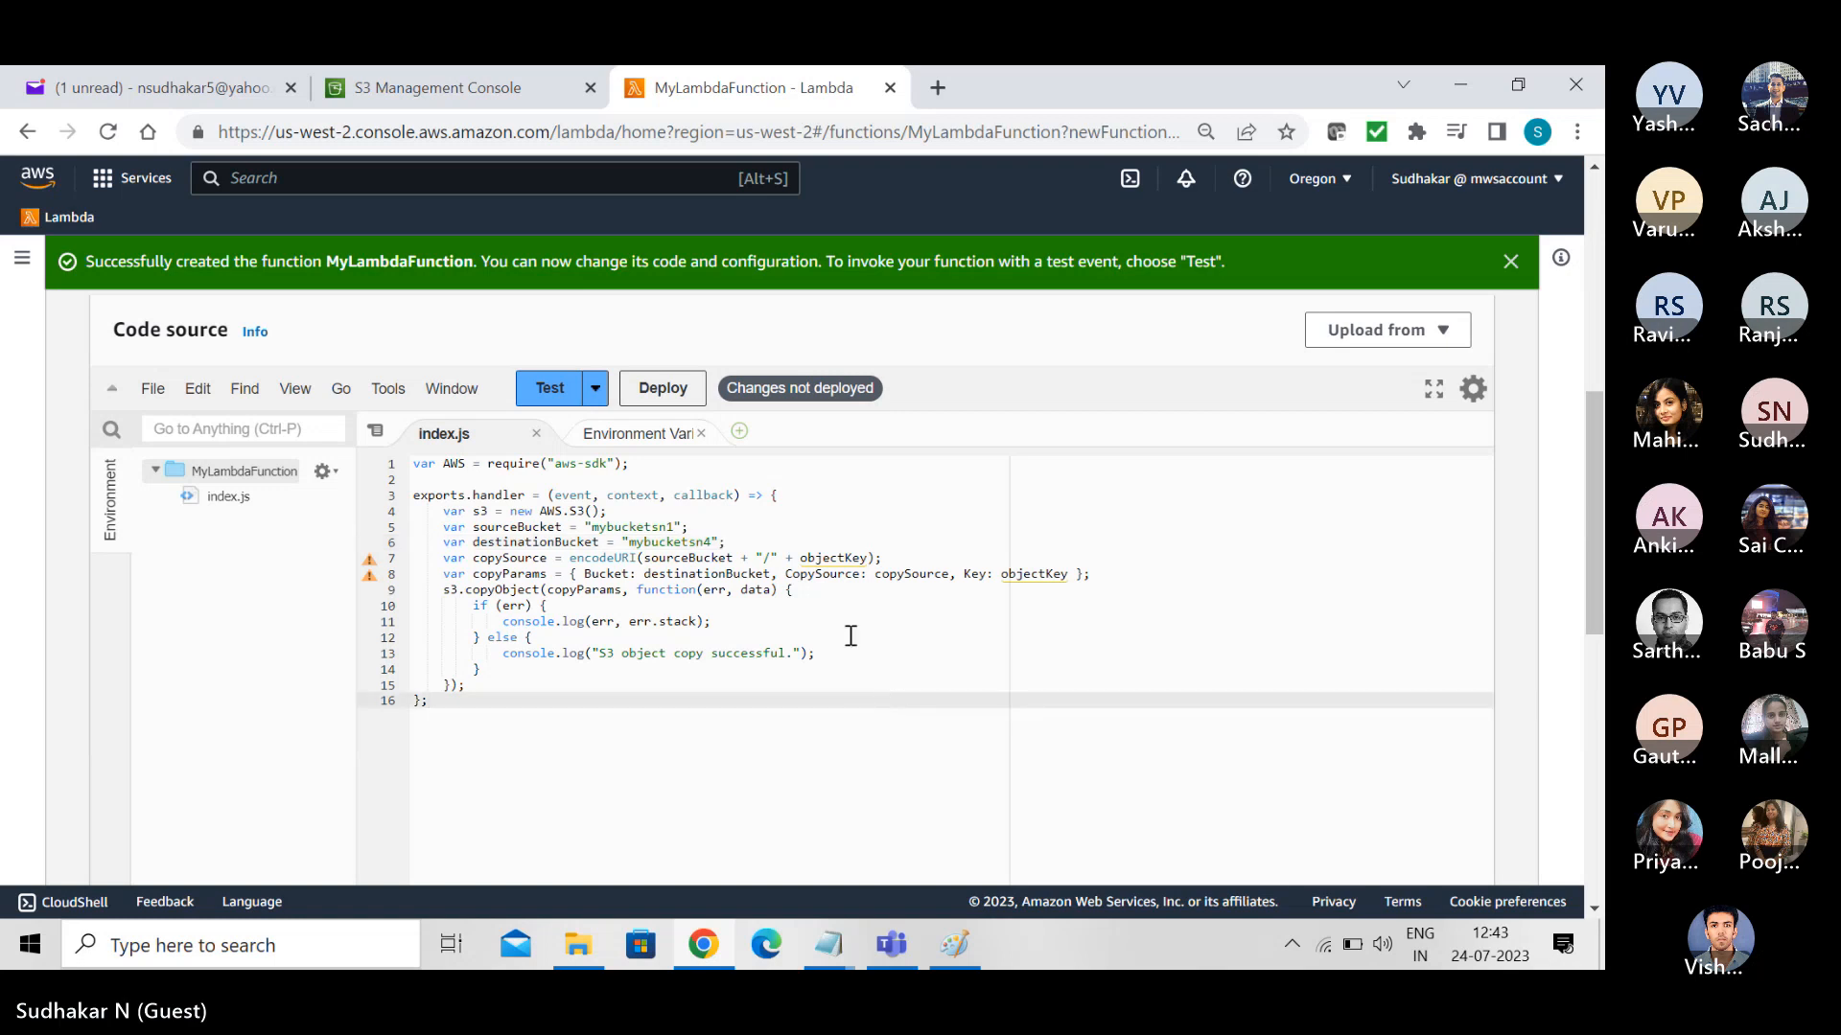
# - Retype the equals sign in the destinationBucket declaration and remove the space after it
pyautogui.click(772, 542)
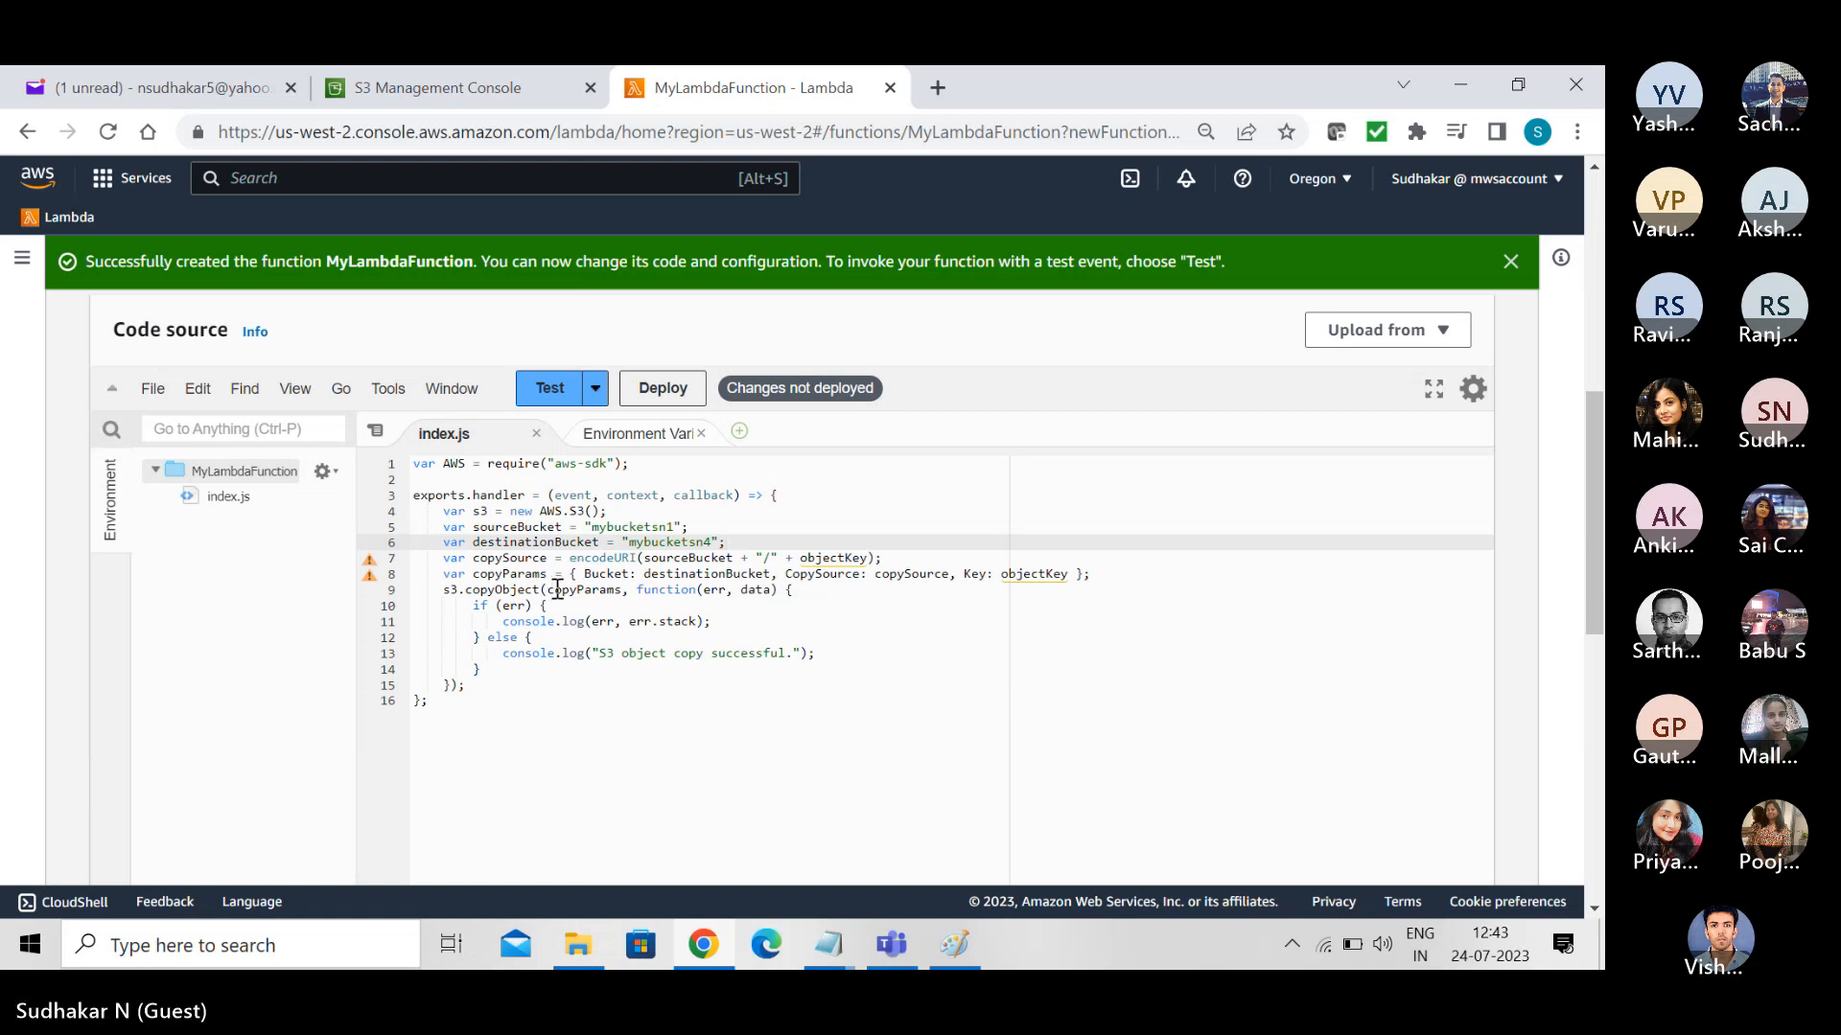
pyautogui.moveTo(375, 580)
pyautogui.click(616, 542)
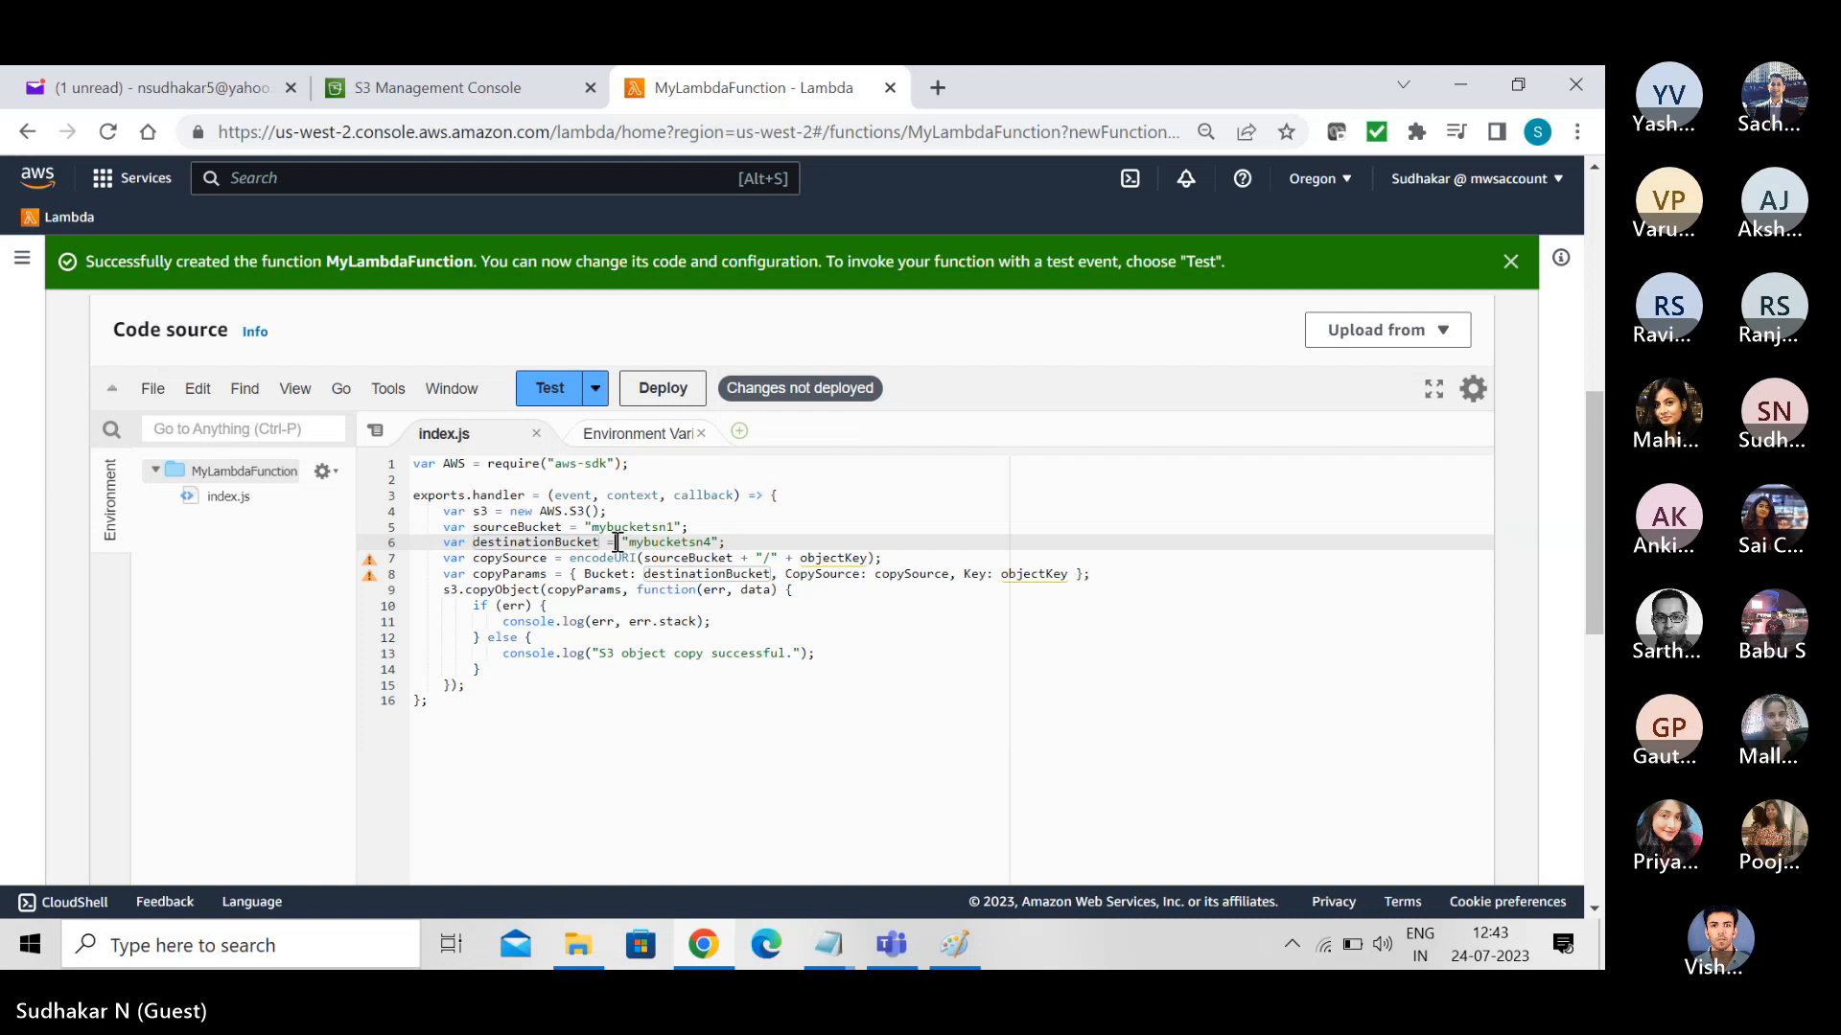
pyautogui.press('BackSpace')
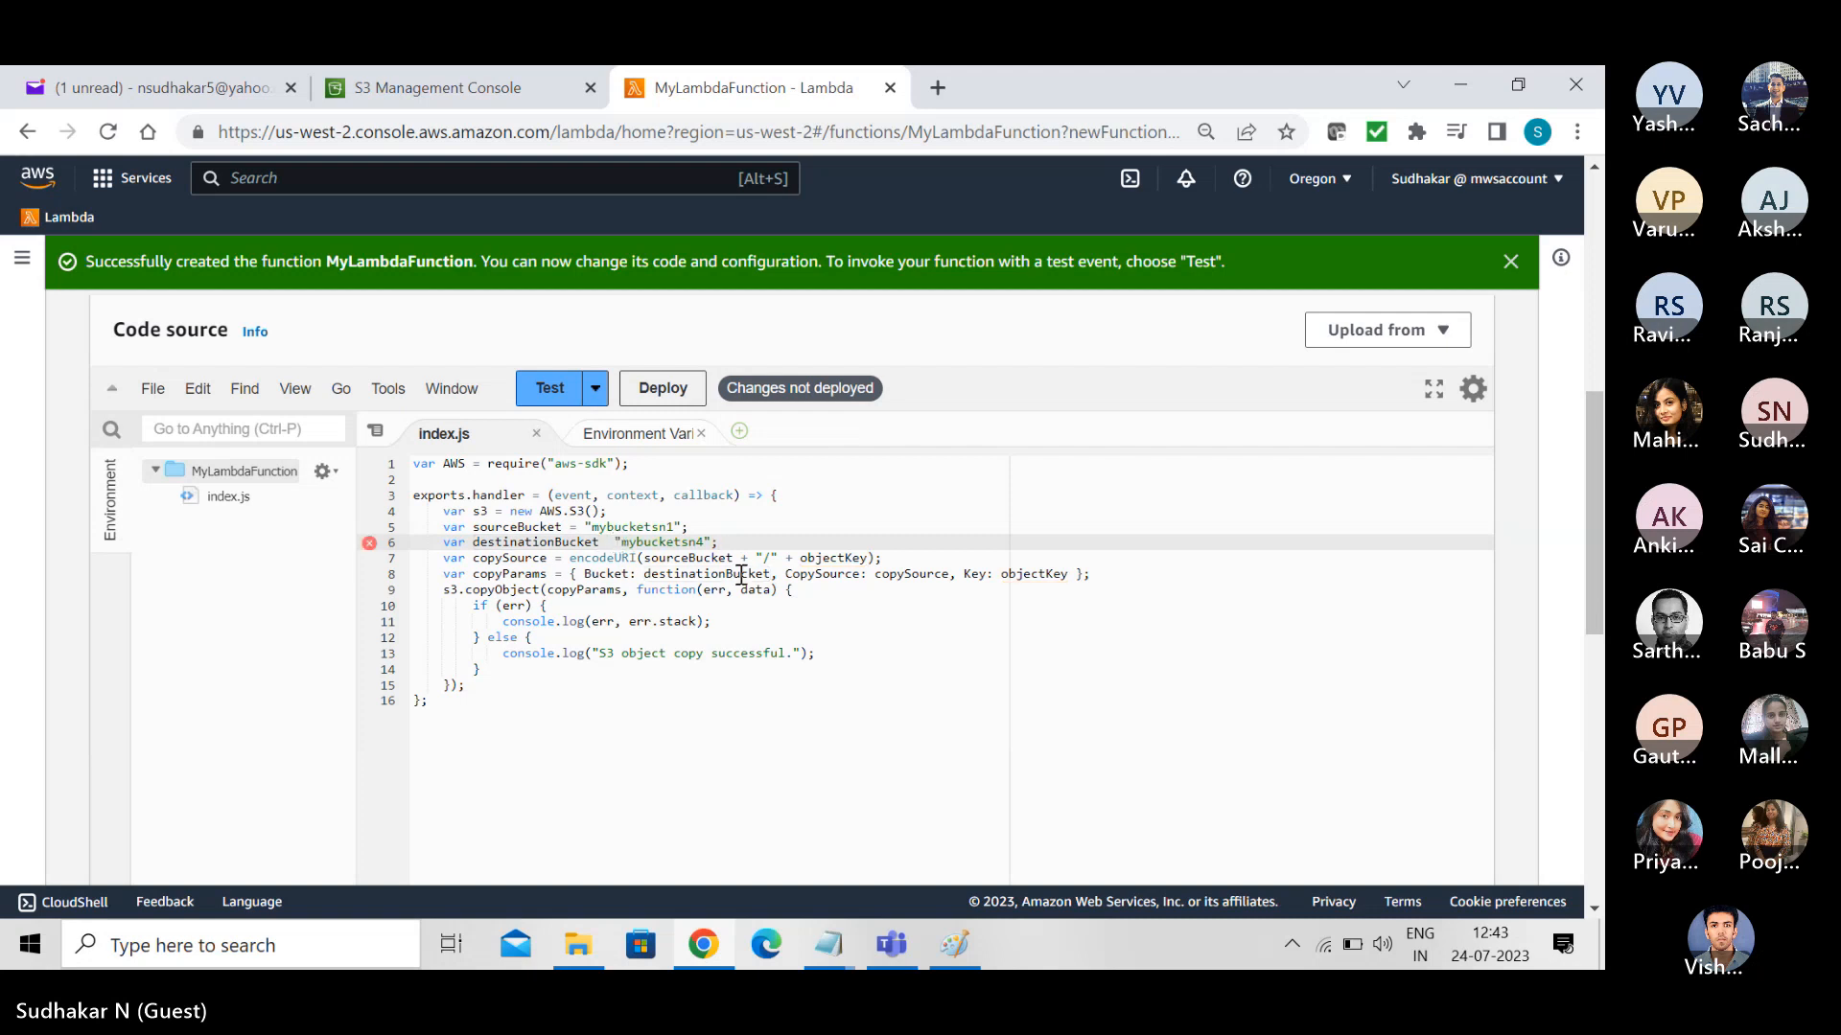
pyautogui.write('=')
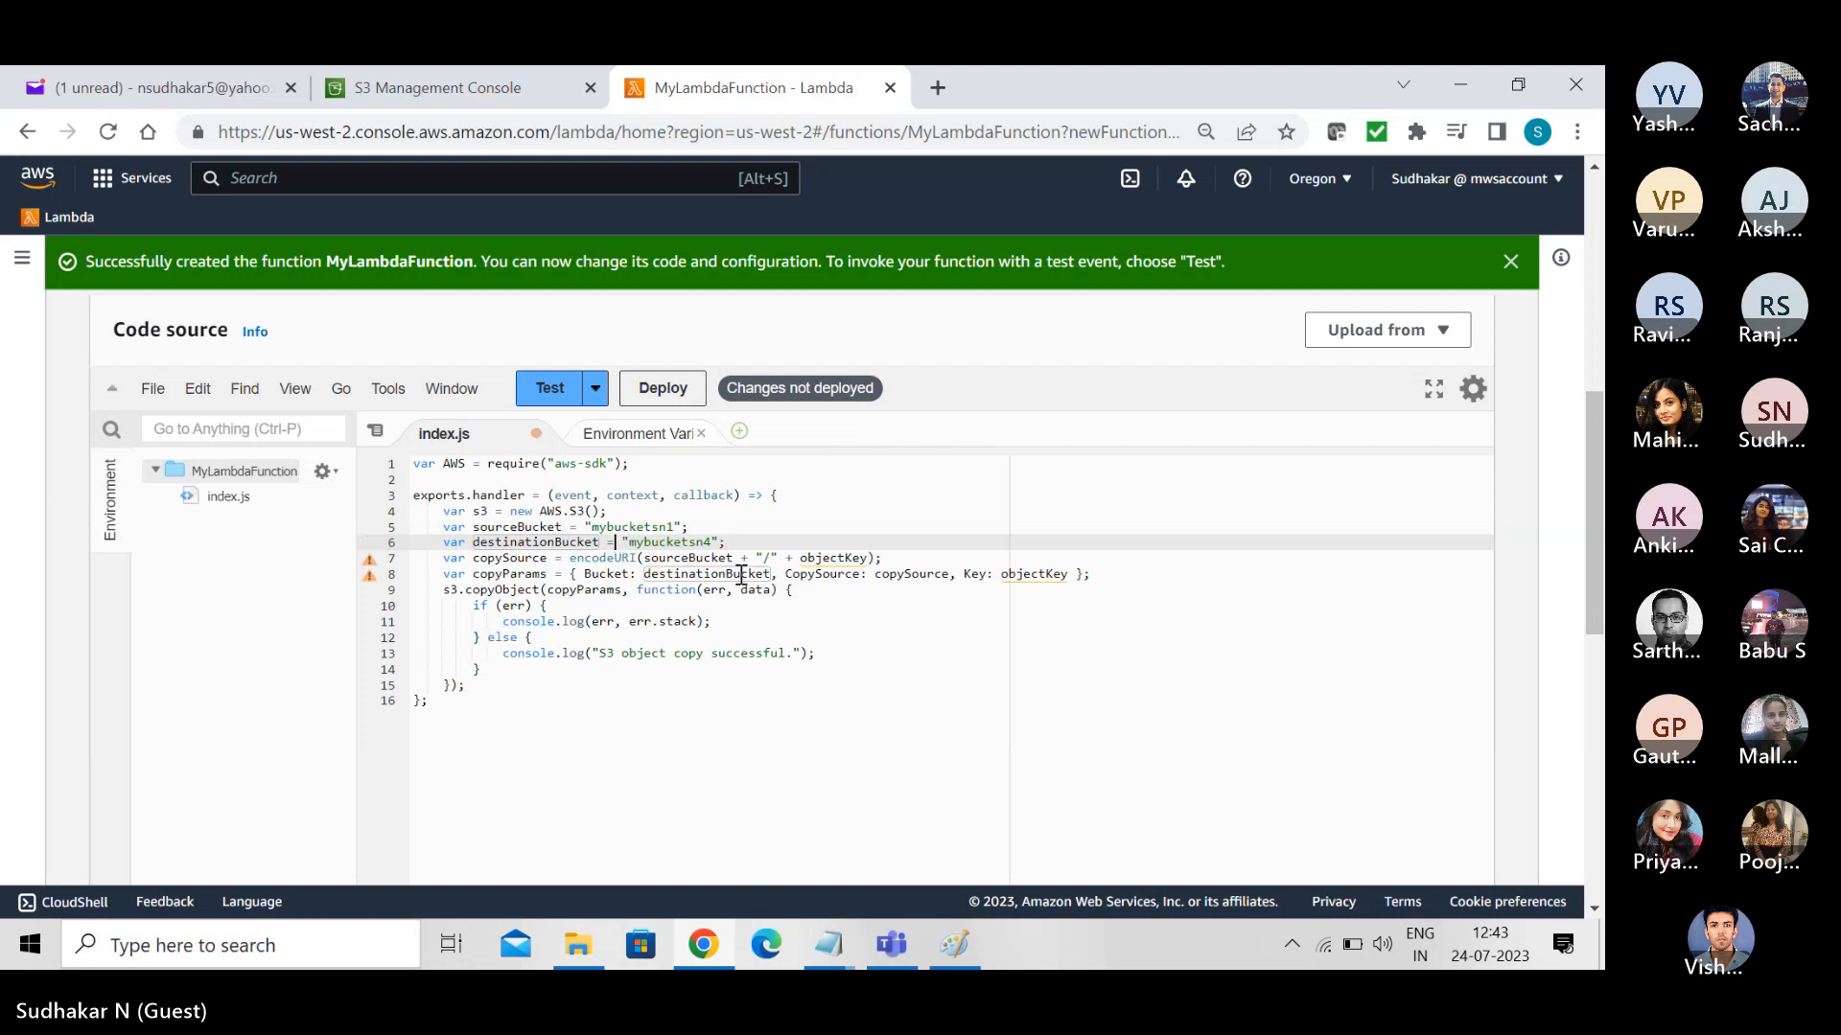
pyautogui.press('Delete')
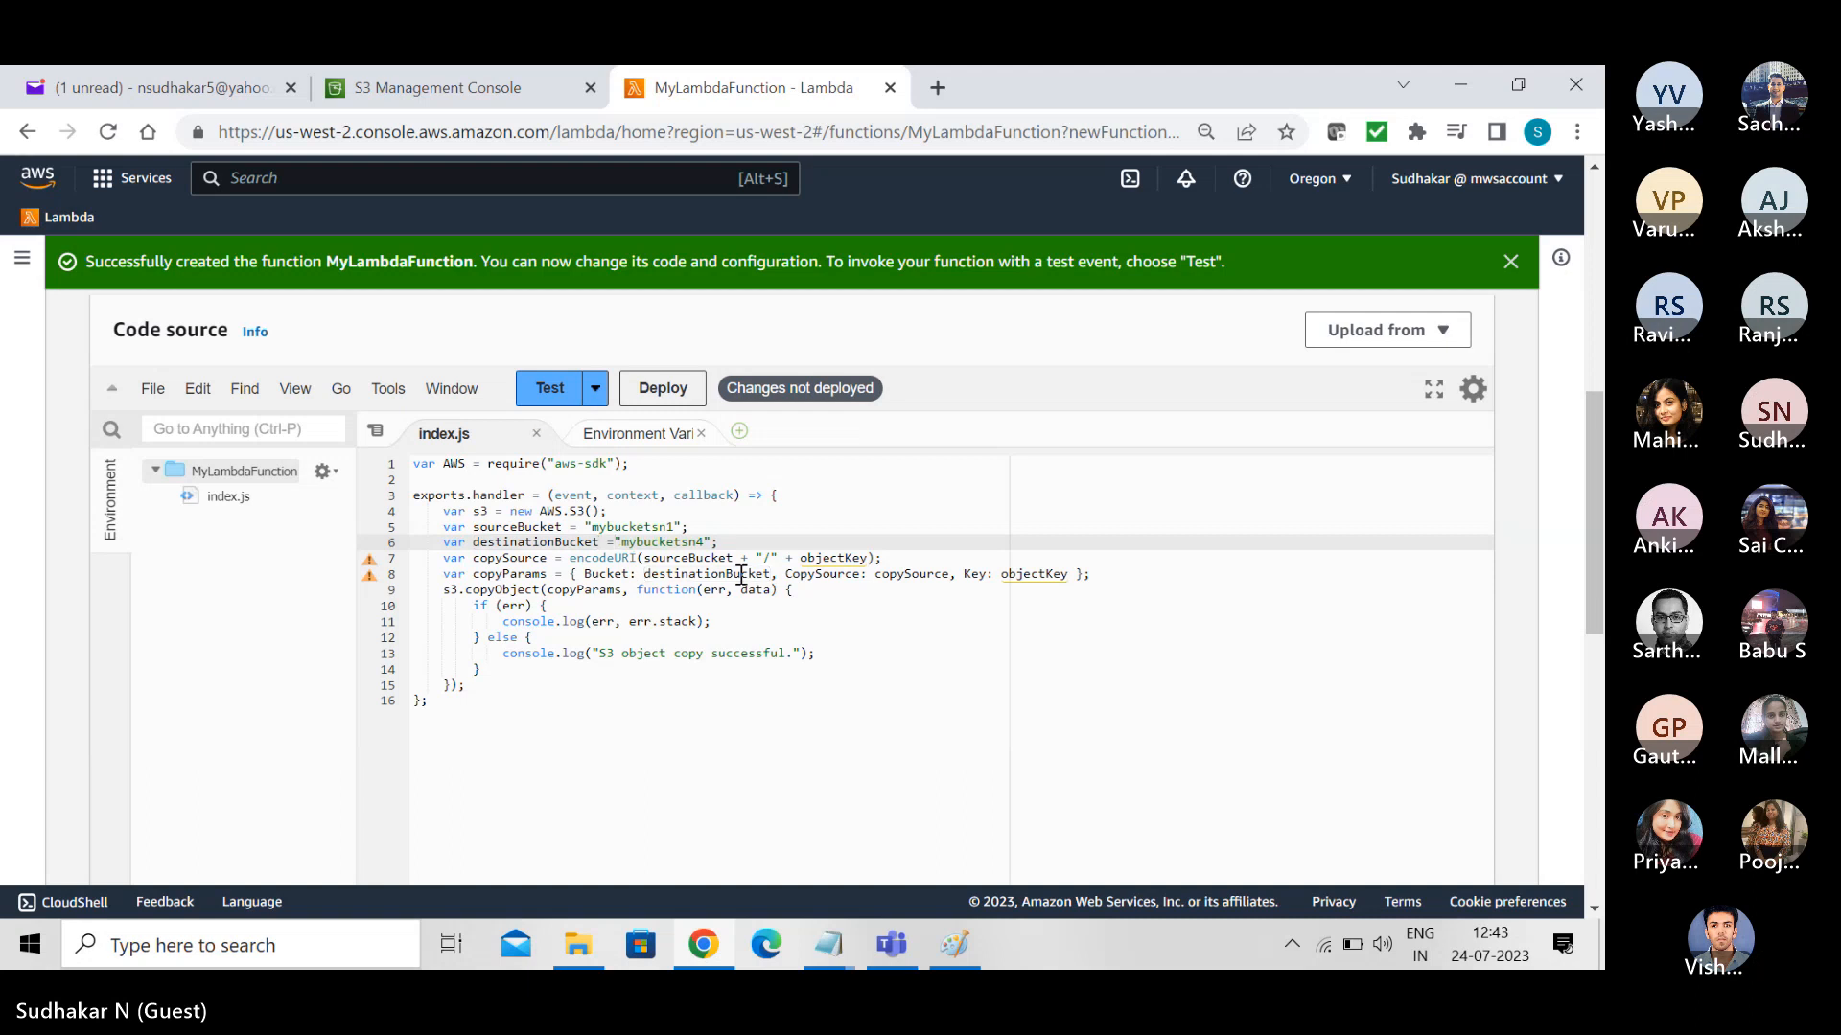
pyautogui.click(753, 732)
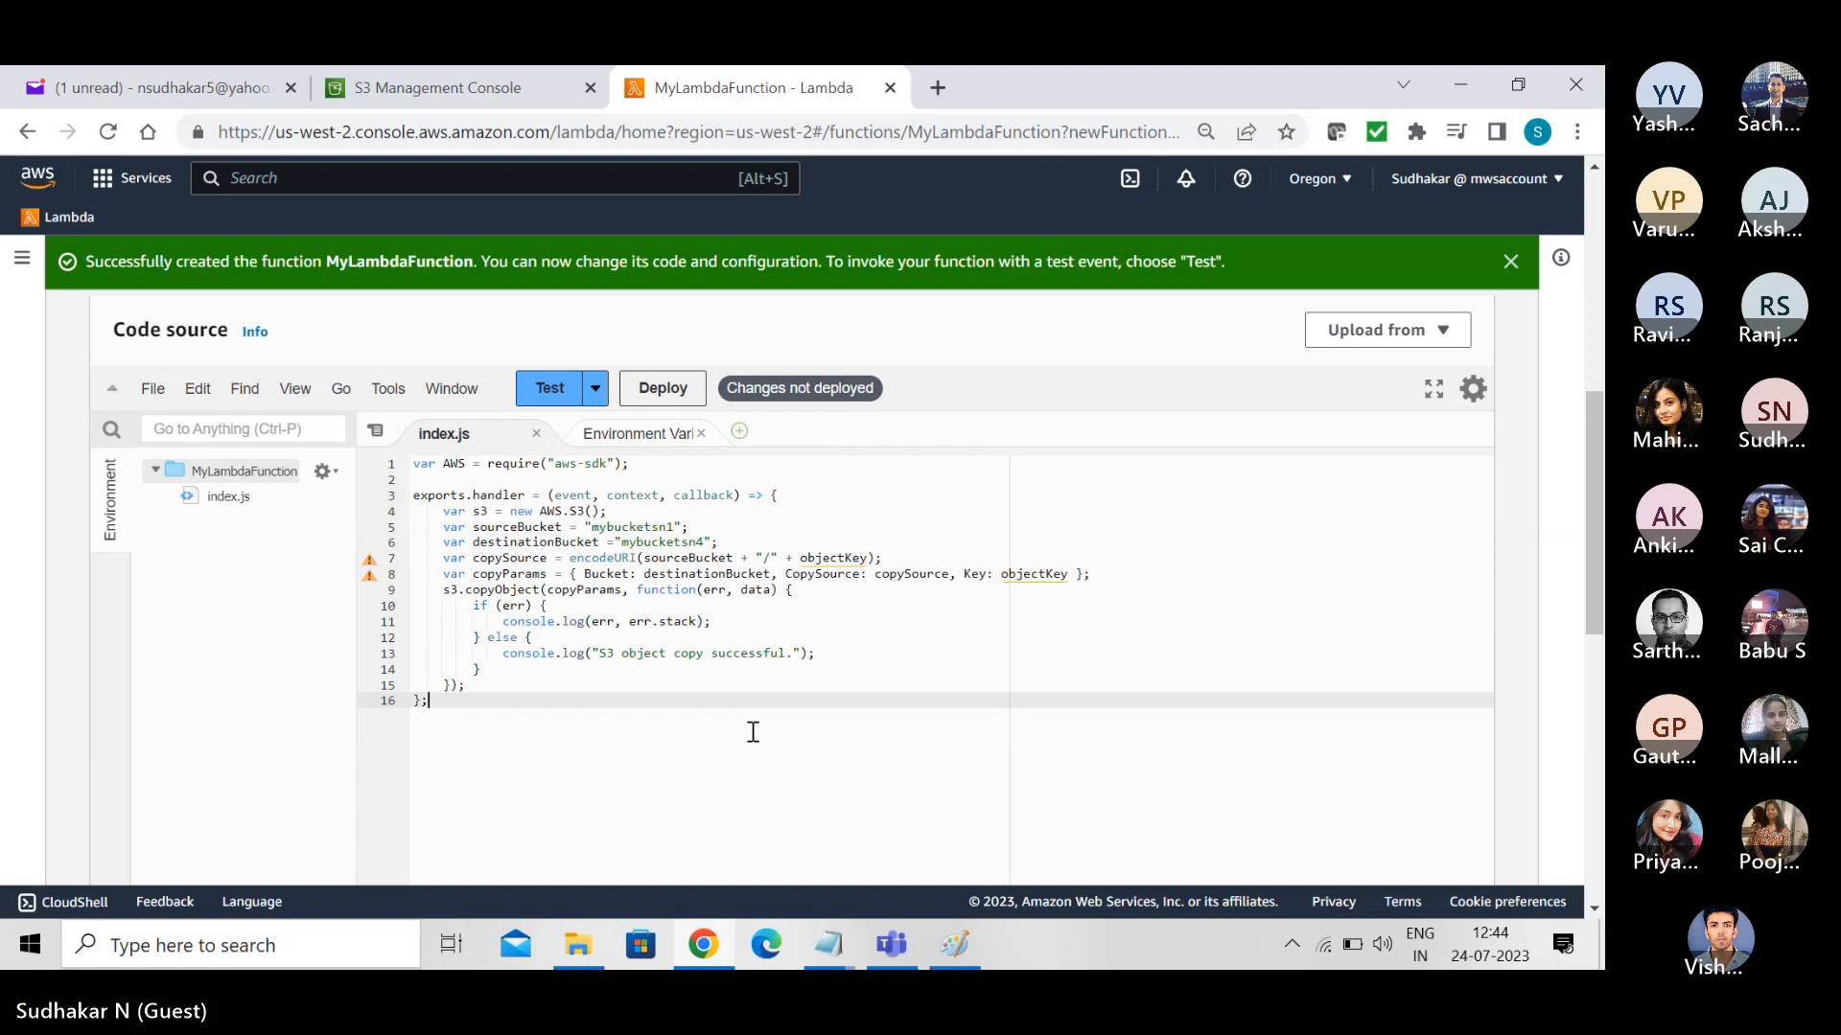
# - Undo the edits to the destinationBucket line back to the Destination Bucket Name placeholder, restoring the objectKey line
pyautogui.hotkey('ctrl', 'z')
pyautogui.hotkey('ctrl', 'z')
pyautogui.hotkey('ctrl', 'z')
pyautogui.hotkey('ctrl', 'z')
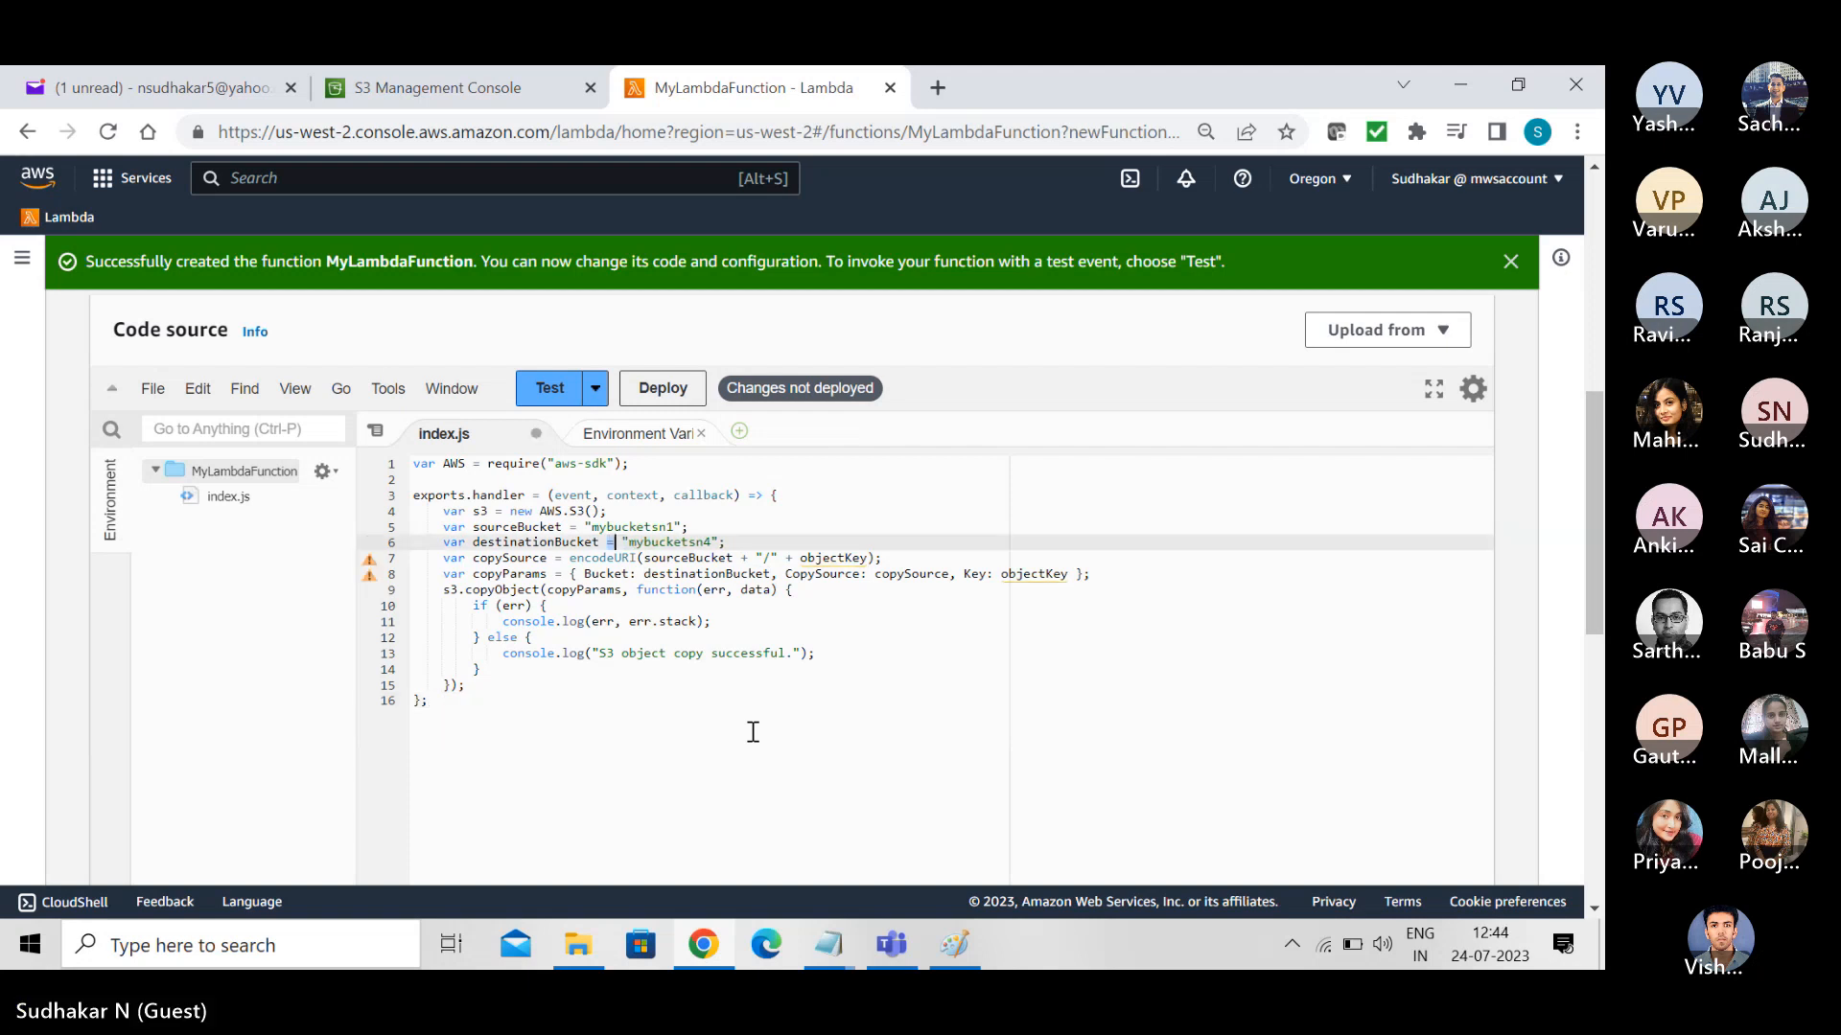
pyautogui.hotkey('ctrl', 'z')
pyautogui.write('1')
pyautogui.hotkey('ctrl', 'z')
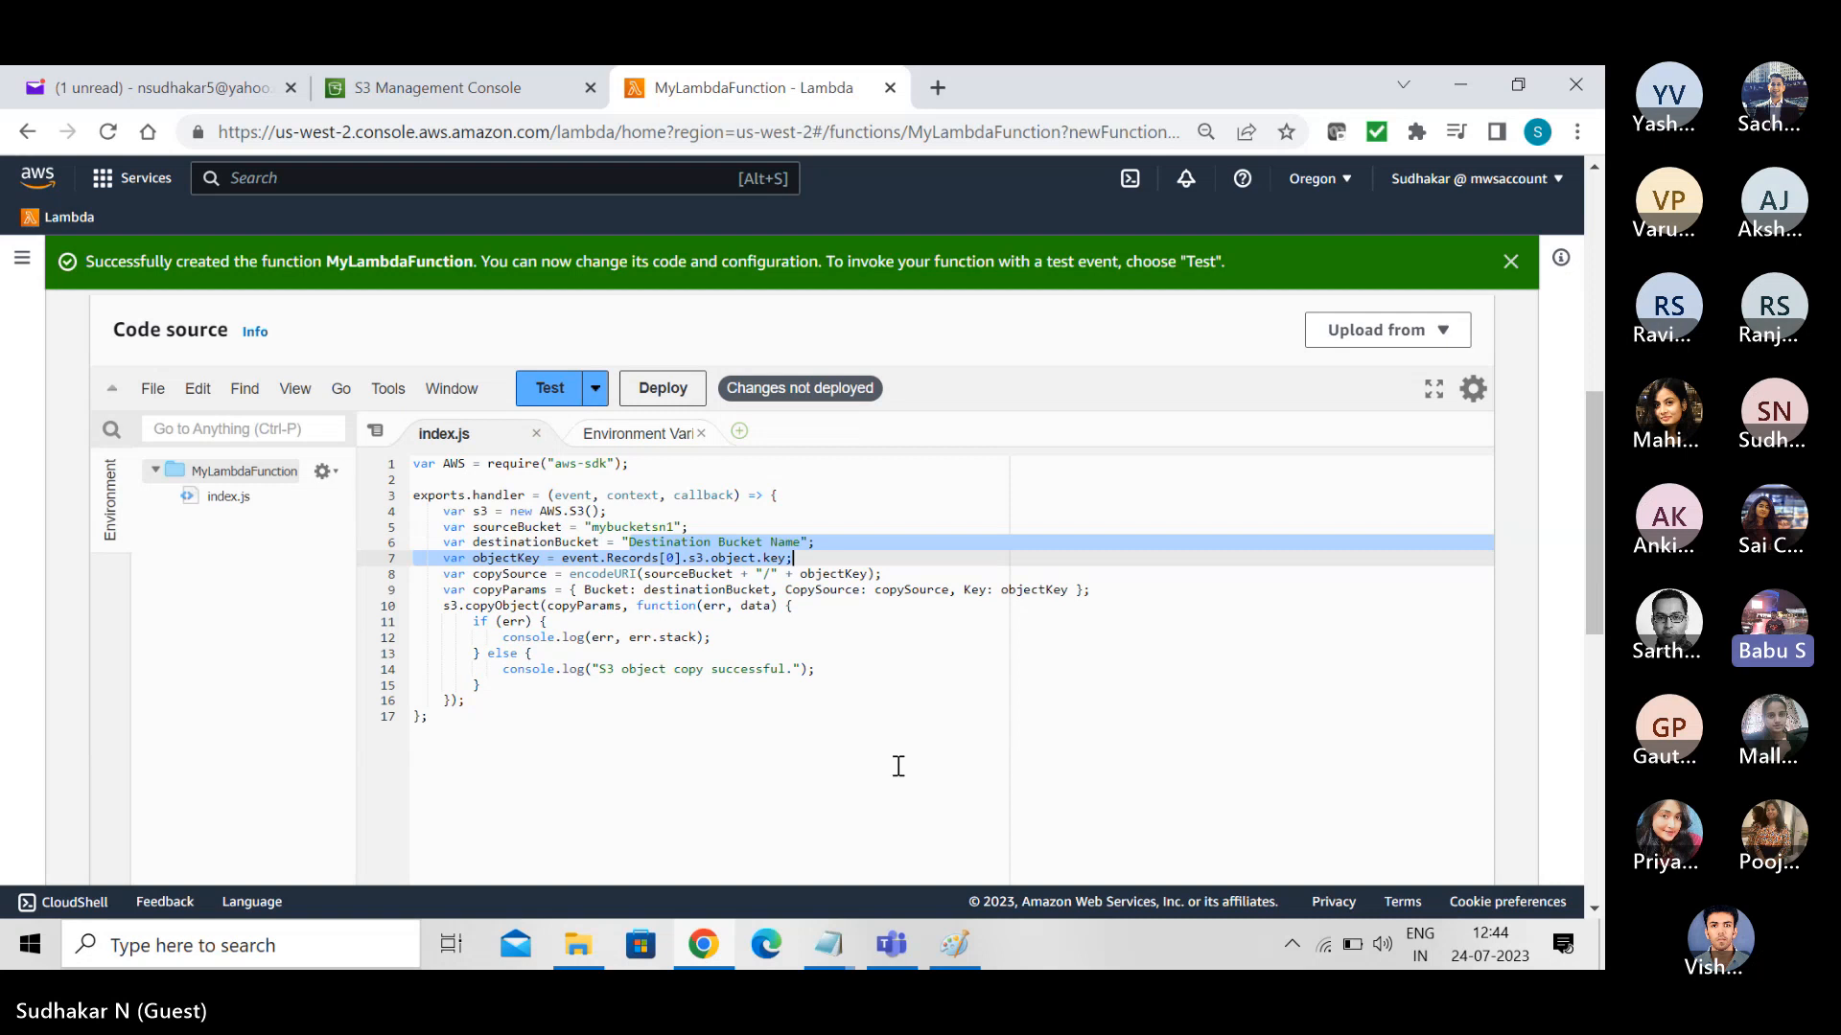
pyautogui.click(898, 766)
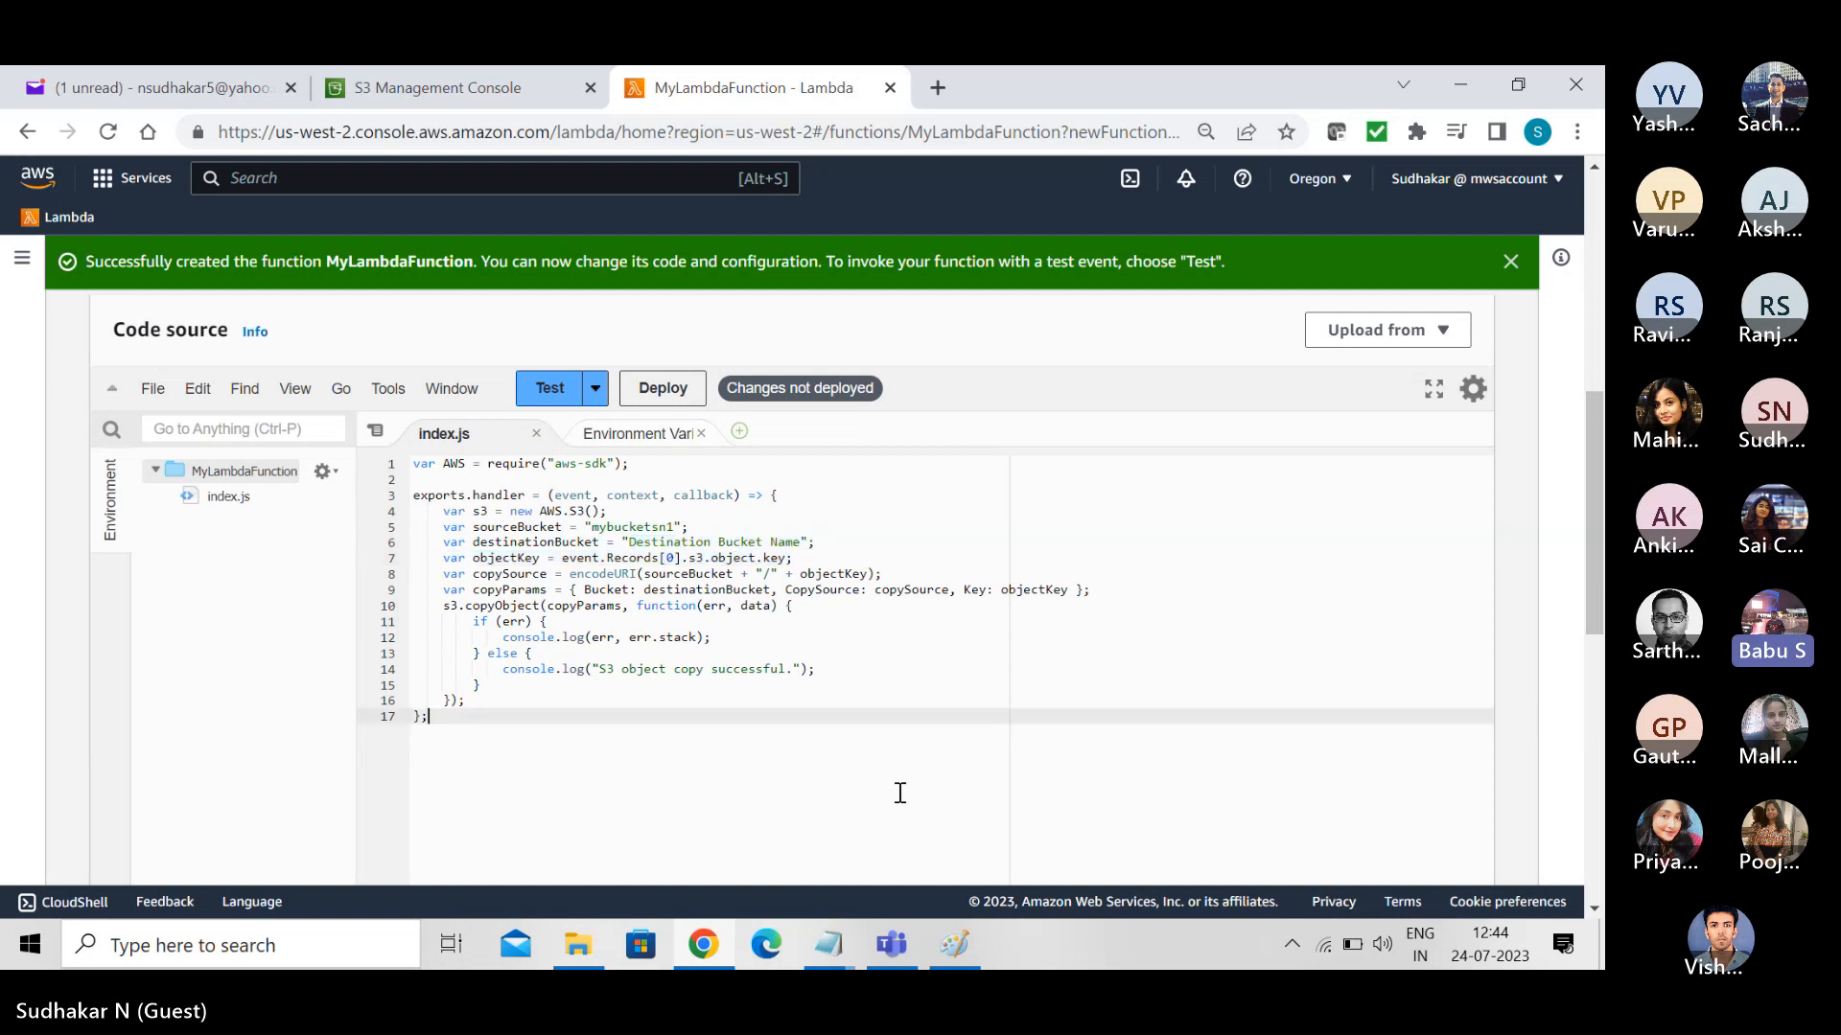
# - Replace only the Destination Bucket Name placeholder with mybucketsn4, then save and deploy the function code
pyautogui.doubleClick(628, 526)
pyautogui.hotkey('ctrl', 'c')
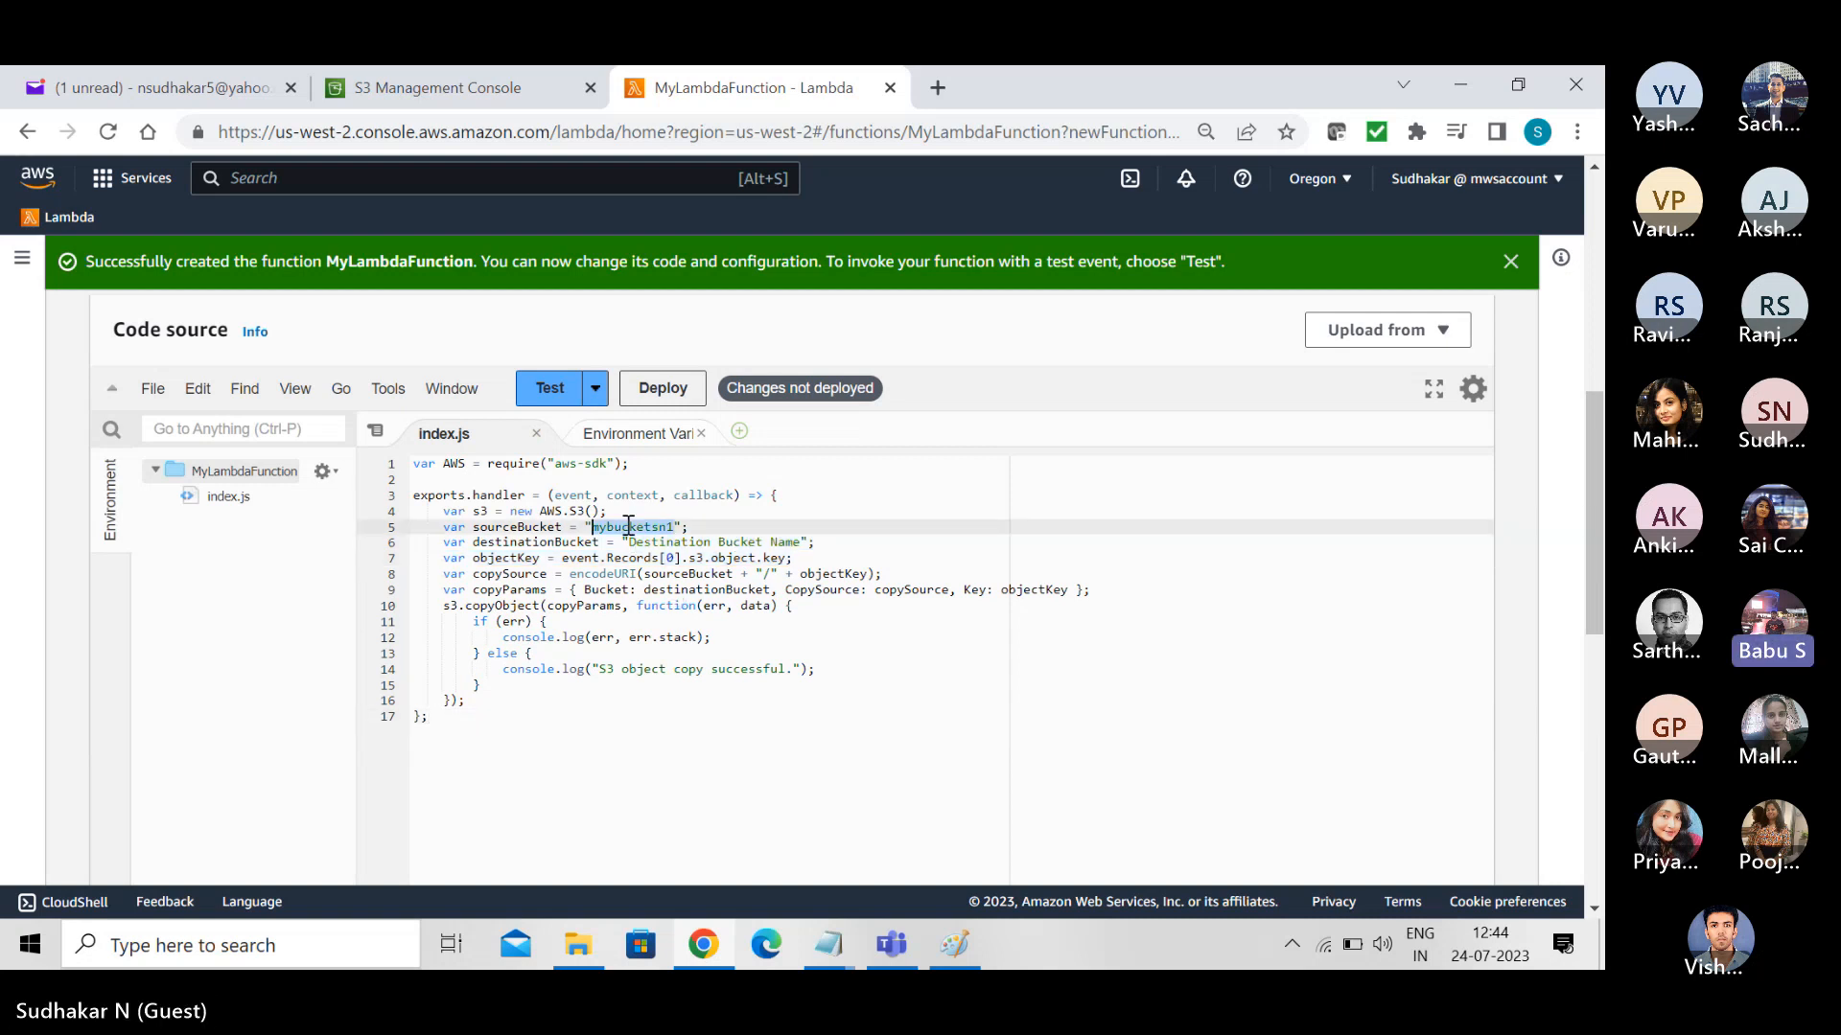
pyautogui.moveTo(625, 541); pyautogui.dragTo(805, 541)
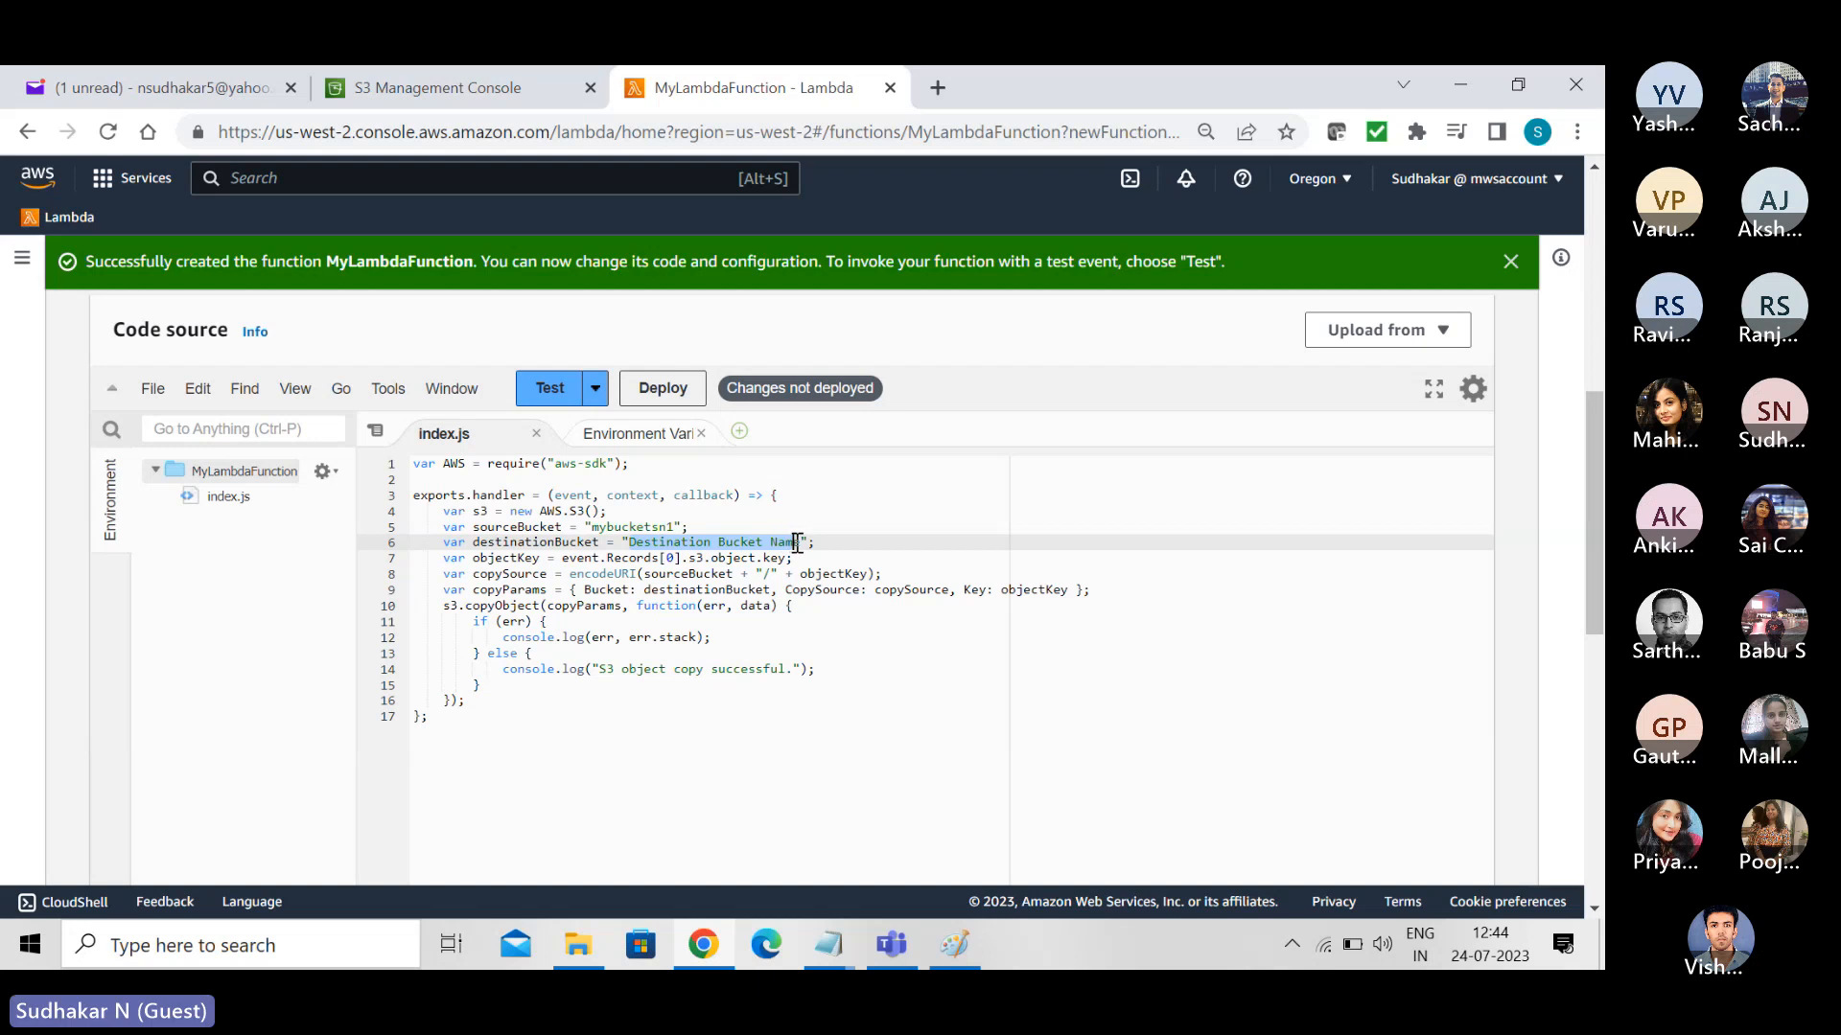
pyautogui.hotkey('ctrl', 'v')
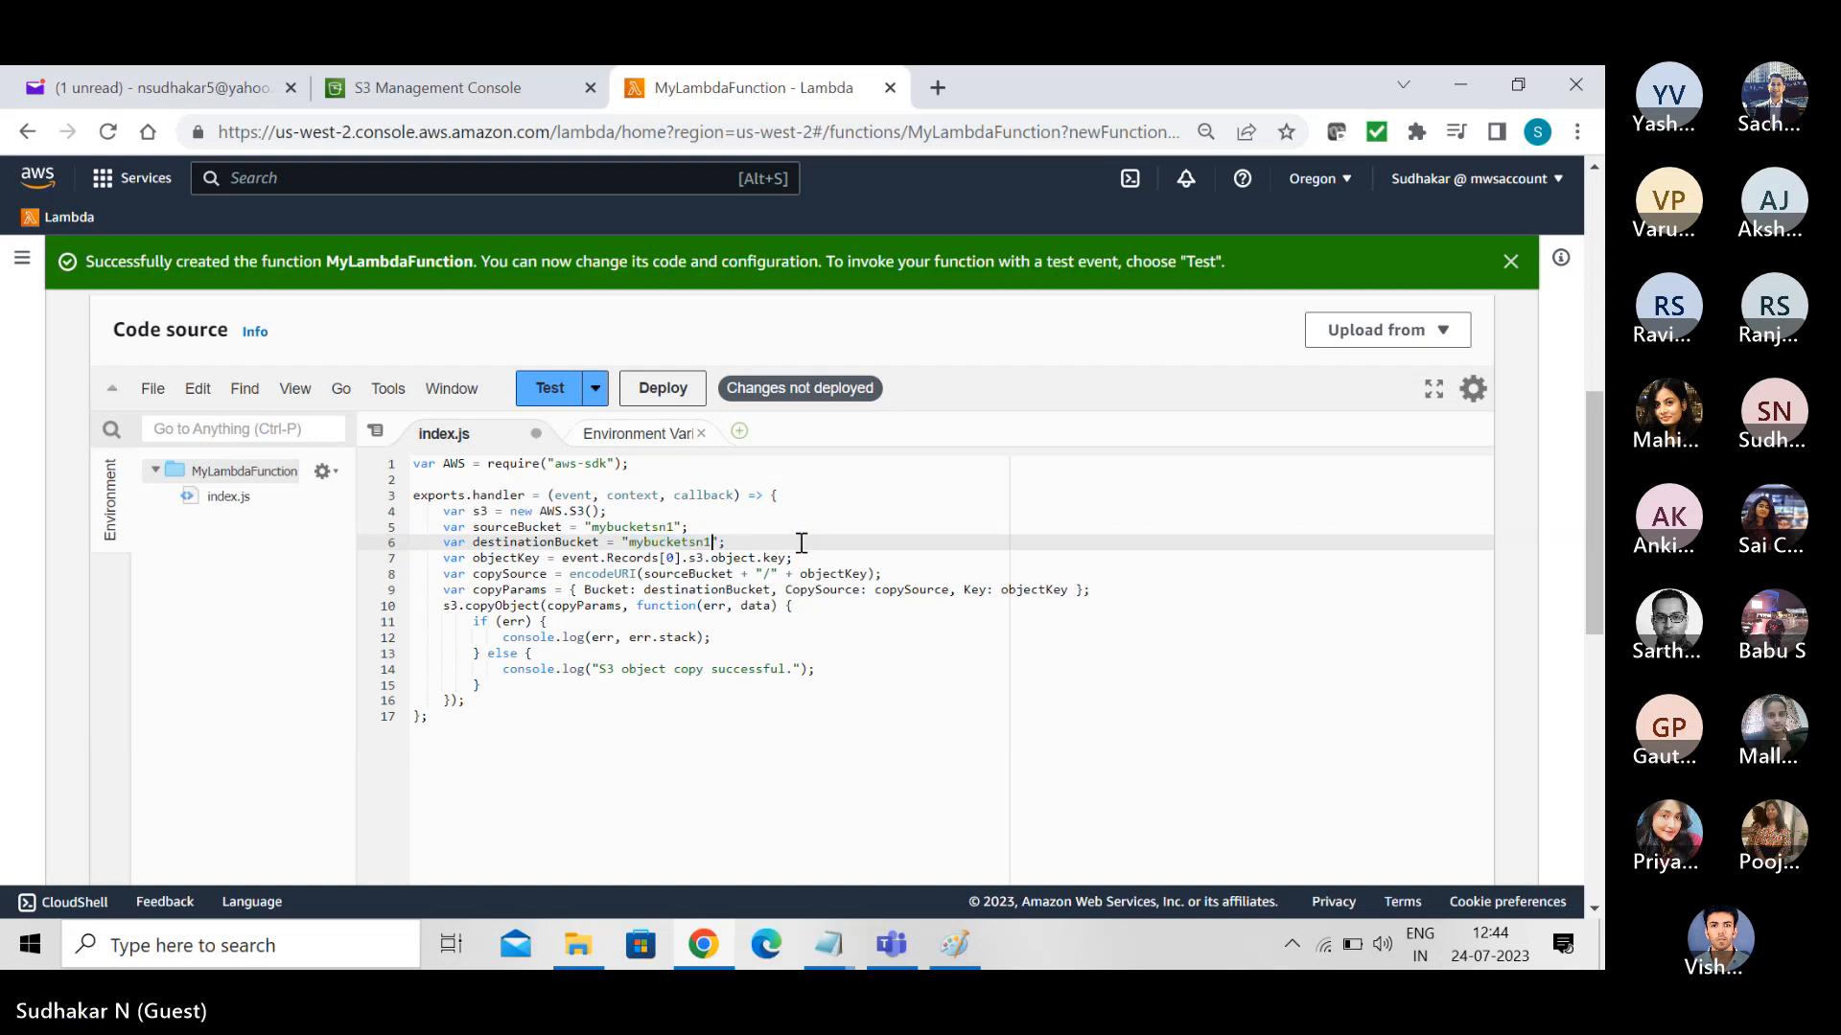
pyautogui.press('BackSpace')
pyautogui.write('4')
pyautogui.hotkey('ctrl', 's')
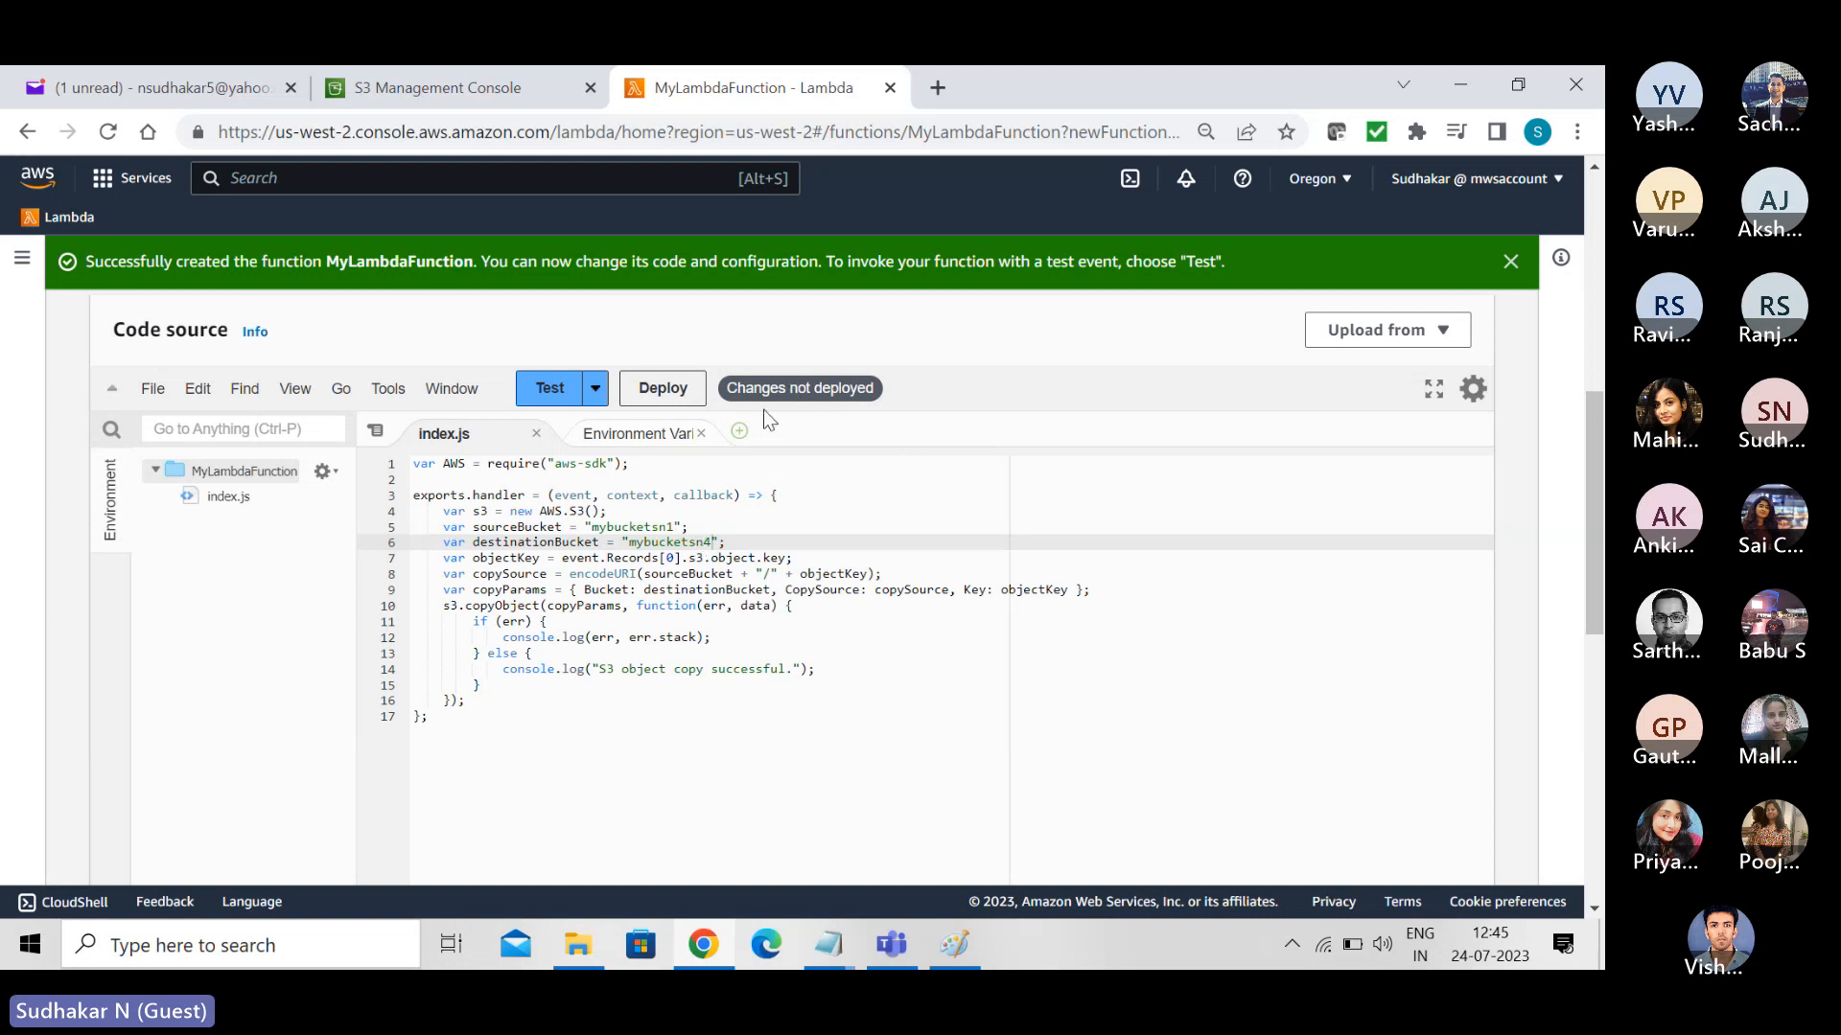
pyautogui.click(671, 391)
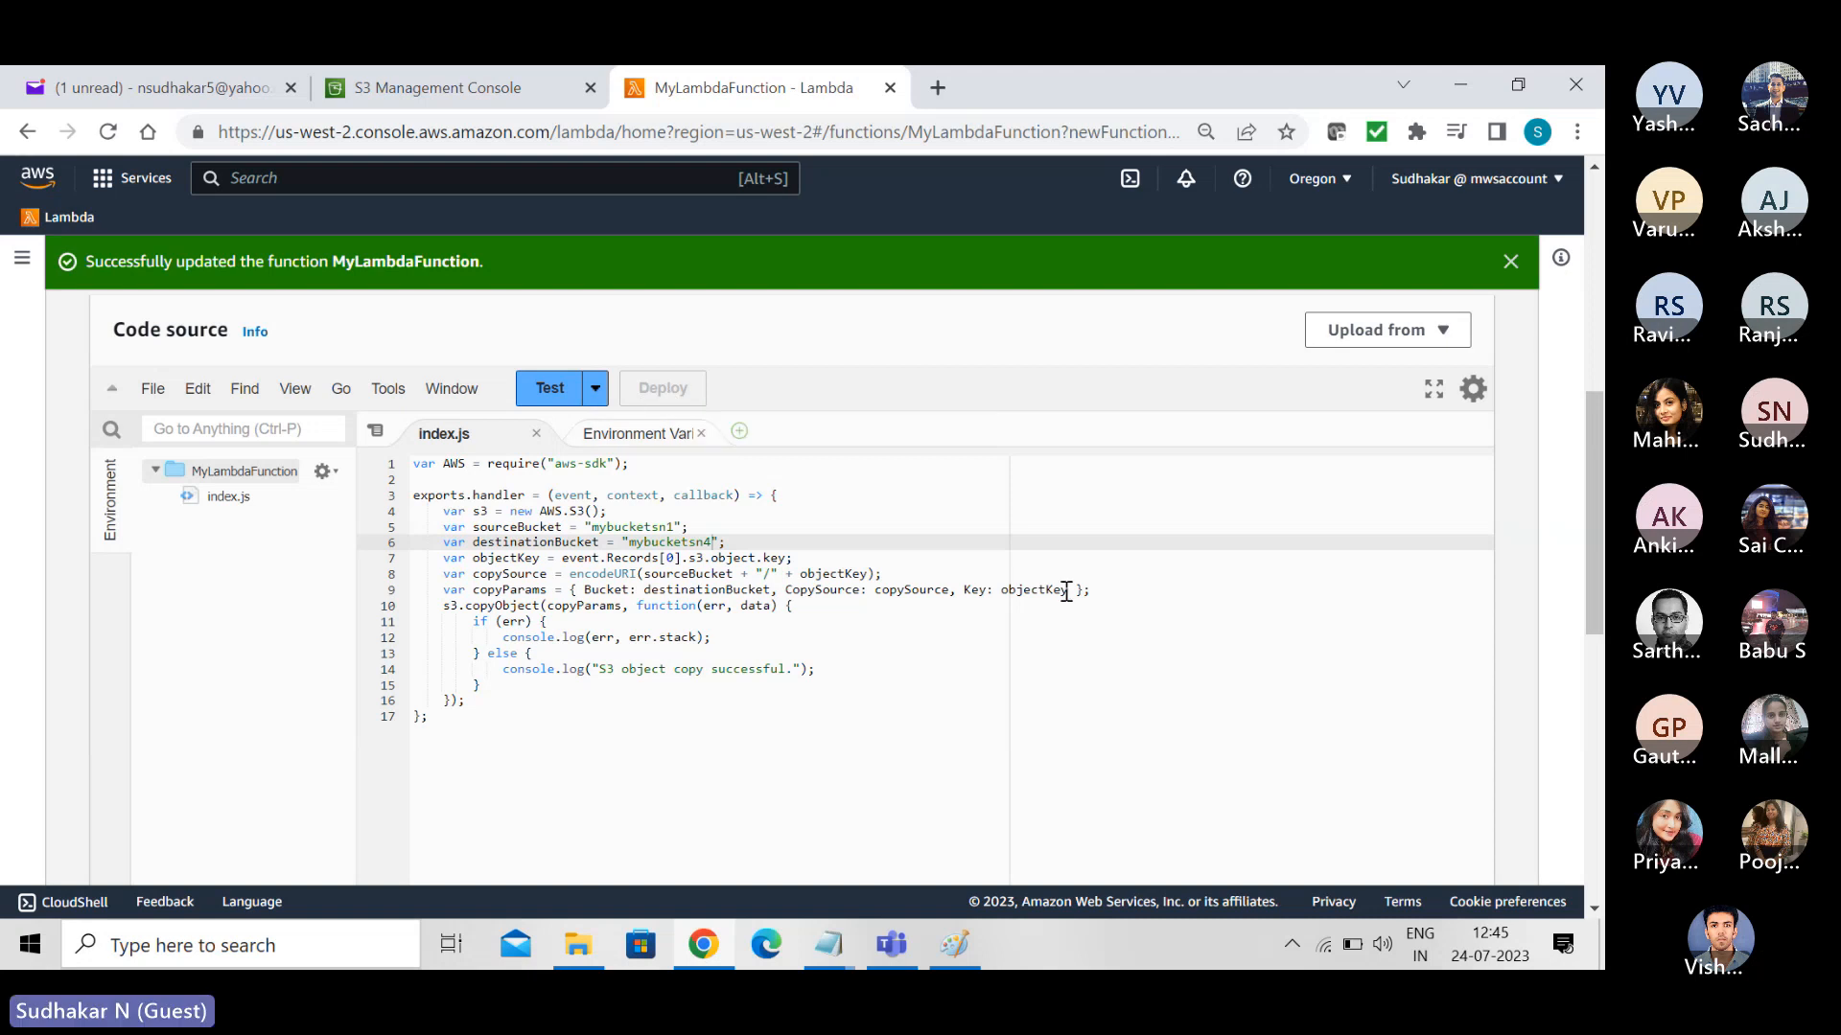
# - Start adding a trigger to MyLambdaFunction with S3 as the source and mybucketsn1 as the bucket
pyautogui.moveTo(1592, 532); pyautogui.dragTo(1582, 288)
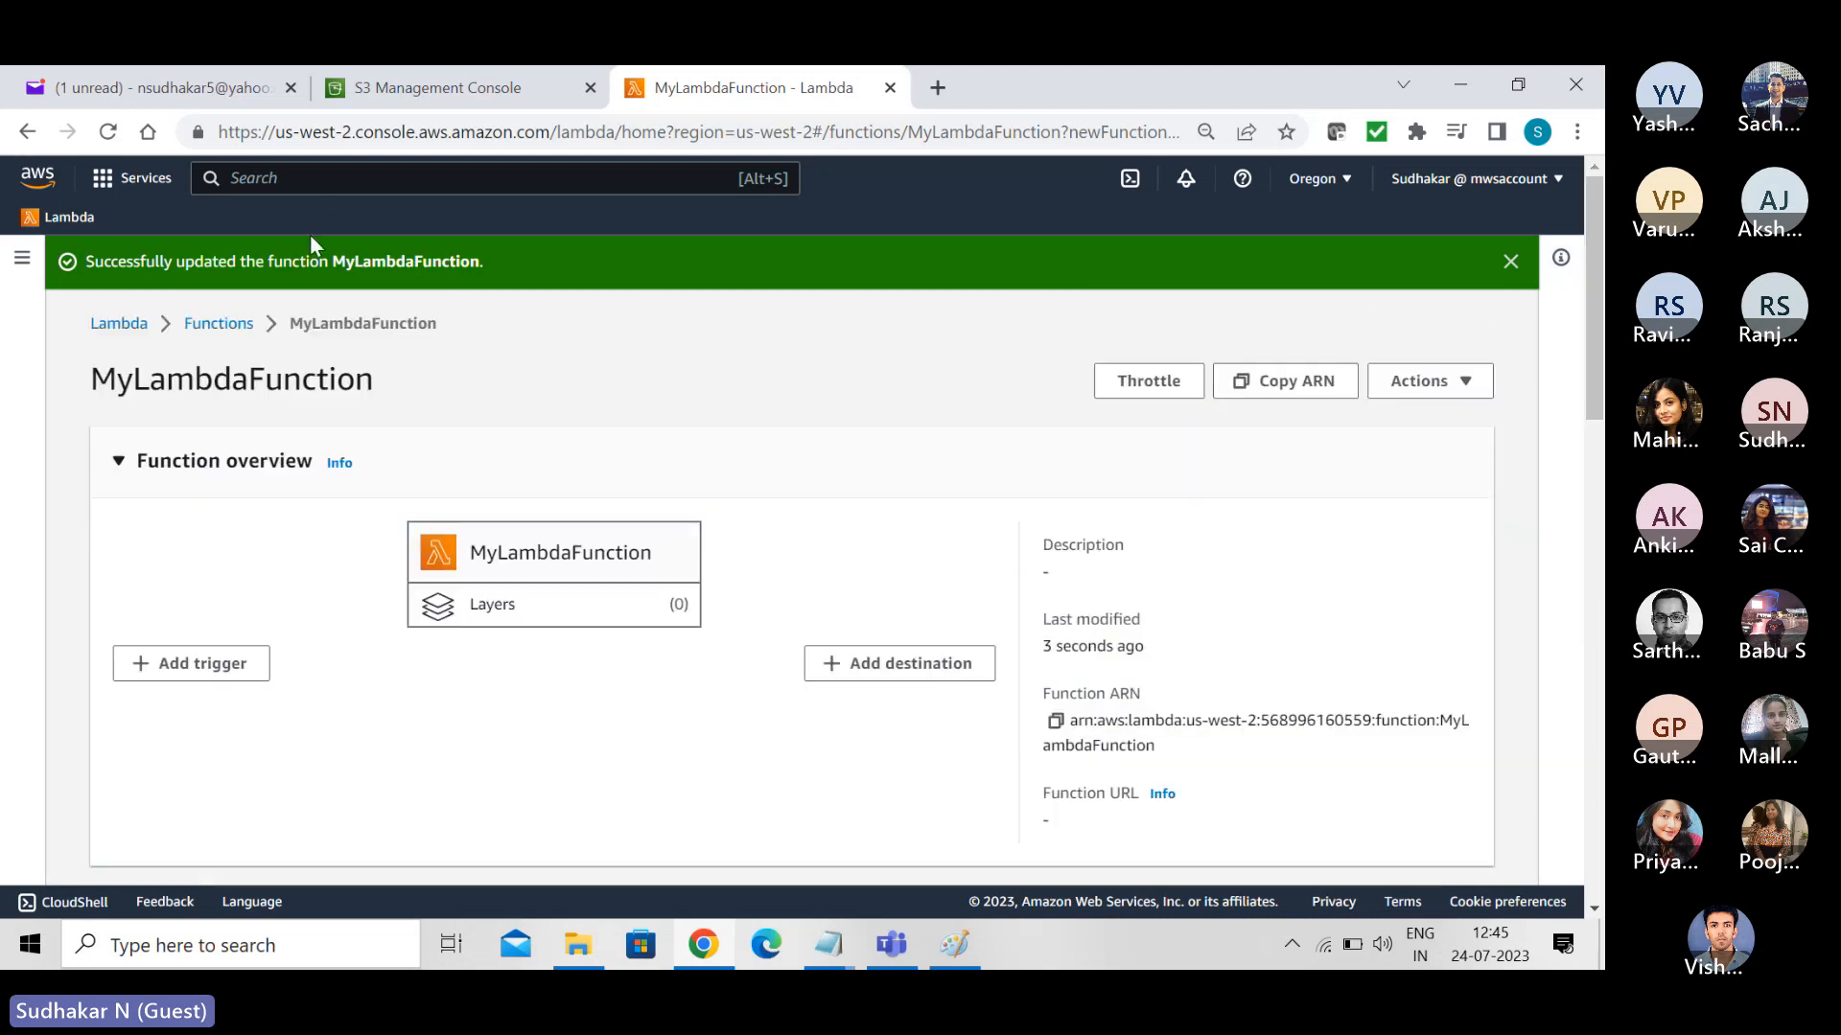
pyautogui.moveTo(1596, 312); pyautogui.dragTo(1572, 258)
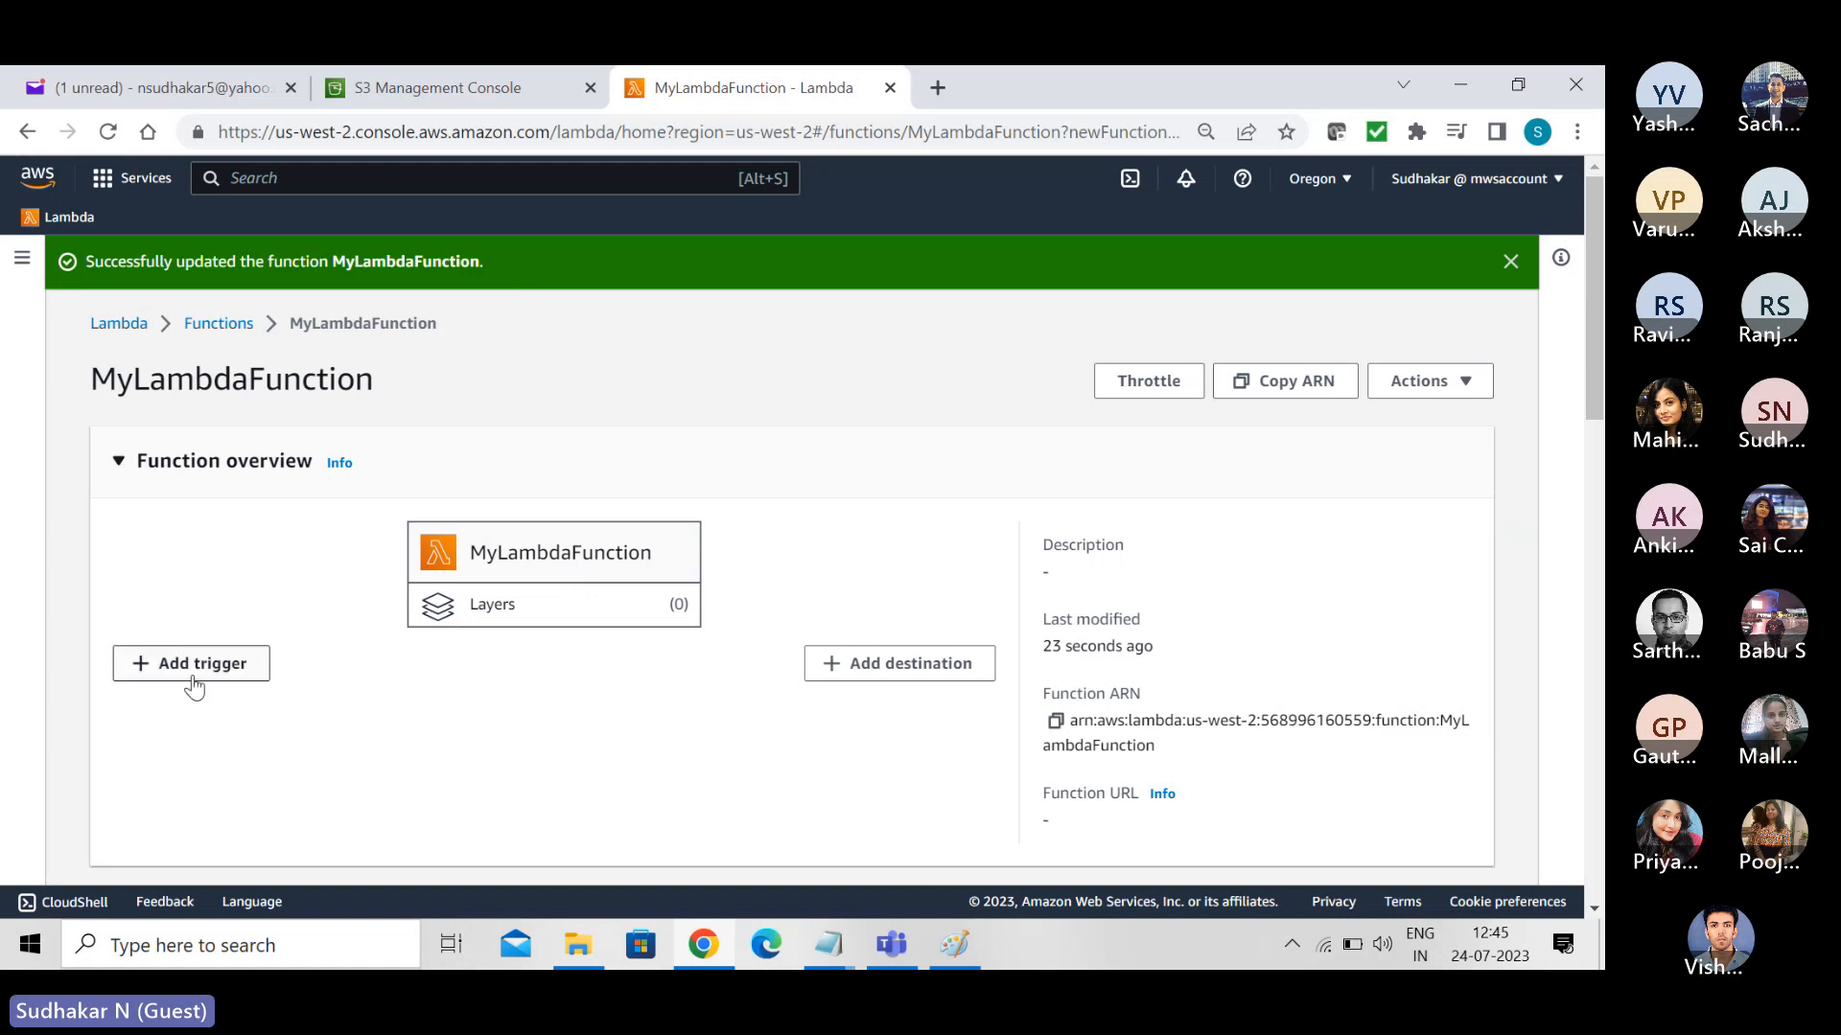
pyautogui.click(144, 671)
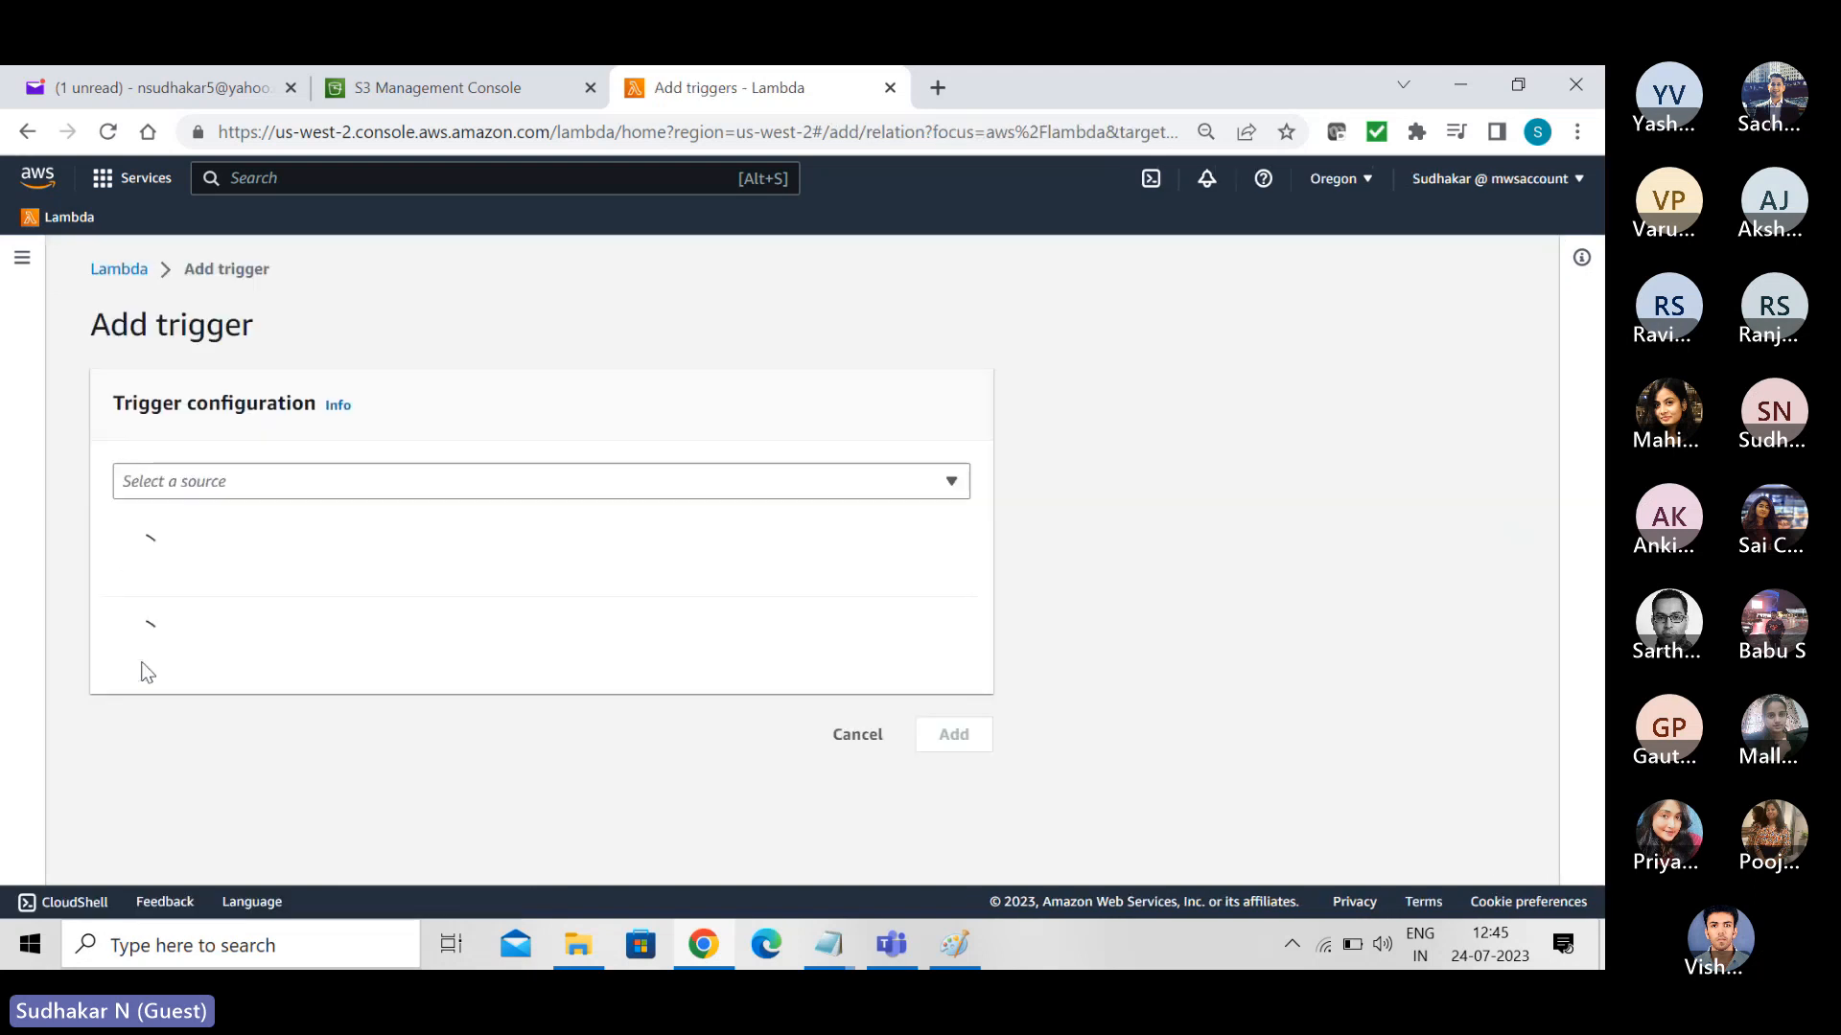
pyautogui.click(235, 489)
pyautogui.write('s3')
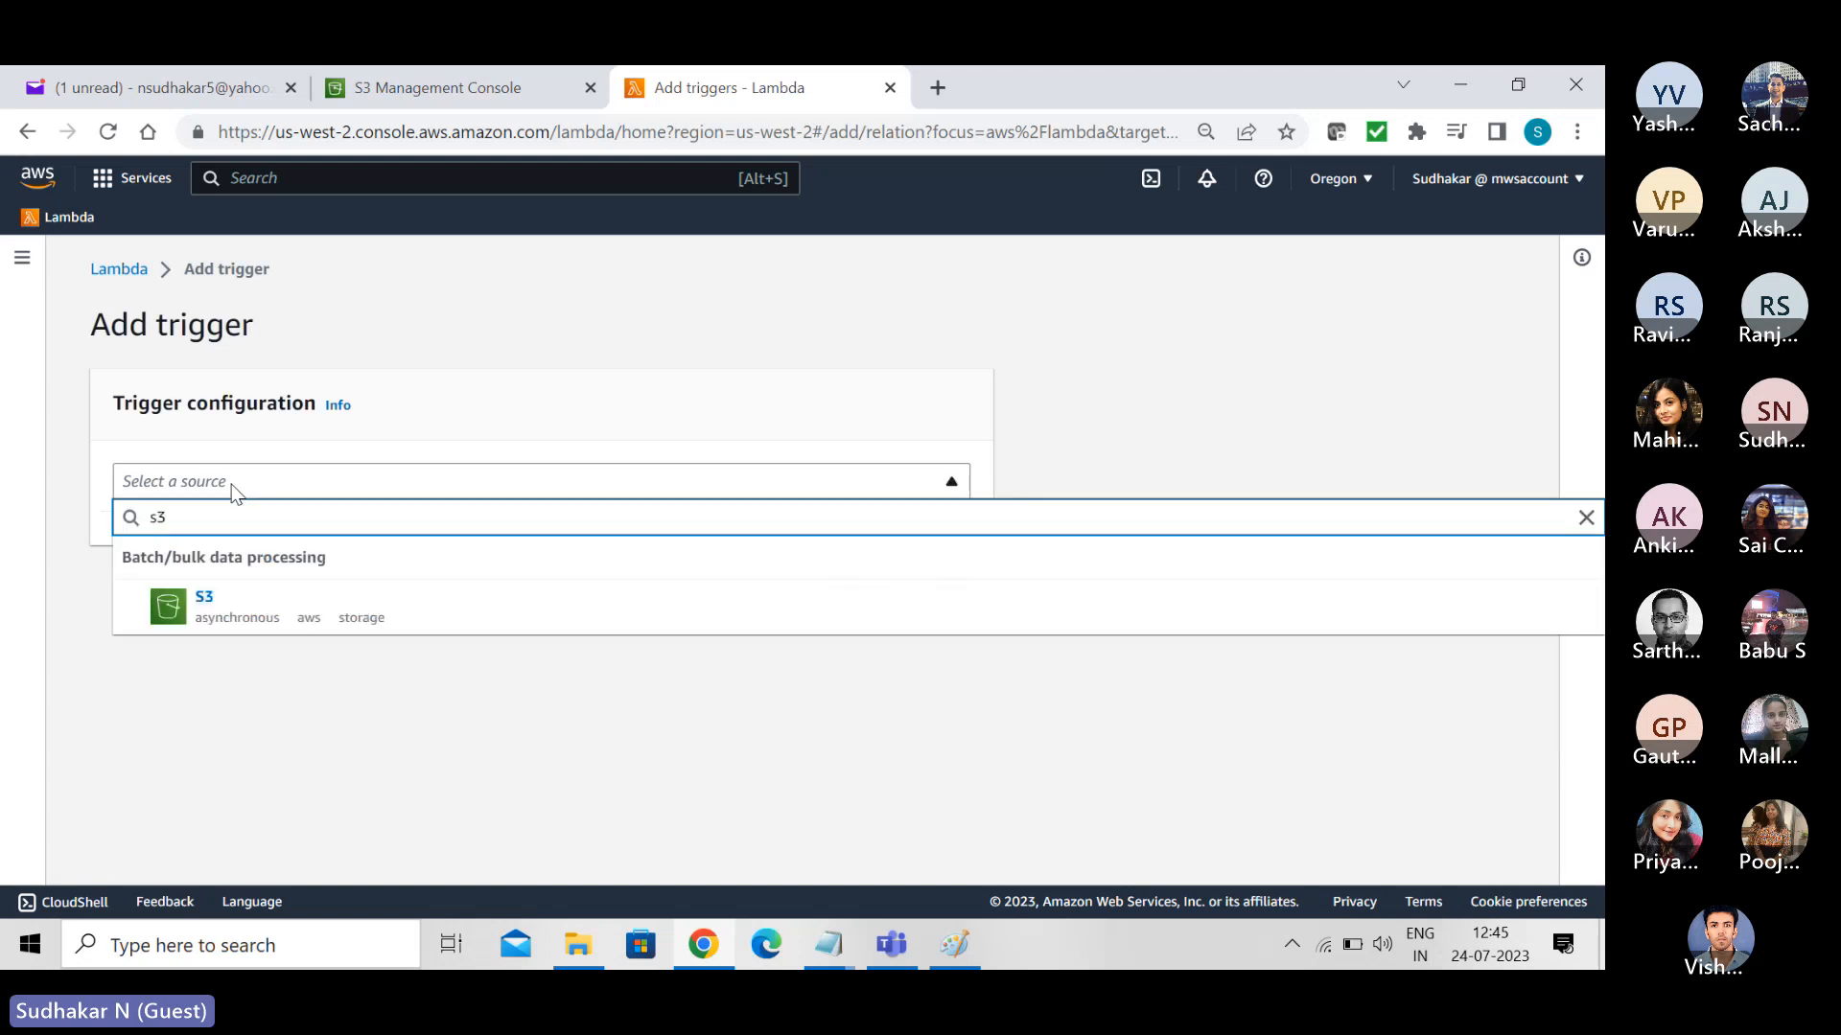
pyautogui.click(207, 604)
pyautogui.click(209, 604)
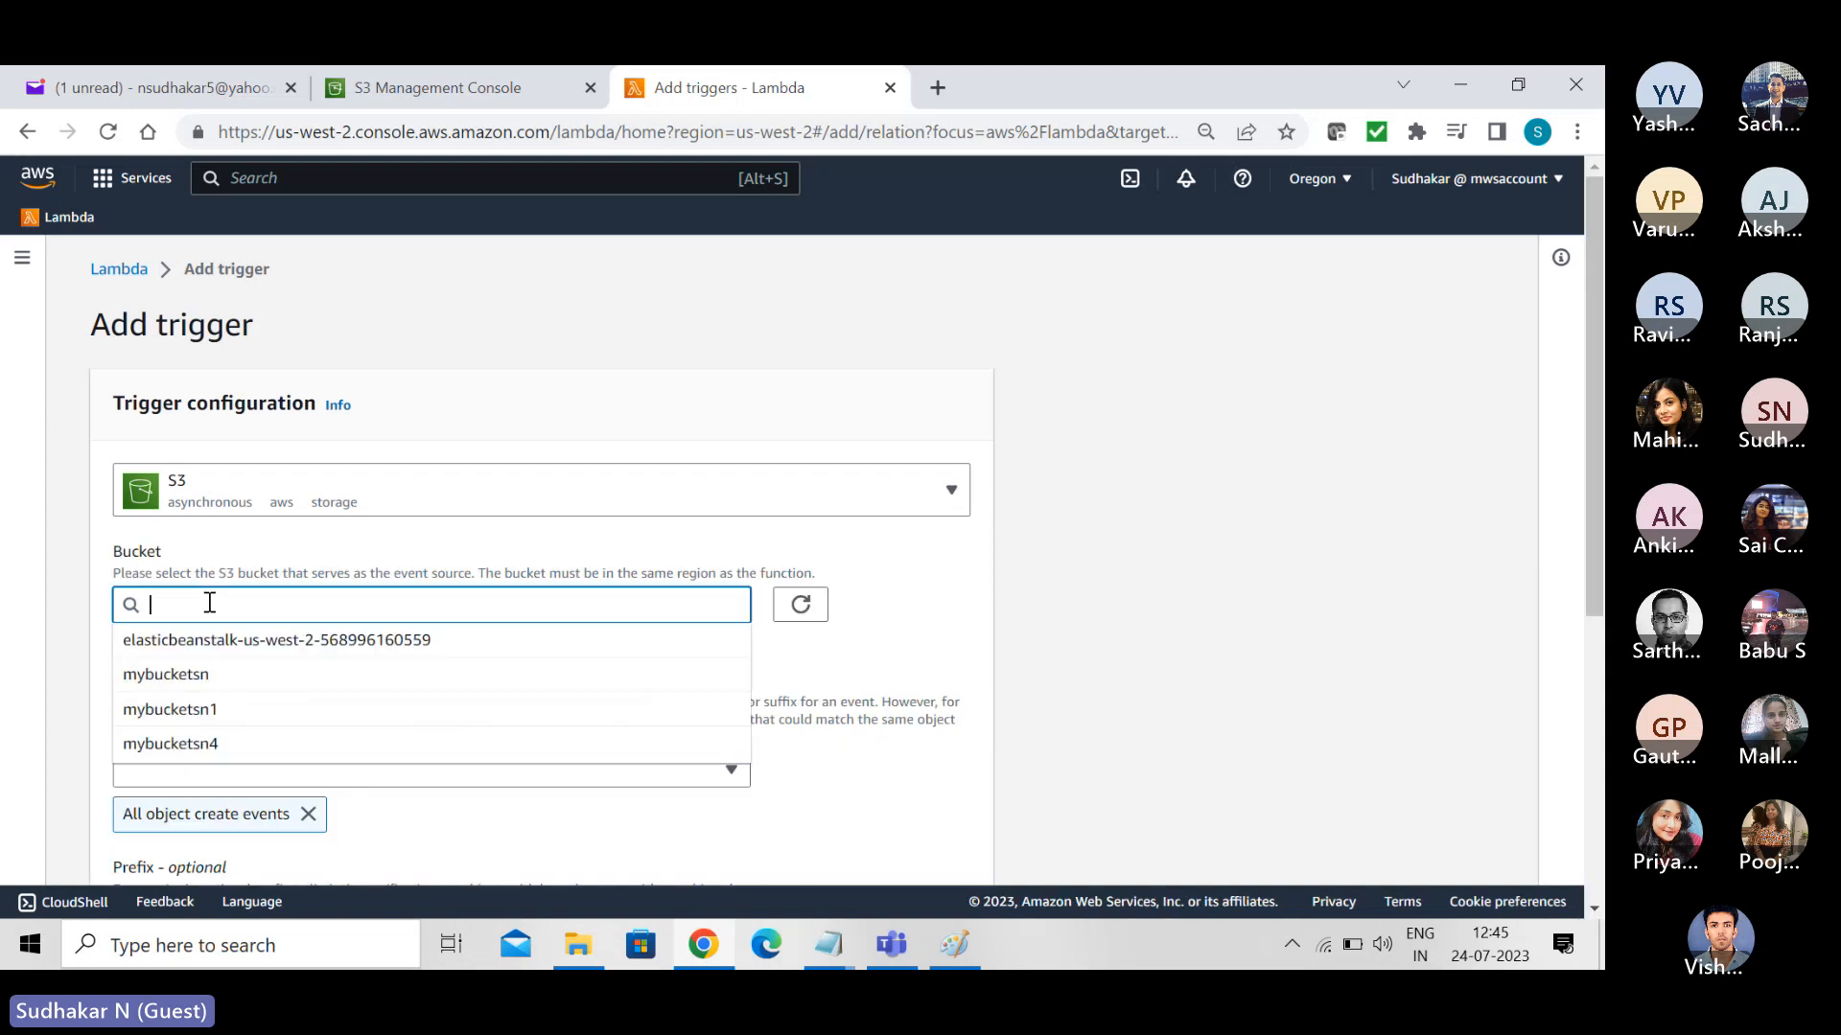
pyautogui.click(209, 710)
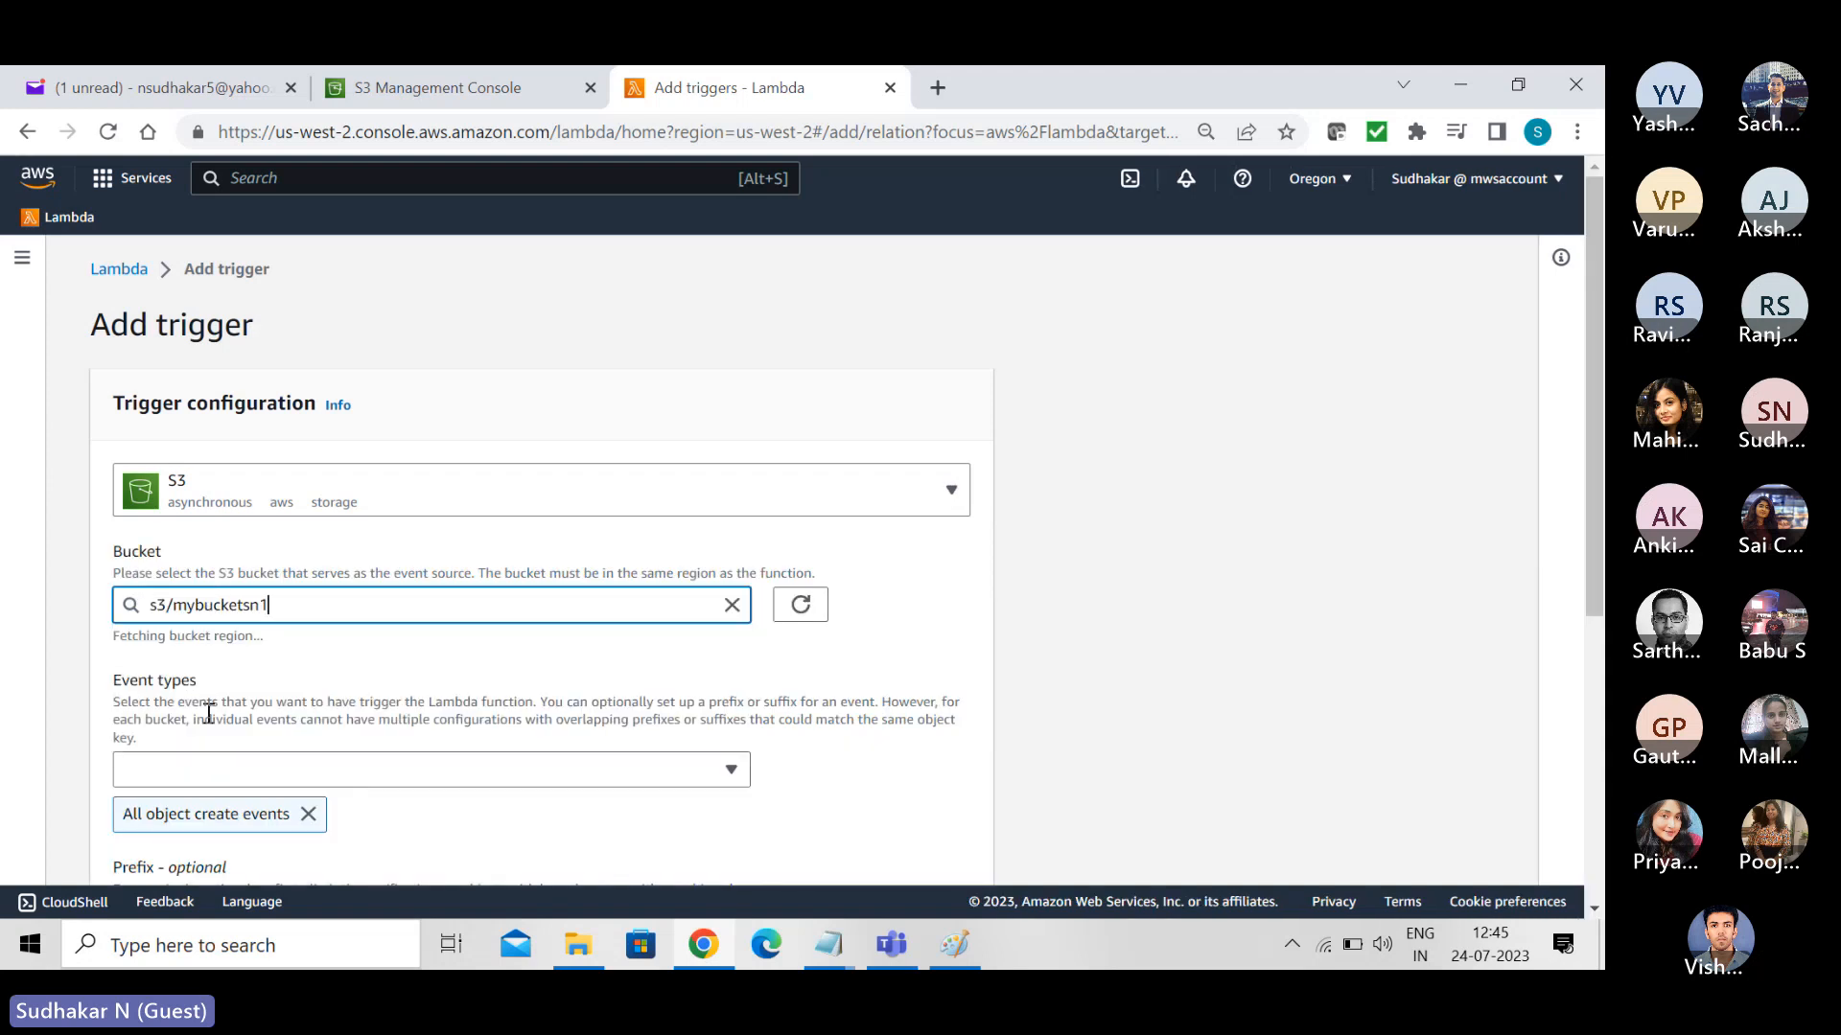
# - Set the trigger's event types to PUT only, deselecting All object create events
pyautogui.click(211, 771)
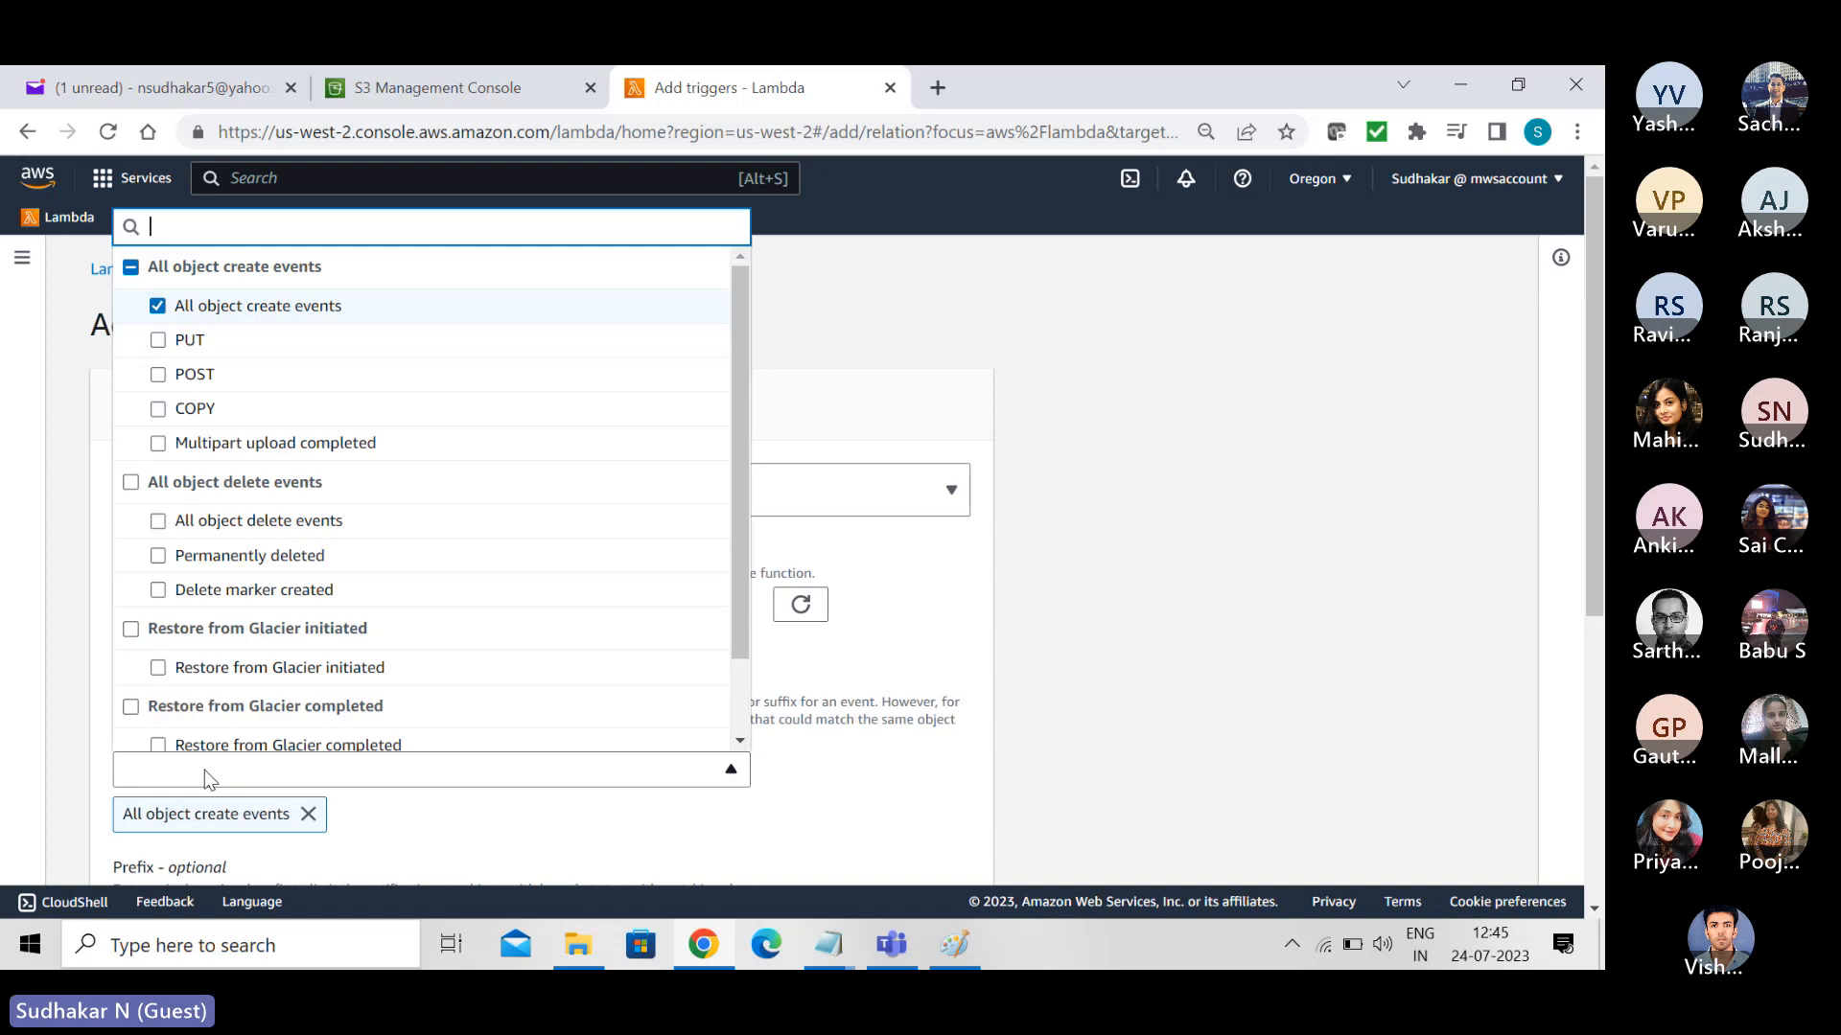
pyautogui.click(209, 347)
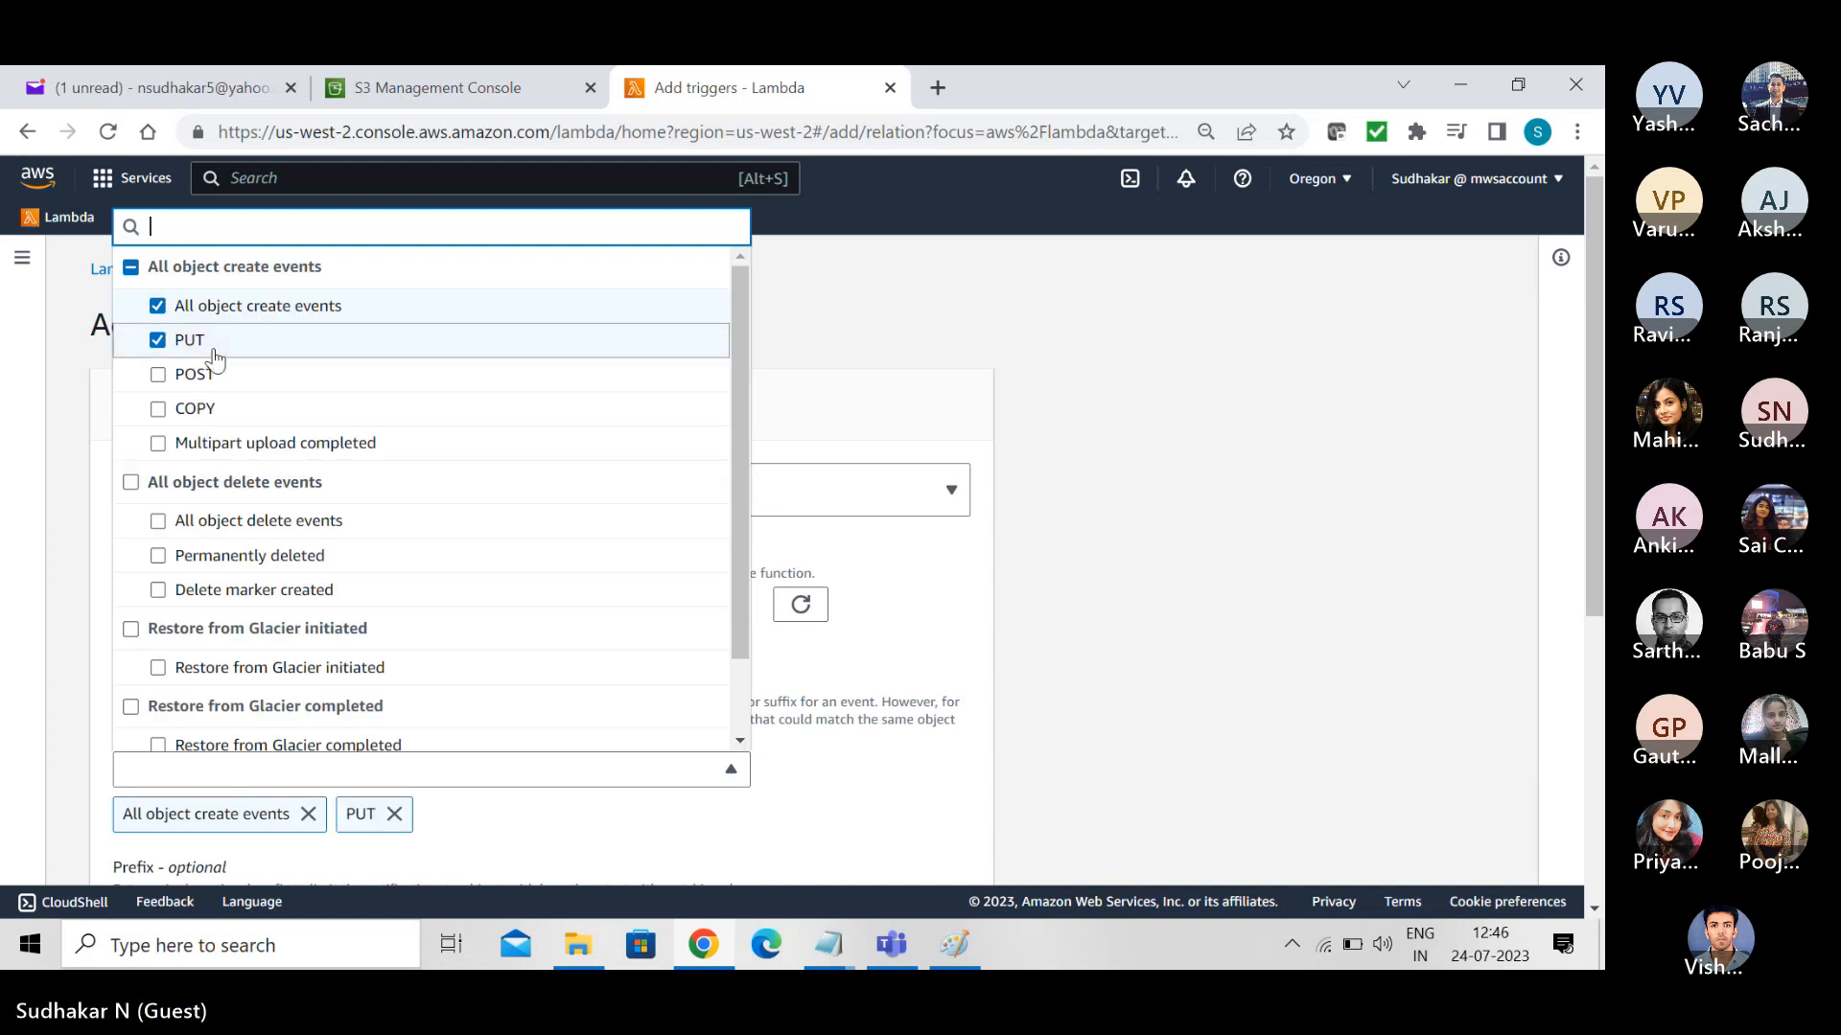
pyautogui.click(158, 309)
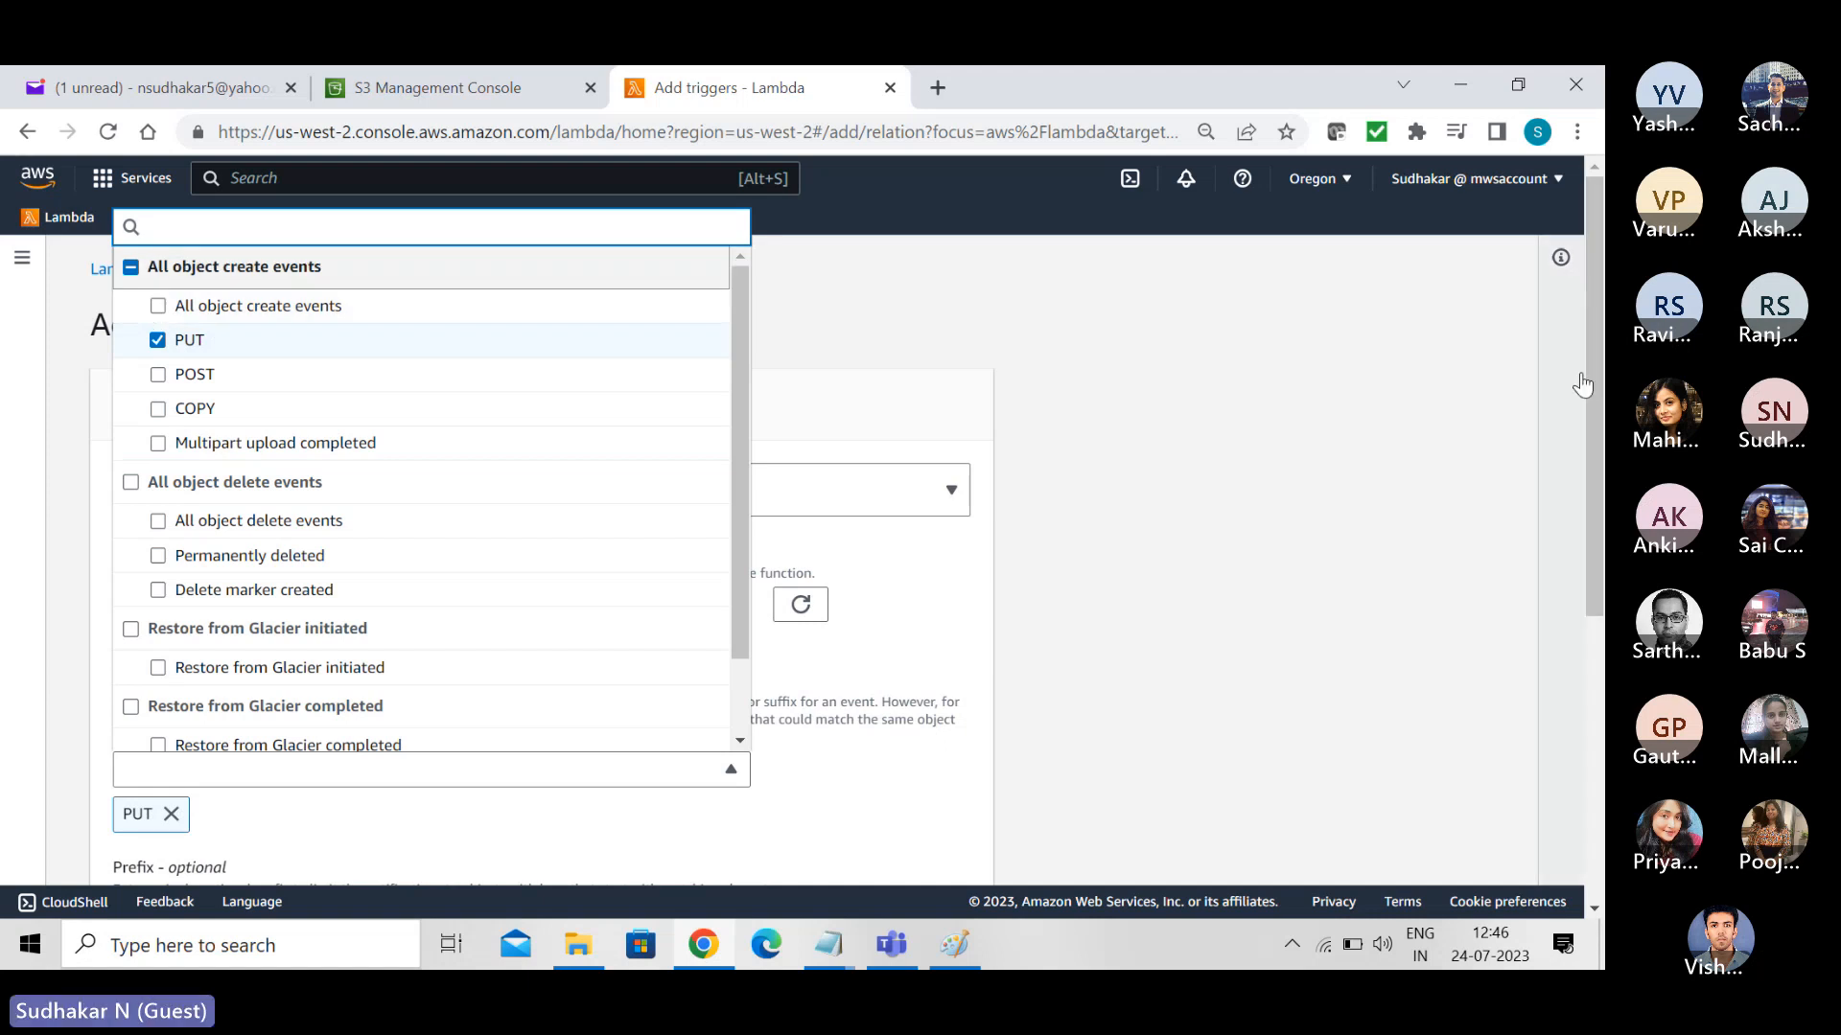
pyautogui.scroll(-4, 1597, 380)
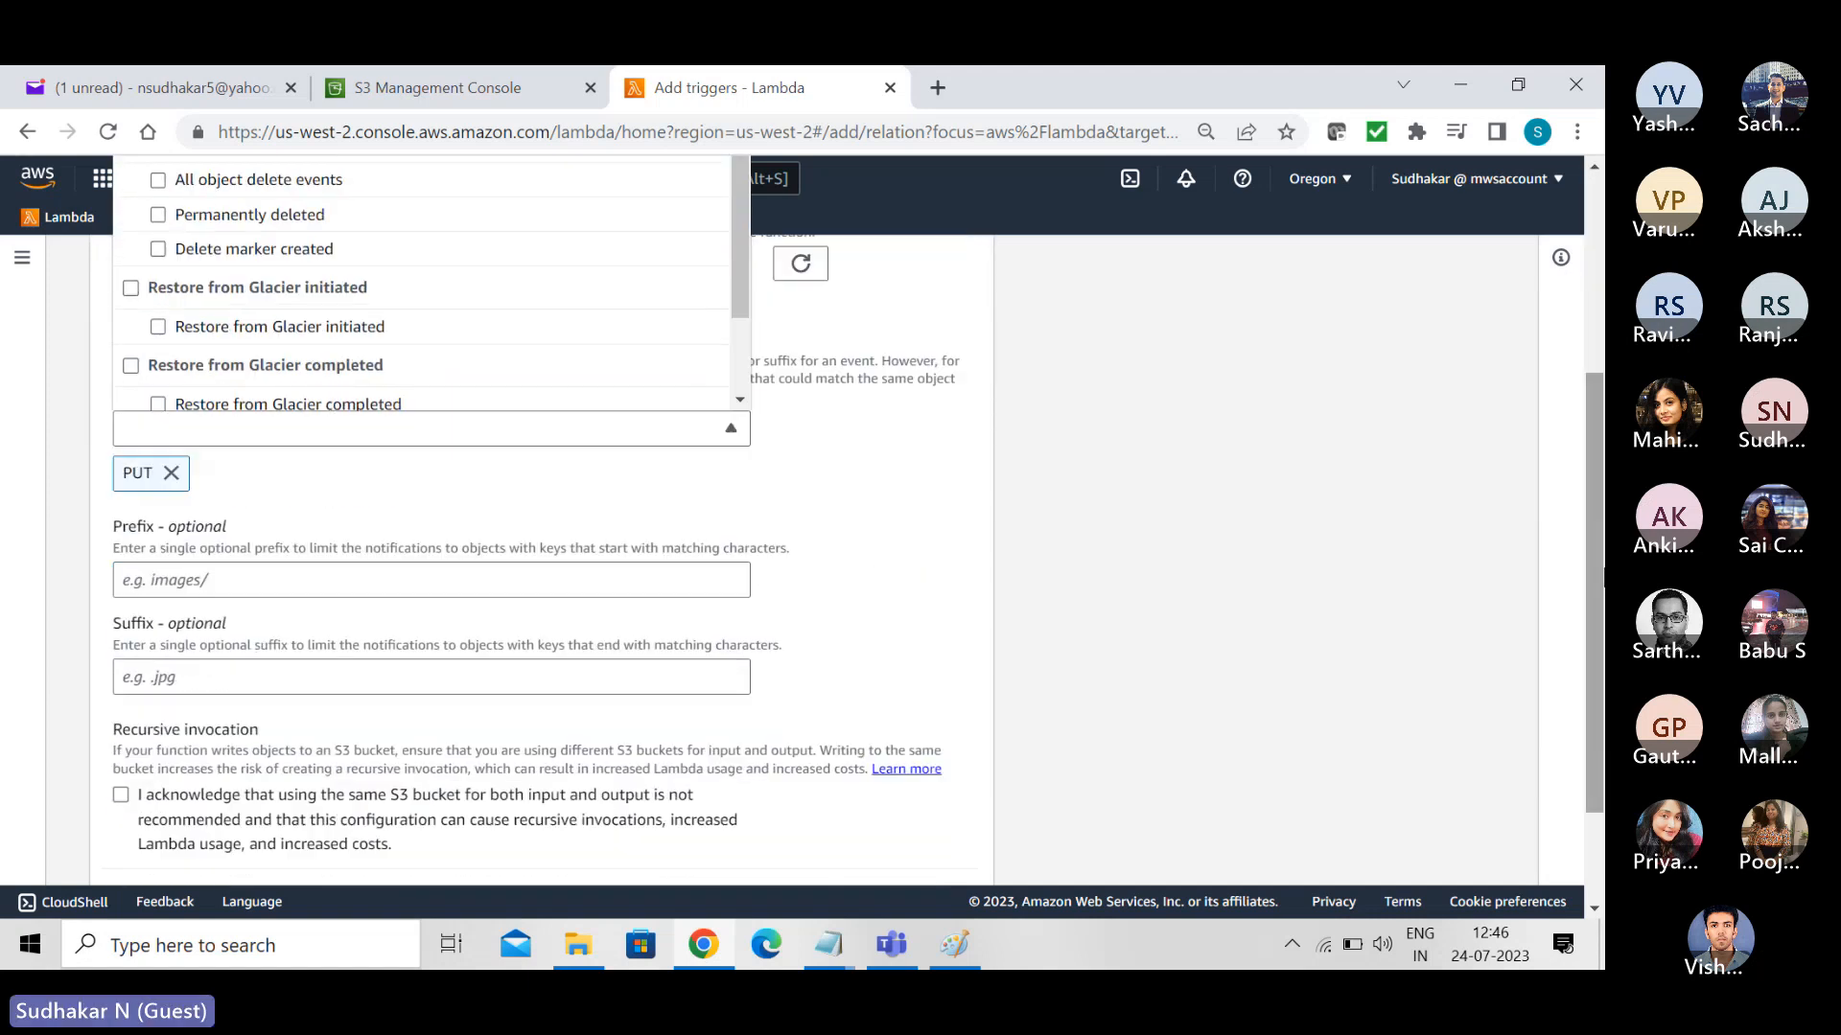
pyautogui.click(1147, 447)
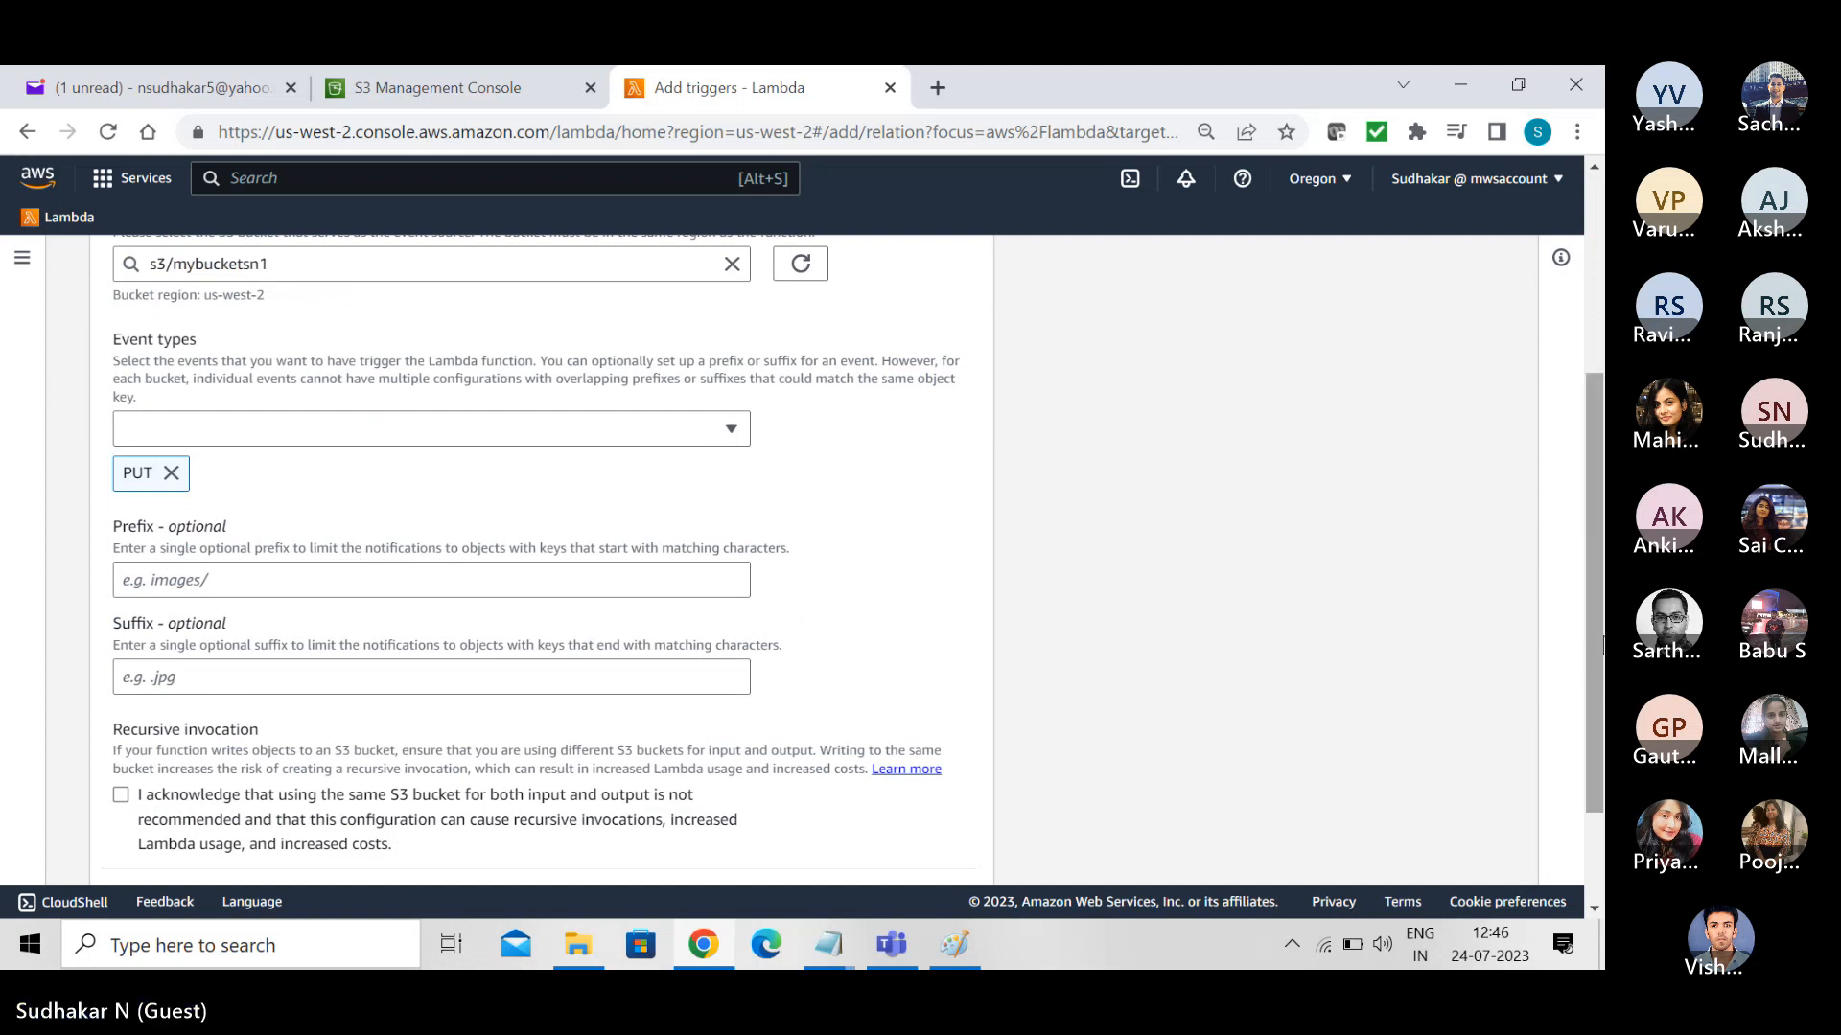
# - Acknowledge the recursive invocation notice, review the trigger configuration and add the trigger
pyautogui.scroll(-2, 1602, 647)
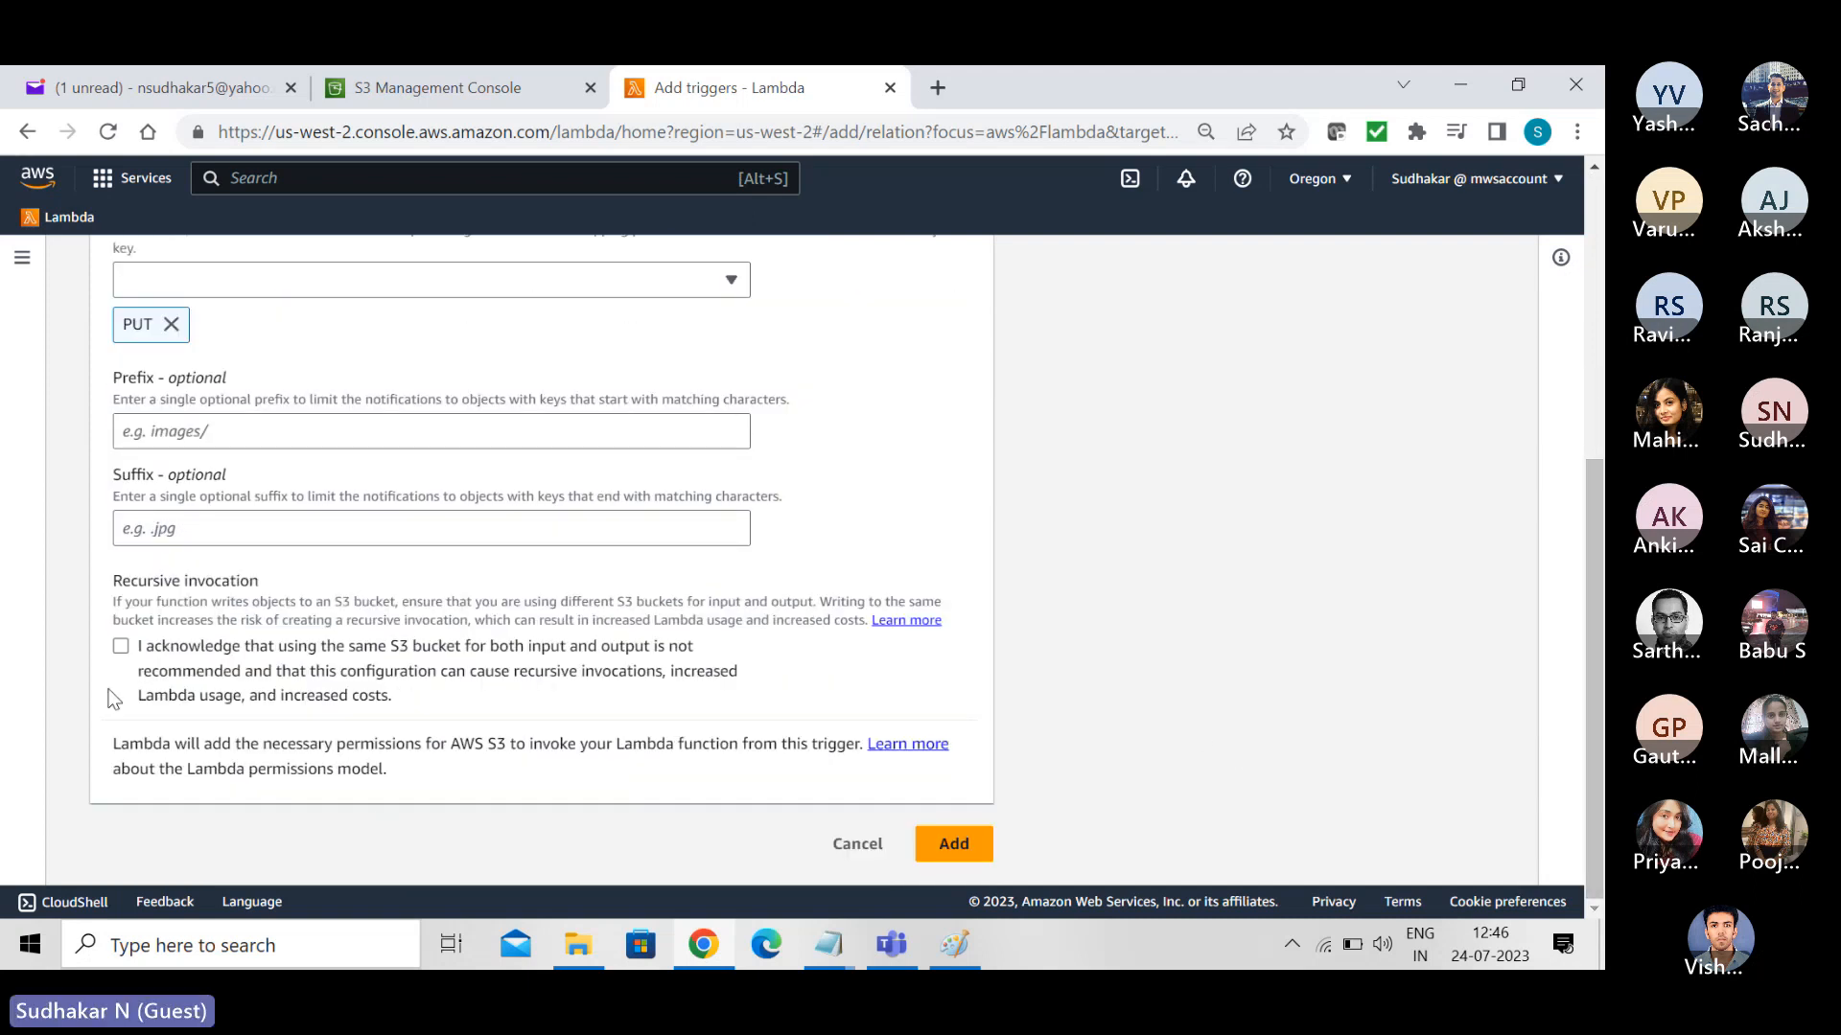
pyautogui.click(123, 650)
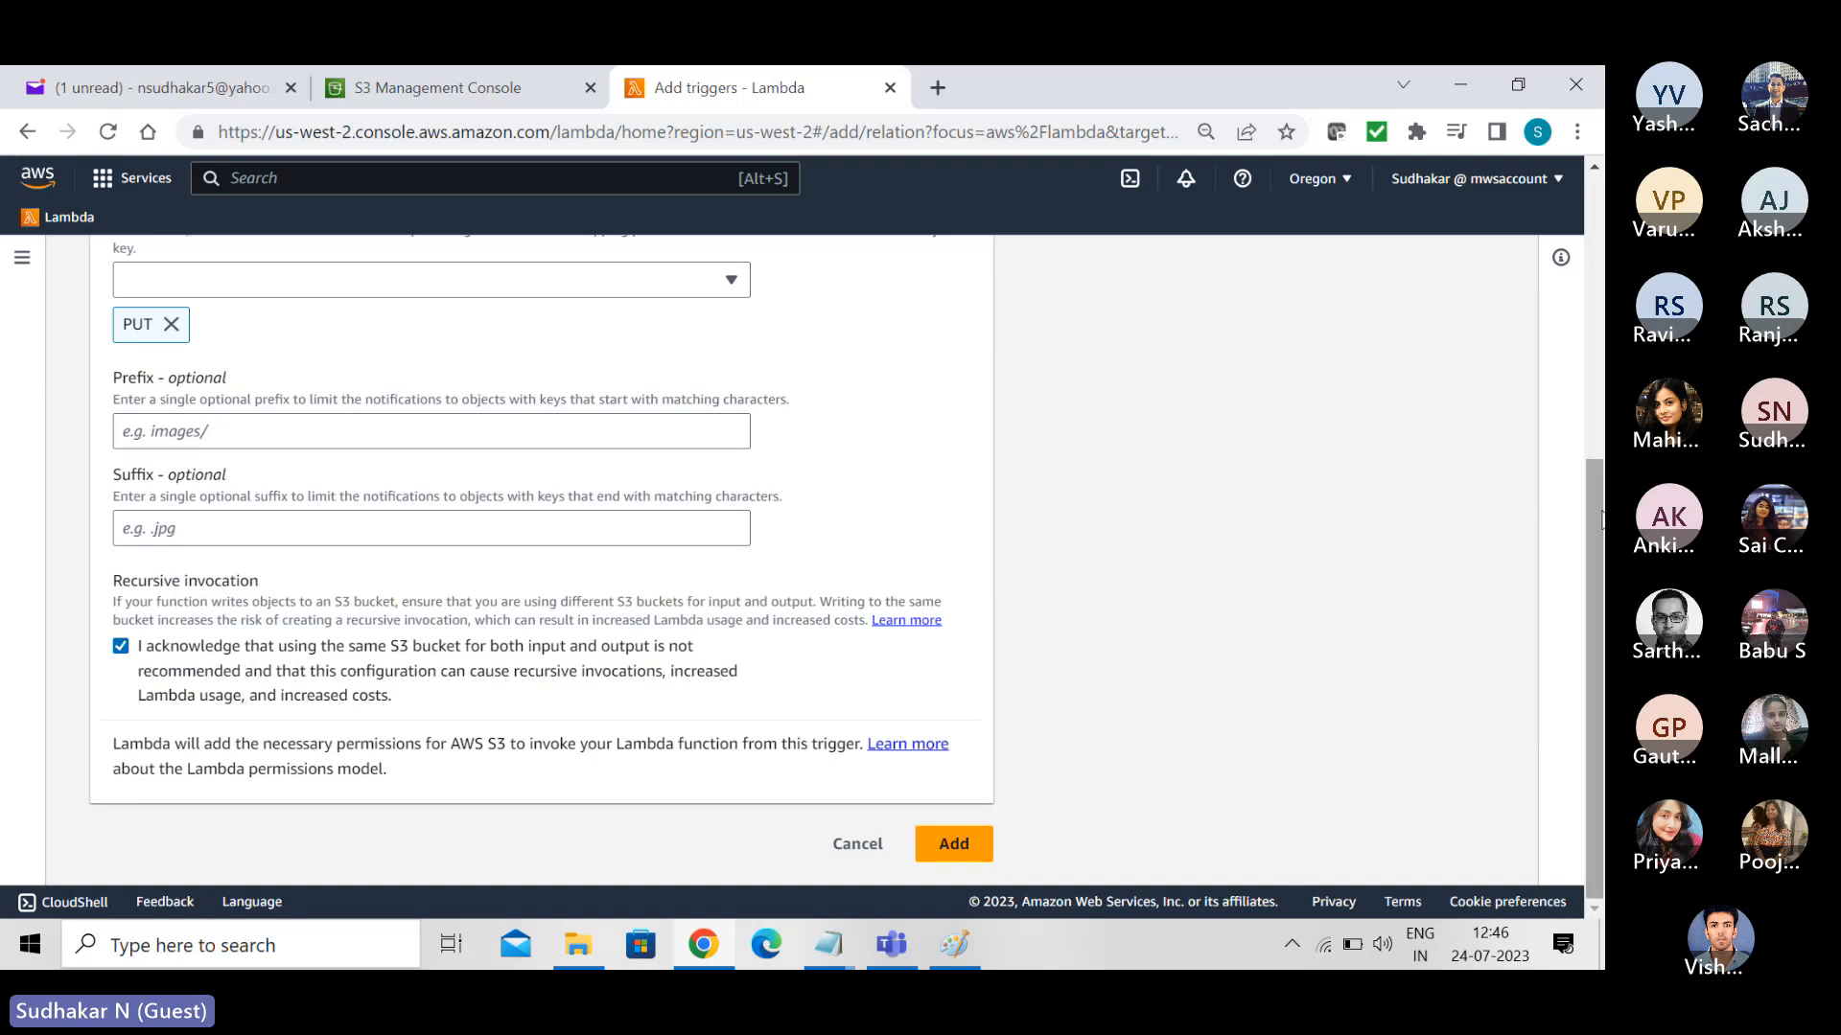
pyautogui.moveTo(1599, 518); pyautogui.dragTo(1560, 186)
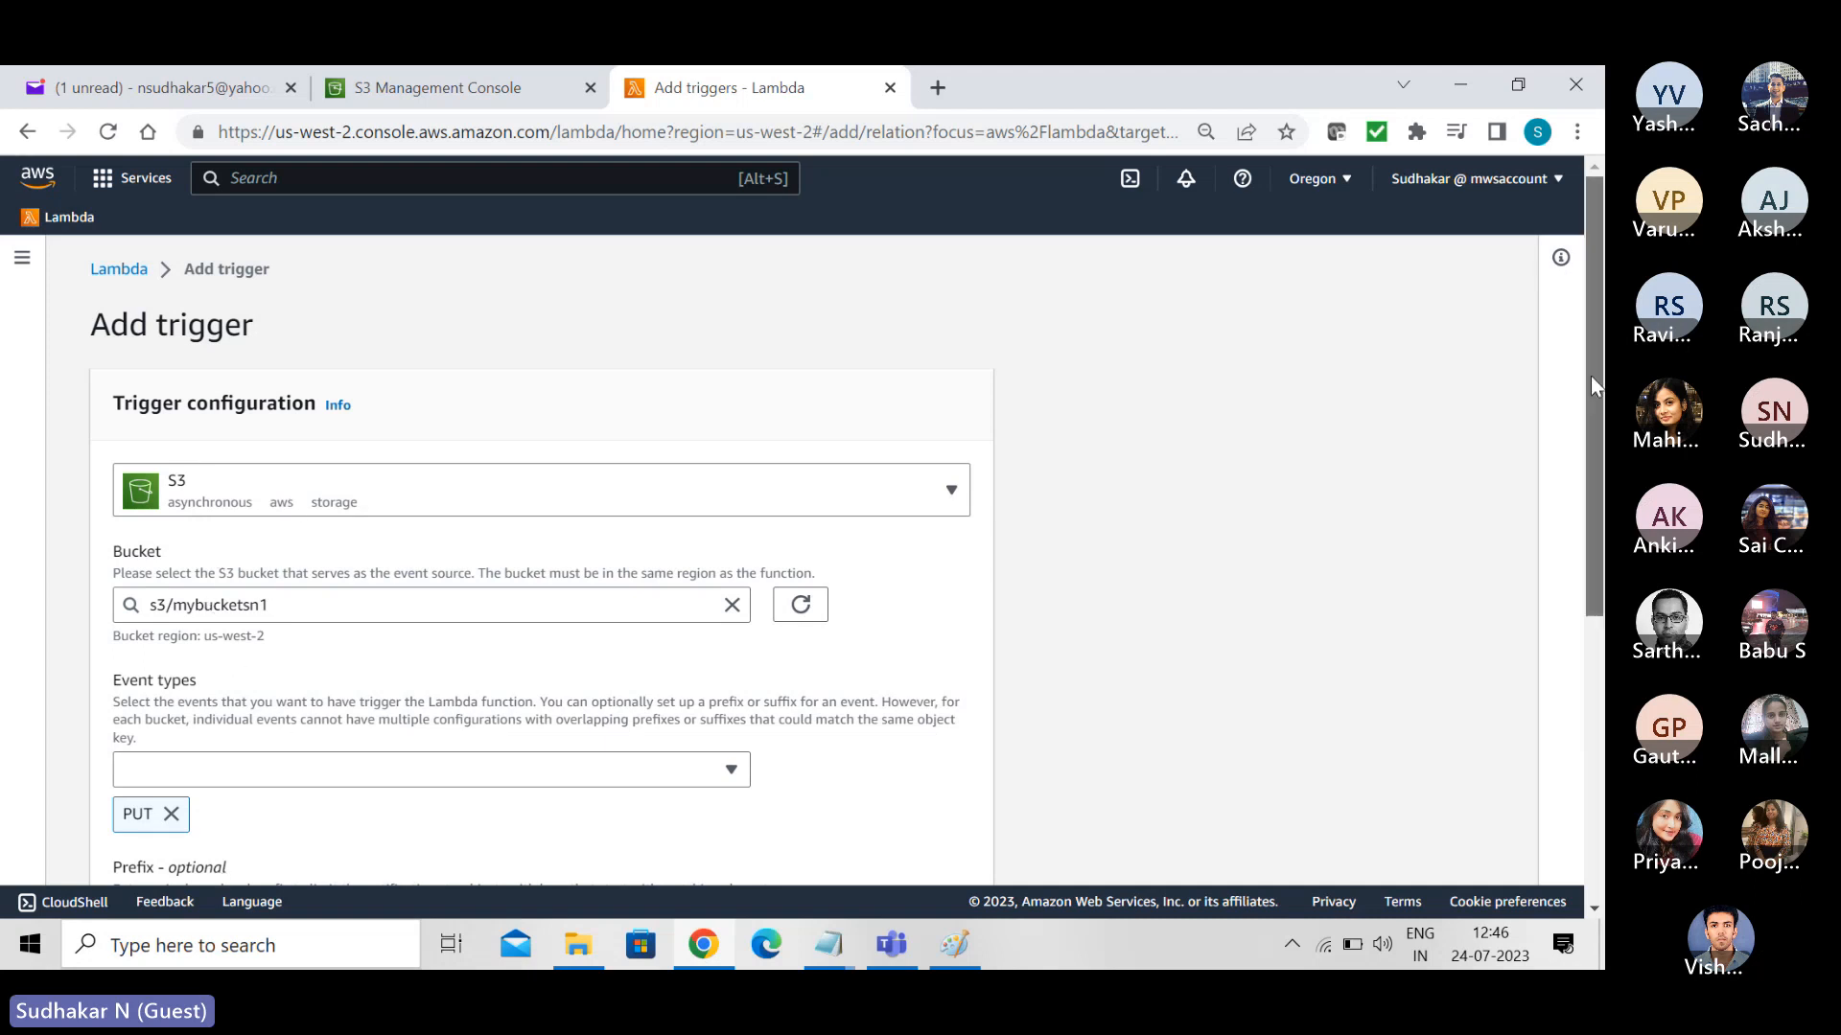
pyautogui.moveTo(1600, 386); pyautogui.dragTo(1600, 669)
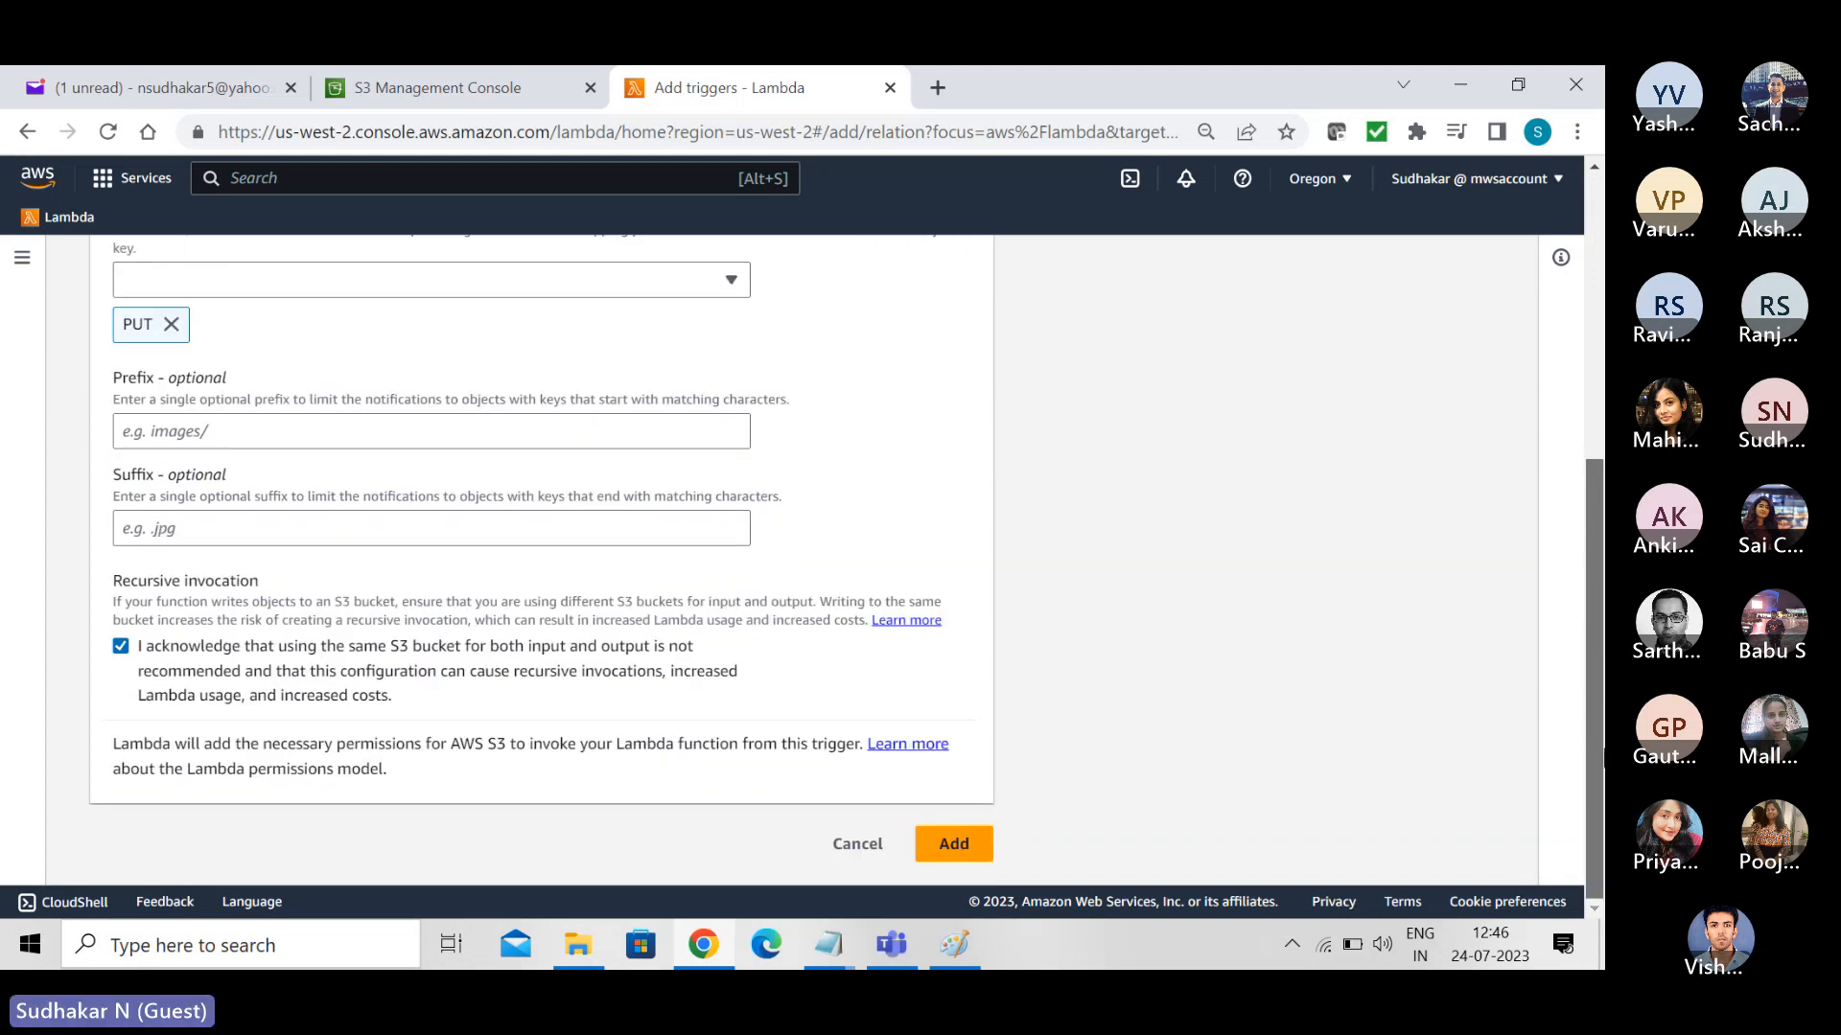
pyautogui.click(960, 848)
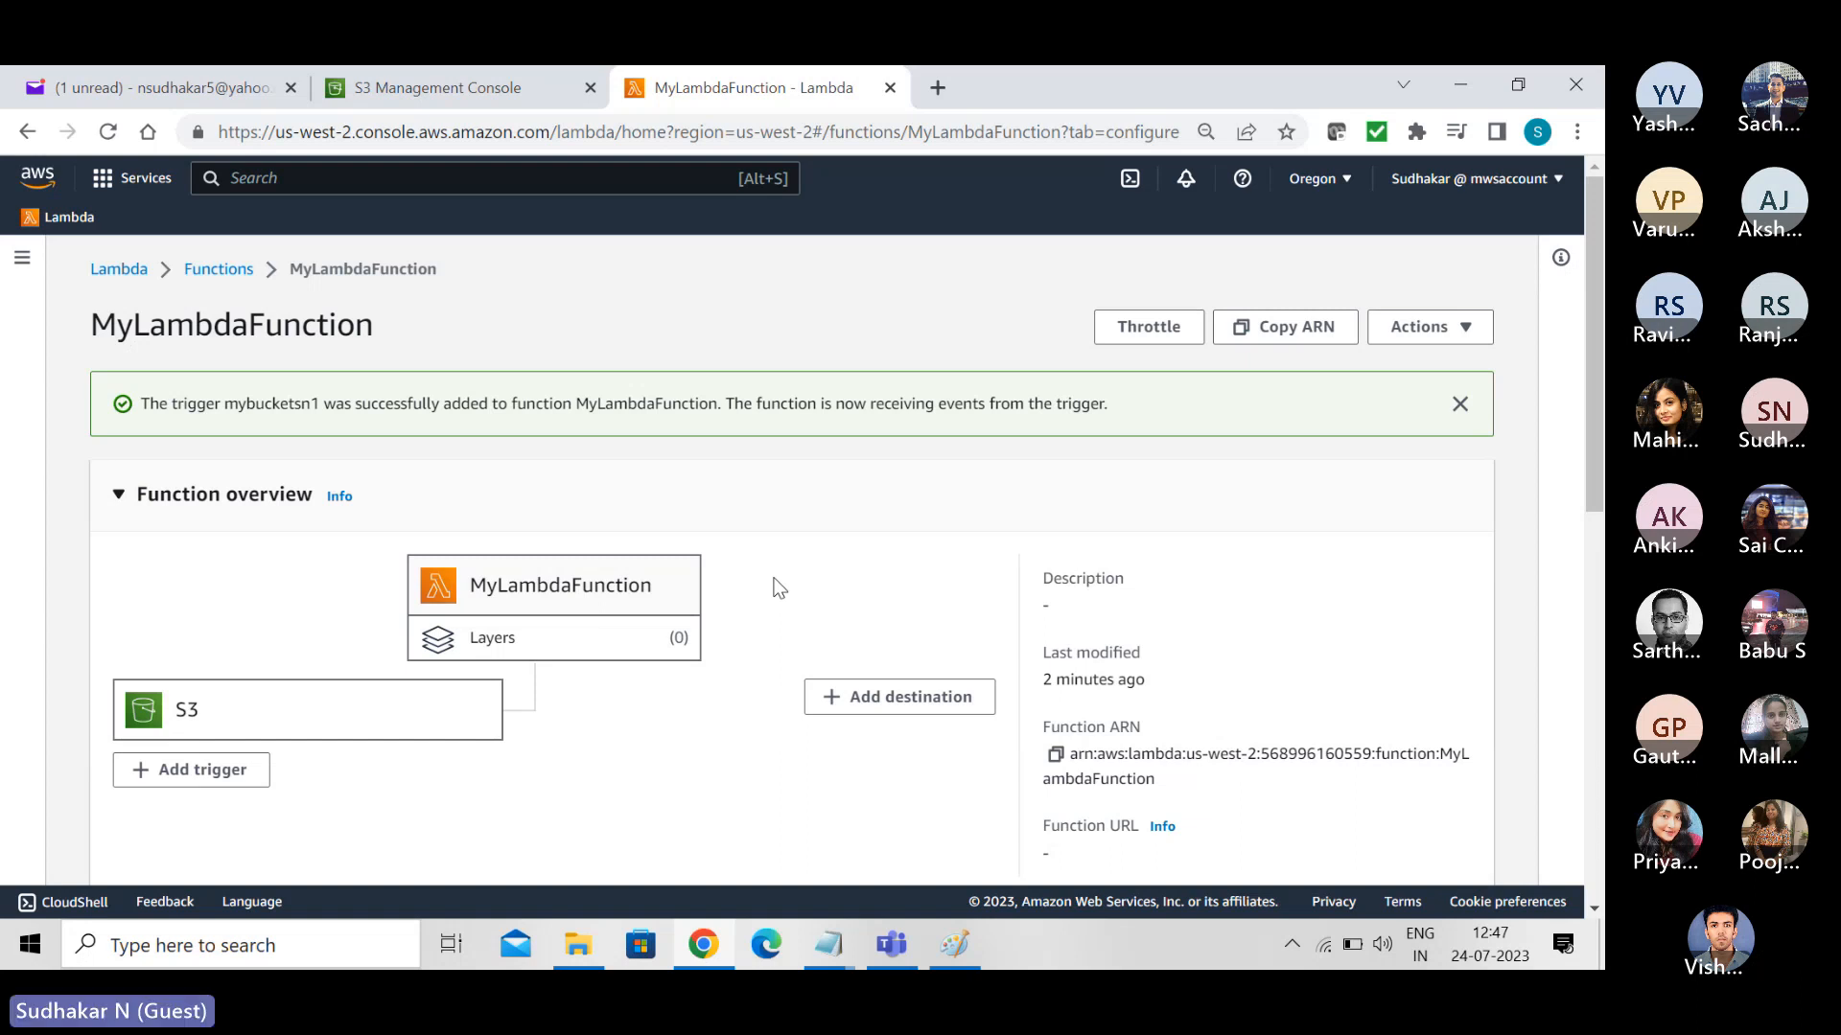
# - Switch to the S3 console and open the source bucket mybucketsn1 to view its objects
pyautogui.click(458, 77)
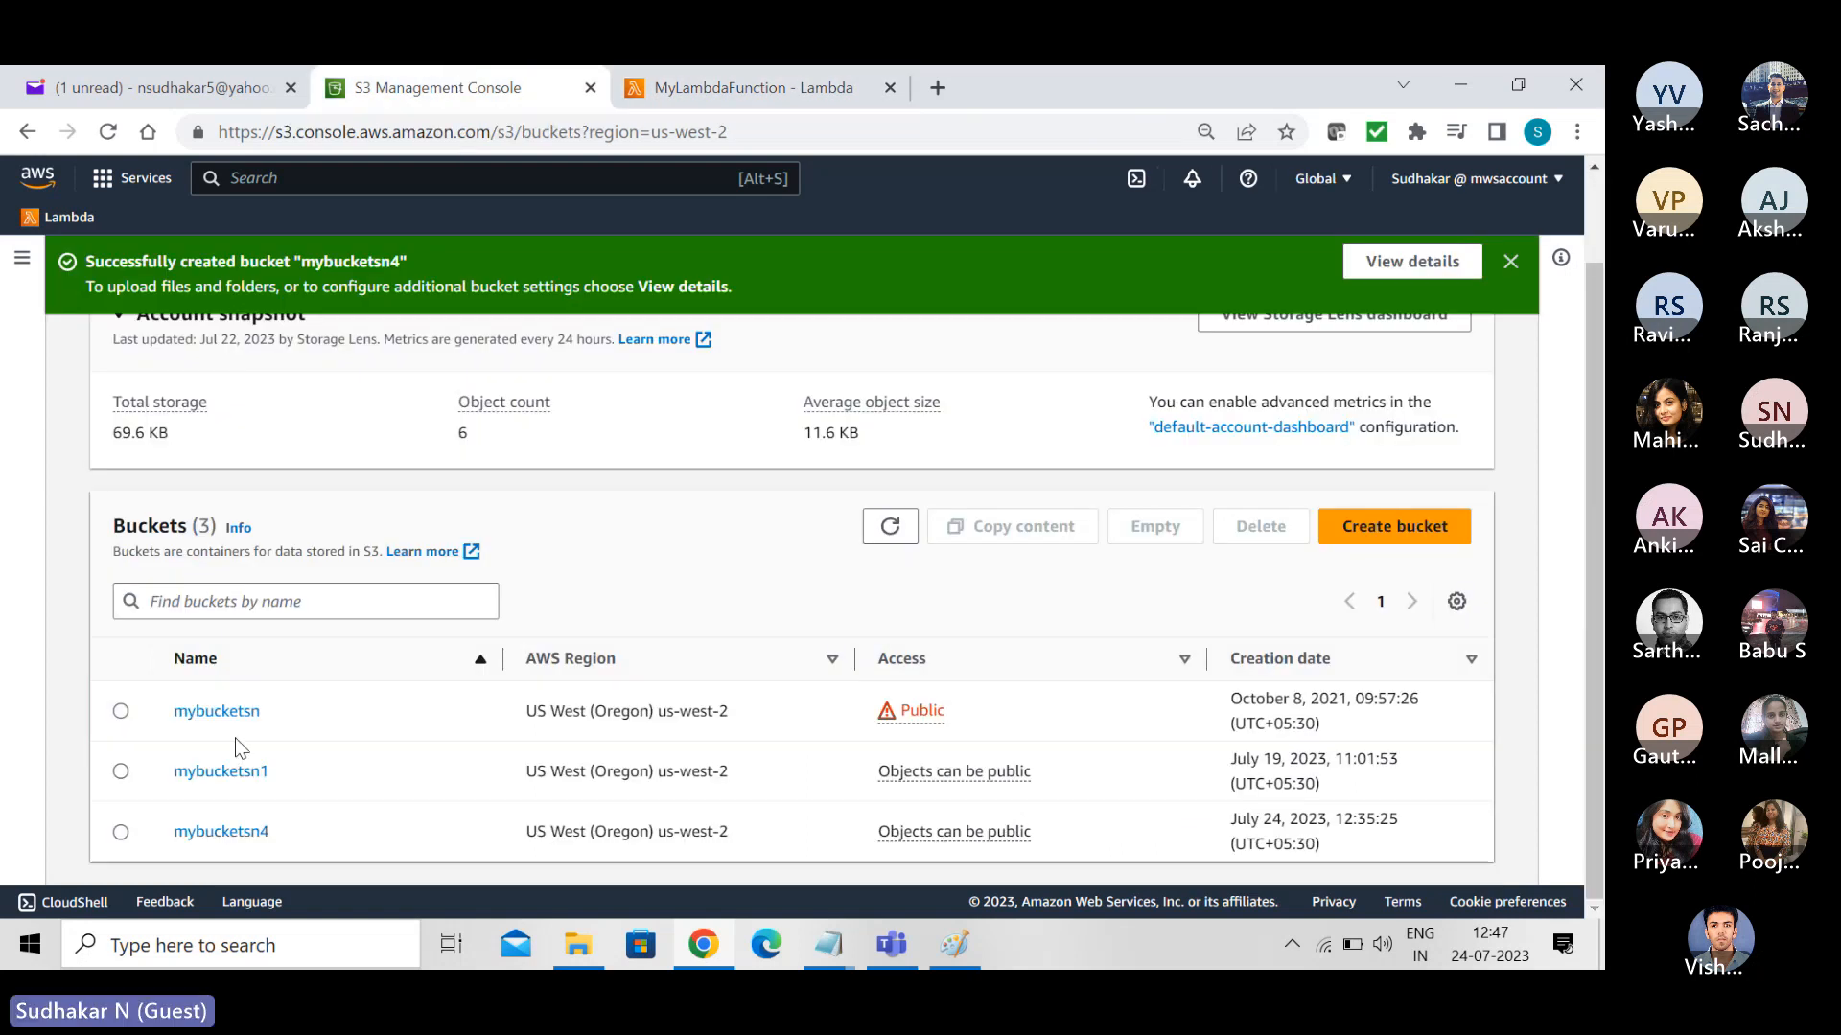
pyautogui.click(204, 773)
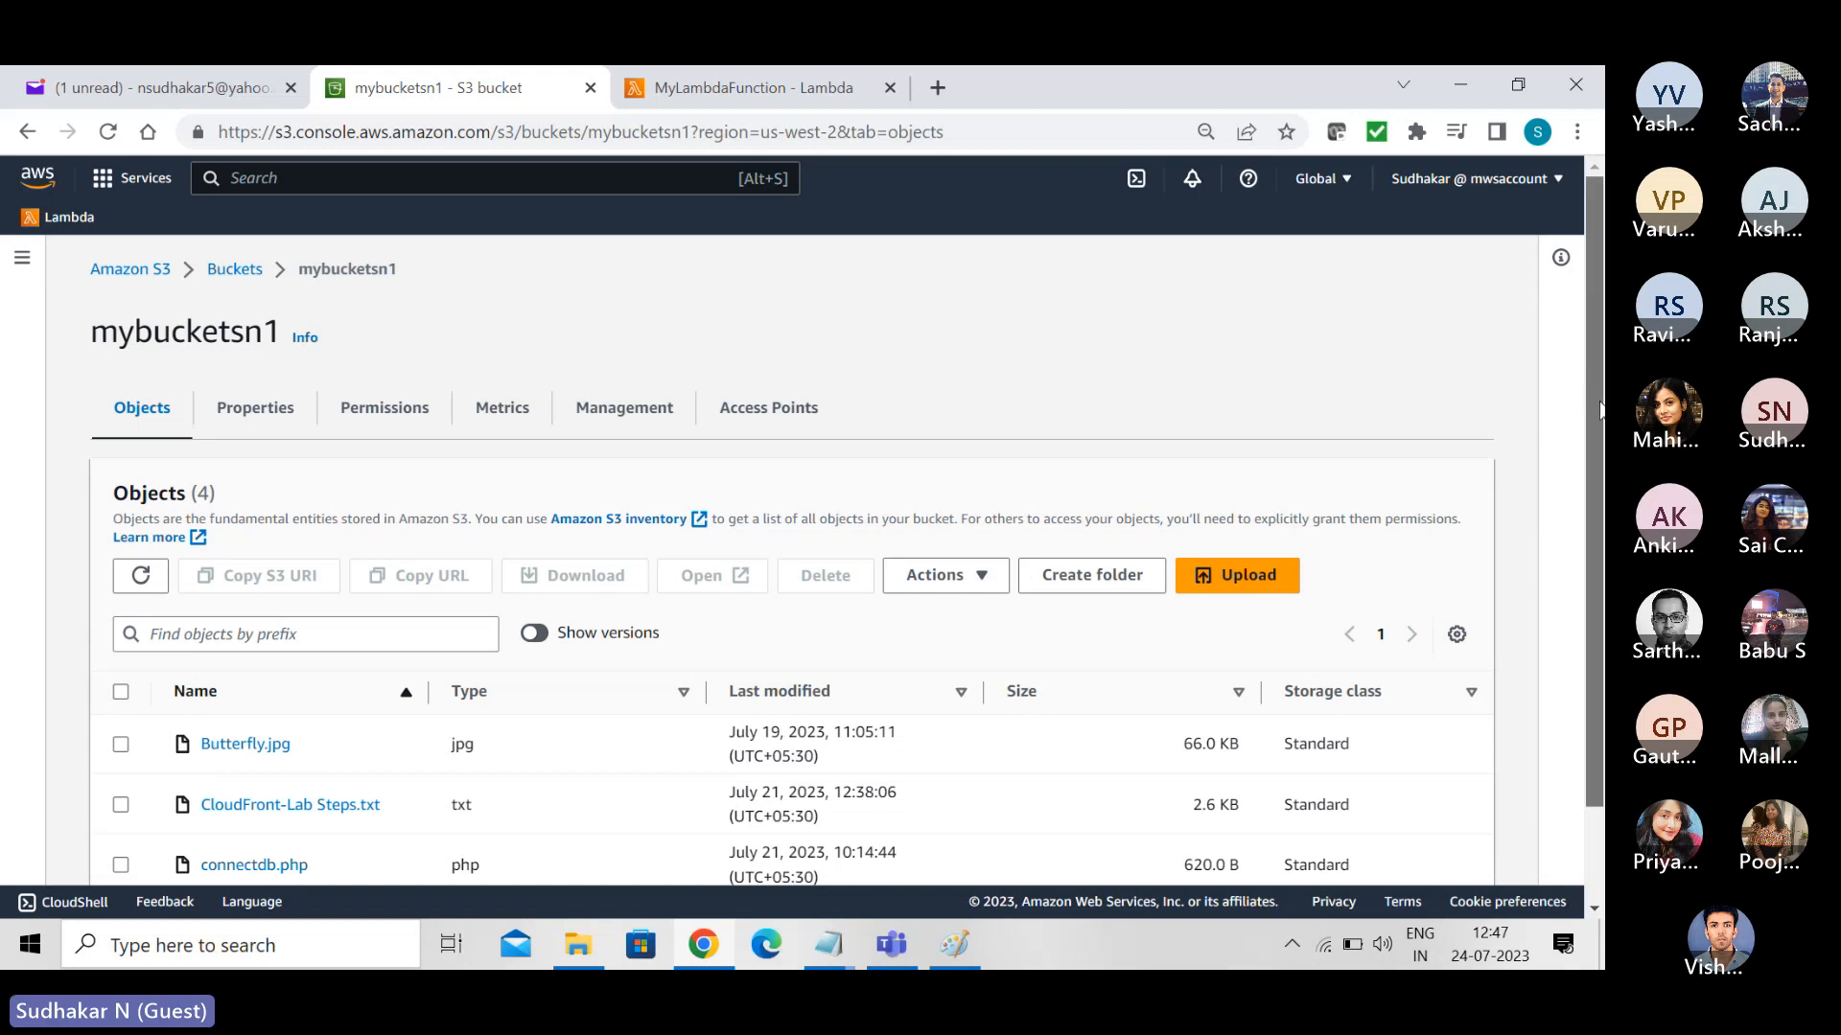
pyautogui.scroll(-2, 959, 671)
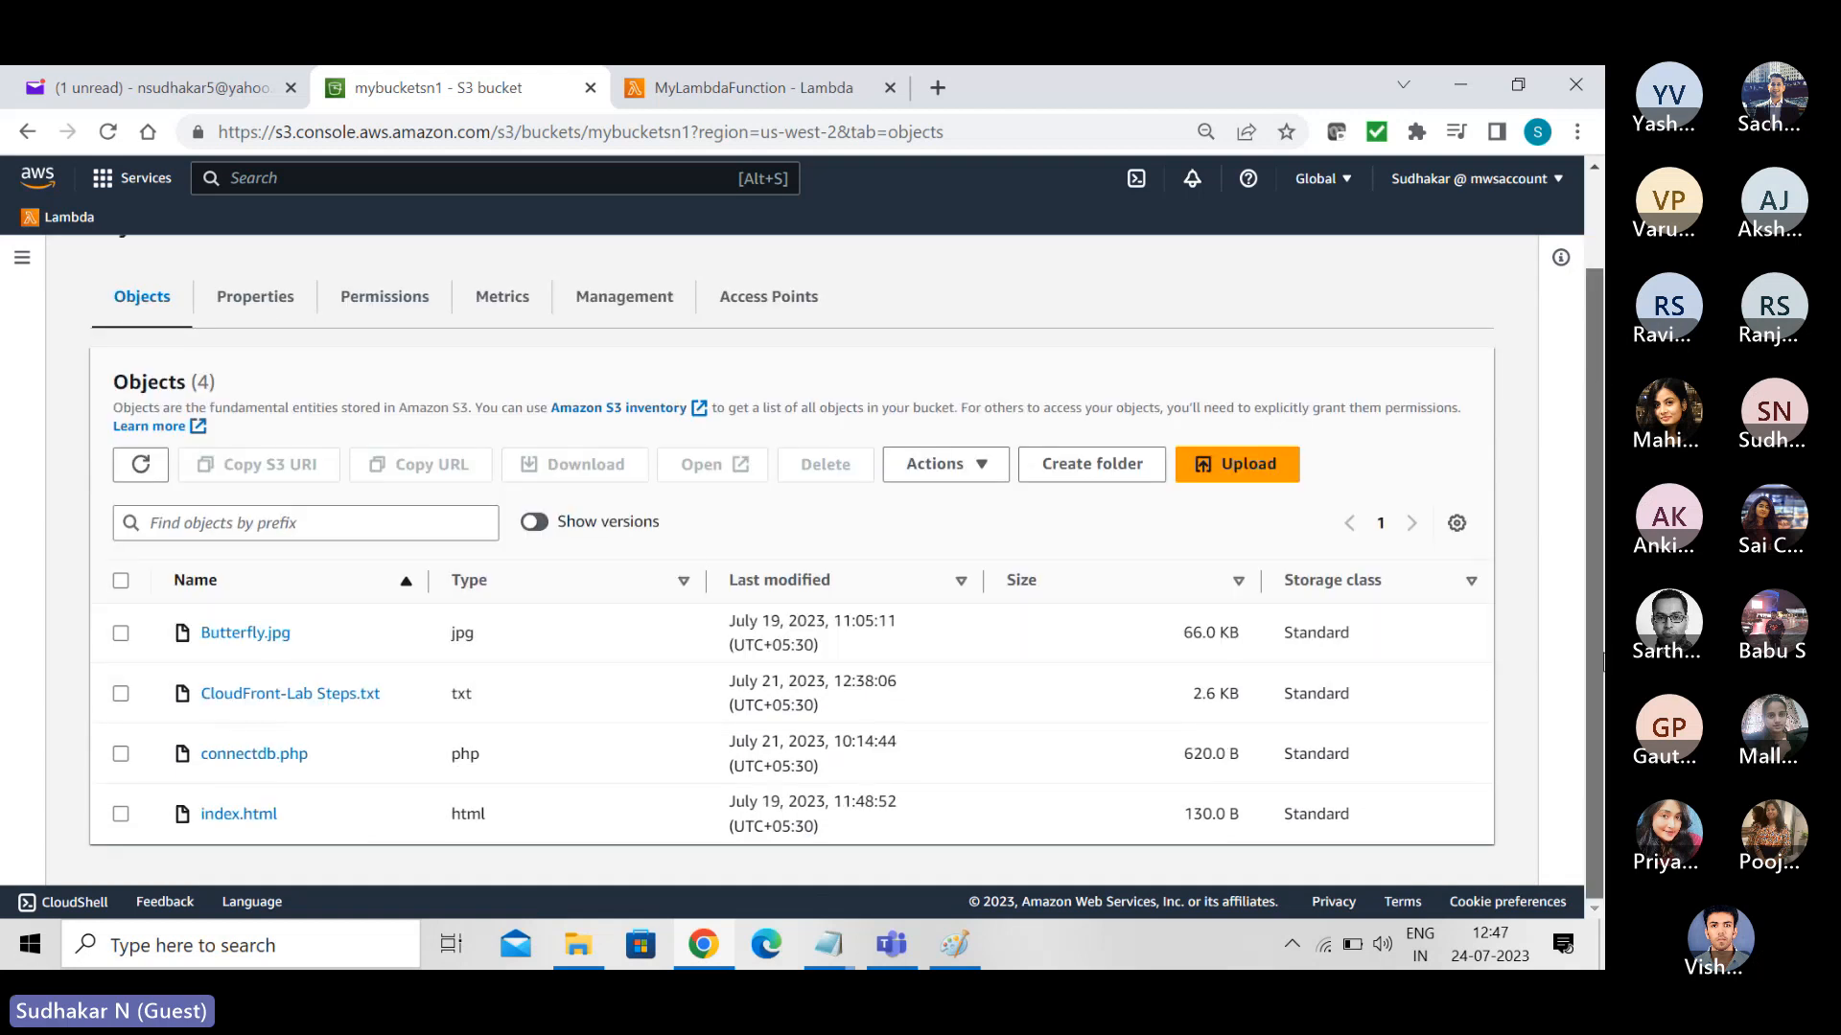
# - Delete Butterfly.jpg, CloudFront-Lab Steps.txt and connectdb.php from mybucketsn1, confirming with "delete", and close the status page
pyautogui.click(120, 695)
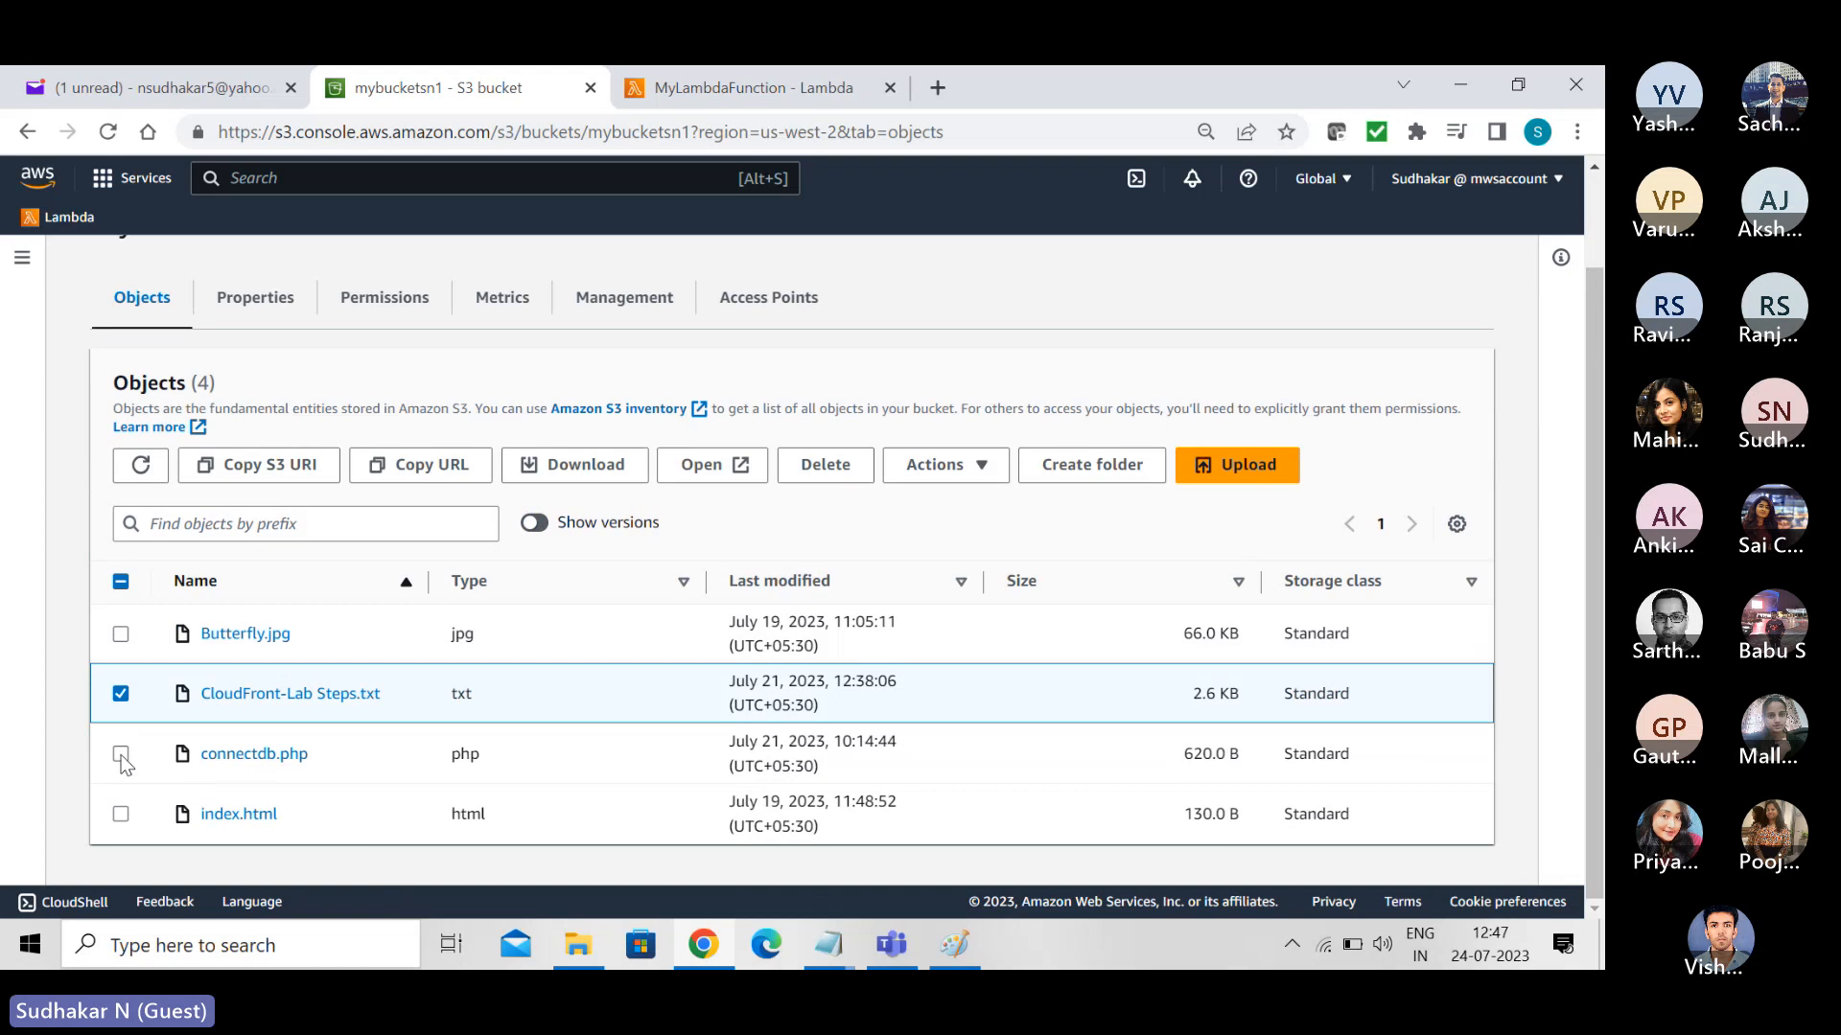
pyautogui.click(122, 756)
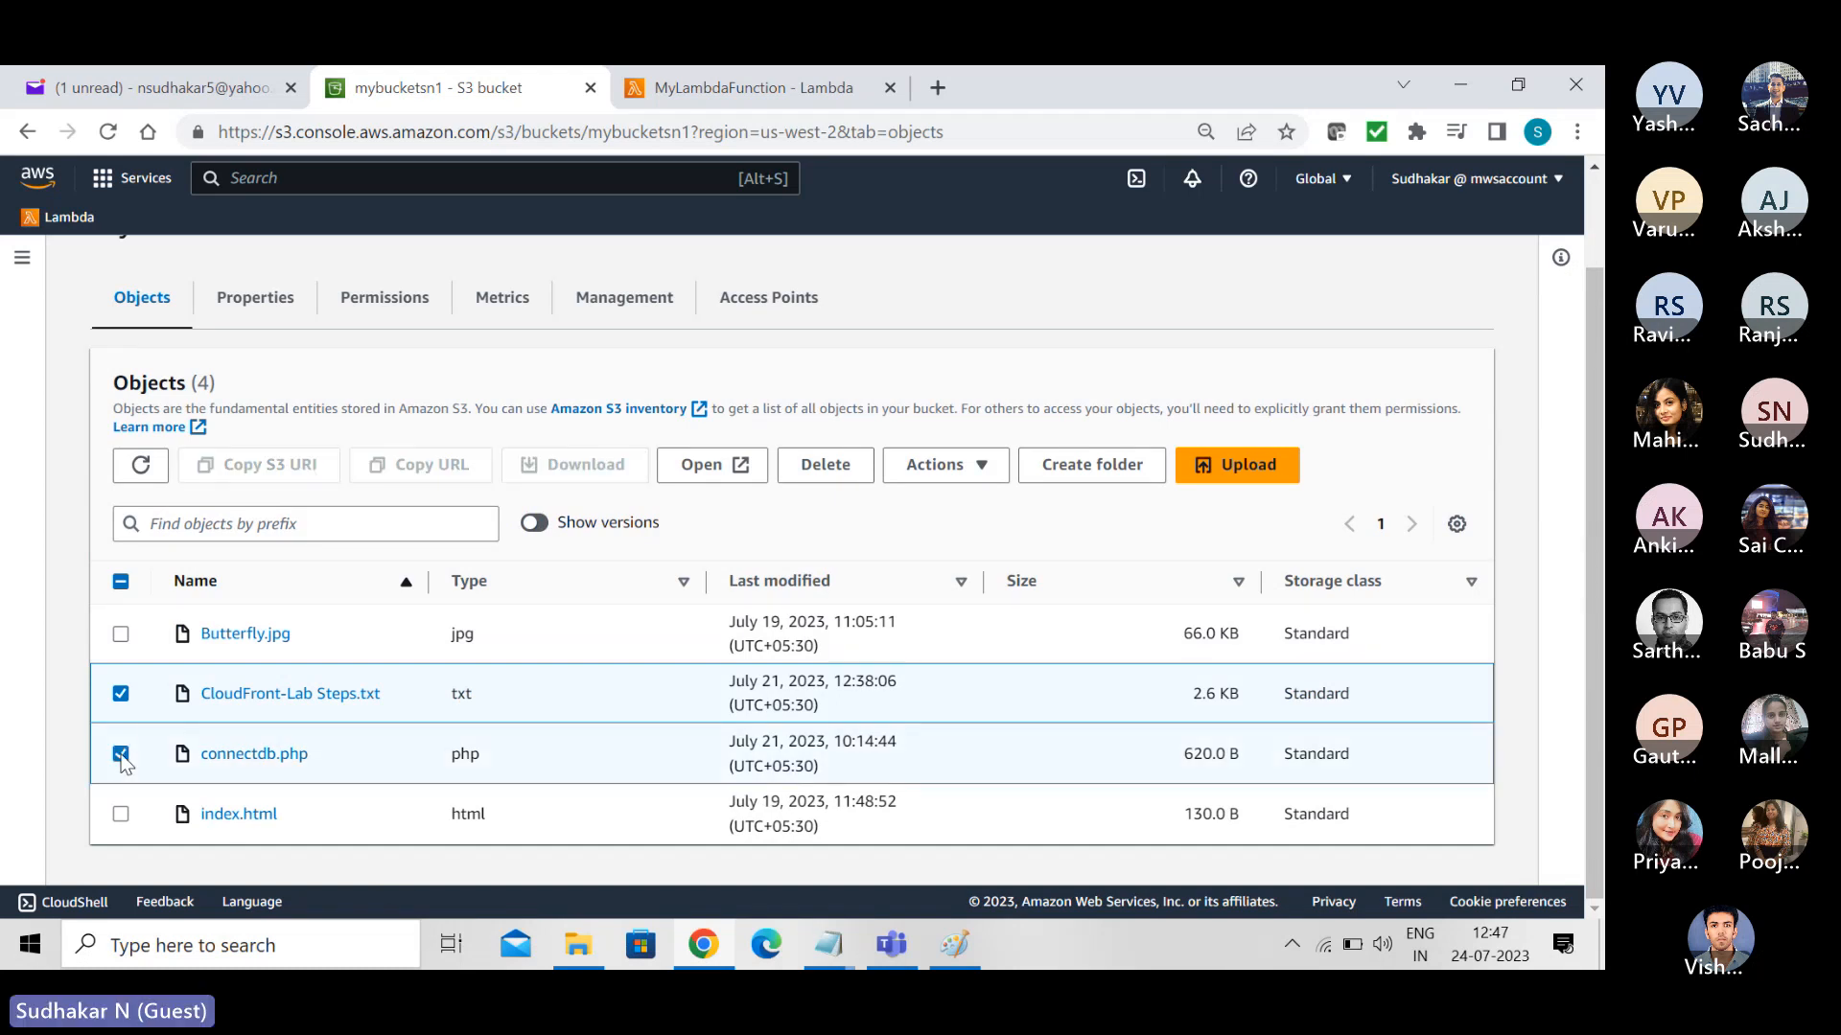
pyautogui.click(120, 634)
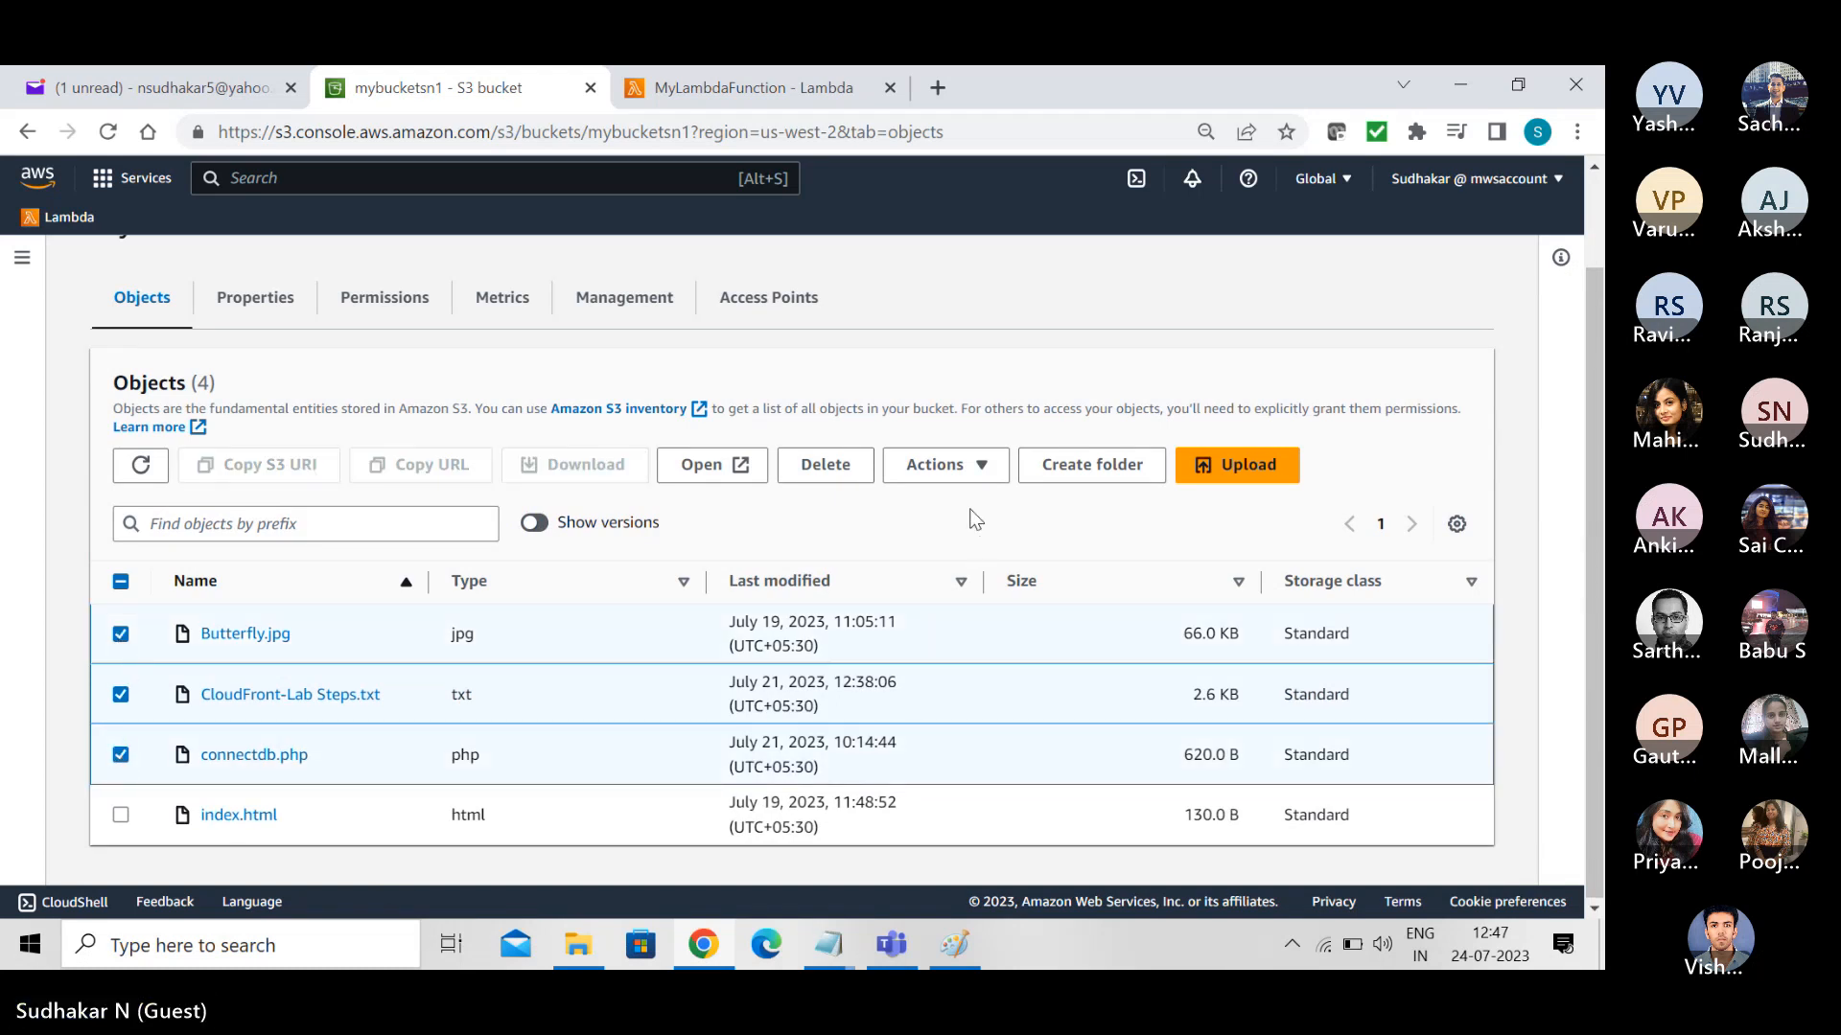
pyautogui.click(826, 466)
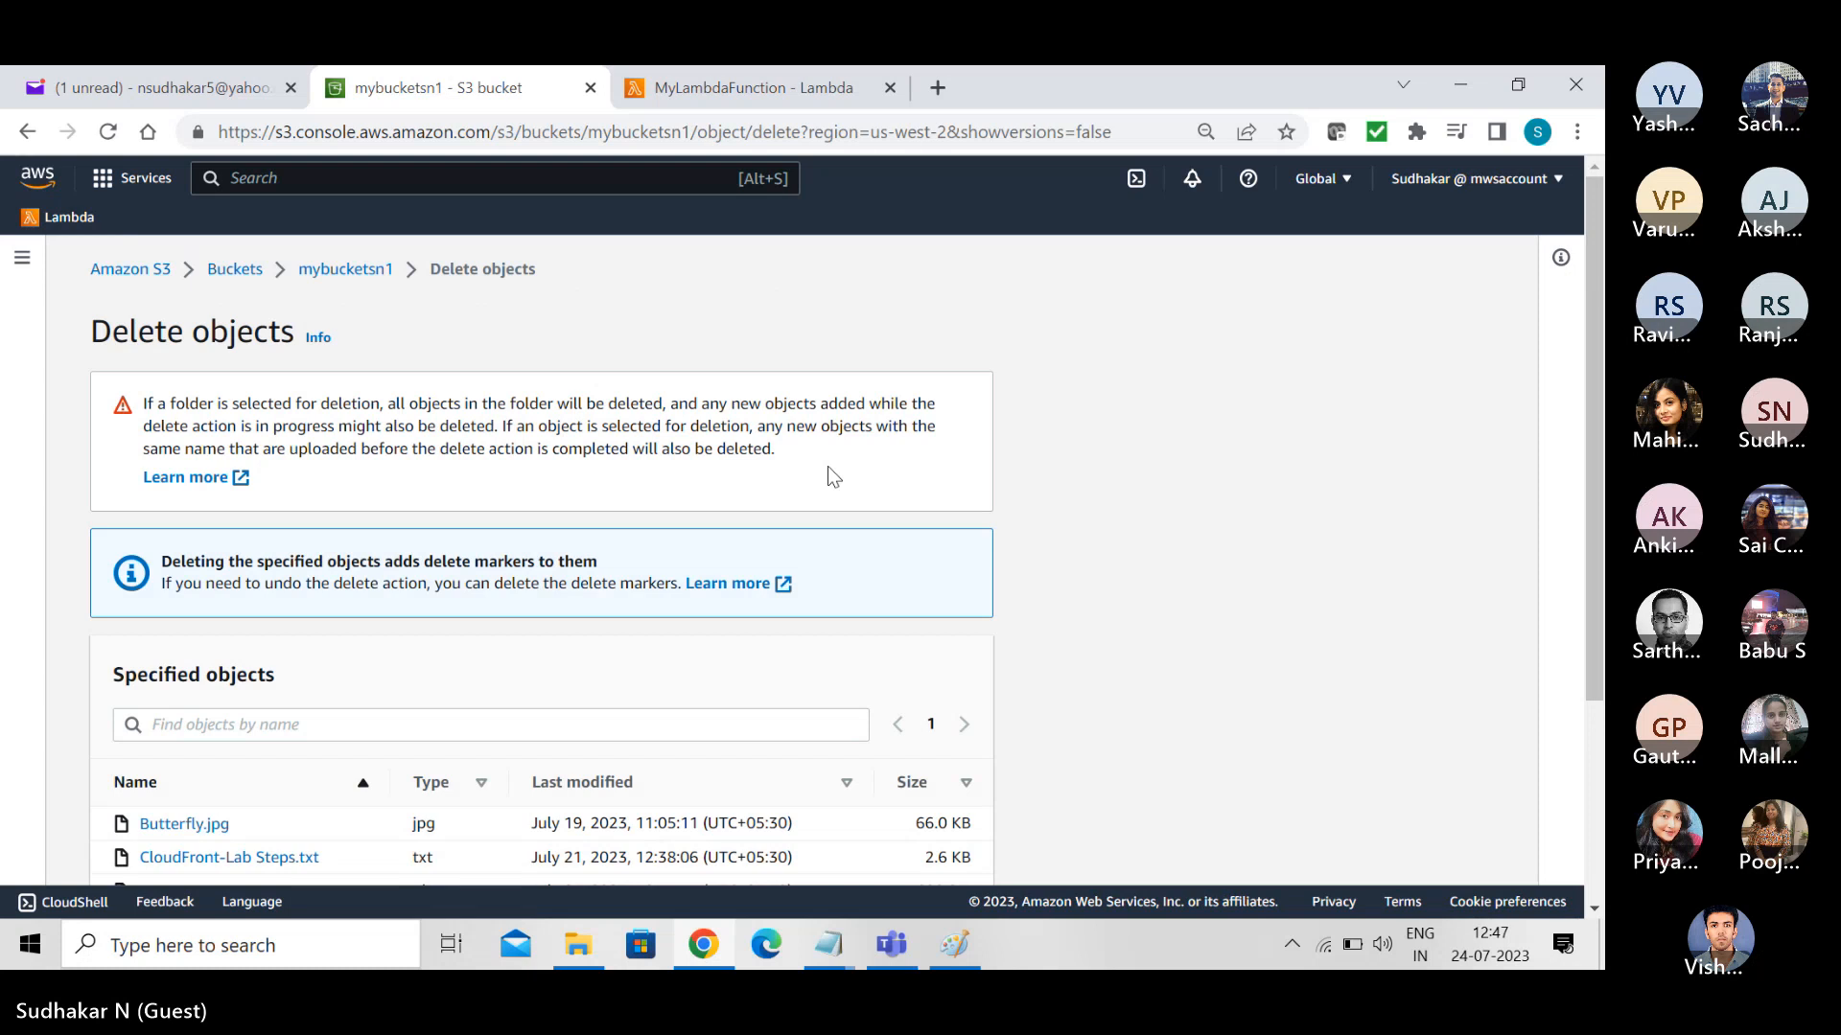
pyautogui.scroll(-3, 1593, 487)
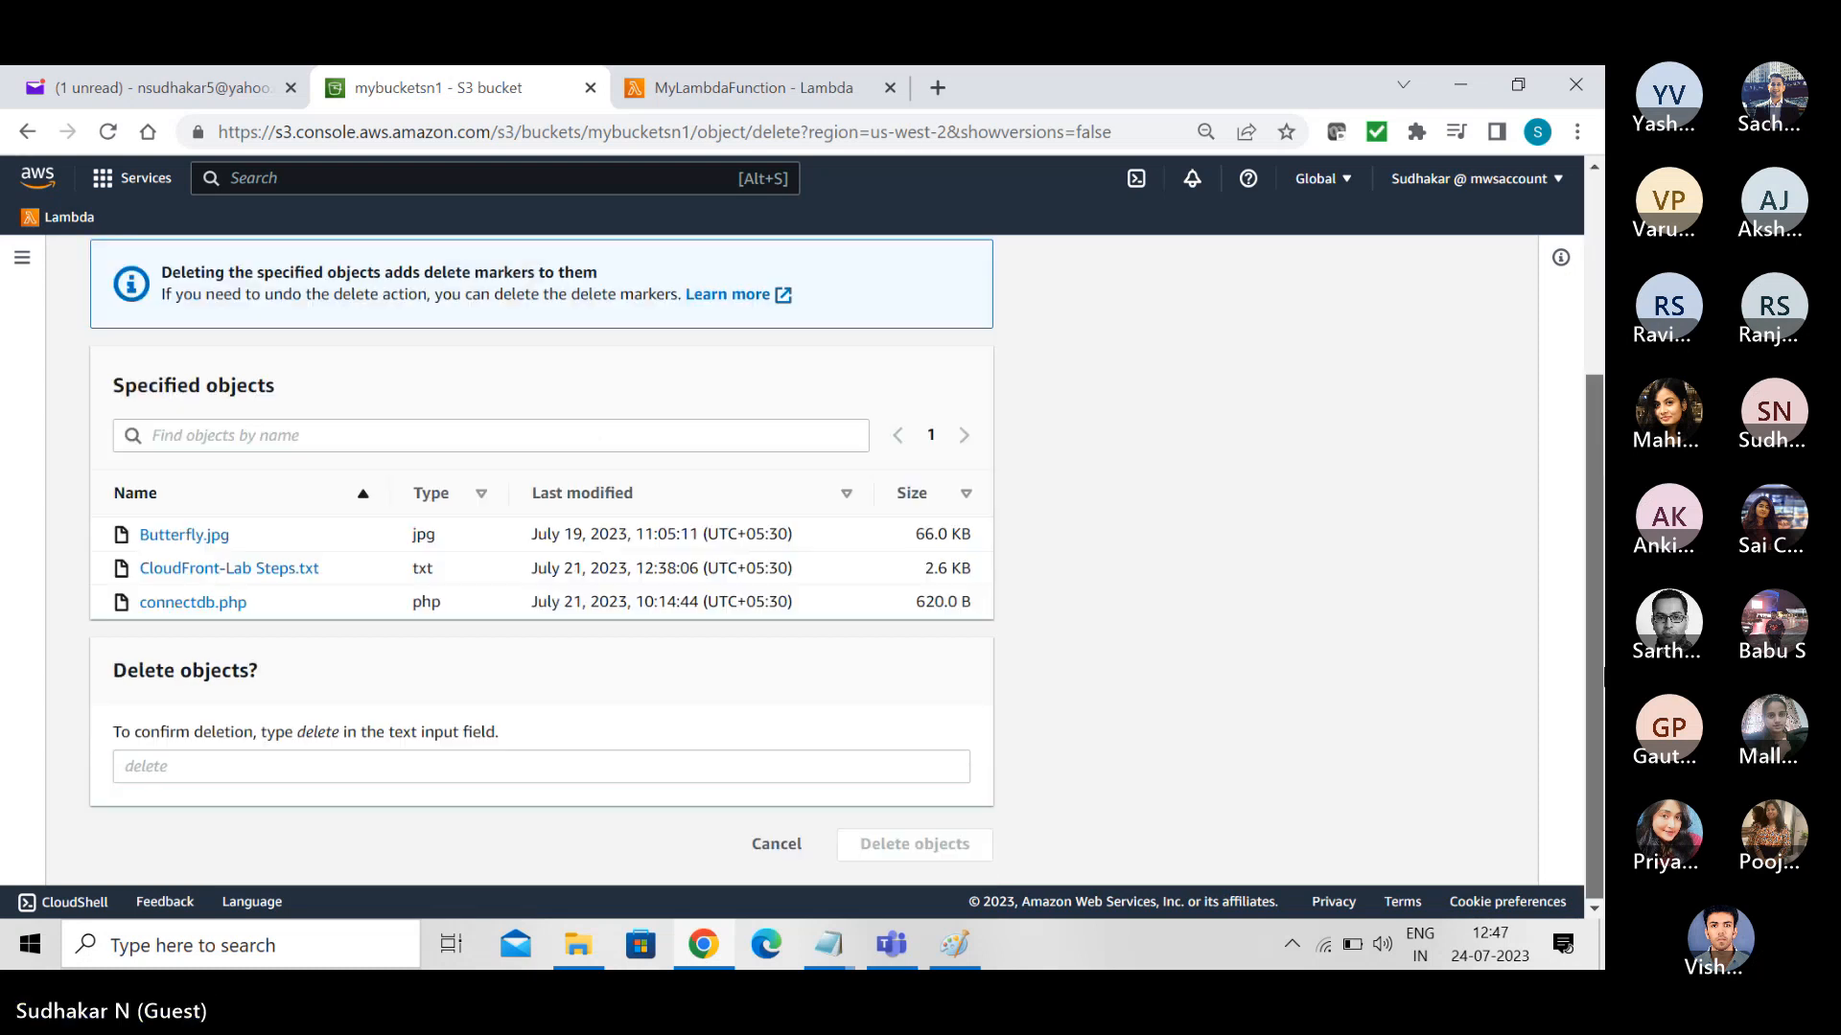
pyautogui.scroll(2, 1600, 627)
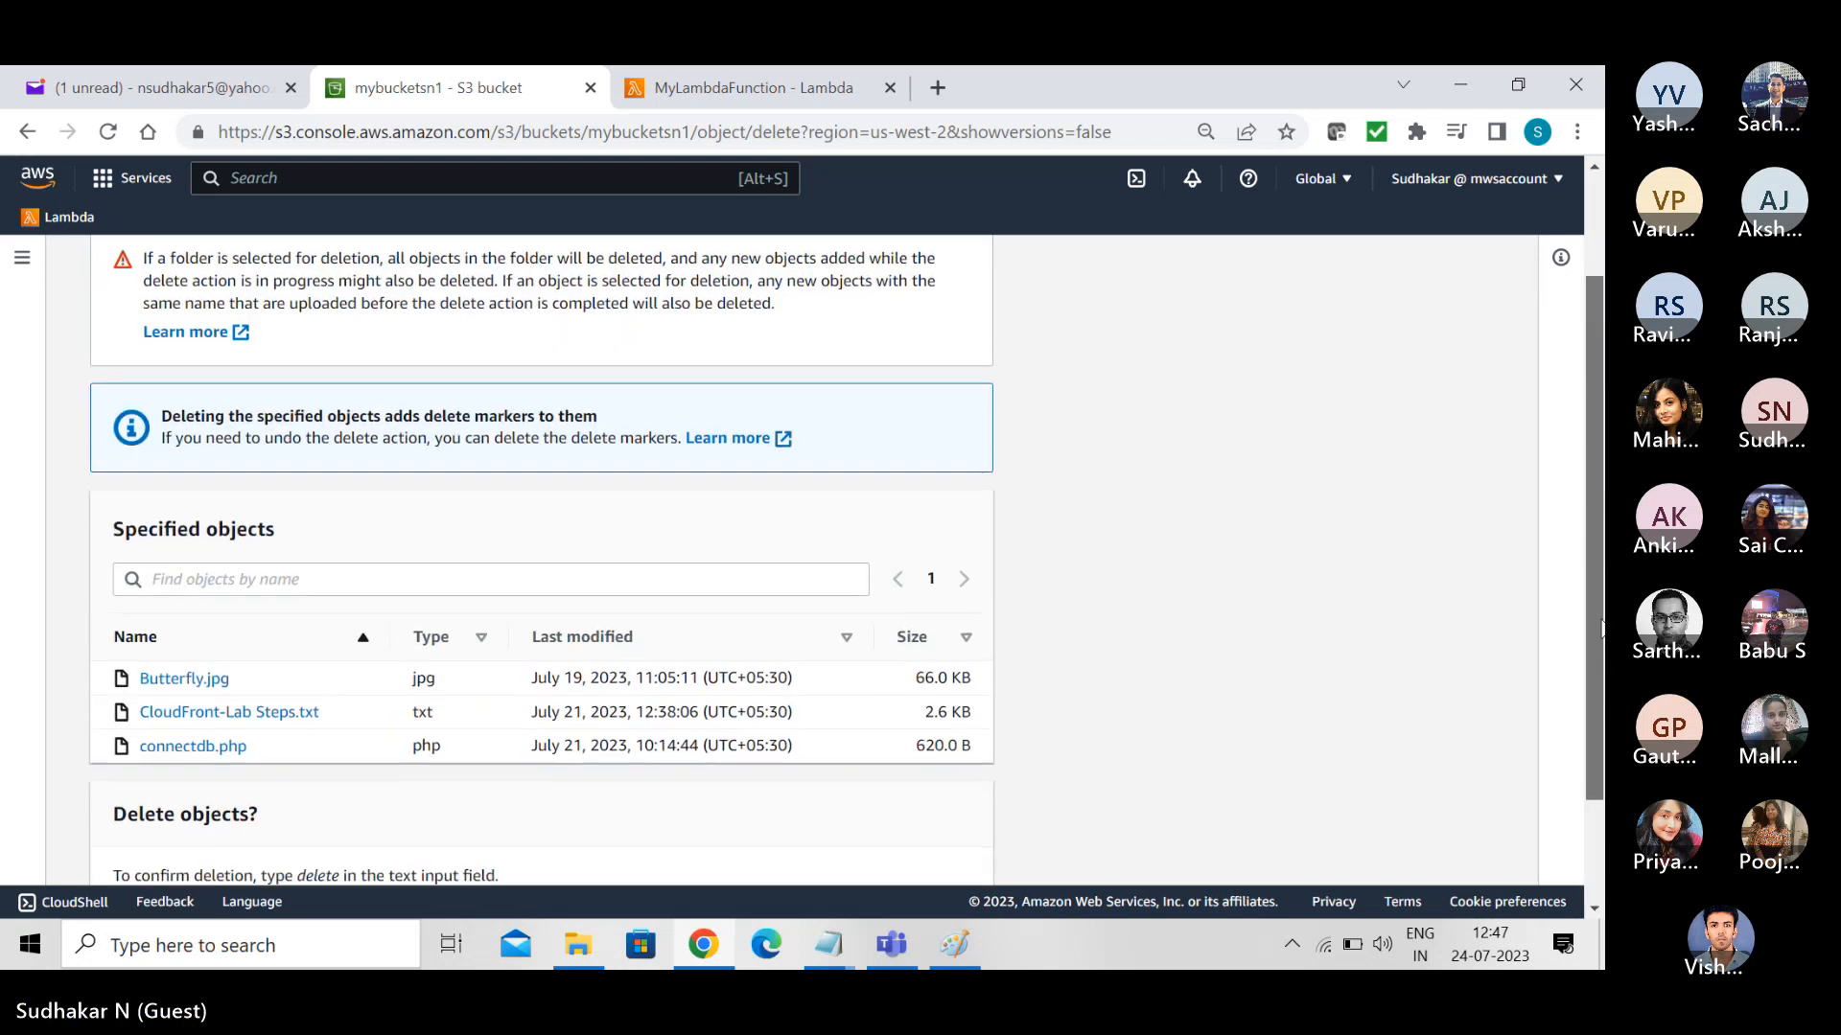
pyautogui.scroll(-2, 1600, 626)
pyautogui.click(556, 775)
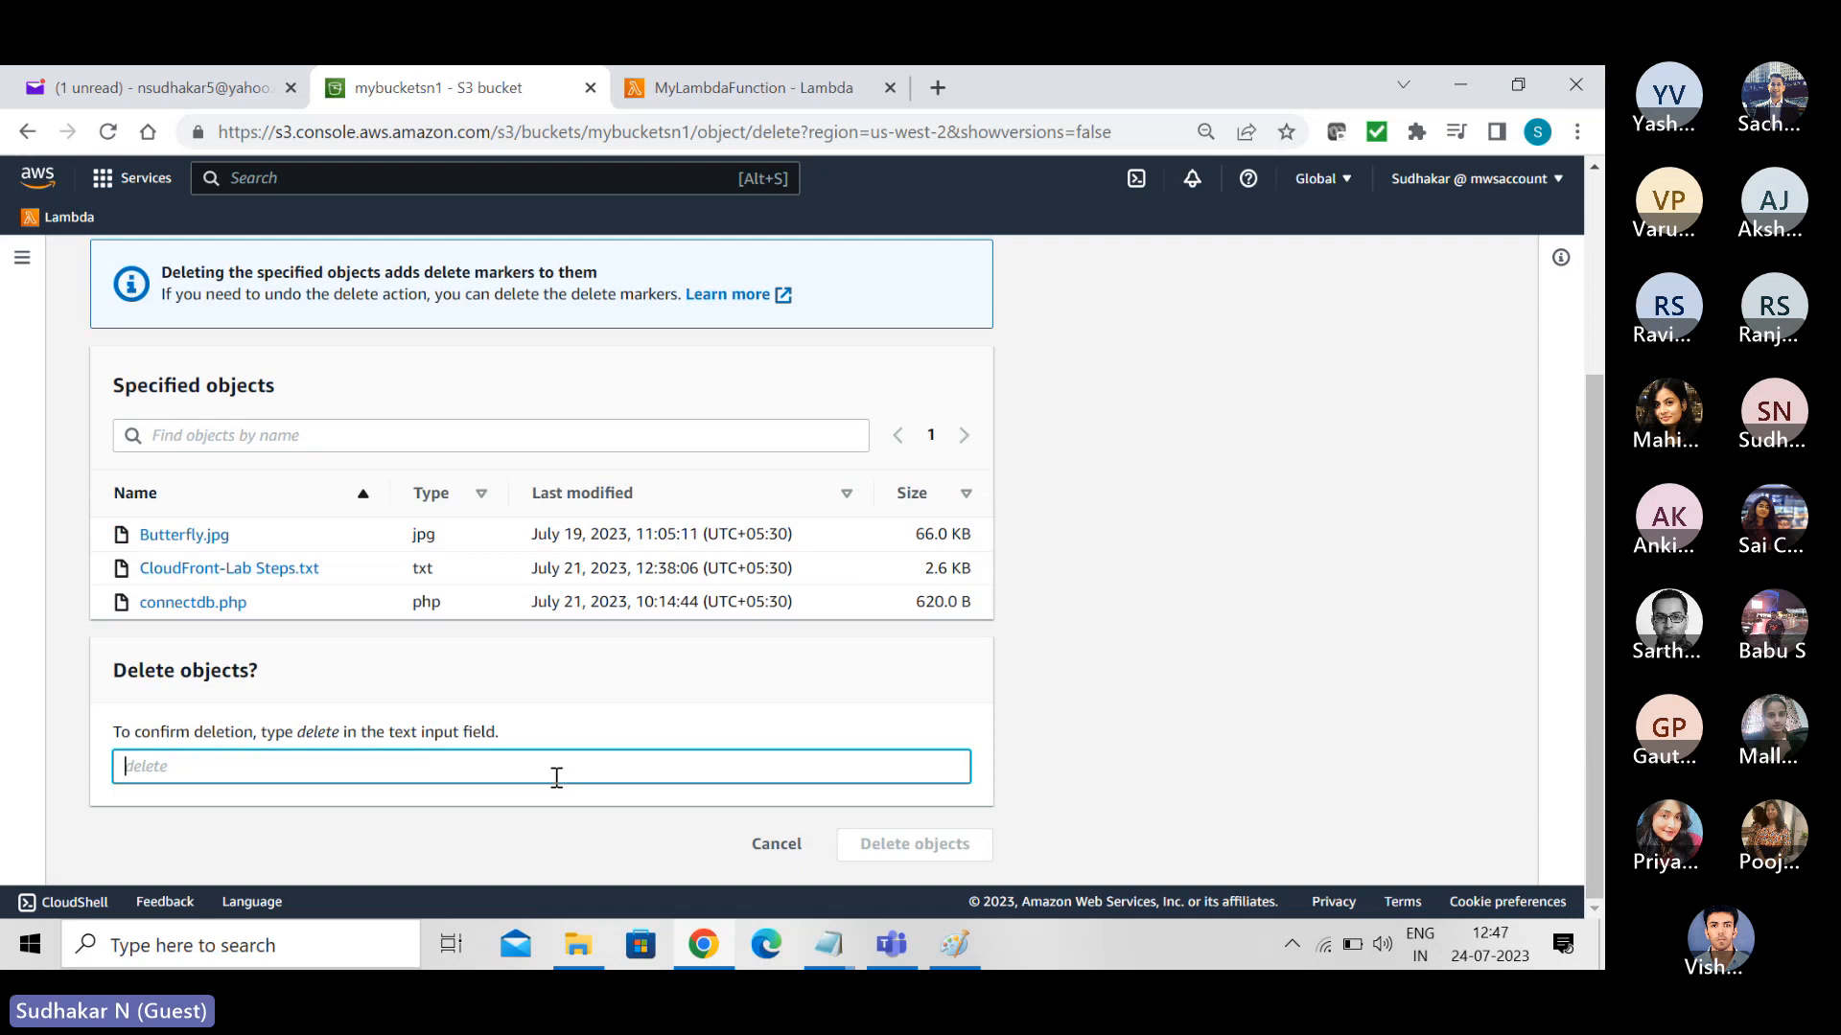
pyautogui.write('delete')
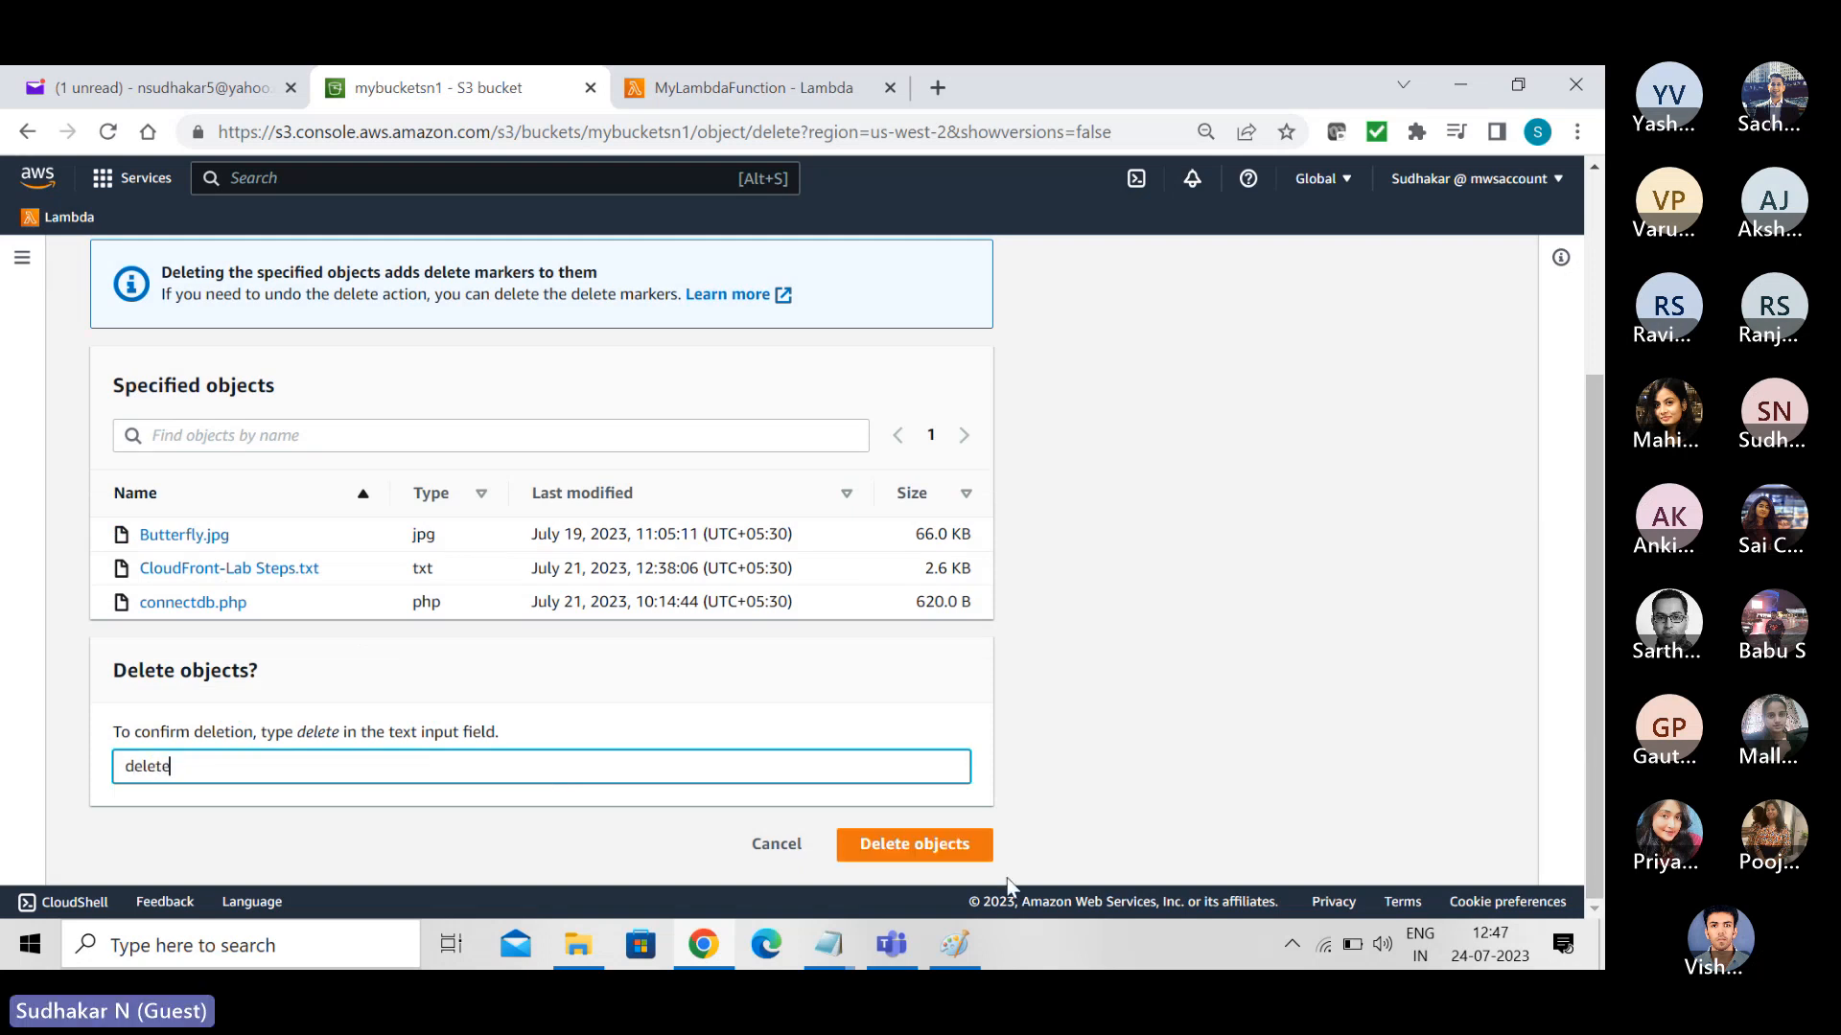
pyautogui.click(940, 848)
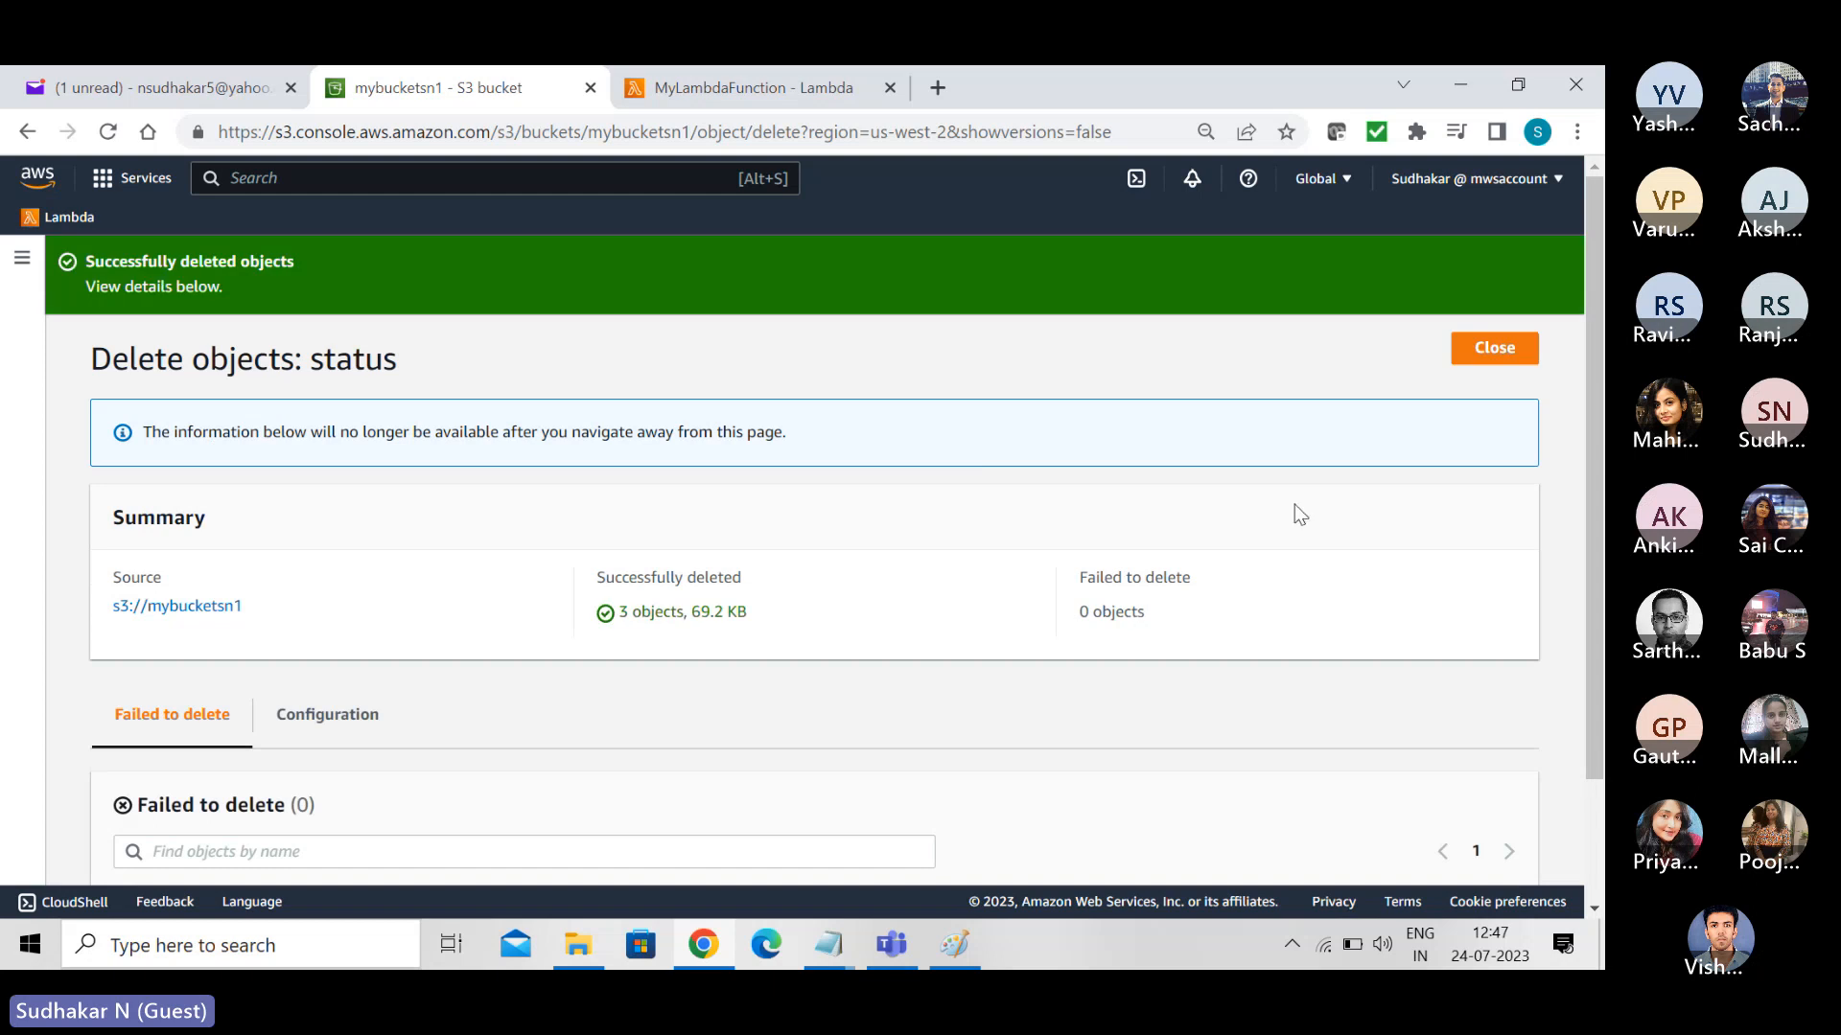
pyautogui.click(1498, 352)
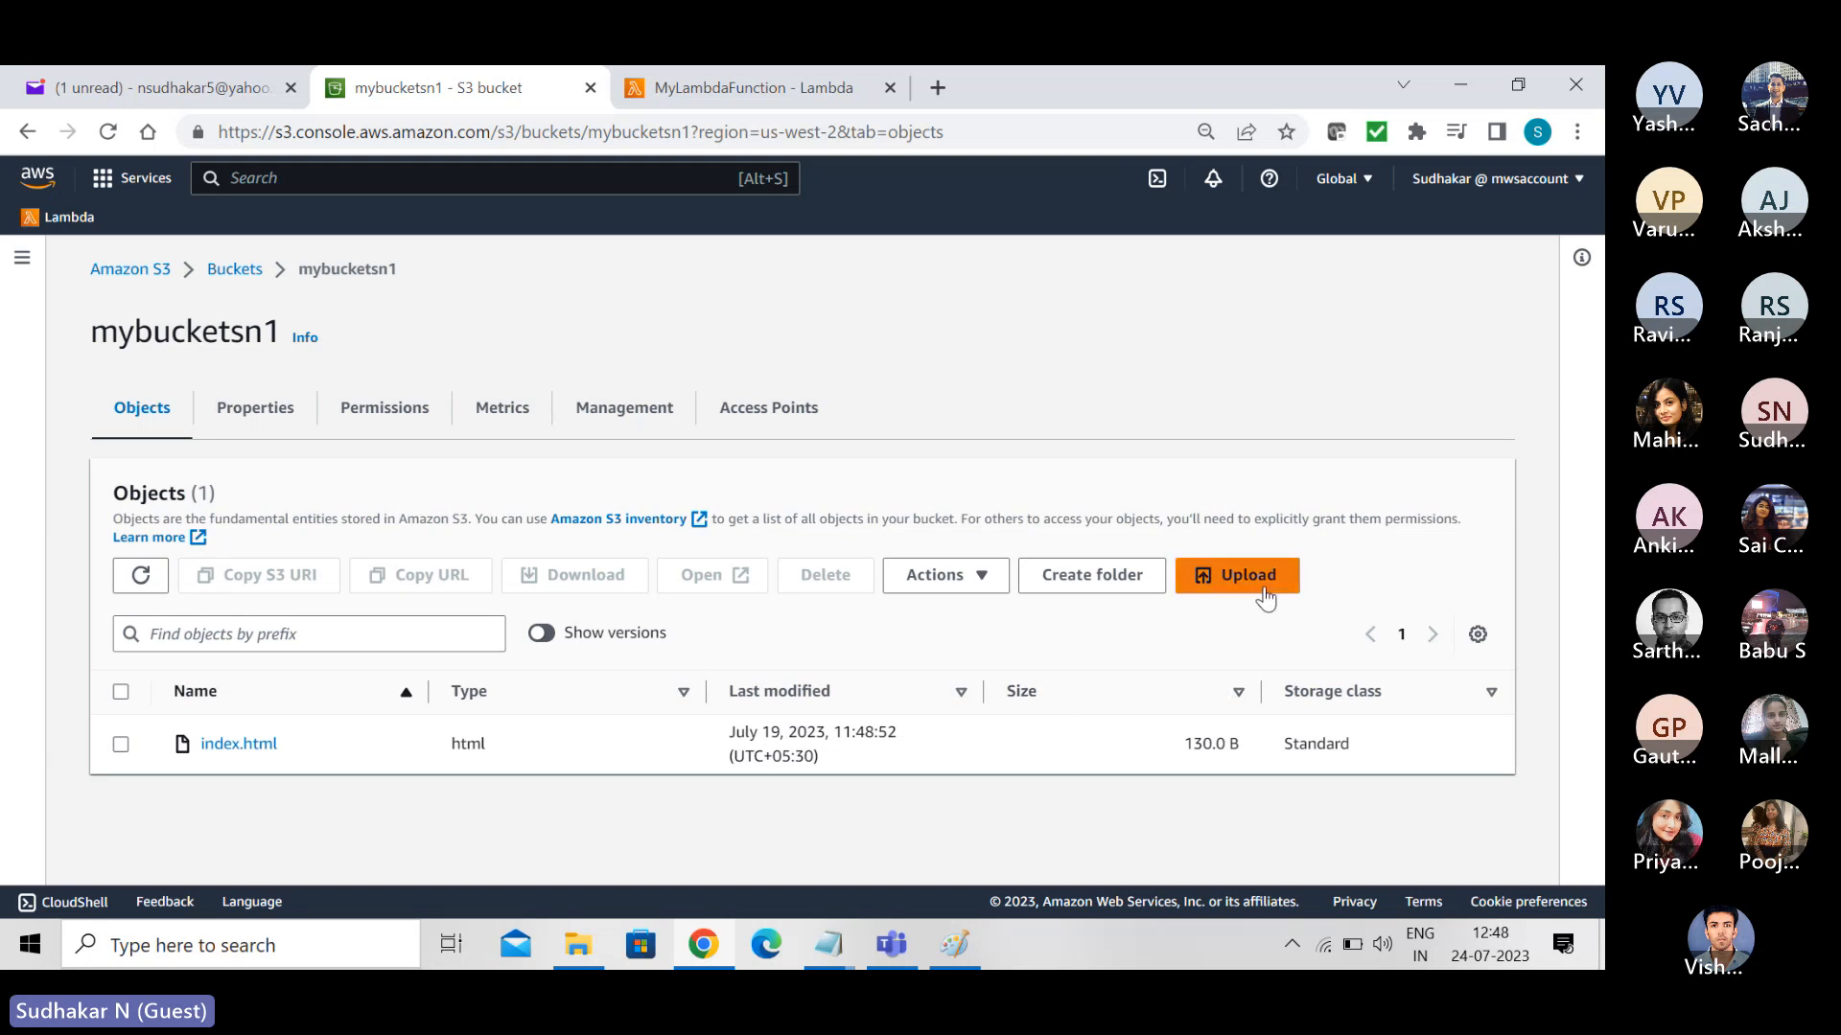
# - Refresh the bucket list, check the objects in destination bucket mybucketsn4, and return to the list
pyautogui.click(222, 272)
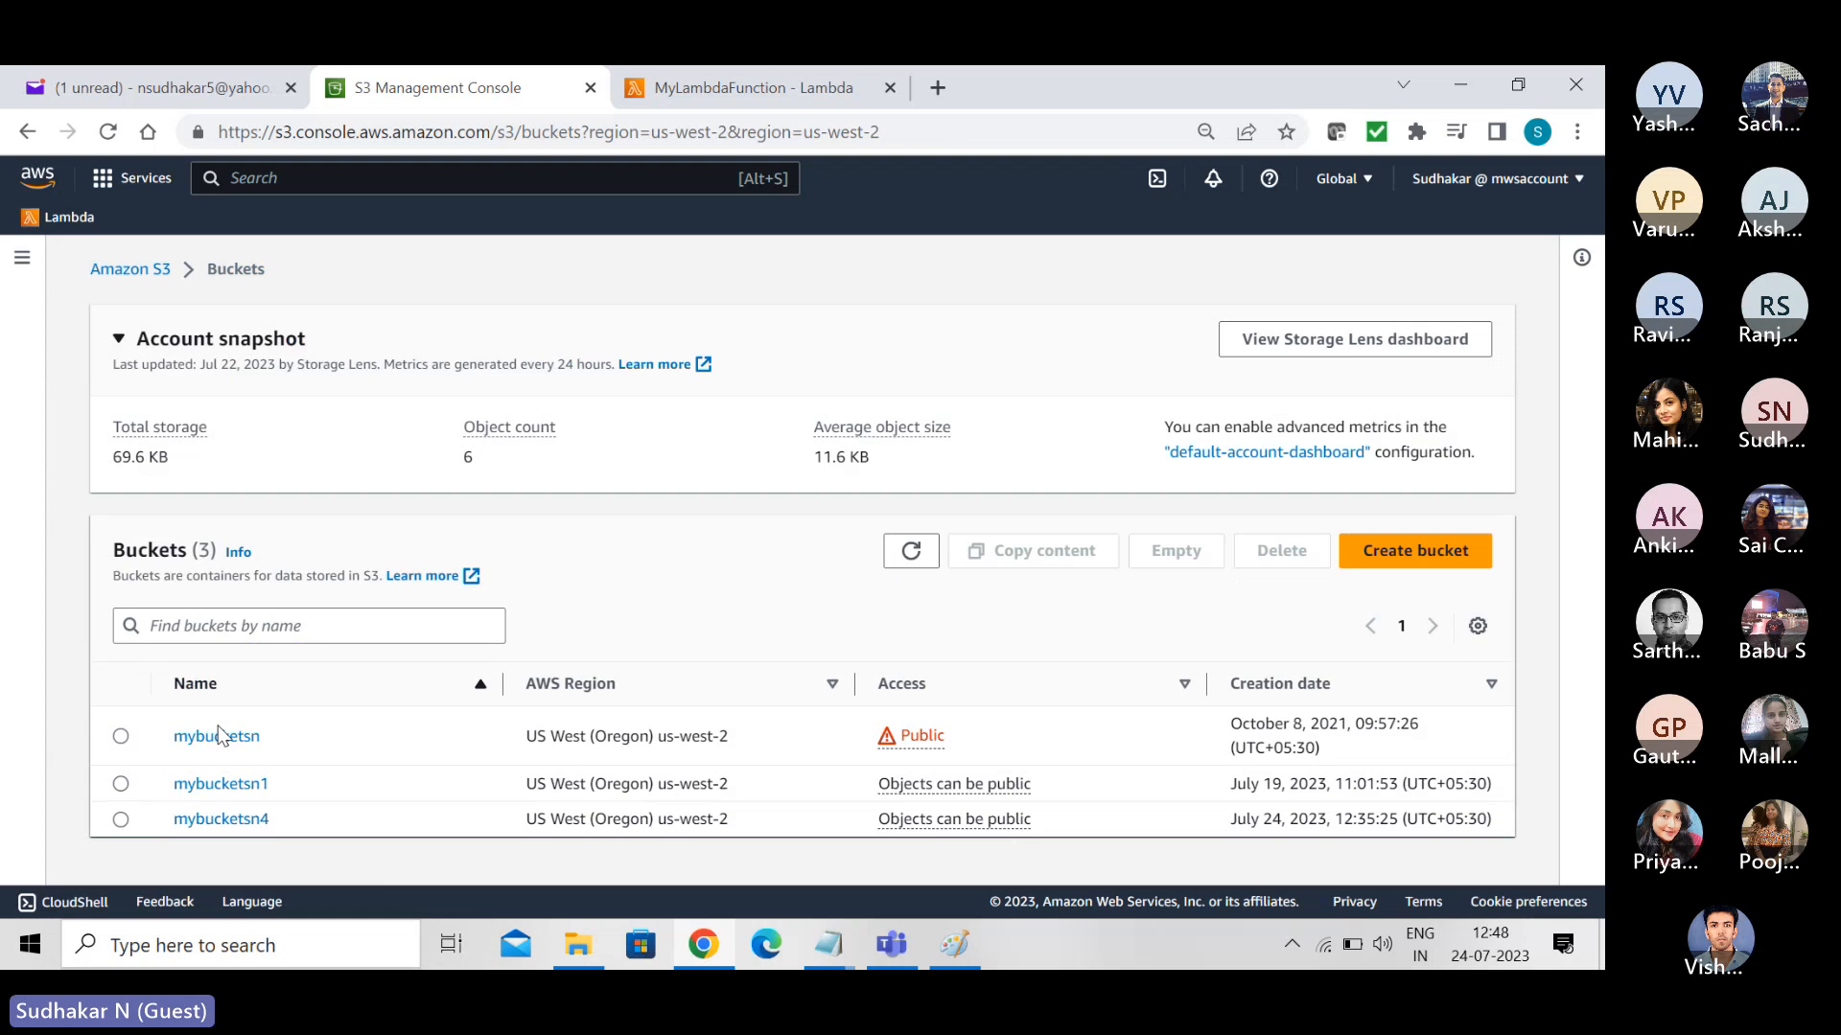
pyautogui.click(914, 560)
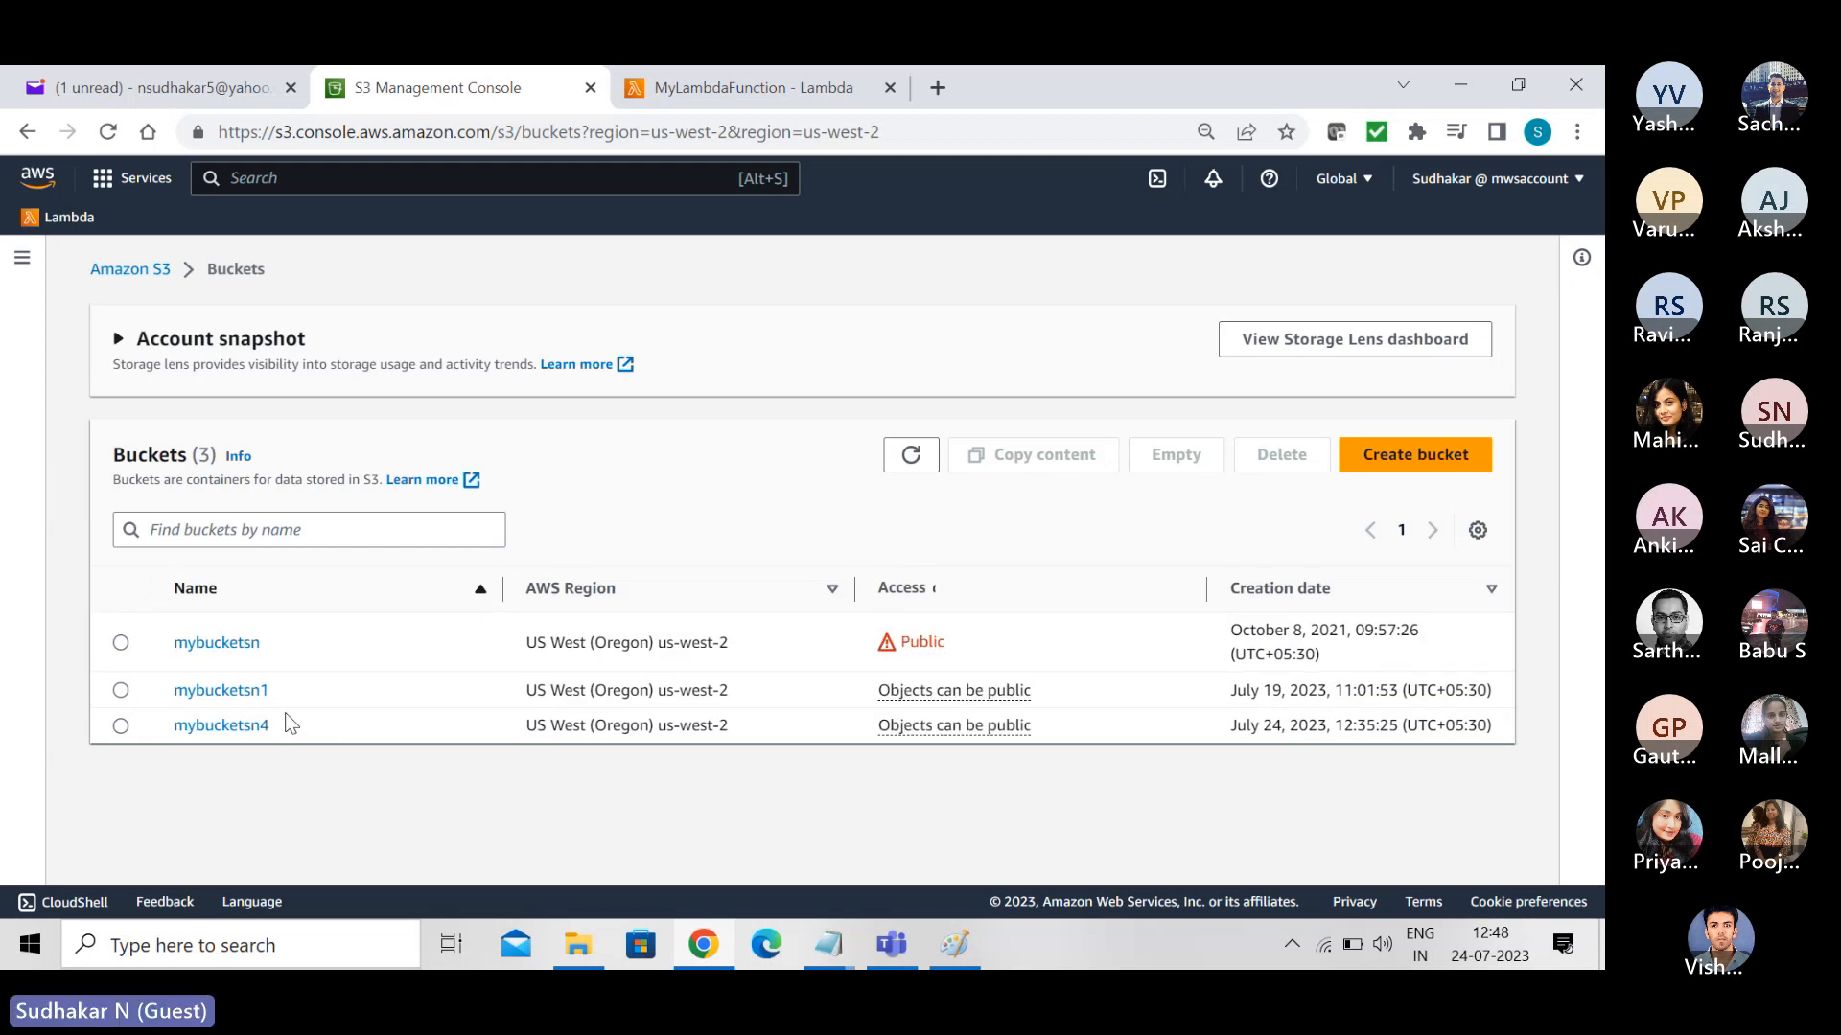
pyautogui.click(226, 824)
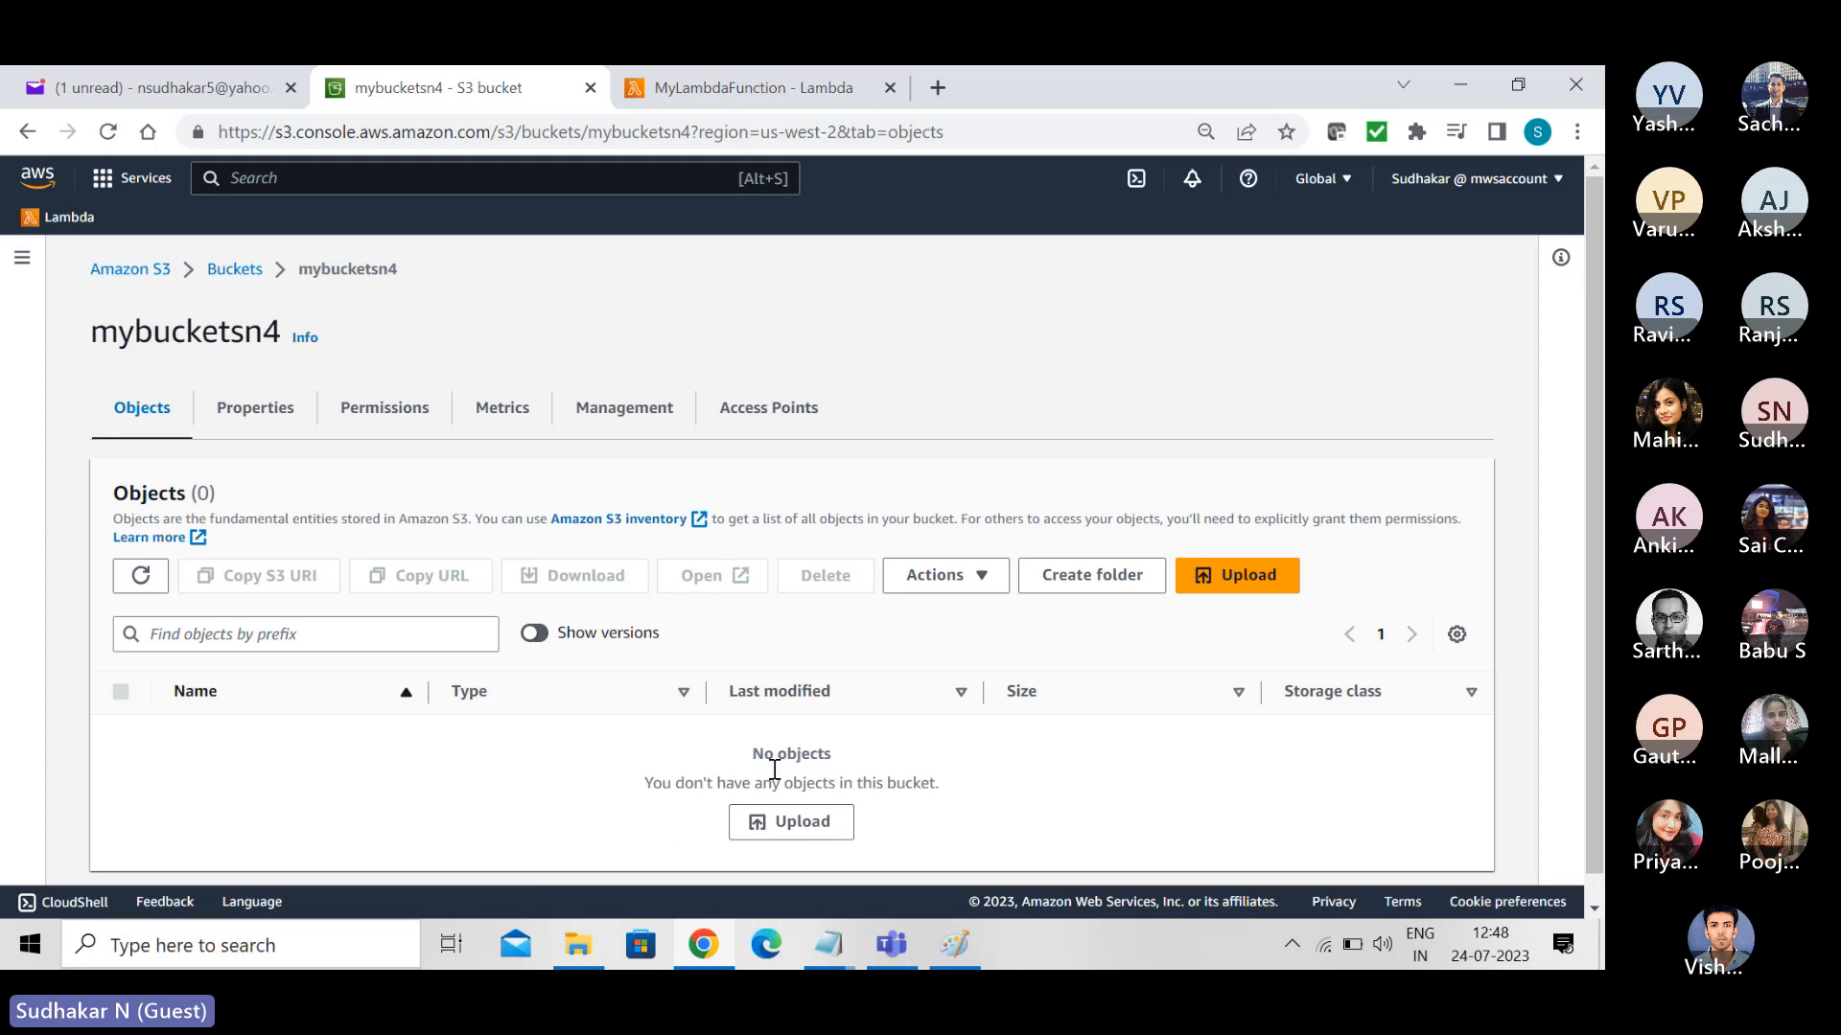
pyautogui.click(235, 270)
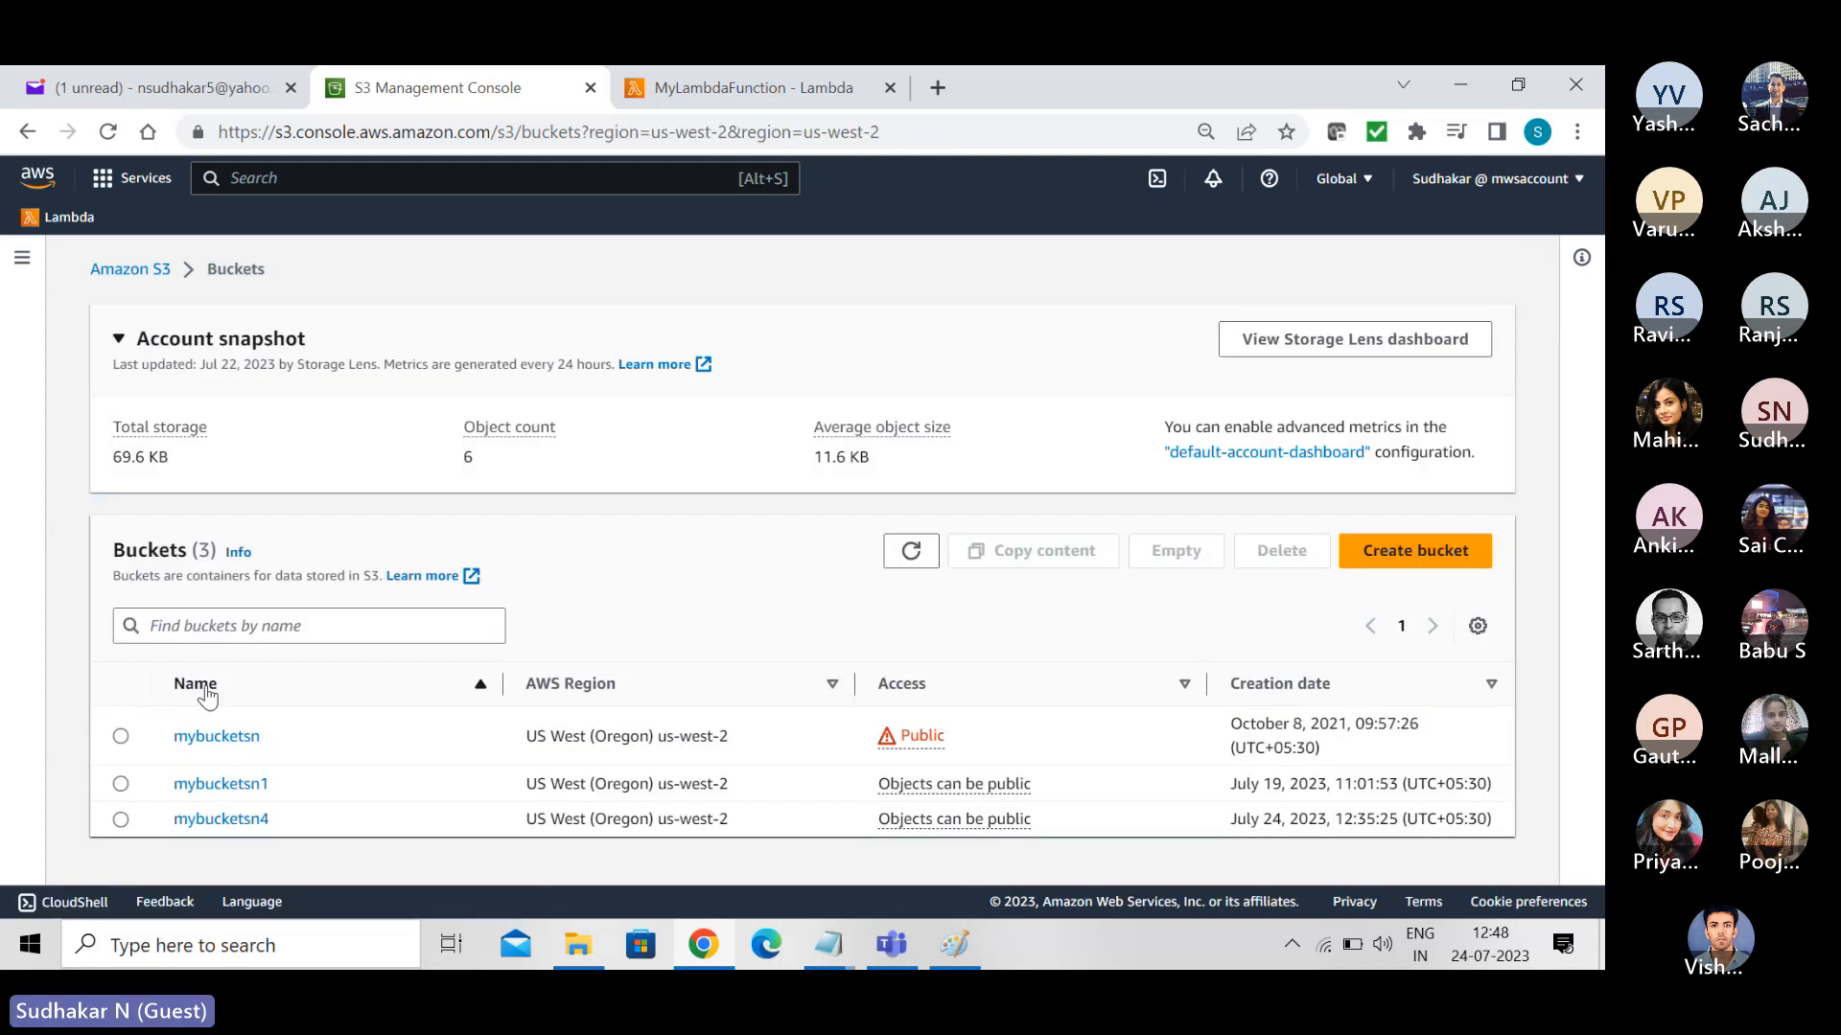
# - Start an upload to mybucketsn1 and add S3CopyObjects.txt from the AWS Script Files folder
pyautogui.click(230, 784)
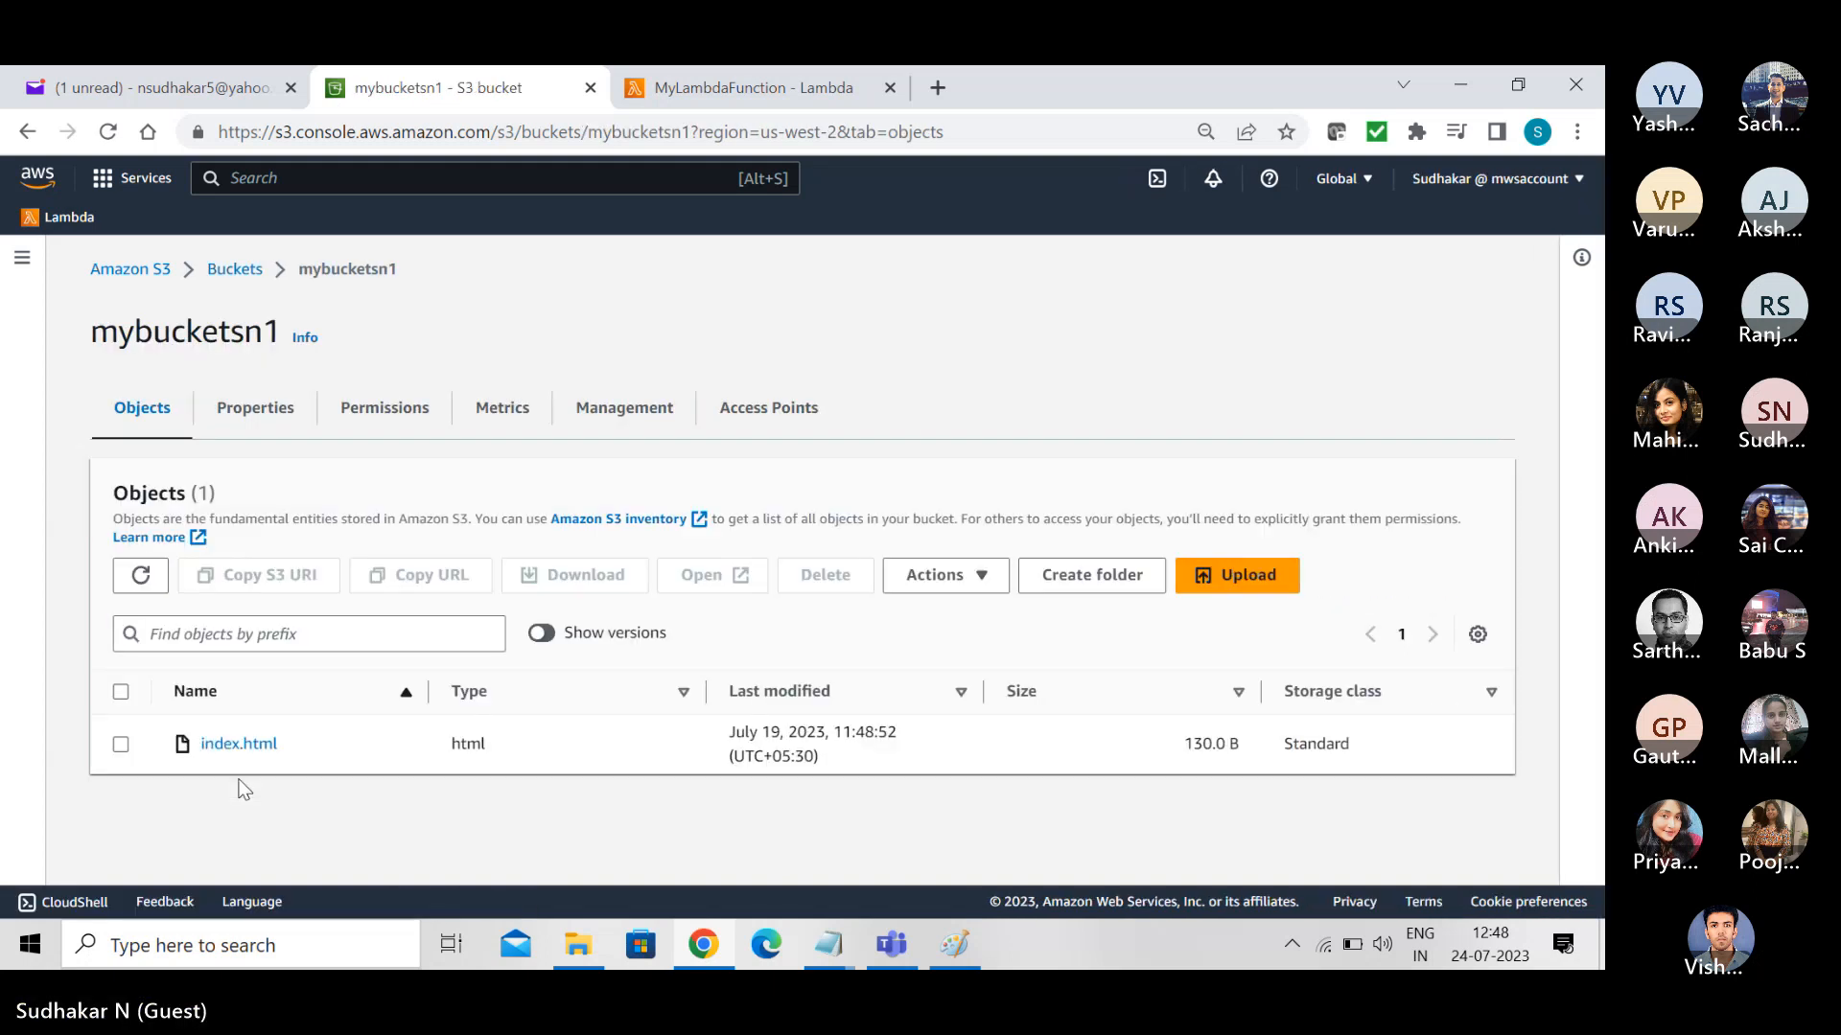
pyautogui.click(1249, 586)
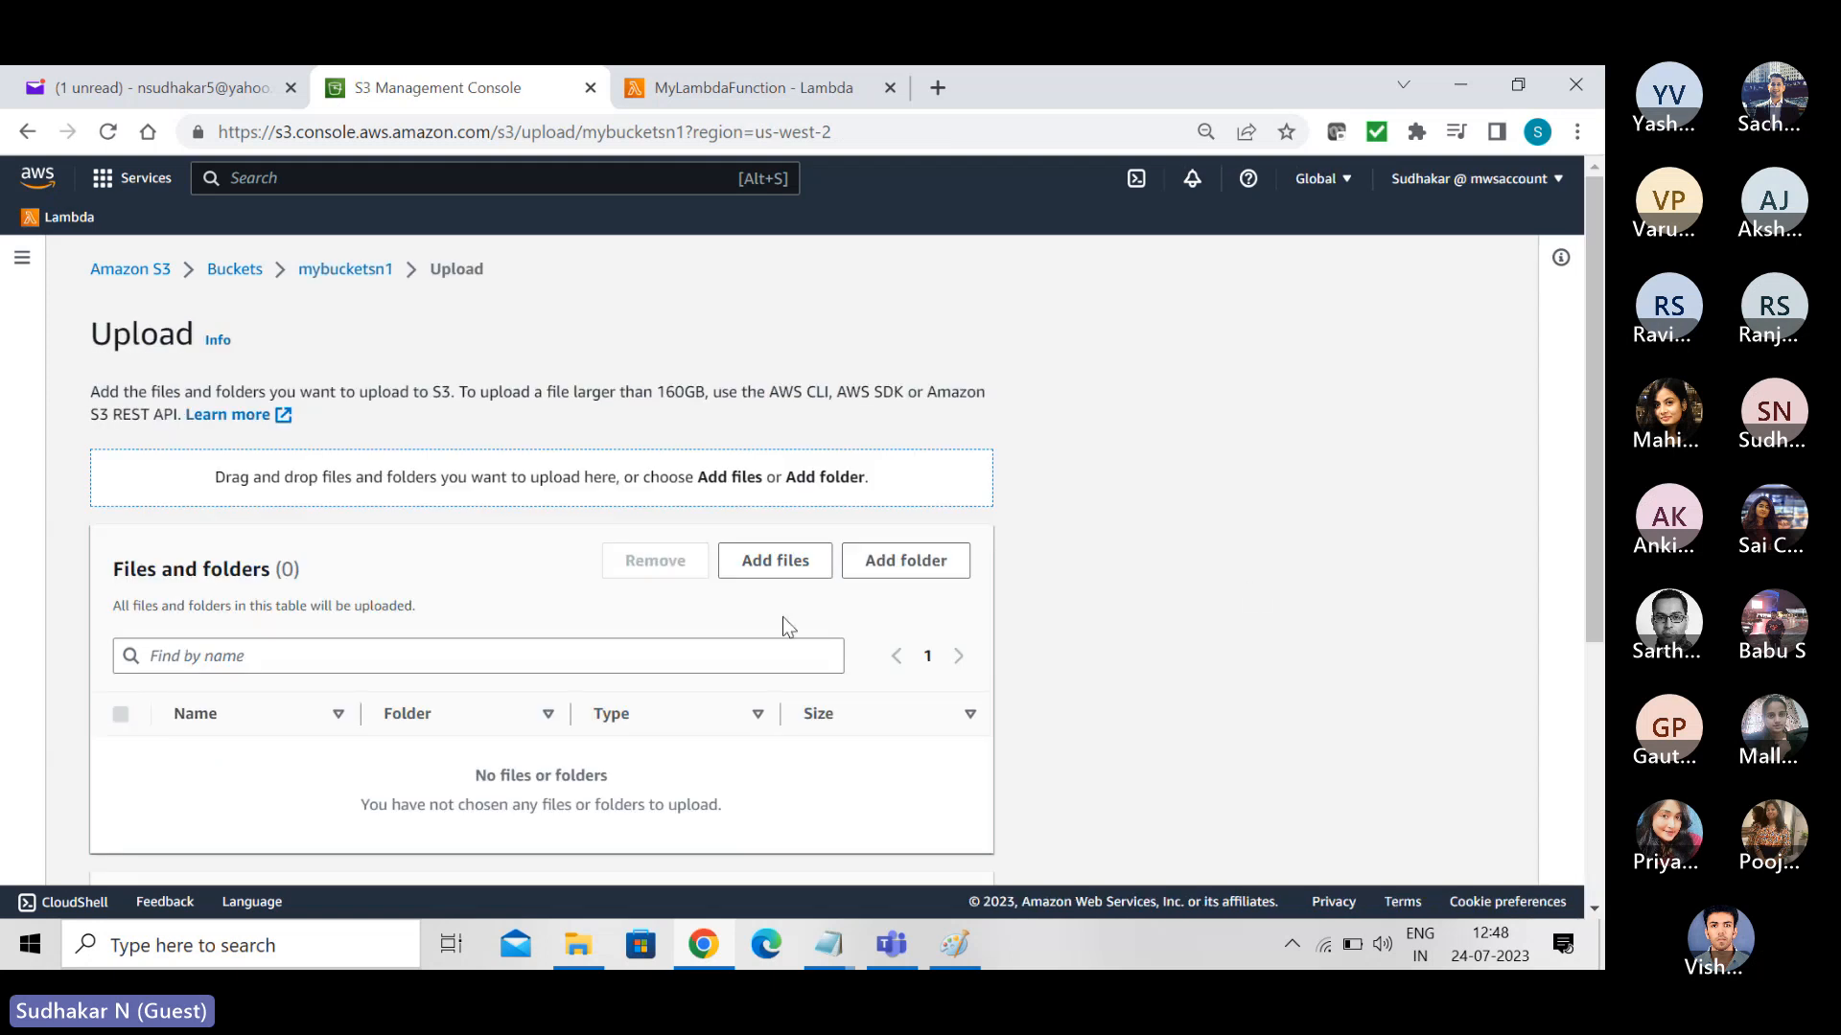
pyautogui.click(782, 559)
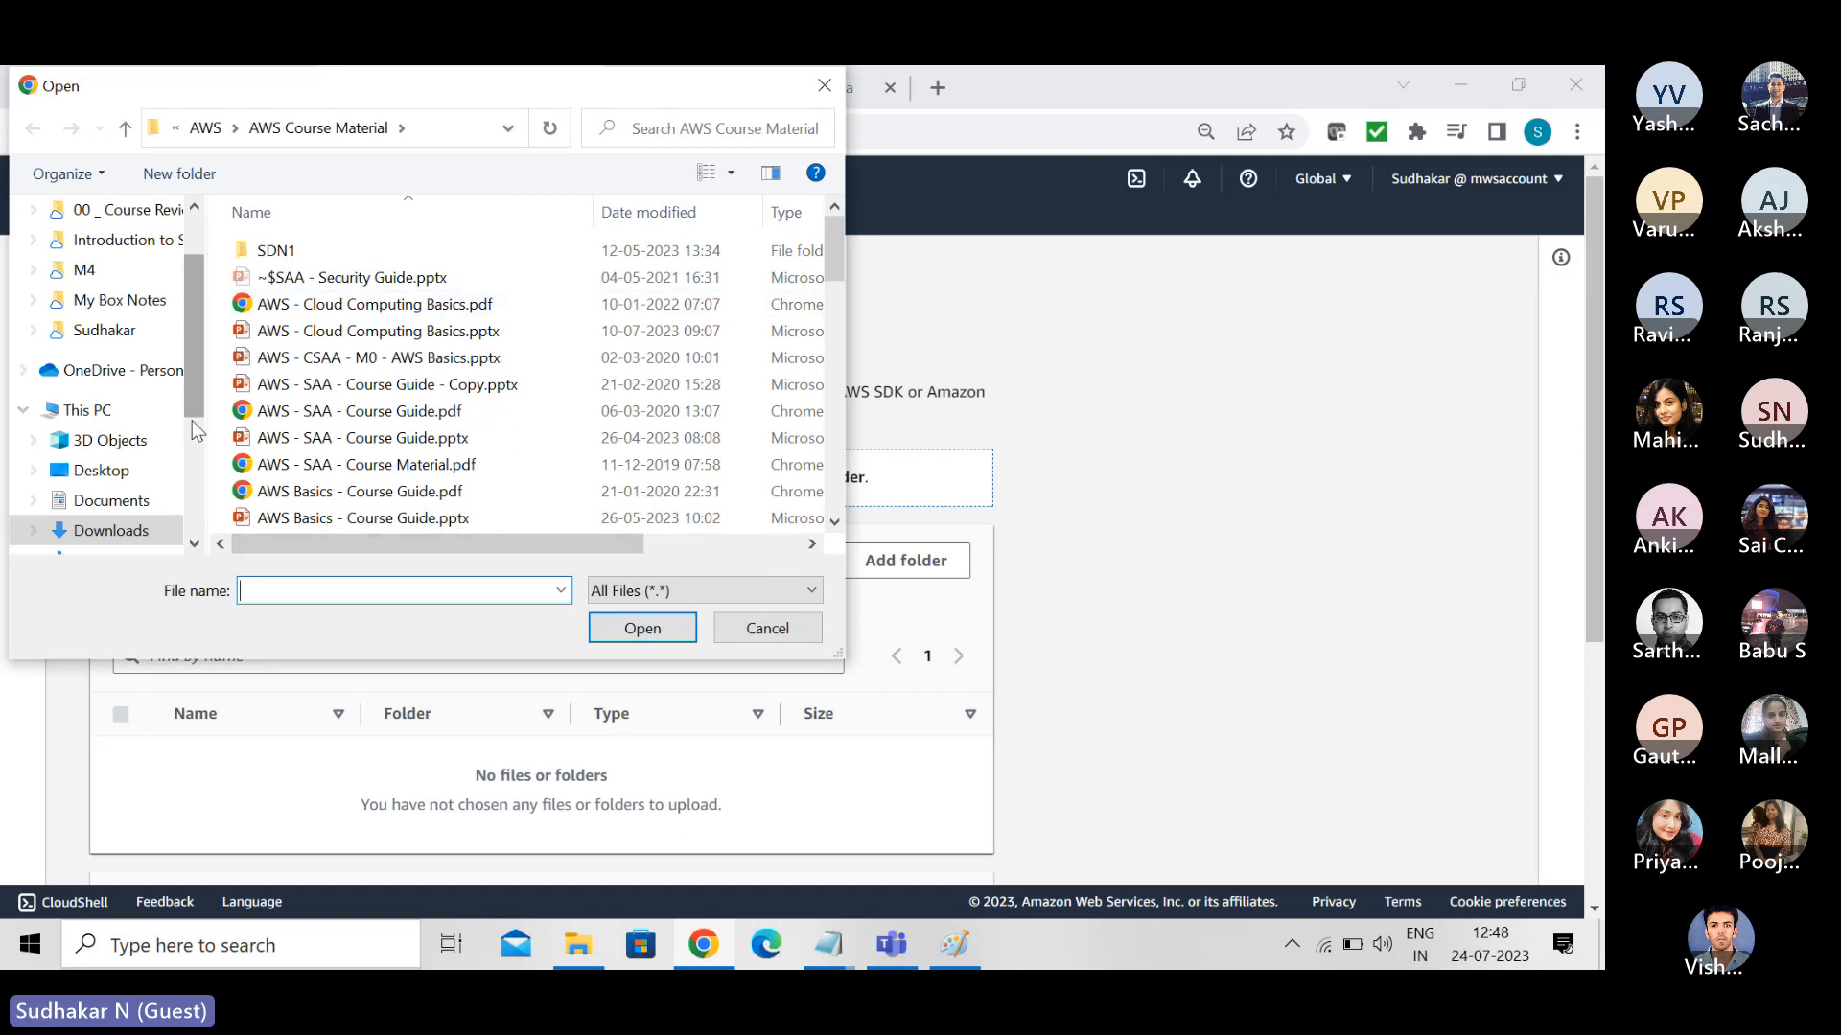
pyautogui.click(210, 132)
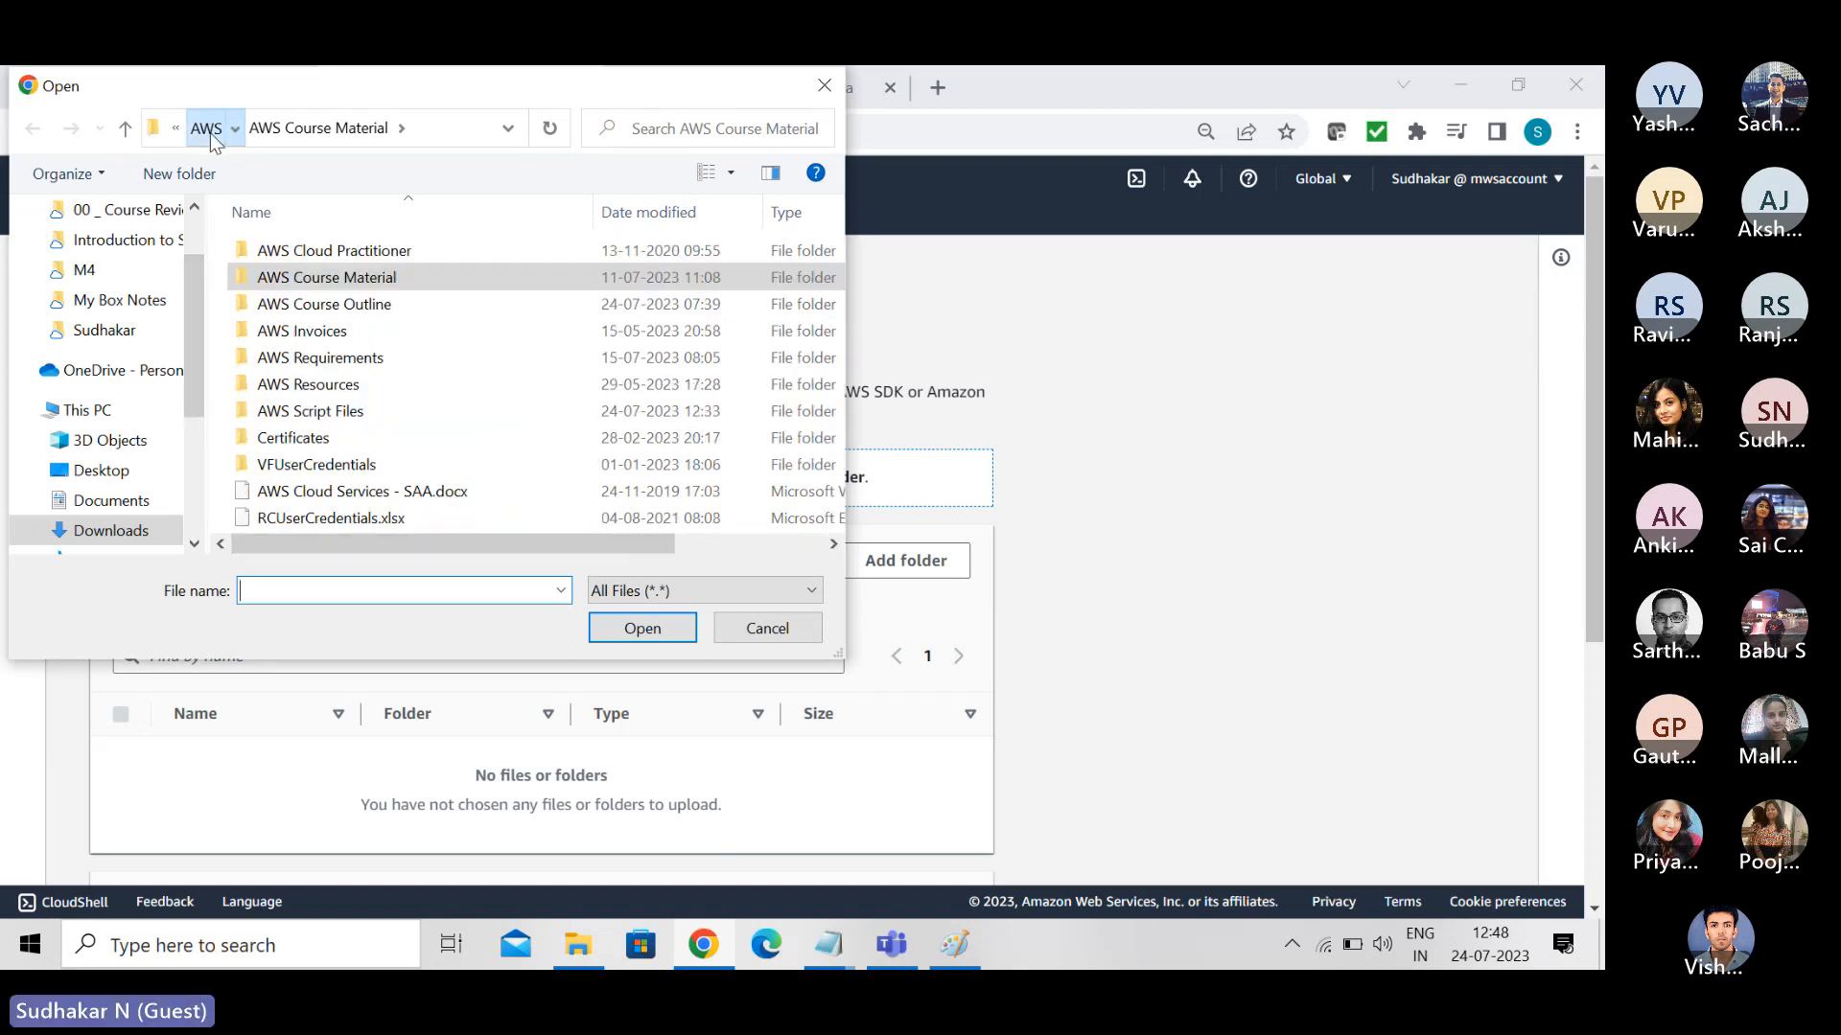
pyautogui.click(317, 417)
pyautogui.doubleClick(317, 422)
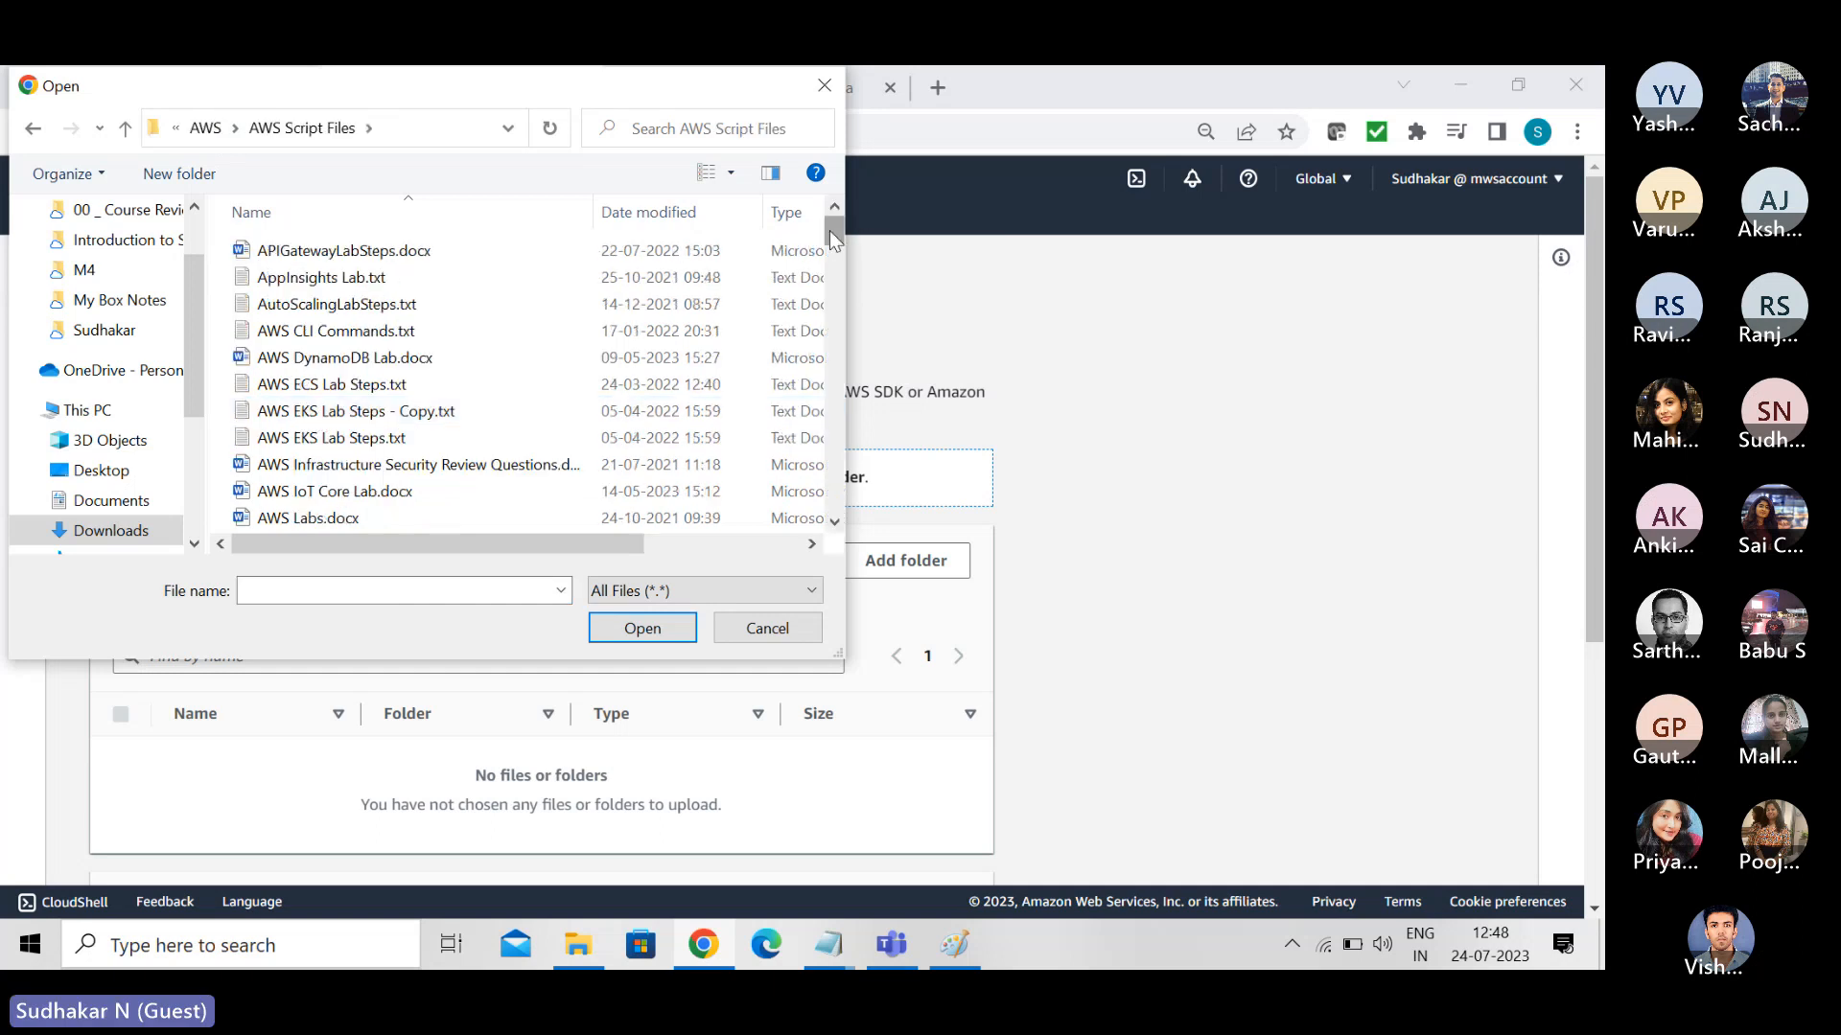
pyautogui.moveTo(834, 232); pyautogui.dragTo(851, 479)
pyautogui.click(412, 469)
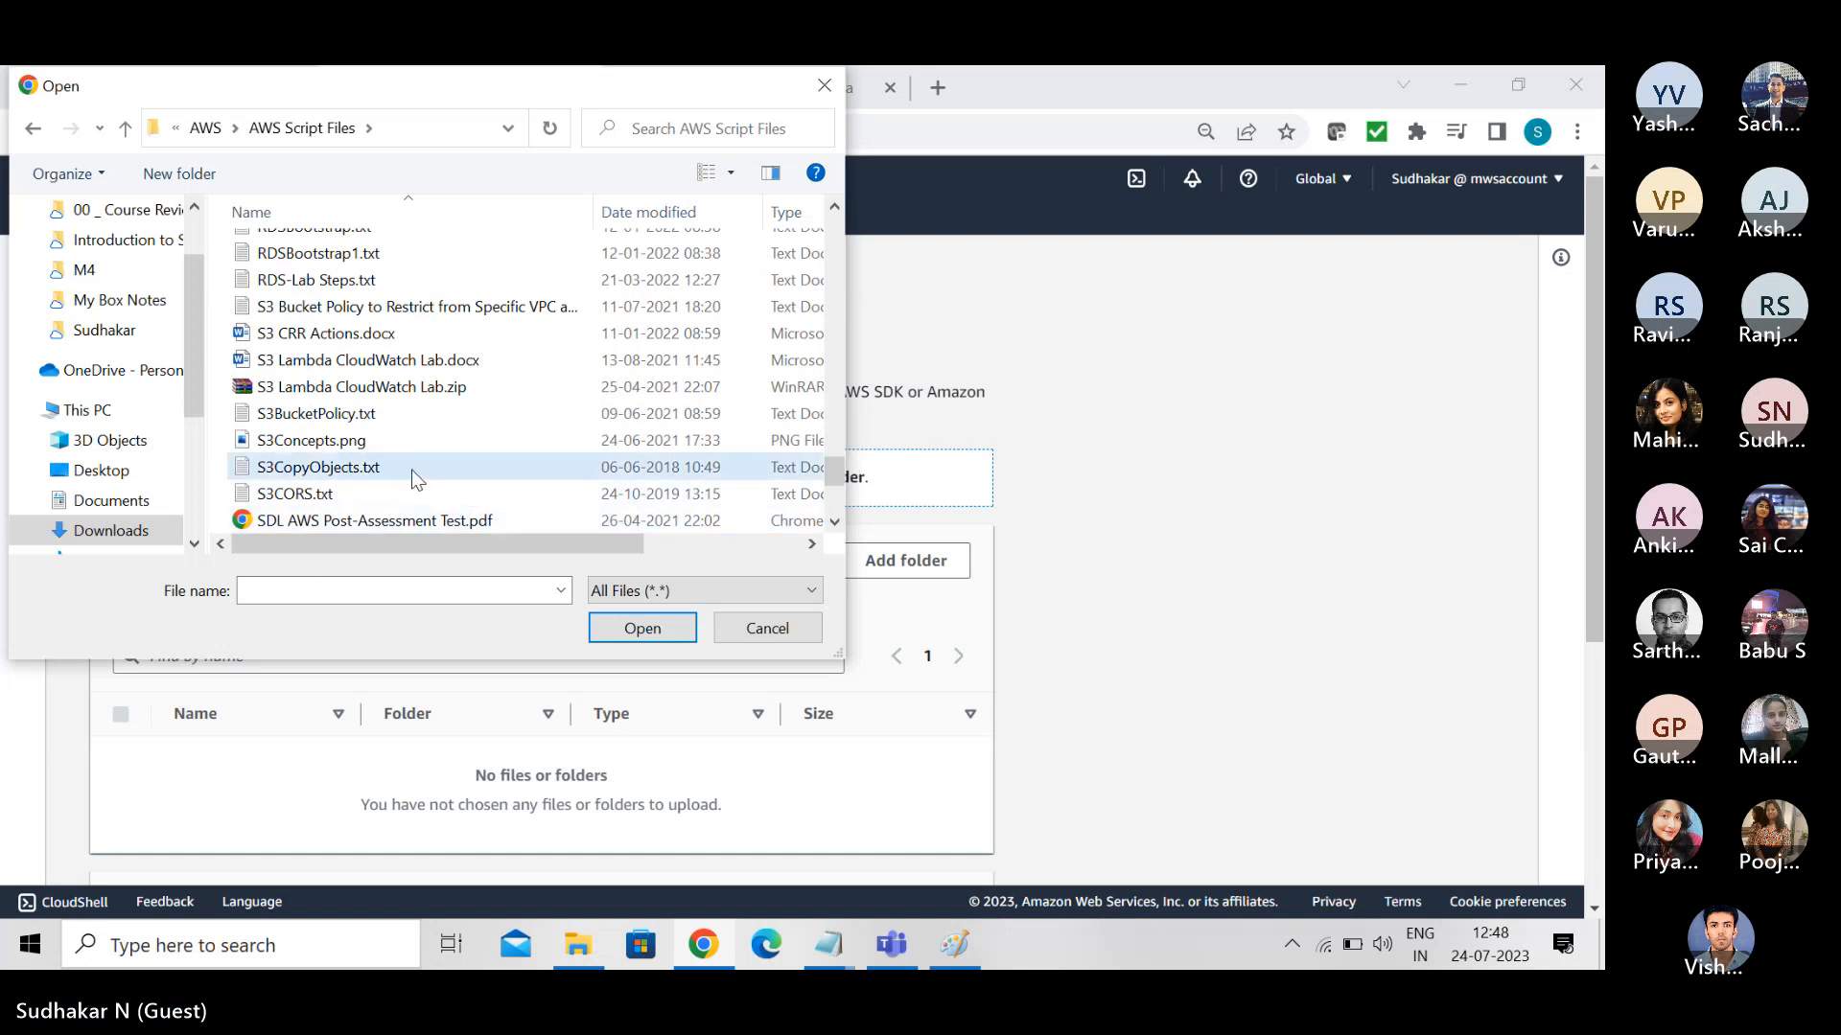
pyautogui.click(635, 633)
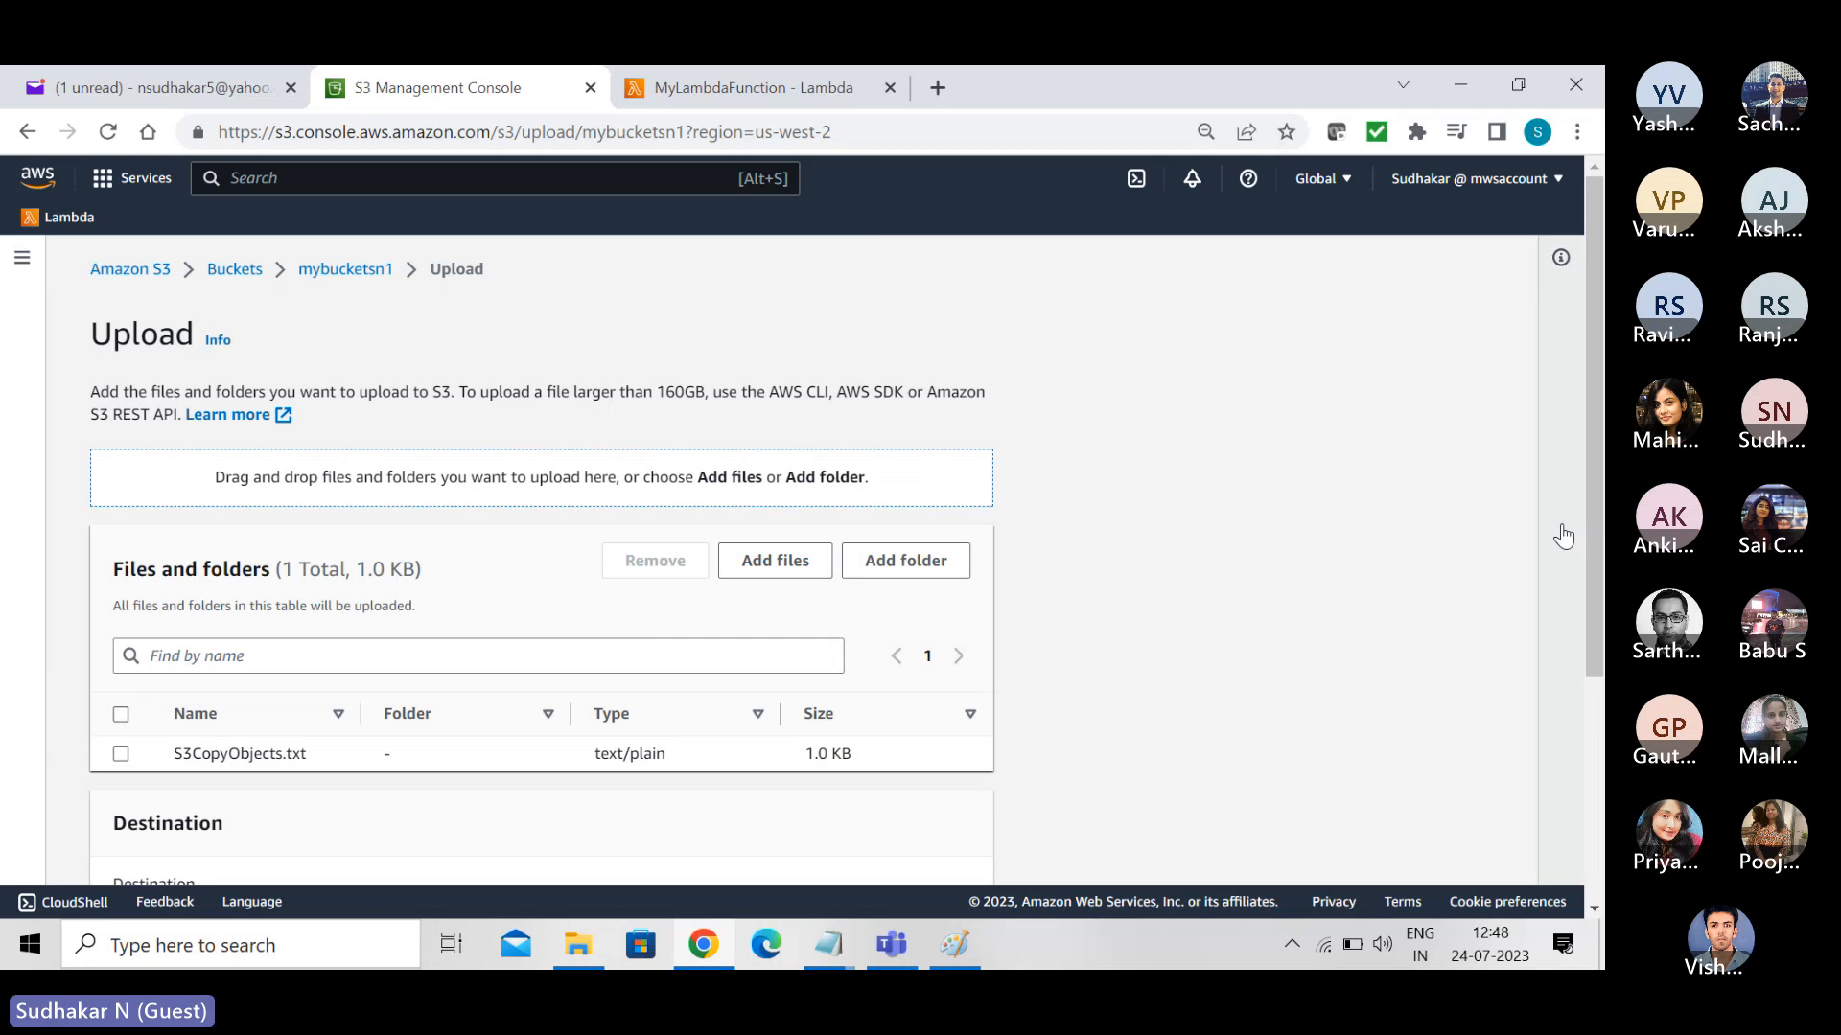
# - Grant public-read access to S3CopyObjects.txt, acknowledge the risk, upload the file and close the upload status
pyautogui.scroll(-4, 1588, 532)
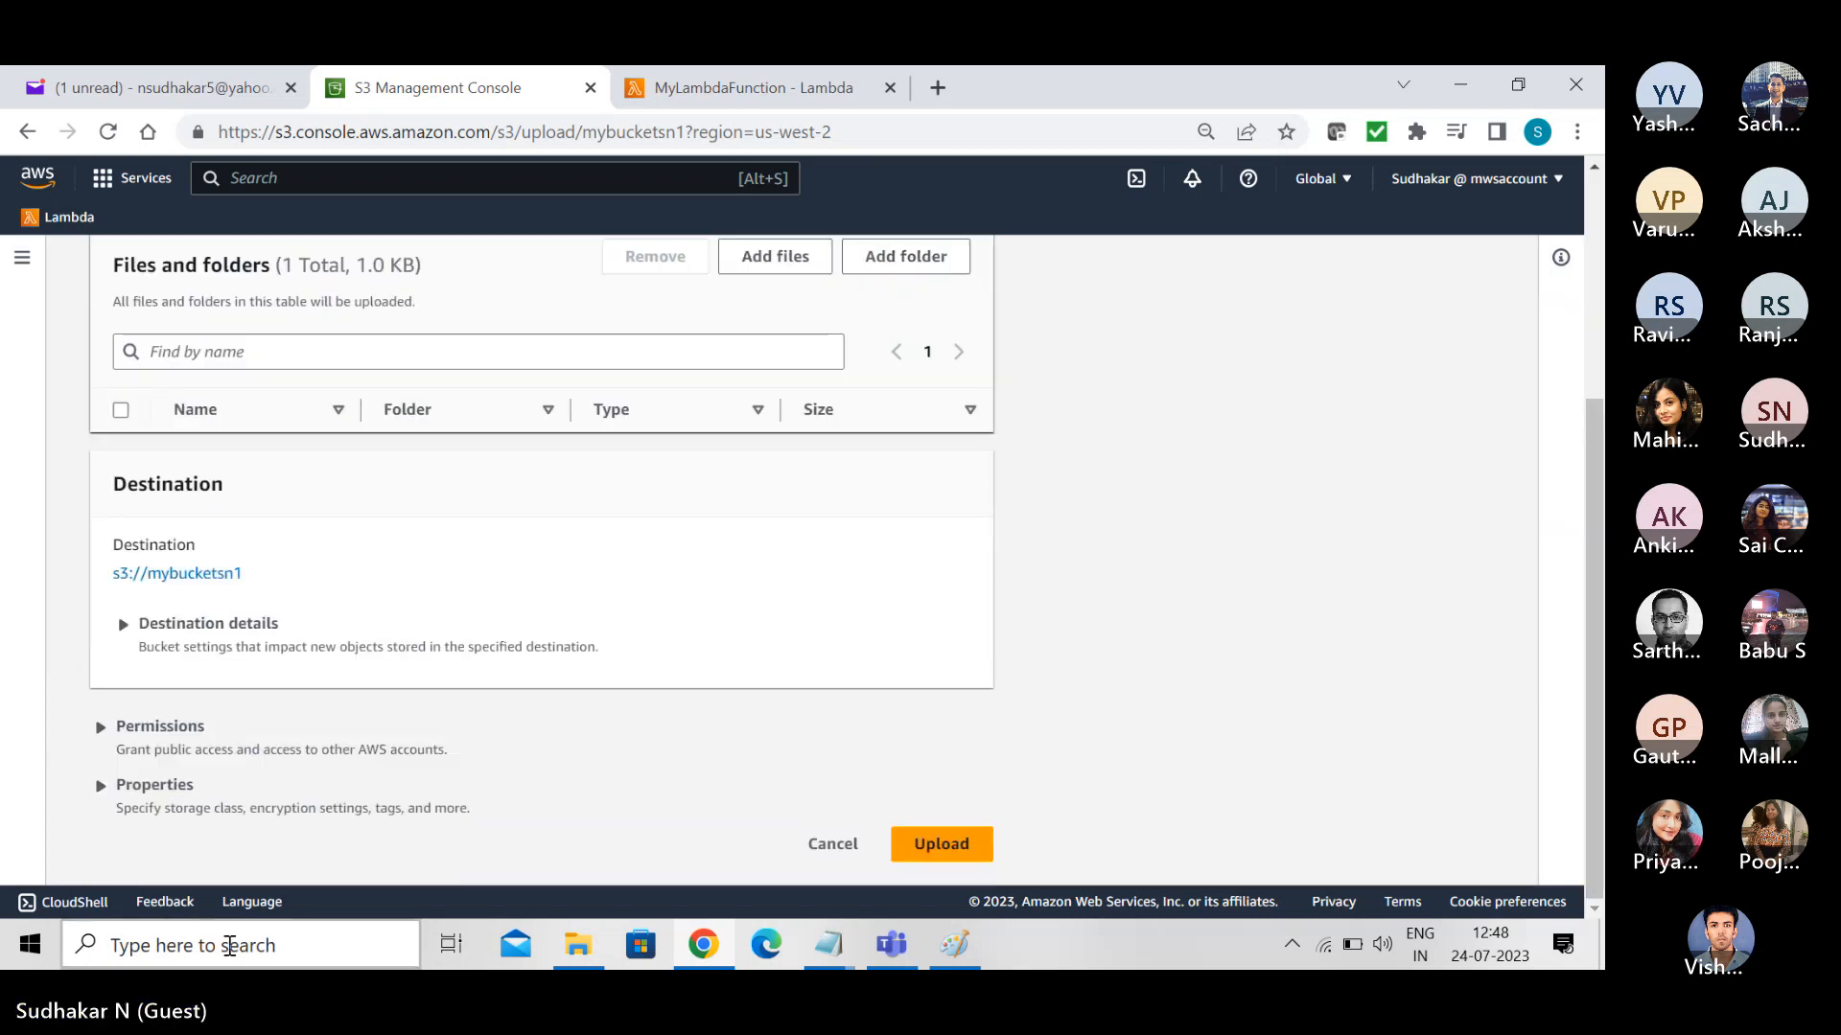
pyautogui.click(100, 729)
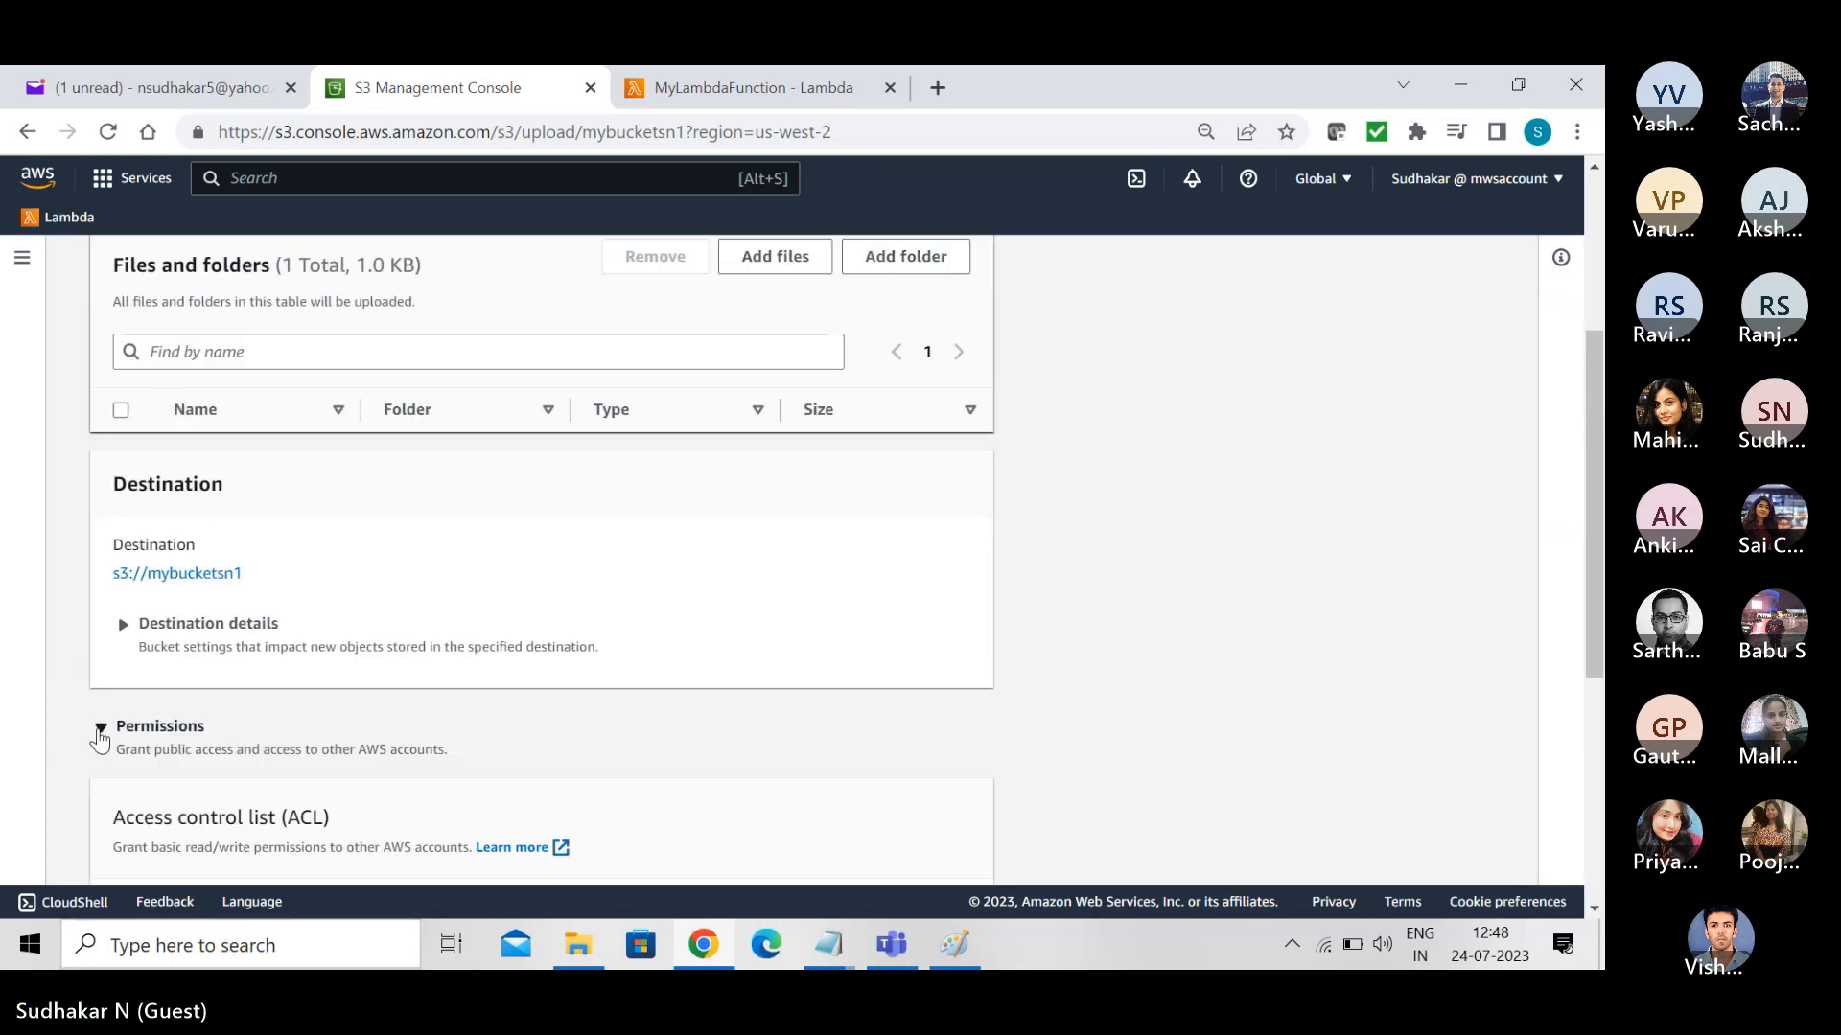
pyautogui.moveTo(1603, 575); pyautogui.dragTo(1603, 762)
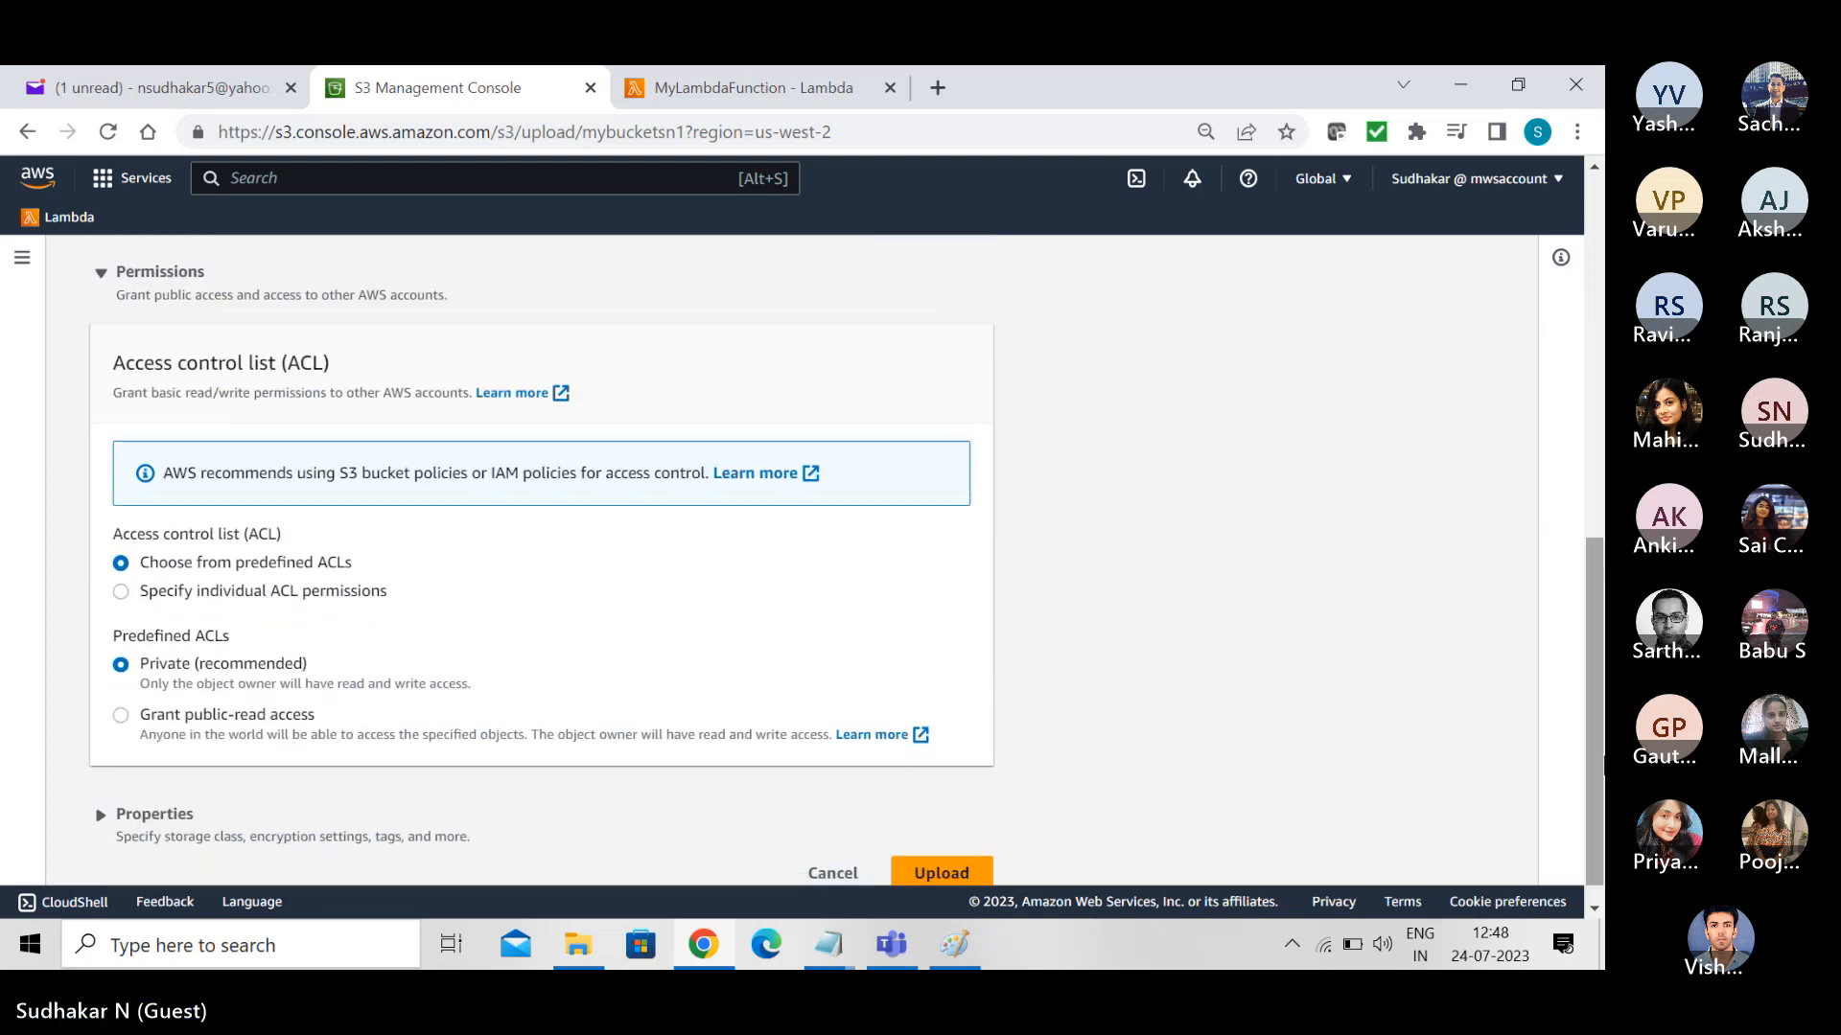
pyautogui.click(121, 715)
pyautogui.click(188, 868)
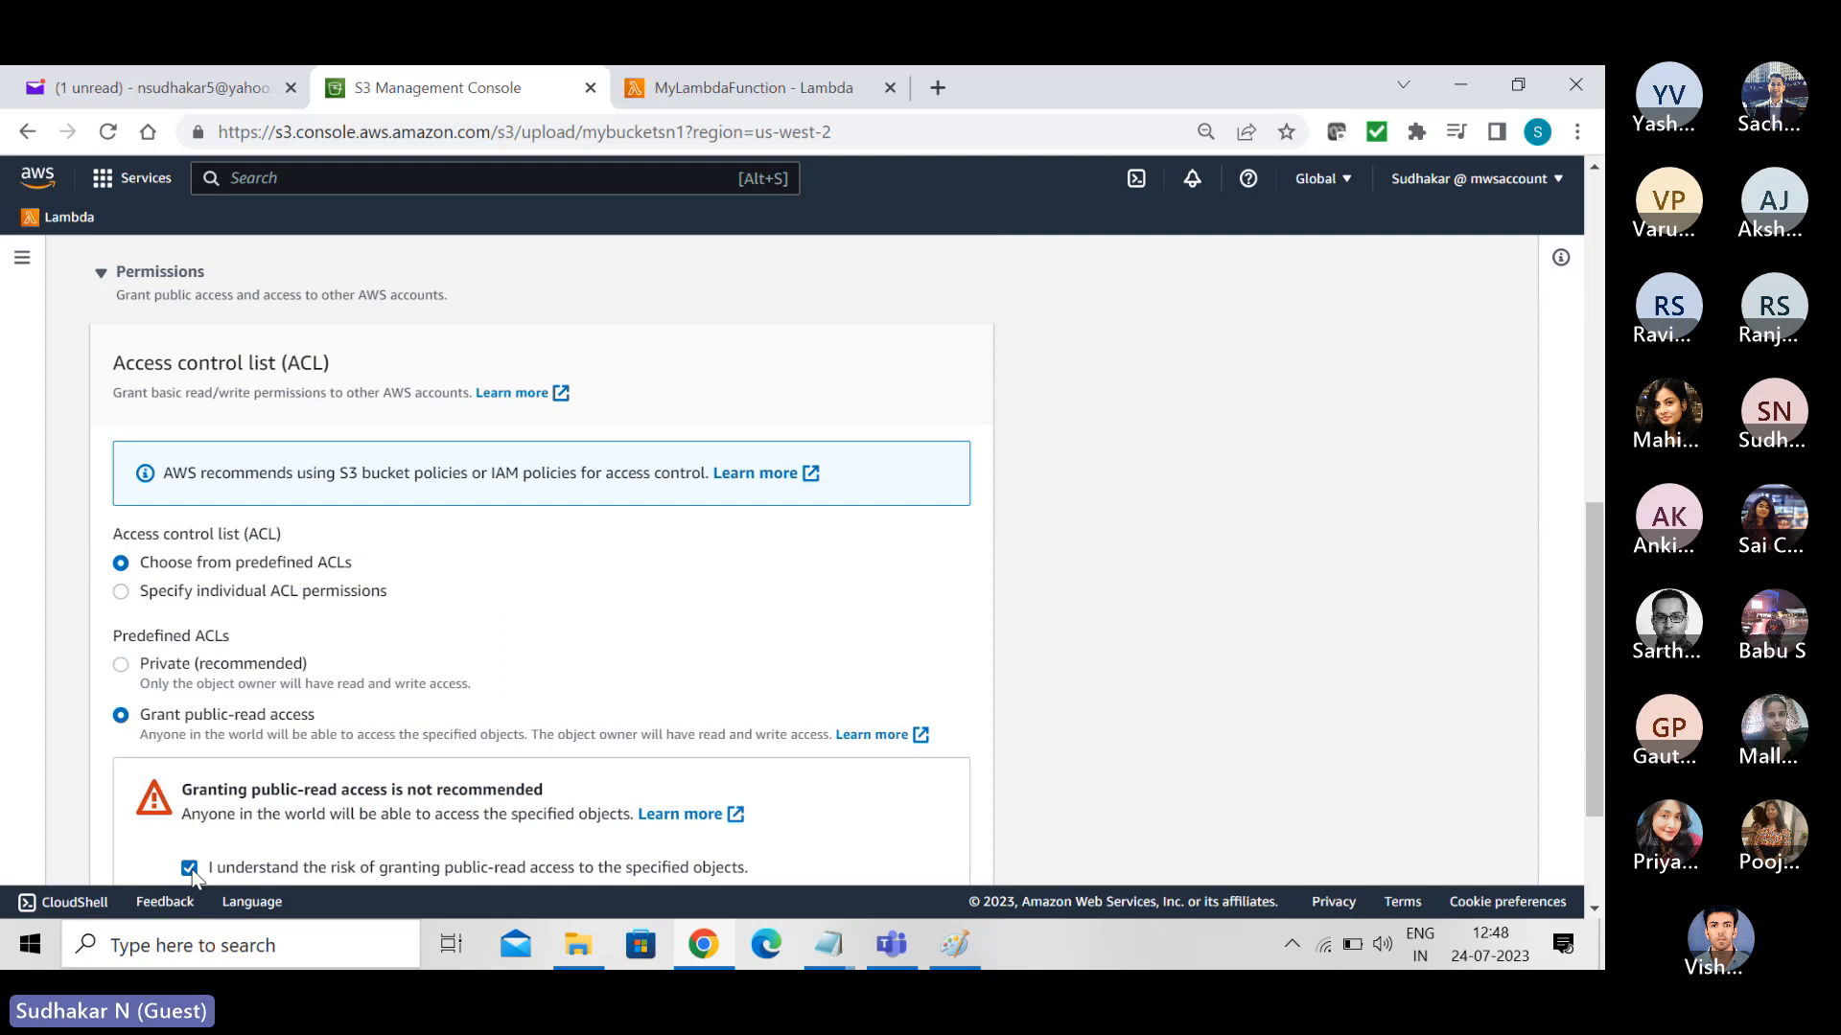
pyautogui.scroll(-2, 1595, 671)
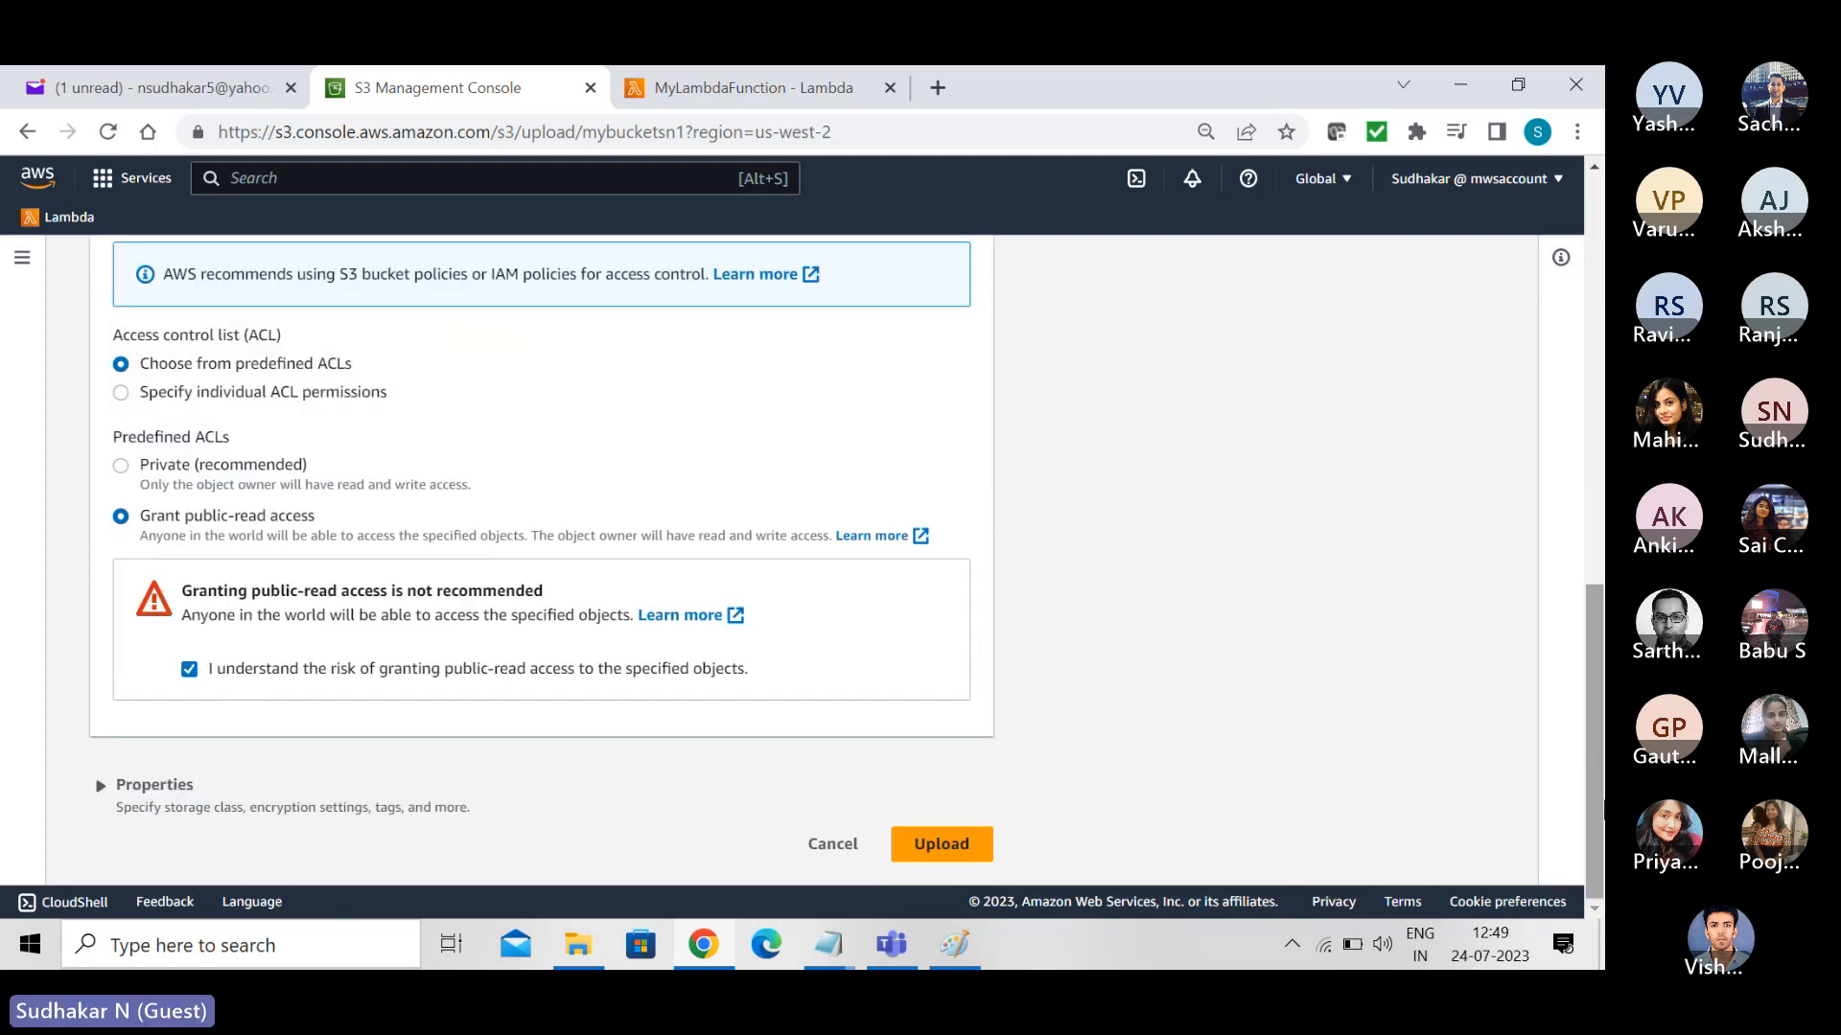
pyautogui.click(934, 848)
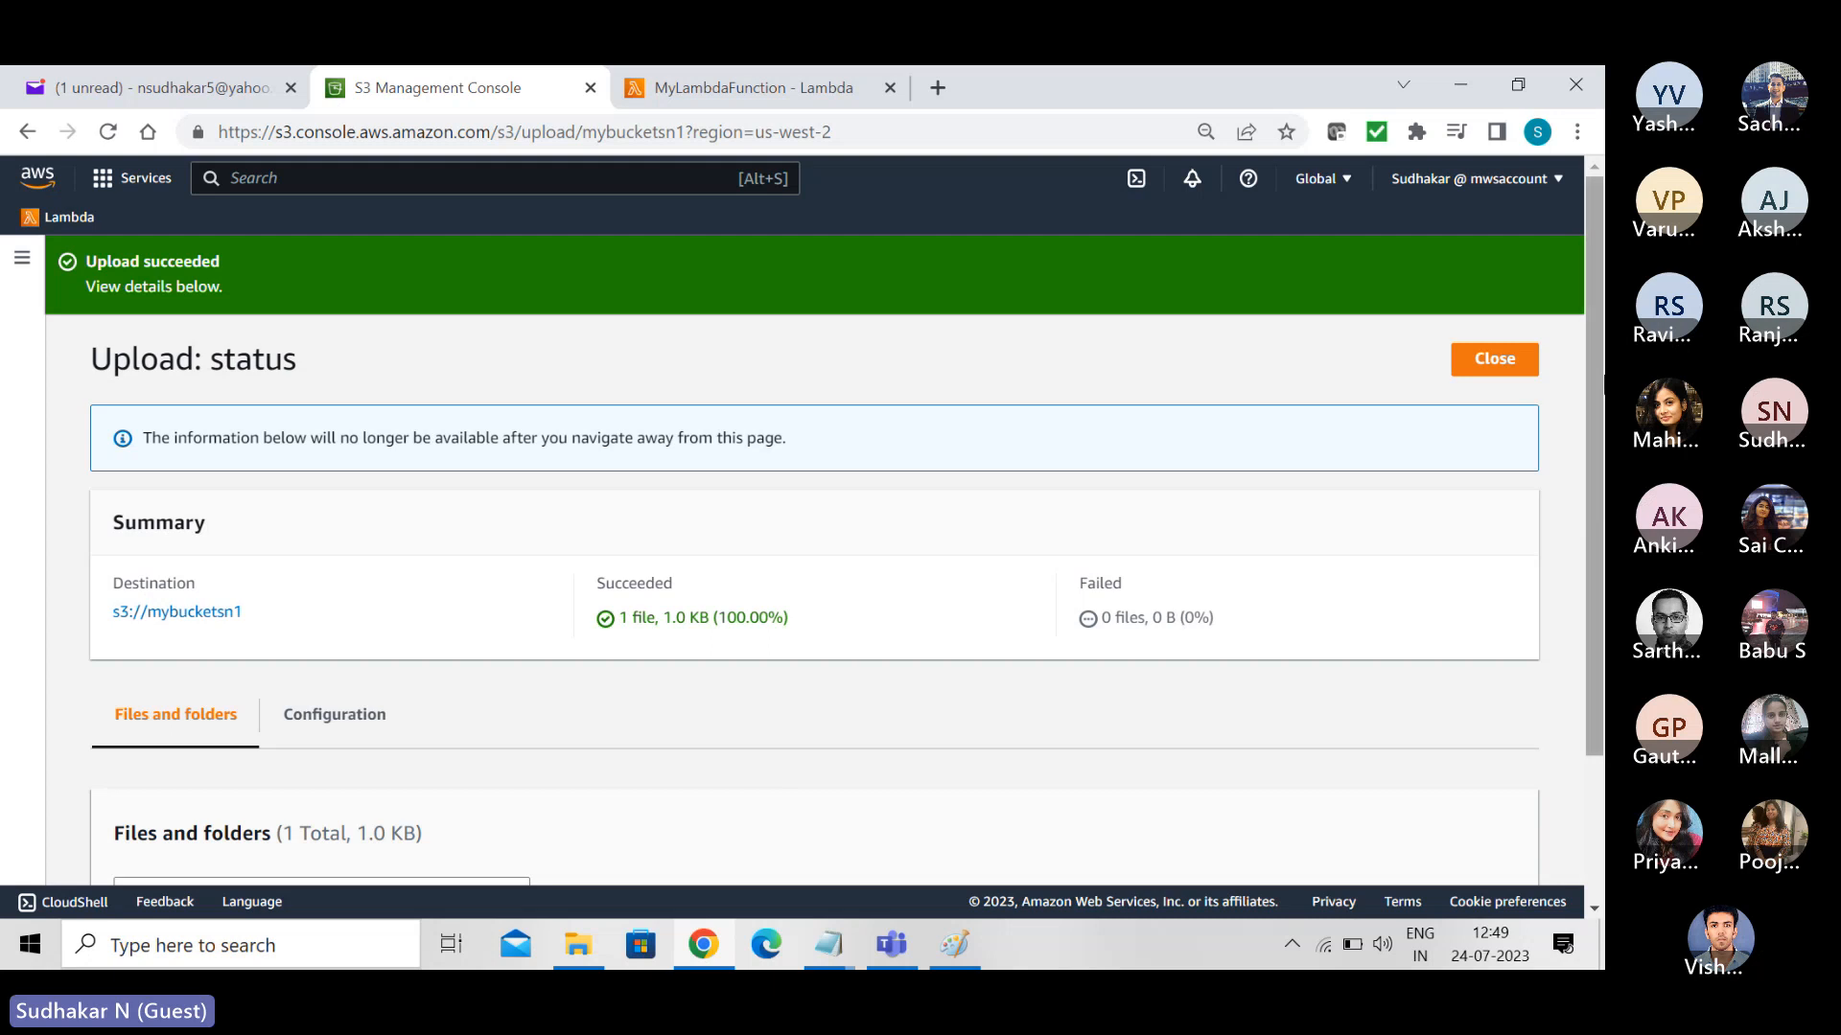
pyautogui.click(1491, 360)
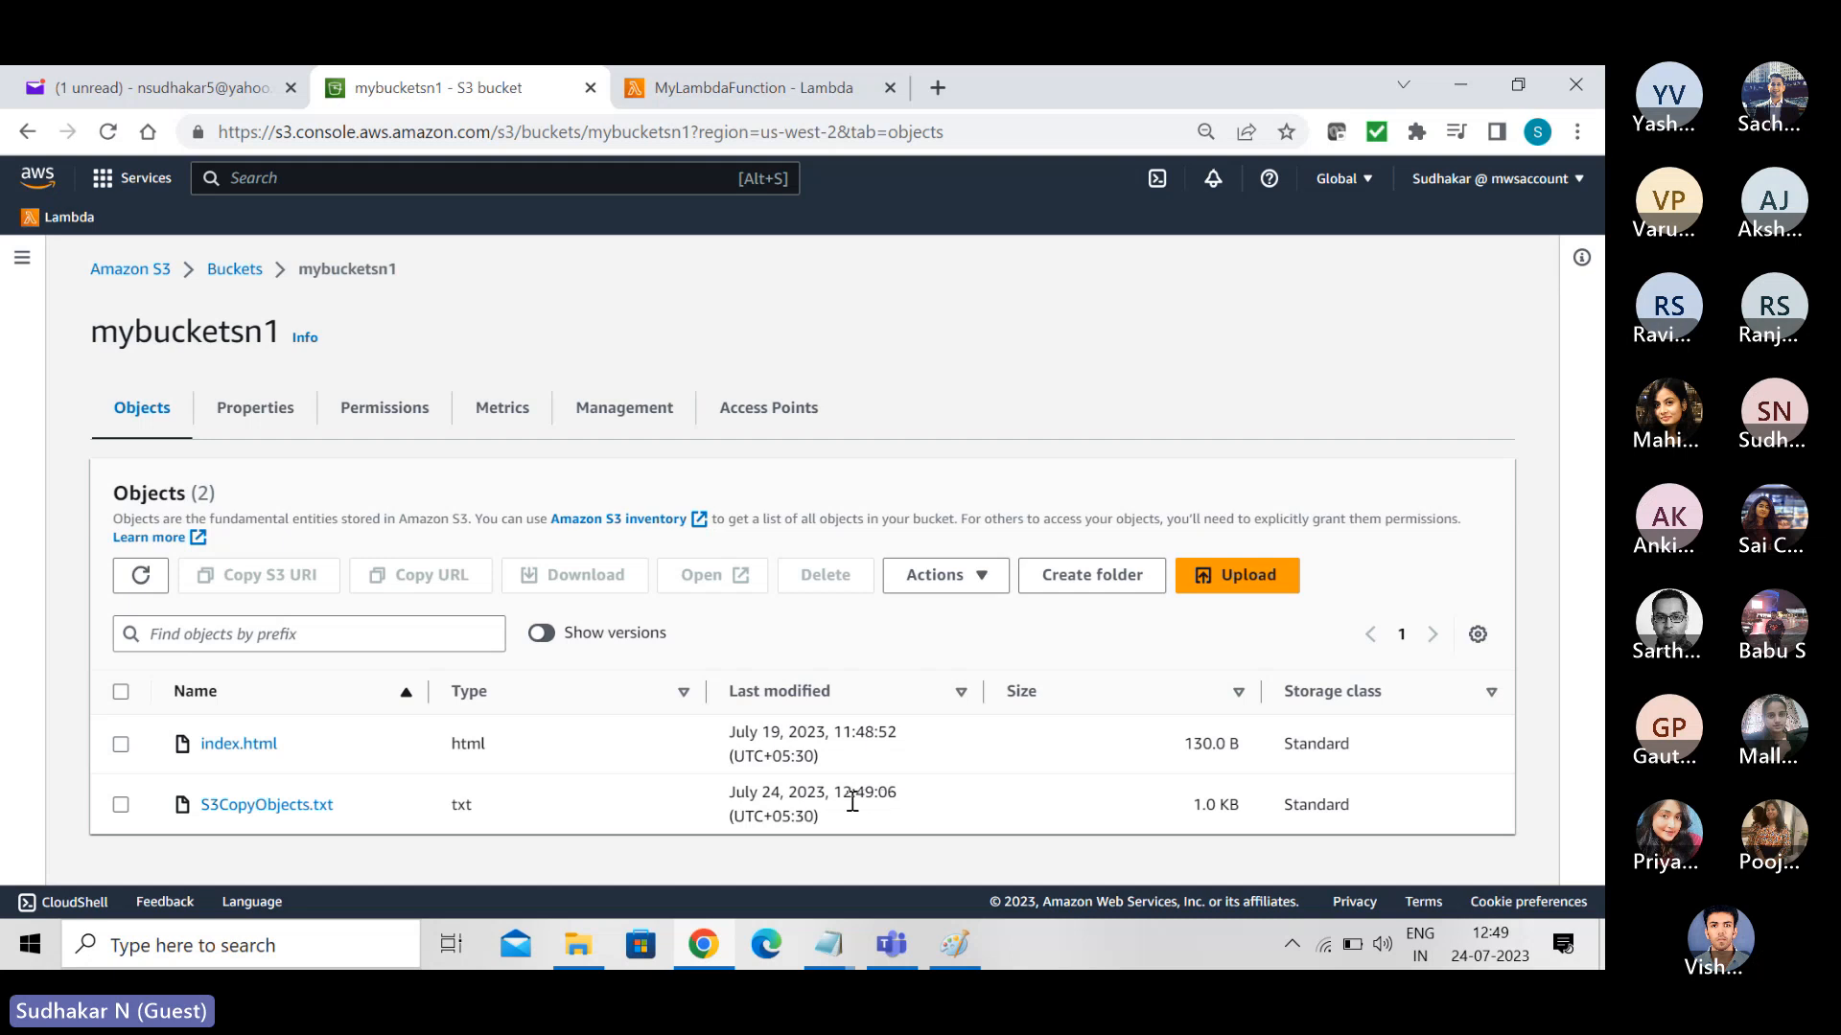
# - Return to the bucket list and open destination bucket mybucketsn4 to check for the copied S3CopyObjects.txt
pyautogui.click(241, 271)
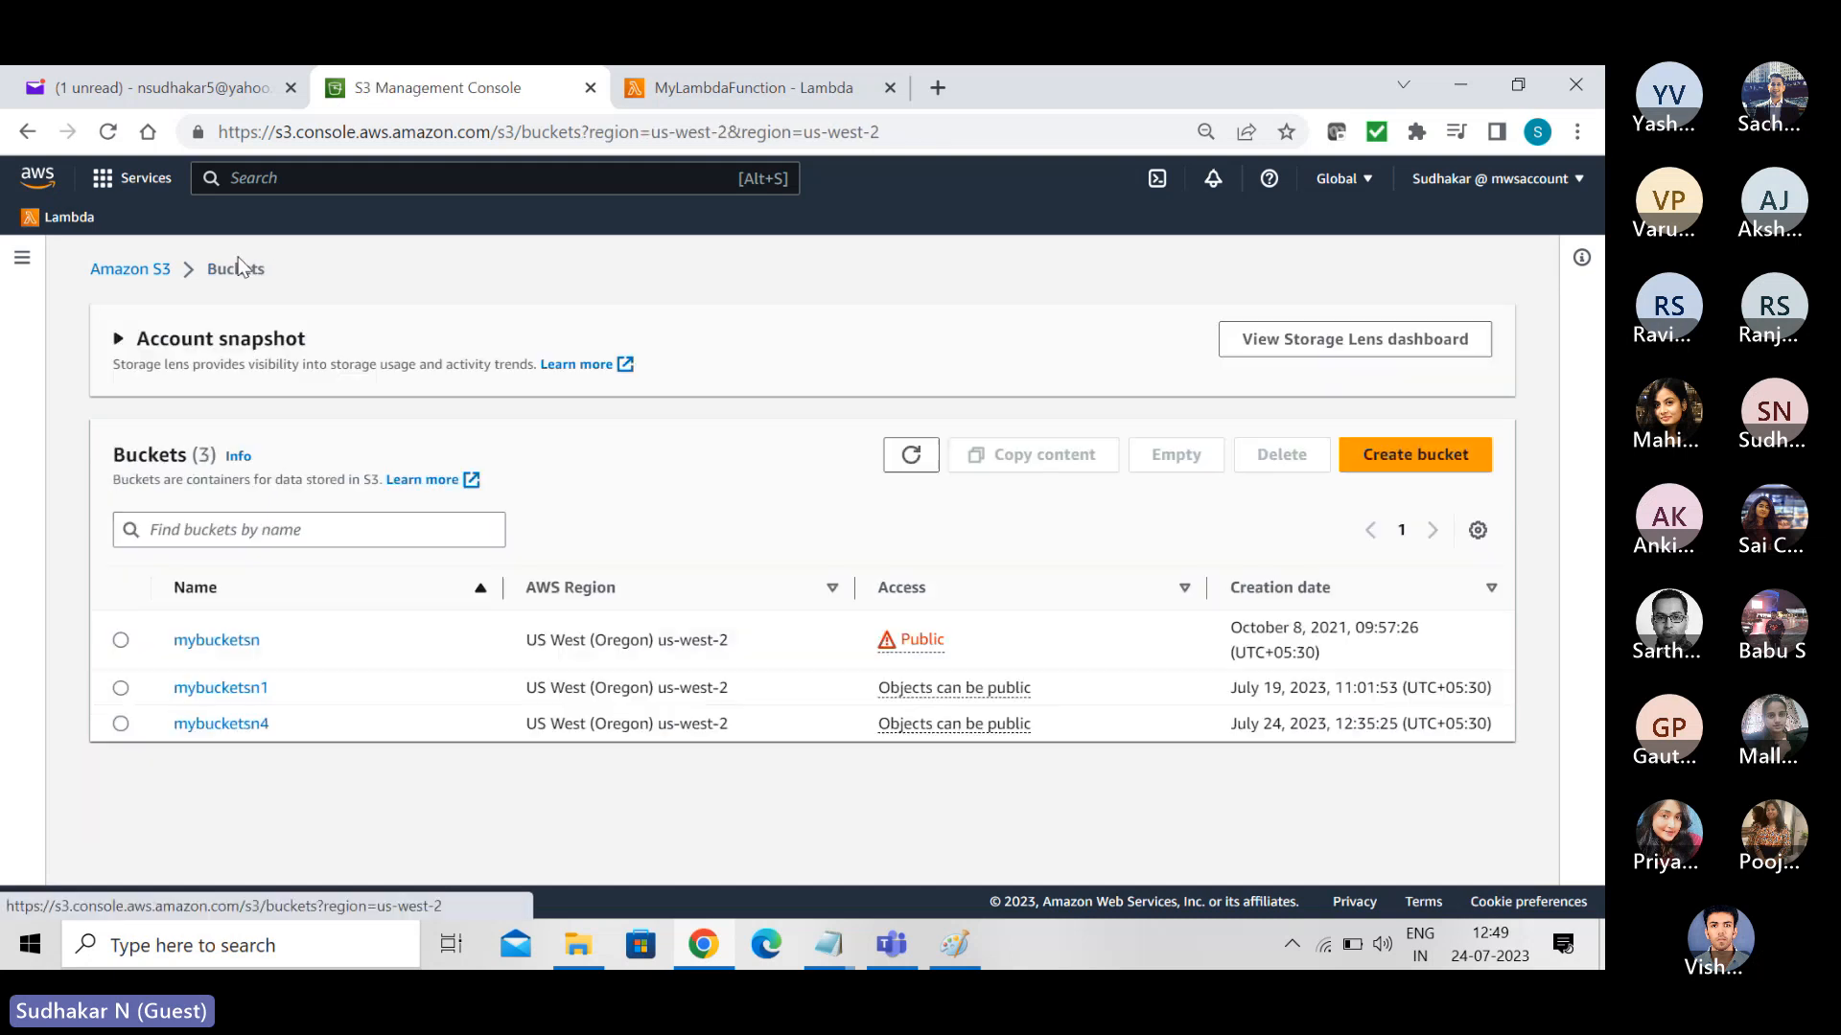
pyautogui.click(208, 736)
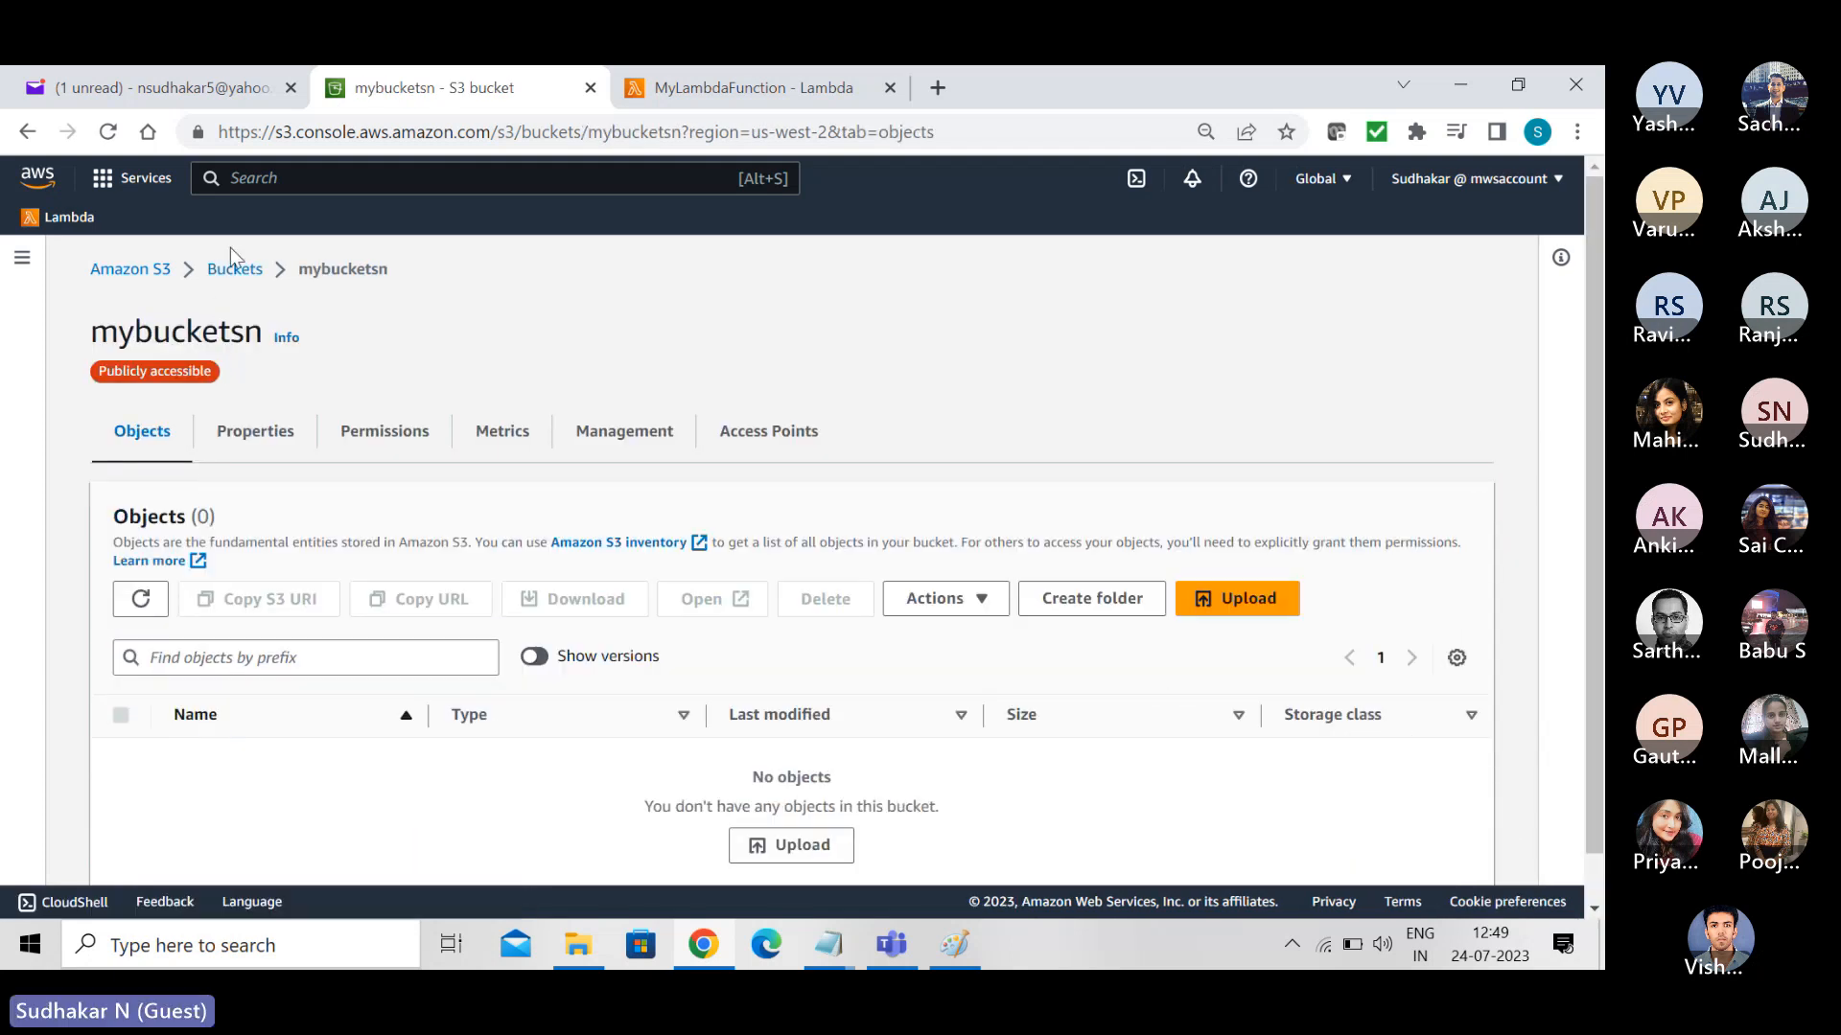
pyautogui.click(230, 276)
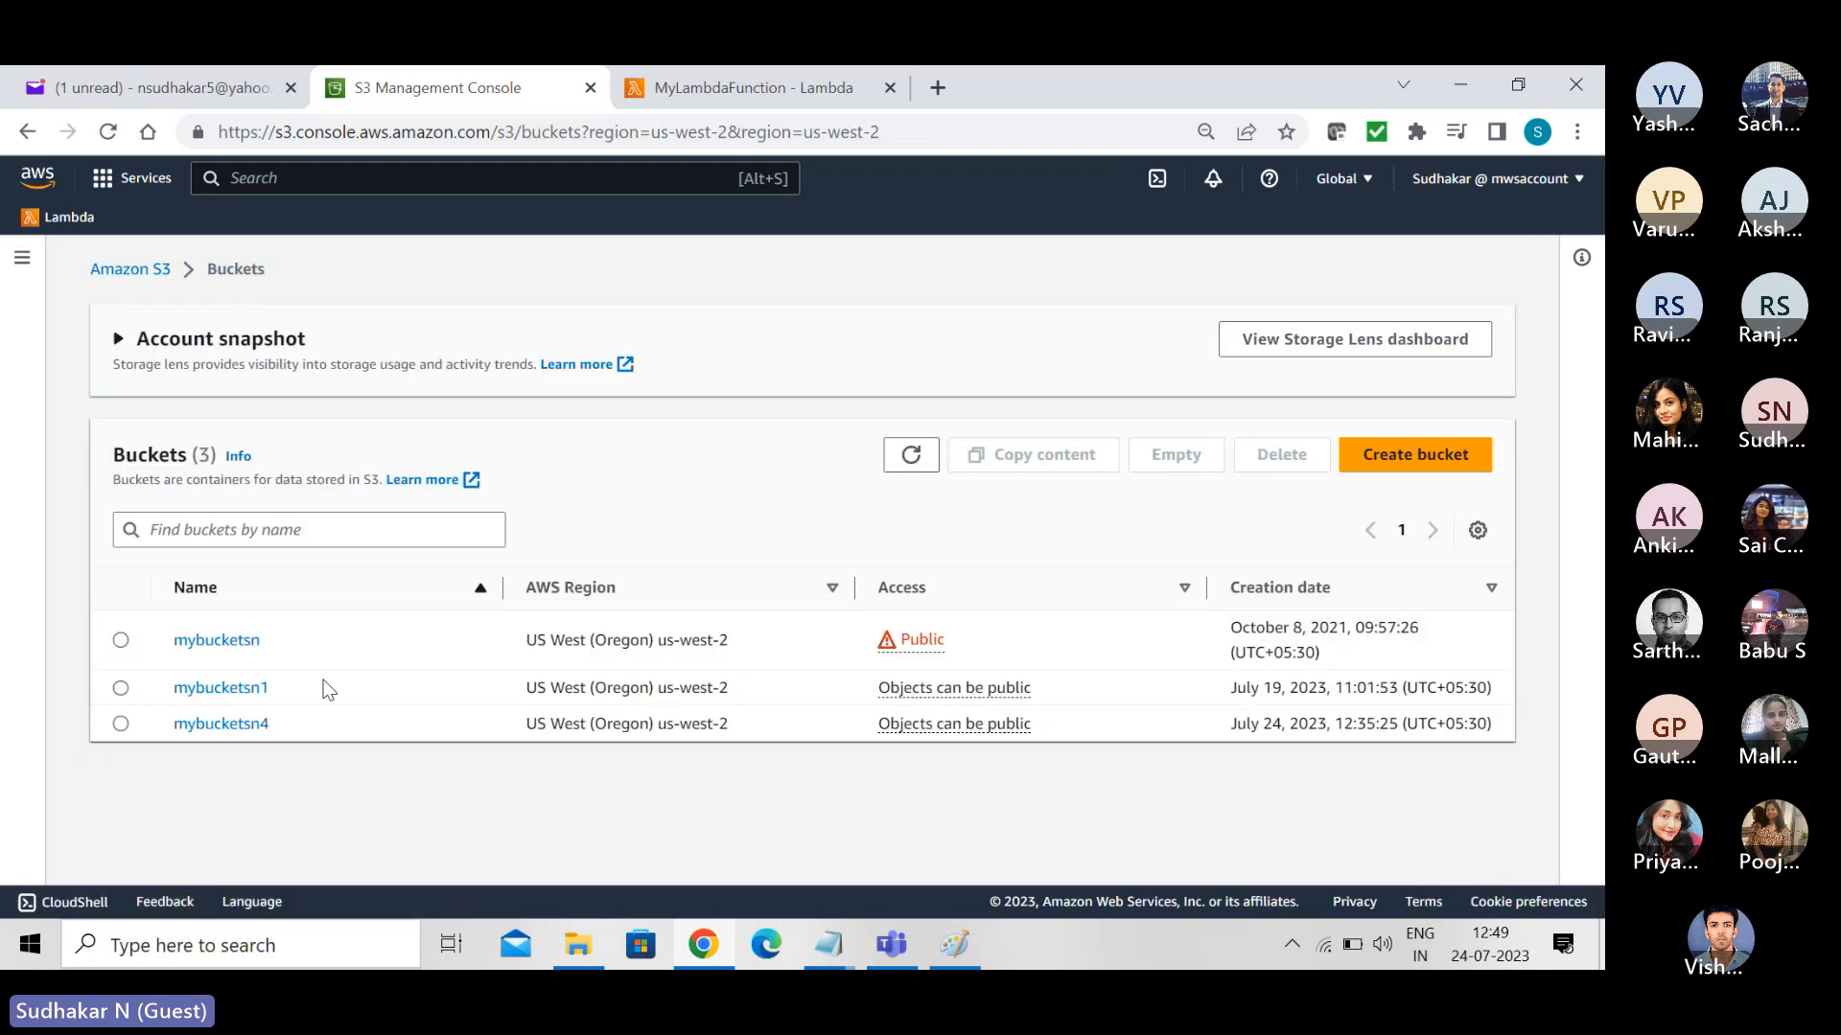
pyautogui.click(219, 733)
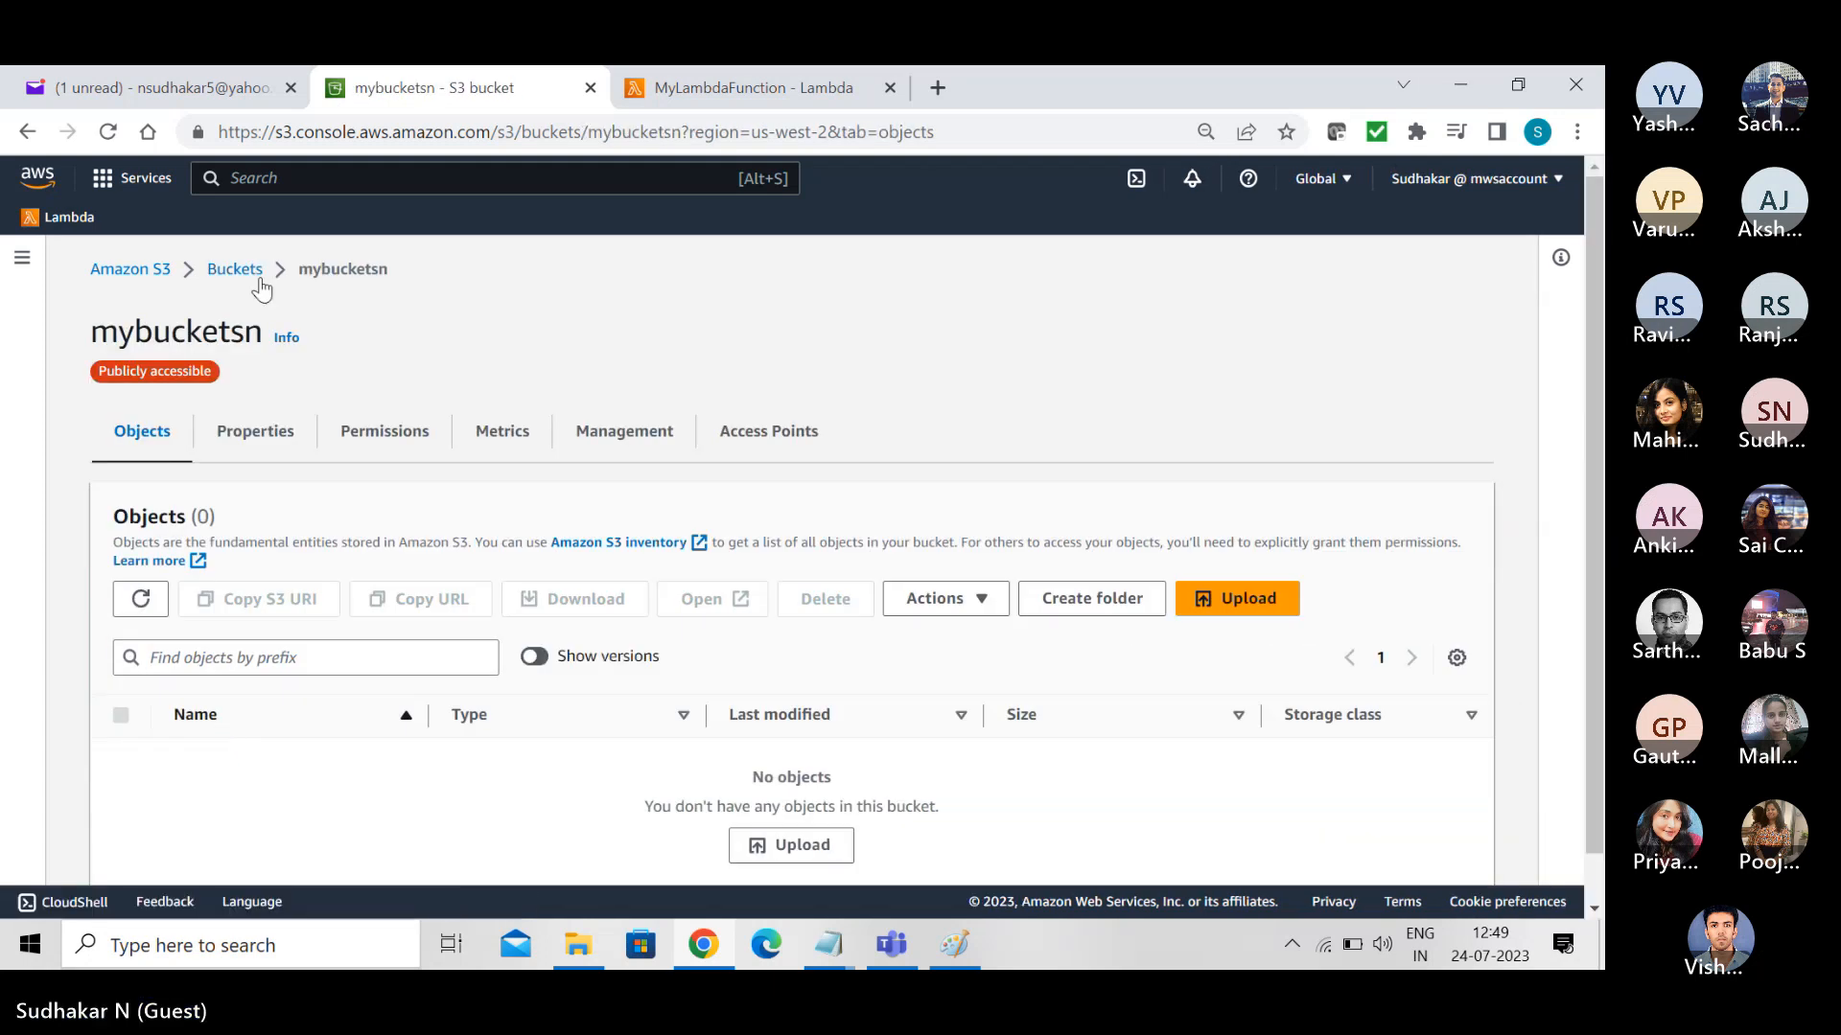
pyautogui.click(249, 271)
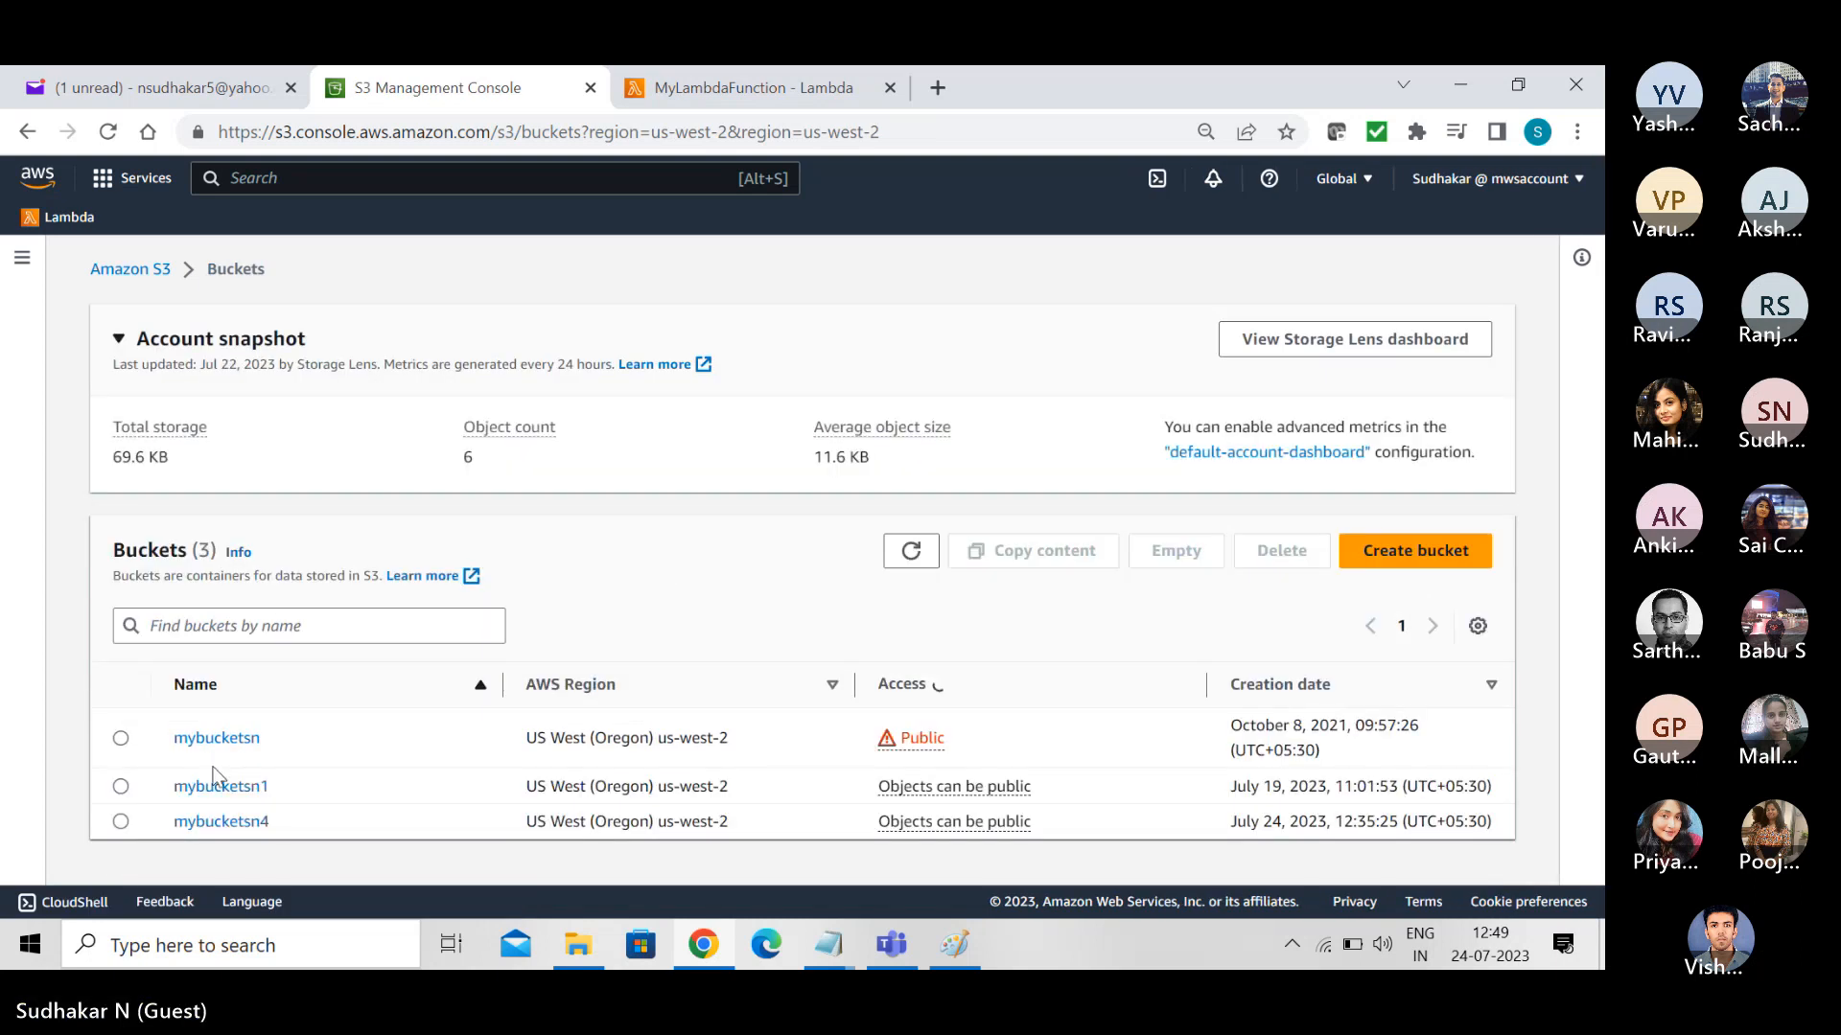
pyautogui.click(216, 820)
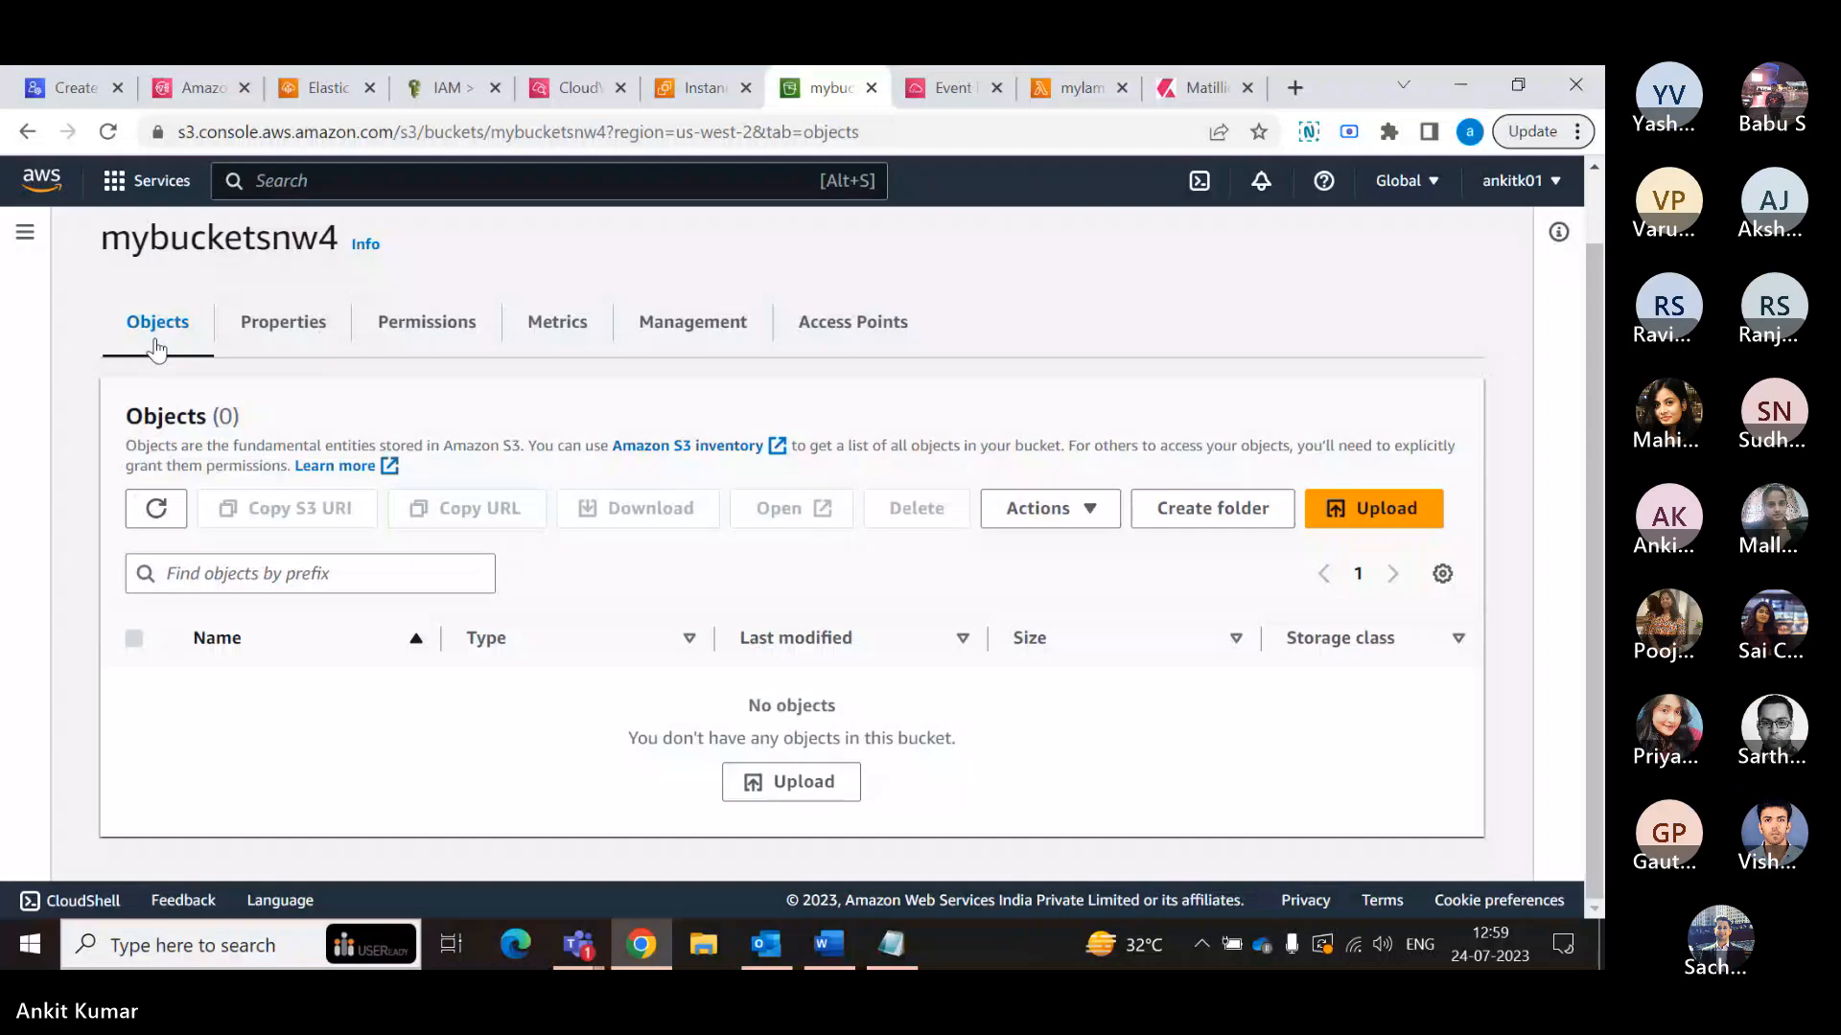
# - Compare the objects in source bucket mybucketsnq1 with those in destination bucket mybucketsnw4, and return to the bucket list
pyautogui.scroll(1, 163, 316)
pyautogui.click(262, 247)
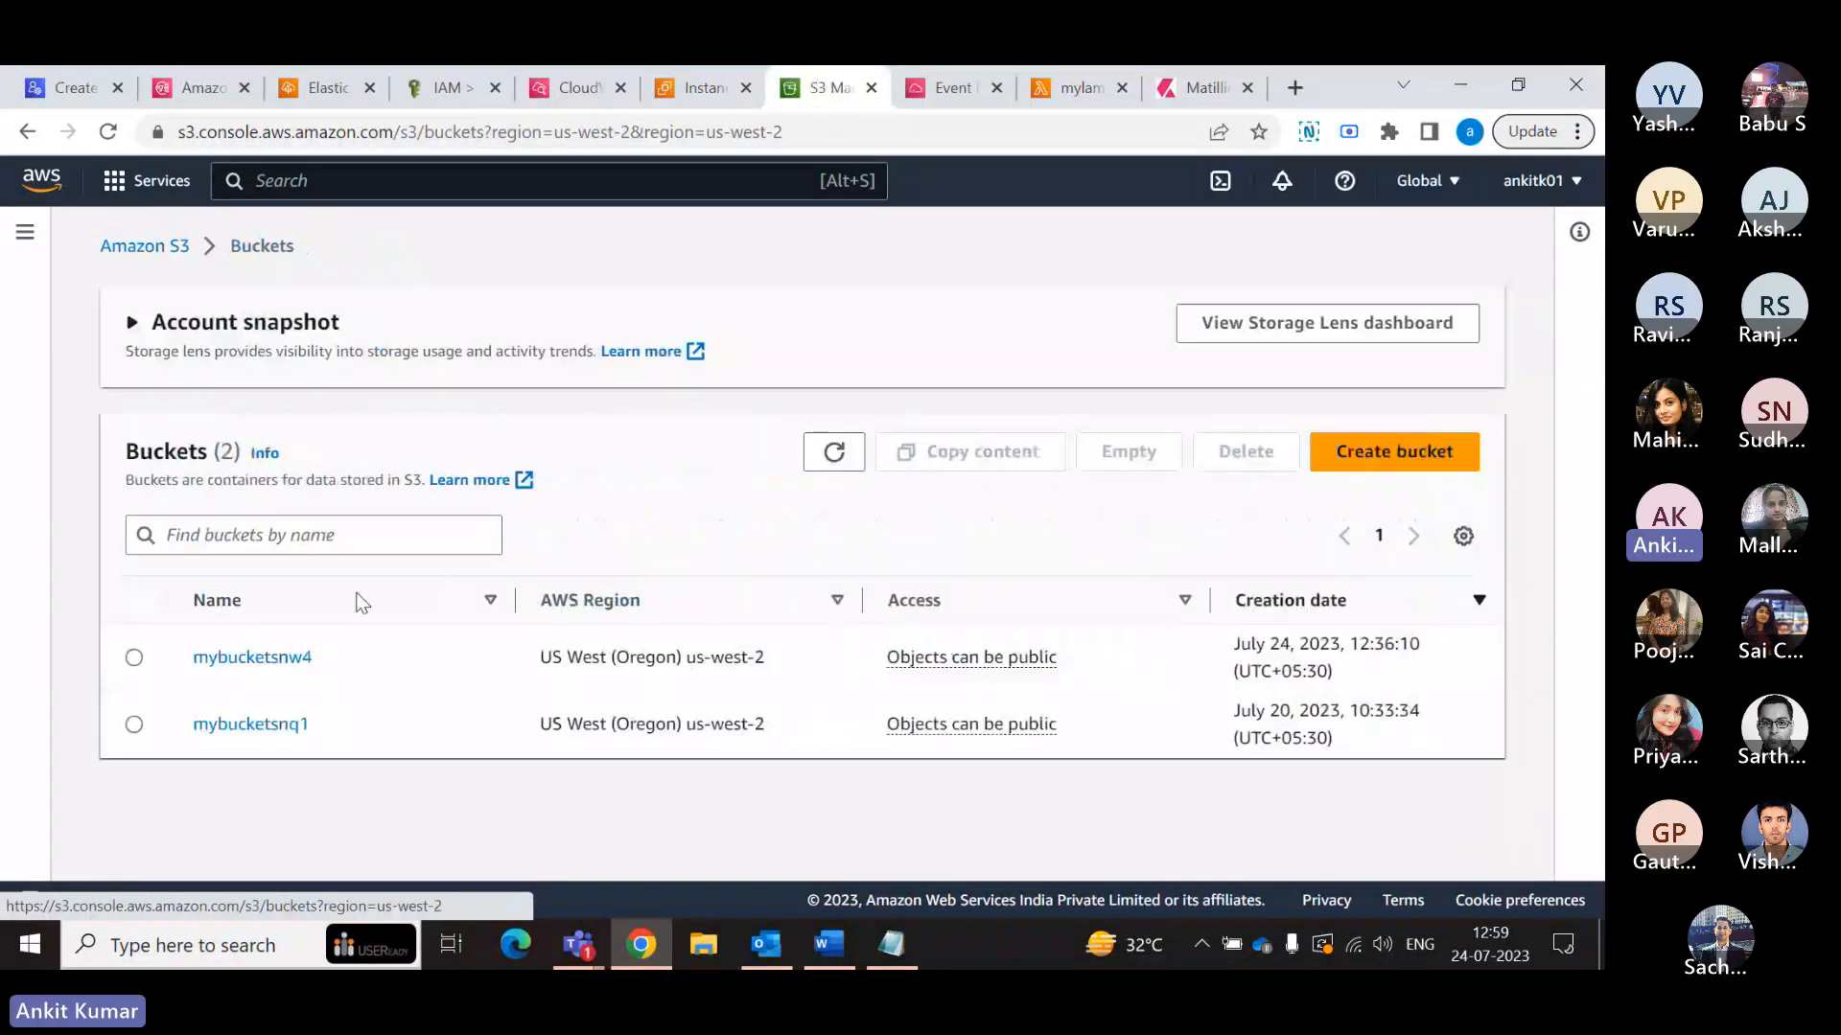
pyautogui.click(284, 729)
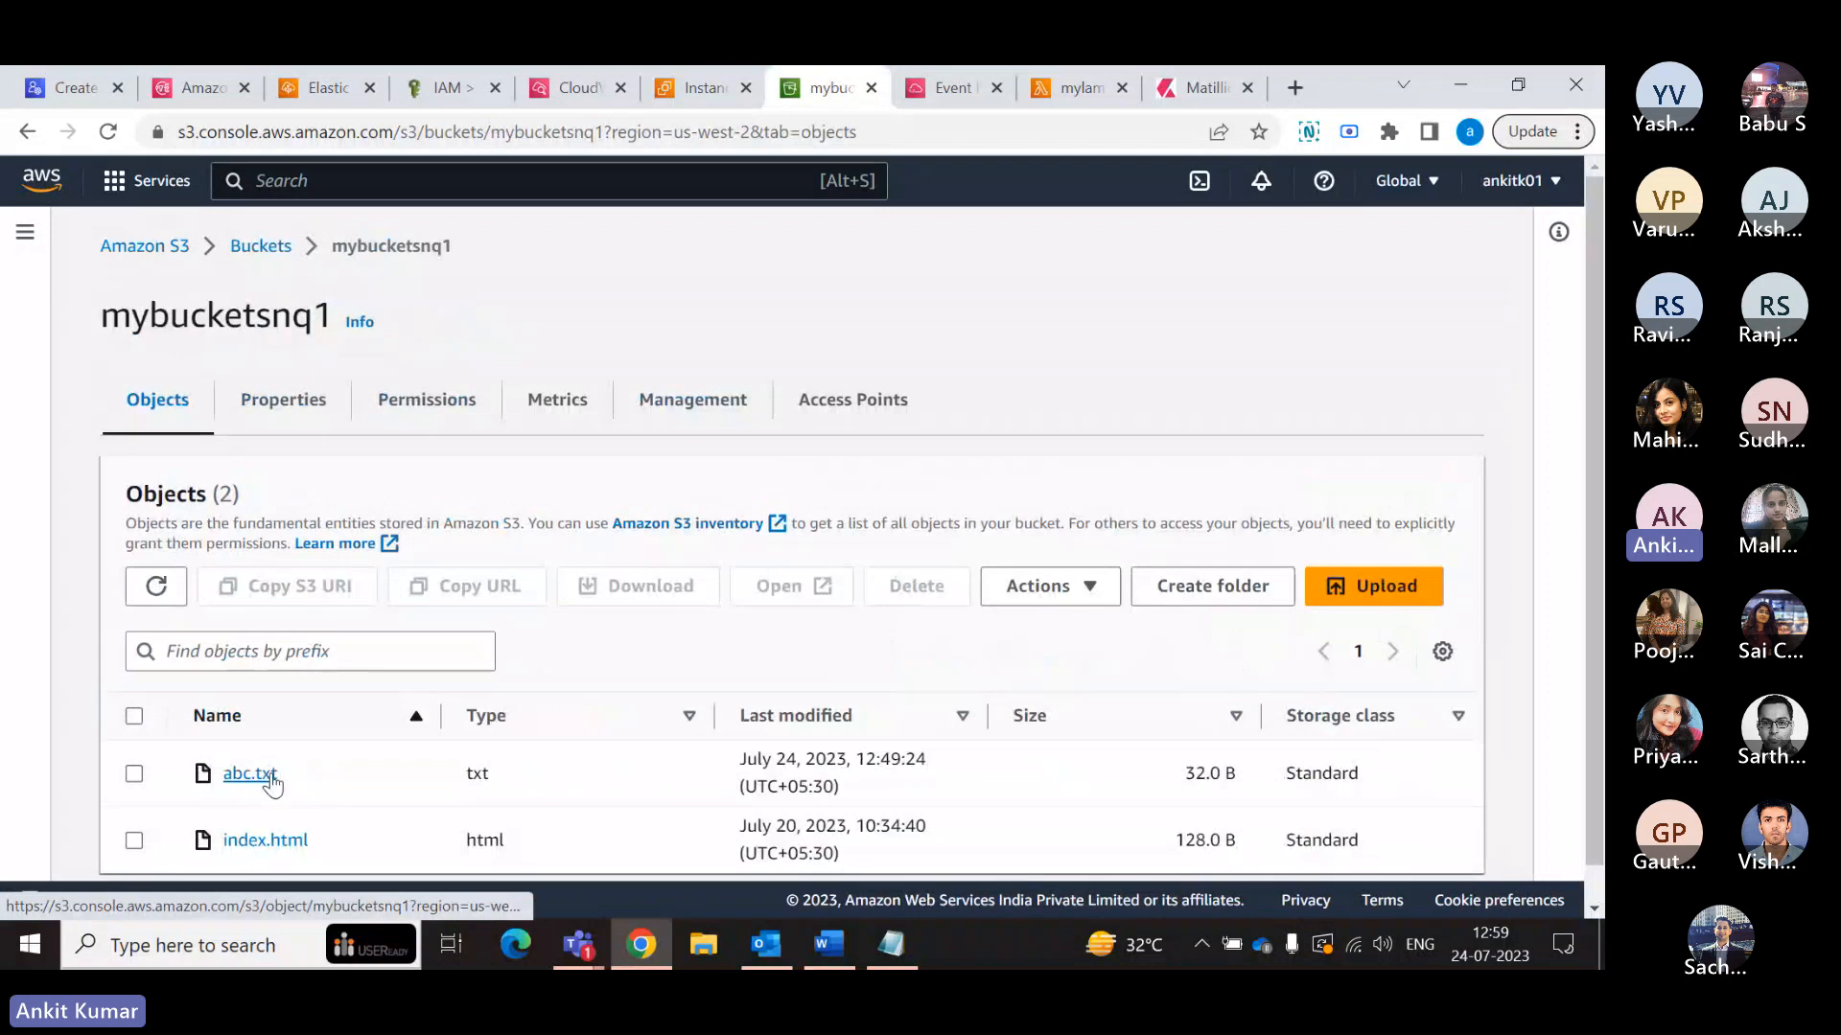
pyautogui.click(260, 247)
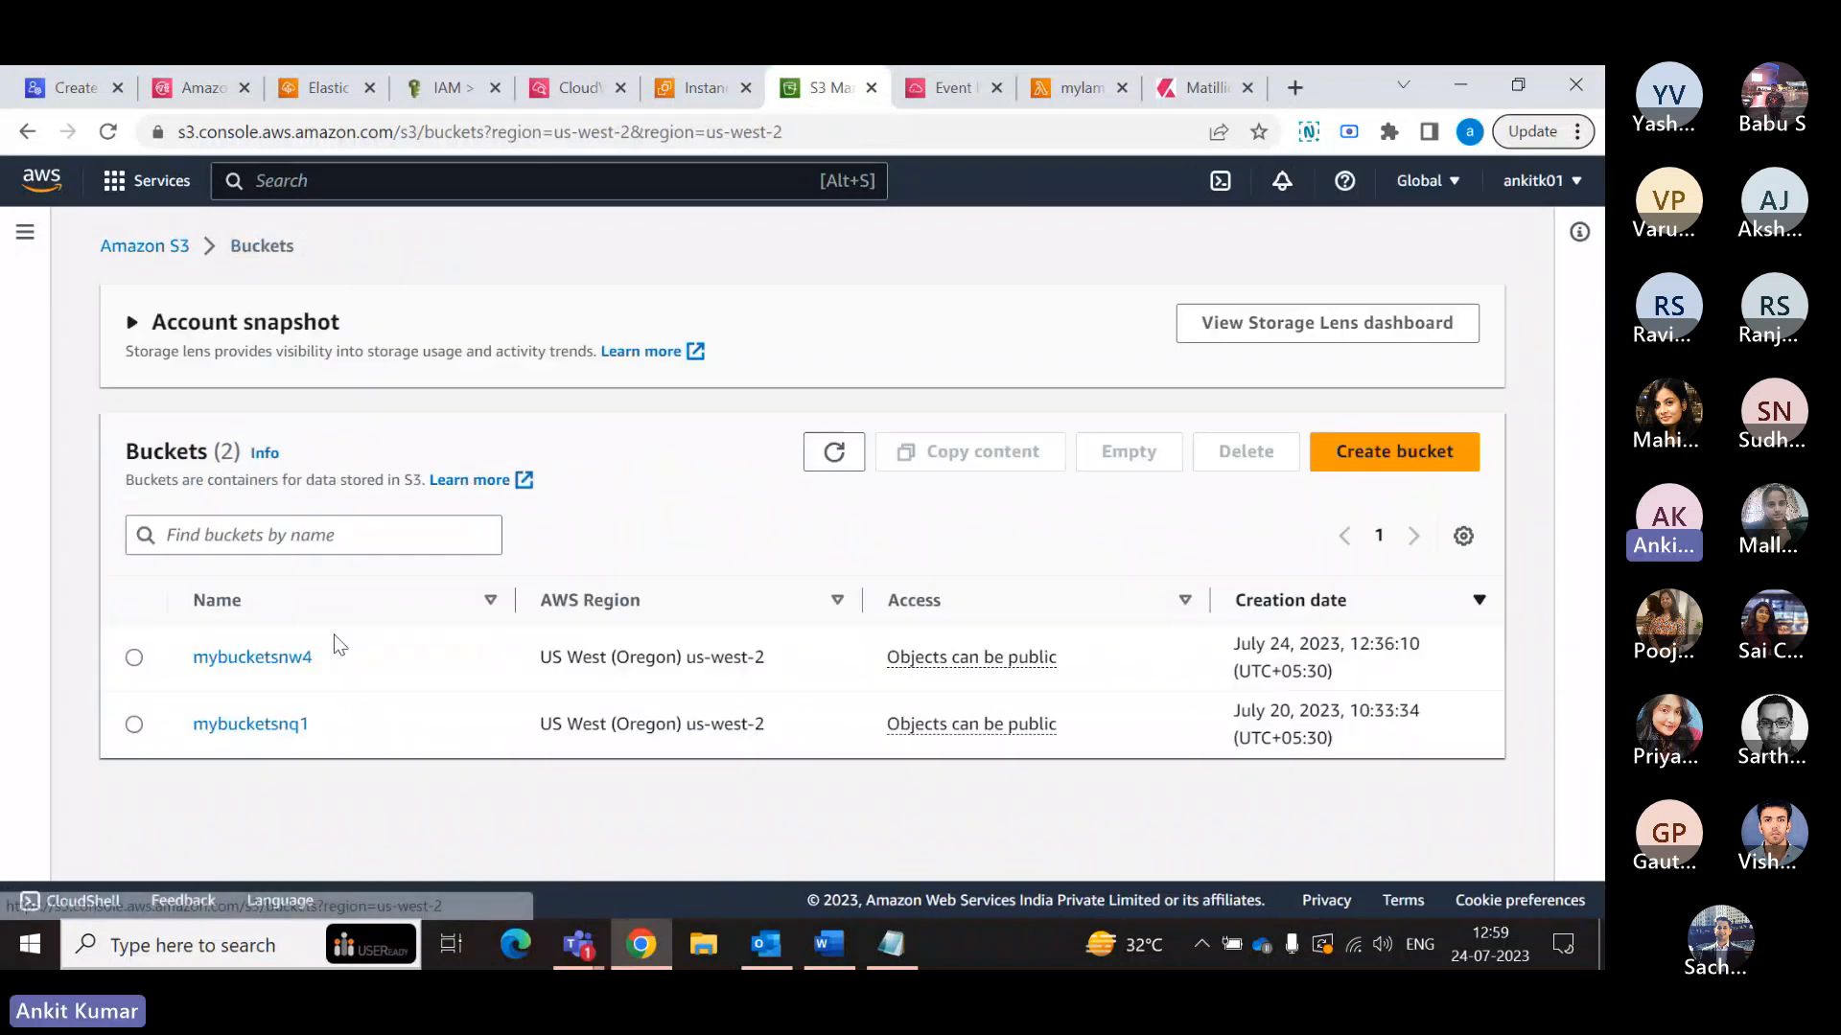
pyautogui.click(278, 661)
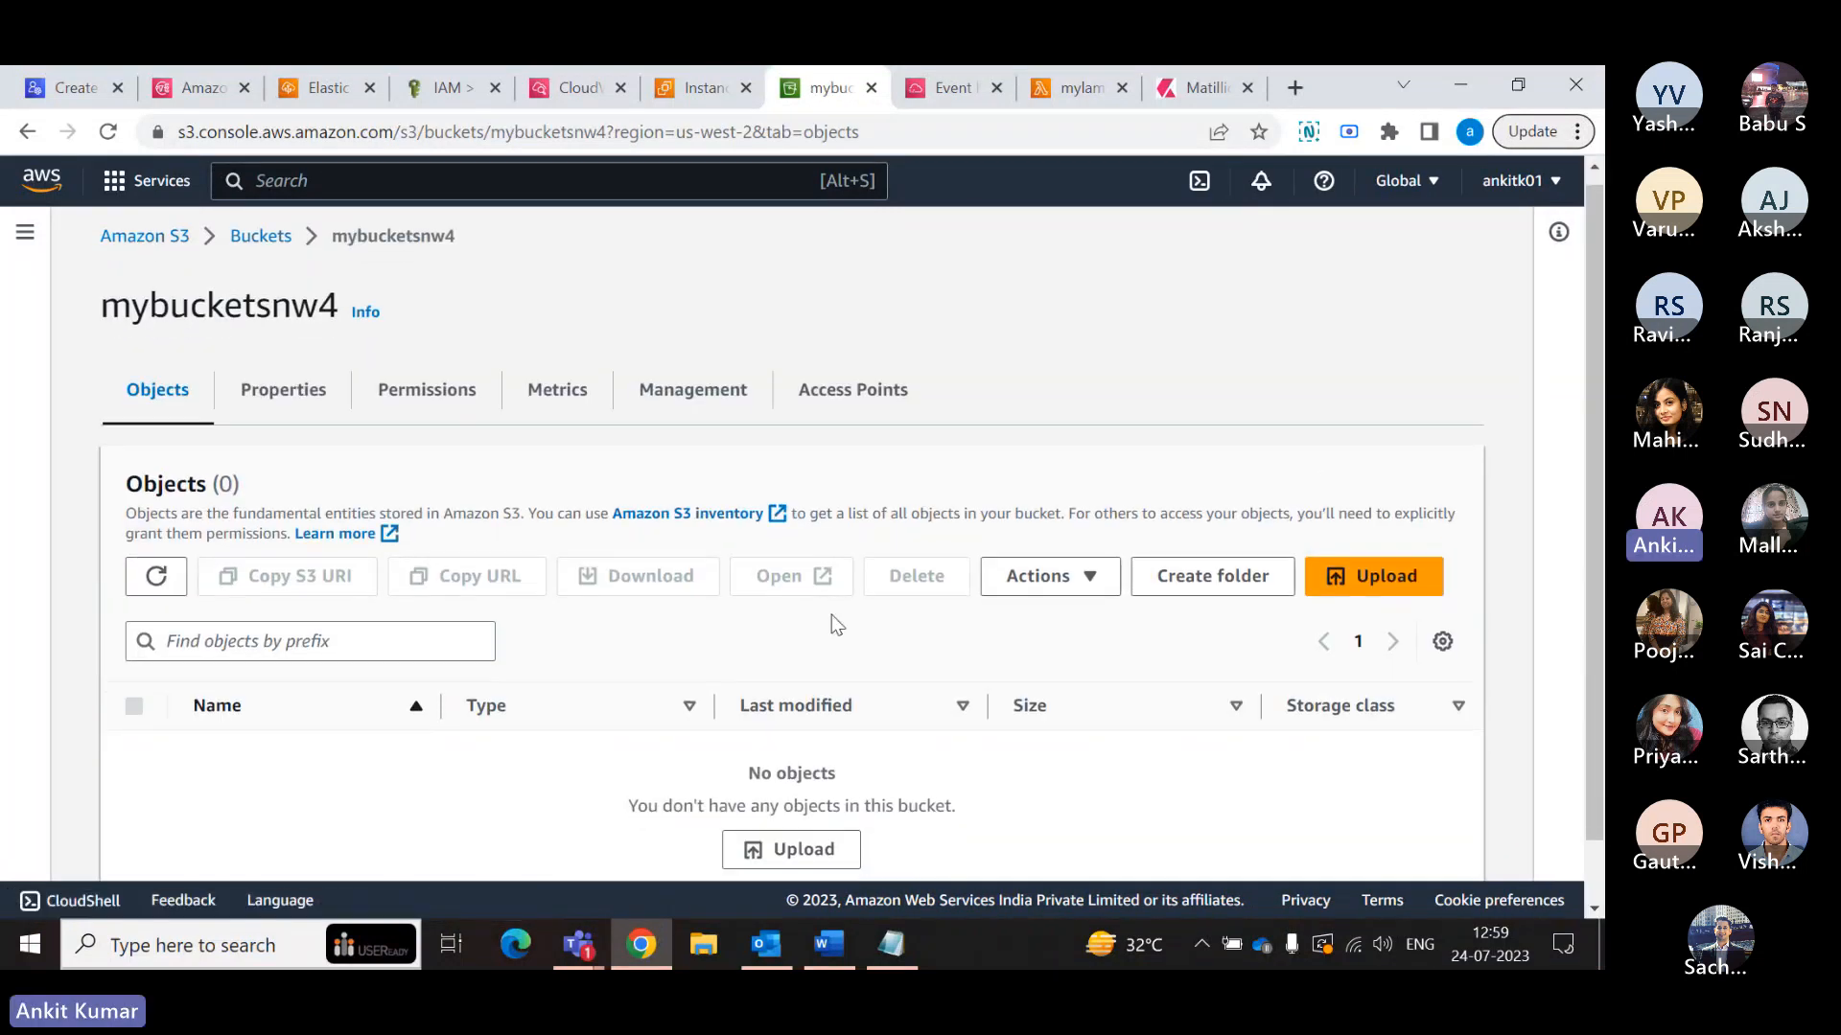
pyautogui.scroll(-1, 824, 623)
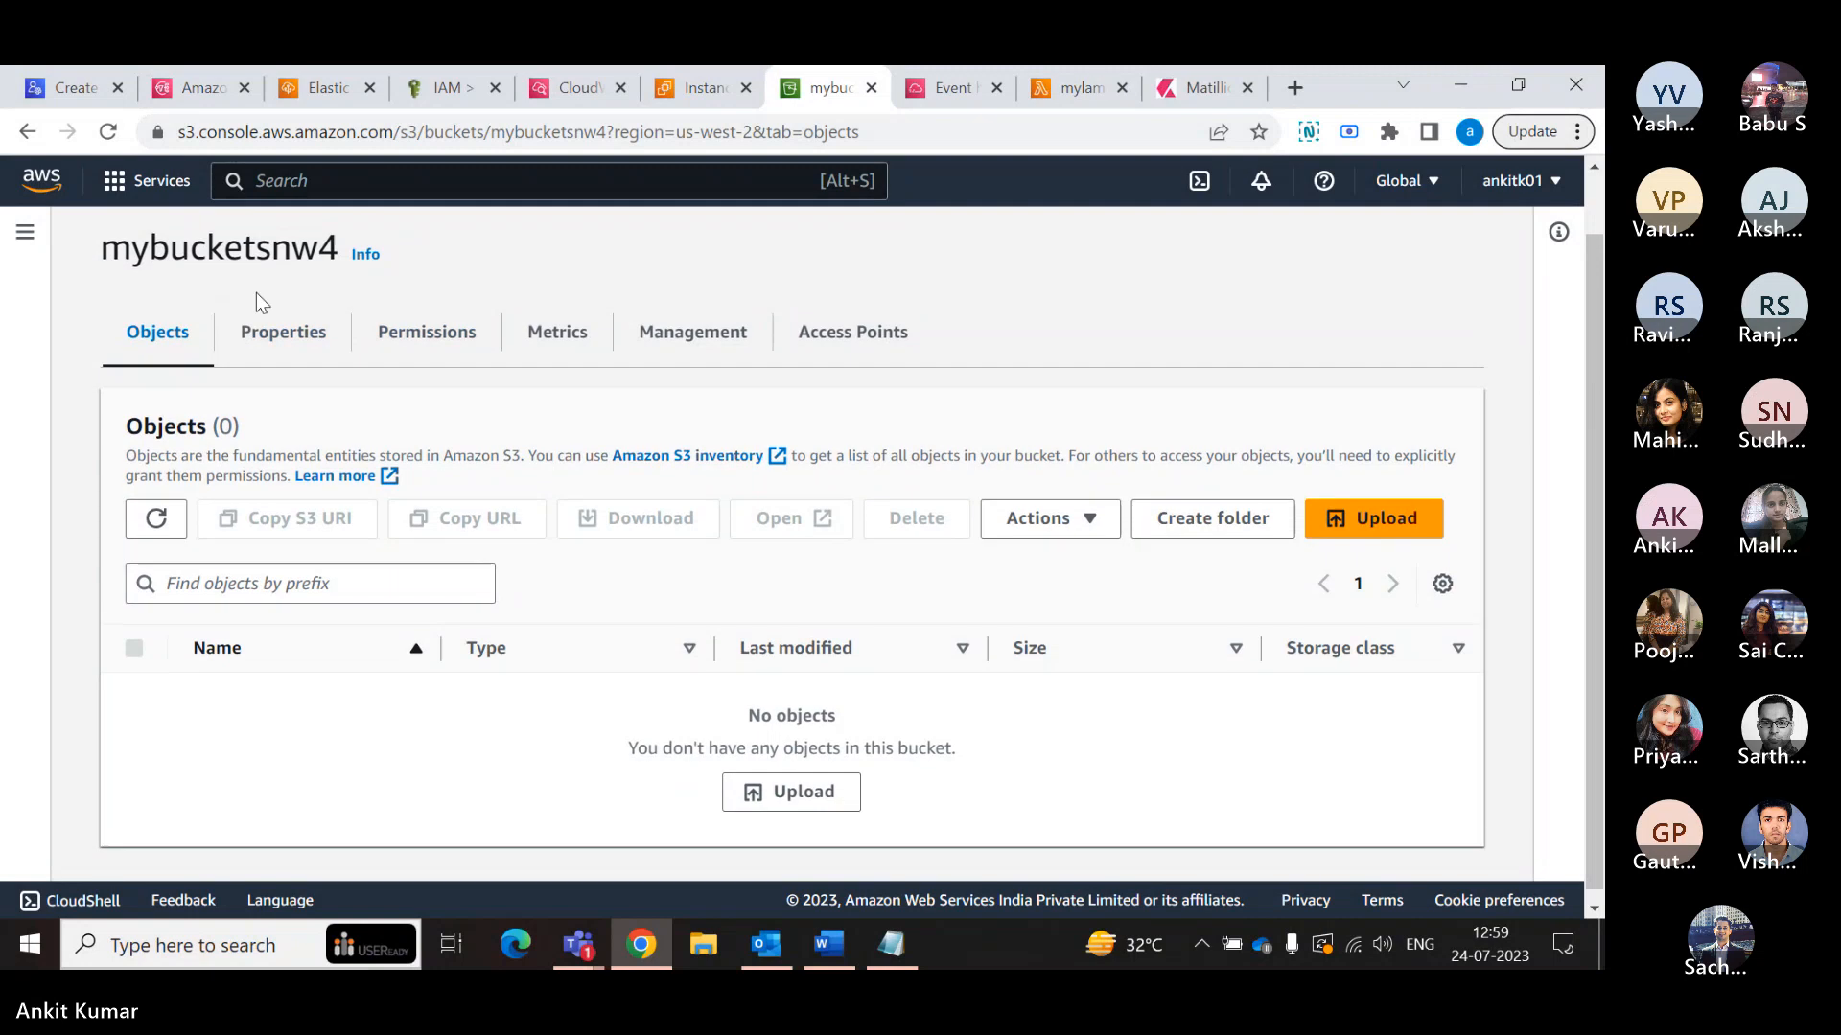
pyautogui.scroll(1, 251, 288)
pyautogui.click(261, 248)
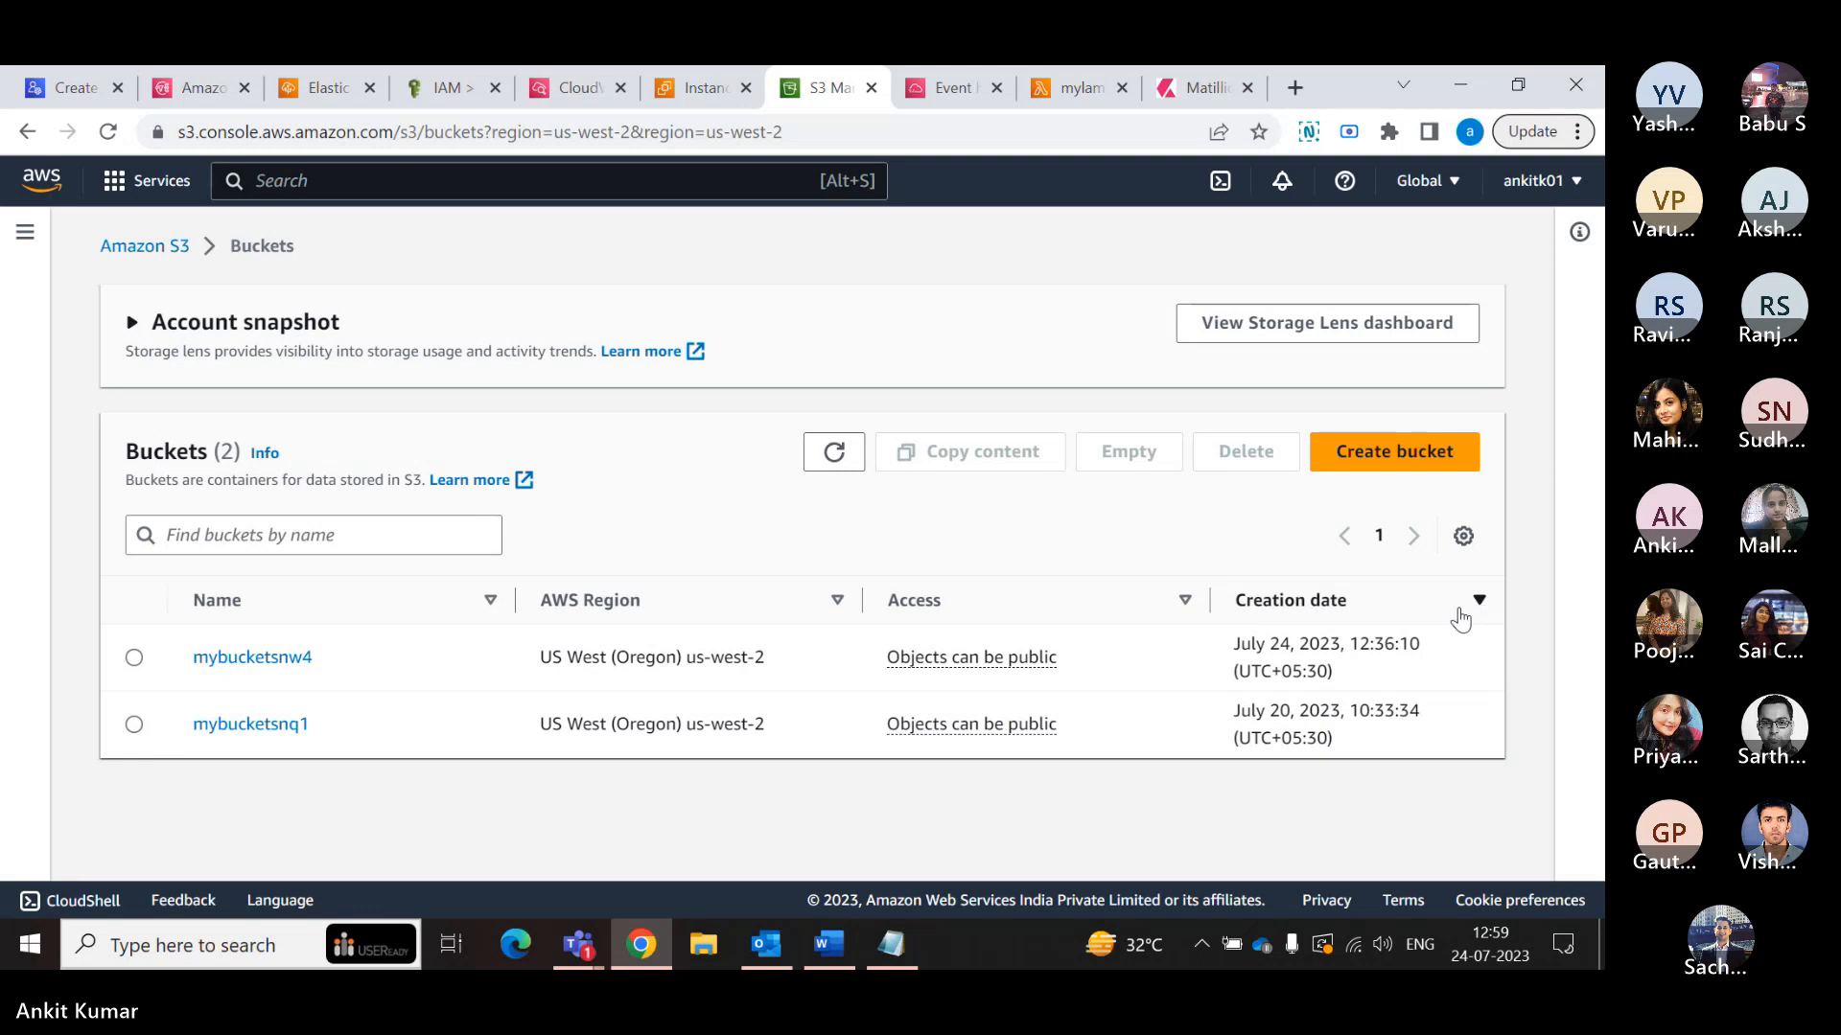
# - Check the uploaded abc.txt in the object list of mybucketsnq1 and go back to the bucket list
pyautogui.click(241, 723)
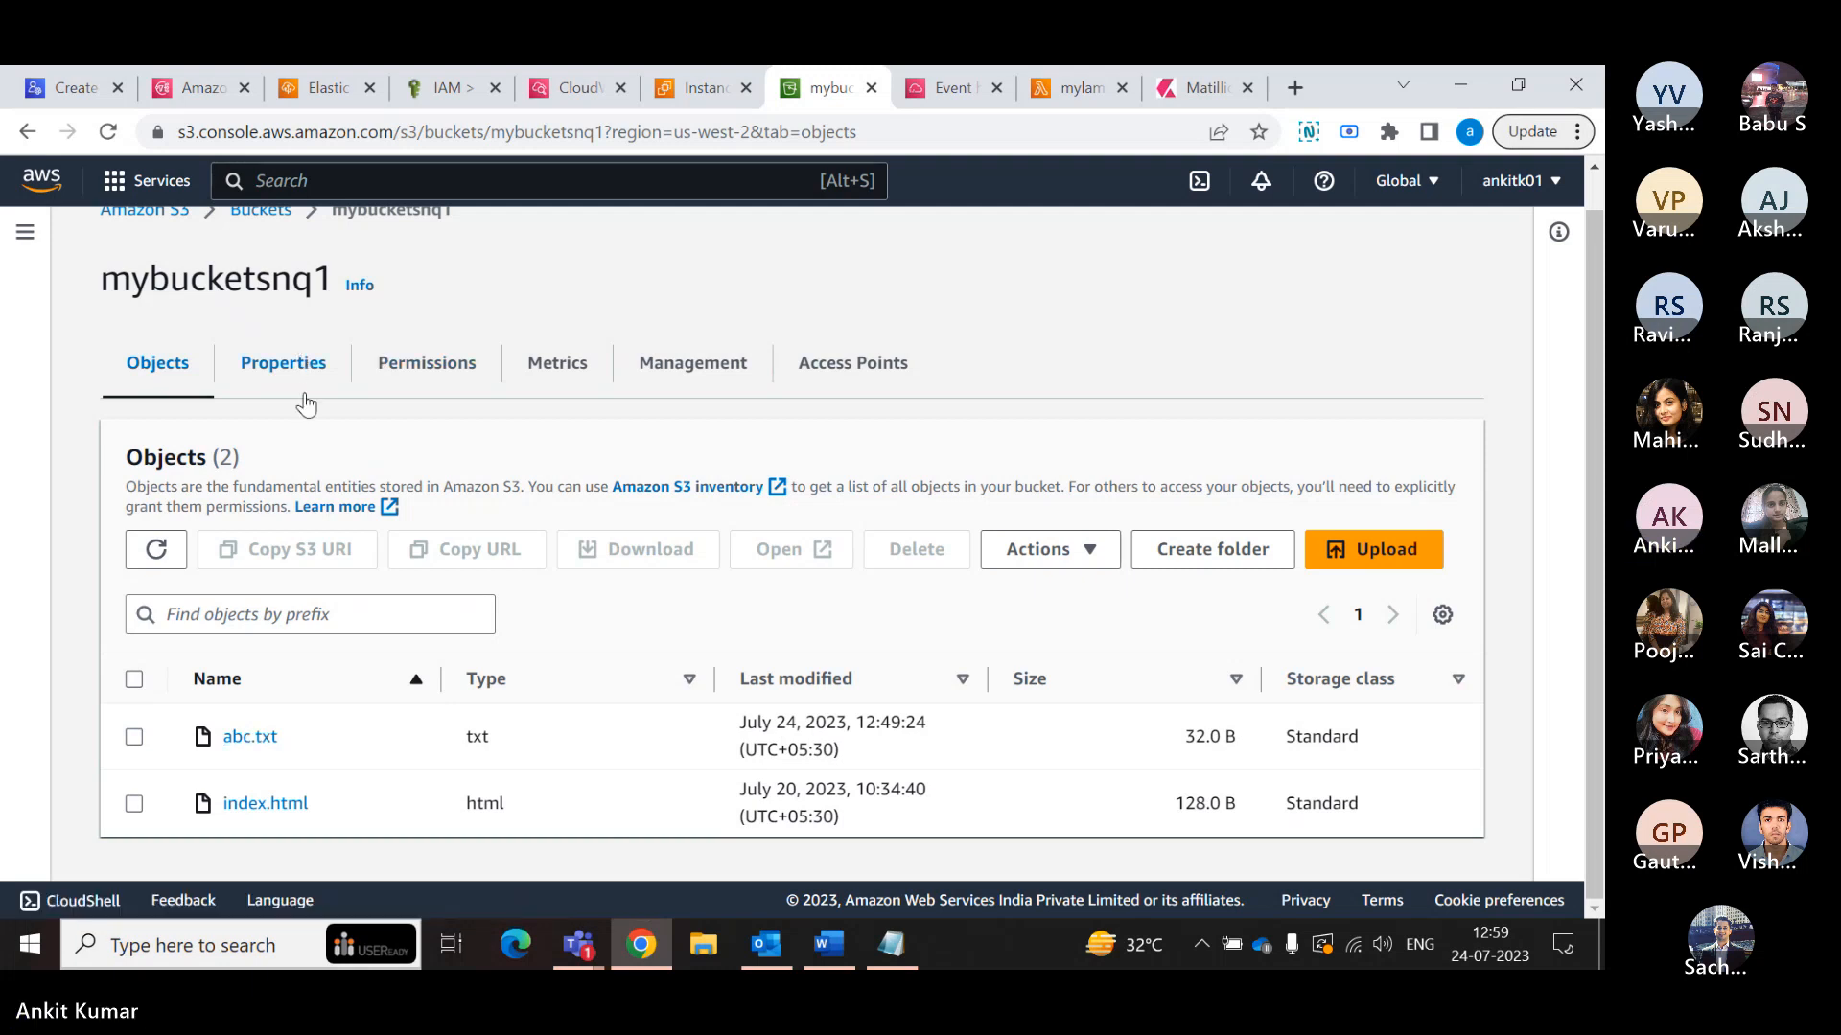
pyautogui.scroll(1, 309, 412)
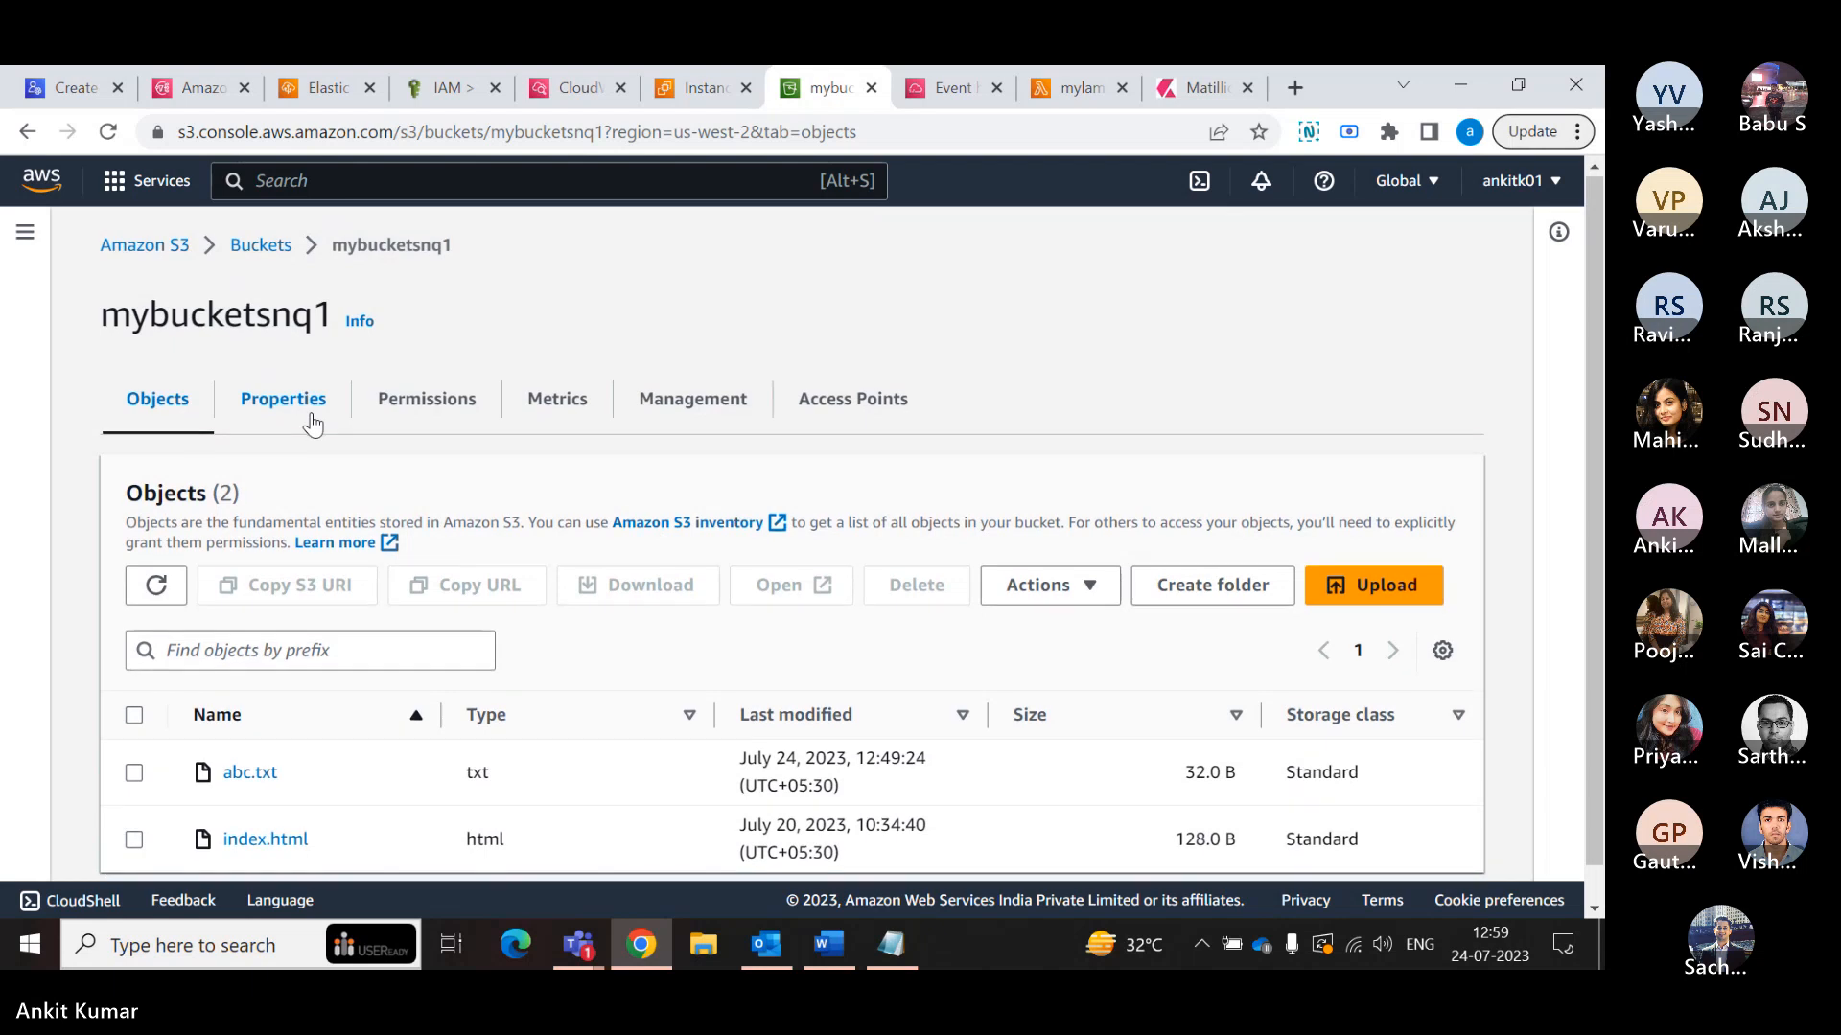
pyautogui.scroll(-1, 311, 422)
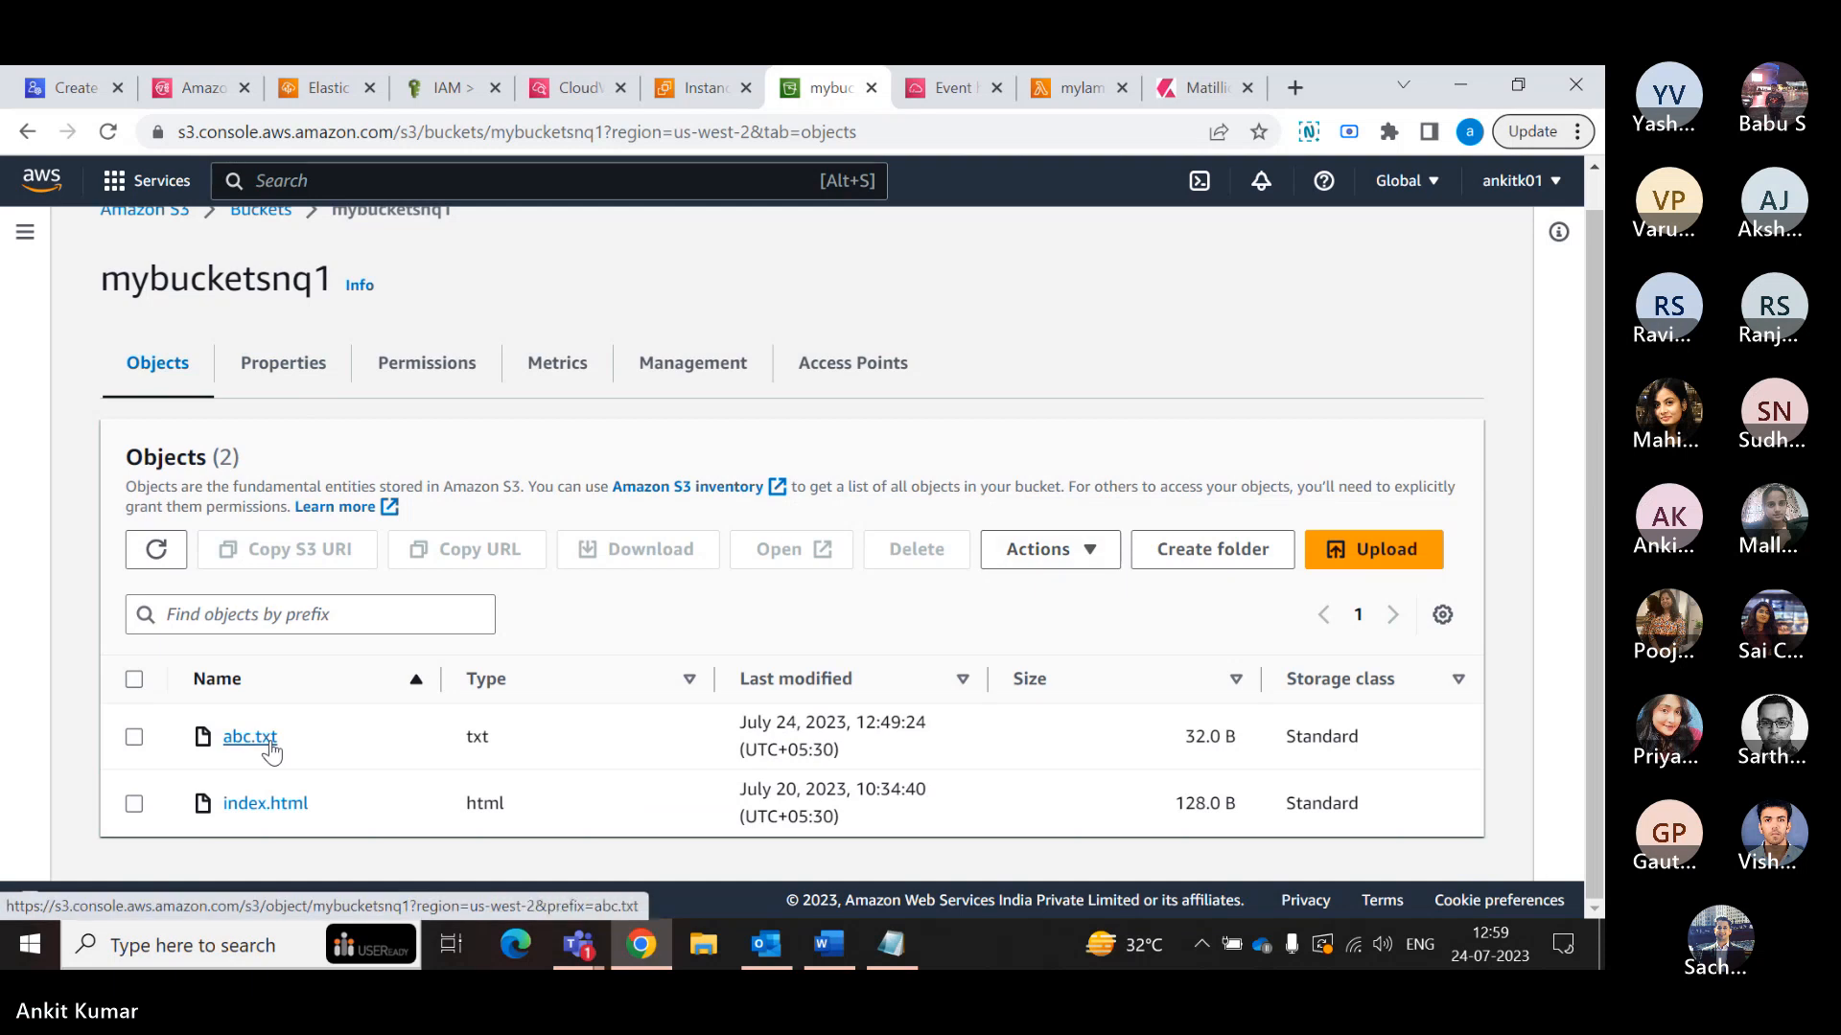
pyautogui.scroll(1, 297, 409)
pyautogui.click(260, 247)
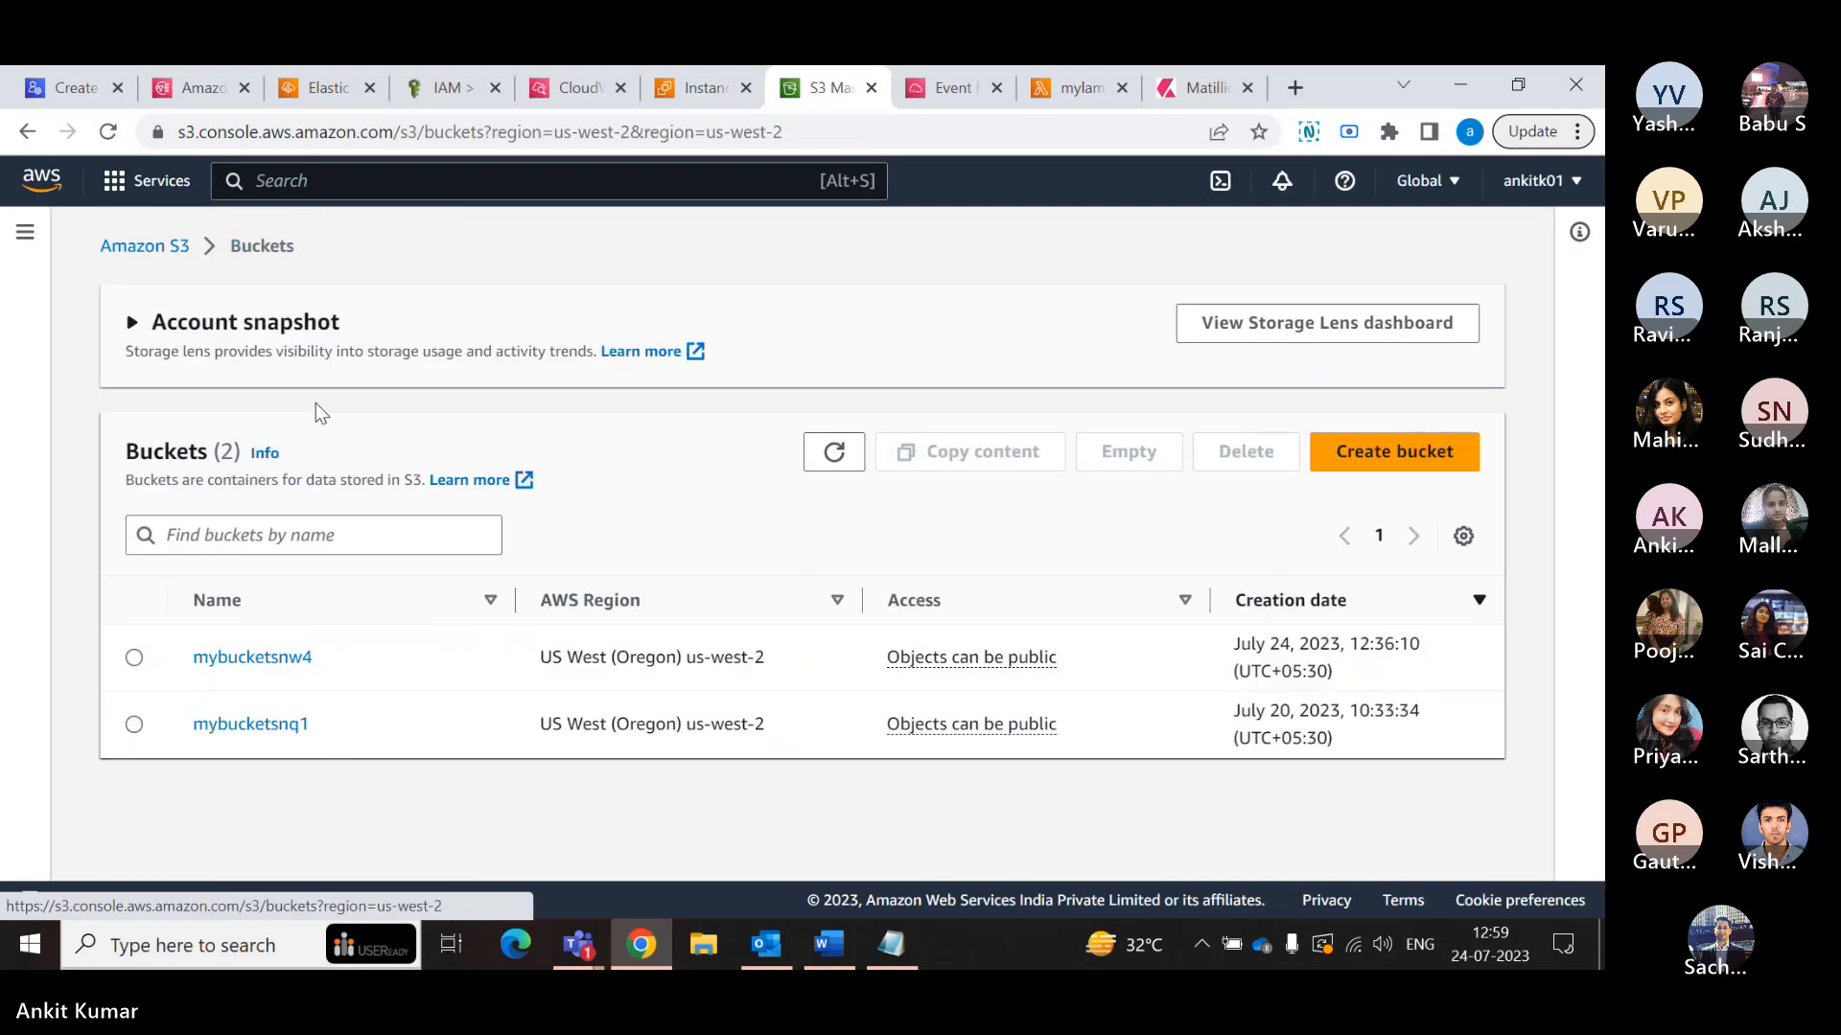
# - Open mybucketsnw4 and review its permissions, including the block public access settings and bucket policy
pyautogui.click(290, 662)
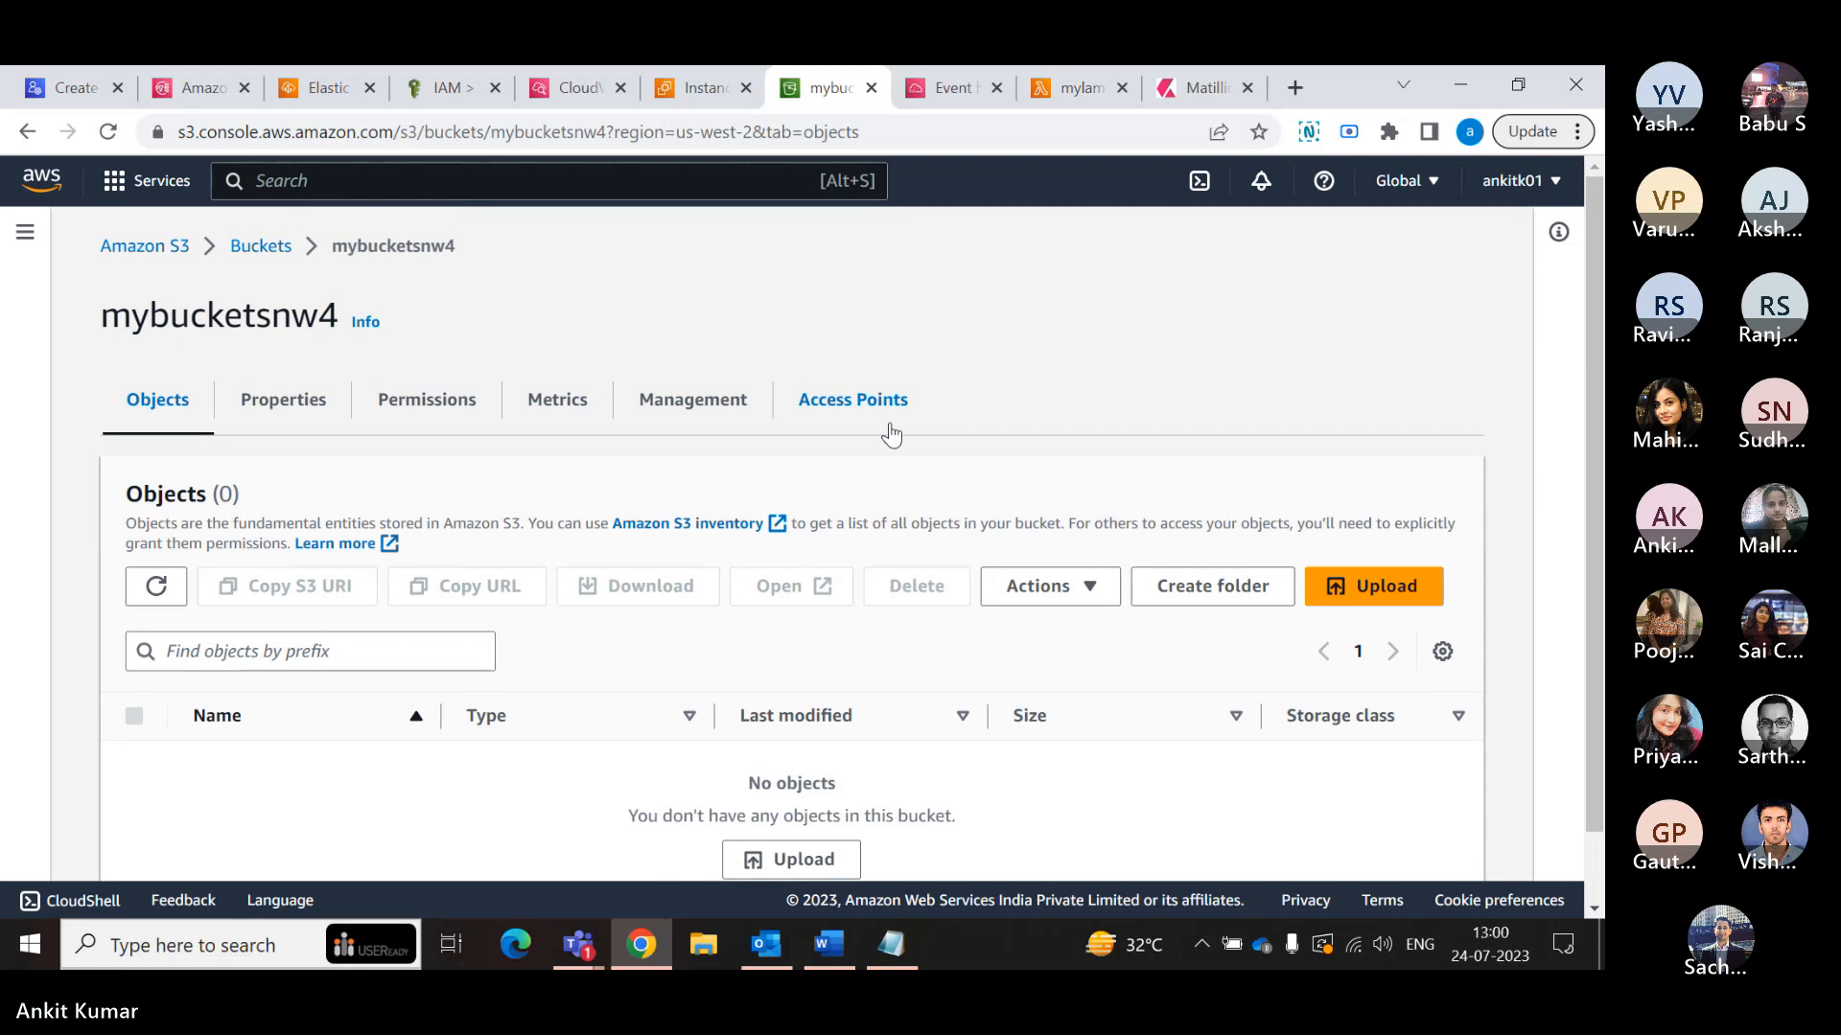
pyautogui.click(302, 412)
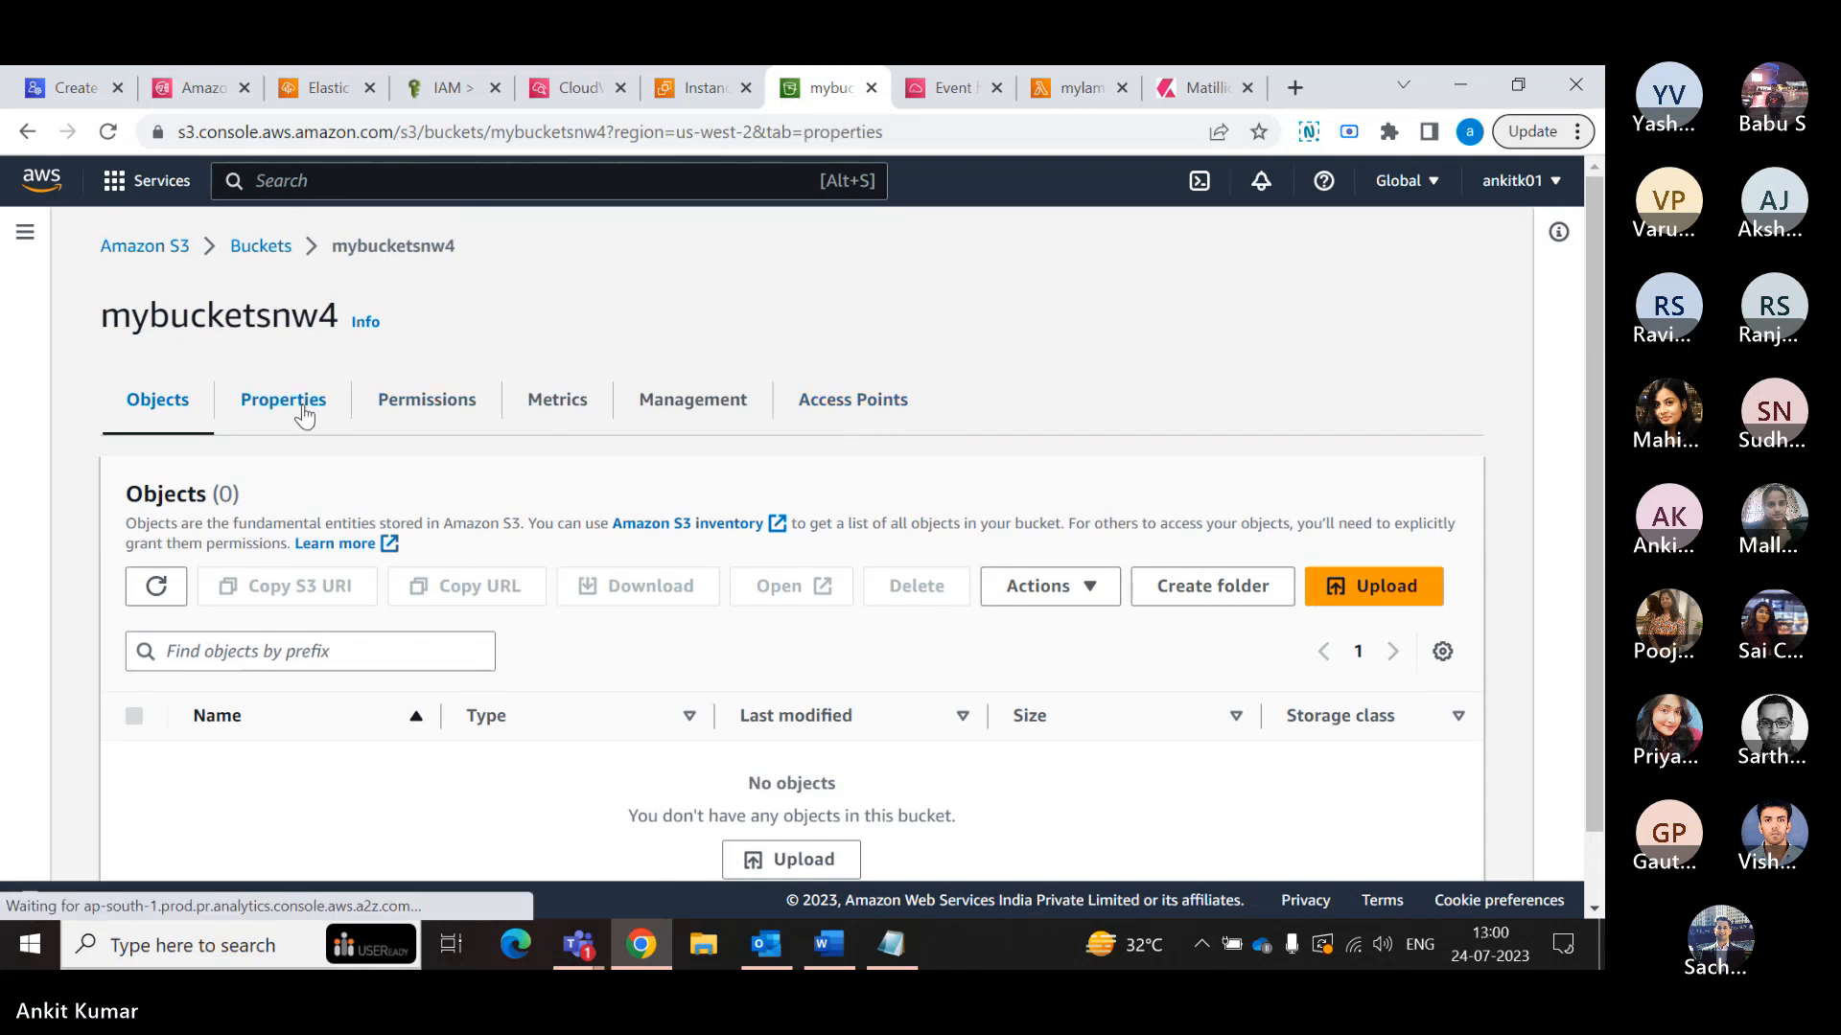
pyautogui.click(480, 400)
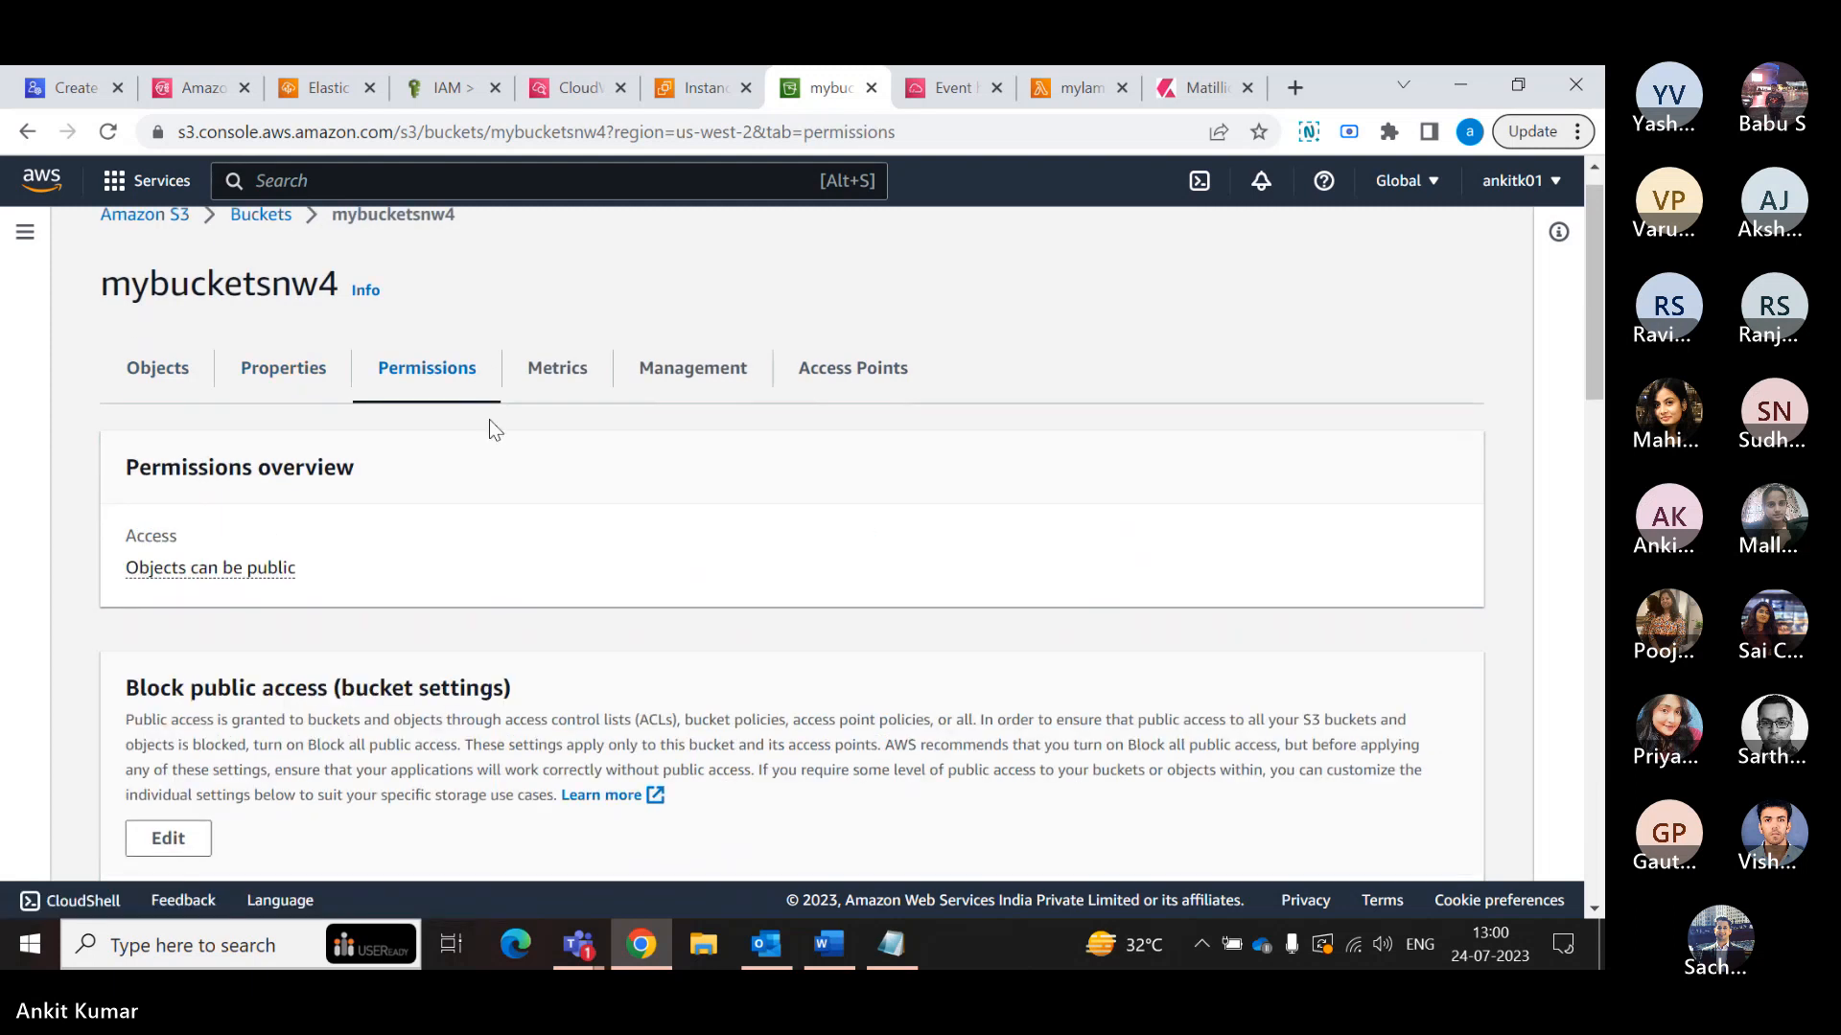
pyautogui.scroll(-2, 494, 432)
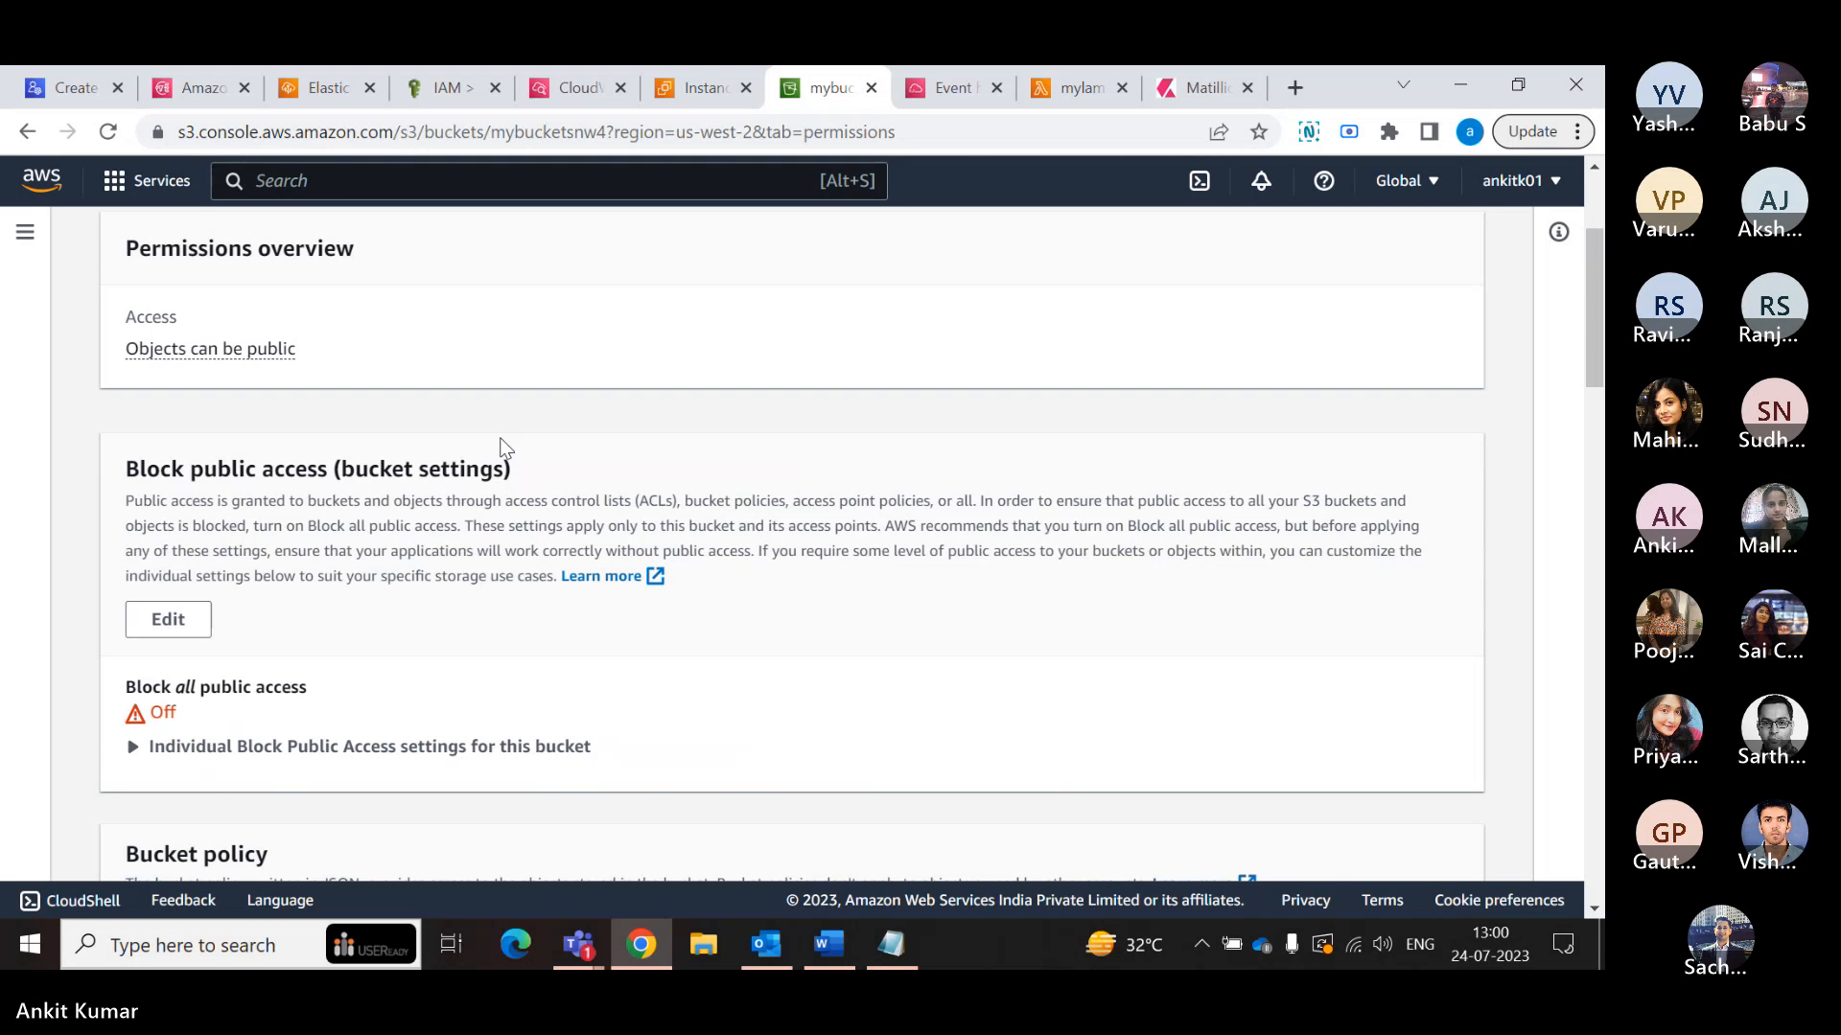
pyautogui.scroll(-4, 500, 446)
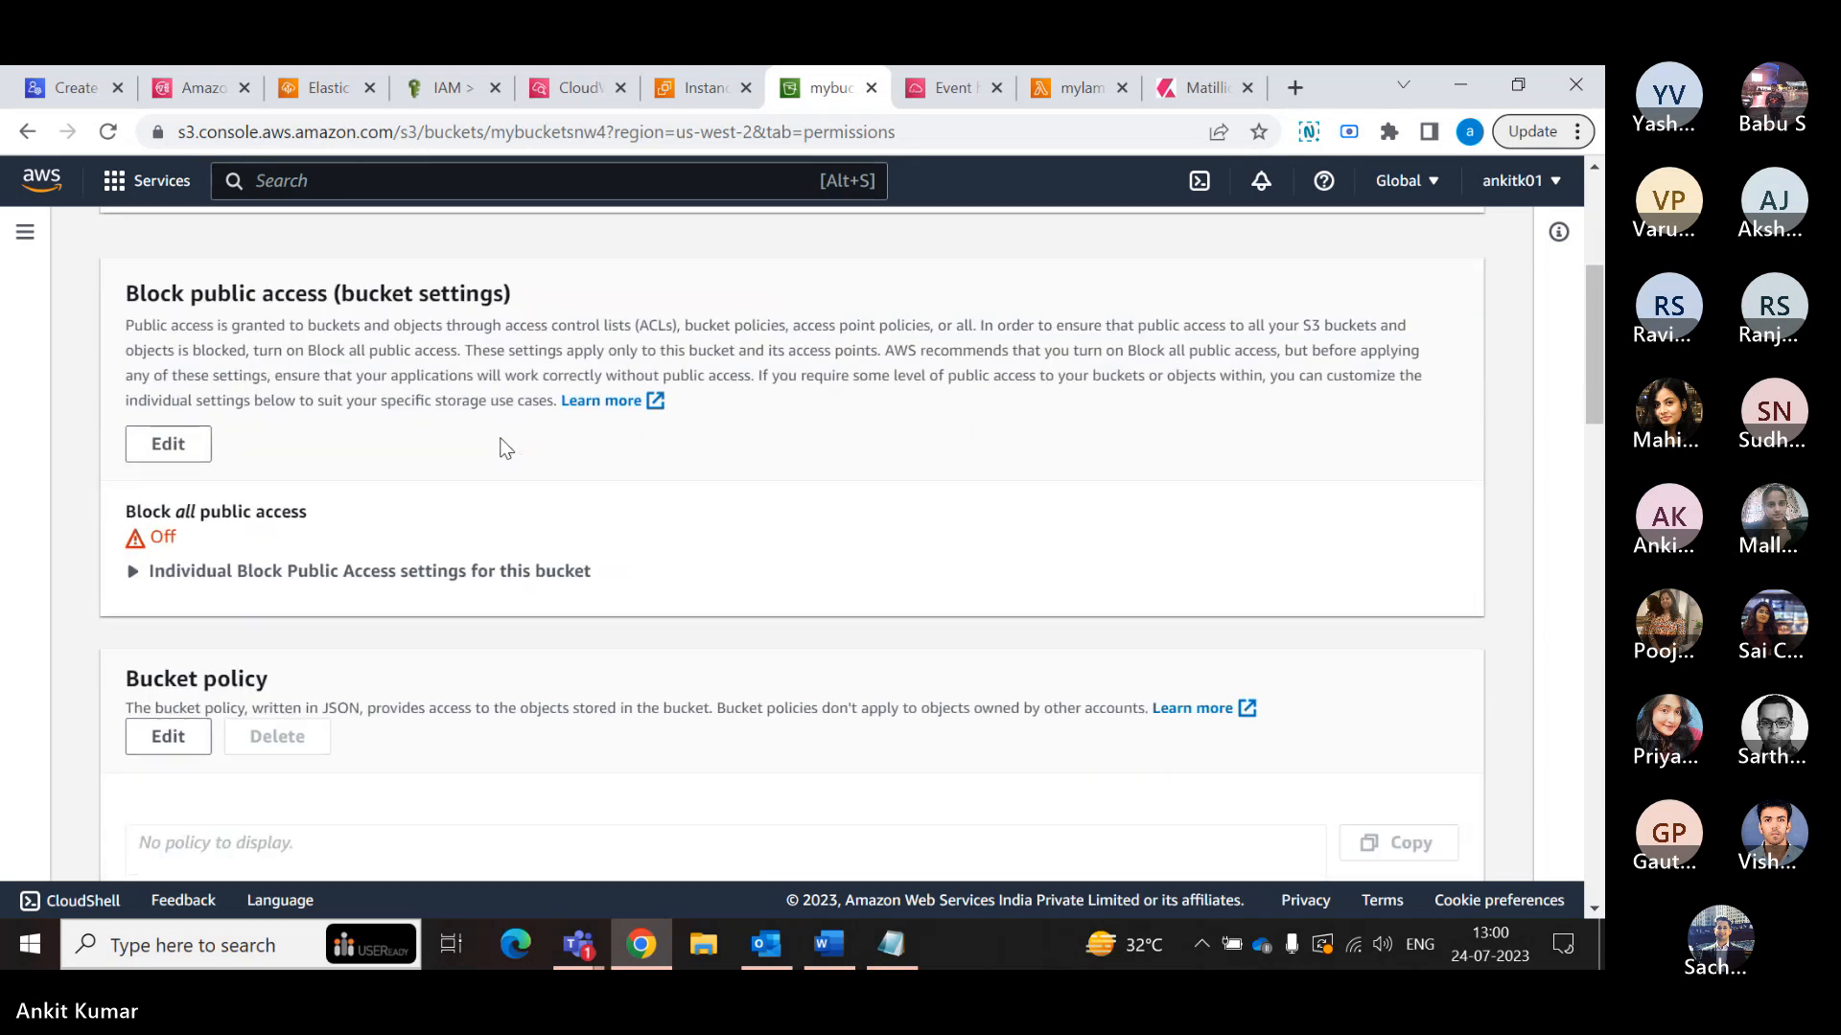
pyautogui.scroll(-3, 506, 446)
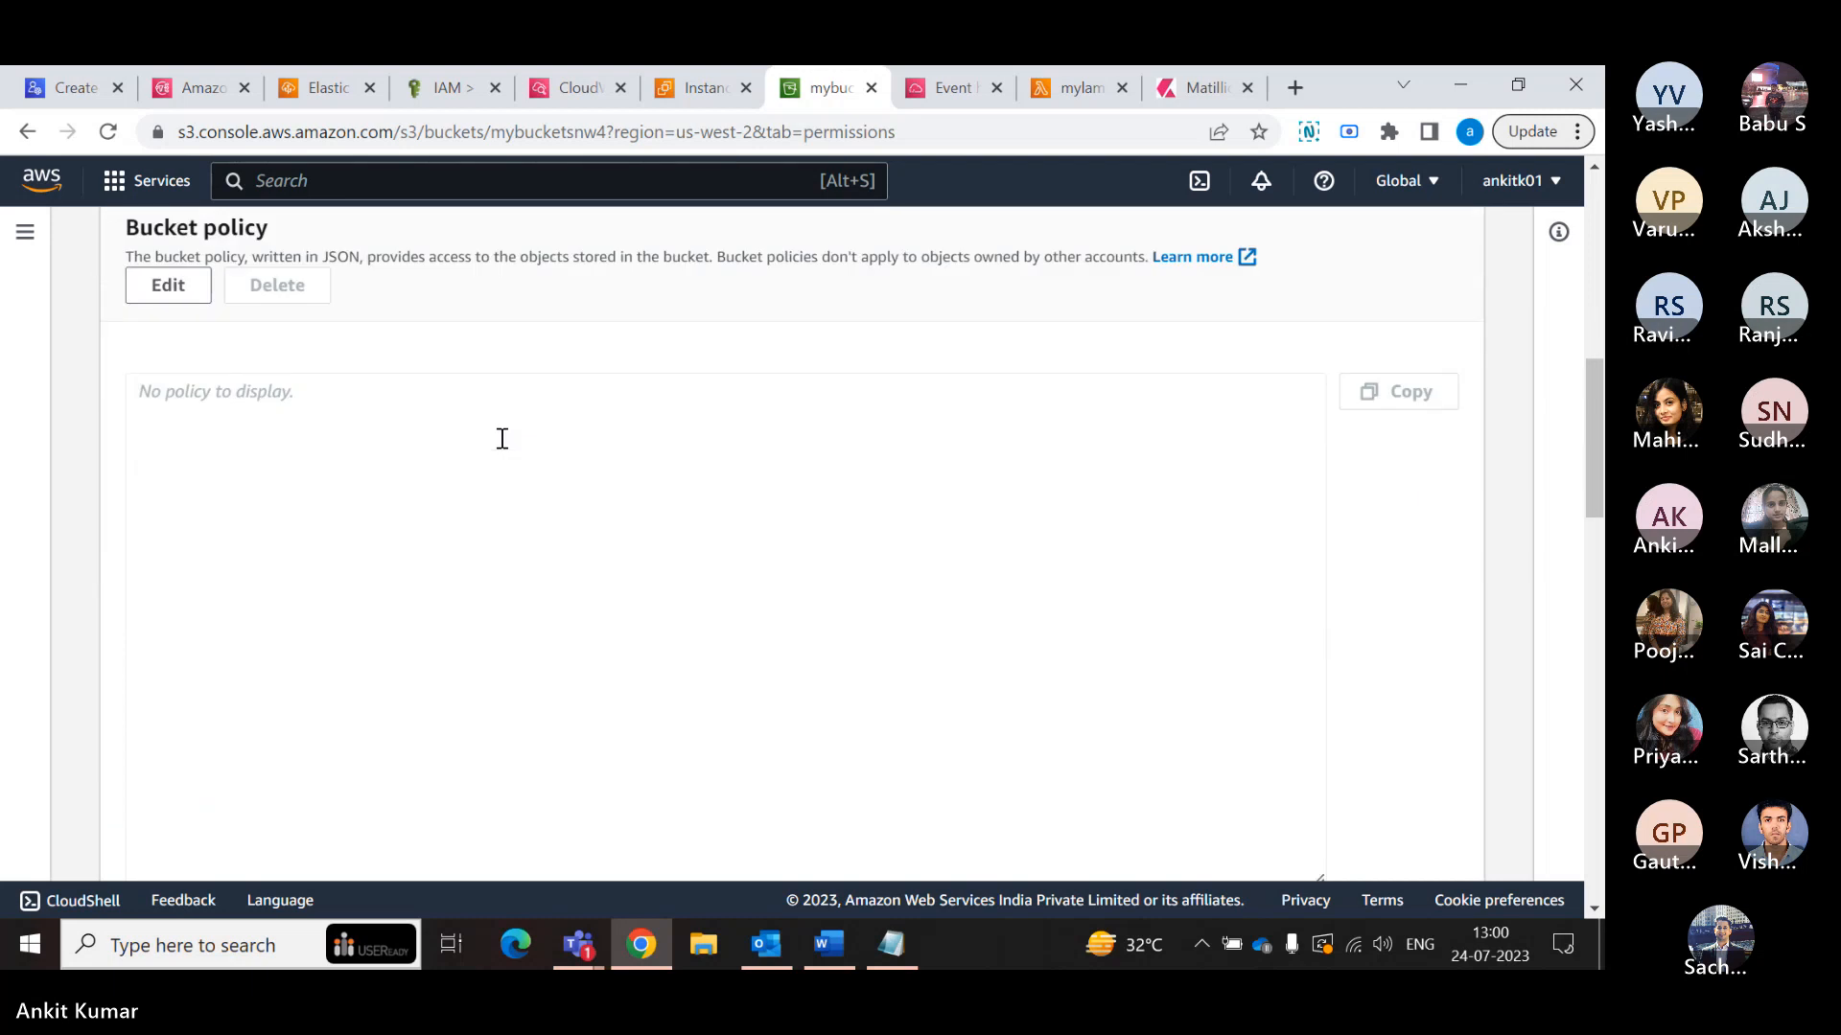
pyautogui.scroll(-3, 502, 438)
pyautogui.scroll(10, 502, 438)
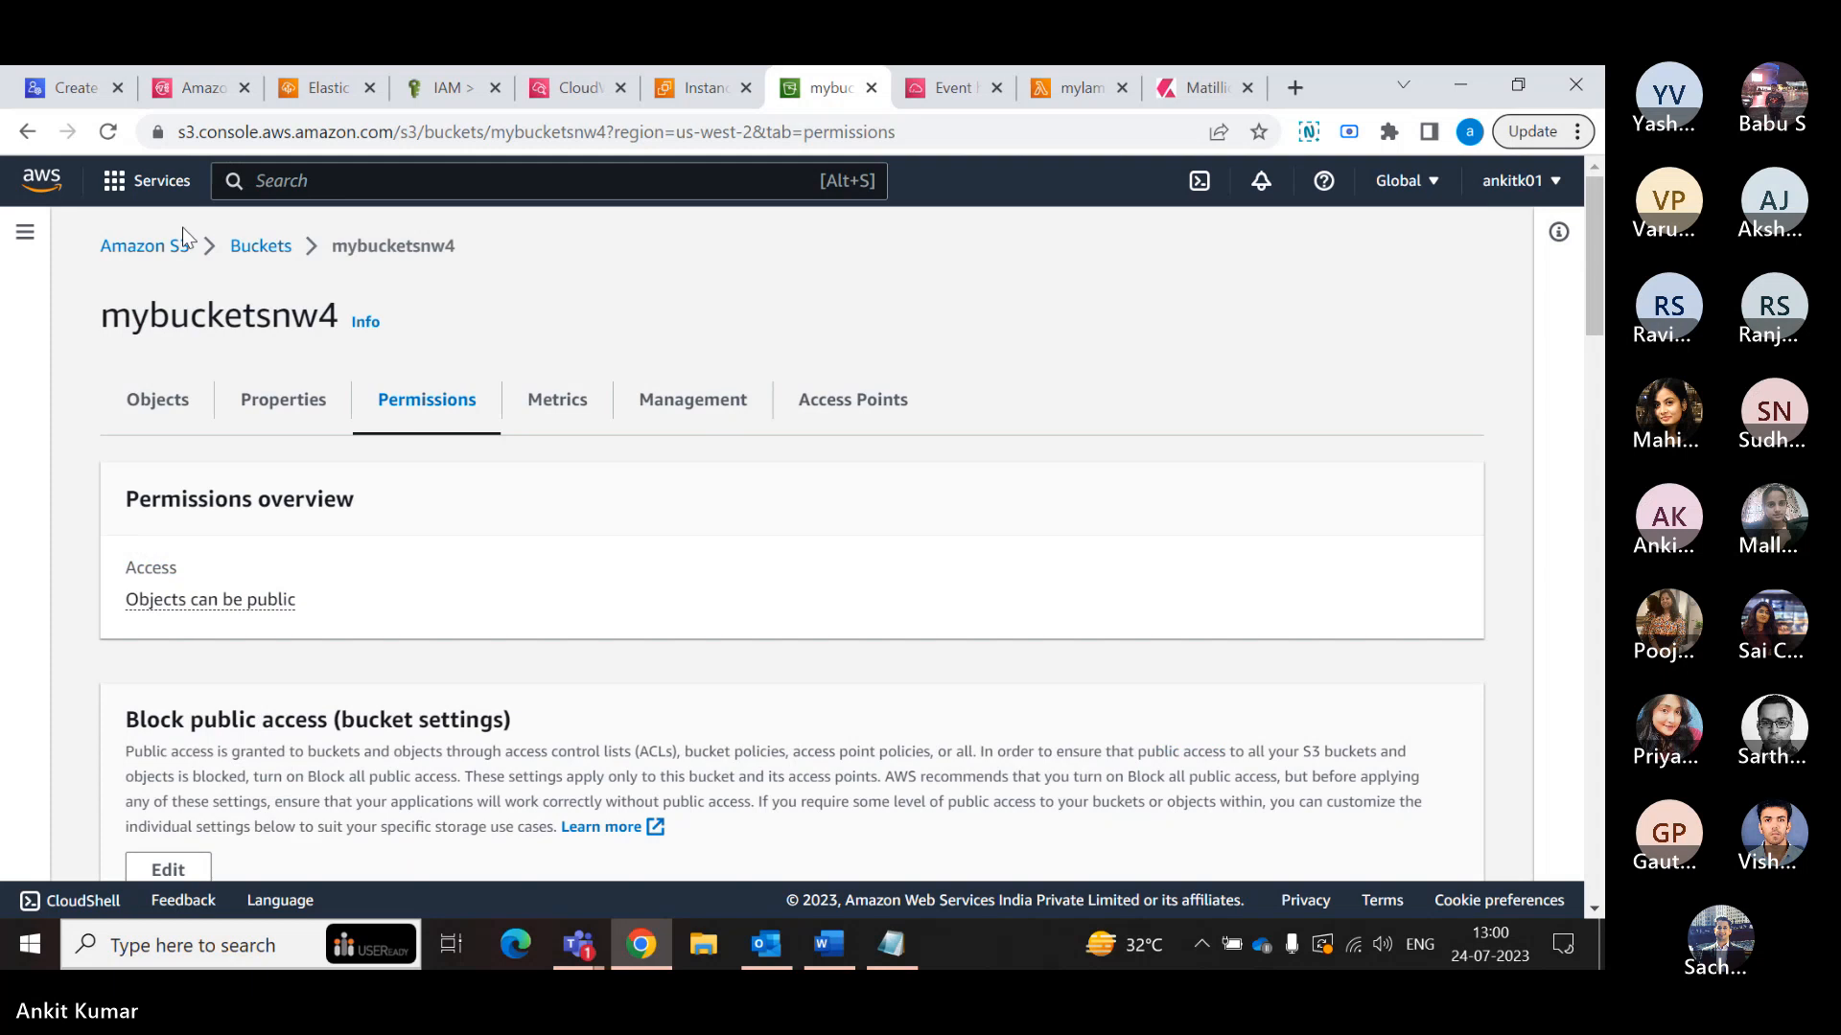
# - Review the public access settings and bucket policy in the permissions of mybucketsnq1, then return to the bucket list
pyautogui.click(260, 246)
pyautogui.click(252, 725)
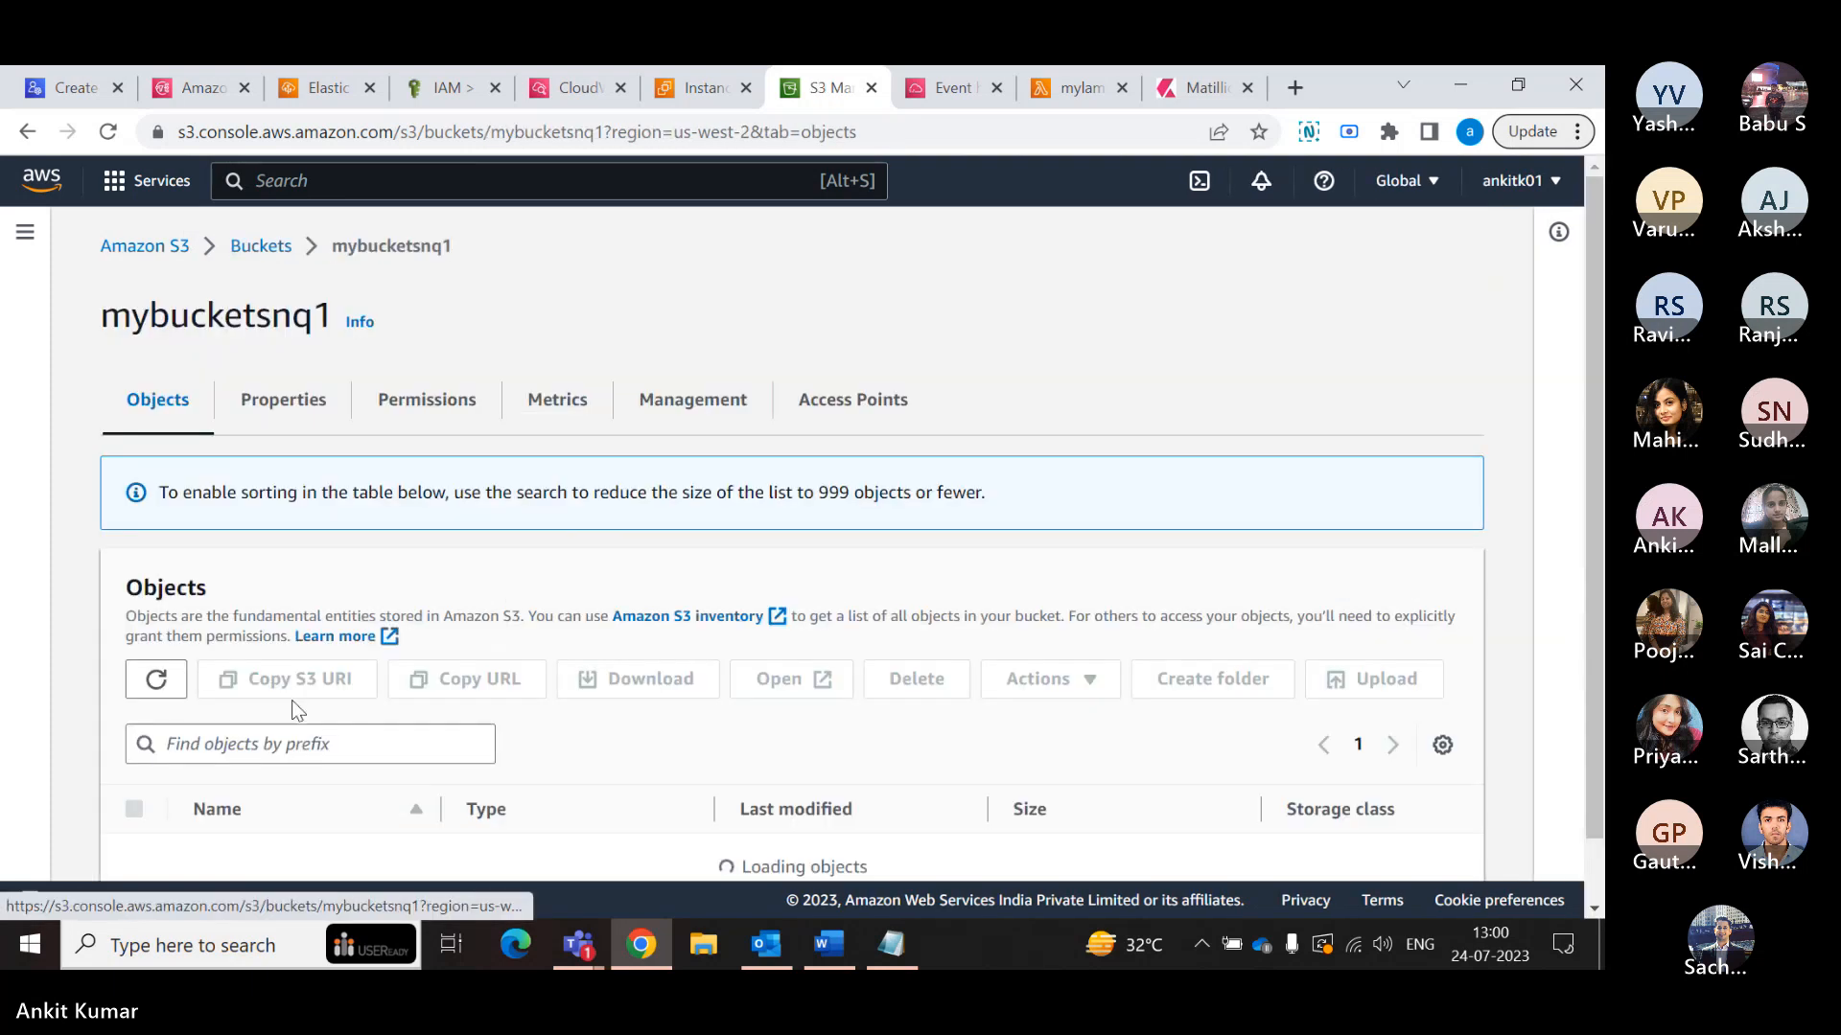
pyautogui.click(446, 401)
pyautogui.click(320, 399)
pyautogui.click(424, 399)
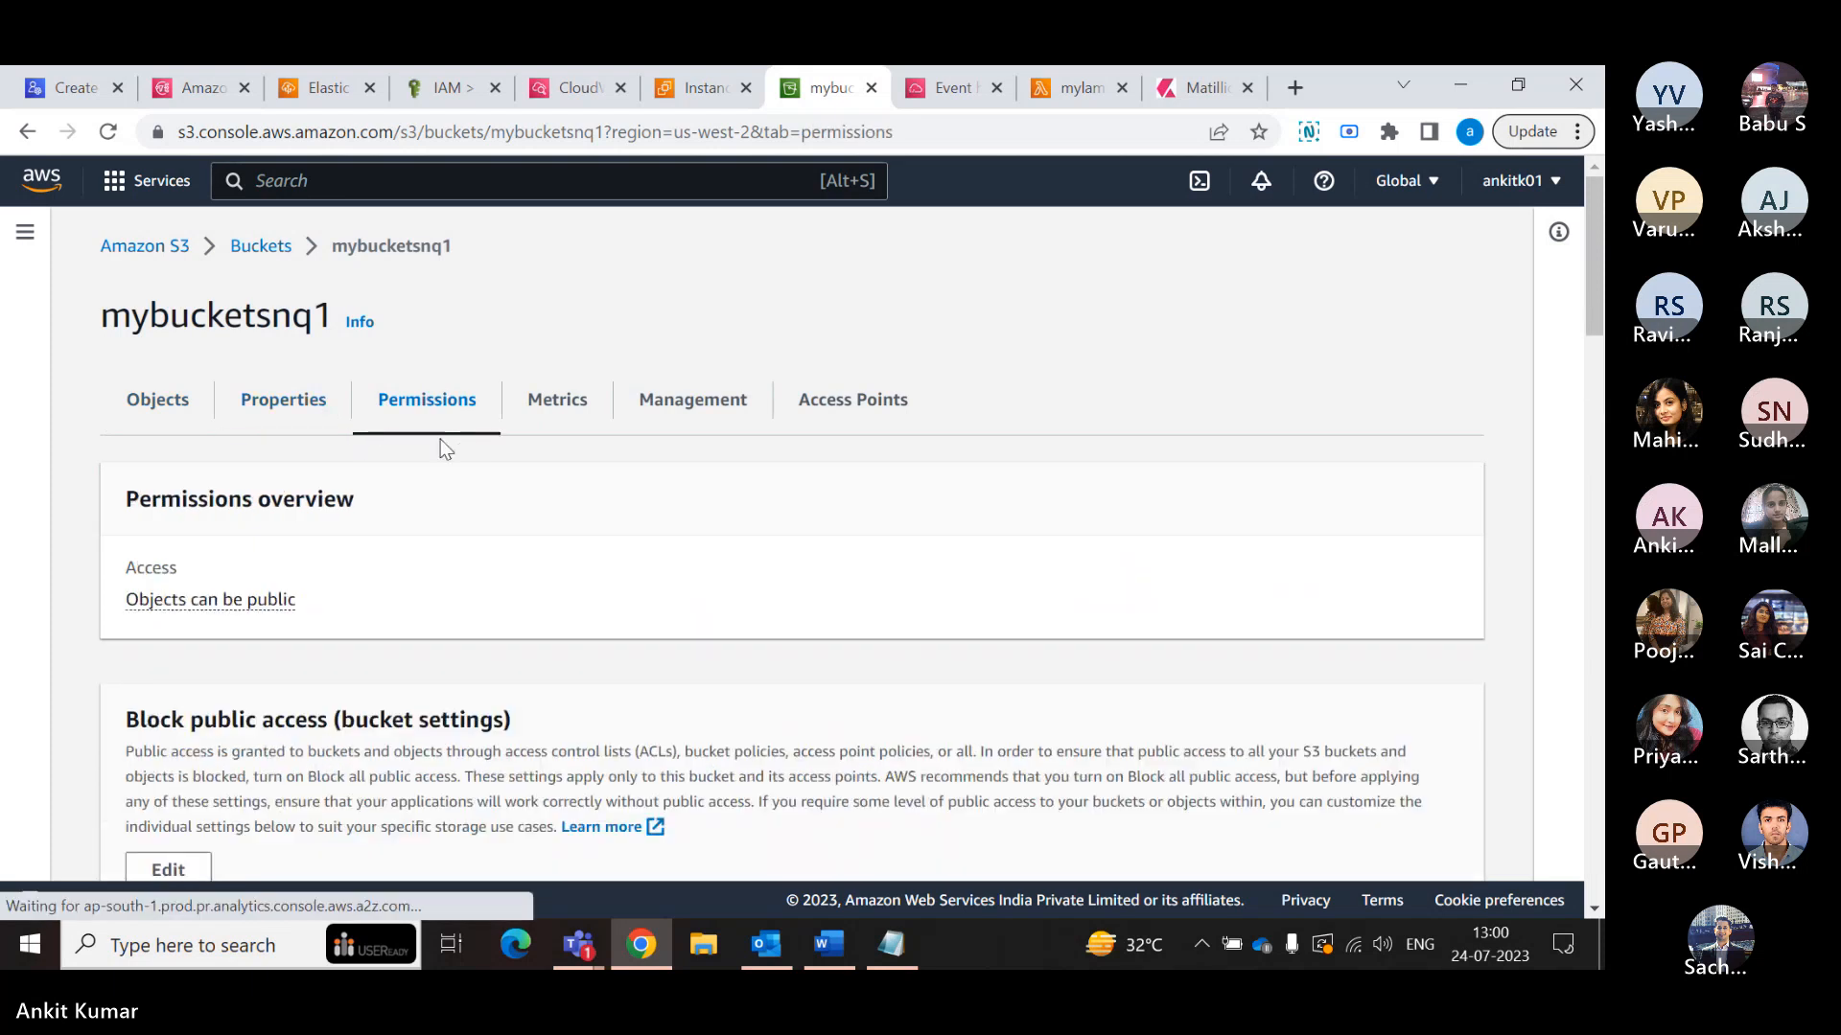
pyautogui.scroll(-1, 443, 446)
pyautogui.scroll(-5, 446, 449)
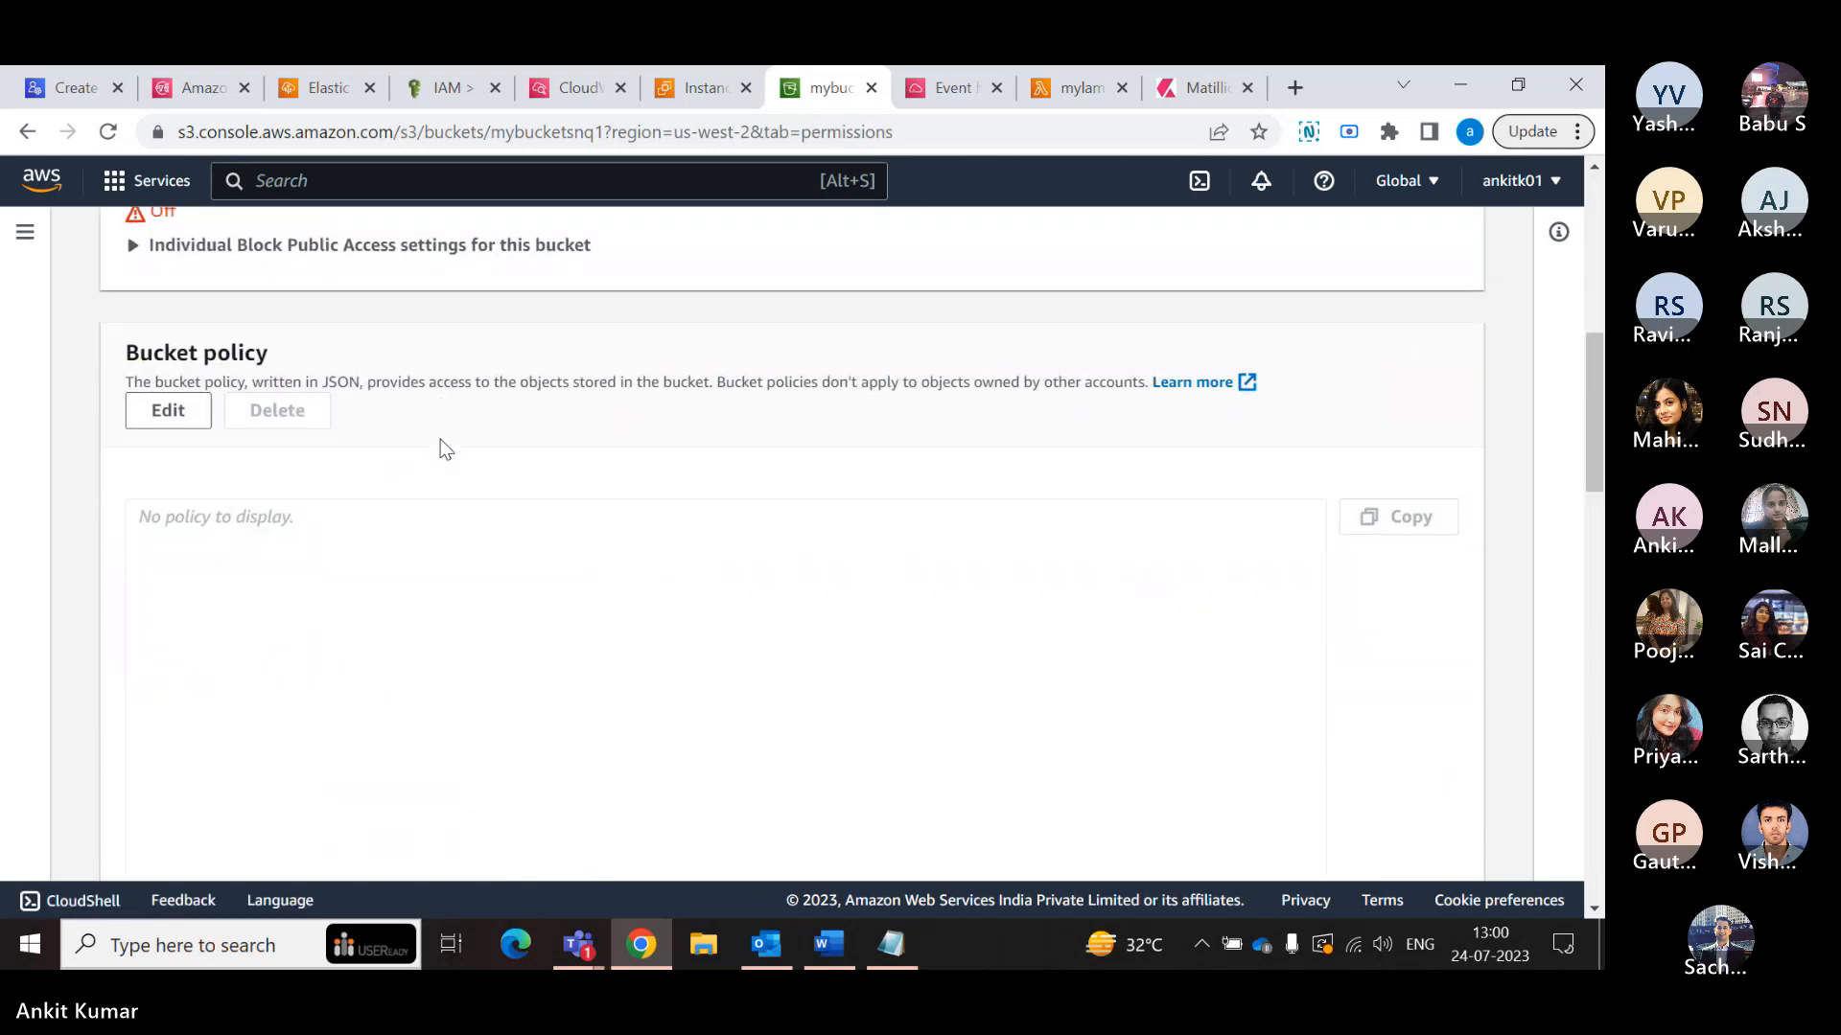
pyautogui.scroll(-1, 443, 441)
pyautogui.scroll(4, 443, 436)
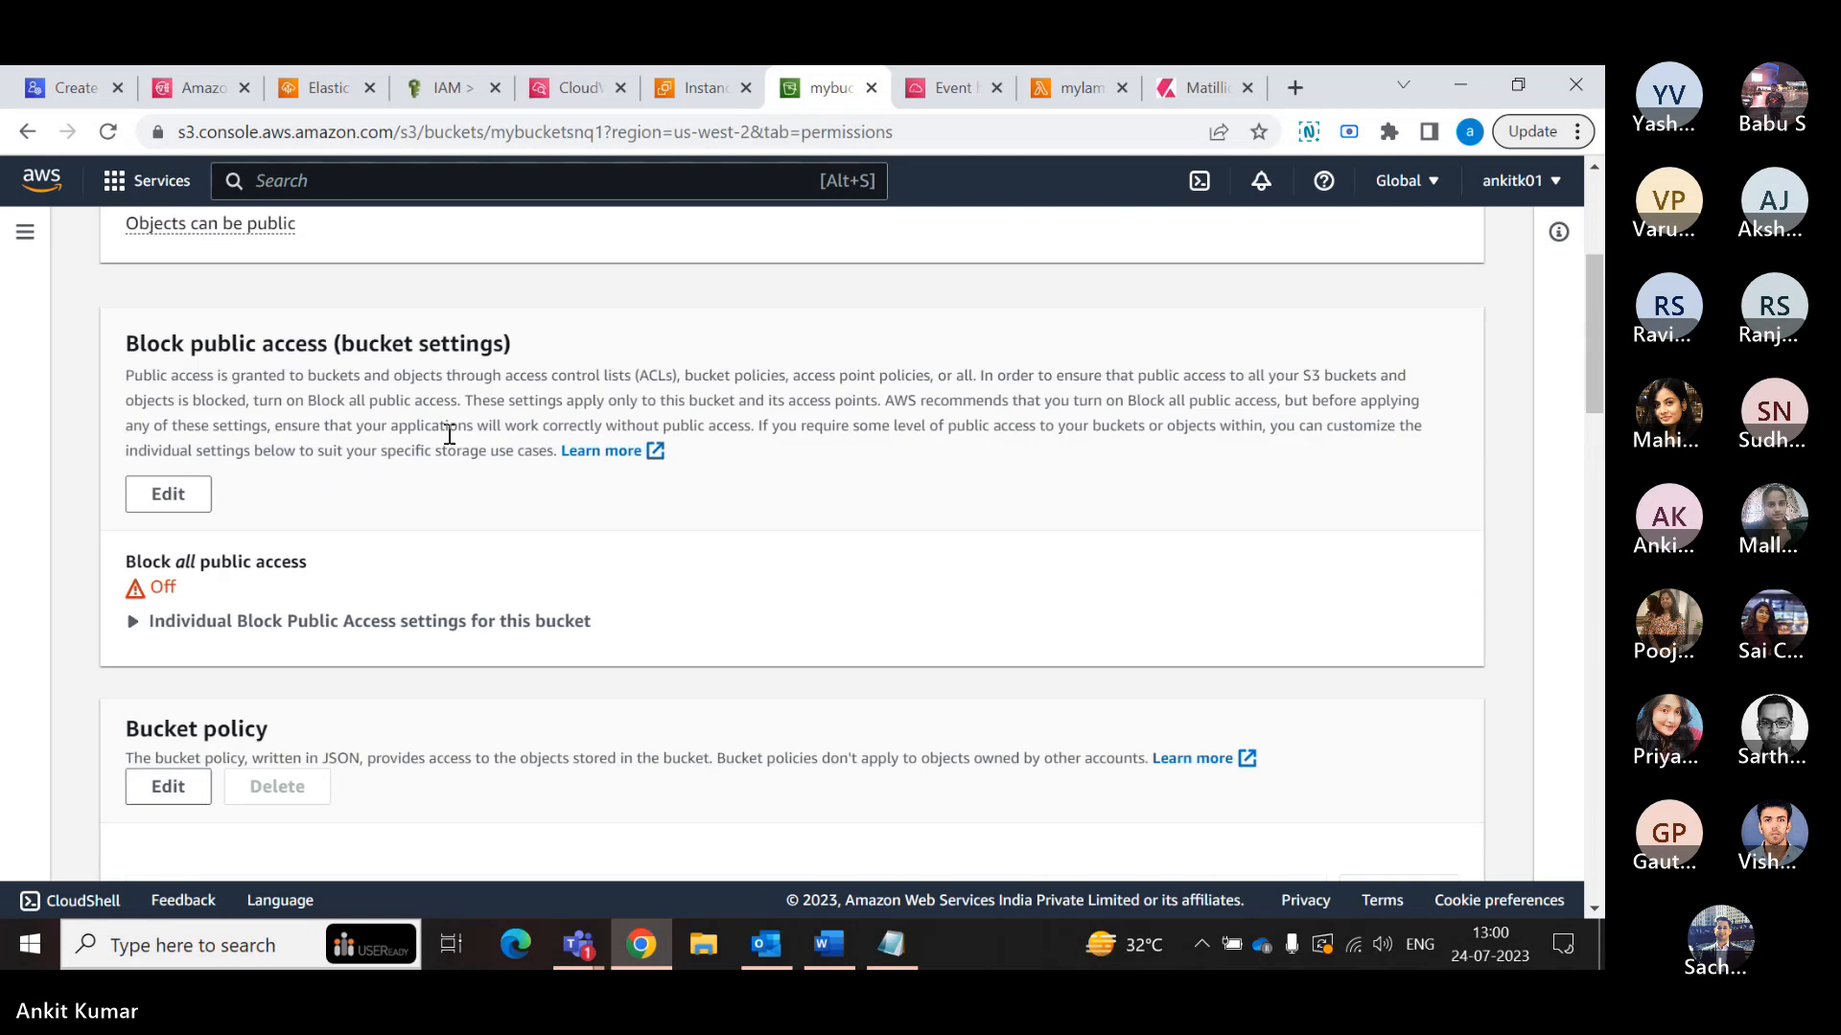
pyautogui.scroll(3, 449, 435)
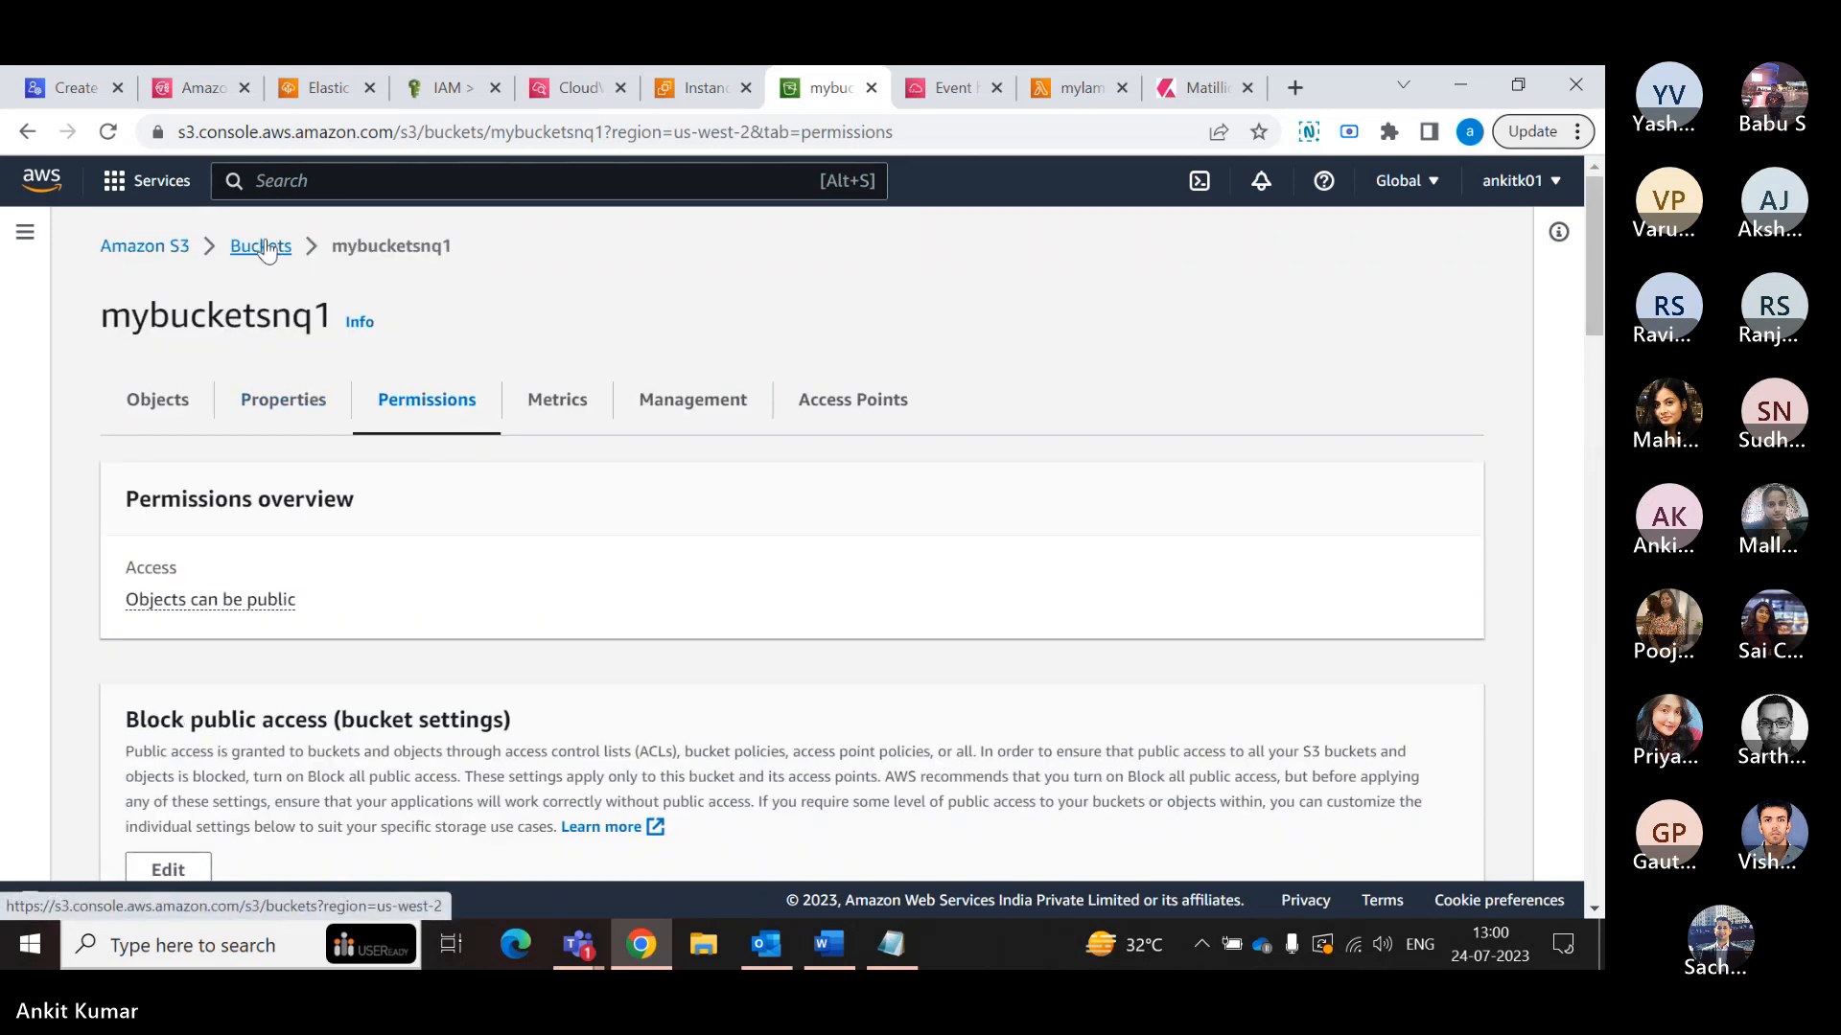
pyautogui.click(261, 243)
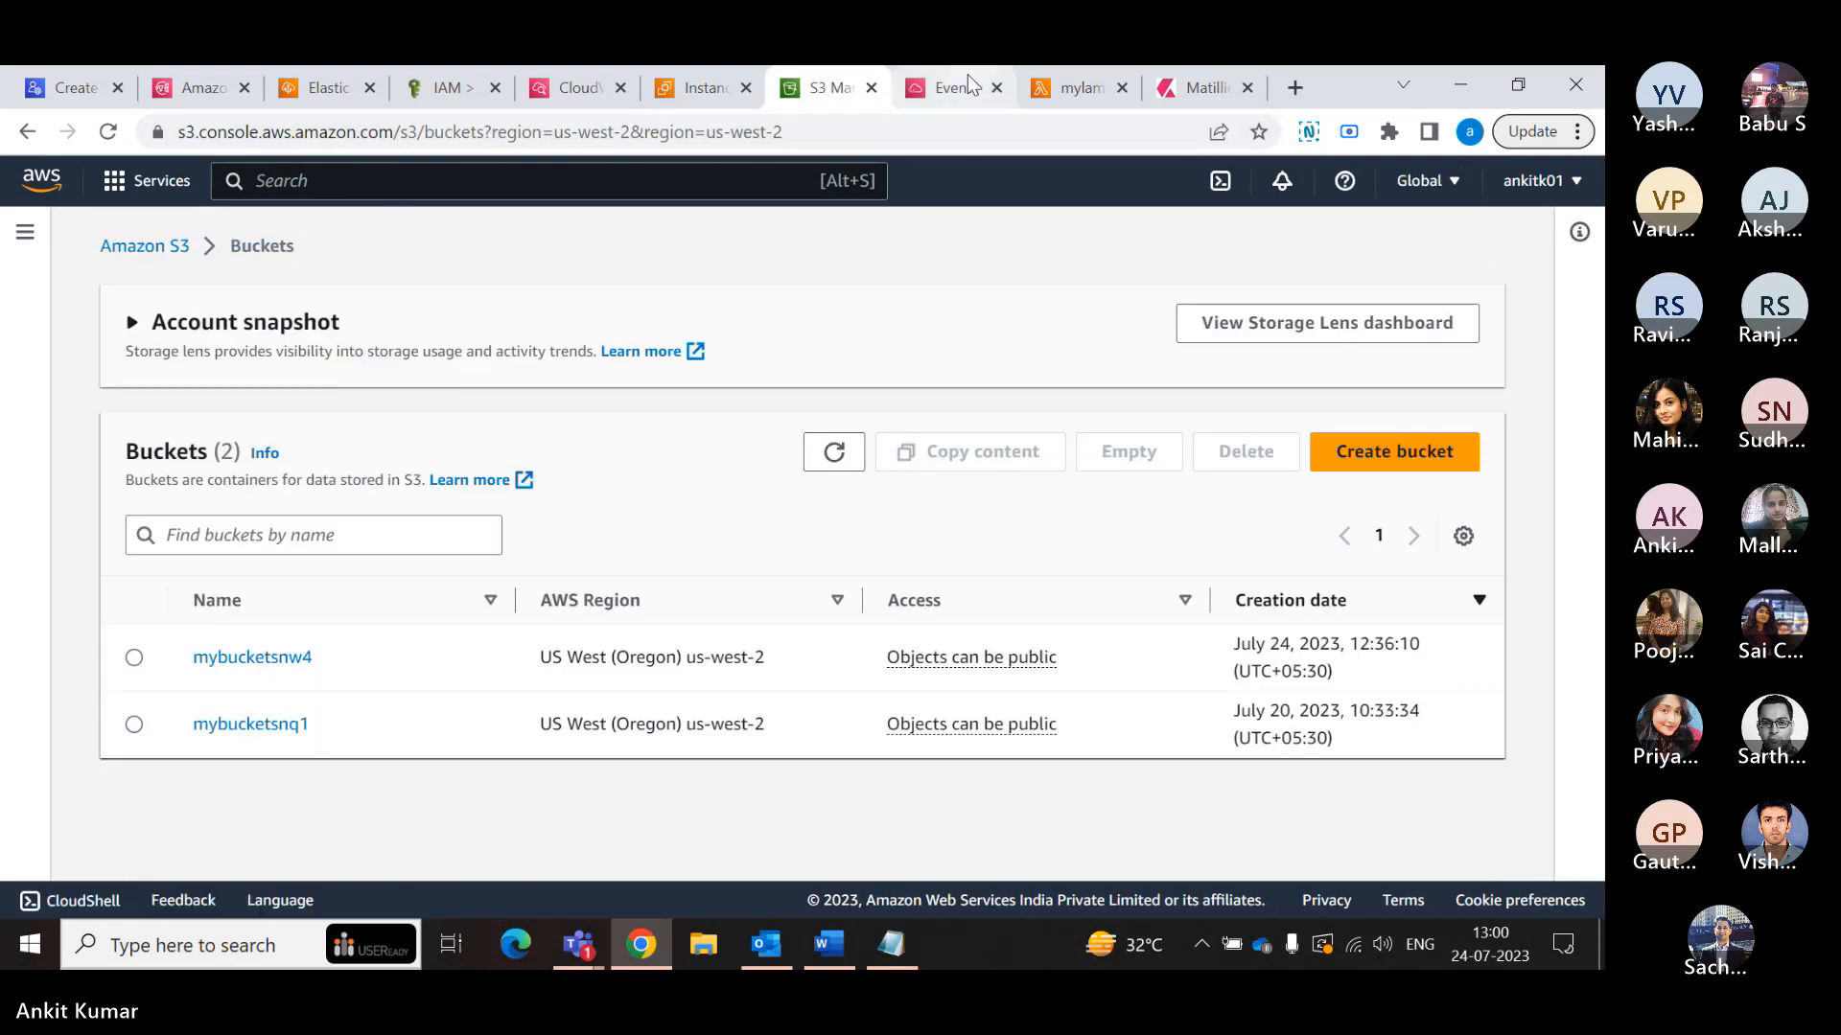
# - Switch to mylambdafunction in the Lambda console and inspect its S3 trigger configuration
pyautogui.click(970, 86)
pyautogui.click(1079, 87)
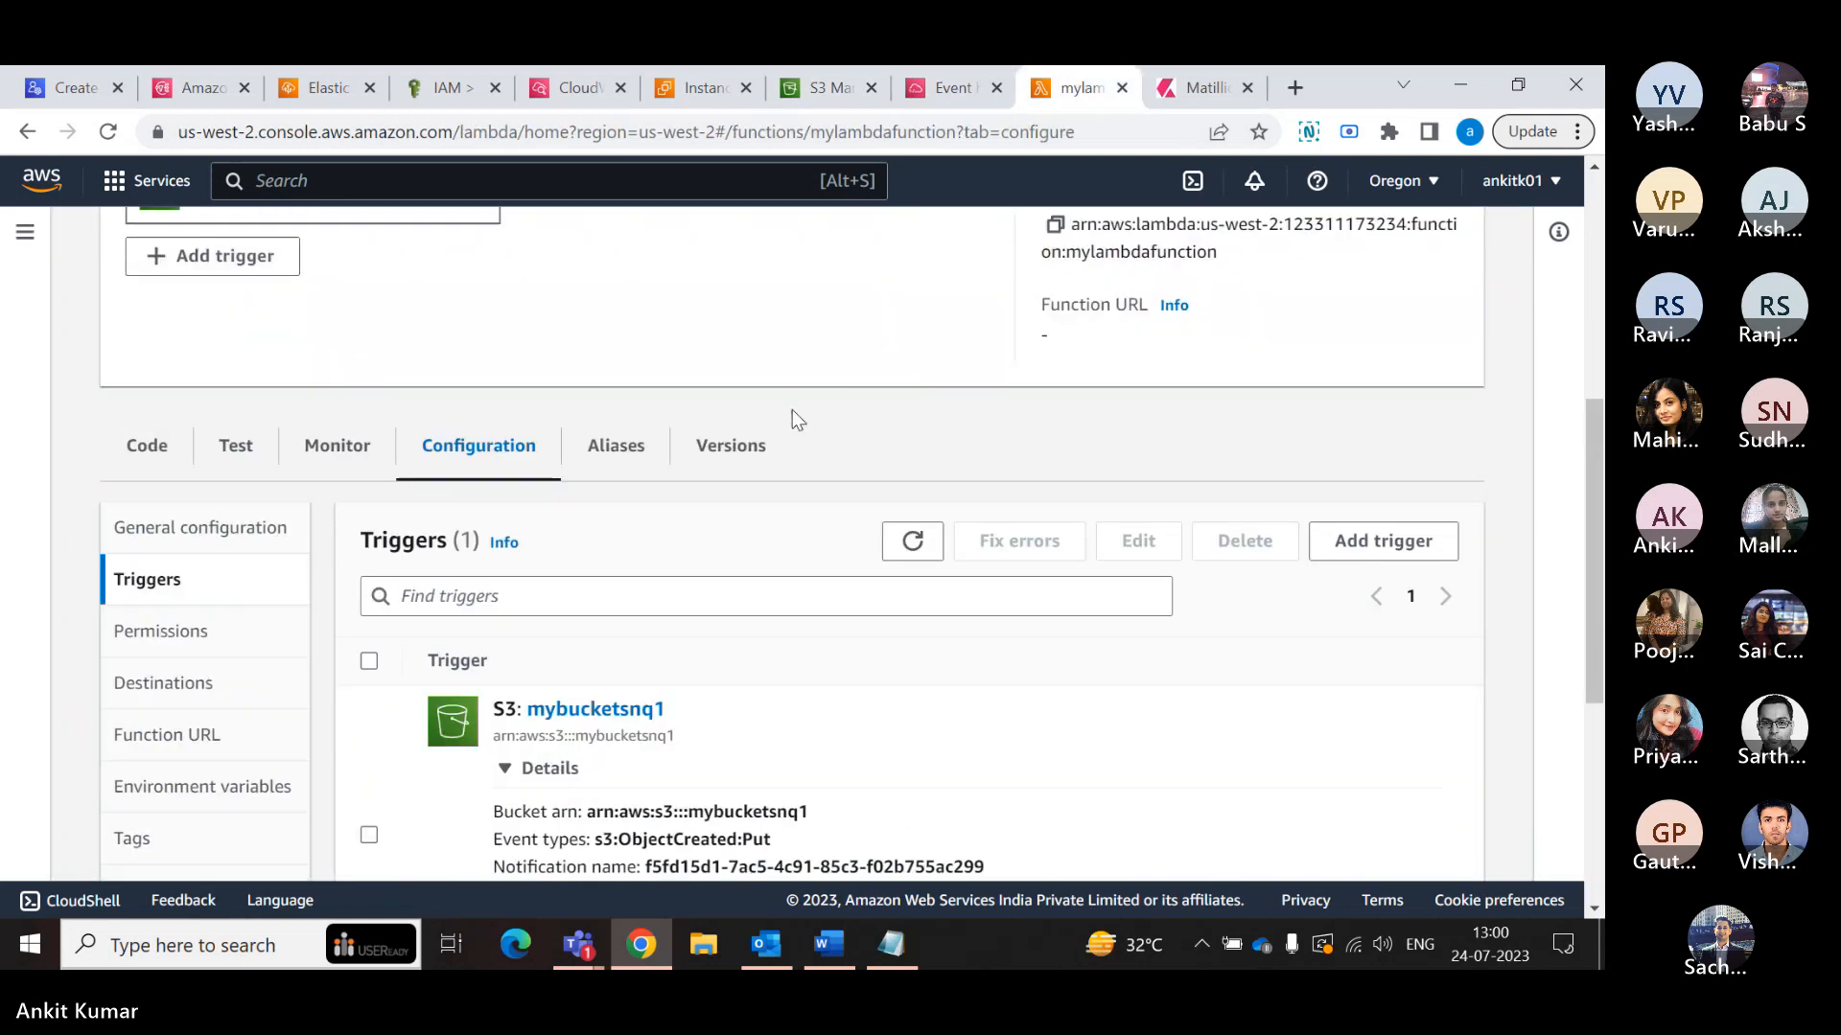
pyautogui.scroll(-1, 777, 436)
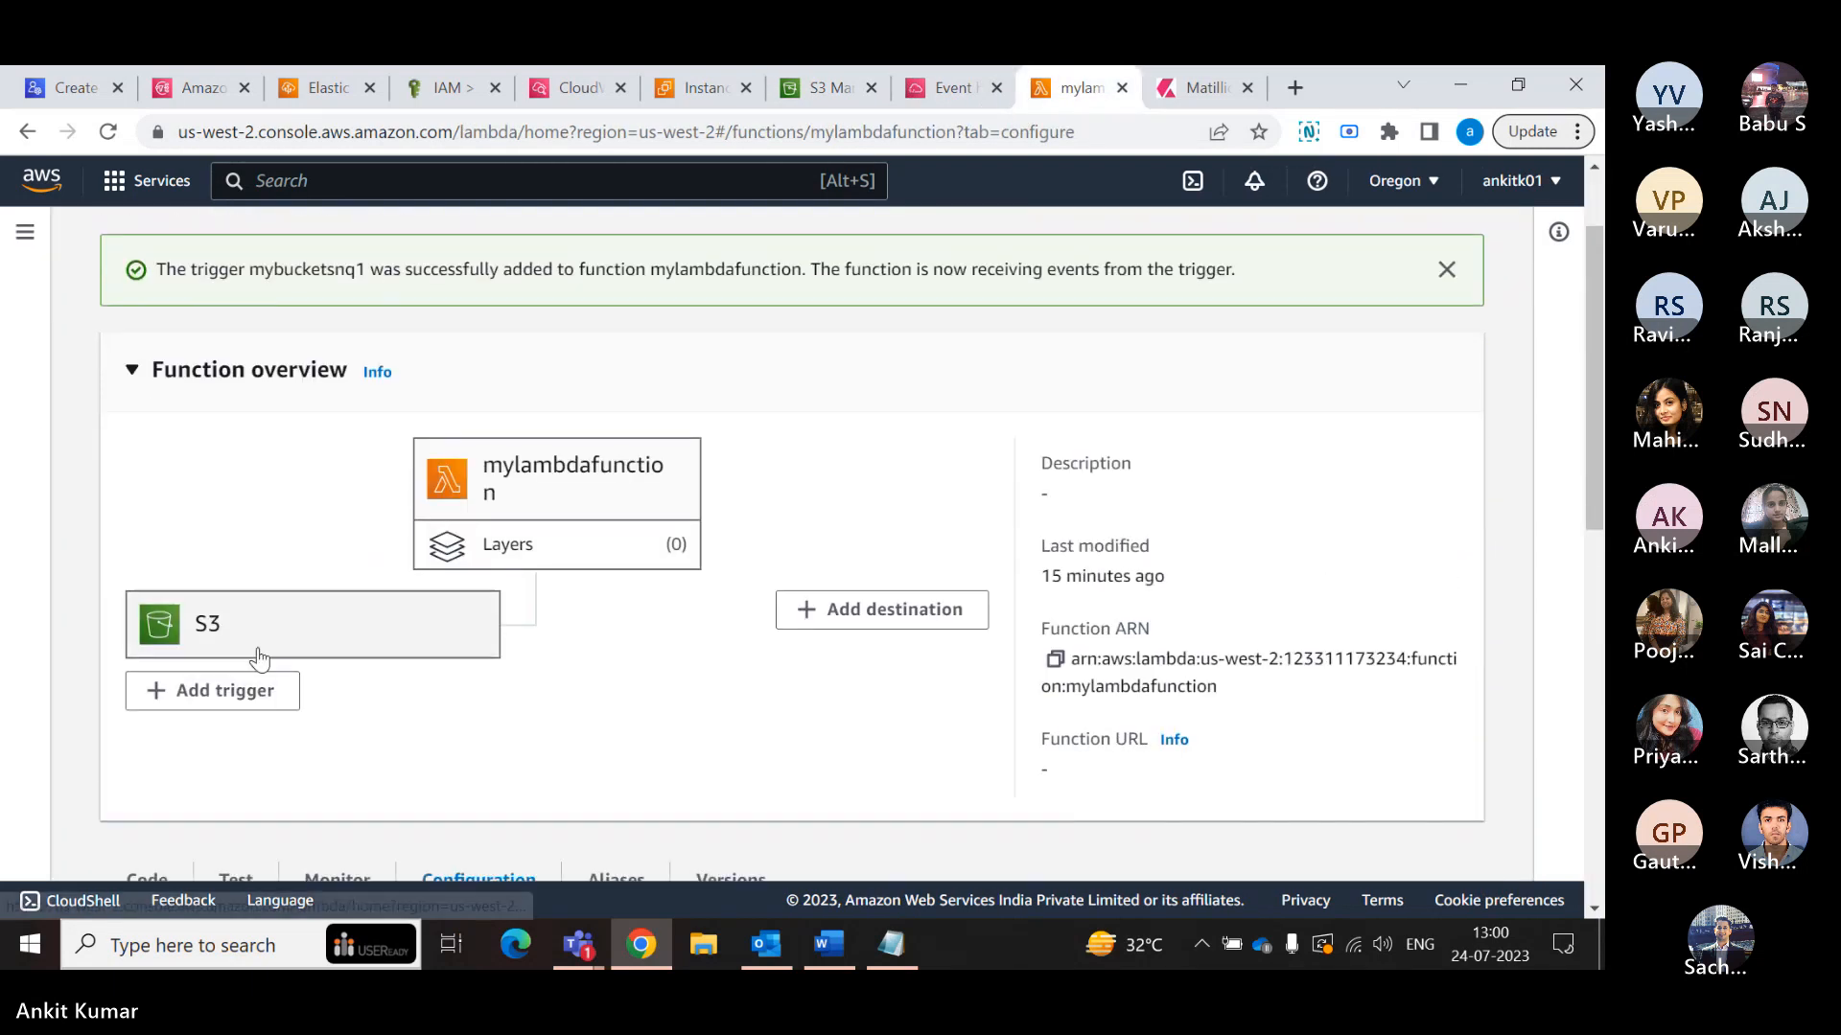
pyautogui.scroll(-3, 279, 629)
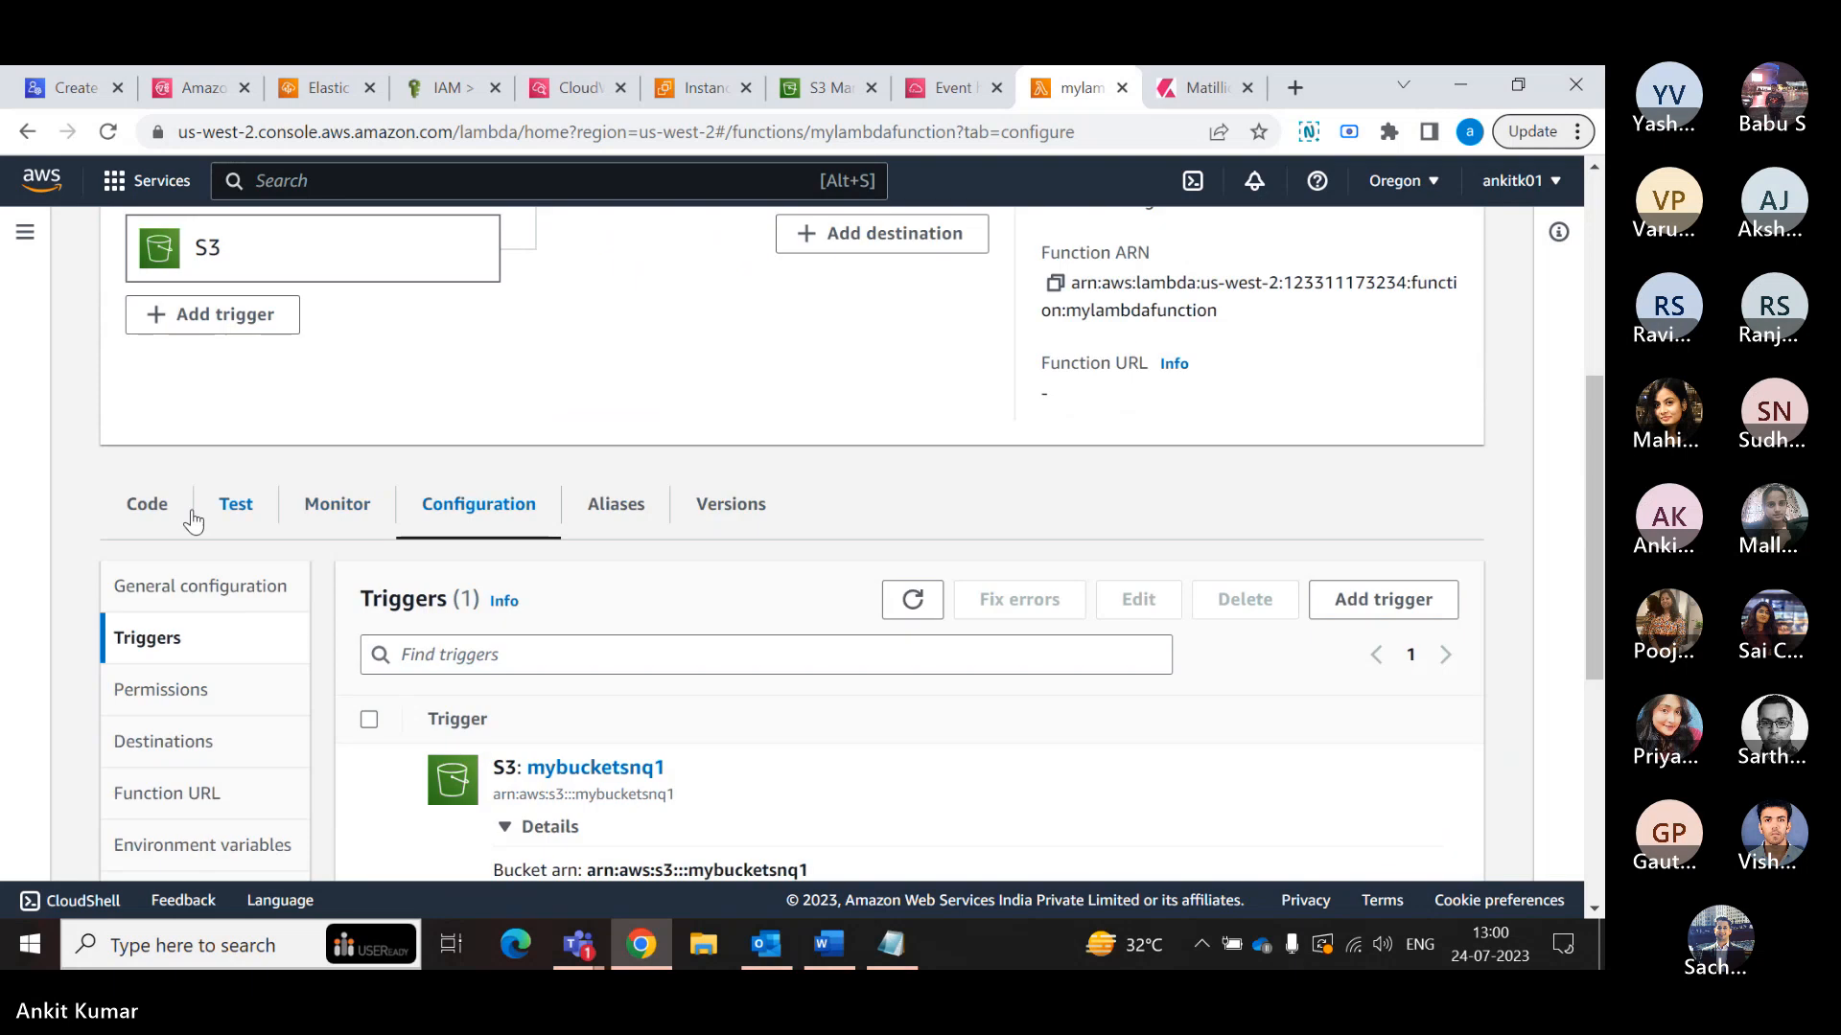
# - Review the source and destination bucket names in the function's index.js code, and switch back to the S3 bucket list
pyautogui.click(153, 505)
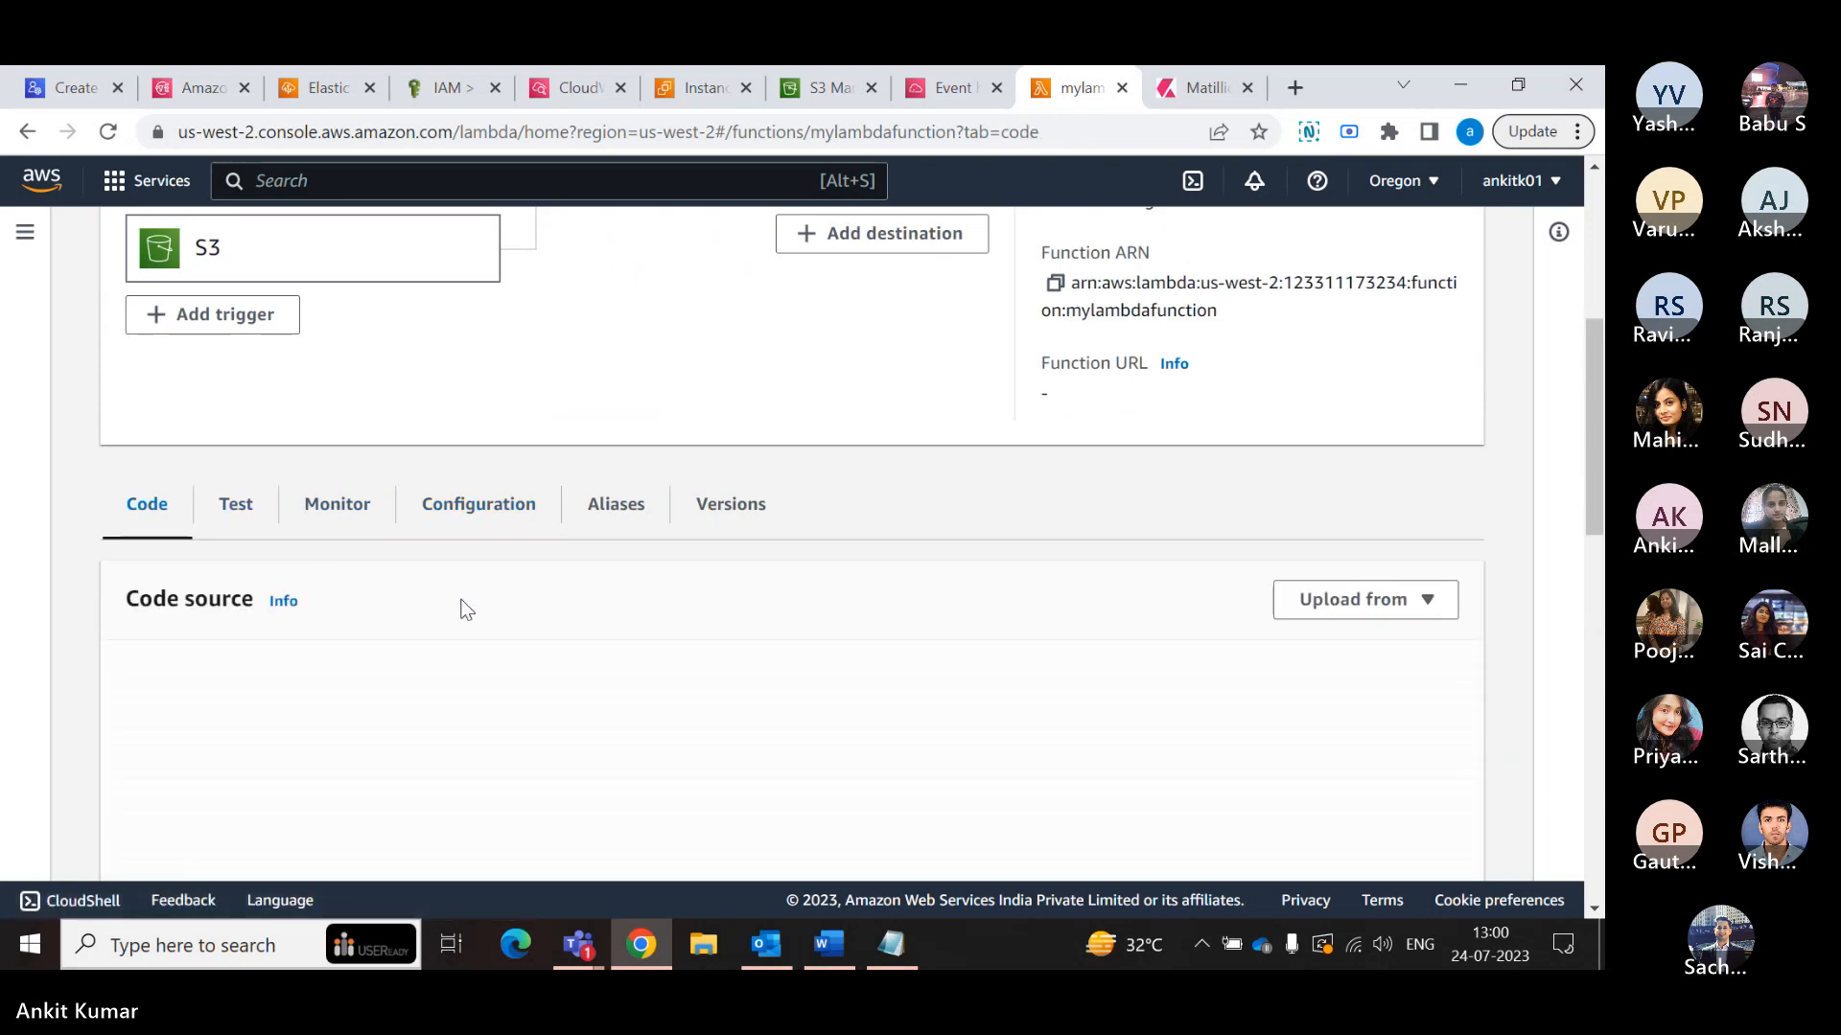
pyautogui.scroll(-3, 451, 596)
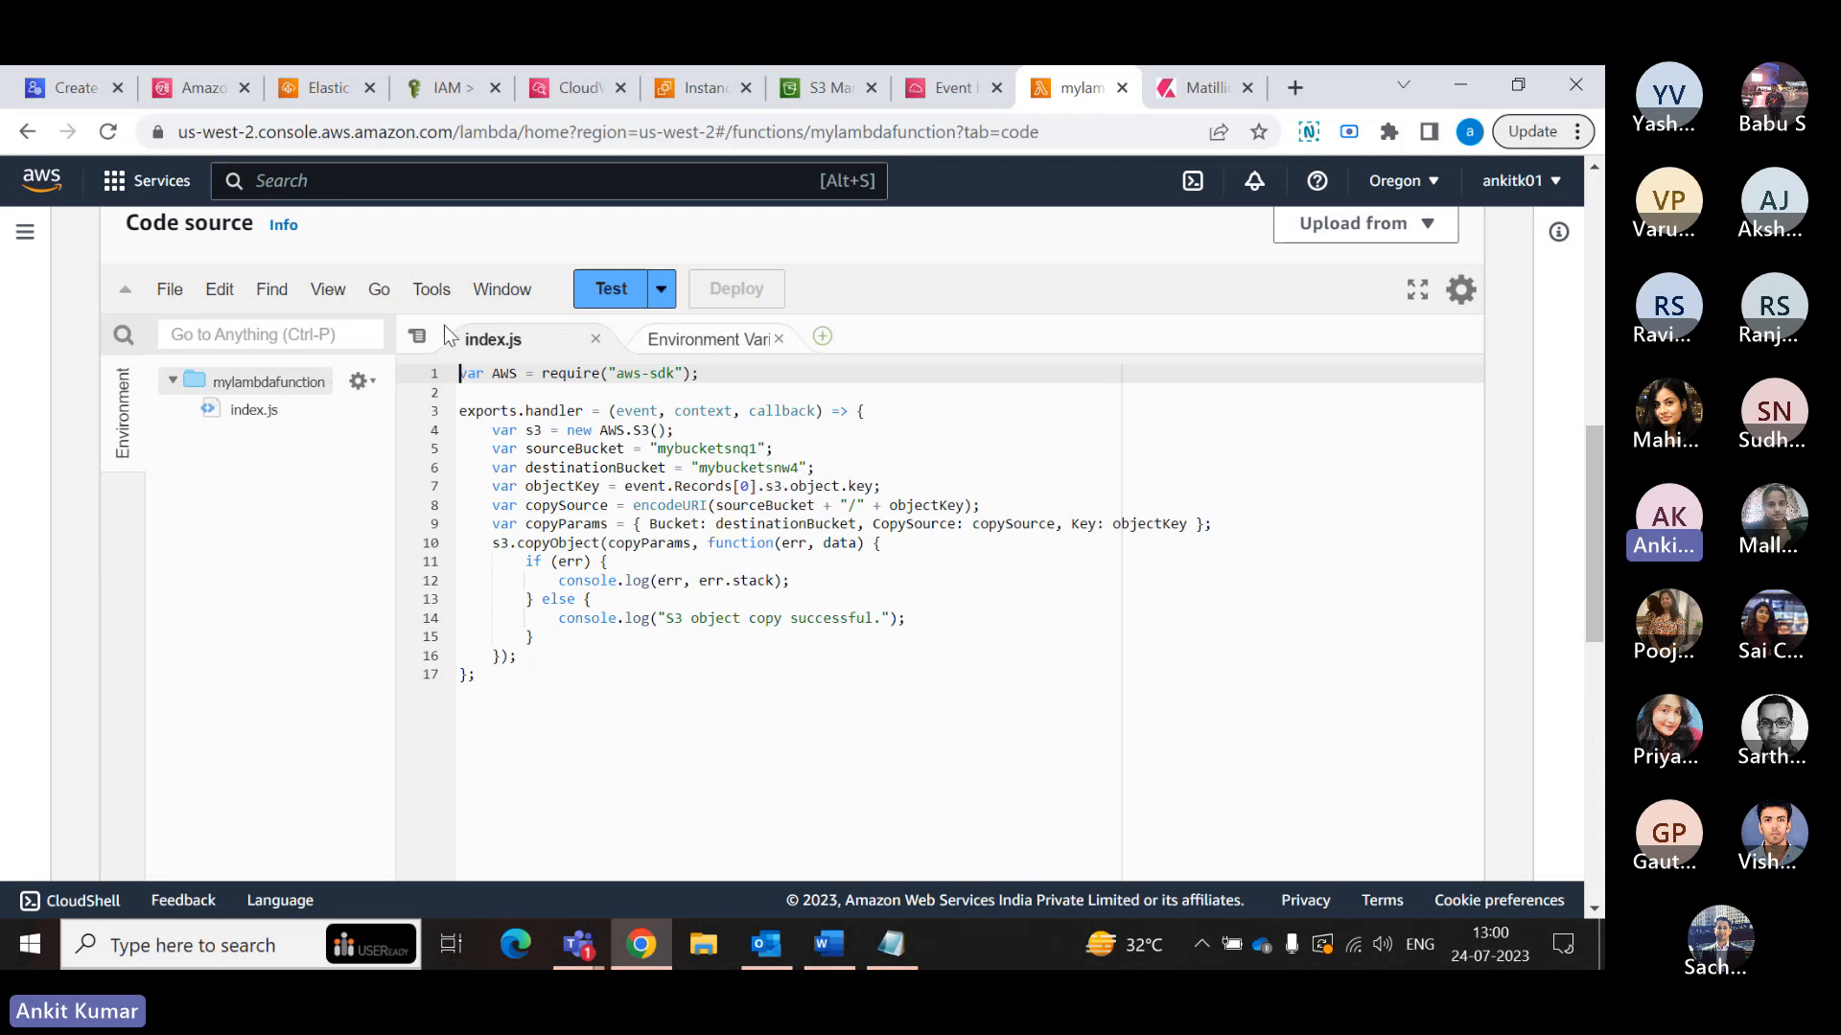
pyautogui.click(831, 89)
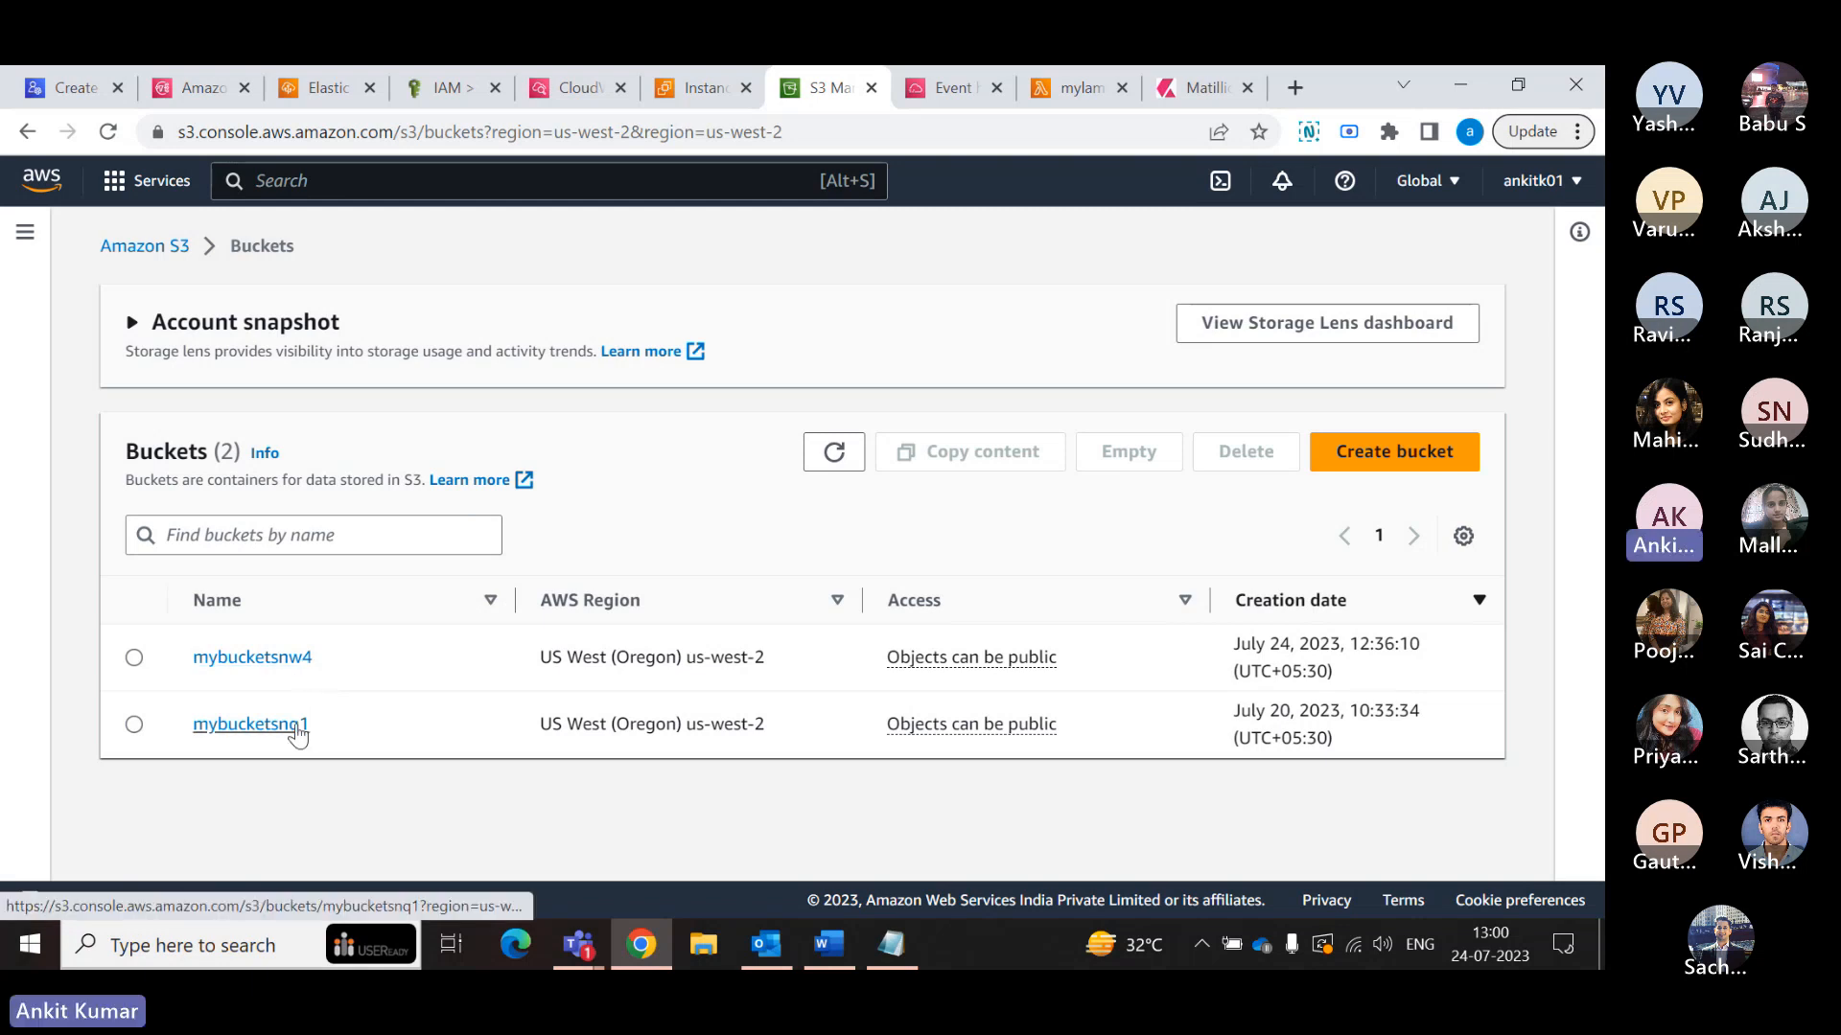
# - Switch to mylambdafunction in the Lambda console and check the bucket copy code in index.js again
pyautogui.click(1089, 90)
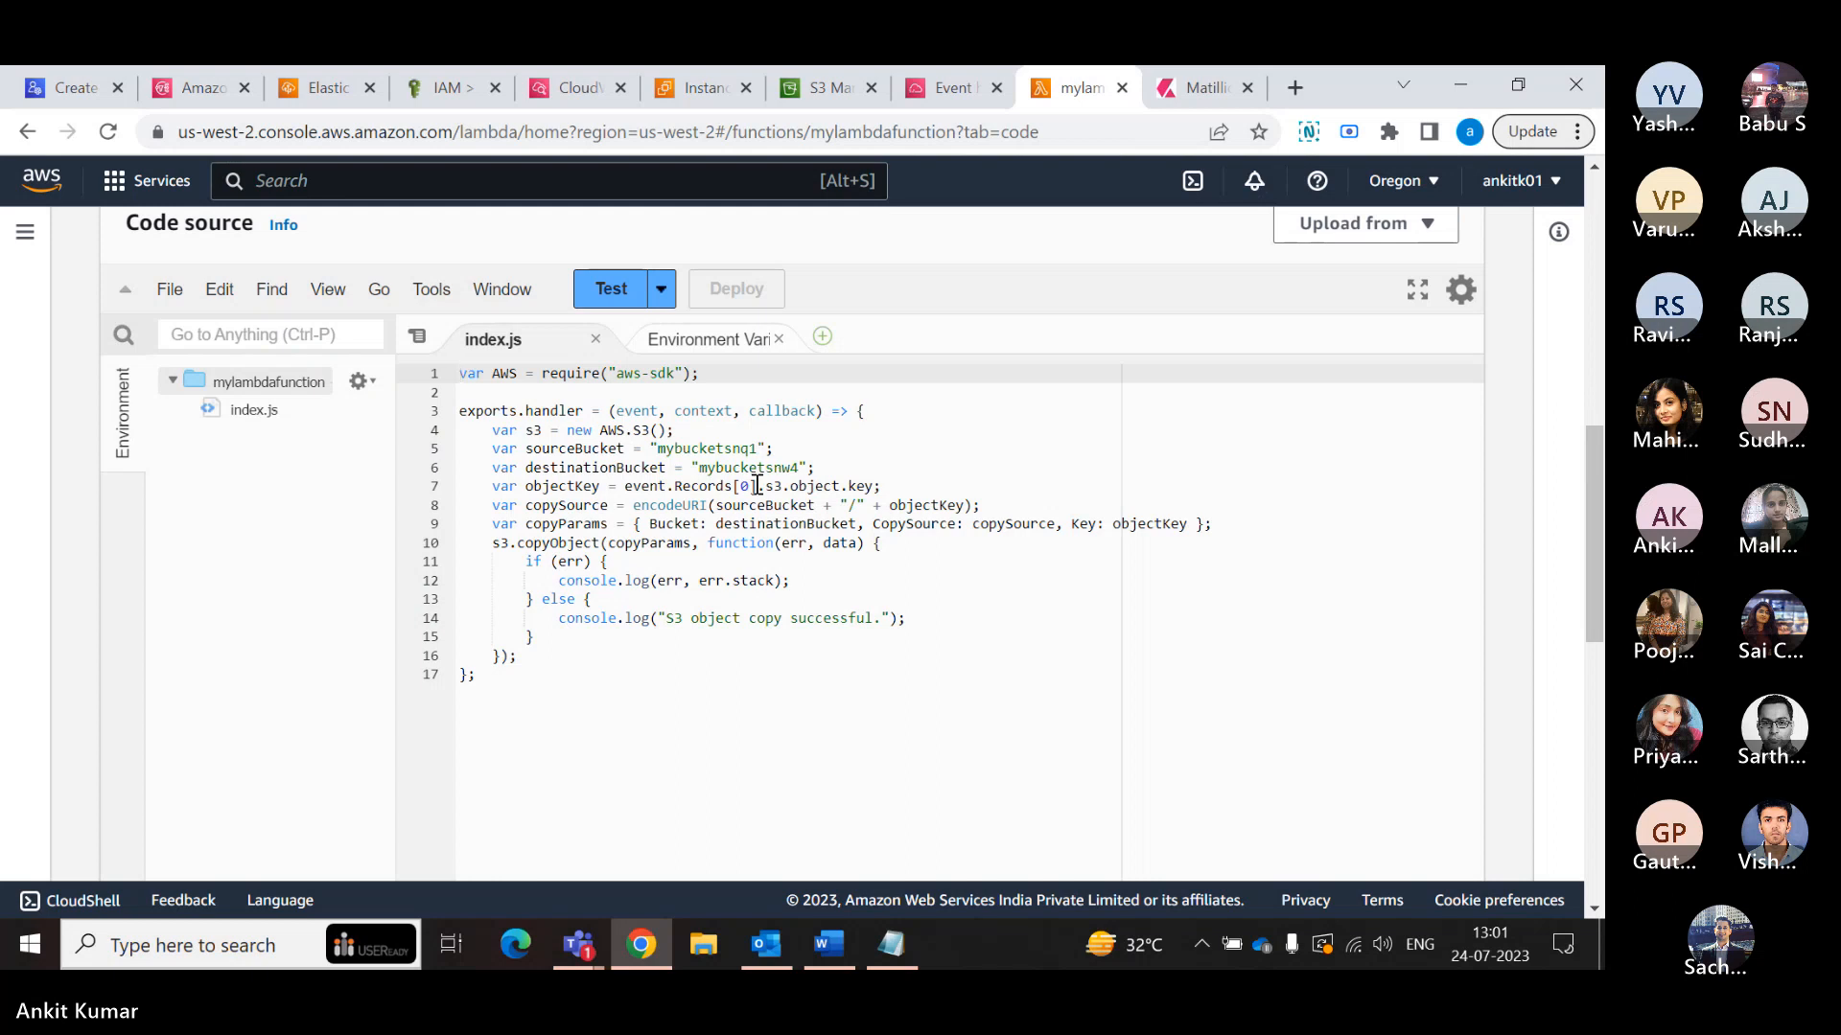
pyautogui.scroll(5, 757, 485)
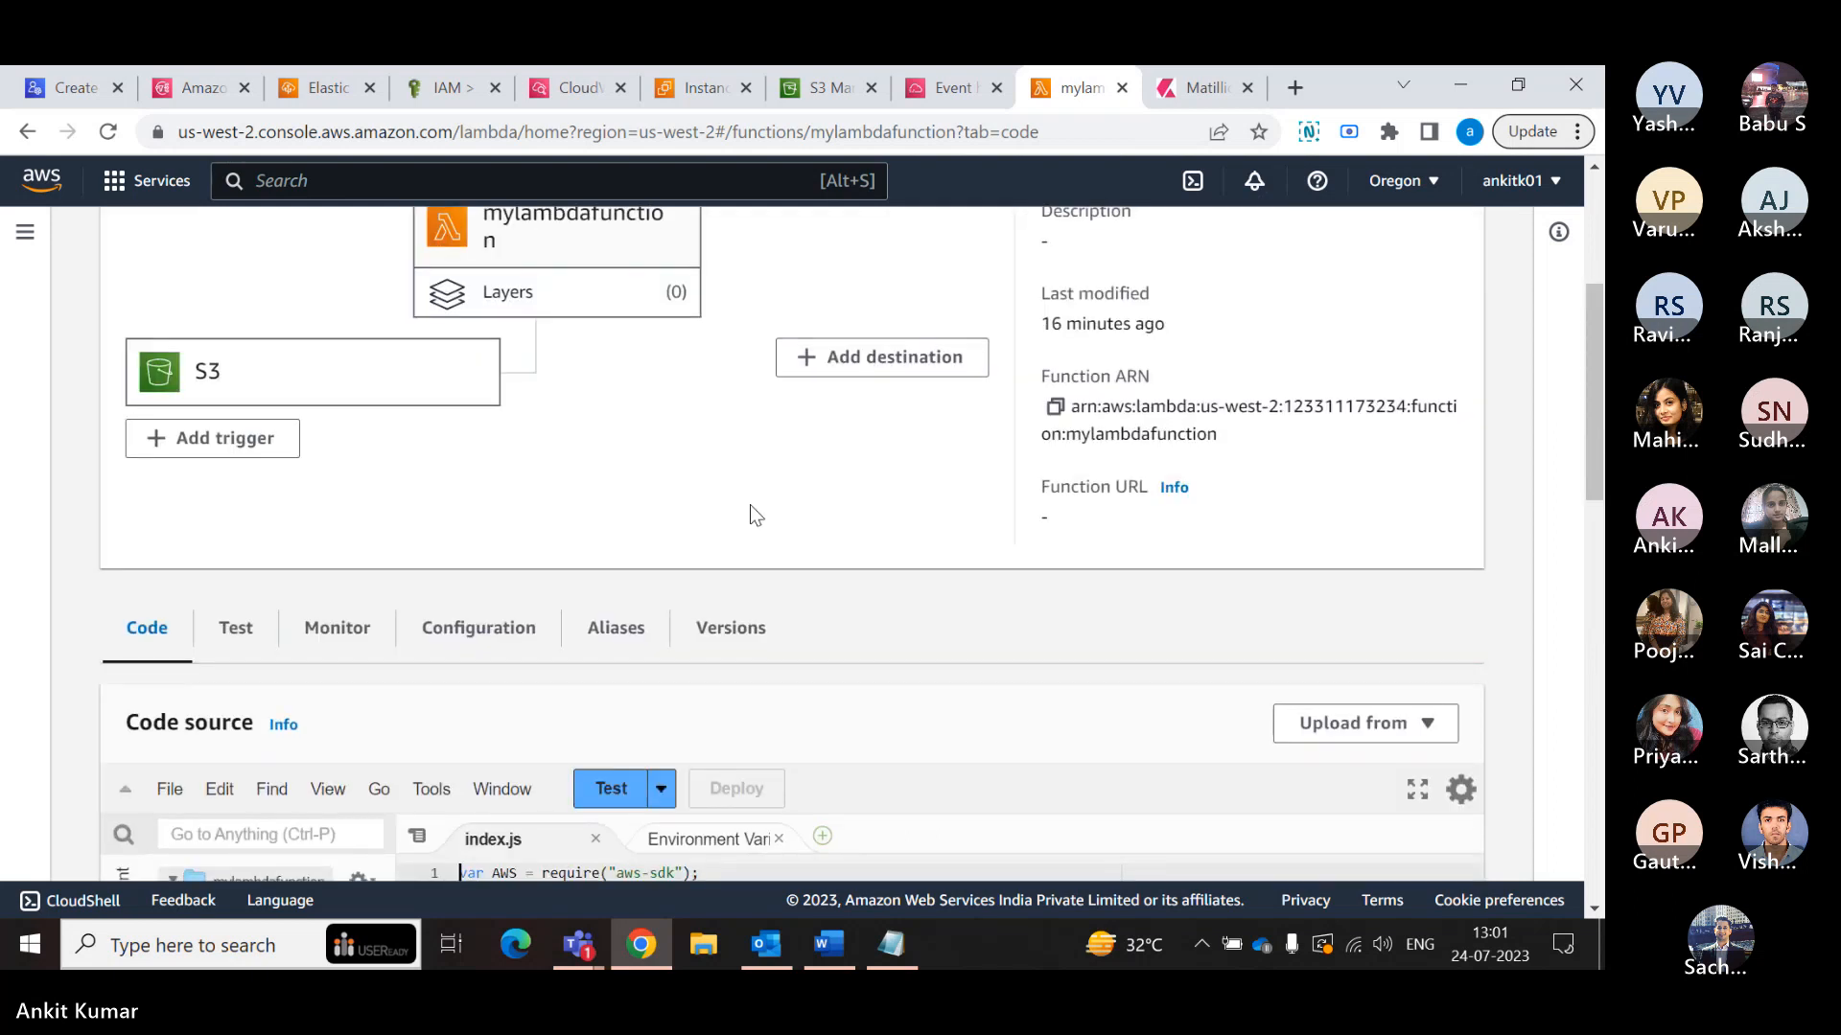
pyautogui.scroll(-3, 750, 513)
pyautogui.scroll(-5, 750, 514)
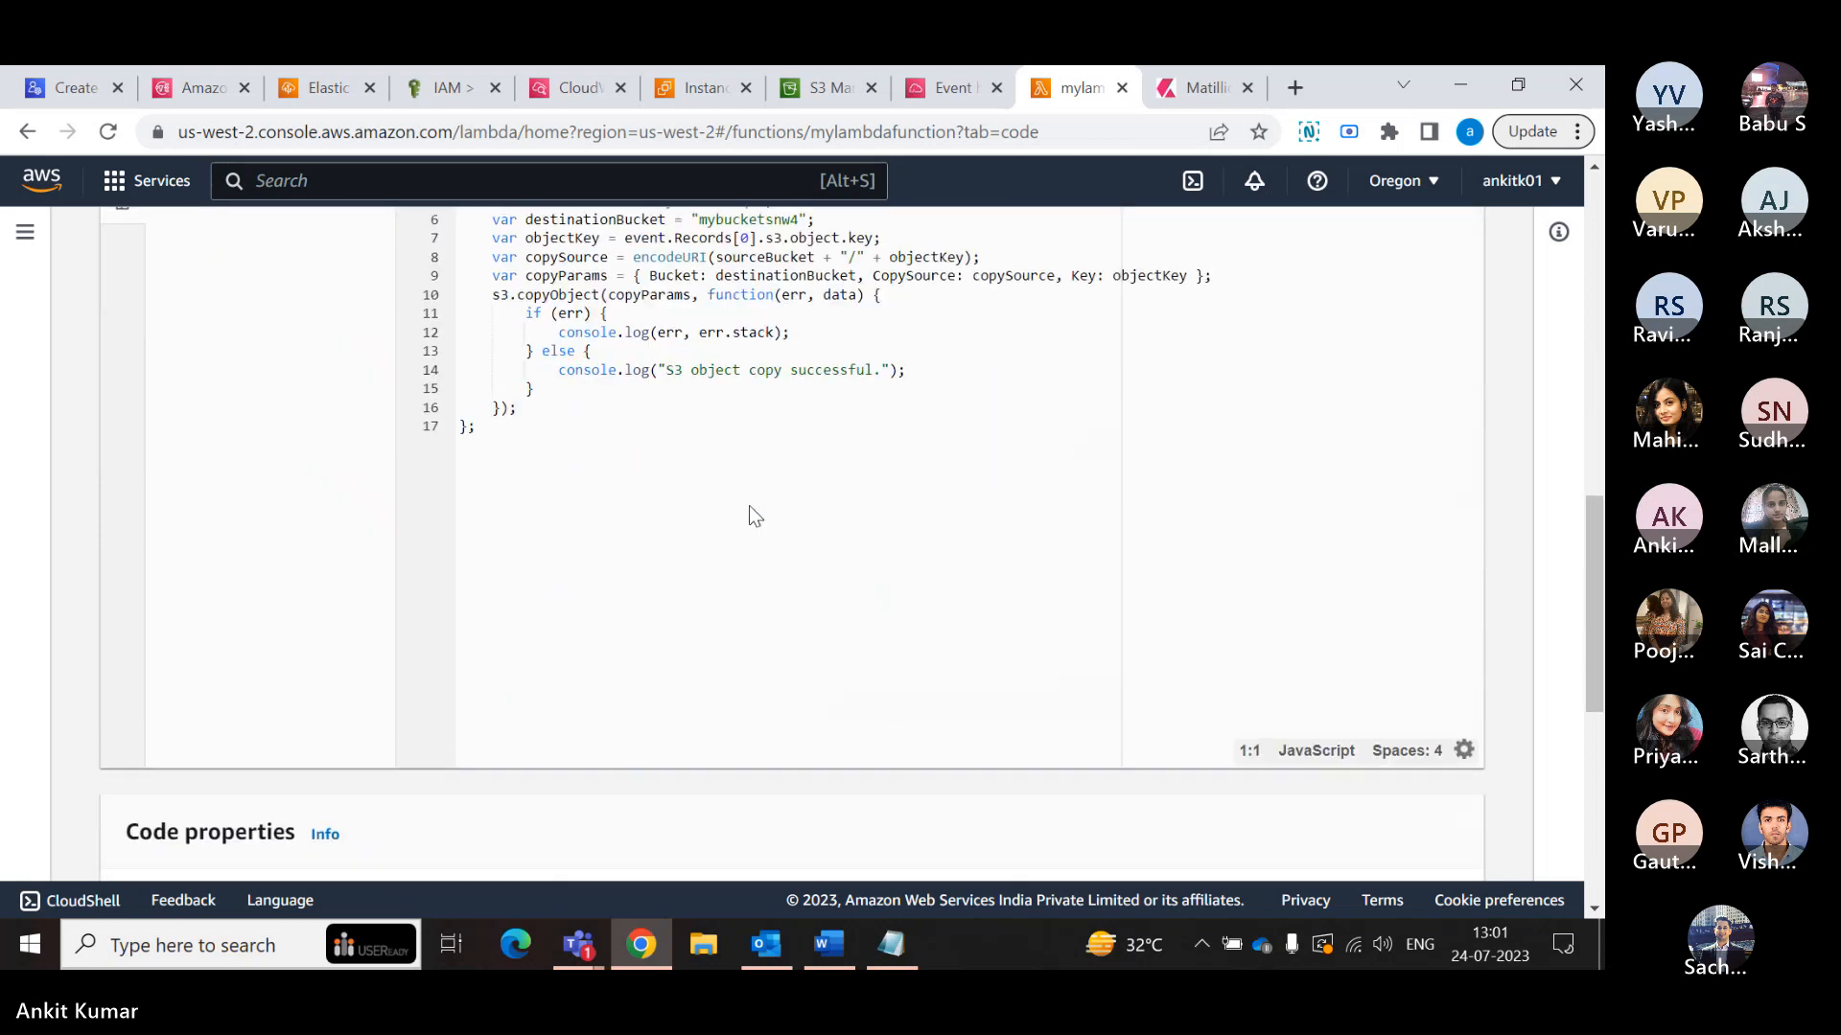
pyautogui.scroll(3, 749, 514)
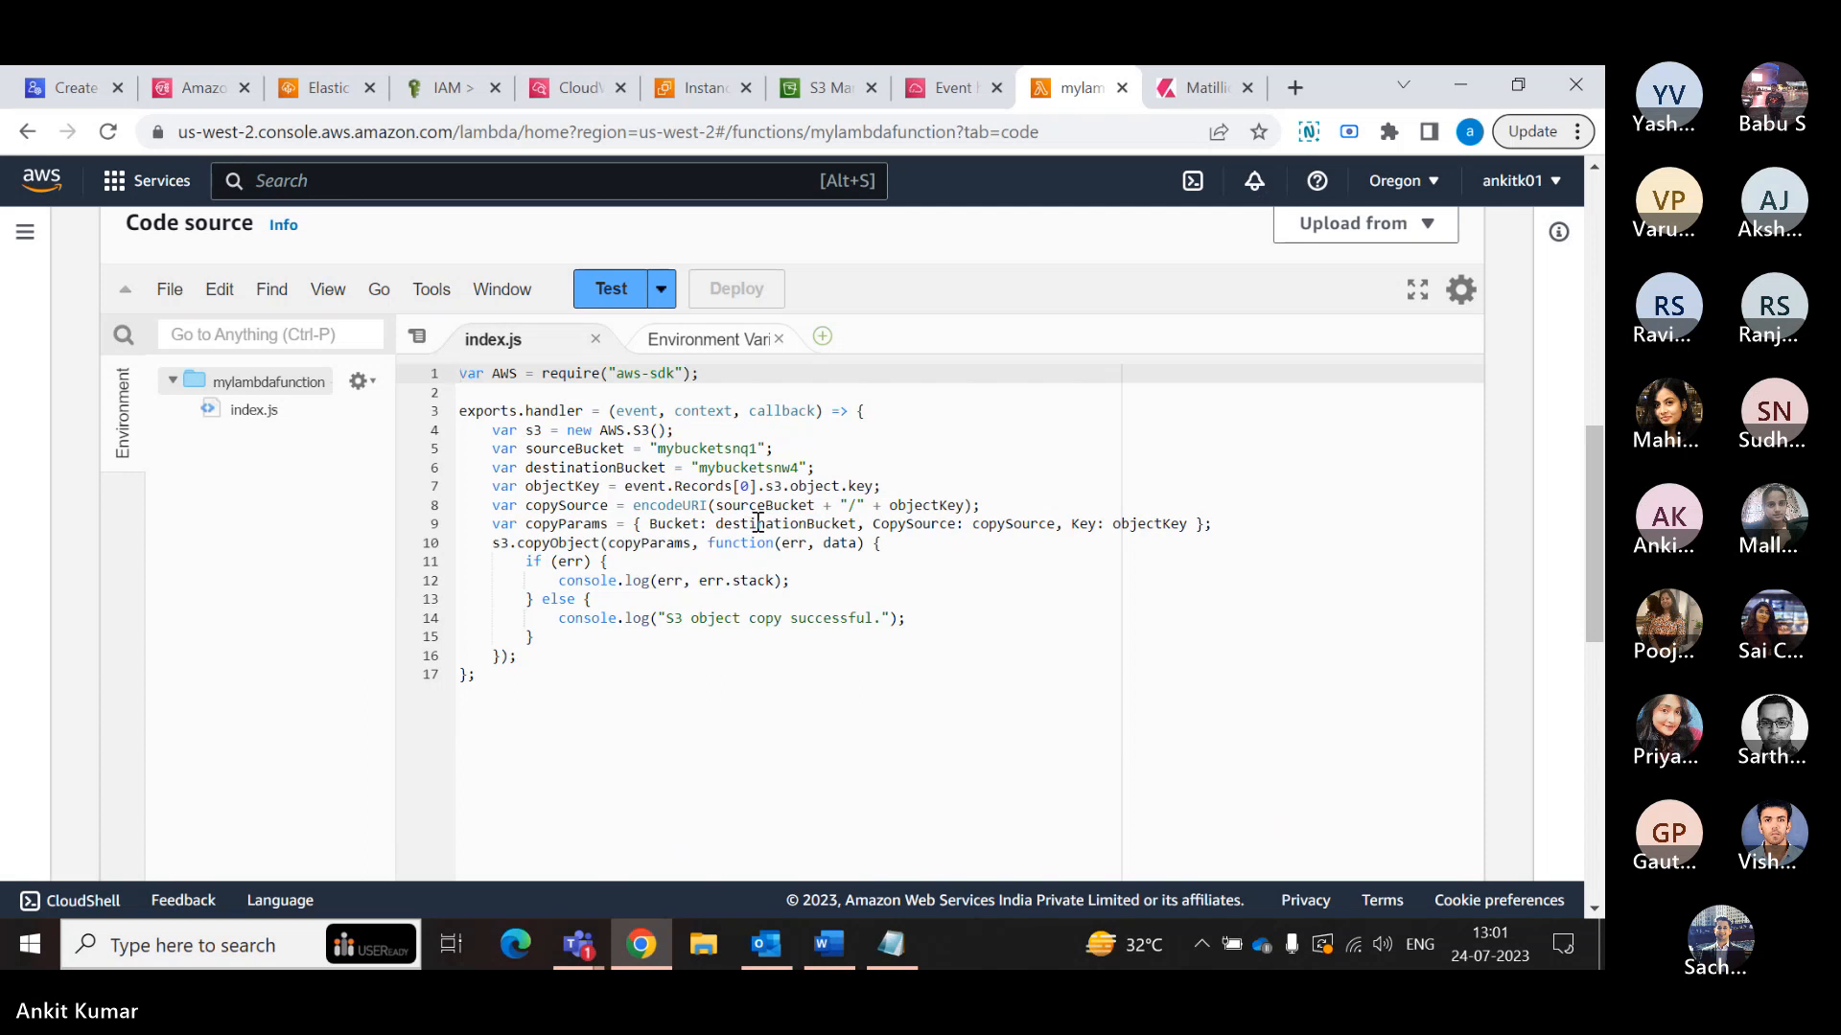
# - Inspect the function's code properties, runtime settings with the runtime management configuration expanded, and layers
pyautogui.scroll(-5, 757, 523)
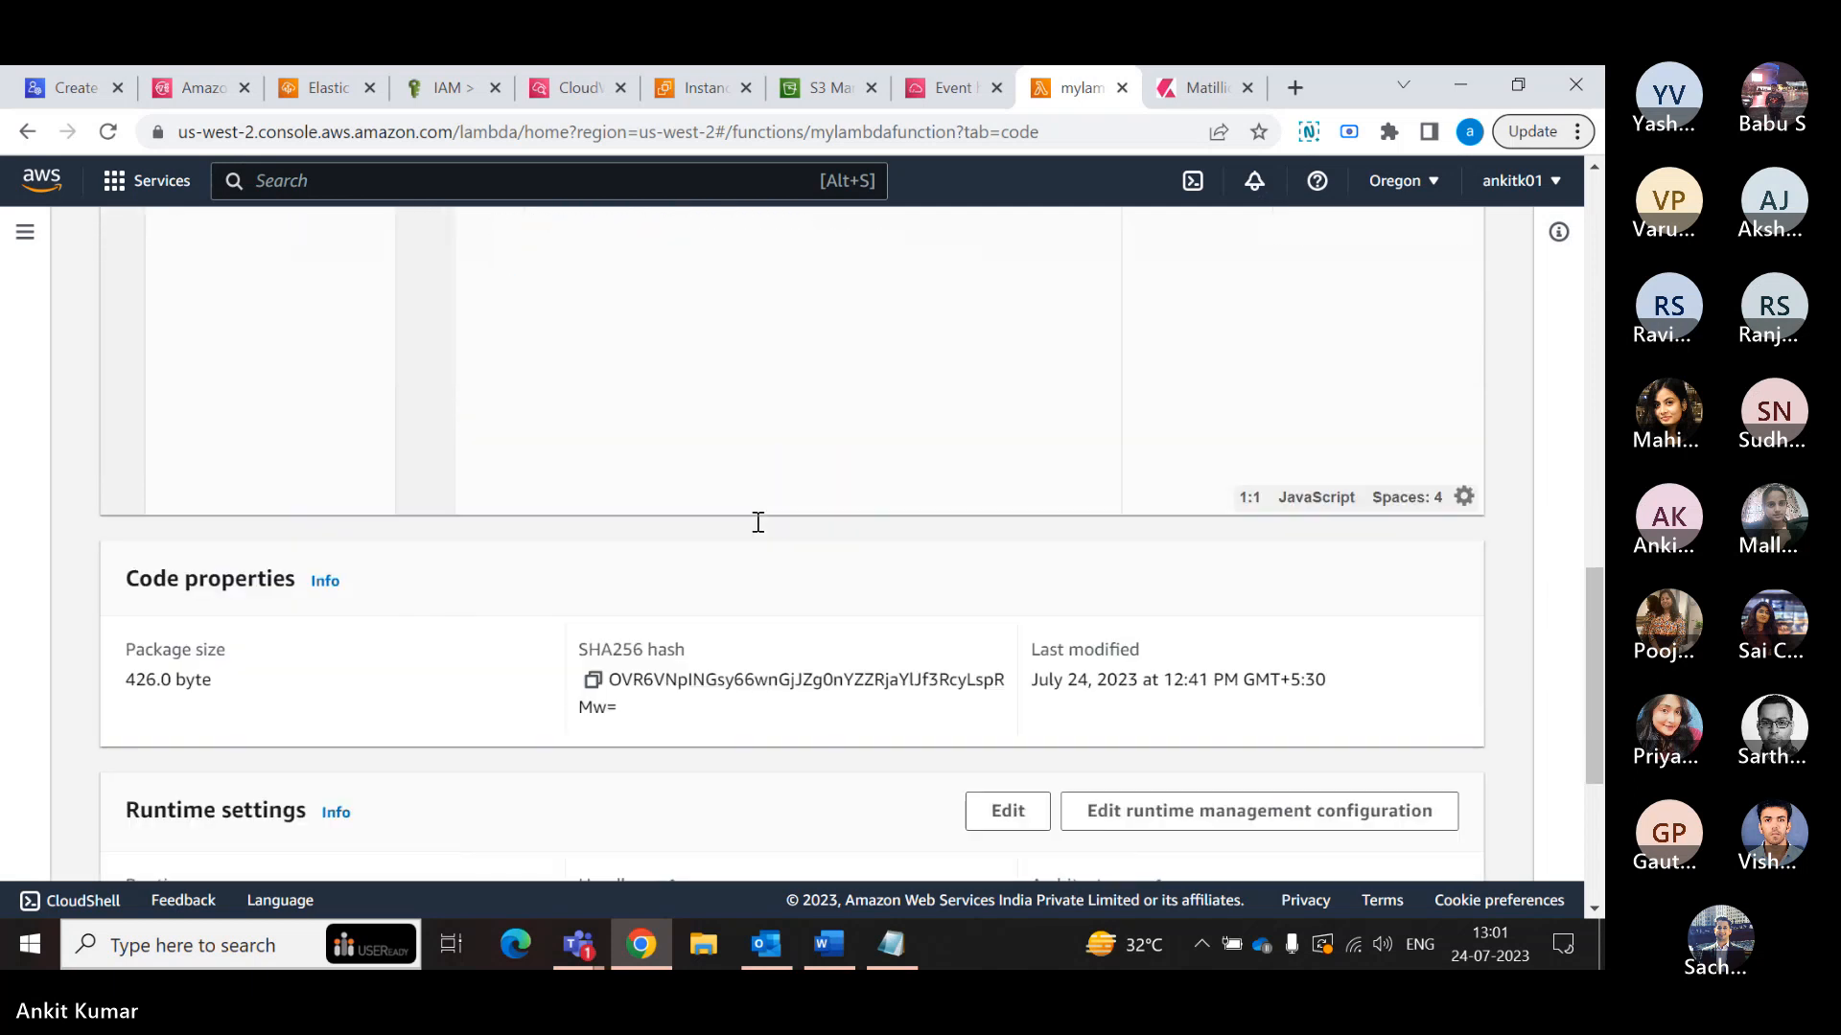
pyautogui.scroll(-3, 757, 522)
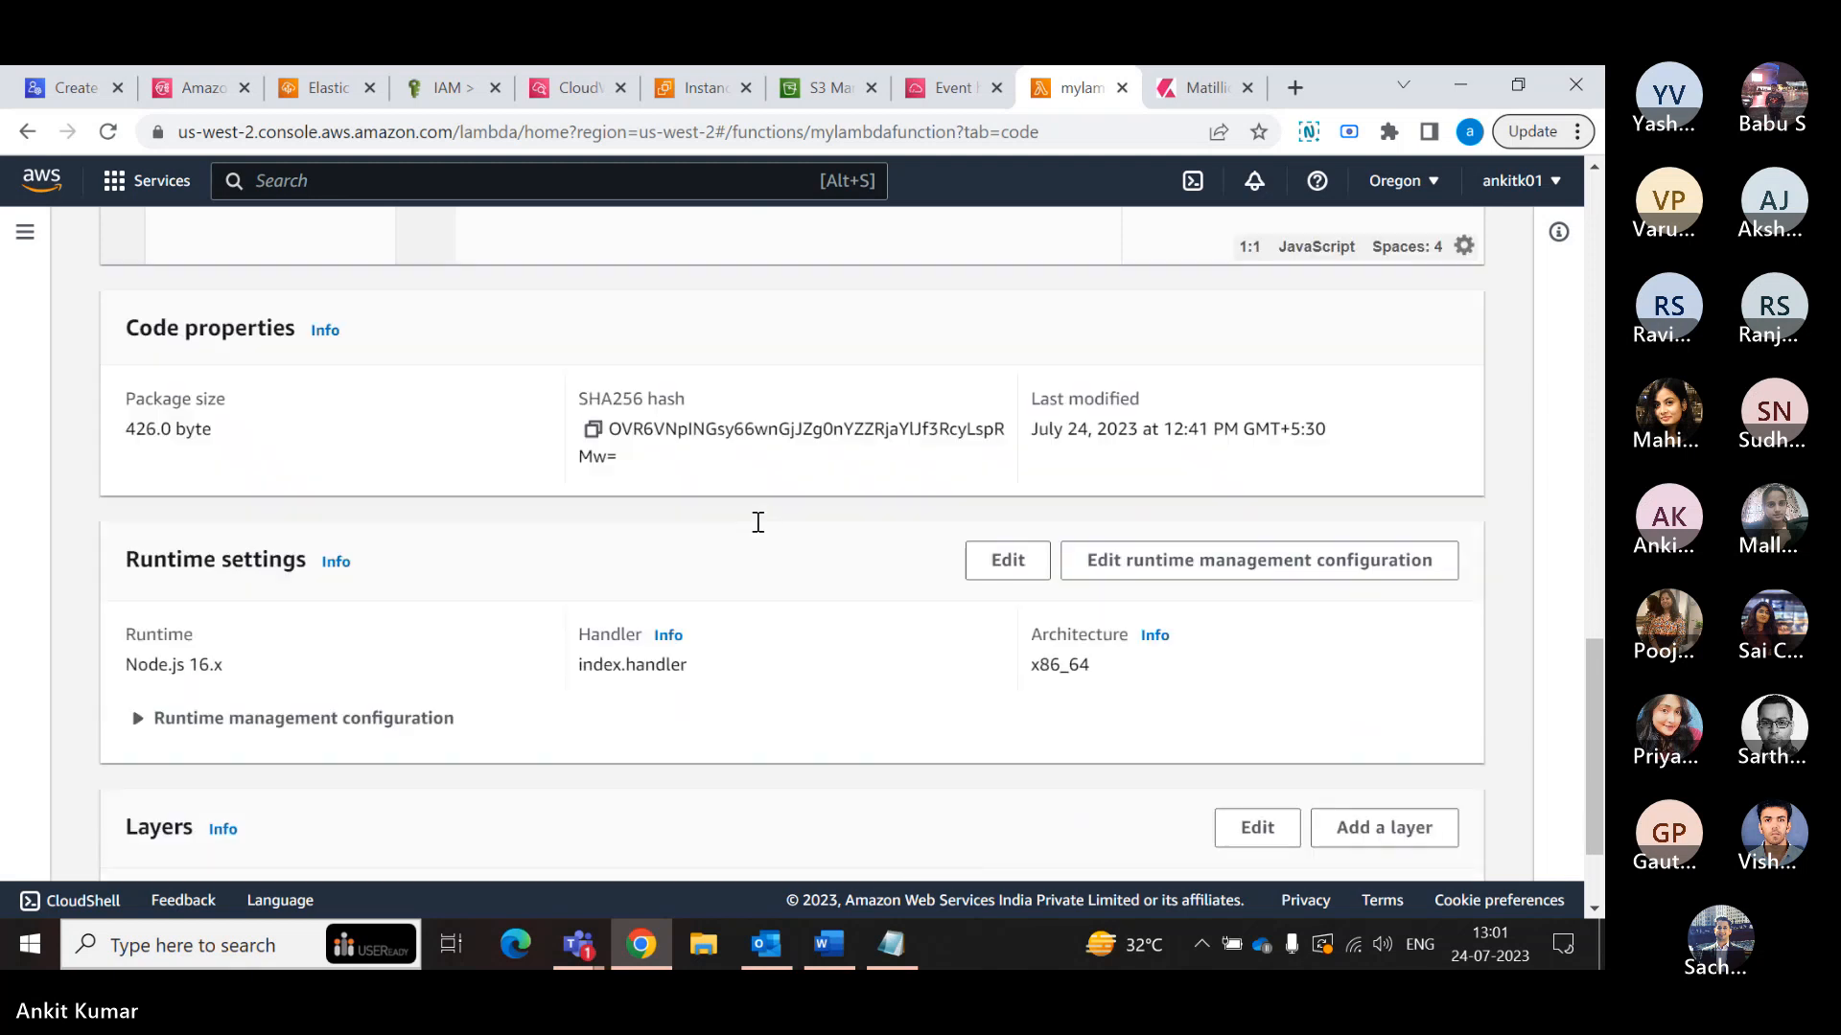
pyautogui.scroll(-2, 757, 522)
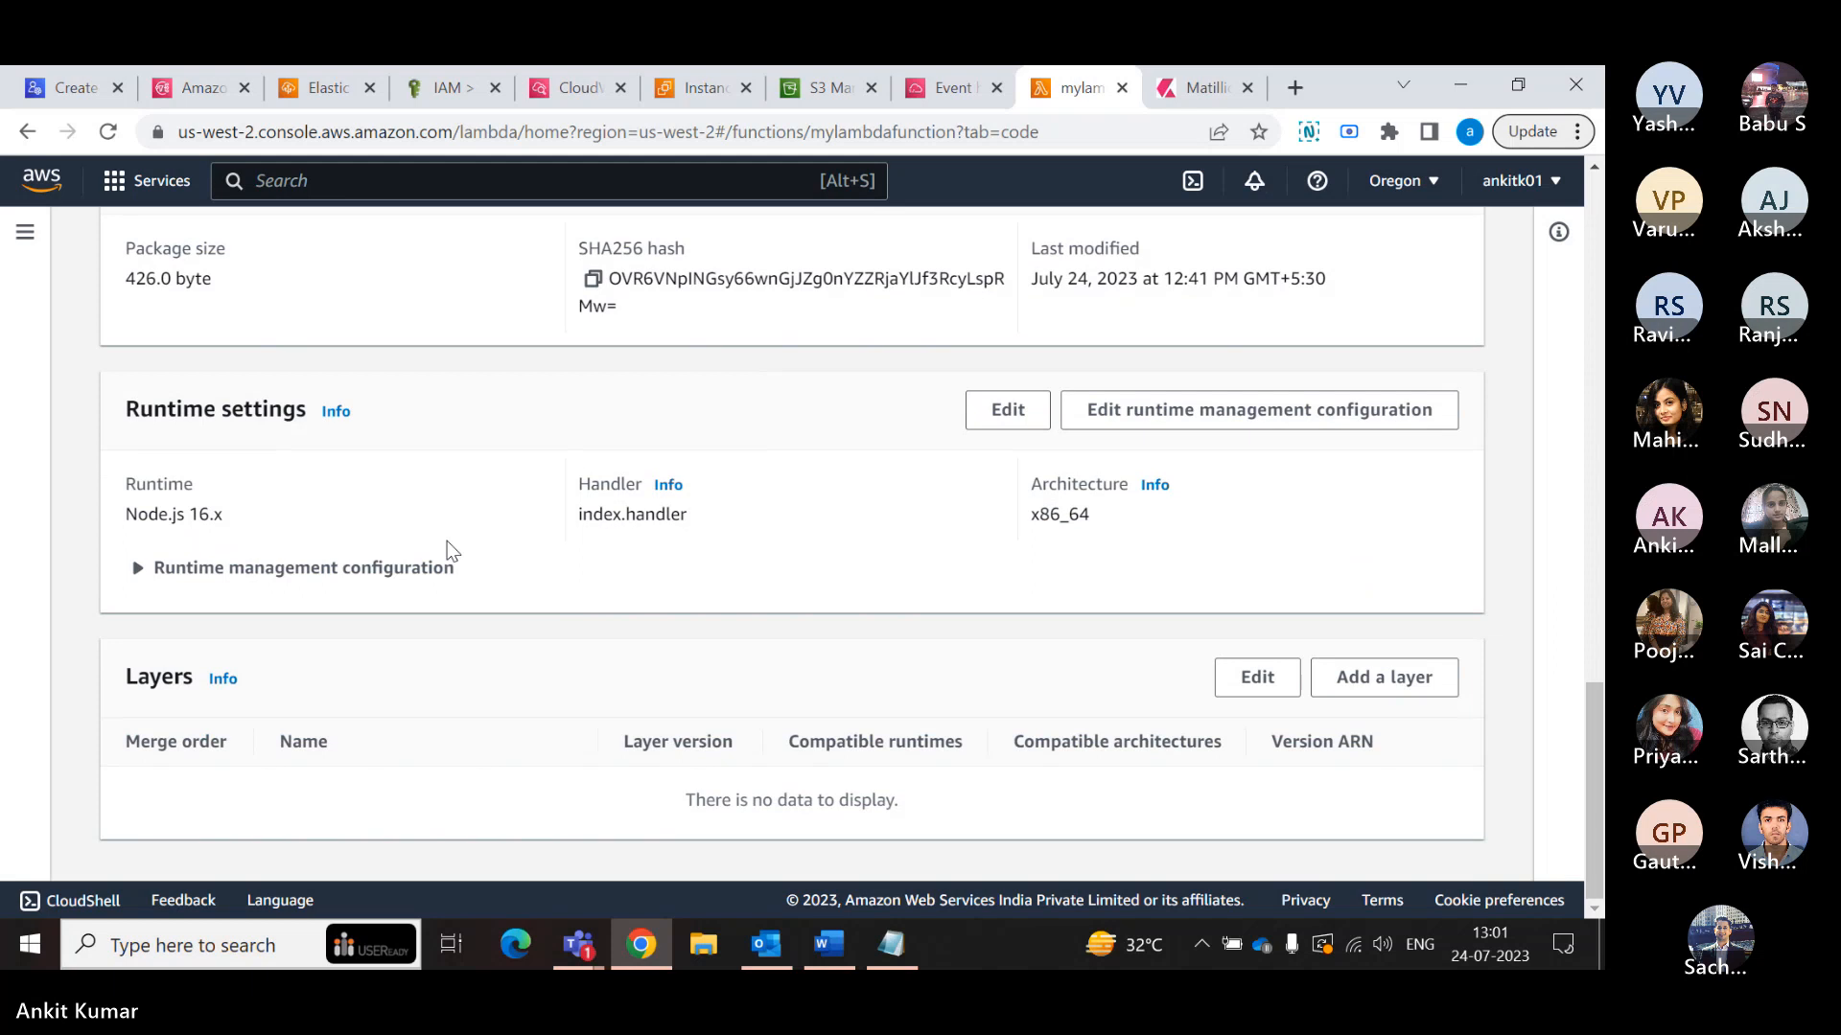
pyautogui.scroll(3, 446, 541)
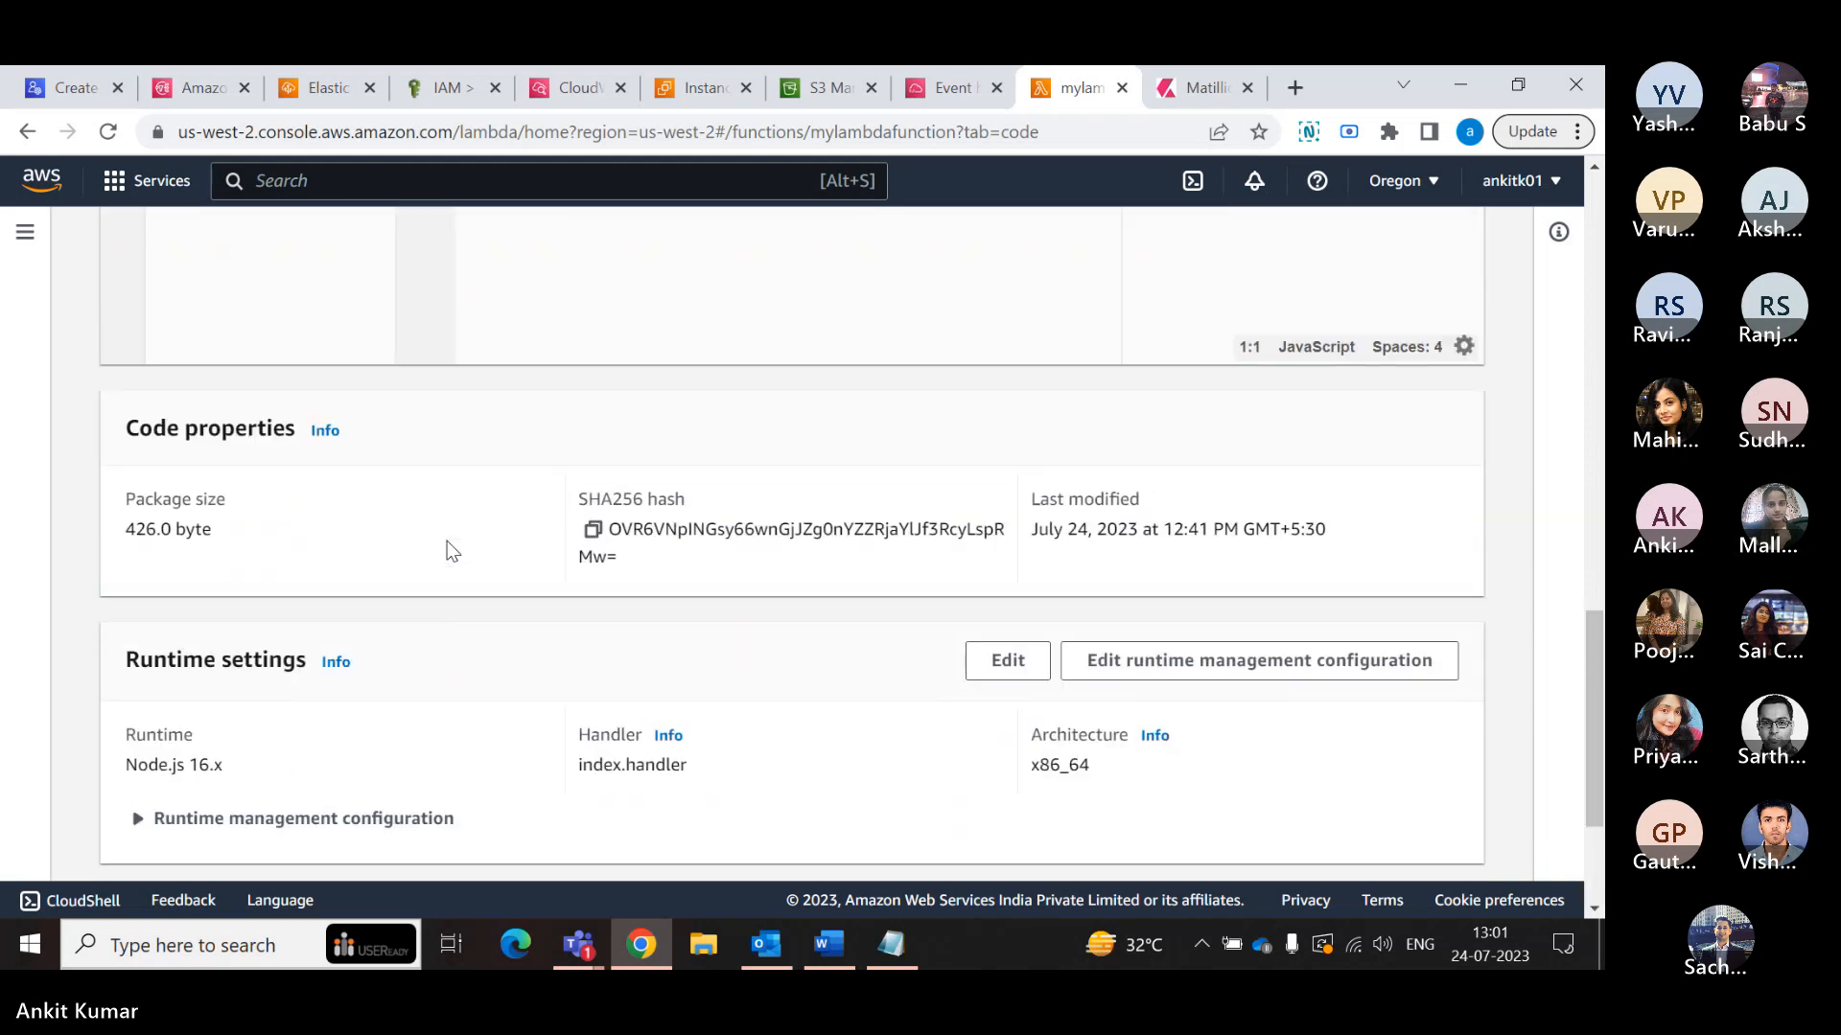
pyautogui.scroll(-1, 446, 542)
pyautogui.click(144, 692)
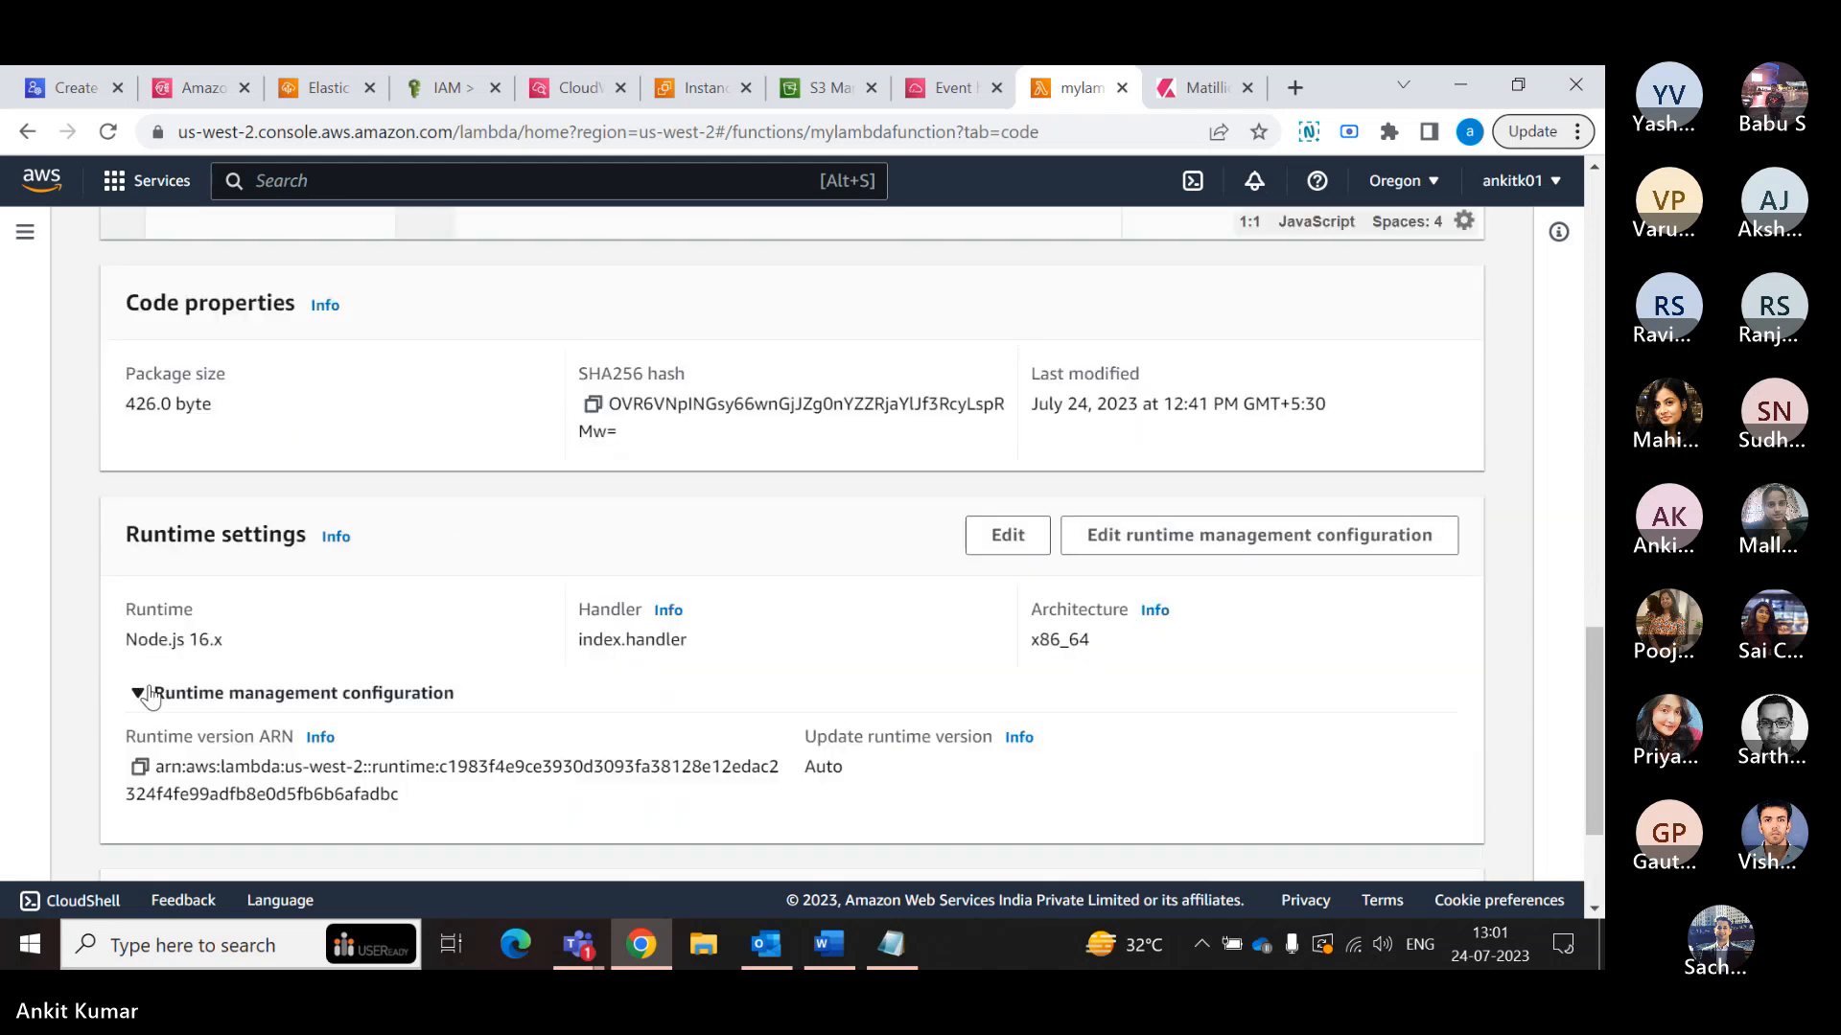
pyautogui.scroll(-2, 151, 695)
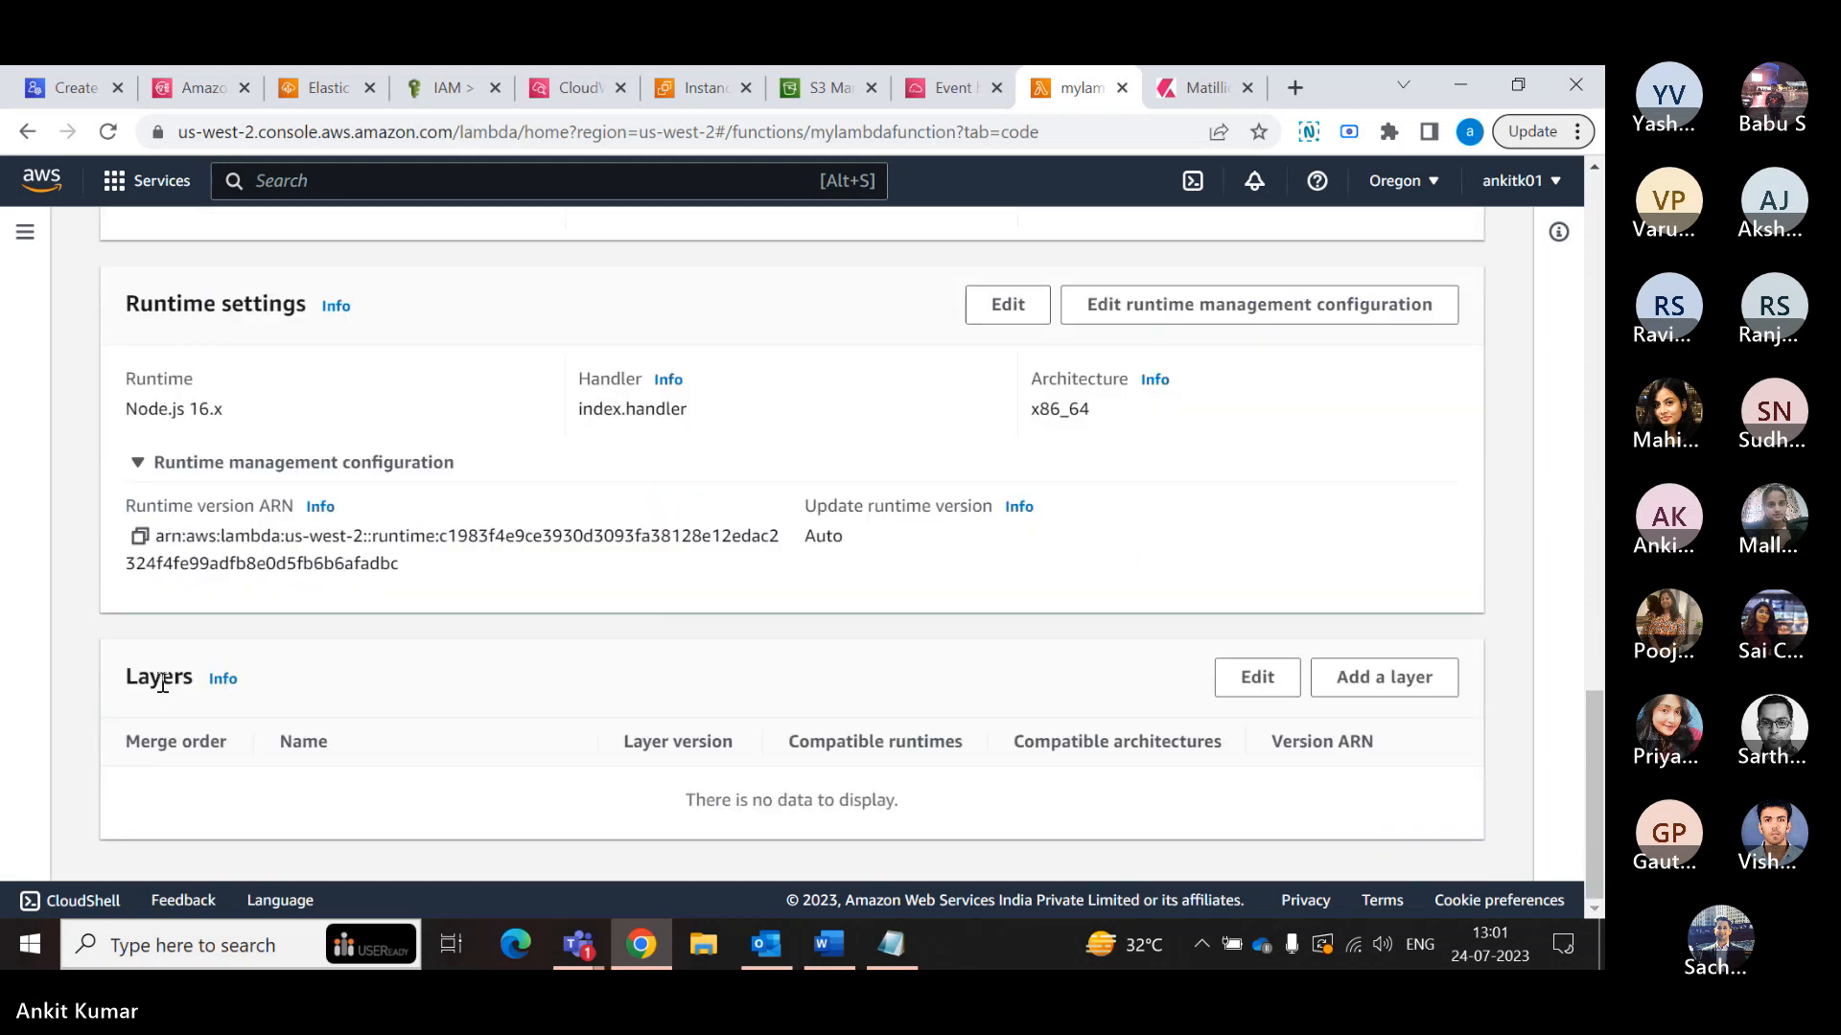
# - Go back to the function overview, view its help information, and close the help
pyautogui.scroll(1, 162, 684)
pyautogui.scroll(1, 162, 683)
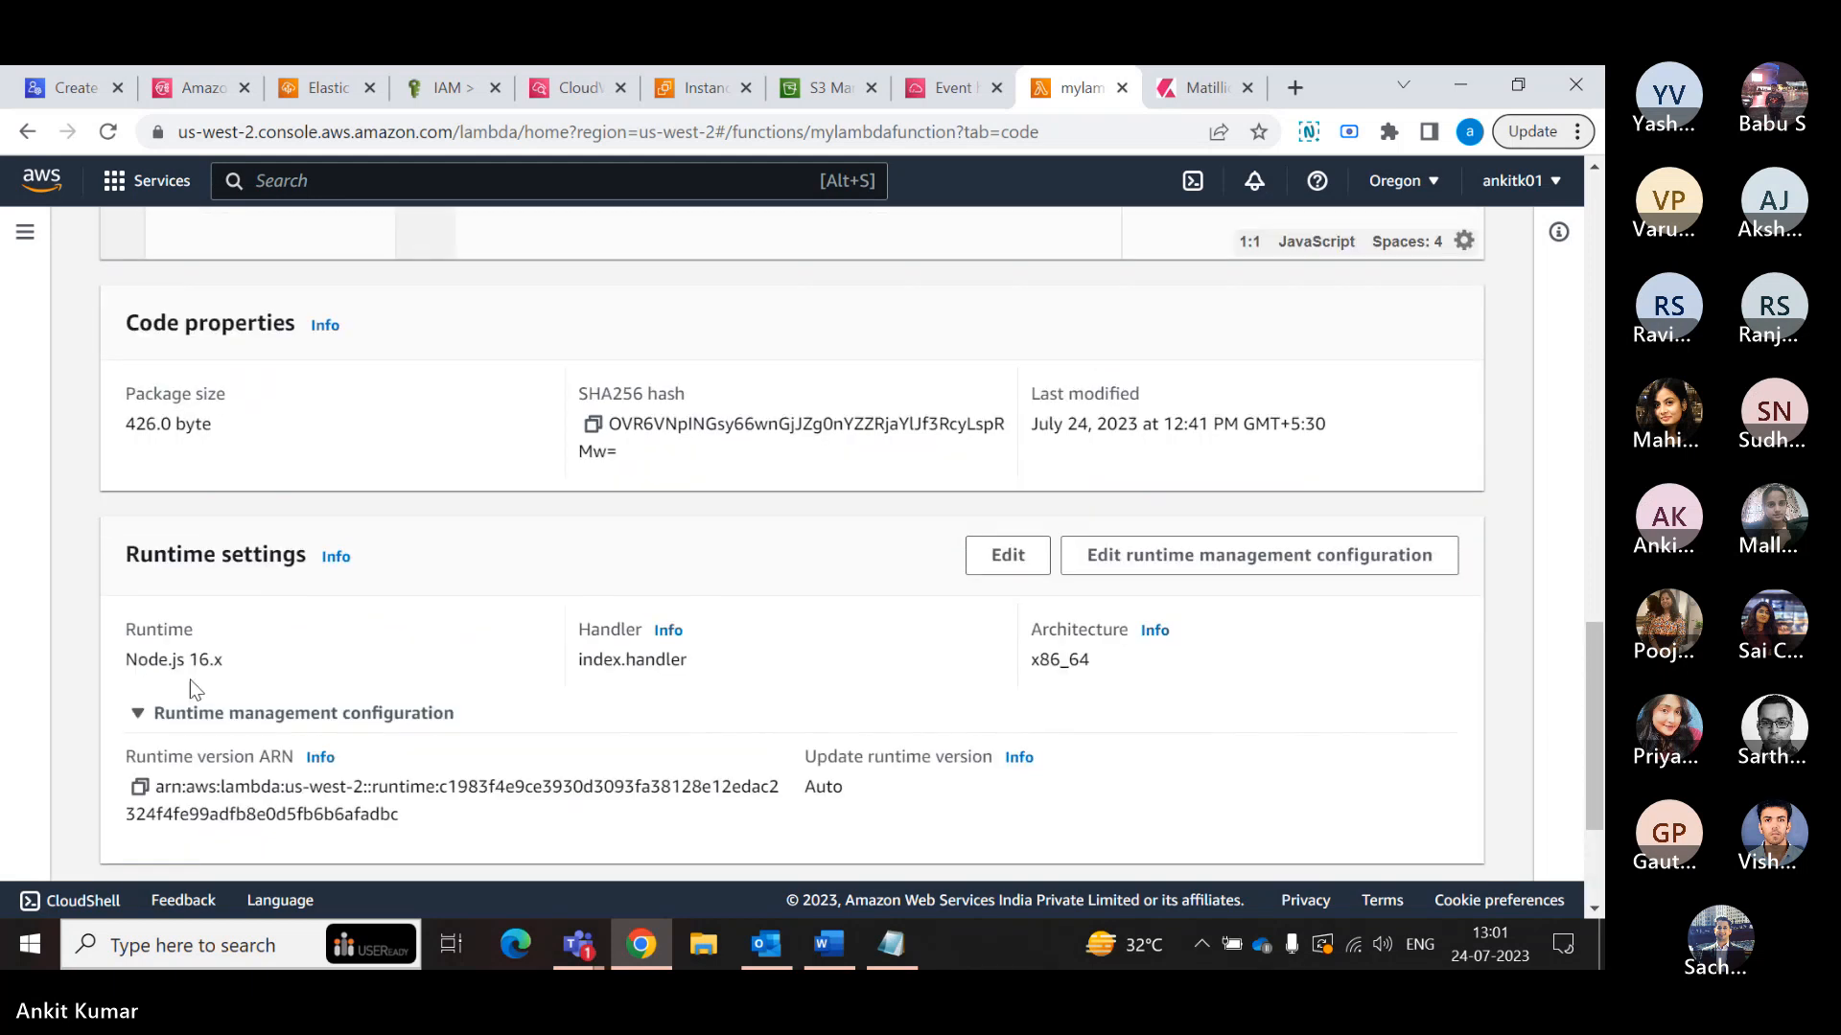
pyautogui.scroll(2, 190, 681)
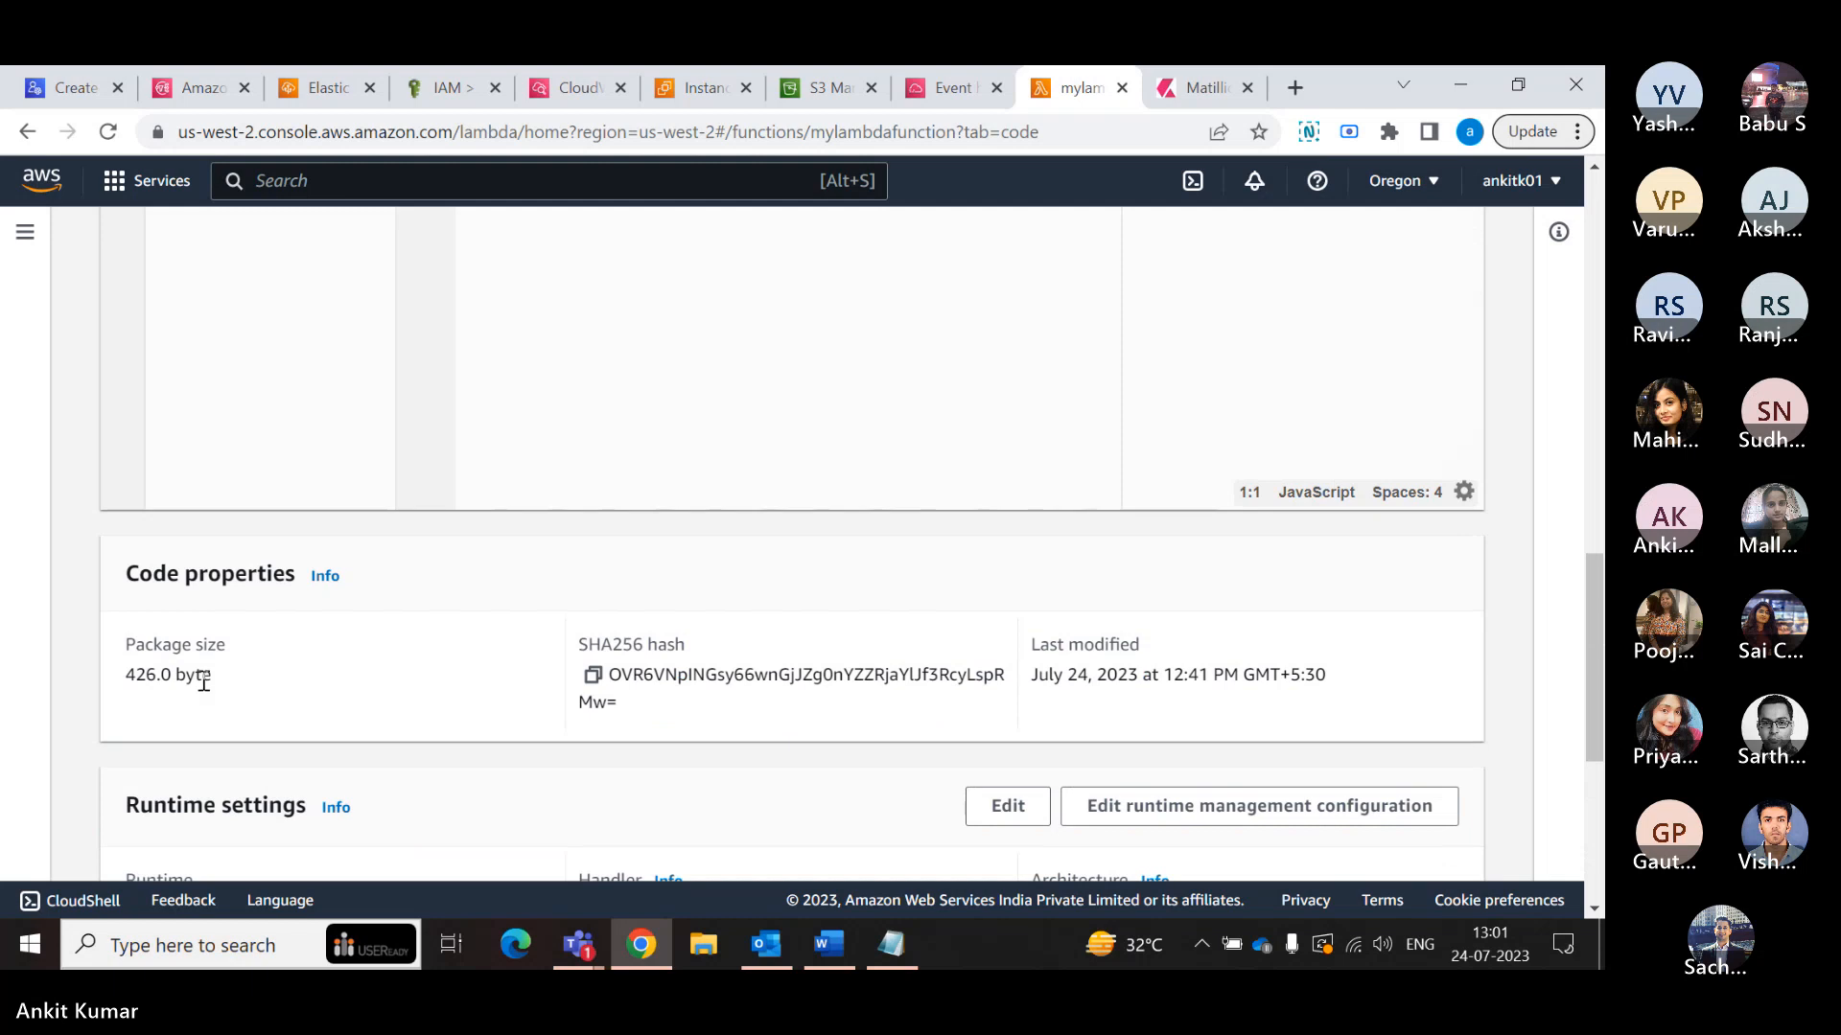
pyautogui.scroll(5, 204, 682)
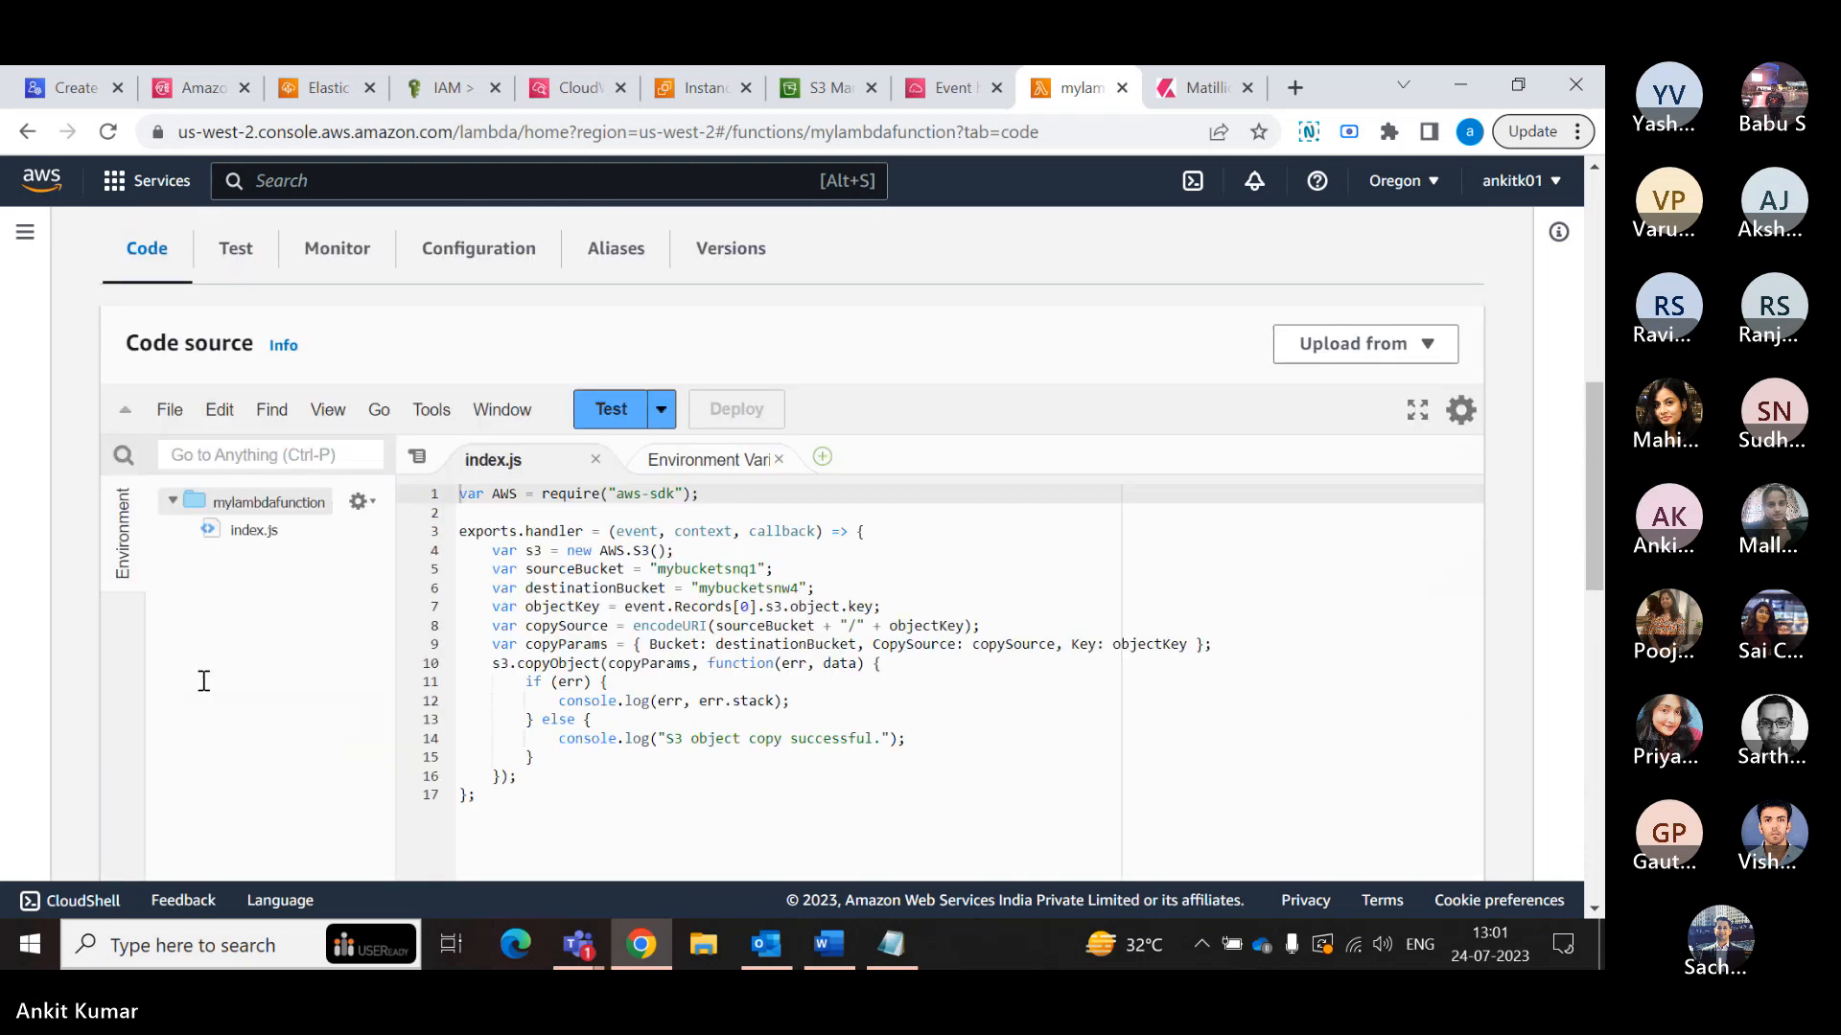
pyautogui.scroll(2, 204, 681)
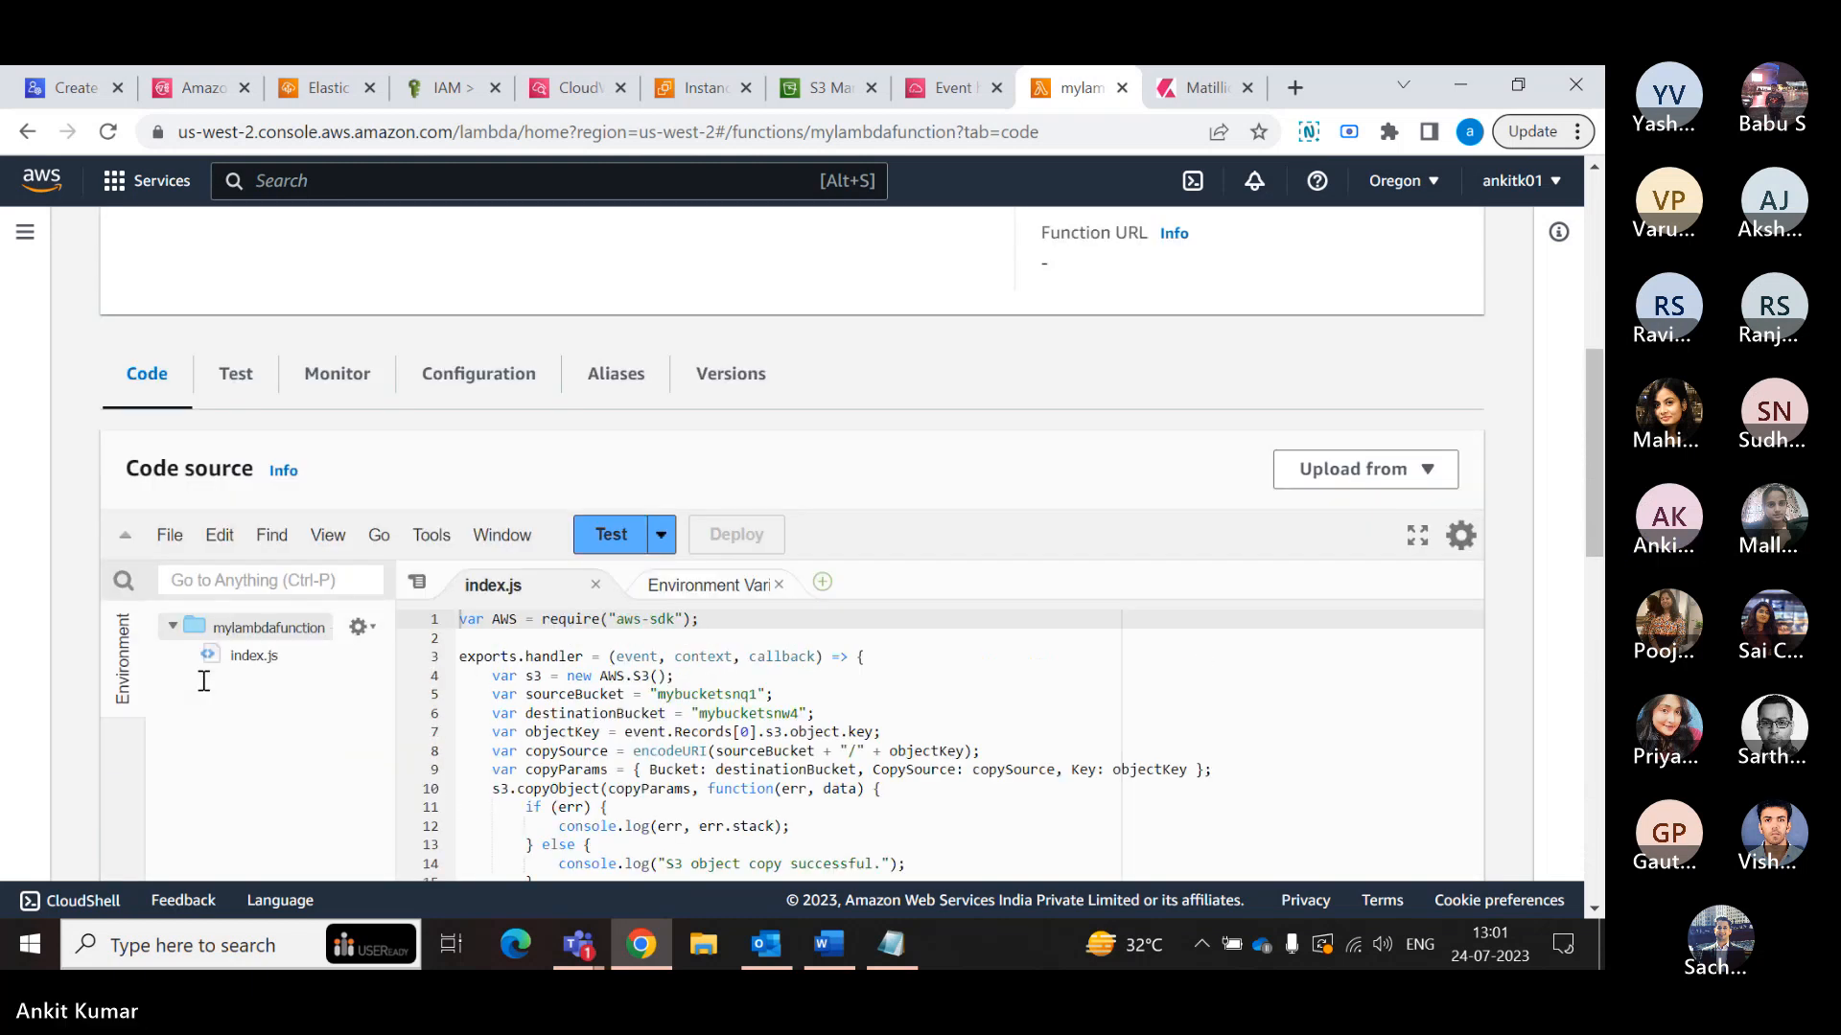
pyautogui.scroll(4, 203, 683)
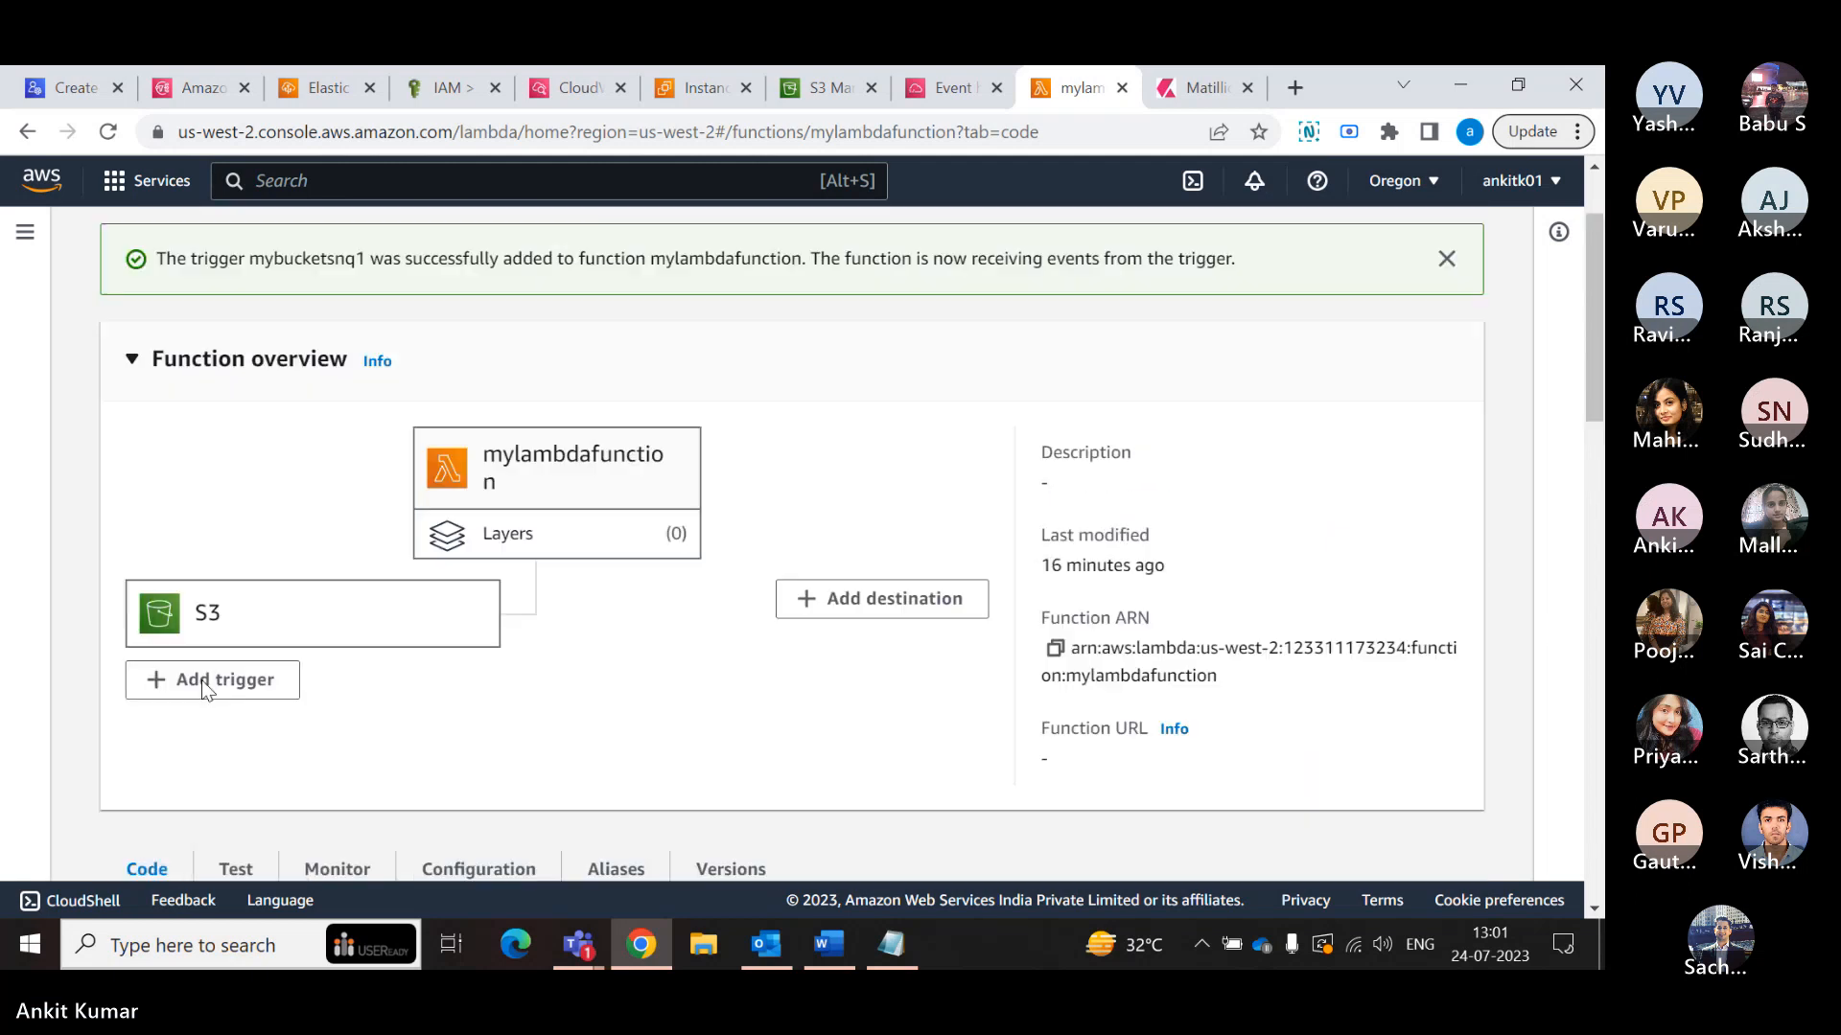
pyautogui.scroll(1, 201, 690)
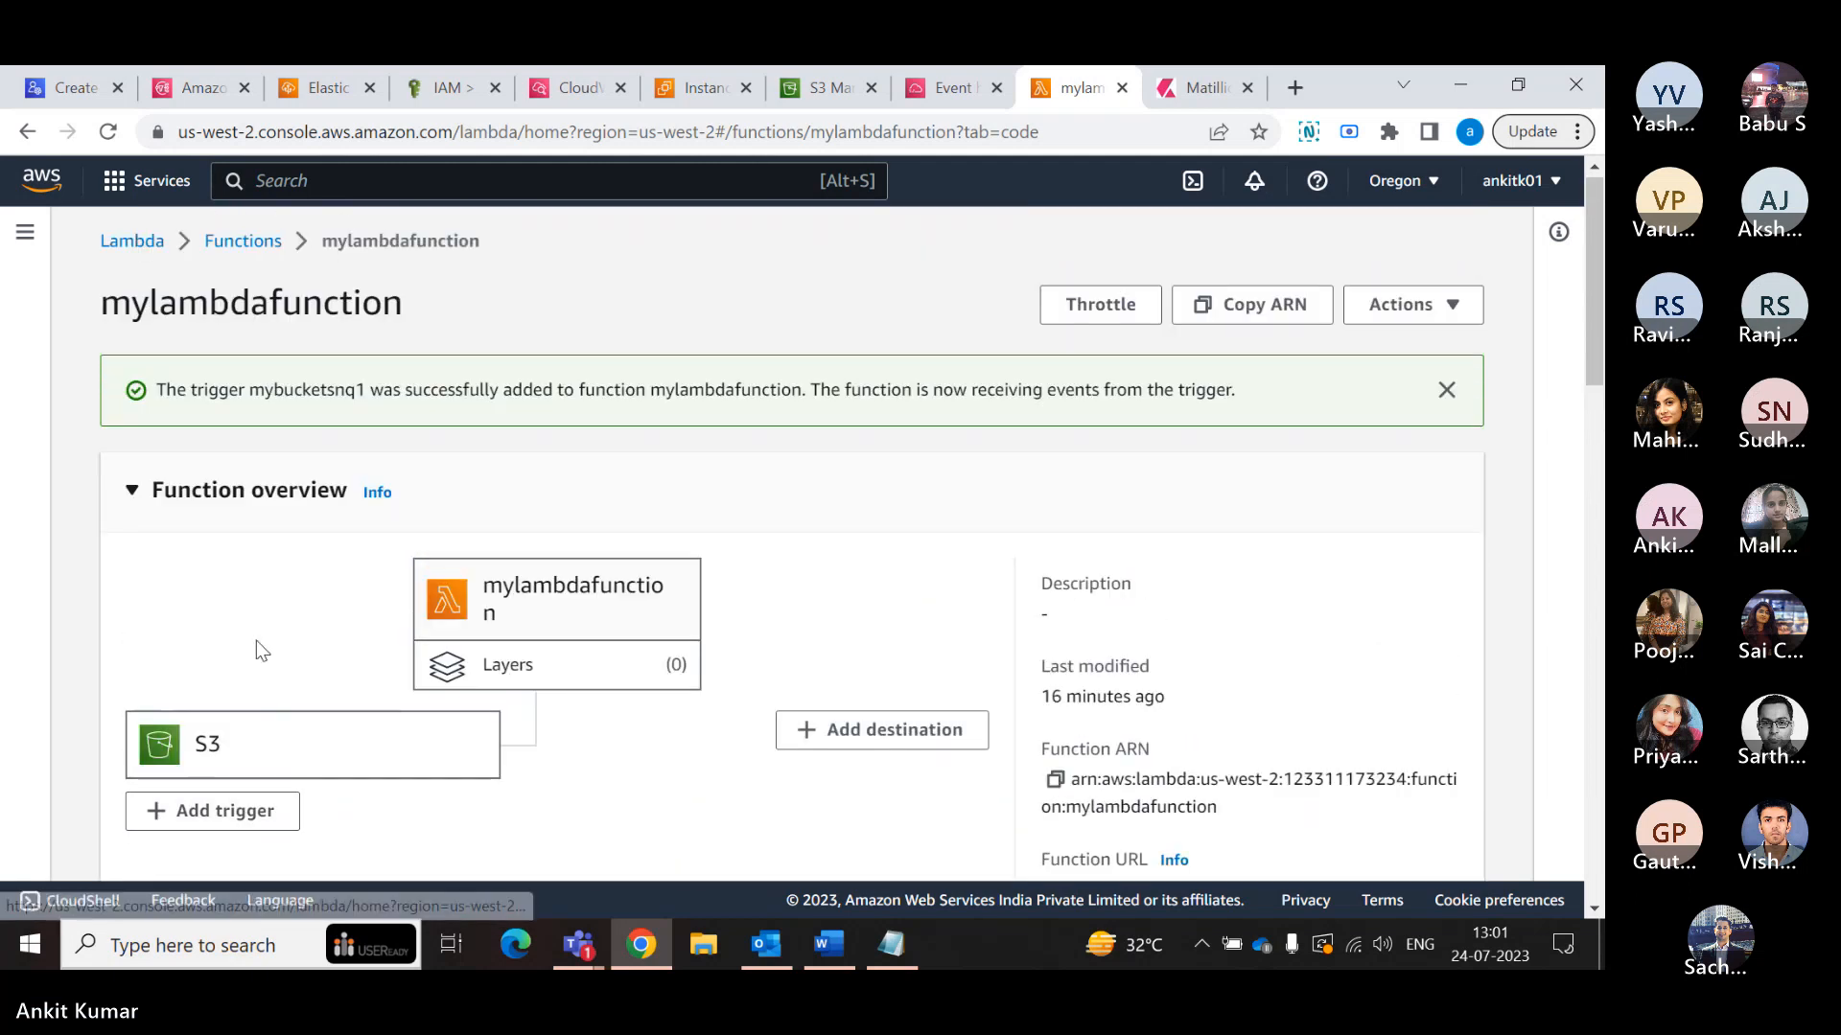
pyautogui.click(377, 493)
pyautogui.scroll(-4, 376, 495)
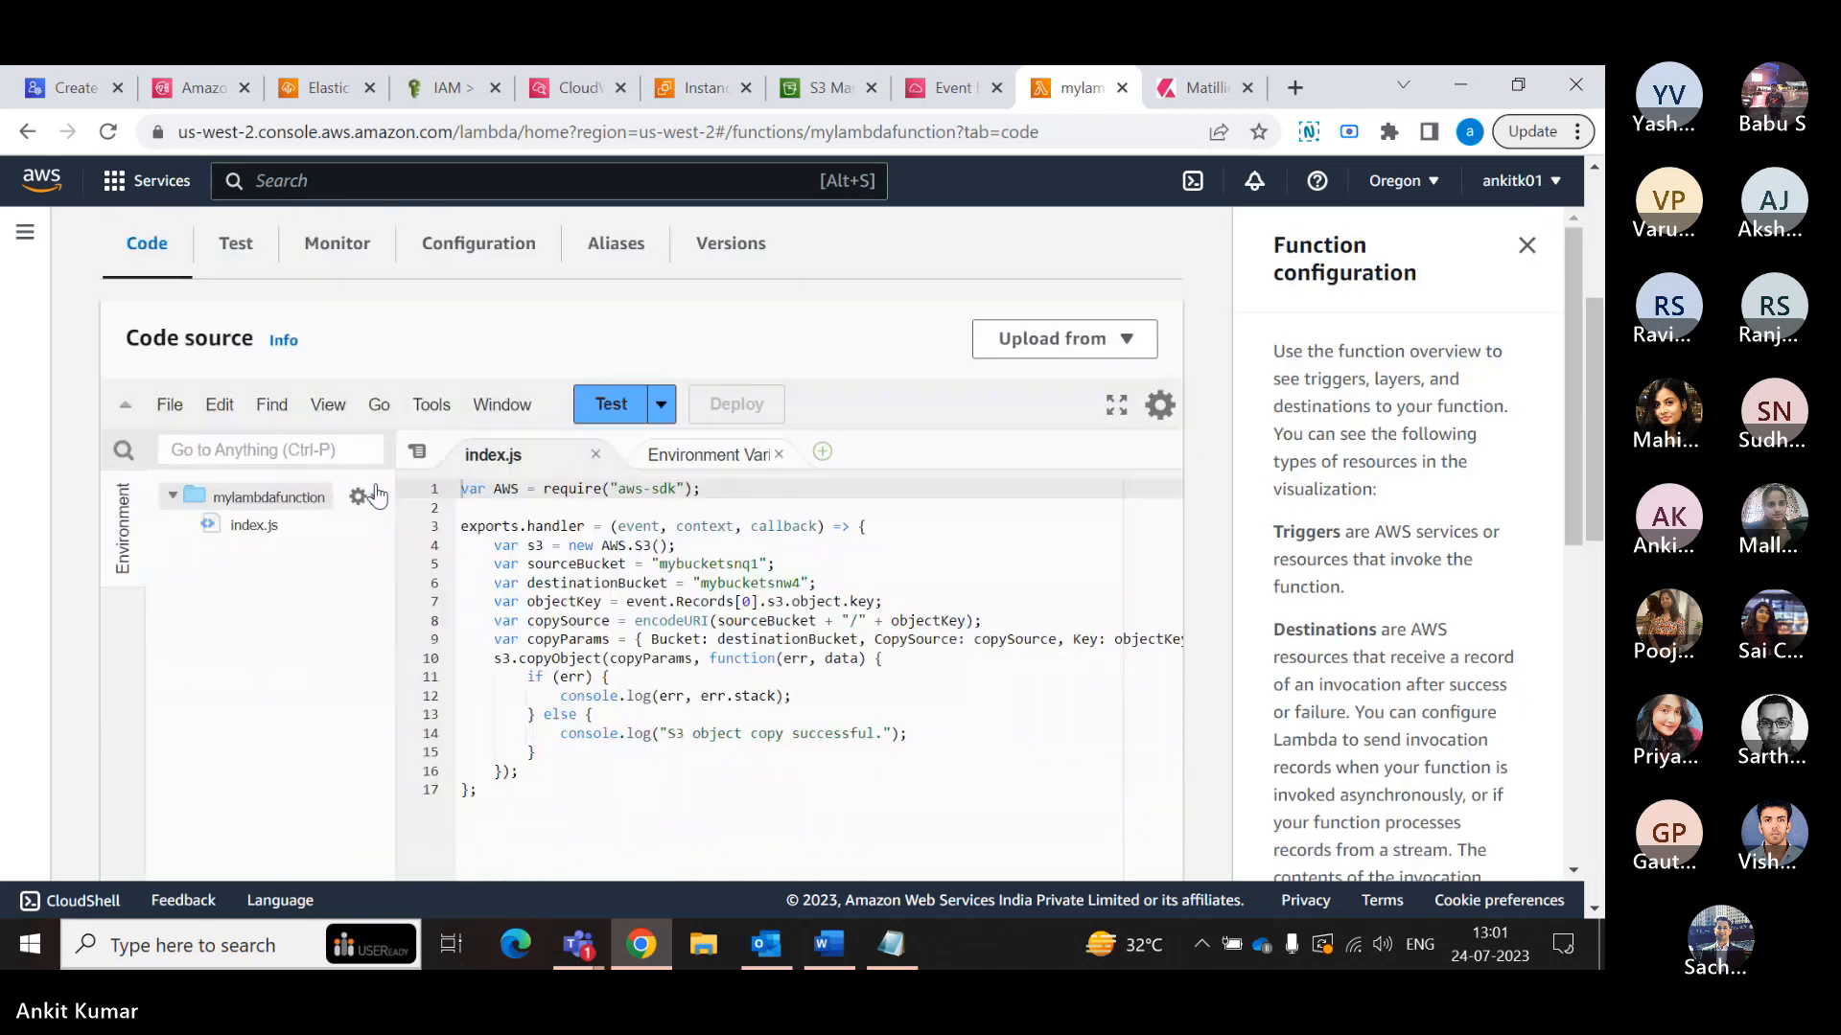
pyautogui.click(1527, 246)
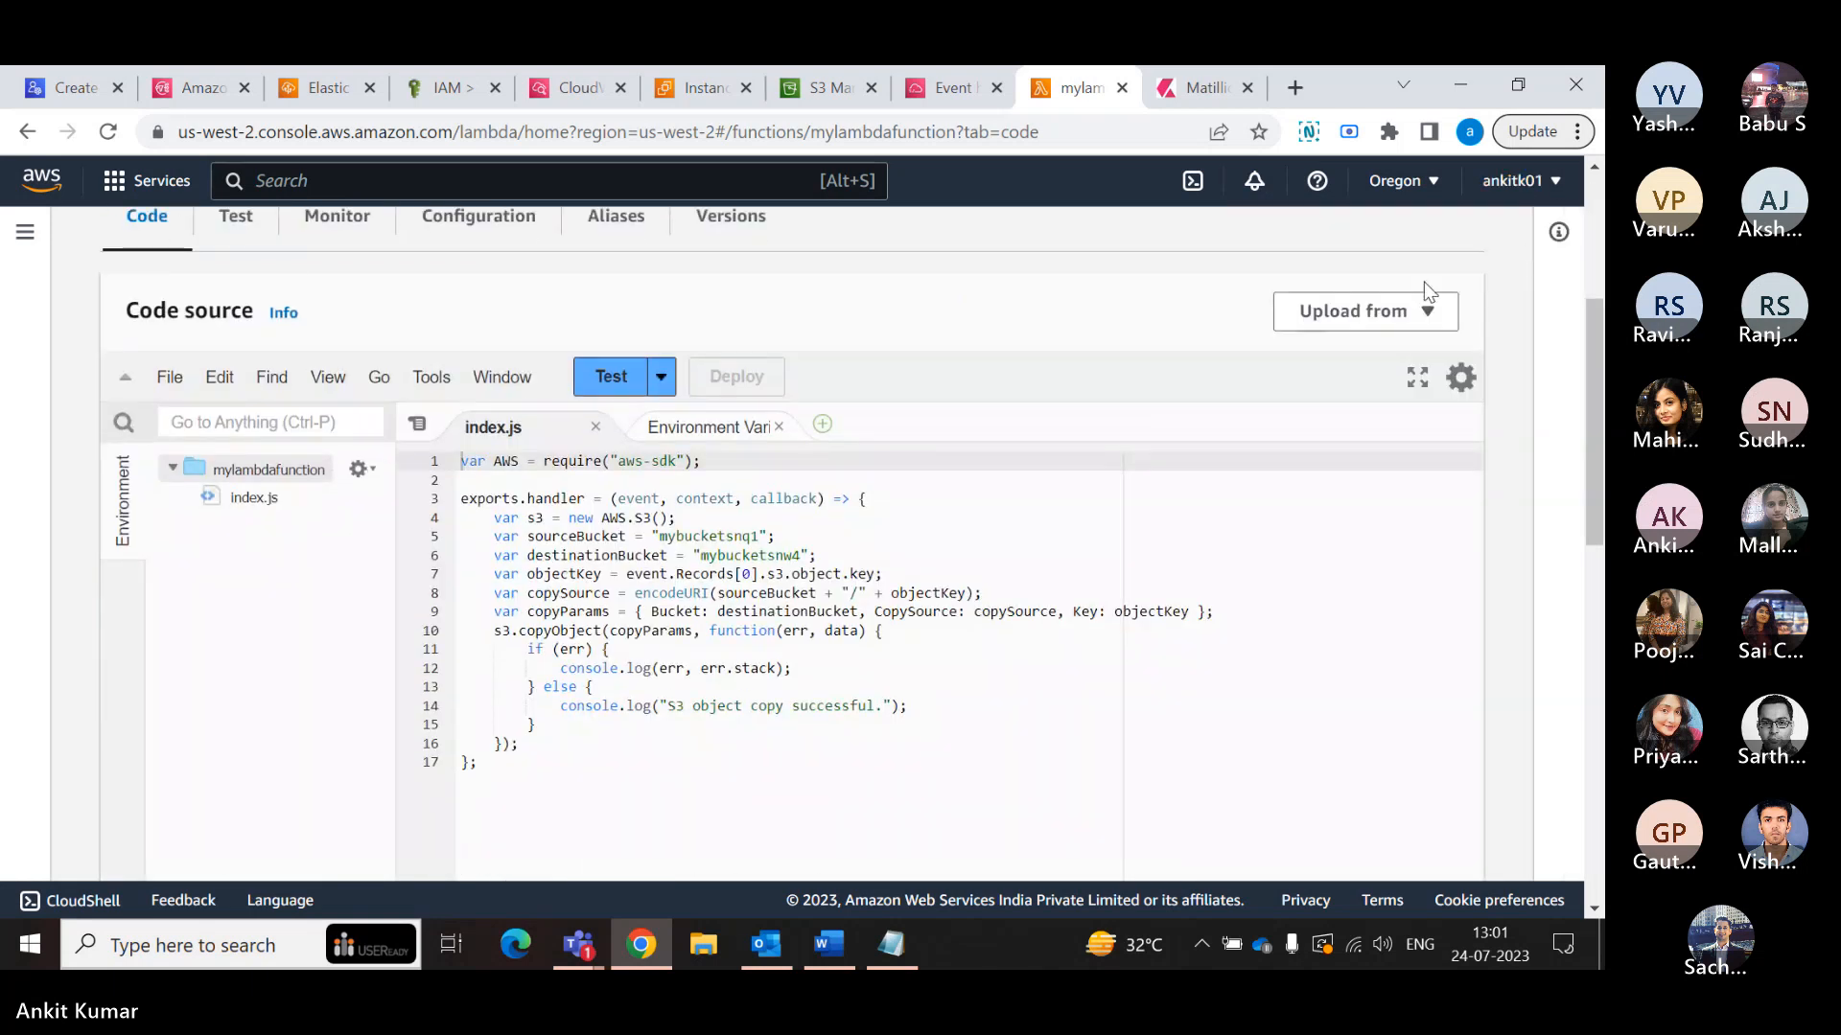
# - Return to the Lambda functions list, reopen mylambdafunction, and expand its function overview
pyautogui.scroll(-1, 1167, 367)
pyautogui.scroll(-2, 948, 413)
pyautogui.scroll(1, 948, 412)
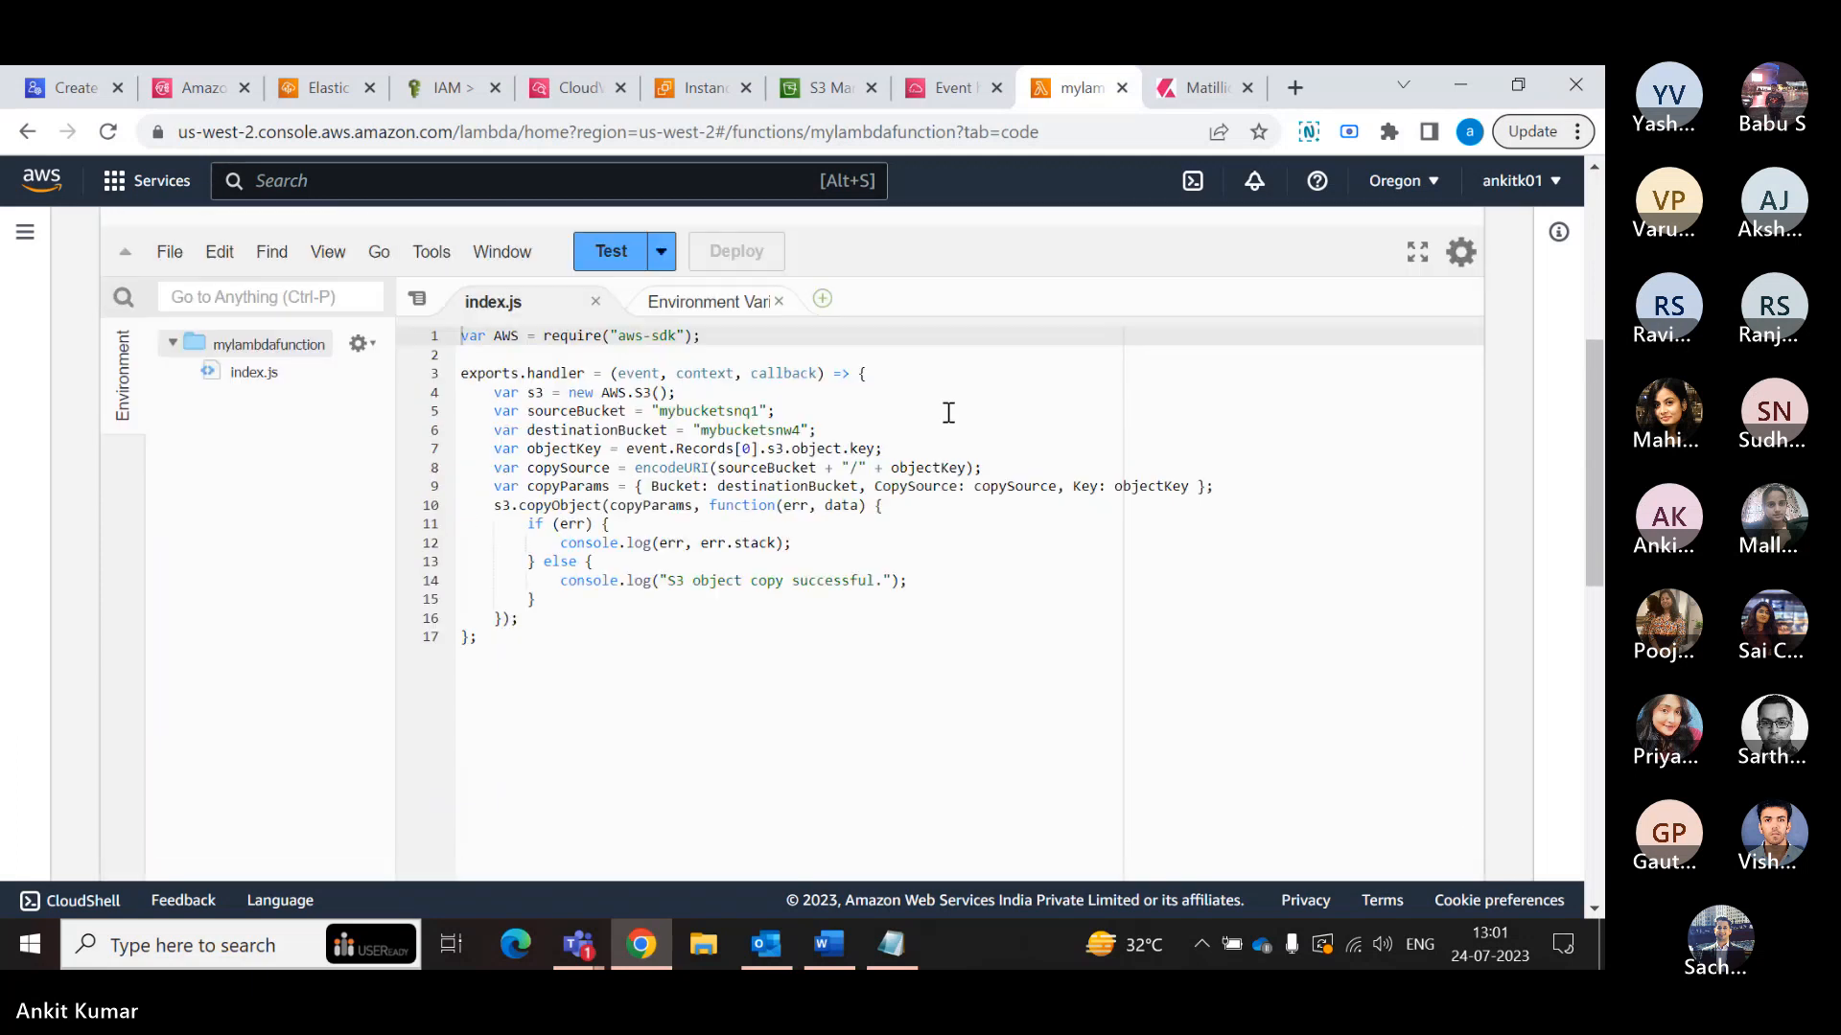
pyautogui.scroll(1, 834, 421)
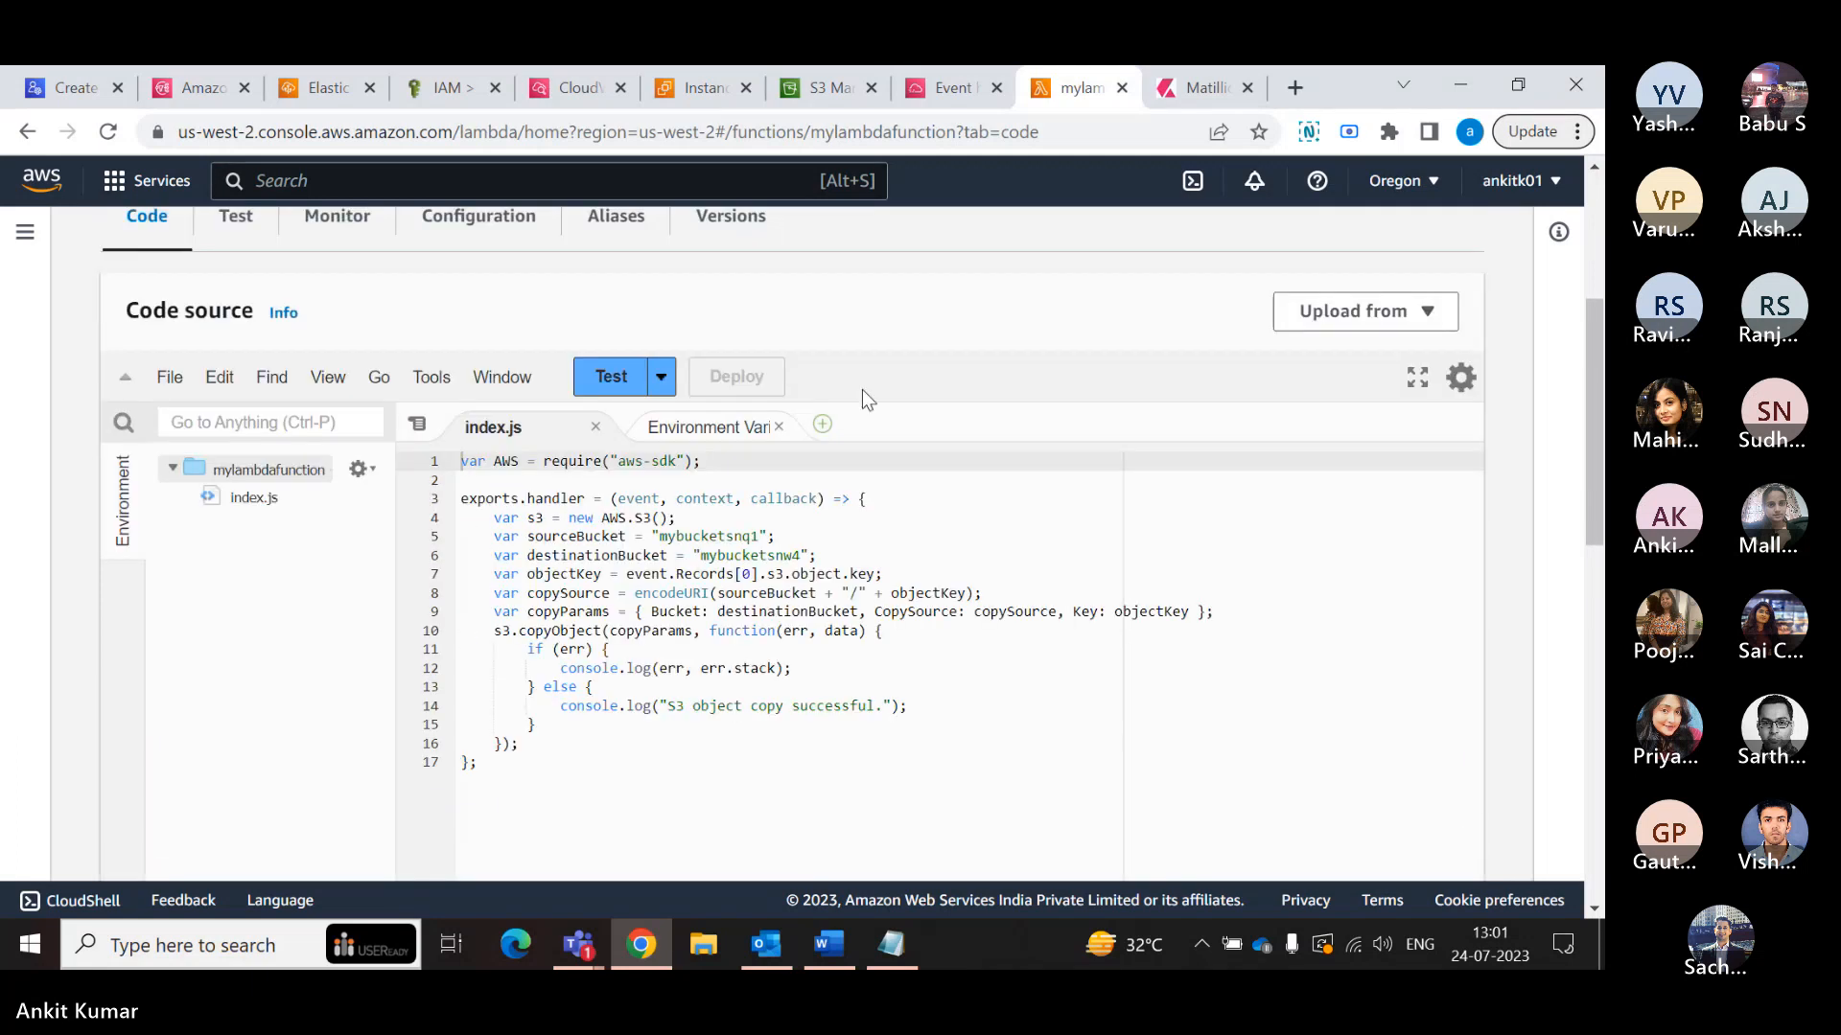
pyautogui.scroll(2, 415, 551)
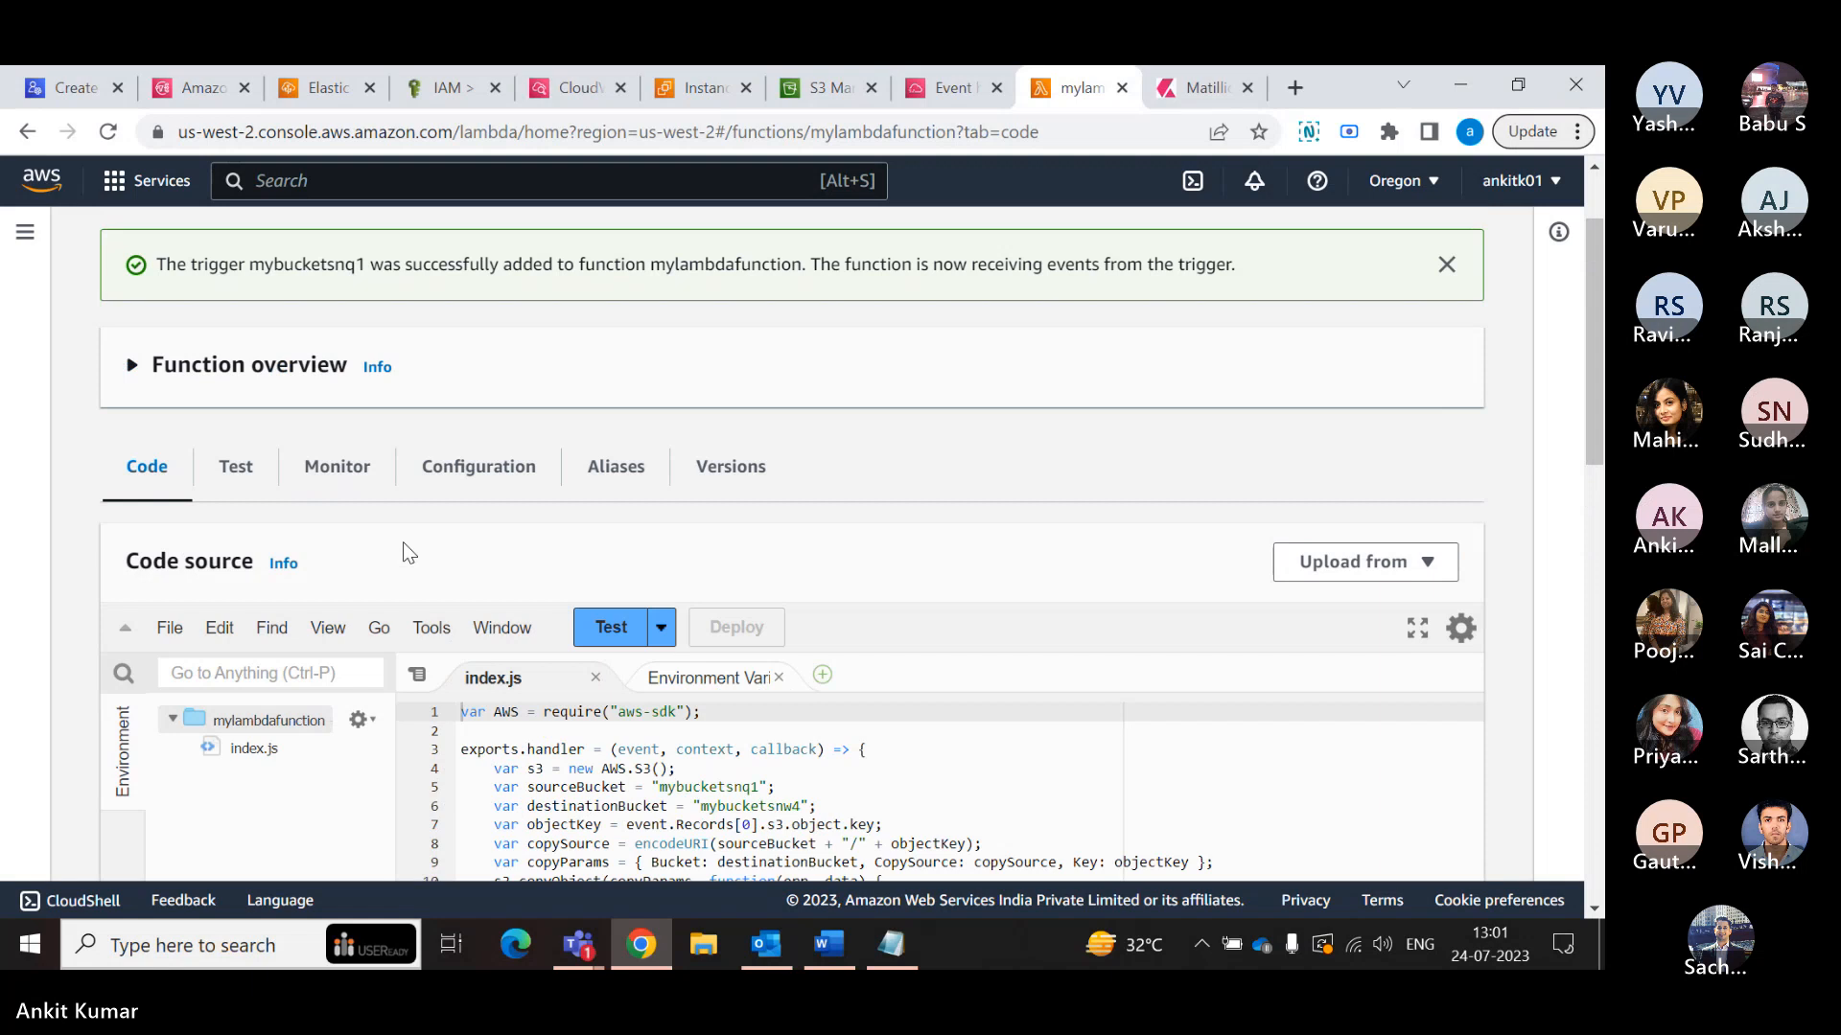
pyautogui.scroll(1, 403, 543)
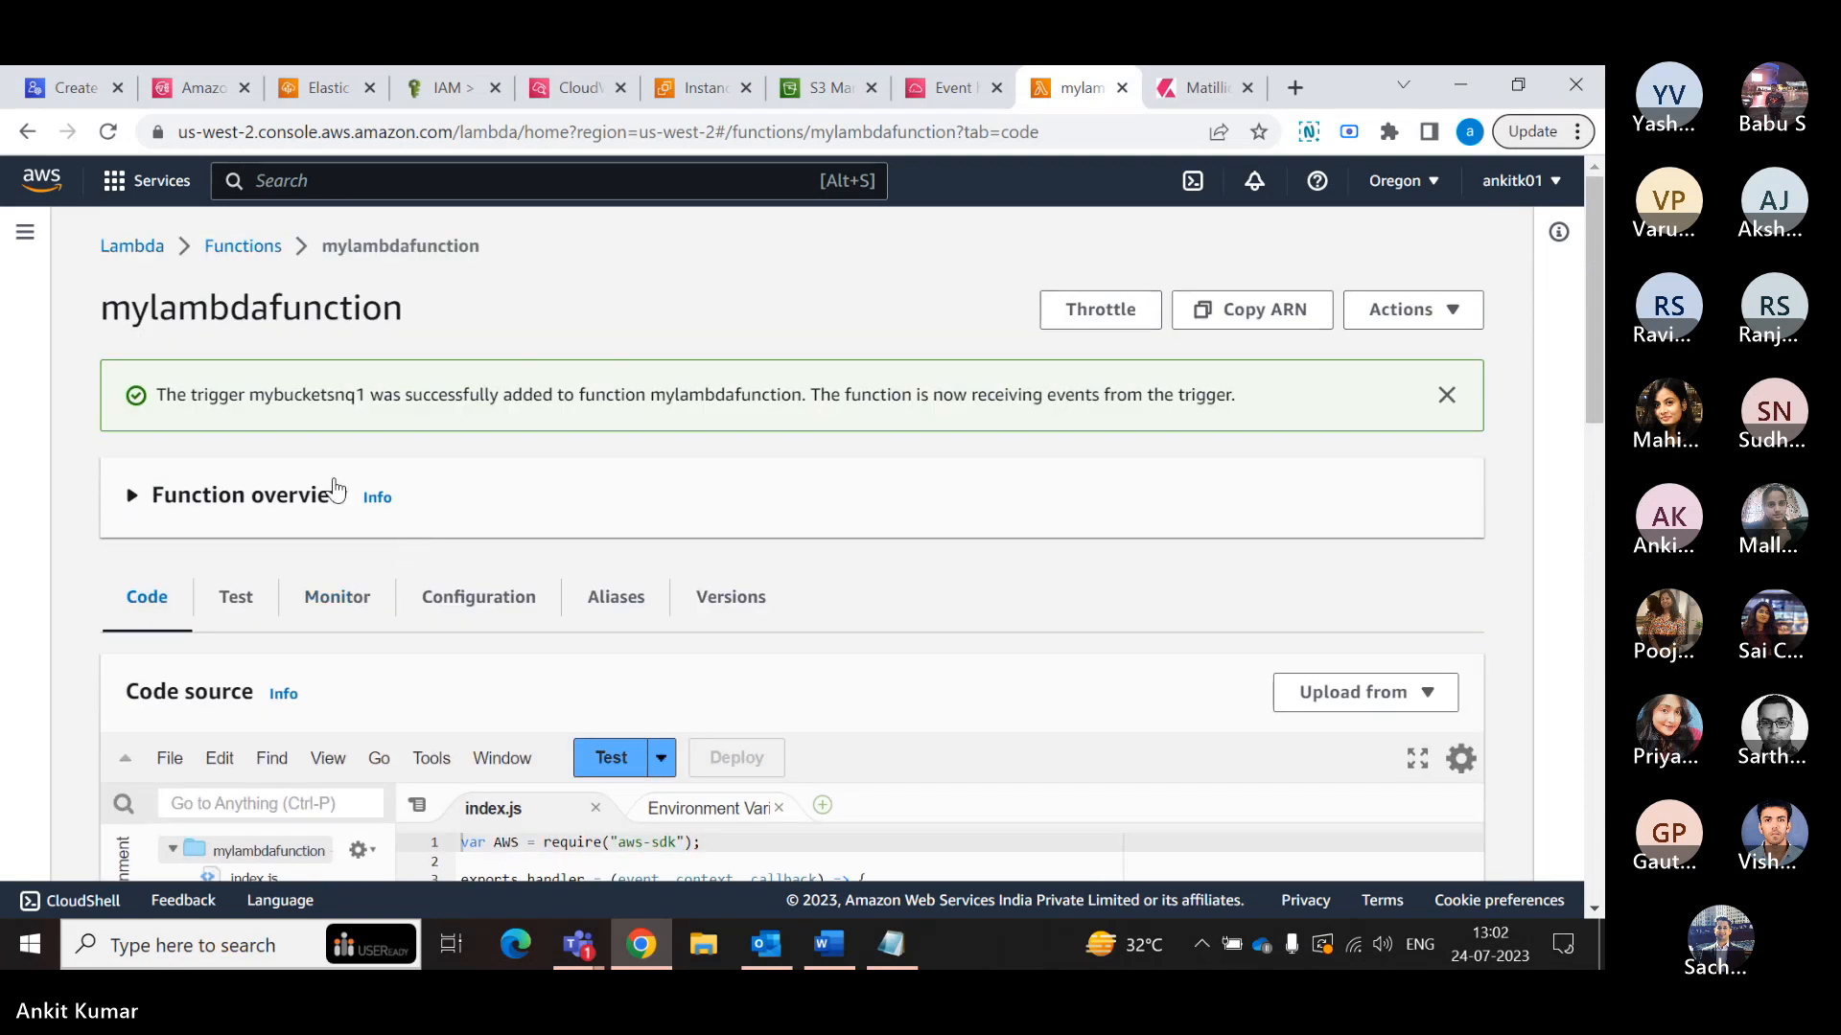
pyautogui.click(244, 250)
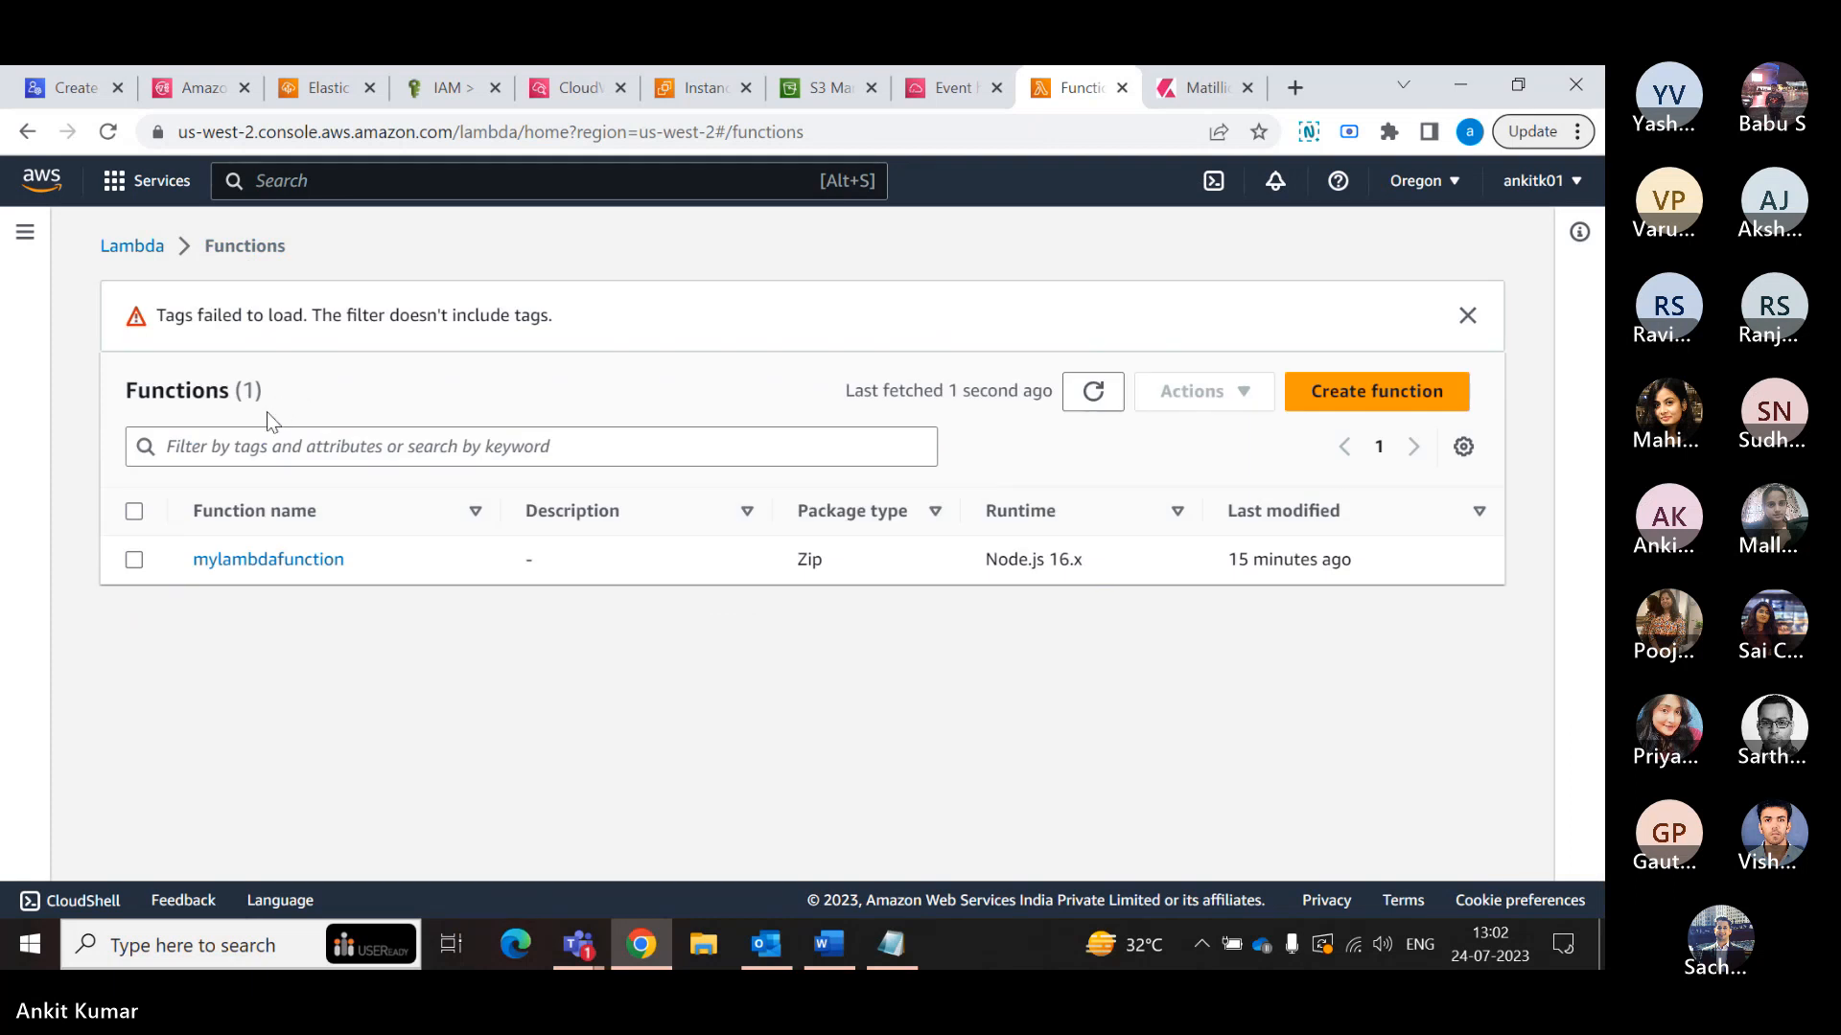
pyautogui.click(264, 561)
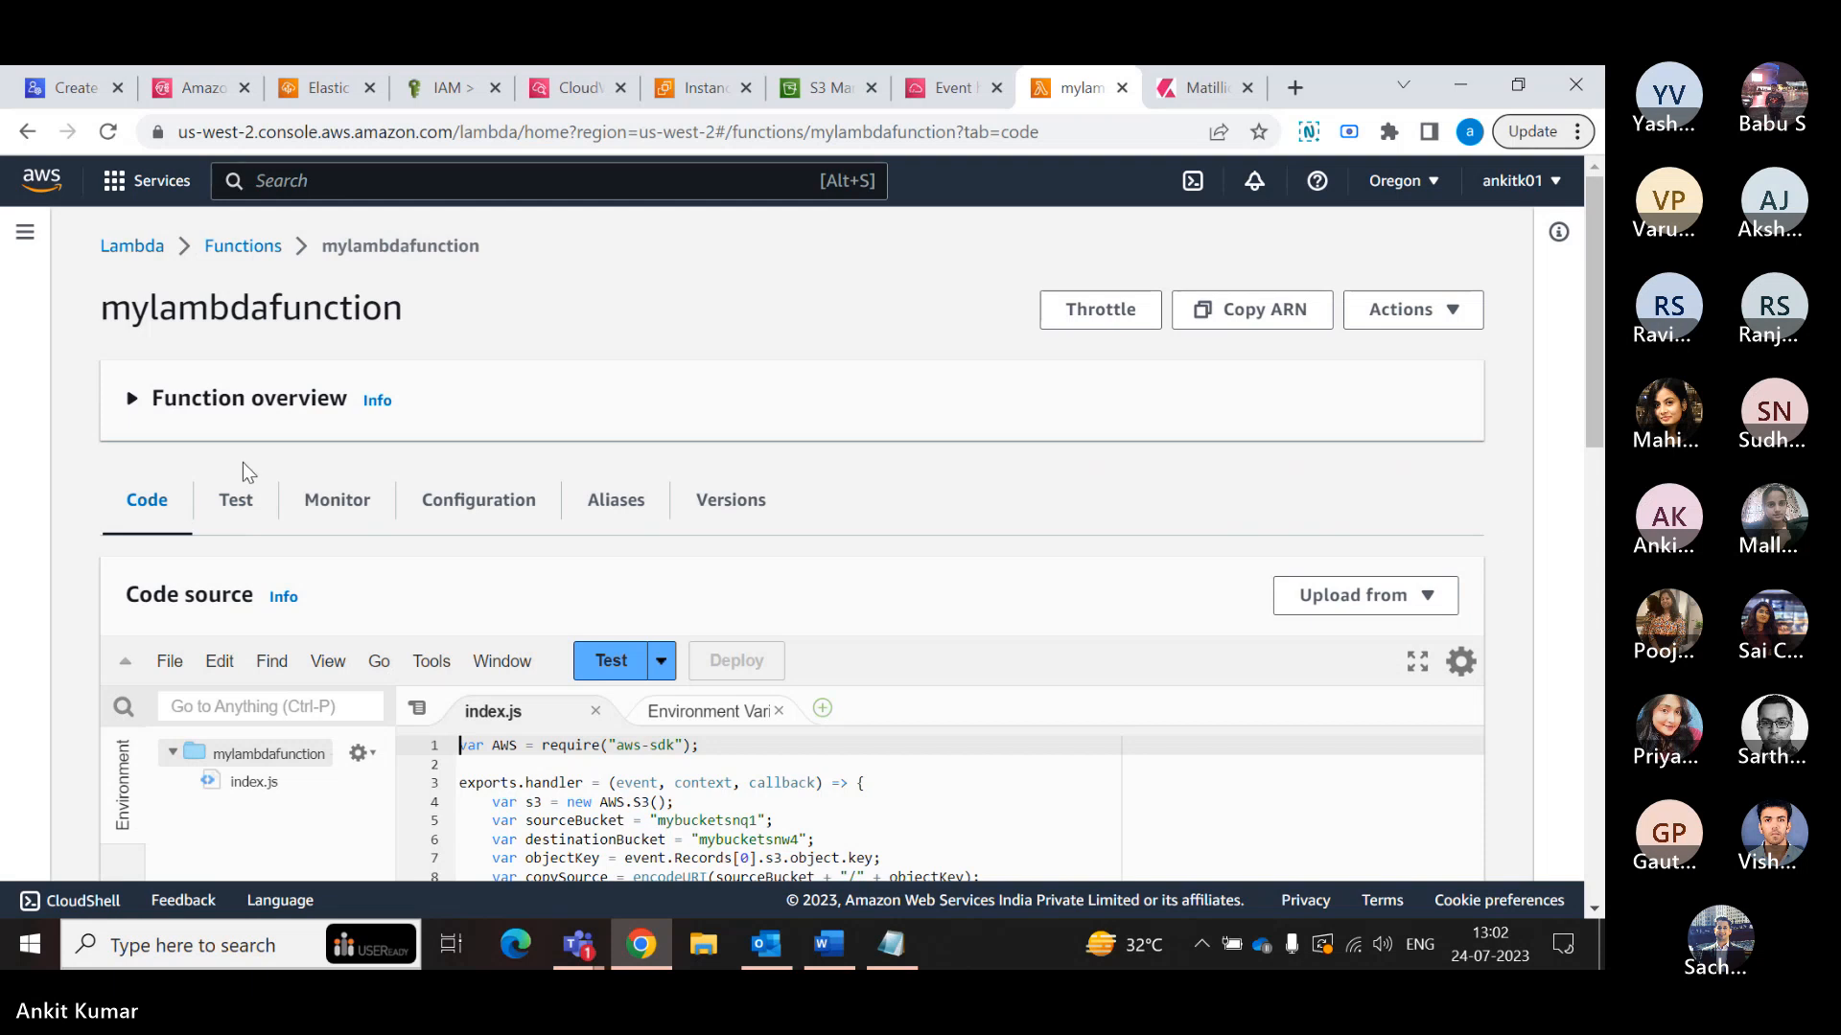
pyautogui.click(134, 400)
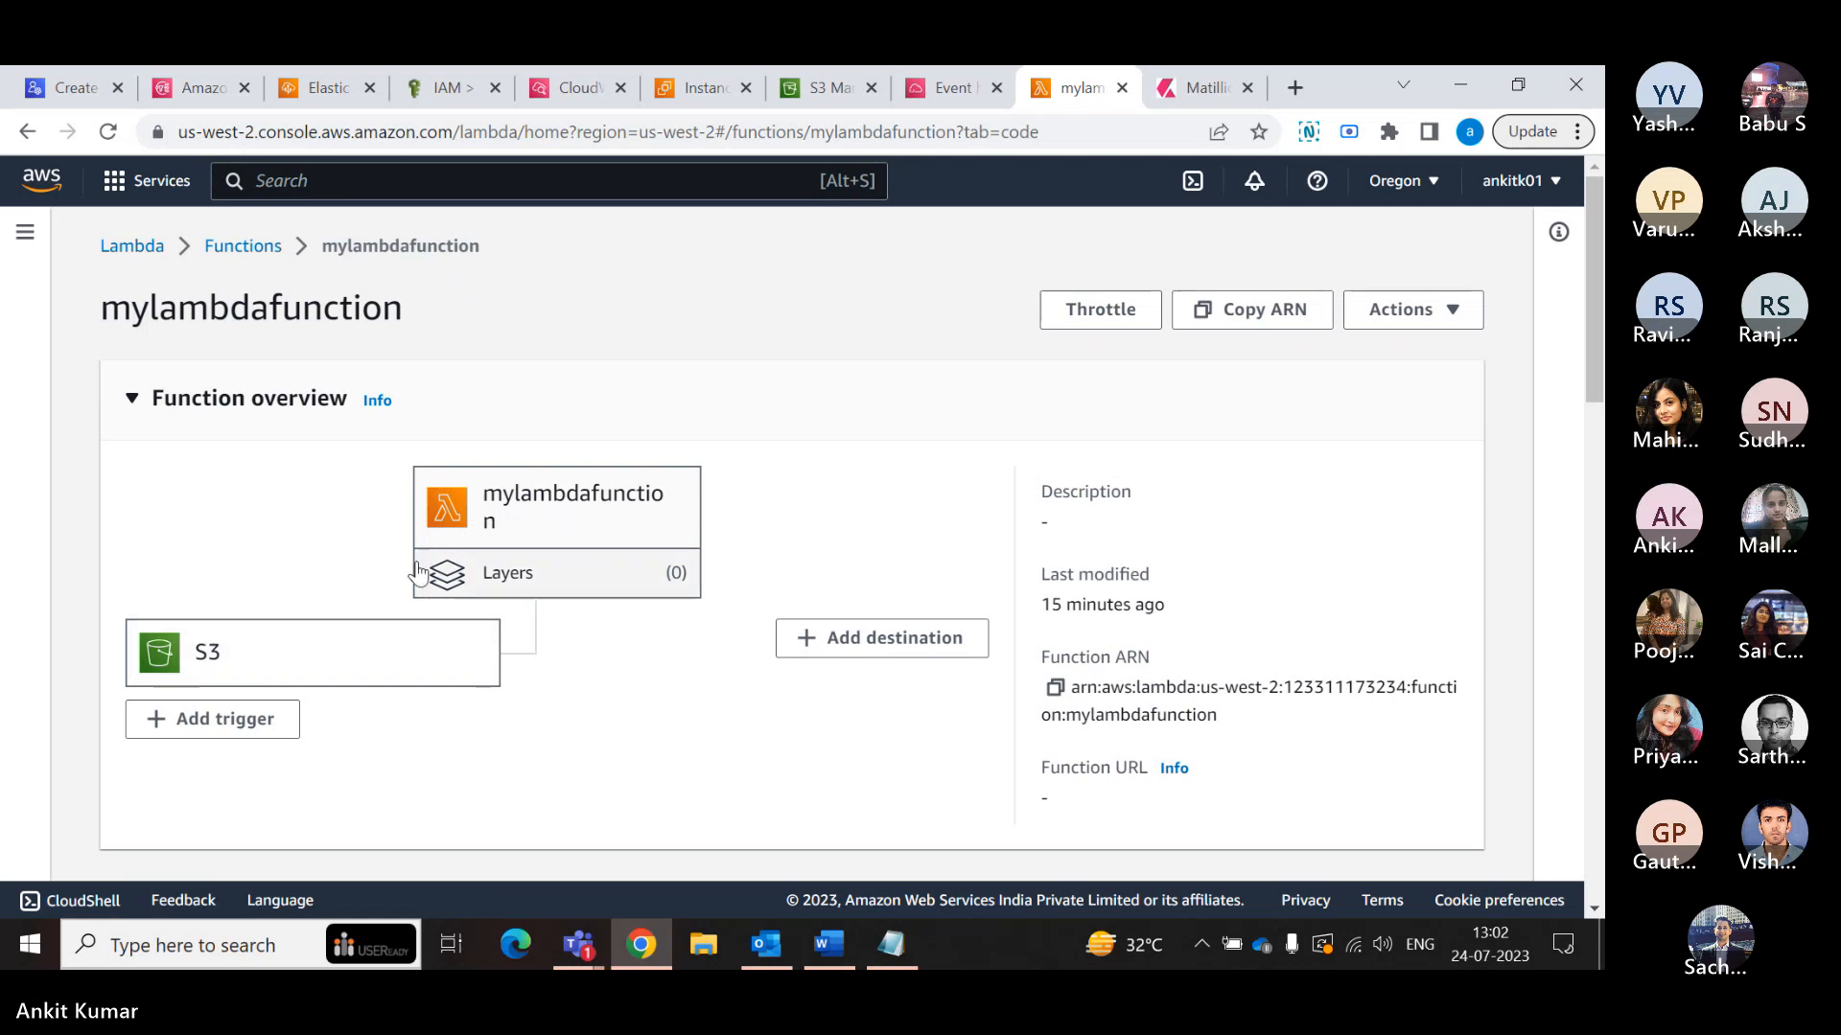
# - Open the help information for the function URL and read how a function URL is added
pyautogui.scroll(-4, 382, 554)
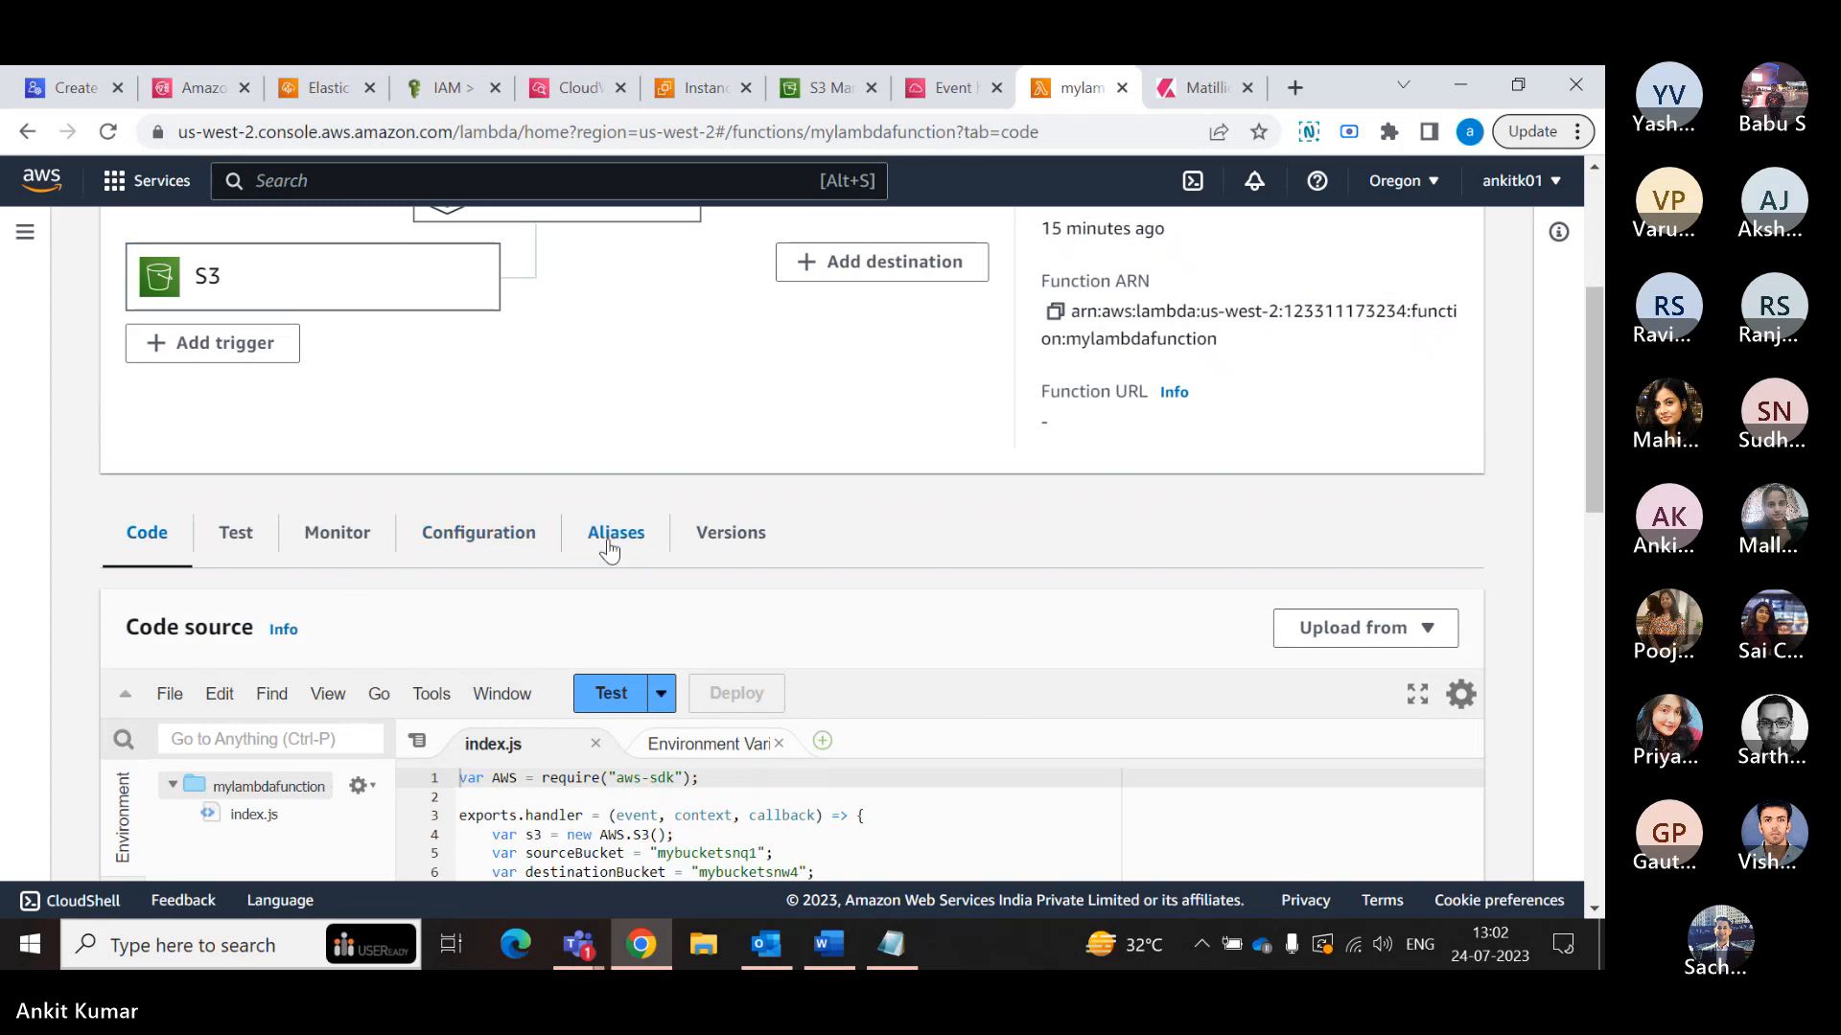
pyautogui.scroll(1, 616, 542)
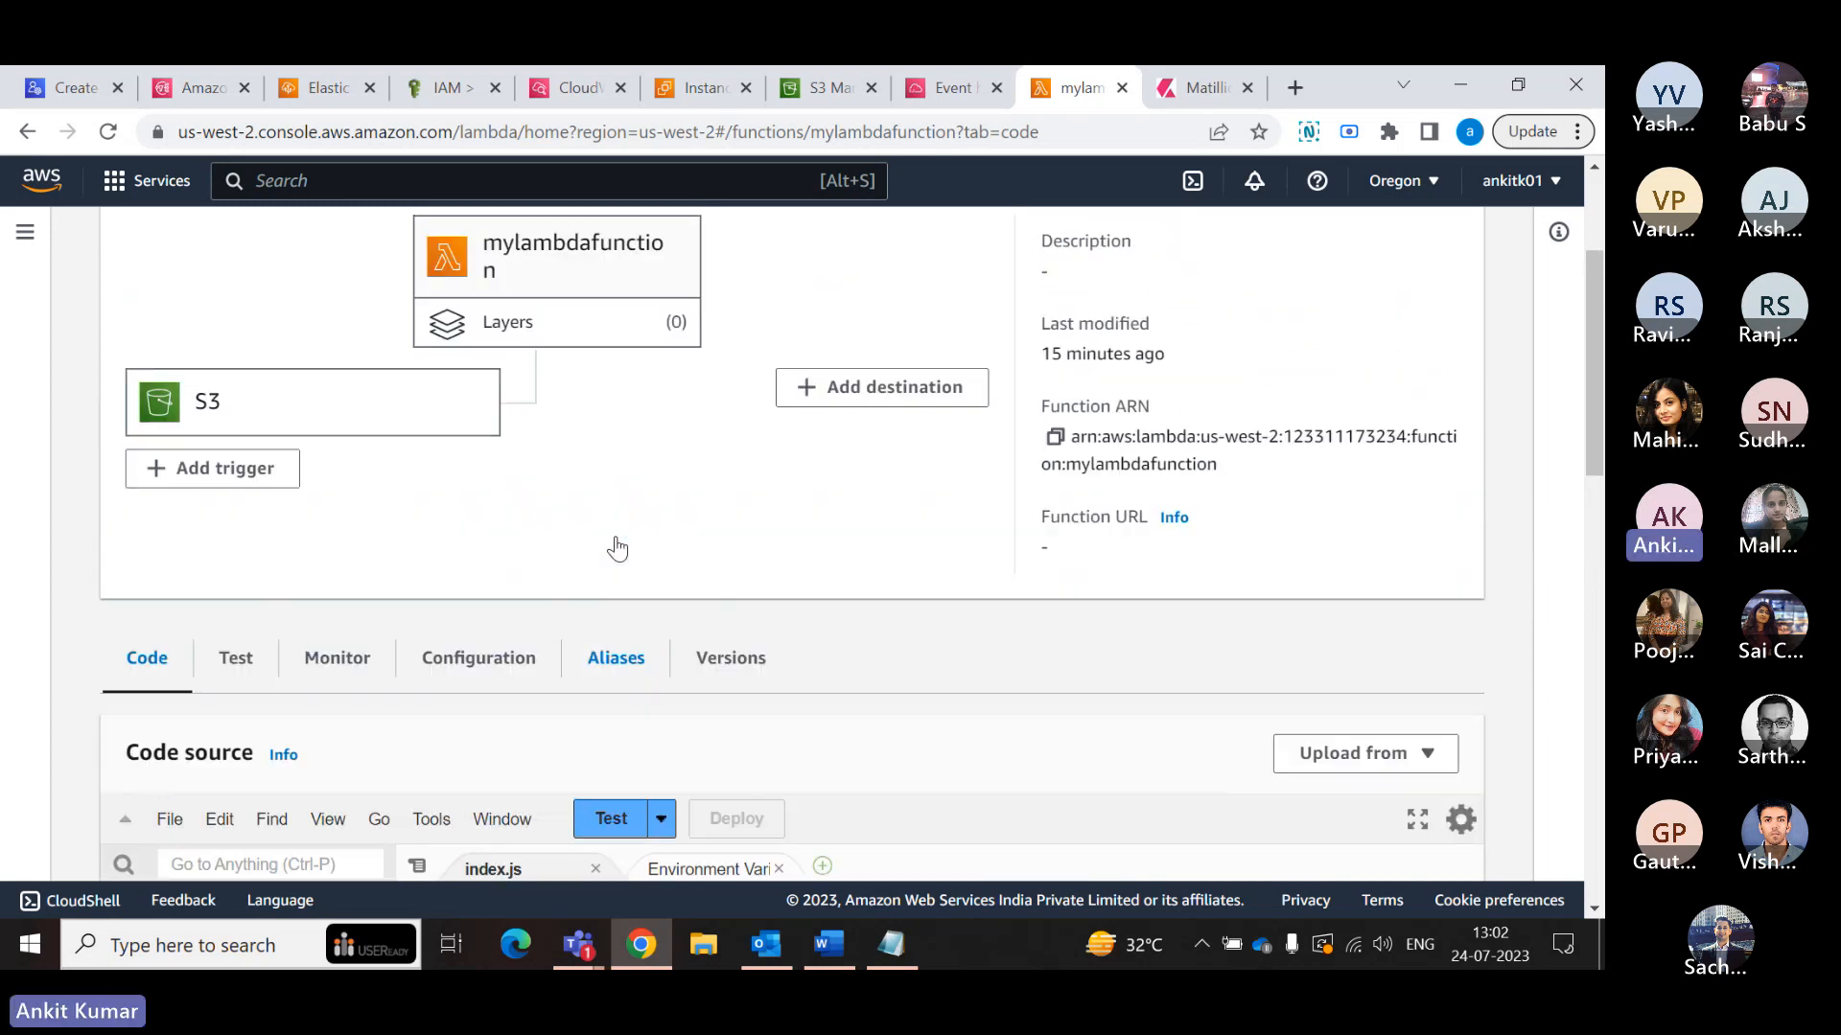
pyautogui.click(1173, 518)
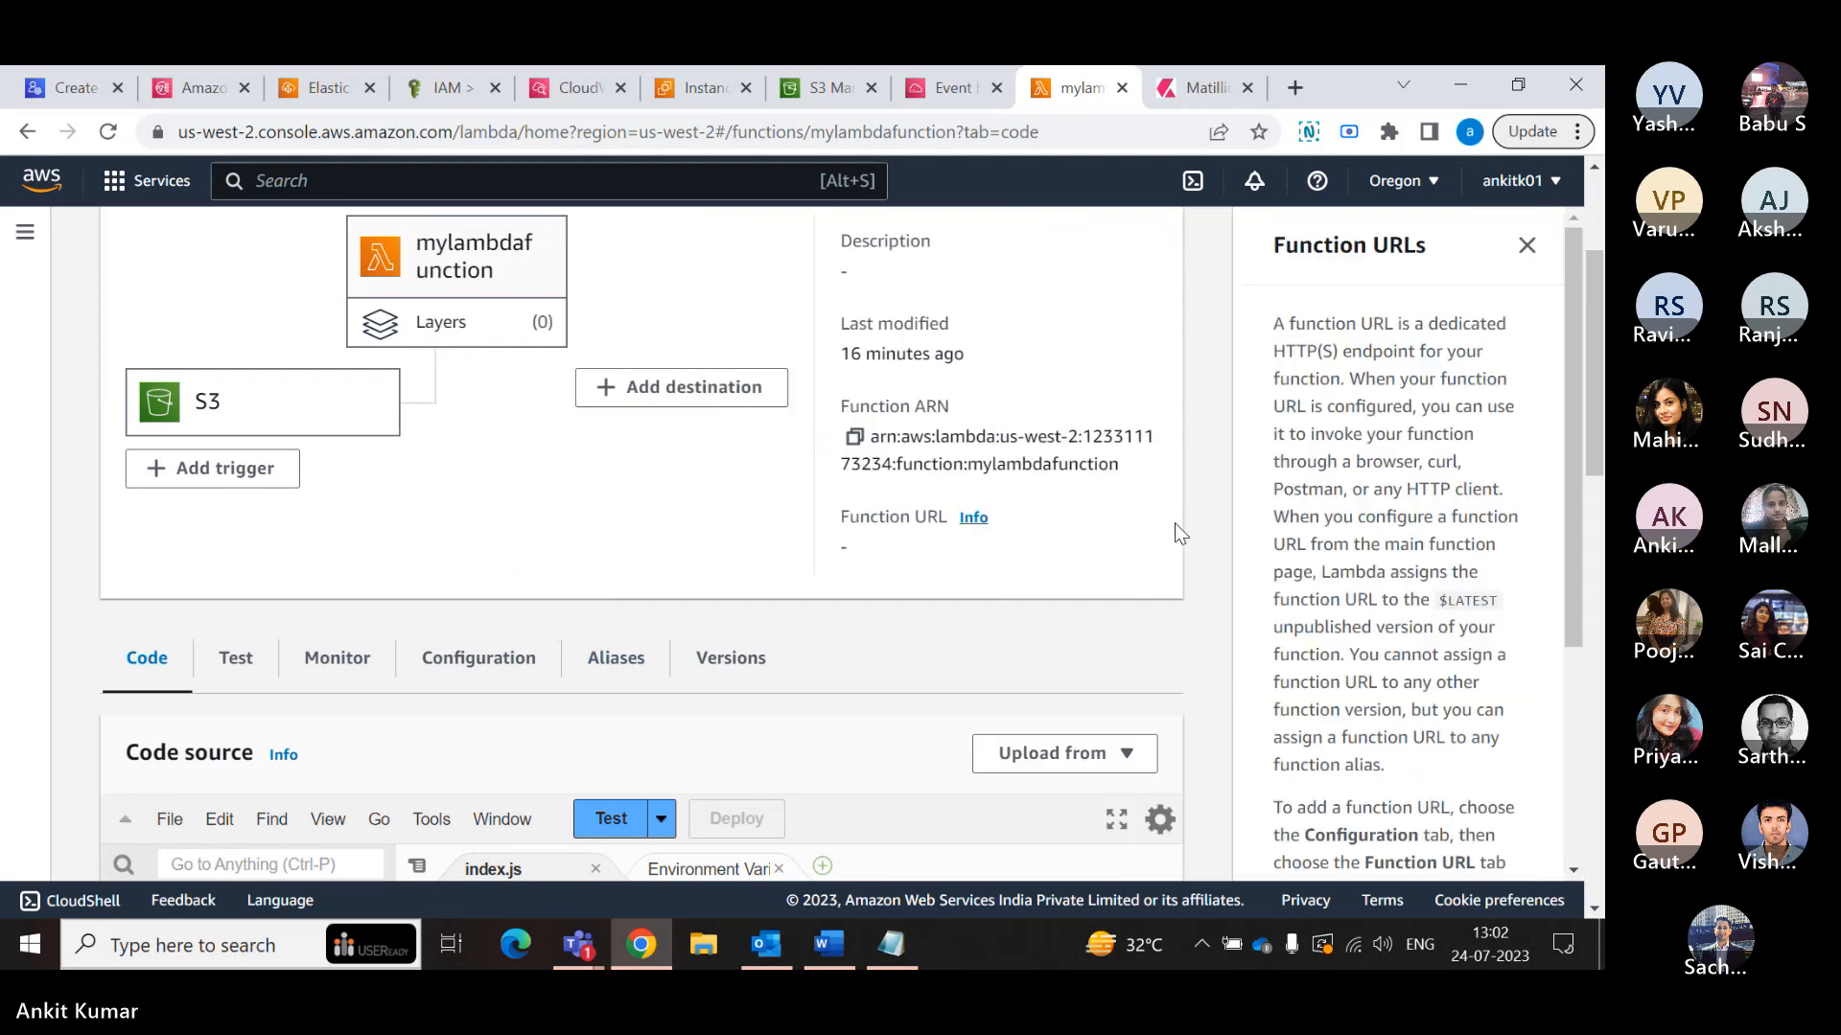
pyautogui.scroll(1, 1027, 539)
pyautogui.scroll(1, 1028, 538)
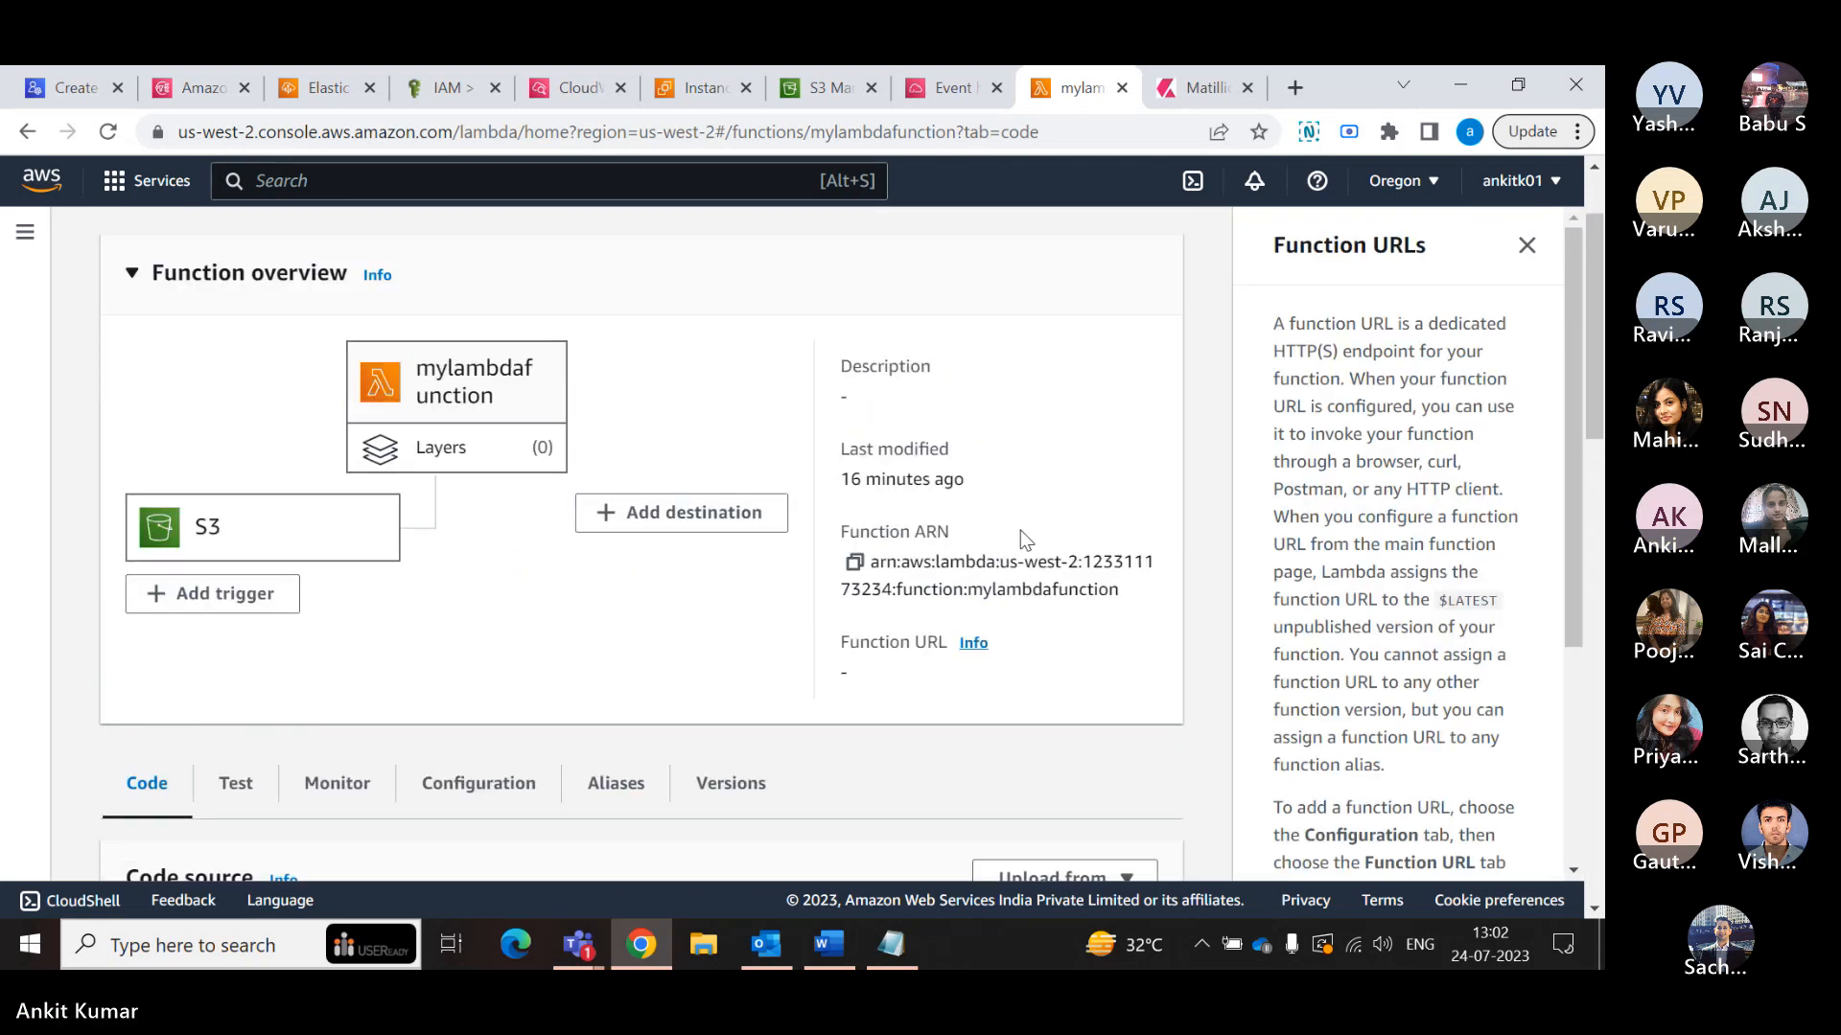
pyautogui.scroll(-1, 1023, 539)
pyautogui.scroll(-3, 1348, 614)
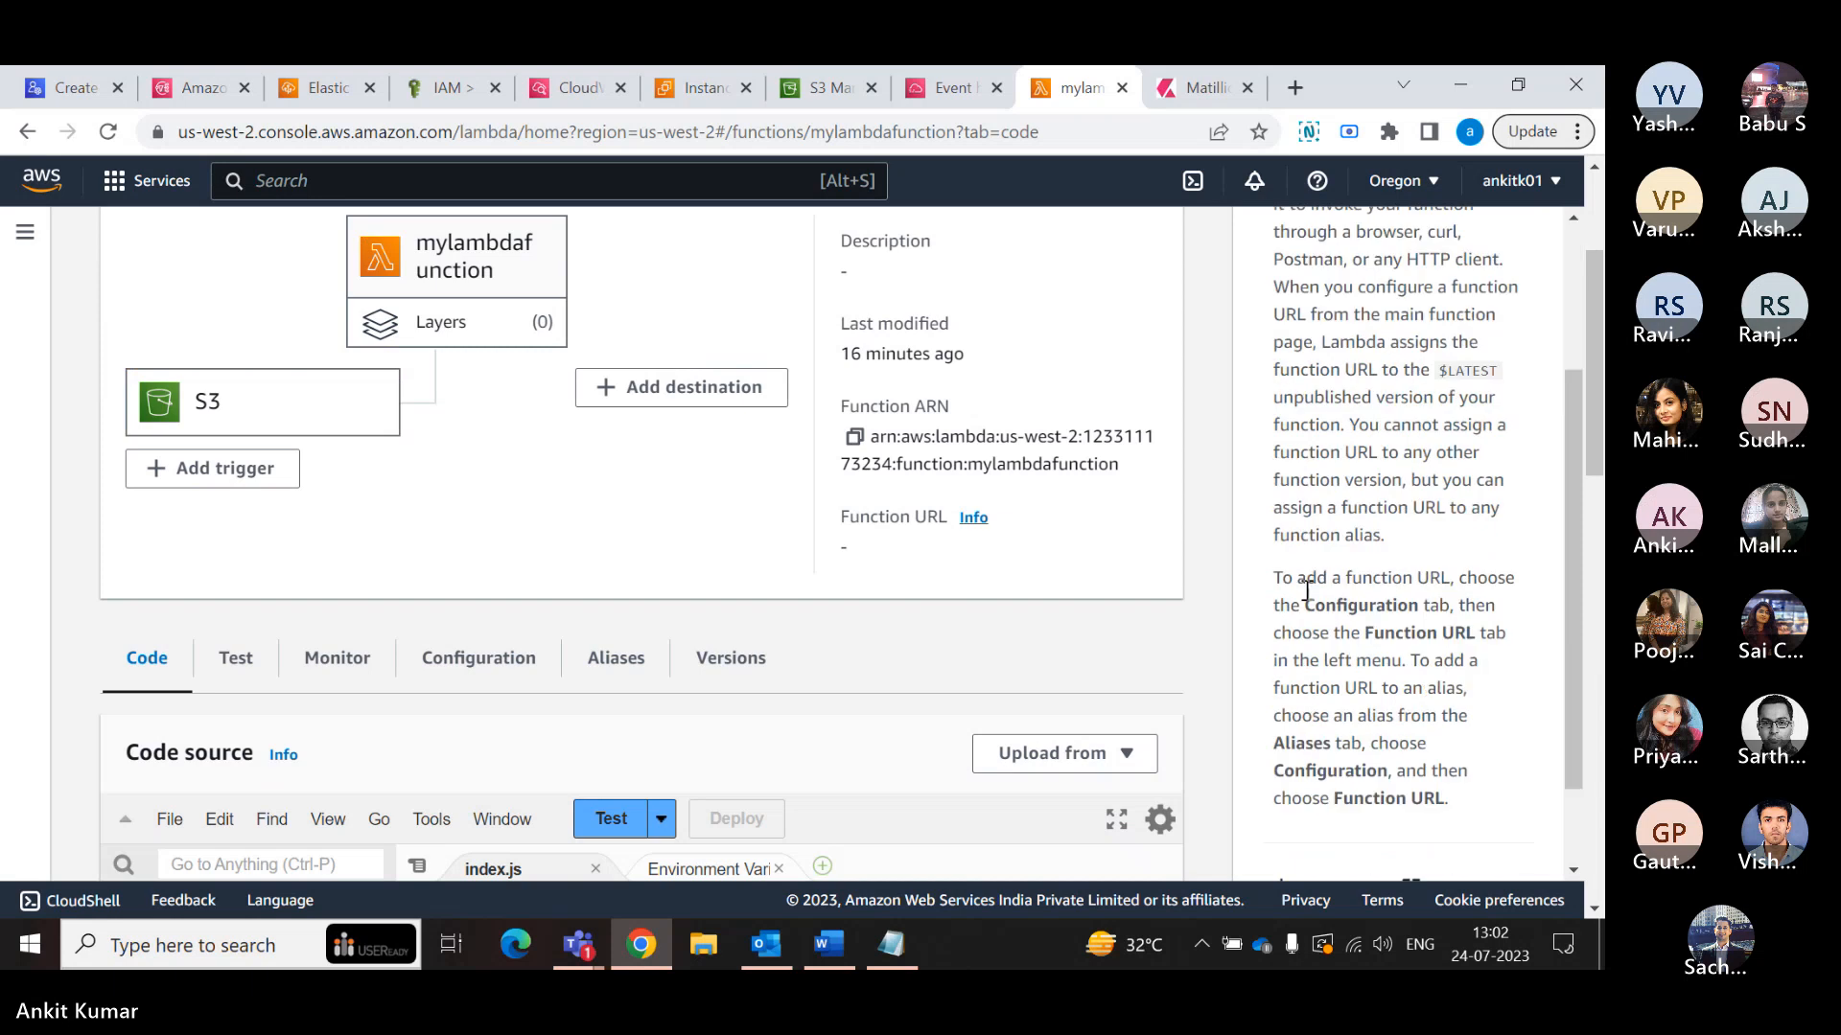
pyautogui.scroll(-1, 1223, 606)
pyautogui.scroll(2, 1223, 606)
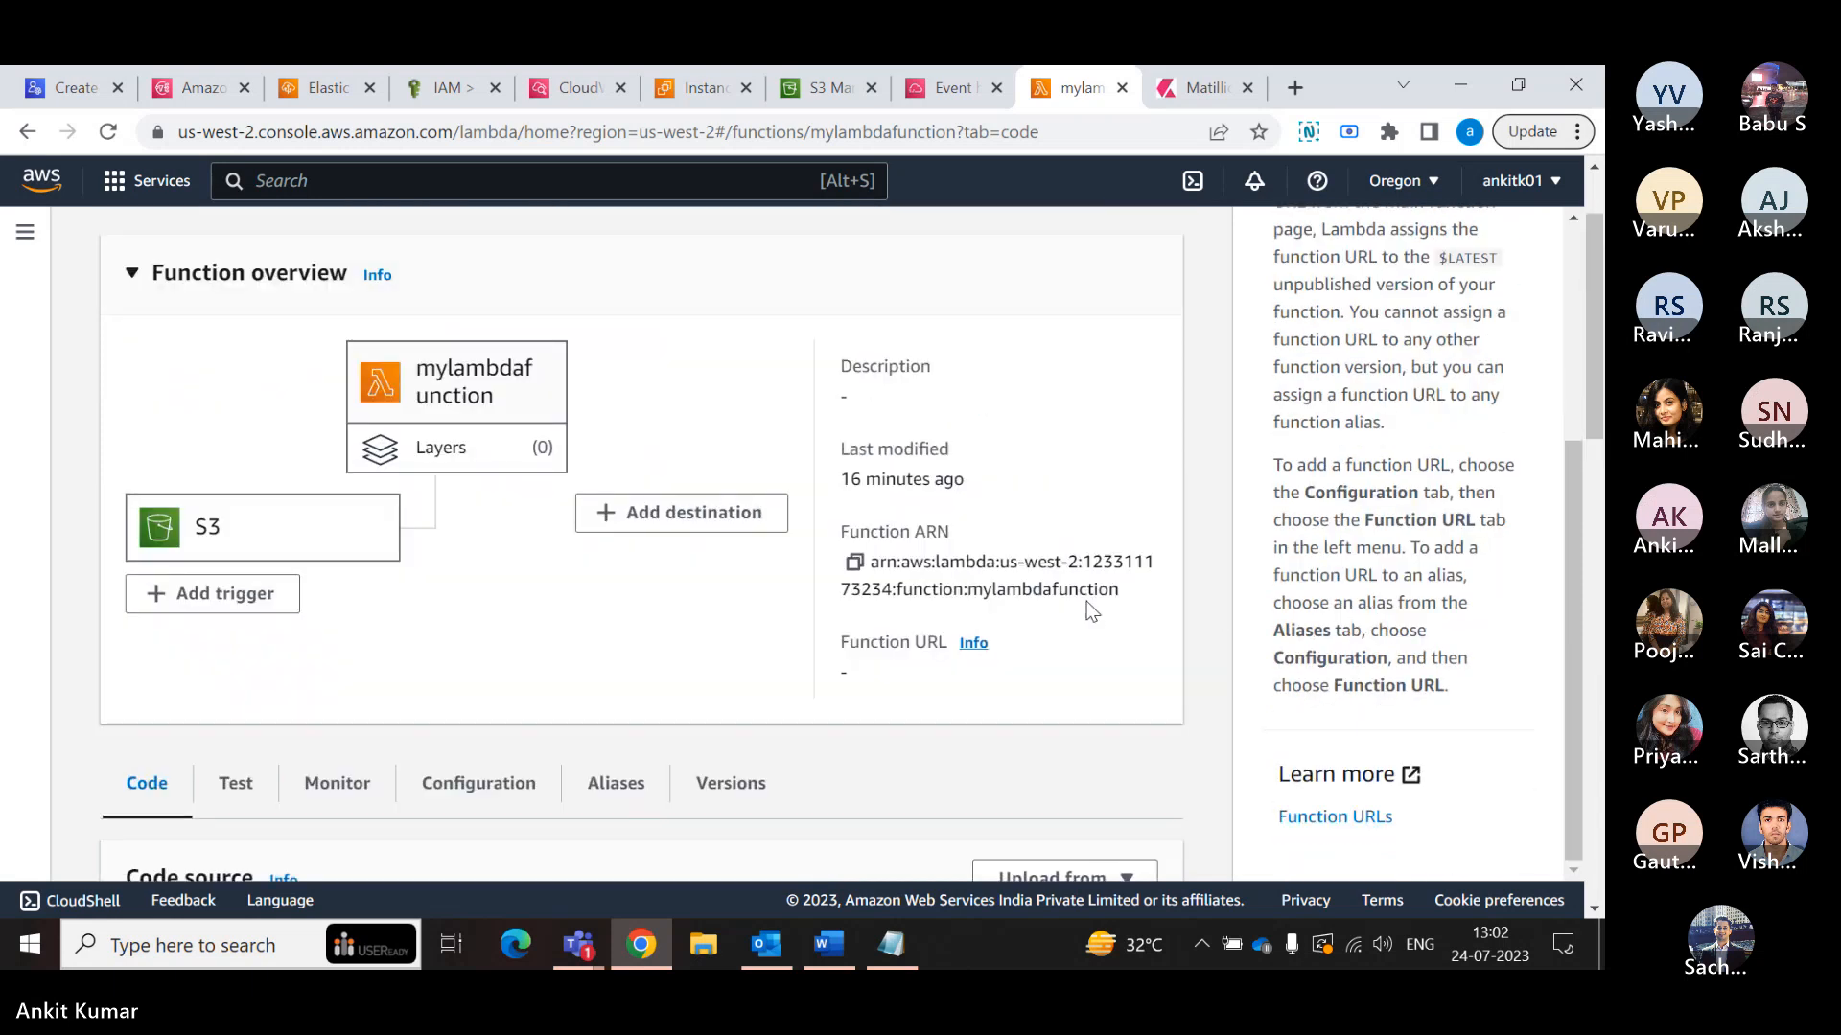
# - Review mylambdafunction's index.js code below the function overview once more
pyautogui.scroll(-1, 1011, 617)
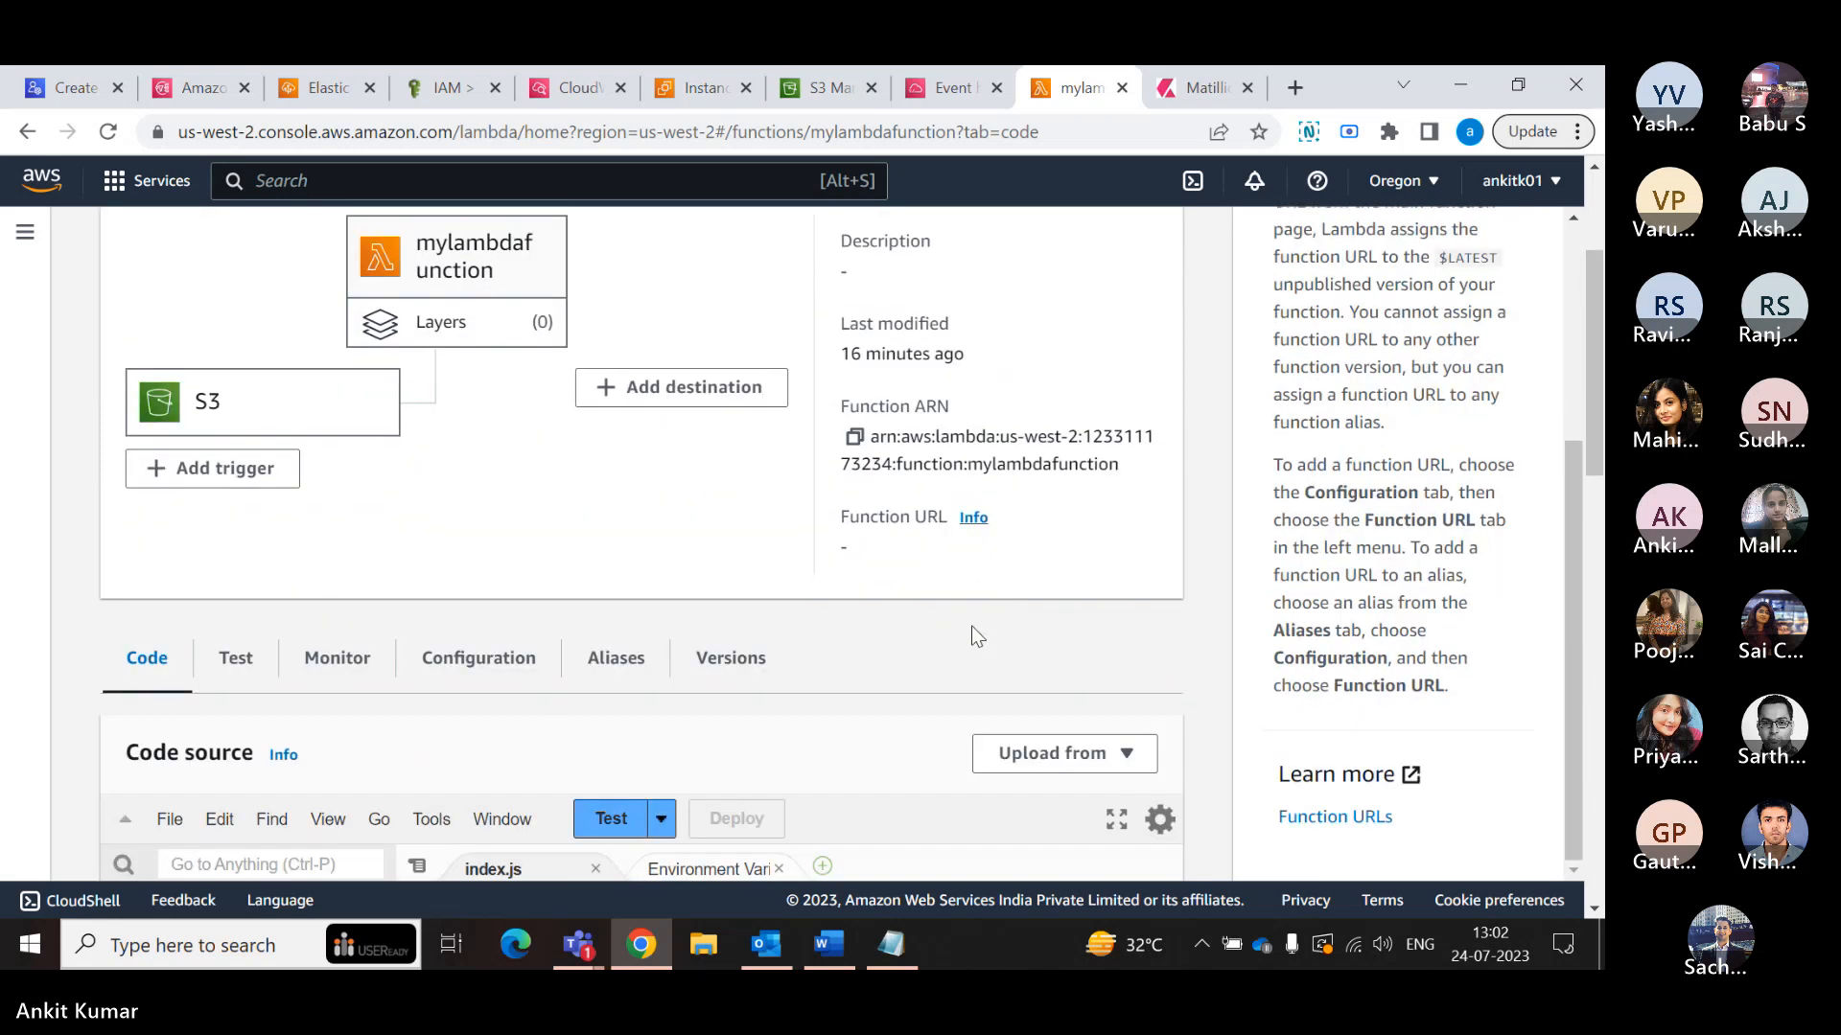
pyautogui.scroll(-1, 973, 633)
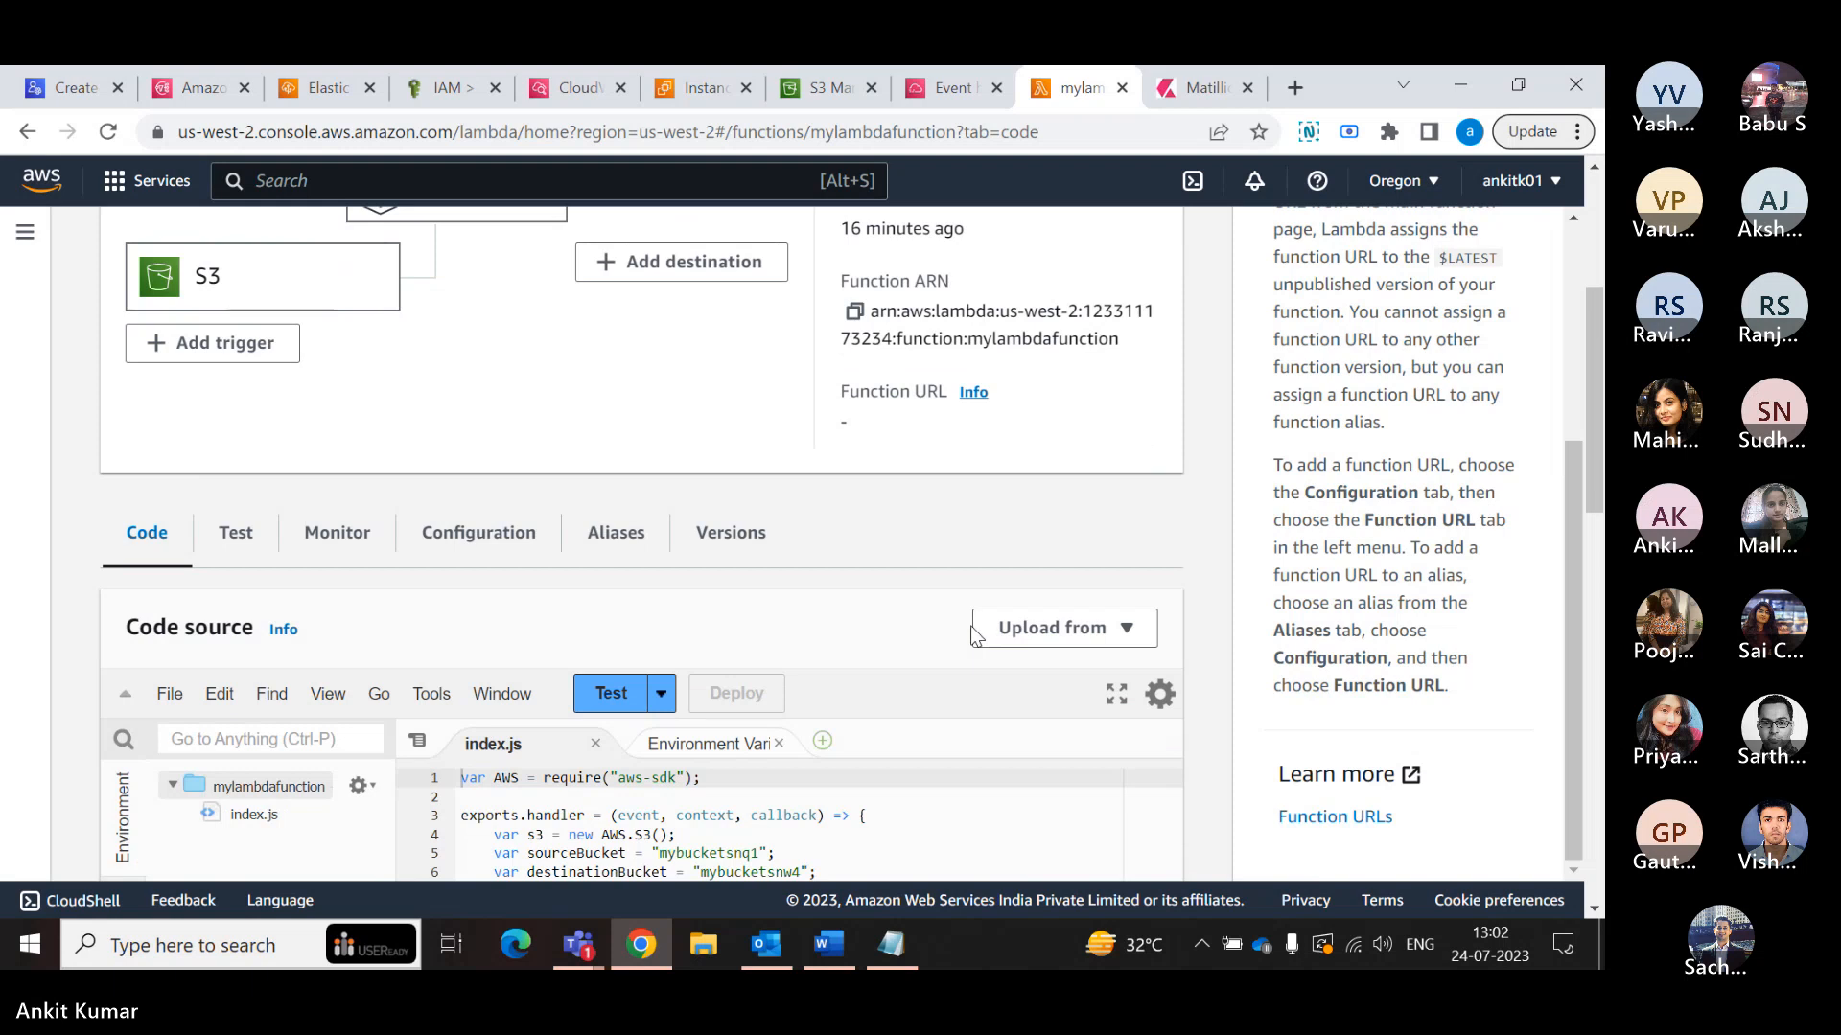
pyautogui.scroll(-1, 973, 635)
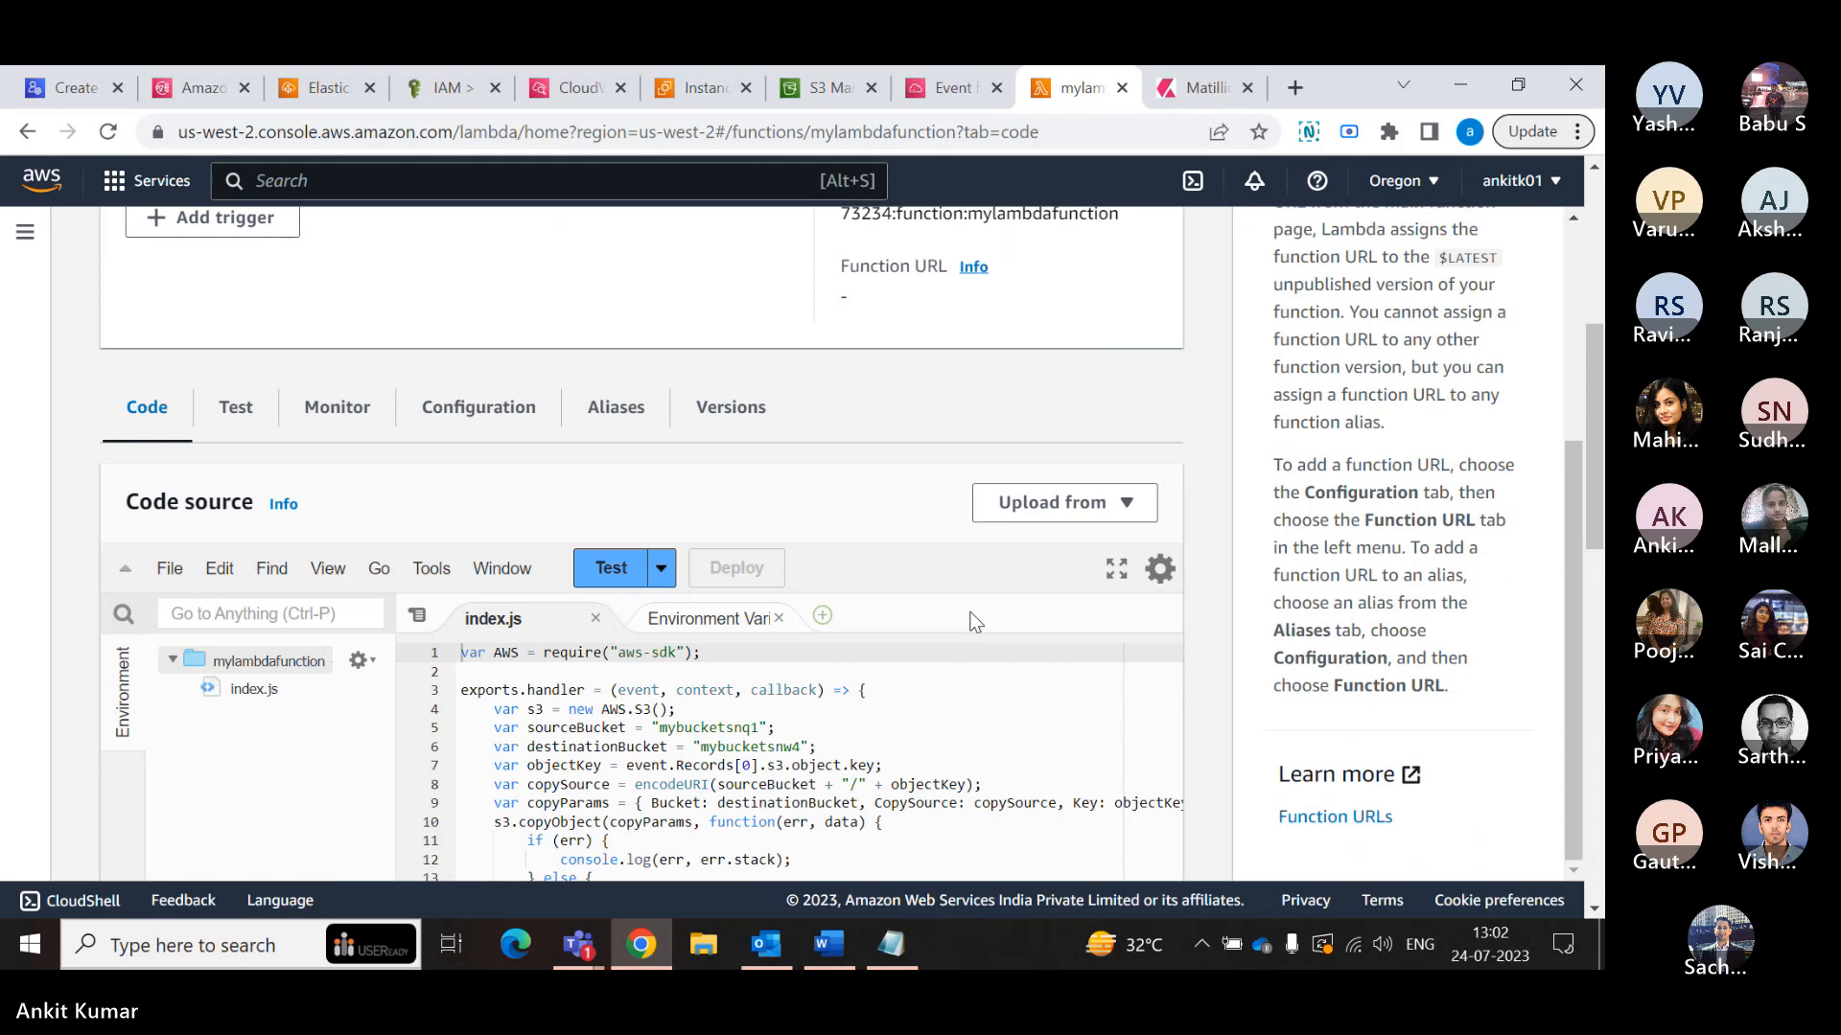
pyautogui.scroll(-1, 942, 484)
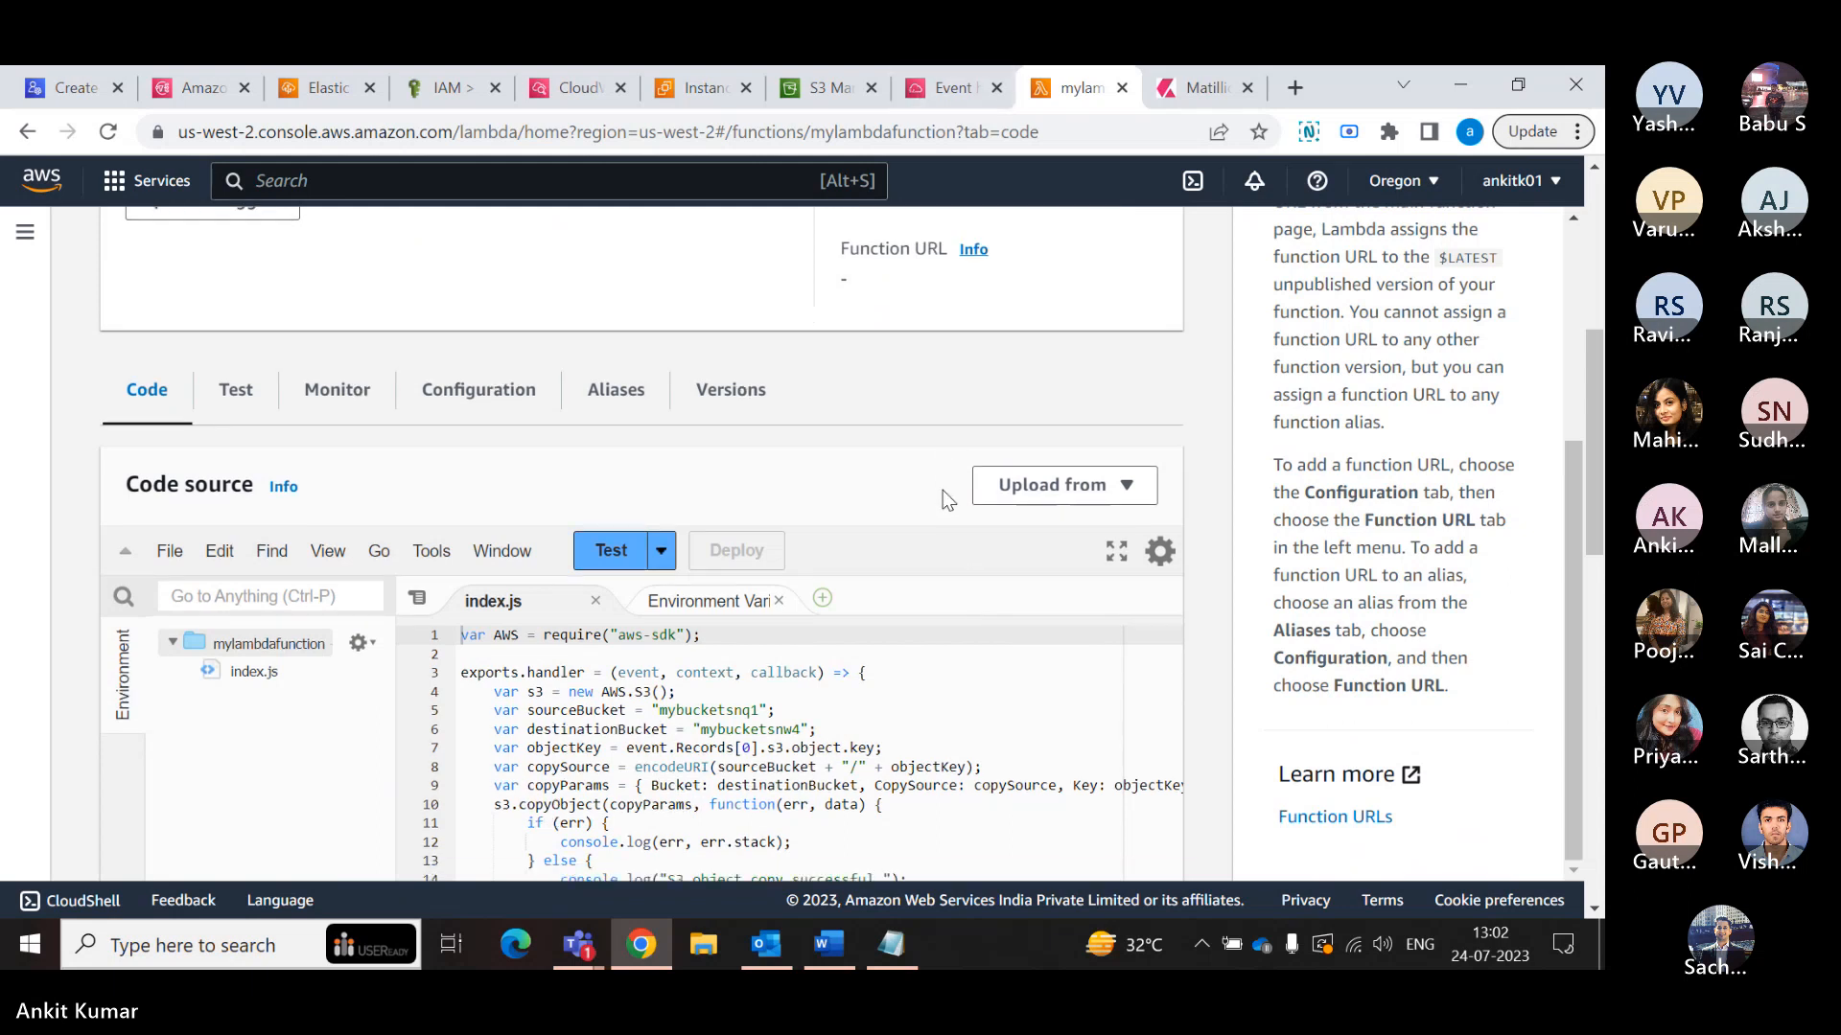
pyautogui.scroll(-1, 941, 491)
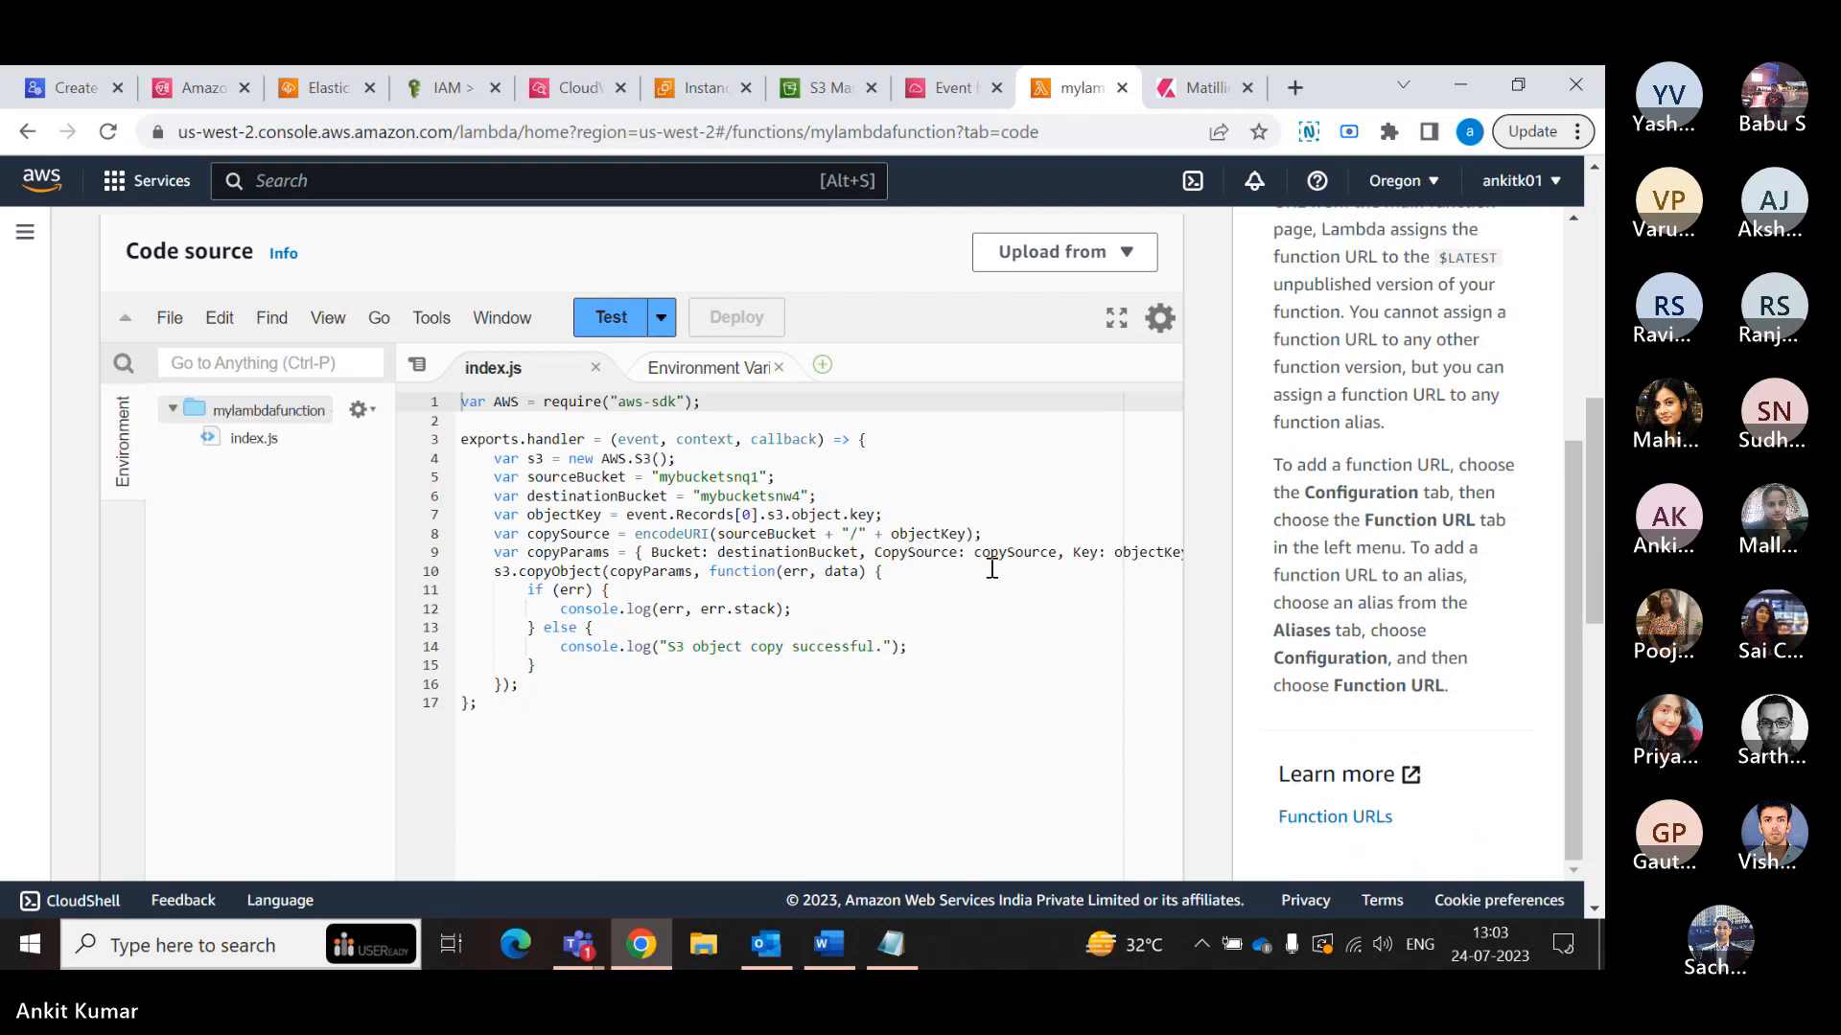
# - Check the objects in the mybucketsnq1 bucket, and refresh the object list of the mybucketsnw4 bucket
pyautogui.click(822, 85)
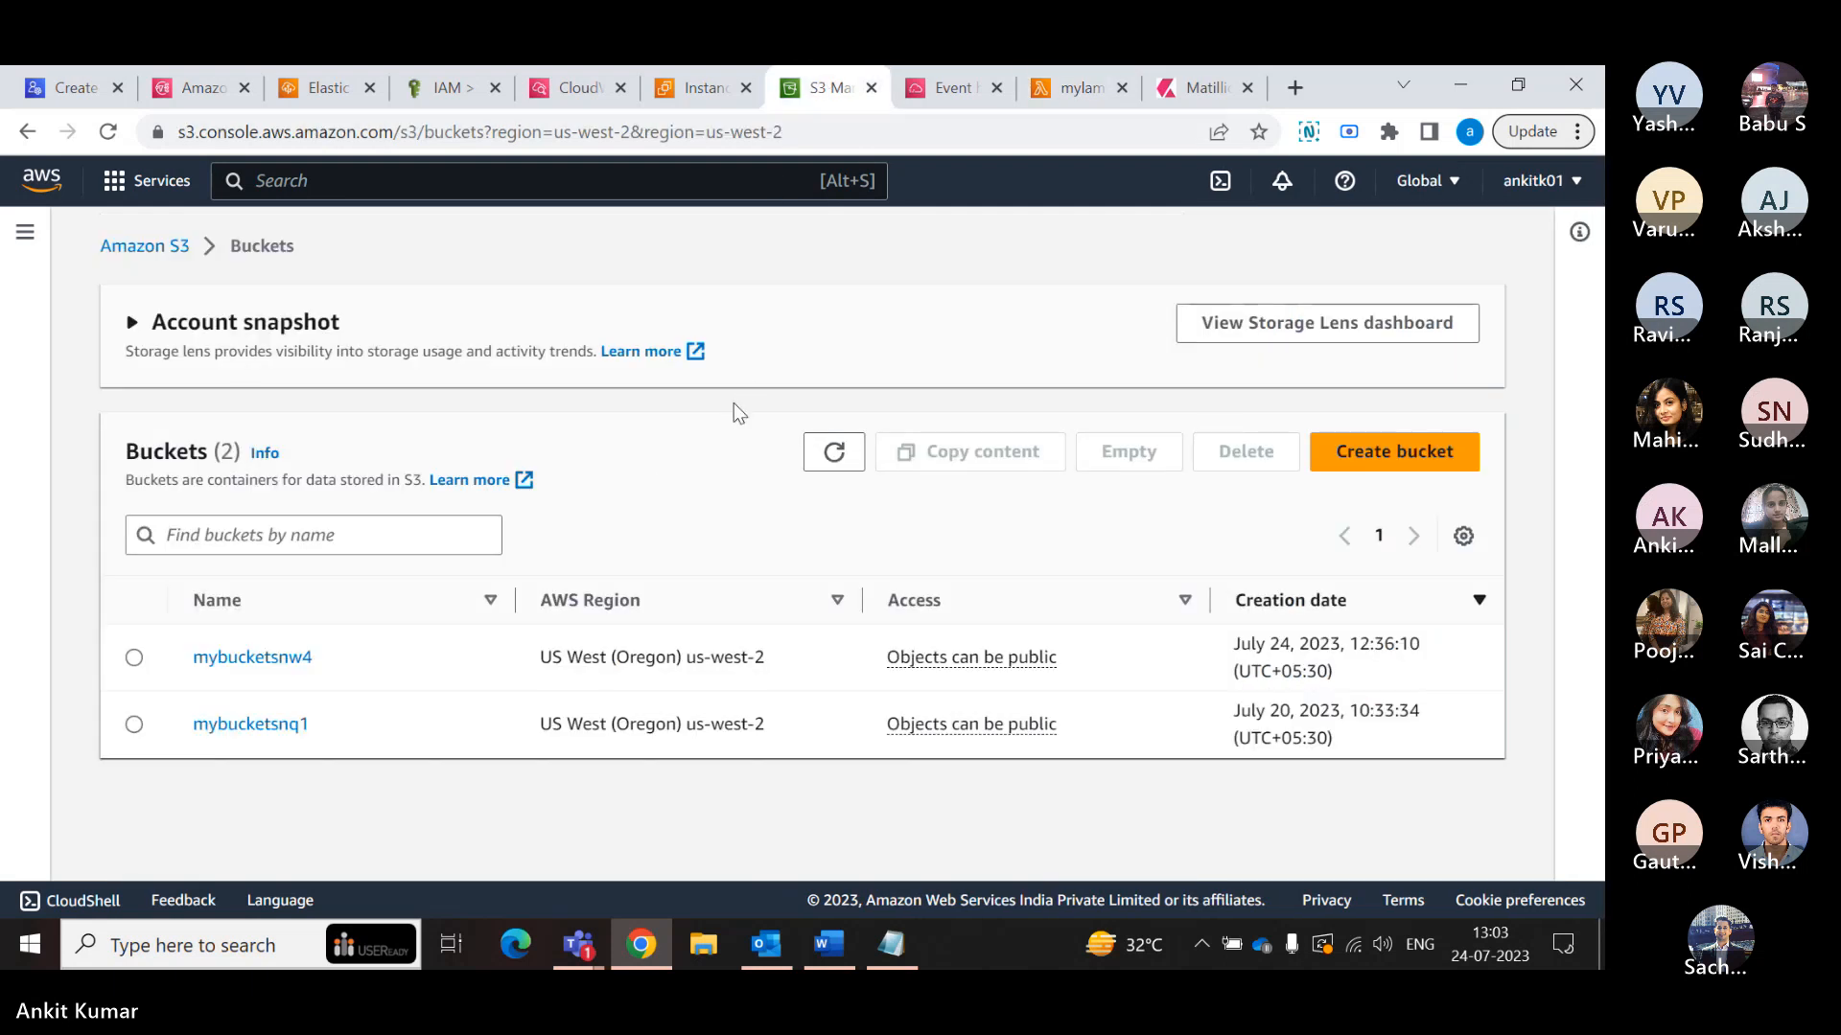
pyautogui.click(290, 730)
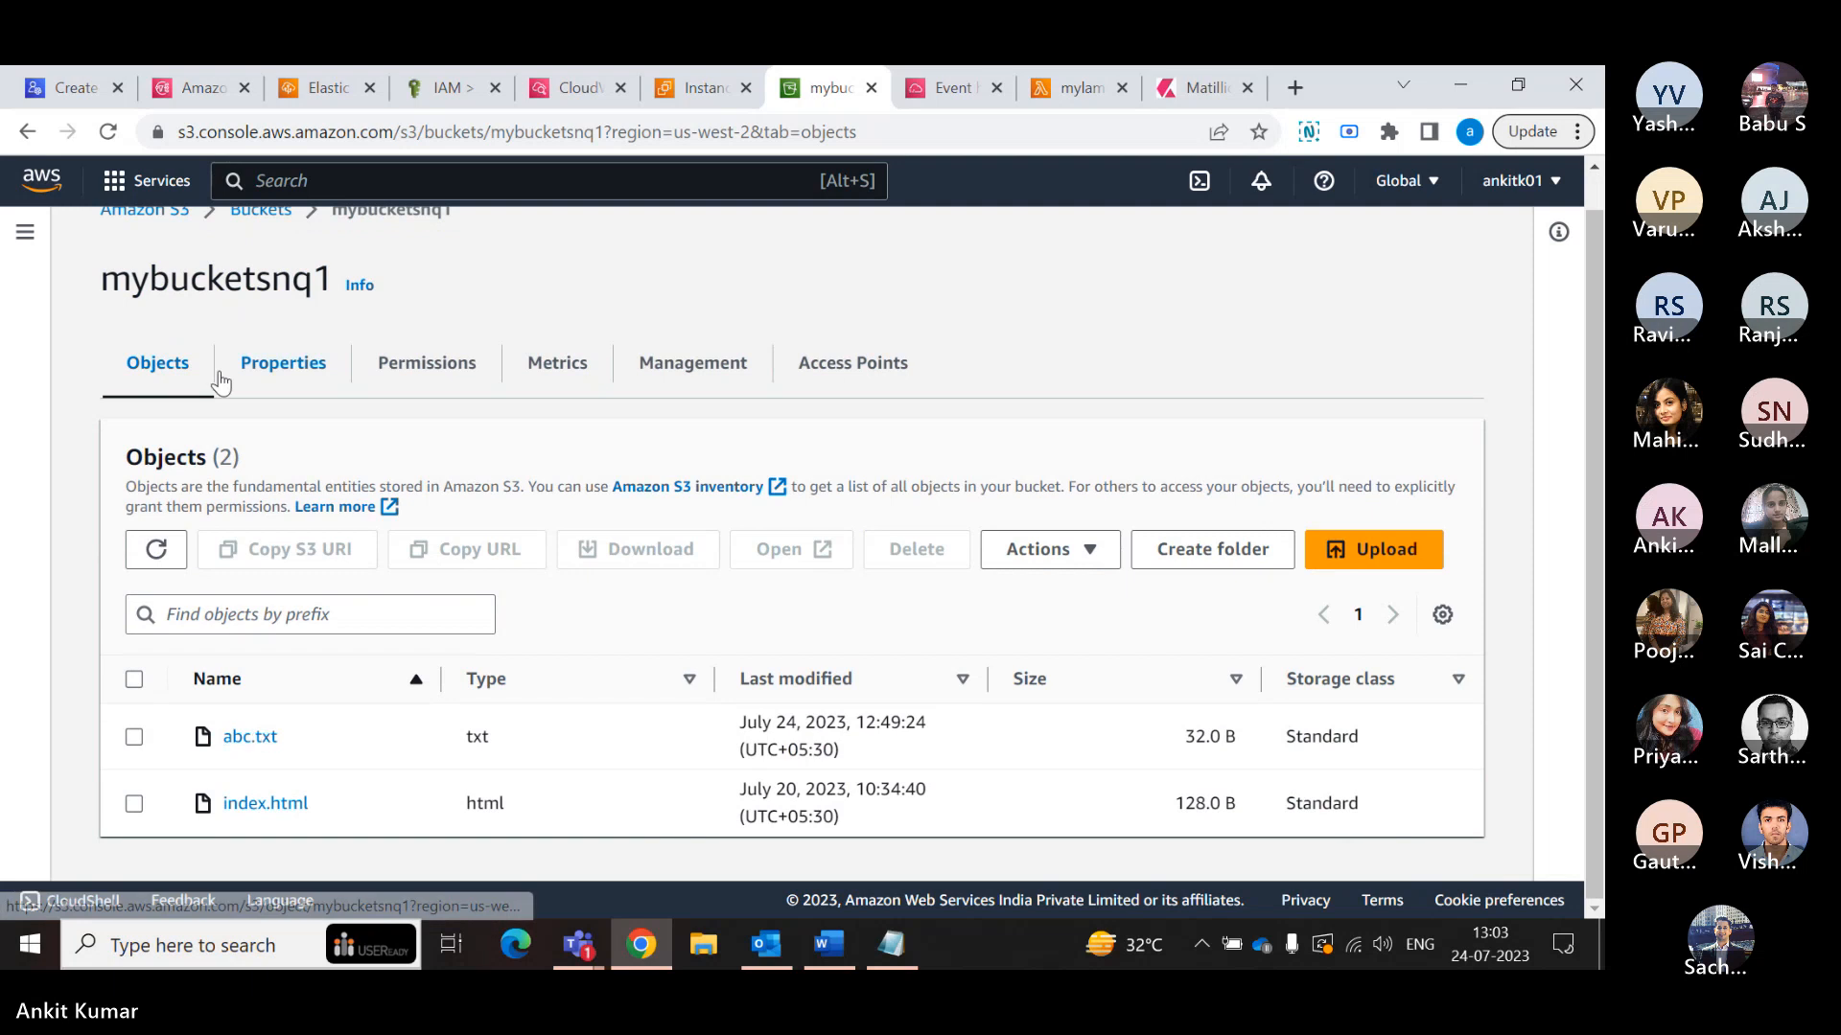
pyautogui.click(261, 211)
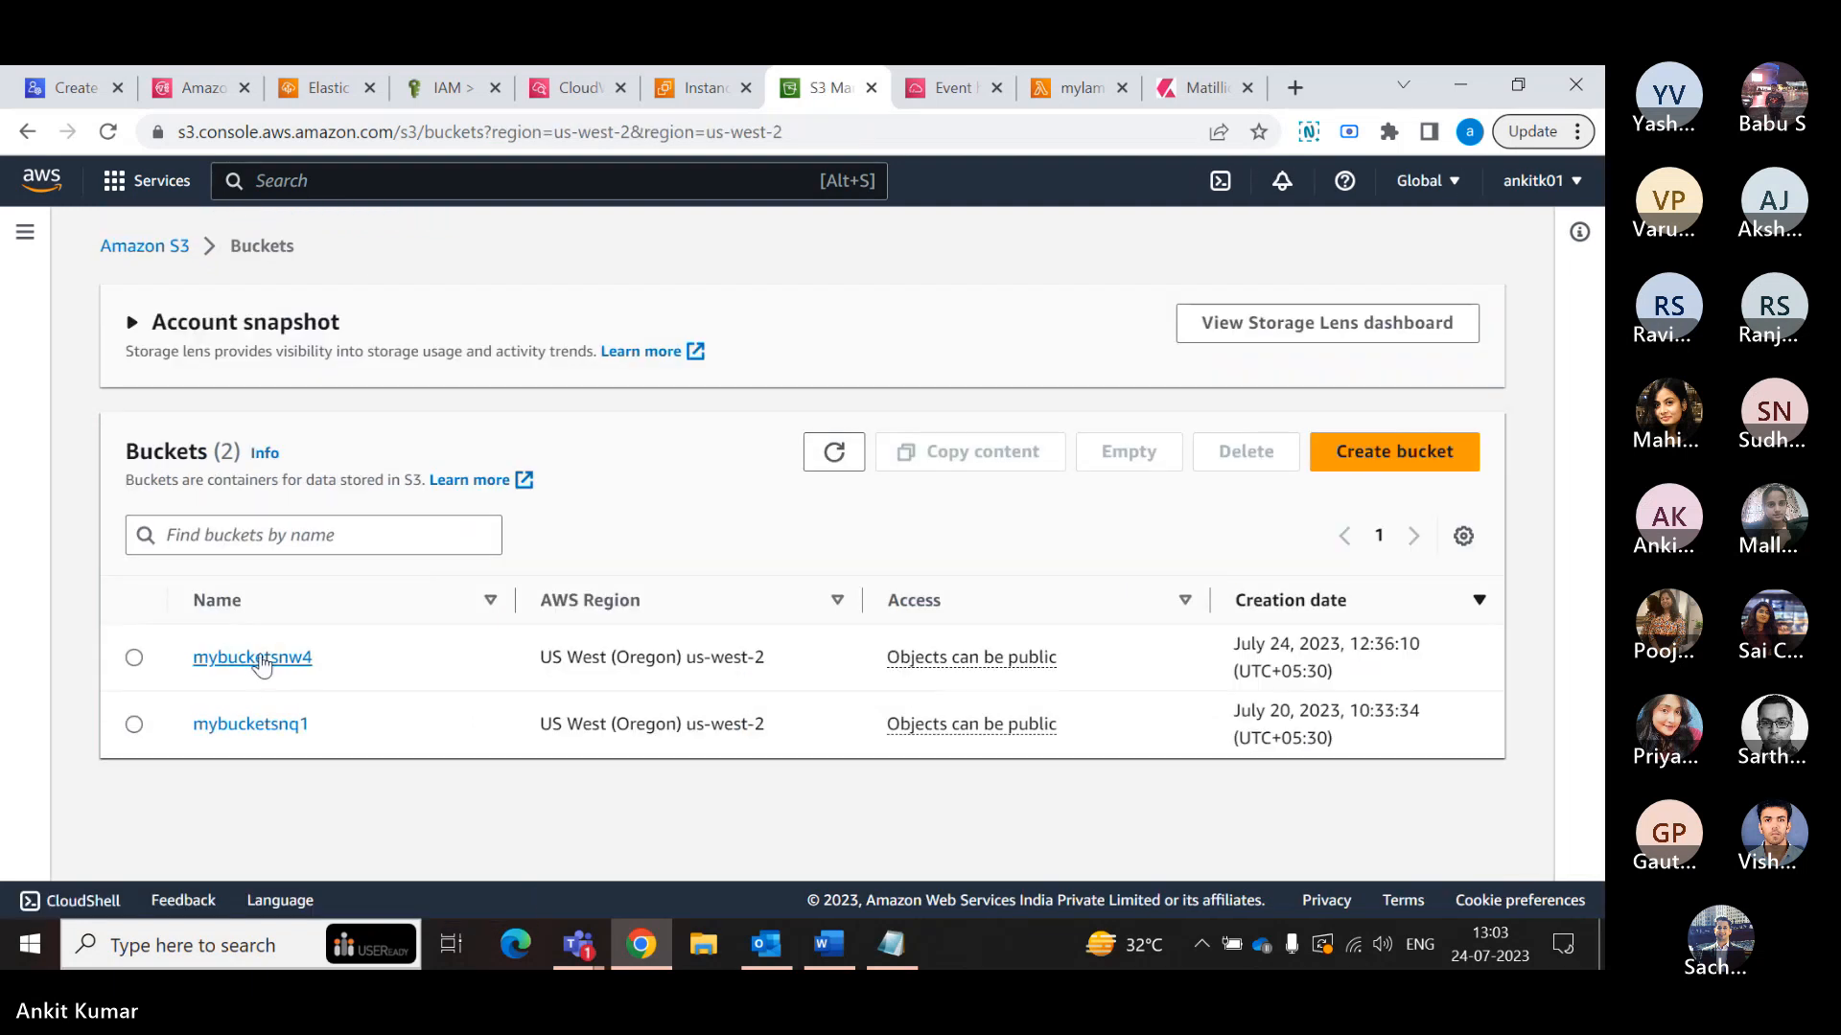
pyautogui.click(252, 657)
pyautogui.scroll(-1, 556, 803)
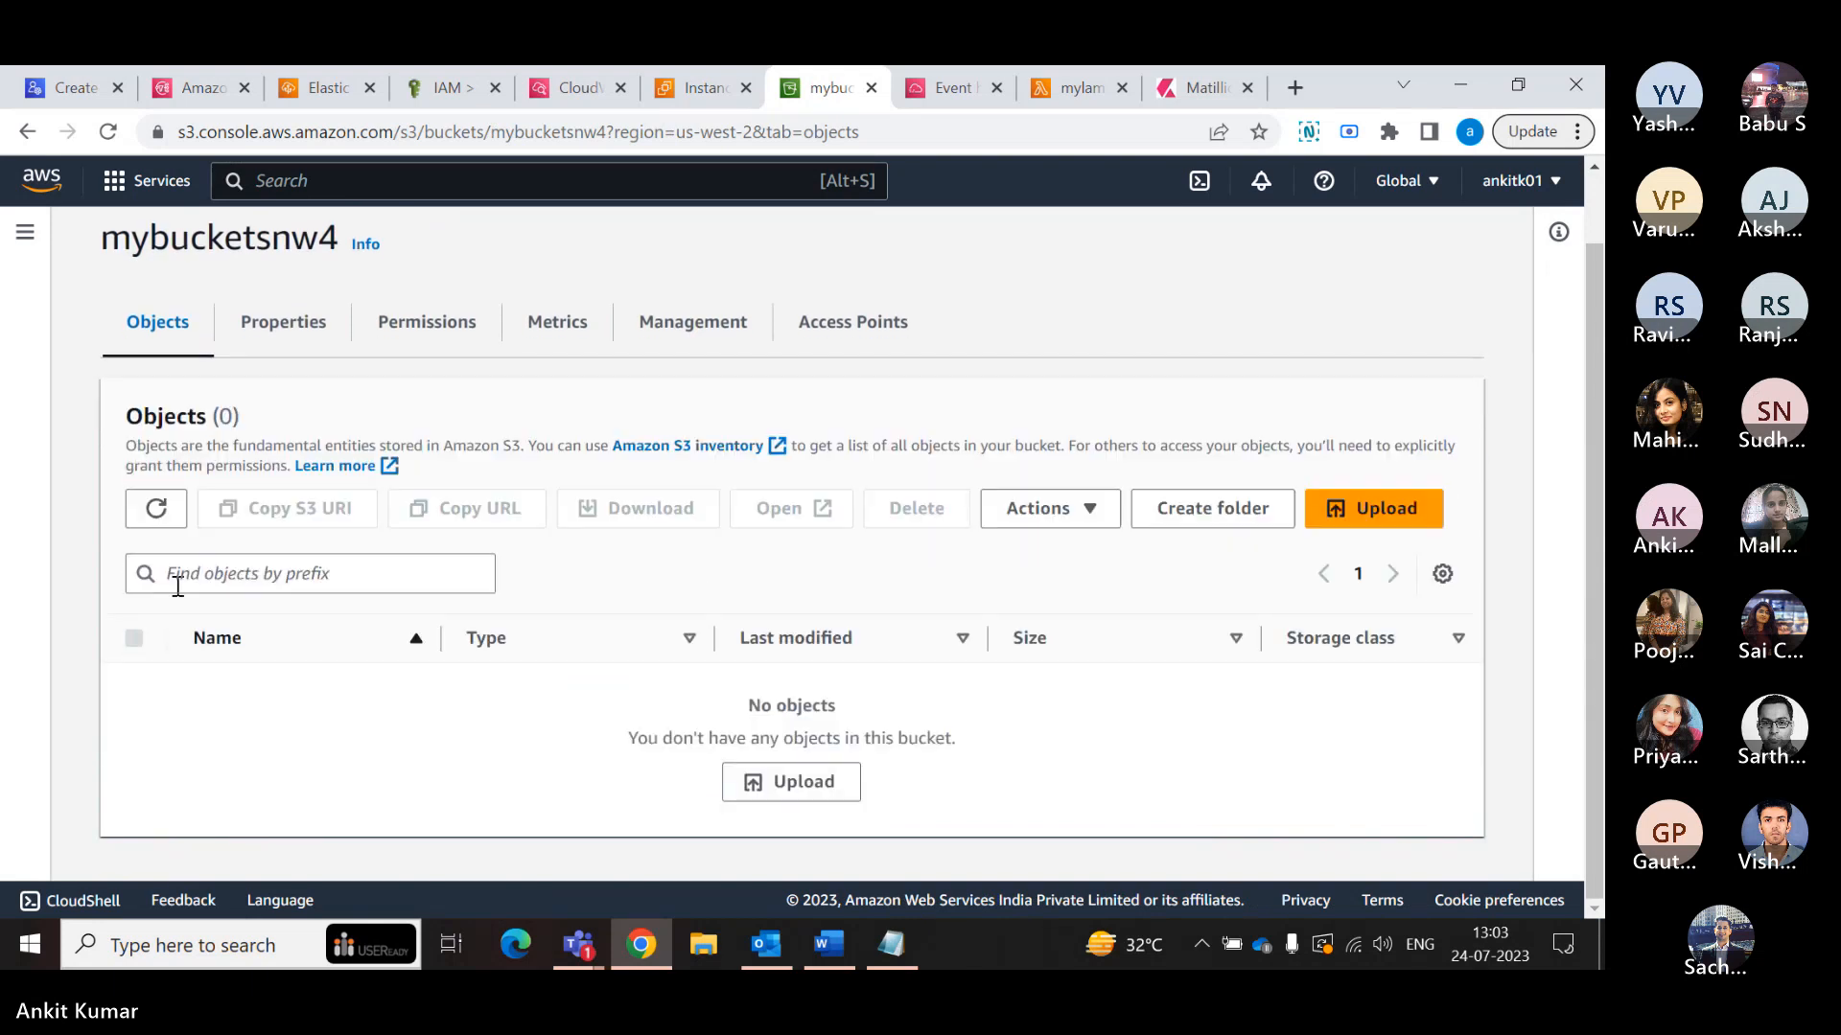
pyautogui.click(152, 516)
pyautogui.click(153, 526)
pyautogui.scroll(1, 266, 657)
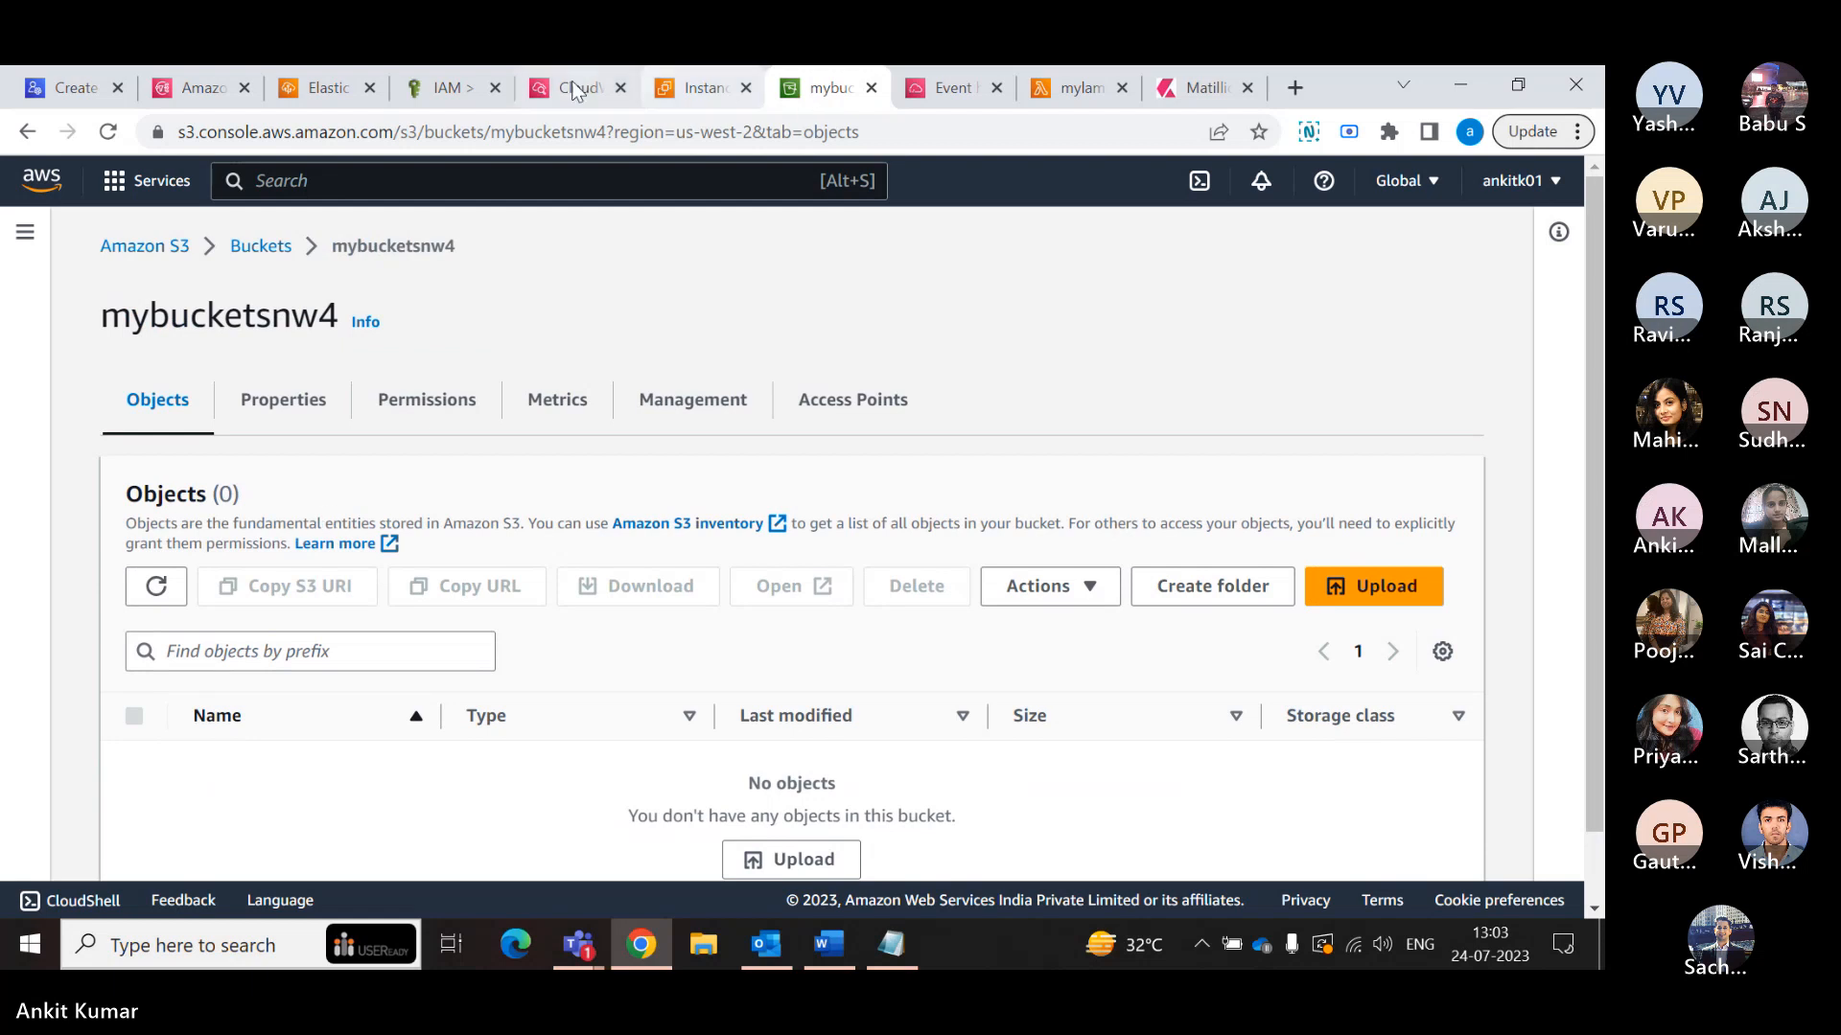
# - Find my_lambda_s3_role among the IAM roles and open its attached policy my_lambda_S3_policy
pyautogui.click(446, 87)
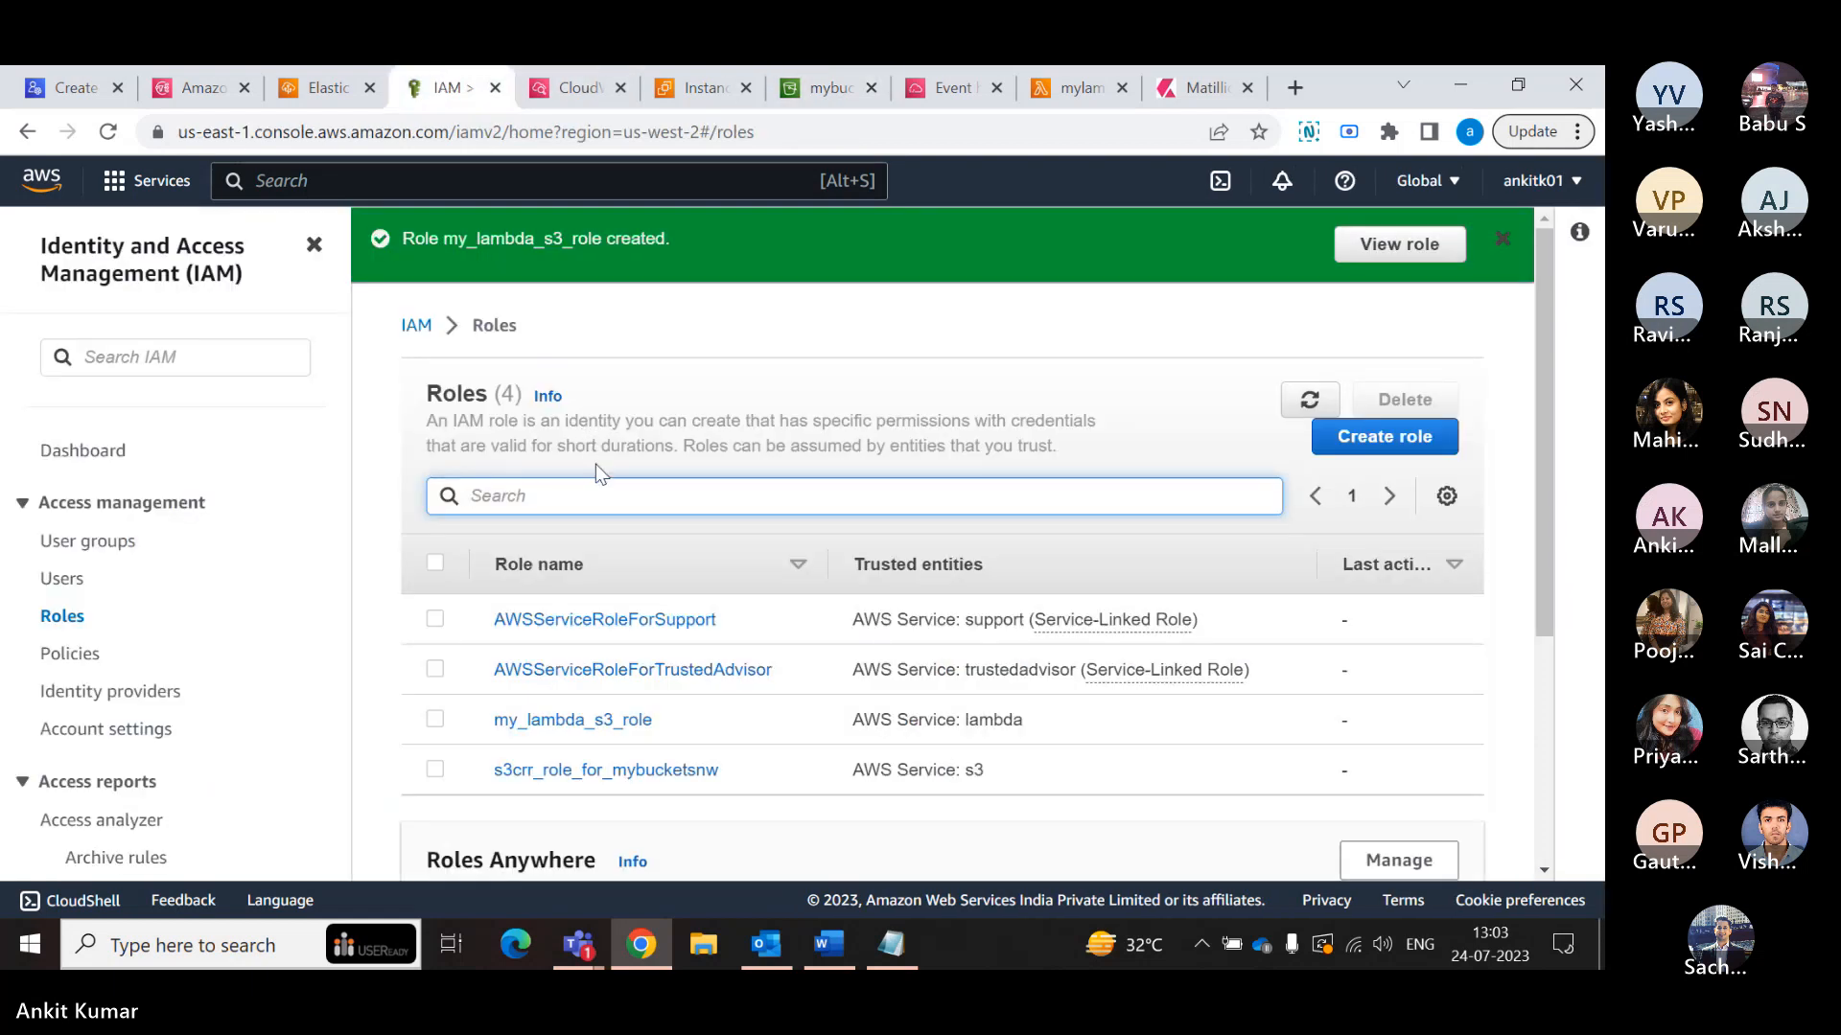
pyautogui.scroll(-1, 598, 753)
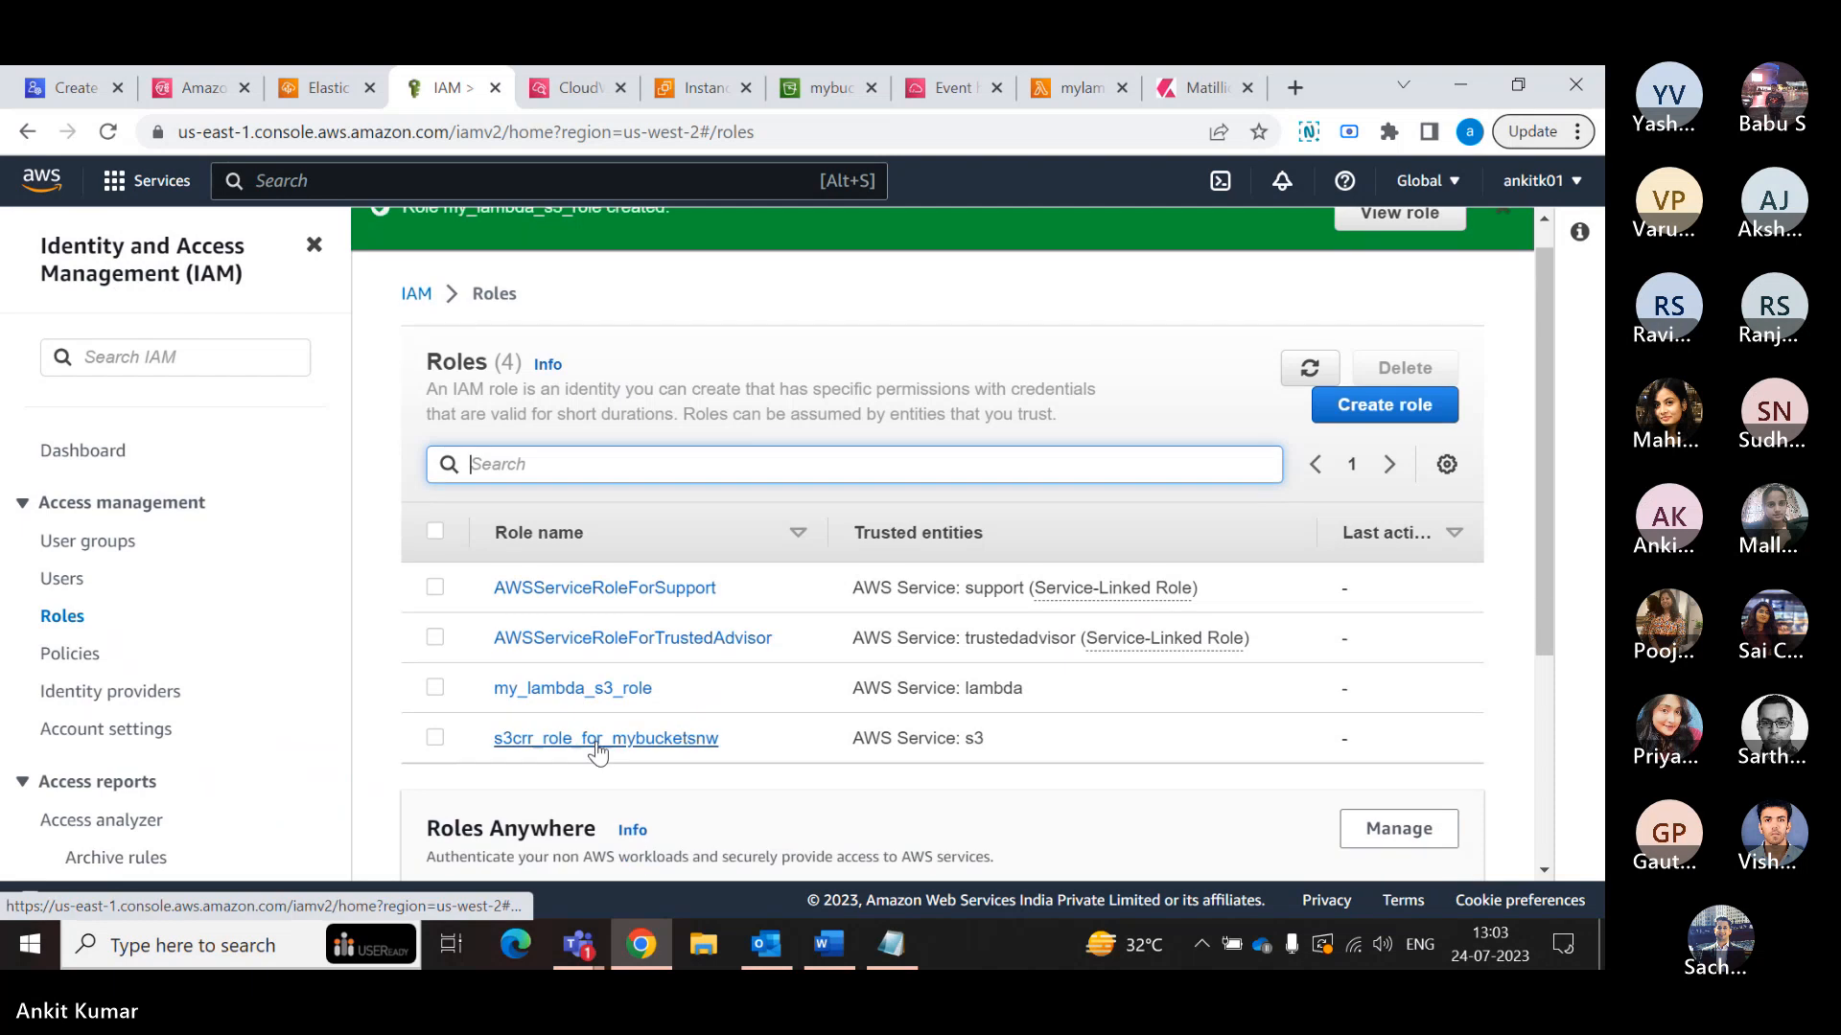
pyautogui.scroll(-2, 597, 752)
pyautogui.click(611, 592)
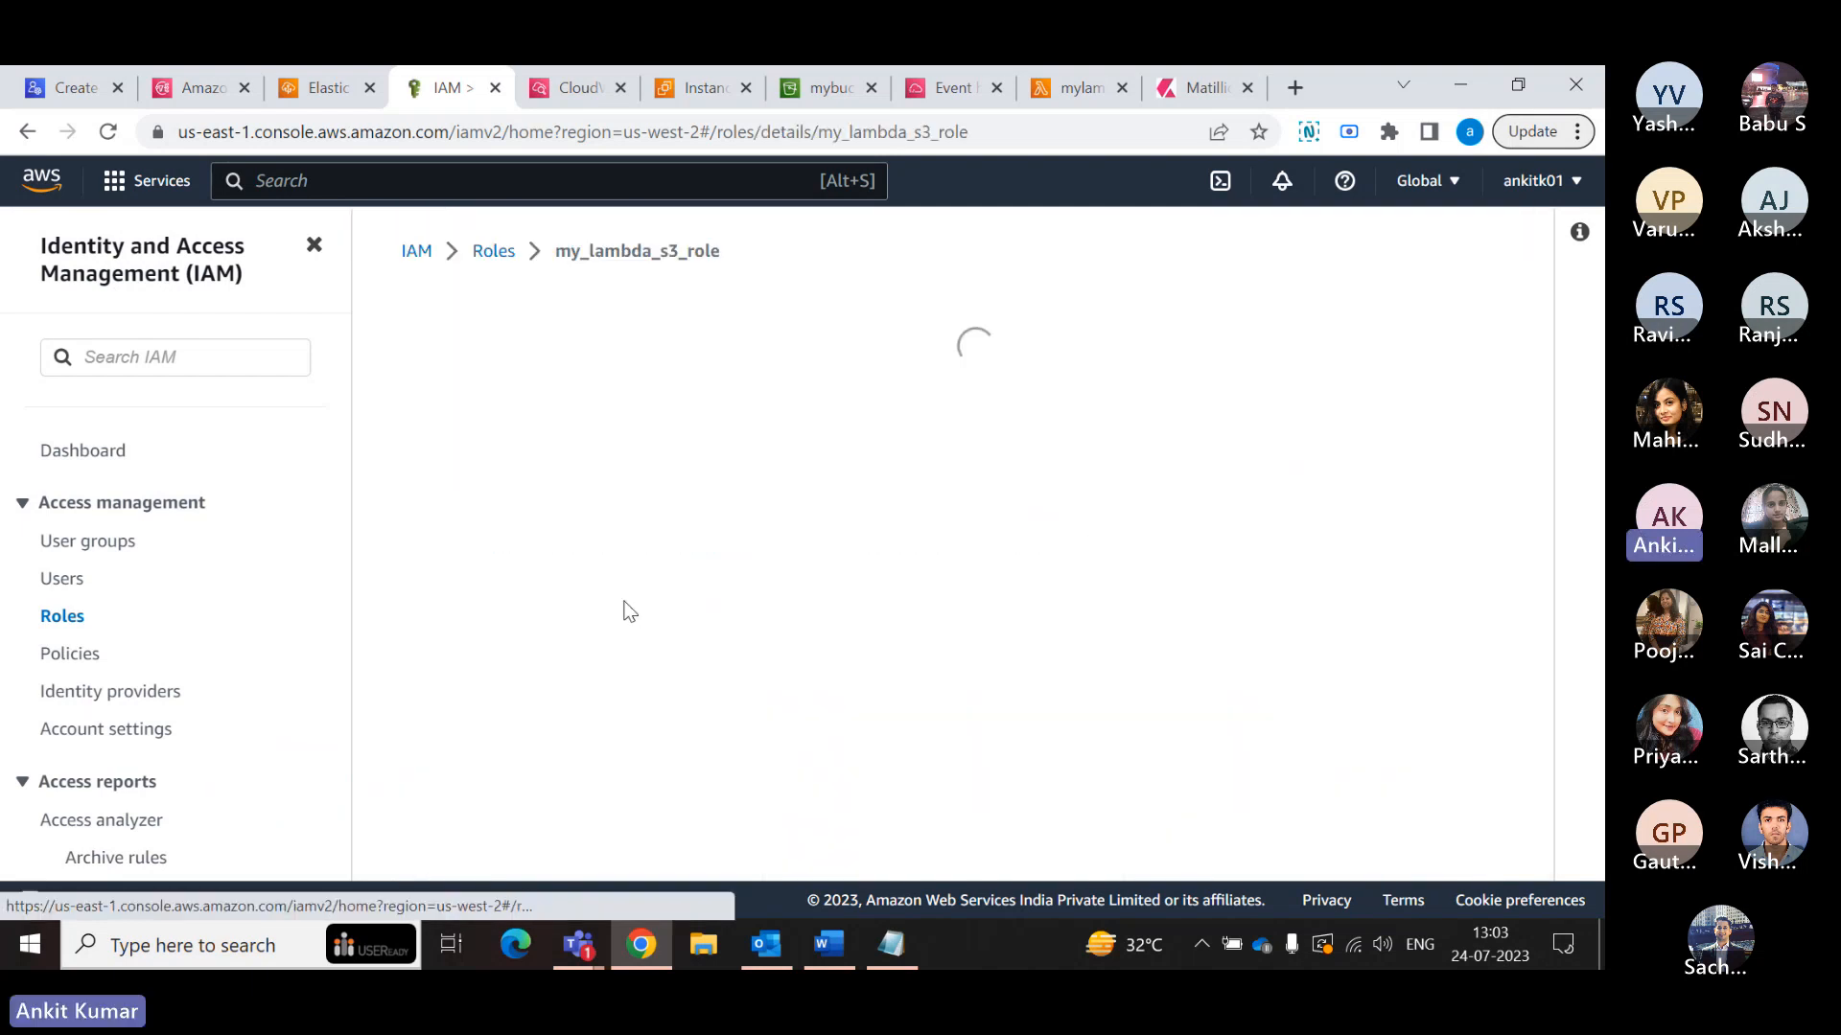
pyautogui.scroll(-2, 634, 614)
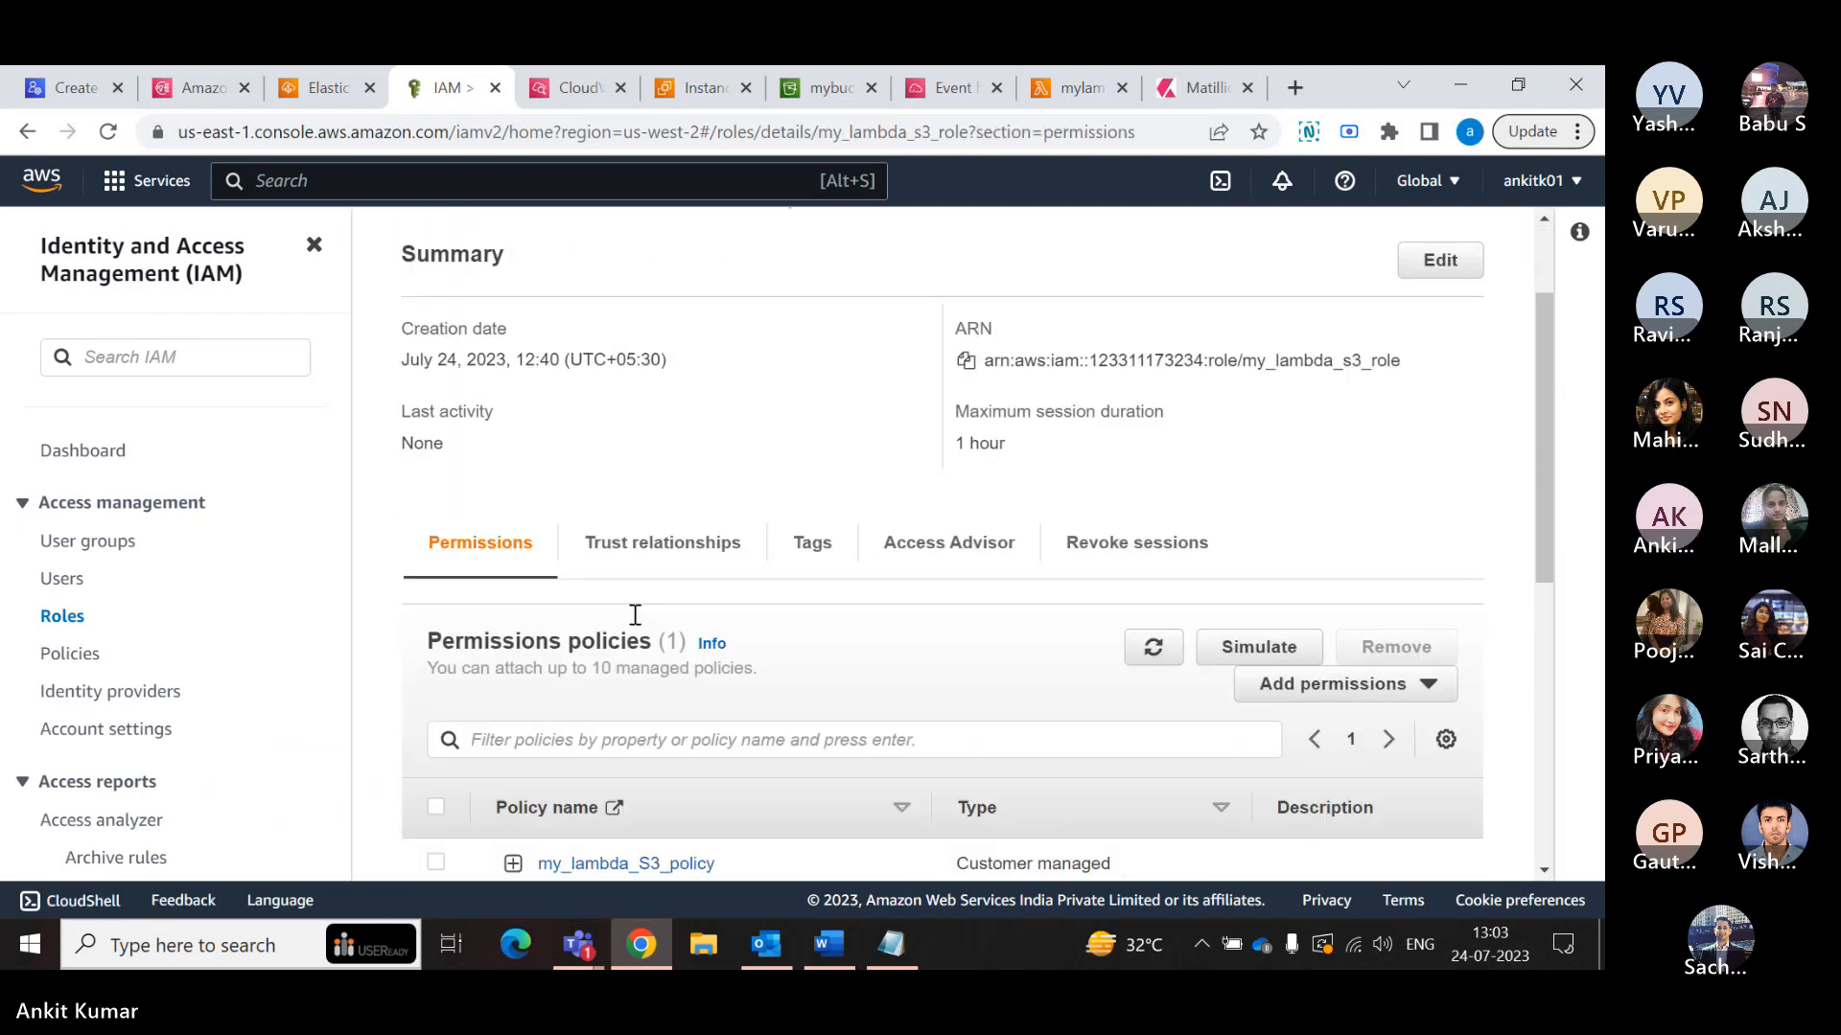
pyautogui.scroll(-2, 635, 614)
pyautogui.scroll(1, 642, 621)
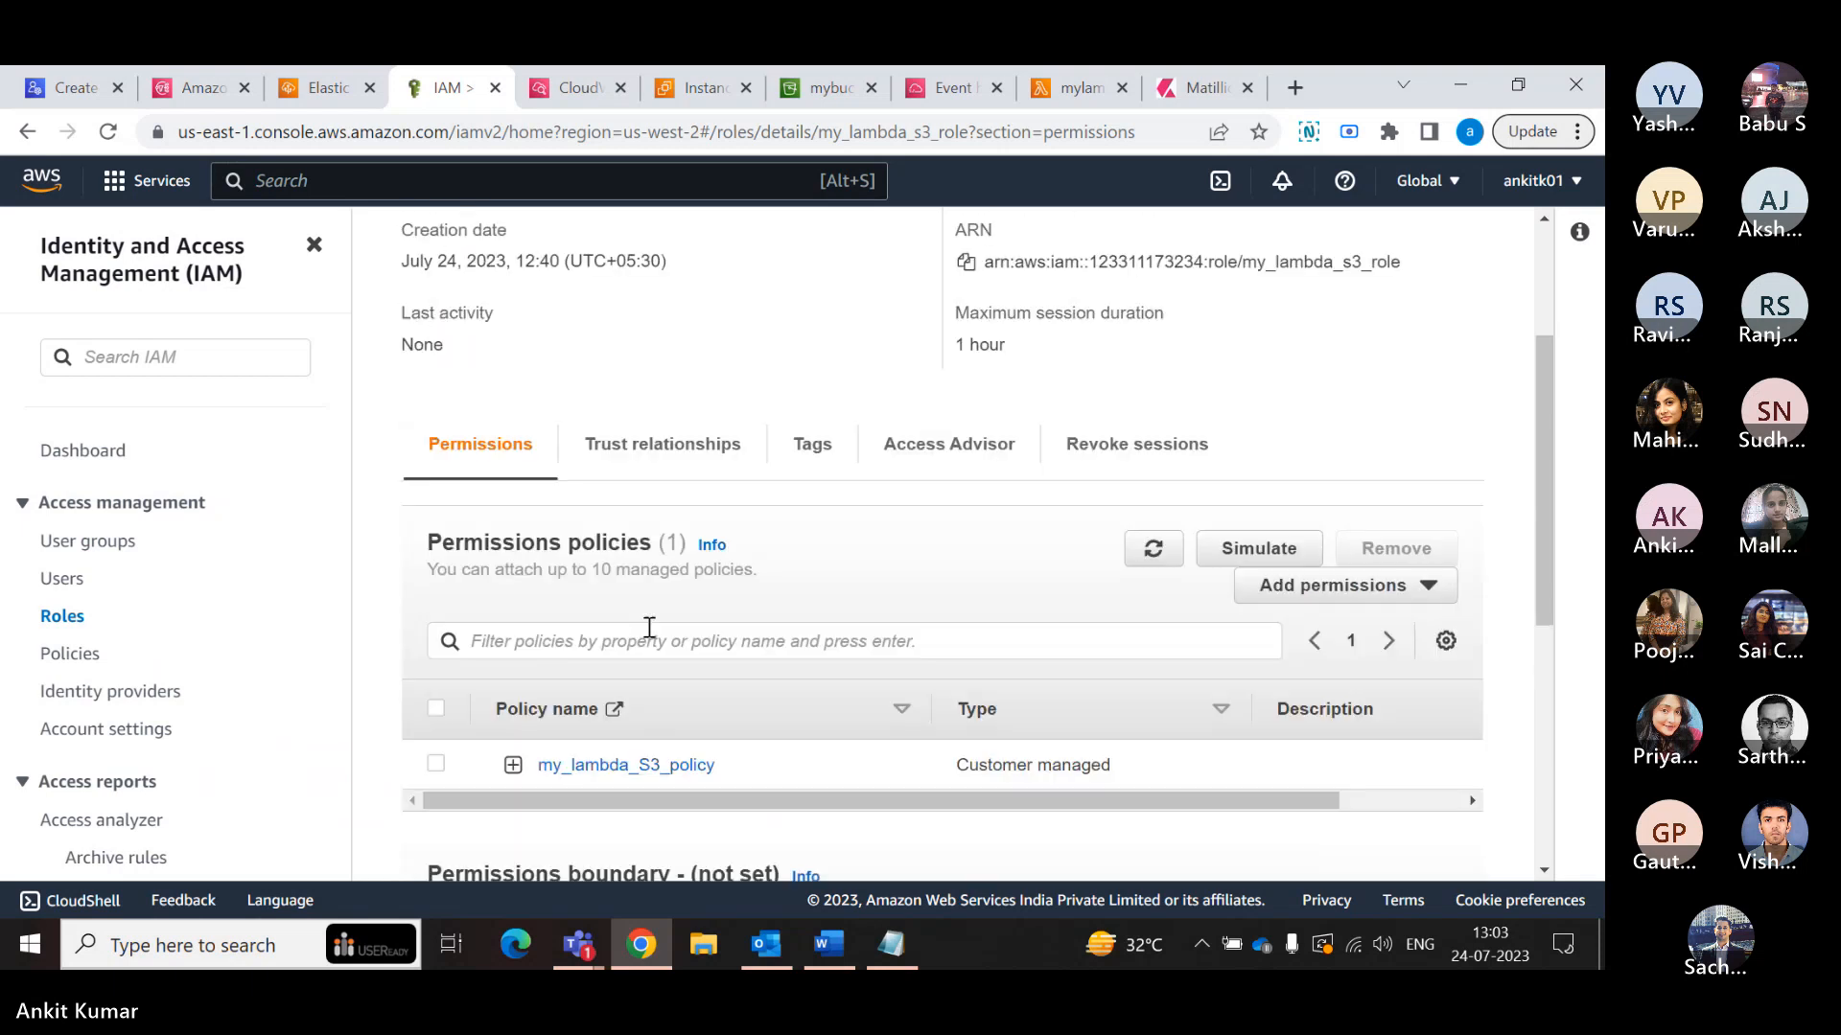
pyautogui.scroll(-5, 649, 628)
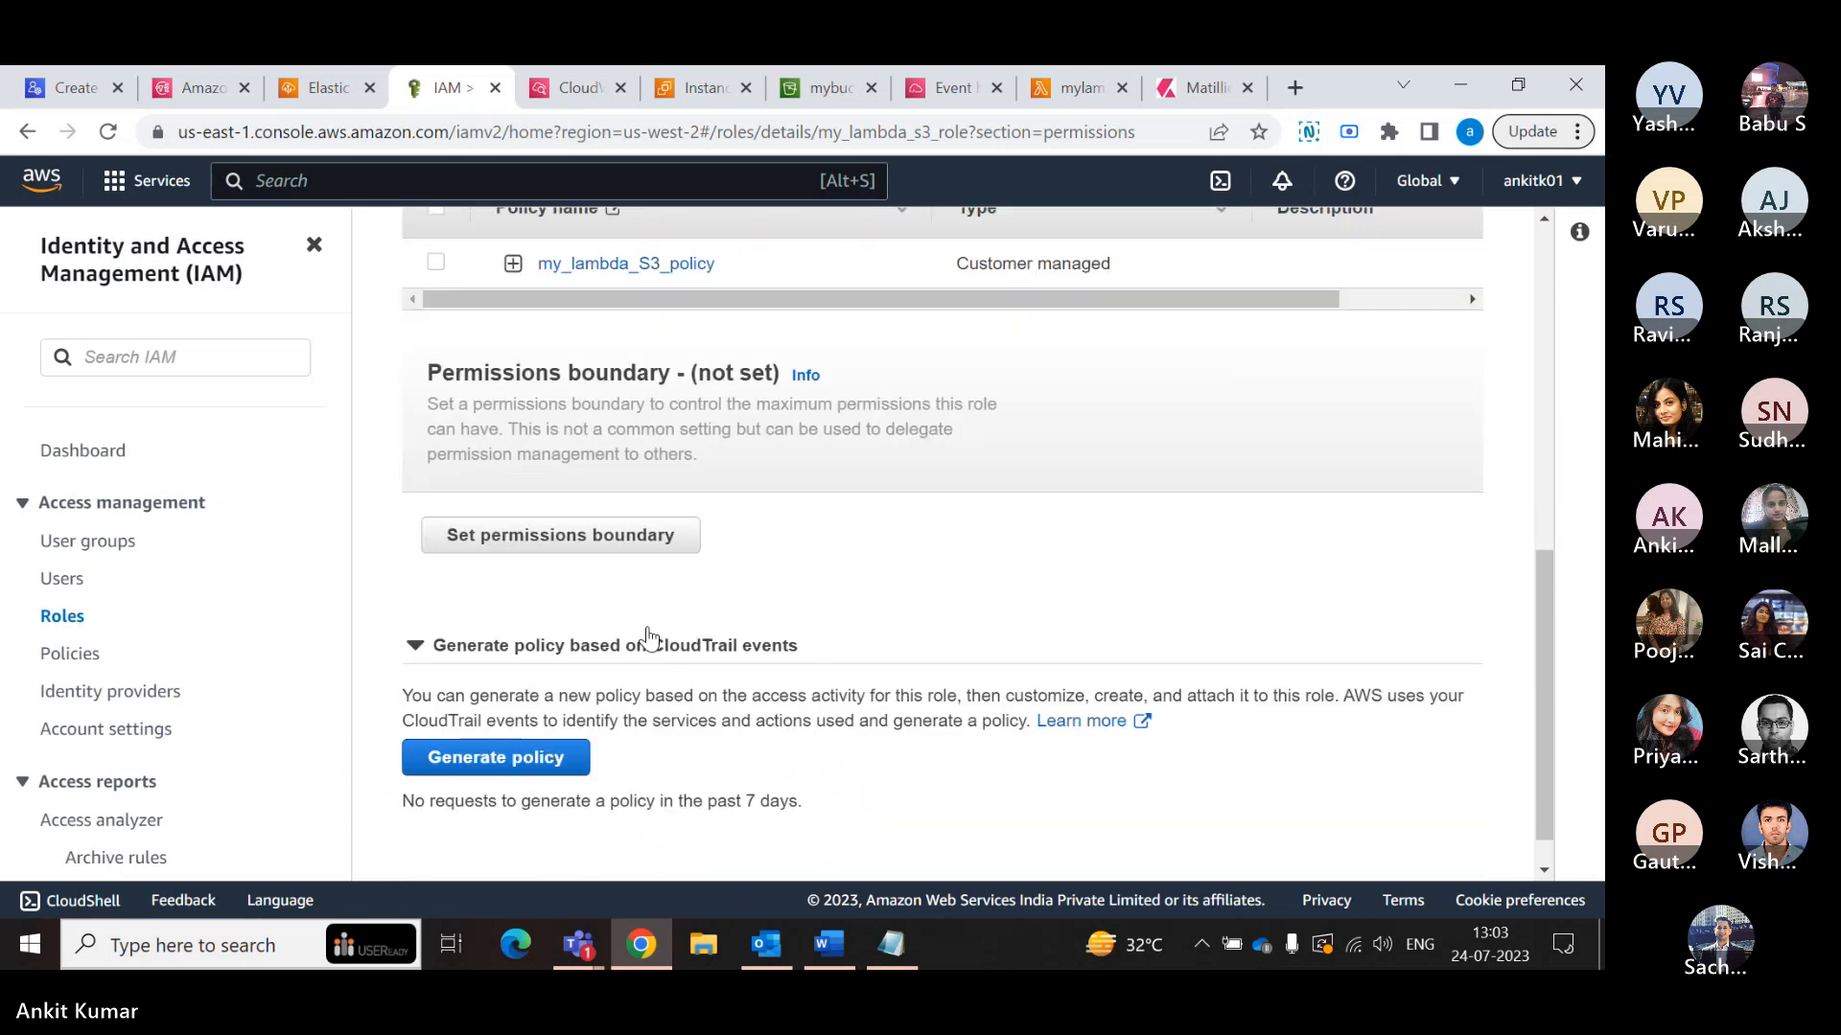
pyautogui.scroll(3, 648, 636)
pyautogui.click(637, 519)
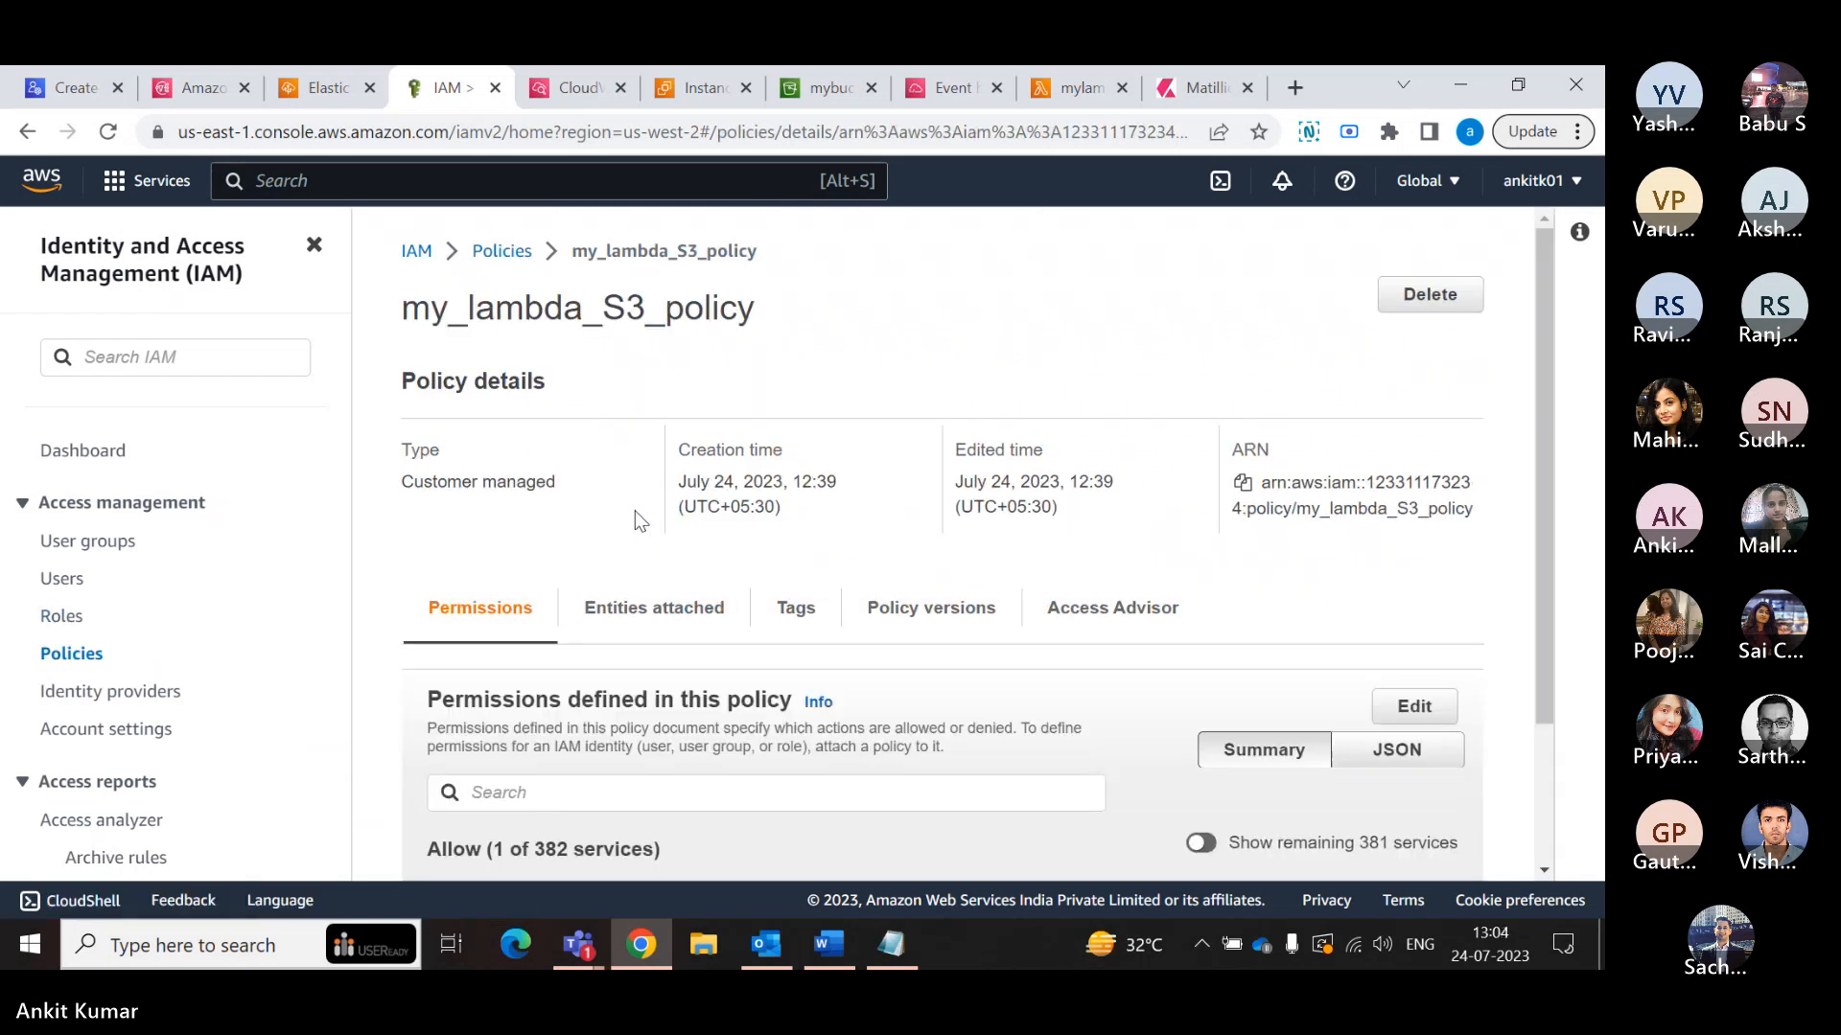
# - Review the details and defined permissions of my_lambda_S3_policy
pyautogui.scroll(-2, 637, 513)
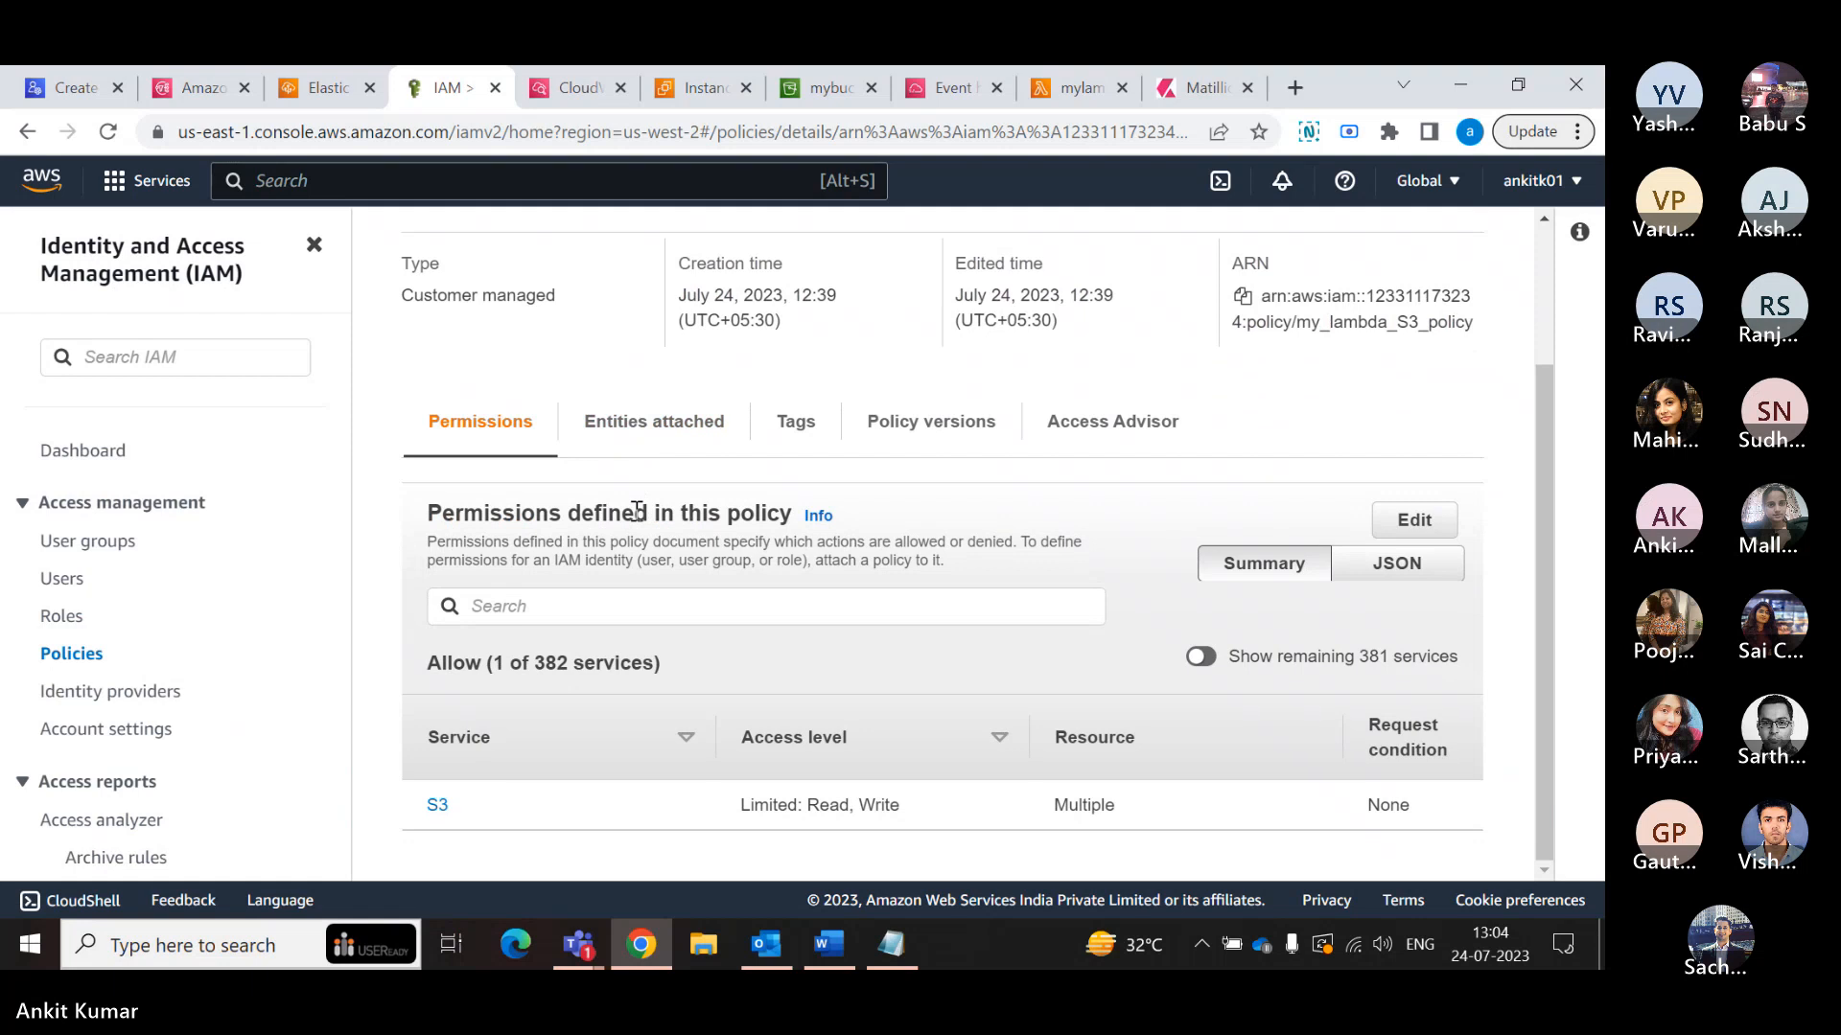
pyautogui.scroll(3, 632, 522)
pyautogui.scroll(-3, 630, 534)
pyautogui.scroll(1, 896, 700)
pyautogui.scroll(-1, 895, 699)
# - Expand Version 1 among the policy's versions and examine its JSON statements
pyautogui.click(949, 436)
pyautogui.scroll(-1, 947, 441)
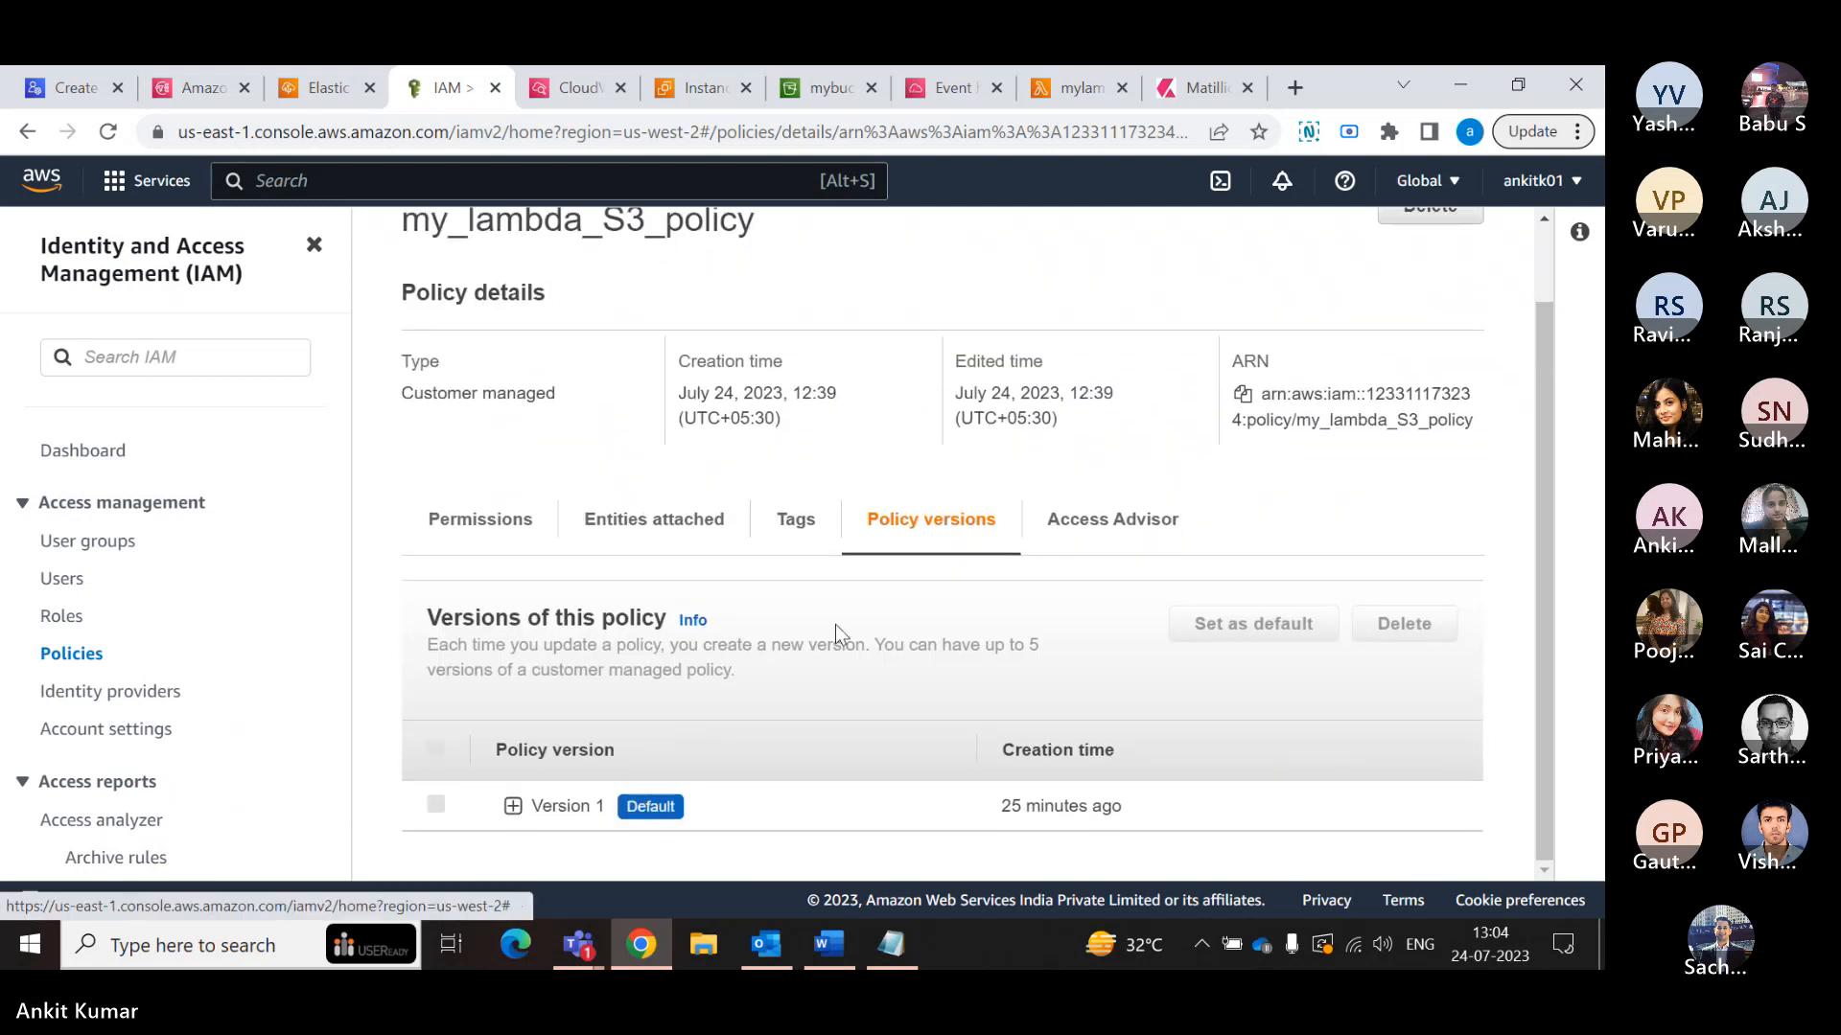
pyautogui.click(513, 806)
pyautogui.scroll(-1, 529, 798)
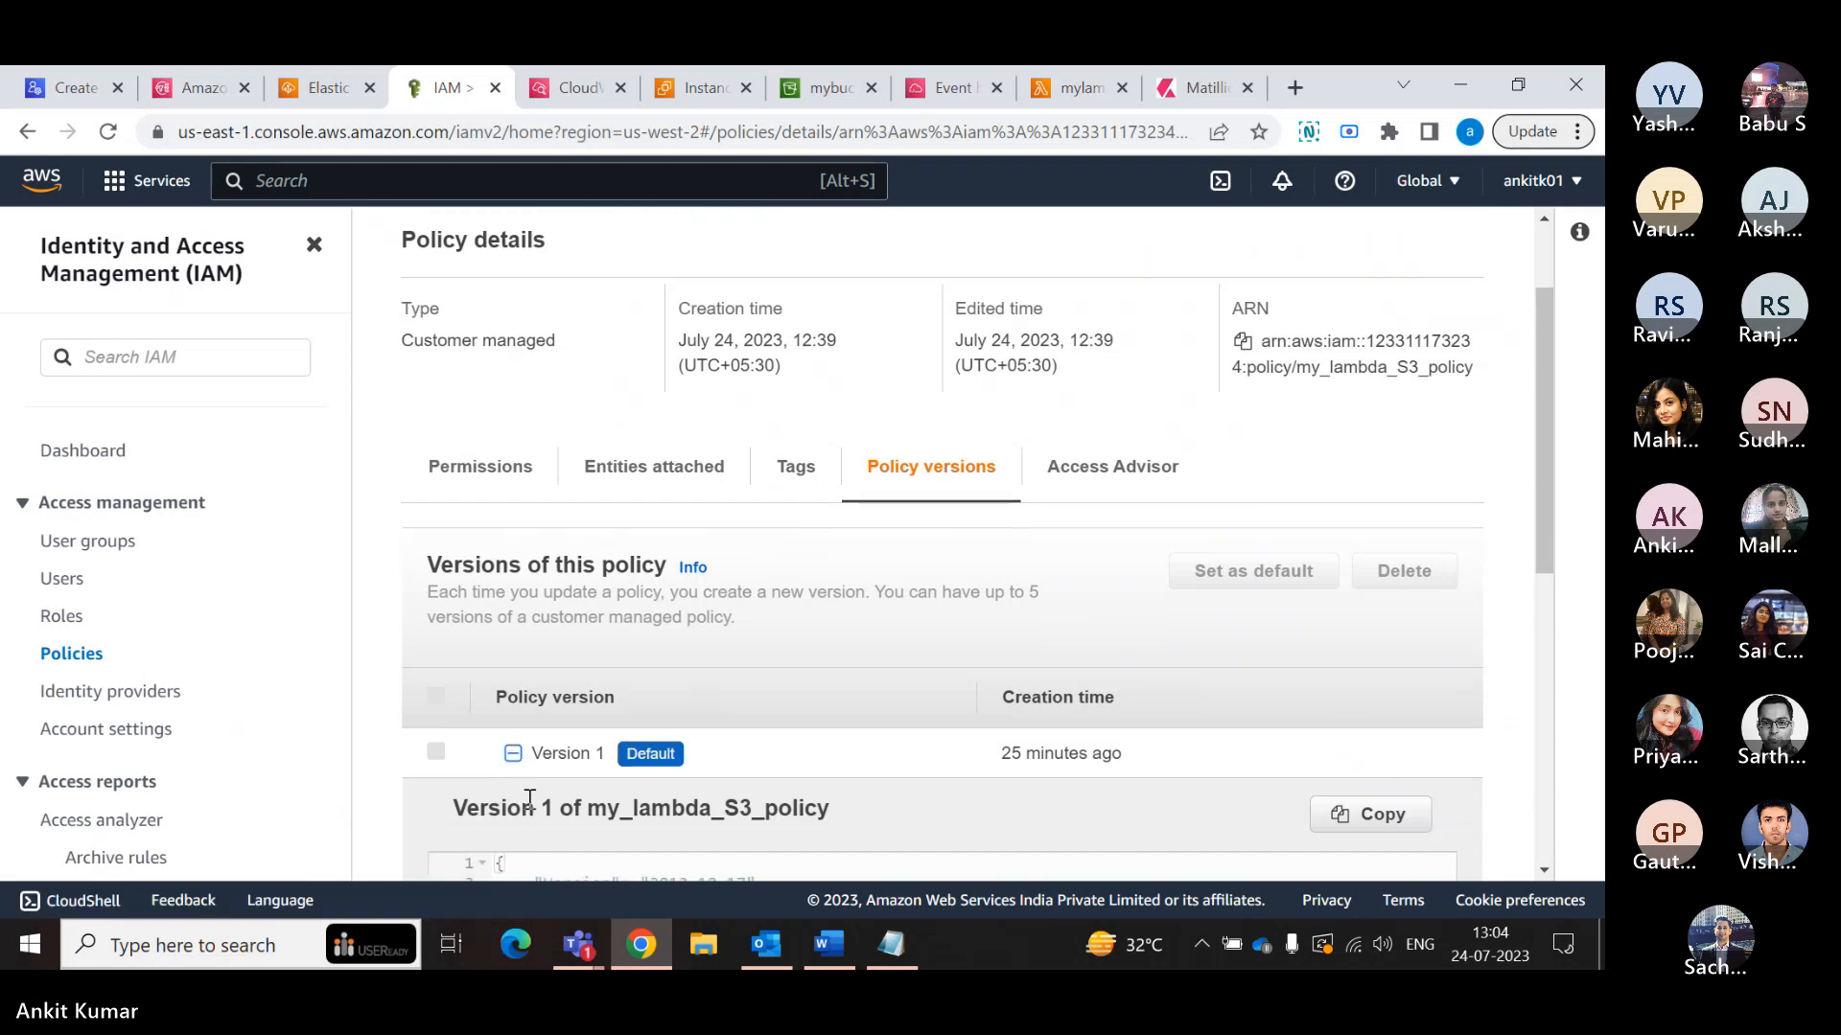
pyautogui.scroll(-5, 529, 798)
pyautogui.scroll(2, 530, 795)
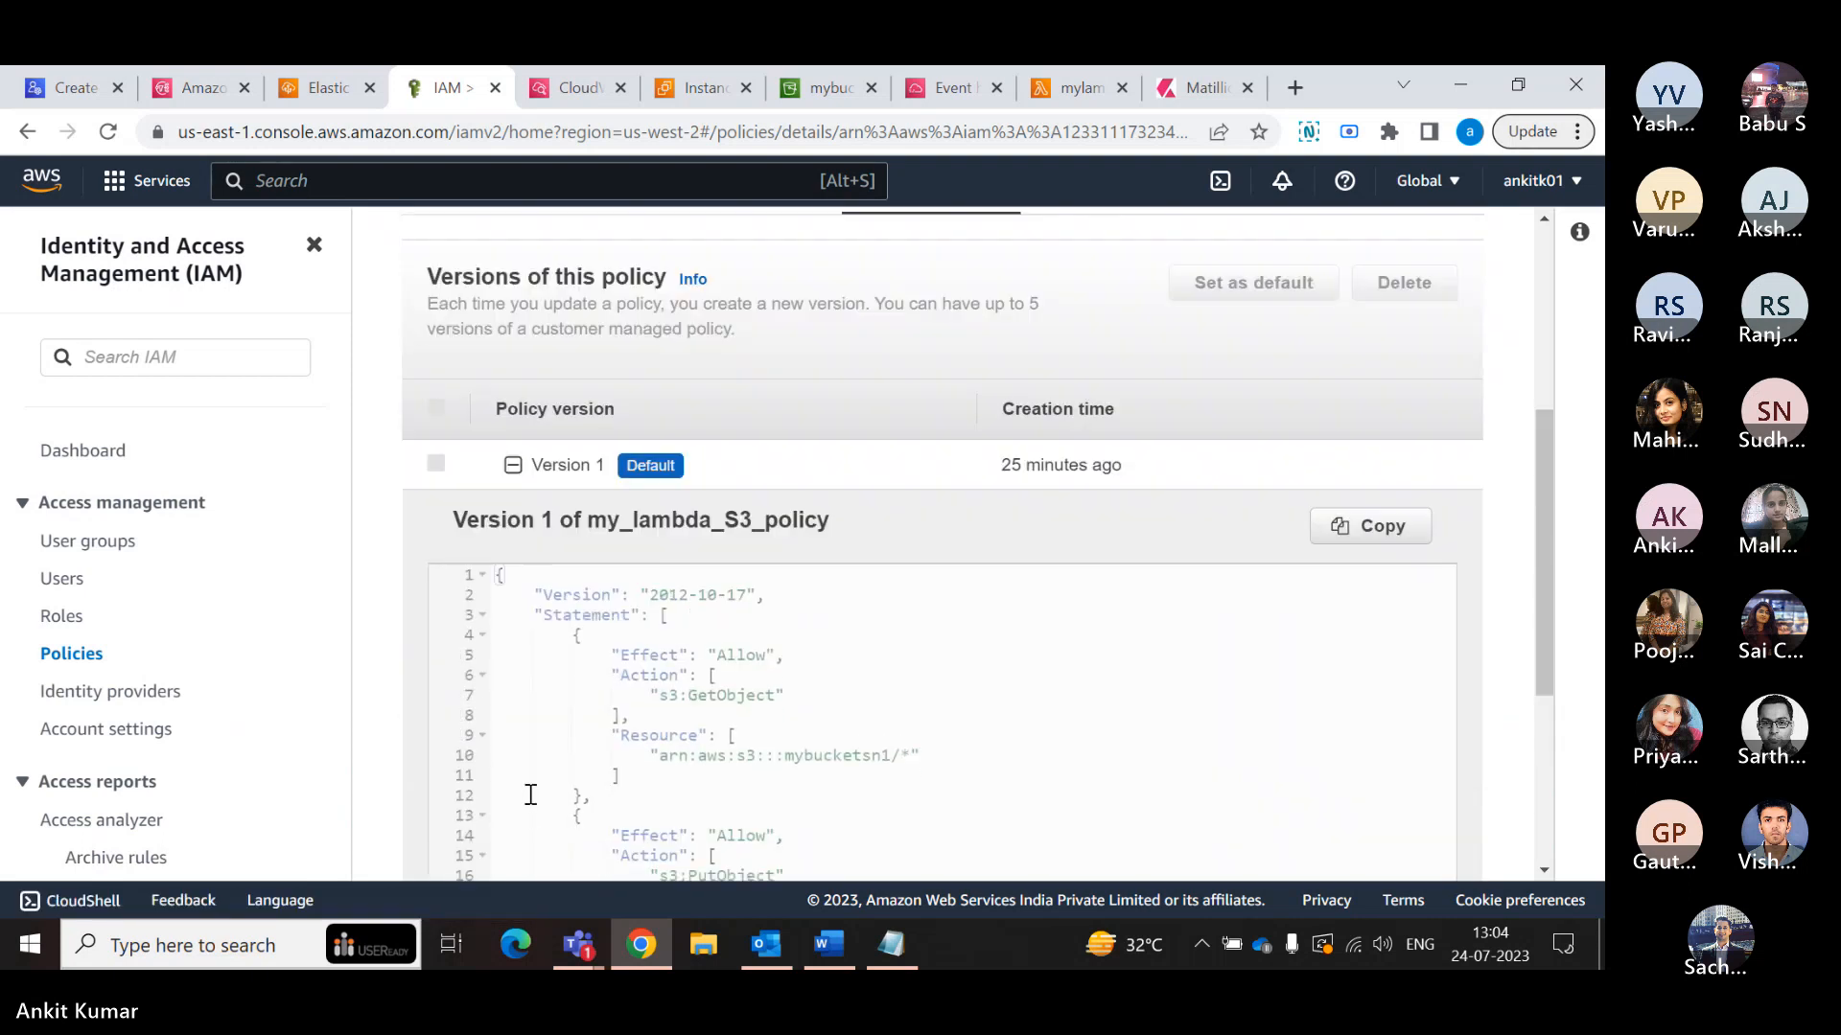
pyautogui.scroll(-4, 530, 795)
pyautogui.scroll(5, 530, 795)
pyautogui.scroll(1, 739, 662)
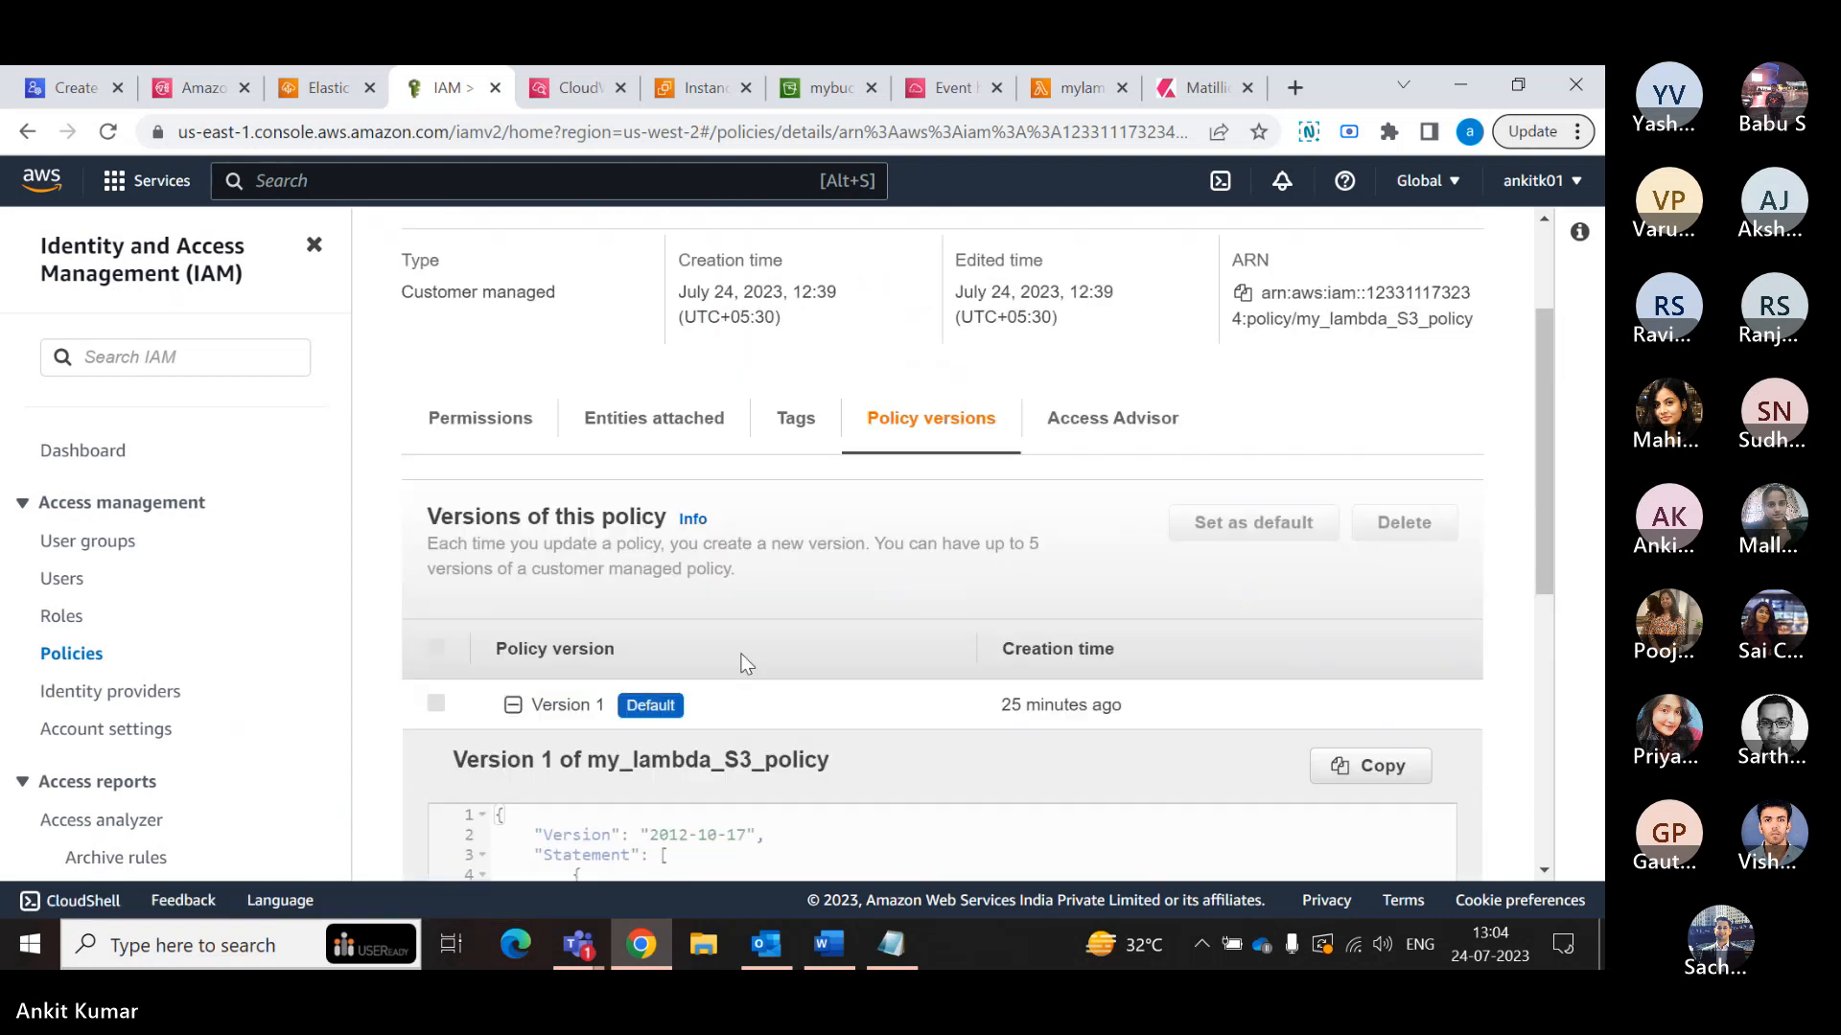
pyautogui.scroll(2, 824, 485)
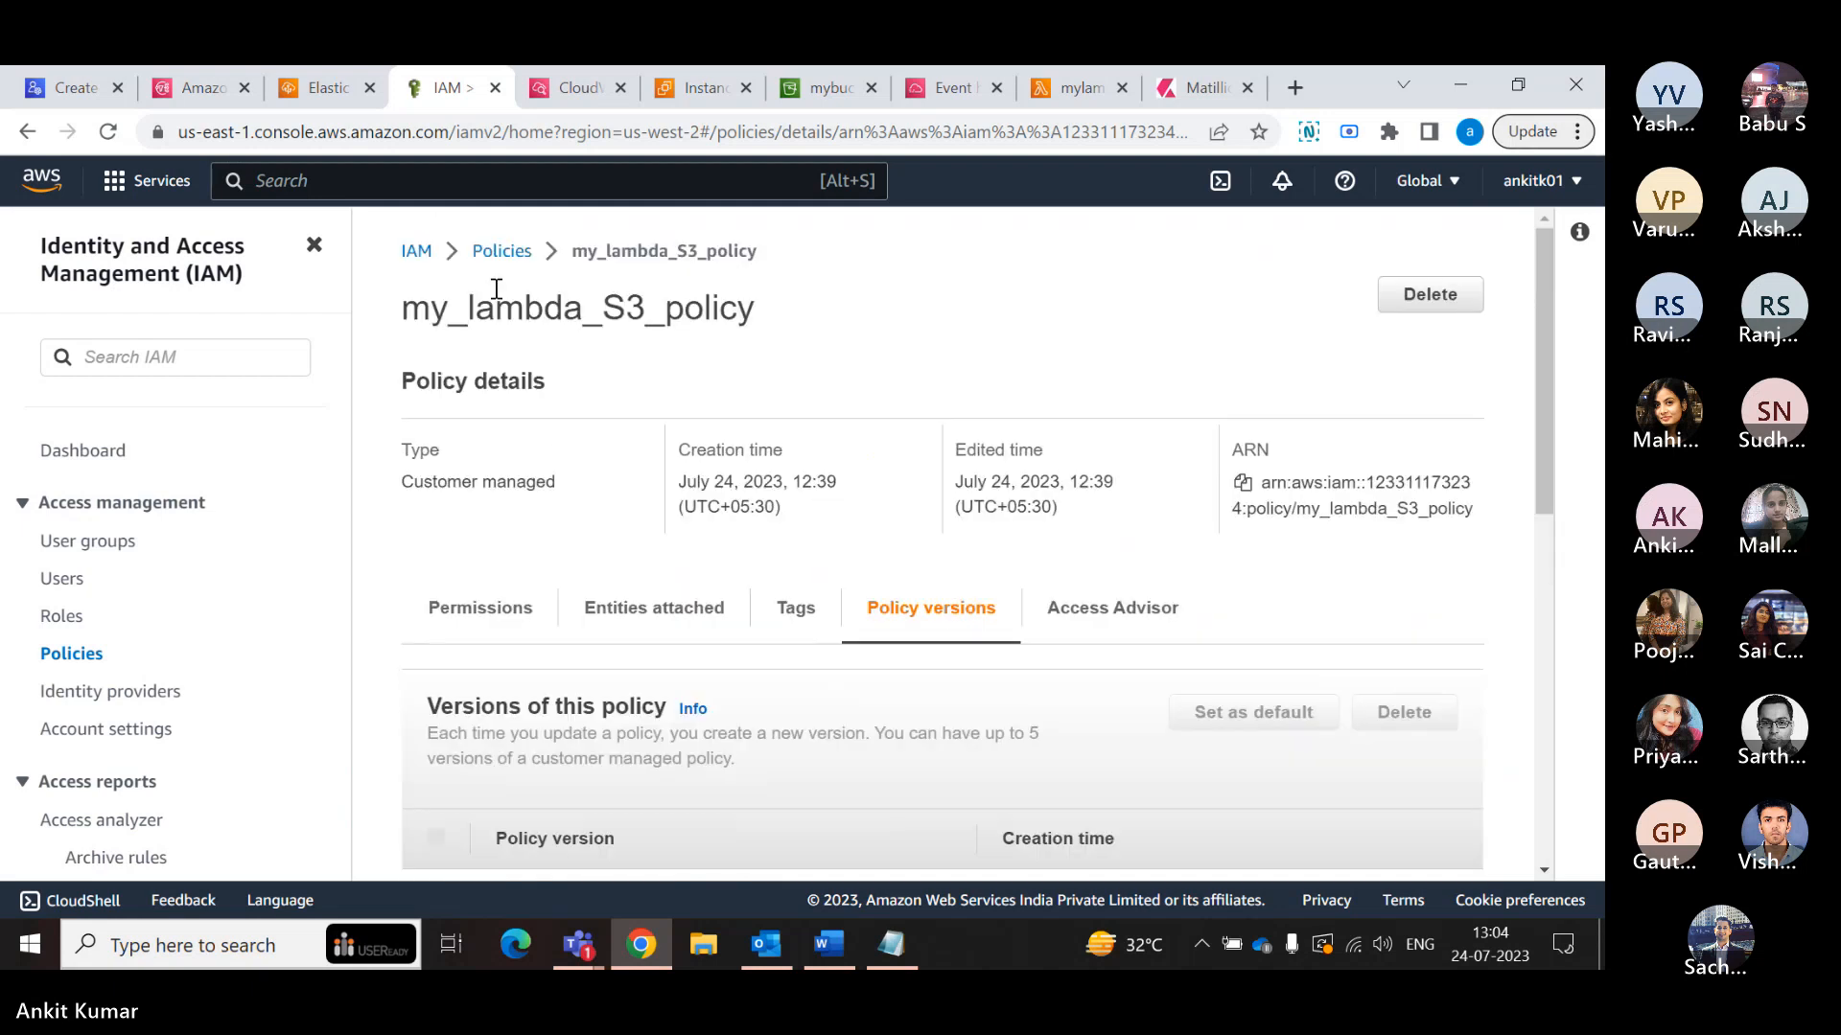
# - Return to the policies list and expand my_lambda_S3_policy to examine the bucket ARNs in its JSON
pyautogui.click(500, 251)
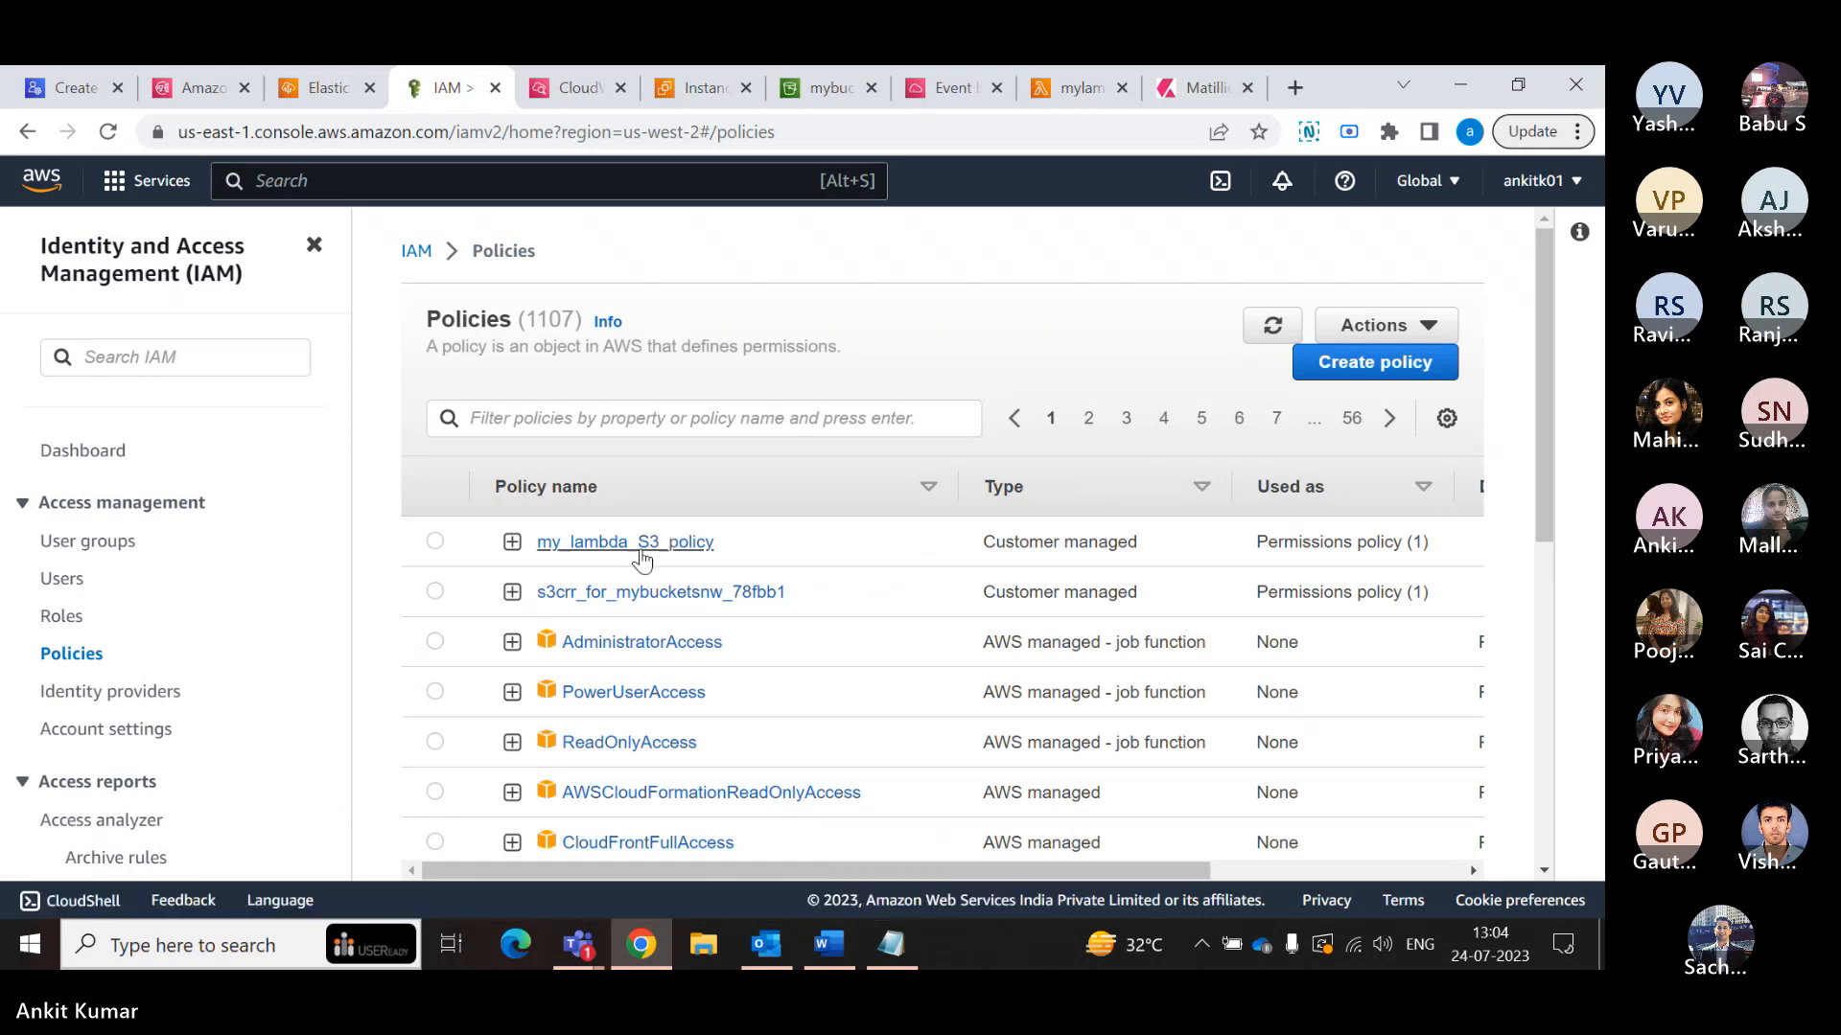
pyautogui.click(512, 542)
pyautogui.scroll(-3, 637, 655)
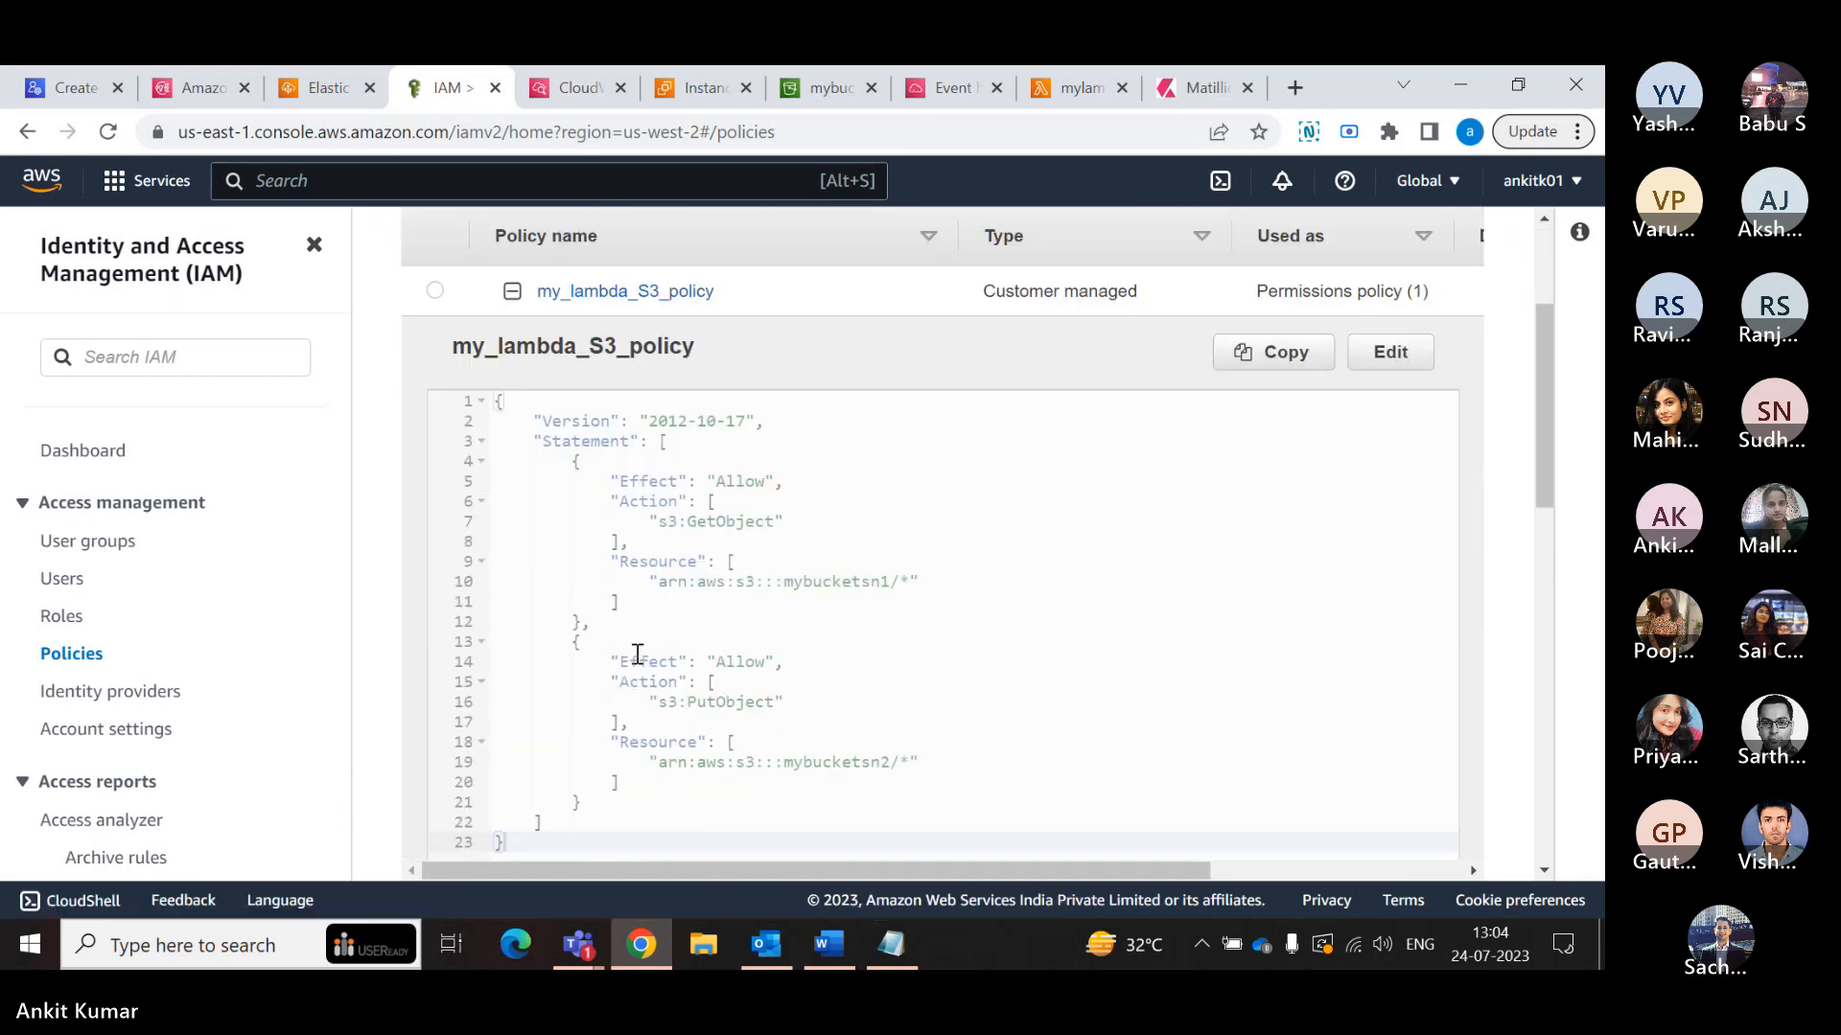
pyautogui.scroll(-1, 638, 655)
pyautogui.scroll(1, 637, 655)
pyautogui.scroll(-1, 638, 655)
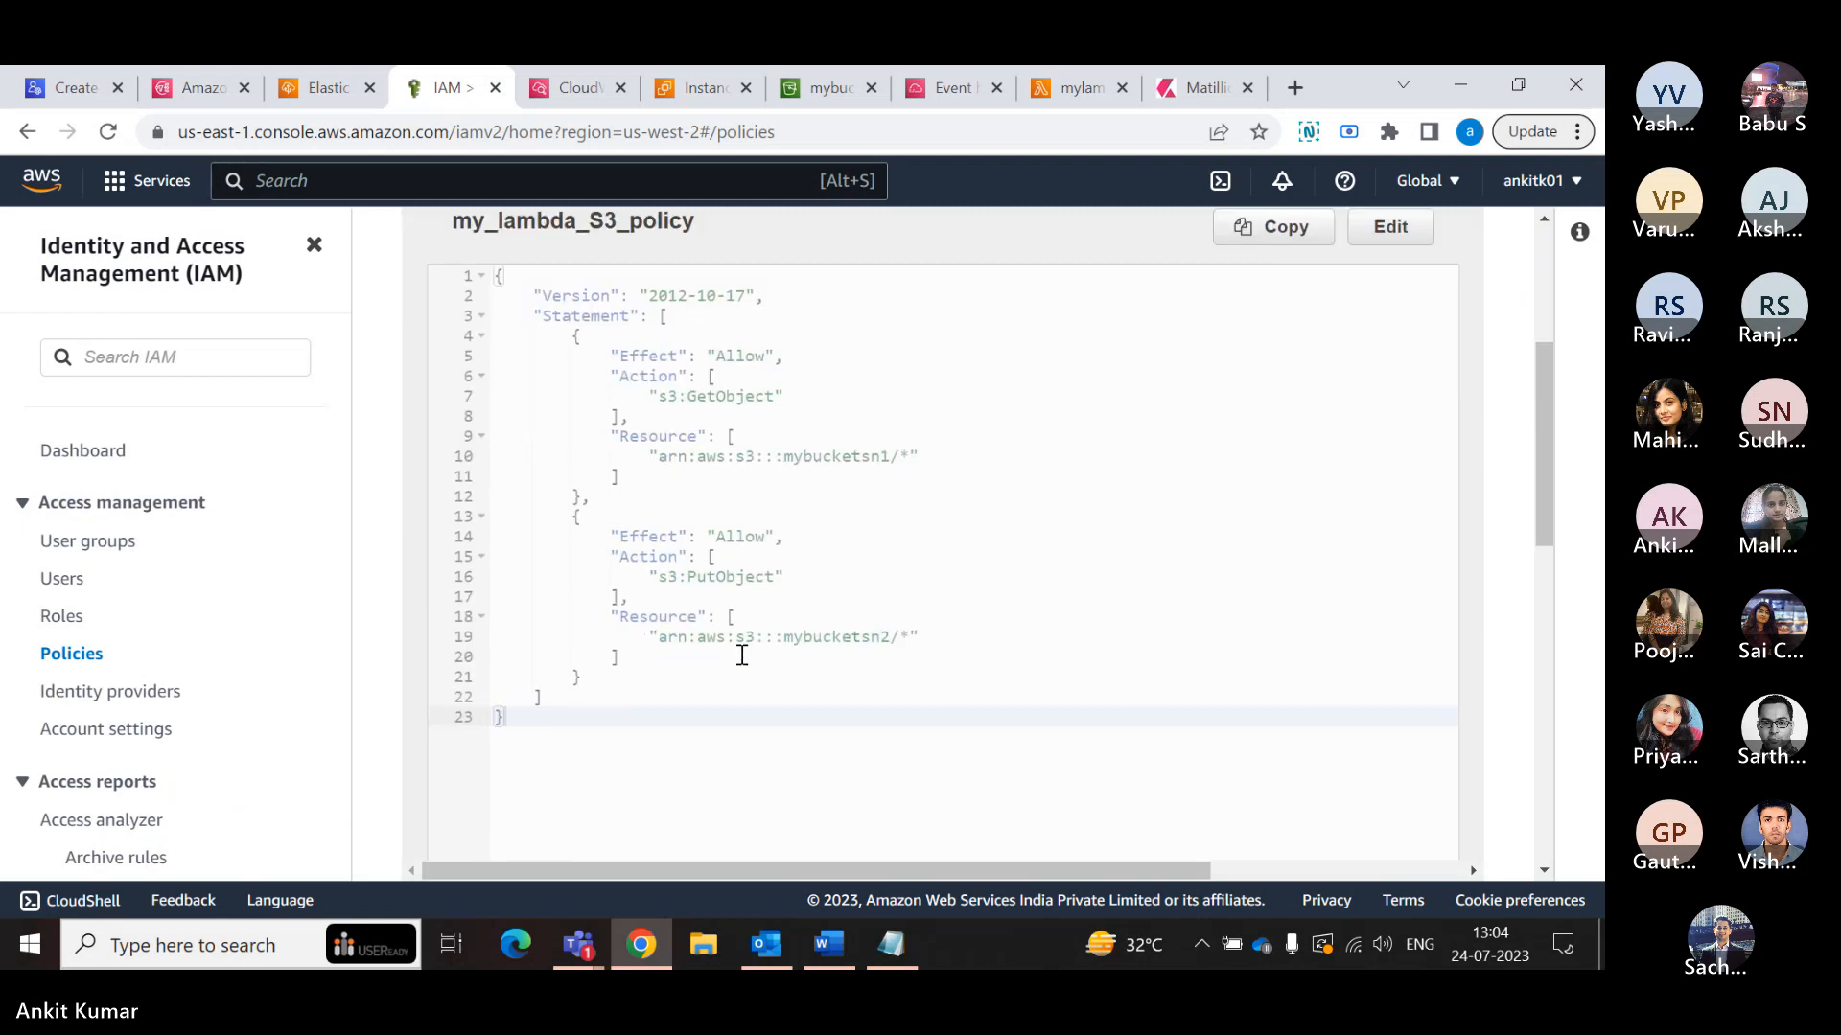
pyautogui.click(833, 638)
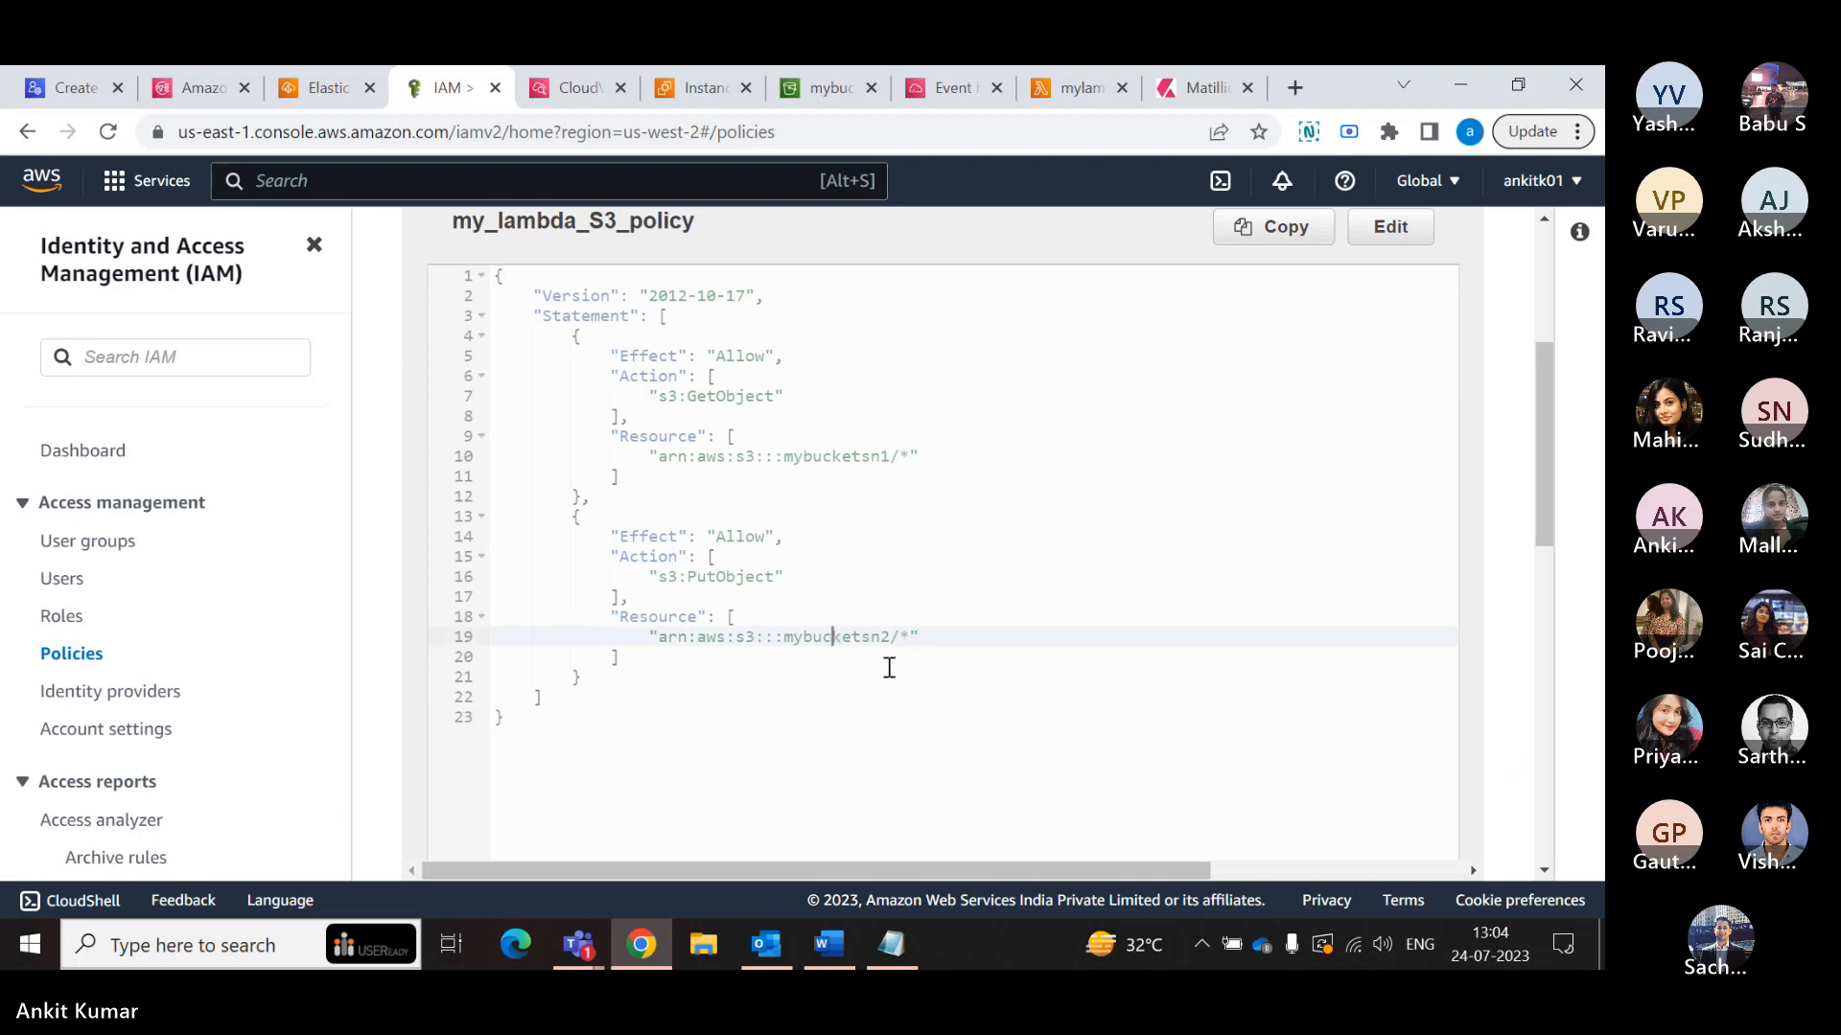
pyautogui.scroll(3, 890, 668)
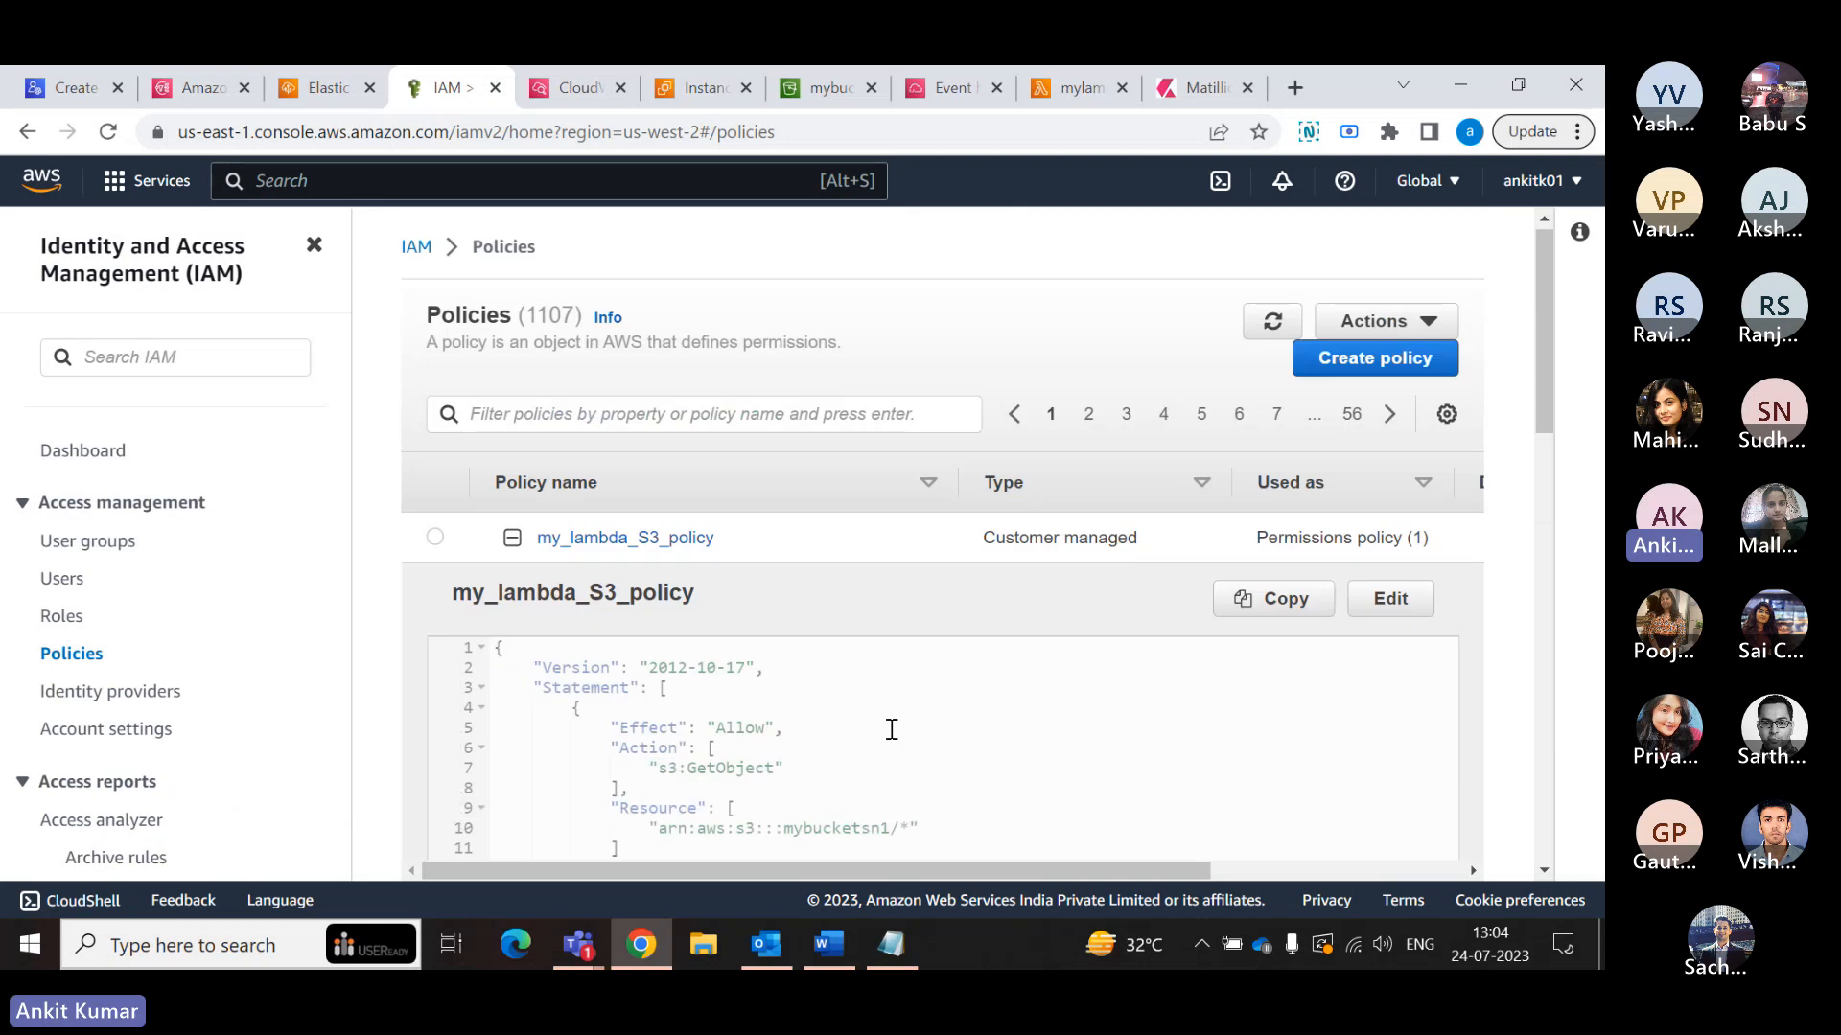
# - Open my_lambda_S3_policy for editing and select the bucket name in the PutObject statement's resource ARN
pyautogui.click(1389, 602)
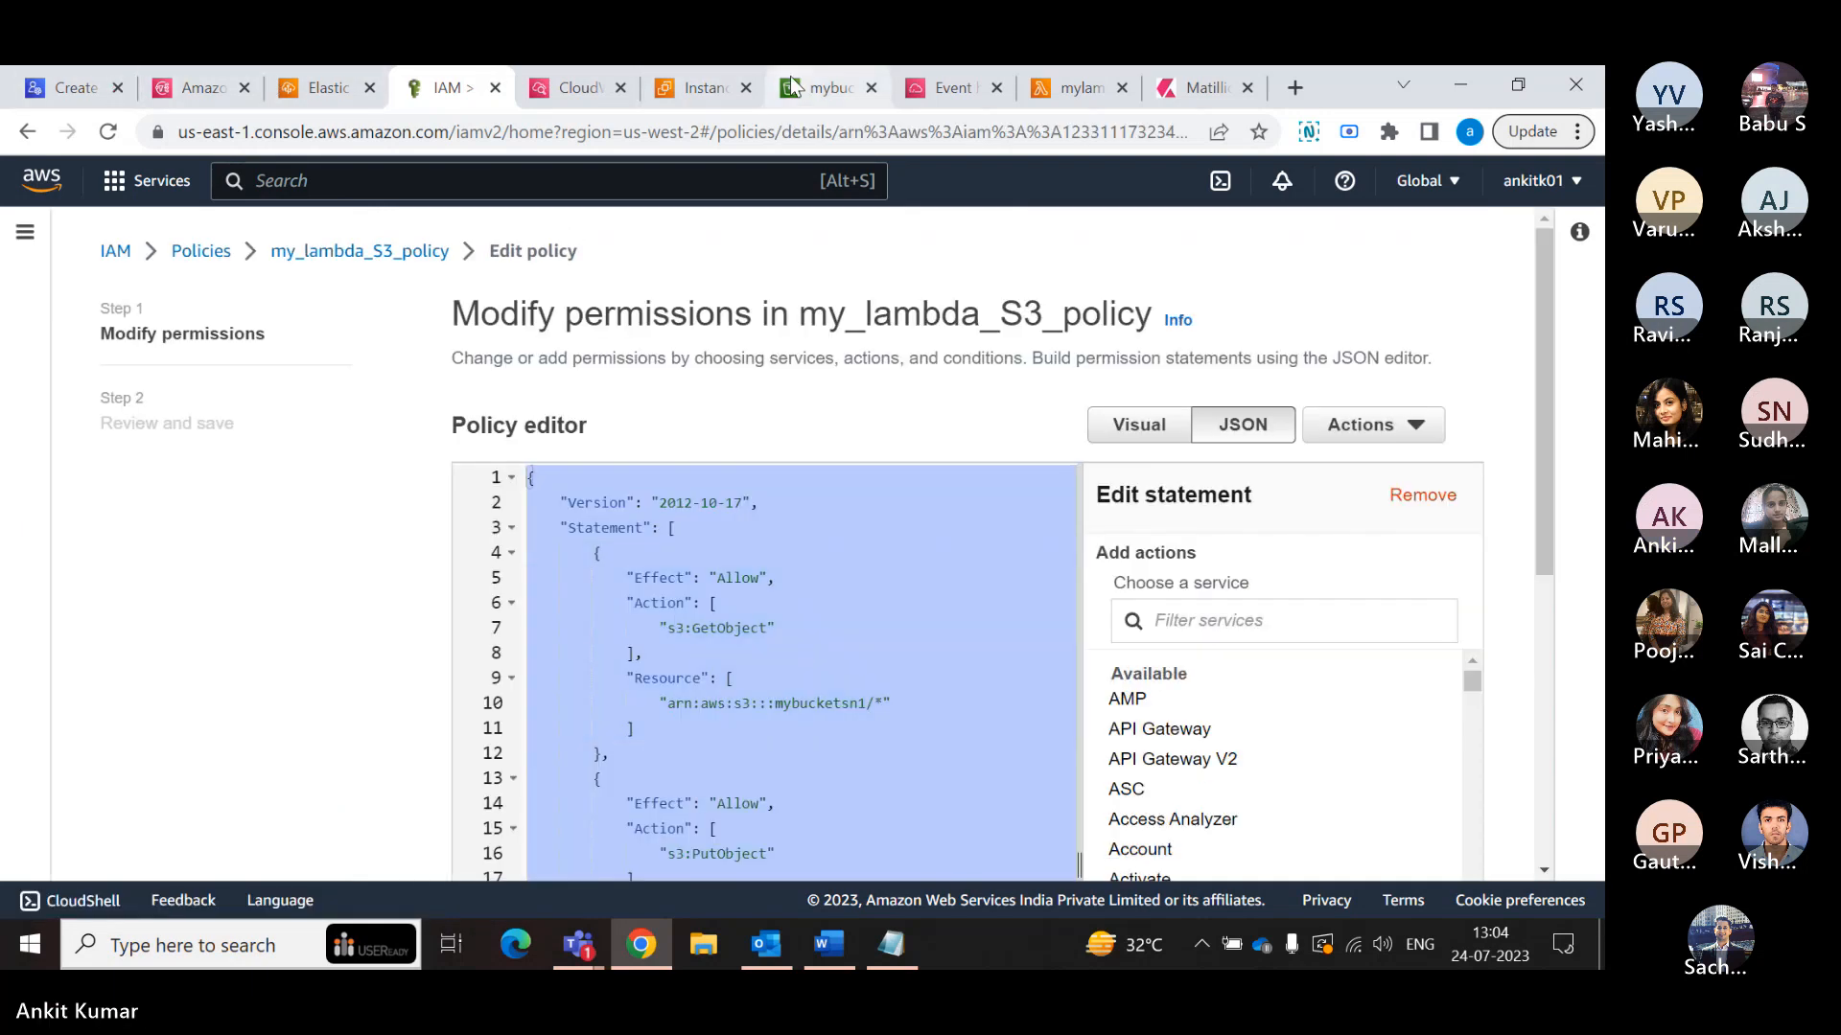
pyautogui.scroll(-3, 838, 762)
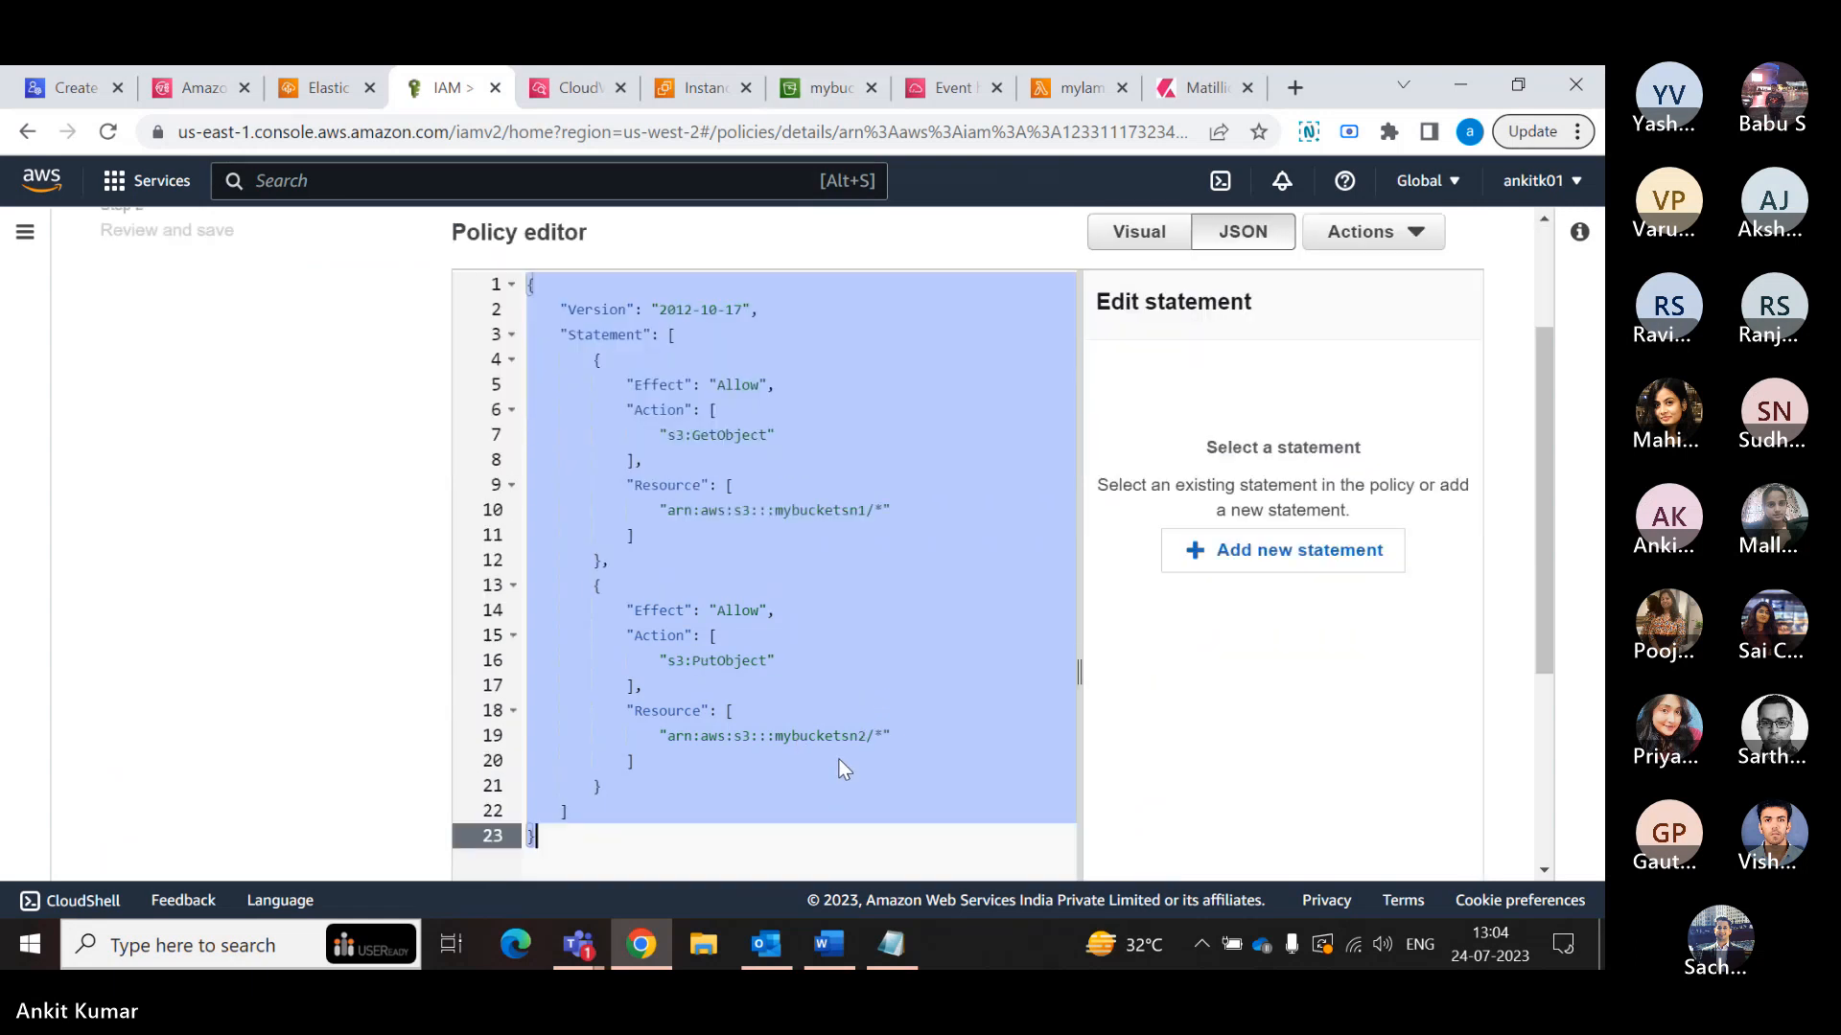
pyautogui.scroll(-3, 842, 393)
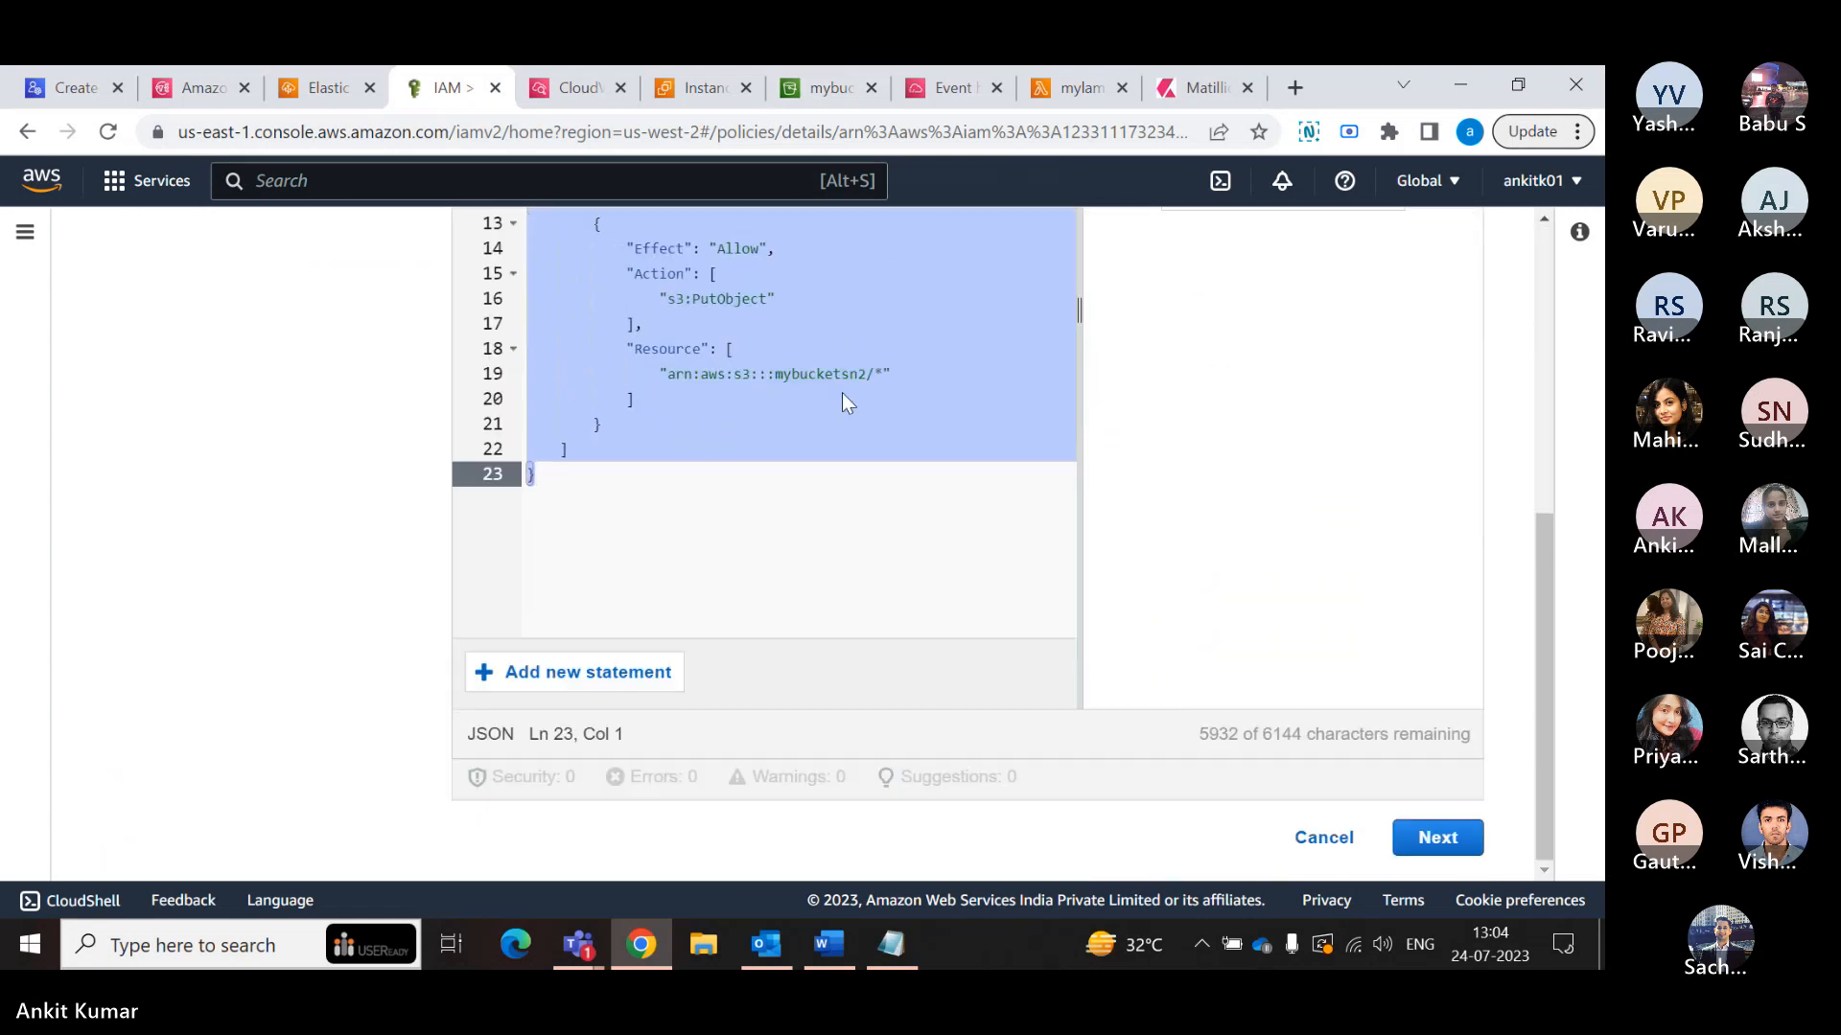
pyautogui.click(860, 374)
pyautogui.doubleClick(860, 374)
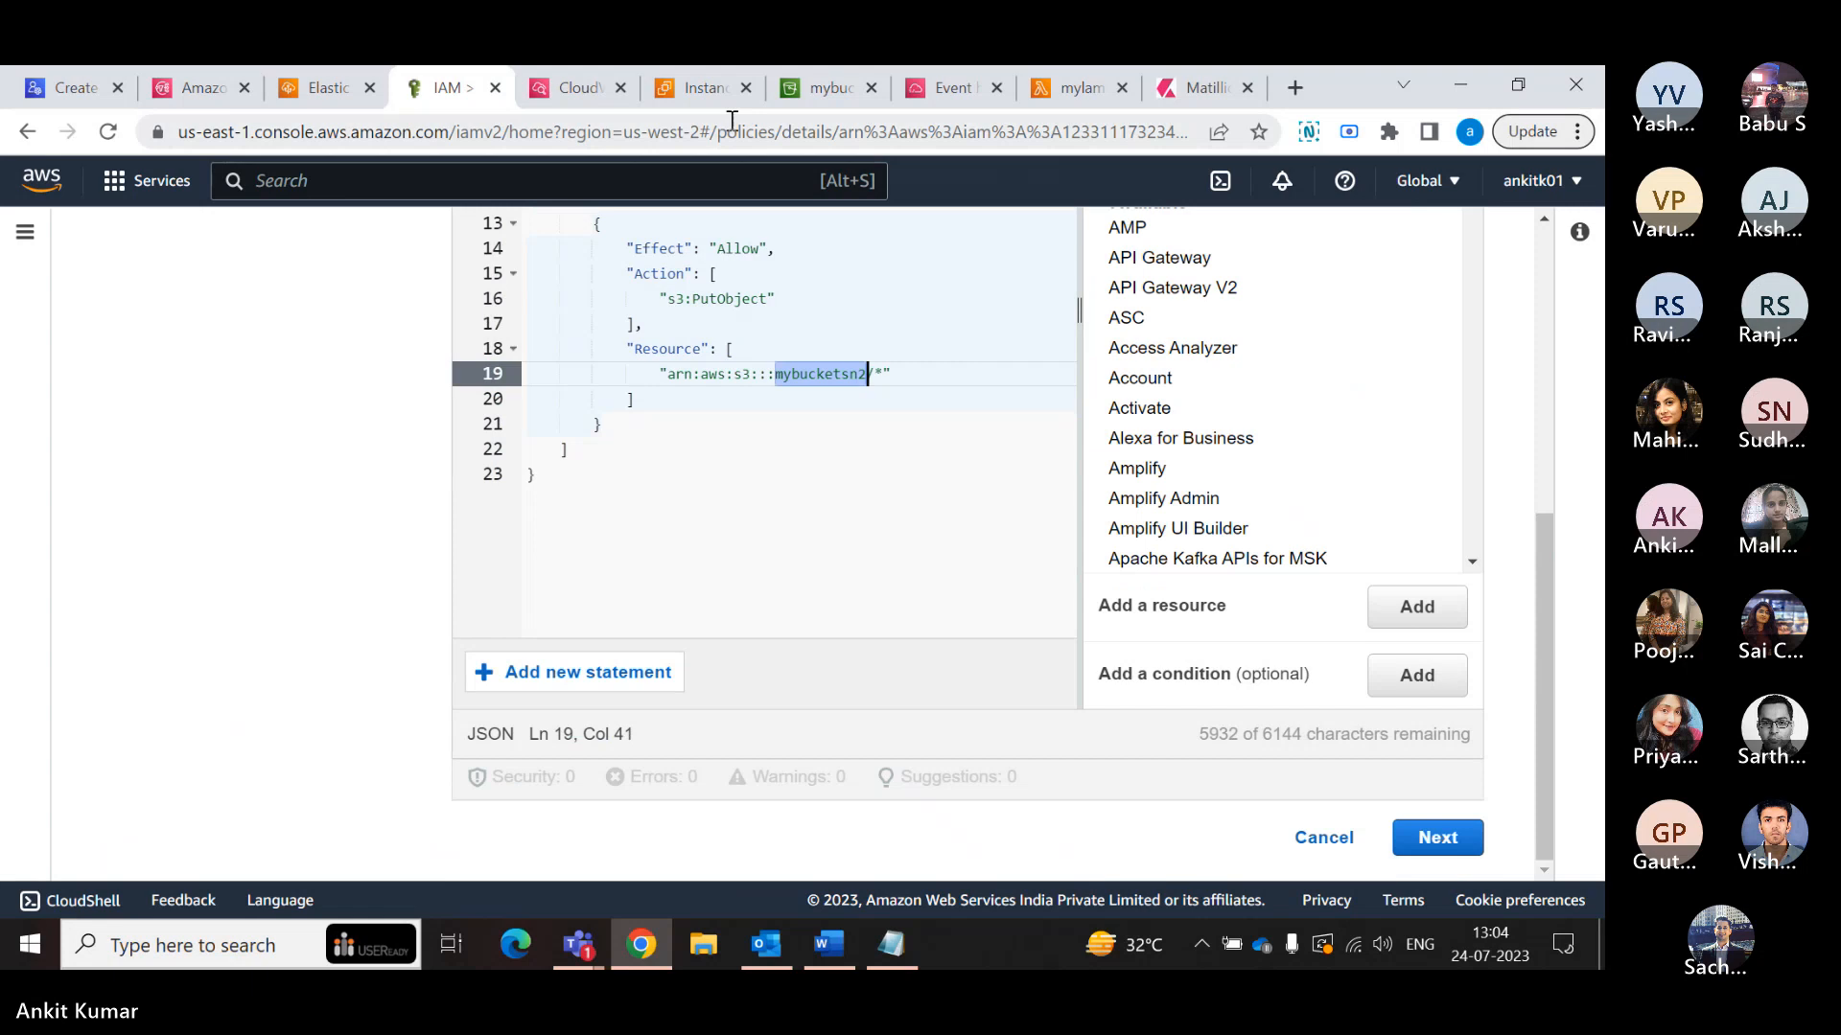
# - Copy the bucket name mybucketsnw4 from the destination bucket's S3 page
pyautogui.click(808, 96)
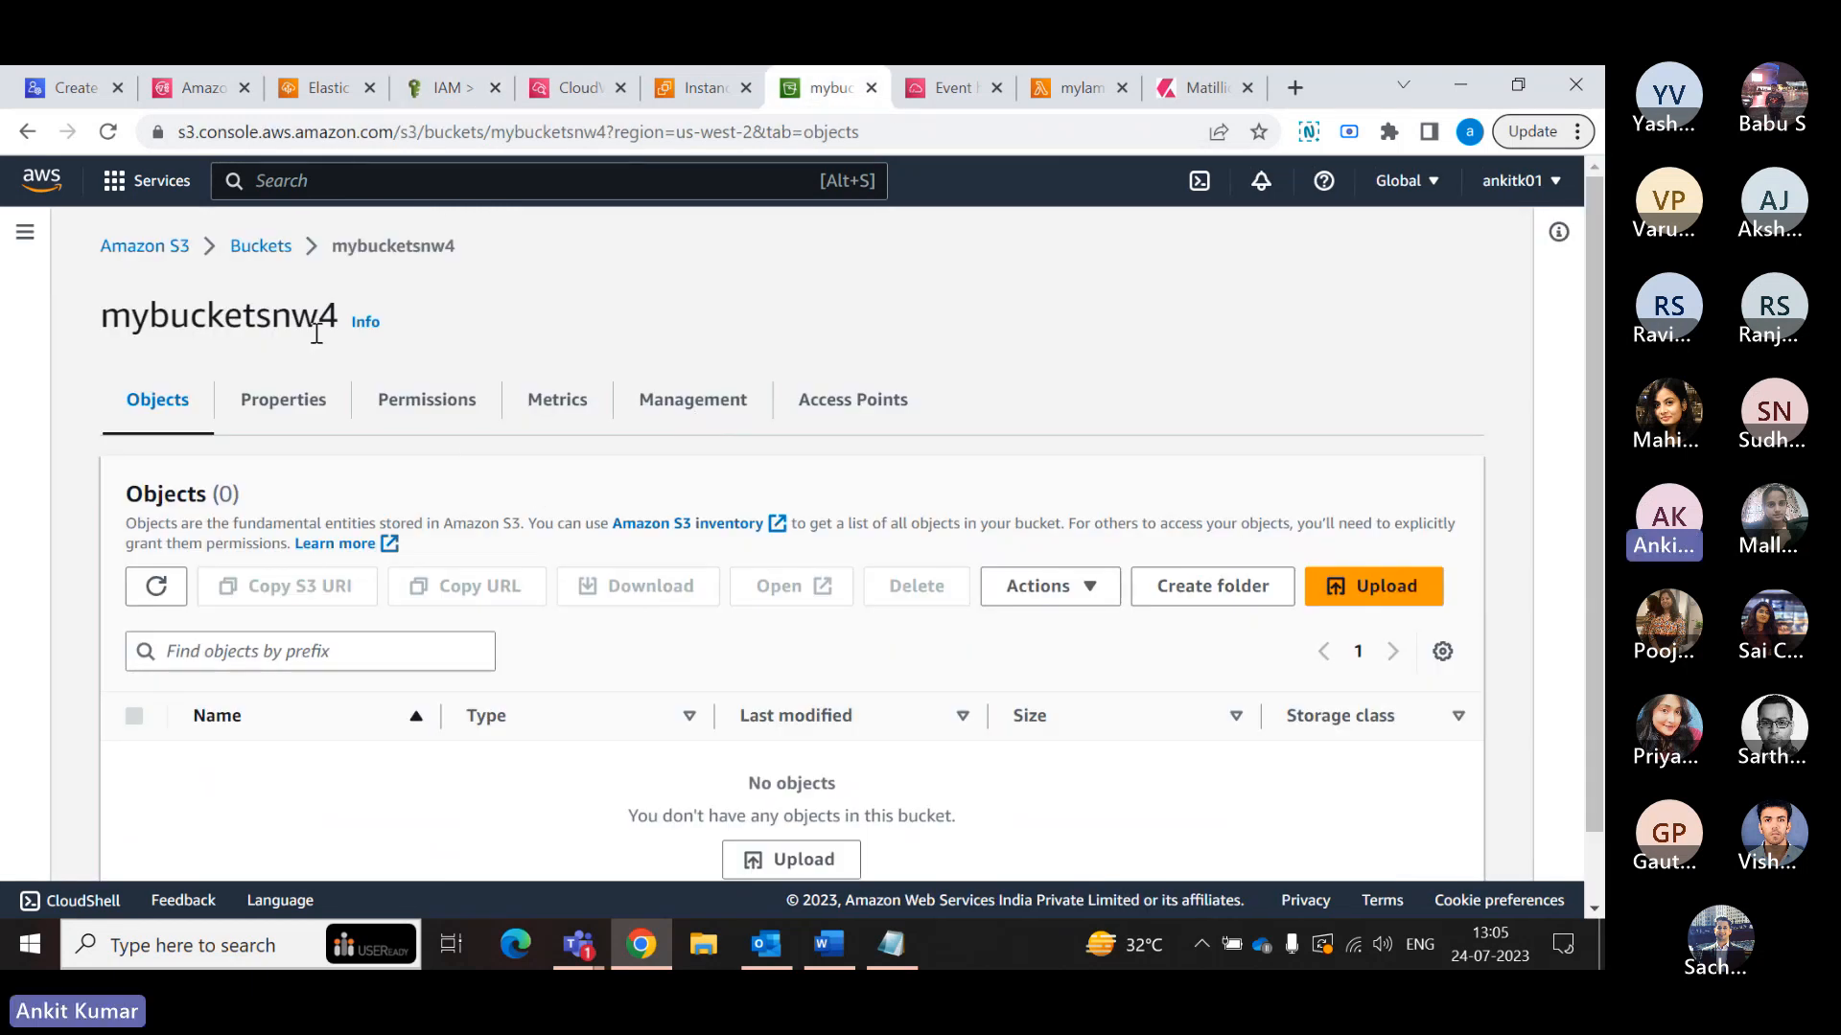
pyautogui.moveTo(578, 944)
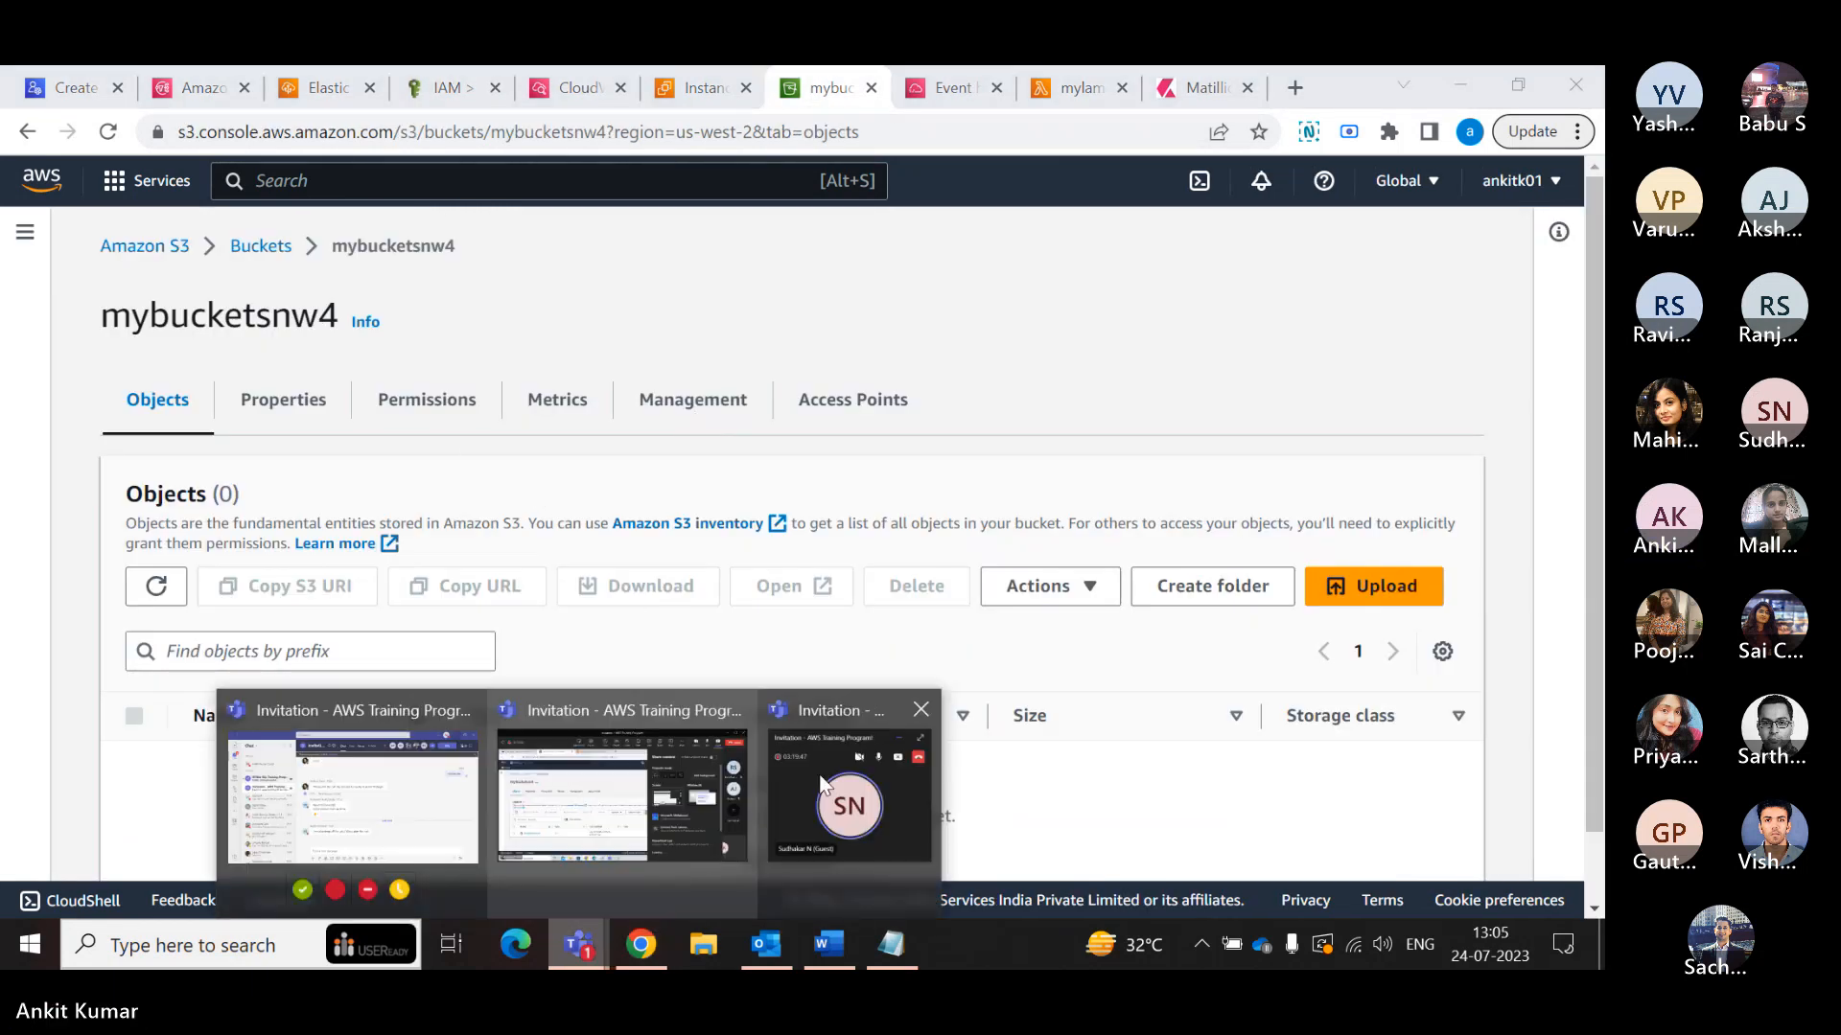
pyautogui.click(863, 772)
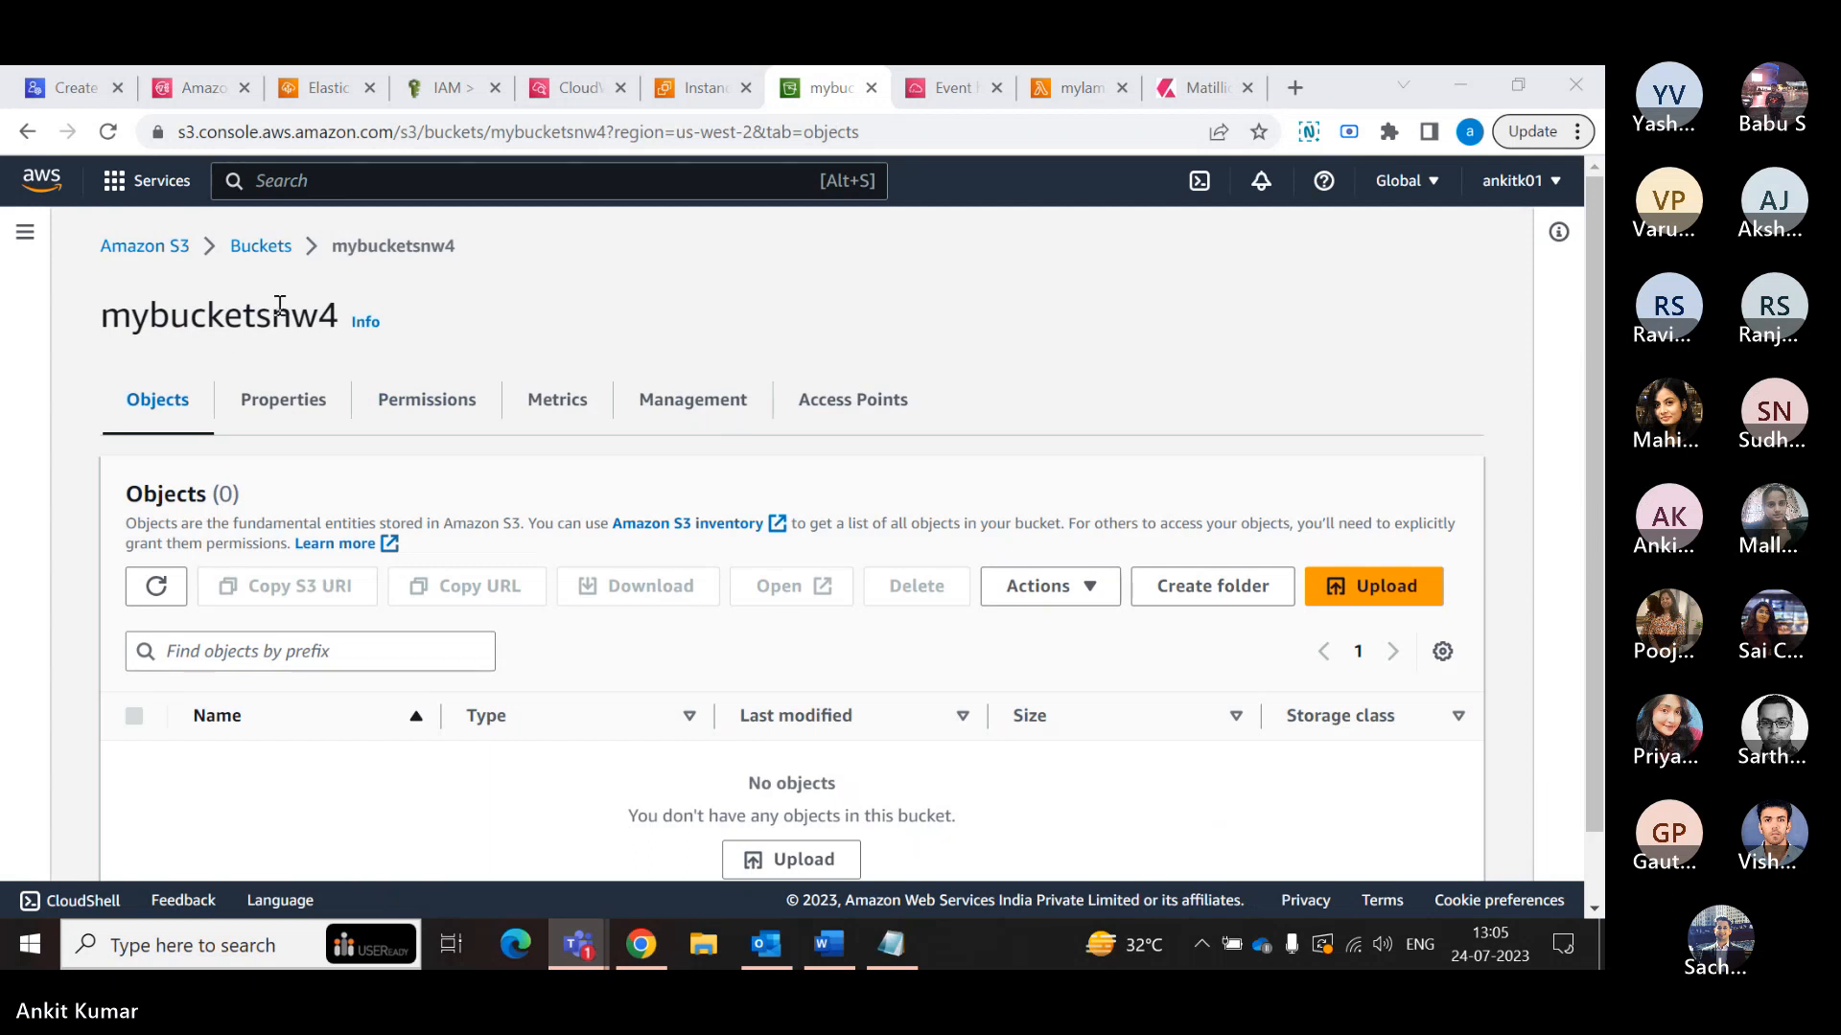
pyautogui.moveTo(334, 321); pyautogui.dragTo(114, 329)
pyautogui.rightClick(114, 329)
pyautogui.click(172, 342)
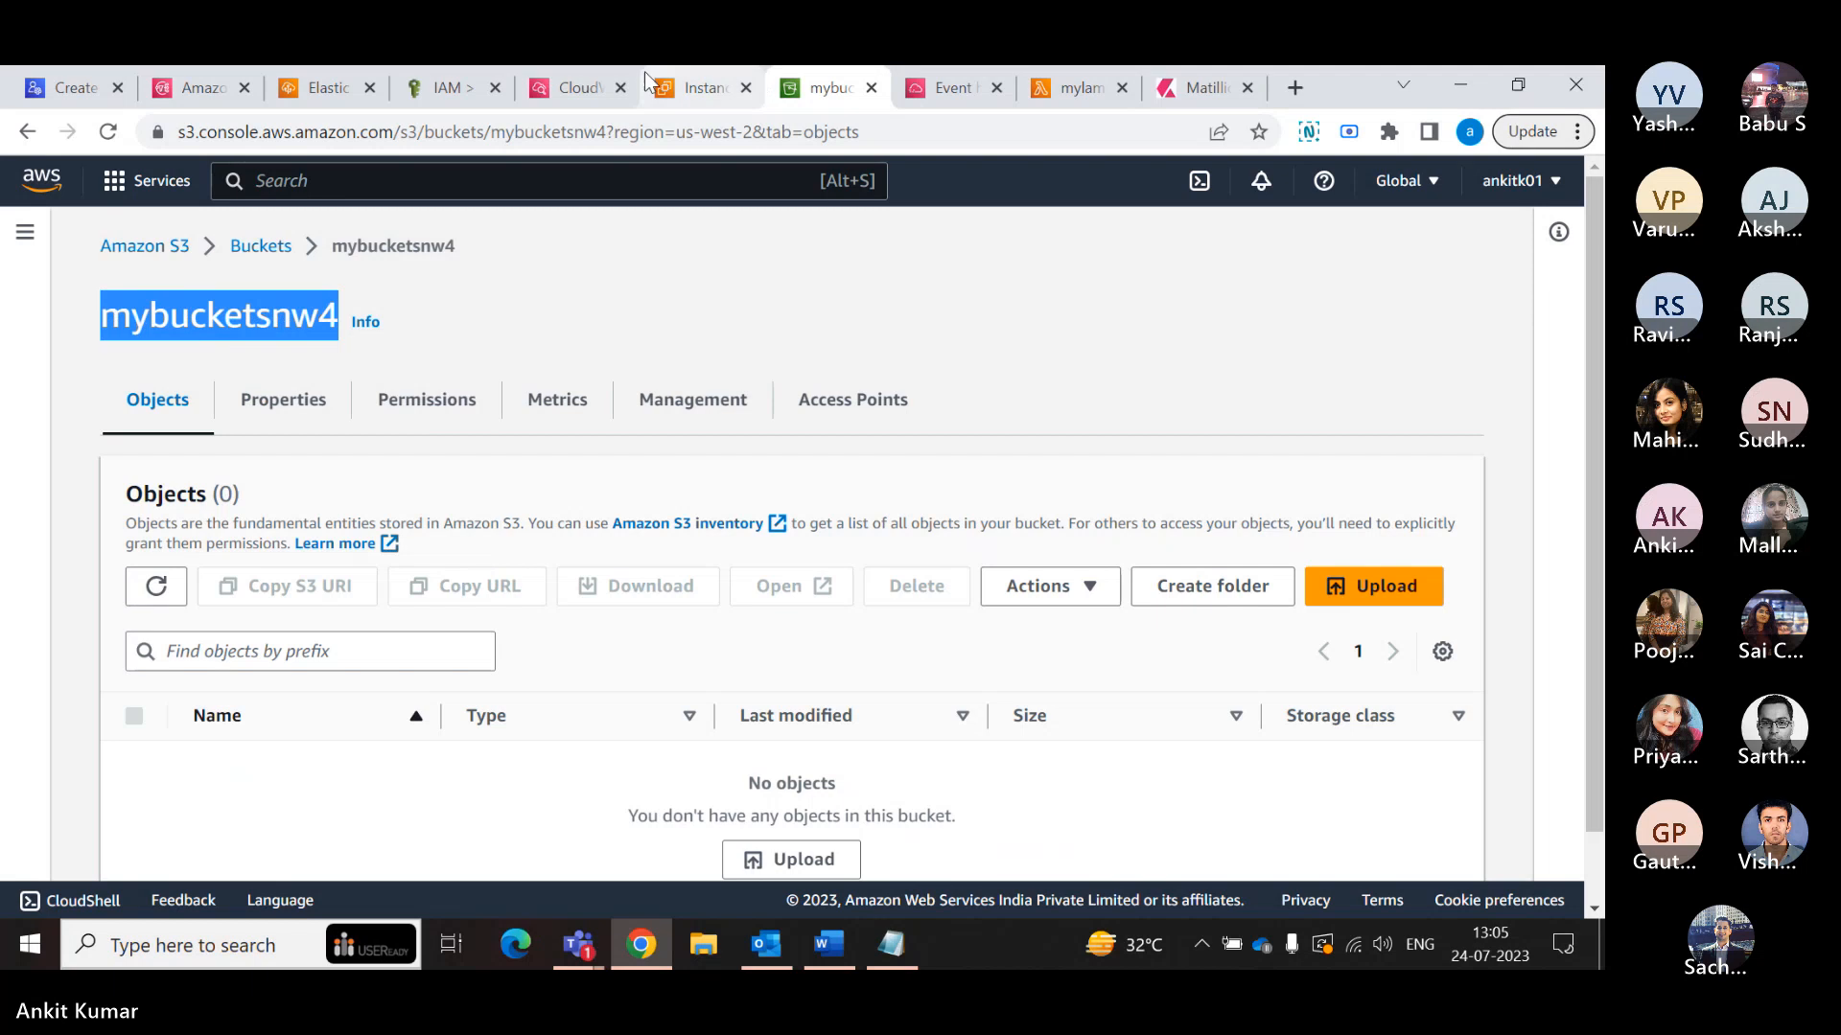
# - Replace the bucket name in the policy's PutObject resource ARN with mybucketsnw4
pyautogui.click(942, 87)
pyautogui.click(704, 87)
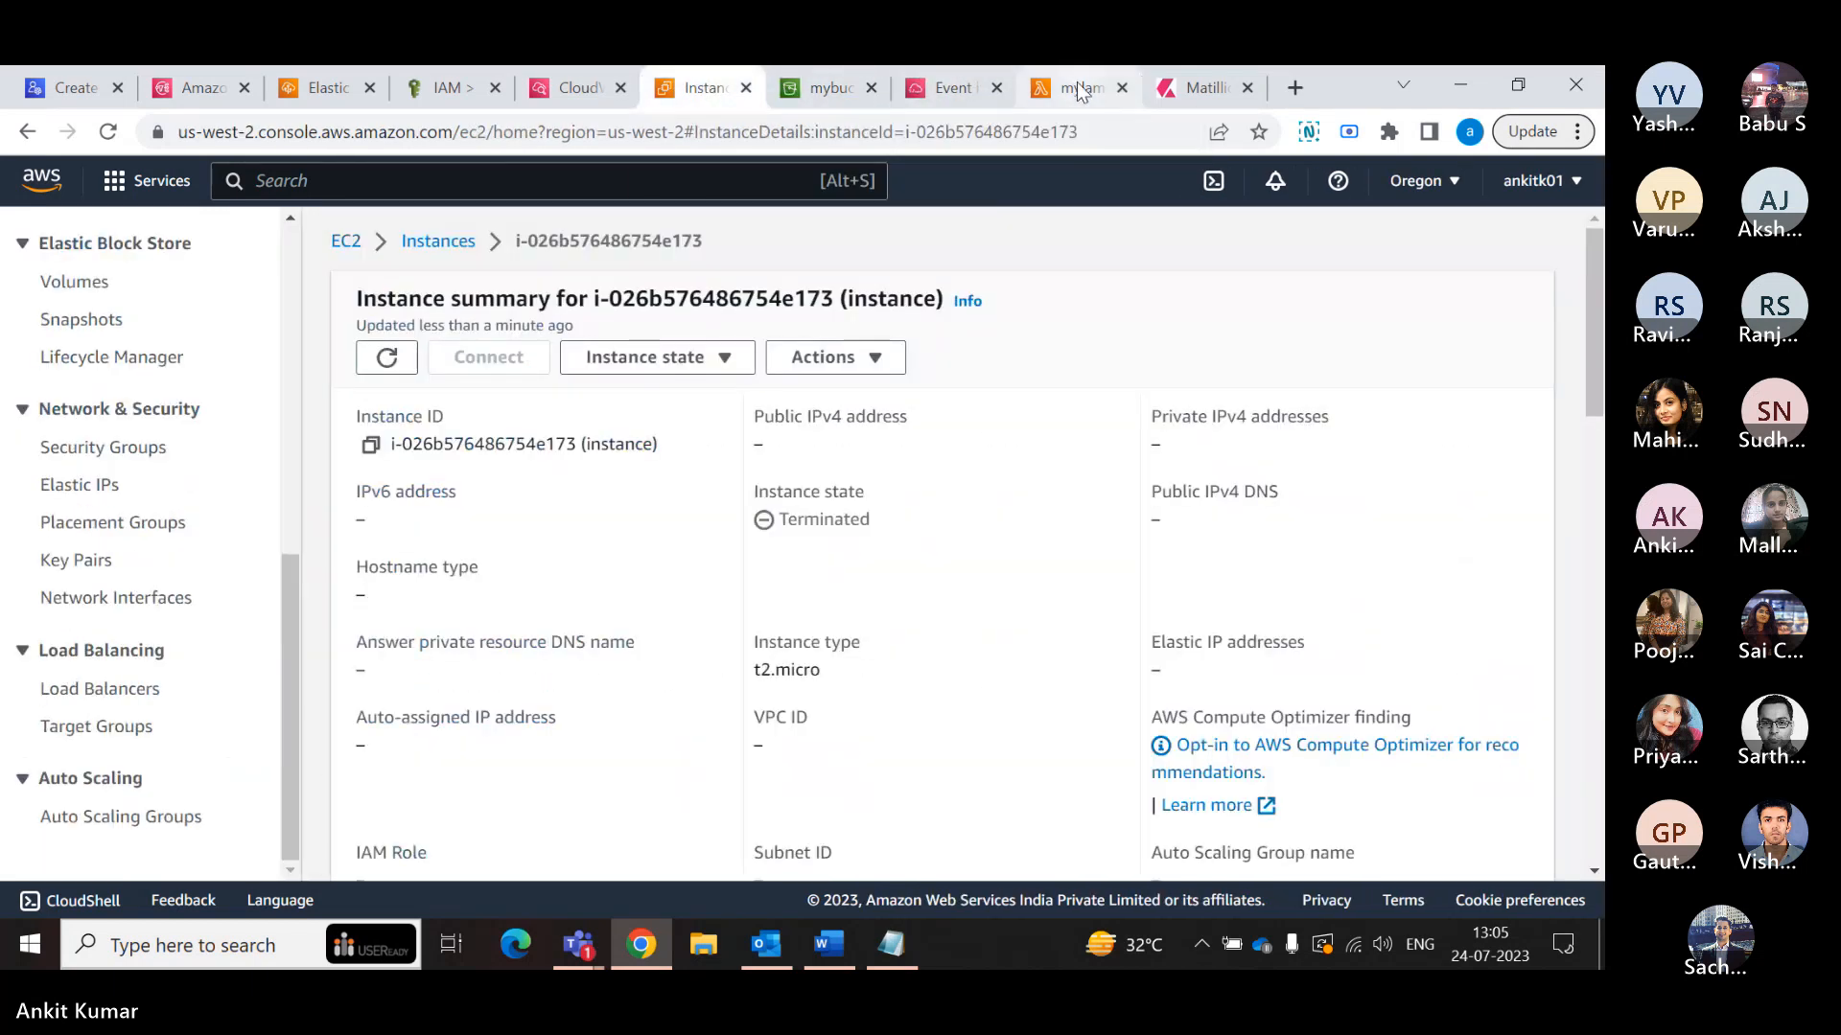
pyautogui.click(566, 91)
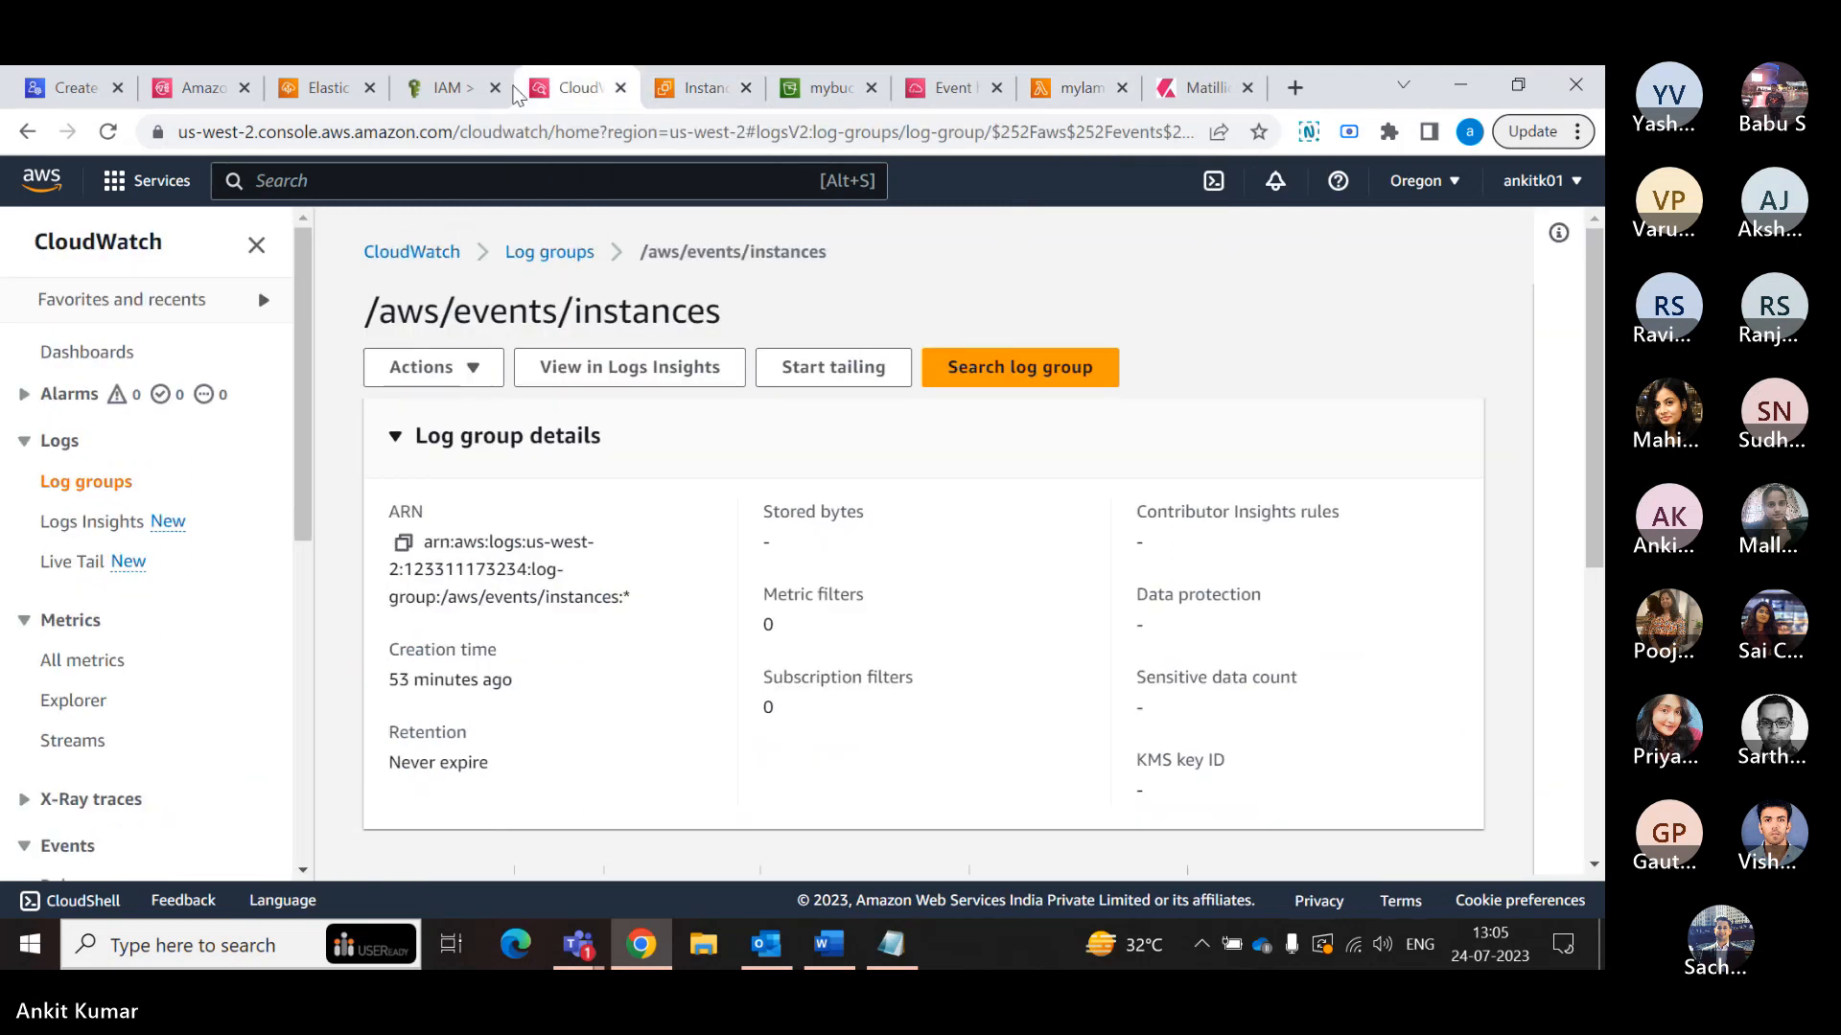
pyautogui.click(446, 87)
pyautogui.scroll(1, 823, 629)
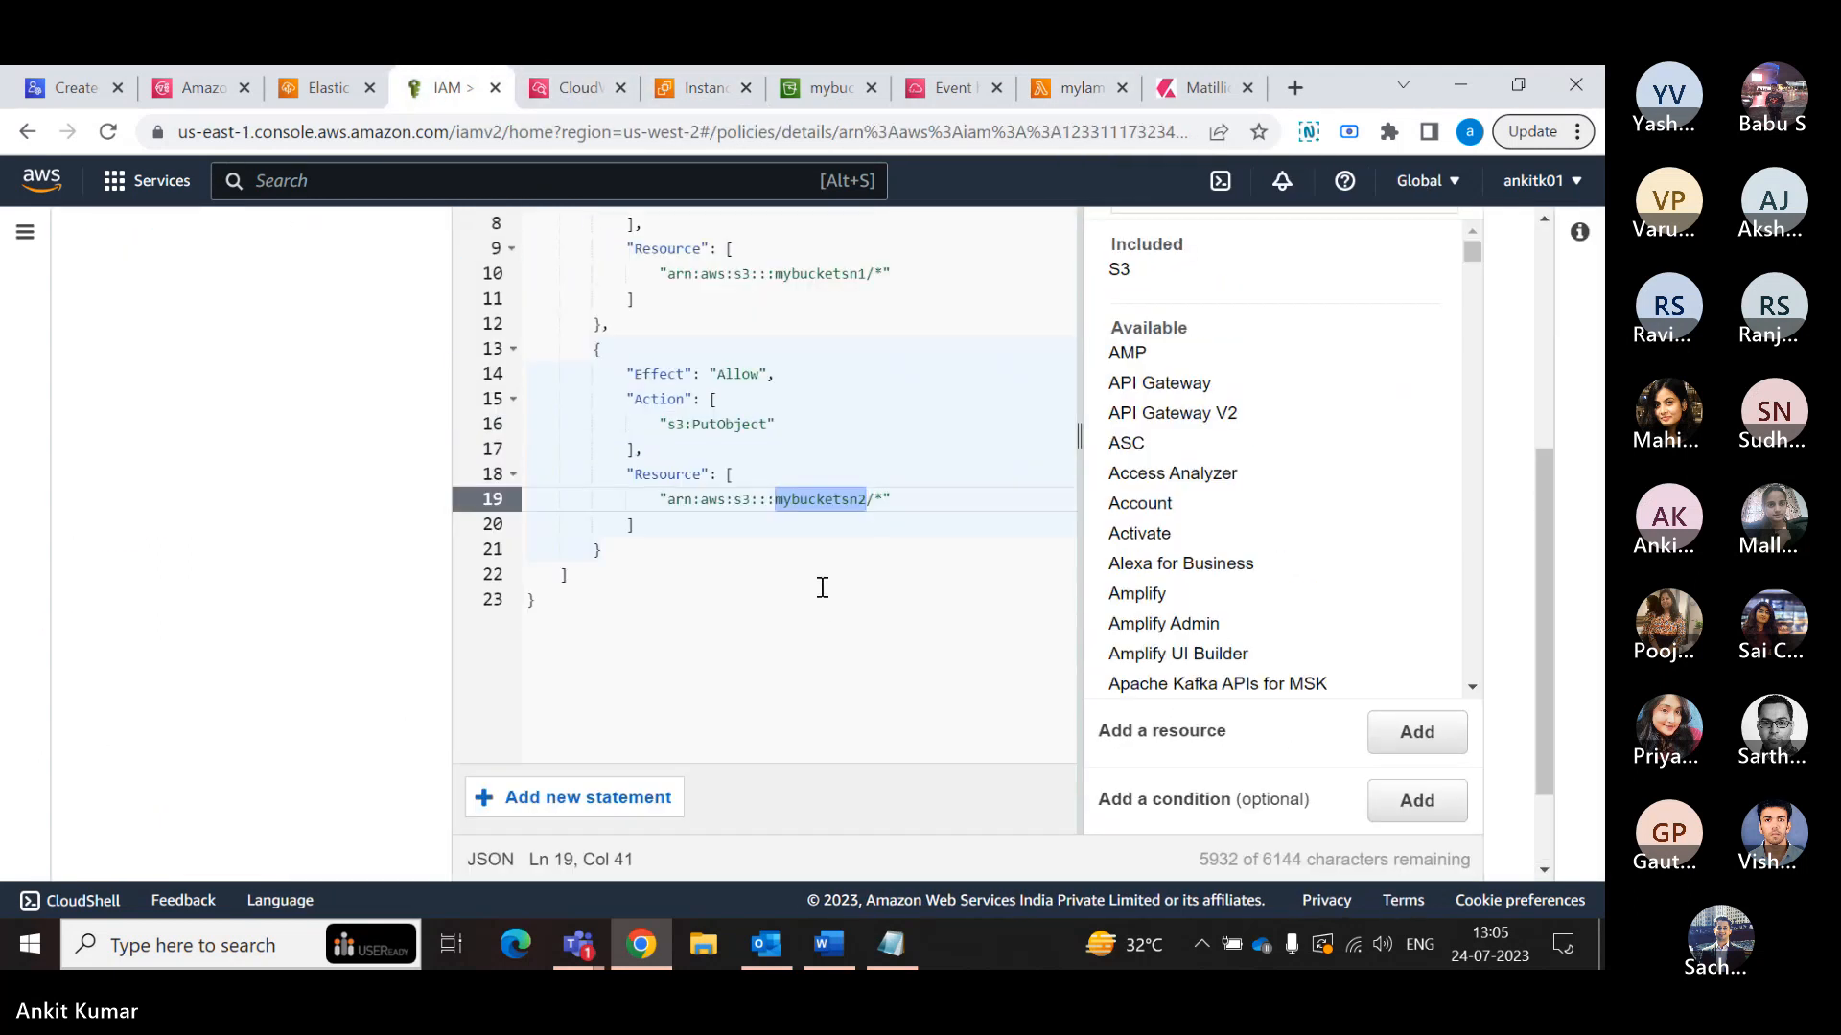
pyautogui.hotkey('ctrl', 'v')
pyautogui.scroll(1, 740, 451)
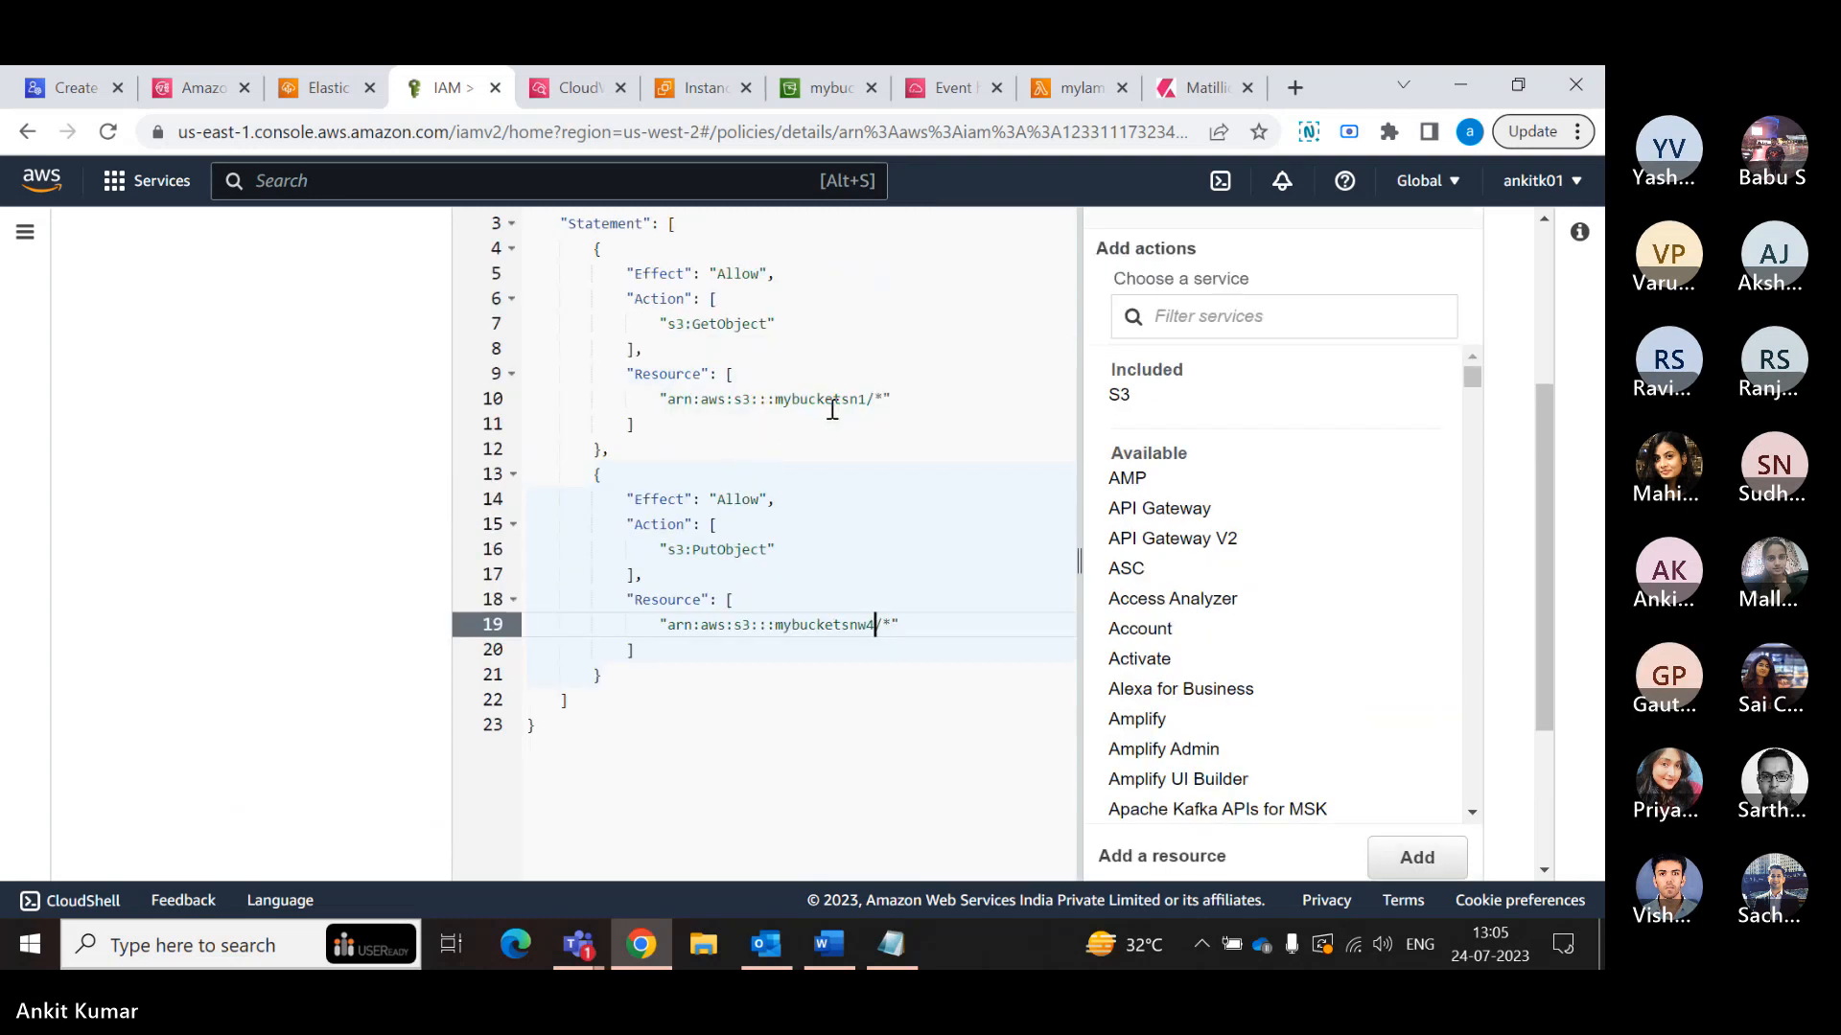
# - Copy the bucket name mybucketsnq1 from the source bucket's S3 page
pyautogui.click(836, 84)
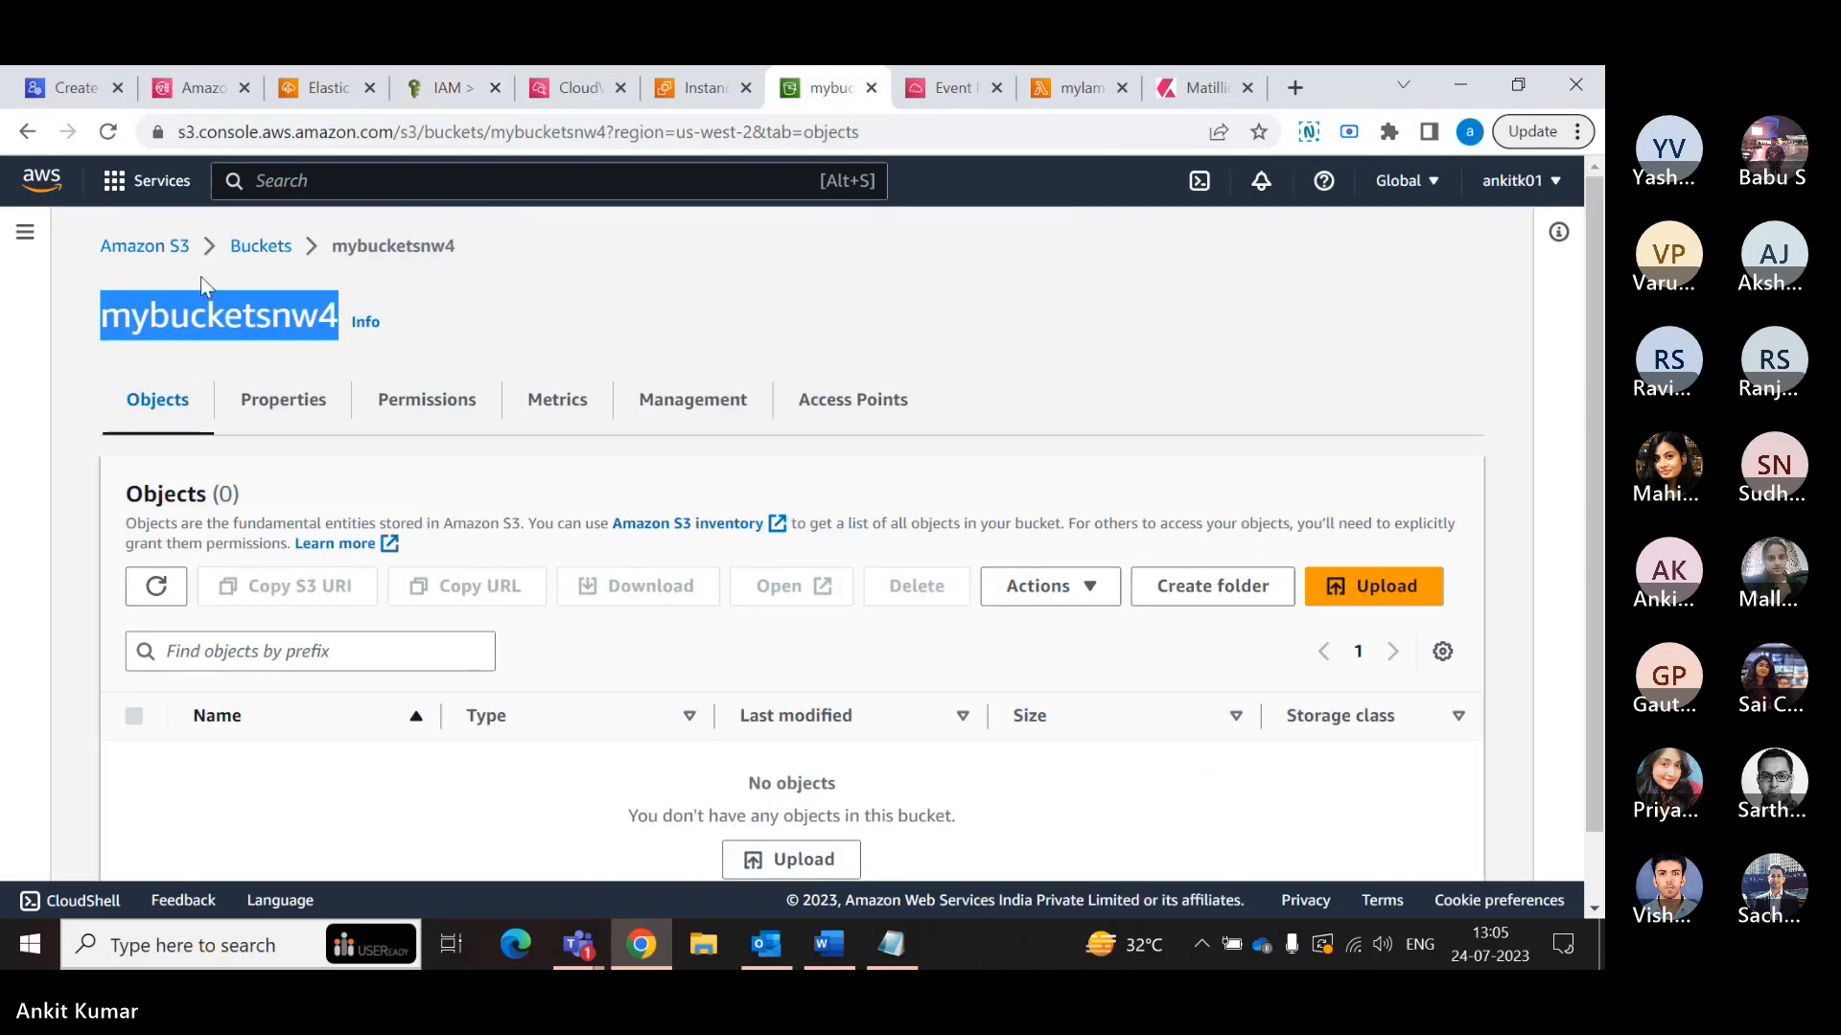
pyautogui.click(302, 241)
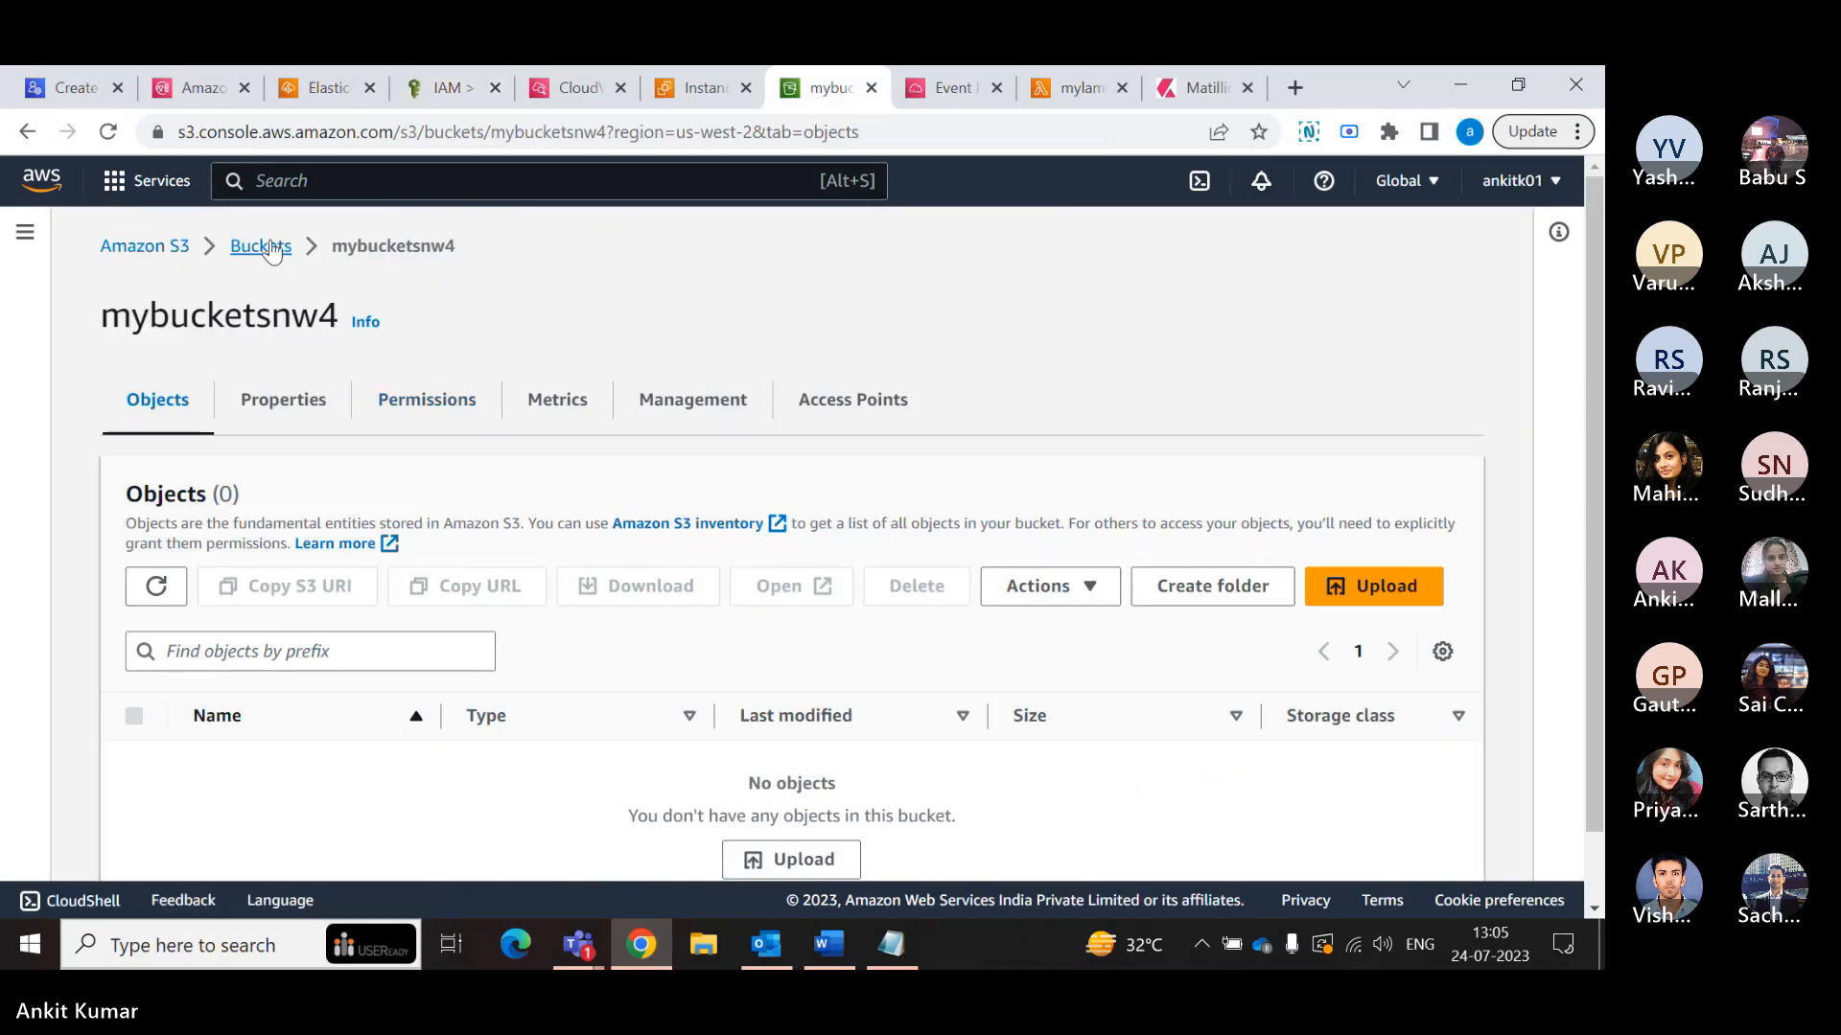
pyautogui.click(257, 246)
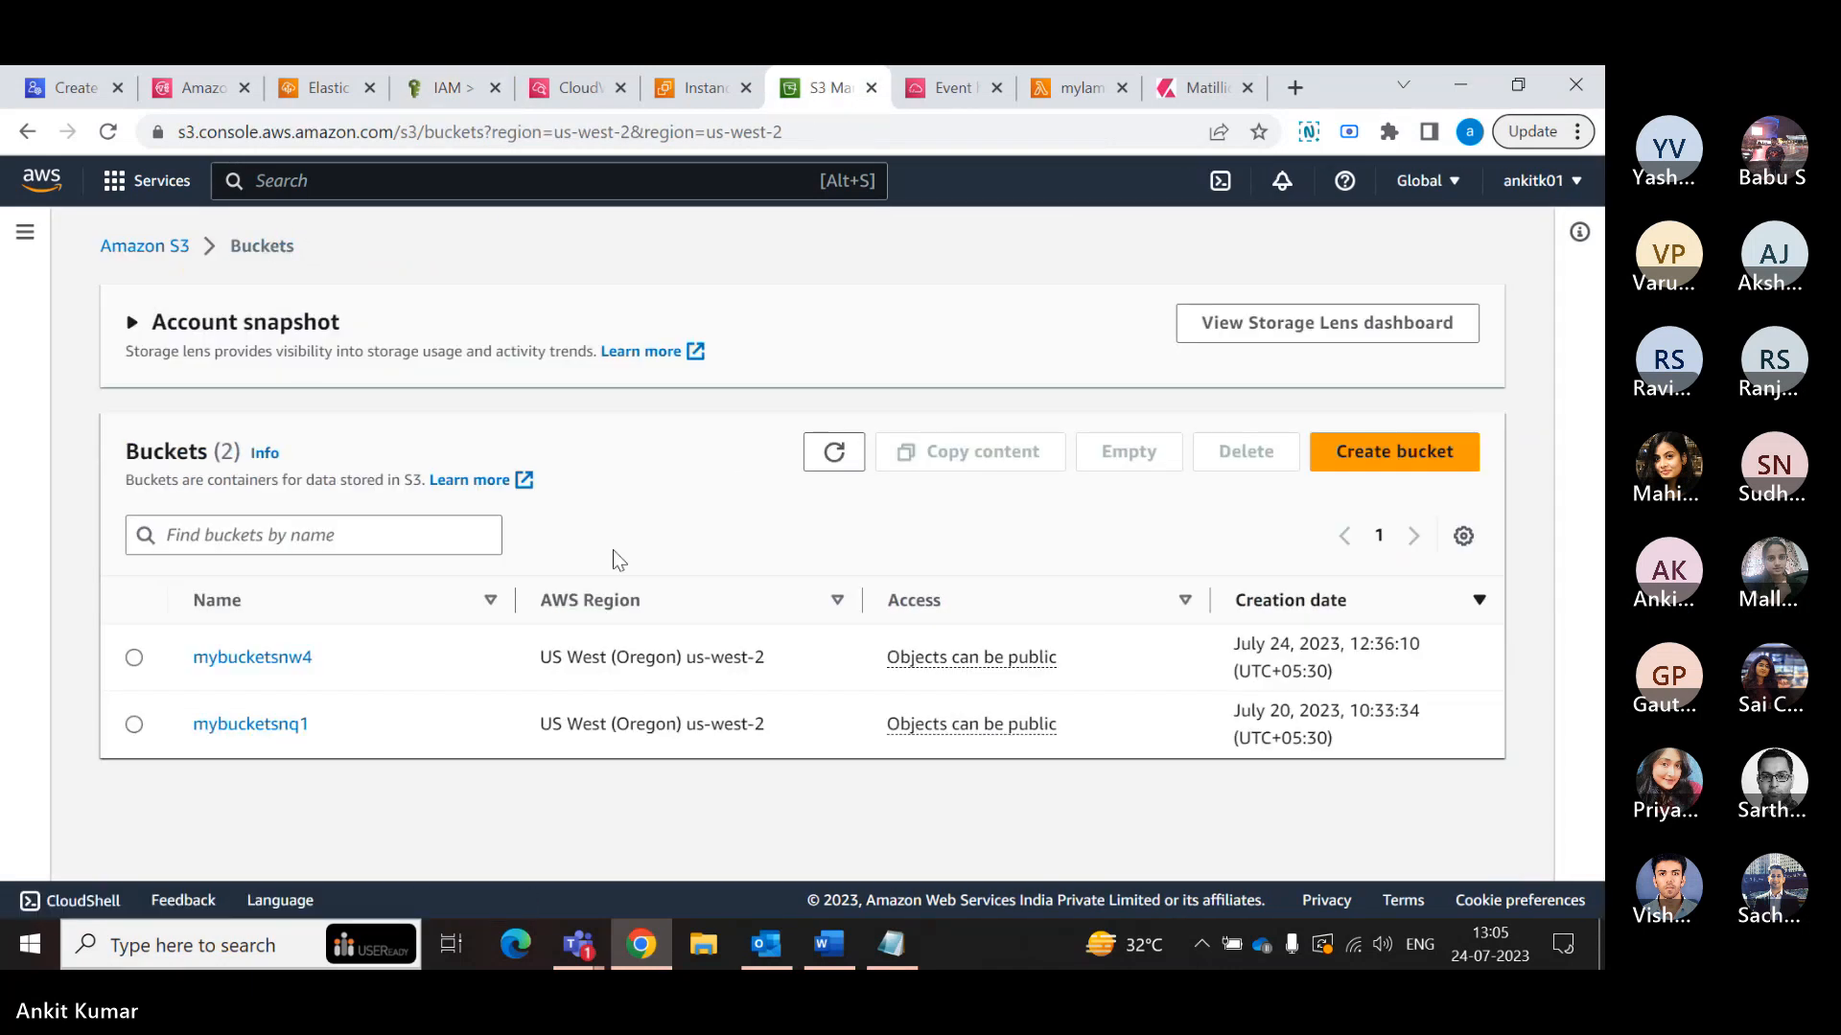
pyautogui.click(253, 724)
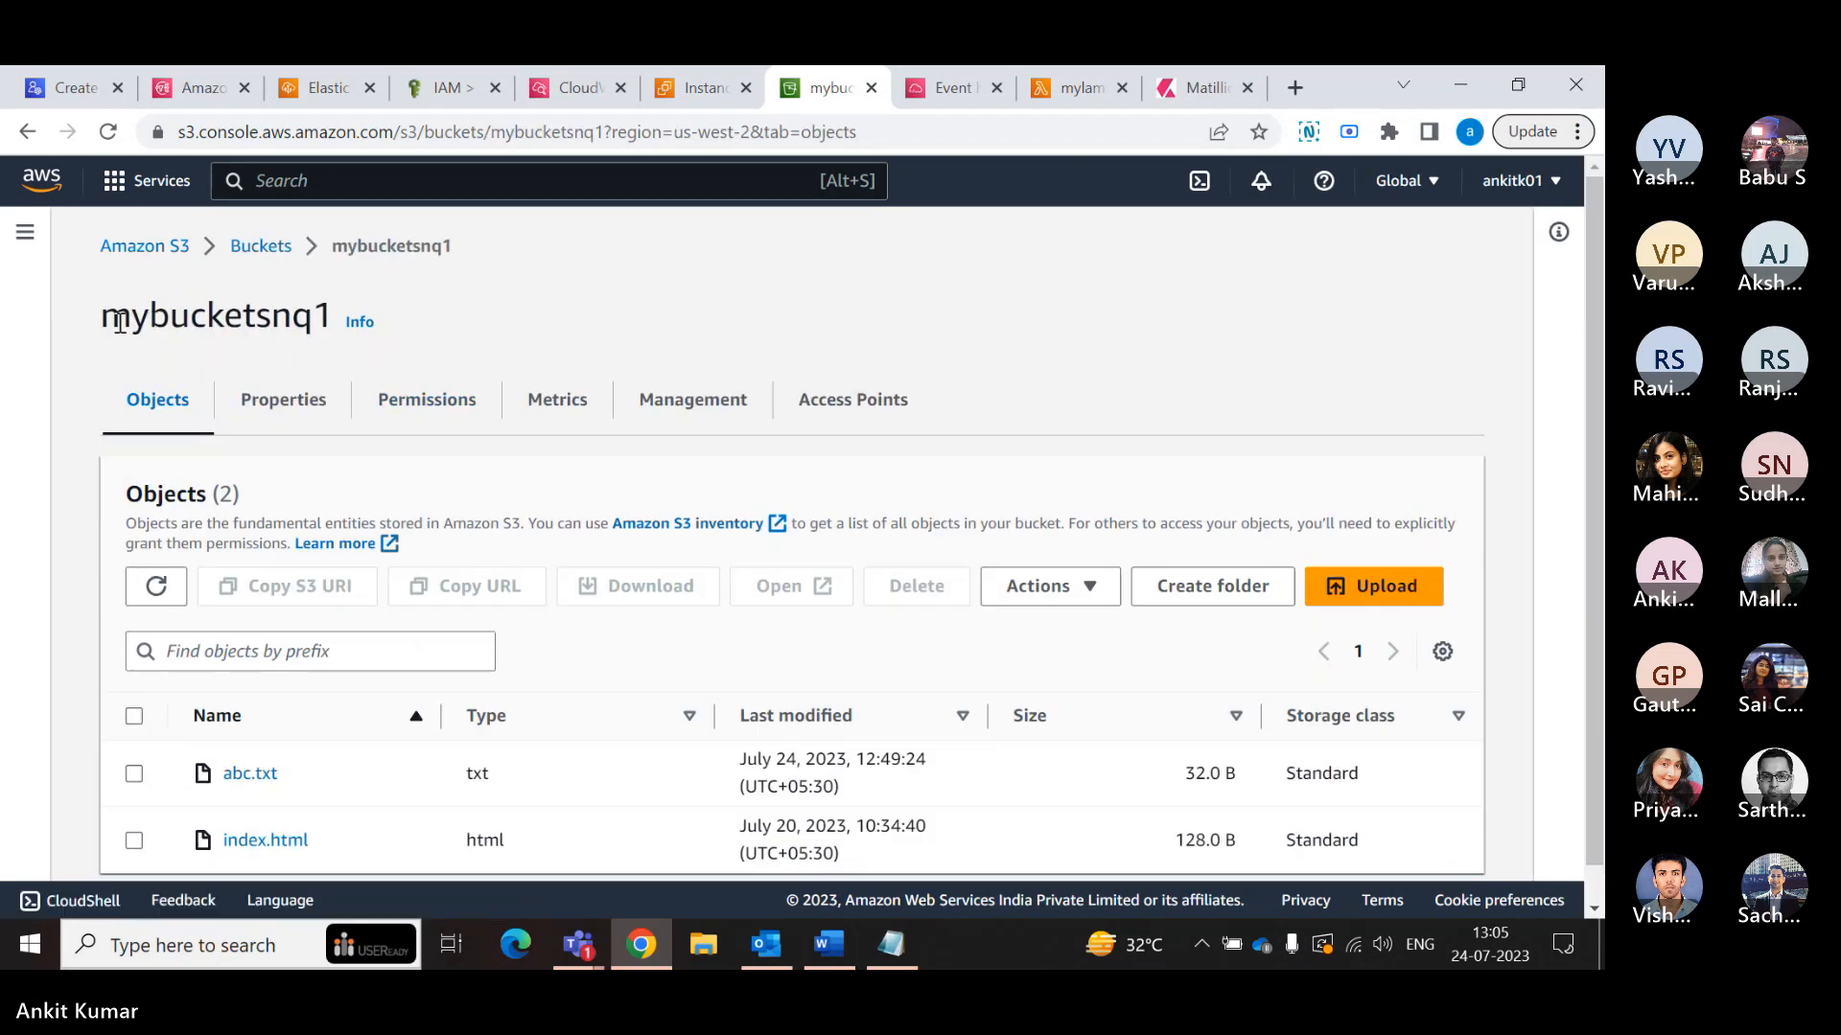
pyautogui.moveTo(102, 322); pyautogui.dragTo(334, 320)
pyautogui.rightClick(326, 316)
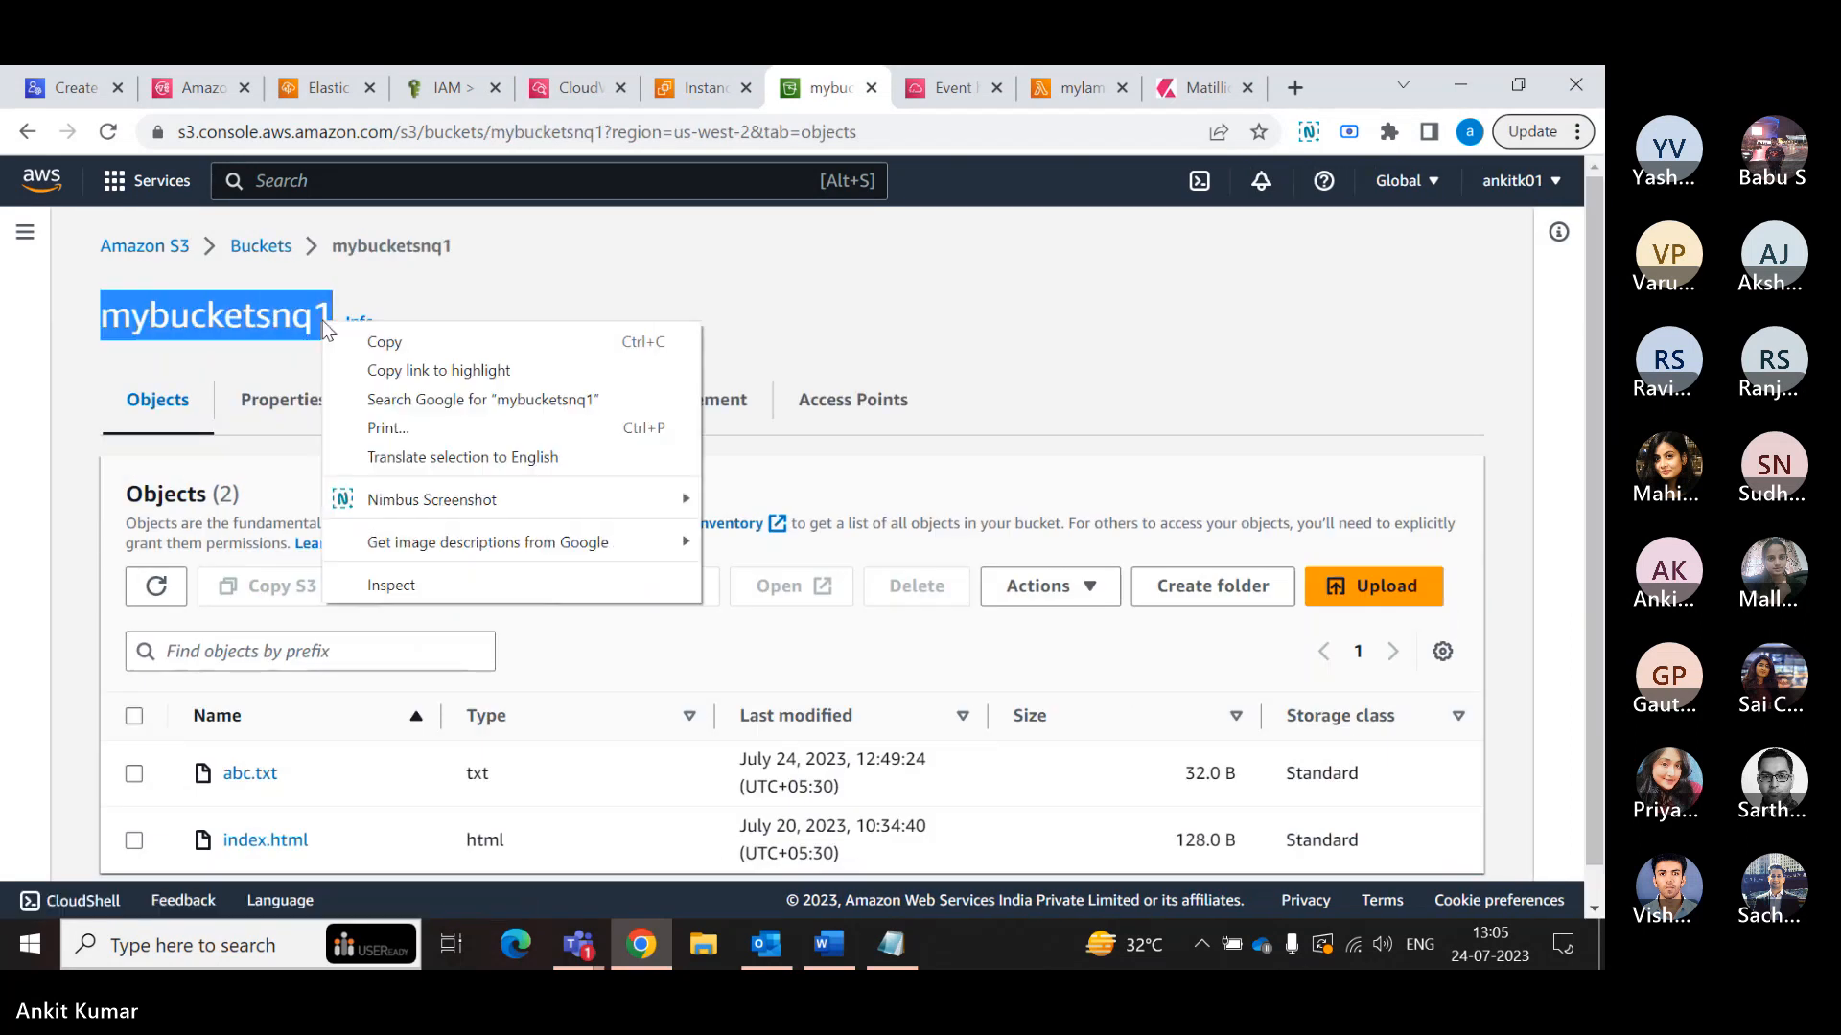
pyautogui.click(384, 340)
# - Replace the bucket name in the policy's GetObject resource ARN with mybucketsnq1
pyautogui.click(451, 87)
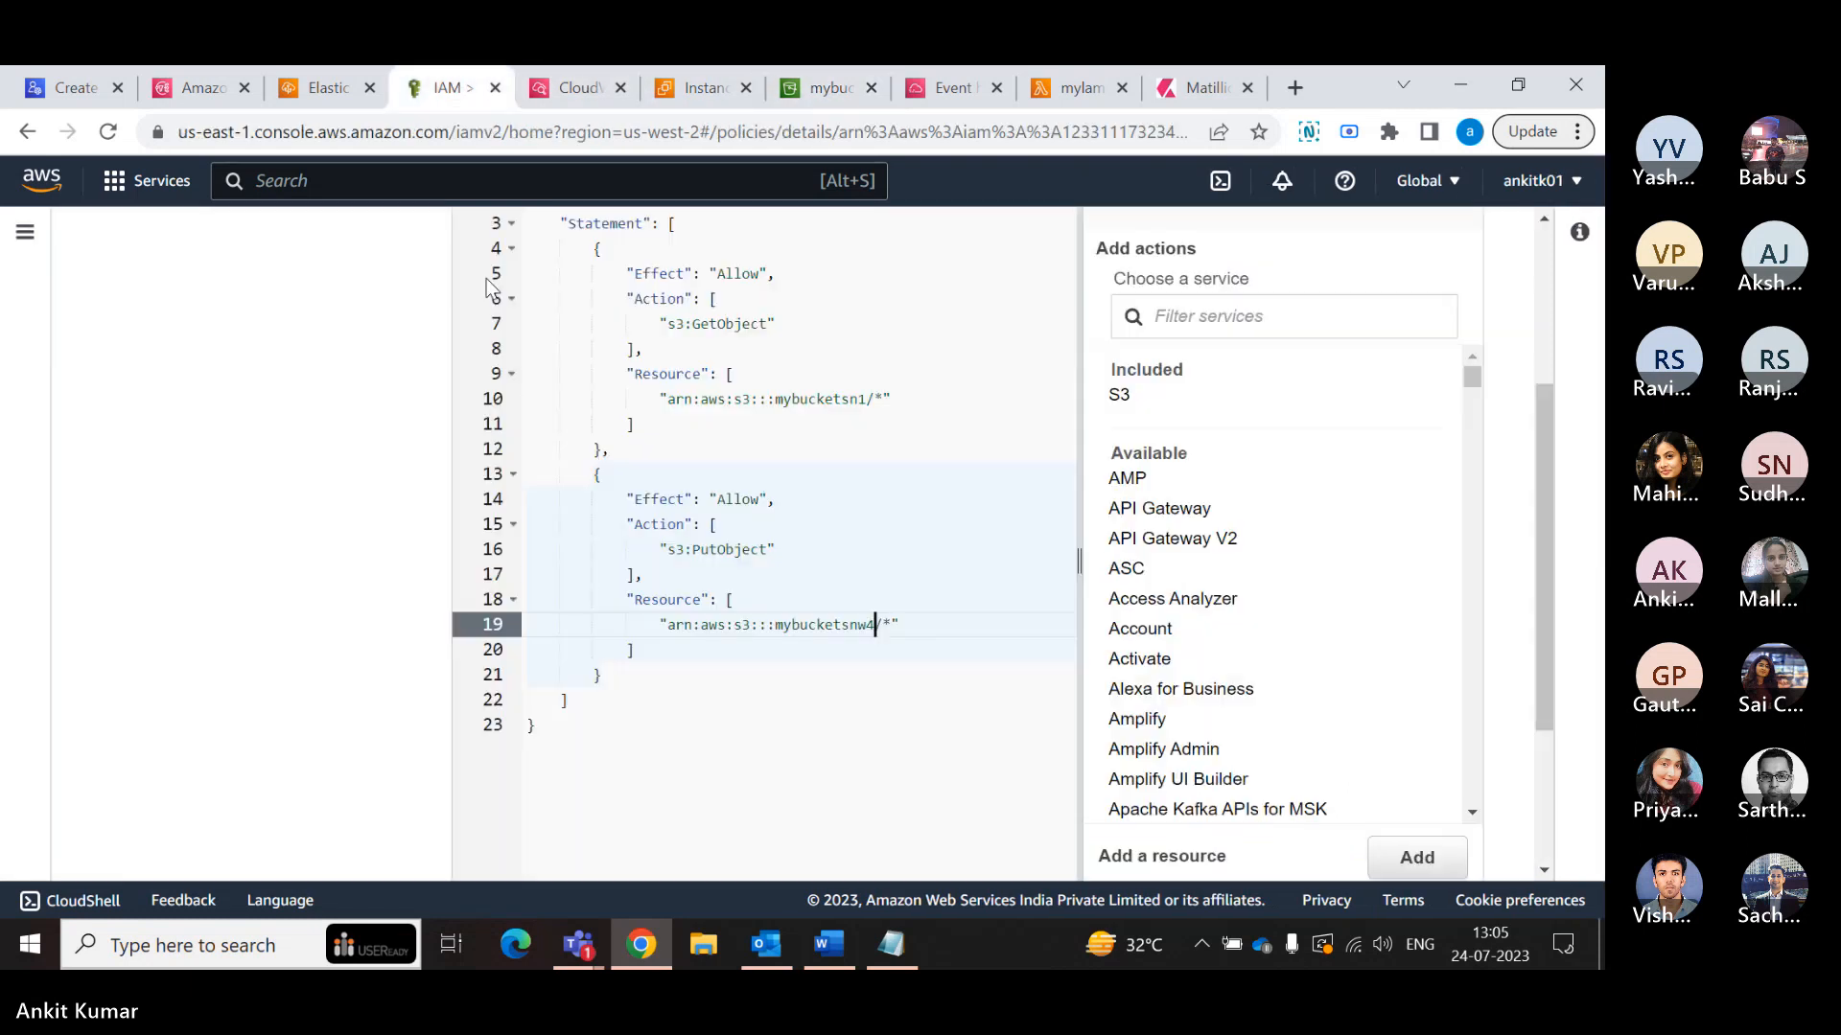
pyautogui.click(793, 398)
pyautogui.doubleClick(793, 398)
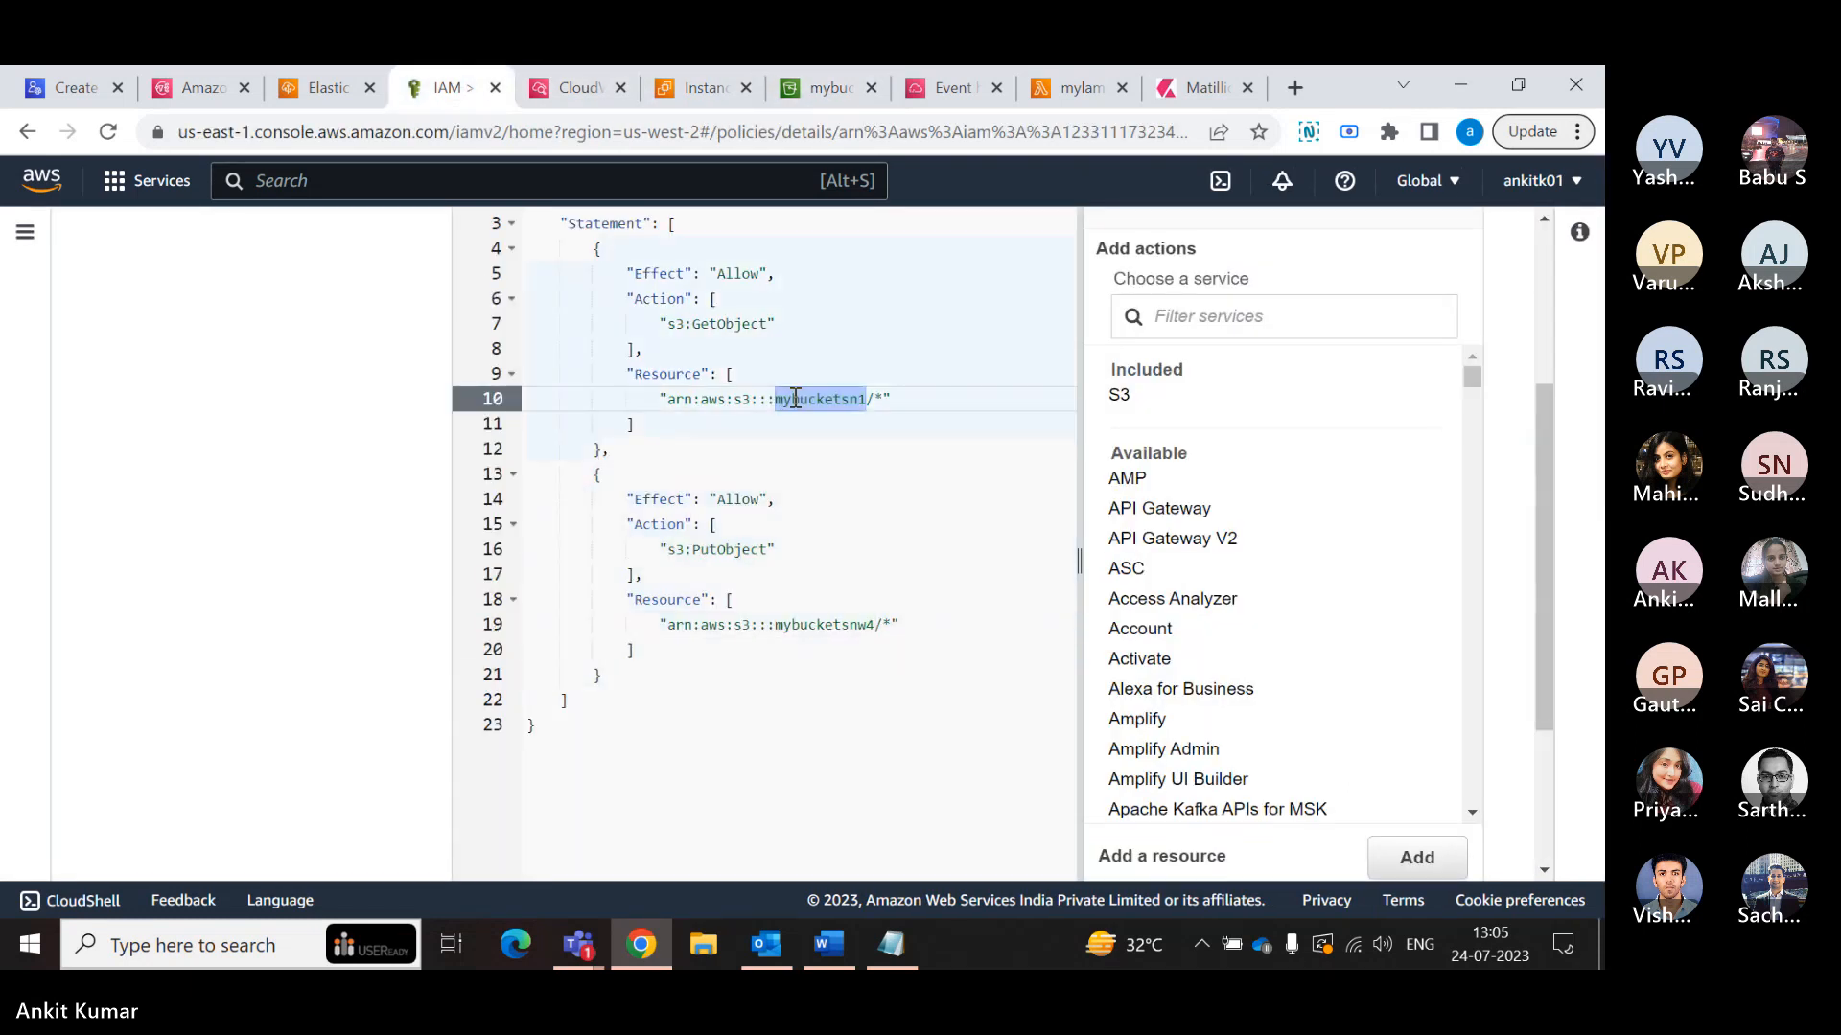
pyautogui.hotkey('ctrl', 'v')
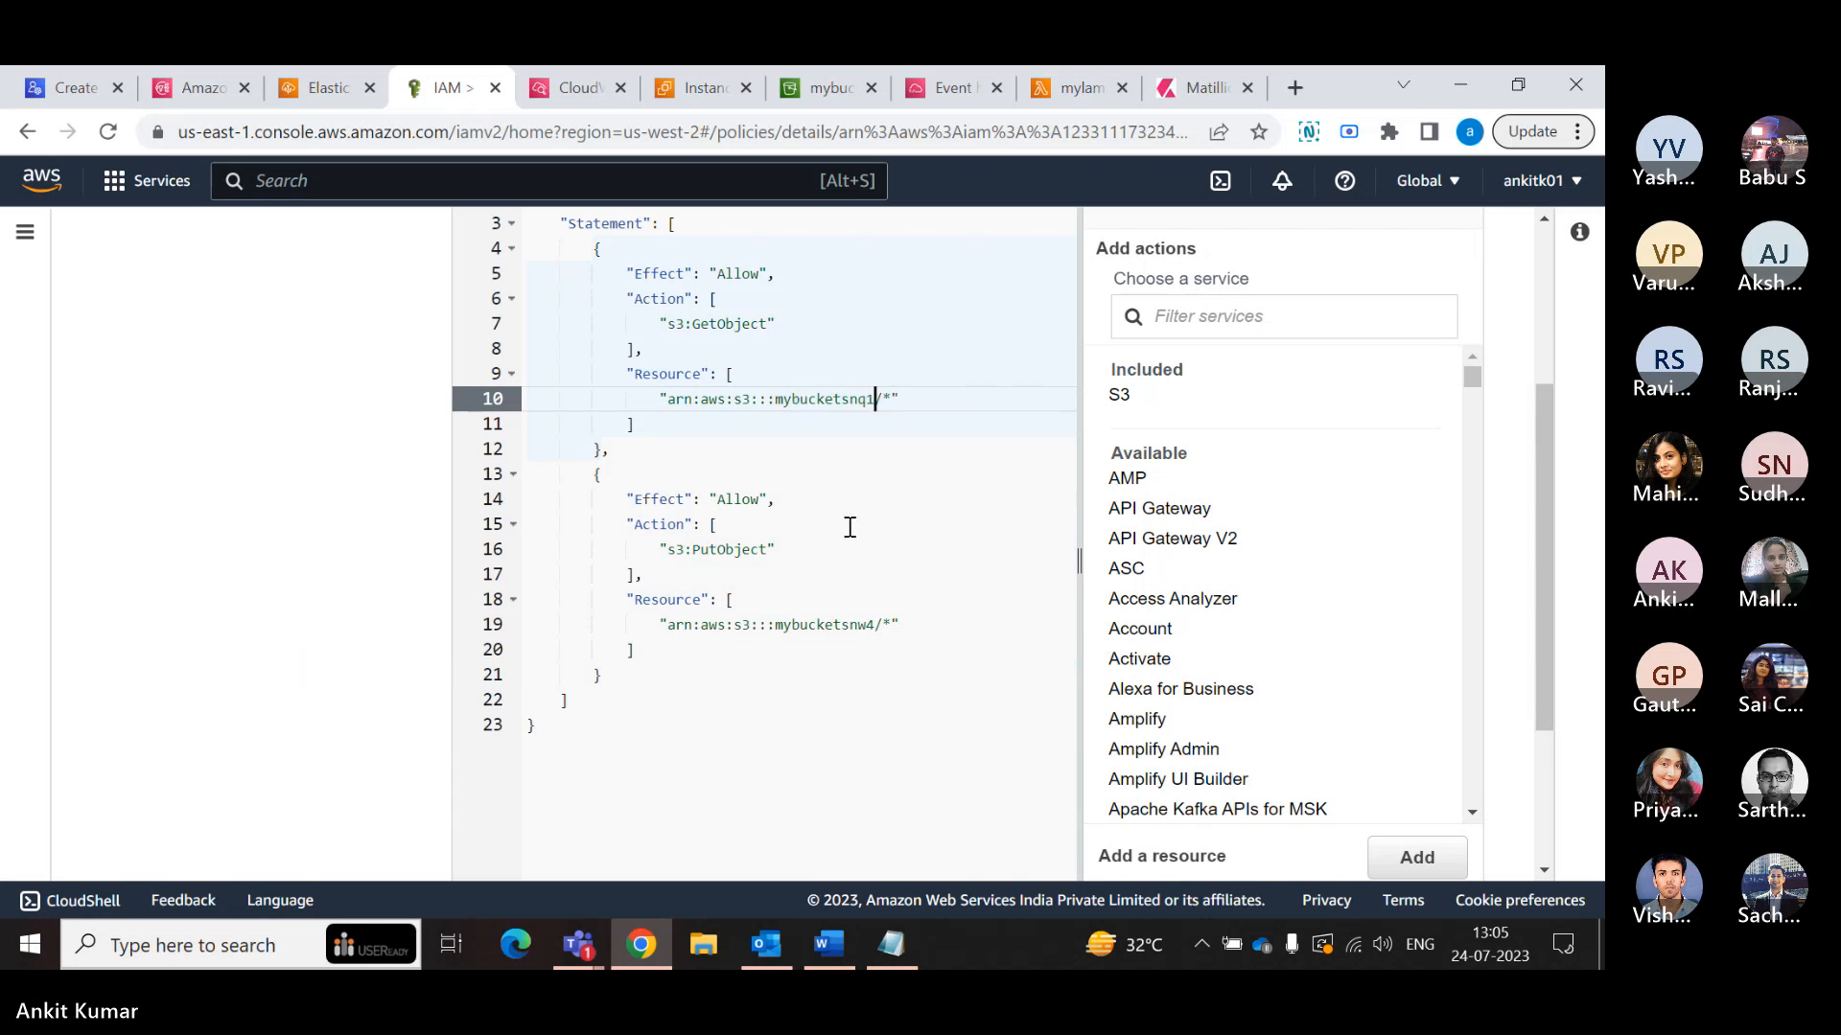
# - Proceed to the review of the edited my_lambda_S3_policy and save the changes
pyautogui.scroll(3, 848, 527)
pyautogui.scroll(-6, 872, 543)
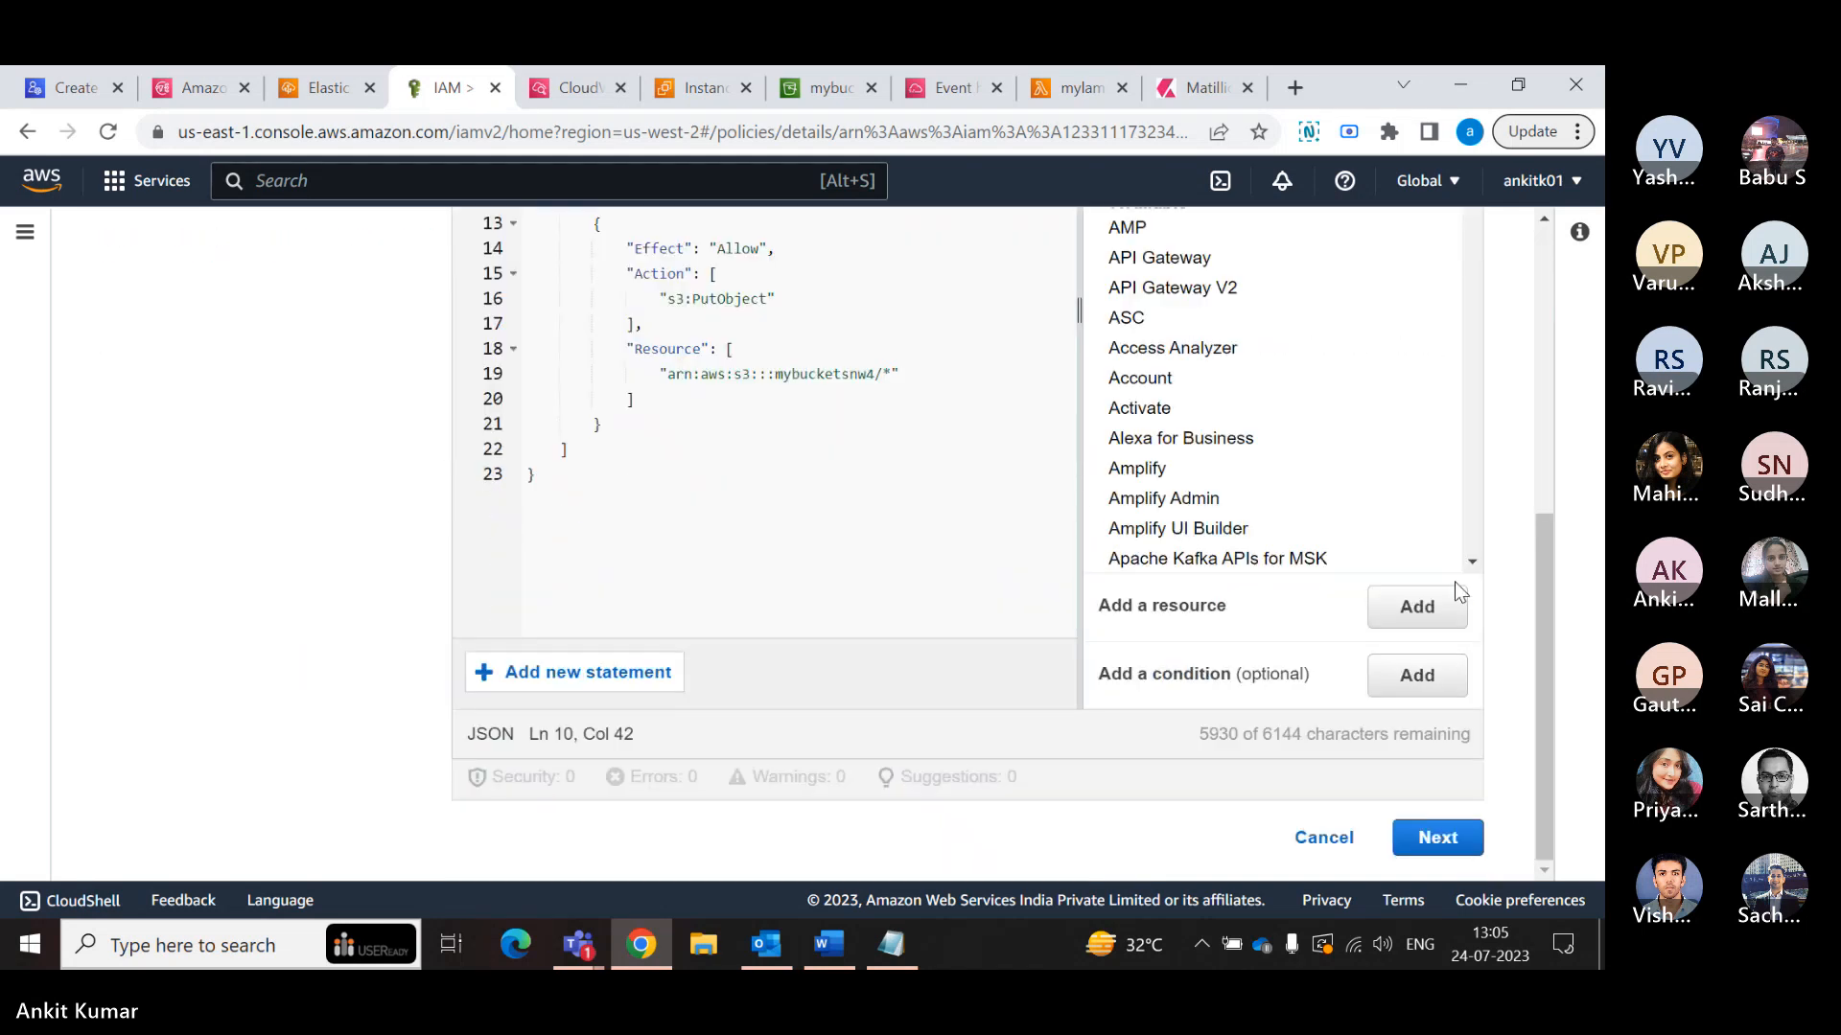
pyautogui.click(1421, 826)
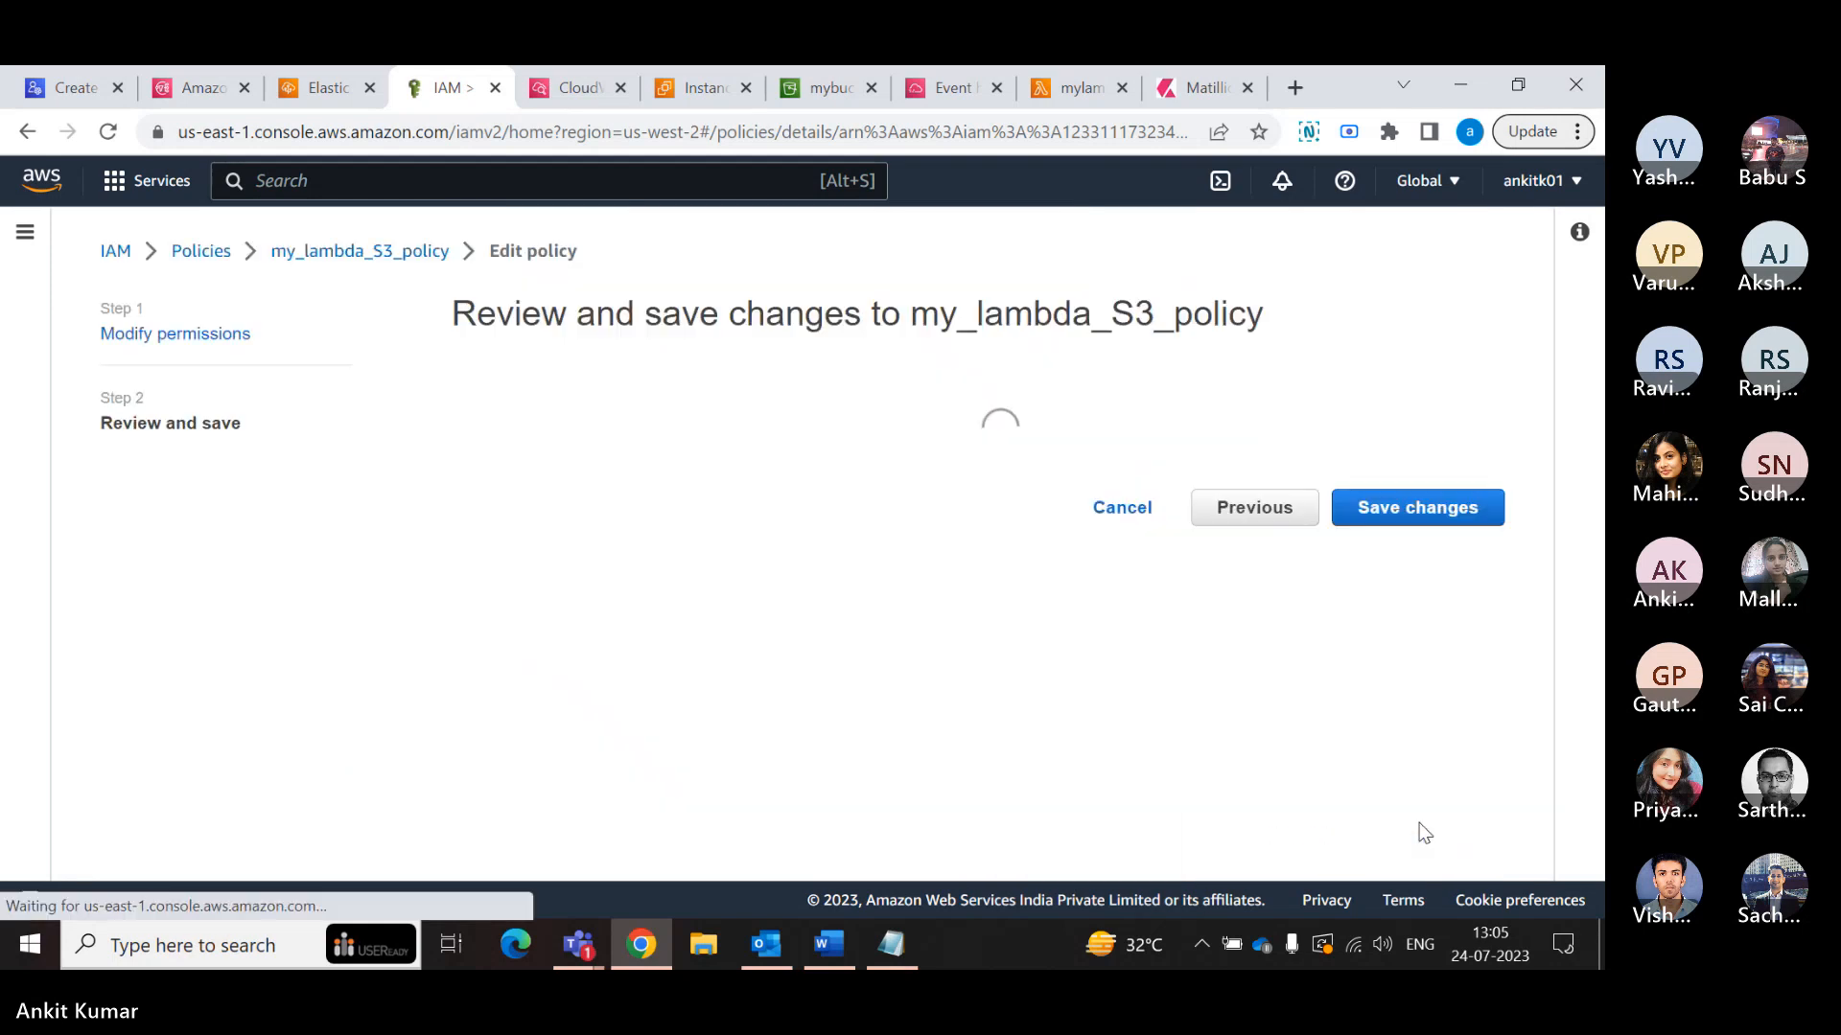
pyautogui.click(1397, 841)
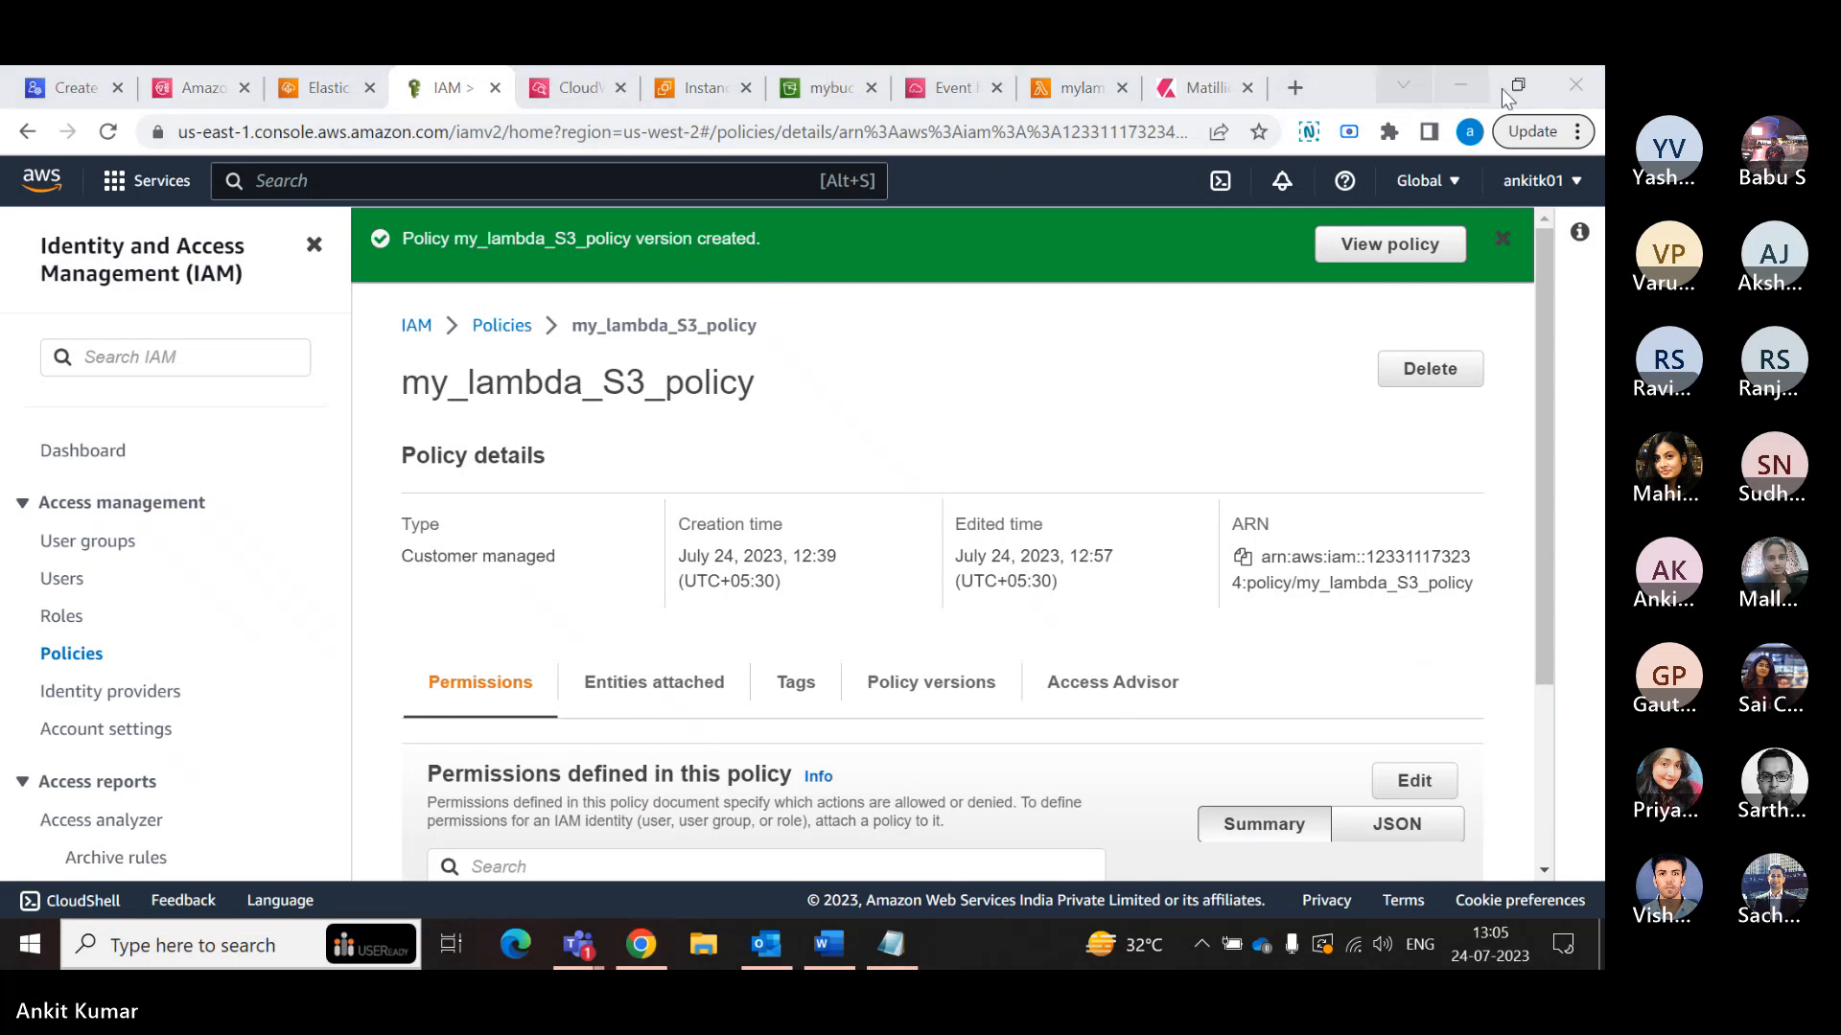
# - Start an upload to the mybucketsnq1 bucket and add the "ML Algos in one line." PDF from the Desktop
pyautogui.moveTo(1330, 78); pyautogui.dragTo(1332, 113)
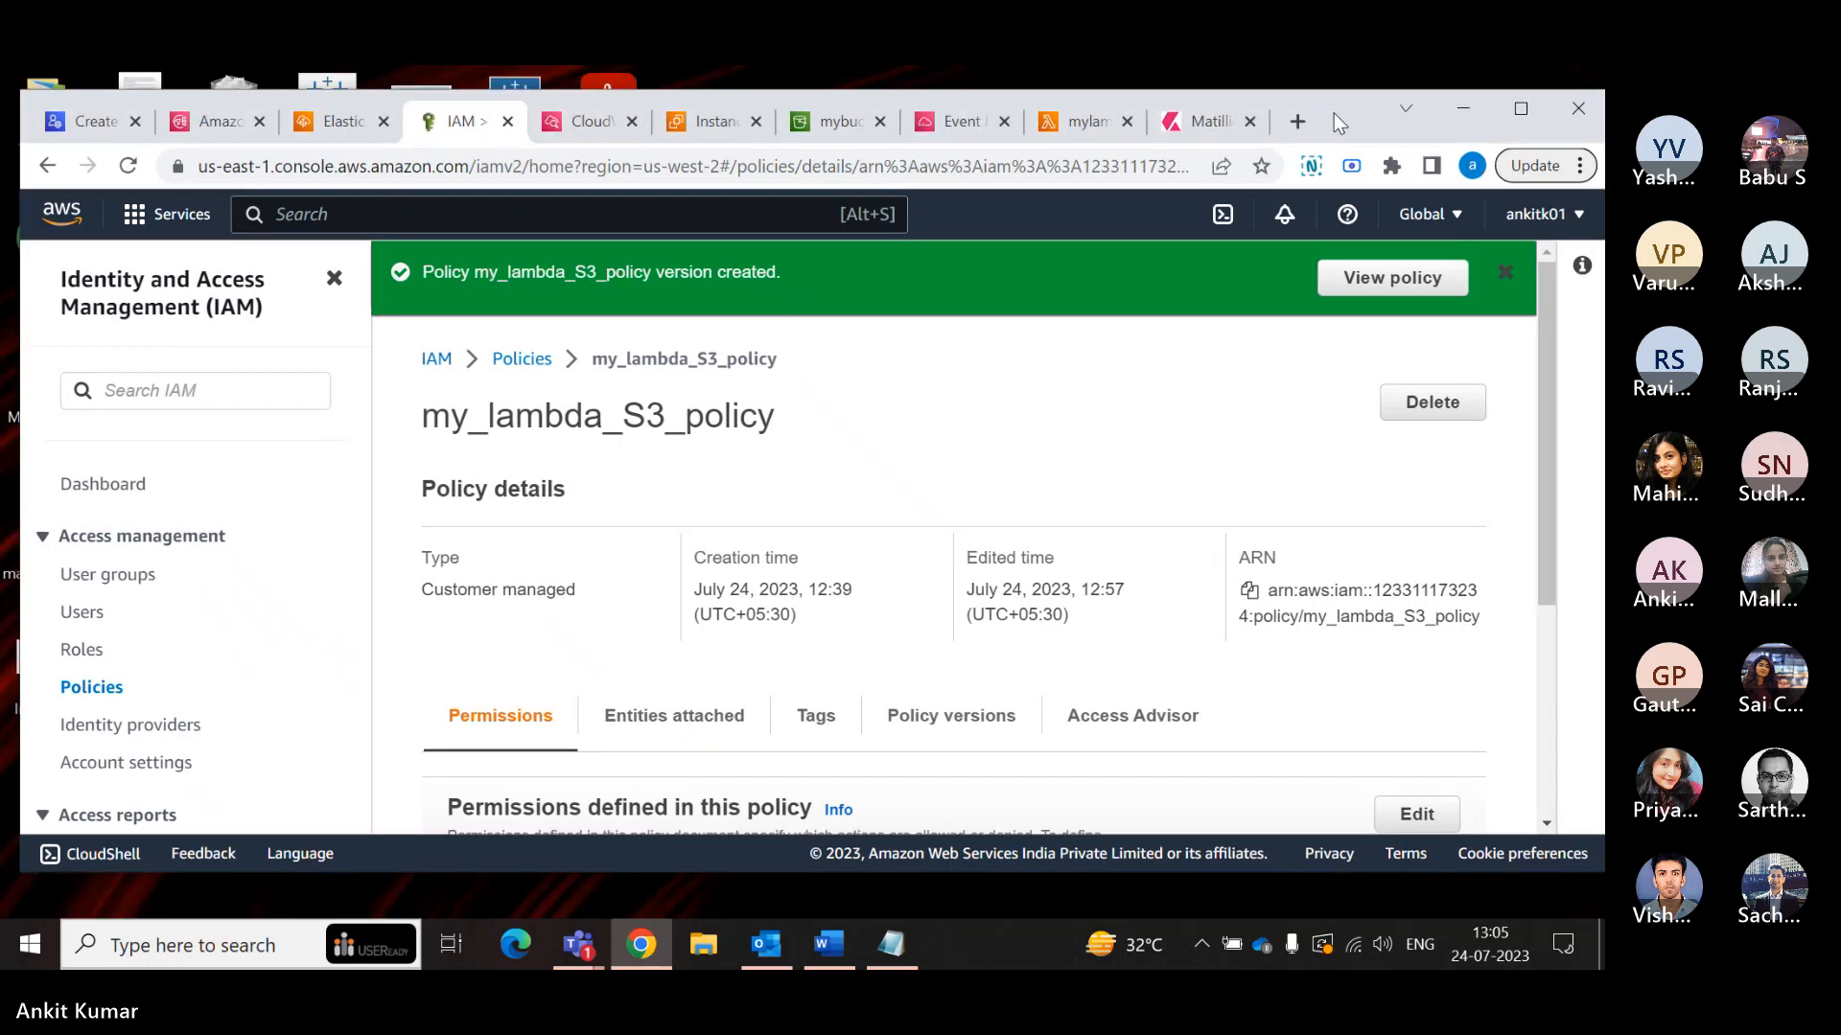
pyautogui.click(843, 135)
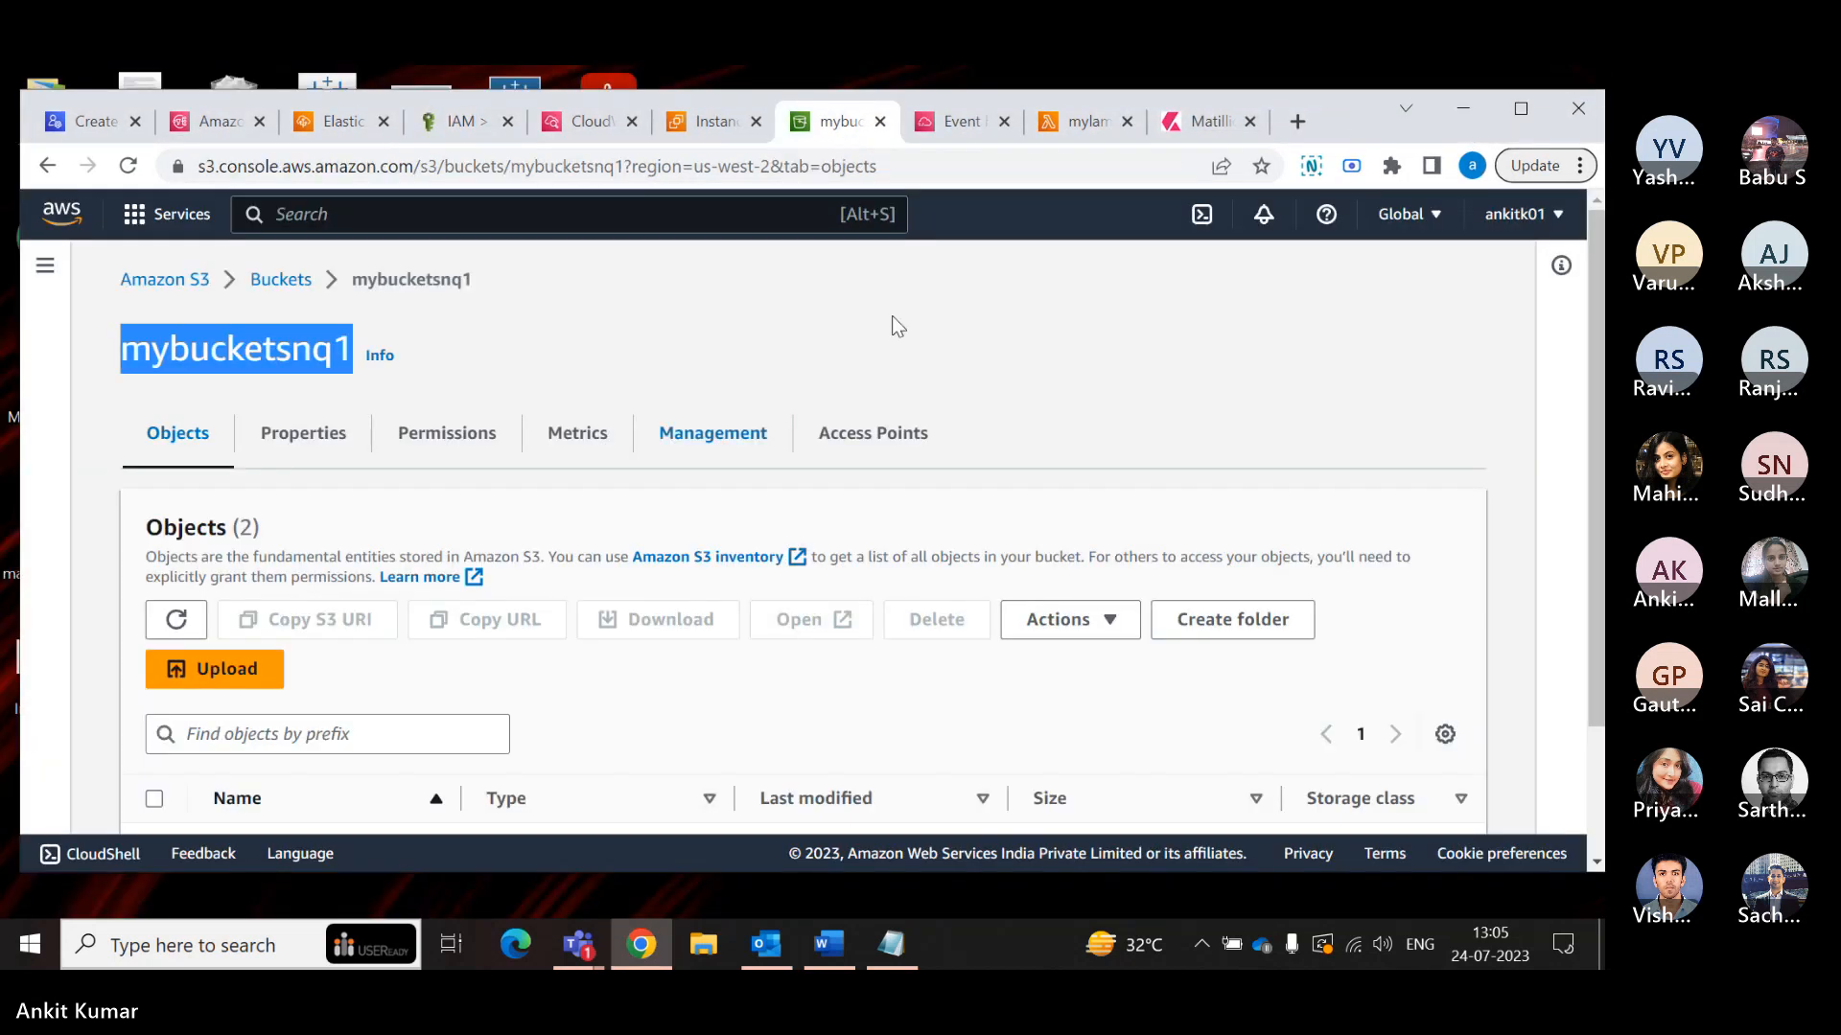
pyautogui.click(1520, 108)
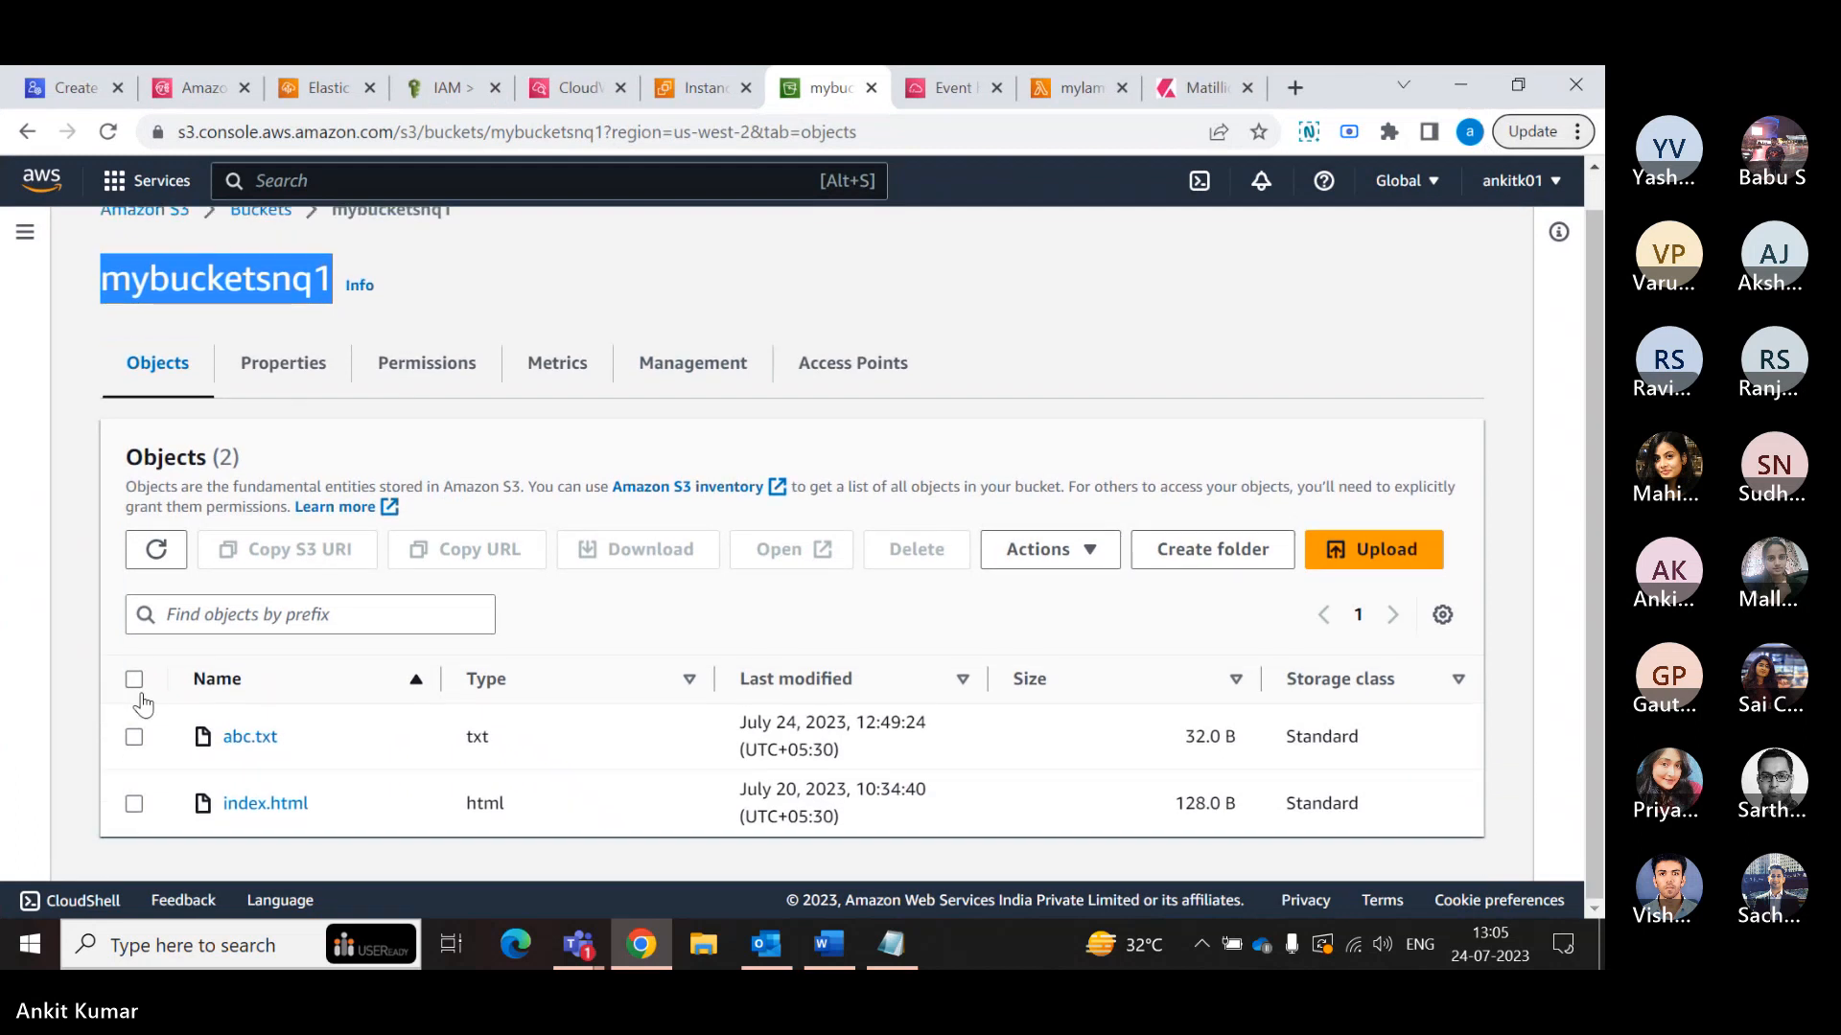
pyautogui.click(1372, 549)
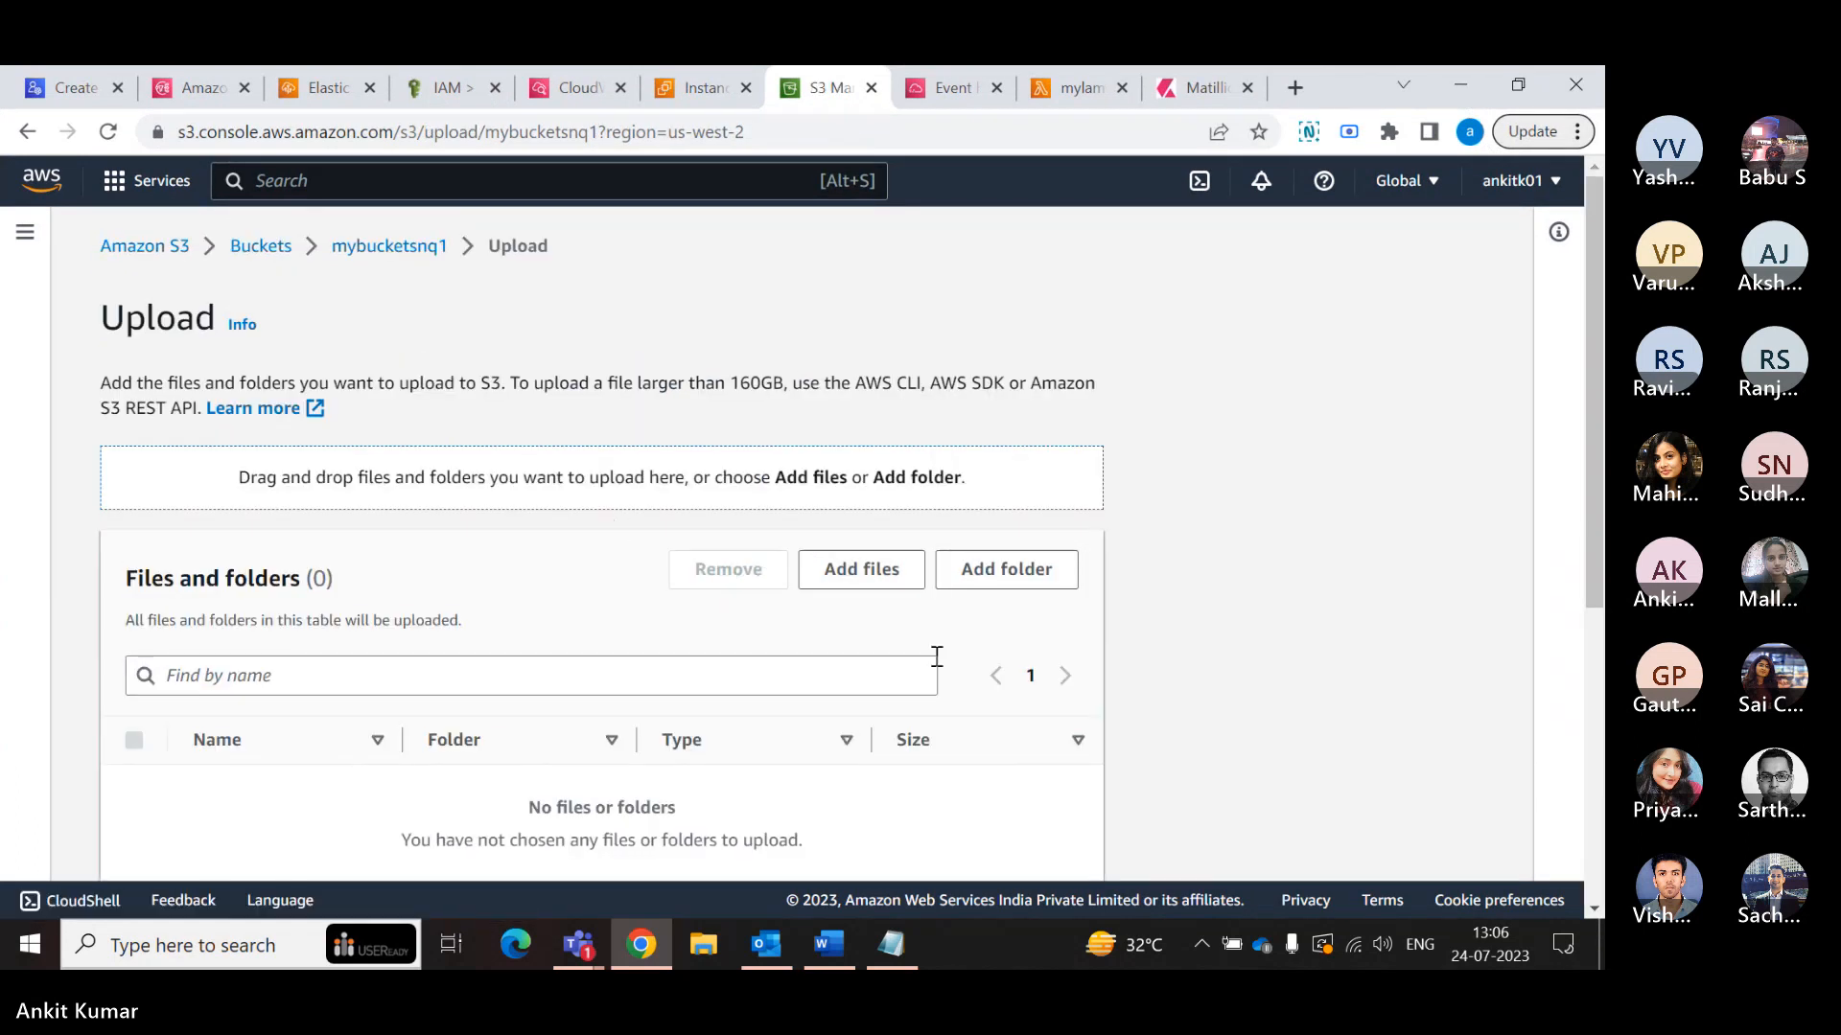
pyautogui.click(882, 583)
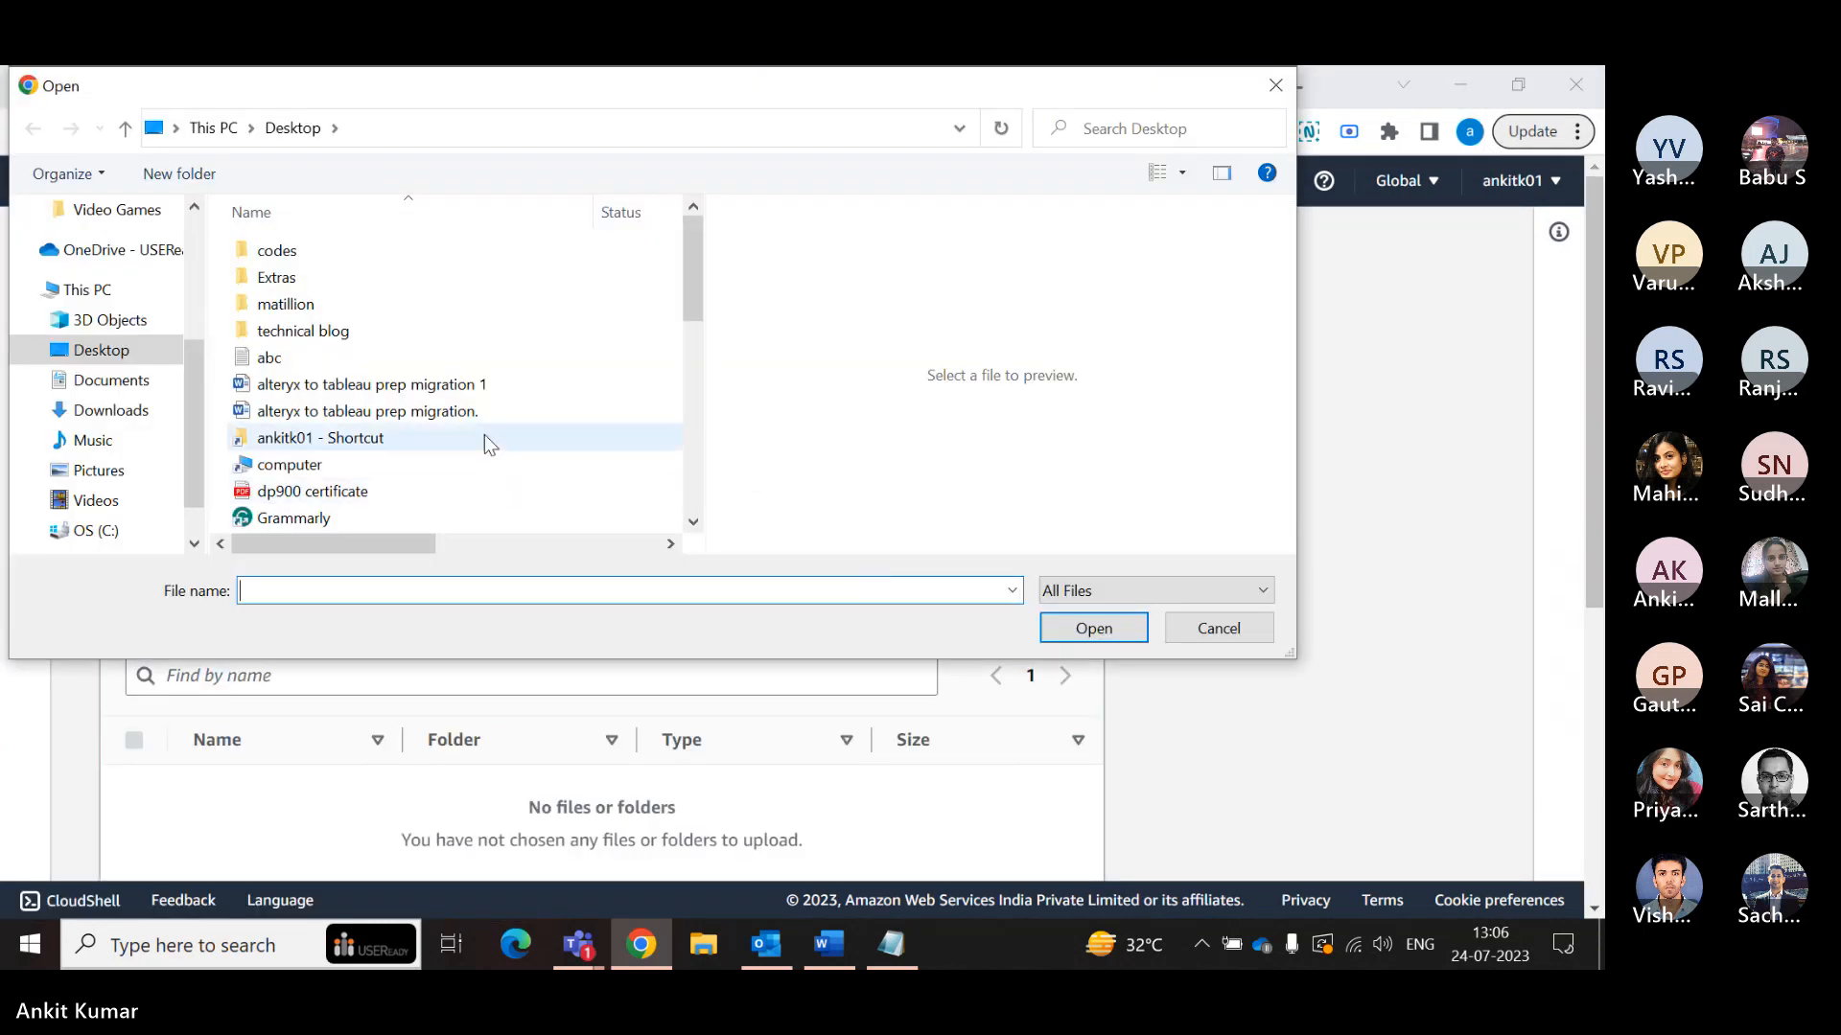
pyautogui.scroll(-1, 483, 434)
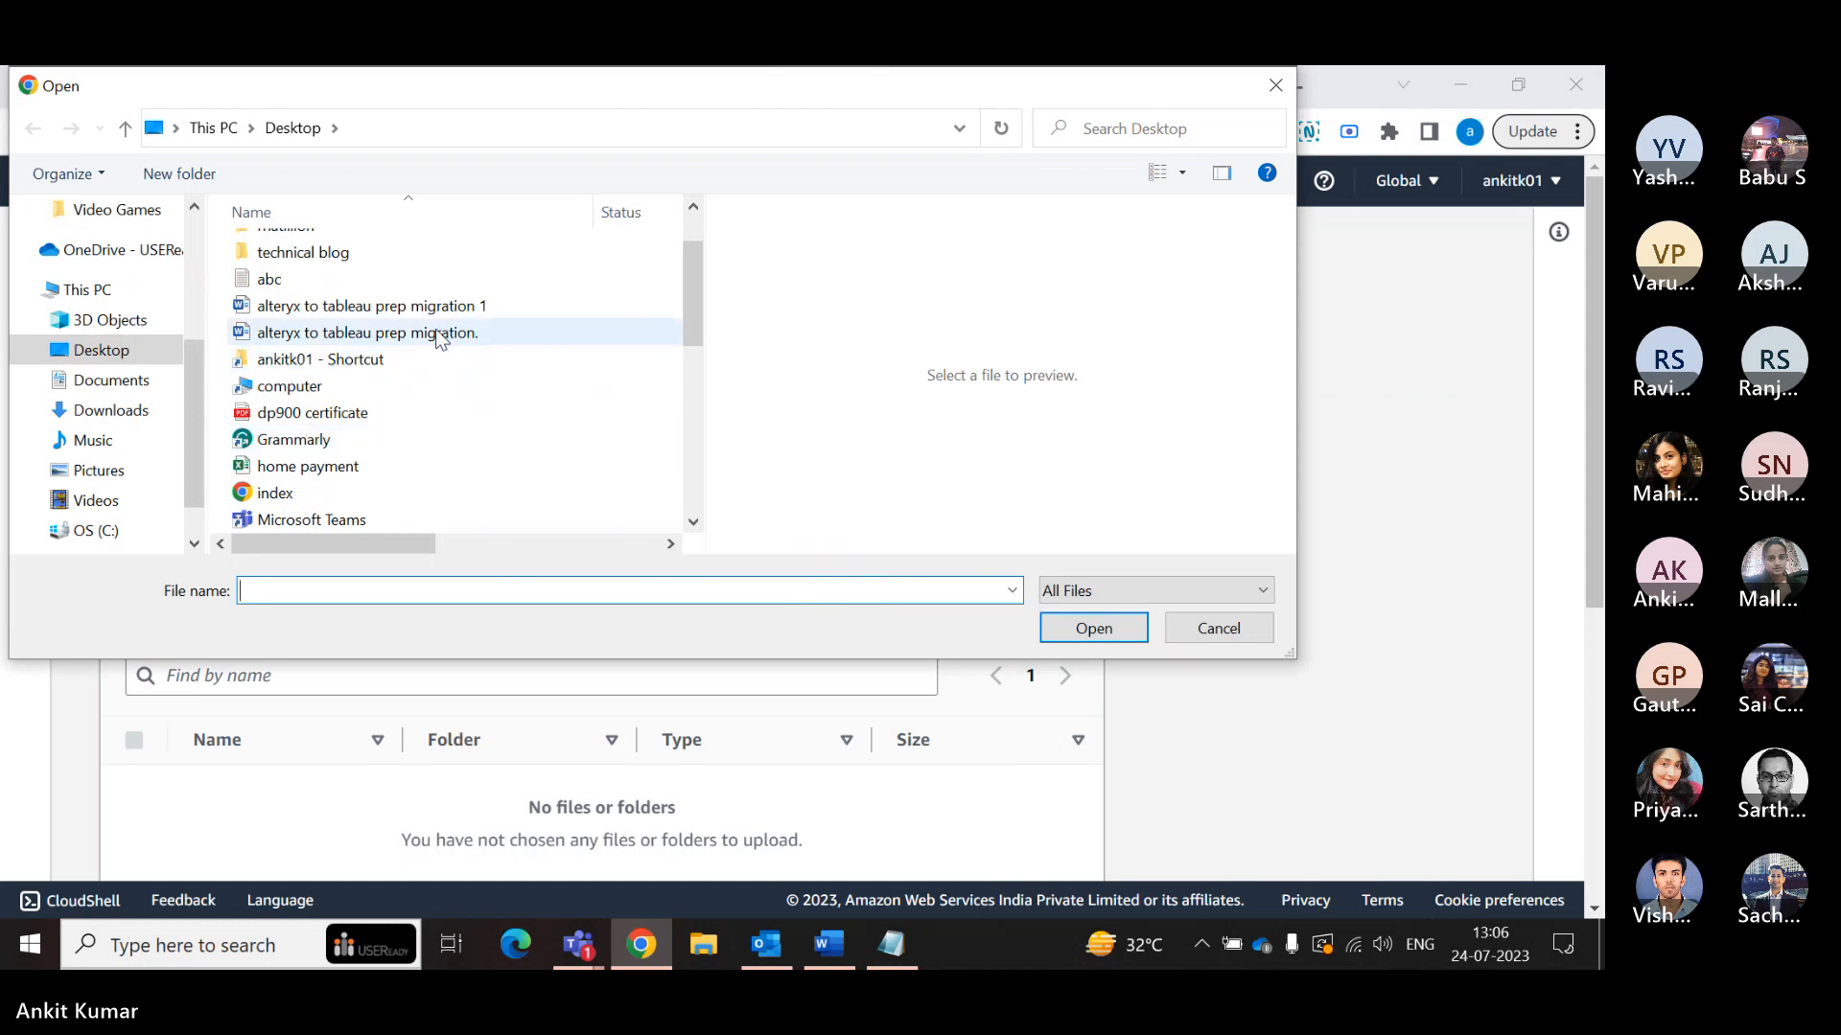
pyautogui.click(408, 311)
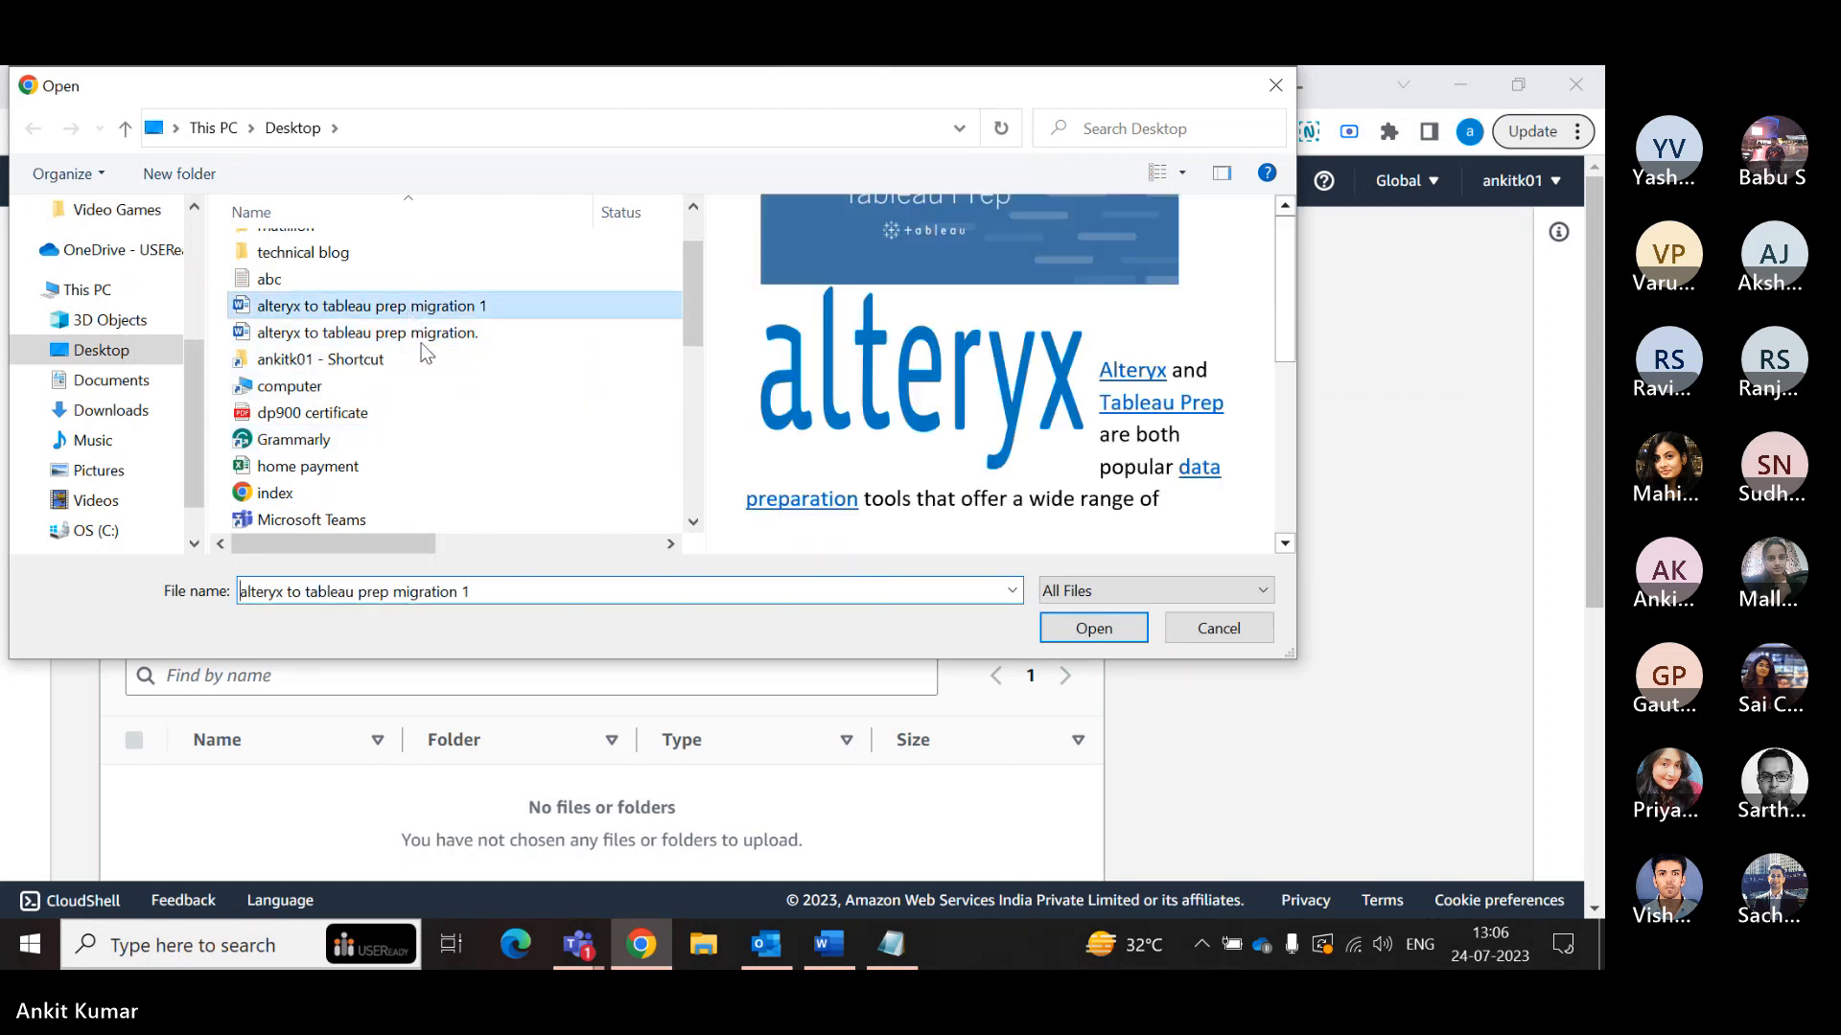
pyautogui.scroll(-1, 464, 403)
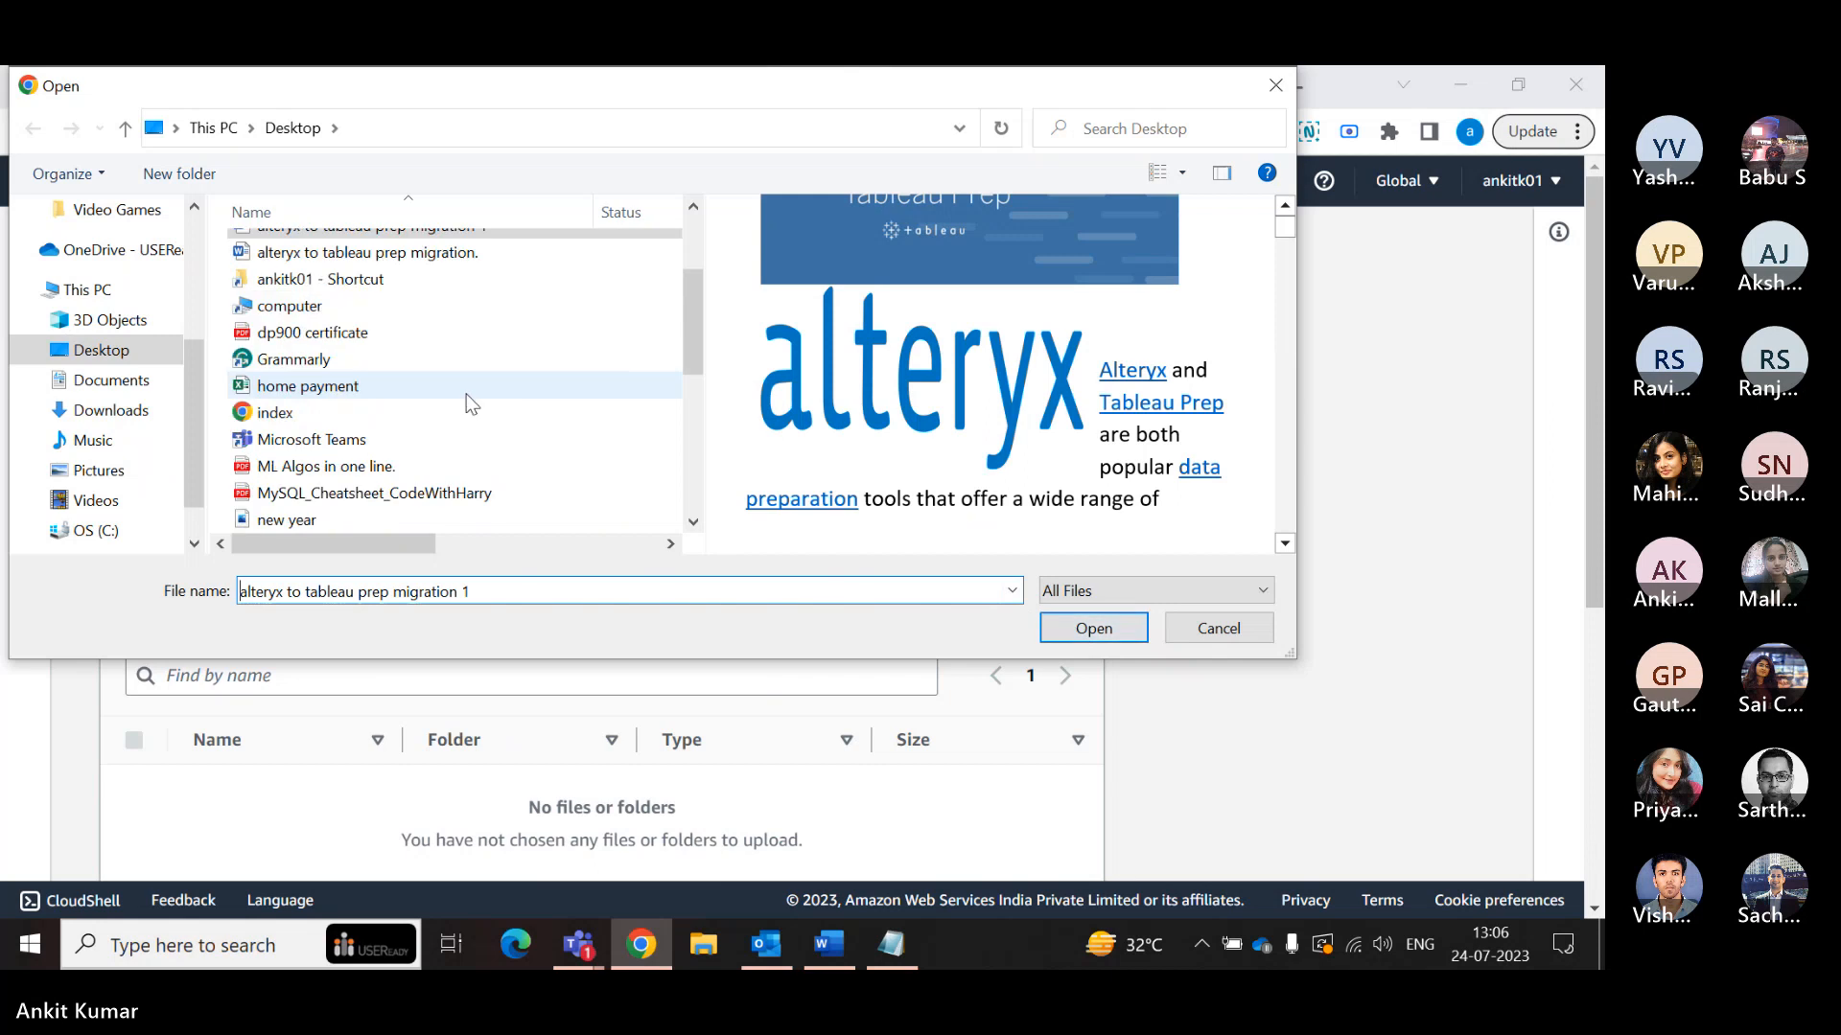
pyautogui.click(351, 469)
pyautogui.click(1093, 628)
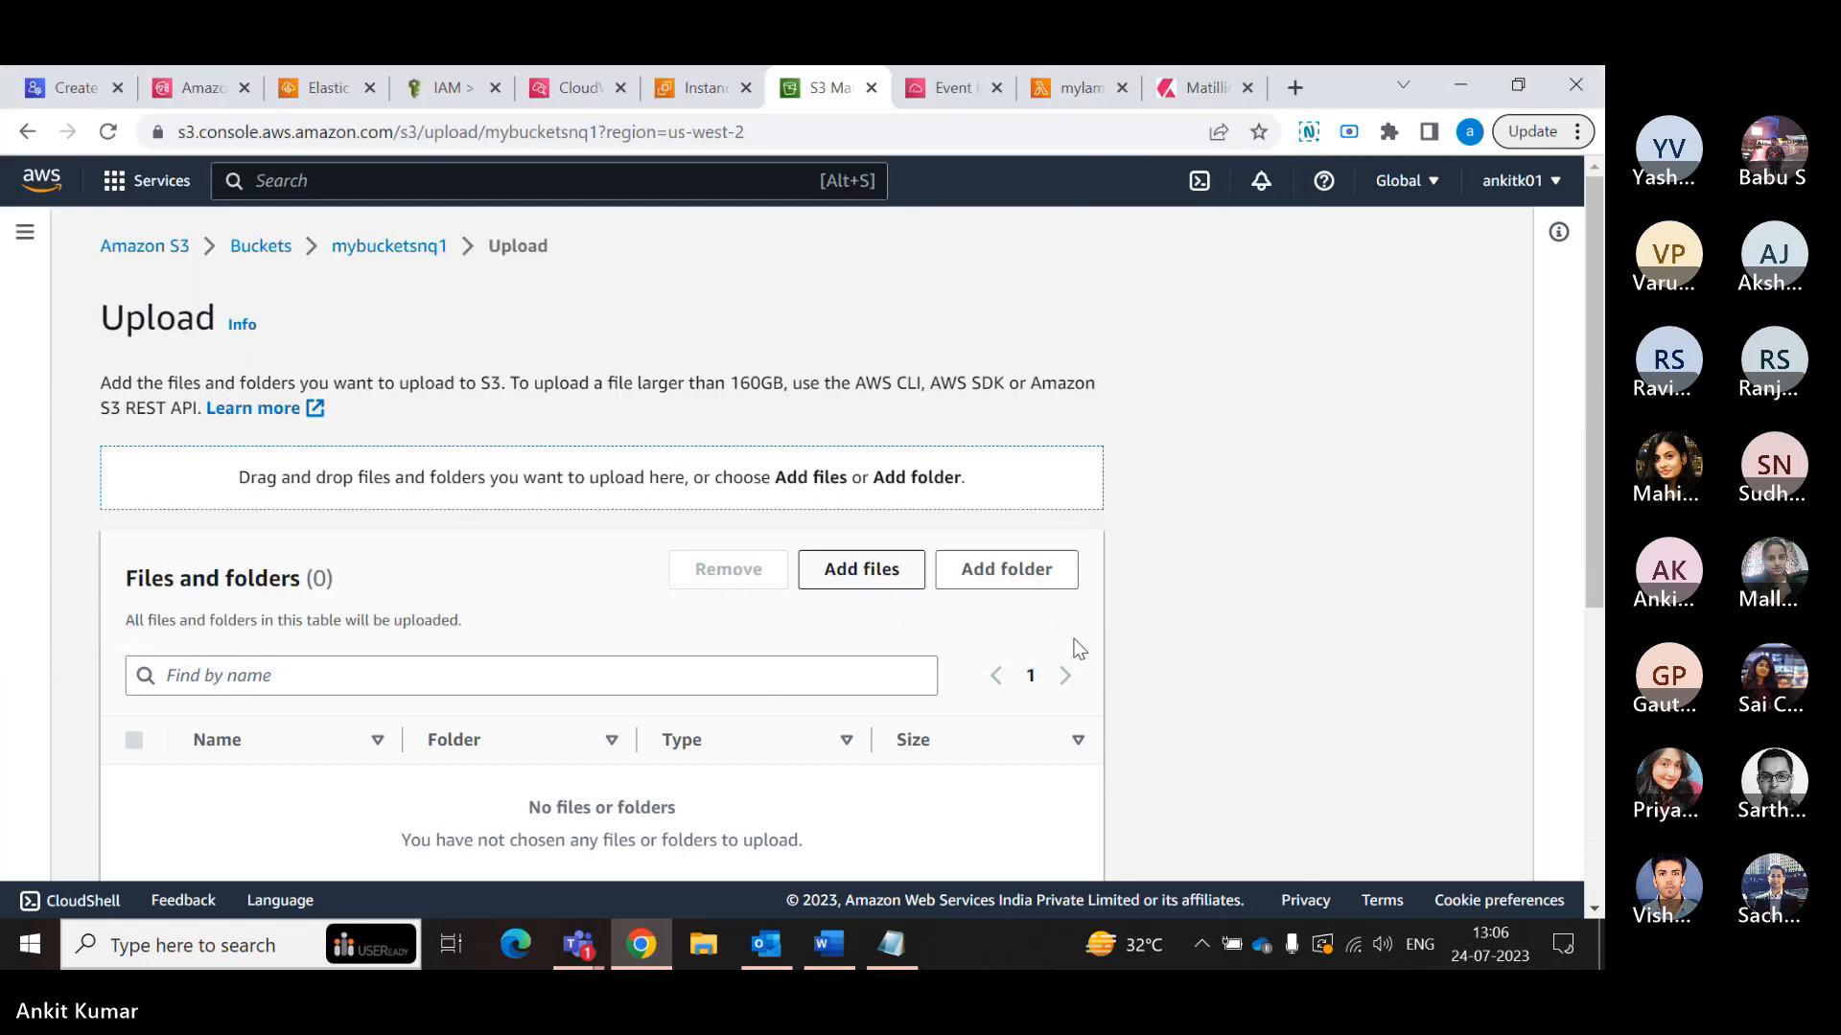
# - Grant public-read access to the file through the predefined ACLs, acknowledge the risk and upload it to mybucketsnq1
pyautogui.scroll(-1, 895, 610)
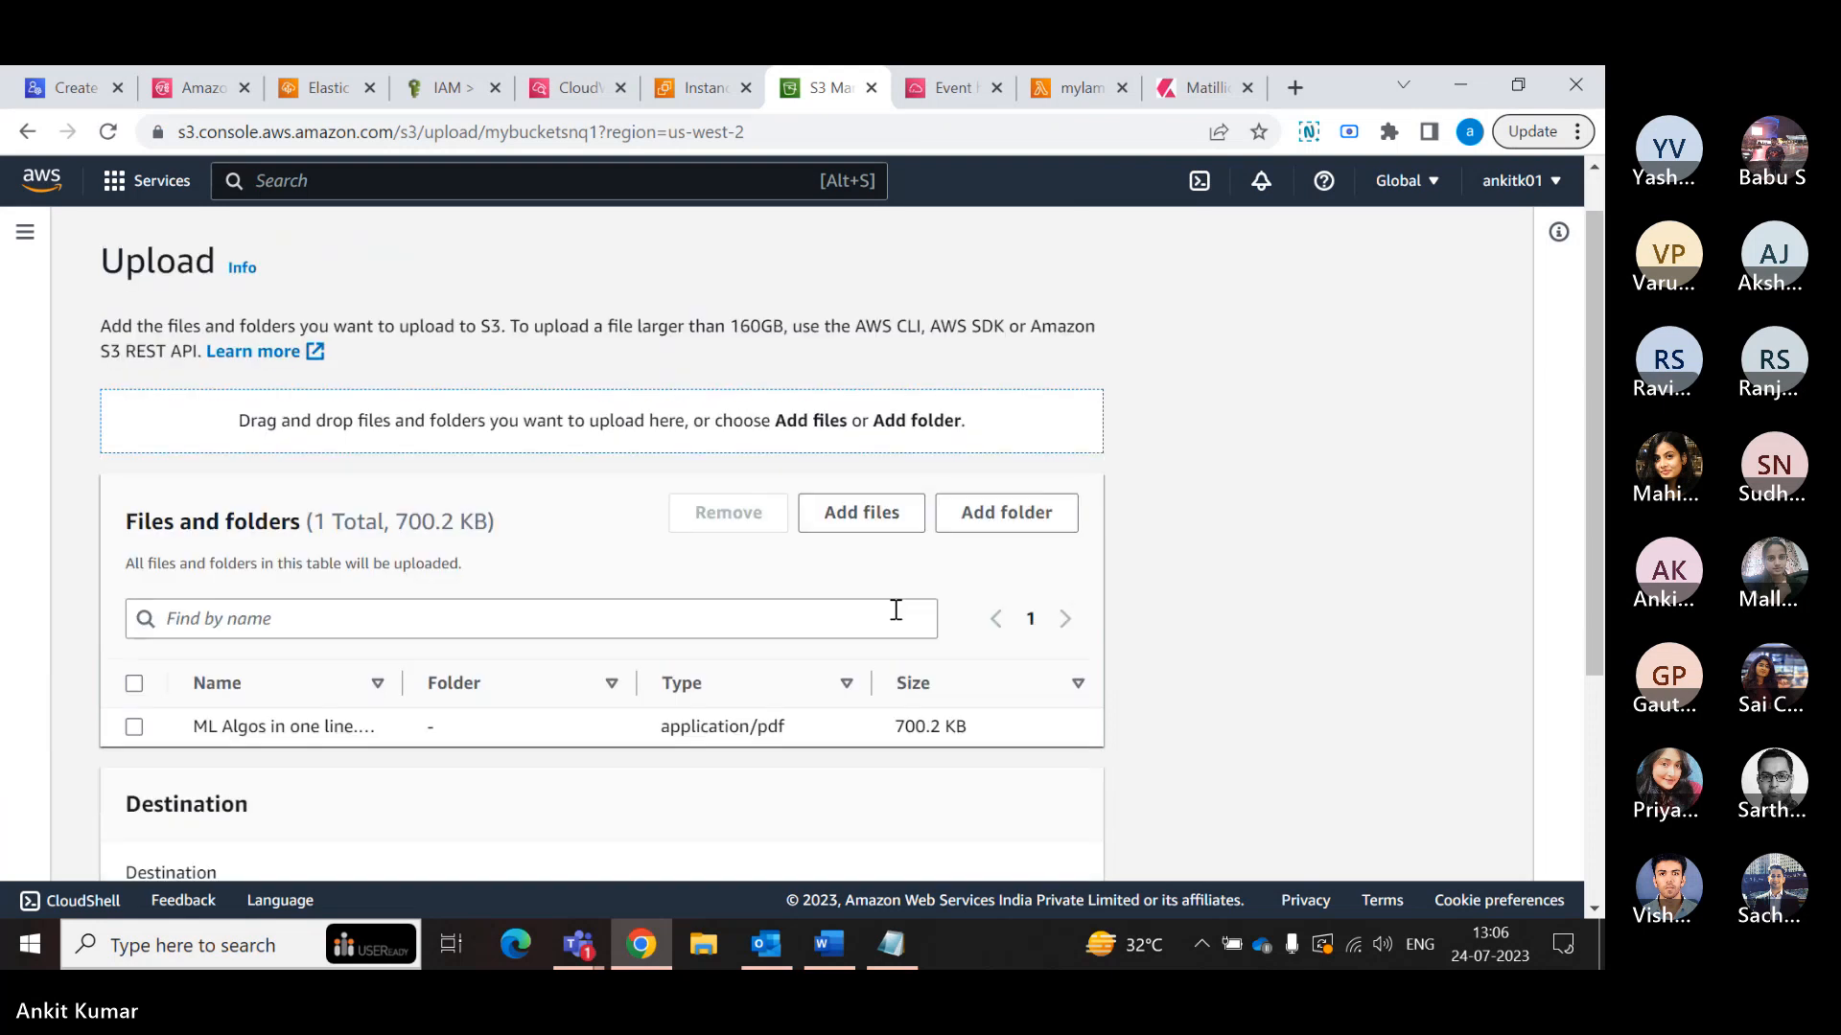
pyautogui.scroll(-3, 895, 610)
pyautogui.click(114, 707)
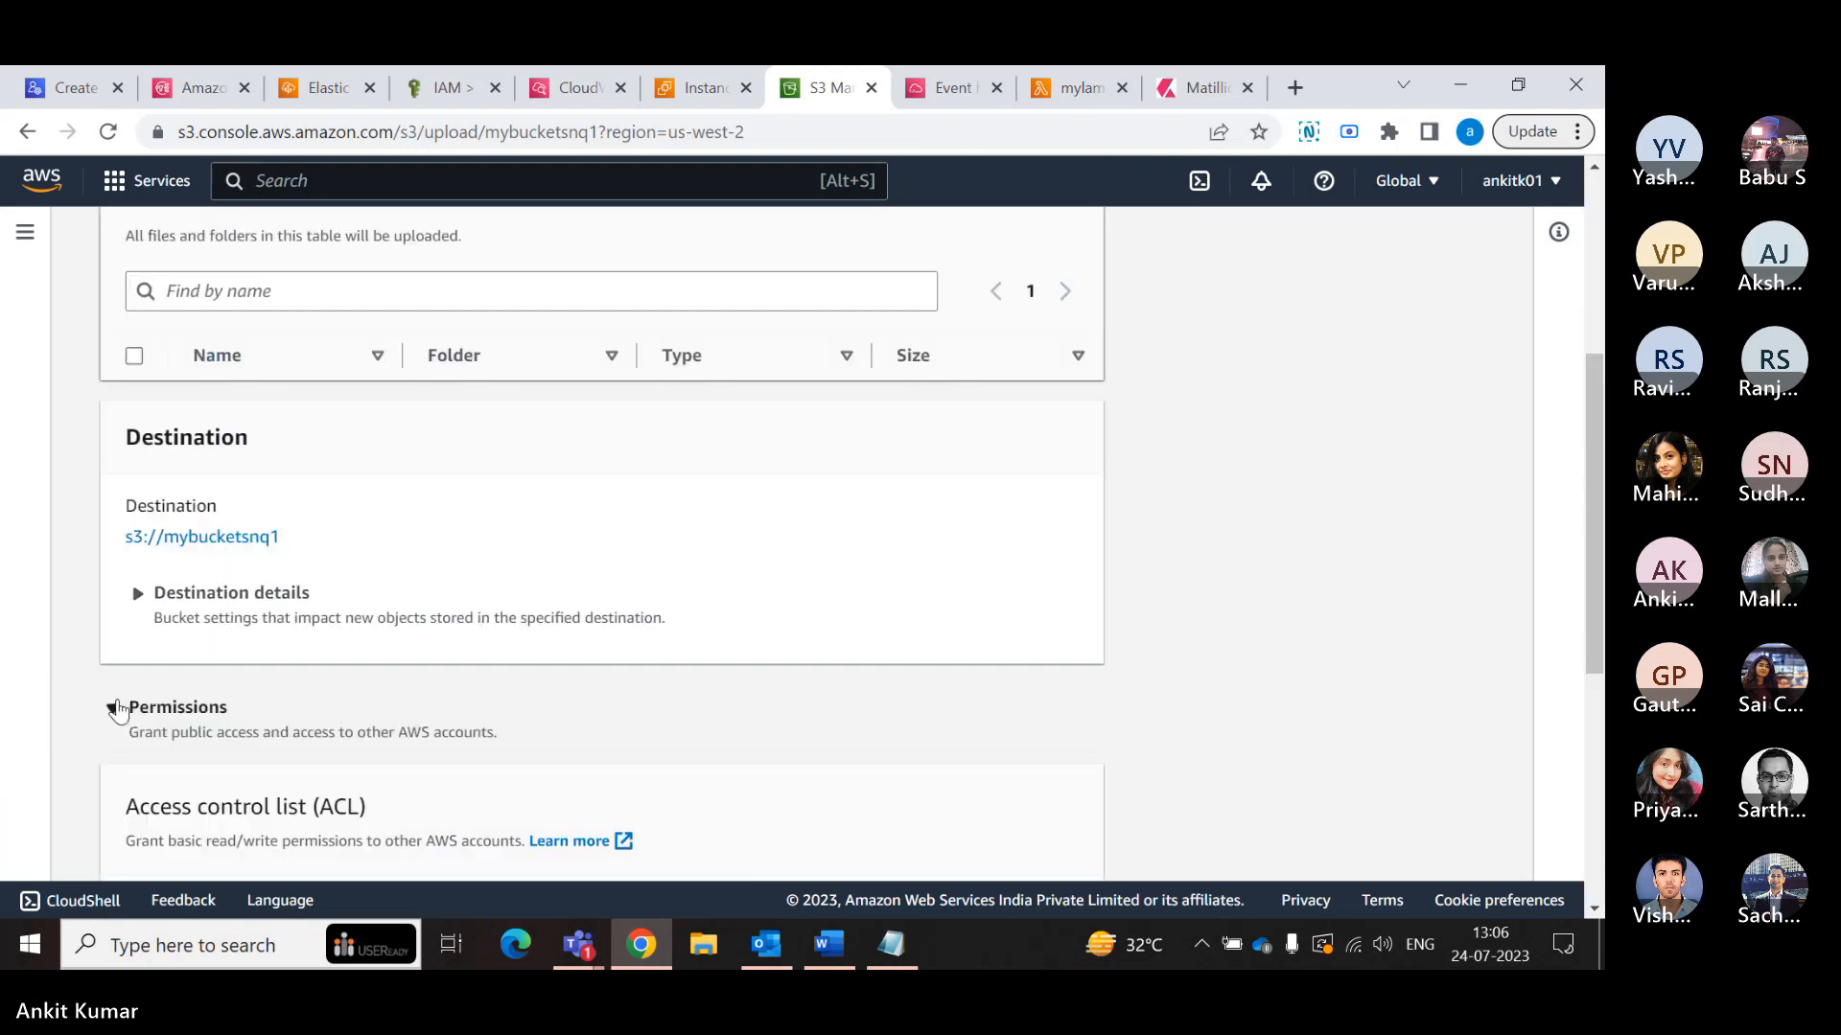
pyautogui.scroll(-5, 120, 671)
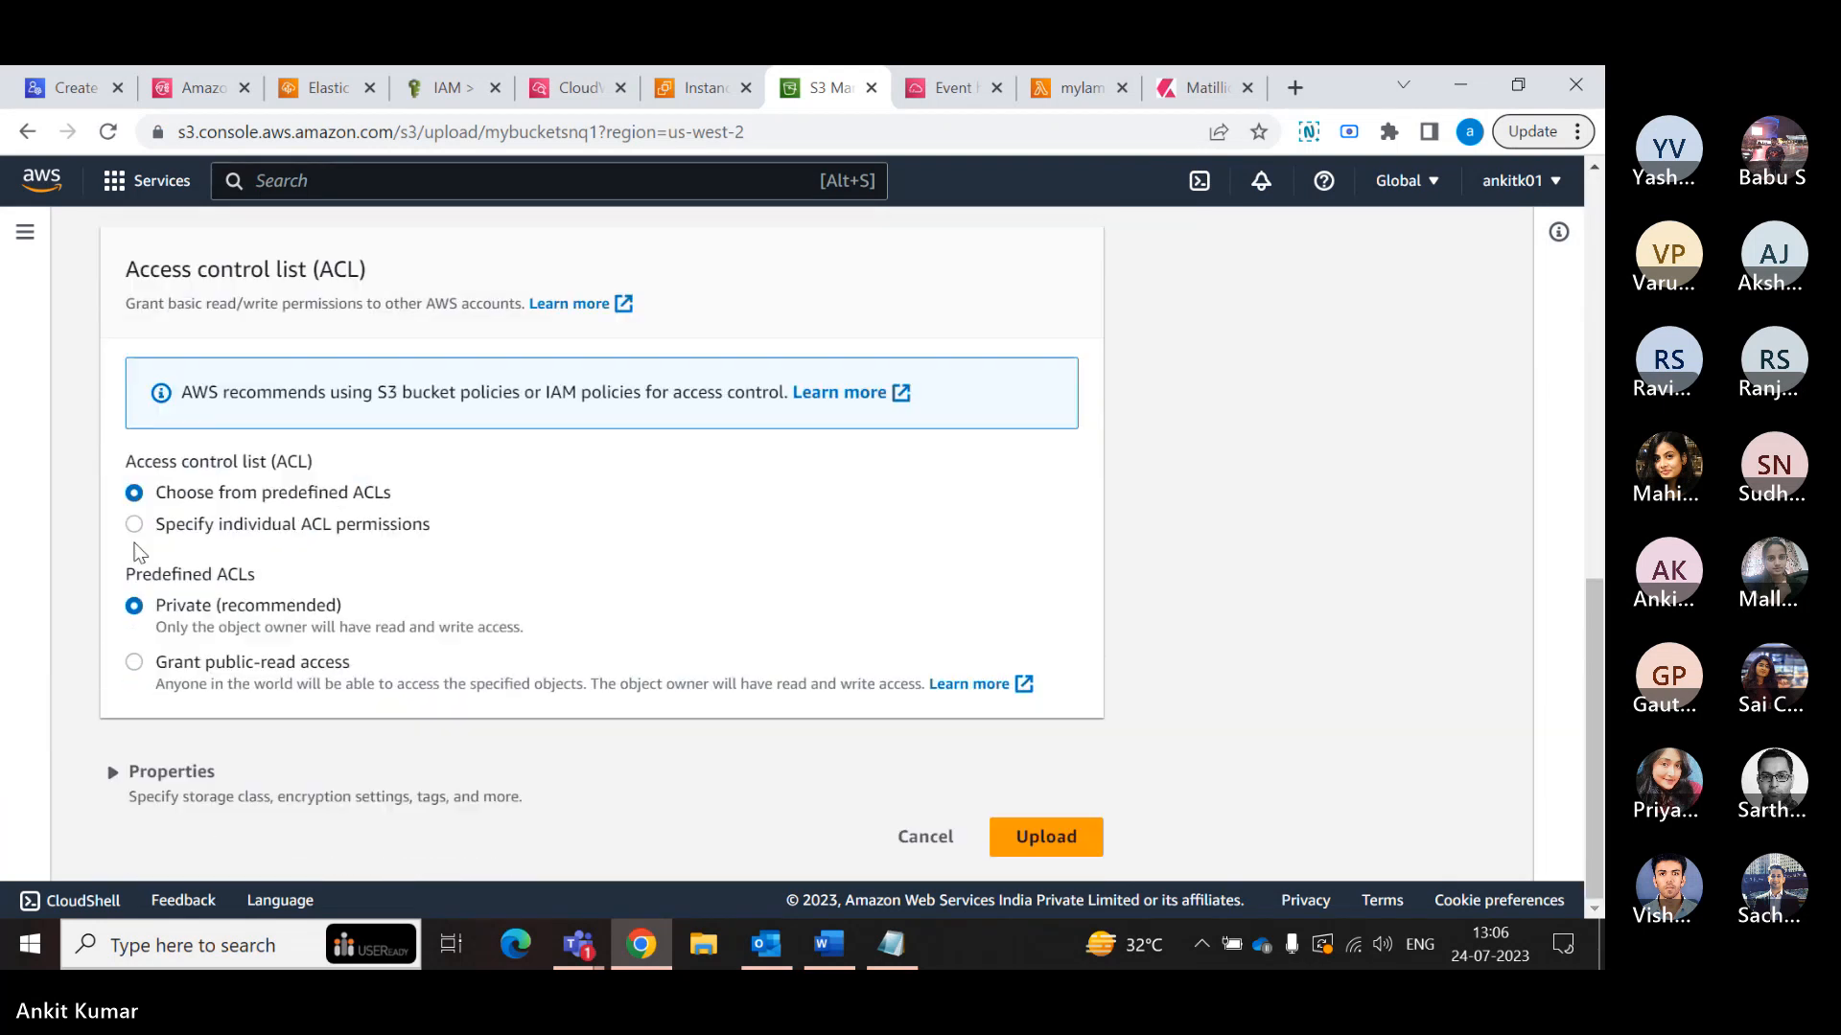
pyautogui.click(134, 662)
pyautogui.click(209, 832)
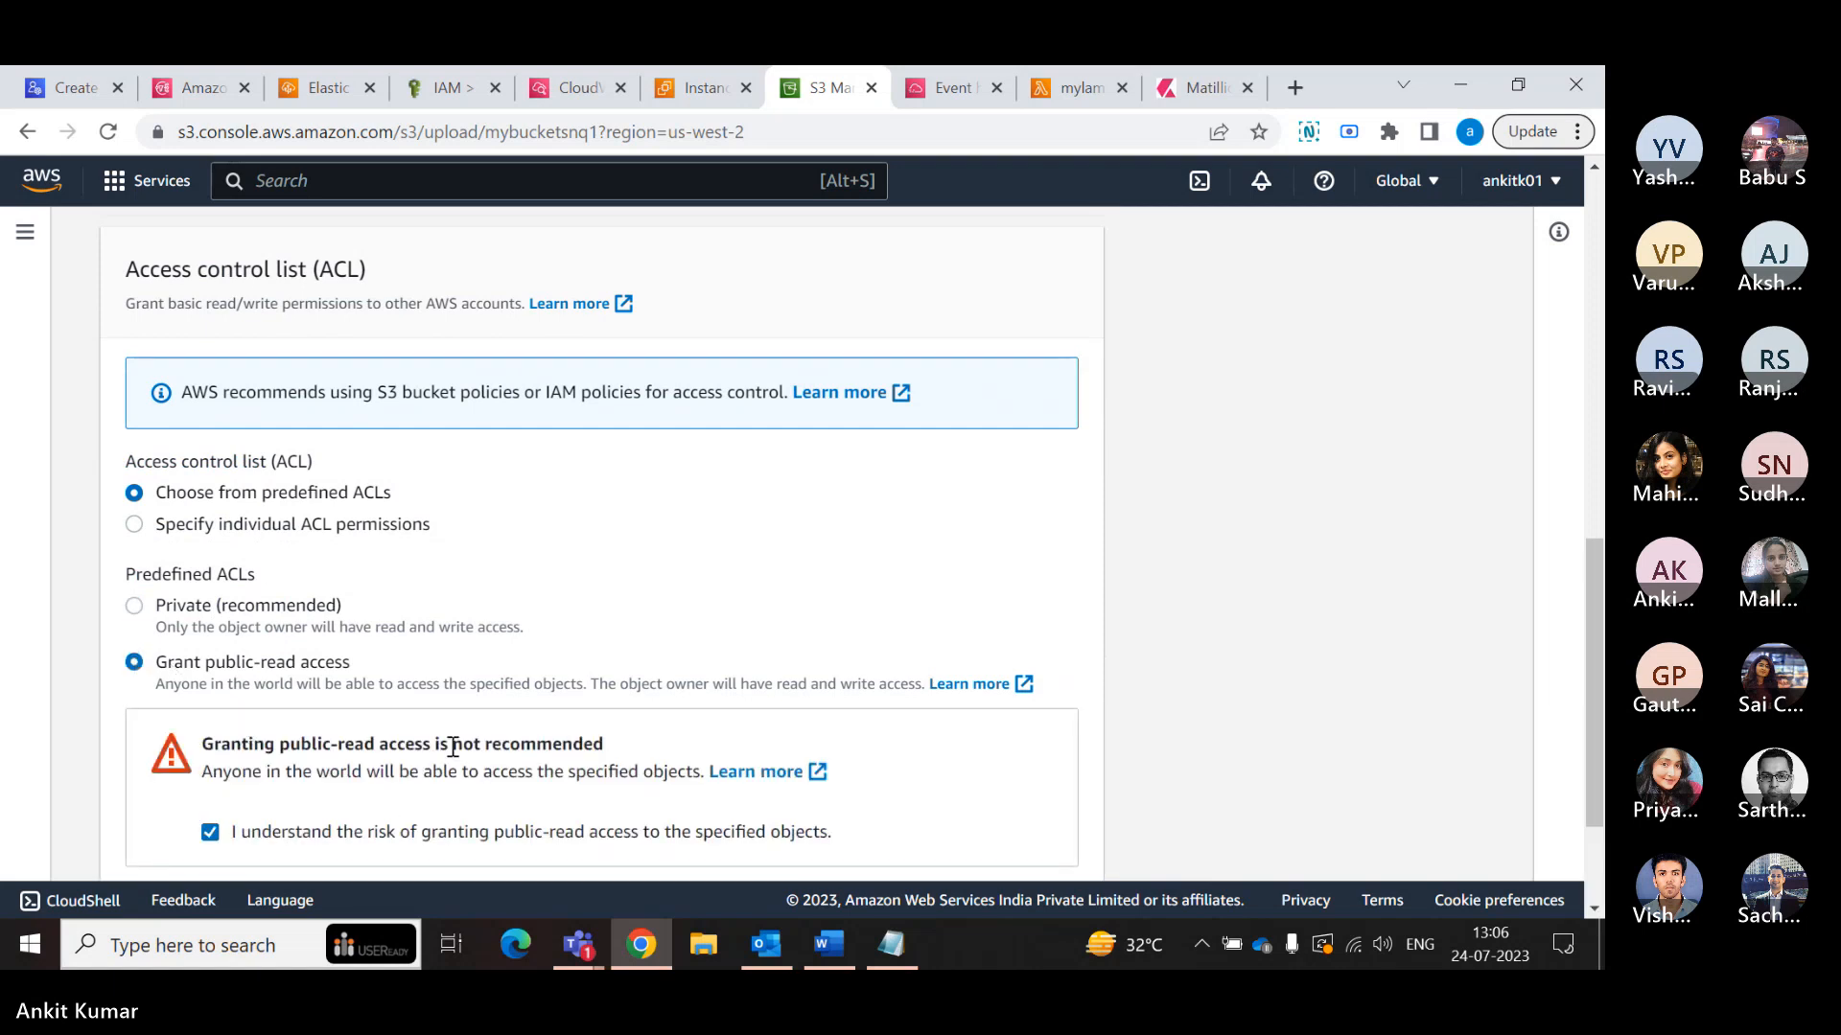
pyautogui.scroll(-2, 469, 743)
pyautogui.click(1088, 849)
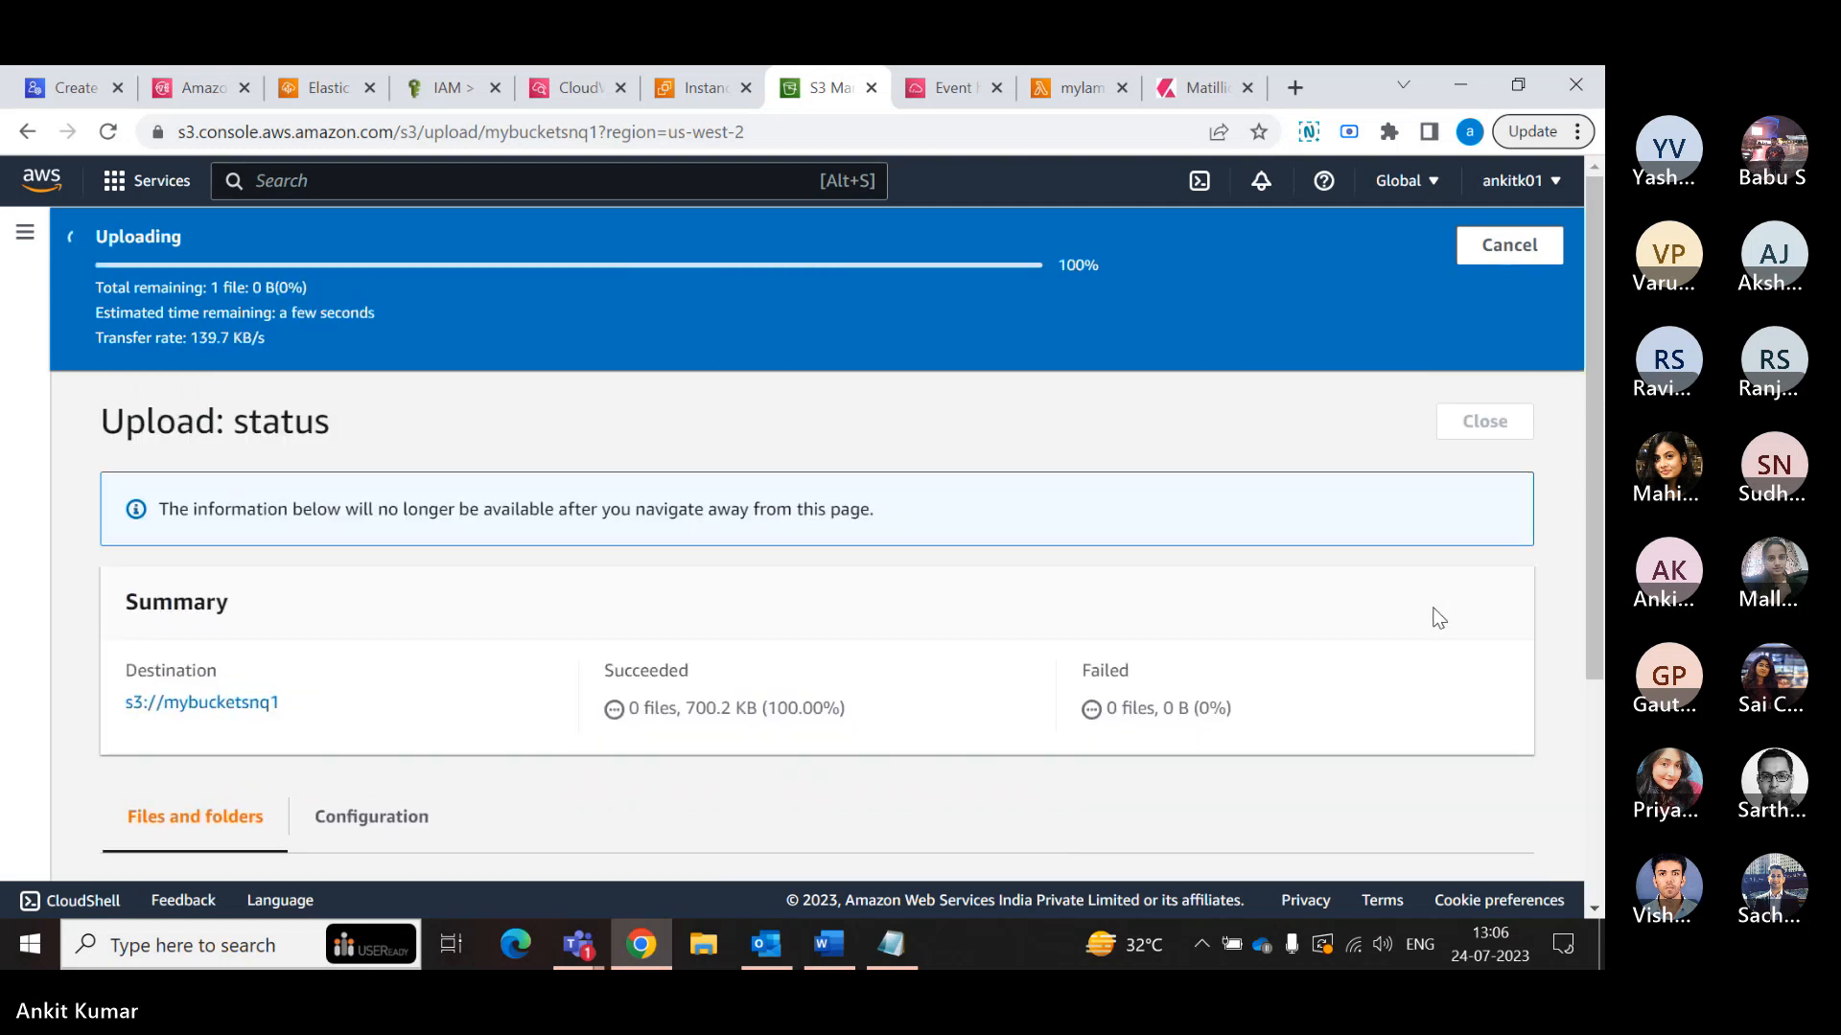
# - Close the upload status and open the mybucketsnw4 bucket to check its objects for the copied file
pyautogui.scroll(-3, 1436, 600)
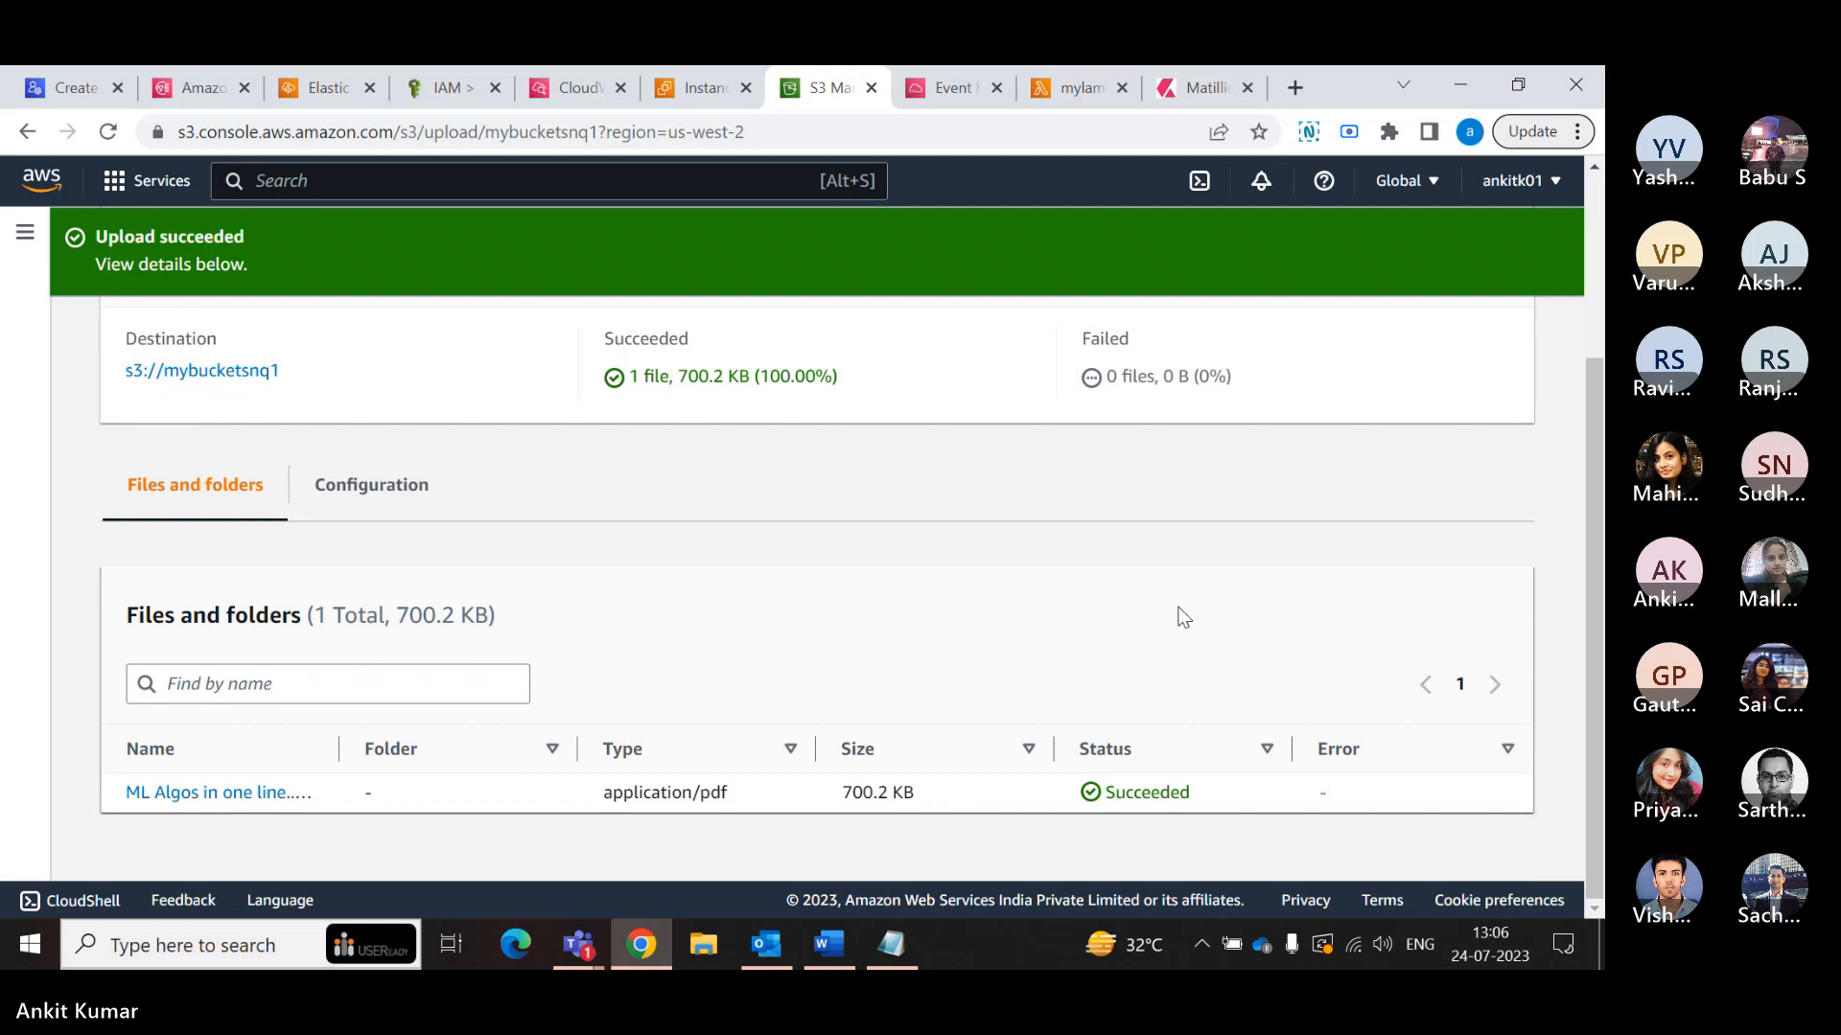
pyautogui.scroll(3, 917, 566)
pyautogui.click(1467, 346)
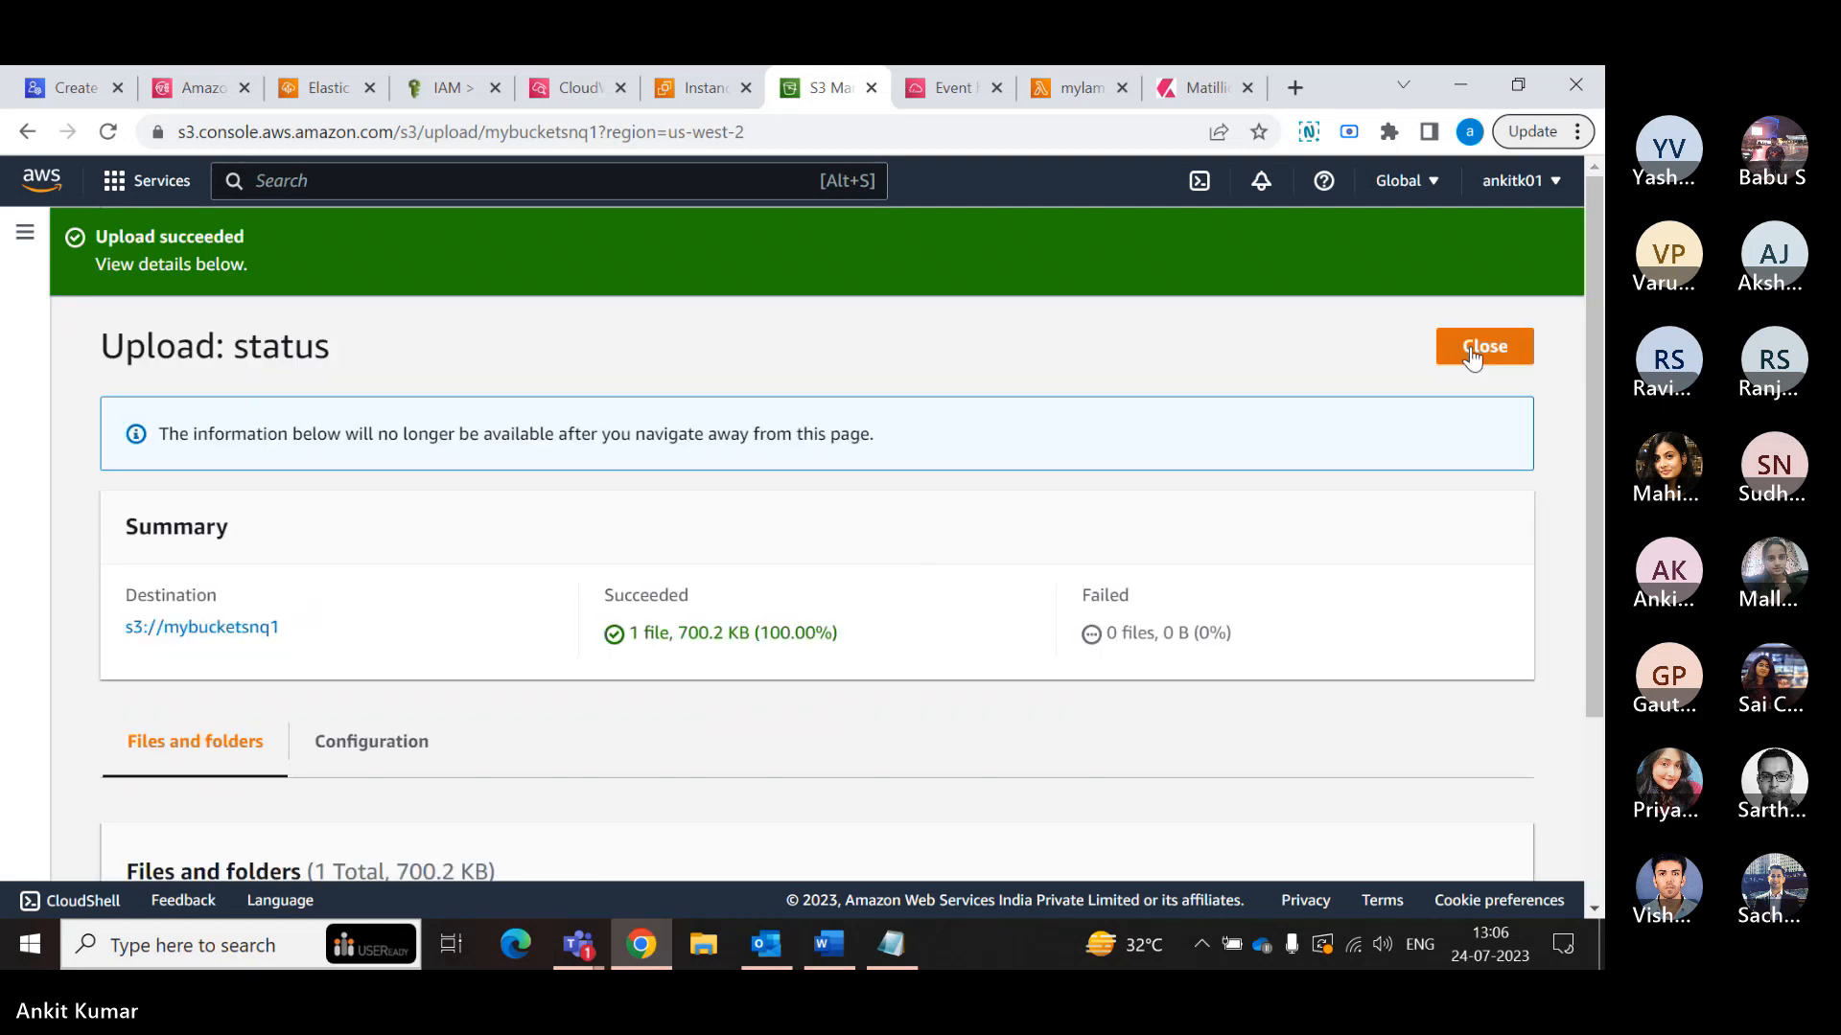
pyautogui.click(261, 246)
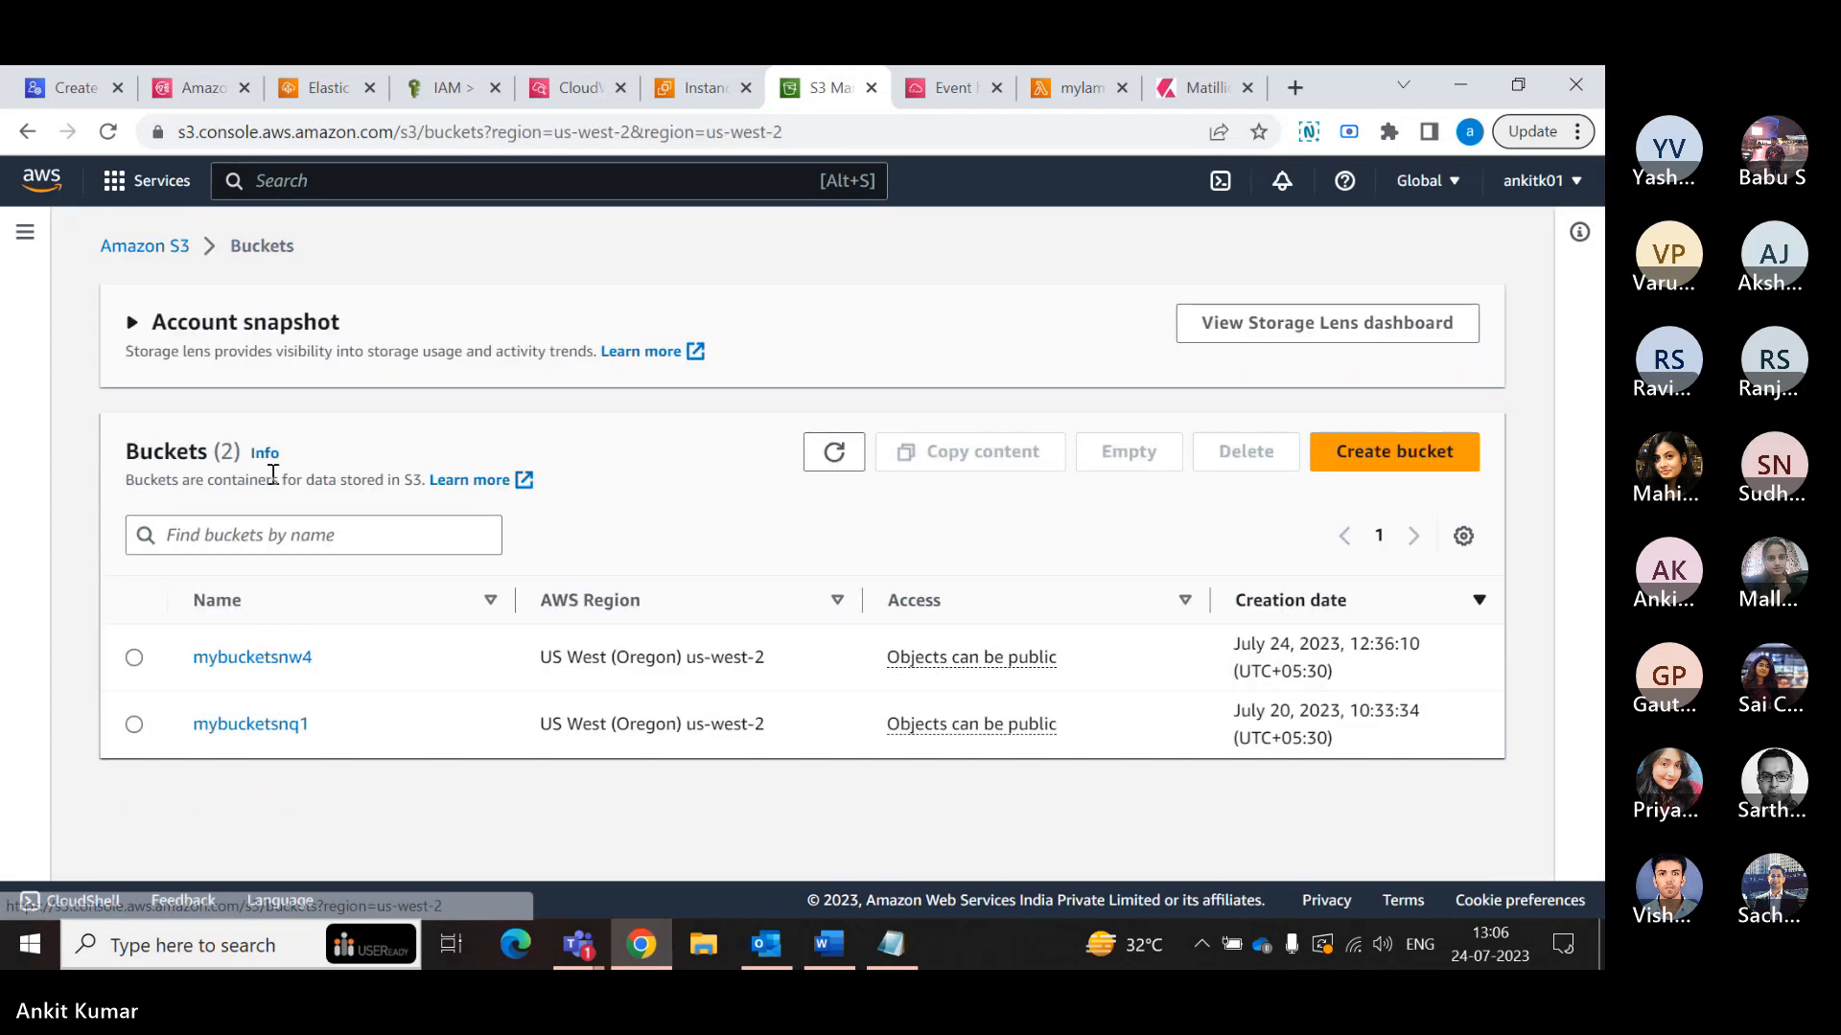
pyautogui.click(268, 661)
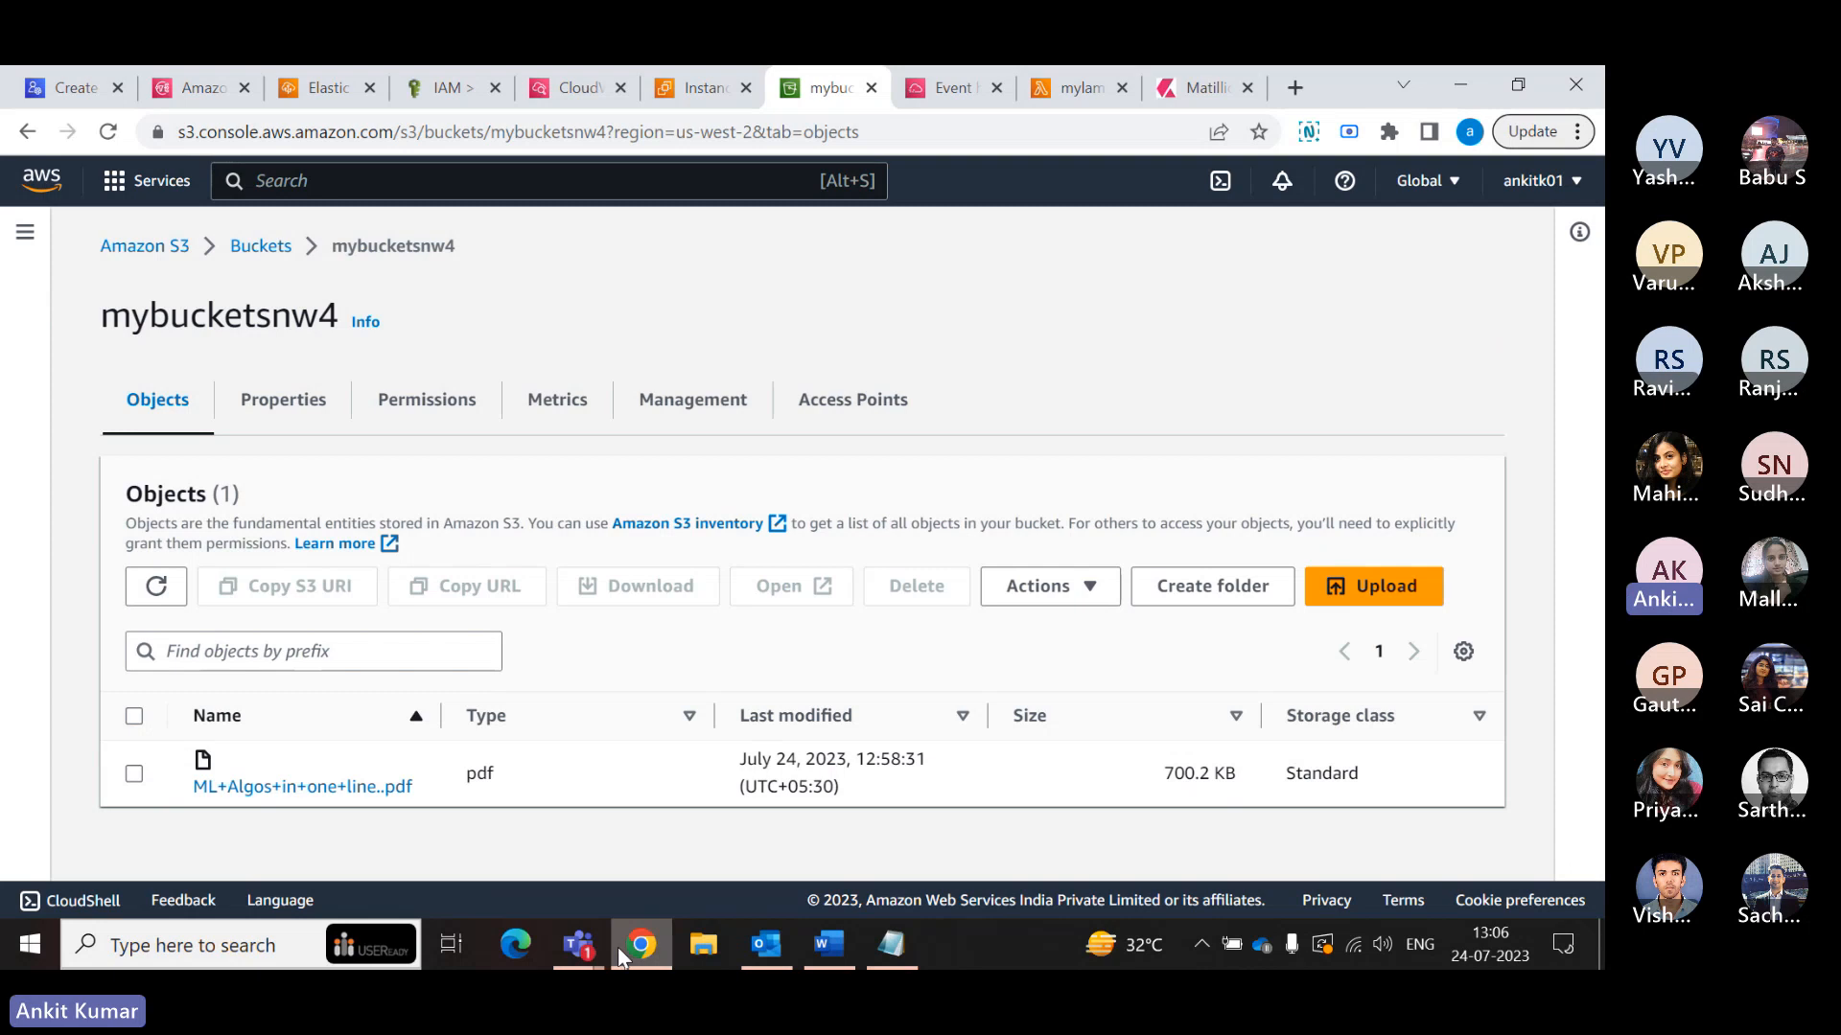
# - Switch to the Teams meeting window and stop sharing the screen
pyautogui.moveTo(589, 941)
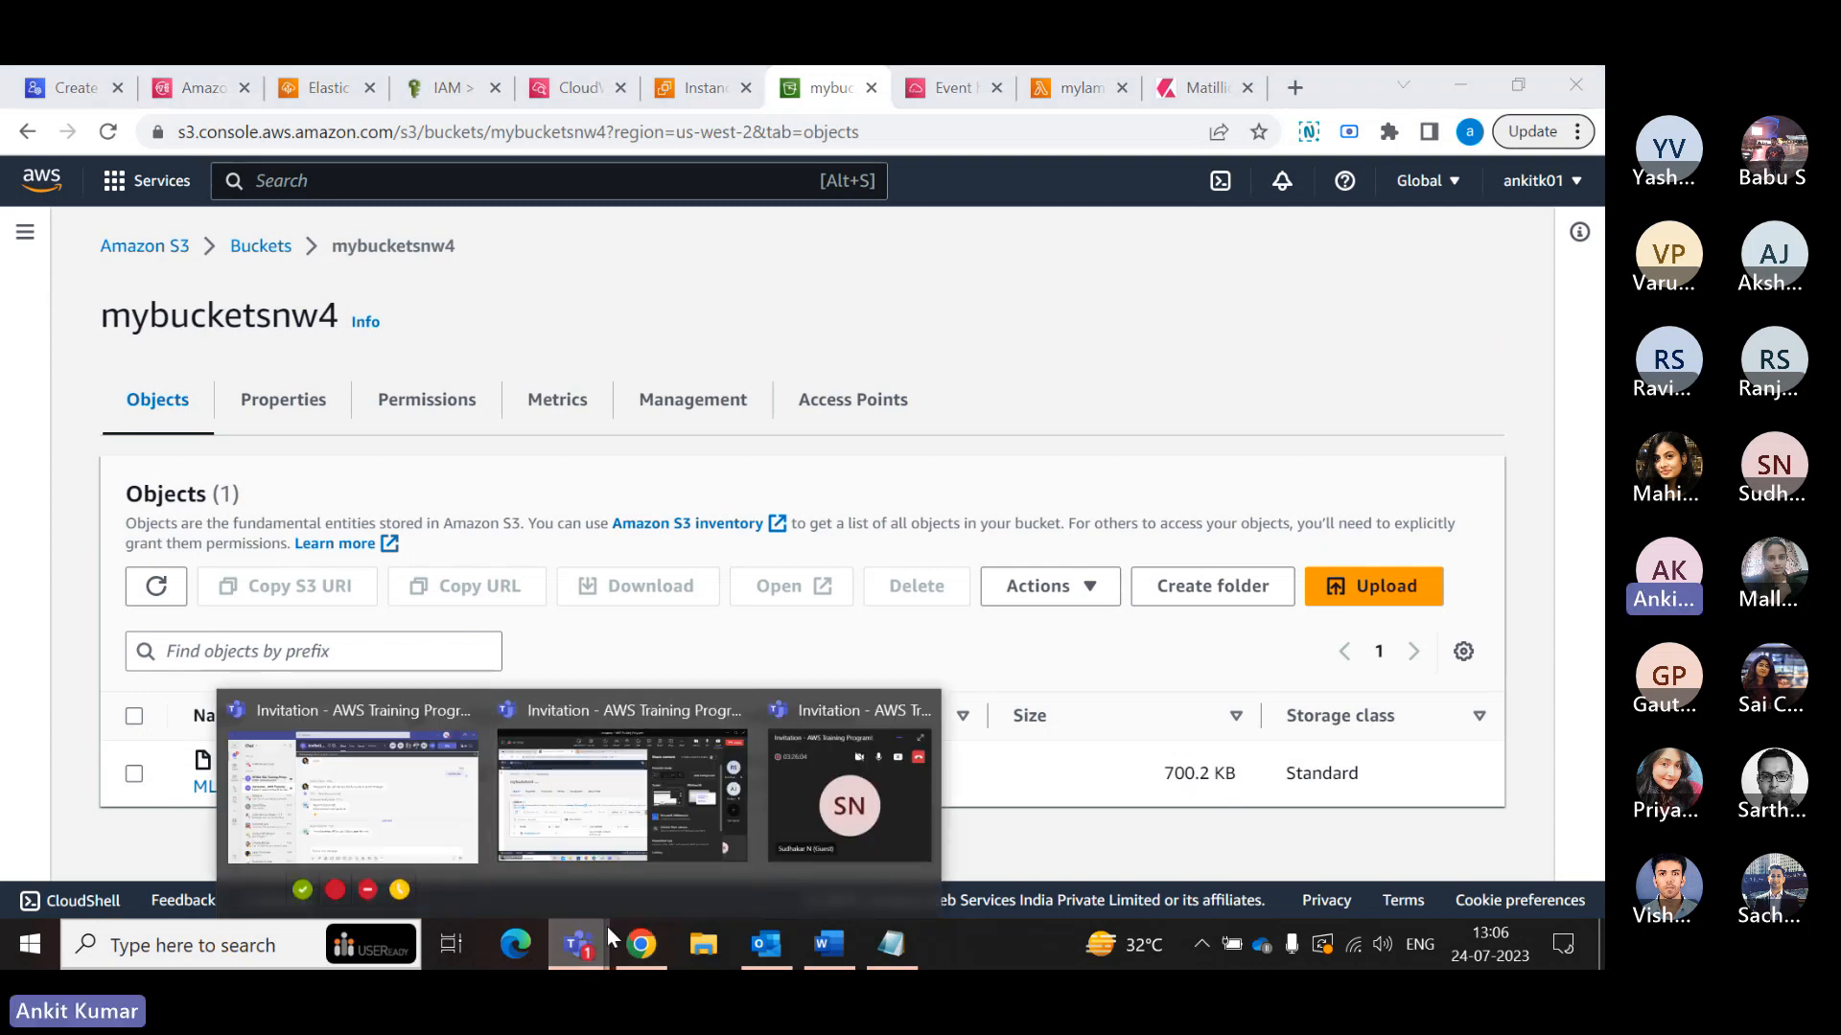
pyautogui.click(631, 830)
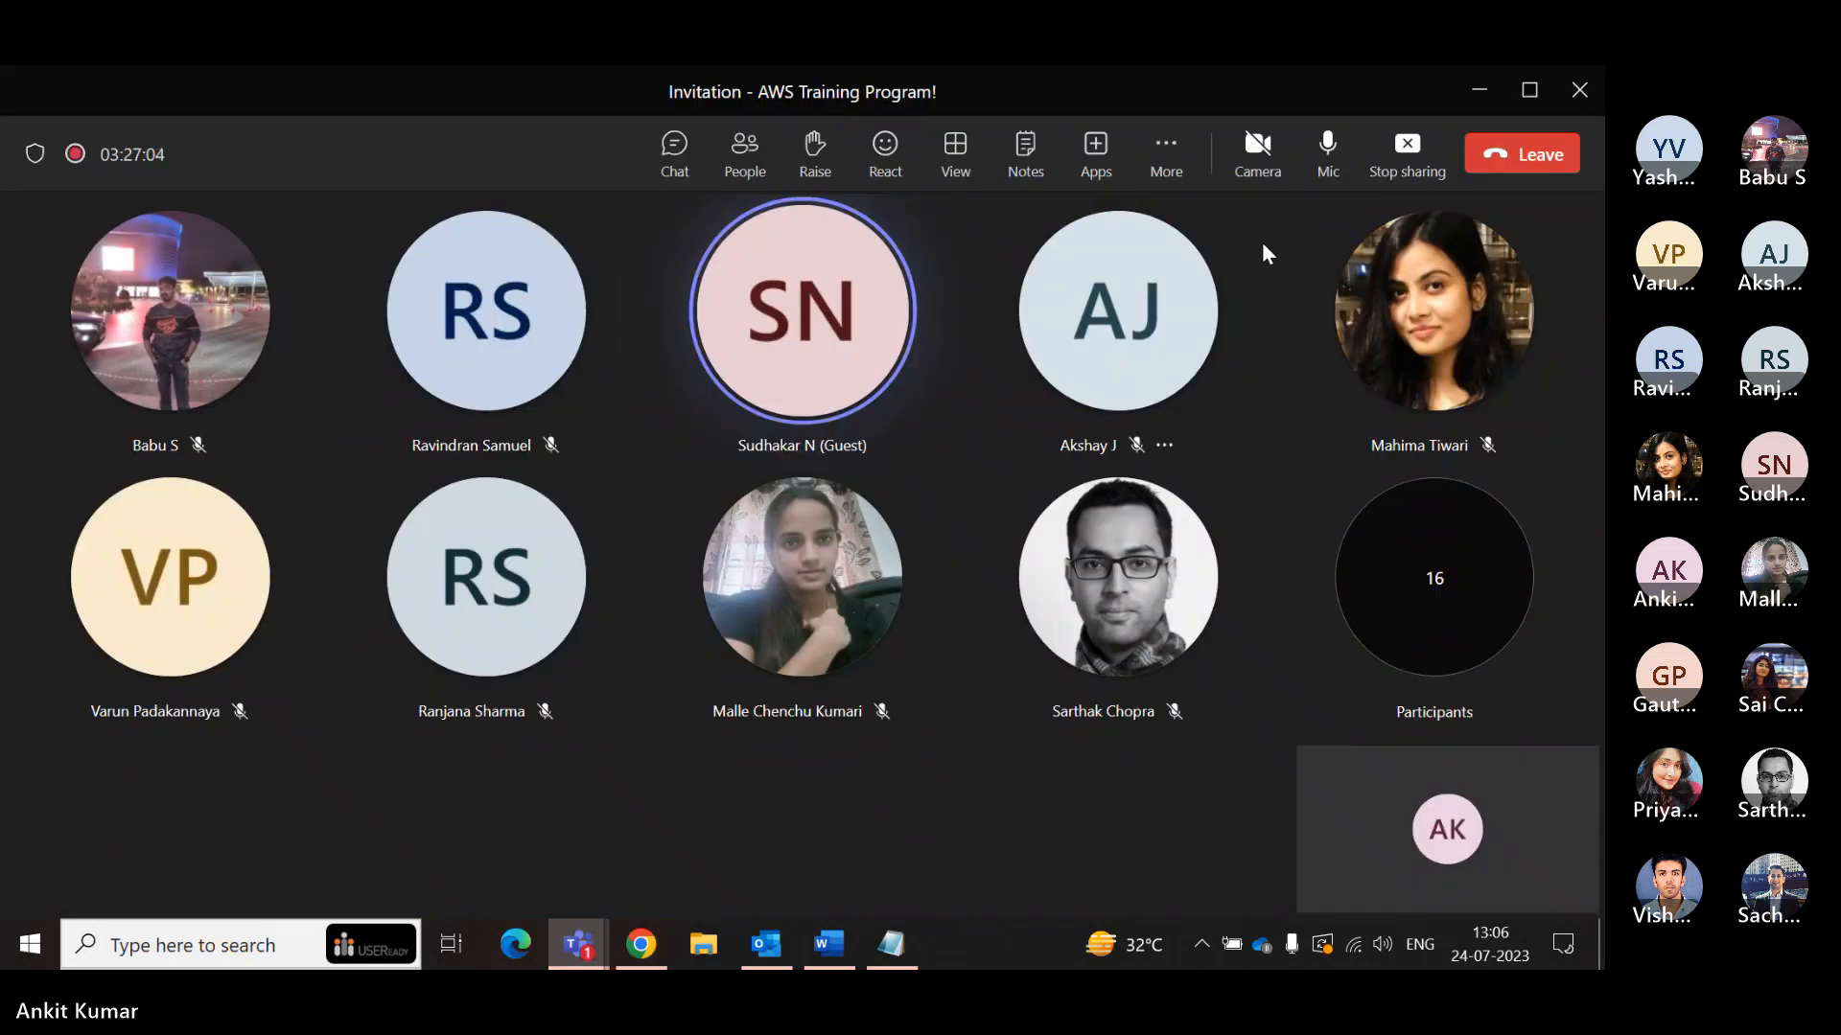
pyautogui.click(1381, 171)
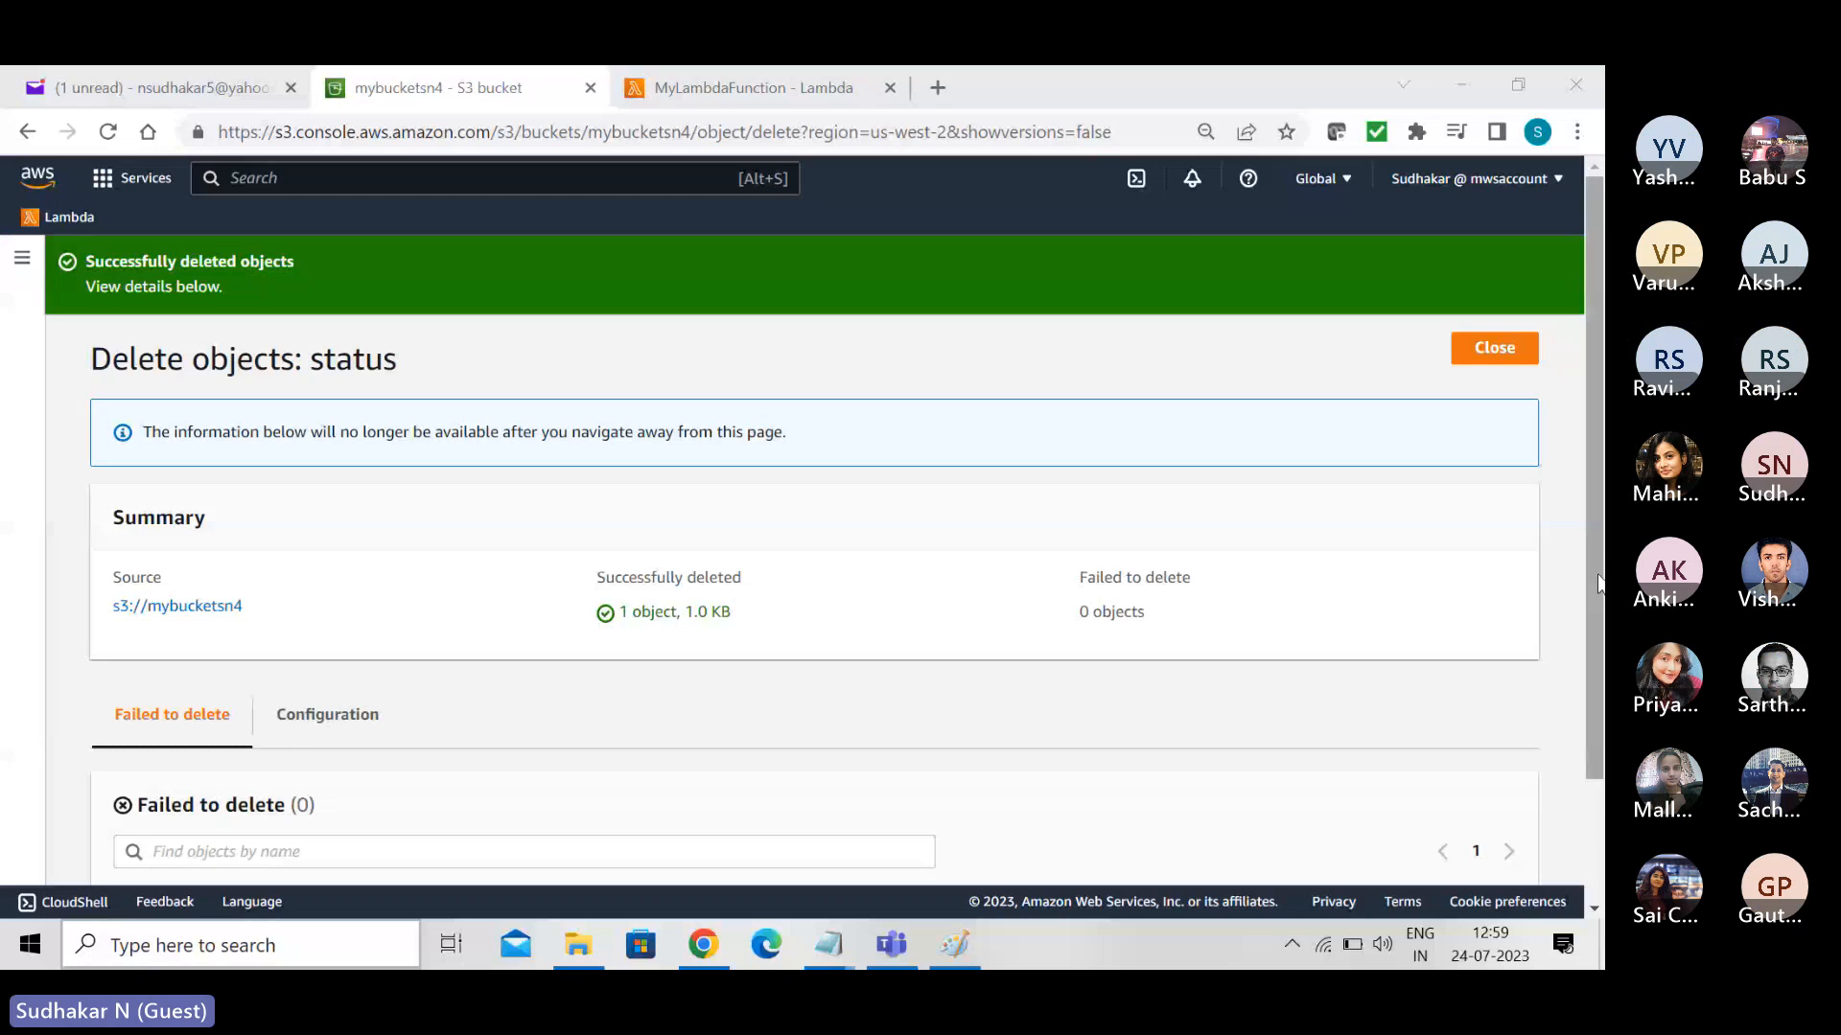
# - Review and close the object deletion status for mybucketsn4, and return to the S3 buckets list
pyautogui.moveTo(1589, 566); pyautogui.dragTo(1603, 709)
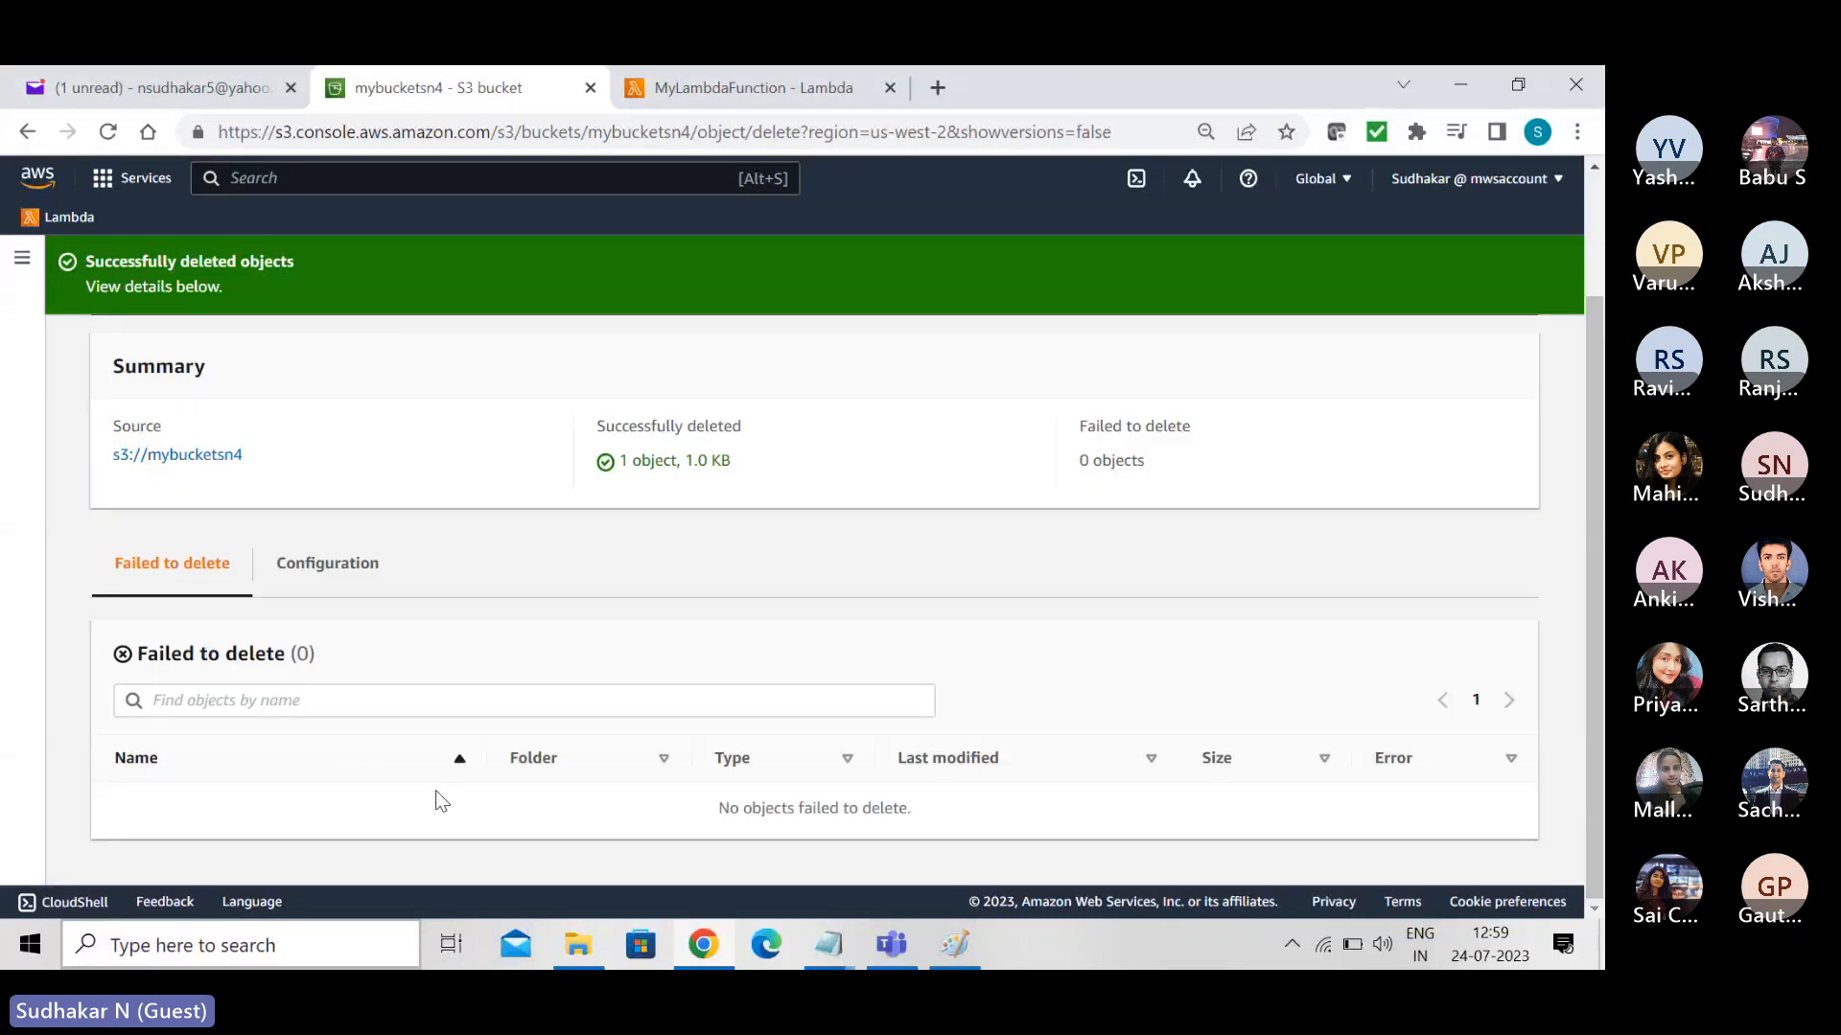
pyautogui.moveTo(1601, 668); pyautogui.dragTo(1586, 250)
pyautogui.click(1493, 351)
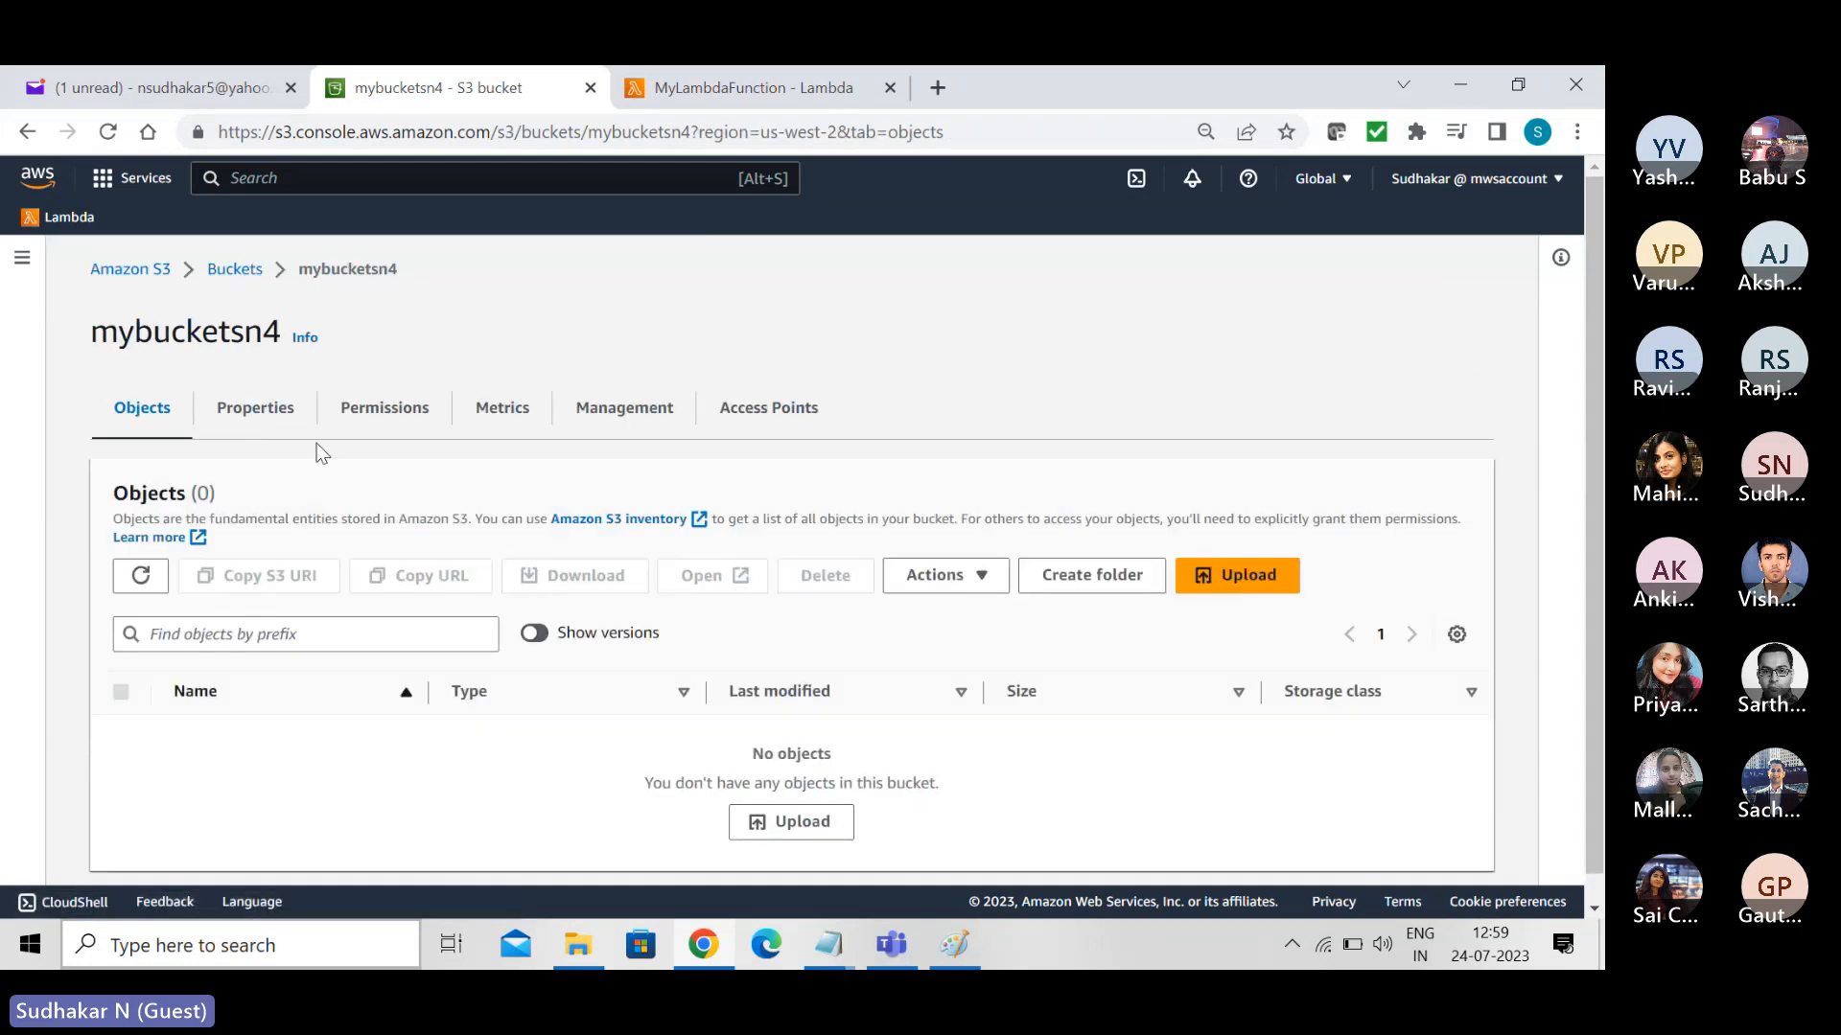
pyautogui.click(232, 270)
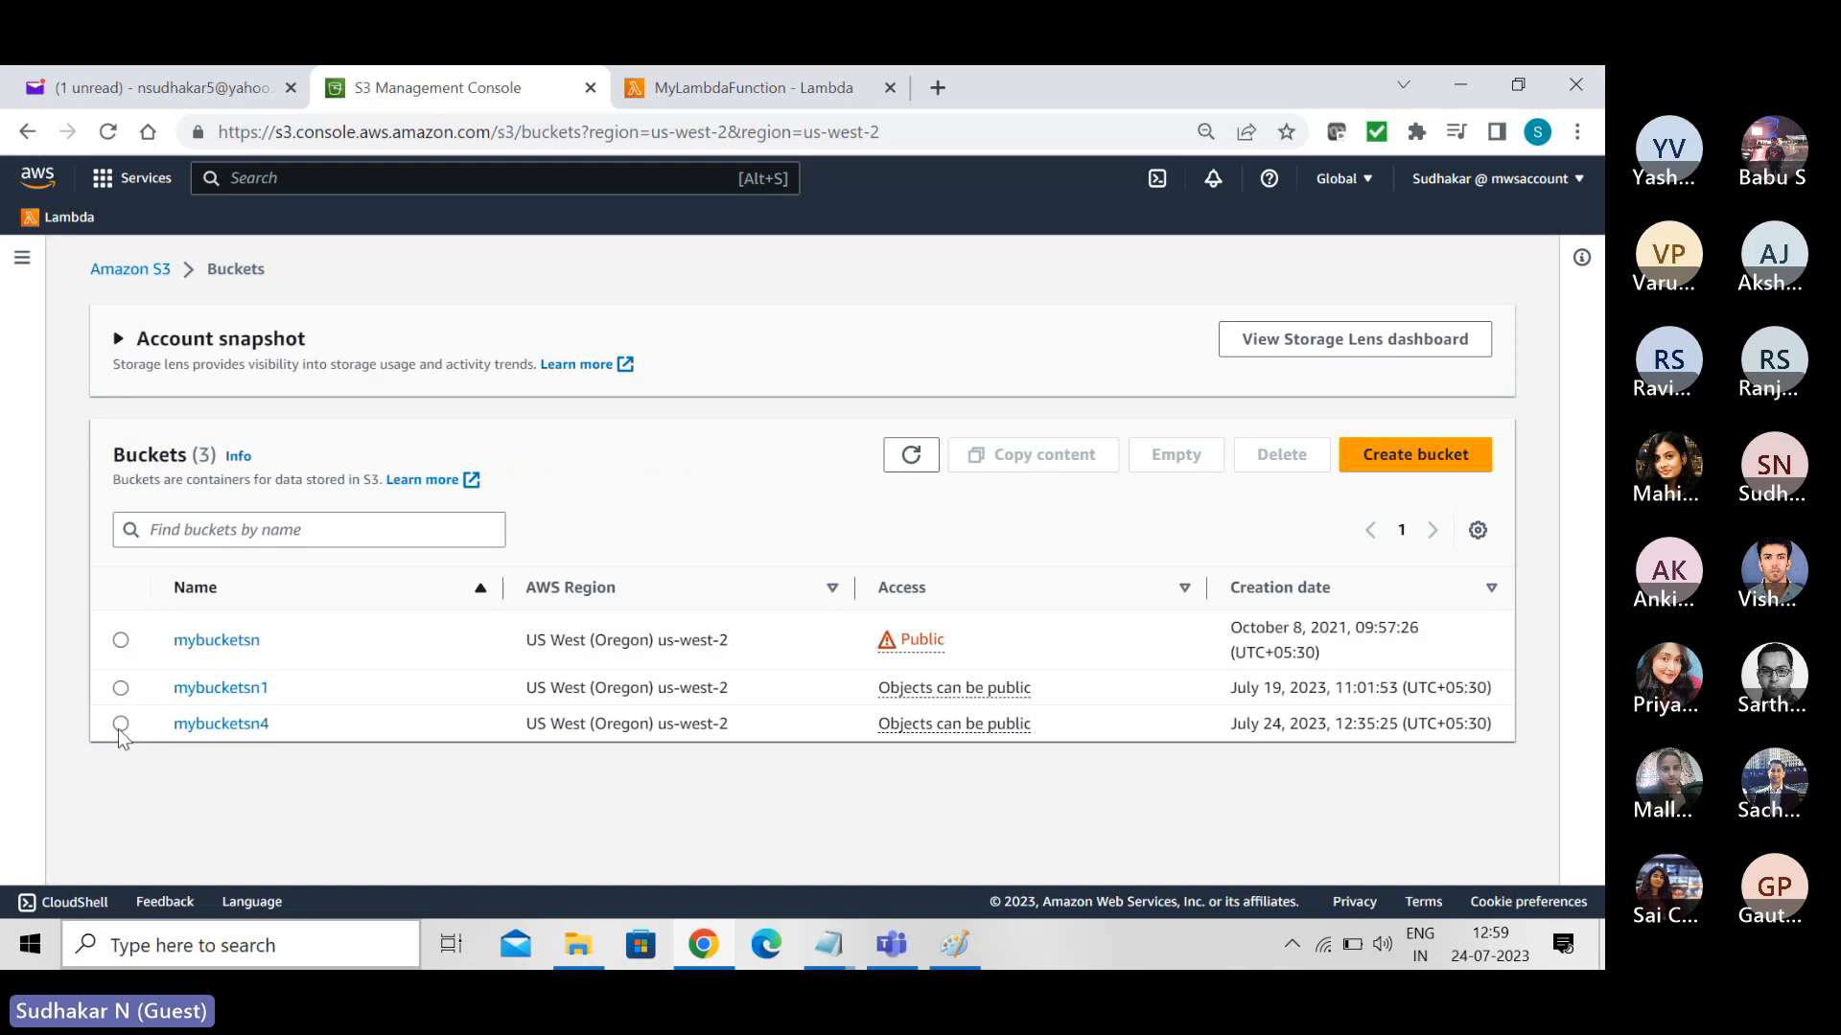
pyautogui.click(120, 721)
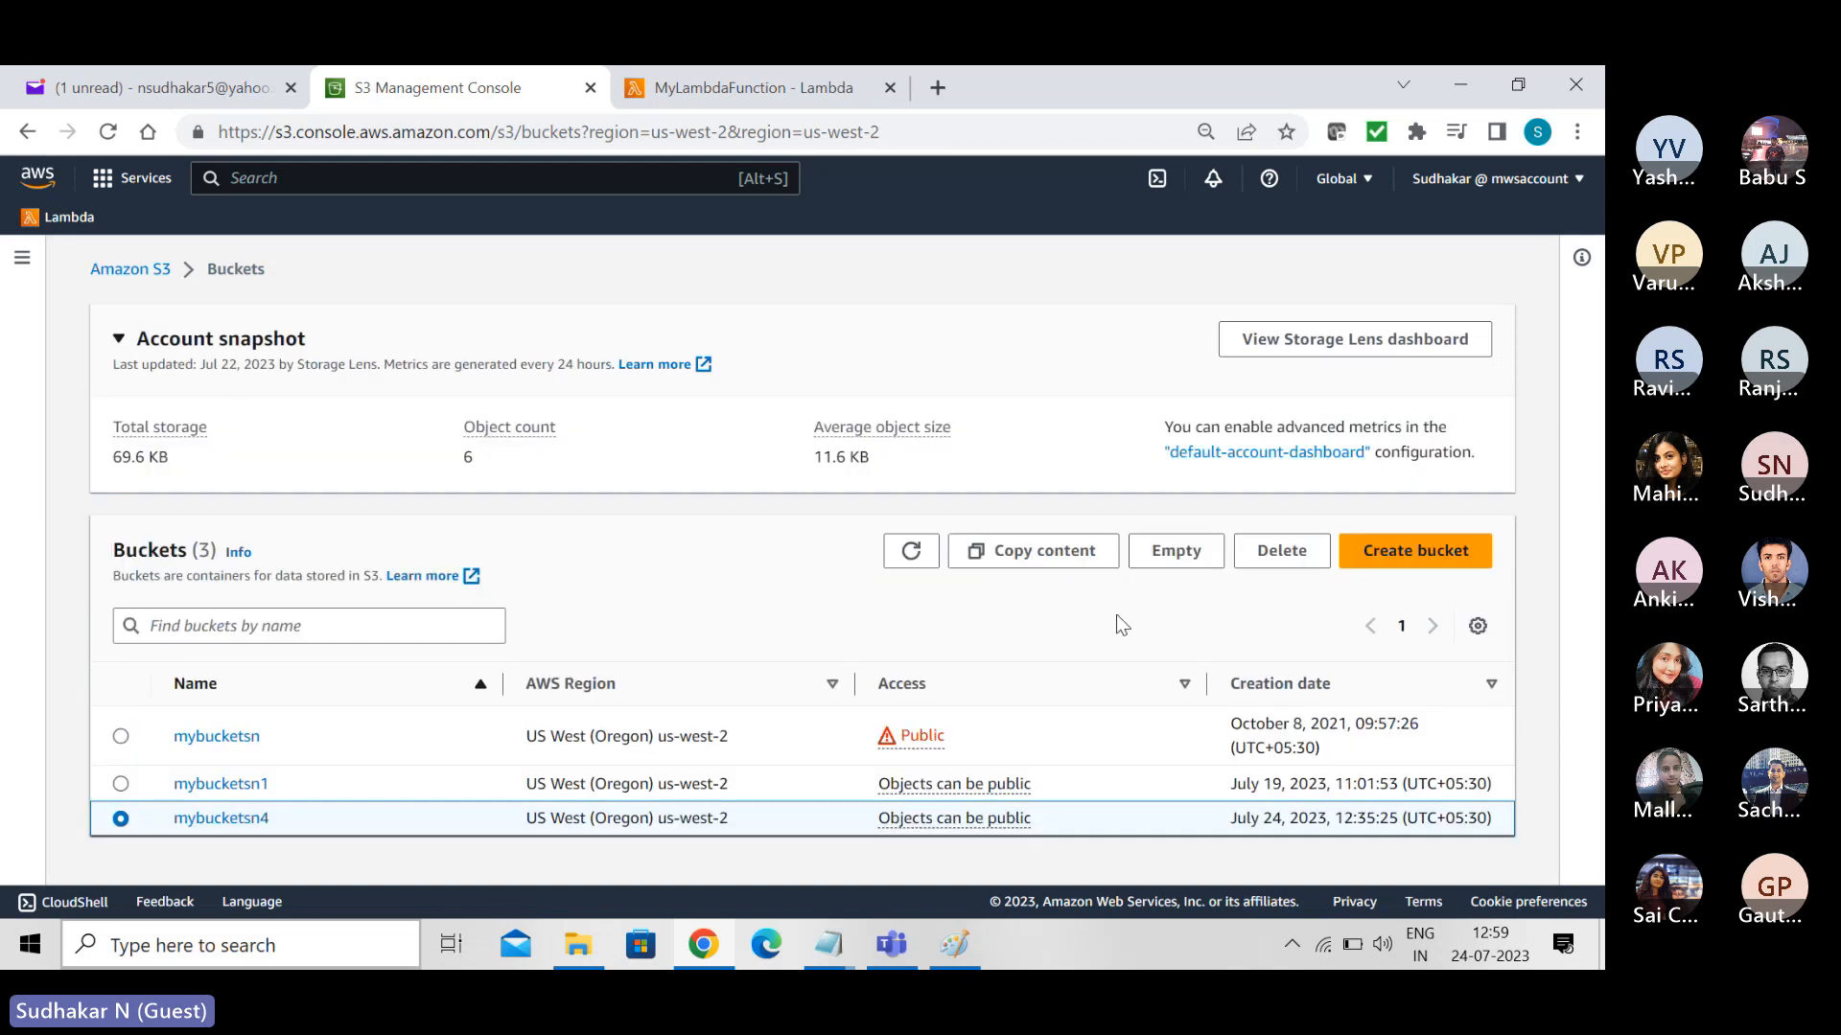
pyautogui.click(1278, 564)
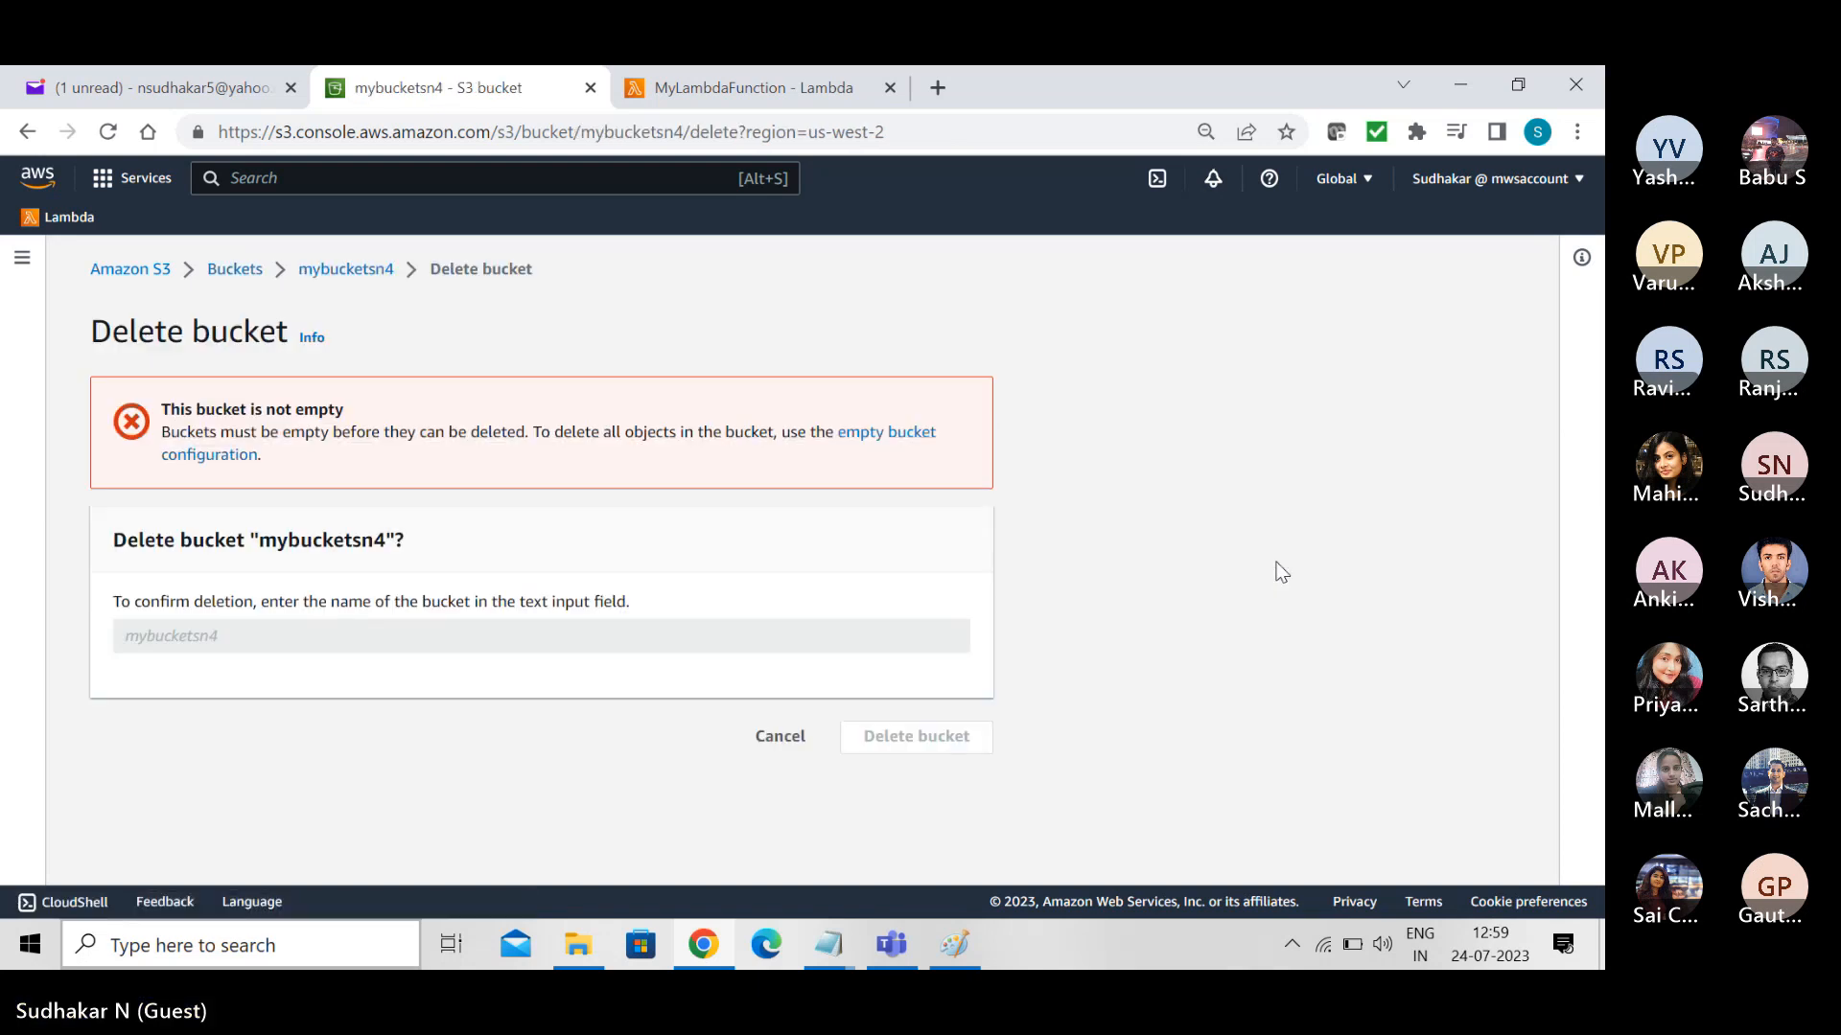
pyautogui.click(780, 738)
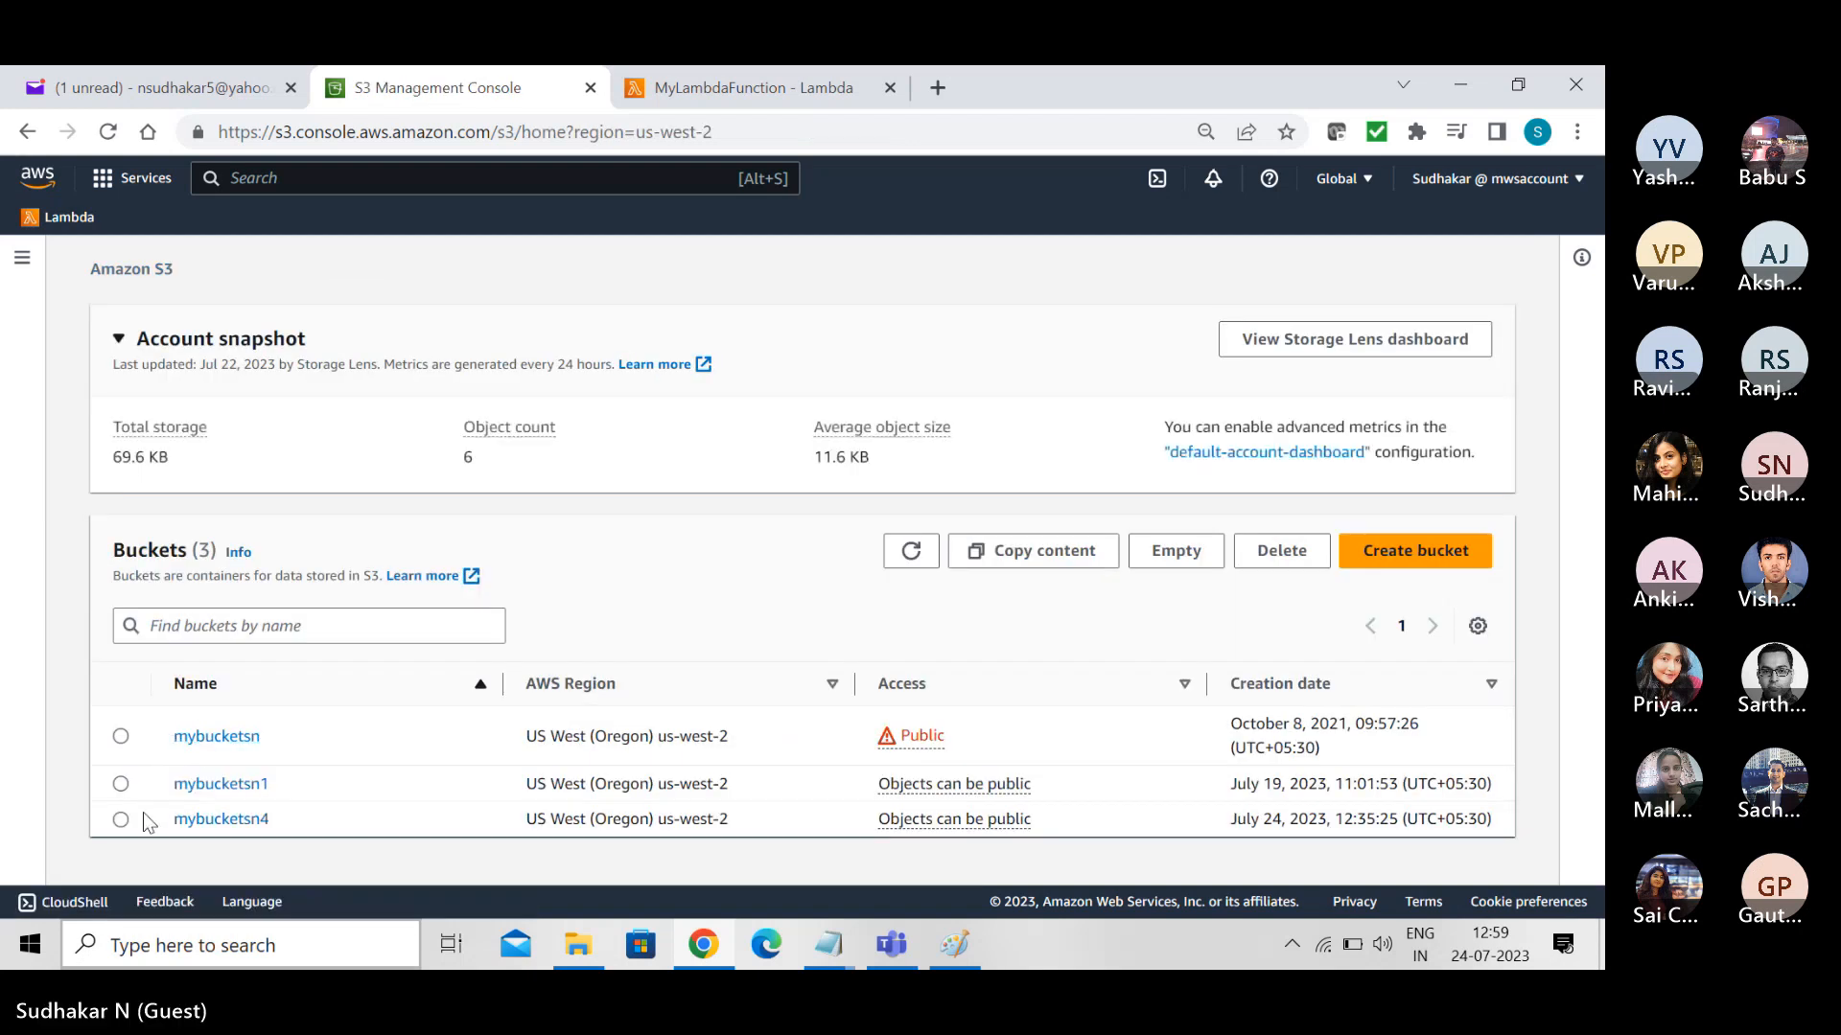
# - Empty the mybucketsn4 bucket, confirming with "permanently delete", and return to the buckets list
pyautogui.click(121, 818)
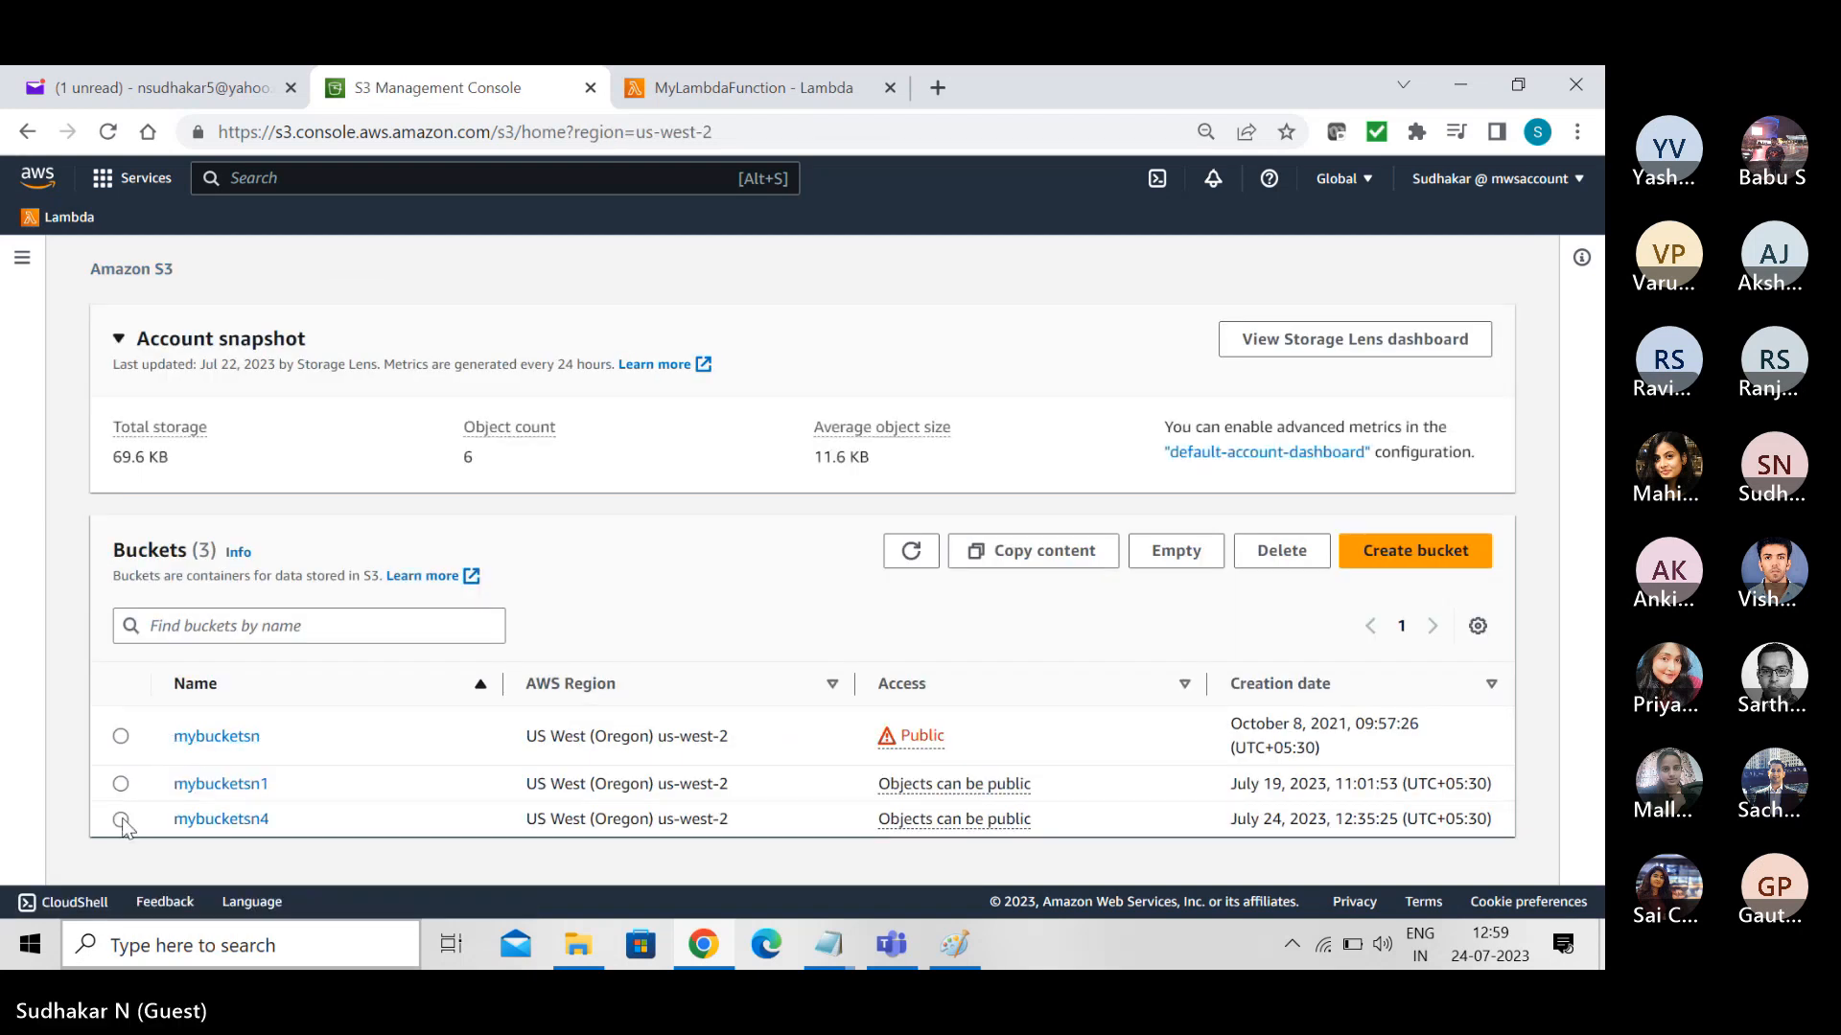
pyautogui.click(1188, 551)
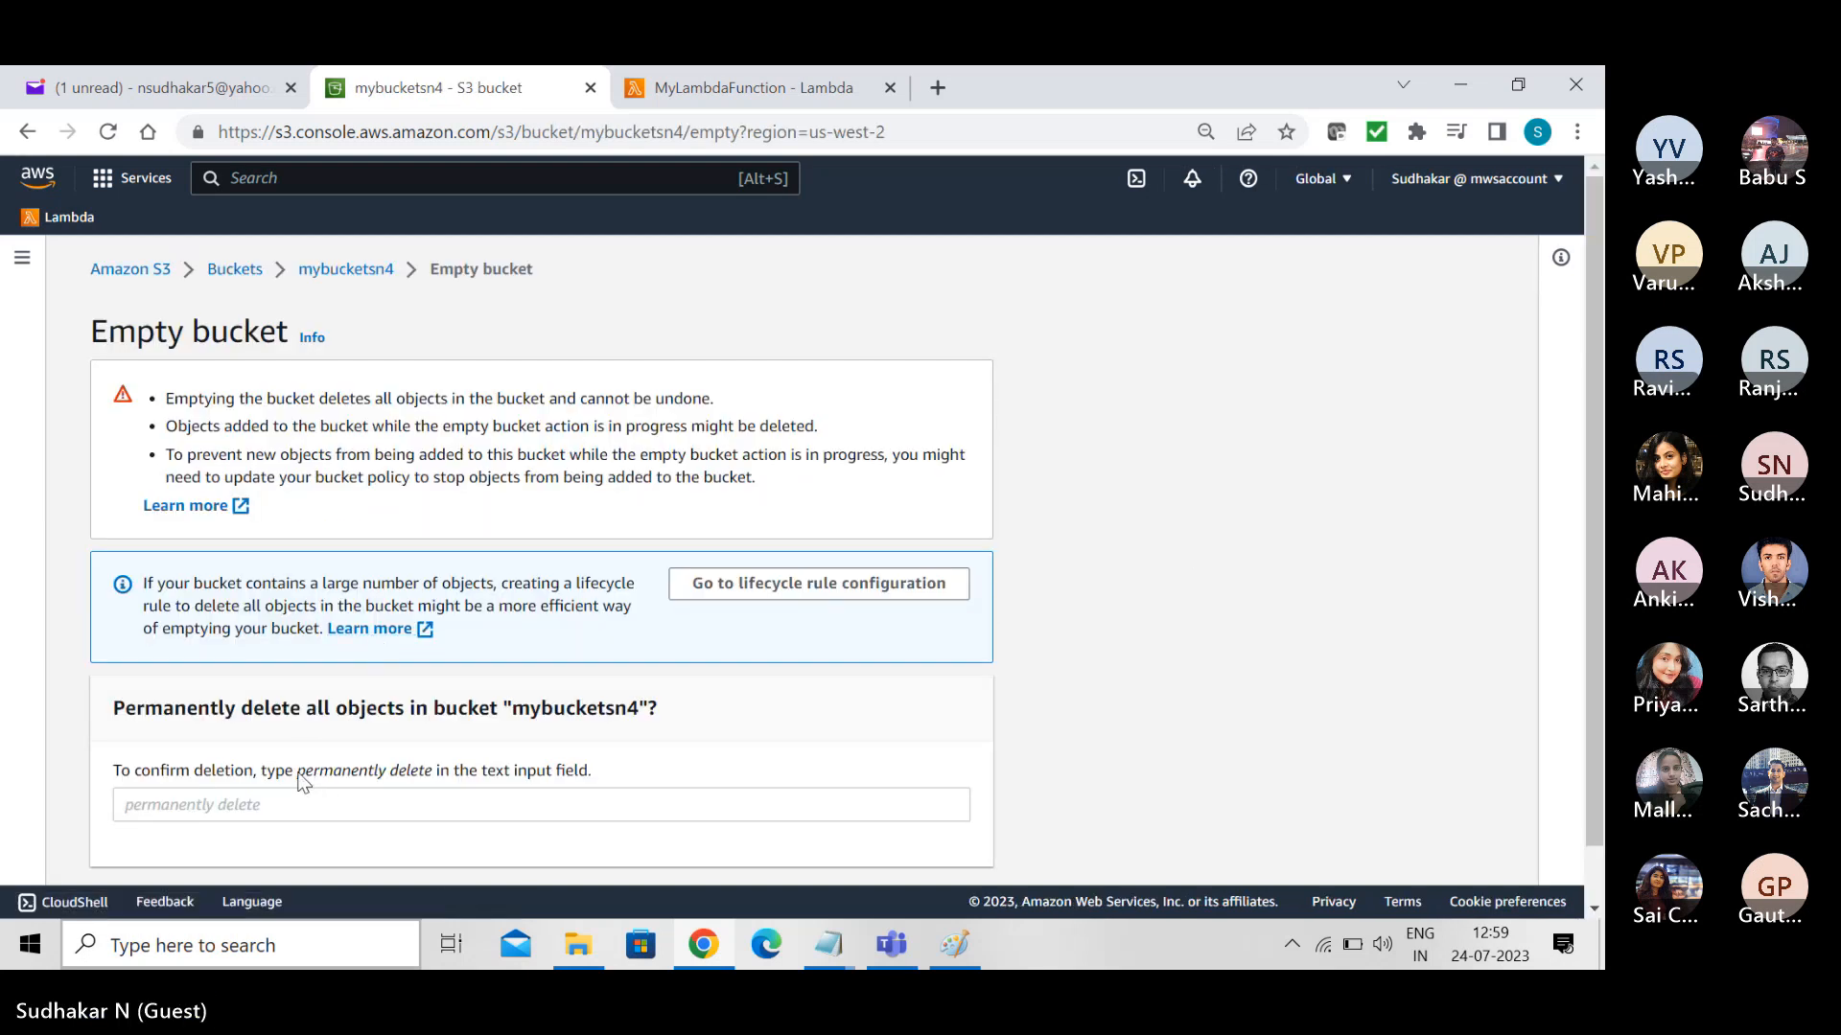
pyautogui.moveTo(297, 773); pyautogui.dragTo(432, 781)
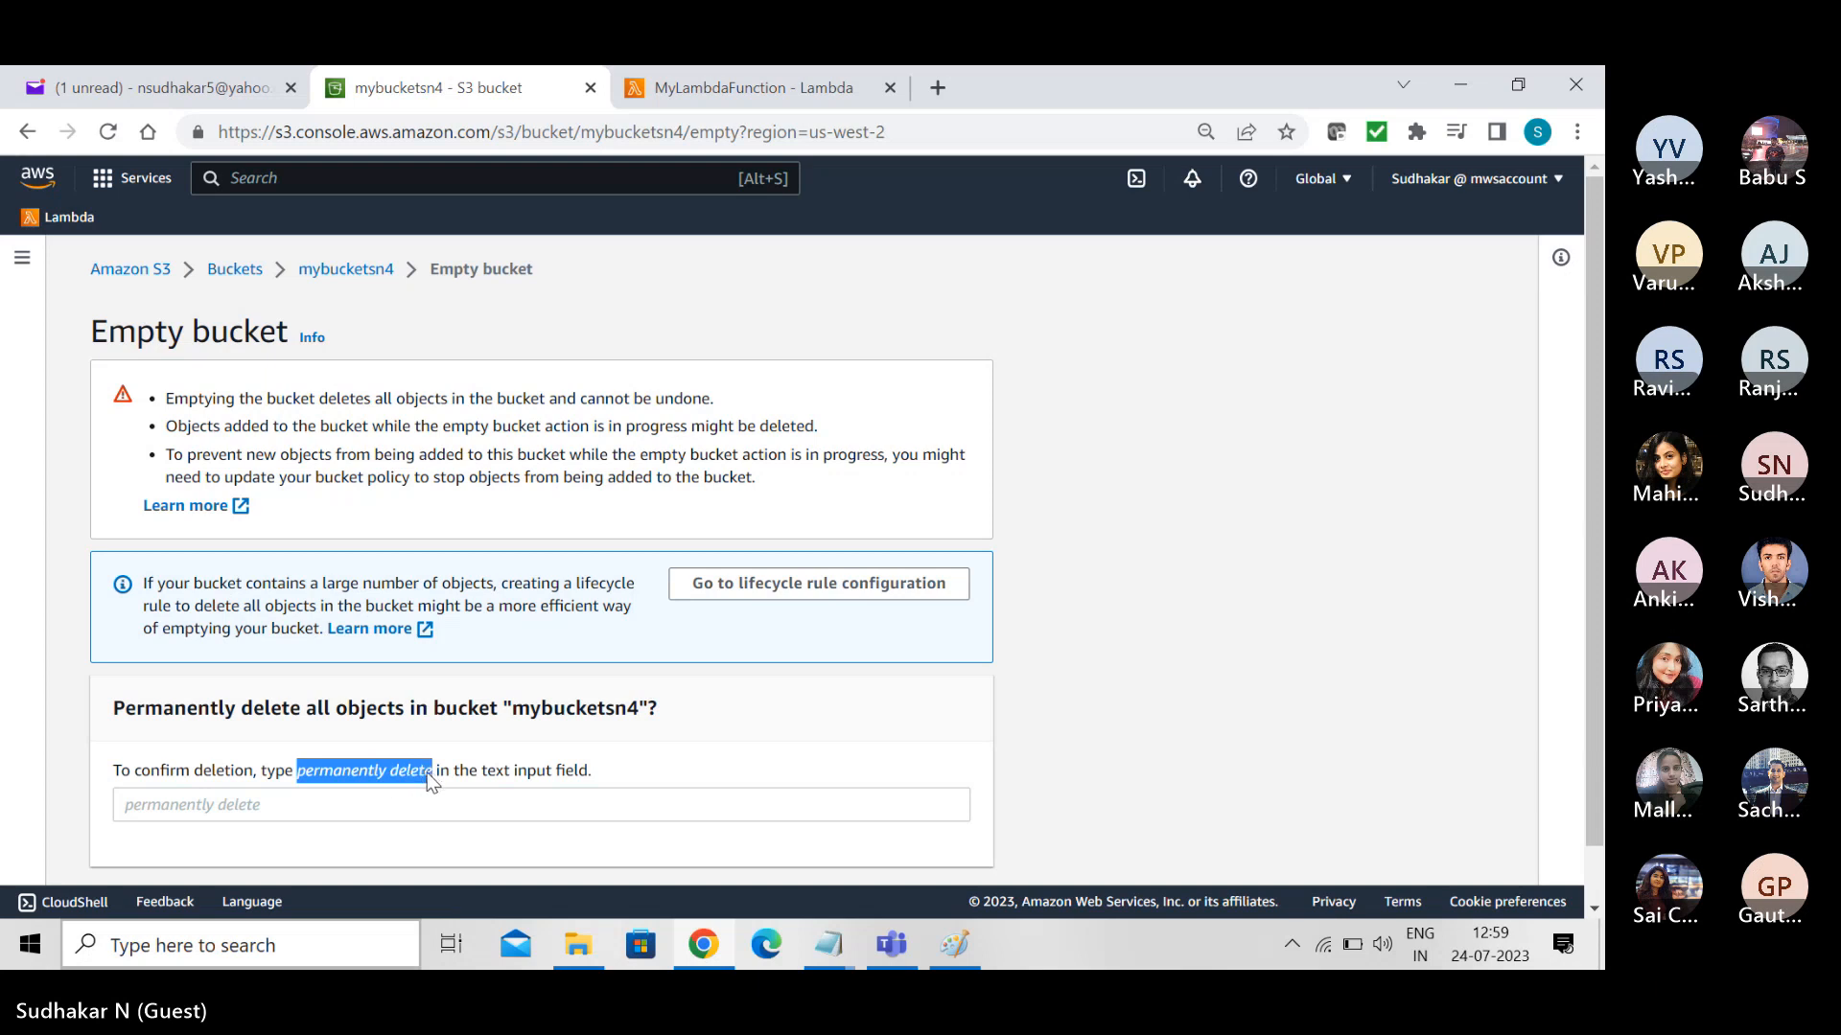
pyautogui.click(396, 799)
pyautogui.write('permanently delete')
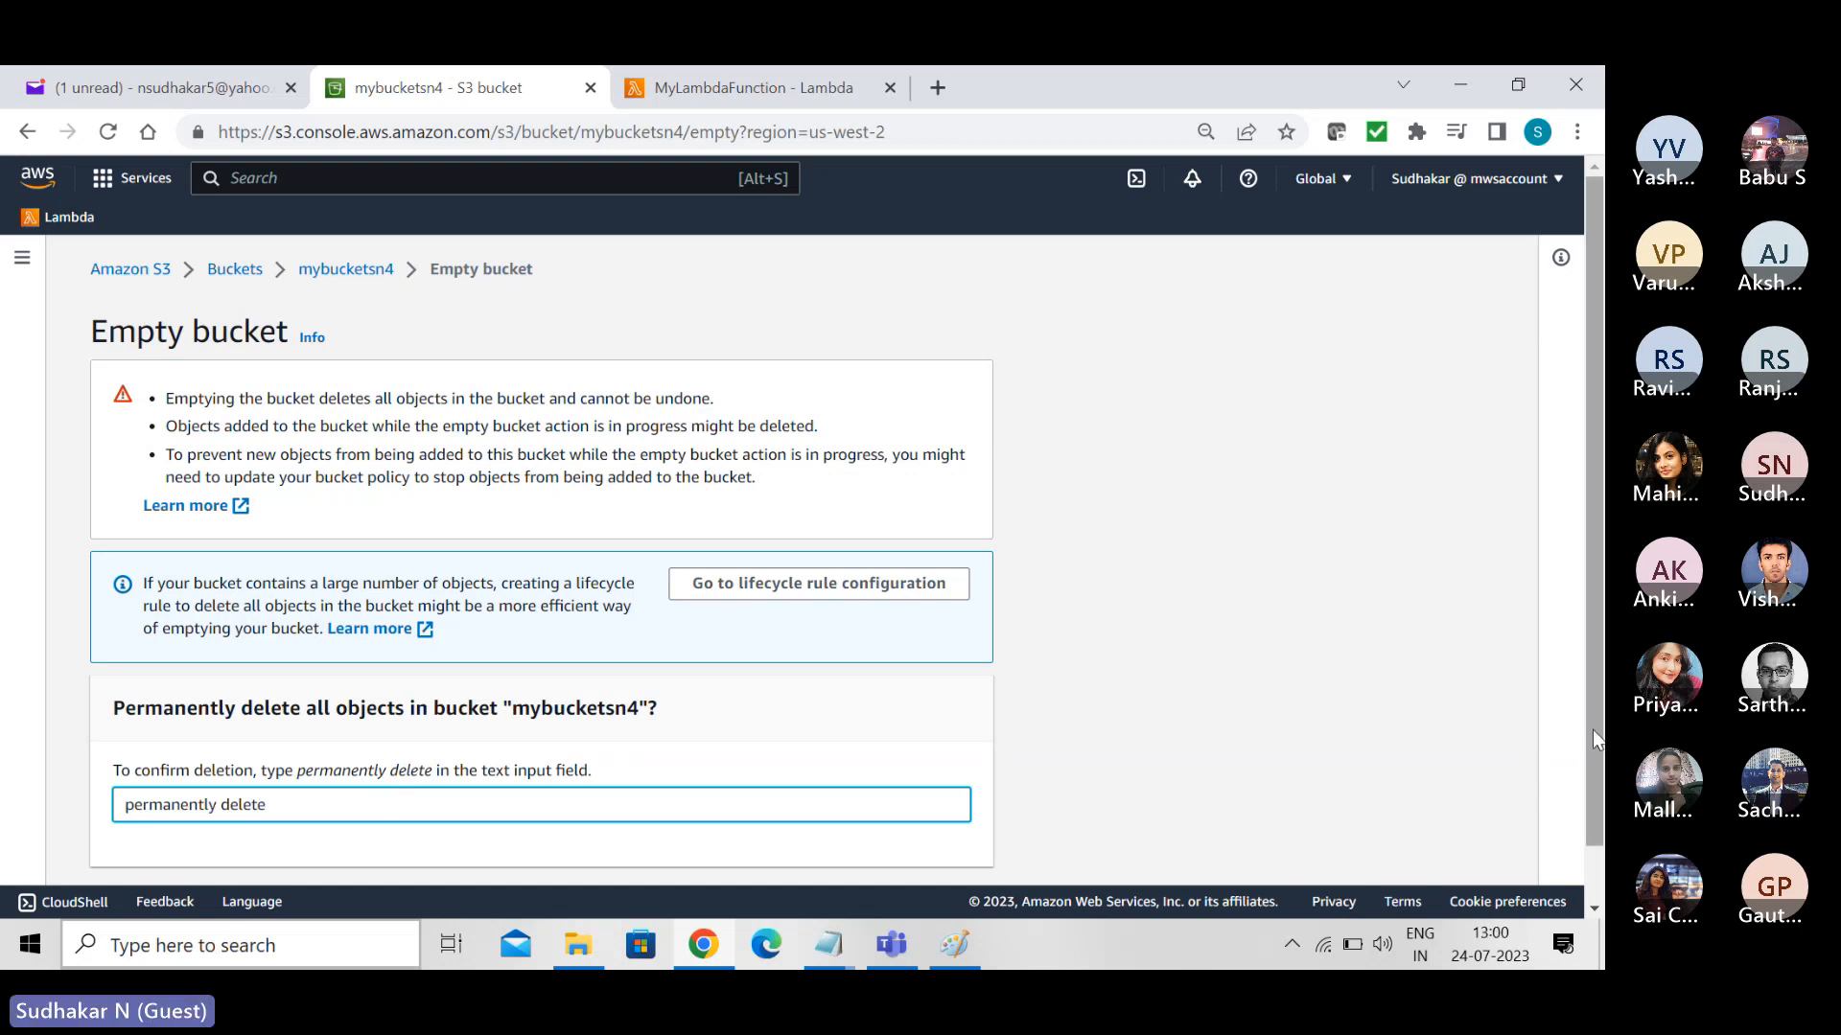
pyautogui.scroll(-1, 1591, 729)
pyautogui.click(963, 853)
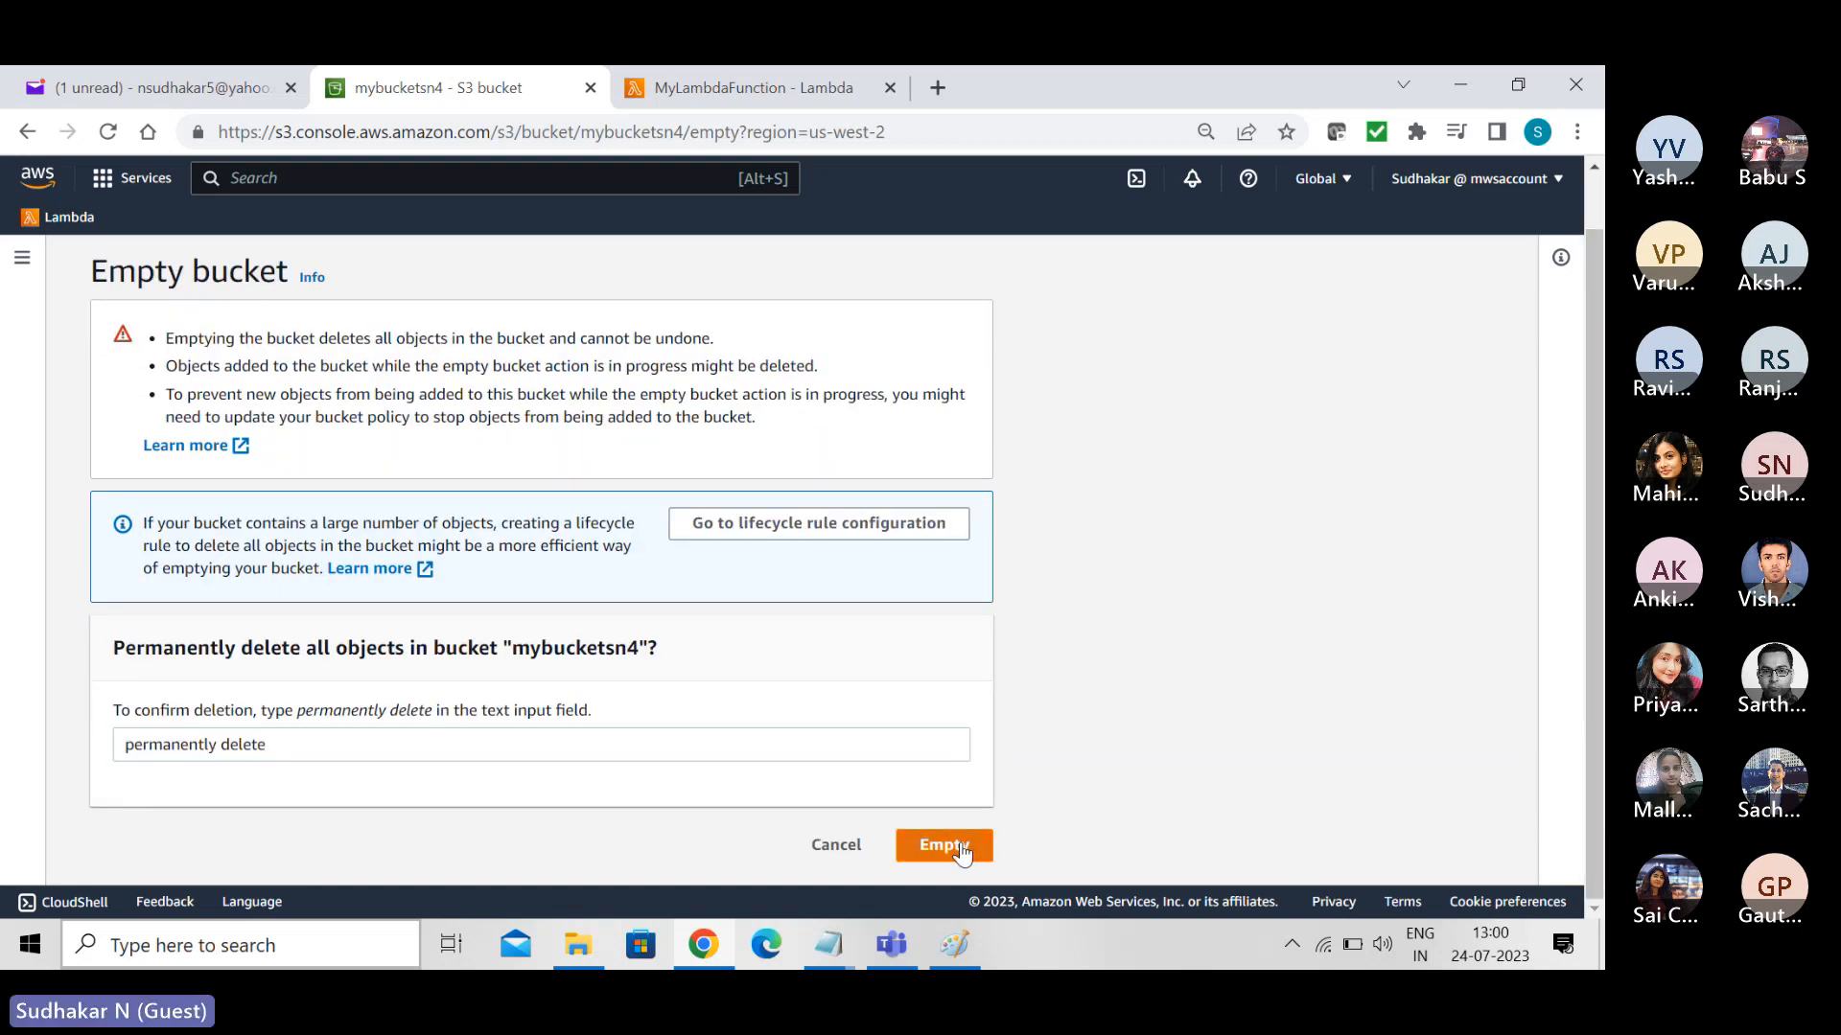
pyautogui.click(1527, 364)
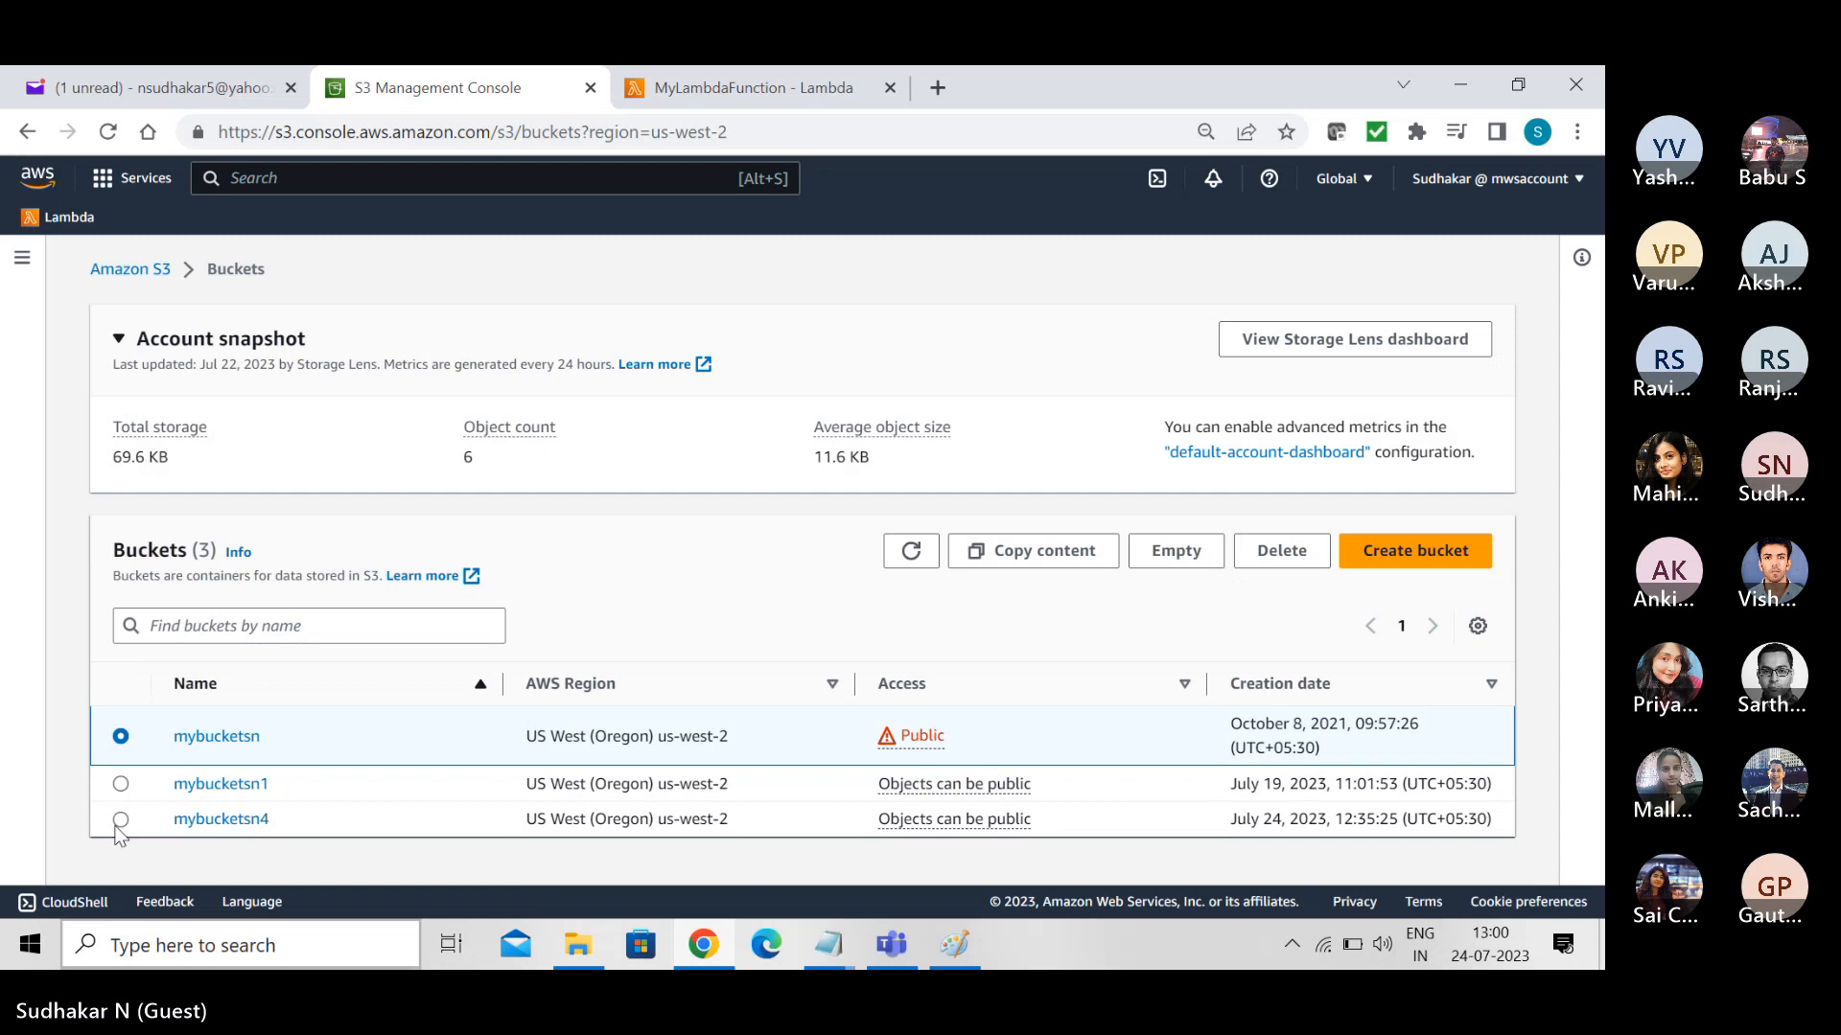
# - Delete the mybucketsn4 bucket, confirming the deletion with its name
pyautogui.click(121, 820)
pyautogui.click(1255, 556)
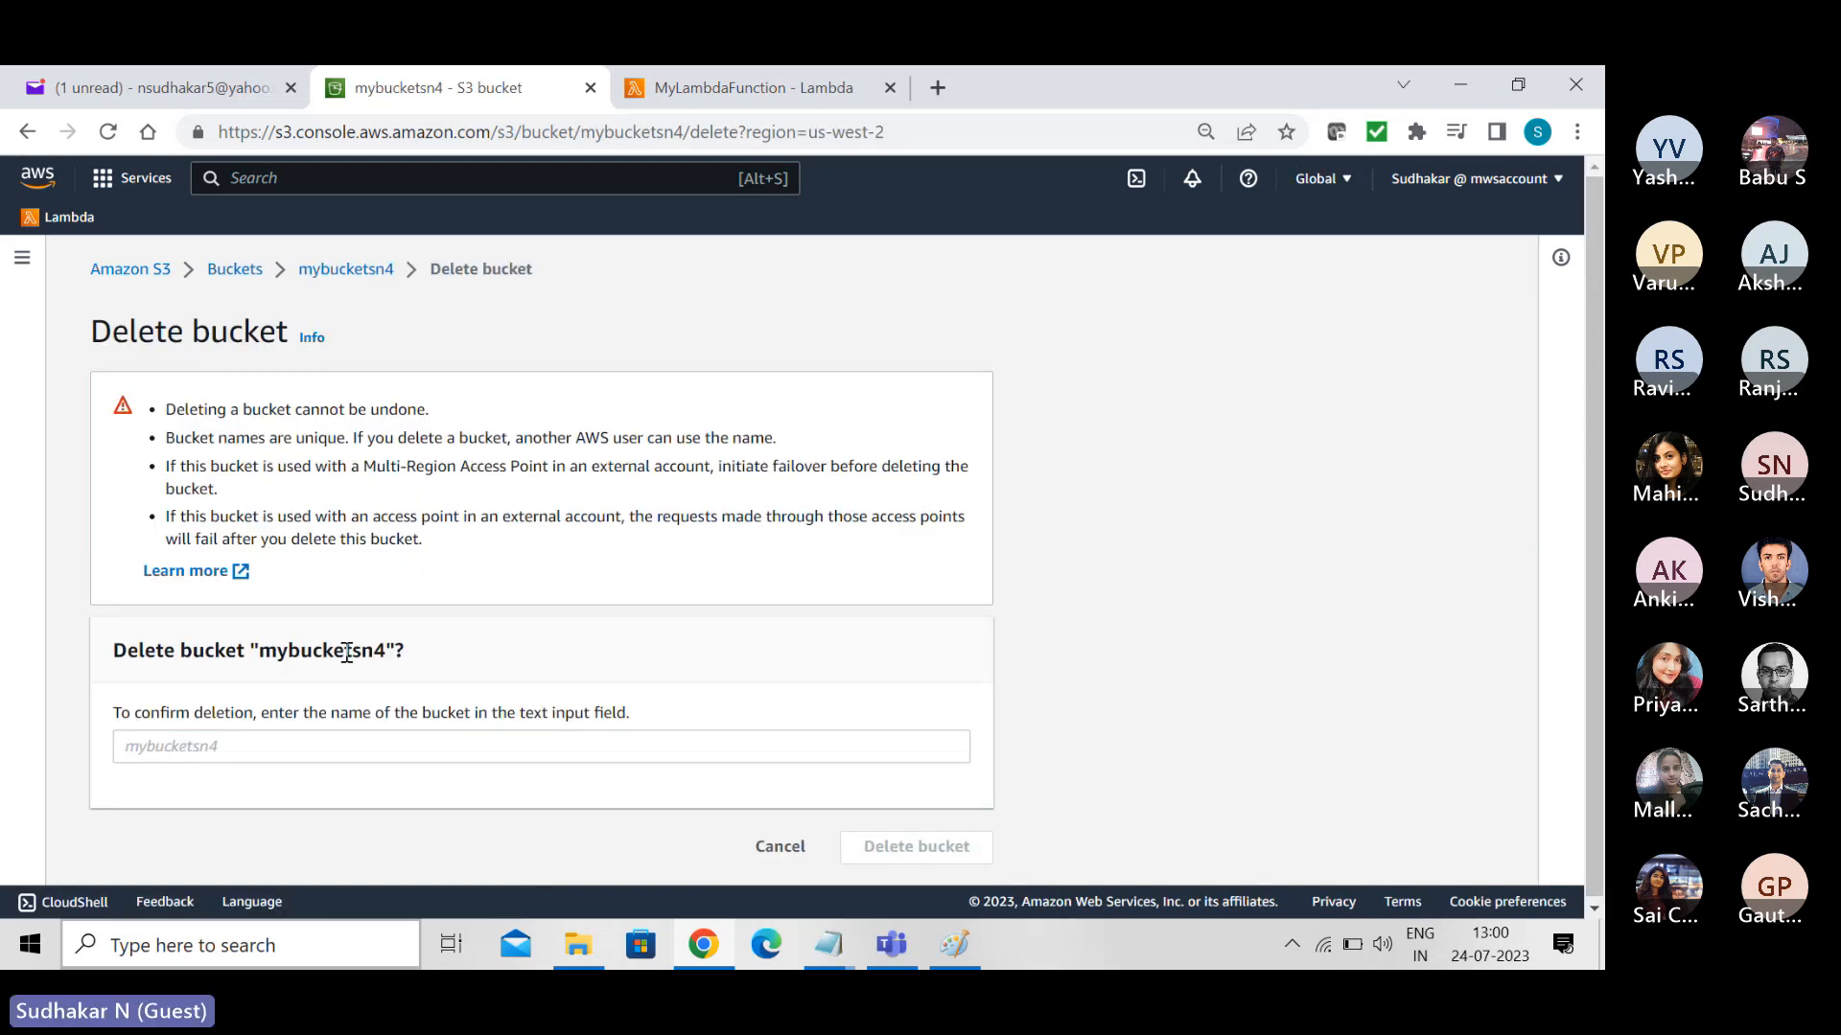
pyautogui.doubleClick(347, 651)
pyautogui.hotkey('ctrl', 'c')
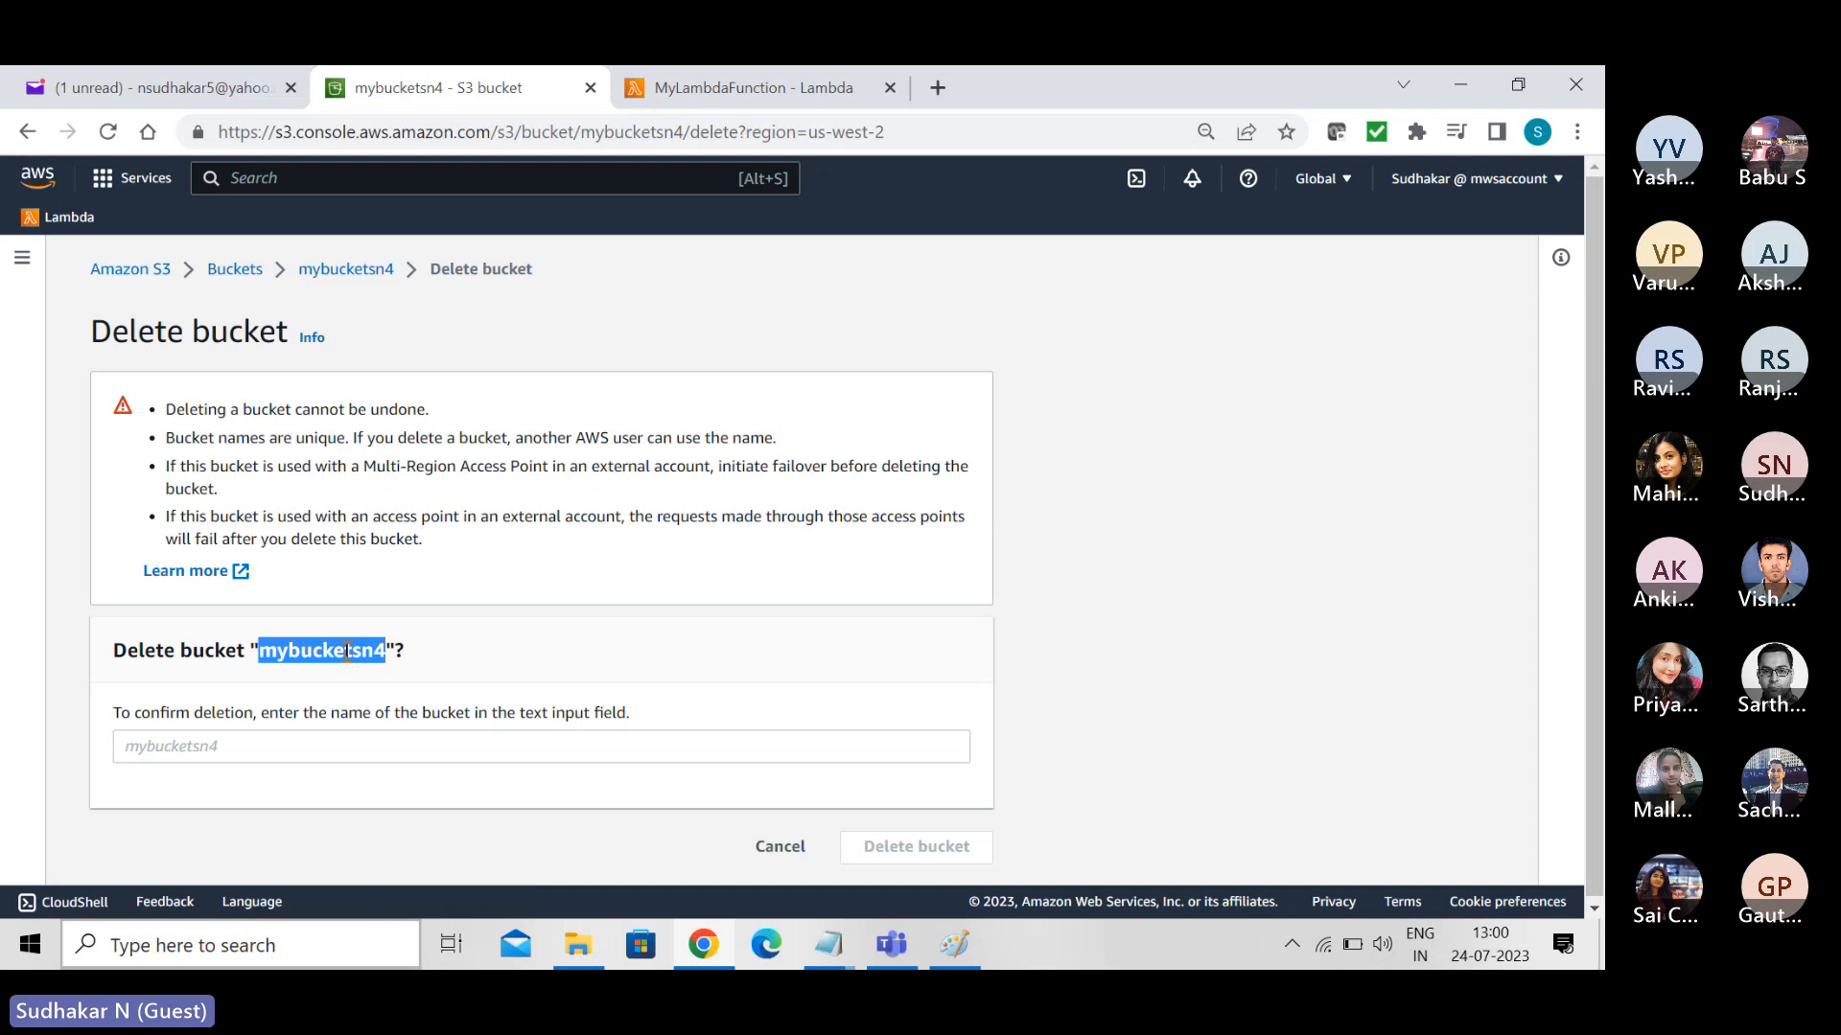
pyautogui.click(298, 745)
pyautogui.hotkey('ctrl', 'v')
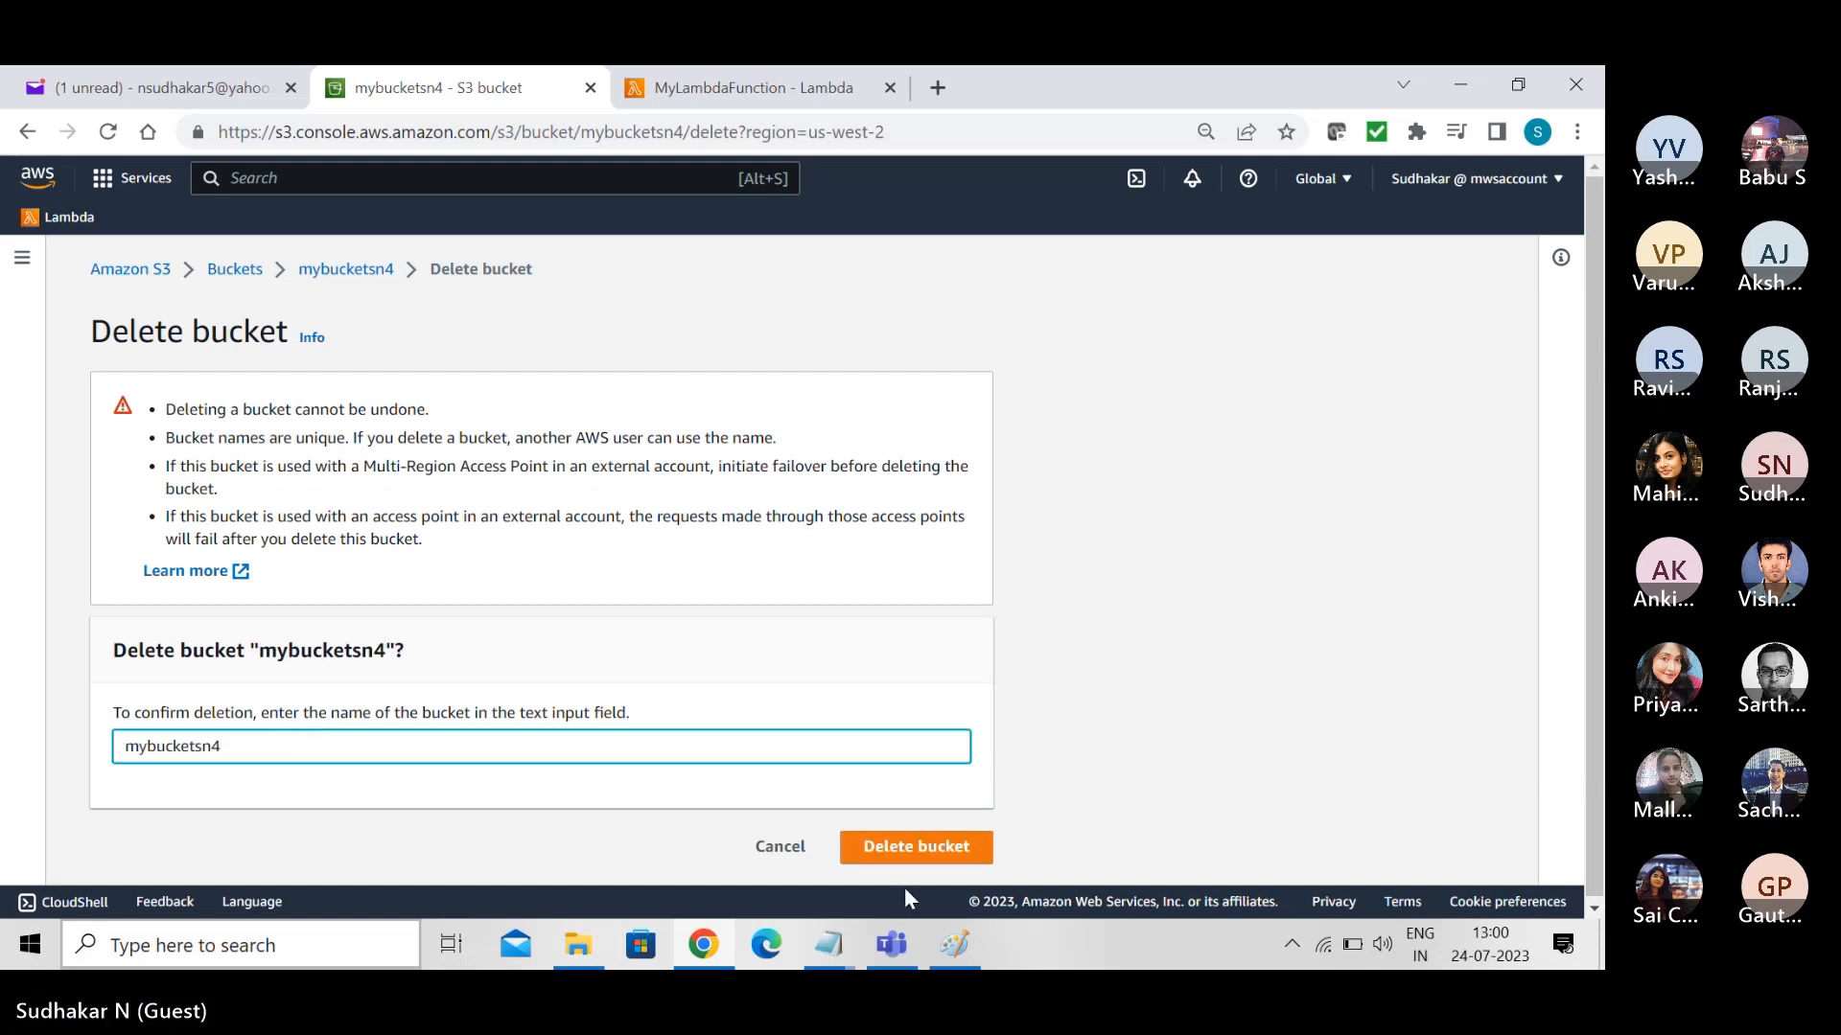
pyautogui.click(907, 848)
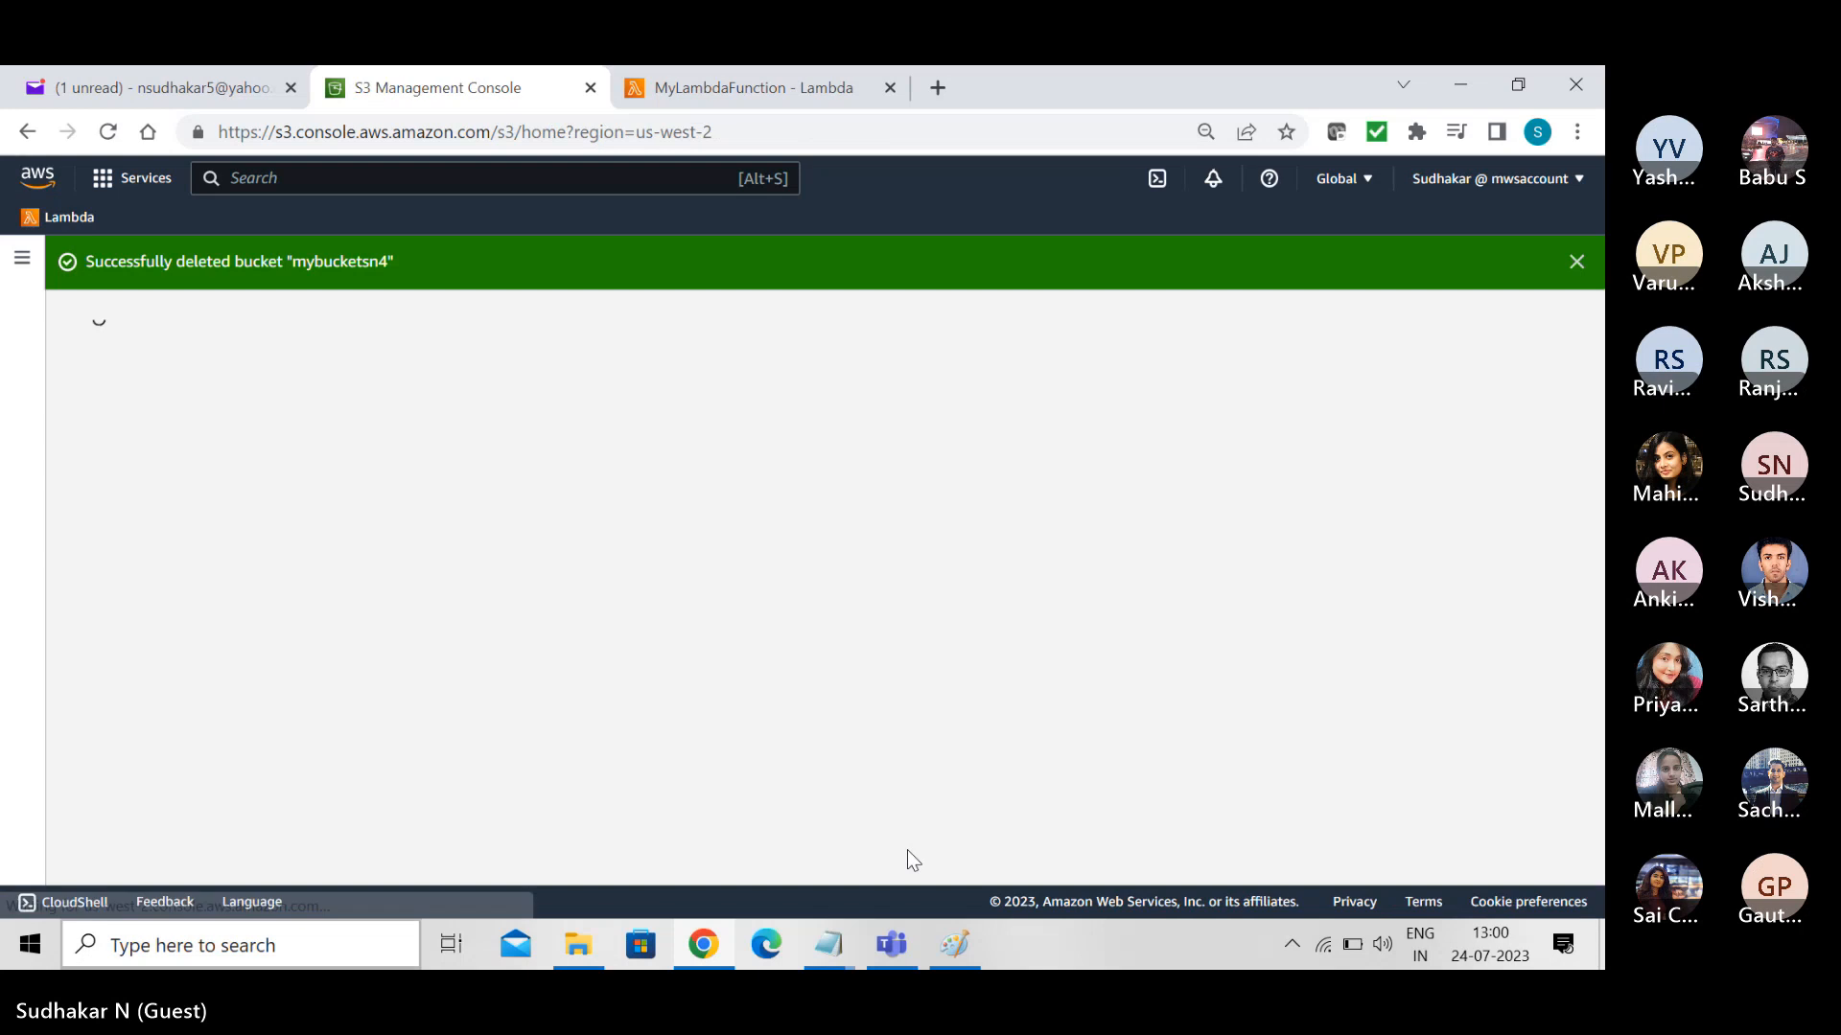
# - Delete MyLambdaFunction from the Lambda functions list, confirming with "delete", and close the Lambda page
pyautogui.click(723, 69)
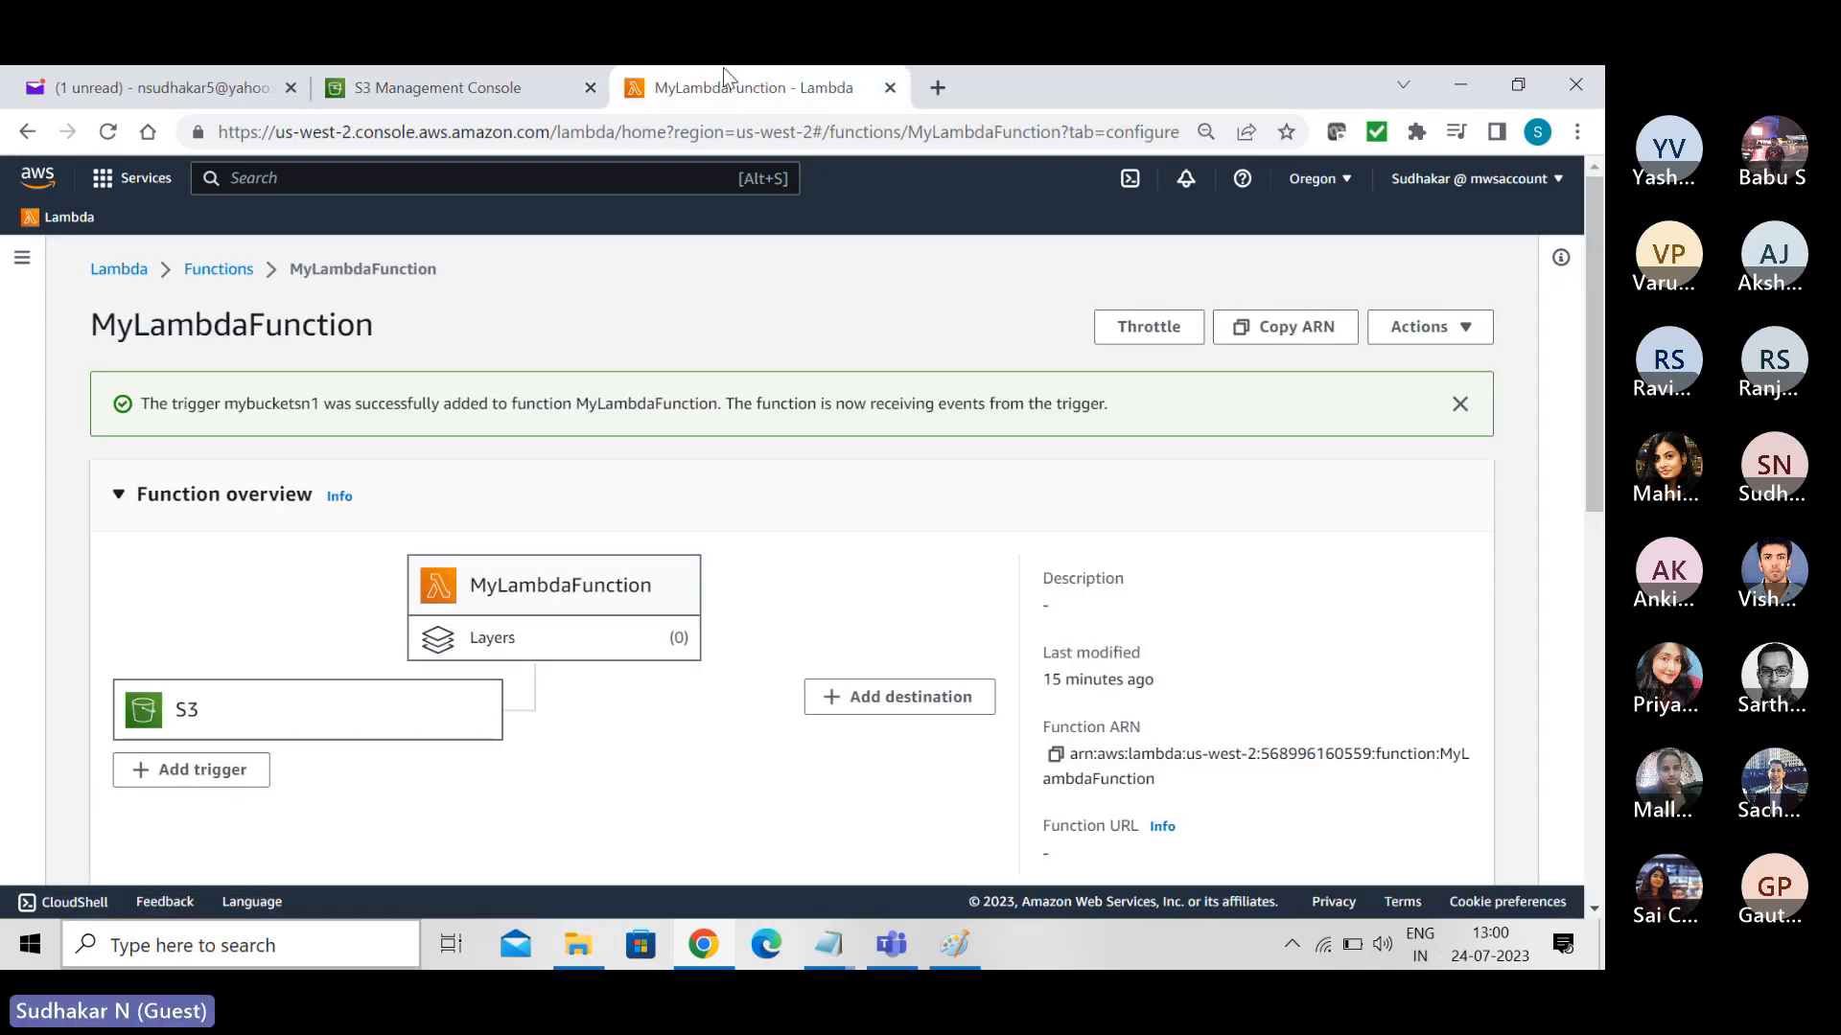
pyautogui.click(220, 270)
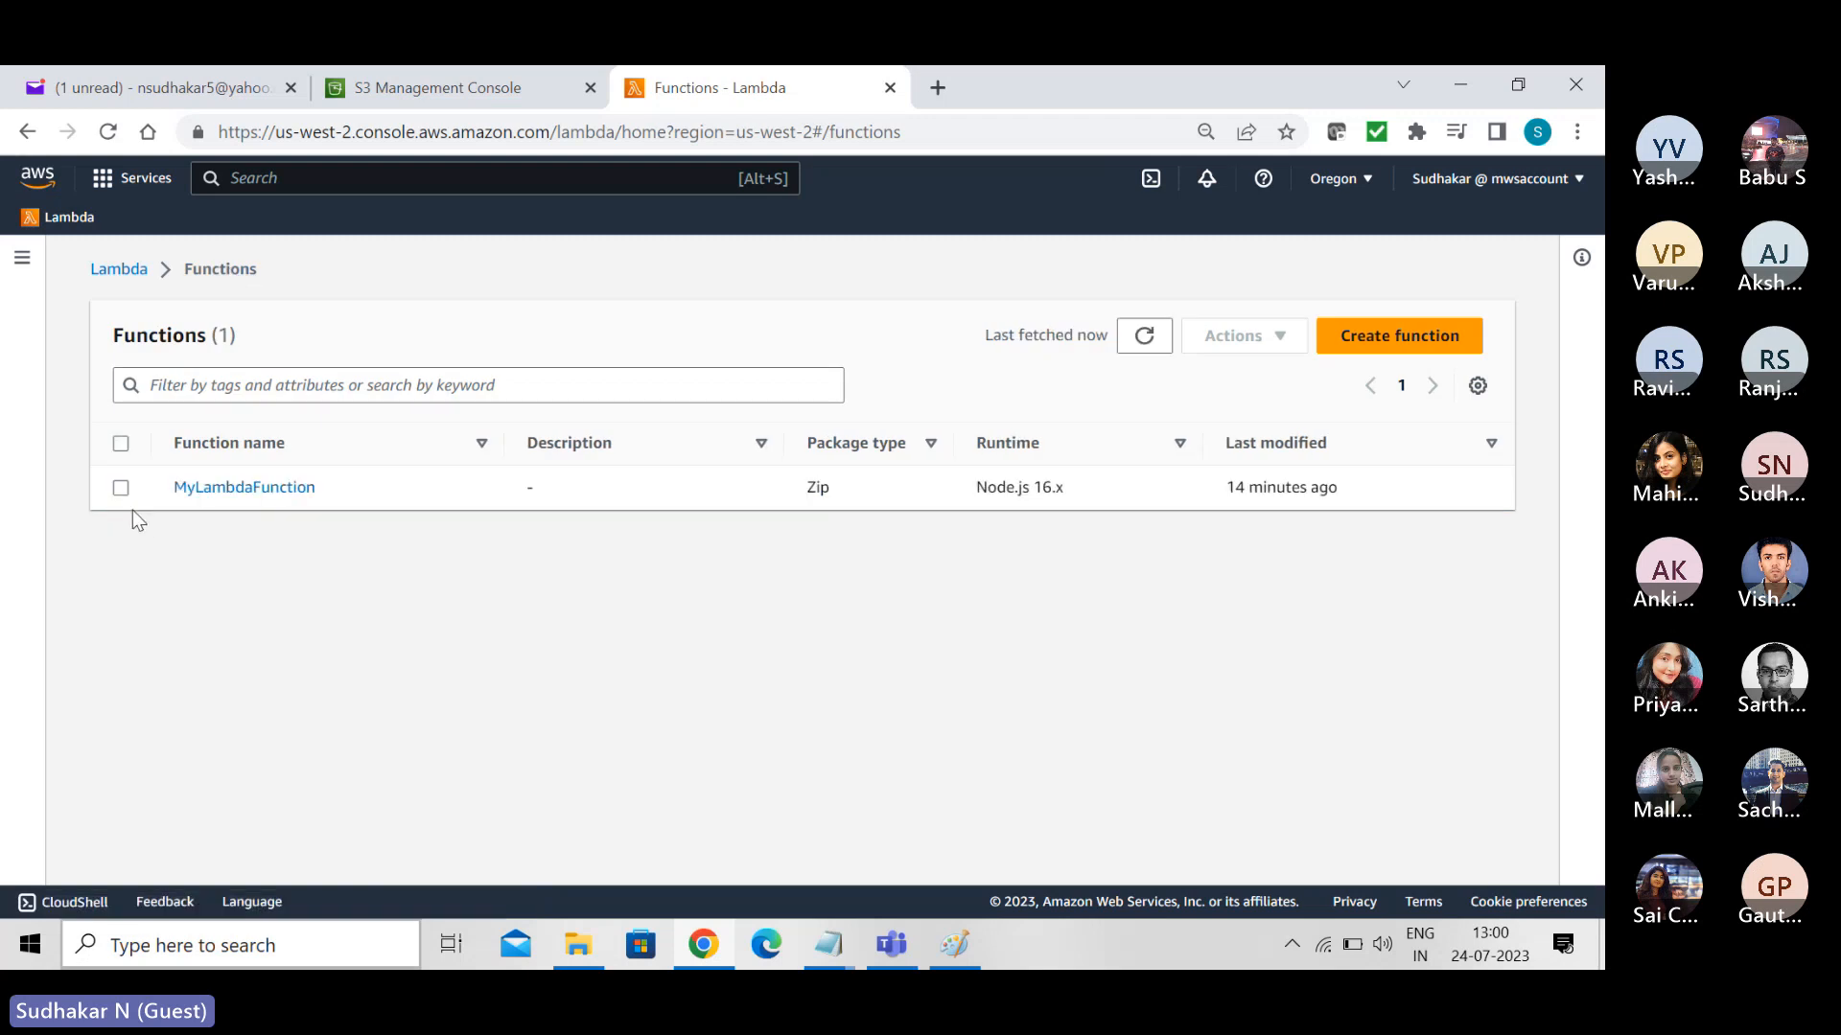
pyautogui.click(121, 488)
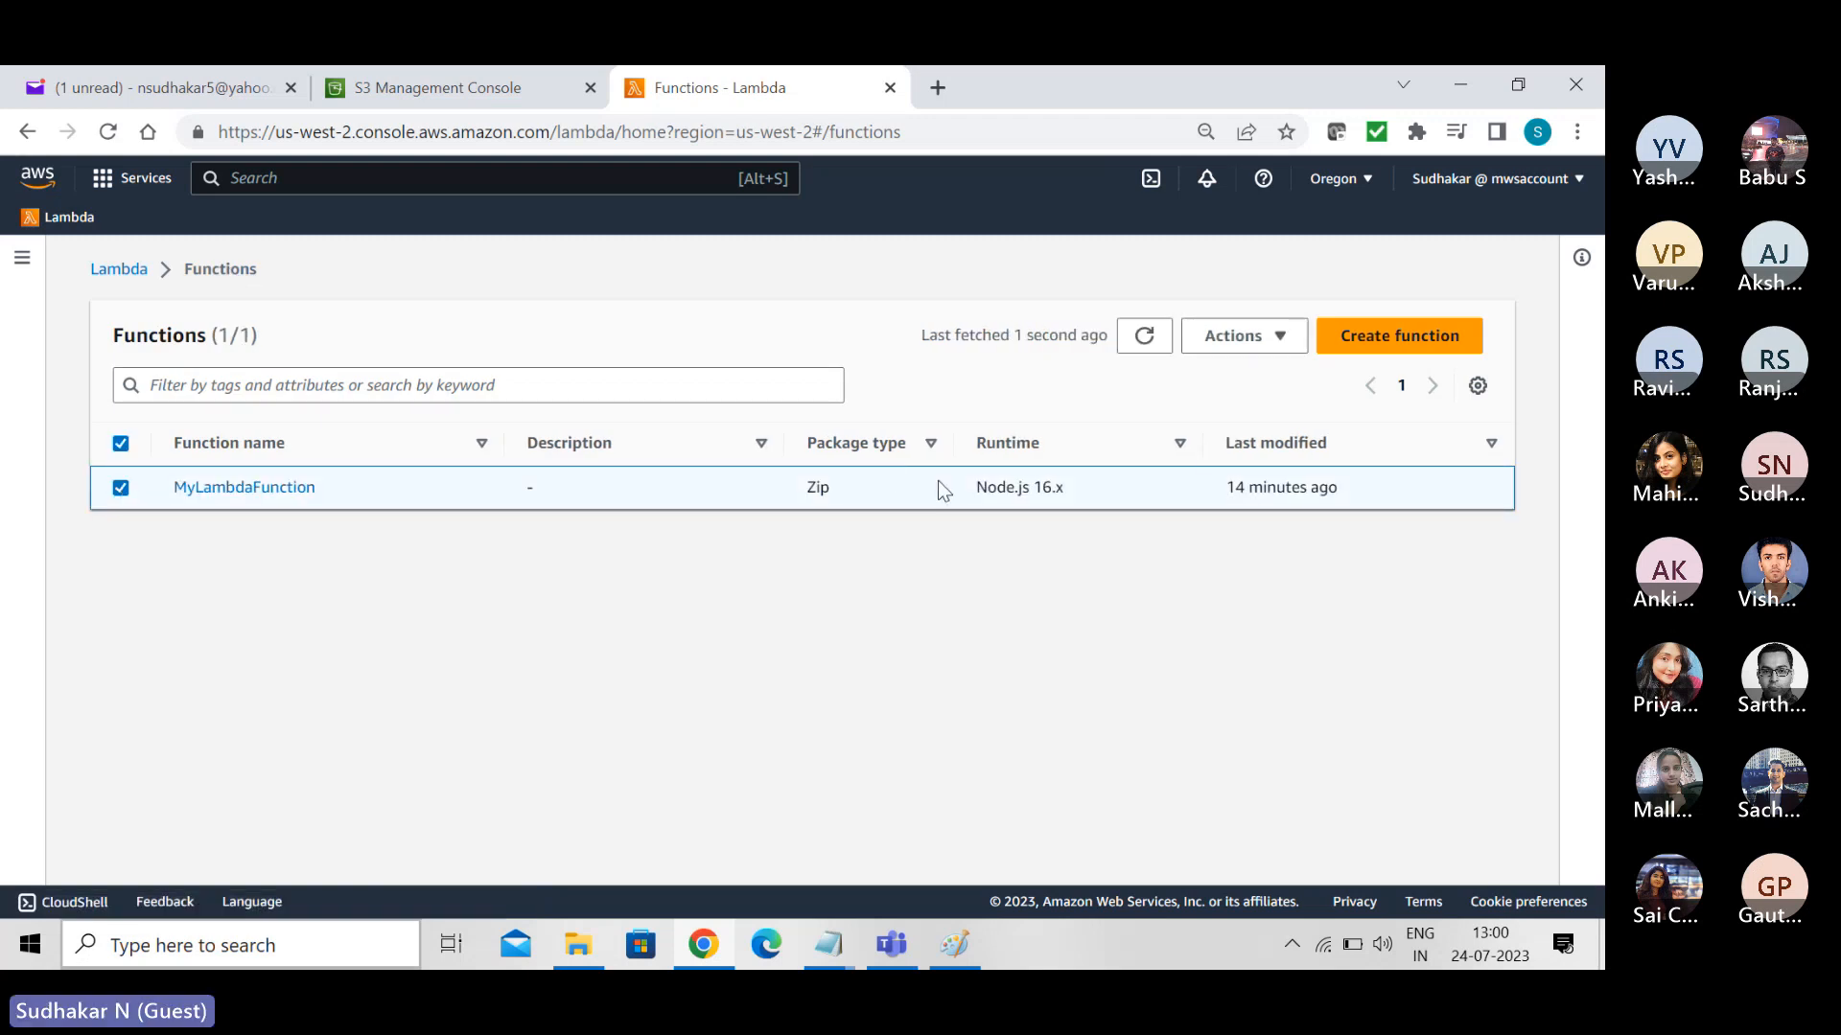
pyautogui.click(1286, 335)
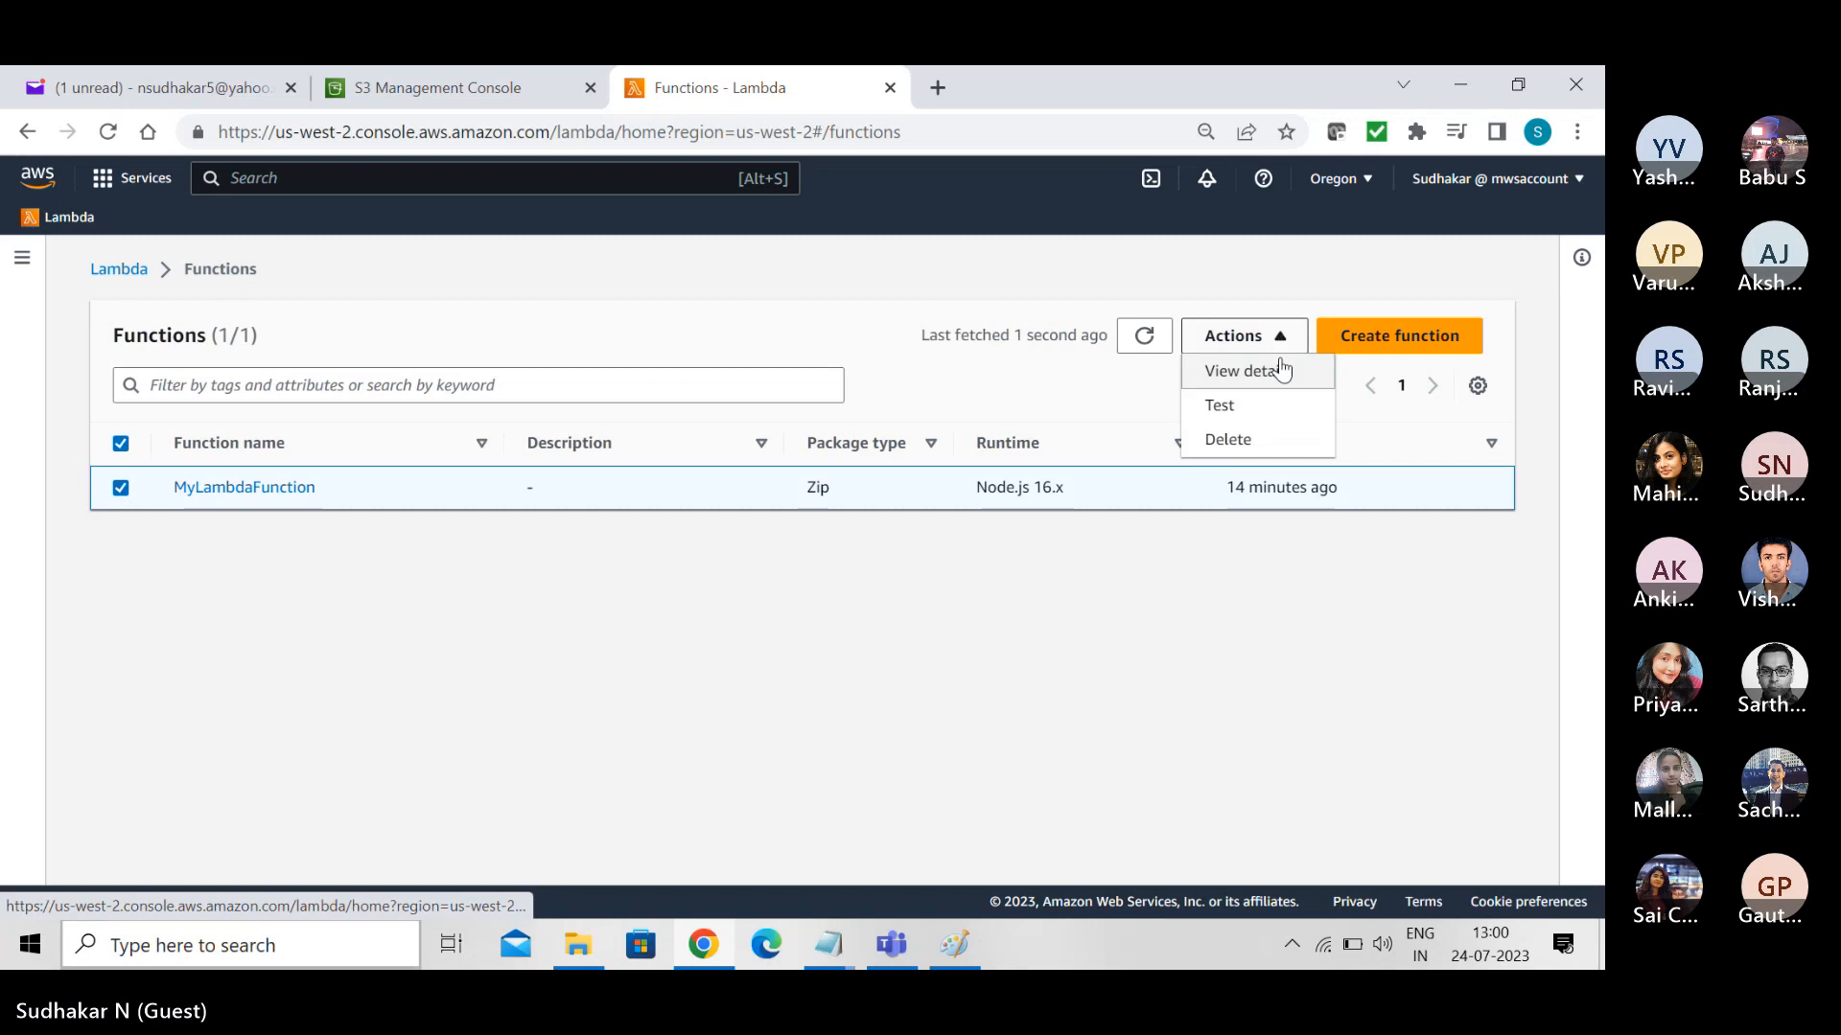
pyautogui.click(1250, 463)
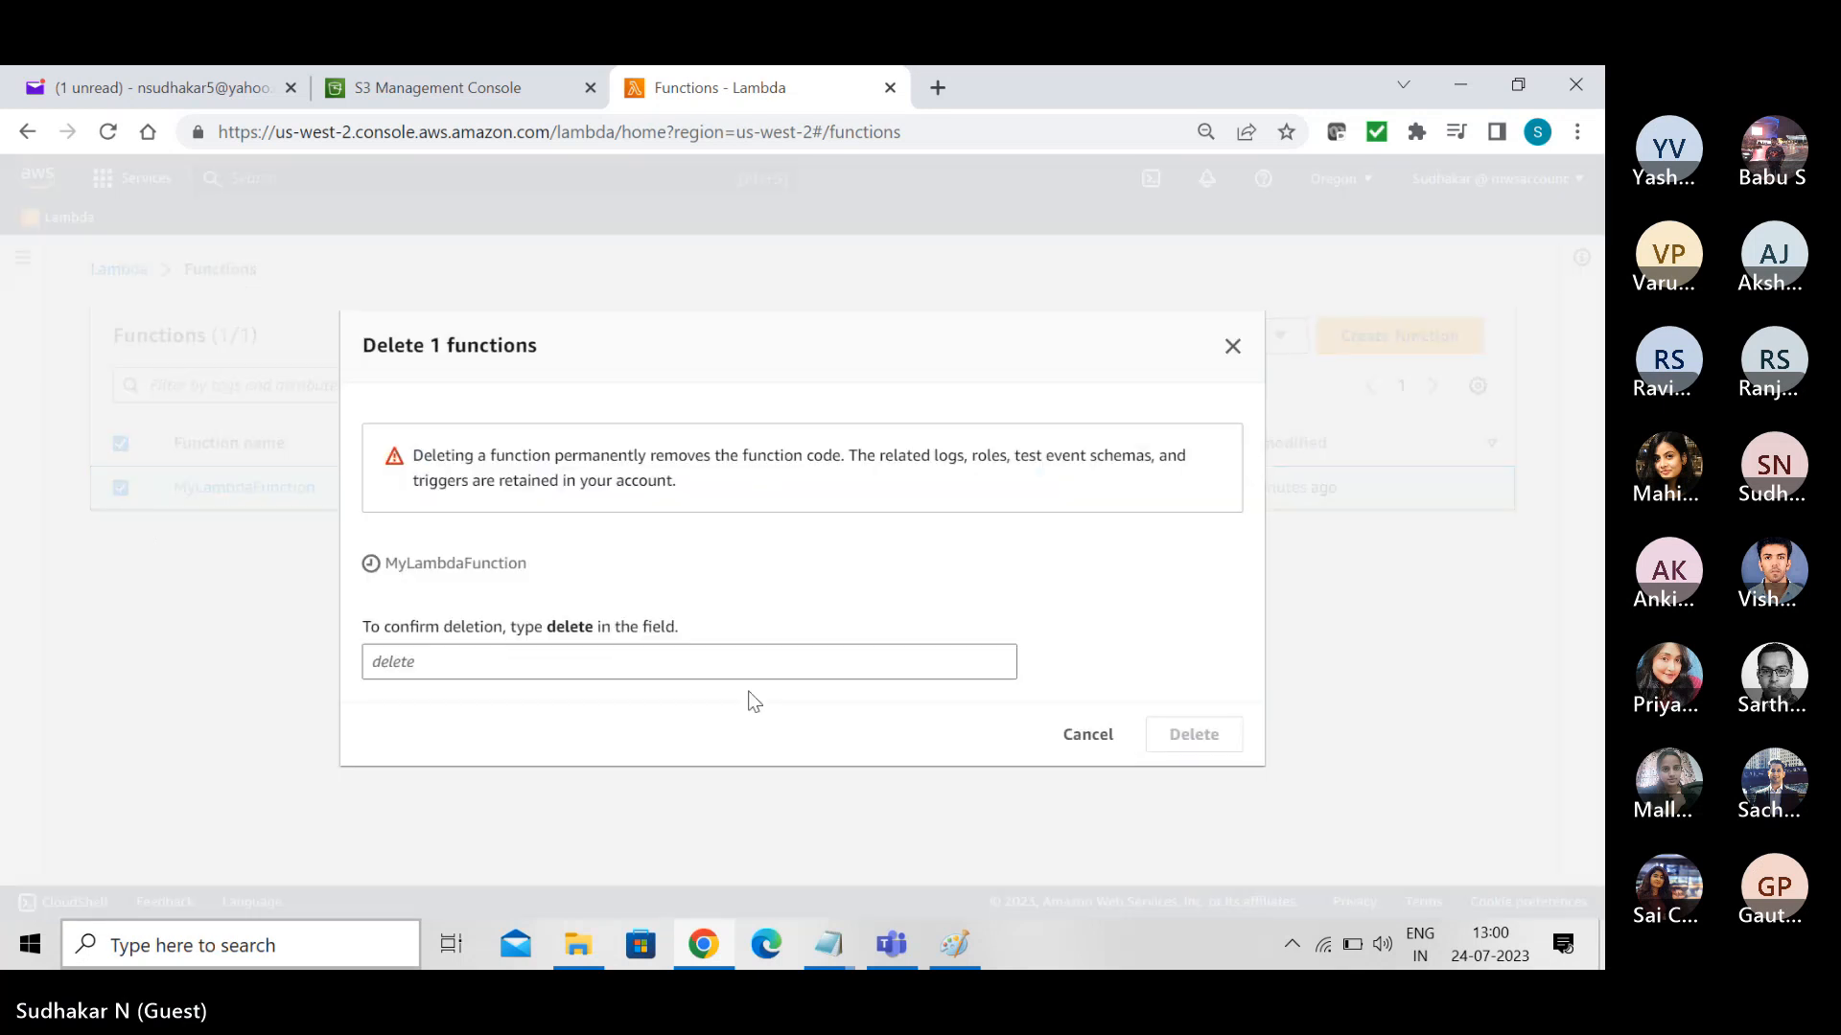
pyautogui.click(722, 652)
pyautogui.write('delete')
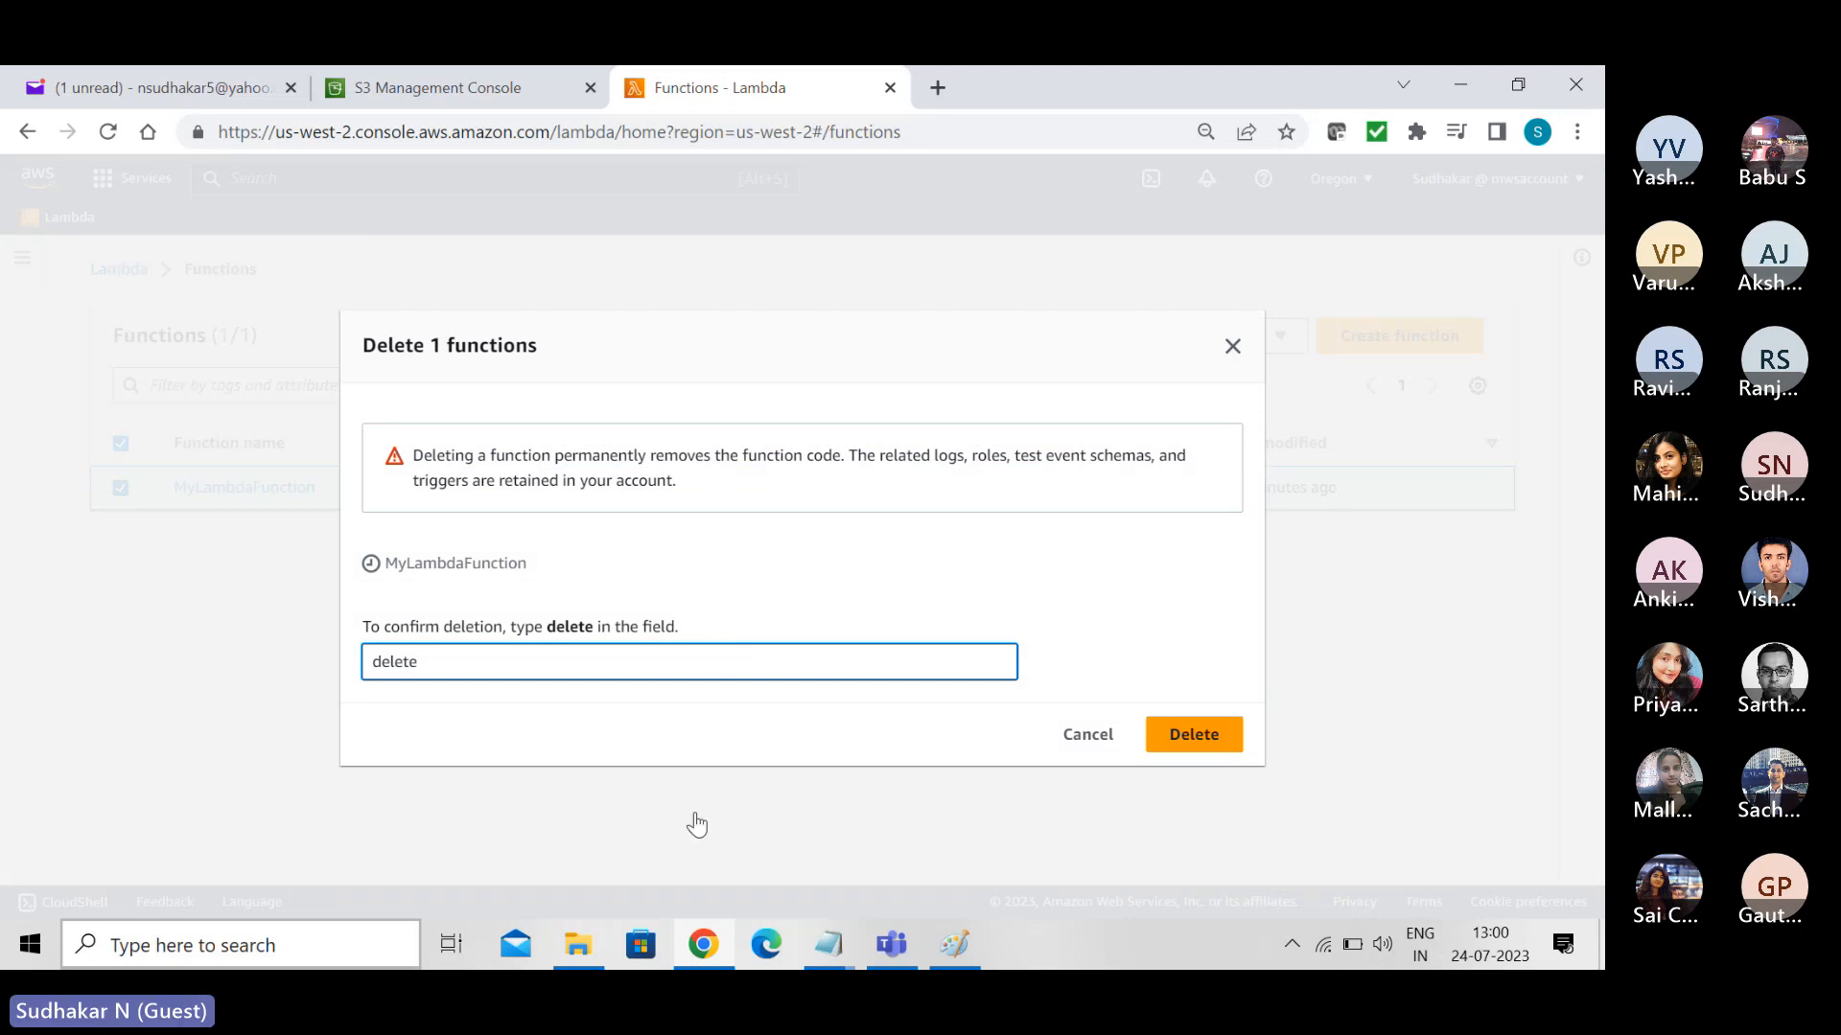
pyautogui.click(1204, 742)
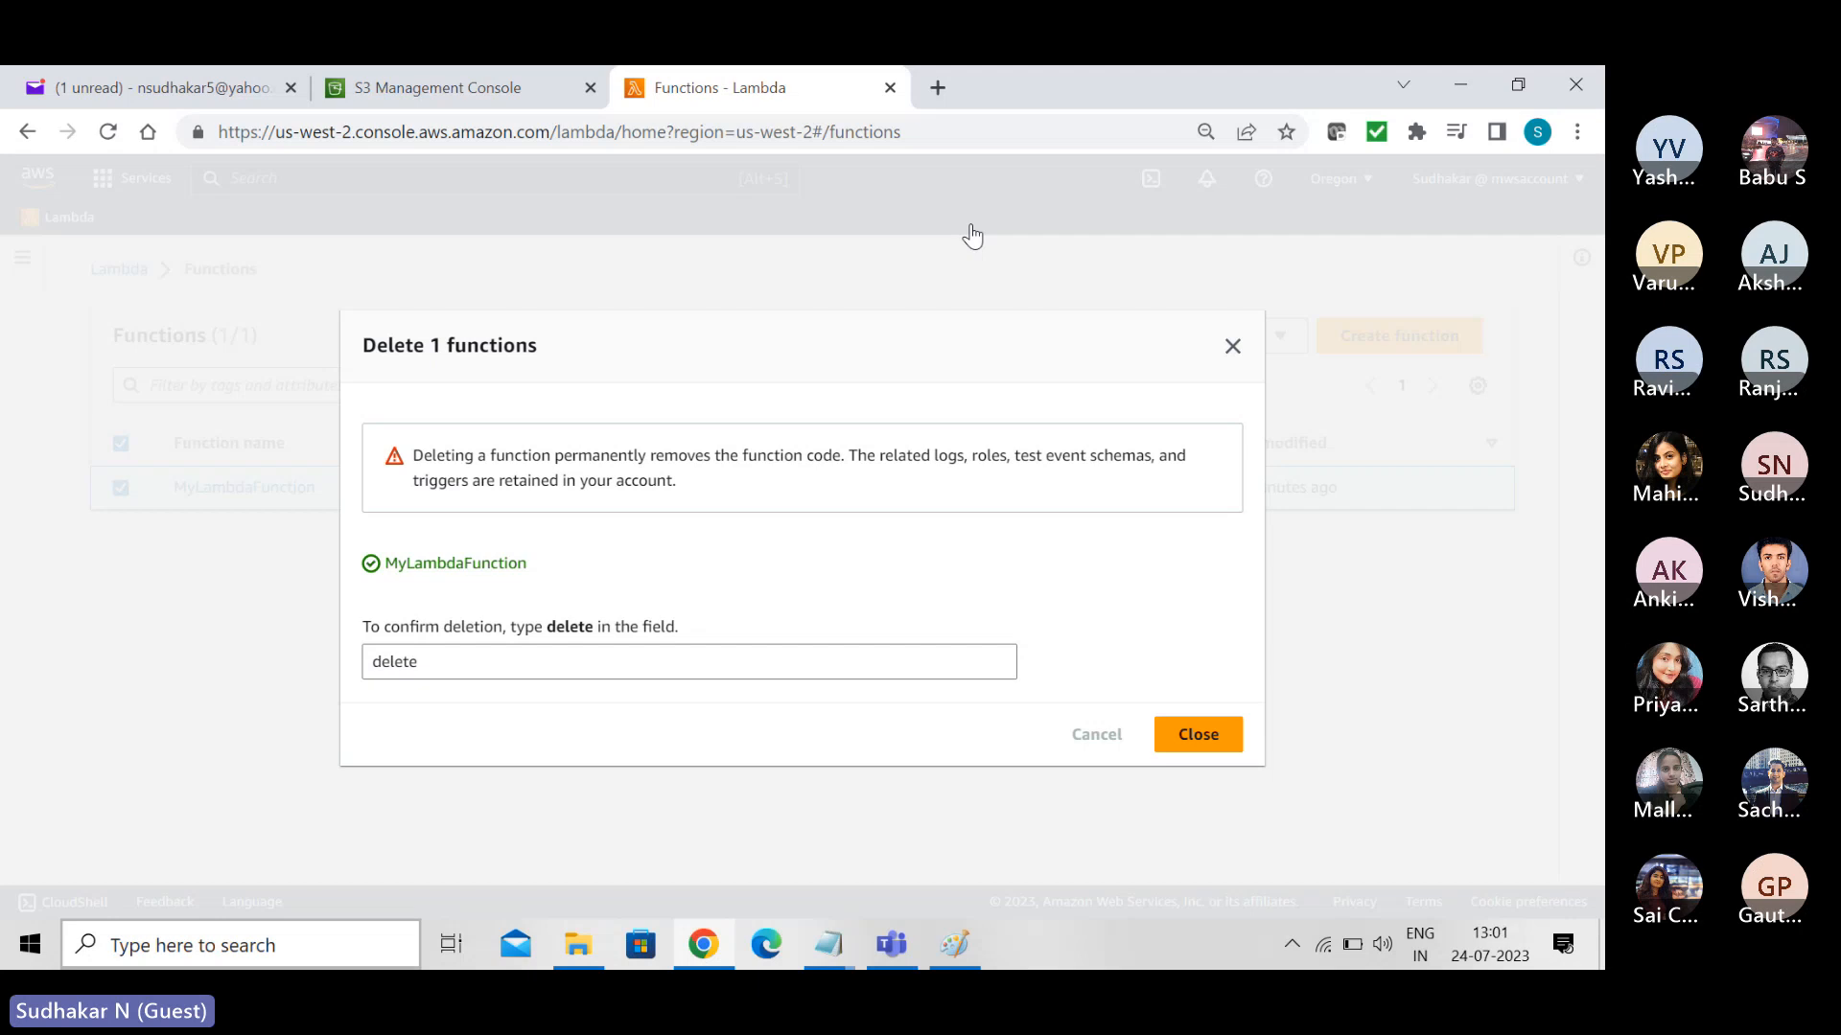
pyautogui.click(889, 87)
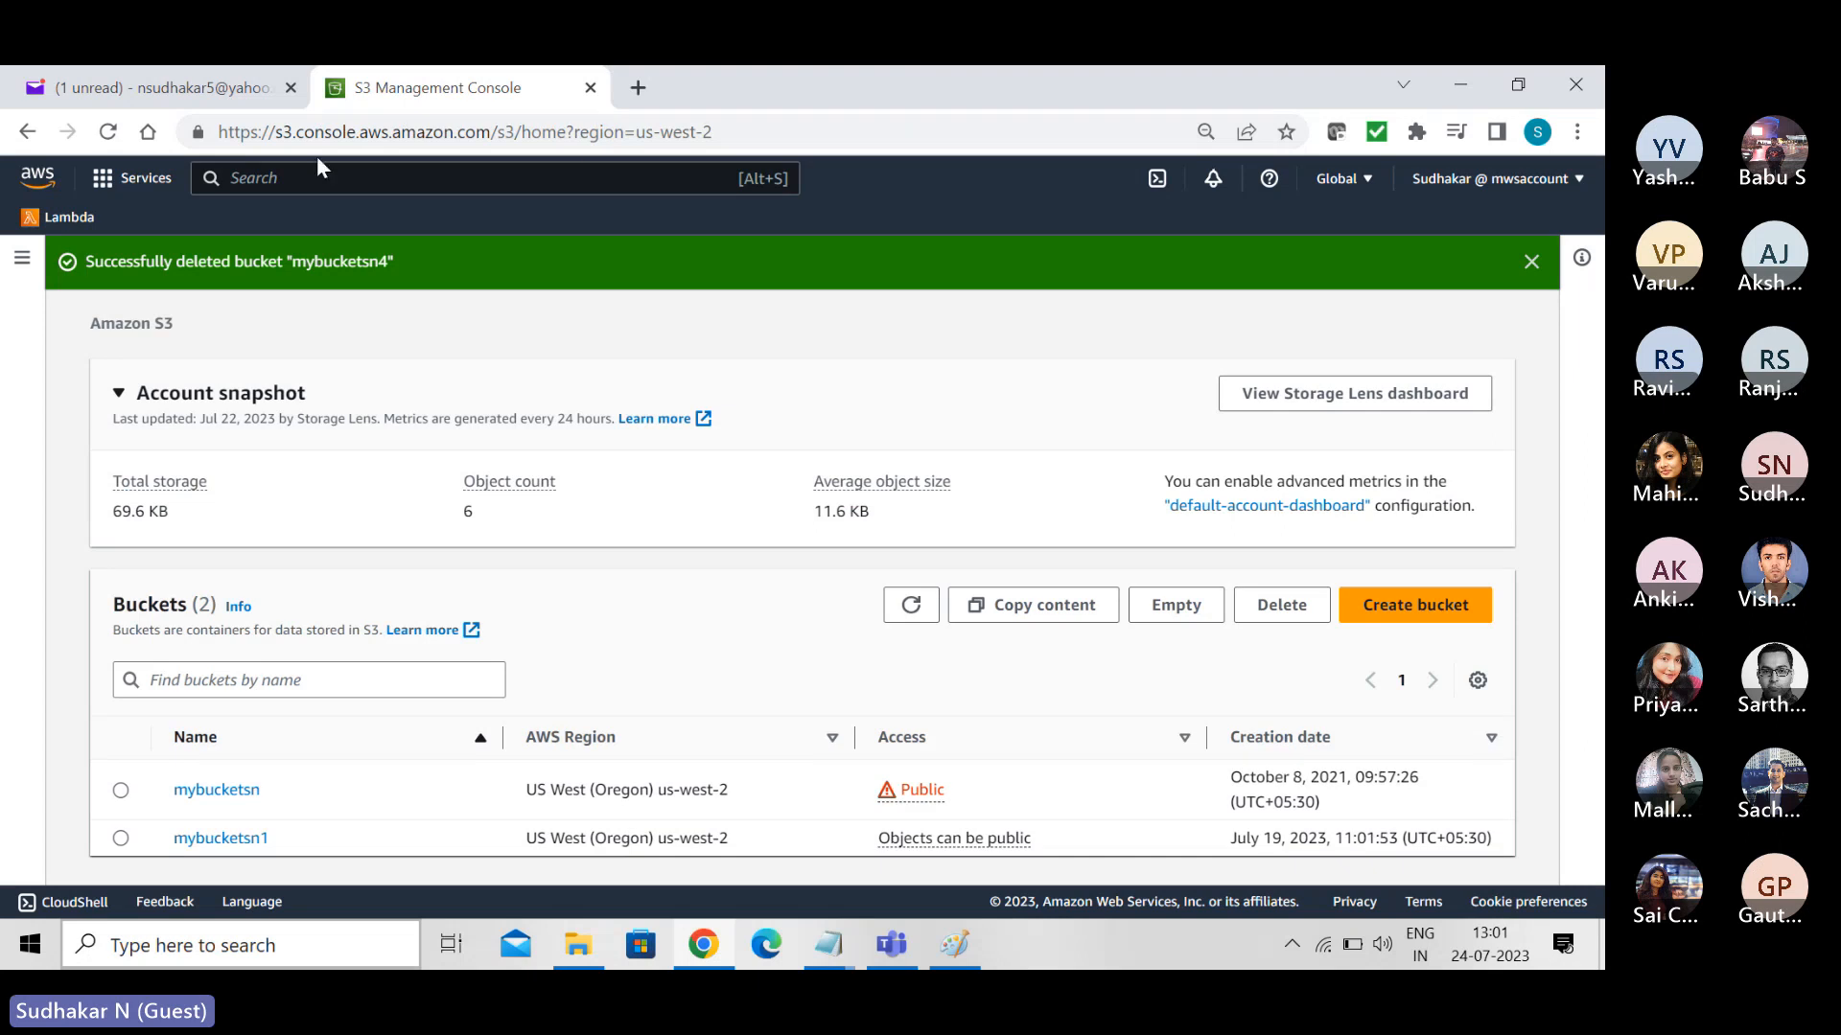
# - Search the AWS services for "iam" and open the IAM dashboard
pyautogui.click(340, 189)
pyautogui.write('iam')
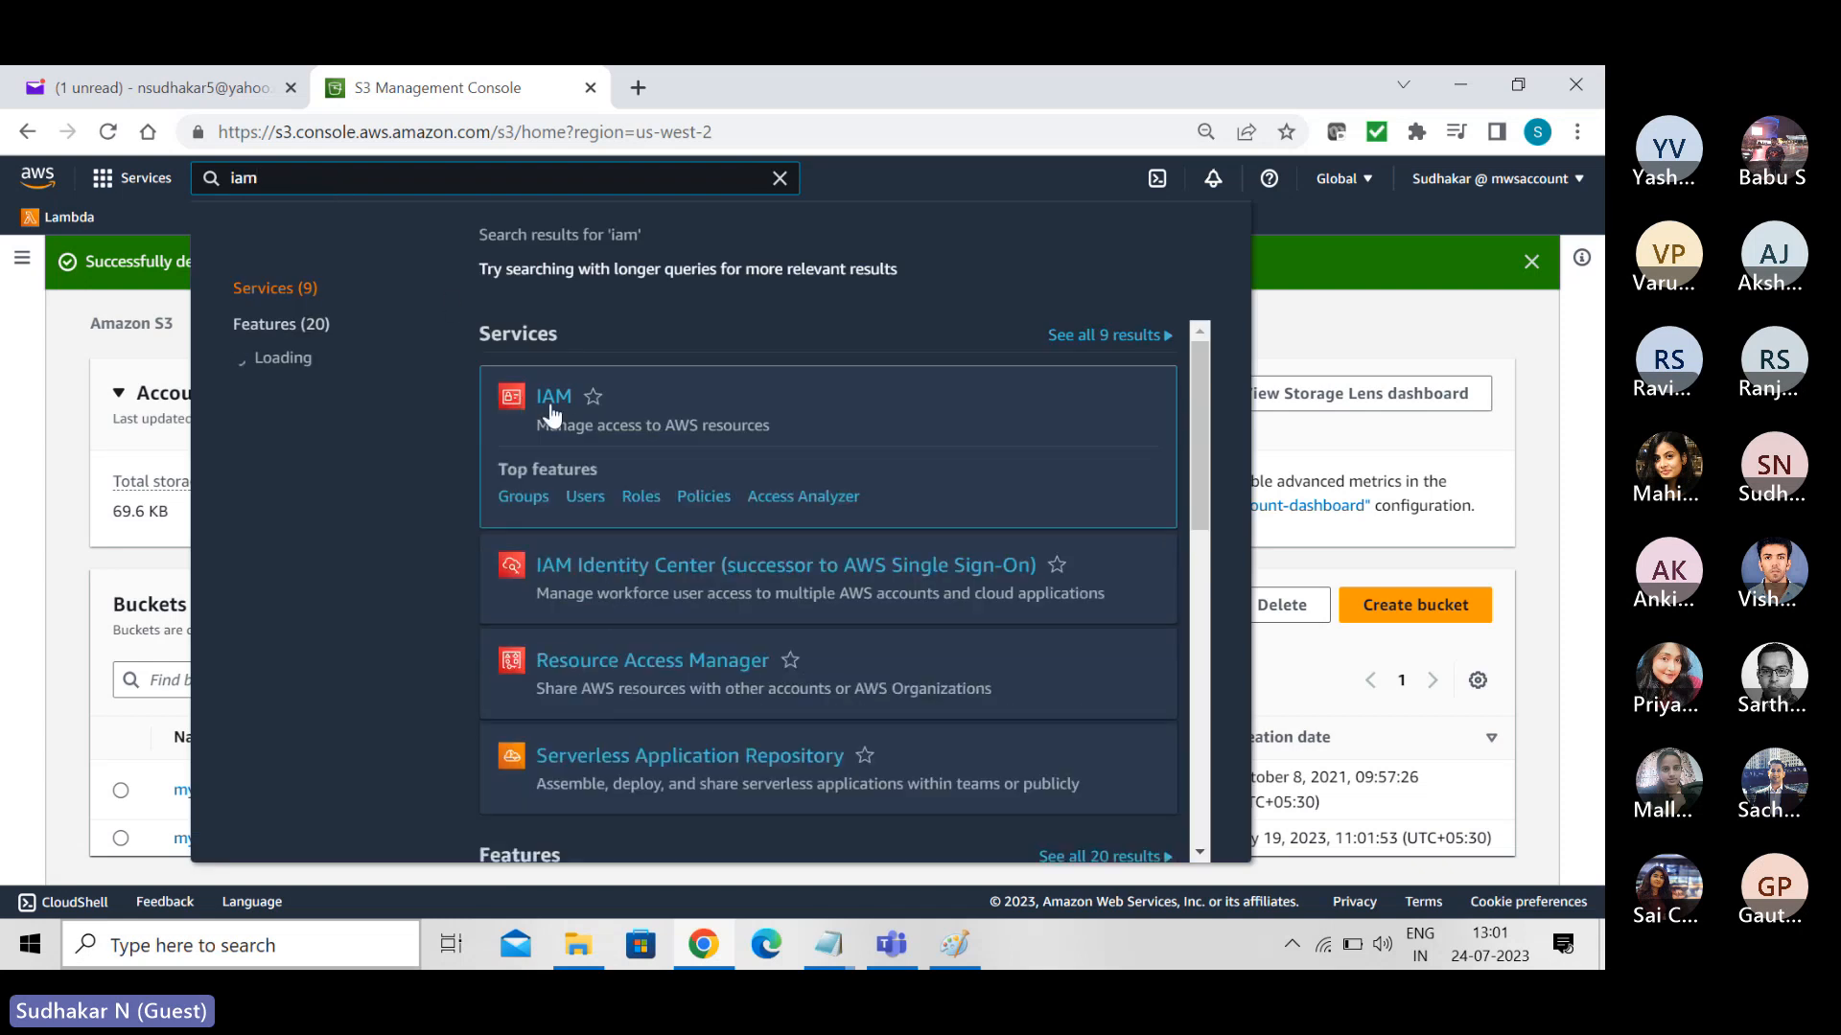
pyautogui.click(551, 412)
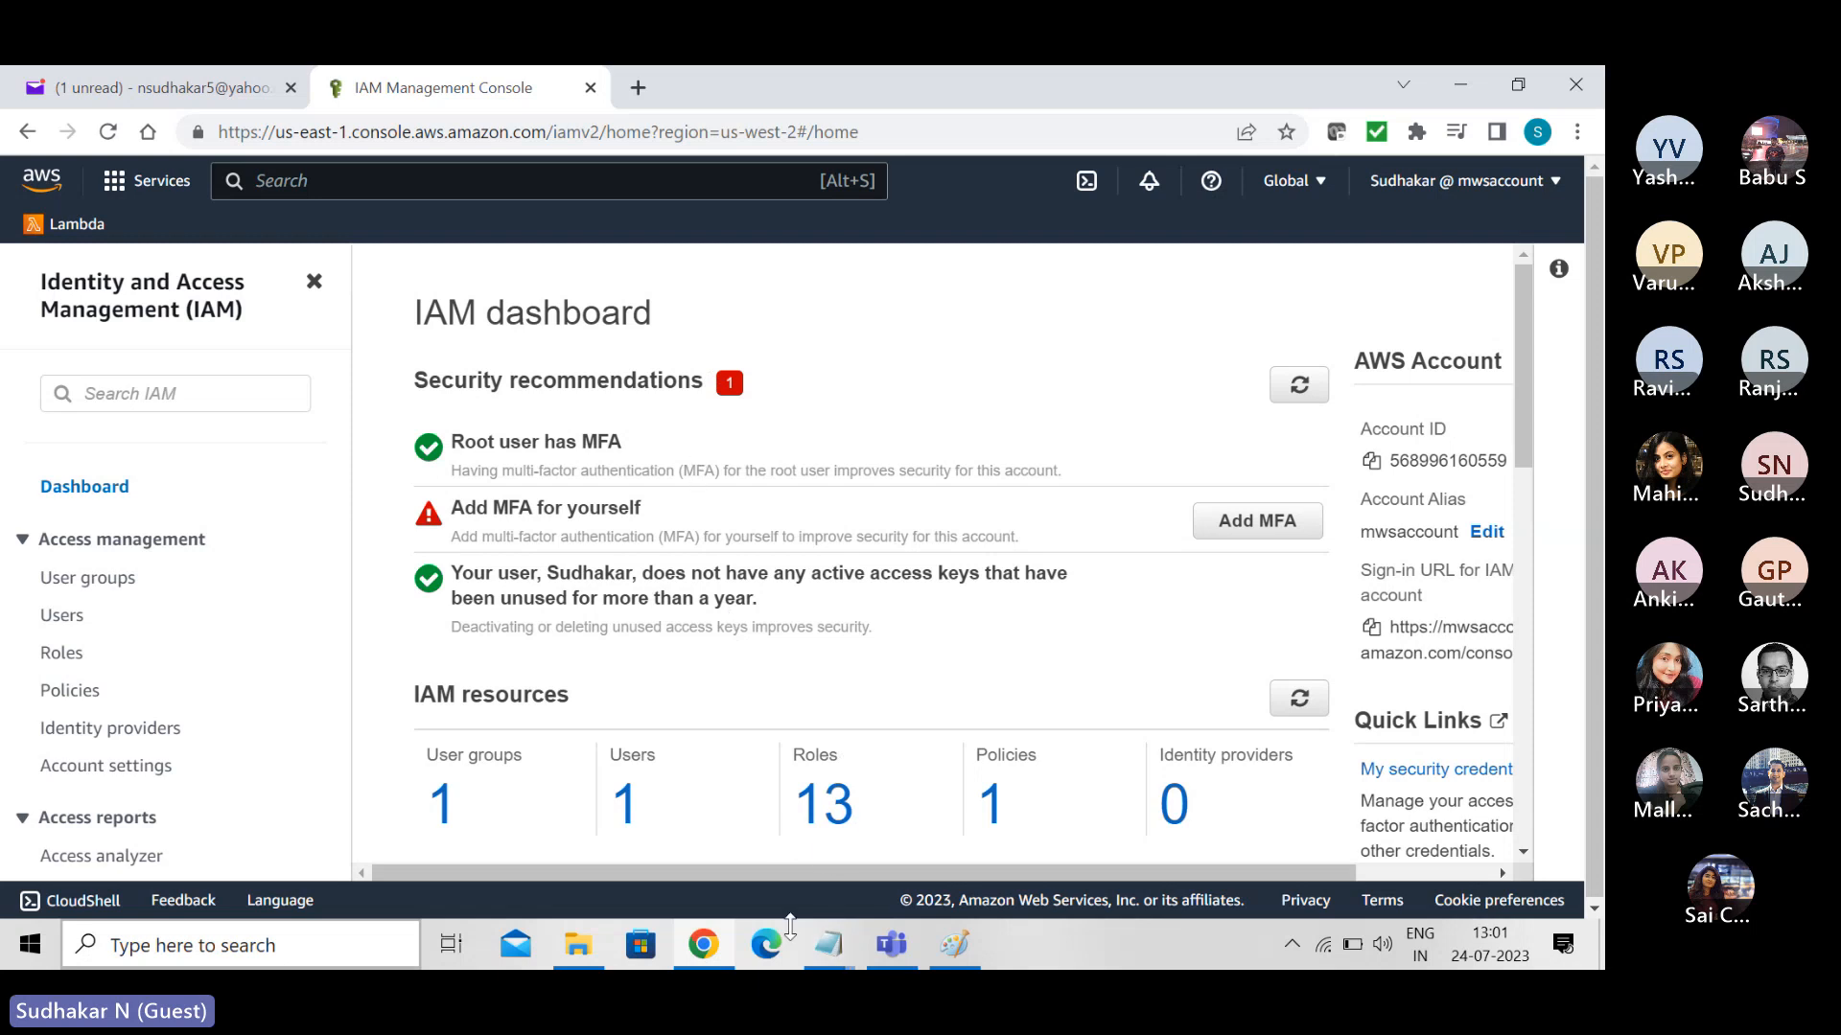
# - Switch to Notepad, close S3CopyObjects.txt and bring up the untitled notes listing the course topics
pyautogui.click(828, 944)
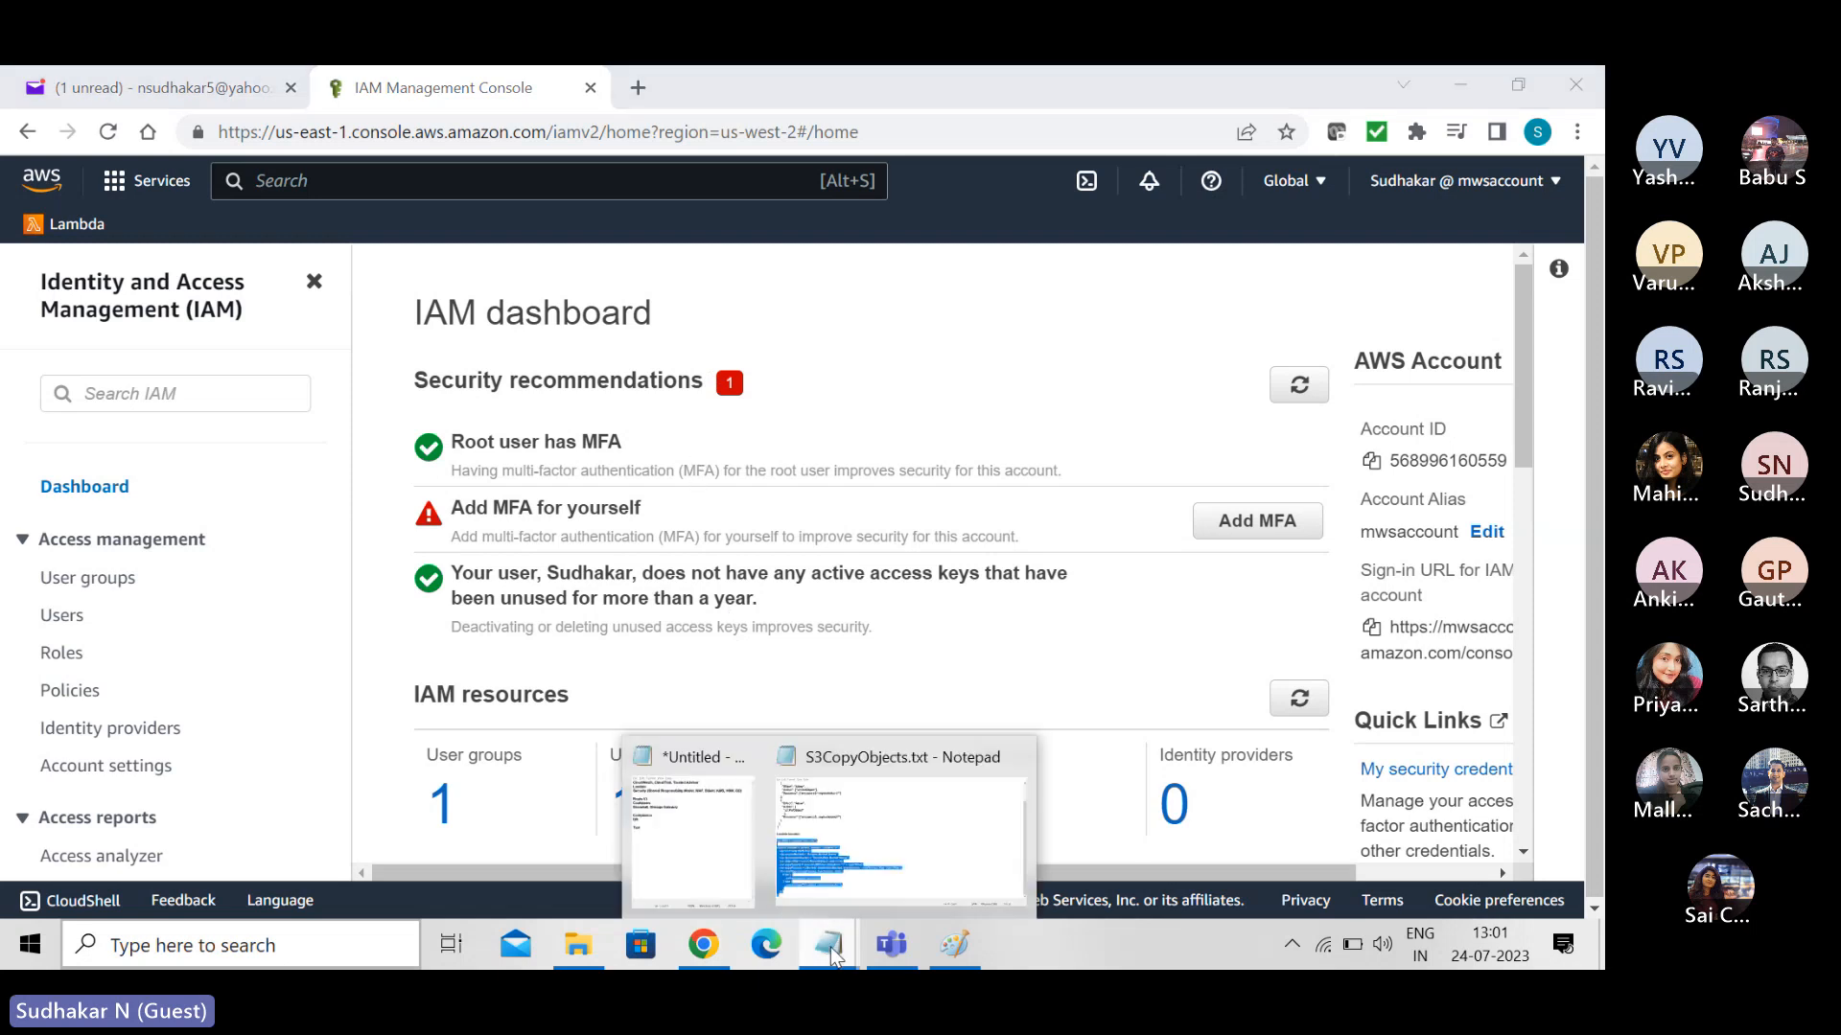
pyautogui.click(871, 755)
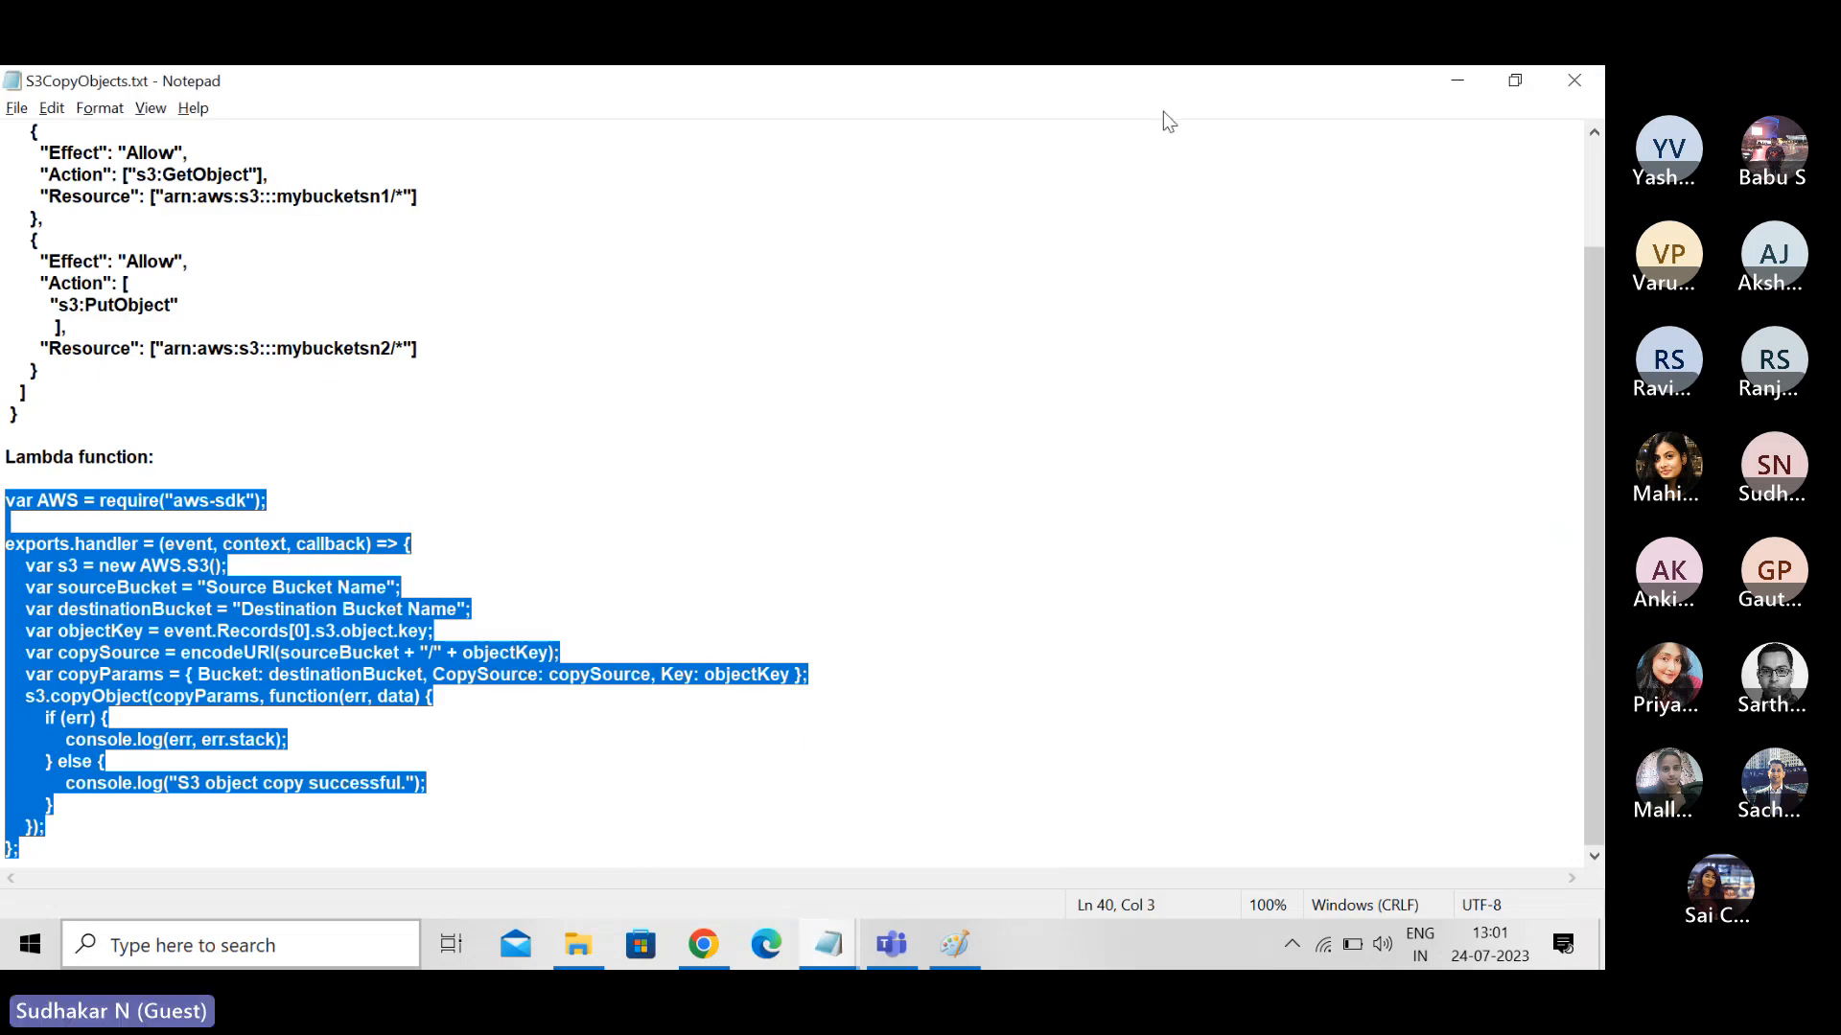
pyautogui.click(1571, 80)
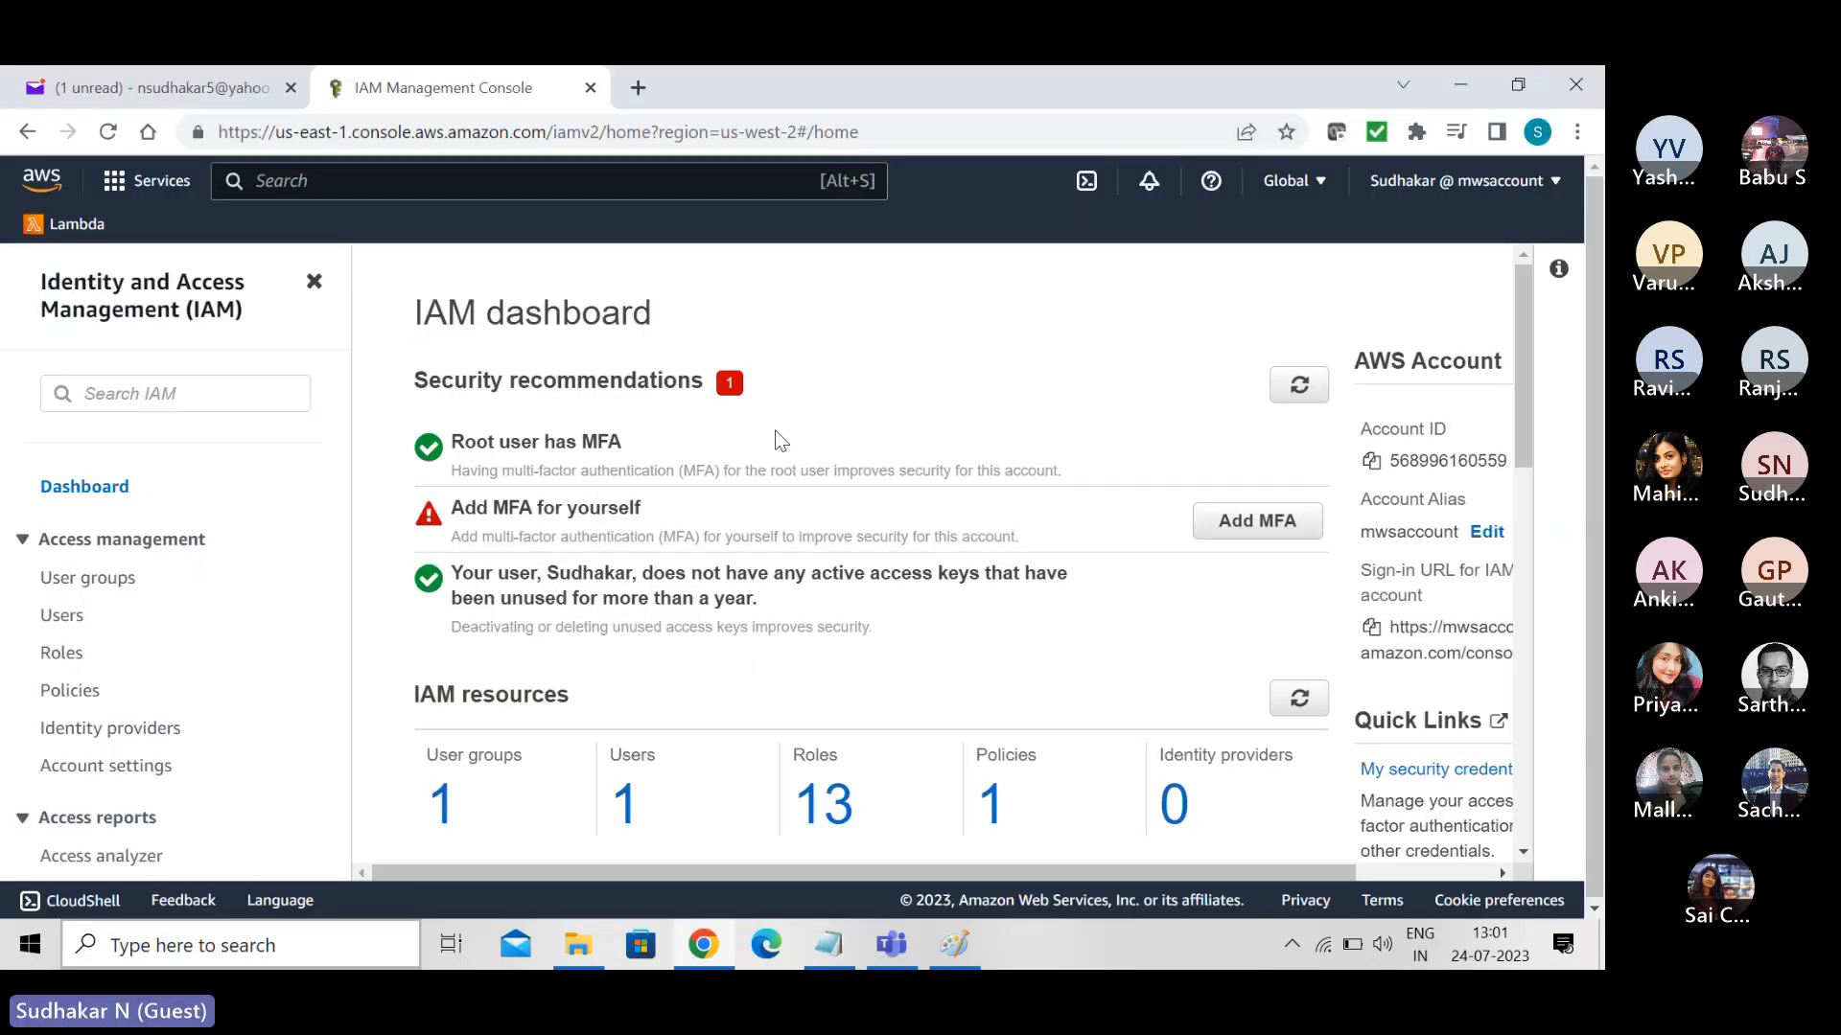
pyautogui.click(828, 937)
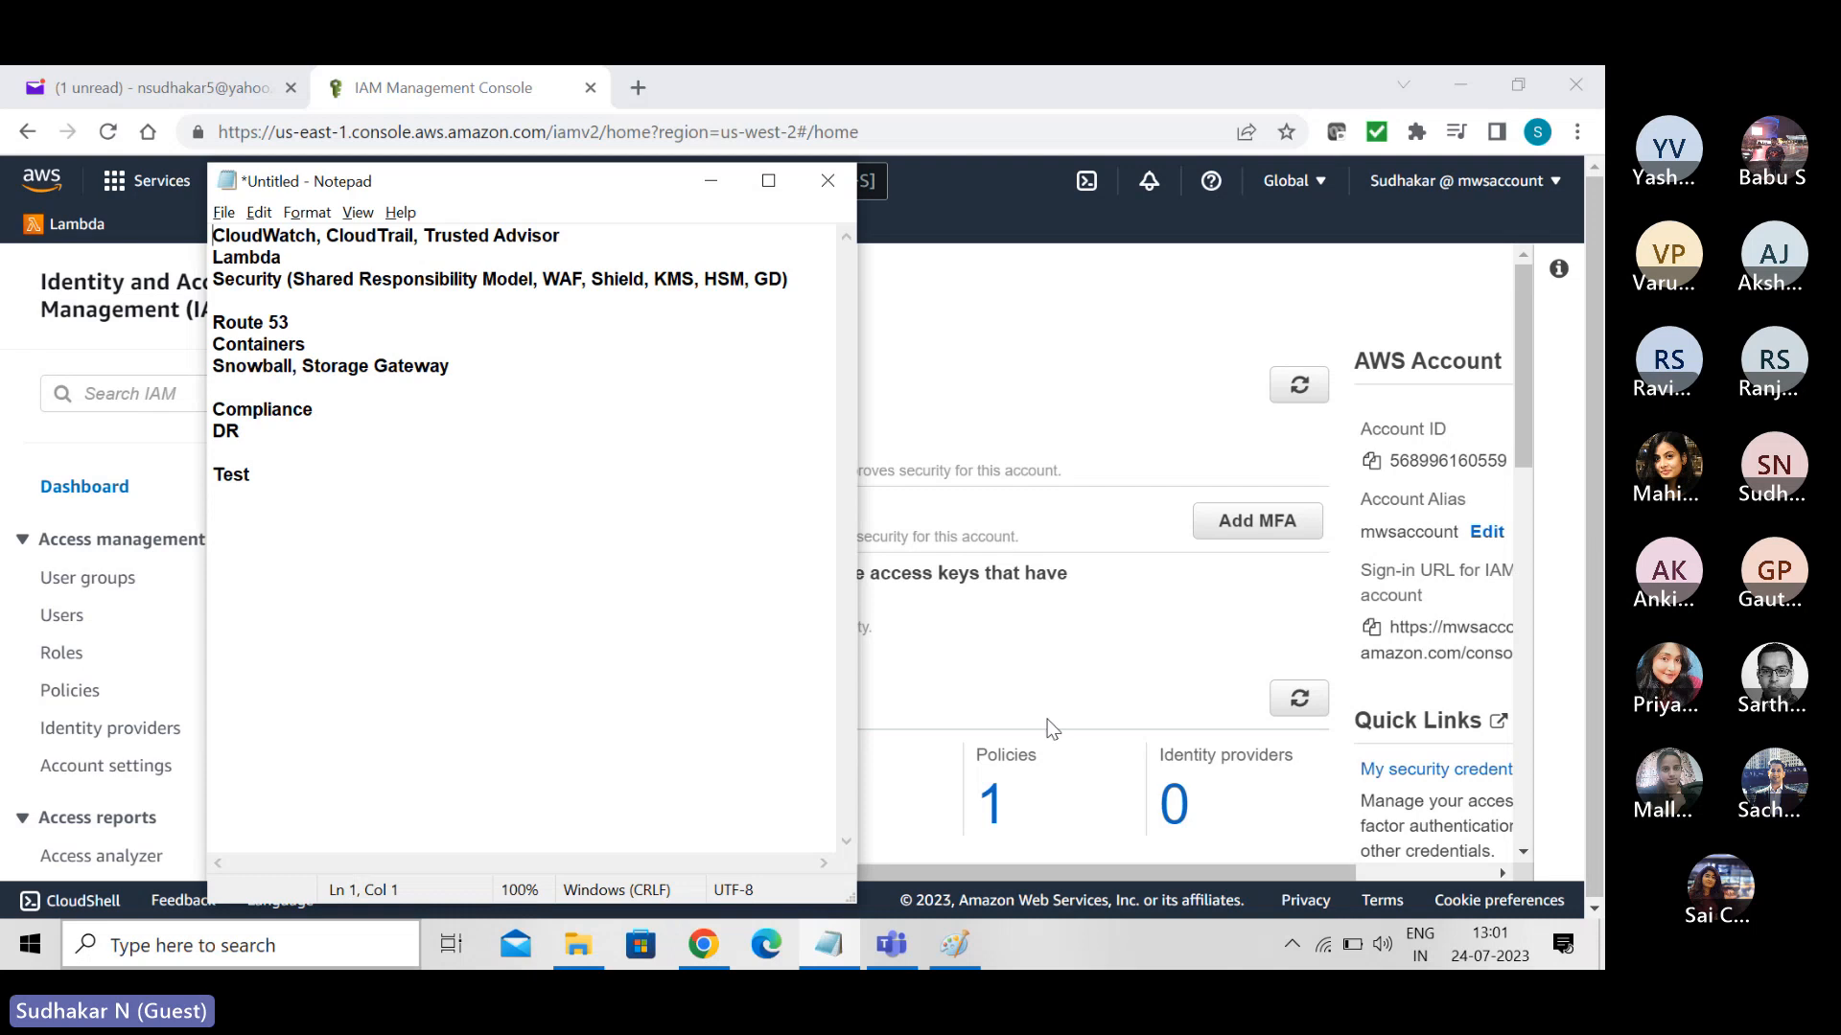
# - Switch to Paint and add the text "IAM - Least privilege" below the Lambda notes, widening its text box and starting a new line
pyautogui.moveTo(950, 954)
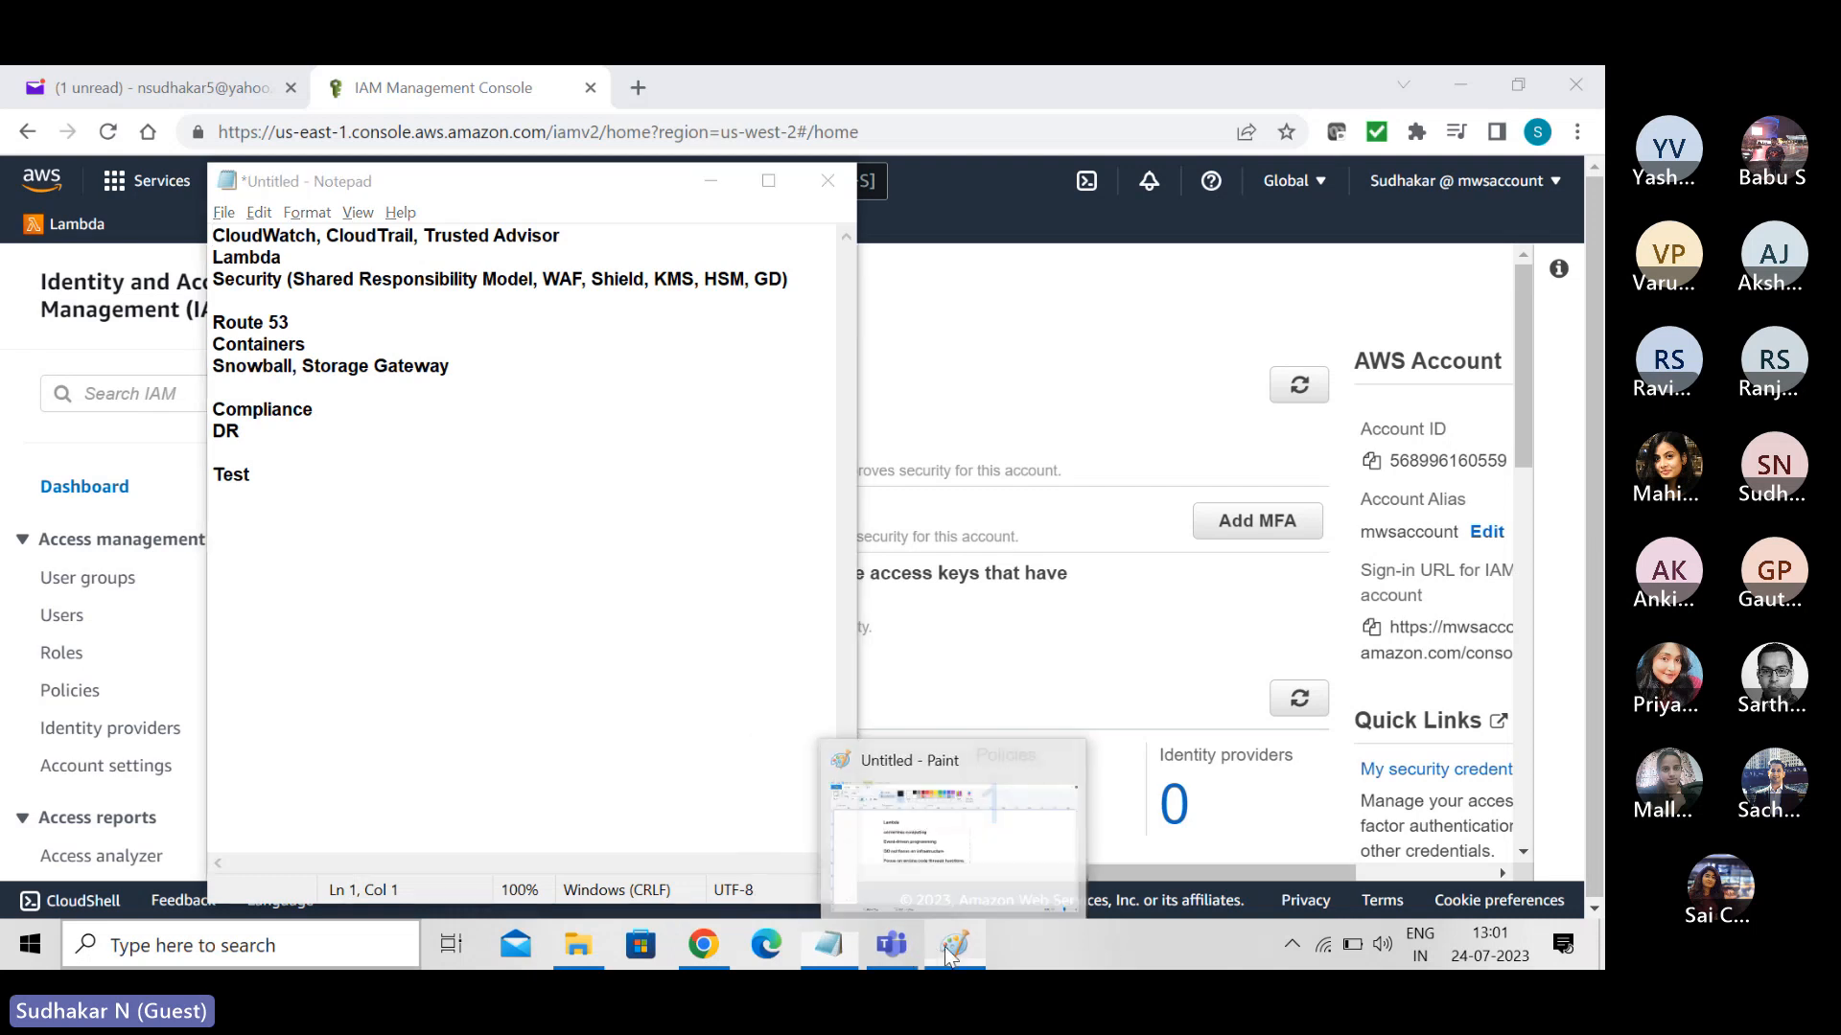
pyautogui.click(954, 949)
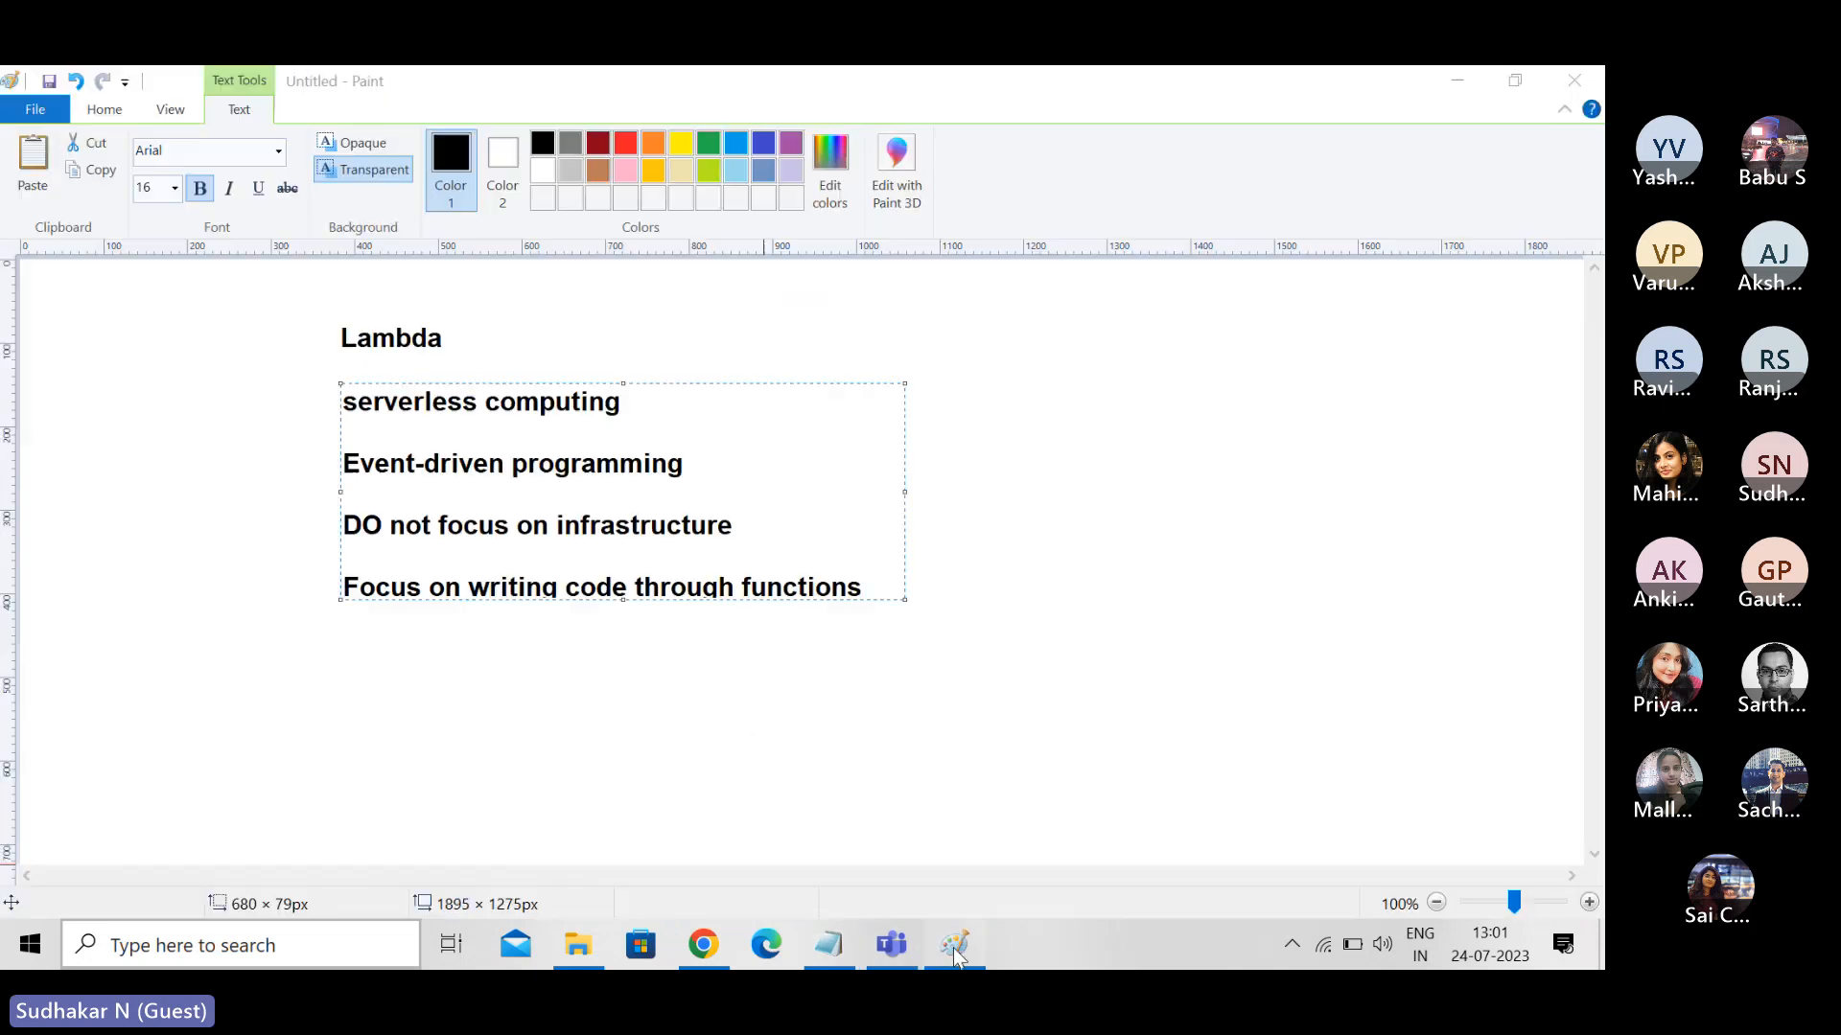
pyautogui.click(554, 756)
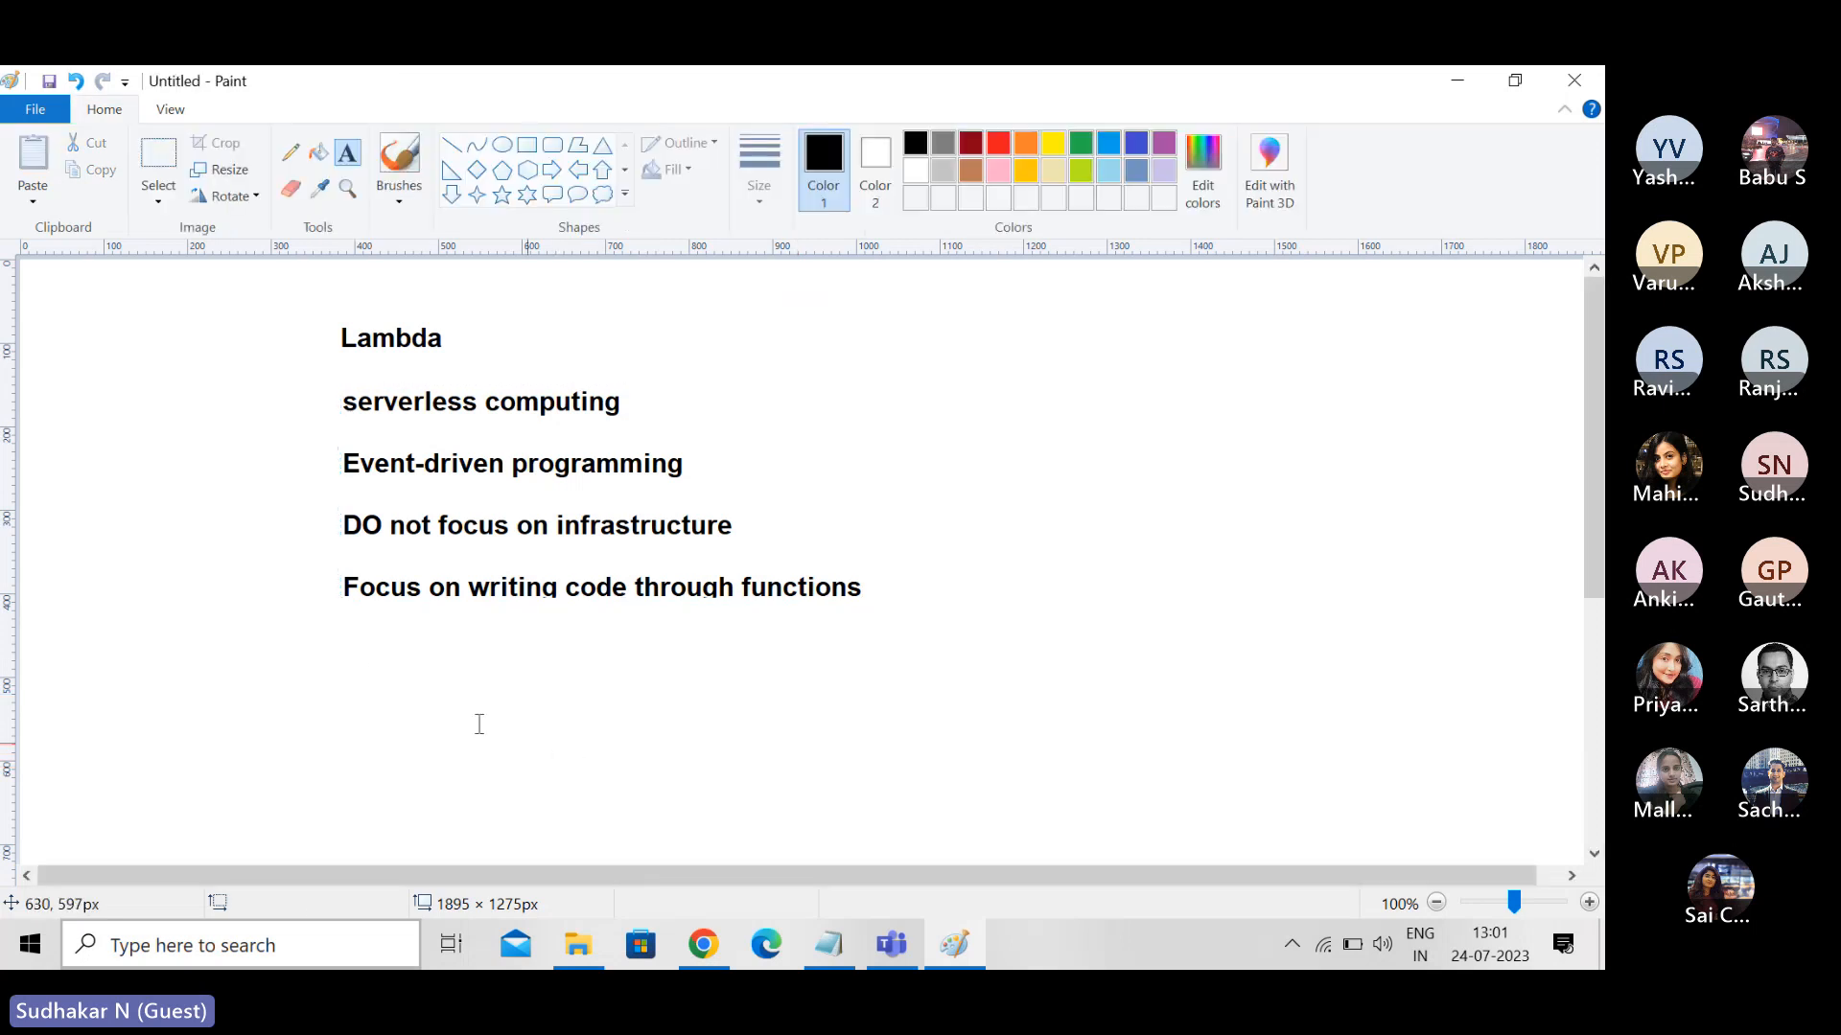
pyautogui.click(342, 644)
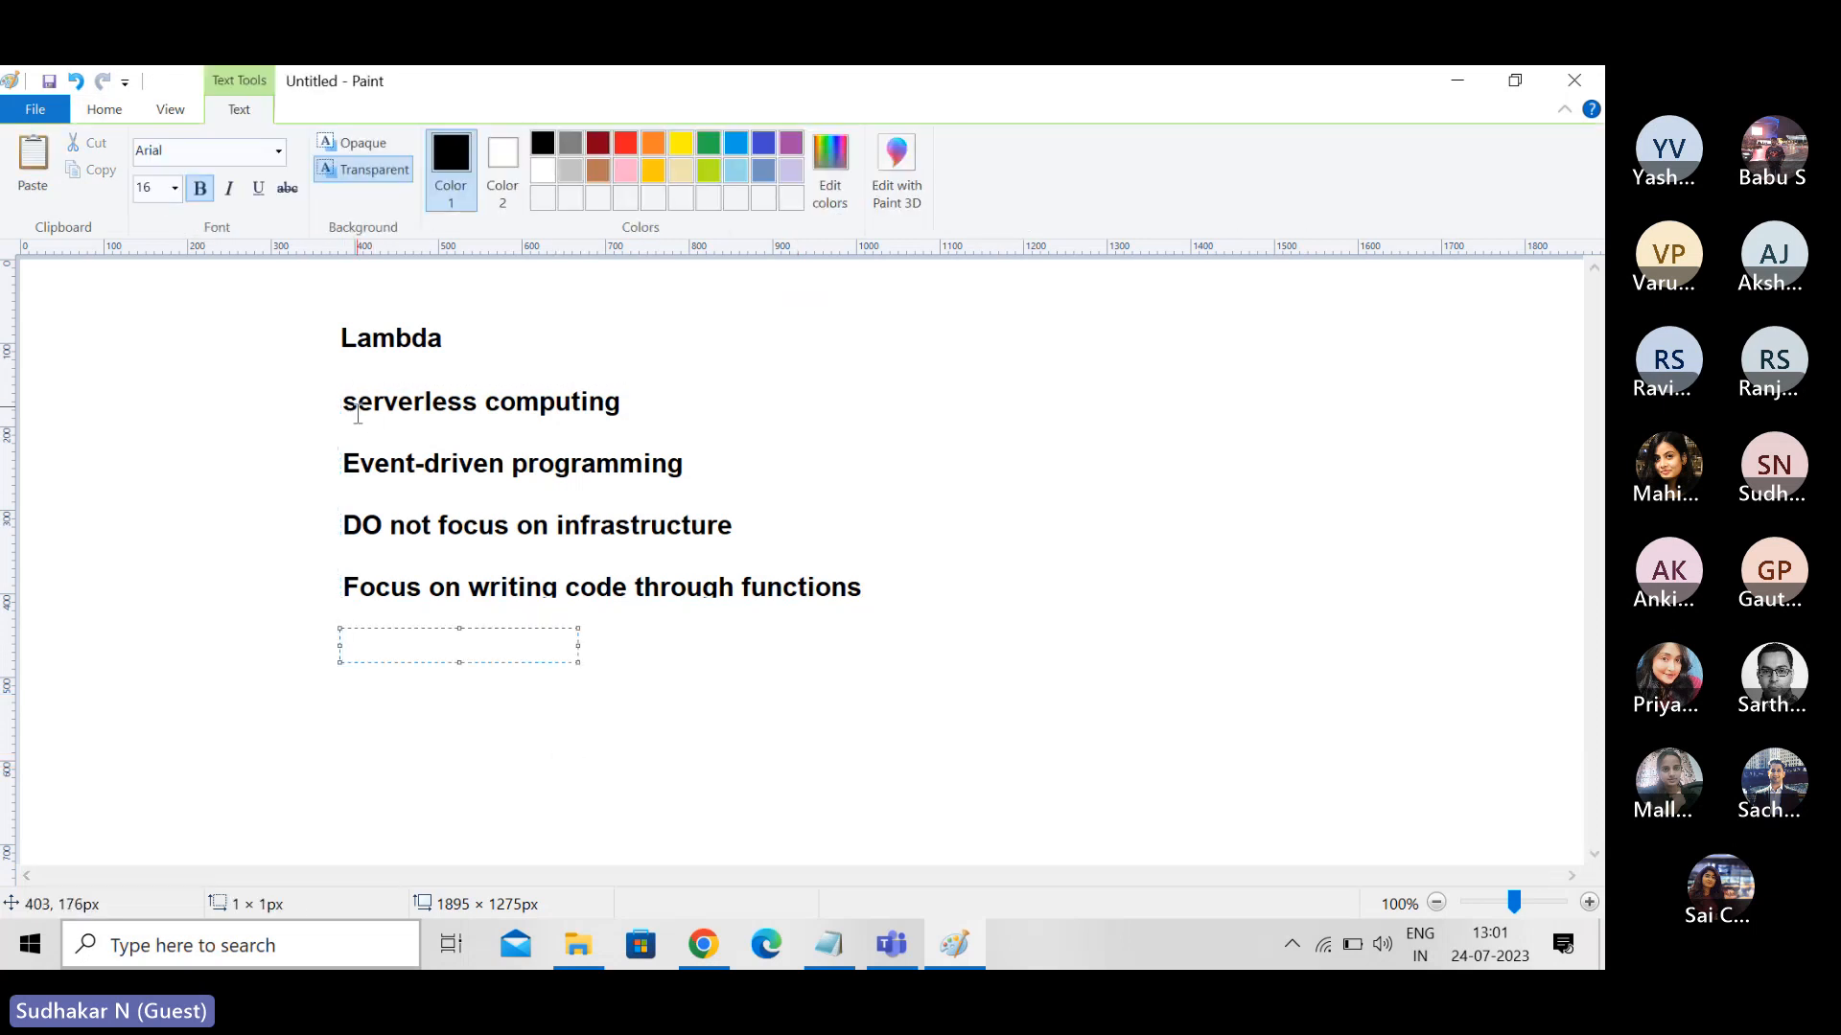
pyautogui.write('IM')
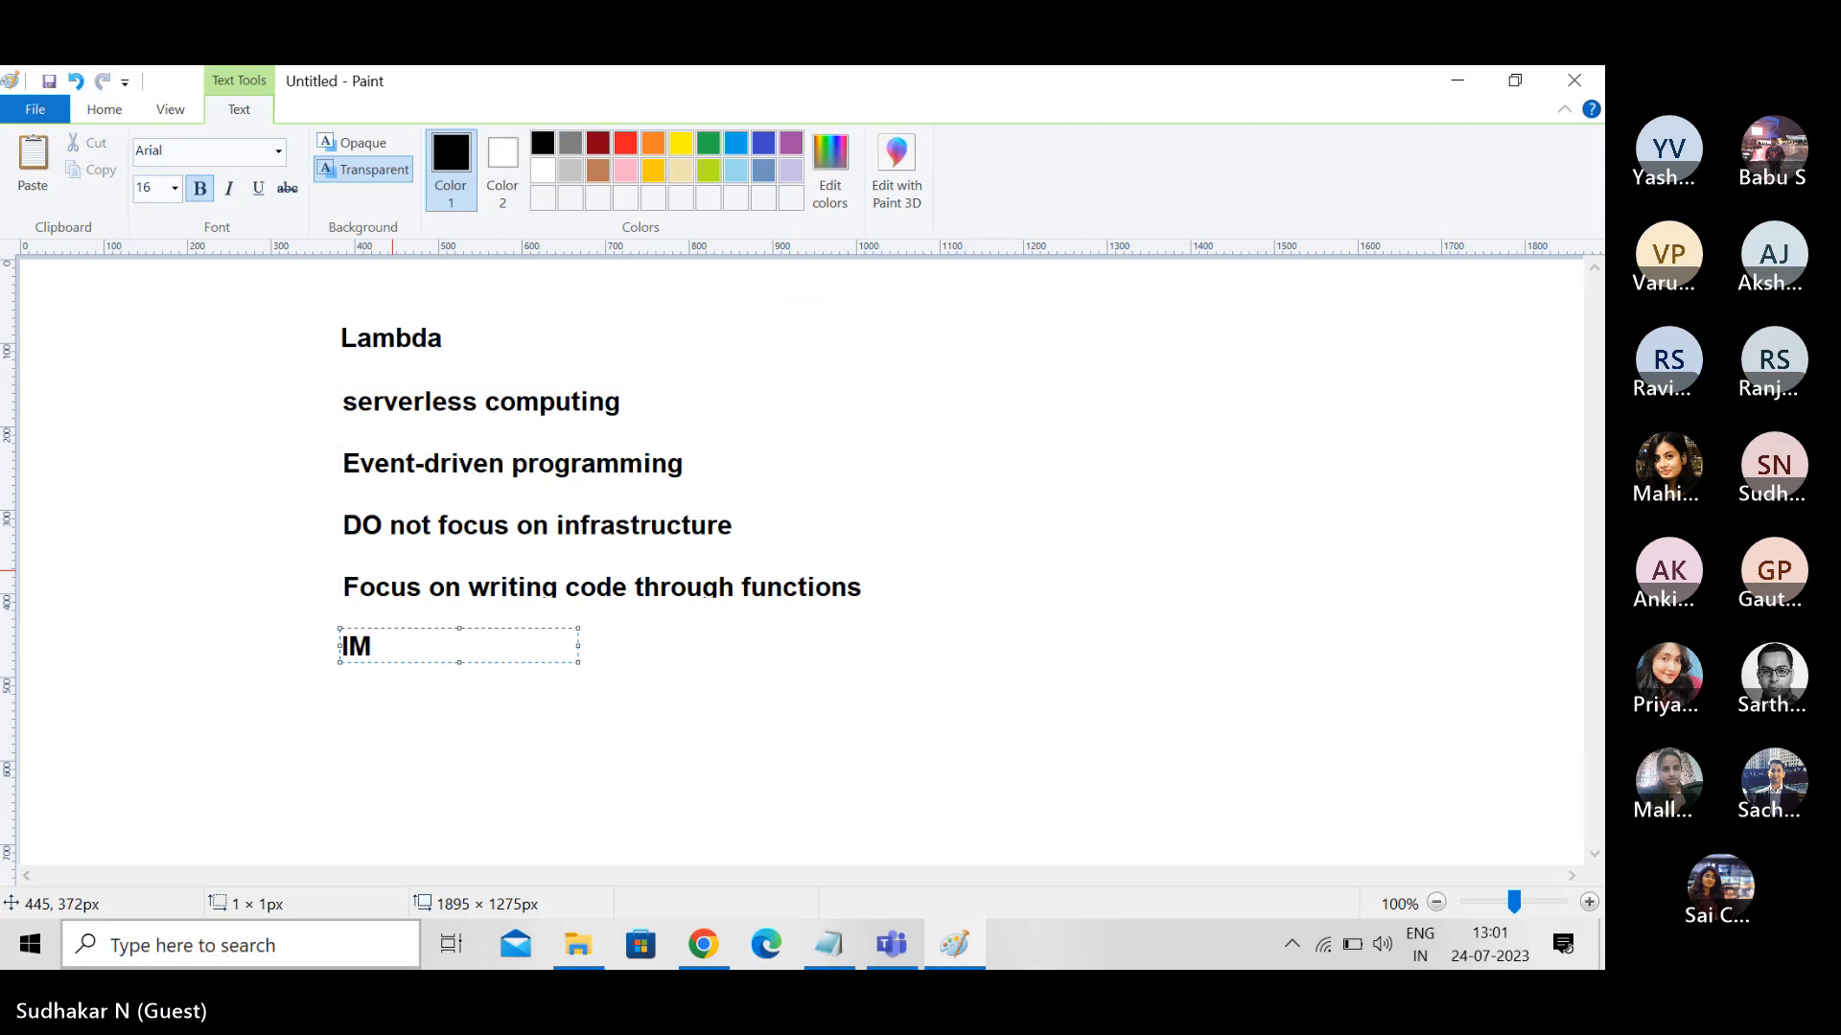
pyautogui.press('BackSpace')
pyautogui.write('AM - ')
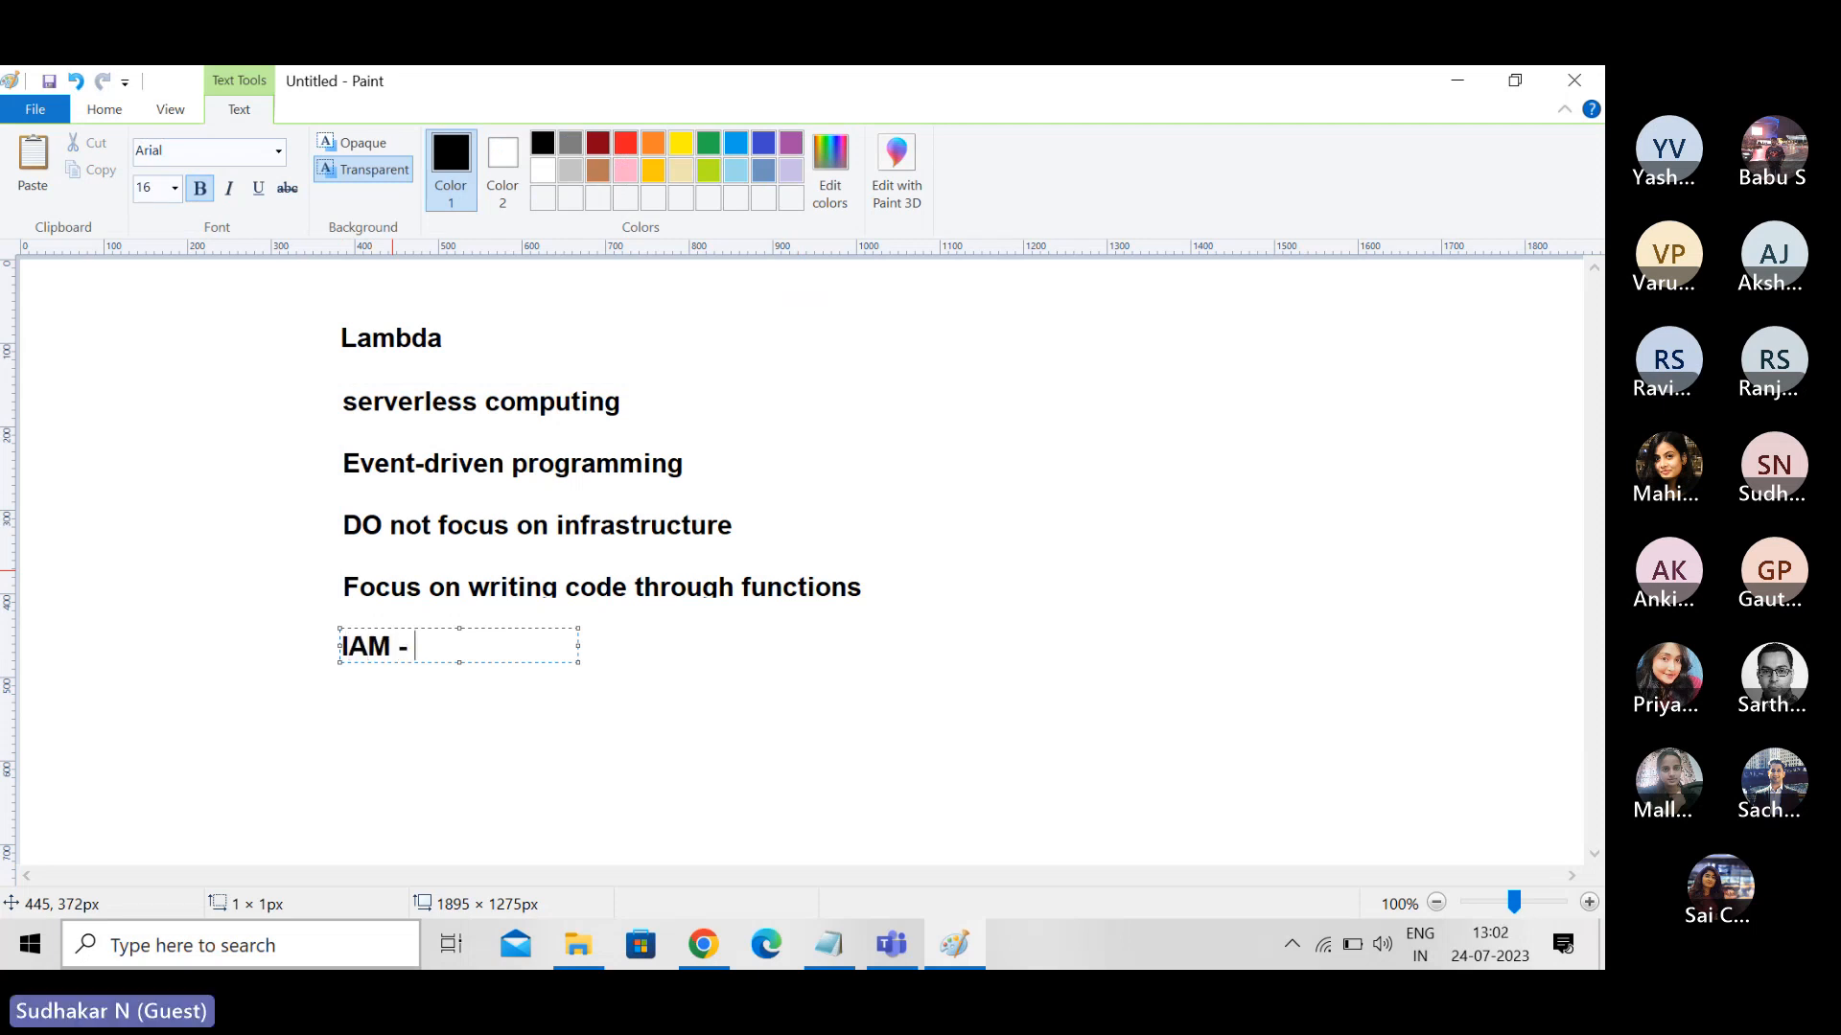
pyautogui.write('Least privilege')
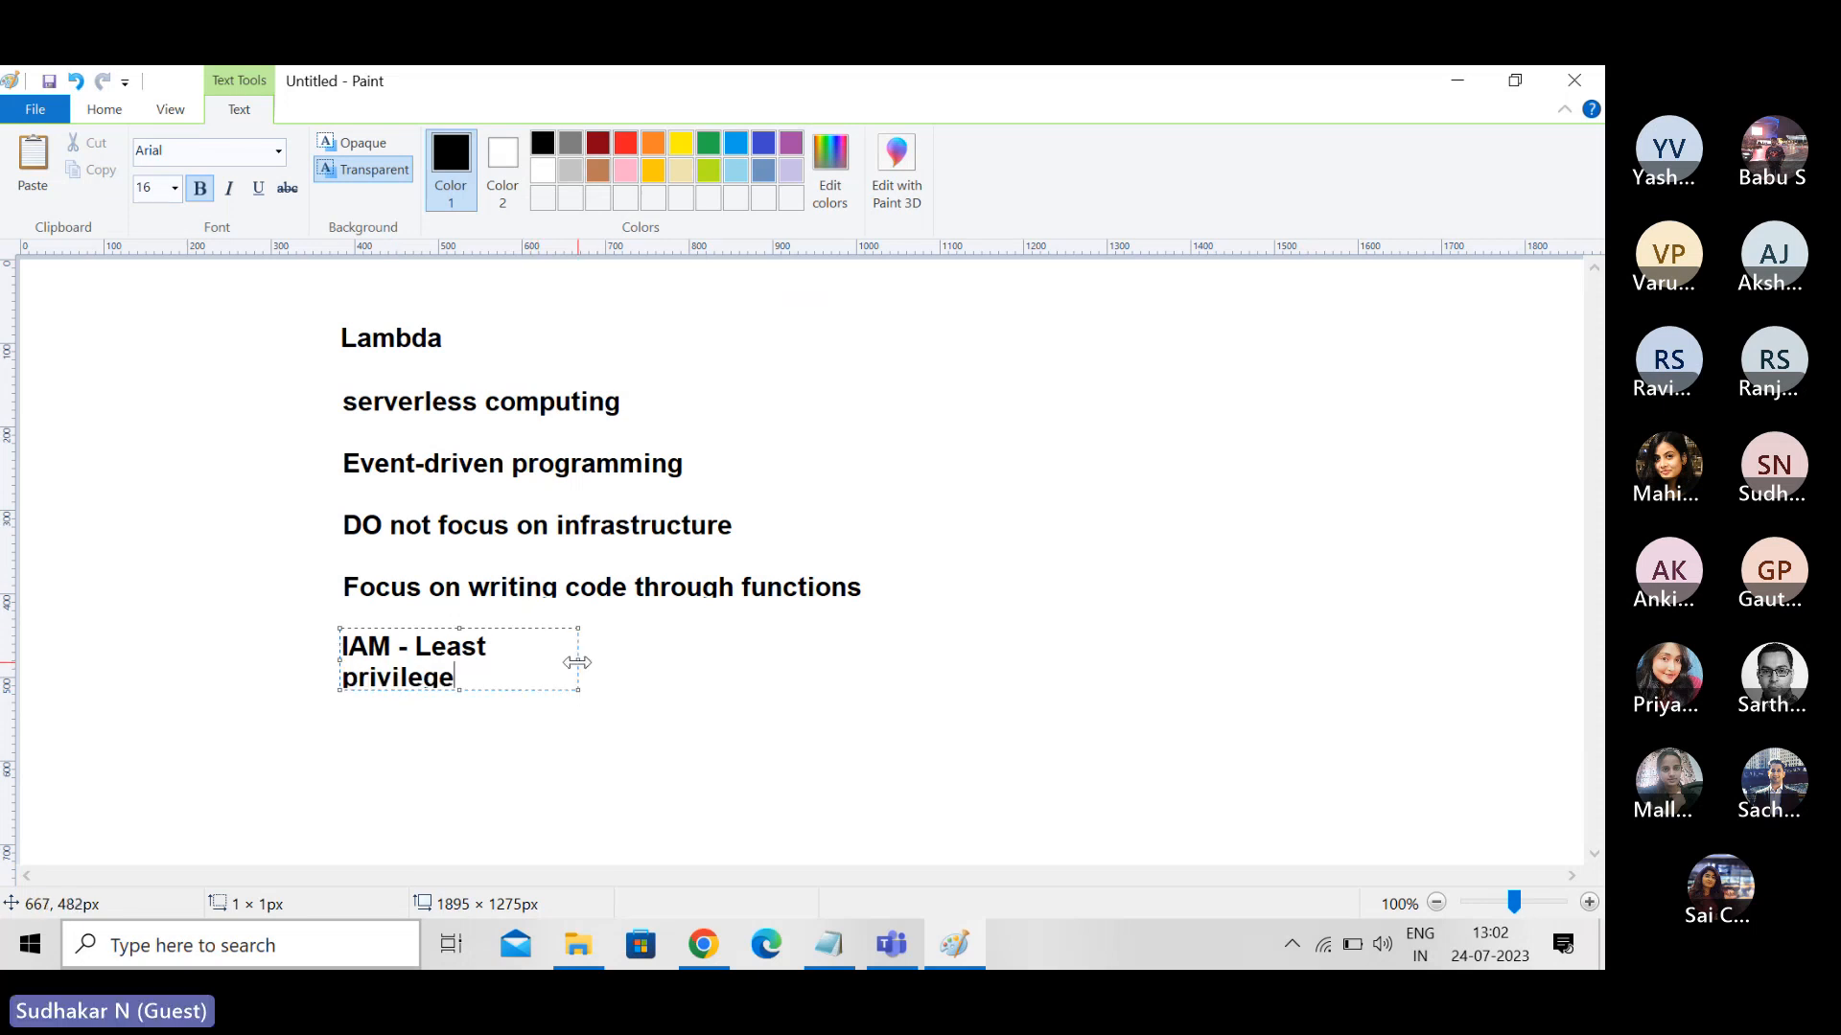
pyautogui.moveTo(579, 660); pyautogui.dragTo(854, 647)
pyautogui.press('Return')
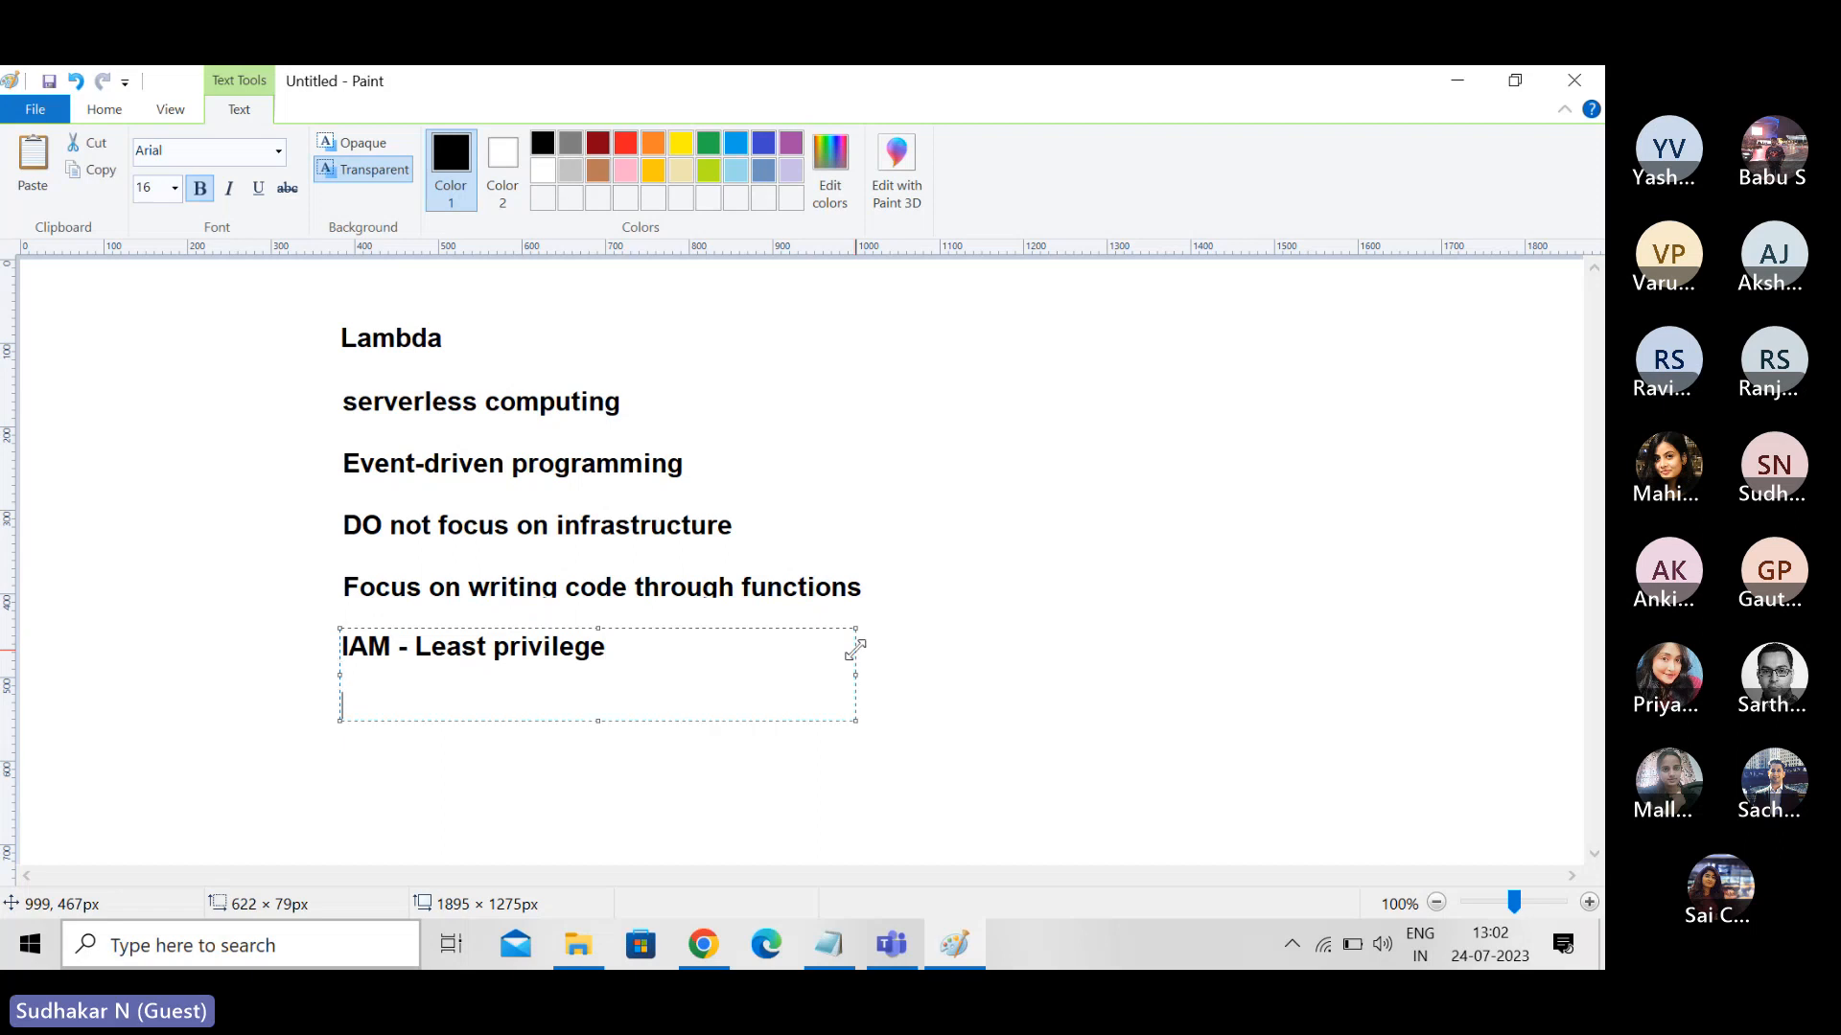
# - Add the line "A new IAM user - No permissions" below "IAM - Least privilege" in the notes
pyautogui.write('A new IAM us')
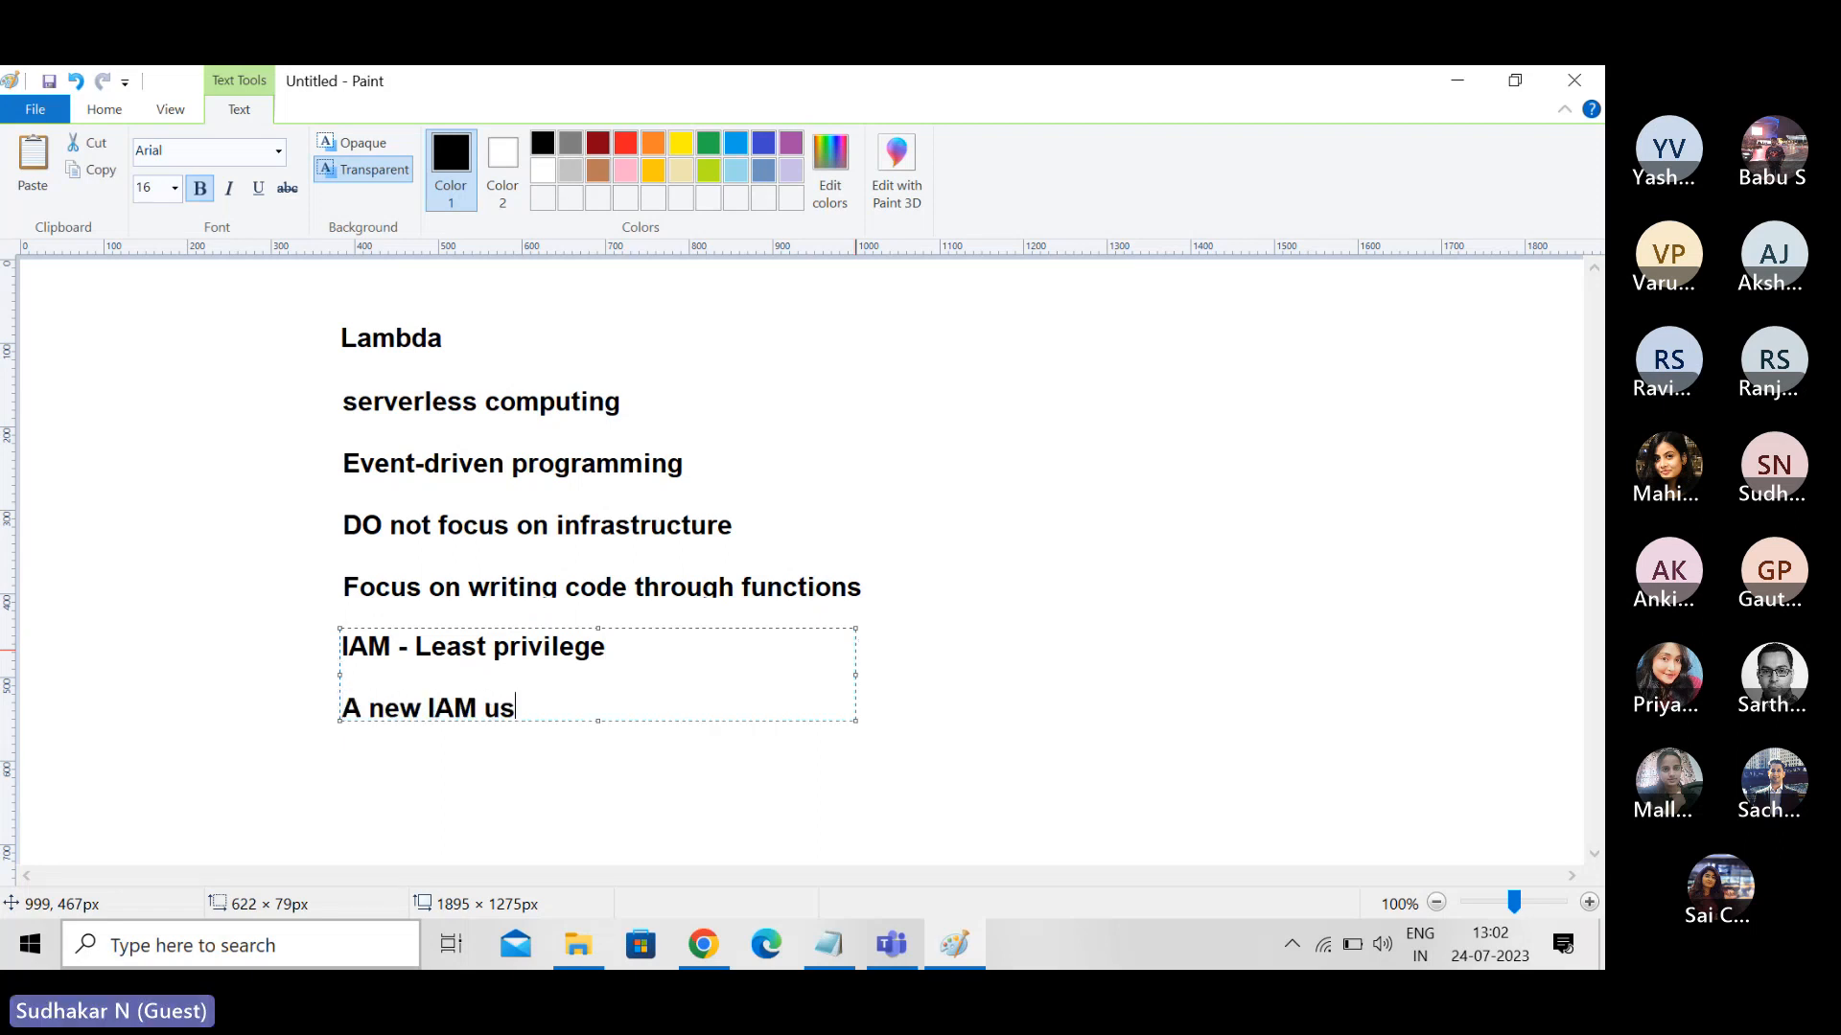
pyautogui.write('er - No permissions')
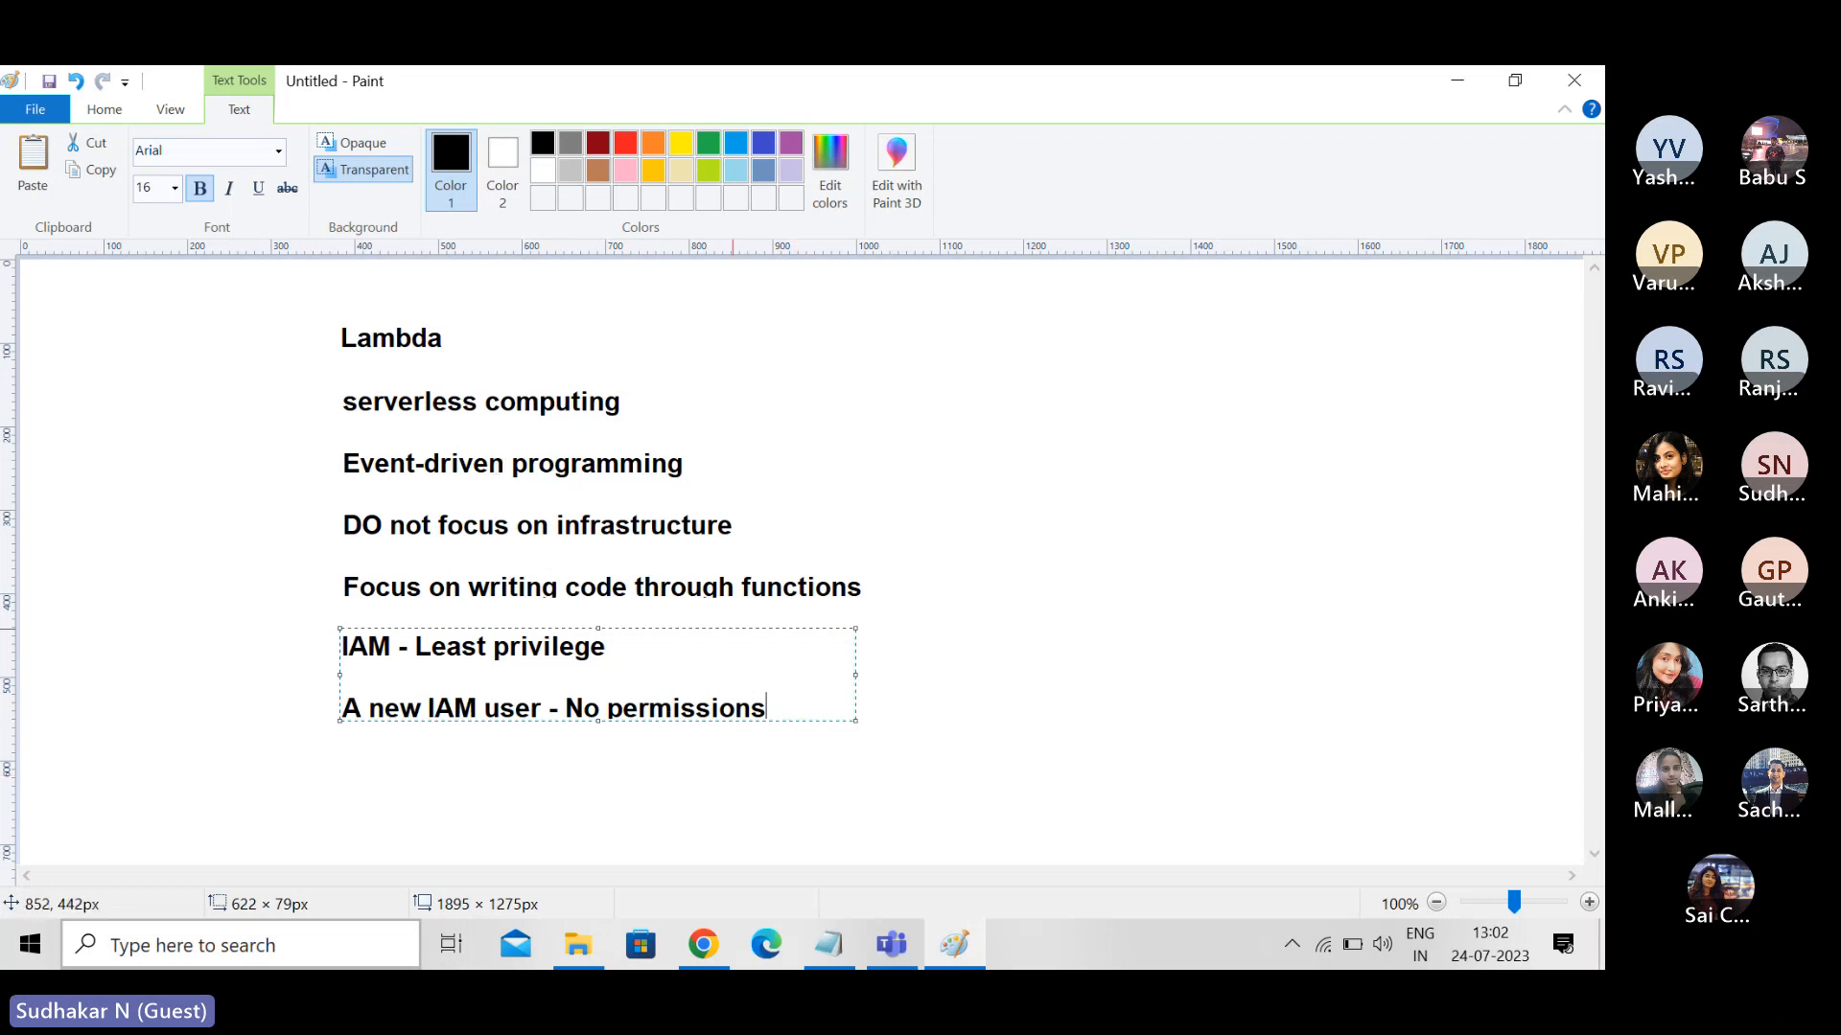
# - Add the line "Policies - group, user, role" a few lines further down and commit the text to the canvas
pyautogui.press('Return')
pyautogui.press('Return')
pyautogui.press('Return')
pyautogui.write('Polici')
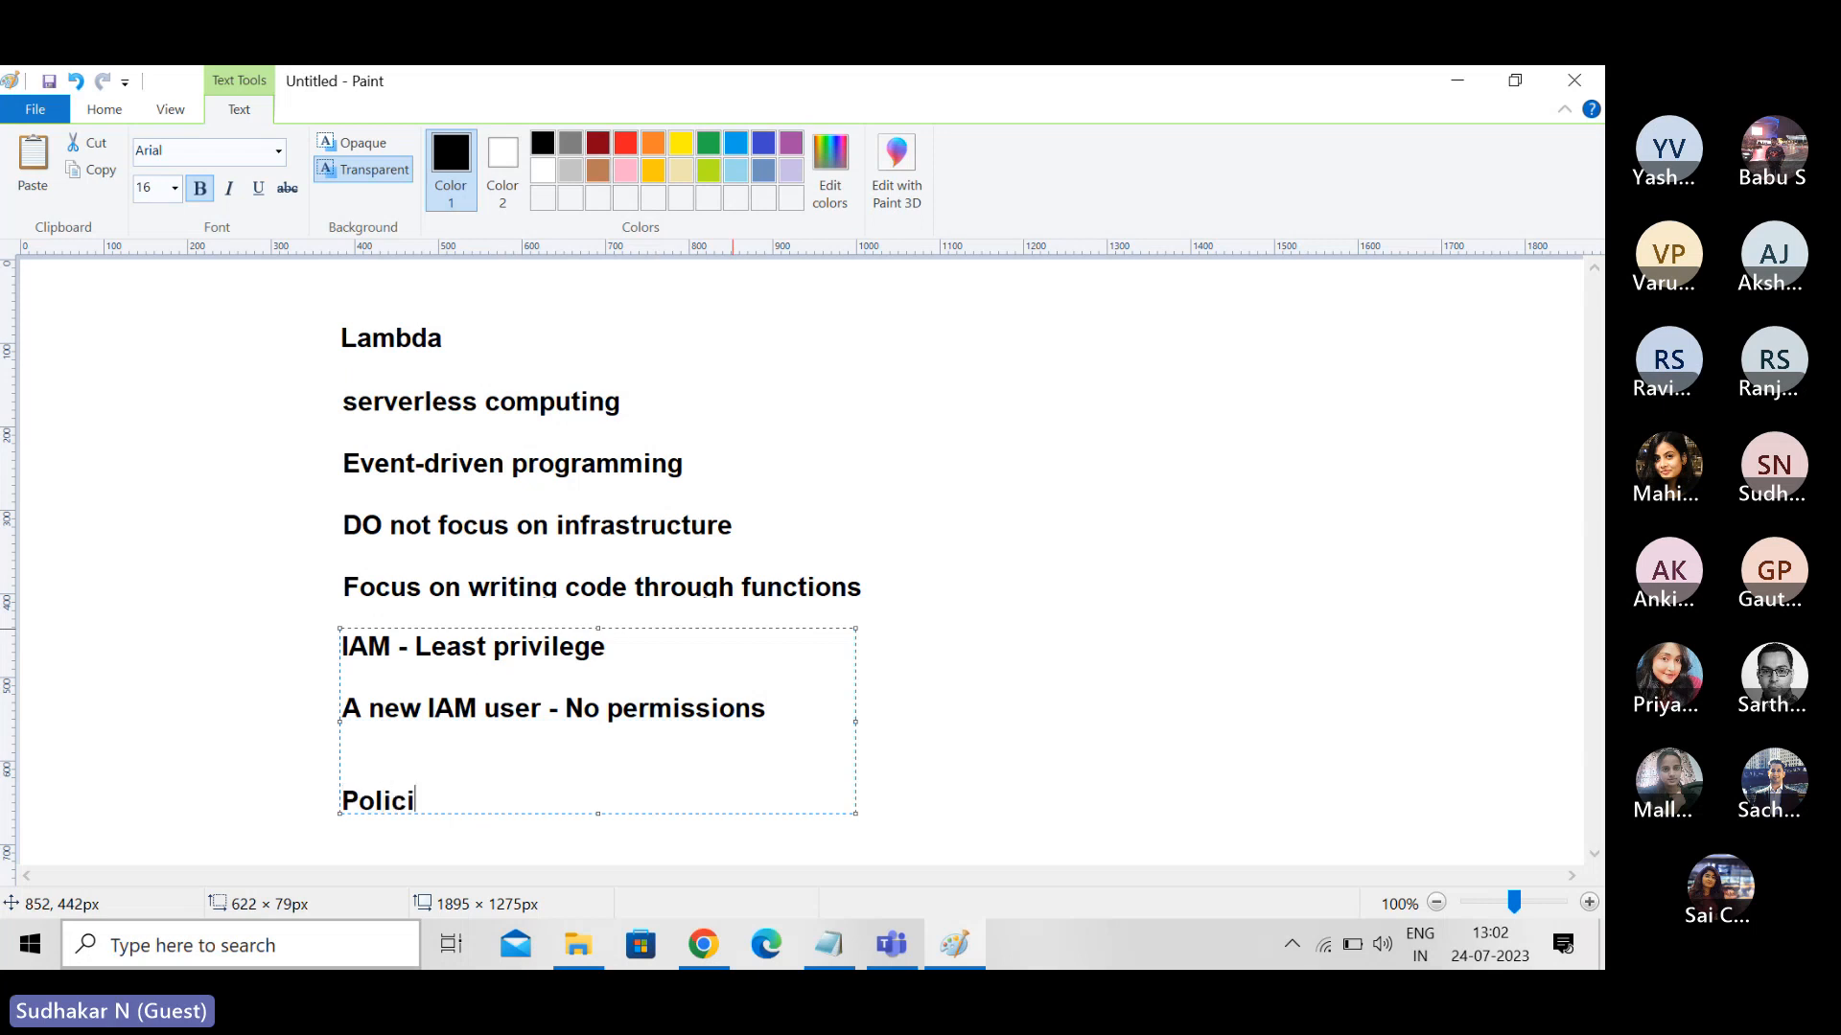
pyautogui.write('es - group, user')
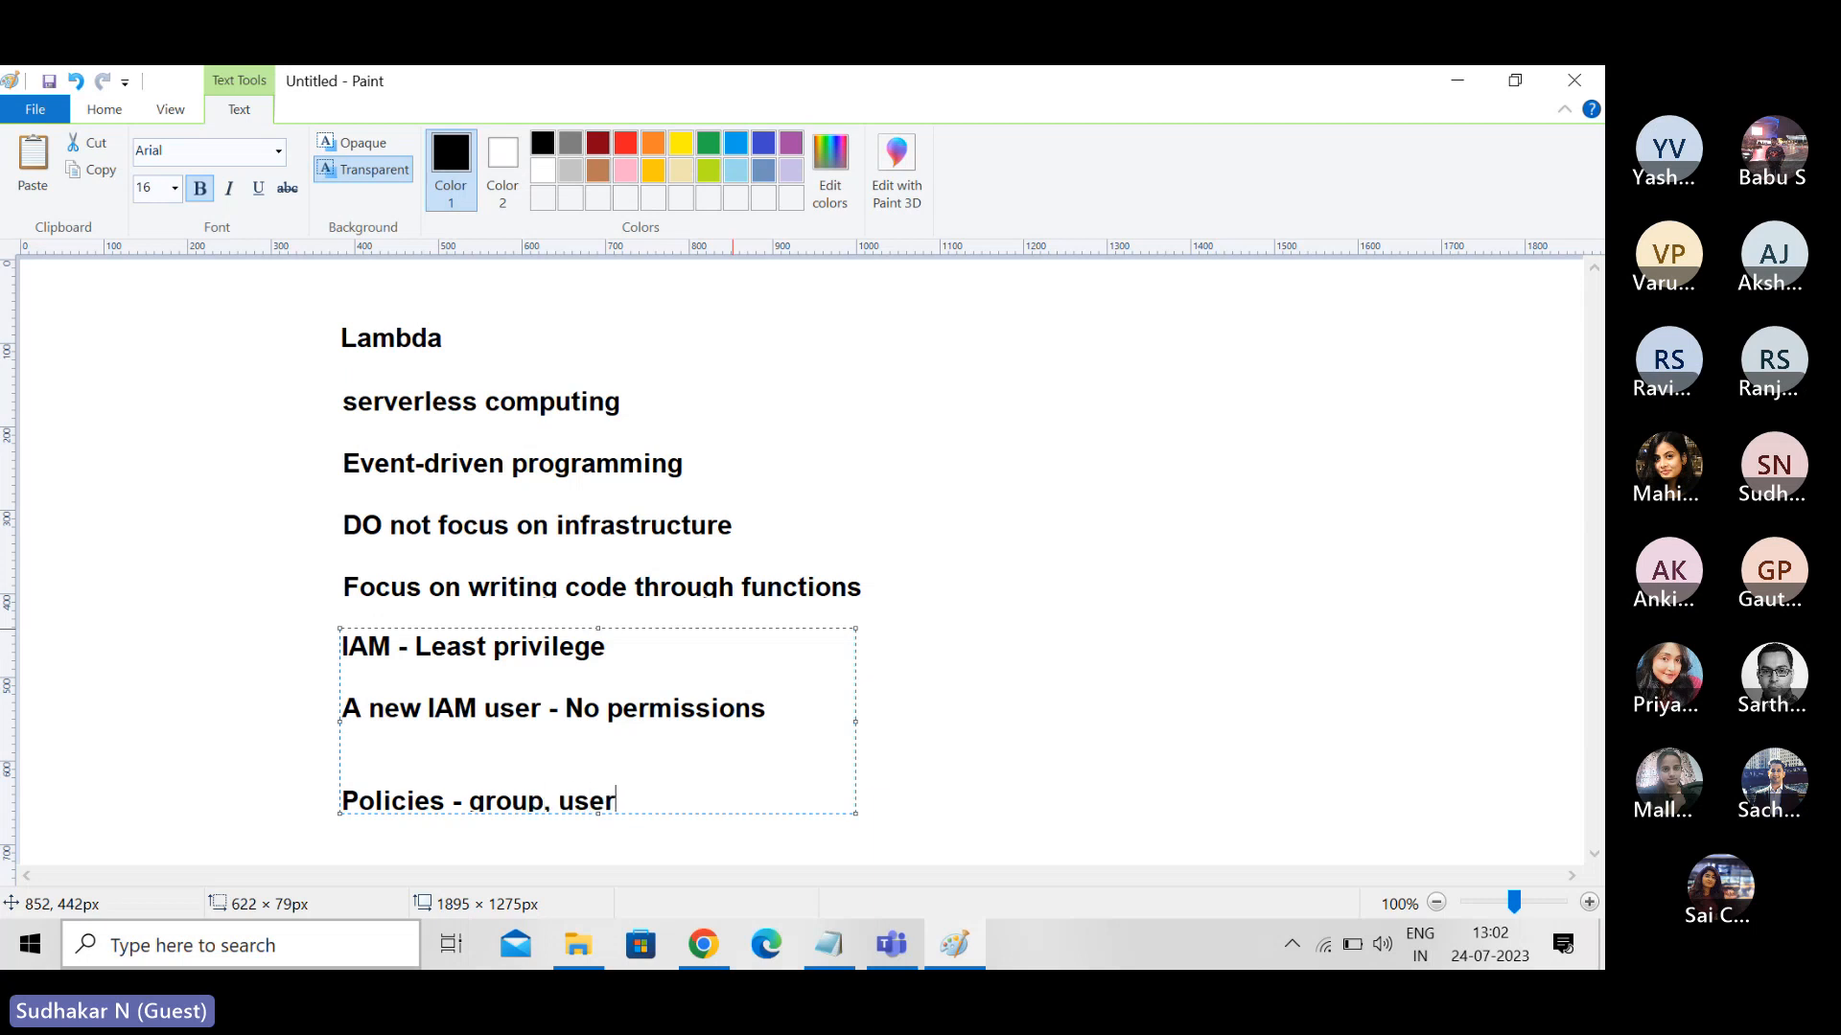
pyautogui.write(', role')
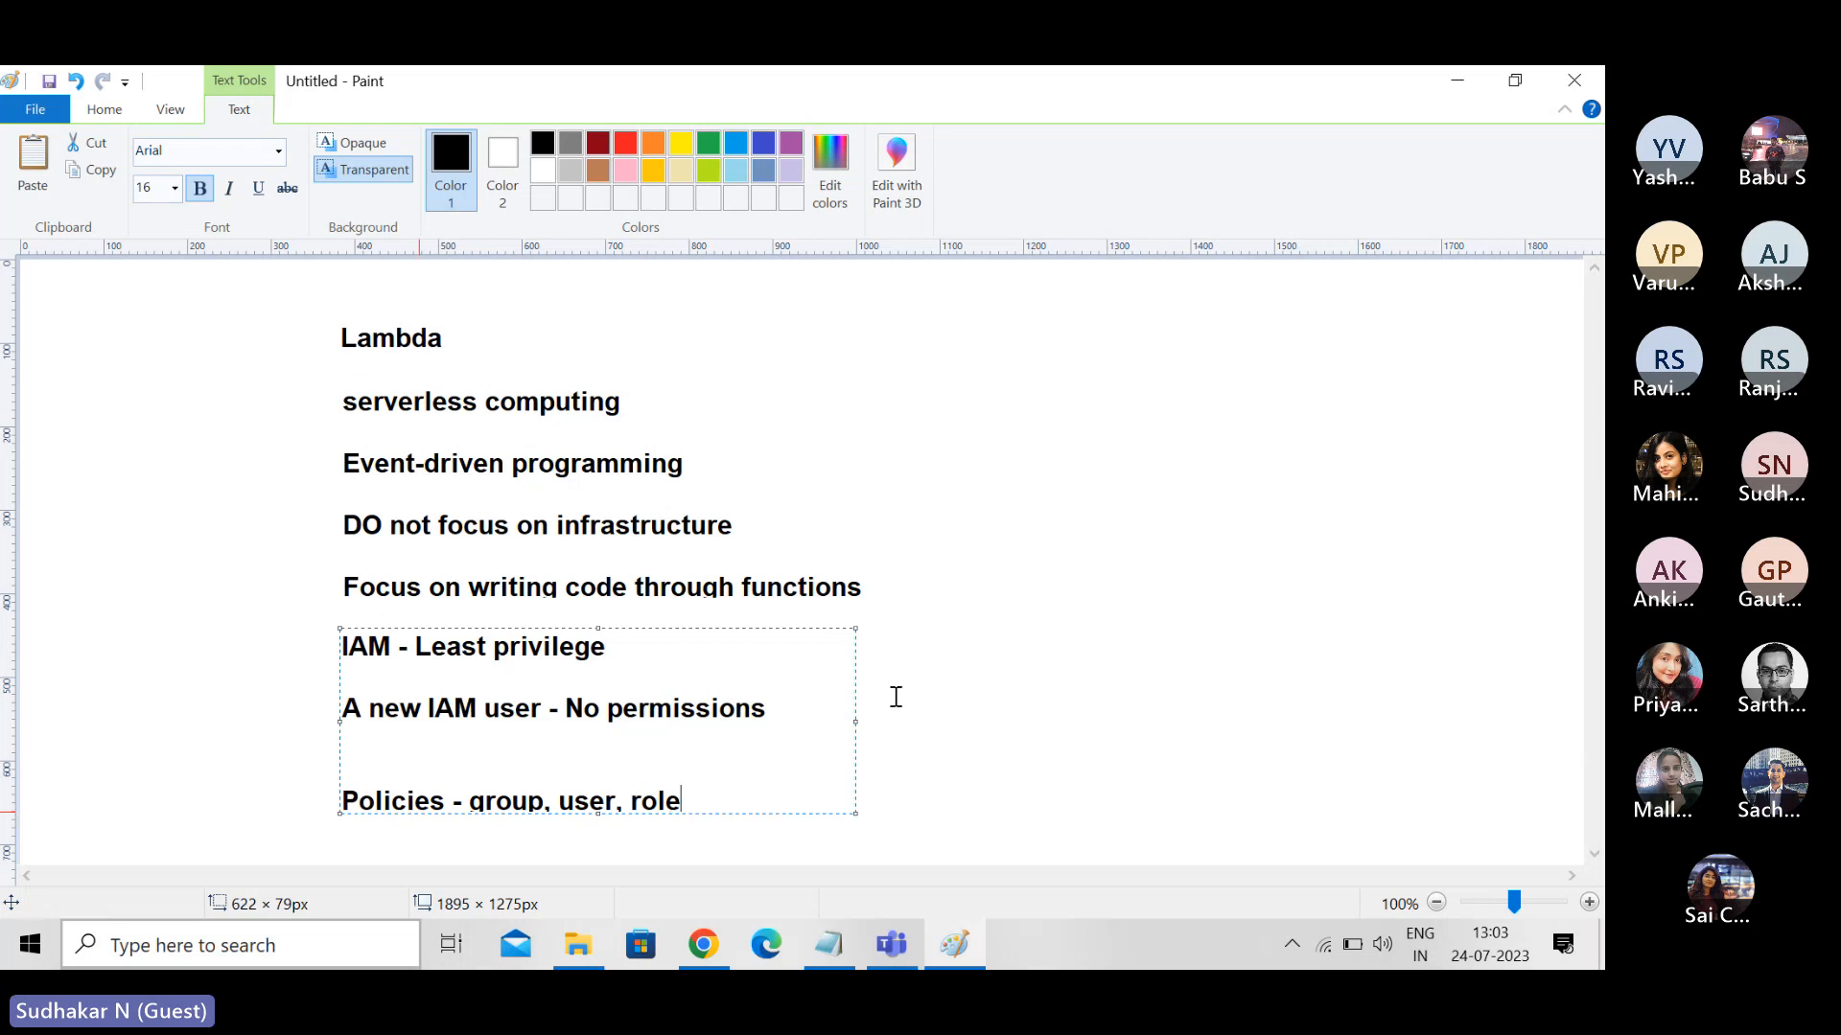
pyautogui.click(1205, 645)
# - Clear the canvas by selecting the whole block of Lambda and IAM notes with a rectangular selection and deleting it
pyautogui.click(288, 326)
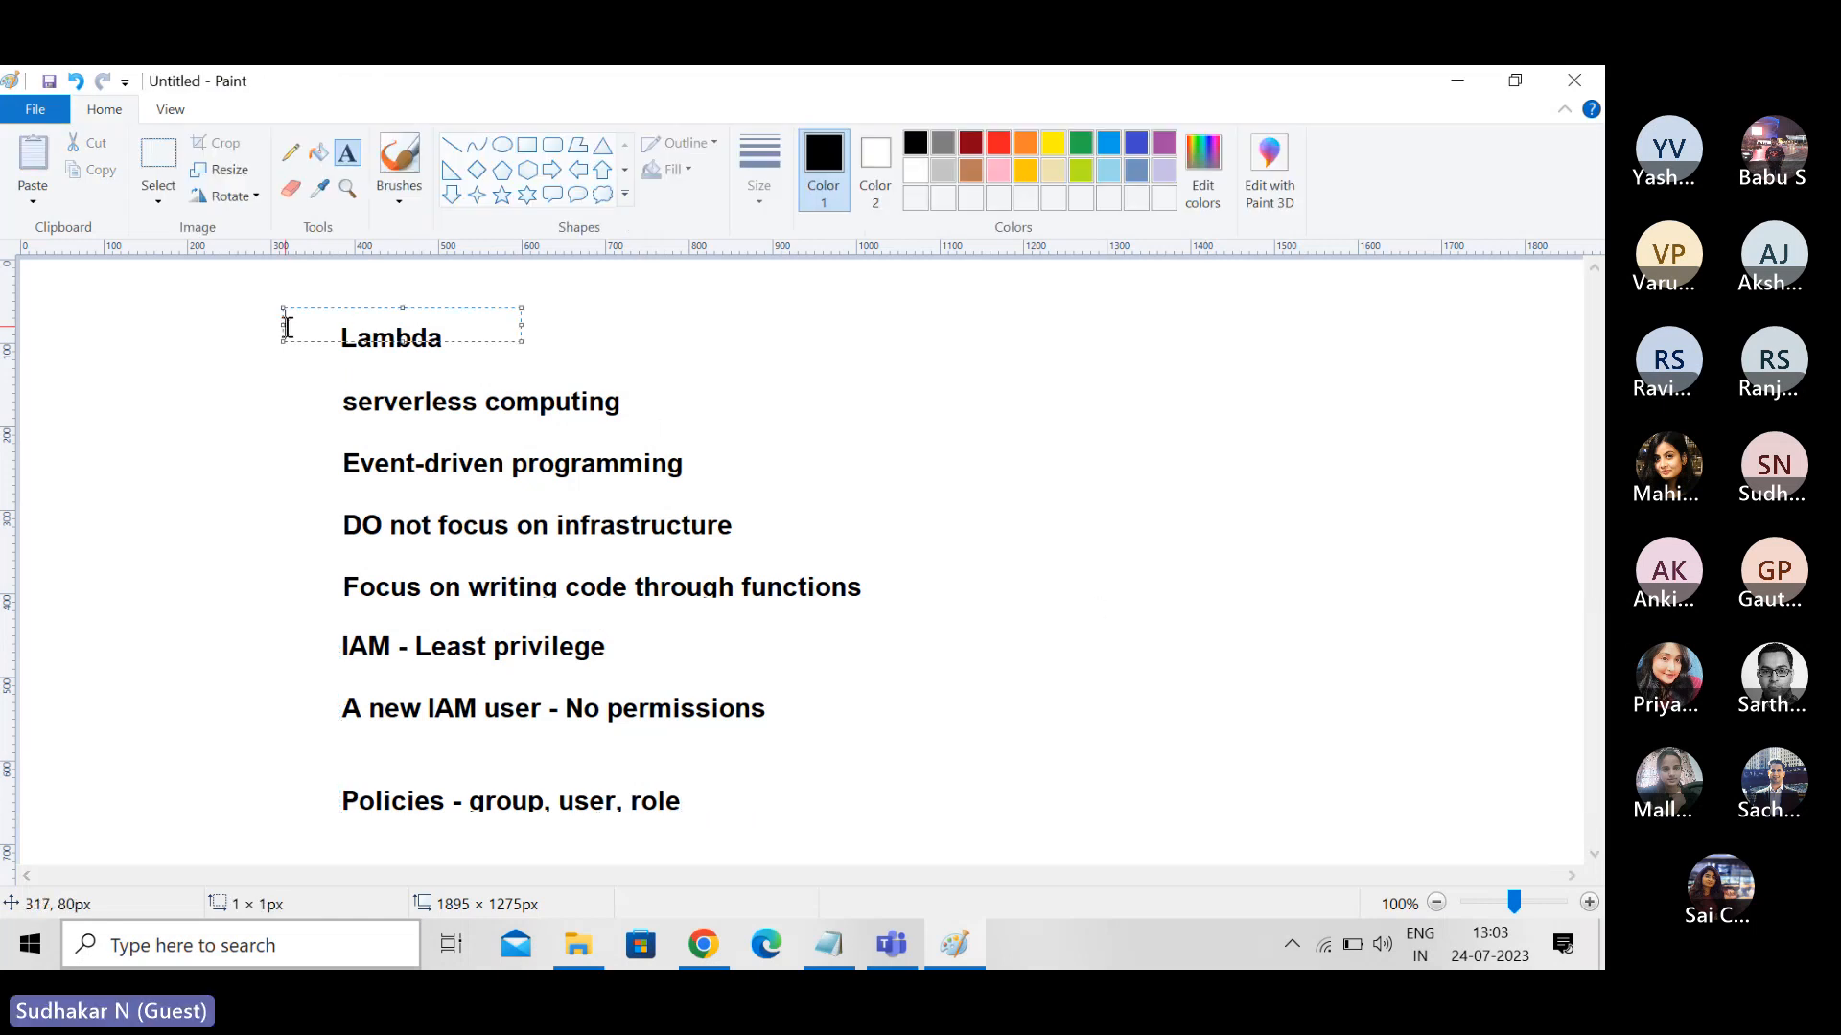
pyautogui.click(215, 426)
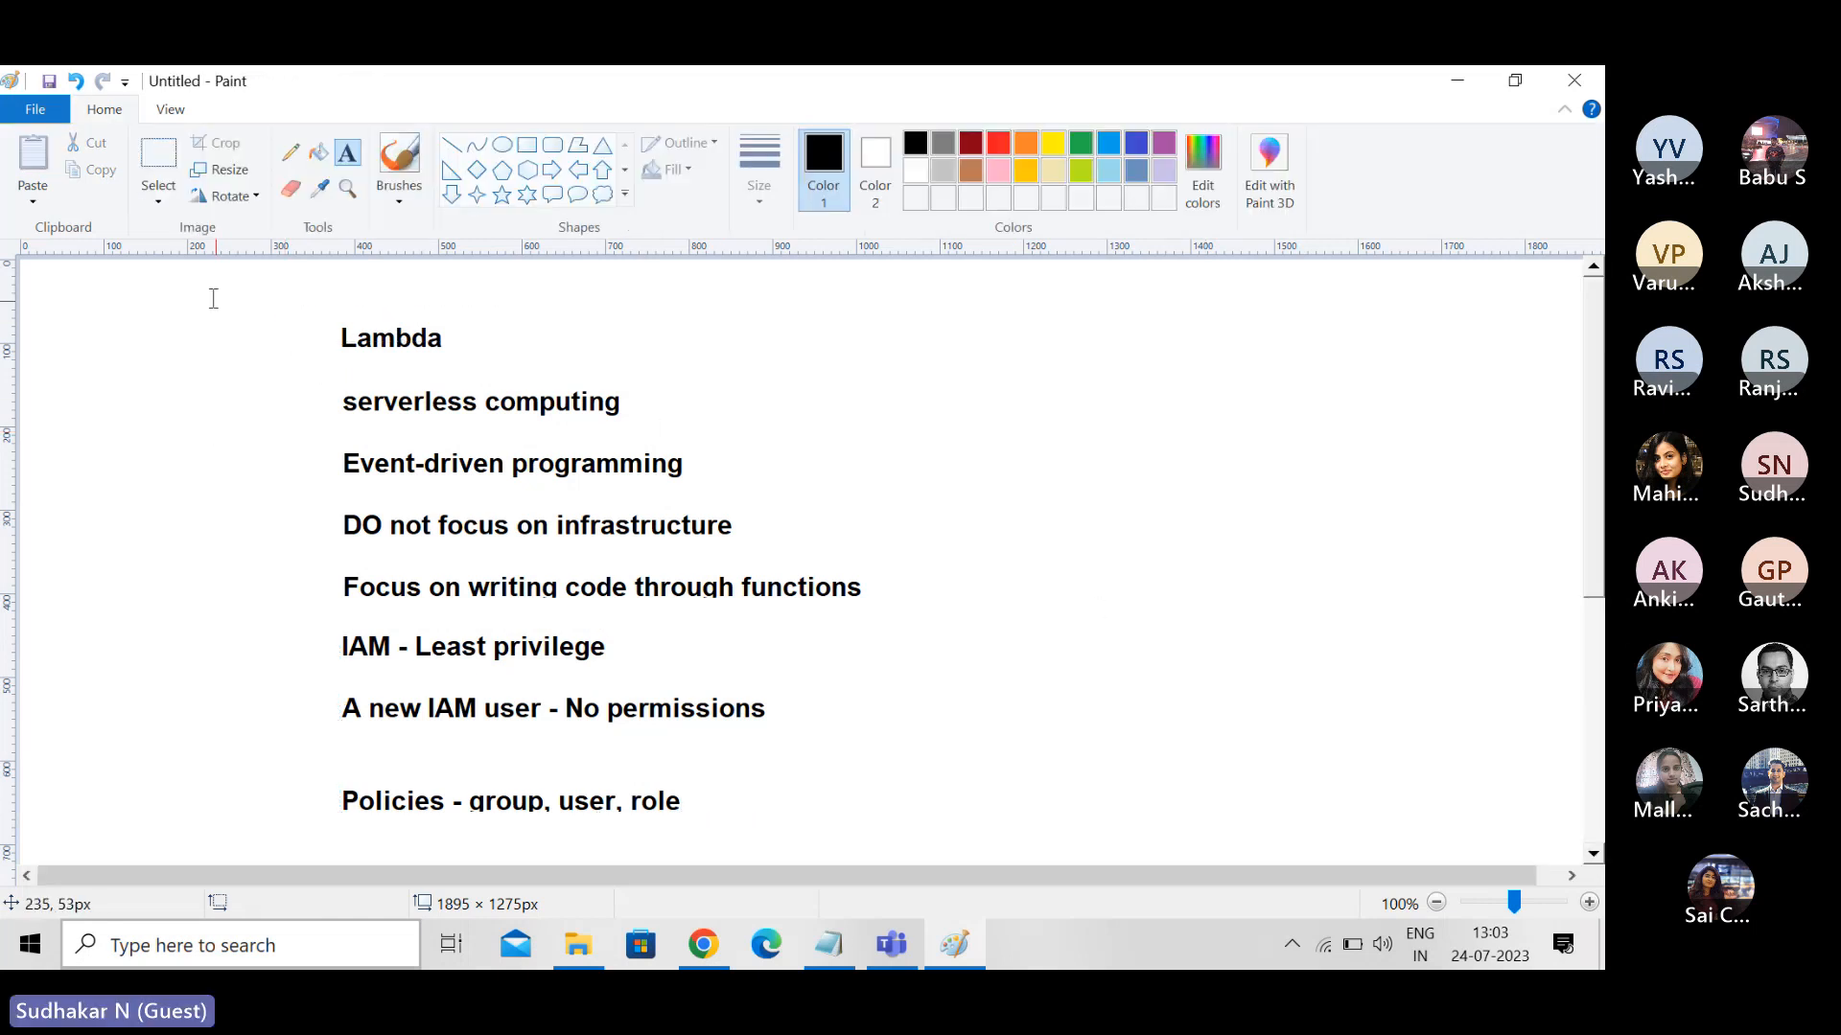
pyautogui.click(158, 199)
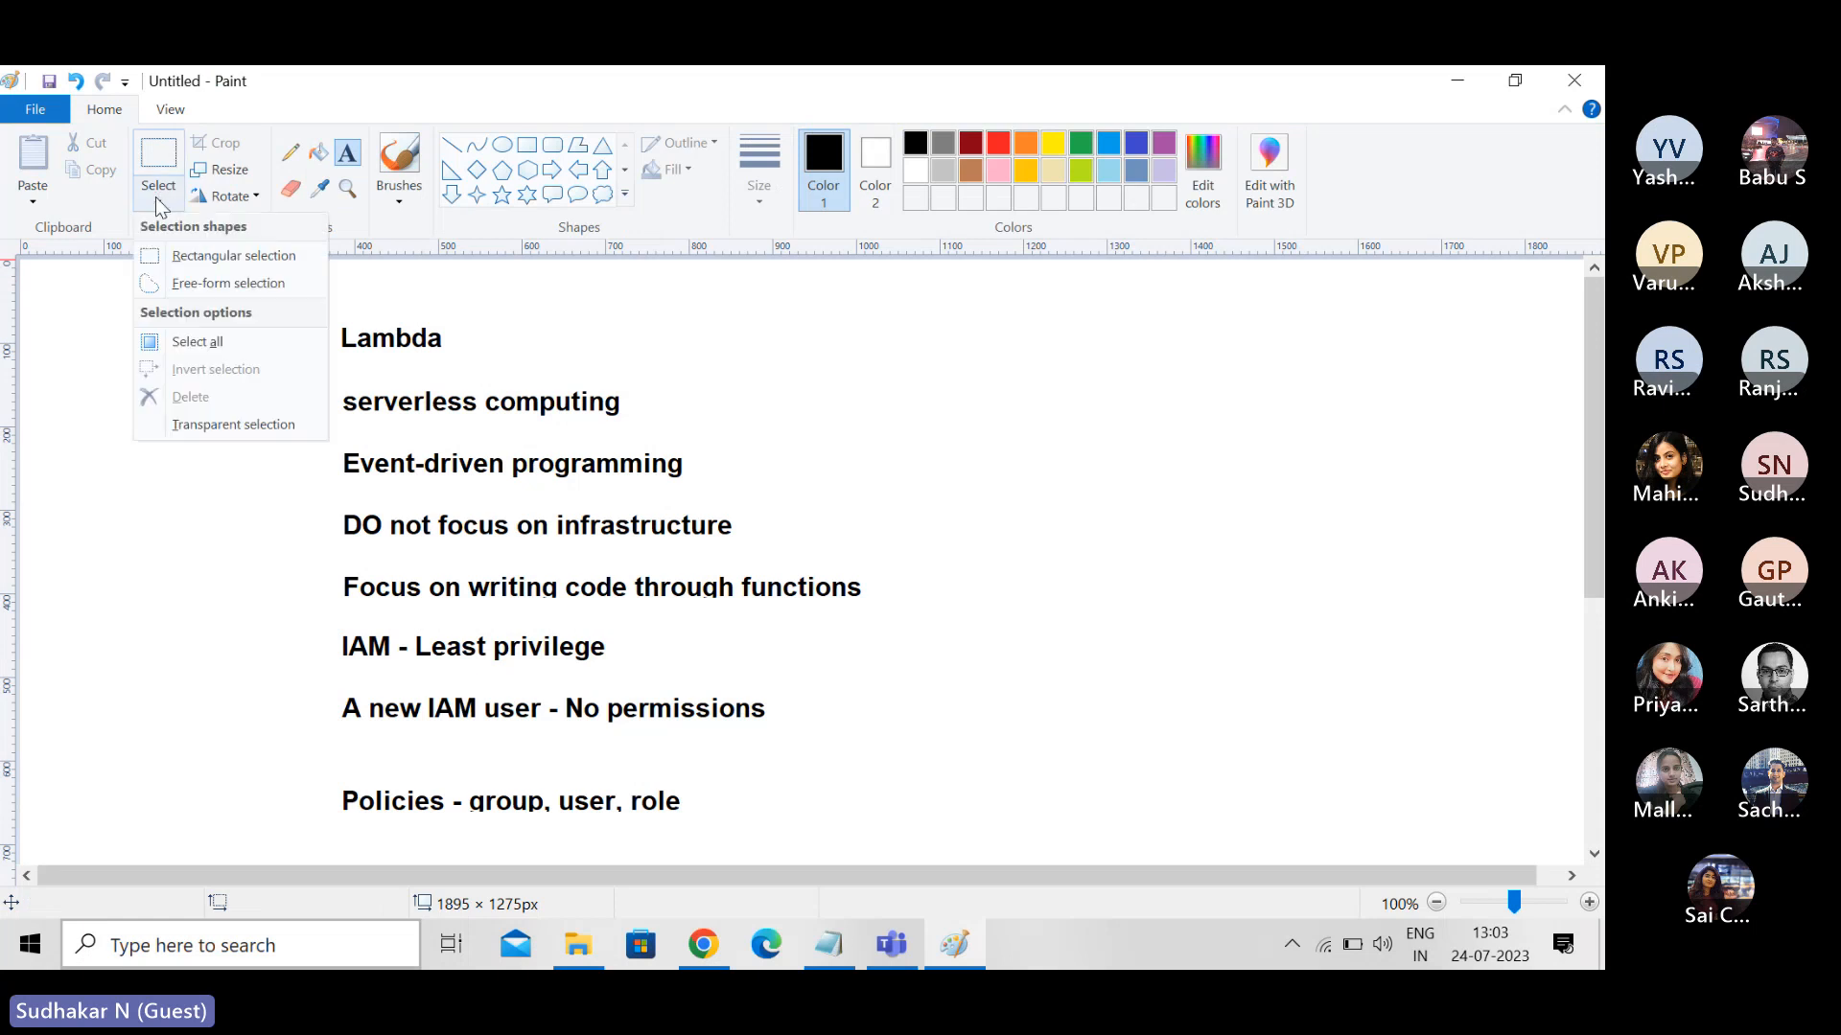
pyautogui.click(197, 257)
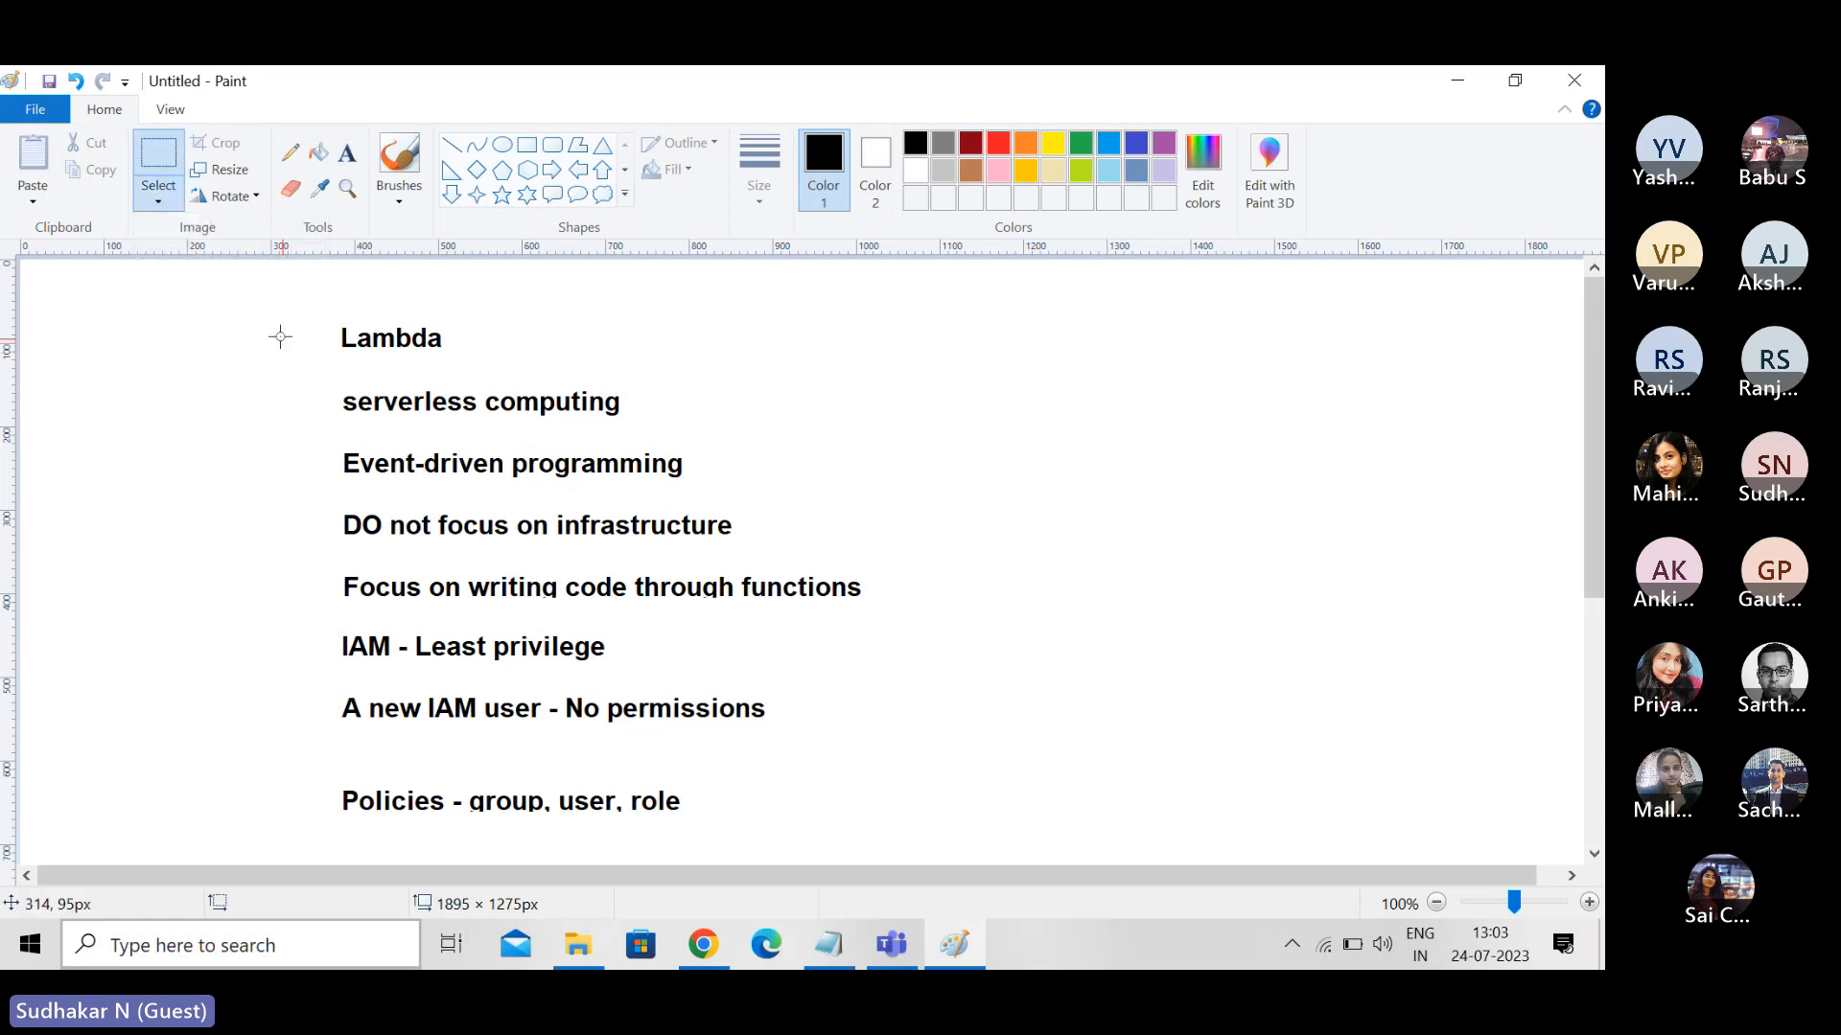
pyautogui.moveTo(272, 306); pyautogui.dragTo(913, 844)
pyautogui.press('Delete')
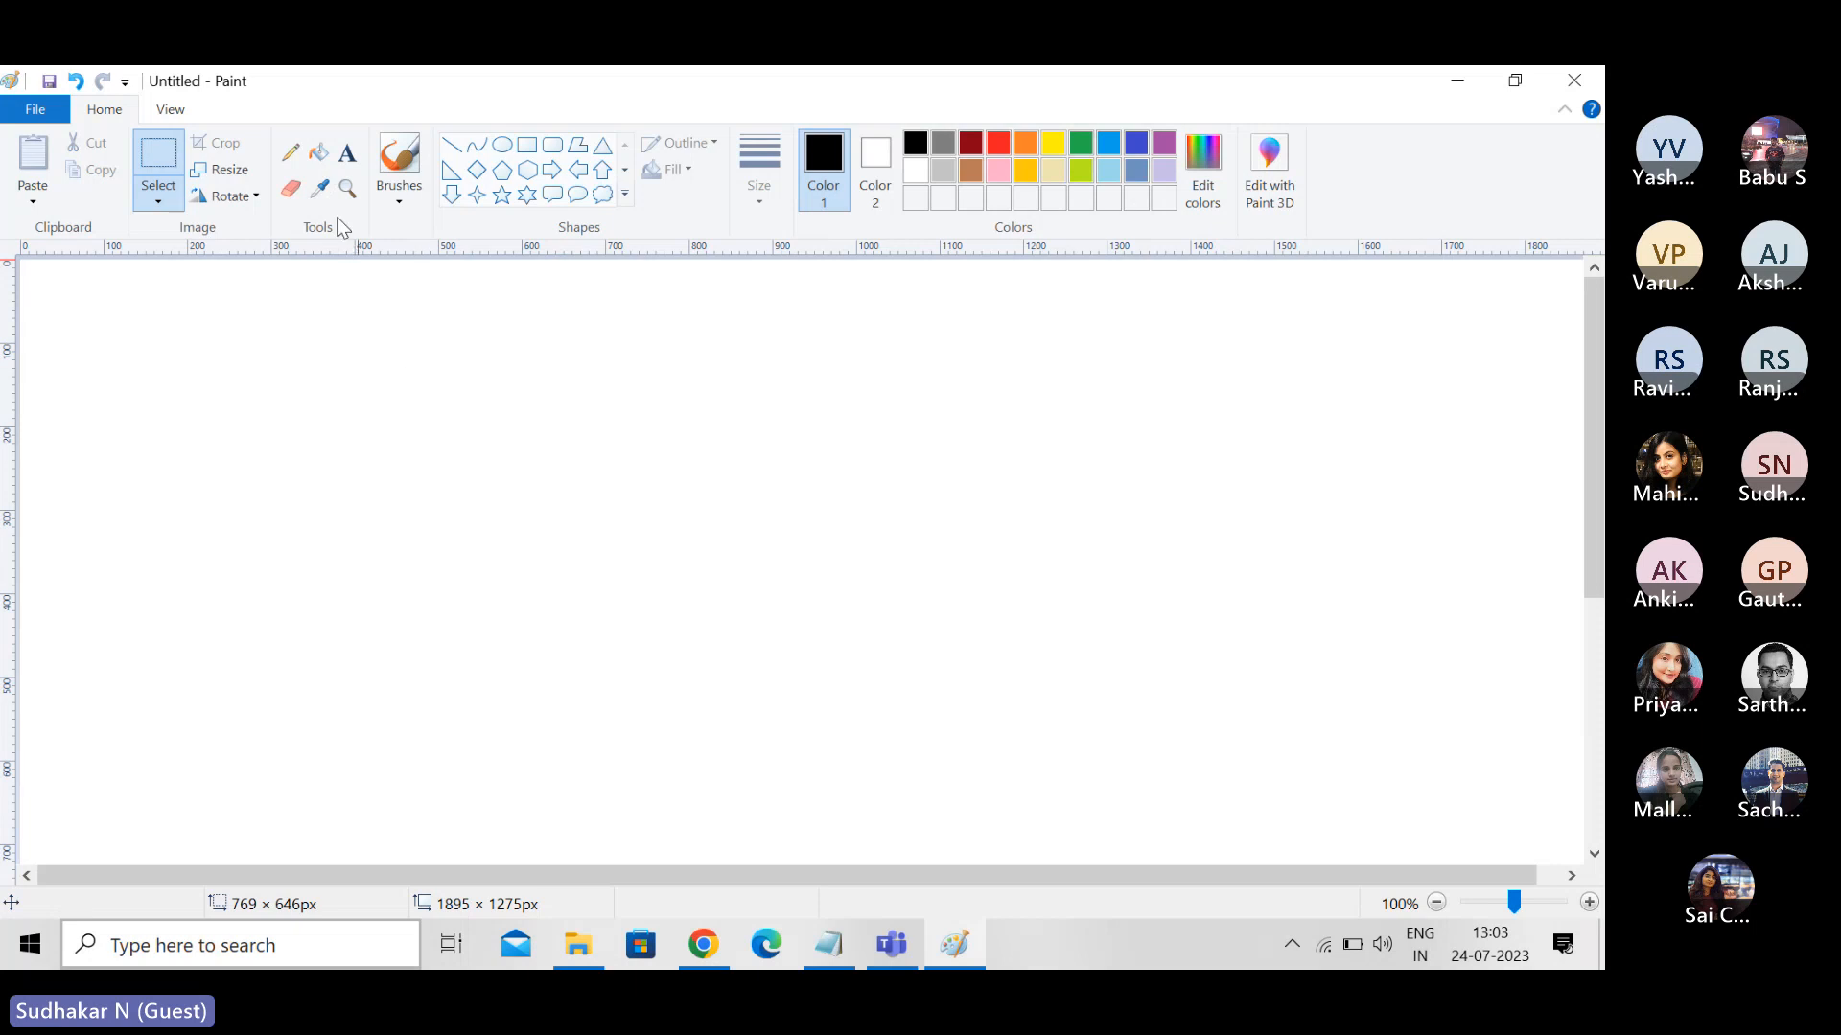
# - Start a new text block with the heading "DR", a blank line and the entry "Backup restore"
pyautogui.click(349, 165)
pyautogui.click(369, 330)
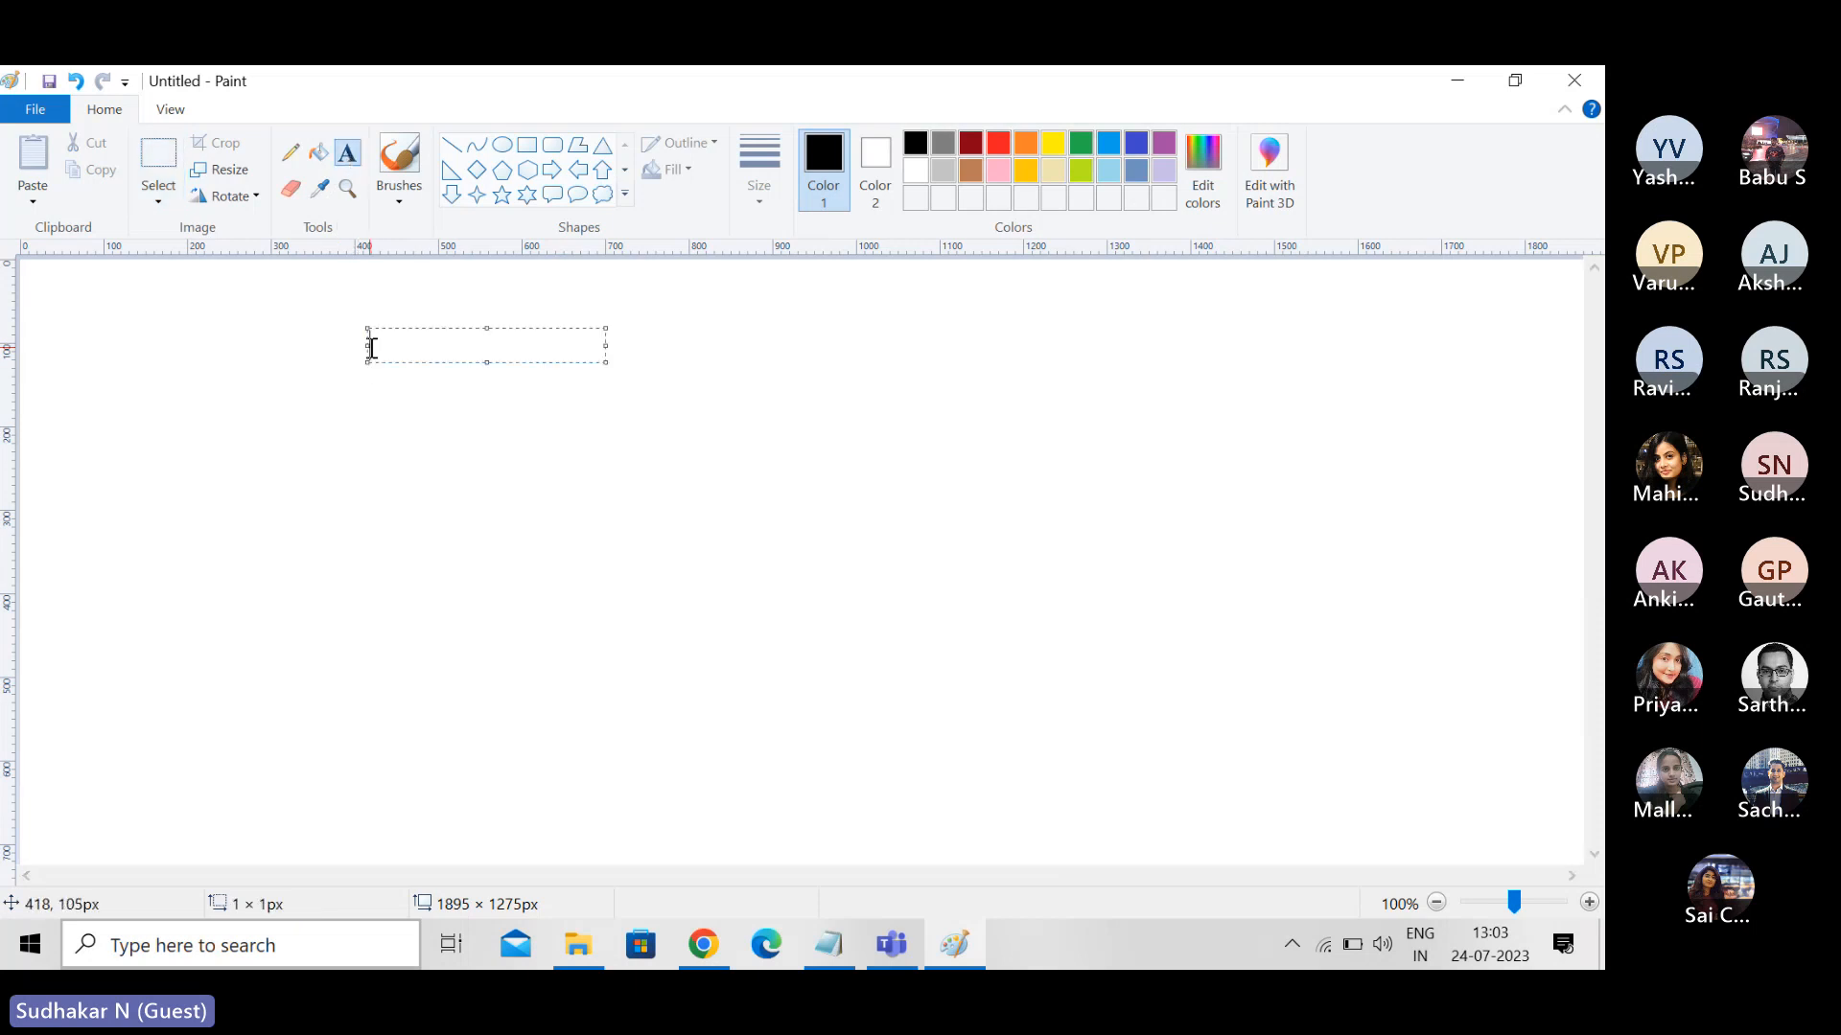
pyautogui.write('DR')
pyautogui.press('Return')
pyautogui.press('Return')
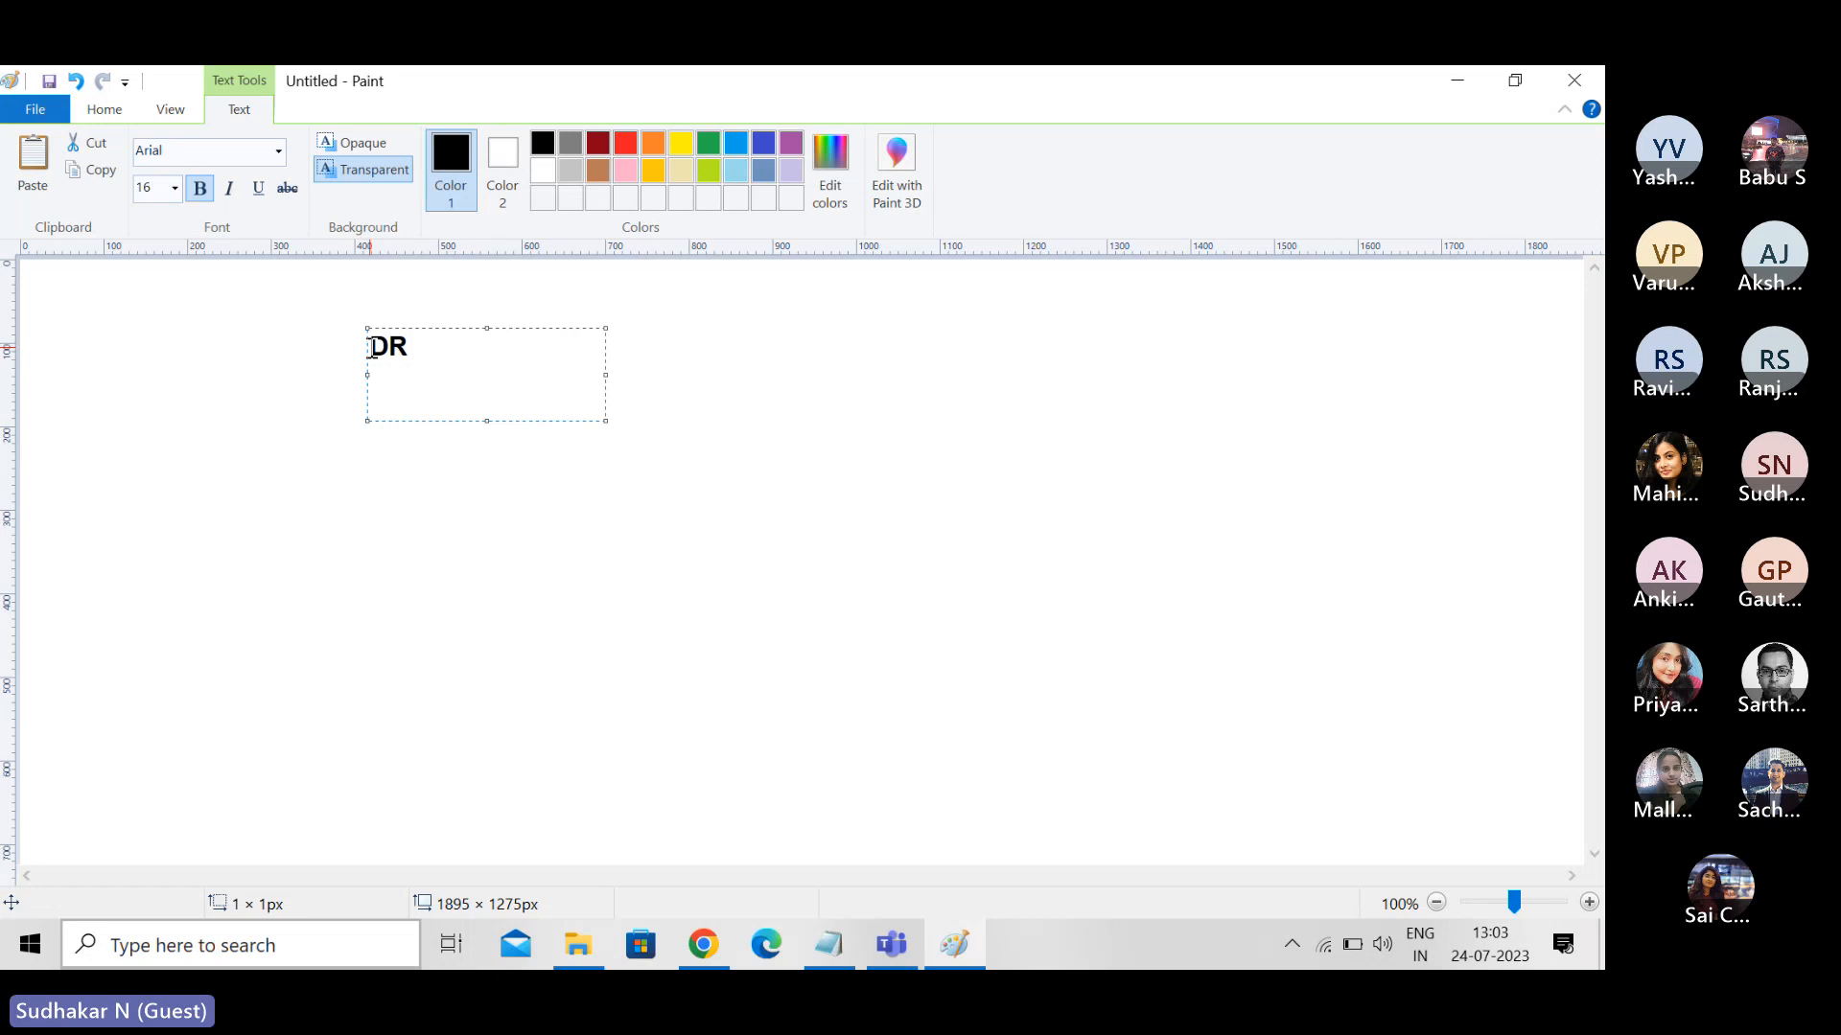
pyautogui.write('Backup restore')
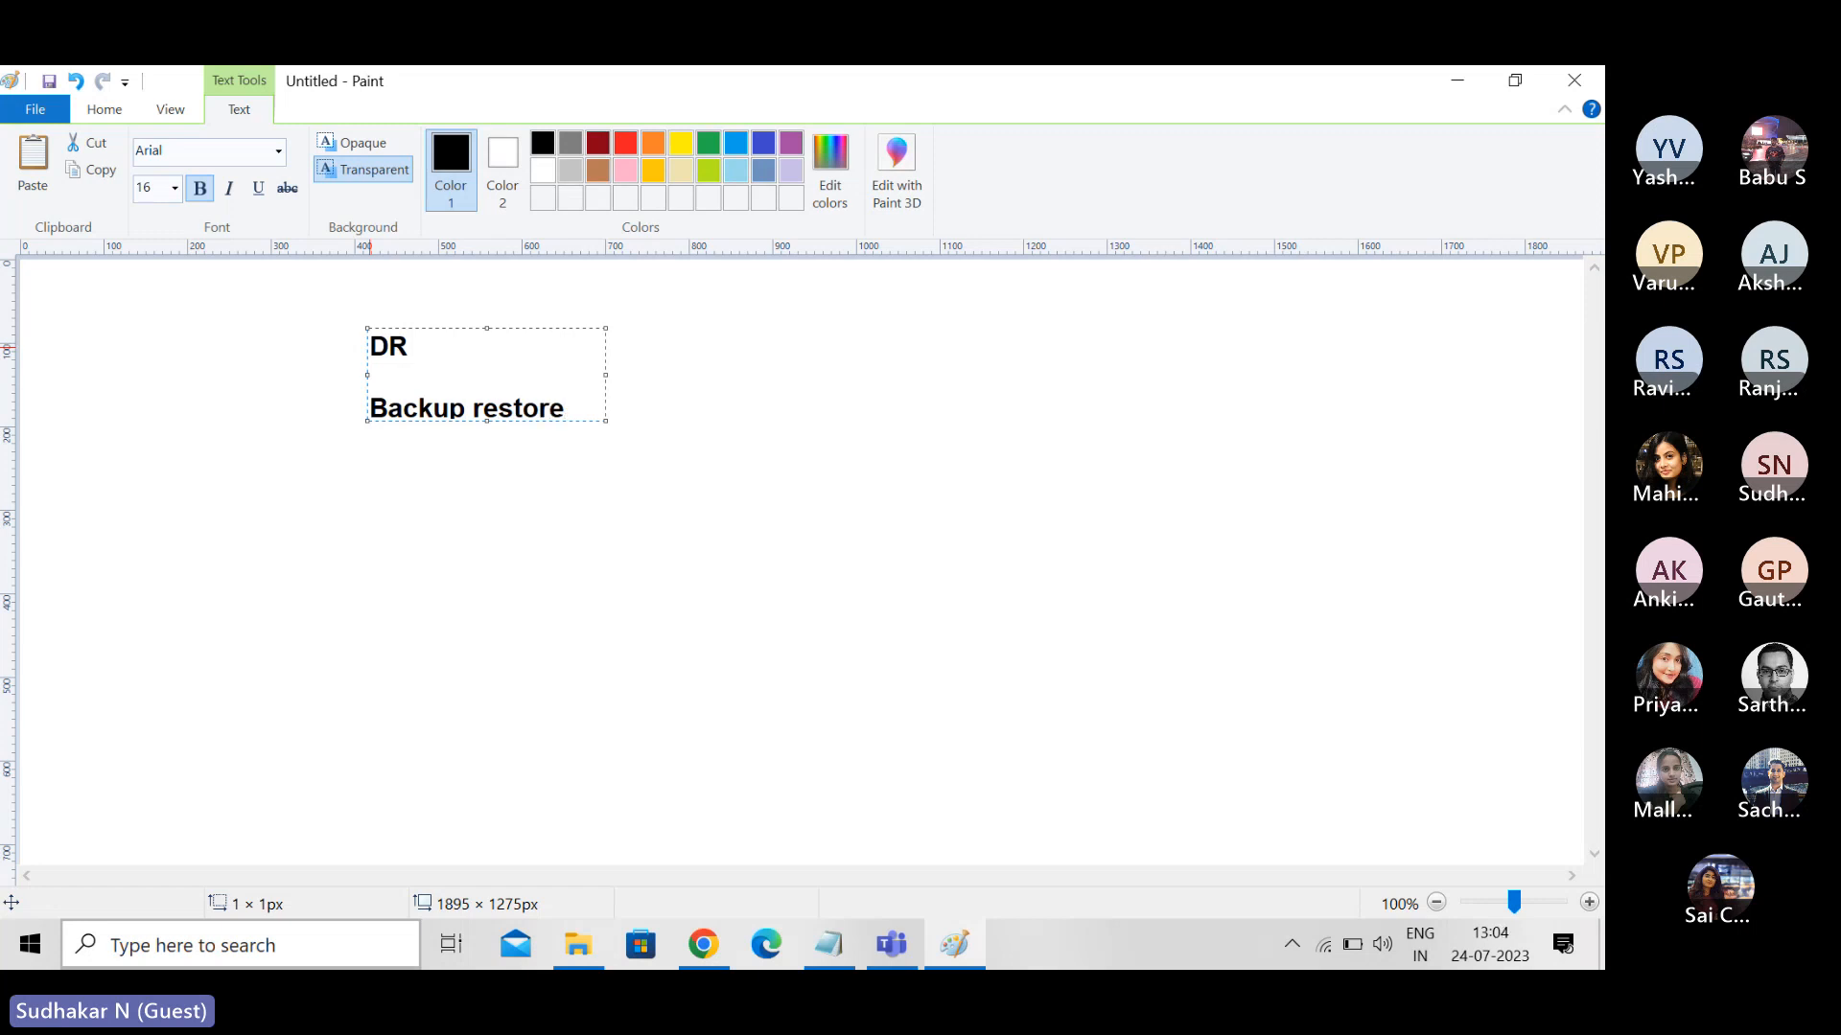
# - Add "Pilot light" as the next entry under "Backup restore"
pyautogui.press('Return')
pyautogui.write('W')
pyautogui.press('BackSpace')
pyautogui.write('Pilot light')
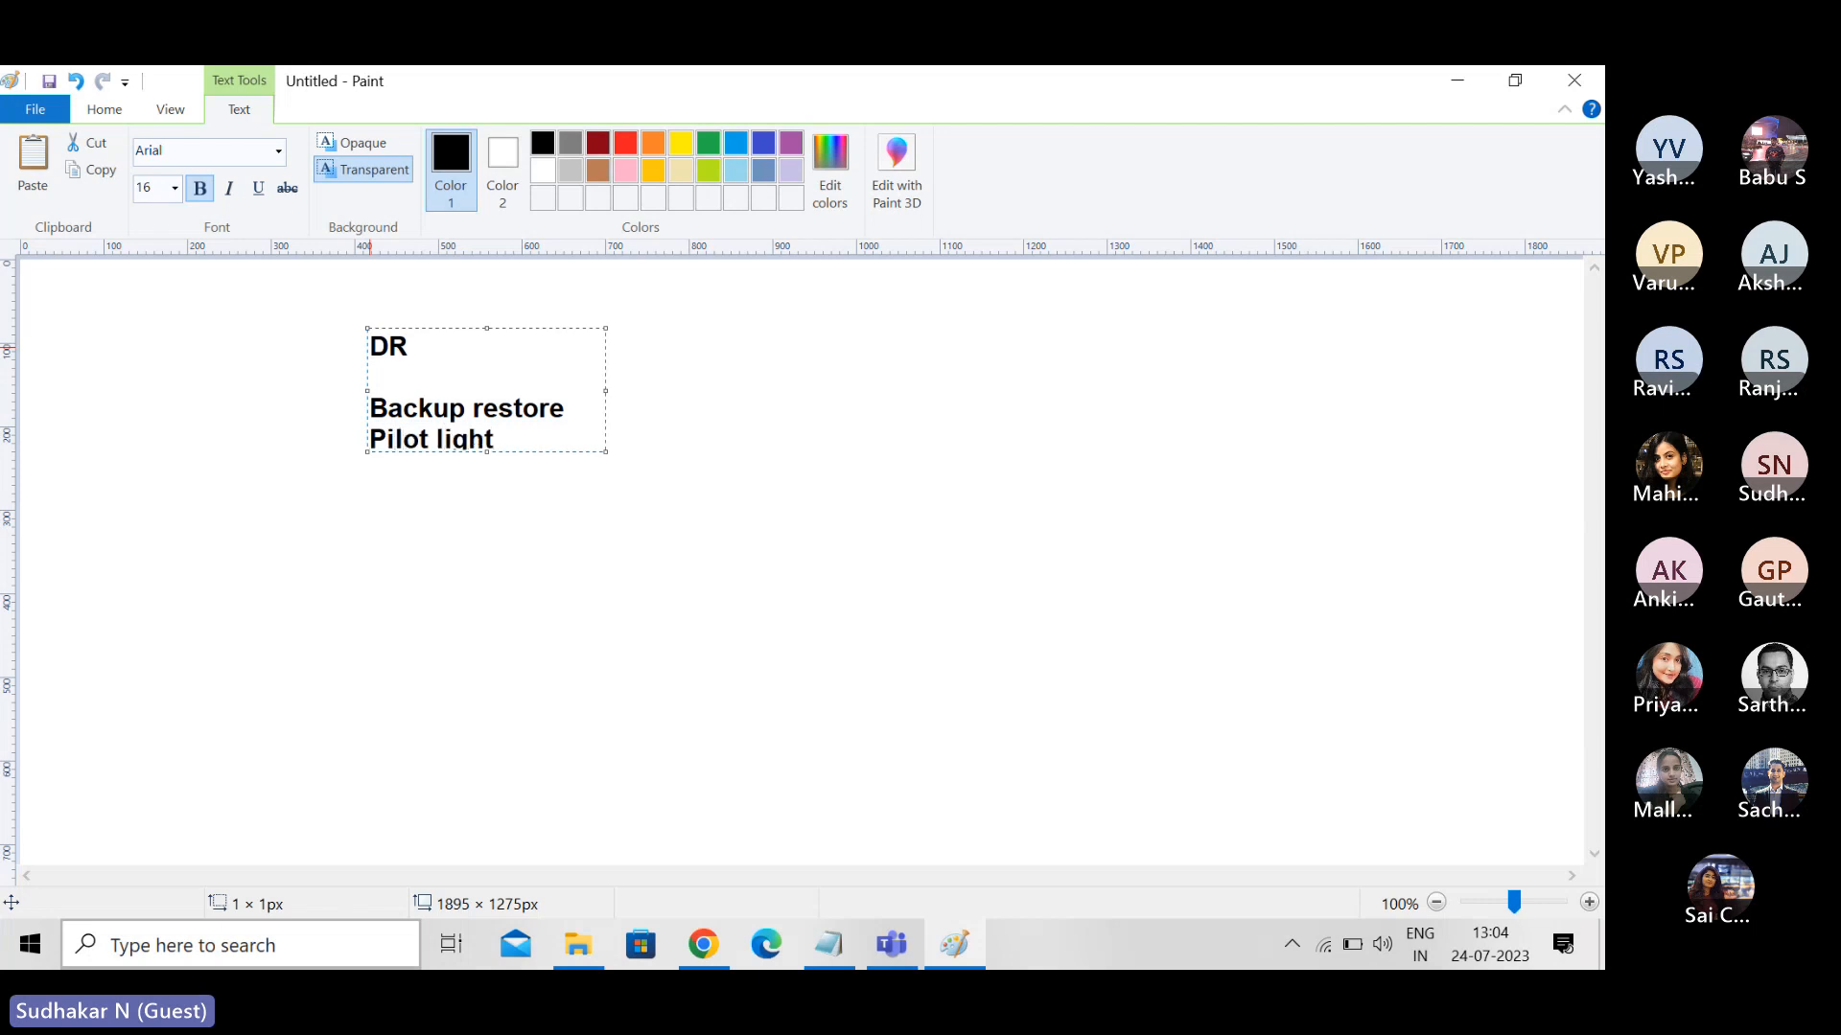
# - Add the entry "Warm Standby" under "Pilot light", correcting its spelling, and start another line below it
pyautogui.press('Return')
pyautogui.write('Warm S')
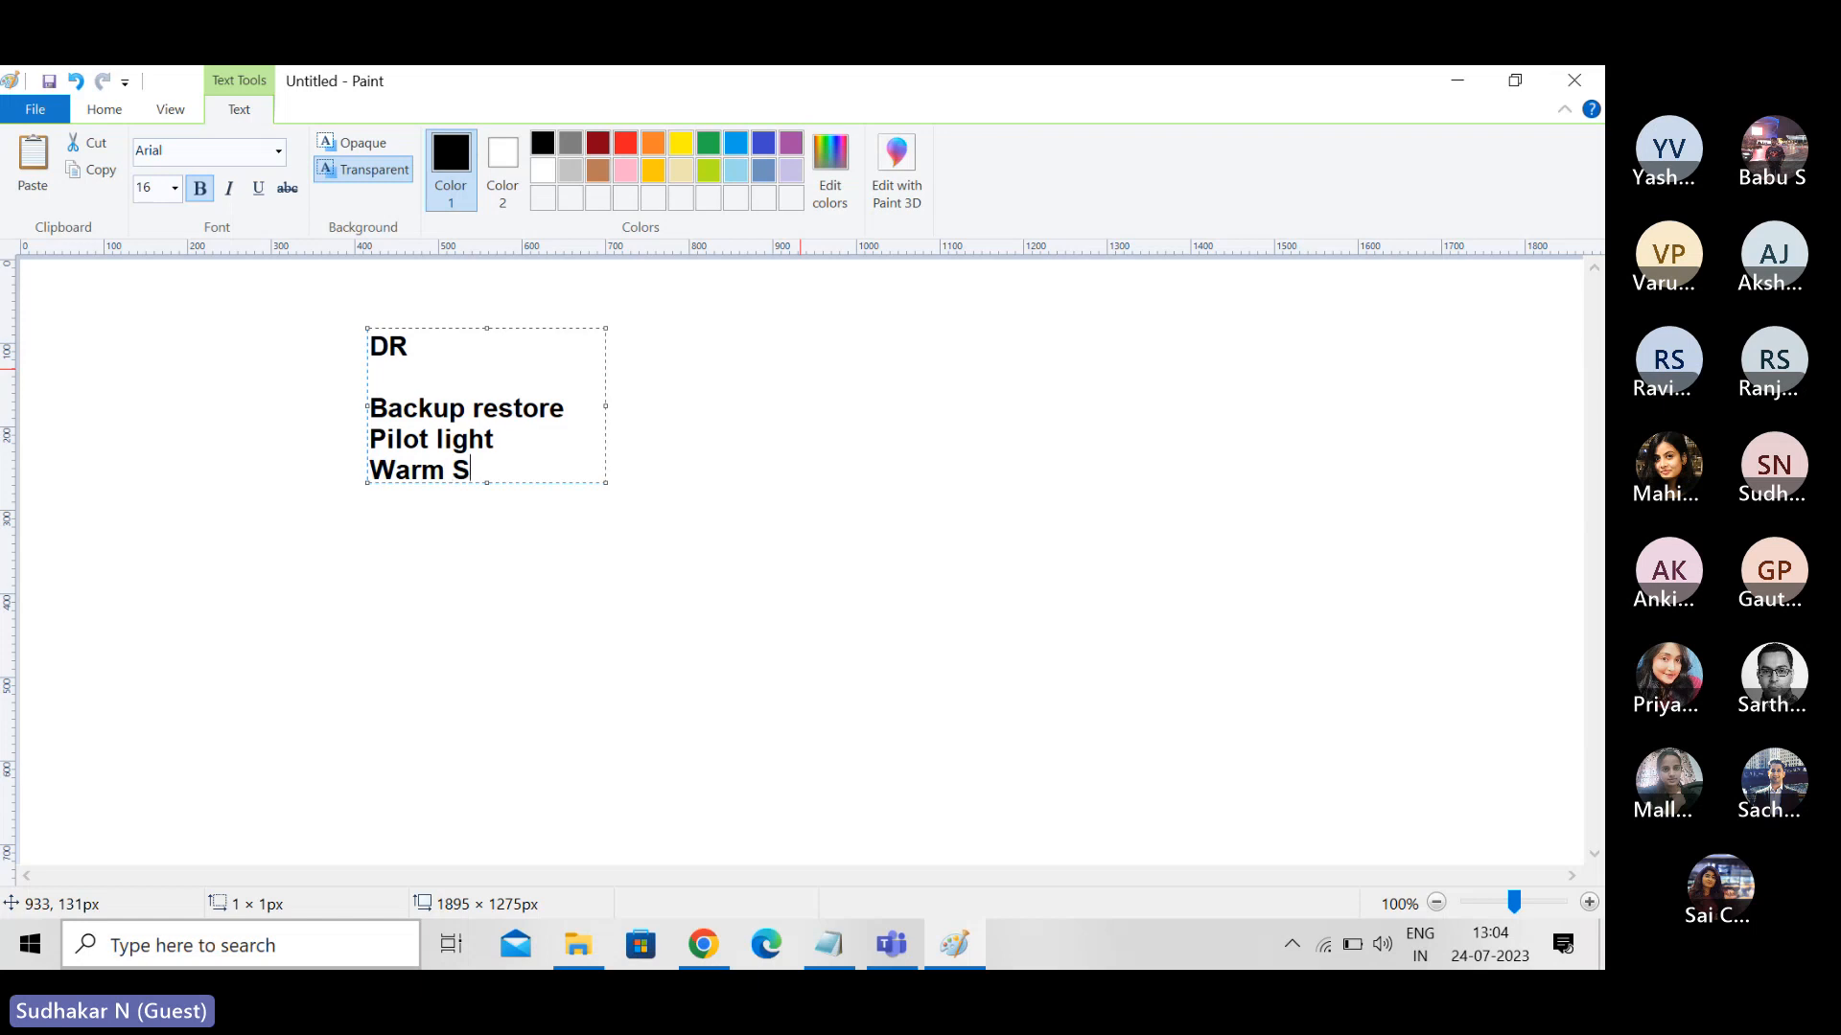
pyautogui.write('tabdby')
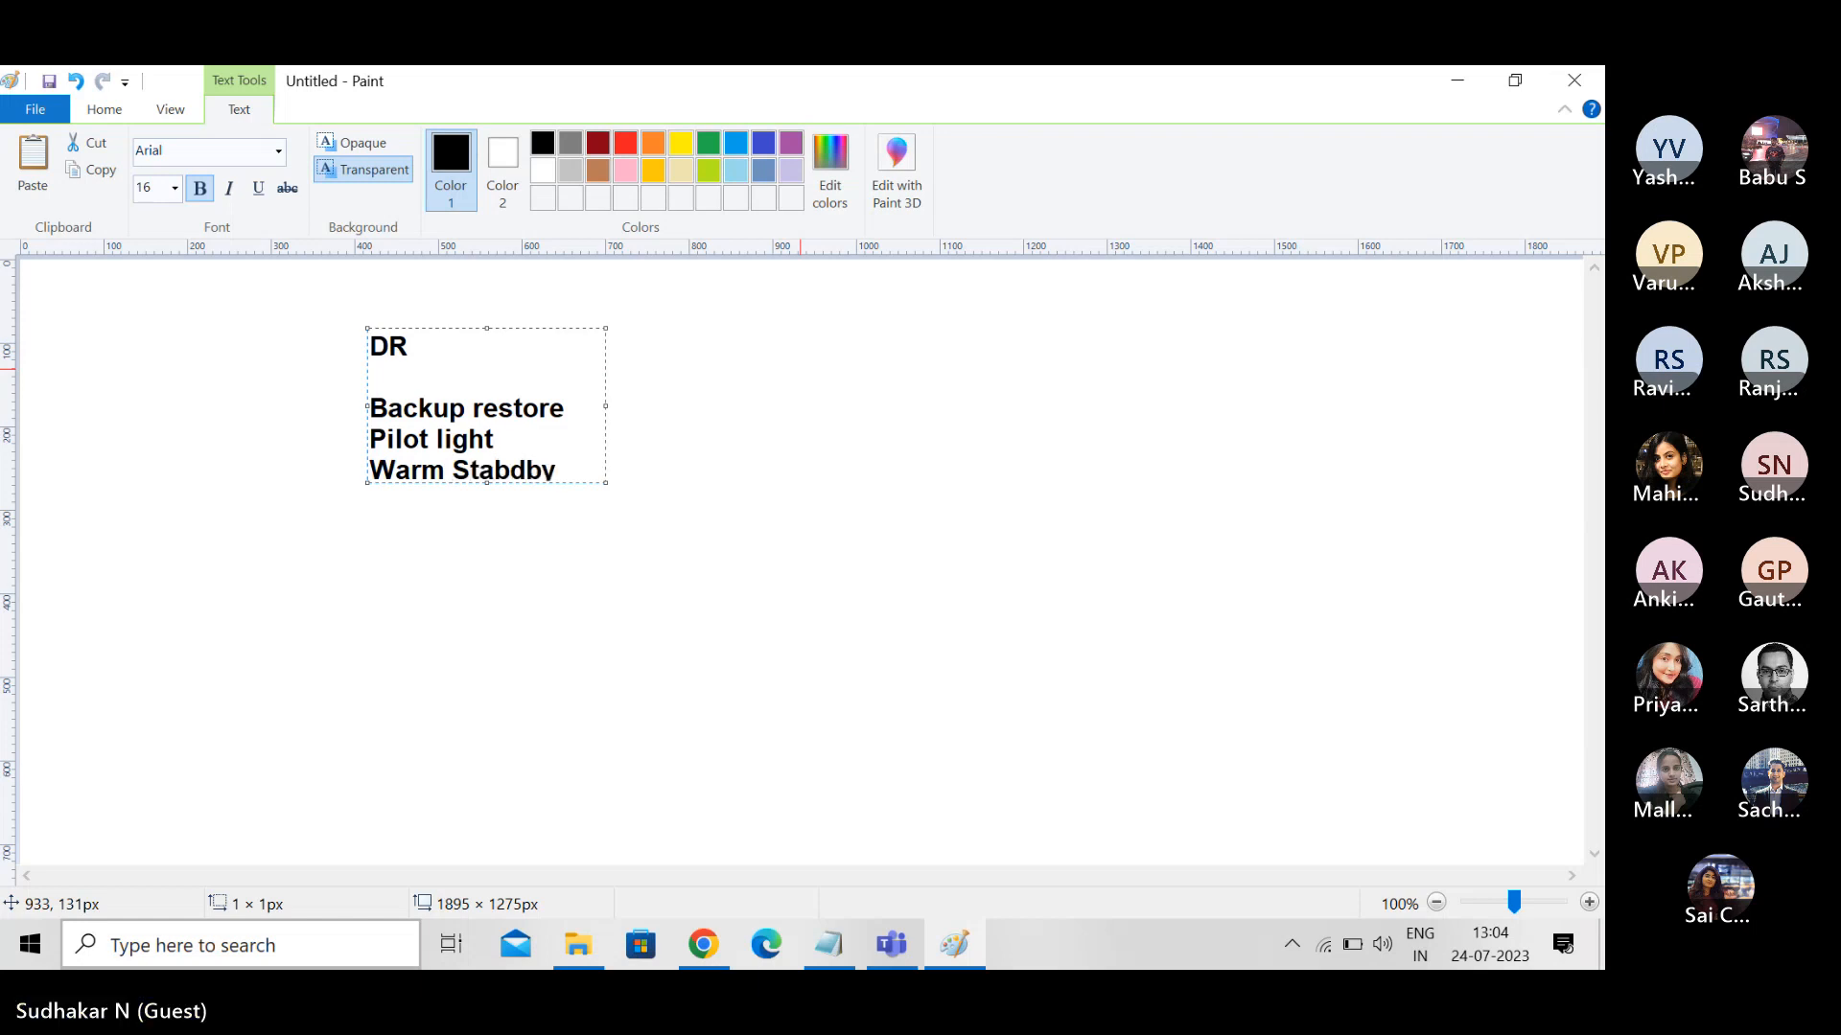
pyautogui.press('BackSpace')
pyautogui.press('BackSpace')
pyautogui.press('BackSpace')
pyautogui.press('BackSpace')
pyautogui.write('nby')
pyautogui.press('Return')
pyautogui.press('Right')
pyautogui.press('Right')
pyautogui.press('Right')
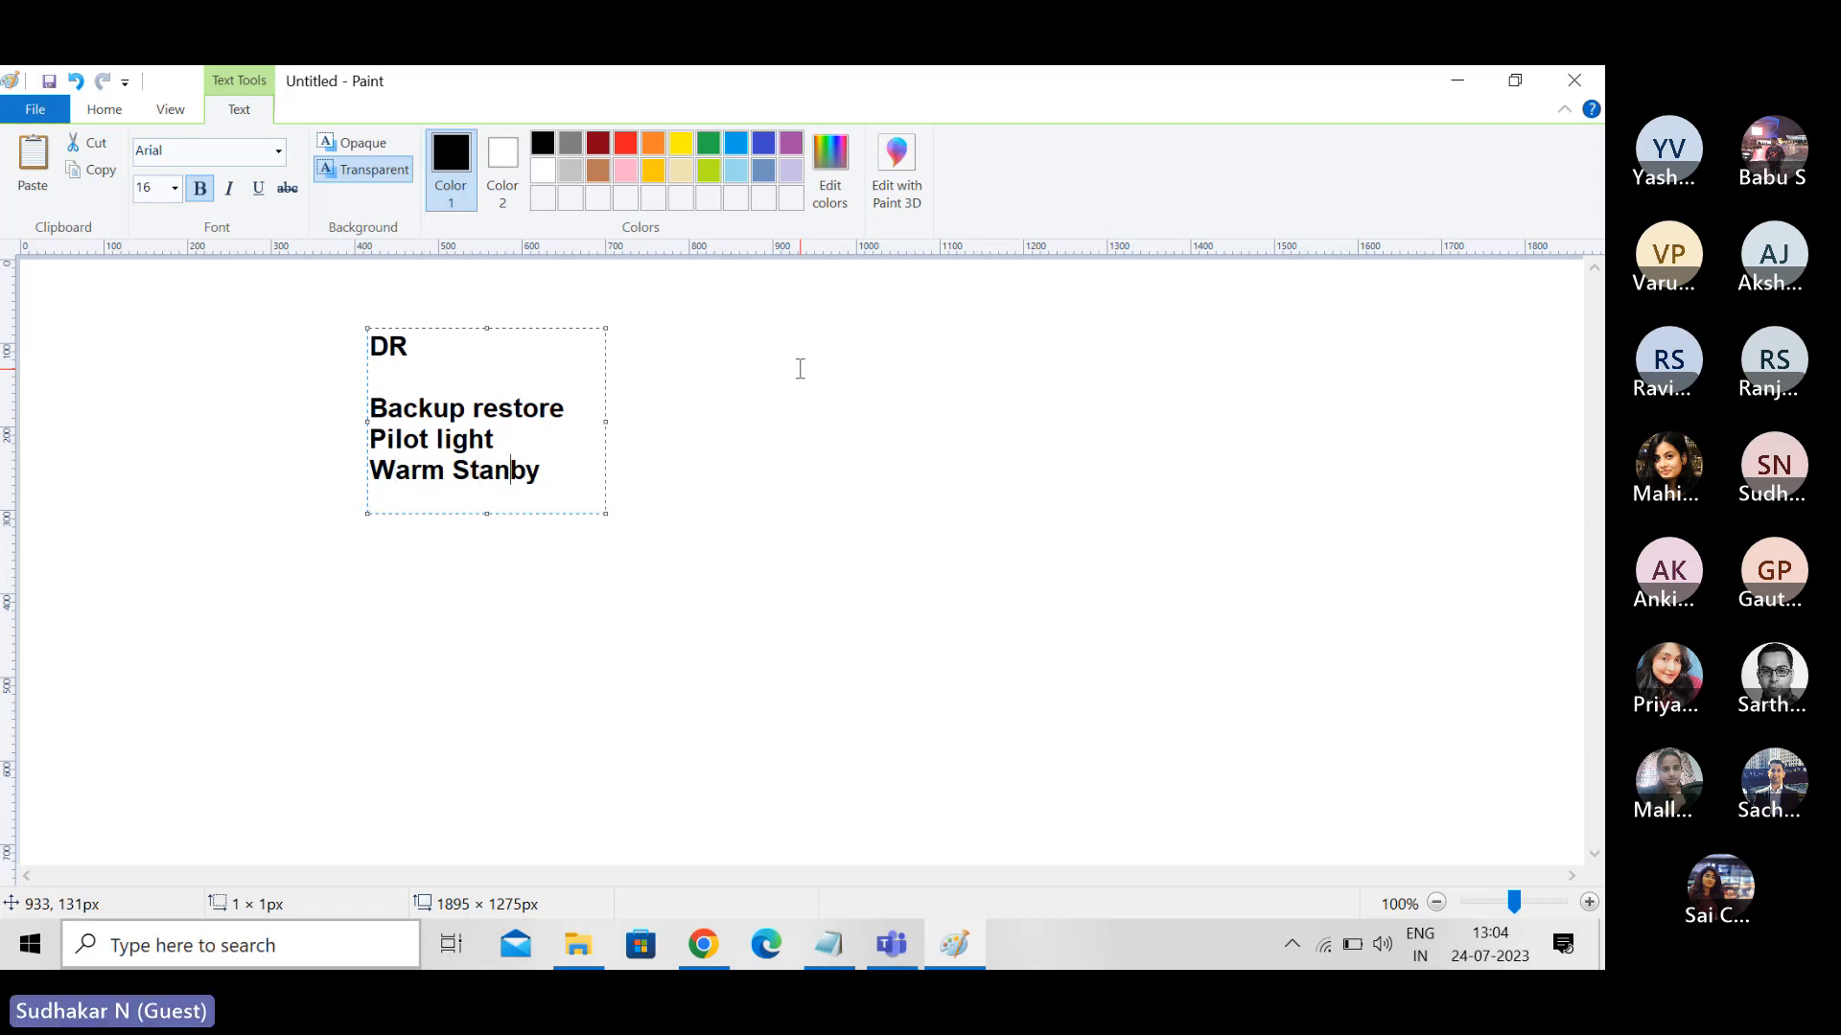
pyautogui.write('d')
# - Add "Muti Site" as the last entry of the DR list and commit the text block
pyautogui.press('Down')
pyautogui.write('Mutil')
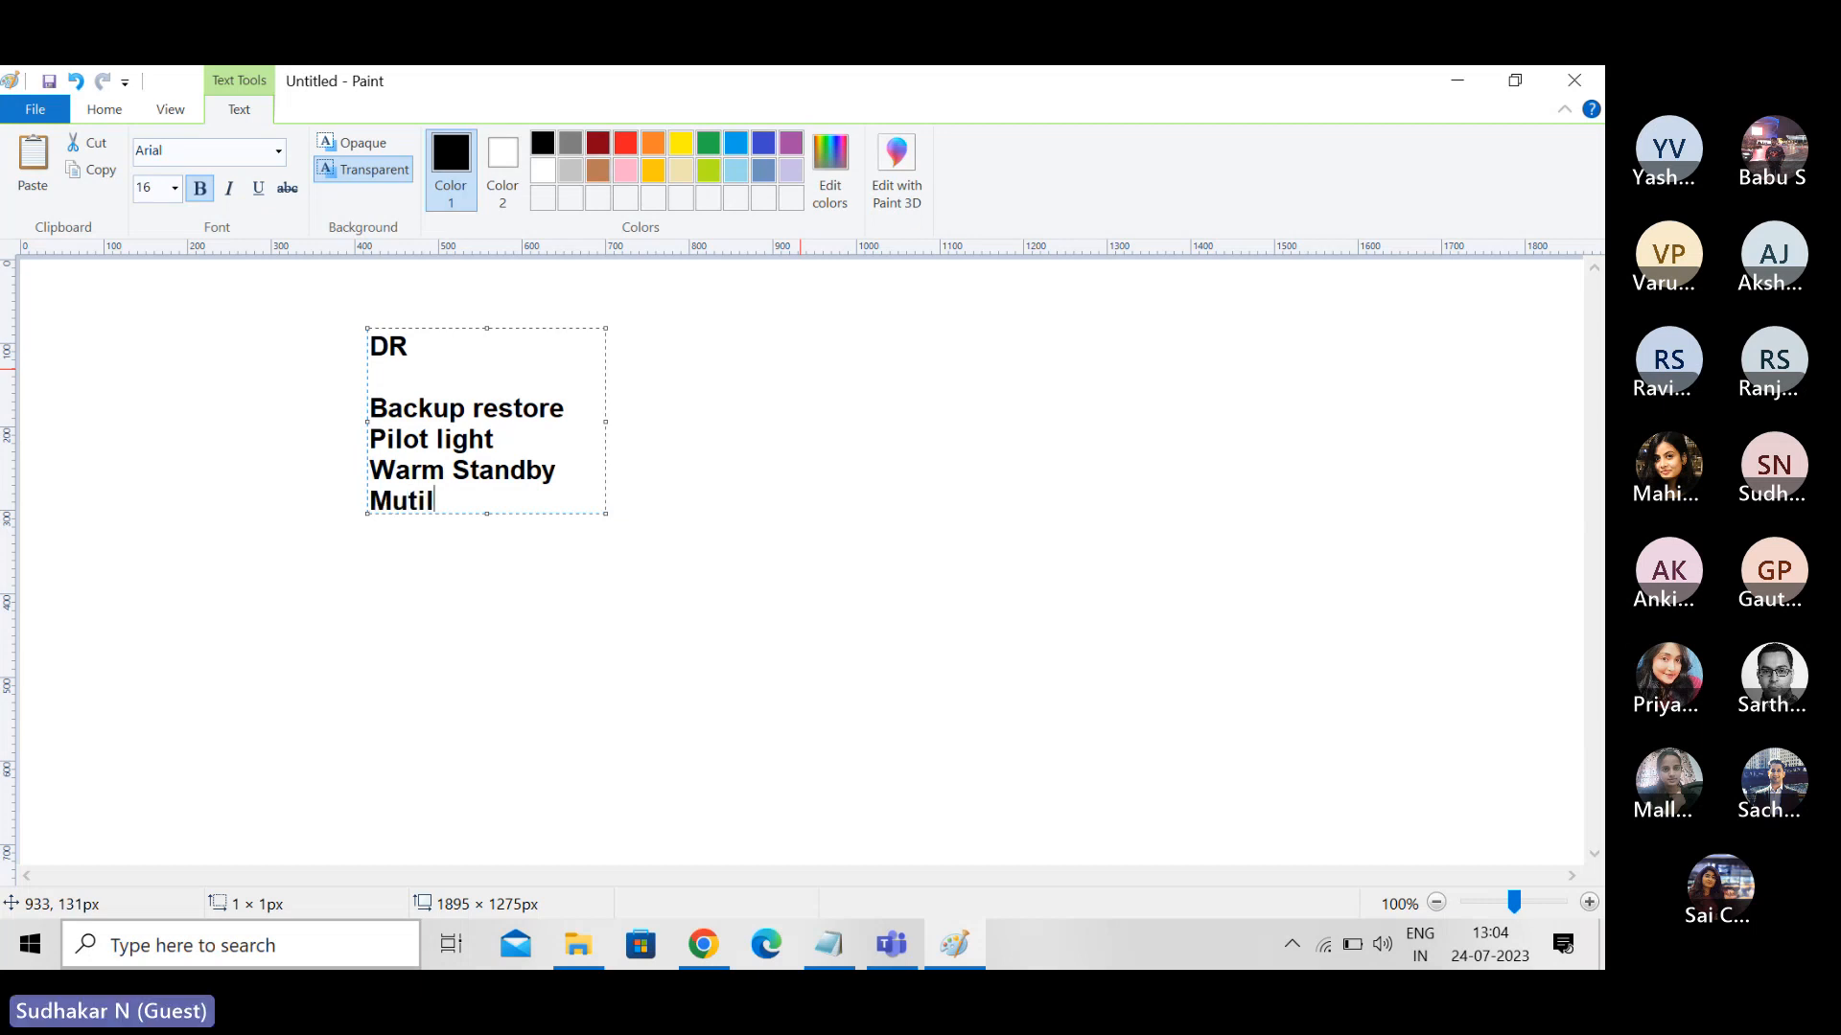
pyautogui.press('BackSpace')
pyautogui.write('Si')
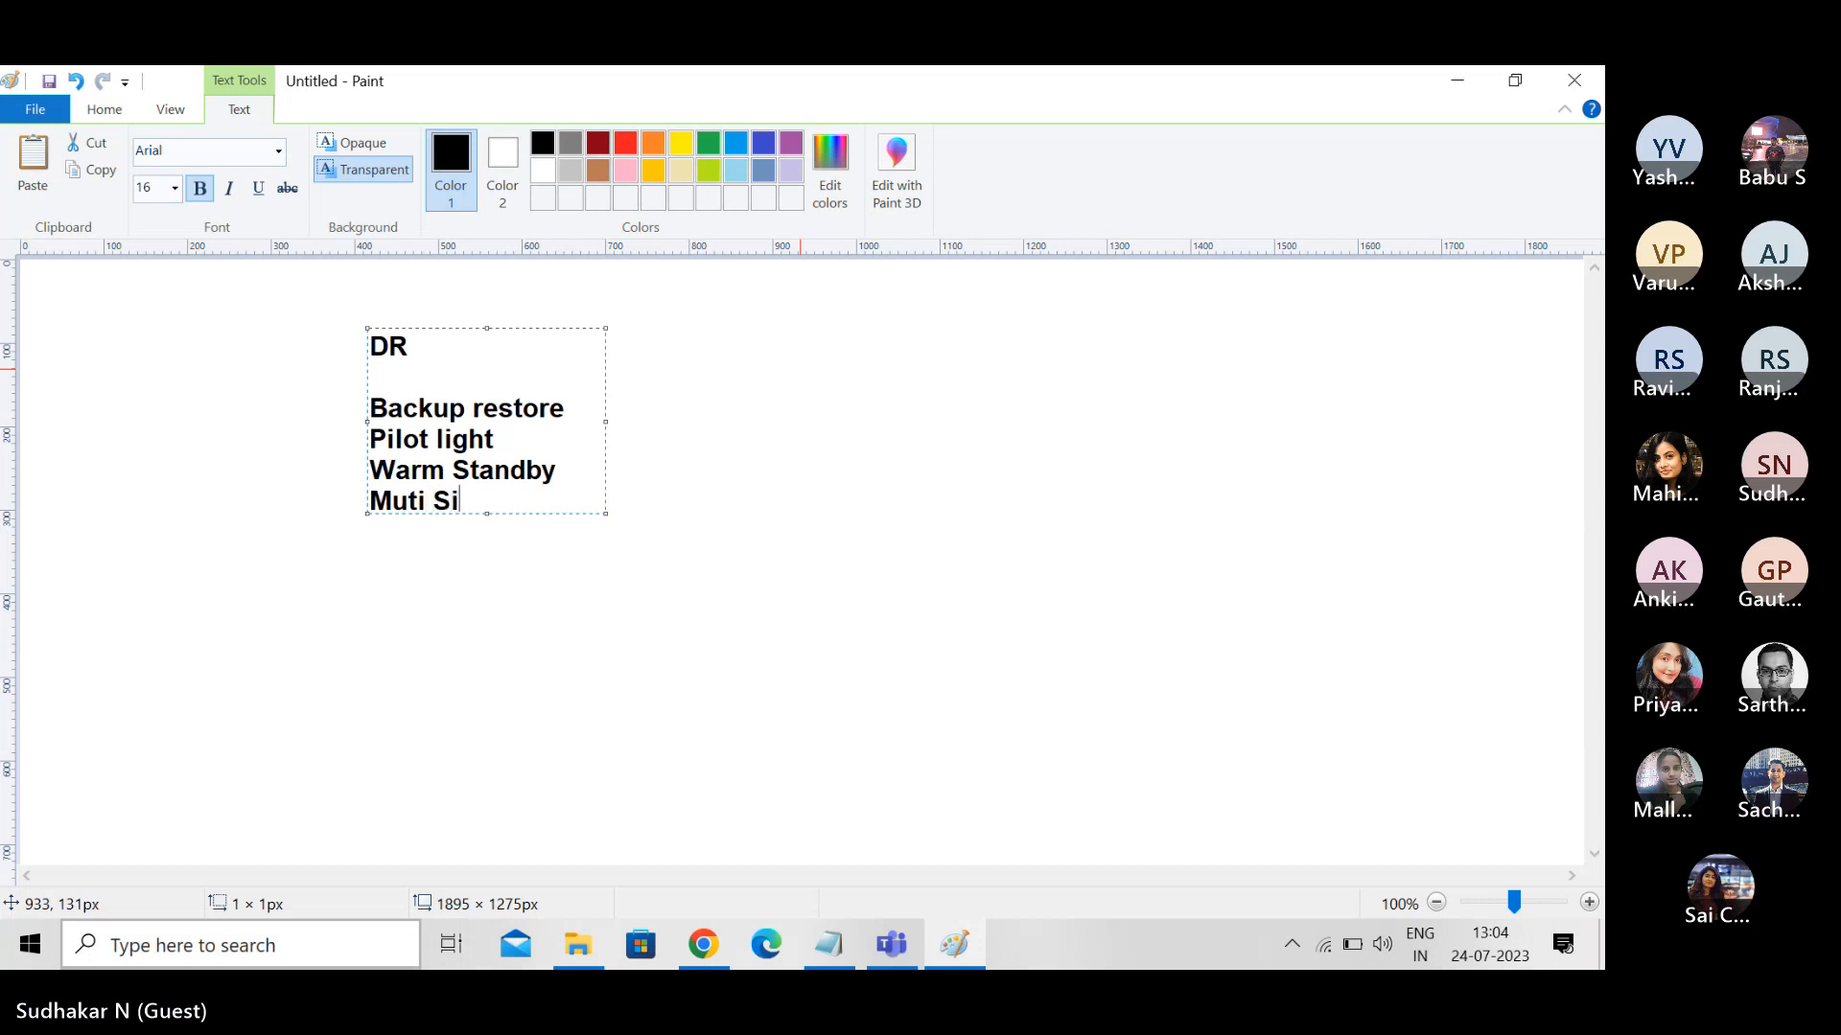
pyautogui.write('te')
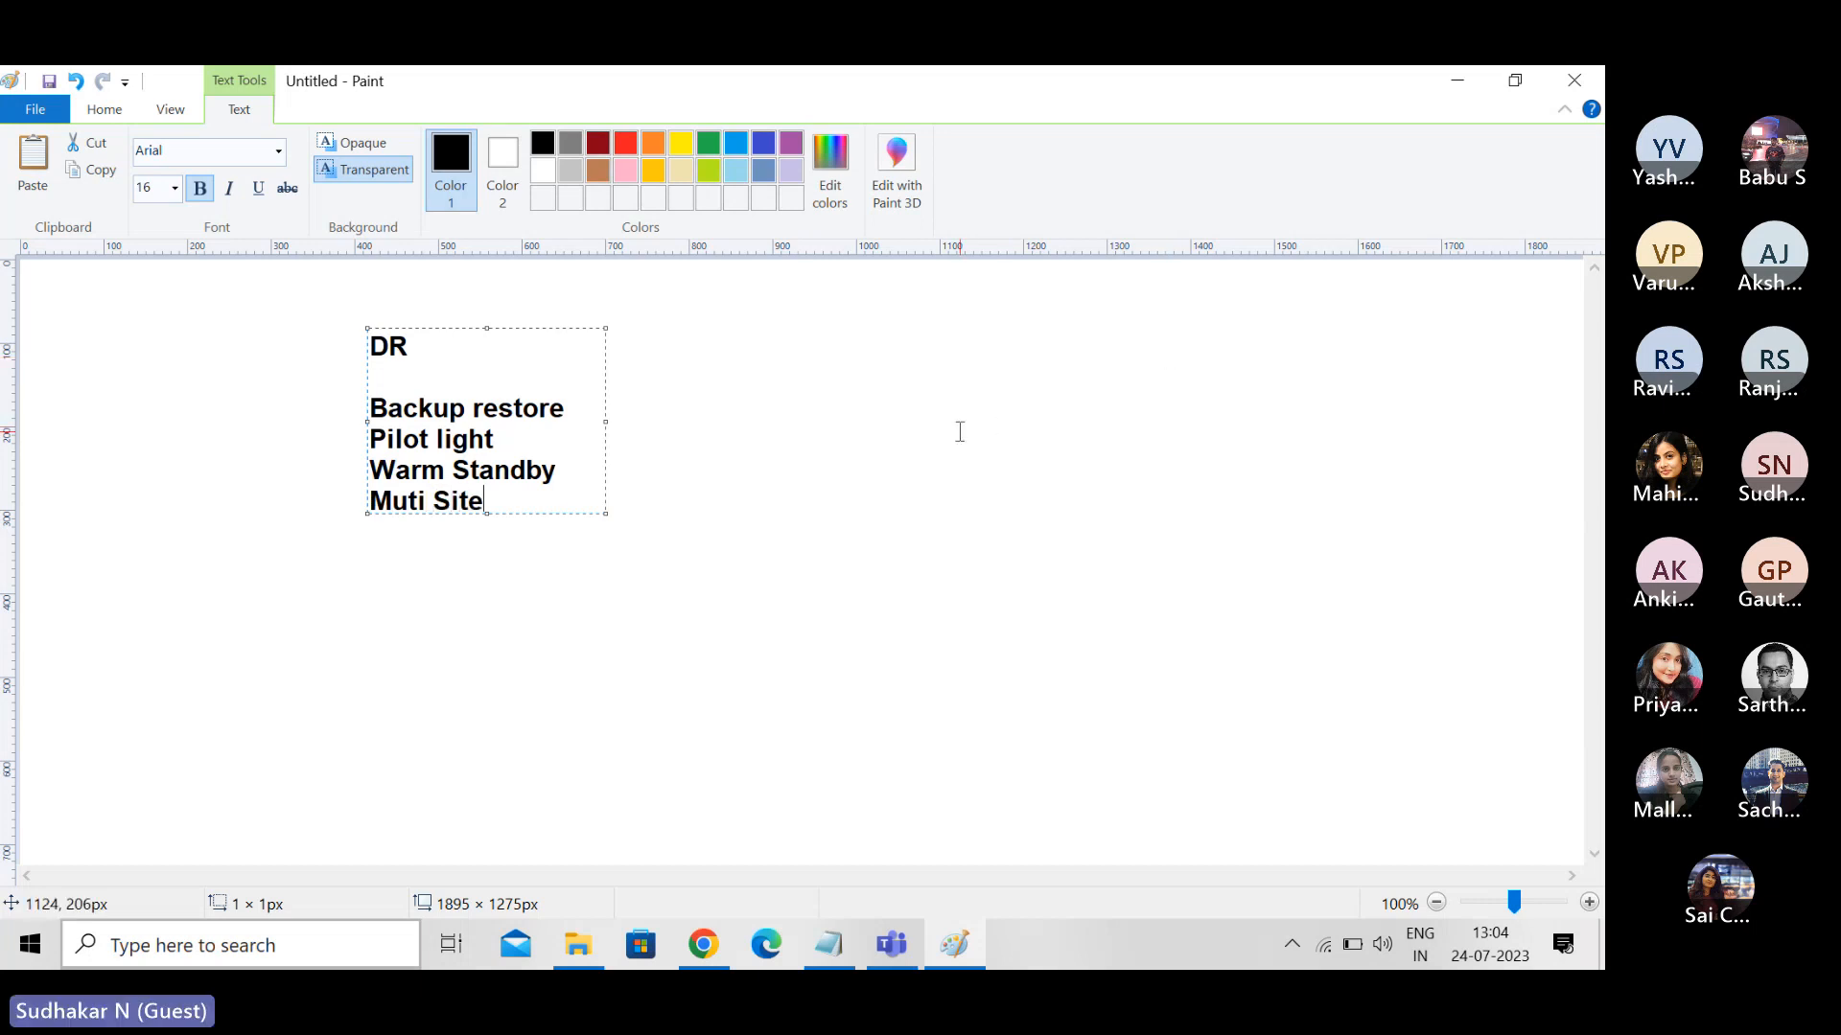
pyautogui.click(958, 427)
# - Draw two large rectangles side by side to the right of the DR list, about 307 × 350 px and 255 × 327 px
pyautogui.click(526, 144)
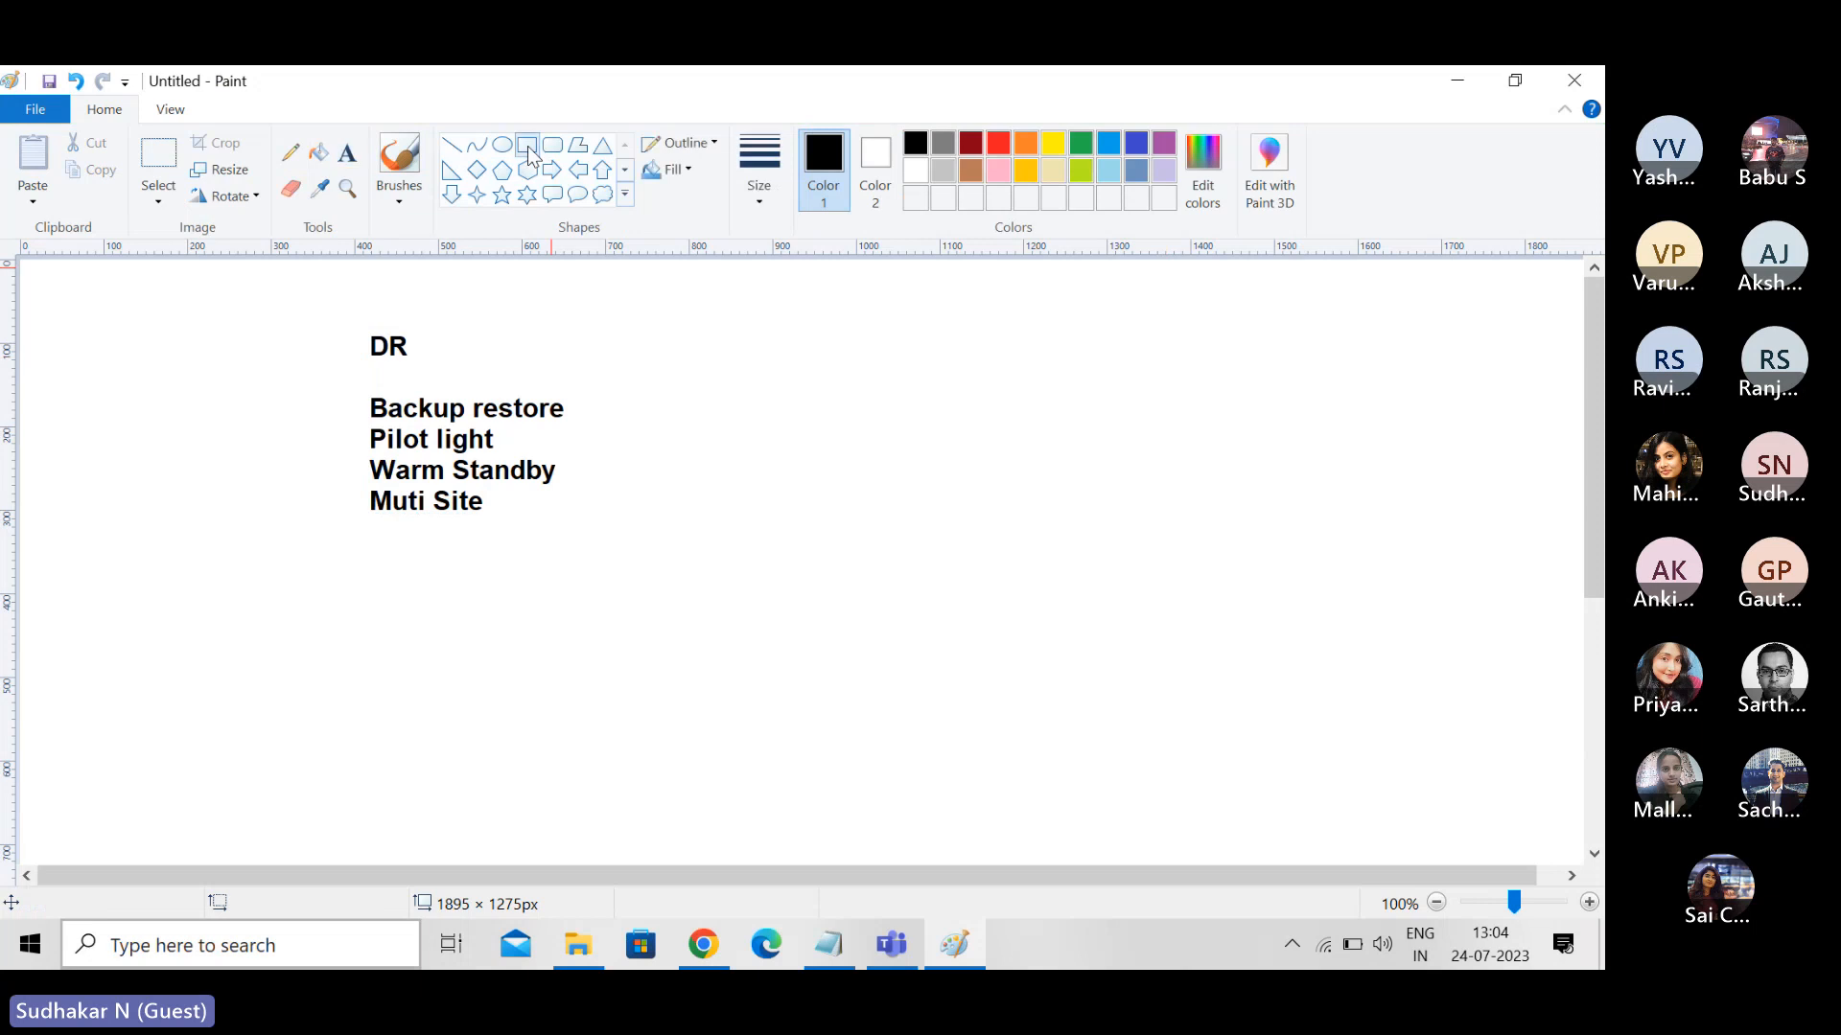
pyautogui.moveTo(823, 422); pyautogui.dragTo(1080, 714)
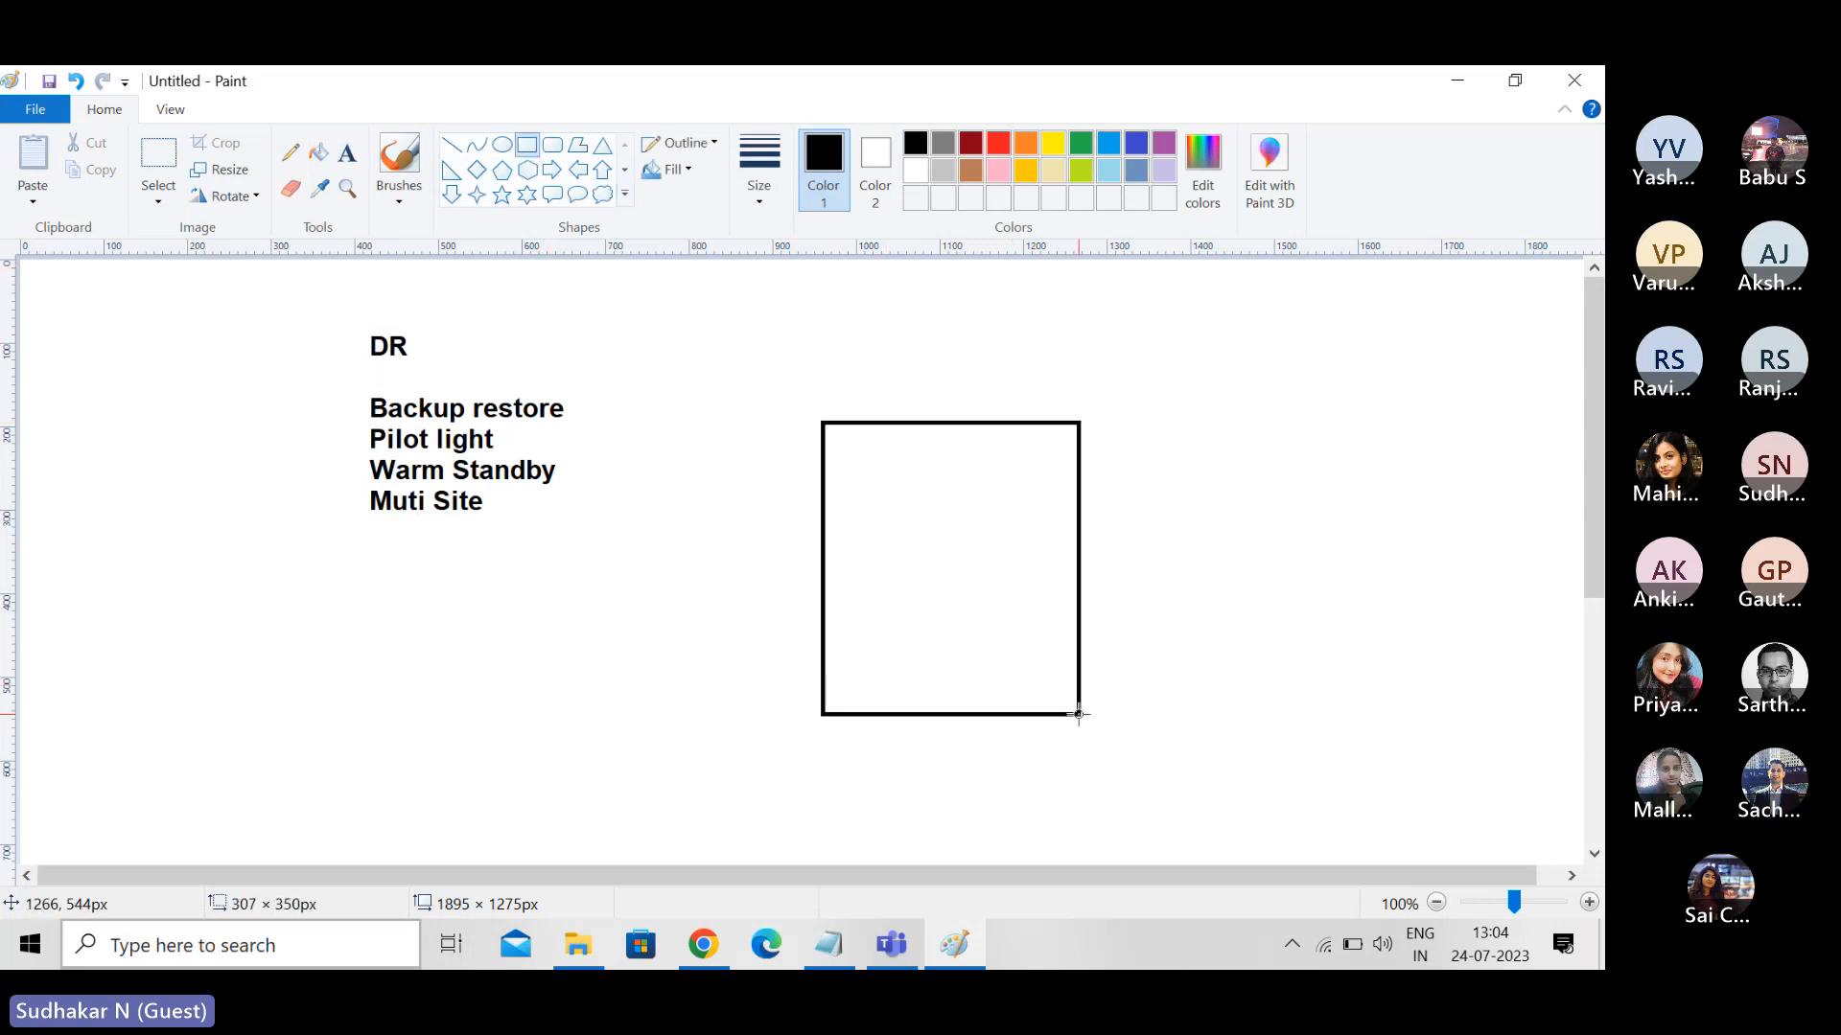
pyautogui.moveTo(1230, 428); pyautogui.dragTo(1444, 702)
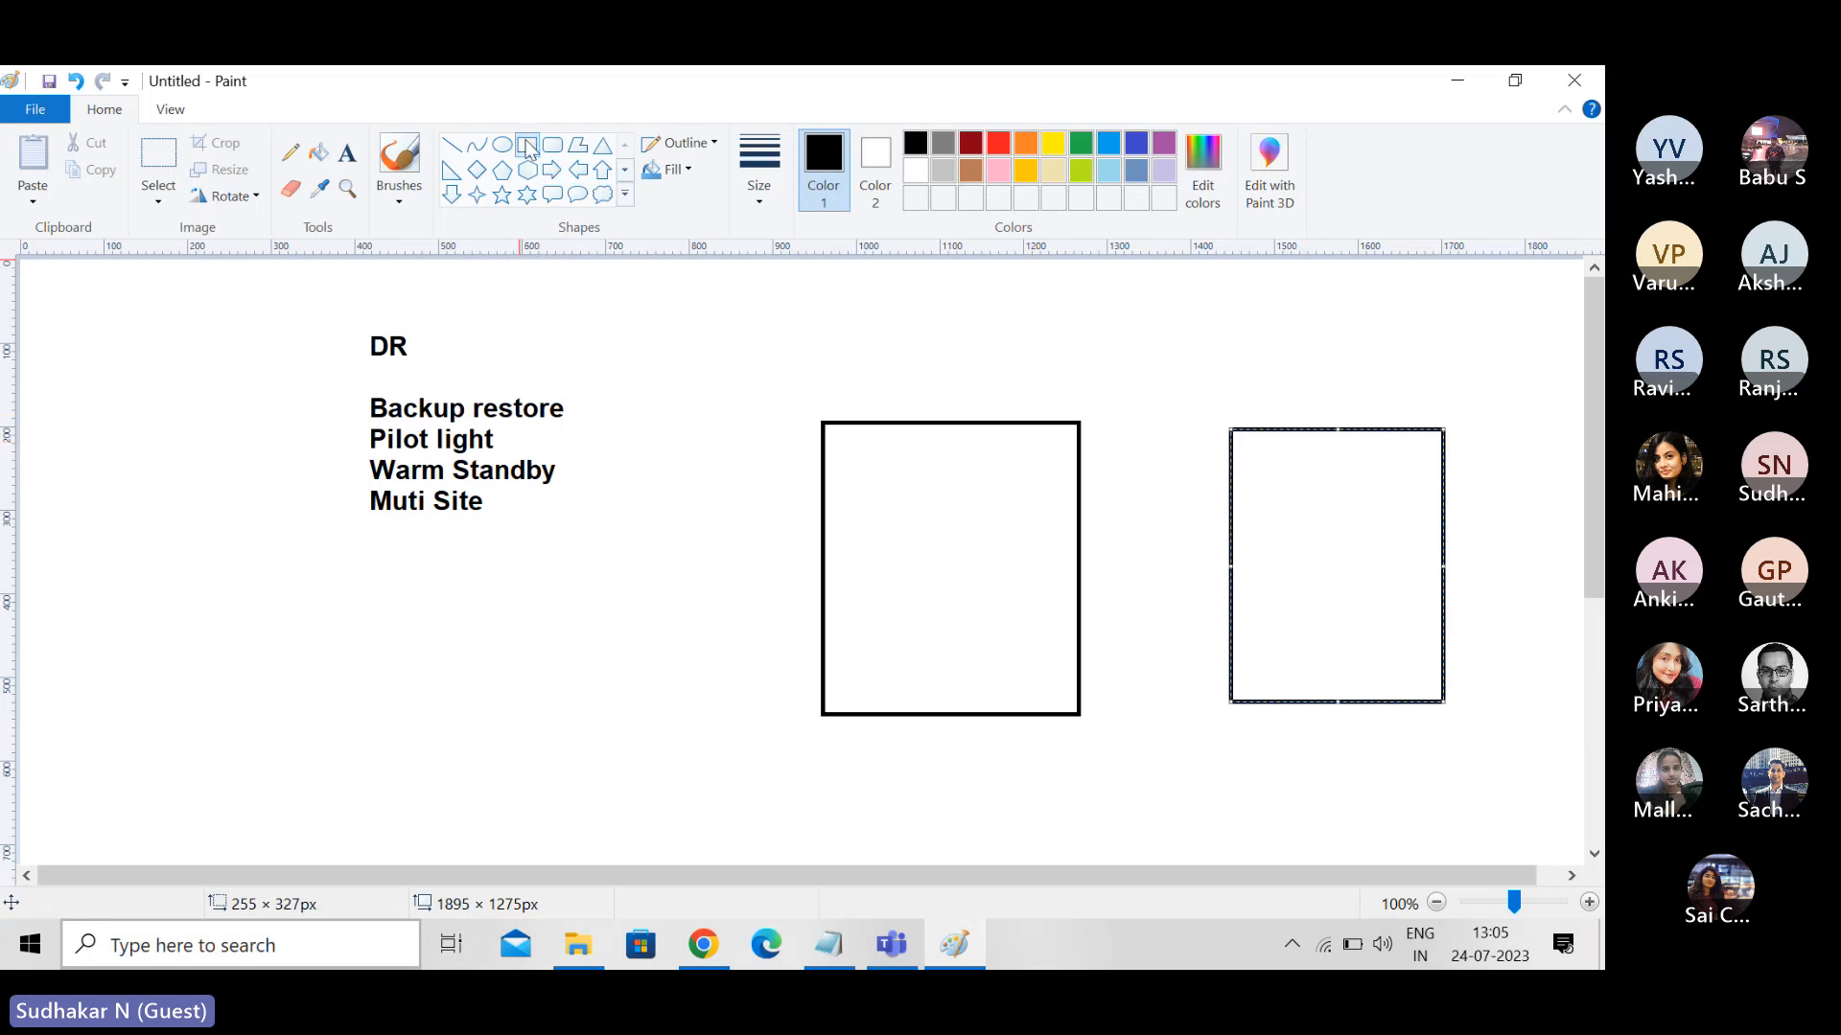
# - Draw a small rectangle near the bottom of each large rectangle, the right one about 104 × 48 px
pyautogui.moveTo(879, 649); pyautogui.dragTo(952, 699)
pyautogui.moveTo(1286, 646); pyautogui.dragTo(1374, 688)
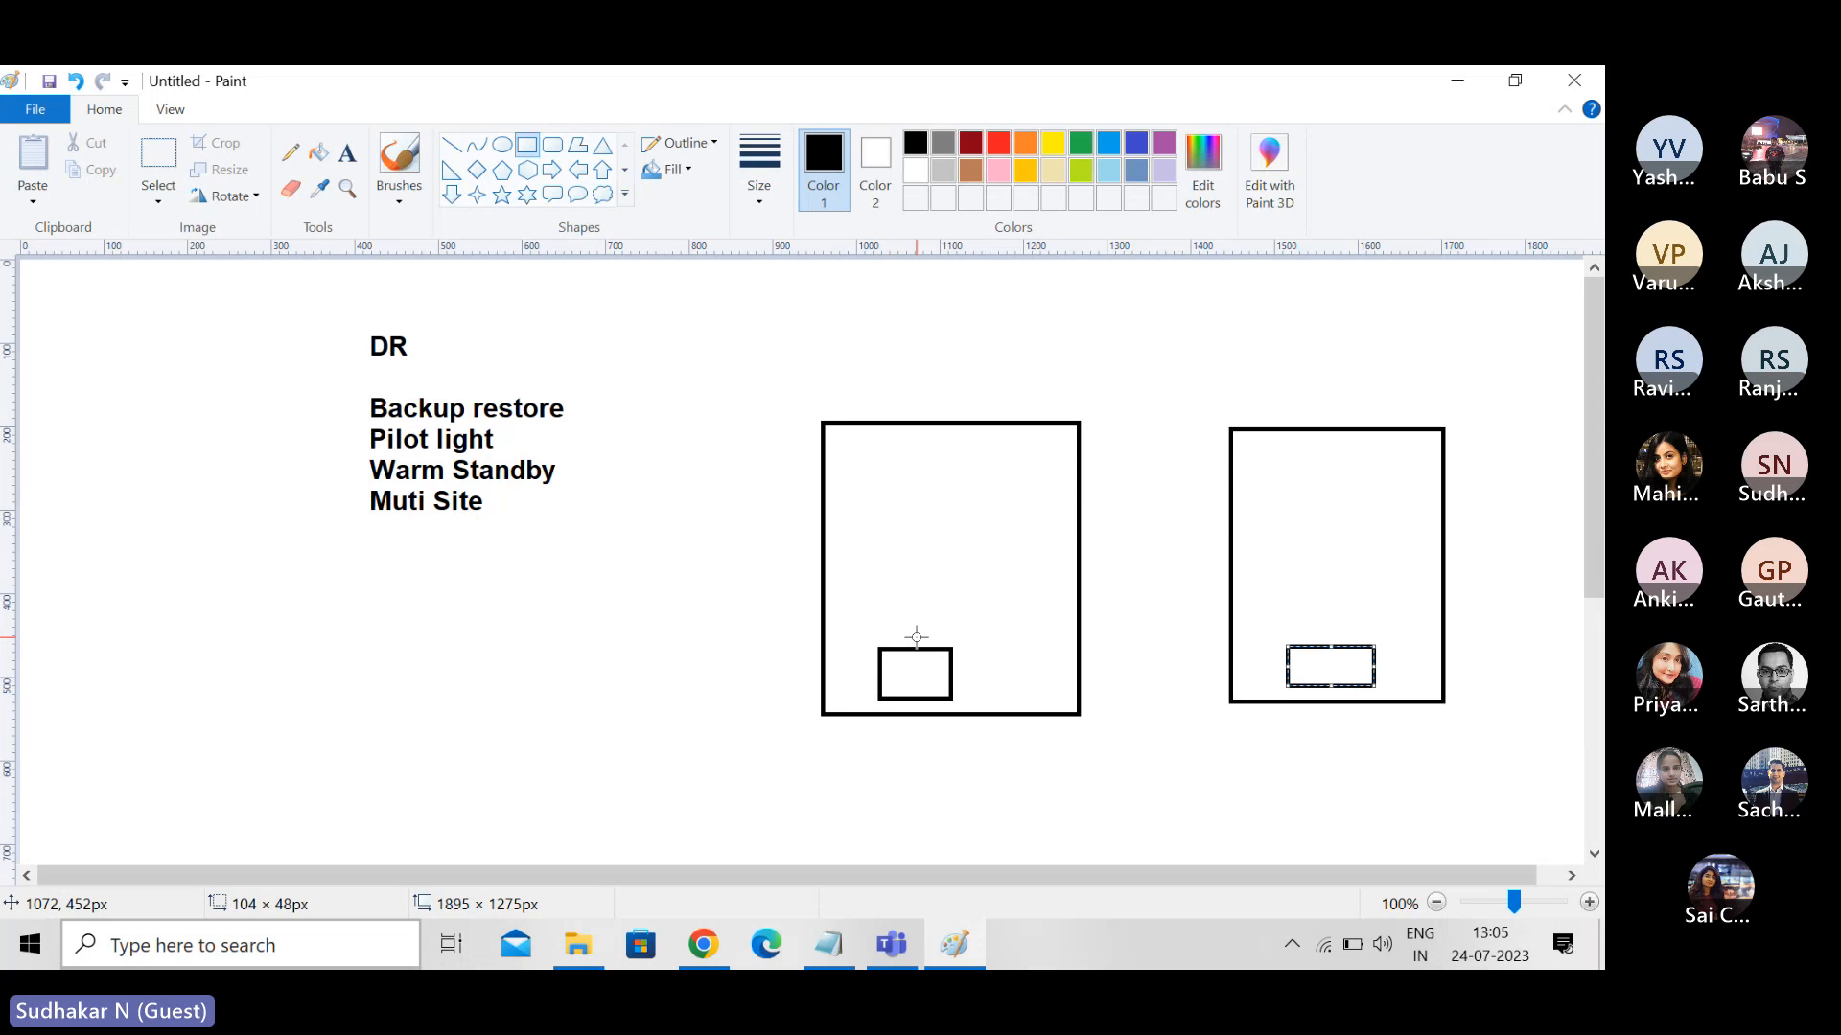
pyautogui.click(880, 504)
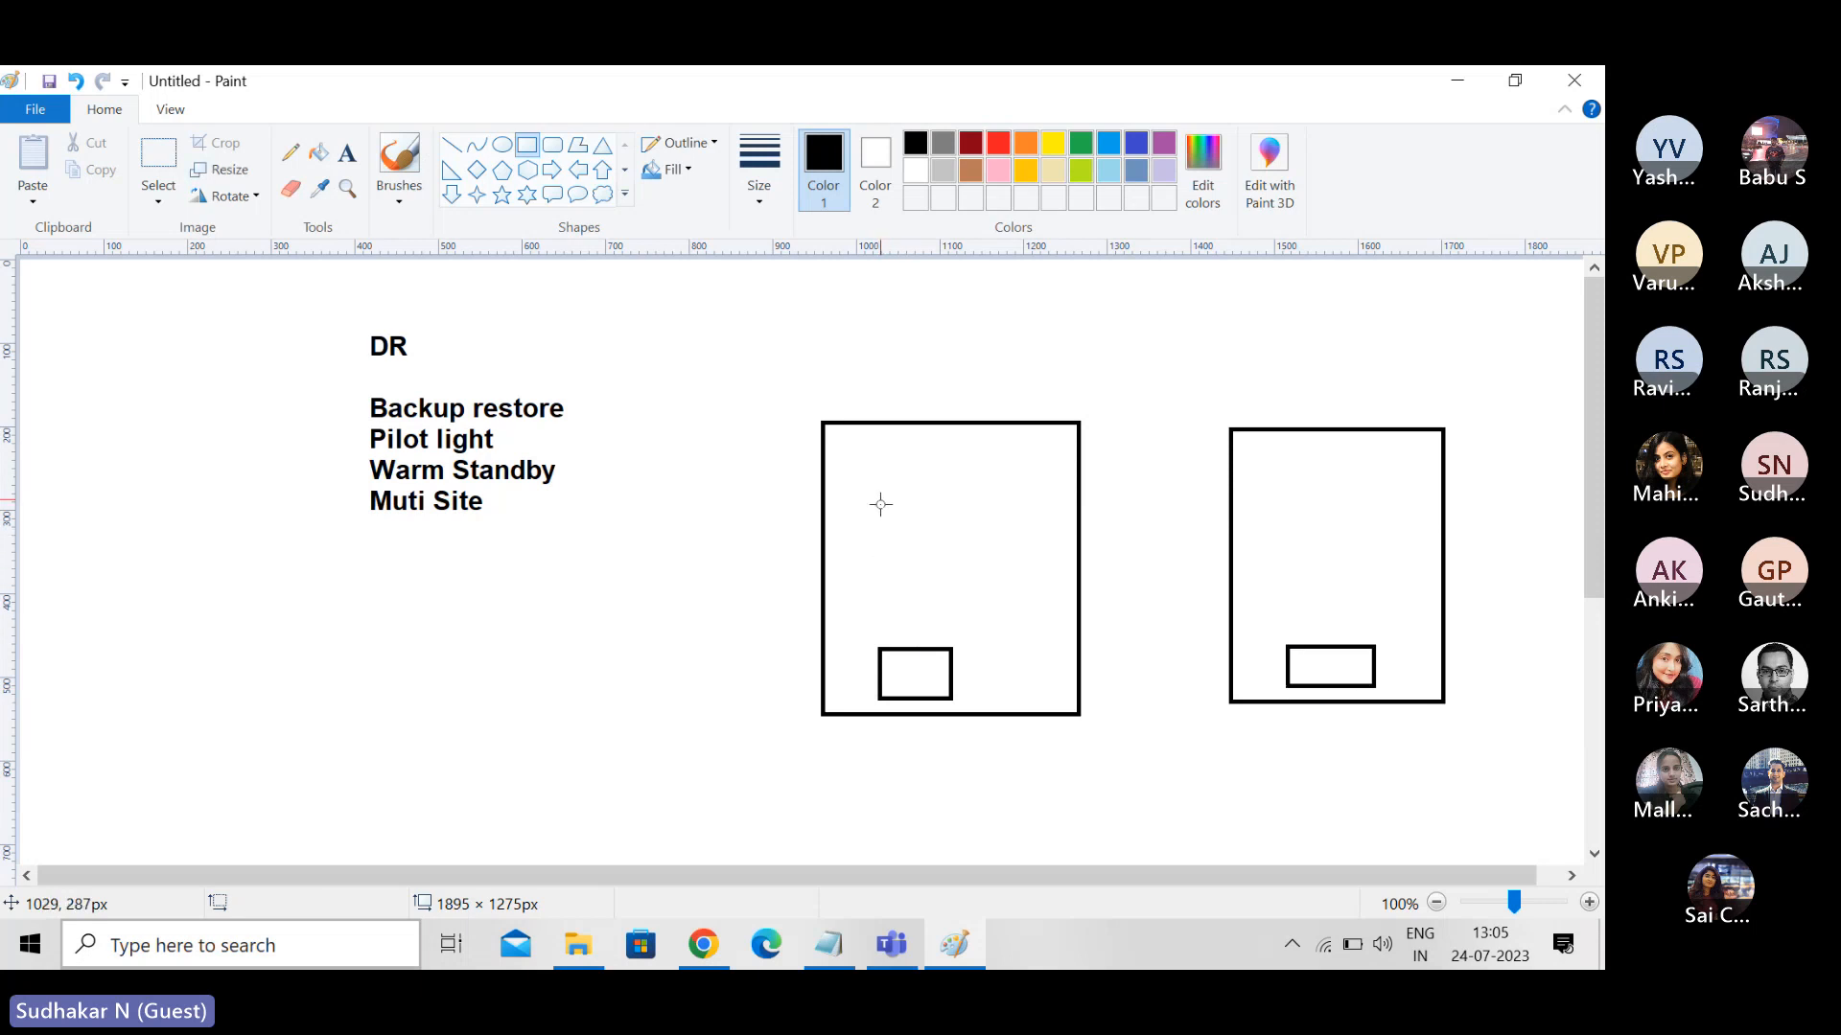
# - Draw two more small rectangles, one above the other, in the upper part of each large rectangle
pyautogui.moveTo(879, 473); pyautogui.dragTo(945, 523)
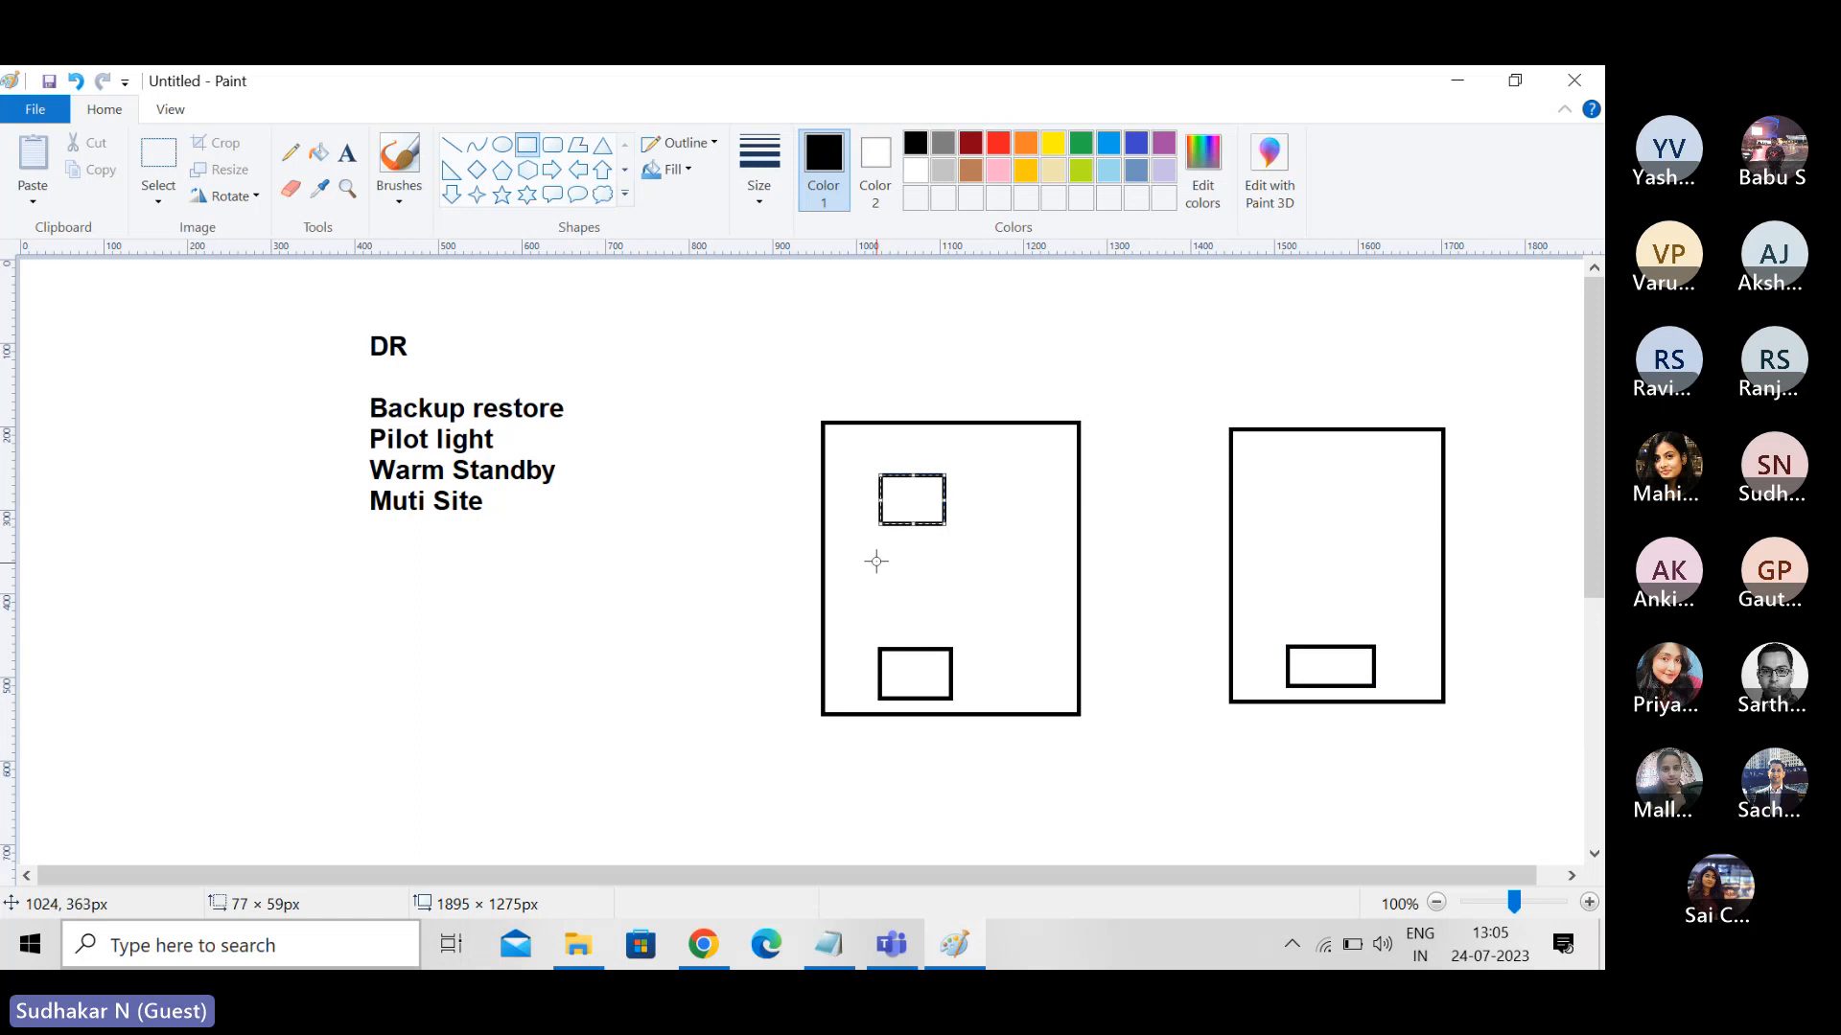
pyautogui.moveTo(879, 553); pyautogui.dragTo(962, 592)
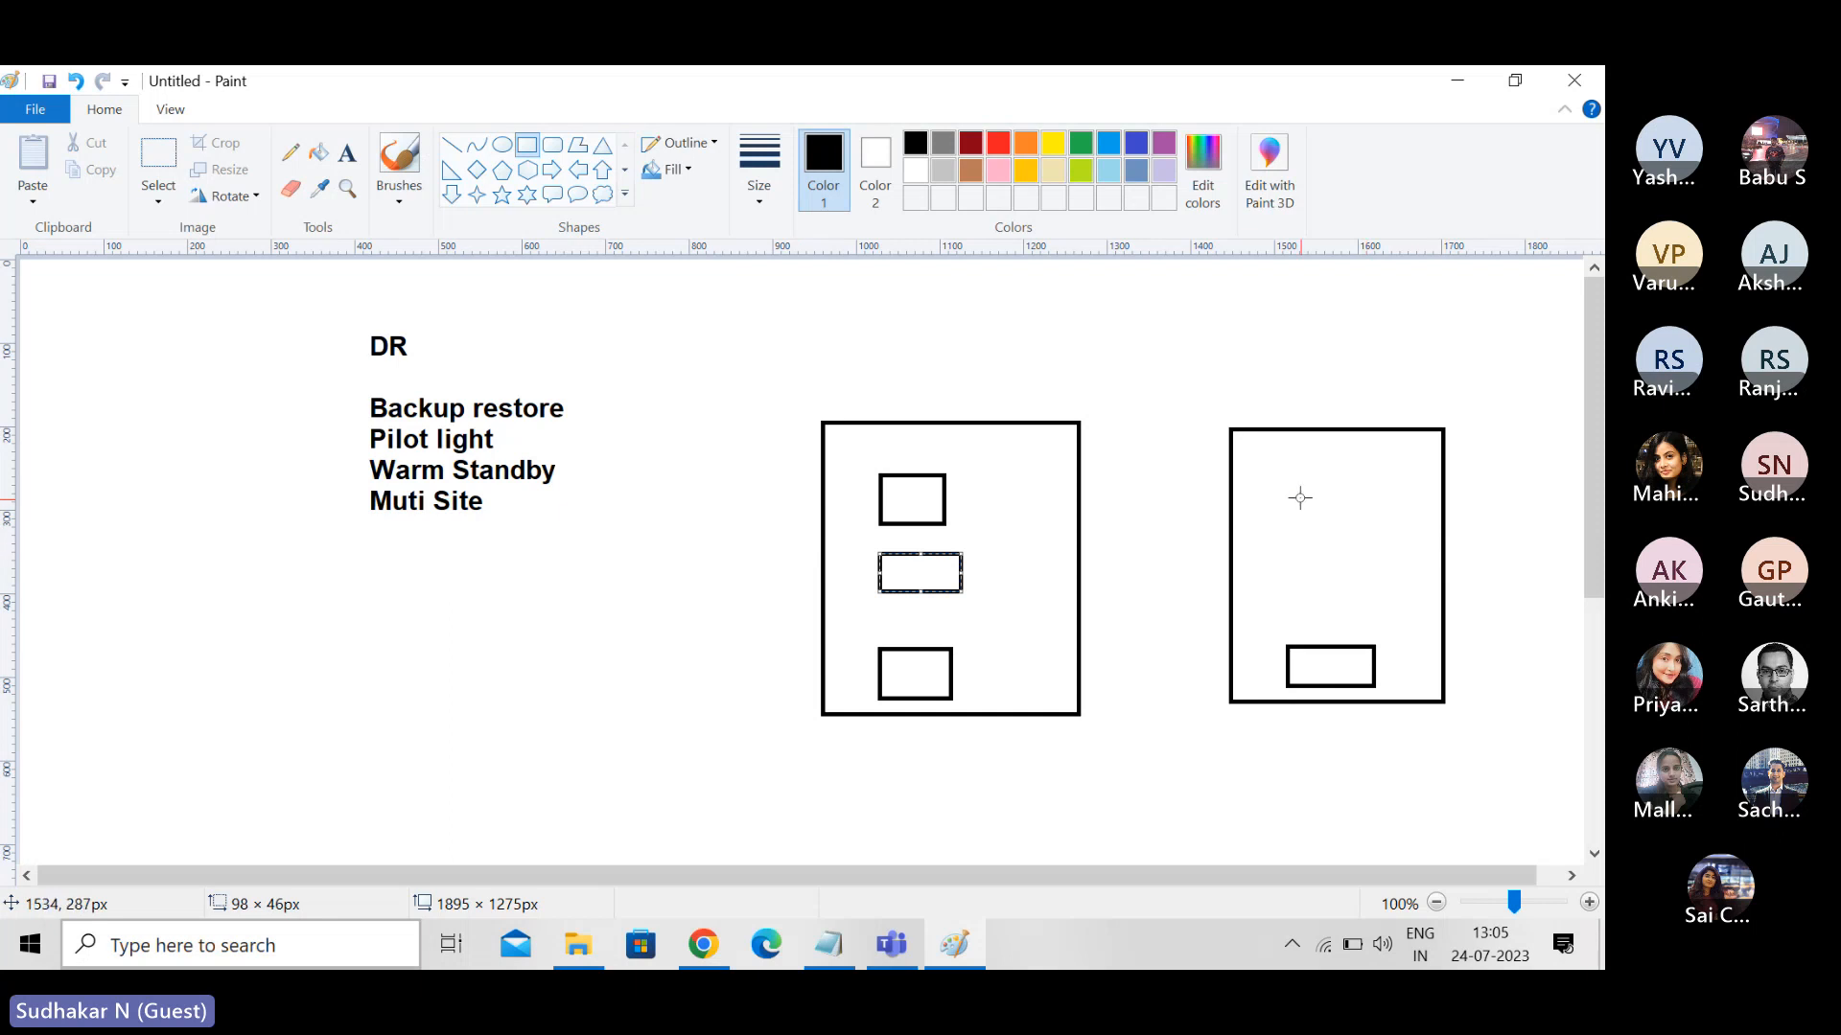
pyautogui.moveTo(1281, 475)
pyautogui.mouseDown()
pyautogui.moveTo(1300, 513)
pyautogui.moveTo(1361, 512)
pyautogui.mouseUp()
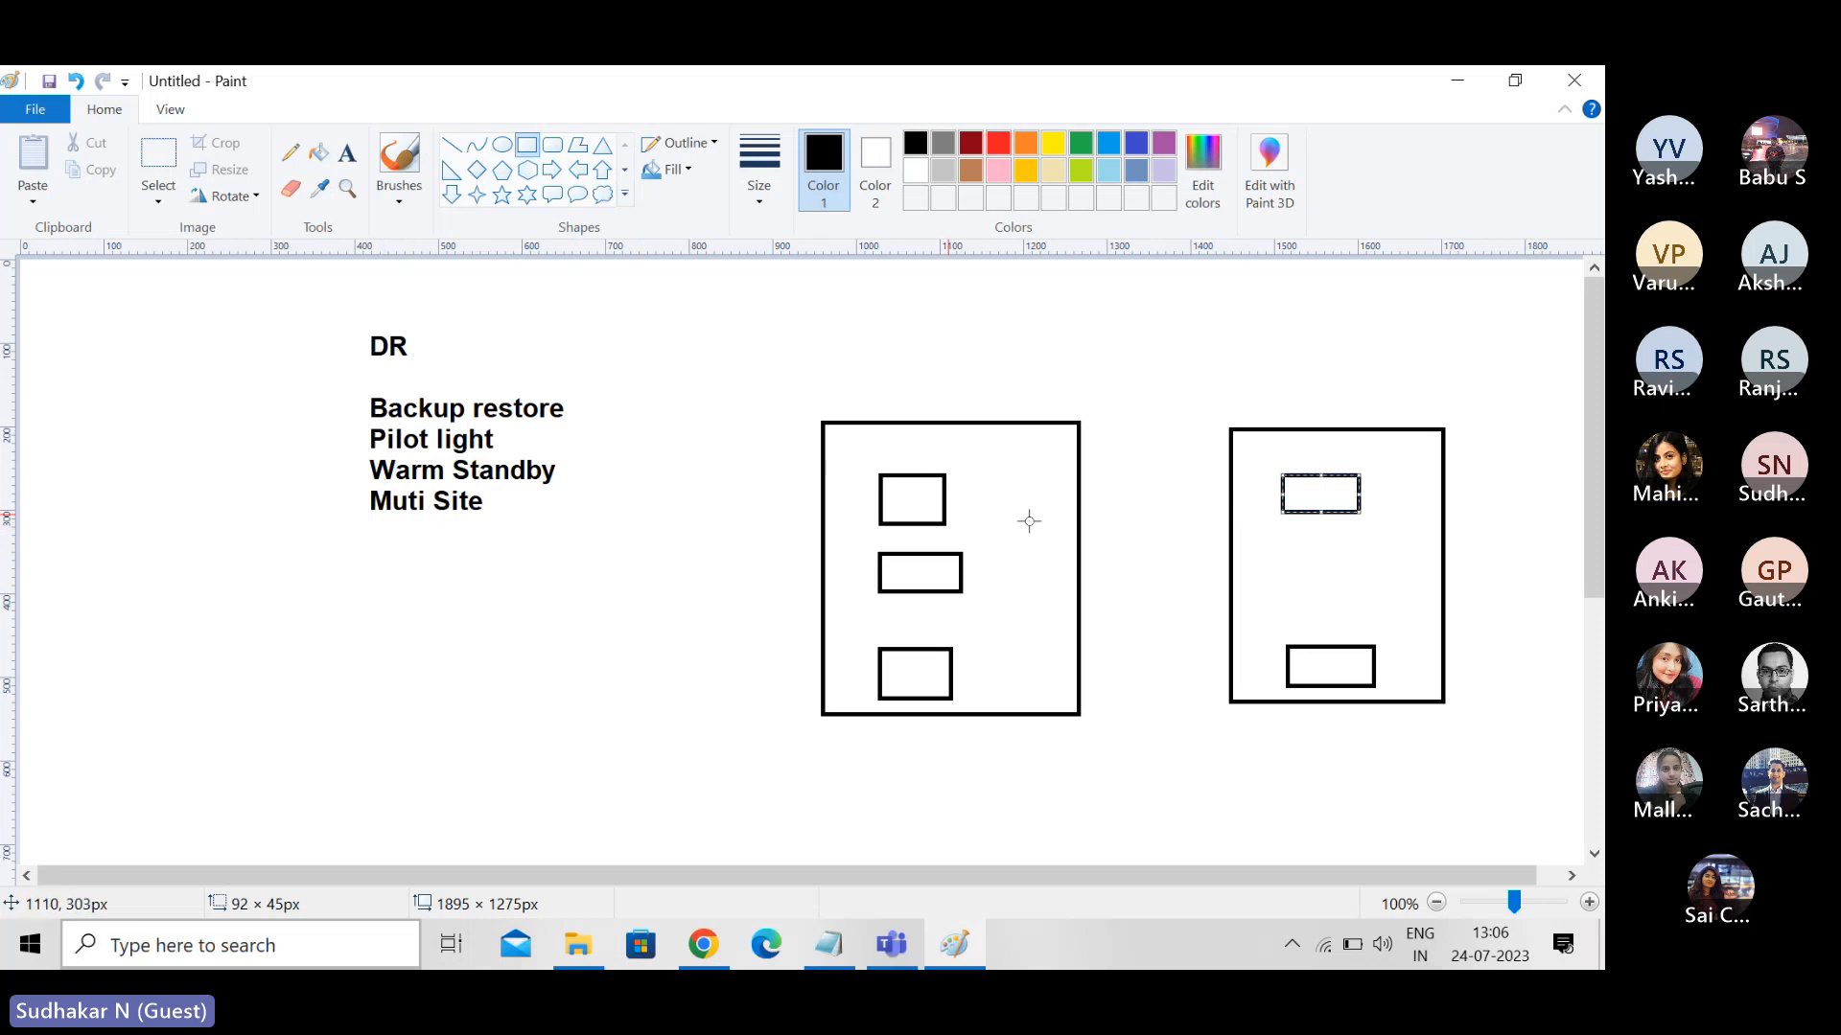
pyautogui.moveTo(1281, 548); pyautogui.dragTo(1361, 592)
pyautogui.click(1219, 379)
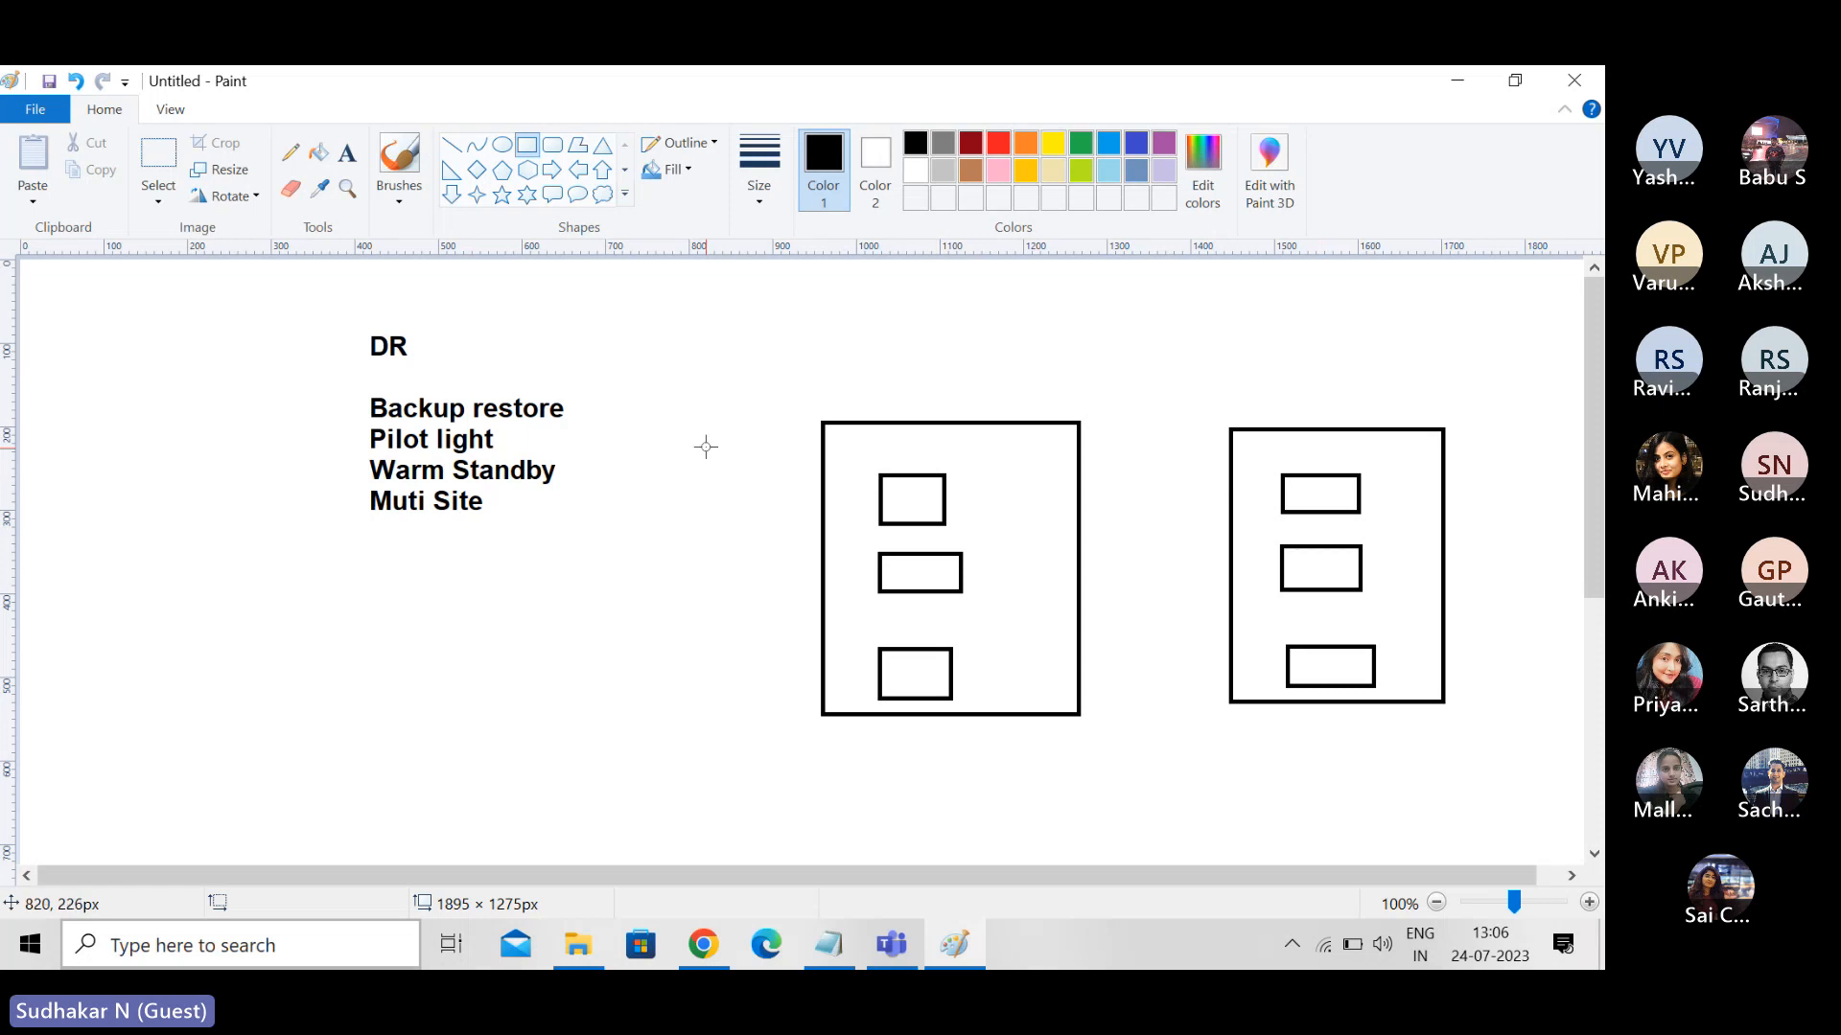
# - Cross out the left large rectangle with two diagonal lines and draw a tick mark above the right one
pyautogui.moveTo(822, 374); pyautogui.dragTo(1062, 669)
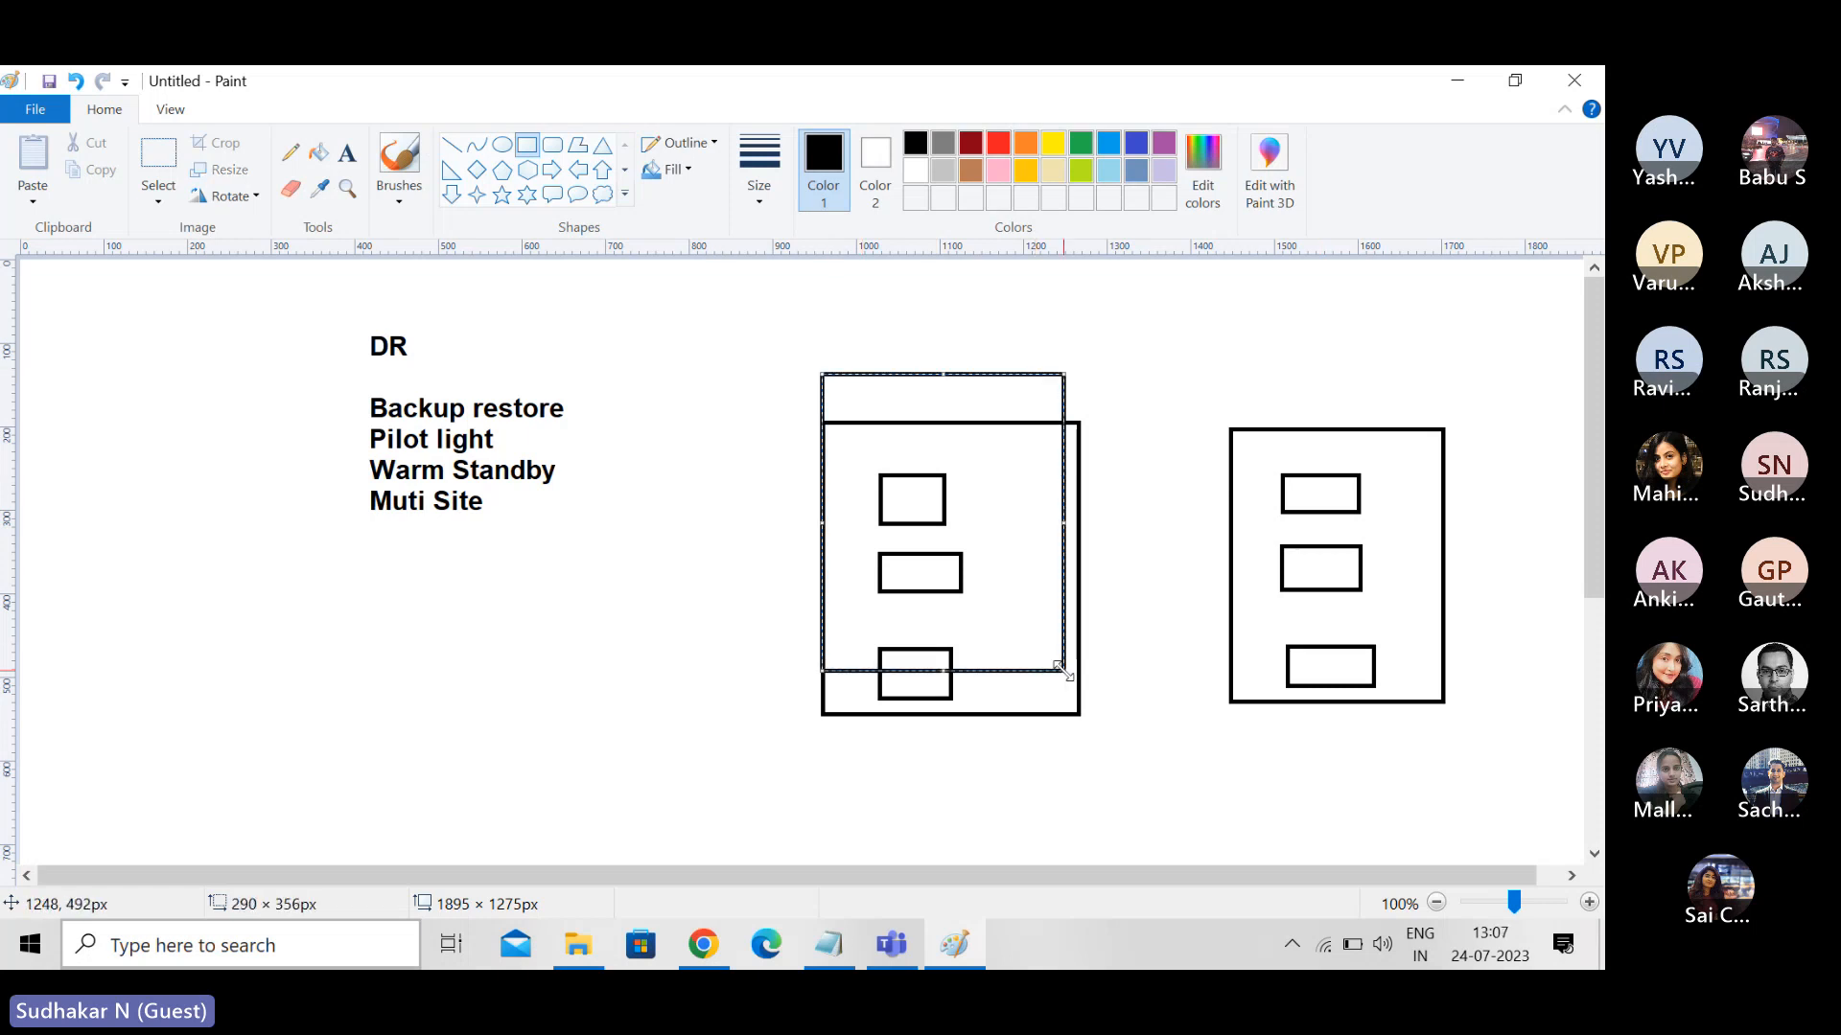
pyautogui.hotkey('ctrl', 'z')
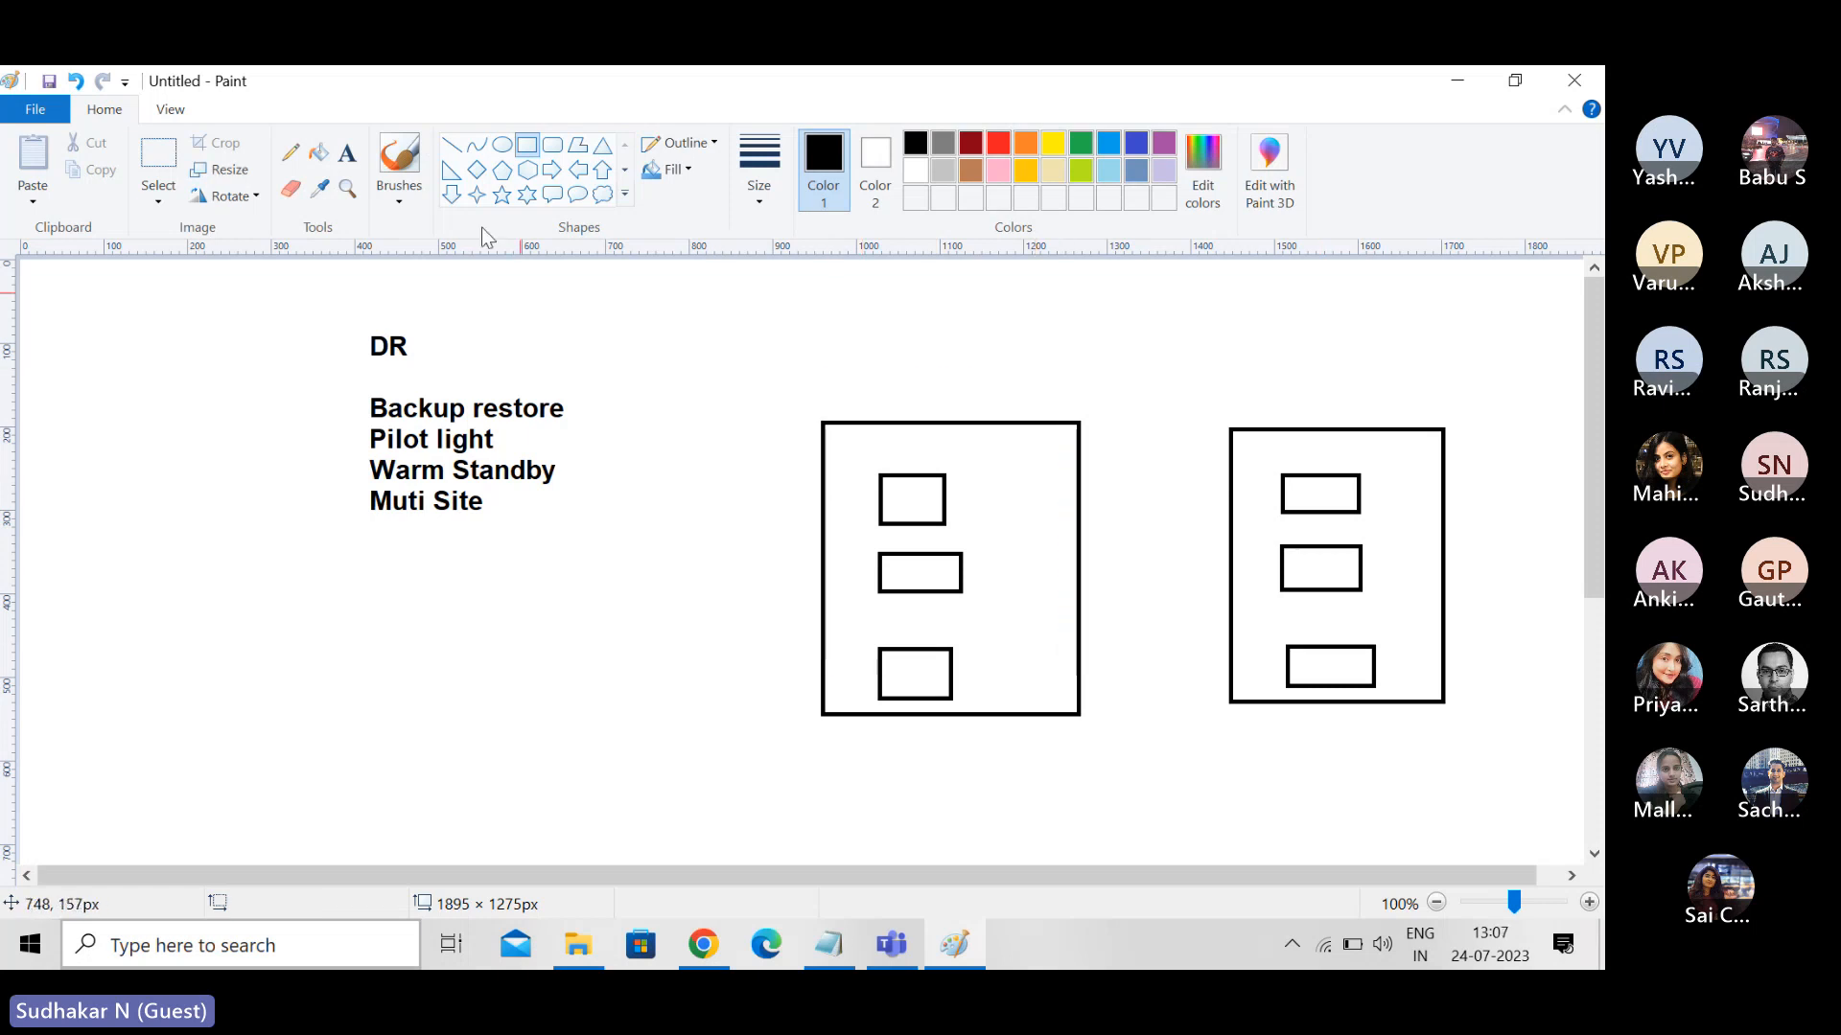
pyautogui.click(452, 146)
pyautogui.moveTo(838, 400); pyautogui.dragTo(1078, 678)
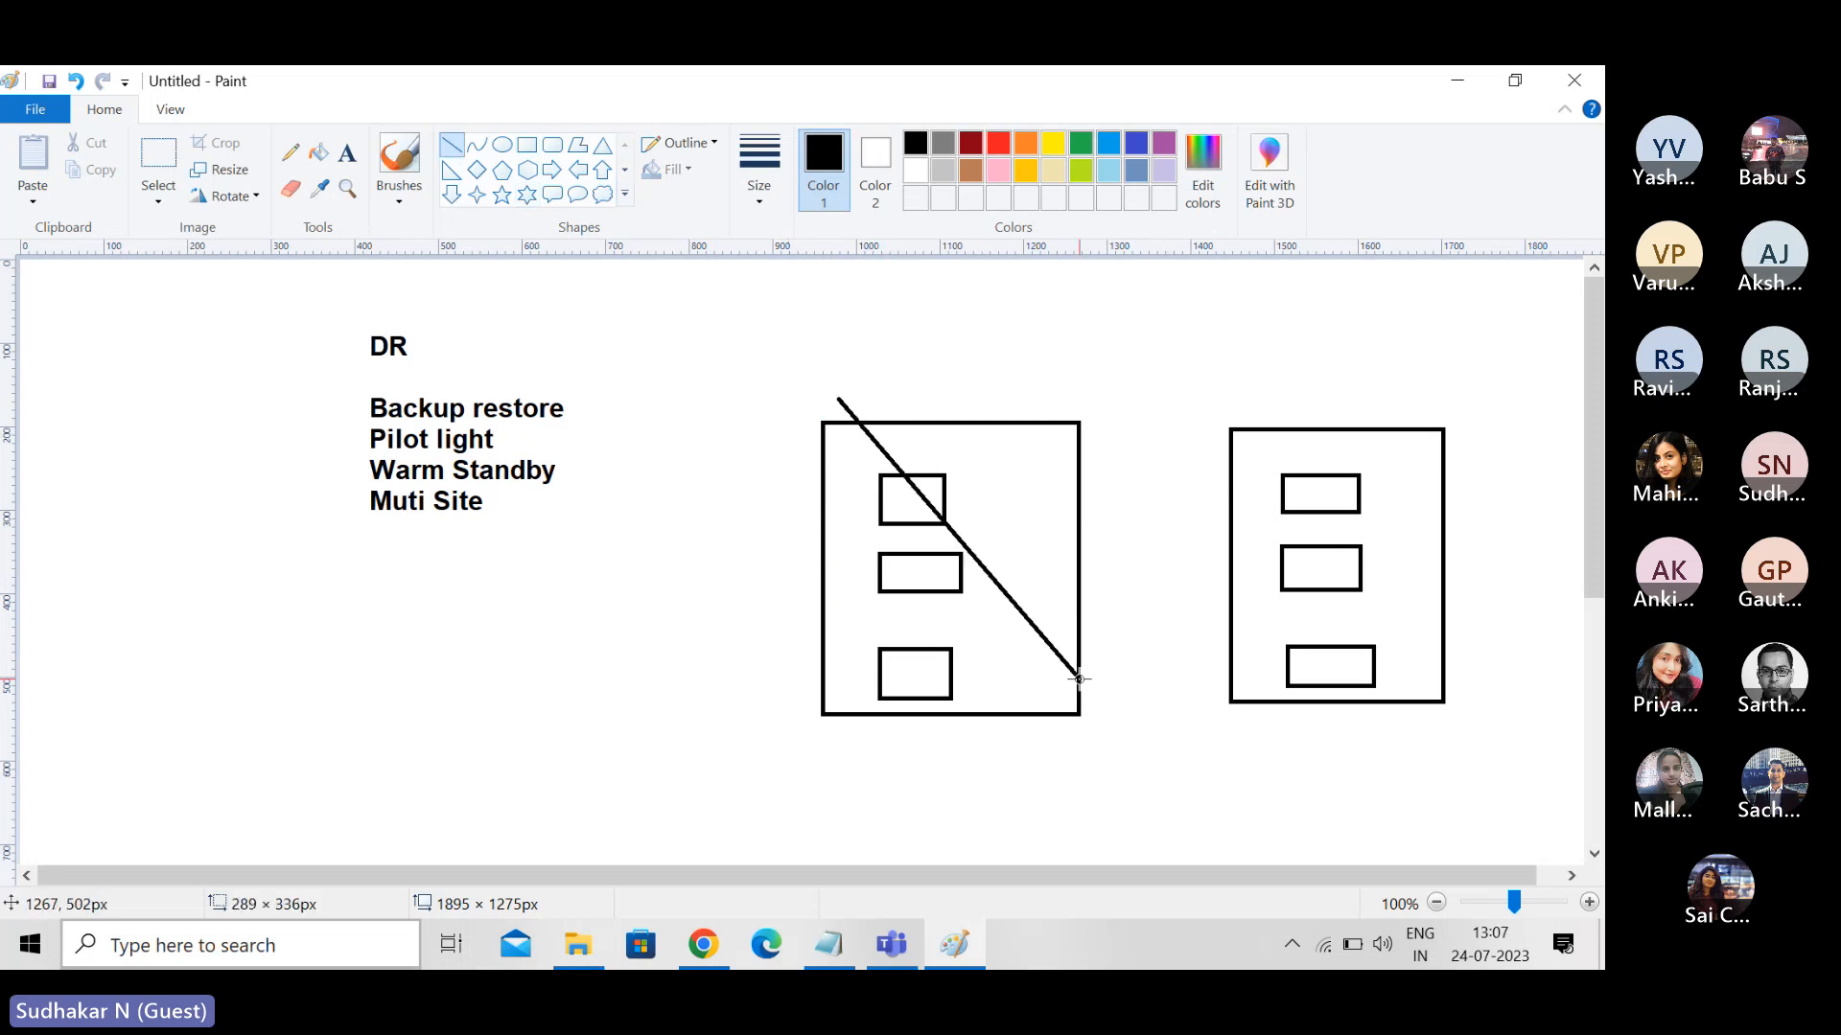
pyautogui.moveTo(1017, 389); pyautogui.dragTo(831, 813)
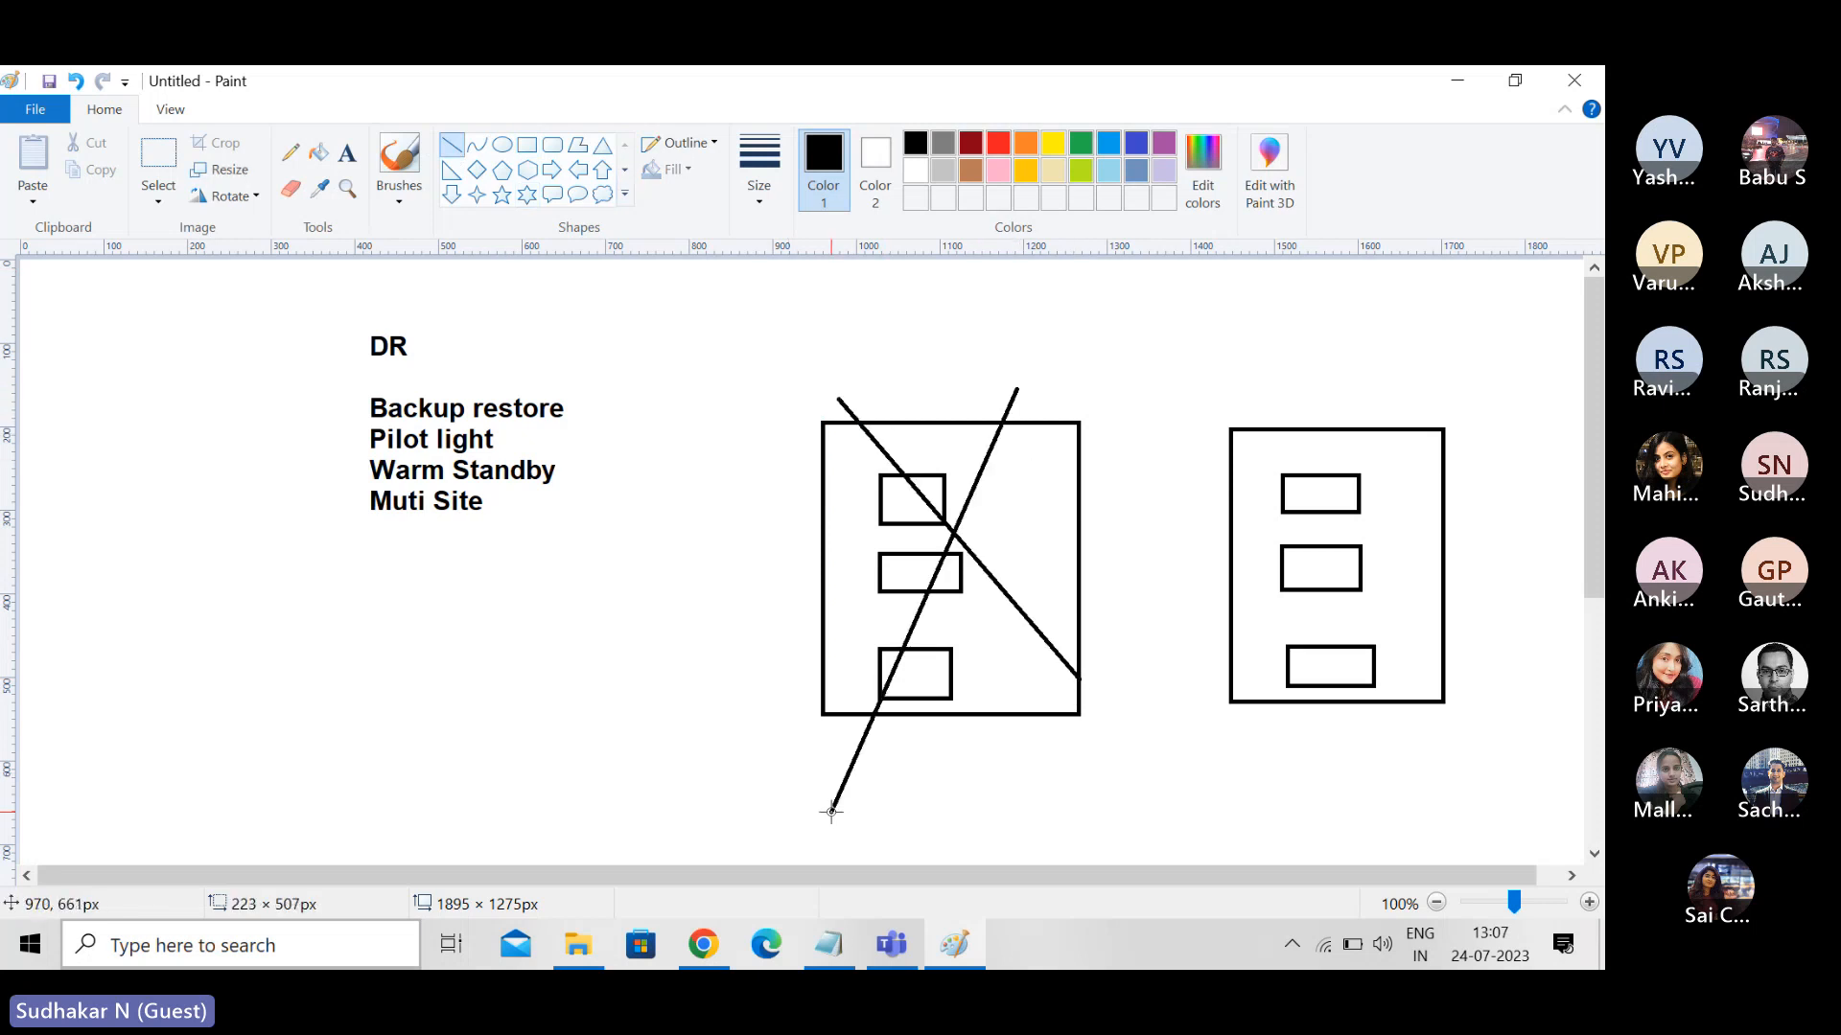
pyautogui.moveTo(1285, 387)
pyautogui.mouseDown()
pyautogui.moveTo(1444, 286)
pyautogui.moveTo(1372, 389)
pyautogui.moveTo(1308, 427)
pyautogui.moveTo(1381, 333)
pyautogui.mouseUp()
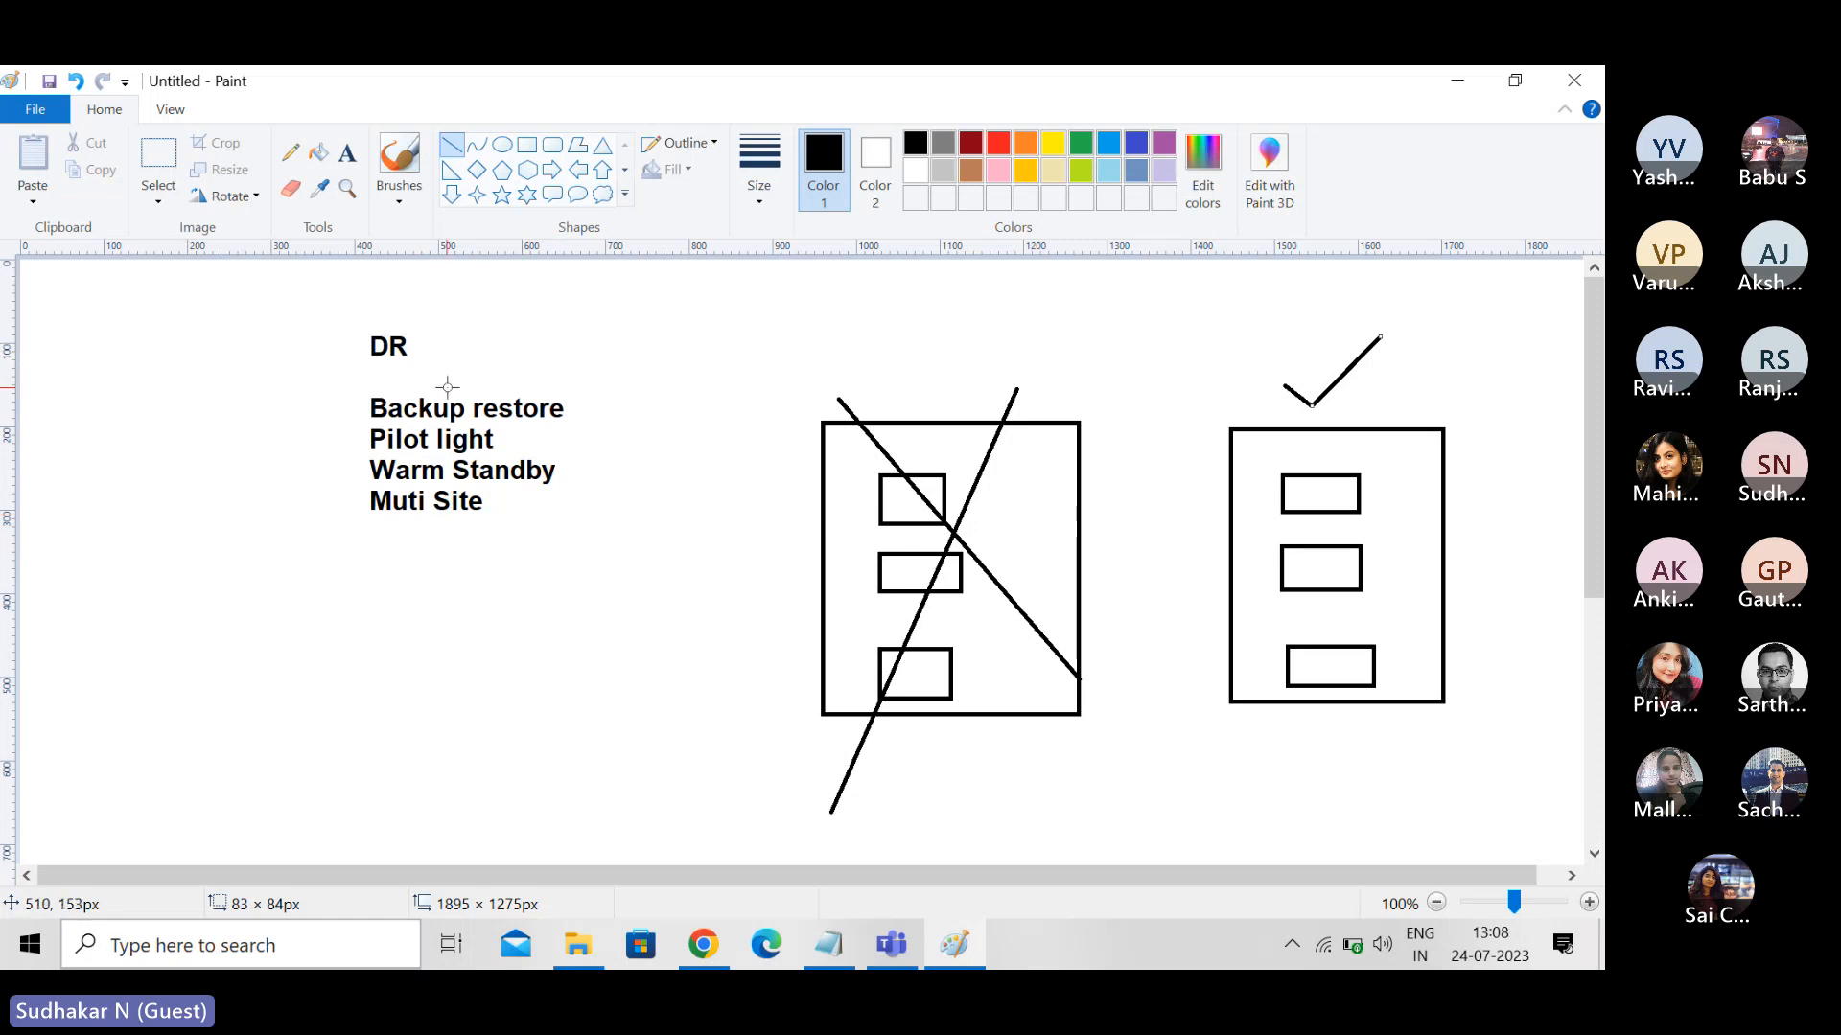
# - Select the DR list together with the two-site diagram using a rectangular selection and delete it from the canvas
pyautogui.click(155, 199)
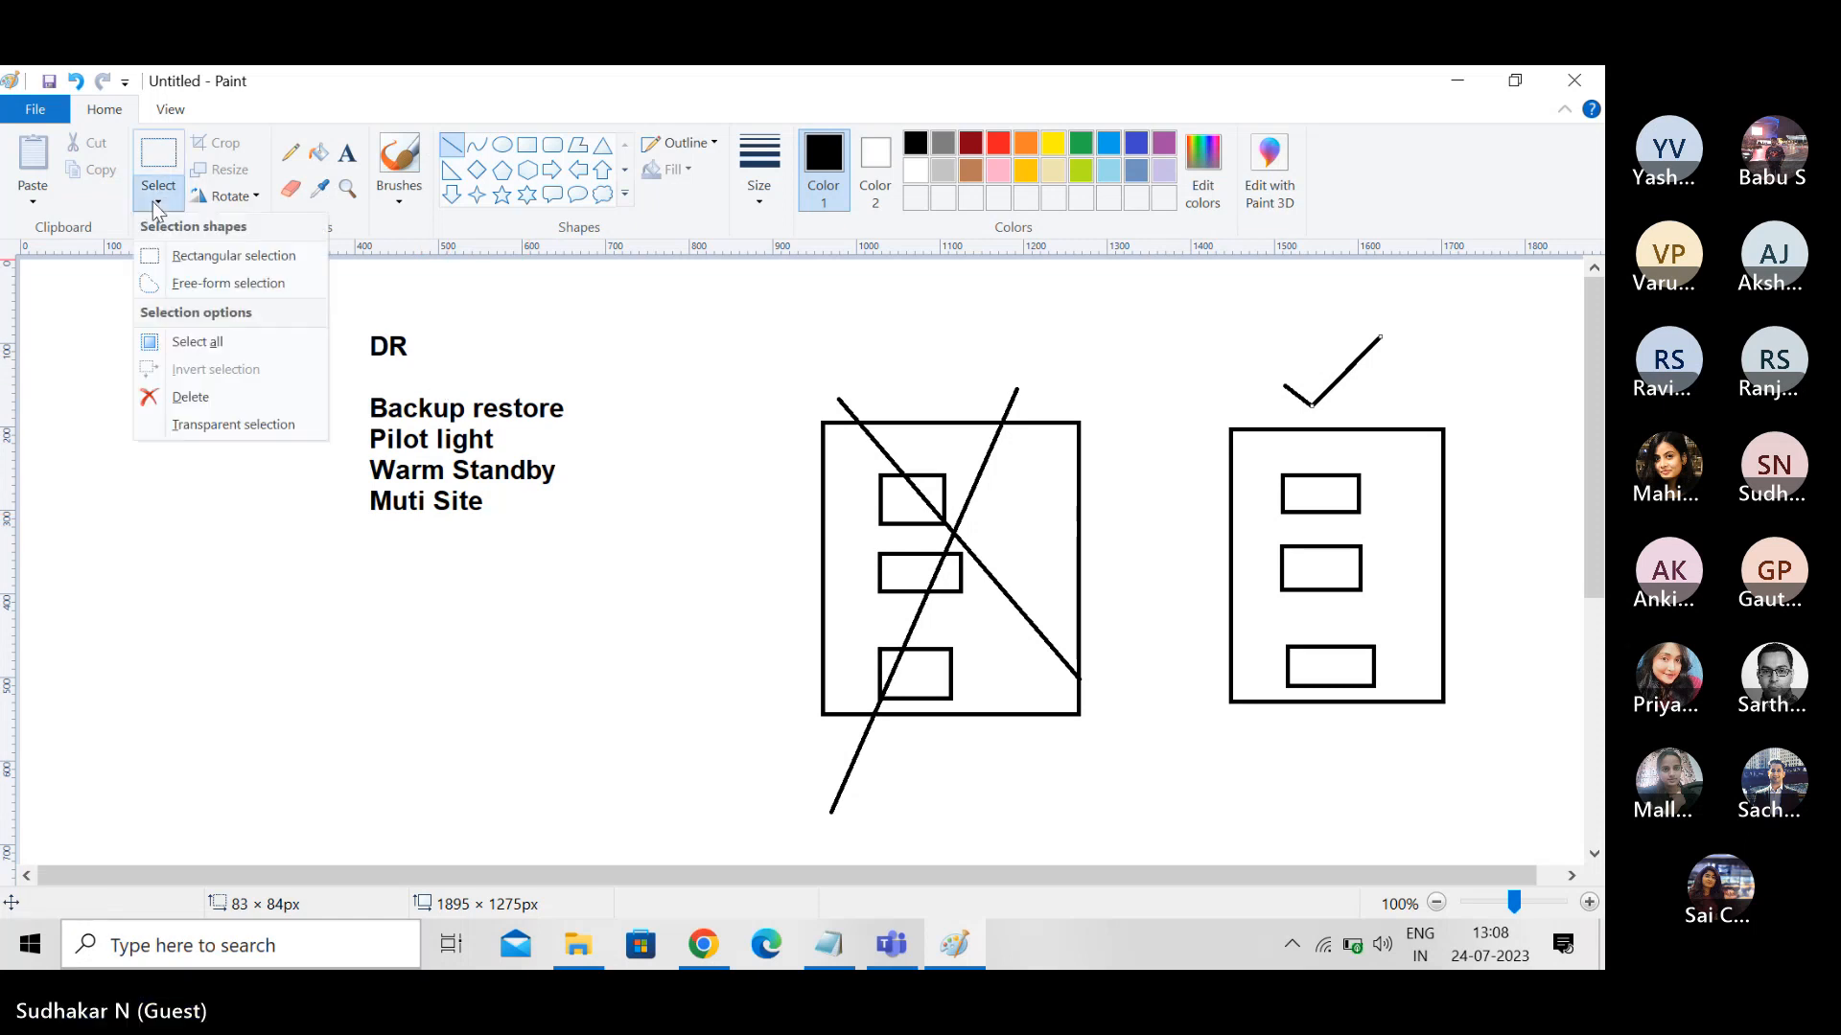
pyautogui.click(183, 264)
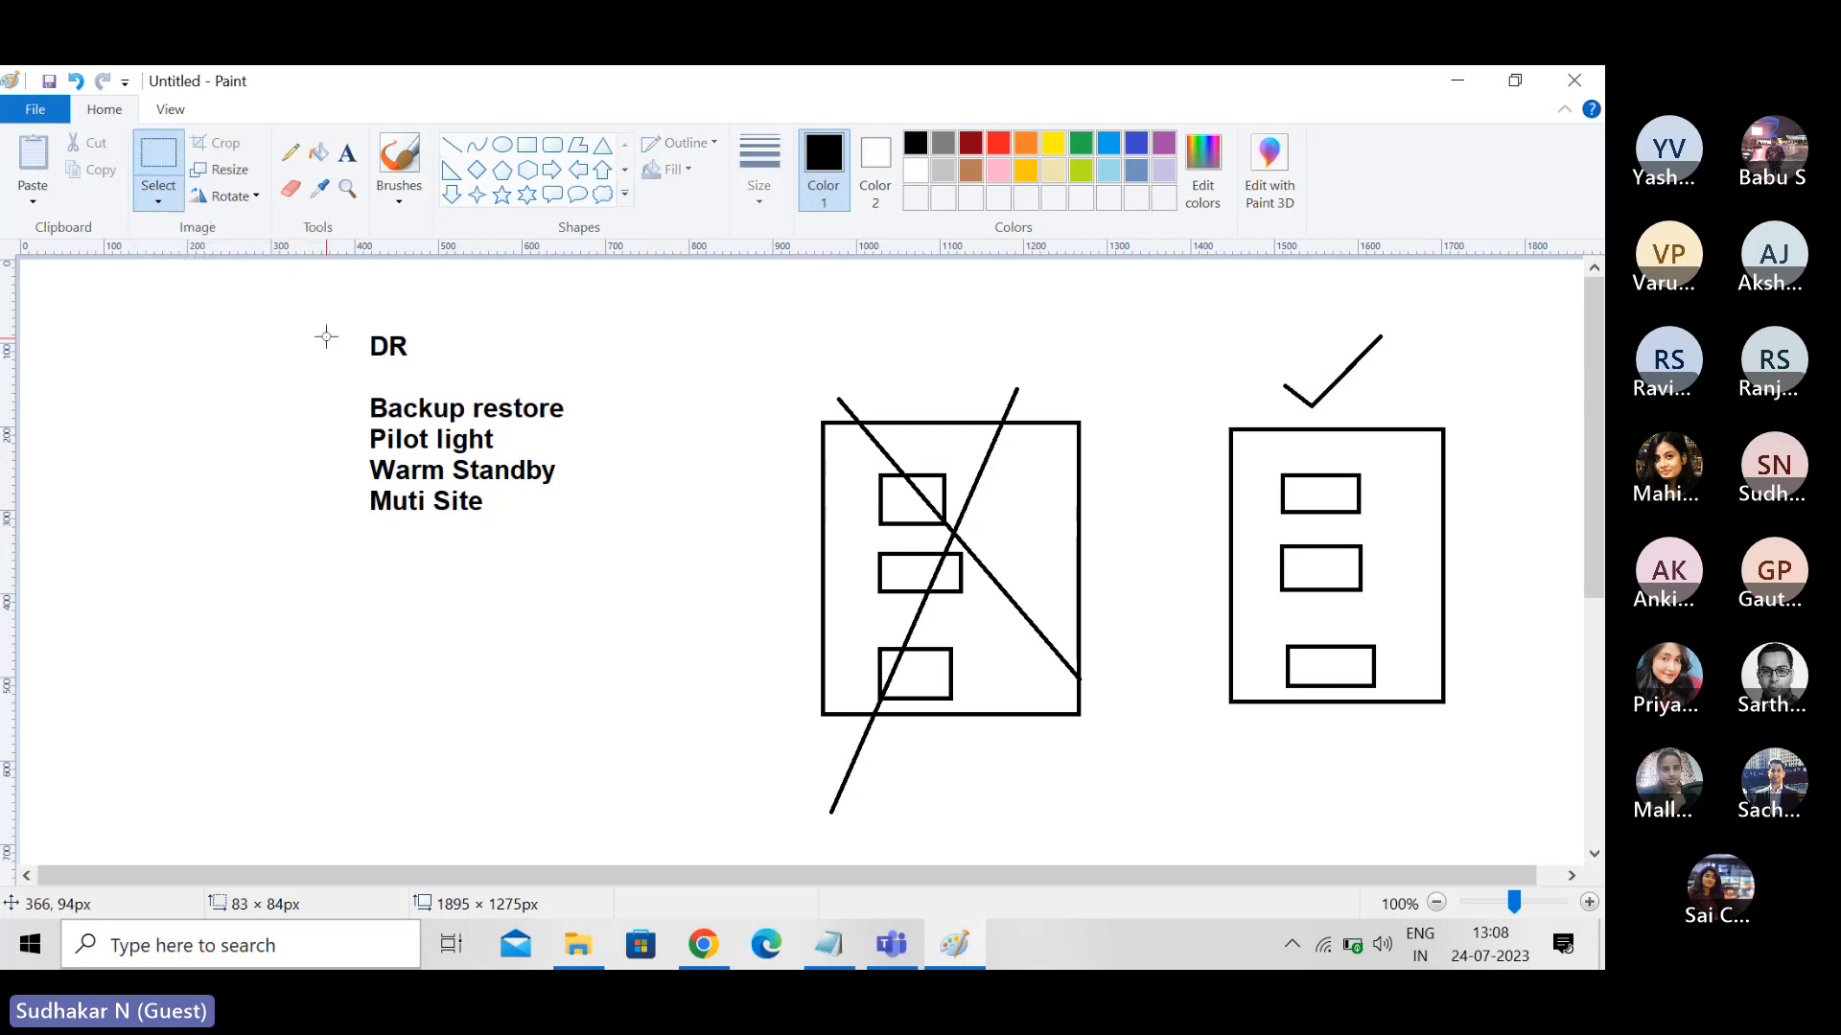
pyautogui.moveTo(327, 327); pyautogui.dragTo(1493, 810)
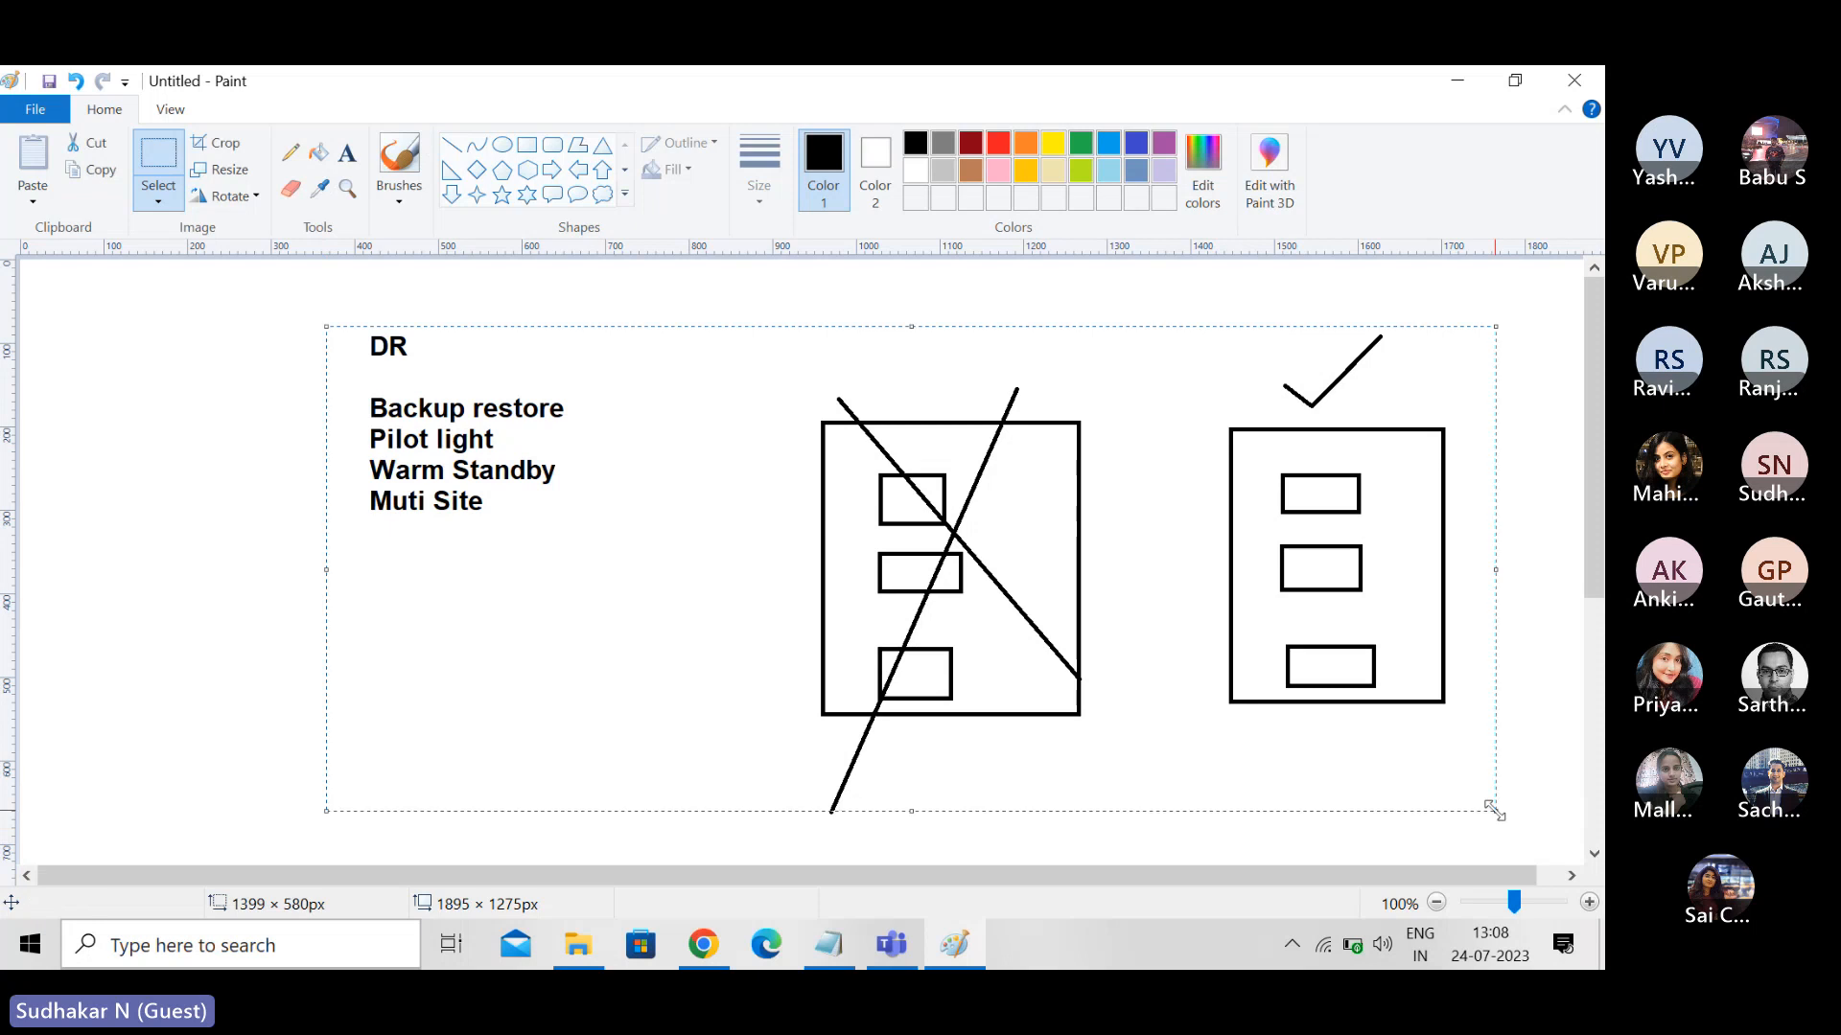
pyautogui.press('Delete')
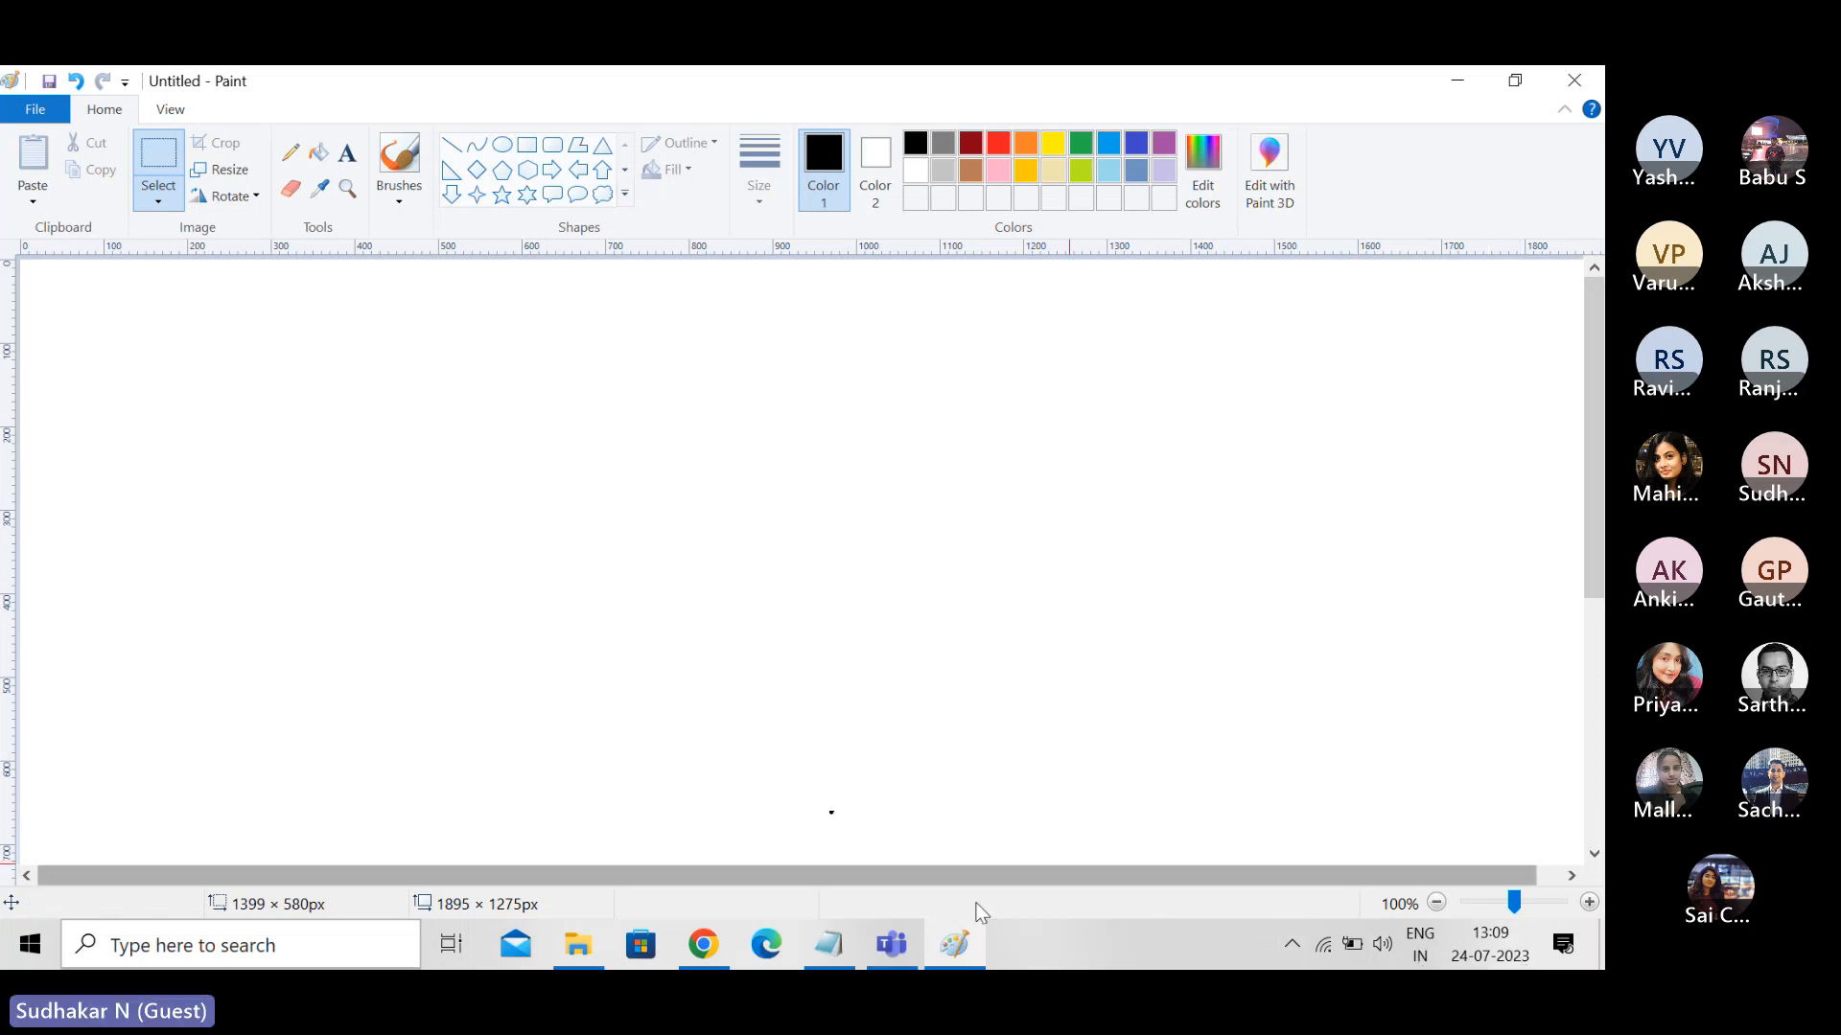
# - Switch to File Explorer and open "AWS - SAA - Course Guide.pdf" from the AWS Course Material folder in Downloads > AWS
pyautogui.click(705, 946)
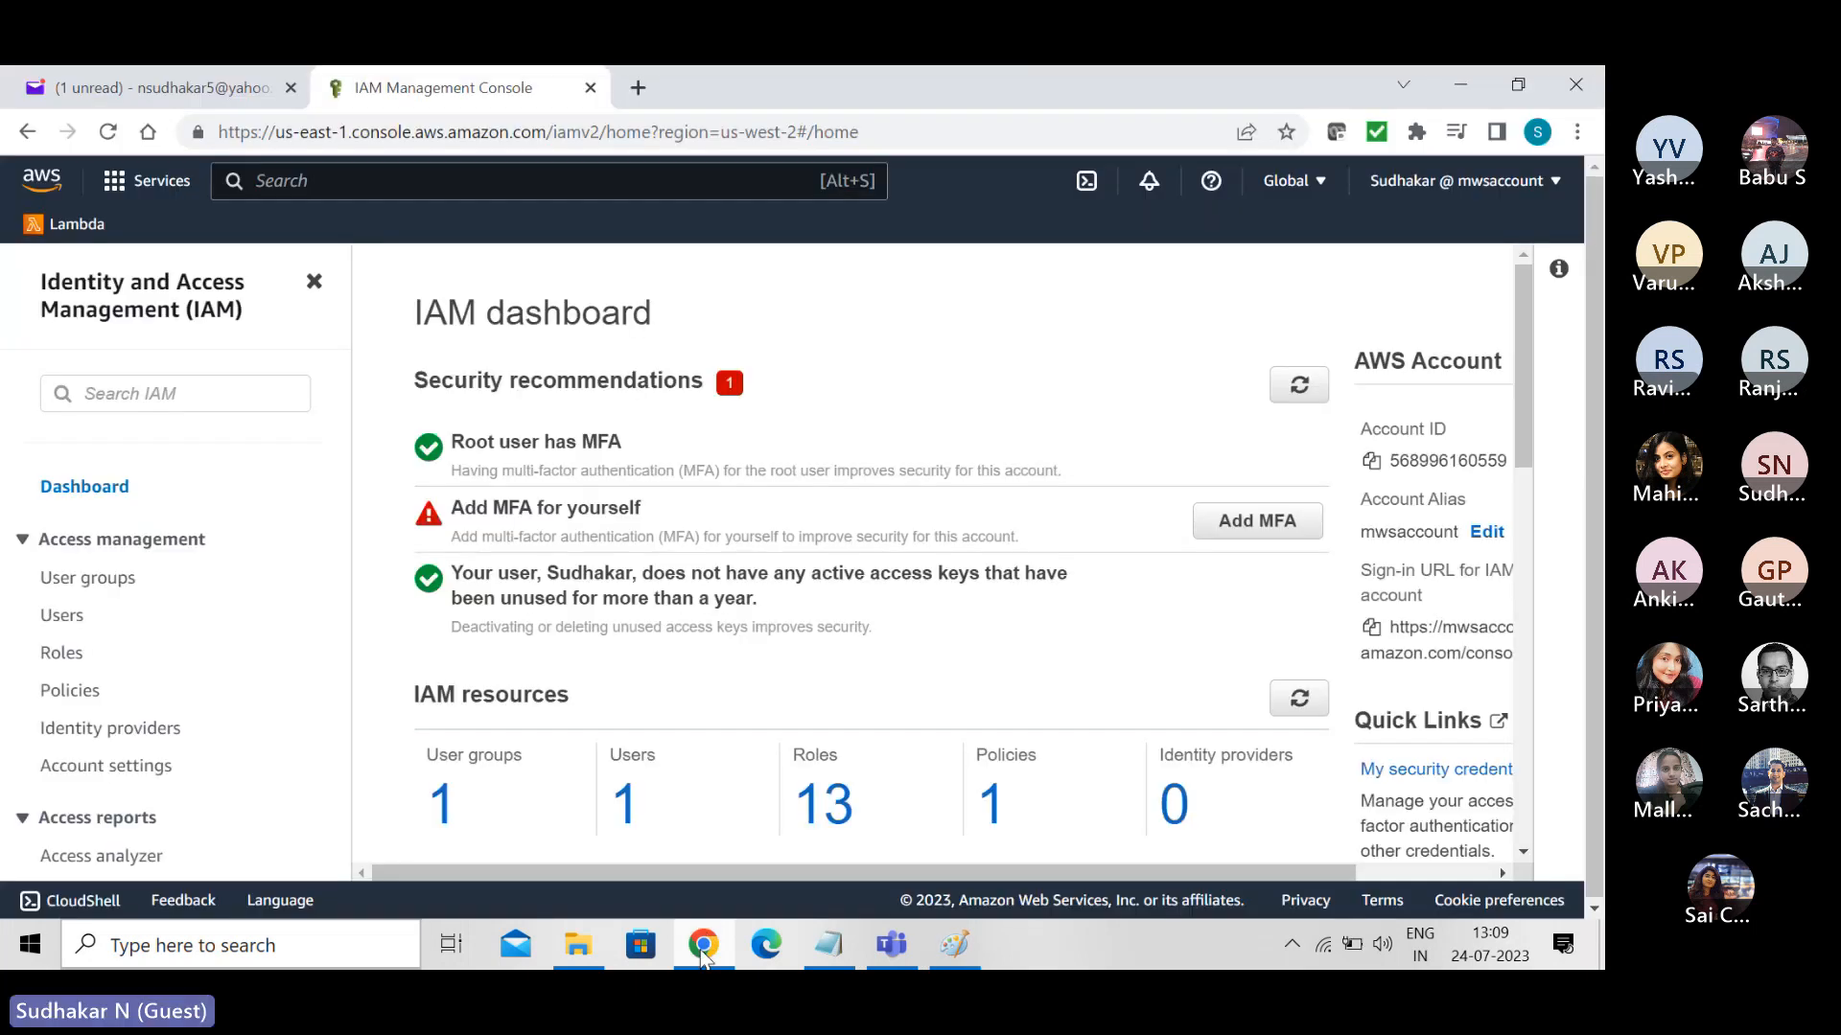
pyautogui.click(579, 961)
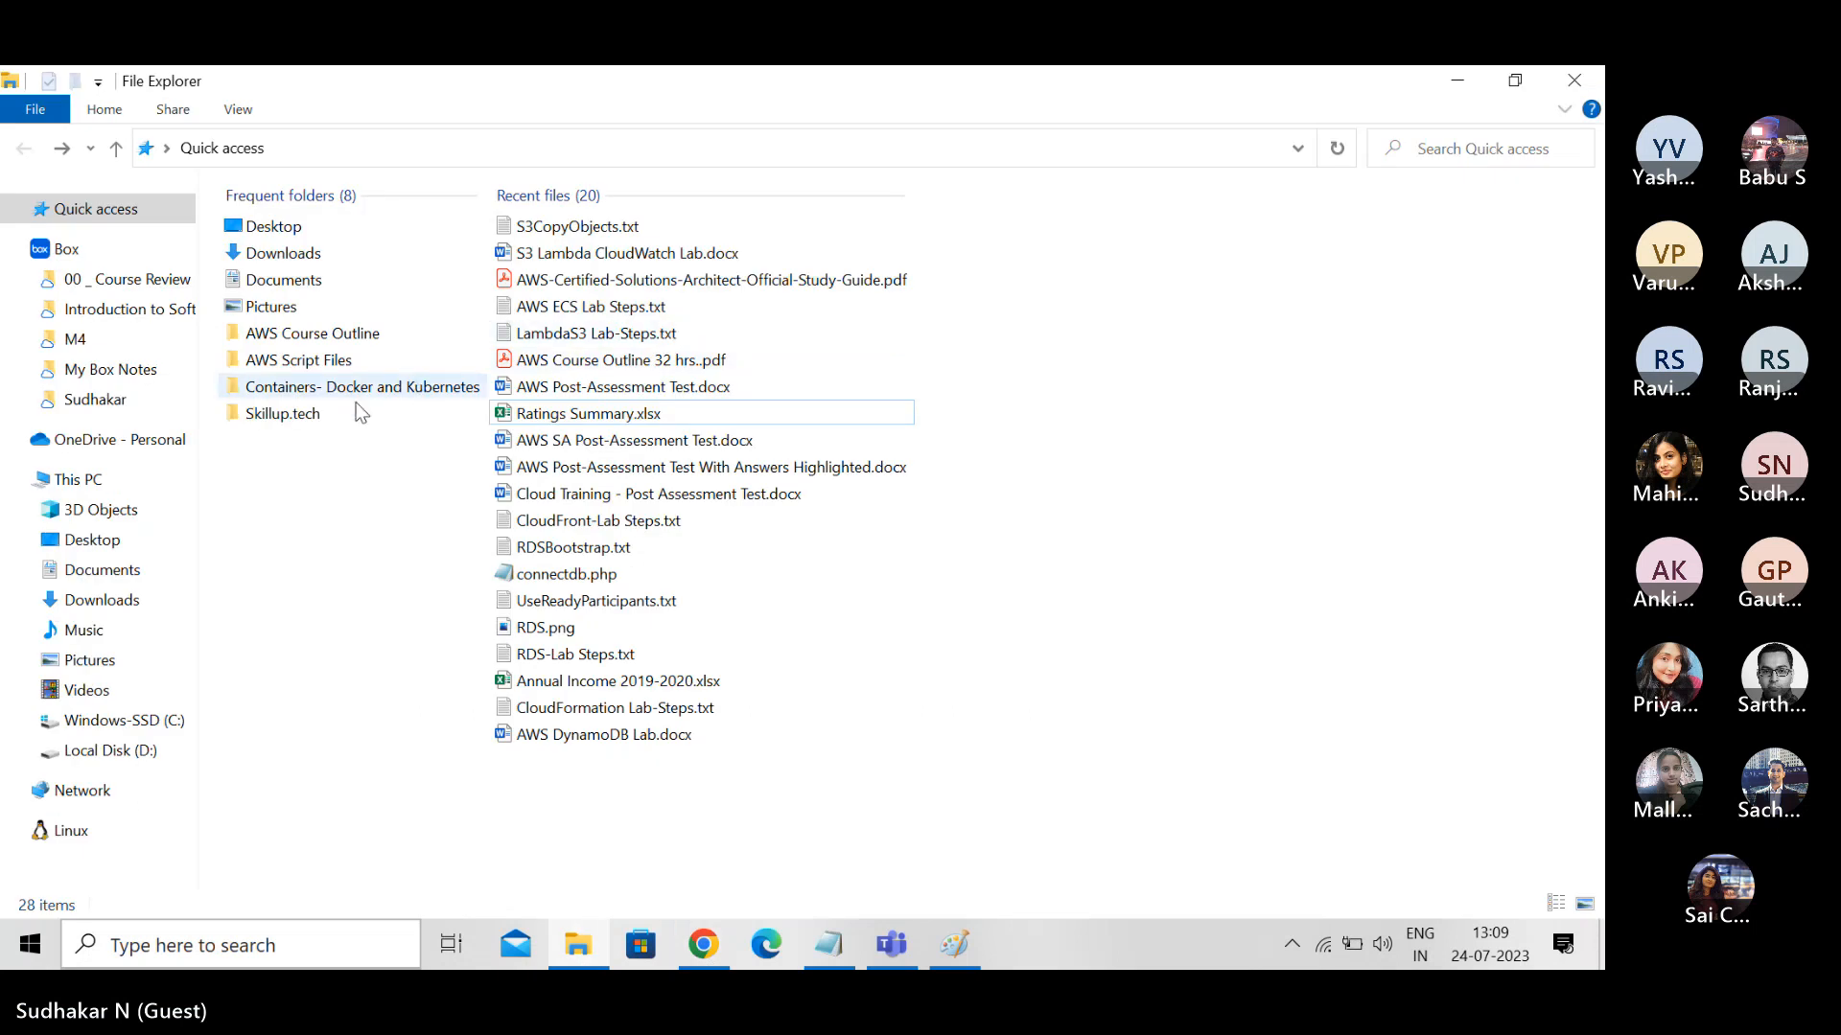
pyautogui.doubleClick(298, 362)
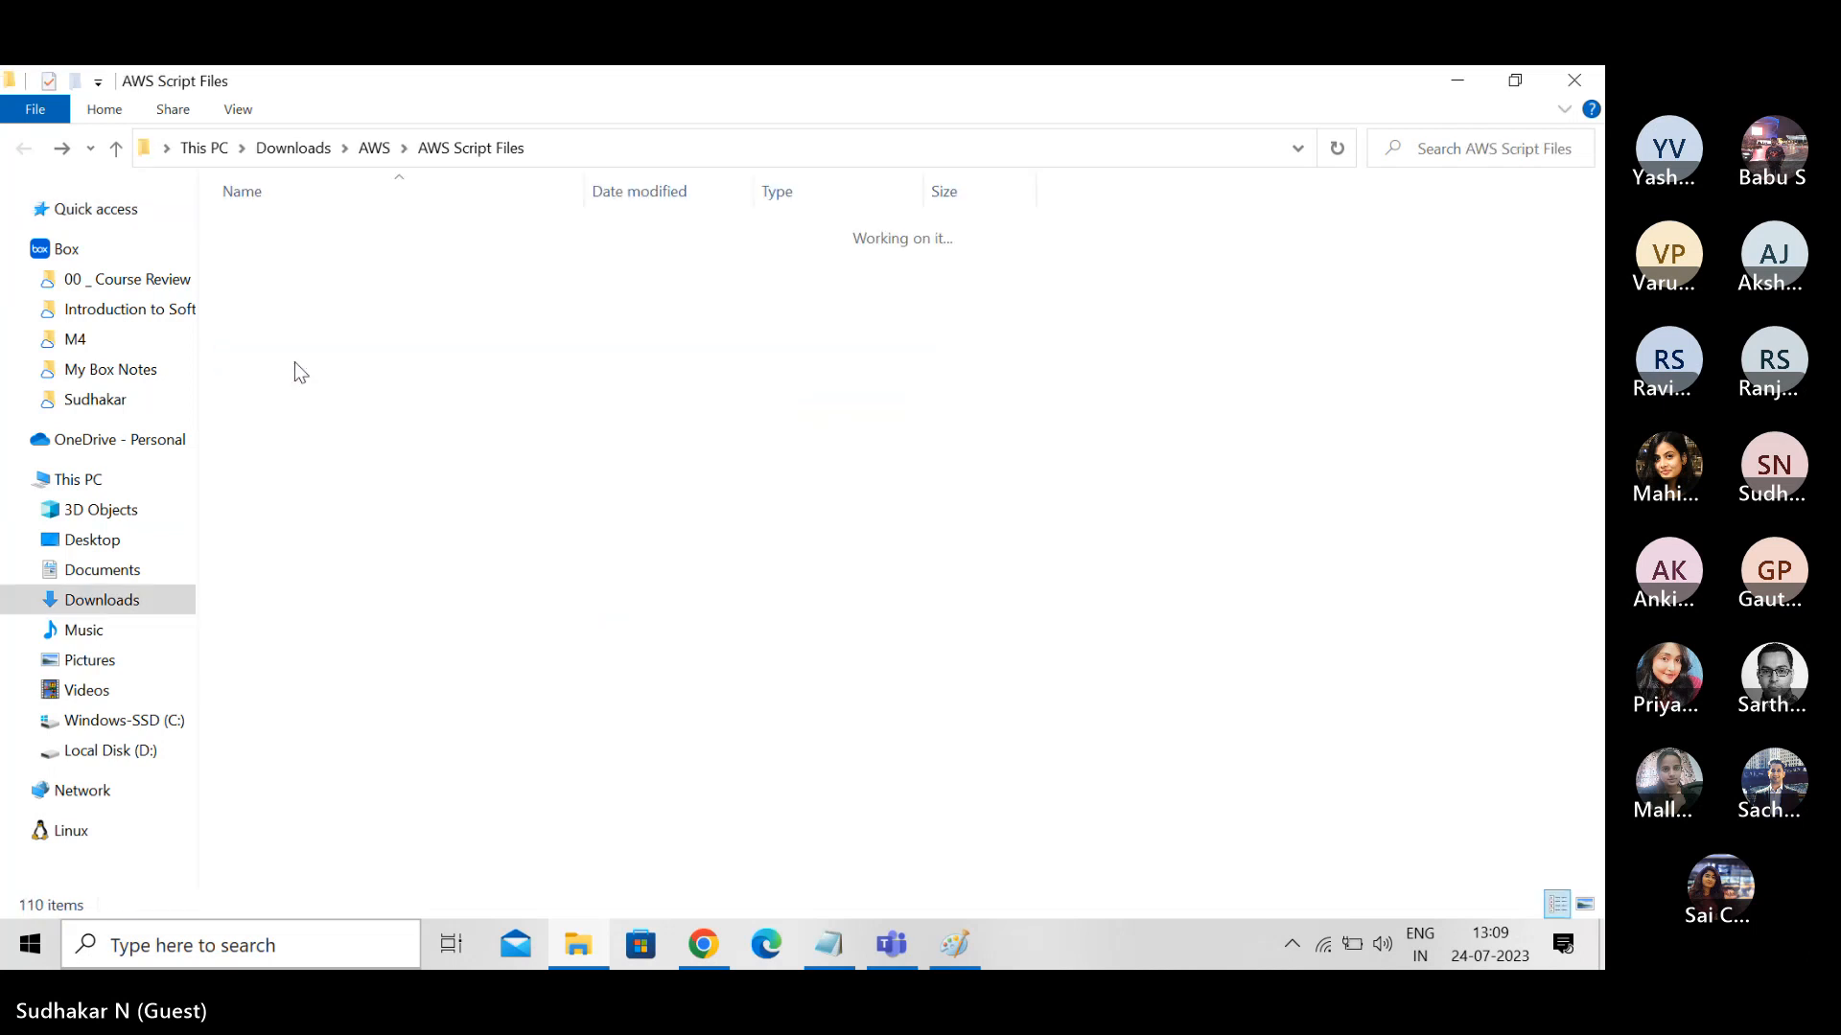
pyautogui.click(379, 148)
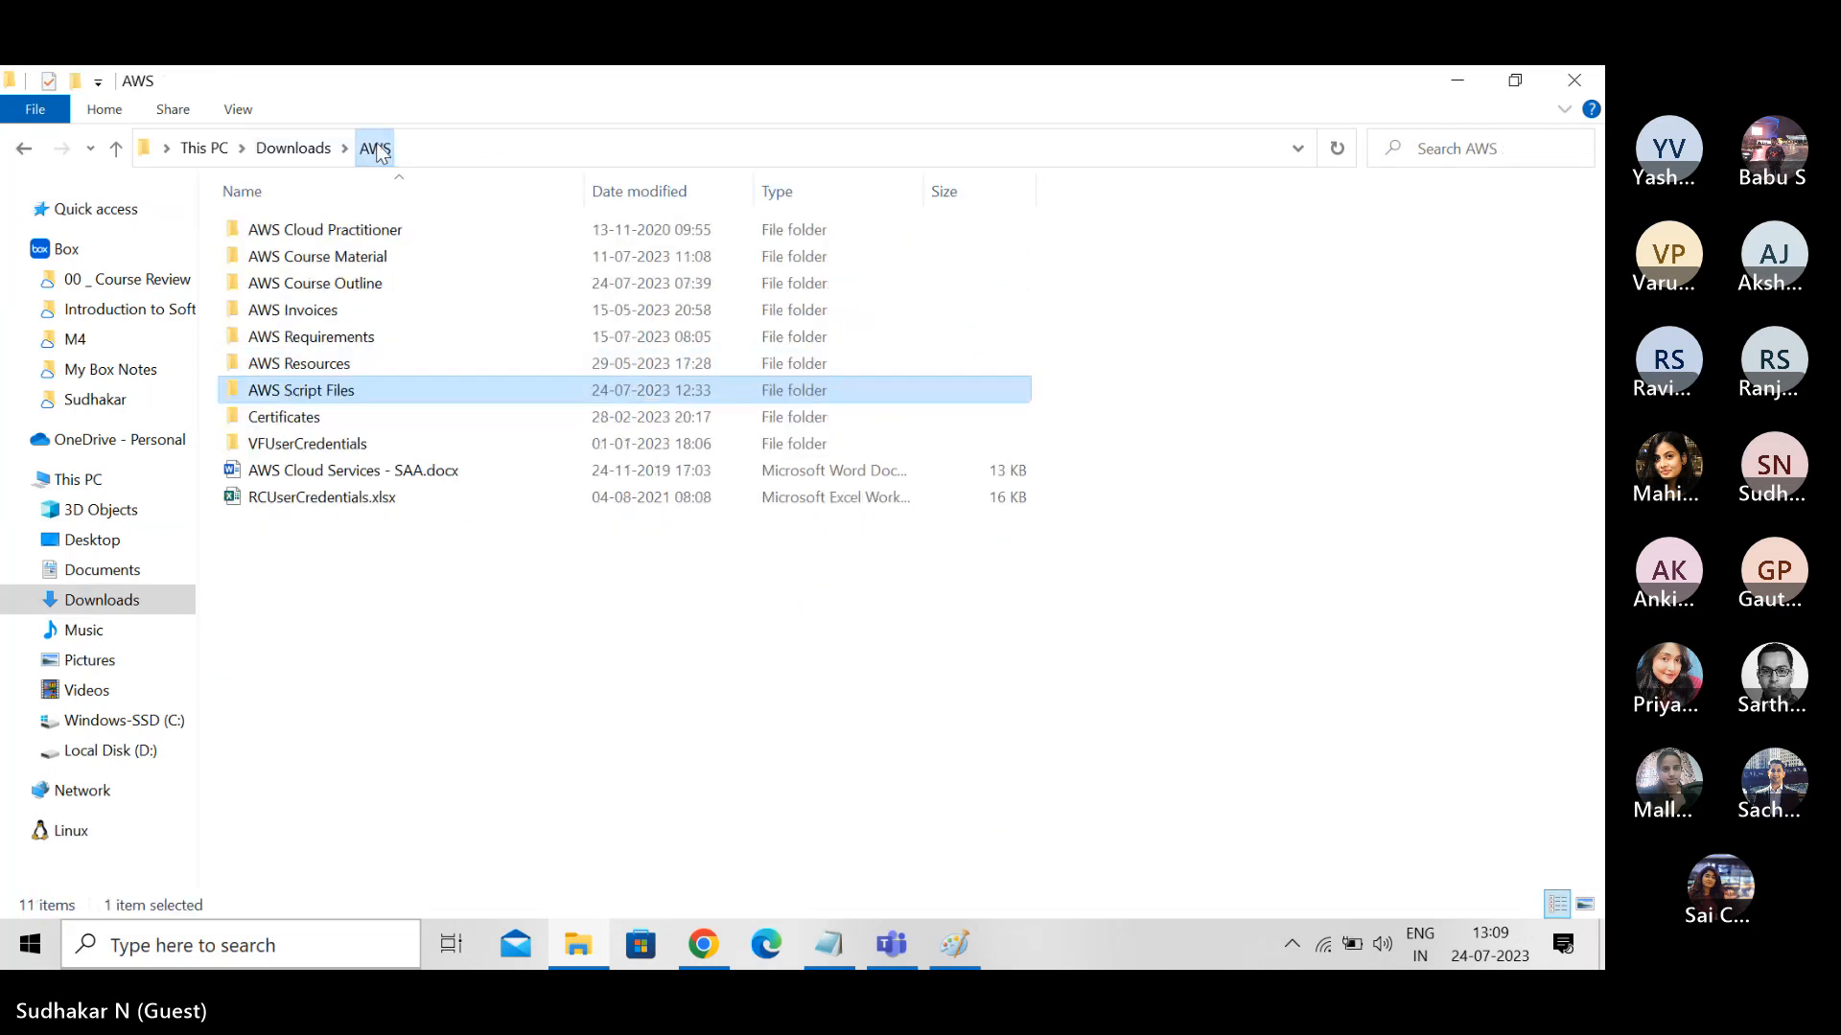
pyautogui.doubleClick(333, 263)
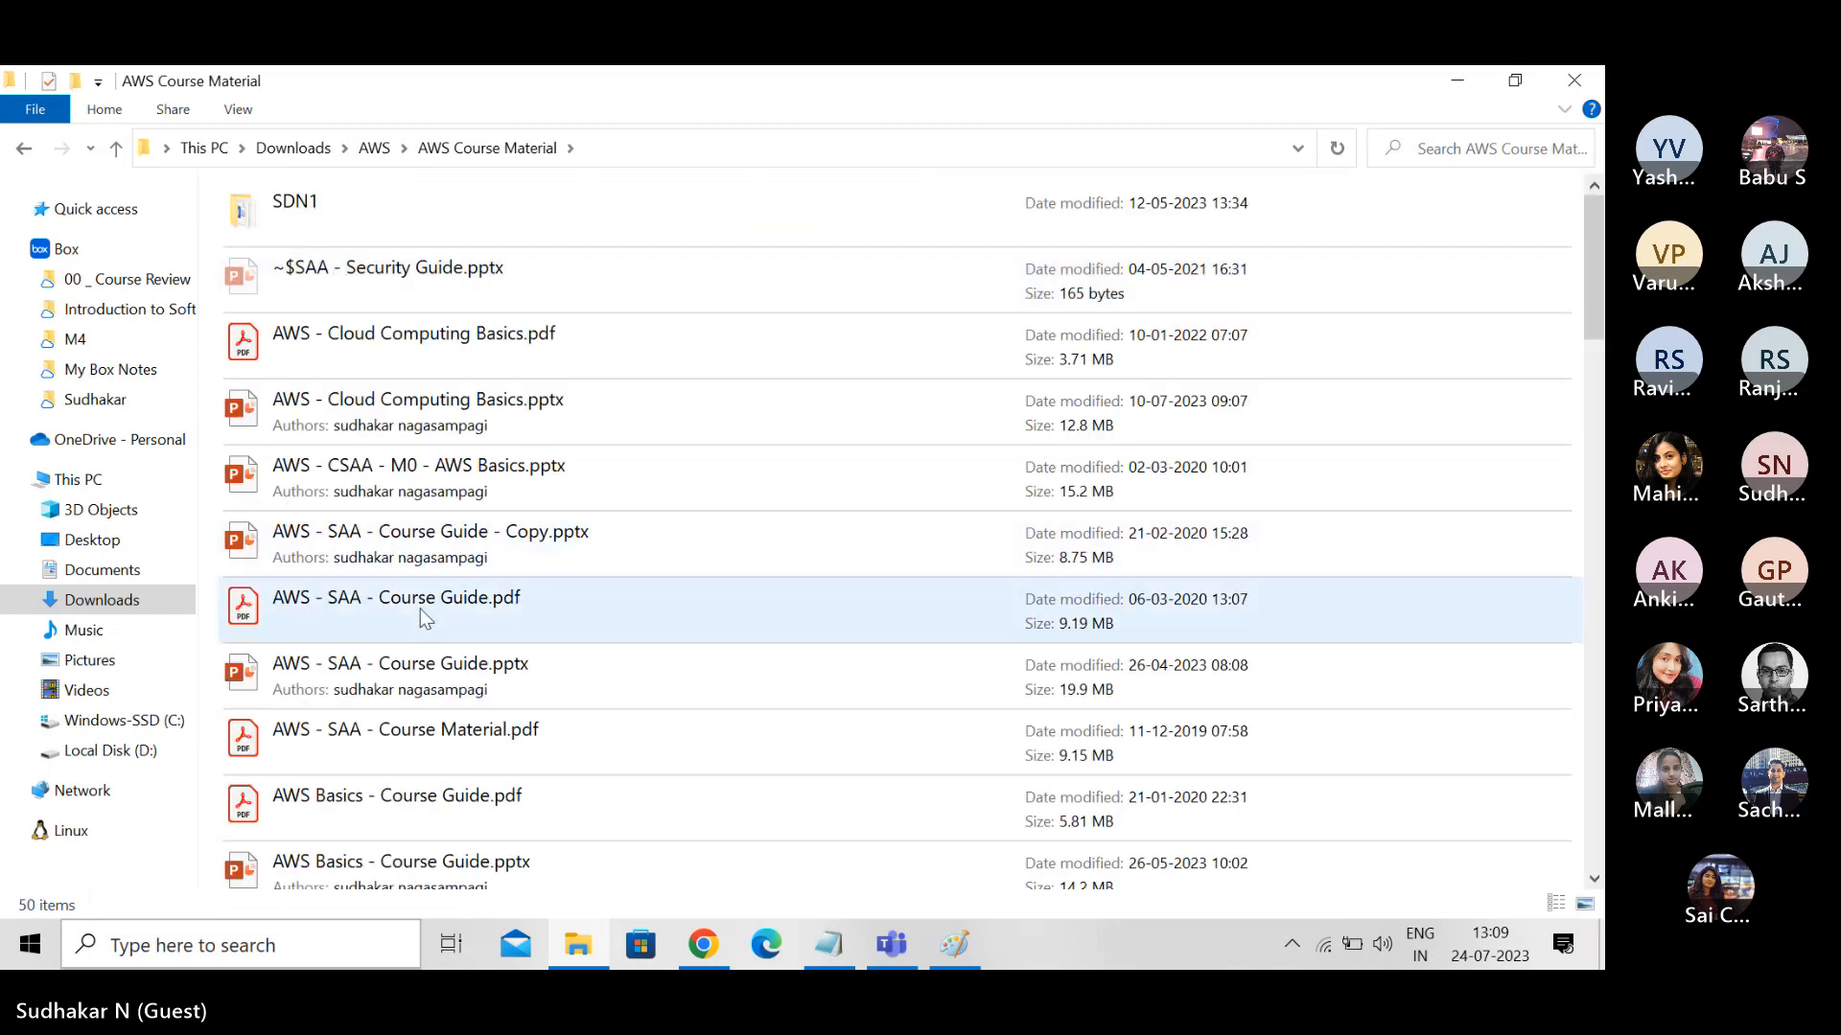
pyautogui.doubleClick(422, 612)
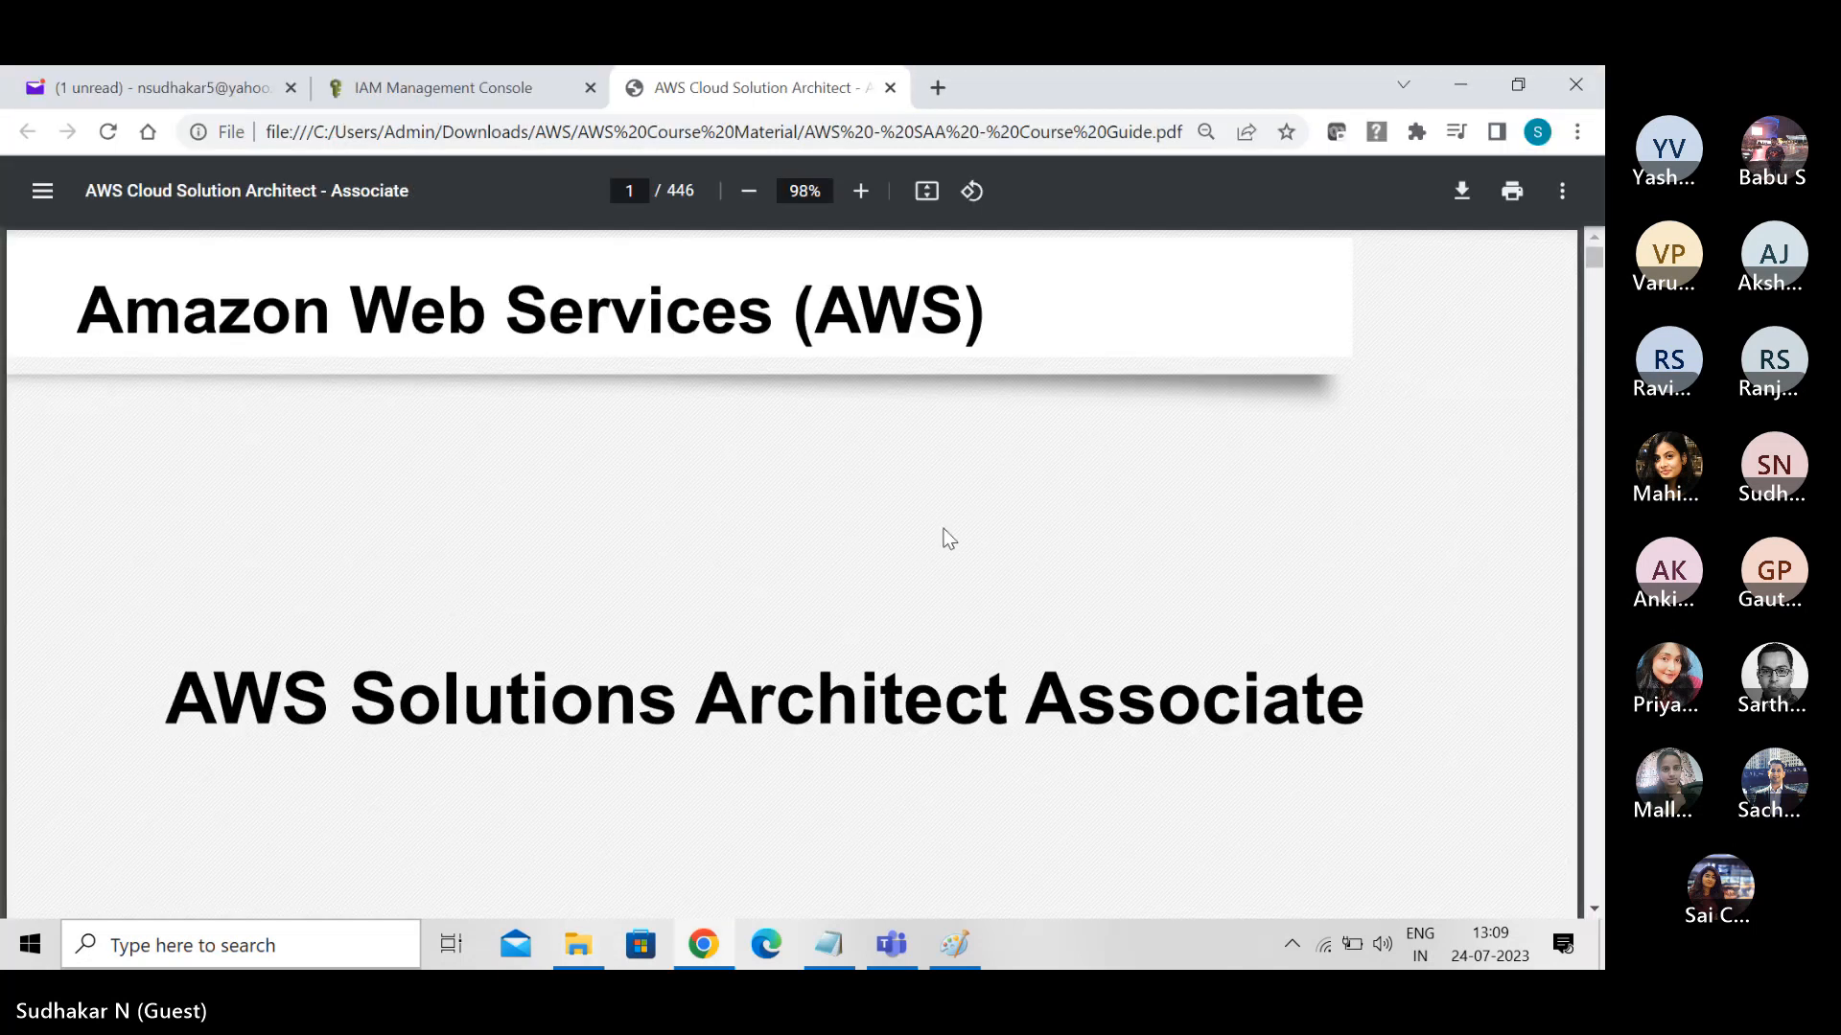
# - Search the course guide for "security shared" and shorten the search term to "shared"
pyautogui.hotkey('ctrl', 'f')
pyautogui.write('security')
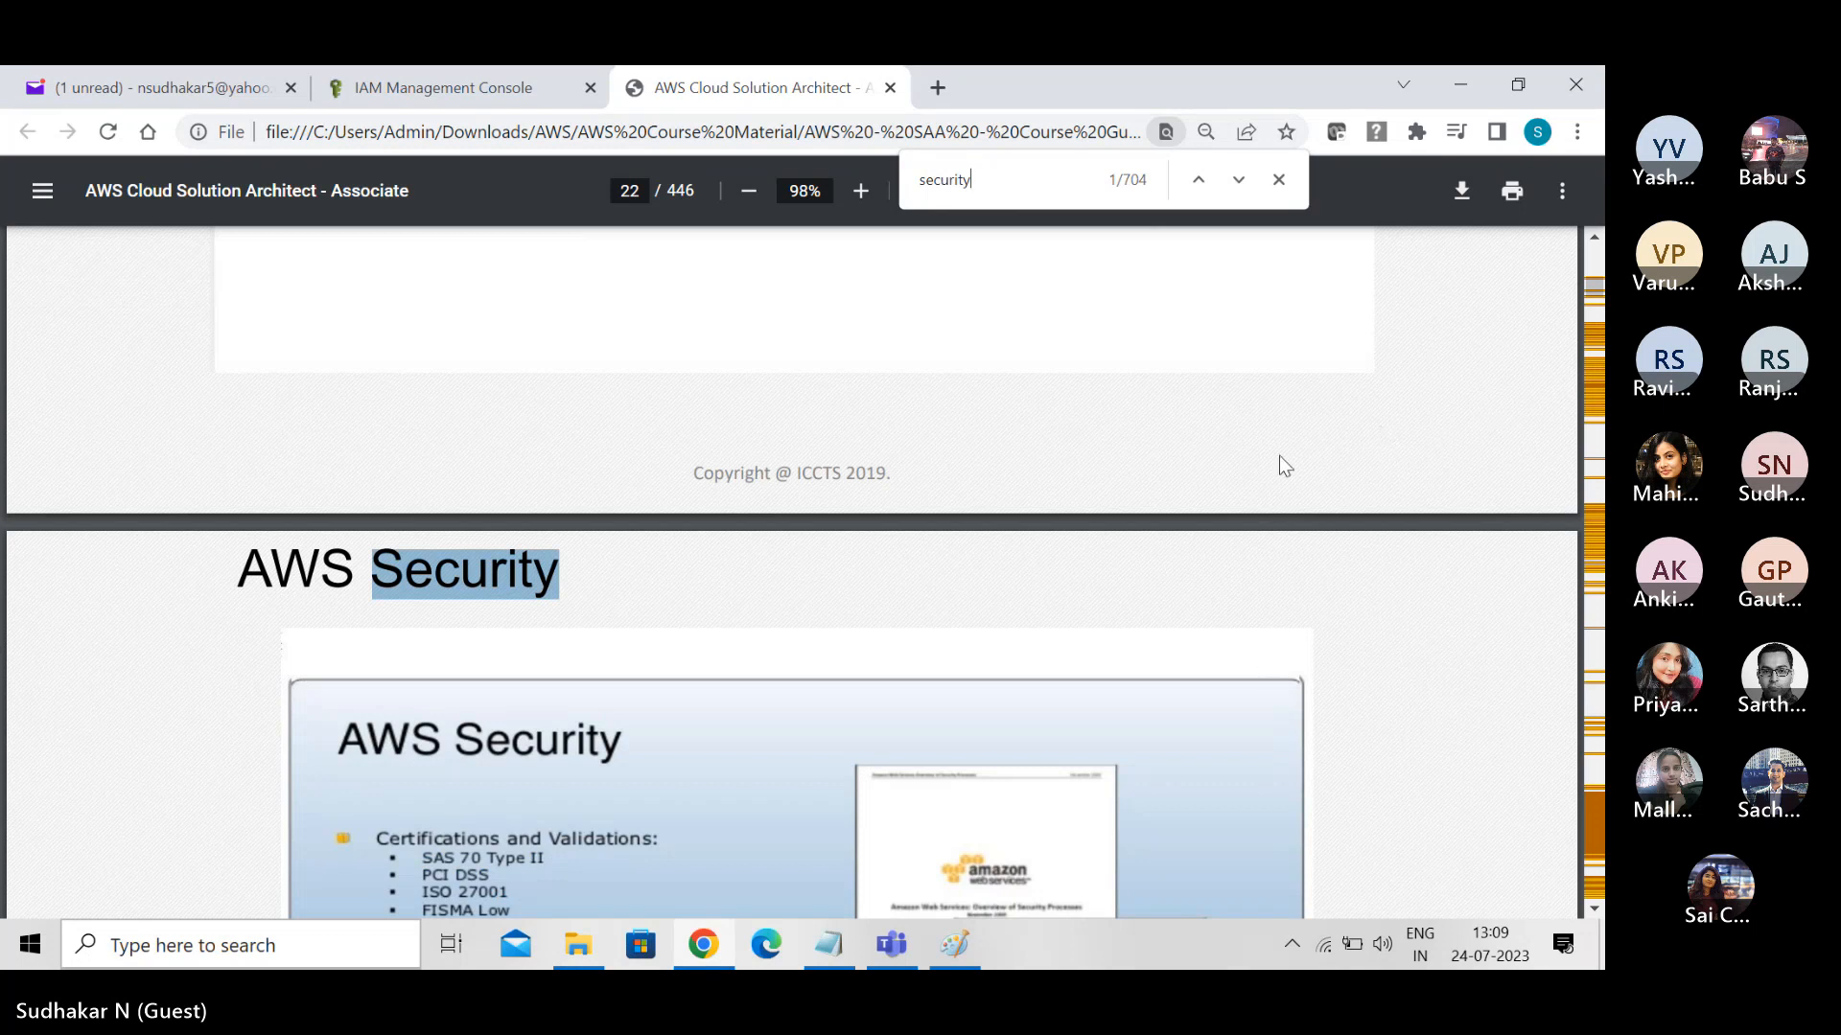
pyautogui.write('s')
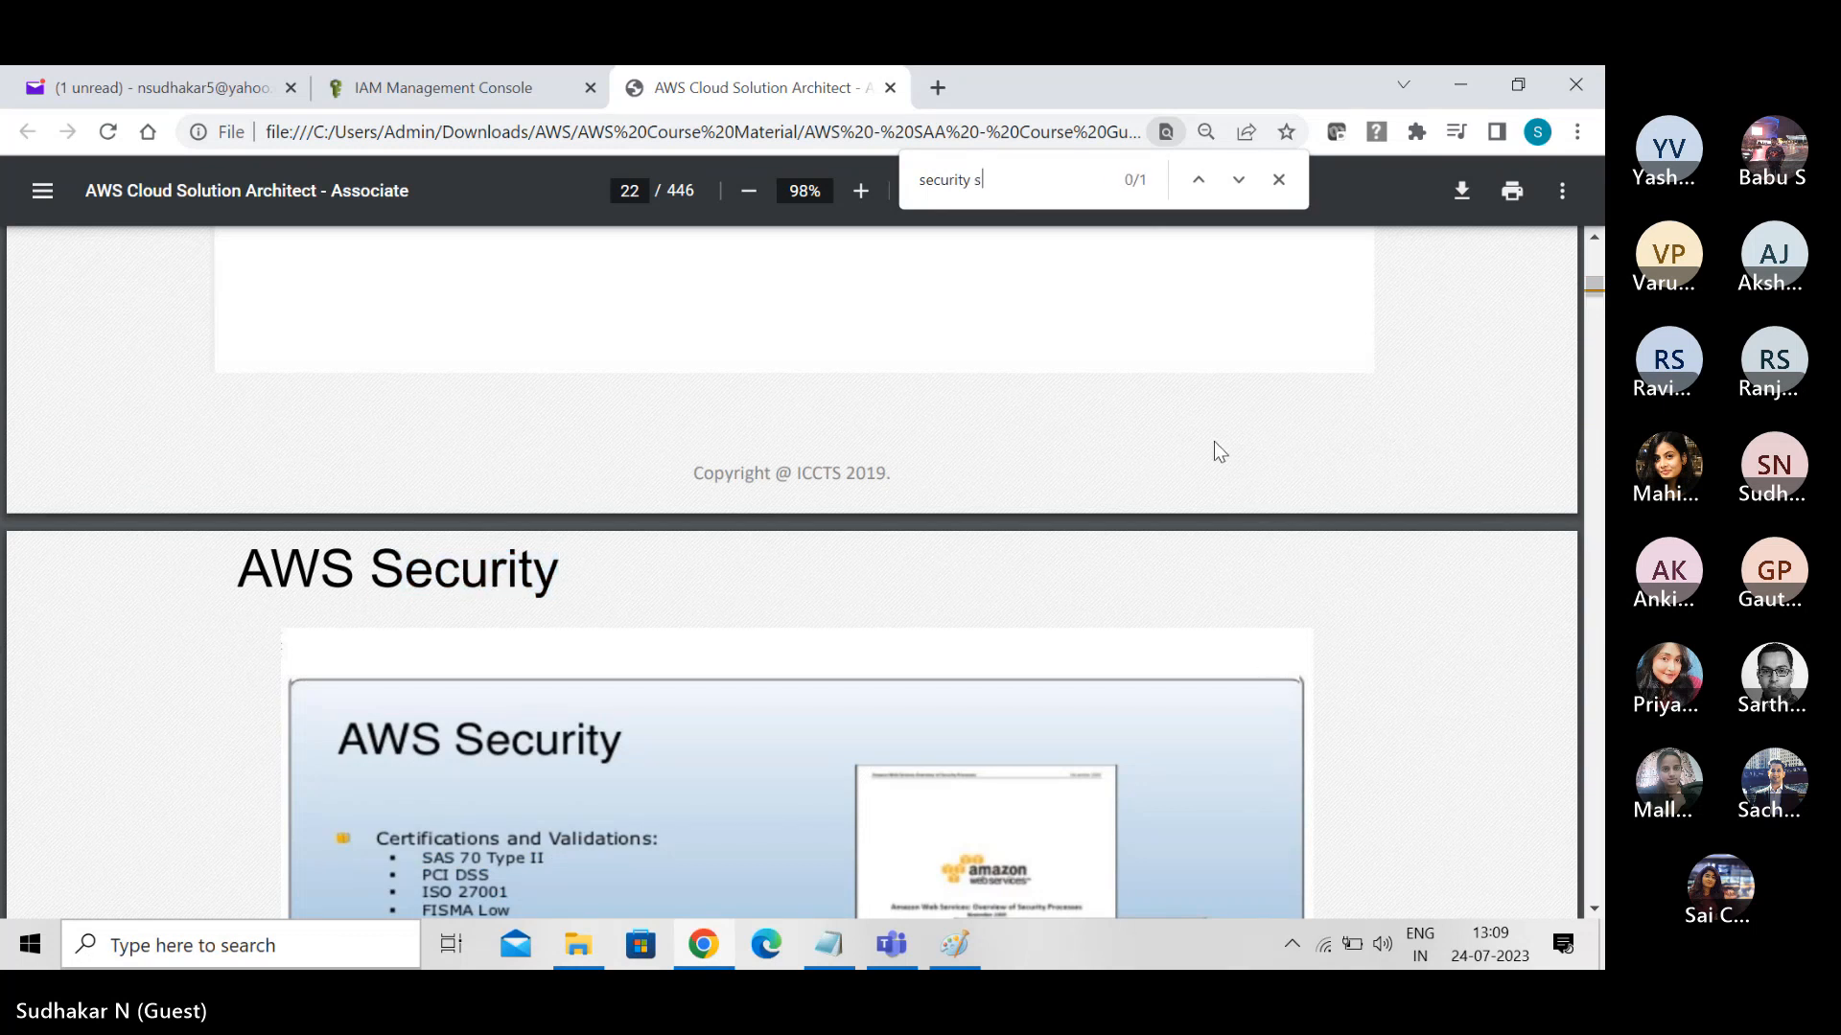
pyautogui.write('hared')
pyautogui.click(975, 190)
pyautogui.press('BackSpace')
pyautogui.press('BackSpace')
pyautogui.press('BackSpace')
pyautogui.press('BackSpace')
pyautogui.press('BackSpace')
pyautogui.press('BackSpace')
pyautogui.press('BackSpace')
pyautogui.press('BackSpace')
pyautogui.press('BackSpace')
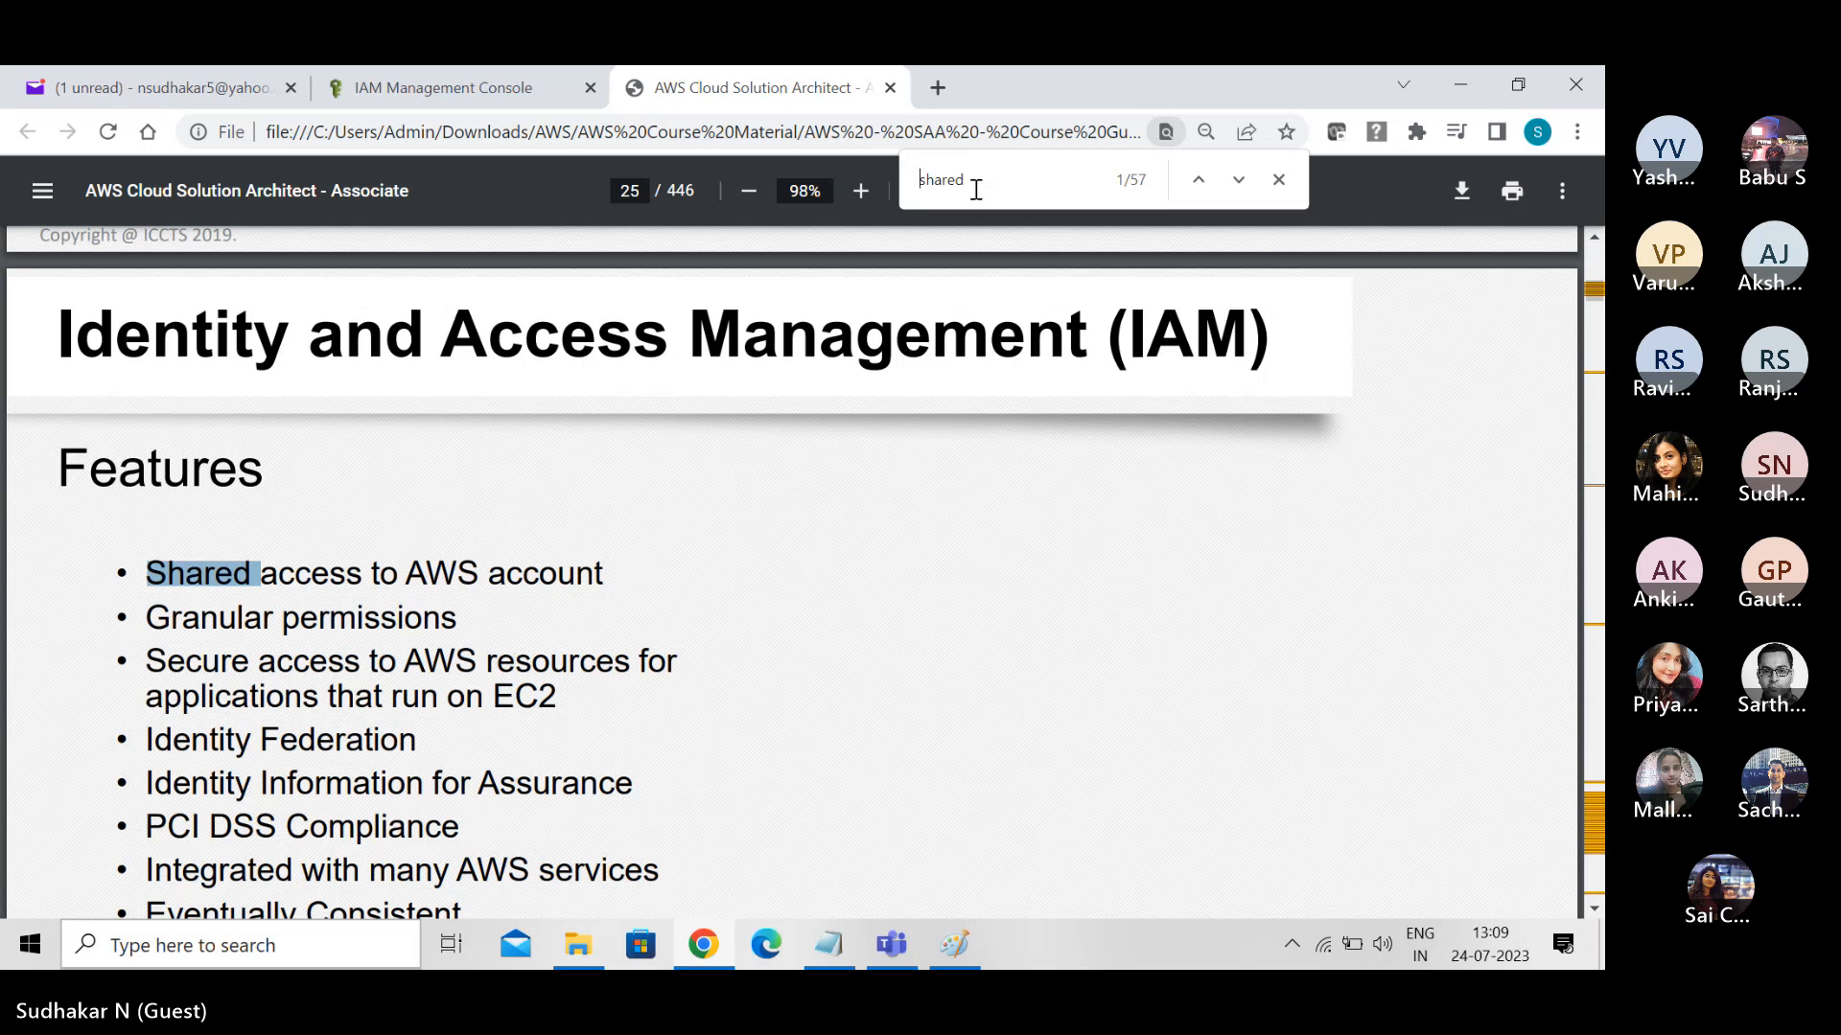
# - Extend the search term to "shared respopn" and show the full Shared Responsibility Model diagram on page 374
pyautogui.click(979, 174)
pyautogui.write('re')
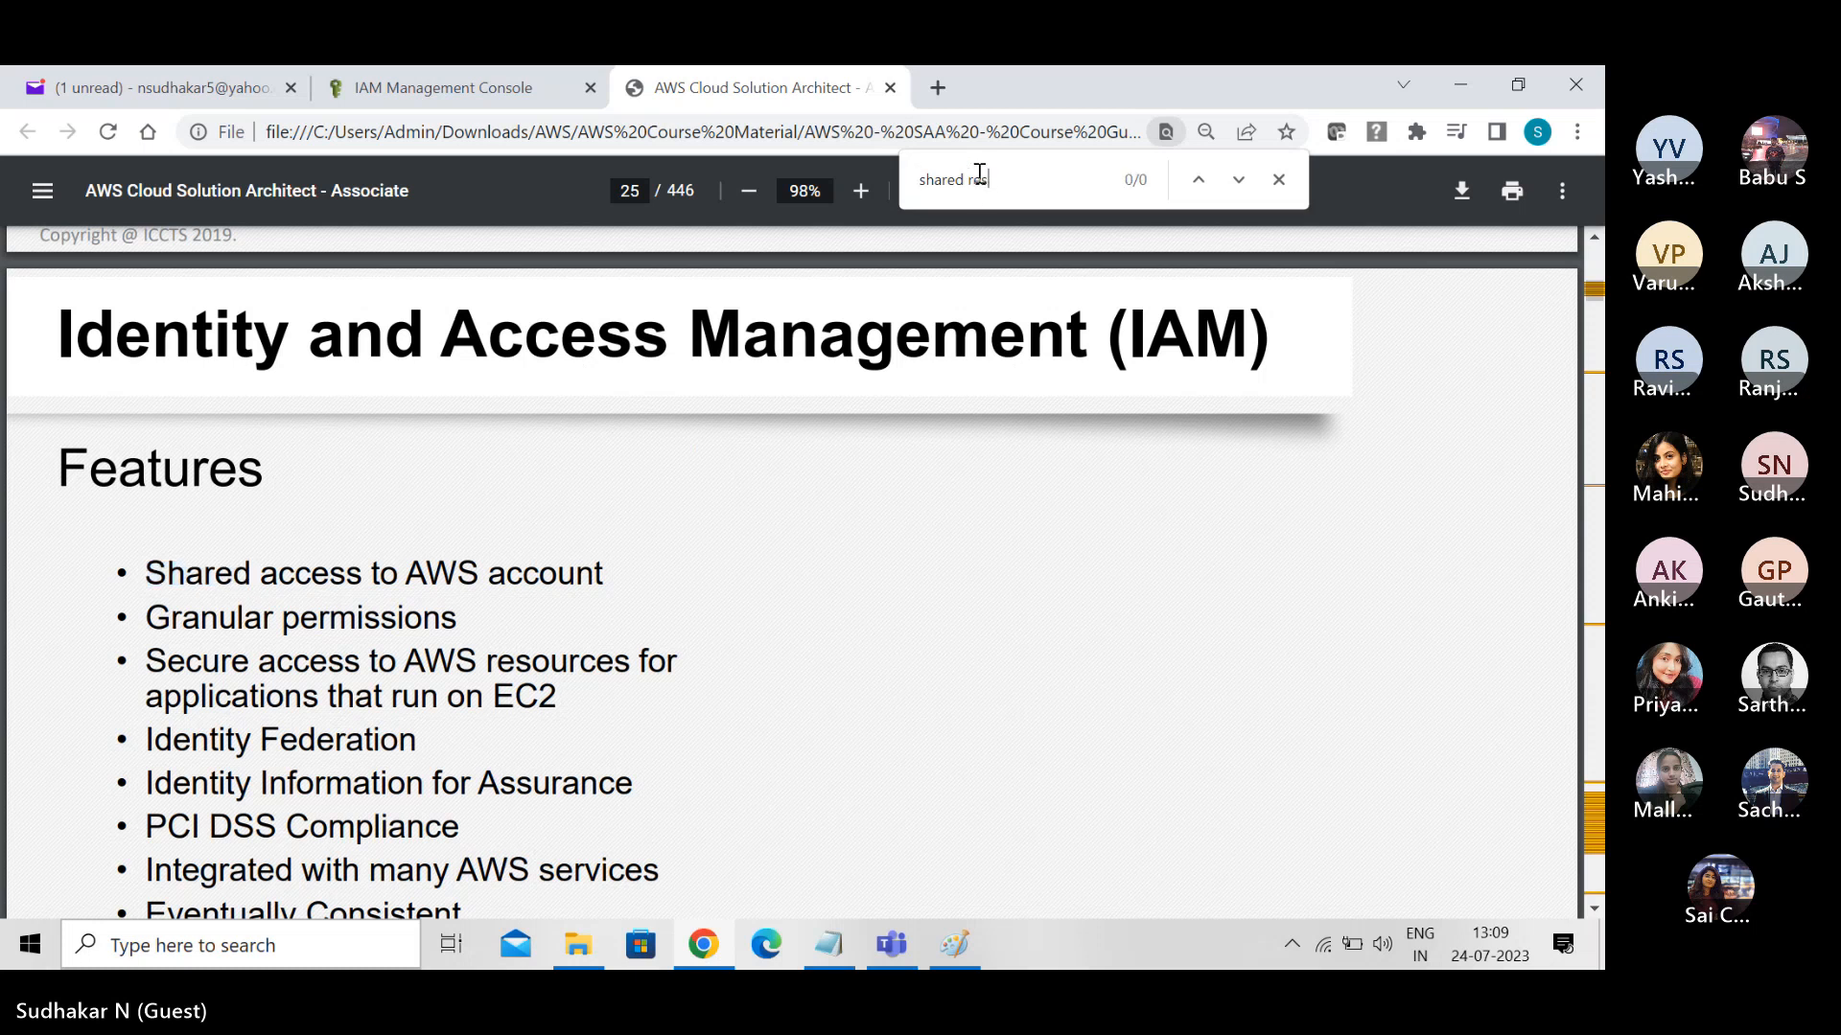
pyautogui.write('spopn')
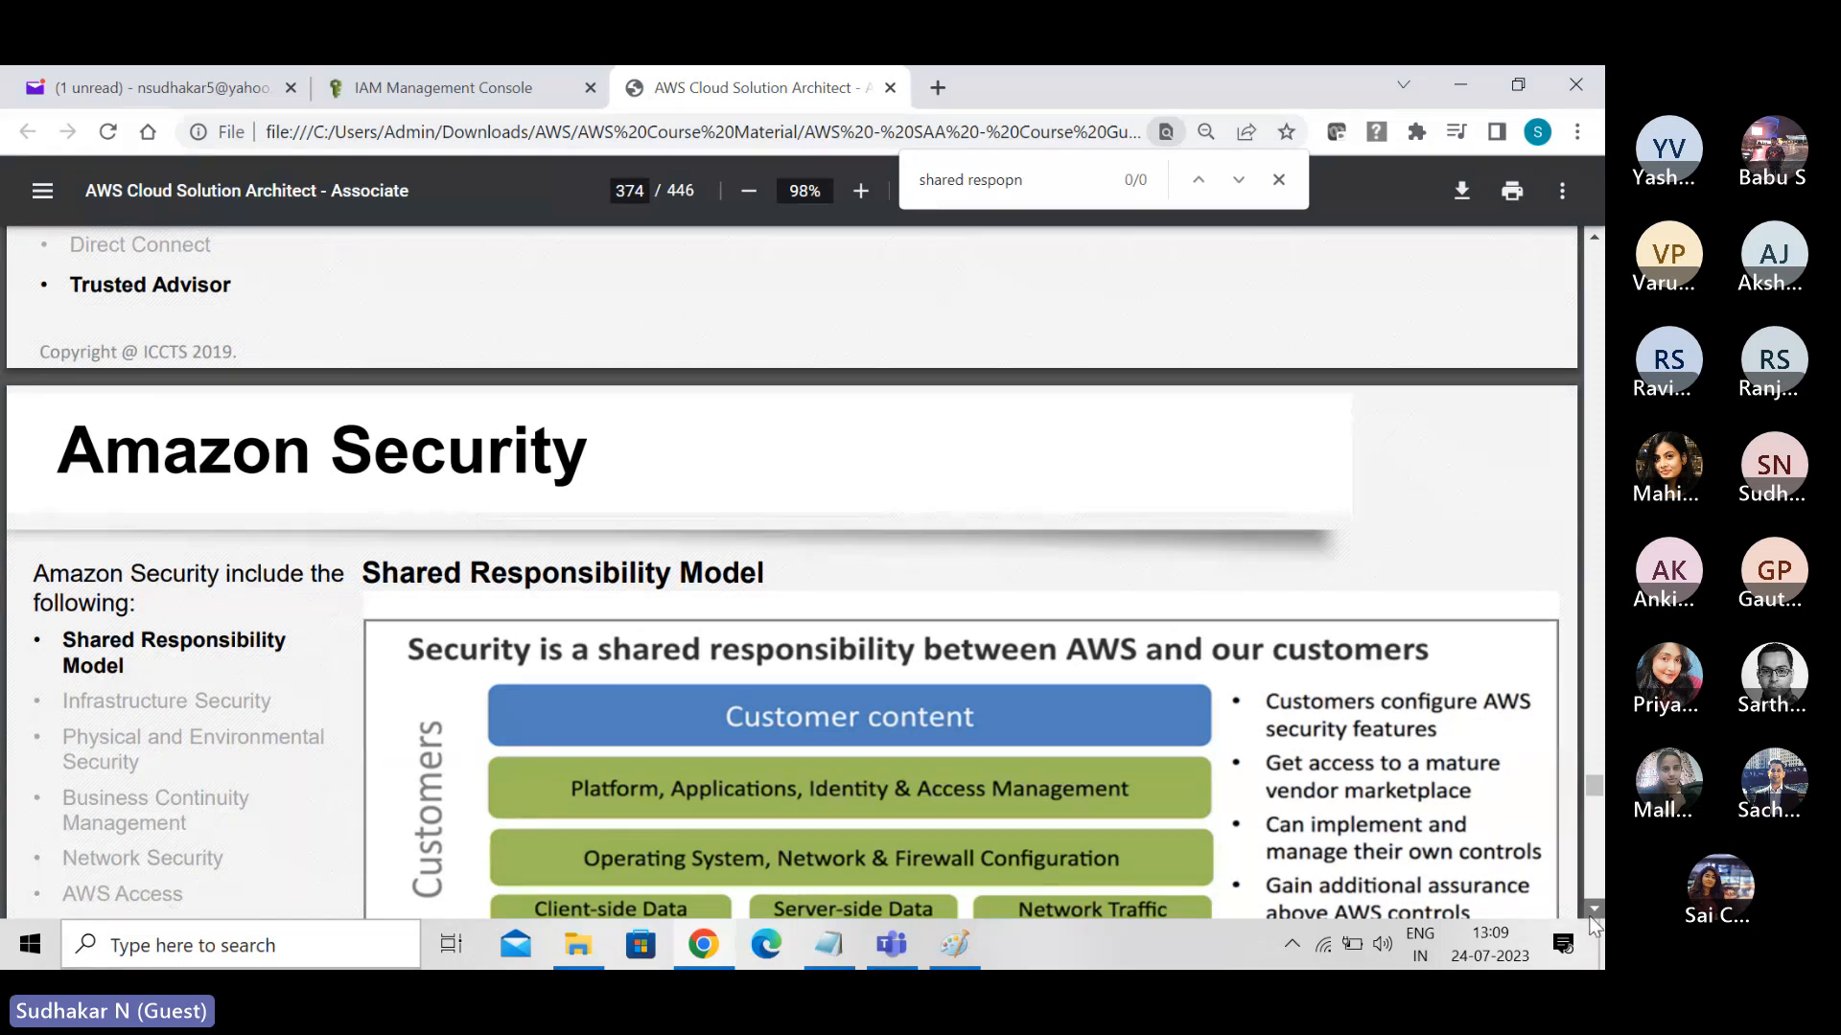
pyautogui.scroll(-3, 1590, 924)
pyautogui.scroll(-1, 1590, 924)
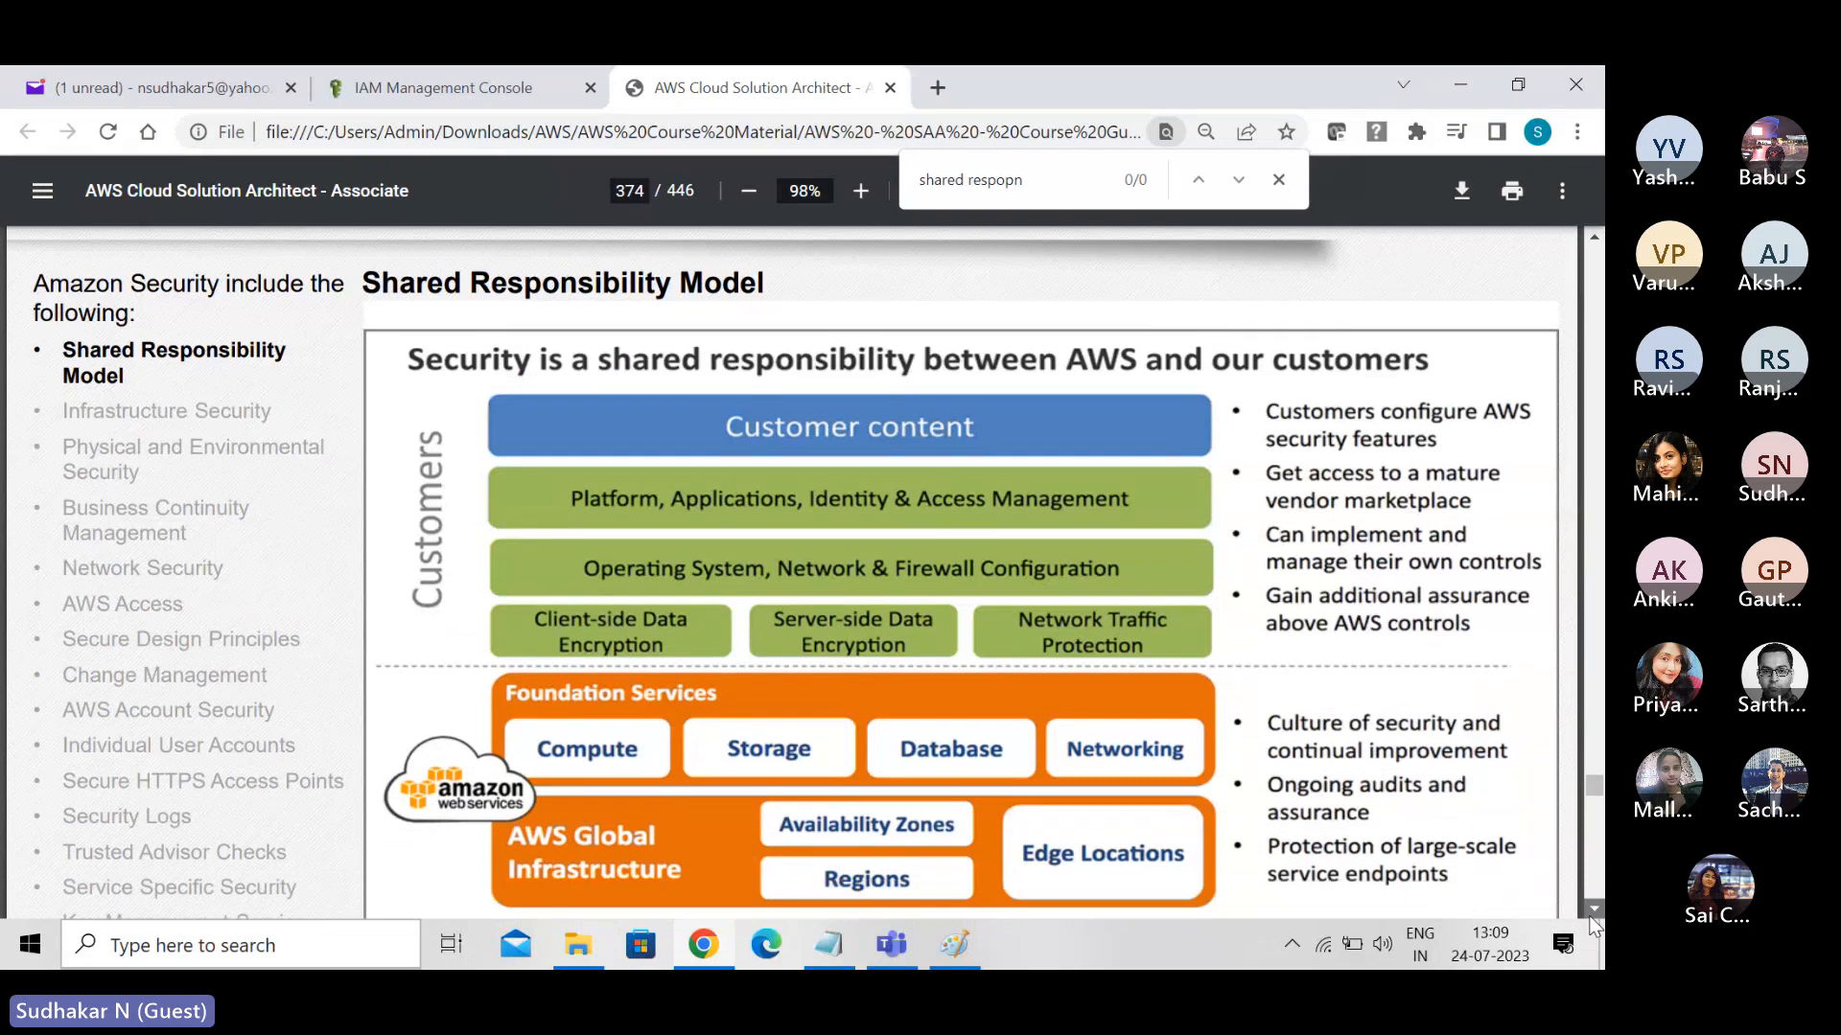